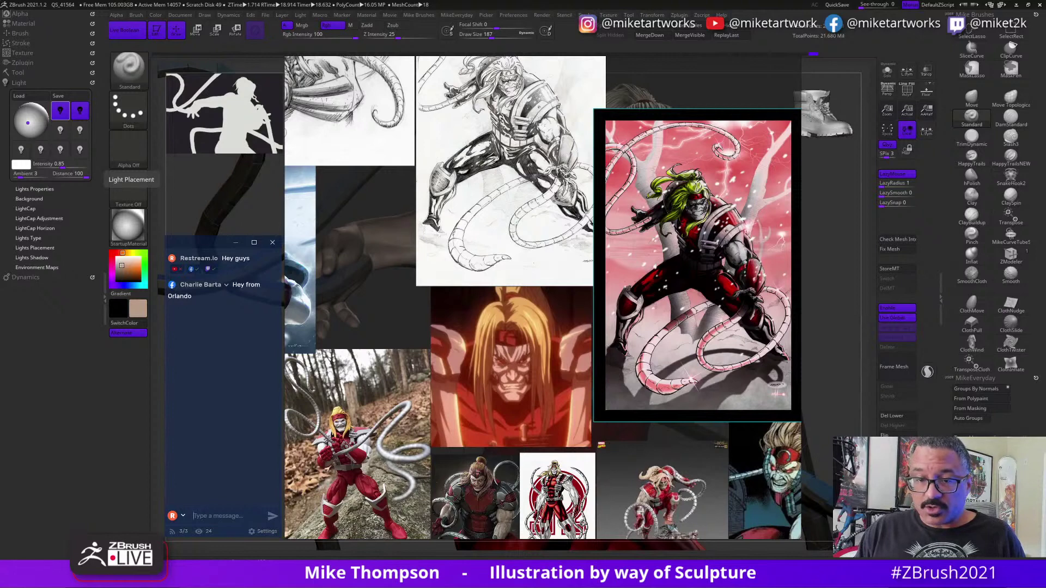
Send the message "Pur Ref" in the live chat.
type("P")
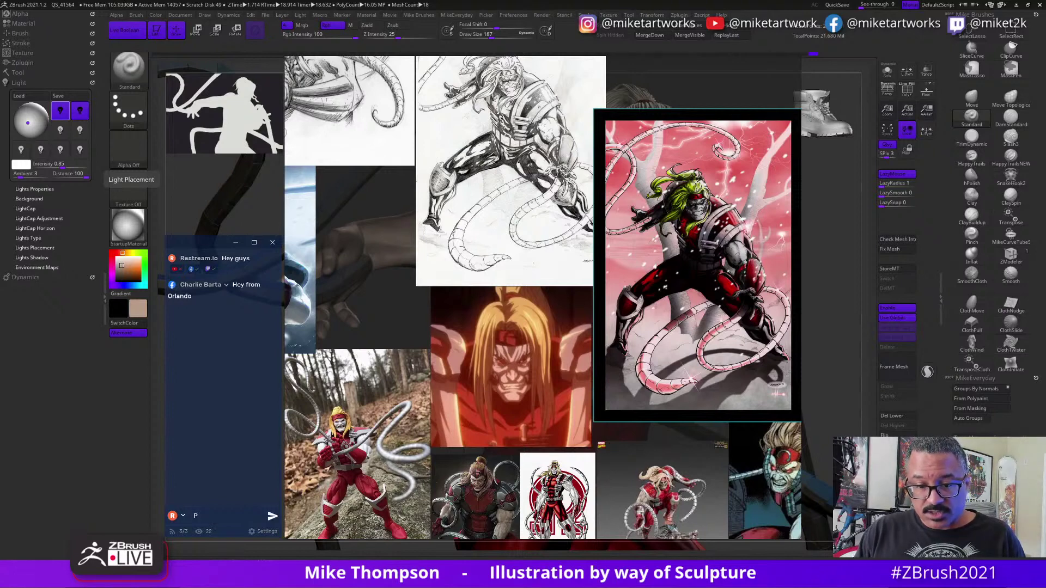
type("rr Re")
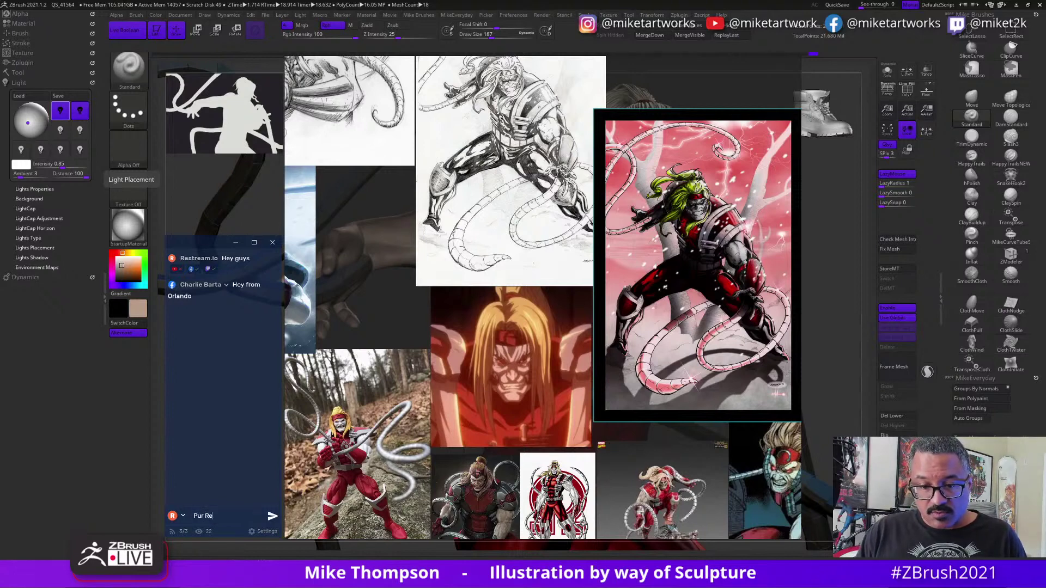
type("f")
key("Return")
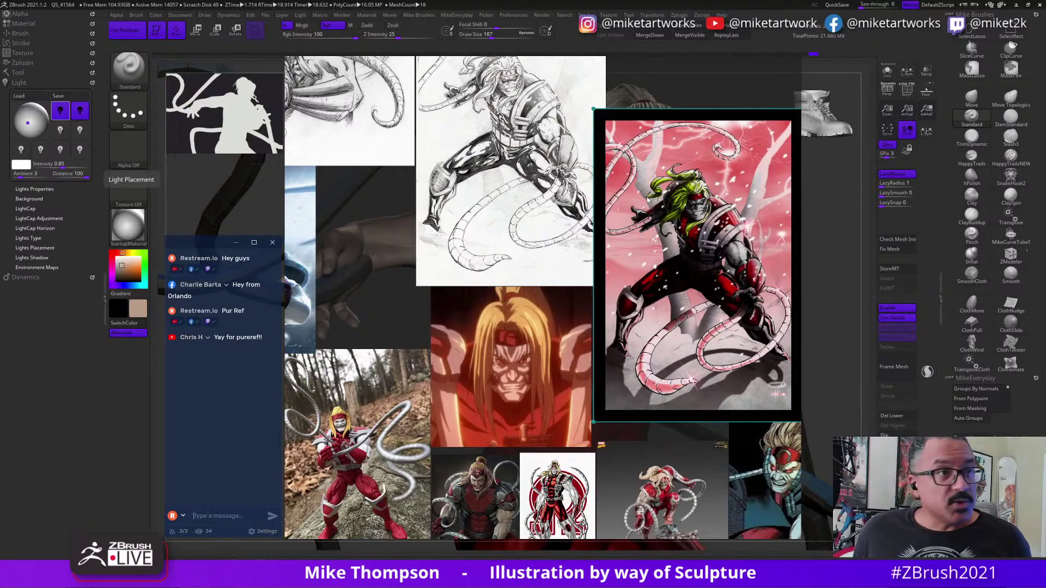
Move the PureRef reference board off the canvas and switch to Photoshop.
right_click_drag(686, 250, 0, 332)
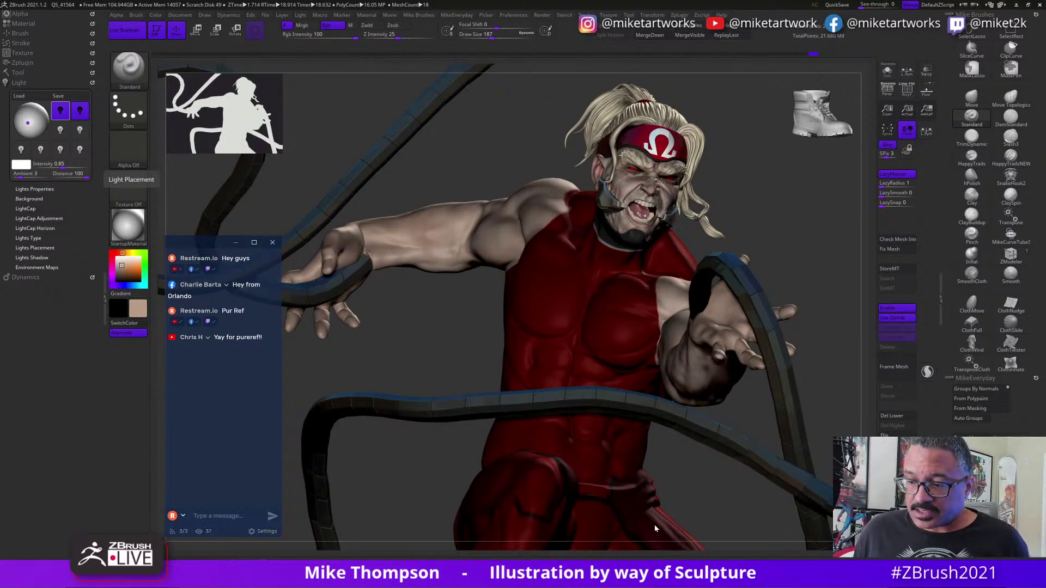
key("alt+Tab")
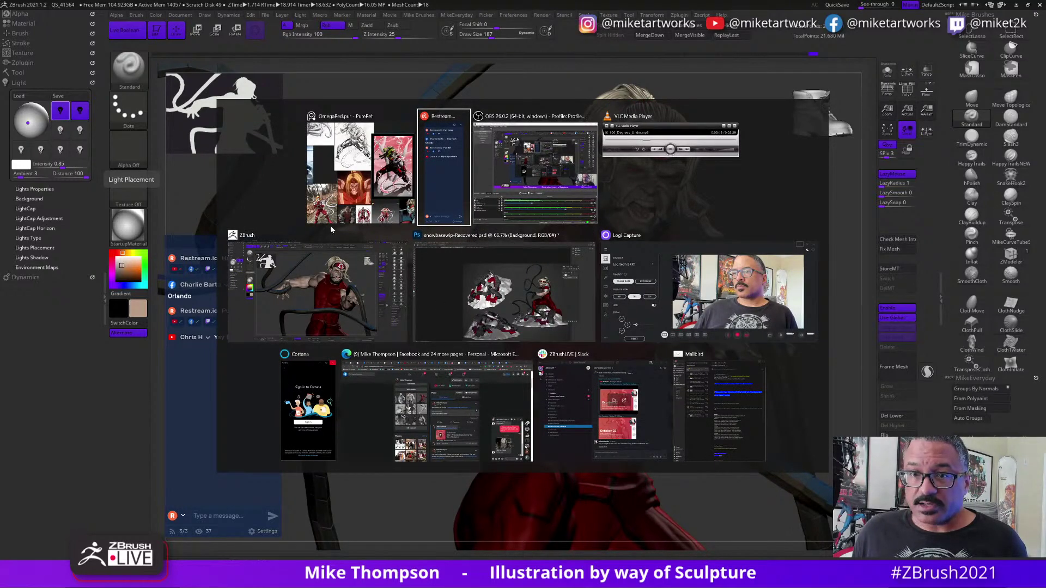
left_click(437, 254)
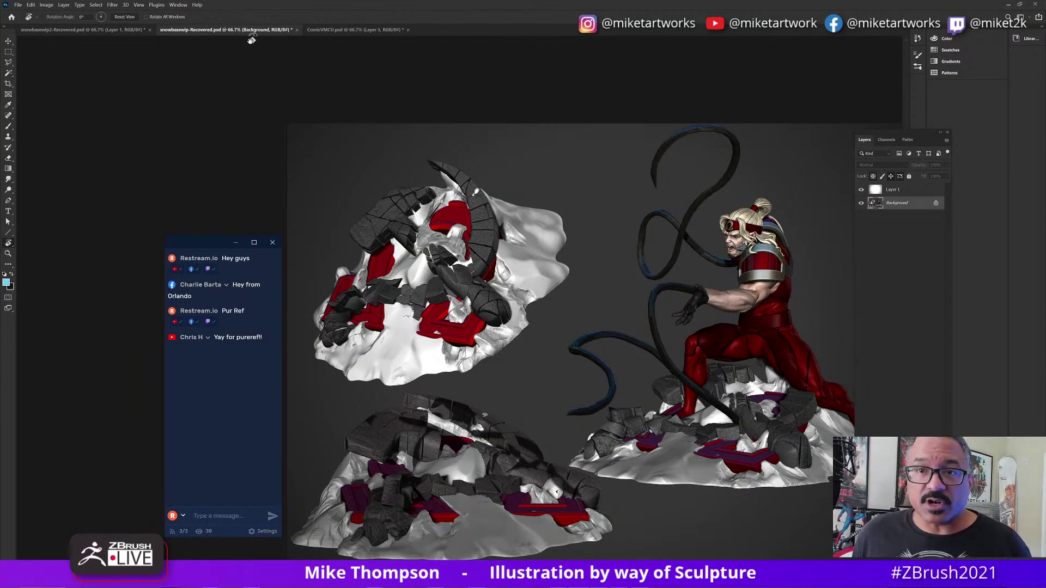
Examine the figure render on its snowy rock base in snowbasewip2-Recovered.psd at close range.
left_click(127, 31)
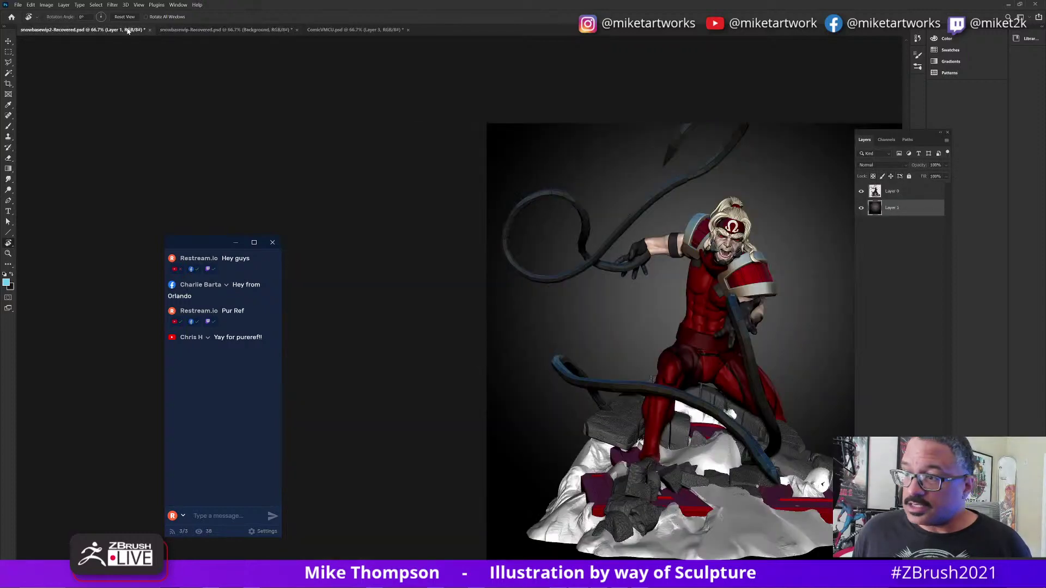
left_click_drag(680, 463, 557, 458)
scroll(577, 415, "up", 1)
left_click_drag(626, 397, 630, 402)
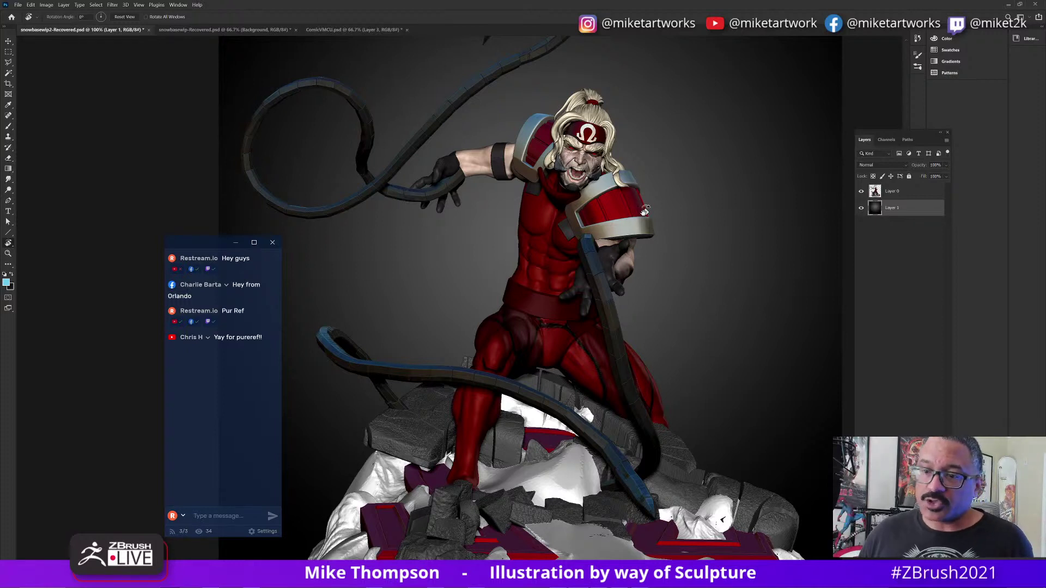
Inspect the vest, shoulder armor and belt of the redesigned figure in ComicVMCU.psd.
left_click(363, 32)
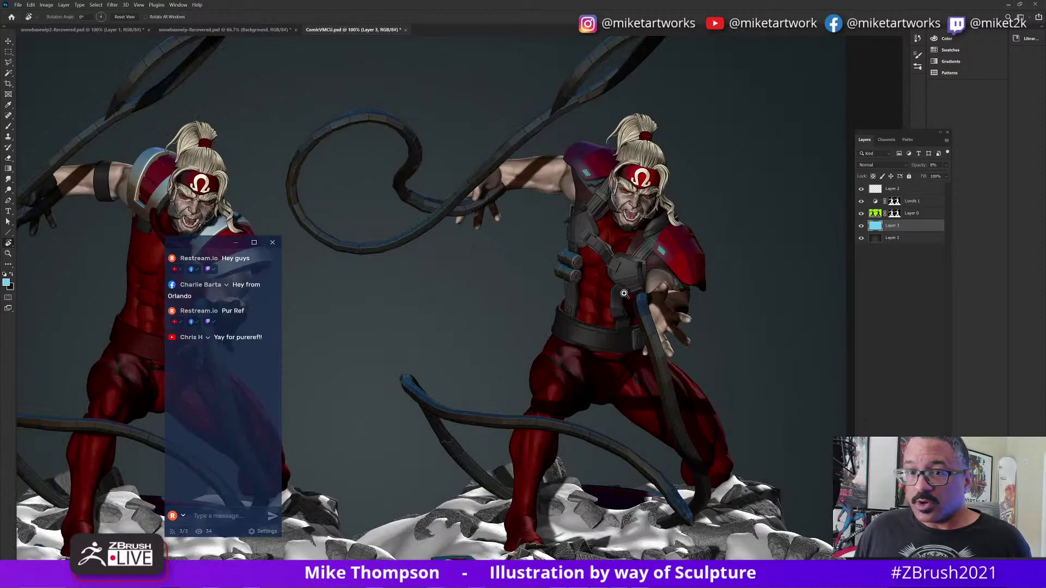
scroll(574, 338, "up", 1, "alt")
left_click_drag(574, 337, 679, 467)
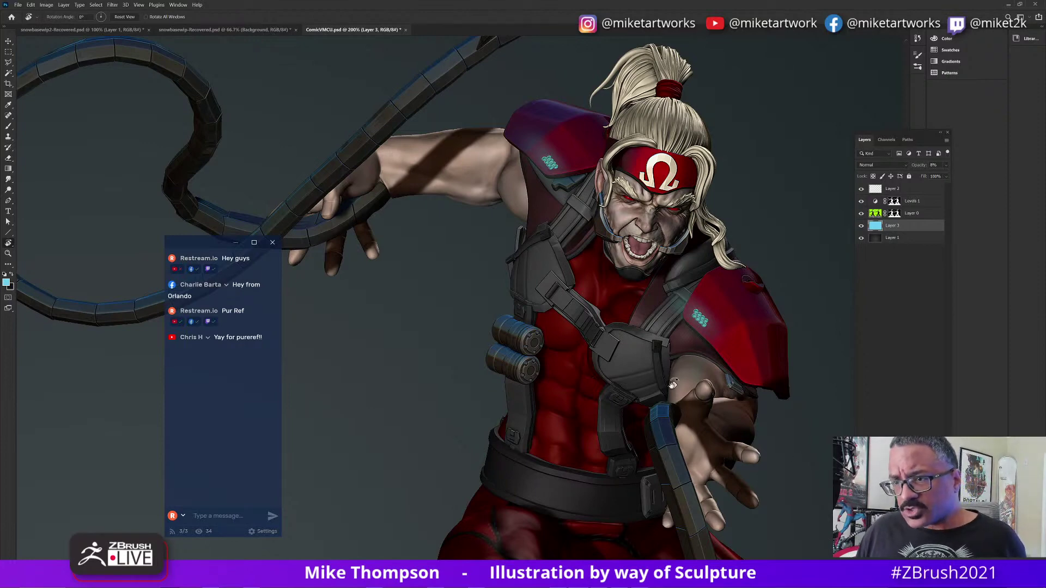
left_click_drag(621, 482, 607, 379)
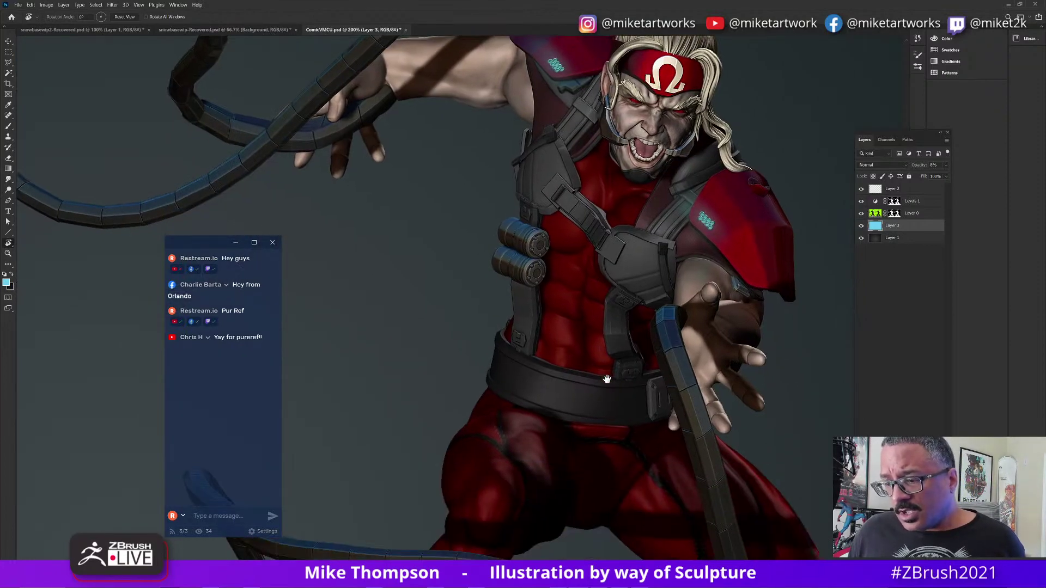
left_click_drag(627, 425, 620, 439, "ctrl")
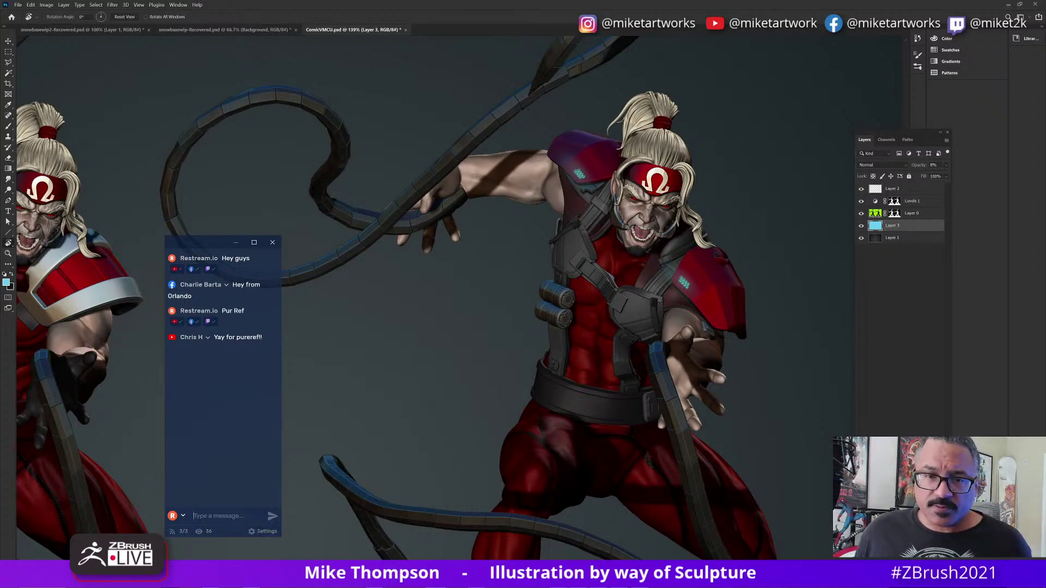
scroll(714, 478, "down", 2)
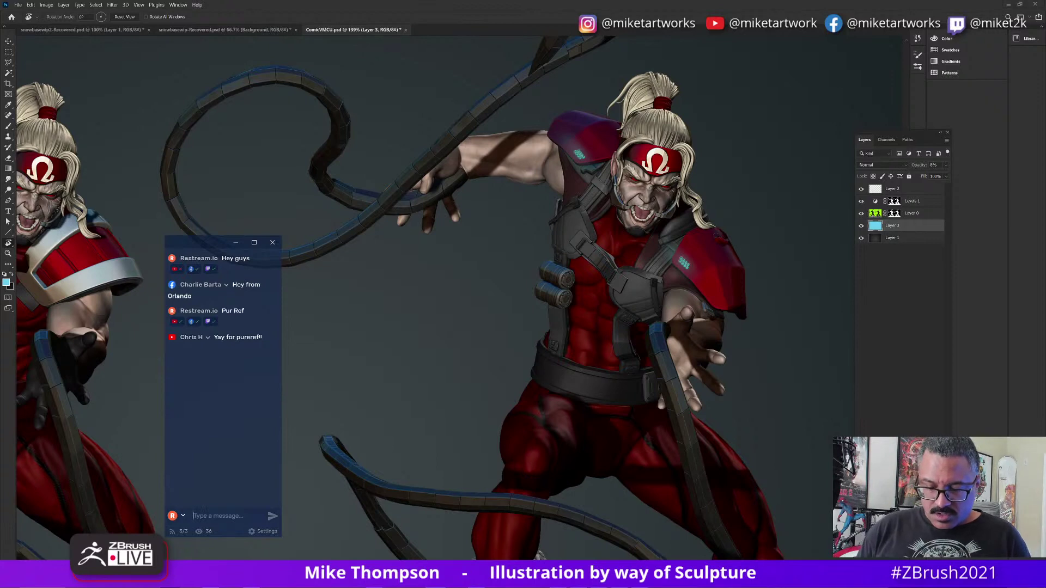
Send the message "Hello everybody" in the live chat.
type("Hello")
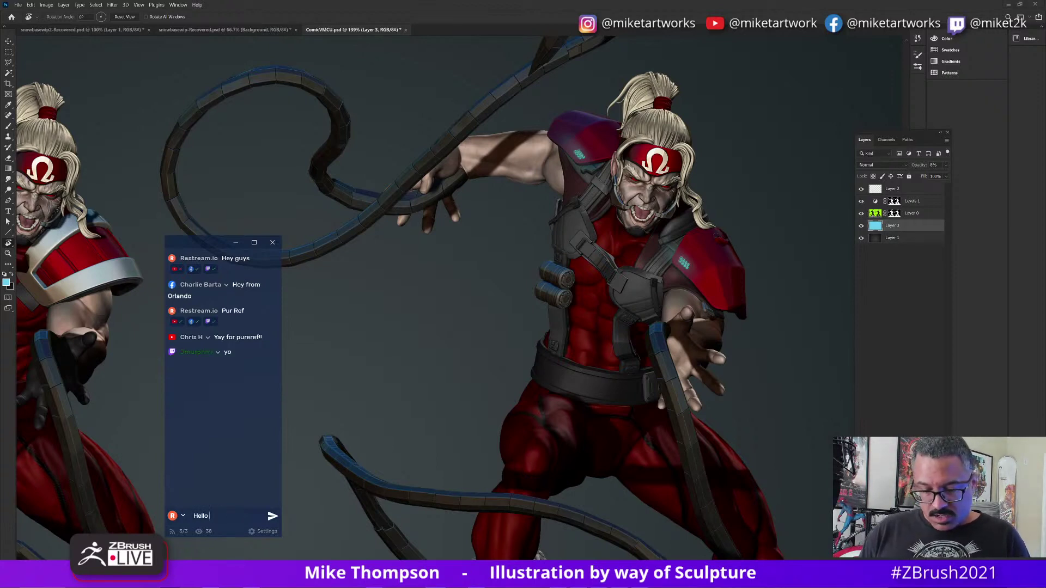
type(" everybody")
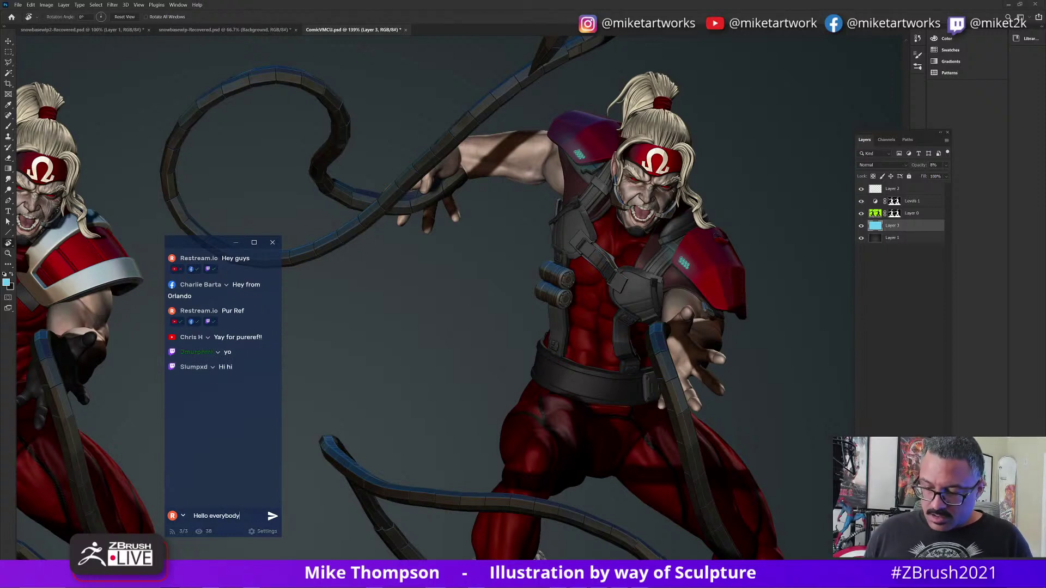
key("Return")
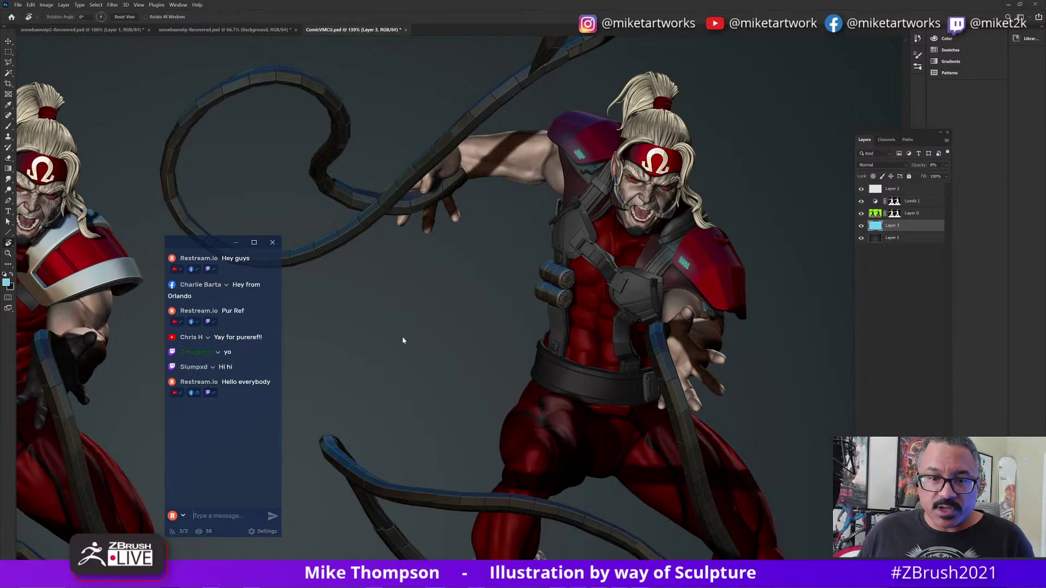
Return to ZBrush and make the Vest folder's subtools visible on the figure.
left_click(1006, 5)
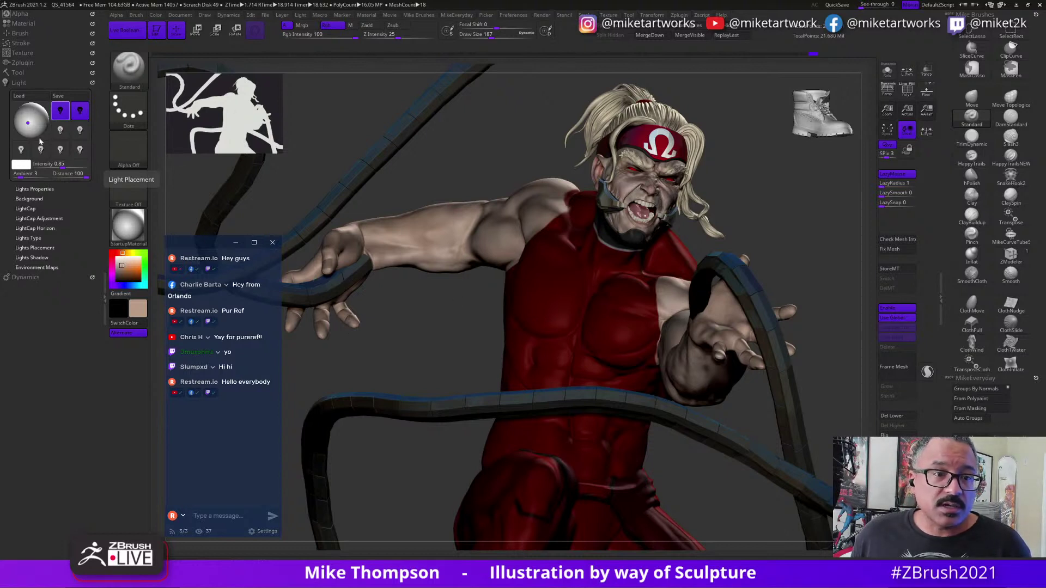
left_click(18, 74)
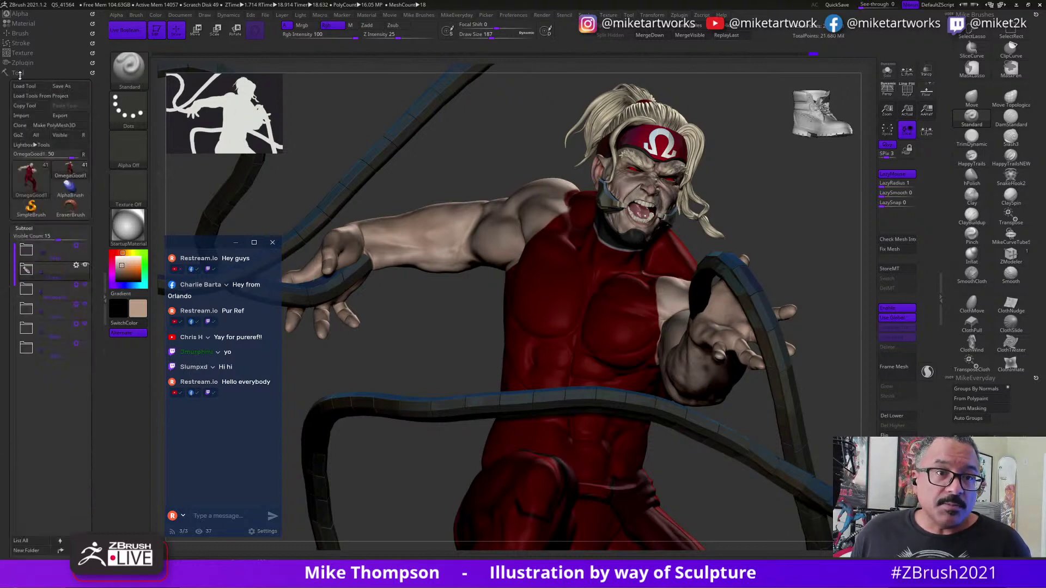
left_click(85, 246)
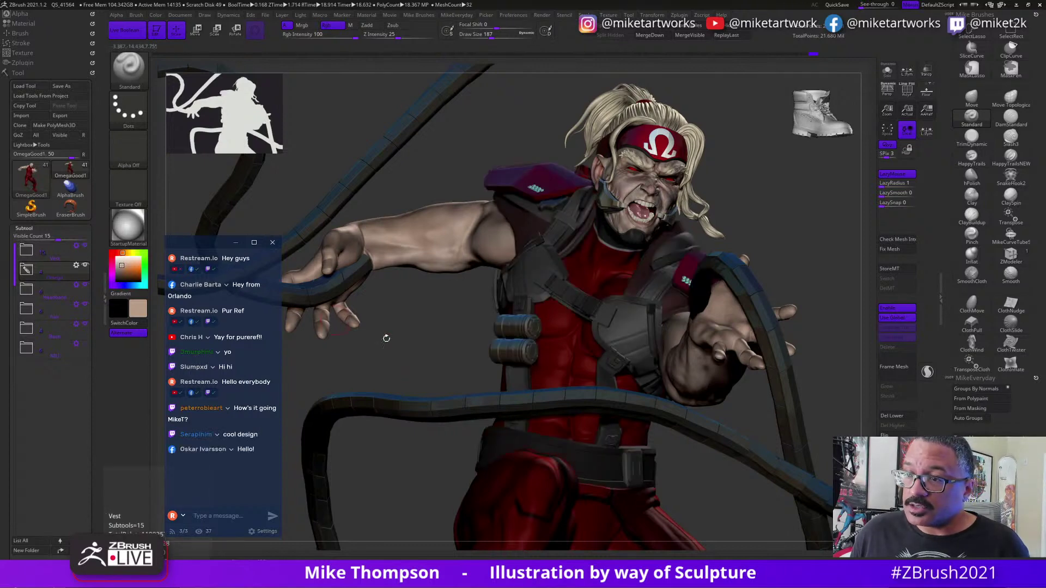
Examine the whole figure with its tentacles and snowy rock base from several angles.
key("f")
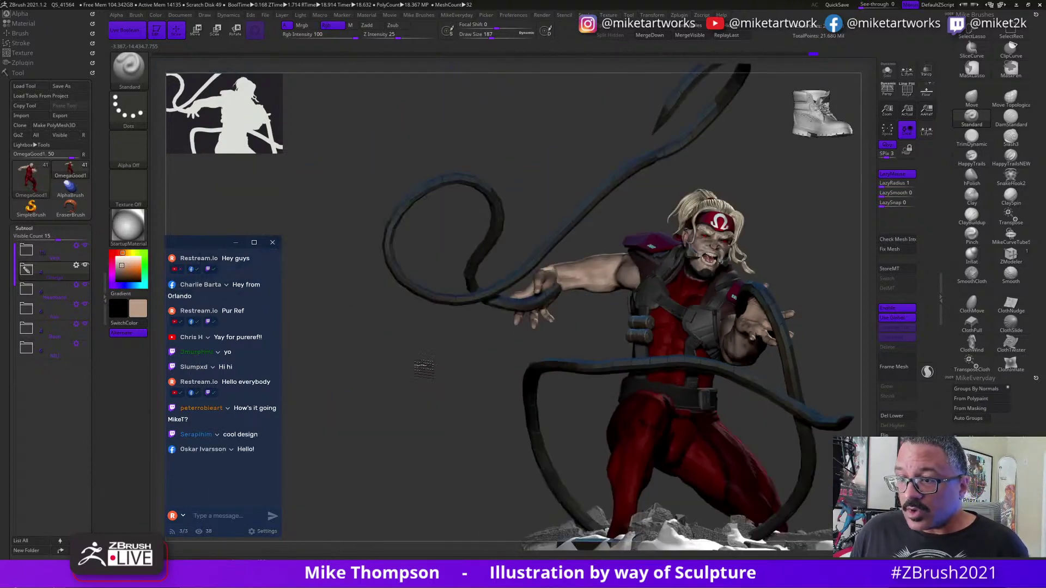
left_click_drag(415, 403, 667, 334)
left_click_drag(749, 357, 814, 236)
left_click_drag(772, 291, 785, 245)
left_click_drag(763, 283, 774, 336, "alt")
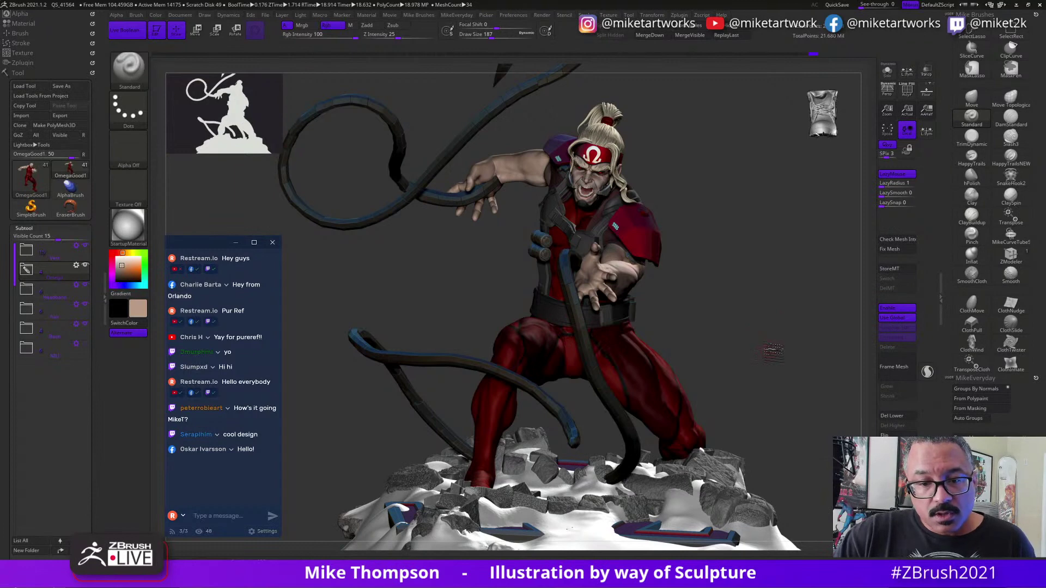
left_click_drag(774, 345, 768, 341)
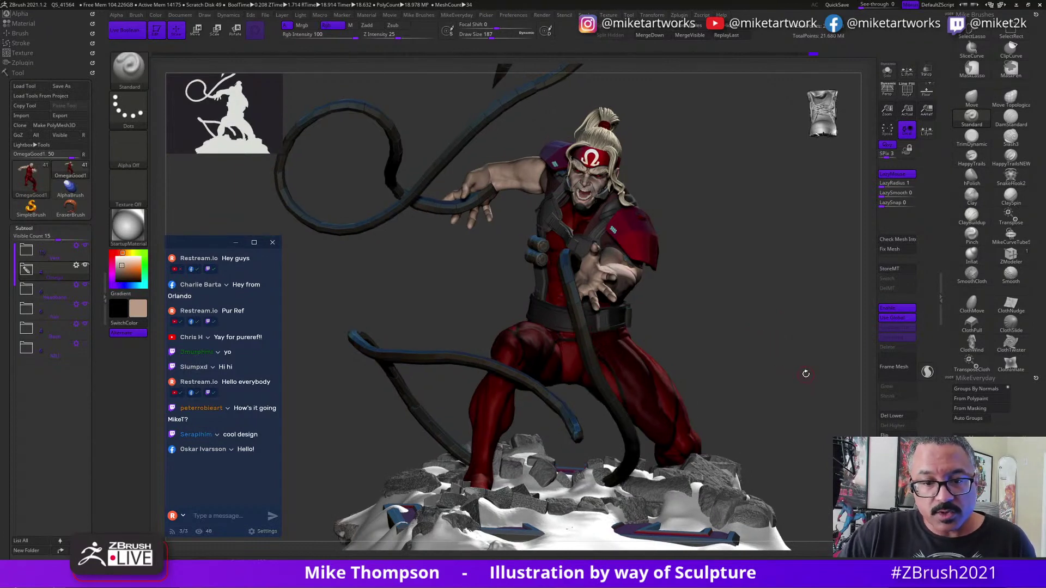
left_click_drag(805, 377, 809, 370)
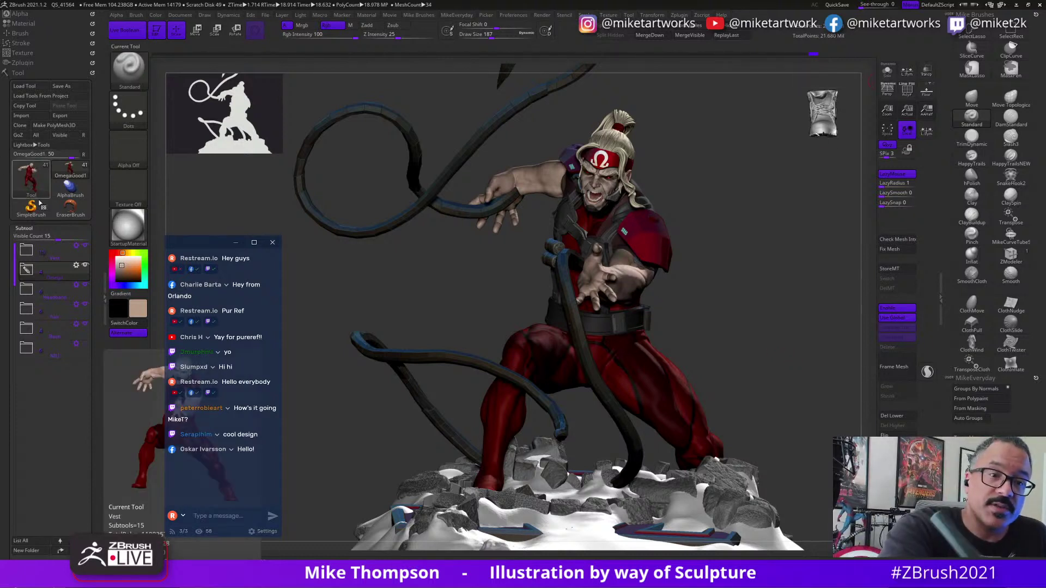
Turn off the second scene light.
left_click(24, 228)
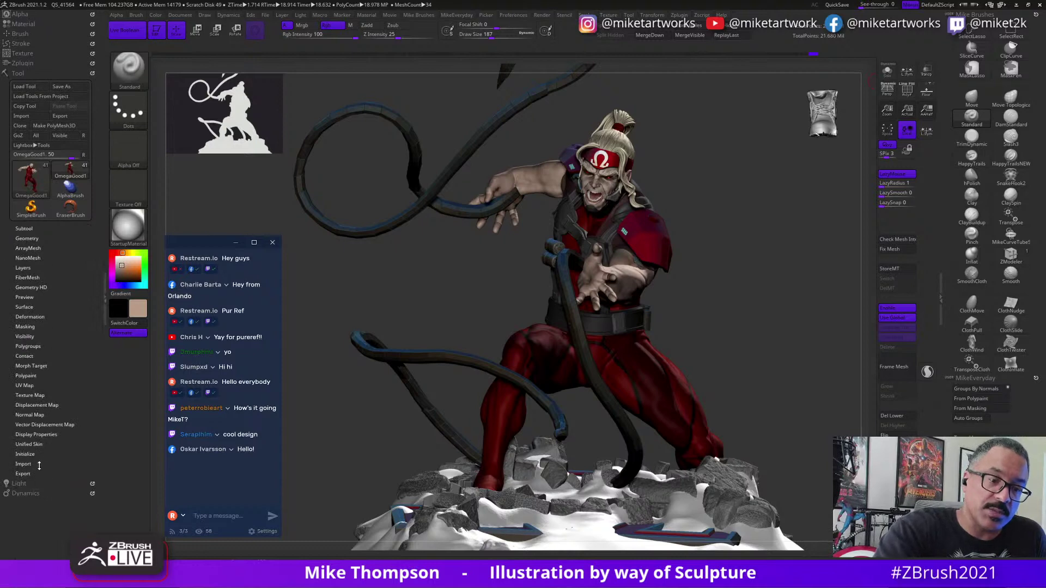
left_click(29, 484)
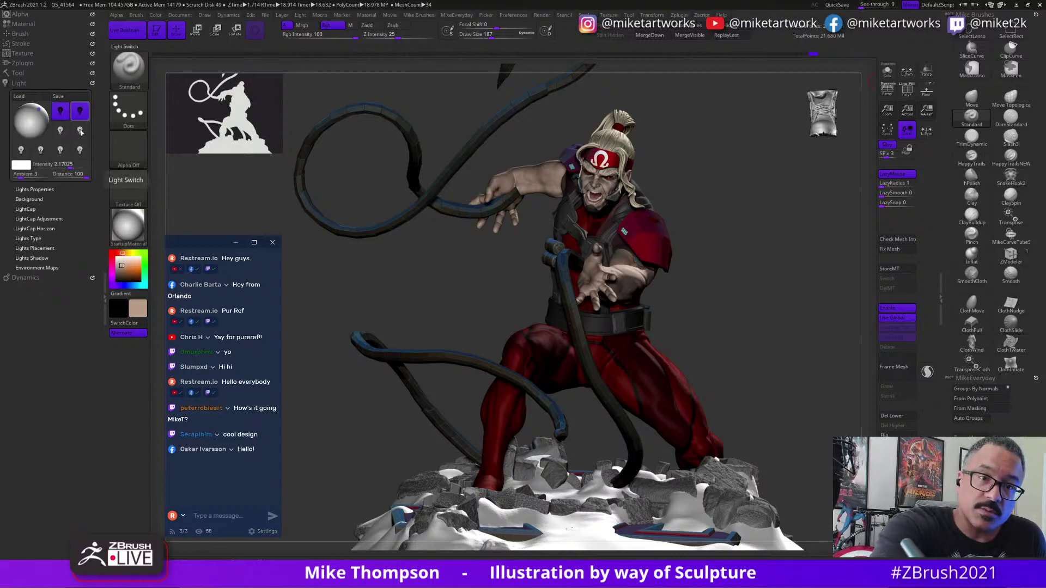
left_click(80, 112)
Shift the first light slightly toward the center of the light sphere and set its intensity to about 1.26.
left_click(61, 113)
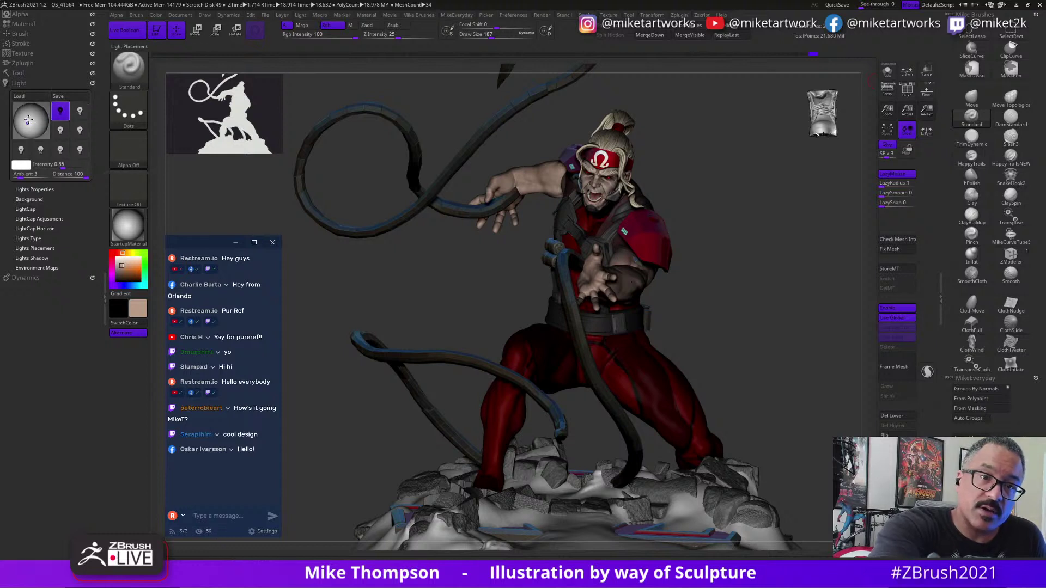
left_click_drag(28, 119, 31, 118)
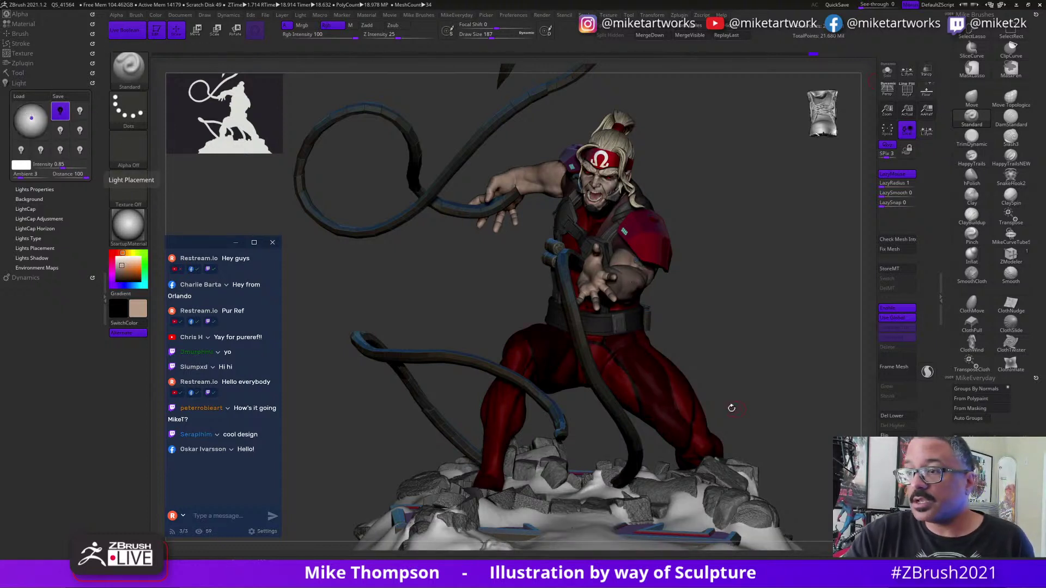
left_click_drag(63, 168, 70, 164)
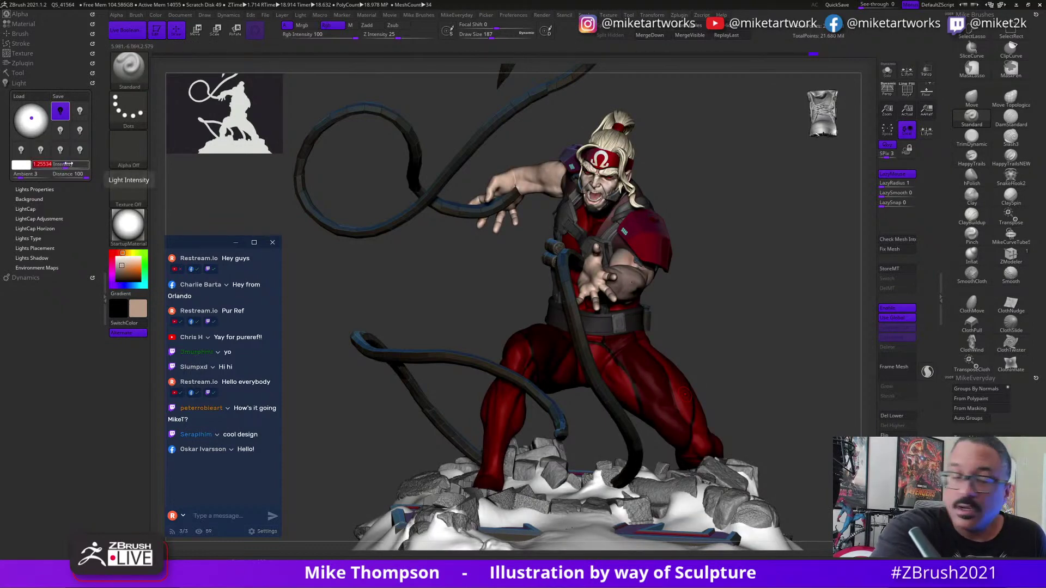
Expand the Omega folder, turn off polypaint display for all subtools and set the main color to light gray.
left_click(20, 72)
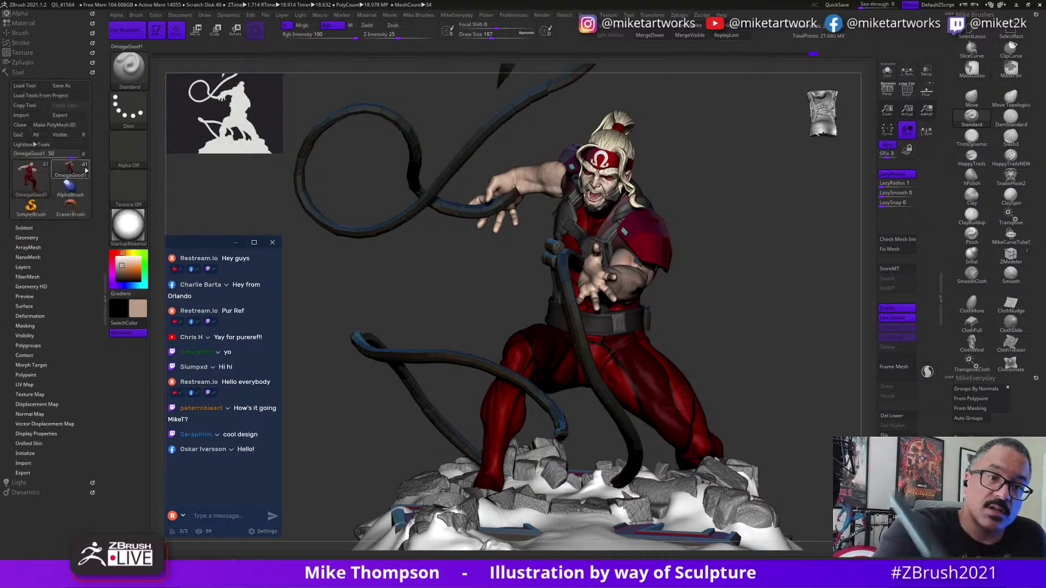
left_click(24, 228)
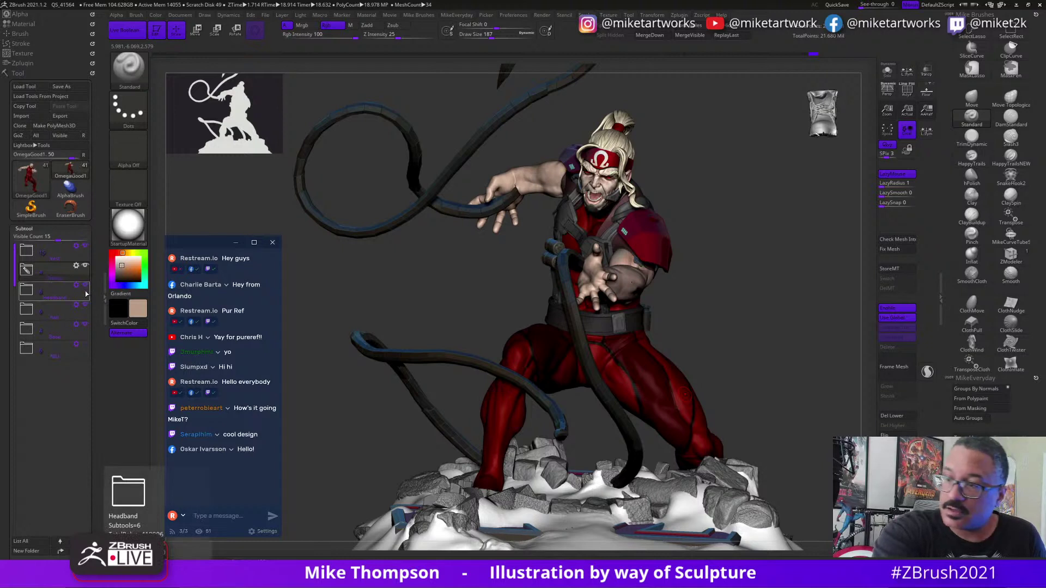
key("shift")
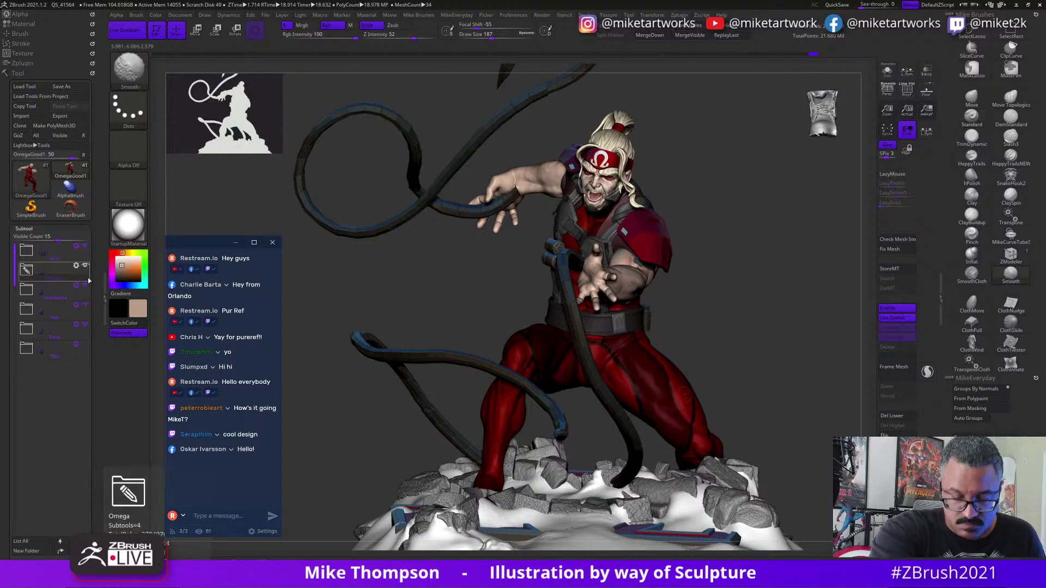
left_click(26, 270)
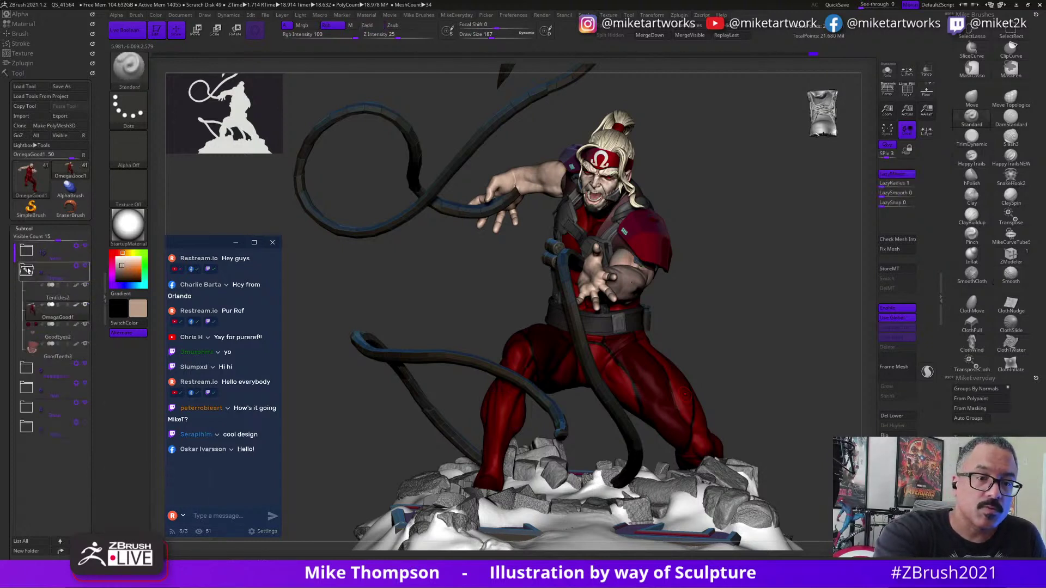
left_click(75, 285, "shift")
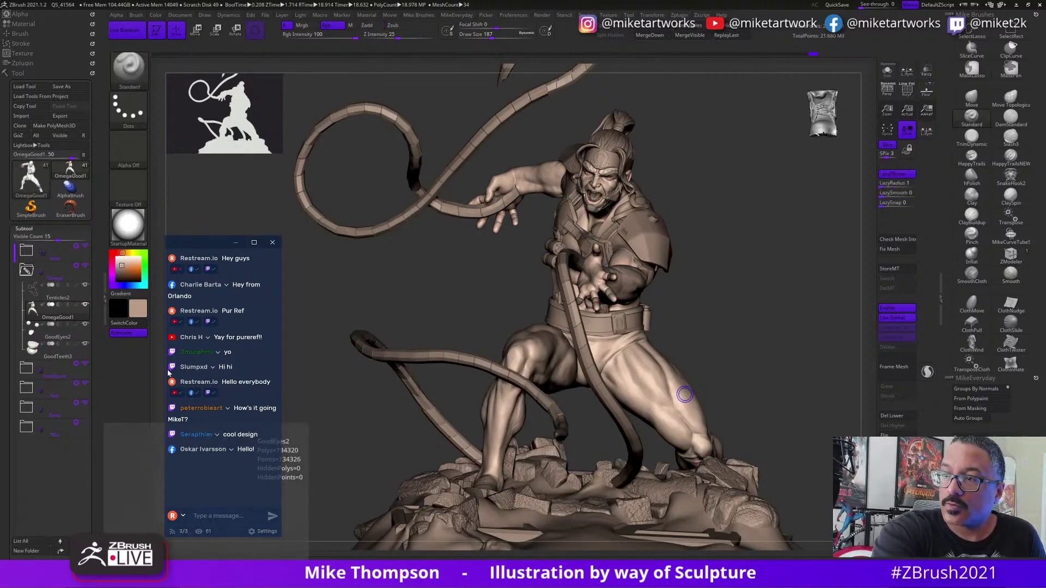
key("space")
left_click(563, 386)
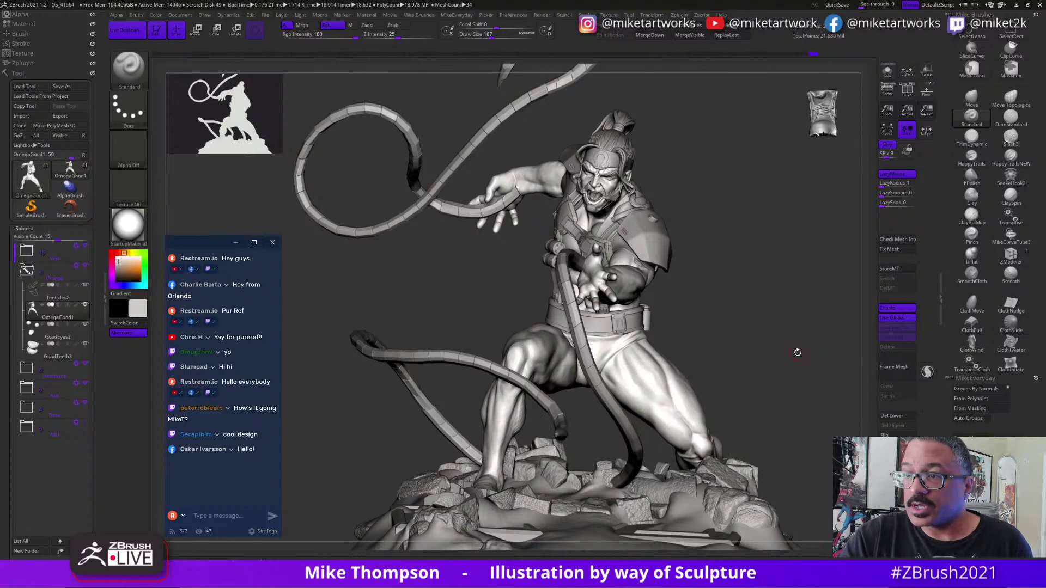
Select the shoulder armor subtool UpperBody3_7 on the figure and frame the upper body closely.
left_click_drag(747, 352, 745, 378)
left_click(648, 248, "alt")
left_click_drag(770, 329, 764, 504, "alt")
left_click_drag(770, 443, 797, 430)
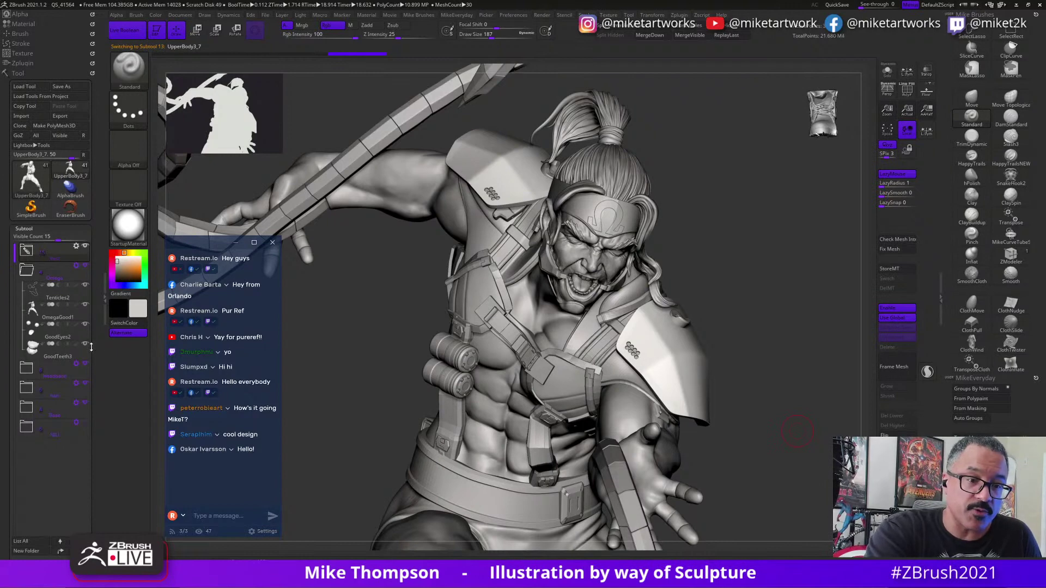
Expand the Vest folder and display only the shoulder armor UpperBody3_7 and the ArmorLights subtools.
left_click(26, 251)
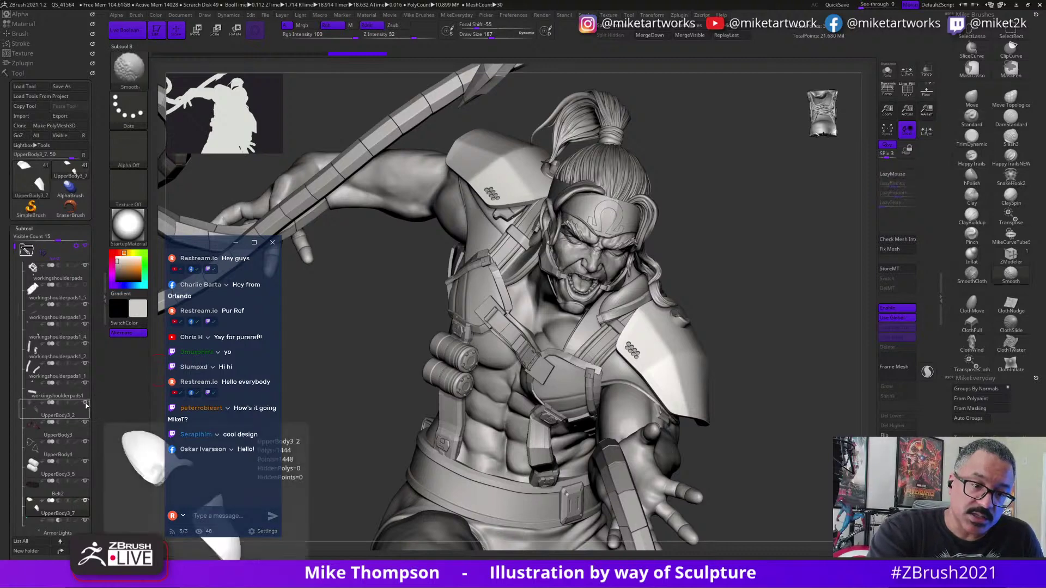
left_click(86, 404, "shift")
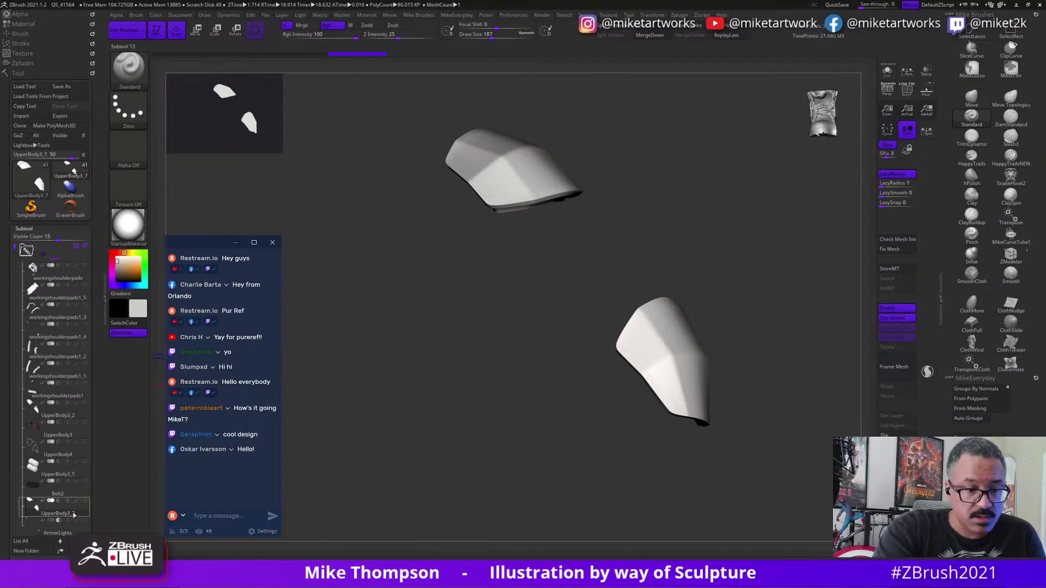
left_click(86, 520)
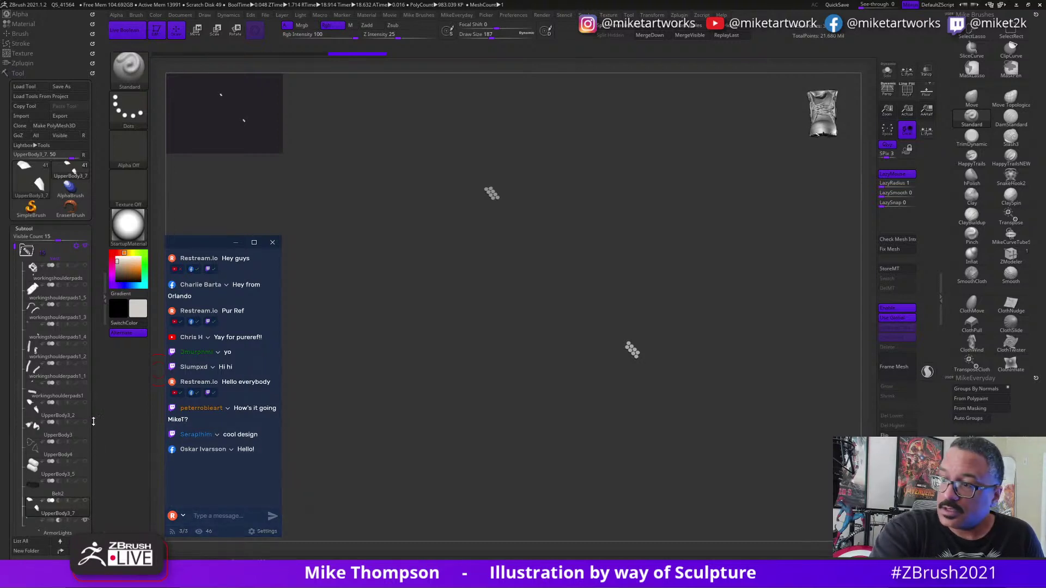
left_click(80, 462)
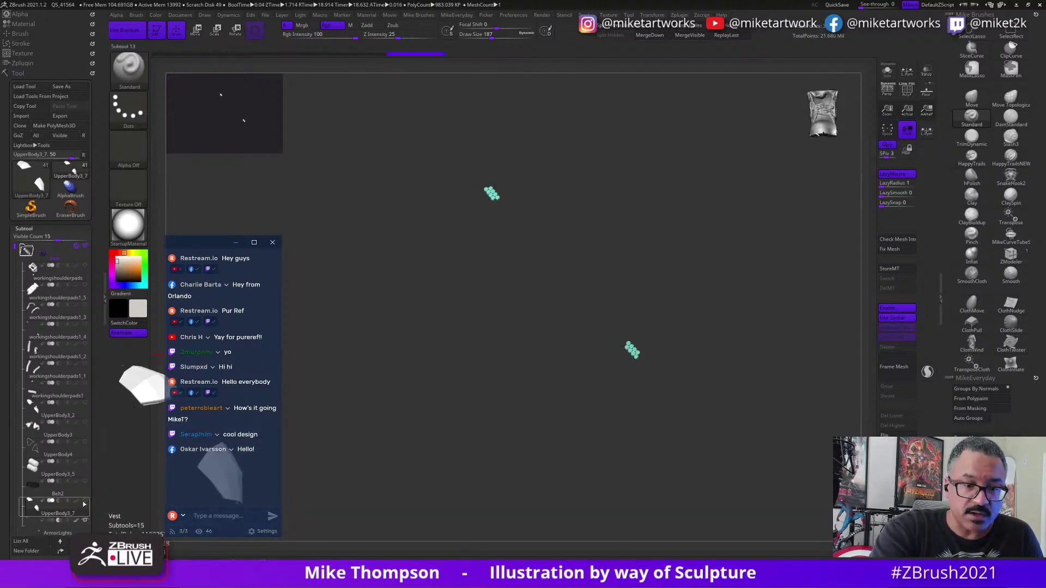
left_click(81, 414)
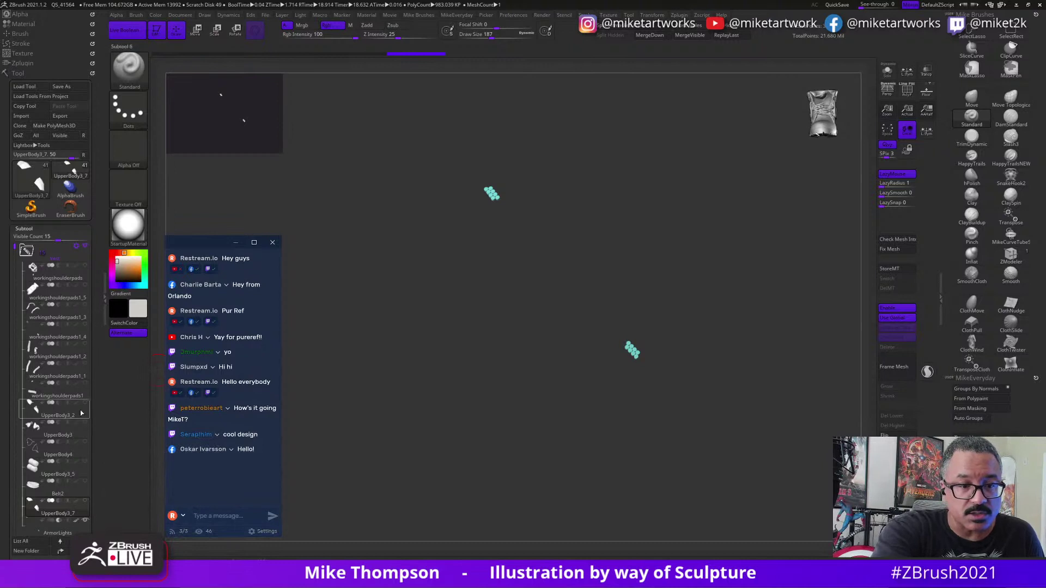
left_click(85, 502)
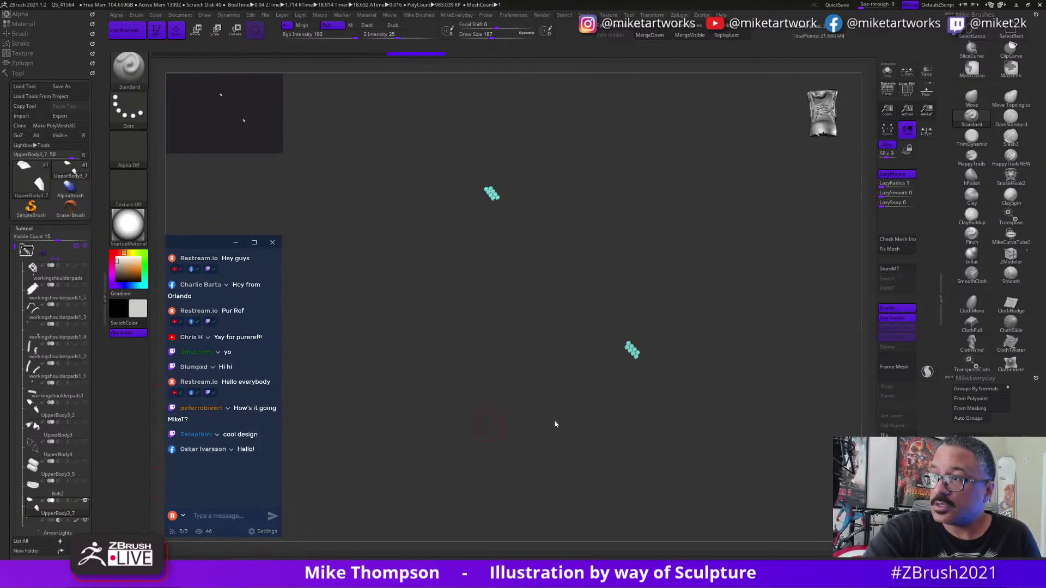
Activate the transform gizmo for UpperBody3_7, center it on the unmasked mesh and shift it slightly between the two shoulder pads.
left_click_drag(556, 424, 661, 443)
left_click_drag(743, 453, 774, 420)
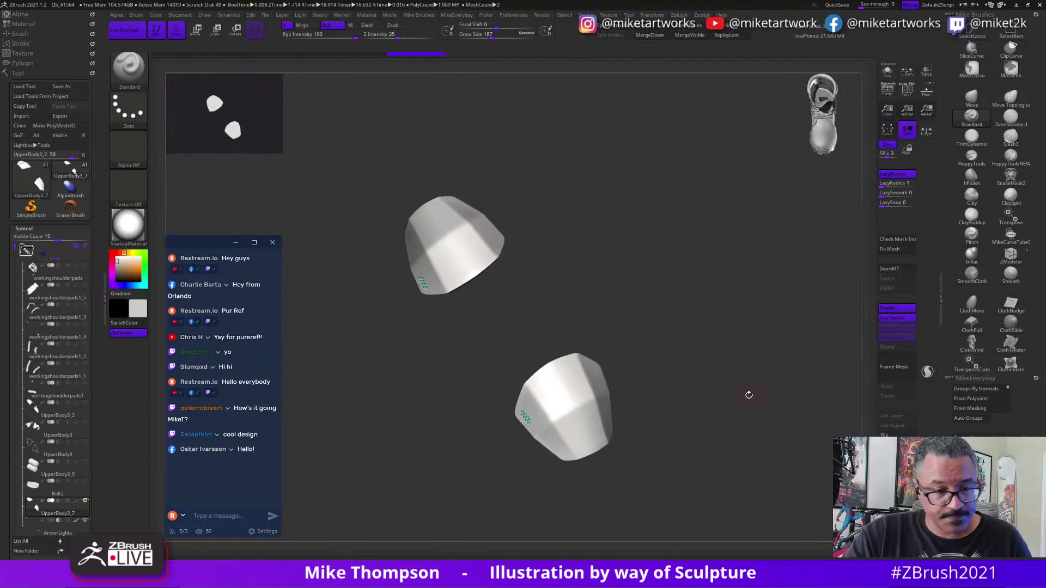
key("w")
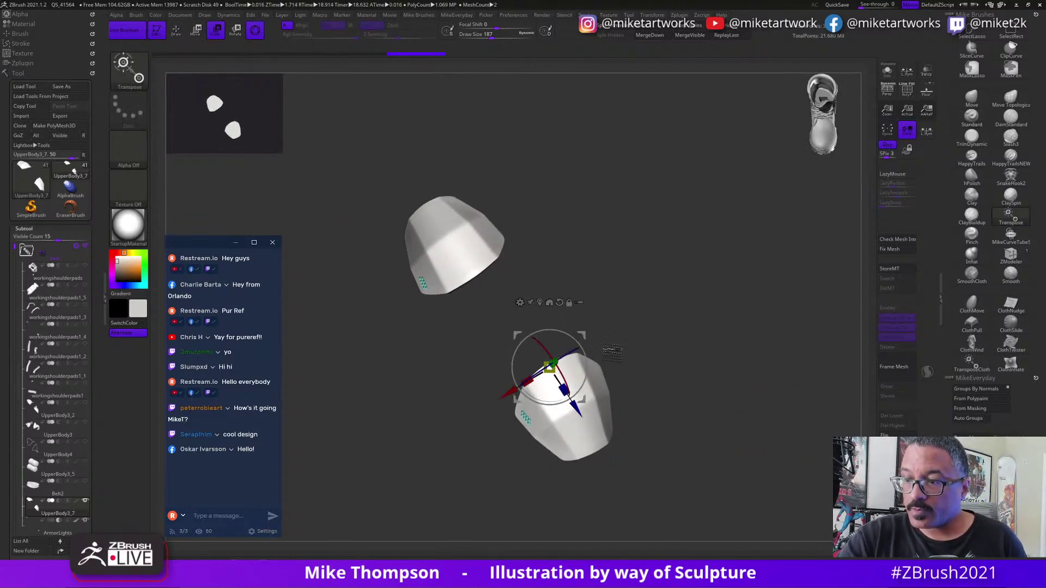
left_click(539, 302)
left_click_drag(680, 331, 643, 342)
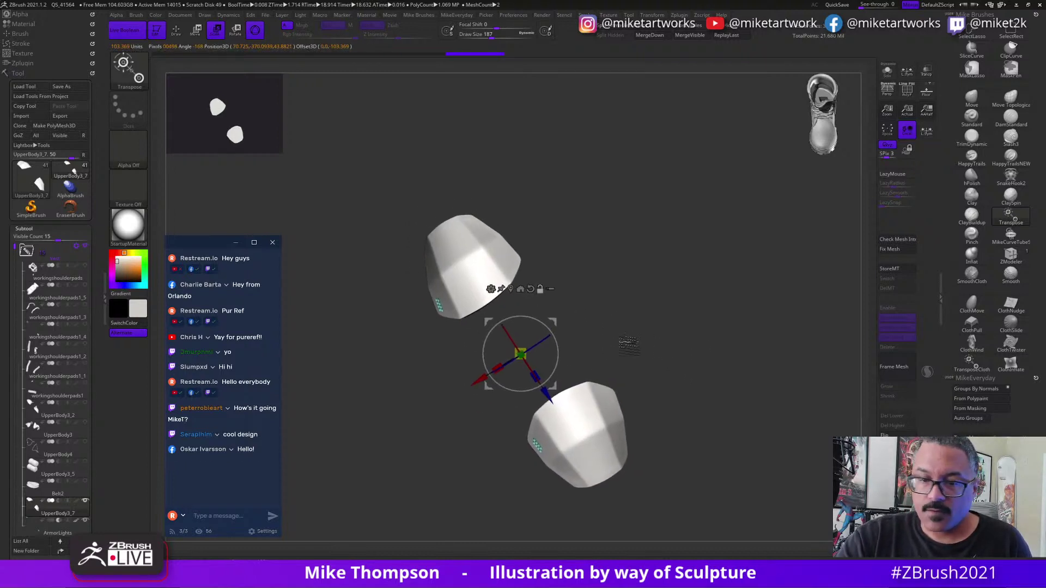
left_click_drag(552, 386, 557, 382, "alt")
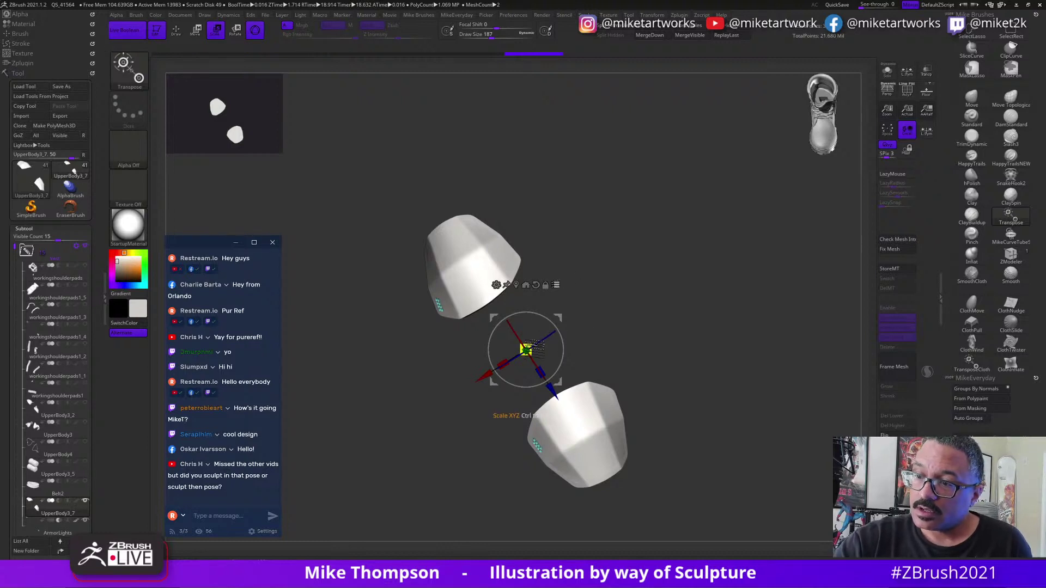
left_click_drag(526, 349, 526, 350)
left_click_drag(737, 256, 756, 294)
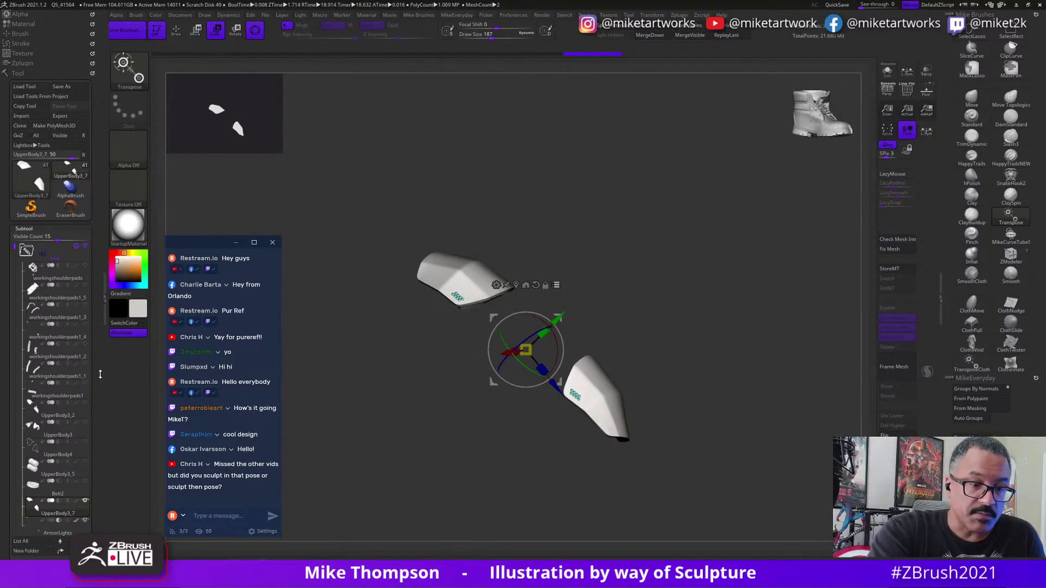
Make UpperBody3_2 and all the workingshoulderpads subtools in the Vest folder visible.
left_click(85, 402)
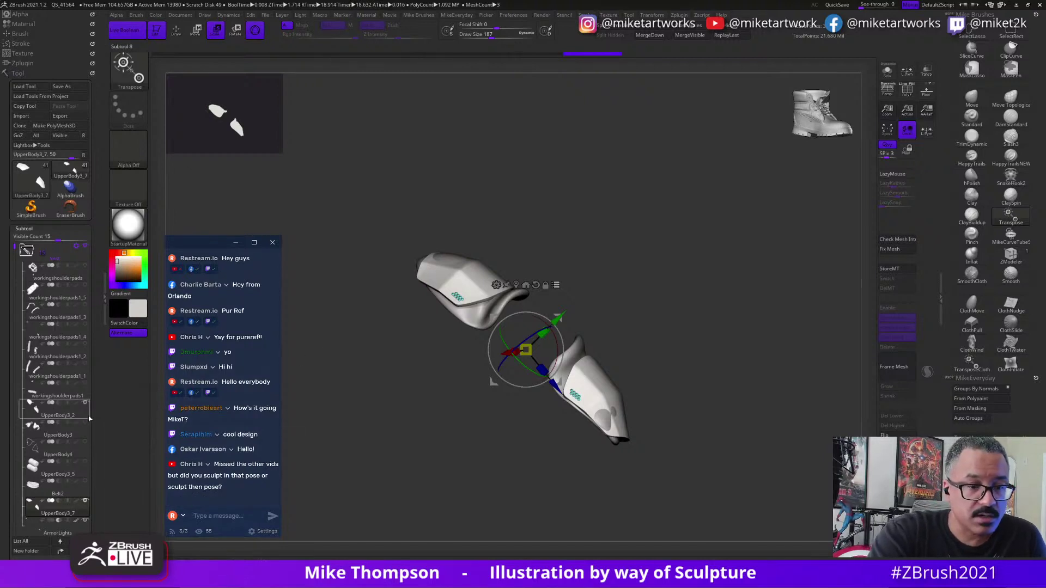
left_click(85, 267)
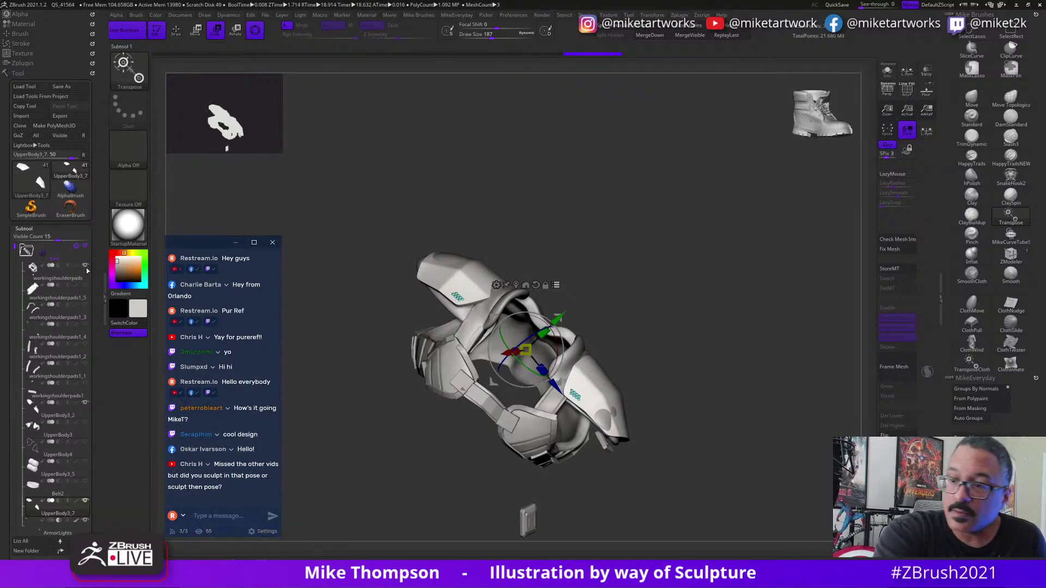
left_click(86, 286)
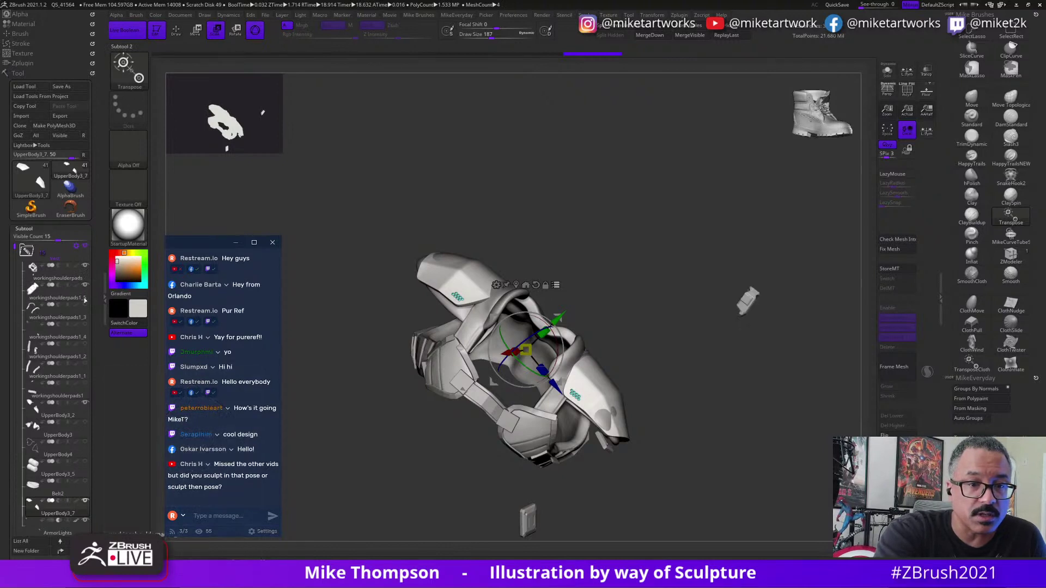
left_click(85, 305)
left_click(85, 325)
left_click(85, 344)
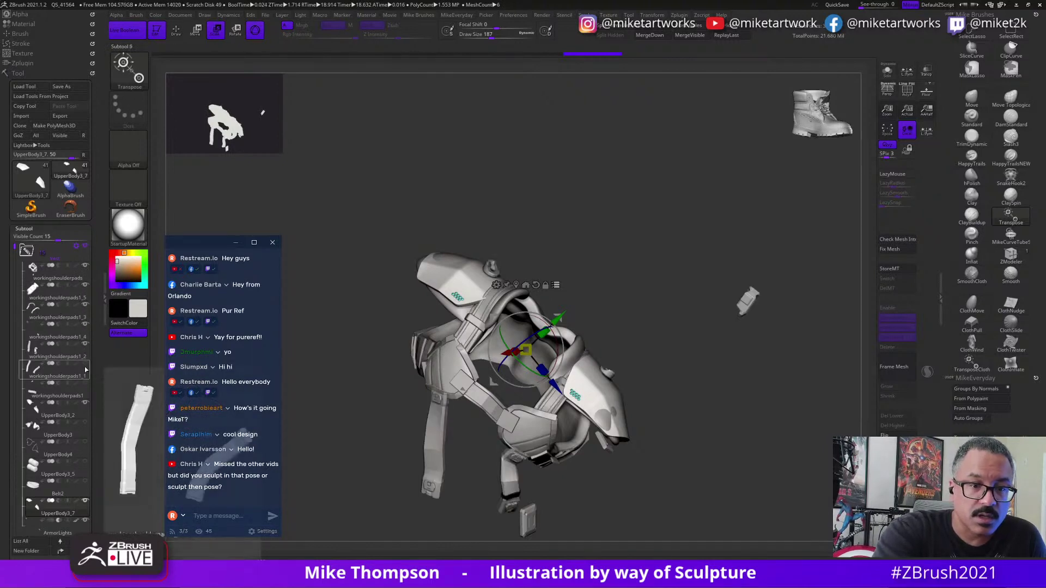
left_click(85, 367)
left_click(85, 384)
Make the remaining vest subtools visible: UpperBody3, UpperBody4, UpperBody3_5, Belt2 and UpperBody3_4.
left_click(86, 423)
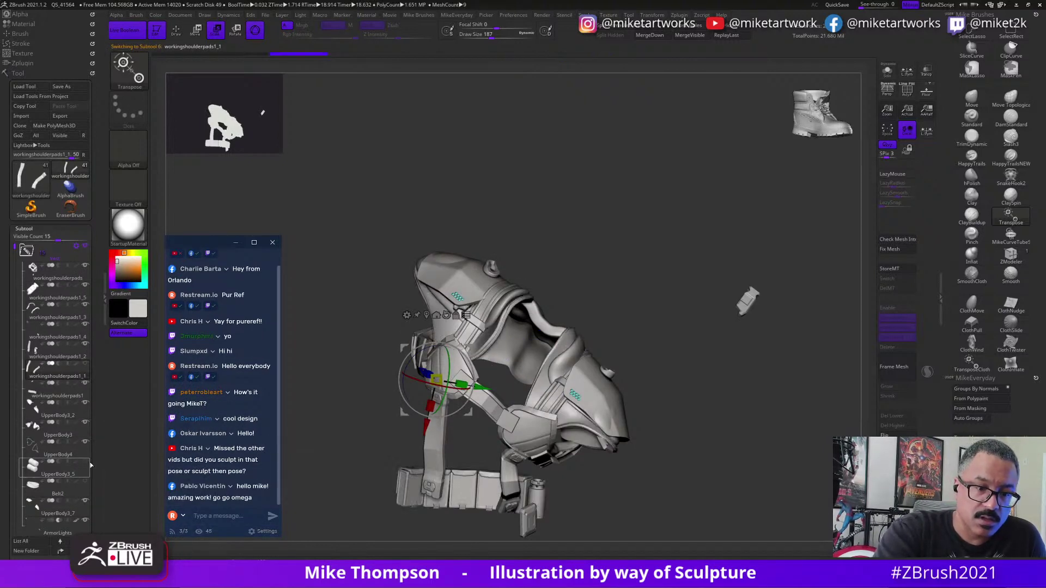
left_click(86, 463)
left_click(85, 481)
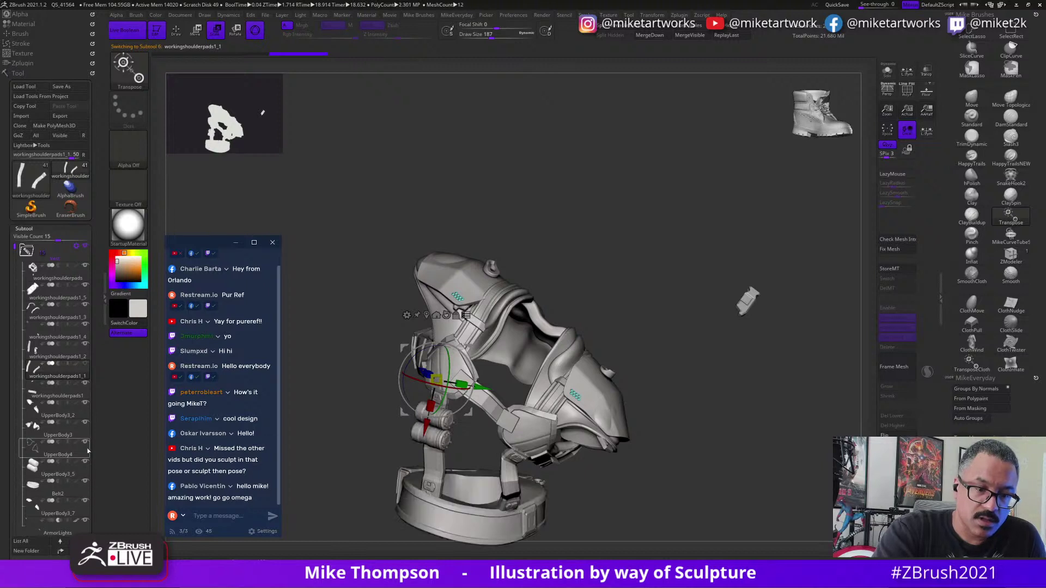
left_click_drag(15, 248, 16, 273)
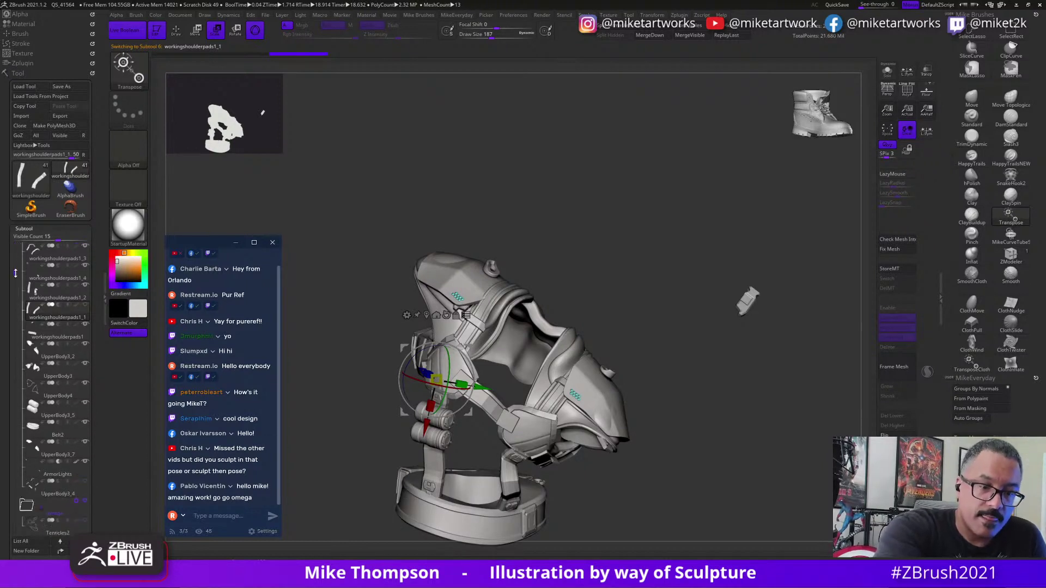
left_click(85, 481)
left_click_drag(758, 385, 732, 382)
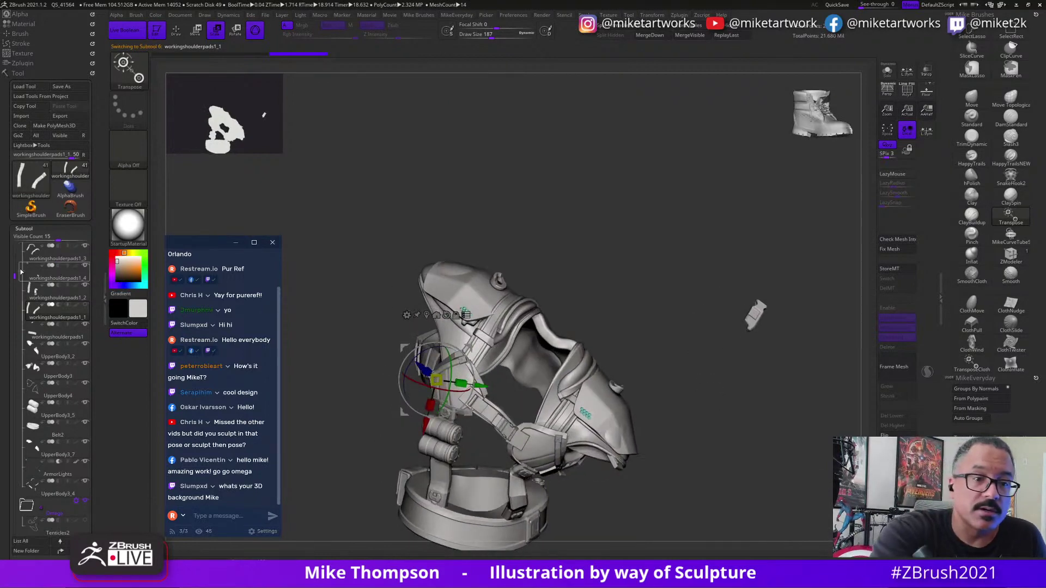
Collapse the Vest folder and show the OmegaGood1 body together with the vest.
left_click_drag(14, 276, 13, 235)
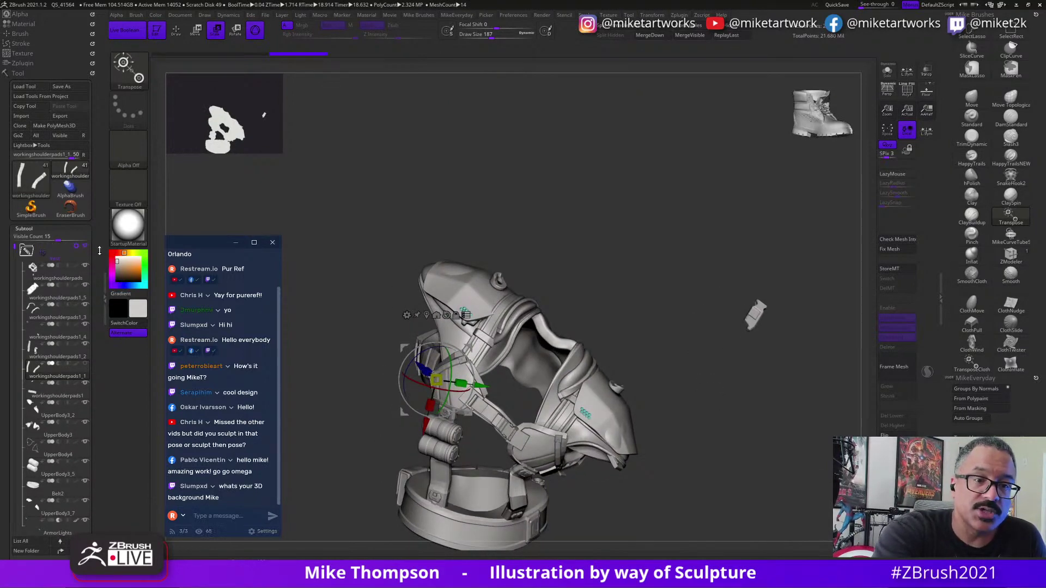
left_click(32, 254)
mouse_move(85, 308)
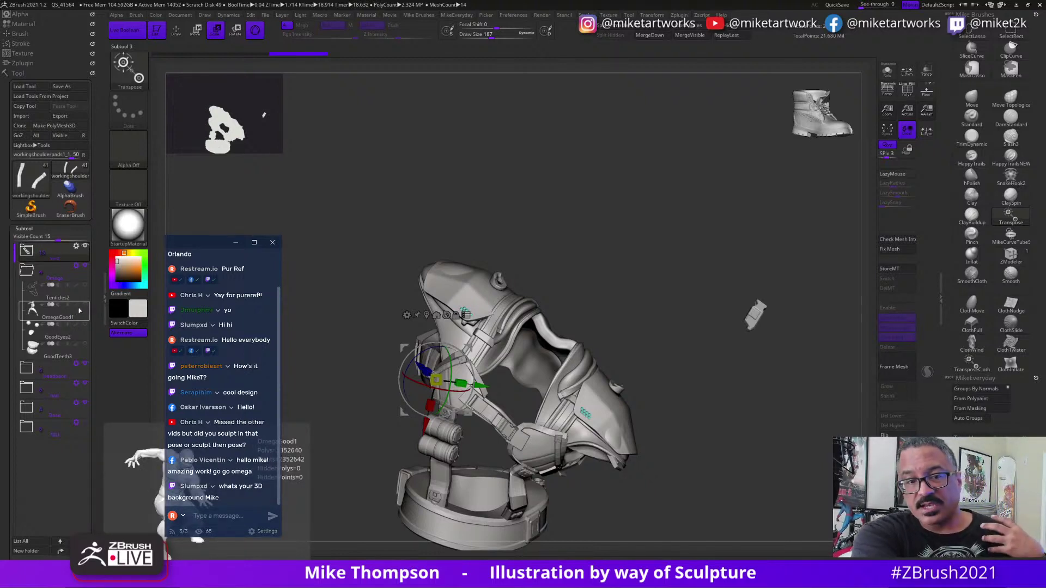
mouse_move(78, 289)
left_click(87, 308)
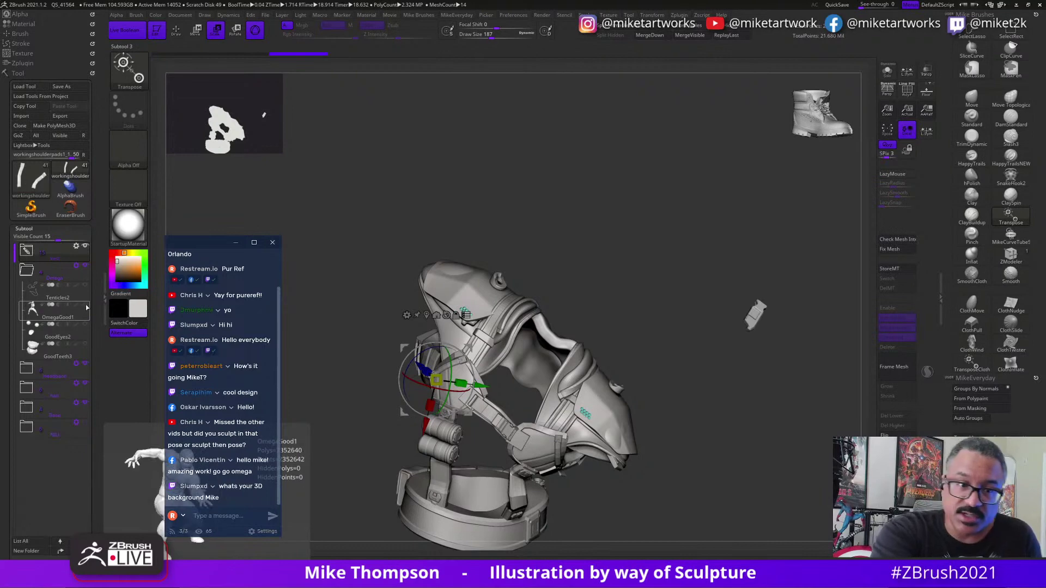
left_click(85, 307)
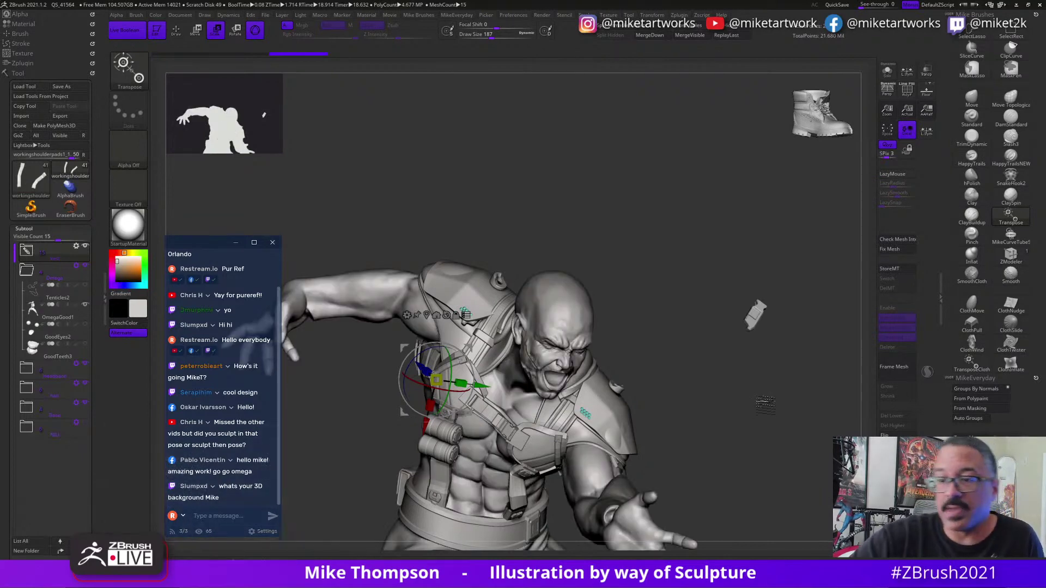
left_click_drag(708, 338, 728, 274, "alt")
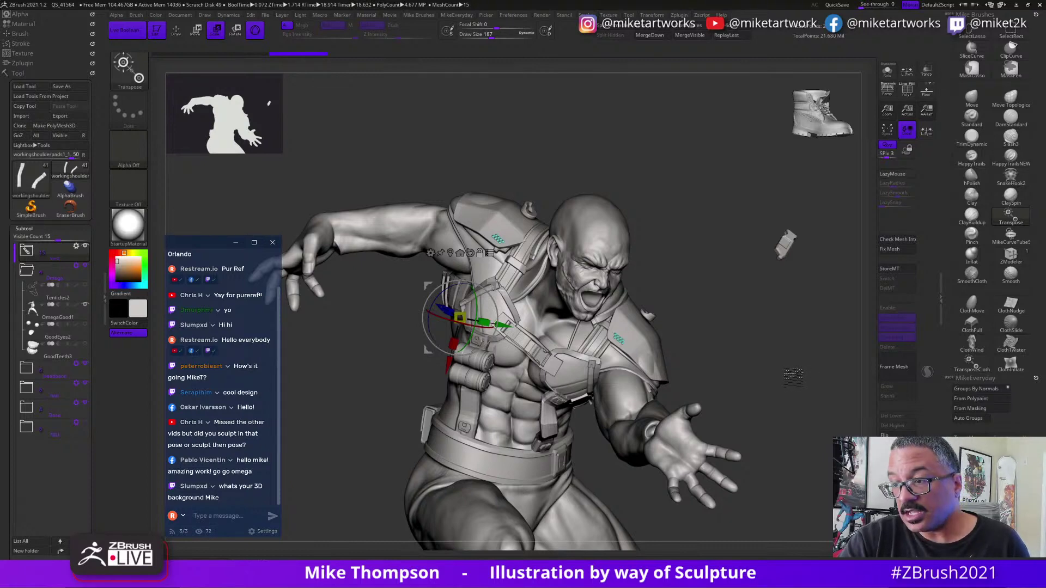
Select the OmegaGood1 body, preview it at a low subdivision level and return it to the high level.
left_click(645, 405, "alt")
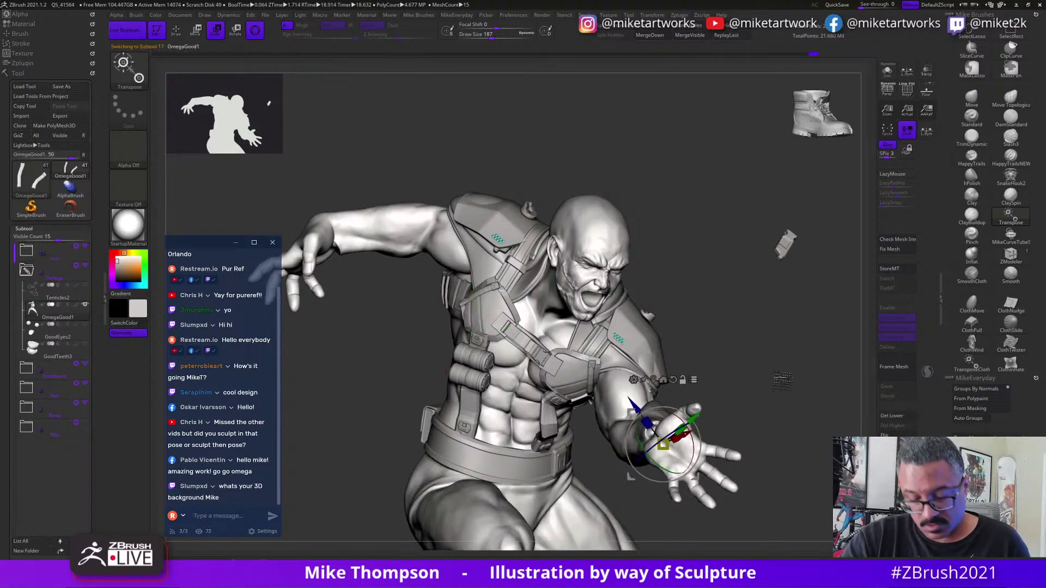
key("shift+d")
key("shift+d")
key("shift+d")
key("shift+d")
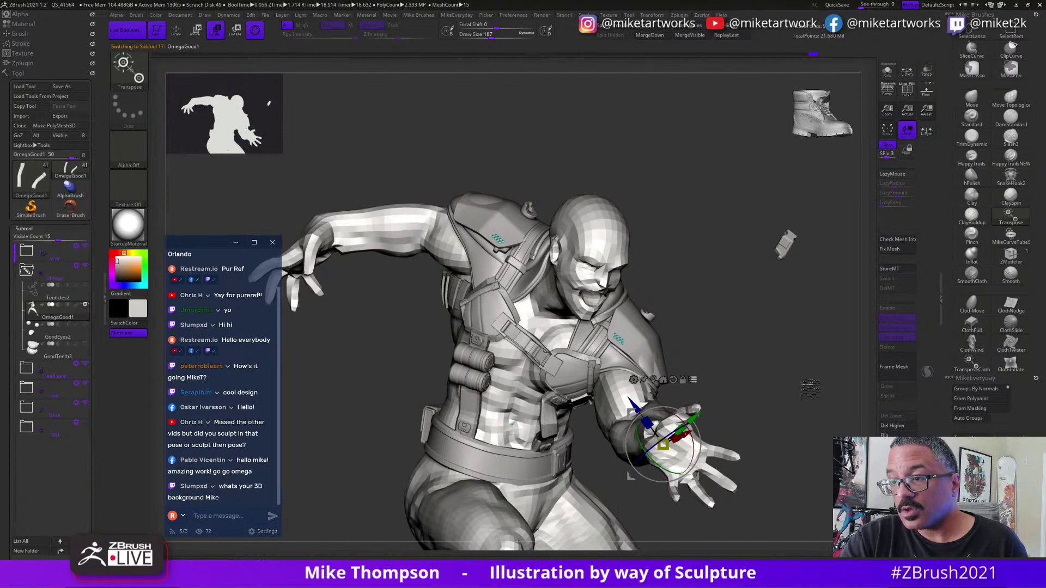
mouse_move(805, 386)
left_mouse_down()
mouse_move(760, 364)
mouse_move(799, 378)
mouse_move(792, 389)
mouse_move(761, 387)
left_mouse_up()
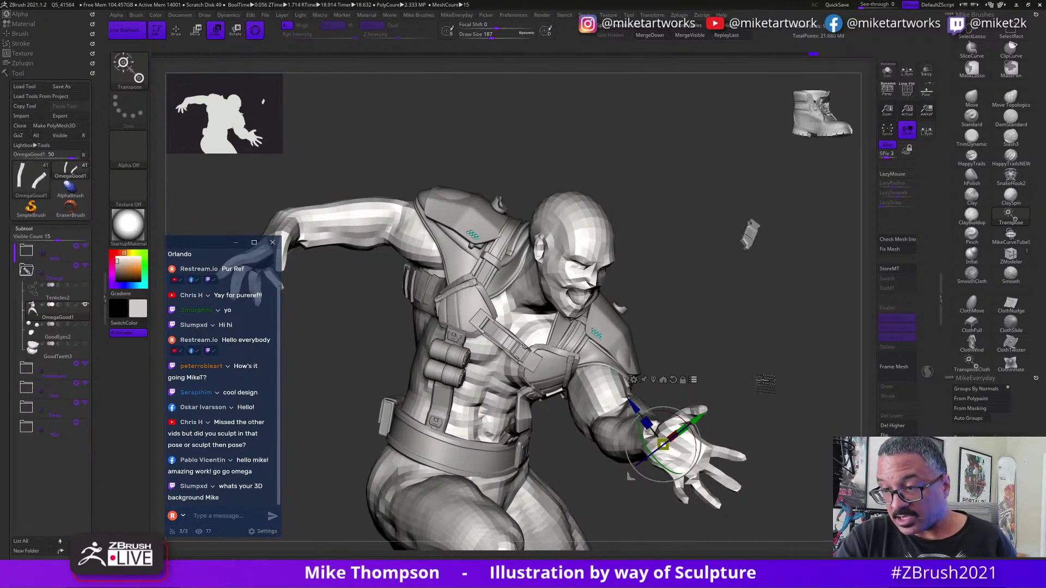
key("d")
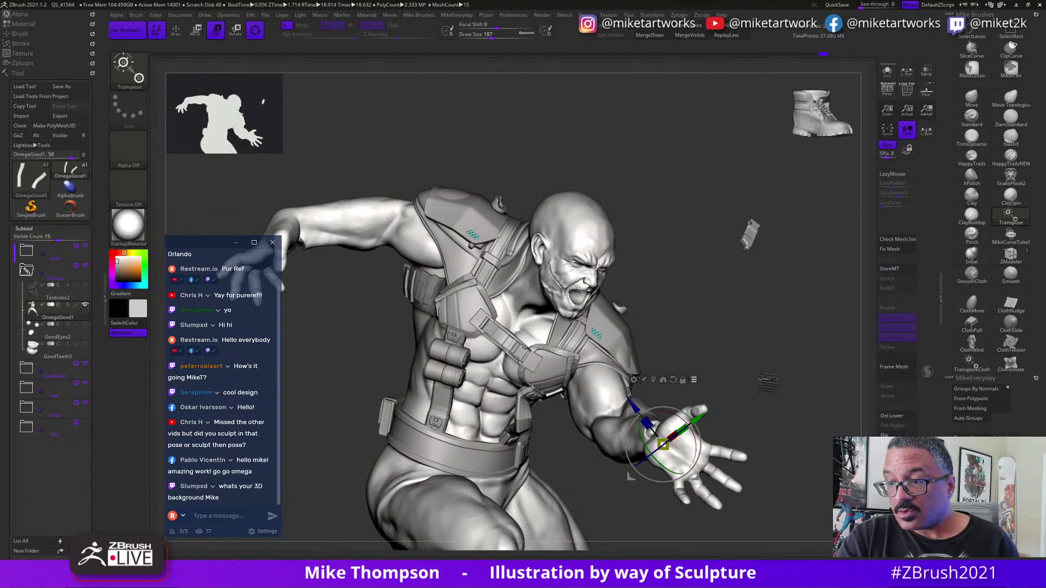
left_click_drag(795, 389, 743, 361)
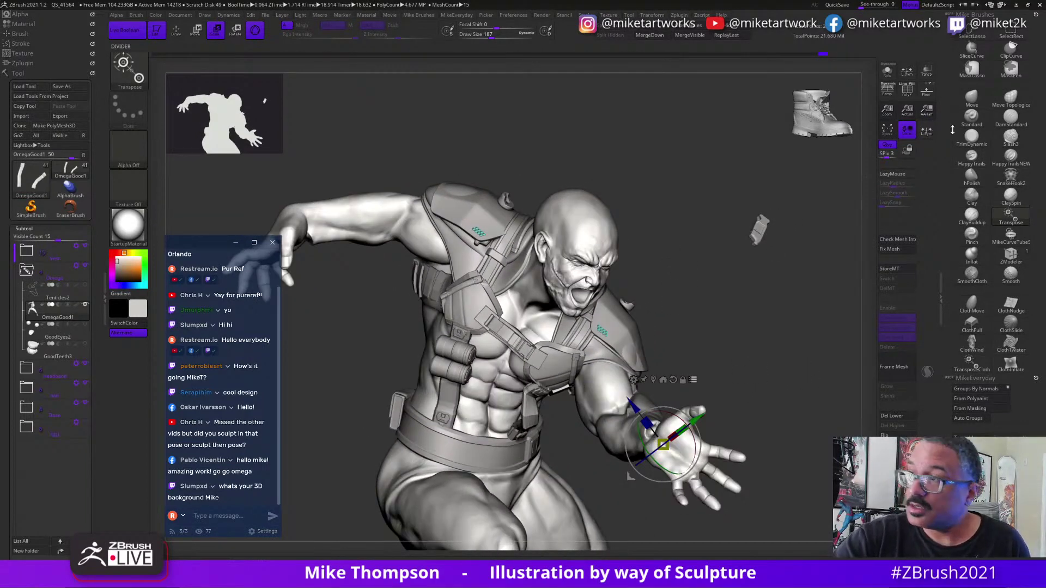
Switch to Draw mode, hide the arms and legs of OmegaGood1 and subdivide the visible head and torso once.
mouse_move(684, 293)
left_mouse_down("ctrl+shift")
mouse_move(673, 376)
mouse_move(536, 444)
mouse_move(404, 425)
mouse_move(409, 292)
mouse_move(572, 129)
mouse_move(676, 218)
mouse_move(684, 289)
left_mouse_up("ctrl+shift")
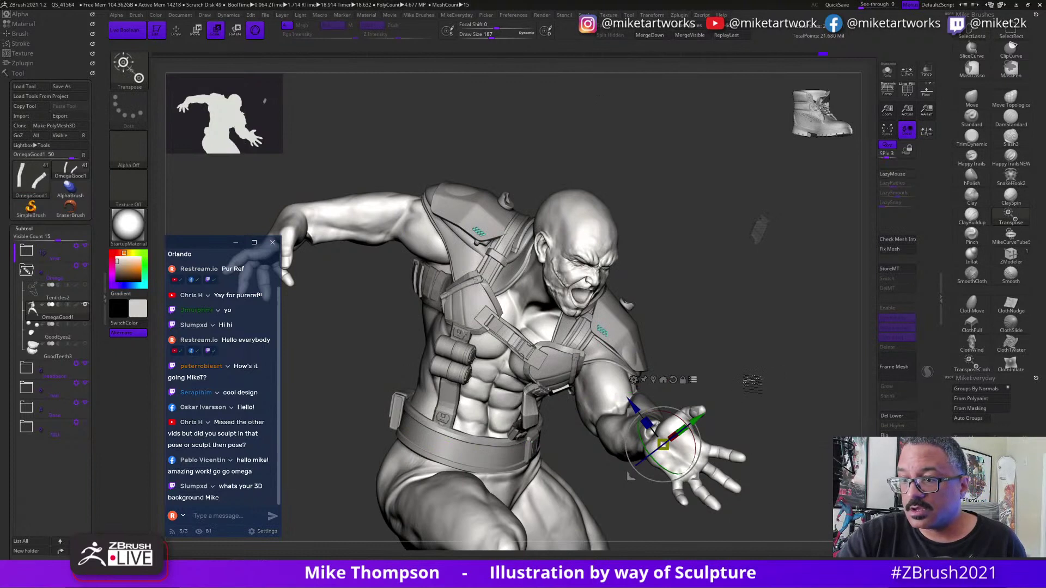
left_click(616, 397)
key("q")
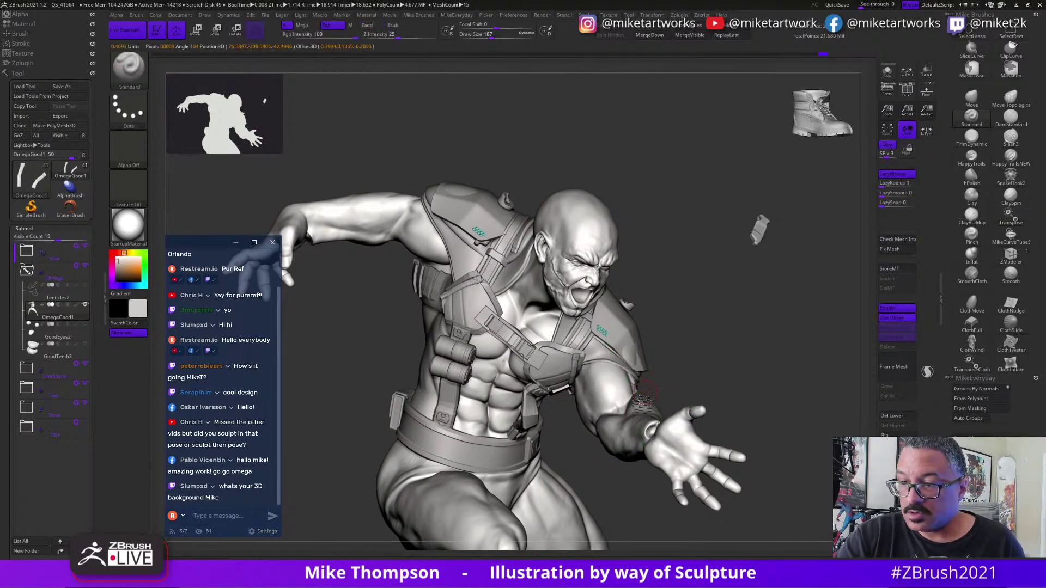
mouse_move(633, 401)
left_mouse_down("ctrl+shift")
mouse_move(572, 404)
mouse_move(472, 466)
mouse_move(341, 343)
mouse_move(545, 131)
mouse_move(692, 164)
mouse_move(709, 337)
left_mouse_up("ctrl+shift")
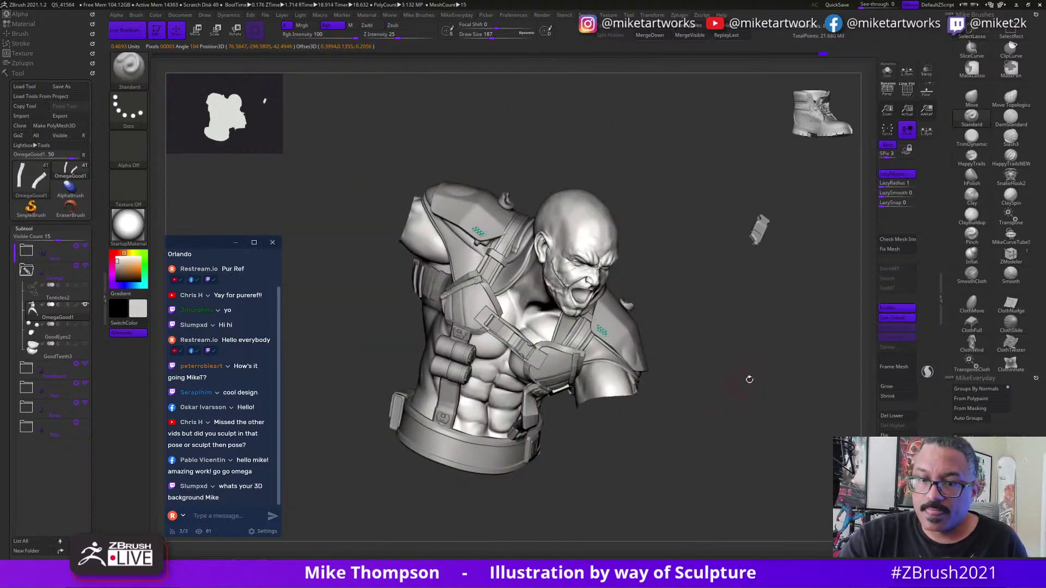
key("ctrl+d")
mouse_move(774, 395)
left_mouse_down()
mouse_move(754, 397)
mouse_move(772, 398)
left_mouse_up()
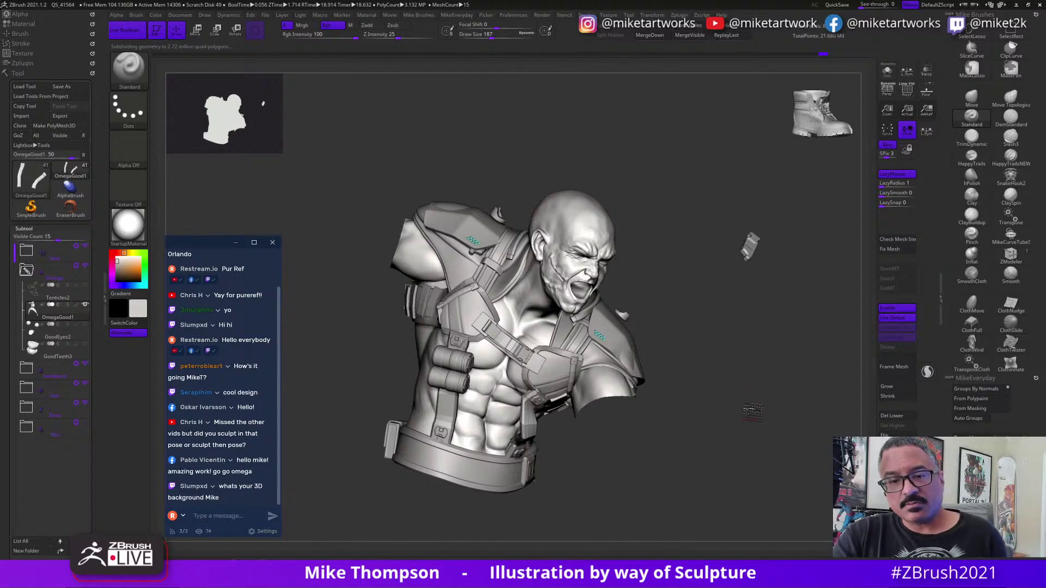
left_click_drag(753, 411, 736, 402)
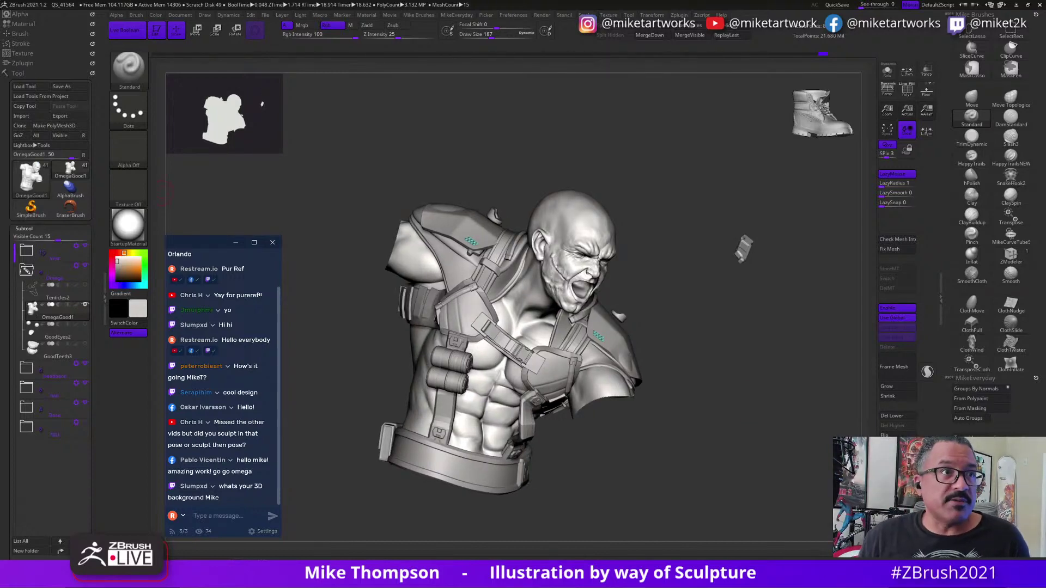
Bring up the reference board and examine the grey sculpt render of the full Omega figure and its enlarged upper body.
right_click_drag(0, 339, 587, 349)
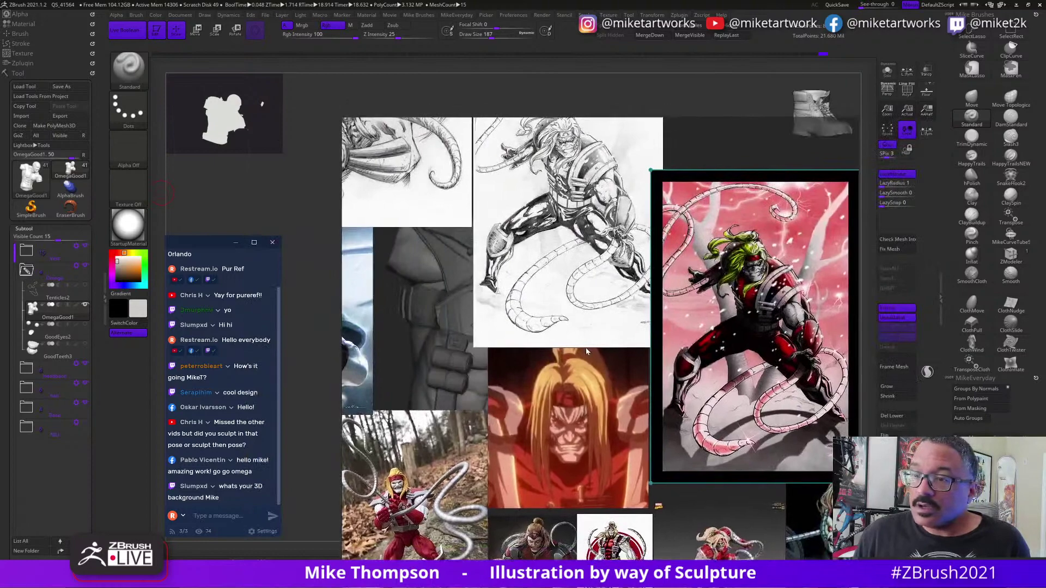
scroll(592, 342, "down", 6)
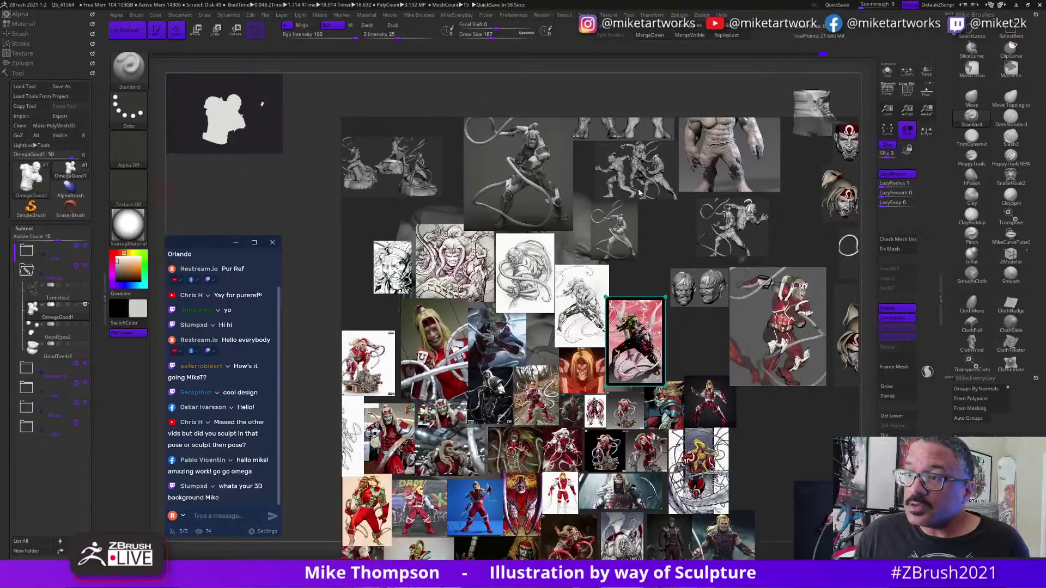
left_click(709, 239)
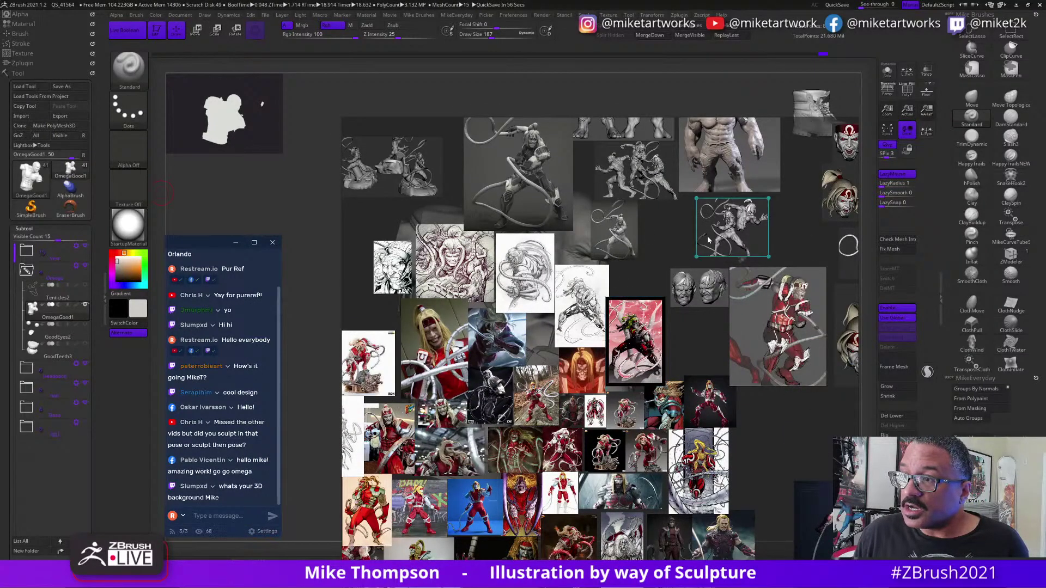
double_click(728, 237)
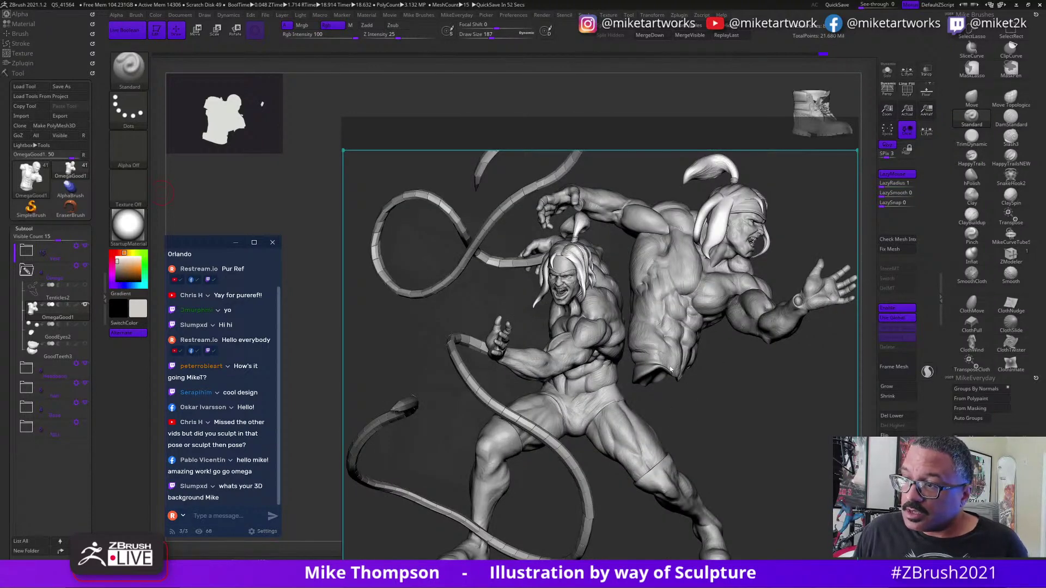
scroll(581, 333, "up", 3)
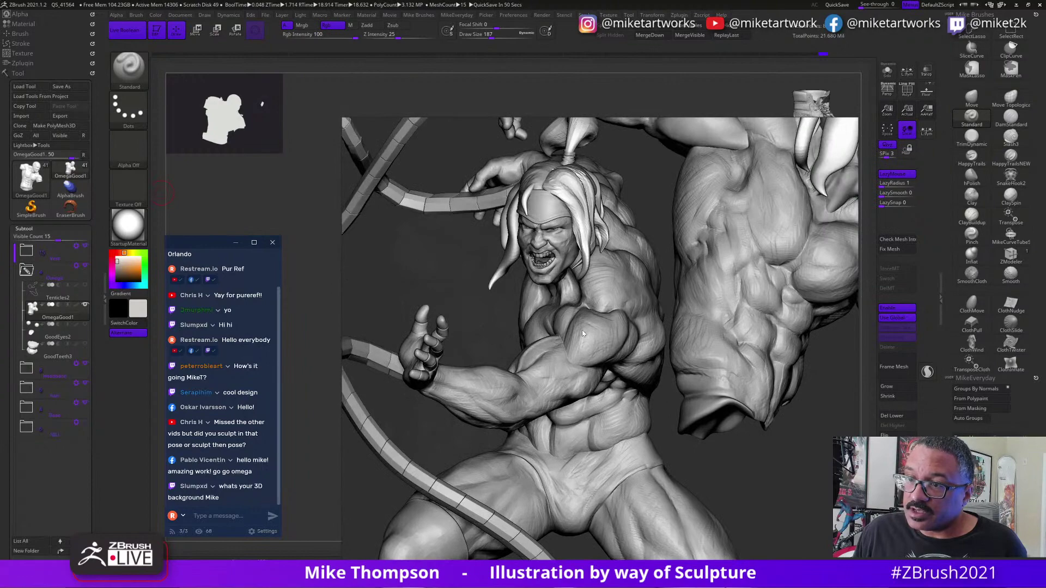
double_click(583, 333)
scroll(585, 342, "up", 2)
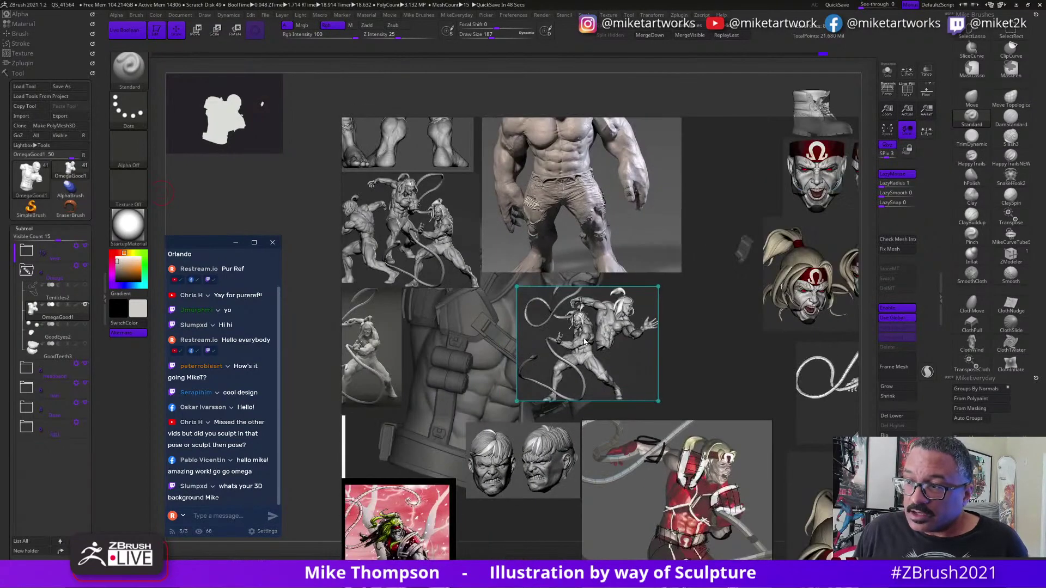
Examine the reference showing the sculpt in three views, survey the surrounding images and return to the ZBrush model.
double_click(427, 244)
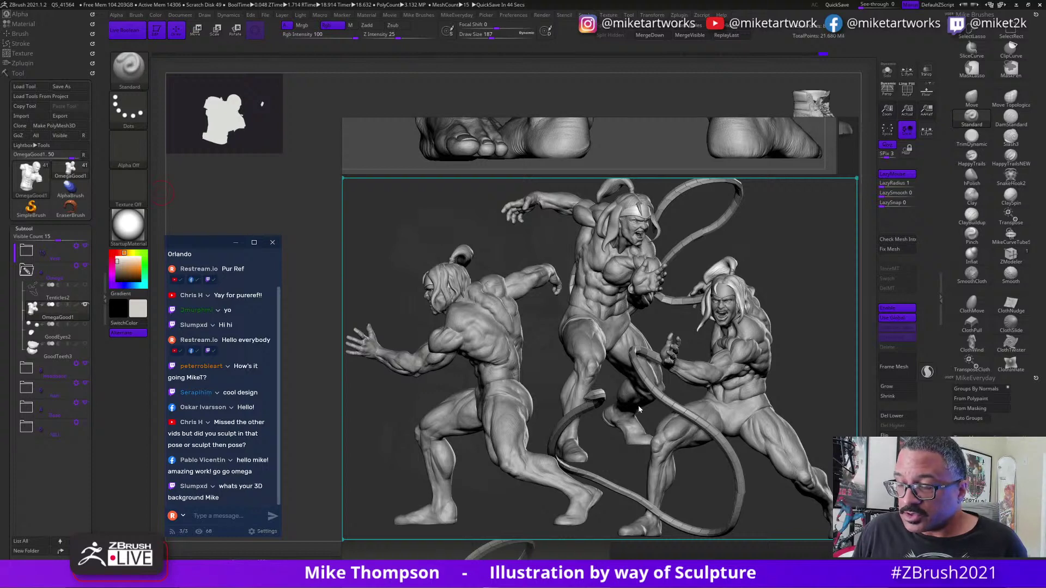
double_click(640, 409)
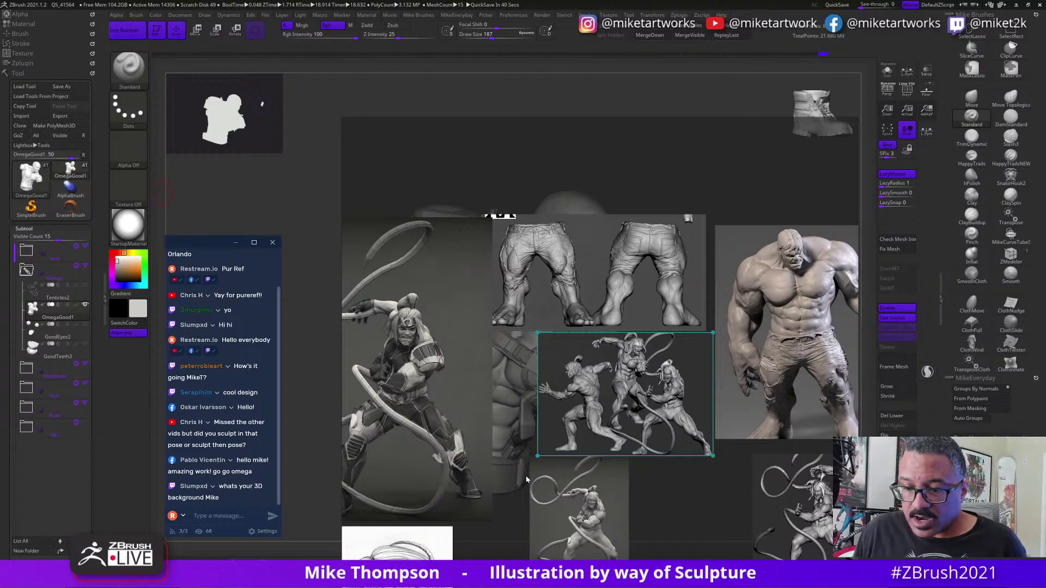
key("space")
key("space")
scroll(640, 425, "down", 9)
mouse_move(667, 489)
right_mouse_down()
mouse_move(662, 436)
mouse_move(532, 345)
mouse_move(0, 207)
right_mouse_up()
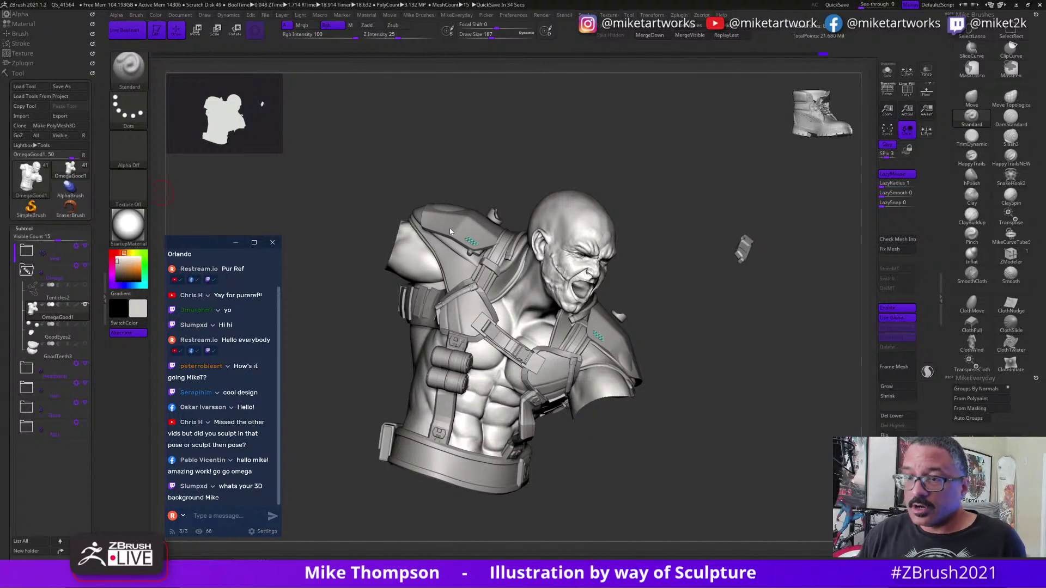
left_click_drag(707, 421, 683, 429)
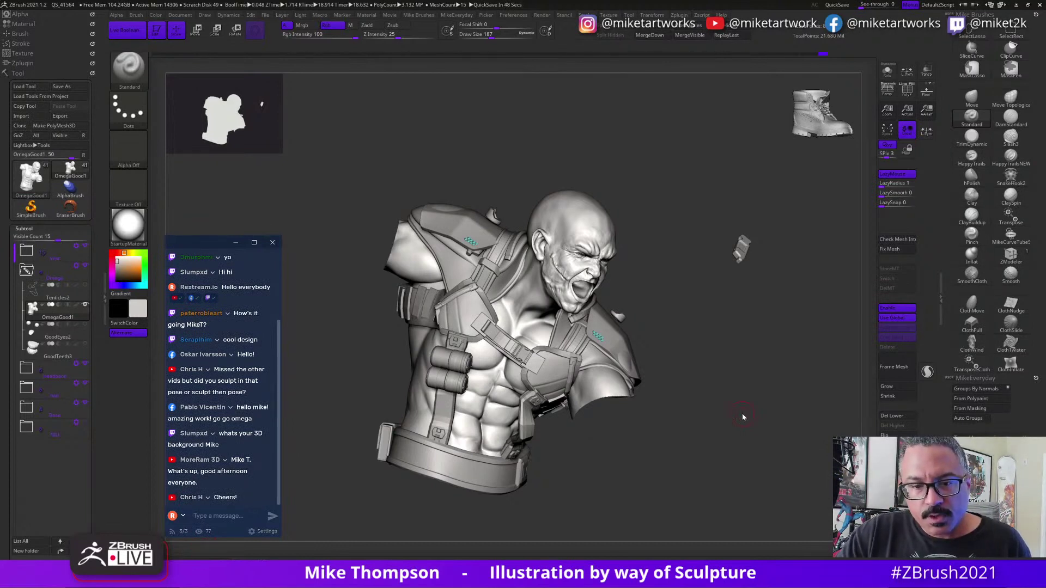
mouse_move(744, 416)
left_mouse_down()
mouse_move(766, 416)
mouse_move(715, 428)
mouse_move(760, 428)
mouse_move(753, 411)
mouse_move(759, 423)
left_mouse_up()
left_click_drag(742, 360, 726, 367)
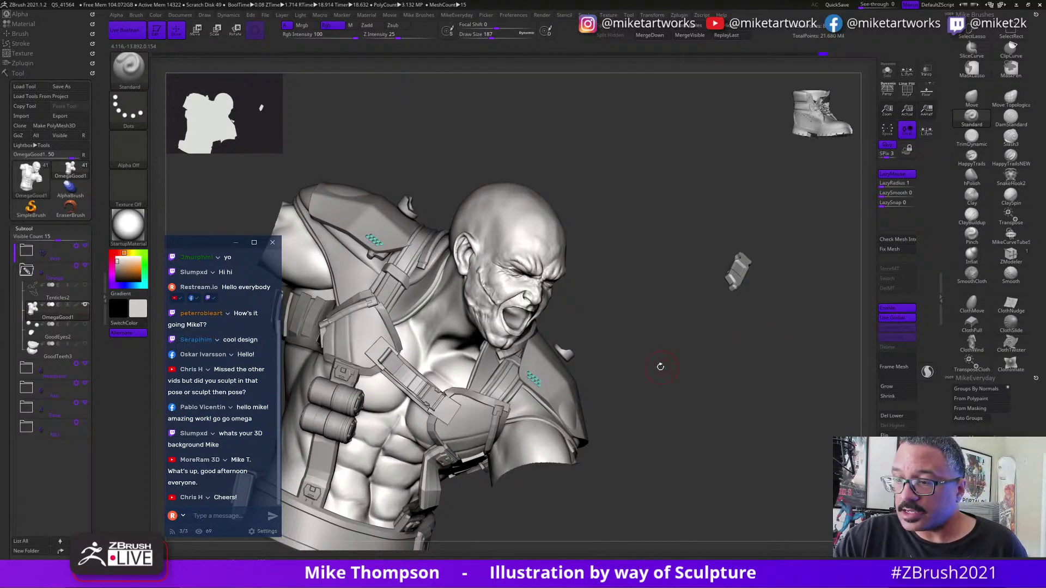
left_click_drag(661, 373, 663, 362)
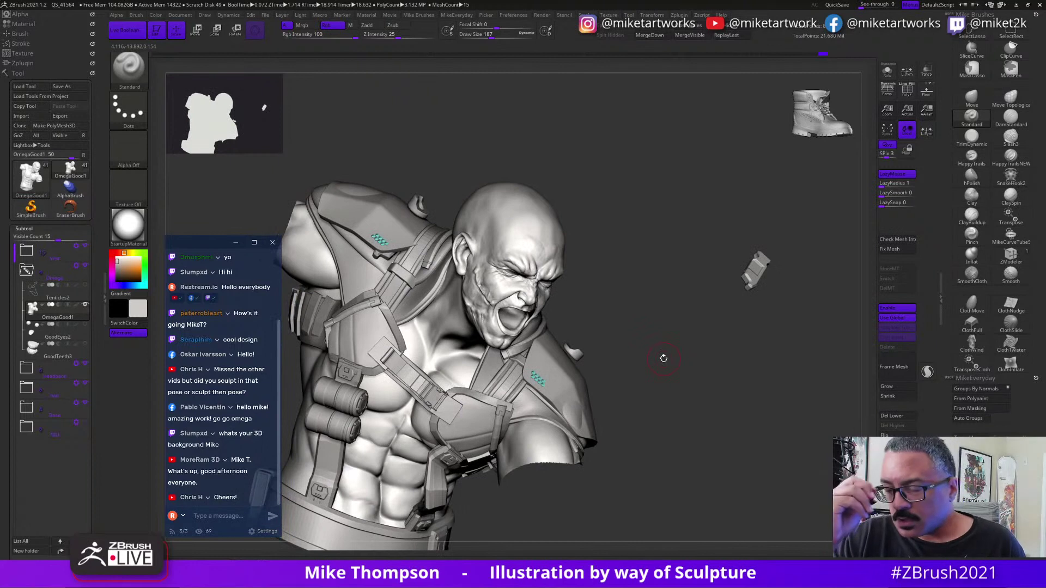
mouse_move(728, 360)
left_mouse_down()
mouse_move(749, 359)
mouse_move(724, 363)
mouse_move(731, 327)
left_mouse_up()
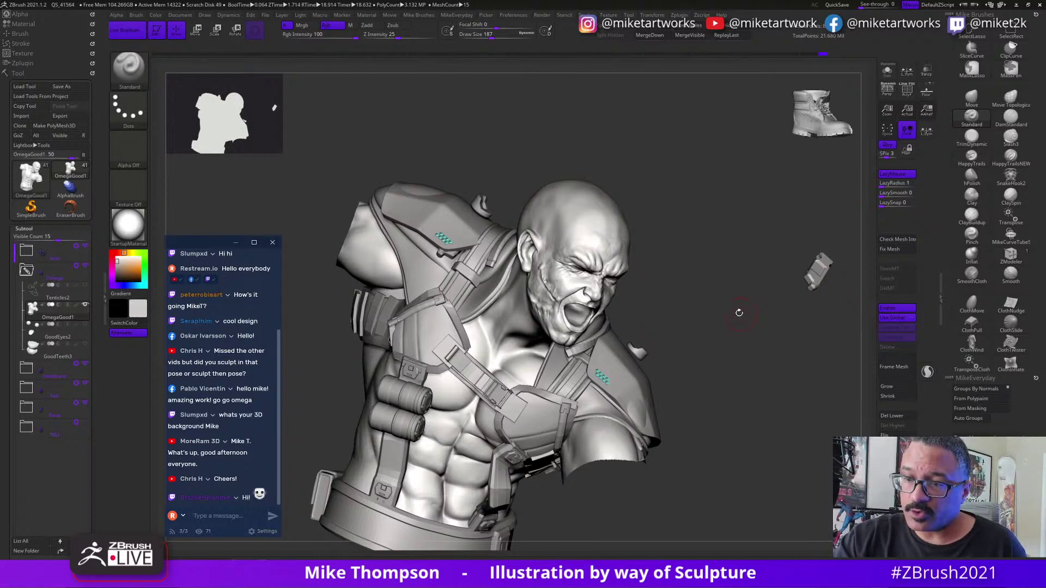
left_click_drag(774, 353, 788, 335)
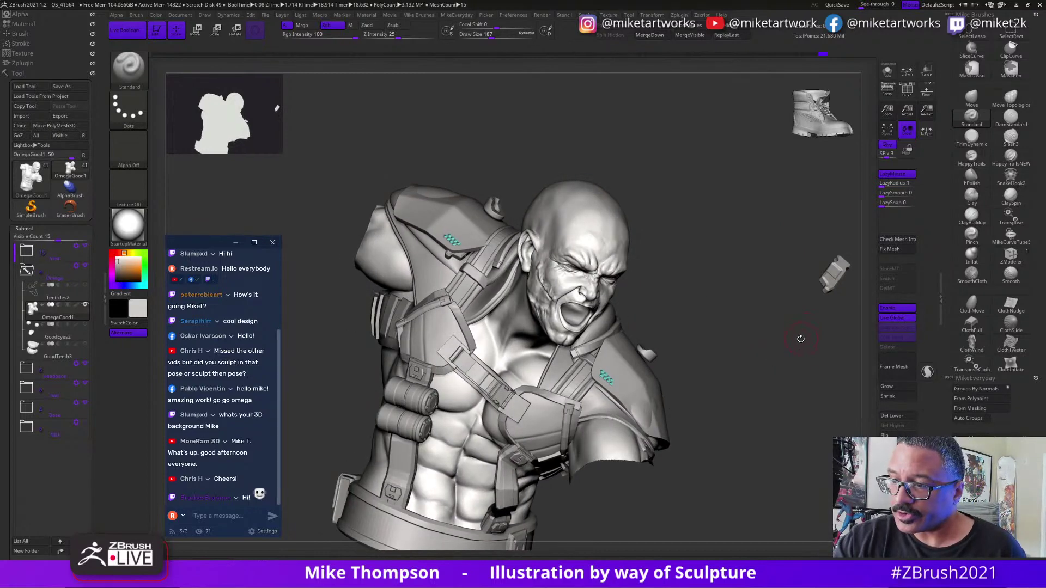
Pick the UpperBody3_7 shoulder armour, then reselect the OmegaGood1 body and mask it completely.
left_click(652, 388, "alt")
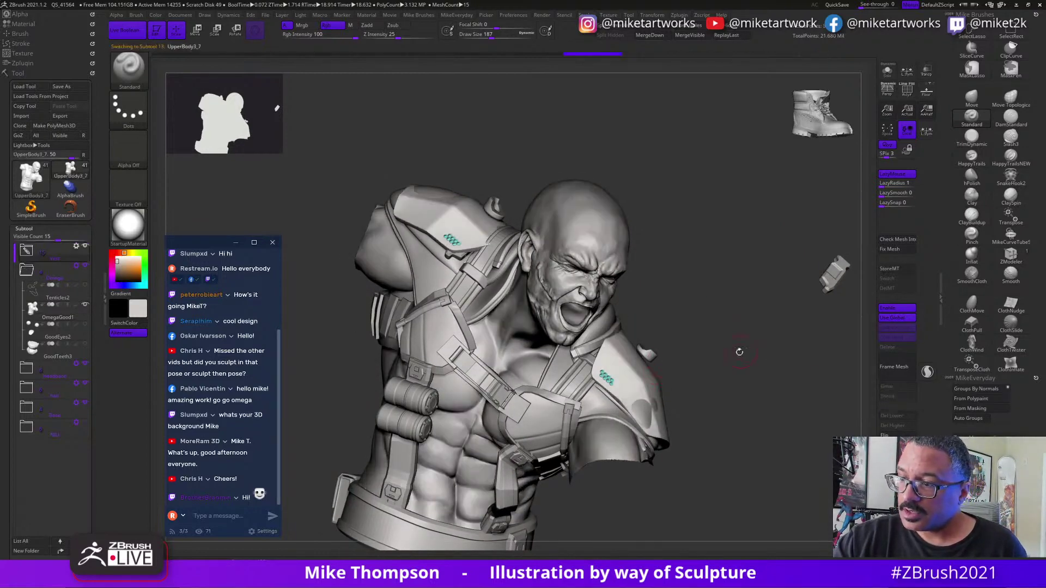
mouse_move(732, 352)
left_mouse_down()
mouse_move(740, 357)
mouse_move(682, 333)
left_mouse_up()
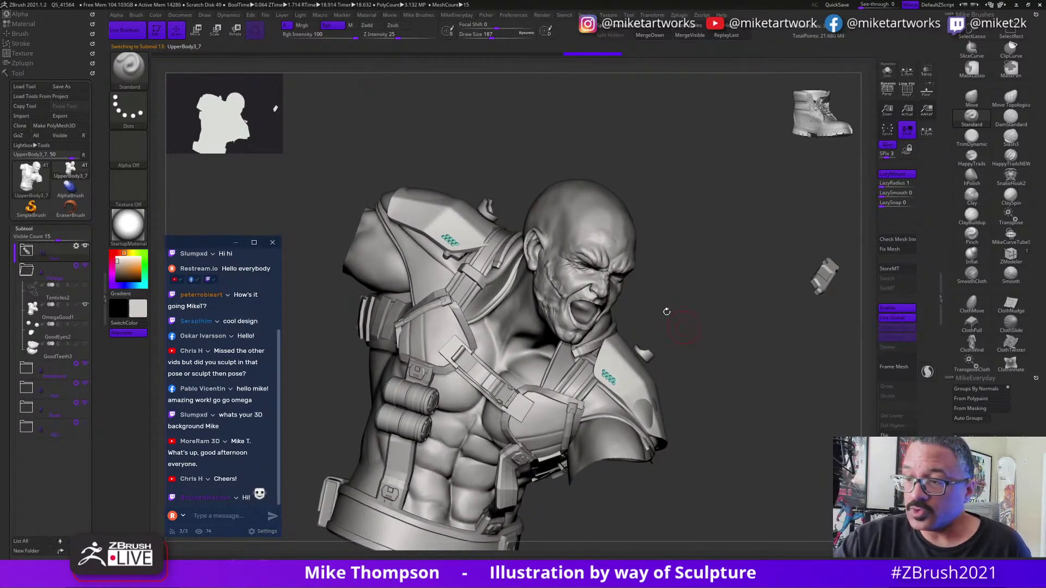
left_click(620, 241, "alt")
left_click(757, 355, "ctrl")
left_click_drag(765, 353, 769, 351, "ctrl")
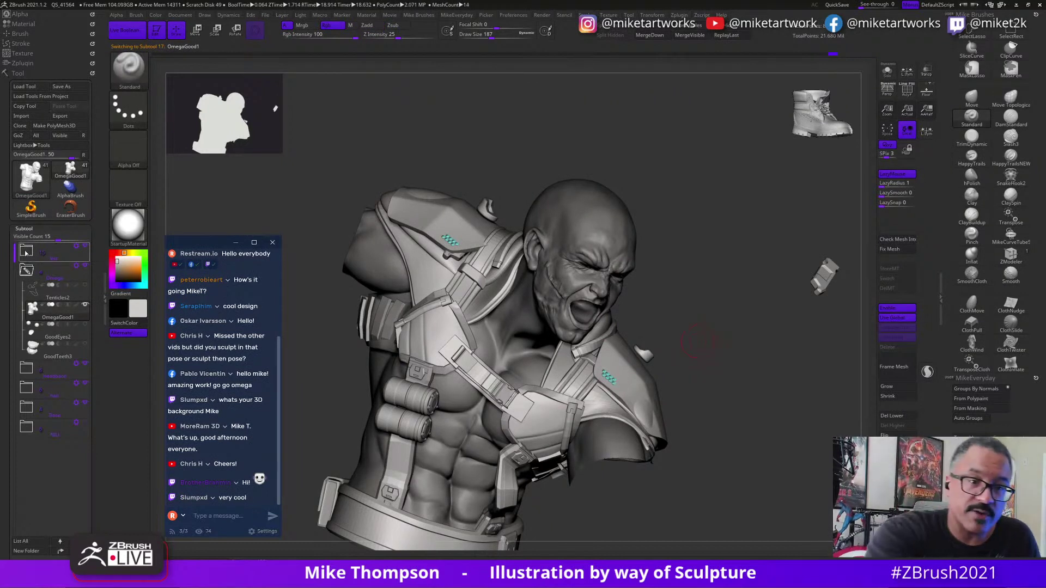
Expand the Vest folder and isolate the UpperBody3_7 shoulder armour together with ArmorLights.
left_click(87, 253)
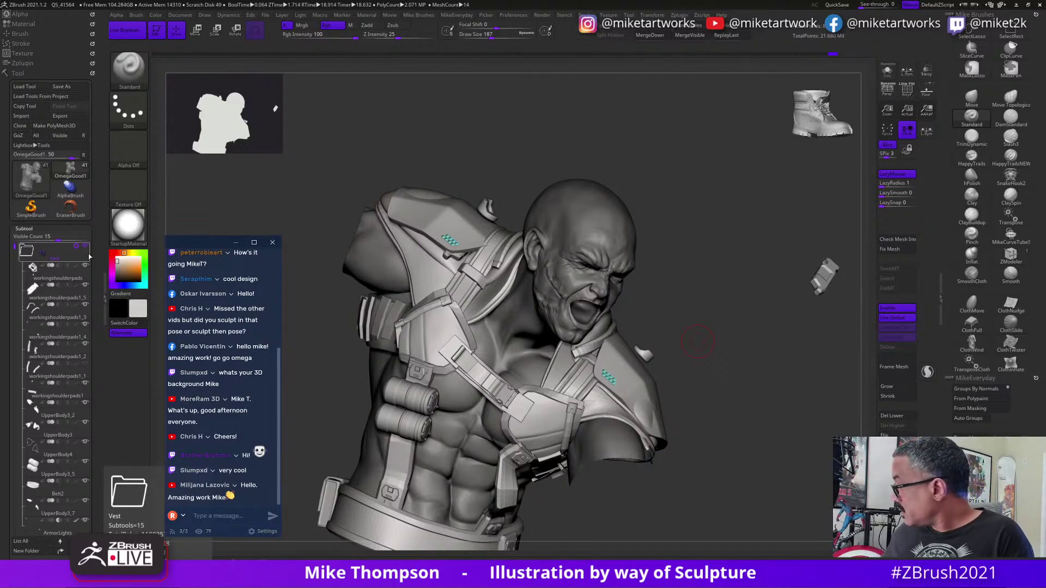
left_click_drag(743, 338, 769, 316)
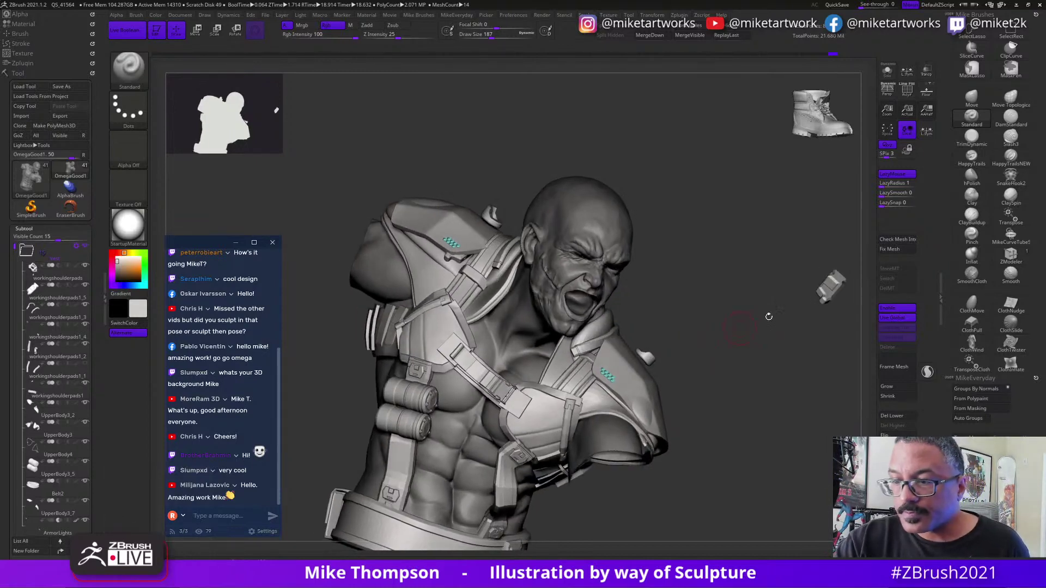
left_click(85, 247)
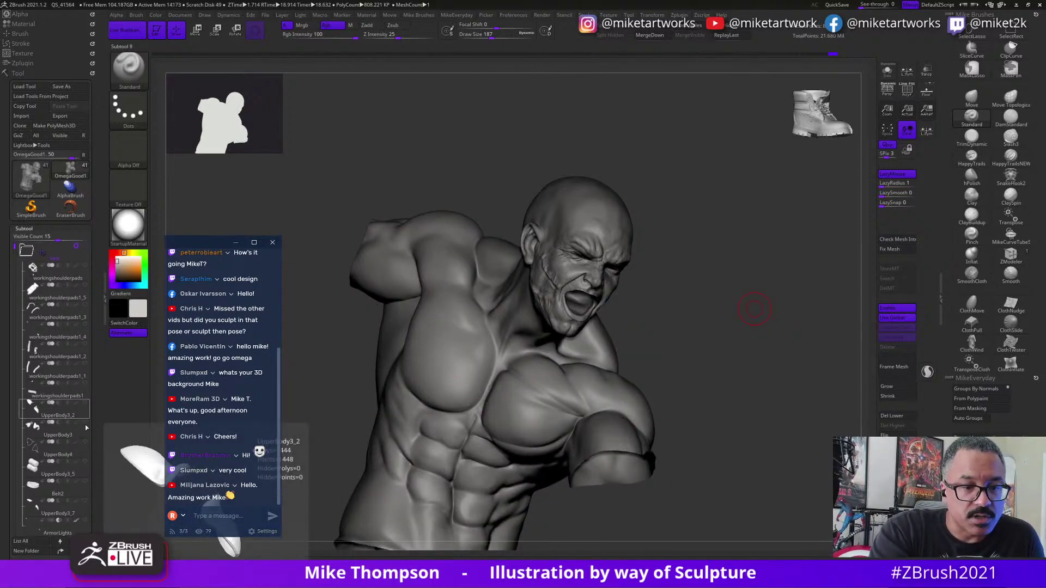
left_click(85, 520)
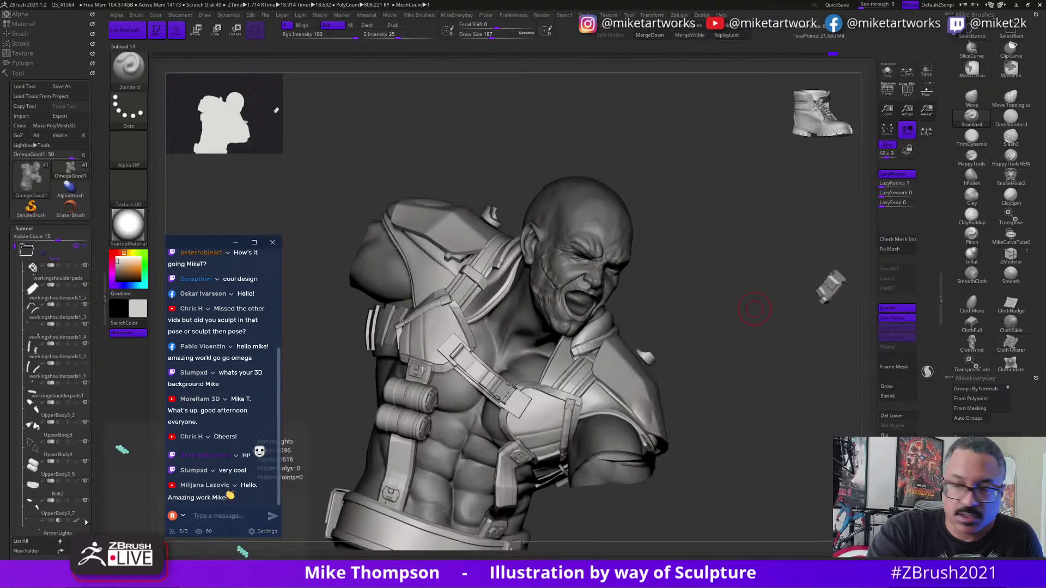
left_click(86, 501, "shift")
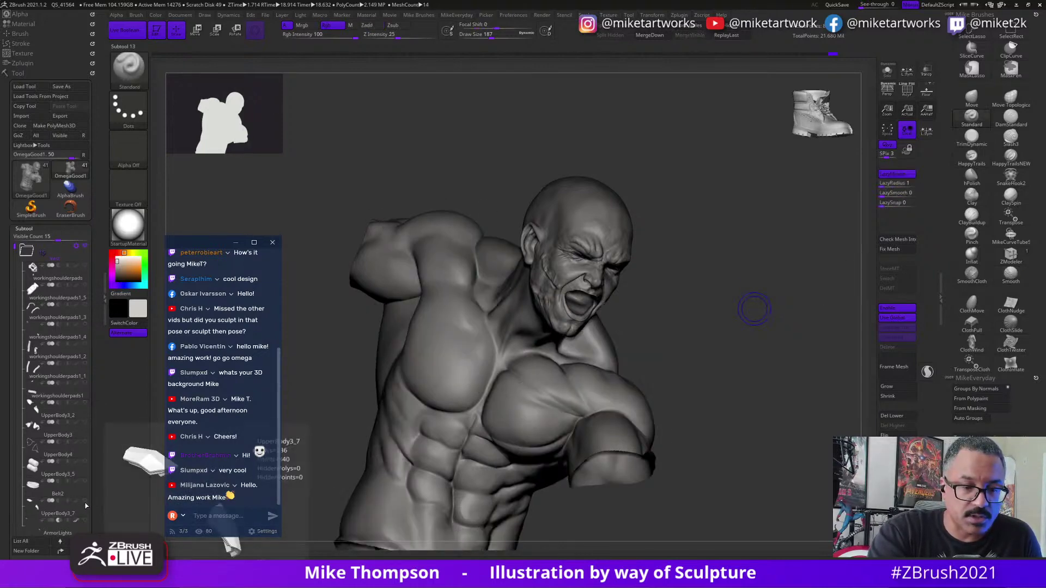
left_click(85, 501)
left_click(86, 520)
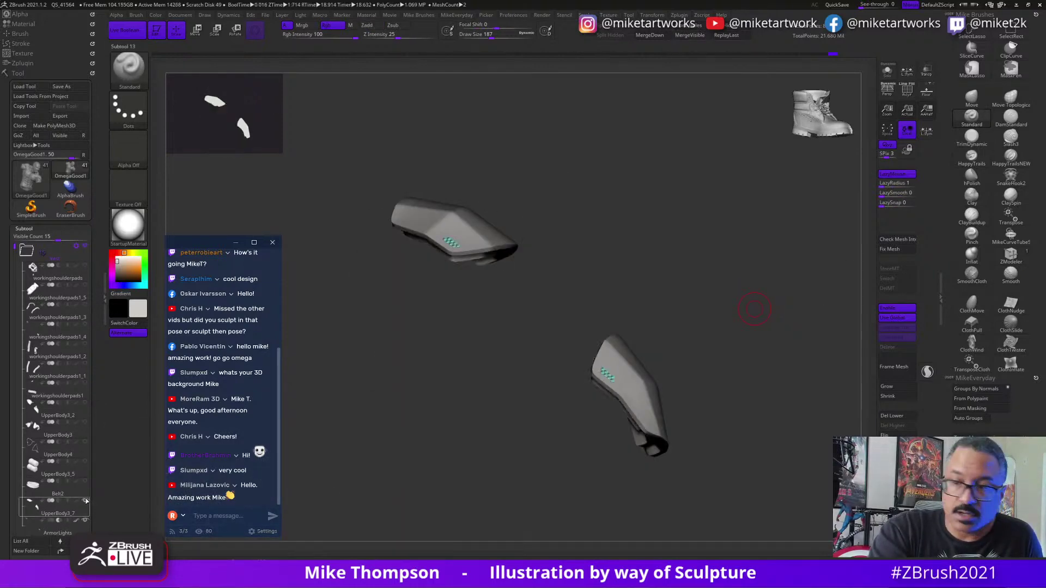
Show the OmegaGood1 body again and make the UpperBody3_2 and UpperBody3 vest pieces visible over it.
left_click(28, 251)
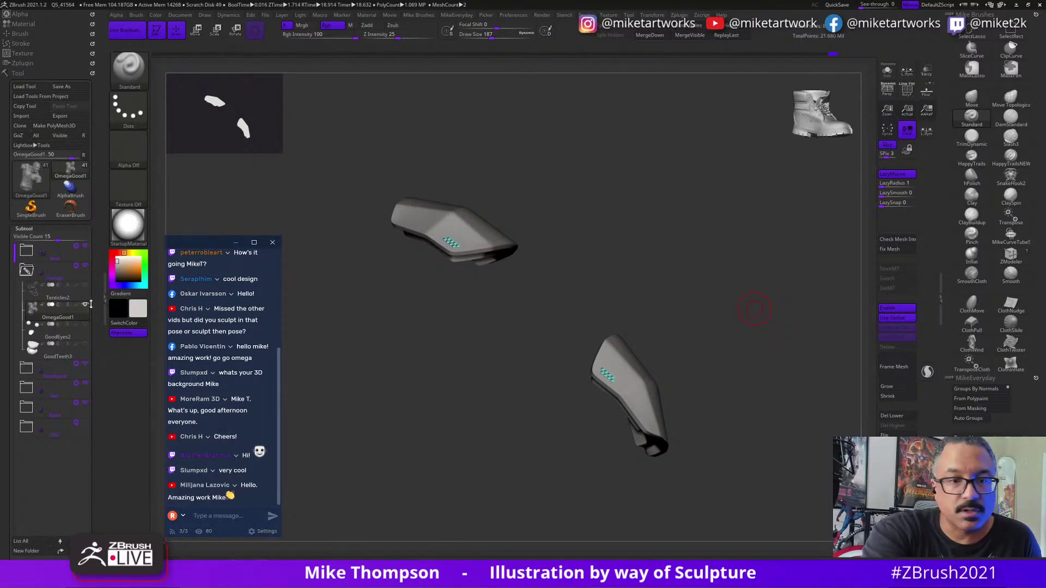
mouse_move(759, 378)
left_mouse_down()
mouse_move(755, 386)
mouse_move(777, 374)
mouse_move(769, 375)
left_mouse_up()
left_click(26, 251)
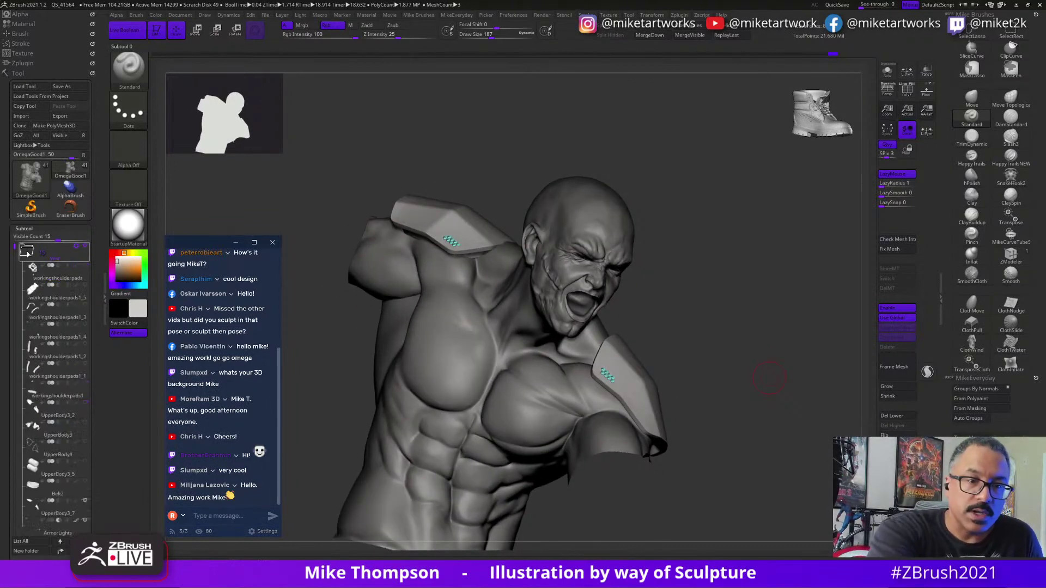
left_click(87, 426)
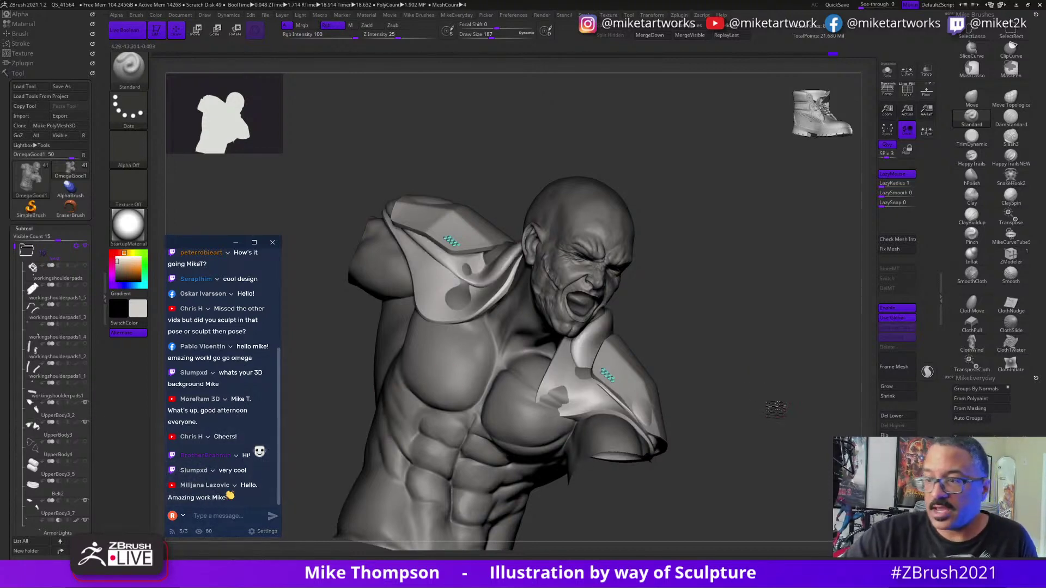
left_click_drag(776, 410, 719, 376)
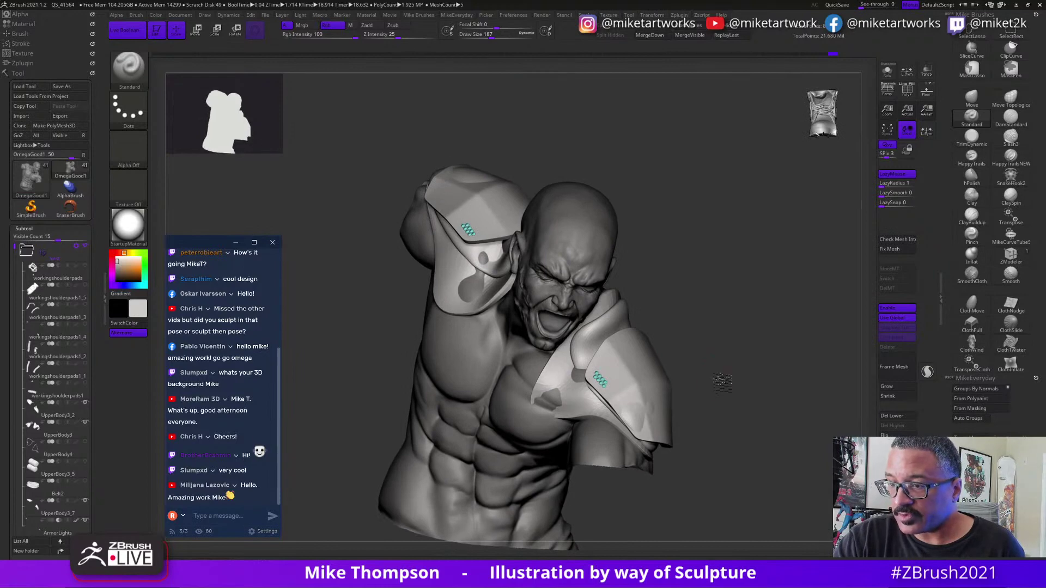
left_click_drag(722, 376, 732, 365)
Check the UpperBody3_7 and UpperBody3_2 shoulder pieces by selecting each, then reselect UpperBody3_7 and switch to Move mode.
left_click(645, 391, "alt")
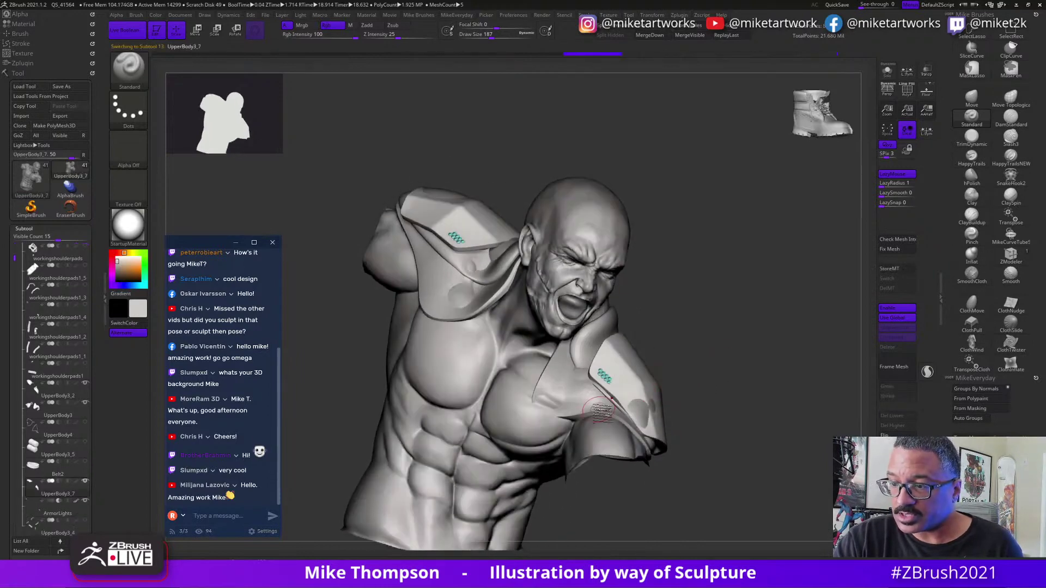
left_click(602, 411, "alt")
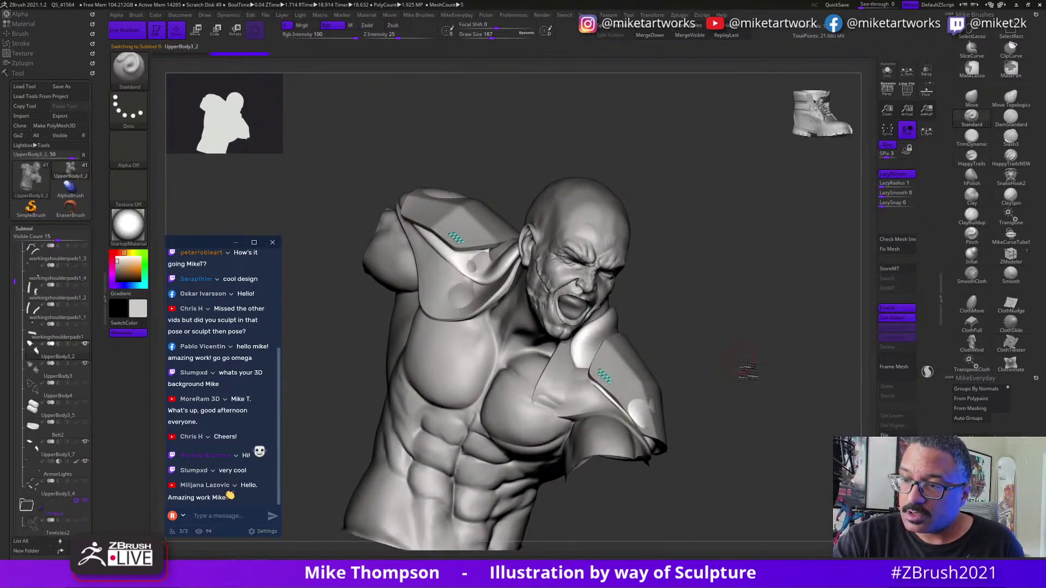
left_click_drag(726, 367, 740, 365)
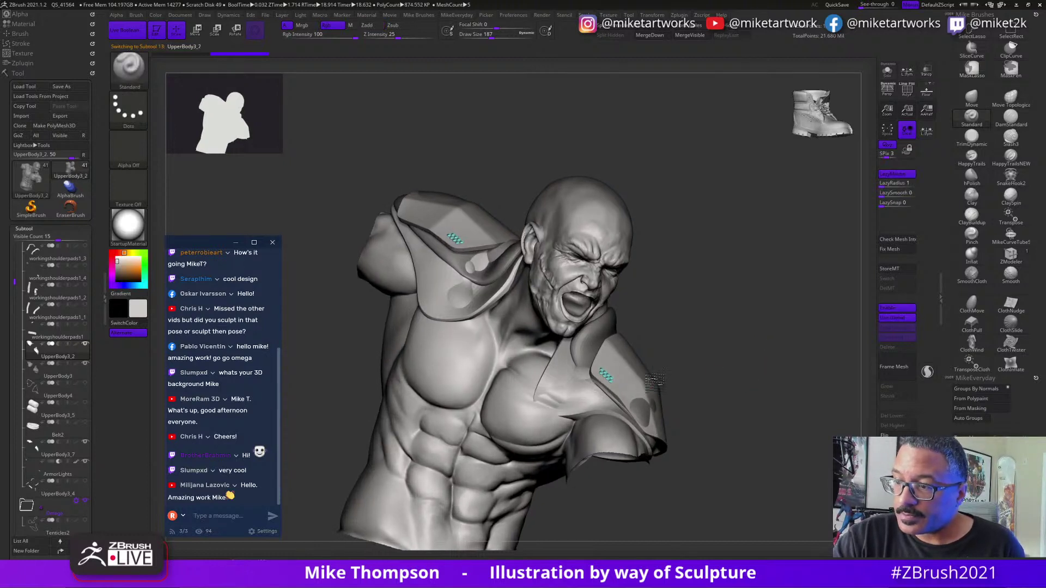
left_click(654, 379, "alt")
key("w")
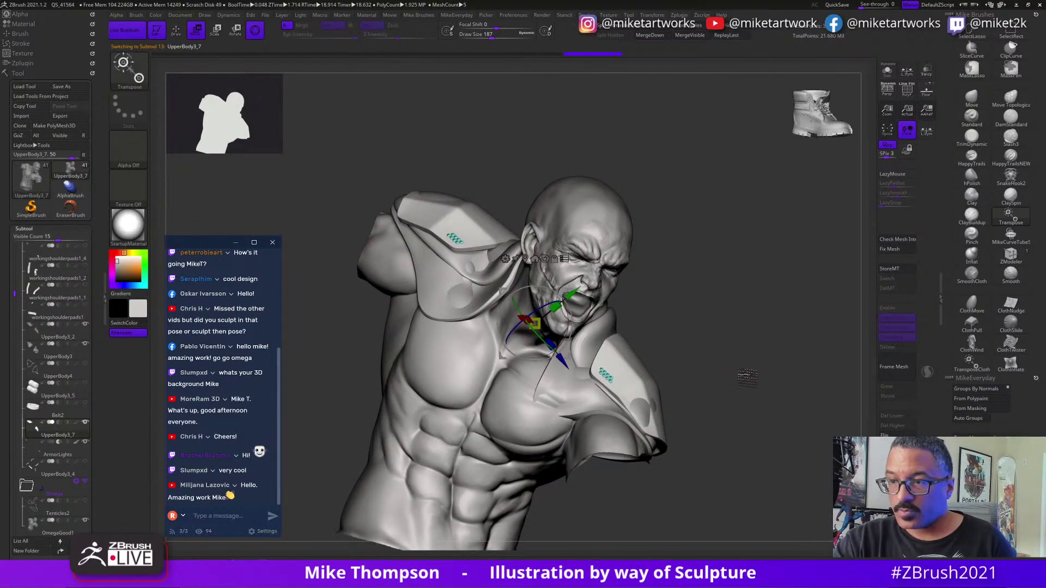
mouse_move(751, 290)
left_mouse_down()
mouse_move(740, 303)
mouse_move(748, 296)
left_mouse_up()
Look through the vest subtools and make the workingshoulderpads1_4 piece visible.
mouse_move(88, 389)
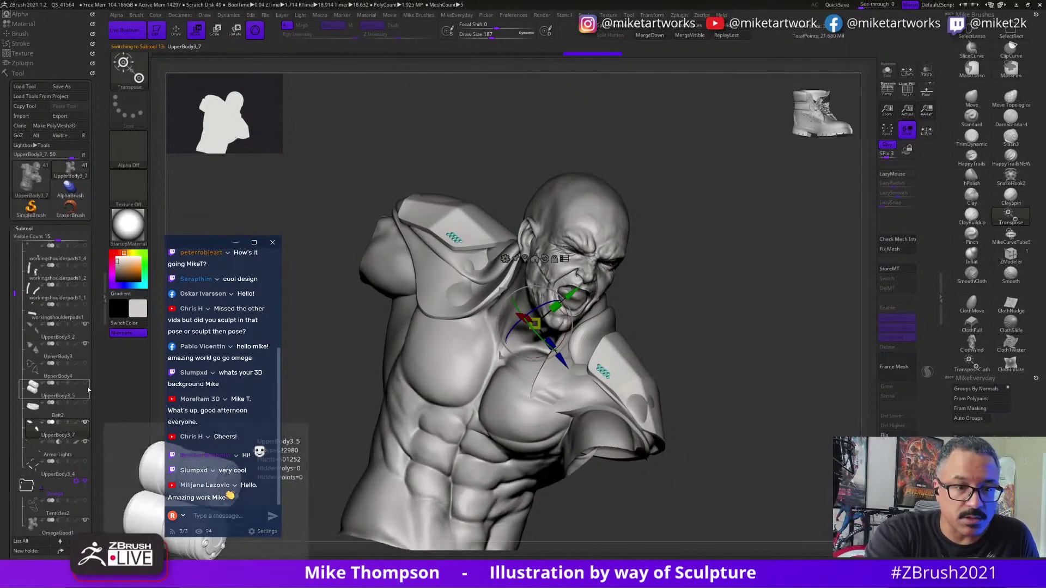
mouse_move(89, 353)
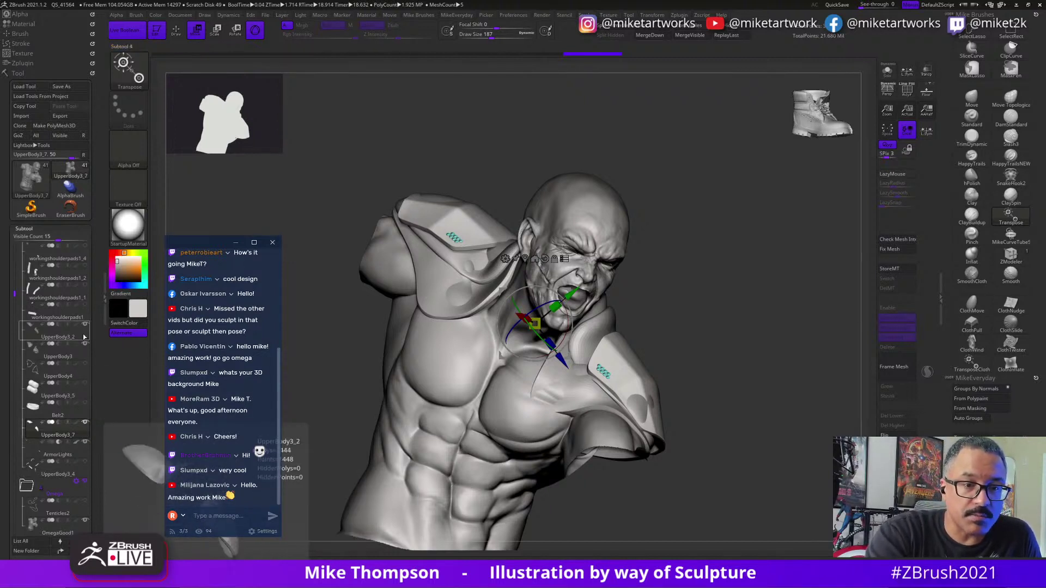
mouse_move(83, 294)
mouse_move(18, 295)
left_mouse_down()
mouse_move(20, 252)
mouse_move(19, 312)
mouse_move(23, 289)
left_mouse_up()
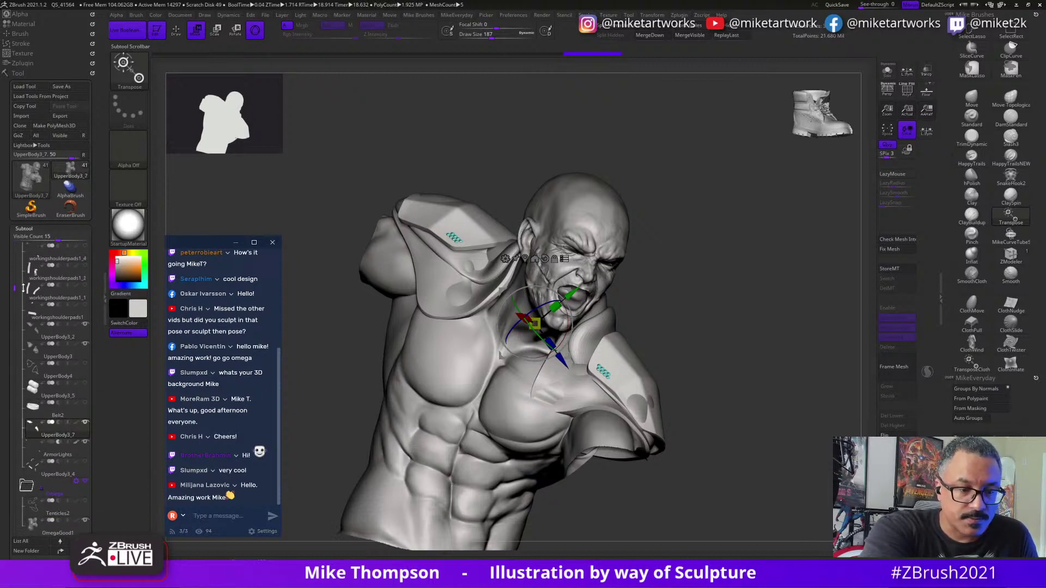
left_click(85, 306)
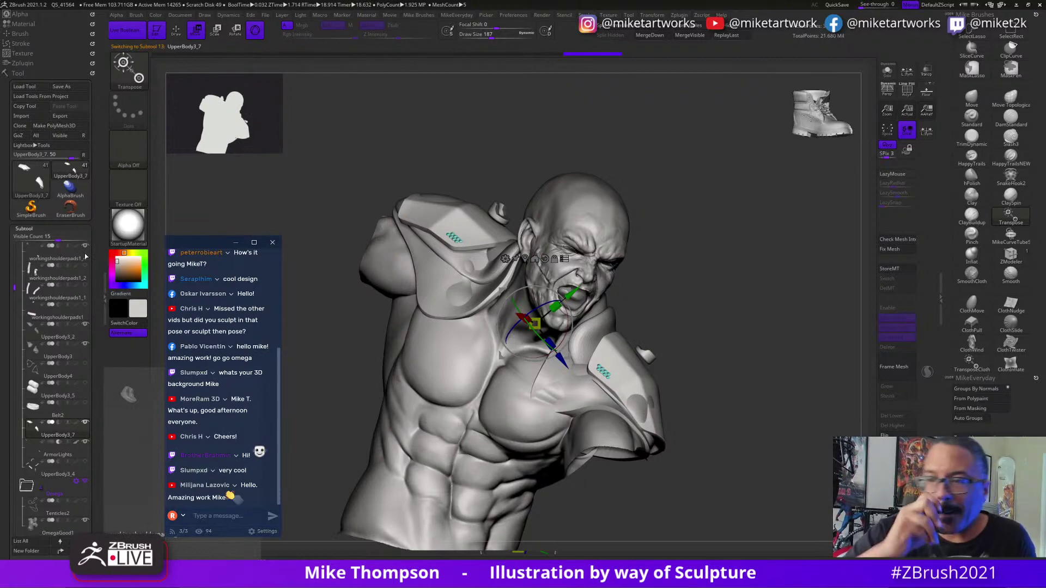
Select the workingshoulderpads1_4 subtool and adjust the position and tilt of the small round knob on the figure's left shoulder pad.
left_click_drag(720, 358, 716, 331)
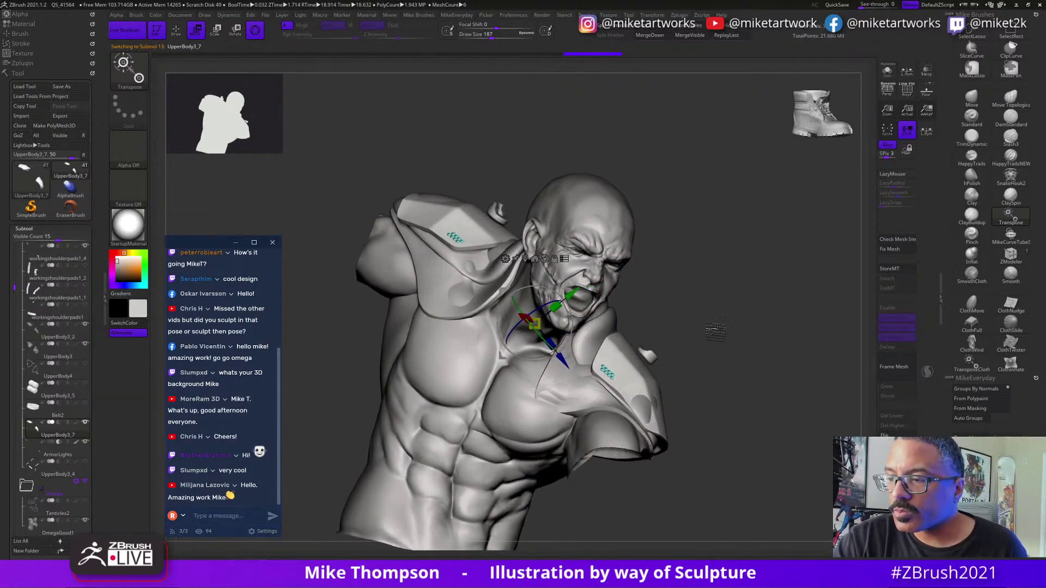
left_click(660, 357)
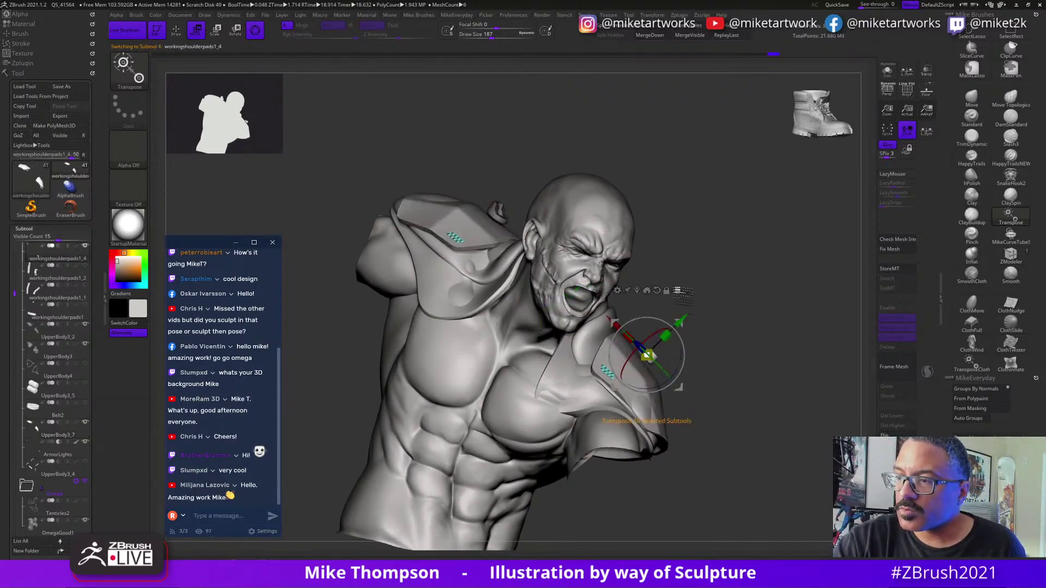
left_click_drag(757, 349, 687, 333)
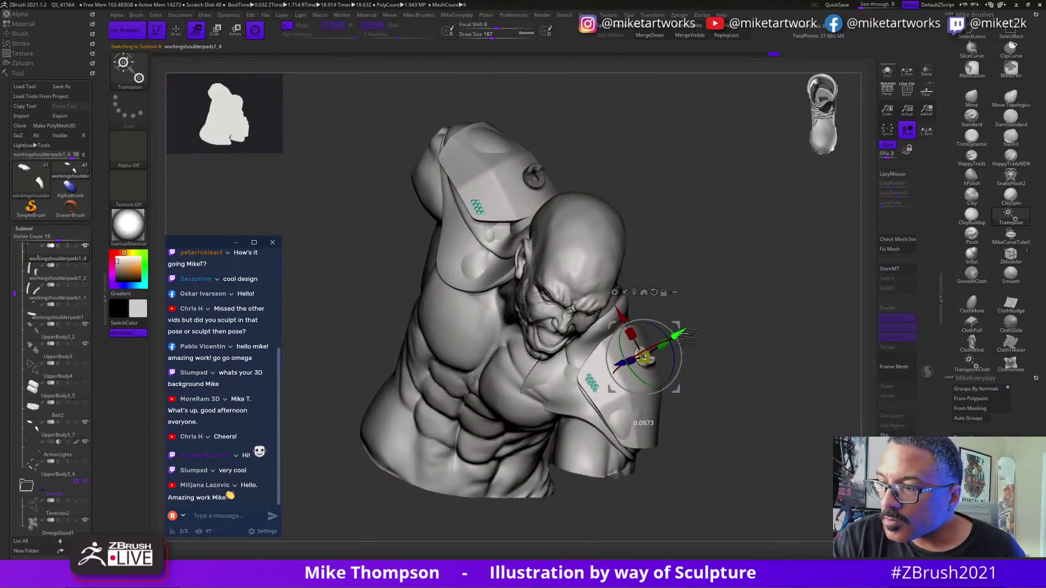
mouse_move(703, 348)
left_mouse_down()
mouse_move(730, 382)
mouse_move(771, 354)
mouse_move(742, 398)
mouse_move(748, 407)
mouse_move(703, 339)
left_mouse_up()
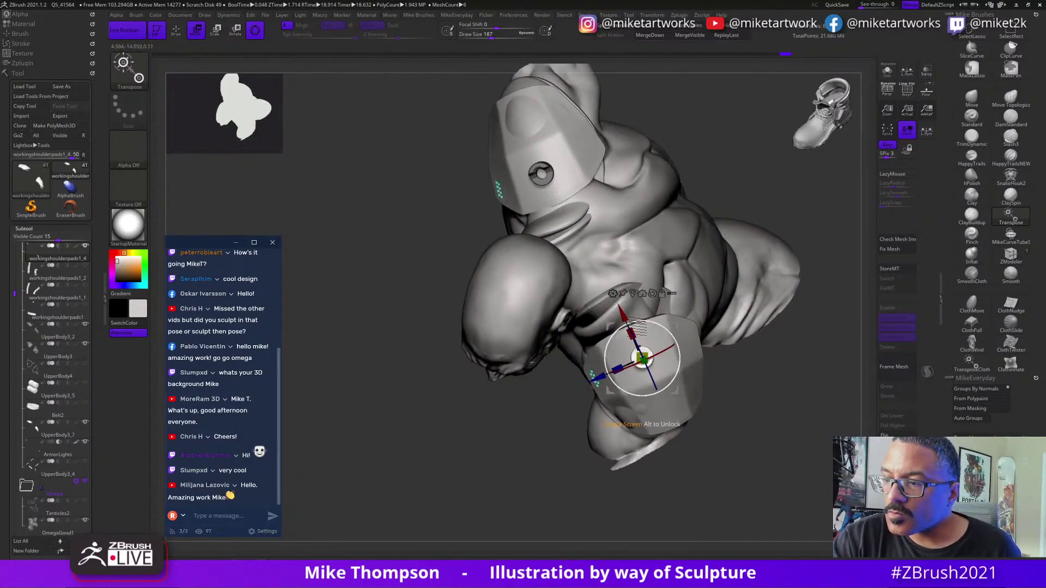
left_click_drag(809, 393, 681, 364)
Centre the transform gizmo on the knob of the figure's raised right shoulder, then rotate and move the knob onto the pad.
left_click(564, 339)
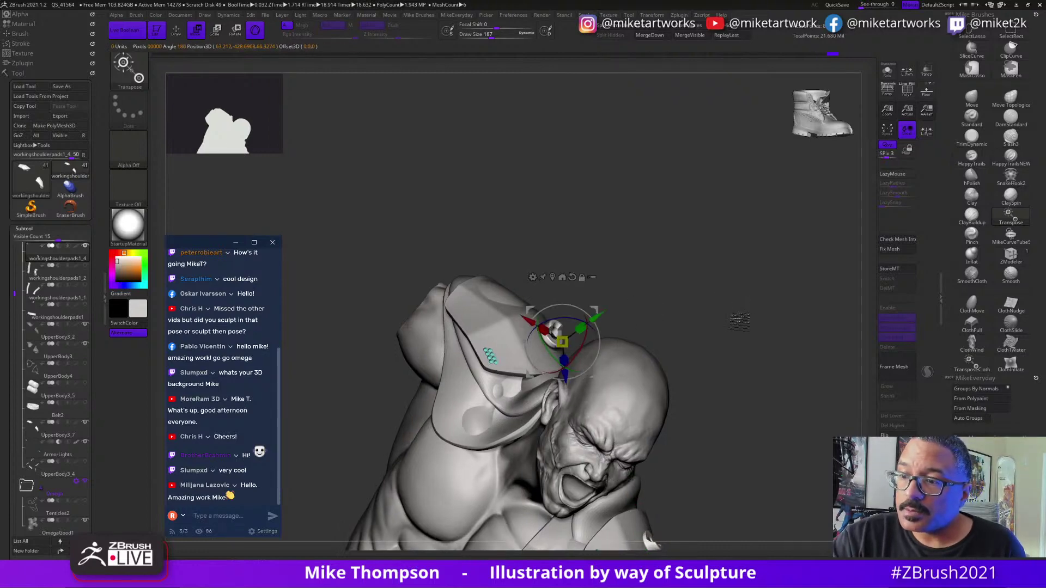
left_click_drag(736, 301, 760, 305)
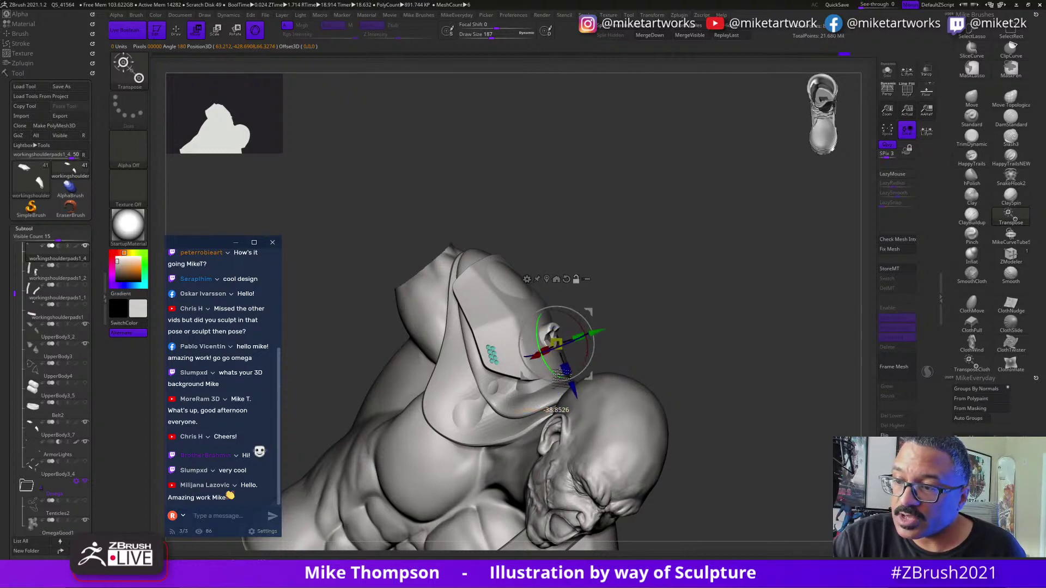
left_click_drag(708, 314, 694, 329)
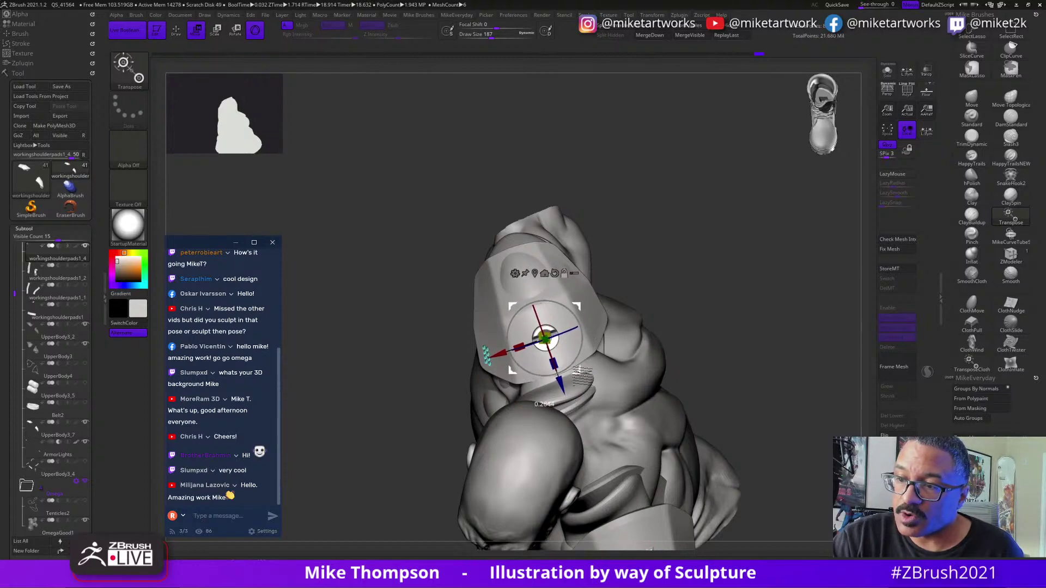
mouse_move(774, 311)
left_mouse_down()
mouse_move(593, 354)
mouse_move(752, 303)
mouse_move(741, 308)
mouse_move(678, 518)
mouse_move(812, 355)
mouse_move(800, 406)
mouse_move(785, 412)
mouse_move(695, 385)
mouse_move(709, 383)
left_mouse_up()
Invert the mask and, with the gizmo centred on the left shoulder's knob, move and rotate that knob to fit its pad.
key("q")
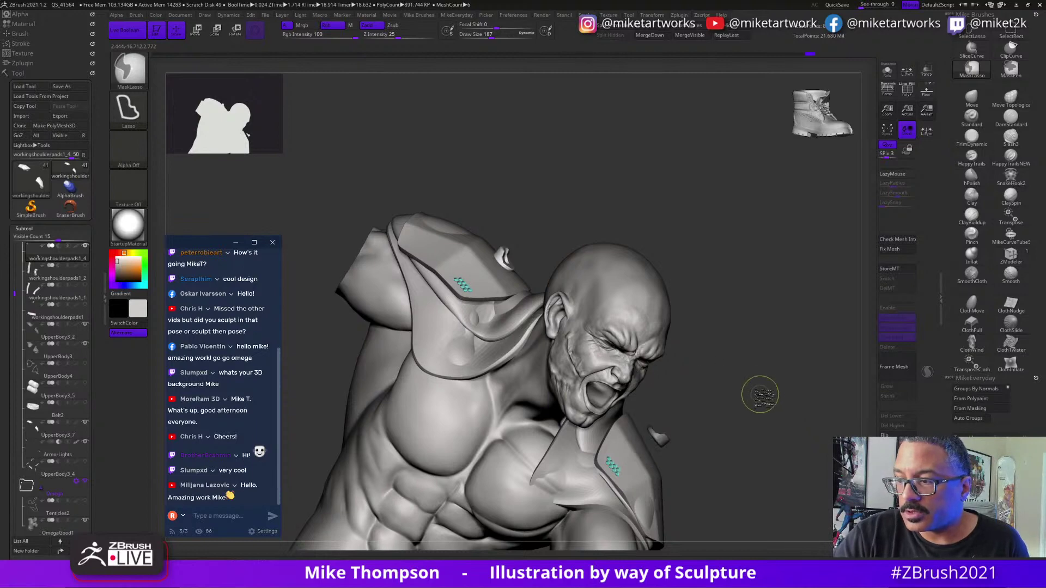
left_click(764, 395, "ctrl")
left_click_drag(760, 420, 740, 461)
key("w")
left_click(637, 443, "alt")
left_click_drag(733, 414, 637, 482)
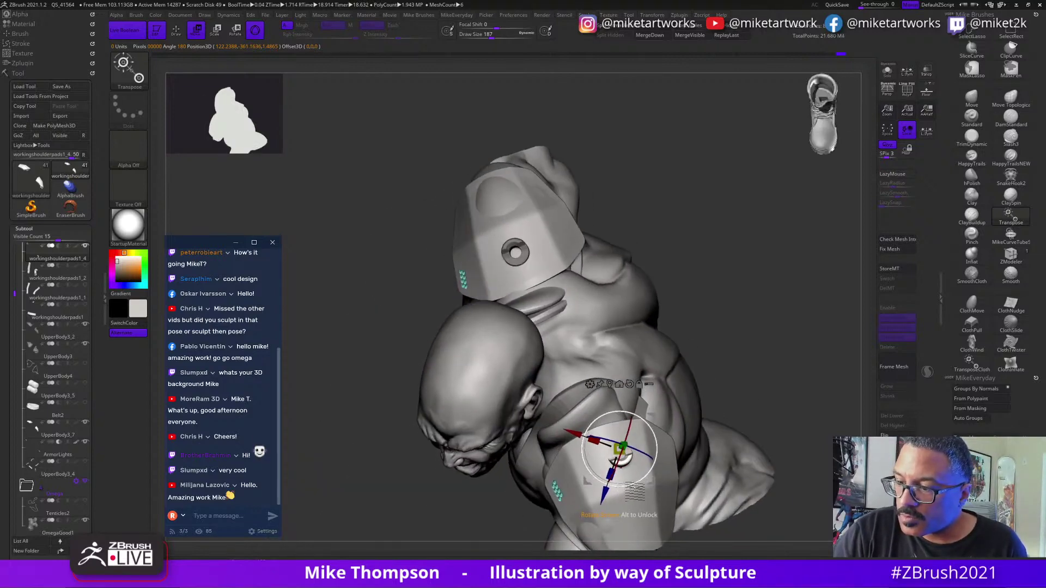
mouse_move(785, 409)
left_mouse_down()
mouse_move(801, 388)
mouse_move(791, 397)
left_mouse_up()
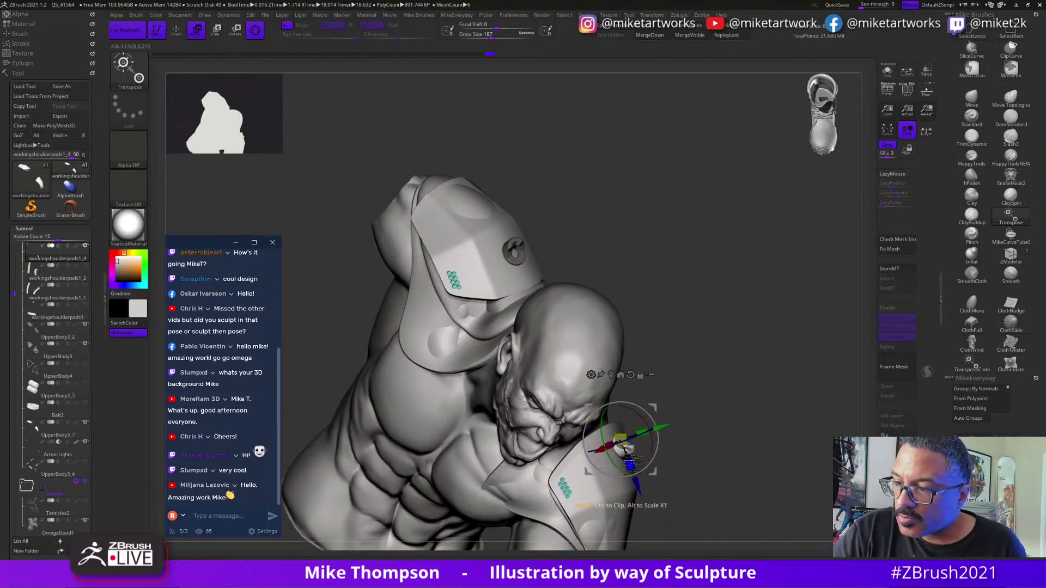
left_click_drag(763, 425, 731, 463)
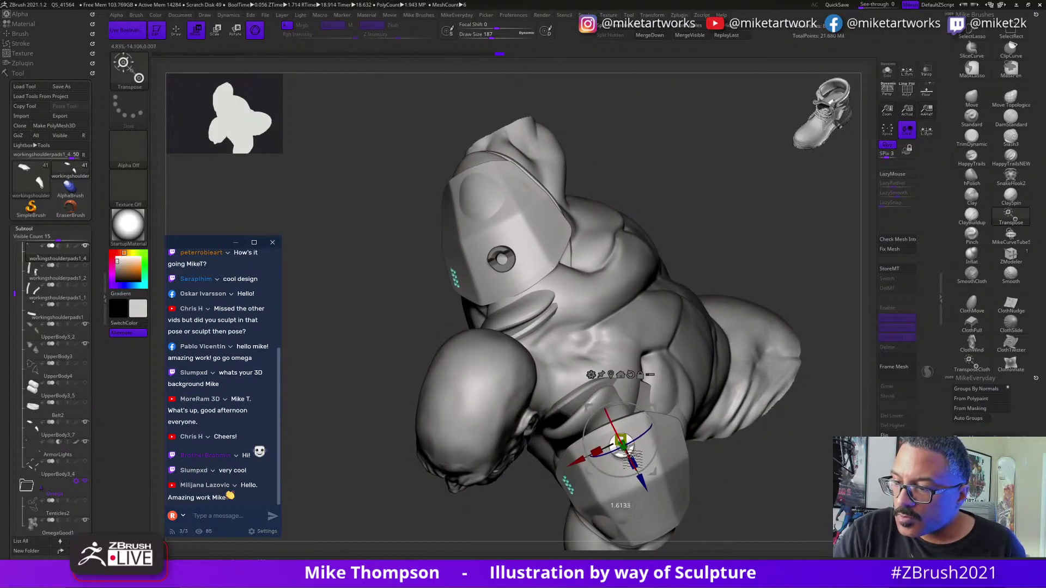
left_click_drag(782, 438, 652, 442)
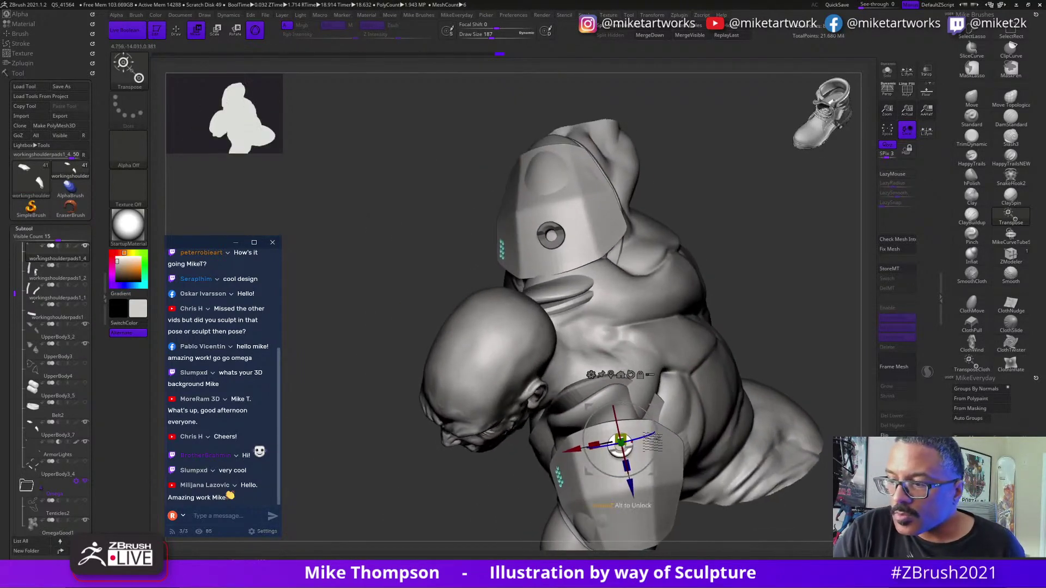
left_click_drag(776, 384, 655, 451)
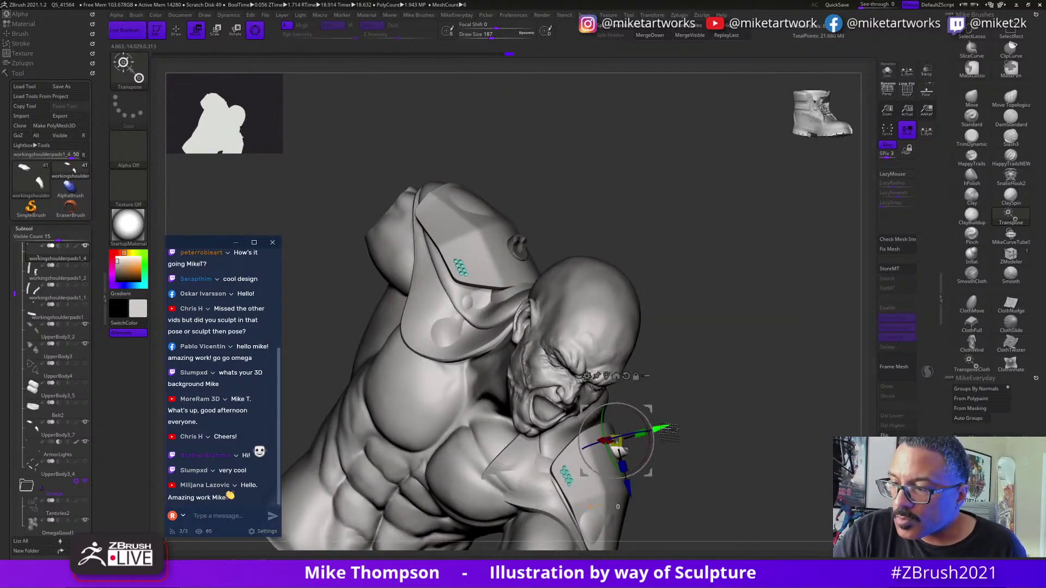
mouse_move(762, 430)
left_mouse_down()
mouse_move(786, 387)
mouse_move(782, 430)
mouse_move(794, 442)
mouse_move(771, 415)
left_mouse_up()
Nudge the left shoulder's knob closer to the pad surface and check both shoulder knobs from the front.
key("q")
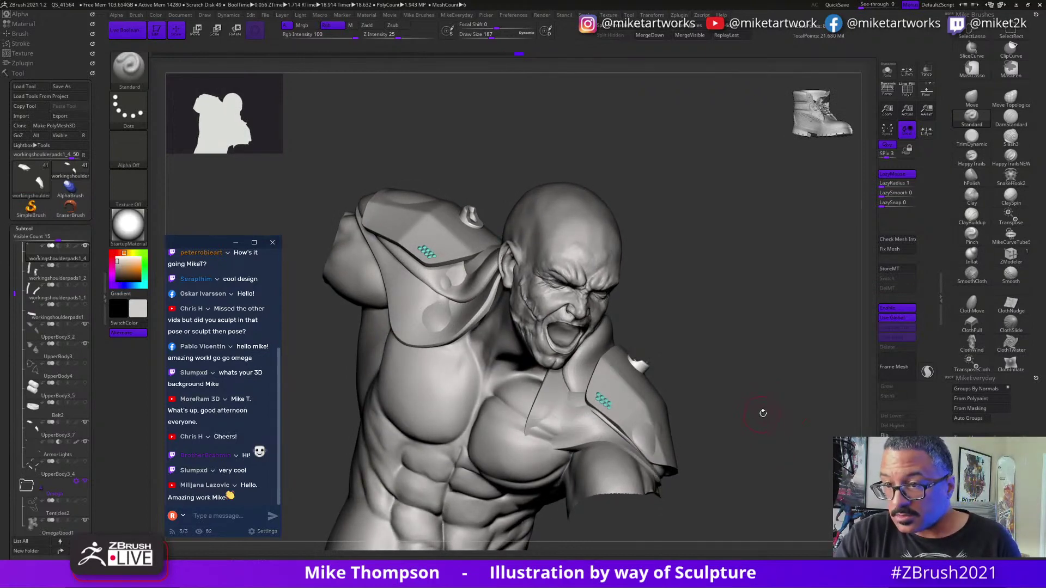
key("w")
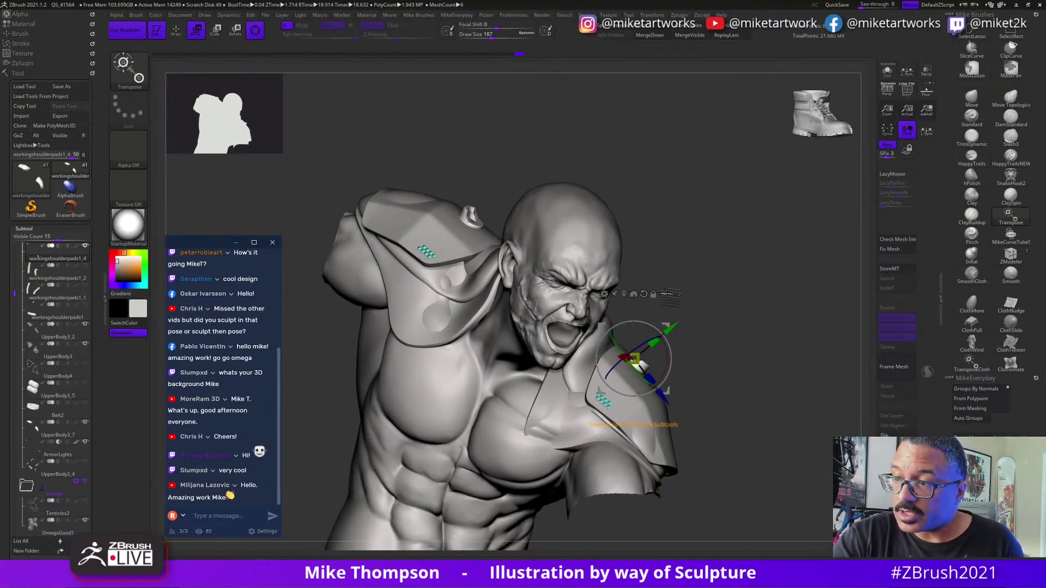
left_click_drag(804, 431, 816, 420)
left_click_drag(643, 364, 646, 361)
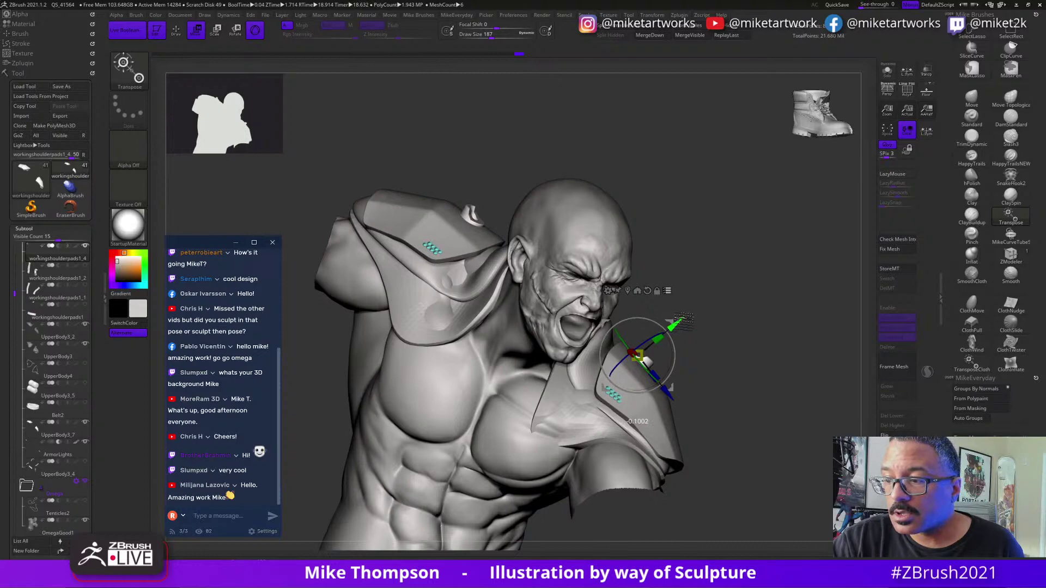
left_click_drag(777, 409, 825, 425)
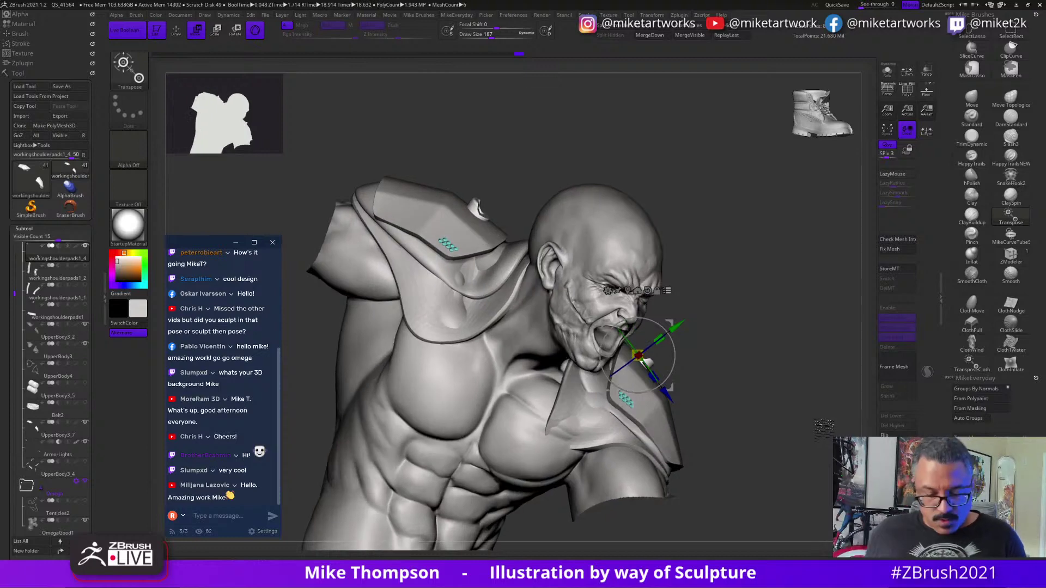
Switch to Photoshop and compare the snowbasewip-Recovered, snowbasewip2-Recovered and ComicVMCU reference documents.
key("alt+Tab")
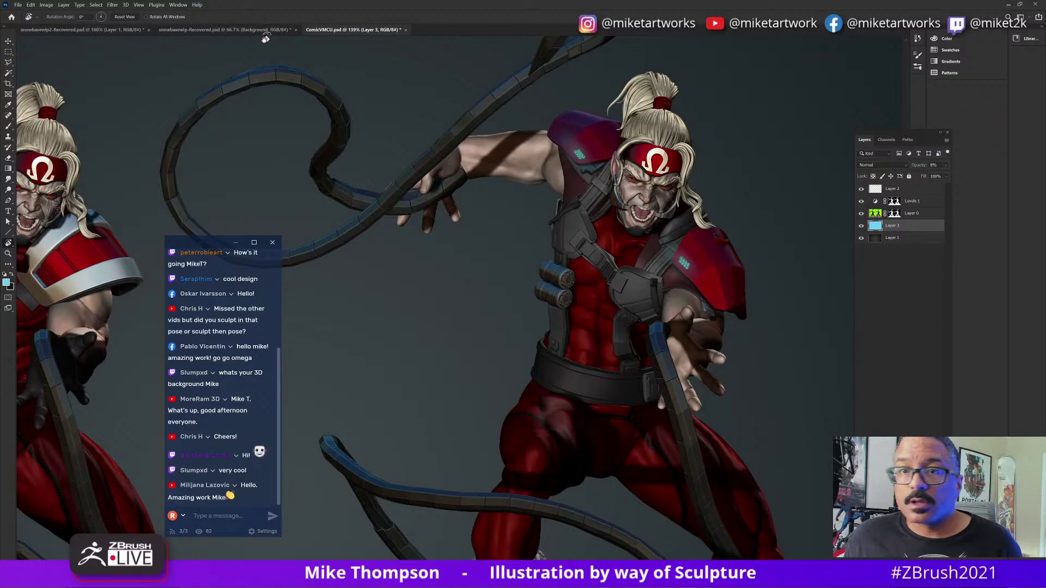
left_click(257, 30)
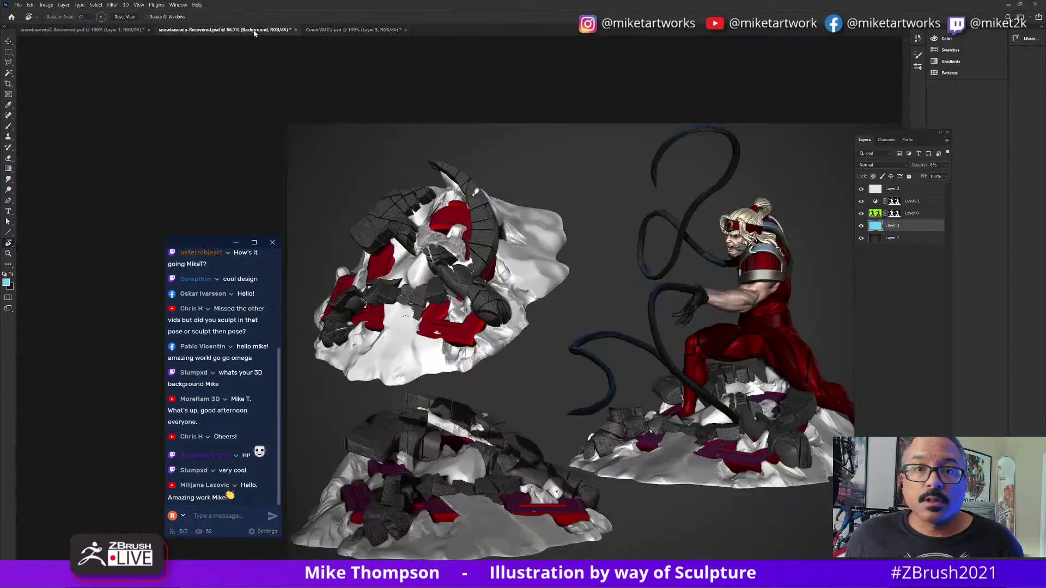
left_click(136, 29)
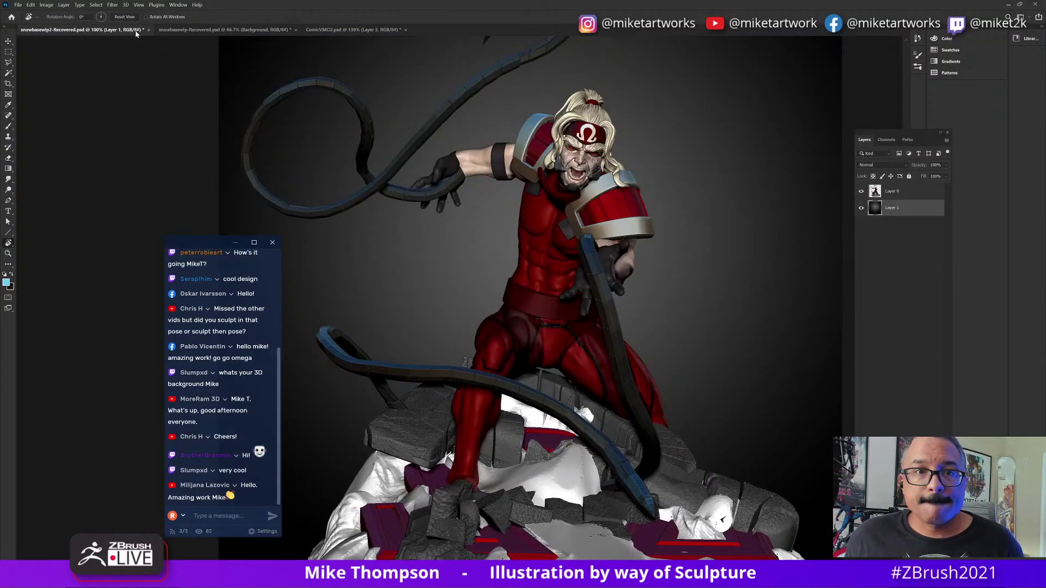
left_click(342, 31)
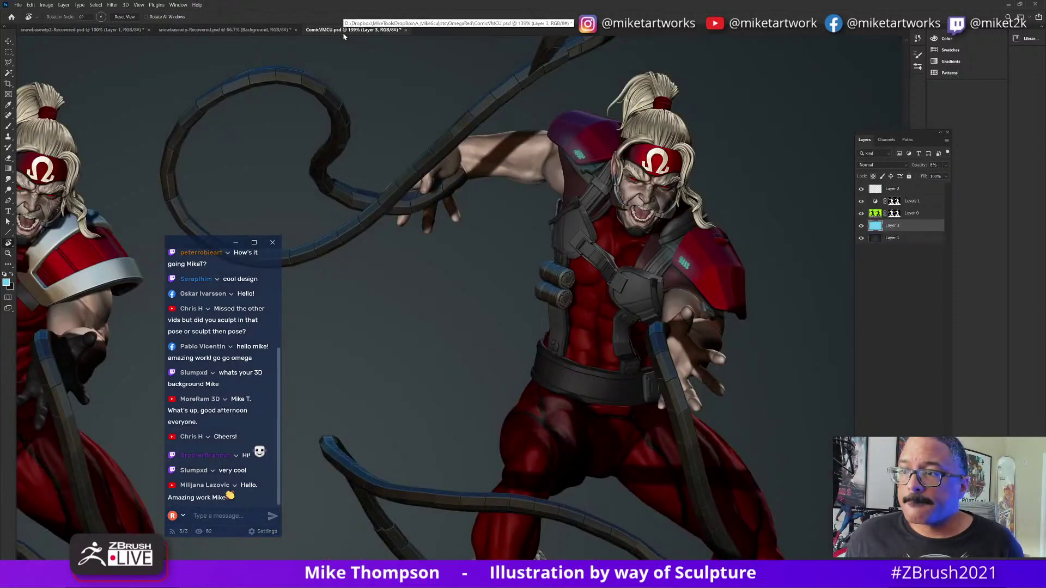
left_click(212, 30)
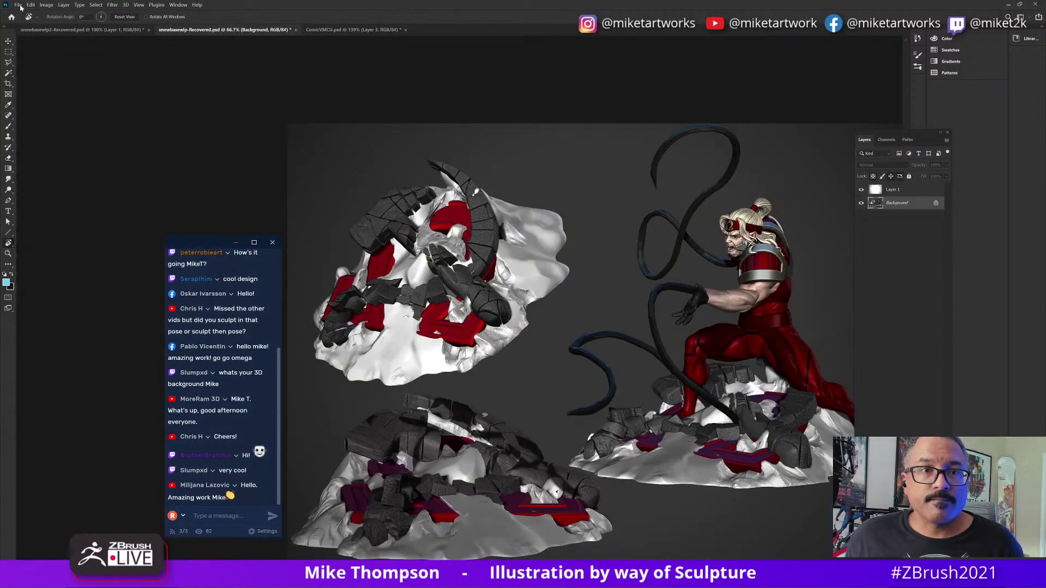
Open the Vest document from the OmegaRed folder and examine the vest straps and shoulder pads up close.
left_click(20, 5)
left_click(27, 25)
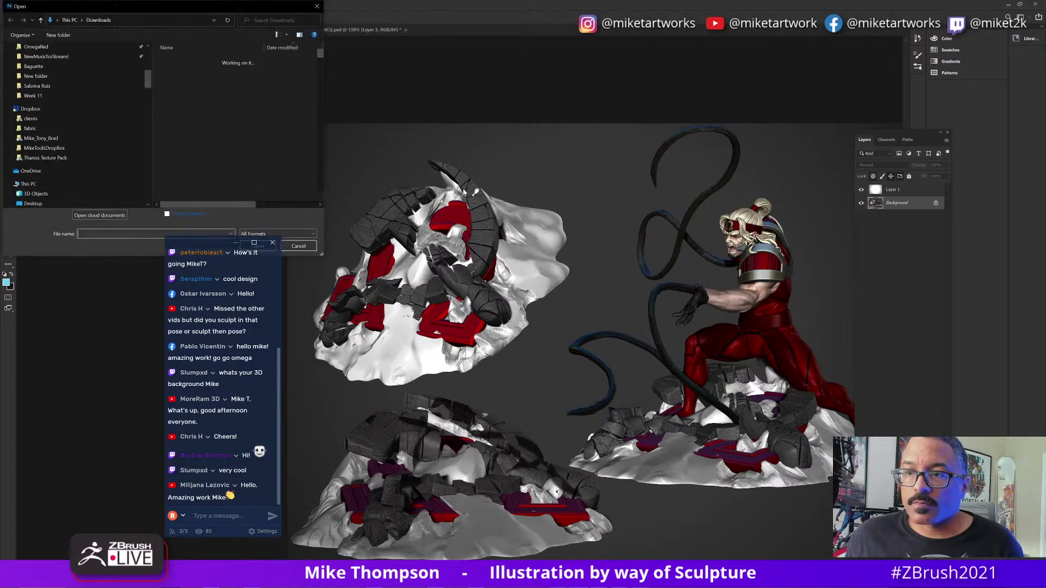
scroll(79, 75, "up", 4)
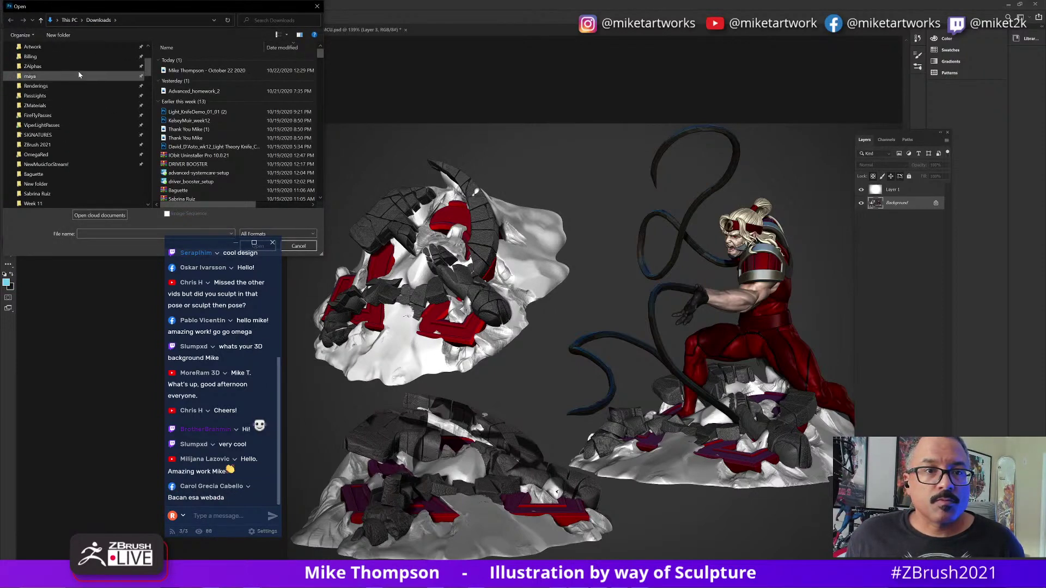
scroll(80, 77, "down", 2)
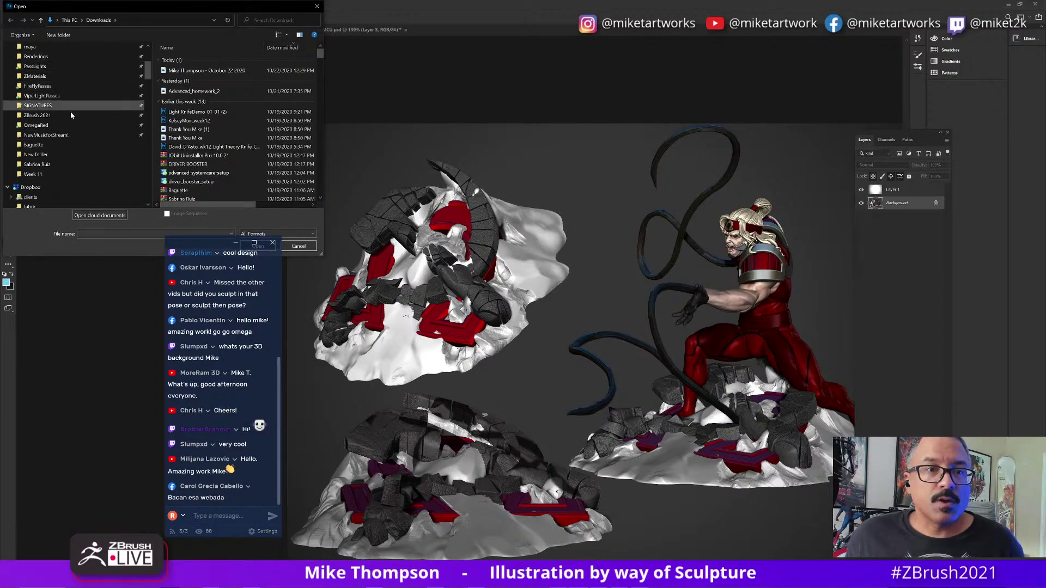
scroll(73, 120, "up", 3)
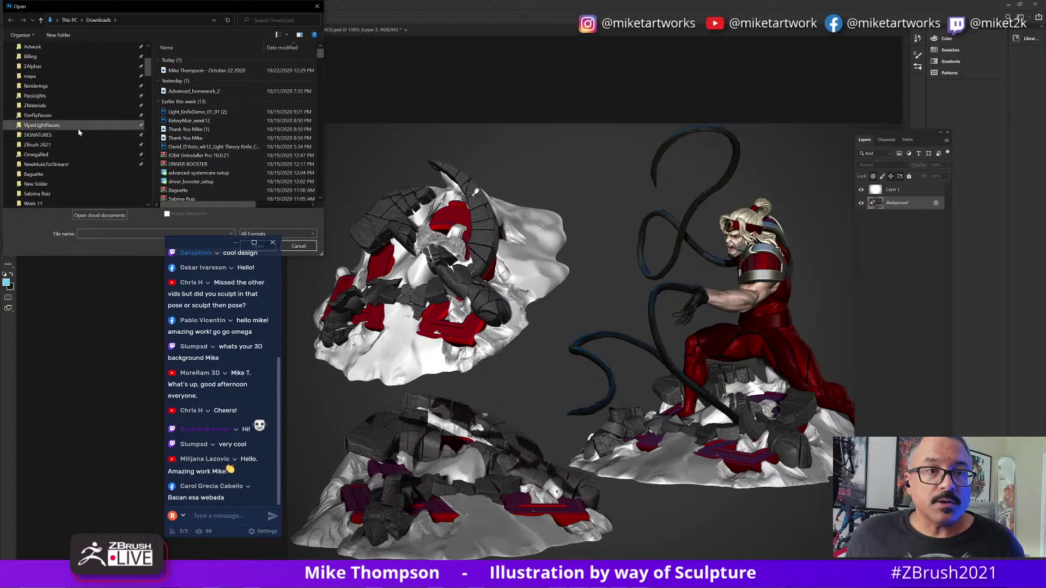
left_click(49, 155)
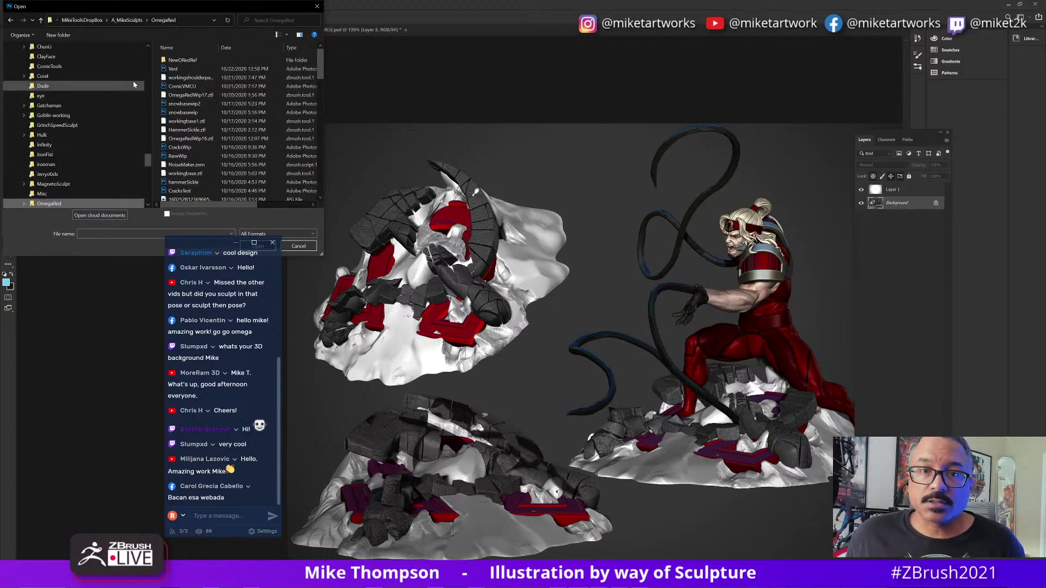
double_click(188, 69)
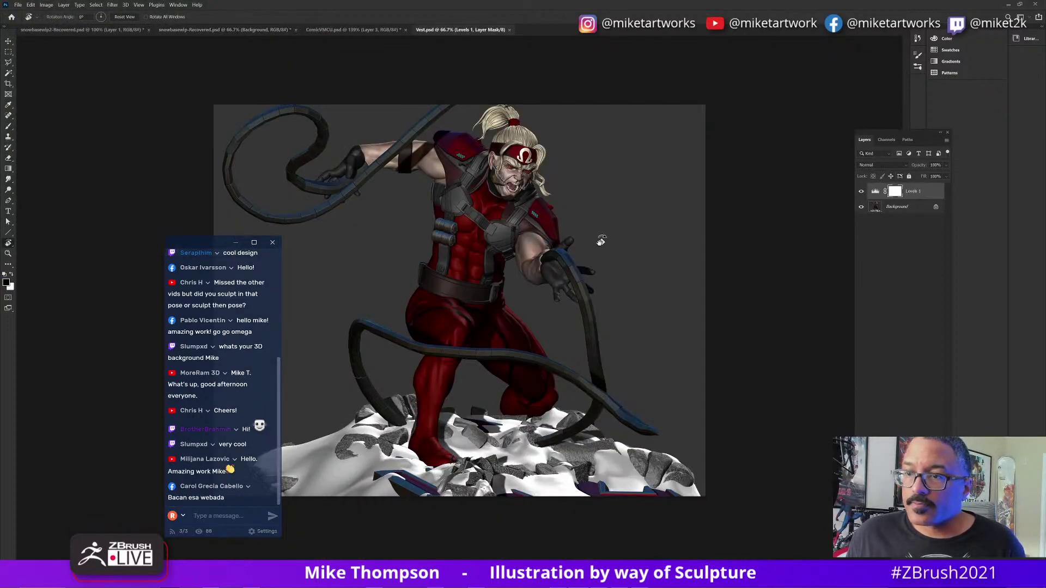
left_click(539, 241, "ctrl")
left_click(538, 241, "ctrl")
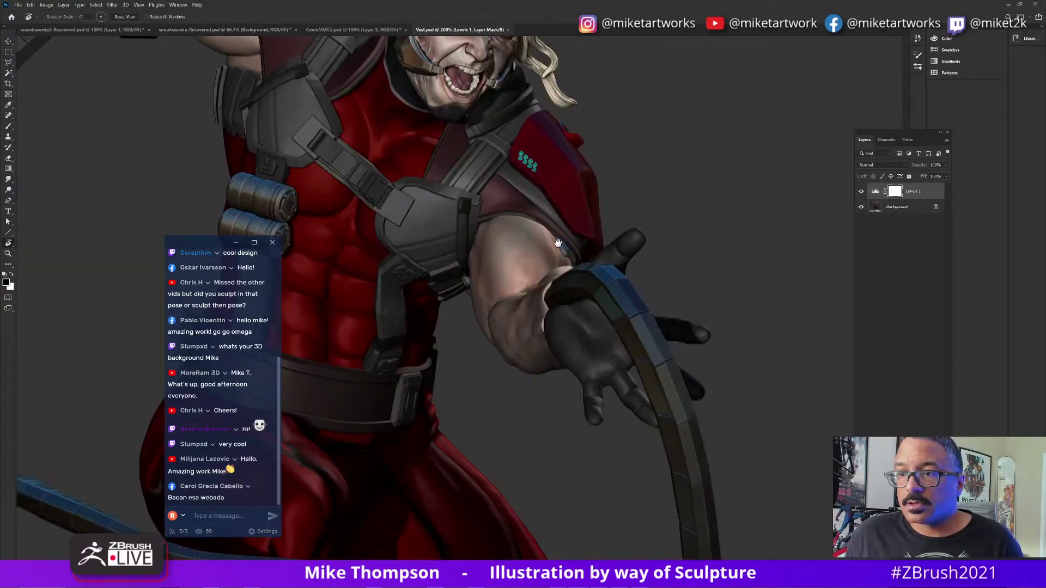
left_click_drag(573, 231, 641, 452)
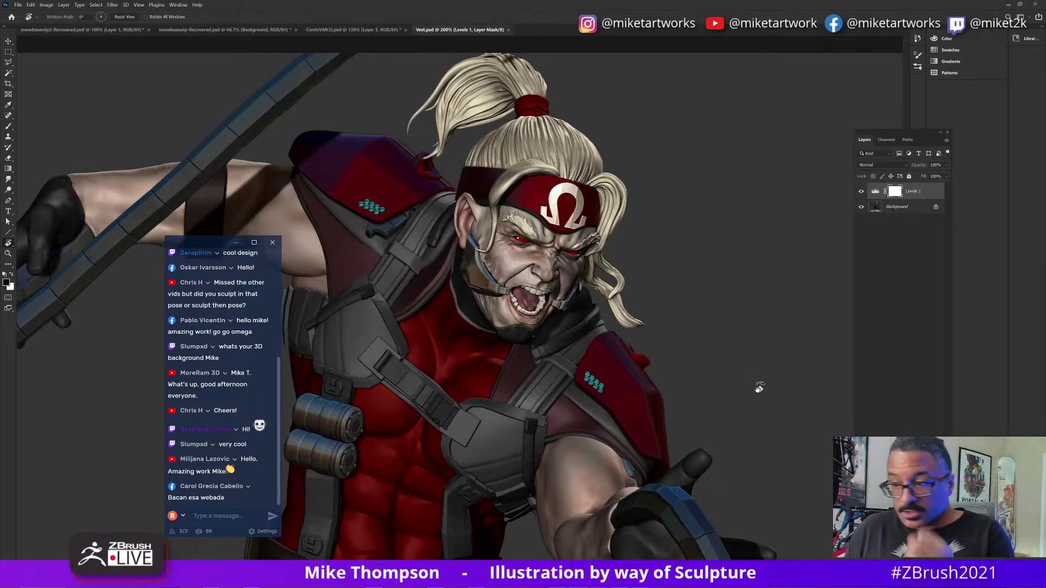
left_click_drag(772, 401, 750, 365)
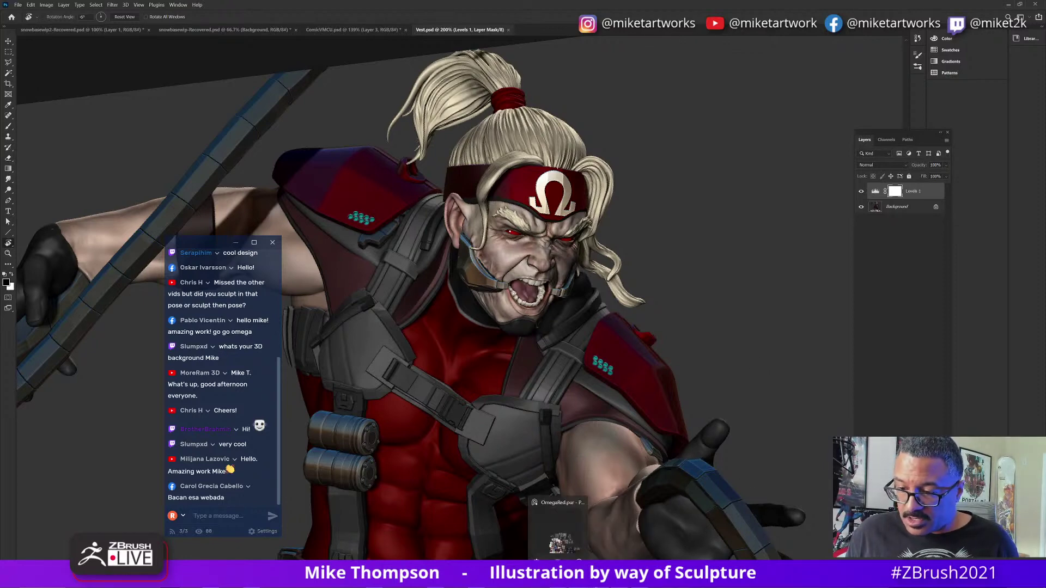
Switch back to ZBrush and show the hidden vertical torso straps and the slim vest trim pieces.
key("alt+Tab")
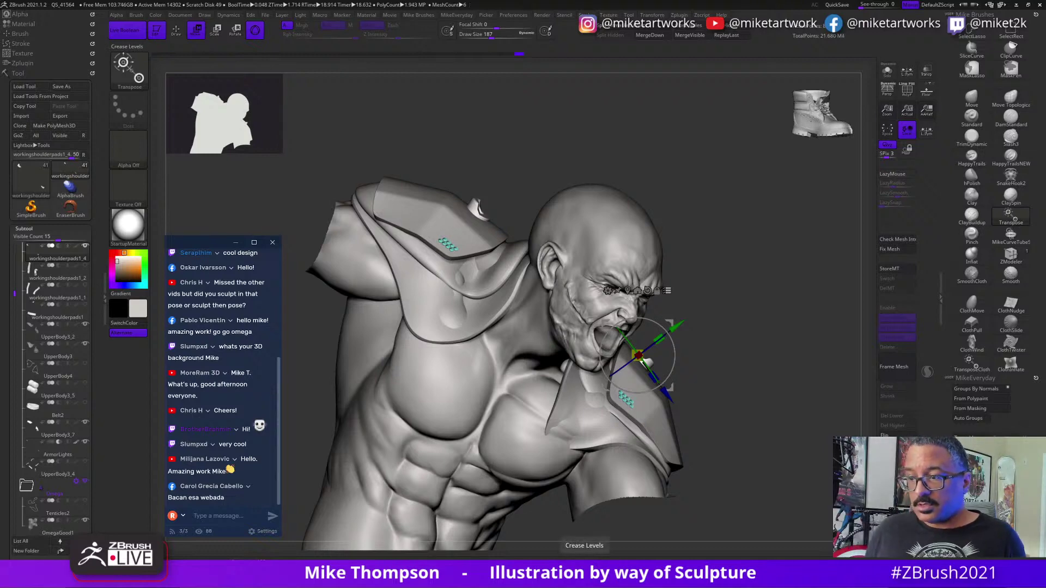
mouse_move(774, 413)
left_mouse_down()
mouse_move(758, 423)
mouse_move(790, 400)
left_mouse_up()
left_click(87, 293)
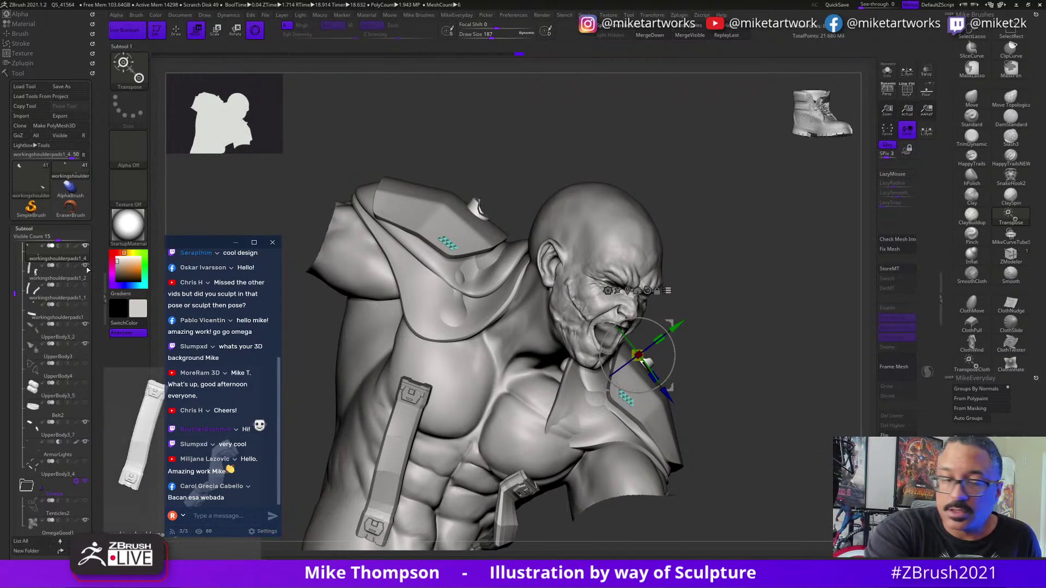
left_click(81, 314)
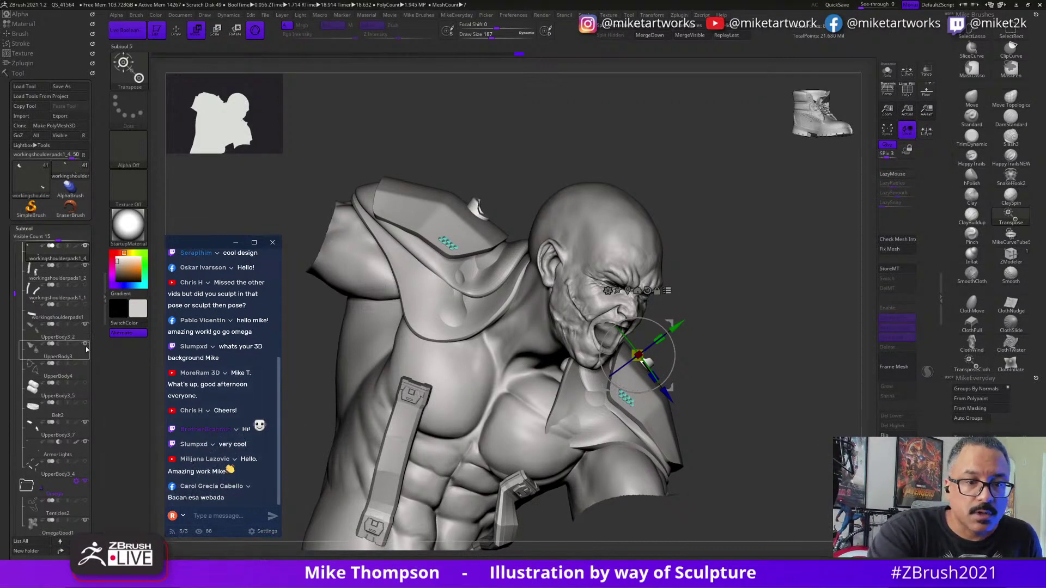
left_click(86, 325)
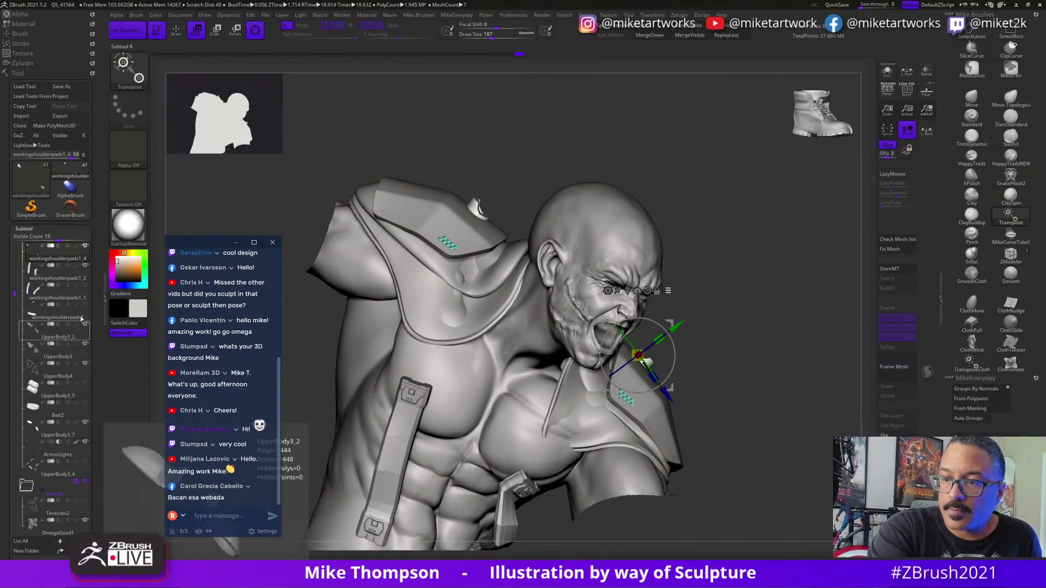
left_click(85, 286)
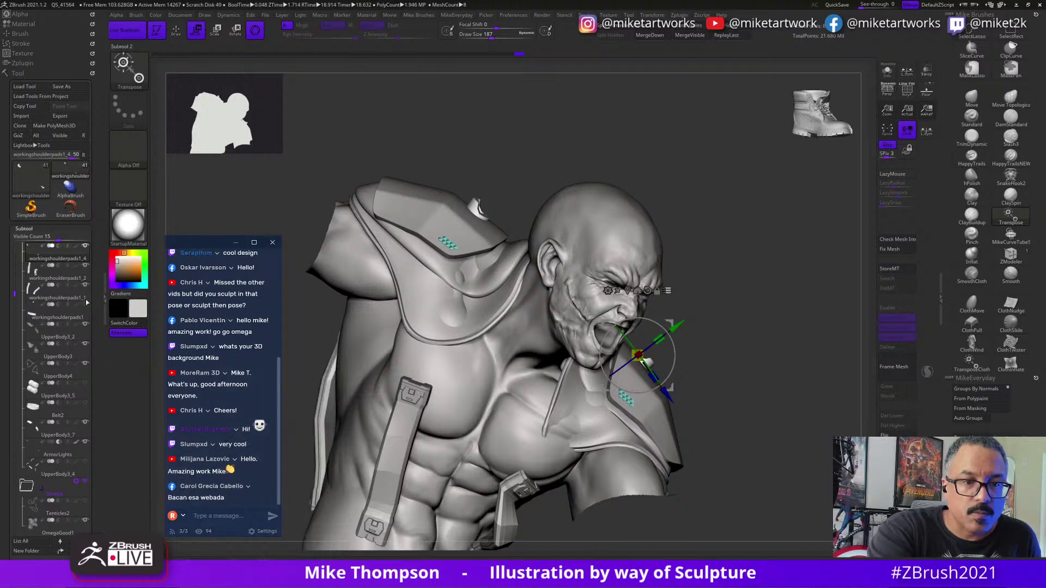
Show the canister pouches, belt, buckled connecting straps and chest pads on the torso.
left_click(86, 405)
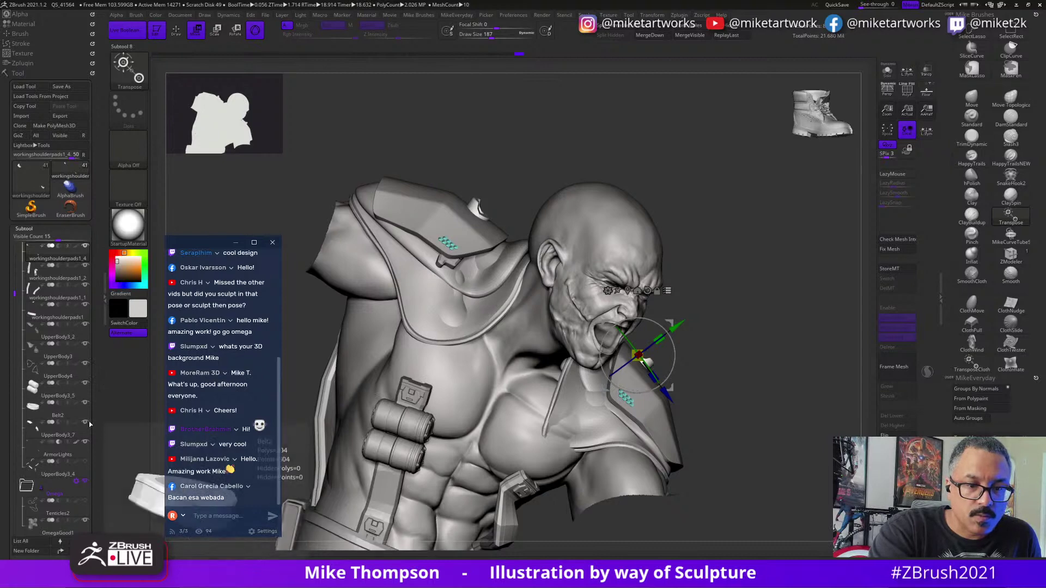
left_click(87, 462)
left_click(86, 461)
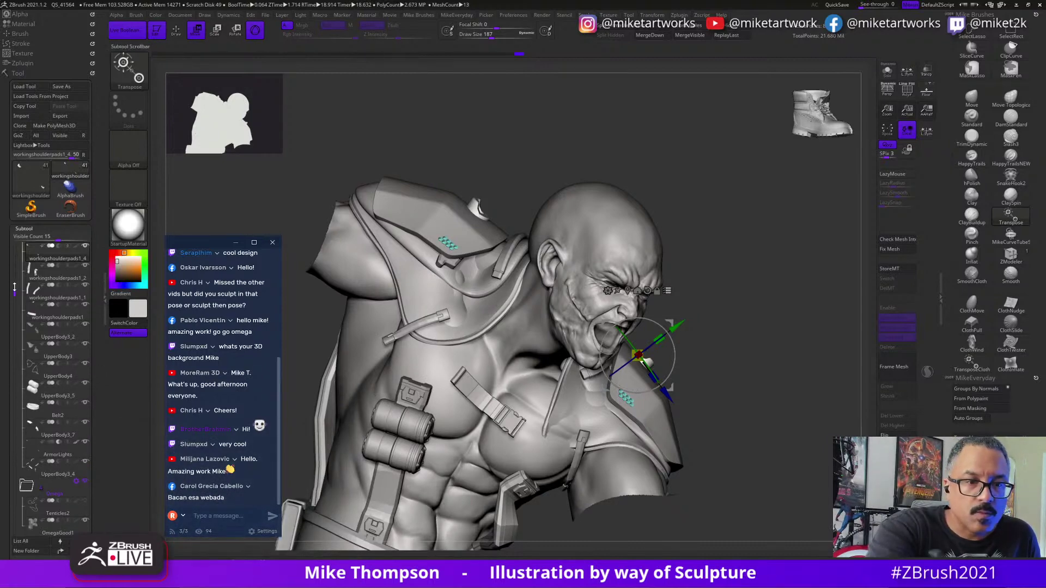
left_click_drag(14, 287, 14, 257)
left_click(87, 269)
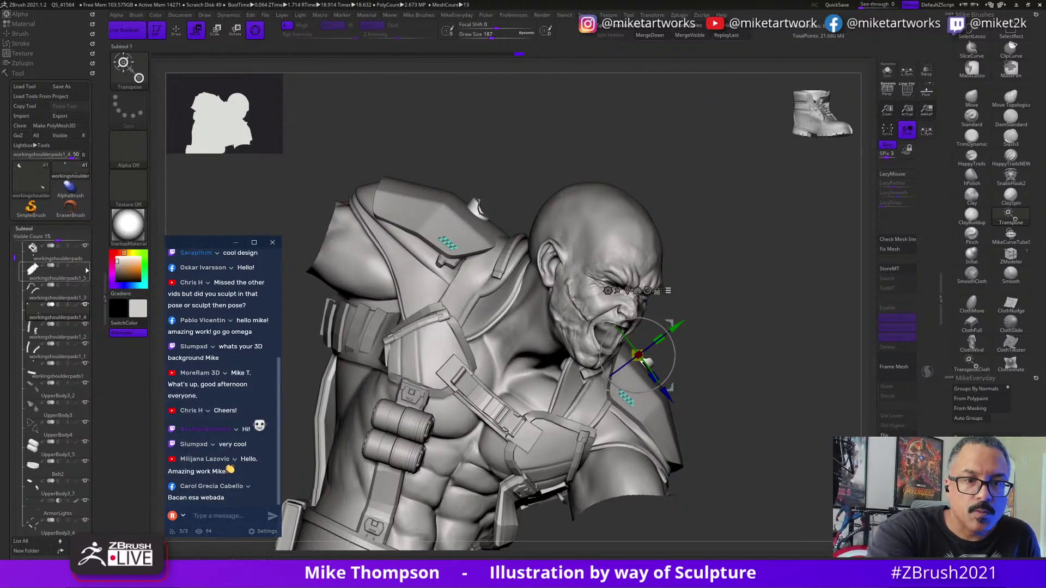
left_click(88, 285)
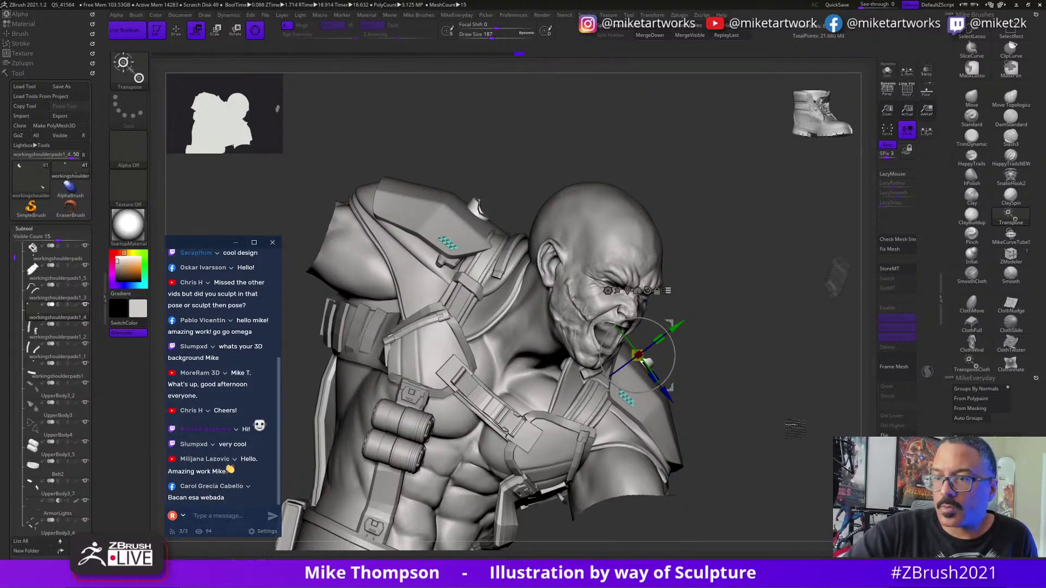
Return to sculpting mode, make the UpperBody3_7 shoulder pads active and mask the pad on the figure's left shoulder.
left_click_drag(752, 425, 785, 437)
key("q")
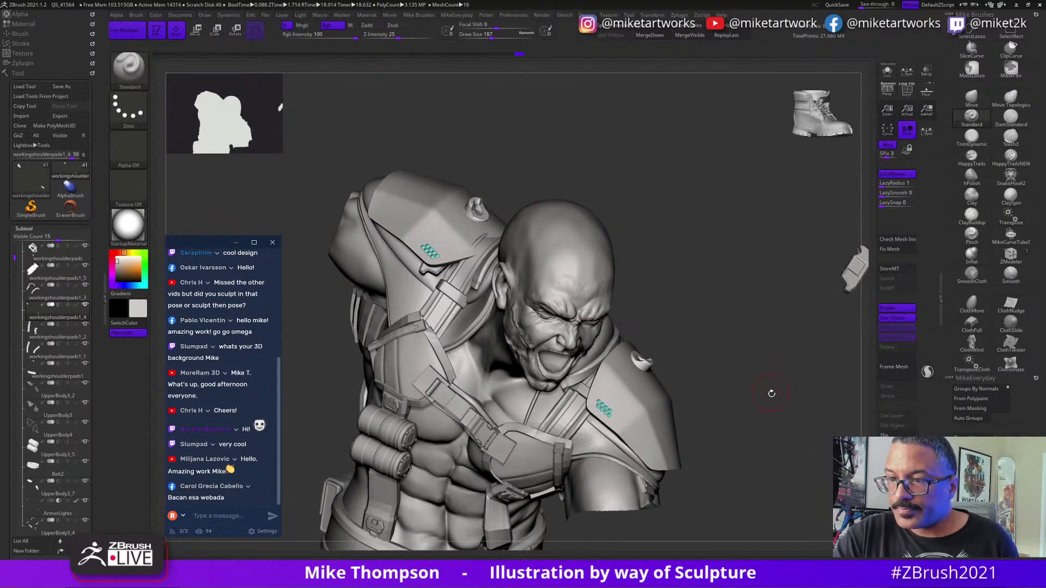
left_click_drag(771, 392, 785, 404)
left_click(666, 422, "alt")
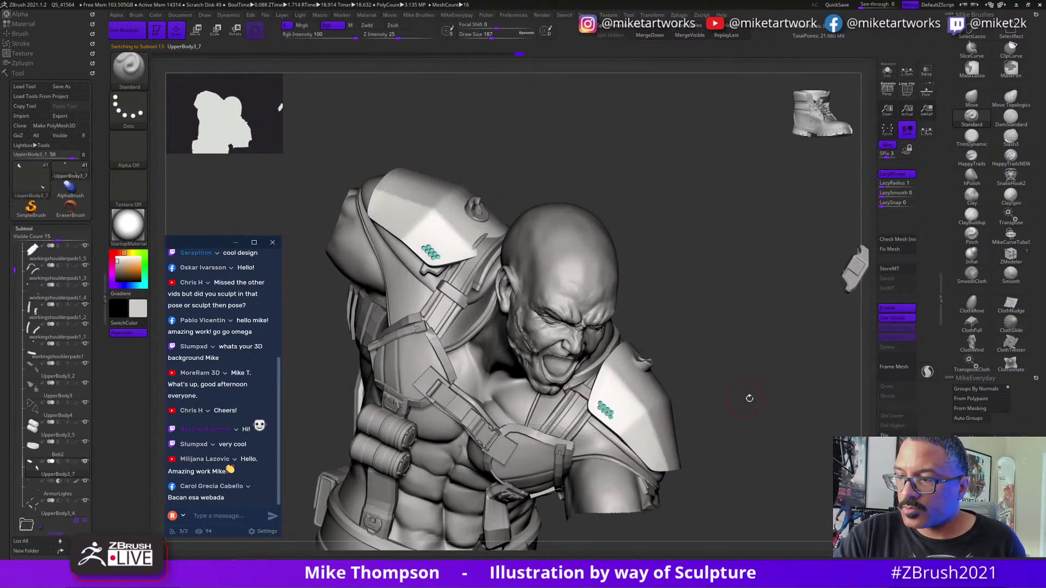
mouse_move(659, 294)
left_mouse_down("ctrl")
mouse_move(636, 296)
mouse_move(762, 501)
mouse_move(779, 332)
left_mouse_up("ctrl")
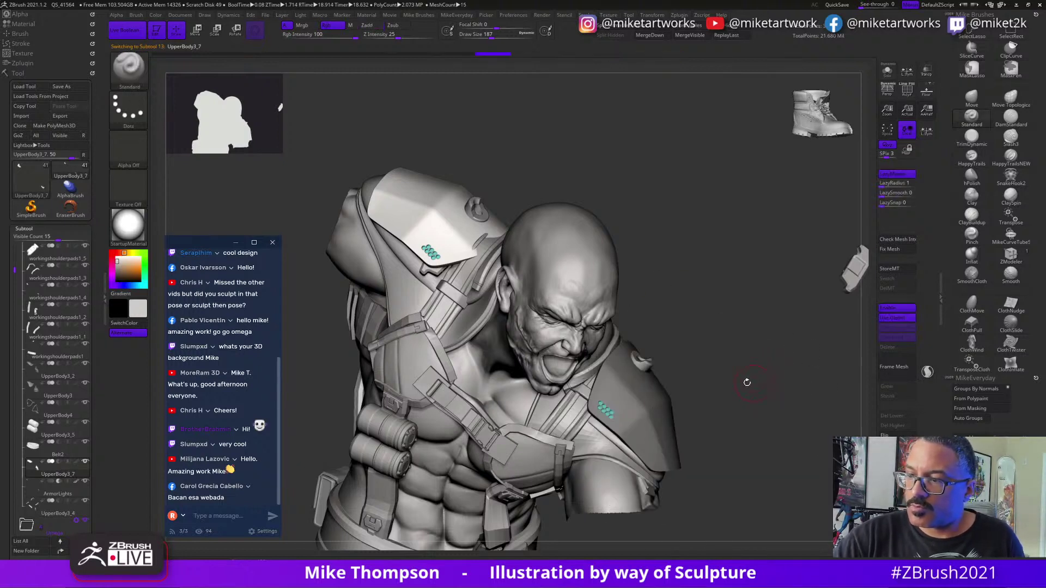
Mask the left shoulder's knob on workingshoulderpads1_4, then make the UpperBody3_7 shoulder pads active again.
left_click(647, 364, "alt")
mouse_move(698, 317)
left_mouse_down("ctrl")
mouse_move(589, 346)
mouse_move(751, 369)
left_mouse_up("ctrl")
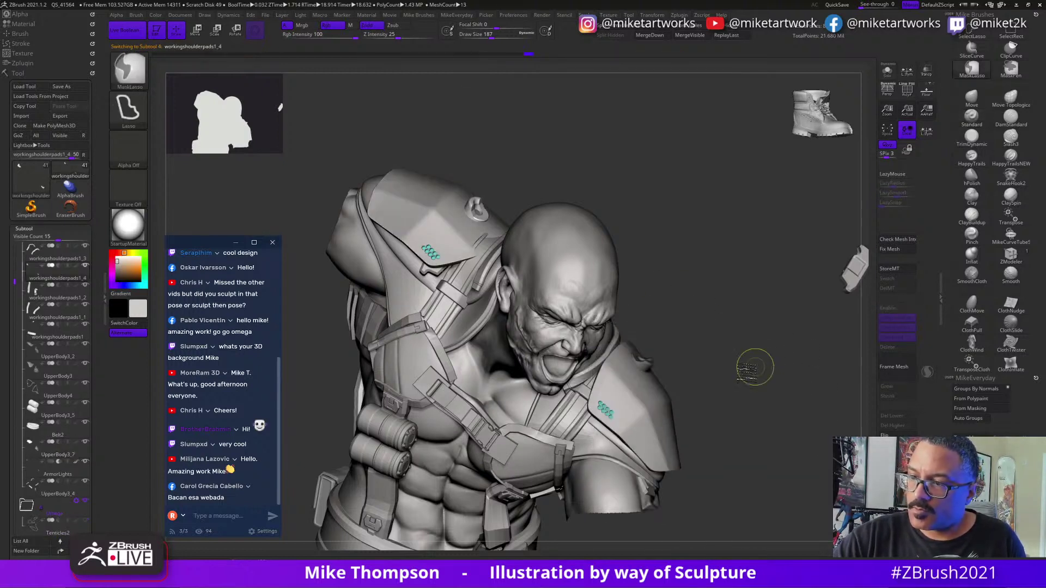
mouse_move(682, 331)
left_mouse_down("ctrl")
mouse_move(568, 410)
mouse_move(700, 425)
left_mouse_up("ctrl")
left_click(470, 235, "alt")
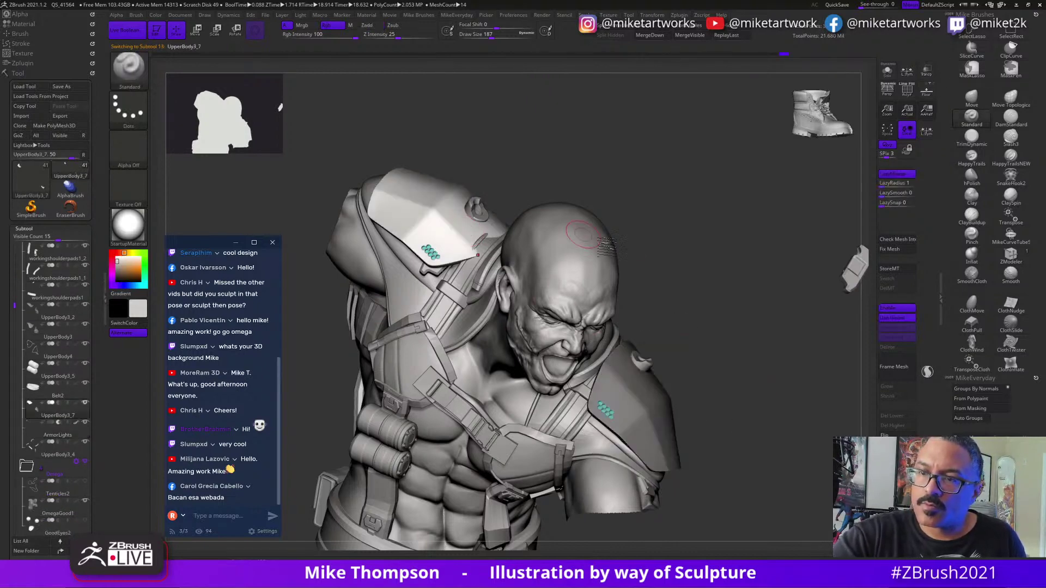
Examine the front vest pieces by activating the shoulder straps, chest pads, central strap, canister pouches, body and belt in turn.
left_click_drag(712, 319, 744, 324)
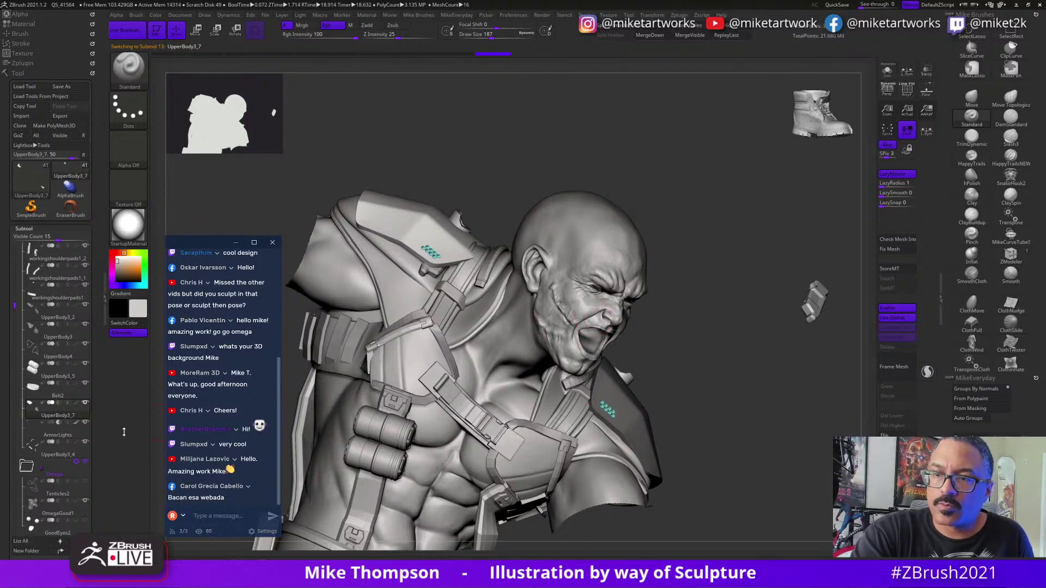
left_click(480, 297, "alt")
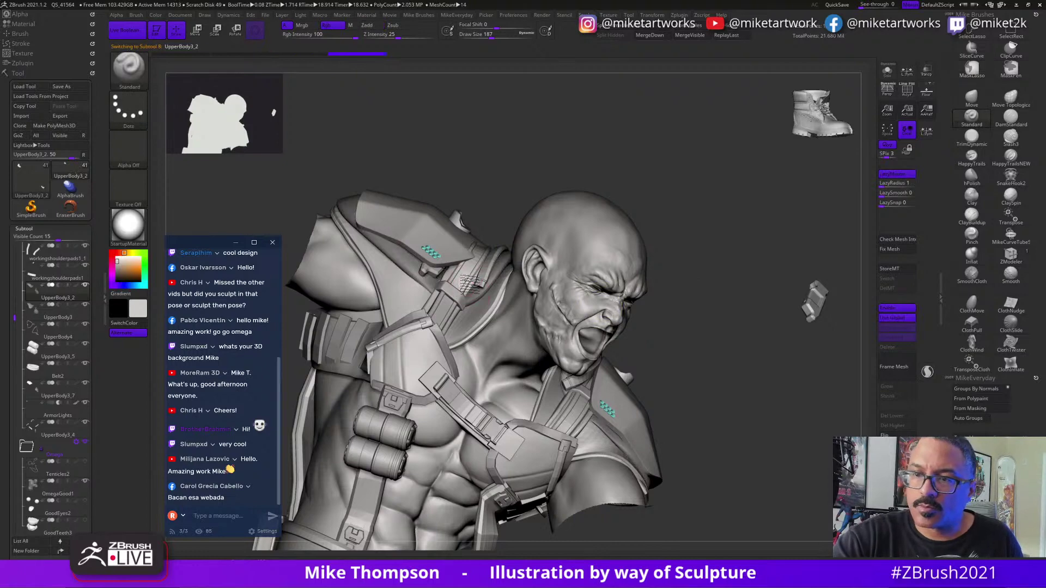
left_click(472, 288, "alt")
left_click(439, 348, "alt")
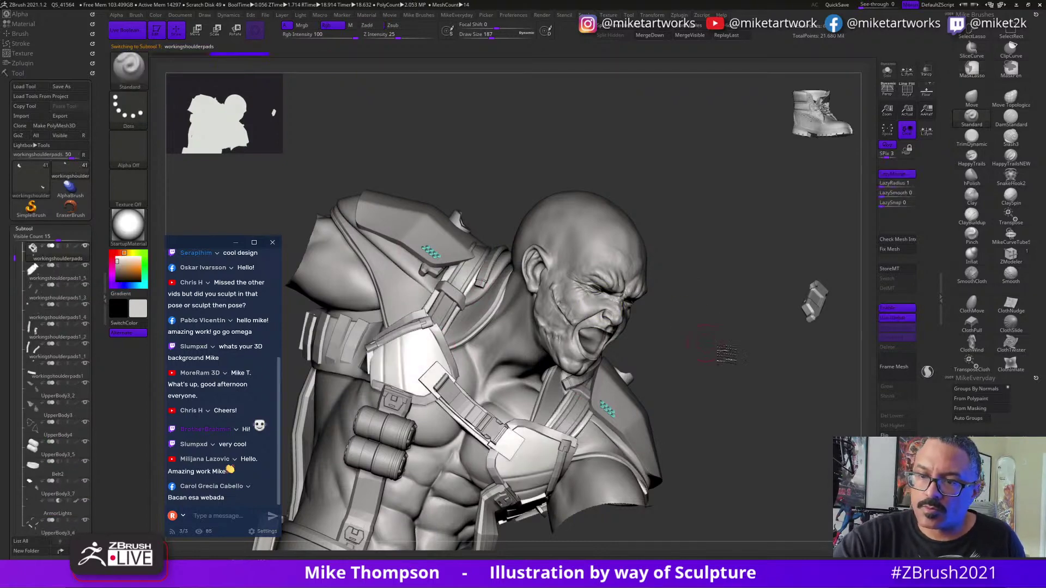
left_click(469, 408, "alt")
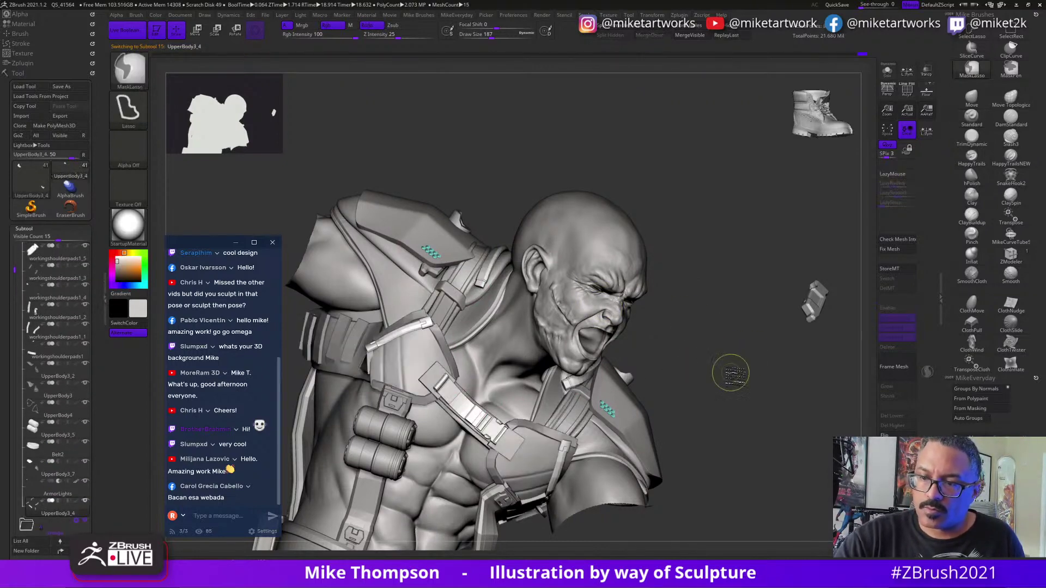
left_click_drag(743, 368, 801, 326)
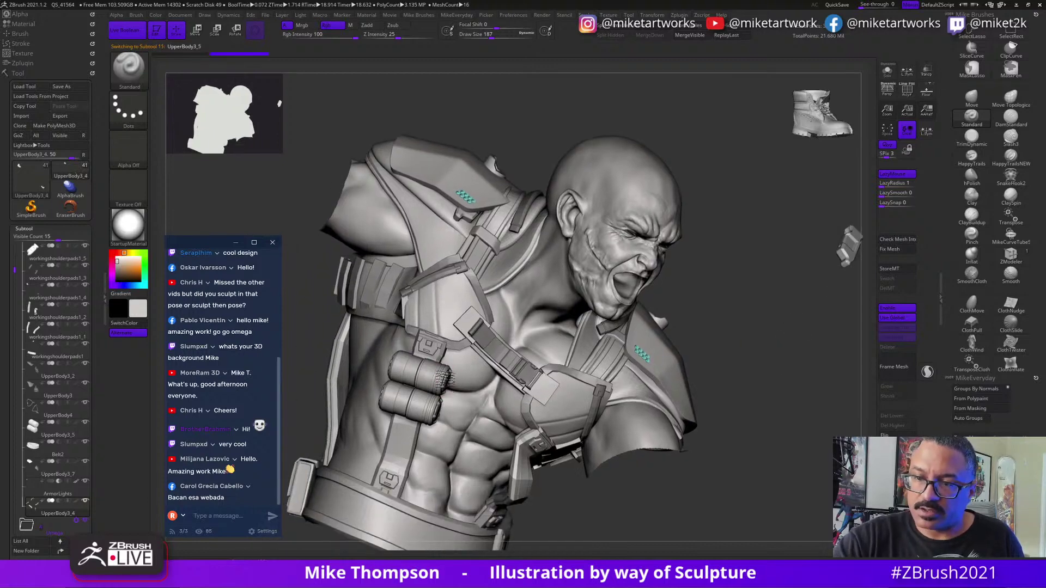
left_click(444, 381, "alt")
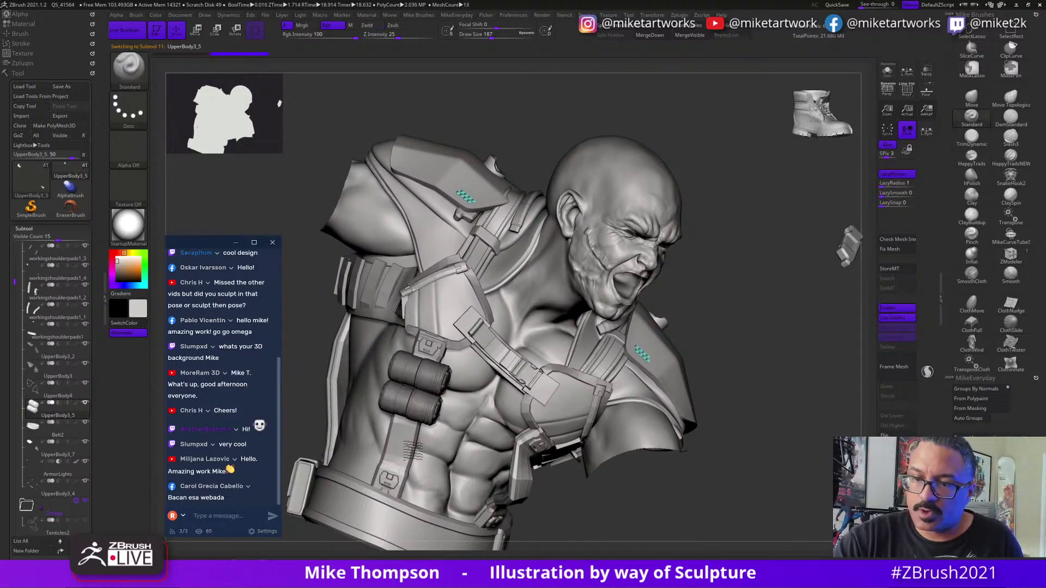
left_click(491, 463, "alt")
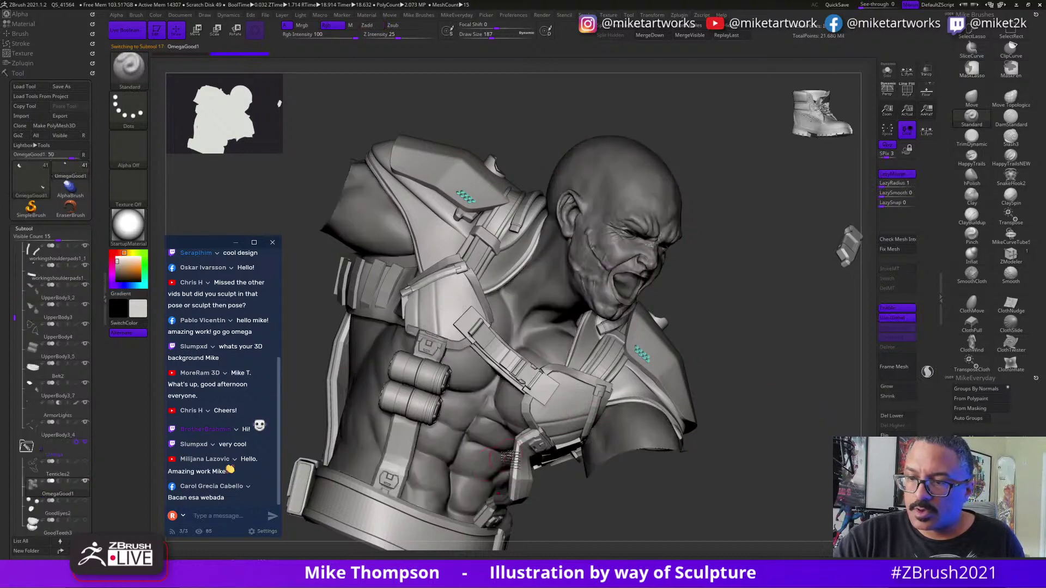
left_click(439, 537, "alt")
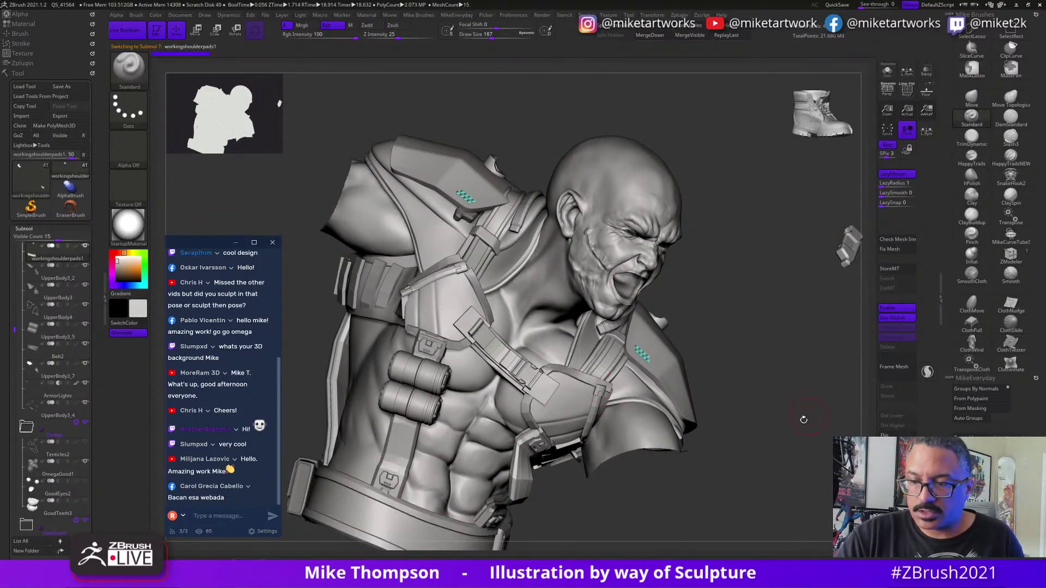
Examine the side and back of the torso, activating the rear straps, their buckles, the armour pads and the belt pouches.
left_click_drag(815, 404, 746, 380, "alt")
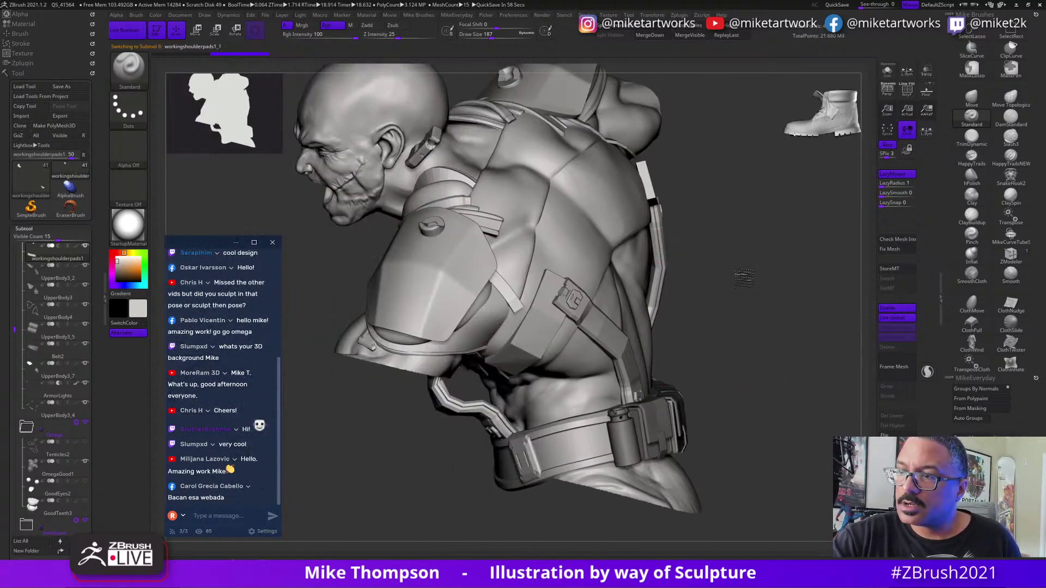
left_click(807, 378, "ctrl")
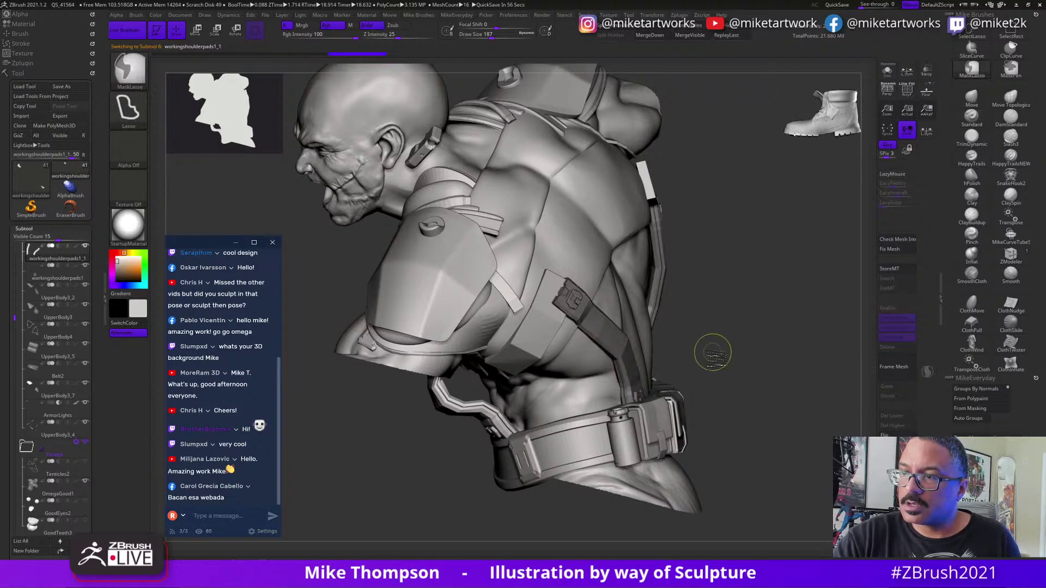
left_click(628, 449, "alt")
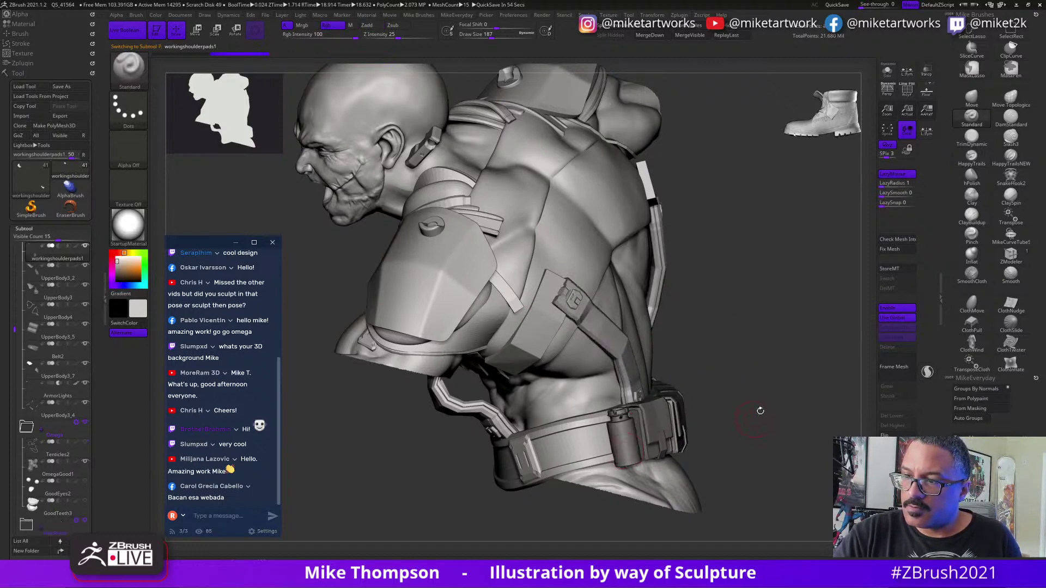
mouse_move(781, 439)
left_mouse_down("alt")
mouse_move(782, 428)
mouse_move(767, 438)
left_mouse_up("alt")
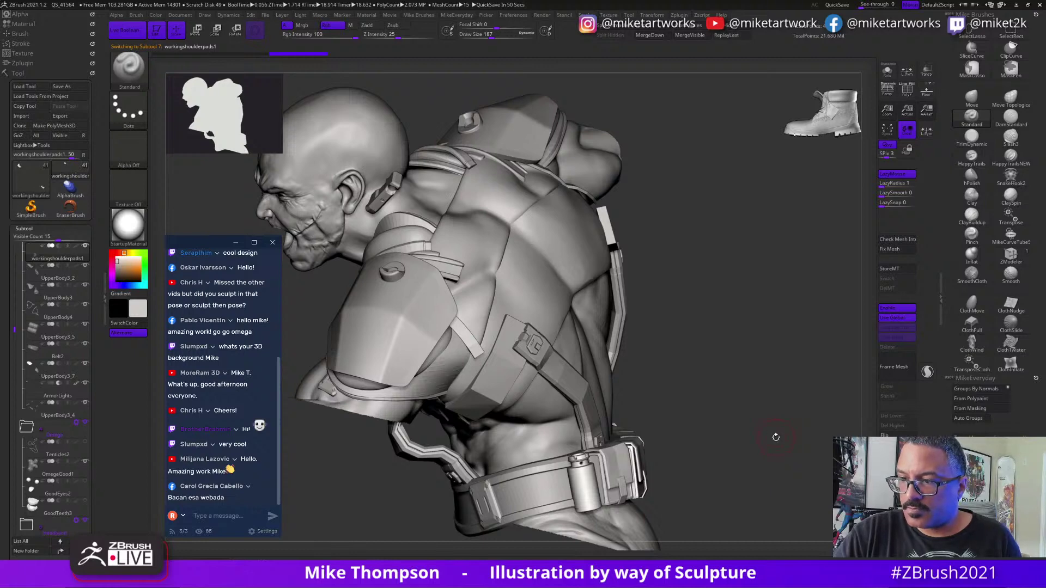
left_click(785, 433, "ctrl")
left_click_drag(821, 407, 743, 402)
left_click(706, 344, "alt")
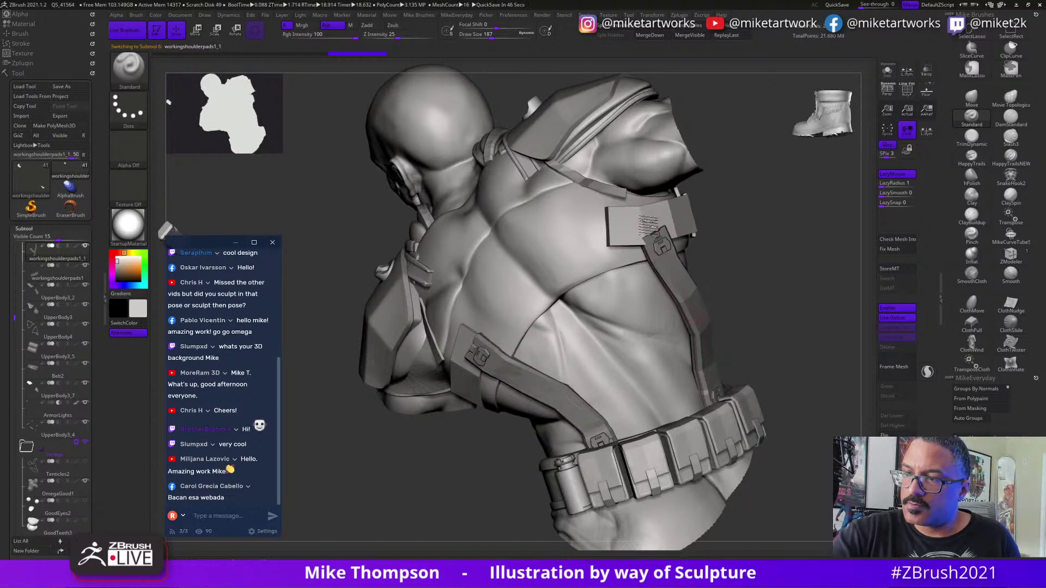
left_click(661, 224, "alt")
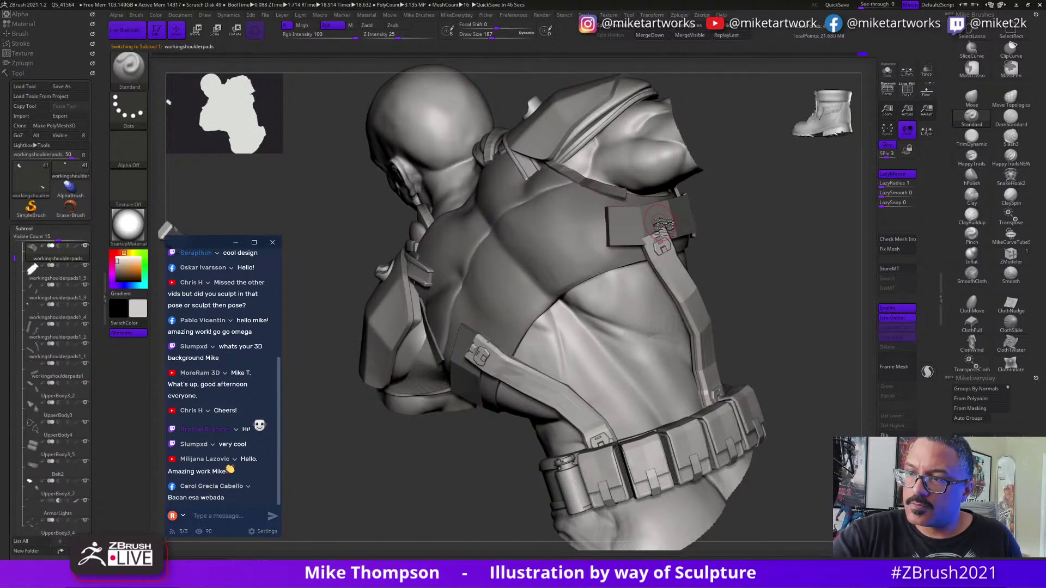
left_click(498, 139, "alt")
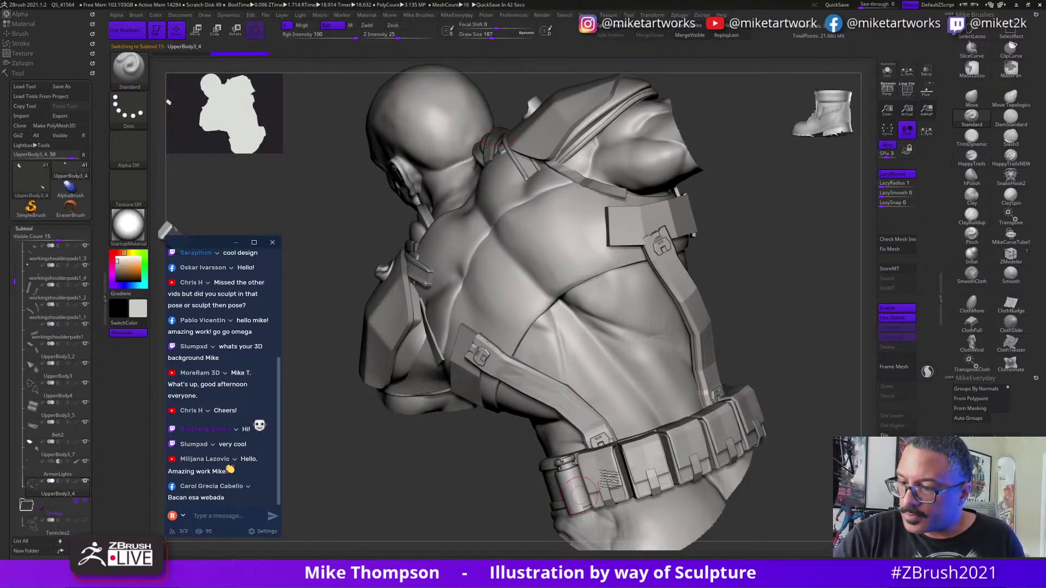
left_click_drag(818, 427, 861, 431)
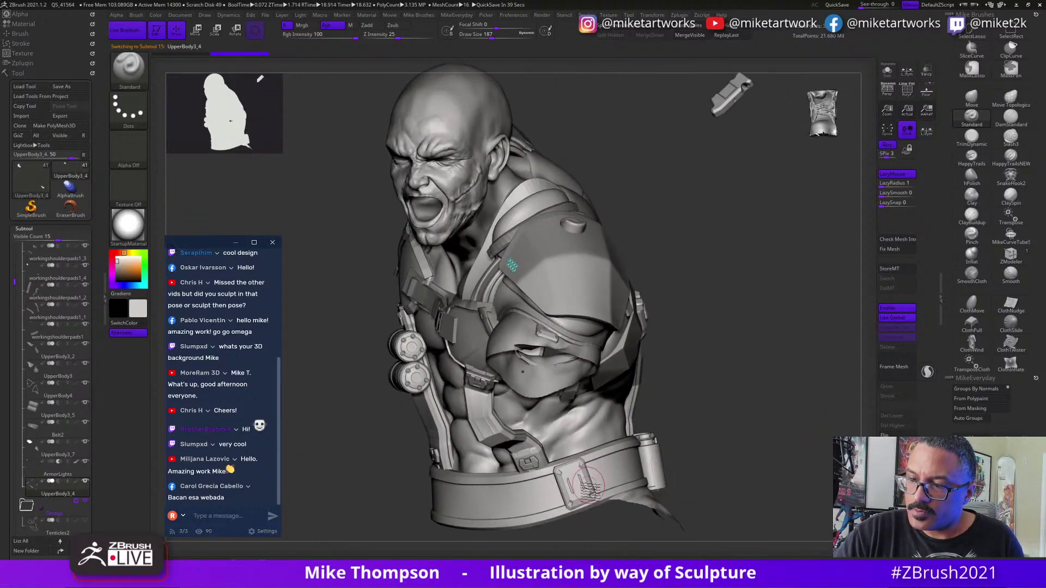
left_click(592, 486, "alt")
Place and reorient the gizmo on the right pad of the UpperBody3_7 shoulder pads, then make UpperBody4 active.
left_click_drag(765, 436, 604, 368)
left_click(493, 288, "alt")
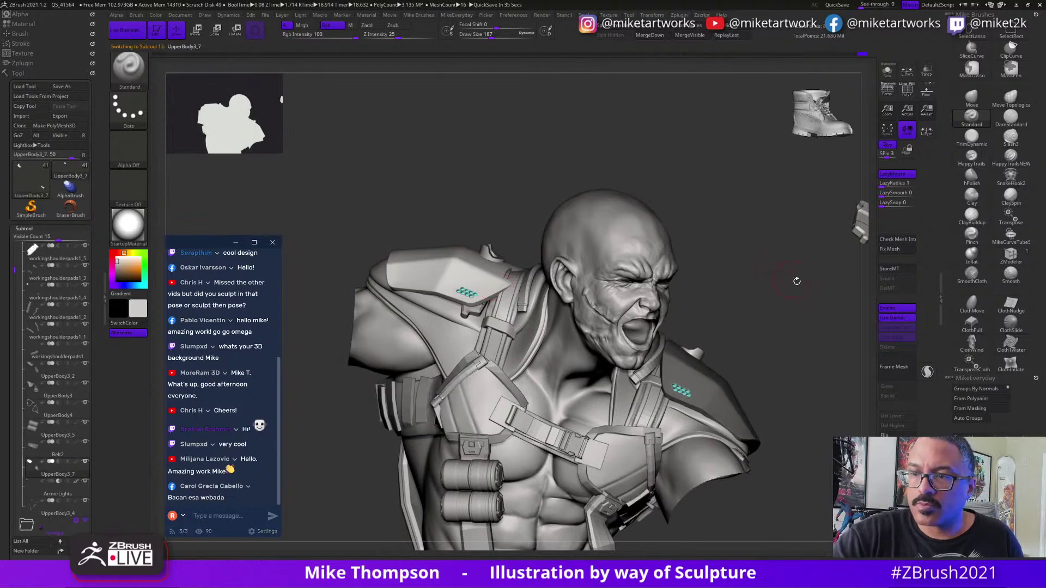
left_click_drag(796, 281, 786, 336)
key("w")
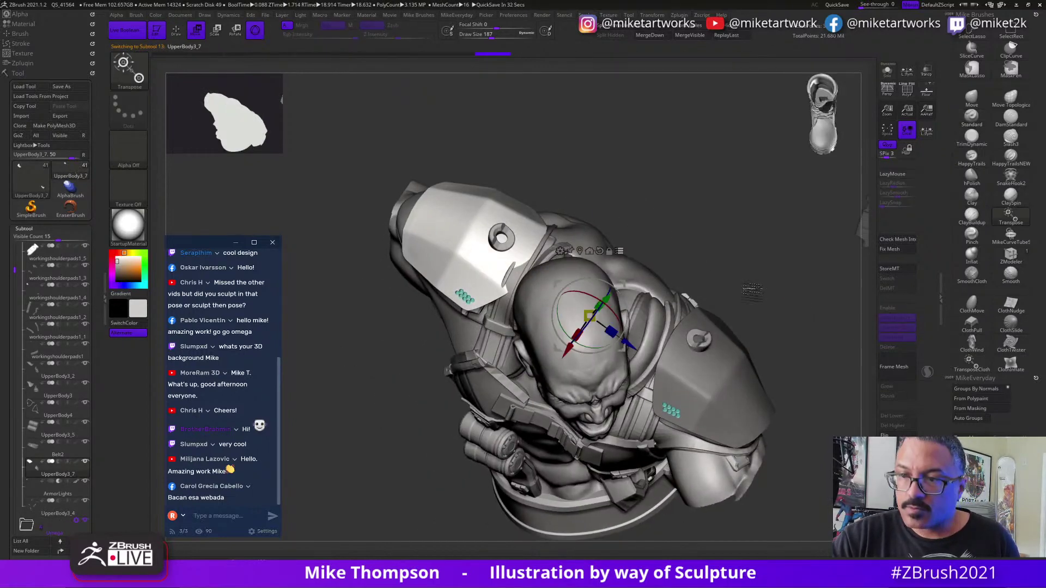
left_click(519, 247, "alt")
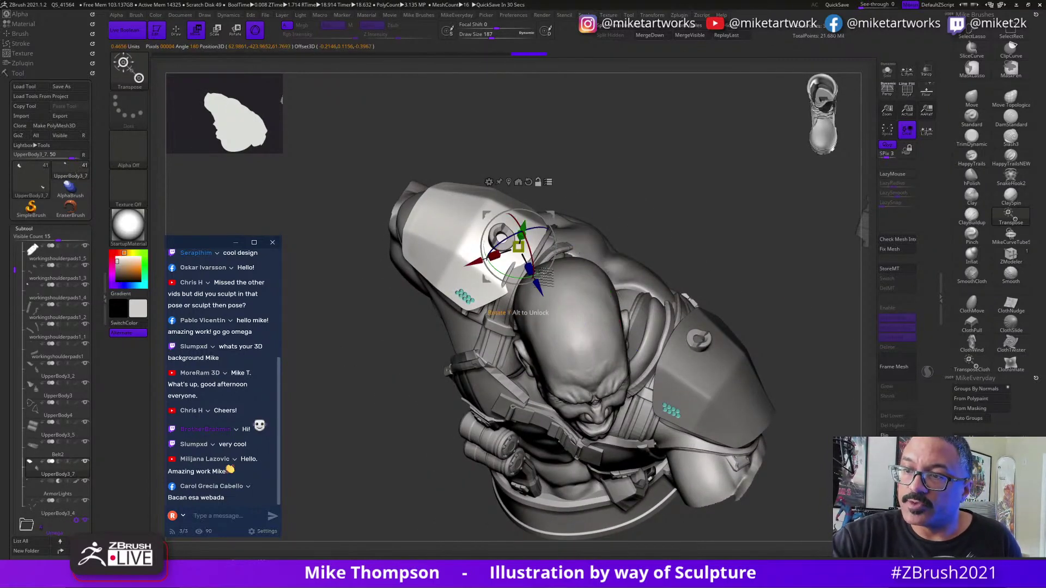
left_click_drag(542, 277, 563, 259, "alt")
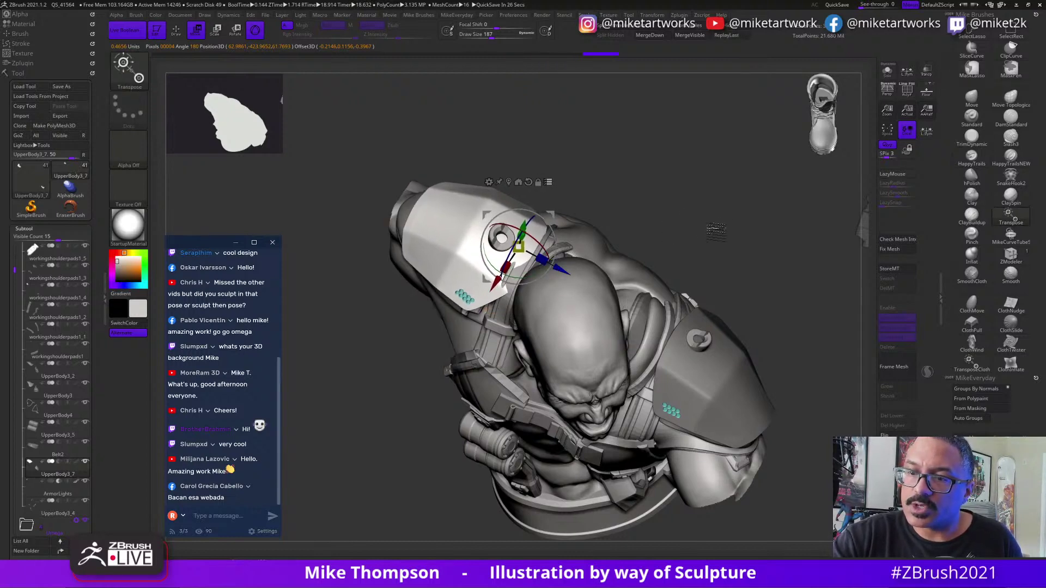
left_click_drag(716, 231, 430, 331)
left_click(673, 393, "alt")
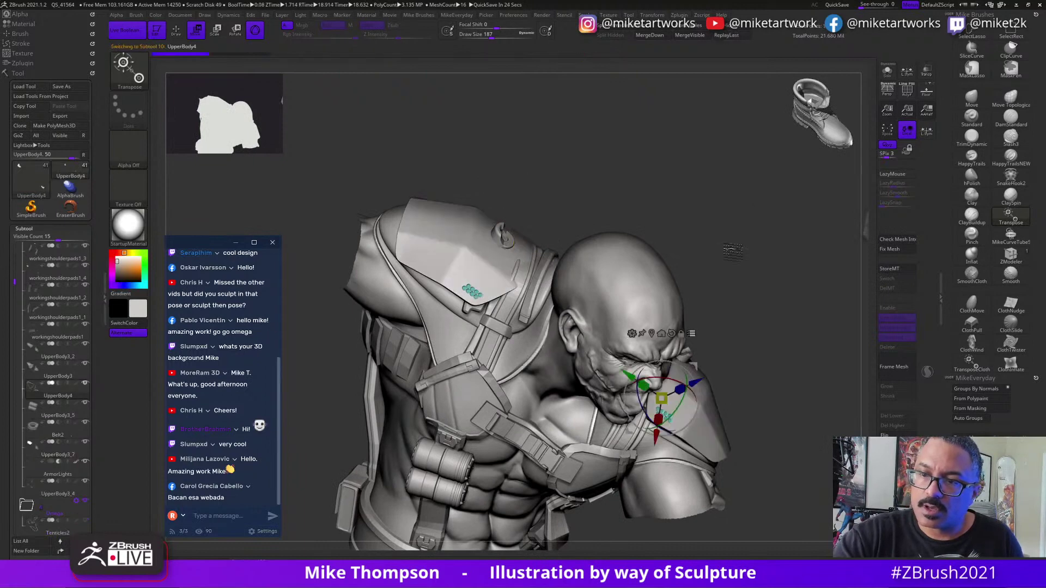
Activate the UpperBody3_7 shoulder pads and shift the unmasked right pad so it sits closely over the right shoulder straps.
mouse_move(731, 247)
left_mouse_down()
mouse_move(735, 264)
mouse_move(726, 250)
left_mouse_up()
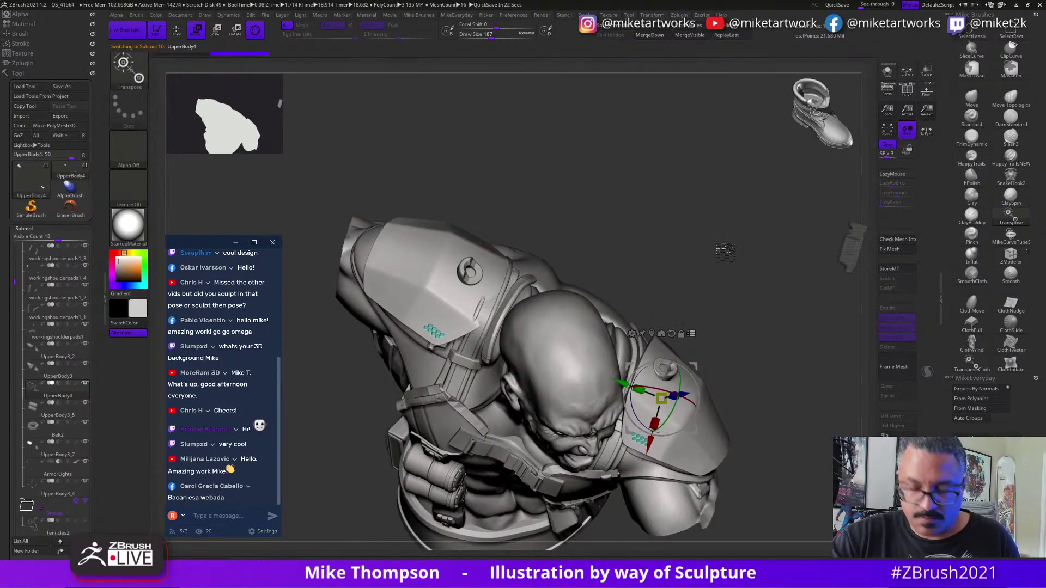
left_click(491, 280, "alt")
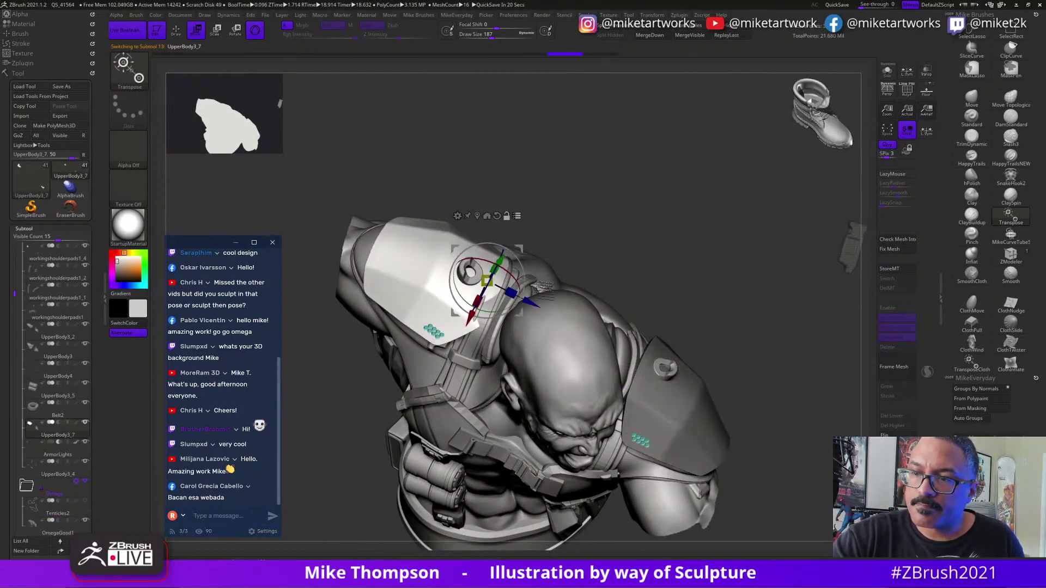
left_click_drag(533, 304, 525, 305)
left_click_drag(673, 278, 657, 188)
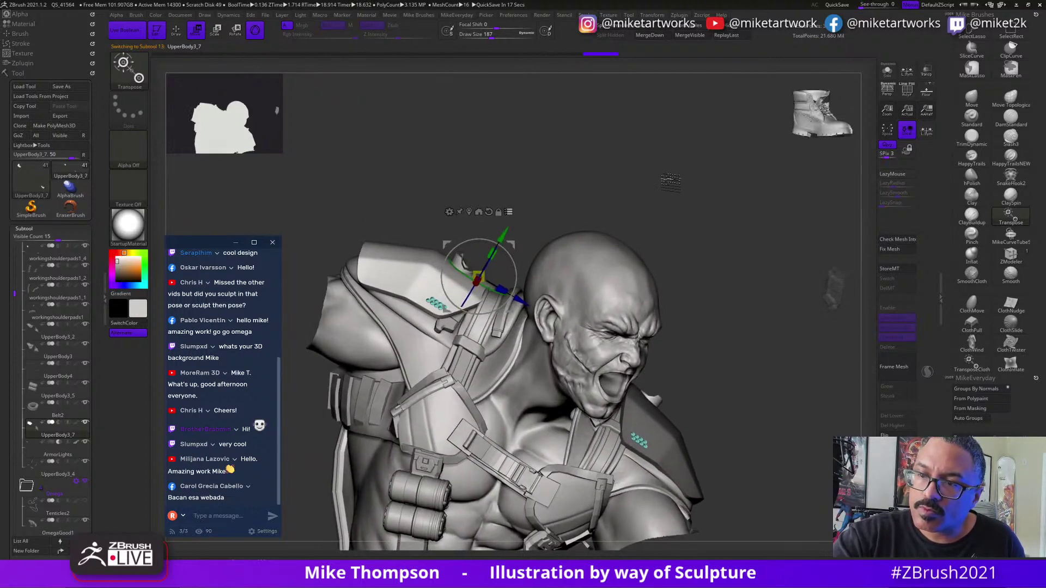
left_click_drag(505, 233, 516, 292)
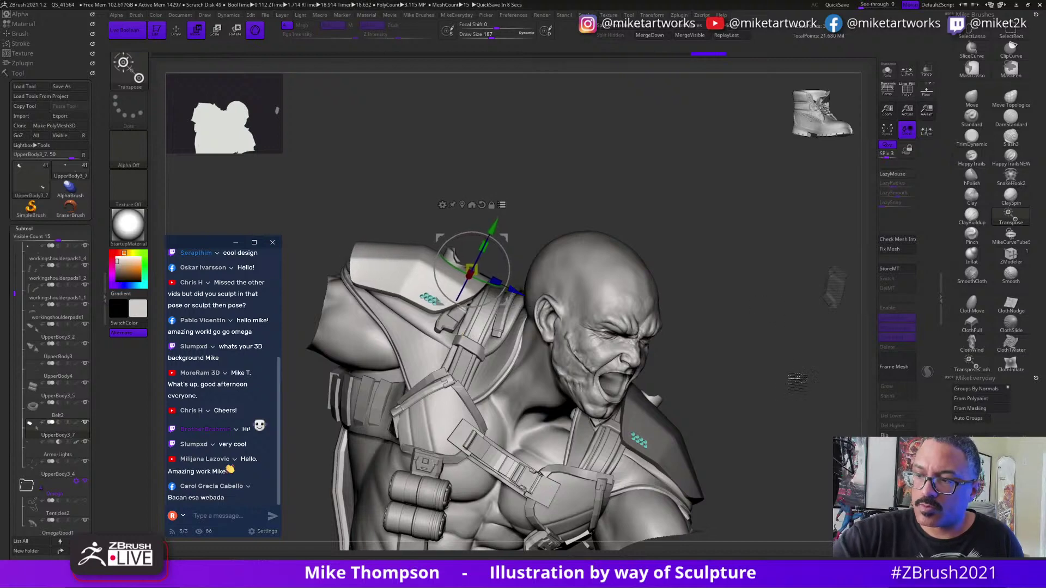
mouse_move(783, 389)
left_mouse_down()
mouse_move(777, 395)
mouse_move(784, 390)
left_mouse_up()
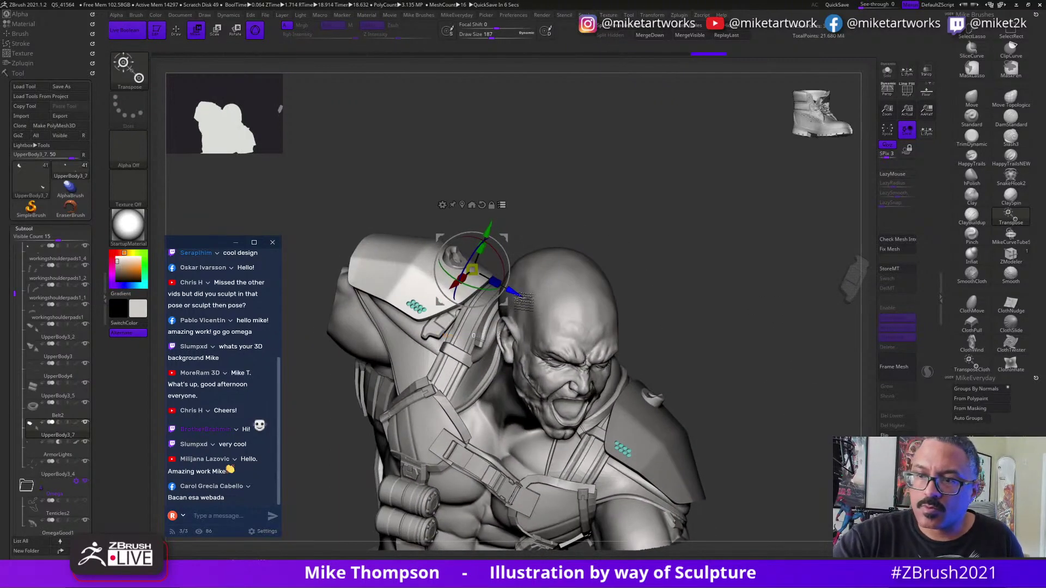
left_click_drag(522, 299, 528, 303)
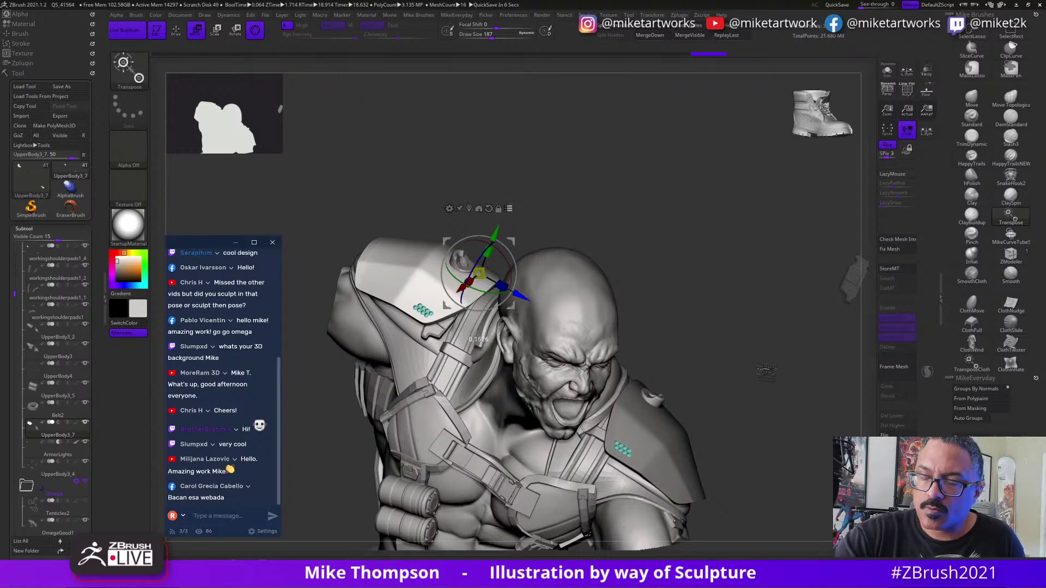
left_click_drag(767, 371, 797, 404)
left_click_drag(509, 248, 512, 252)
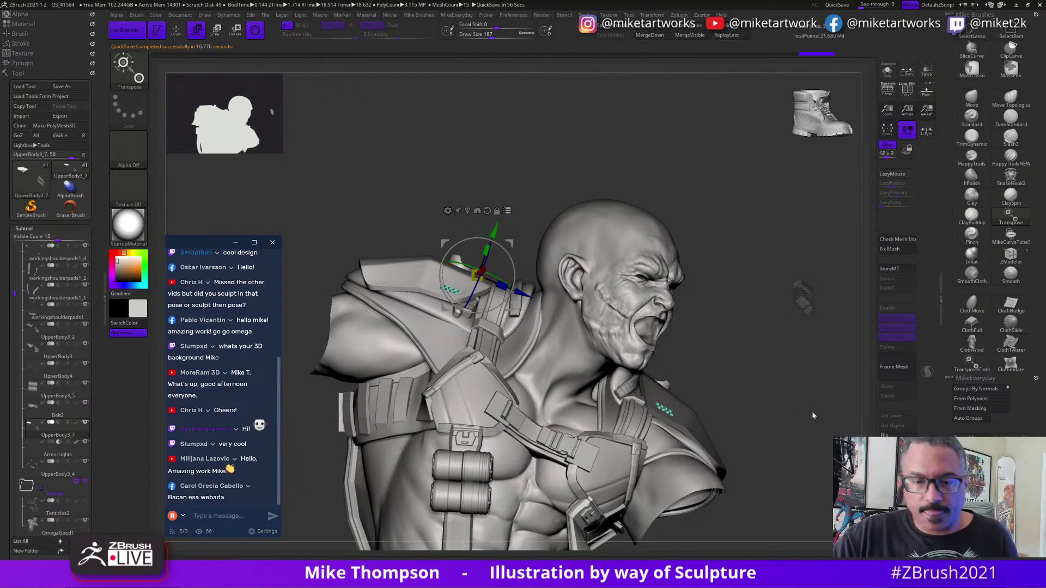
Clear the mask on the UpperBody3_7 shoulder pads, then reactivate them after checking workingshoulderpads1_4 on the left shoulder.
mouse_move(813, 413)
left_mouse_down()
mouse_move(824, 430)
mouse_move(818, 413)
mouse_move(831, 417)
mouse_move(800, 448)
mouse_move(836, 429)
mouse_move(801, 421)
mouse_move(774, 365)
mouse_move(751, 433)
mouse_move(756, 444)
mouse_move(788, 351)
left_mouse_up()
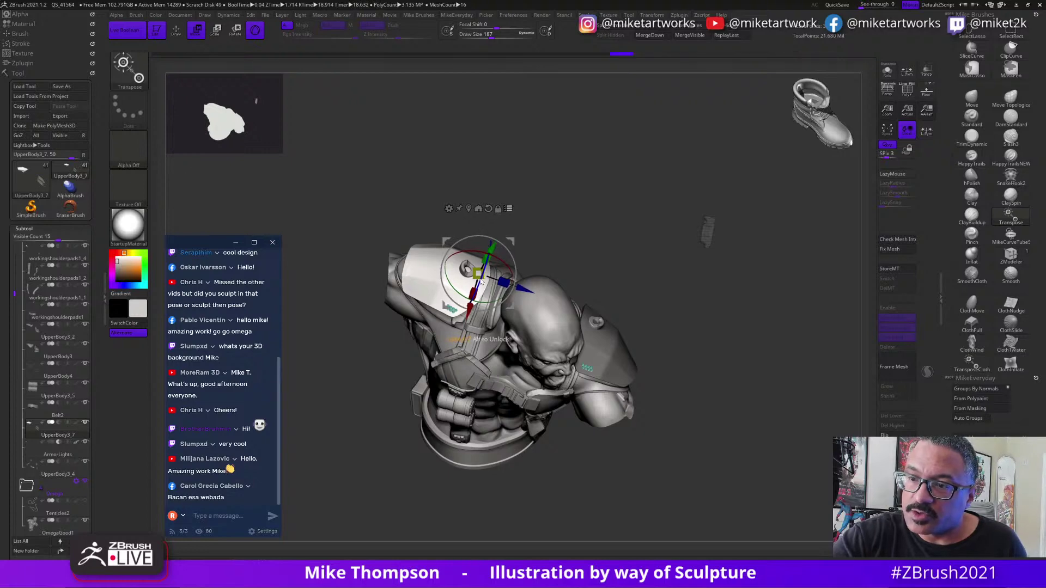
left_click_drag(761, 316, 816, 448)
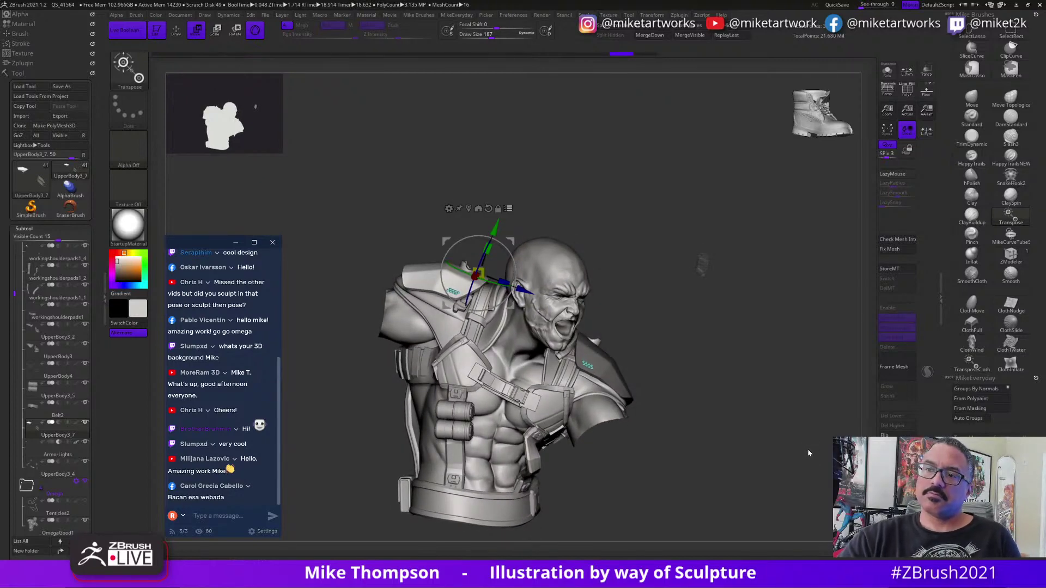
right_click_drag(811, 458, 762, 377, "ctrl")
mouse_move(770, 383)
left_mouse_down("ctrl")
mouse_move(777, 365)
mouse_move(737, 360)
left_mouse_up("ctrl")
left_click(627, 398, "alt")
left_click(633, 362, "alt")
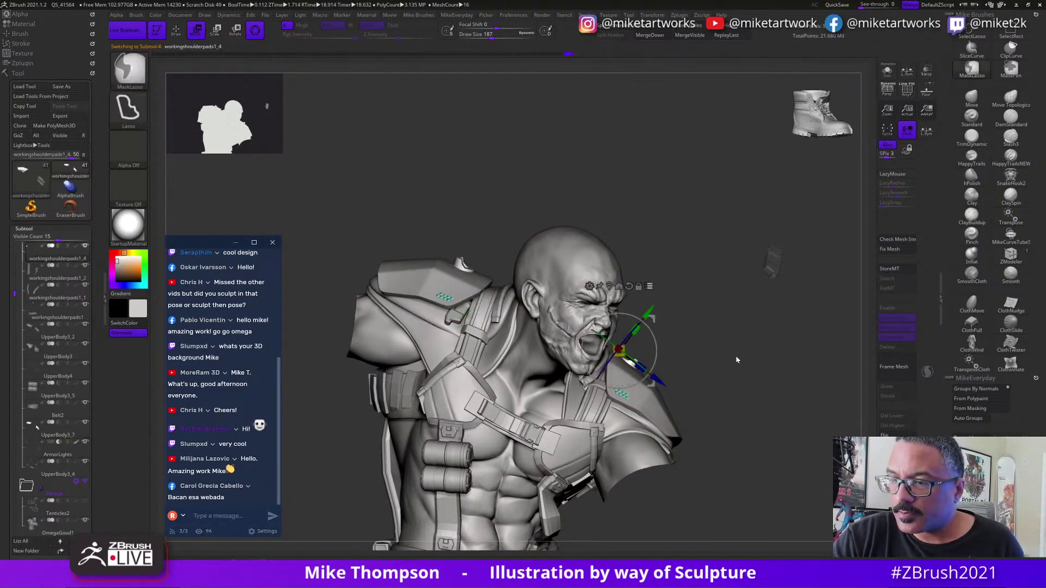
left_click(472, 279, "alt")
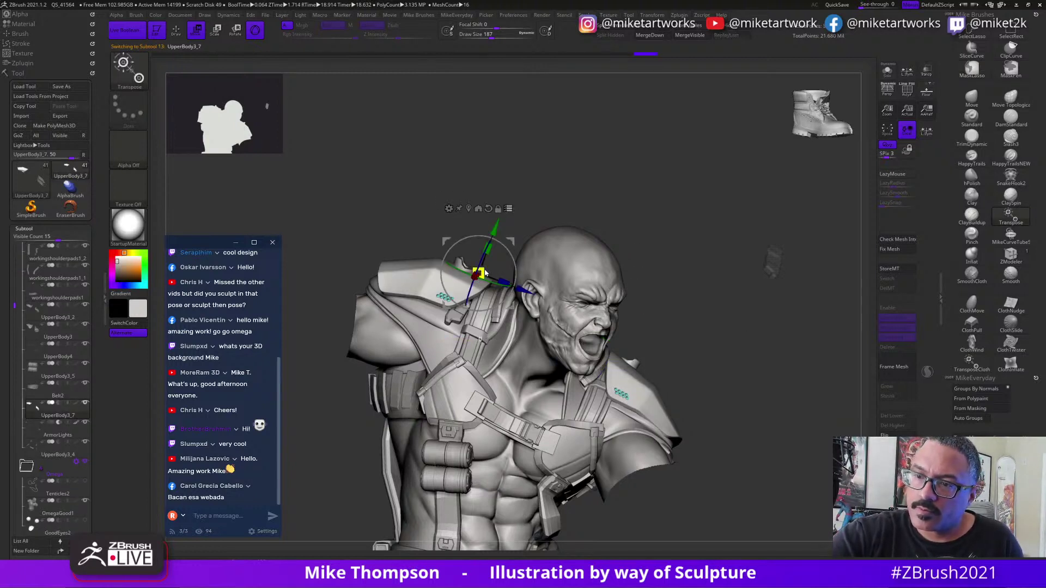
Scale both UpperBody3_7 shoulder pads up slightly, nudge them along two gizmo axes, and return to Draw mode.
left_click_drag(485, 272, 484, 267)
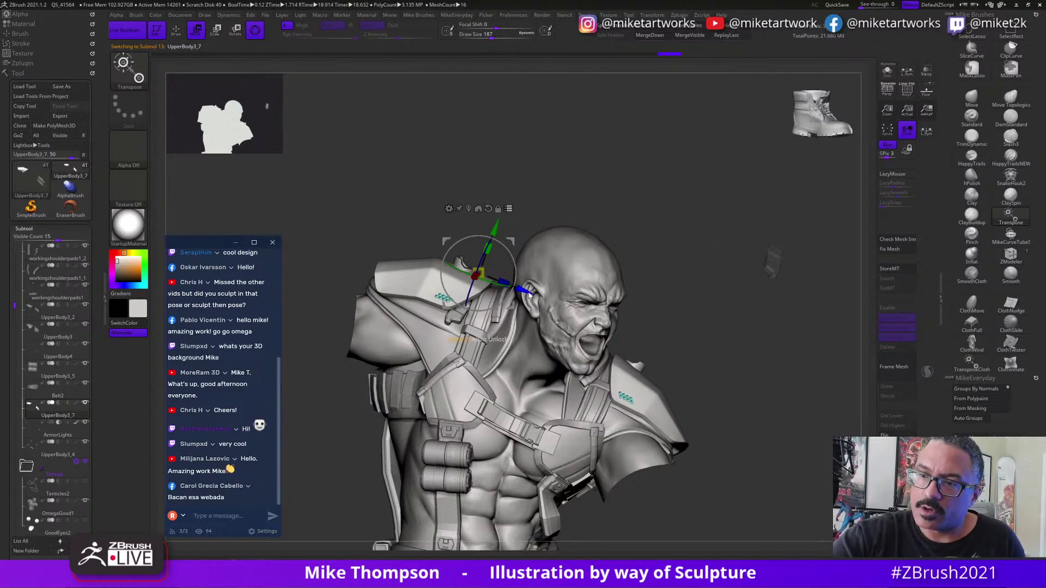
left_click_drag(529, 295, 526, 292)
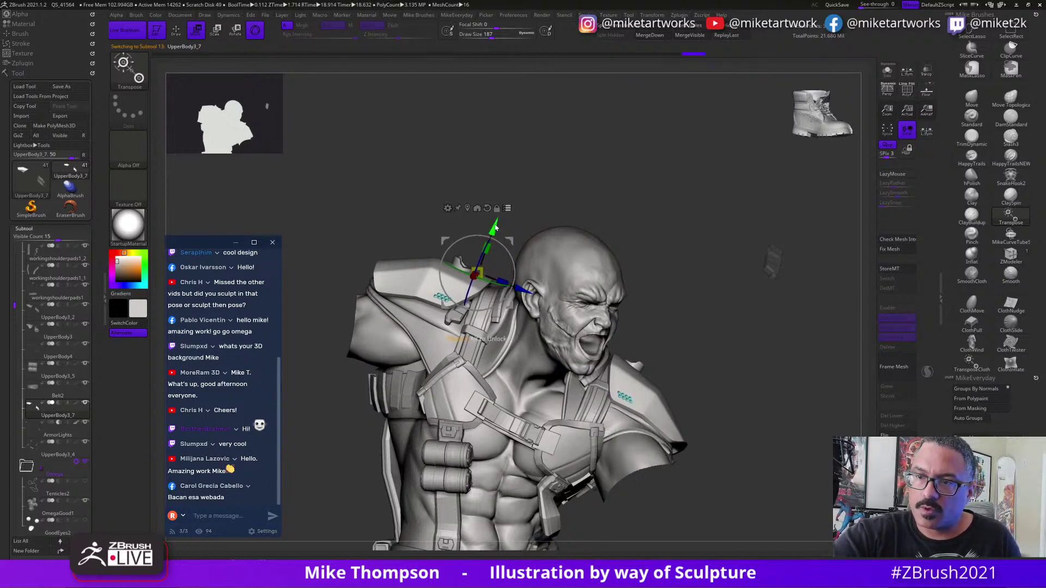
left_click_drag(497, 228, 494, 225)
mouse_move(787, 433)
left_mouse_down()
mouse_move(763, 437)
mouse_move(785, 393)
mouse_move(787, 412)
left_mouse_up()
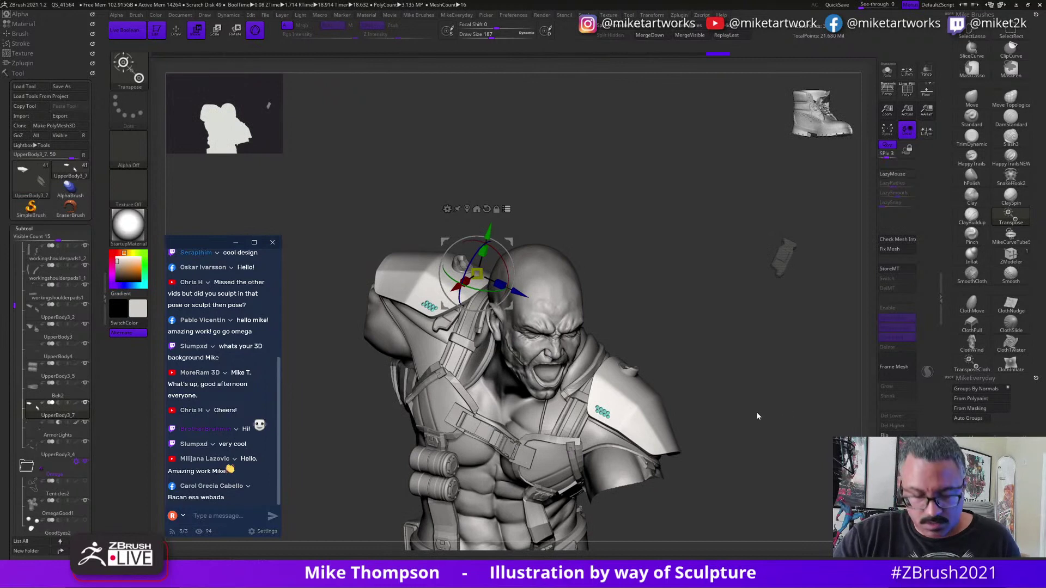
key("q")
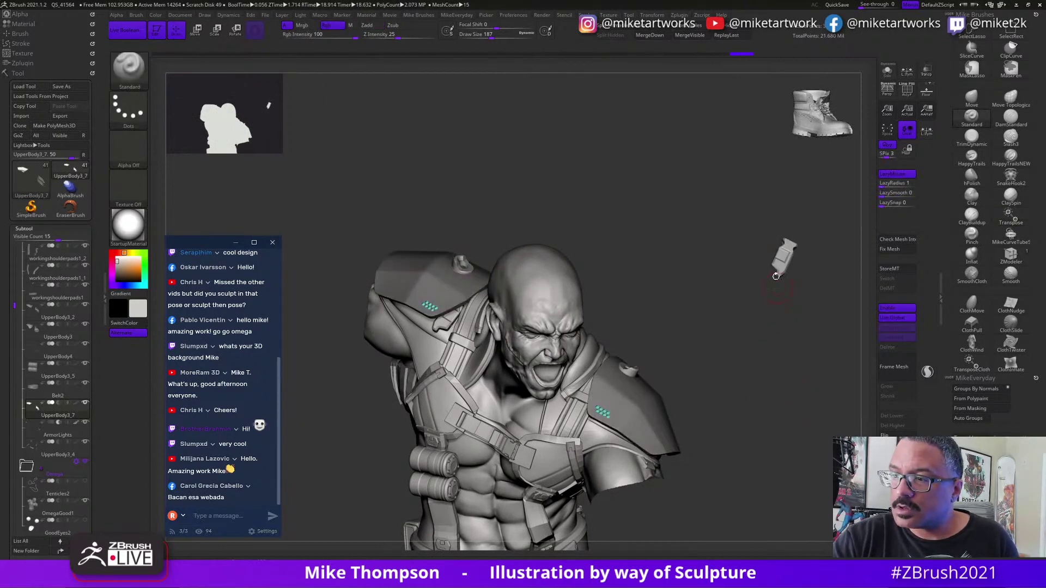
Activate the floating buckle workingshoulderpads1_5 and move it onto the strap at the front of the left shoulder.
left_click_drag(809, 385, 767, 341, "alt")
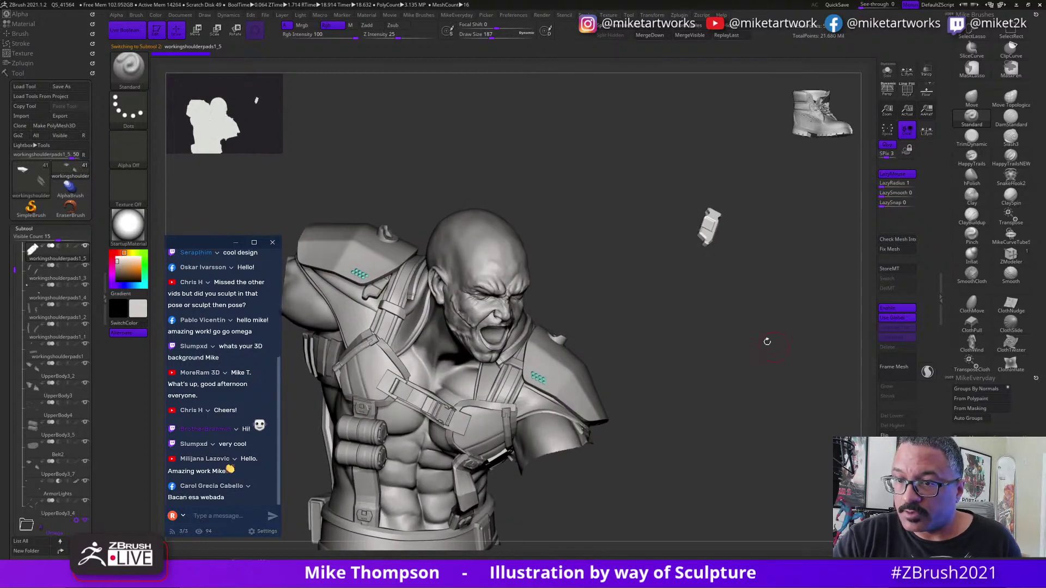
key("w")
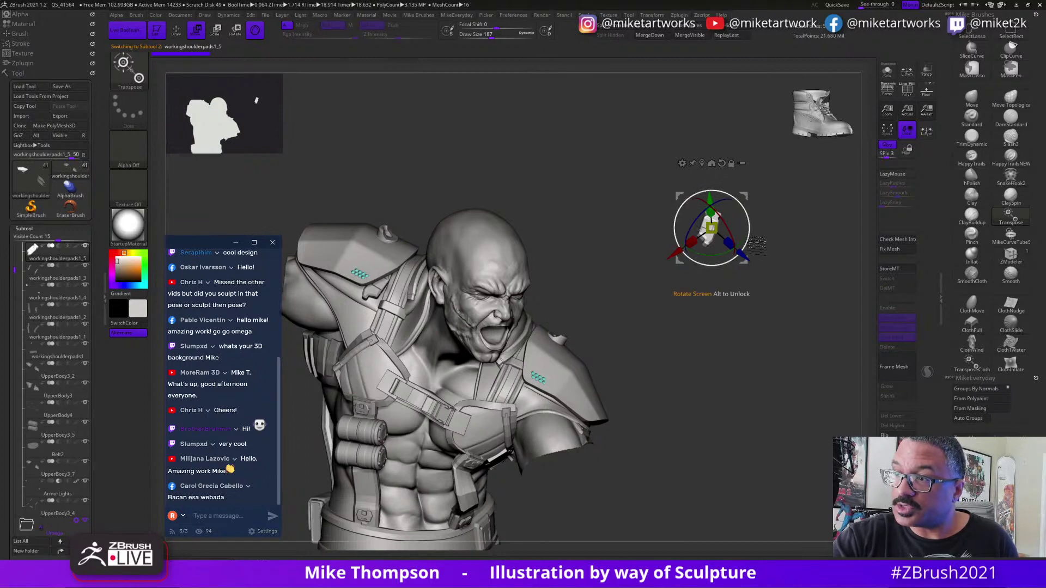
left_click_drag(745, 260, 610, 355)
mouse_move(729, 361)
left_mouse_down()
mouse_move(710, 348)
mouse_move(720, 345)
left_mouse_up()
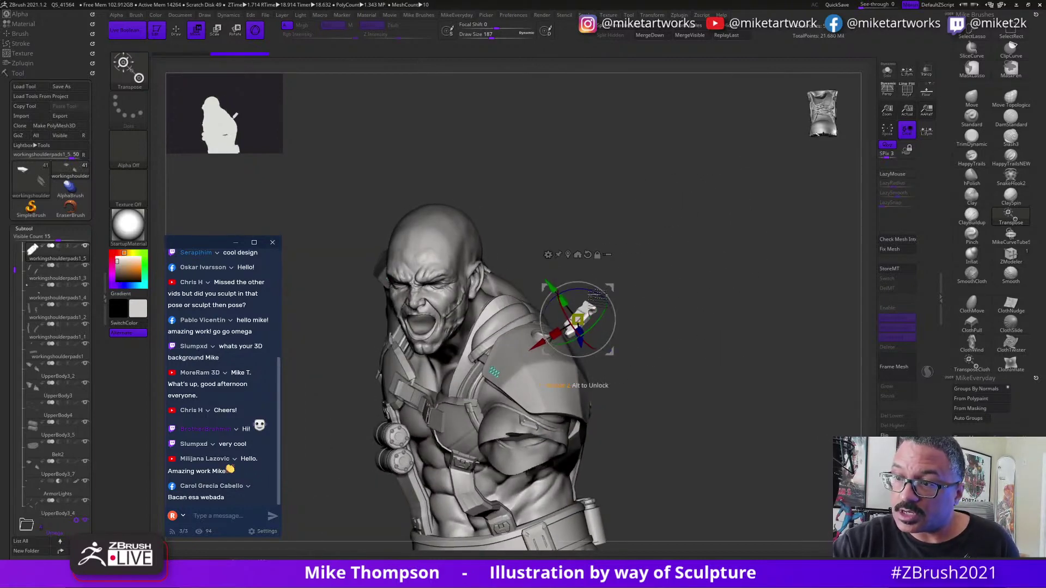
left_click_drag(608, 359, 526, 398)
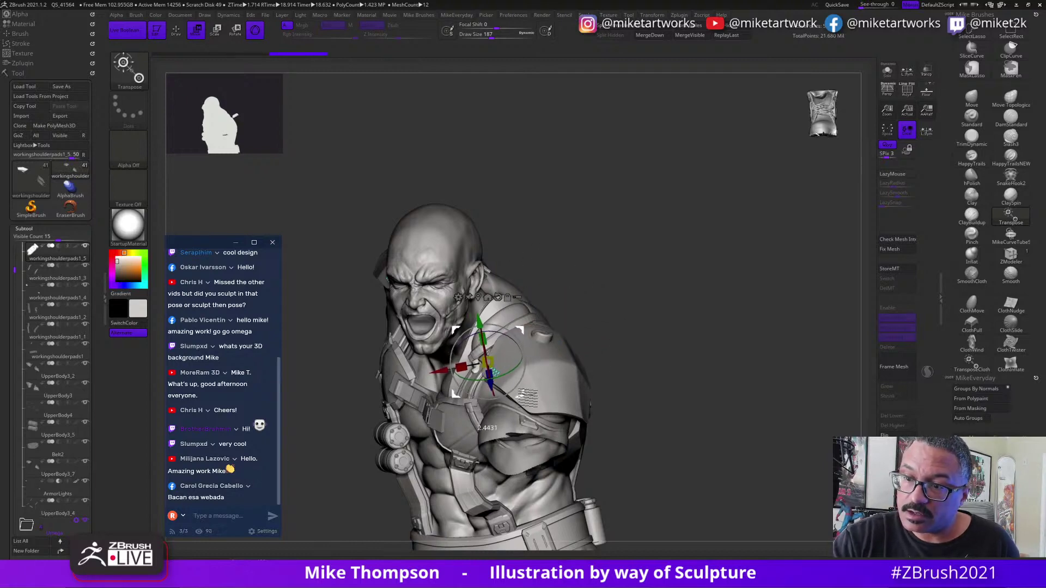
left_click_drag(709, 344, 776, 390)
left_click_drag(573, 386, 589, 393)
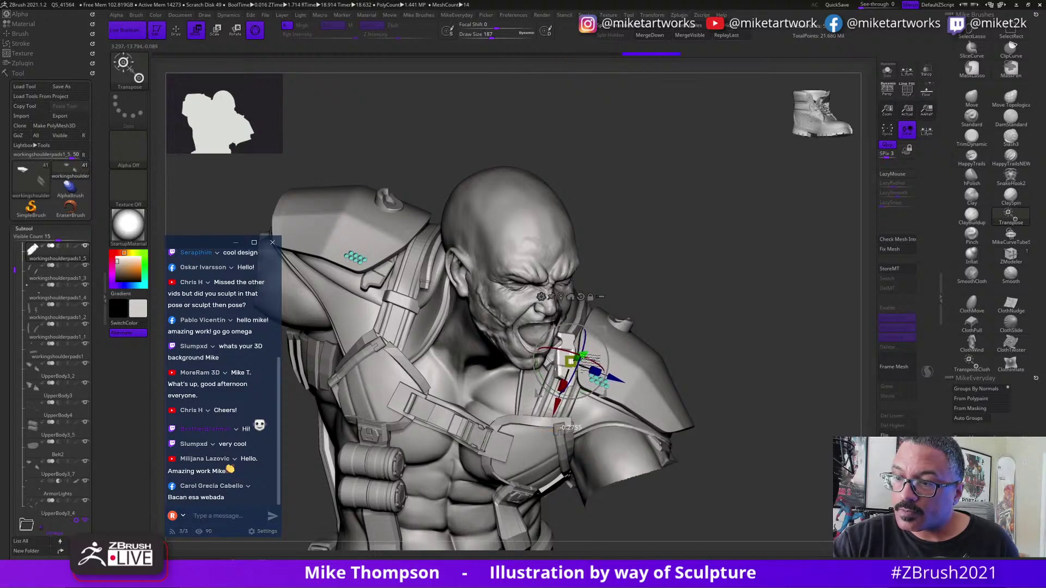
left_click_drag(760, 328, 765, 305)
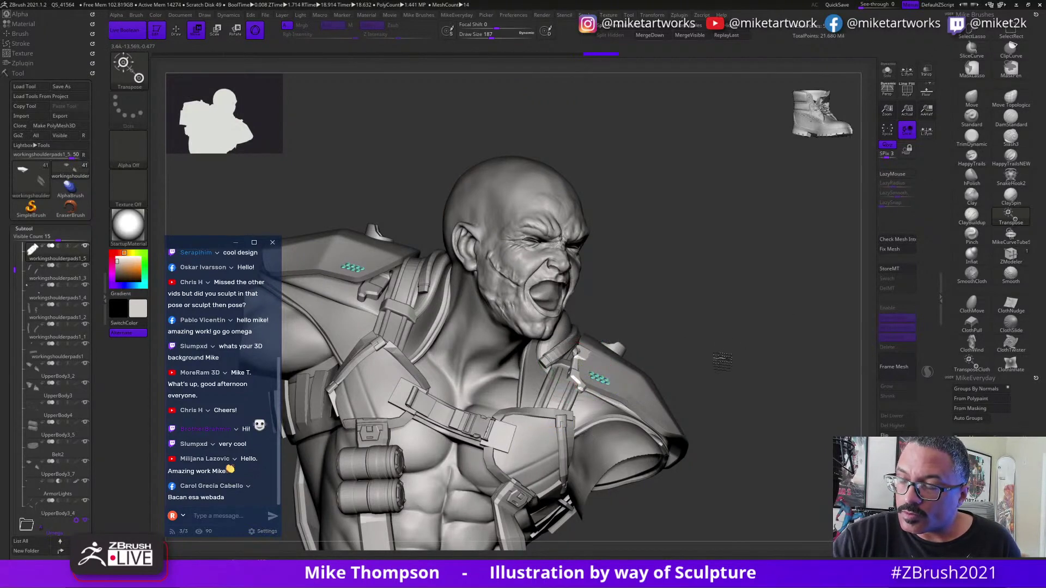
Rotate and nudge the workingshoulderpads1_5 buckle so it seats against the left shoulder strap beneath the pad.
mouse_move(720, 361)
left_mouse_down()
mouse_move(721, 377)
mouse_move(627, 385)
left_mouse_up()
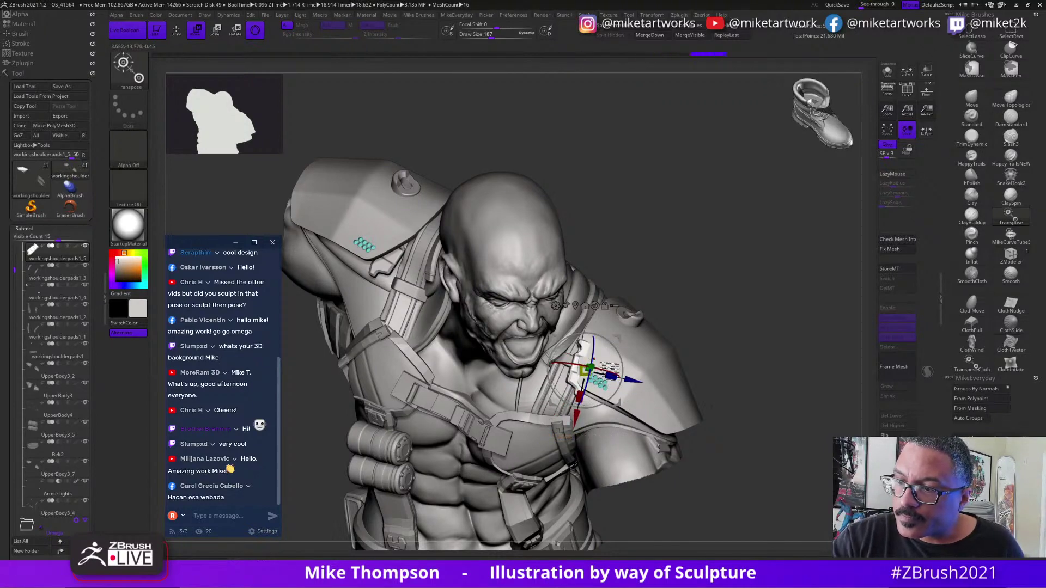
mouse_move(744, 326)
left_mouse_down()
mouse_move(684, 308)
mouse_move(615, 344)
left_mouse_up()
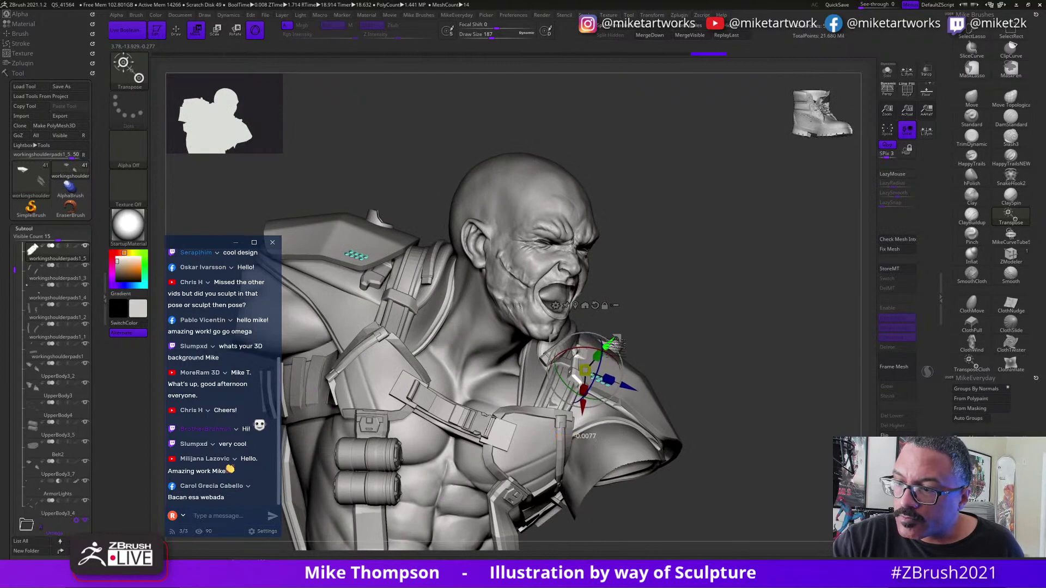
mouse_move(783, 376)
left_mouse_down()
mouse_move(789, 361)
mouse_move(644, 400)
left_mouse_up()
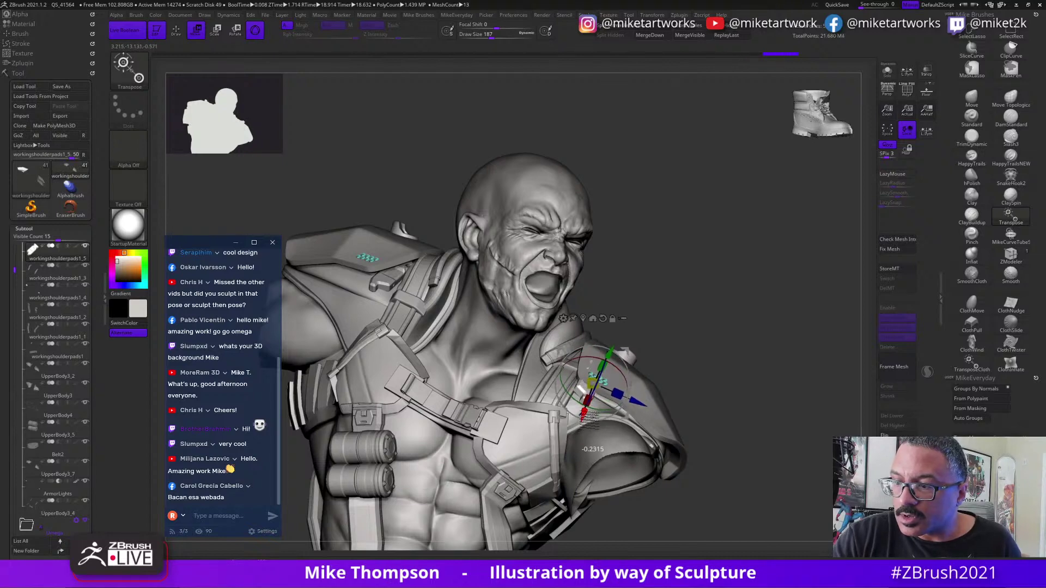
left_click_drag(734, 380, 745, 362)
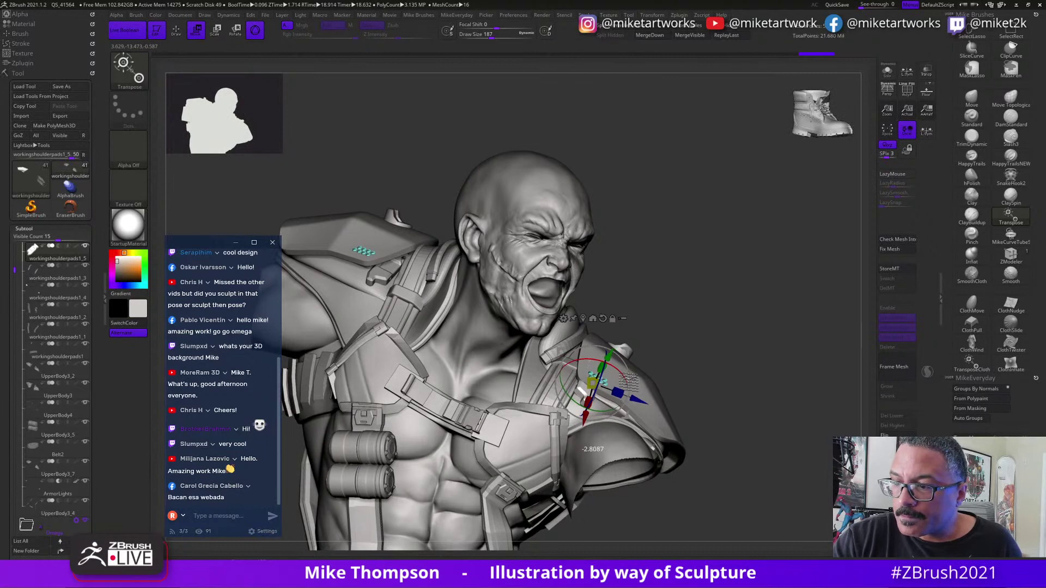
left_click_drag(627, 378, 627, 377)
left_click_drag(738, 345, 738, 336)
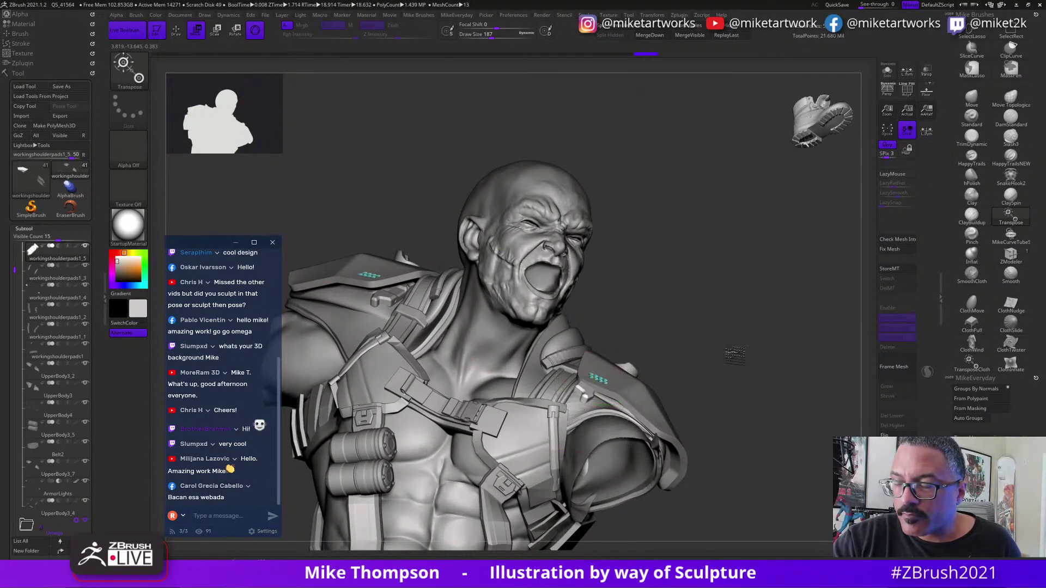
mouse_move(630, 348)
left_mouse_down()
mouse_move(734, 380)
mouse_move(767, 357)
mouse_move(776, 419)
mouse_move(809, 414)
mouse_move(787, 415)
mouse_move(797, 442)
mouse_move(820, 415)
left_mouse_up()
Turn on polypaint display for all subtools and pick the dark grey of the right shoulder strap as current color.
key("q")
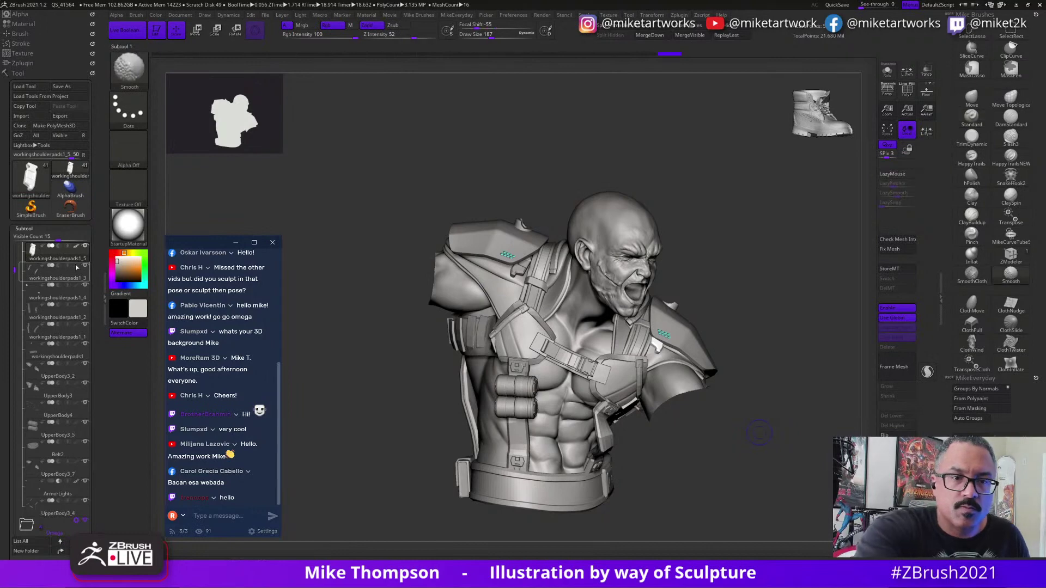
left_click(77, 266, "shift")
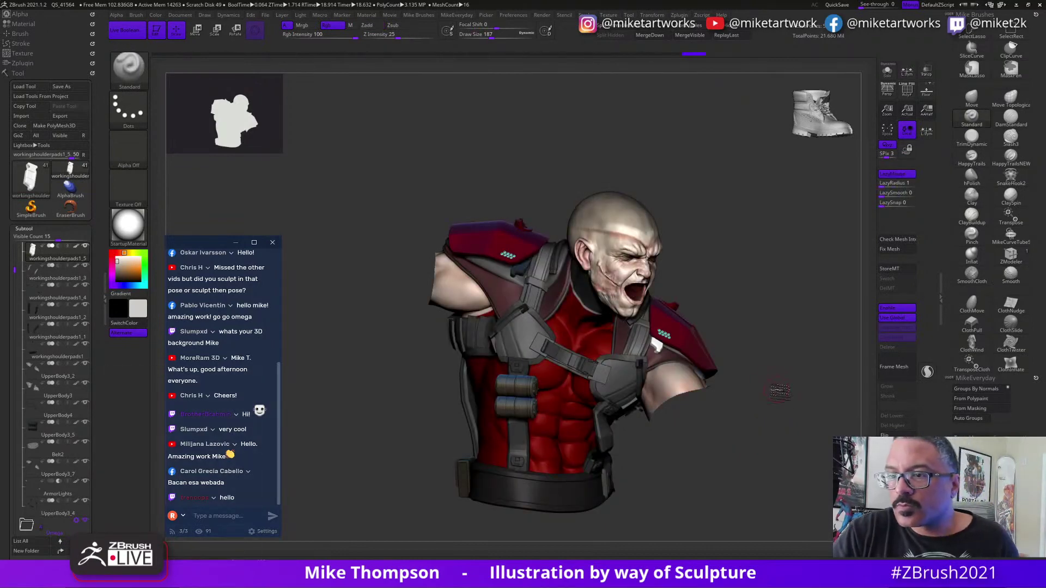
left_click_drag(781, 391, 785, 393)
key("space")
left_click_drag(681, 425, 521, 268)
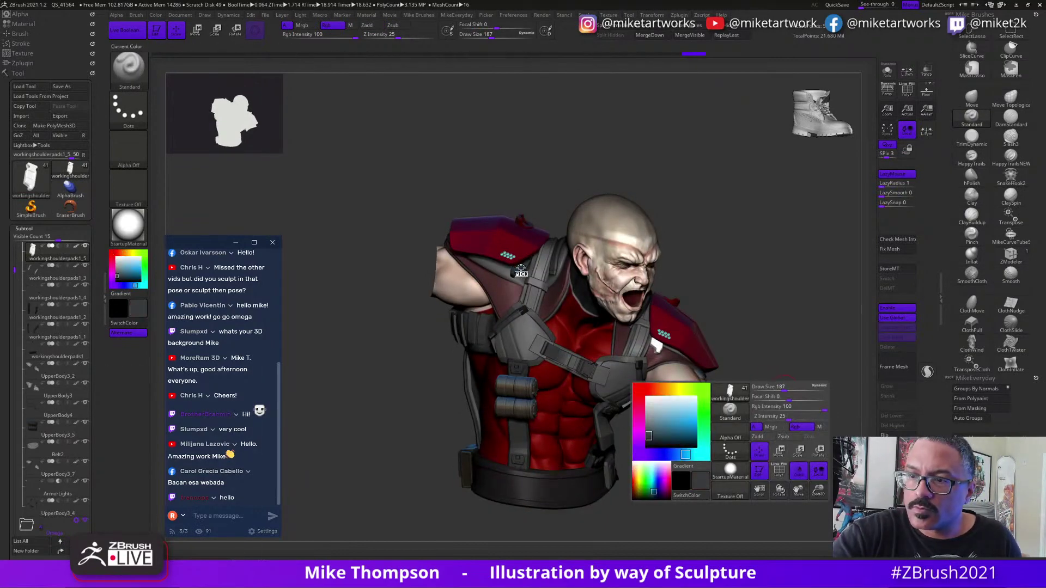
key("space")
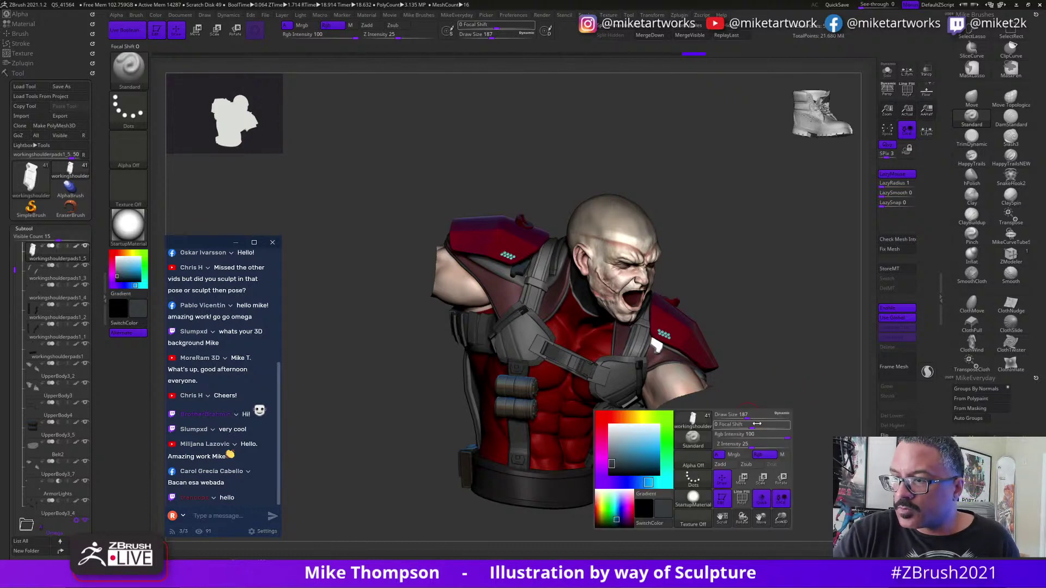
Fill the workingshoulderpads1_5 buckle with the picked dark grey and the MAH_Shiny material, using Mrgb.
left_click(784, 454)
left_click(734, 454)
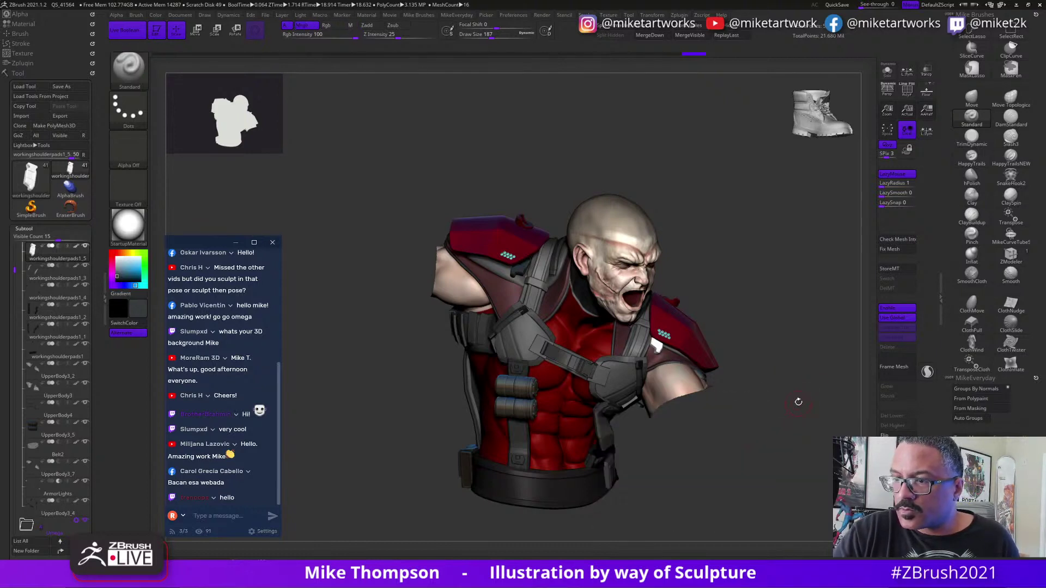
key("space")
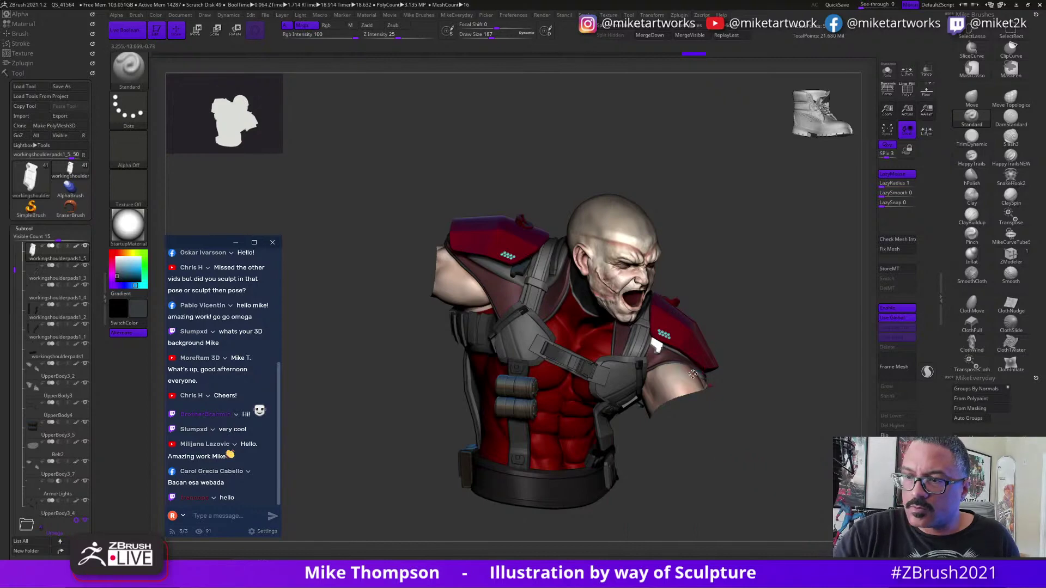
key("space")
left_click(668, 523)
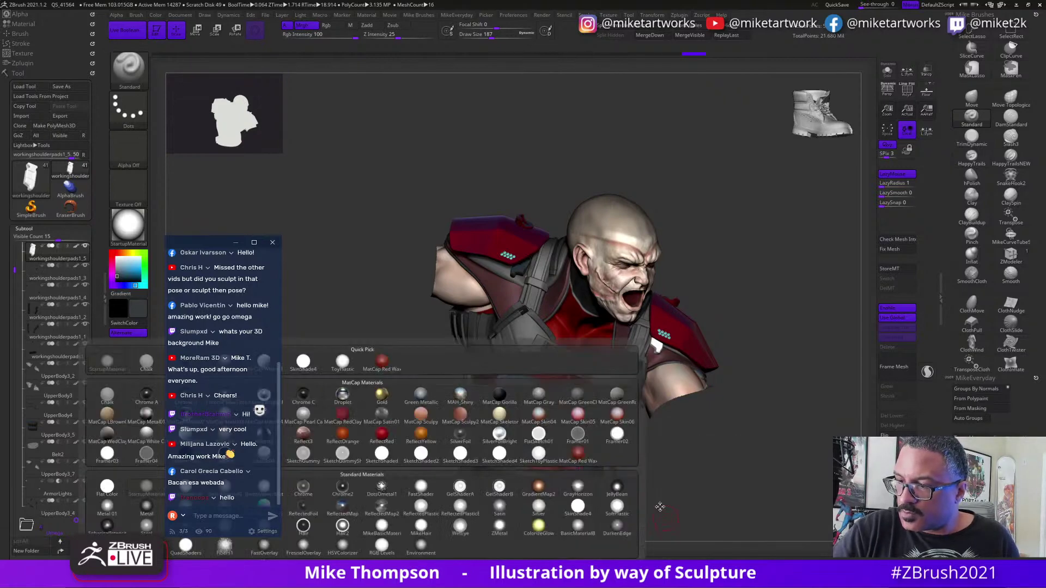
left_click(463, 396)
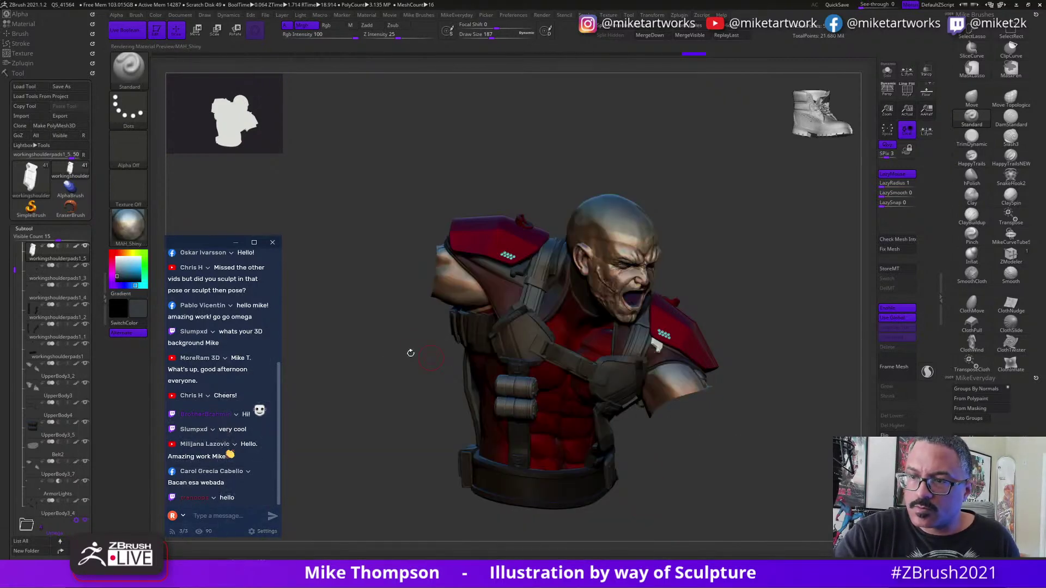
left_click(159, 15)
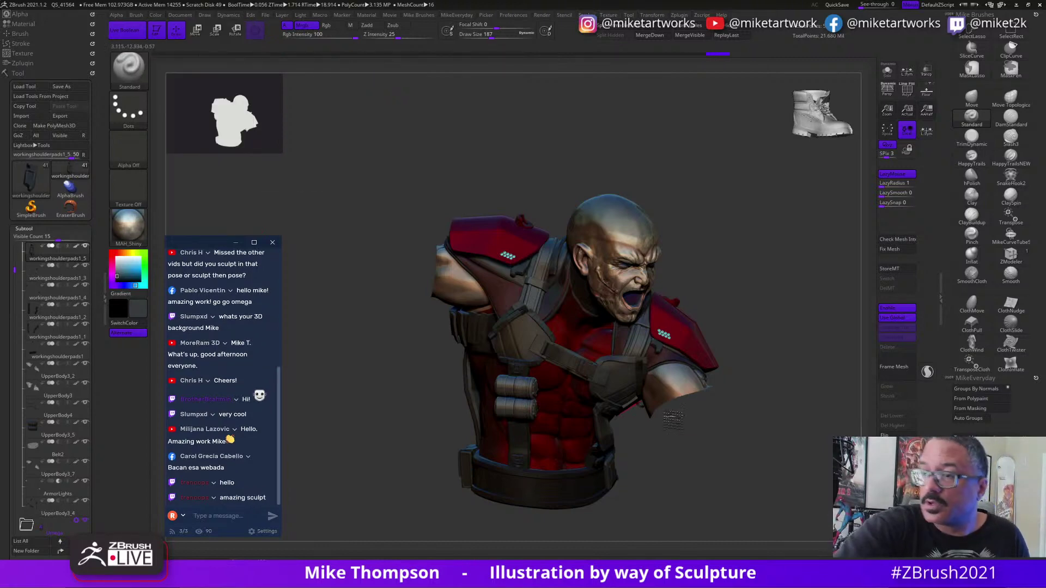
Set the display material to BasicMaterial to preview the figure's colors.
key("space")
left_click(672, 507)
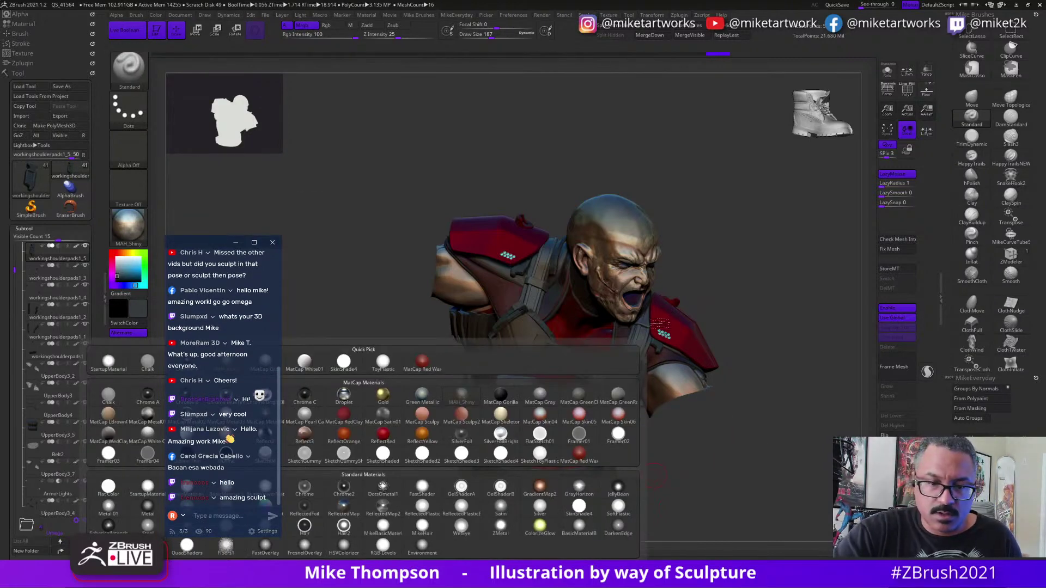
key("space")
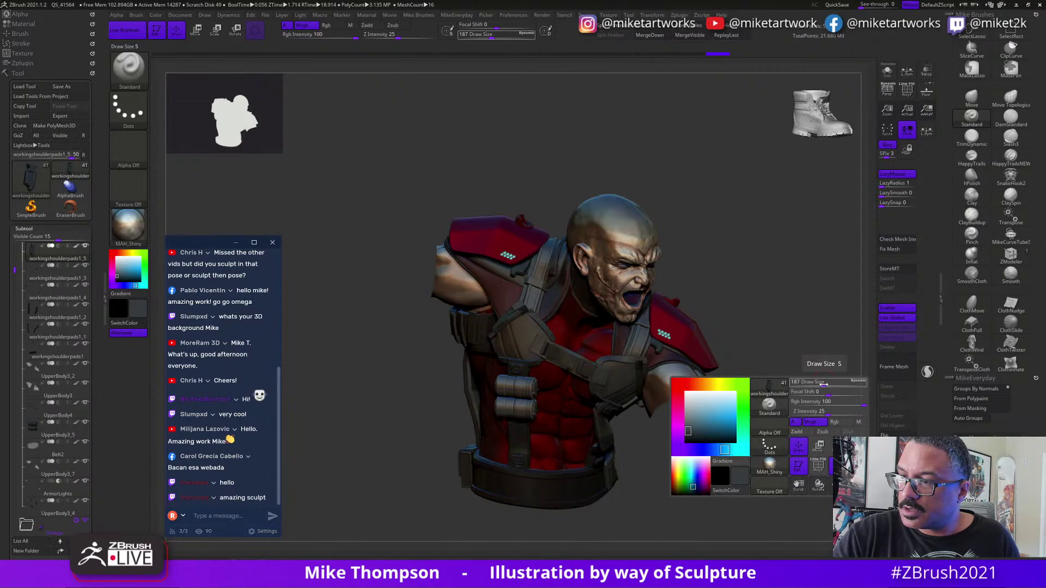
left_click(773, 466)
left_click(293, 487)
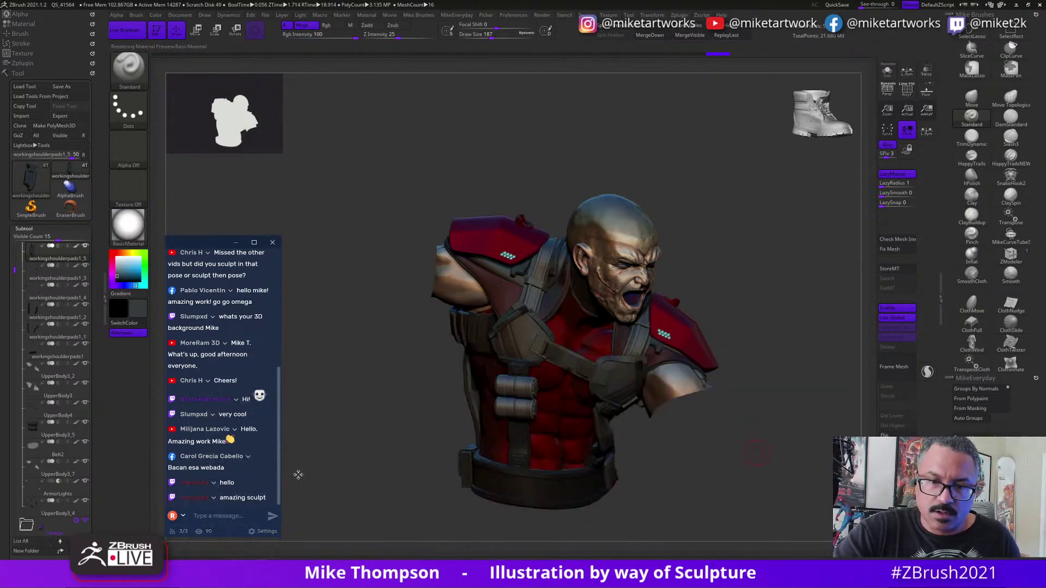
key("space")
left_click(736, 306)
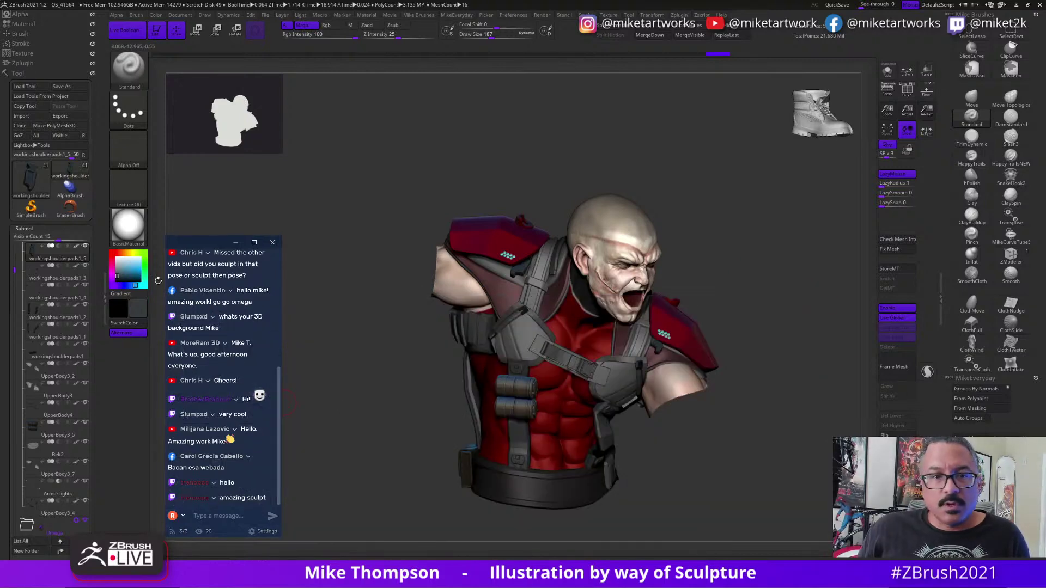
Set the display material to StartupMaterial for the figure.
left_click_drag(208, 244, 188, 429)
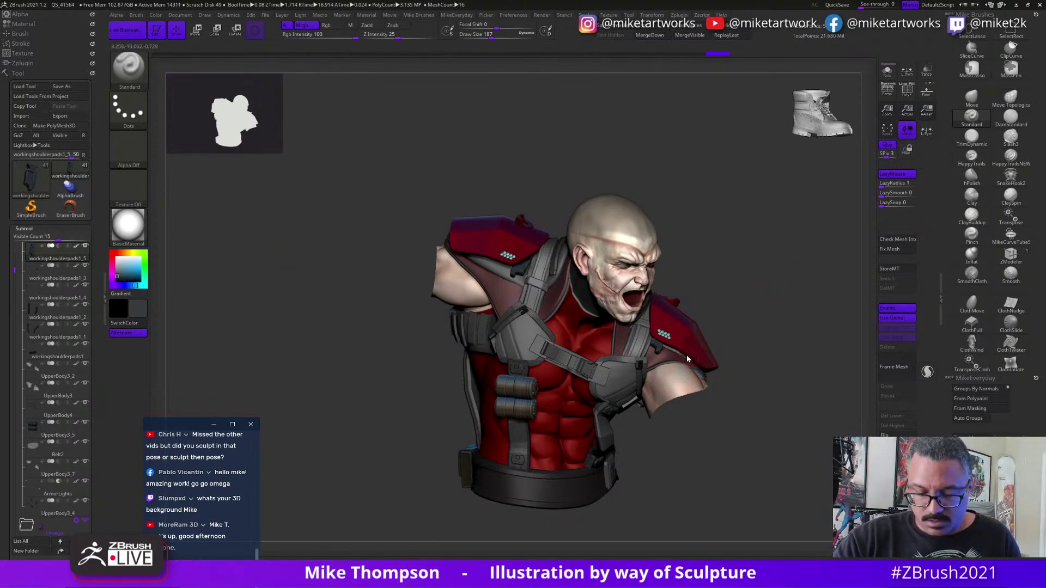
key("space")
left_click(636, 435)
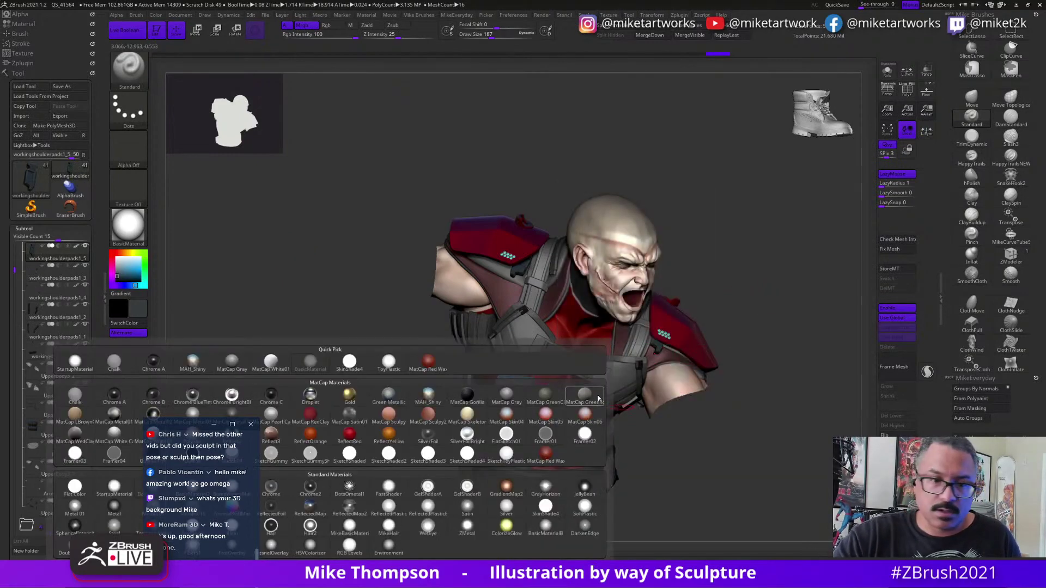
left_click(114, 486)
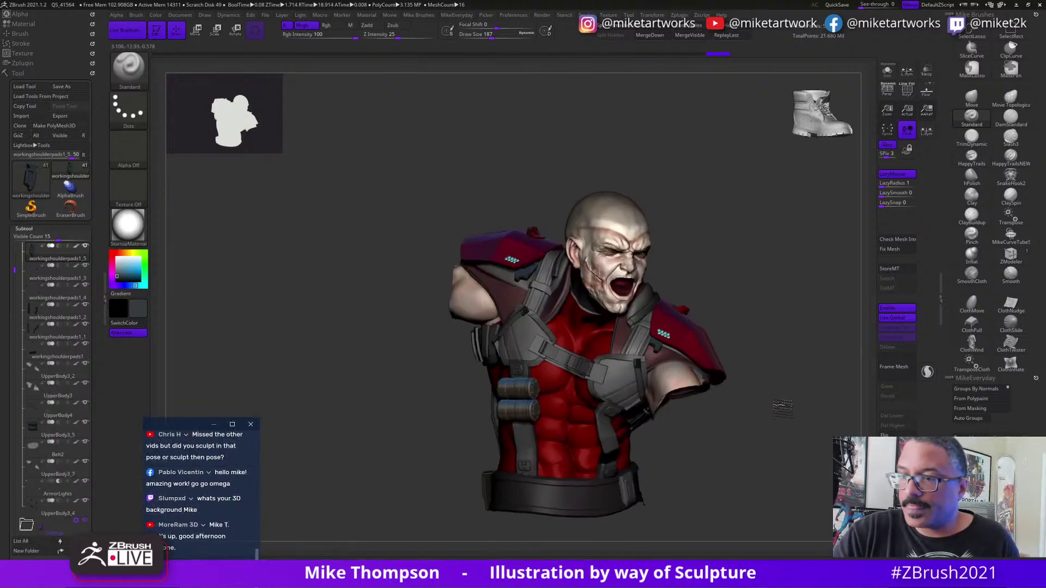
left_click_drag(783, 406, 796, 380)
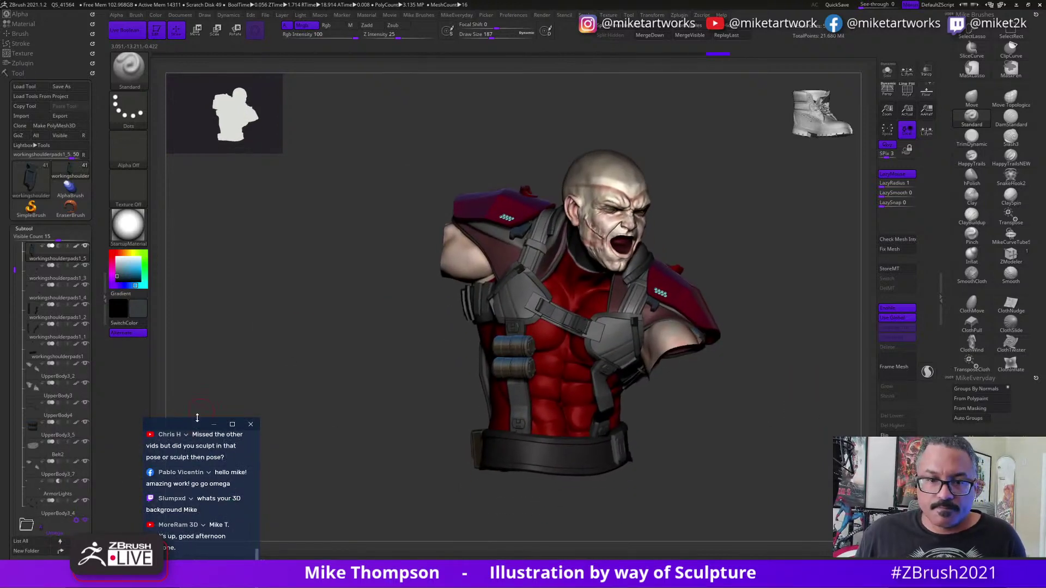
left_click_drag(198, 417, 220, 177)
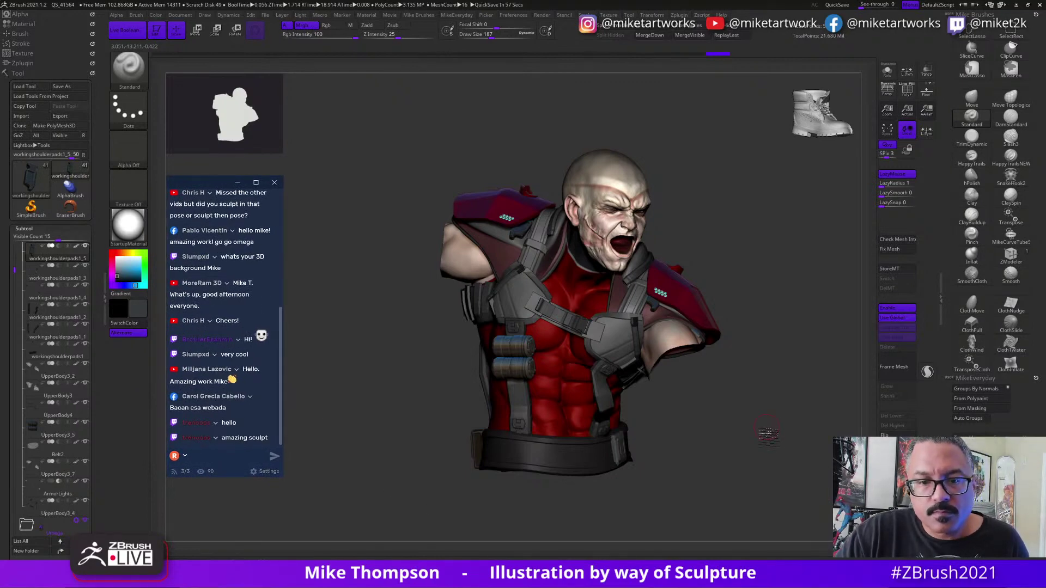
left_click_drag(766, 431, 787, 430)
Show the GoodEyes2 and GoodTeeth3 subtools in the Omega figure's folder.
left_click_drag(16, 266, 15, 239)
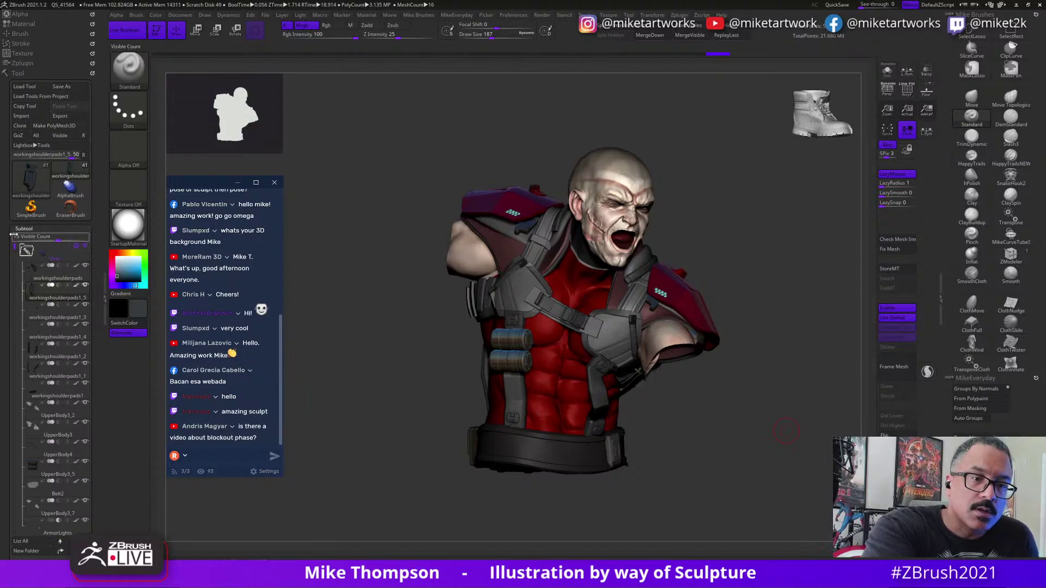
left_click(29, 251)
left_click(86, 326)
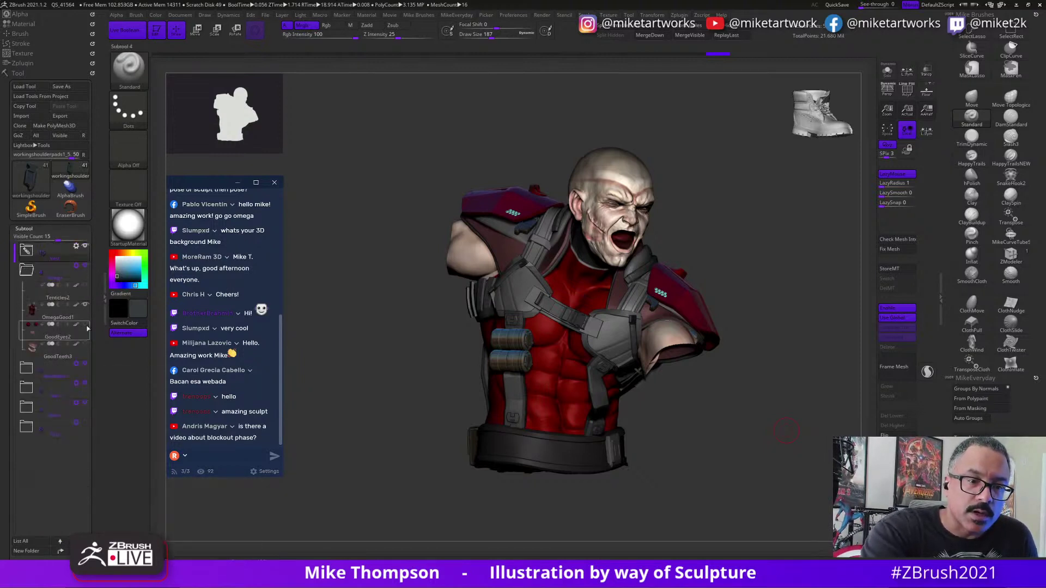
left_click(86, 346)
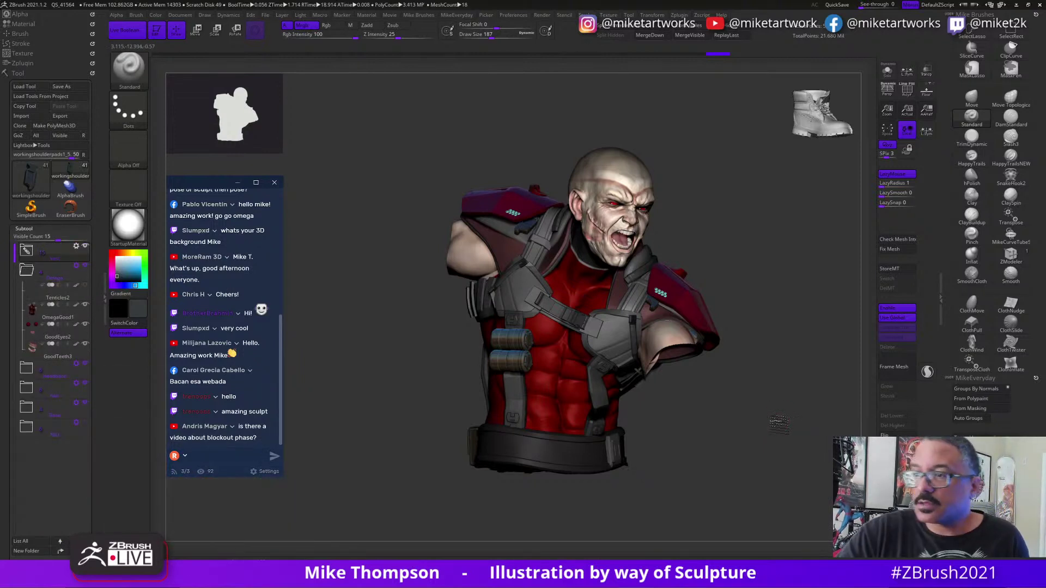
left_click_drag(784, 416, 777, 413)
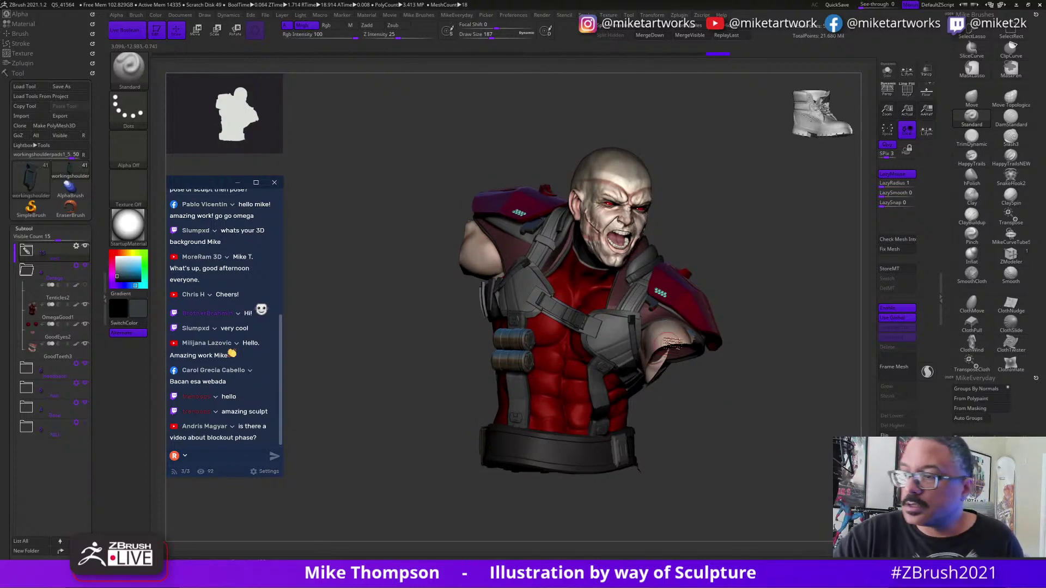
Activate the OmegaGood1 body and unhide its full mesh, including the arms and legs.
left_click(672, 341, "alt")
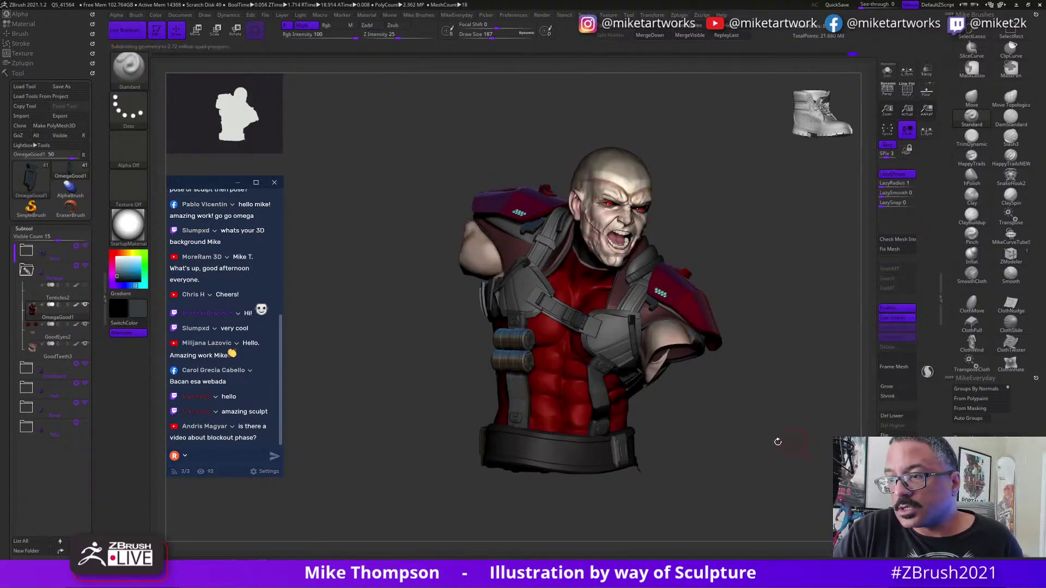
mouse_move(776, 440)
left_mouse_down()
mouse_move(807, 442)
mouse_move(769, 473)
mouse_move(784, 446)
left_mouse_up()
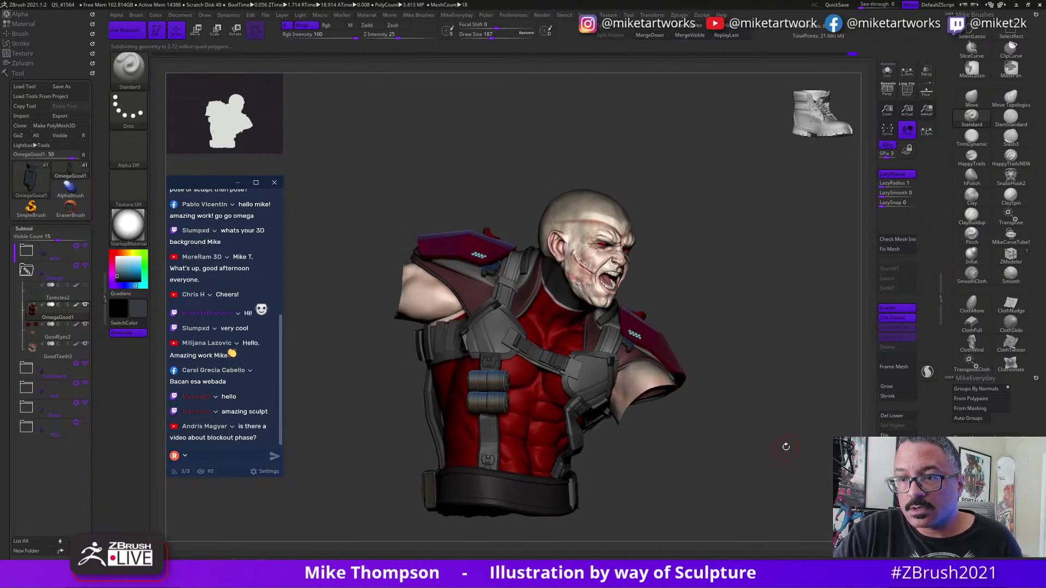
left_click(807, 442, "ctrl+shift")
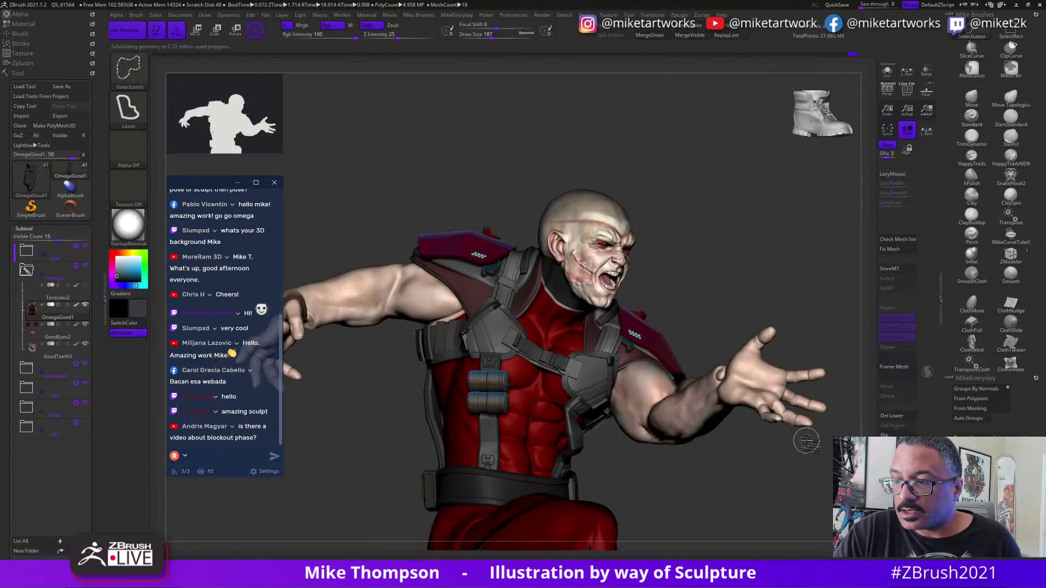
mouse_move(783, 488)
left_mouse_down()
mouse_move(779, 497)
mouse_move(832, 463)
mouse_move(767, 355)
mouse_move(792, 410)
mouse_move(818, 379)
mouse_move(780, 378)
mouse_move(793, 373)
left_mouse_up()
Activate the UpperBody3_2 shoulder piece and adjust it at the figure's right shoulder using the Move brush at draw size 559.
left_click(613, 447, "alt")
left_click(971, 100)
key("s")
left_click_drag(730, 367, 769, 362)
key("s")
left_click_drag(596, 282, 601, 281)
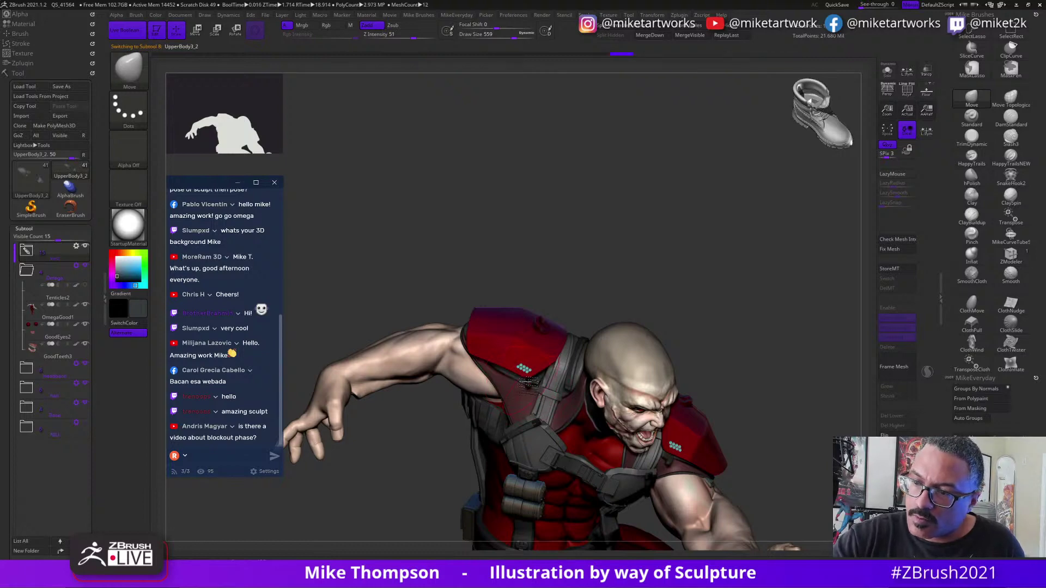
mouse_move(744, 303)
left_mouse_down()
mouse_move(759, 286)
mouse_move(754, 322)
mouse_move(718, 339)
mouse_move(702, 327)
left_mouse_up()
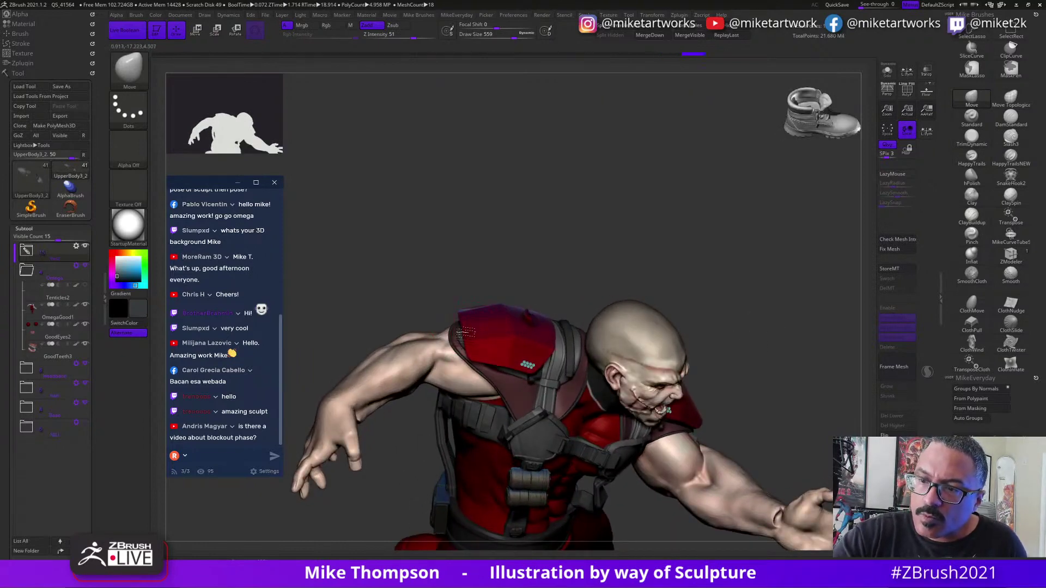
Move the UpperBody3_2 piece closer to the body along the back of the figure's right shoulder.
mouse_move(736, 294)
left_mouse_down()
mouse_move(799, 351)
mouse_move(485, 497)
mouse_move(498, 532)
mouse_move(560, 446)
mouse_move(749, 447)
mouse_move(751, 473)
left_mouse_up()
left_click_drag(567, 393, 501, 376)
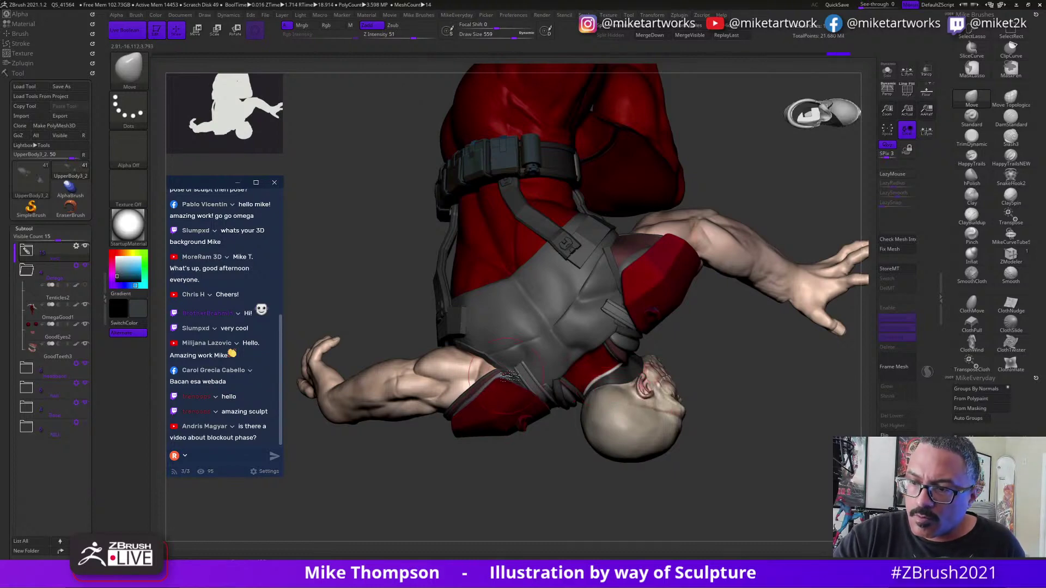
left_click_drag(532, 505, 579, 480)
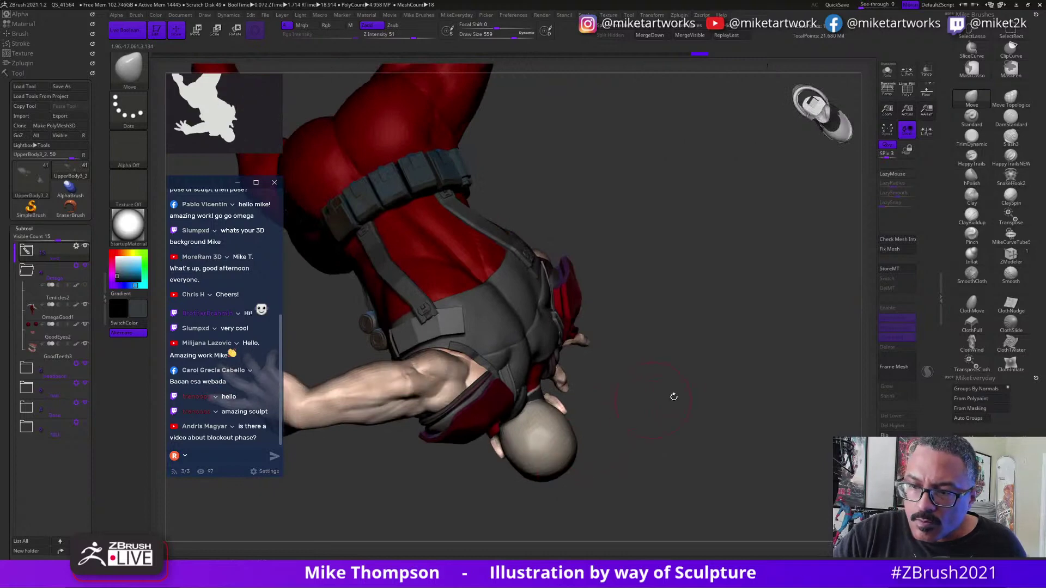
Reshape UpperBody3_2 around the back and underside of the figure's left shoulder pad with the Move brush.
left_click_drag(676, 404, 598, 403)
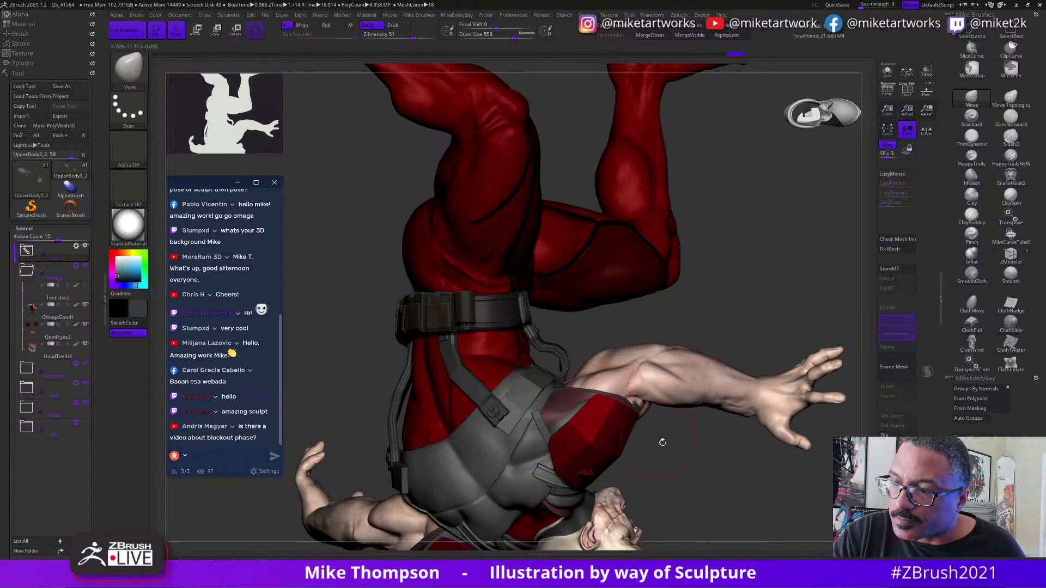
left_click_drag(663, 443, 598, 403)
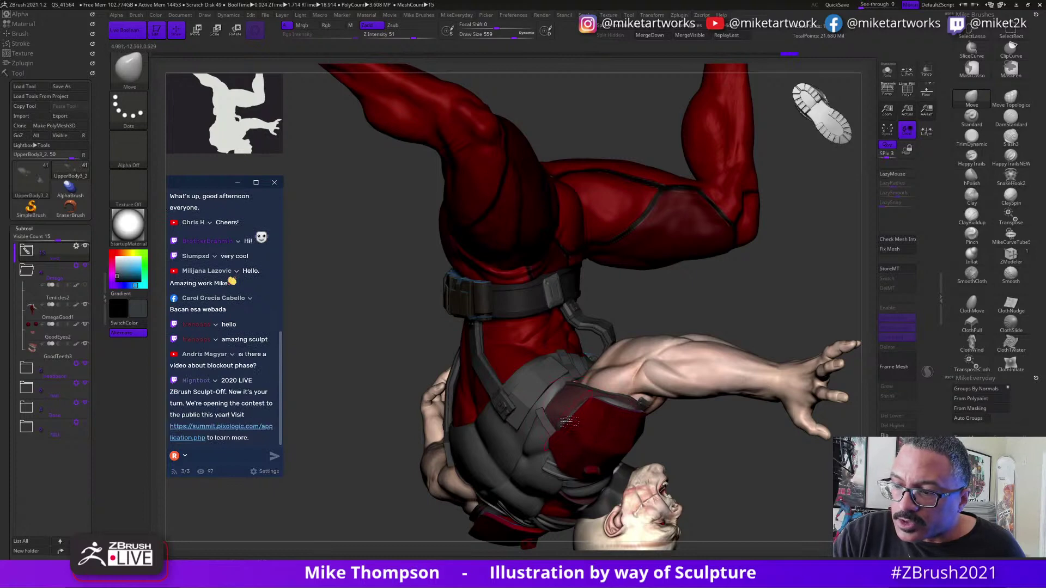
left_click_drag(745, 450, 589, 414)
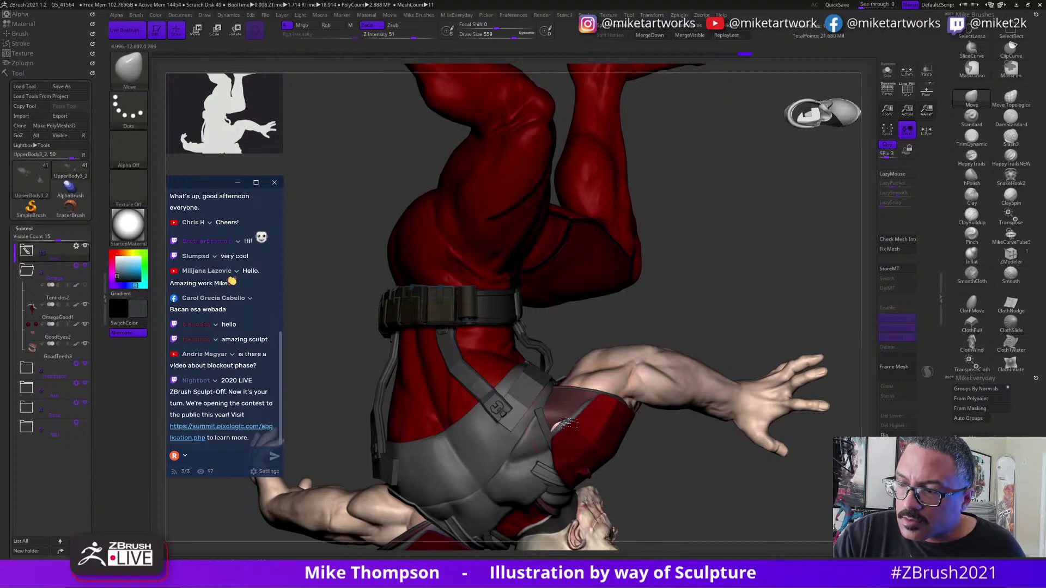
left_click_drag(674, 453, 560, 425)
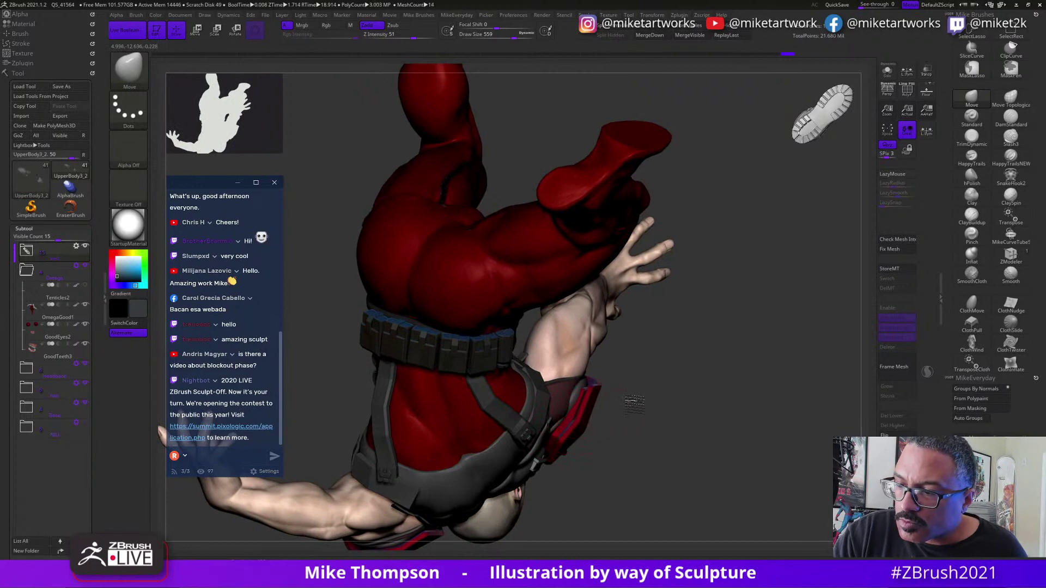
left_click_drag(635, 403, 568, 425)
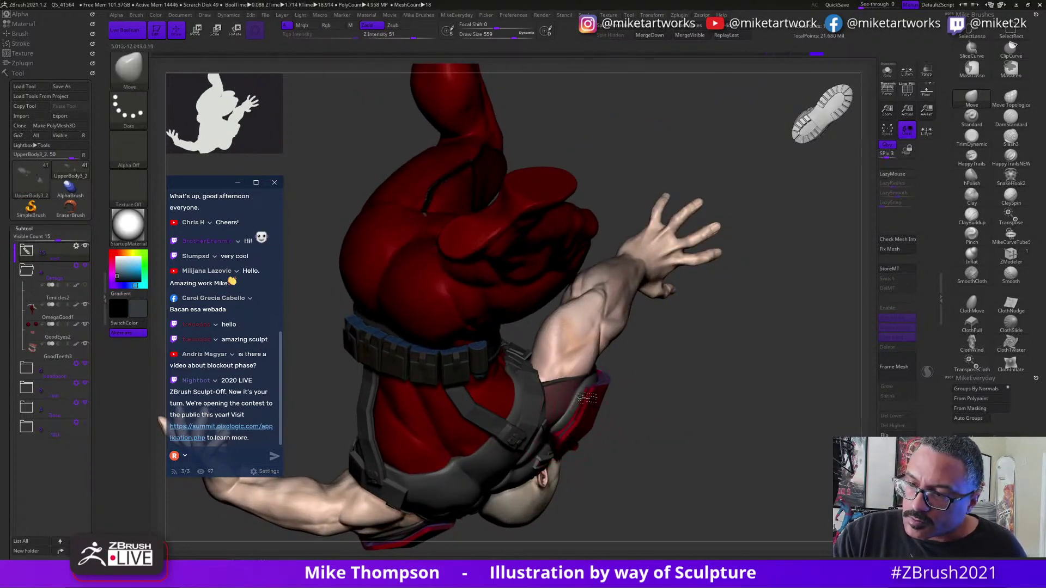
left_click_drag(654, 404, 561, 451)
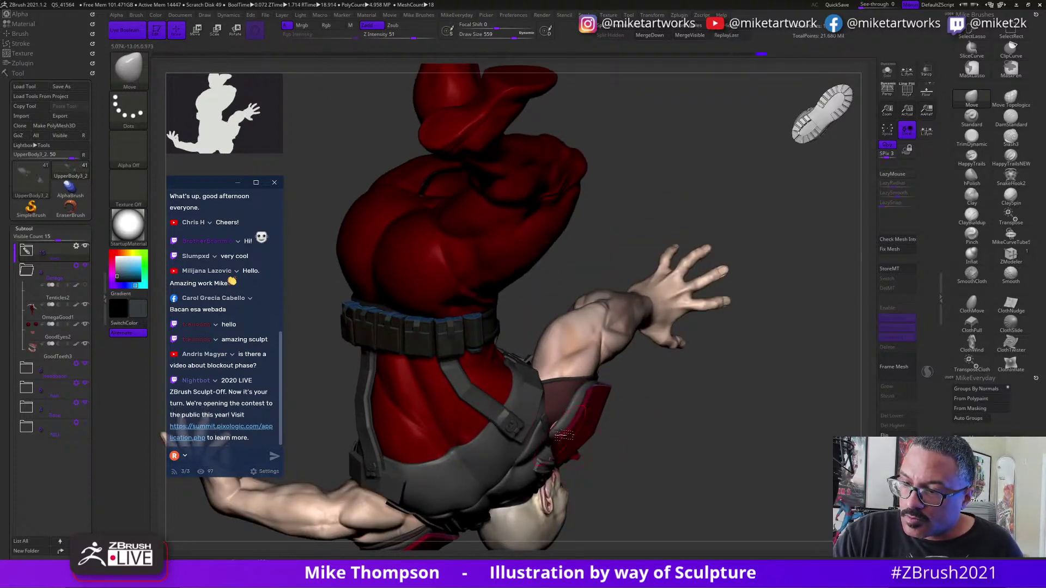
left_click_drag(664, 407, 658, 435)
Activate UpperBody3, adjust the dark red fabric beneath the shoulder pads, and undo the last stroke at the right shoulder.
left_click(579, 401, "alt")
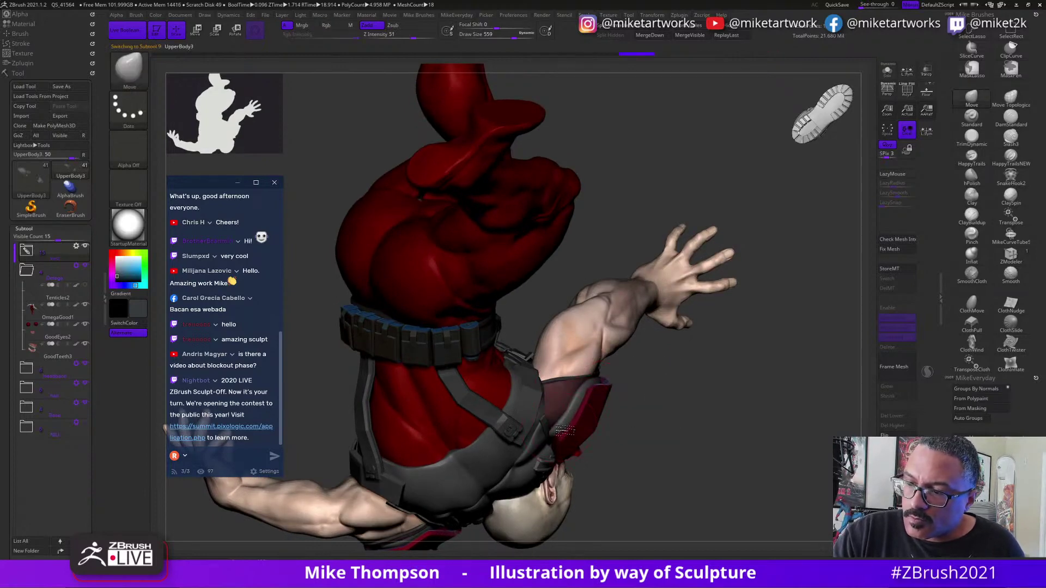
left_click_drag(682, 409, 711, 528)
left_click_drag(771, 264, 497, 343)
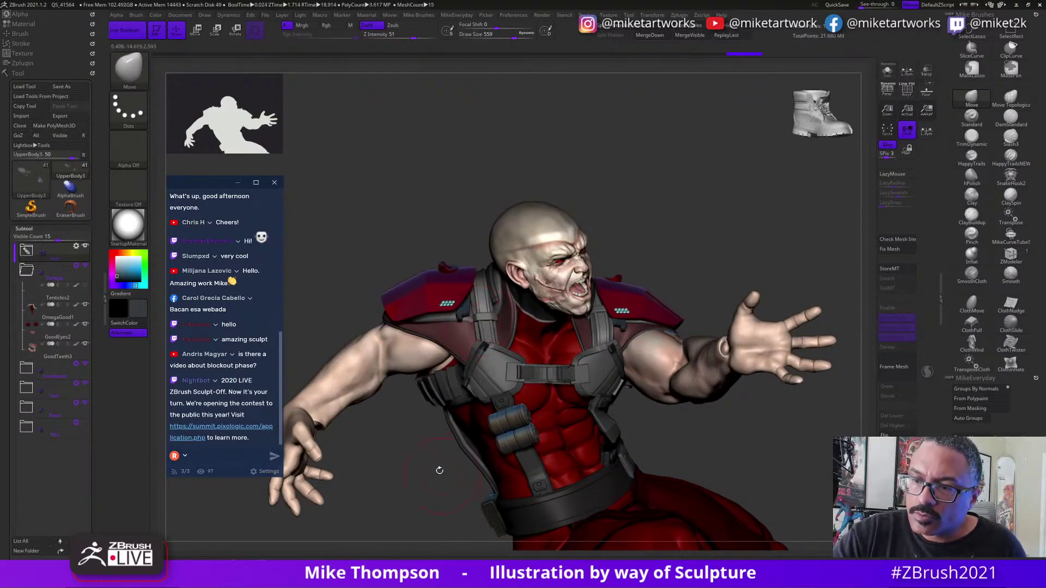
left_click_drag(439, 471, 440, 466)
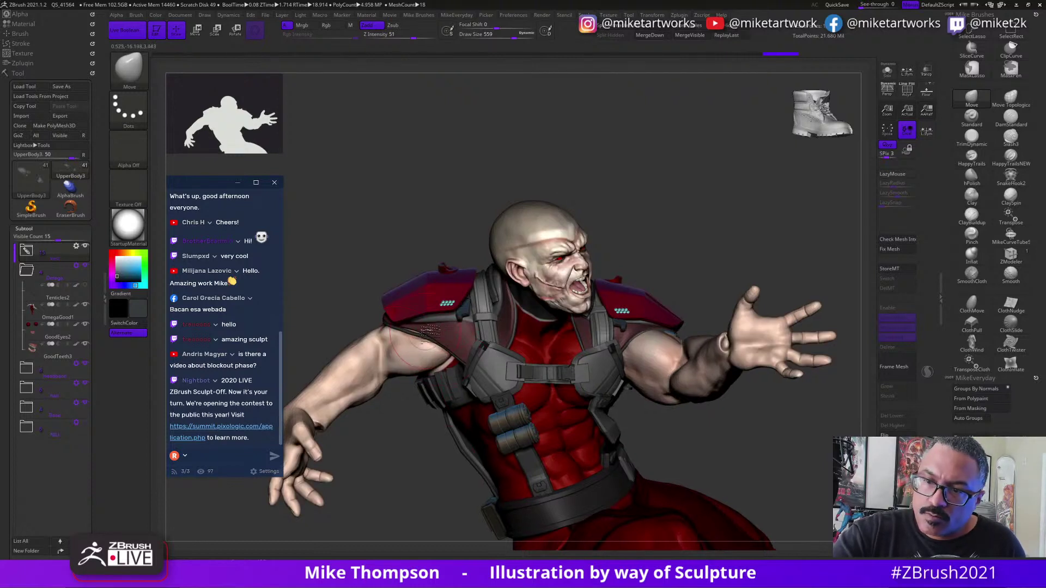
key("ctrl+z")
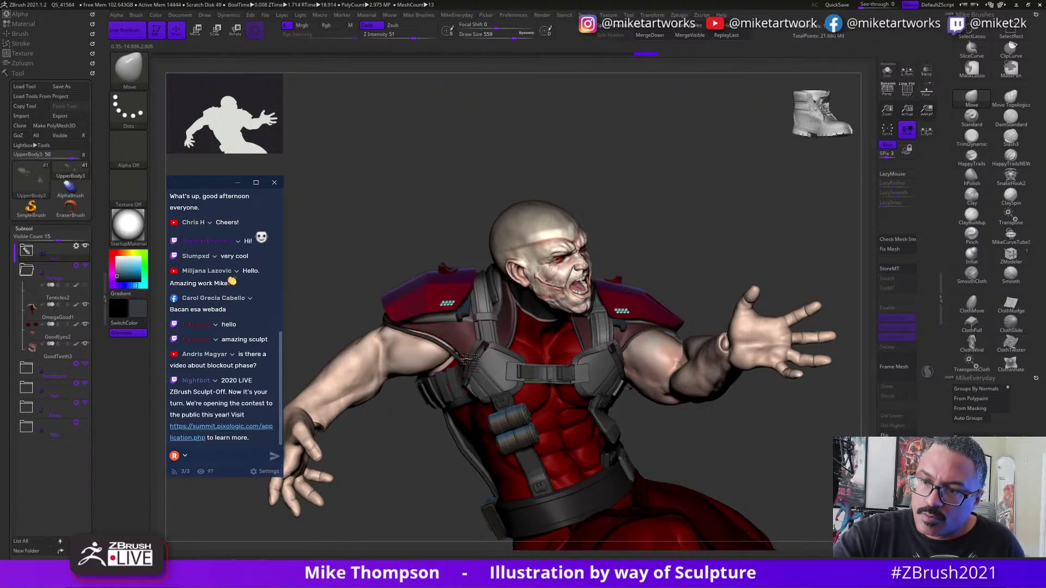
Pull the UpperBody3 fabric across the gap behind the figure's right shoulder using the Move brush at draw size 657.
left_click_drag(749, 426, 385, 385)
key("s")
left_click(377, 397)
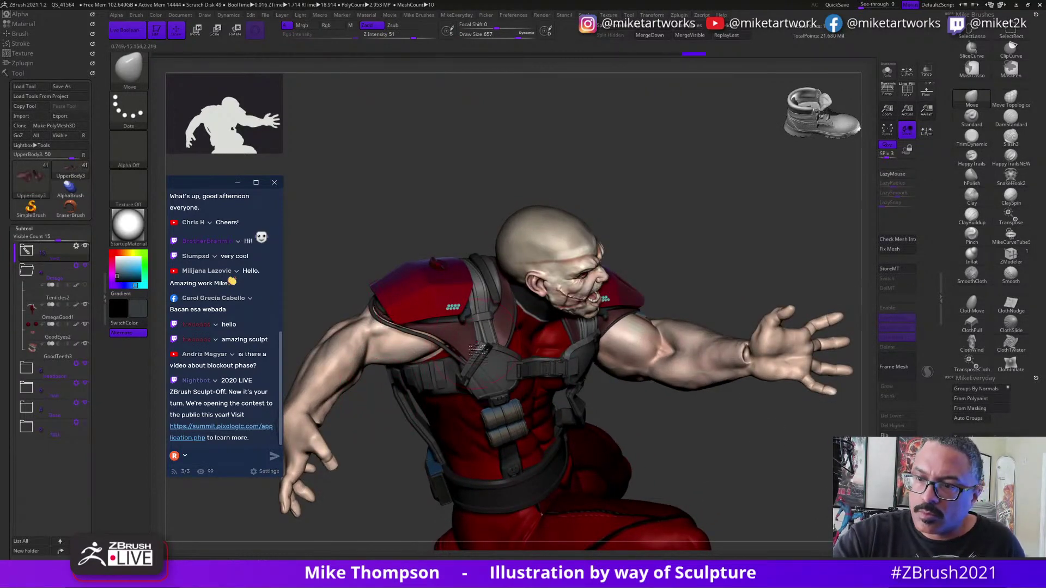
mouse_move(392, 452)
left_mouse_down()
mouse_move(413, 511)
mouse_move(712, 438)
mouse_move(722, 474)
mouse_move(730, 458)
left_mouse_up()
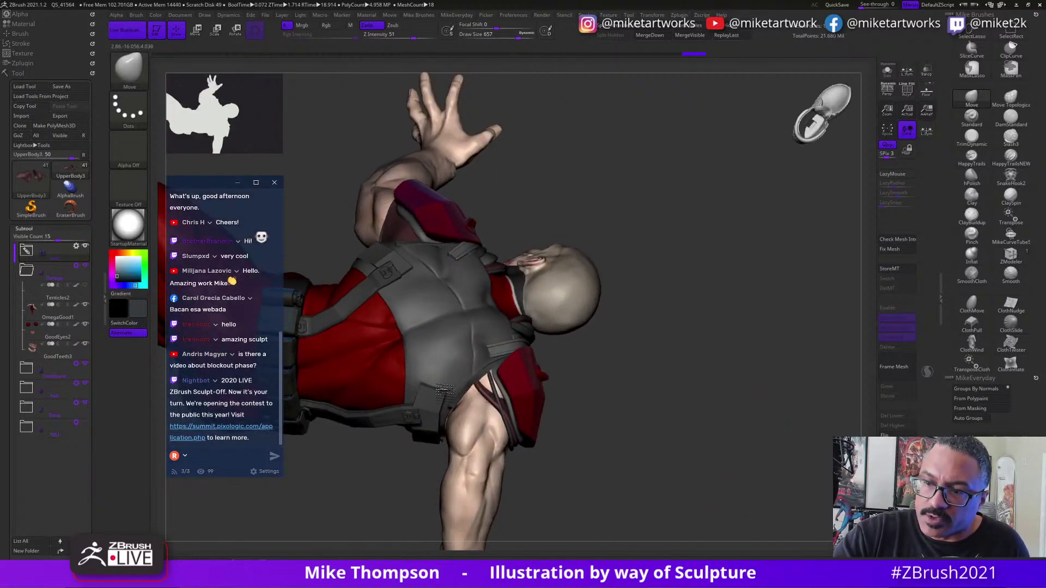
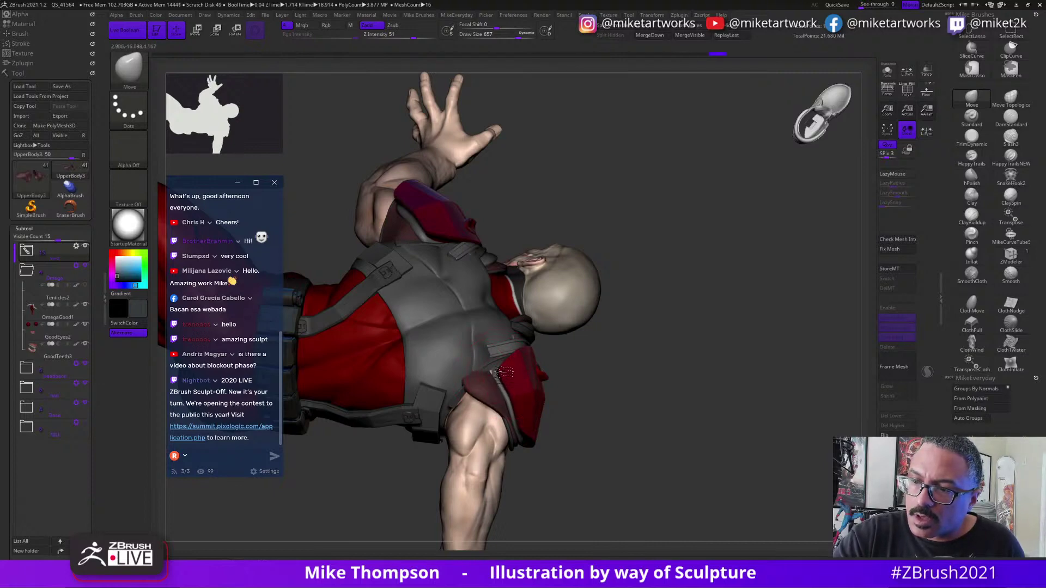
Reshape and smooth the UpperBody3 fabric behind the figure's right shoulder, using the Move brush at draw size 344.
left_click_drag(625, 394, 590, 396)
key("s")
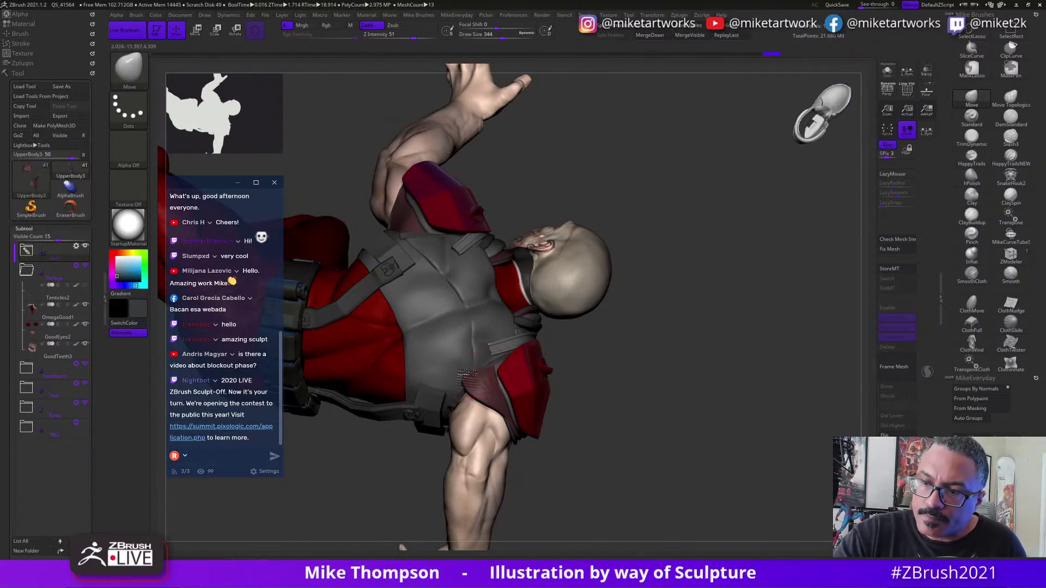
left_click_drag(562, 370, 470, 389)
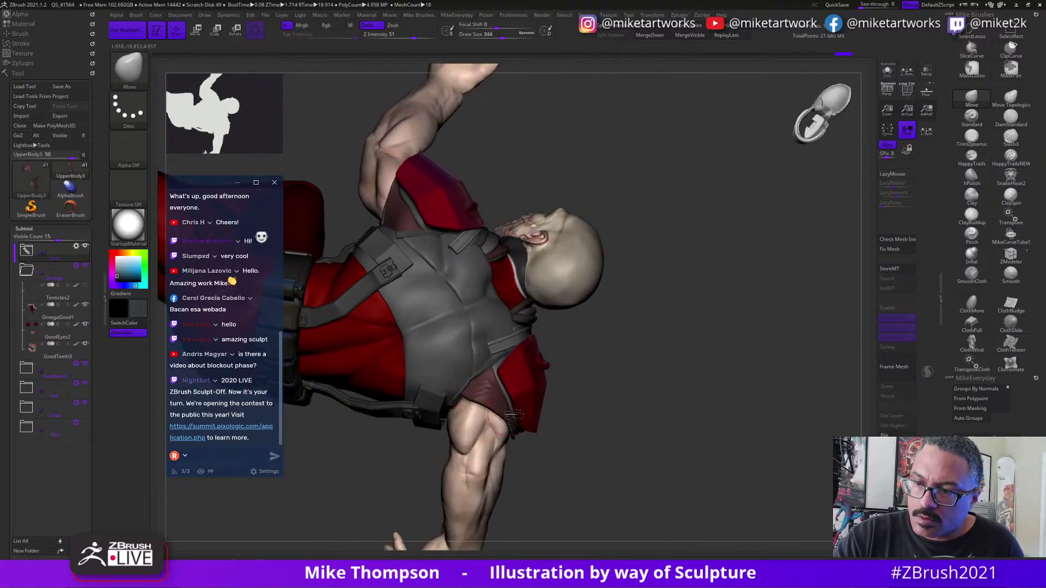
mouse_move(617, 364)
left_mouse_down("shift")
mouse_move(493, 384)
mouse_move(493, 375)
left_mouse_up("shift")
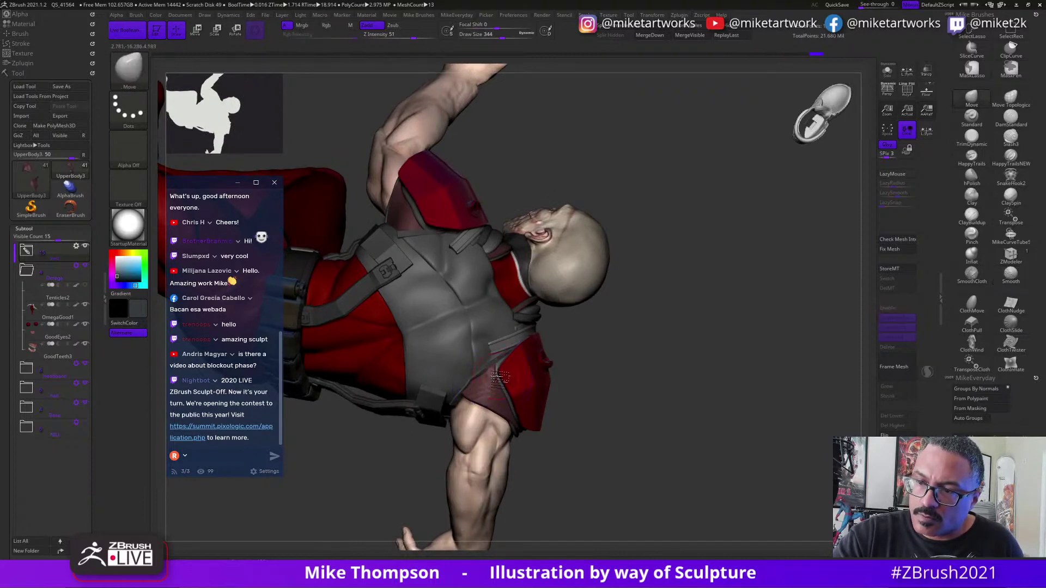
left_click_drag(486, 385, 493, 374, "shift")
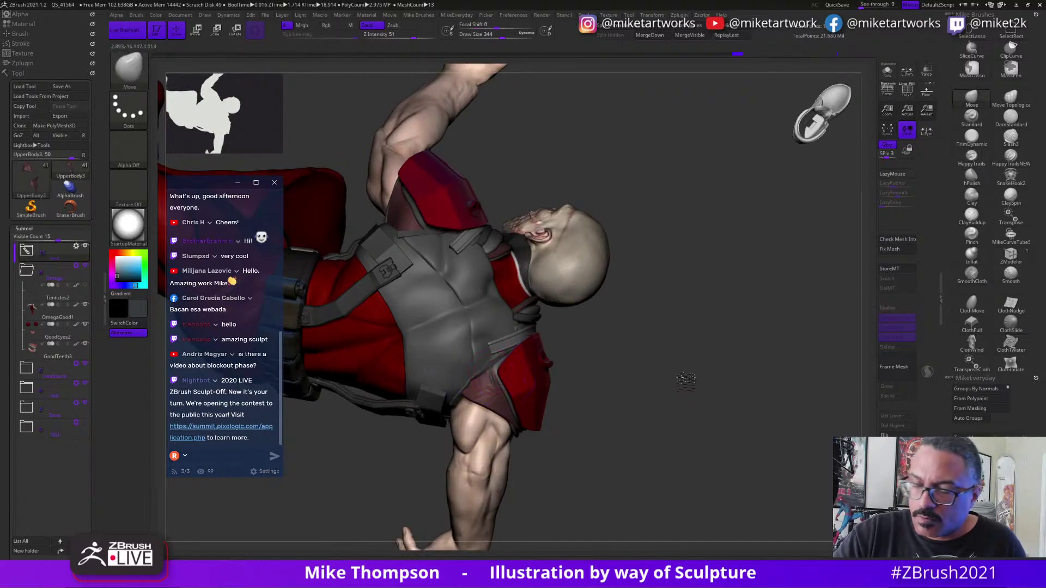
Tuck the UpperBody3 fabric around the back of the figure's right armpit with the Move brush at draw sizes 476 and 280.
mouse_move(686, 380)
left_mouse_down()
mouse_move(600, 386)
mouse_move(564, 401)
left_mouse_up()
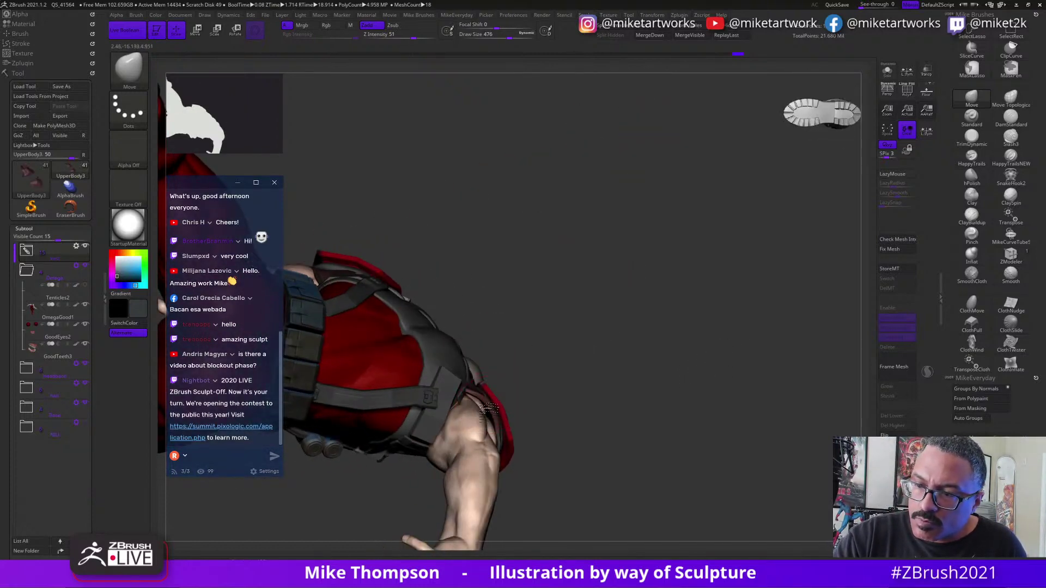
left_click_drag(482, 420, 474, 404)
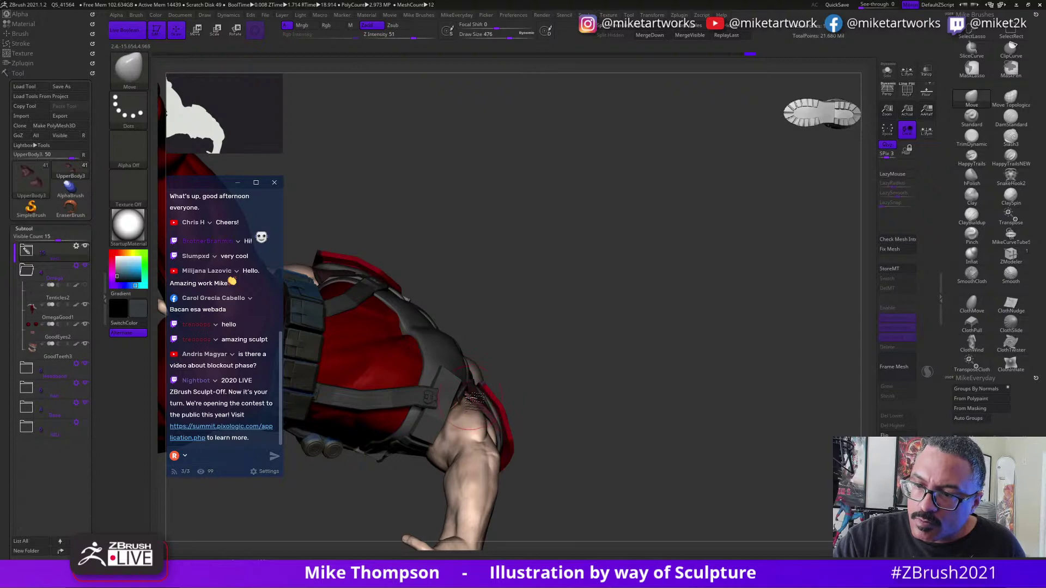
mouse_move(625, 380)
left_mouse_down()
mouse_move(655, 404)
mouse_move(504, 433)
left_mouse_up()
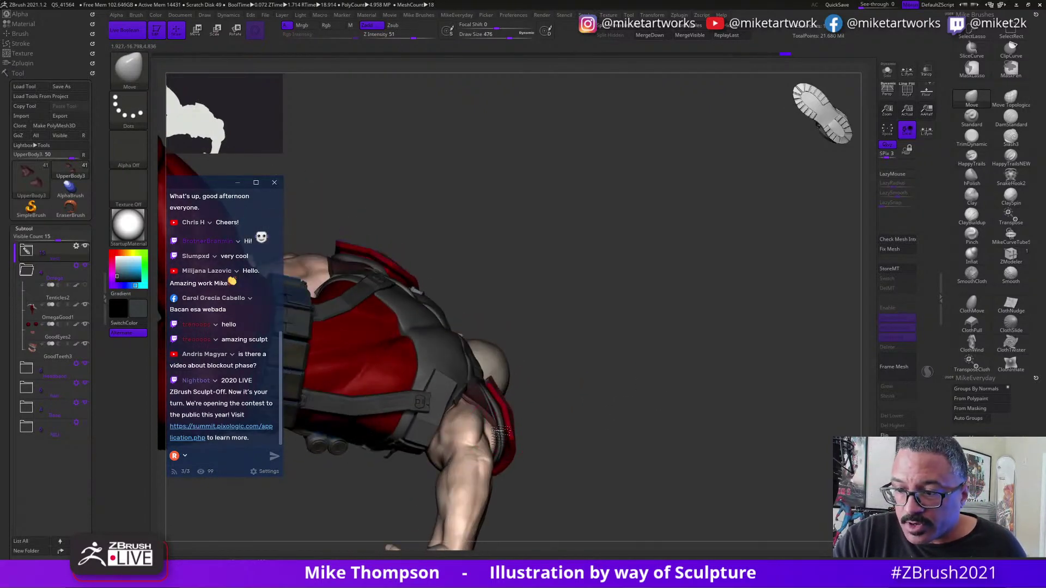
mouse_move(632, 370)
left_mouse_down()
mouse_move(626, 406)
mouse_move(566, 405)
left_mouse_up()
key("s")
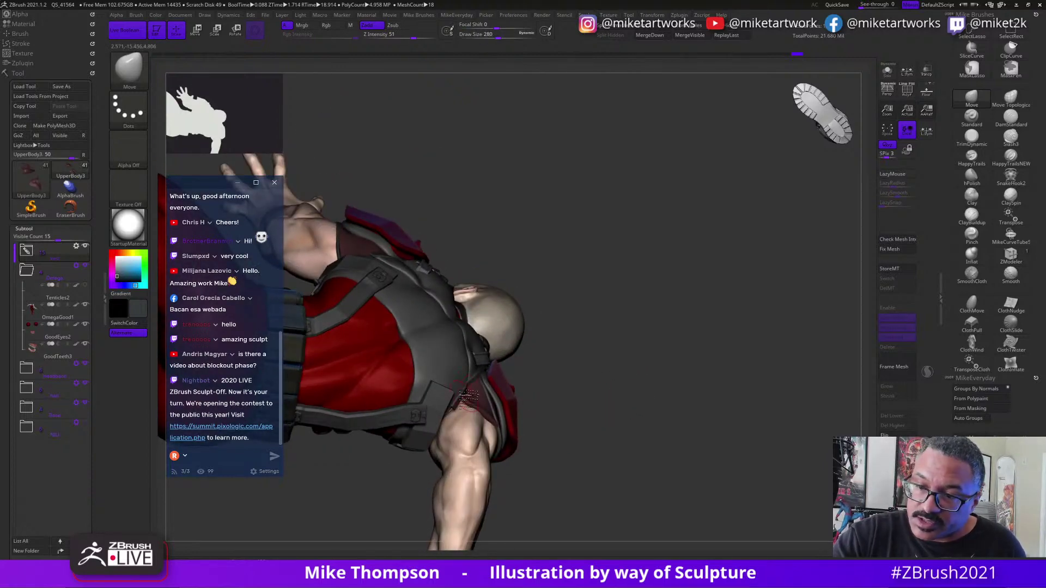
mouse_move(468, 395)
left_mouse_down()
mouse_move(474, 384)
mouse_move(467, 402)
left_mouse_up()
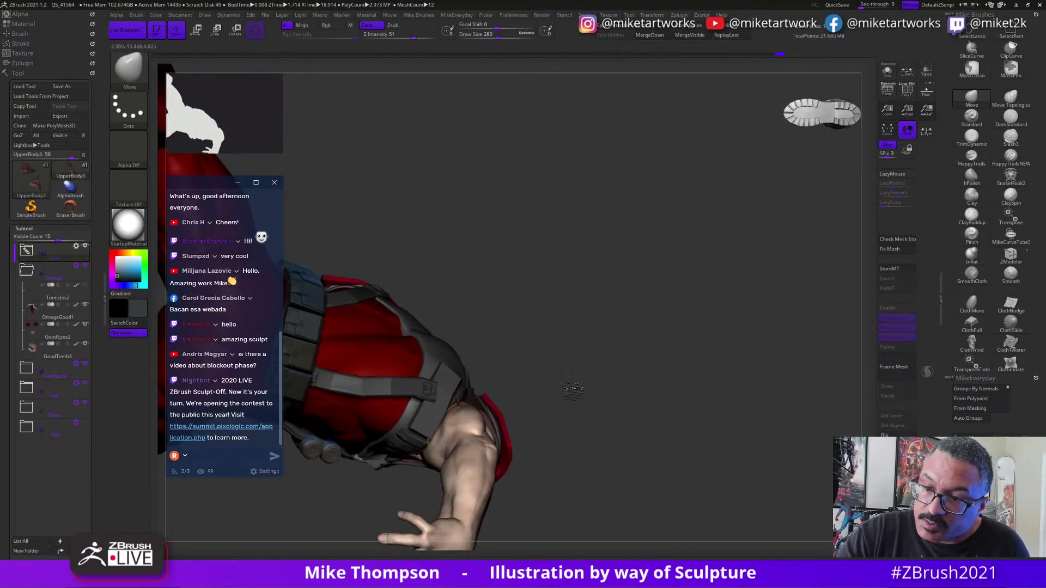
Fit the UpperBody3 fabric between the grey harness and the figure's right upper arm using the Move brush at draw size 280.
left_click_drag(573, 390, 483, 396)
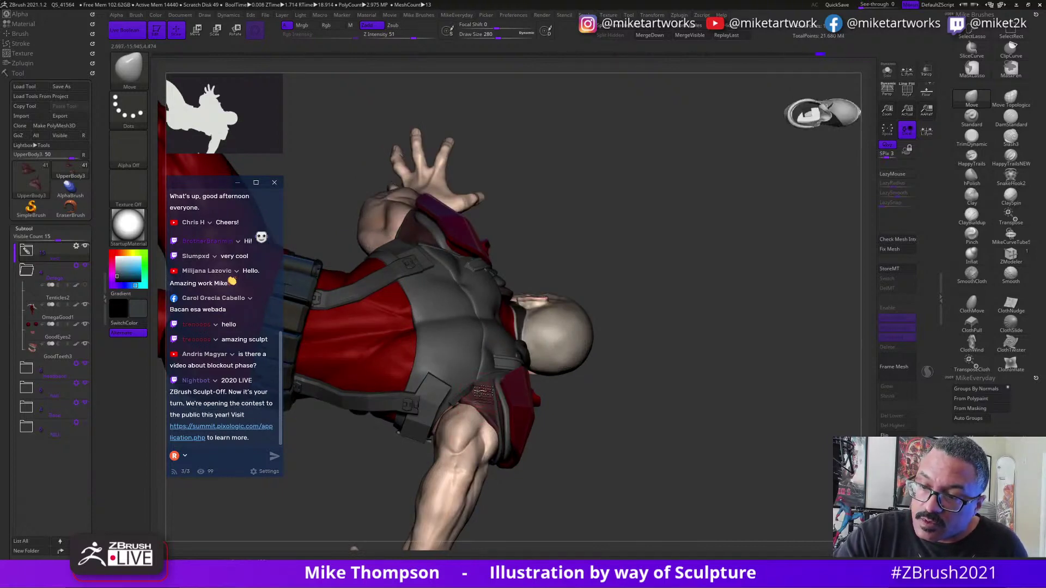
left_click_drag(652, 387, 476, 397)
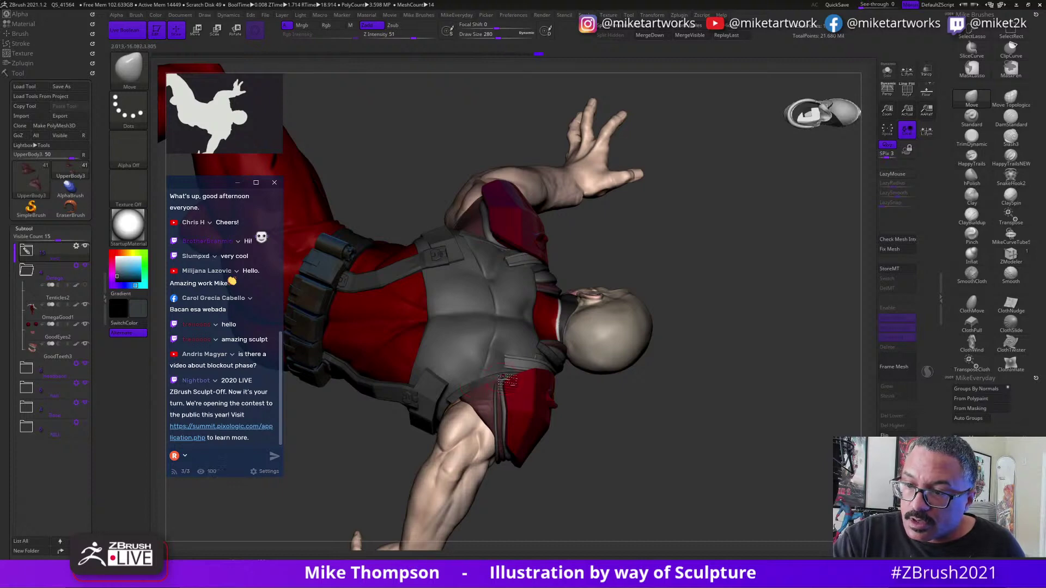
left_click_drag(690, 381, 718, 417)
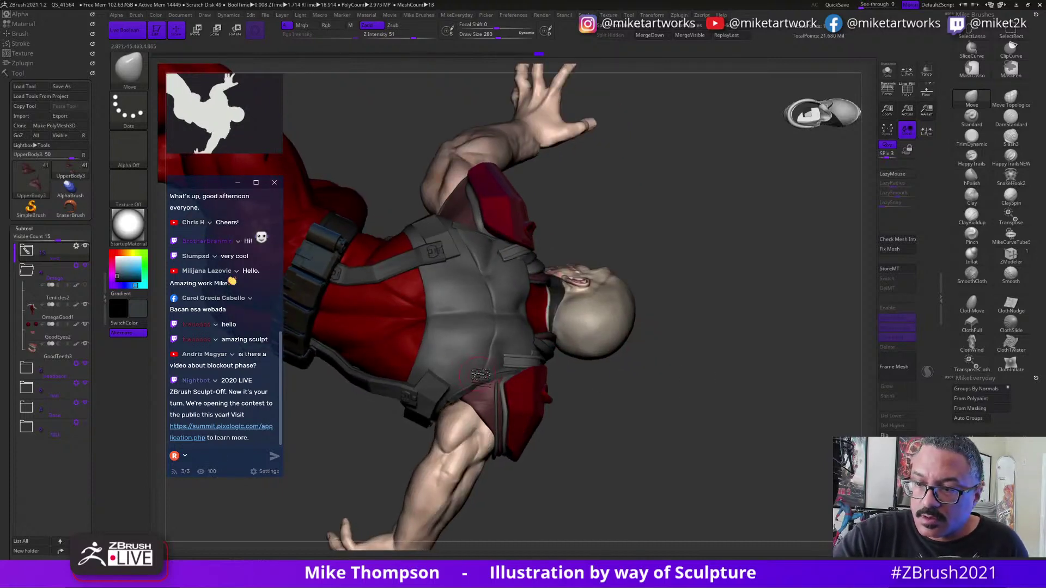
left_click_drag(641, 407, 656, 406)
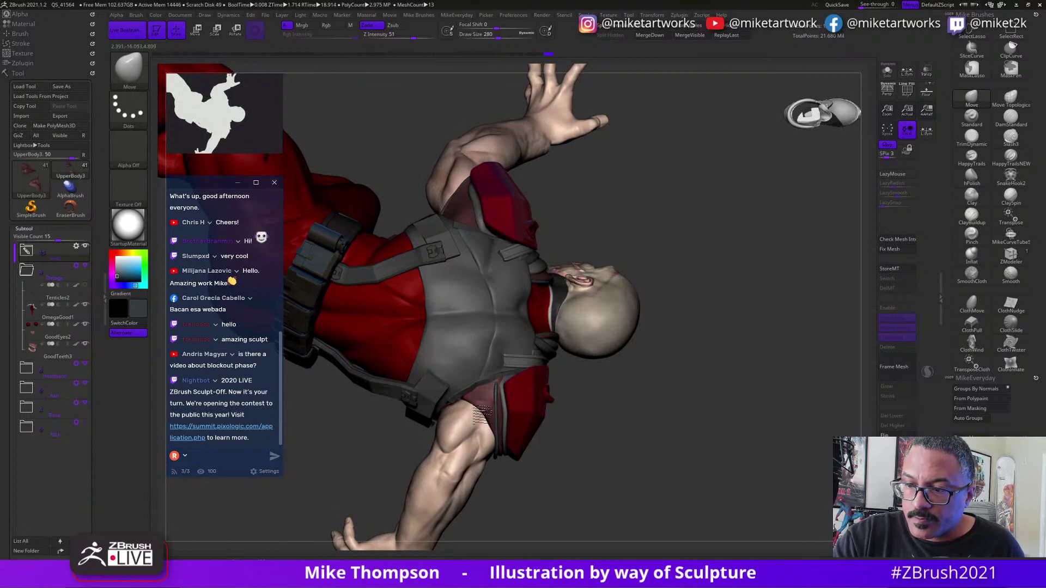
mouse_move(659, 403)
left_mouse_down()
mouse_move(676, 417)
mouse_move(722, 419)
mouse_move(731, 388)
mouse_move(588, 404)
mouse_move(500, 434)
mouse_move(507, 413)
left_mouse_up()
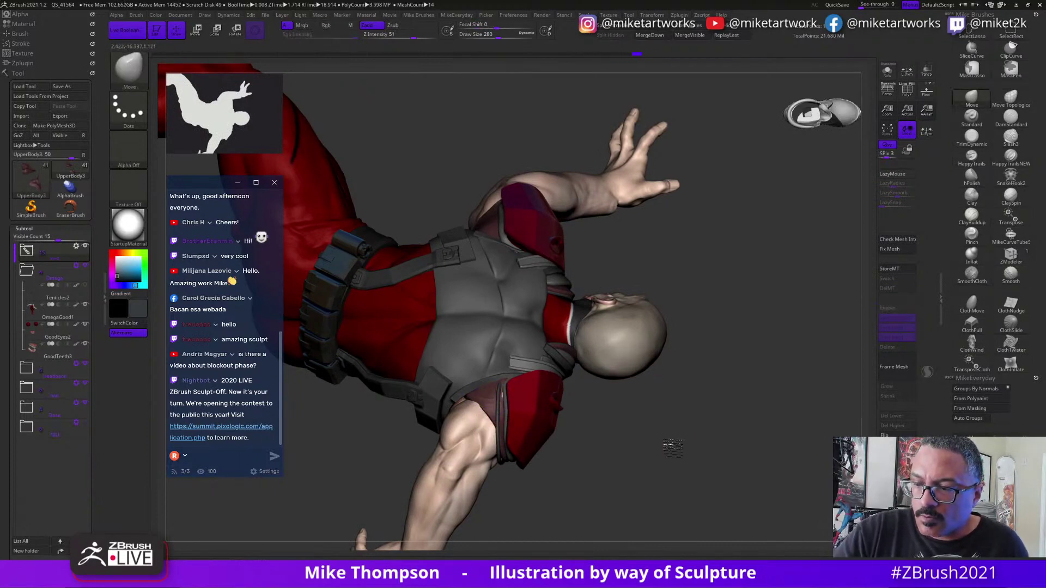
Activate the UpperBody4 trim and adjust it around the figure's right shoulder with the Move brush at draw size 753.
left_click_drag(670, 444, 679, 432)
left_click_drag(575, 388, 506, 464)
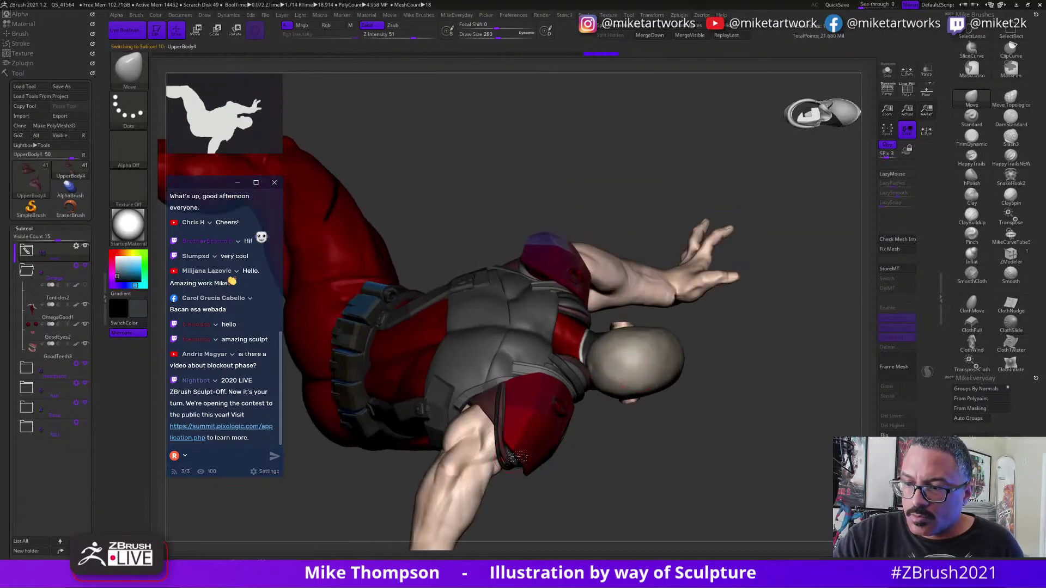
mouse_move(624, 462)
left_mouse_down()
mouse_move(619, 450)
mouse_move(611, 459)
mouse_move(632, 461)
left_mouse_up()
key("s")
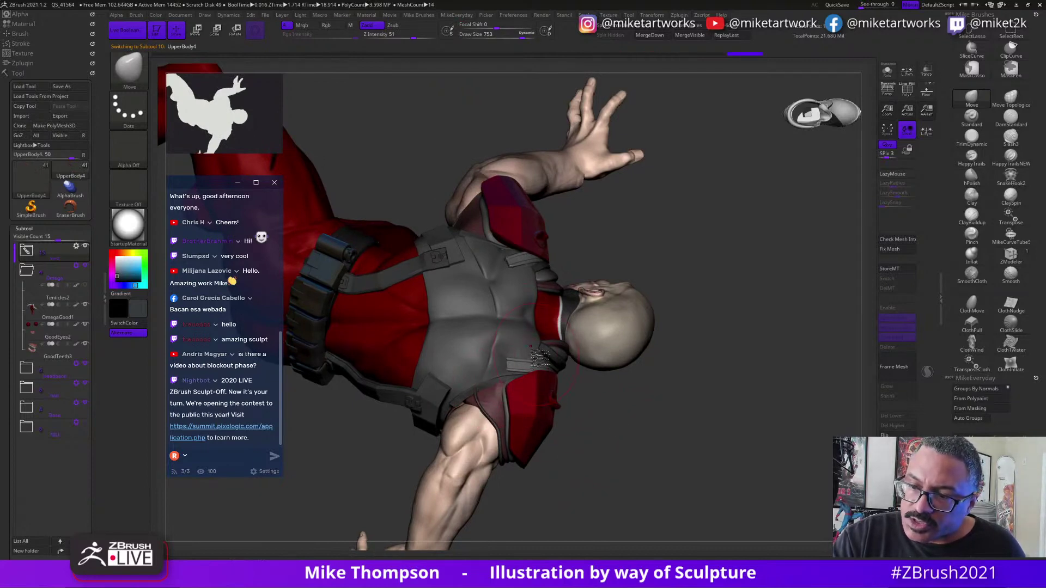
left_click_drag(700, 444, 731, 437)
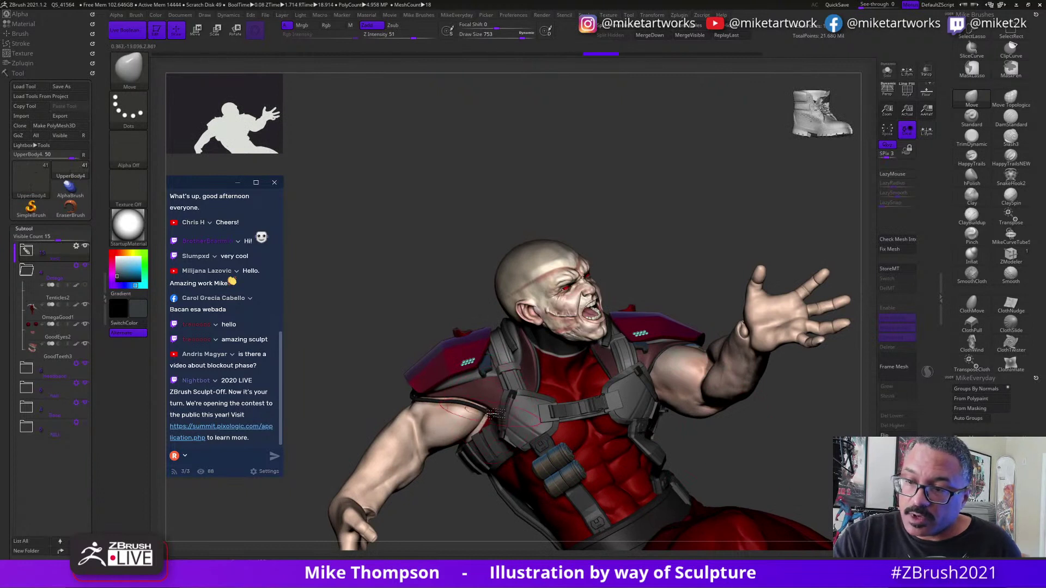
Isolate UpperBody4, hide and delete the trim loop of the figure's right shoulder, and show the full figure again.
left_click(888, 71)
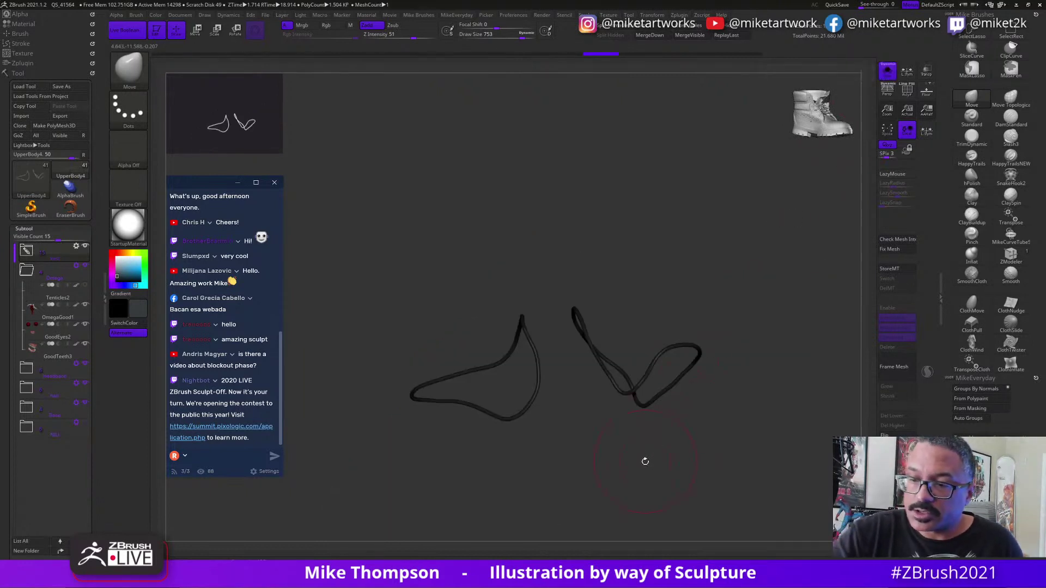
left_click_drag(645, 463, 660, 431)
mouse_move(541, 280)
left_mouse_down("ctrl+alt+shift")
mouse_move(414, 490)
mouse_move(568, 420)
left_mouse_up("ctrl+alt+shift")
left_click_drag(728, 458, 767, 377)
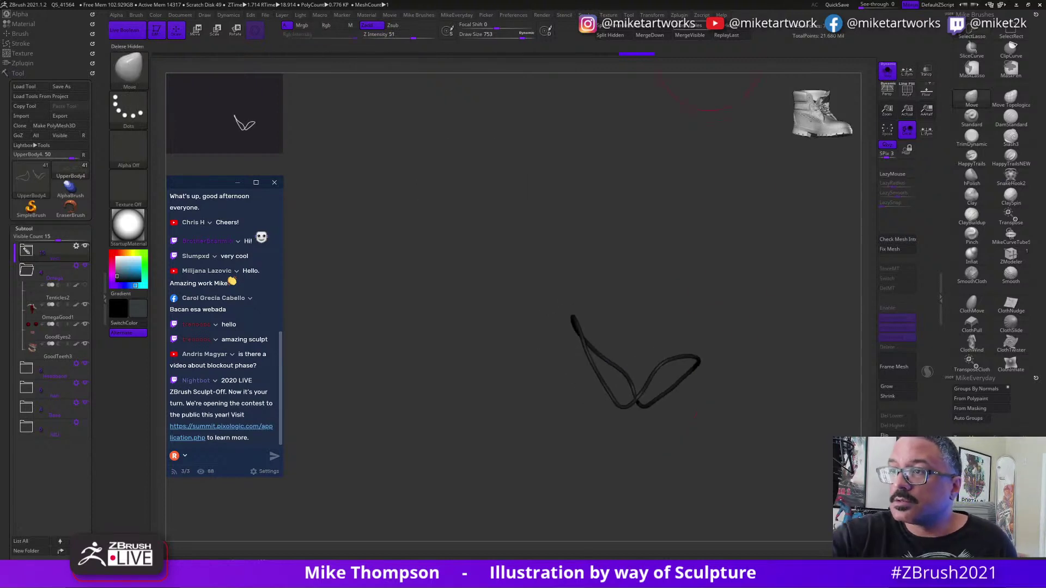
mouse_move(747, 435)
left_mouse_down()
mouse_move(752, 444)
mouse_move(729, 439)
left_mouse_up()
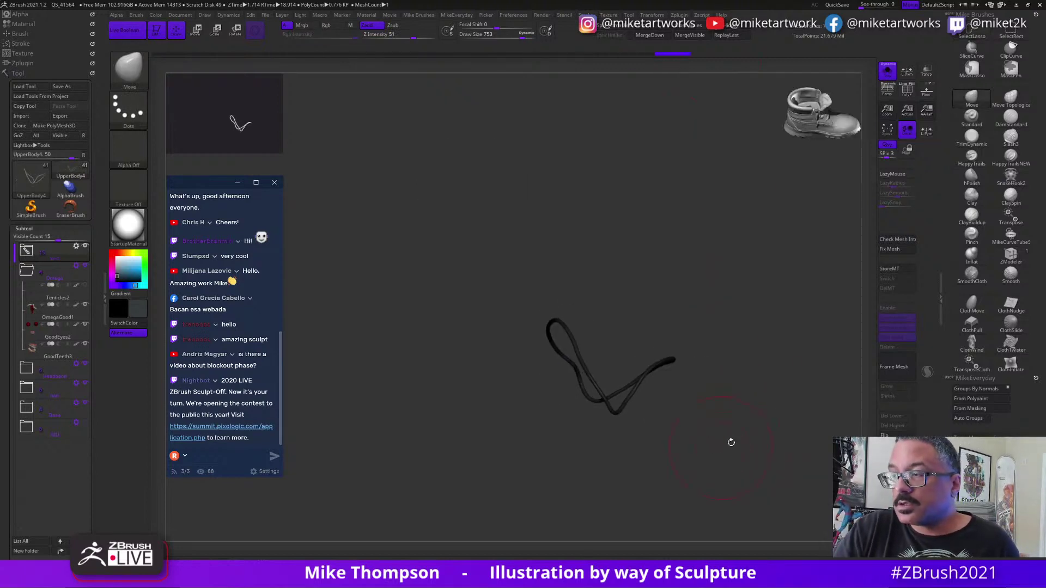
left_click(887, 70)
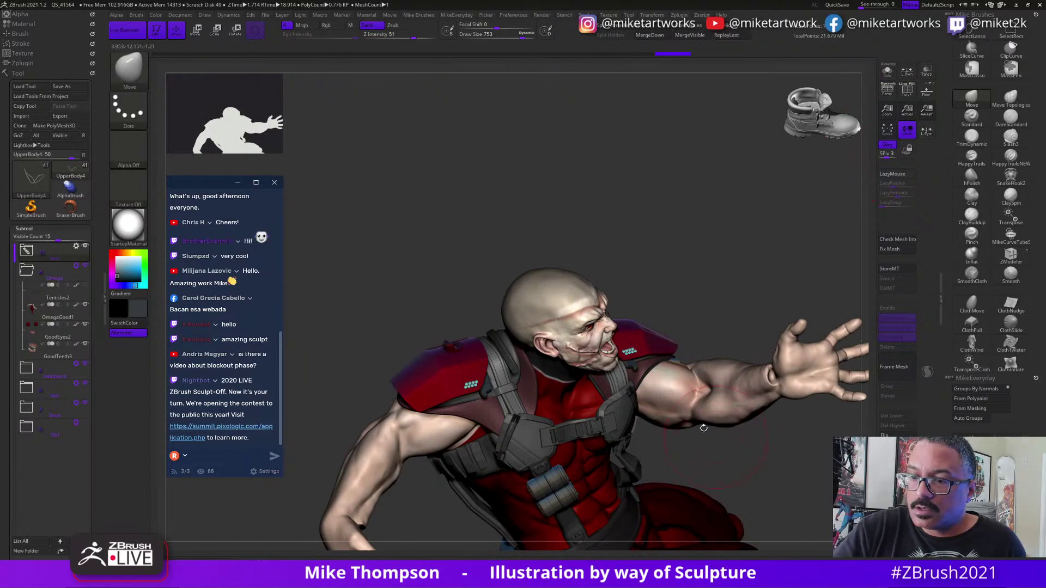
Activate and isolate UpperBody3, smoothing and reshaping the figure's right shoulder piece with the Move brush at draw size 430.
left_click(502, 416, "alt")
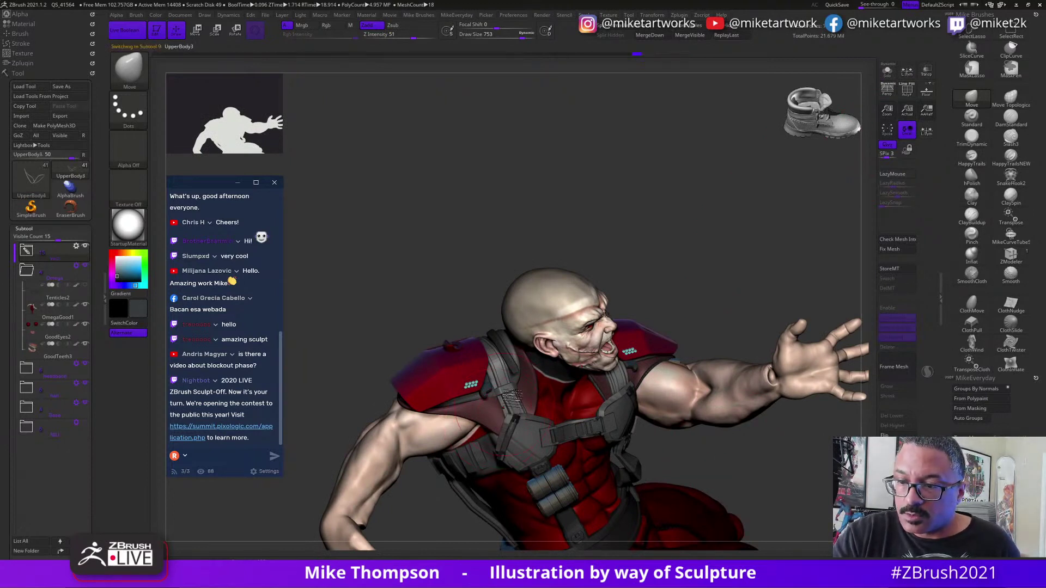
left_click(886, 71)
mouse_move(623, 446)
left_mouse_down()
mouse_move(613, 430)
mouse_move(626, 462)
mouse_move(666, 420)
mouse_move(684, 427)
mouse_move(650, 426)
mouse_move(665, 409)
left_mouse_up()
key("s")
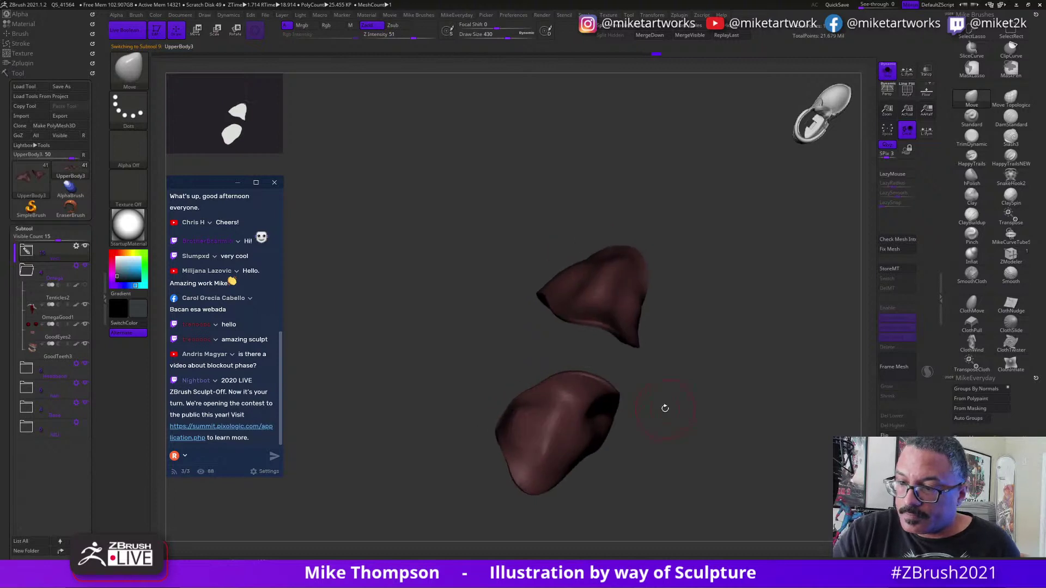
left_click_drag(567, 422, 550, 460, "shift")
left_click_drag(654, 449, 676, 403)
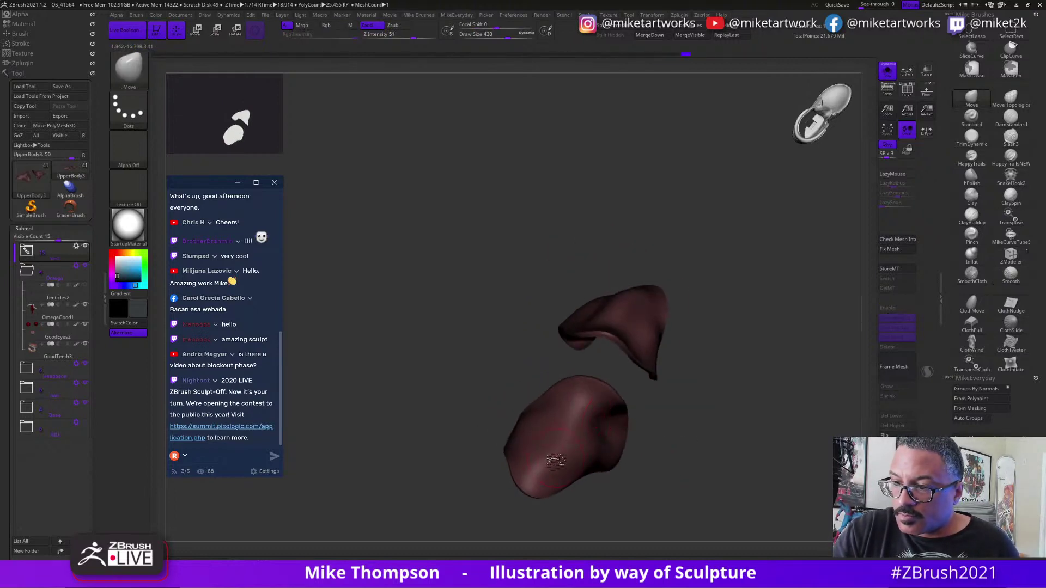
mouse_move(556, 460)
left_mouse_down()
mouse_move(568, 469)
mouse_move(542, 469)
mouse_move(578, 455)
left_mouse_up()
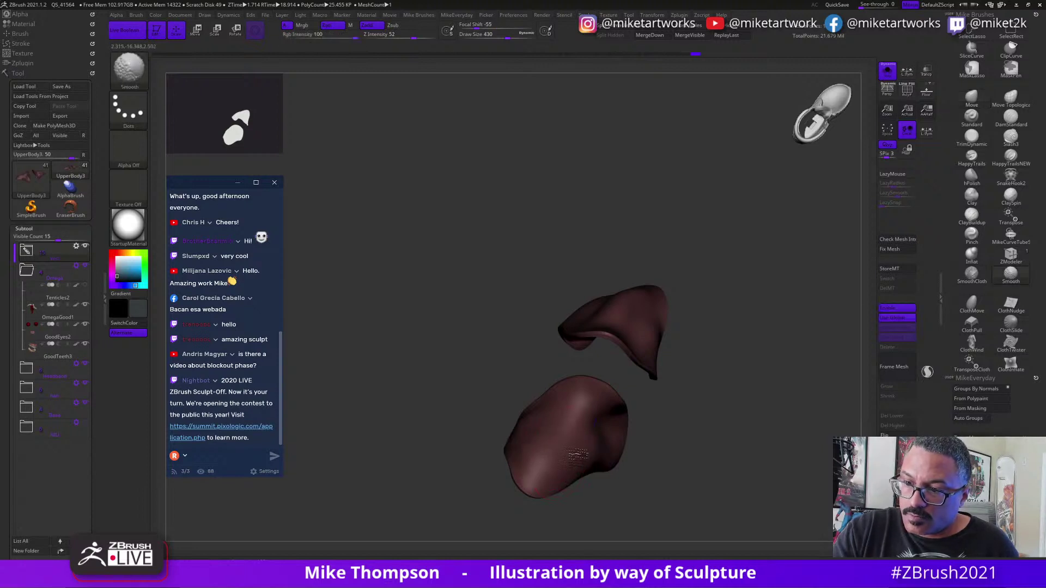
mouse_move(702, 414)
left_mouse_down()
mouse_move(733, 395)
mouse_move(700, 428)
mouse_move(571, 426)
mouse_move(569, 452)
left_mouse_up()
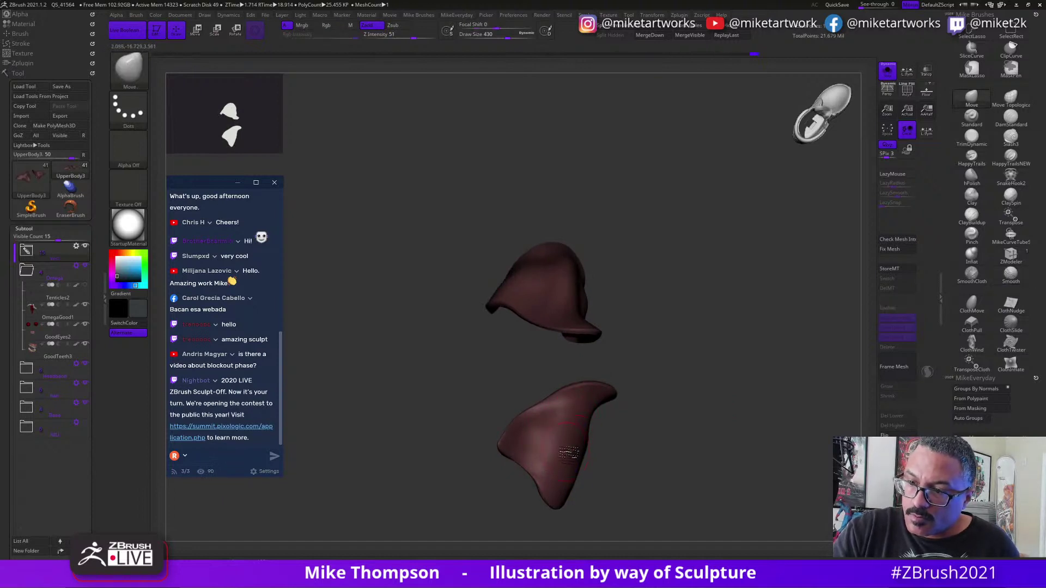
Smooth and reshape the UpperBody3 piece of the figure's left shoulder, and bring back the full figure.
left_click_drag(698, 430, 721, 400)
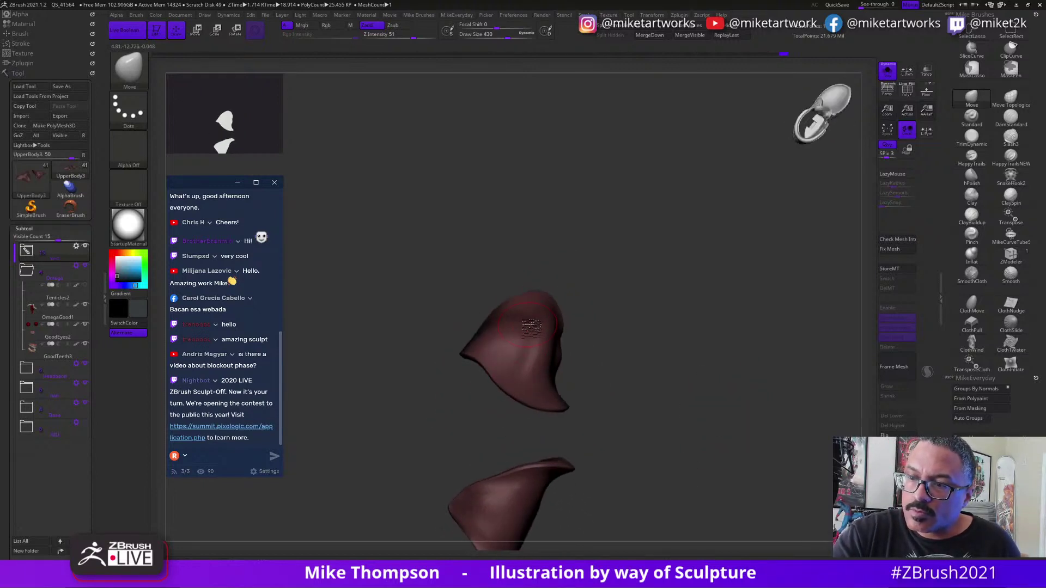
left_click_drag(537, 332, 536, 333, "shift")
left_click_drag(617, 332, 601, 330)
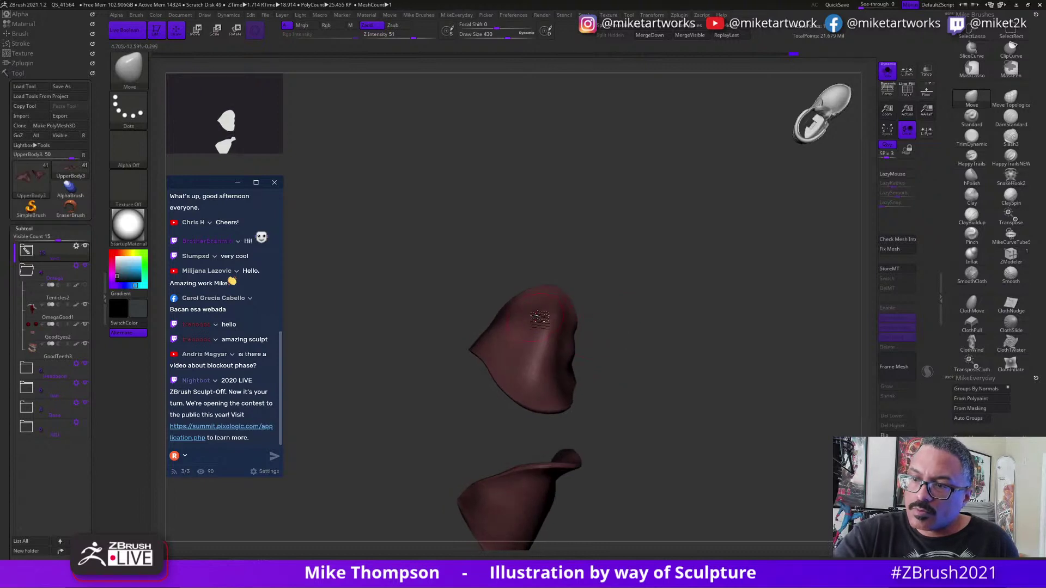
key("shift")
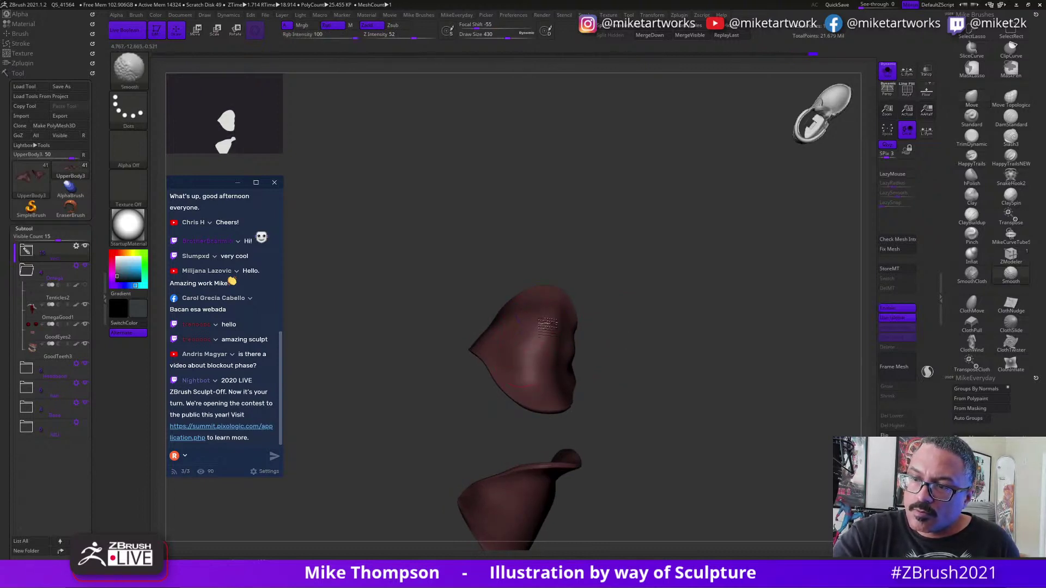
mouse_move(592, 299)
left_mouse_down()
mouse_move(661, 322)
mouse_move(700, 355)
mouse_move(665, 402)
mouse_move(765, 425)
mouse_move(773, 443)
mouse_move(791, 363)
left_mouse_up()
left_click(886, 74)
left_click_drag(716, 260, 769, 427)
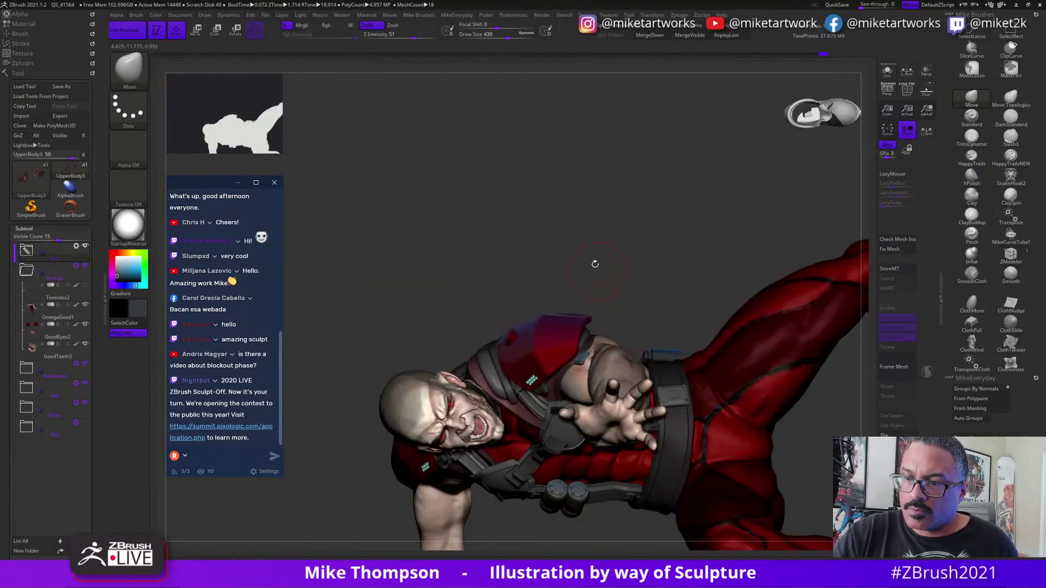
Pull the UpperBody3 fabric into place around the figure's neck using the Move brush at draw sizes 430 and 379.
left_click_drag(595, 265, 797, 397)
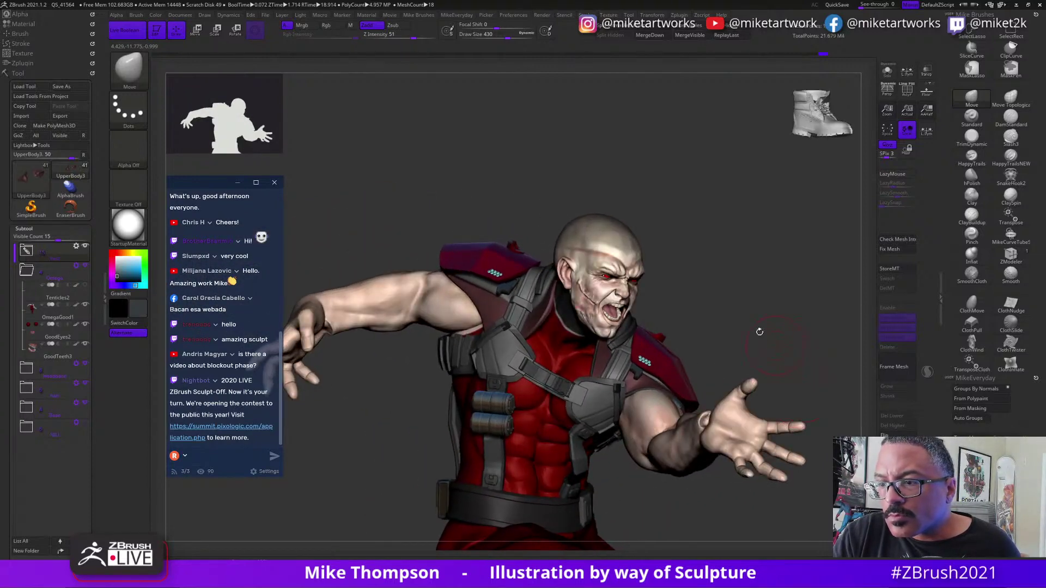
mouse_move(759, 332)
left_mouse_down()
mouse_move(758, 306)
mouse_move(766, 309)
mouse_move(625, 327)
left_mouse_up()
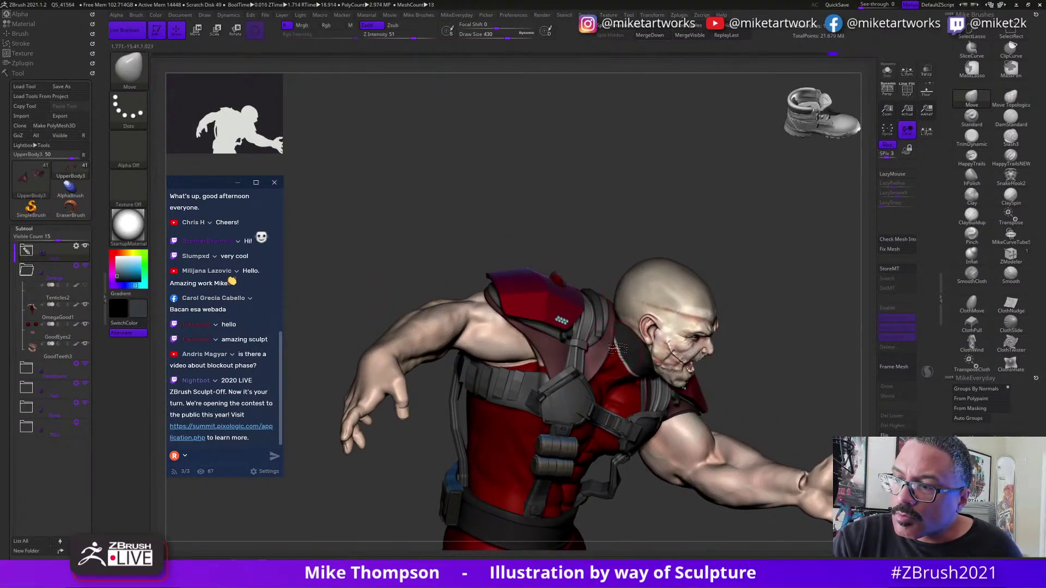
left_click_drag(816, 314, 617, 303)
left_click_drag(750, 257, 613, 294)
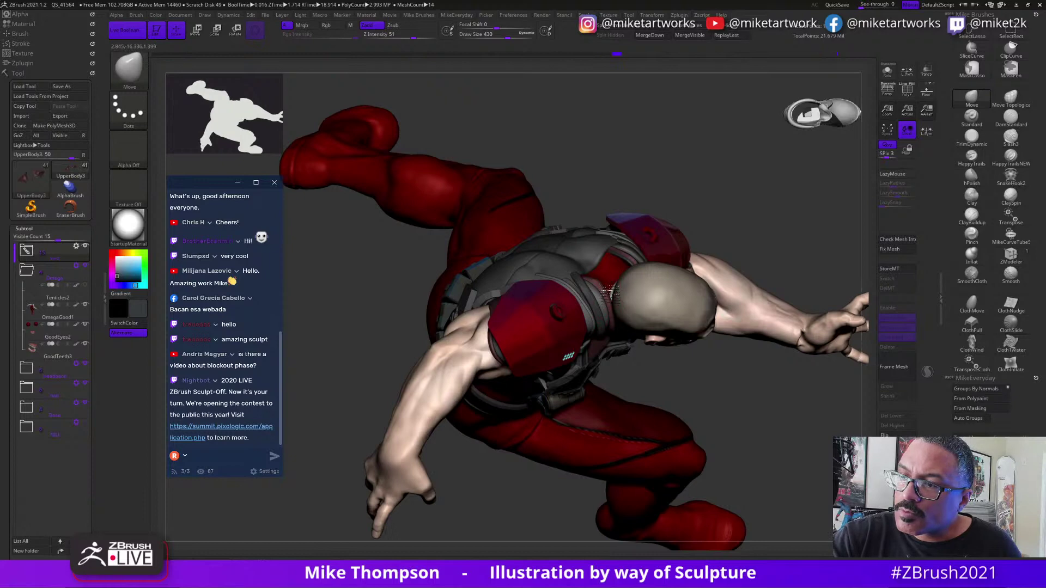
mouse_move(777, 397)
left_mouse_down()
mouse_move(771, 227)
mouse_move(770, 268)
mouse_move(730, 267)
mouse_move(750, 261)
mouse_move(787, 292)
mouse_move(748, 284)
left_mouse_up()
key("s")
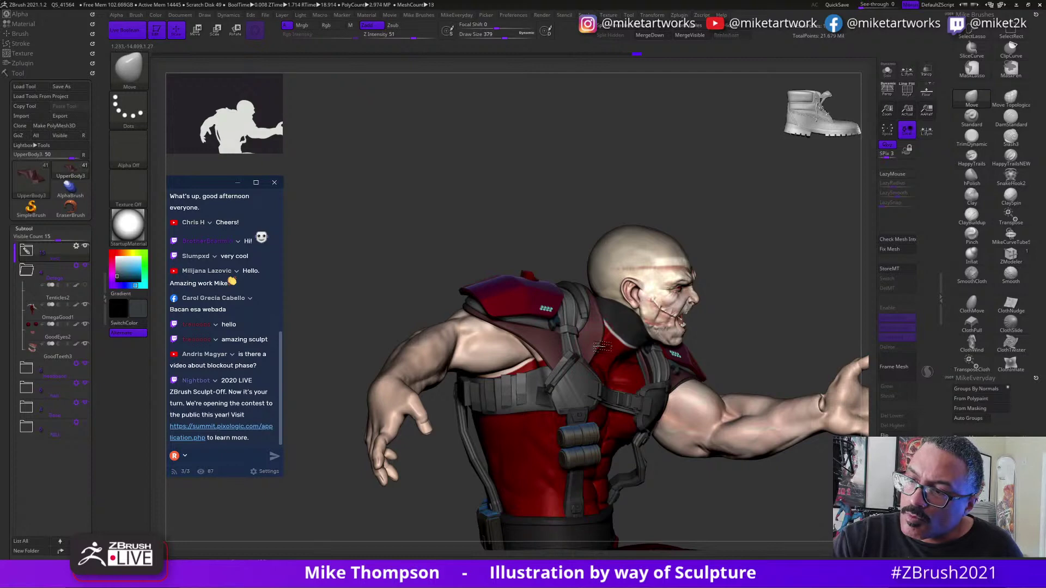
left_click_drag(801, 279, 747, 283)
left_click_drag(793, 479, 789, 476)
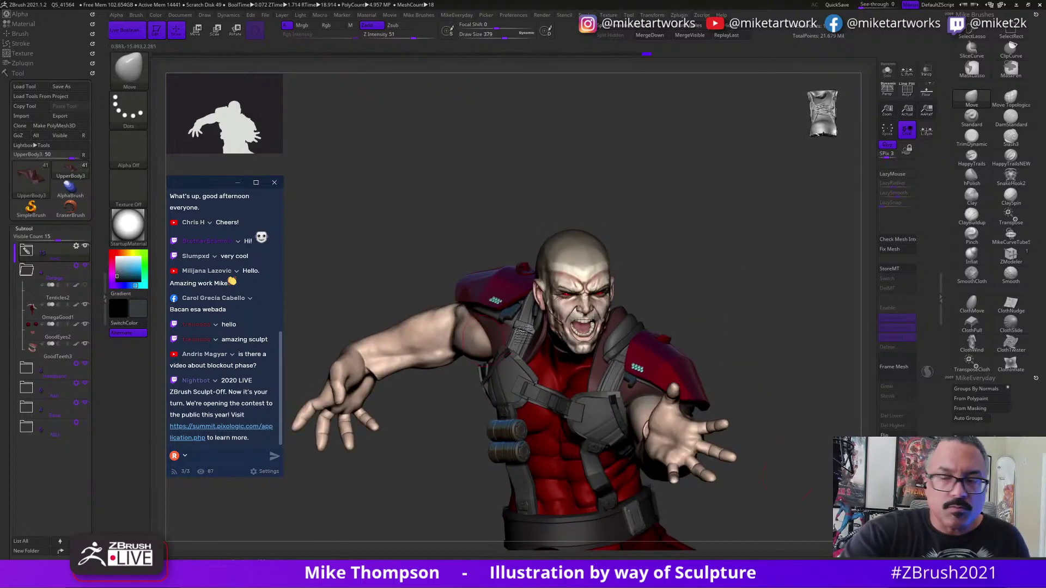
Smooth and adjust the UpperBody3 fabric beside the strap on the figure's right shoulder.
left_click_drag(805, 363, 812, 441)
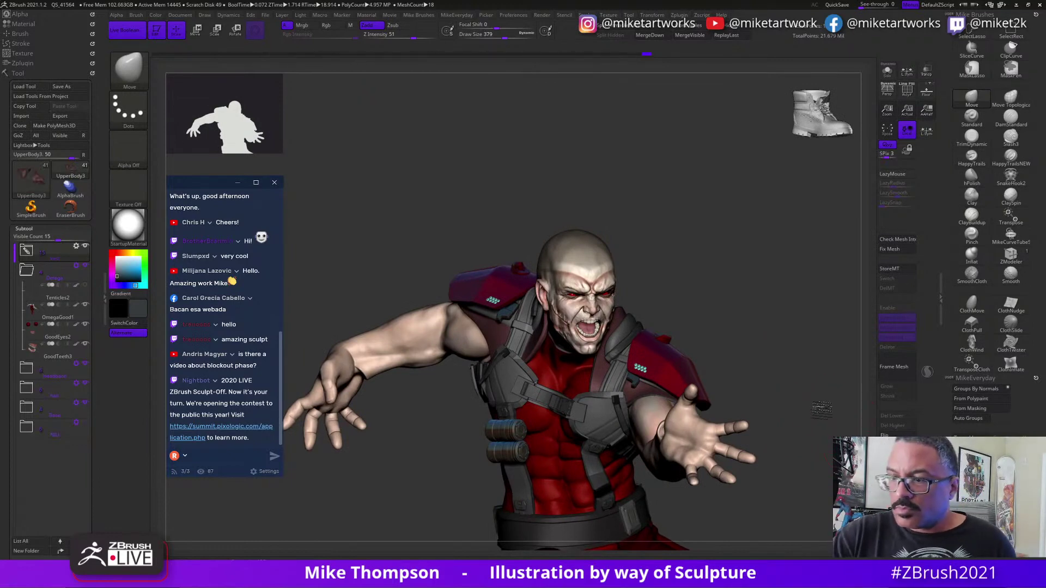
left_click_drag(822, 410, 826, 353)
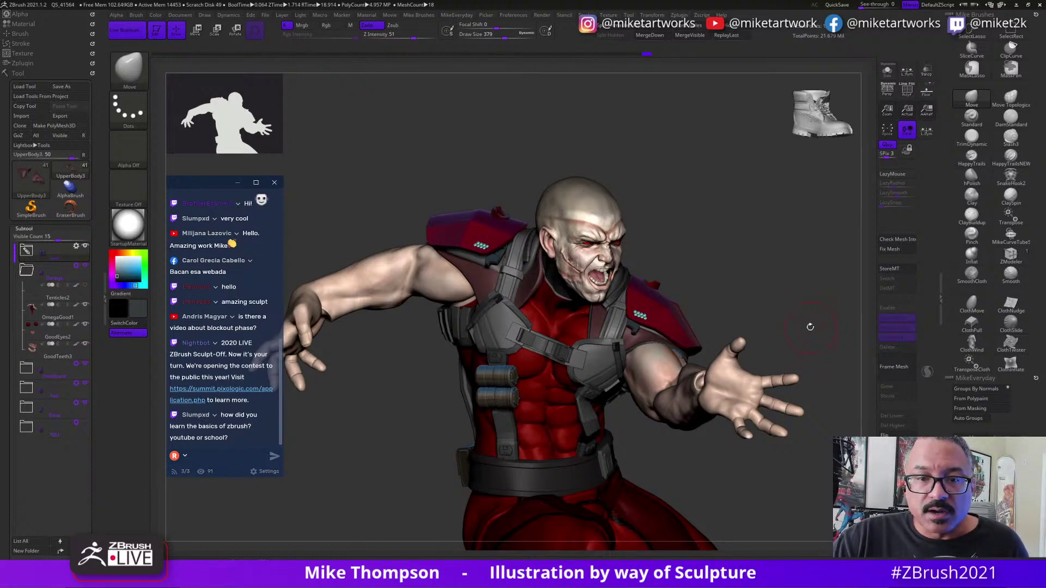
left_click_drag(809, 317, 823, 347)
left_click_drag(811, 415, 835, 419)
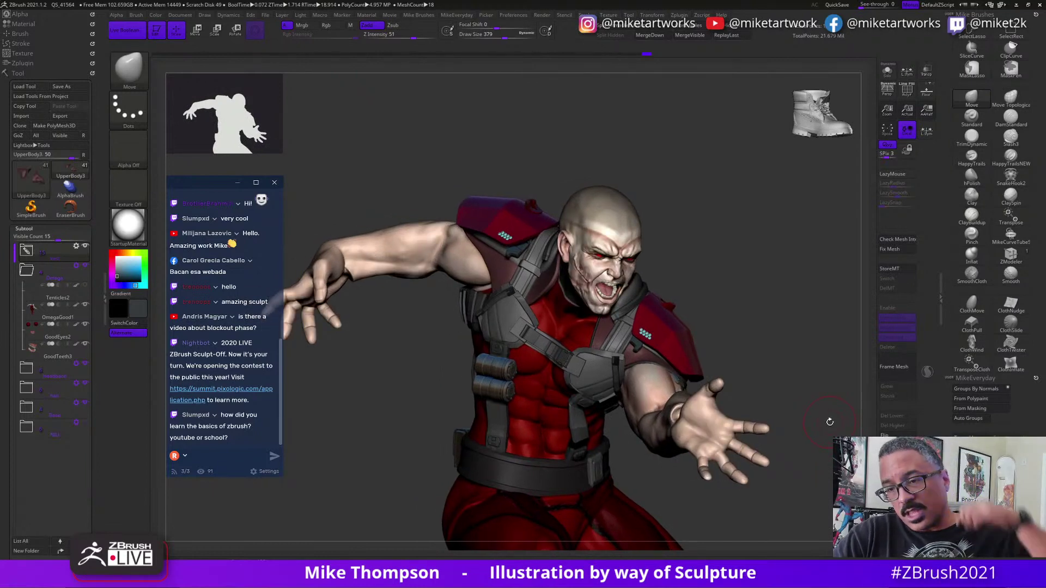
mouse_move(816, 433)
left_mouse_down()
mouse_move(824, 429)
mouse_move(806, 433)
left_mouse_up()
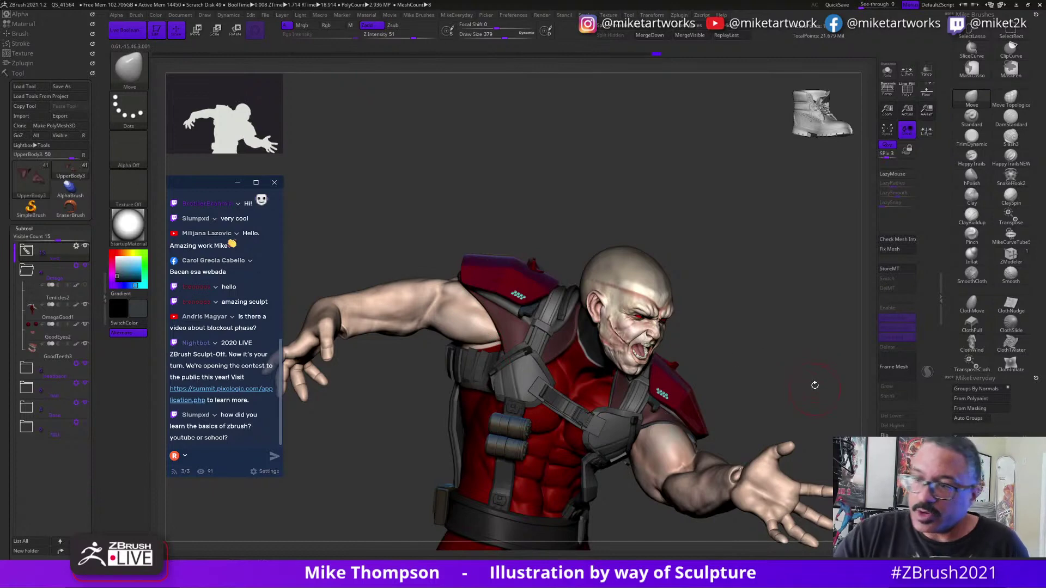
left_click_drag(520, 334, 514, 323, "shift")
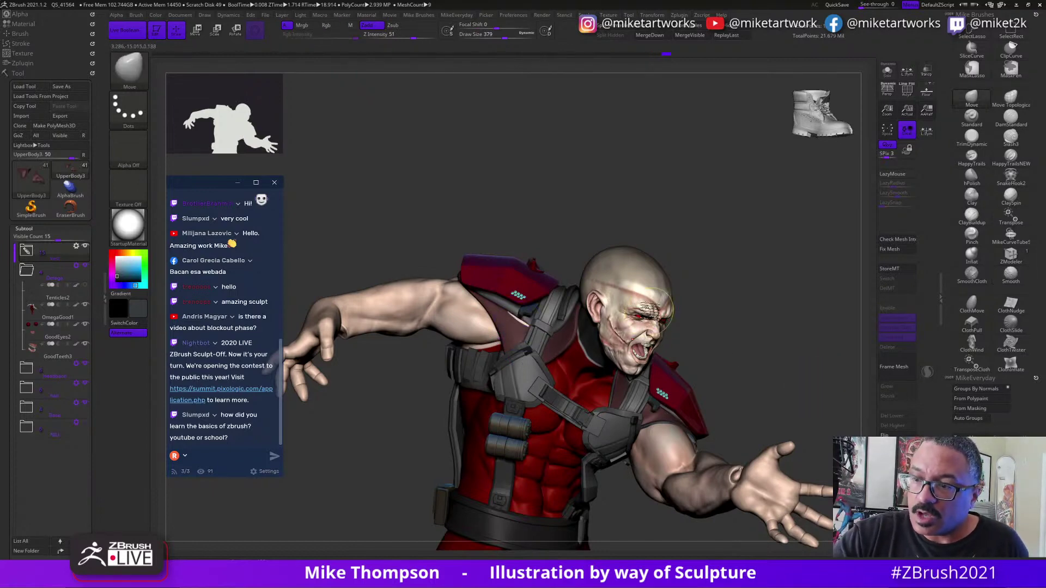
mouse_move(527, 310)
right_mouse_down()
mouse_move(470, 318)
mouse_move(522, 322)
right_mouse_up()
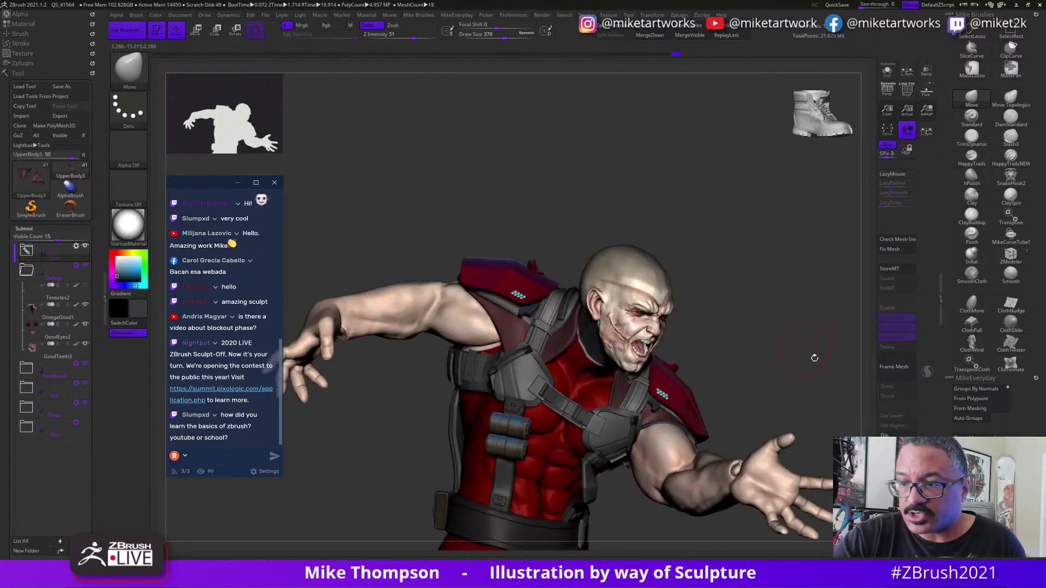
Expand the costume's subtool folder and hide the UpperBody3_7 shoulder armour plates and the ArmorLights.
right_click_drag(815, 358, 838, 341)
left_click(26, 251)
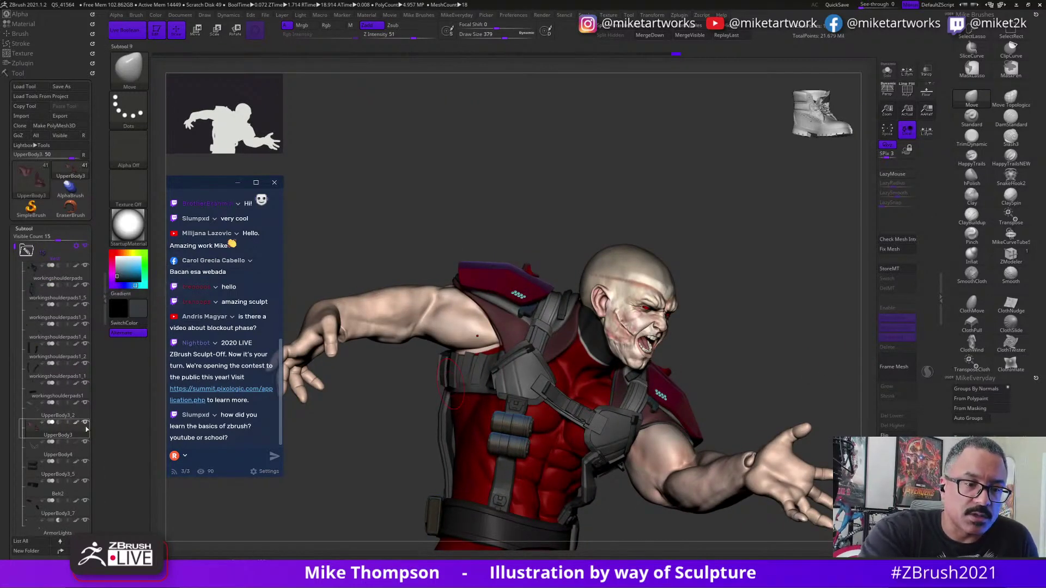
left_click_drag(14, 248, 14, 297)
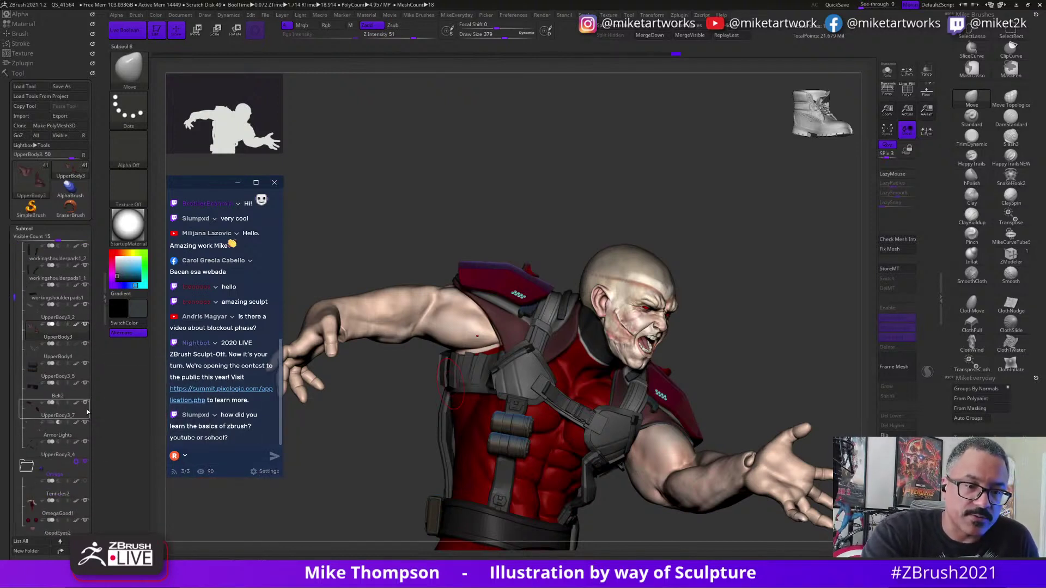
mouse_move(87, 409)
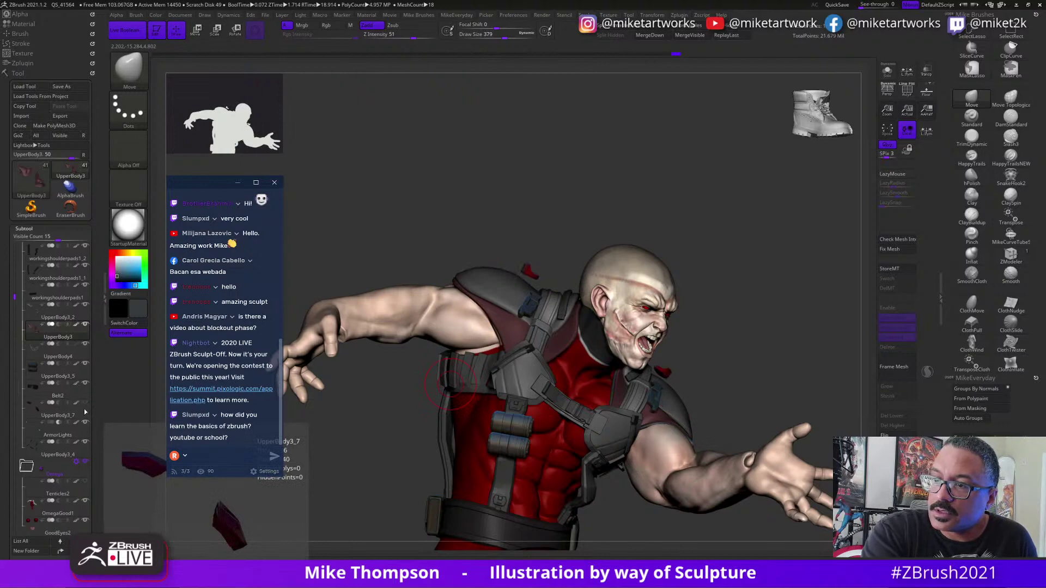
left_click(85, 423)
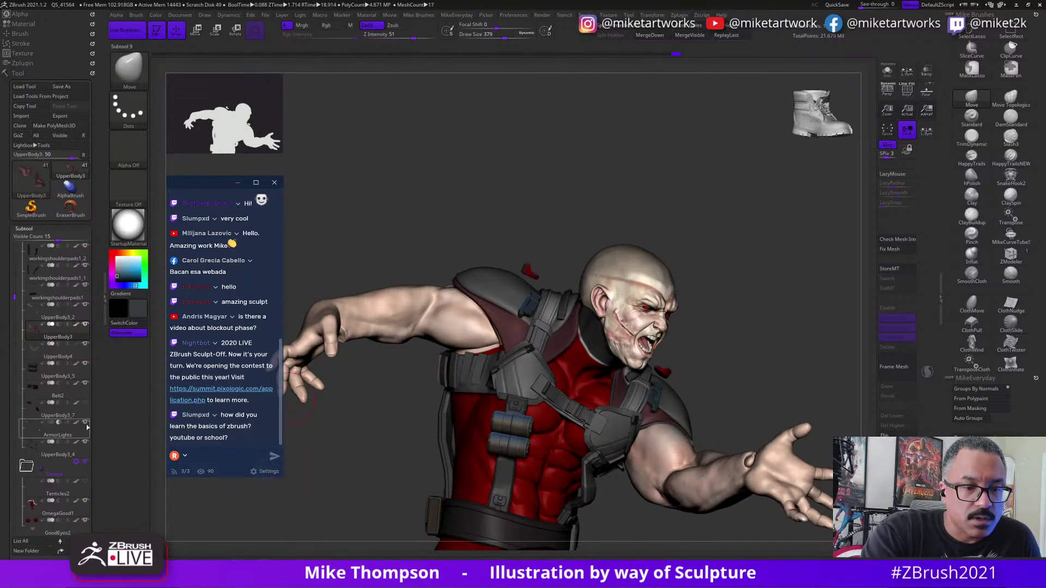
left_click(86, 424)
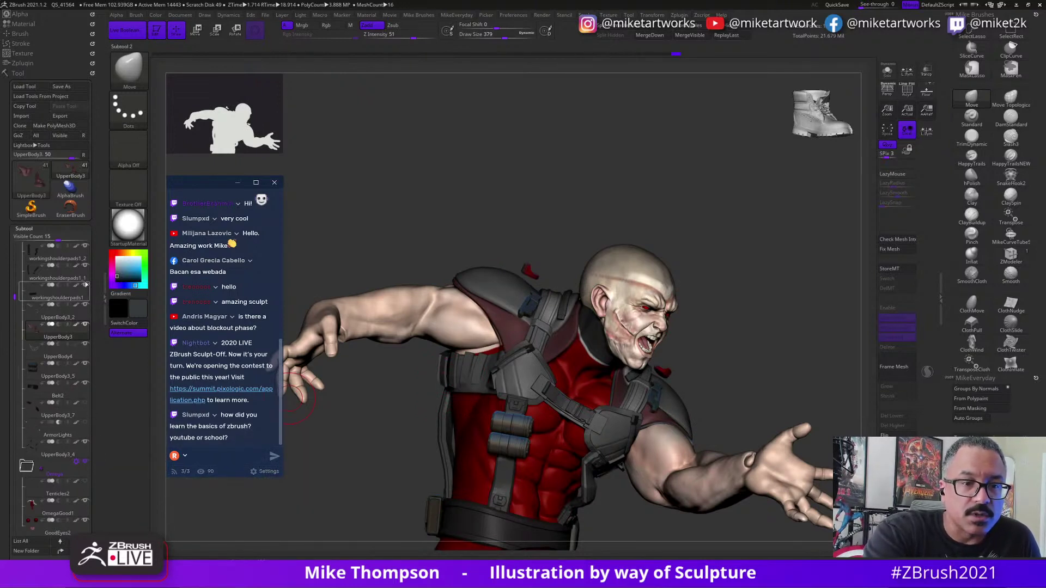
Reorder the workingshoulderpads1_4 subtool to sit directly below Belt2, and hide it.
left_click_drag(94, 238, 94, 295)
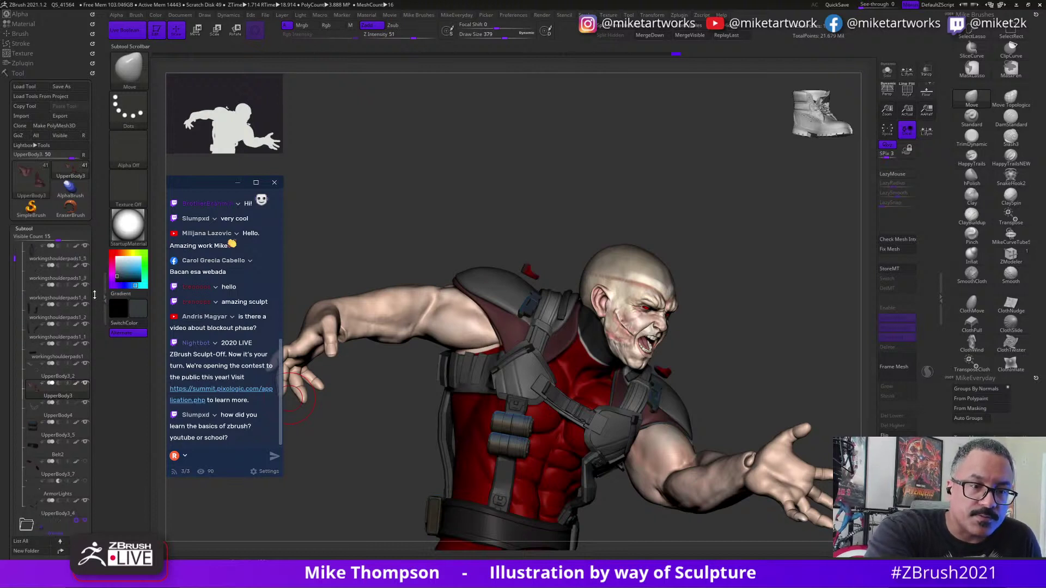
left_click(89, 299)
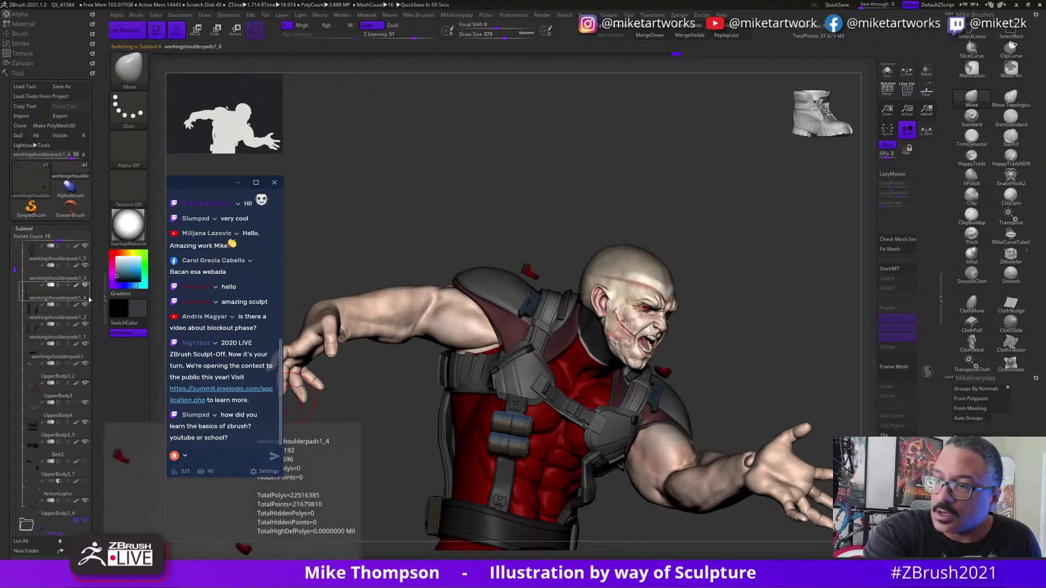
left_click(80, 551)
left_click(80, 551)
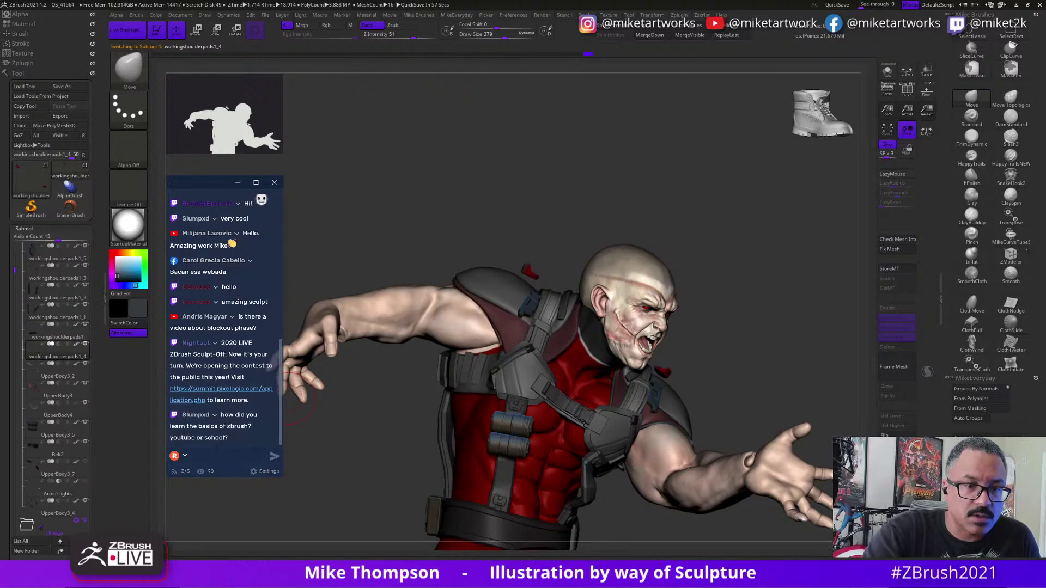
left_click(81, 551)
left_click(80, 551)
left_click(80, 552)
left_click(81, 551)
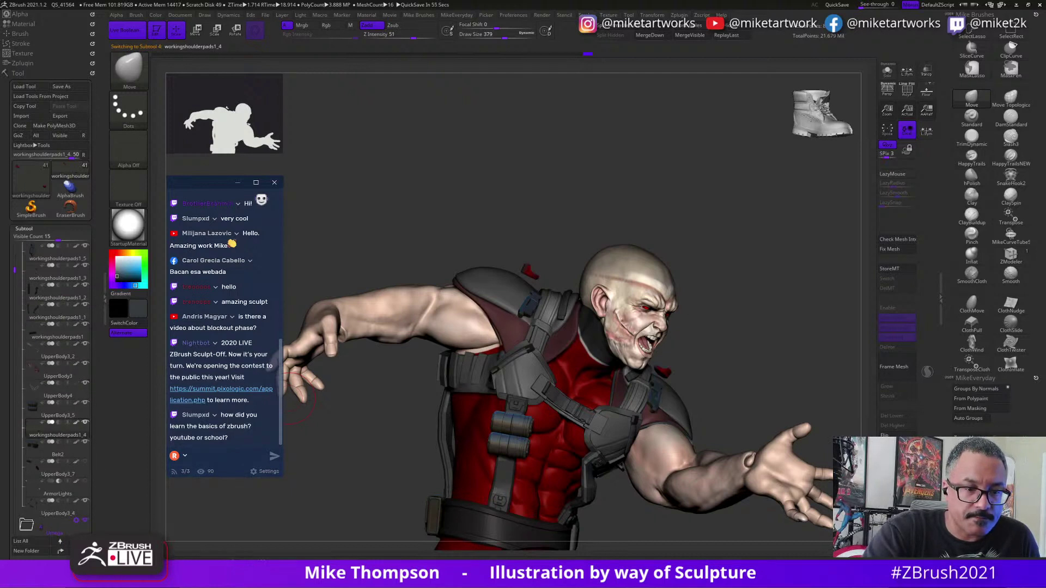
left_click(81, 552)
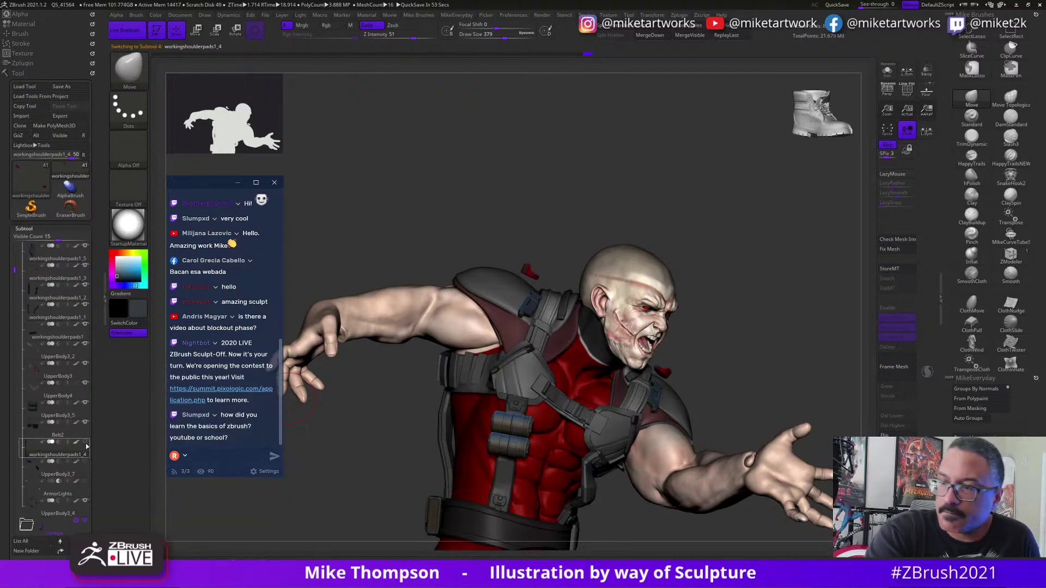
mouse_move(88, 445)
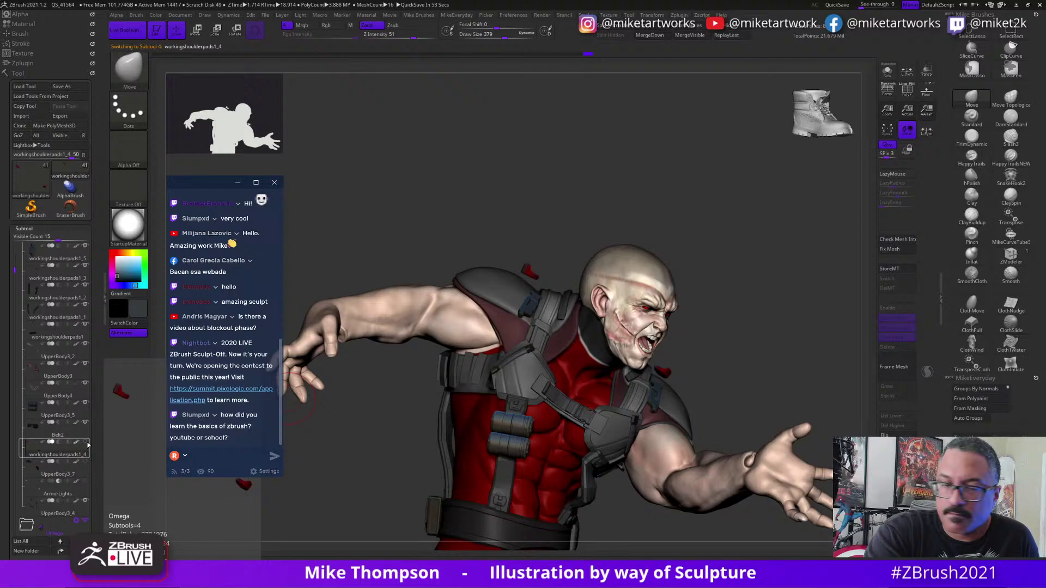
Activate UpperBody3_2 and smooth and reshape its cap over the figure's right shoulder, using draw sizes 379 and 492.
left_click(530, 291, "alt")
mouse_move(766, 359)
left_mouse_down()
mouse_move(757, 408)
mouse_move(518, 417)
mouse_move(558, 421)
left_mouse_up()
key("shift")
left_click_drag(834, 327, 778, 348)
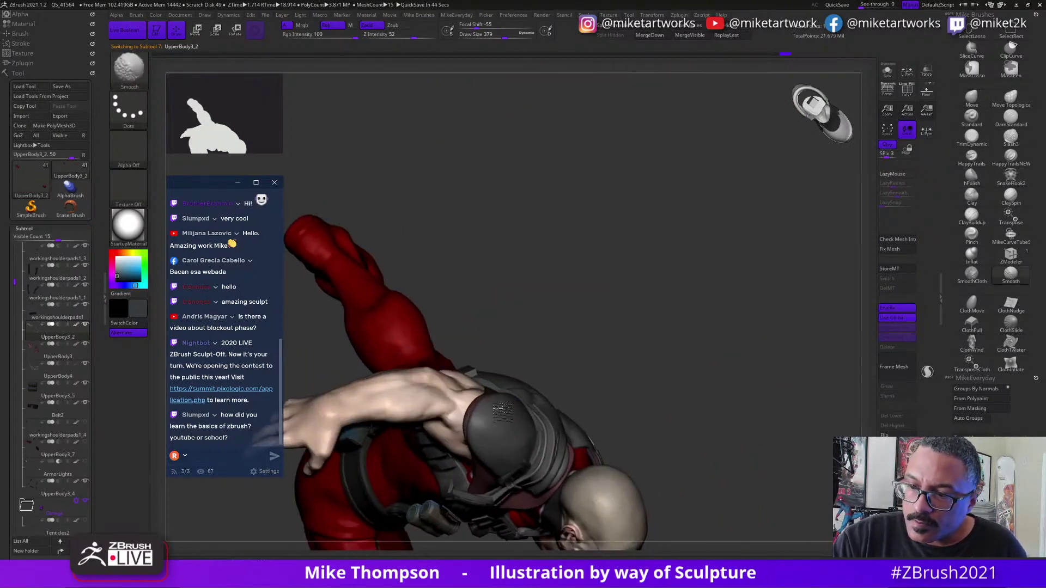
mouse_move(717, 362)
left_mouse_down()
mouse_move(518, 411)
mouse_move(527, 414)
left_mouse_up()
key("shift")
left_click_drag(712, 351, 692, 340)
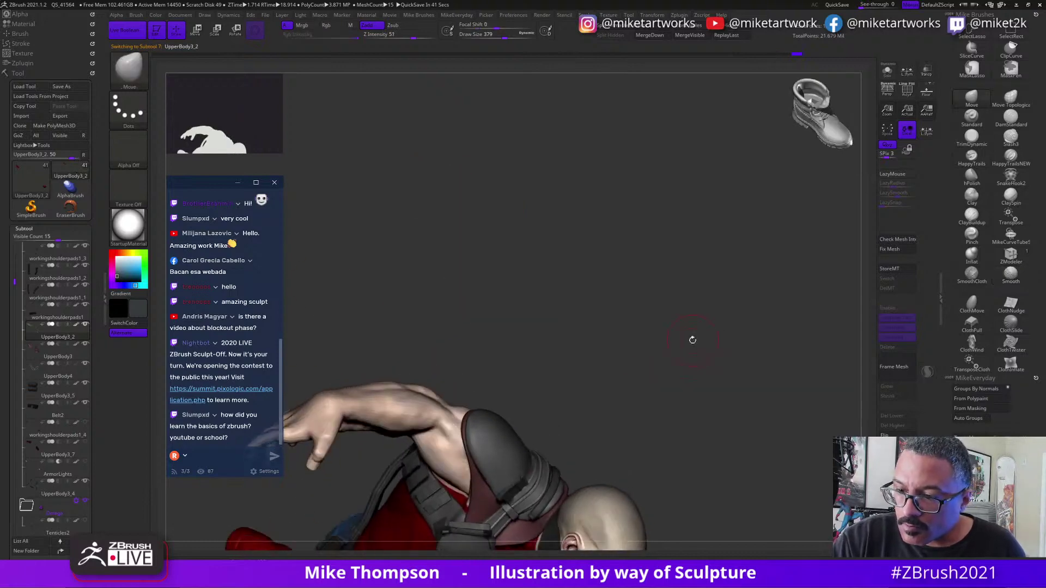
left_click_drag(512, 430, 506, 428, "shift")
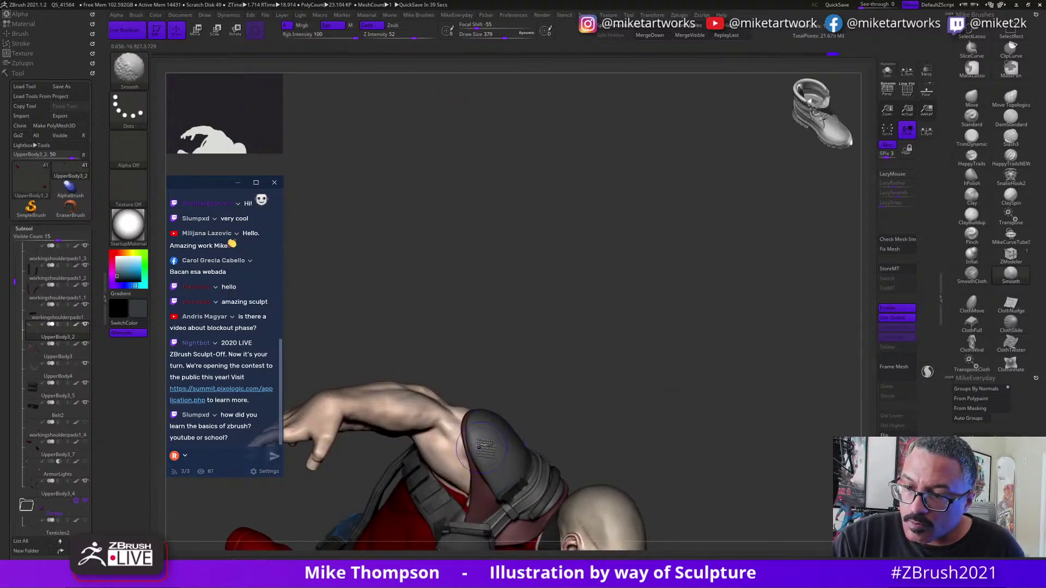
left_click_drag(673, 349, 648, 357)
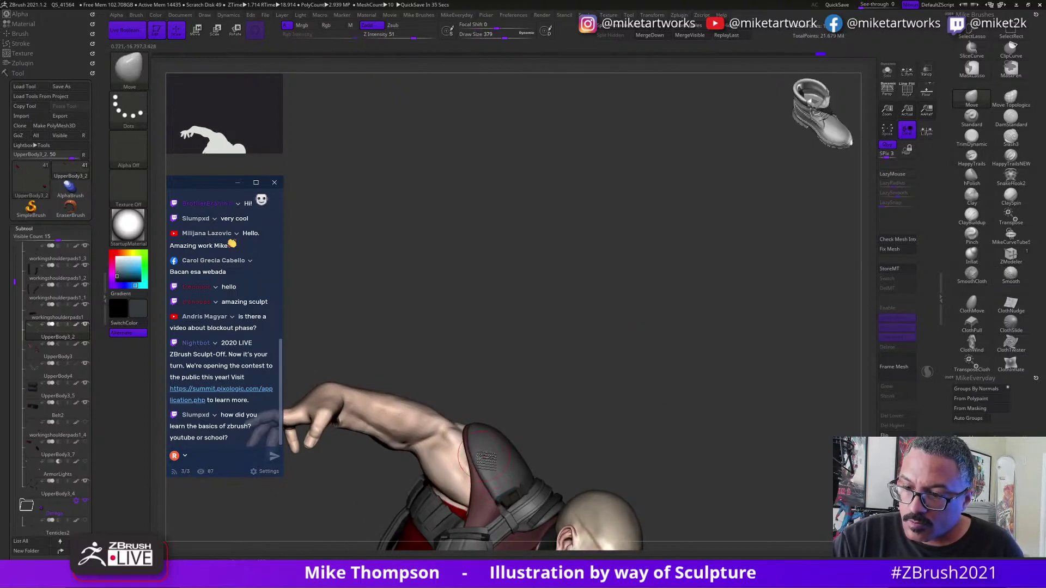
left_click_drag(489, 470, 495, 484, "shift")
mouse_move(671, 379)
left_mouse_down()
mouse_move(684, 354)
mouse_move(712, 348)
mouse_move(663, 402)
mouse_move(705, 355)
mouse_move(677, 362)
mouse_move(684, 369)
mouse_move(707, 350)
mouse_move(671, 350)
mouse_move(686, 358)
mouse_move(505, 482)
left_mouse_up()
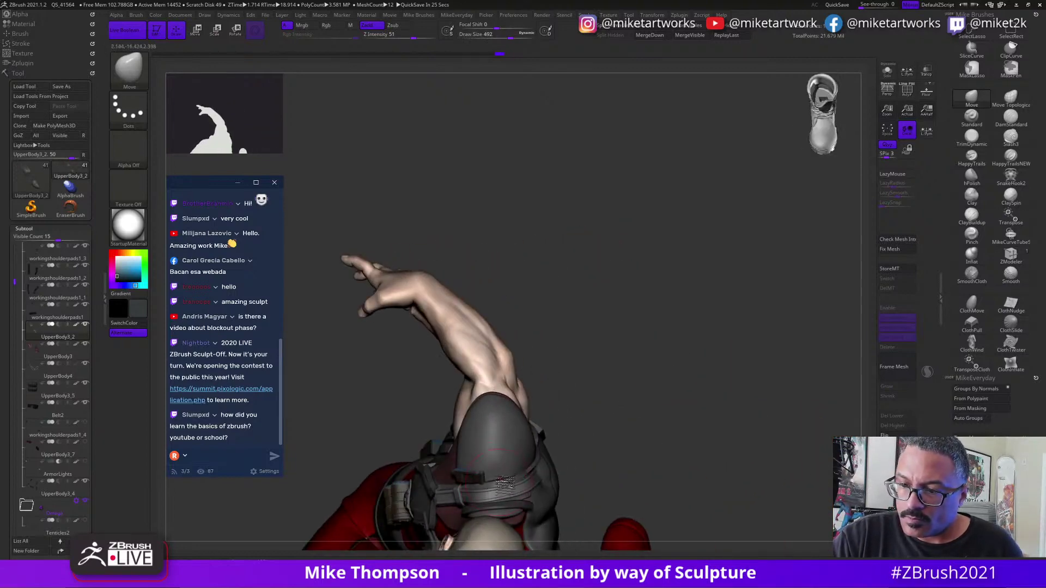
Smooth and reshape the UpperBody3_2 cap over the figure's left shoulder at draw size 365.
left_click_drag(653, 384, 579, 432)
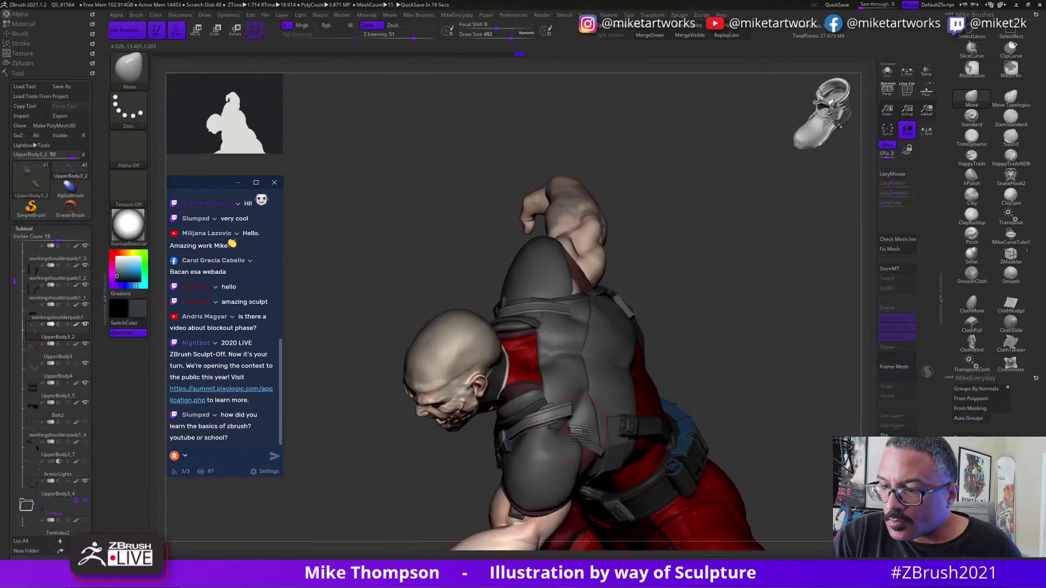
key("bracketleft")
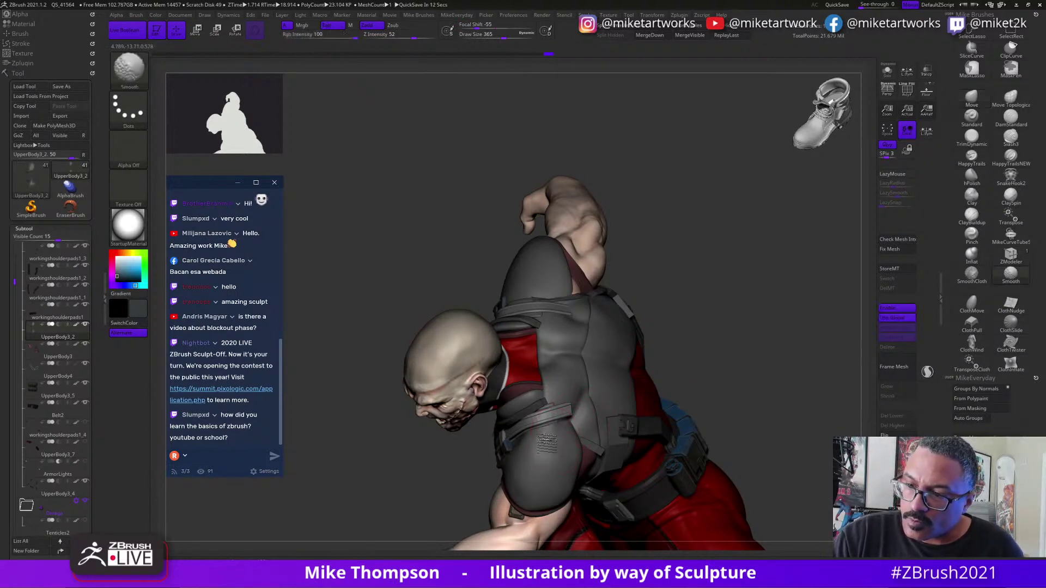
left_click_drag(739, 373, 610, 447)
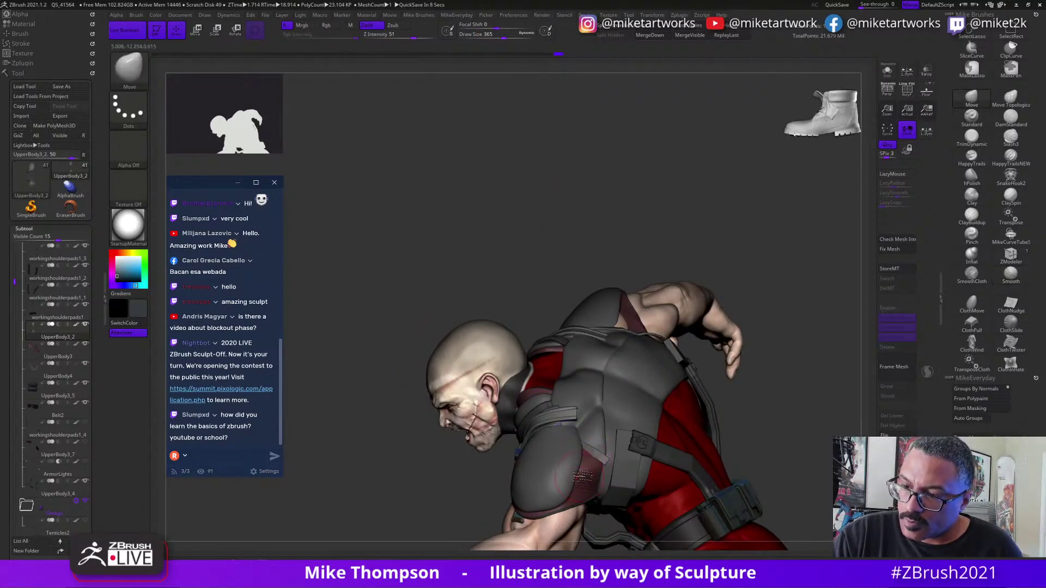
key("shift")
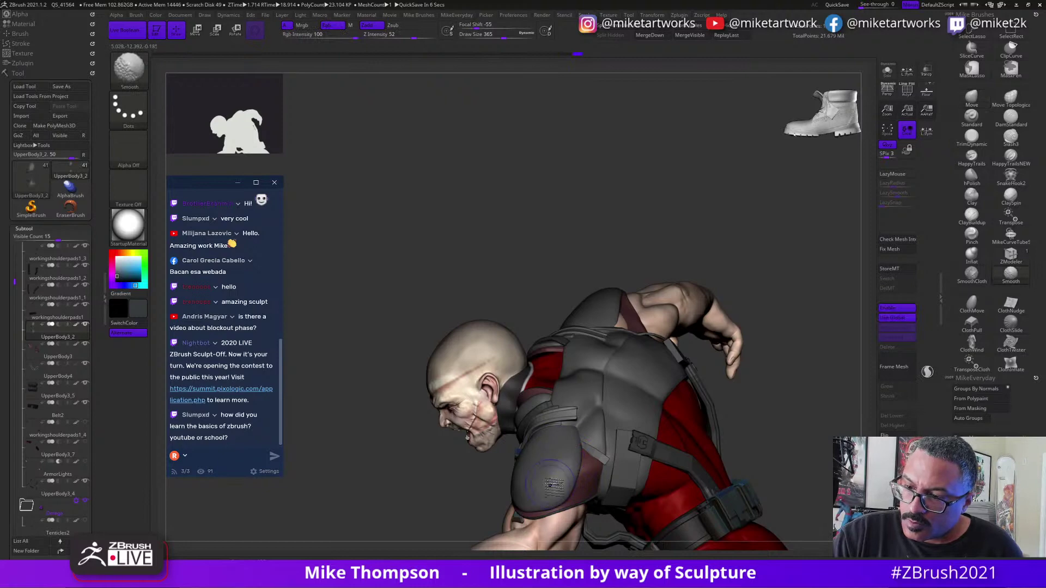
left_click_drag(549, 484, 562, 470, "shift")
left_click_drag(814, 369, 887, 351)
key("shift")
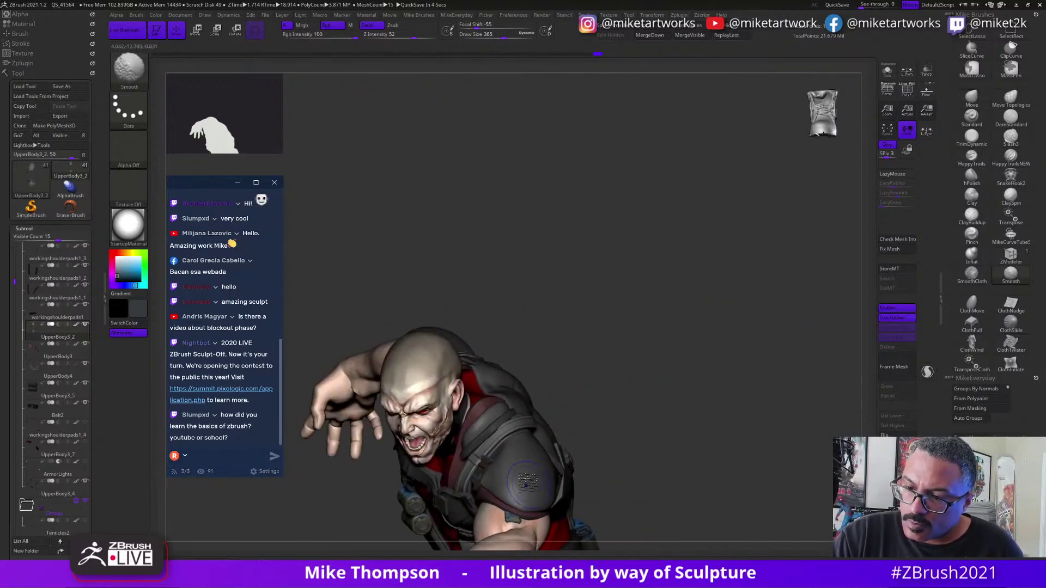
mouse_move(528, 482)
left_mouse_down("shift")
mouse_move(517, 490)
mouse_move(545, 498)
mouse_move(541, 481)
left_mouse_up("shift")
mouse_move(691, 397)
left_mouse_down()
mouse_move(680, 404)
mouse_move(666, 377)
left_mouse_up()
key("shift")
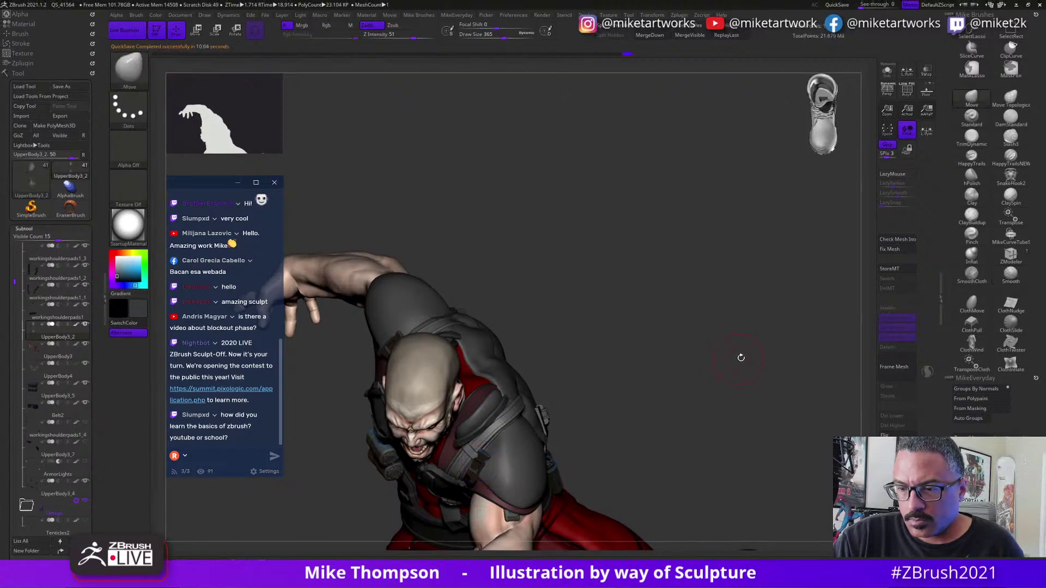
Pull the rear and lower edges of the left shoulder cap into place with the Move brush at draw size 293.
mouse_move(747, 354)
left_mouse_down("alt")
mouse_move(761, 354)
mouse_move(785, 322)
mouse_move(774, 354)
left_mouse_up("alt")
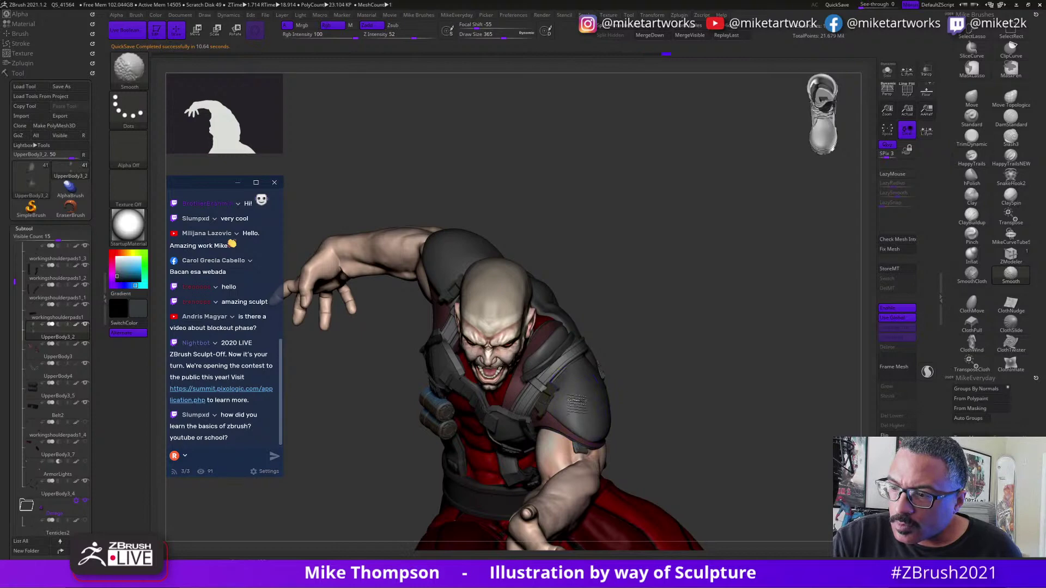
left_click_drag(696, 343, 726, 321)
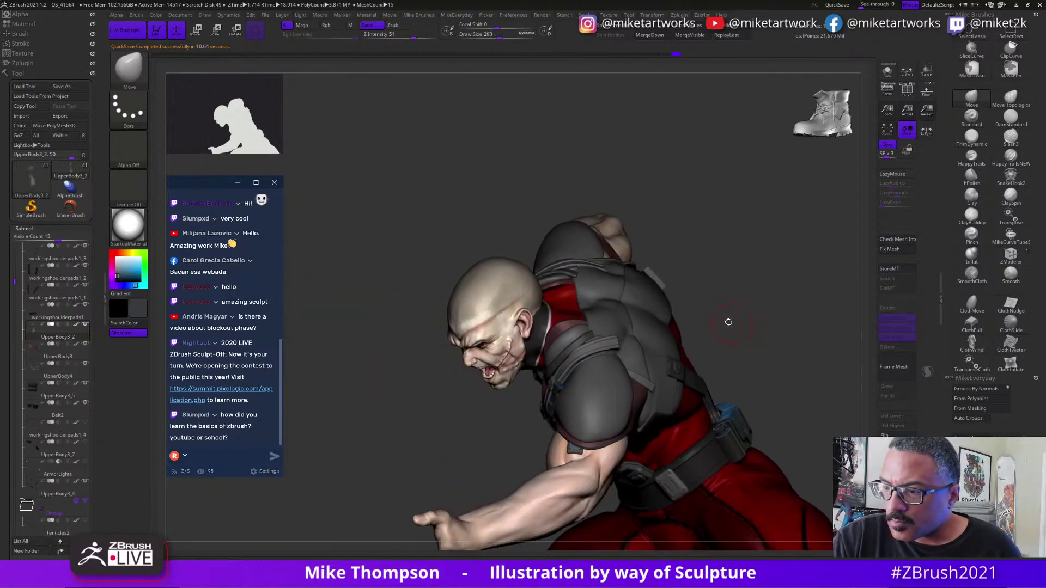
left_click_drag(642, 421, 631, 427)
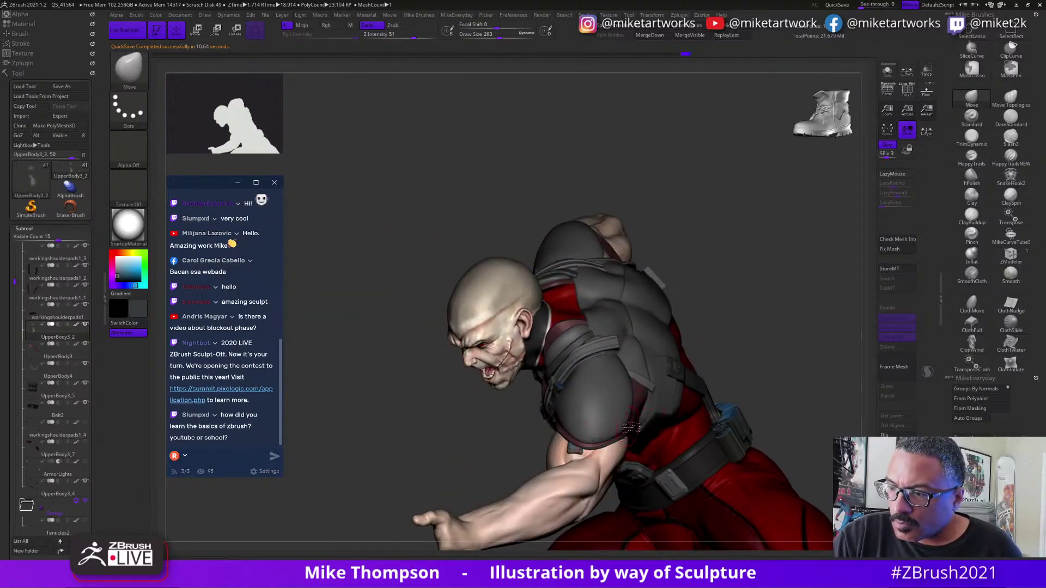
left_click_drag(796, 368, 750, 354)
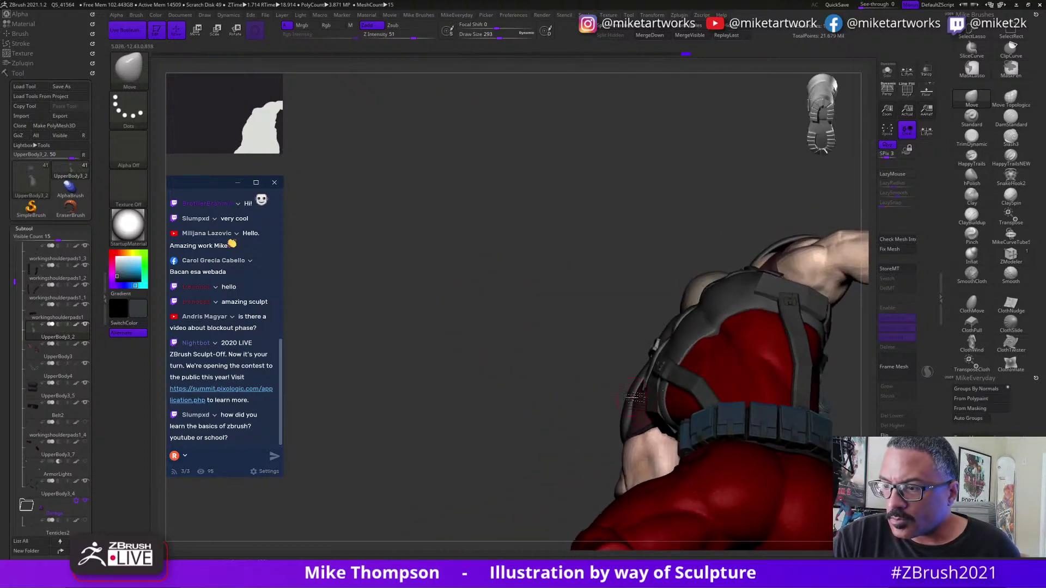
left_click_drag(639, 389, 632, 402)
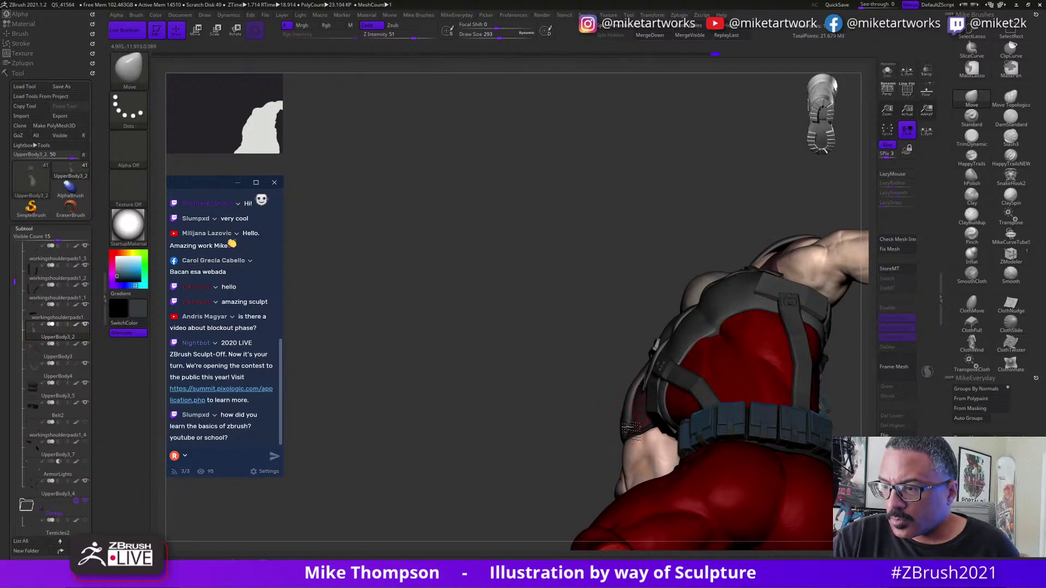
left_click_drag(630, 428, 776, 371)
left_click_drag(542, 416, 536, 447)
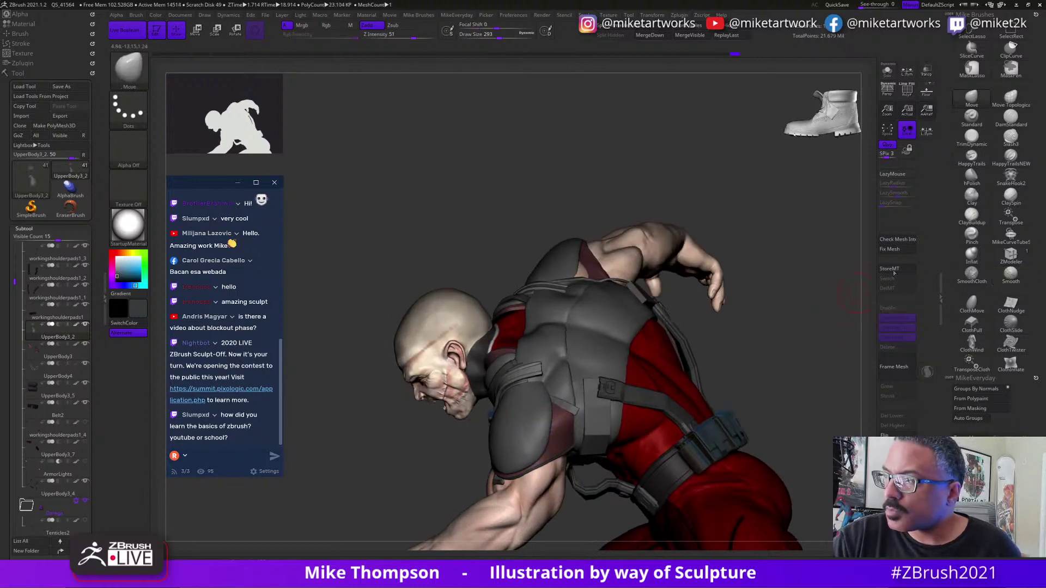
Flatten the UpperBody3_2 cap over the figure's left shoulder with the hPolish brush at draw size 293, and smooth its lower area.
left_click(970, 179)
left_click_drag(548, 406, 552, 409)
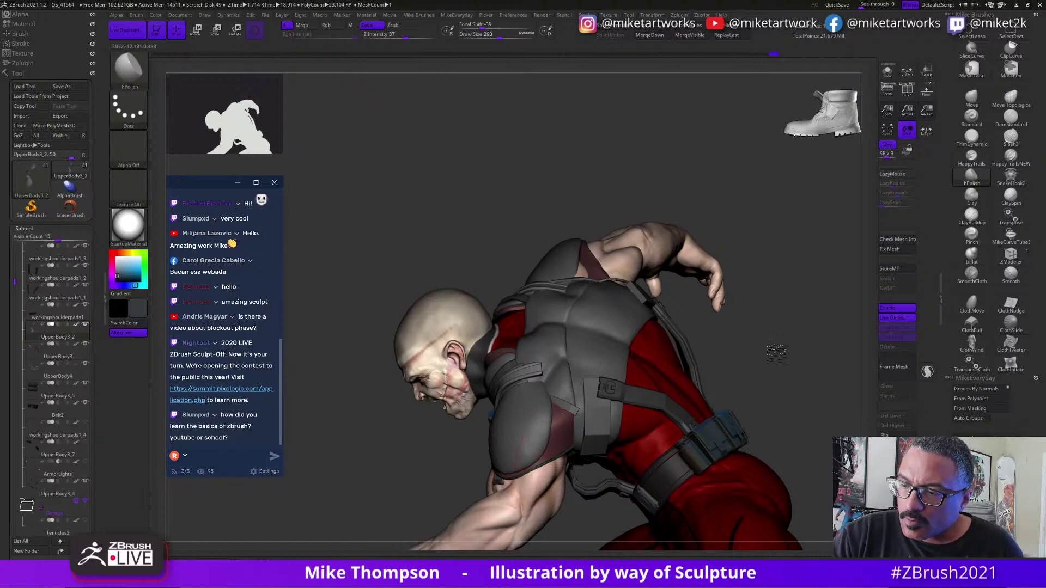
left_click_drag(776, 353, 769, 358)
left_click_drag(530, 469, 513, 463)
left_click_drag(691, 361, 632, 359)
left_click_drag(714, 358, 636, 375)
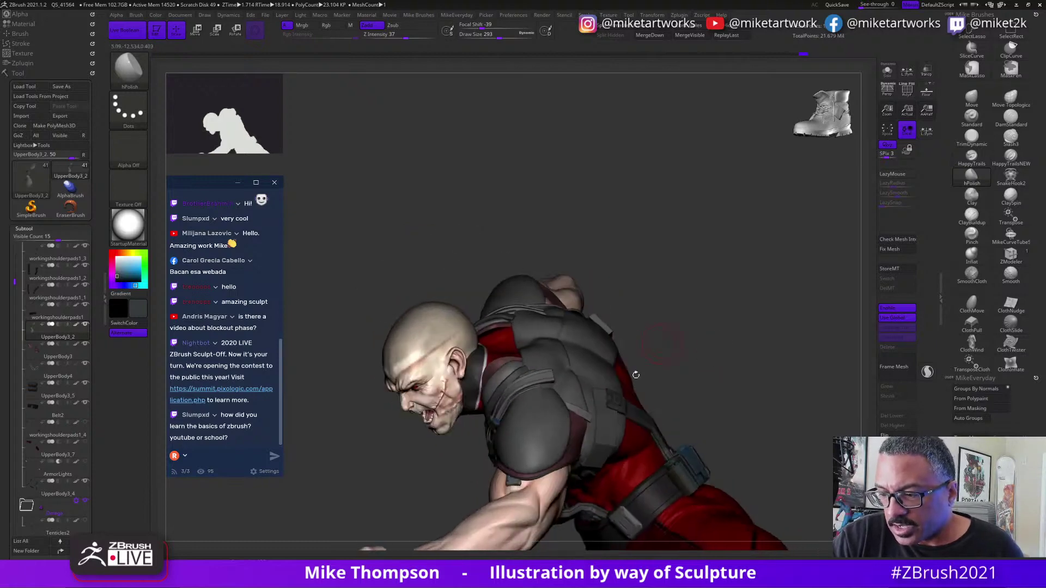
mouse_move(564, 455)
left_mouse_down()
mouse_move(546, 439)
mouse_move(522, 468)
left_mouse_up()
mouse_move(770, 356)
left_mouse_down()
mouse_move(749, 361)
mouse_move(772, 352)
mouse_move(769, 369)
mouse_move(776, 350)
left_mouse_up()
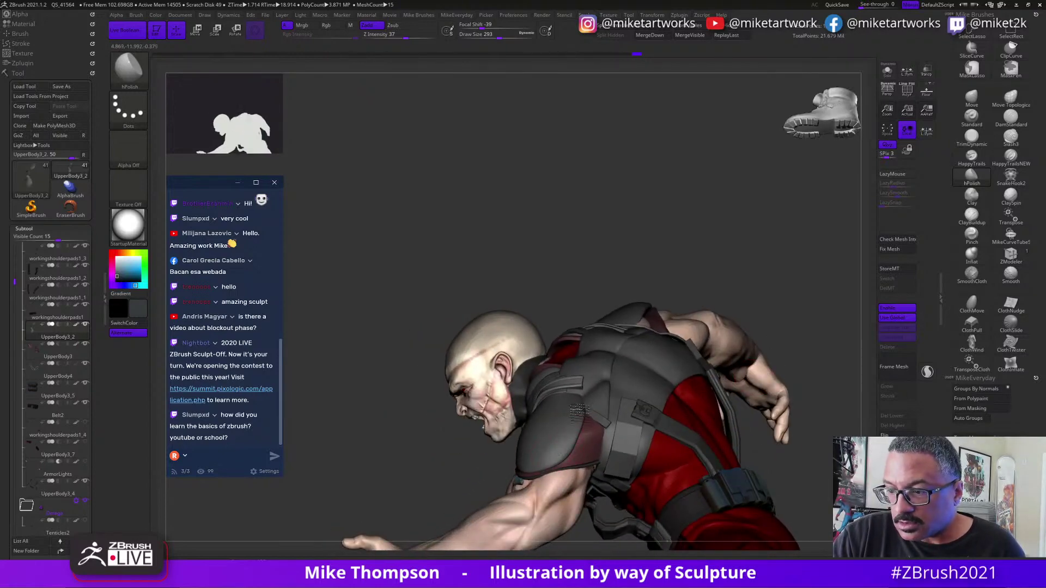
left_click_drag(576, 406, 572, 402)
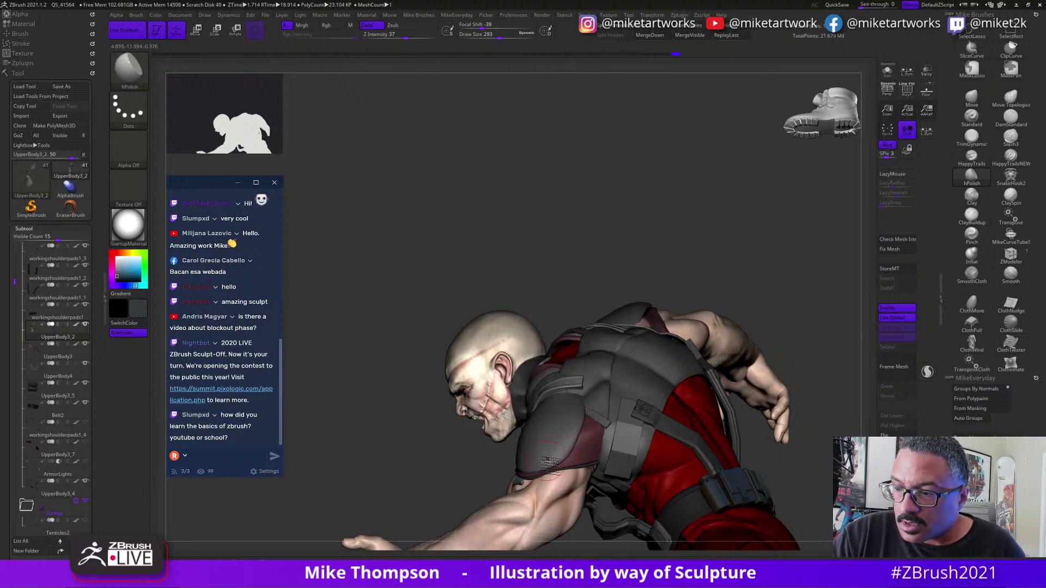
left_click_drag(558, 425, 556, 439, "shift")
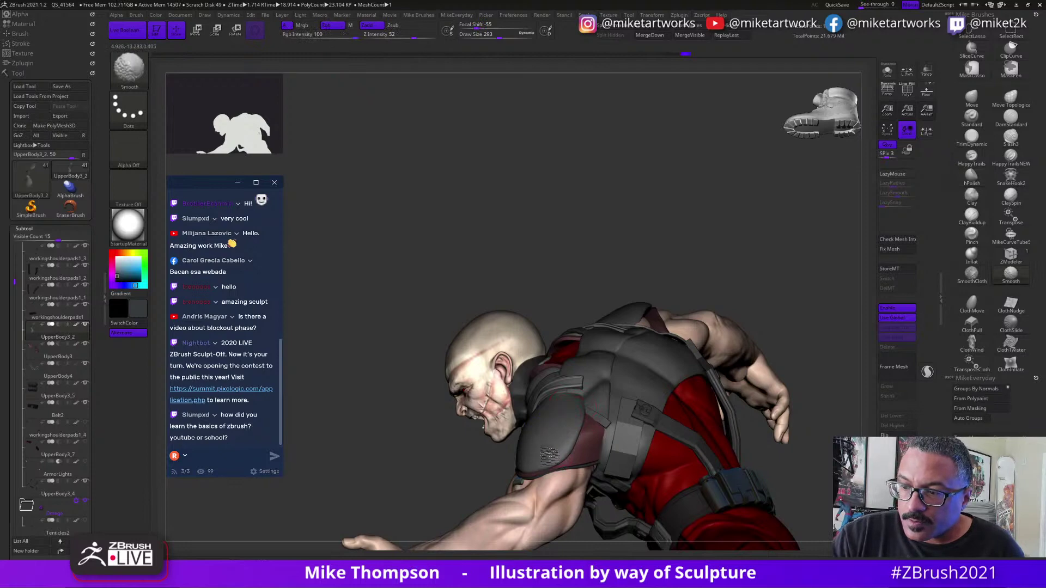
Polish the front, edges and rear of the UpperBody3_2 cap over the figure's right shoulder with hPolish at draw size 293.
mouse_move(812, 316)
left_mouse_down()
mouse_move(835, 333)
mouse_move(775, 344)
mouse_move(783, 357)
mouse_move(738, 444)
mouse_move(719, 405)
left_mouse_up()
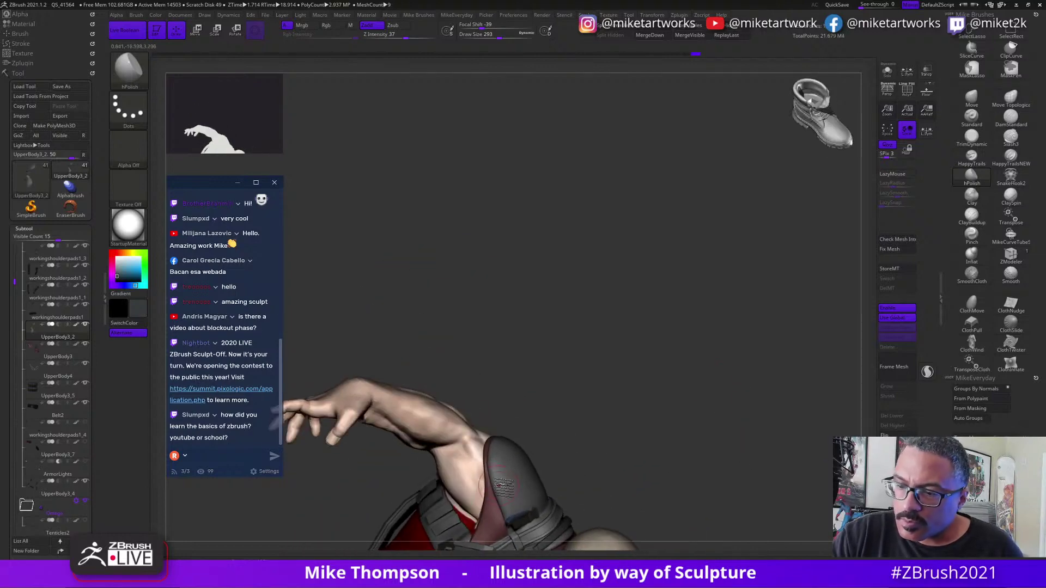
left_click_drag(518, 519, 520, 515)
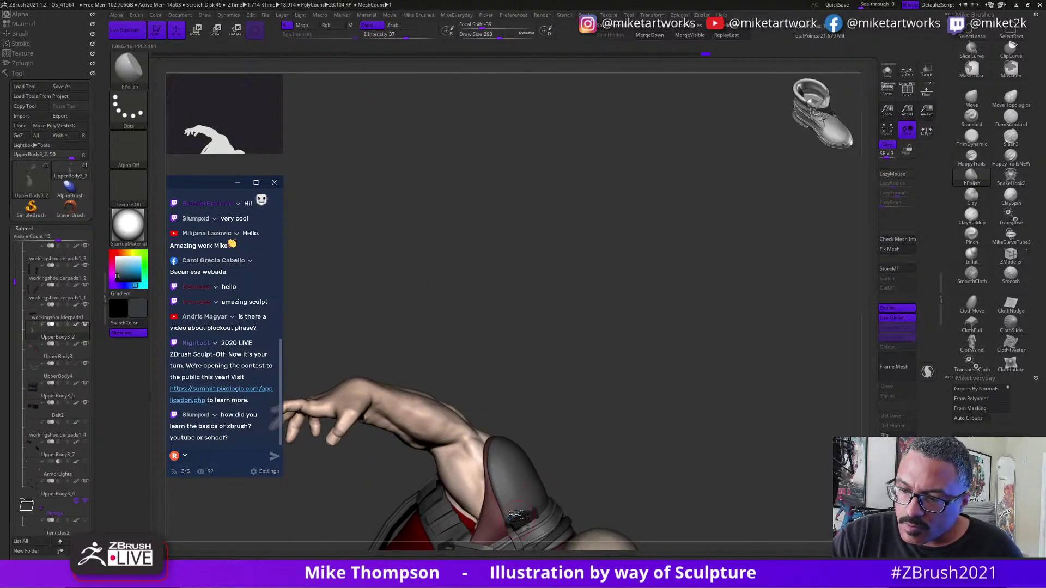
left_click_drag(588, 383, 507, 457)
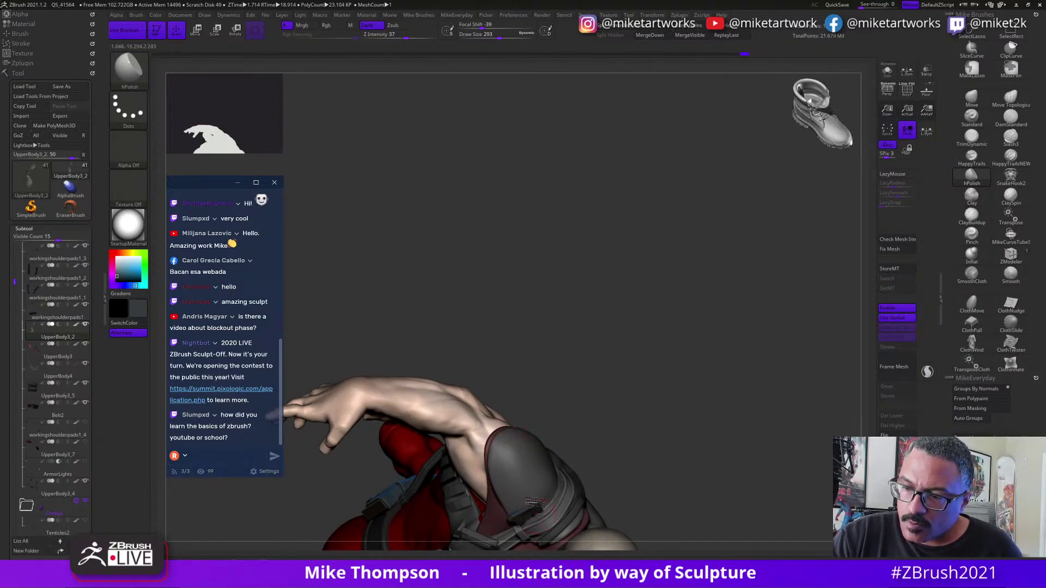
left_click_drag(678, 360, 522, 436)
left_click_drag(734, 376, 556, 434)
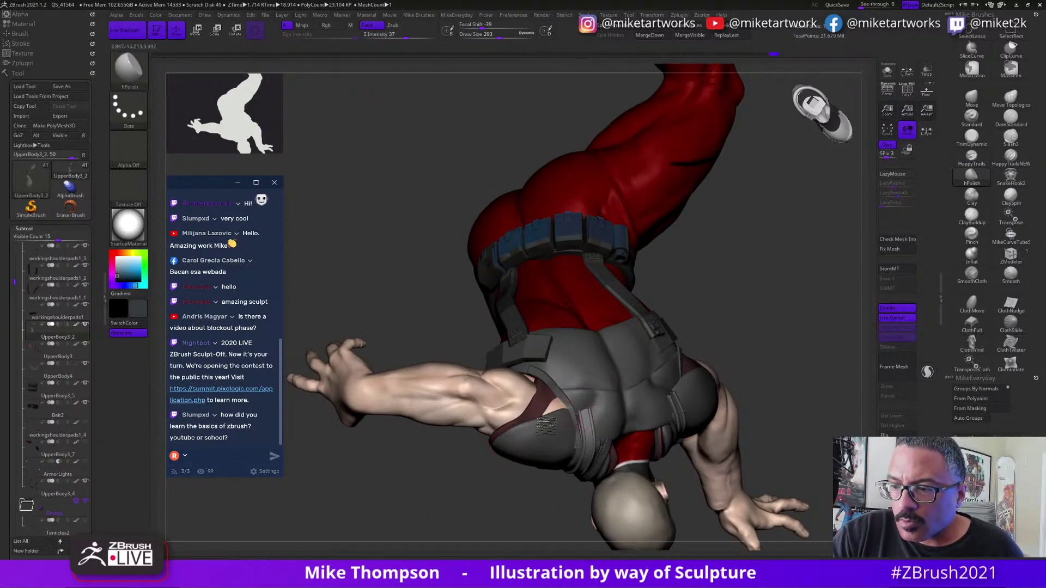
left_click_drag(719, 358, 535, 442)
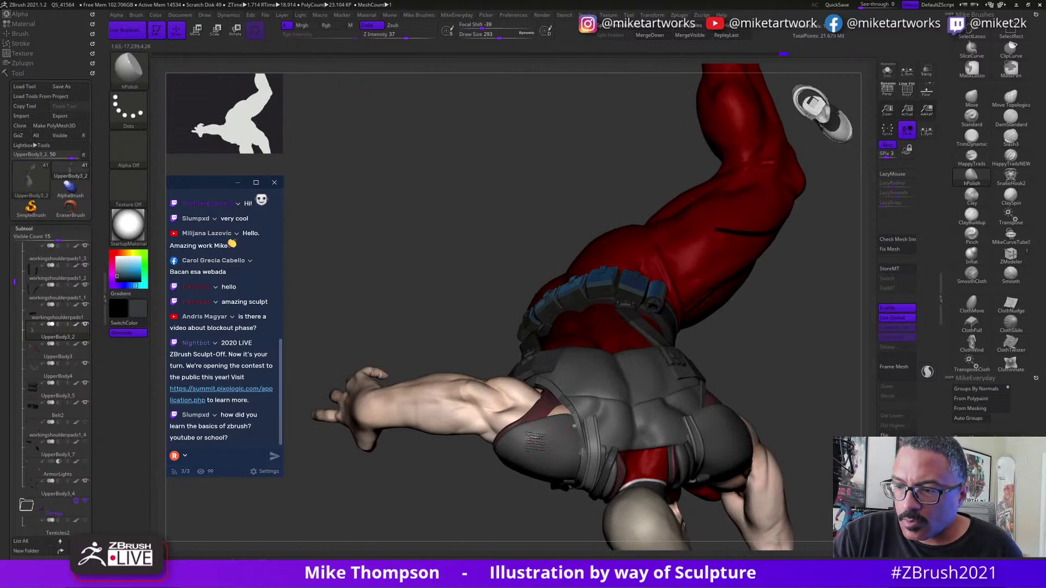
Adjust the right shoulder cap's inner edge beside the vest straps with the Move brush at draw size 293.
left_click(972, 101)
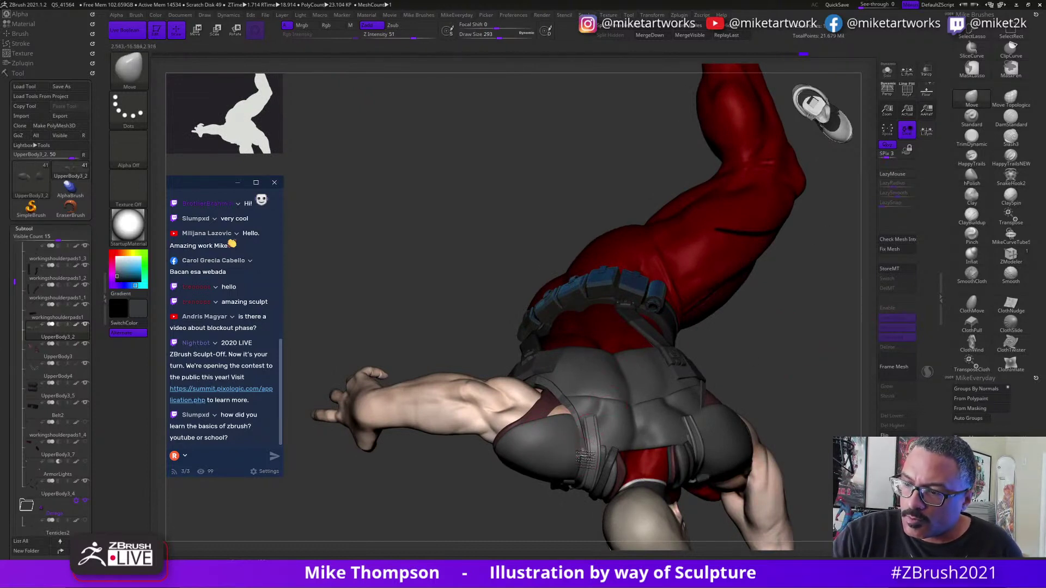
left_click_drag(799, 338, 676, 504)
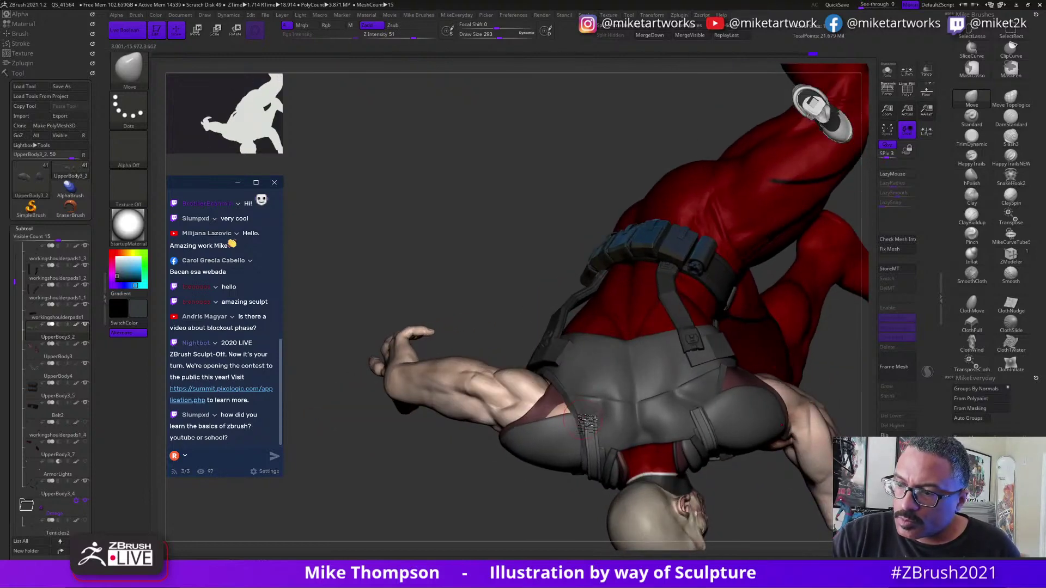
left_click_drag(847, 353, 774, 372)
Activate UpperBody3, hide UpperBody3_2, and reshape the dark red fabric over the exposed right shoulder using the Move brush at draw size 602.
left_click(57, 352)
left_click(85, 325)
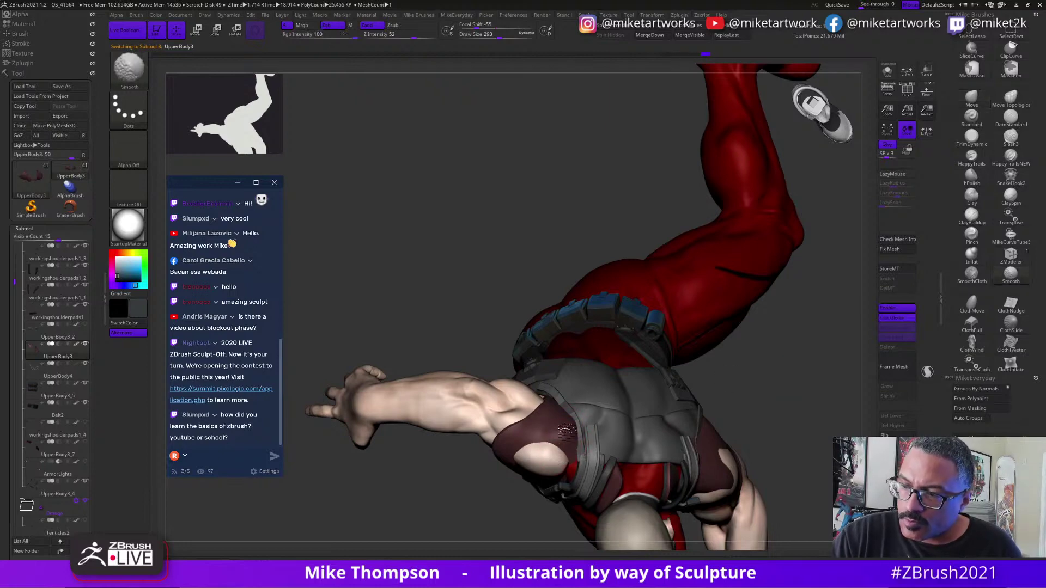
mouse_move(780, 374)
left_mouse_down()
mouse_move(801, 360)
mouse_move(801, 388)
left_mouse_up()
key("s")
left_click_drag(546, 419, 564, 448)
left_click_drag(820, 357, 823, 344)
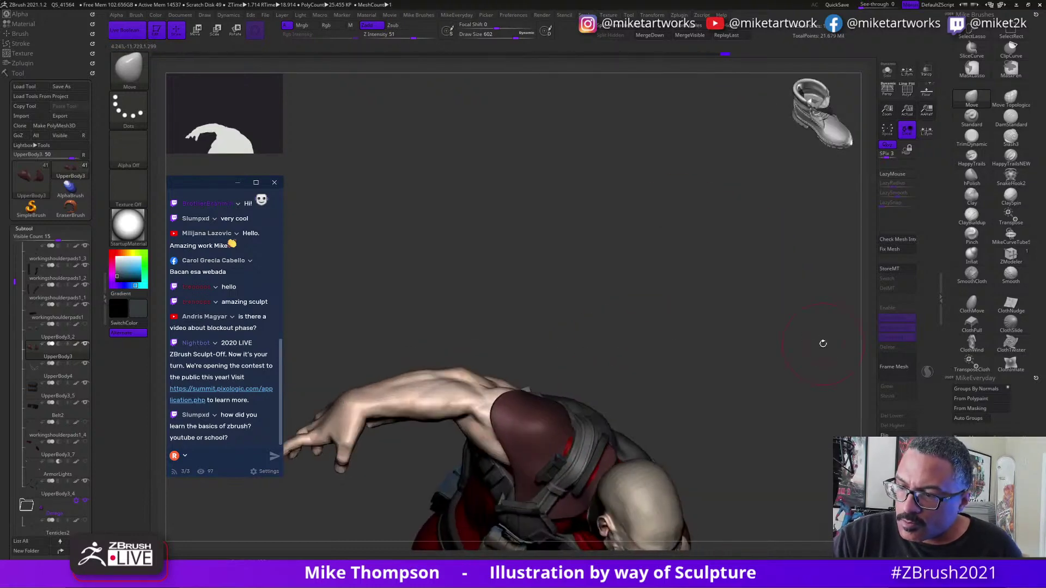
mouse_move(761, 374)
left_mouse_down()
mouse_move(804, 384)
mouse_move(824, 369)
mouse_move(806, 373)
left_mouse_up()
Pull and smooth the UpperBody3 fabric over the skin poking through the top of the right shoulder at draw size 338.
key("s")
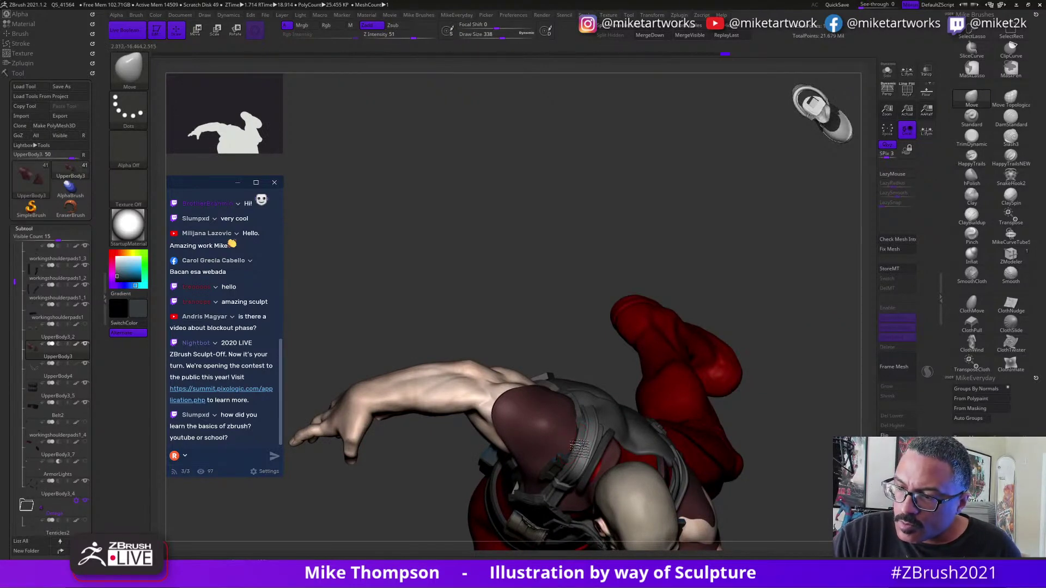
left_click_drag(817, 342, 811, 359)
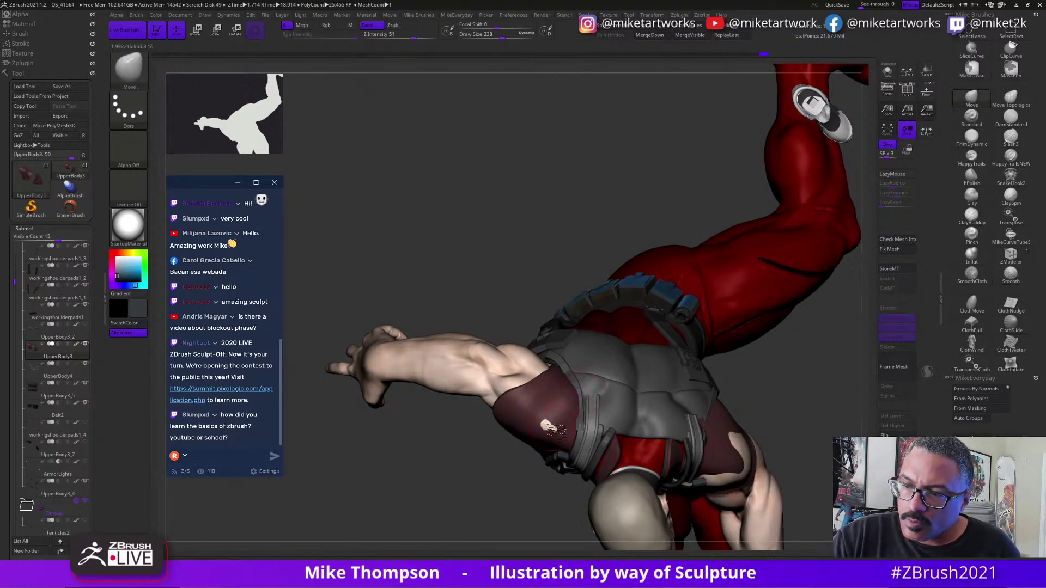
left_click_drag(820, 363, 704, 363)
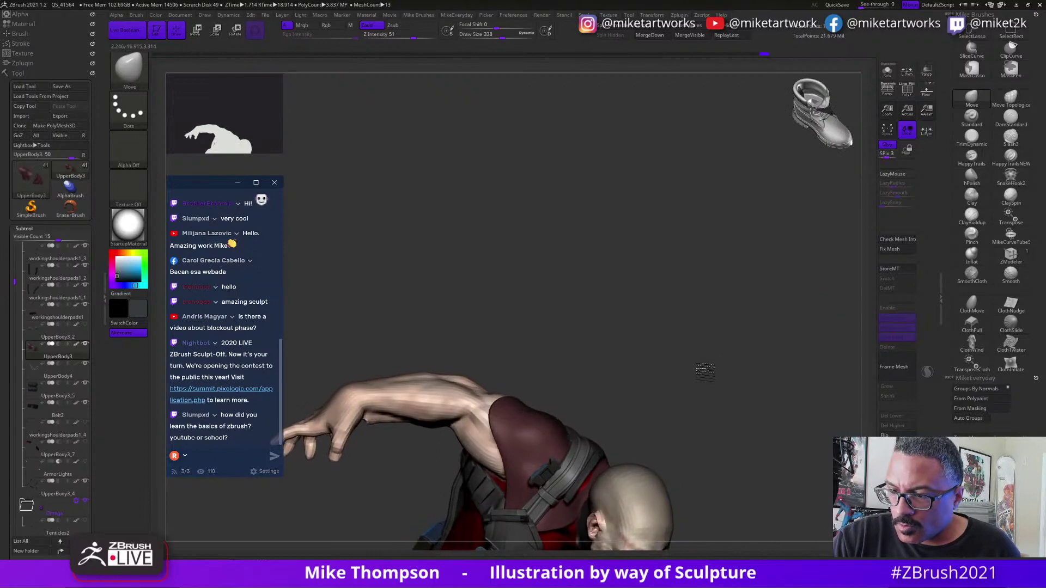
left_click_drag(535, 401, 538, 406)
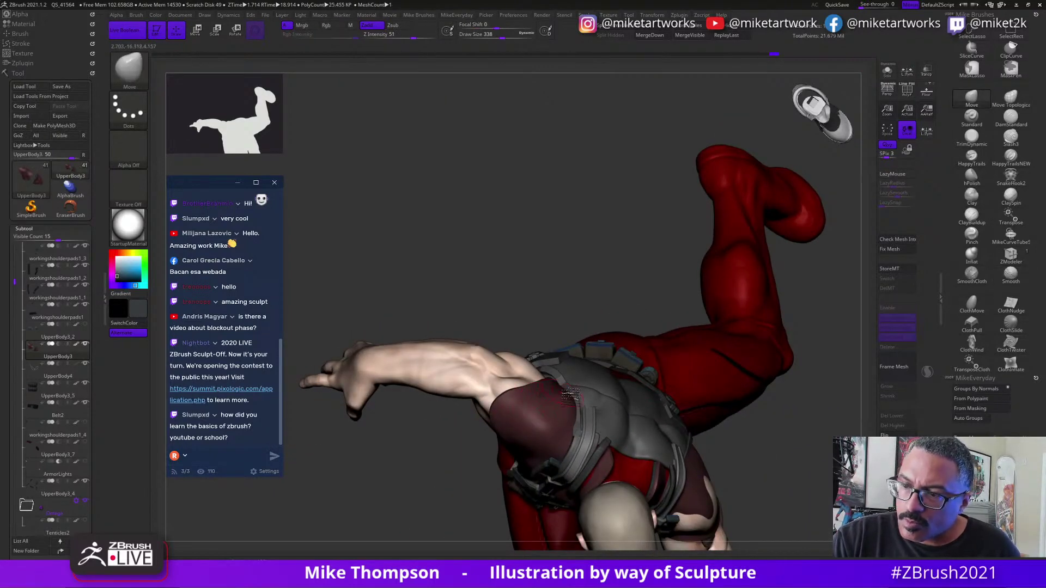
left_click_drag(815, 422, 816, 385)
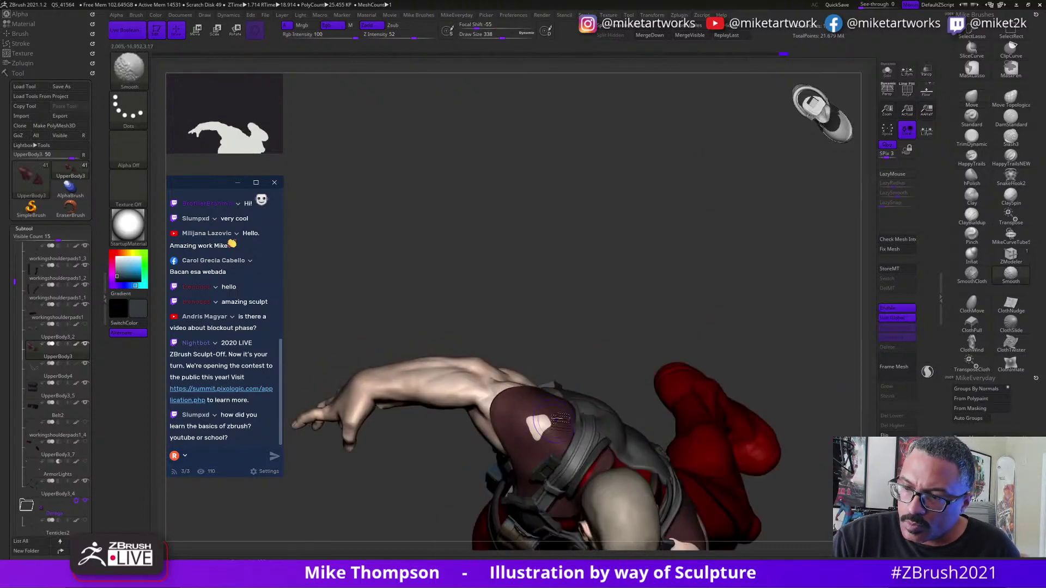
left_click_drag(636, 323, 663, 287)
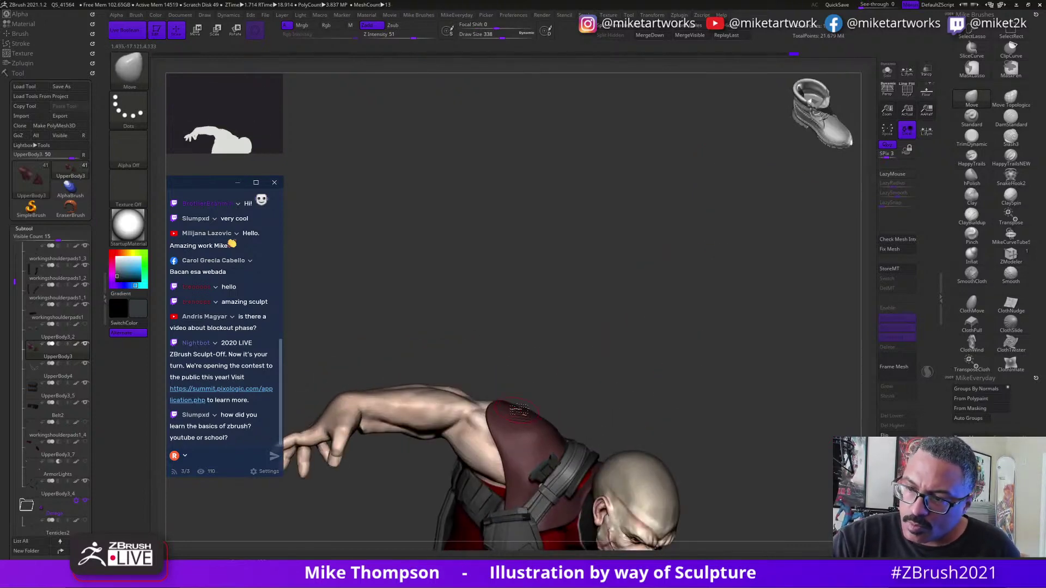
left_click_drag(569, 365, 531, 398)
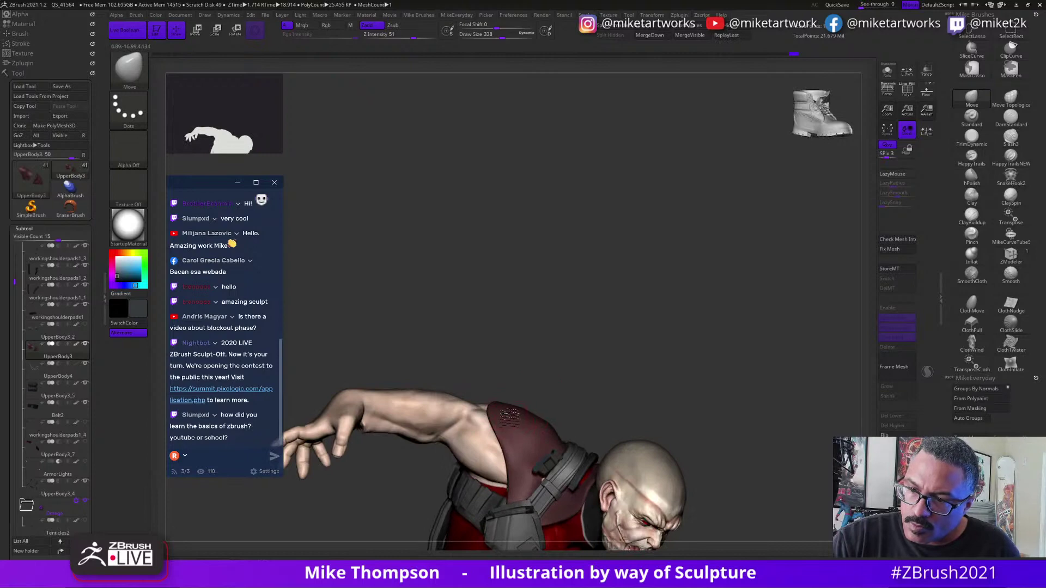
Smooth and pull the right shoulder fabric beside the chest strap buckle to cover the protruding skin.
key("shift")
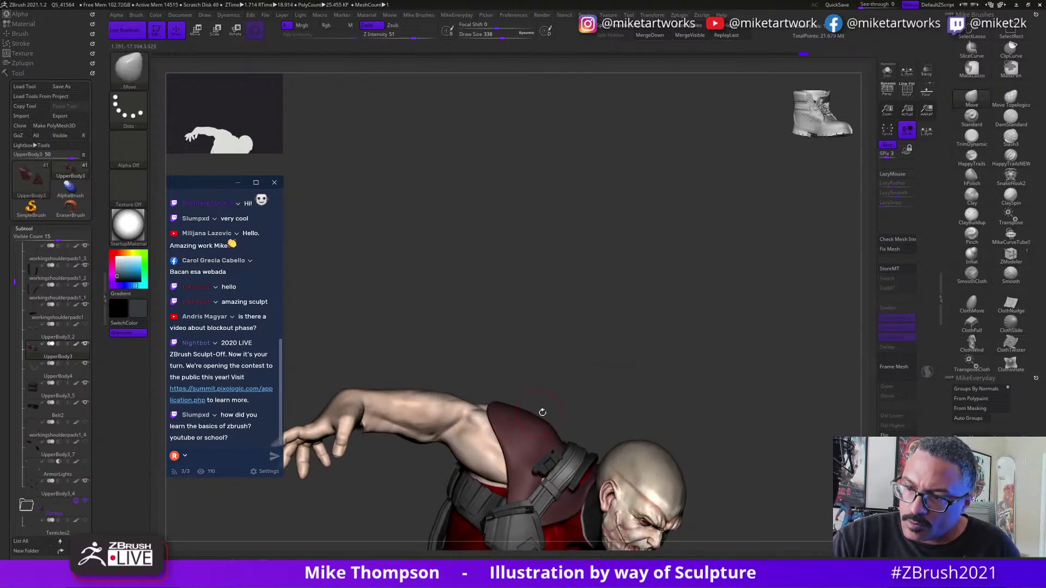
mouse_move(617, 368)
left_mouse_down()
mouse_move(670, 343)
mouse_move(636, 354)
left_mouse_up()
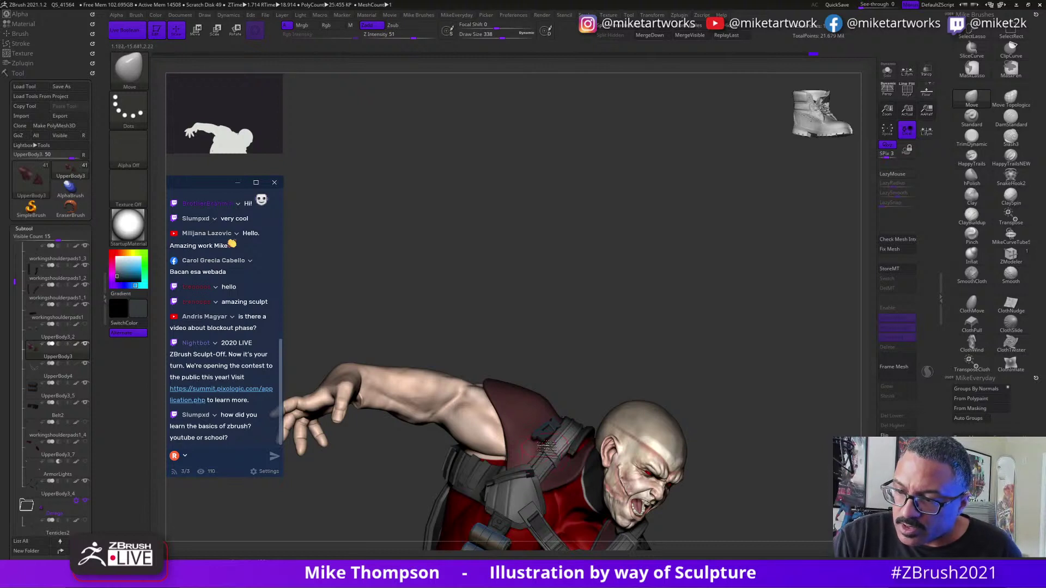
key("shift")
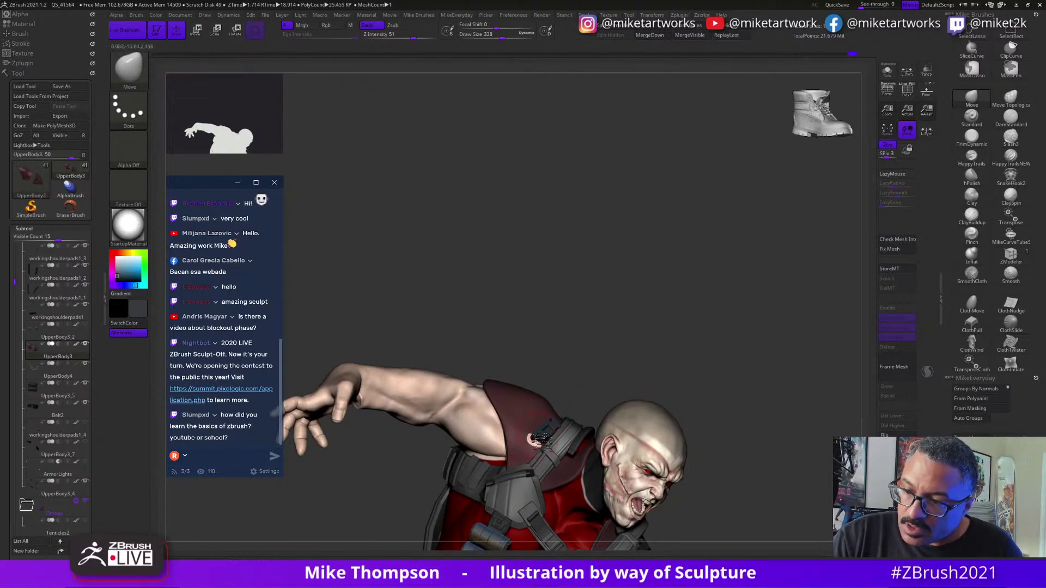
key("shift")
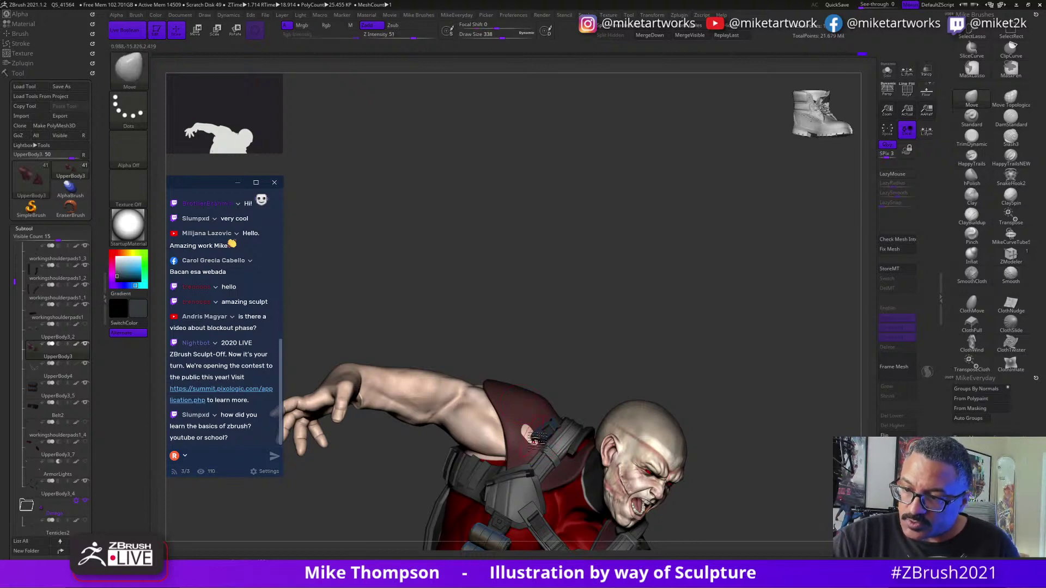
left_click_drag(691, 355, 675, 390)
key("shift")
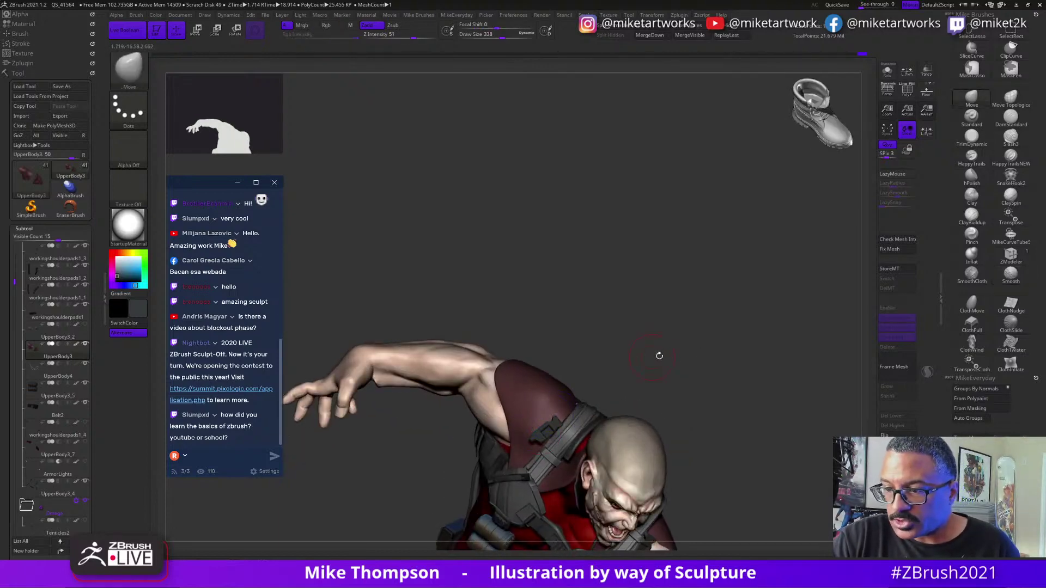
Smooth the top of the right shoulder fabric and fit its rear edge against the back armour at draw size 338.
left_click_drag(658, 355, 659, 368)
key("shift")
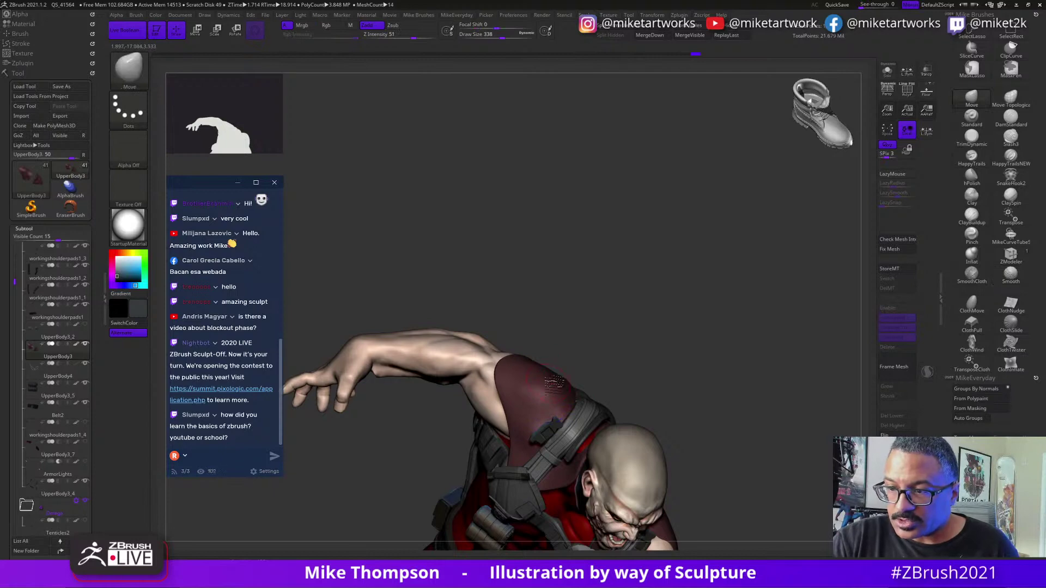
left_click_drag(535, 402, 540, 389, "shift")
mouse_move(668, 356)
left_mouse_down()
mouse_move(589, 381)
mouse_move(519, 438)
mouse_move(537, 370)
left_mouse_up()
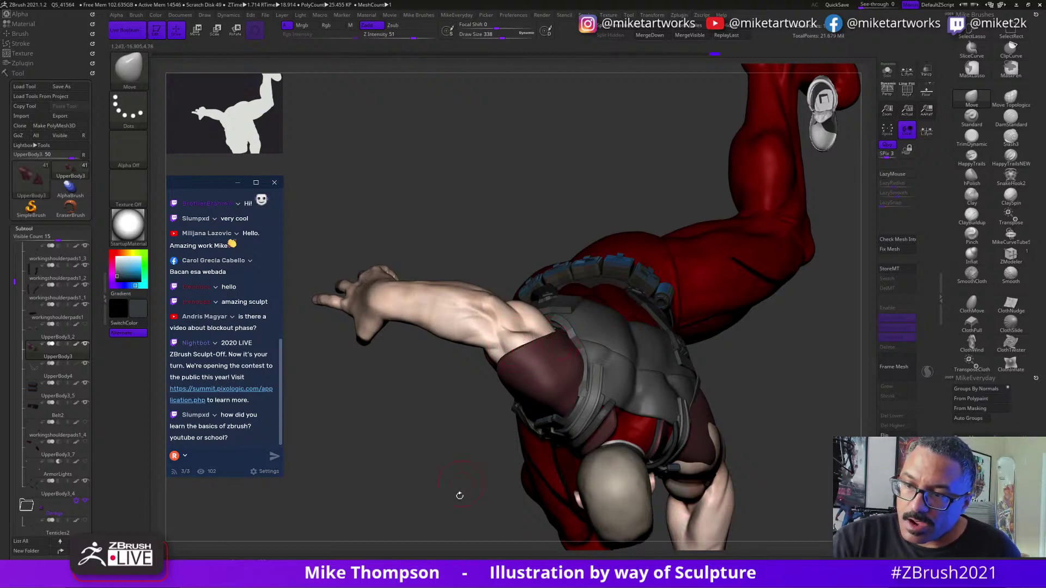
mouse_move(455, 495)
left_mouse_down()
mouse_move(448, 482)
mouse_move(672, 285)
mouse_move(600, 332)
mouse_move(629, 341)
mouse_move(619, 297)
mouse_move(572, 340)
left_mouse_up()
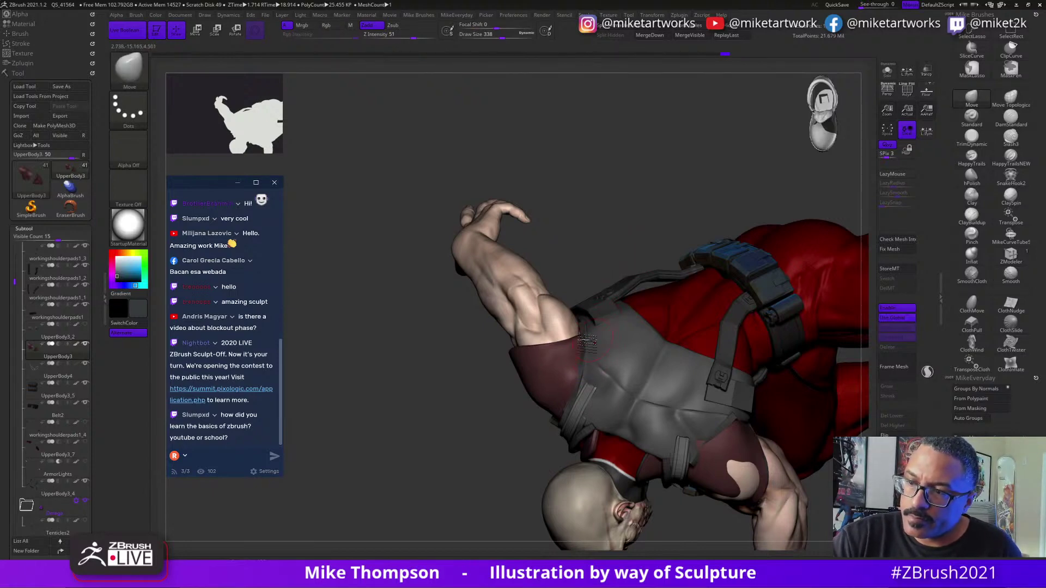
Pull and smooth the UpperBody3 fabric over the skin showing through the figure's left shoulder at draw size 338.
mouse_move(618, 236)
left_mouse_down()
mouse_move(647, 318)
mouse_move(683, 330)
mouse_move(642, 339)
mouse_move(690, 303)
mouse_move(716, 337)
mouse_move(693, 326)
mouse_move(672, 251)
mouse_move(752, 368)
mouse_move(577, 406)
mouse_move(524, 399)
left_mouse_up()
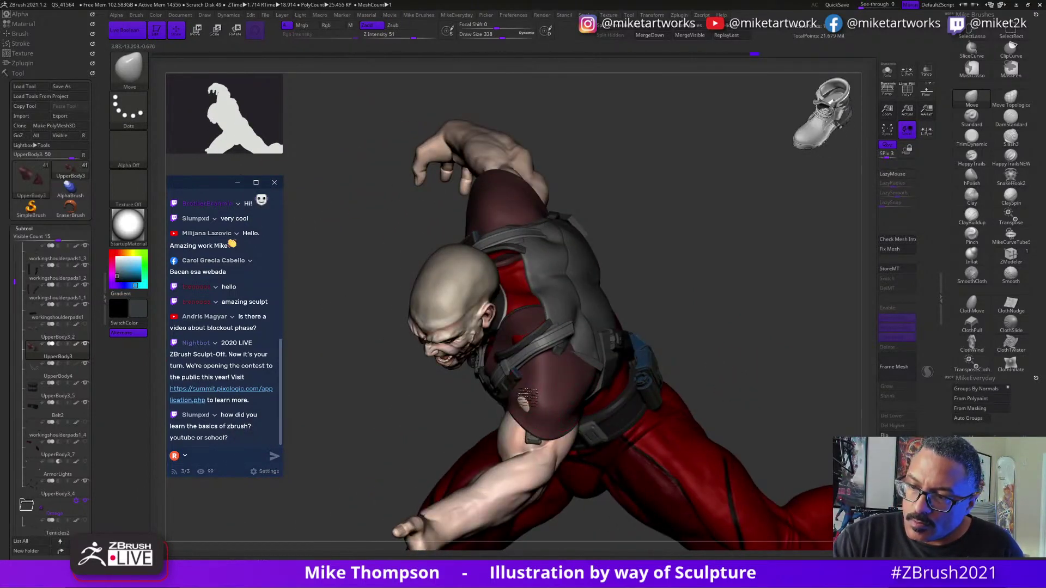
mouse_move(713, 349)
left_mouse_down()
mouse_move(540, 389)
mouse_move(541, 411)
left_mouse_up()
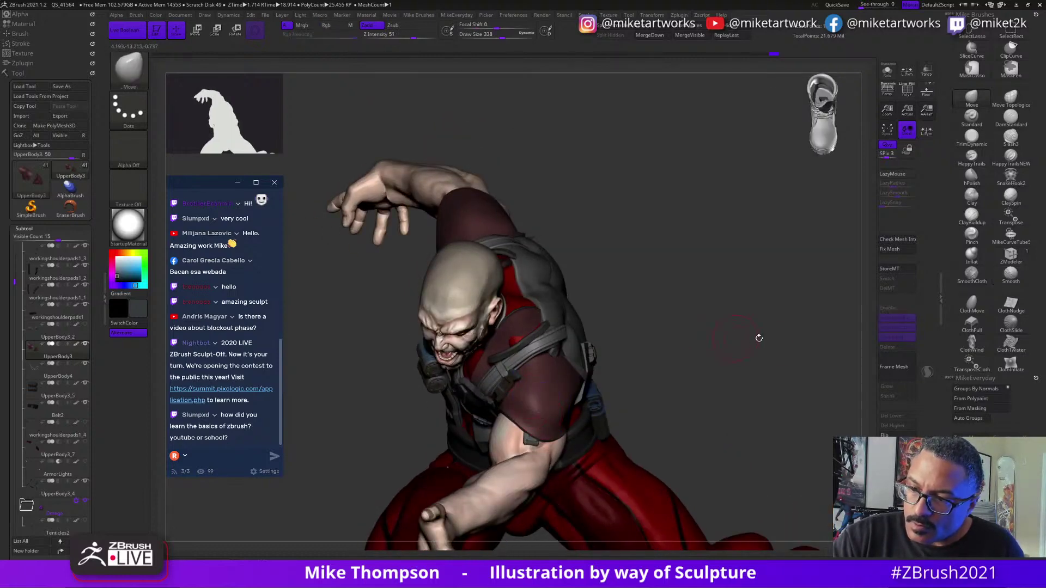
left_click_drag(759, 338, 605, 398)
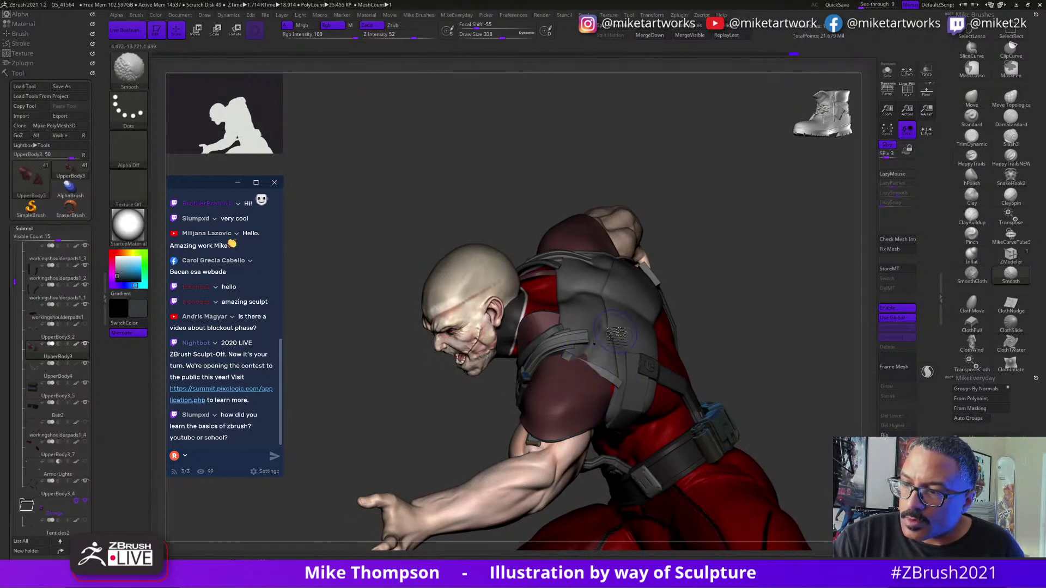
mouse_move(595, 347)
left_mouse_down()
mouse_move(591, 371)
mouse_move(602, 368)
left_mouse_up()
Refine the left shoulder fabric where it meets the back armour and chest strap with the Move brush at draw size 207.
key("s")
left_click_drag(778, 326, 767, 325)
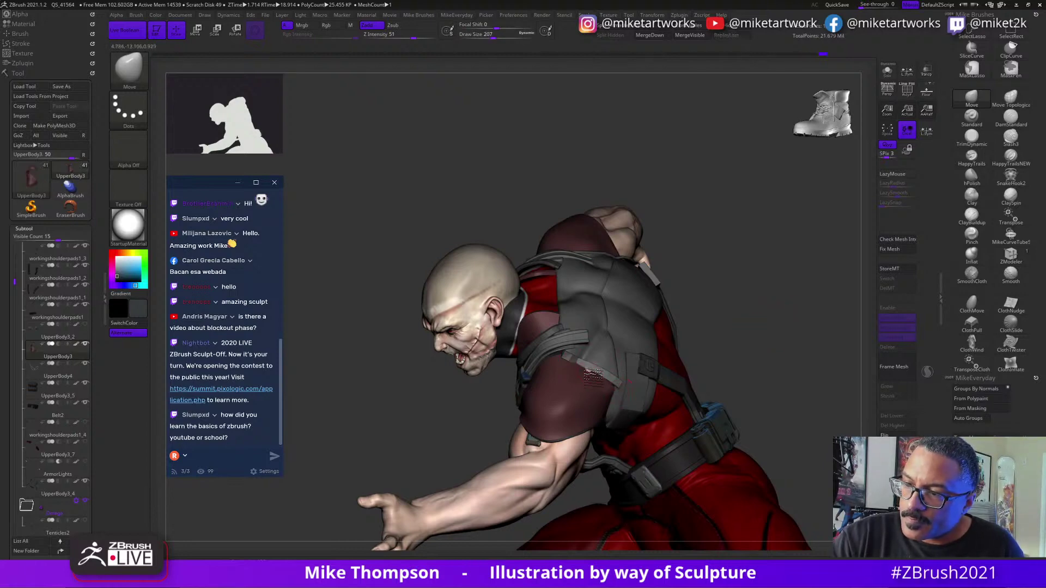
mouse_move(764, 329)
left_mouse_down()
mouse_move(773, 311)
mouse_move(781, 324)
mouse_move(766, 322)
left_mouse_up()
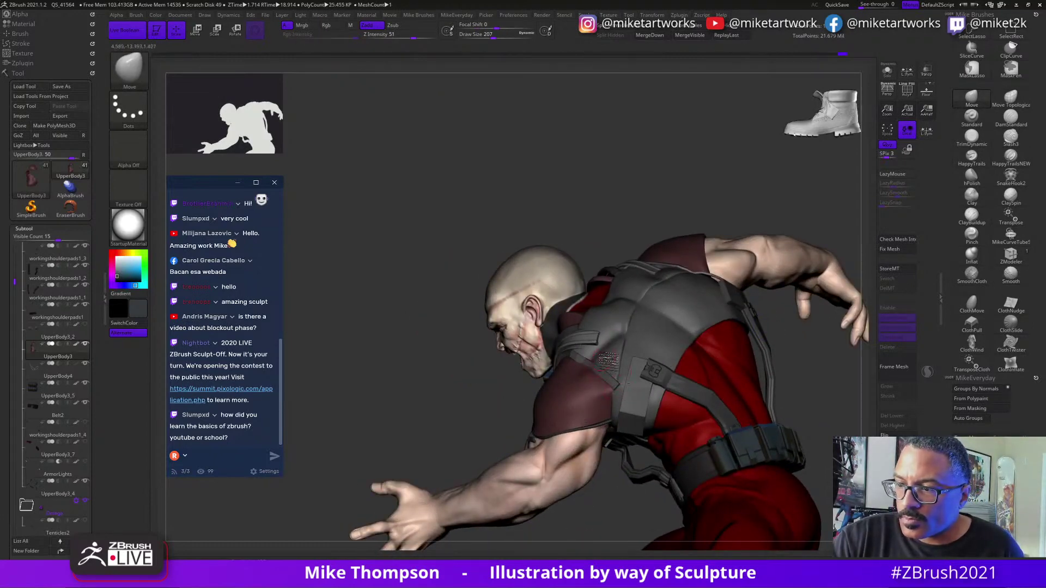
left_click_drag(684, 192, 583, 348)
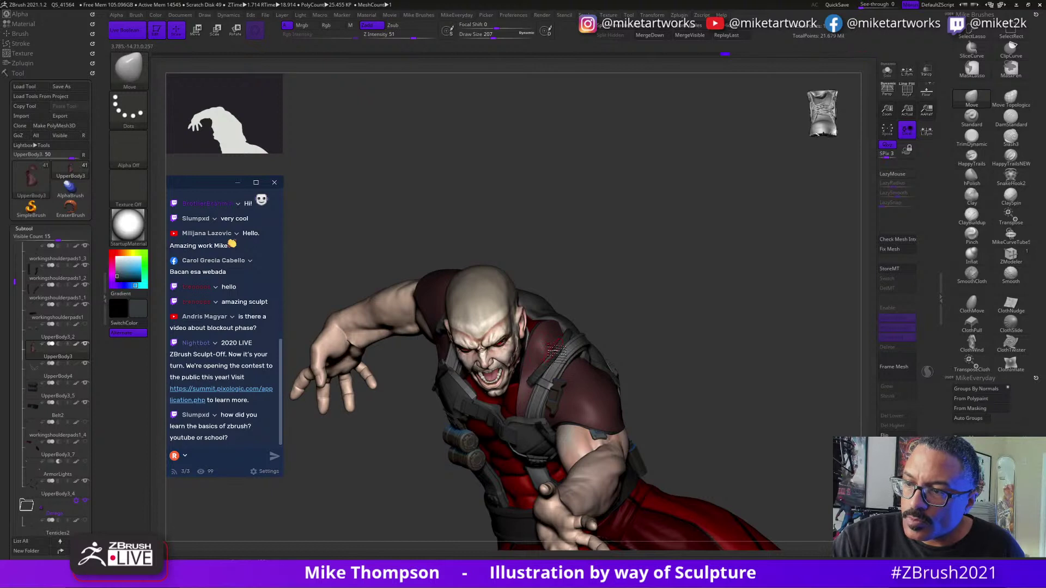
Smooth the UpperBody3 fabric beside the chest strap on the figure's left shoulder.
mouse_move(558, 352)
left_mouse_down("shift")
mouse_move(547, 382)
mouse_move(571, 343)
mouse_move(556, 339)
left_mouse_up("shift")
left_click_drag(649, 327, 745, 284)
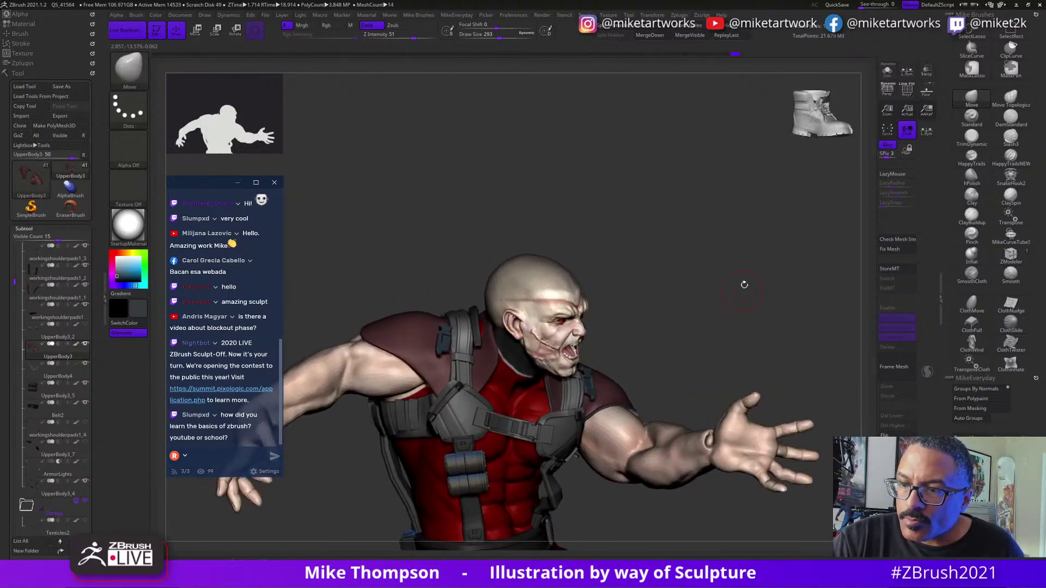
Inflate and smooth the UpperBody3 fabric between the neck and the right chest strap with the Inflat brush at draw size 251.
left_click(483, 329, "alt")
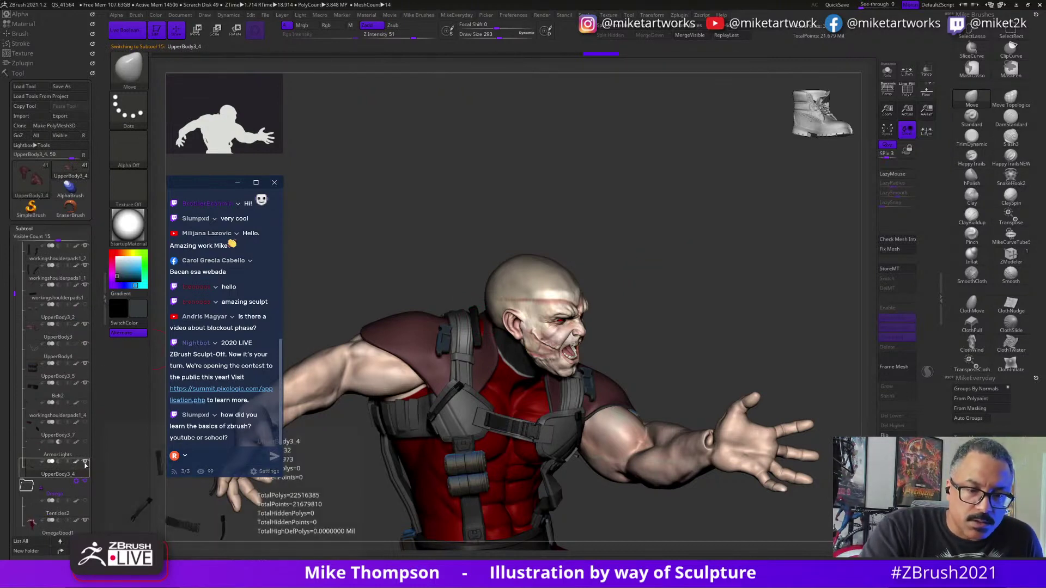
mouse_move(85, 464)
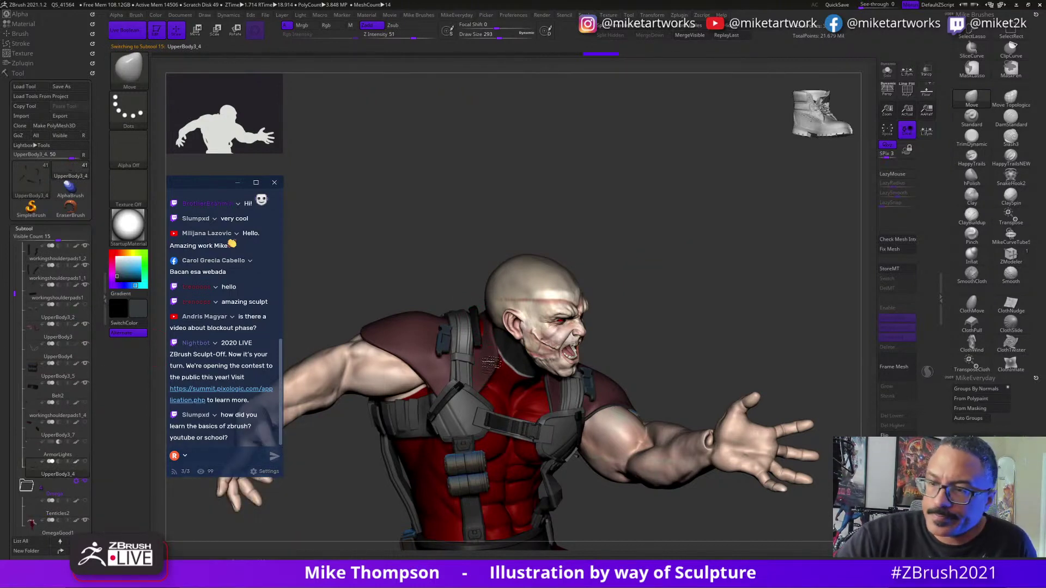
left_click(493, 366, "alt")
left_click_drag(684, 300, 677, 294)
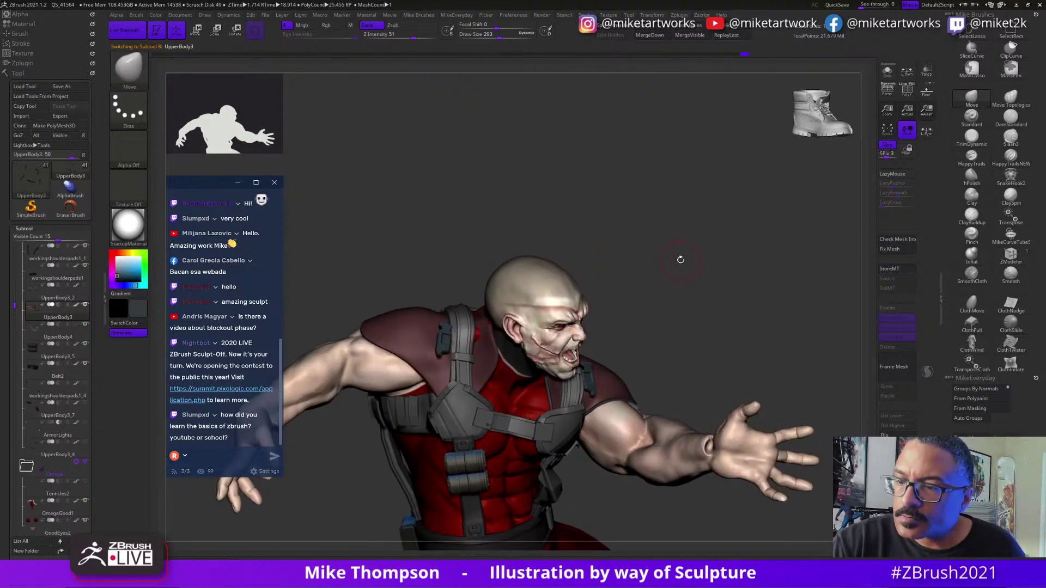
left_click_drag(681, 260, 677, 282)
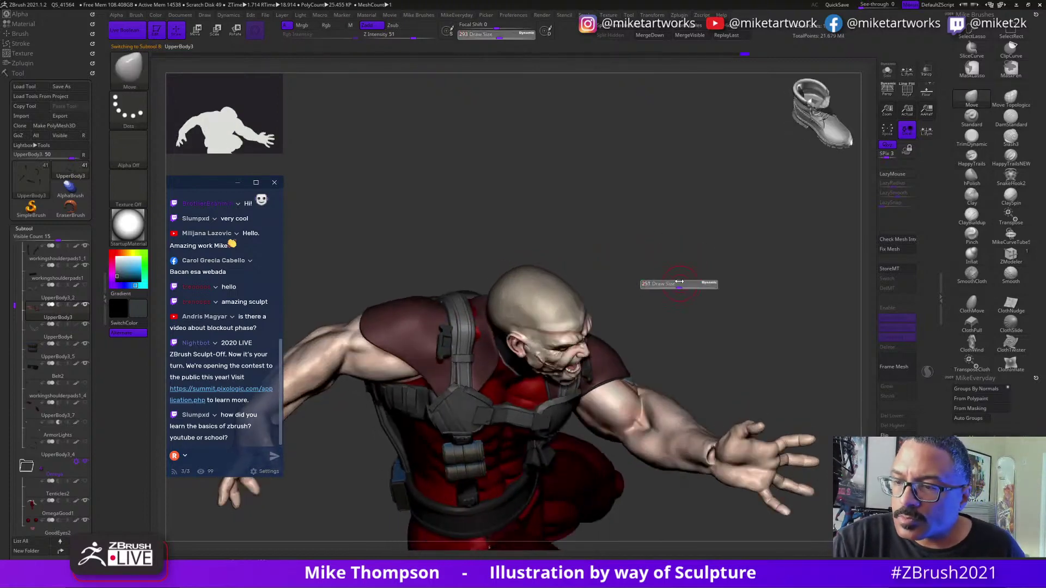
left_click(972, 260)
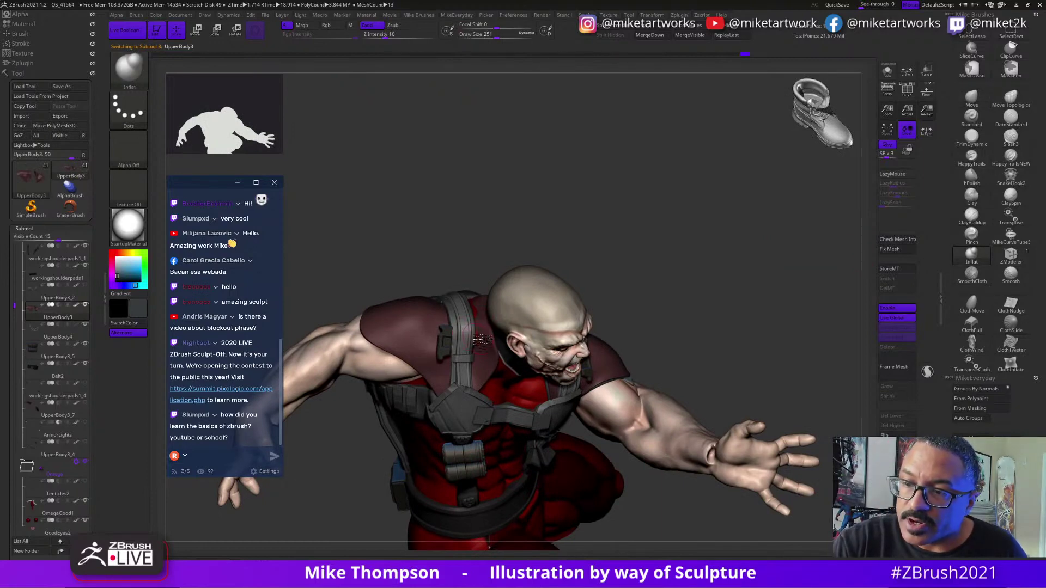
left_click_drag(657, 232, 653, 256)
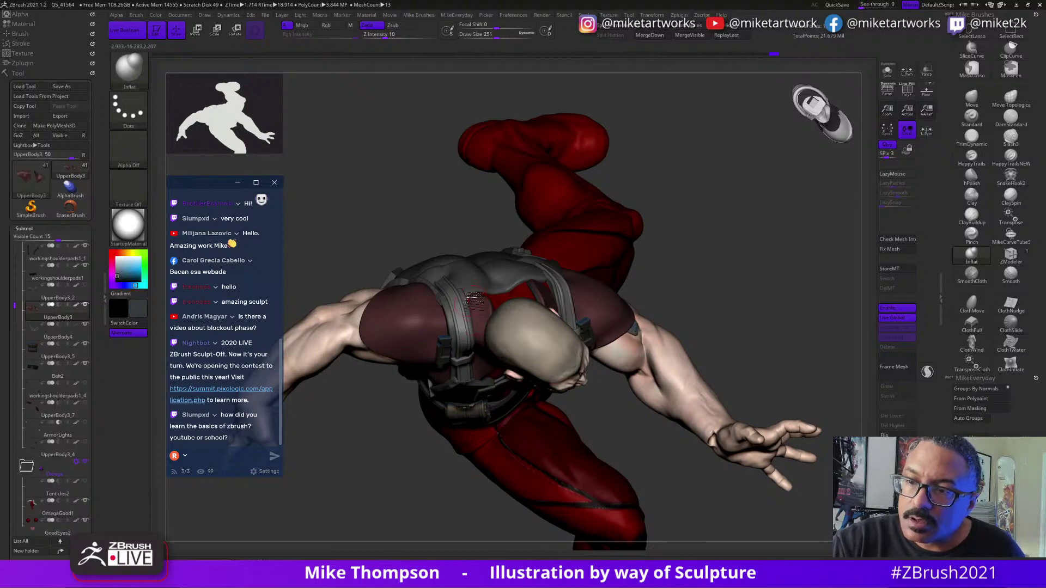
key("shift")
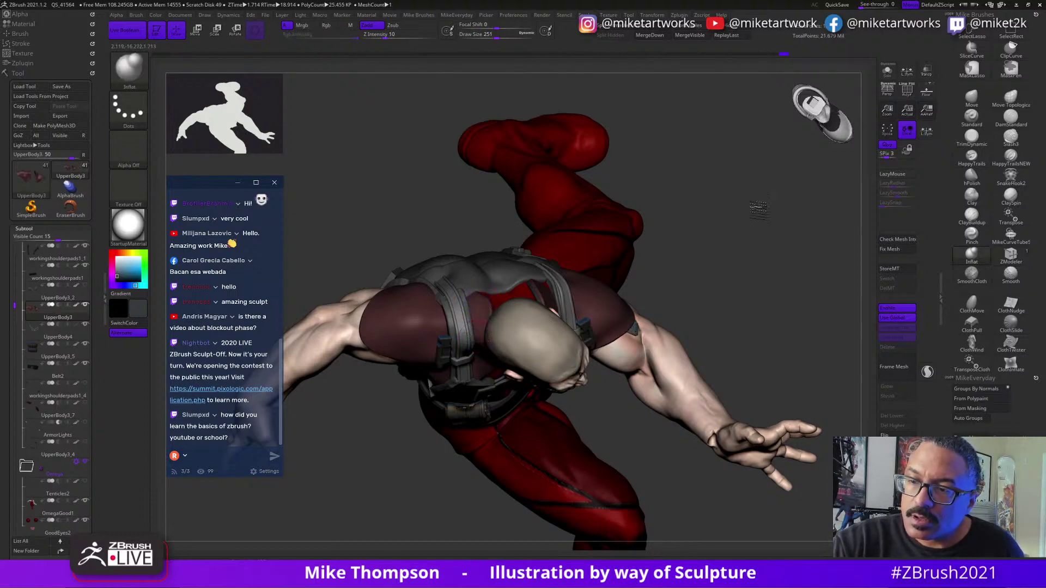
left_click_drag(756, 206, 750, 197)
key("shift")
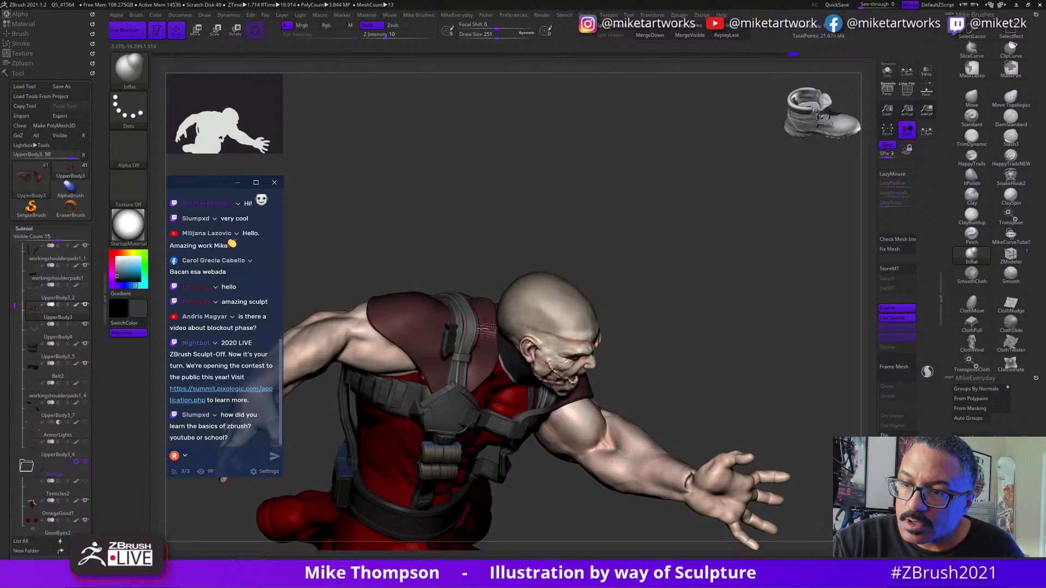
left_click_drag(676, 233, 661, 223)
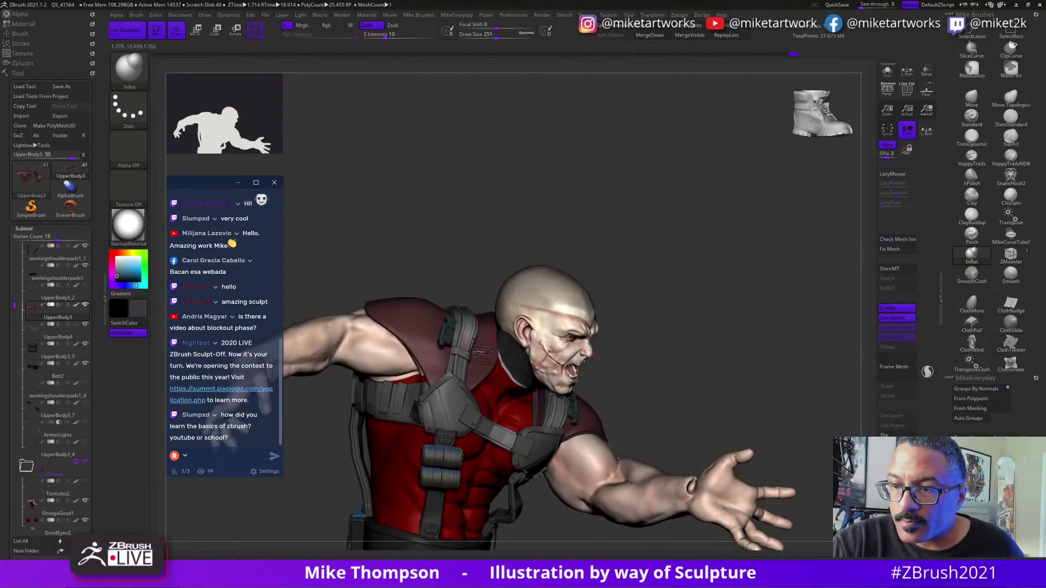
left_click_drag(483, 362, 483, 365)
Smooth the rear of the left shoulder fabric where it meets the back armour.
mouse_move(731, 281)
left_mouse_down()
mouse_move(717, 283)
mouse_move(722, 275)
mouse_move(771, 308)
mouse_move(735, 300)
left_mouse_up()
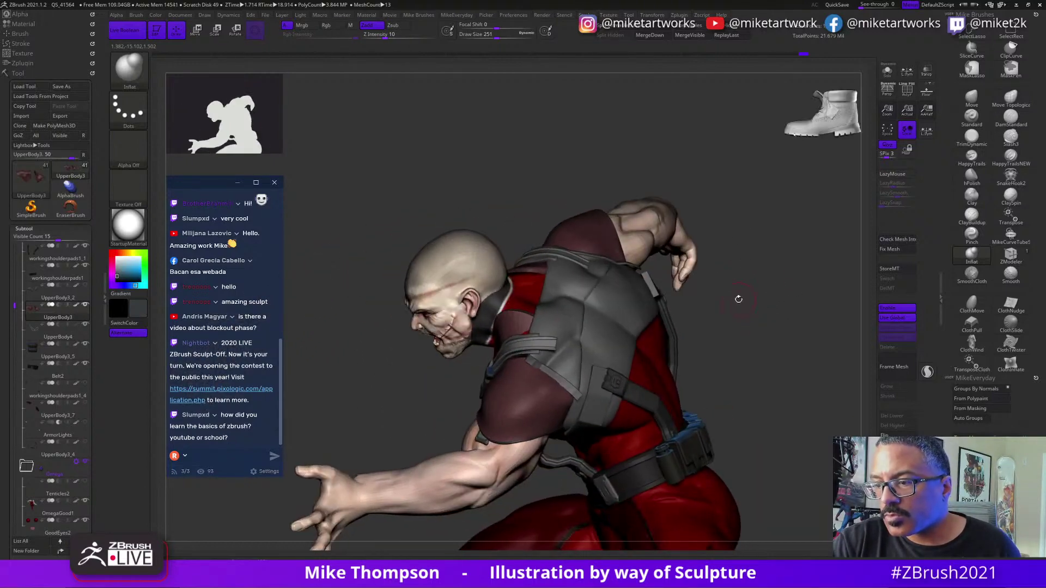
key("shift")
left_click_drag(558, 375, 548, 397, "shift")
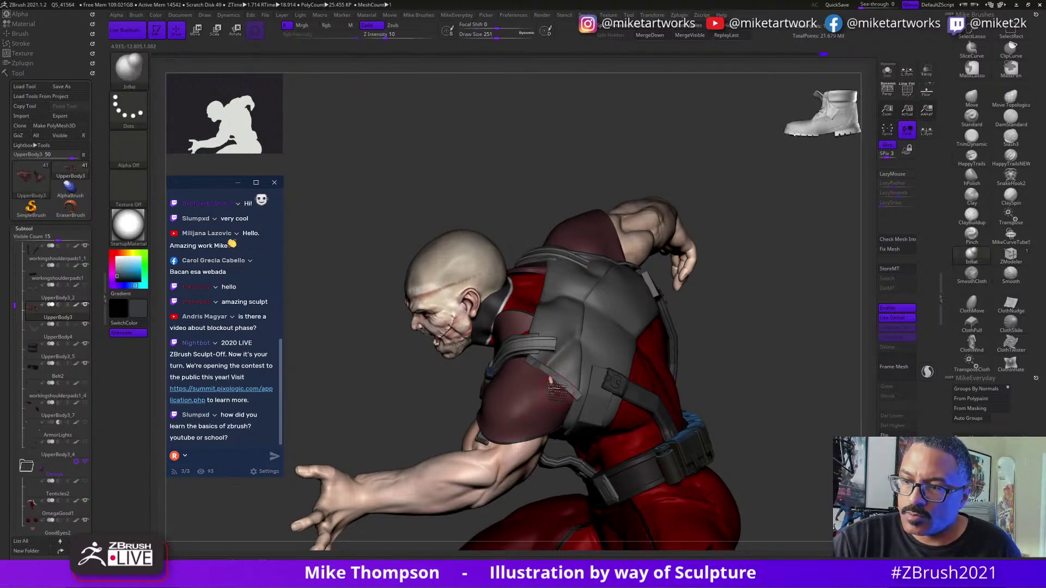
left_click_drag(783, 314, 796, 291)
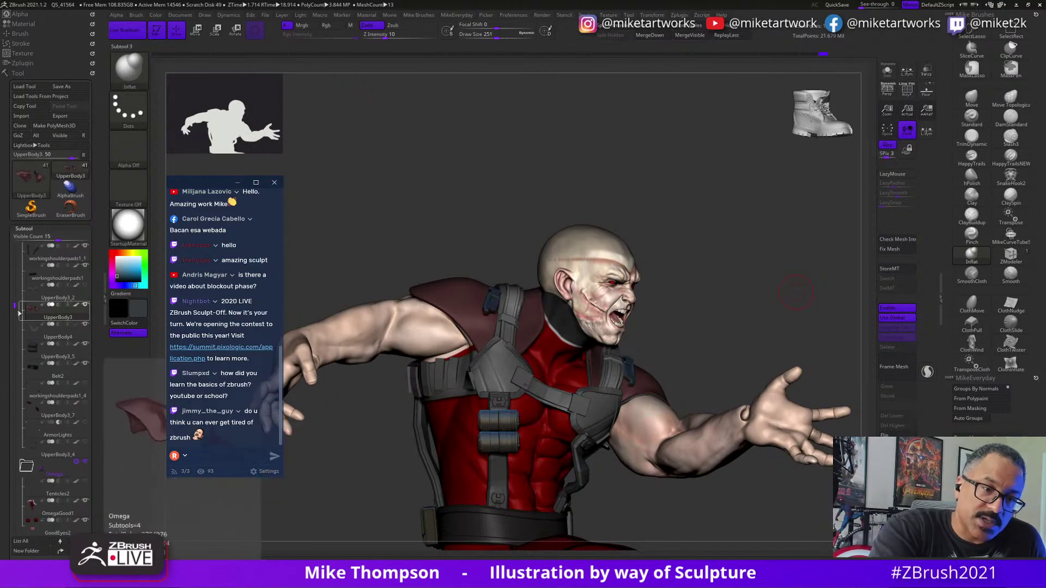
Show the UpperBody3_2 shoulder pads and smooth the dark red layer poking through at the character's right shoulder, with draw size 386.
left_click_drag(20, 297, 21, 277)
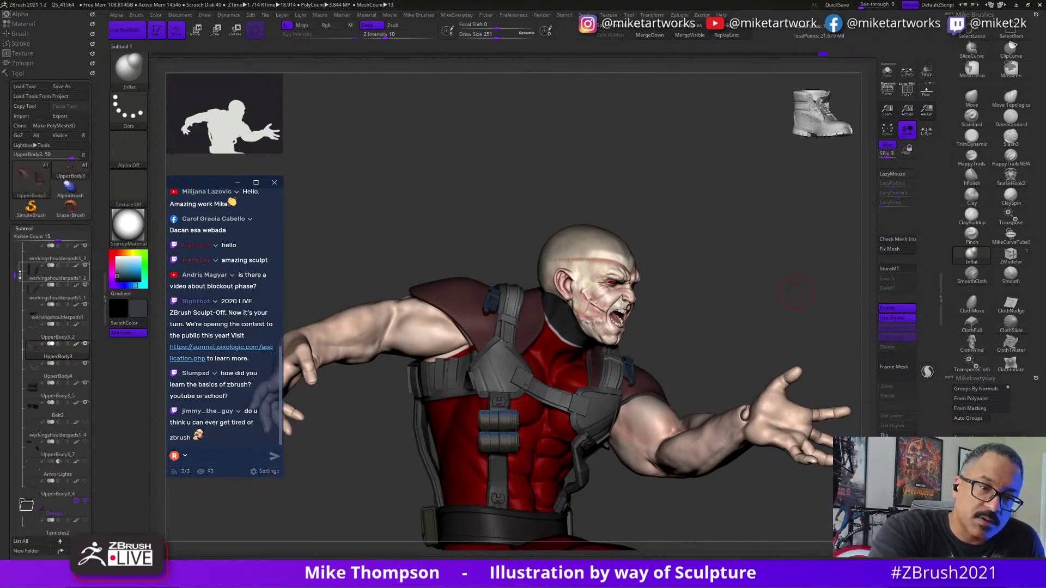
left_click(85, 325)
mouse_move(796, 292)
left_mouse_down()
mouse_move(741, 321)
mouse_move(752, 255)
mouse_move(729, 364)
mouse_move(750, 282)
left_mouse_up()
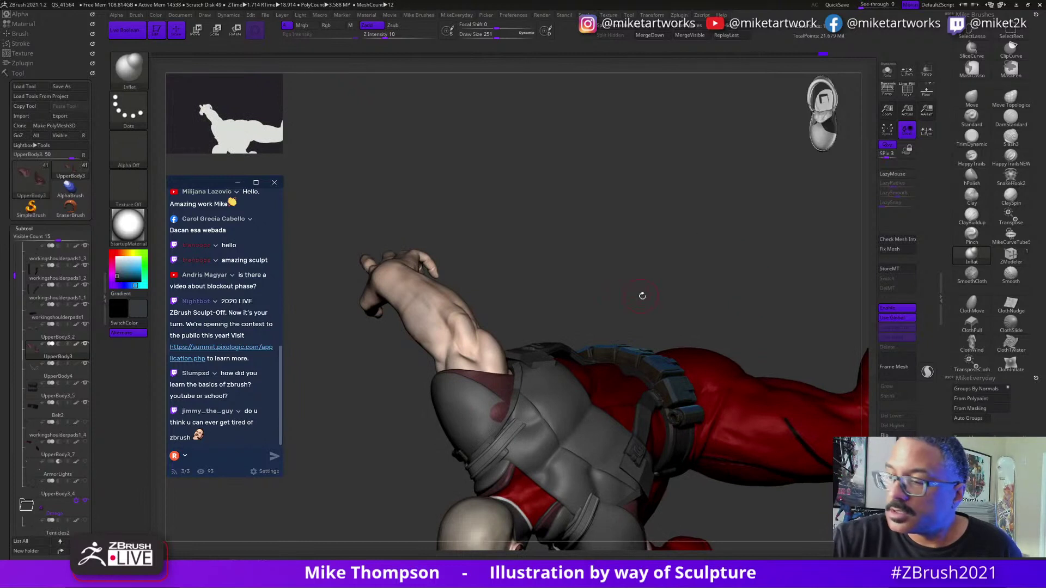
key("s")
left_click_drag(644, 295, 653, 294)
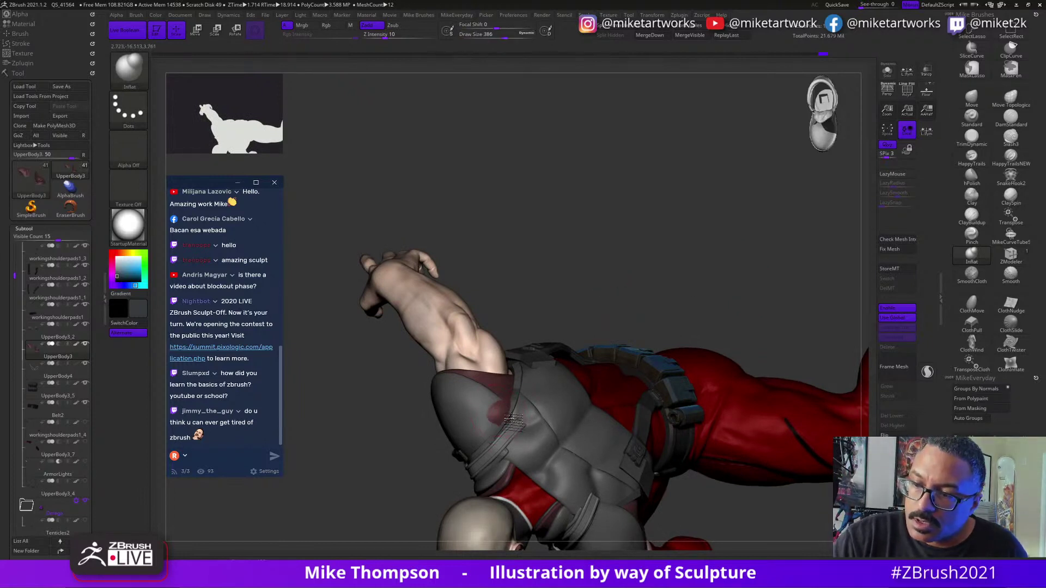
left_click_drag(514, 418, 502, 415, "shift")
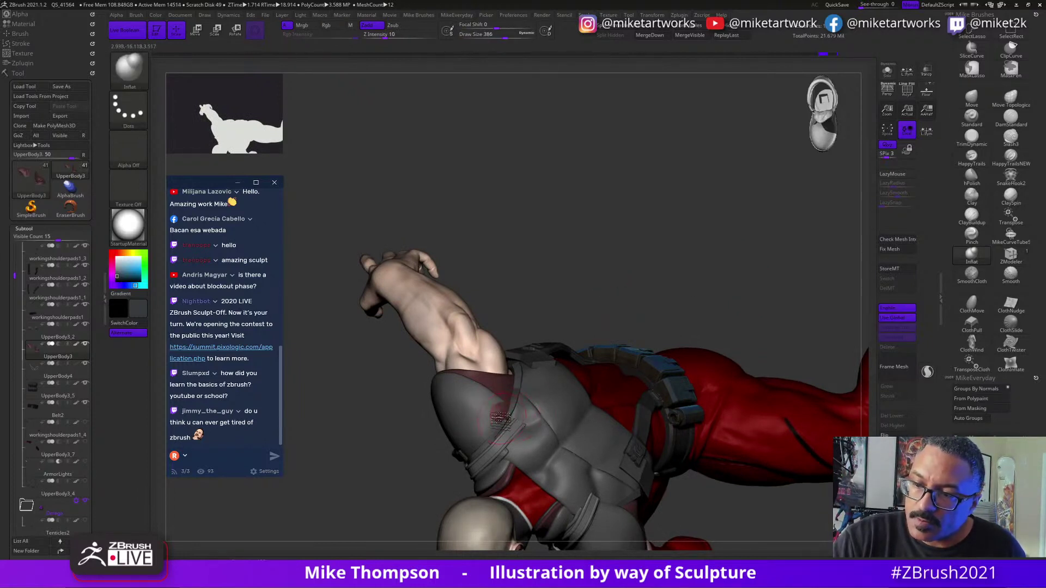
left_click_drag(507, 417, 485, 404, "shift")
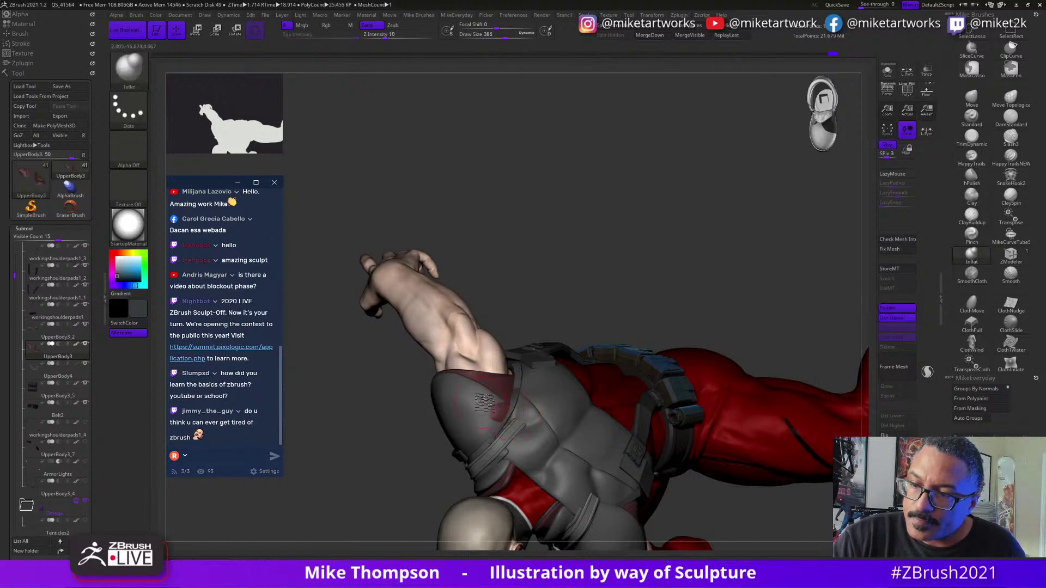
Select the gray UpperBody3_2 pads and smooth the surface of the character's right shoulder pad.
left_click(528, 413, "alt")
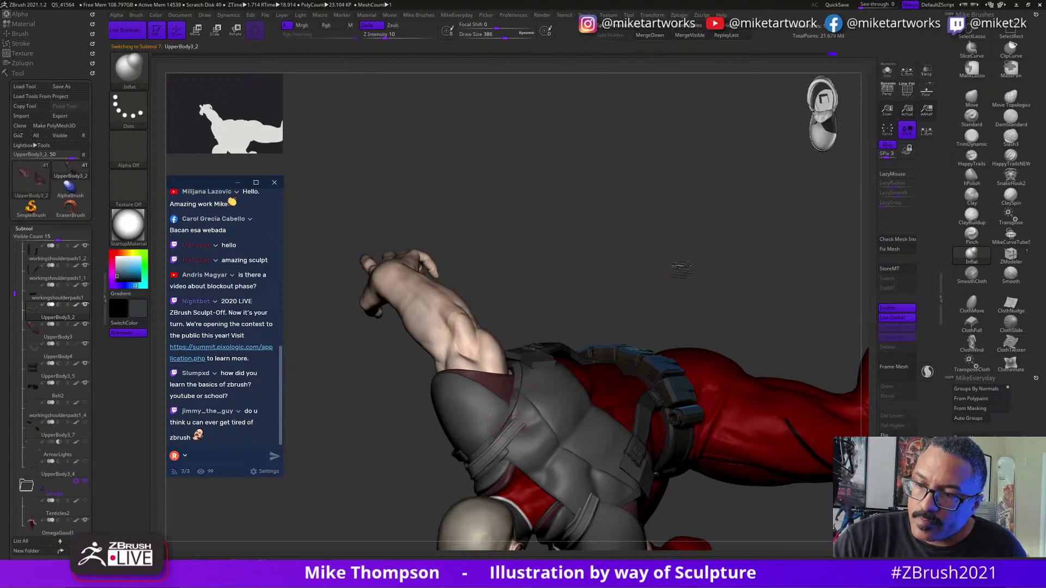
left_click_drag(683, 268, 695, 240)
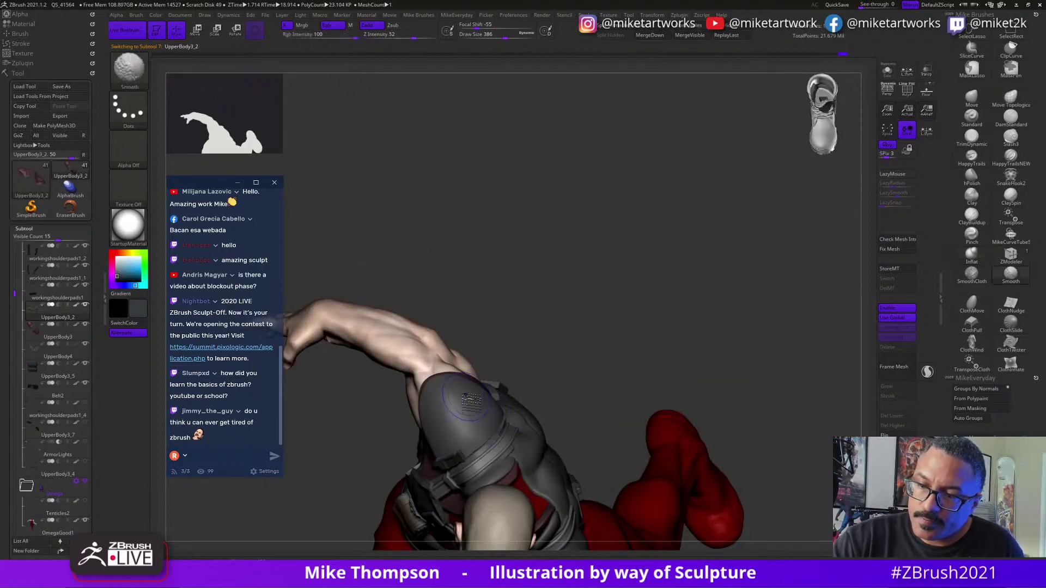
mouse_move(524, 350)
left_mouse_down()
mouse_move(547, 327)
mouse_move(551, 348)
mouse_move(535, 368)
left_mouse_up()
left_click_drag(468, 432, 480, 420, "shift")
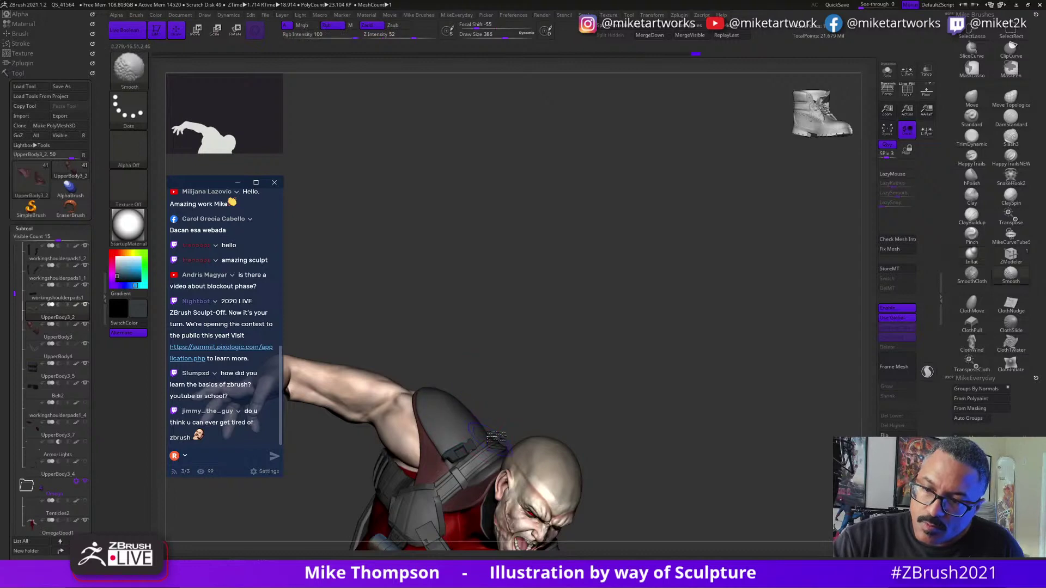
Smooth the gray pad on the character's left shoulder, working around its outer surface and lower edge.
mouse_move(740, 430)
left_mouse_down("alt")
mouse_move(743, 339)
mouse_move(742, 348)
mouse_move(756, 336)
mouse_move(543, 323)
mouse_move(524, 408)
left_mouse_up("alt")
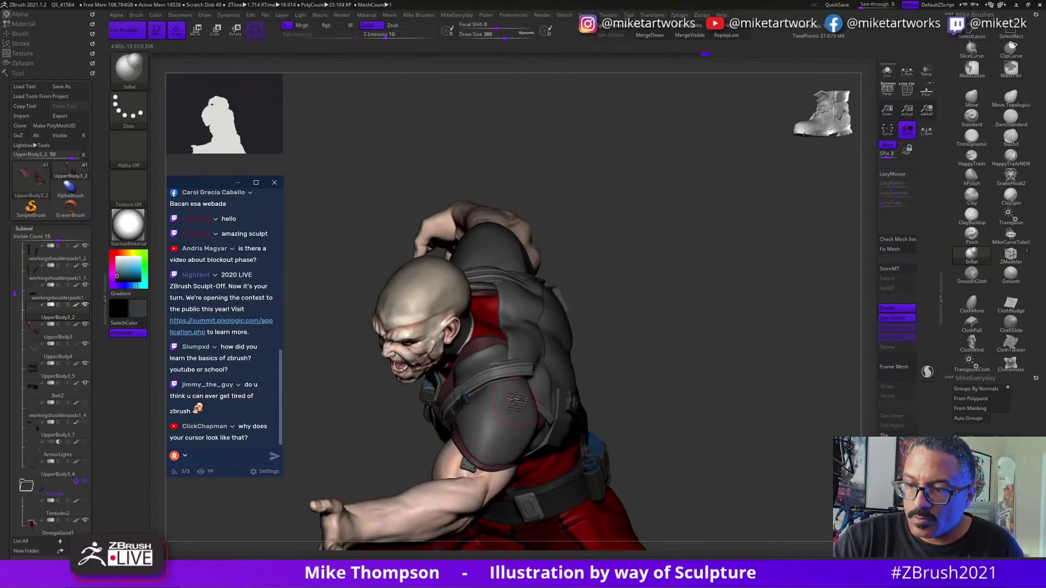
left_click_drag(668, 354, 513, 385)
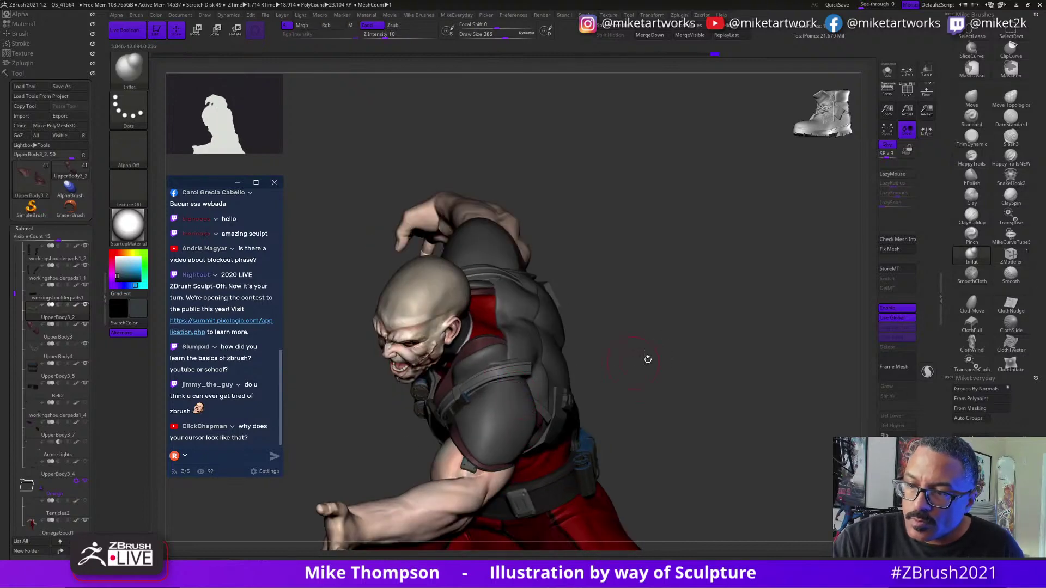
left_click_drag(651, 354, 492, 420)
key("shift")
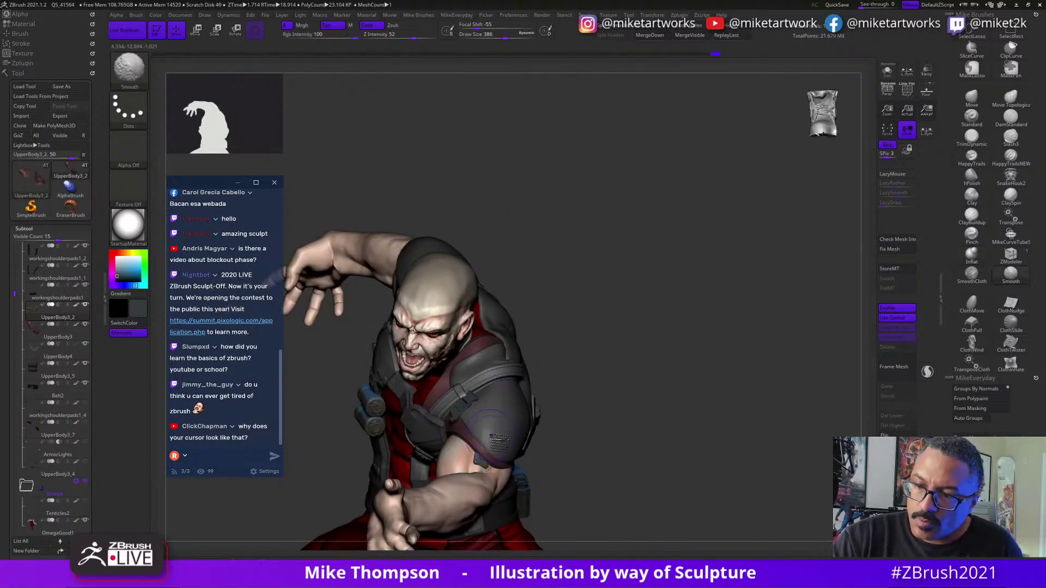
mouse_move(685, 346)
left_mouse_down()
mouse_move(666, 336)
mouse_move(673, 353)
mouse_move(531, 463)
left_mouse_up()
key("shift")
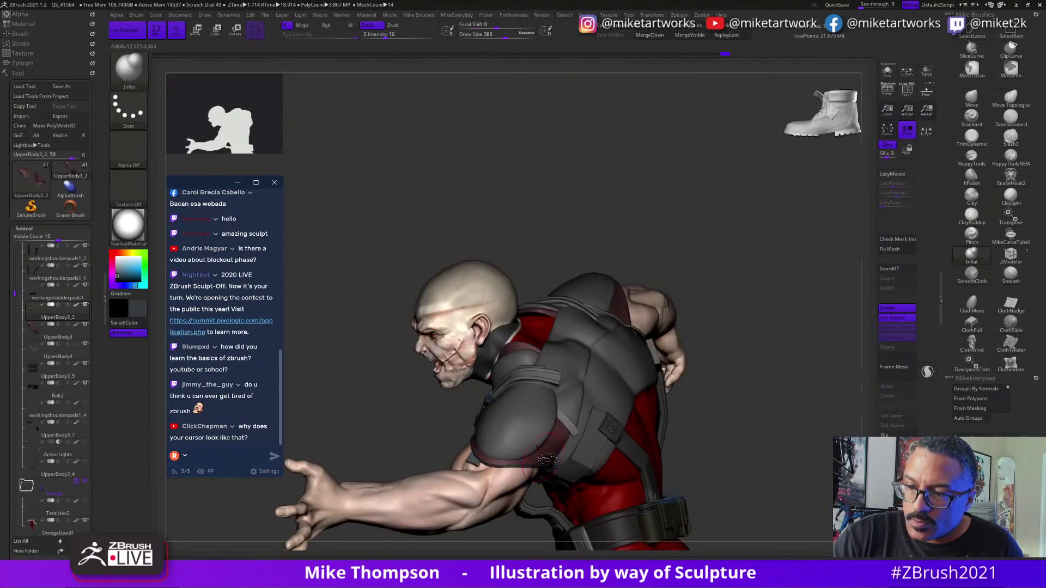
Smooth the top and outer edge of the gray pad on the character's right shoulder again.
mouse_move(806, 359)
left_mouse_down()
mouse_move(784, 404)
mouse_move(796, 381)
mouse_move(752, 379)
mouse_move(771, 353)
left_mouse_up()
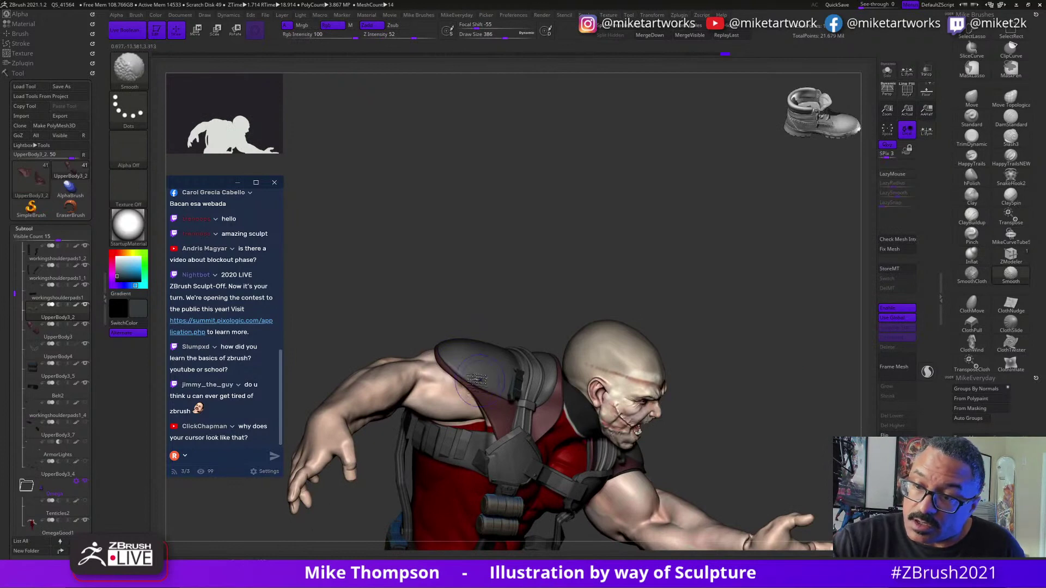
left_click_drag(509, 269, 505, 322)
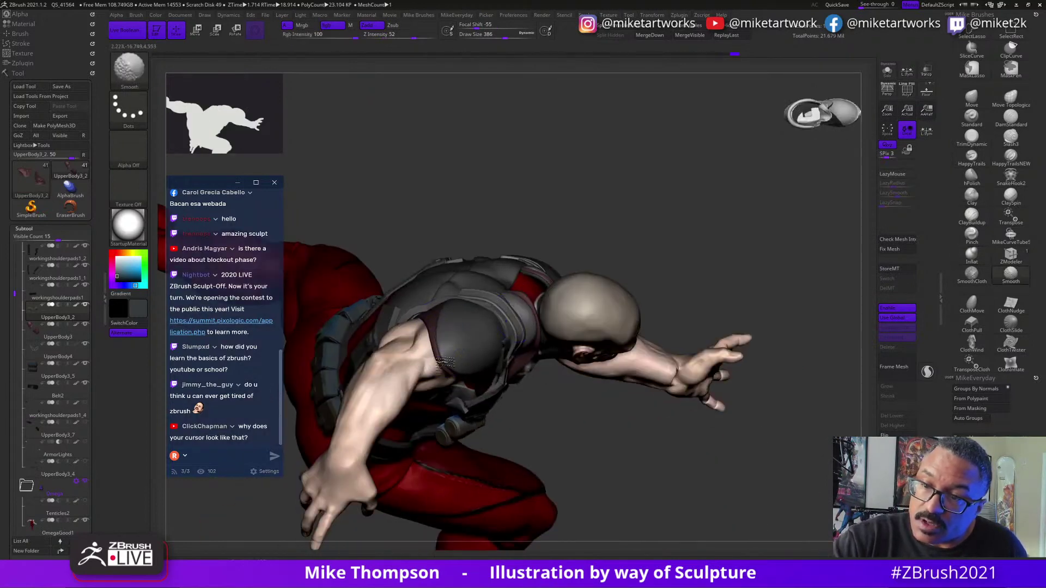
mouse_move(637, 483)
left_mouse_down()
mouse_move(774, 366)
mouse_move(848, 274)
left_mouse_up()
Reshape the gray right shoulder pad around the upper arm with the Move brush at draw size 437.
left_click(968, 103)
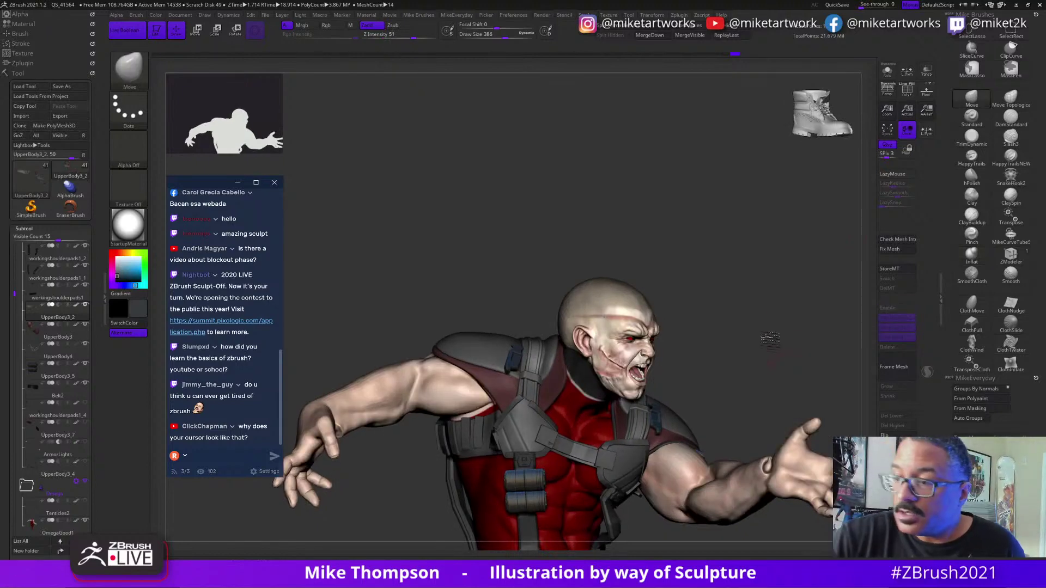
key("s")
mouse_move(771, 339)
left_mouse_down()
mouse_move(760, 343)
mouse_move(804, 338)
left_mouse_up()
left_click_drag(565, 261, 523, 352)
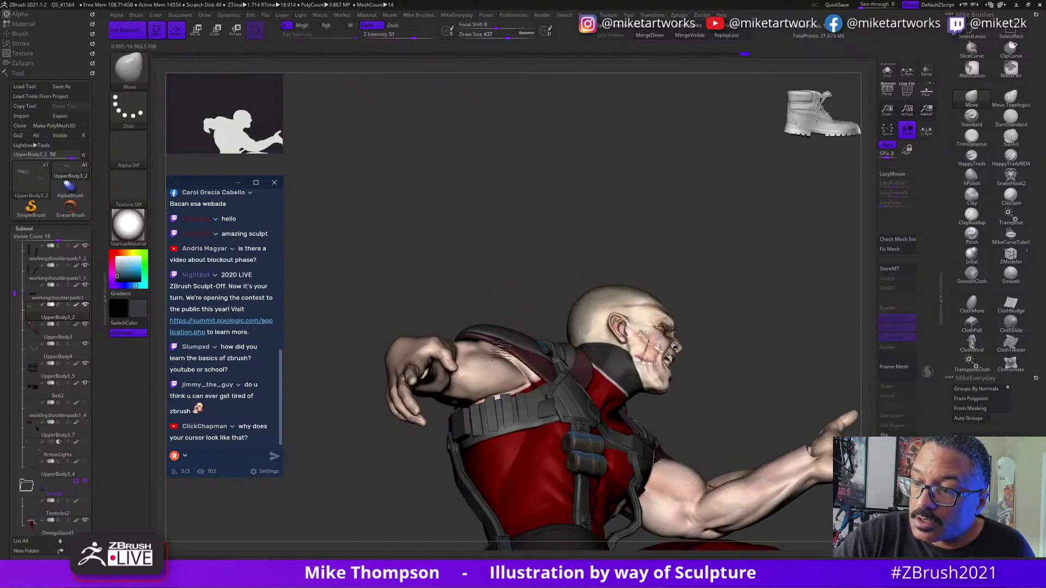
left_click_drag(553, 249, 538, 333)
left_click_drag(461, 341, 427, 351)
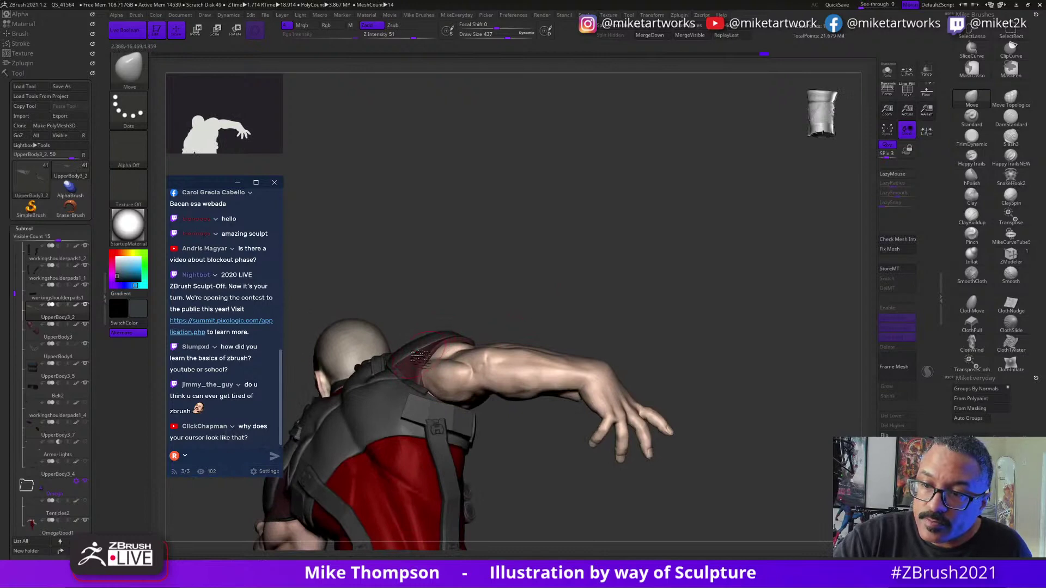
left_click_drag(580, 306, 402, 352)
left_click_drag(517, 289, 522, 313)
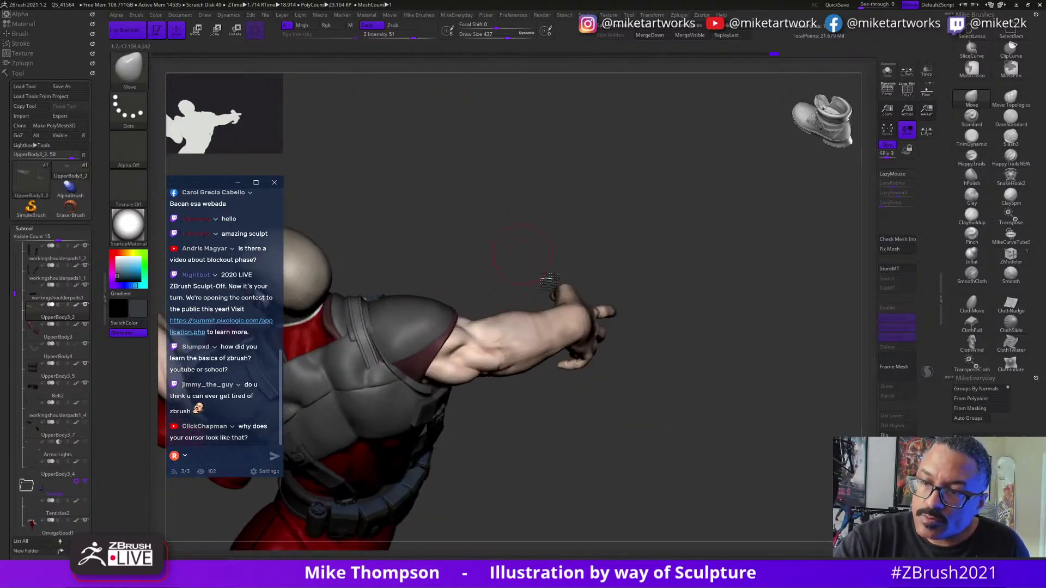
left_click_drag(548, 281, 605, 436)
Select the dark red UpperBody3 layer and refine its right shoulder edge at draw size 262, flattening it with the hPolish brush.
key("s")
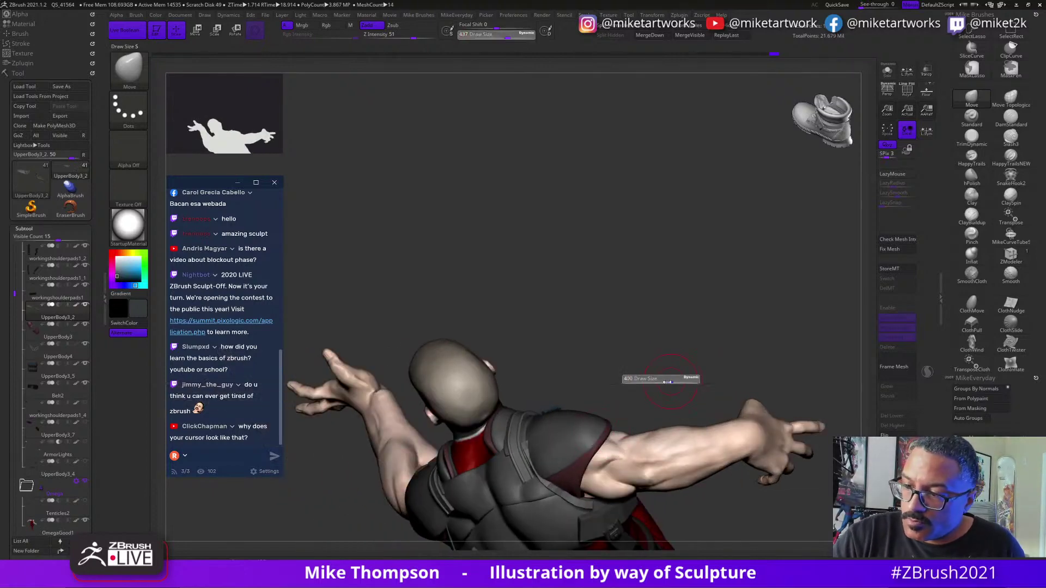
left_click(660, 381)
left_click(581, 462, "alt")
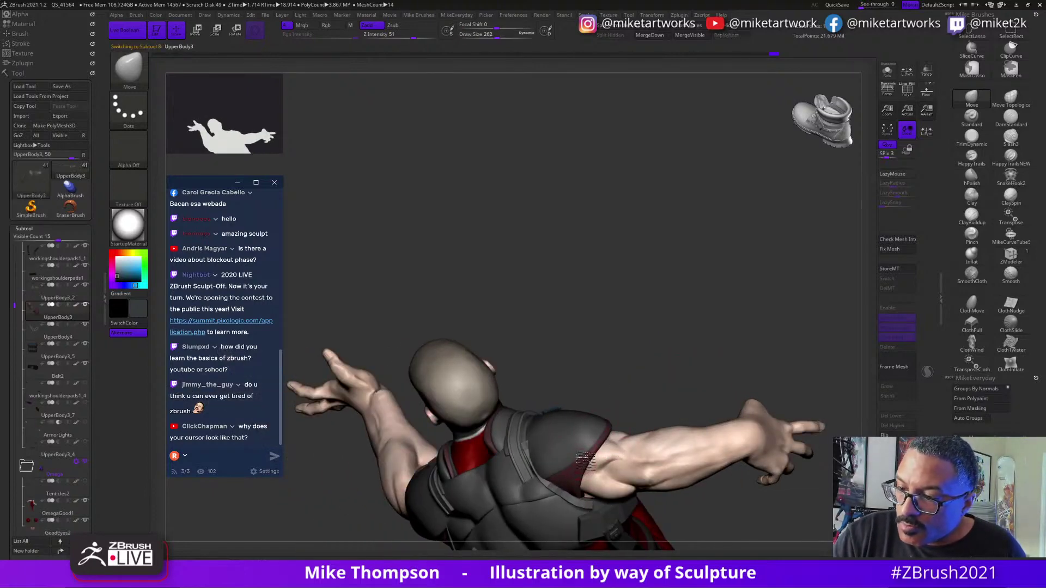
mouse_move(673, 380)
left_mouse_down()
mouse_move(580, 435)
mouse_move(573, 376)
left_mouse_up()
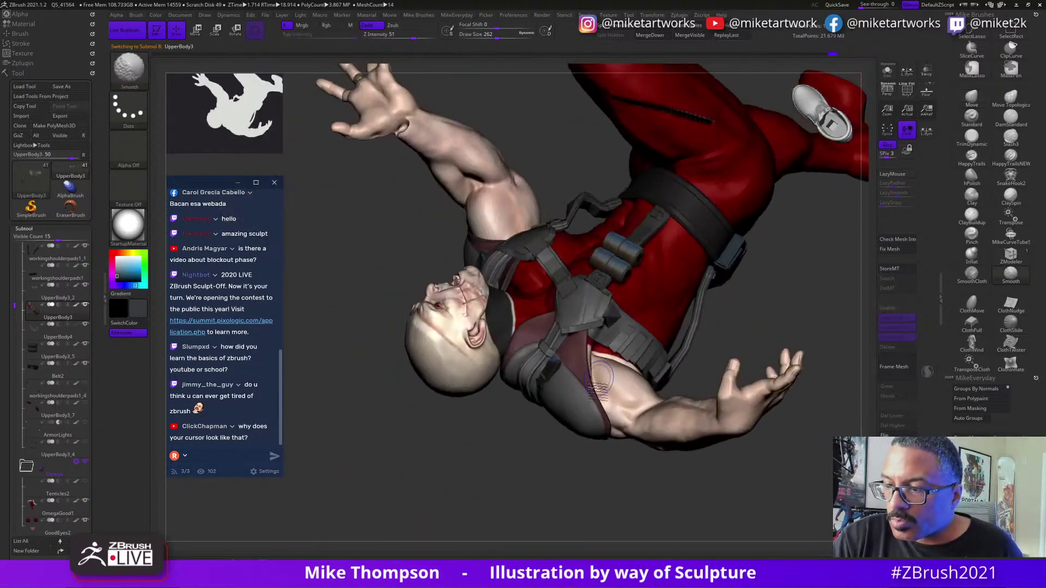
left_click(972, 177)
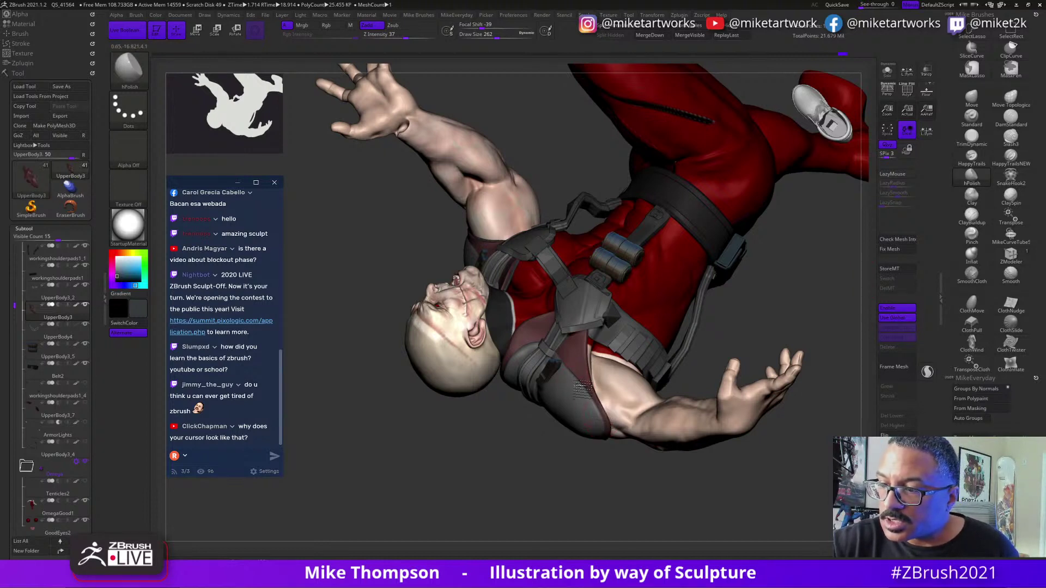
left_click_drag(639, 460, 622, 474)
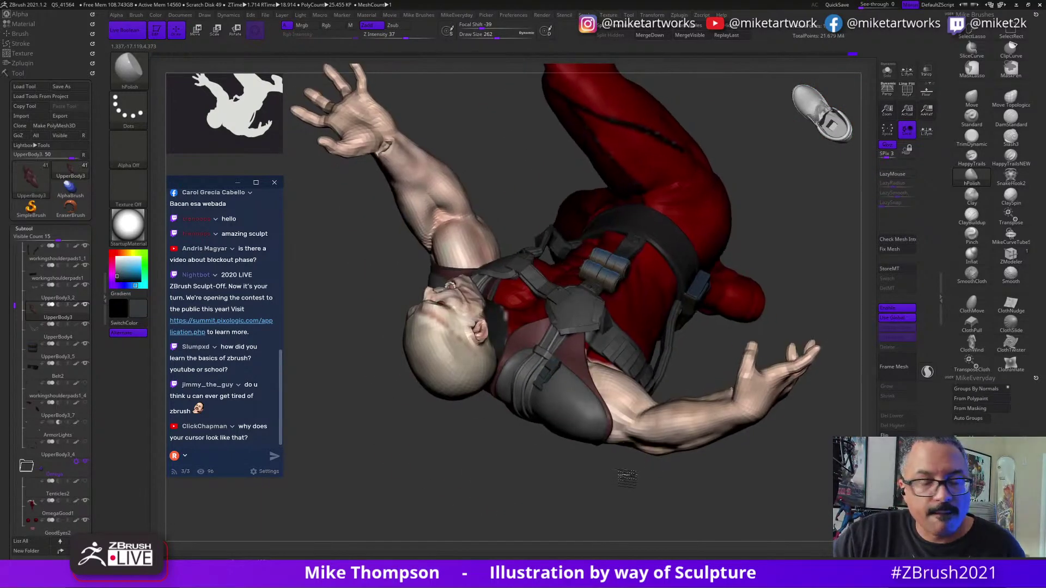
Select the gray UpperBody3_2 pads, smooth the right pad's outer edge and reshape it with the Move brush.
left_click(595, 415, "alt")
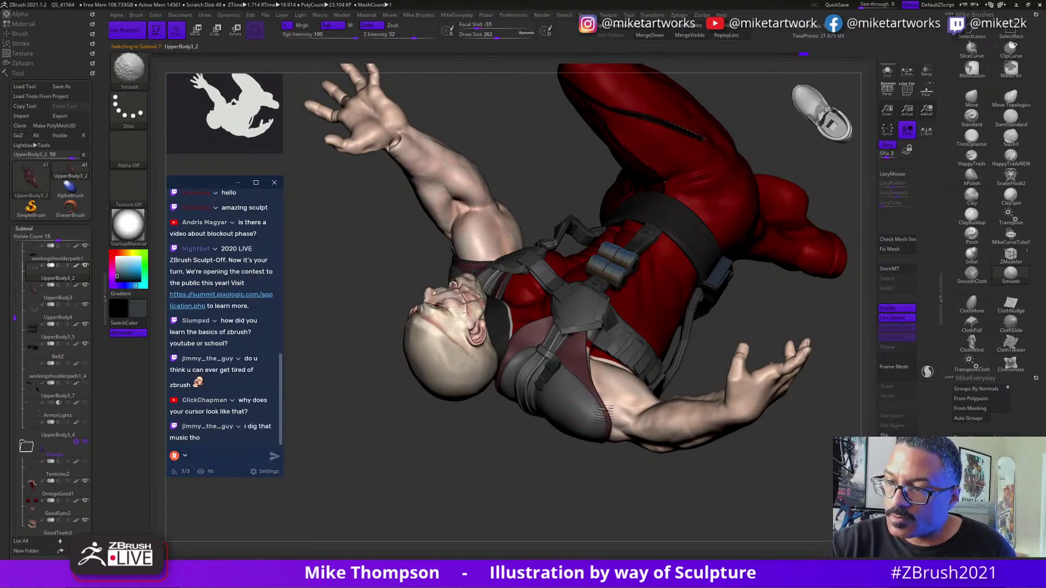
mouse_move(627, 356)
right_mouse_down()
mouse_move(701, 409)
mouse_move(733, 300)
right_mouse_up()
left_click(972, 98)
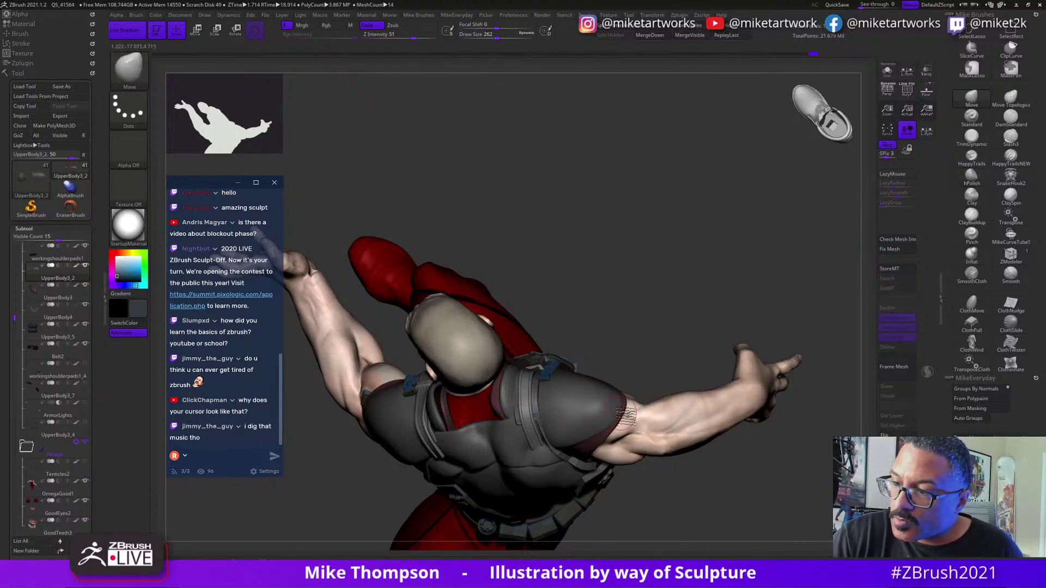
right_click_drag(656, 370, 626, 415)
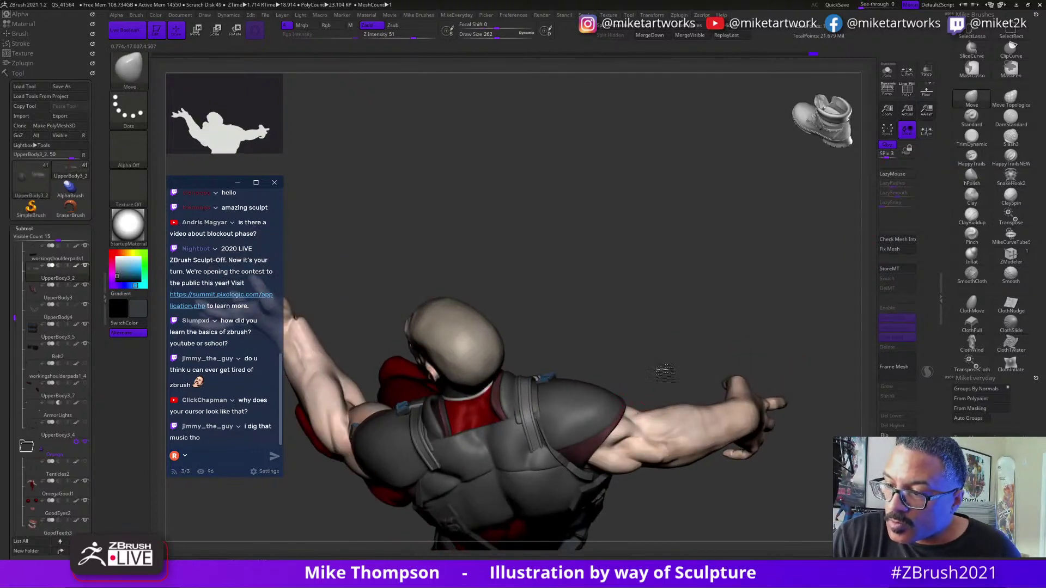
right_click_drag(666, 374, 617, 427)
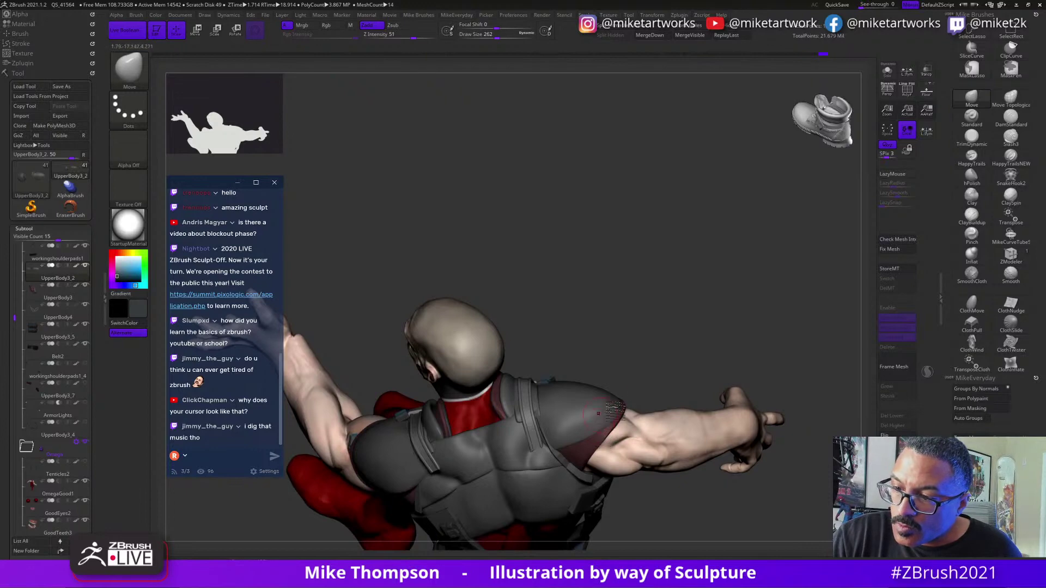
key("shift")
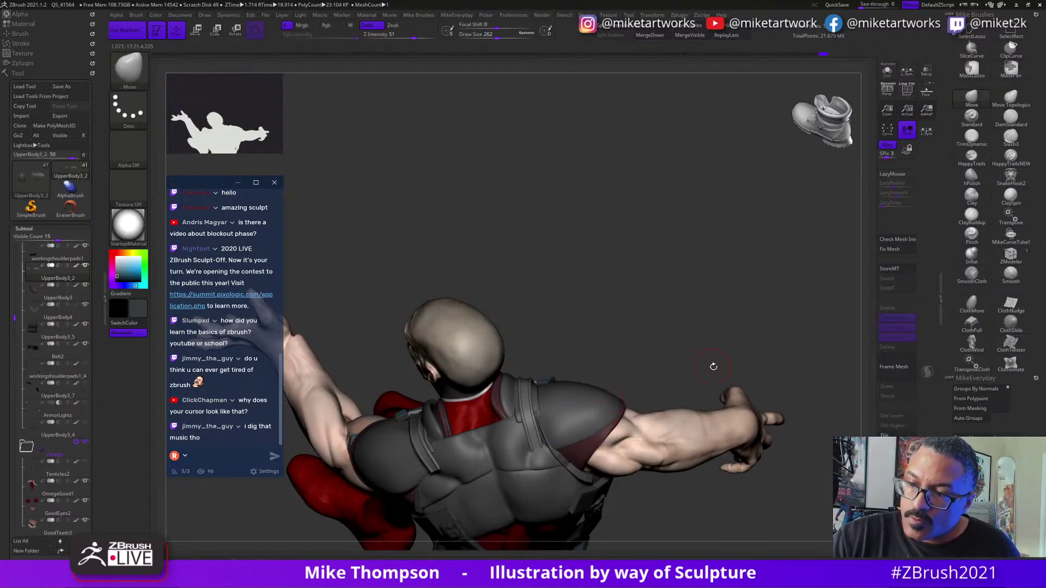
mouse_move(699, 356)
right_mouse_down()
mouse_move(746, 315)
mouse_move(765, 270)
mouse_move(763, 433)
mouse_move(754, 360)
right_mouse_up()
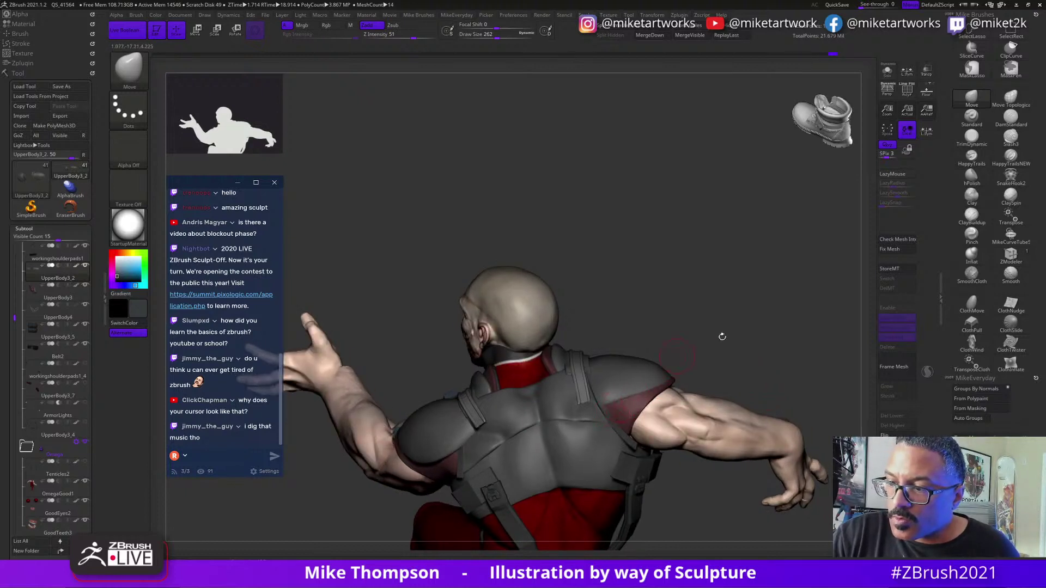
Polish the back of the right shoulder pad with the hPolish brush and adjust its form with the Move brush.
left_click(972, 180)
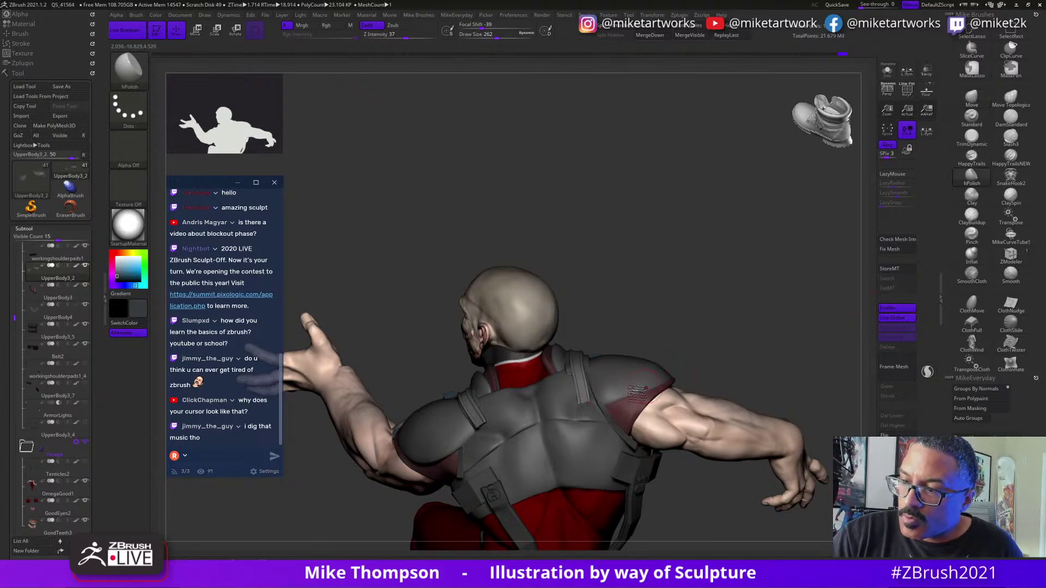
mouse_move(754, 351)
right_mouse_down()
mouse_move(754, 369)
mouse_move(763, 357)
mouse_move(755, 342)
right_mouse_up()
left_click(972, 101)
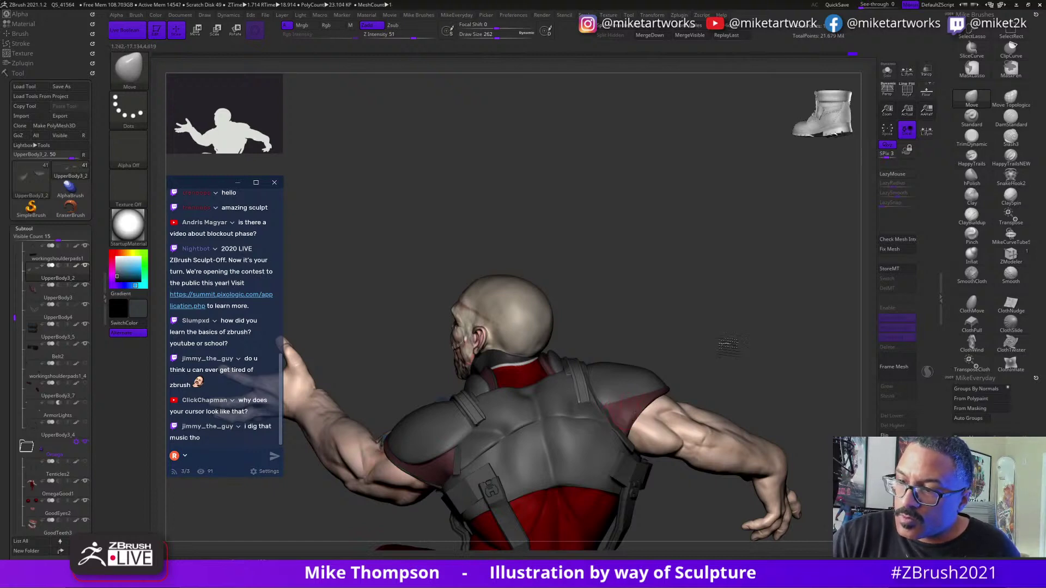
right_click_drag(729, 344, 493, 321)
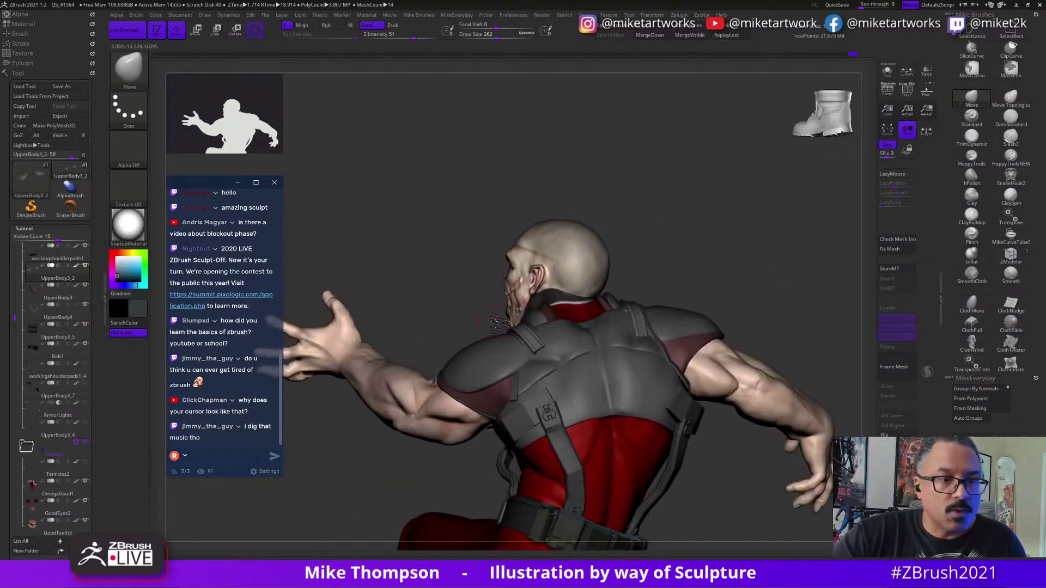
Show the red armor shoulder pads and fit the gray UpperBody3_2 pads beneath them with the Move brush at draw size 344.
left_click(87, 385)
left_click_drag(798, 257, 722, 323)
left_click(968, 100)
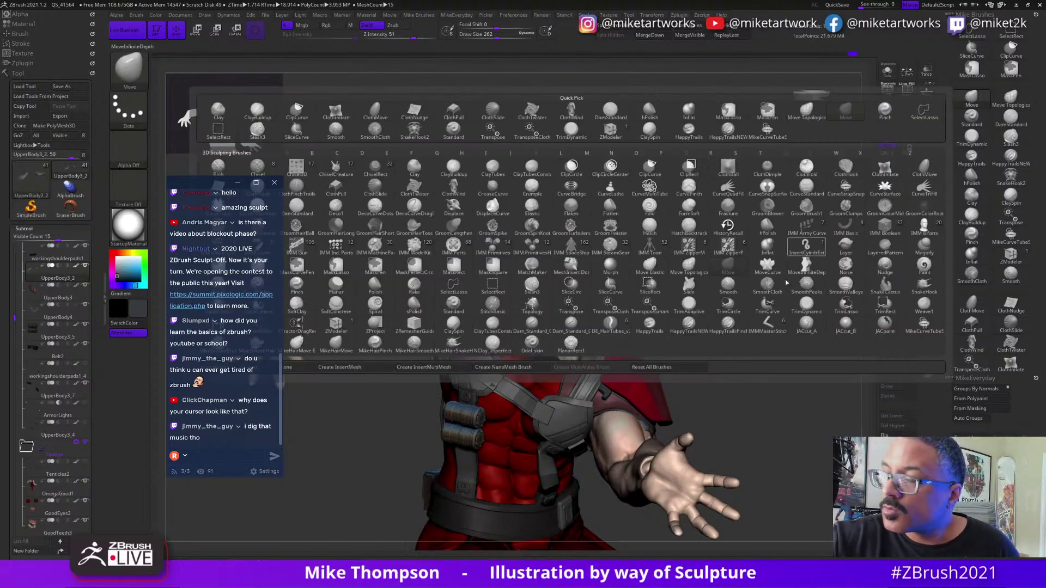
key("s")
left_click_drag(727, 407, 734, 406)
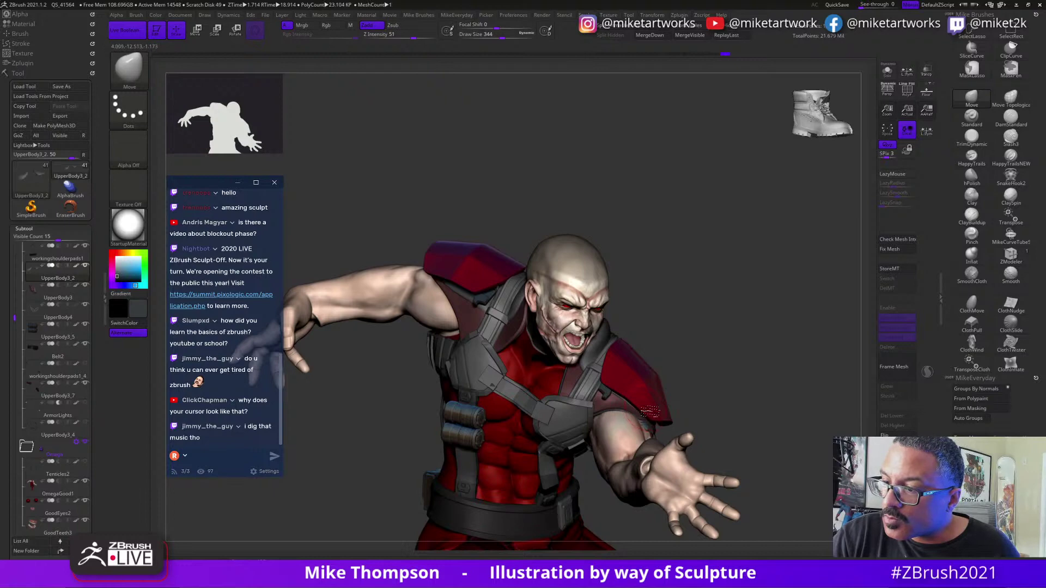
right_click_drag(628, 388, 724, 401)
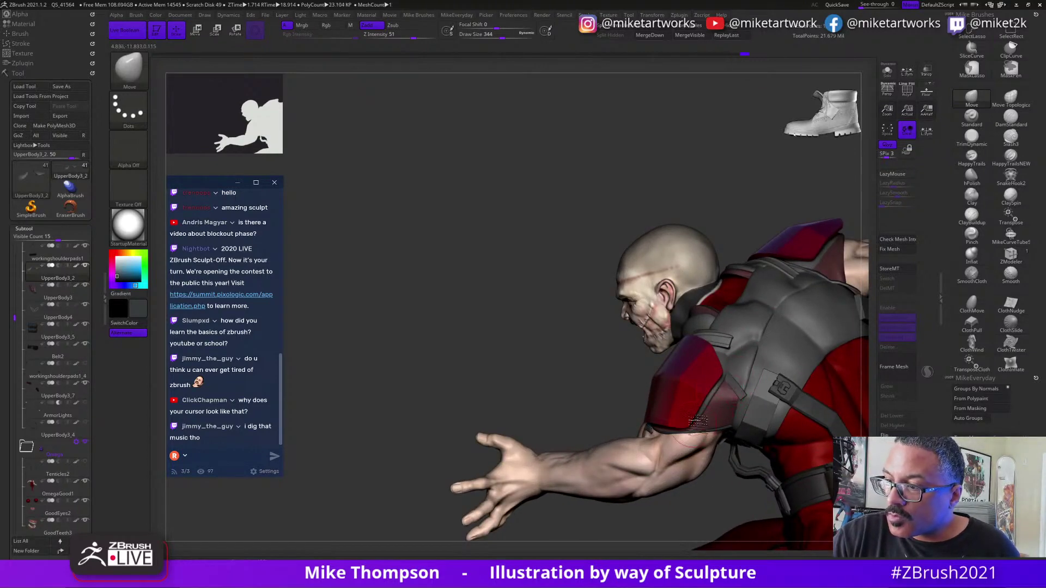
right_click_drag(581, 360, 598, 349)
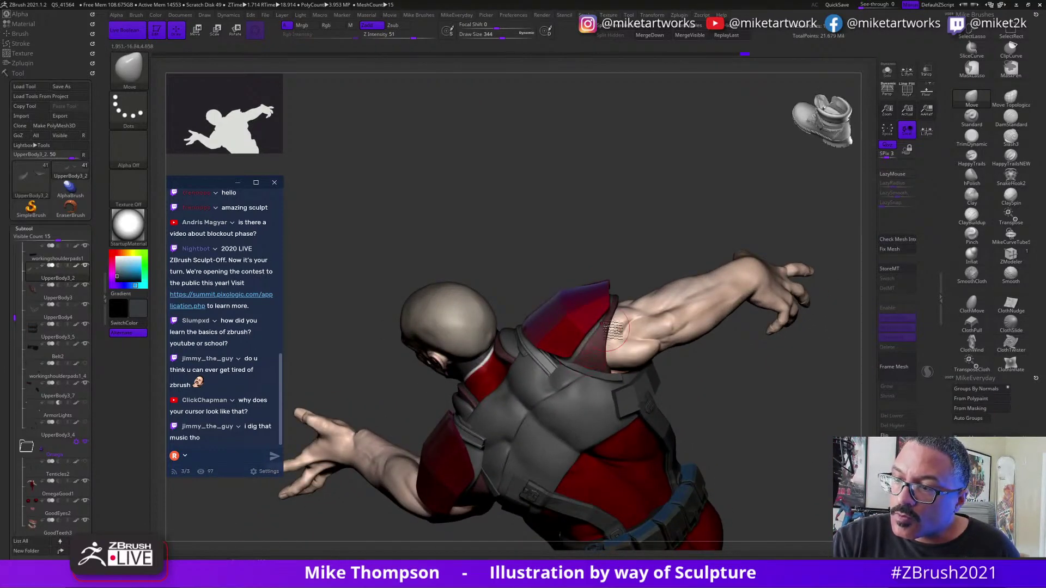
right_click_drag(684, 232, 528, 521)
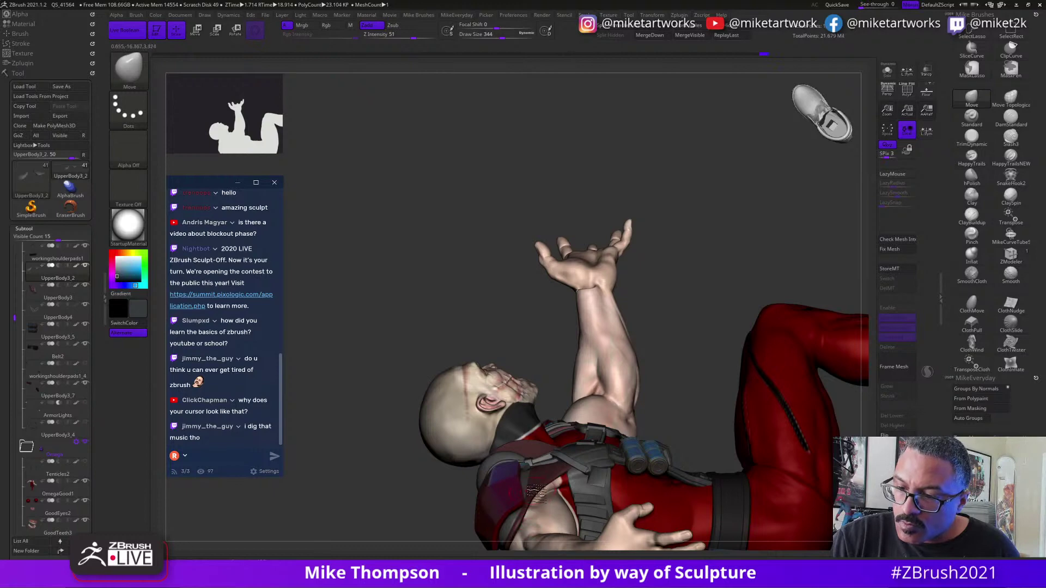
left_click(536, 492, "alt")
right_click_drag(728, 329, 537, 489)
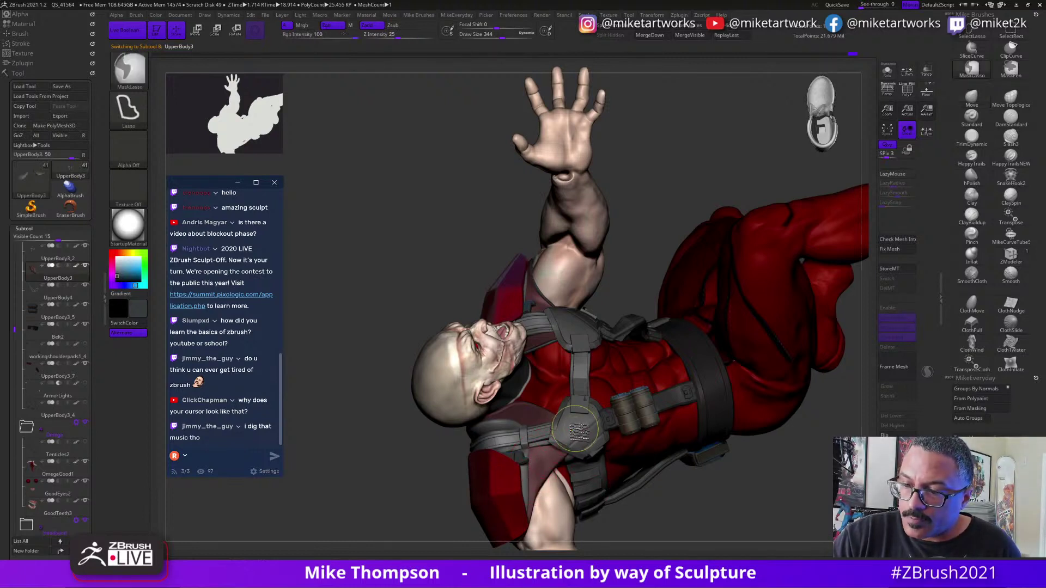
left_click(551, 473, "alt")
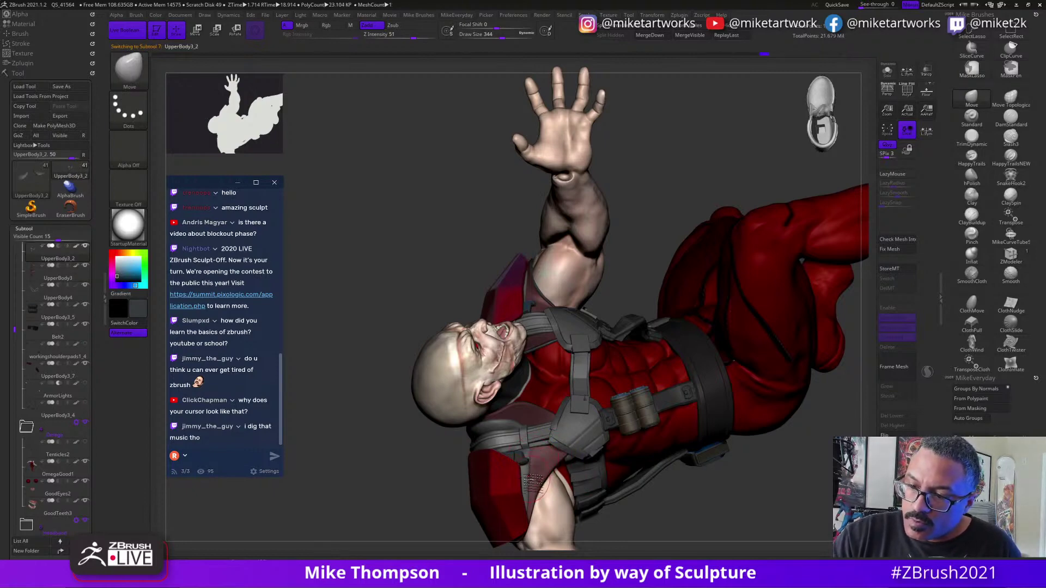
Isolate the UpperBody3_2 shoulder pads and display their polygon wireframe without smoothing.
left_click_drag(705, 504, 787, 379)
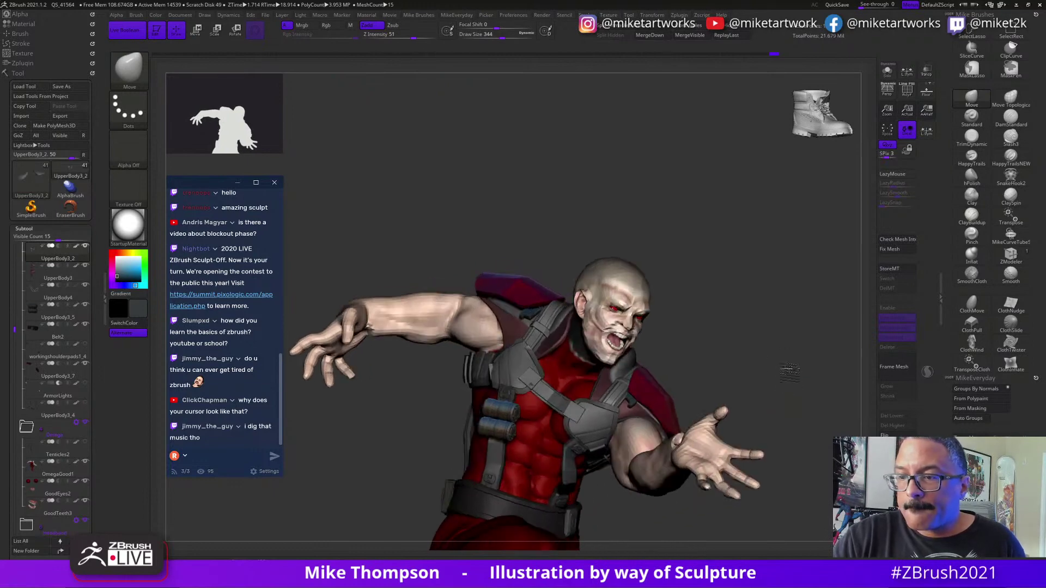
left_click_drag(542, 240, 572, 251)
left_click(887, 71)
mouse_move(782, 250)
left_mouse_down()
mouse_move(742, 397)
mouse_move(752, 429)
mouse_move(776, 380)
left_mouse_up()
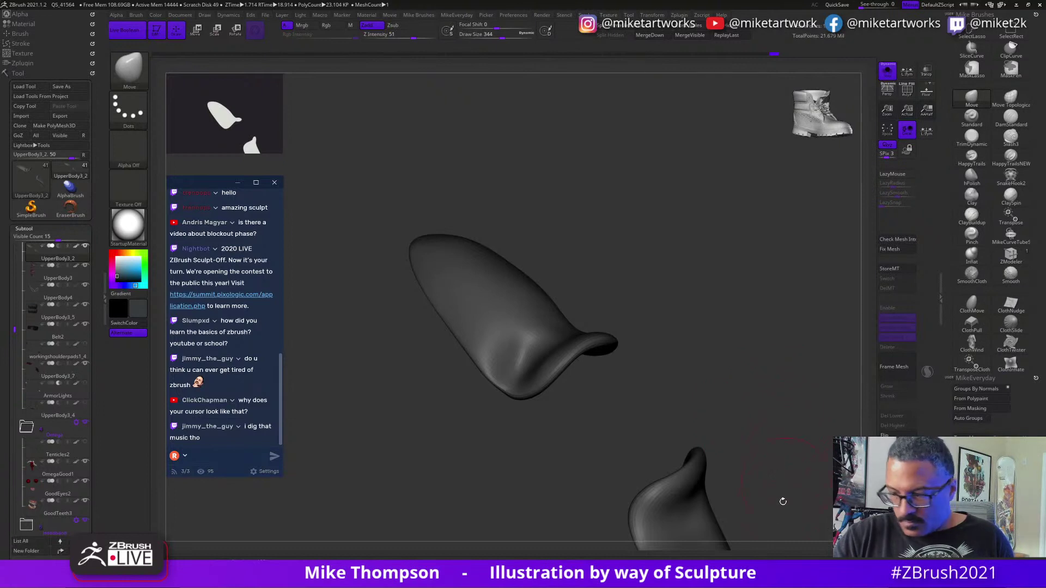
mouse_move(783, 502)
left_mouse_down()
mouse_move(790, 387)
mouse_move(778, 411)
mouse_move(741, 394)
mouse_move(779, 417)
mouse_move(785, 404)
mouse_move(798, 415)
mouse_move(789, 385)
left_mouse_up()
key("space")
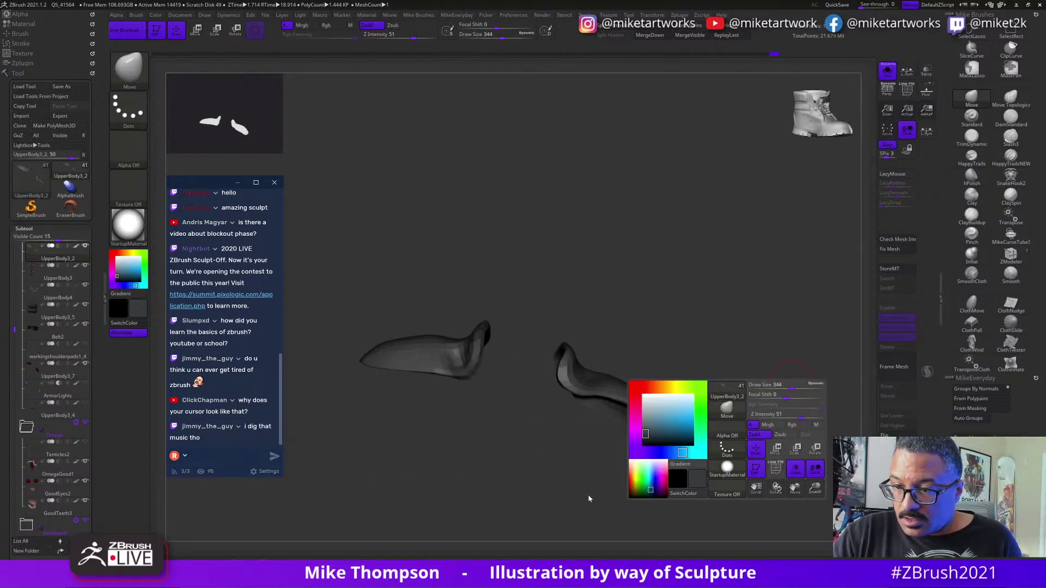
key("space")
left_click(756, 526)
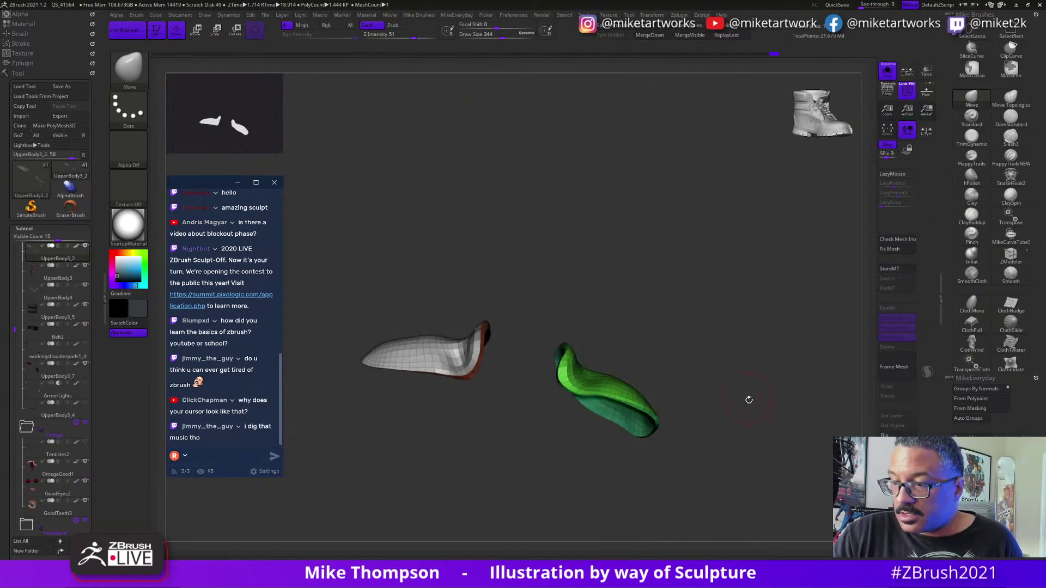
Insert edge loops near the outer-face rims of both UpperBody3_2 pads with the ZModeler brush at draw size 145.
mouse_move(749, 400)
left_mouse_down()
mouse_move(747, 420)
mouse_move(645, 465)
mouse_move(651, 477)
mouse_move(752, 398)
left_mouse_up()
key("s")
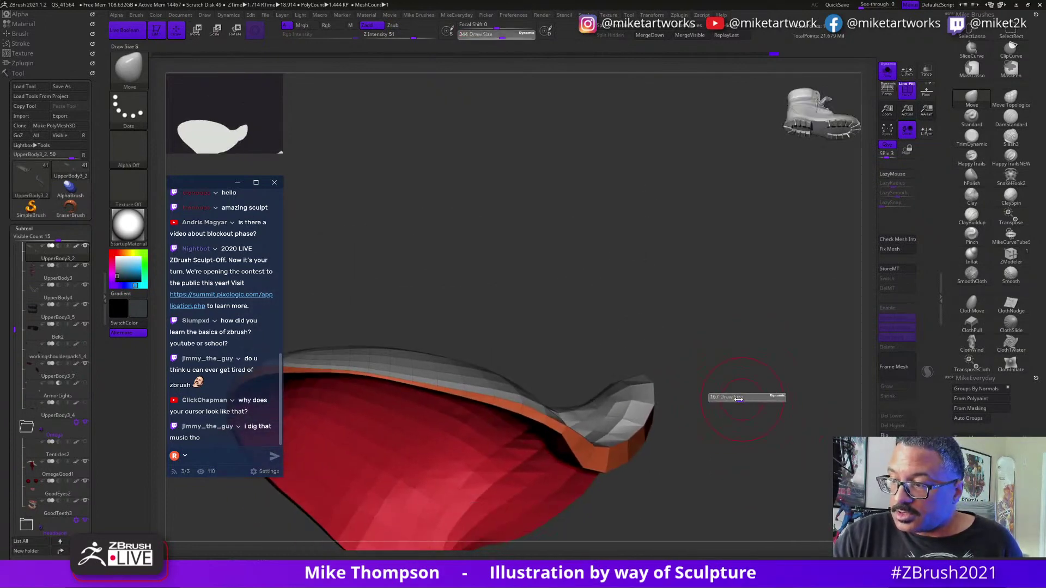
left_click(985, 232)
left_click(1009, 259)
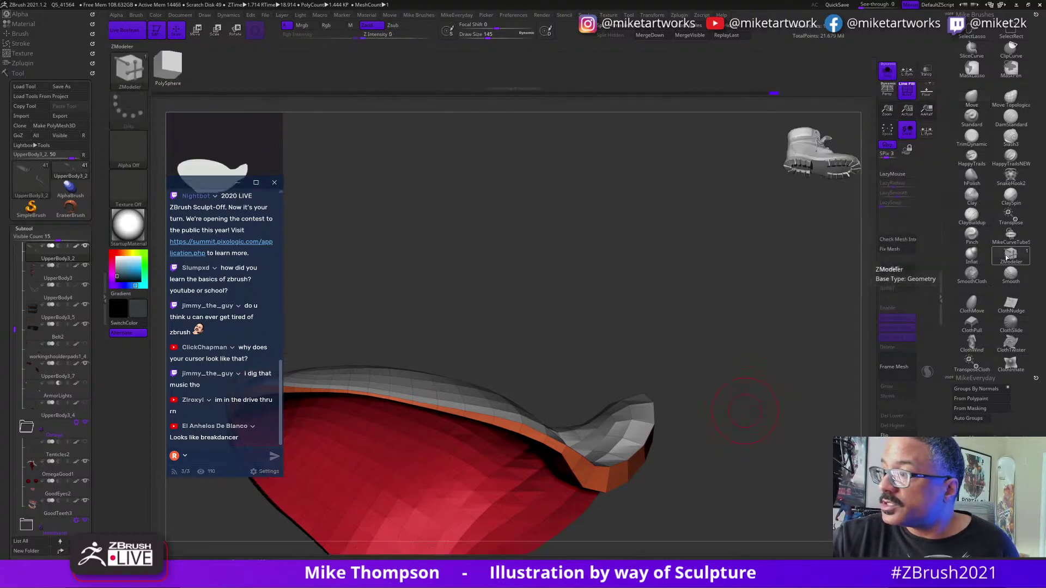
mouse_move(707, 317)
left_mouse_down()
mouse_move(782, 354)
mouse_move(738, 380)
left_mouse_up()
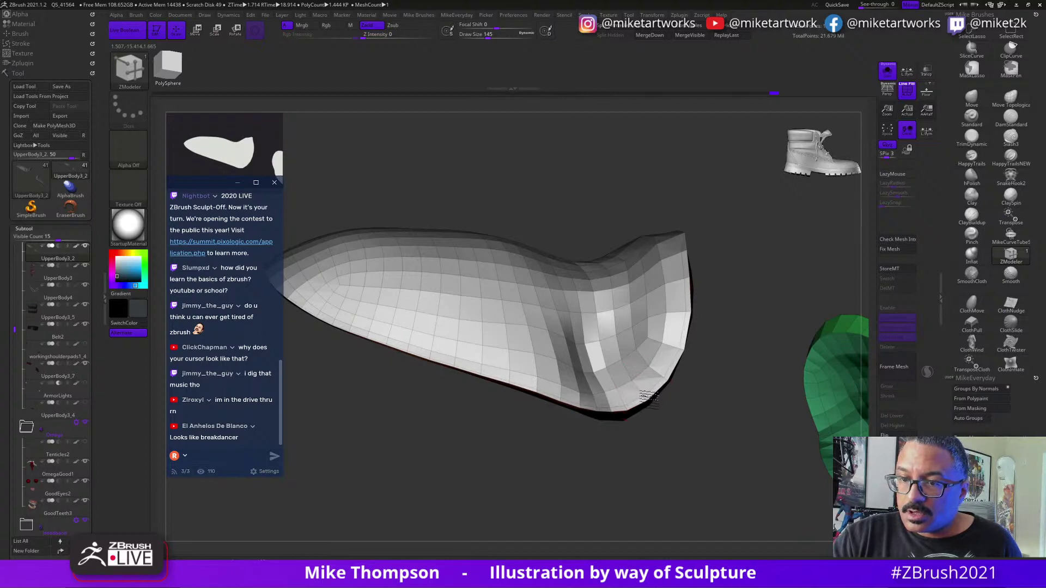
left_click_drag(686, 458, 621, 425)
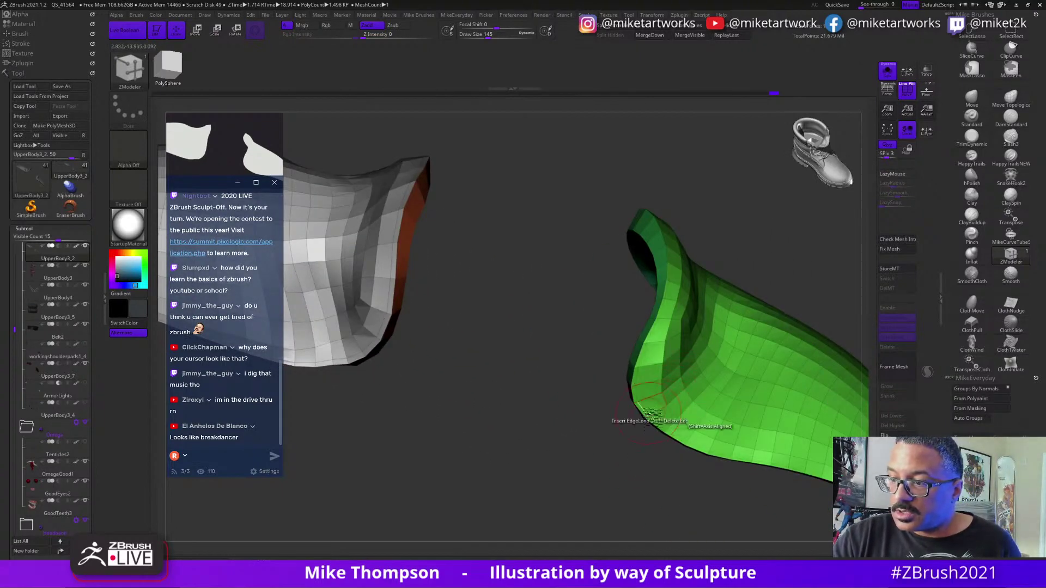
left_click_drag(623, 480, 665, 381)
left_click(658, 377)
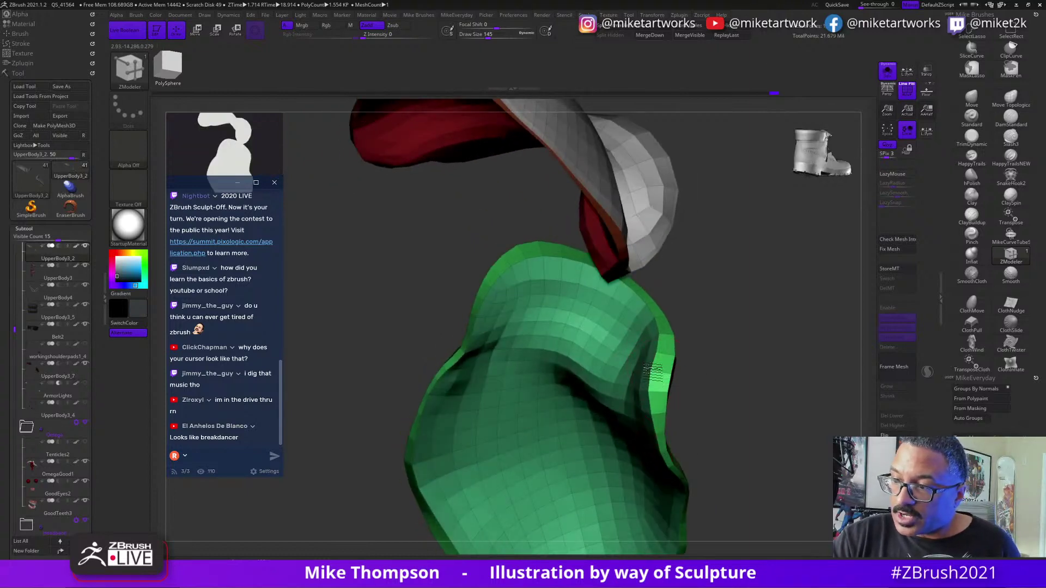
Add further ZModeler edge loops along the inner side and border of both UpperBody3_2 pads.
left_click_drag(738, 249, 744, 369)
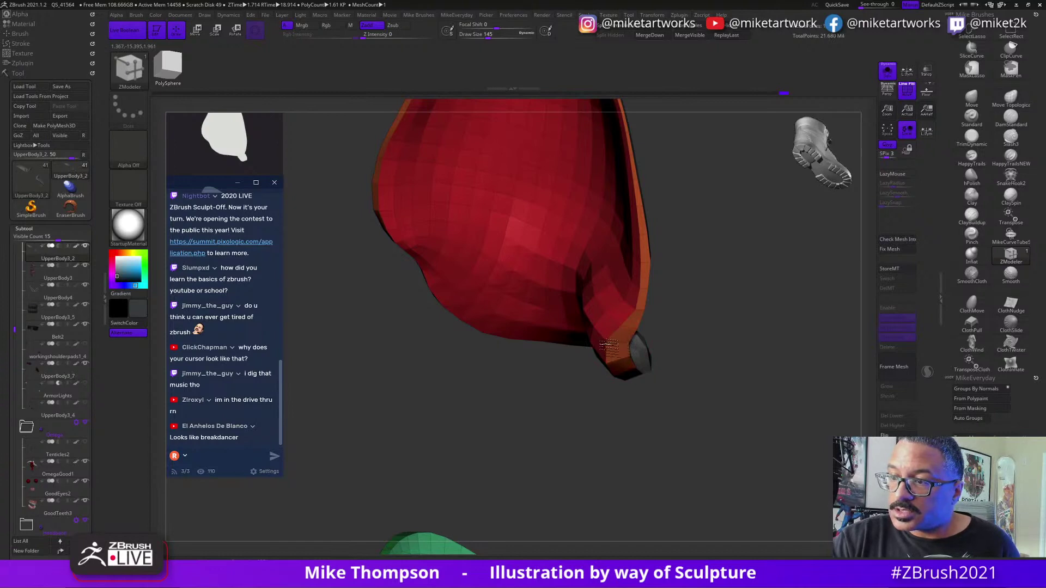
mouse_move(800, 342)
left_mouse_down()
mouse_move(749, 318)
mouse_move(805, 345)
left_mouse_up()
left_click_drag(592, 437, 633, 419)
left_click_drag(758, 504, 770, 457)
left_click_drag(600, 442, 598, 421)
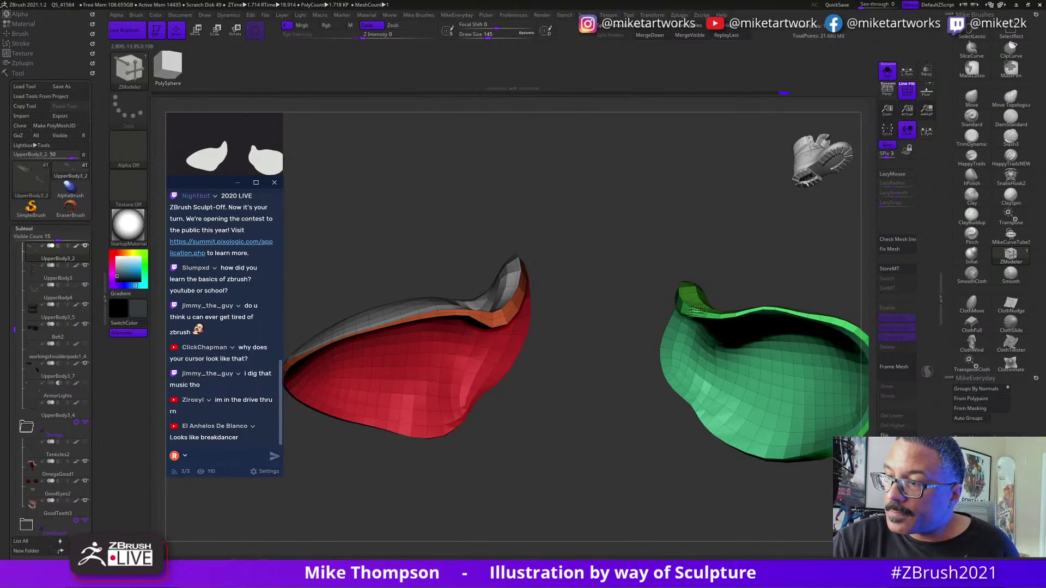
left_click_drag(703, 553, 667, 477)
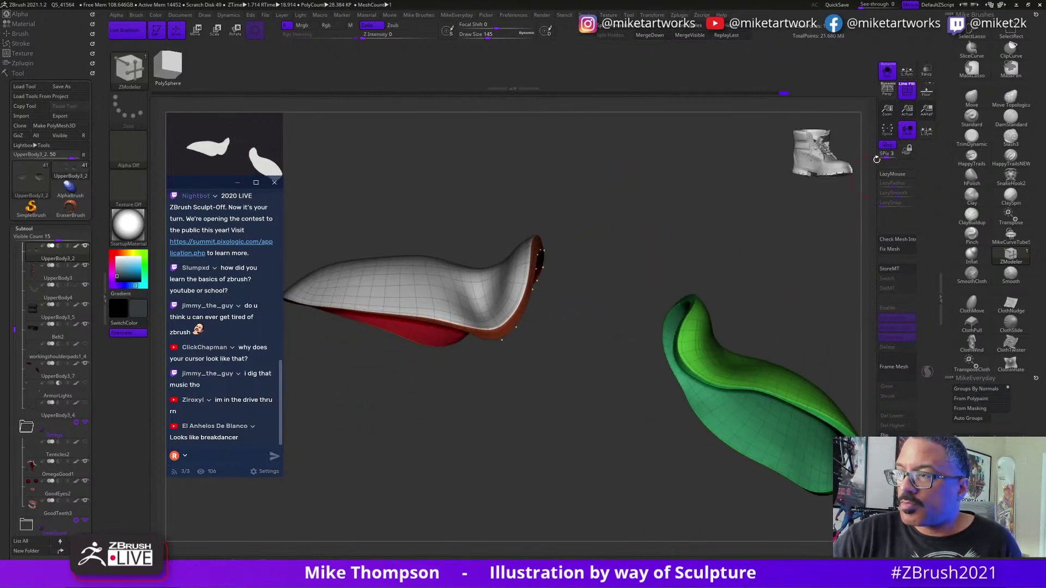
Show the whole character again and adjust the right UpperBody3_2 pad under the red armor with the Move brush at draw size 280.
left_click(887, 72)
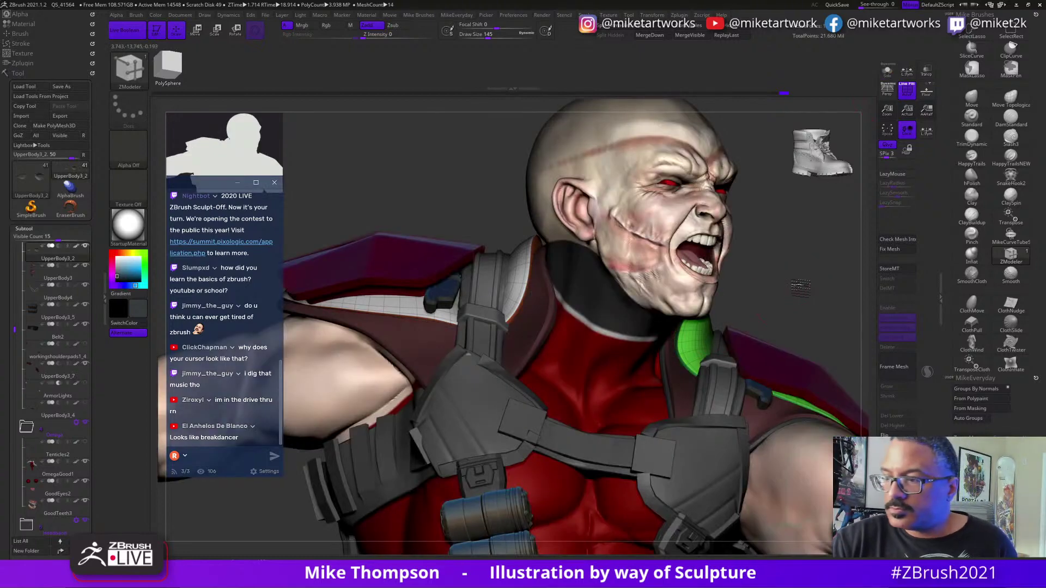
left_click(971, 98)
key("s")
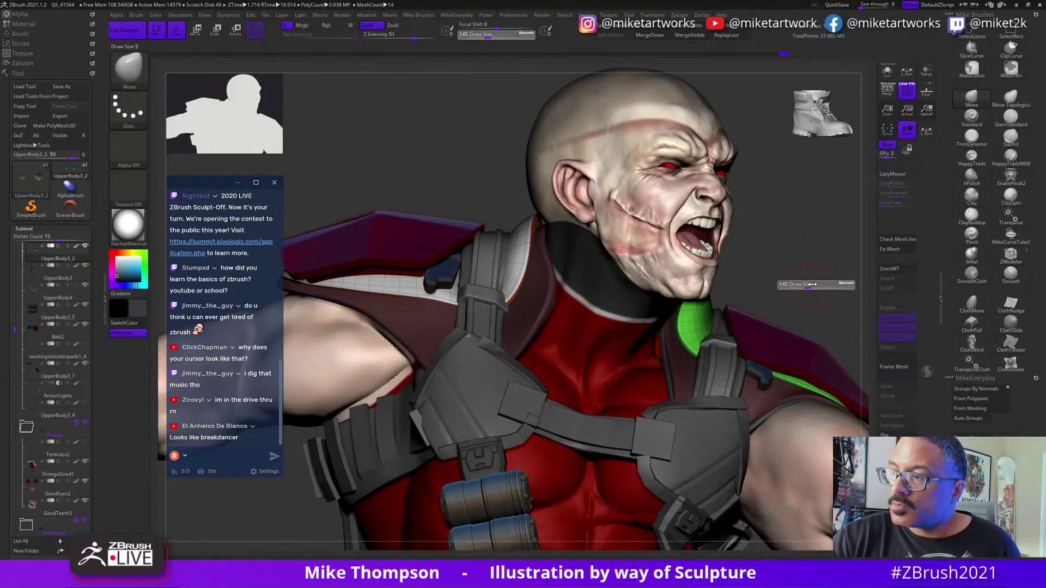
left_click_drag(819, 286, 821, 287)
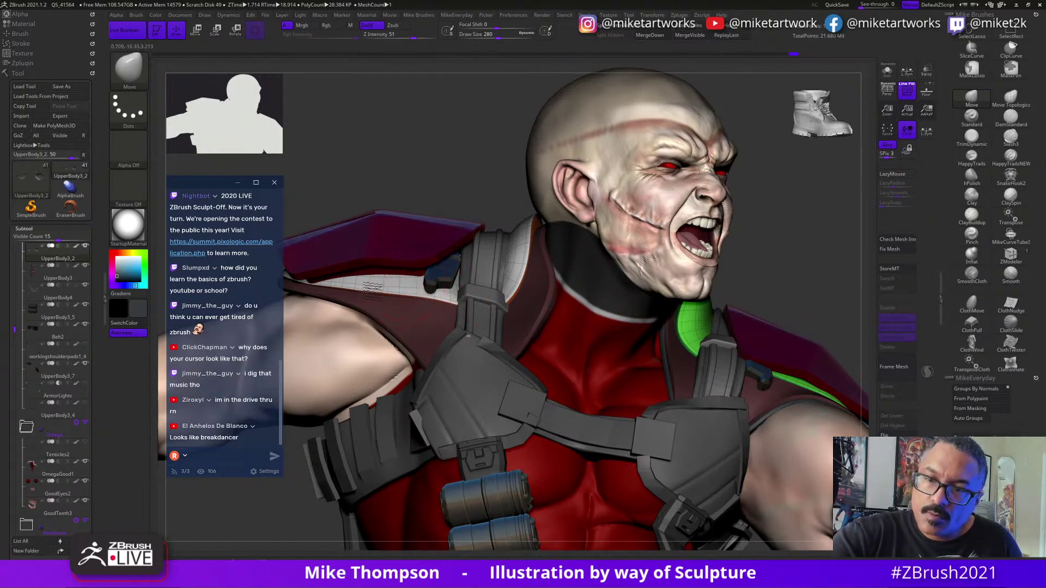
mouse_move(410, 136)
left_mouse_down()
mouse_move(402, 145)
mouse_move(605, 252)
left_mouse_up()
left_click_drag(604, 251, 559, 234)
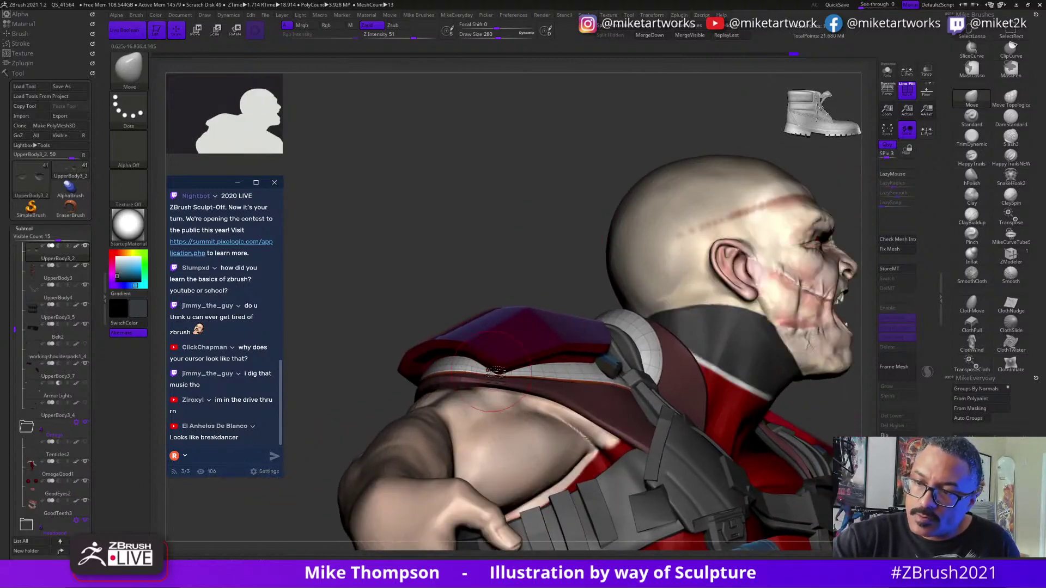
left_click_drag(494, 235, 684, 242)
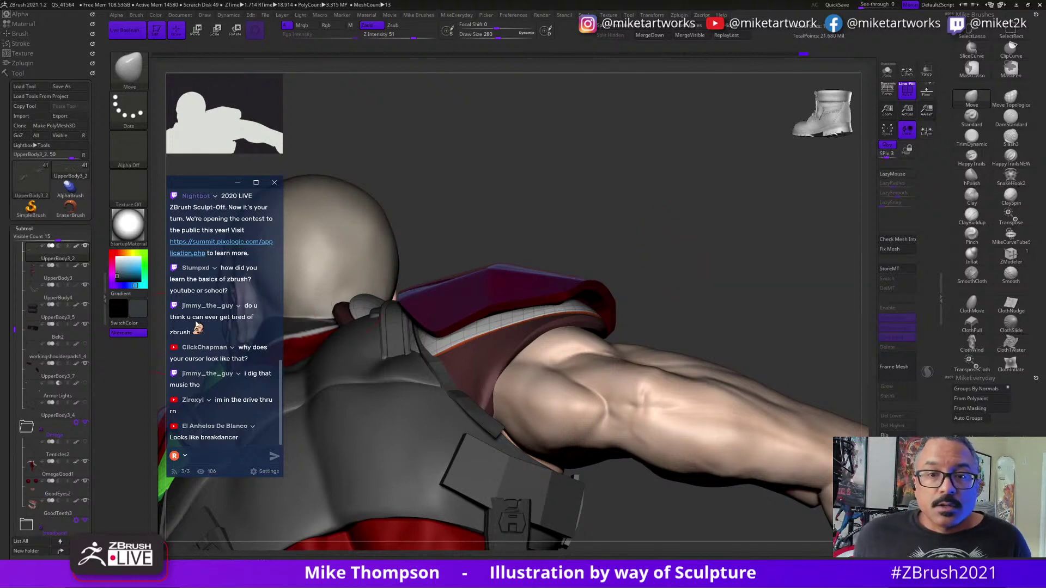
scroll(219, 339, "up", 5)
scroll(219, 340, "up", 3)
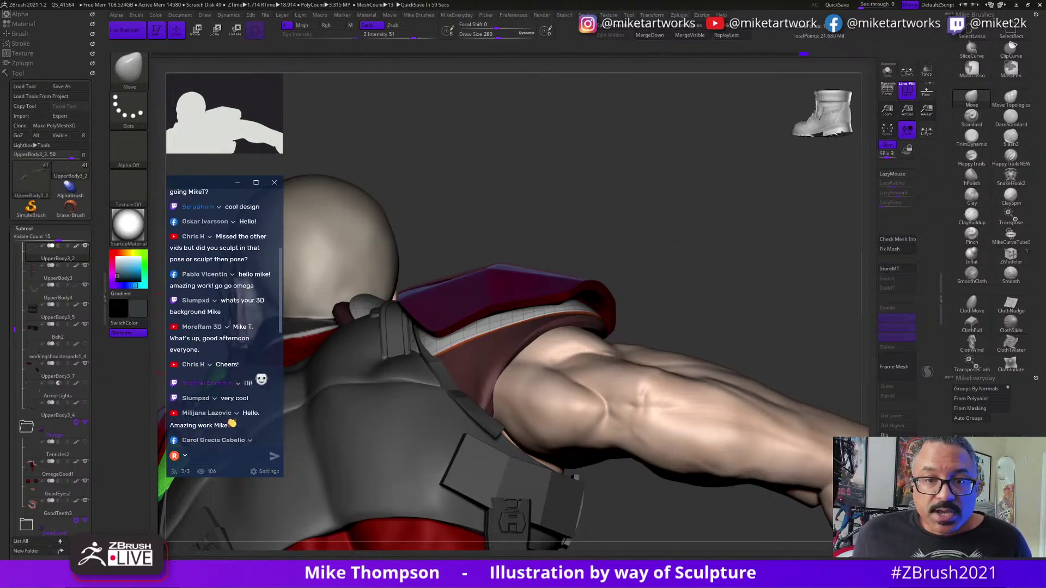
scroll(252, 353, "down", 10)
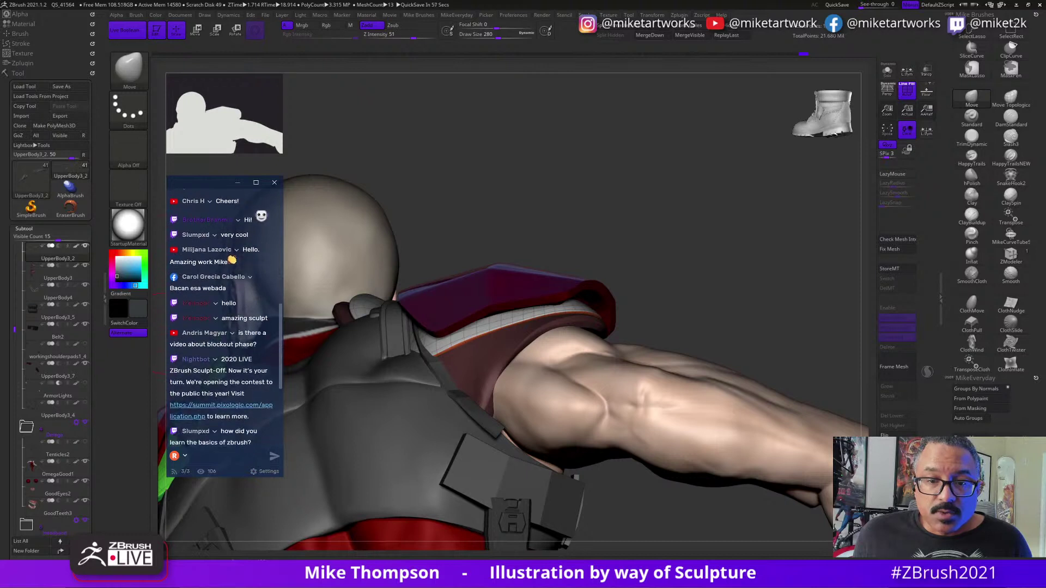
scroll(252, 353, "down", 2)
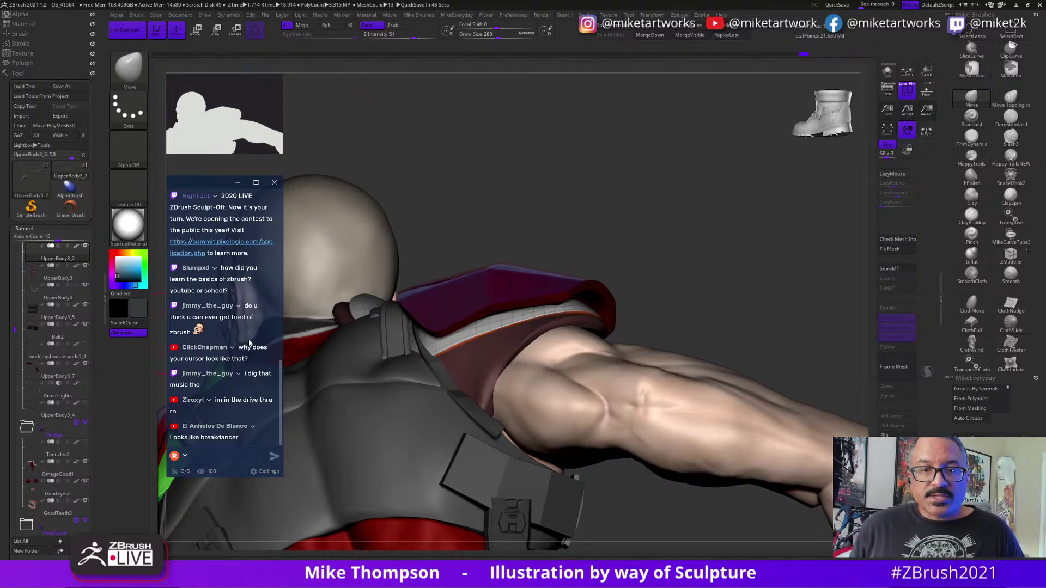
Fit the right UpperBody3_2 pad around the strap and red armor from back and top with the Move brush at draw size 192.
left_click_drag(750, 328, 760, 356)
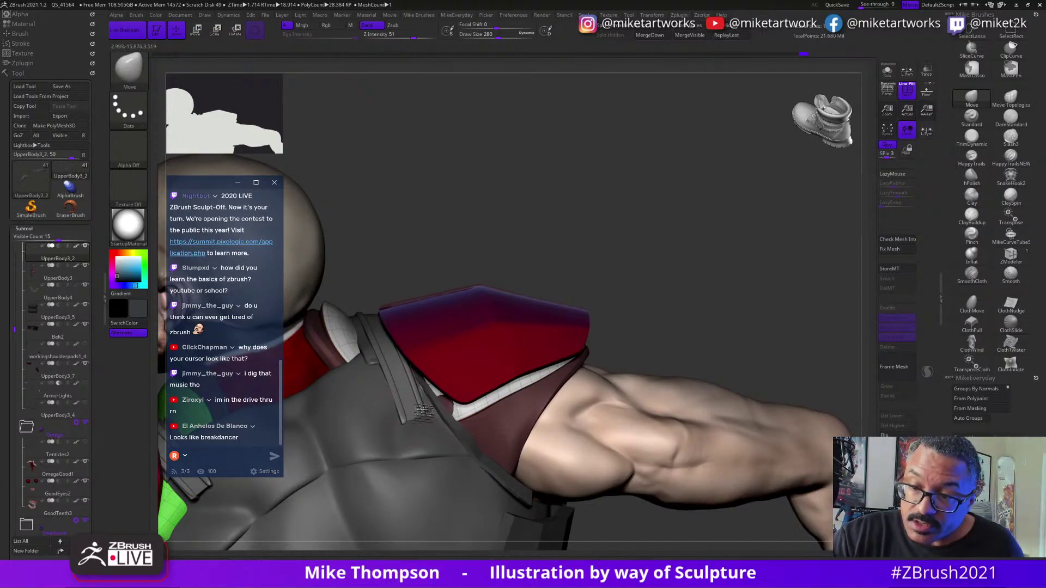
key("s")
left_click_drag(657, 292, 650, 292)
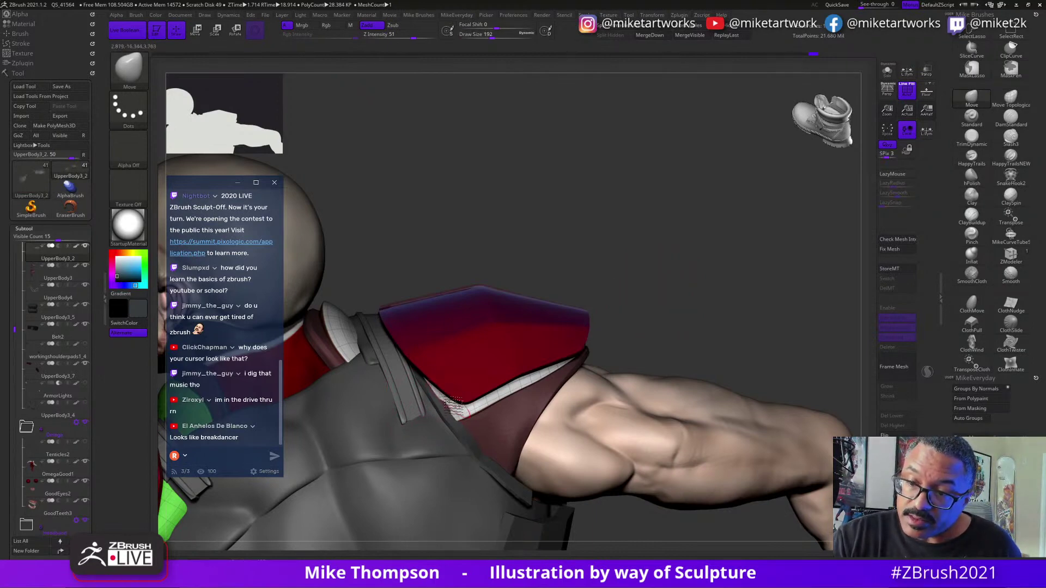
left_click_drag(674, 285, 512, 365)
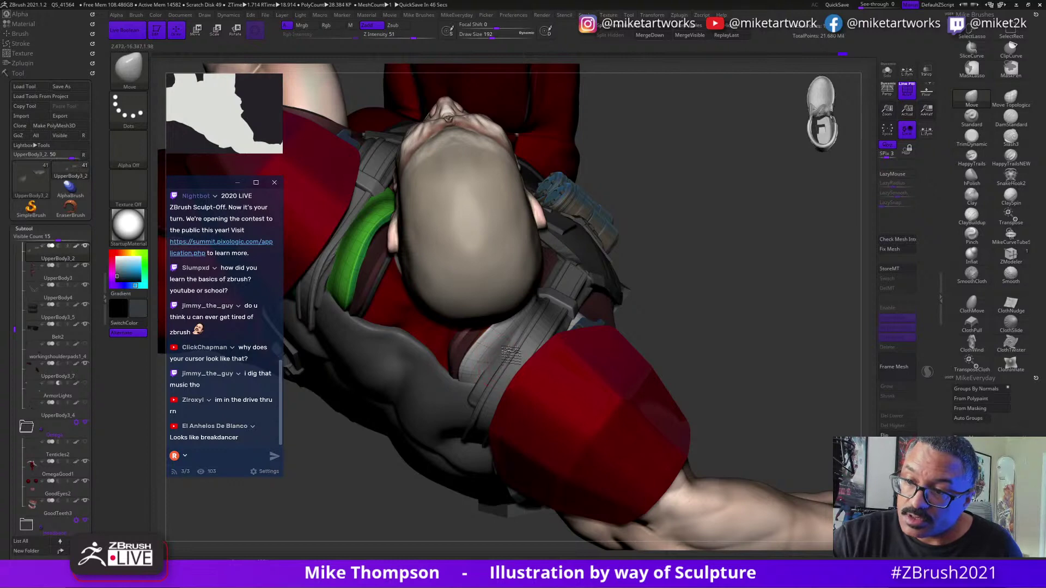
left_click_drag(741, 295, 616, 294)
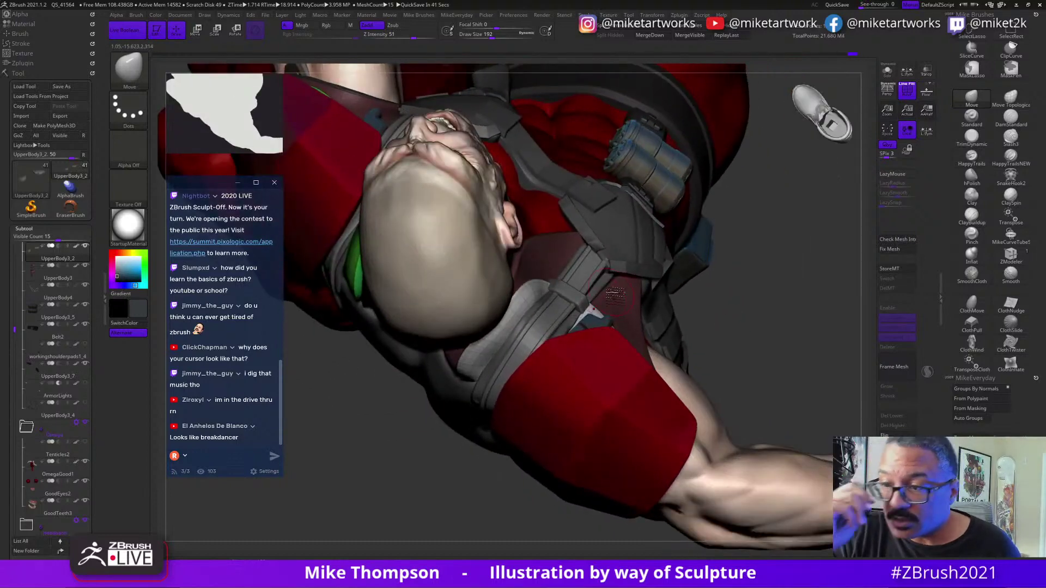
left_click_drag(788, 313, 572, 335)
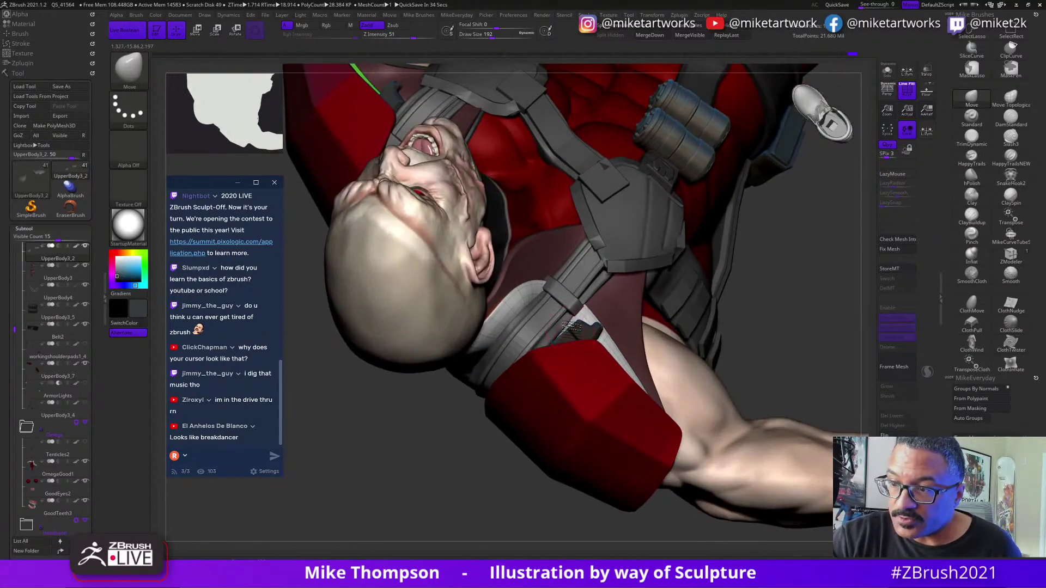
Smooth the left UpperBody3_2 pad's edge beside the shoulder strap at draw size 167.
mouse_move(811, 304)
left_mouse_down()
mouse_move(590, 316)
mouse_move(810, 344)
mouse_move(786, 266)
mouse_move(790, 309)
mouse_move(507, 339)
mouse_move(505, 380)
left_mouse_up()
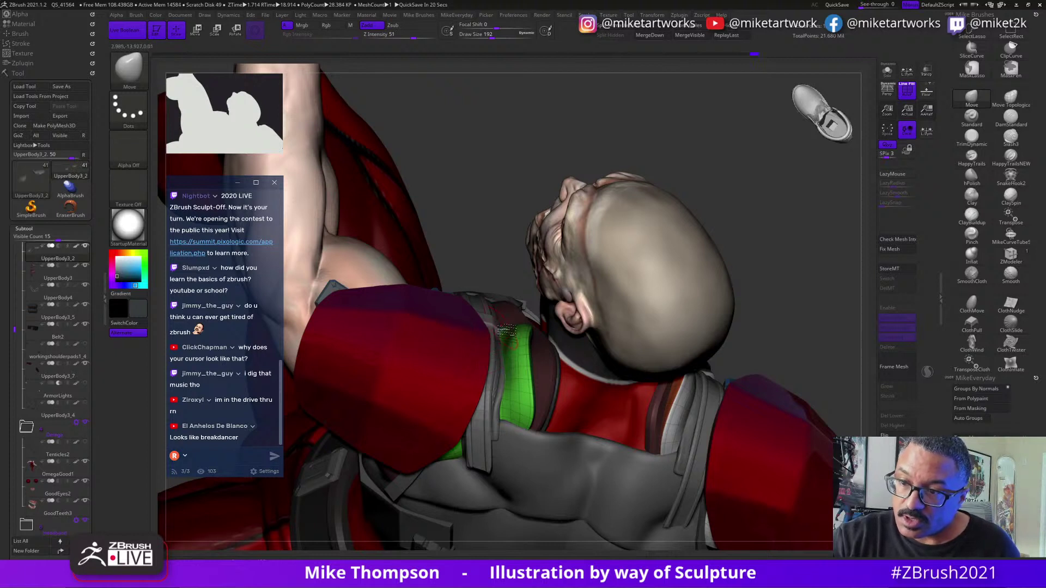
key("s")
left_click_drag(784, 273, 783, 272)
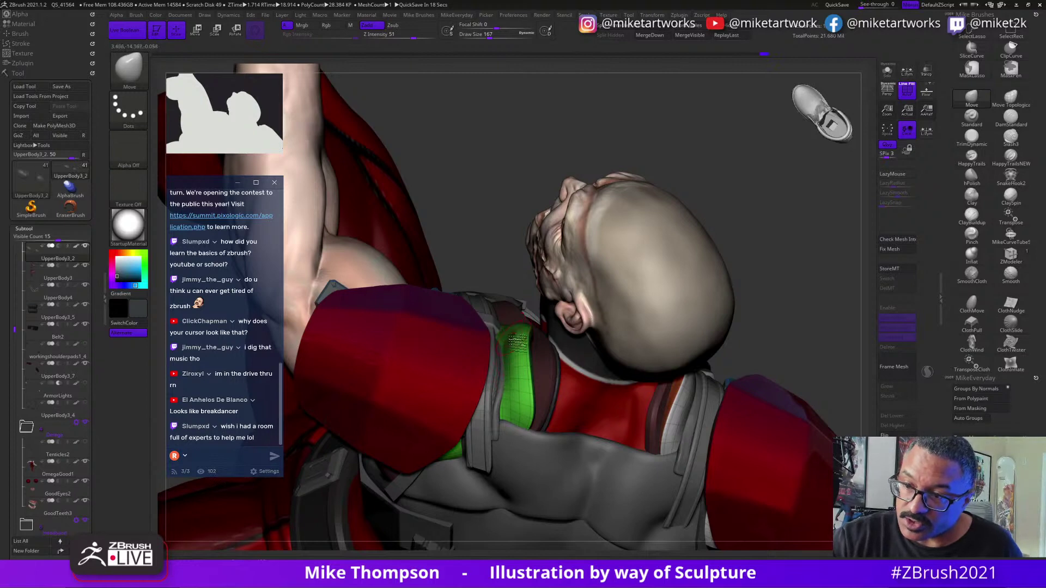
left_click_drag(517, 323, 504, 363, "shift")
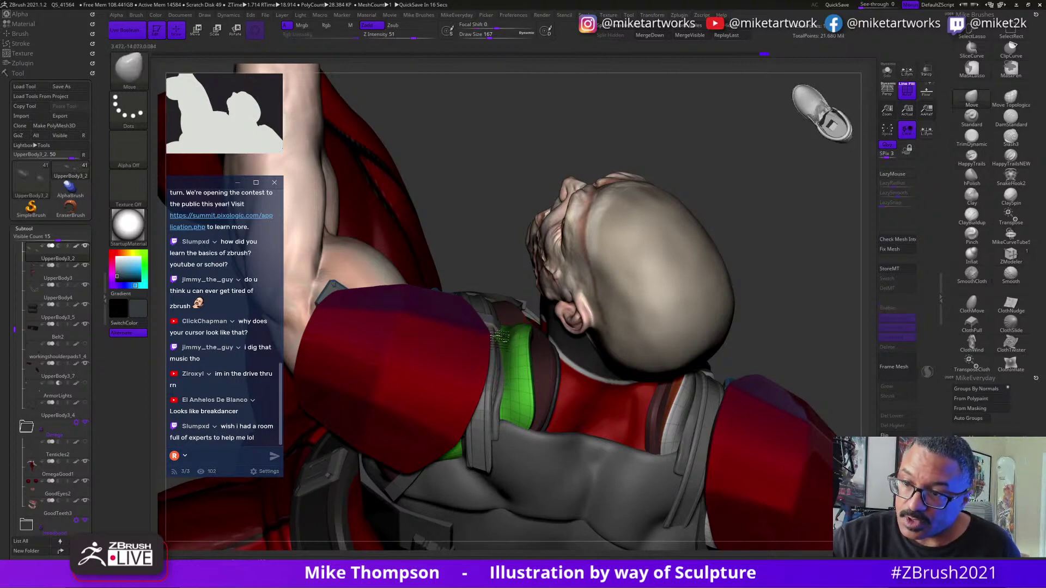
Check the left UpperBody3_2 pad beside the strap from several angles and show the ArmorLights subtool on the red shoulder armor.
left_click_drag(825, 275, 814, 338)
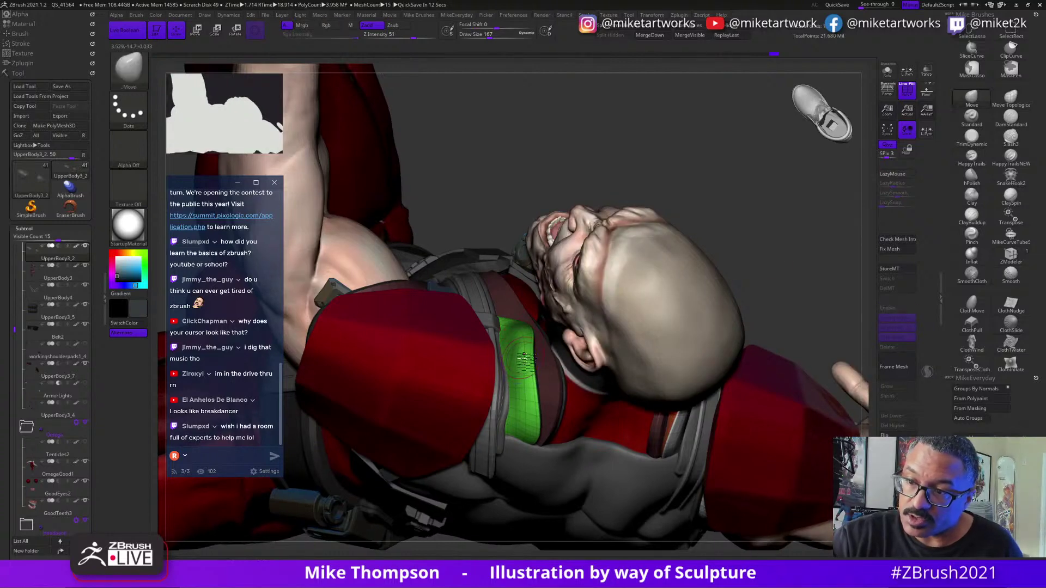
left_click_drag(787, 264, 802, 284)
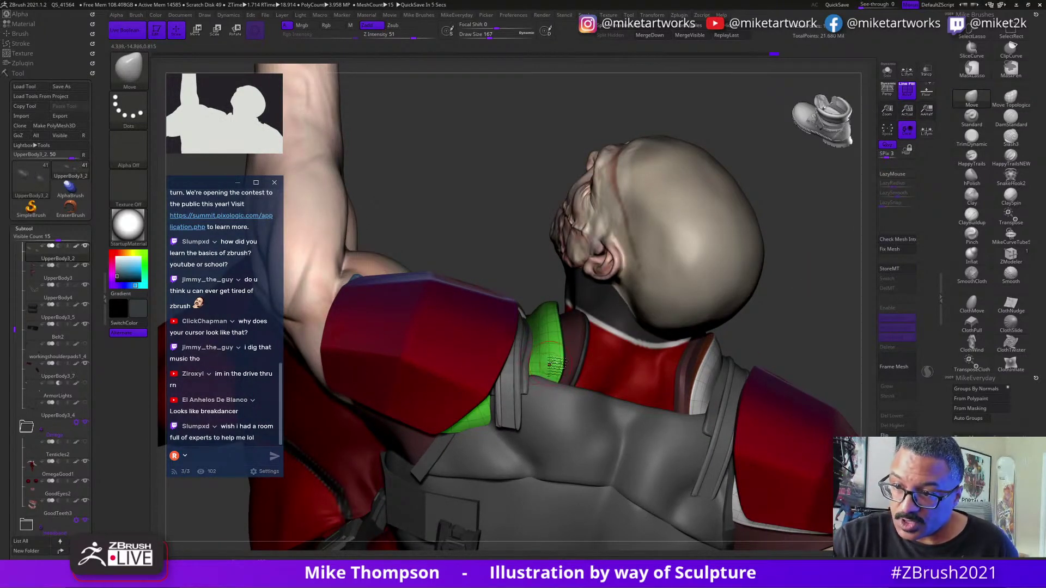
mouse_move(826, 300)
left_mouse_down()
mouse_move(818, 311)
mouse_move(859, 288)
left_mouse_up()
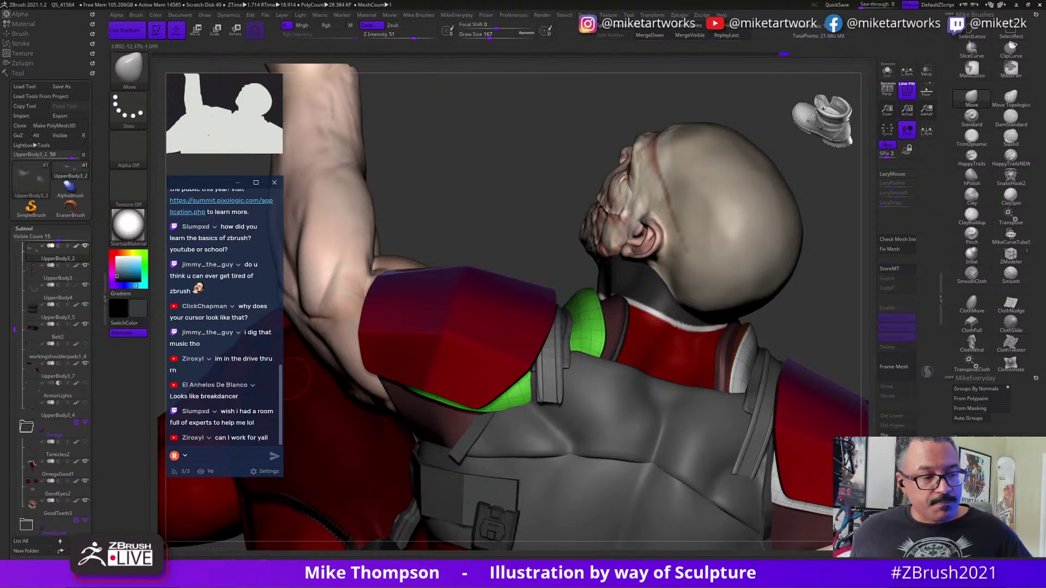
left_click(86, 384)
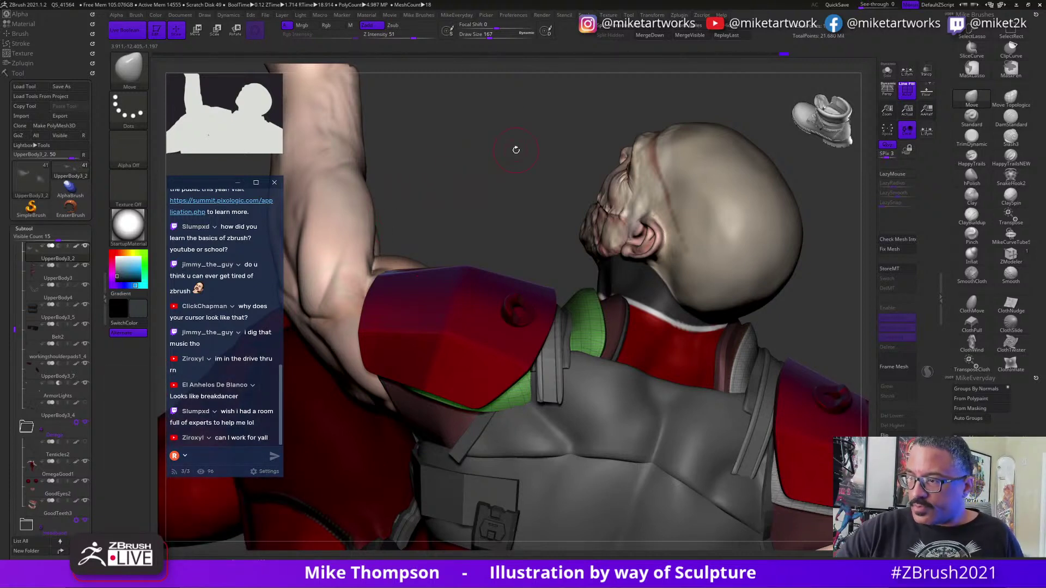
Set the Move brush's draw size to 331 and lasso-mask the left pad's inner part beside the shoulder strap.
left_click_drag(833, 325, 809, 328)
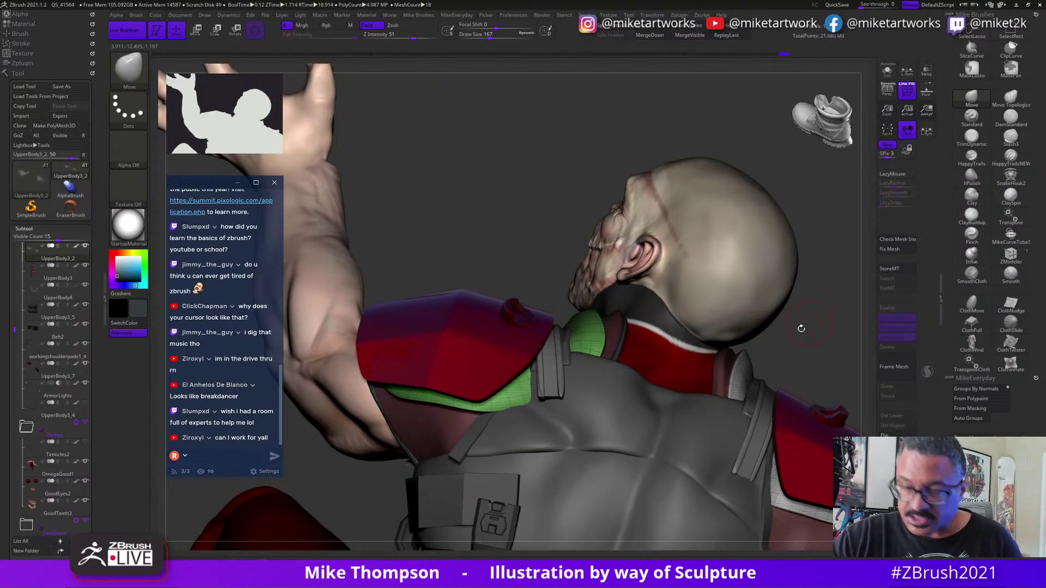
key("s")
left_click_drag(810, 346, 823, 347)
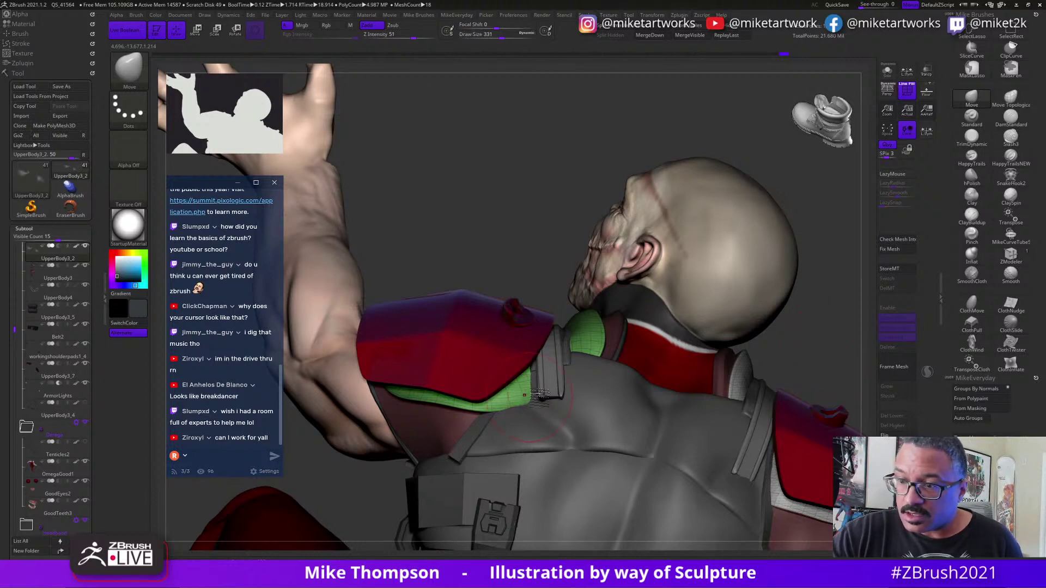
key("ctrl")
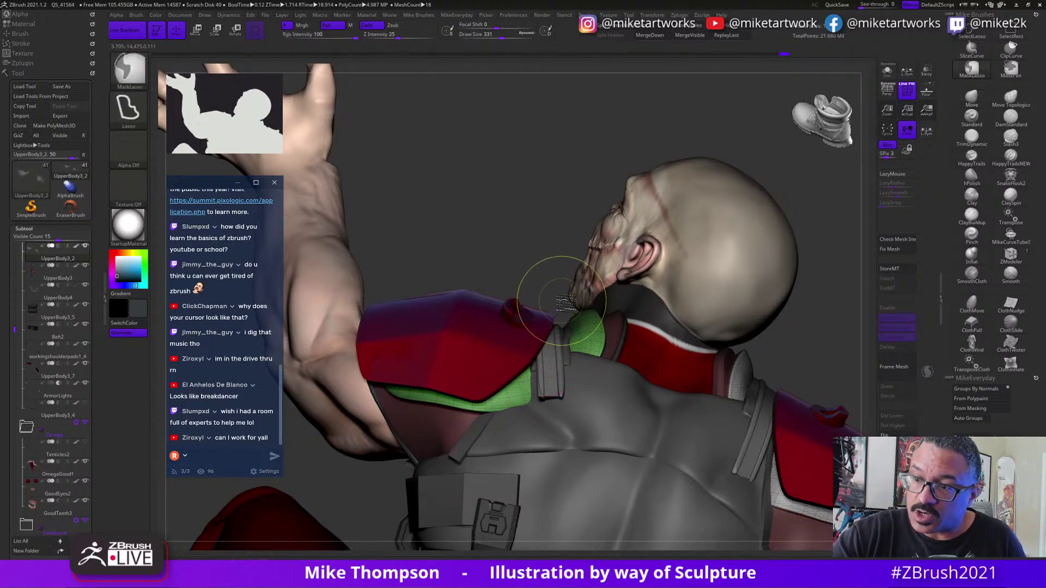
mouse_move(566, 303)
left_mouse_down("ctrl")
mouse_move(564, 327)
mouse_move(744, 382)
mouse_move(493, 127)
left_mouse_up("ctrl")
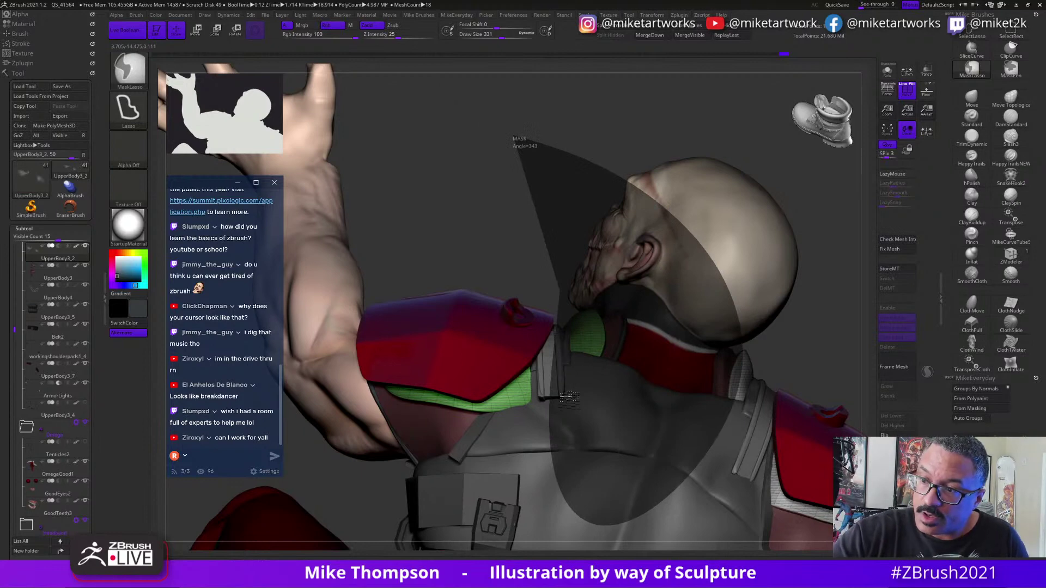
left_click_drag(570, 401, 578, 392, "ctrl")
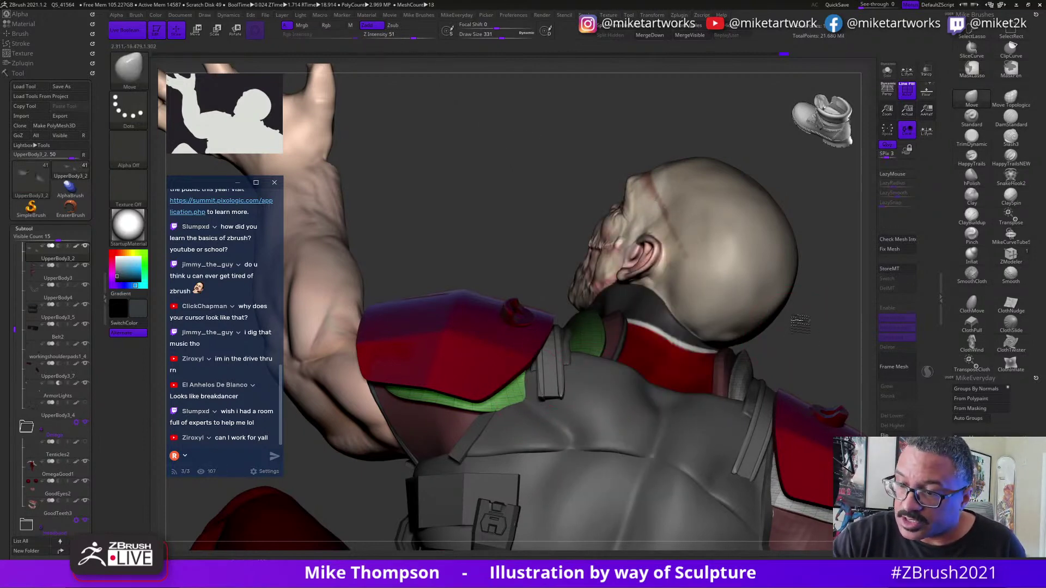
Reshape the unmasked back edge of the left pad beneath the red armor with the Move brush at draw size 331.
left_click_drag(800, 323, 790, 282)
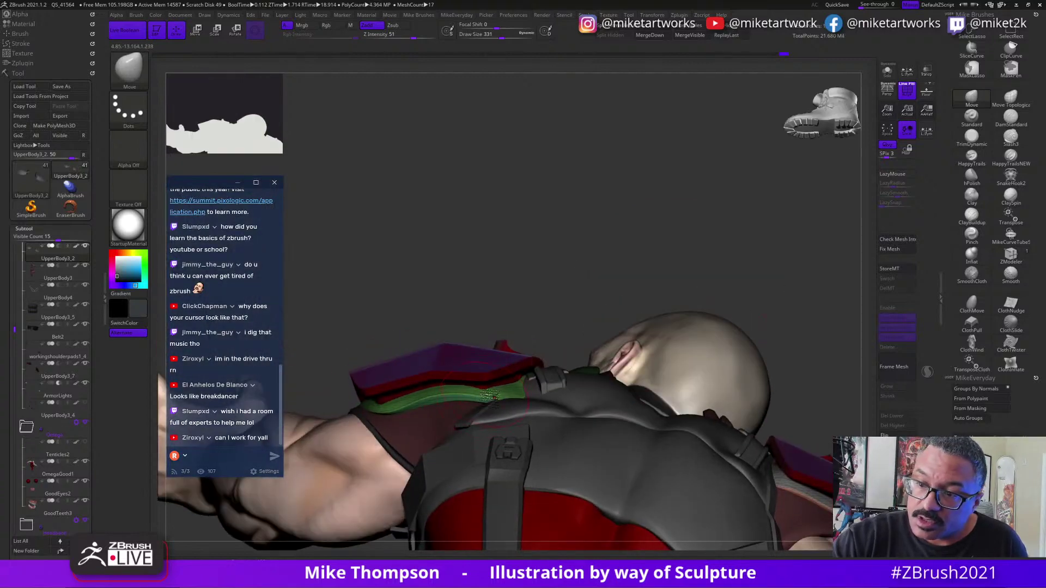
left_click_drag(608, 311, 526, 402)
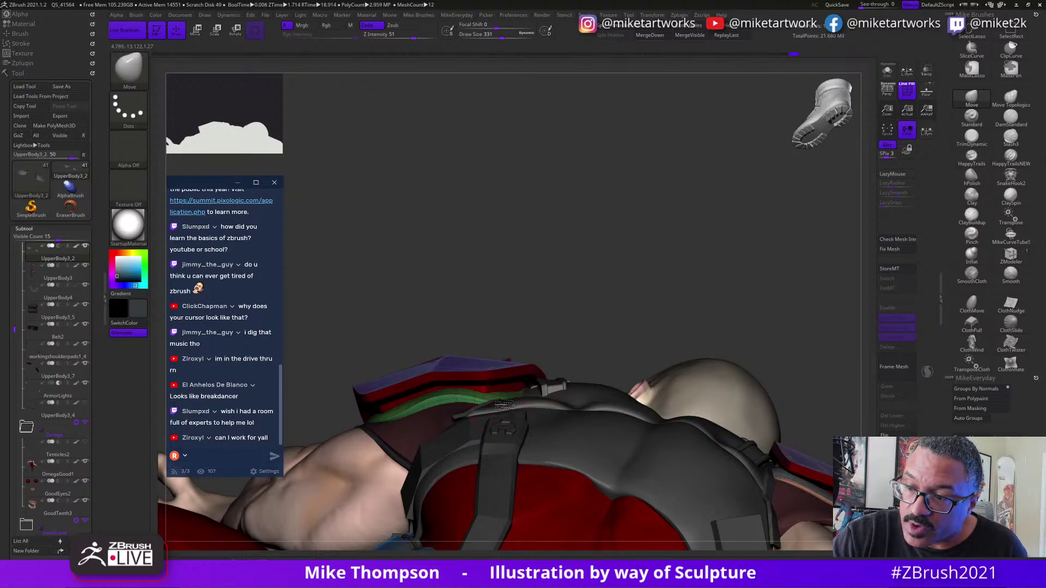
left_click_drag(626, 339, 642, 357)
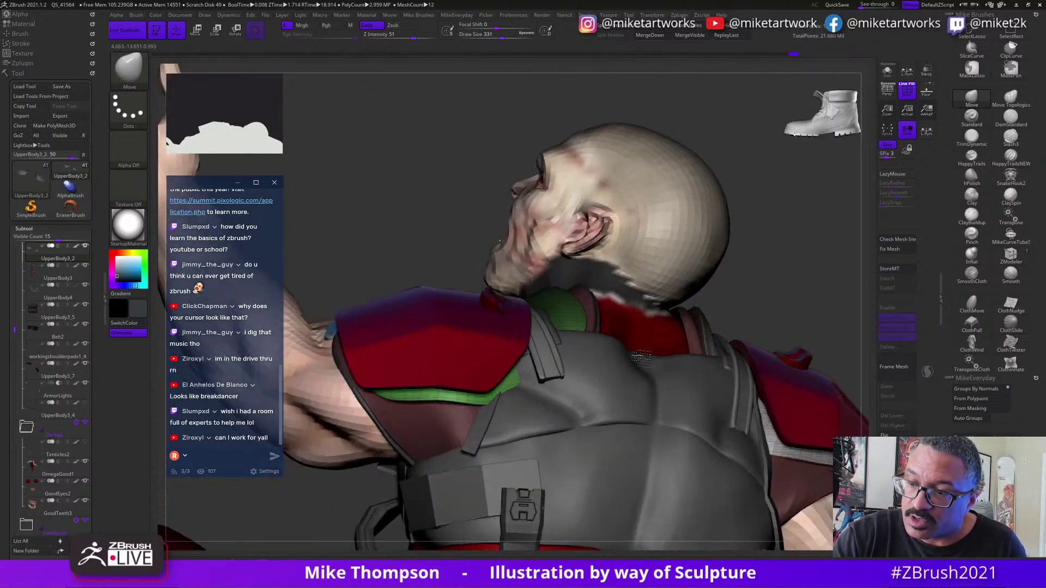
Tuck the left pad's back corner under the red armor with the Move brush at draw sizes 217 and 83.
key("s")
left_click_drag(775, 291, 767, 291)
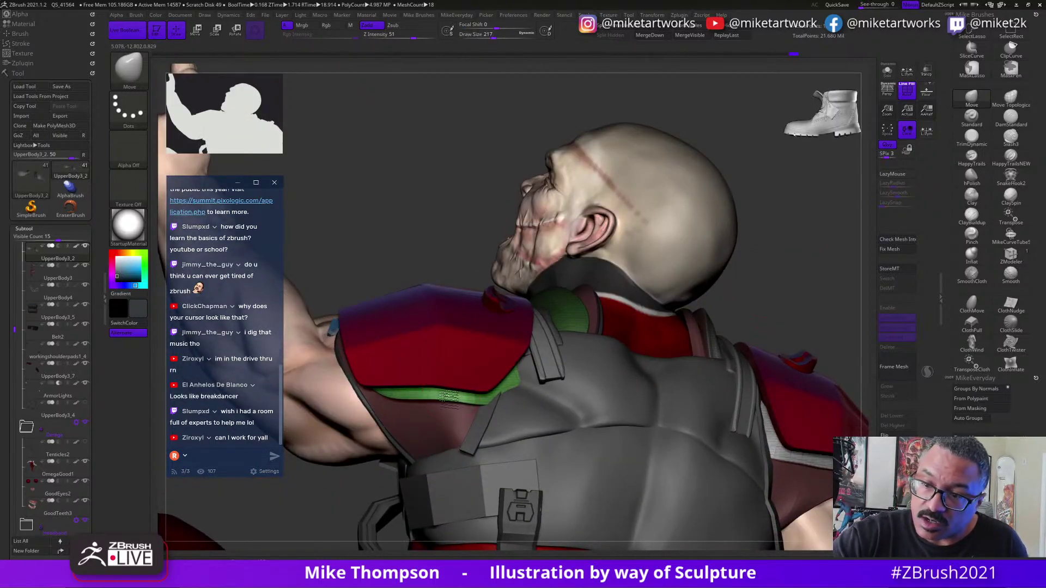
left_click_drag(514, 384, 507, 381)
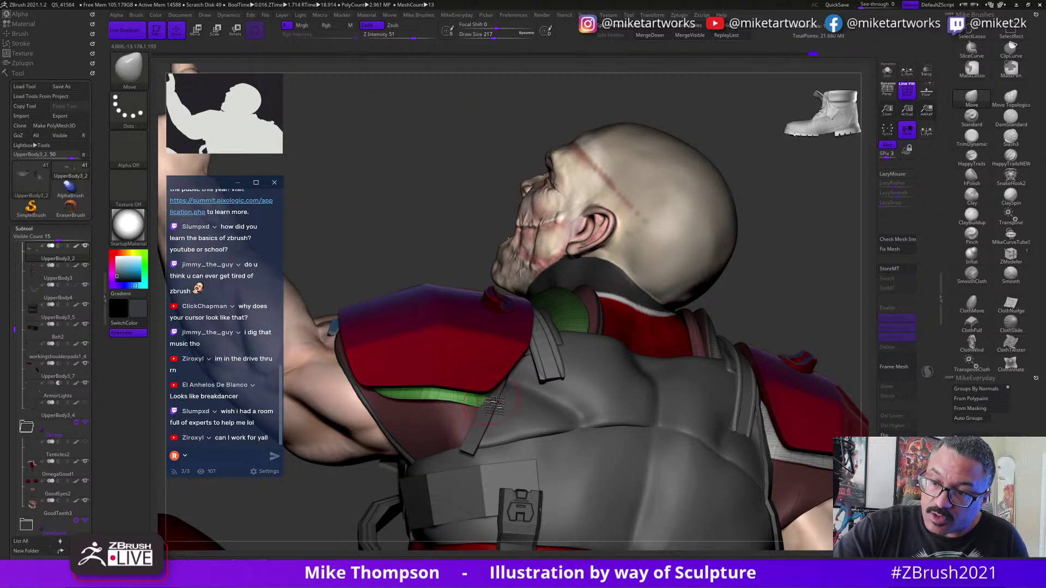
key("s")
left_click(764, 306)
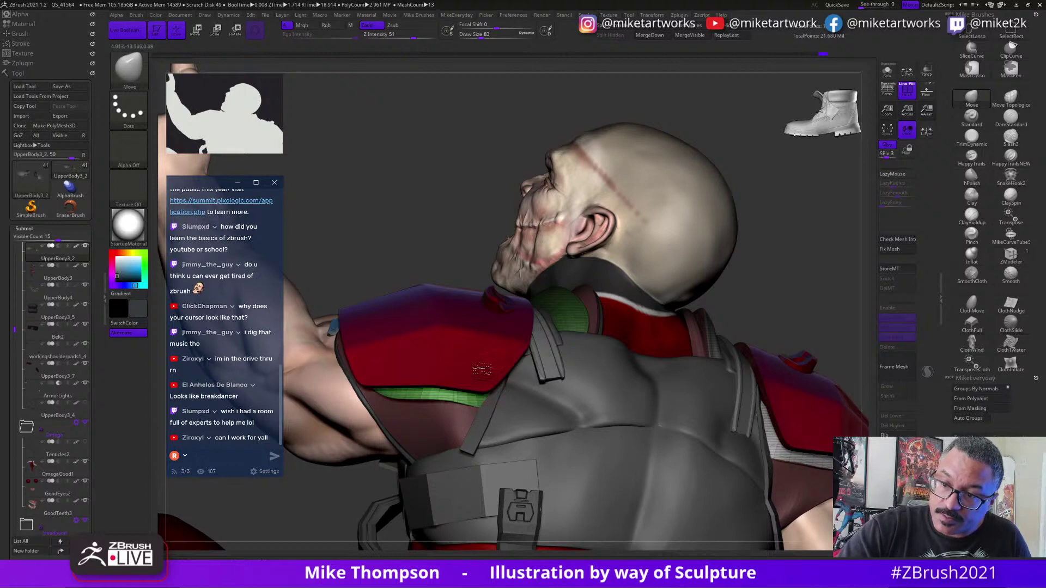
left_click_drag(791, 285, 505, 391)
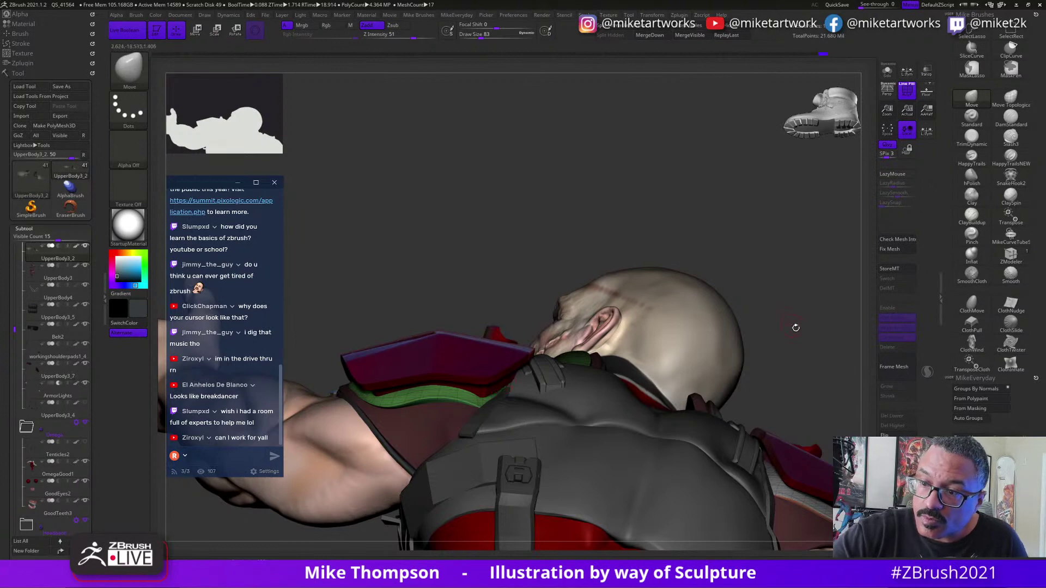
Fit the left pad's lower edge between the red armor and upper arm, from back to front, at draw size 286.
mouse_move(796, 328)
left_mouse_down()
mouse_move(802, 357)
mouse_move(802, 338)
left_mouse_up()
key("s")
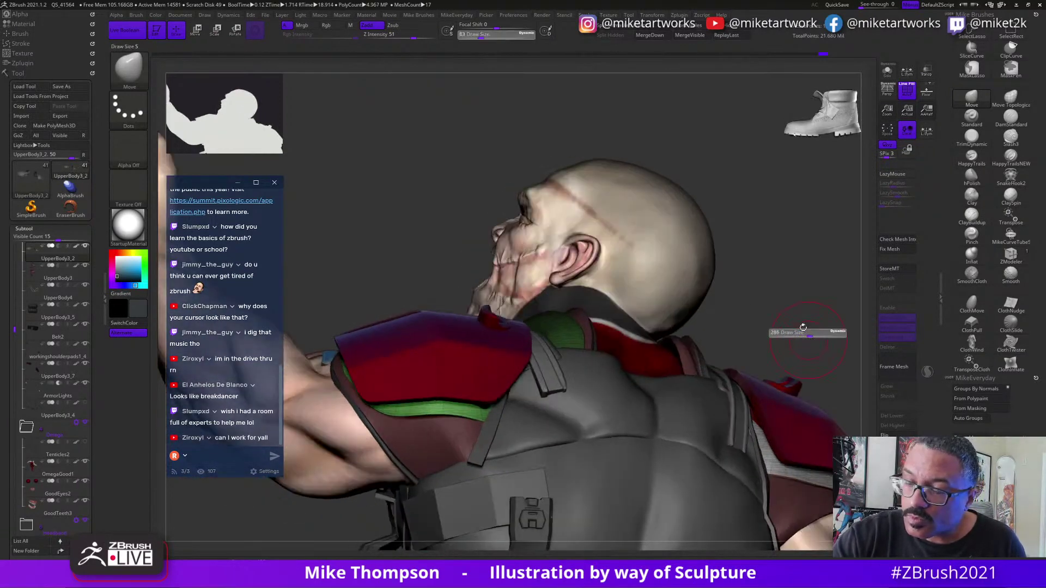
left_click_drag(438, 425, 398, 410)
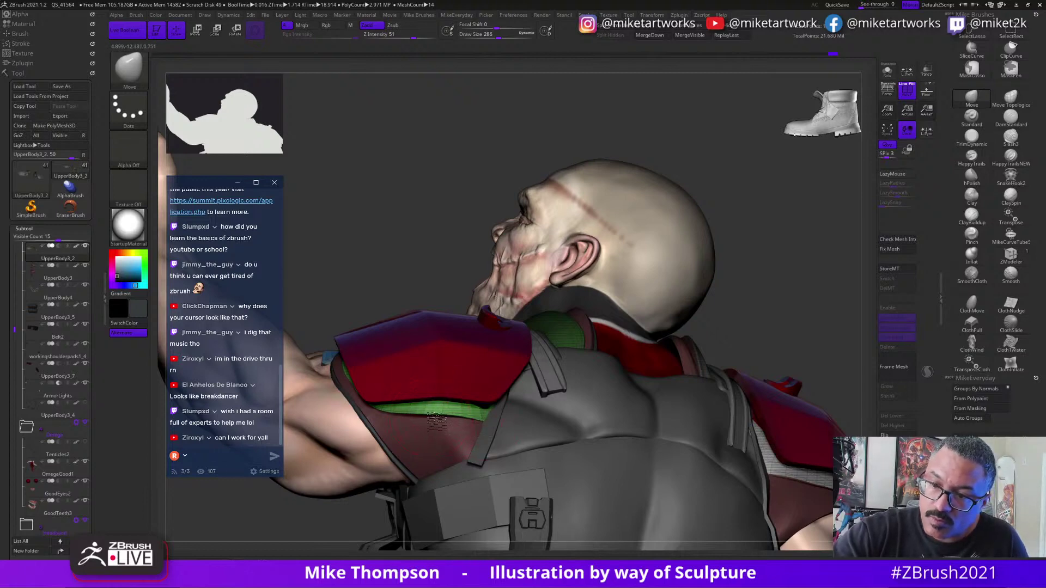
left_click_drag(794, 291, 819, 281)
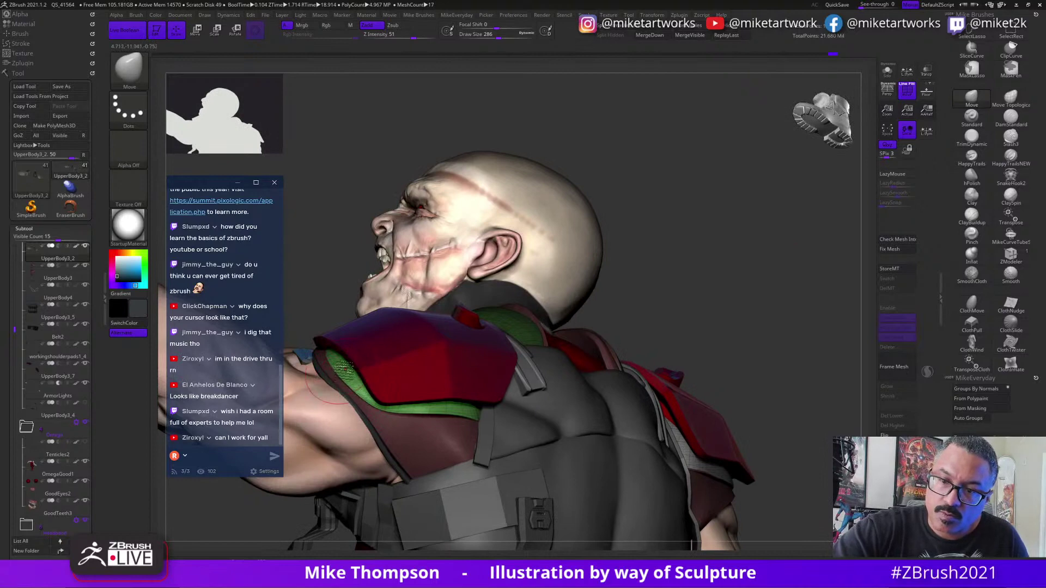
mouse_move(680, 253)
left_mouse_down()
mouse_move(661, 246)
mouse_move(382, 415)
left_mouse_up()
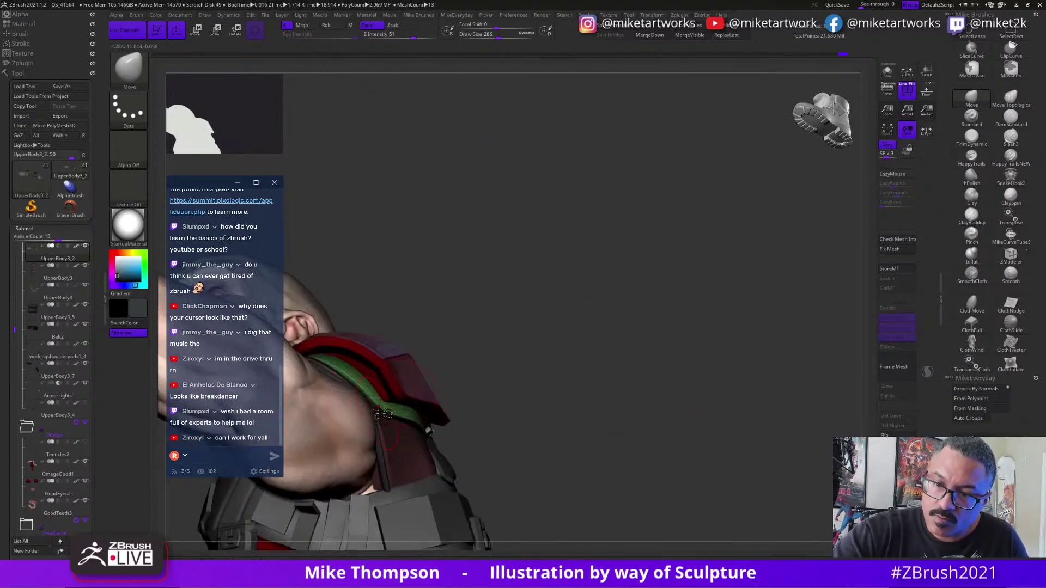
left_click_drag(458, 341, 491, 428)
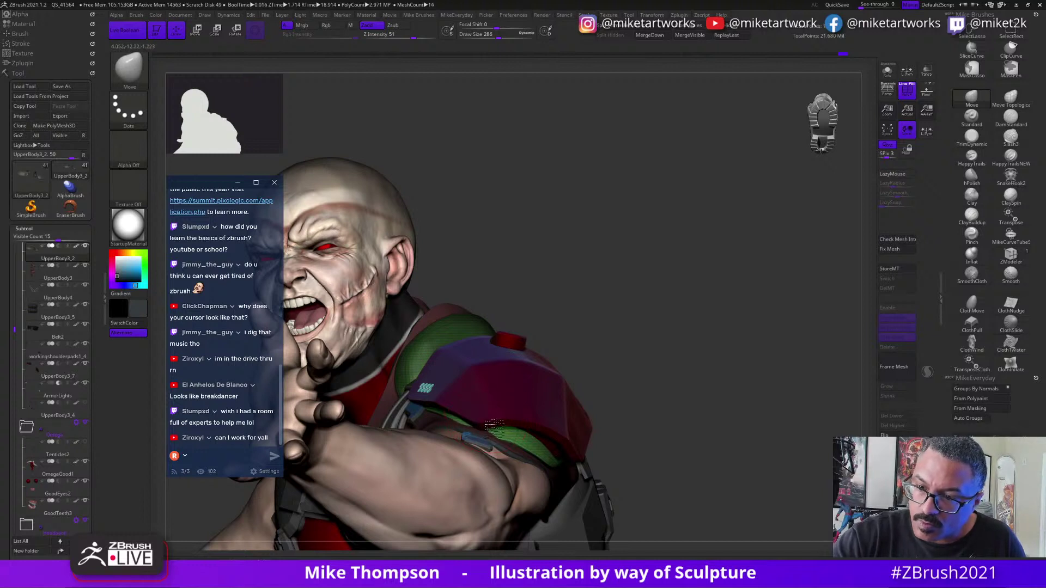
Clear the mask on the UpperBody3_2 pads and inspect their shape in isolation before showing the full character again.
left_click(689, 346, "ctrl+shift")
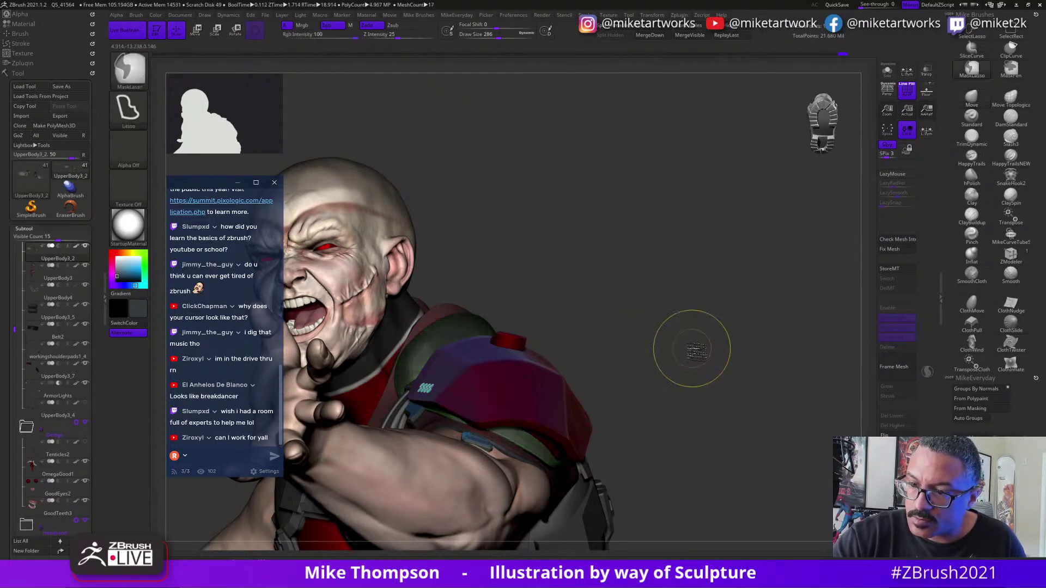
key("ctrl")
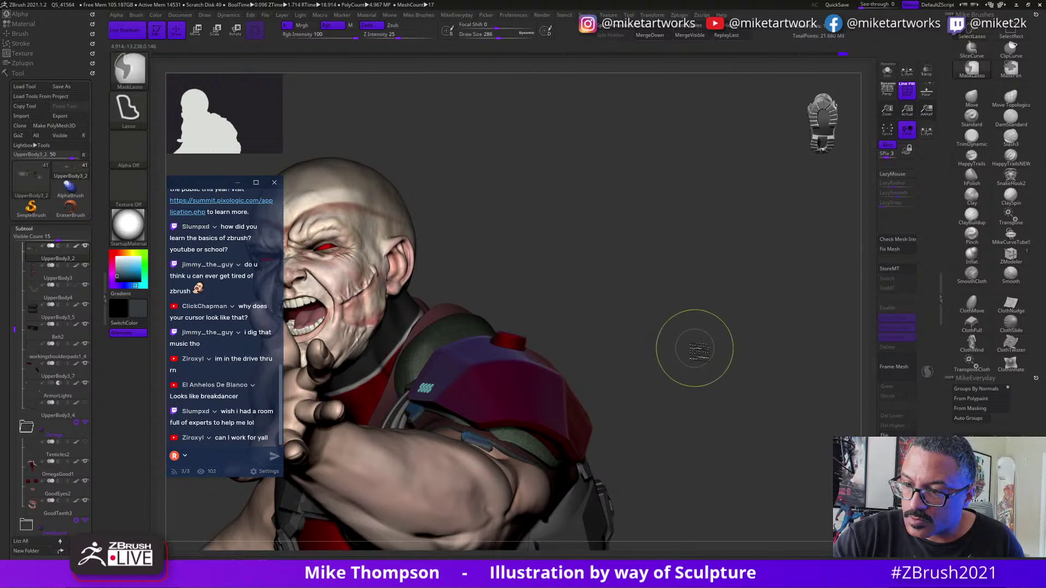
left_click(887, 71)
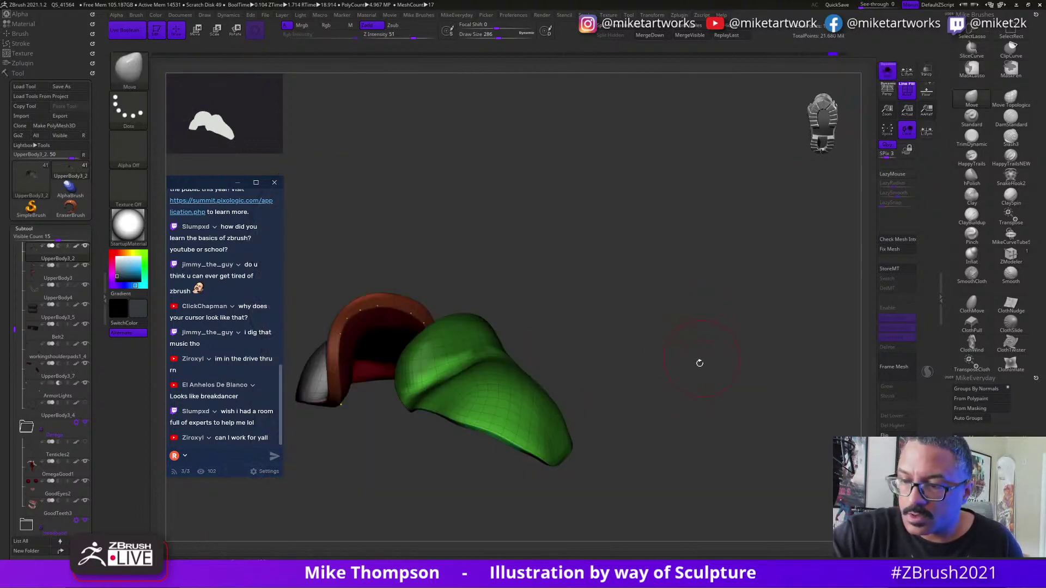
mouse_move(698, 361)
left_mouse_down()
mouse_move(711, 347)
mouse_move(698, 349)
left_mouse_up()
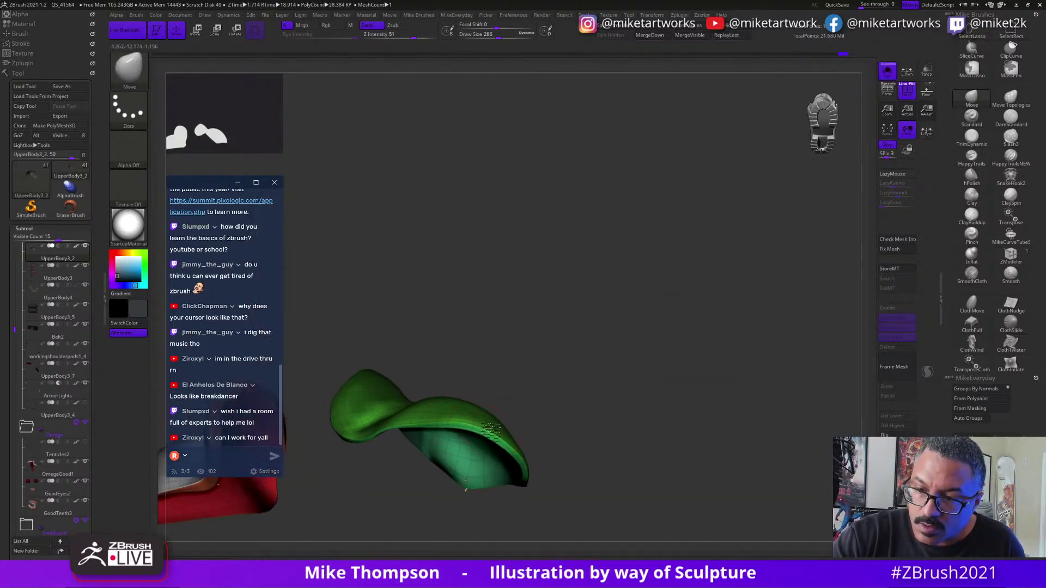
left_click(887, 71)
Hide the polyframe and review the layered shoulder pads on the full character from the side and front.
left_click_drag(747, 391, 806, 376)
key("ctrl")
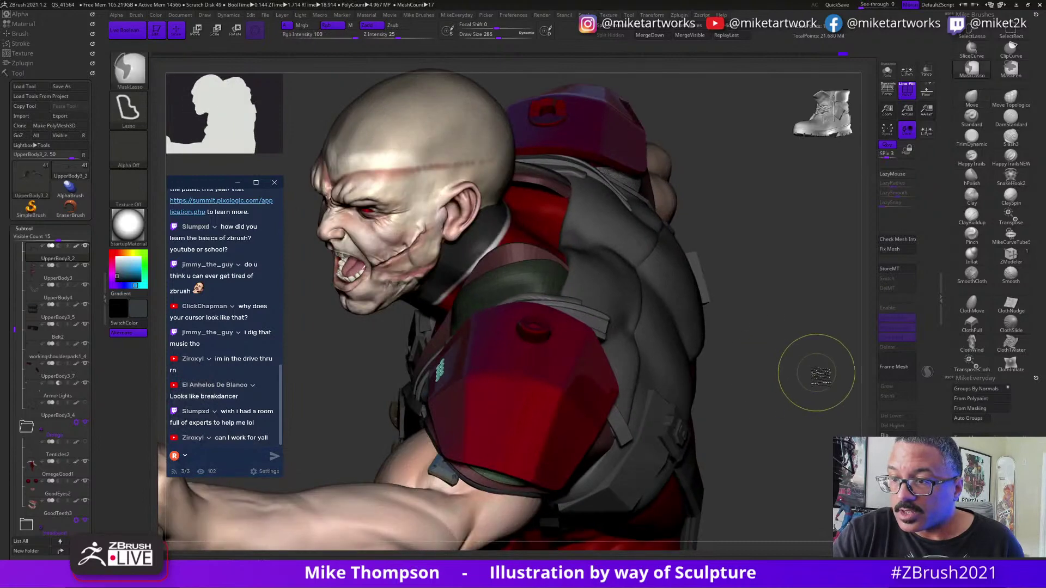
key("space")
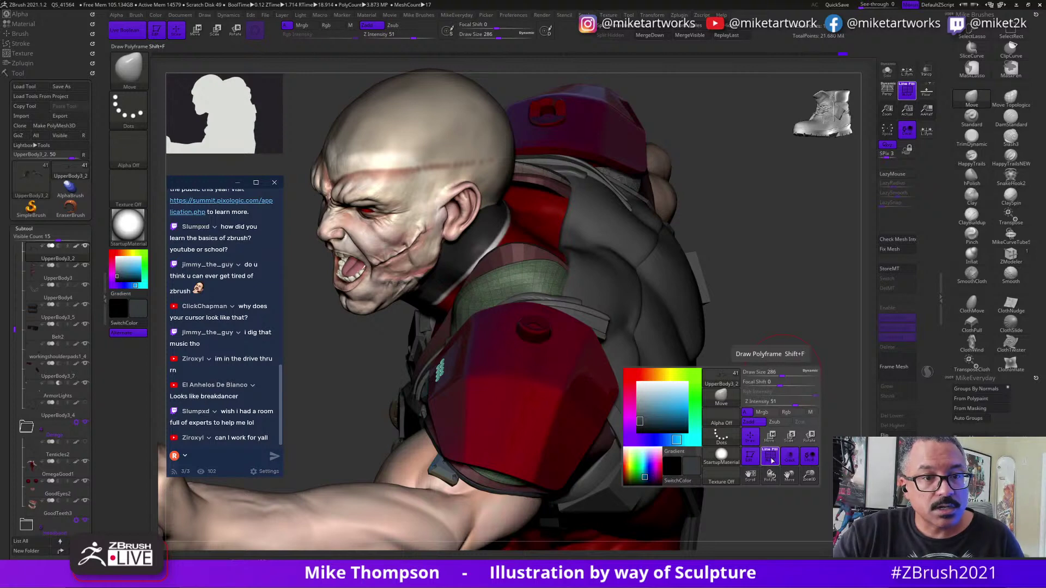
left_click(771, 461)
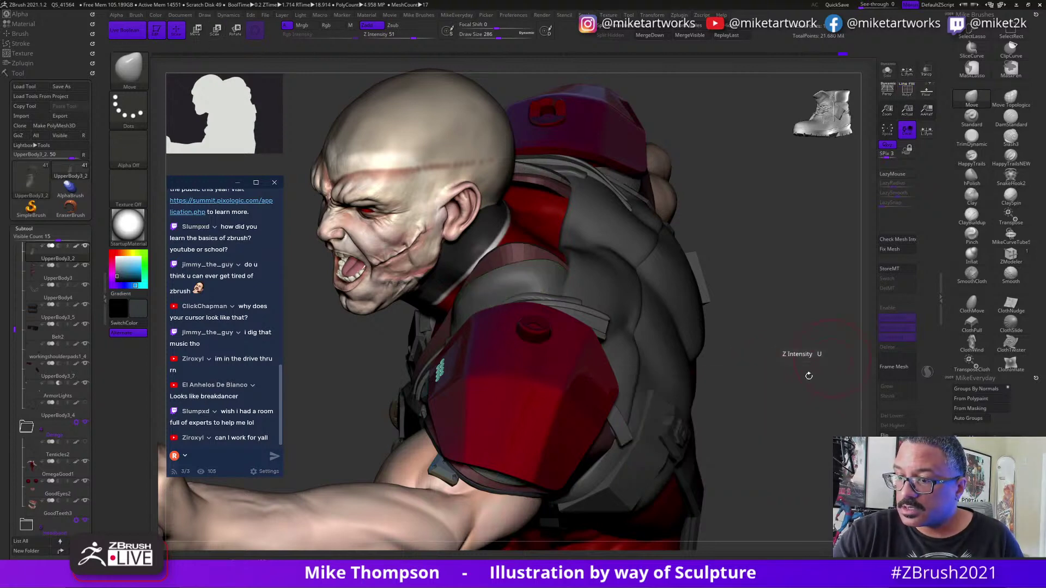
left_click_drag(828, 386, 487, 462)
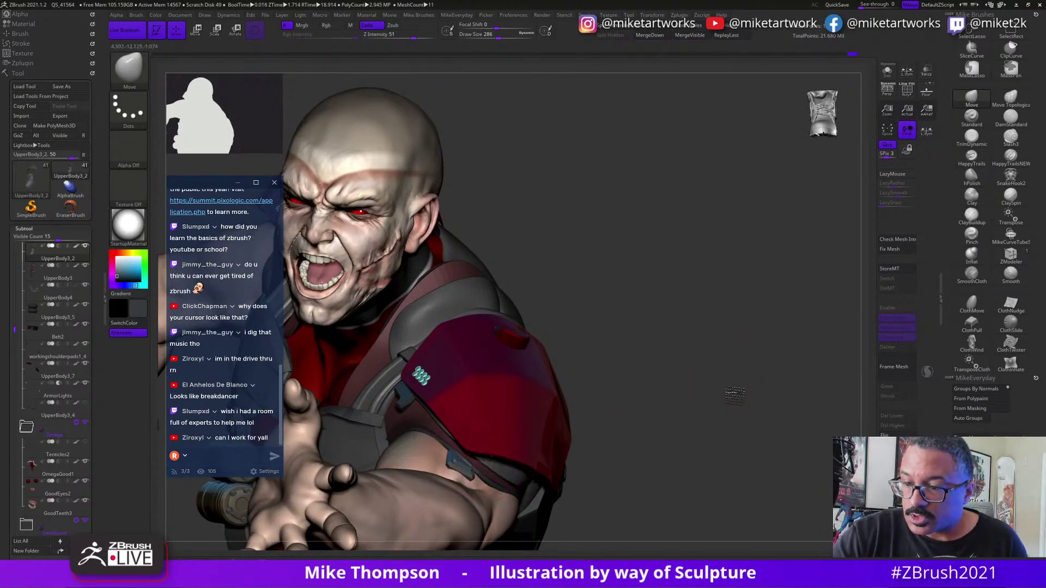
left_click_drag(735, 396, 799, 384)
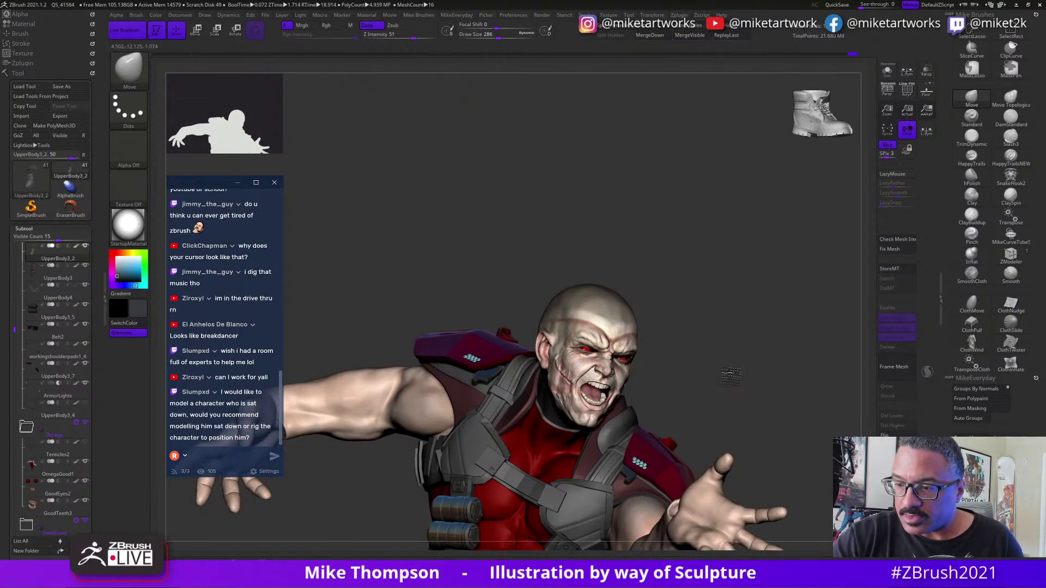
left_click_drag(731, 375, 732, 362)
Select the UpperBody3 shoulder pads, isolate them with Solo and show their polygroups with the polyframe.
left_click(550, 393, "alt")
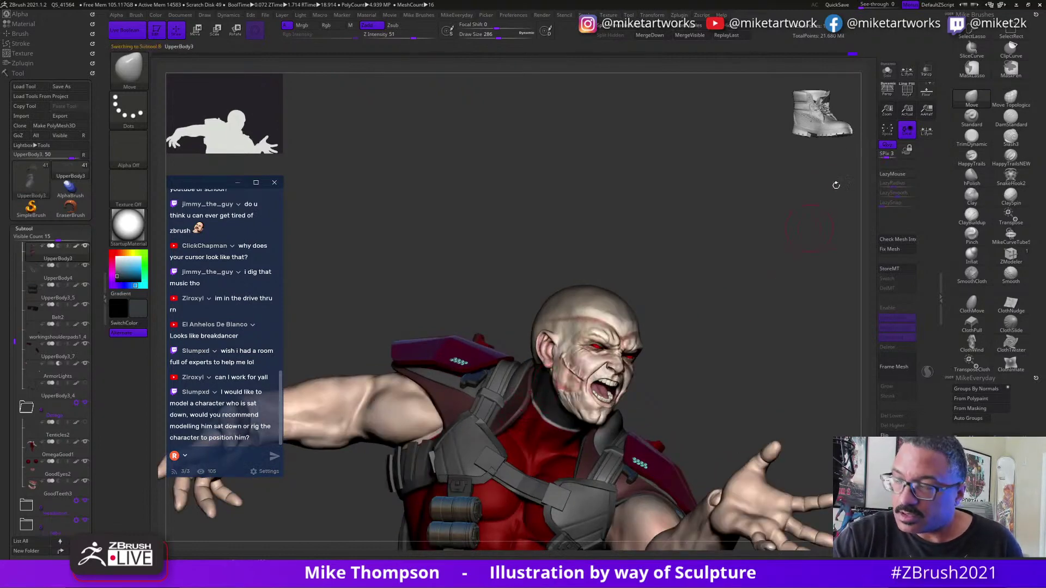
left_click(887, 71)
left_click_drag(710, 397, 750, 390)
right_click(749, 391)
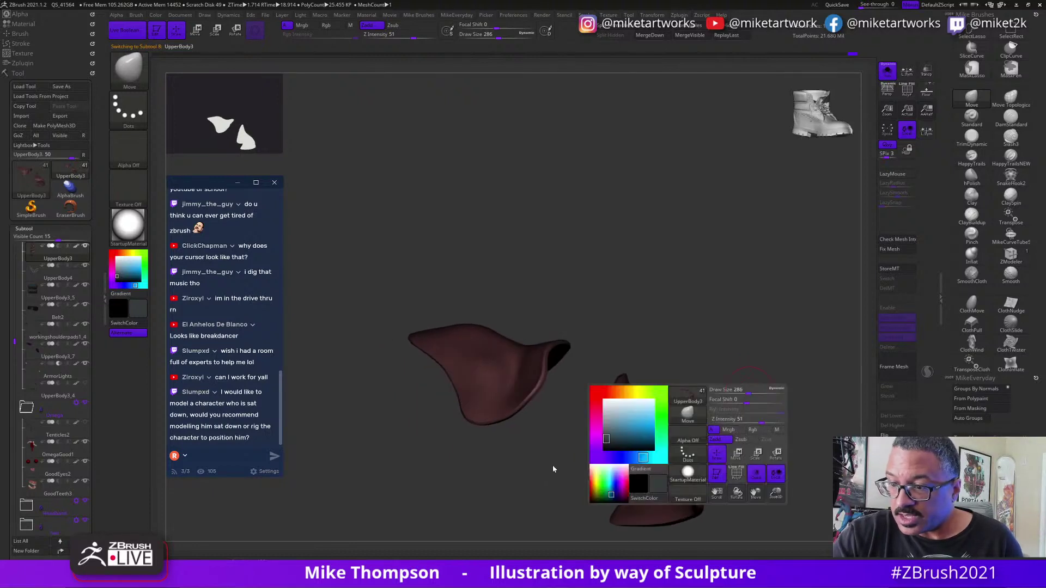
left_click(737, 474)
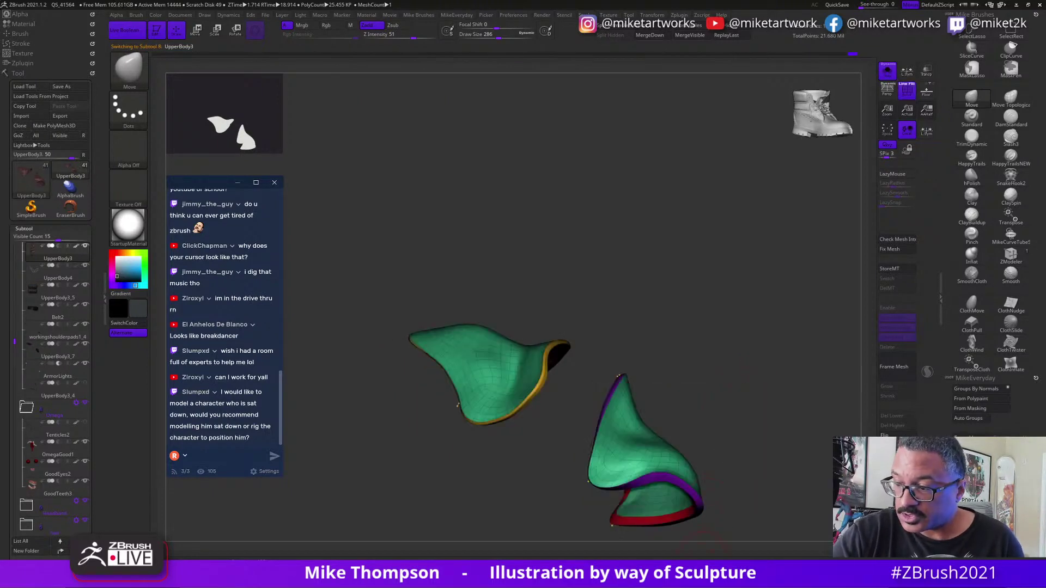
mouse_move(720, 360)
left_mouse_down("alt")
mouse_move(708, 444)
mouse_move(690, 438)
mouse_move(698, 415)
mouse_move(701, 424)
mouse_move(691, 364)
mouse_move(696, 423)
mouse_move(687, 416)
mouse_move(726, 388)
mouse_move(732, 356)
left_mouse_up("alt")
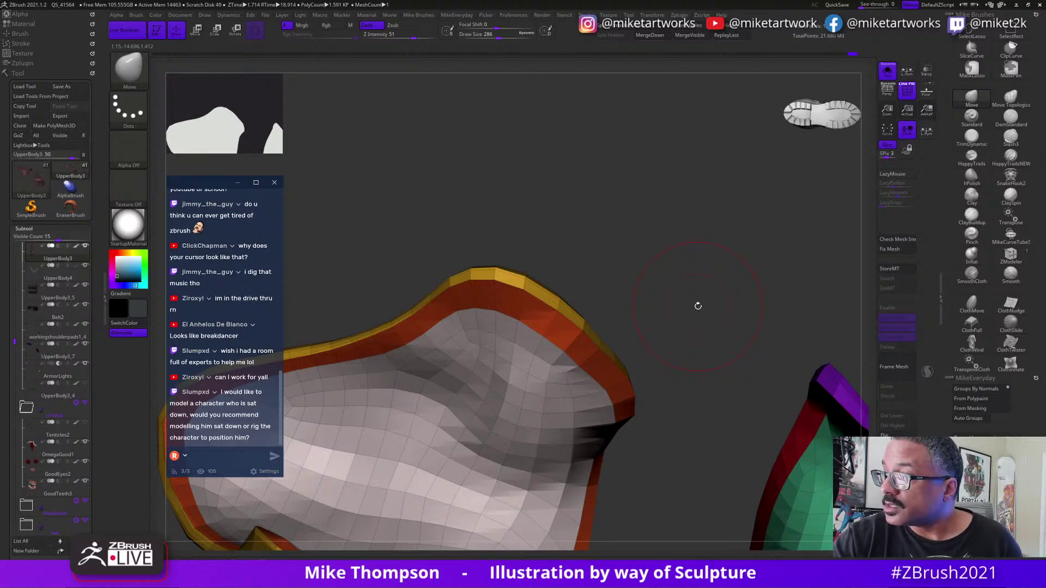
Isolate the orange inner rim polygroup on the underside of one UpperBody3 pad.
key("b")
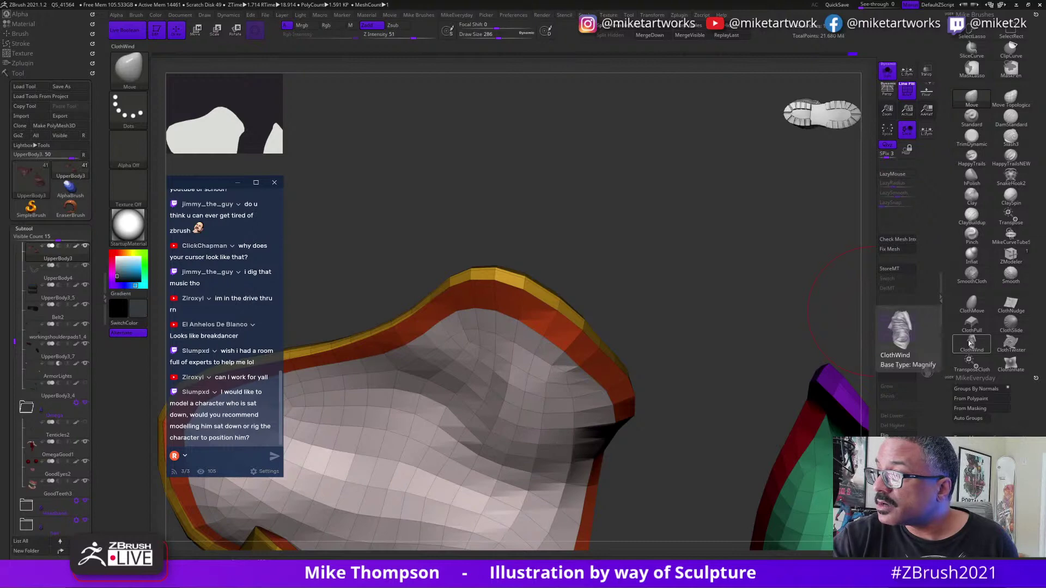
left_click_drag(747, 335, 599, 330)
left_click(579, 349, "ctrl+shift")
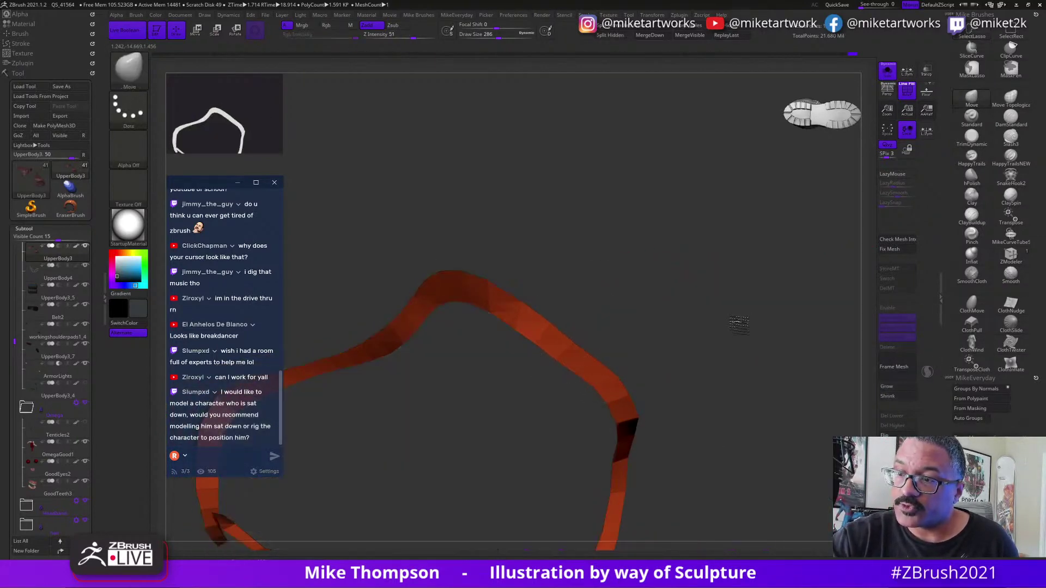
mouse_move(736, 327)
left_mouse_down()
mouse_move(704, 323)
mouse_move(733, 331)
left_mouse_up()
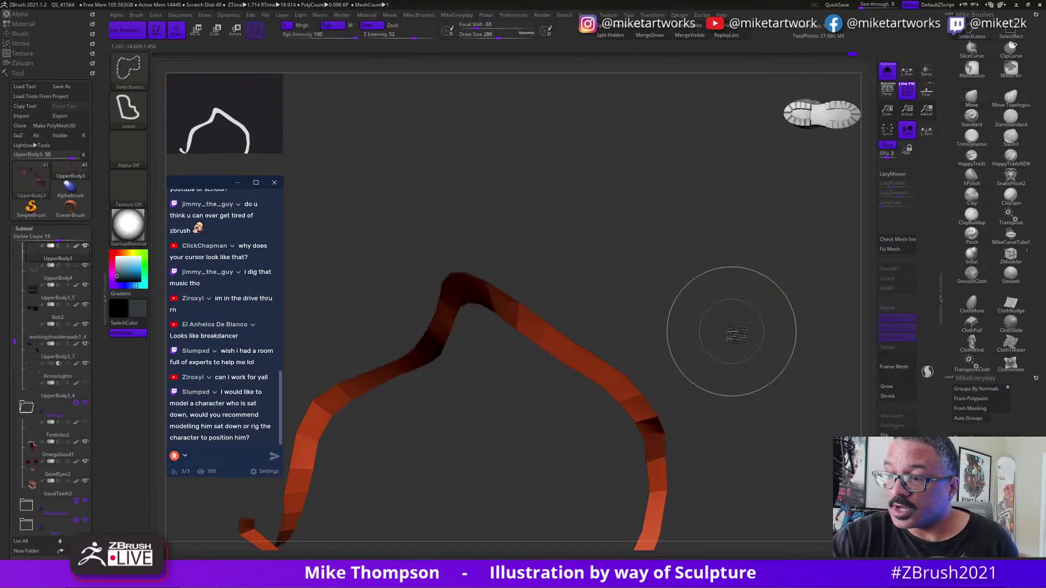
left_click(714, 322, "ctrl+shift")
left_click(605, 390, "ctrl+shift")
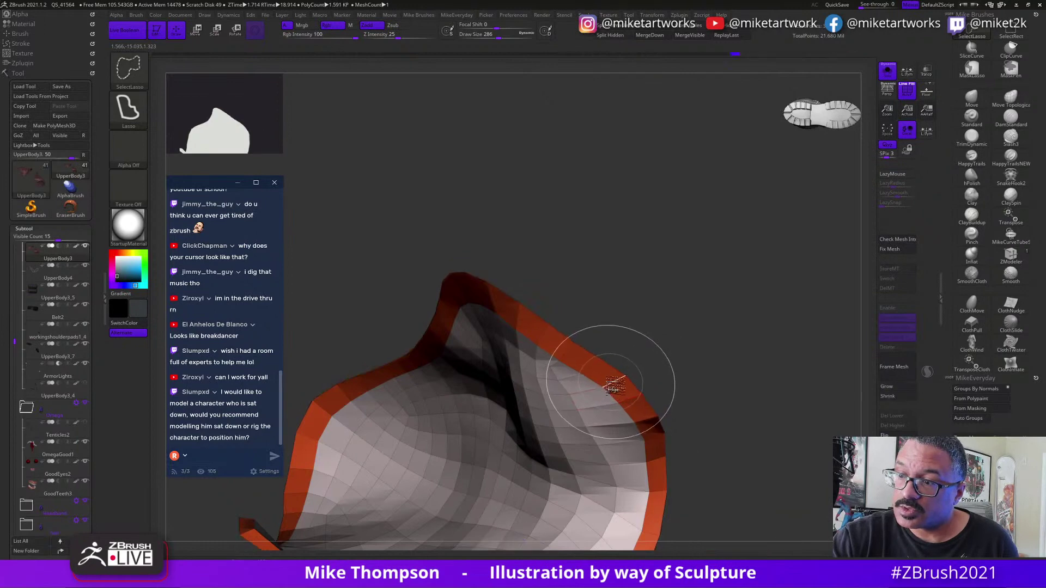
left_click_drag(769, 334, 768, 330)
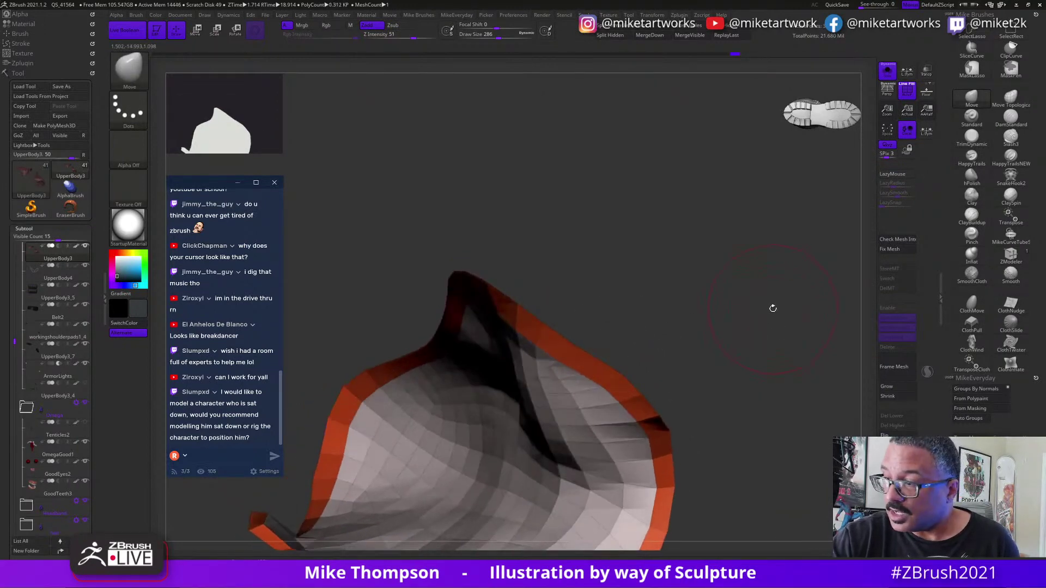
Grow the visible area around the orange rim to include the yellow edge, and frame the mesh borders with curves.
left_click(901, 388)
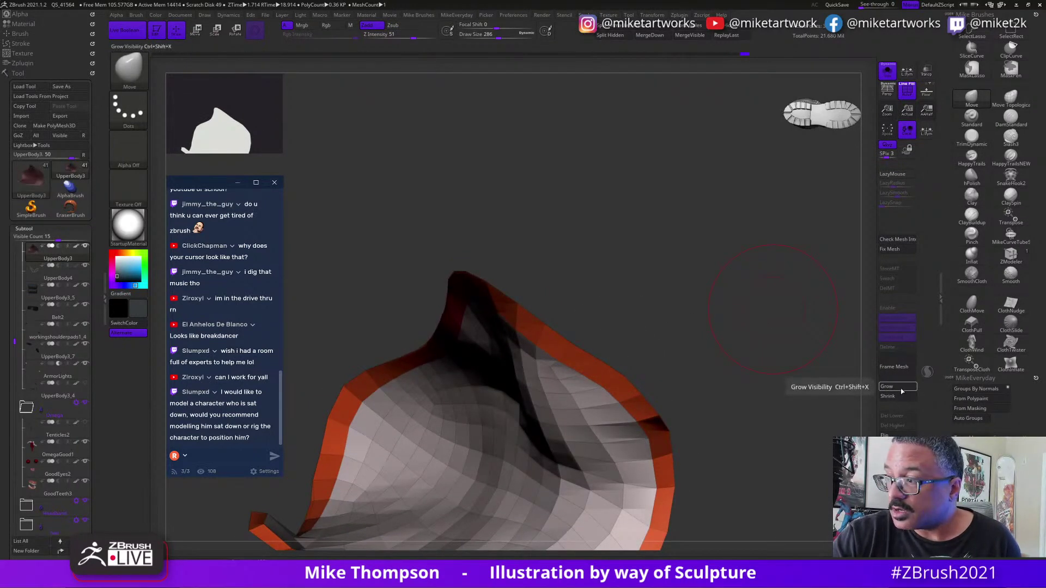
left_click(902, 390)
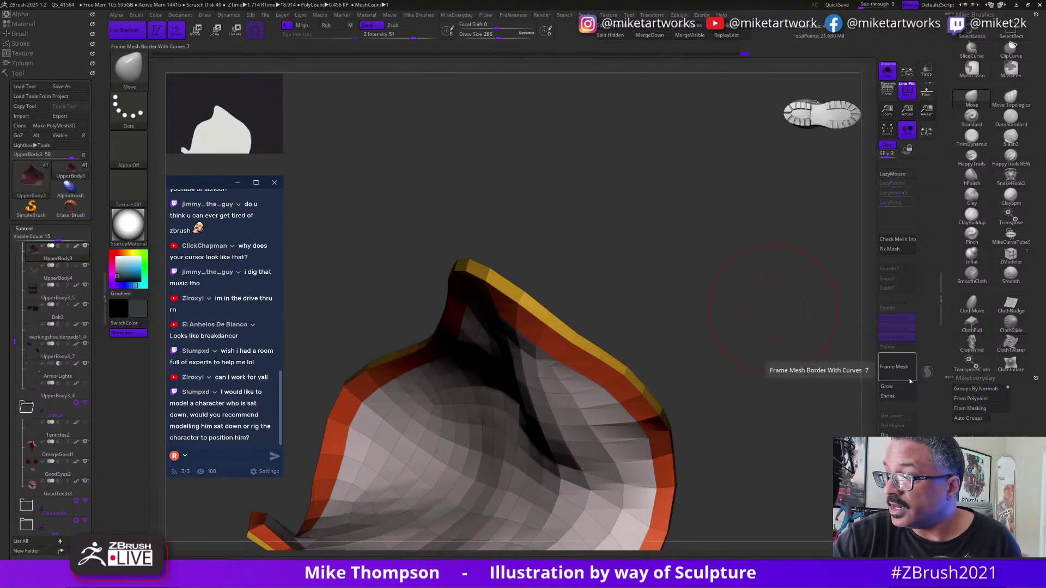
left_click(912, 369)
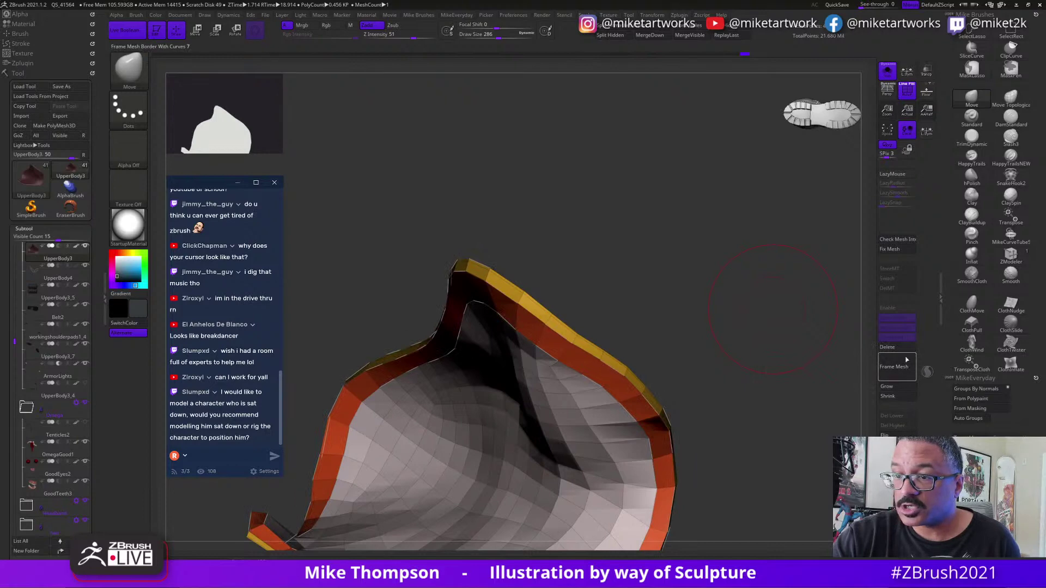
Try a MikeCurveTubeSnap tube along the framed border curves at draw size 64, undo it, and reduce the draw size to 39.
mouse_move(800, 339)
left_mouse_down()
mouse_move(767, 397)
mouse_move(790, 349)
mouse_move(790, 367)
mouse_move(776, 358)
mouse_move(766, 374)
left_mouse_up()
key("s")
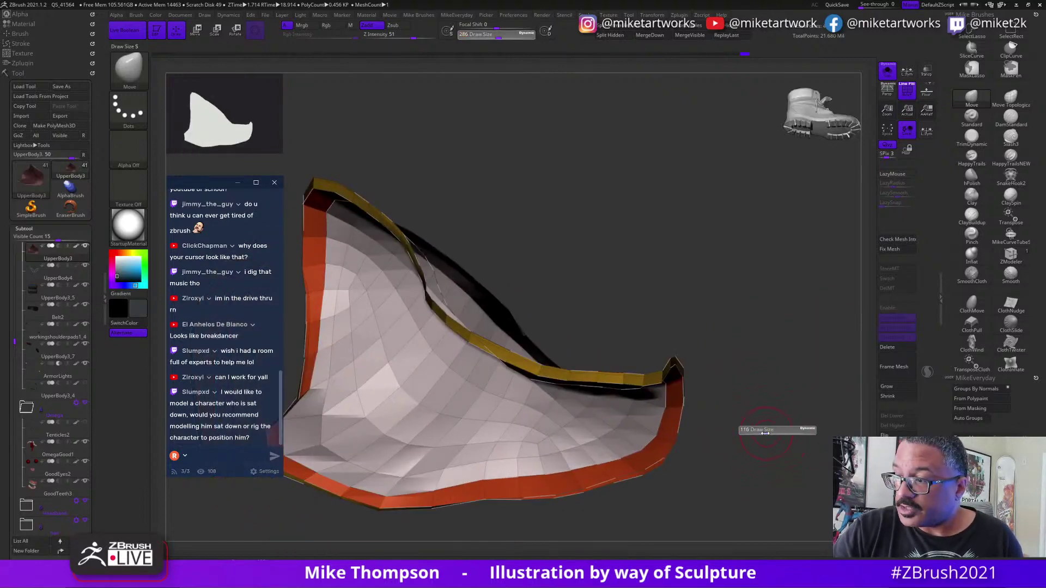
left_click_drag(766, 434, 764, 433)
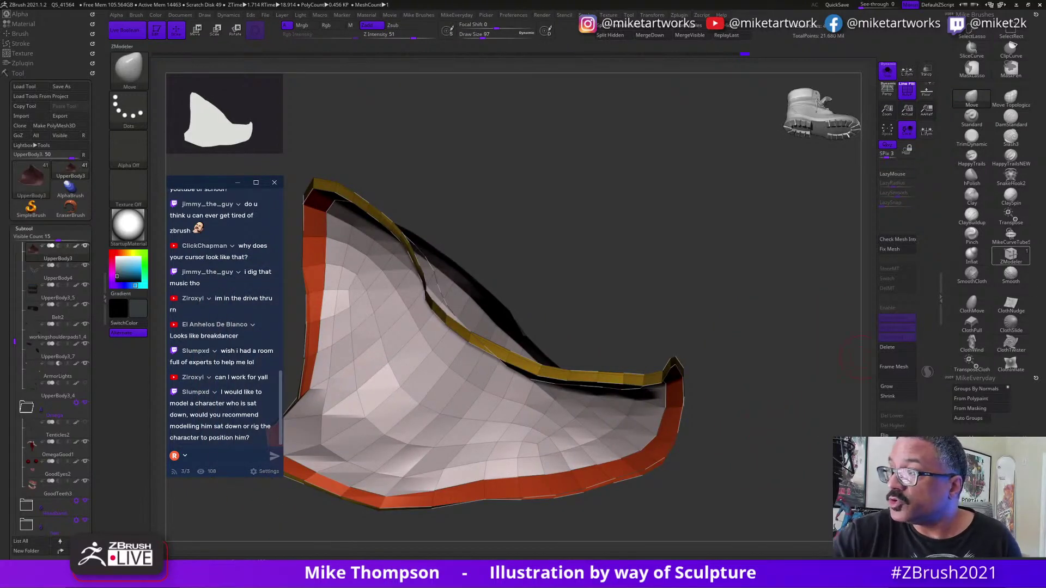
left_click(1012, 237)
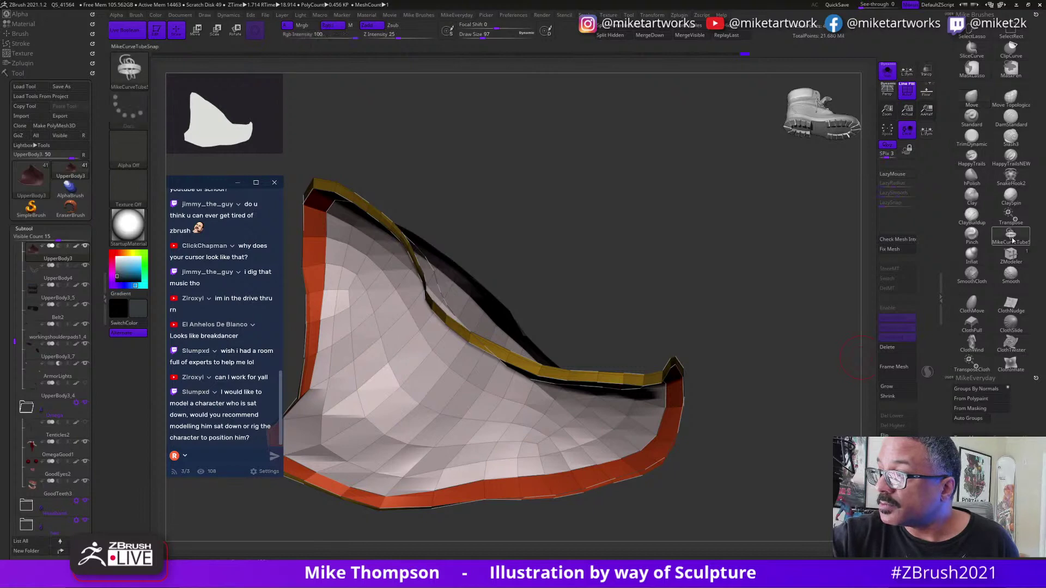
mouse_move(764, 401)
left_mouse_down()
mouse_move(789, 402)
mouse_move(799, 372)
left_mouse_up()
key("s")
left_click(646, 375)
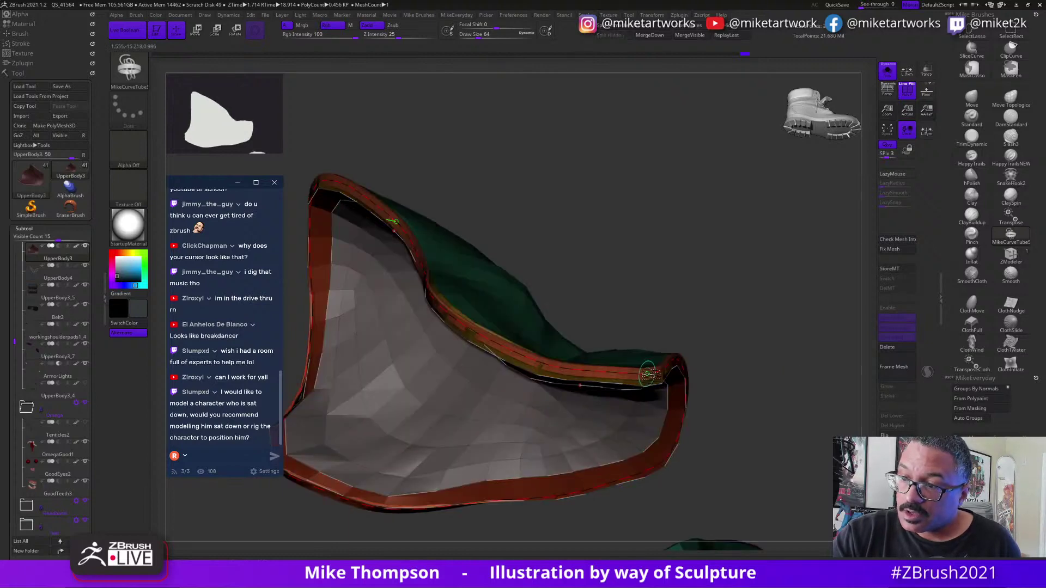
key("ctrl+z")
left_click_drag(800, 362, 811, 373)
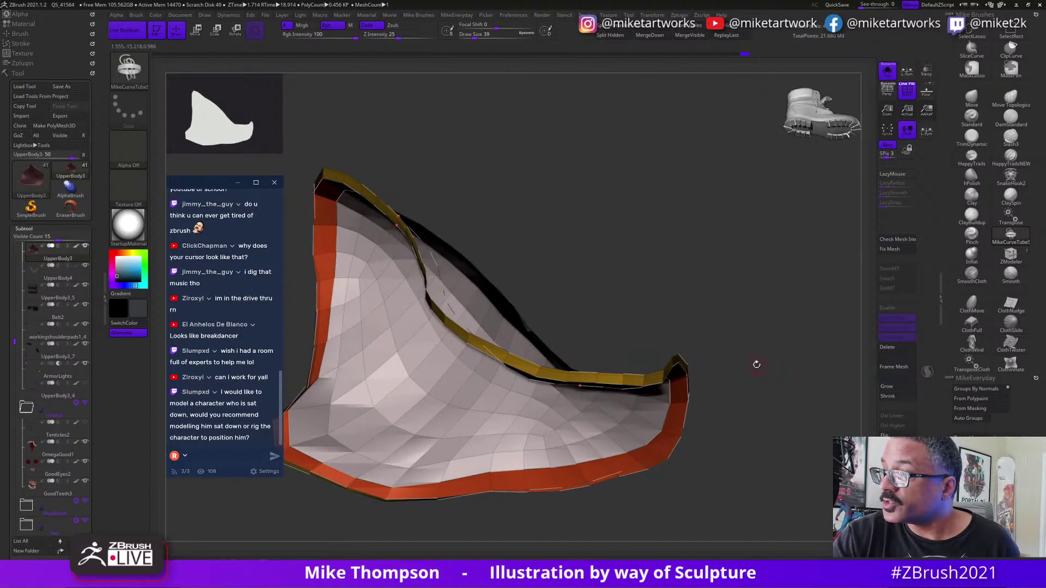
Open the Load Brush Preset dialog from the brush library and reposition it over the canvas.
key("b")
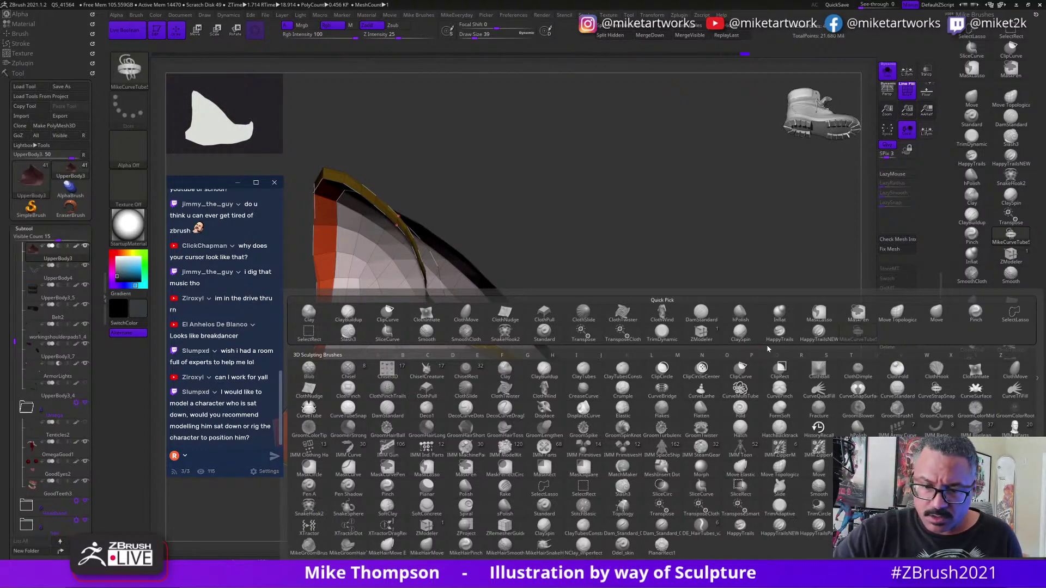
left_click(309, 564)
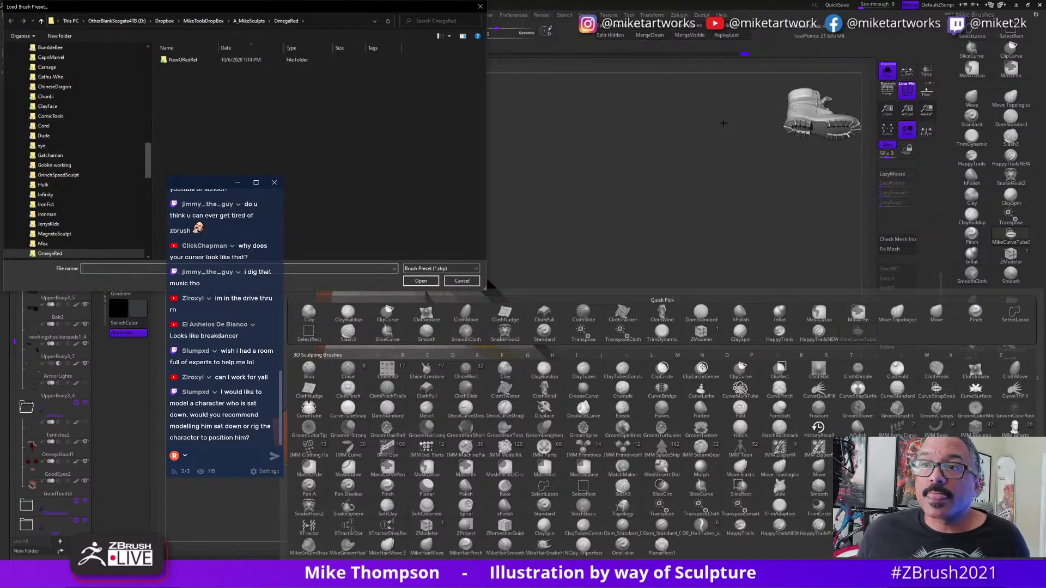
left_click_drag(441, 12, 777, 145)
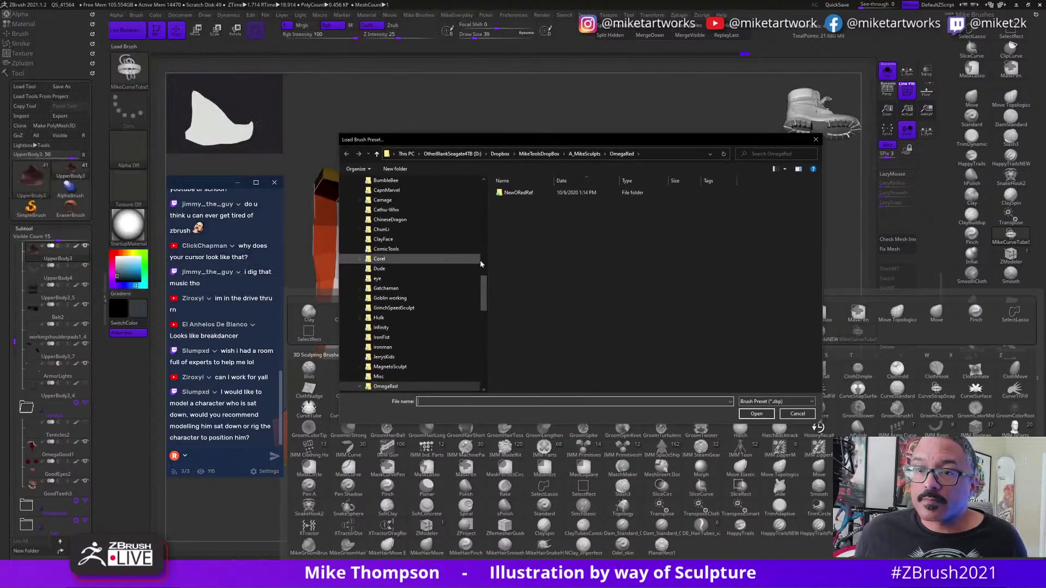
Try the pinned ZAlphas and ZMaterials folders as locations for the brush preset.
scroll(417, 286, "up", 5)
scroll(419, 283, "up", 7)
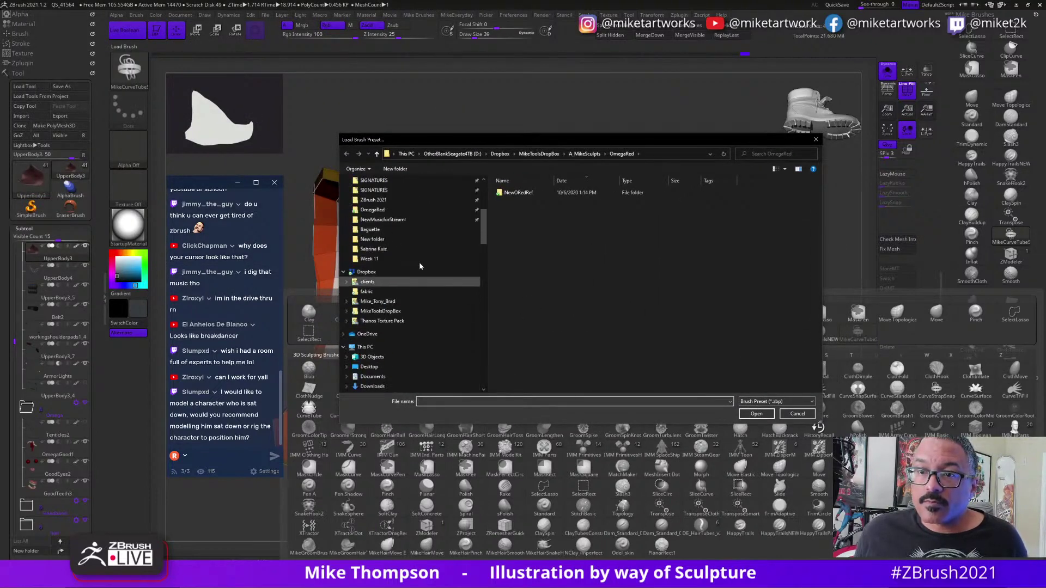
scroll(400, 270, "up", 2)
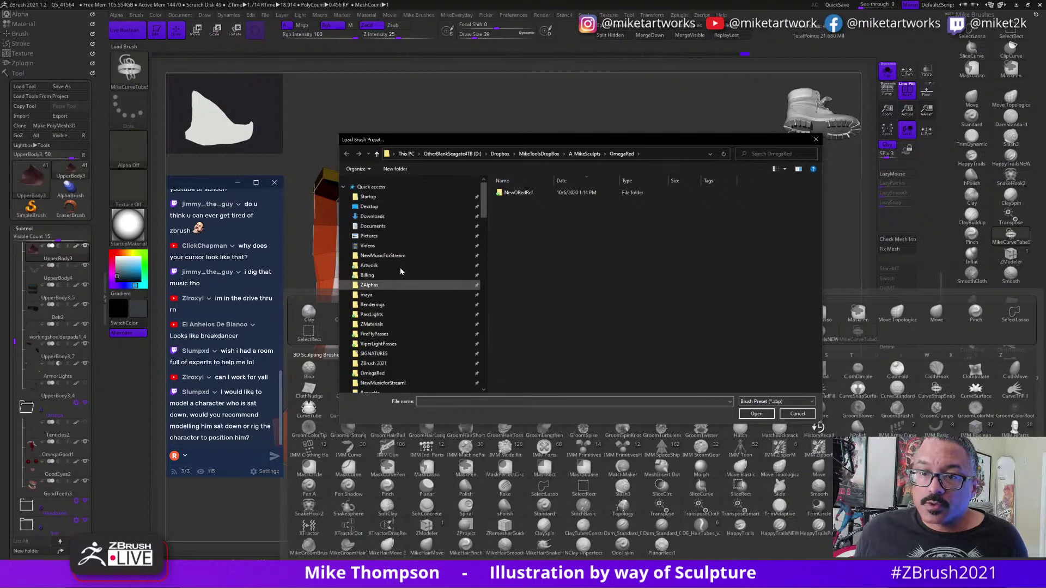
left_click(399, 285)
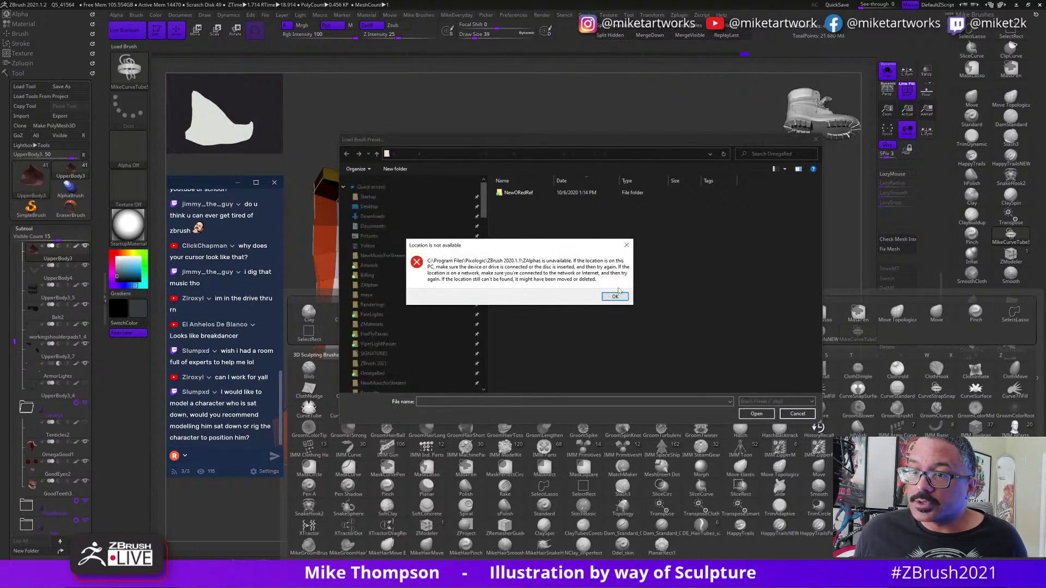
key("Return")
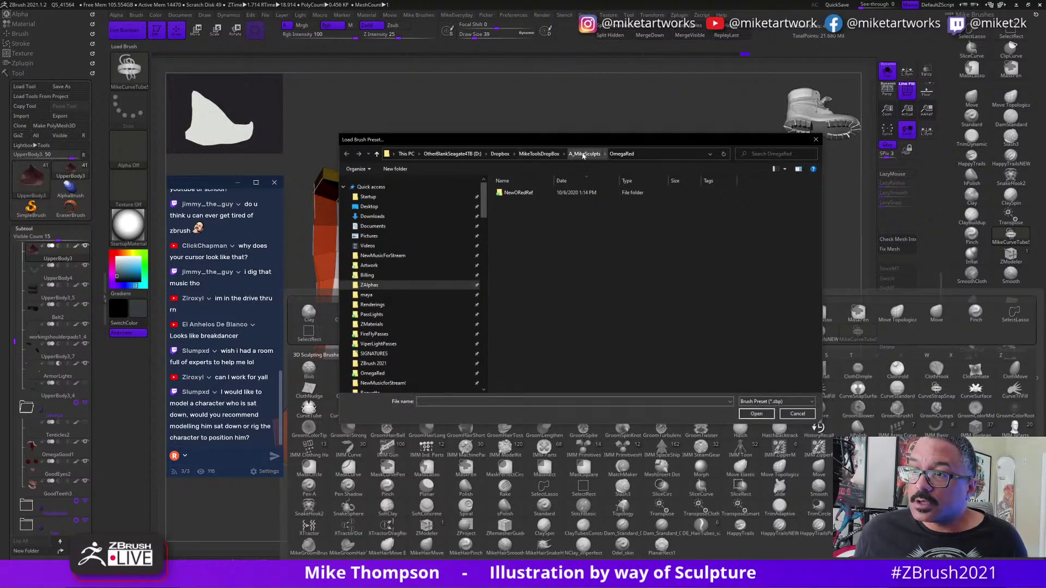
scroll(393, 234, "down", 2)
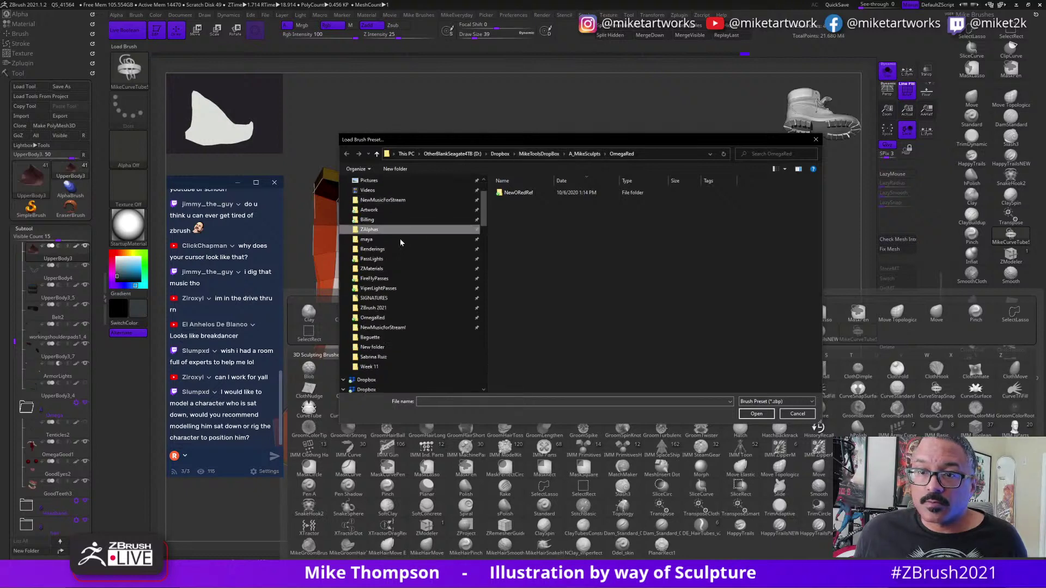
left_click(381, 259)
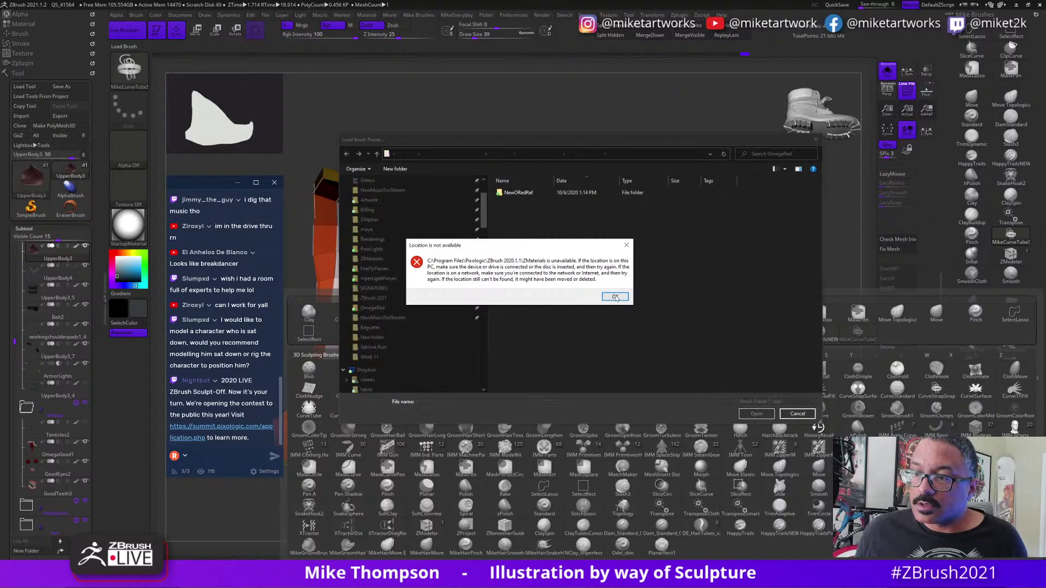
left_click(614, 297)
Browse the folder tree down to the drives and check System (F:) for brush presets.
left_click_drag(485, 218, 490, 356)
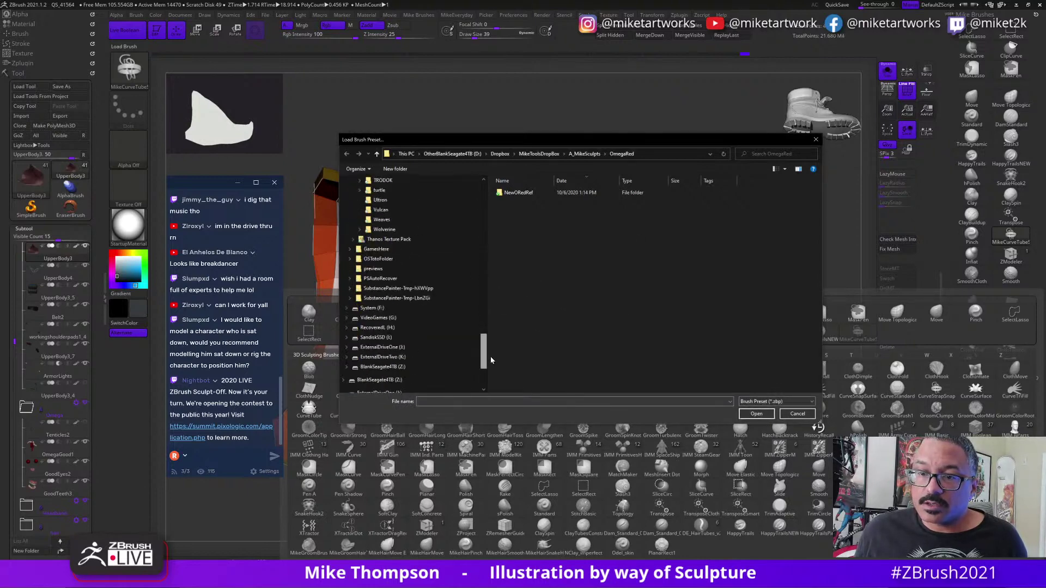
scroll(413, 329, "down", 4)
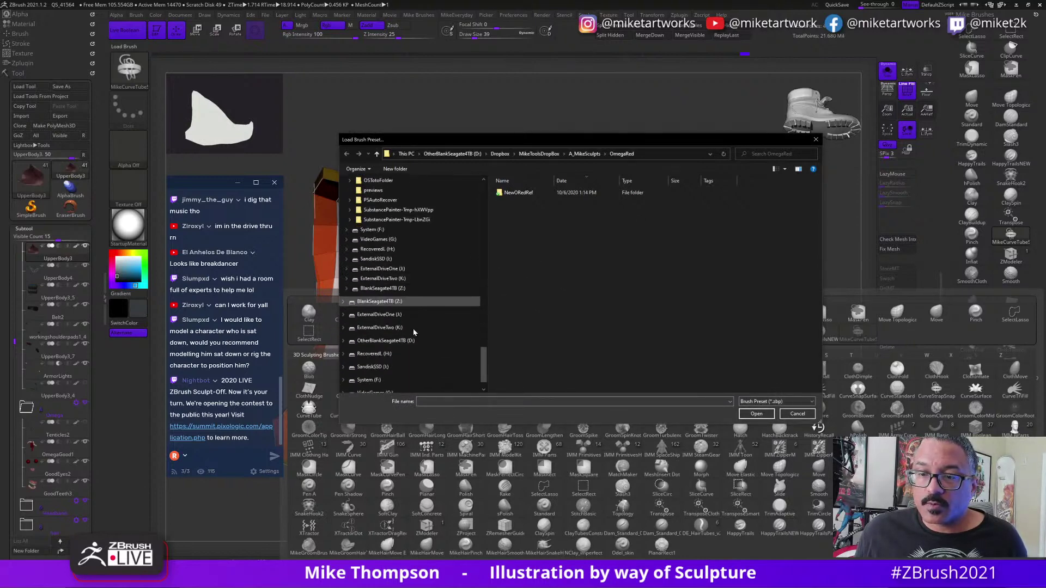
scroll(414, 330, "up", 10)
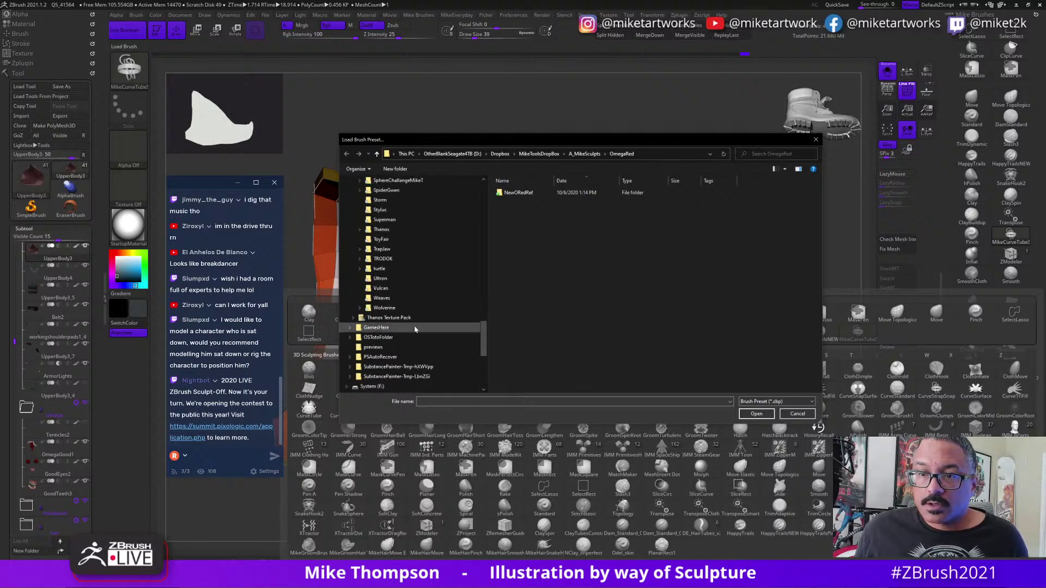
scroll(414, 328, "up", 3)
scroll(414, 329, "down", 3)
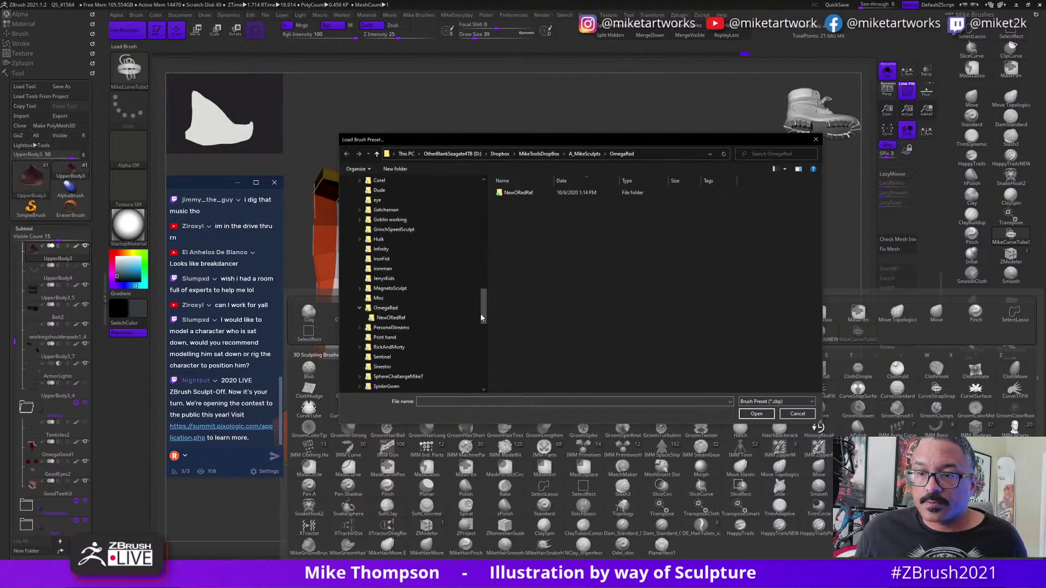
left_click_drag(484, 316, 497, 382)
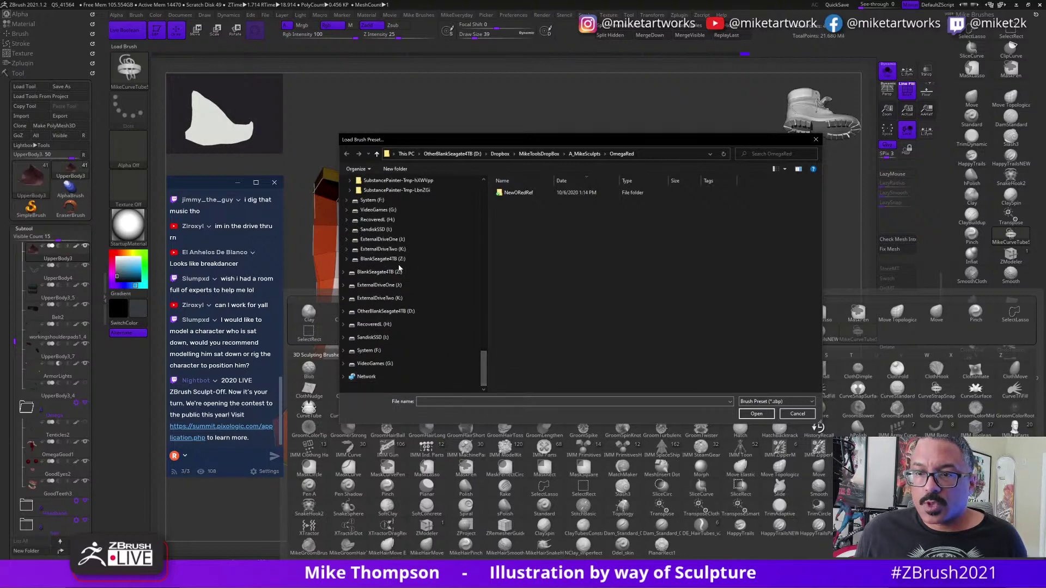
left_click(391, 202)
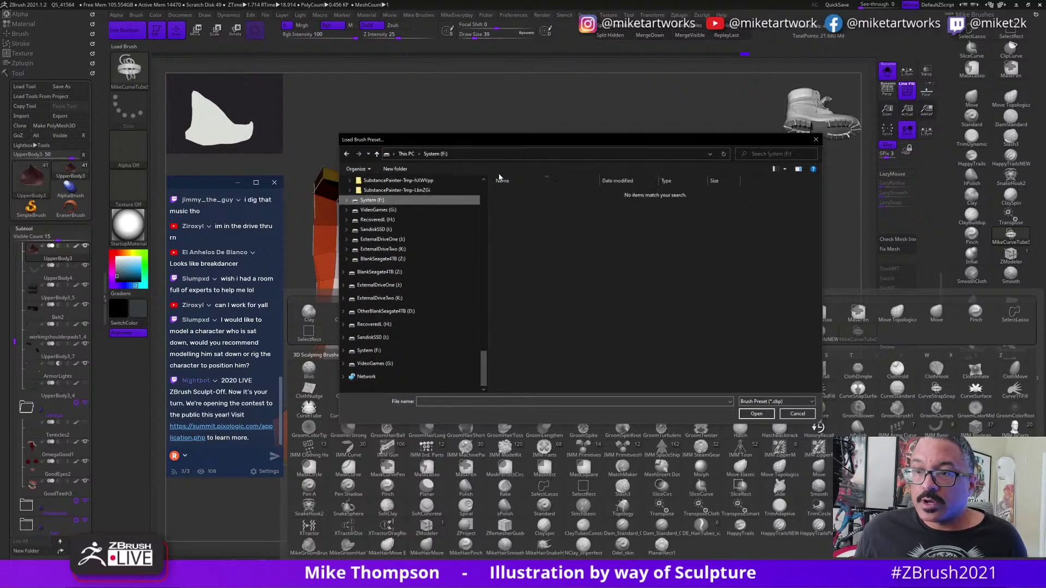
Browse Local Disk (C:) through Program Files, Pixologic and ZBrush 2021 to the ZBrushes folder for the brush preset.
left_click(410, 154)
double_click(549, 282)
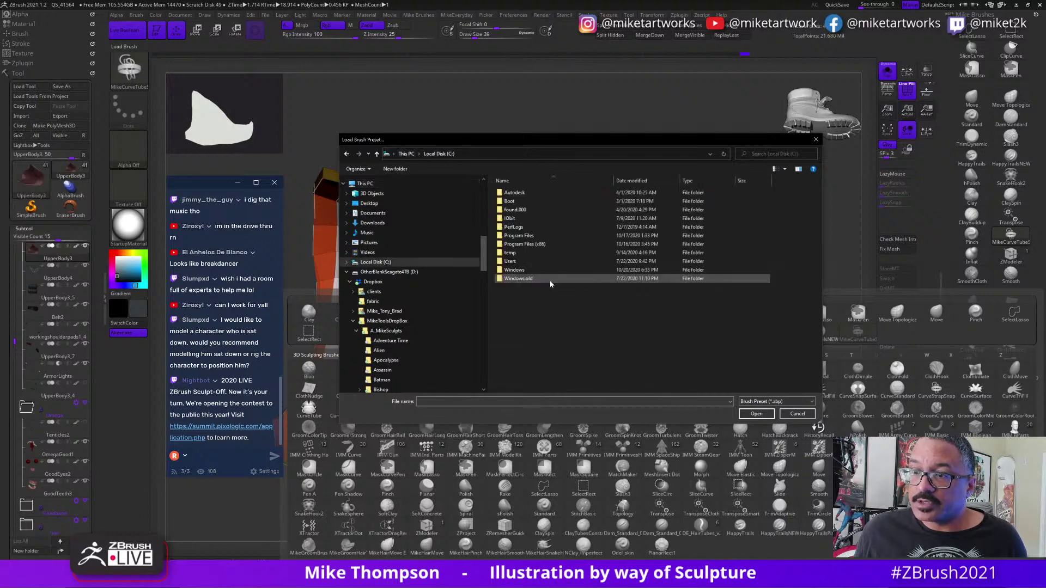
double_click(537, 236)
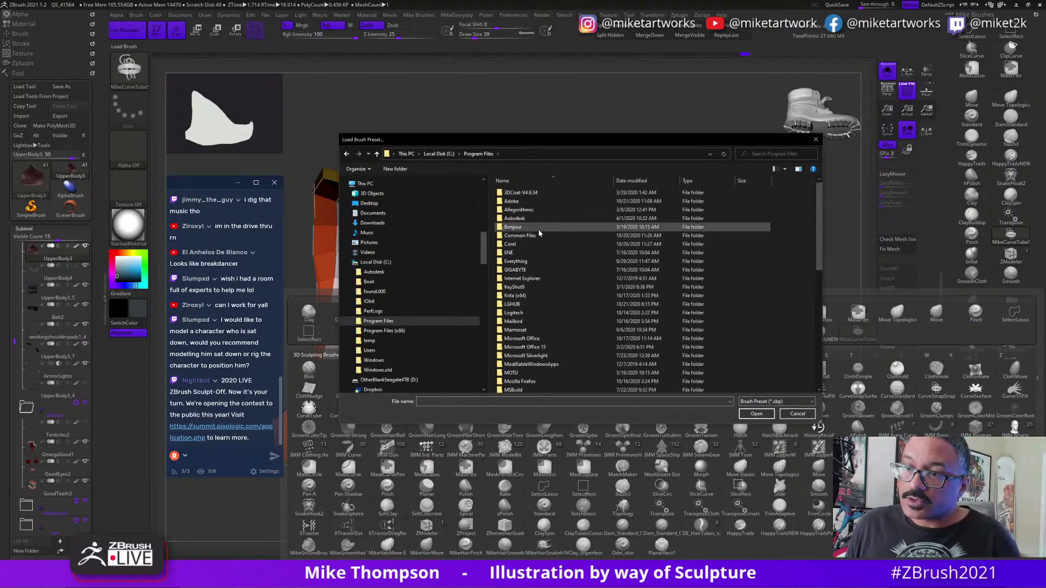
scroll(539, 233, "down", 8)
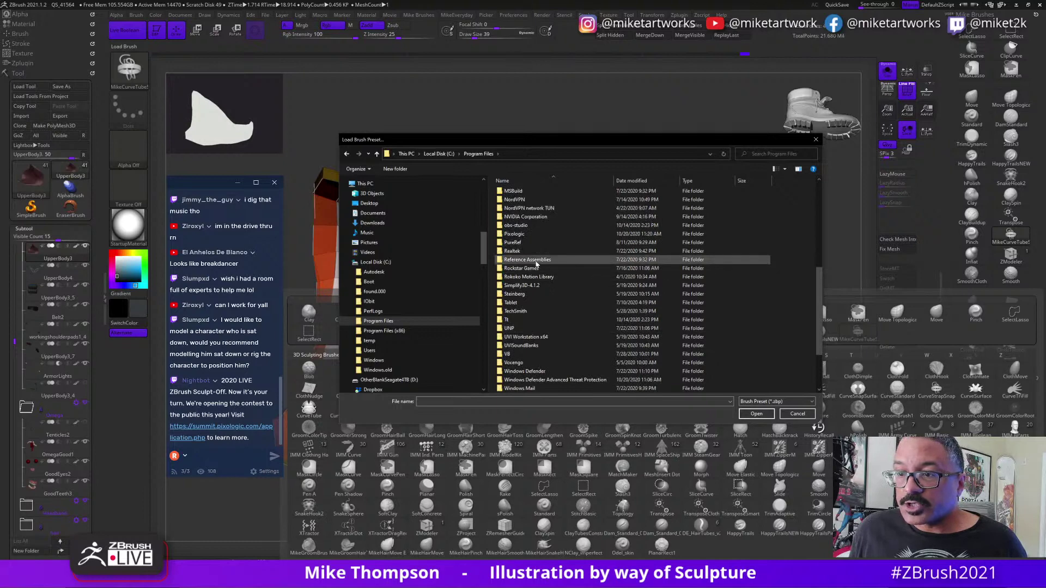
double_click(527, 235)
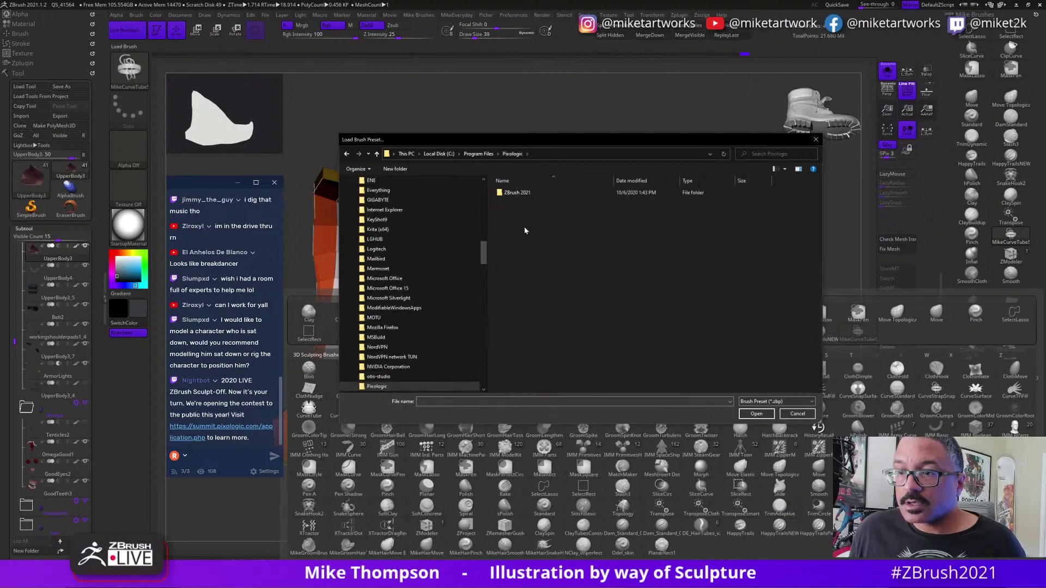
double_click(515, 194)
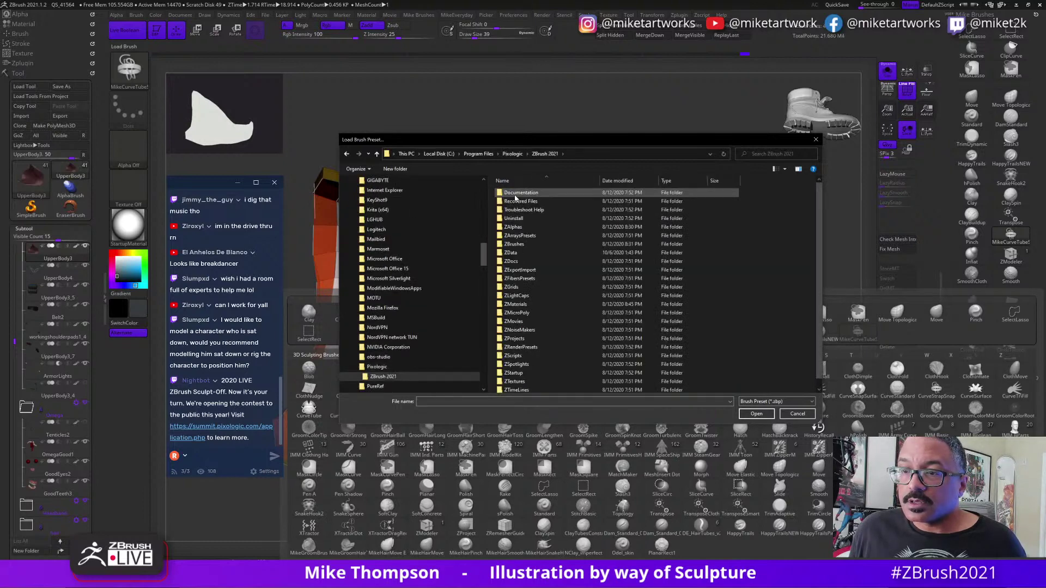
double_click(523, 244)
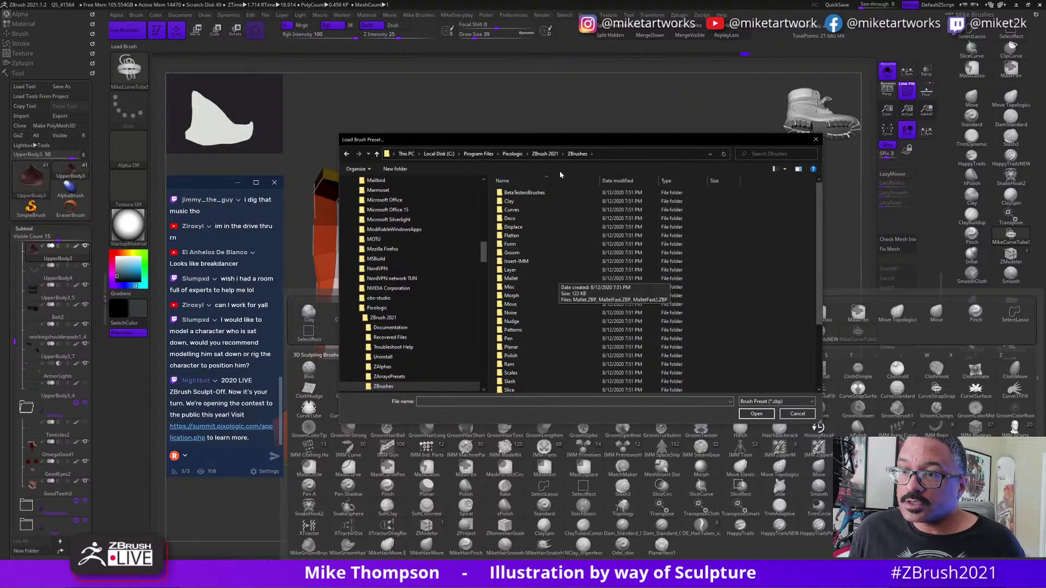
Check the BrushPresets folder inside ZStartup for the brush preset, and close the dialog without loading a file.
left_click(545, 153)
scroll(550, 245, "down", 1)
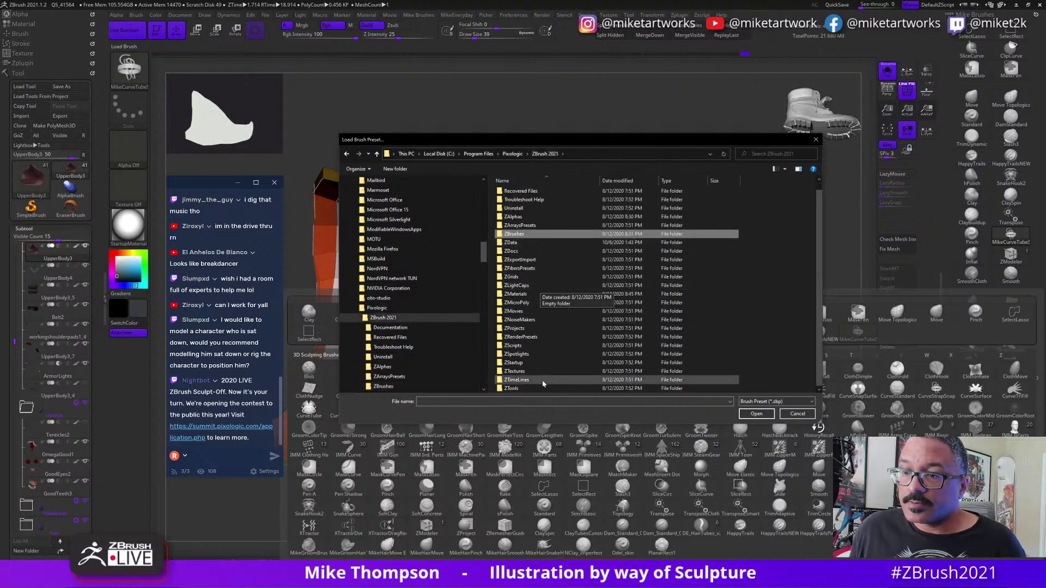
double_click(536, 363)
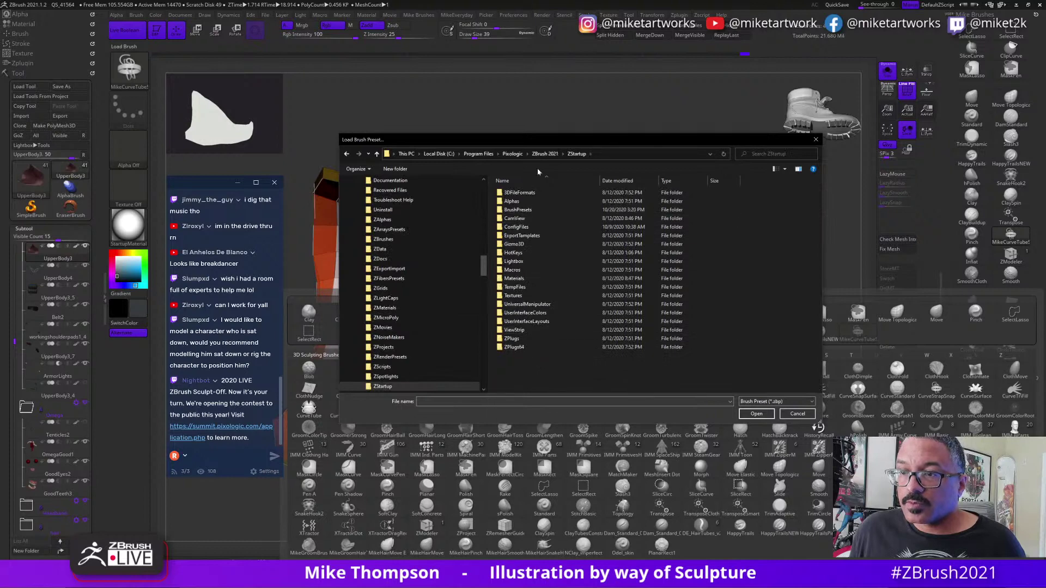
double_click(525, 210)
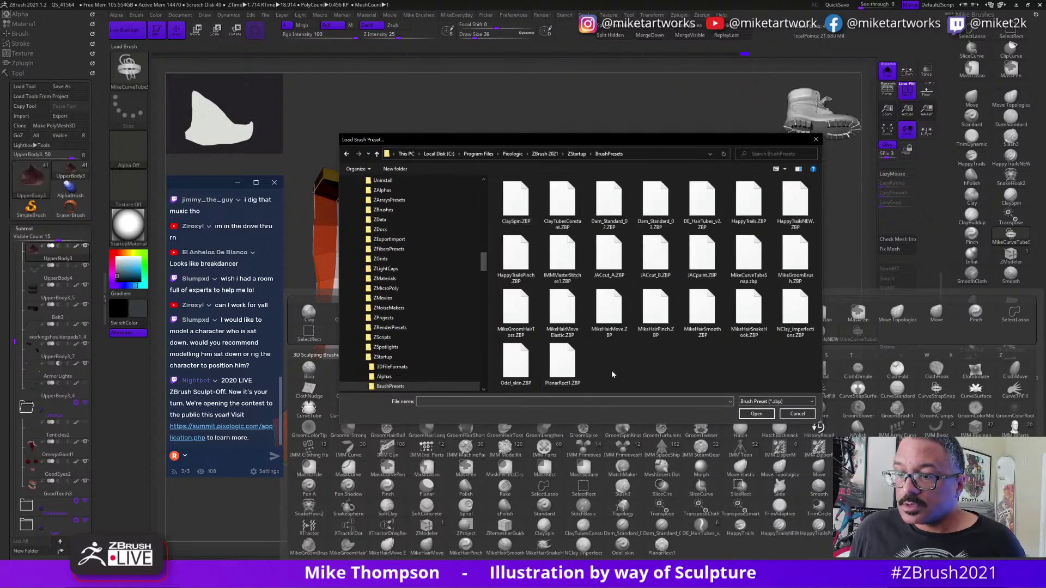
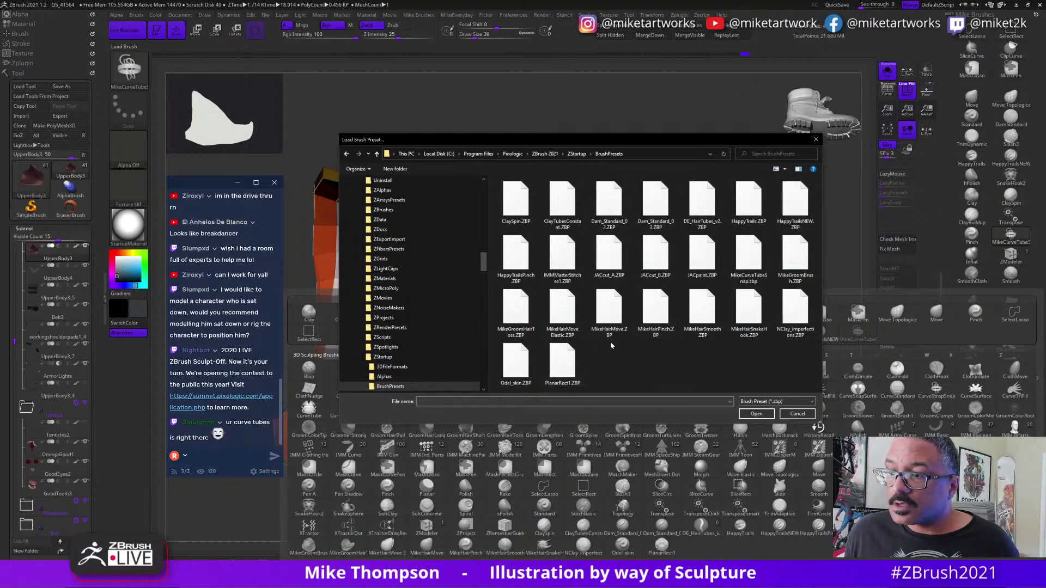
left_click(798, 414)
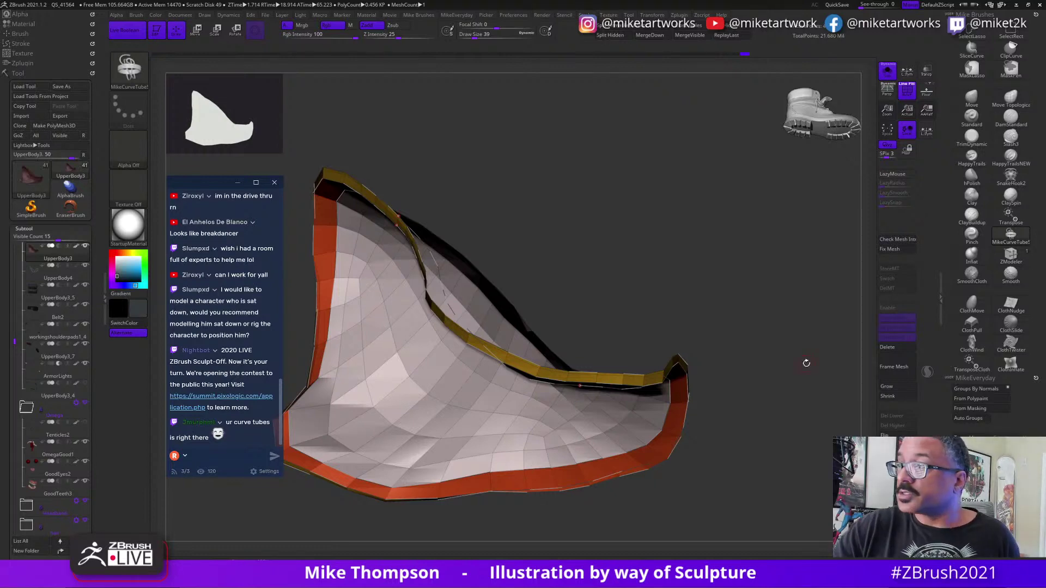
Choose the standard CurveTubeSnap brush from the brushes starting with C and turn the pad to show its border curves.
left_click_drag(806, 363, 809, 363)
key("b")
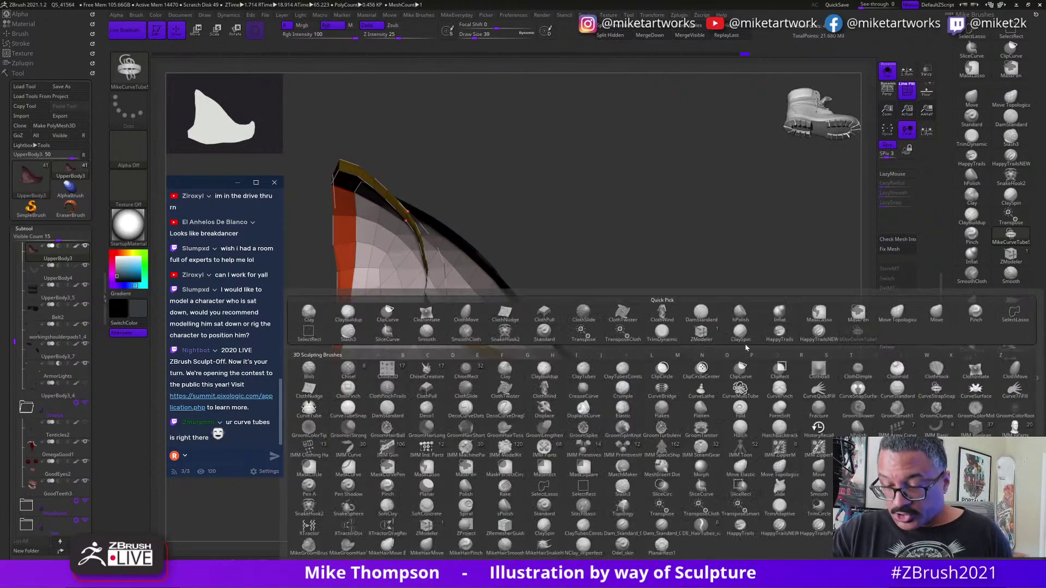
key("c")
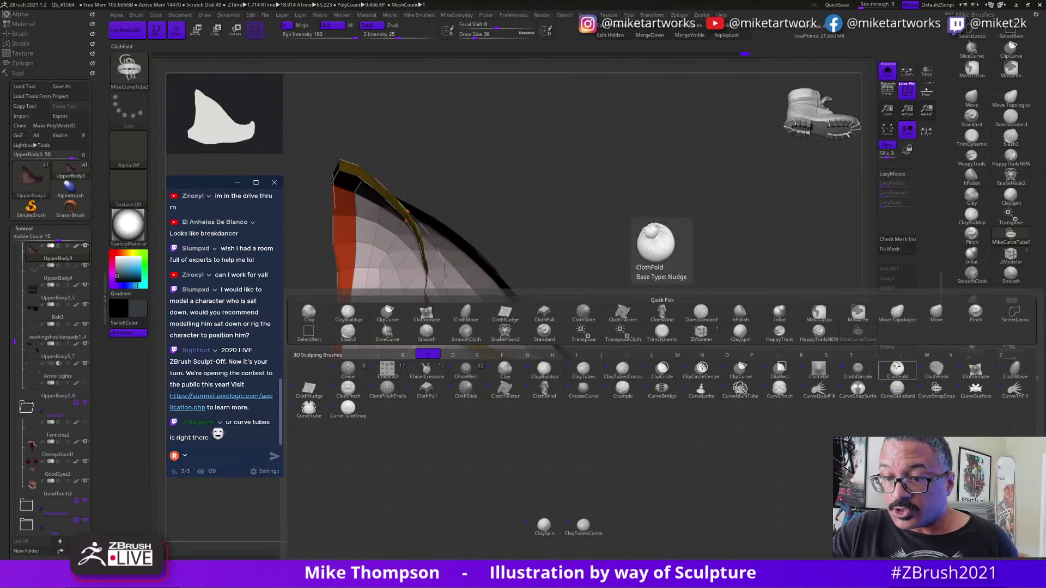
left_click(349, 412)
left_click_drag(744, 377, 772, 388)
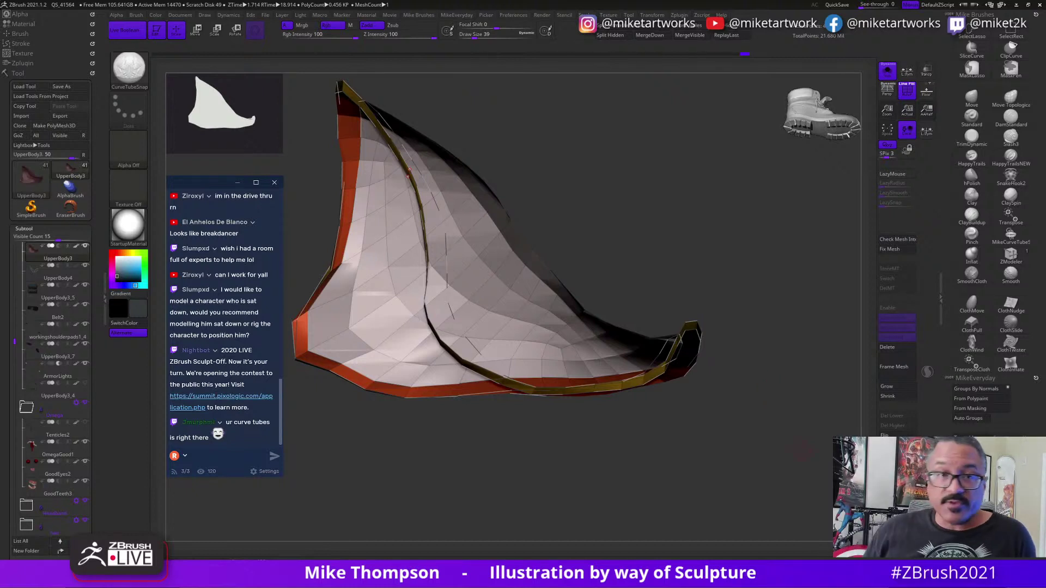
Set the brush's Curve Step to about 2.01 in the stroke's curve settings.
left_click(21, 72)
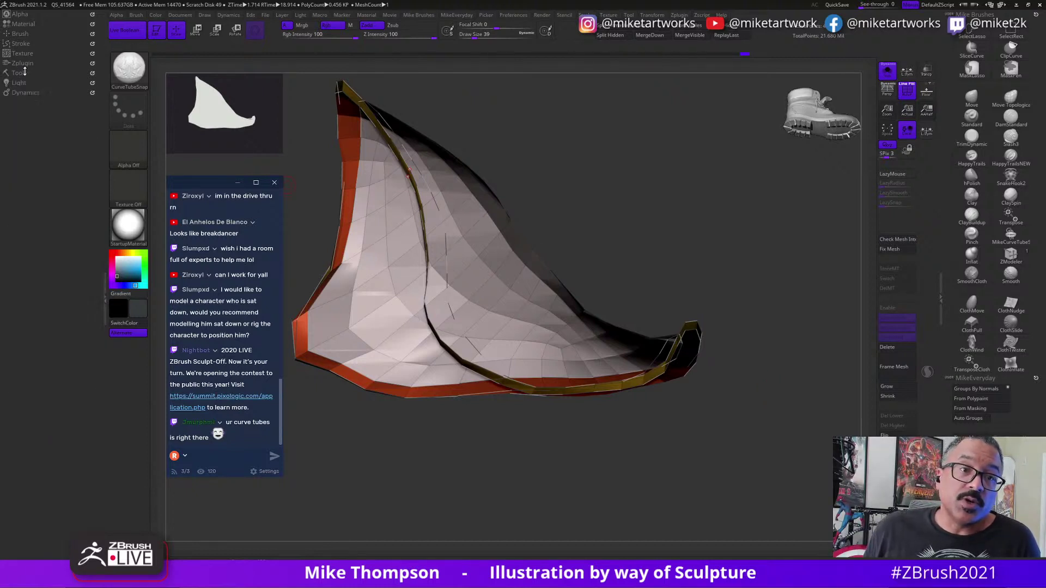
left_click(22, 44)
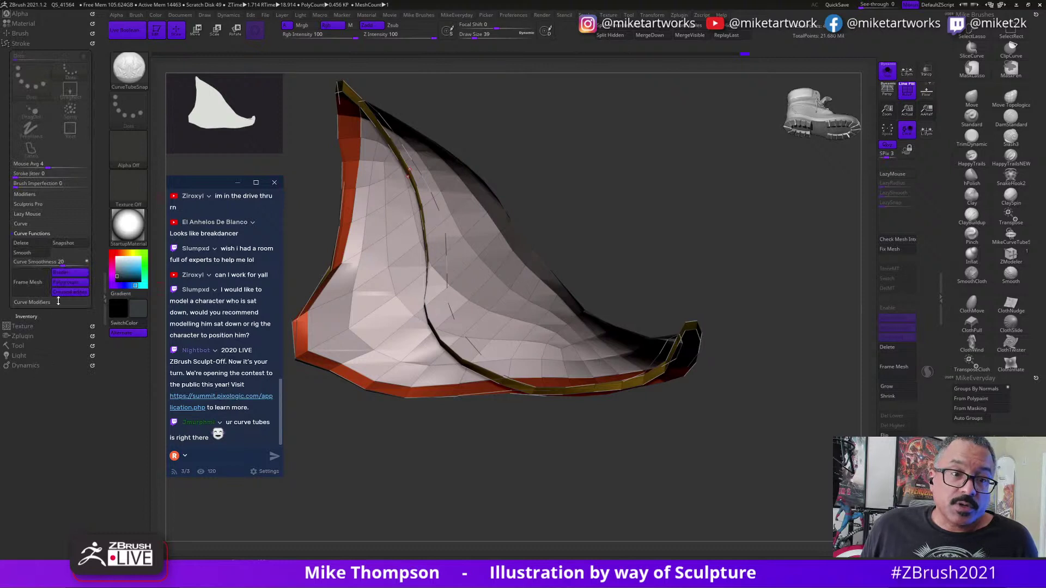
left_click(31, 224)
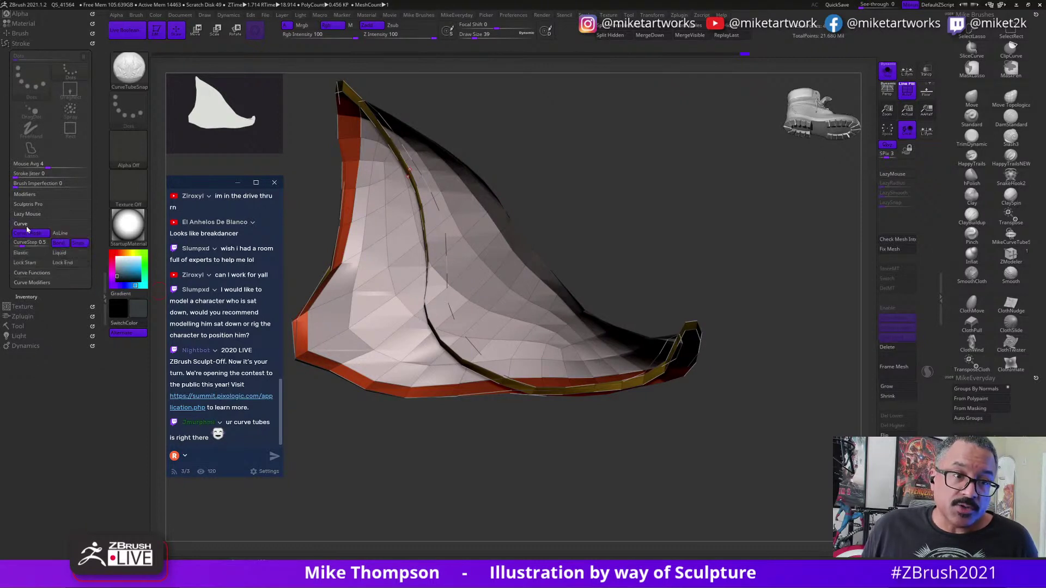
left_click_drag(25, 245, 26, 246)
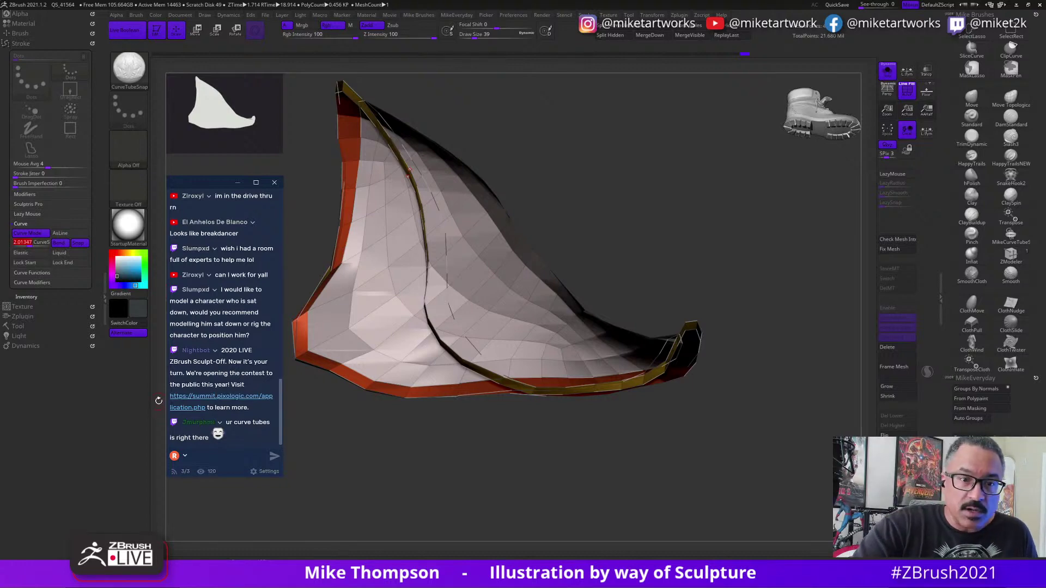
Apply a CurveTubeSnap tube along the UpperBody3 pad's framed border curves and bring the whole character back into view.
left_click_drag(722, 376, 577, 367)
left_click(590, 373)
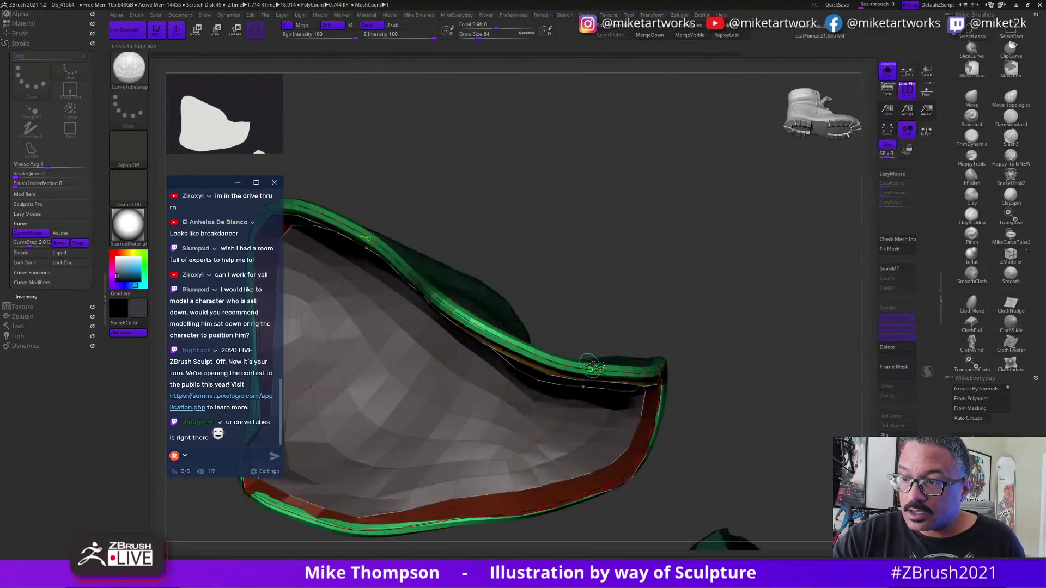
left_click_drag(750, 350, 765, 404)
left_click_drag(628, 456, 591, 402, "alt")
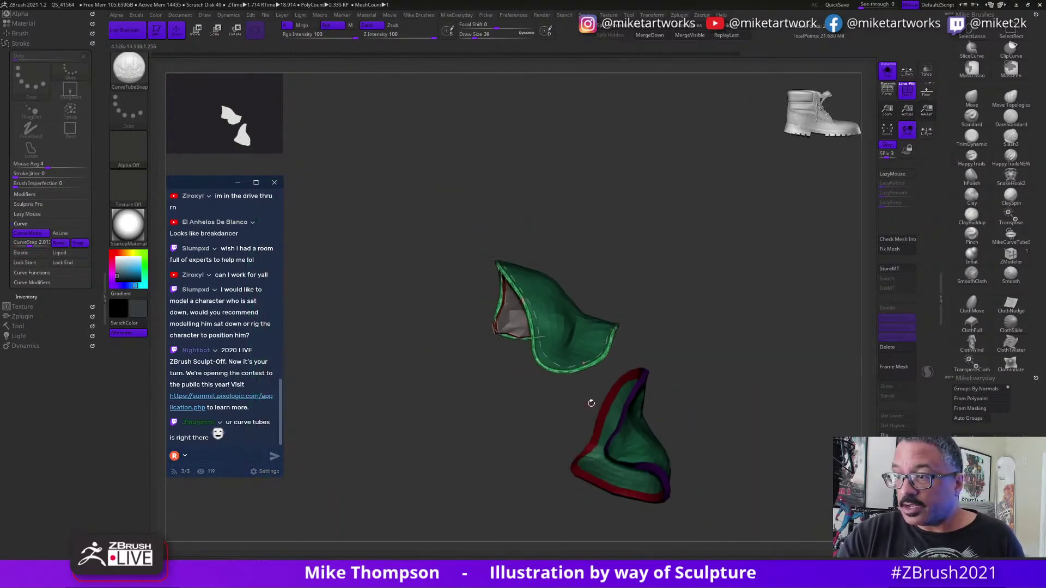
left_click_drag(667, 415, 768, 396)
left_click(887, 72)
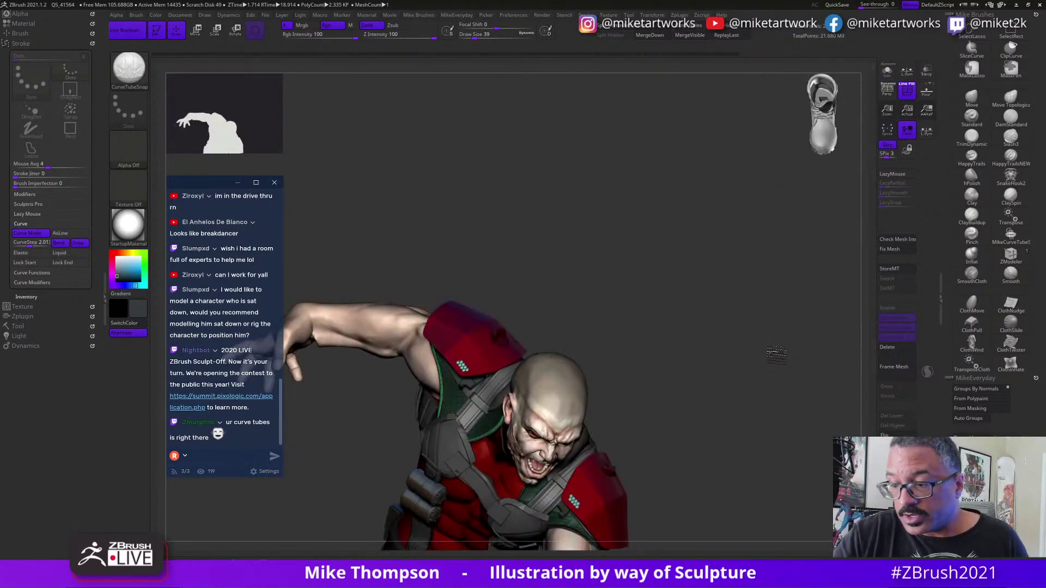
Try the tube trim along the shoulder pad border at draw sizes 17 and 64.
mouse_move(768, 357)
left_mouse_down()
mouse_move(762, 386)
mouse_move(790, 373)
left_mouse_up()
left_click(796, 373)
key("s")
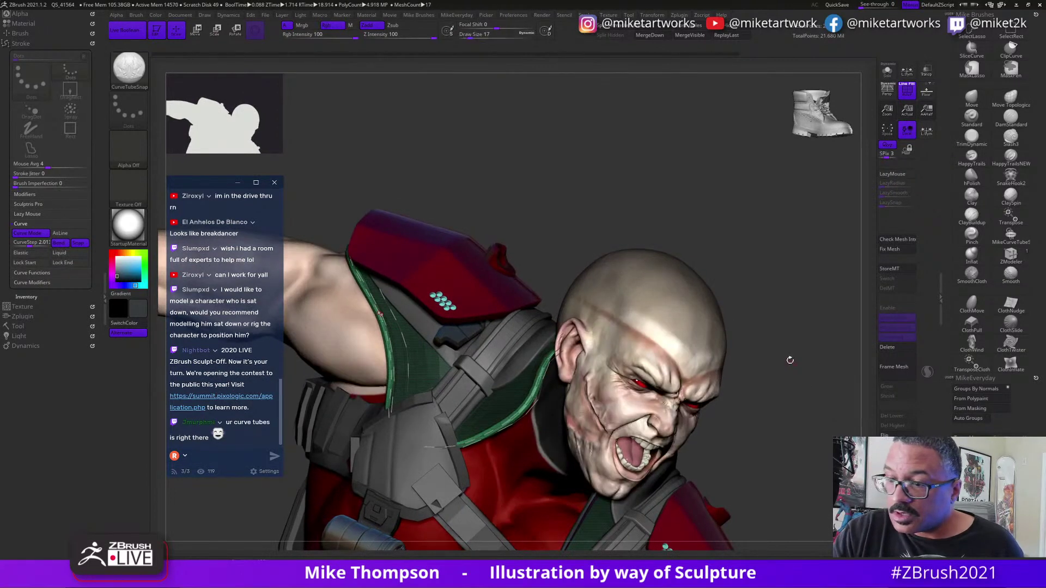
left_click(524, 415)
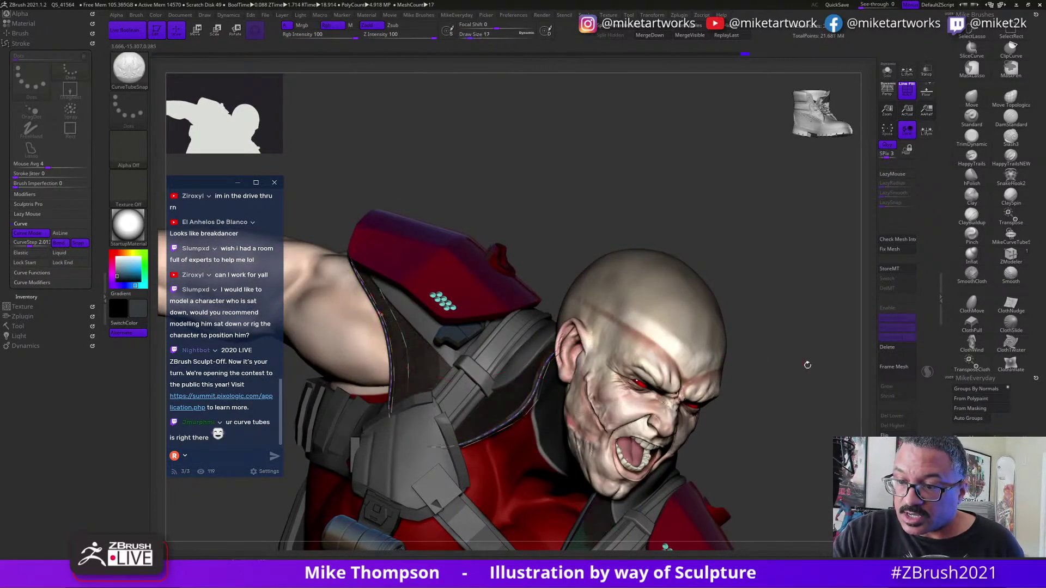
mouse_move(799, 373)
left_mouse_down()
mouse_move(816, 353)
mouse_move(789, 378)
left_mouse_up()
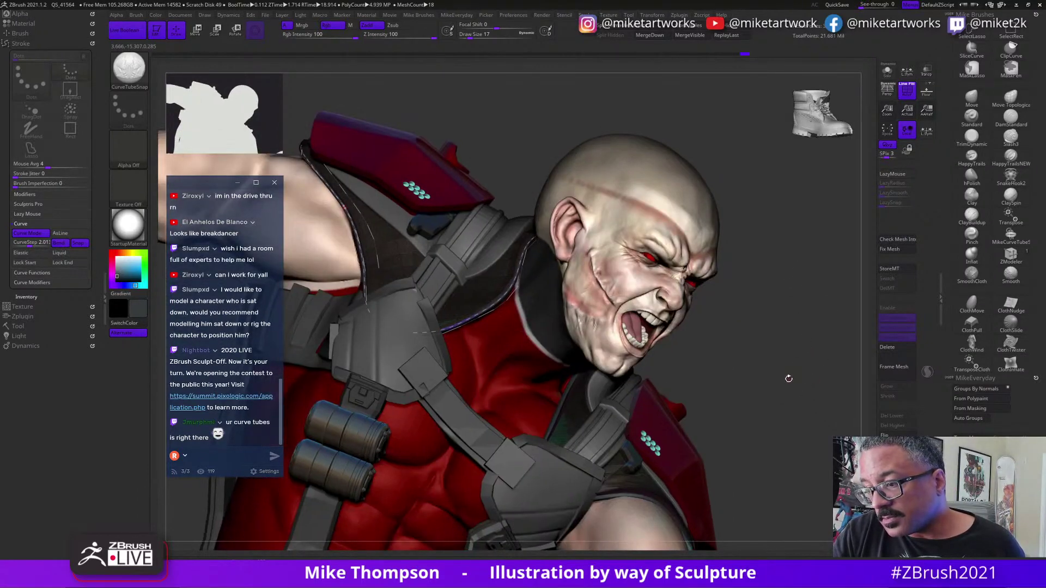
key("s")
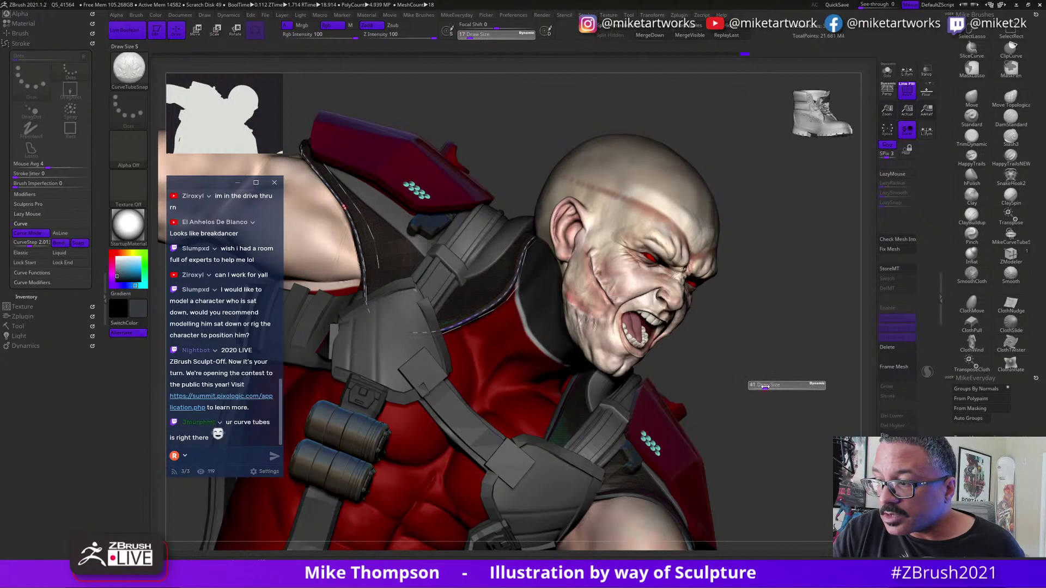
left_click_drag(767, 386, 769, 387)
left_click(460, 324)
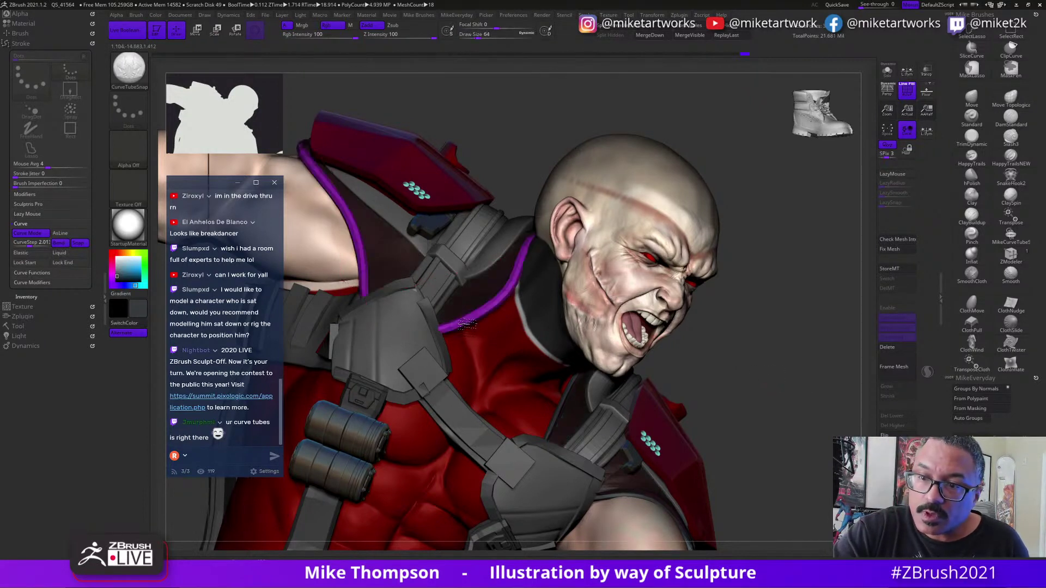
Reduce the draw size to 31 and rebuild the tube trim along the shoulder pad border.
key("s")
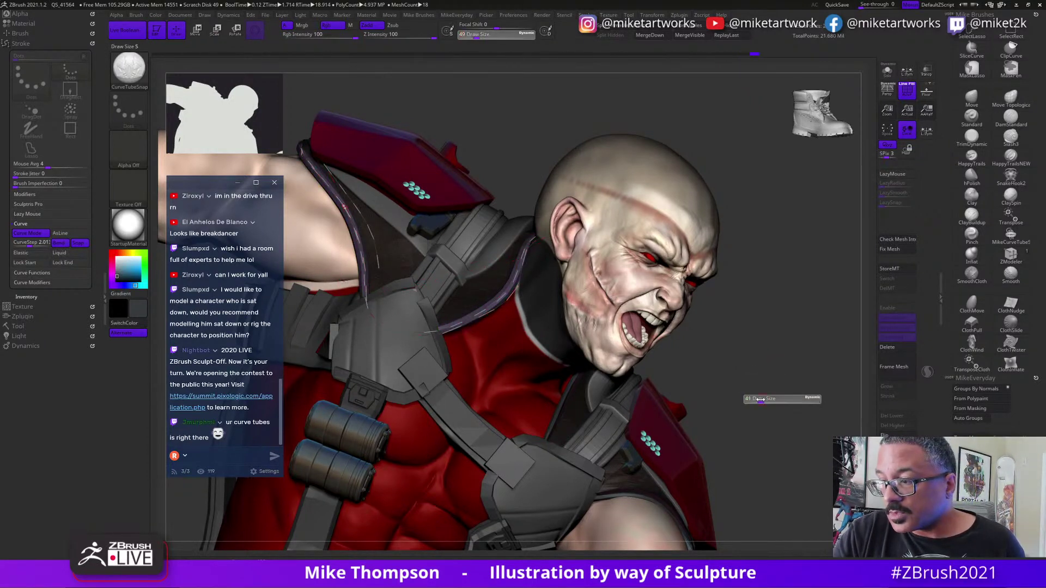
left_click_drag(759, 401, 757, 401)
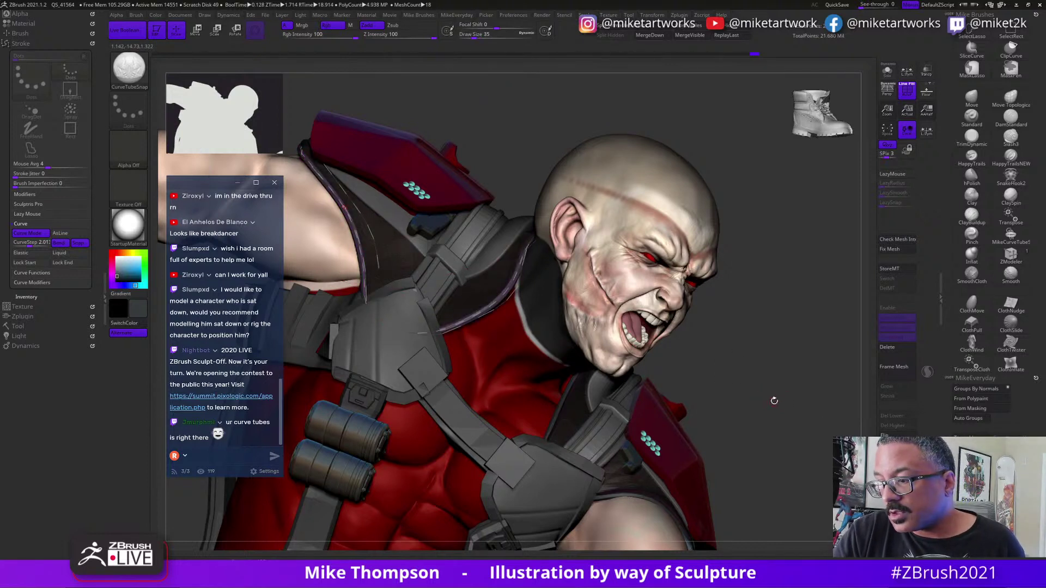
key("s")
left_click_drag(777, 401, 782, 400)
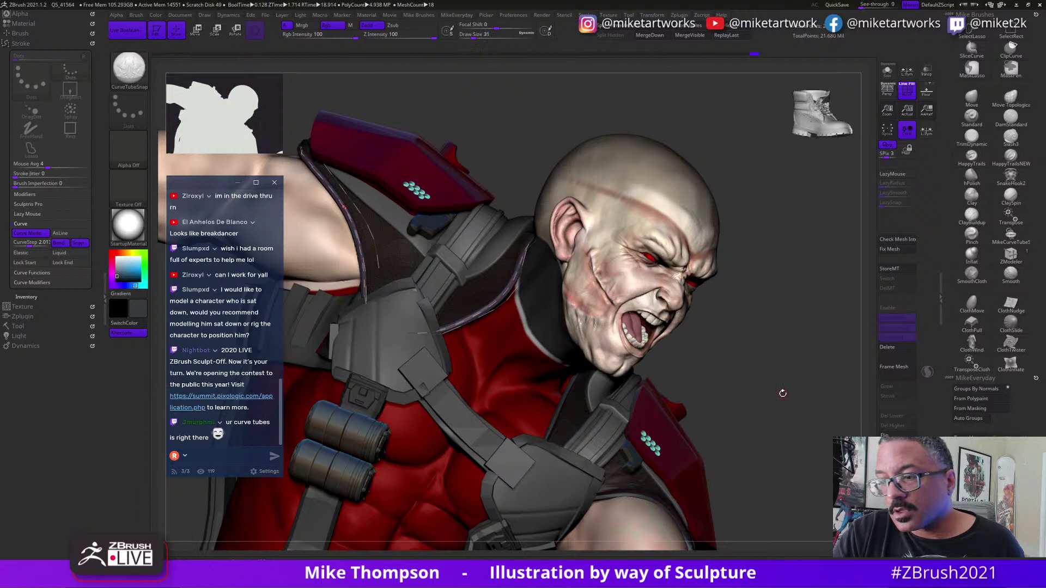
left_click(473, 318)
key("ctrl+z")
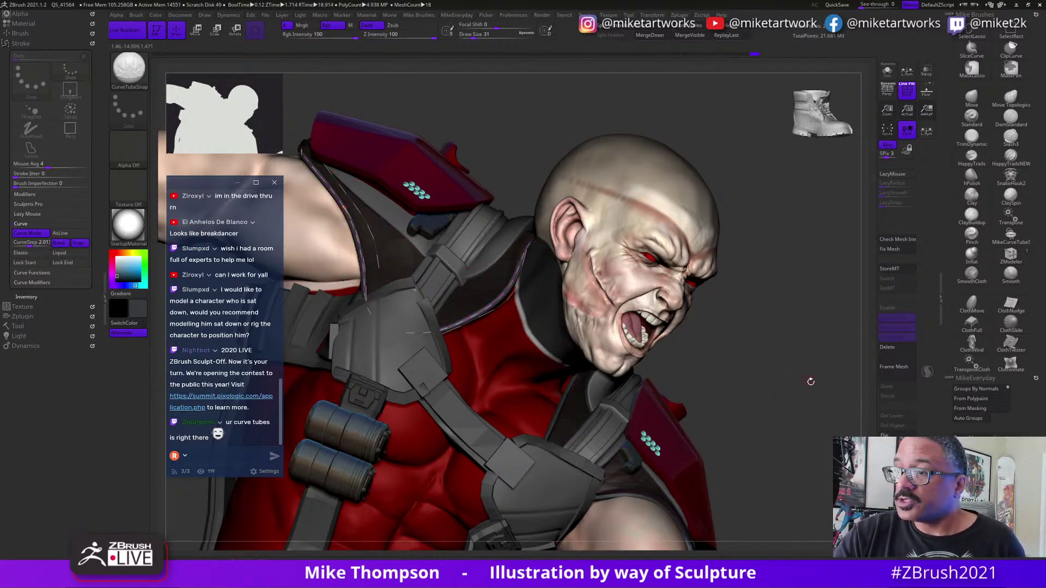
Isolate the pad, split the tube trim into its own subtool and delete the leftover border curves.
left_click(887, 71)
left_click_drag(766, 362, 797, 380)
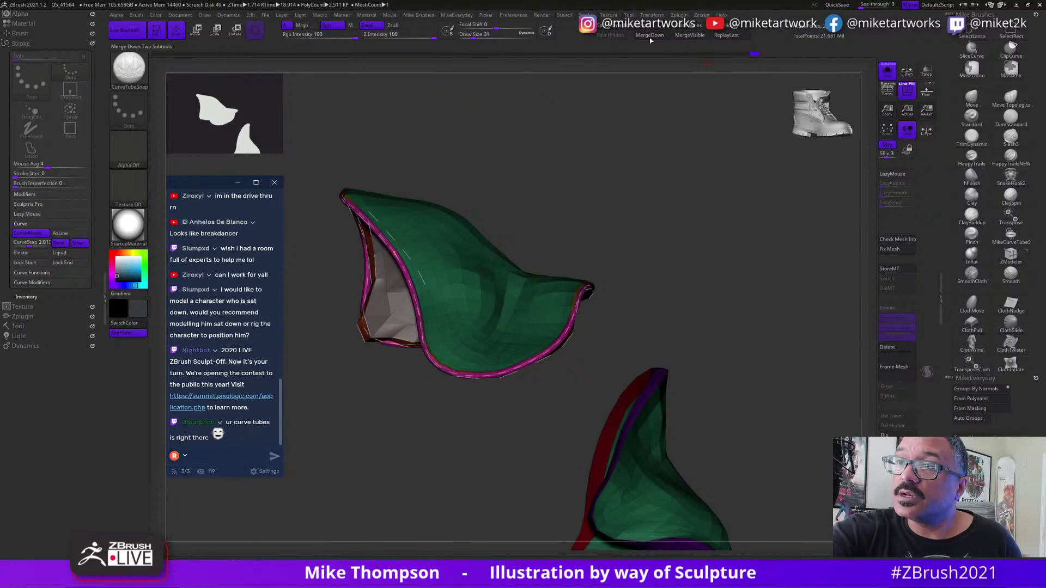
left_click(636, 25)
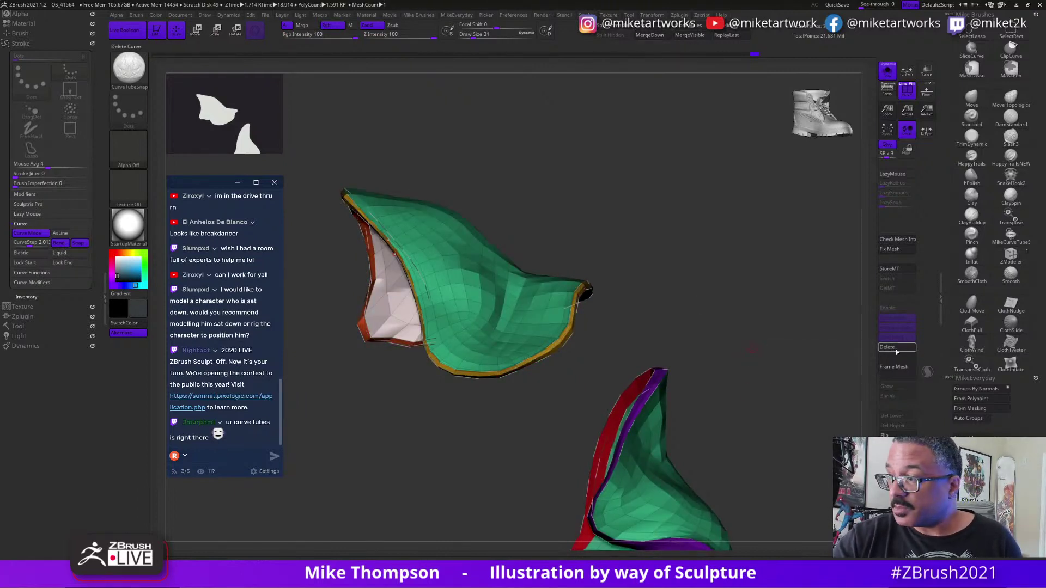
left_click_drag(726, 348, 762, 402)
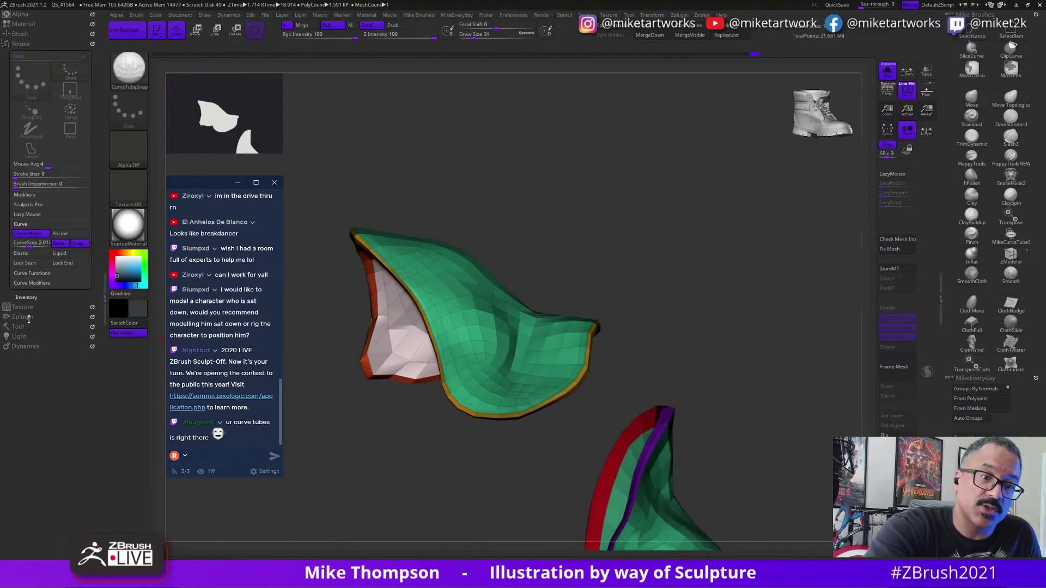
Select the UpperBody4_1 trim subtool after checking UpperBody4, and leave Solo mode to show the whole character.
left_click(25, 325)
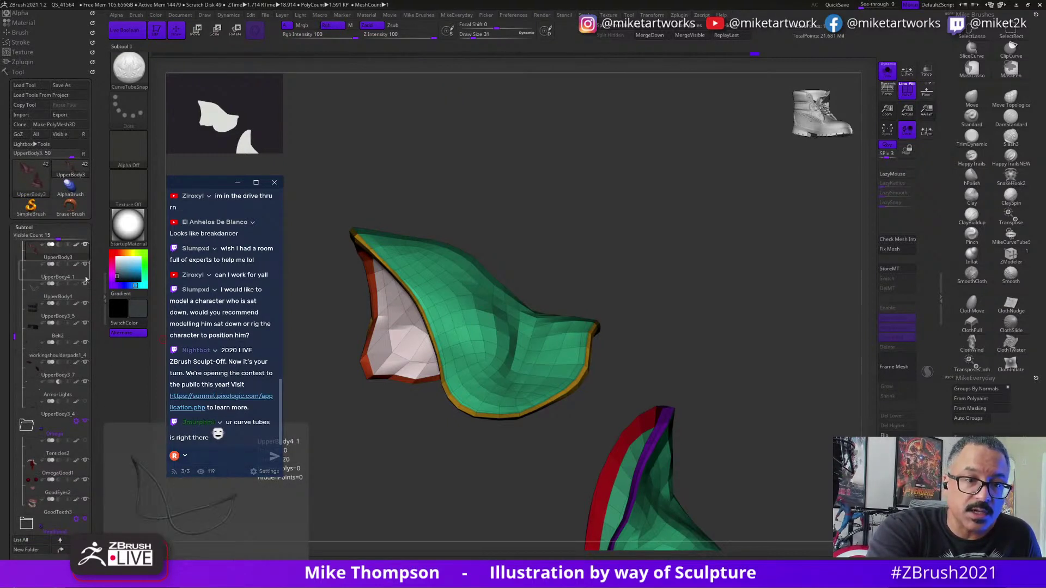
left_click(85, 296)
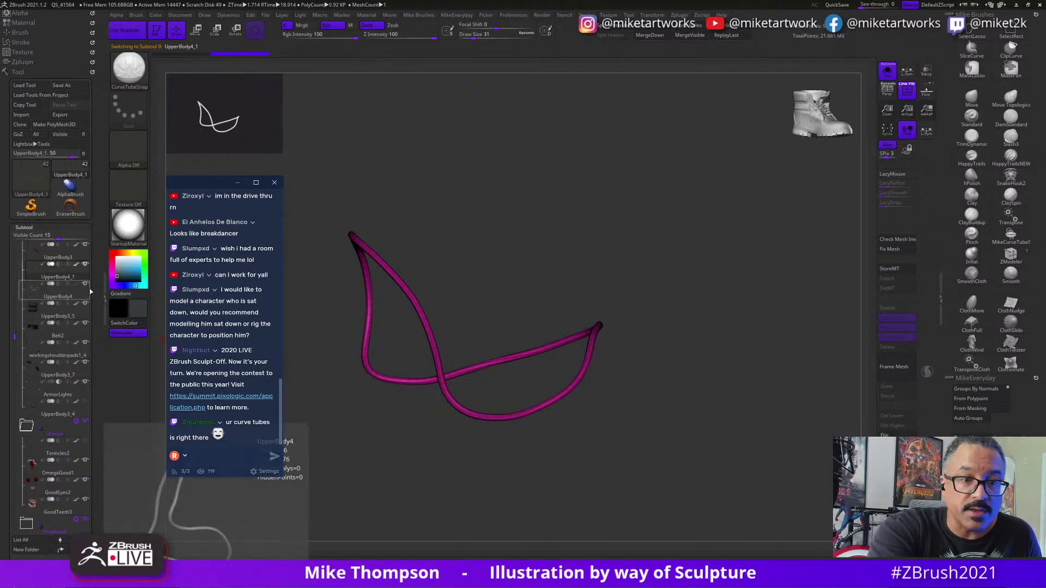
left_click(88, 294)
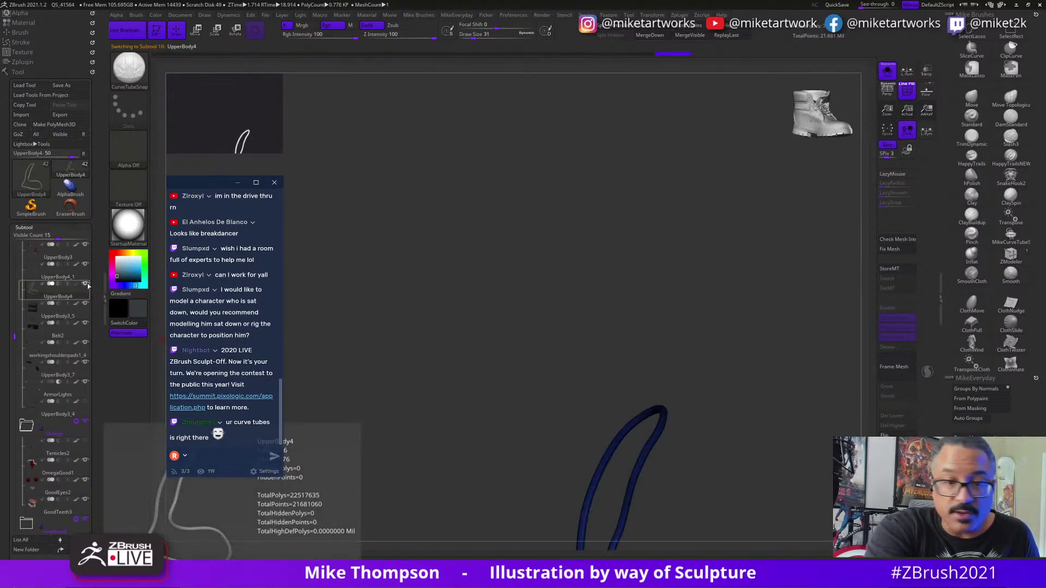
left_click(88, 283)
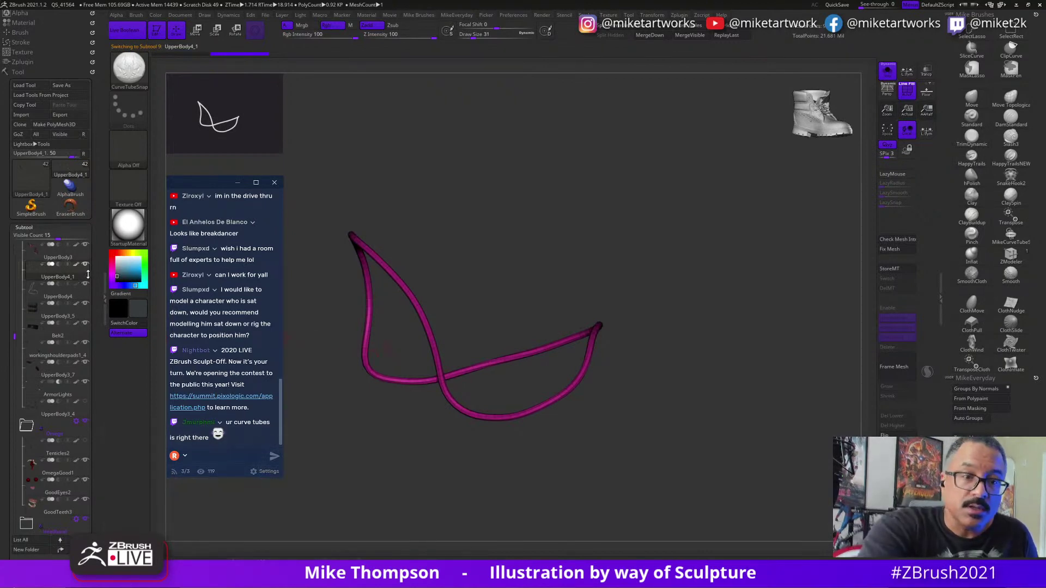
left_click(888, 70)
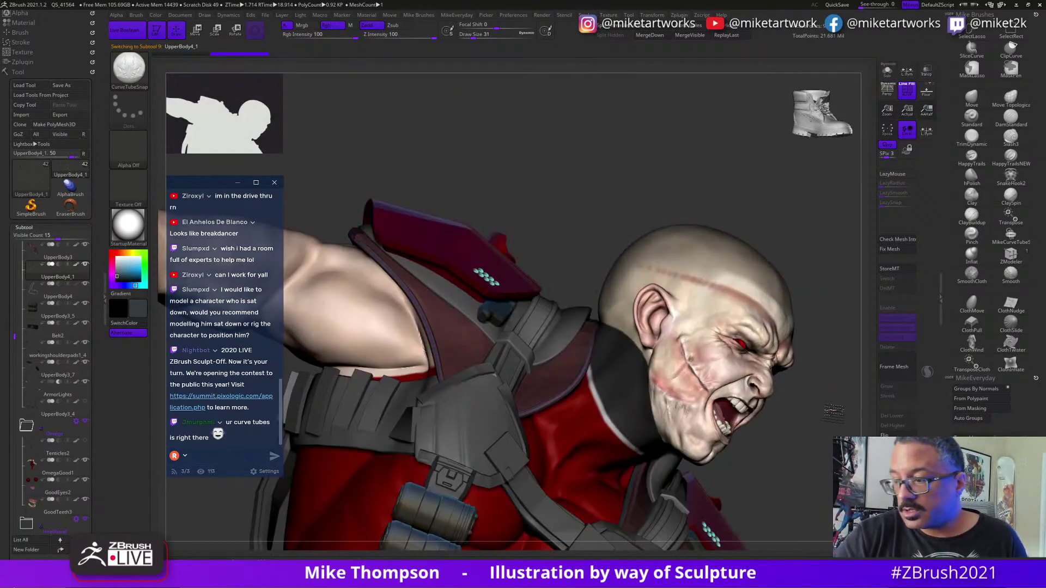
Switch to the Move brush at draw size 365 and nudge the trim along the pad's chest edge.
left_click_drag(834, 412, 824, 442)
left_click(971, 99)
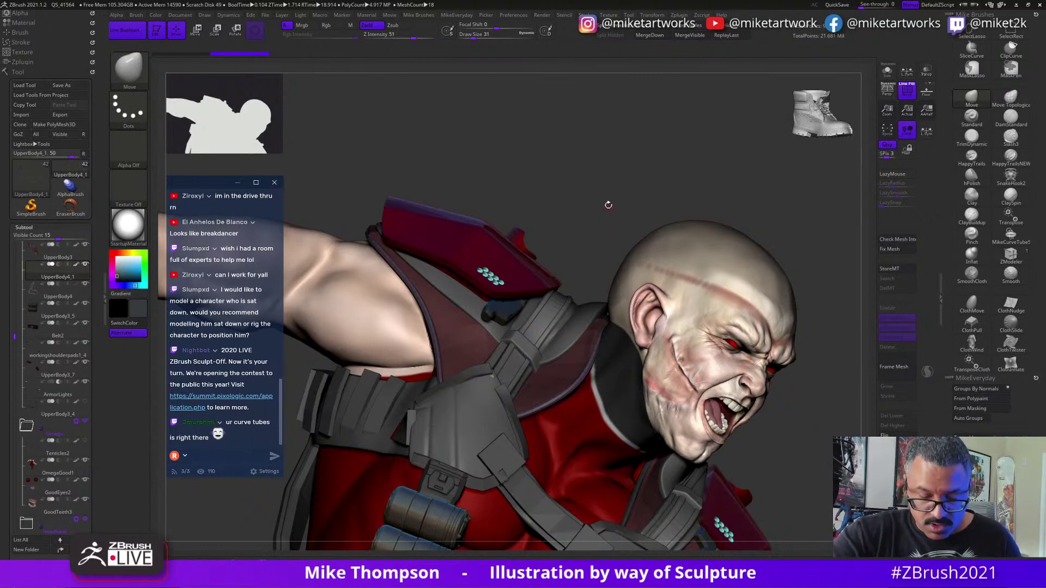
key("s")
mouse_move(637, 212)
left_mouse_down()
mouse_move(627, 200)
mouse_move(794, 388)
mouse_move(591, 394)
mouse_move(608, 366)
left_mouse_up()
key("s")
mouse_move(536, 418)
left_mouse_down()
mouse_move(527, 420)
mouse_move(556, 412)
left_mouse_up()
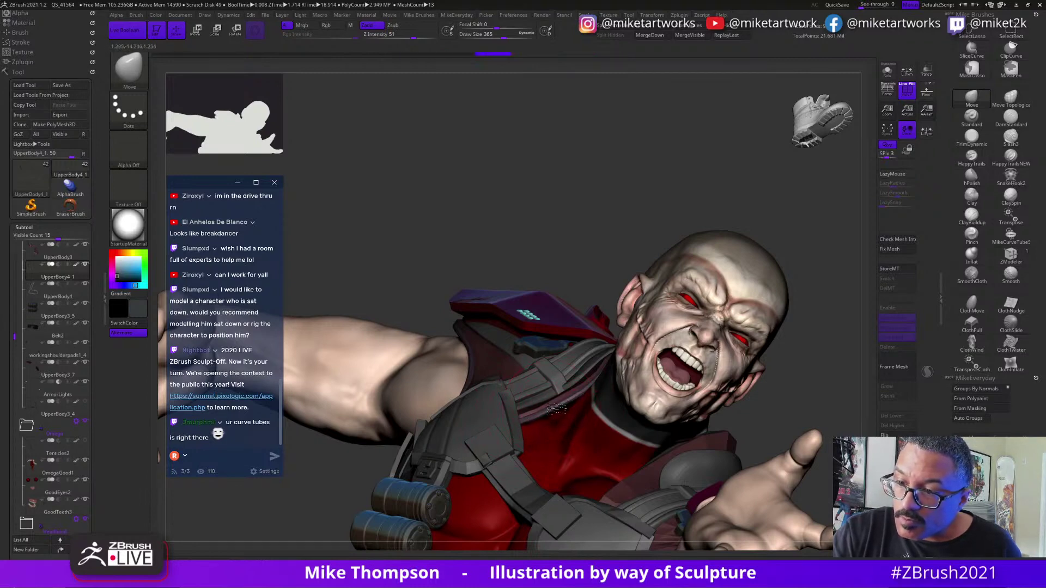
Move the UpperBody4_1 trim into place along the pad's neck edge and the front of the arm opening.
right_click_drag(642, 343, 668, 294)
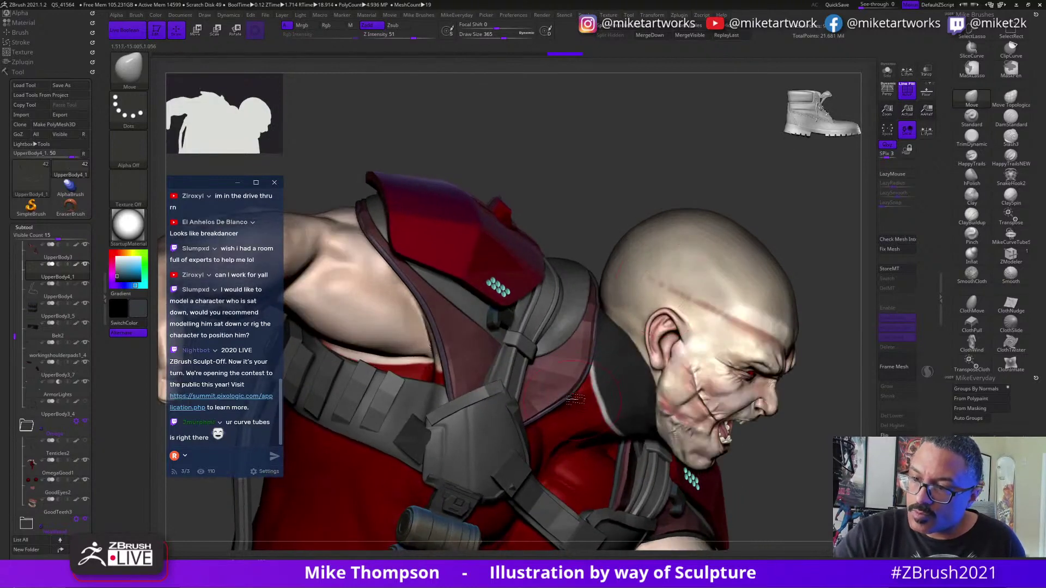
left_click_drag(602, 362, 598, 351)
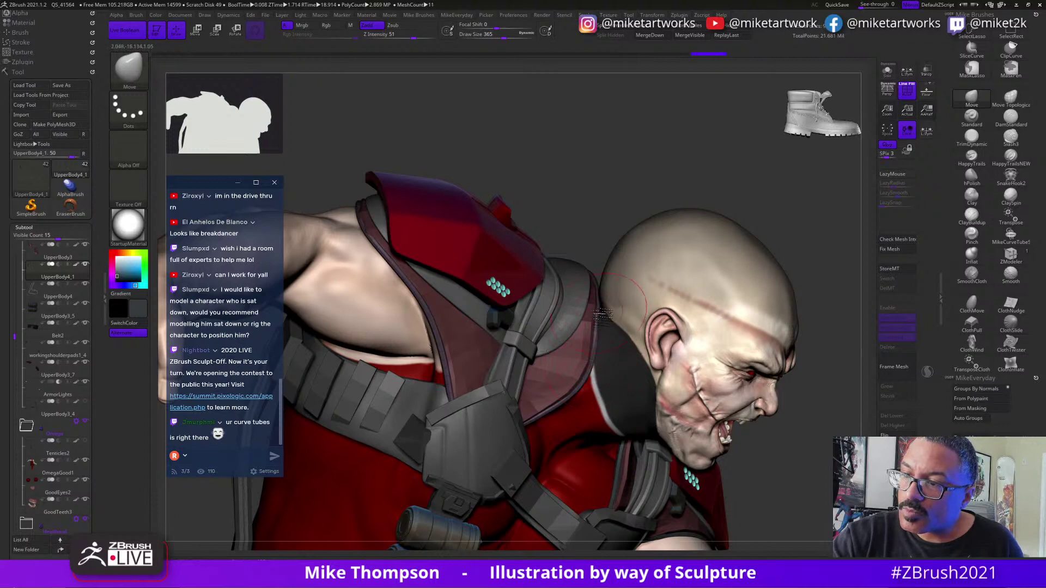
left_click_drag(603, 331, 606, 326)
left_click_drag(469, 391, 458, 365)
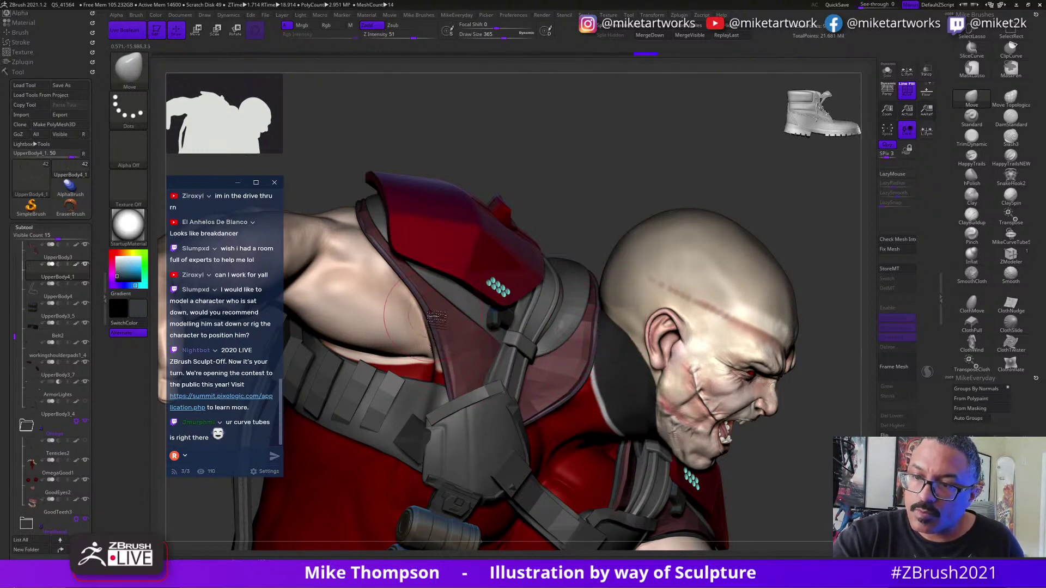
mouse_move(432, 315)
left_mouse_down()
mouse_move(380, 248)
mouse_move(365, 212)
mouse_move(425, 303)
mouse_move(362, 203)
left_mouse_up()
left_click_drag(399, 266, 388, 250)
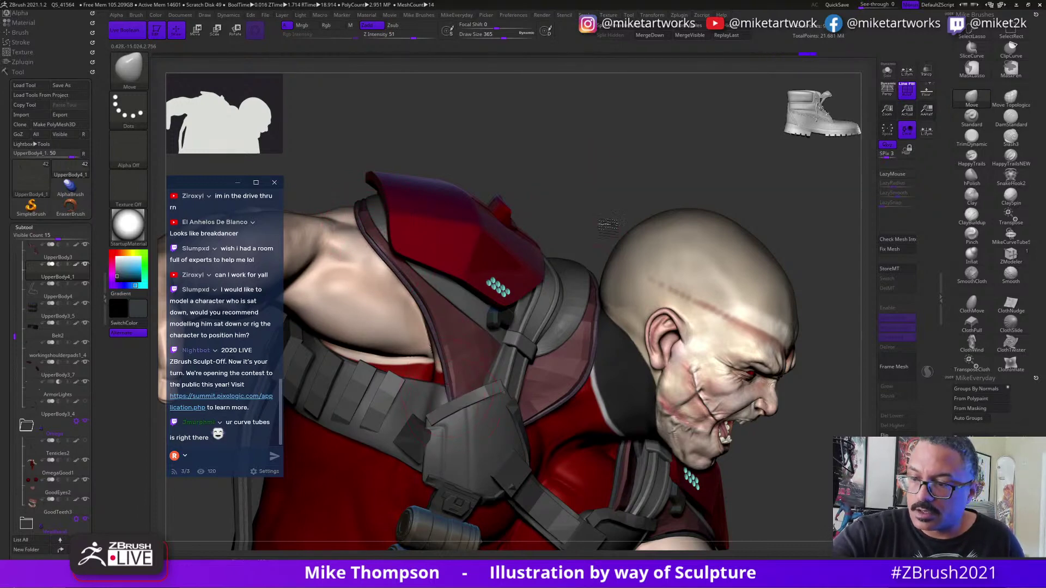
Adjust the trim along the pad's rear arm opening from behind the character.
mouse_move(609, 227)
left_mouse_down()
mouse_move(675, 404)
mouse_move(731, 394)
mouse_move(737, 425)
mouse_move(567, 485)
mouse_move(494, 467)
left_mouse_up()
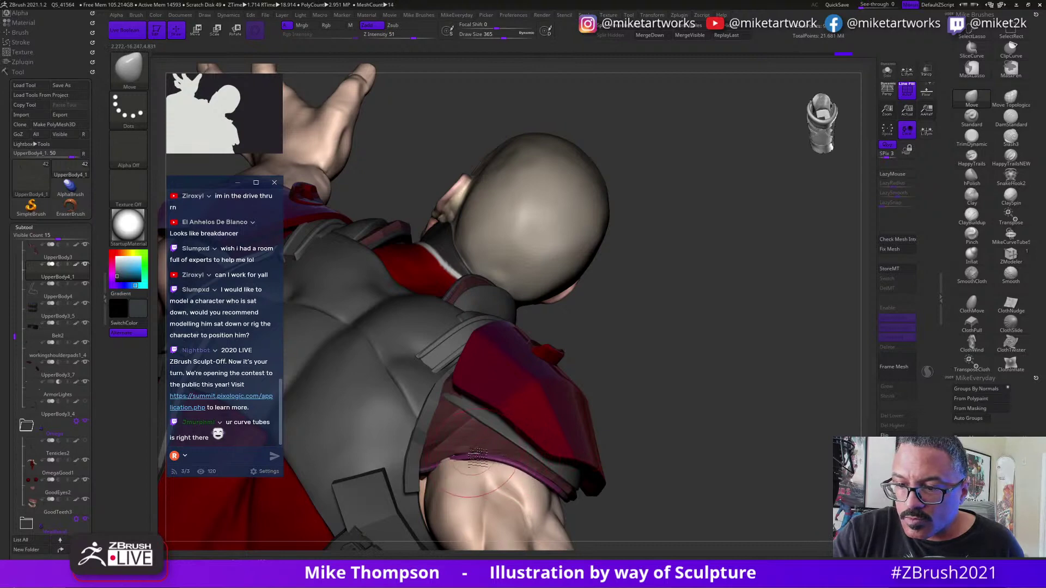
left_click_drag(659, 441, 736, 348)
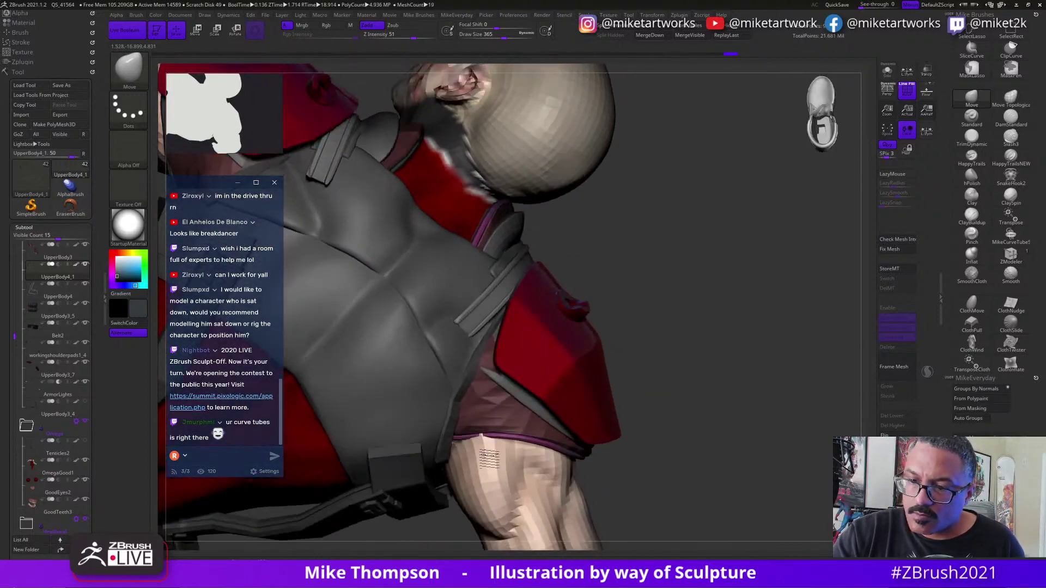
mouse_move(485, 451)
left_mouse_down()
mouse_move(486, 443)
mouse_move(474, 454)
left_mouse_up()
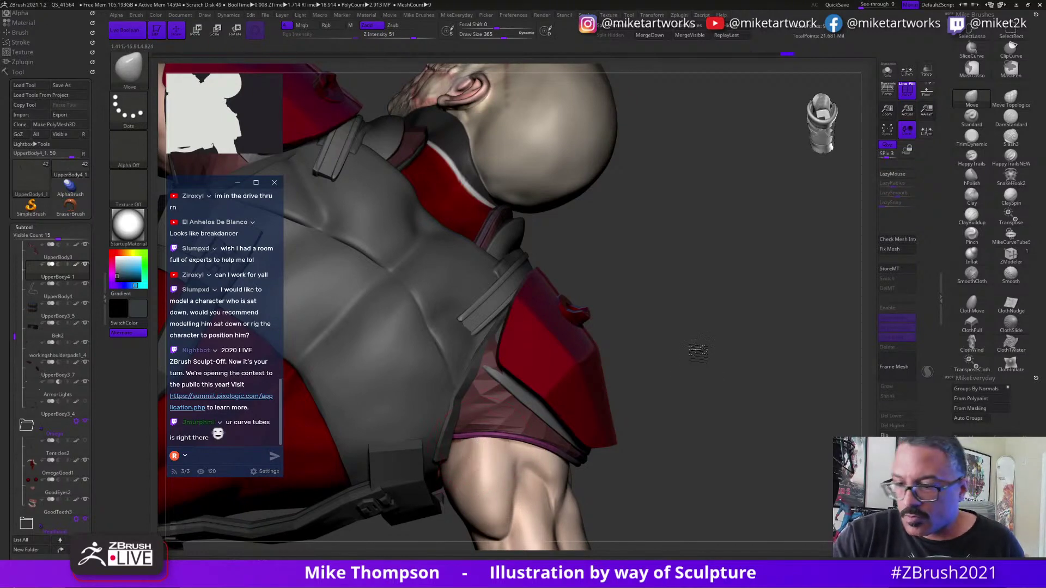
mouse_move(698, 352)
left_mouse_down()
mouse_move(707, 375)
mouse_move(706, 365)
left_mouse_up()
Select the UpperBody3_2 pad layer and nudge its upper edge beside the back strap.
left_click(551, 412, "alt")
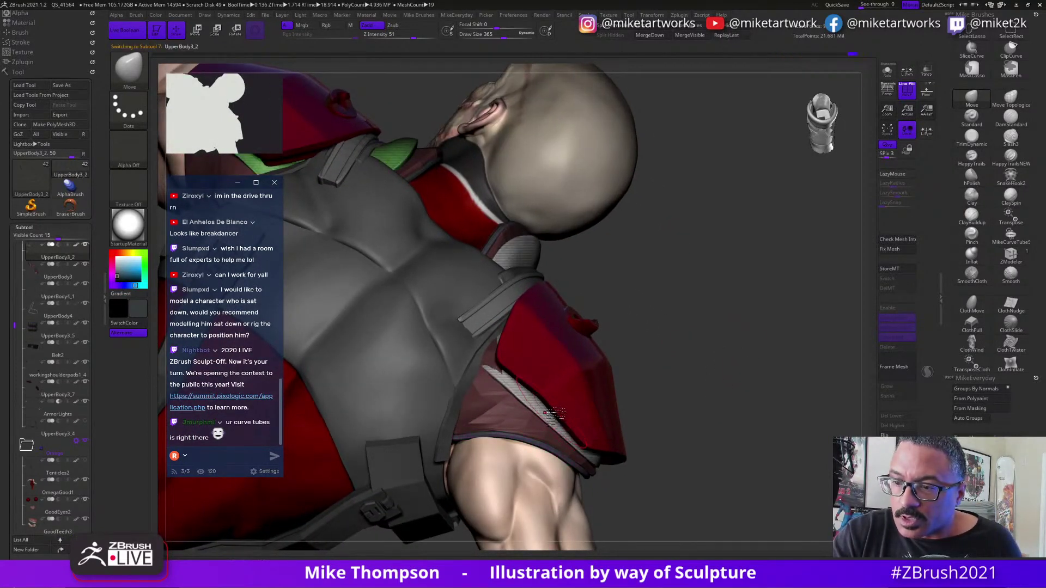
left_click_drag(499, 362, 504, 357)
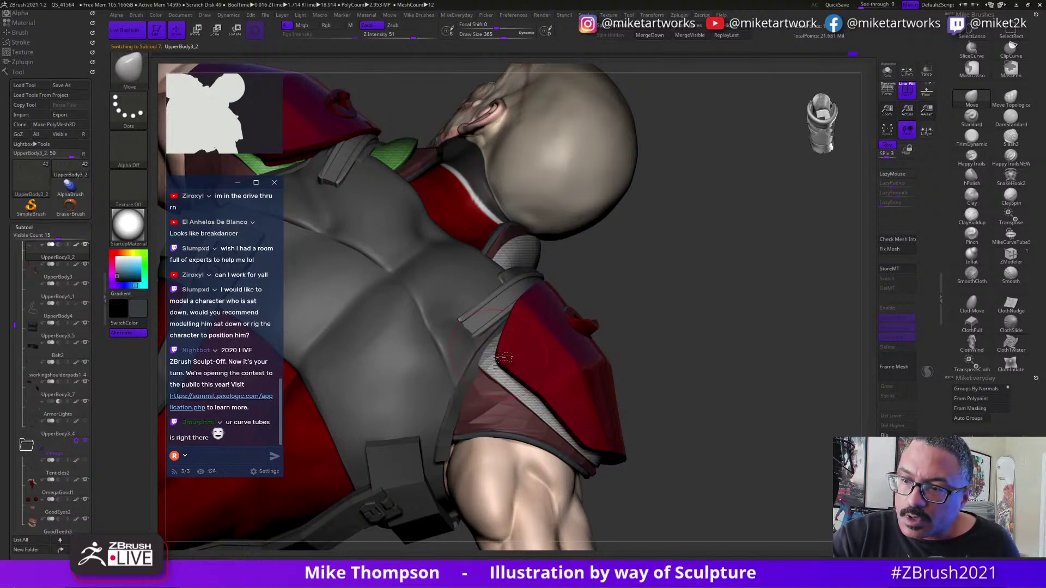
mouse_move(643, 316)
left_mouse_down()
mouse_move(723, 355)
mouse_move(712, 427)
left_mouse_up()
Turn off the PolyFrame line display and select the UpperBody3 shoulder pad subtool.
right_click(712, 428)
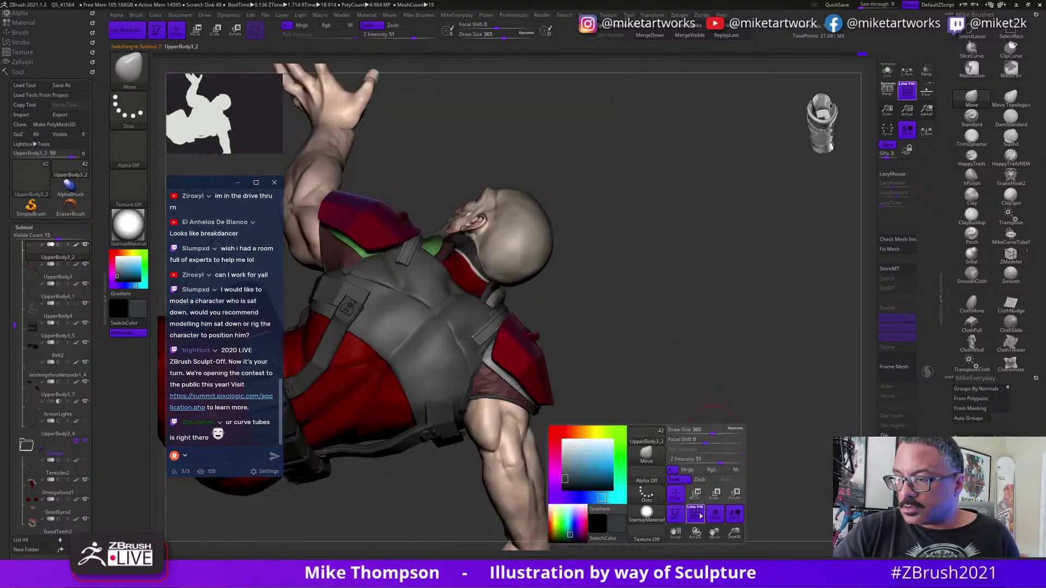
key("shift+f")
mouse_move(790, 442)
left_mouse_down()
mouse_move(731, 374)
mouse_move(761, 383)
mouse_move(523, 401)
left_mouse_up()
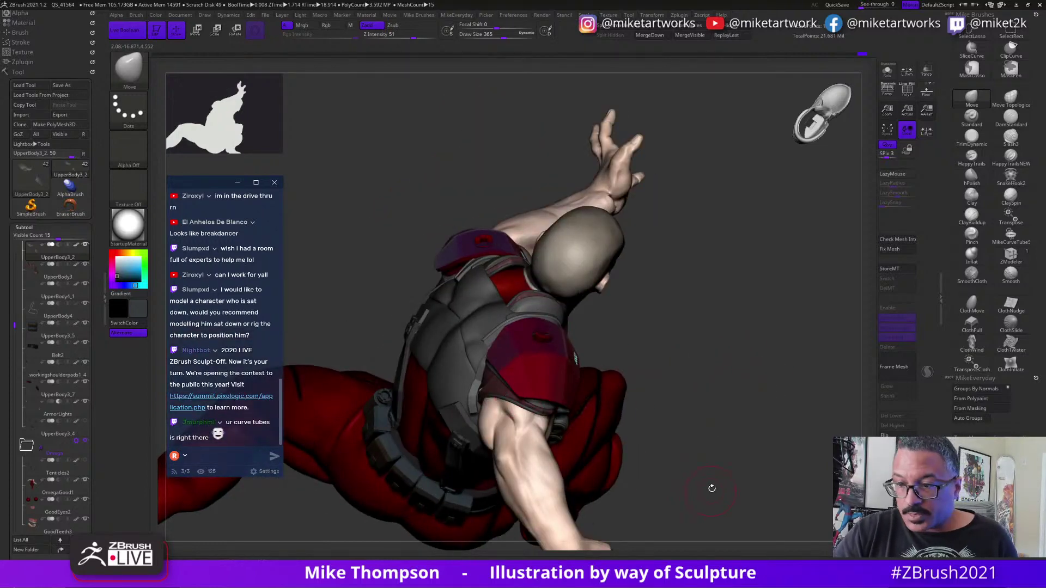
left_click(504, 386, "alt")
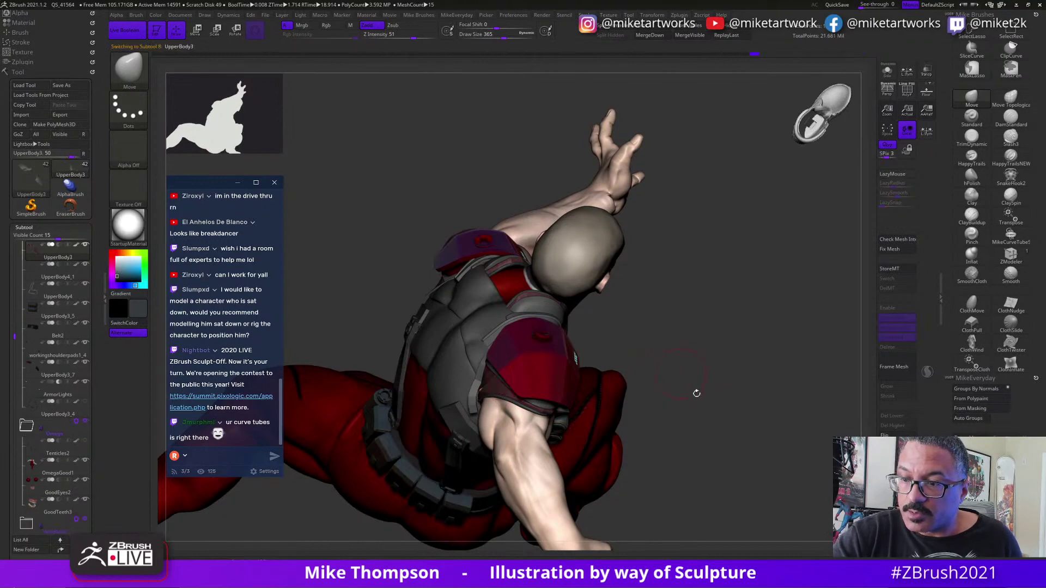
mouse_move(690, 432)
left_mouse_down()
mouse_move(737, 430)
mouse_move(687, 530)
mouse_move(769, 512)
left_mouse_up()
mouse_move(776, 358)
left_mouse_down()
mouse_move(766, 384)
mouse_move(786, 429)
mouse_move(746, 431)
mouse_move(700, 404)
mouse_move(812, 388)
mouse_move(792, 409)
mouse_move(597, 457)
mouse_move(817, 401)
mouse_move(690, 470)
mouse_move(691, 450)
mouse_move(721, 436)
left_mouse_up()
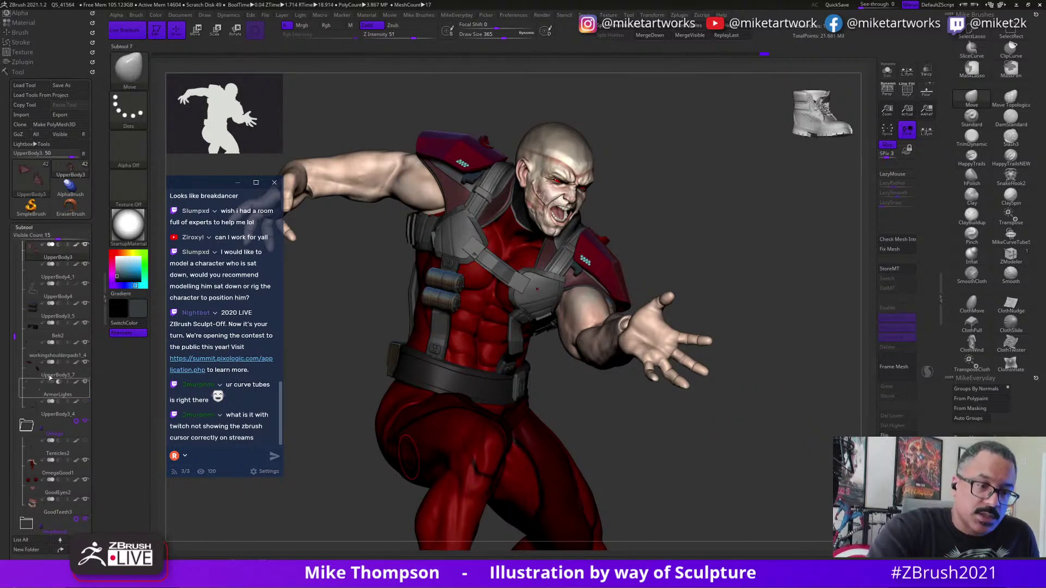
Collapse the open subtool folder and show the eyebrows, Scrunchie2, hairBase5 and other hair subtools in the hair folder.
left_click(27, 426)
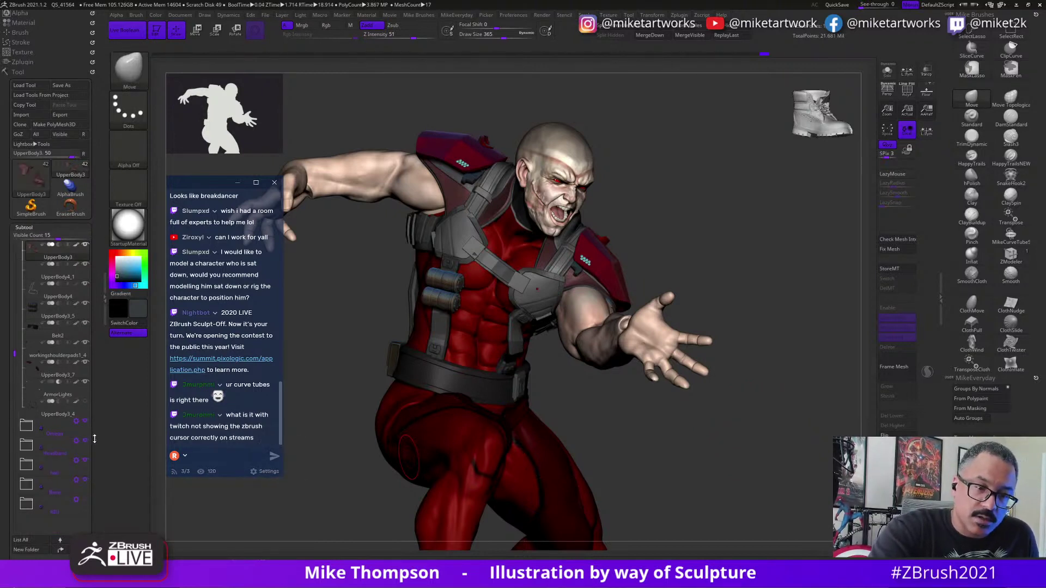
left_click(26, 464)
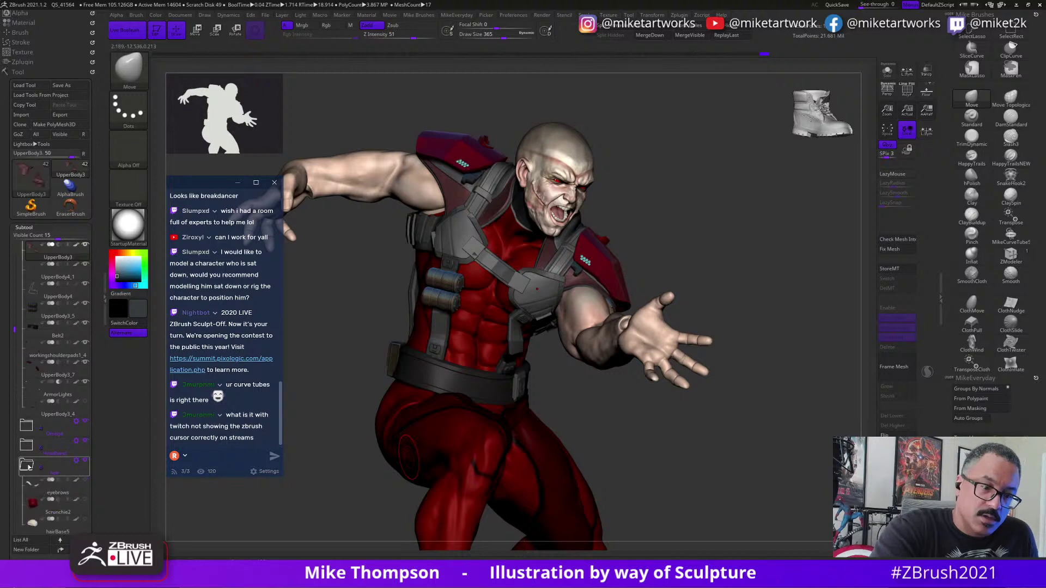
left_click(86, 481)
left_click(86, 501)
left_click(86, 520)
left_click_drag(14, 332, 12, 376)
left_click(85, 481)
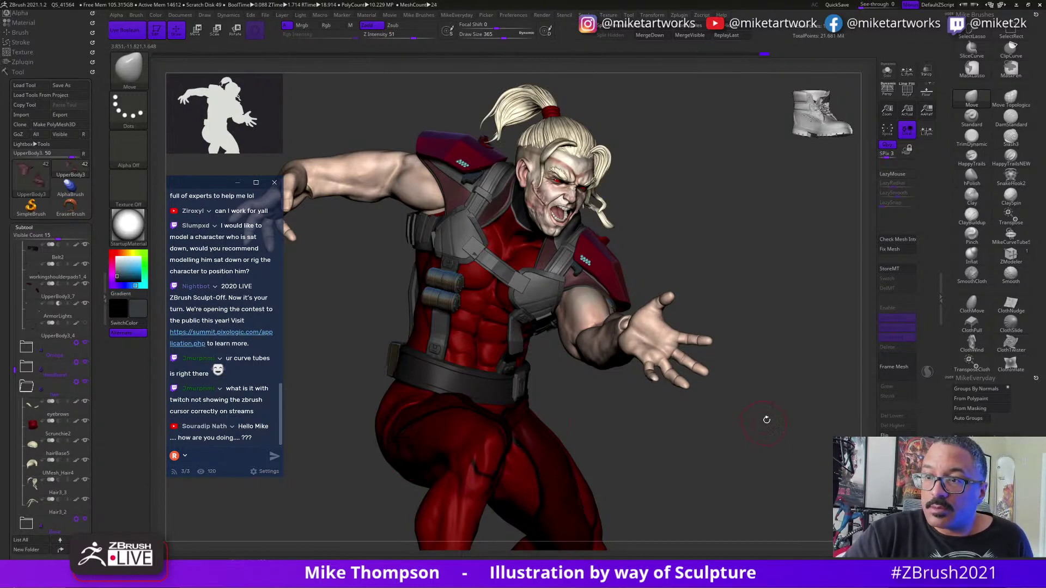
Expand the headband folder and show the Headband_4, ChinGuard, cheekpads and cheekplates subtools.
left_click(26, 367)
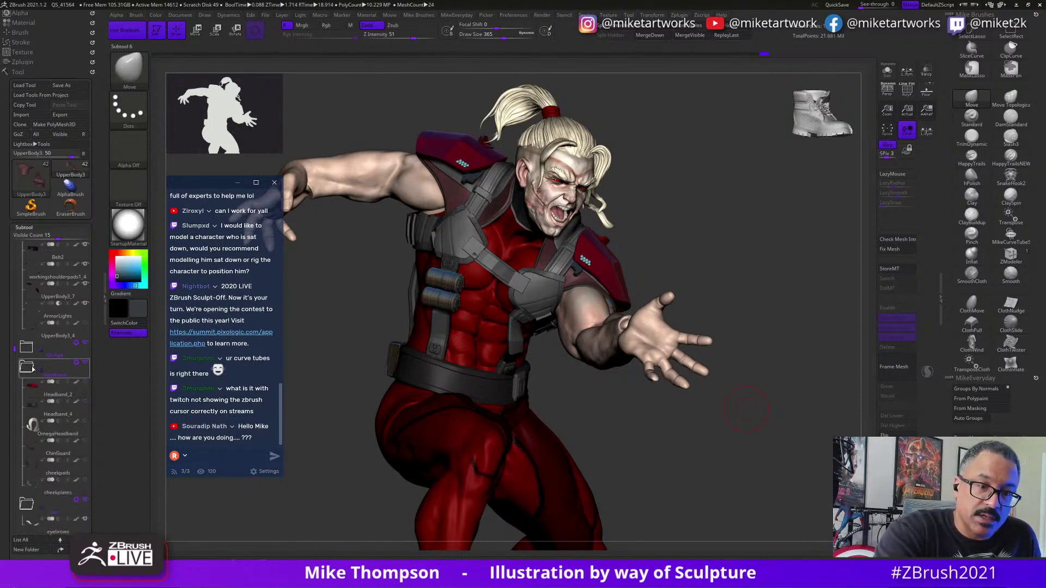
left_click(85, 402)
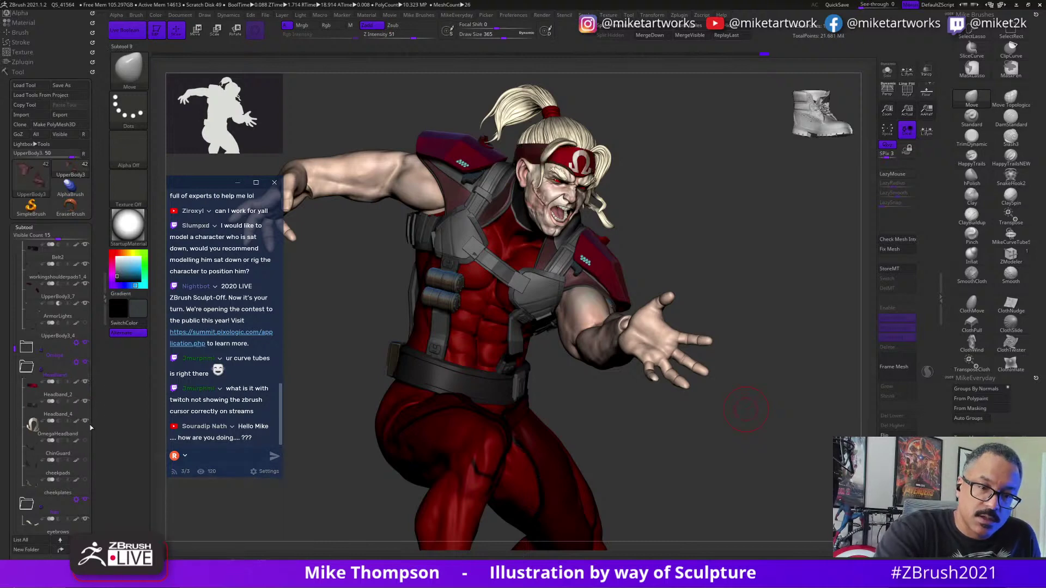
left_click(86, 441)
left_click(86, 461)
left_click(86, 480)
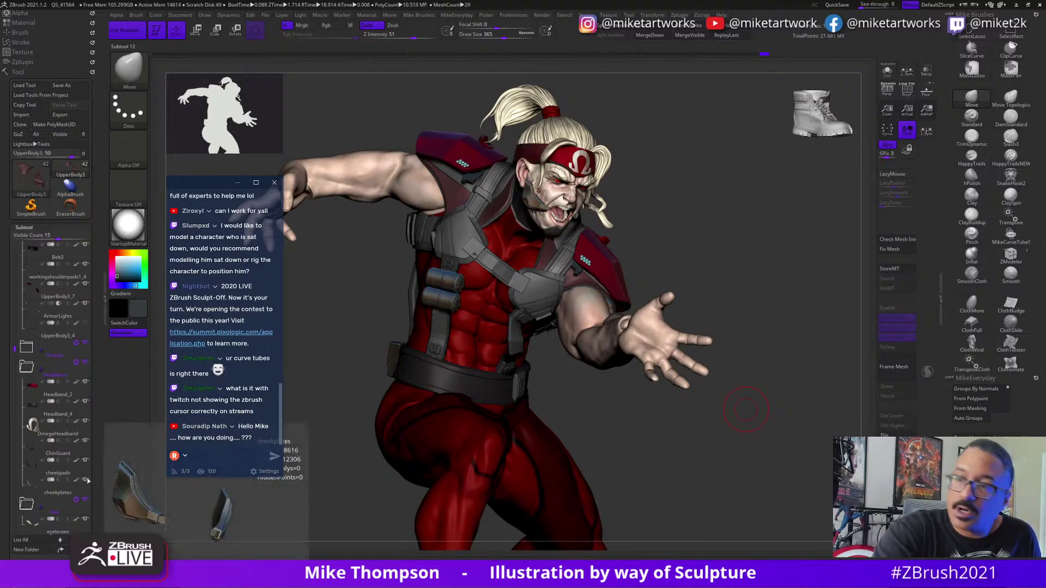
left_click_drag(777, 465, 795, 439)
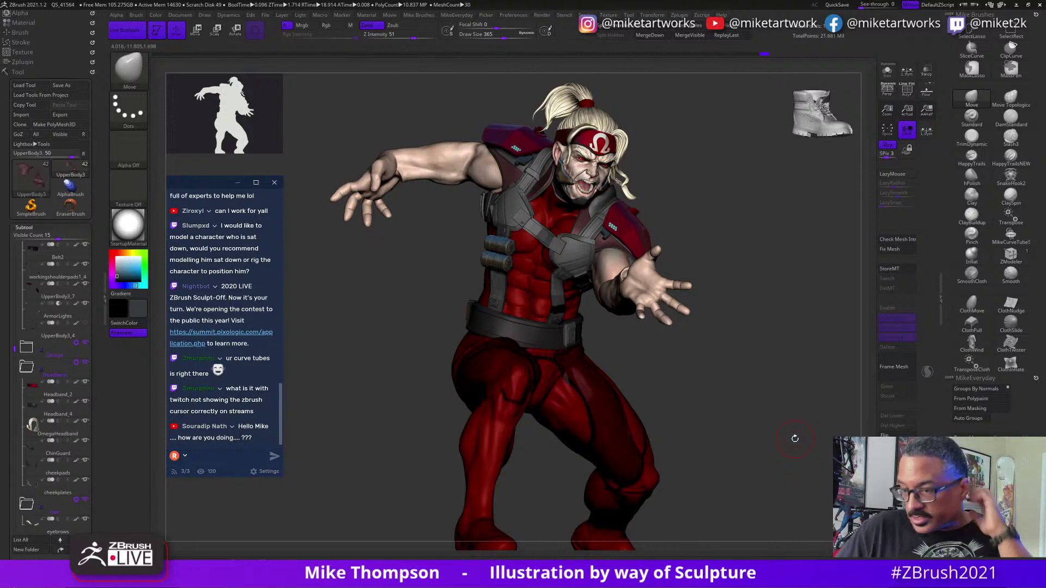
left_click_drag(753, 438, 764, 433)
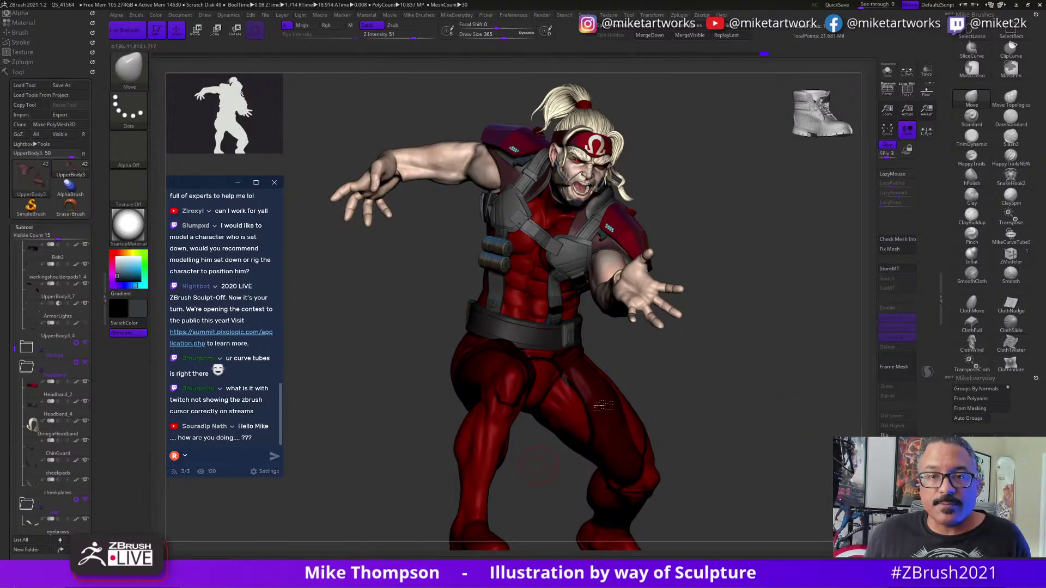
Read back through the recent messages in the live stream chat.
scroll(289, 299, "up", 5)
scroll(273, 300, "up", 2)
scroll(273, 300, "down", 3)
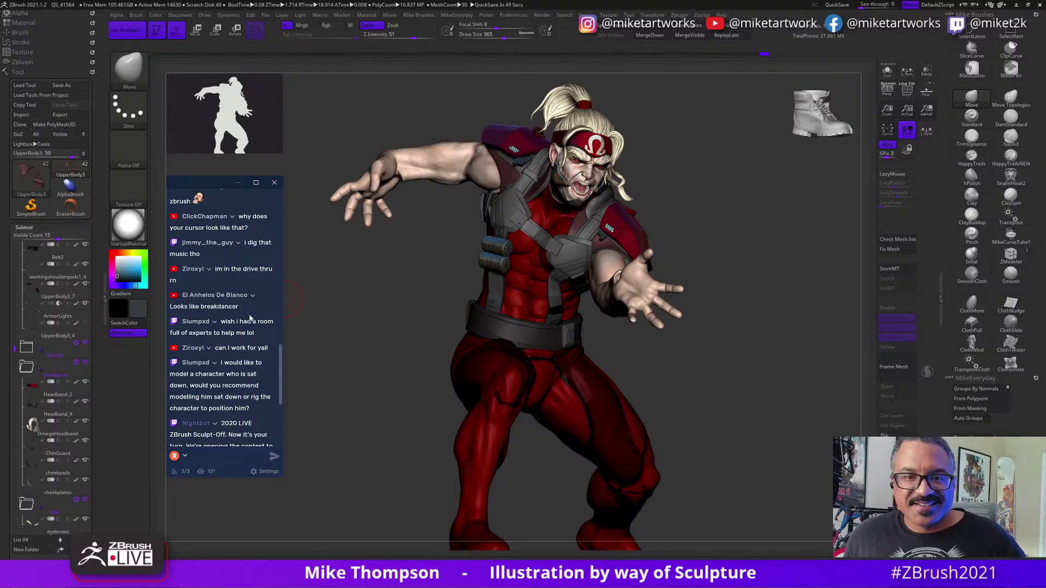
scroll(262, 337, "down", 2)
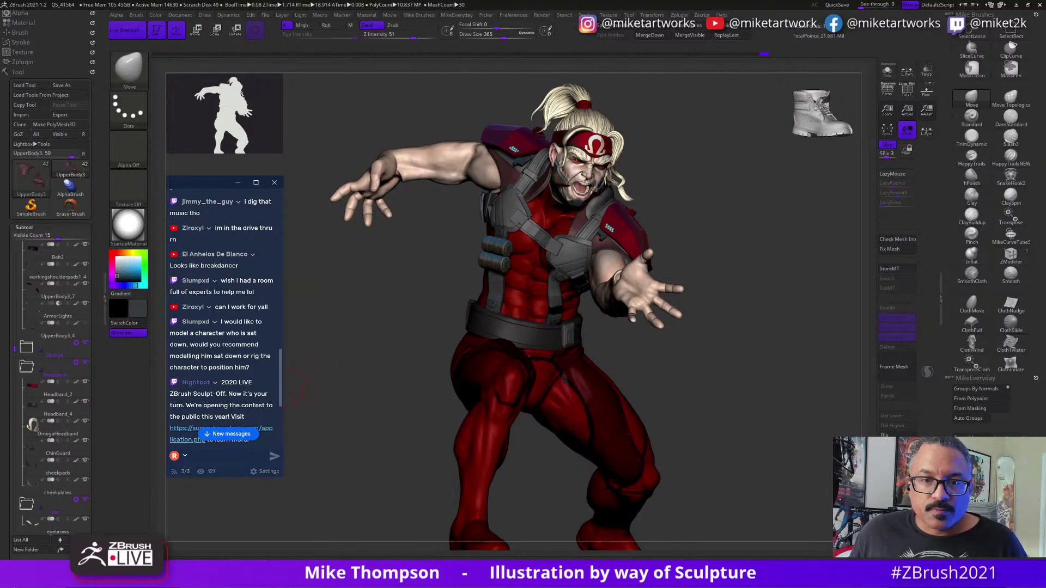
scroll(260, 365, "down", 2)
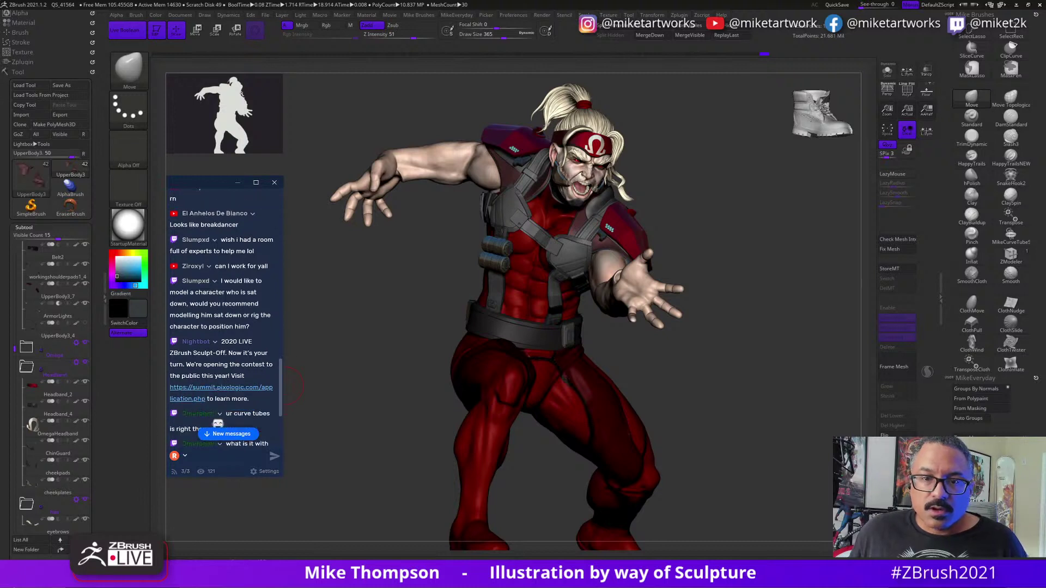
scroll(260, 365, "down", 2)
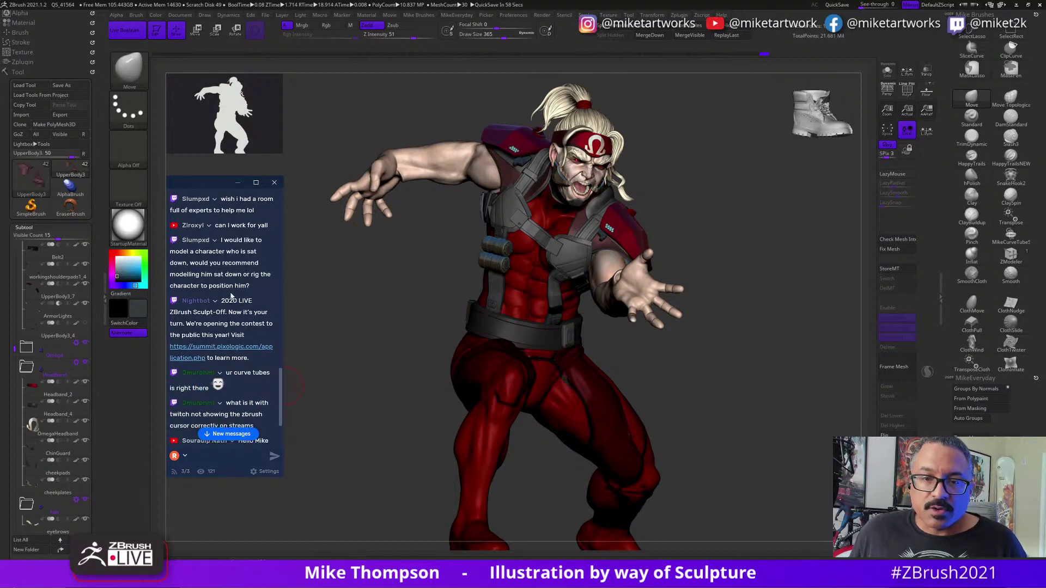
scroll(232, 296, "up", 2)
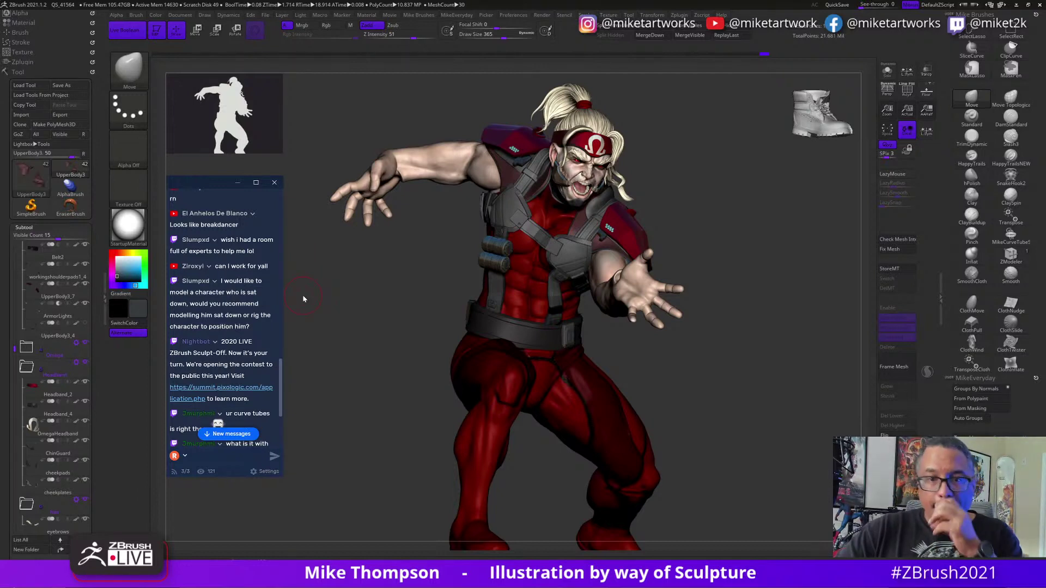
left_click_drag(764, 408, 786, 409)
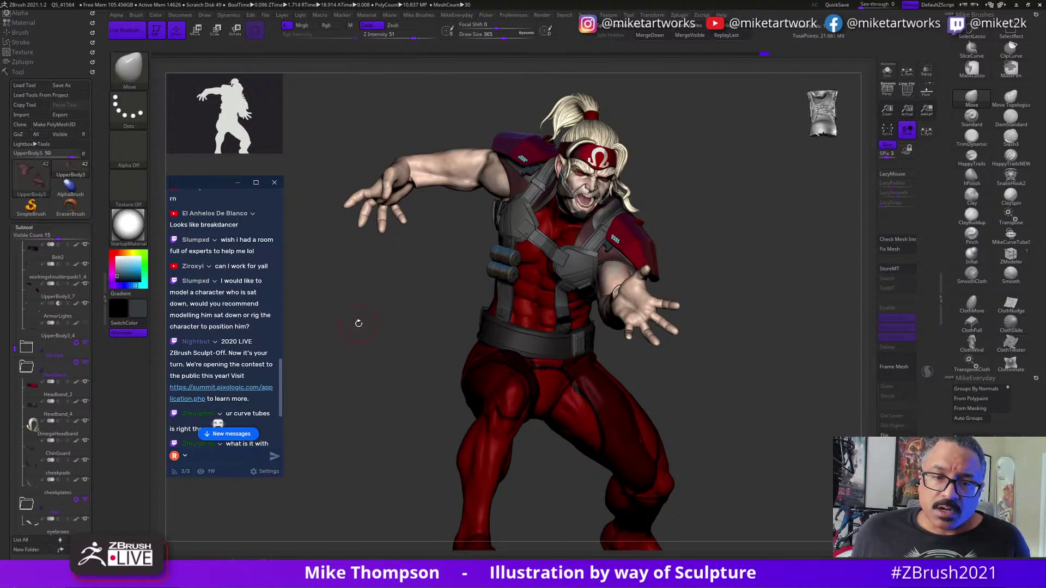
scroll(246, 358, "down", 3)
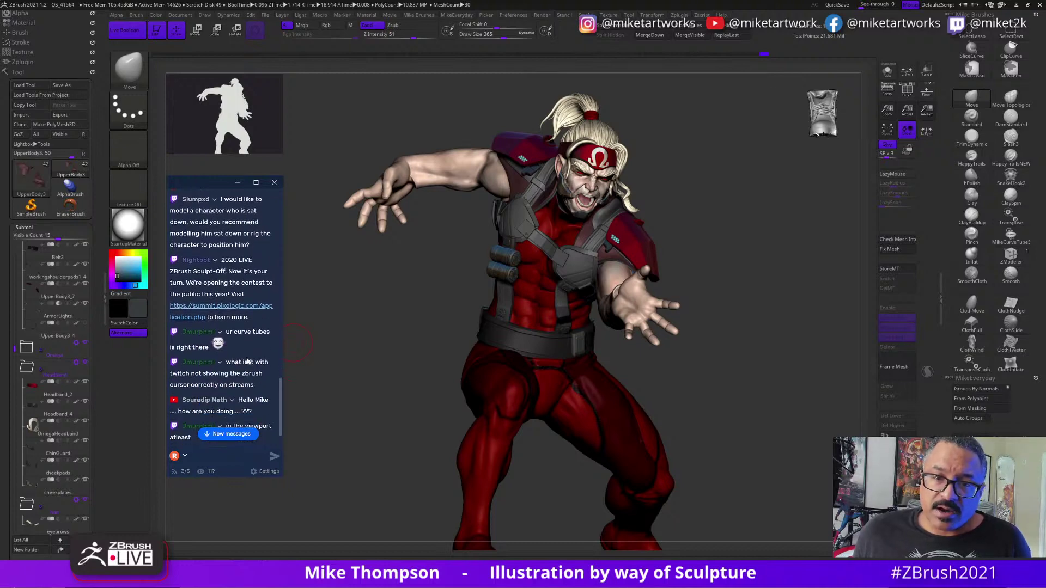
scroll(256, 365, "down", 1)
scroll(256, 366, "up", 2)
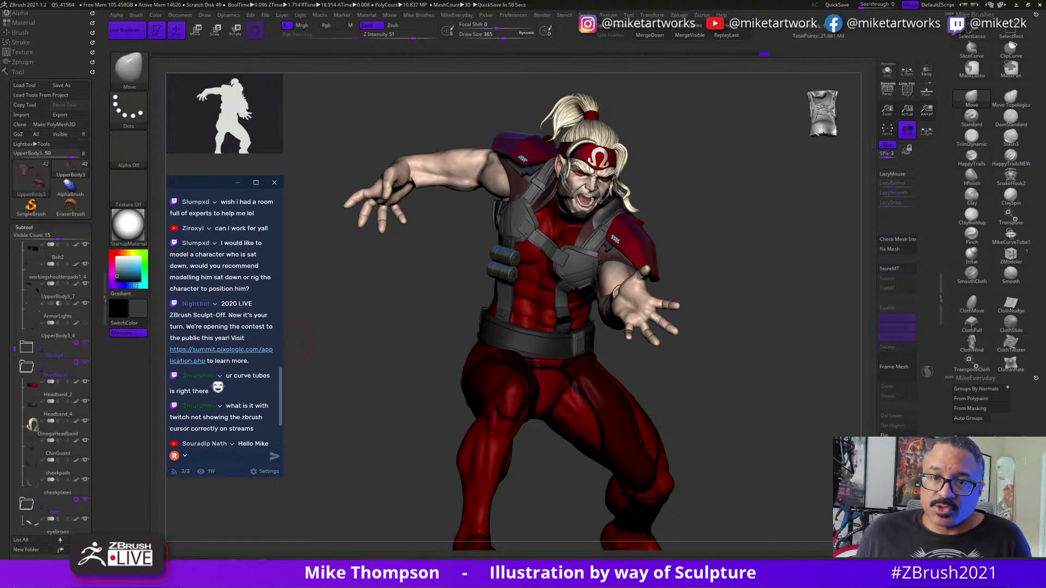
scroll(257, 366, "down", 1)
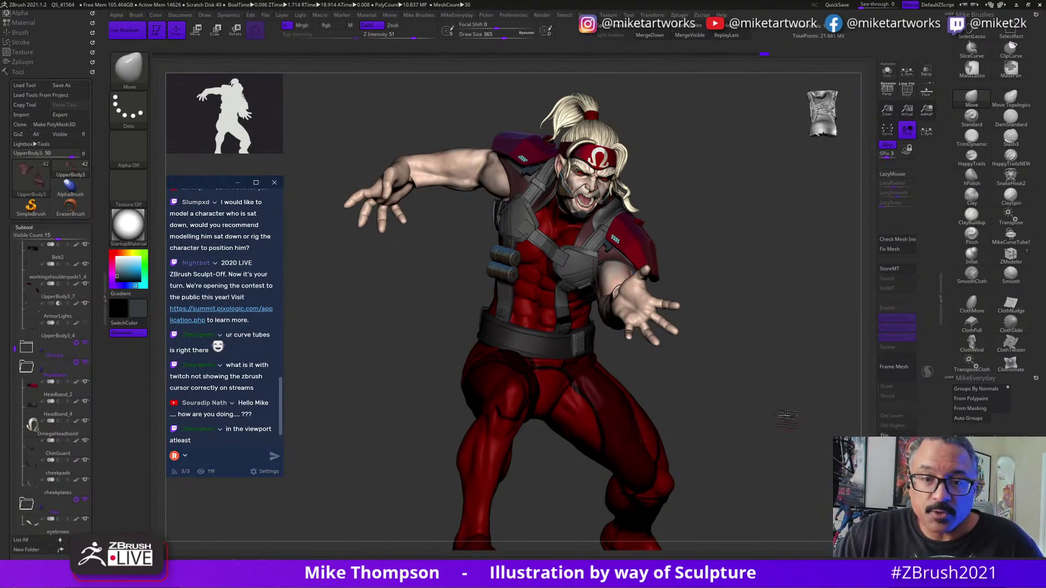
left_click_drag(780, 412, 782, 417)
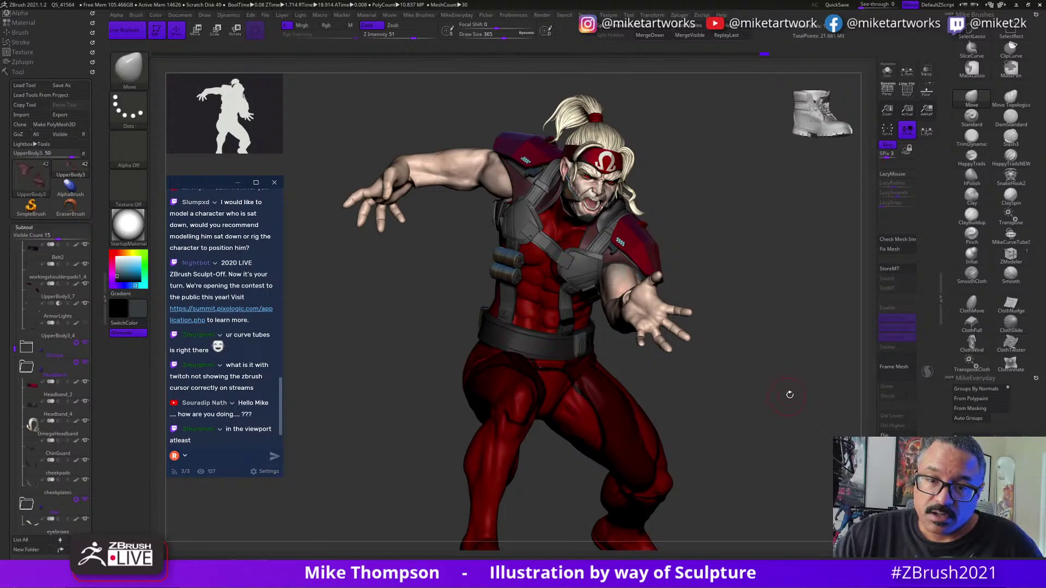
mouse_move(801, 395)
left_mouse_down()
mouse_move(813, 393)
mouse_move(804, 396)
left_mouse_up()
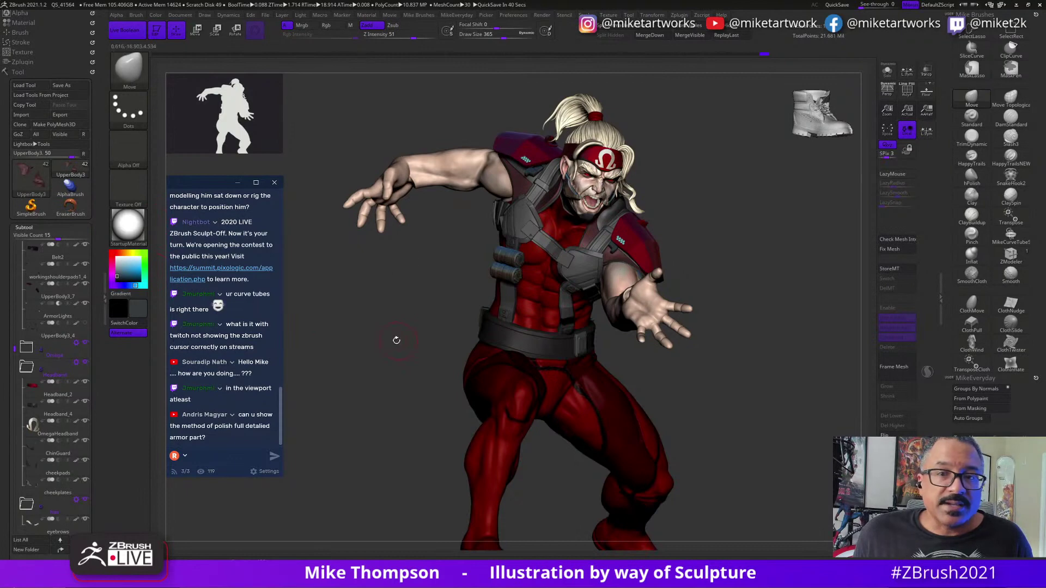
key("b")
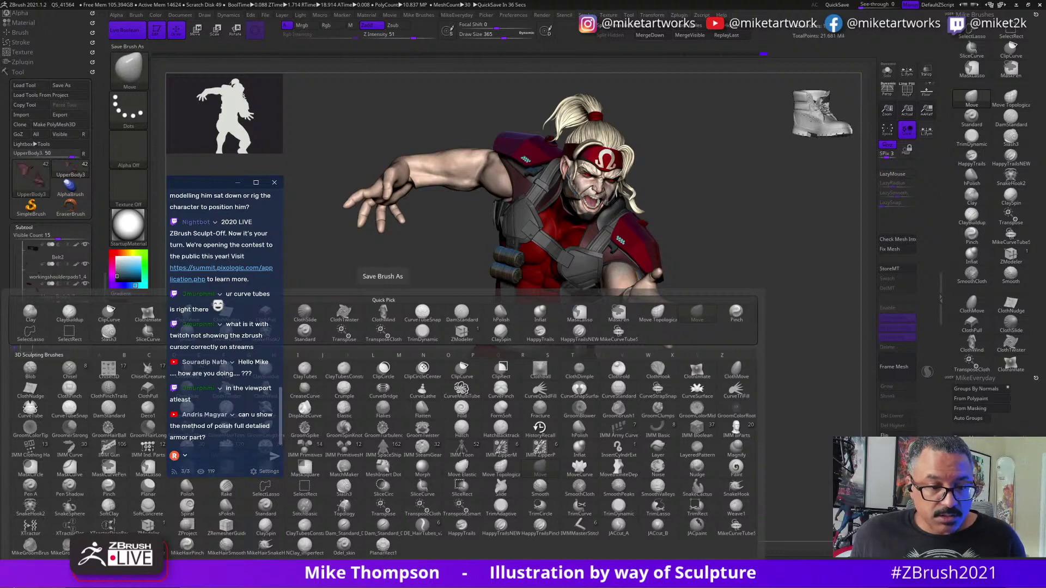
left_click(378, 569)
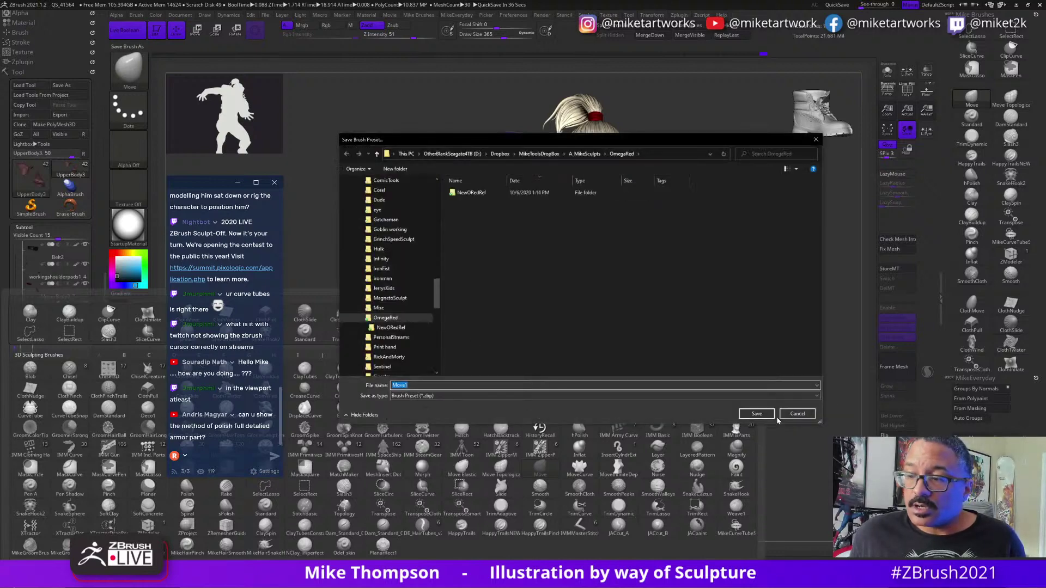
left_click(797, 414)
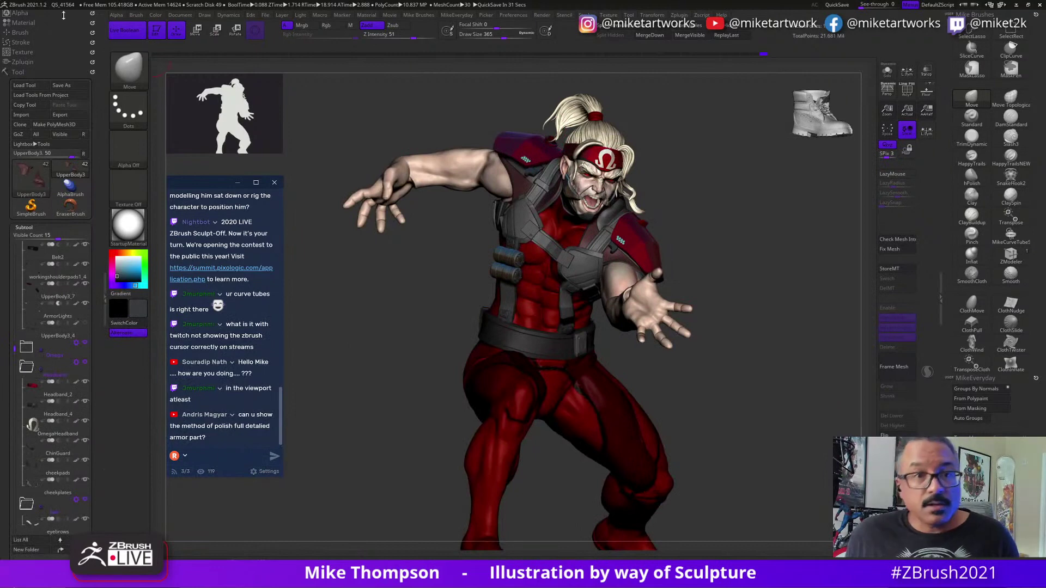
Choose the CurveTubeSnap brush and enable Lock Start and Liquid in its stroke curve settings.
left_click(25, 33)
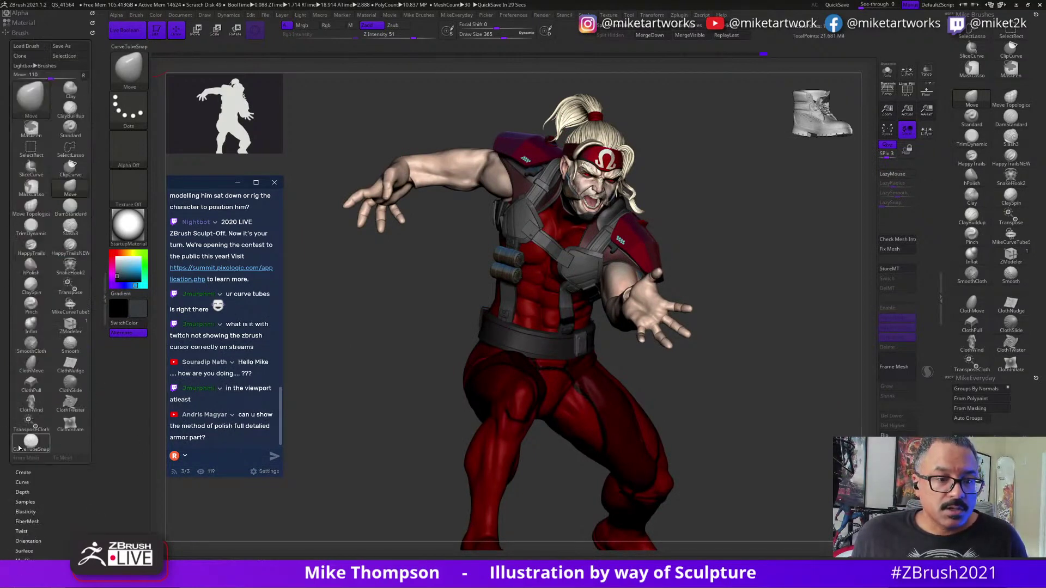
left_click(31, 442)
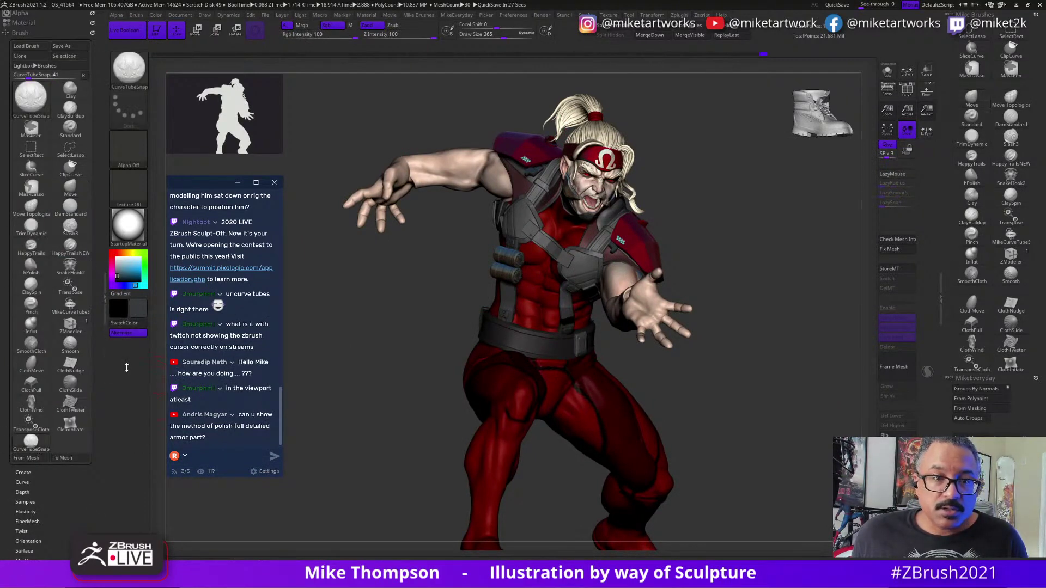
left_click(22, 33)
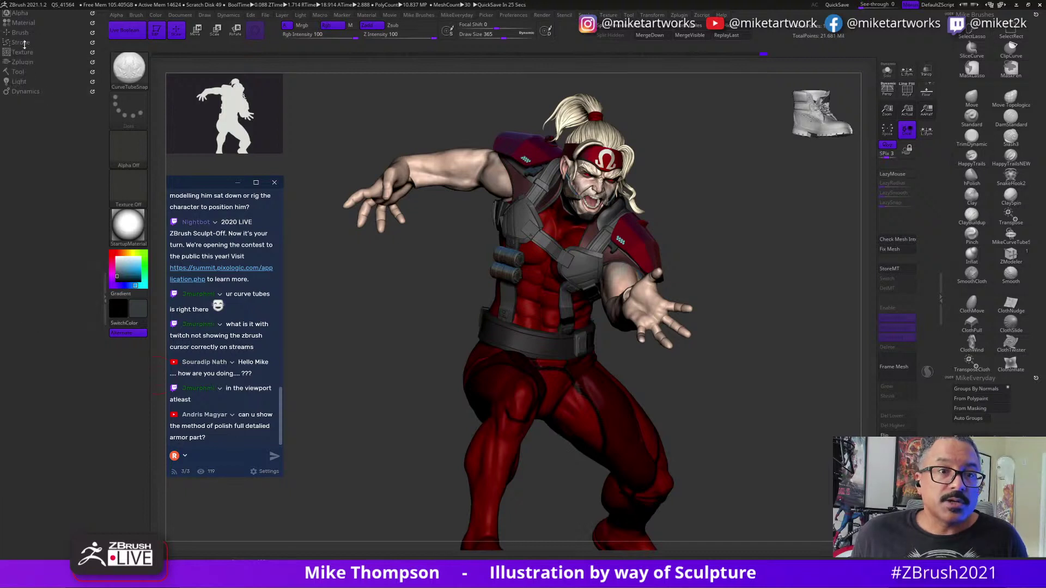
left_click(24, 43)
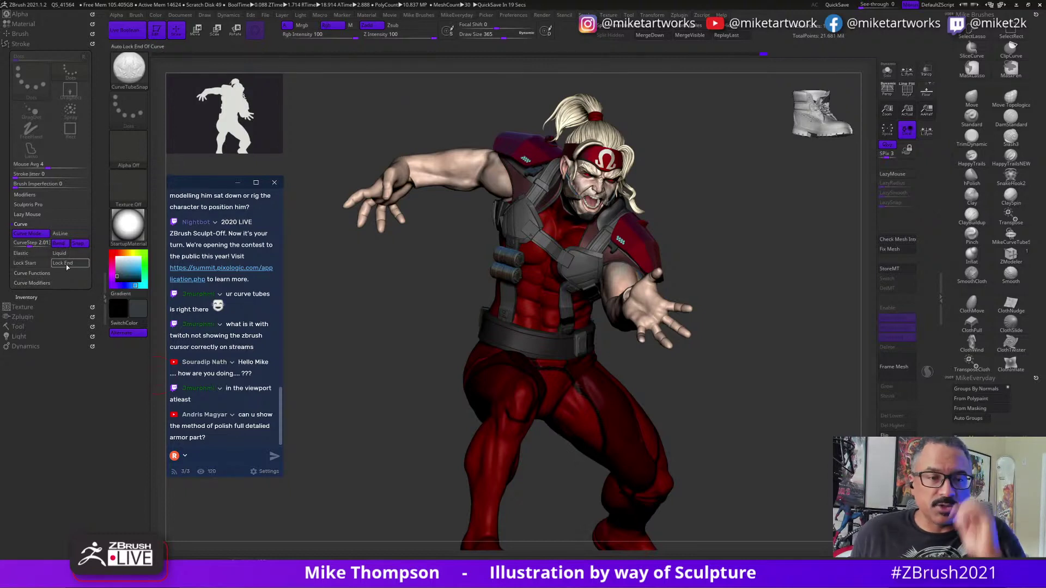
left_click(33, 263)
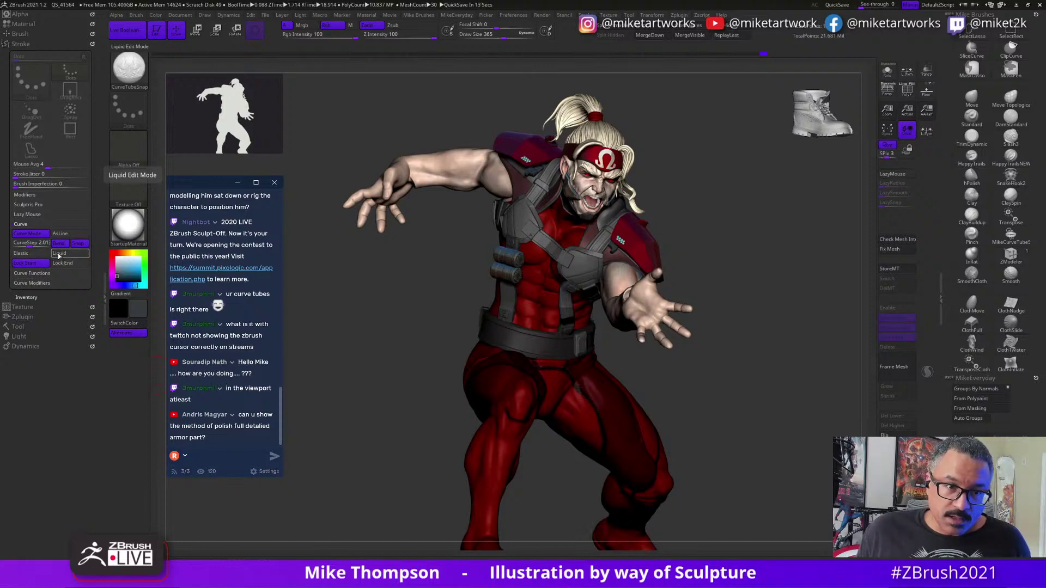
left_click(60, 254)
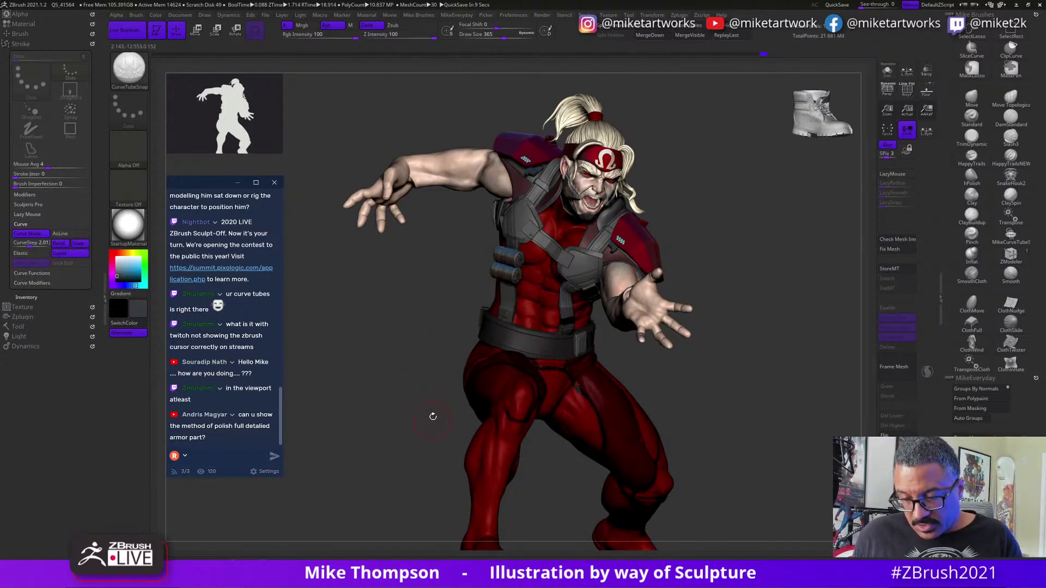
Start saving the current brush as a preset and browse to C:\Program Files\Pixologic\ZBrush 2021\ZStartup\BrushPresets.
key("b")
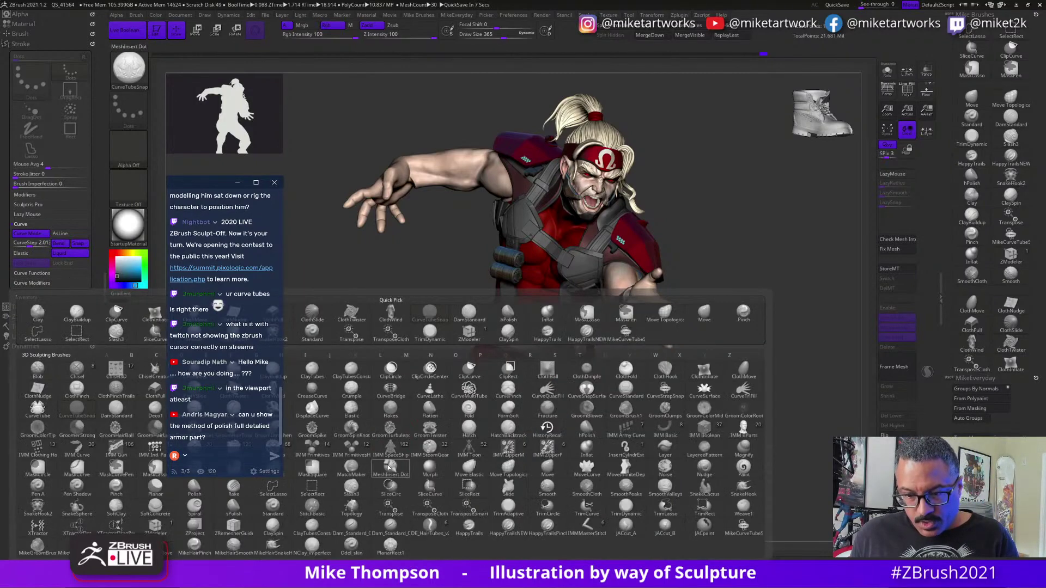
key("ctrl+s")
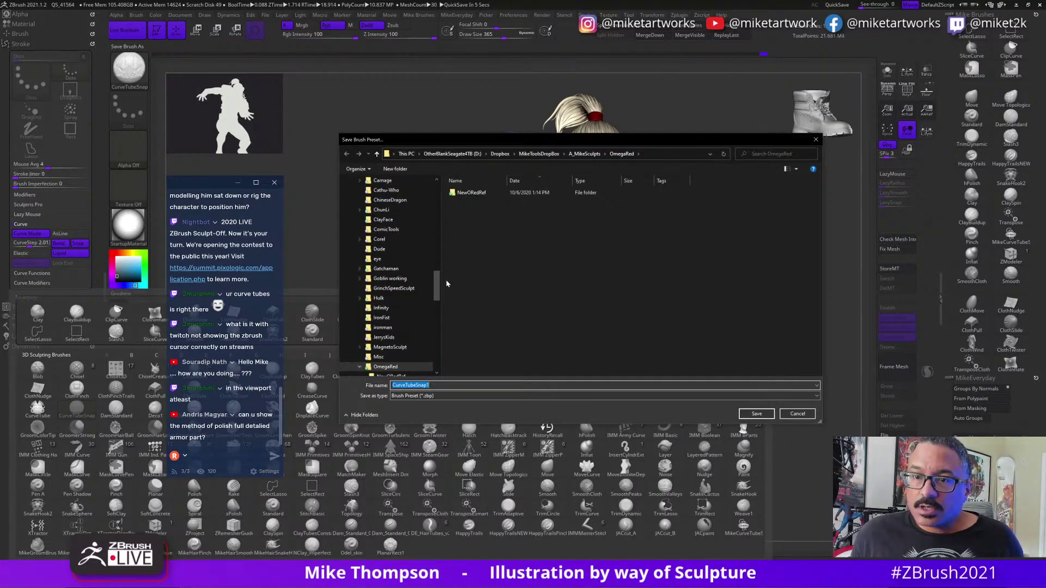
left_click_drag(437, 295, 434, 241)
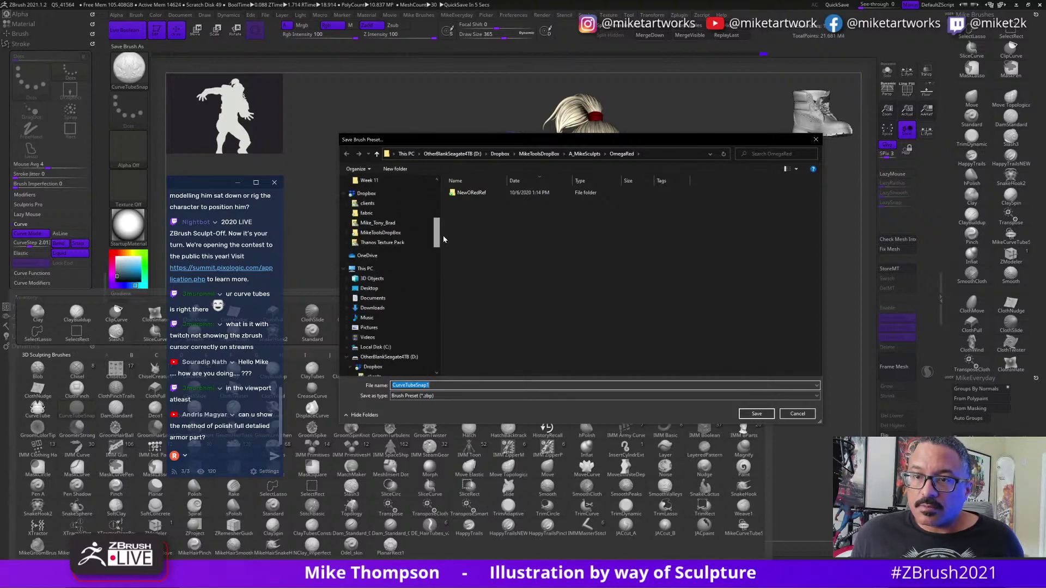
left_click(407, 155)
double_click(497, 284)
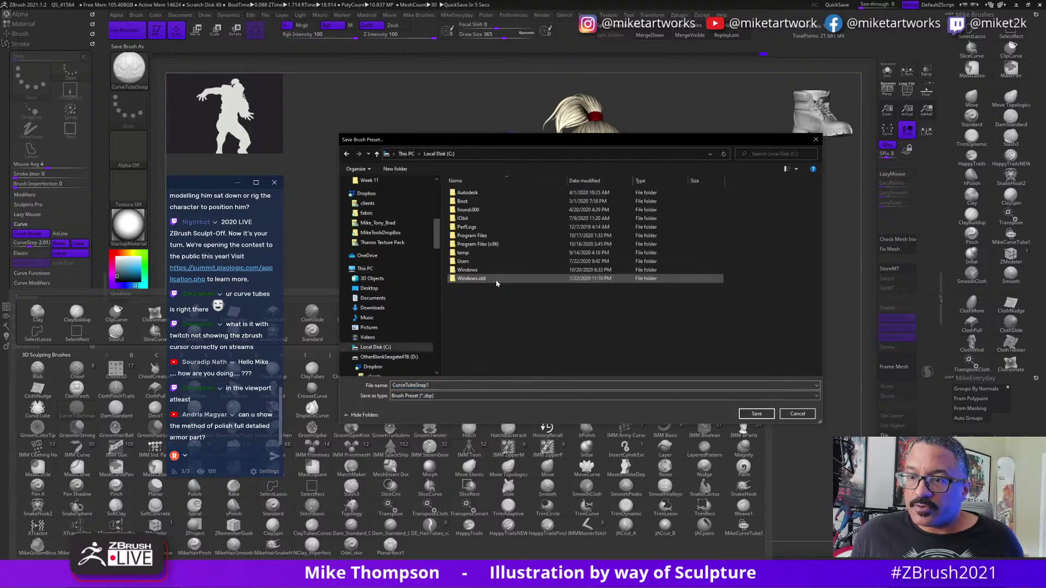
double_click(485, 236)
scroll(506, 294, "down", 4)
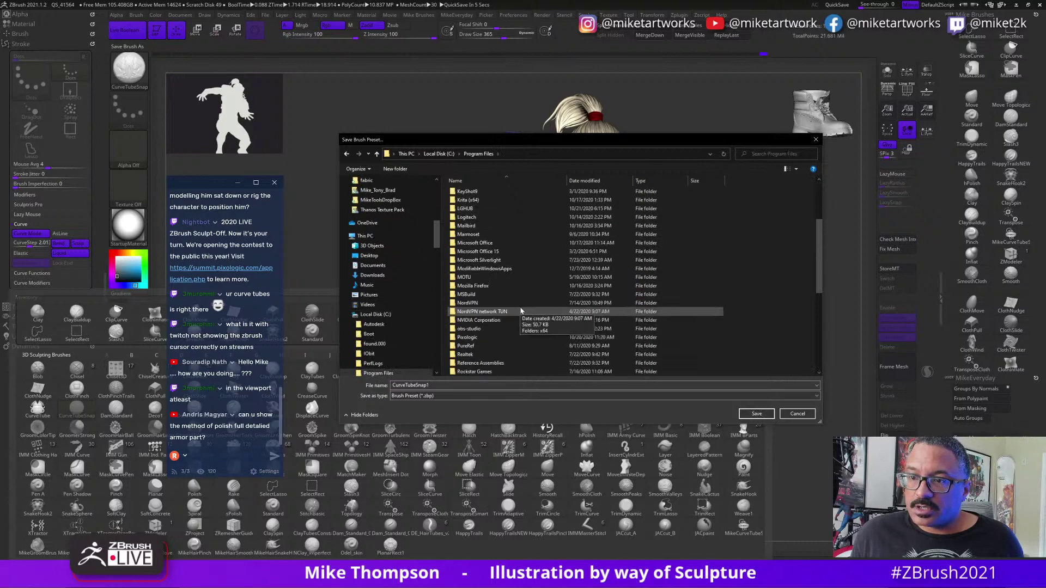
double_click(482, 338)
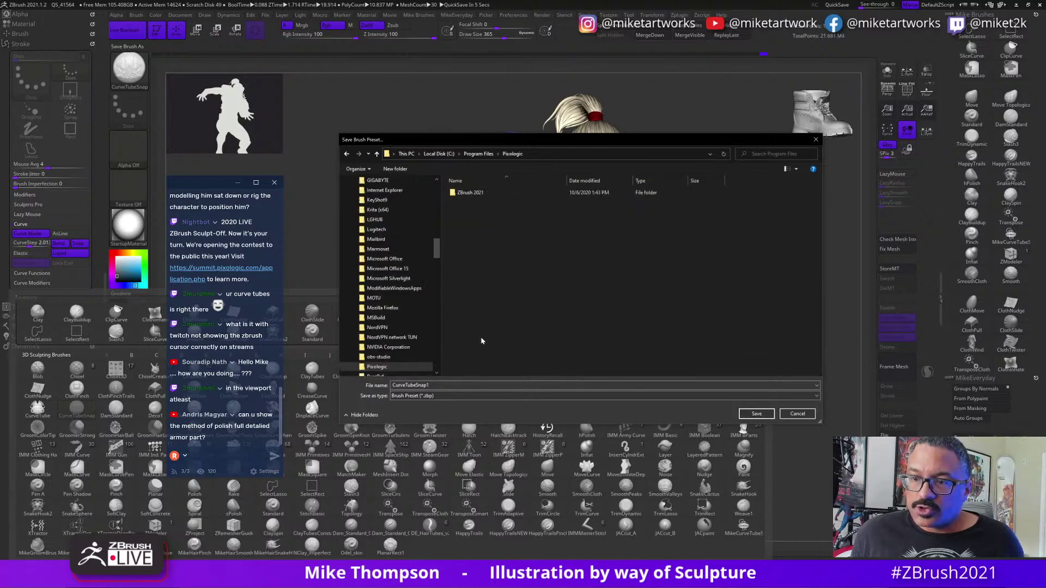
double_click(479, 192)
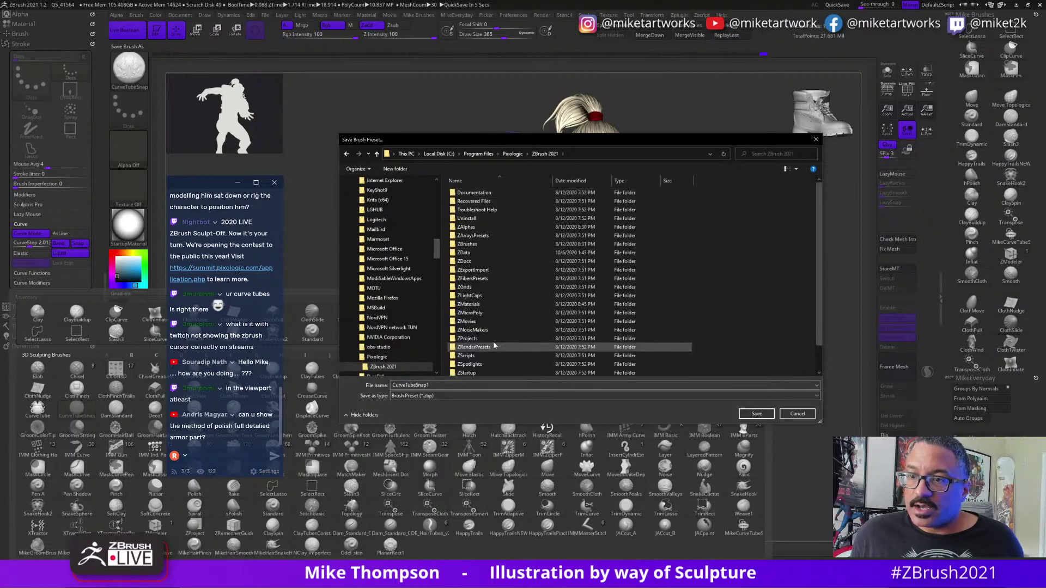
scroll(505, 371, "down", 1)
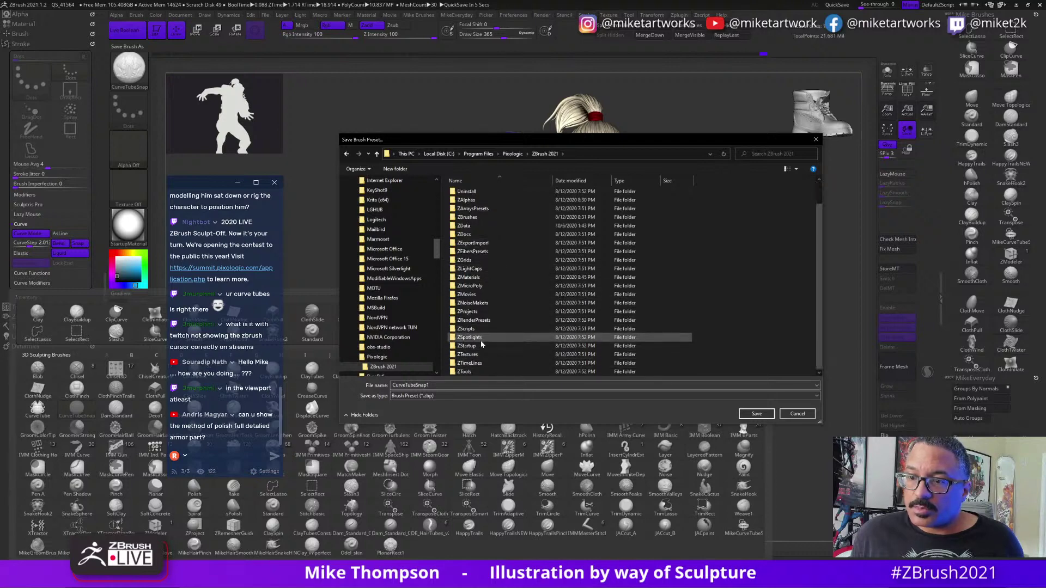
double_click(490, 346)
double_click(471, 210)
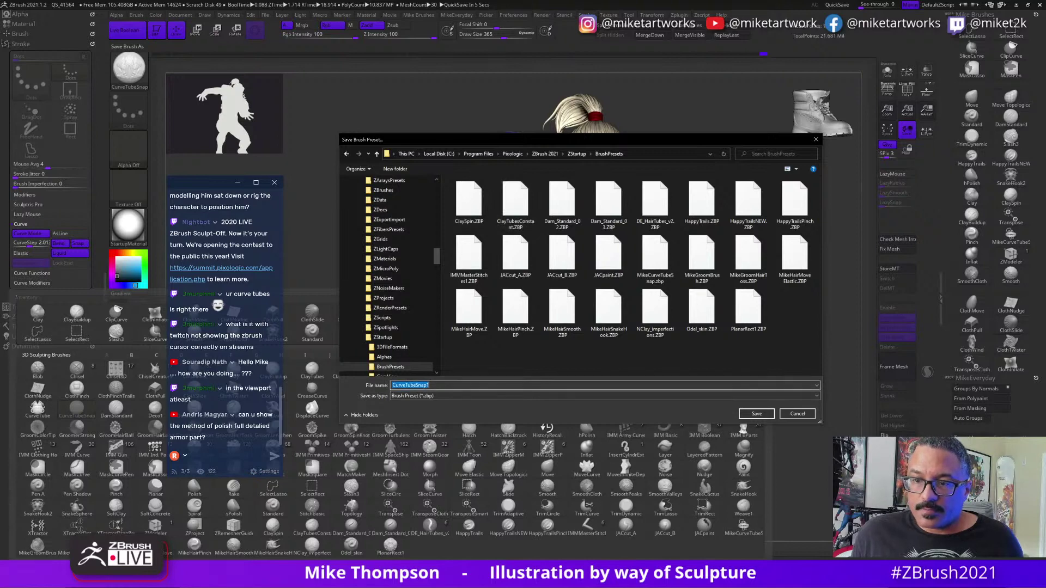
Save the brush preset as MikeCurveTubeSnap.zbp in the BrushPresets folder.
type("Mike")
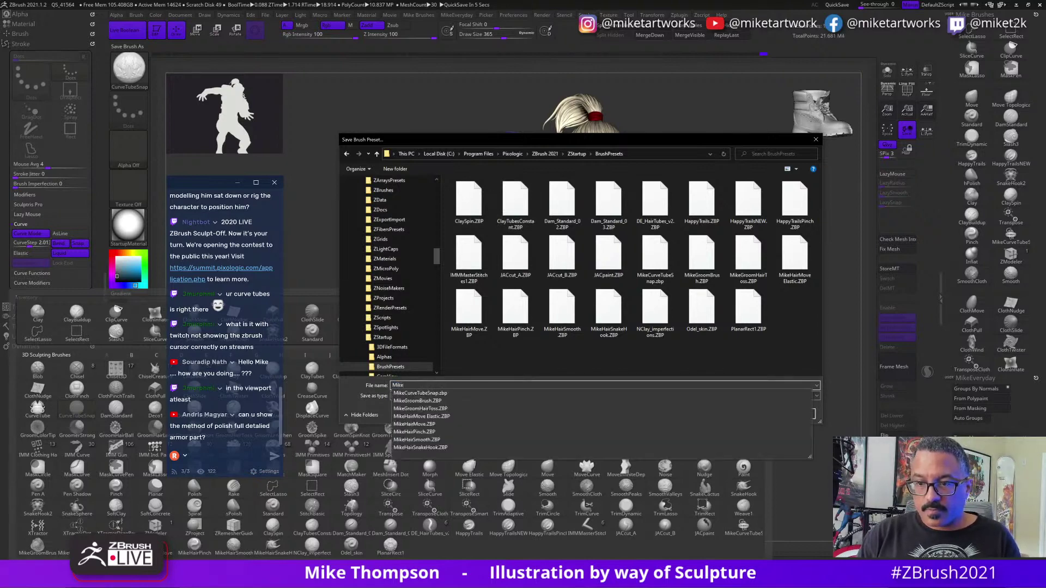
left_click(432, 392)
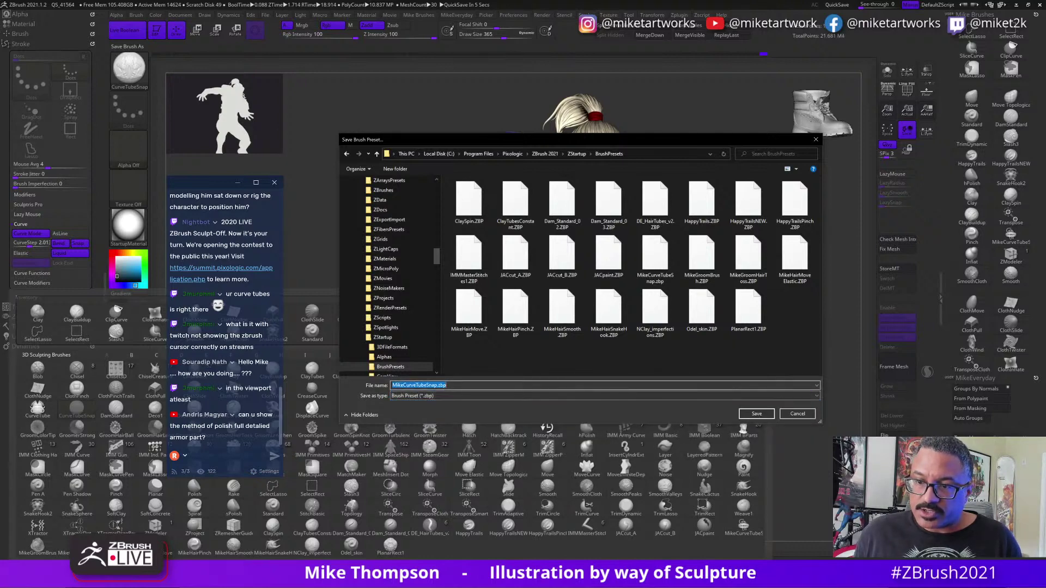
left_click(436, 385)
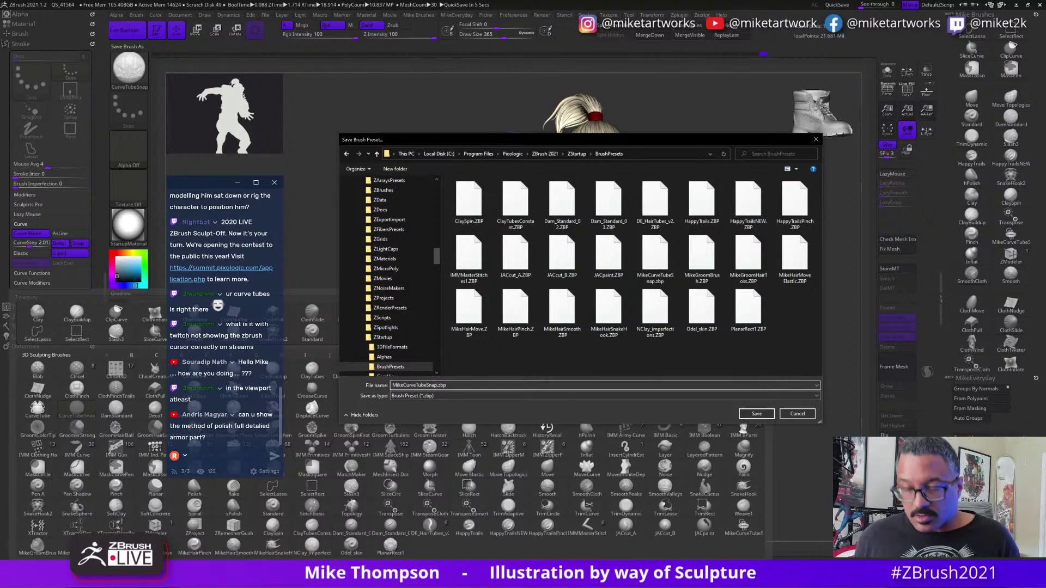
left_click(768, 416)
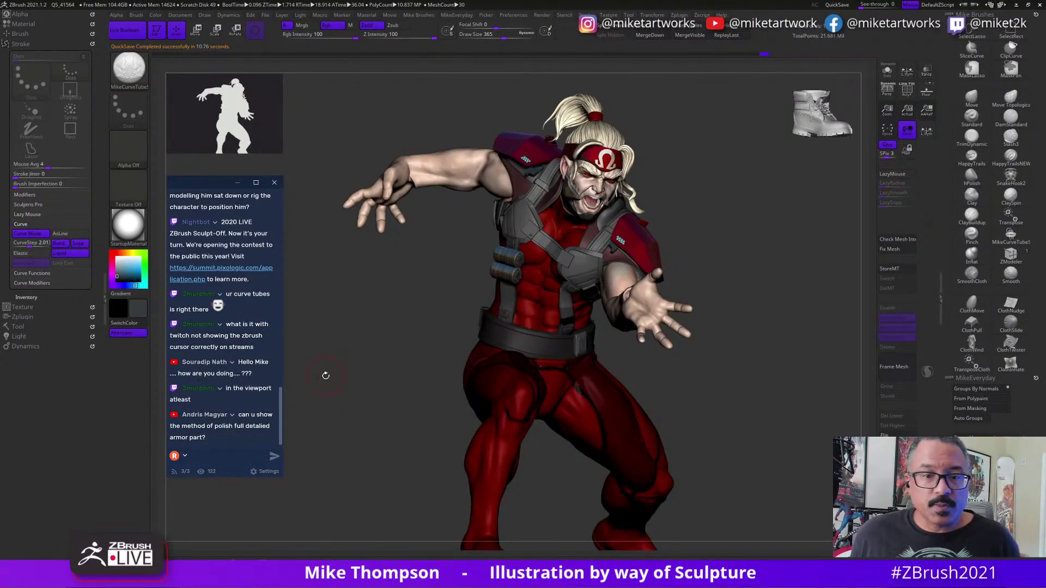
Turn the character to a side view and select the OmegaGood1 body subtool.
mouse_move(798, 379)
left_mouse_down()
mouse_move(790, 391)
mouse_move(803, 393)
mouse_move(796, 385)
left_mouse_up()
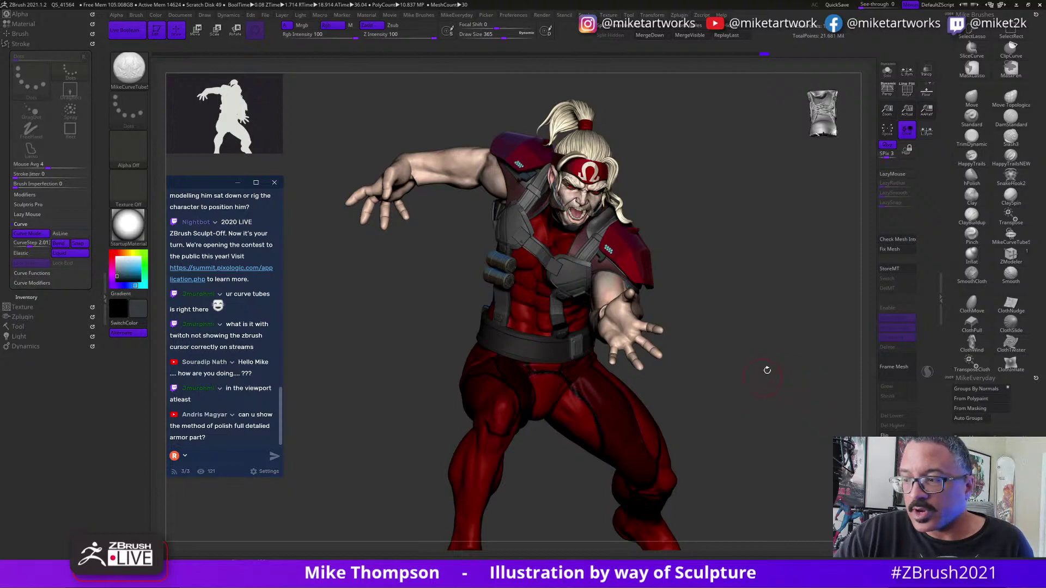
left_click_drag(805, 384, 786, 382)
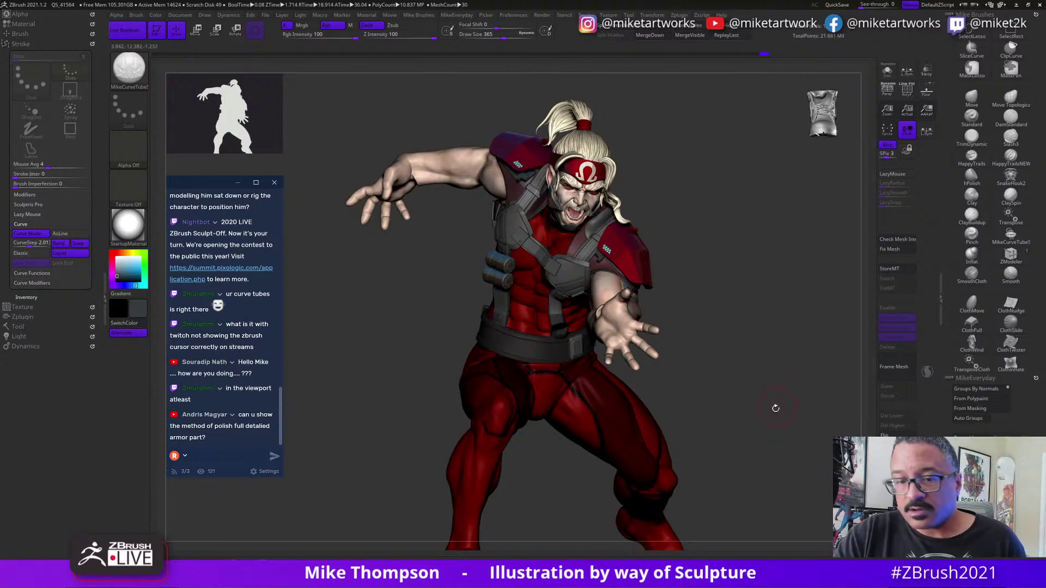
mouse_move(776, 409)
left_mouse_down()
mouse_move(764, 354)
mouse_move(810, 396)
mouse_move(805, 381)
mouse_move(835, 400)
mouse_move(763, 373)
left_mouse_up()
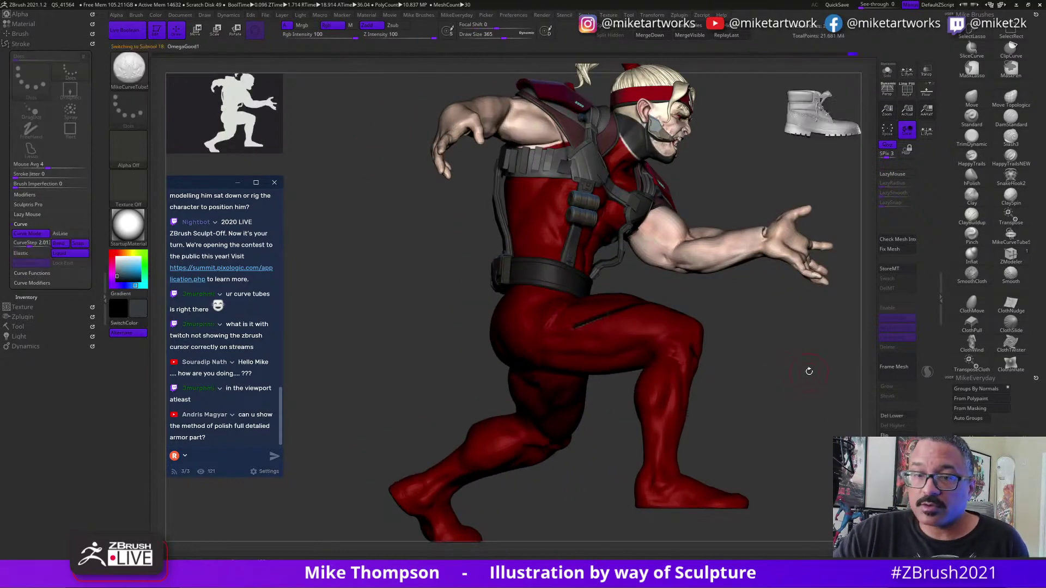
Look over the reference image board for the character, then return to the side view of the sculpt.
right_click_drag(0, 295, 381, 324)
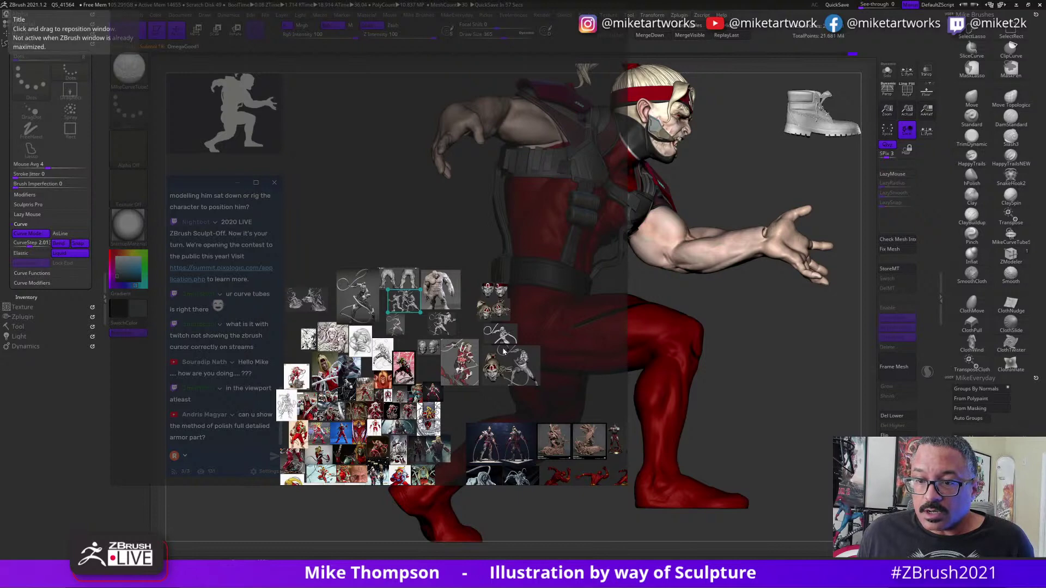
right_click_drag(504, 352, 0, 368)
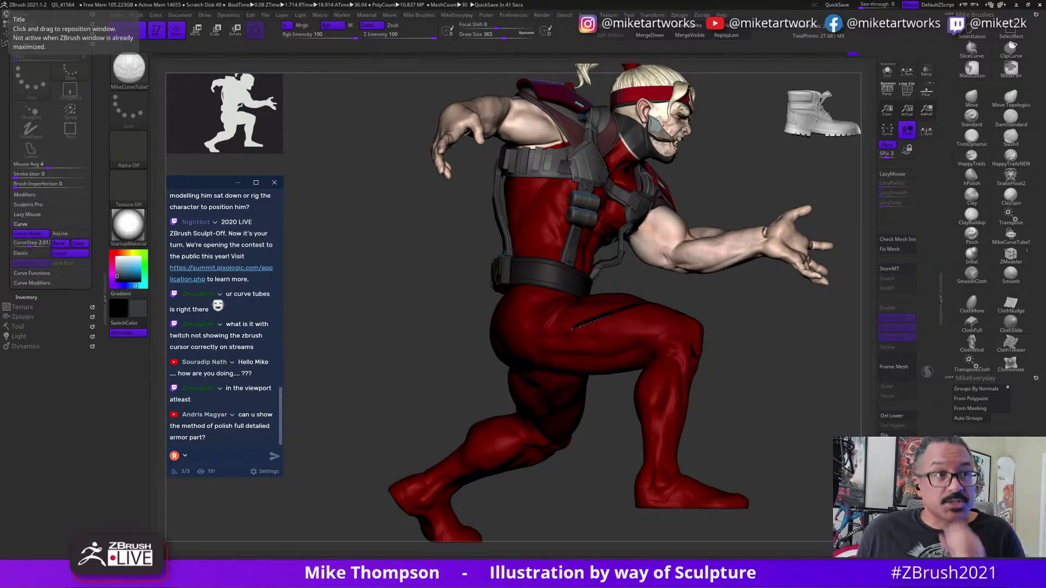
mouse_move(792, 401)
left_mouse_down()
mouse_move(735, 401)
mouse_move(759, 398)
mouse_move(770, 371)
left_mouse_up()
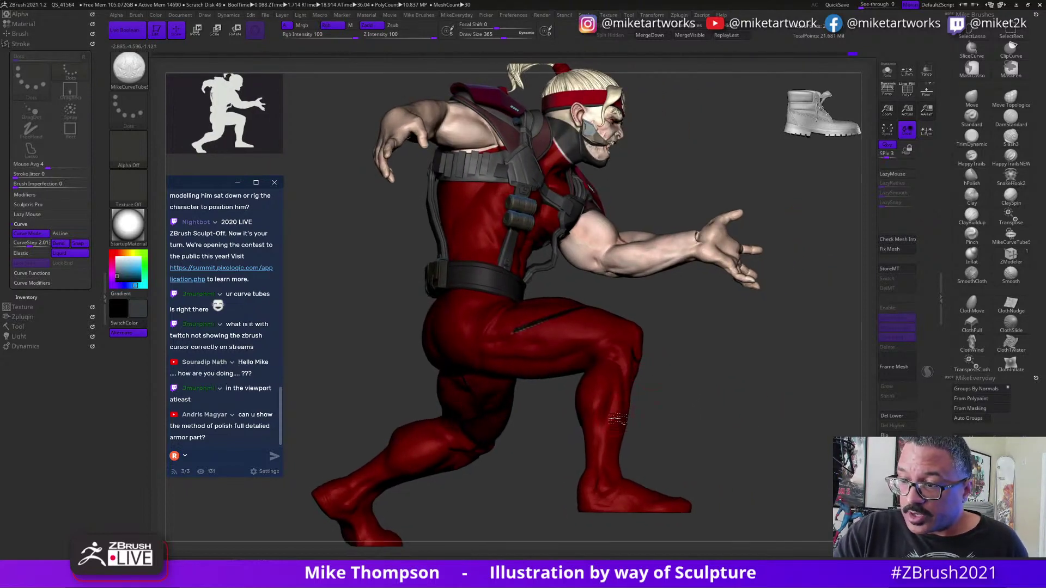
Clone the OmegaGood1 body as a separate tool and change its display color to a light grey.
left_click(21, 43)
left_click(20, 73)
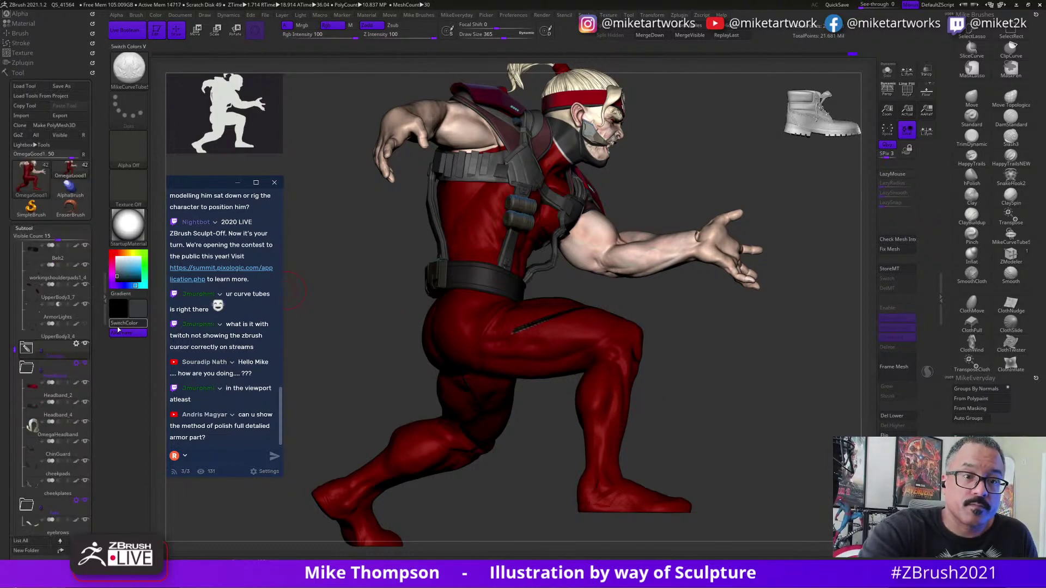
left_click(20, 125)
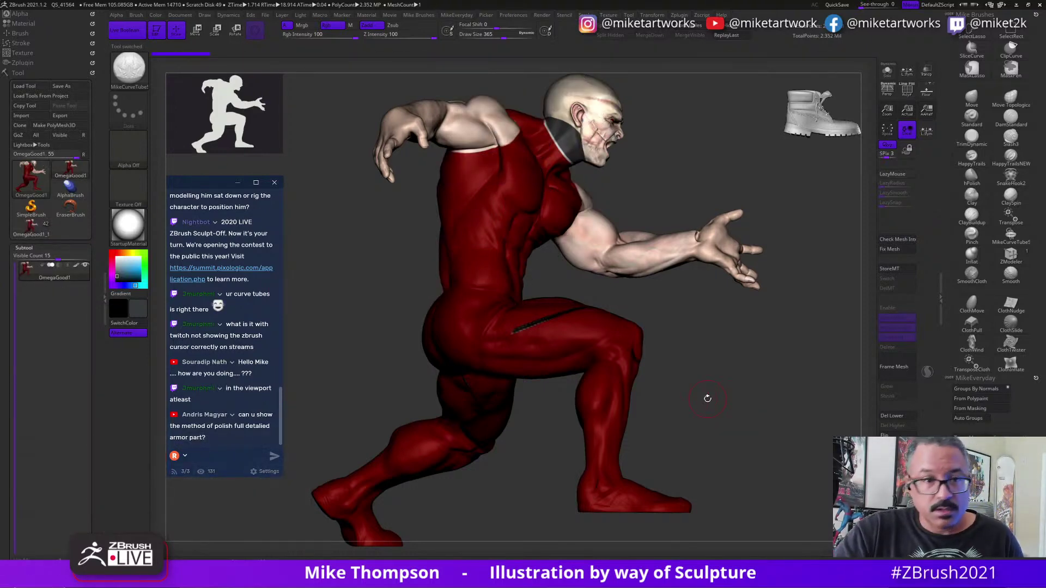
key("space")
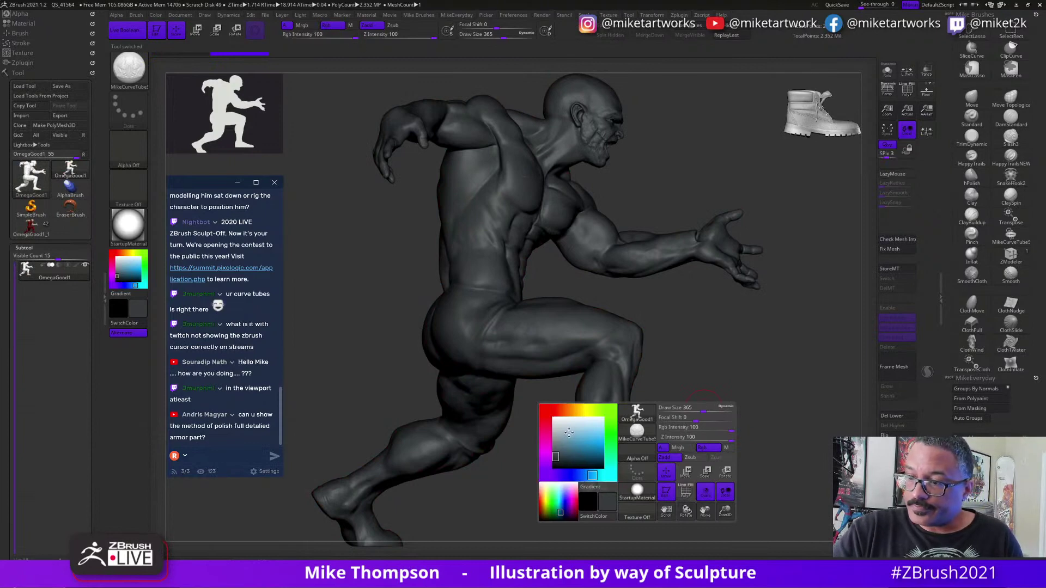
left_click(553, 421)
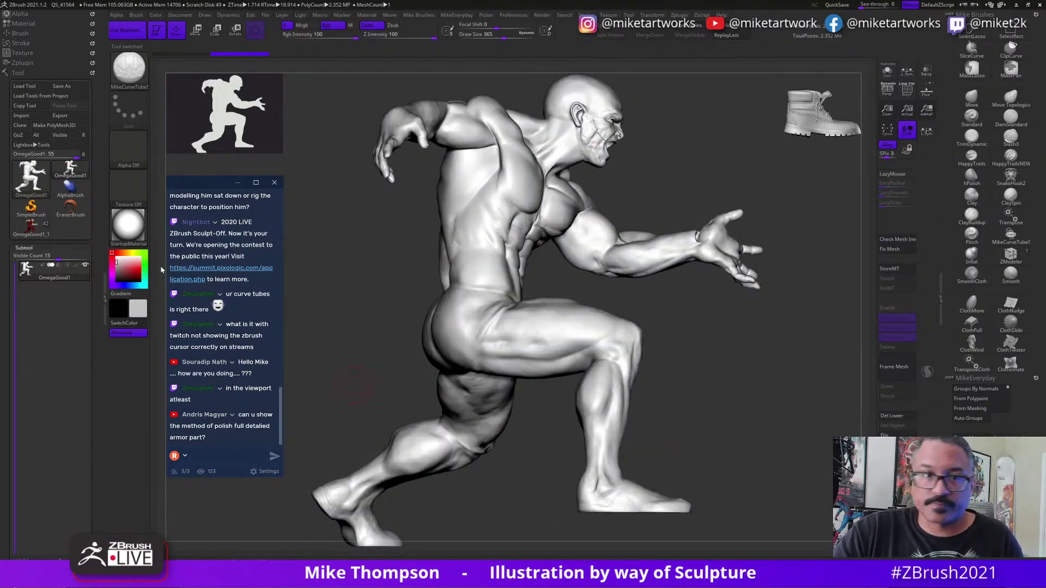
Set the light intensity to about 0.95 and shift the light's placement slightly on the sphere.
left_click(18, 72)
left_click(23, 82)
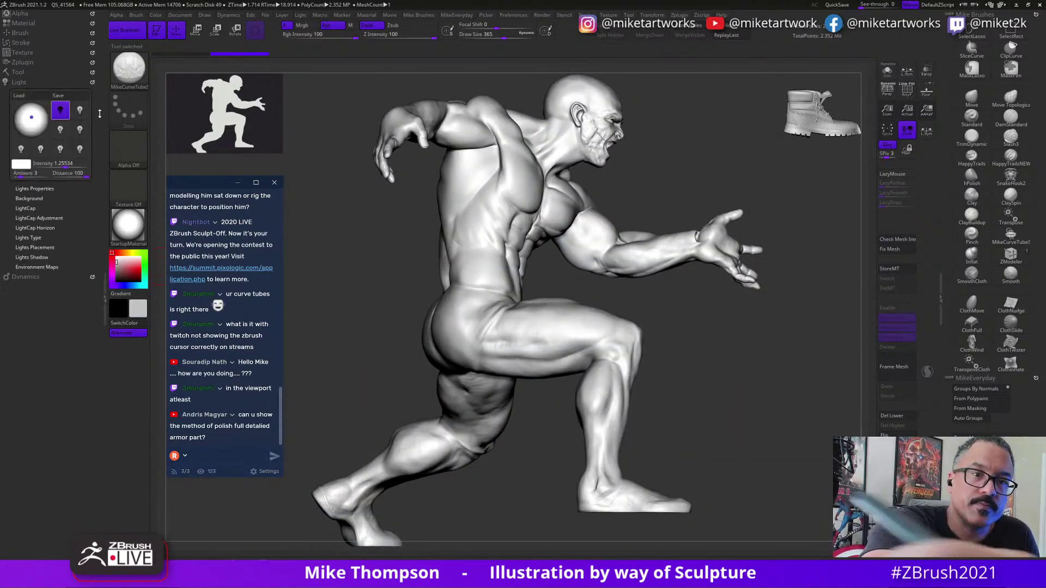
left_click_drag(64, 163, 77, 165)
mouse_move(661, 348)
left_mouse_down()
mouse_move(785, 374)
mouse_move(765, 370)
left_mouse_up()
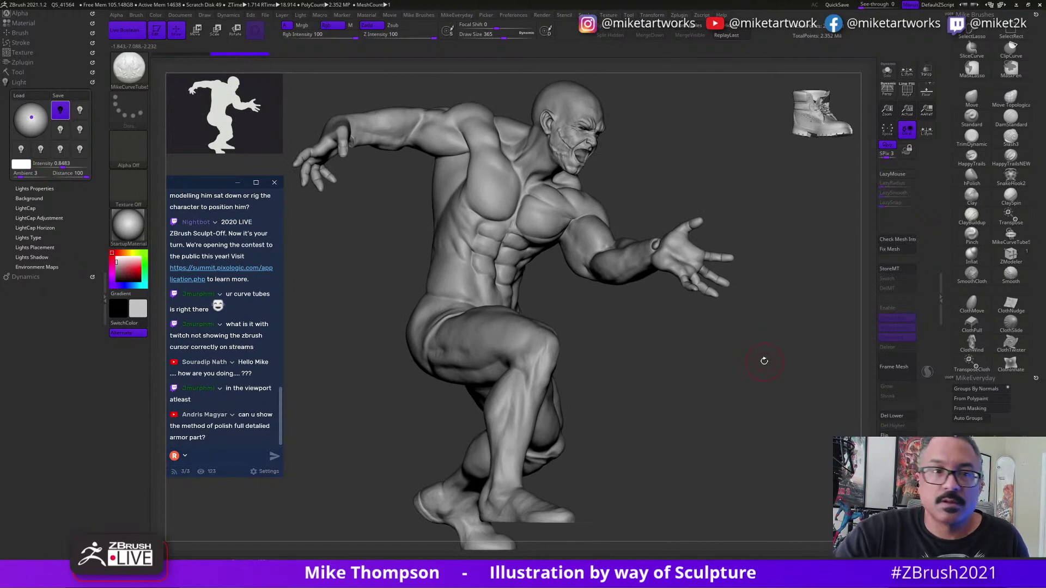
left_click_drag(62, 165, 71, 165)
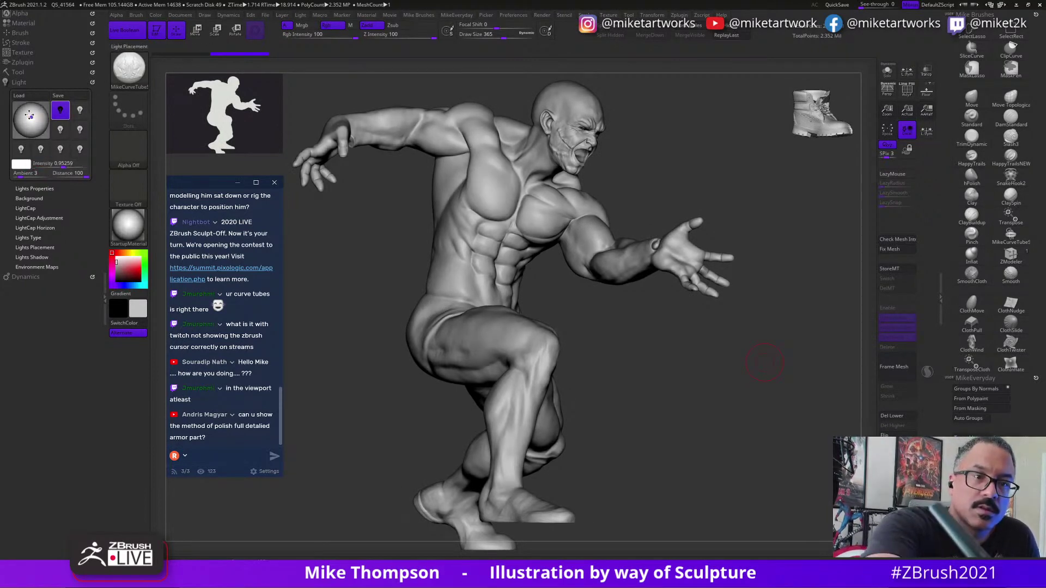
left_click_drag(29, 115, 30, 114)
mouse_move(661, 452)
left_mouse_down()
mouse_move(678, 461)
mouse_move(695, 443)
left_mouse_up()
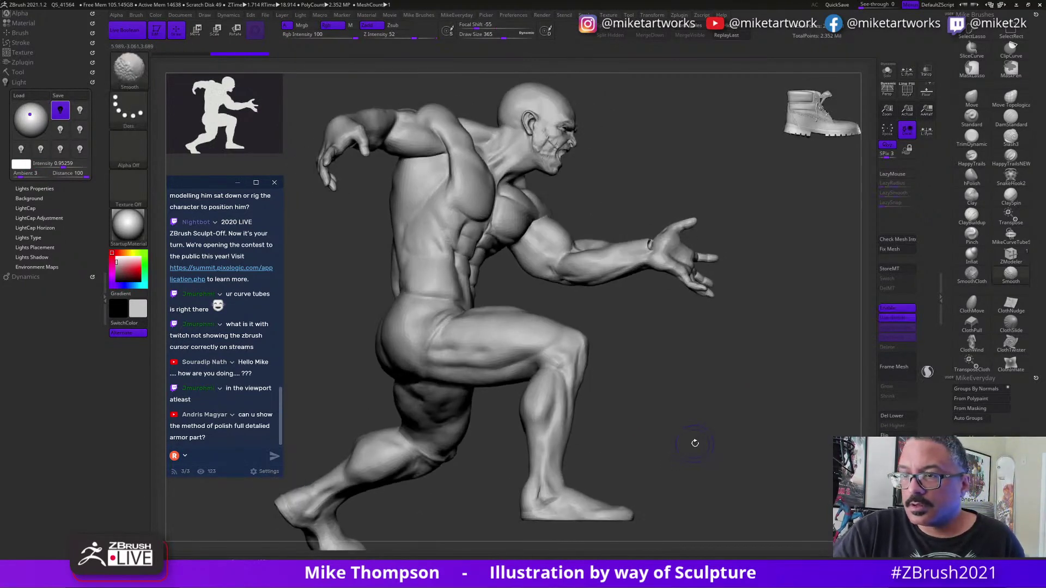
Drop the cloned body to subdivision level 1 and show its polyframe.
key("shift+d")
key("shift+d")
key("shift+d")
key("shift+d")
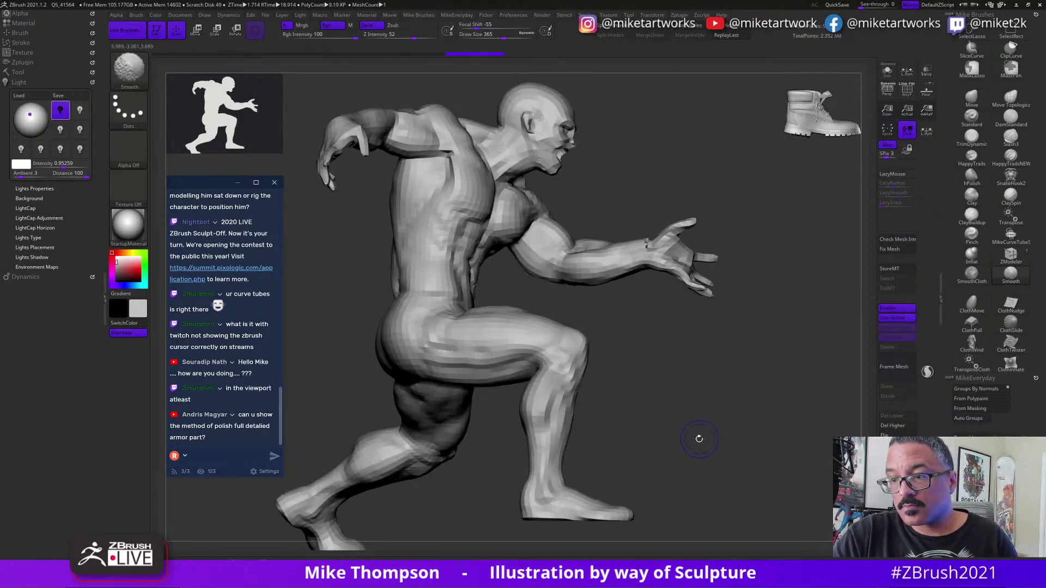
right_click(700, 486)
key("shift+f")
Mask both lower legs from the knees down to the feet with the MaskLasso brush.
left_click_drag(716, 441, 744, 442)
mouse_move(716, 487)
left_mouse_down()
mouse_move(694, 497)
mouse_move(708, 352)
mouse_move(661, 270)
mouse_move(621, 270)
mouse_move(544, 501)
mouse_move(485, 550)
left_mouse_up()
mouse_move(796, 455)
left_mouse_down()
mouse_move(769, 447)
mouse_move(701, 465)
mouse_move(752, 419)
mouse_move(756, 430)
mouse_move(755, 416)
left_mouse_up()
mouse_move(678, 464)
left_mouse_down("ctrl")
mouse_move(643, 261)
mouse_move(632, 453)
mouse_move(594, 469)
mouse_move(534, 545)
mouse_move(721, 460)
mouse_move(738, 408)
mouse_move(781, 368)
mouse_move(698, 436)
mouse_move(707, 435)
mouse_move(665, 345)
mouse_move(502, 357)
mouse_move(510, 348)
left_mouse_up("ctrl")
mouse_move(745, 378)
left_mouse_down()
mouse_move(727, 416)
mouse_move(601, 418)
mouse_move(688, 402)
mouse_move(691, 418)
mouse_move(775, 411)
mouse_move(760, 417)
mouse_move(771, 408)
mouse_move(756, 390)
mouse_move(478, 334)
left_mouse_up()
left_click_drag(419, 263, 390, 192)
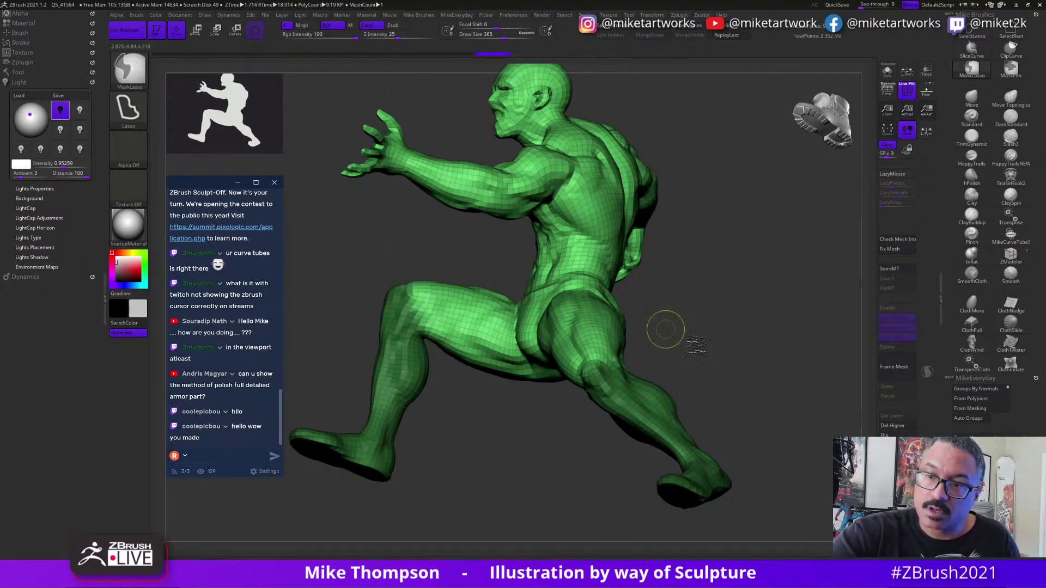
mouse_move(665, 327)
left_mouse_down()
mouse_move(800, 391)
mouse_move(701, 379)
mouse_move(812, 401)
mouse_move(757, 384)
mouse_move(809, 378)
left_mouse_up()
left_click_drag(584, 506, 612, 521, "alt")
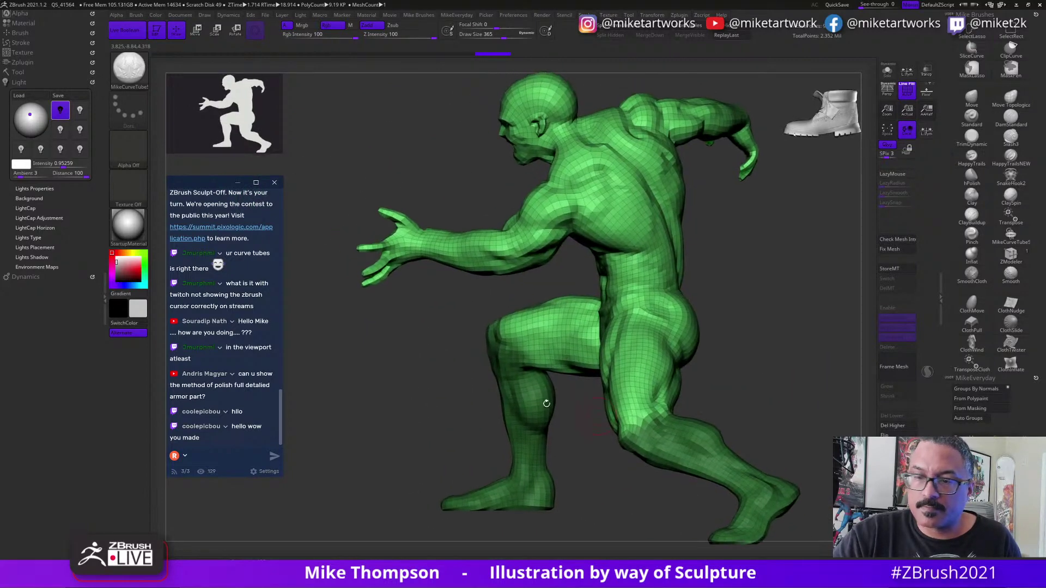
left_click(22, 71)
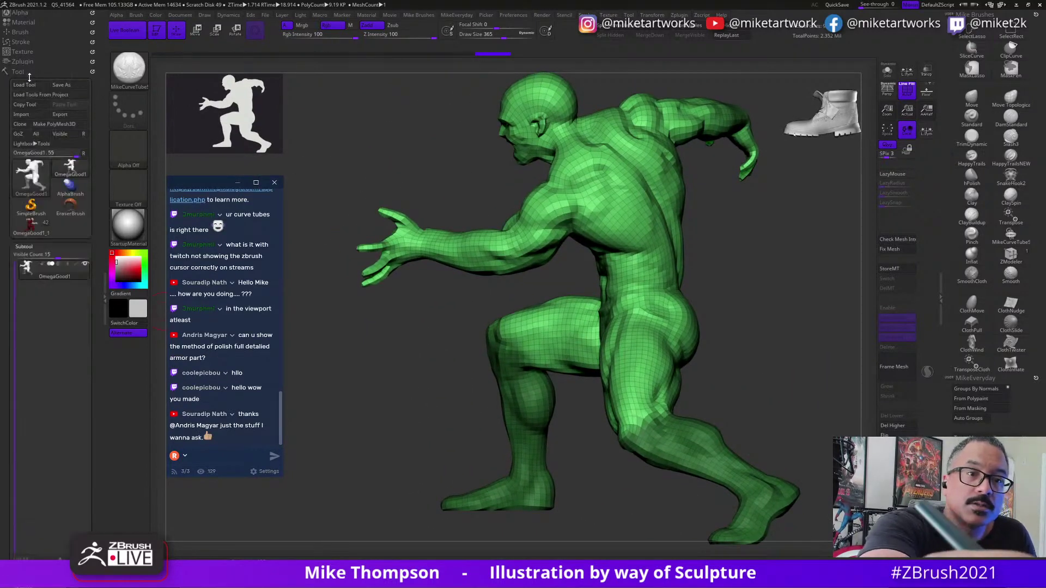
left_click(33, 247)
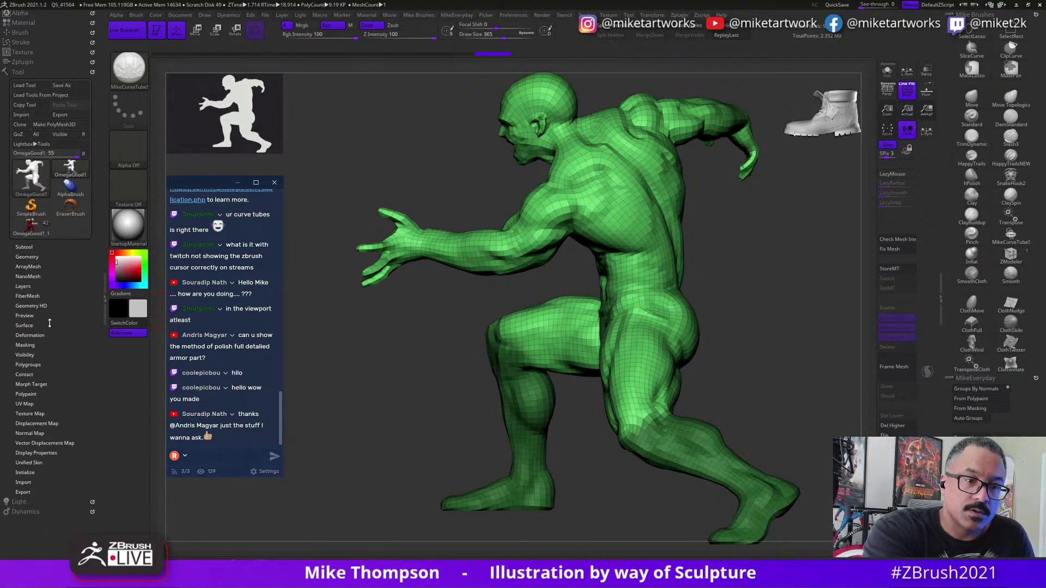
left_click(35, 257)
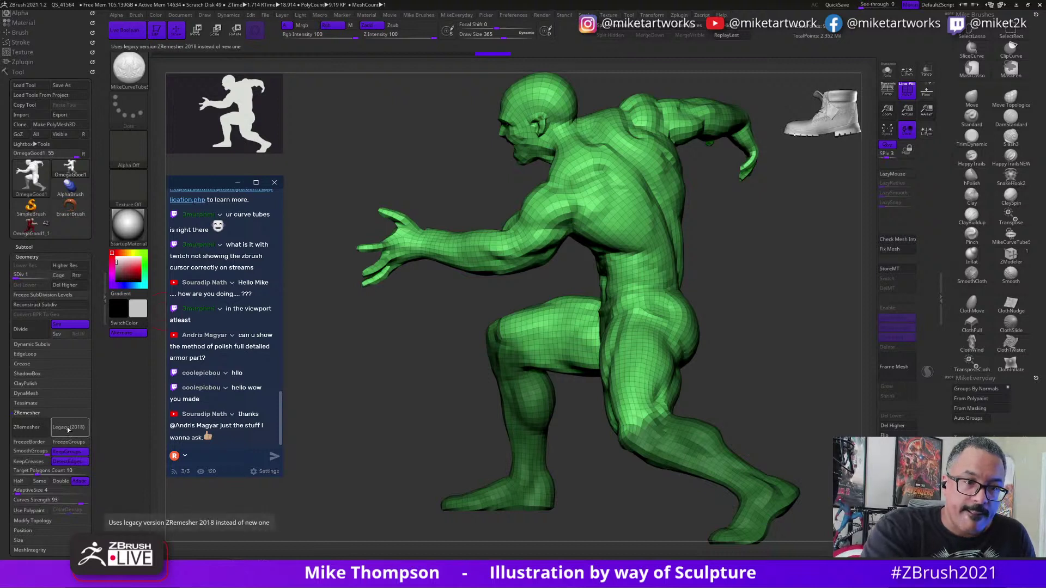
left_click_drag(101, 477, 104, 361)
left_click(26, 234)
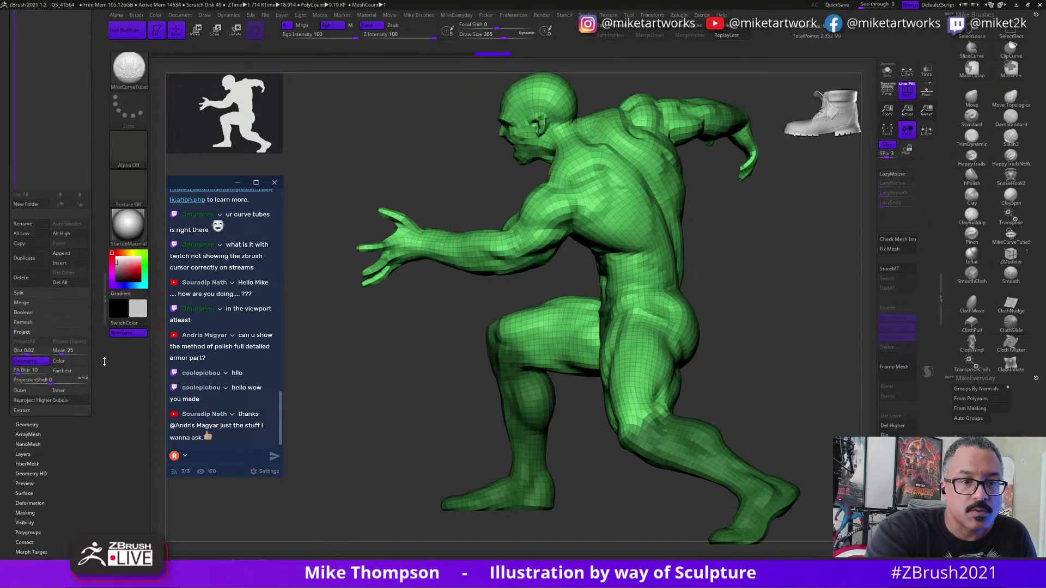
left_click_drag(104, 362, 34, 300)
left_click(33, 301)
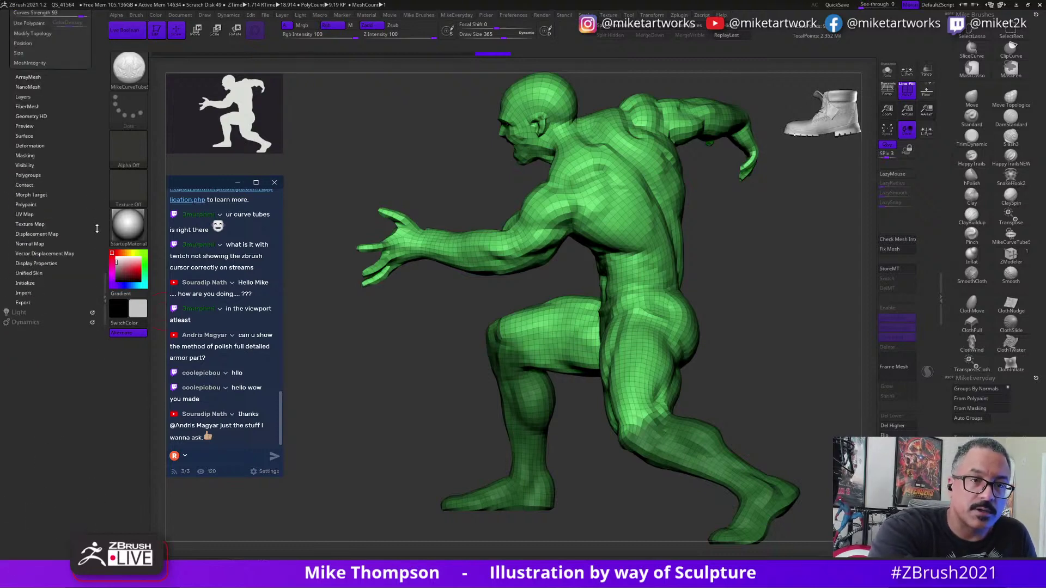
left_click_drag(97, 229, 107, 510)
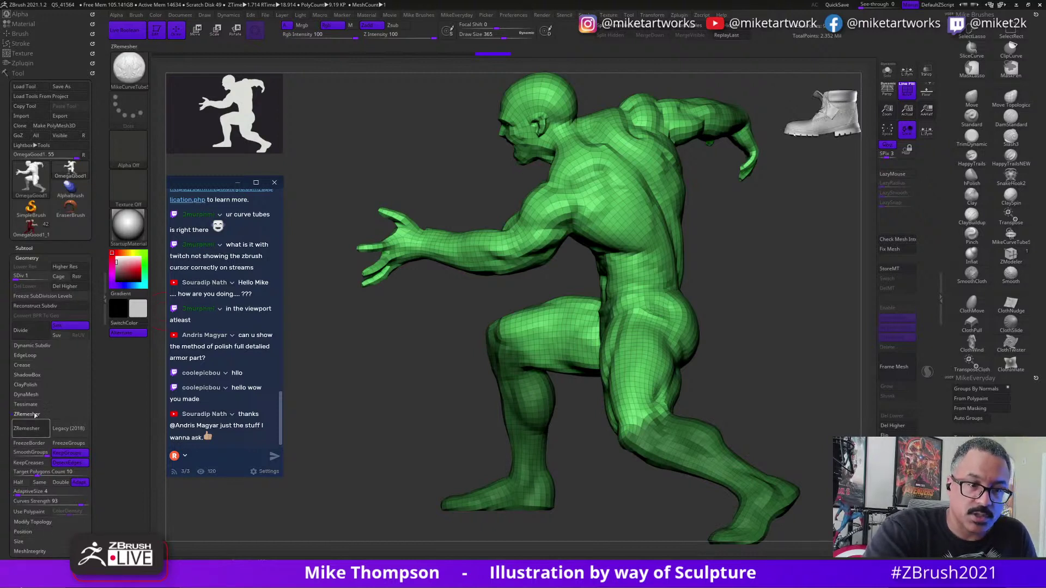
mouse_move(100, 472)
left_mouse_down()
mouse_move(100, 394)
mouse_move(97, 459)
left_mouse_up()
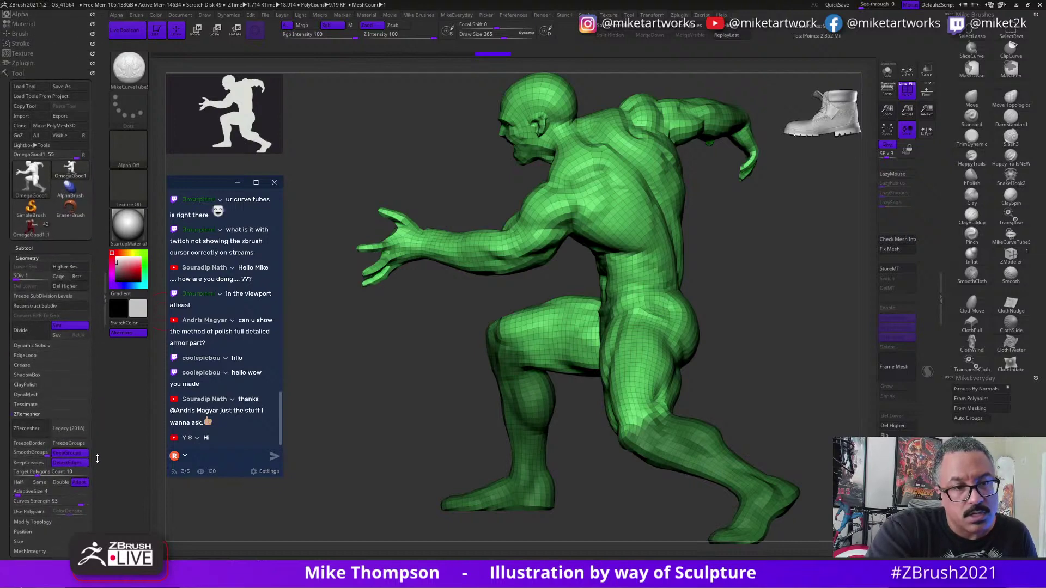
Try extracting a mesh from the masked lower legs at 0.02 thickness, and undo the extraction.
left_click(29, 247)
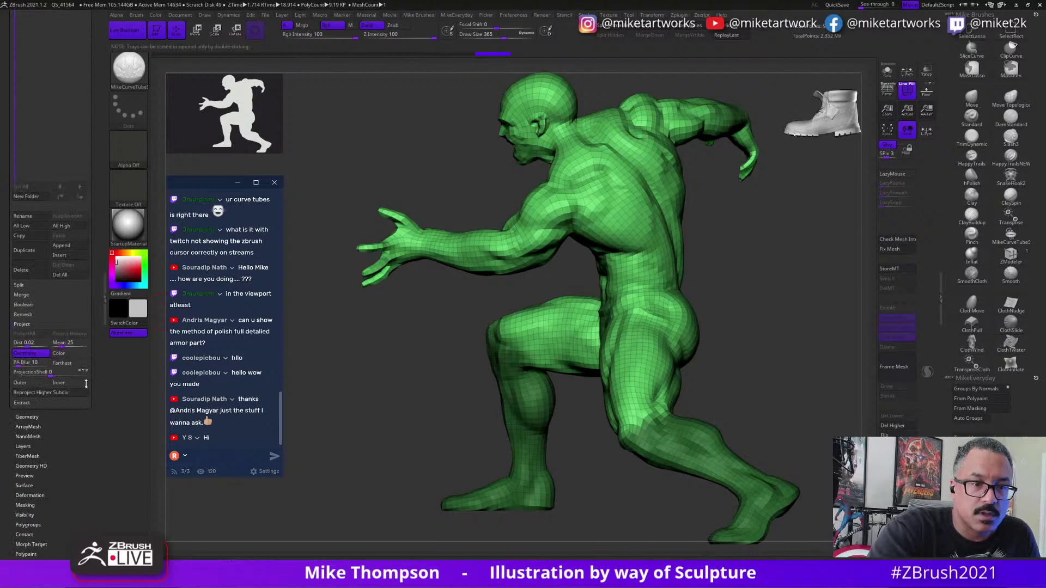
left_click(24, 403)
left_click_drag(97, 437, 97, 438)
left_click(37, 357)
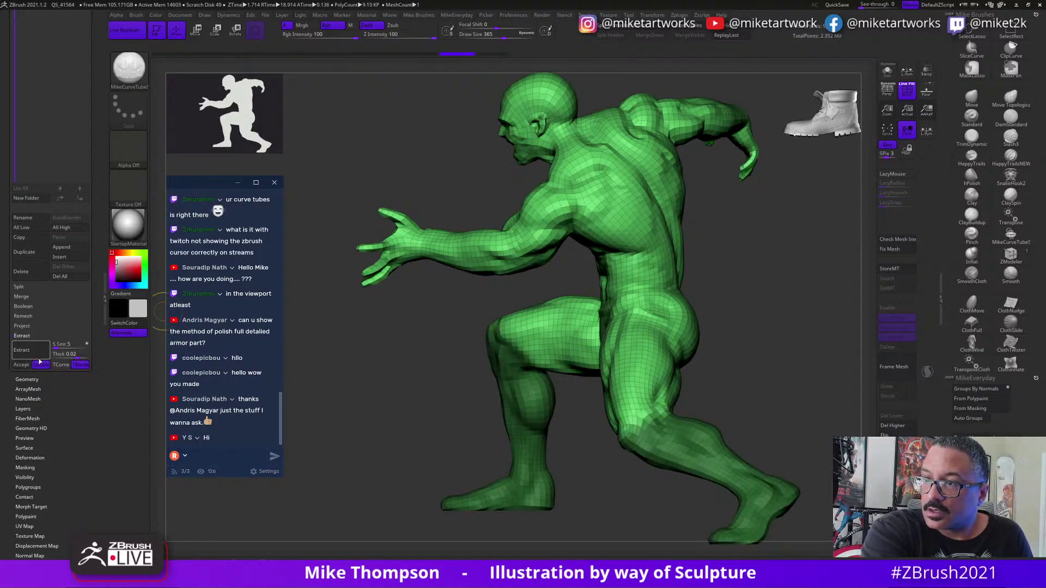
left_click_drag(708, 281, 769, 300)
mouse_move(532, 239)
left_mouse_down("ctrl")
mouse_move(517, 199)
mouse_move(434, 191)
left_mouse_up("ctrl")
left_click_drag(790, 357, 805, 349)
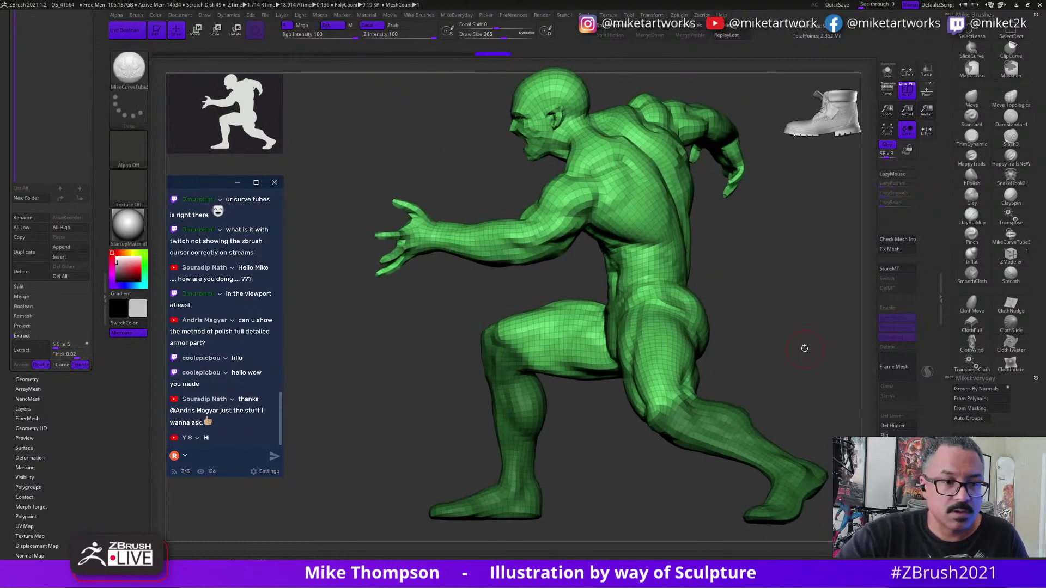
key("ctrl")
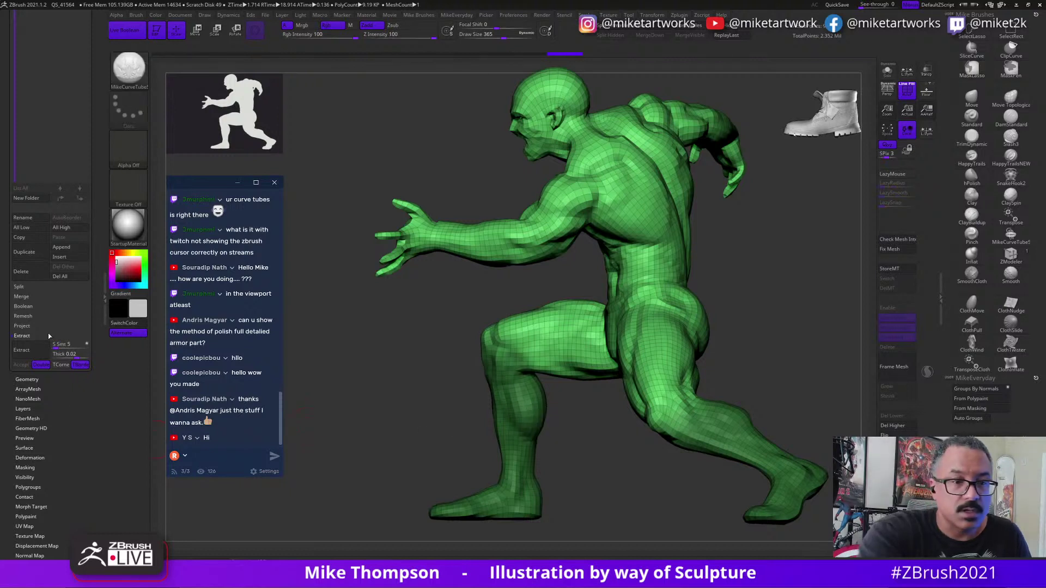
left_click(39, 356)
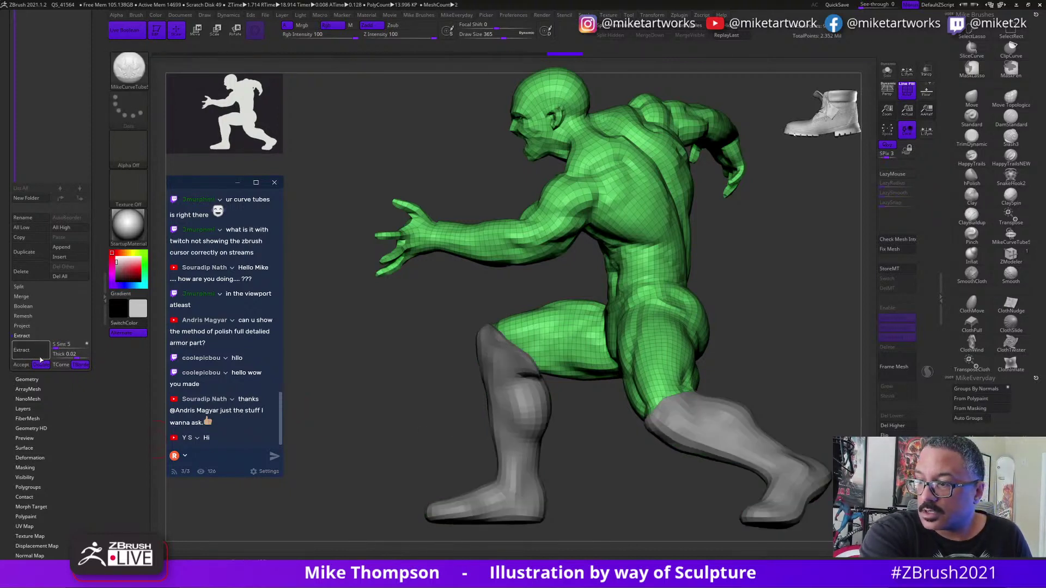
key("ctrl+z")
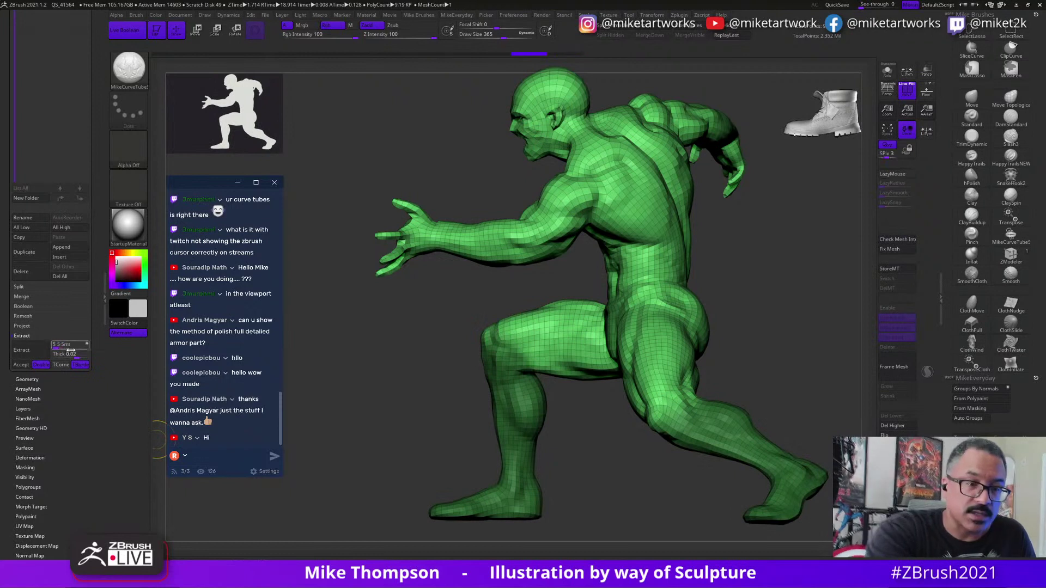
Try the lower-leg extraction with the thickness set to 0.00008.
left_click_drag(74, 358, 73, 359)
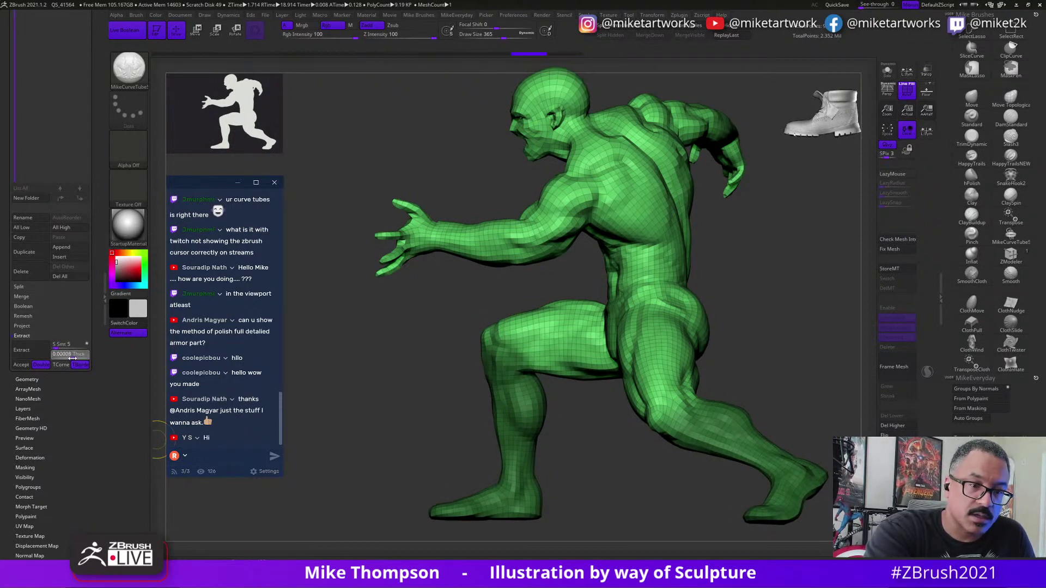
left_click(38, 355)
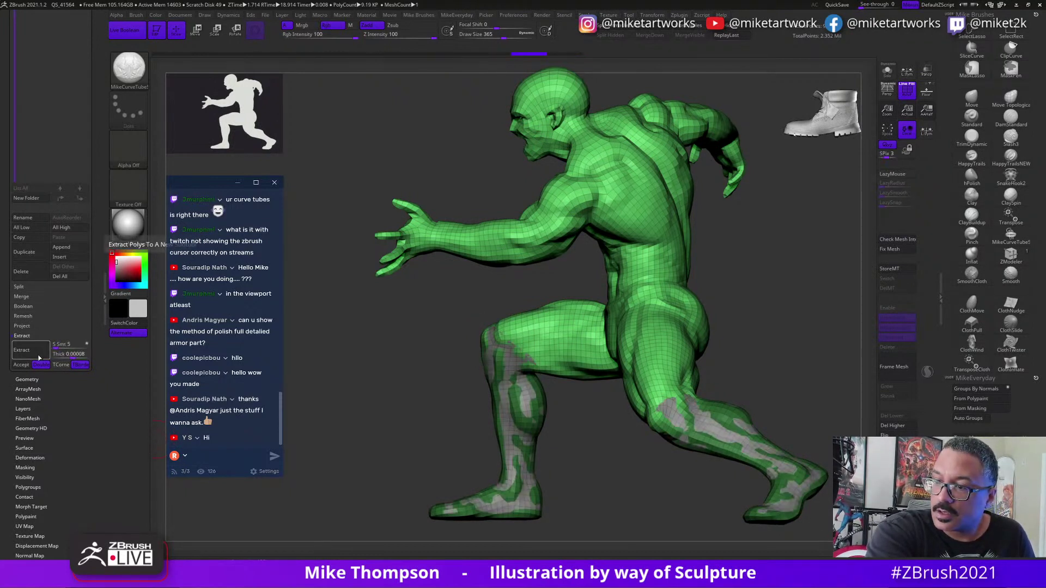
mouse_move(846, 358)
left_mouse_down()
mouse_move(814, 372)
mouse_move(827, 363)
left_mouse_up()
Extract the masked lower legs with a thickness of 0.00051 and accept the result as a new subtool.
left_click_drag(72, 356, 74, 357)
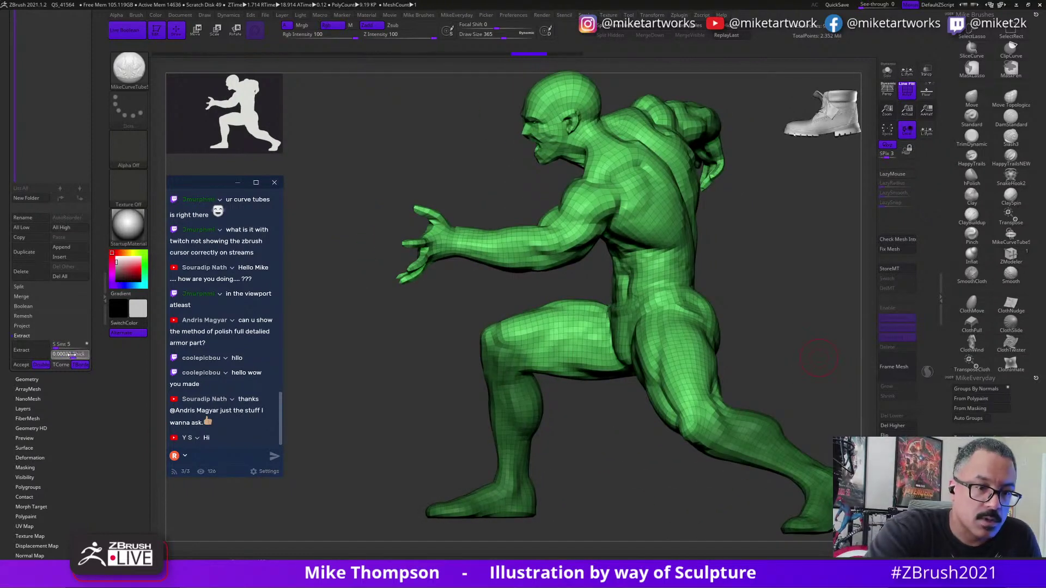
left_click(40, 353)
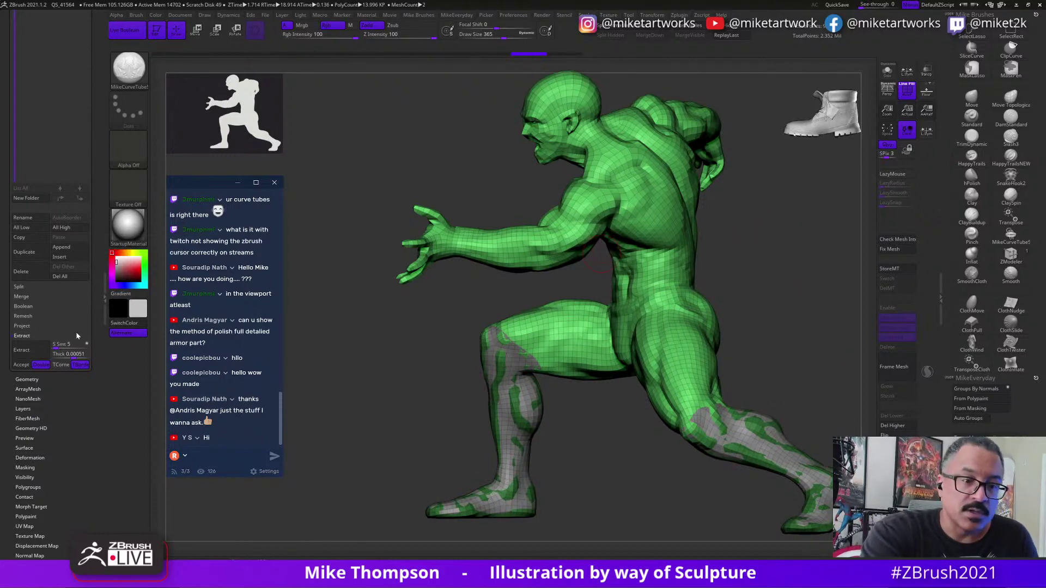
left_click(24, 366)
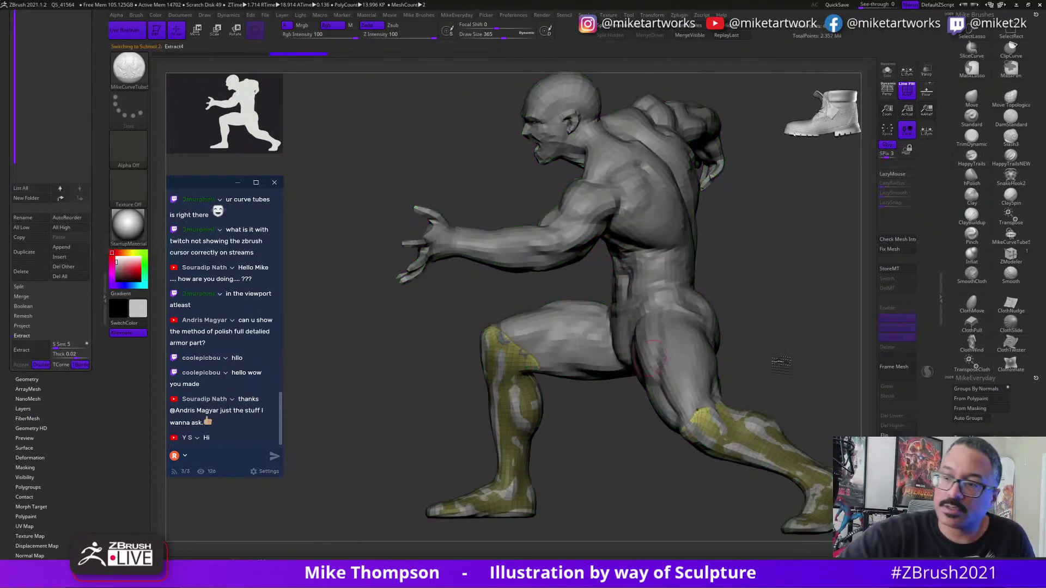
Inflate the extracted lower-leg mesh with the Inflate deformation until it covers the legs evenly.
mouse_move(791, 359)
left_mouse_down()
mouse_move(822, 351)
mouse_move(773, 369)
mouse_move(795, 371)
mouse_move(786, 382)
mouse_move(811, 366)
left_mouse_up()
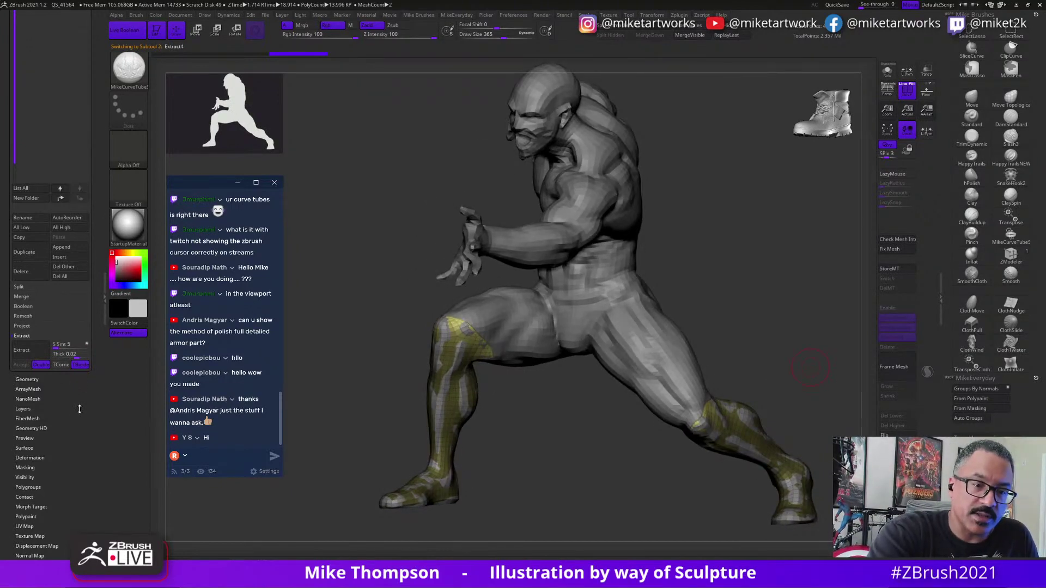
left_click(49, 458)
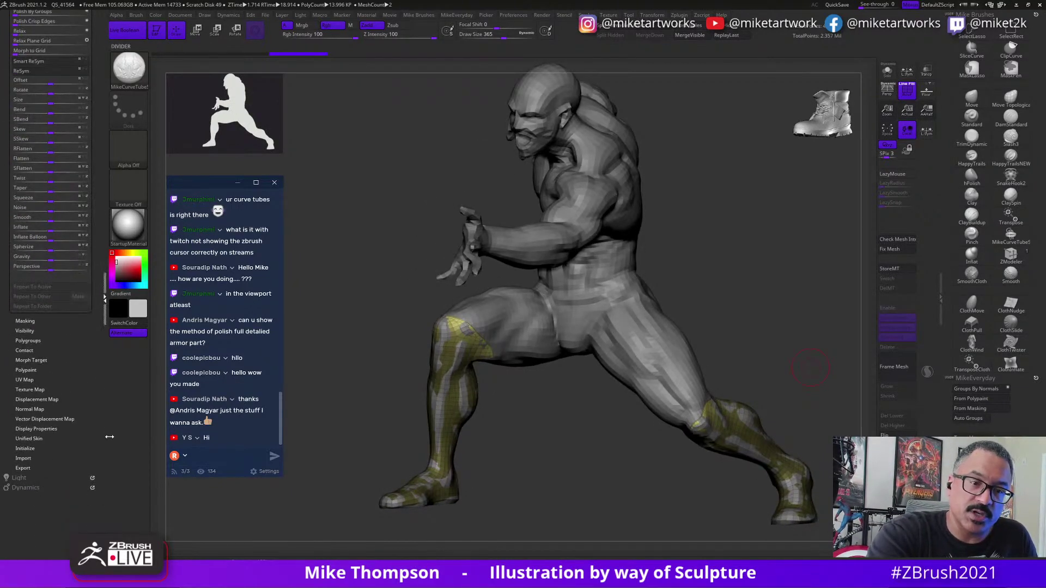
left_click_drag(51, 232, 56, 233)
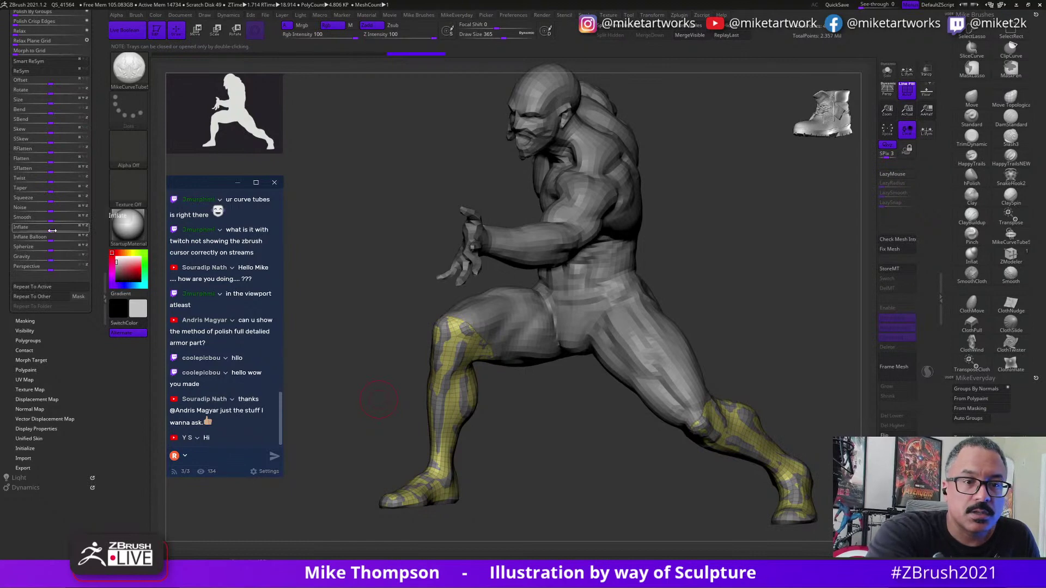
left_click_drag(52, 232, 61, 230)
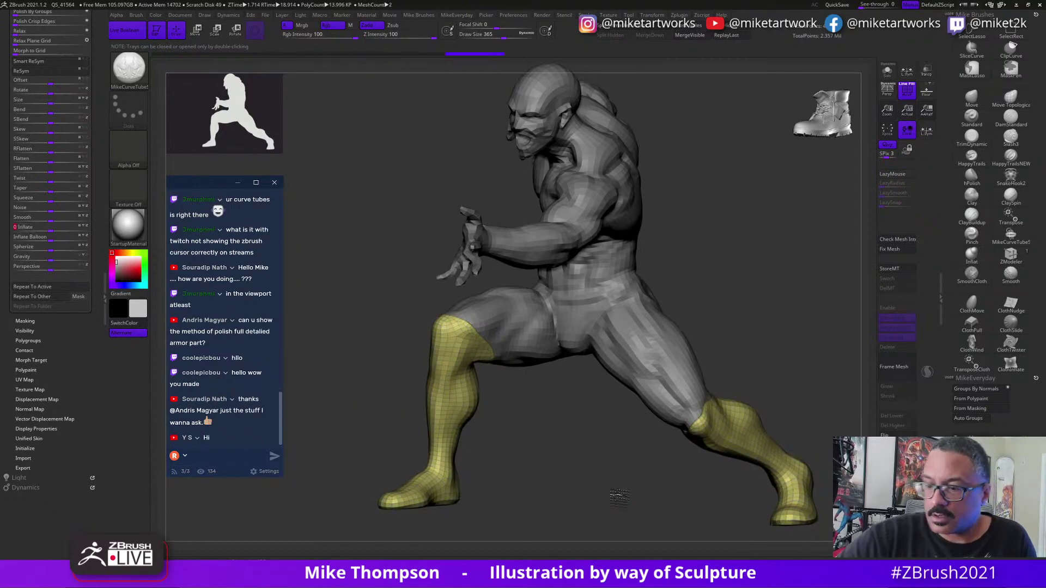
Inspect the inflated lower-leg mesh from the side and bring up the list of subtools.
left_click_drag(619, 497, 608, 484)
mouse_move(763, 391)
left_mouse_down()
mouse_move(745, 395)
mouse_move(766, 394)
mouse_move(758, 414)
mouse_move(774, 391)
mouse_move(797, 384)
left_mouse_up()
scroll(113, 448, "up", 5)
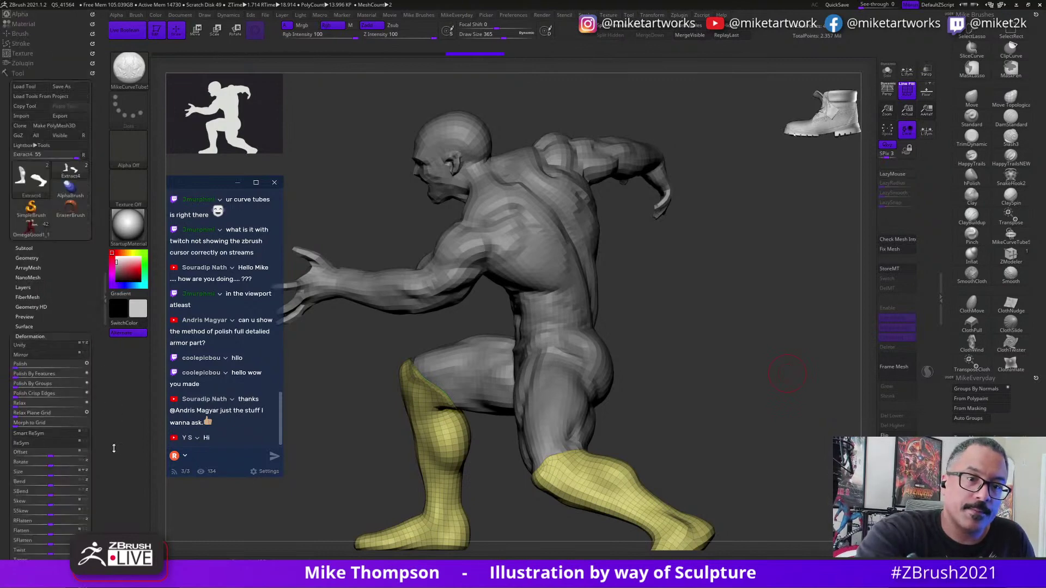
left_click(30, 247)
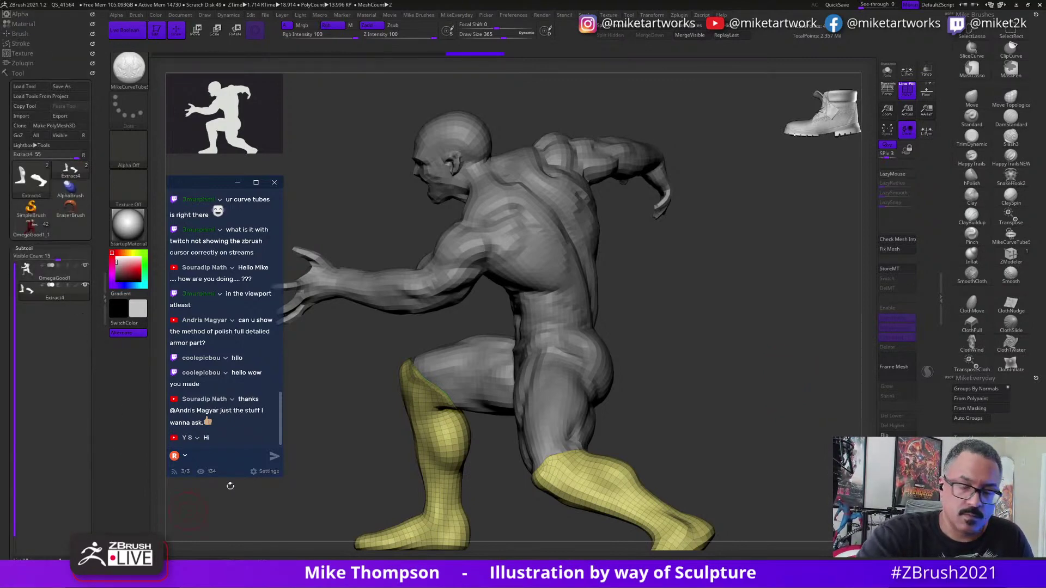
Isolate the extracted lower legs and ZRemesh them with KeepGroups and DetectEdges enabled, AdaptiveSize 5 and Curves Strength 81.
mouse_move(747, 406)
left_mouse_down()
mouse_move(770, 367)
mouse_move(755, 357)
mouse_move(787, 345)
mouse_move(724, 375)
mouse_move(757, 368)
mouse_move(770, 355)
mouse_move(585, 437)
mouse_move(561, 475)
mouse_move(607, 420)
mouse_move(661, 404)
mouse_move(565, 437)
mouse_move(577, 451)
mouse_move(554, 493)
mouse_move(577, 447)
mouse_move(565, 467)
mouse_move(596, 463)
mouse_move(581, 453)
mouse_move(584, 439)
left_mouse_up()
left_click(887, 73)
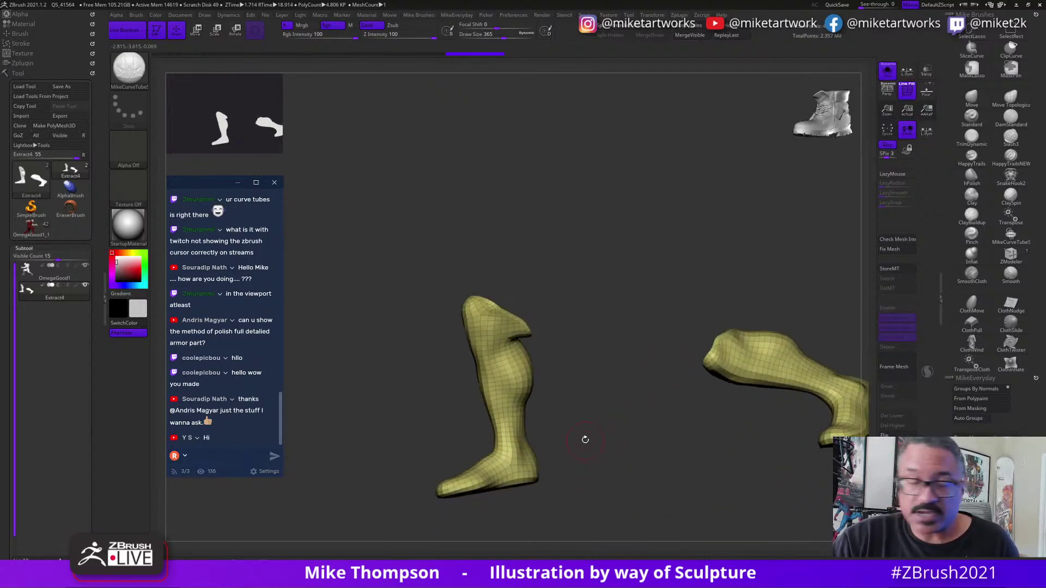
left_click(28, 248)
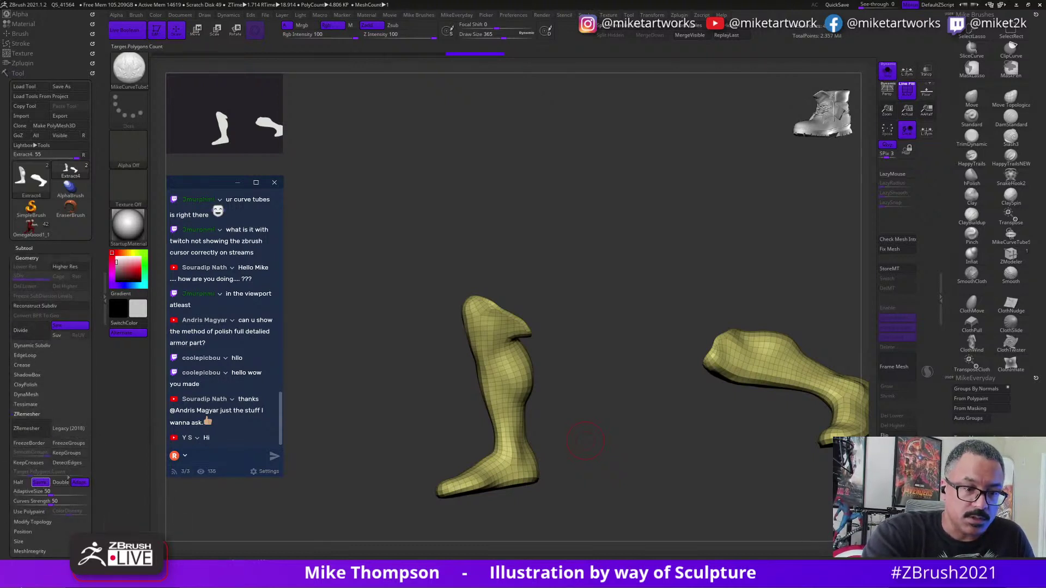
left_click(39, 483)
left_click_drag(19, 496, 80, 502)
left_click(73, 463)
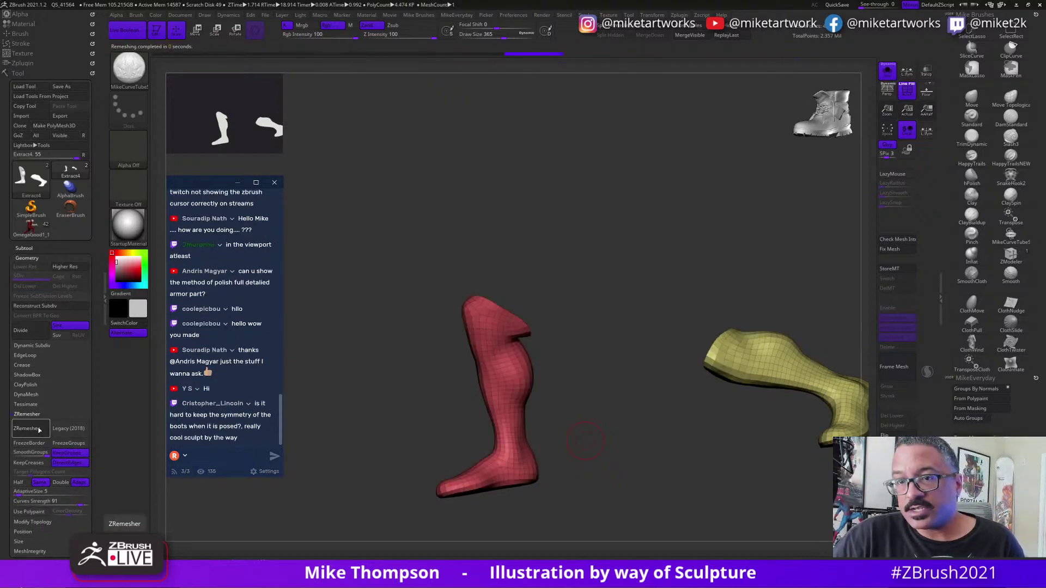
Keep only the outer shells of both lower legs visible and delete the hidden inner and border geometry.
left_click_drag(711, 500, 554, 427)
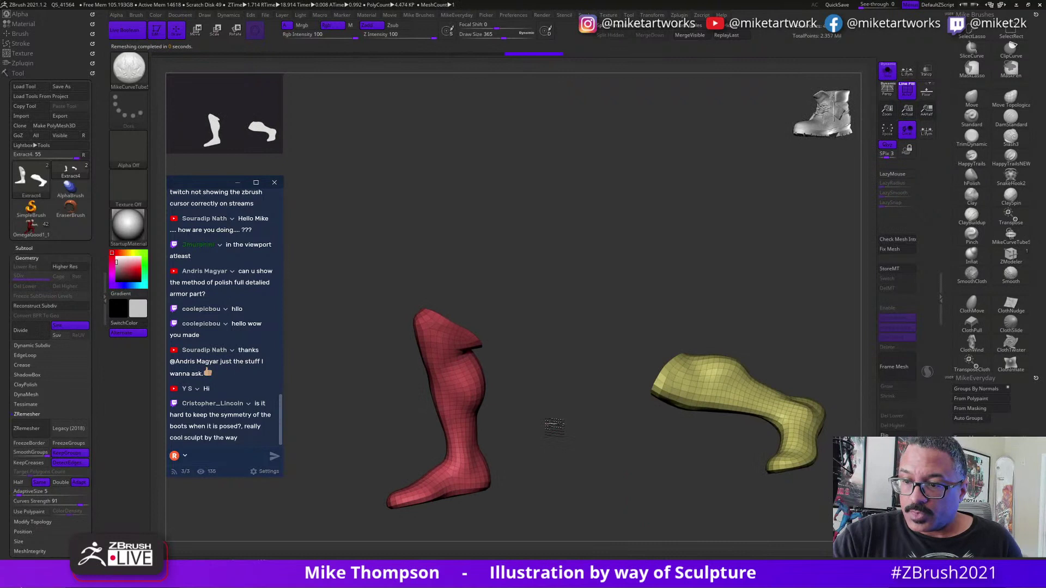
left_click(465, 388, "ctrl+shift")
left_click_drag(732, 324, 713, 348, "ctrl+shift")
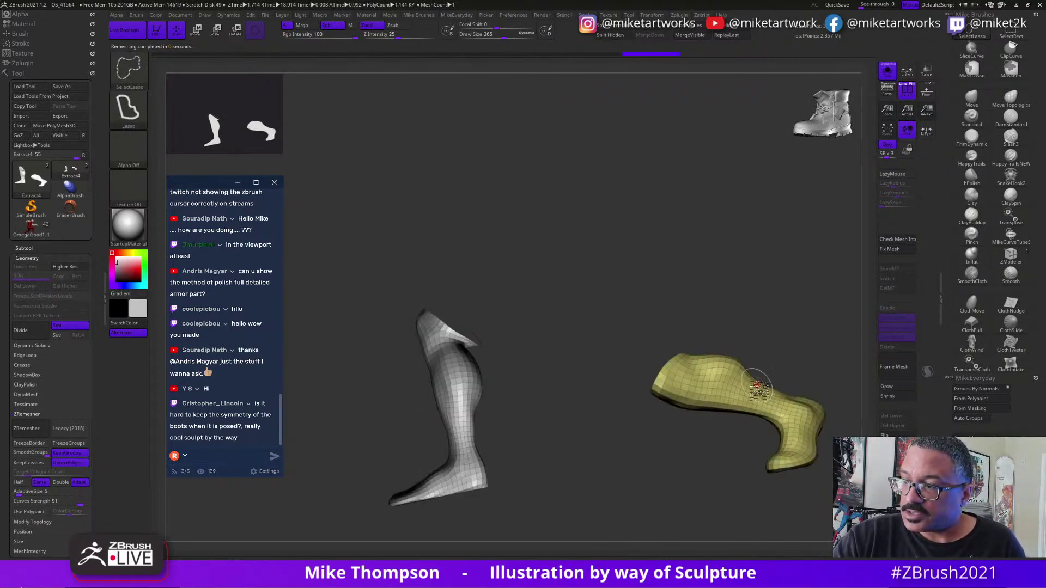
left_click(744, 386, "ctrl+shift")
mouse_move(810, 328)
left_mouse_down()
mouse_move(798, 361)
mouse_move(792, 321)
mouse_move(809, 319)
mouse_move(817, 337)
left_mouse_up()
left_click_drag(696, 475, 774, 258)
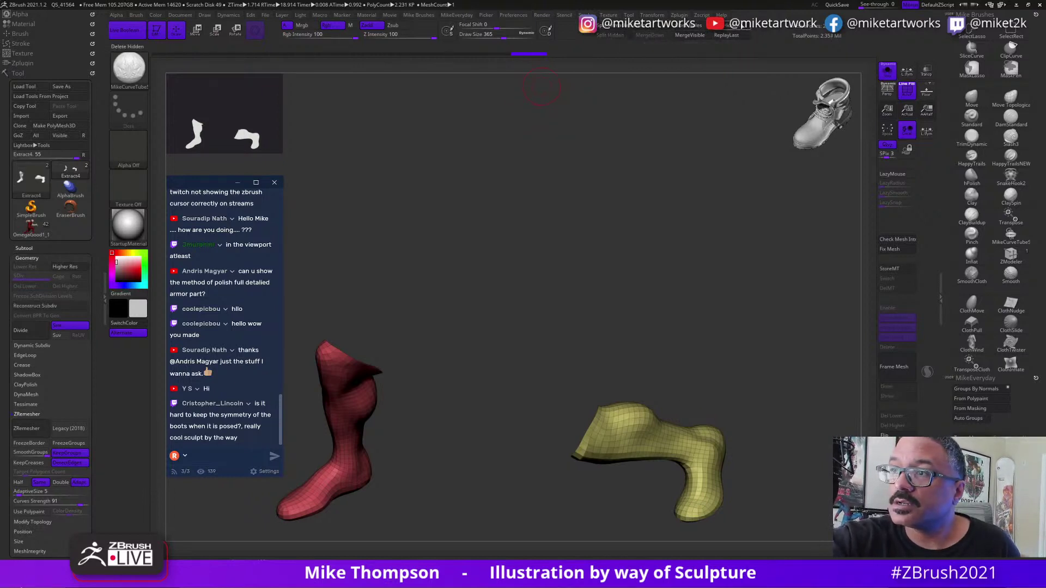
Slice diagonally across the top of the front red leg at the knee with SliceCurve.
mouse_move(716, 376)
left_mouse_down()
mouse_move(675, 358)
mouse_move(570, 427)
mouse_move(576, 461)
mouse_move(540, 464)
mouse_move(621, 414)
mouse_move(473, 421)
mouse_move(617, 423)
mouse_move(756, 379)
mouse_move(775, 384)
mouse_move(759, 362)
mouse_move(558, 447)
mouse_move(498, 358)
left_mouse_up()
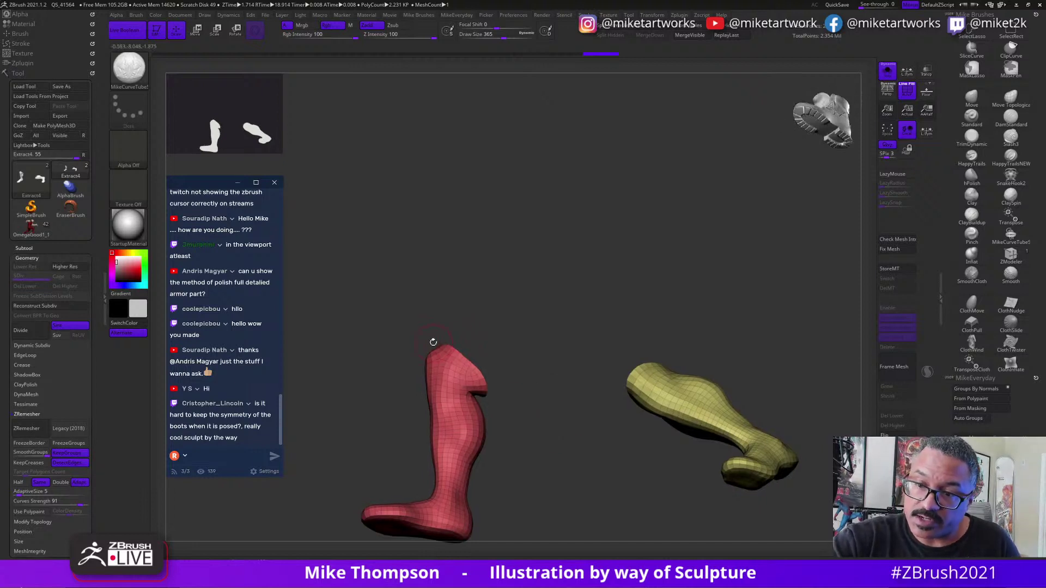
left_click(1009, 69)
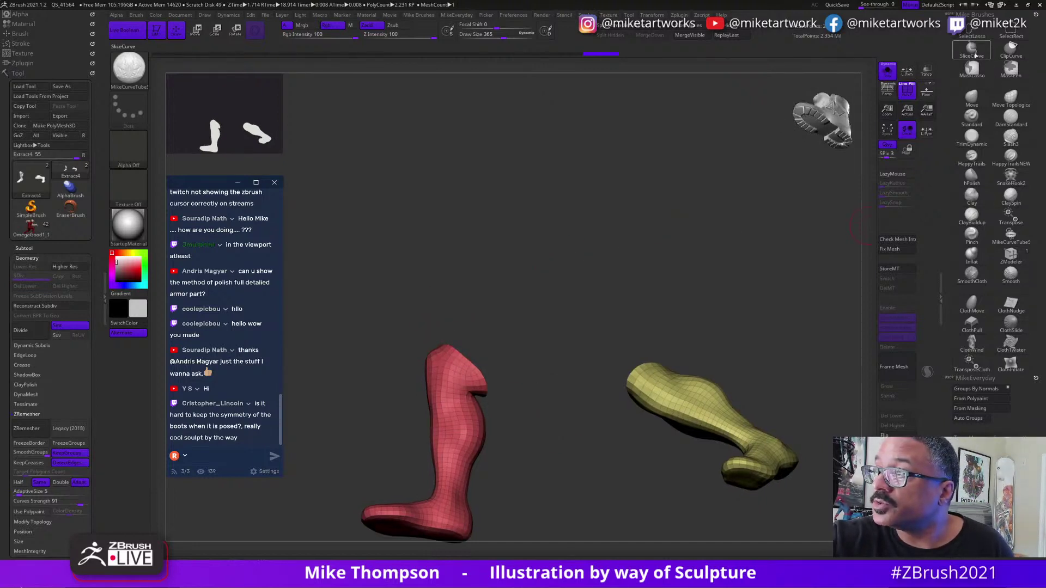
left_click_drag(553, 328, 551, 343)
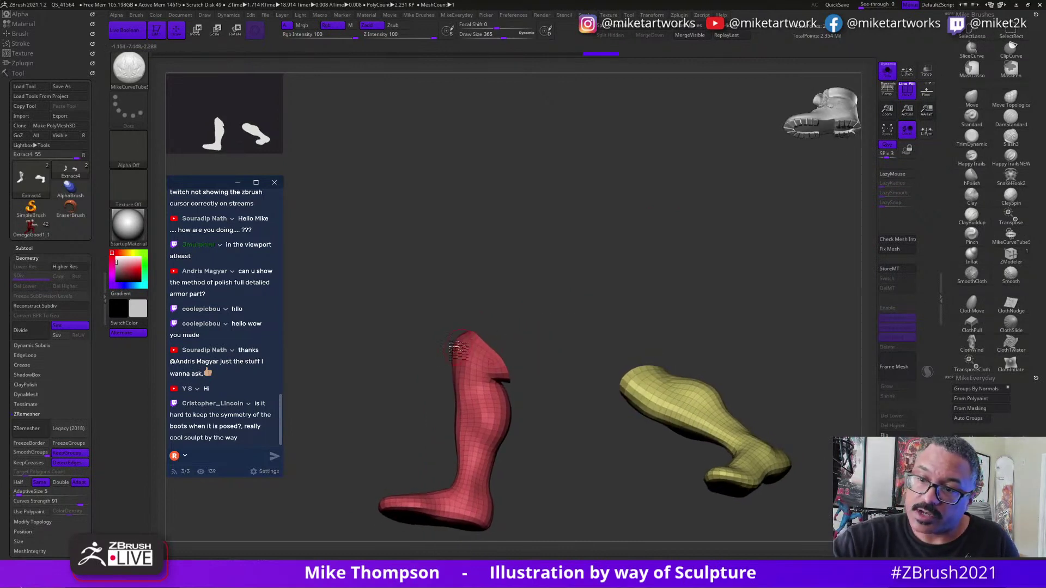
left_click_drag(387, 306, 572, 433, "ctrl+shift")
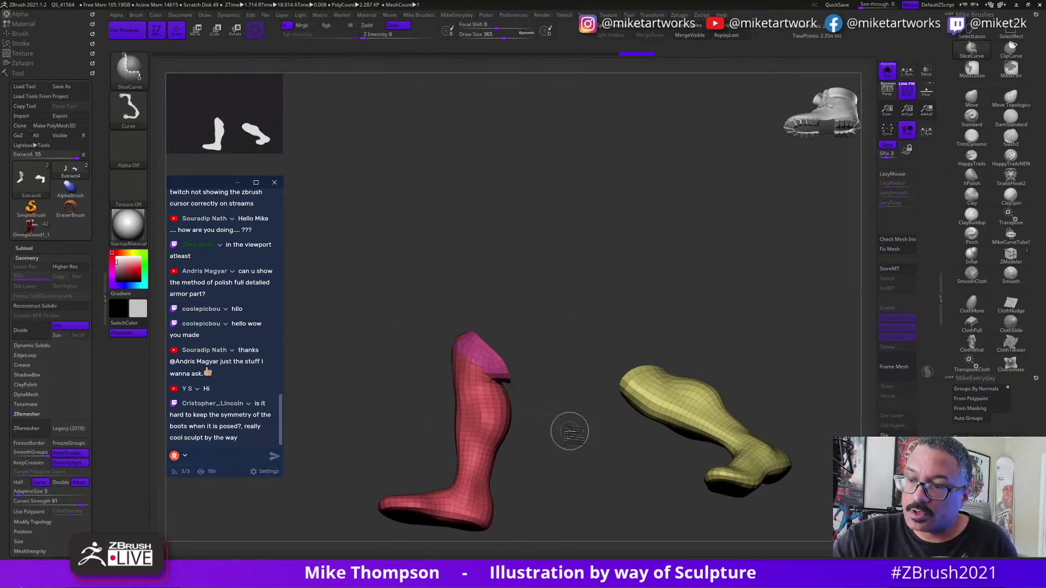
Hide the sliced-off knee piece of the front leg with SelectLasso and delete the hidden geometry.
mouse_move(627, 408)
left_mouse_down()
mouse_move(778, 330)
mouse_move(673, 350)
mouse_move(777, 338)
mouse_move(766, 302)
mouse_move(778, 336)
left_mouse_up()
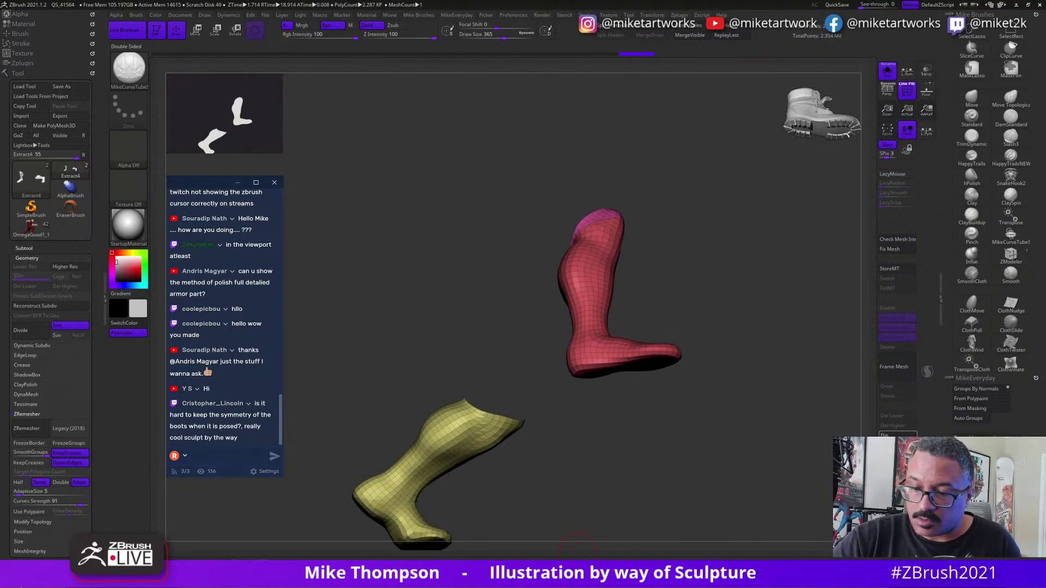
left_click_drag(662, 463, 713, 343)
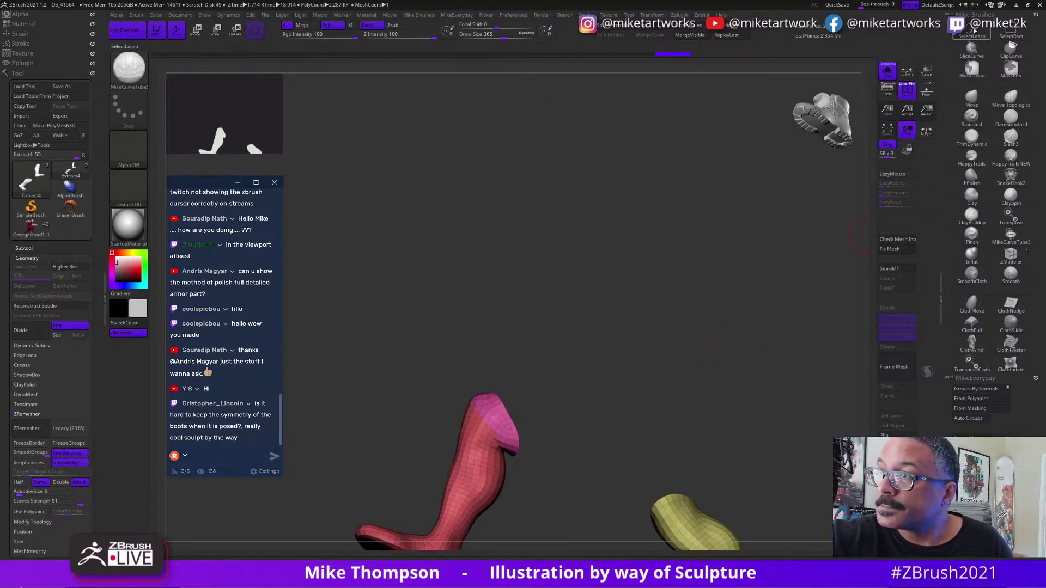
key("ctrl+shift")
left_click(513, 429, "ctrl+shift")
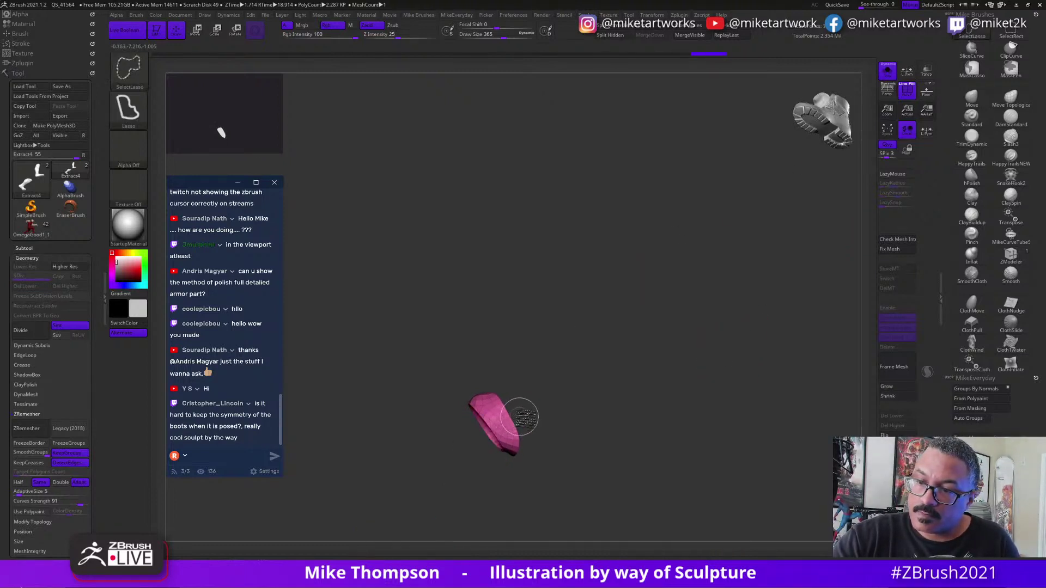
left_click_drag(528, 417, 544, 397, "ctrl+shift")
mouse_move(669, 360)
left_mouse_down("alt")
mouse_move(656, 250)
mouse_move(739, 164)
left_mouse_up("alt")
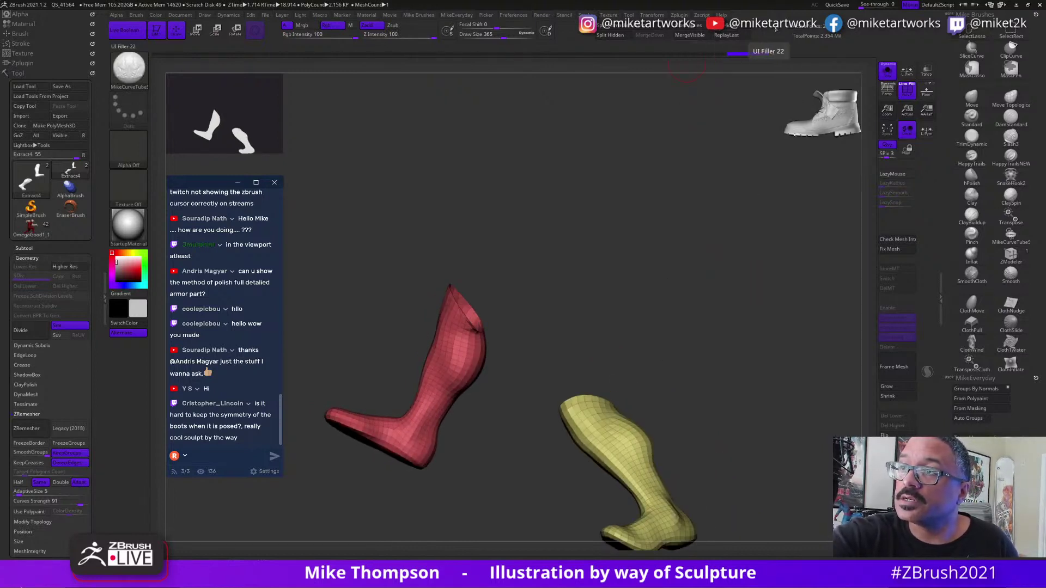
Try ZRemeshing the trimmed lower legs with the current settings.
left_click_drag(693, 347, 708, 390)
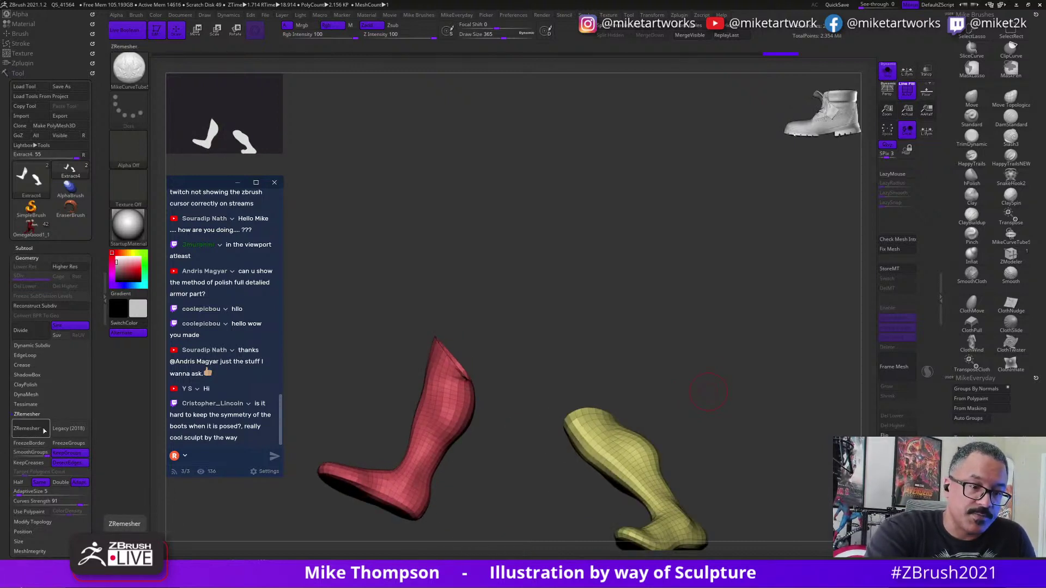
left_click(26, 428)
mouse_move(782, 408)
left_mouse_down()
mouse_move(813, 404)
mouse_move(802, 403)
left_mouse_up()
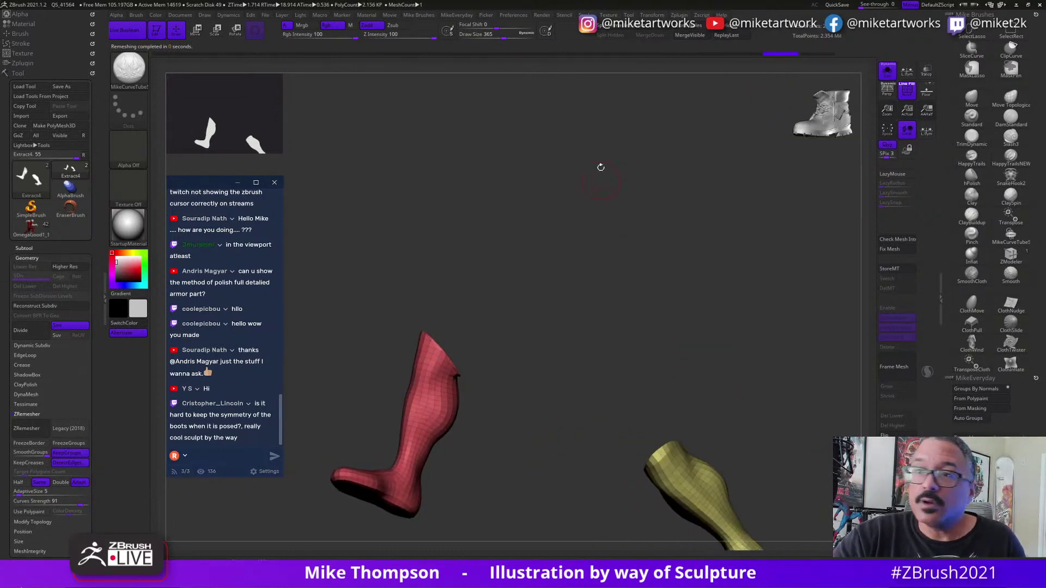
left_click_drag(601, 167, 602, 187)
Check the OmegaGood1 body subtool on its own and return to the Extract4 lower-leg mesh.
left_click(34, 249)
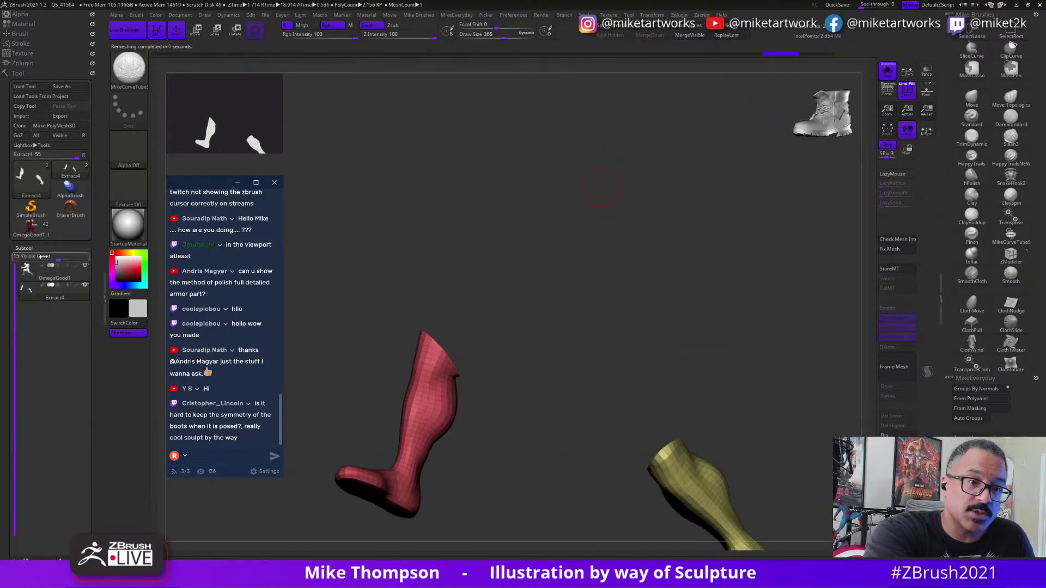
left_click(44, 274)
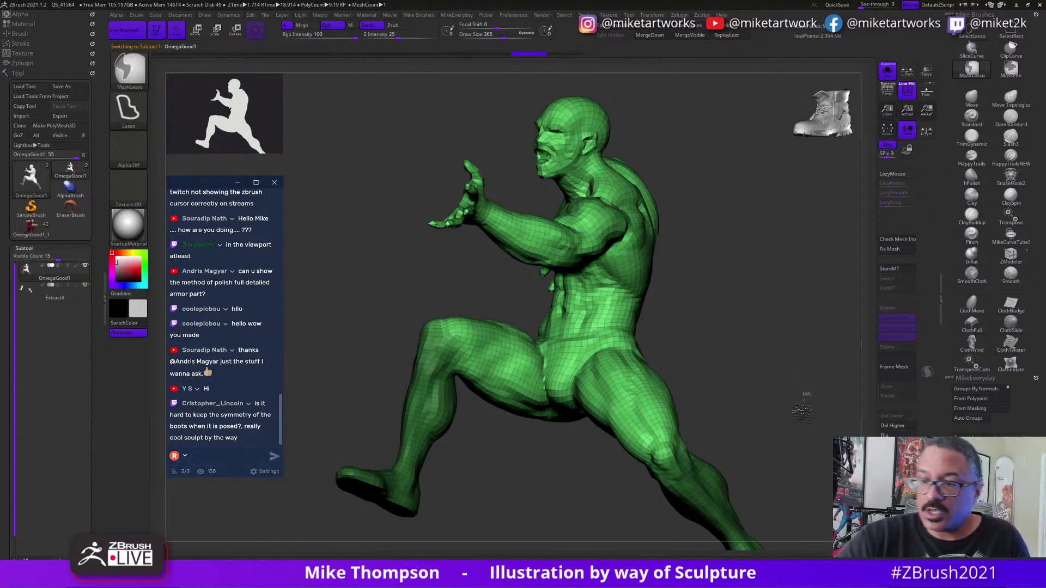
left_click_drag(801, 410, 824, 404)
key("ctrl")
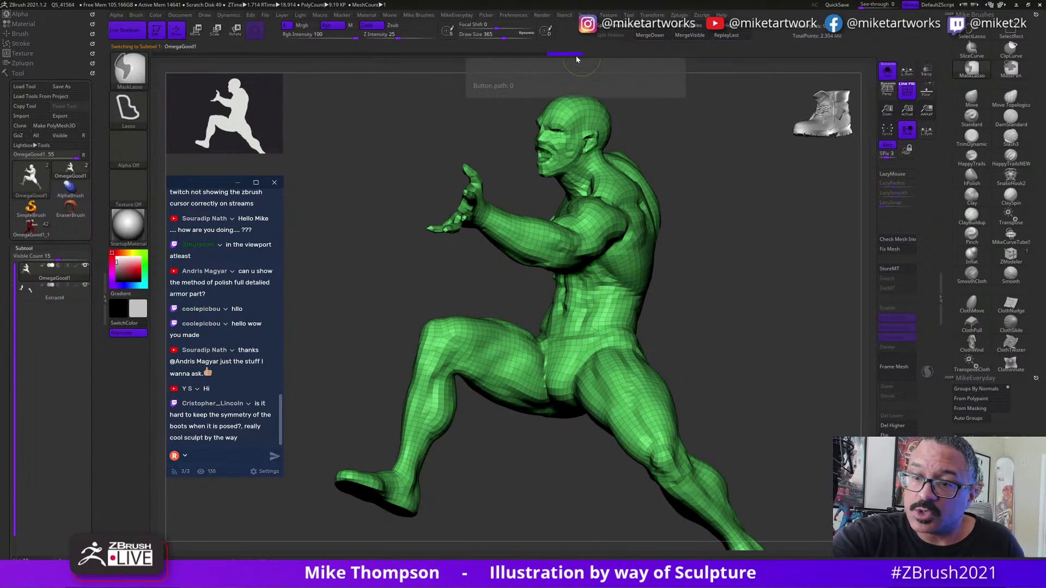
left_click(53, 294)
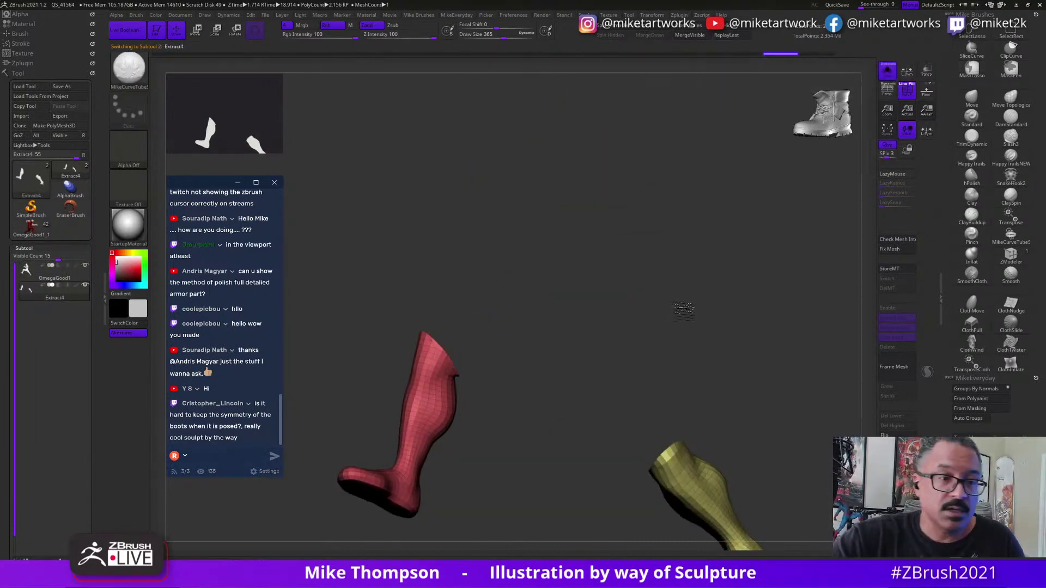
mouse_move(602, 355)
left_mouse_down()
mouse_move(544, 362)
mouse_move(600, 359)
left_mouse_up()
Mark the trimmed lower legs' current undo-history state as the source for history projection.
left_click(25, 248)
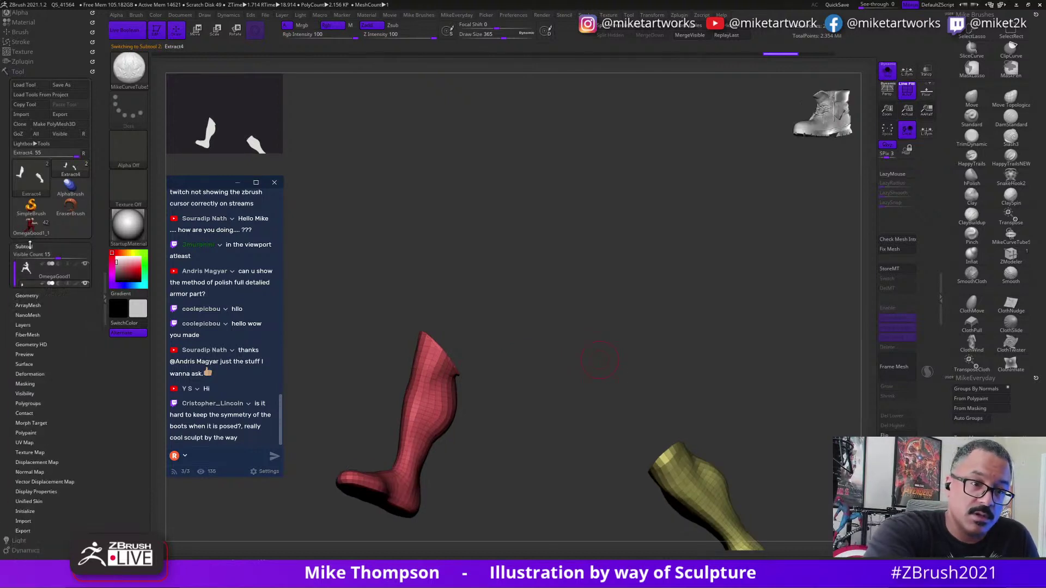
left_click(791, 58)
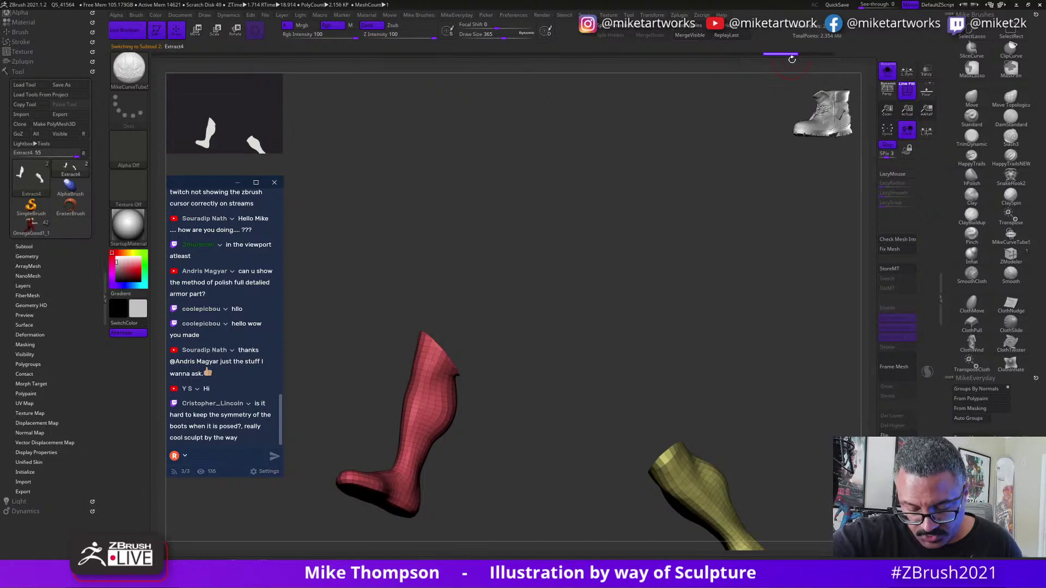
key("ctrl")
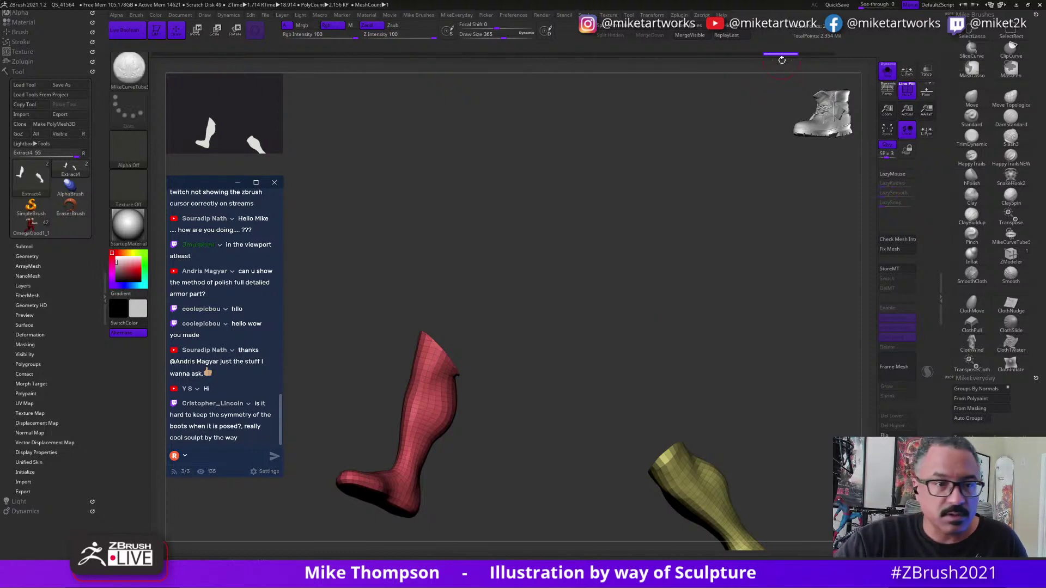
left_click_drag(680, 339, 681, 342)
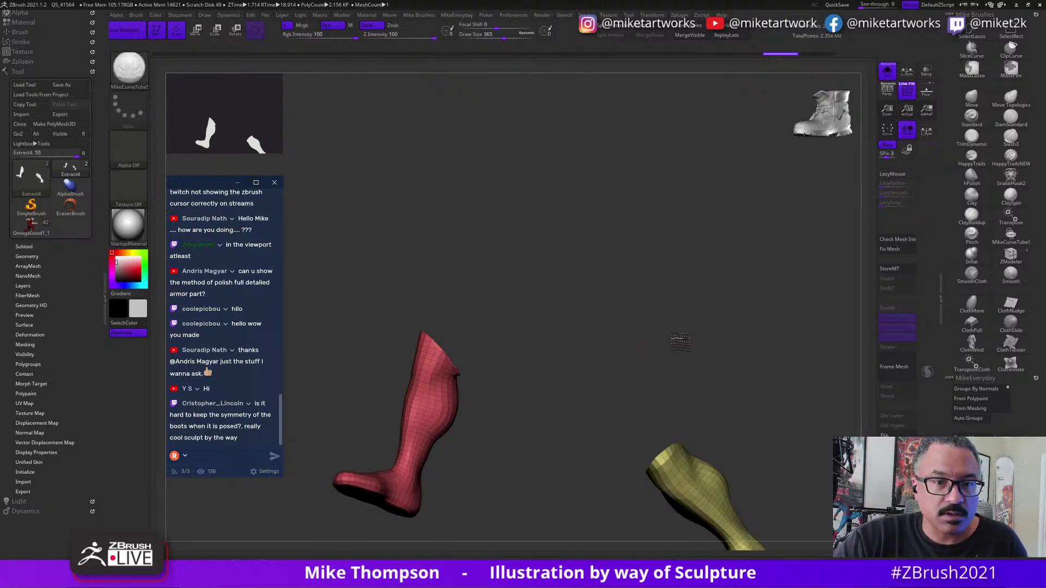
ZRemesh the trimmed lower-leg mesh with KeepGroups, DetectEdges and AdaptiveSize 5.
left_click(27, 256)
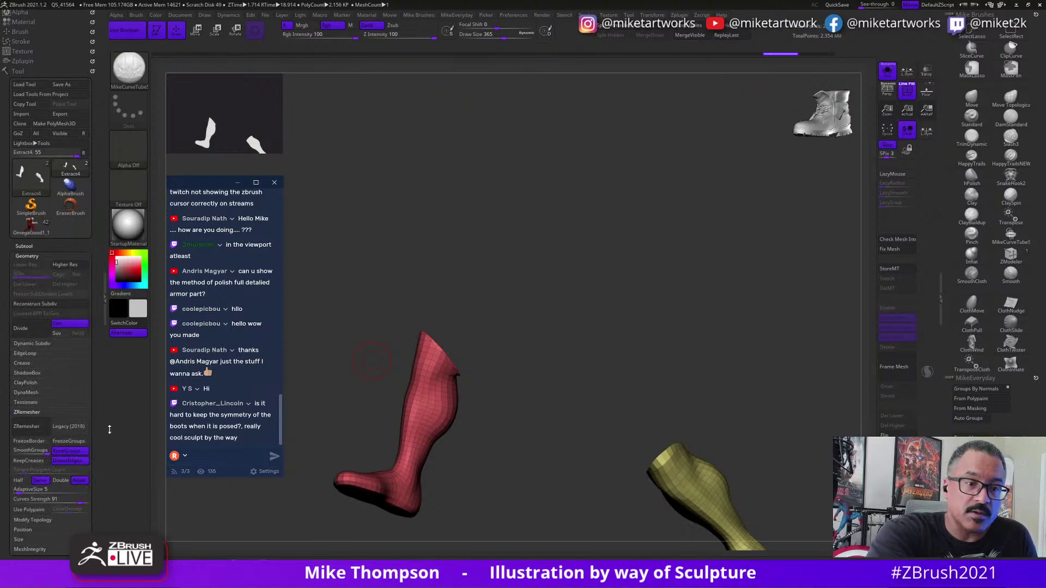
left_click(33, 429)
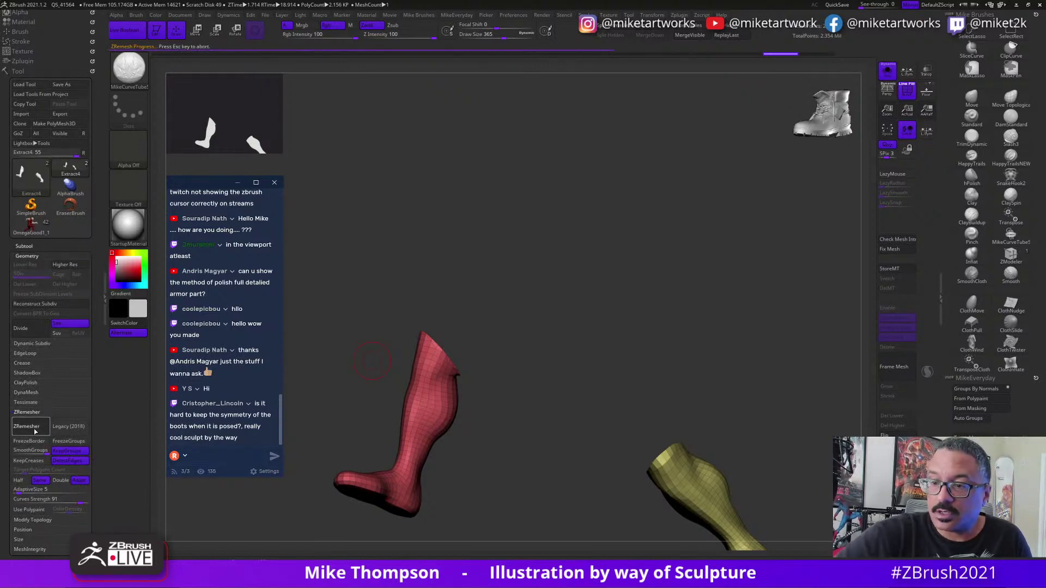
left_click_drag(816, 474, 812, 390)
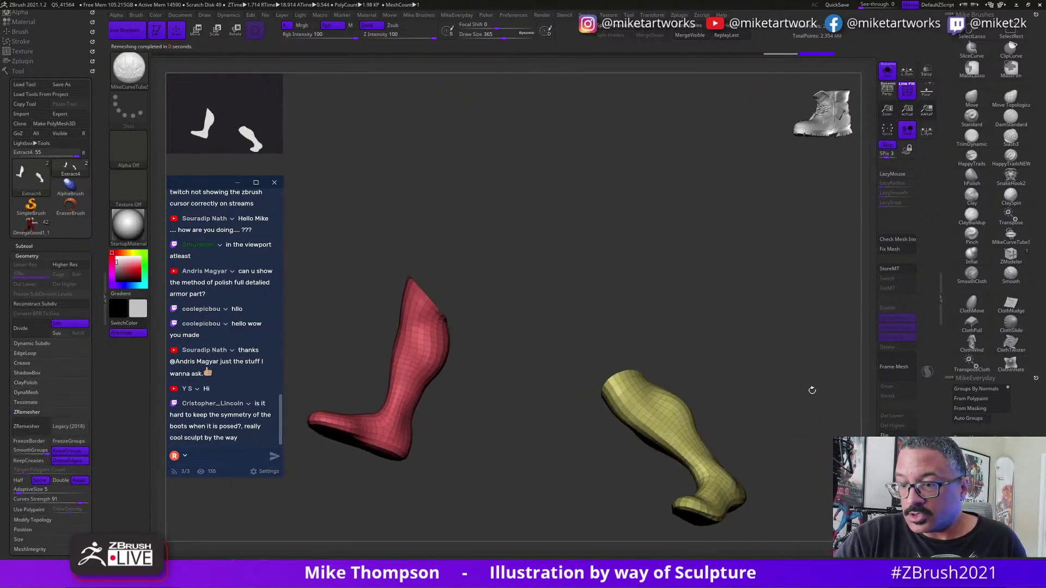
left_click_drag(460, 509, 511, 473, "alt")
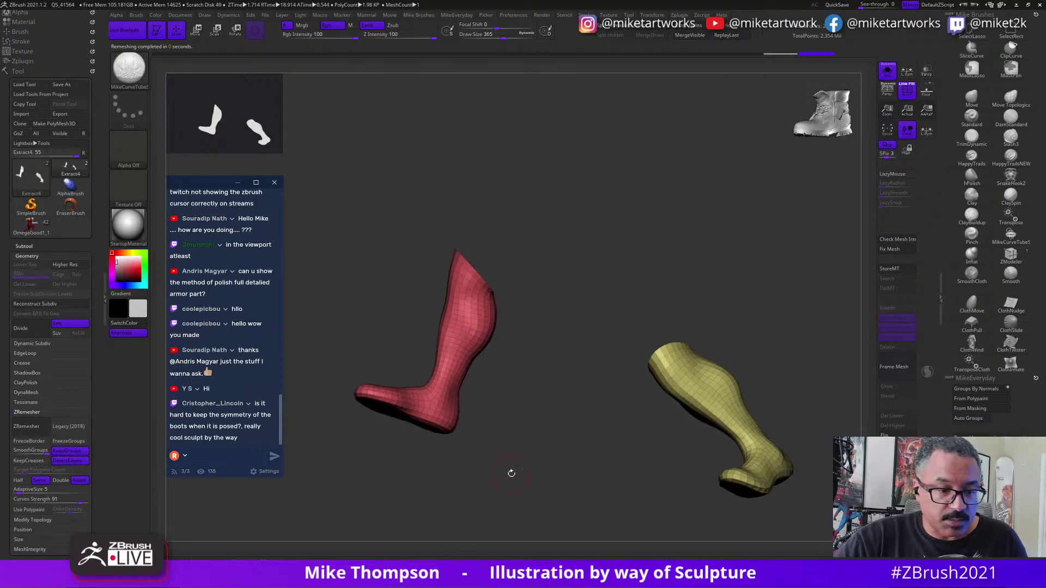
Project the marked history state back onto the remeshed lower legs with Project History at a distance of 0.02.
left_click(27, 246)
scroll(94, 512, "down", 5)
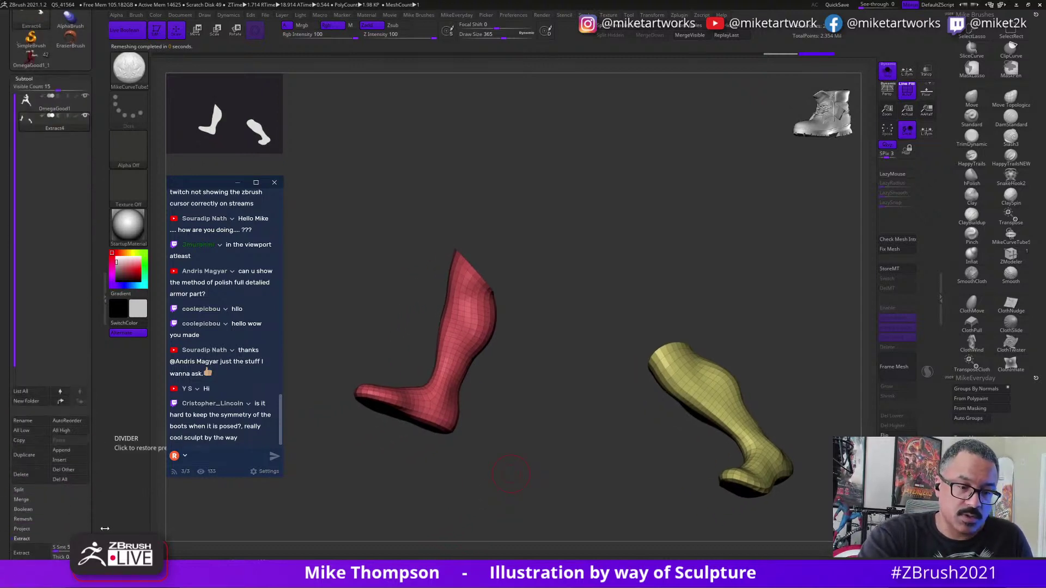
scroll(99, 436, "down", 5)
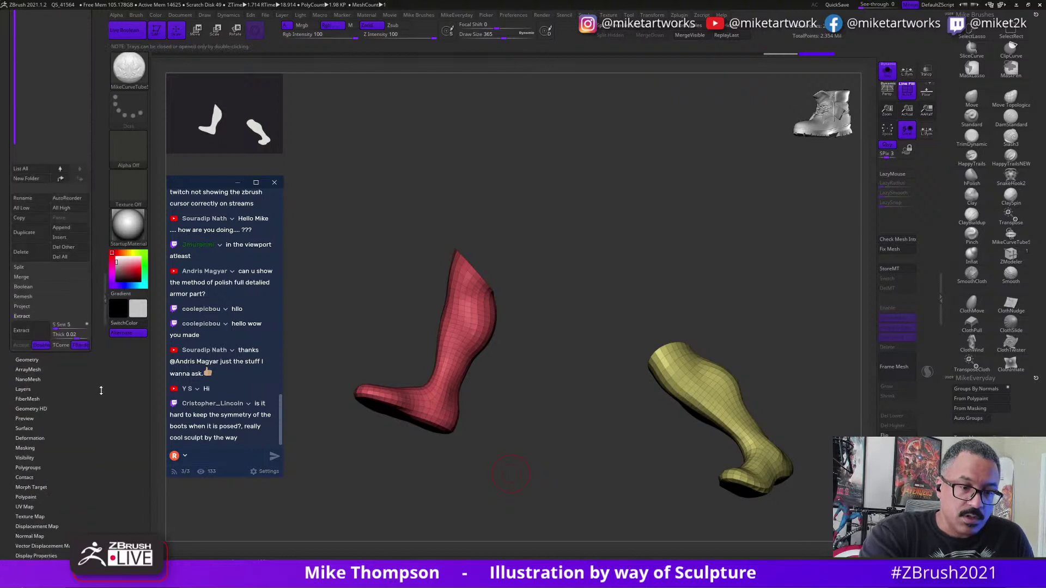
scroll(101, 399, "down", 1)
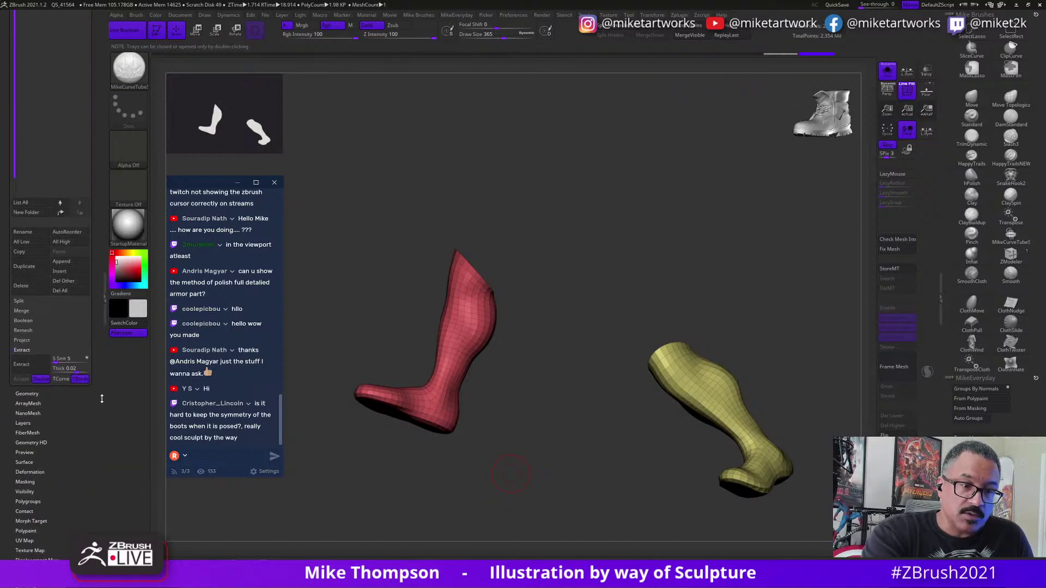
left_click(28, 339)
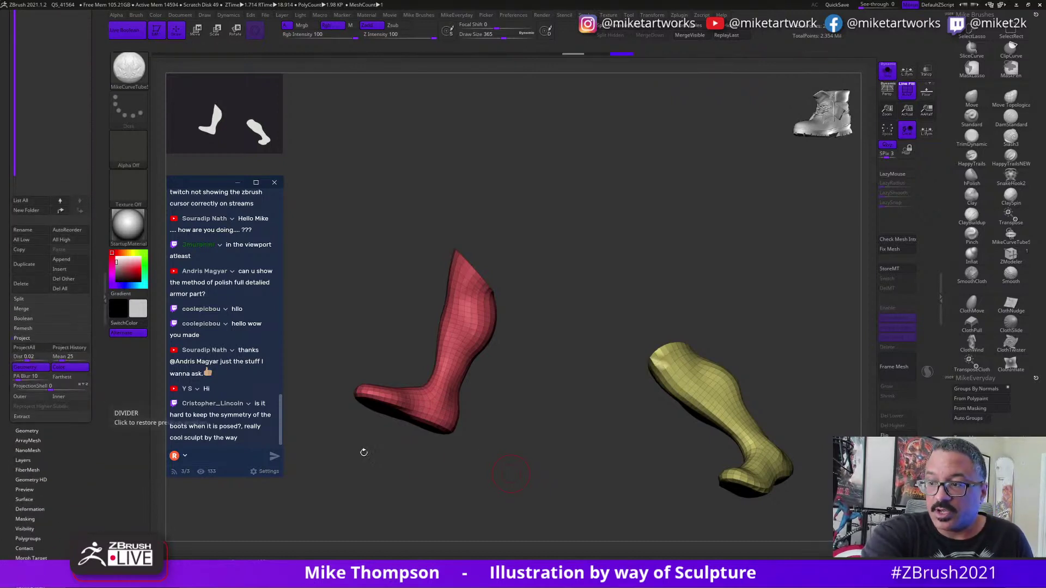
left_click_drag(362, 456, 662, 476)
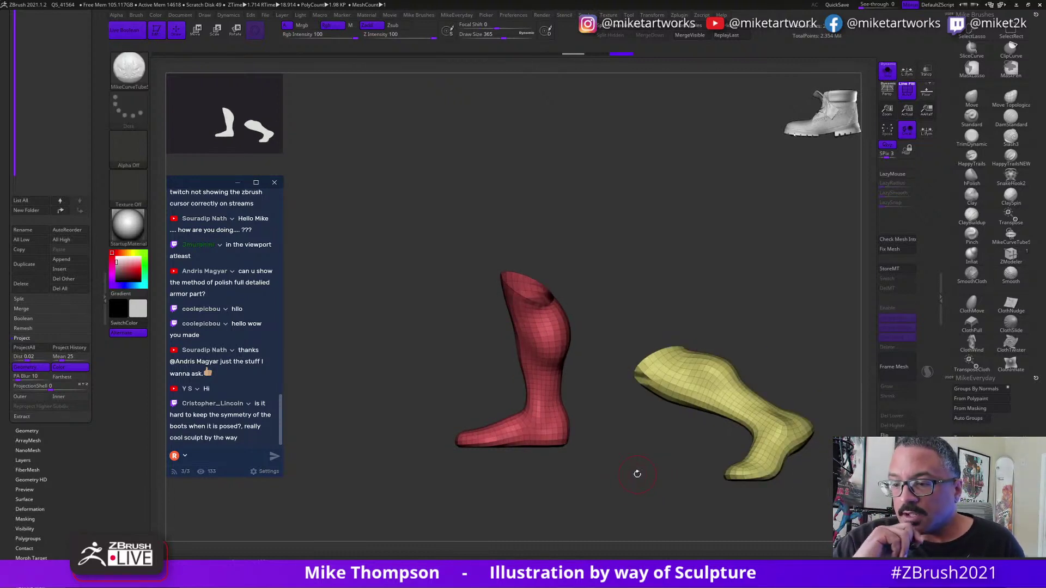
mouse_move(637, 474)
left_mouse_down()
mouse_move(656, 493)
mouse_move(656, 477)
left_mouse_up()
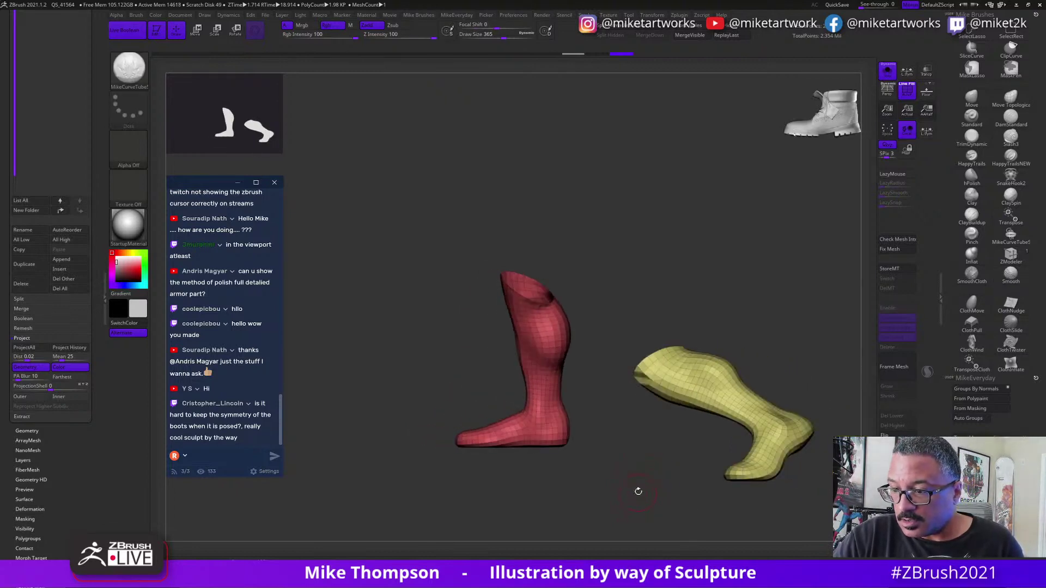
left_click_drag(640, 497, 567, 514)
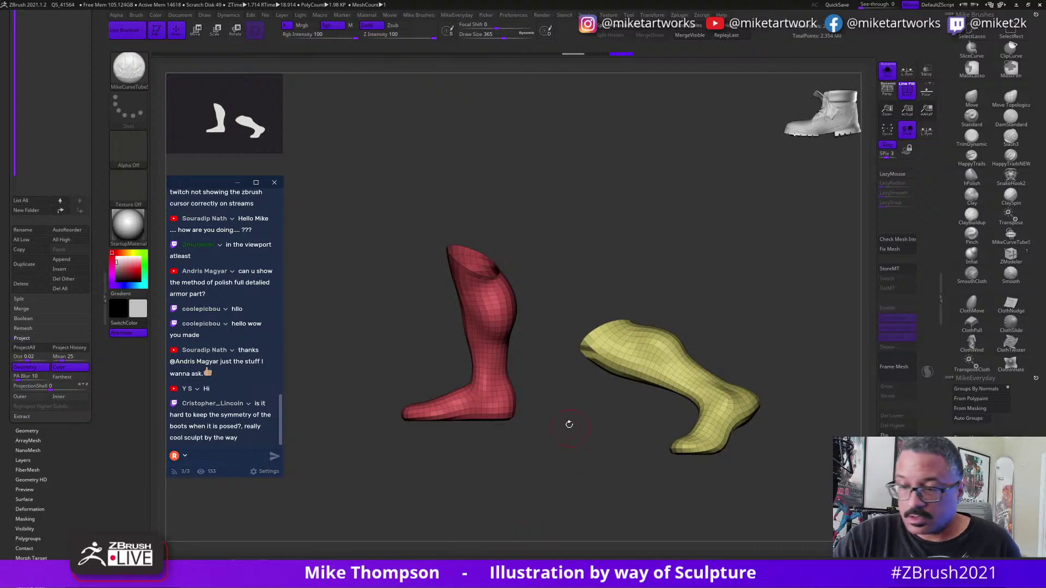
Slice along the bottom of the upright foot with SliceCurve to split its sole into a separate polygroup.
left_click_drag(569, 425, 573, 417)
key("ctrl")
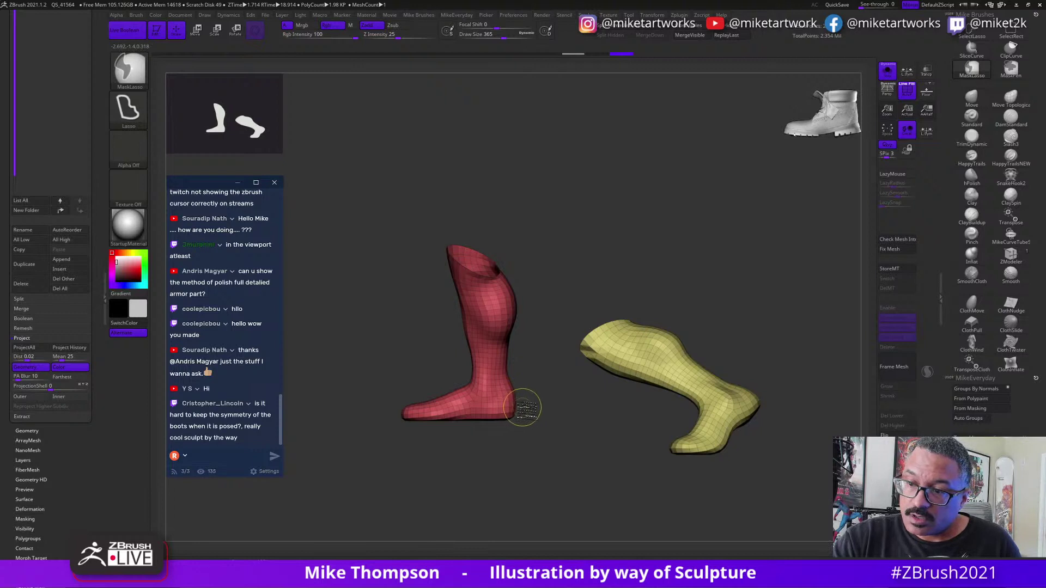
mouse_move(533, 424)
left_mouse_down()
mouse_move(556, 424)
mouse_move(536, 424)
left_mouse_up()
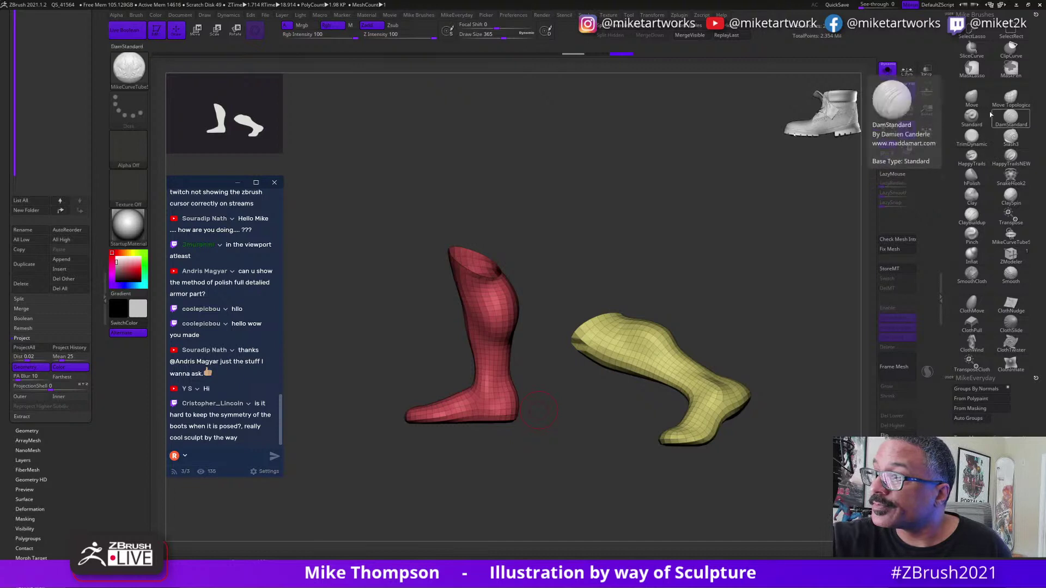
key("ctrl+shift")
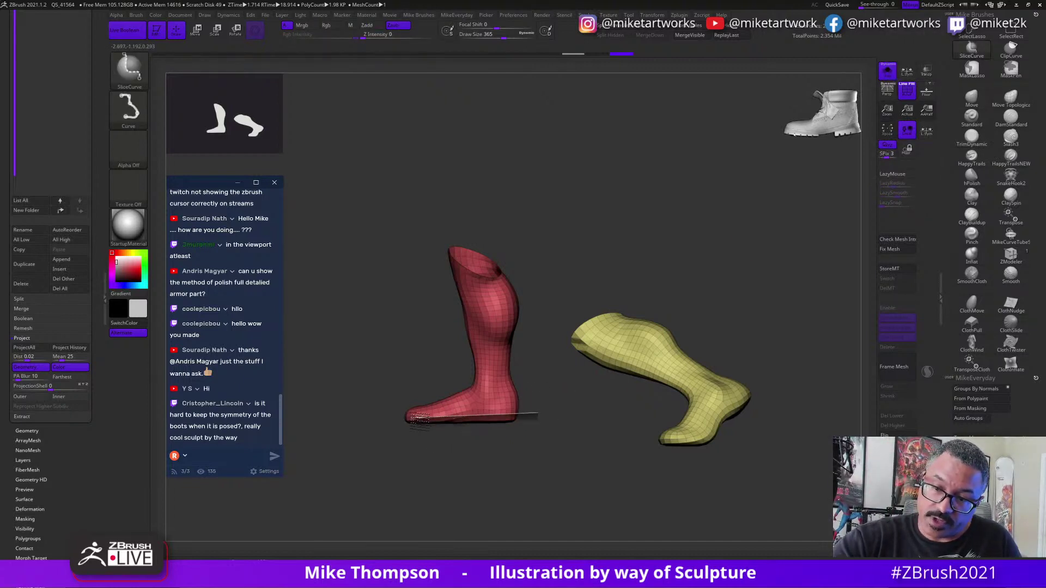
left_click_drag(392, 398, 397, 392, "ctrl+shift")
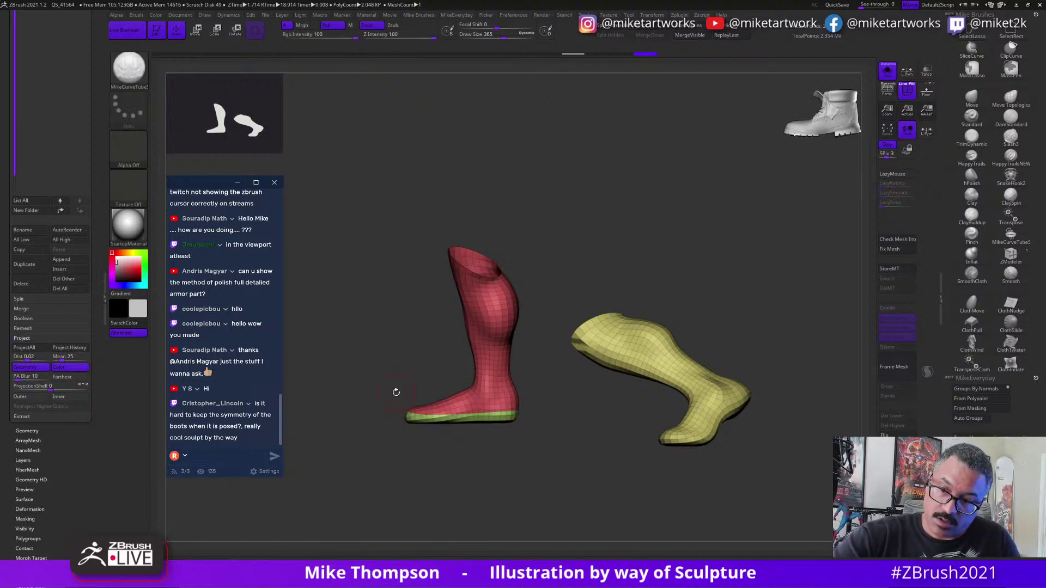
Mask the bent foot's sole with MaskLasso and insert an edge loop along the masked border.
left_click_drag(581, 487, 607, 462)
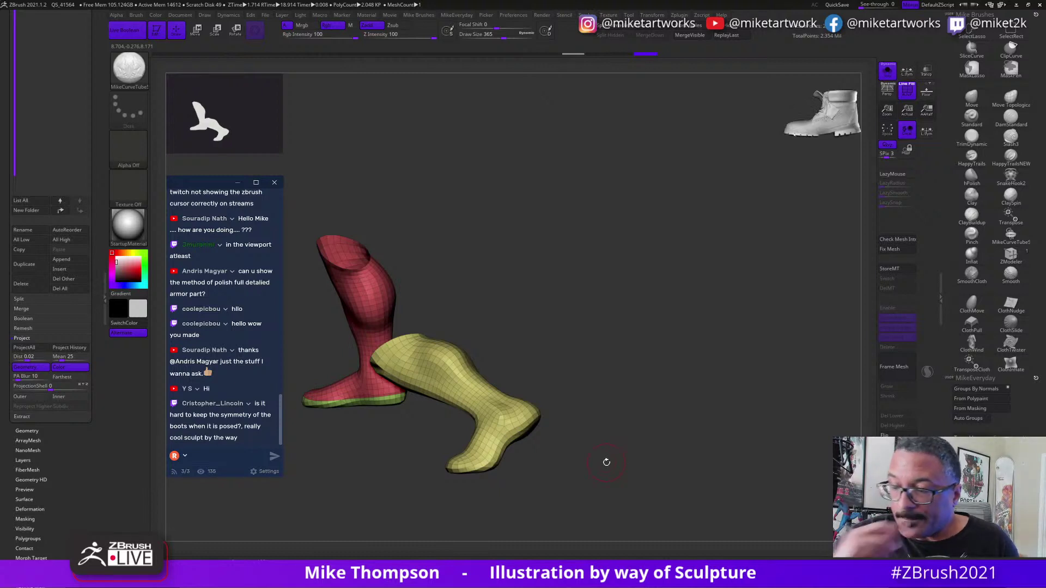
mouse_move(681, 434)
left_mouse_down()
mouse_move(705, 440)
mouse_move(665, 436)
mouse_move(679, 440)
left_mouse_up()
key("ctrl")
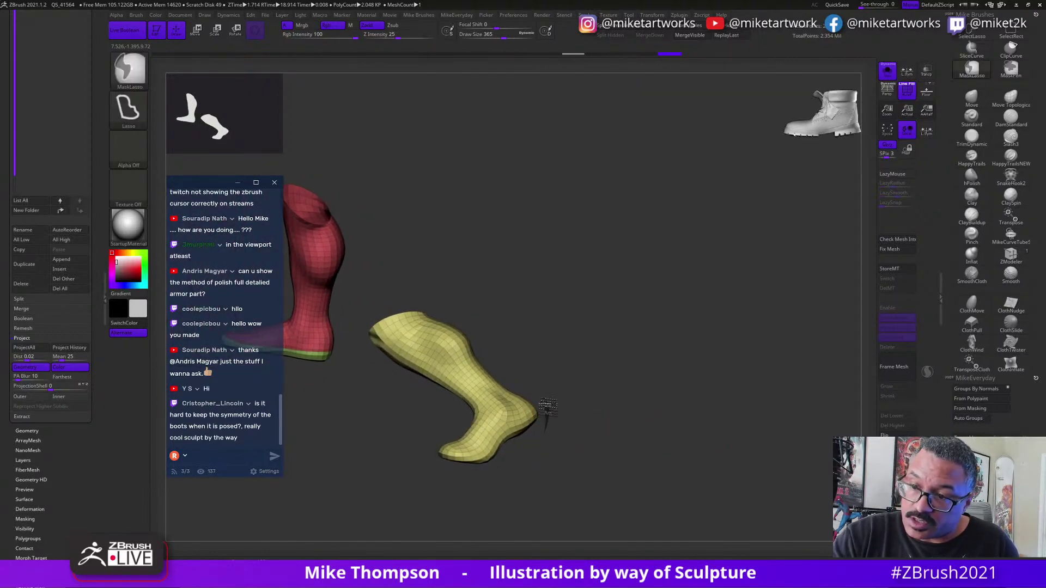
mouse_move(472, 458)
left_mouse_down("ctrl")
mouse_move(433, 458)
mouse_move(668, 472)
mouse_move(747, 456)
mouse_move(733, 472)
left_mouse_up("ctrl")
left_click_drag(519, 364, 523, 412)
key("ctrl")
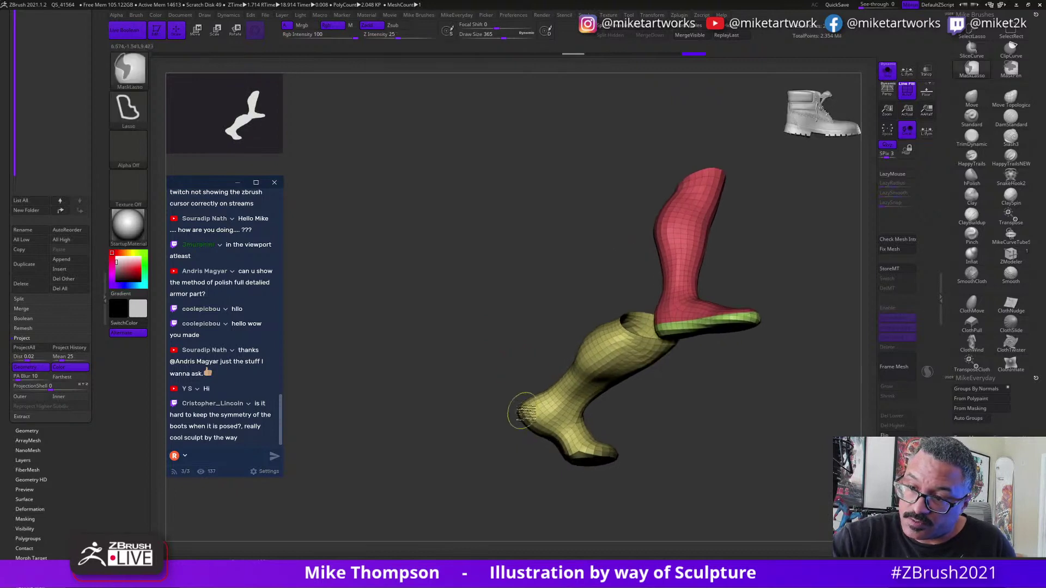
left_click_drag(585, 500, 475, 441, "ctrl")
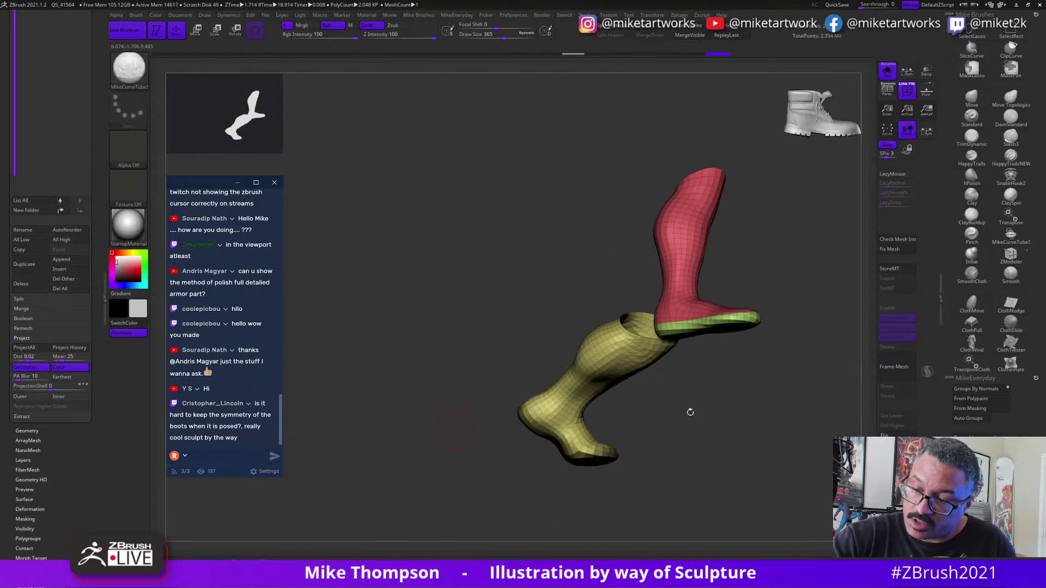
mouse_move(721, 469)
left_mouse_down()
mouse_move(700, 474)
mouse_move(757, 481)
mouse_move(581, 483)
left_mouse_up()
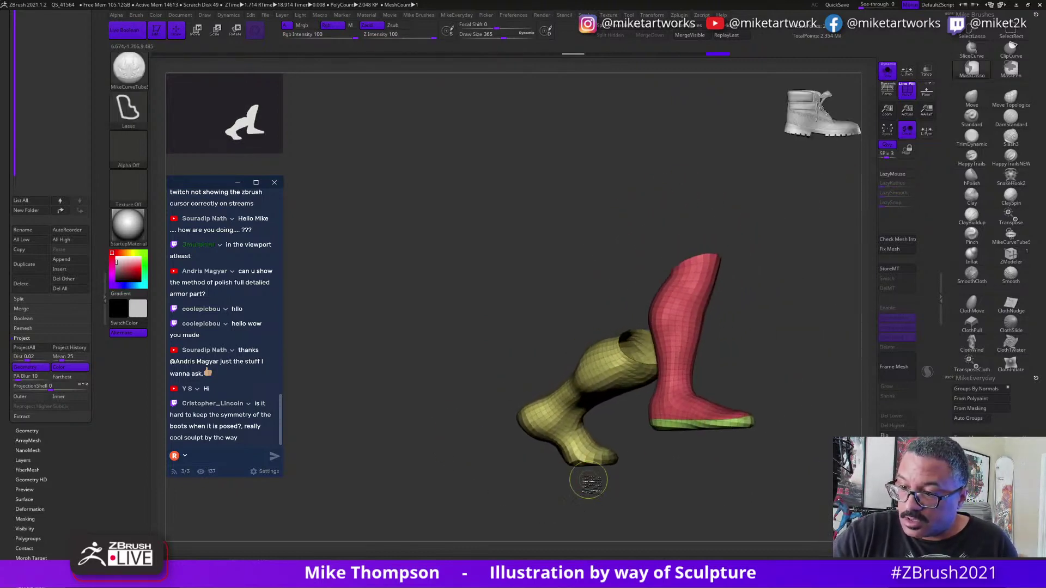
left_click_drag(702, 497, 643, 466)
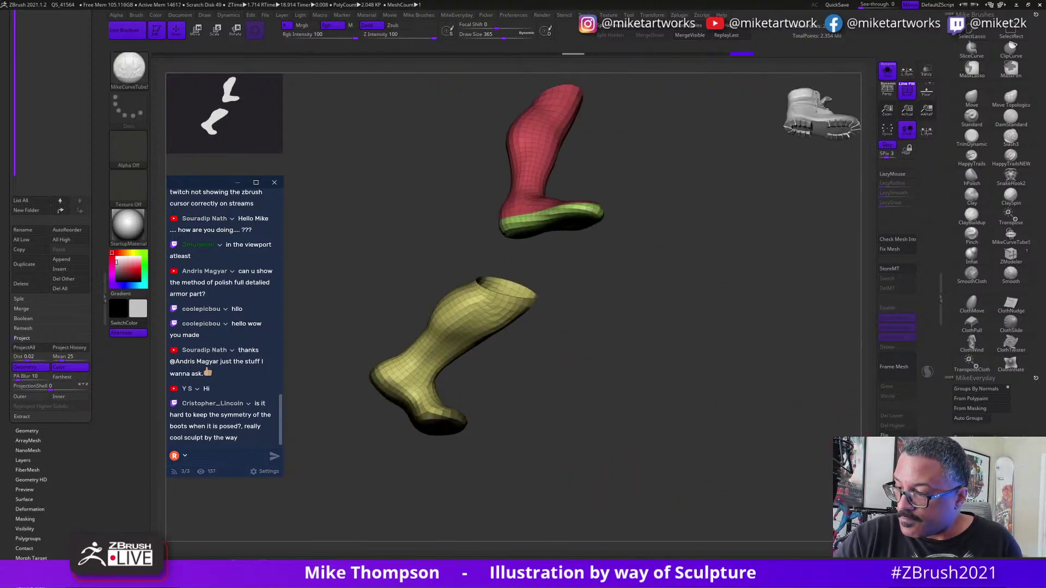
key("ctrl+shift+e")
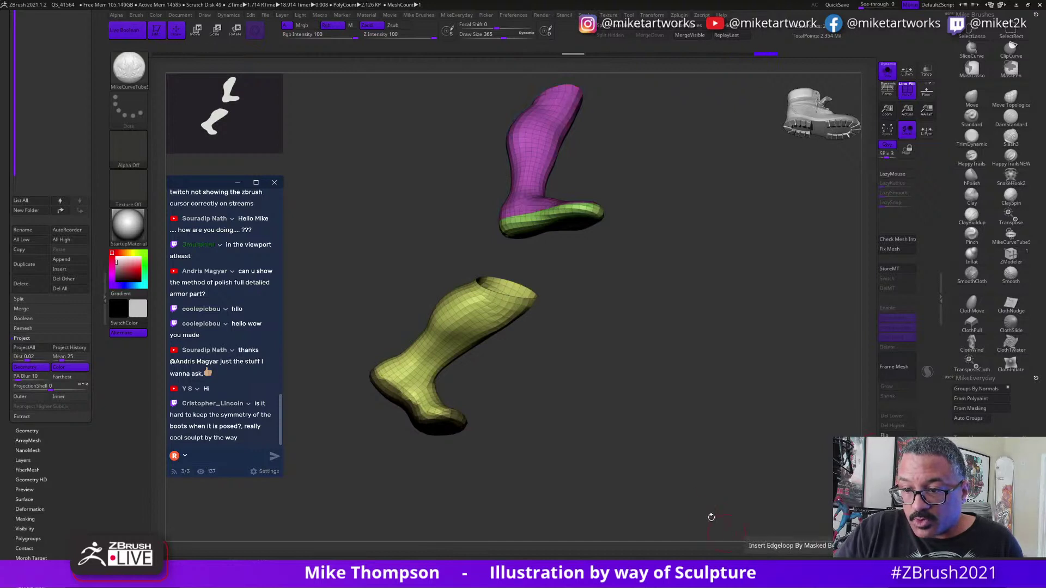
Turn the bent foot's masked sole into its own polygroup.
left_click_drag(711, 518, 755, 452)
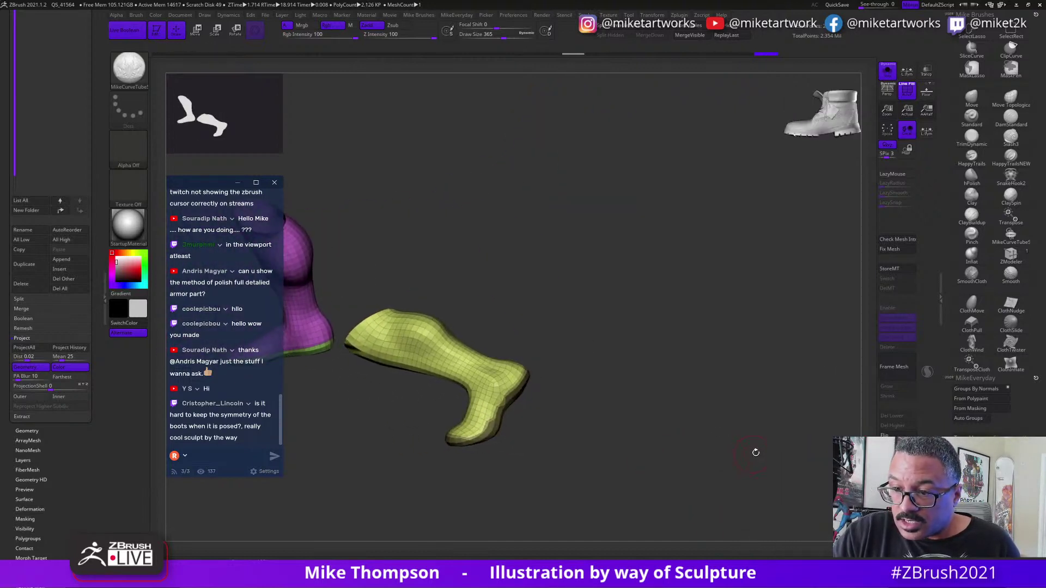
key("ctrl")
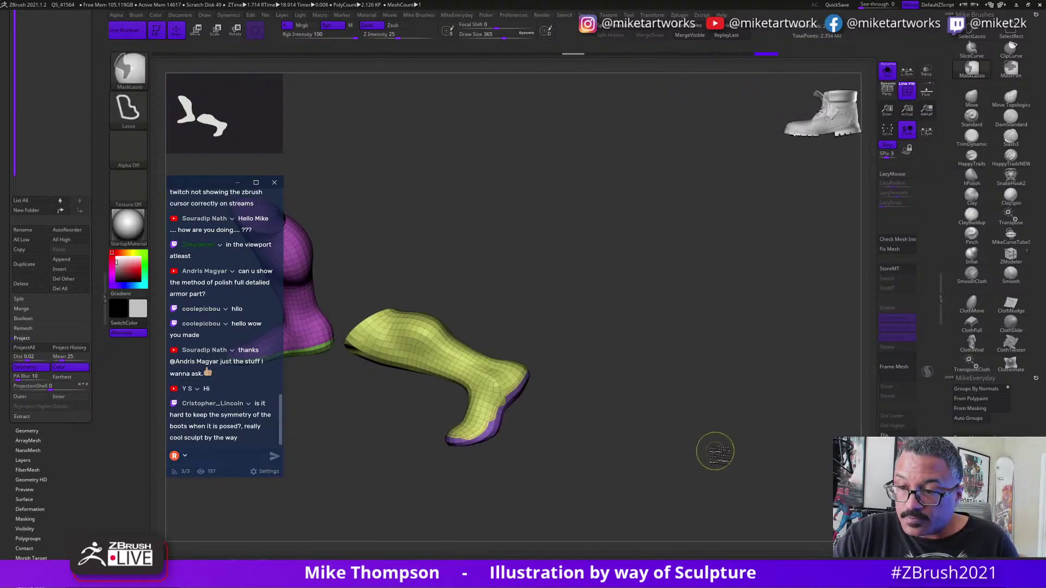
mouse_move(661, 460)
left_mouse_down()
mouse_move(773, 455)
mouse_move(734, 459)
left_mouse_up()
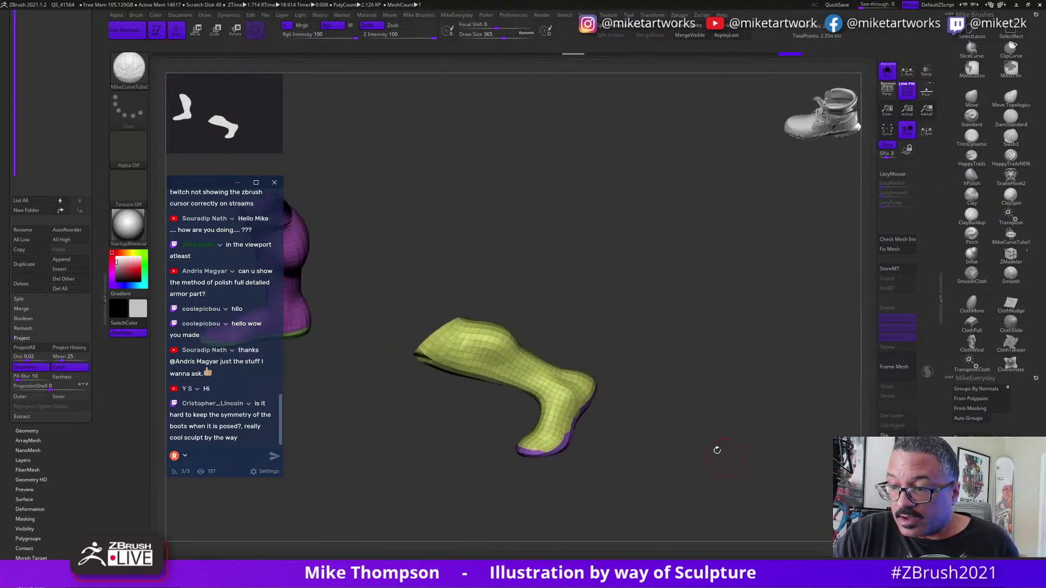
Isolate the bent foot's sole, regroup its mixed faces into a single polygroup and show the whole mesh again.
left_click_drag(662, 464, 654, 514, "alt")
key("ctrl+shift")
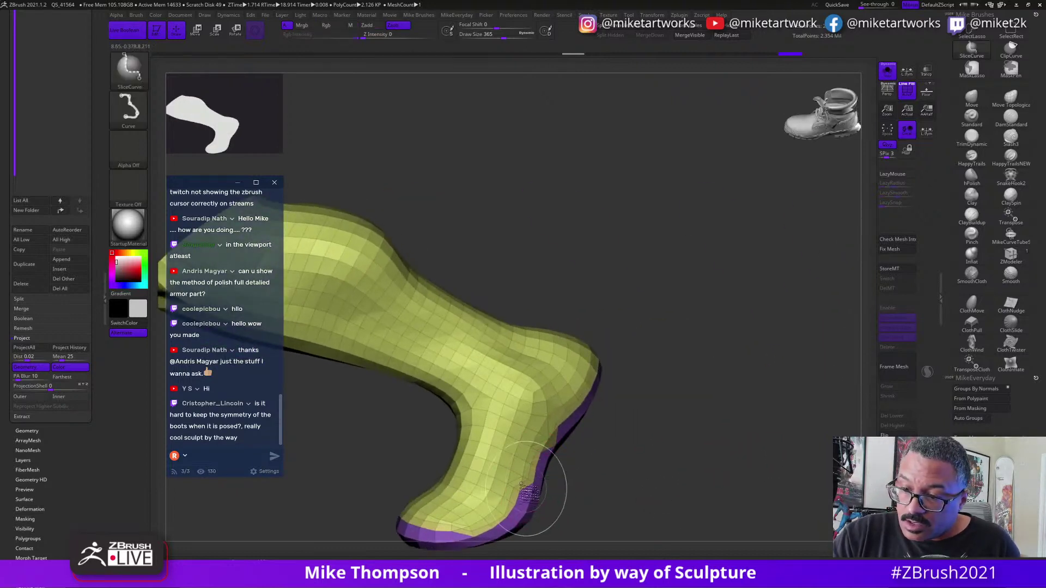
left_click(521, 492, "ctrl+shift")
left_click_drag(654, 447, 706, 428)
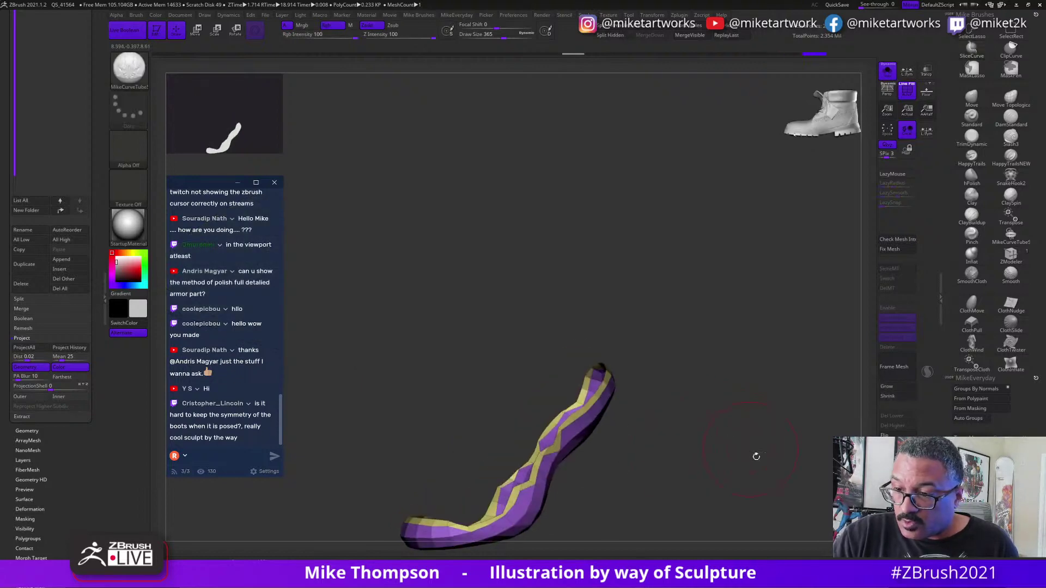
mouse_move(757, 457)
left_mouse_down("alt")
mouse_move(746, 422)
mouse_move(717, 439)
mouse_move(746, 438)
mouse_move(726, 425)
mouse_move(759, 439)
mouse_move(756, 414)
mouse_move(707, 422)
mouse_move(718, 412)
left_mouse_up("alt")
key("ctrl+w")
left_click(727, 437, "ctrl+shift")
key("ctrl")
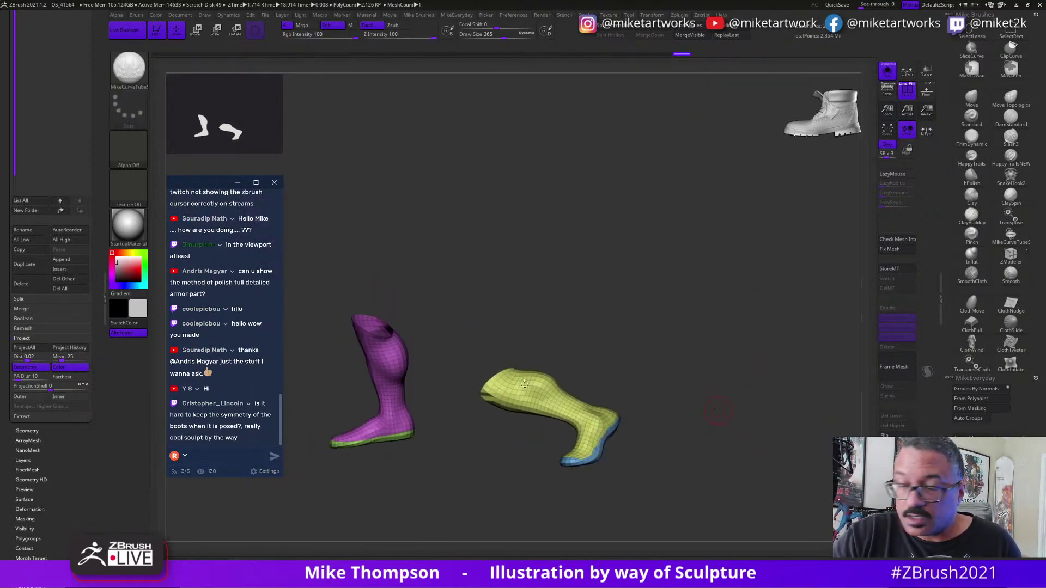
Smooth the lower legs and their new sole borders with the Polish By Features deformation.
mouse_move(87, 468)
left_mouse_down()
mouse_move(87, 433)
mouse_move(87, 453)
left_mouse_up()
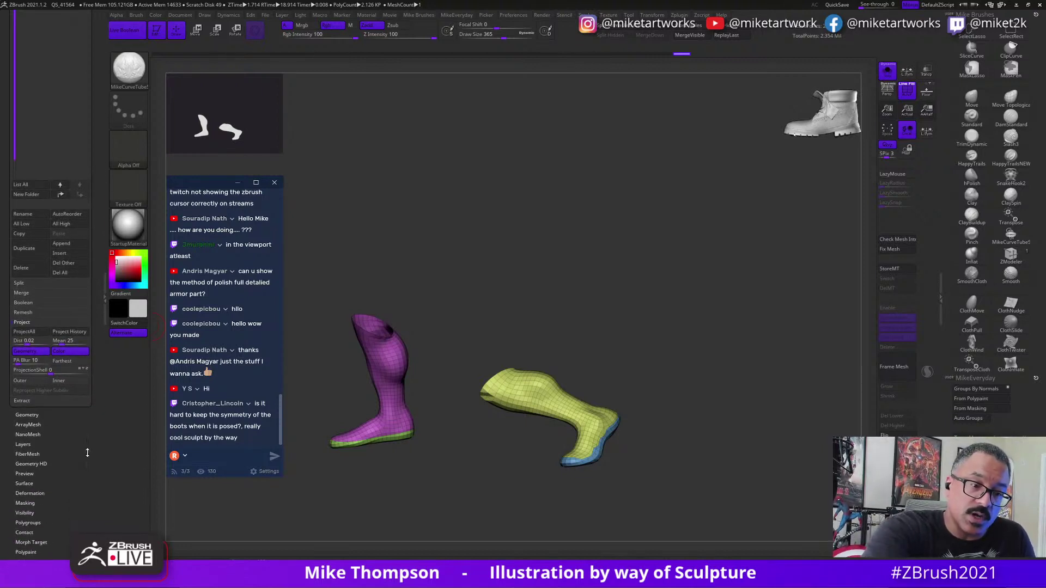
left_click(42, 492)
left_click_drag(97, 438, 100, 370)
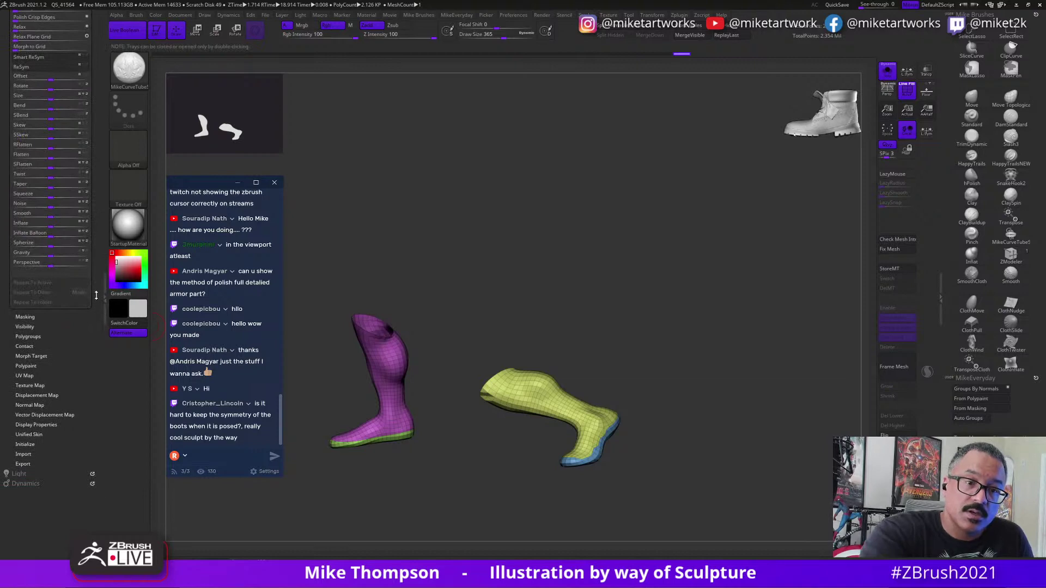
left_click_drag(97, 295, 110, 476)
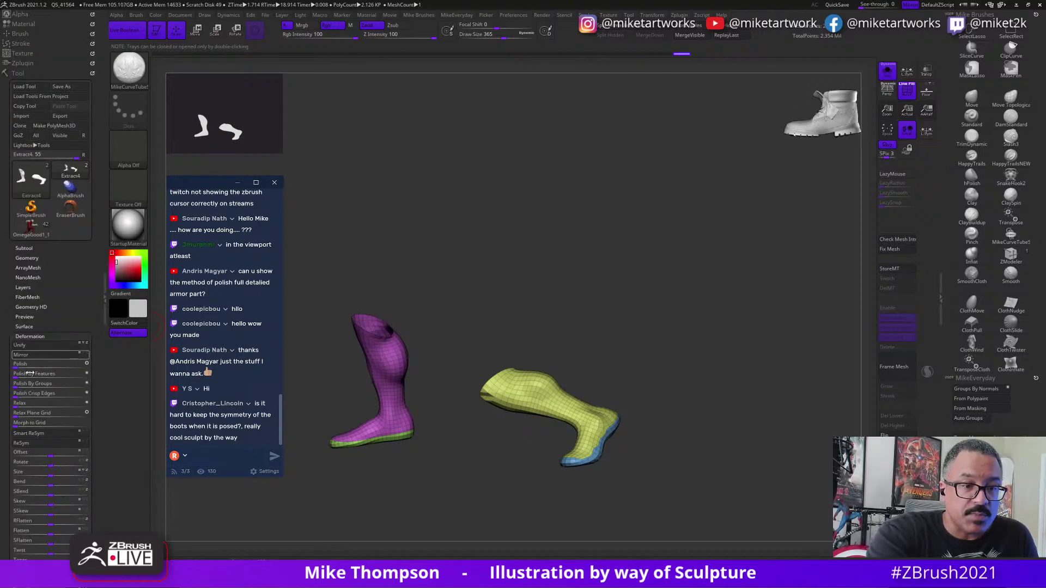
left_click_drag(27, 377, 29, 376)
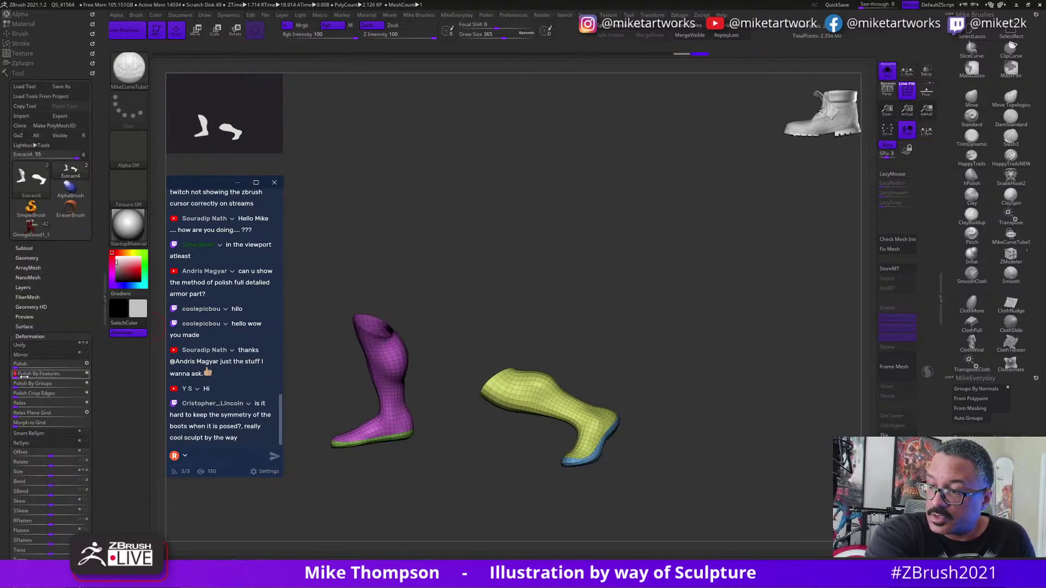
left_click_drag(750, 452, 711, 471)
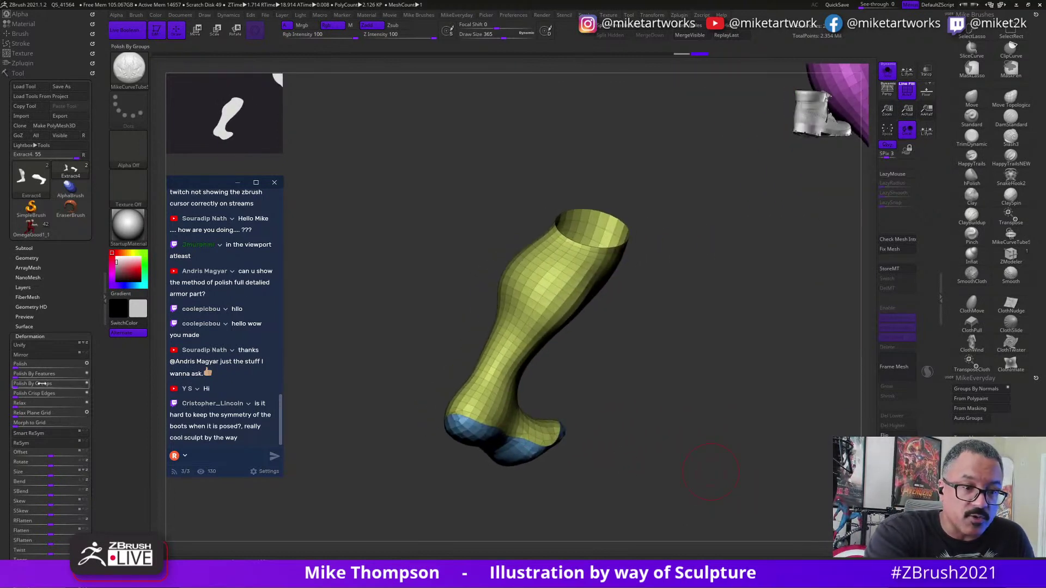
left_click_drag(16, 387, 20, 387)
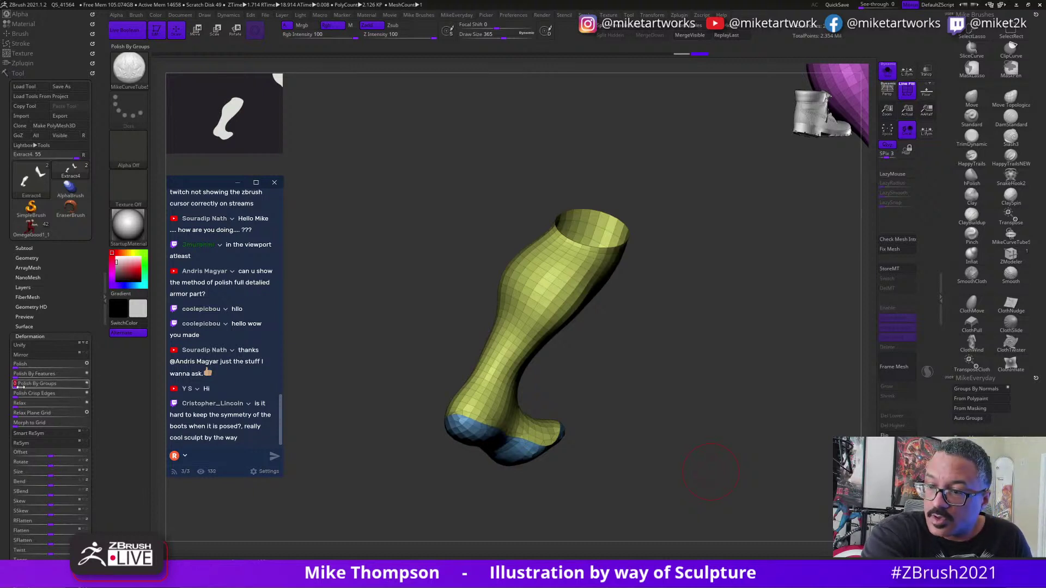
key("ctrl+z")
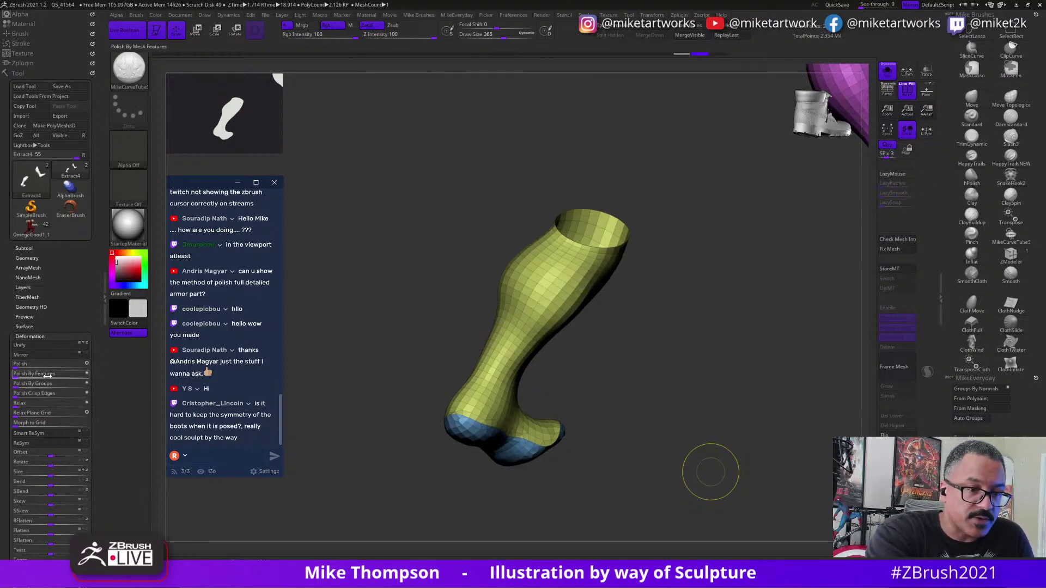
Polish the lower legs by features again and project the marked history state back onto them with Project History.
left_click_drag(16, 377, 26, 377)
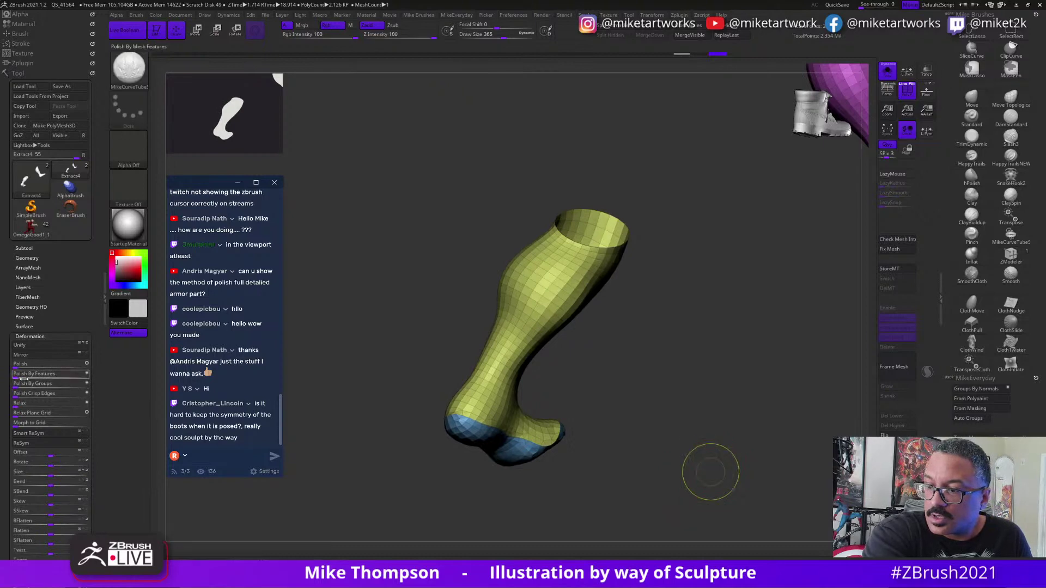
left_click_drag(668, 395, 713, 338)
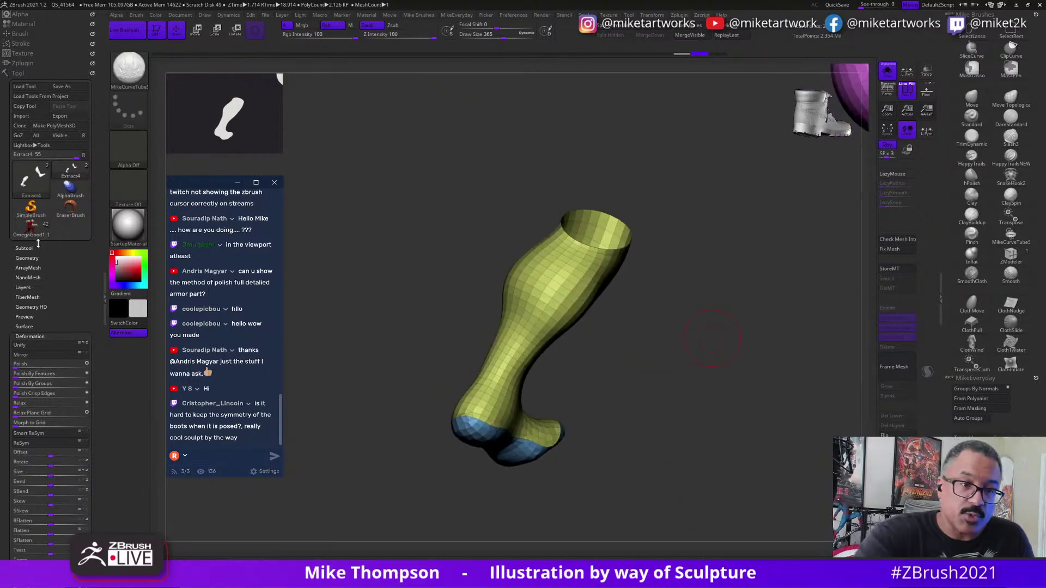
left_click(40, 246)
scroll(81, 305, "down", 10)
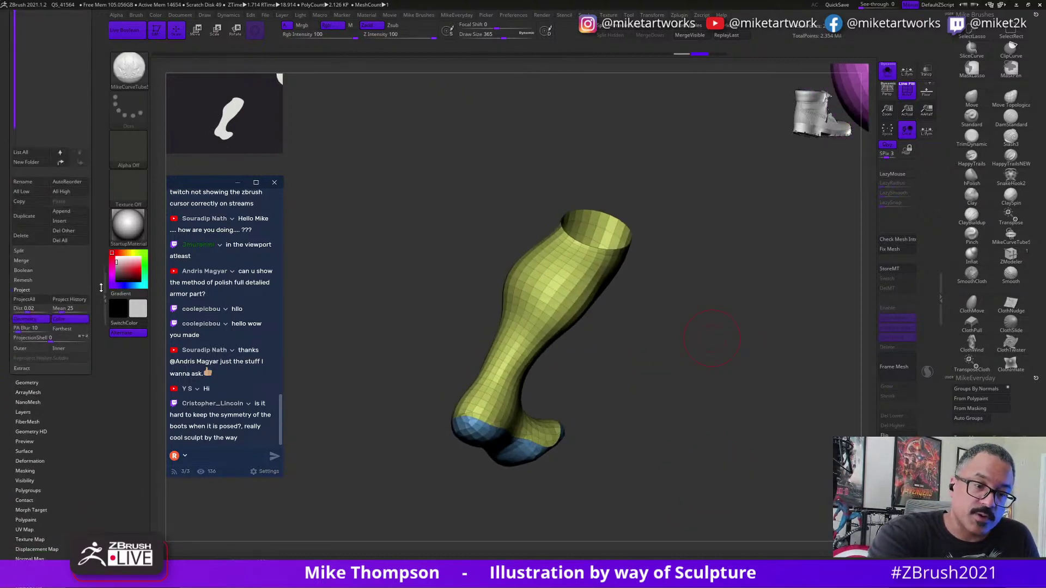
left_click(82, 296)
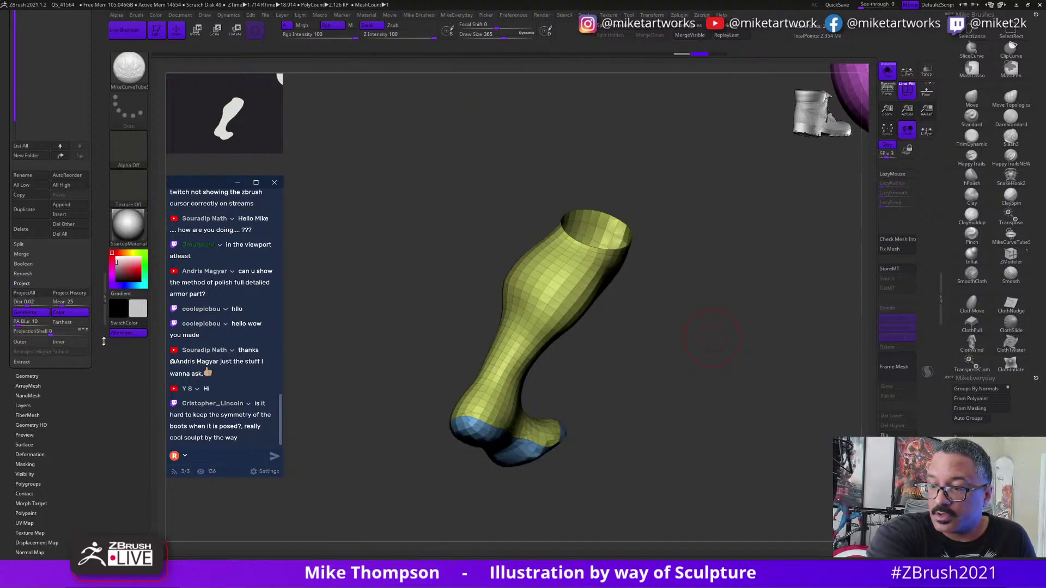
left_click_drag(689, 445, 728, 484)
key("ctrl+z")
key("ctrl+shift+z")
left_click_drag(639, 468, 780, 454, "alt")
left_click_drag(698, 438, 814, 438)
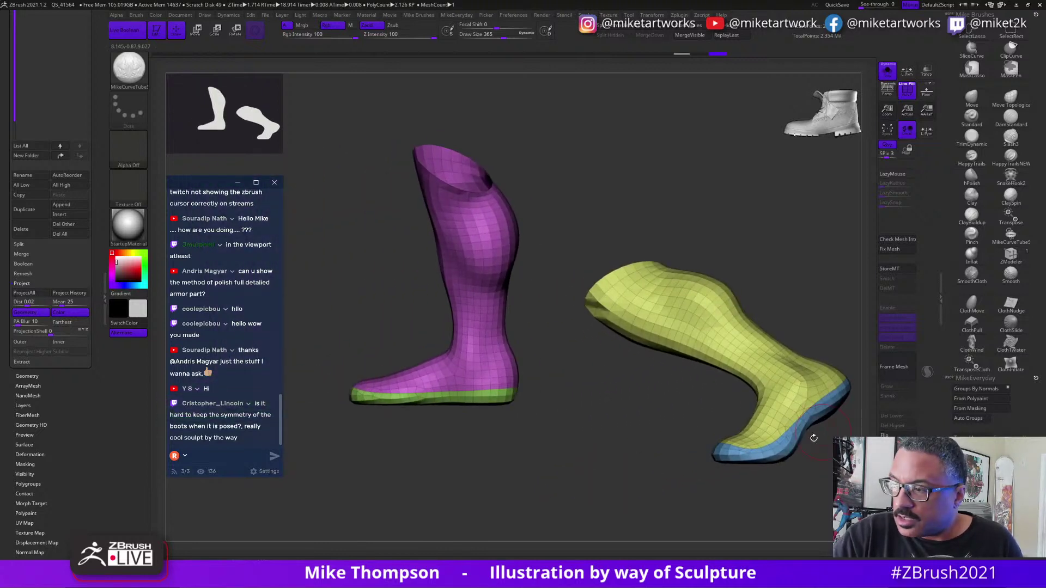
Hide the sole polygroups of both feet using SelectRect so only the upper boot parts stay visible.
left_click(1011, 34)
left_click(774, 452, "ctrl+shift")
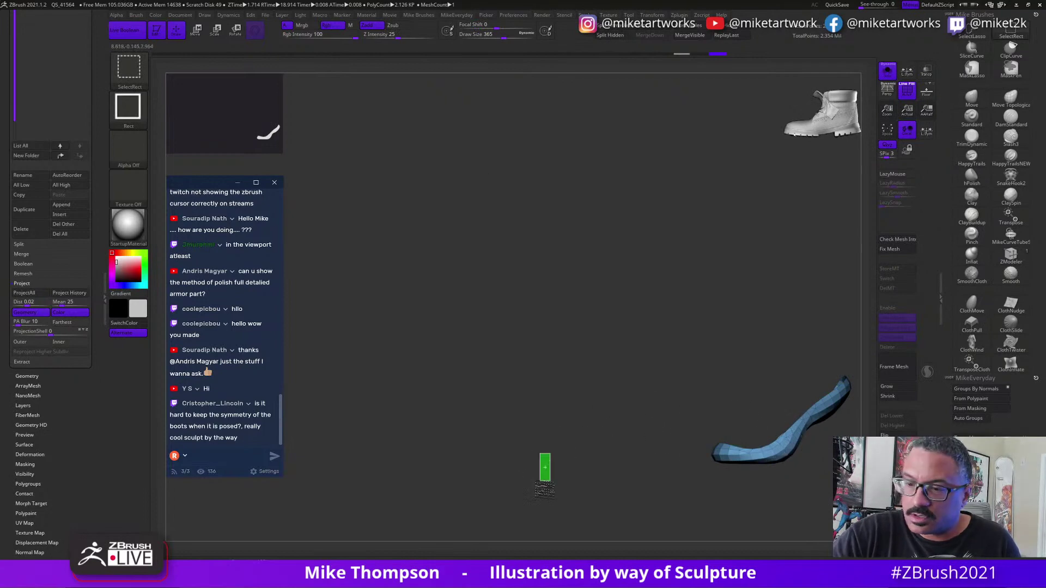
left_click_drag(545, 468, 537, 458, "ctrl+shift")
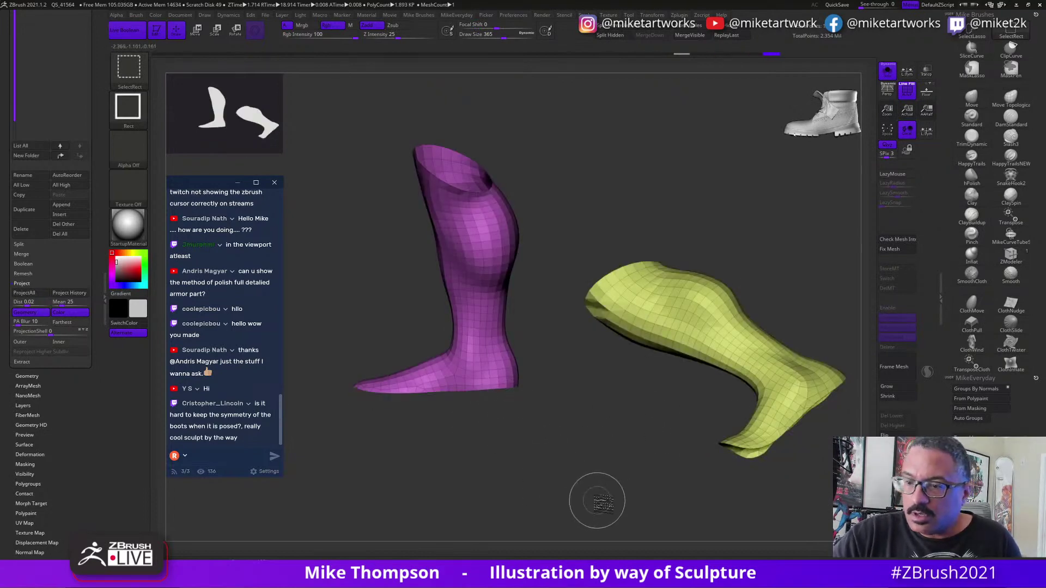
Add an Edge Loop around the open borders of the visible upper boot parts.
left_click(28, 376)
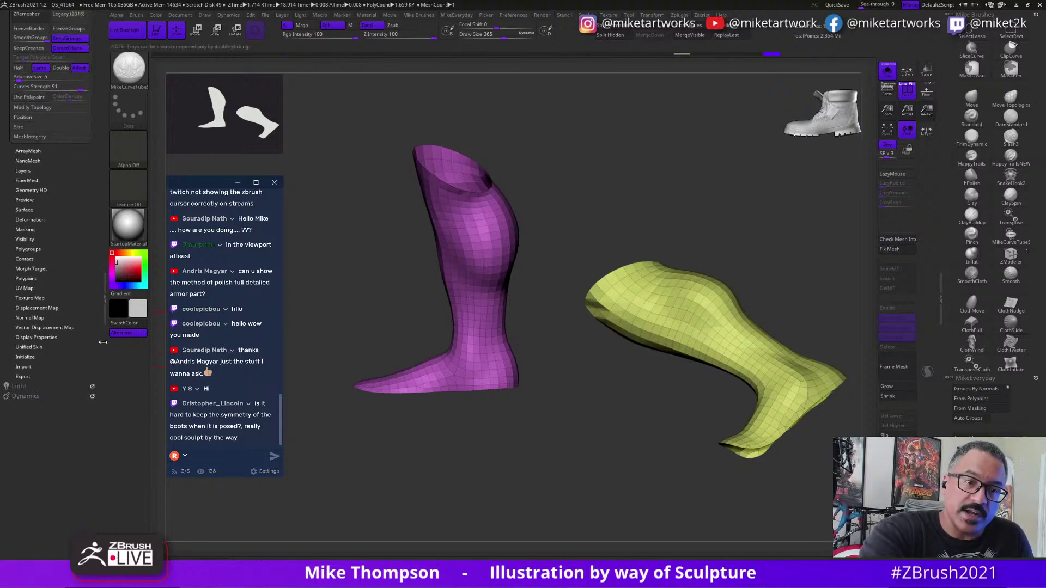
left_click_drag(101, 341, 113, 497)
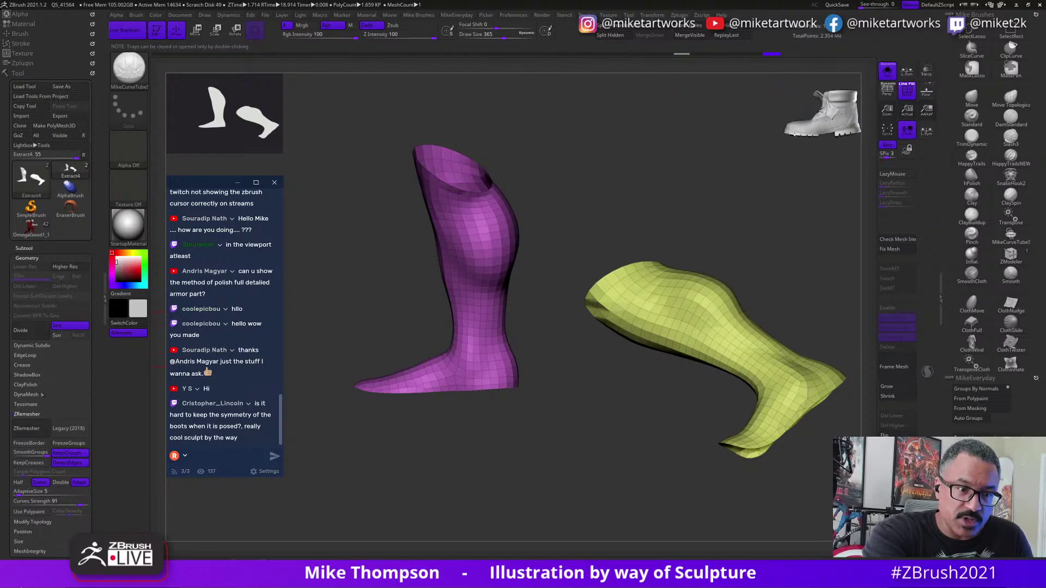
left_click(39, 354)
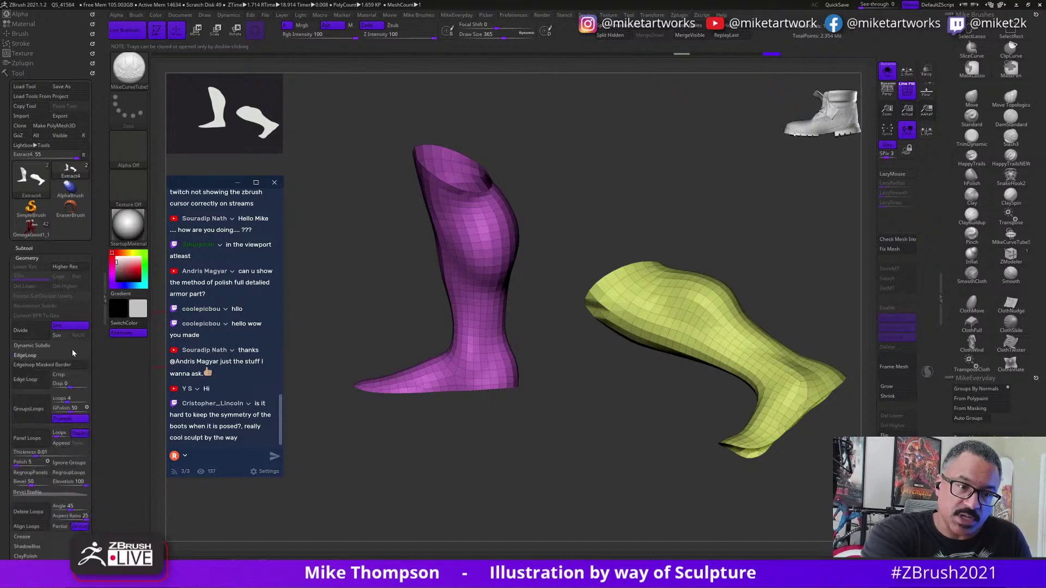
left_click(42, 384)
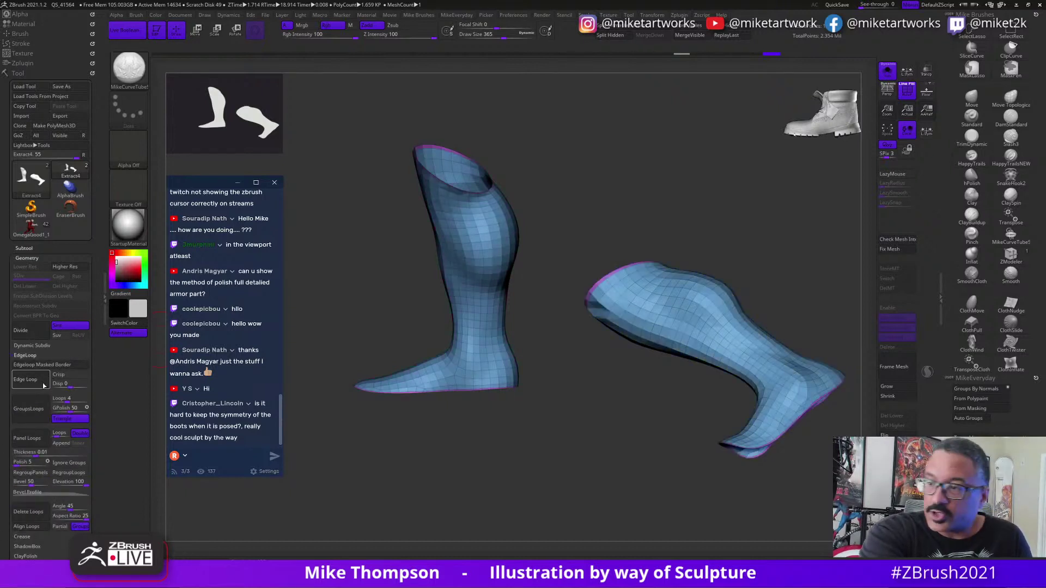
Restore the hidden soles and remesh both boots with ZRemesher, keeping the polygroups.
left_click_drag(643, 497, 689, 495)
left_click(778, 470, "ctrl+shift")
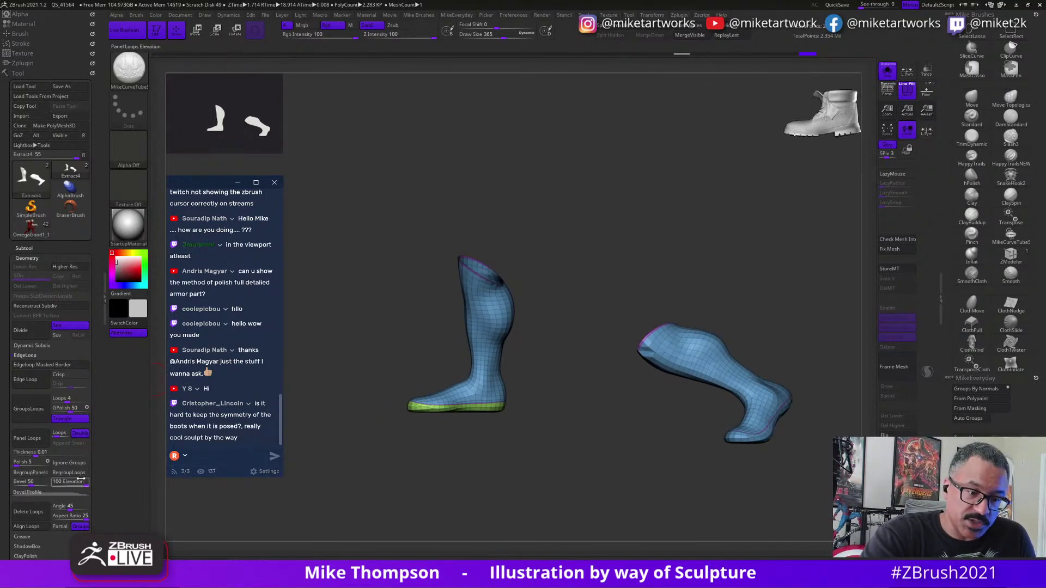
scroll(100, 288, "down", 5)
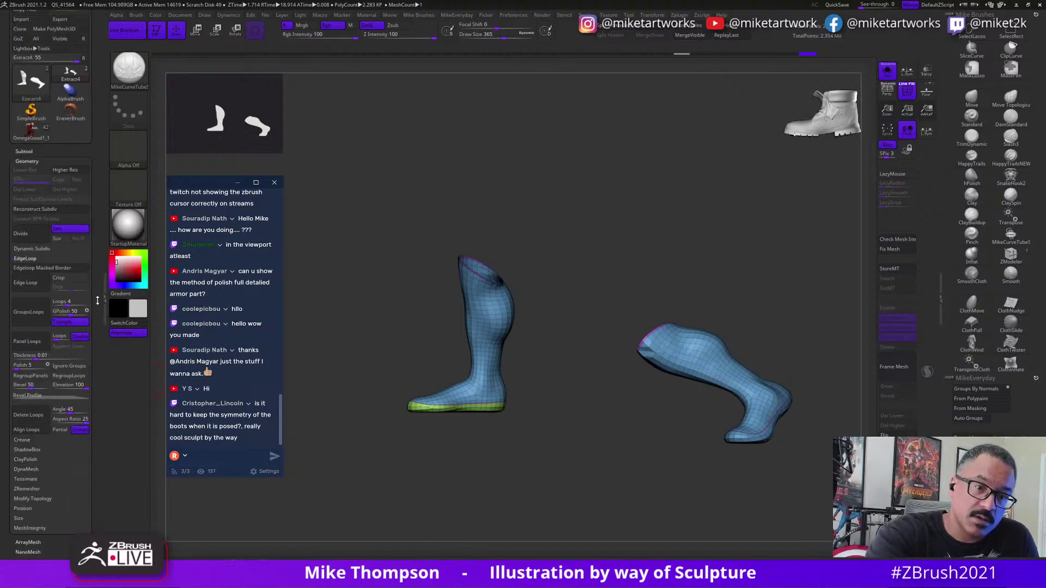
left_click(40, 424)
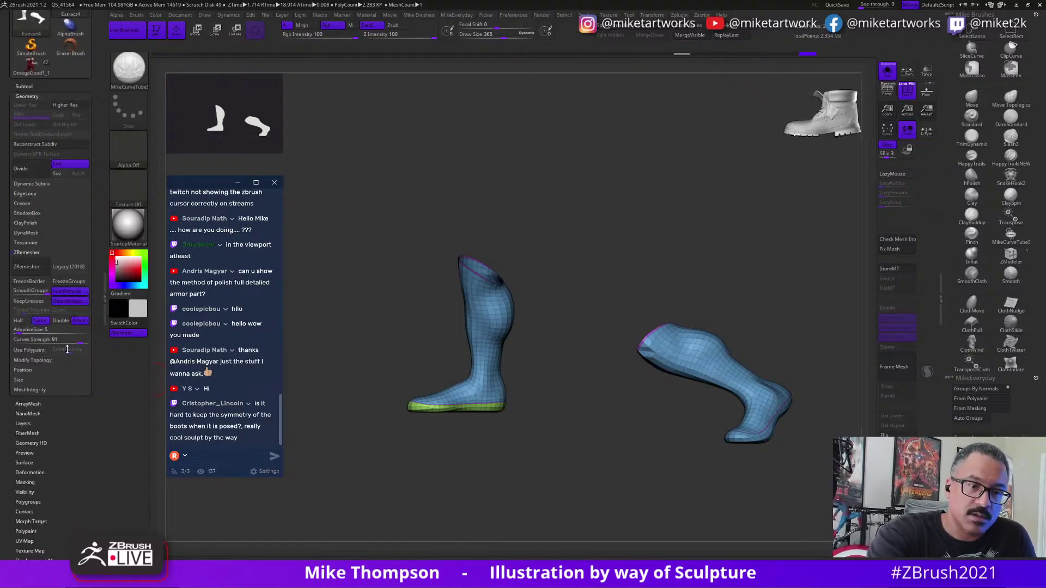
left_click(39, 268)
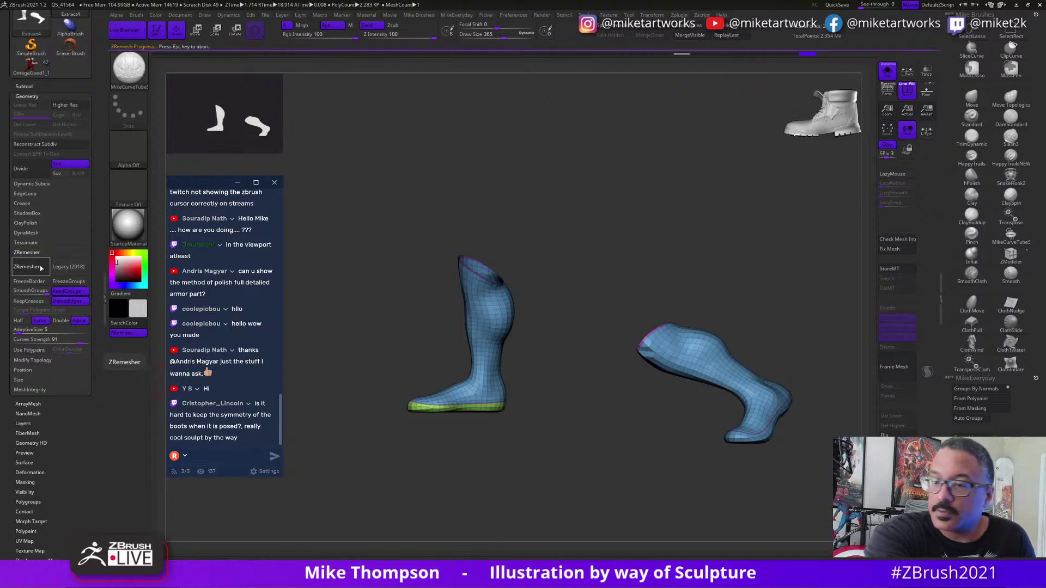
left_click_drag(649, 527, 704, 506)
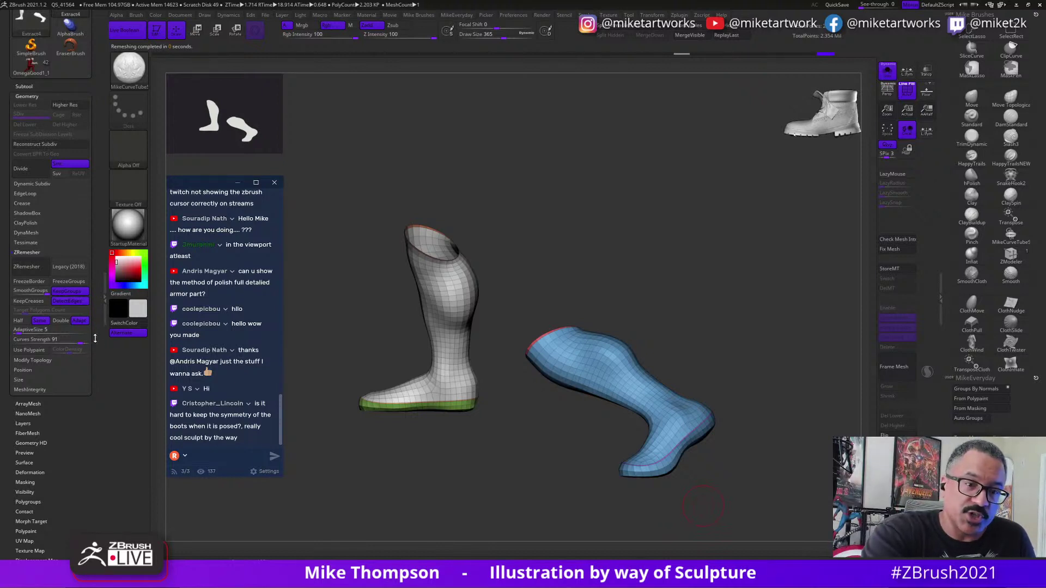
Project the marked history state back onto the remeshed boots with Project History.
scroll(93, 353, "up", 2)
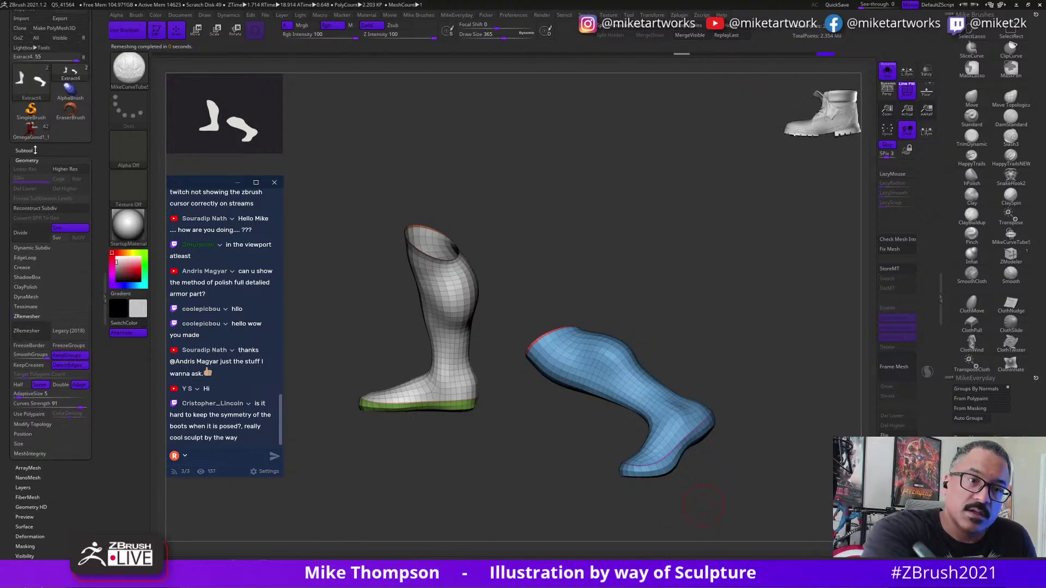
left_click(35, 150)
scroll(97, 469, "down", 2)
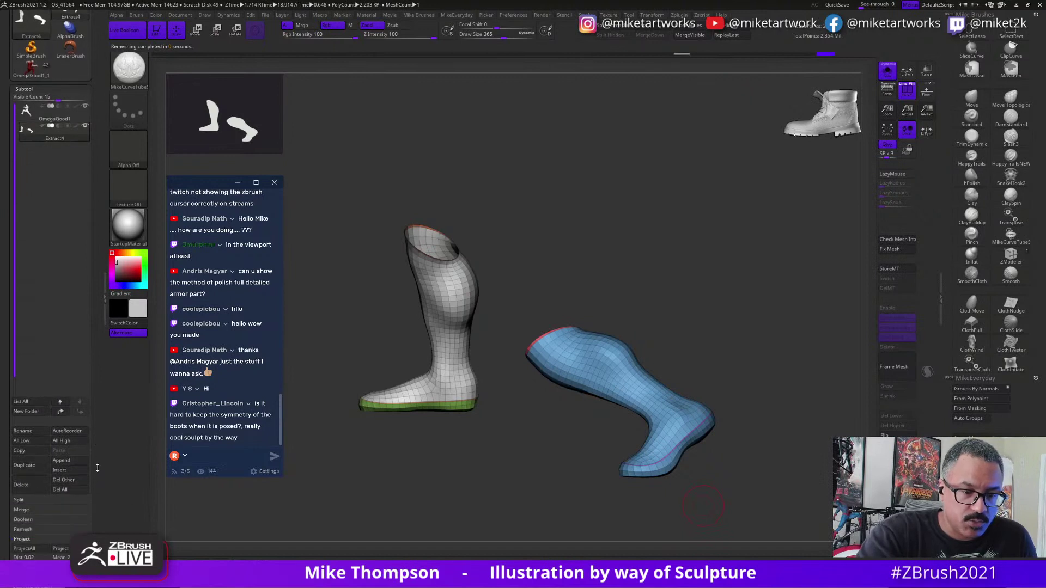
scroll(98, 468, "down", 1)
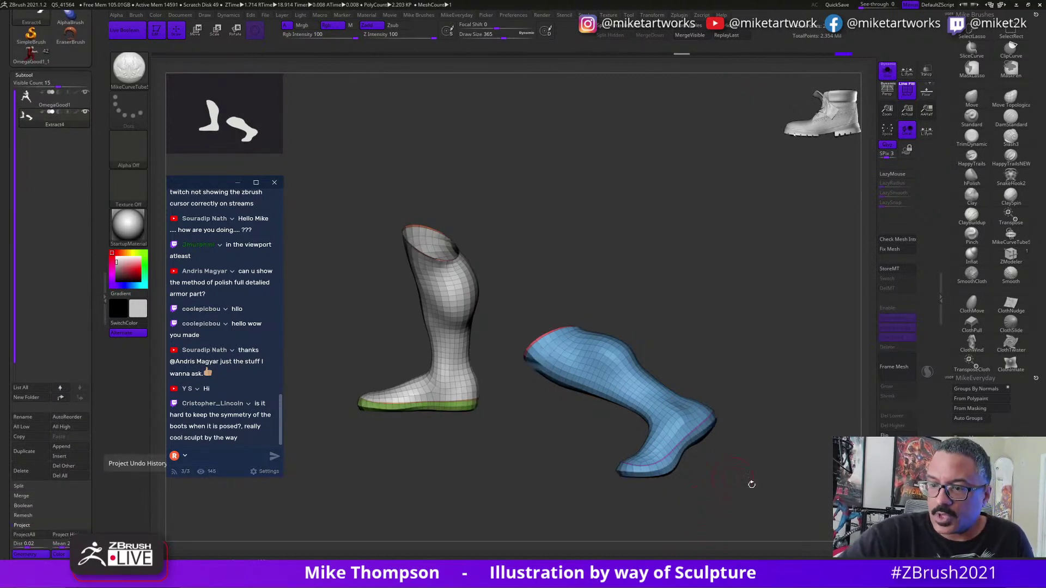
Isolate and hide the sole polygroups of both feet so only the uppers and their border loops stay visible.
left_click_drag(752, 485, 726, 484, "alt")
left_click(593, 434, "ctrl+shift")
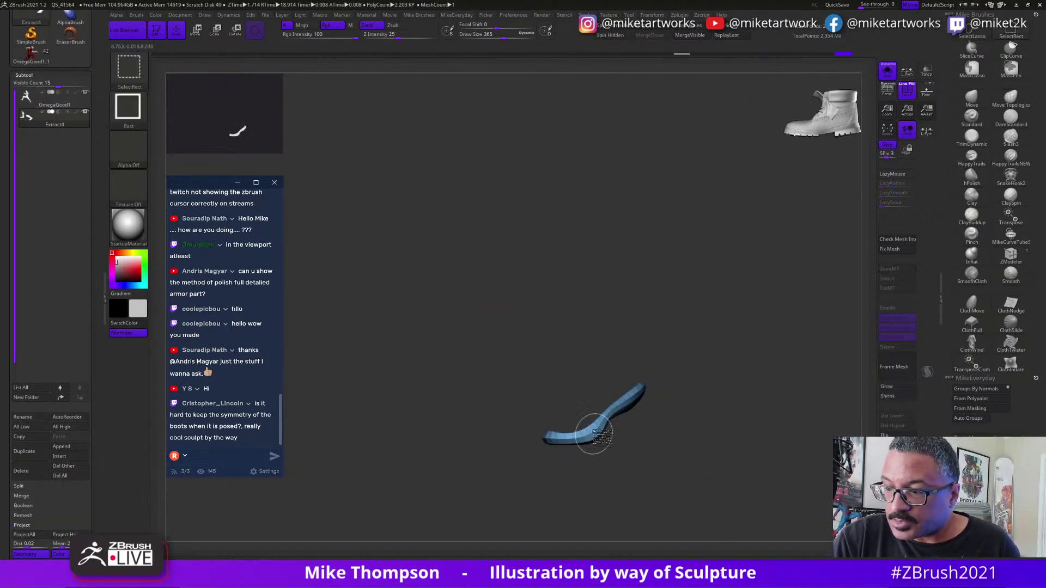
left_click(429, 412, "ctrl+shift")
left_click(429, 393, "ctrl+alt+shift")
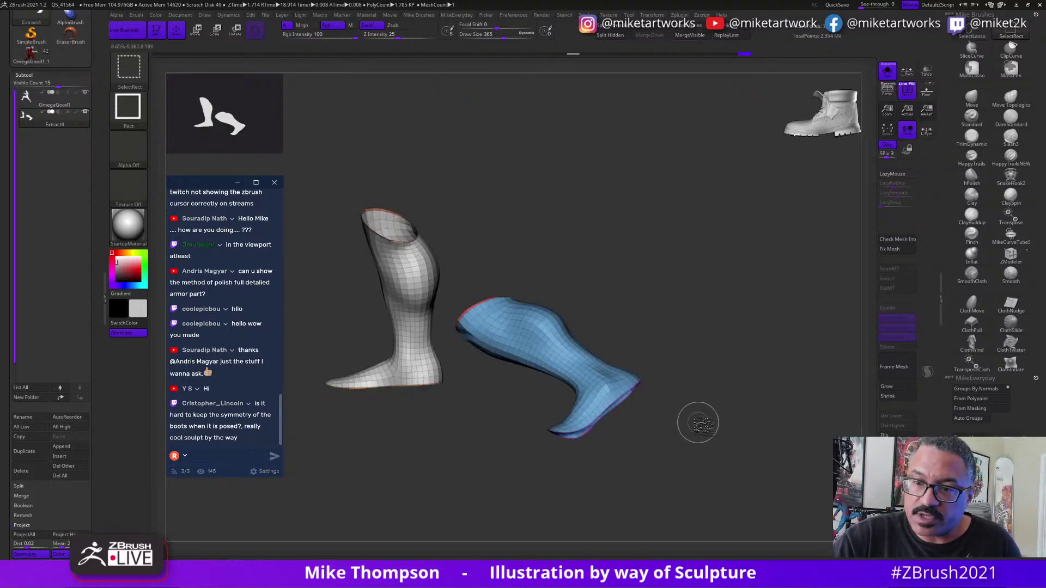
left_click_drag(700, 429, 763, 389, "ctrl+shift")
key("ctrl+w")
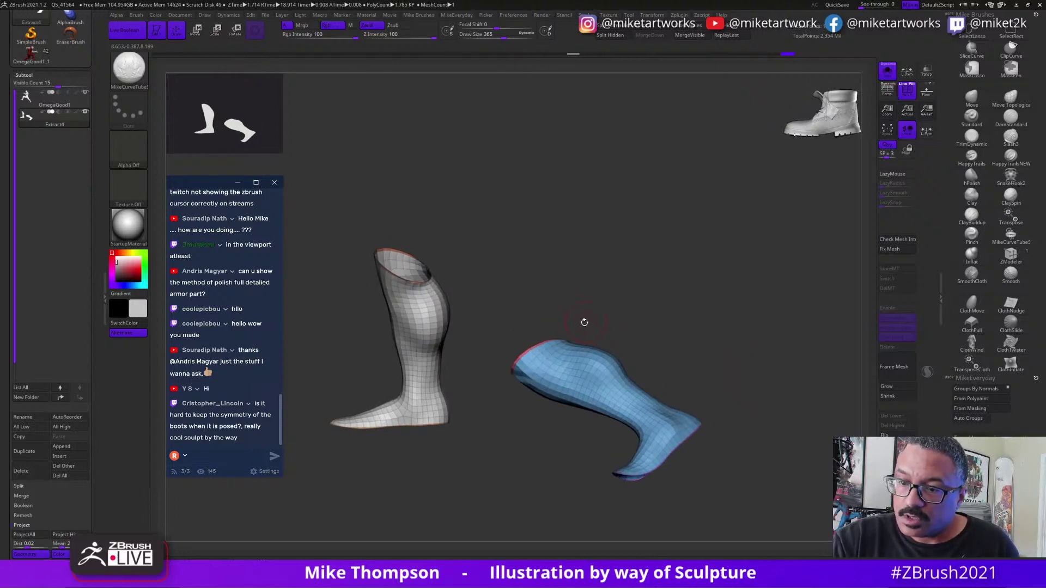
Isolate the thin border loops above both soles, then bring back the uppers and the soles sharing one polygroup.
left_click(678, 303, "ctrl+shift")
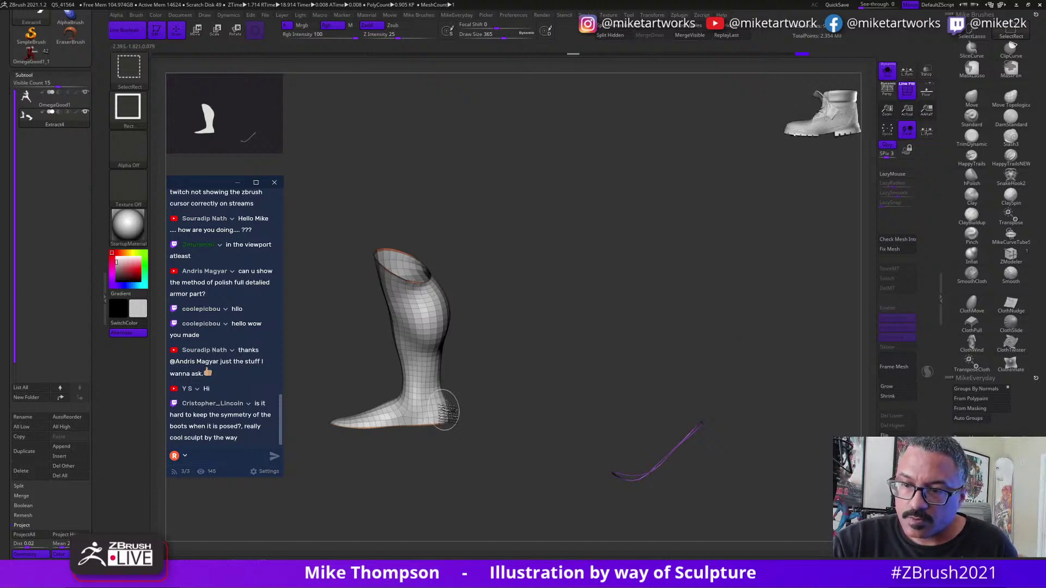
left_click(445, 410, "ctrl+shift")
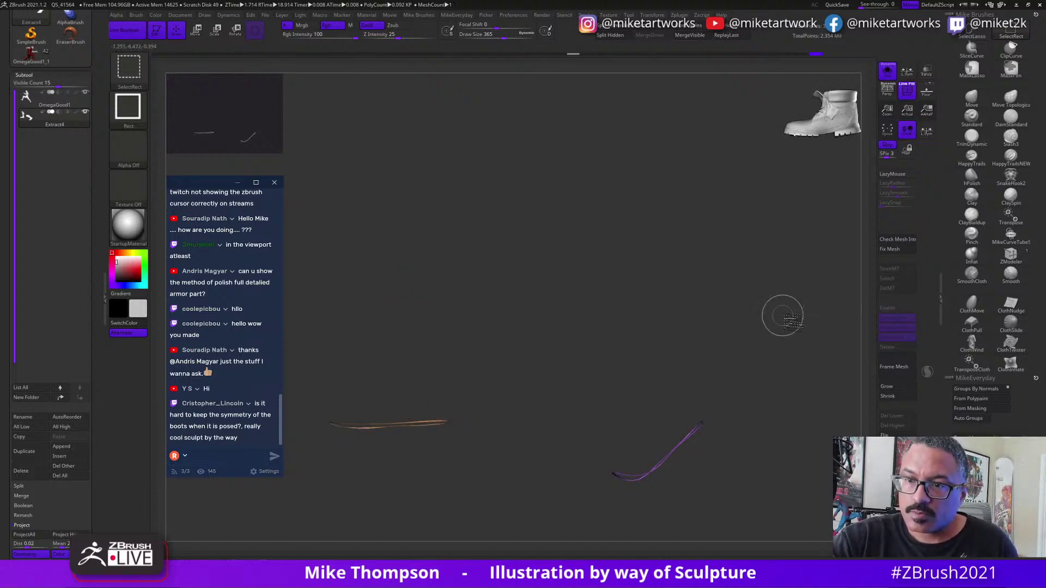
left_click_drag(768, 341, 815, 324)
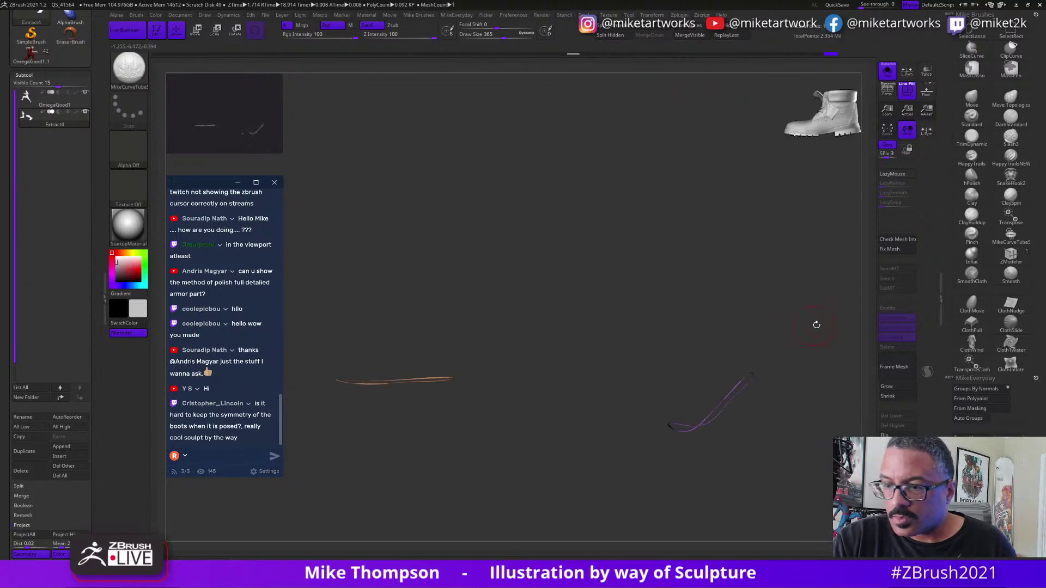
left_click(811, 331, "ctrl+shift")
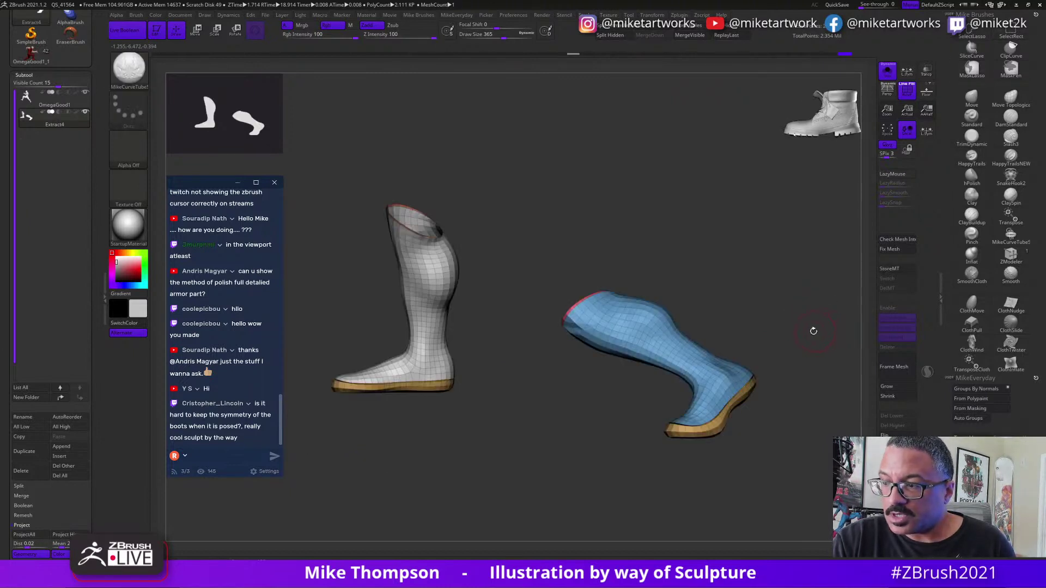
Hide the soles, merge the upper parts of both boots into one polygroup, and show the whole mesh again.
left_click(703, 422, "ctrl+alt+shift")
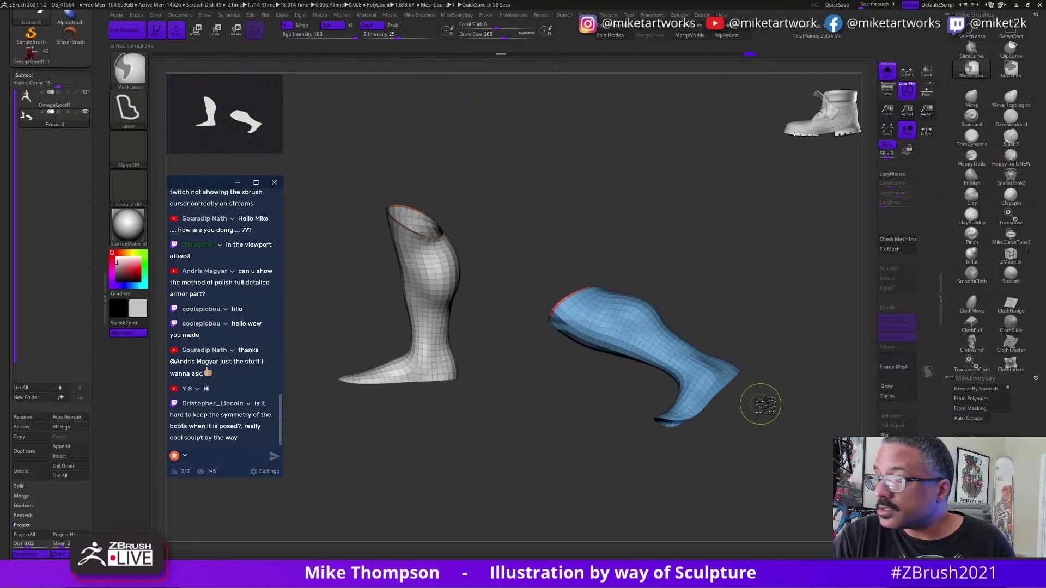
left_click(792, 406, "ctrl+shift")
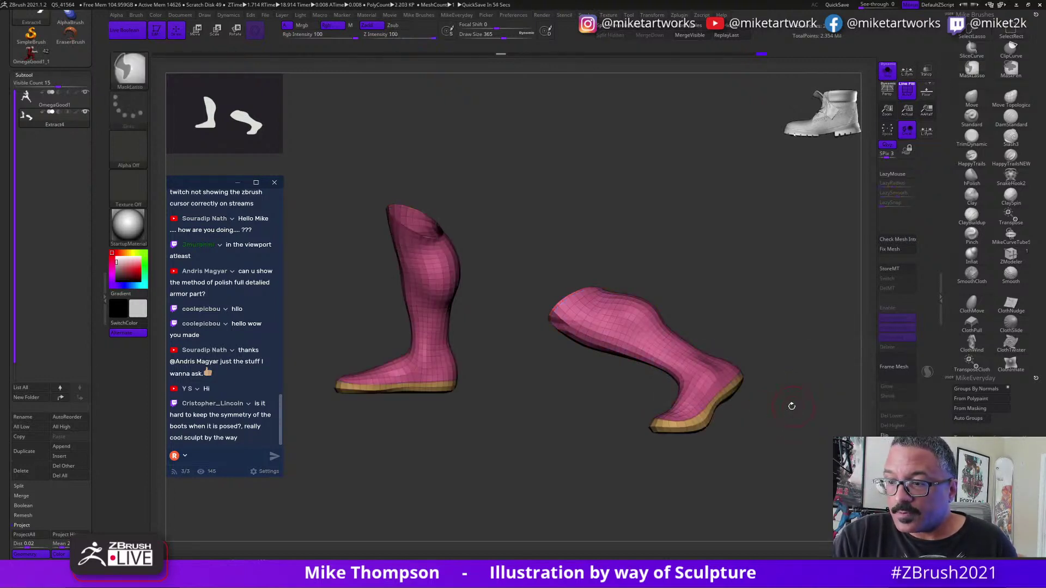
mouse_move(792, 406)
left_mouse_down()
mouse_move(793, 440)
mouse_move(807, 444)
mouse_move(796, 430)
mouse_move(796, 442)
mouse_move(641, 485)
mouse_move(637, 444)
mouse_move(596, 432)
mouse_move(659, 432)
mouse_move(668, 420)
mouse_move(659, 419)
mouse_move(717, 476)
mouse_move(689, 446)
mouse_move(691, 407)
left_mouse_up()
Reduce the draw size to 187 and switch to the ZModeler brush for editing the boot.
key("s")
key("s")
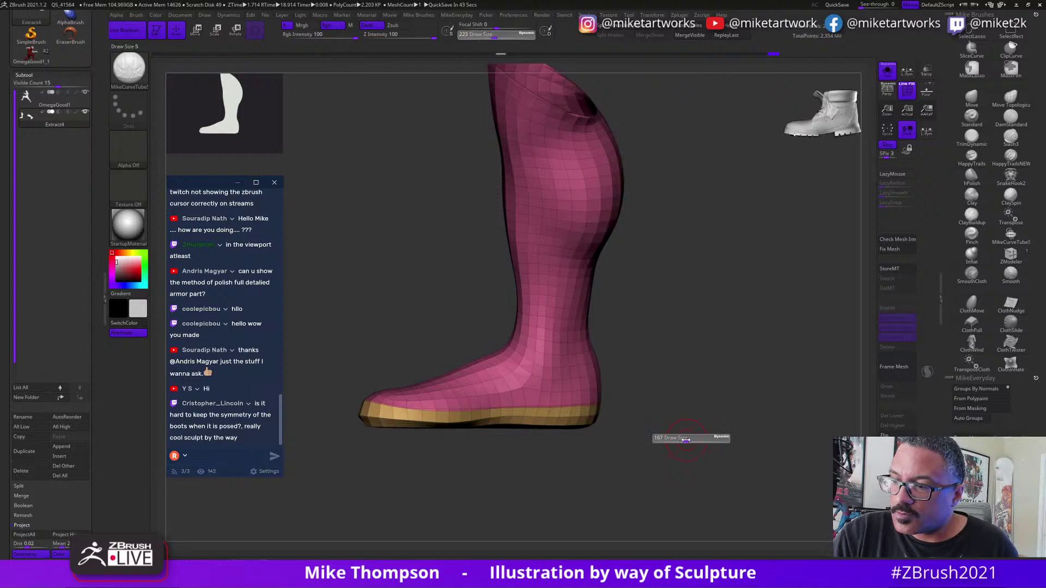
mouse_move(686, 439)
left_mouse_down()
mouse_move(706, 425)
mouse_move(697, 382)
left_mouse_up()
left_click(1011, 256)
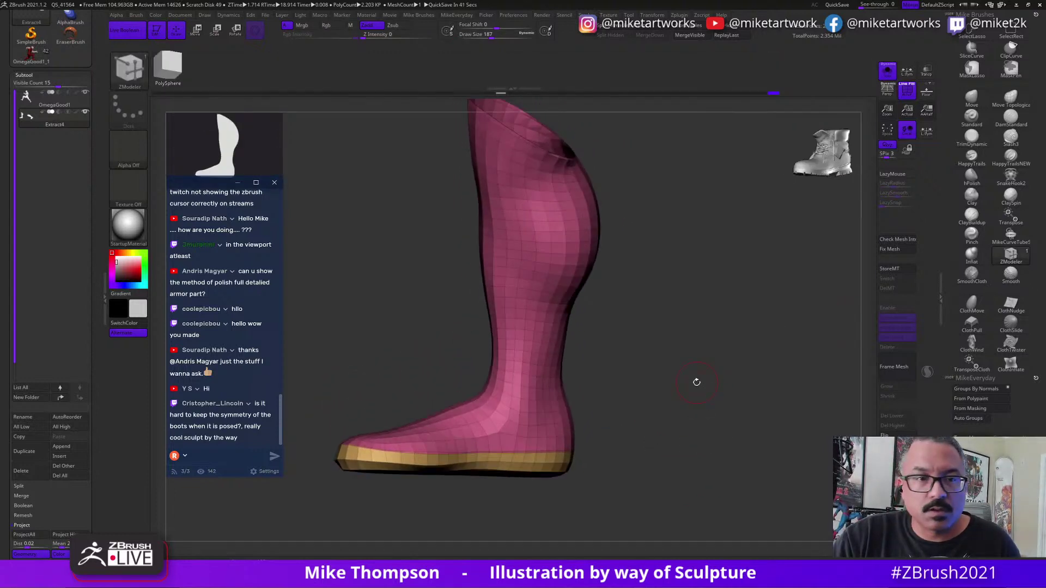
Duplicate the boots subtool and start saving the tool to a file.
left_click(40, 455)
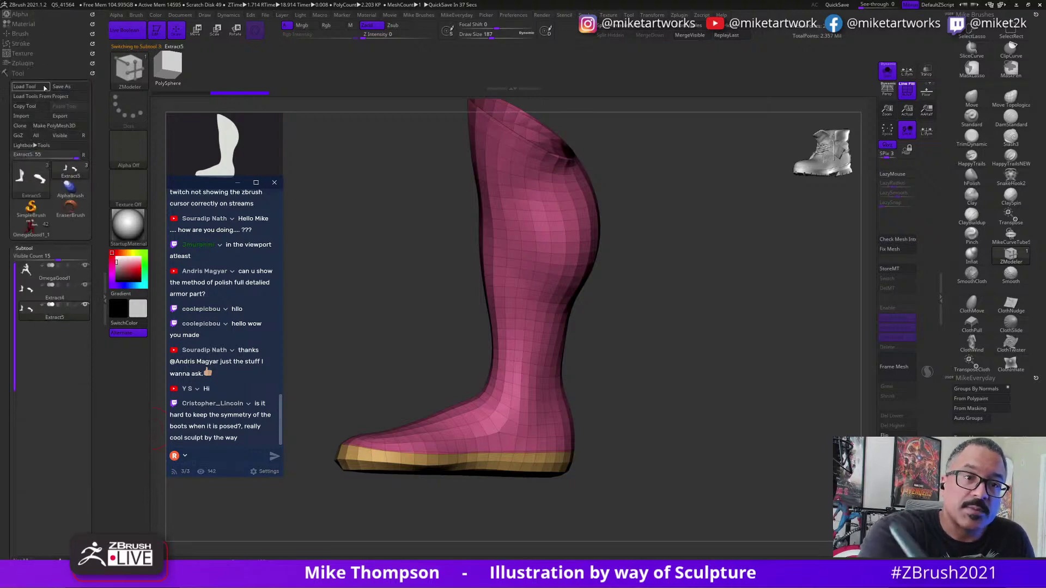
left_click(68, 86)
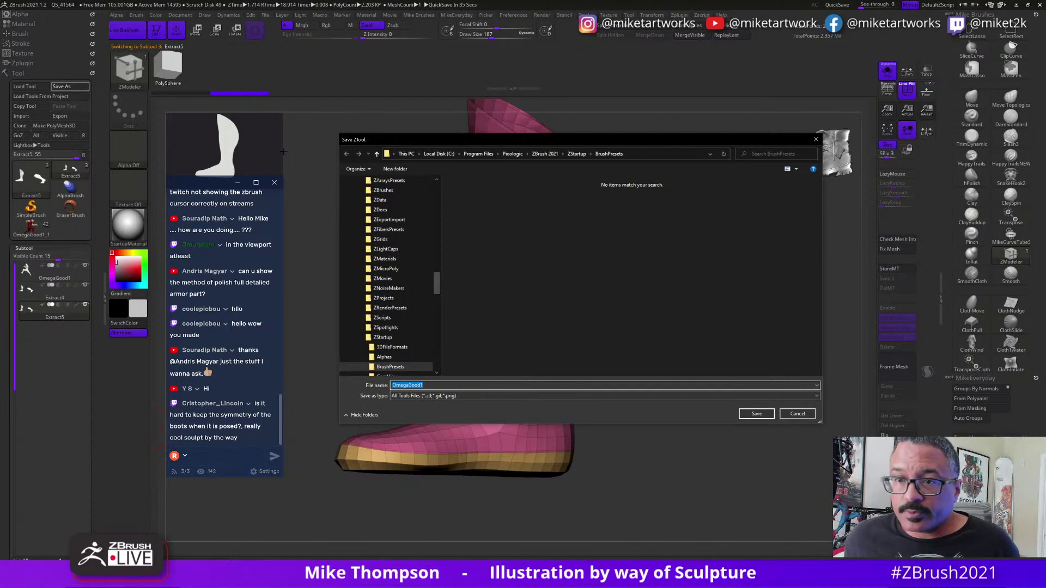
Save the tool in the OmegaRed folder under the name BootsWip.
left_click_drag(437, 284, 444, 195)
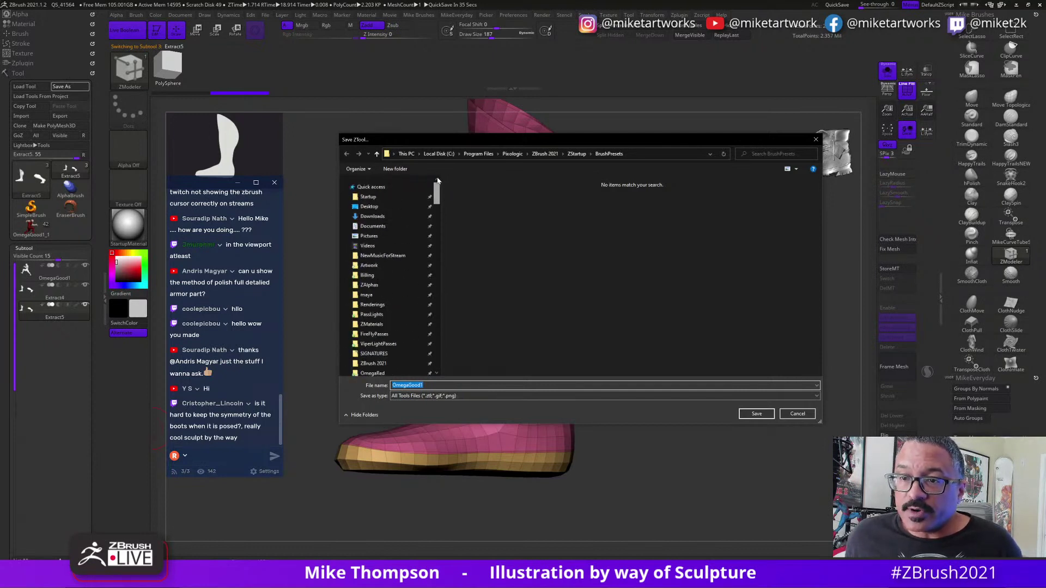
scroll(381, 275, "down", 3)
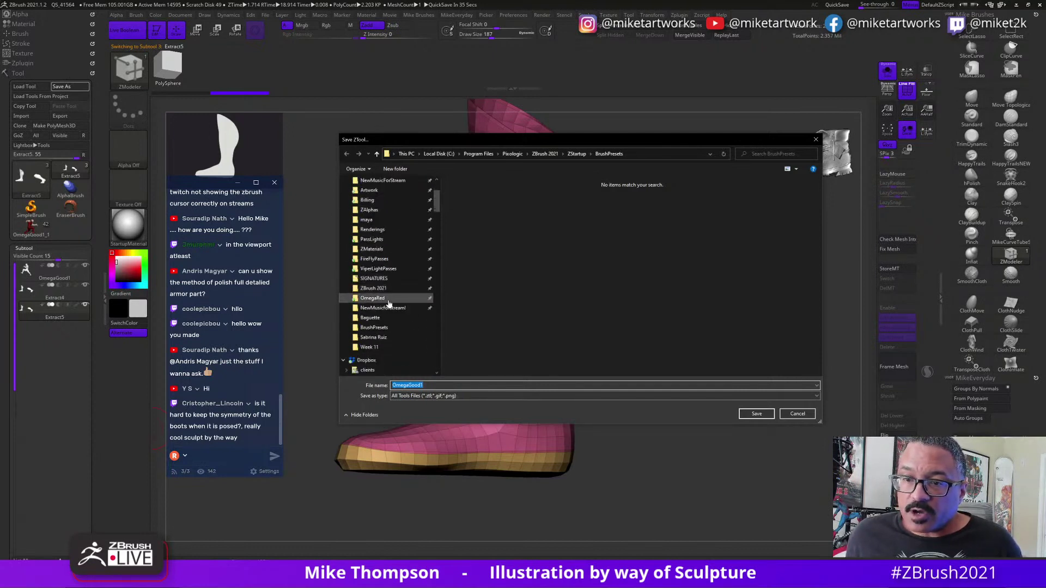
left_click(388, 300)
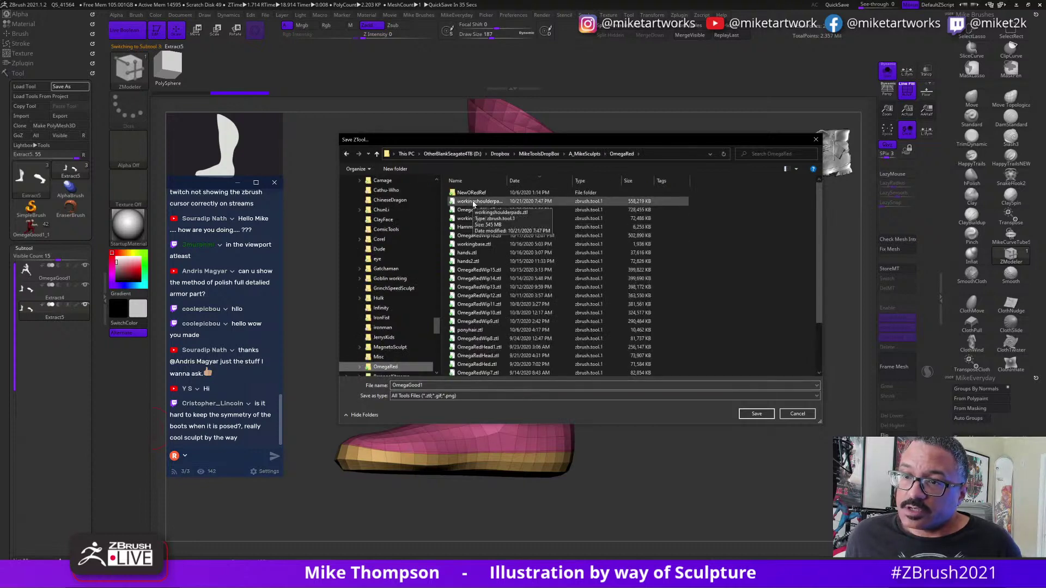
left_click(470, 386)
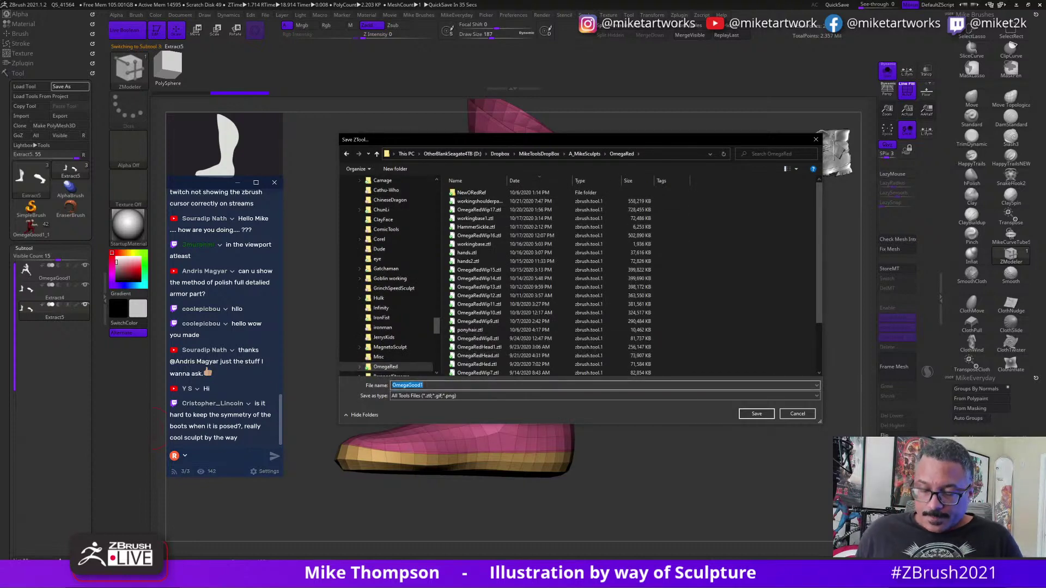
type("BootsWip")
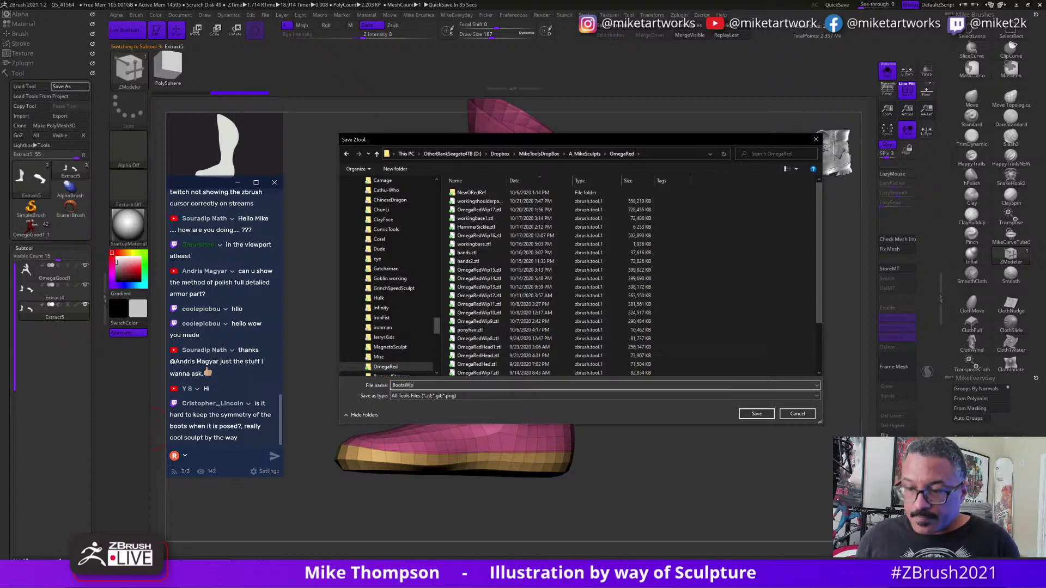
key("Return")
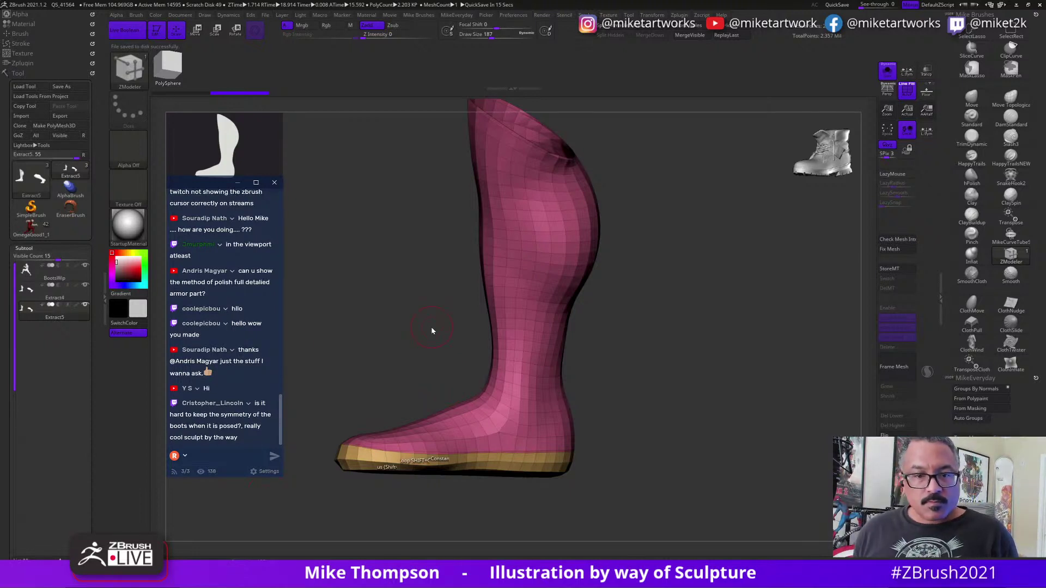
Activate the Move brush and set its draw size to 112.
left_click_drag(773, 418, 721, 456)
left_click_drag(720, 456, 701, 415, "alt")
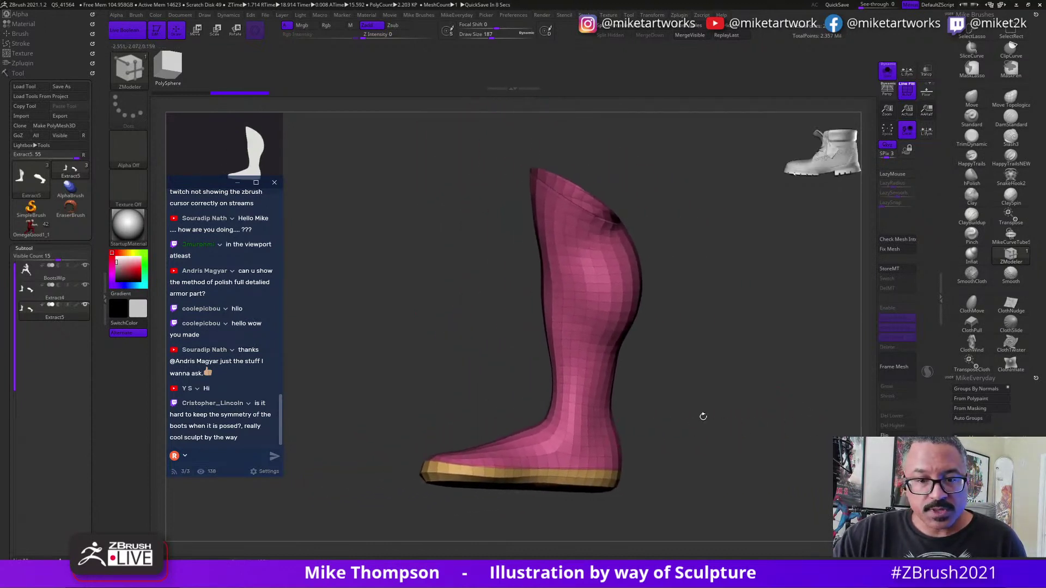
left_click_drag(763, 430, 593, 425, "alt")
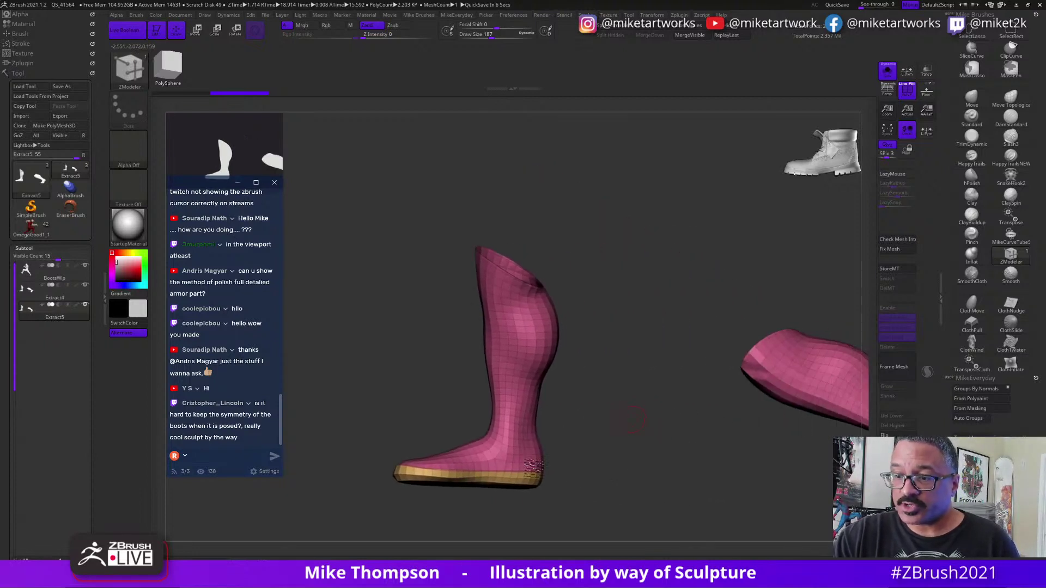
left_click_drag(671, 450, 654, 466, "alt")
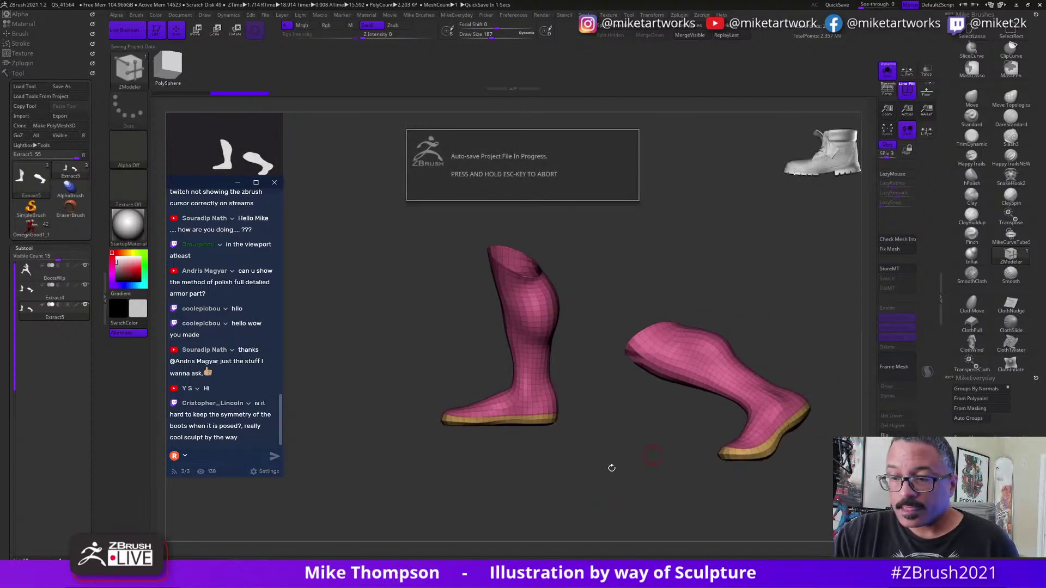
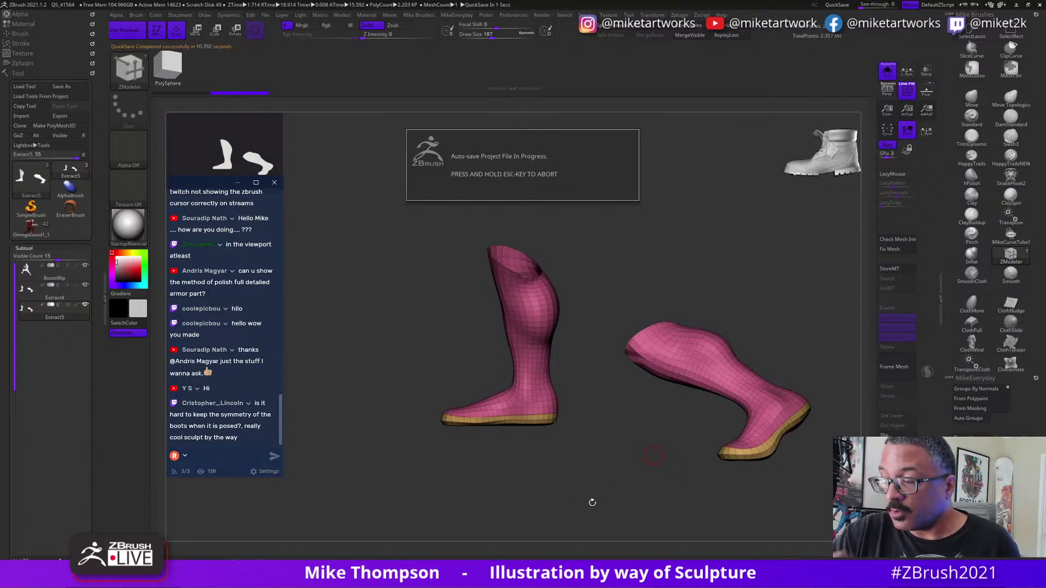
mouse_move(593, 503)
left_mouse_down()
mouse_move(703, 466)
mouse_move(553, 505)
mouse_move(560, 515)
mouse_move(612, 486)
mouse_move(603, 488)
mouse_move(629, 497)
mouse_move(607, 491)
mouse_move(759, 466)
mouse_move(716, 463)
mouse_move(730, 432)
left_mouse_up()
key("s")
left_click(972, 102)
key("s")
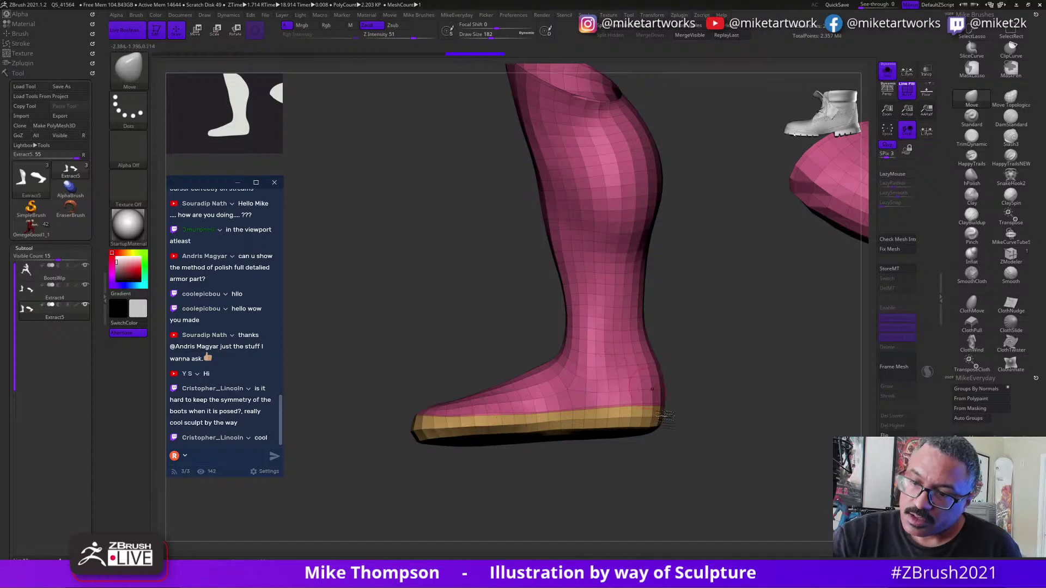
mouse_move(675, 456)
left_mouse_down()
mouse_move(701, 456)
mouse_move(683, 475)
mouse_move(698, 397)
mouse_move(701, 459)
mouse_move(713, 462)
left_mouse_up()
key("s")
mouse_move(717, 461)
left_mouse_down()
mouse_move(747, 430)
mouse_move(759, 434)
mouse_move(753, 413)
mouse_move(729, 439)
mouse_move(755, 413)
mouse_move(747, 457)
mouse_move(731, 444)
mouse_move(740, 449)
mouse_move(756, 430)
left_mouse_up()
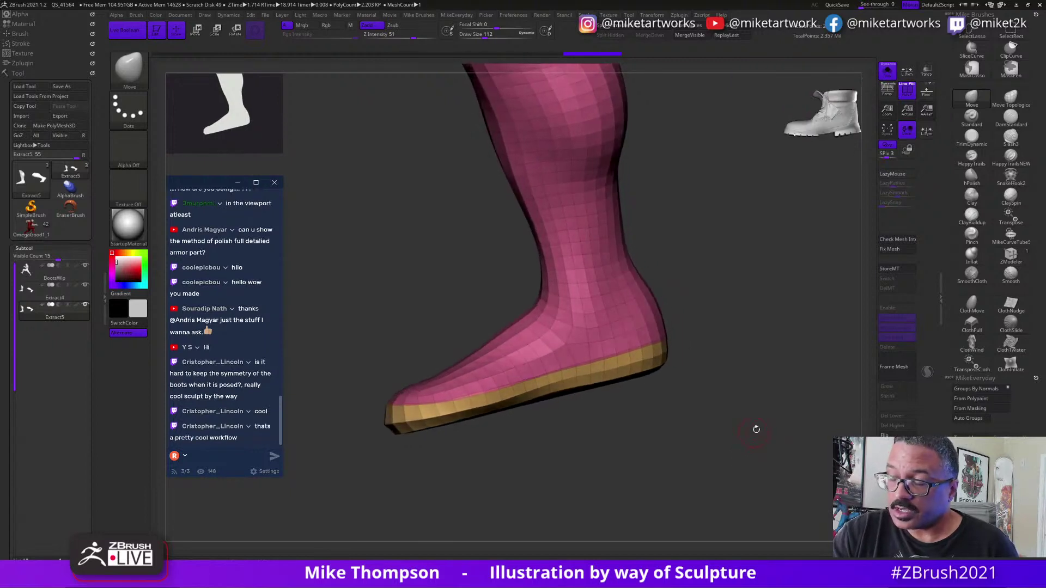
Lasso-mask the underside of the upright boot's sole and turn the masked faces into their own polygroup.
mouse_move(753, 383)
left_mouse_down()
mouse_move(762, 403)
mouse_move(741, 339)
mouse_move(773, 402)
mouse_move(765, 418)
mouse_move(765, 405)
left_mouse_up()
left_click_drag(708, 360, 700, 357)
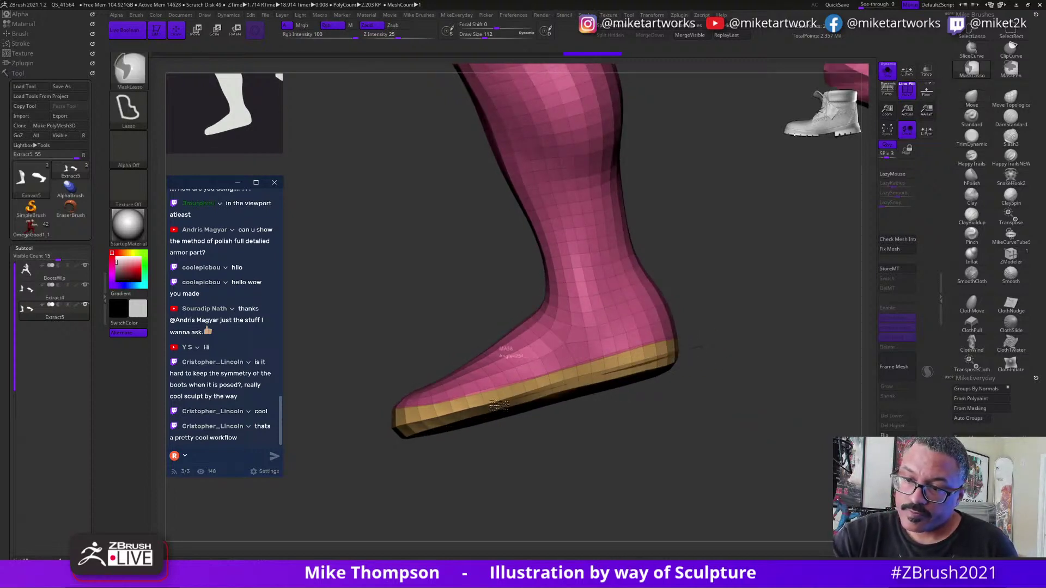
mouse_move(426, 427)
left_mouse_down("ctrl")
mouse_move(411, 520)
mouse_move(820, 419)
mouse_move(801, 376)
left_mouse_up("ctrl")
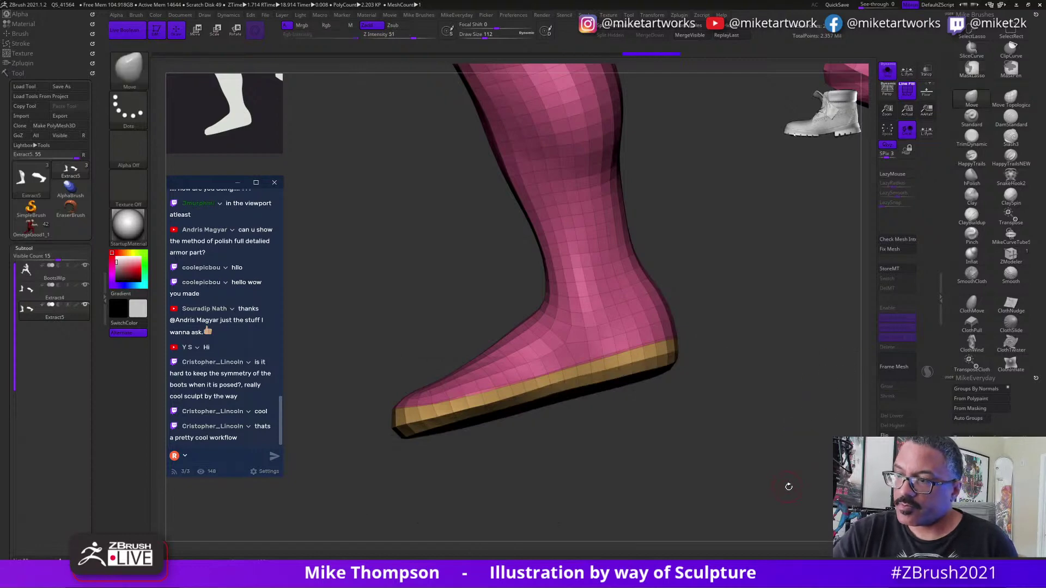
mouse_move(794, 490)
left_mouse_down("alt")
mouse_move(774, 442)
mouse_move(781, 455)
mouse_move(589, 510)
mouse_move(631, 492)
mouse_move(610, 439)
mouse_move(783, 519)
left_mouse_up("alt")
key("ctrl+w")
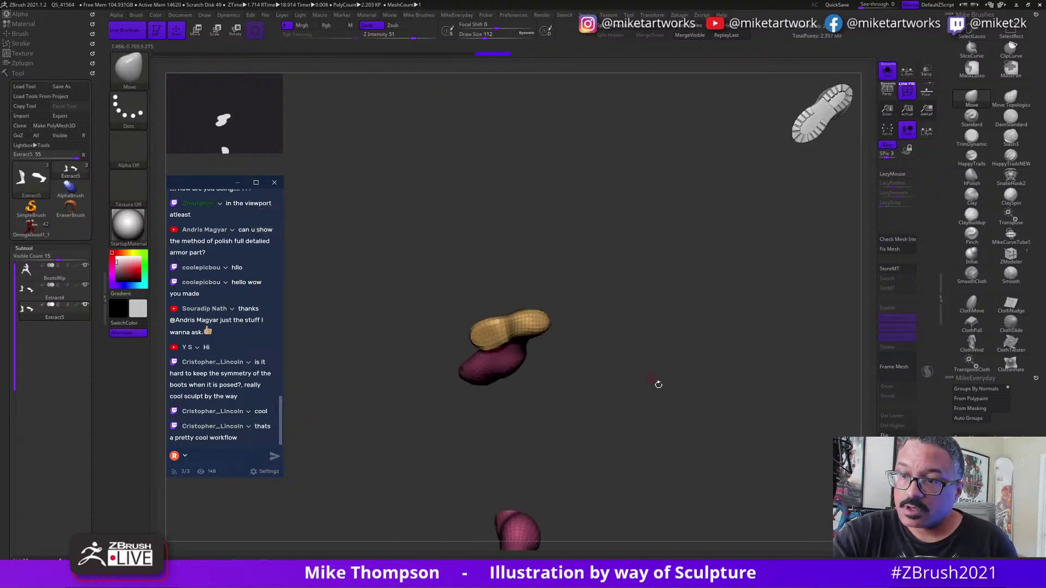
Lasso-mask the underside of the bent boot's sole, refine the mask at toe and heel, and convert it to a polygroup.
left_click_drag(658, 385, 783, 412)
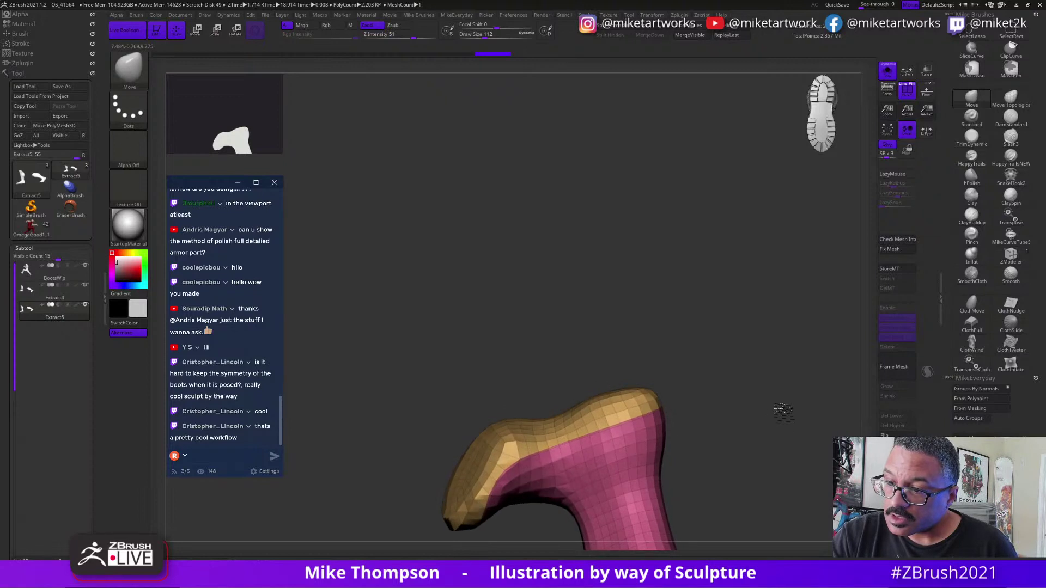
key("ctrl")
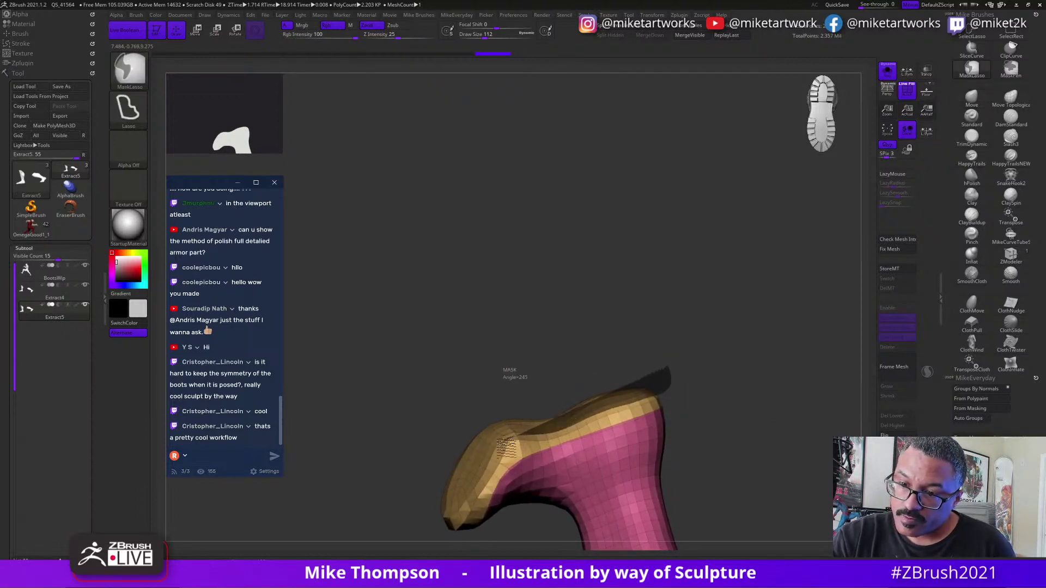
mouse_move(458, 524)
left_mouse_down("ctrl")
mouse_move(567, 295)
mouse_move(591, 308)
left_mouse_up("ctrl")
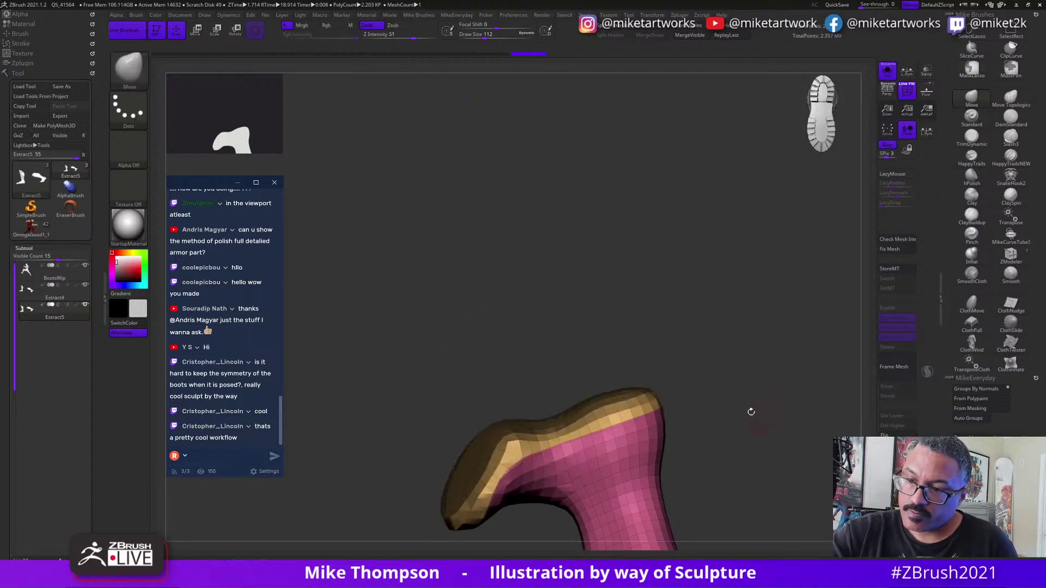
mouse_move(749, 410)
left_mouse_down()
mouse_move(804, 439)
mouse_move(761, 397)
mouse_move(741, 408)
mouse_move(752, 399)
mouse_move(749, 374)
mouse_move(722, 411)
mouse_move(790, 409)
mouse_move(809, 414)
mouse_move(812, 431)
mouse_move(811, 372)
left_mouse_up()
left_click_drag(643, 468, 685, 421, "ctrl")
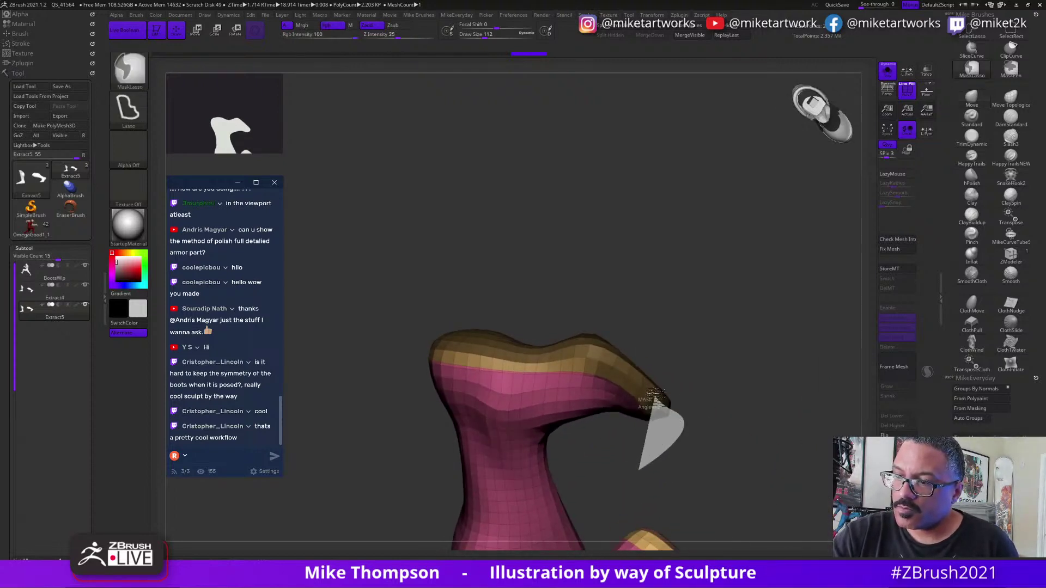
mouse_move(452, 355)
left_mouse_down("ctrl+alt")
mouse_move(493, 530)
mouse_move(501, 528)
left_mouse_up("ctrl+alt")
left_click_drag(789, 466, 760, 494)
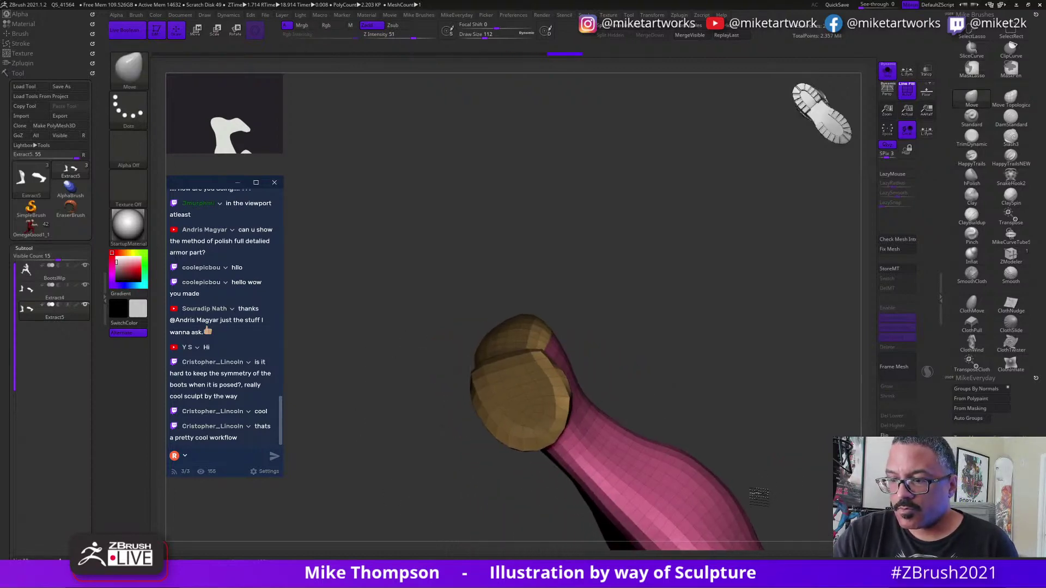
key("ctrl+w")
left_click_drag(801, 442, 810, 460)
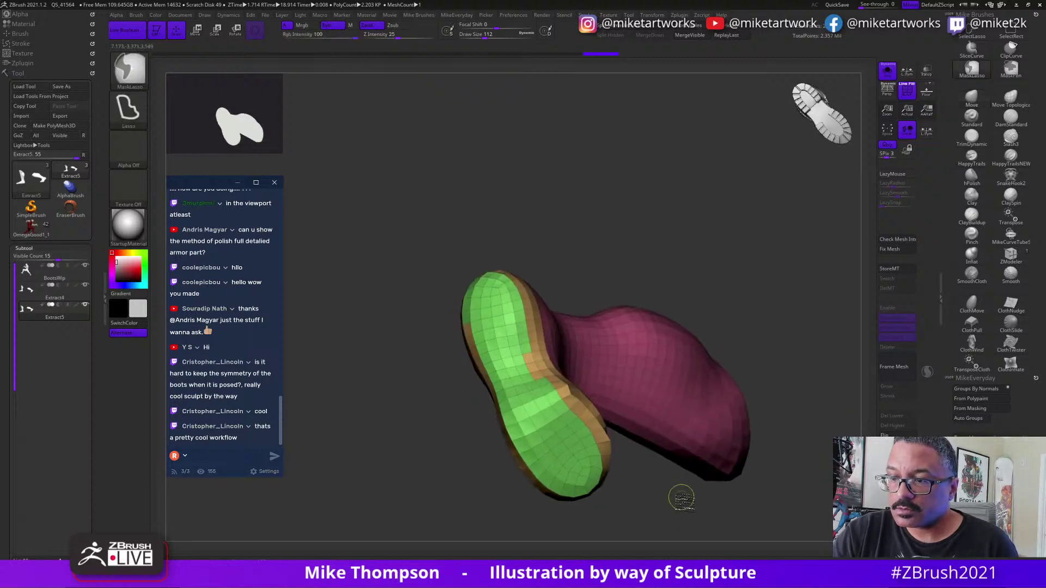
Isolate the green sole polygroup of the bent boot and grow the visible area by one ring of faces.
key("ctrl+shift")
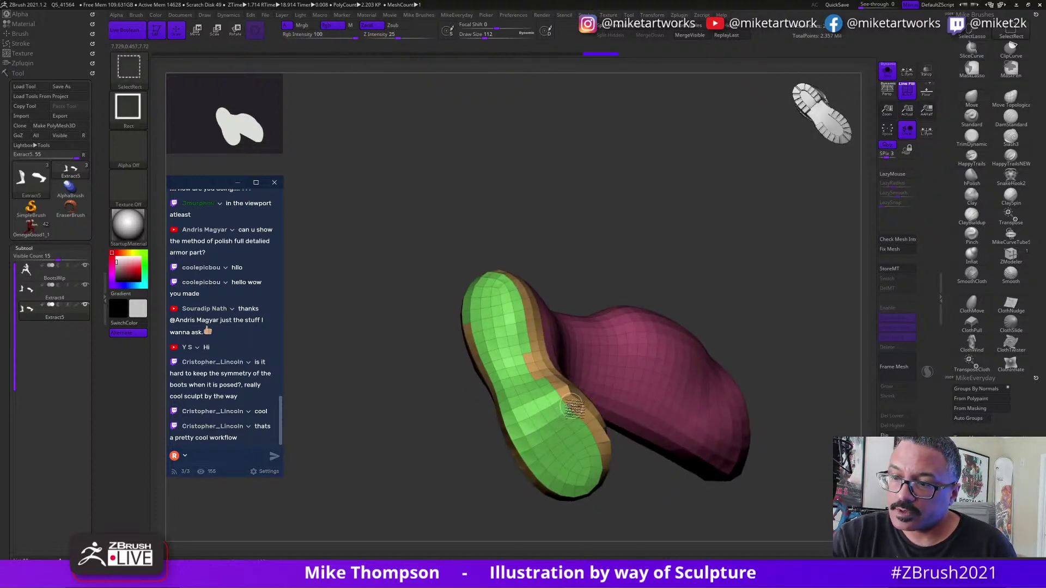
left_click(568, 418, "ctrl+shift")
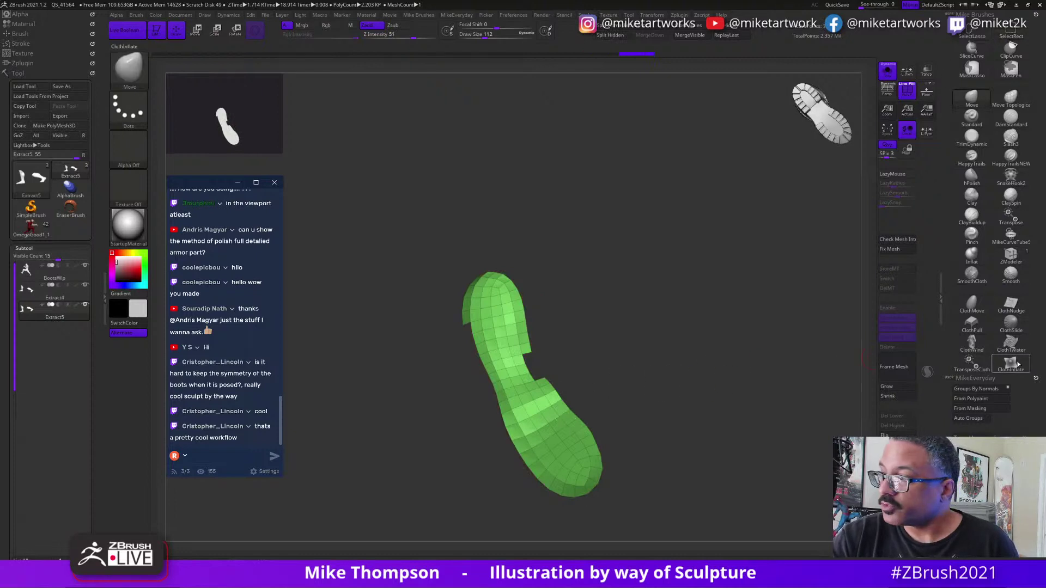
left_click(899, 388)
left_click_drag(658, 387, 694, 365)
key("ctrl")
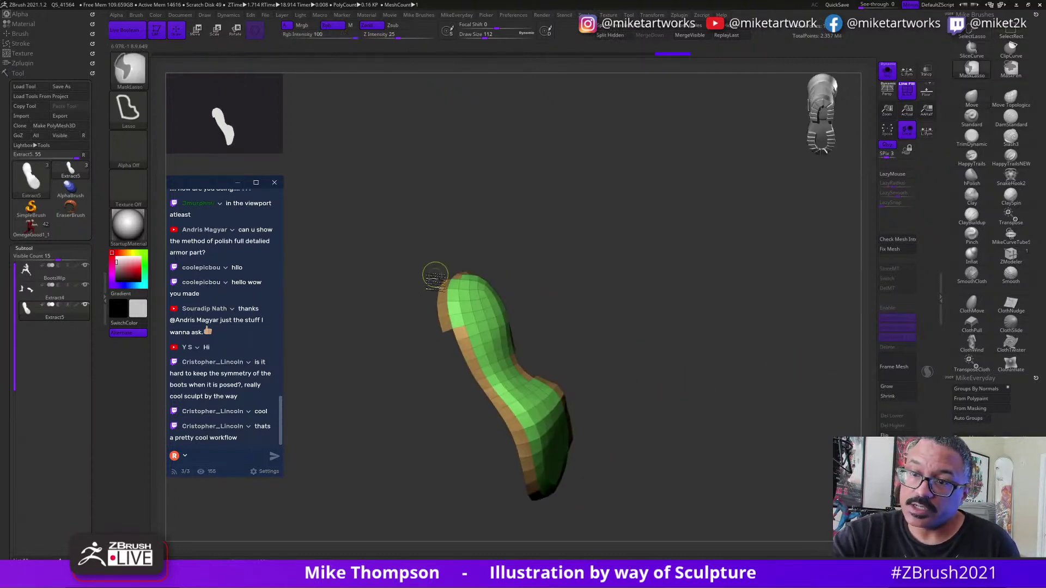
Select the uneven faces along the isolated sole's edge with the rectangle and lasso selection to clean up its outline.
left_click(507, 244, "ctrl")
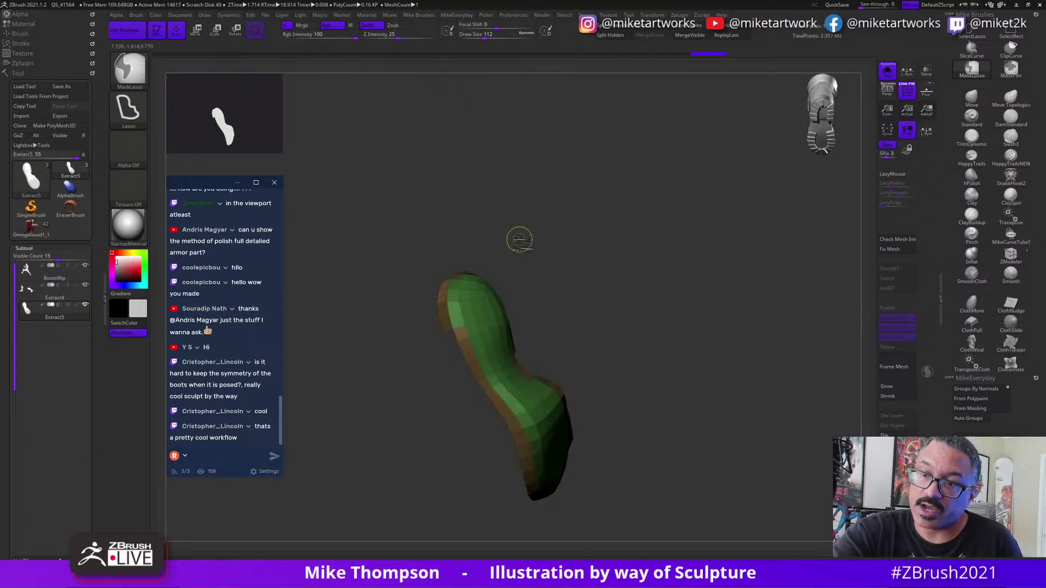
left_click(520, 240, "ctrl")
key("ctrl+shift")
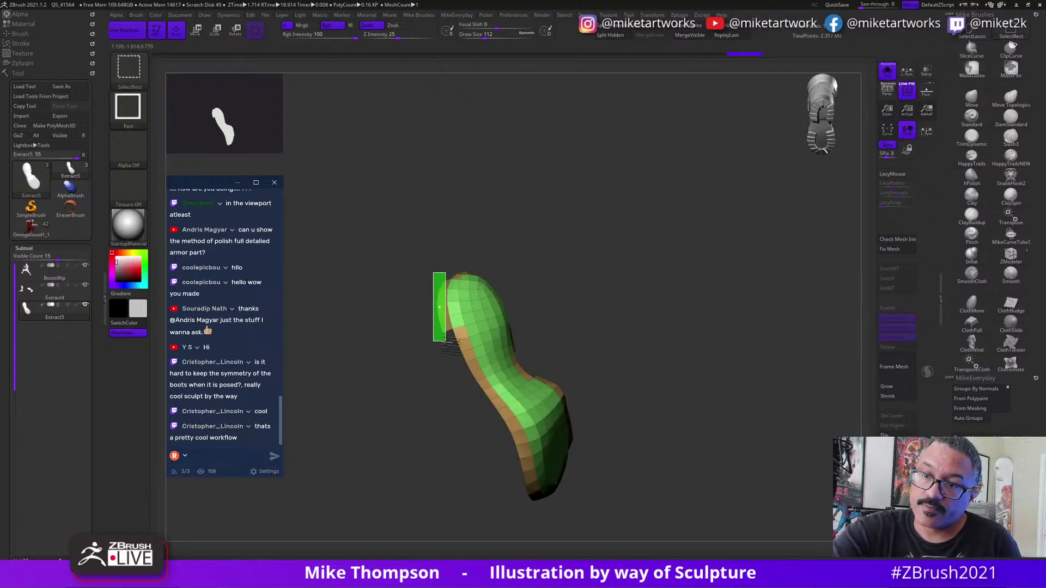
left_click_drag(446, 342, 446, 341, "ctrl+shift")
left_click(656, 356, "ctrl+shift")
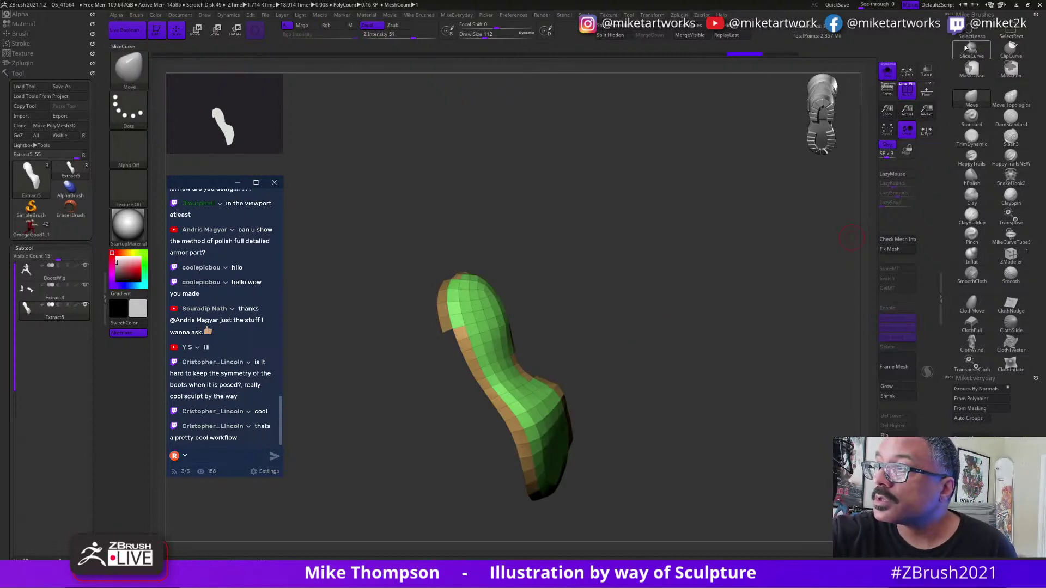
key("ctrl+shift")
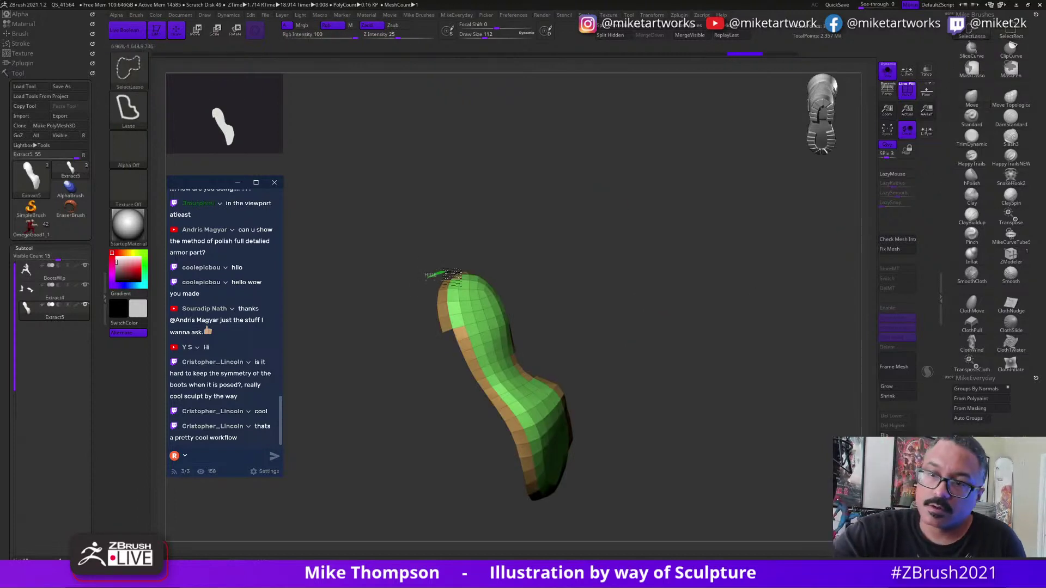
left_click_drag(411, 341, 414, 338, "ctrl+shift")
Invert the visibility back to the bent boot's sole, regroup it as one polygroup and show the whole mesh.
mouse_move(701, 385)
left_mouse_down()
mouse_move(730, 374)
mouse_move(775, 408)
mouse_move(752, 403)
mouse_move(753, 376)
mouse_move(764, 404)
left_mouse_up()
left_click_drag(683, 469, 662, 537)
key("ctrl+shift")
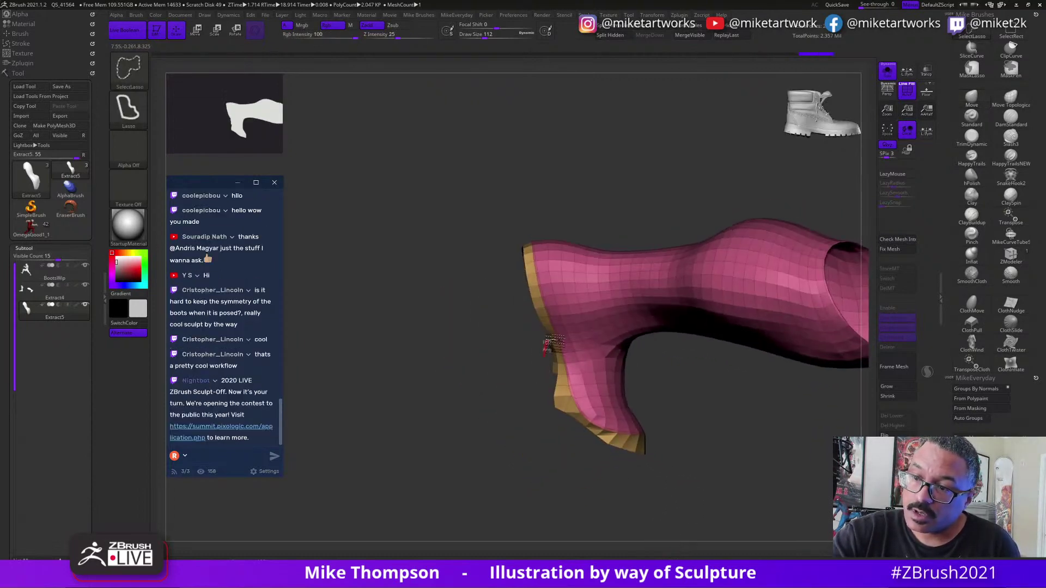
left_click(590, 460, "ctrl+shift")
mouse_move(728, 511)
left_mouse_down()
mouse_move(787, 461)
mouse_move(733, 479)
mouse_move(713, 459)
mouse_move(770, 461)
mouse_move(780, 478)
mouse_move(798, 482)
mouse_move(649, 477)
mouse_move(727, 395)
mouse_move(720, 403)
left_mouse_up()
key("ctrl+w")
key("ctrl+shift")
left_click(786, 479, "ctrl+shift")
Isolate the underside polygroup of the upright boot's sole and hide its stray side faces with the selection lasso.
key("ctrl+shift")
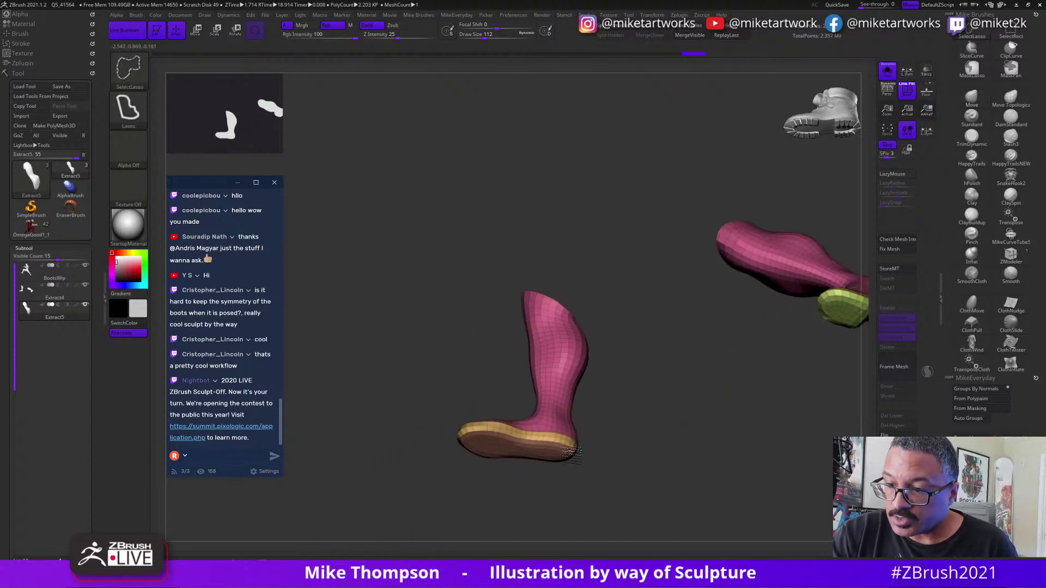
left_click(584, 460, "ctrl+shift")
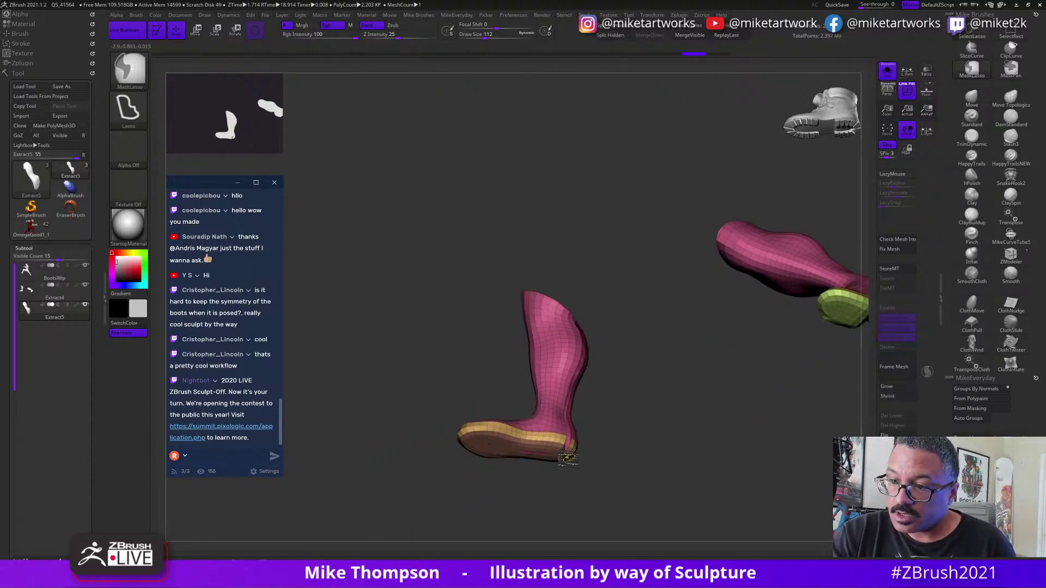
left_click(579, 461, "ctrl+shift")
left_click(564, 455, "ctrl+shift")
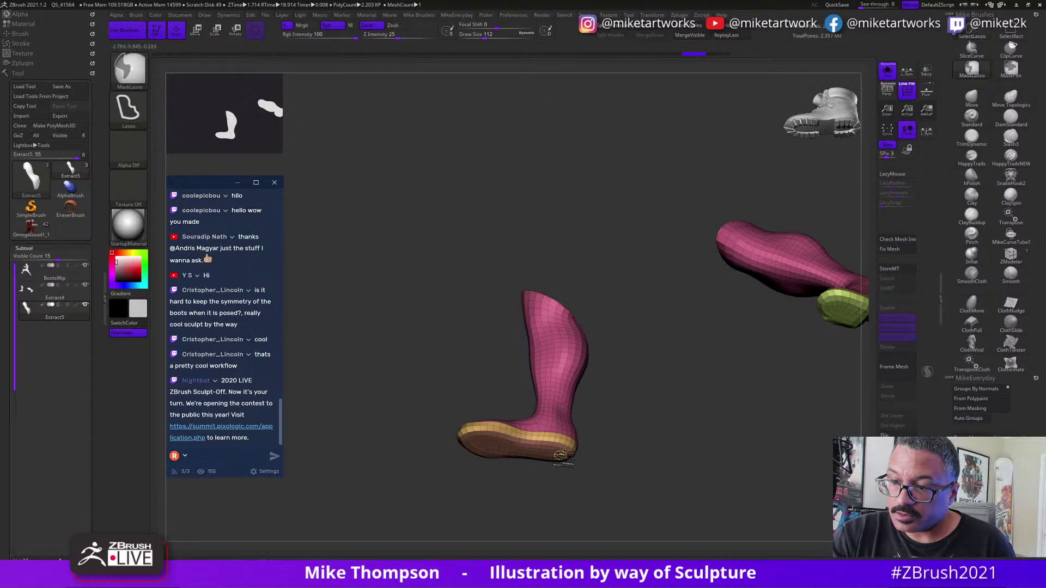
left_click(641, 451, "ctrl+shift")
left_click_drag(645, 451, 668, 446, "alt")
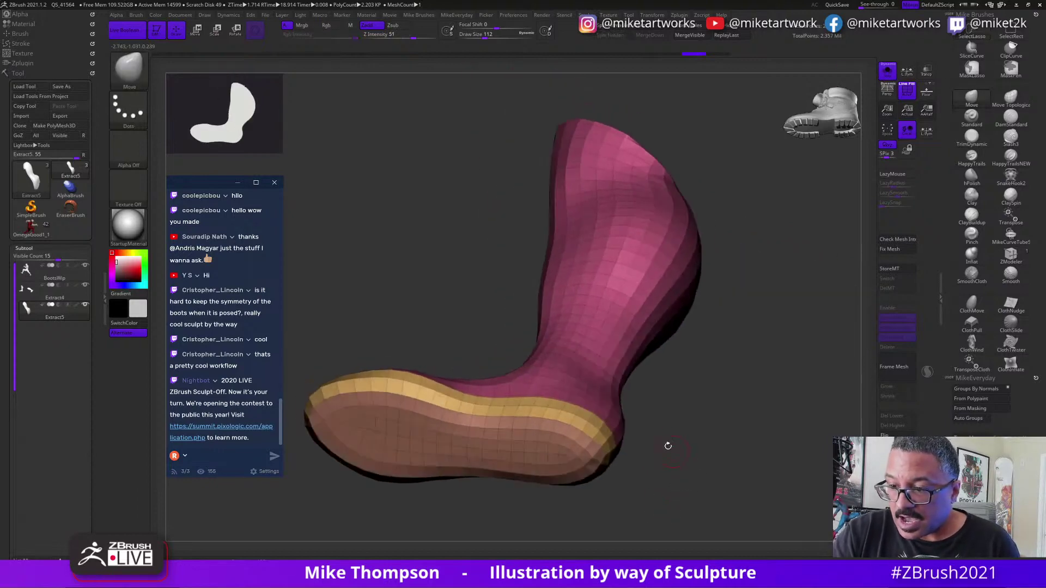
left_click(579, 444, "ctrl+shift")
mouse_move(731, 423)
left_mouse_down()
mouse_move(727, 445)
mouse_move(744, 409)
mouse_move(735, 432)
mouse_move(727, 423)
left_mouse_up()
mouse_move(774, 434)
left_mouse_down()
mouse_move(771, 446)
mouse_move(828, 424)
mouse_move(812, 404)
left_mouse_up()
key("ctrl+shift")
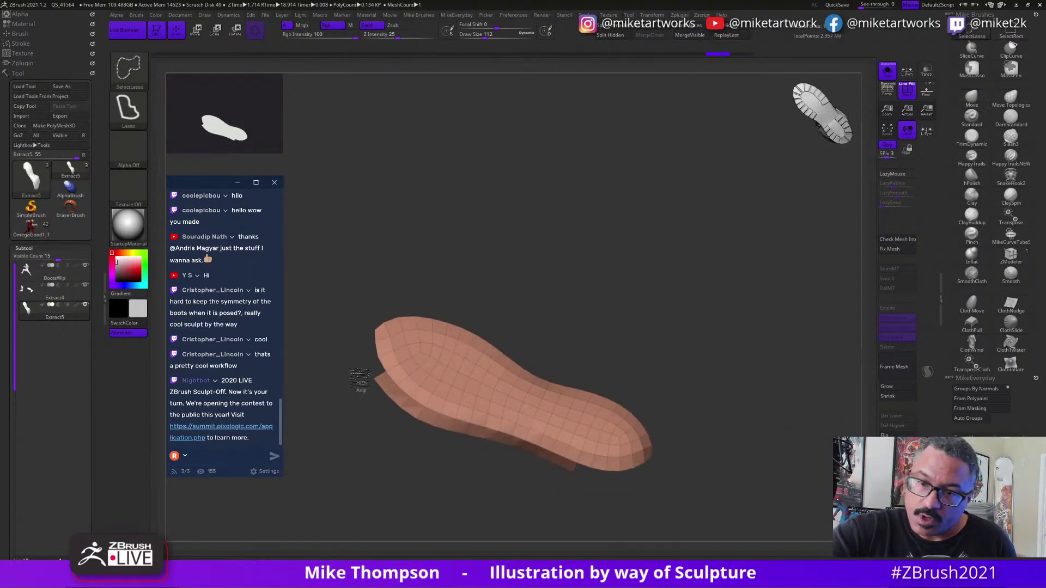
left_click_drag(595, 494, 511, 514, "ctrl+alt+shift")
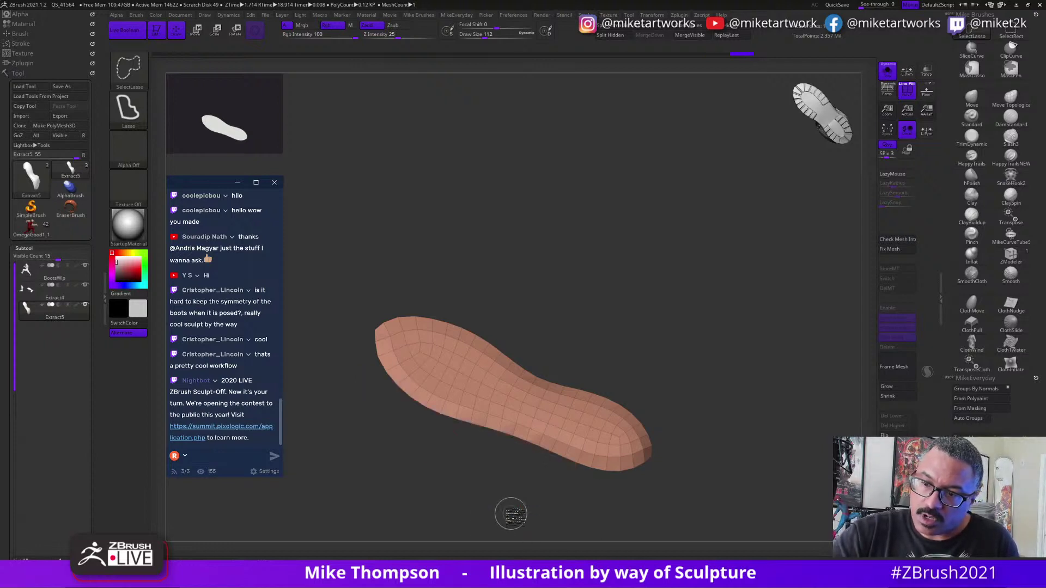
Grow the upright boot's isolated sole by one ring of faces, regroup it as one polygroup and show the whole mesh.
mouse_move(774, 432)
left_mouse_down()
mouse_move(778, 441)
mouse_move(794, 435)
mouse_move(749, 444)
mouse_move(804, 442)
left_mouse_up()
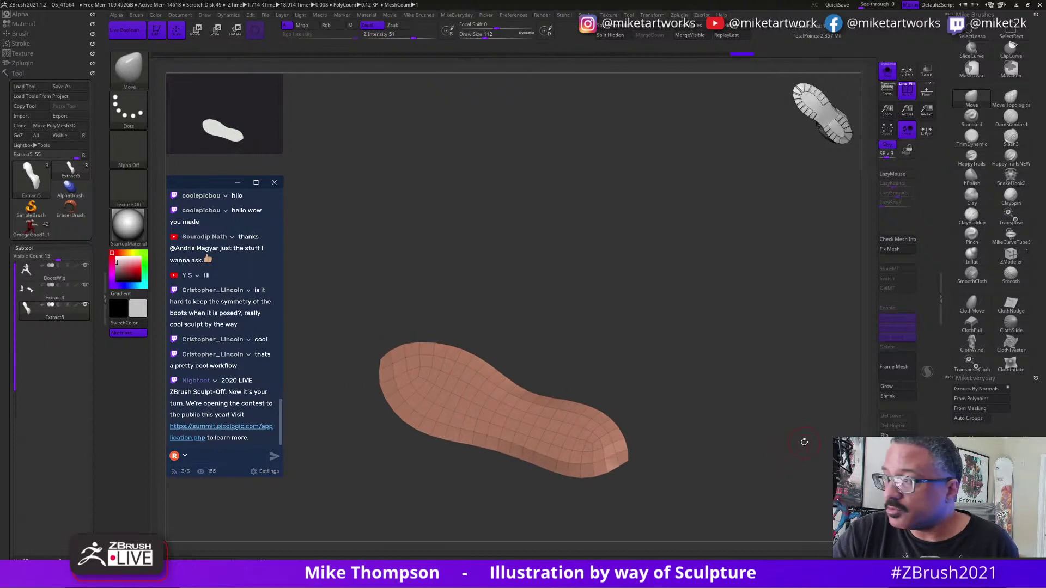
left_click(898, 387)
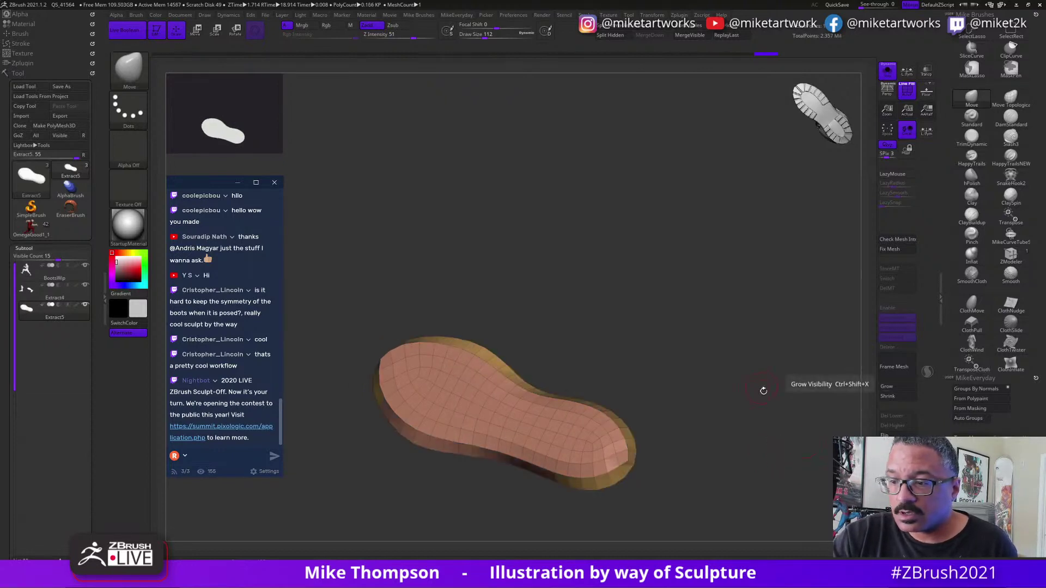
left_click_drag(761, 393, 782, 398)
key("ctrl+w")
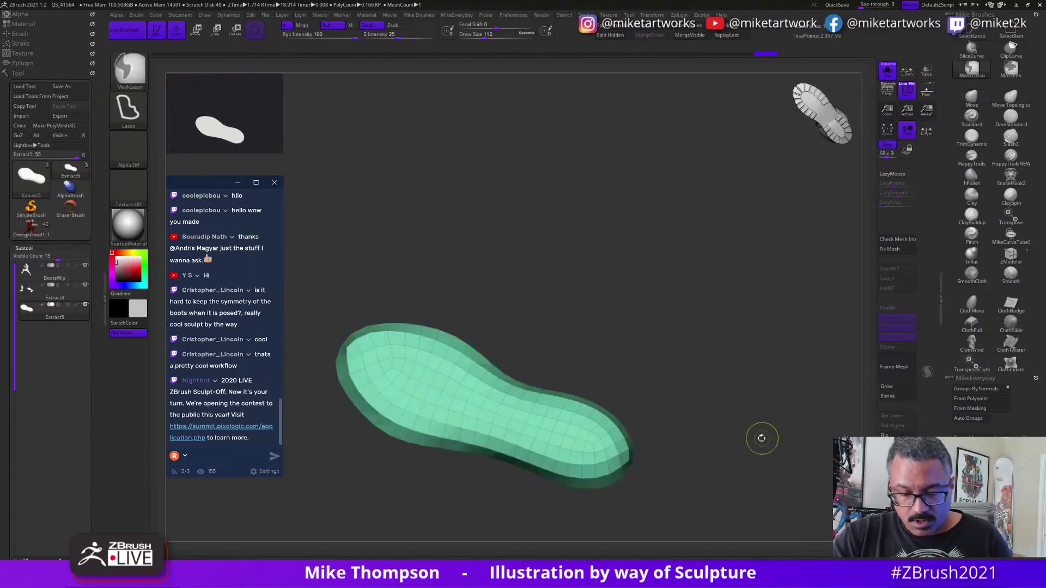
left_click_drag(774, 444, 666, 428, "alt")
left_click(817, 469, "ctrl+shift")
left_click_drag(821, 452, 661, 458)
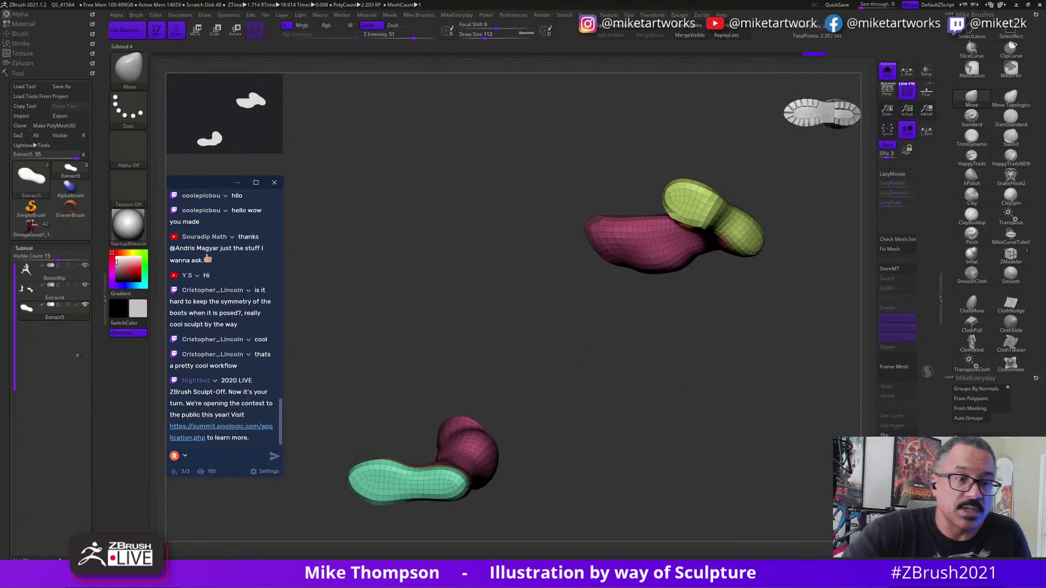
Remesh both boots with ZRemesher, keeping the polygroups.
key("ctrl")
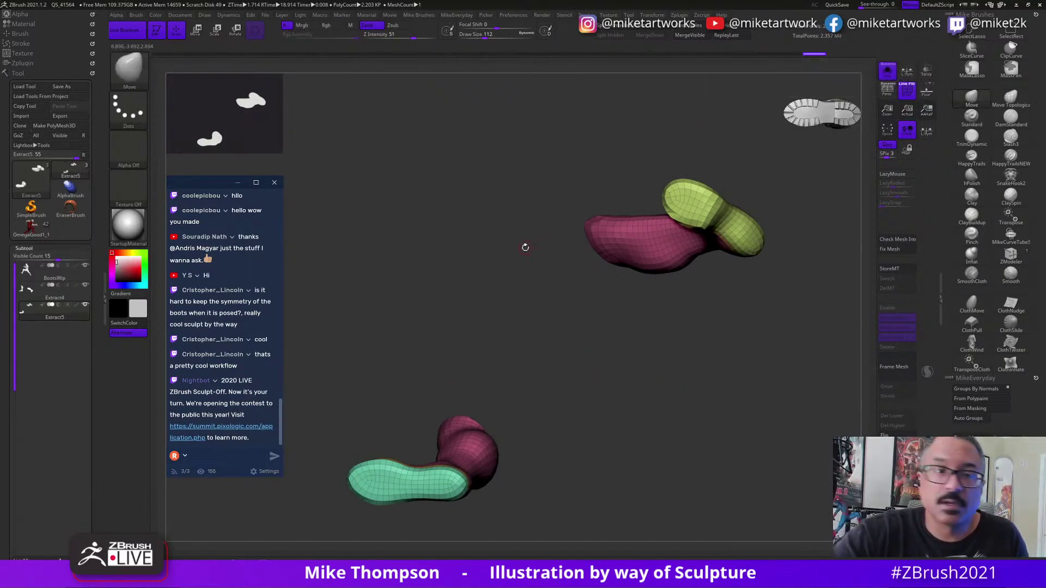
left_click(32, 248)
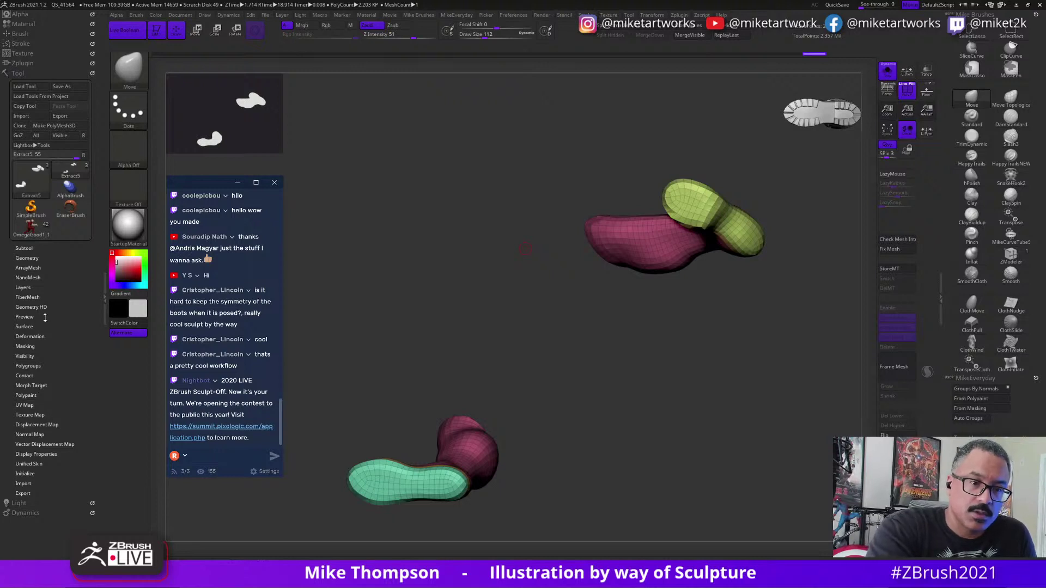
left_click(28, 258)
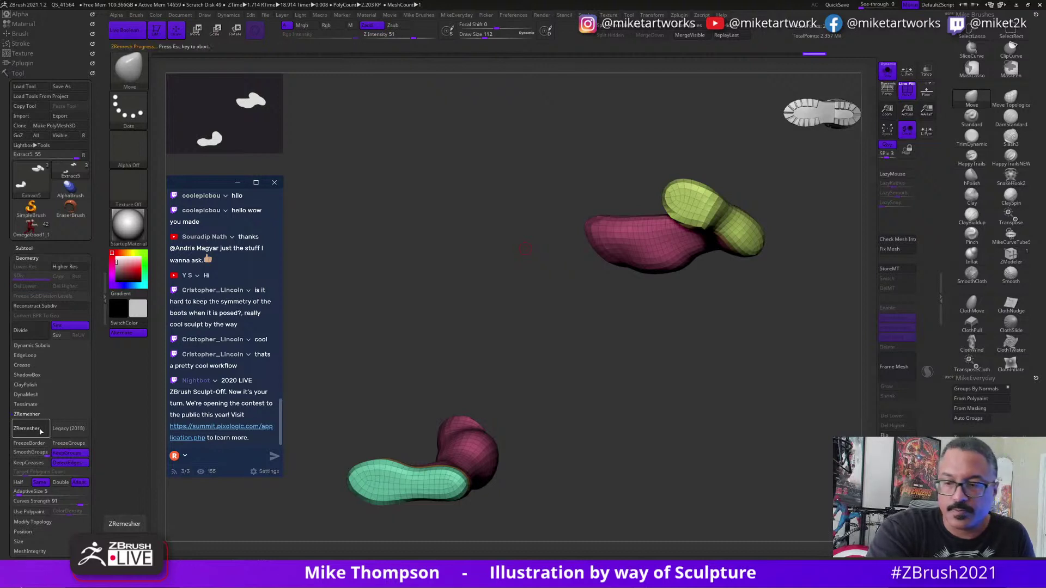
Isolate the white side band of the upright boot's sole and mask everything on the mesh except that band.
left_click_drag(703, 480, 839, 392)
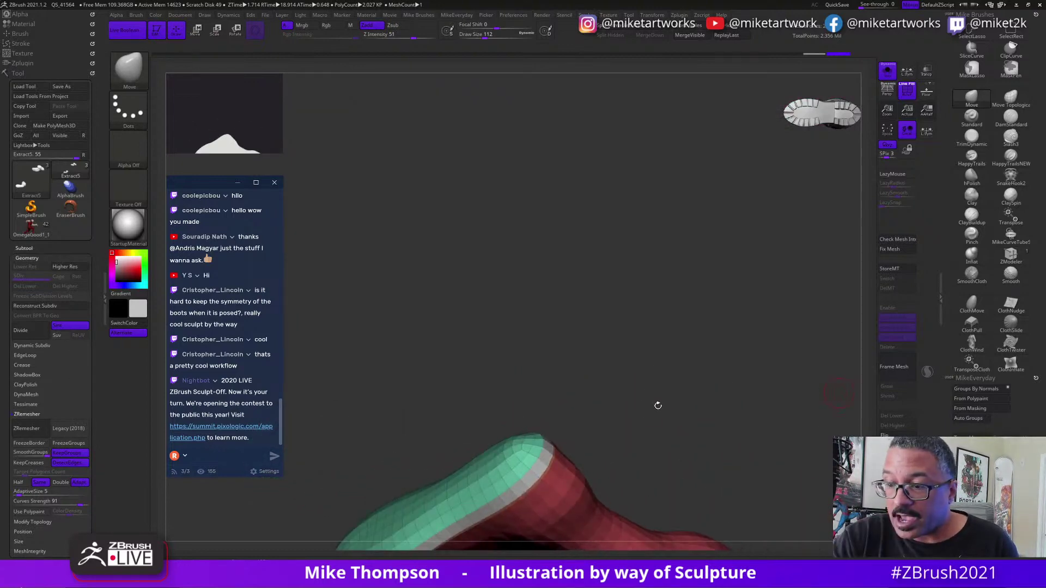
left_click_drag(659, 406, 791, 336)
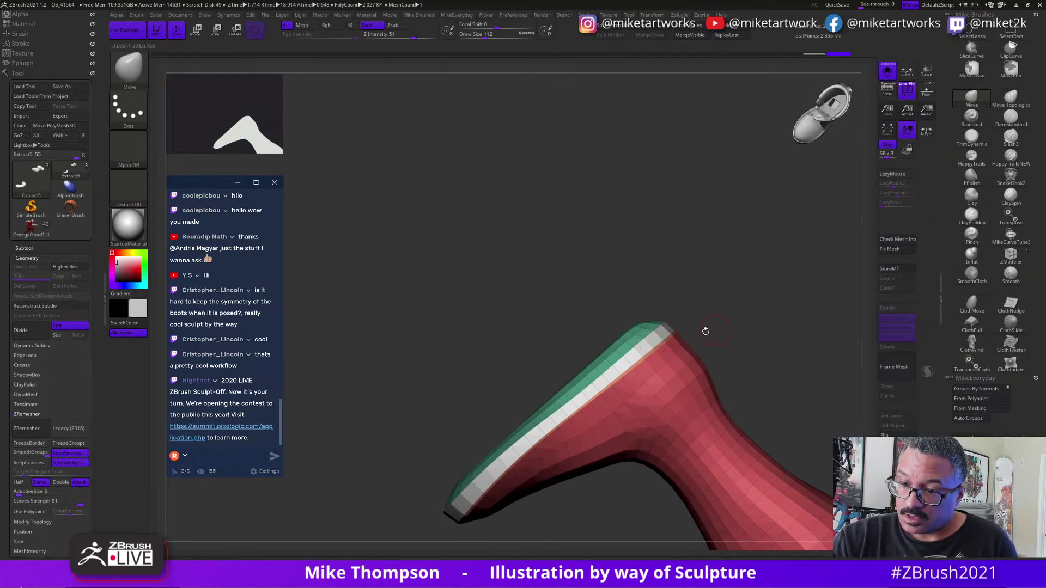
left_click(660, 337, "ctrl+shift")
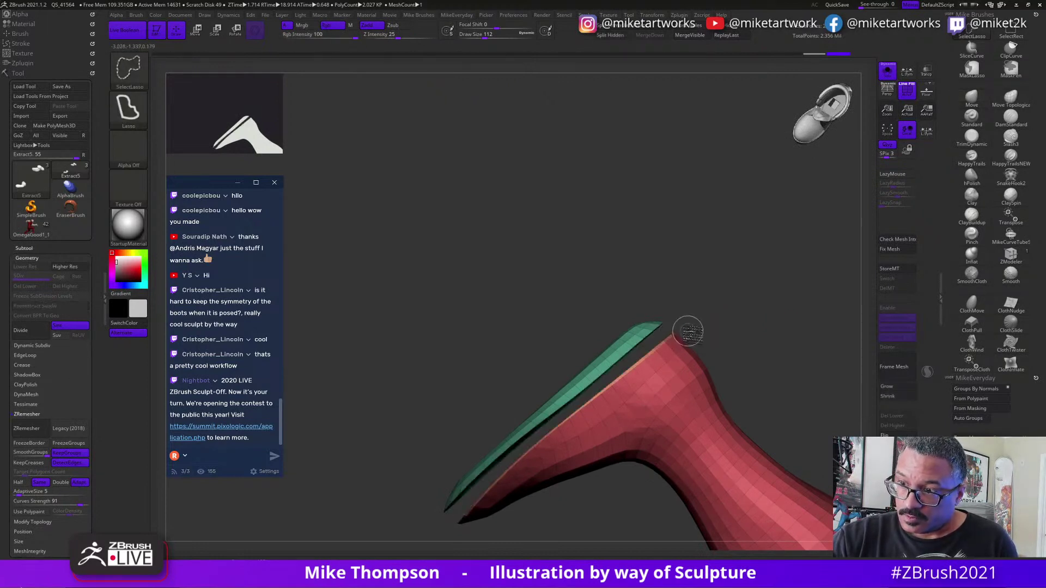
left_click(748, 337, "ctrl+shift")
left_click_drag(753, 340, 758, 329)
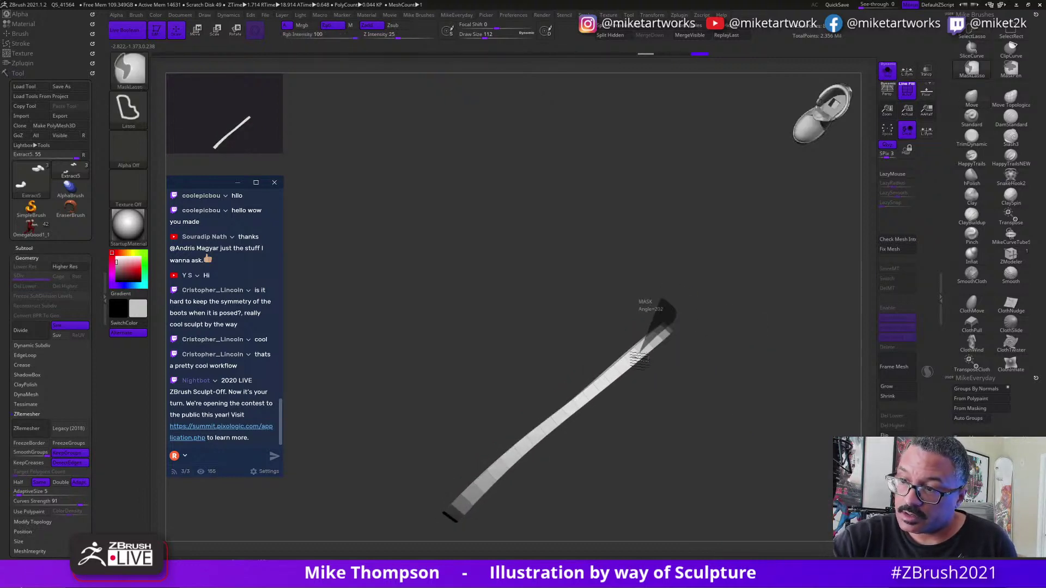
left_click_drag(411, 550, 527, 240, "ctrl")
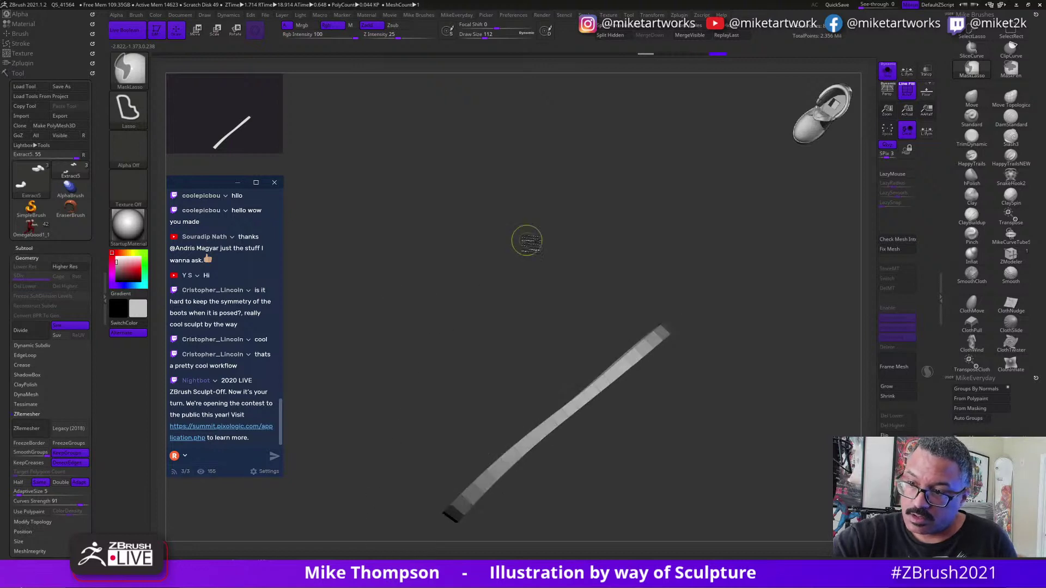
left_click(762, 394, "ctrl")
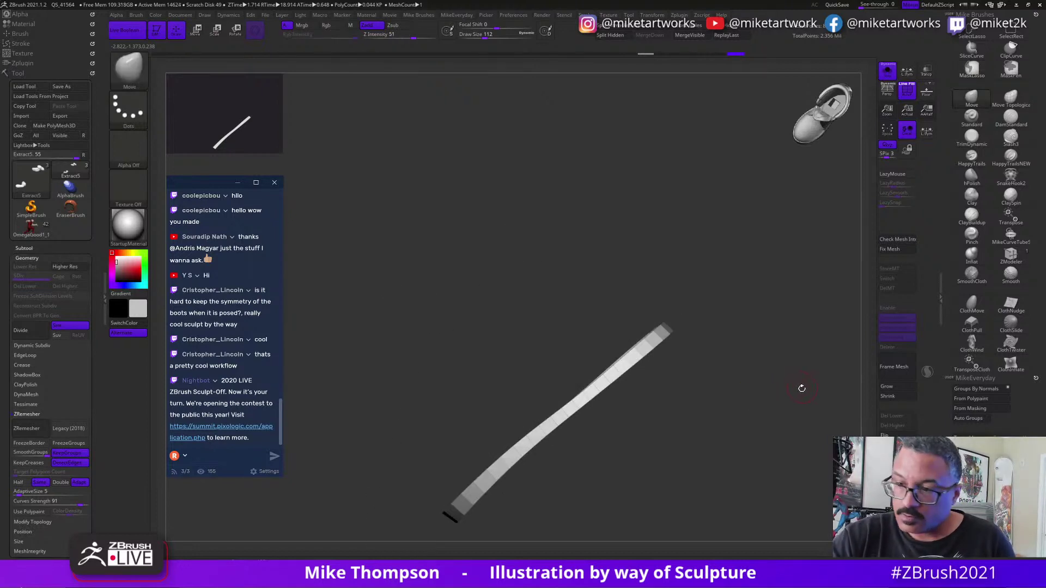
left_click(811, 386, "ctrl+shift")
left_click(820, 387, "ctrl")
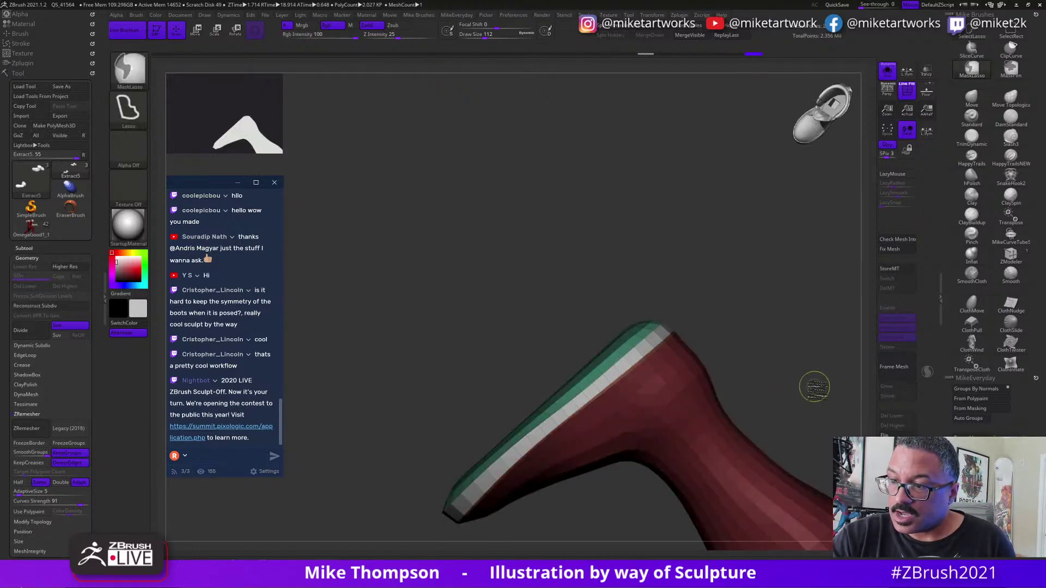
Move the upright boot's unmasked sole band about 0.1 along the gizmo's Y axis, away from the boot upper.
key("w")
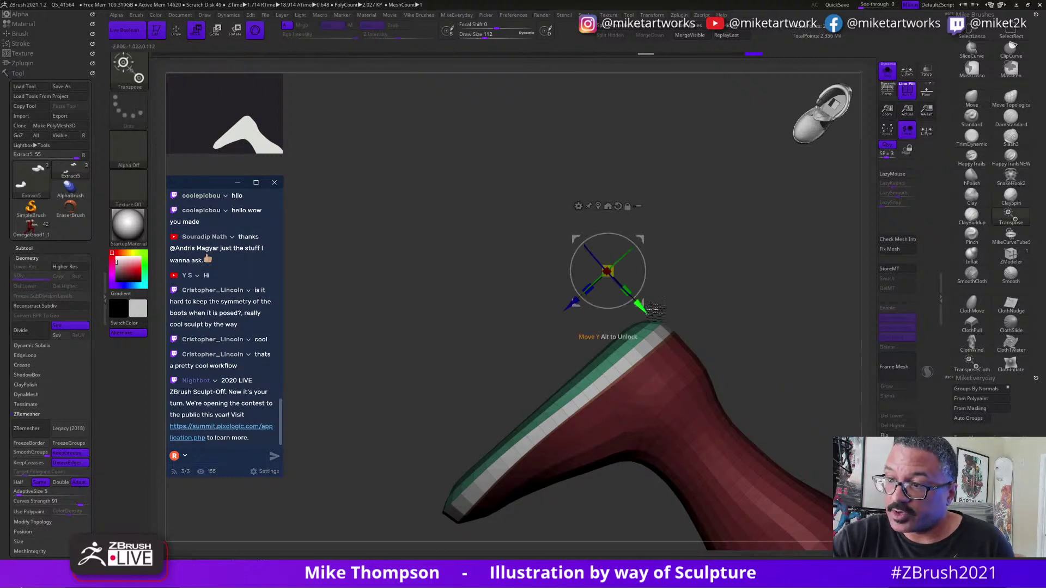
left_click_drag(648, 313, 644, 309)
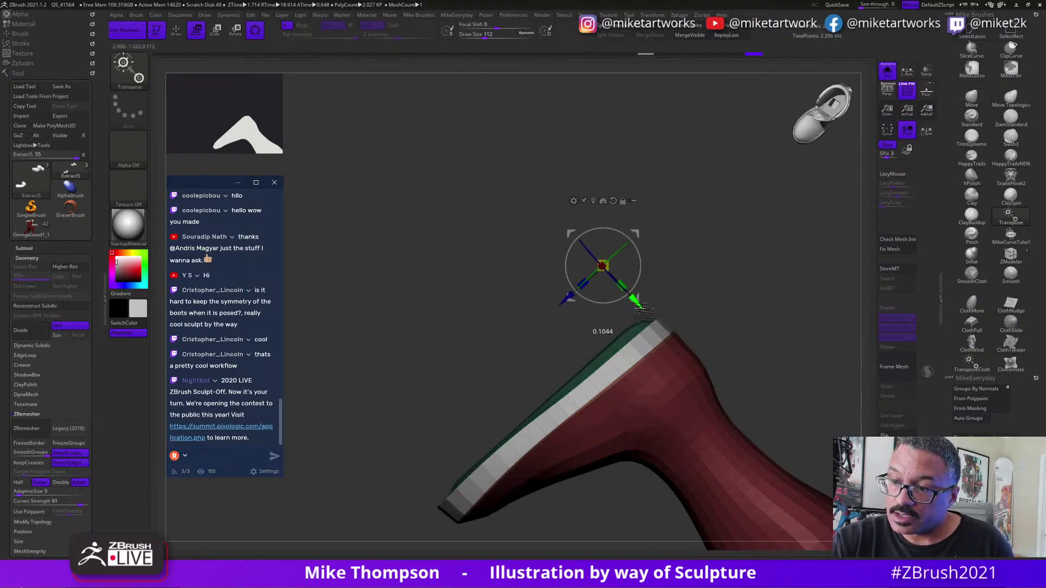
mouse_move(762, 309)
left_mouse_down()
mouse_move(801, 305)
mouse_move(773, 317)
mouse_move(716, 314)
mouse_move(763, 321)
mouse_move(689, 343)
mouse_move(714, 324)
left_mouse_up()
key("q")
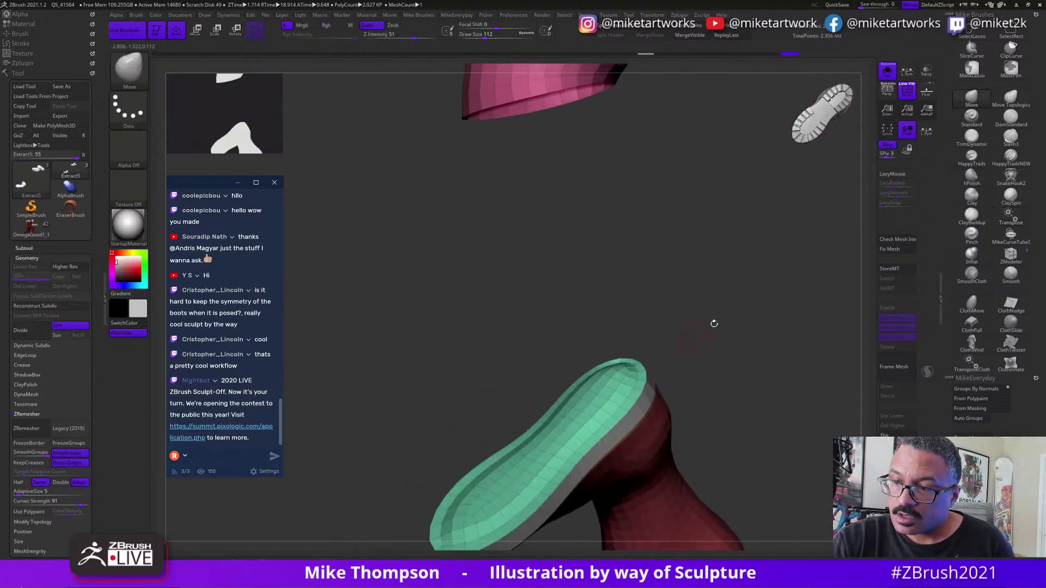
Clear the mask and isolate the orange side band of the bent boot's sole.
mouse_move(728, 365)
left_mouse_down()
mouse_move(740, 390)
mouse_move(733, 385)
mouse_move(710, 515)
mouse_move(736, 431)
mouse_move(672, 457)
mouse_move(565, 419)
left_mouse_up()
left_click_drag(657, 408, 754, 402)
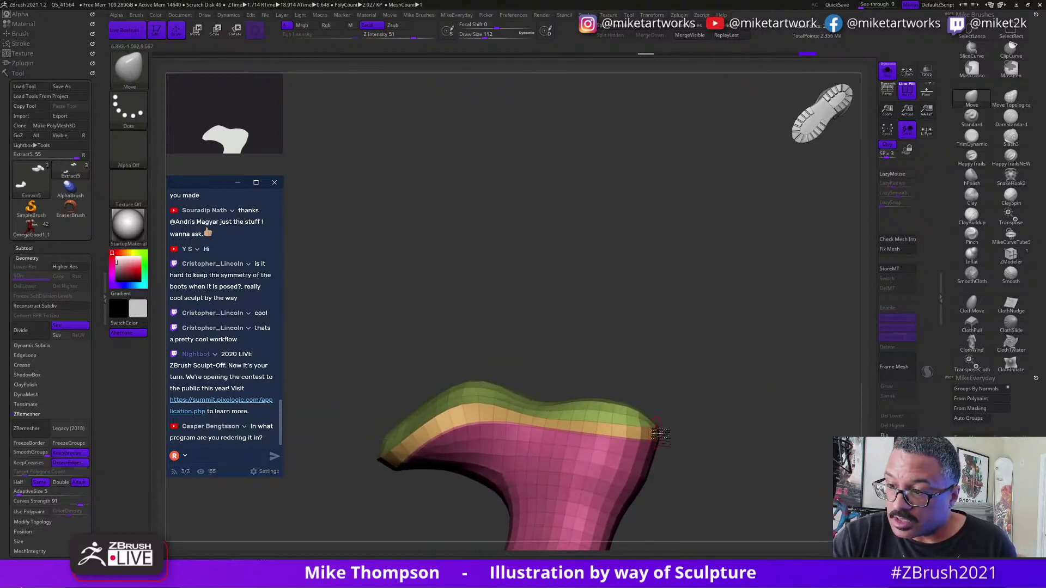
left_click(657, 435, "ctrl+alt+shift")
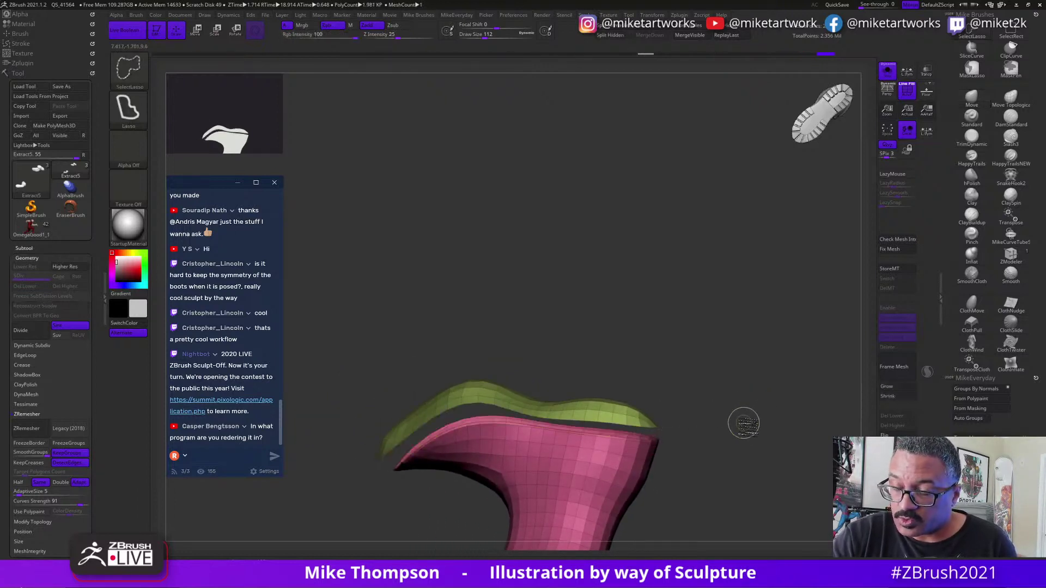
left_click(750, 420, "ctrl+shift")
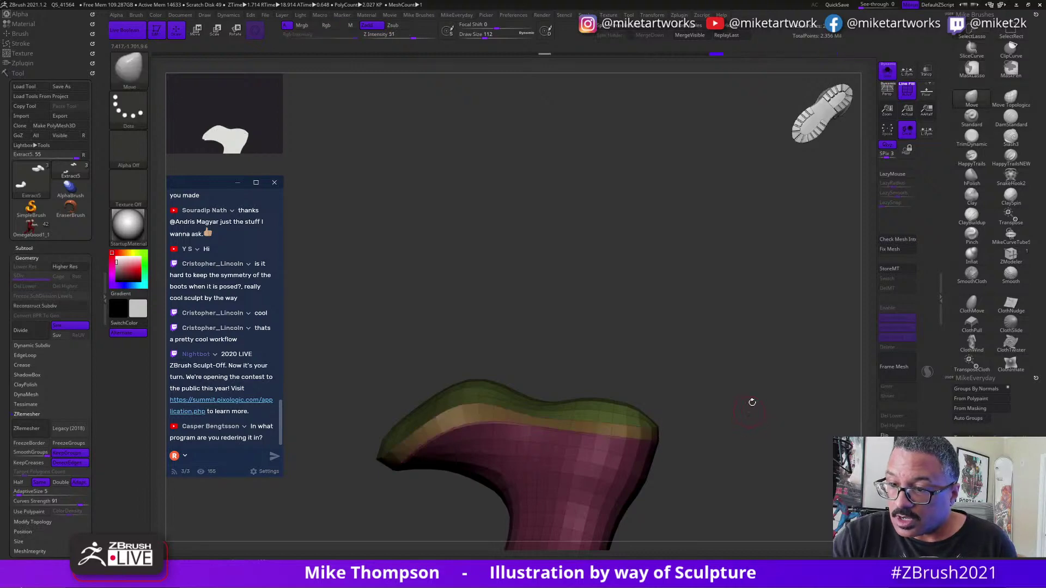
mouse_move(720, 389)
left_mouse_down()
mouse_move(720, 399)
mouse_move(687, 405)
left_mouse_up()
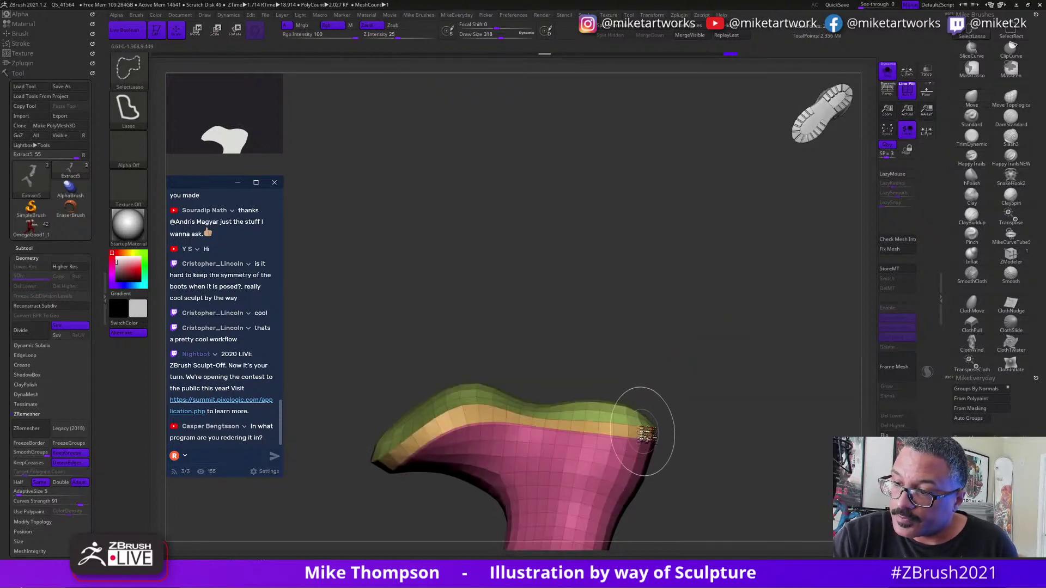
left_click(648, 433, "ctrl+alt+shift")
left_click(699, 403, "ctrl+shift")
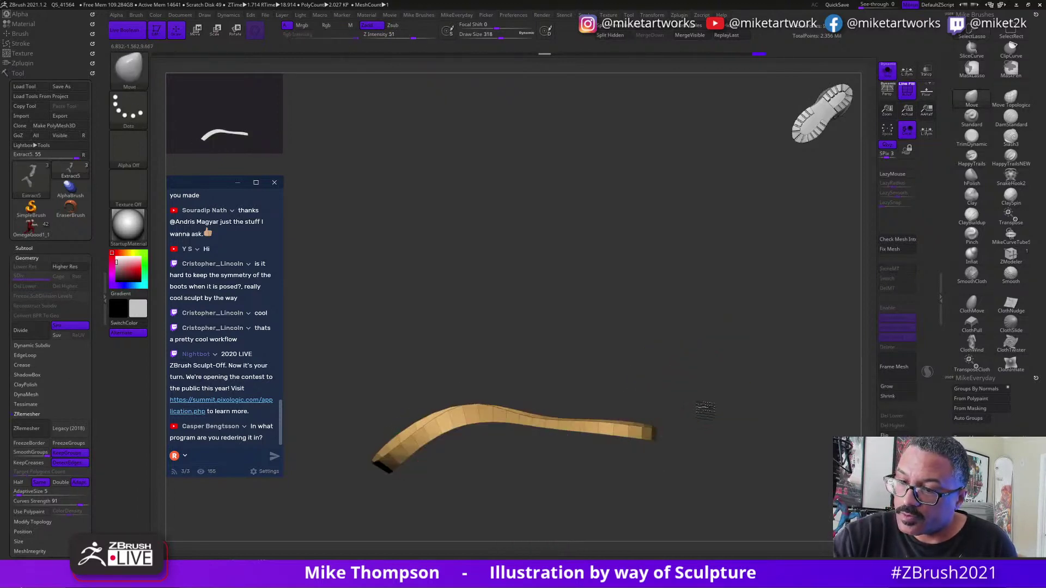
Mask the isolated orange band, show the whole mesh and invert the mask so only the band stays editable.
left_click_drag(701, 401, 706, 407)
key("ctrl")
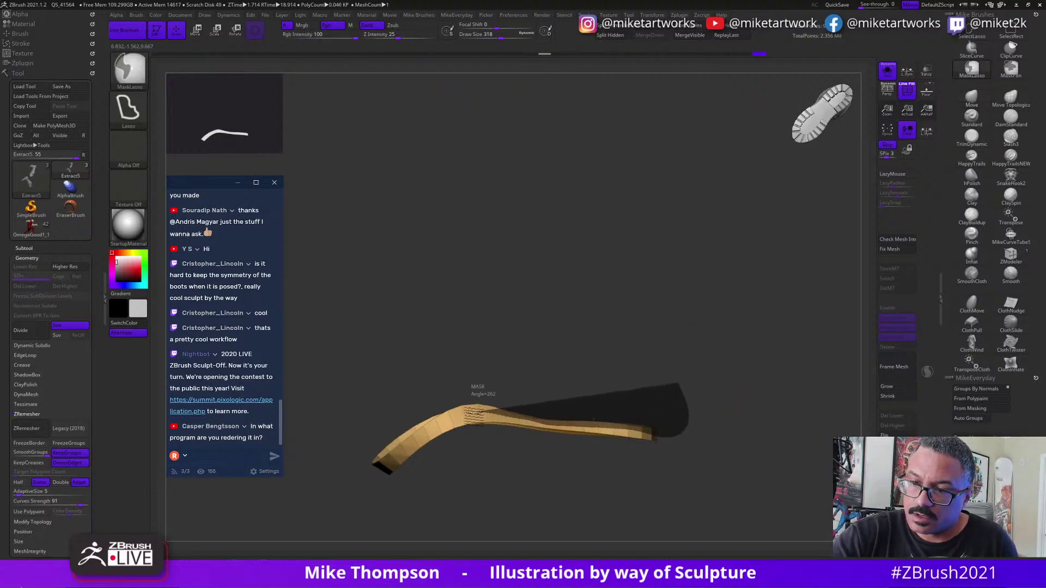
mouse_move(469, 414)
left_mouse_down("ctrl")
mouse_move(411, 414)
mouse_move(398, 286)
mouse_move(654, 300)
left_mouse_up("ctrl")
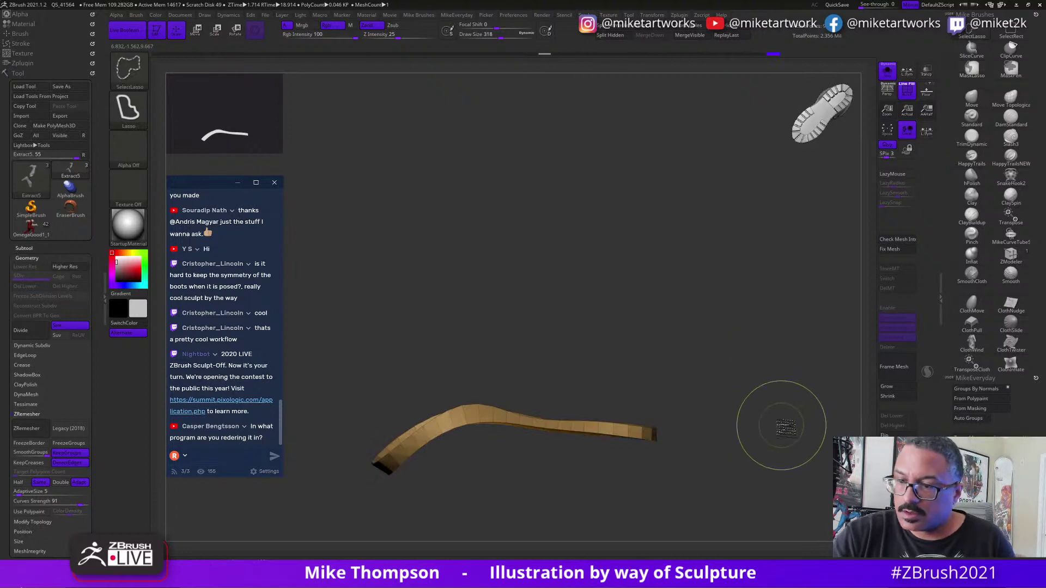
left_click(784, 428, "ctrl+shift")
left_click(801, 438, "ctrl")
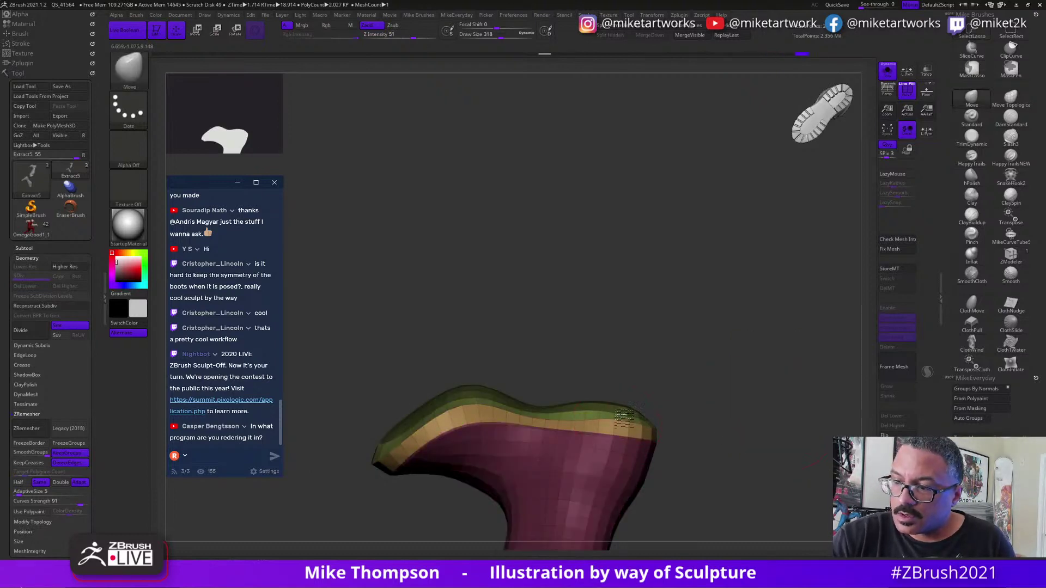
Pull the bent boot's unmasked sole band outward along the toe, arch and heel with the Move brush to thicken it.
mouse_move(670, 394)
left_mouse_down()
mouse_move(662, 424)
mouse_move(591, 417)
left_mouse_up()
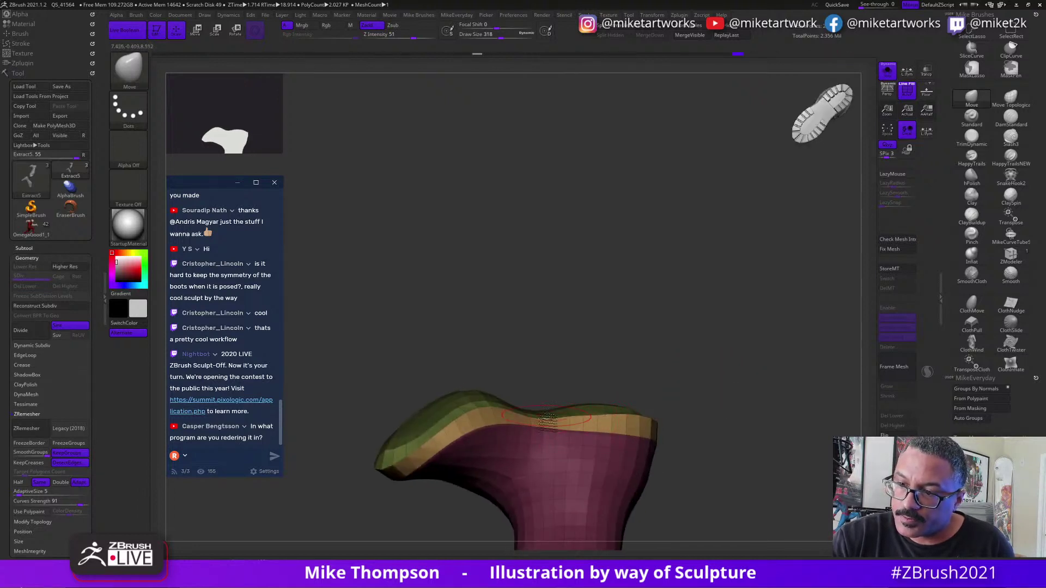
left_click_drag(640, 351, 696, 331, "alt")
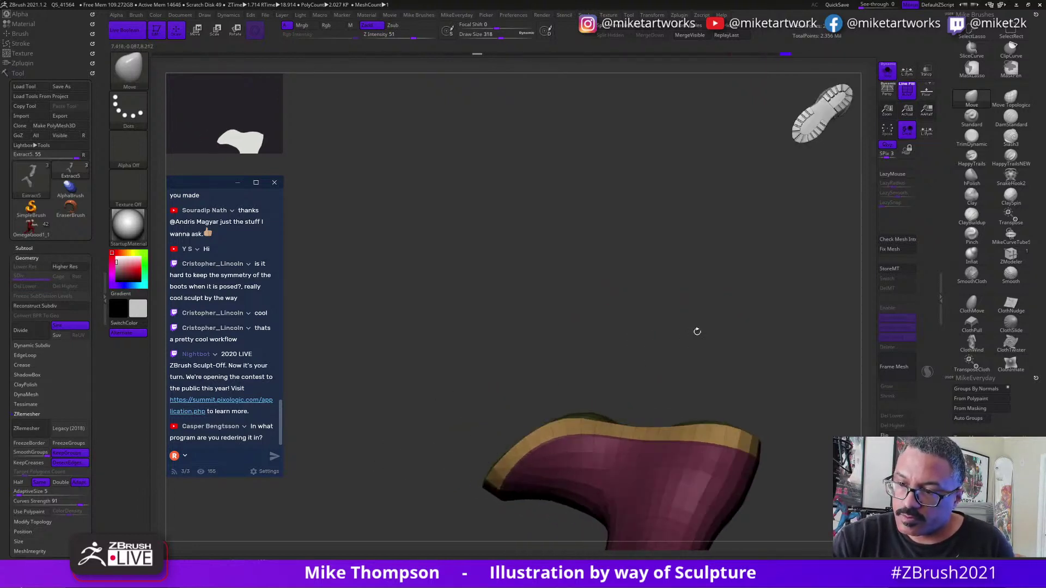
mouse_move(595, 372)
left_mouse_down()
mouse_move(591, 382)
mouse_move(658, 335)
mouse_move(652, 371)
mouse_move(626, 404)
mouse_move(511, 455)
left_mouse_up()
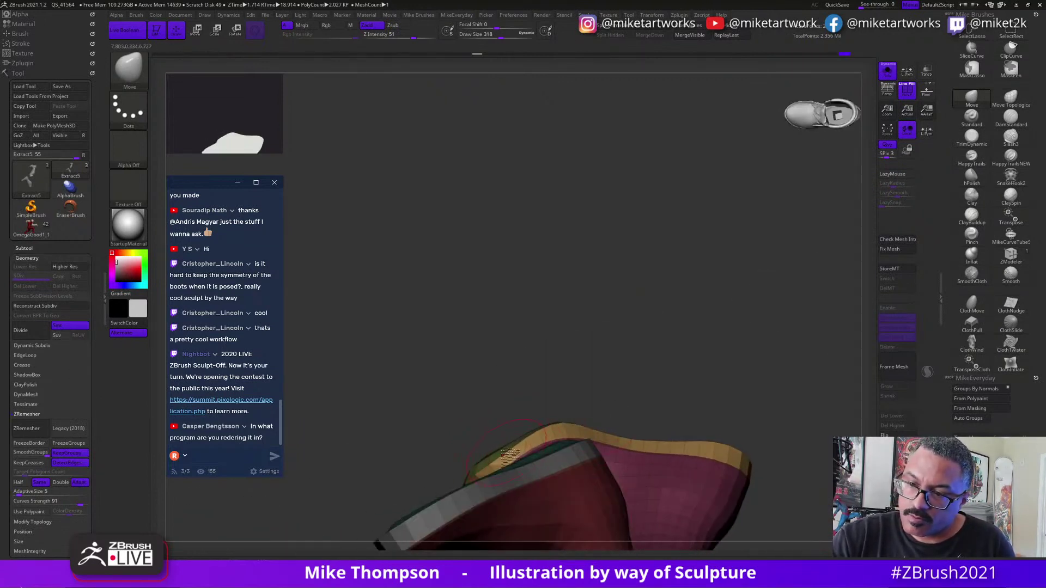
left_click_drag(606, 391, 704, 376)
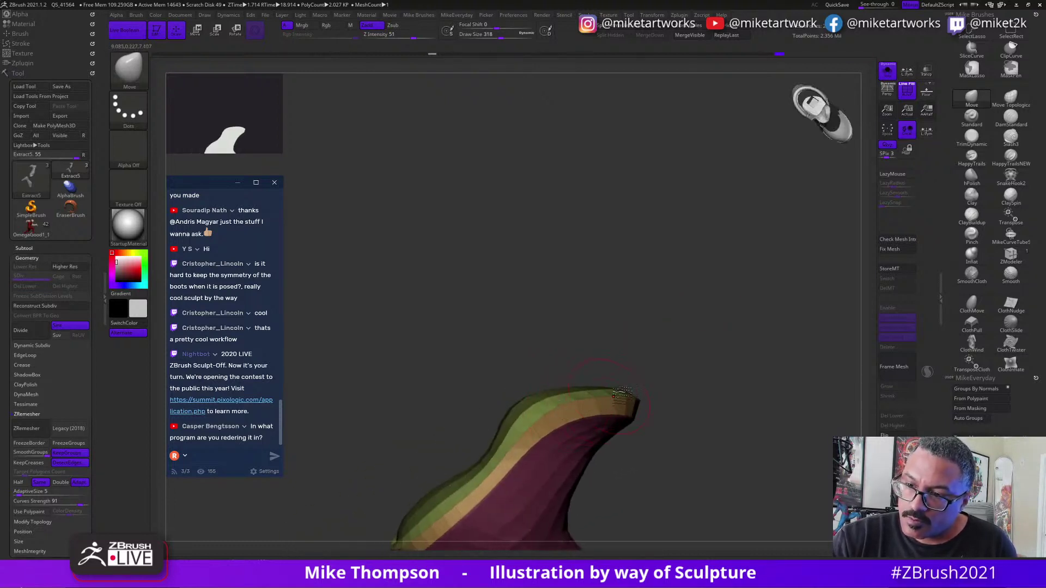
left_click_drag(623, 393, 685, 355)
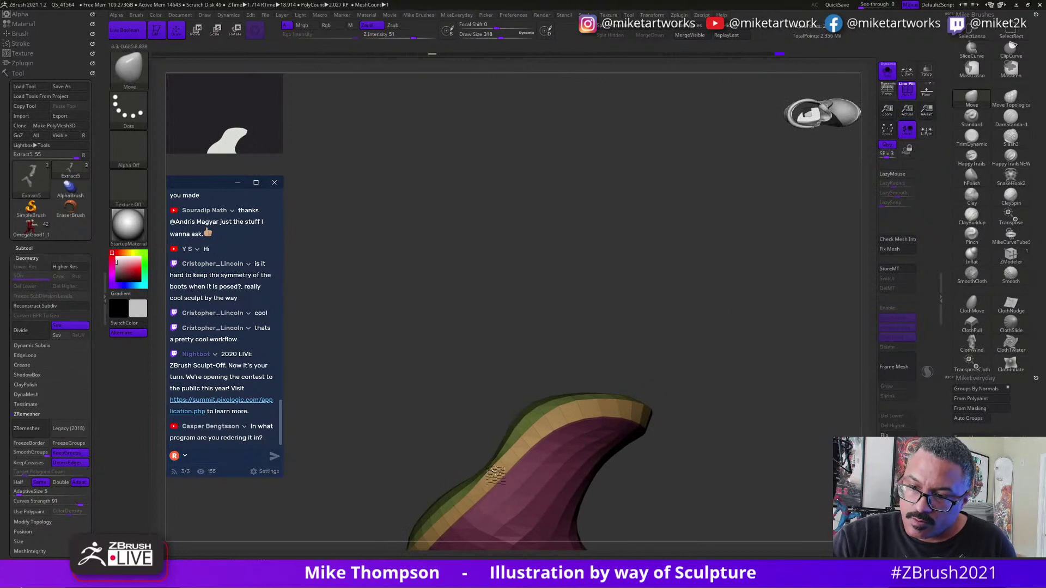
left_click_drag(546, 420, 500, 458)
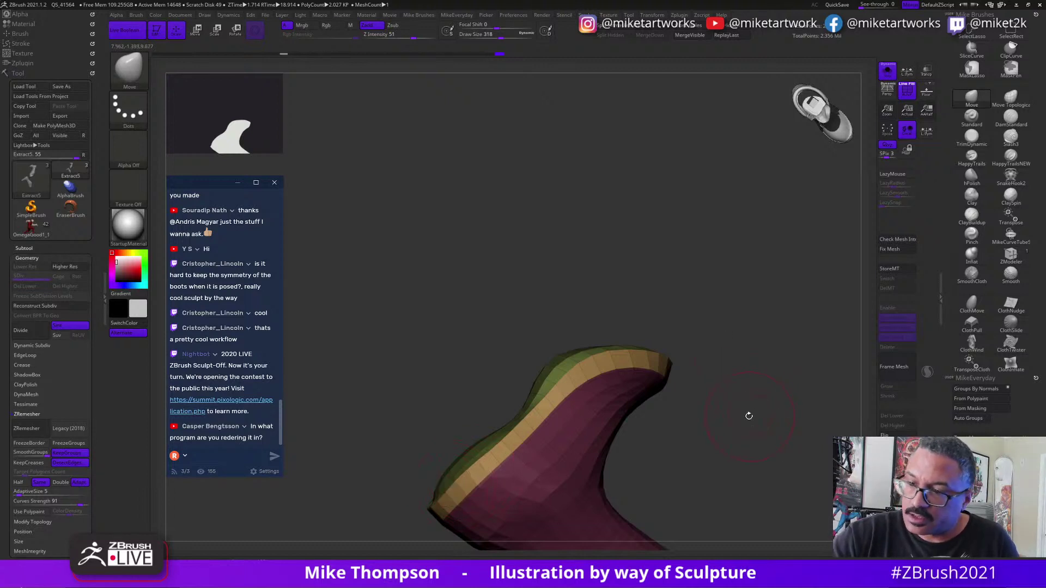
Clear the mask and smooth the underside of the bent boot's sole.
mouse_move(738, 420)
left_mouse_down()
mouse_move(754, 410)
mouse_move(759, 367)
mouse_move(770, 433)
mouse_move(747, 402)
mouse_move(738, 424)
left_mouse_up()
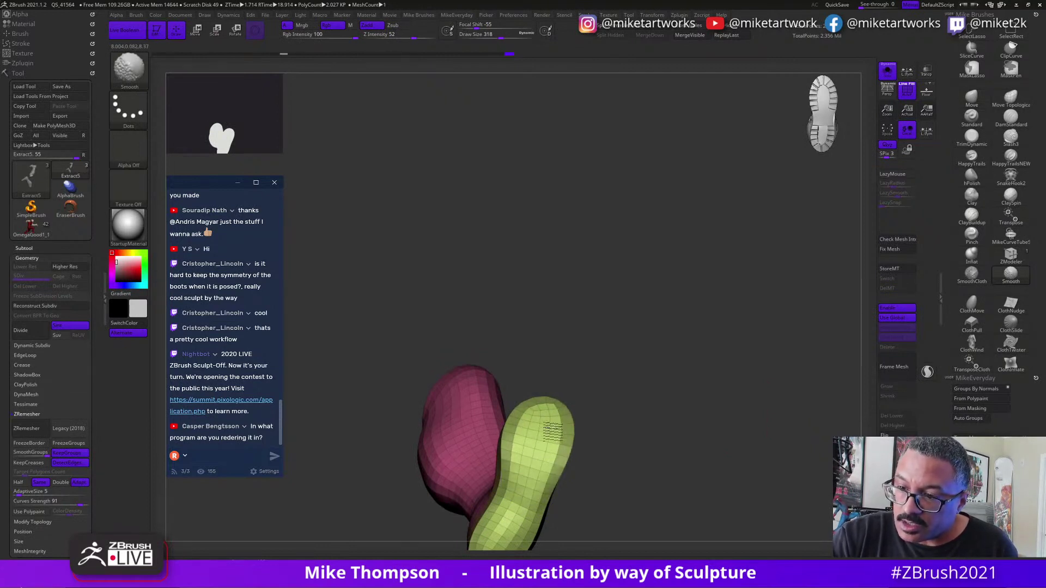
left_click_drag(688, 443, 715, 370, "alt")
mouse_move(724, 373)
left_mouse_down()
mouse_move(757, 393)
mouse_move(749, 422)
left_mouse_up()
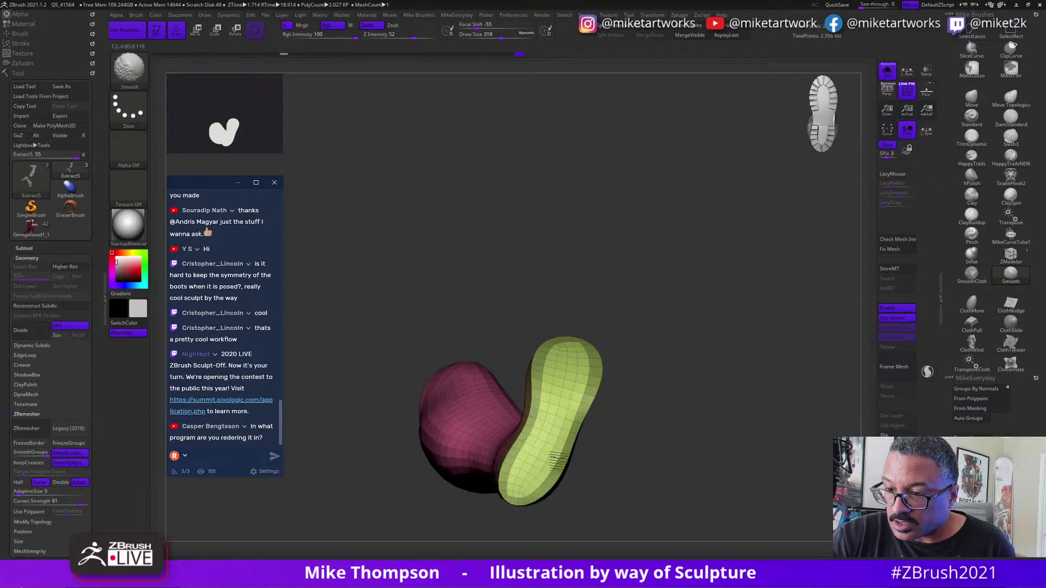
mouse_move(785, 361)
left_mouse_down()
mouse_move(702, 366)
mouse_move(721, 396)
mouse_move(721, 383)
mouse_move(735, 385)
left_mouse_up()
Set the Move brush's draw size to 585, and reduce it to 415.
key("s")
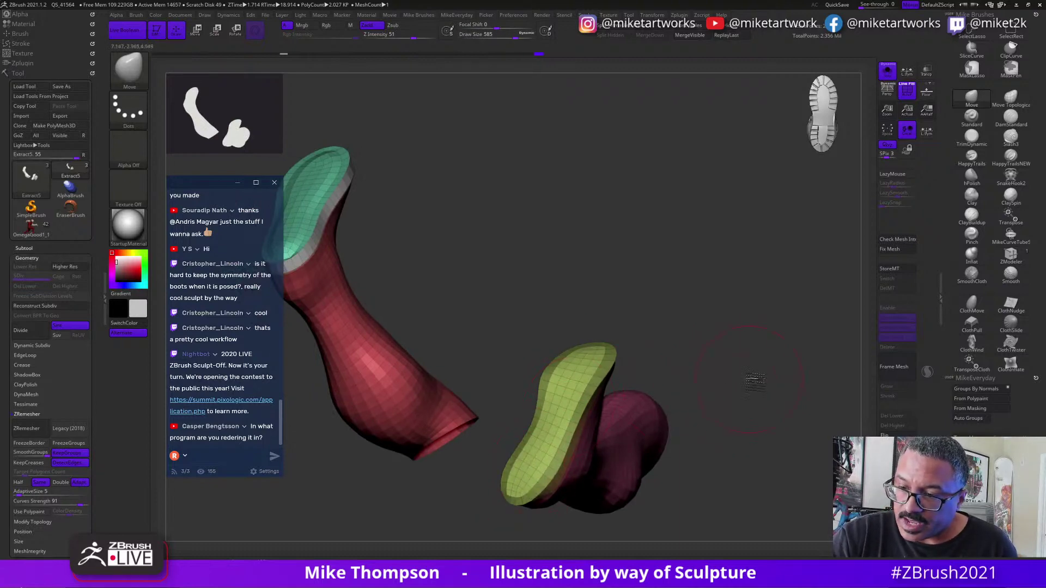
left_click_drag(750, 379, 731, 355)
mouse_move(635, 322)
left_mouse_down("alt")
mouse_move(626, 406)
mouse_move(617, 406)
left_mouse_up("alt")
key("s")
mouse_move(617, 406)
left_mouse_down()
mouse_move(632, 417)
mouse_move(632, 406)
left_mouse_up()
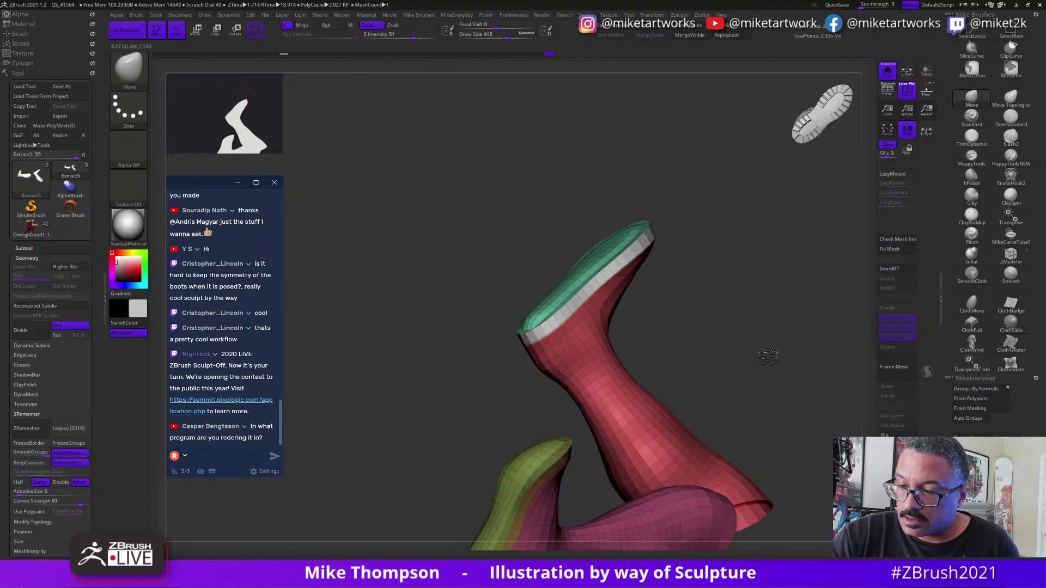
Try smoothing the green underside of the red boot's sole at draw sizes 415 and 163, undoing the strokes.
left_click_drag(769, 354, 466, 341)
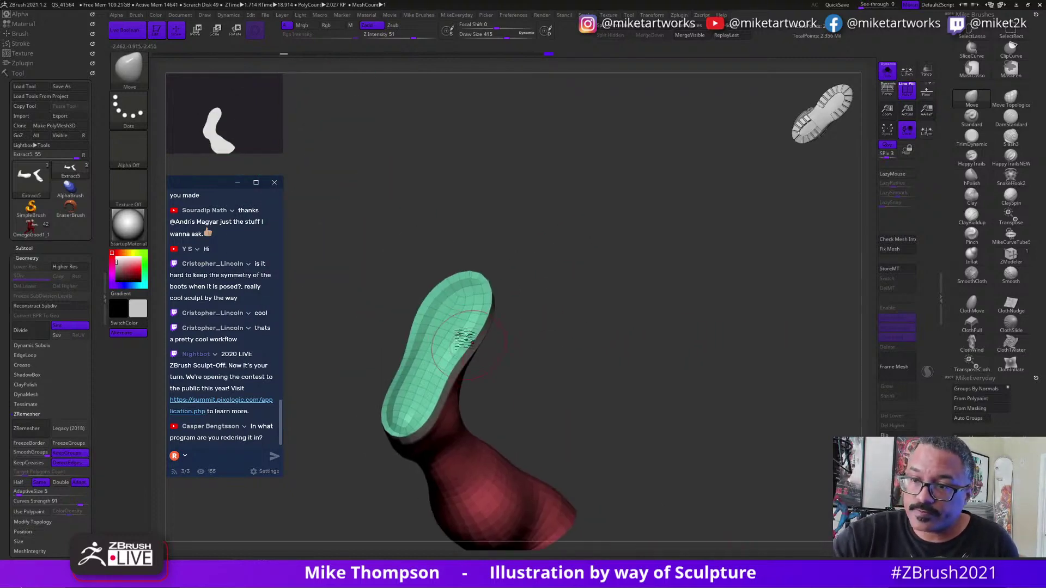
mouse_move(616, 376)
left_mouse_down()
mouse_move(654, 404)
mouse_move(736, 408)
left_mouse_up()
left_click_drag(598, 393, 573, 452, "shift")
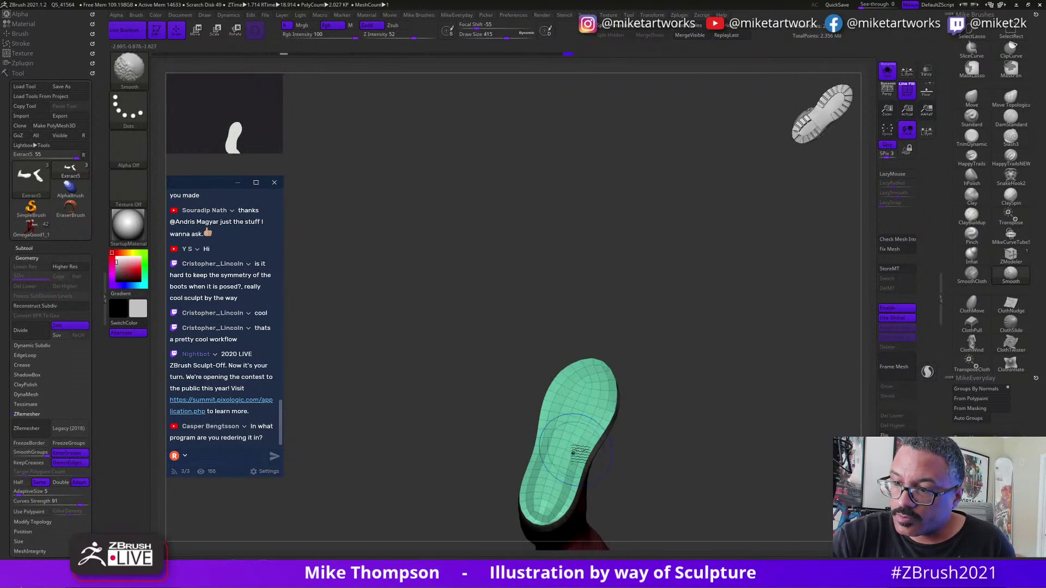
left_click_drag(551, 495, 548, 486, "shift")
key("ctrl+z")
key("ctrl+z")
key("ctrl+z")
key("s")
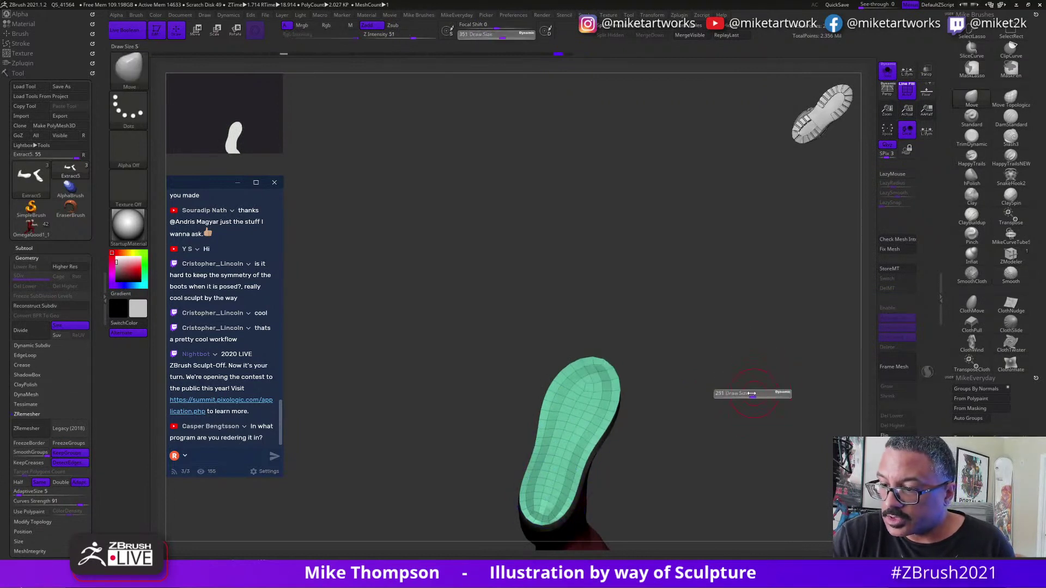
left_click_drag(740, 389, 738, 389)
left_click_drag(591, 397, 592, 394, "shift")
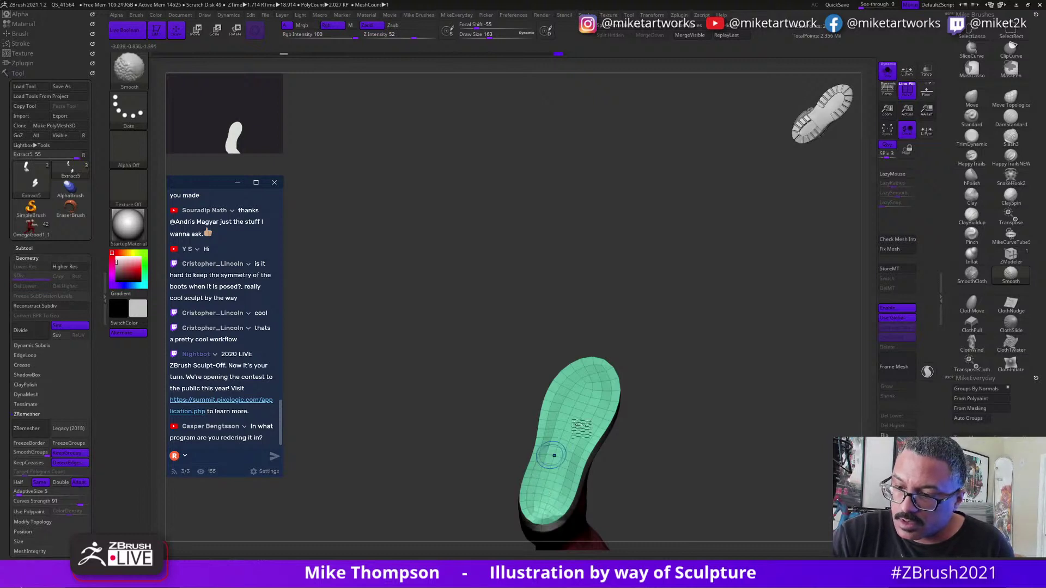
key("ctrl+z")
Isolate and mask the red boot's green sole, show the whole mesh and invert the mask so only the sole stays editable.
mouse_move(767, 390)
left_mouse_down()
mouse_move(754, 372)
mouse_move(781, 404)
mouse_move(771, 404)
left_mouse_up()
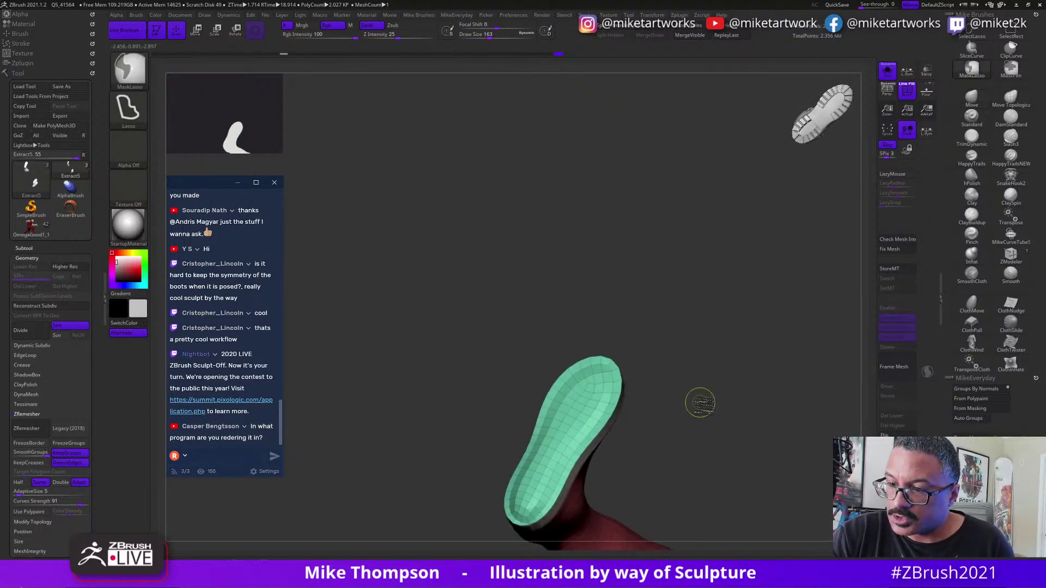
left_click(598, 418, "ctrl+shift")
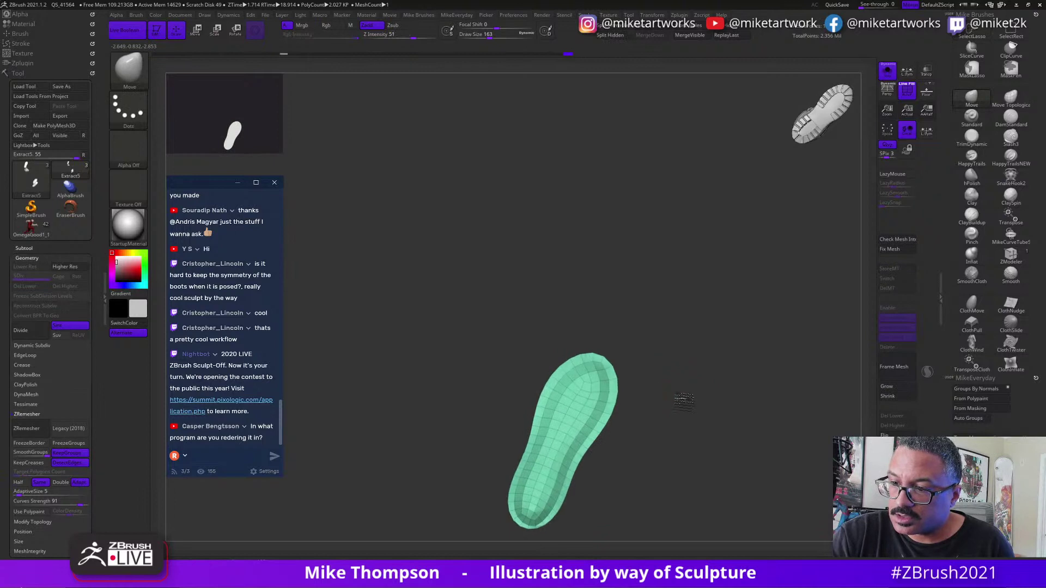
left_click(751, 381, "ctrl")
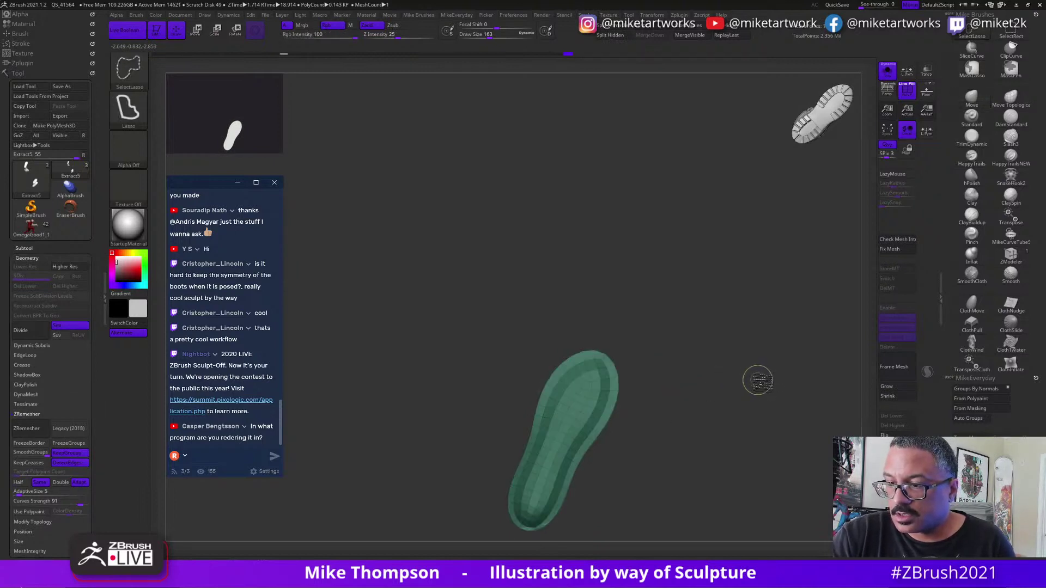
left_click(760, 378, "ctrl+shift")
left_click(772, 376, "ctrl")
Smooth the unmasked green sole underside at draw size 262.
key("s")
left_click(692, 391)
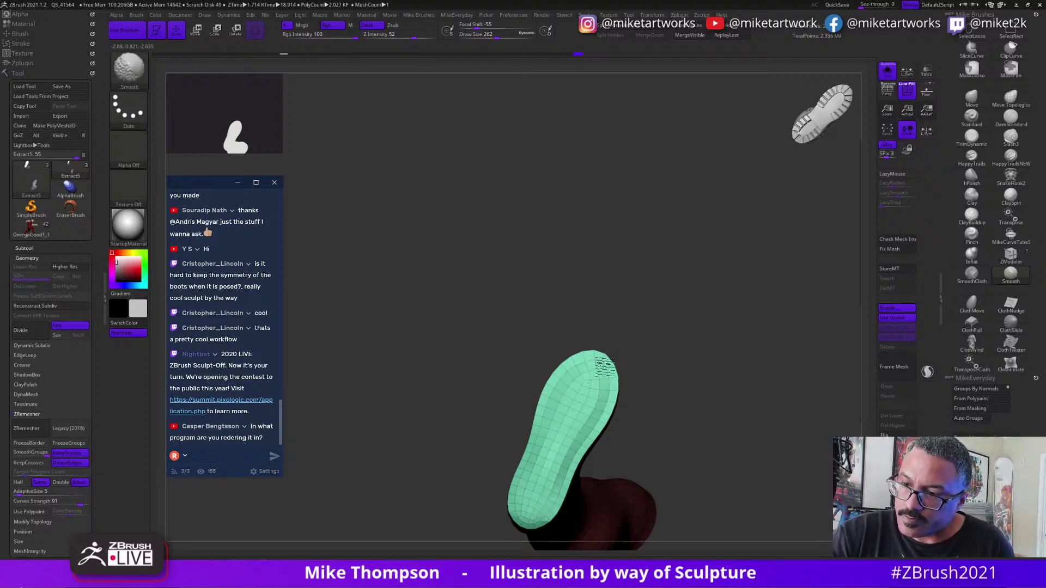
mouse_move(673, 364)
left_mouse_down()
mouse_move(771, 367)
mouse_move(726, 381)
left_mouse_up()
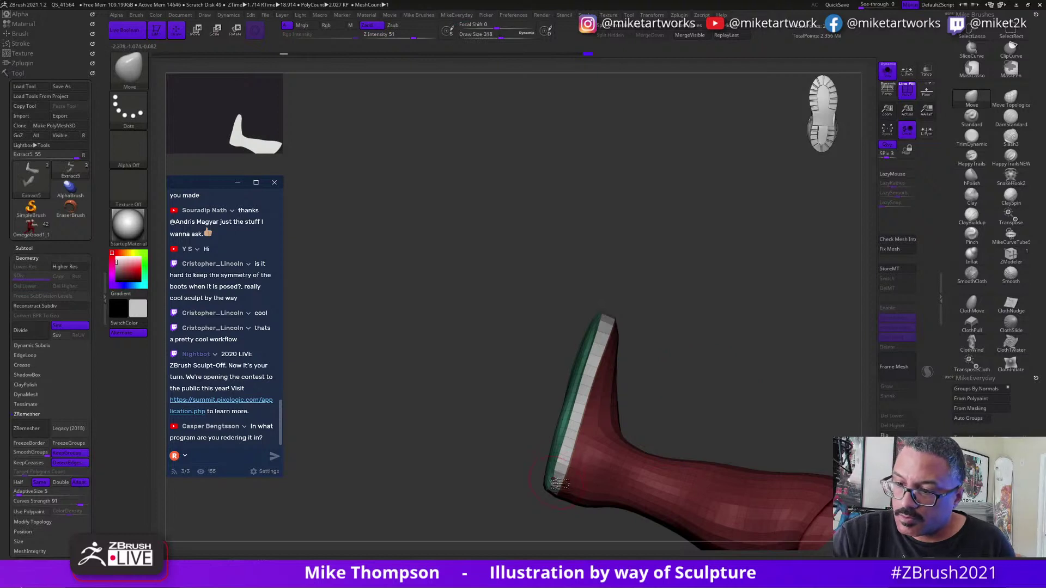
Set the draw size to 468 and remask the boot so that only its green sole underside stays editable.
key("s")
mouse_move(671, 379)
left_mouse_down()
mouse_move(710, 376)
mouse_move(705, 387)
left_mouse_up()
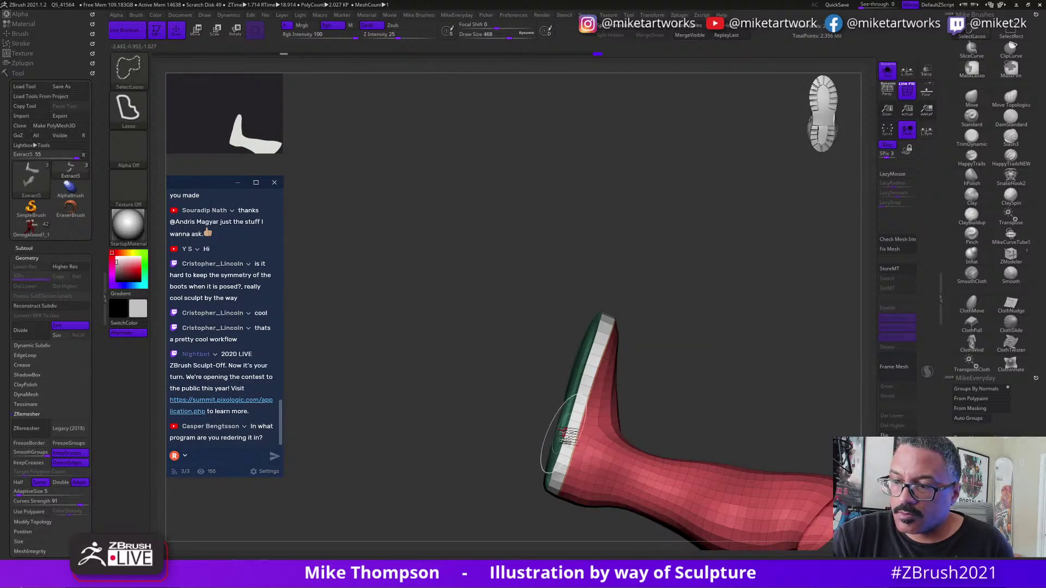
left_click_drag(708, 376, 583, 419)
left_click(709, 376, "ctrl")
left_click(725, 376, "ctrl+shift")
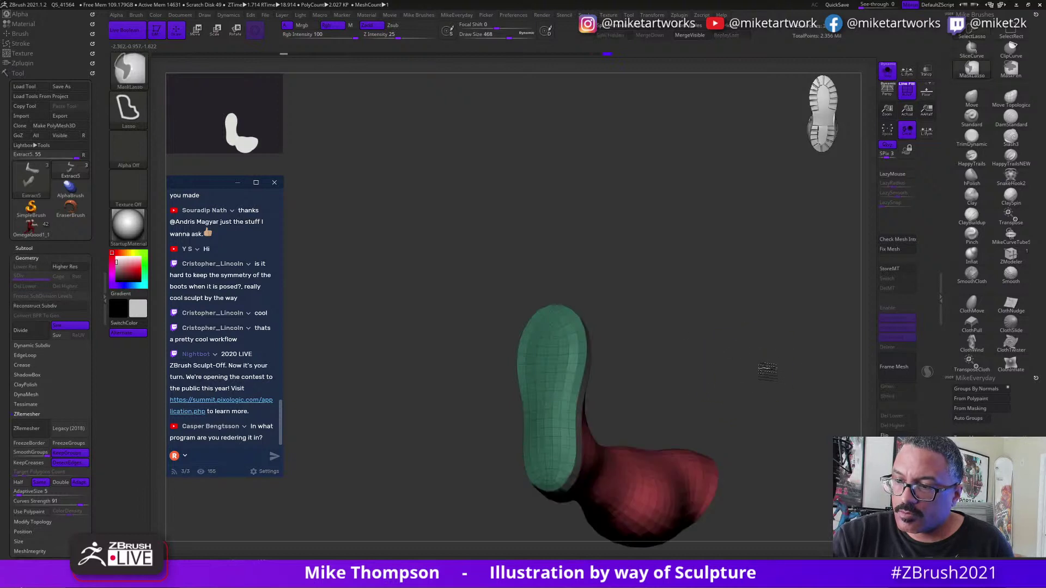
left_click(736, 369, "ctrl")
Adjust the unmasked sole's profile with the Move brush at draw size 620, and smooth its underside at 437.
left_click_drag(737, 368, 571, 420)
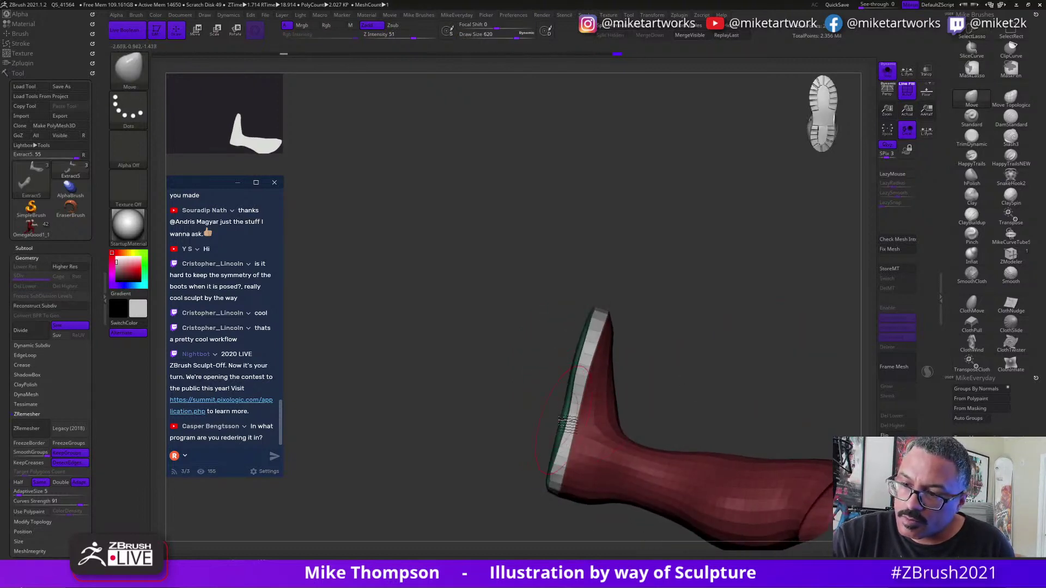
key("s")
mouse_move(672, 371)
left_mouse_down()
mouse_move(662, 371)
mouse_move(725, 377)
left_mouse_up()
left_click_drag(542, 427, 548, 407, "shift")
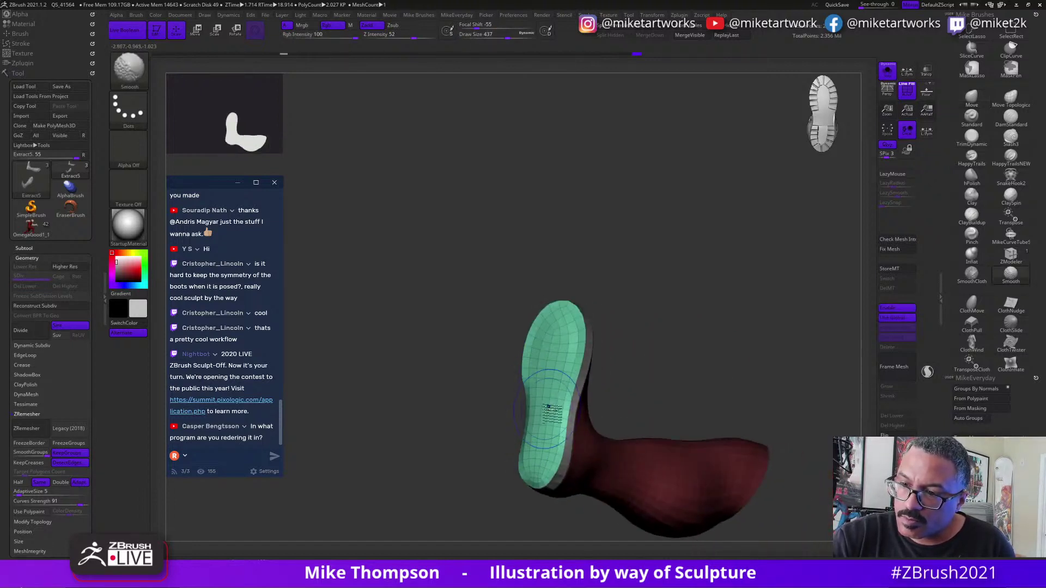
Refine the sole's outline around the toe, sides and heel with the Move brush at draw size 437, reducing it to 372.
left_click_drag(622, 357, 591, 362)
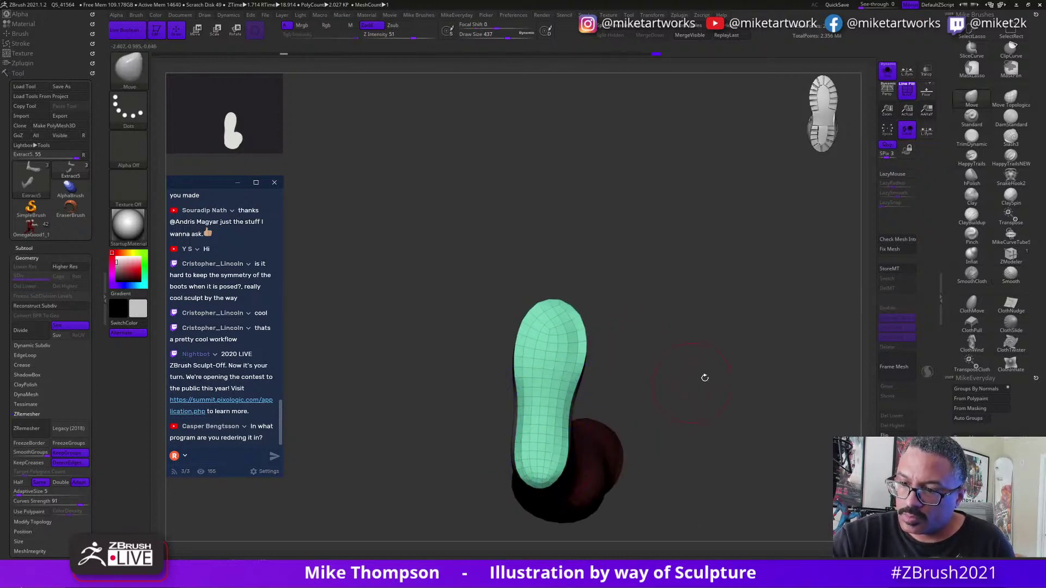
mouse_move(703, 376)
left_mouse_down()
mouse_move(696, 381)
mouse_move(757, 360)
mouse_move(685, 406)
mouse_move(749, 341)
mouse_move(712, 350)
left_mouse_up()
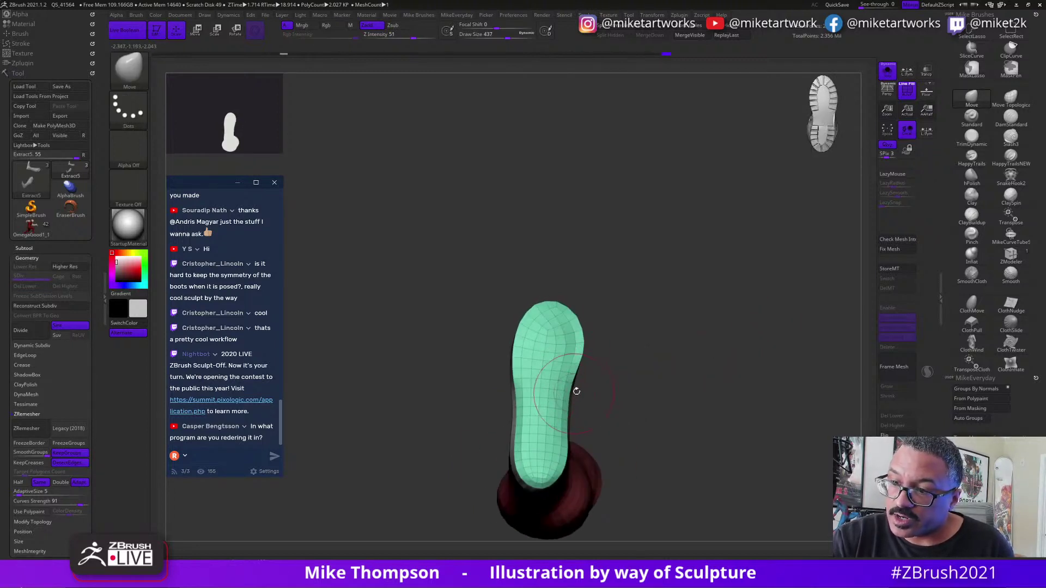
left_click_drag(576, 391, 628, 346)
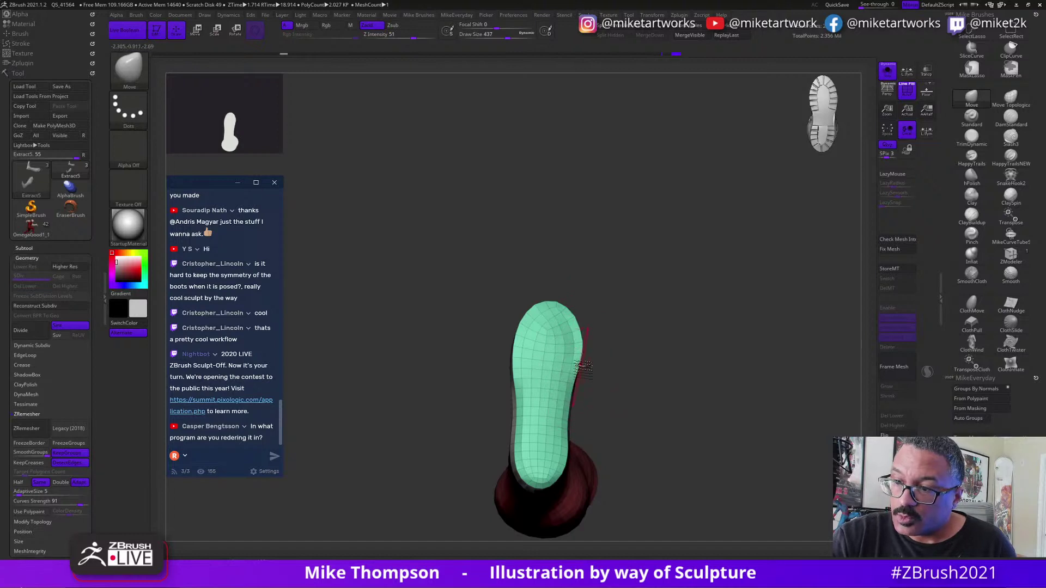
left_click_drag(680, 326, 650, 323)
left_click_drag(519, 322, 537, 309)
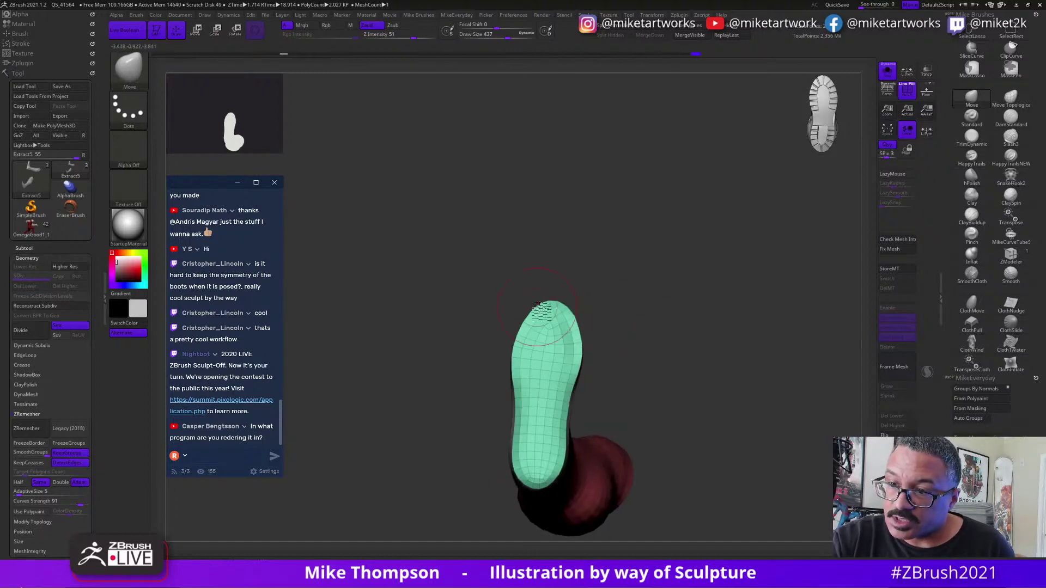
left_click_drag(517, 380, 515, 367)
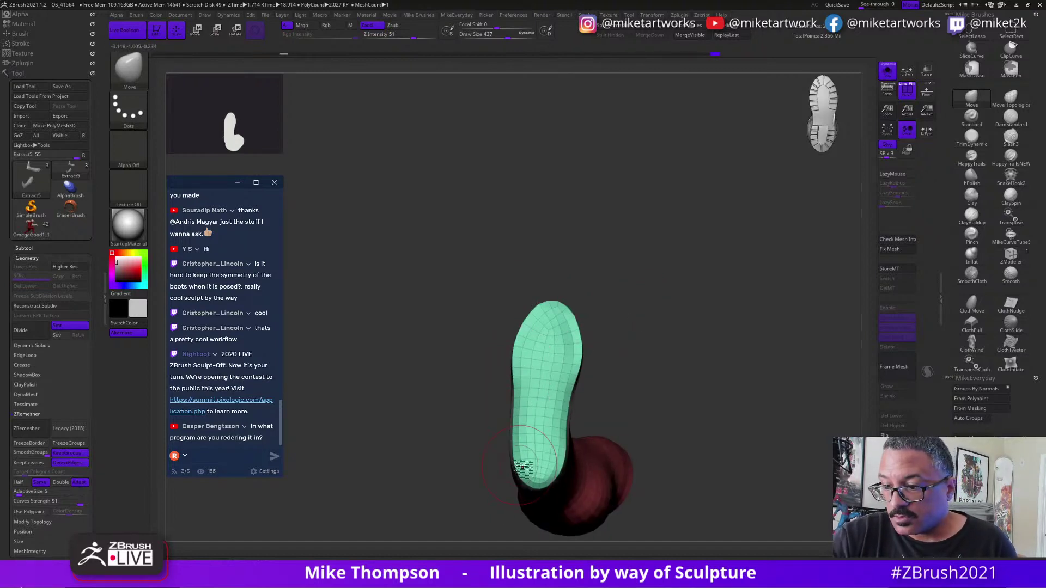
left_click_drag(522, 465, 528, 463)
mouse_move(643, 384)
left_mouse_down()
mouse_move(774, 384)
mouse_move(636, 405)
mouse_move(538, 401)
mouse_move(587, 404)
mouse_move(571, 396)
left_mouse_up()
key("bracketleft")
mouse_move(579, 357)
left_mouse_down()
mouse_move(573, 336)
mouse_move(581, 362)
left_mouse_up()
key("s")
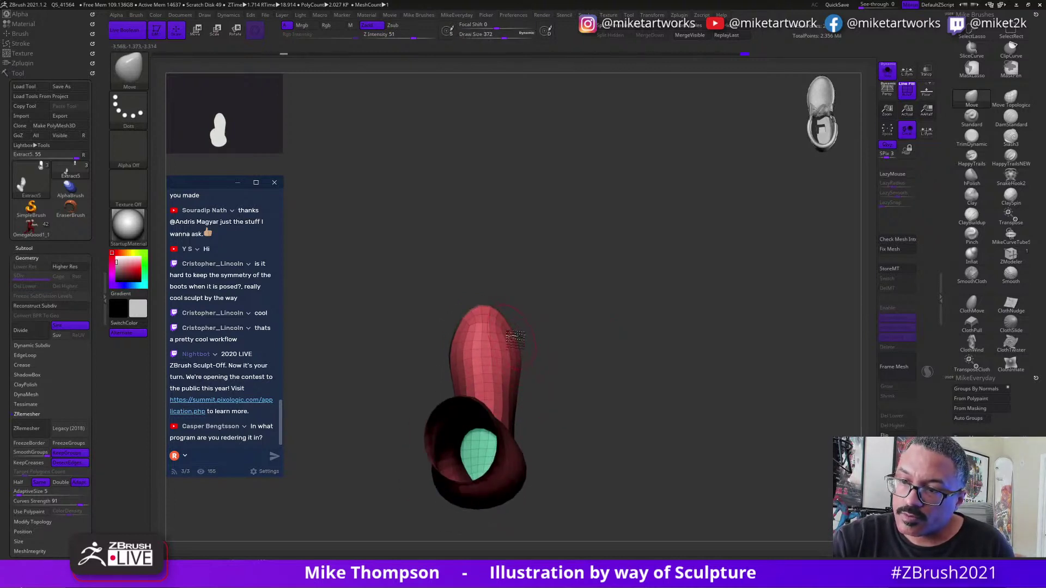
Adjust the red boot around the heel and ankle with the Move brush at draw sizes 372, 280 and 351.
left_click_drag(620, 360, 595, 369)
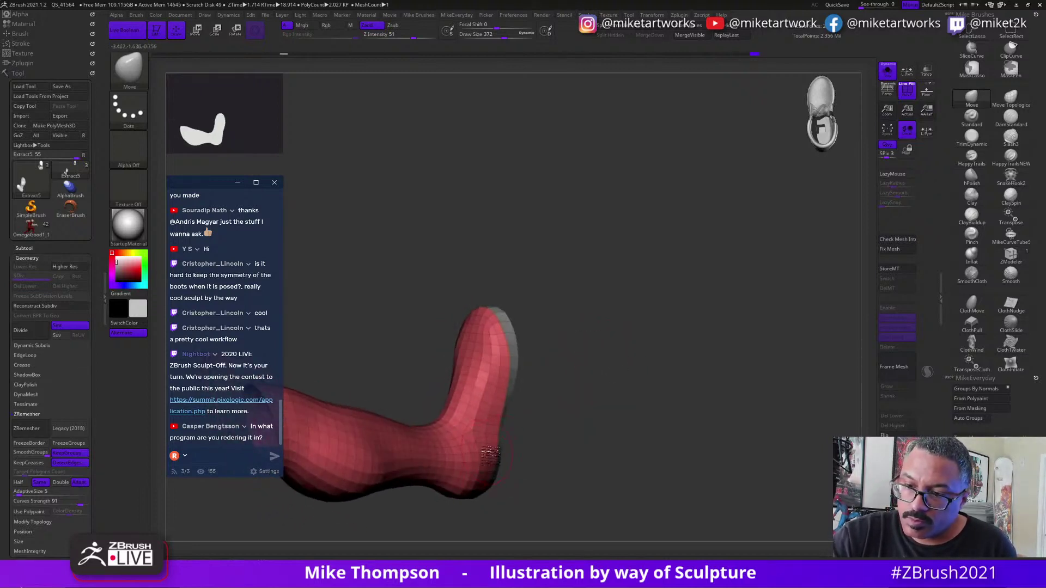
left_click_drag(577, 430, 586, 443)
key("s")
mouse_move(530, 423)
left_mouse_down()
mouse_move(515, 426)
mouse_move(619, 379)
mouse_move(619, 367)
mouse_move(483, 455)
left_mouse_up()
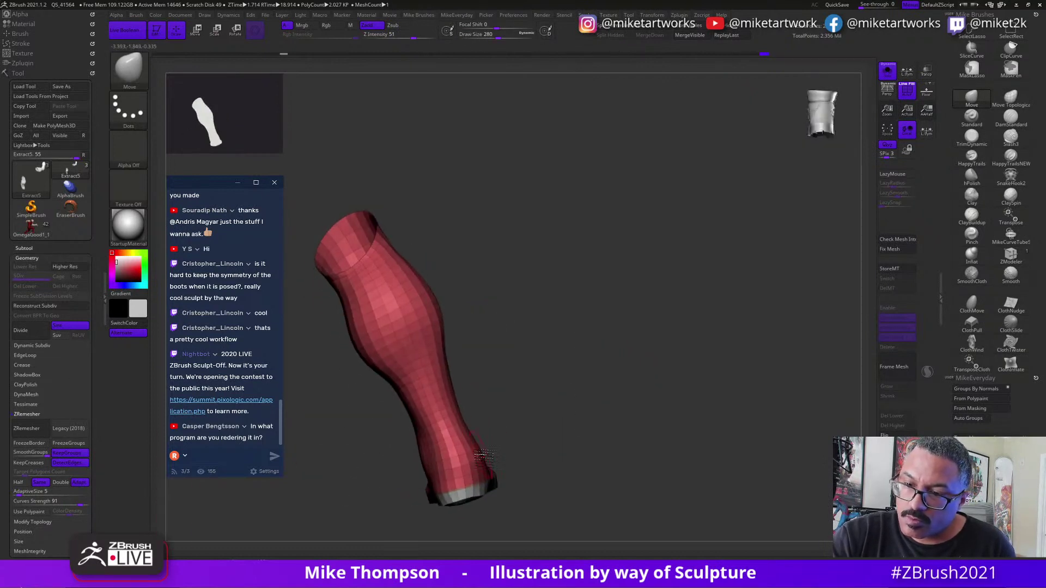
mouse_move(525, 413)
left_mouse_down()
mouse_move(555, 401)
mouse_move(506, 435)
left_mouse_up()
key("s")
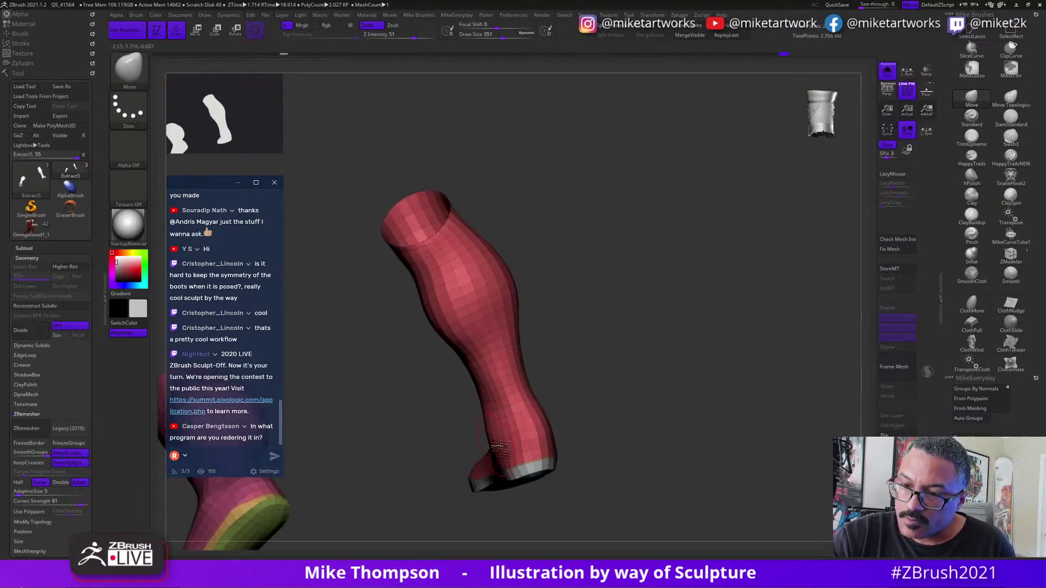
Refine the red boot's foot and heel from several angles with the Move brush, raising its draw size to 533.
mouse_move(585, 380)
left_mouse_down()
mouse_move(517, 411)
mouse_move(550, 420)
mouse_move(535, 453)
left_mouse_up()
key("s")
mouse_move(572, 422)
left_mouse_down()
mouse_move(626, 378)
mouse_move(642, 414)
mouse_move(665, 423)
mouse_move(654, 421)
left_mouse_up()
key("s")
mouse_move(505, 484)
left_mouse_down()
mouse_move(514, 492)
mouse_move(499, 492)
left_mouse_up()
key("s")
left_click_drag(497, 493, 505, 493)
left_click_drag(505, 493, 484, 457)
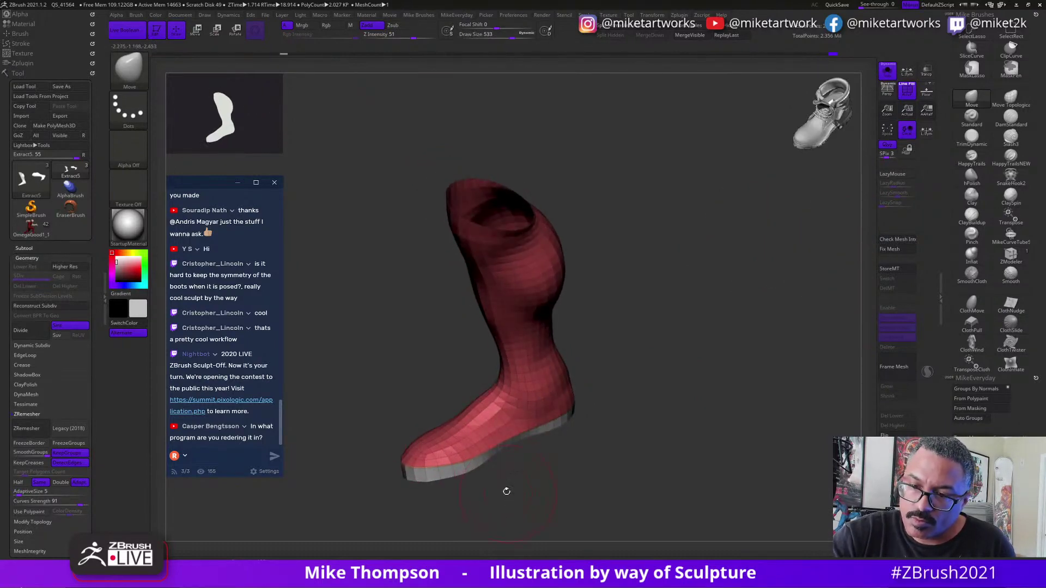
left_click_drag(507, 492, 507, 396)
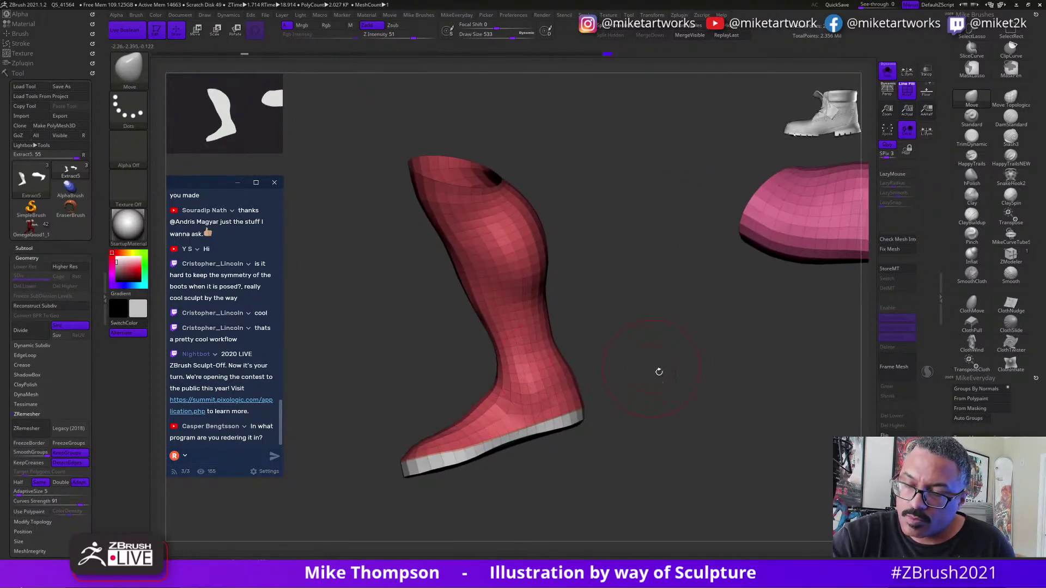
Adjust the red boot's instep and the arch of its sole band with the Move brush at draw size 422.
left_click_drag(659, 373, 654, 366)
key("s")
left_click_drag(590, 345, 584, 345)
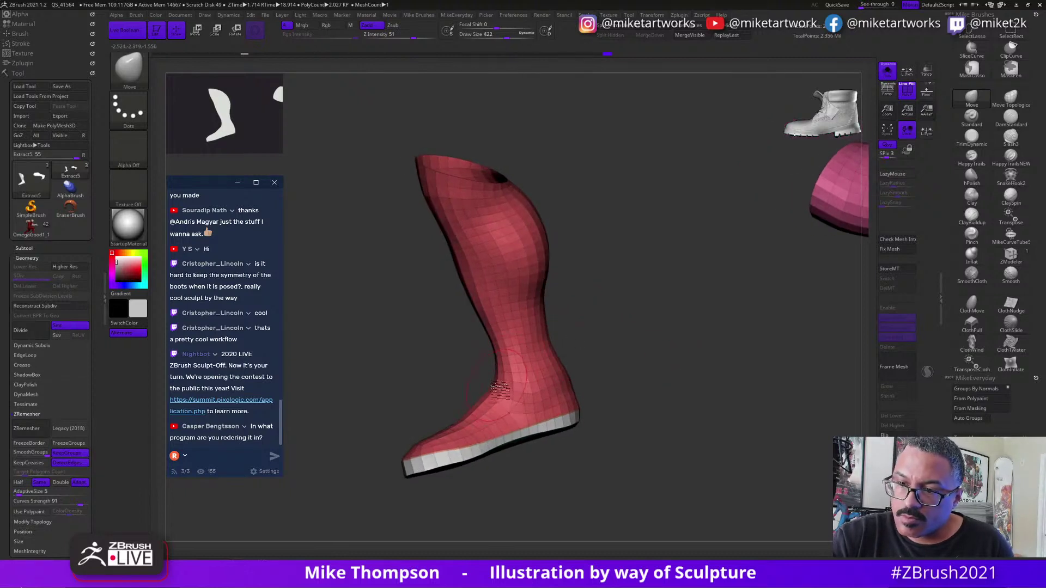
left_click_drag(659, 362, 654, 378)
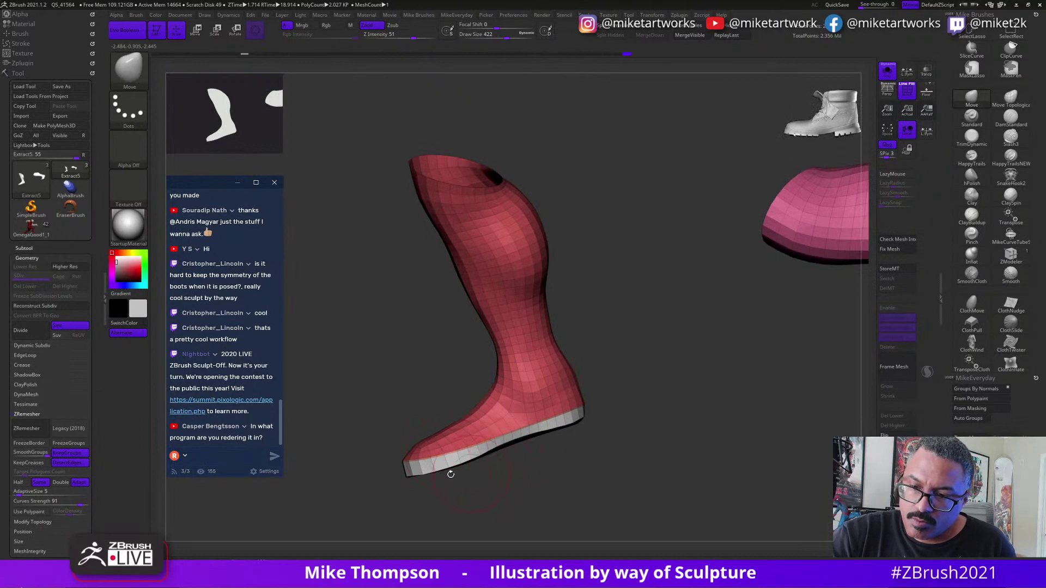
left_click_drag(450, 474, 663, 450)
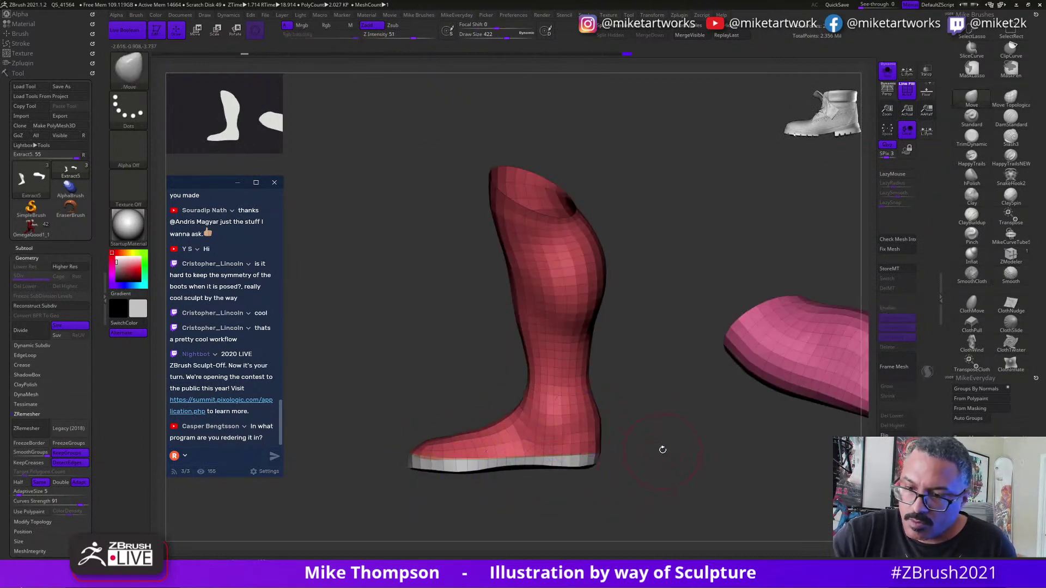
Isolate and mask the red boot's white sole band, bring back the whole mesh and invert the mask to leave the band editable.
double_click(590, 462, "ctrl+shift")
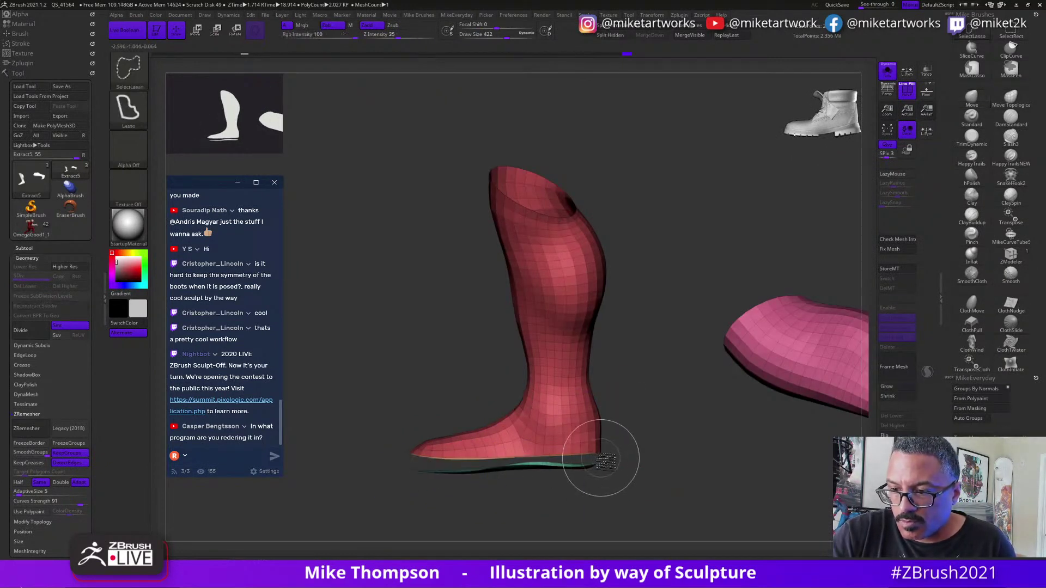
left_click_drag(665, 445, 665, 452, "ctrl+shift")
left_click(669, 444, "ctrl+shift")
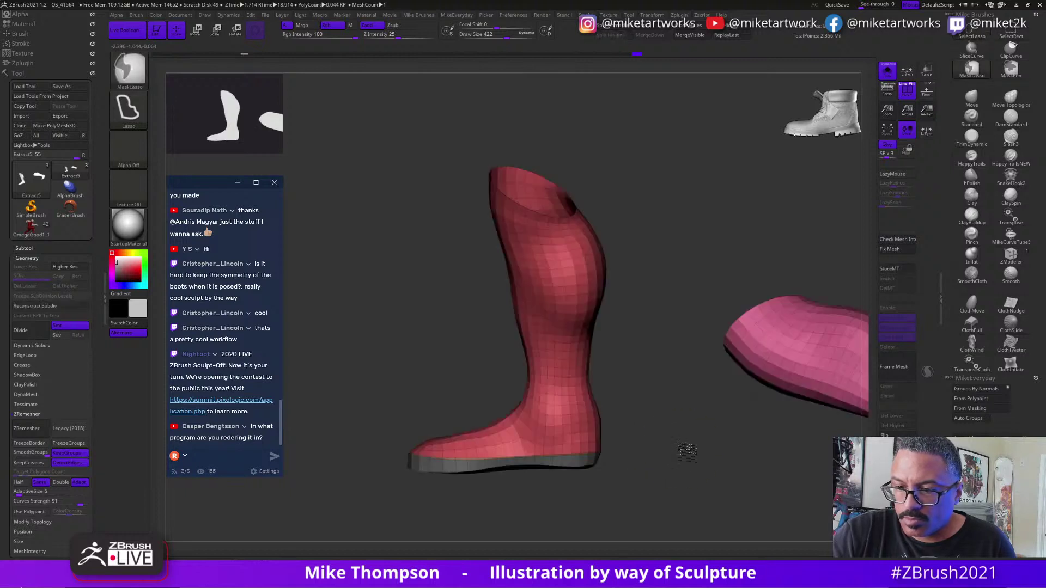
Shape the unmasked white sole band with the Move brush around the foot, and clear the mask.
left_click_drag(657, 432, 597, 432, "shift")
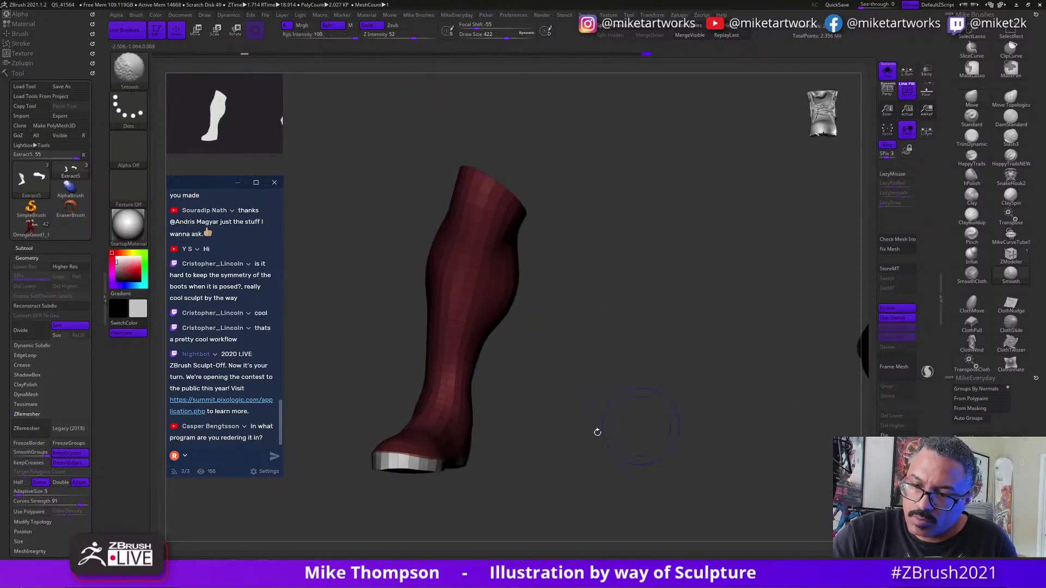
mouse_move(490, 459)
left_mouse_down()
mouse_move(523, 444)
mouse_move(603, 449)
mouse_move(540, 451)
mouse_move(707, 423)
mouse_move(613, 430)
mouse_move(743, 407)
mouse_move(678, 417)
mouse_move(652, 437)
left_mouse_up()
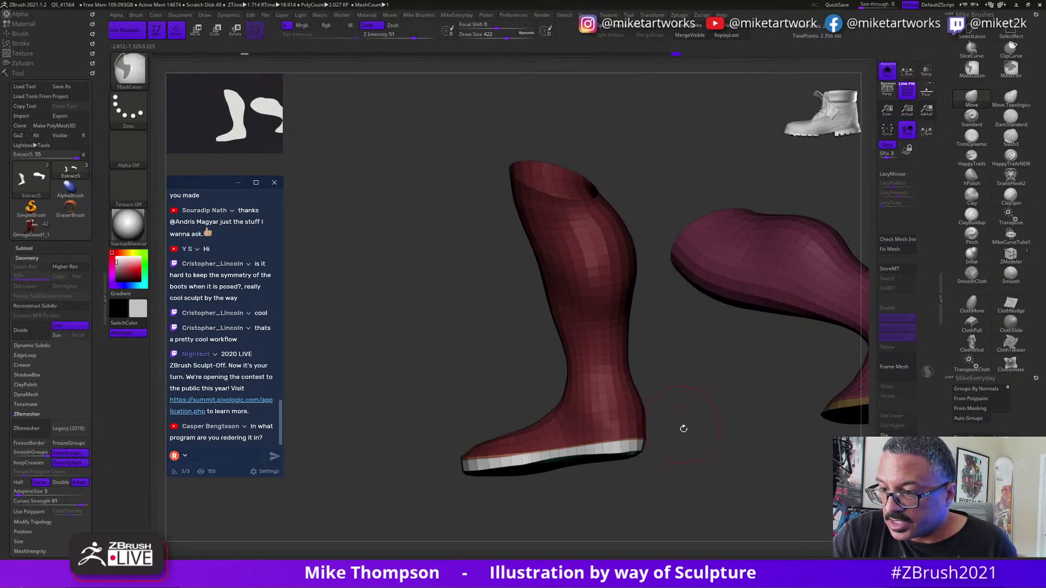
left_click(703, 444, "ctrl")
mouse_move(701, 443)
left_mouse_down()
mouse_move(716, 448)
mouse_move(665, 457)
mouse_move(710, 456)
mouse_move(661, 469)
mouse_move(567, 416)
mouse_move(656, 446)
mouse_move(693, 432)
left_mouse_up()
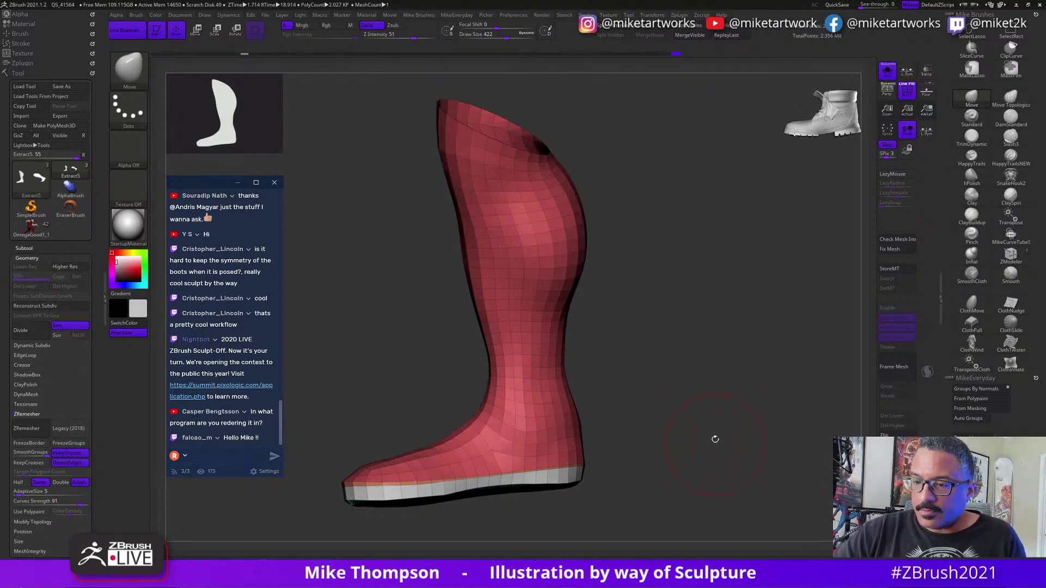
Adjust the red boot's ankle and lower calf in profile with the Move brush at draw sizes 299 and 648.
left_click_drag(716, 440, 757, 439)
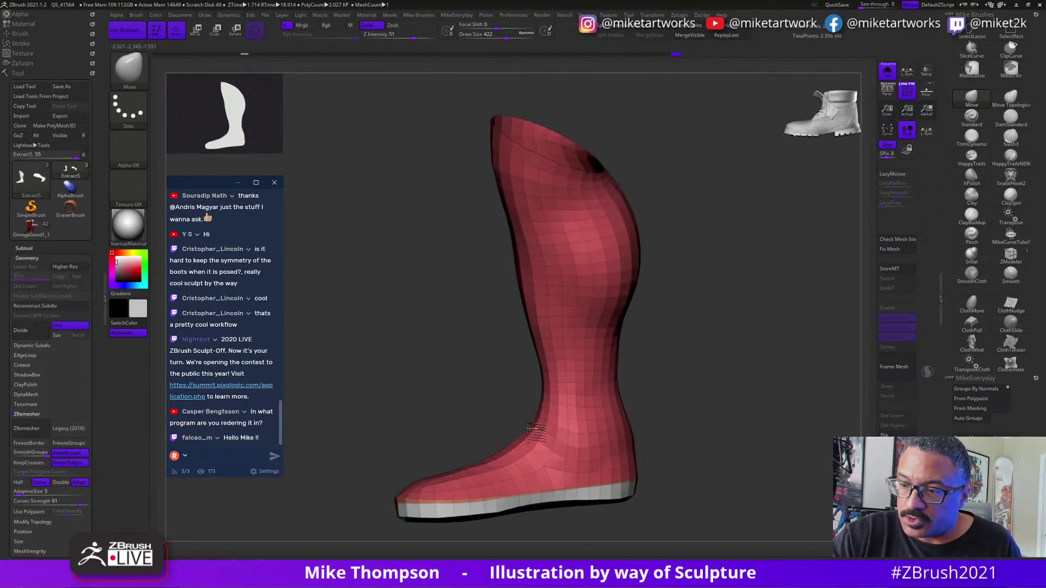
left_click_drag(712, 383, 700, 392)
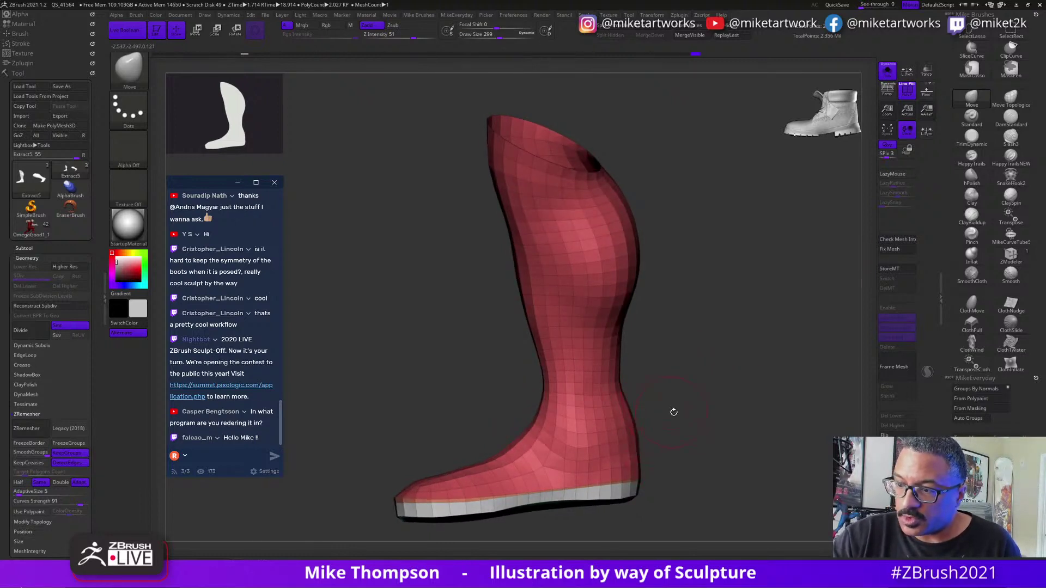
key("s")
left_click_drag(679, 413, 698, 413)
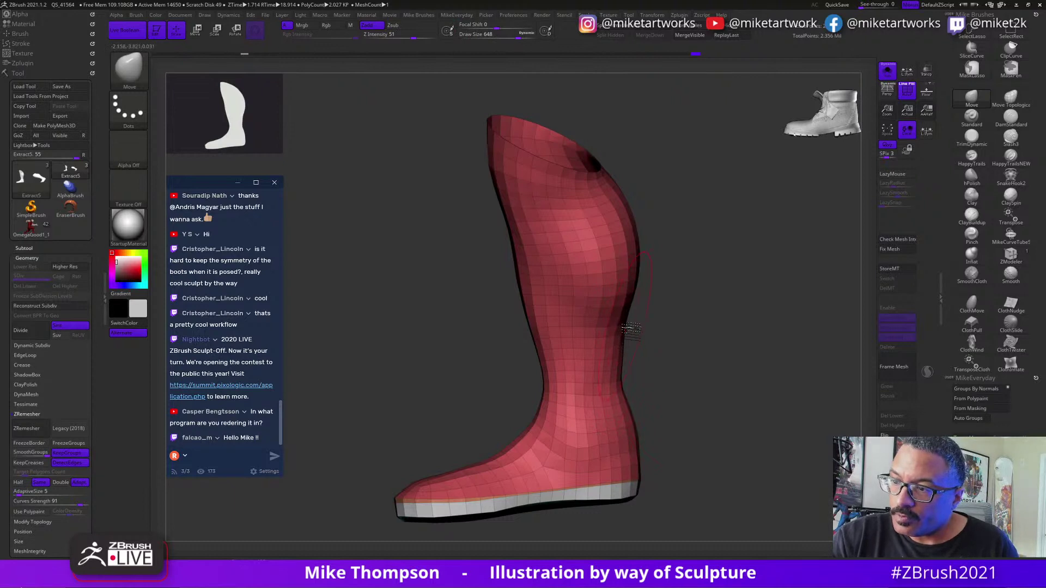
Reshape the top and side of the red boot's foot with the Move brush at draw sizes 453 and 318.
mouse_move(688, 350)
left_mouse_down()
mouse_move(707, 429)
mouse_move(749, 426)
mouse_move(690, 425)
left_mouse_up()
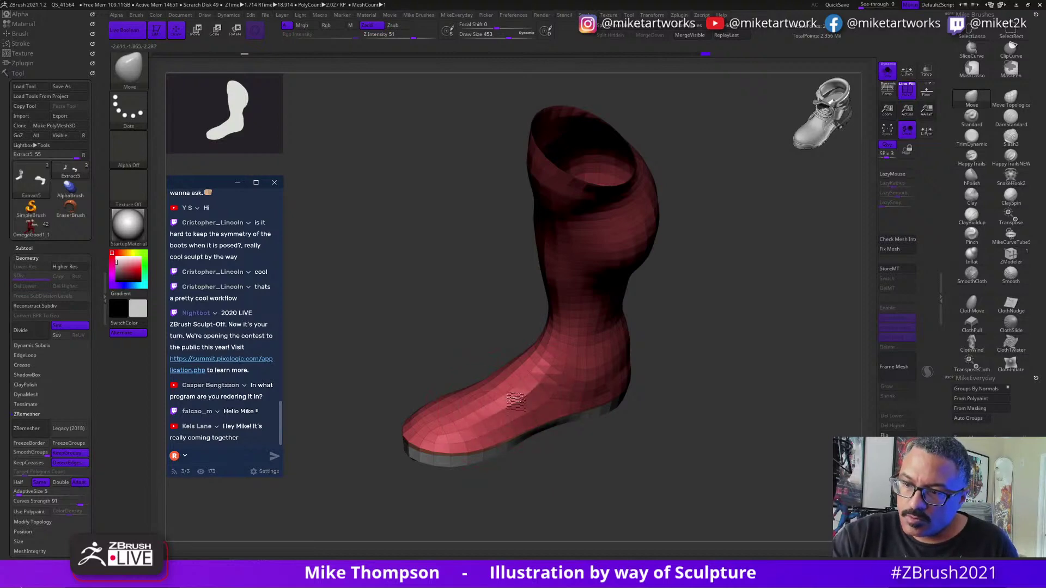
mouse_move(516, 402)
left_mouse_down()
mouse_move(504, 391)
mouse_move(555, 396)
left_mouse_up()
left_click_drag(659, 354, 719, 389)
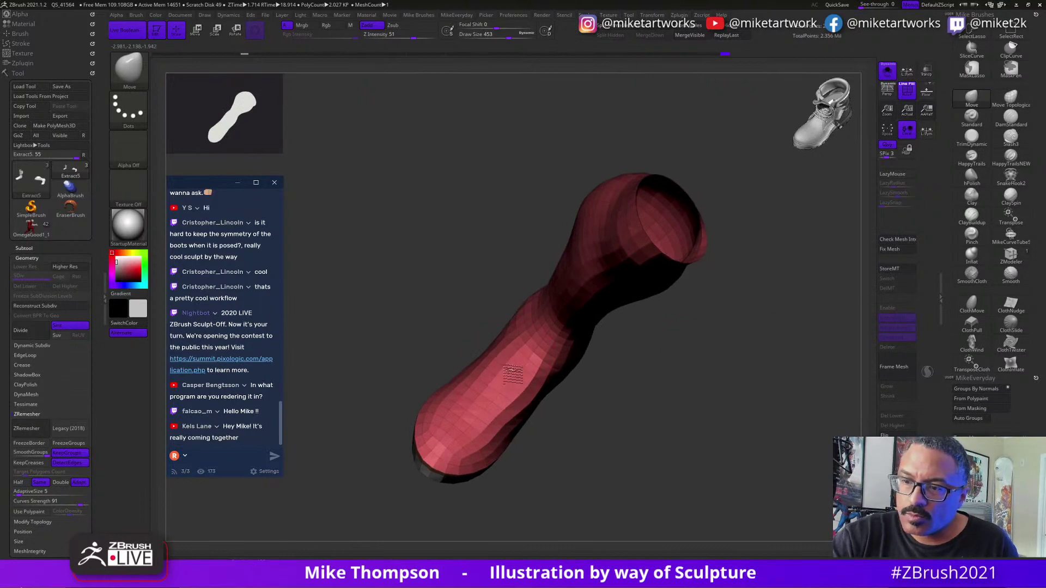
mouse_move(656, 380)
left_mouse_down()
mouse_move(688, 380)
mouse_move(691, 395)
mouse_move(678, 420)
mouse_move(659, 406)
left_mouse_up()
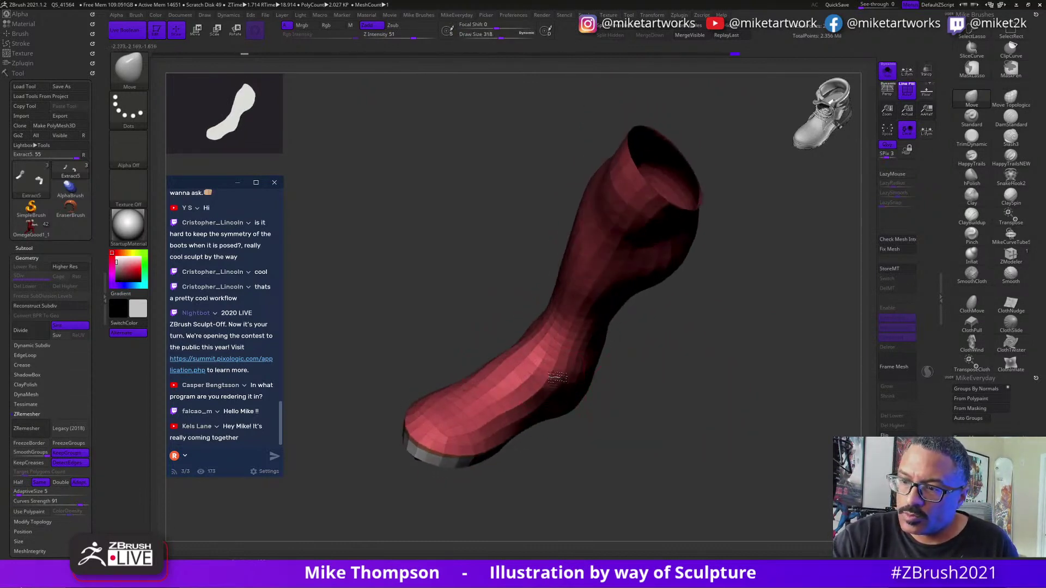
Refine the back of the red boot's ankle and calf with the Move brush at draw size 585, and smooth the calf at 437.
right_click_drag(578, 335, 649, 405)
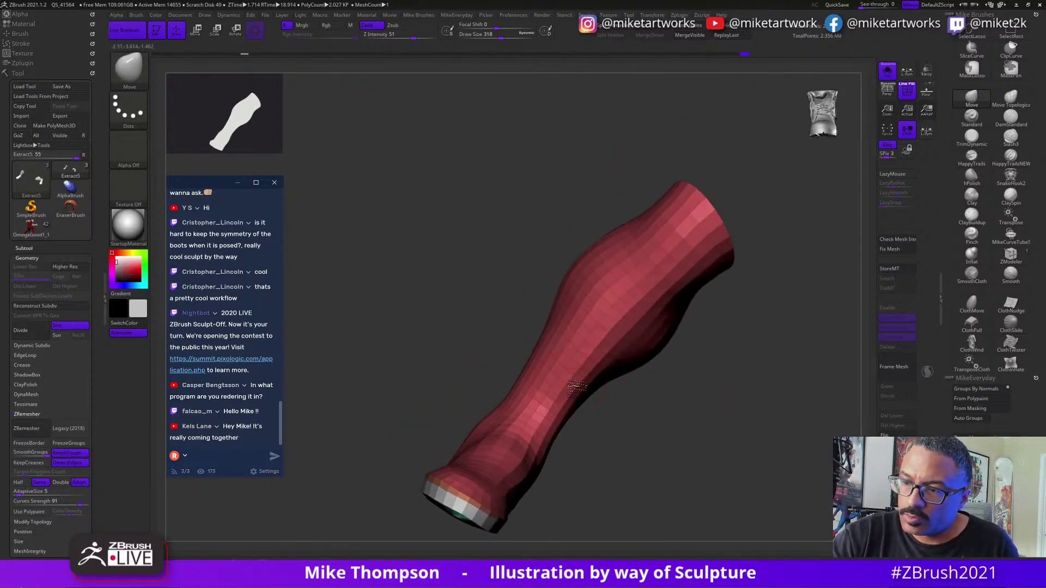
key("s")
left_click_drag(686, 388, 694, 393)
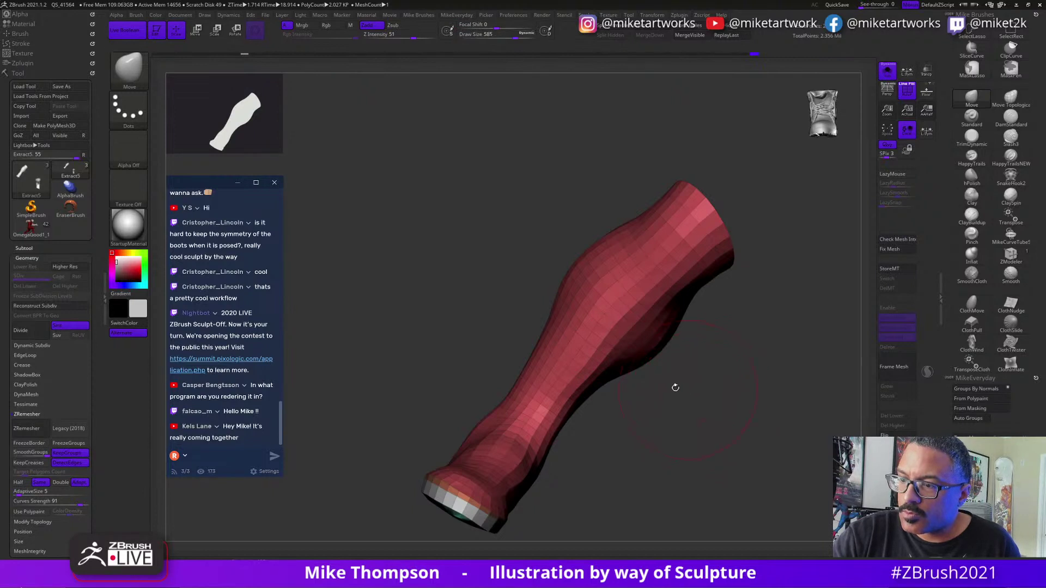
left_click_drag(582, 399, 587, 402)
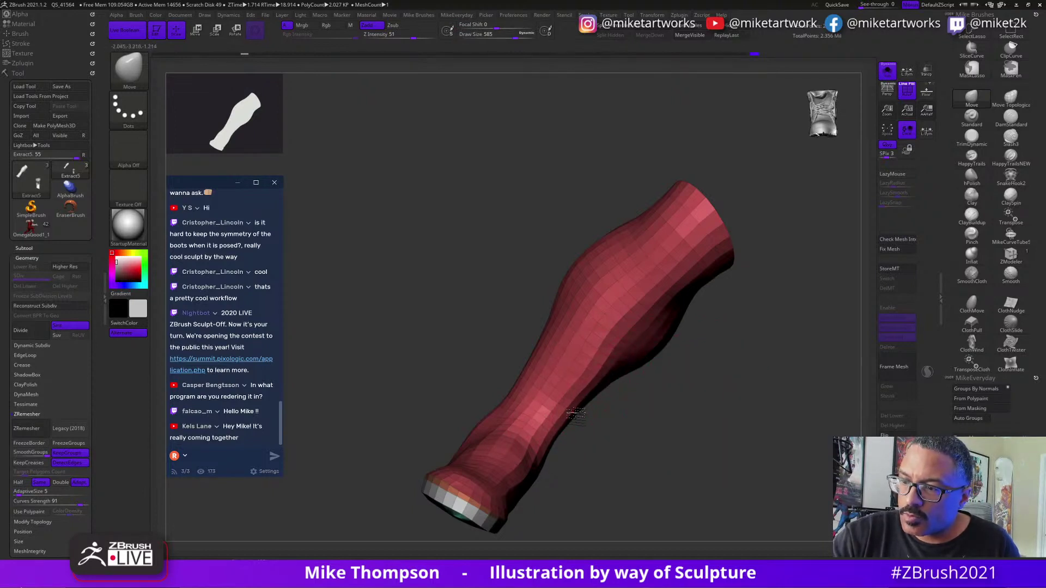
key("s")
left_click_drag(724, 353, 627, 334)
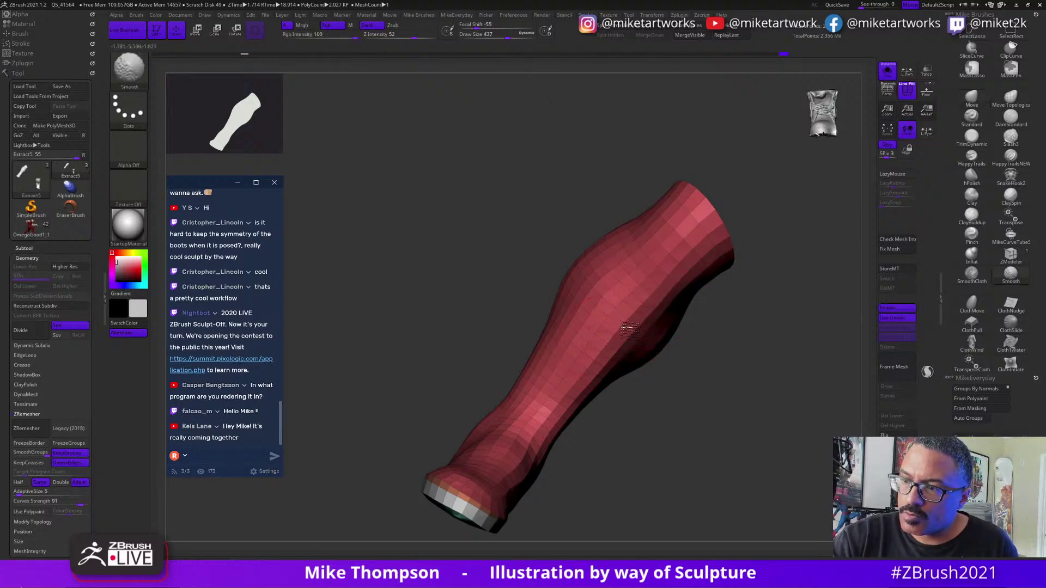
Shape the red boot's back of heel and the heel end of its white sole band, reducing the Move brush to draw size 112.
right_click_drag(610, 347, 716, 397)
right_click_drag(604, 488, 528, 451)
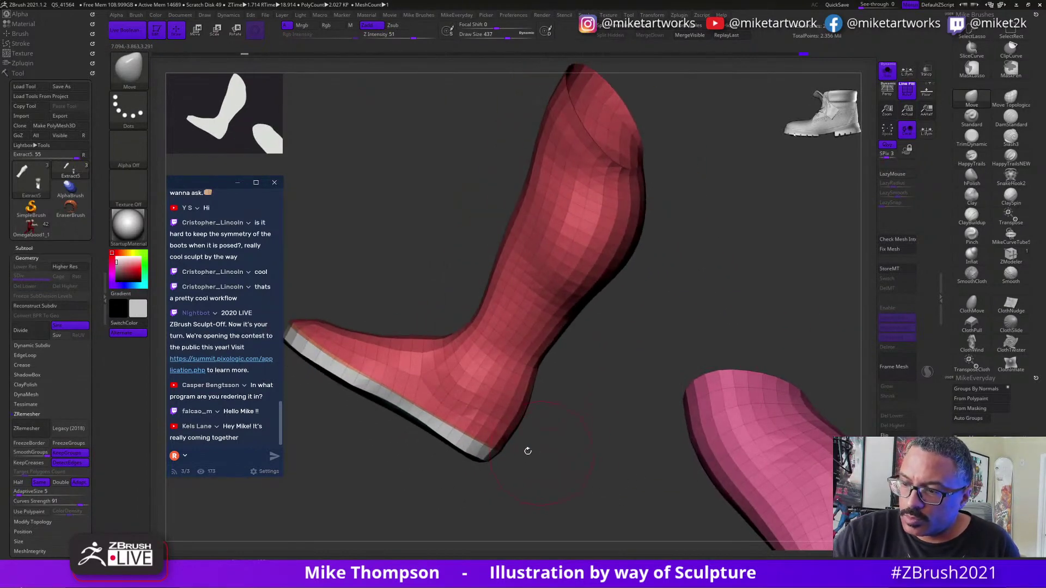
key("s")
left_click_drag(571, 418, 564, 416)
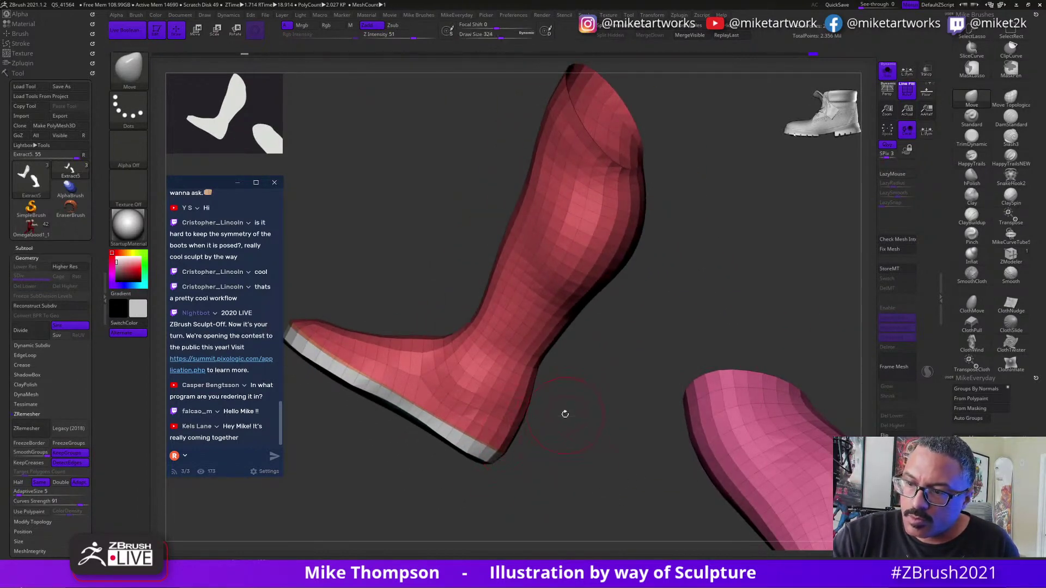
key("s")
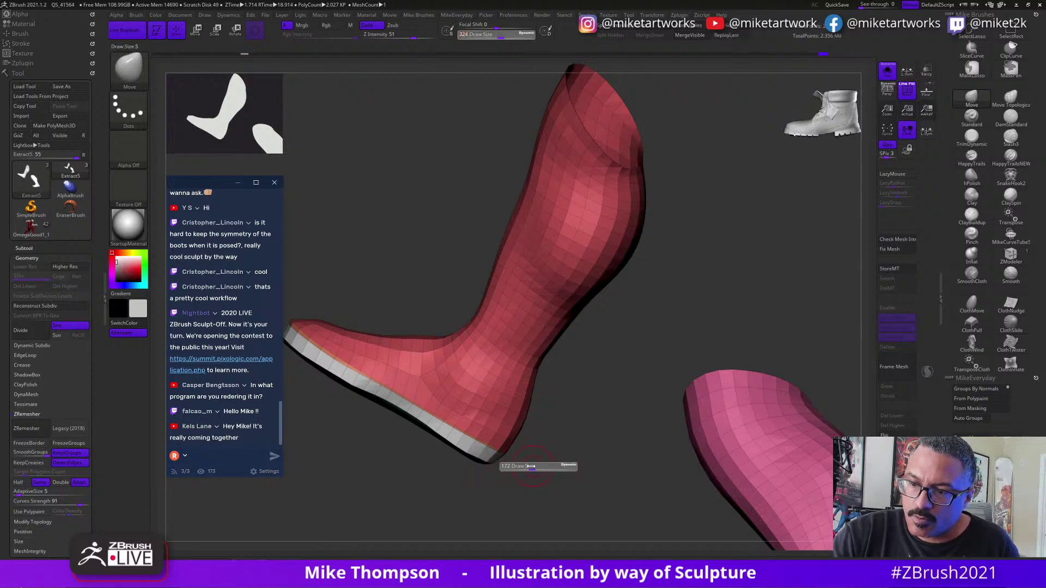
left_click_drag(505, 472, 490, 463)
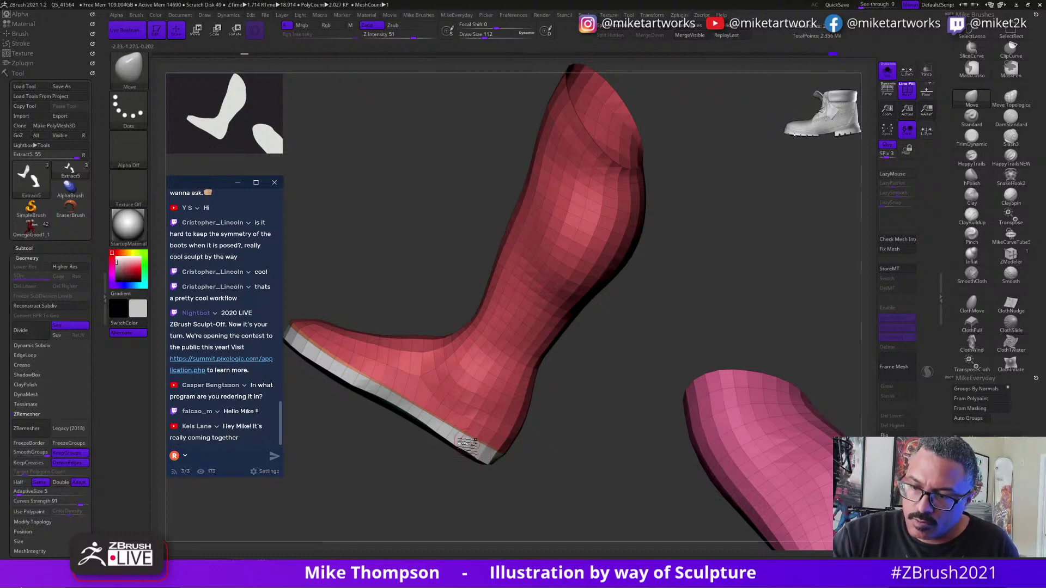
Mask everything except the red boot's green underside polygroup and return to sculpting.
mouse_move(581, 420)
right_mouse_down()
mouse_move(740, 401)
mouse_move(575, 434)
mouse_move(588, 401)
mouse_move(604, 439)
mouse_move(615, 427)
right_mouse_up()
key("w")
left_click(550, 505, "ctrl")
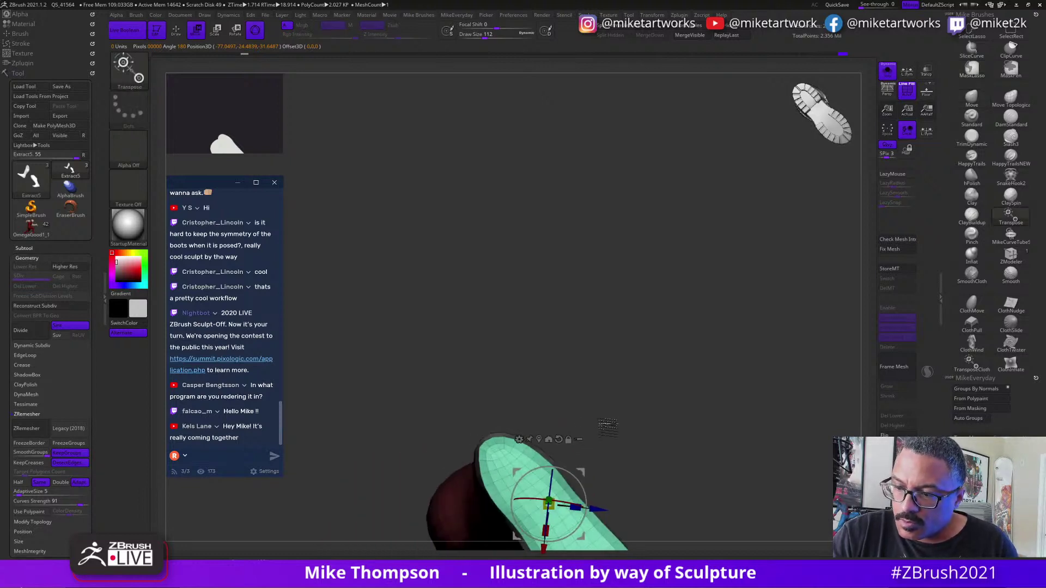
key("q")
Shape the green underside's heel, arch and forefoot outline with the Move brush at draw size 268.
key("s")
left_click_drag(611, 424, 625, 423)
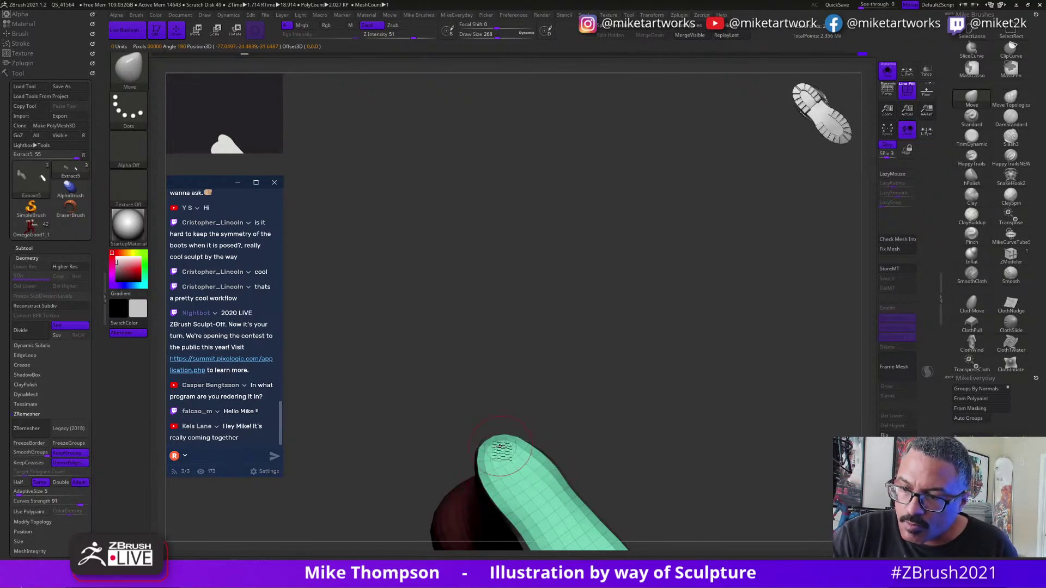
right_click_drag(607, 420, 649, 366)
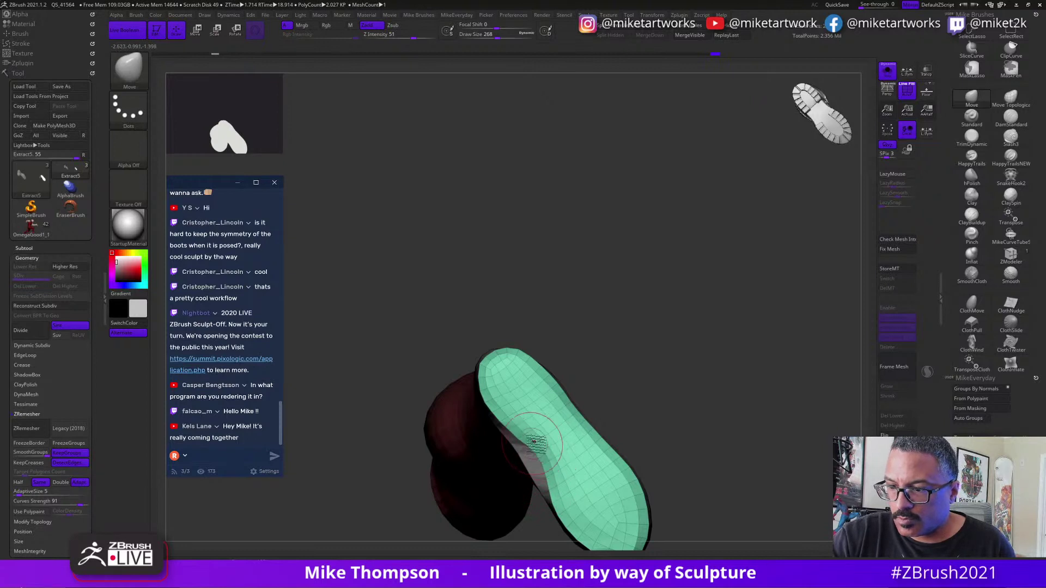
left_click_drag(672, 397, 681, 357)
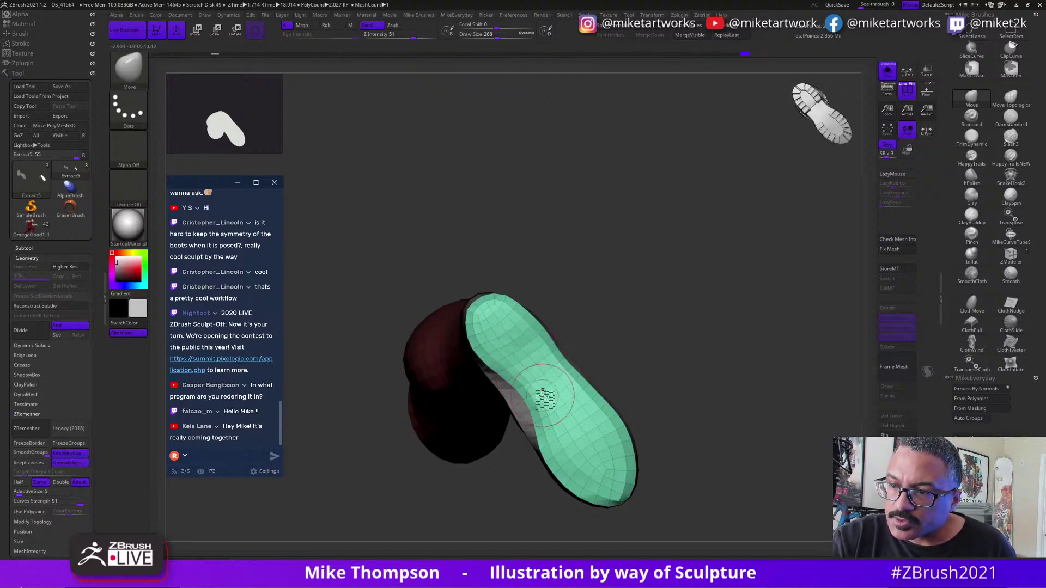
mouse_move(696, 368)
left_mouse_down()
mouse_move(677, 361)
mouse_move(703, 357)
mouse_move(702, 345)
mouse_move(669, 355)
mouse_move(698, 445)
mouse_move(706, 410)
left_mouse_up()
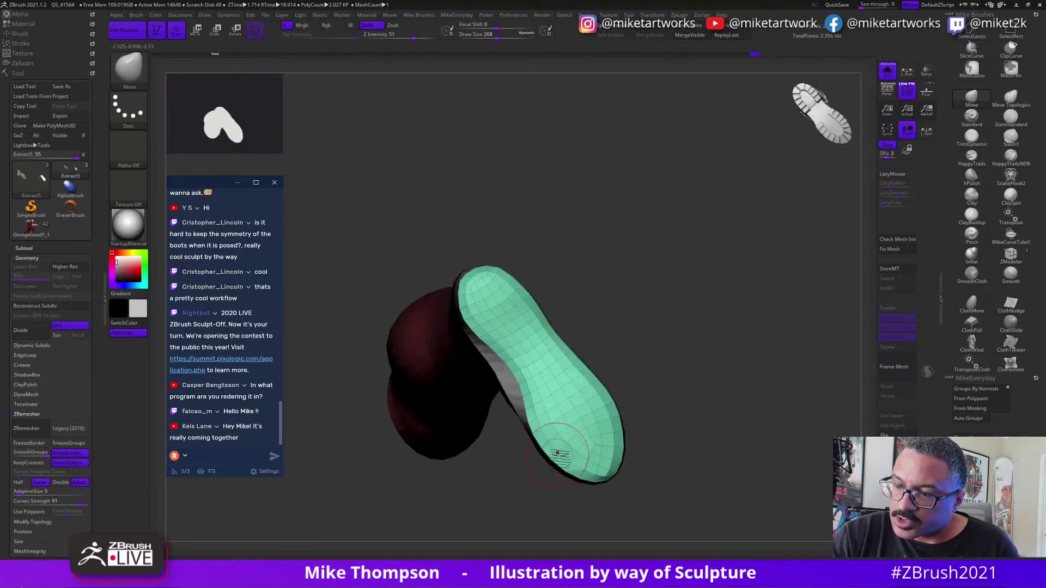
left_click_drag(562, 453, 558, 457)
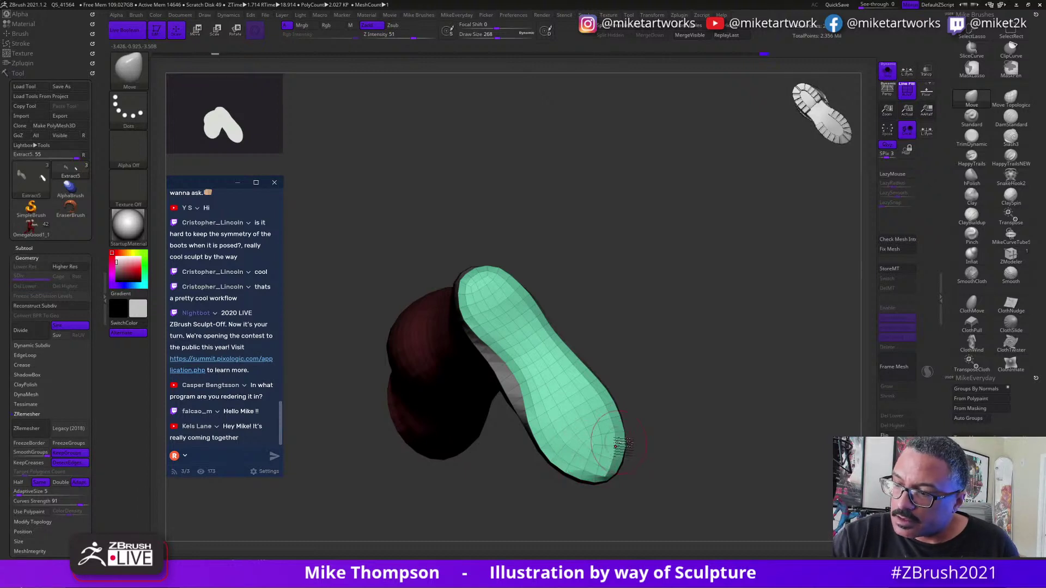
Refine the toe end of the green underside with the Move brush at draw size 124, and smooth its surface.
key("s")
left_click_drag(688, 428, 688, 428)
key("shift")
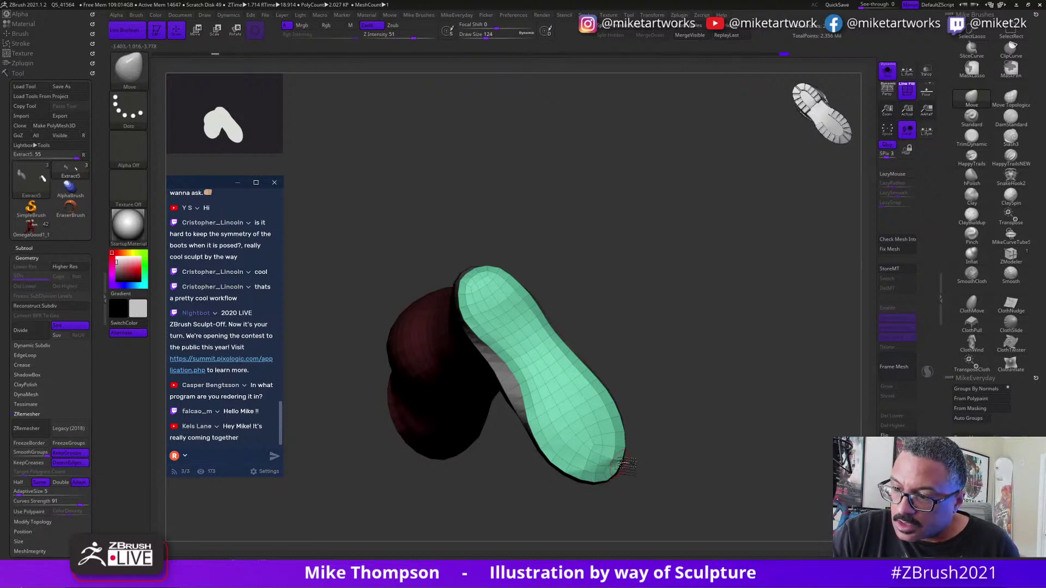
key("shift")
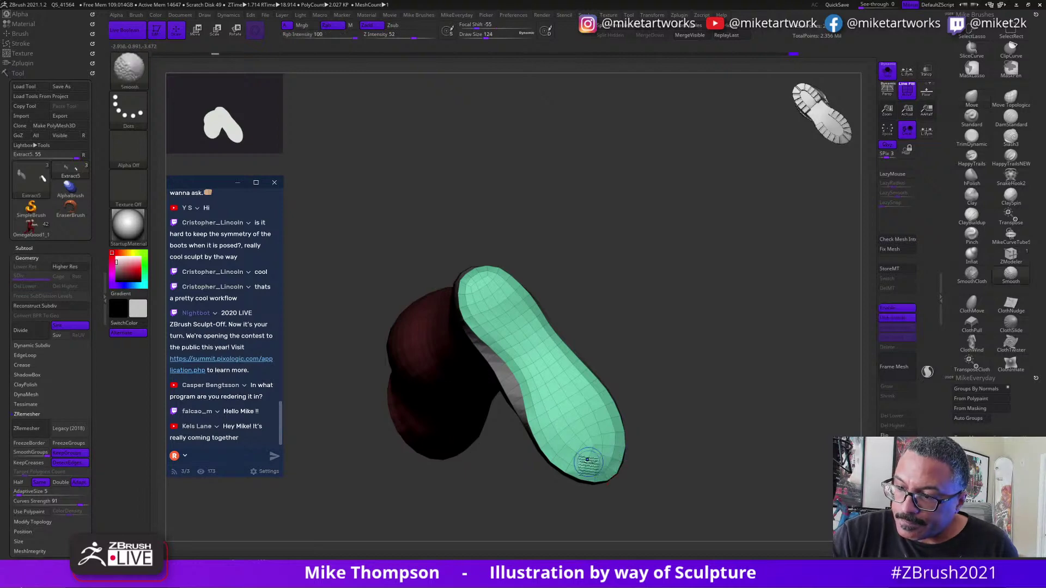
mouse_move(749, 415)
left_mouse_down()
mouse_move(675, 415)
mouse_move(714, 418)
mouse_move(692, 434)
mouse_move(680, 428)
mouse_move(597, 497)
mouse_move(673, 449)
mouse_move(593, 472)
left_mouse_up()
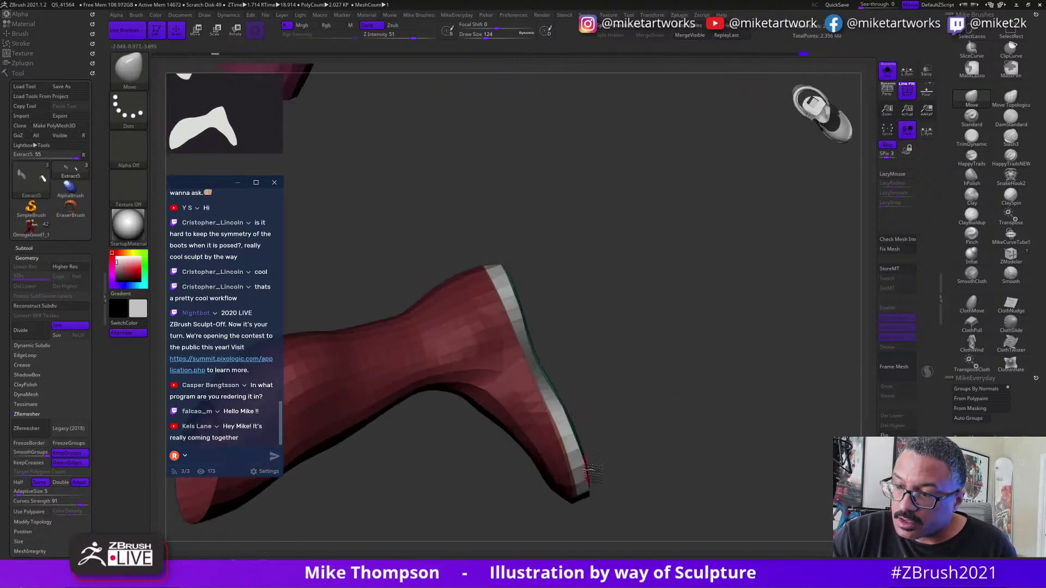
Adjust the red boot's sole band between heel and arch with the Move brush at draw size 212, and smooth the area above it.
mouse_move(666, 441)
left_mouse_down()
mouse_move(717, 439)
mouse_move(730, 423)
mouse_move(719, 418)
mouse_move(775, 411)
left_mouse_up()
key("s")
key("s")
left_click_drag(775, 412, 763, 414)
key("s")
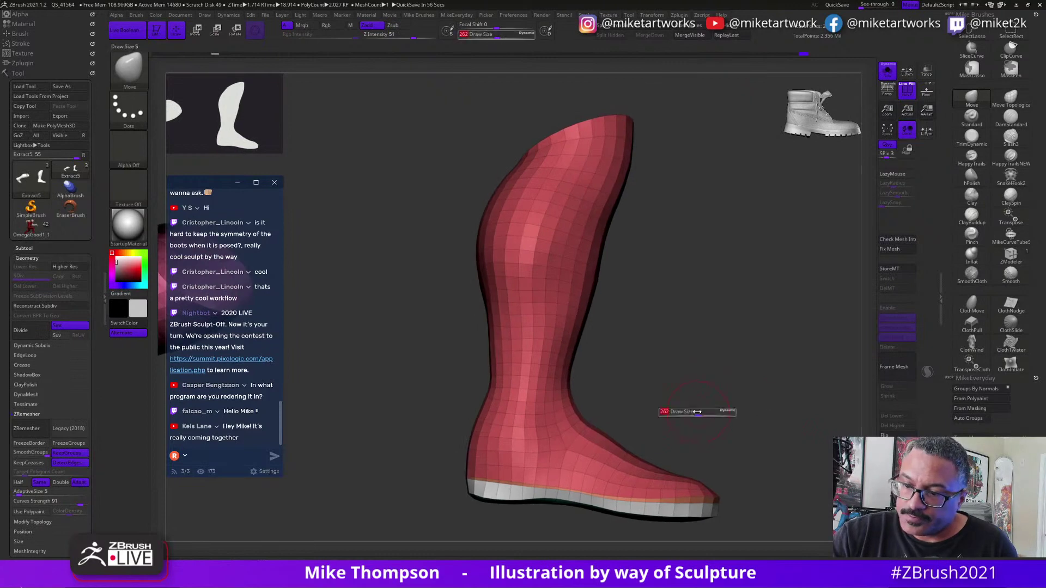
left_click_drag(698, 413, 695, 412)
left_click_drag(493, 486, 500, 485)
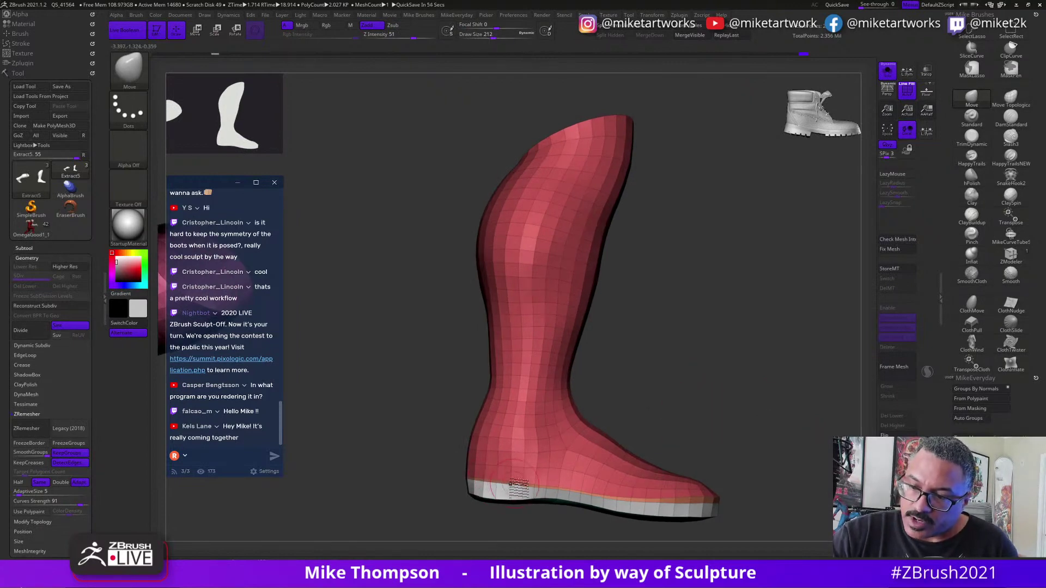
left_click_drag(644, 407, 674, 374)
left_click_drag(632, 439, 658, 378)
left_click_drag(536, 470, 515, 473, "shift")
Touch up the red boot's foot with the Move brush while checking it from below, above and beside the pink boot.
left_click_drag(649, 402, 628, 353)
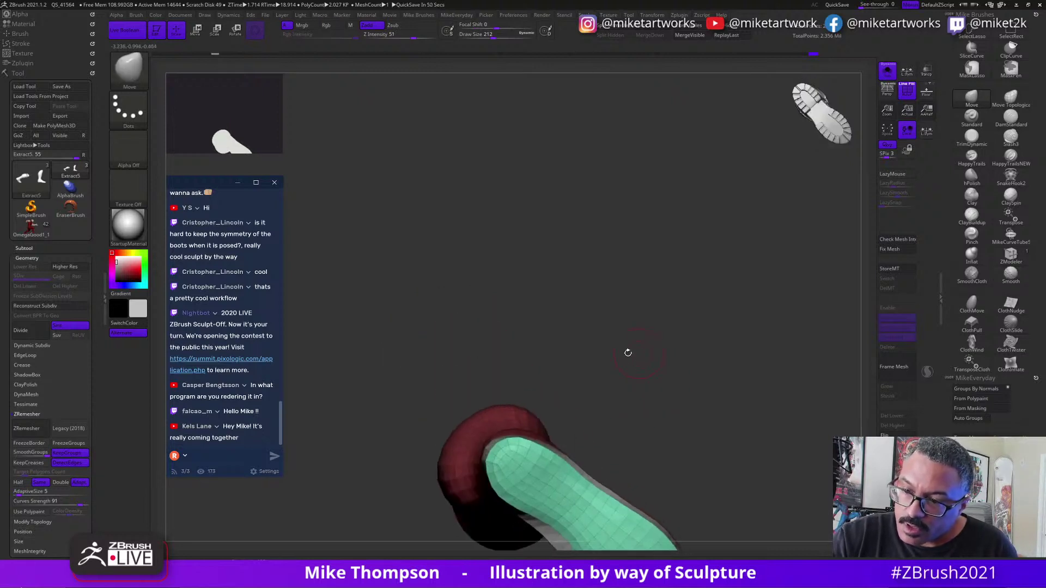
left_click_drag(658, 394, 506, 457)
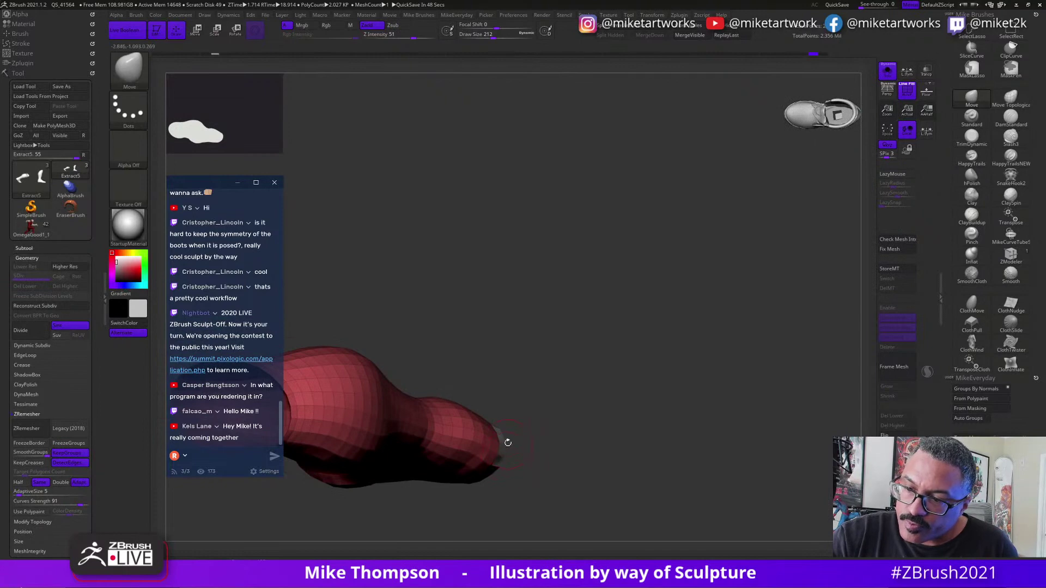
left_click_drag(661, 398, 662, 460)
mouse_move(661, 513)
left_mouse_down()
mouse_move(670, 521)
mouse_move(616, 518)
mouse_move(563, 467)
left_mouse_up()
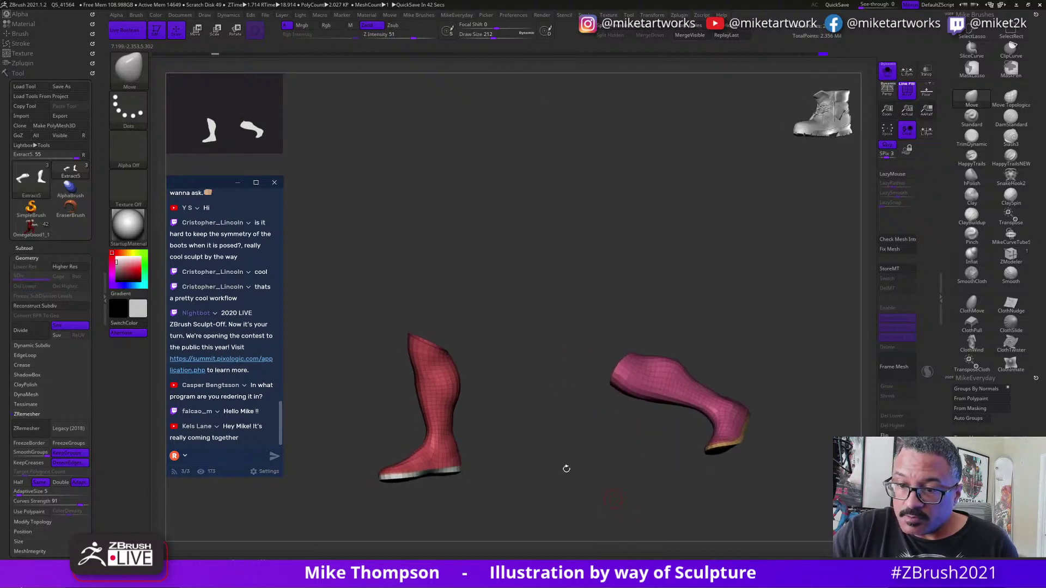
mouse_move(514, 490)
left_mouse_down()
mouse_move(547, 512)
mouse_move(570, 504)
left_mouse_up()
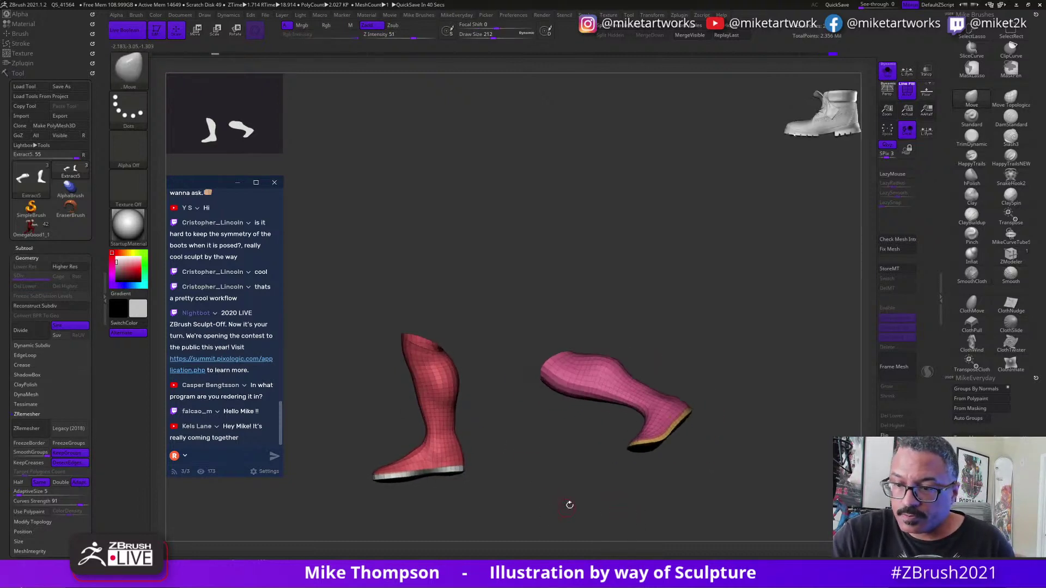
mouse_move(756, 412)
left_mouse_down("alt")
mouse_move(718, 419)
mouse_move(775, 432)
mouse_move(754, 443)
left_mouse_up("alt")
Smooth the red boot's instep and upper foot from the front.
left_click_drag(510, 458, 539, 485)
key("shift")
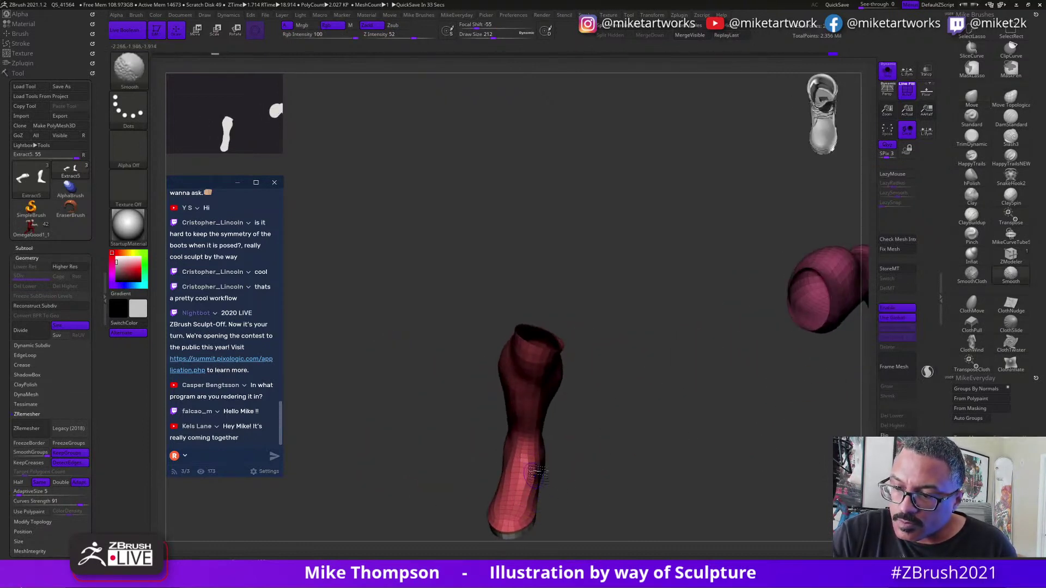
left_click_drag(635, 467, 635, 487)
left_click_drag(525, 479, 514, 491, "shift")
mouse_move(631, 466)
left_mouse_down()
mouse_move(633, 444)
mouse_move(663, 463)
mouse_move(555, 491)
left_mouse_up()
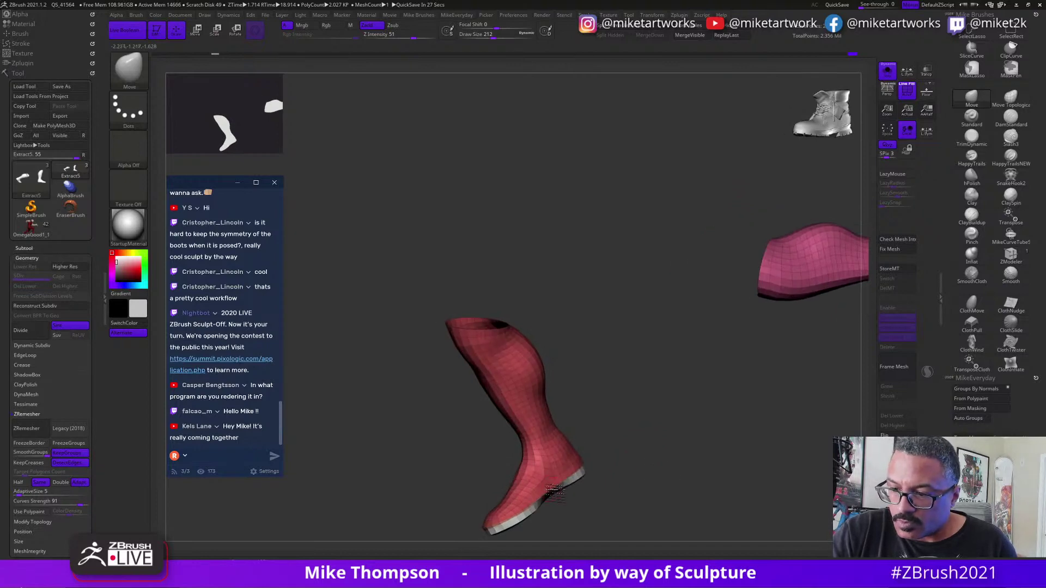
Shape the side of the red boot's heel and arch from above and below with the Move brush, reducing it to draw size 192.
mouse_move(645, 463)
left_mouse_down()
mouse_move(653, 415)
mouse_move(719, 442)
mouse_move(720, 462)
mouse_move(738, 416)
mouse_move(707, 425)
left_mouse_up()
key("s")
key("s")
left_click(730, 411)
left_click_drag(589, 462, 571, 452)
key("s")
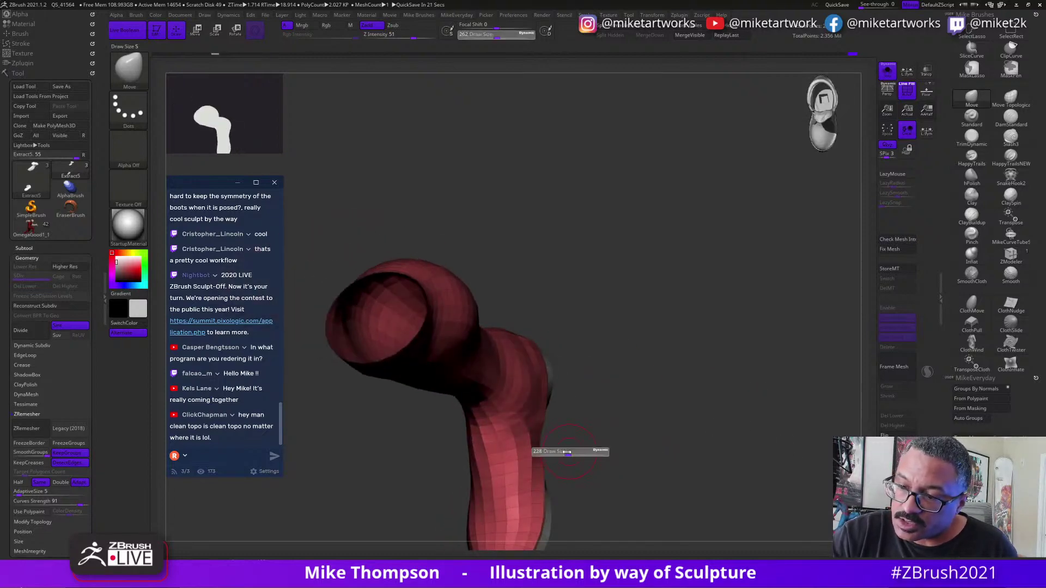
left_click(565, 452)
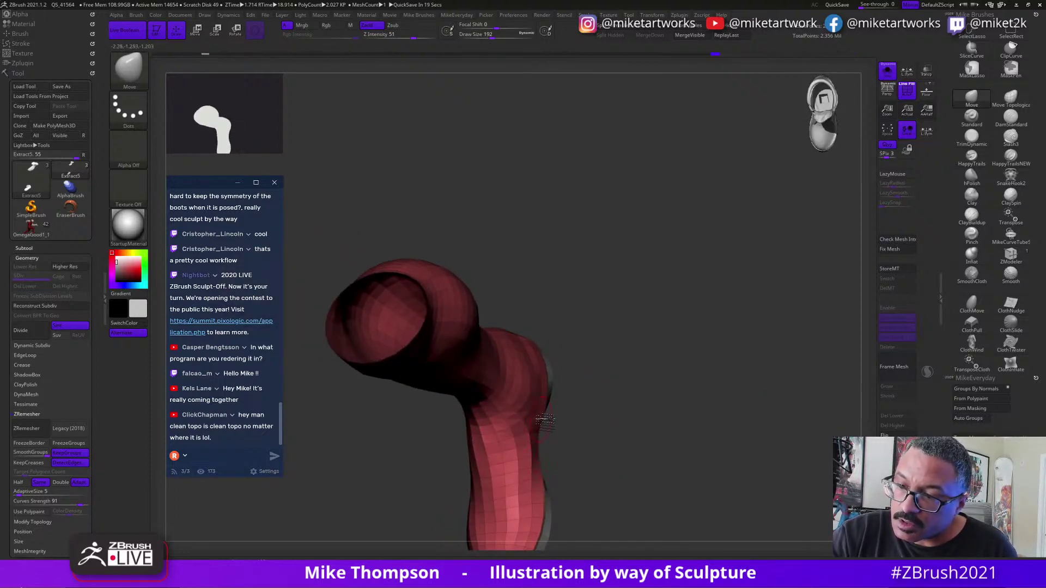
left_click_drag(662, 432, 537, 462)
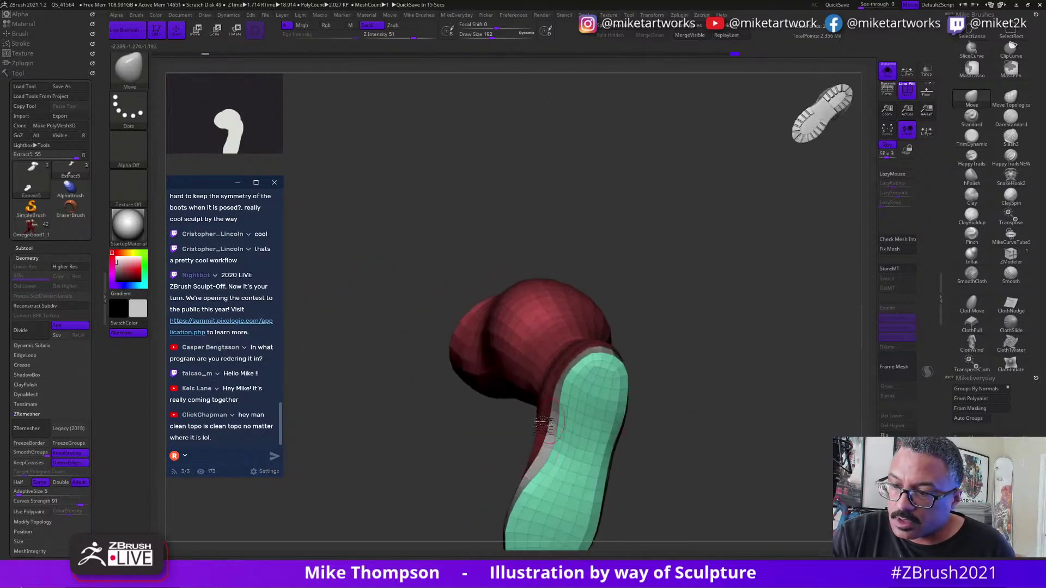
left_click_drag(557, 410, 651, 376)
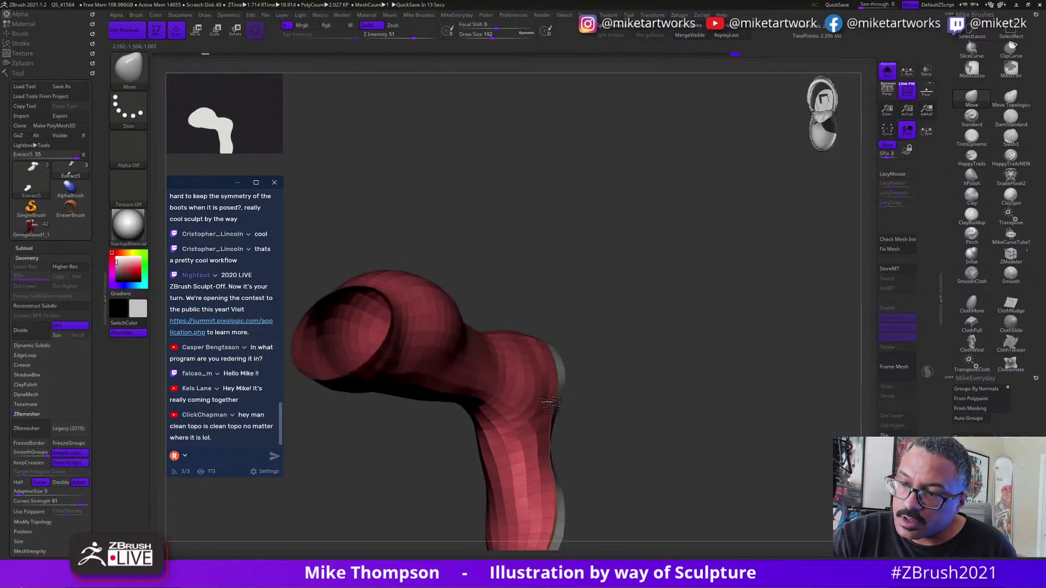
Smooth and reshape the red boot's heel edge from above and the side, with the Move brush at draw sizes between 120 and 228.
key("shift")
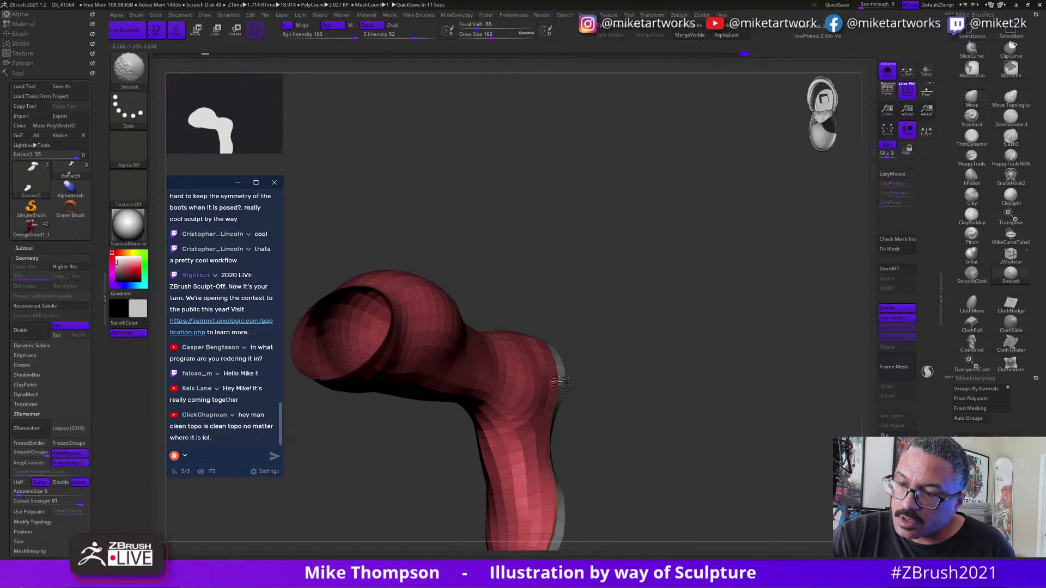
mouse_move(638, 384)
left_mouse_down()
mouse_move(691, 381)
mouse_move(691, 393)
mouse_move(689, 374)
mouse_move(639, 400)
left_mouse_up()
key("s")
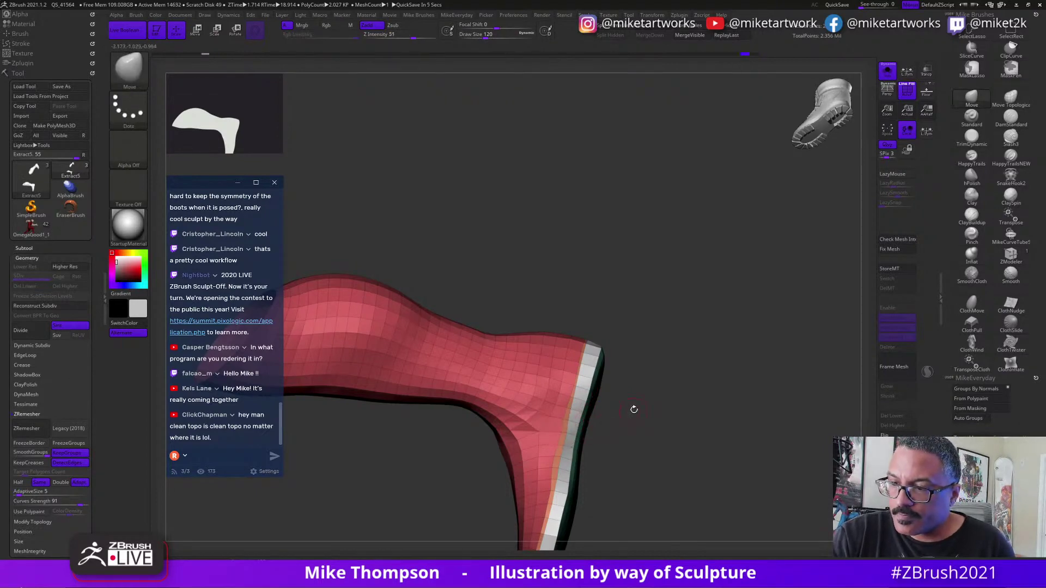
mouse_move(630, 409)
left_mouse_down()
mouse_move(675, 415)
mouse_move(626, 420)
mouse_move(662, 402)
mouse_move(664, 416)
mouse_move(652, 404)
left_mouse_up()
key("s")
left_click_drag(644, 391, 650, 391)
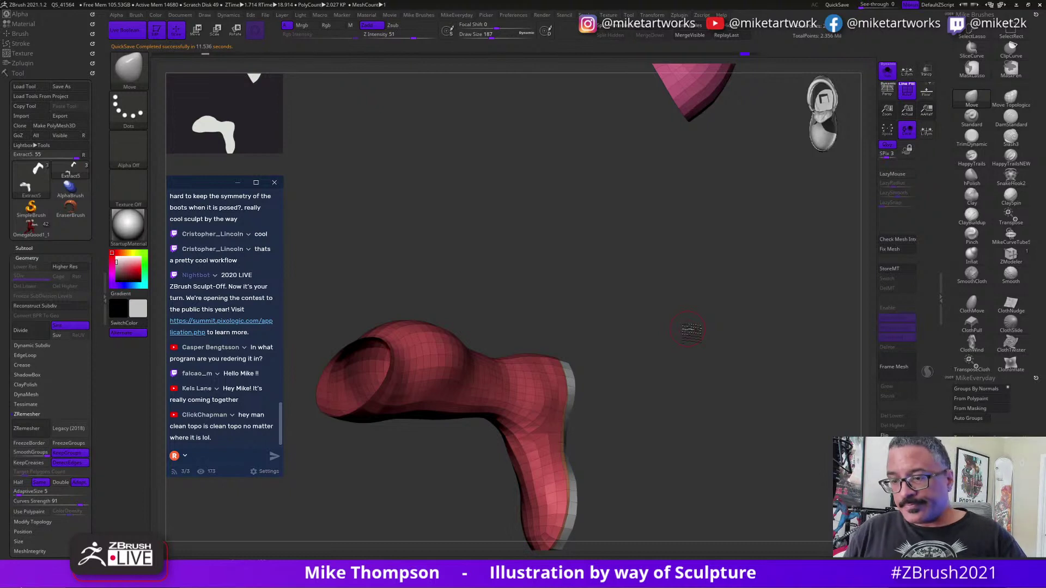
left_click_drag(663, 420, 665, 421)
key("s")
left_click_drag(666, 424, 681, 461, "alt")
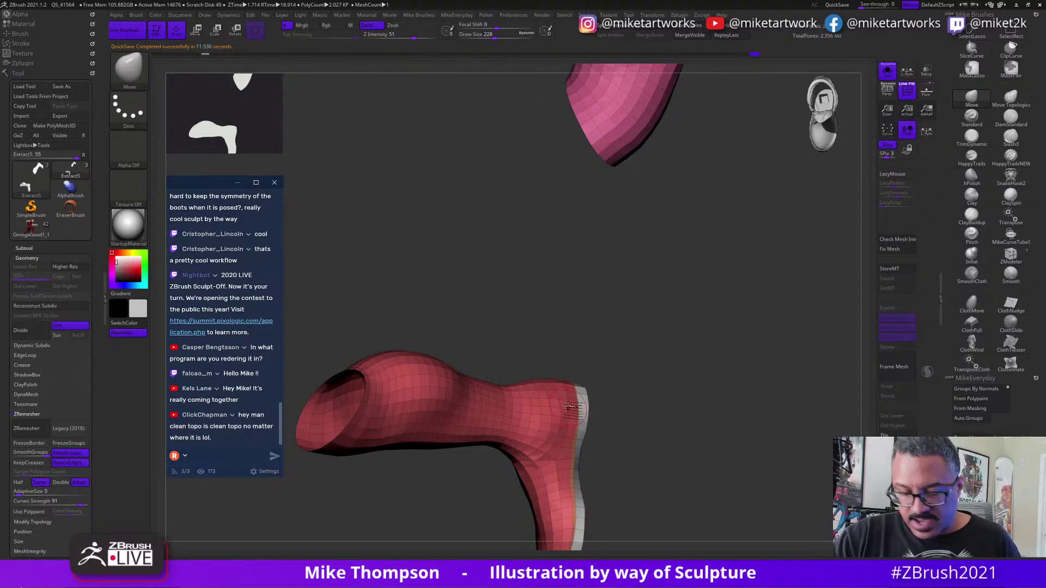
Switch to Photoshop, examine the full-figure character render in ComicVMCU.psd, and return to ZBrush.
key("alt+Tab")
key("alt+Tab")
key("alt+Tab")
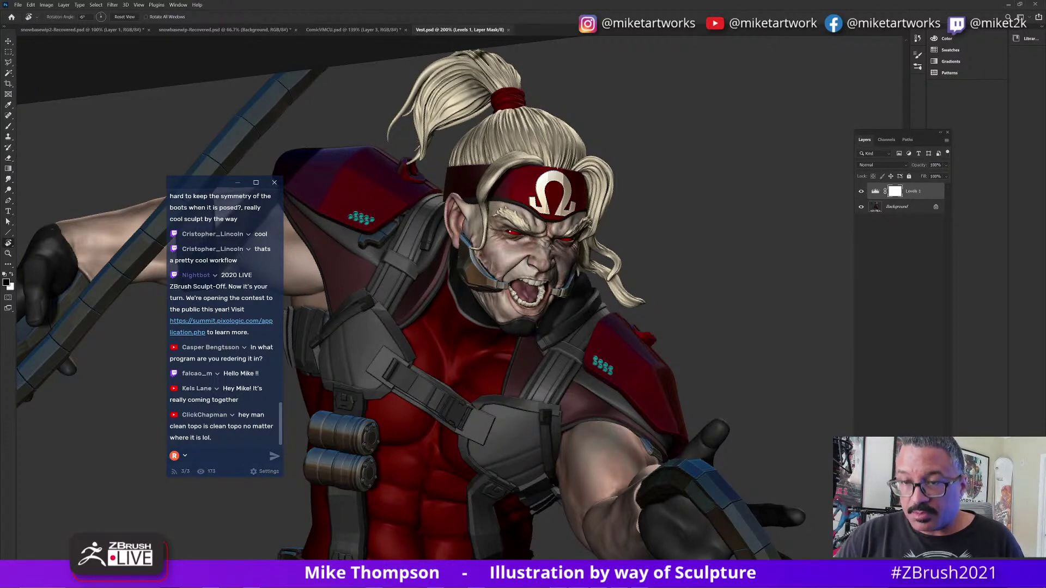
left_click(337, 30)
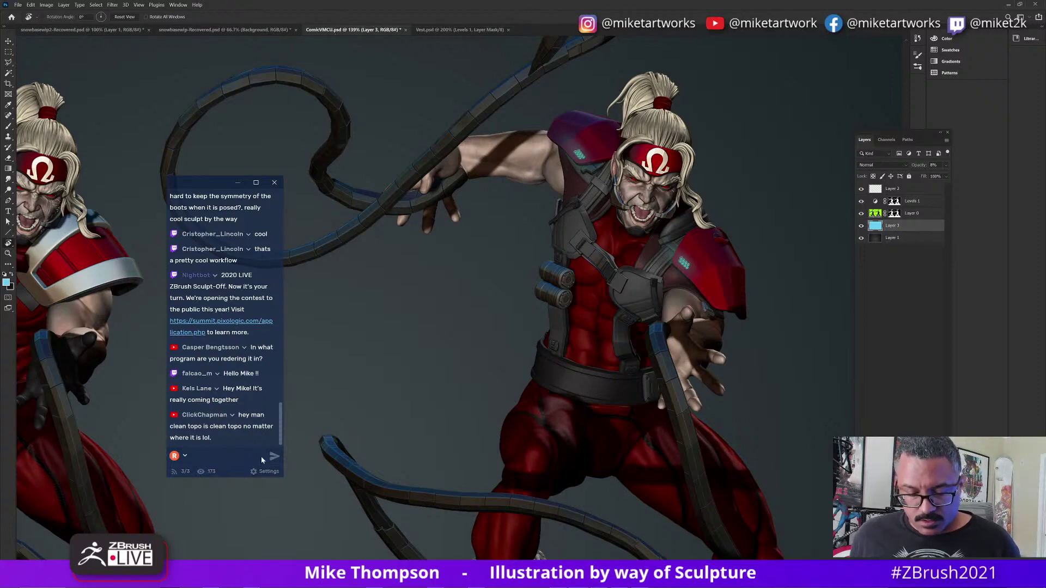
key("alt+Tab")
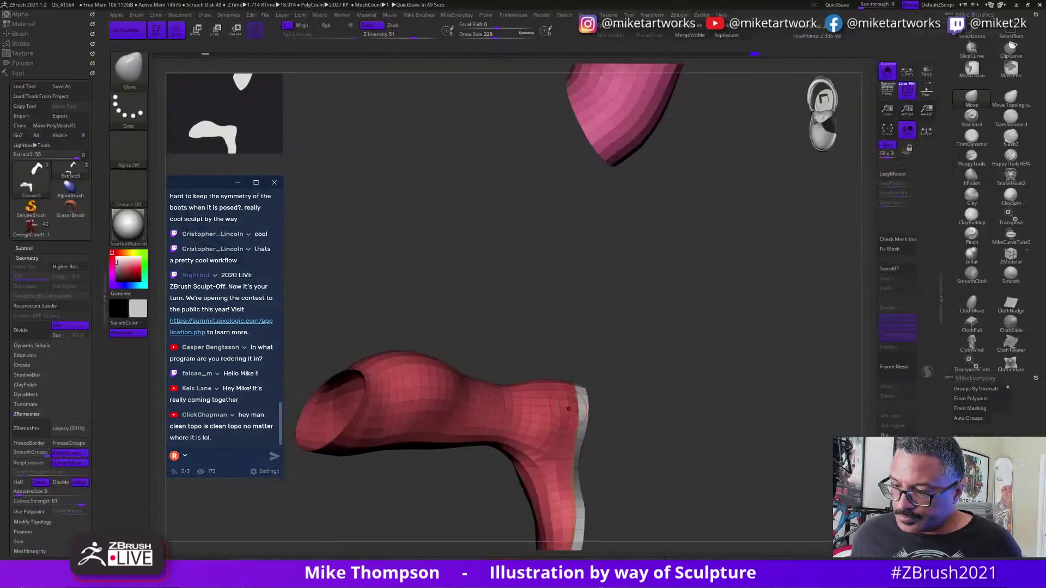
Refine the red boot's ankle, shin and calf silhouette from both sides with the Move brush at draw size 437.
mouse_move(742, 392)
left_mouse_down()
mouse_move(681, 425)
mouse_move(626, 436)
mouse_move(677, 422)
mouse_move(753, 432)
mouse_move(712, 430)
mouse_move(729, 422)
mouse_move(705, 410)
mouse_move(787, 422)
mouse_move(665, 390)
left_mouse_up()
key("s")
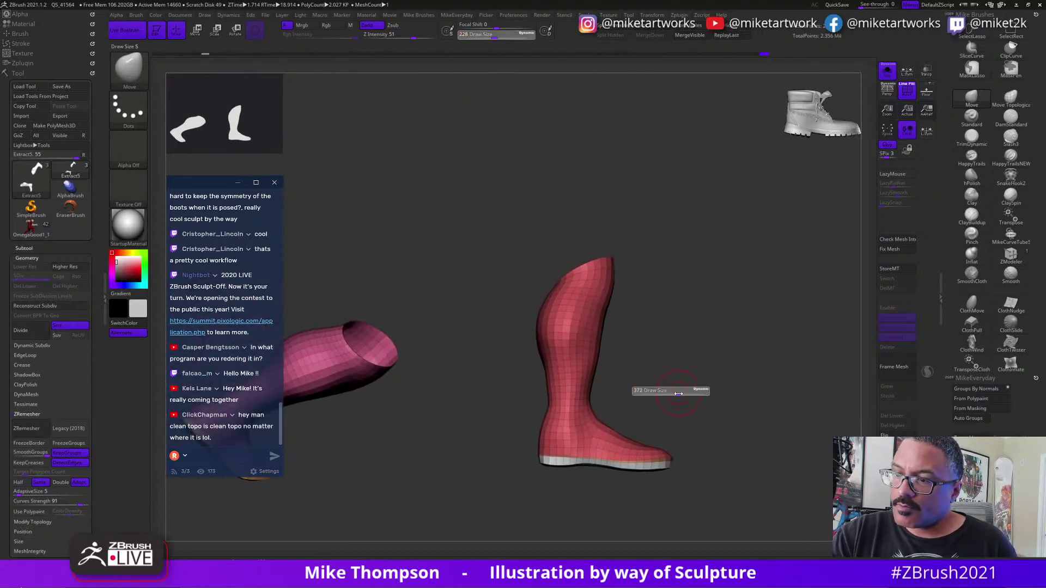
left_click(678, 393)
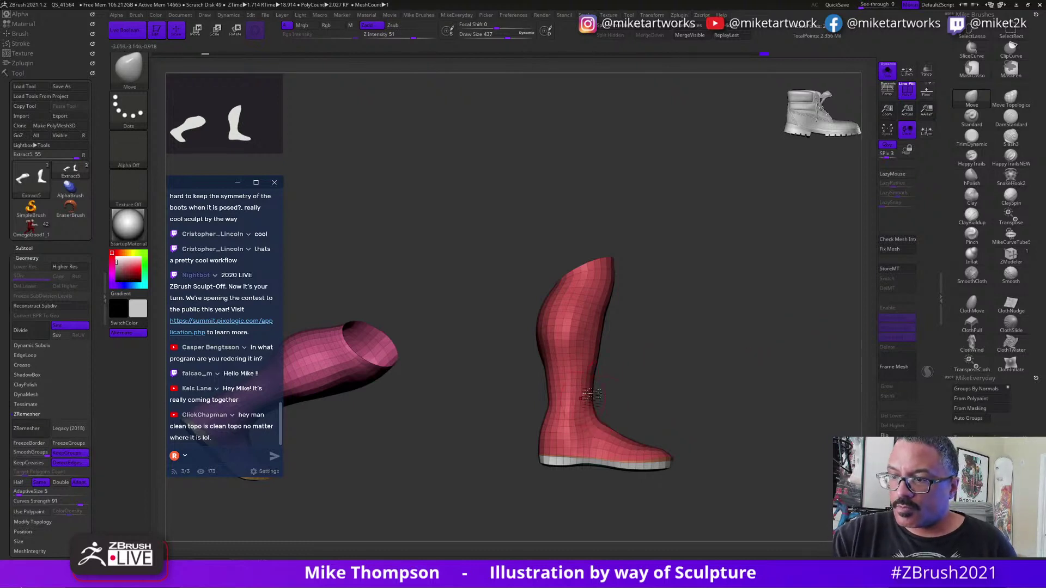
mouse_move(582, 420)
left_mouse_down("shift")
mouse_move(590, 388)
mouse_move(588, 430)
mouse_move(563, 418)
mouse_move(574, 405)
left_mouse_up("shift")
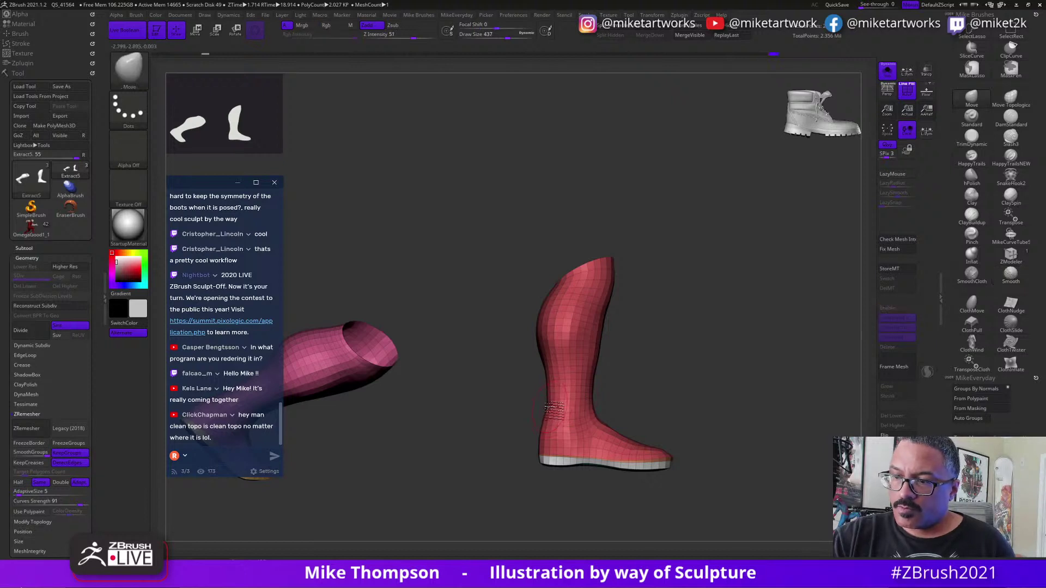
mouse_move(676, 360)
left_mouse_down()
mouse_move(692, 362)
mouse_move(677, 358)
left_mouse_up()
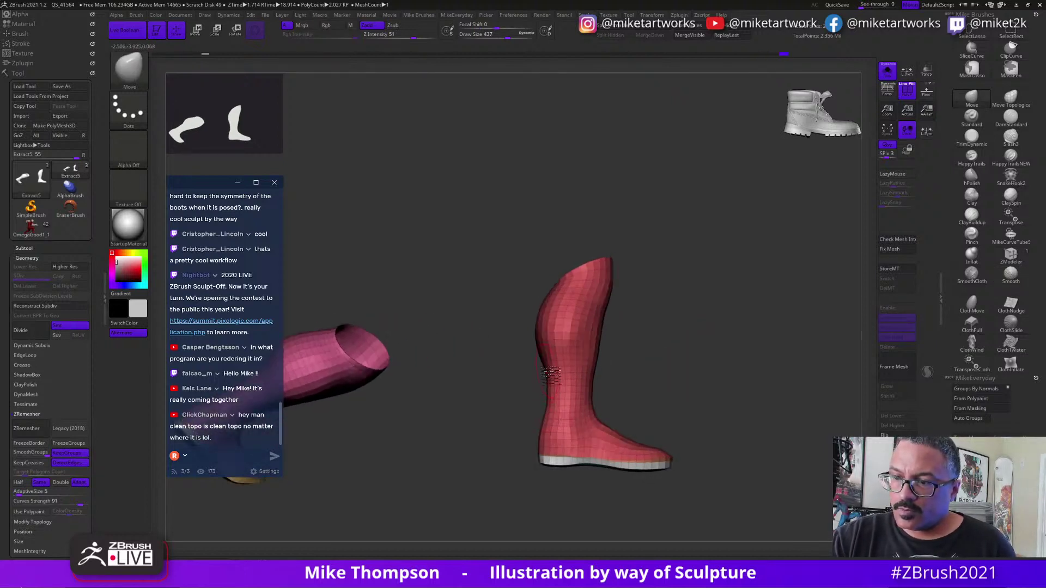
left_click_drag(763, 358, 567, 392)
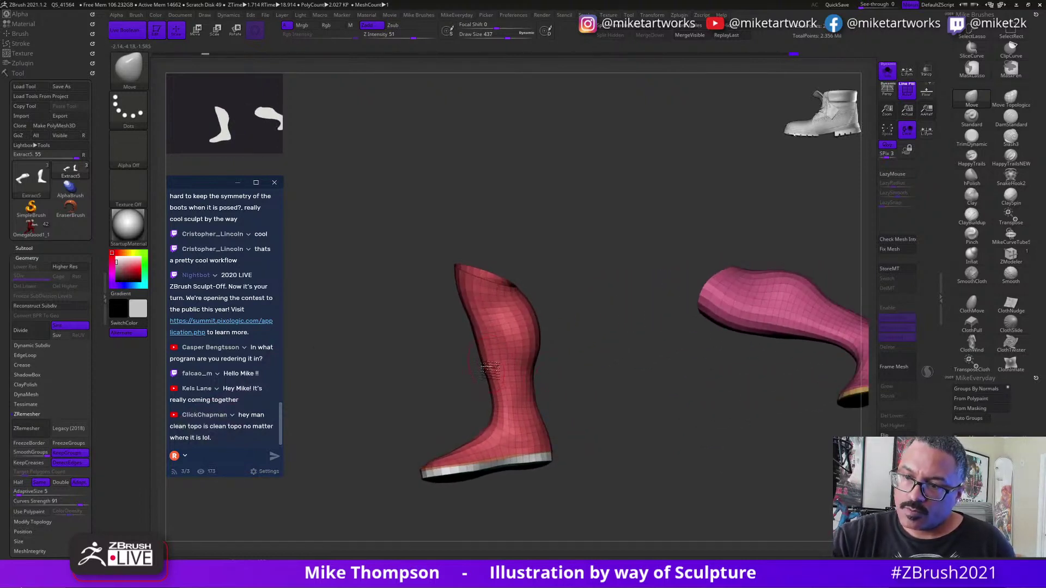
left_click_drag(492, 438, 619, 474)
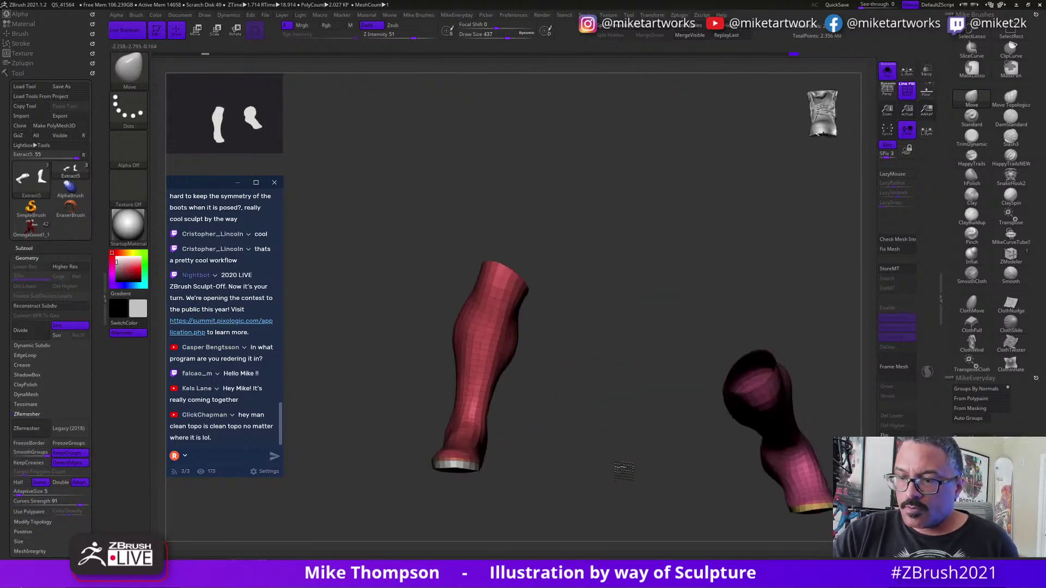
Adjust the red boot's toe area from the front and above with the Move brush at draw size 567.
mouse_move(548, 441)
left_mouse_down()
mouse_move(556, 462)
mouse_move(547, 449)
left_mouse_up()
key("s")
left_click(547, 449)
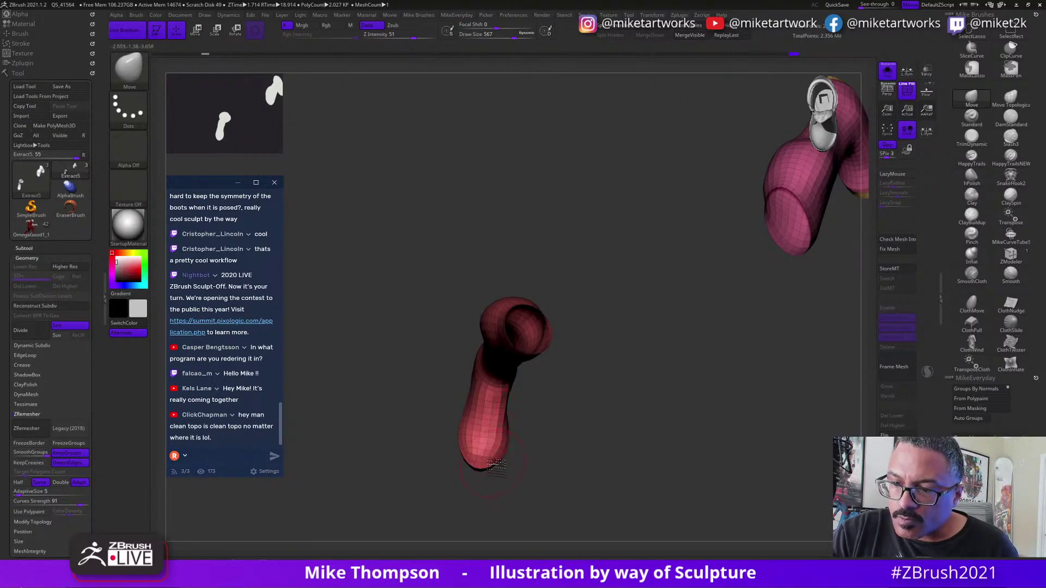
Shape the outline of the red boot's sole from below with the Move brush, starting at draw size 484.
mouse_move(623, 419)
left_mouse_down()
mouse_move(656, 404)
mouse_move(626, 413)
mouse_move(643, 381)
mouse_move(565, 367)
mouse_move(557, 393)
left_mouse_up()
key("s")
left_click(560, 379)
left_click_drag(482, 412, 487, 408)
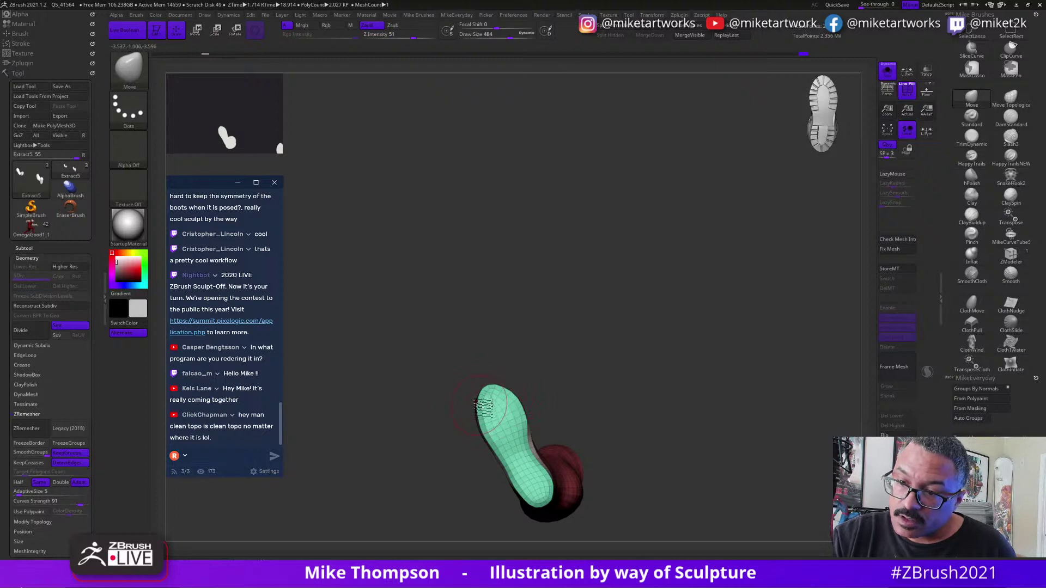
key("s")
left_click_drag(578, 390, 599, 390)
left_click_drag(512, 461, 507, 463)
mouse_move(633, 358)
left_mouse_down()
mouse_move(643, 470)
mouse_move(642, 454)
mouse_move(520, 463)
mouse_move(518, 506)
mouse_move(616, 451)
mouse_move(597, 452)
left_mouse_up()
Mask the boots' uppers and reshape the front of the red boot's unmasked sole with the Move brush at draw size 620.
key("s")
key("s")
key("ctrl")
key("s")
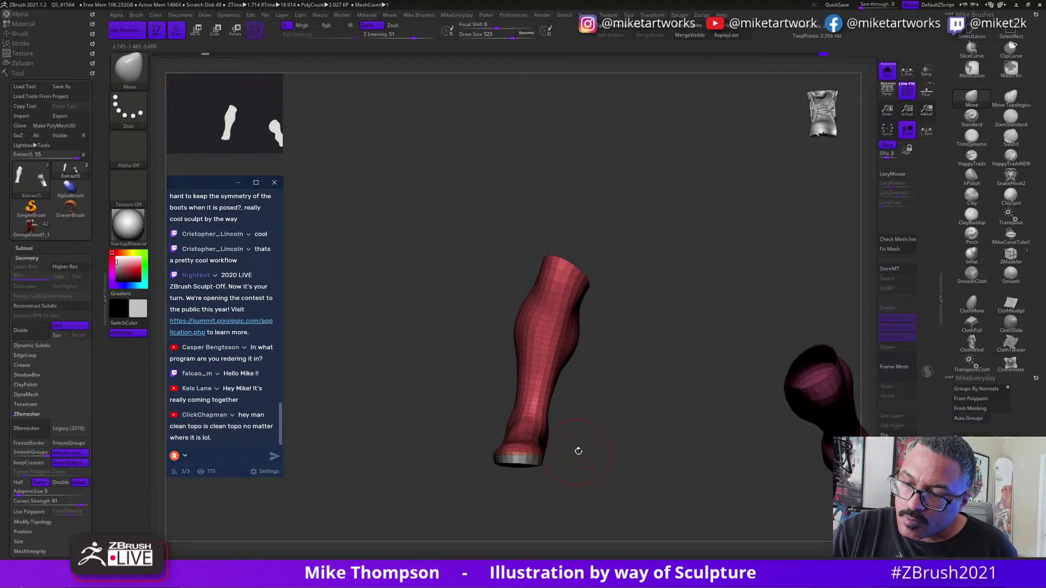
key("shift+f")
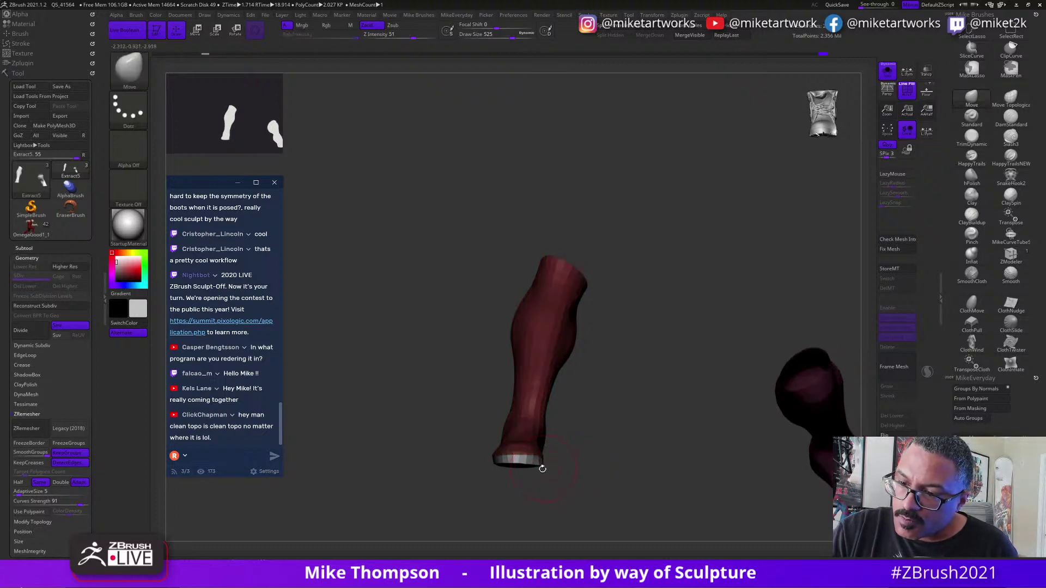
mouse_move(585, 471)
left_mouse_down()
mouse_move(555, 461)
mouse_move(623, 428)
mouse_move(579, 456)
mouse_move(604, 443)
left_mouse_up()
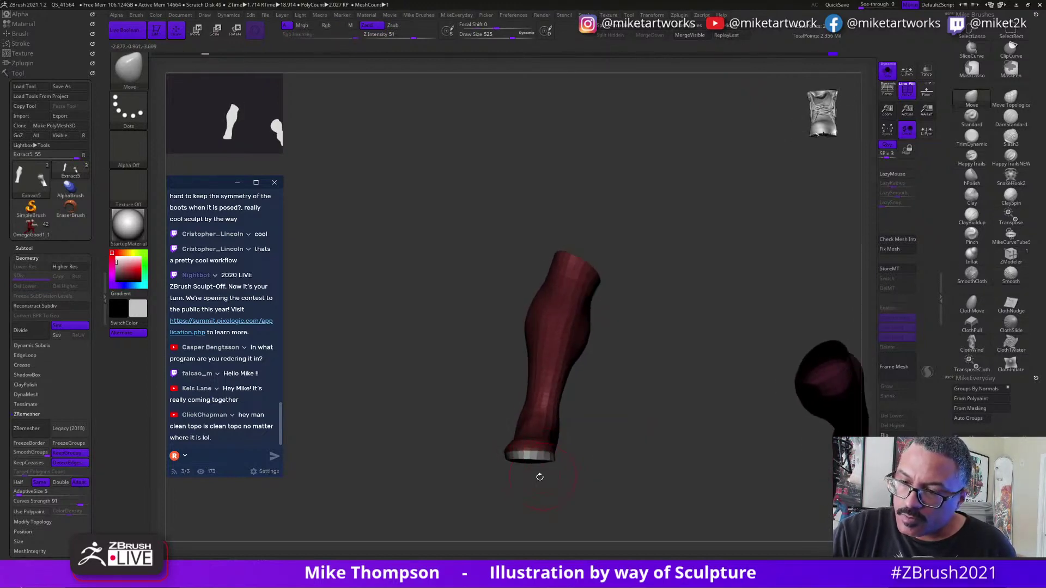
key("s")
left_click_drag(538, 479, 515, 470)
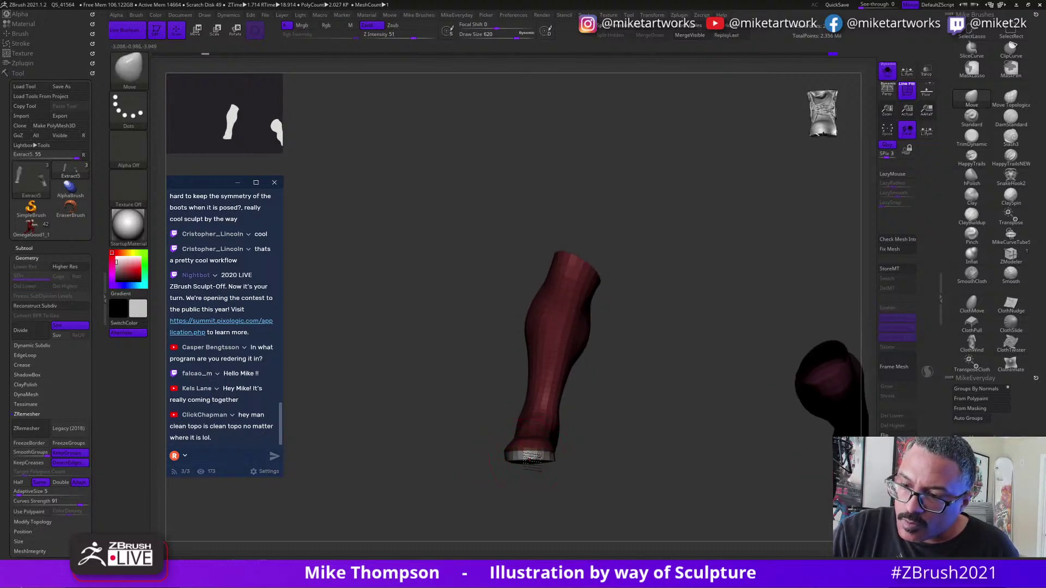
Smooth the toe end of the red boot's sole underside at draw size 331 and clear the mask.
mouse_move(628, 425)
left_mouse_down()
mouse_move(605, 430)
mouse_move(635, 408)
mouse_move(556, 444)
mouse_move(563, 436)
mouse_move(545, 436)
left_mouse_up()
key("s")
key("s")
key("shift")
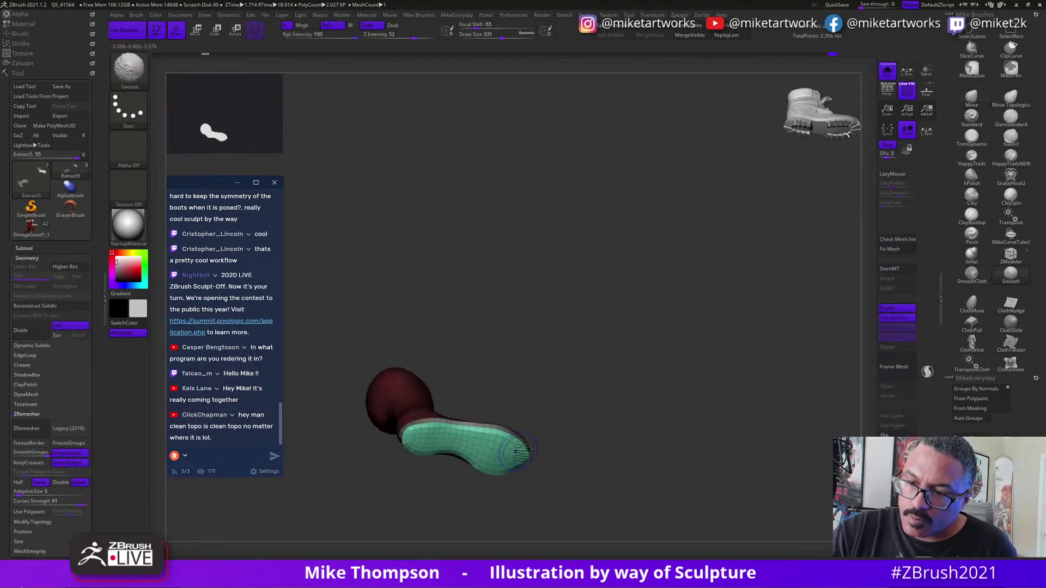
key("ctrl")
mouse_move(515, 450)
left_mouse_down("shift")
mouse_move(498, 455)
mouse_move(511, 456)
left_mouse_up("shift")
mouse_move(592, 436)
left_mouse_down()
mouse_move(612, 488)
mouse_move(610, 445)
left_mouse_up()
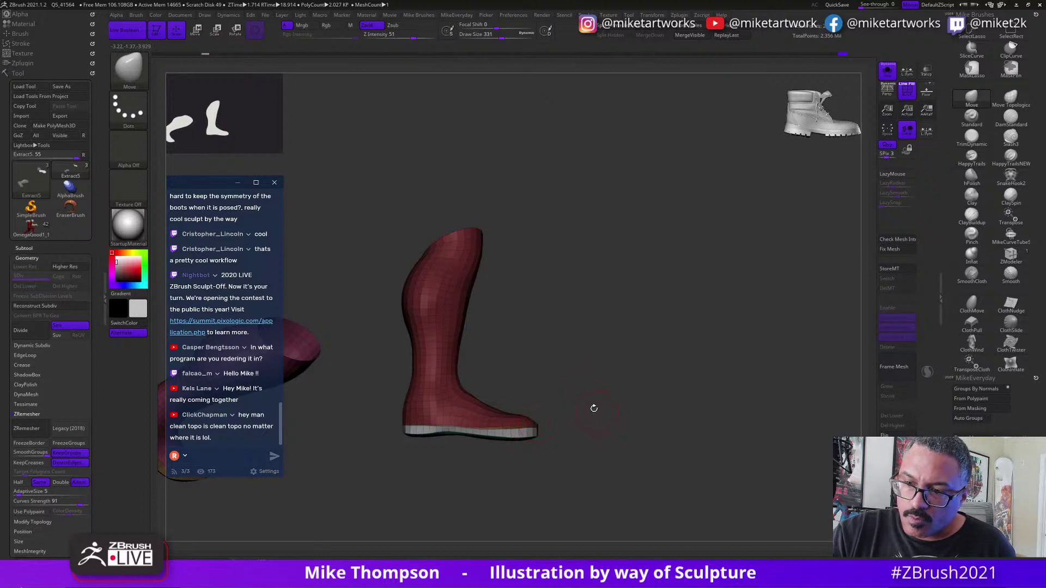
left_click_drag(594, 408, 648, 456)
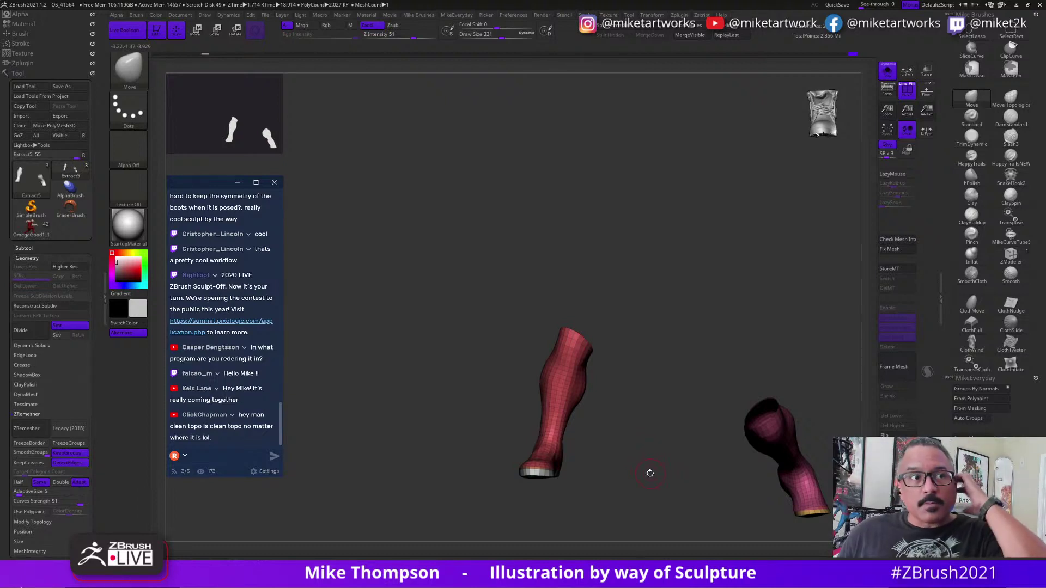
Adjust the front of the red boot's sole band with the Move brush at draw size 212.
mouse_move(654, 492)
left_mouse_down()
mouse_move(622, 462)
mouse_move(626, 475)
left_mouse_up()
key("s")
key("bracketleft")
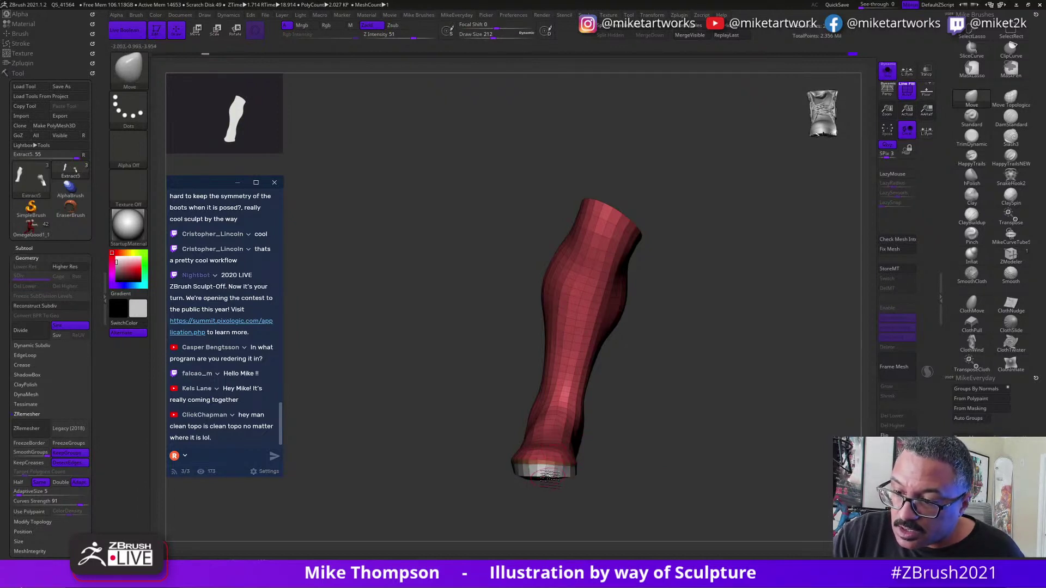
key("shift")
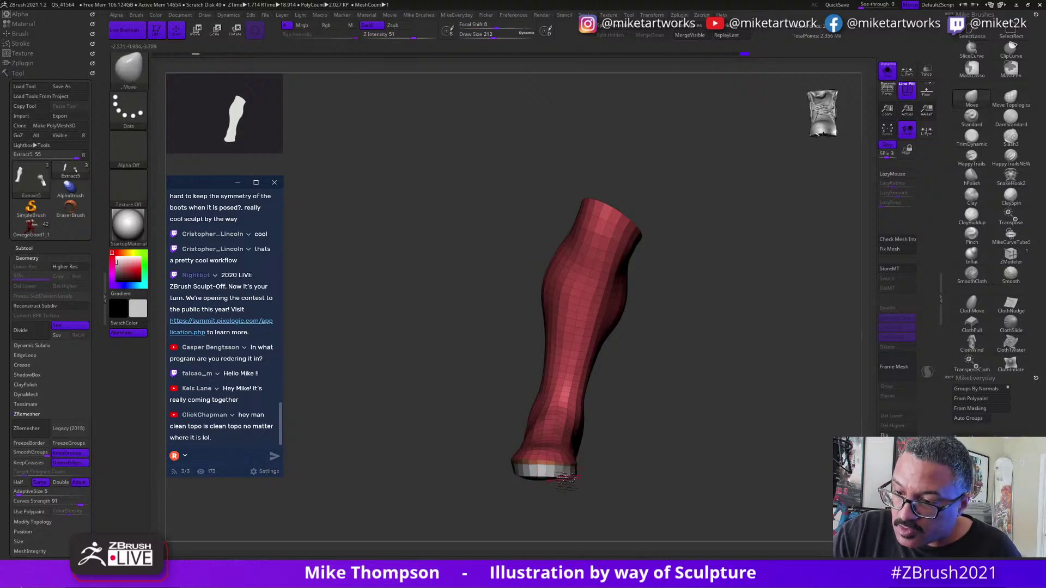
left_click_drag(571, 477, 547, 487)
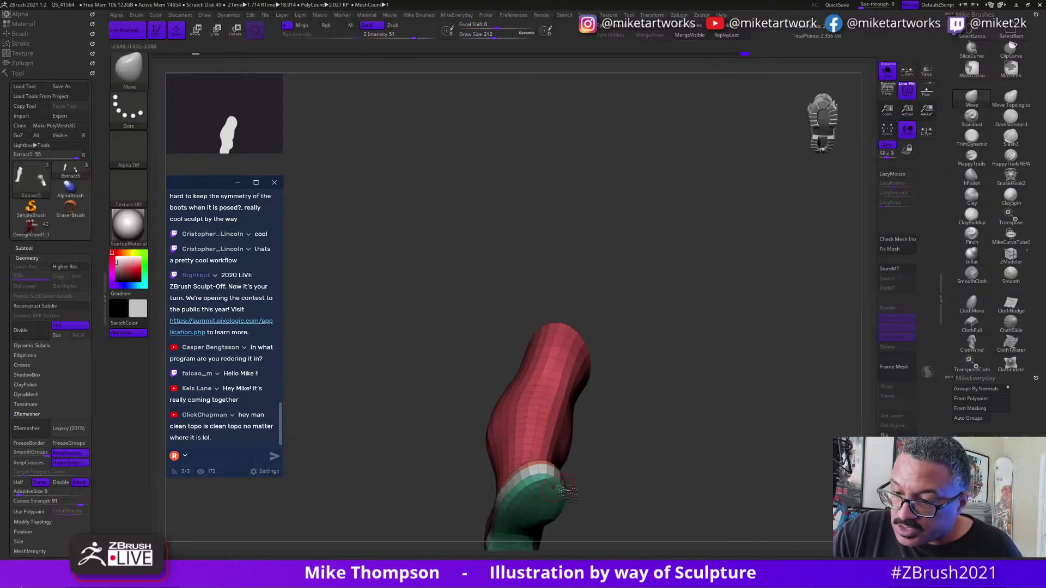
Smooth the forefoot of the red boot's sole from below.
key("shift")
mouse_move(617, 471)
left_mouse_down("alt")
mouse_move(651, 444)
mouse_move(650, 411)
left_mouse_up("alt")
key("shift")
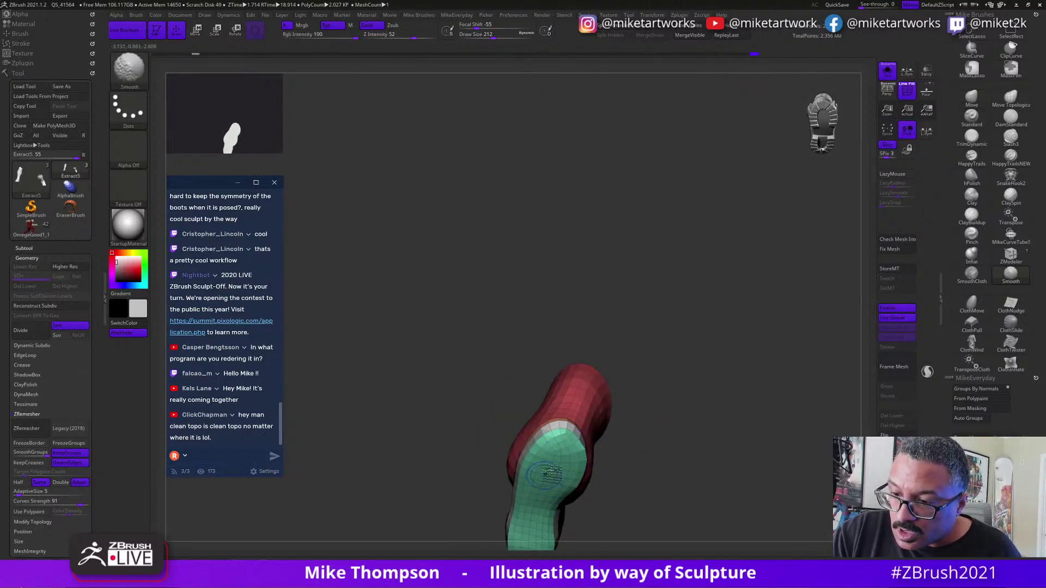
left_click_drag(579, 448, 684, 493, "shift")
left_click_drag(658, 461, 580, 527, "alt")
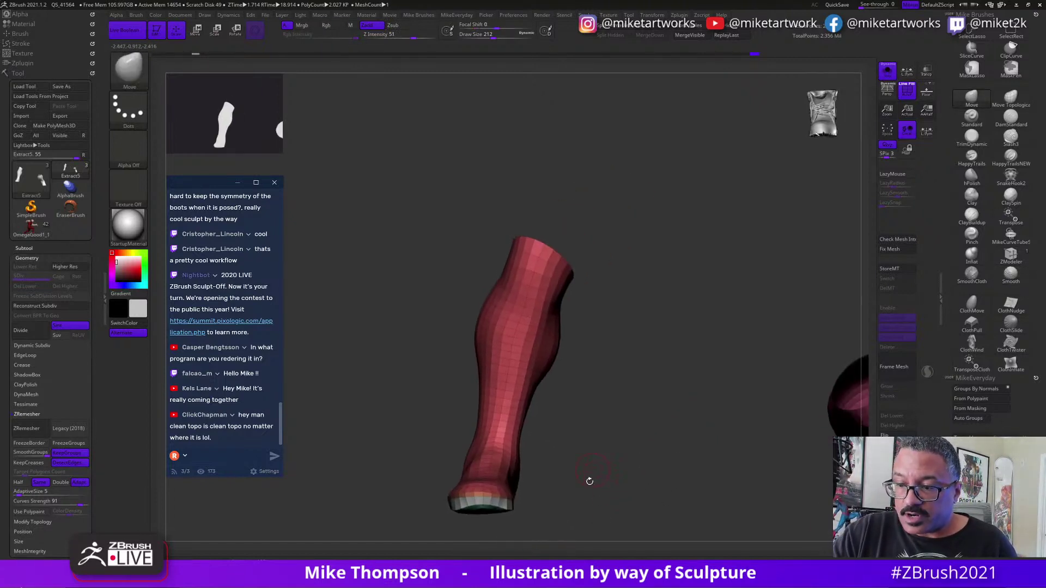
Touch up the toe end of the red boot's sole band at draw size 108 and check it from the front and side.
left_click_drag(589, 480, 498, 512)
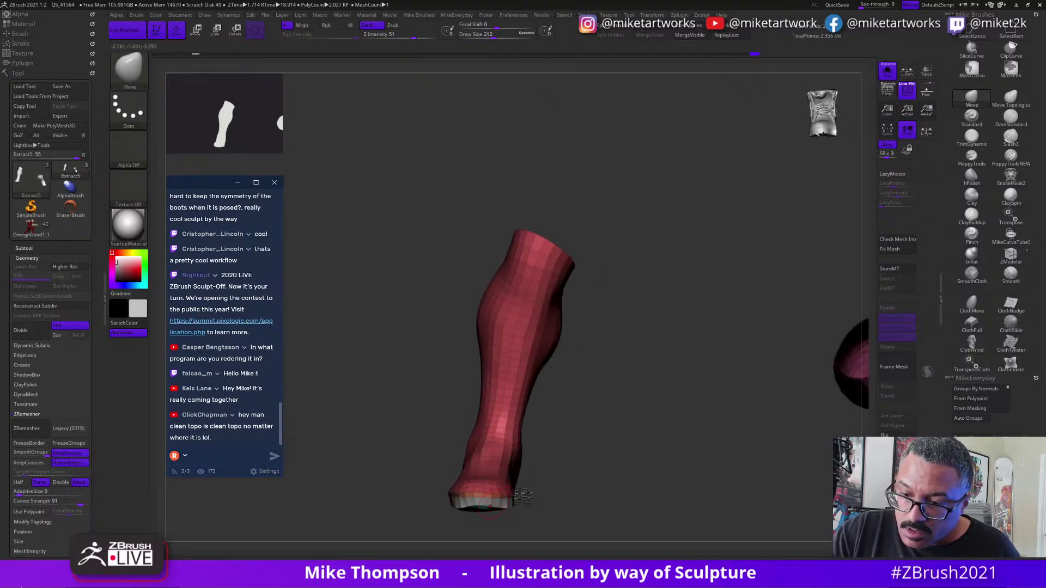
key("s")
left_click_drag(560, 484, 521, 491)
left_click_drag(673, 454, 545, 498)
key("shift")
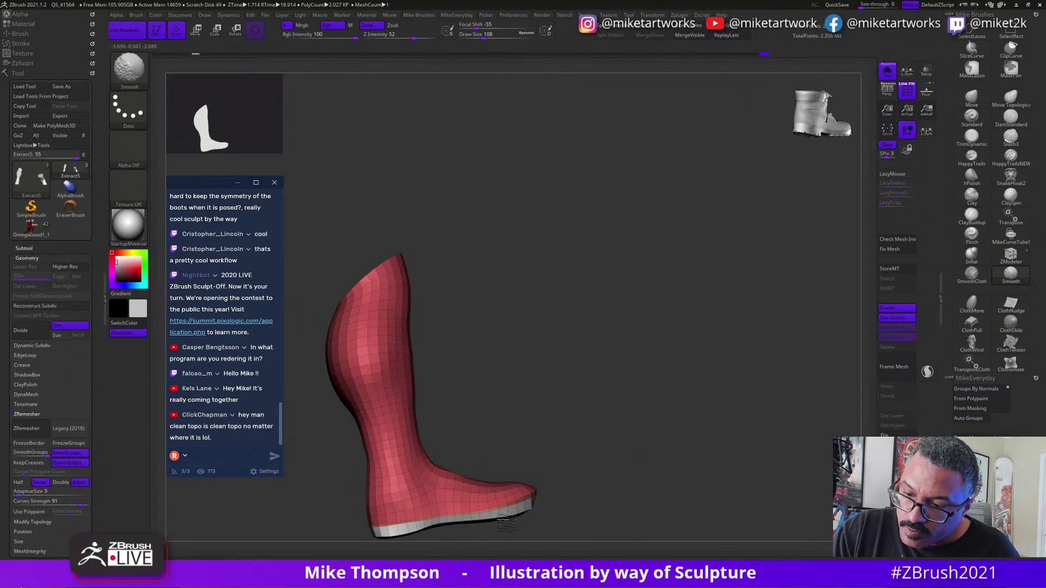
mouse_move(556, 495)
left_mouse_down()
mouse_move(798, 432)
mouse_move(752, 392)
mouse_move(716, 410)
mouse_move(697, 405)
mouse_move(714, 409)
mouse_move(705, 411)
mouse_move(724, 417)
mouse_move(682, 362)
mouse_move(637, 486)
left_mouse_up()
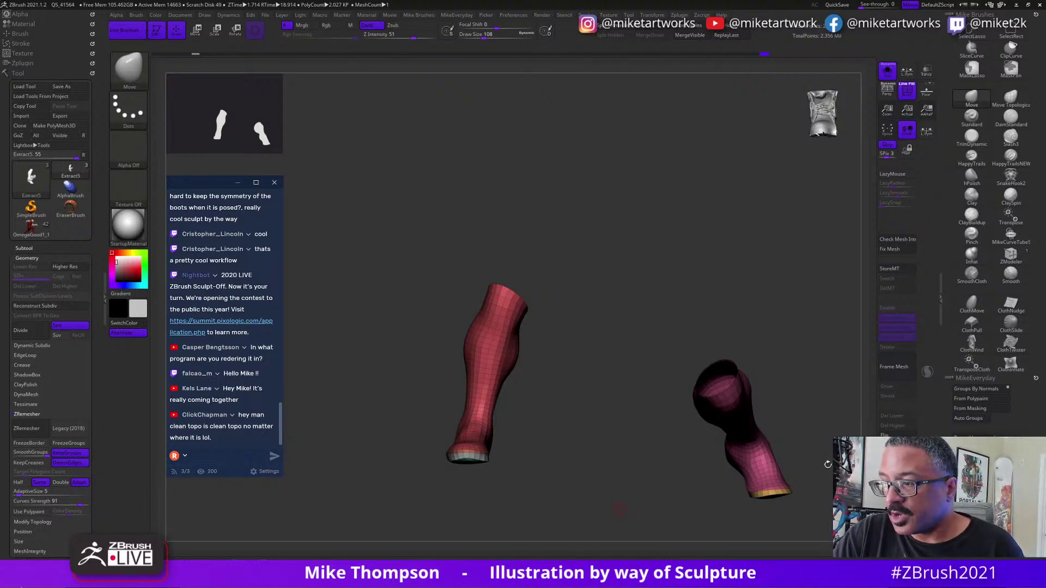
left_click_drag(828, 465, 595, 533)
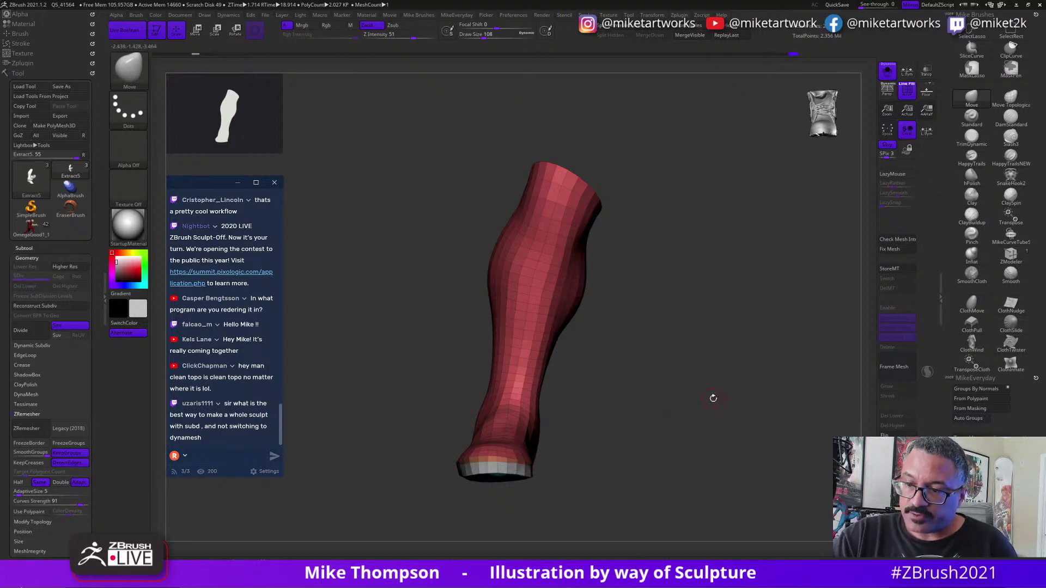
mouse_move(698, 435)
left_mouse_down()
mouse_move(657, 457)
mouse_move(678, 480)
mouse_move(686, 432)
left_mouse_up()
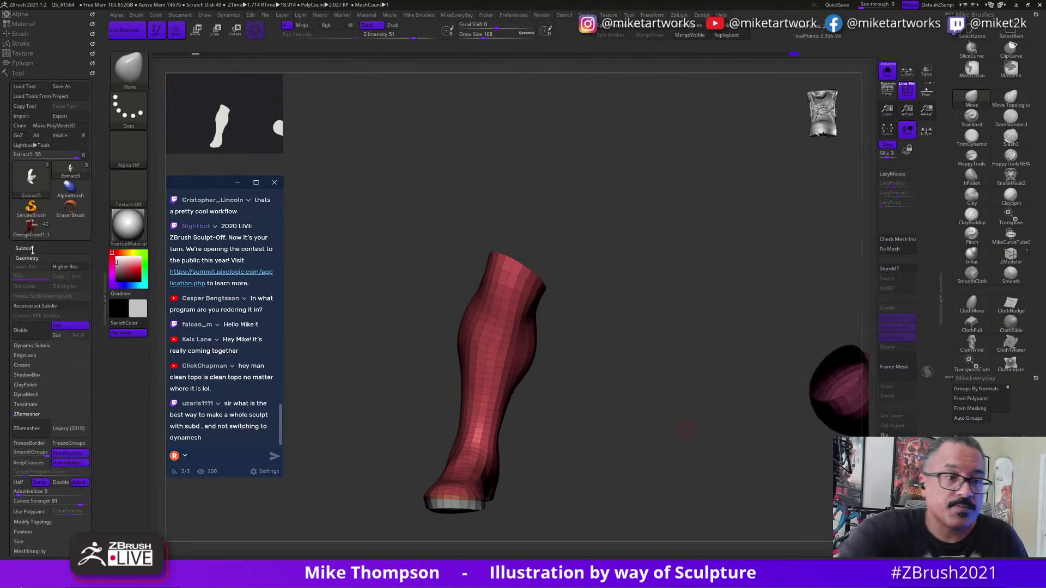
Save the boots tool as BootsWip in the OmegaRed folder, replacing the existing file.
left_click(49, 245)
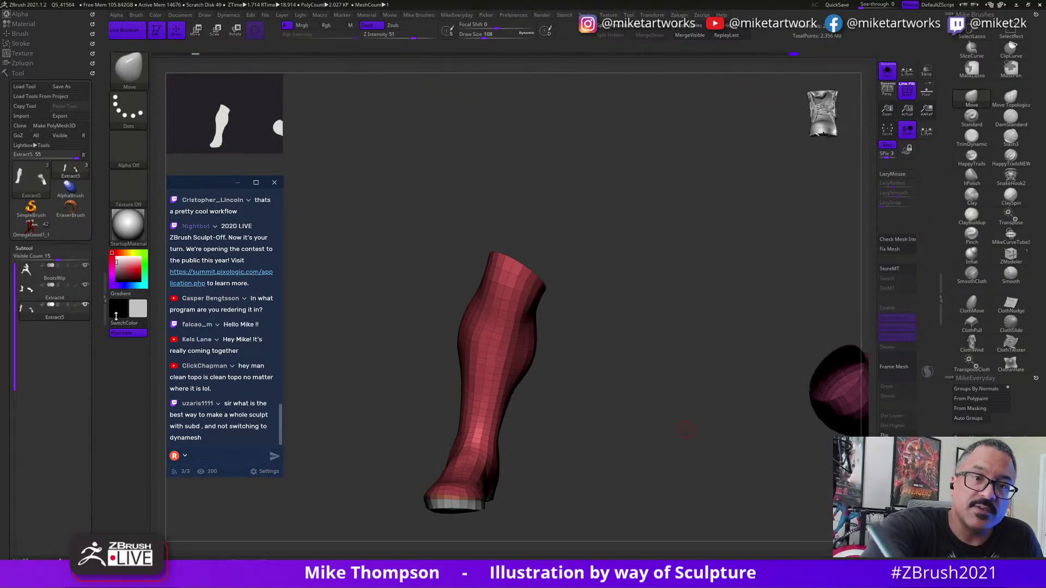
left_click(81, 86)
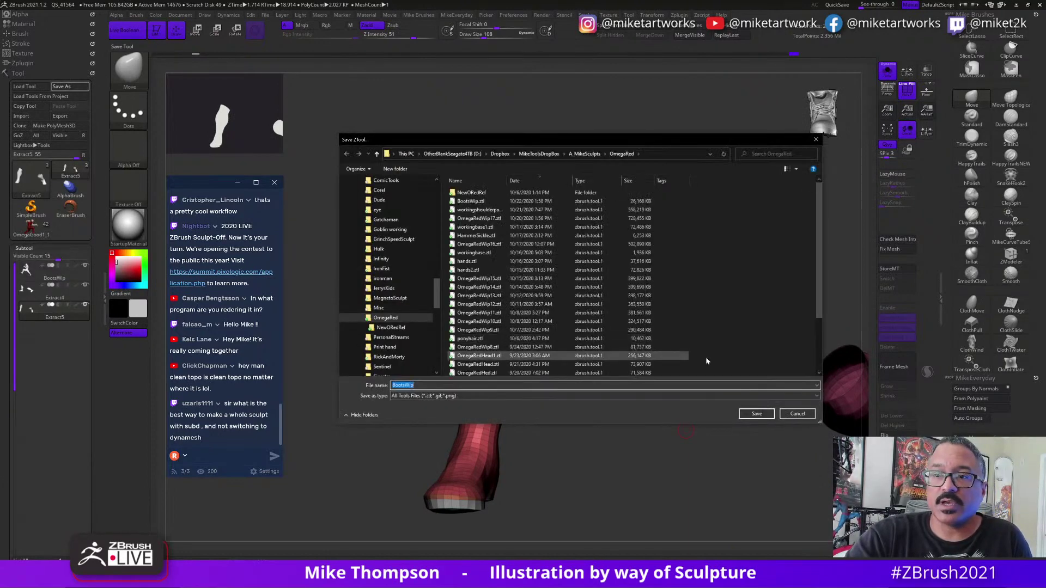
left_click(757, 414)
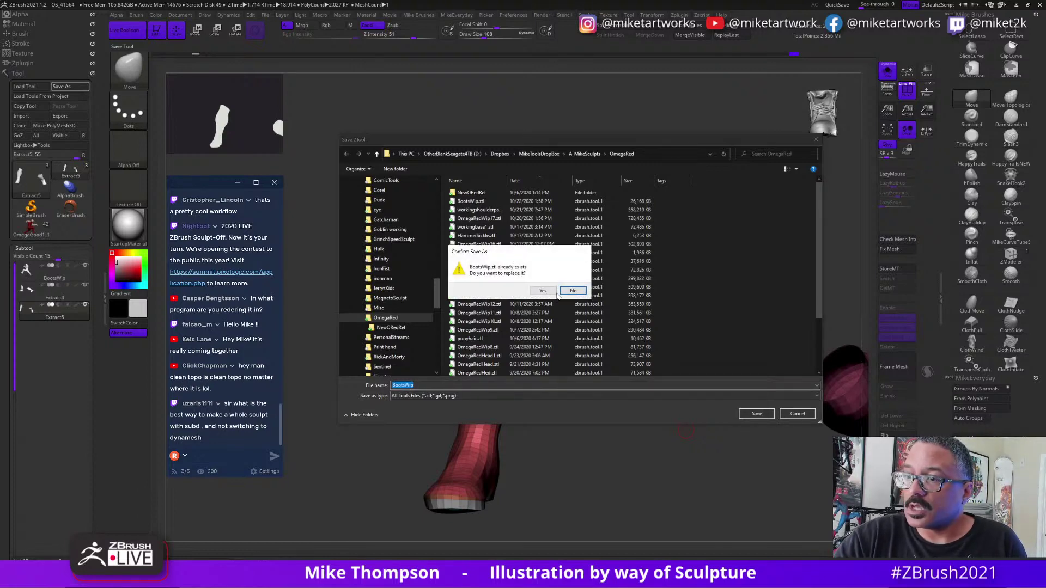
left_click(551, 292)
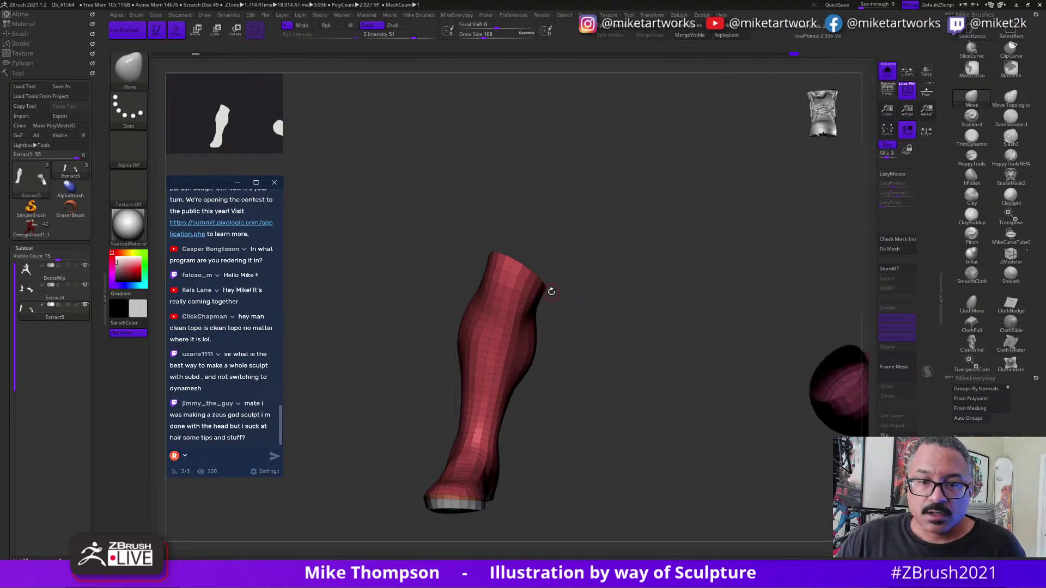
Examine the shapes and silhouettes of both boots from the front and the side.
left_click_drag(740, 479, 743, 485)
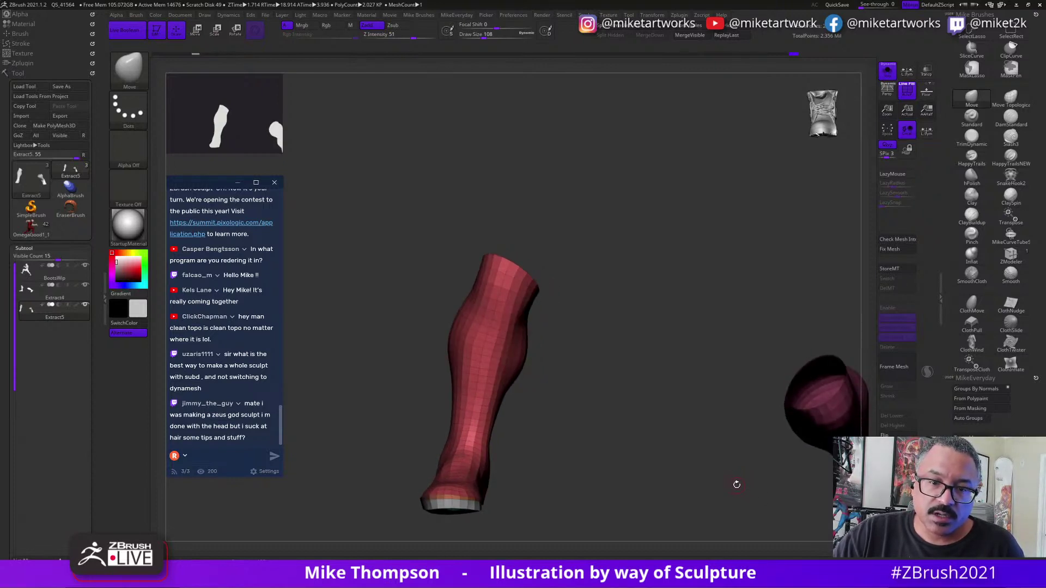
left_click_drag(738, 487, 697, 488)
left_click_drag(623, 526, 700, 488)
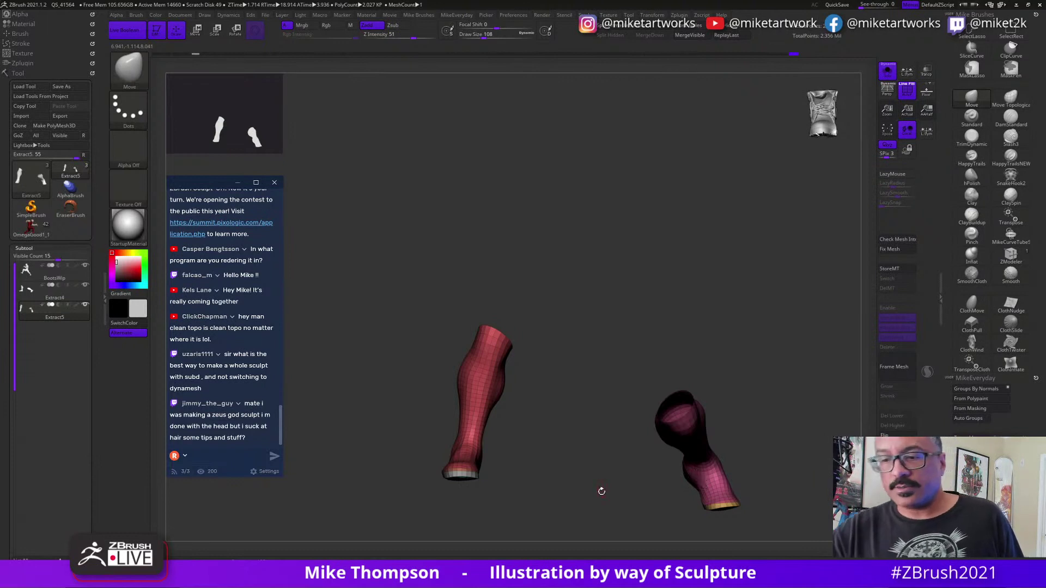
mouse_move(601, 492)
left_mouse_down("alt")
mouse_move(661, 473)
mouse_move(589, 492)
left_mouse_up("alt")
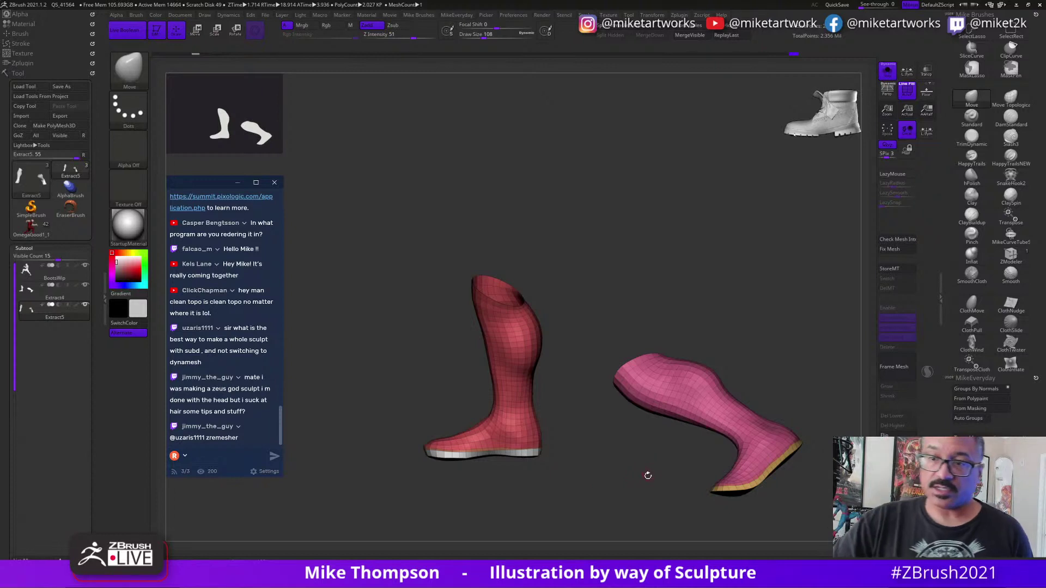
left_click_drag(648, 476, 653, 475)
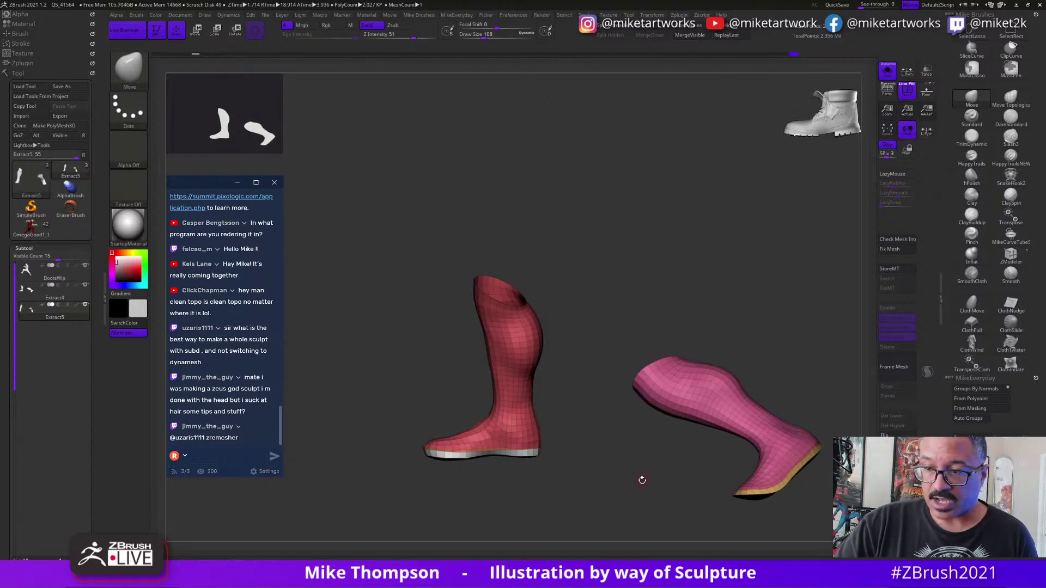
left_click_drag(643, 479, 645, 479)
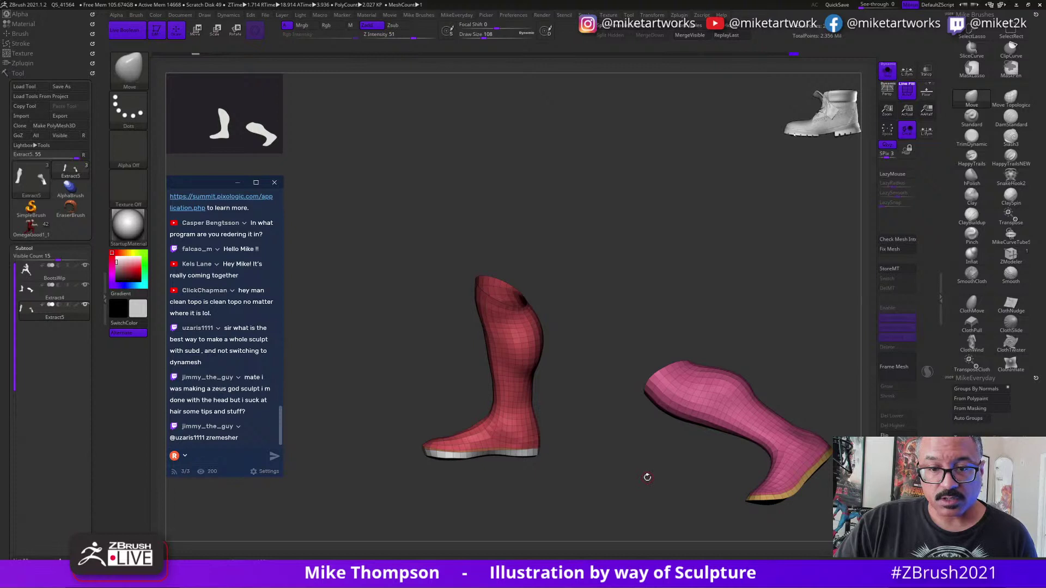
left_click_drag(648, 477, 658, 479)
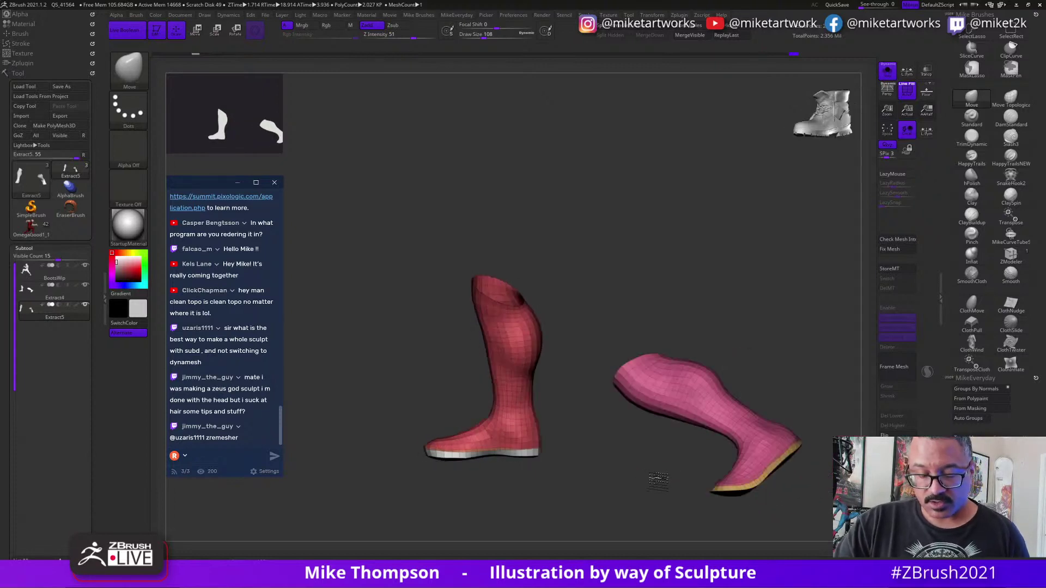
Switch to the OmegaGood1_1 tool, show the full costumed figure without polyframe, and view it from the side and front.
left_click(33, 228)
left_click_drag(774, 480, 793, 416)
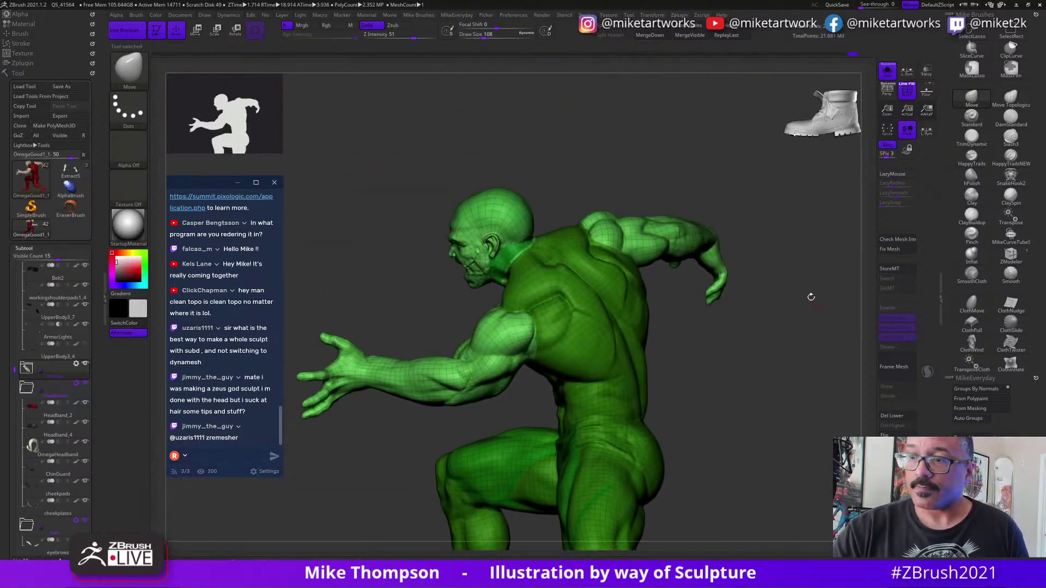
key("space")
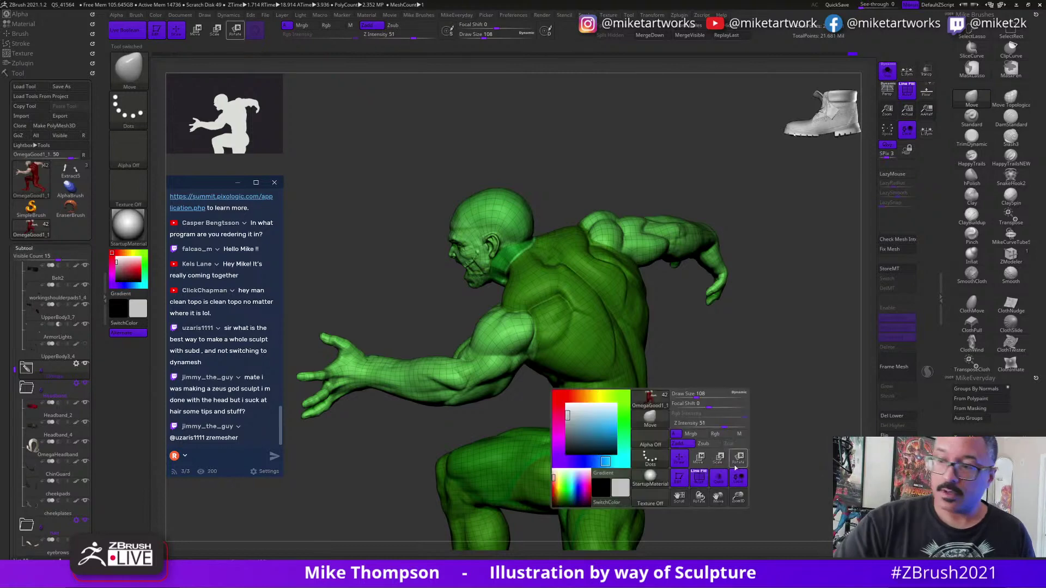
left_click(907, 88)
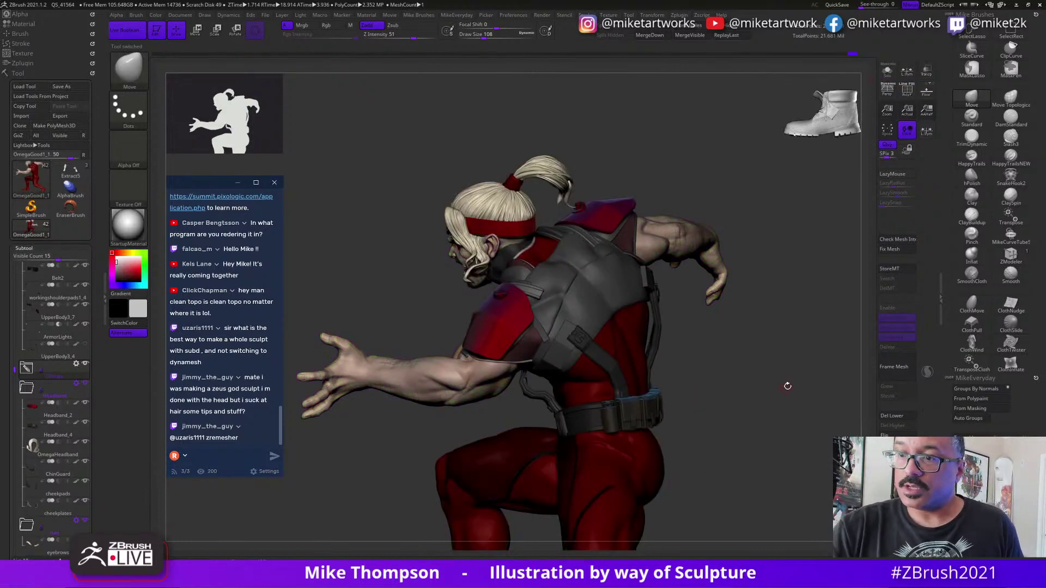
mouse_move(764, 404)
left_mouse_down()
mouse_move(839, 400)
mouse_move(816, 403)
left_mouse_up()
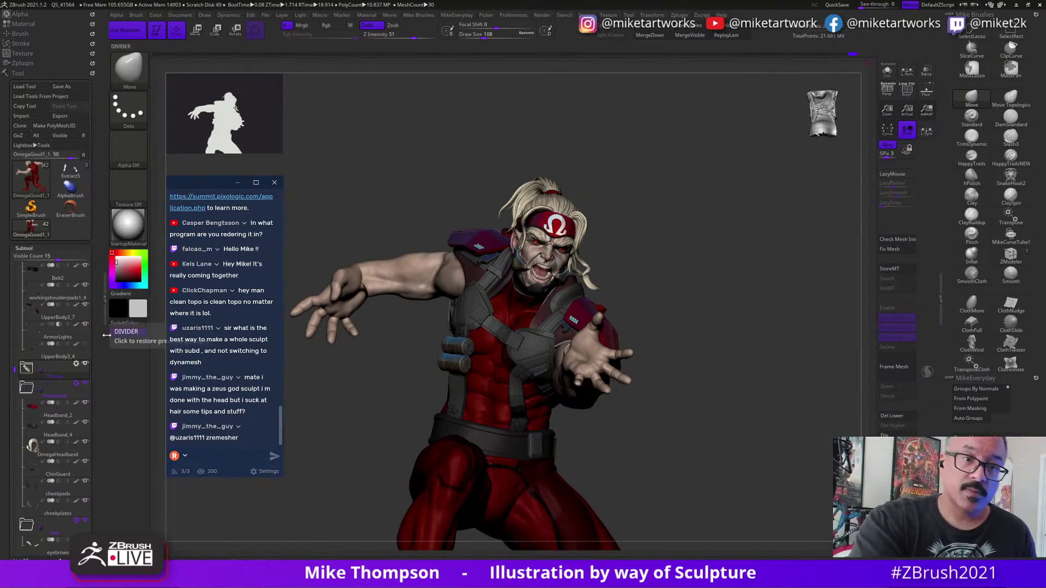
Return to the boots tool and isolate the pair of boots in Solo mode.
left_click(70, 170)
mouse_move(778, 472)
left_mouse_down()
mouse_move(774, 489)
mouse_move(768, 476)
left_mouse_up()
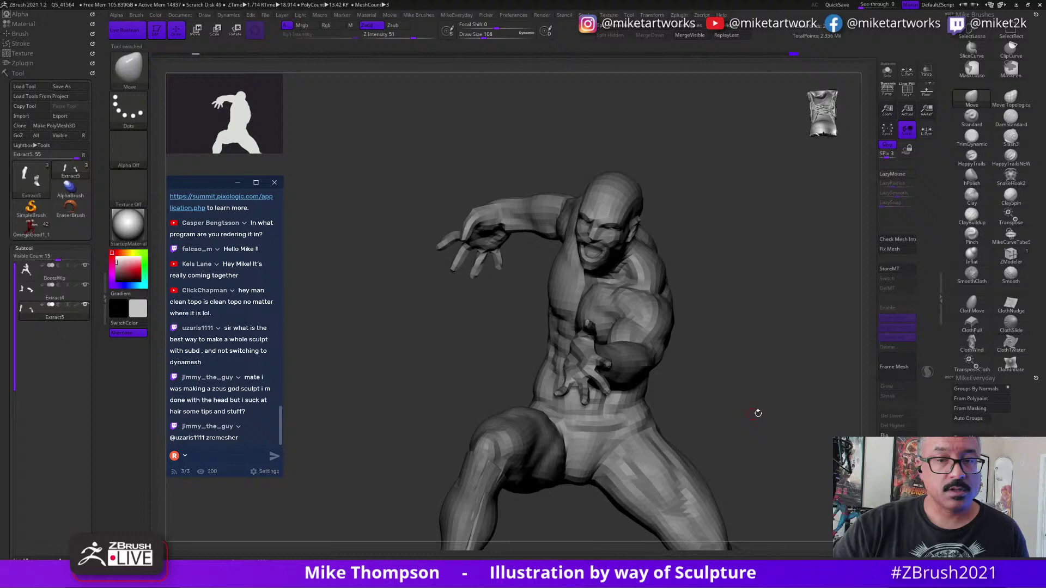
left_click(887, 70)
left_click_drag(738, 432, 583, 483)
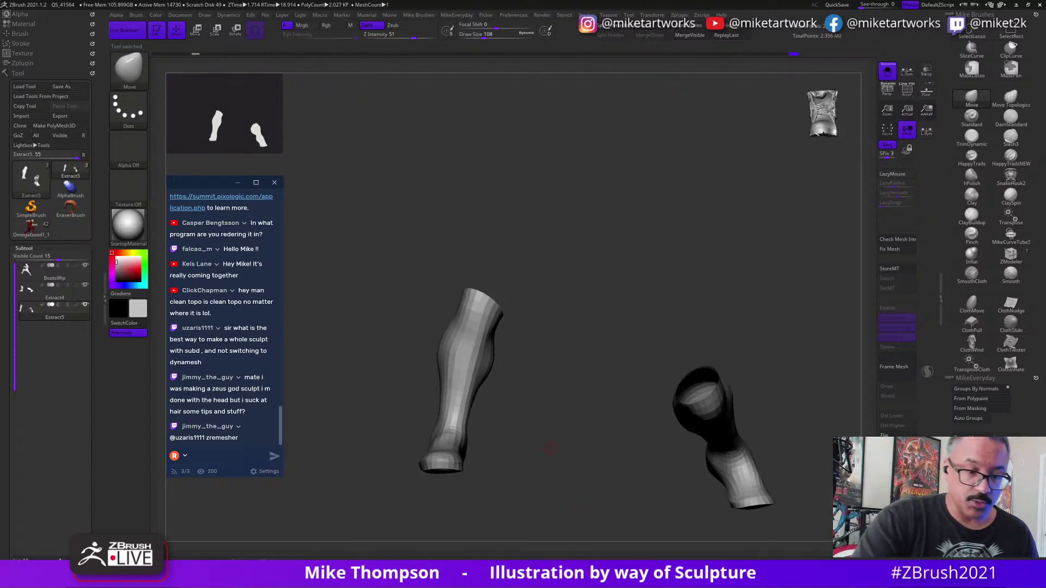
Rename the active boots subtool to GoodBoot.
scroll(99, 501, "down", 3)
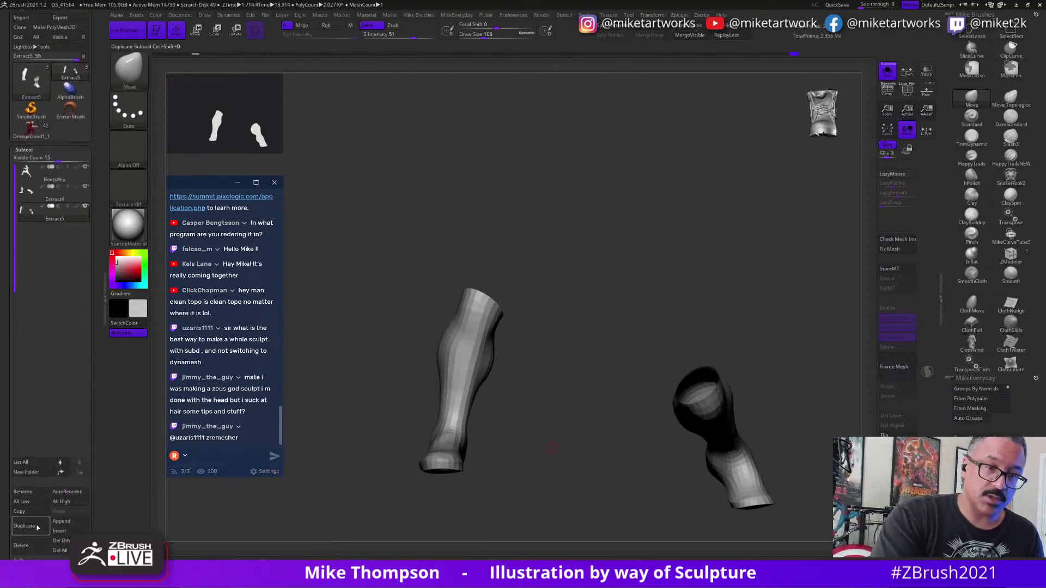
left_click(42, 493)
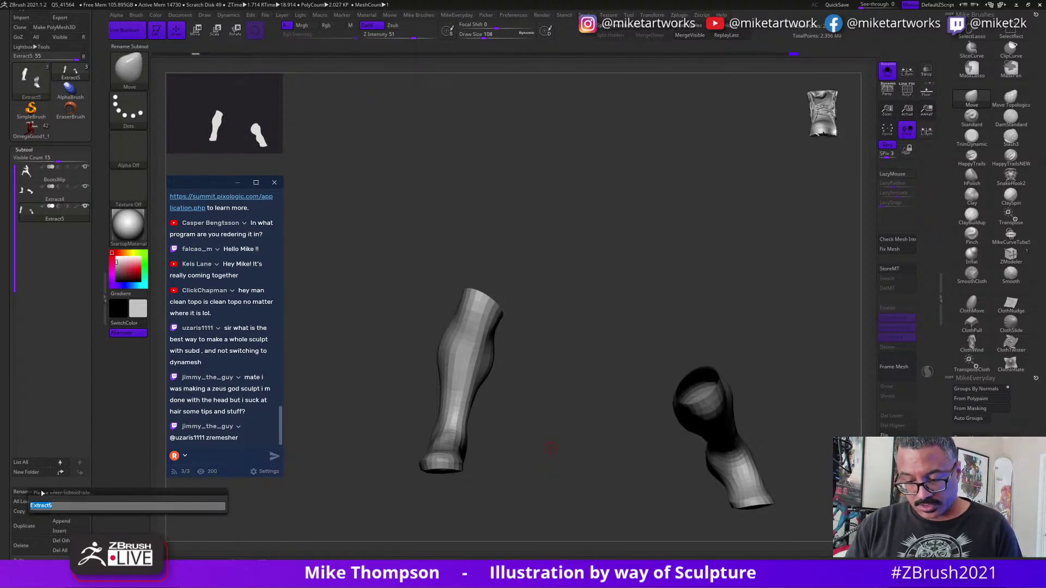
type("Good")
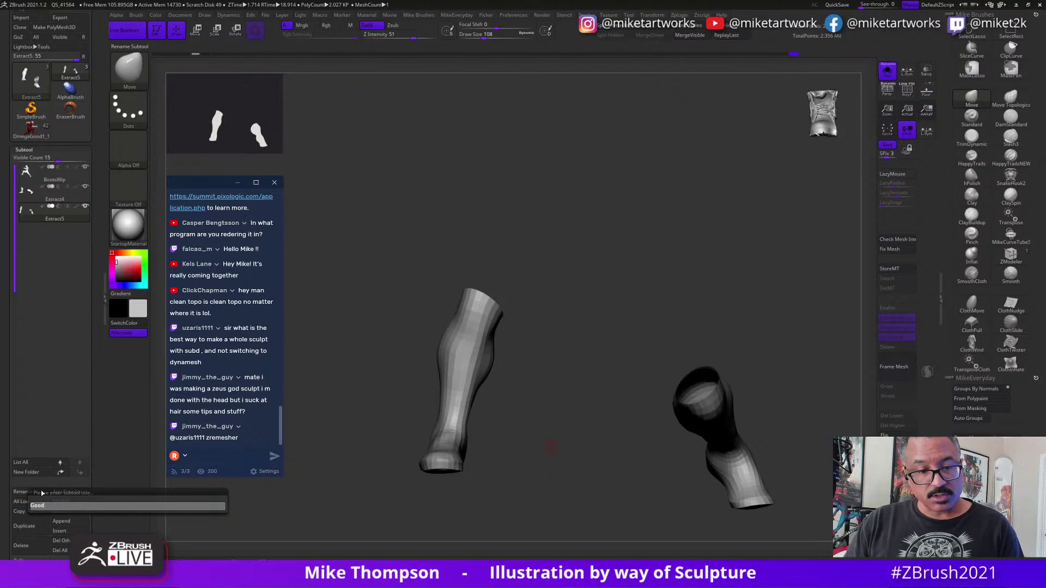
type("Boot")
key("Return")
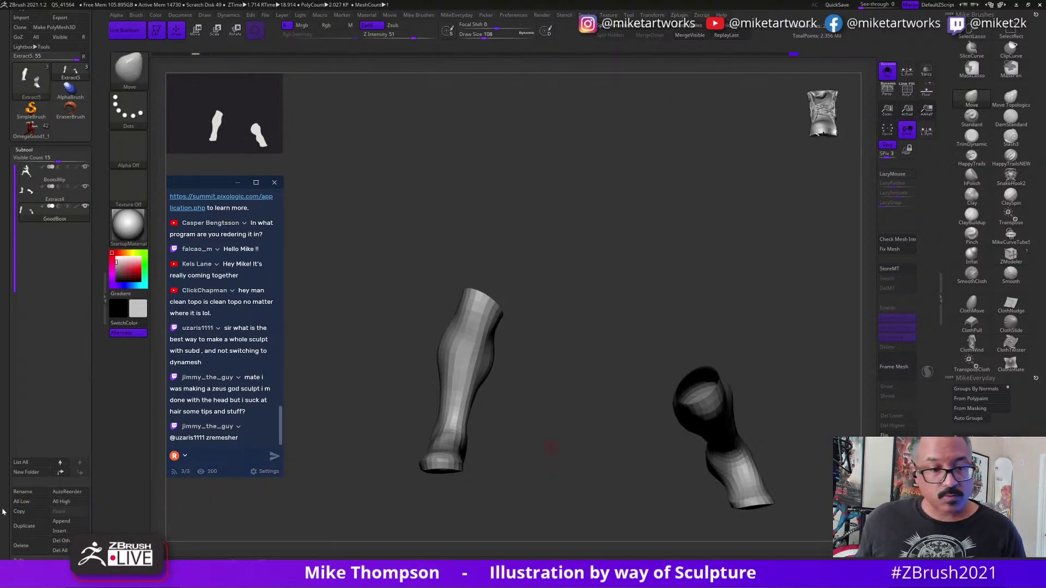
Save the tool again as BootsWip, overwriting the previous version with the renamed boots subtool.
left_click_drag(98, 59, 98, 79)
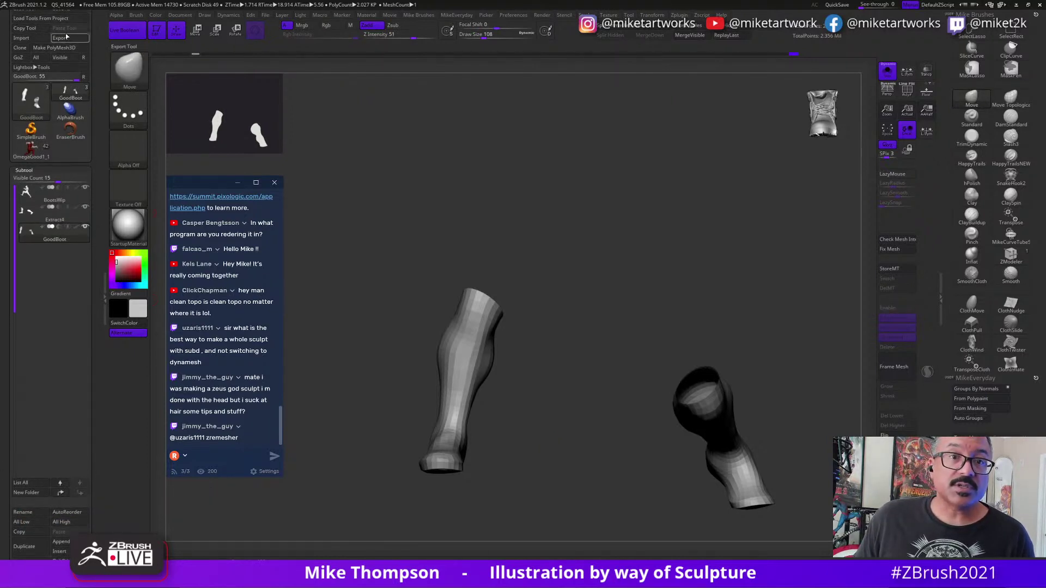
left_click_drag(98, 39, 98, 116)
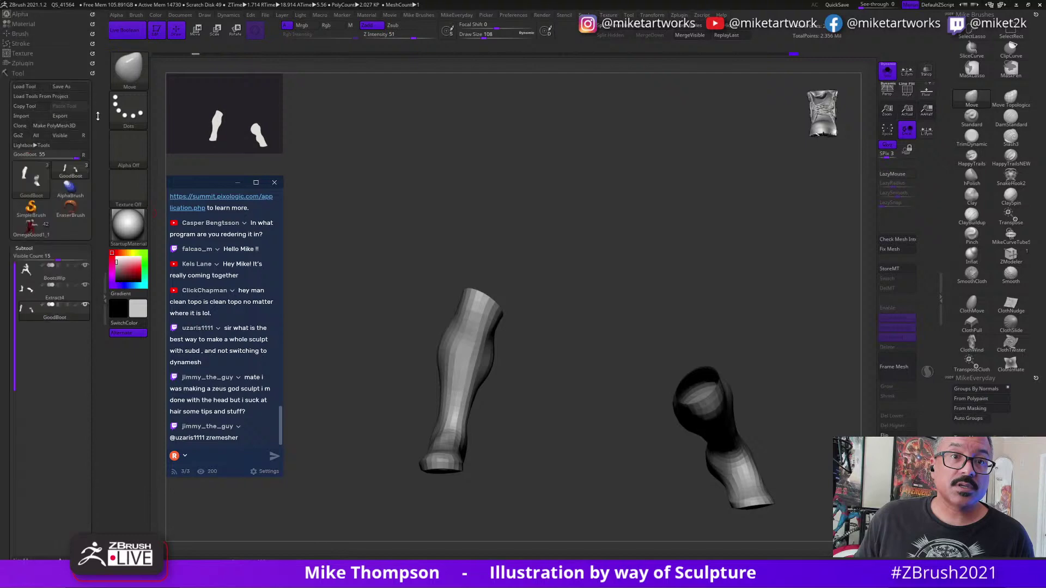
left_click(85, 88)
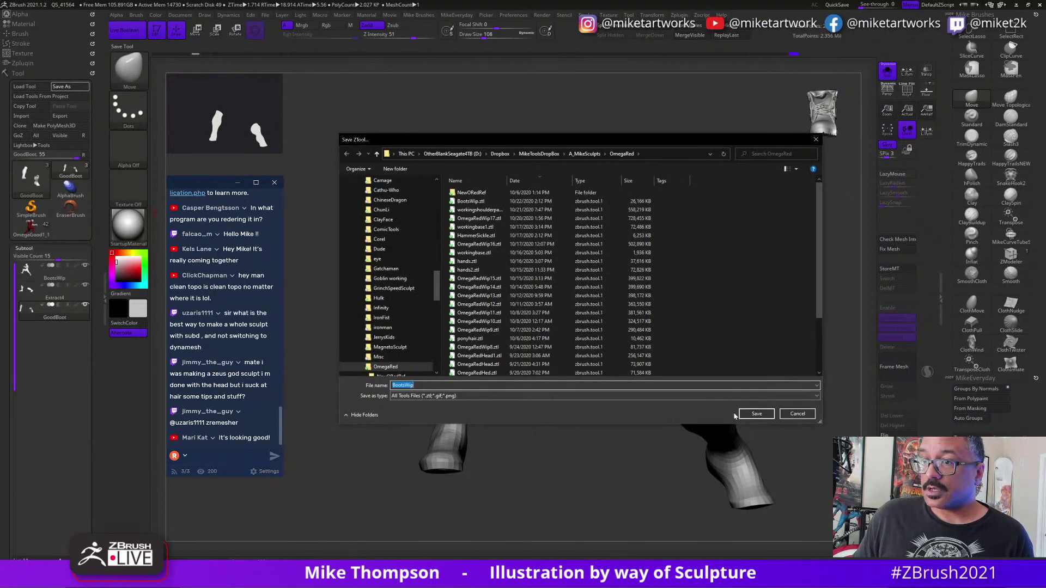
left_click(755, 415)
left_click(543, 290)
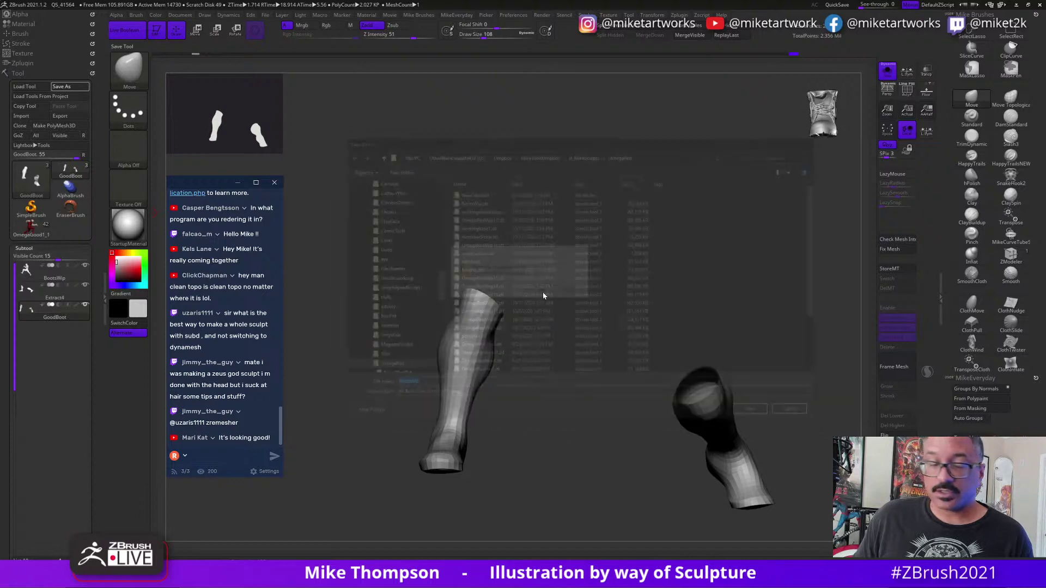
Select the BootsWip body subtool and set all subtools to their highest subdivision level.
left_click(75, 276)
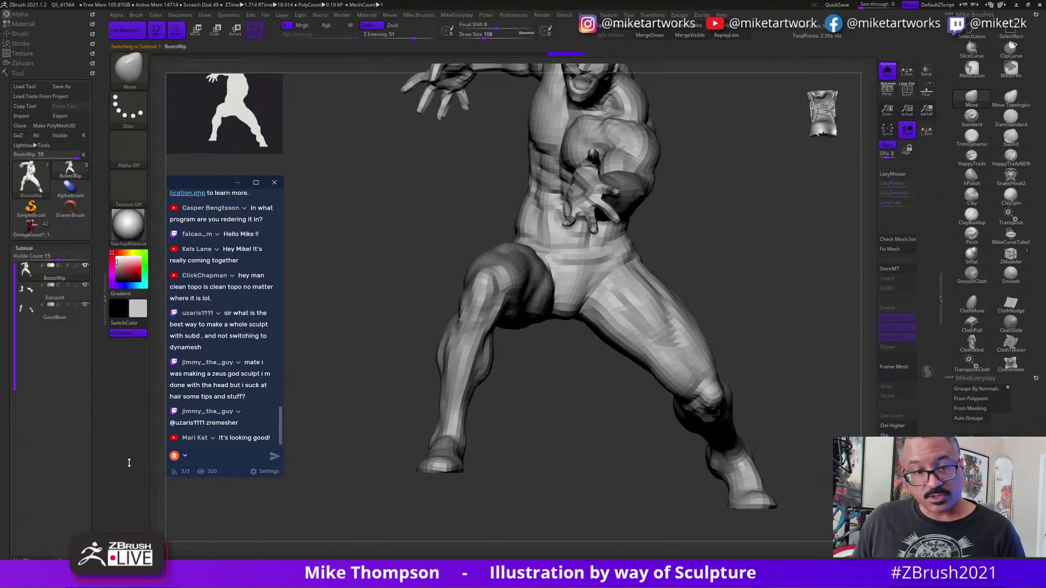
scroll(49, 463, "down", 5)
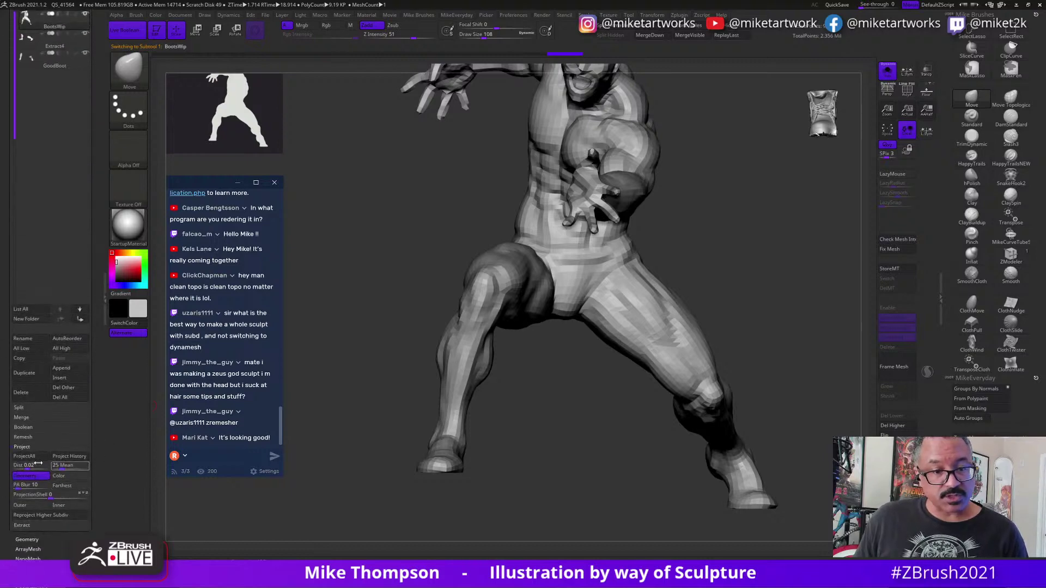
left_click(61, 349)
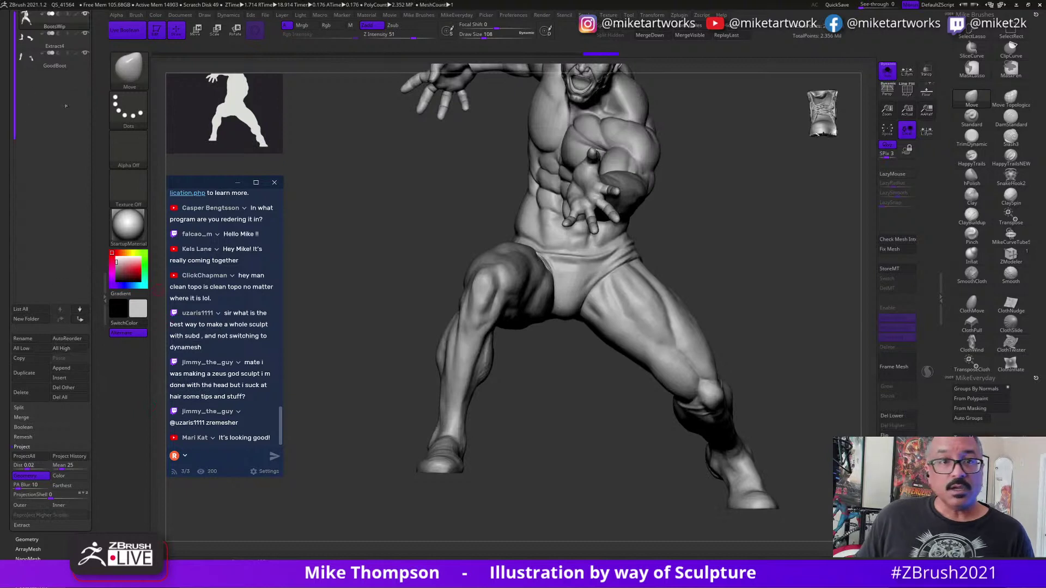
Turn off Solo mode to show the boots together with the body and check their fit from the side.
mouse_move(79, 64)
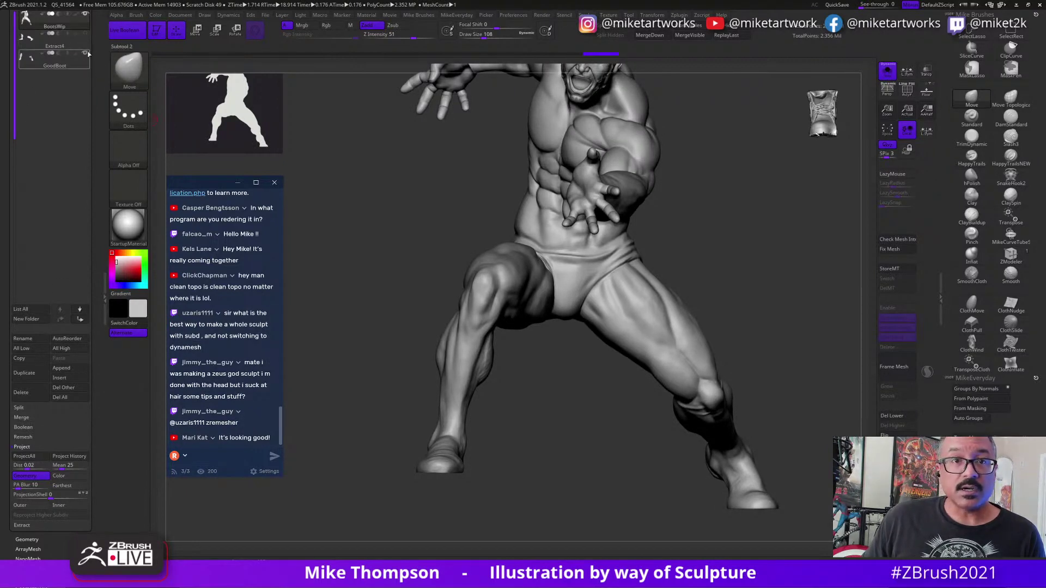
key("w")
key("q")
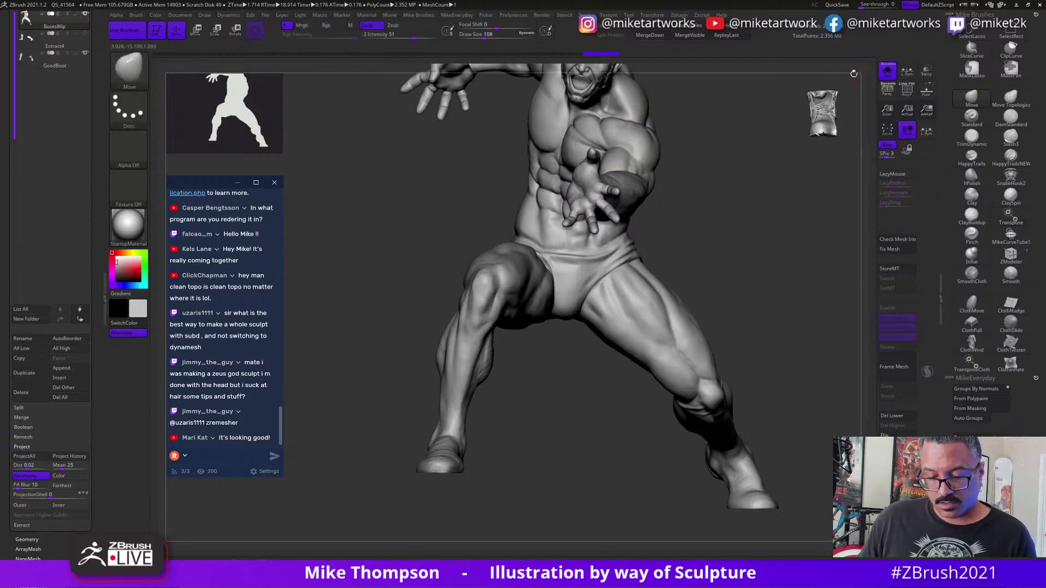
left_click(886, 74)
left_click_drag(813, 270, 782, 263)
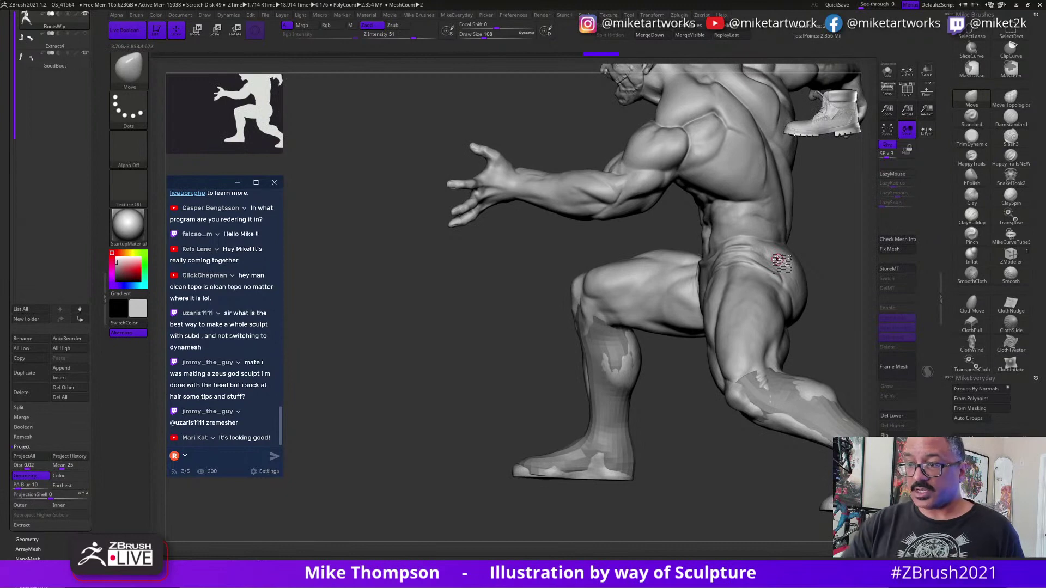
mouse_move(703, 489)
left_mouse_down()
mouse_move(656, 485)
mouse_move(646, 468)
mouse_move(634, 487)
mouse_move(619, 486)
left_mouse_up()
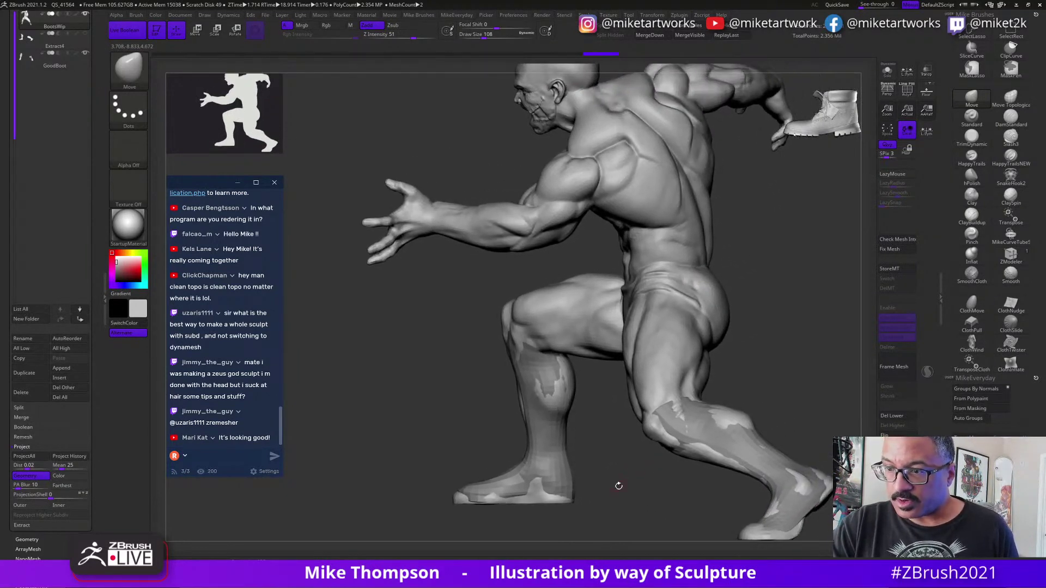
Show the polygroup wireframe, select the GoodBoot subtool and enlarge the Move brush's draw size to 1000.
key("b")
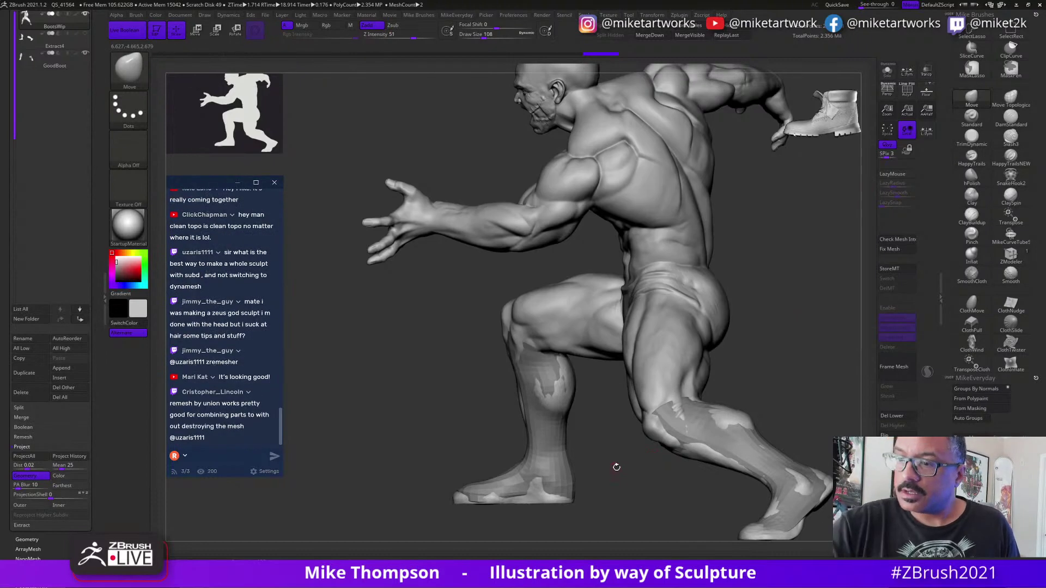
key("space")
left_click(608, 526)
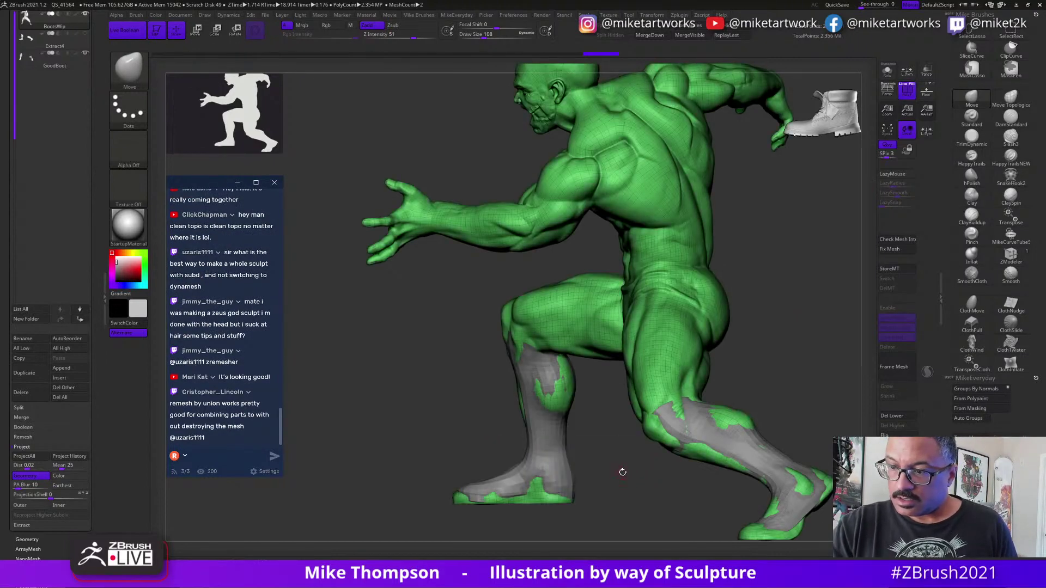
left_click(566, 491, "alt")
key("s")
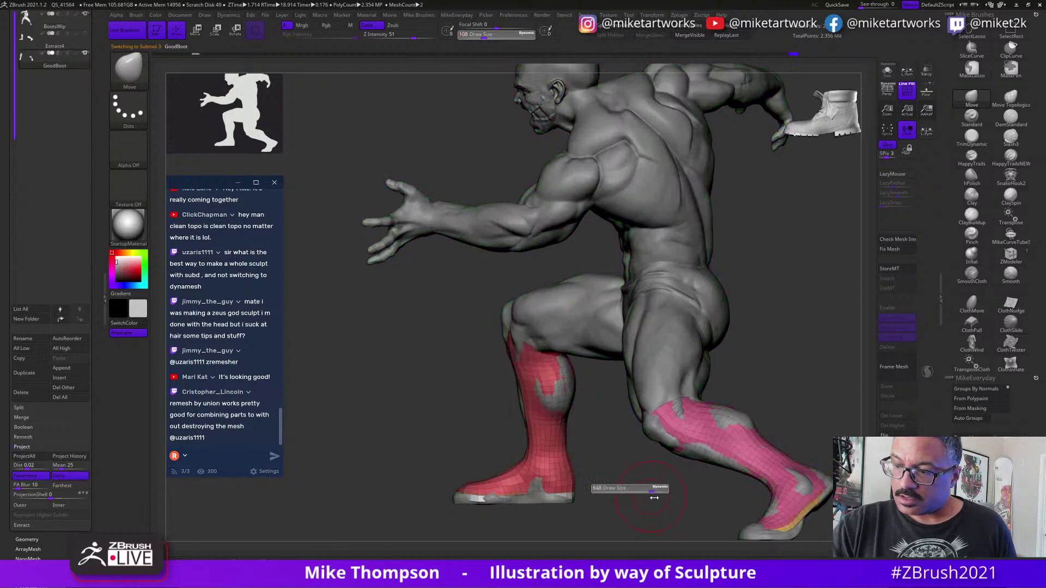
left_click_drag(655, 497, 676, 493)
Use the Move brush to pull the front boot's calf and shin outward so they cover the leg.
mouse_move(571, 389)
left_mouse_down()
mouse_move(619, 425)
mouse_move(649, 409)
left_mouse_up()
left_click_drag(541, 395, 538, 402)
left_click_drag(546, 347, 554, 329)
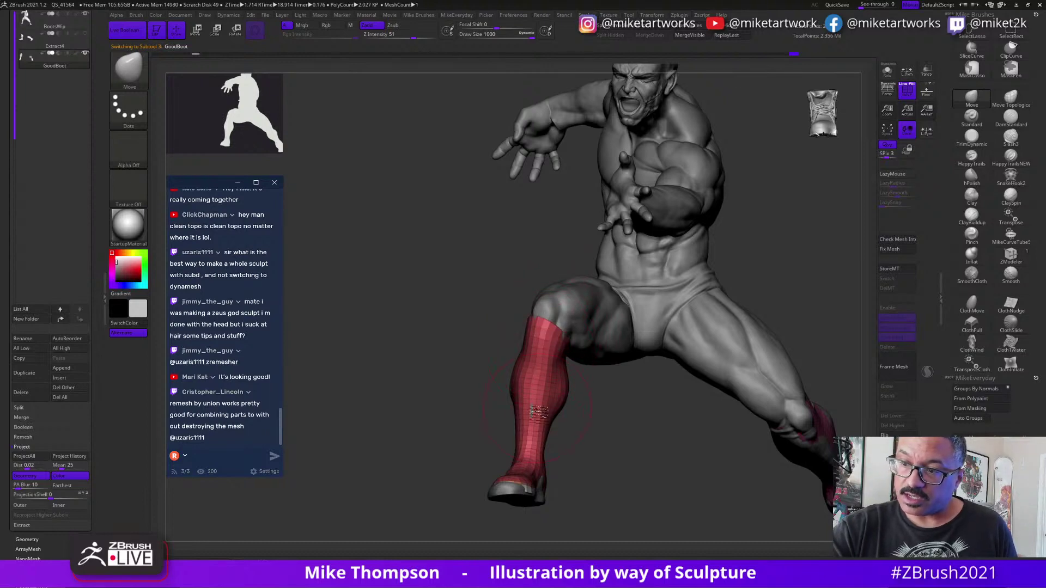
left_click_drag(538, 415, 540, 417)
Move the inner ankle, instep and heel of the front boot outward over the foot.
mouse_move(604, 364)
left_mouse_down()
mouse_move(507, 333)
mouse_move(506, 346)
left_mouse_up()
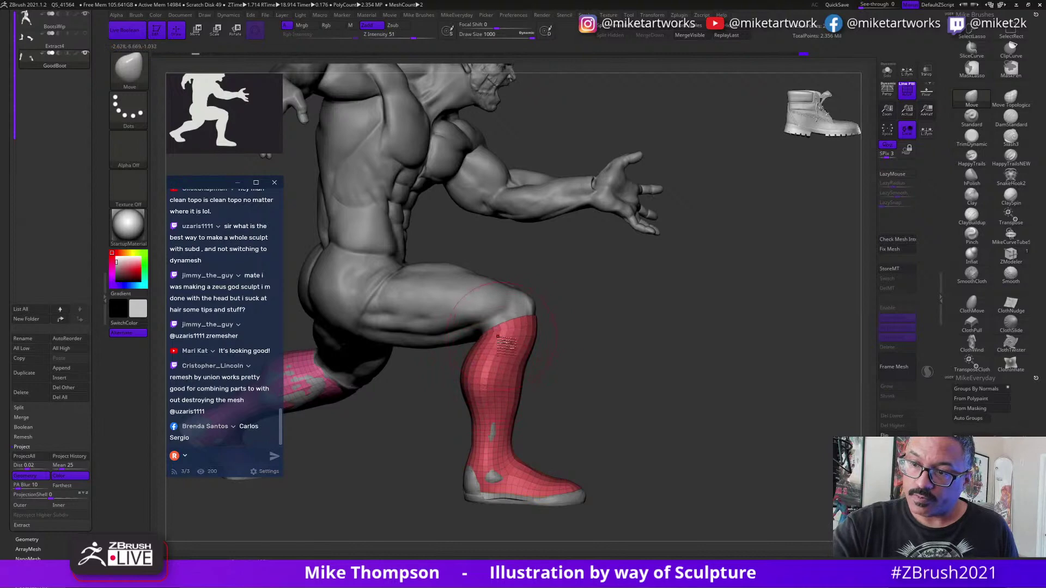
left_click_drag(505, 435, 505, 435)
left_click_drag(599, 434, 606, 435)
left_click_drag(502, 485, 507, 479)
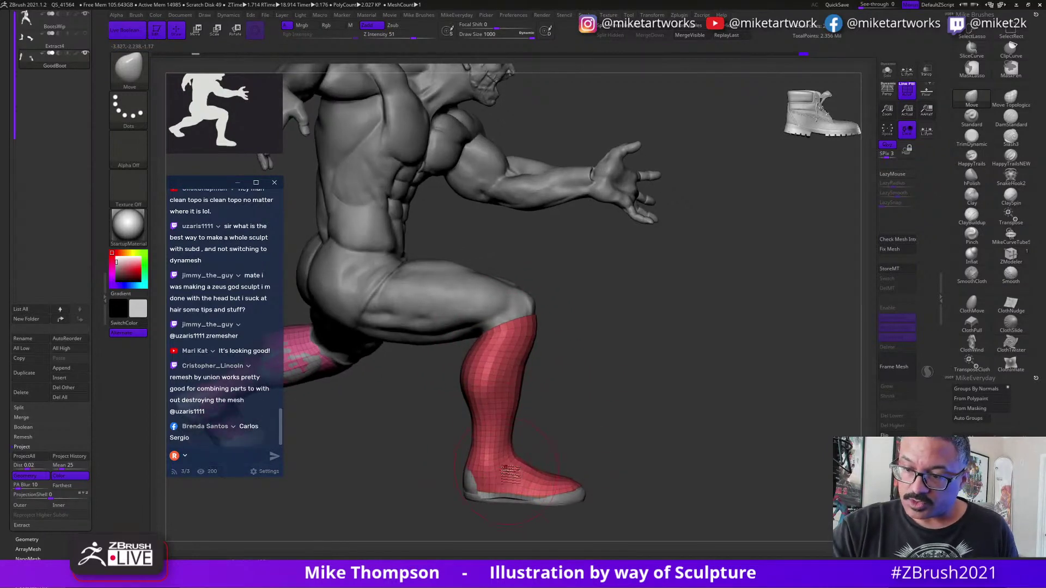
left_click_drag(572, 444, 609, 440)
left_click_drag(466, 485, 473, 481)
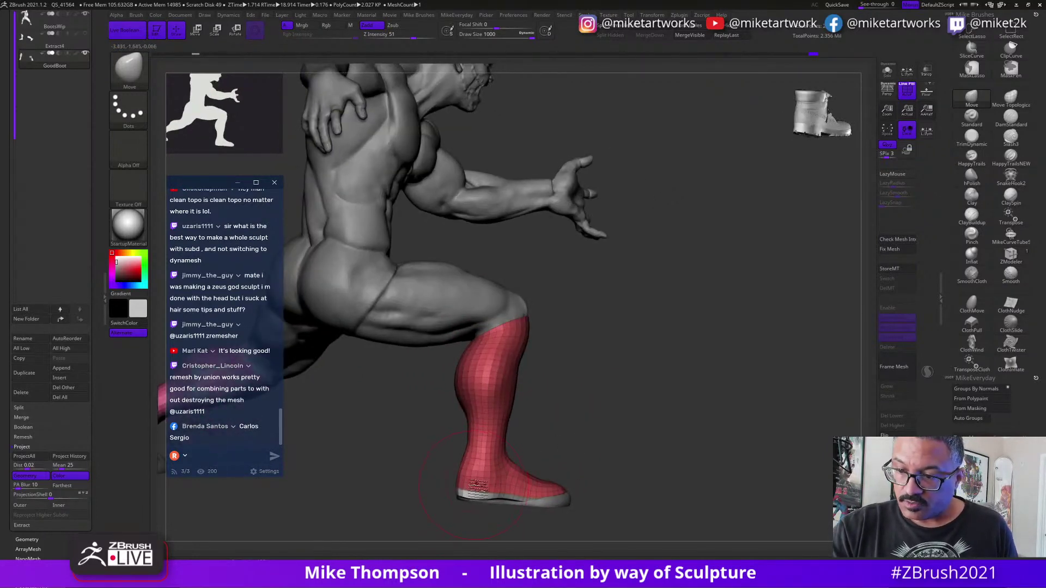
mouse_move(668, 398)
left_mouse_down()
mouse_move(648, 404)
mouse_move(664, 404)
left_mouse_up()
Toggle perspective and inspect the front boot's coverage of the leg from the inner and outer sides.
key("p")
key("p")
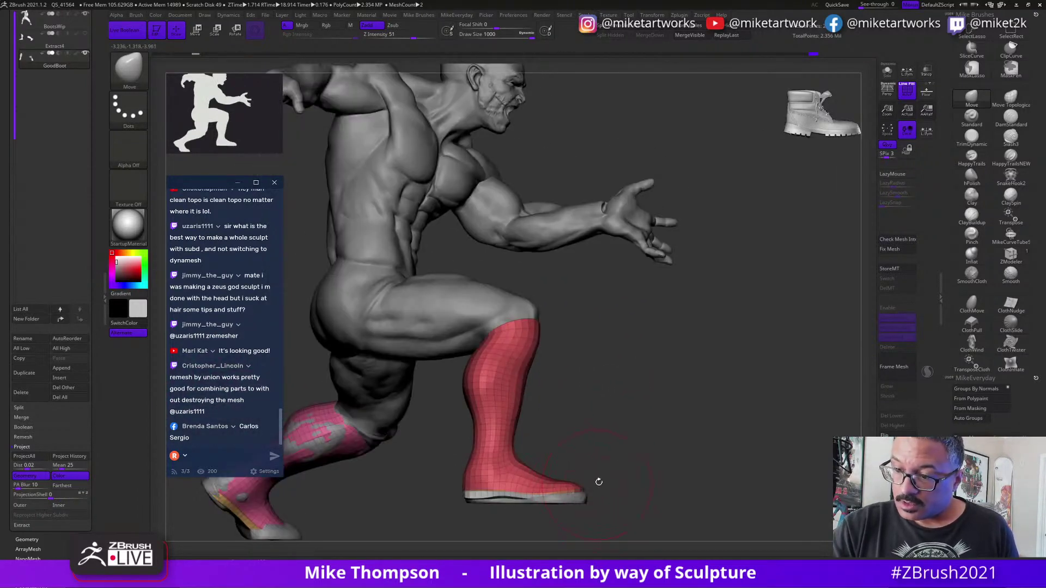
key("p")
key("p")
left_click_drag(646, 488, 687, 470, "alt")
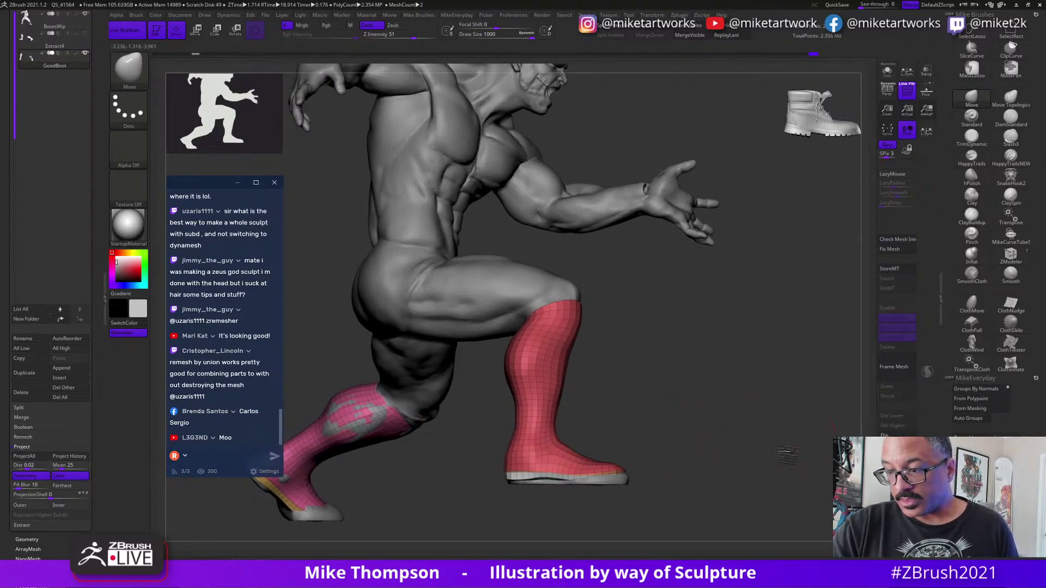
mouse_move(789, 452)
left_mouse_down()
mouse_move(752, 501)
mouse_move(725, 499)
mouse_move(744, 453)
left_mouse_up()
mouse_move(790, 479)
left_mouse_down("alt")
mouse_move(664, 479)
mouse_move(647, 468)
left_mouse_up("alt")
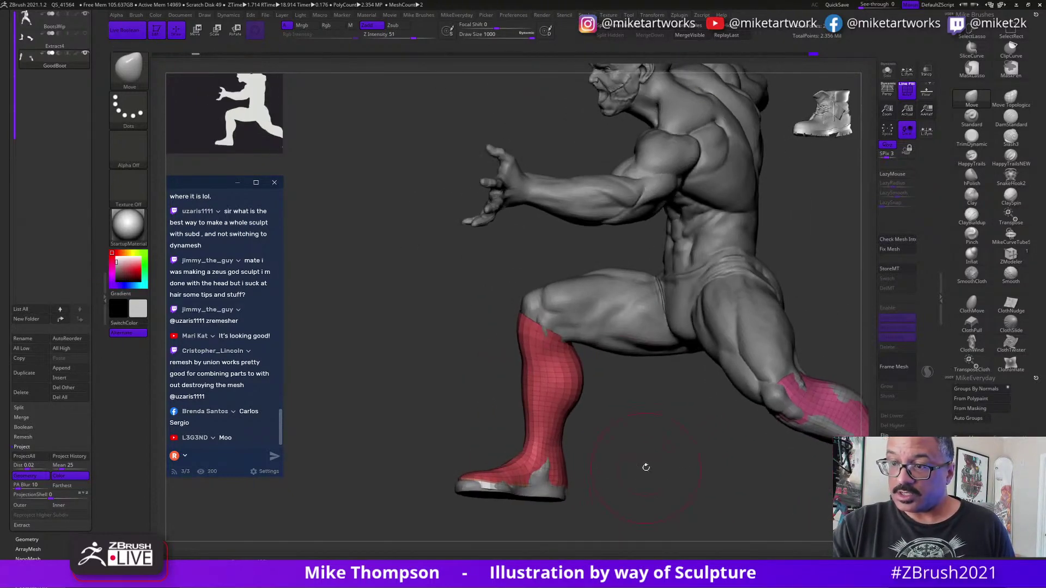
left_click_drag(649, 427, 651, 446, "shift")
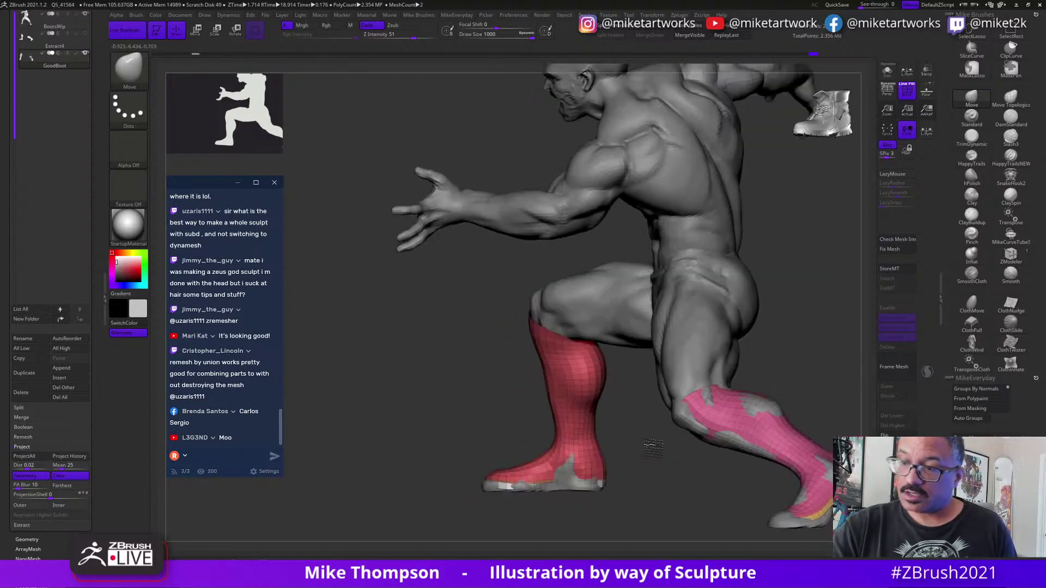
mouse_move(621, 364)
left_mouse_down("ctrl+shift")
mouse_move(410, 490)
mouse_move(615, 550)
mouse_move(621, 376)
left_mouse_up("ctrl+shift")
left_click(693, 486, "ctrl+shift")
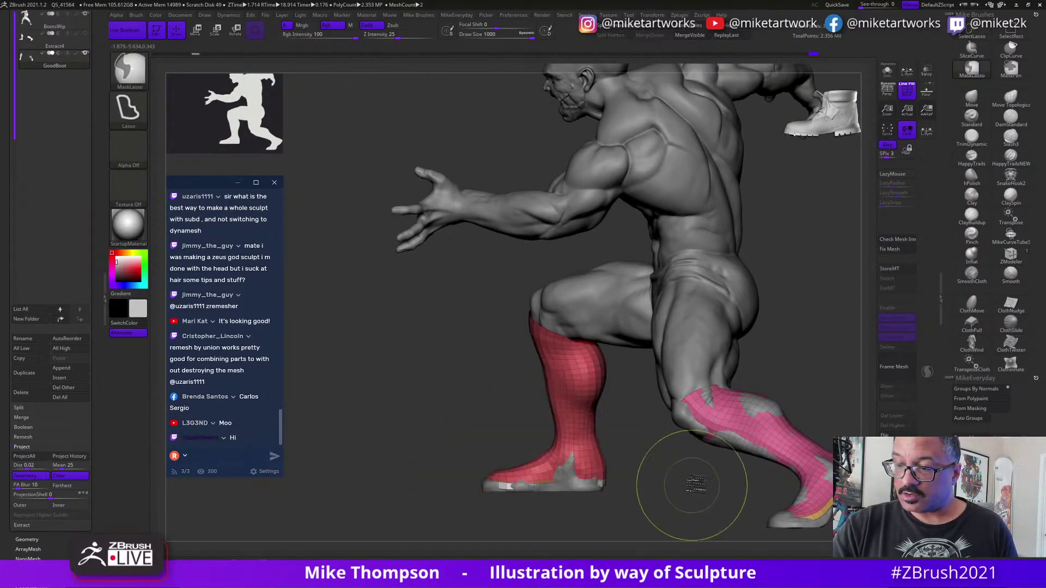
Reselect the GoodBoot subtool and adjust the front boot's ankle with the Move brush at draw size 482.
left_click(631, 316, "alt")
mouse_move(625, 375)
left_mouse_down("ctrl+alt+shift")
mouse_move(439, 505)
mouse_move(710, 472)
mouse_move(704, 508)
mouse_move(730, 508)
left_mouse_up("ctrl+alt+shift")
mouse_move(670, 495)
left_mouse_down()
mouse_move(635, 506)
mouse_move(566, 492)
mouse_move(632, 447)
mouse_move(491, 476)
left_mouse_up()
left_click(512, 443, "alt")
key("s")
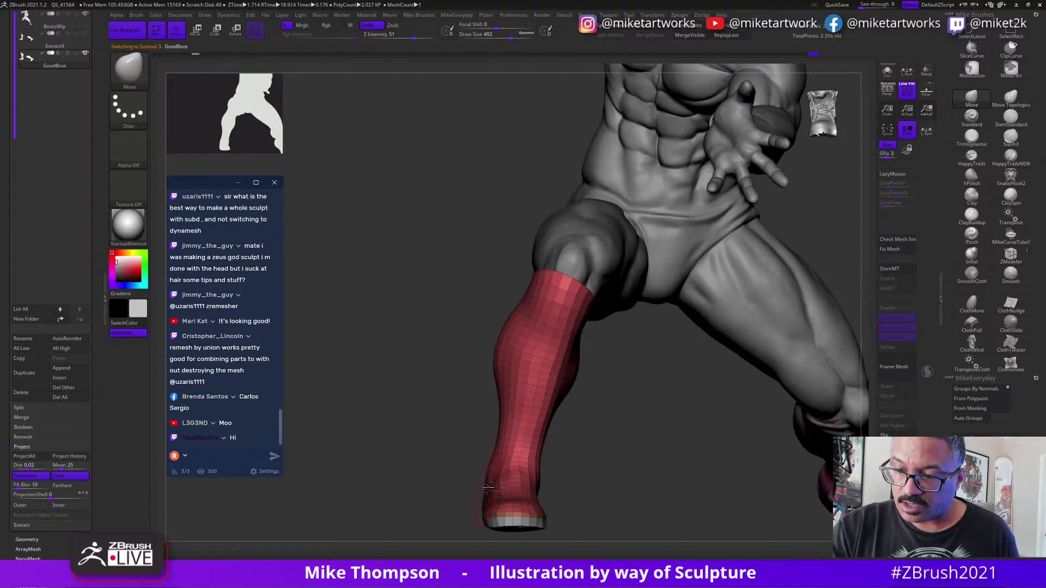
mouse_move(614, 434)
left_mouse_down()
mouse_move(561, 475)
mouse_move(620, 463)
mouse_move(531, 470)
mouse_move(540, 487)
left_mouse_up()
Refine and smooth the front boot's instep using a draw size of 318.
left_click_drag(698, 430, 595, 480)
key("s")
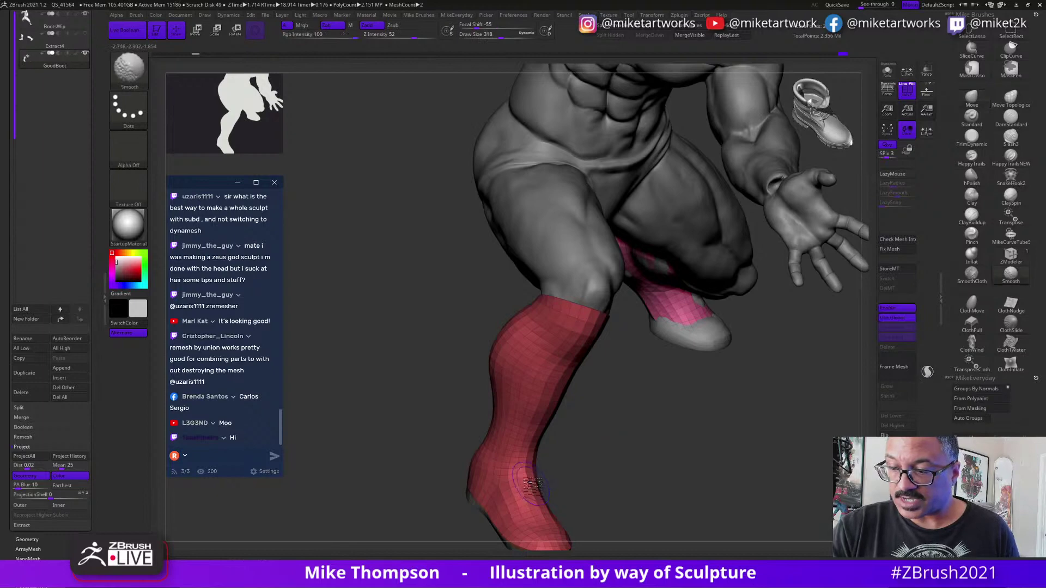
mouse_move(578, 523)
left_mouse_down()
mouse_move(652, 436)
mouse_move(673, 453)
left_mouse_up()
Pull the back of the front boot's calf outward at draw size 743 and smooth the lower calf.
key("s")
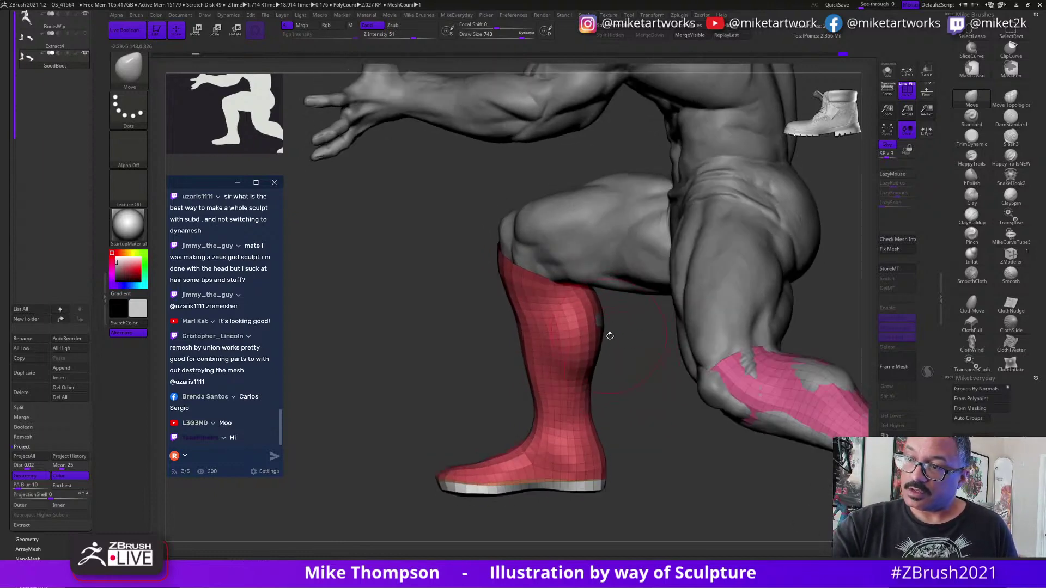
left_click_drag(602, 320, 606, 325)
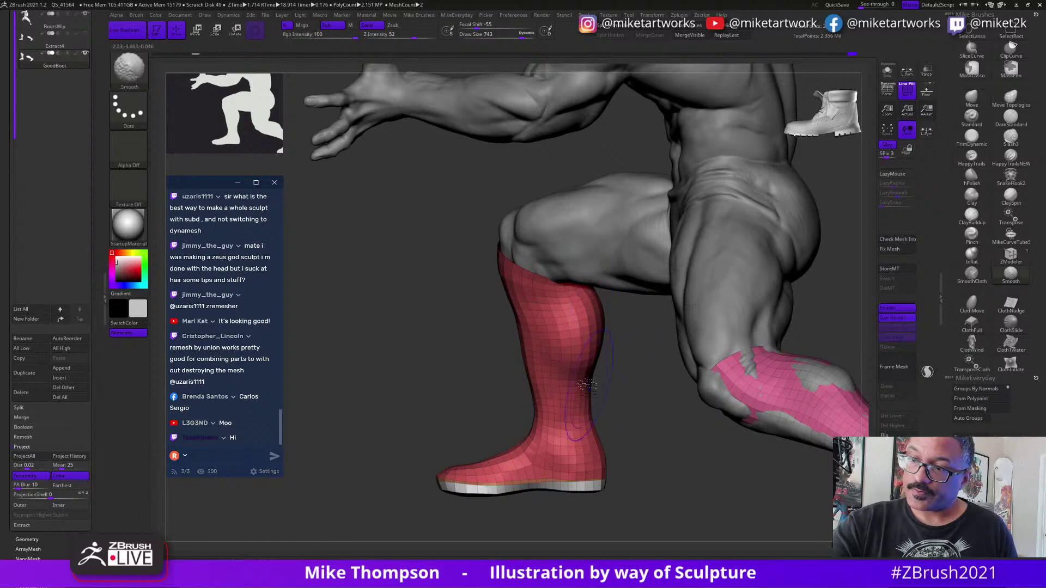
mouse_move(587, 383)
left_mouse_down("shift")
mouse_move(576, 372)
mouse_move(596, 393)
mouse_move(579, 376)
mouse_move(568, 393)
left_mouse_up("shift")
mouse_move(649, 443)
left_mouse_down()
mouse_move(698, 453)
mouse_move(494, 339)
left_mouse_up()
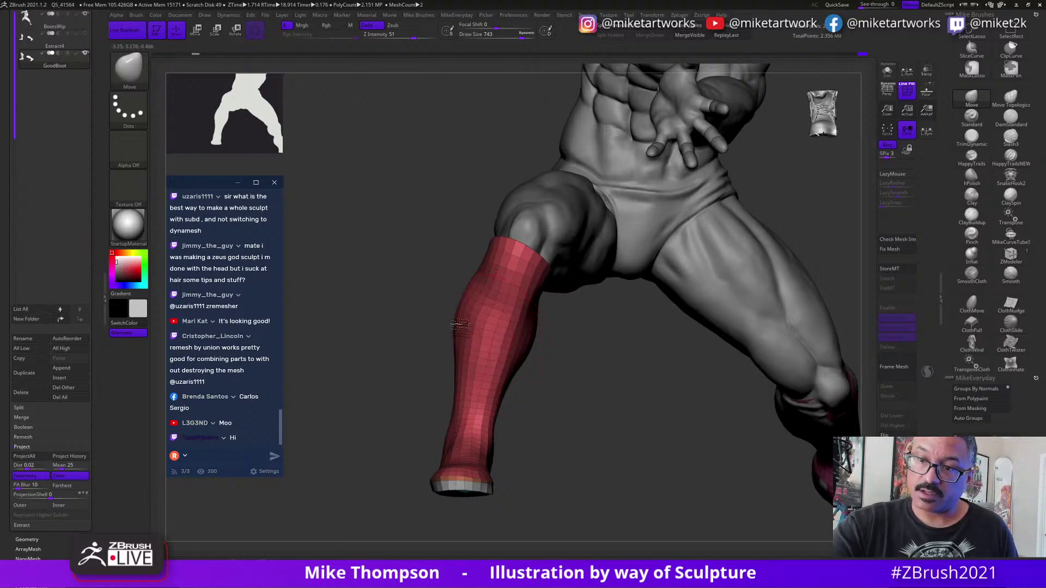
Set the draw size to 542 and shape and smooth the front boot's ankle from the inner side.
mouse_move(584, 376)
left_mouse_down()
mouse_move(646, 463)
mouse_move(685, 475)
mouse_move(724, 420)
mouse_move(708, 445)
left_mouse_up()
key("s")
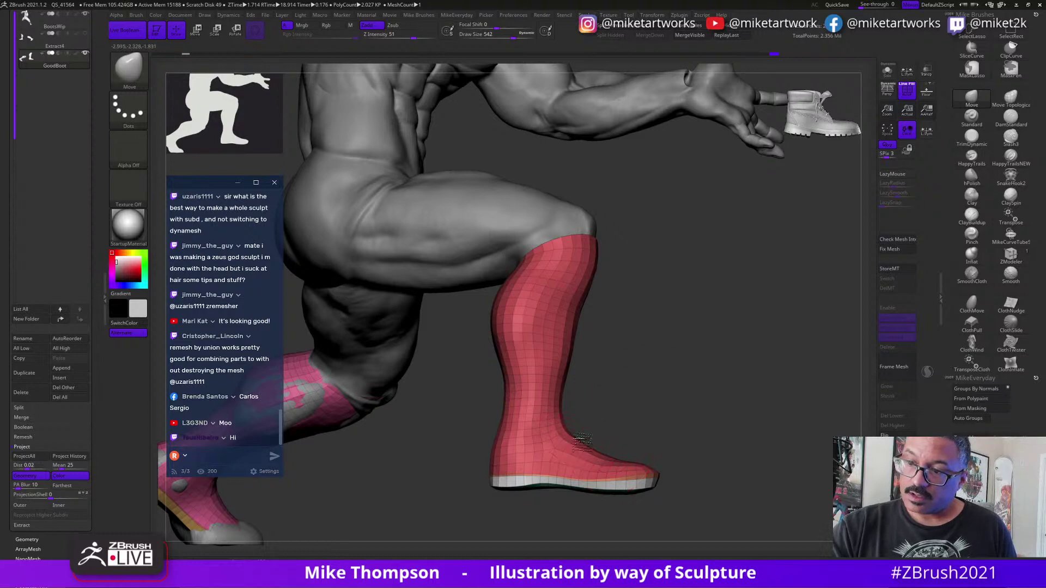
key("shift")
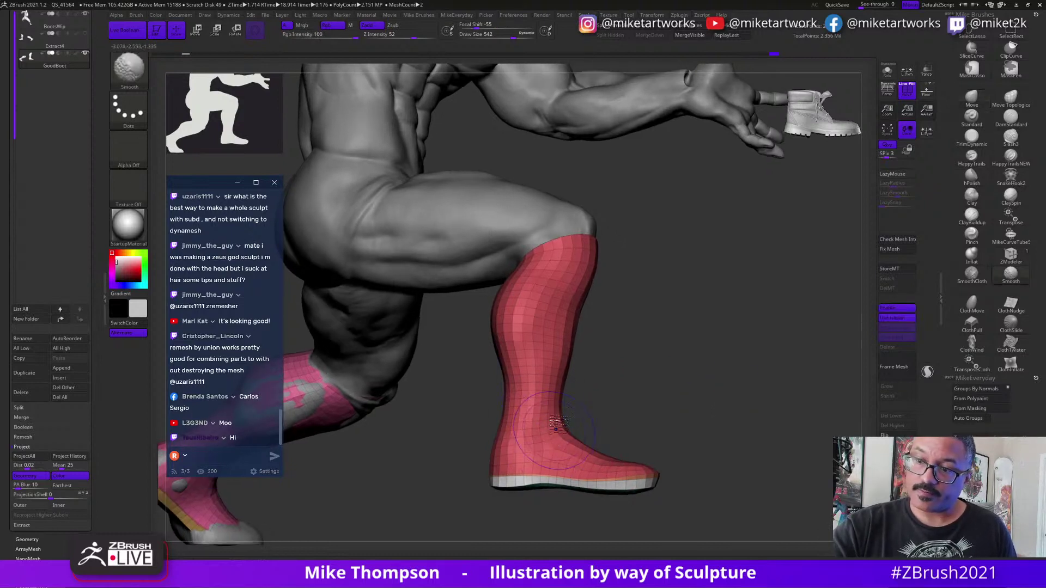
mouse_move(565, 395)
left_mouse_down("shift")
mouse_move(533, 324)
mouse_move(534, 380)
mouse_move(530, 338)
left_mouse_up("shift")
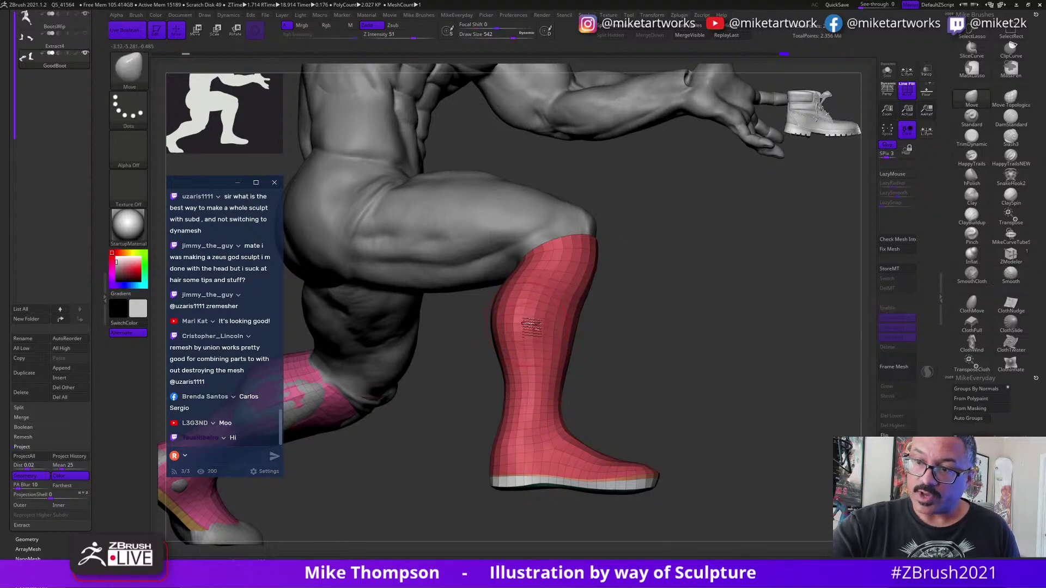
Refine the front boot's heel and back of the ankle with smaller draw sizes of 331 and 453.
mouse_move(745, 393)
left_mouse_down()
mouse_move(773, 400)
mouse_move(738, 395)
left_mouse_up()
mouse_move(617, 412)
left_mouse_down()
mouse_move(631, 415)
mouse_move(578, 411)
left_mouse_up()
key("s")
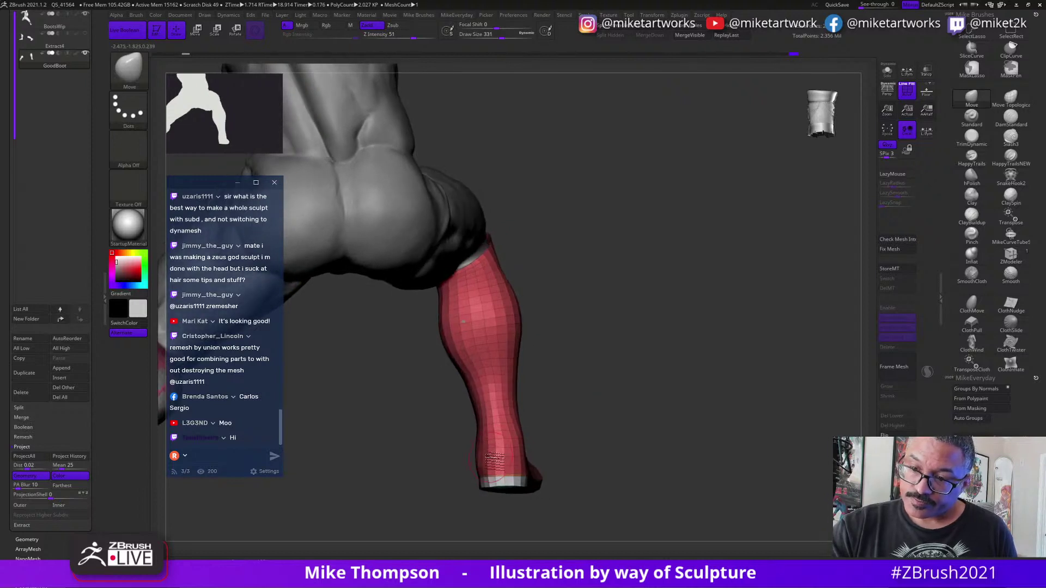
key("shift")
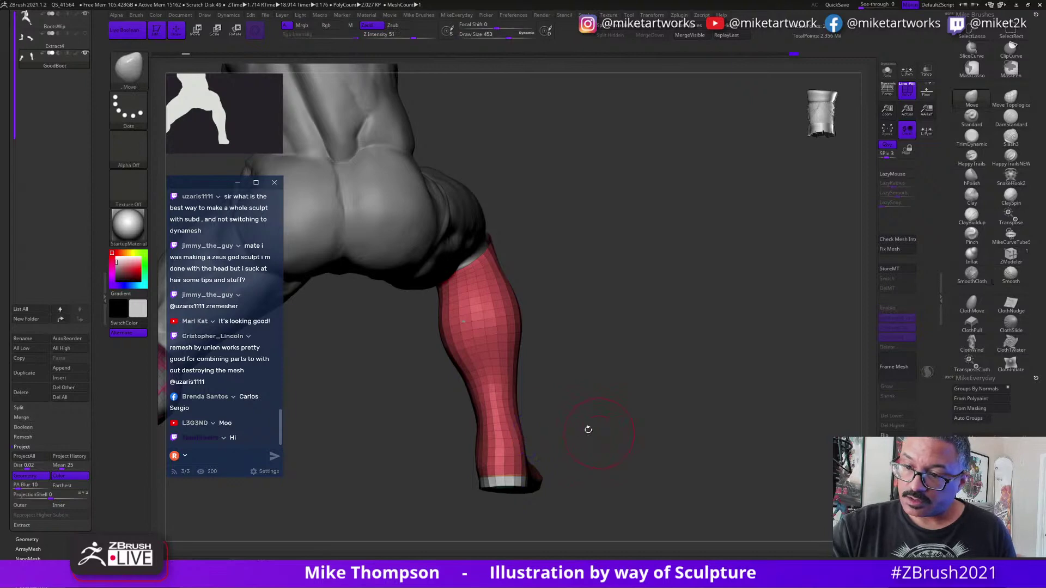
left_click_drag(674, 398, 591, 404)
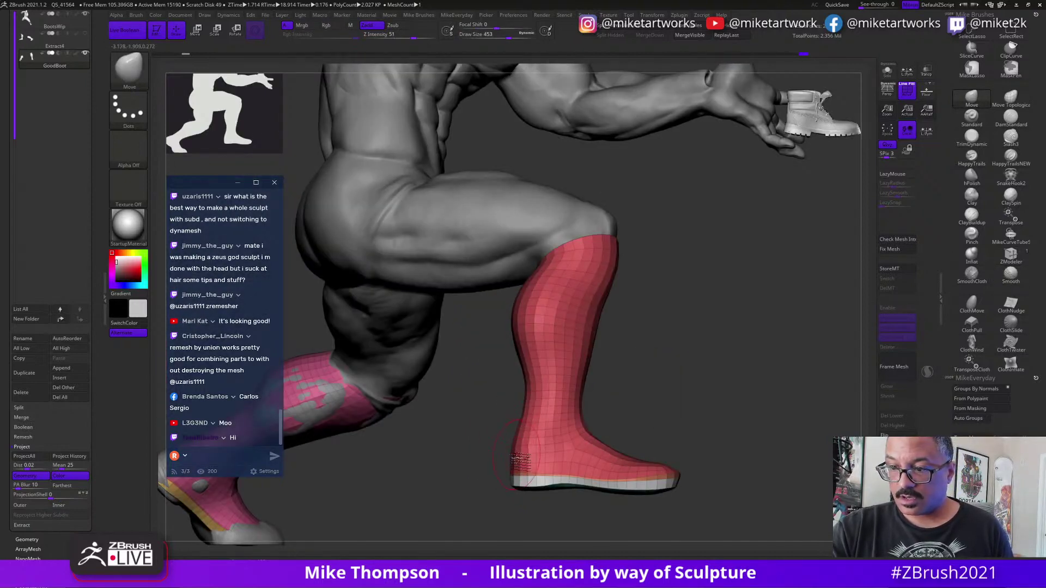
left_click_drag(729, 469, 710, 439, "alt")
Adjust the silhouette of the front boot's rear calf with the Move brush while viewing the whole figure.
left_click_drag(760, 474, 699, 462)
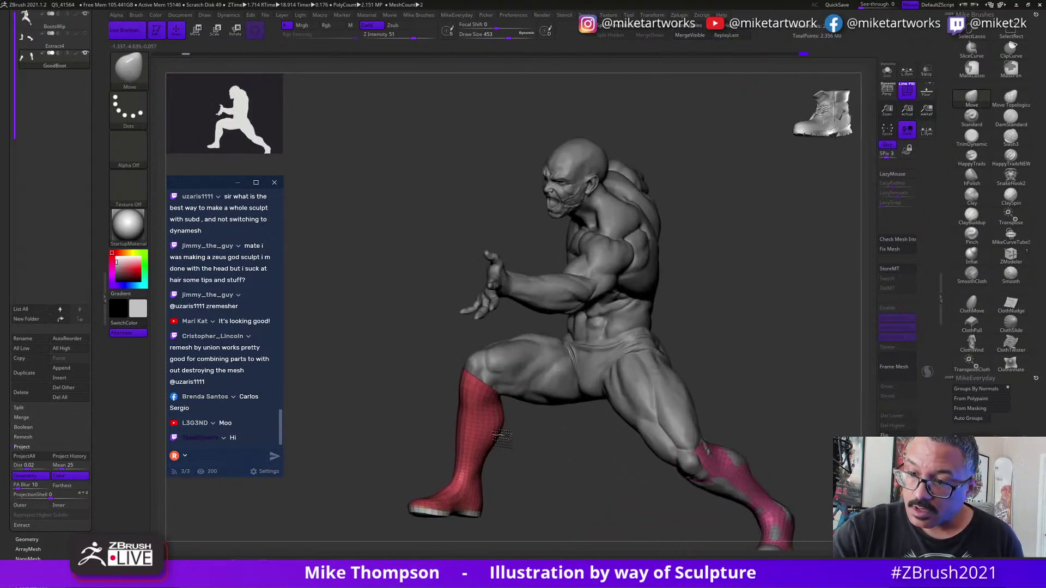
left_click_drag(521, 441, 531, 454)
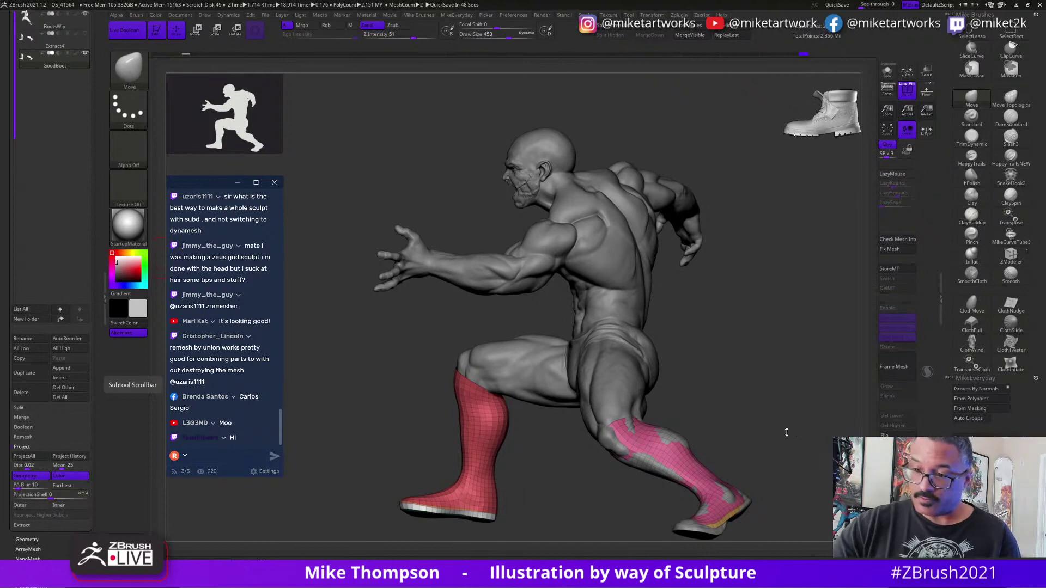
mouse_move(770, 435)
left_mouse_down()
mouse_move(795, 437)
mouse_move(572, 436)
left_mouse_up()
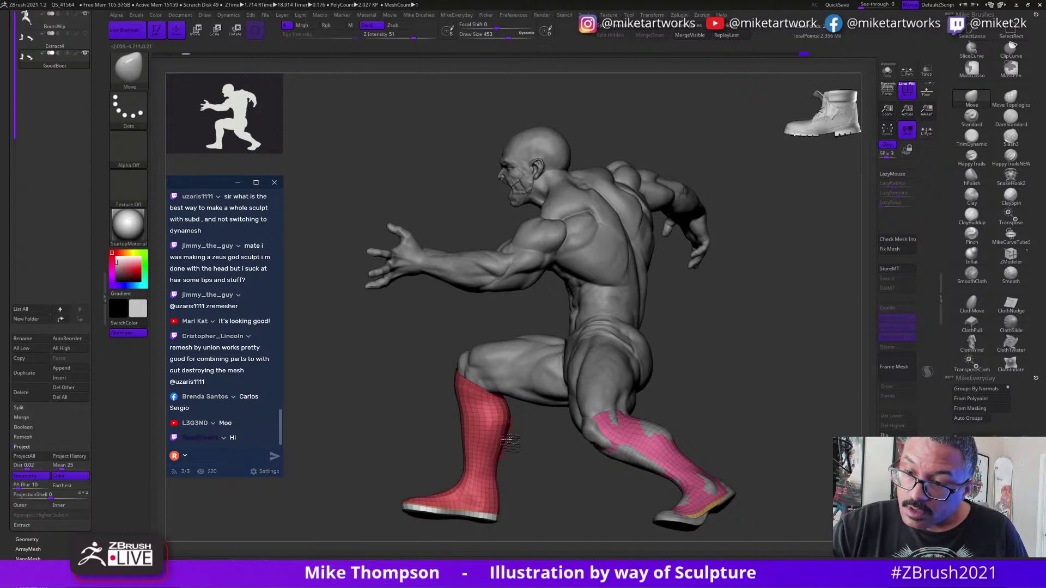
left_click_drag(521, 423, 511, 420)
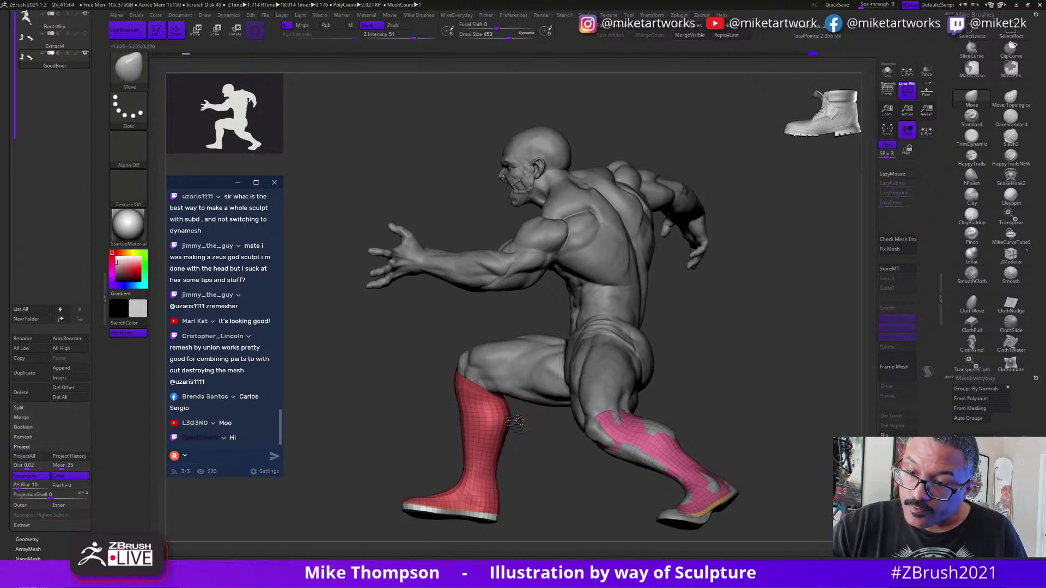
left_click_drag(517, 483, 581, 410)
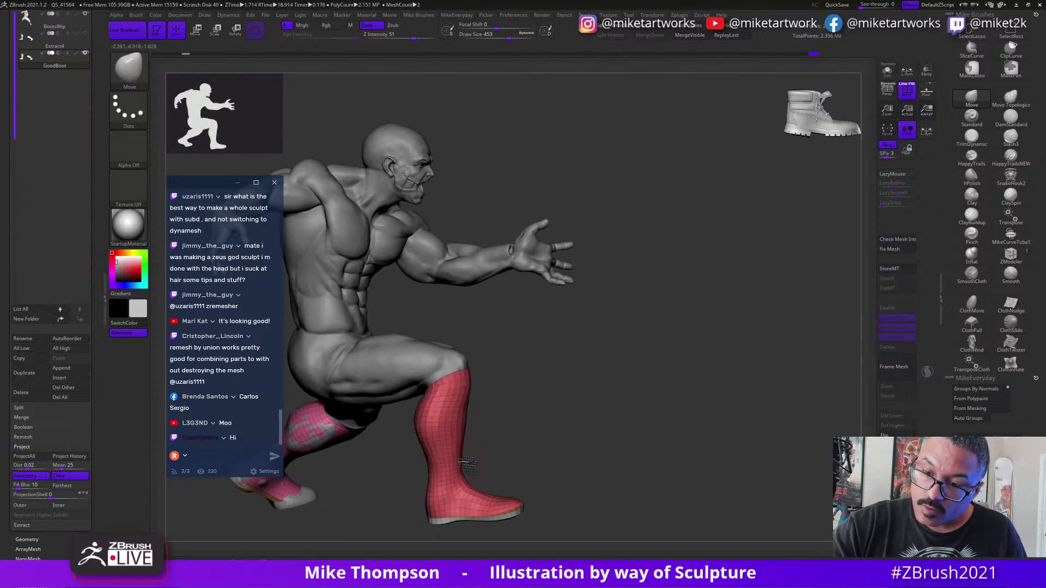
Reshape the front boot's instep from the inner side and smooth its ankle and heel.
left_click_drag(468, 473, 467, 479)
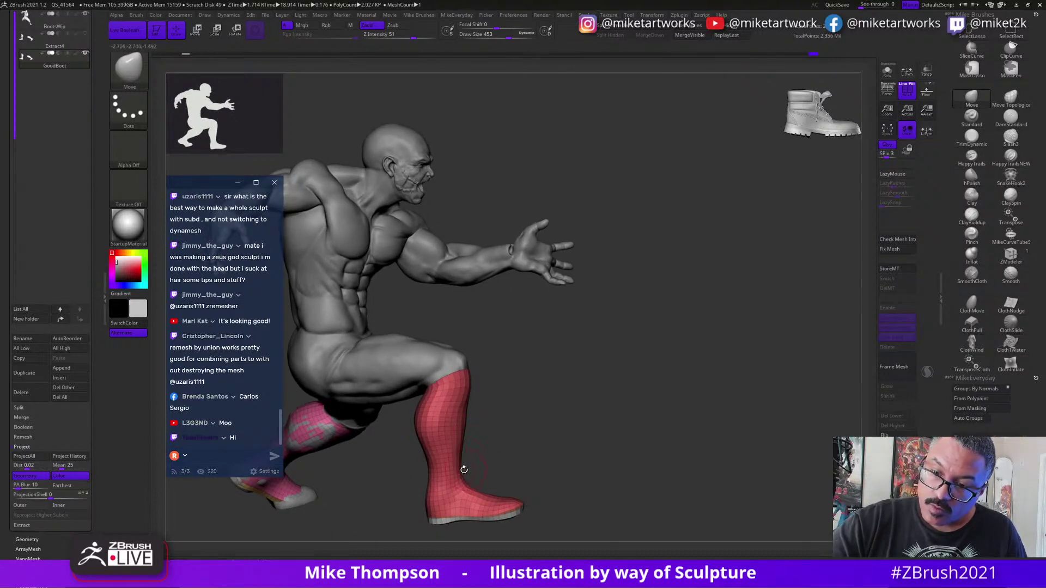
left_click_drag(522, 409, 552, 403)
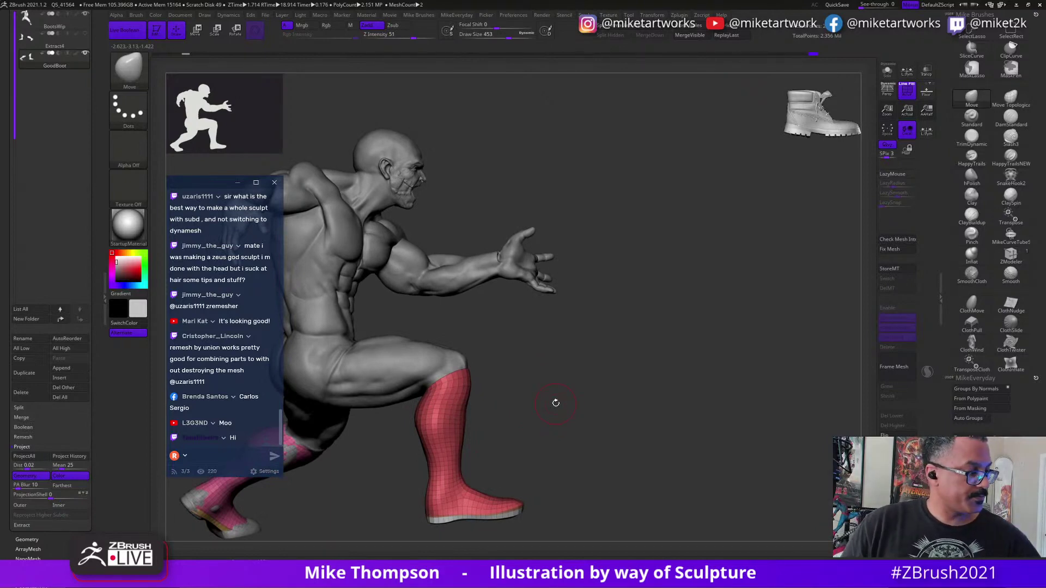
mouse_move(579, 427)
left_mouse_down()
mouse_move(486, 443)
mouse_move(581, 447)
mouse_move(489, 487)
left_mouse_up()
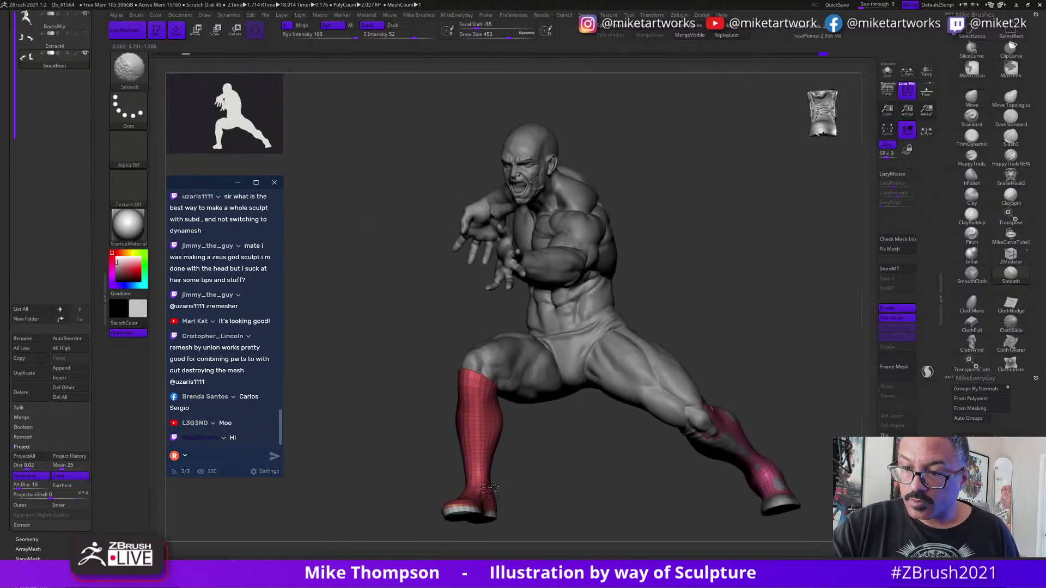
left_click_drag(752, 374, 638, 387)
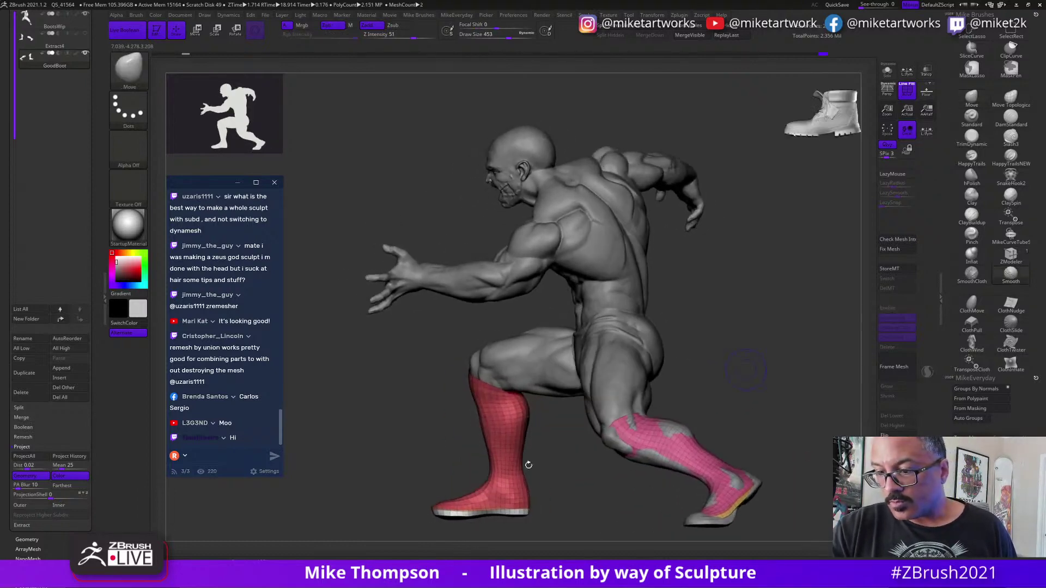
left_click_drag(526, 490, 532, 496, "shift")
left_click_drag(688, 393, 774, 368)
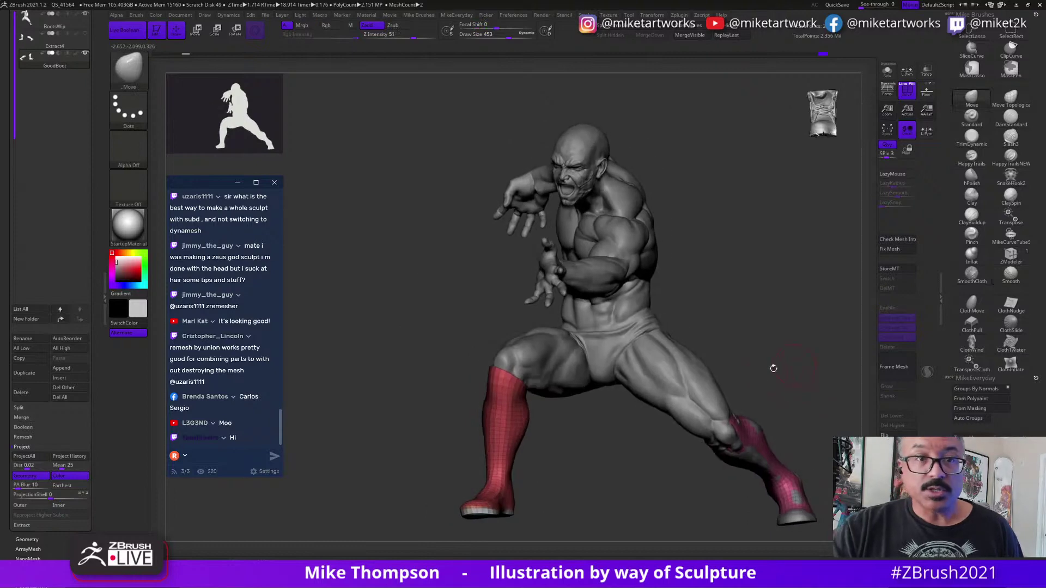
left_click_drag(848, 425, 808, 433)
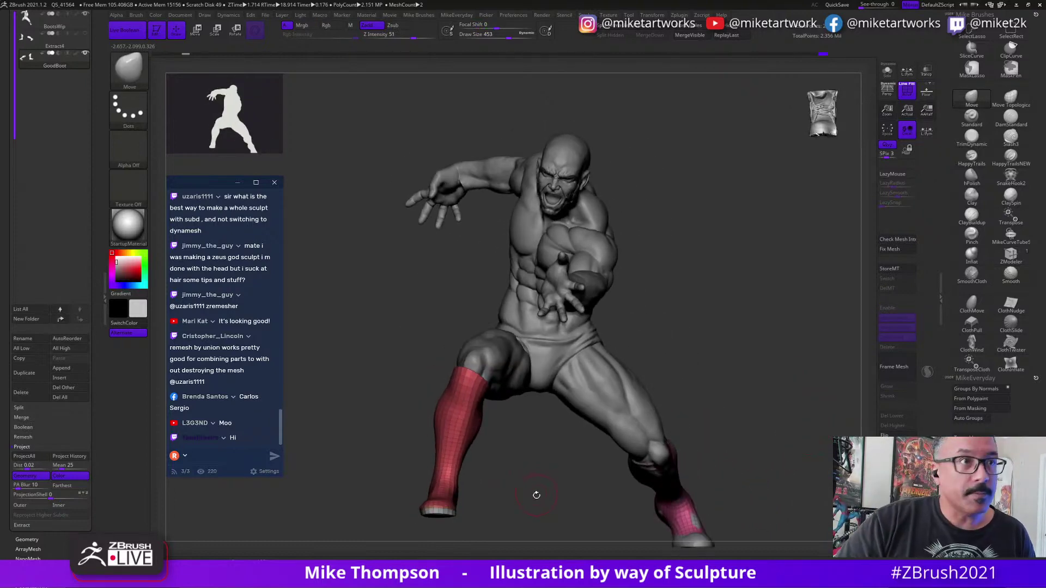
scroll(102, 205, "up", 5)
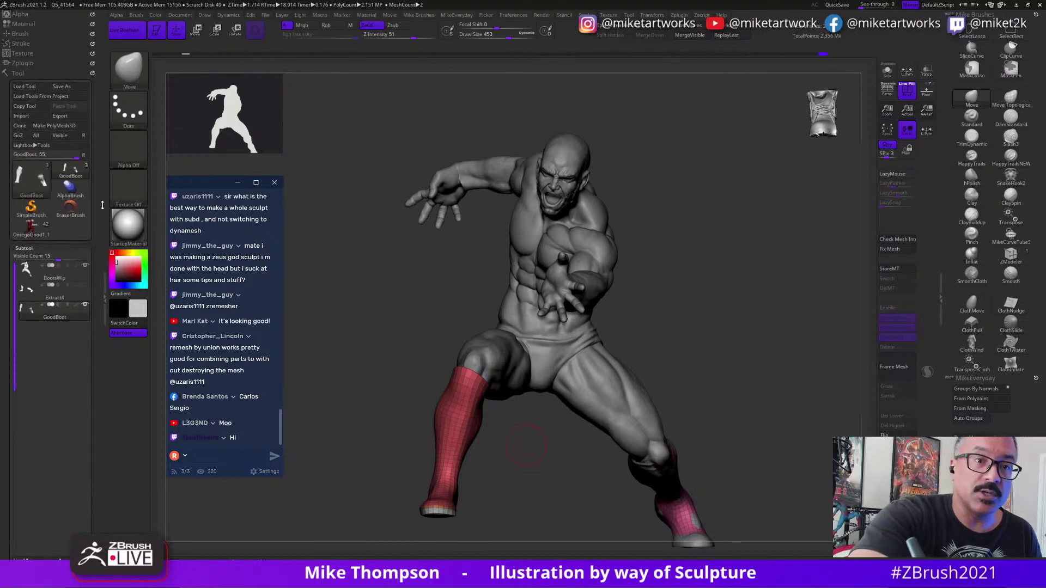
Duplicate the GoodBoot subtool and save the tool over the existing BootsWip file.
left_click_drag(98, 542, 101, 472)
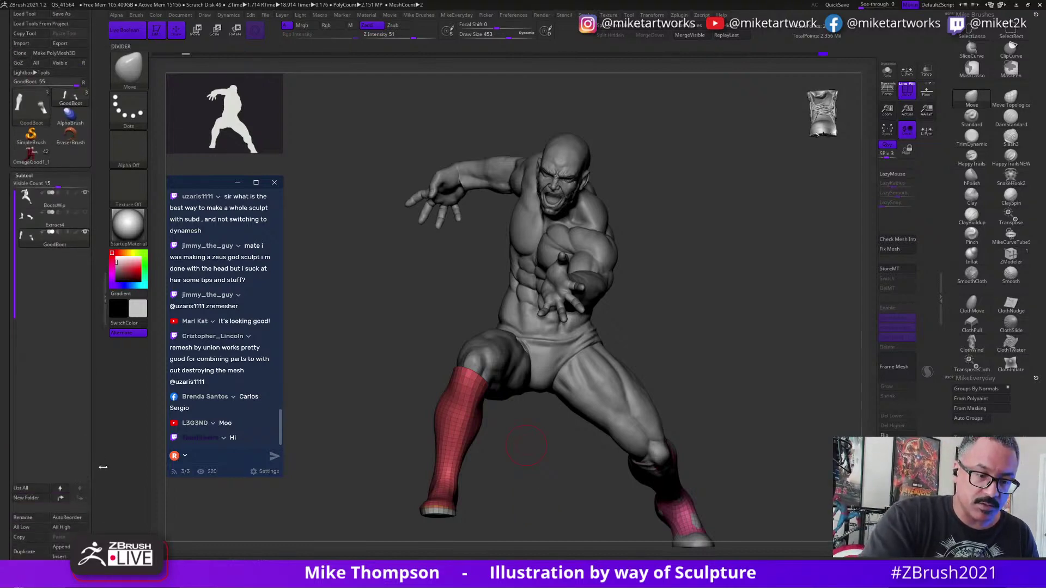
left_click(33, 553)
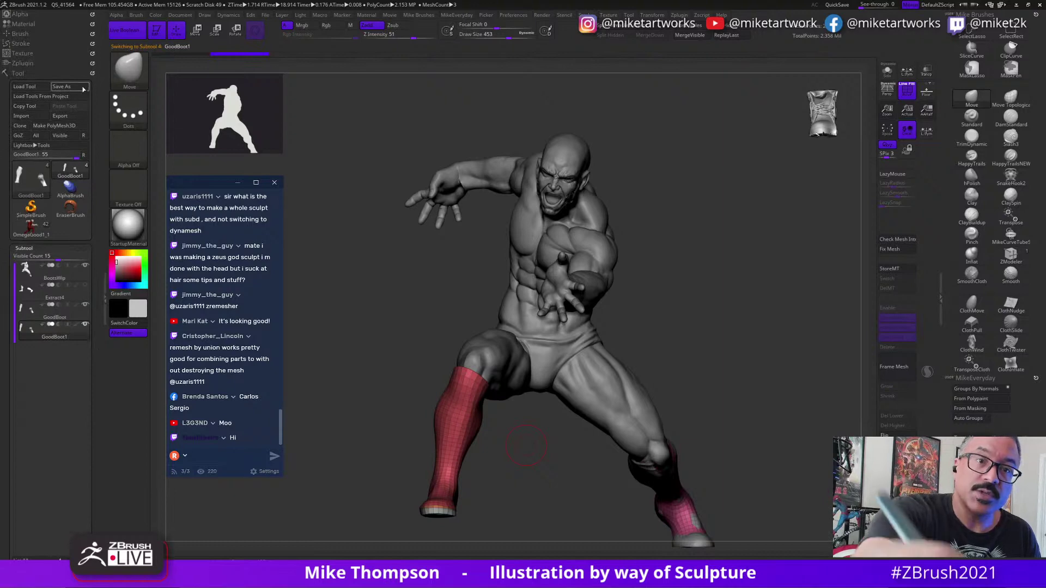
left_click(82, 89)
left_click(756, 414)
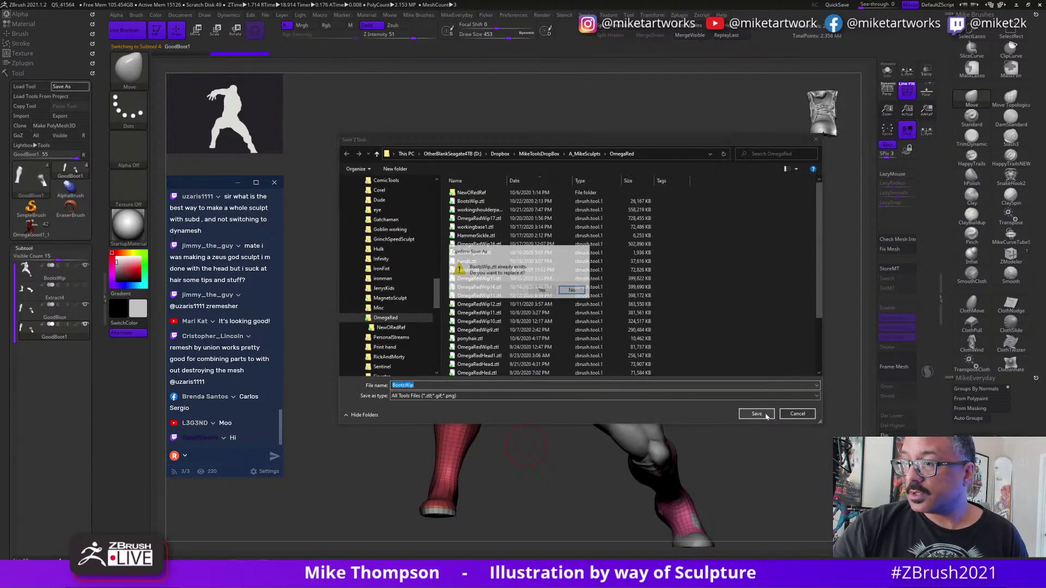
left_click(543, 291)
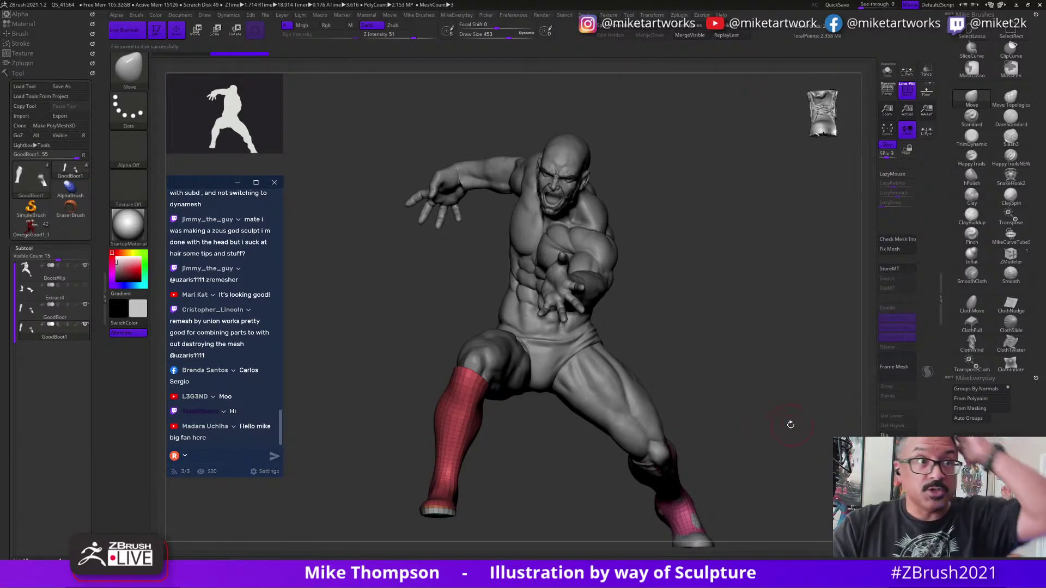
Isolate the white and orange sole sidewall of the duplicated front boot, remove the hidden geometry and set the draw size to 101.
left_click_drag(789, 423, 745, 422)
mouse_move(509, 525)
left_mouse_down()
mouse_move(608, 460)
mouse_move(634, 467)
mouse_move(624, 491)
mouse_move(635, 450)
mouse_move(605, 463)
mouse_move(579, 458)
left_mouse_up()
left_click(566, 456, "ctrl+shift")
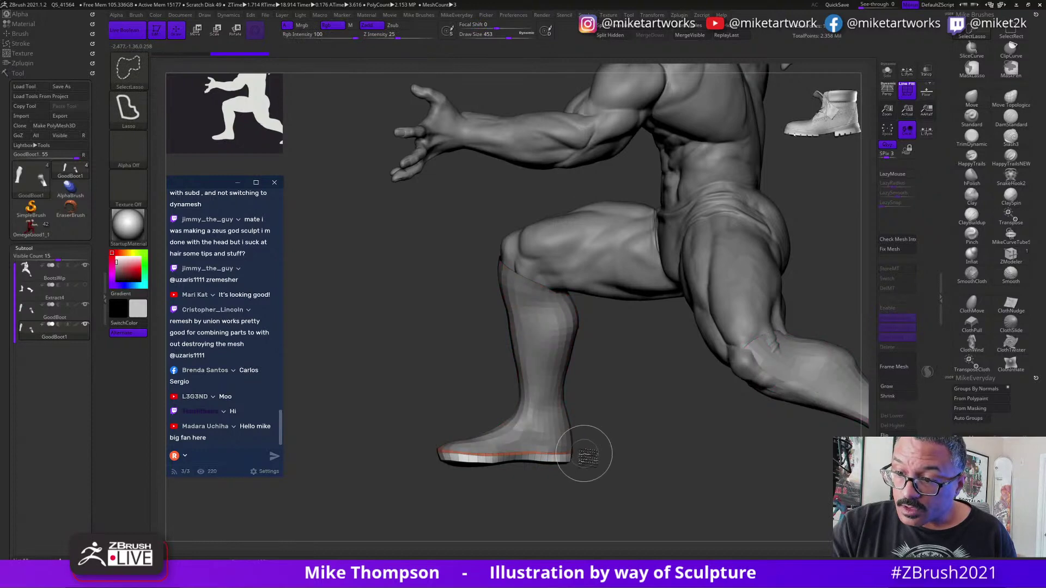
mouse_move(643, 463)
left_mouse_down()
mouse_move(661, 462)
mouse_move(640, 458)
left_mouse_up()
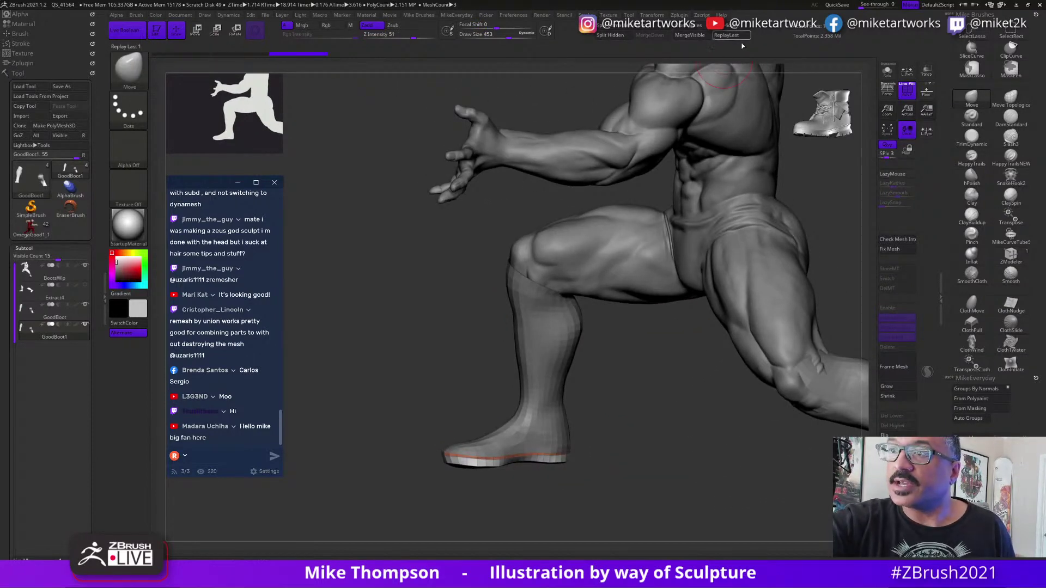
mouse_move(626, 483)
left_mouse_down()
mouse_move(634, 503)
mouse_move(620, 472)
mouse_move(666, 476)
mouse_move(668, 497)
mouse_move(707, 467)
left_mouse_up()
key("s")
key("s")
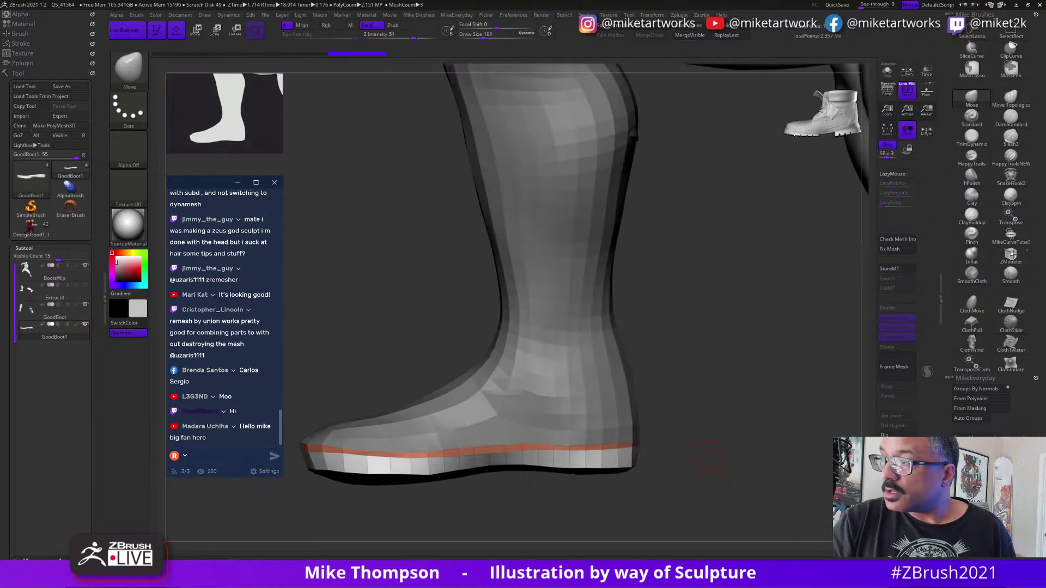
Switch to the ZModeler brush and display only the duplicated boot subtool in Solo mode.
key("b")
key("z")
key("m")
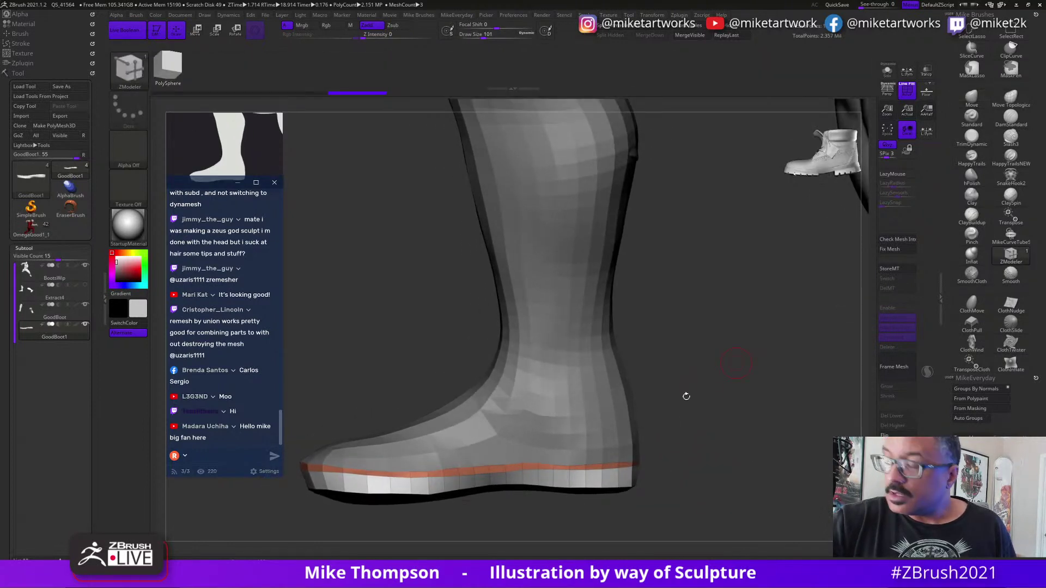
left_click(627, 470, "alt")
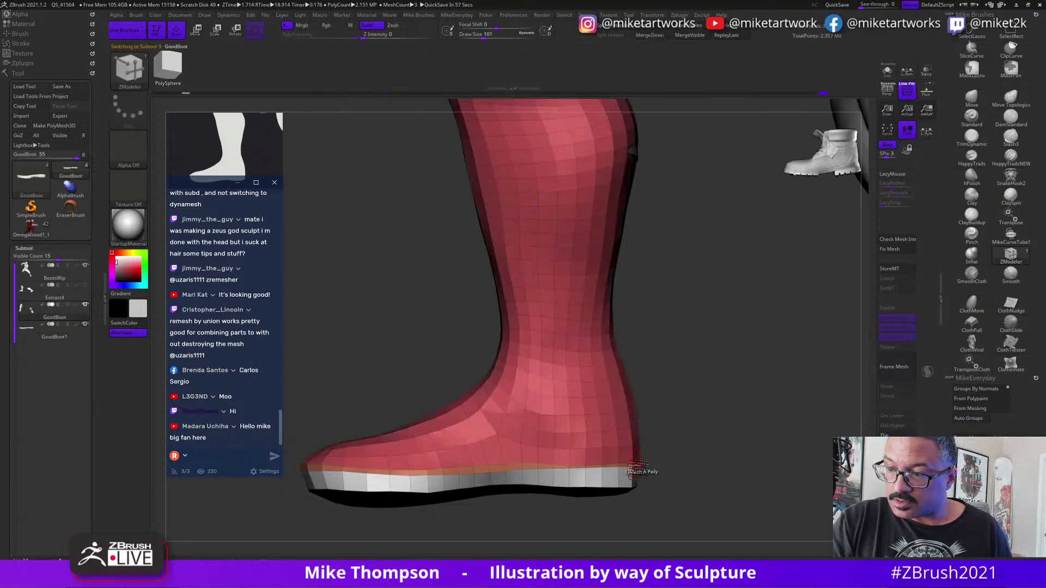
left_click(55, 330)
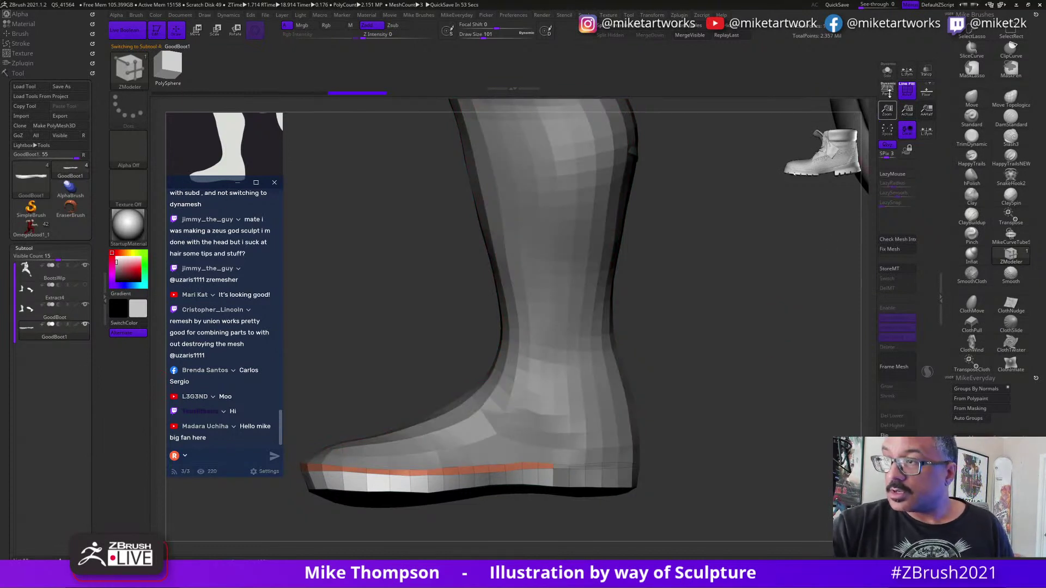
left_click(888, 73)
left_click_drag(722, 415, 808, 403)
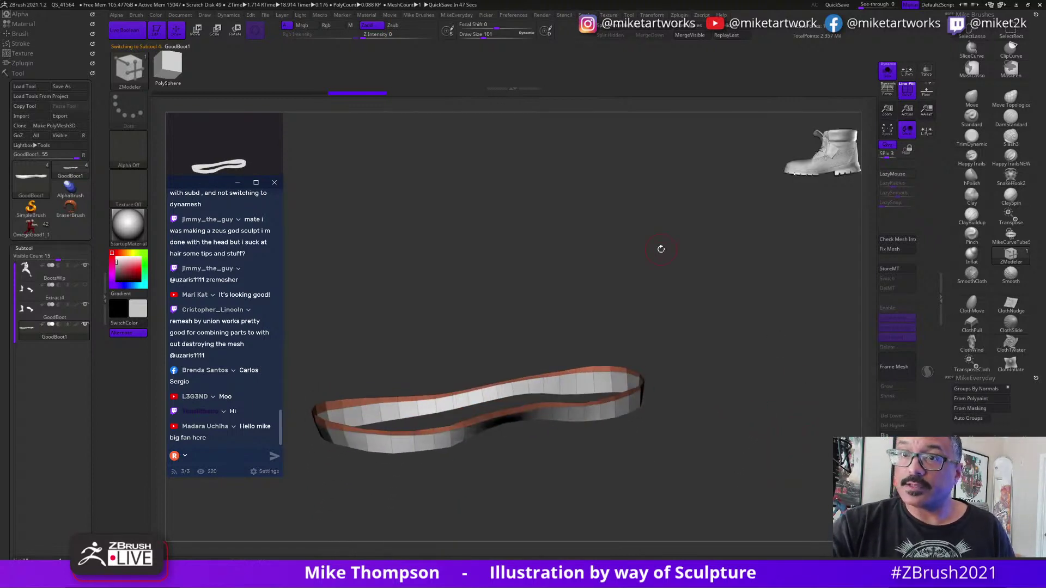
Step back through the undo history to restore the duplicated boots' full geometry.
mouse_move(370, 96)
left_mouse_down()
mouse_move(343, 95)
mouse_move(357, 95)
left_mouse_up()
left_click(319, 95)
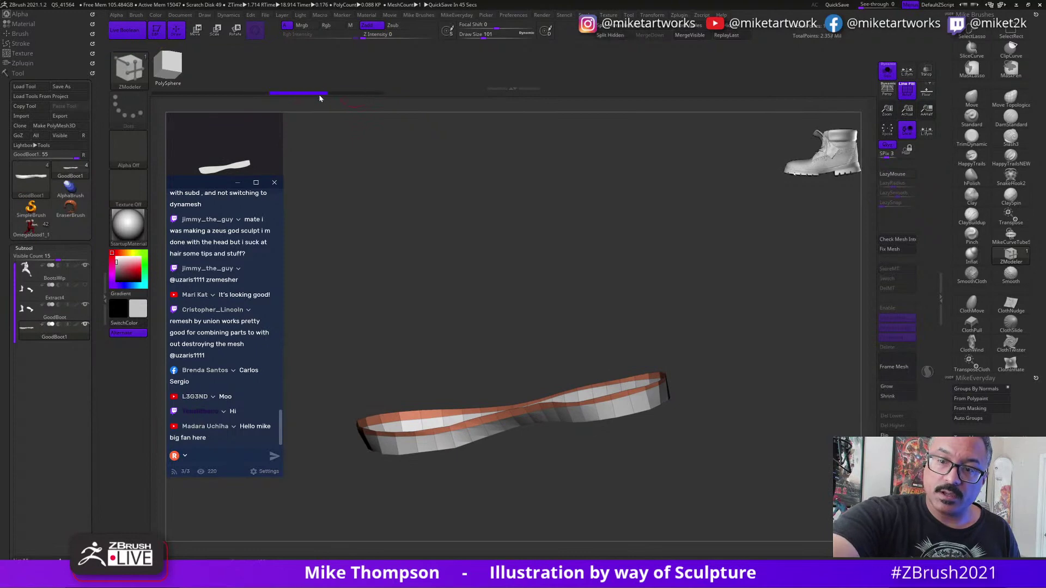
left_click(248, 94)
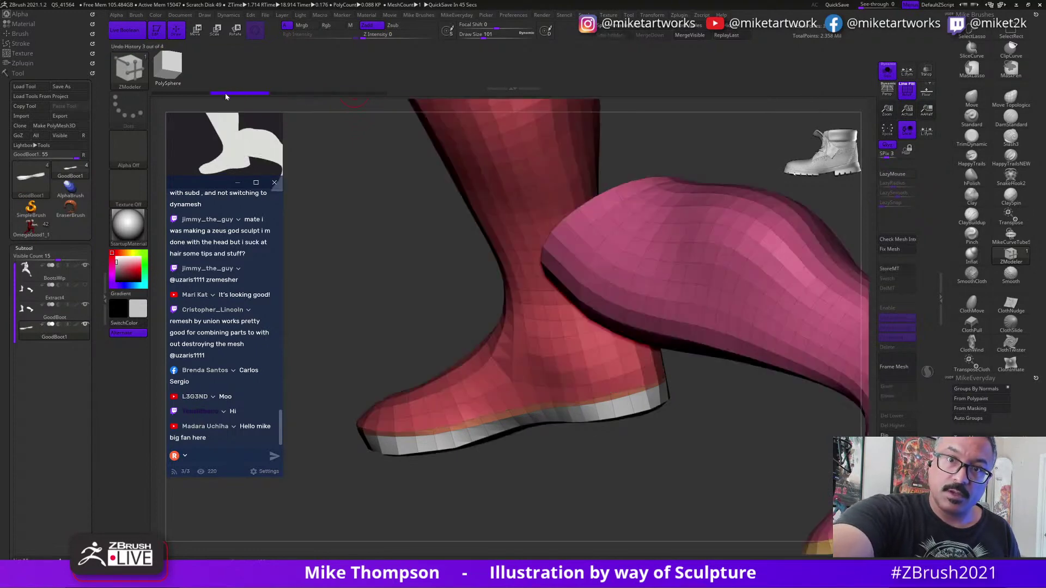
Isolate the front boot's sole with its sidewall and bottom polygroups and delete the hidden rest of the duplicated boots.
left_click_drag(667, 512, 690, 484)
left_click(604, 416, "ctrl+shift")
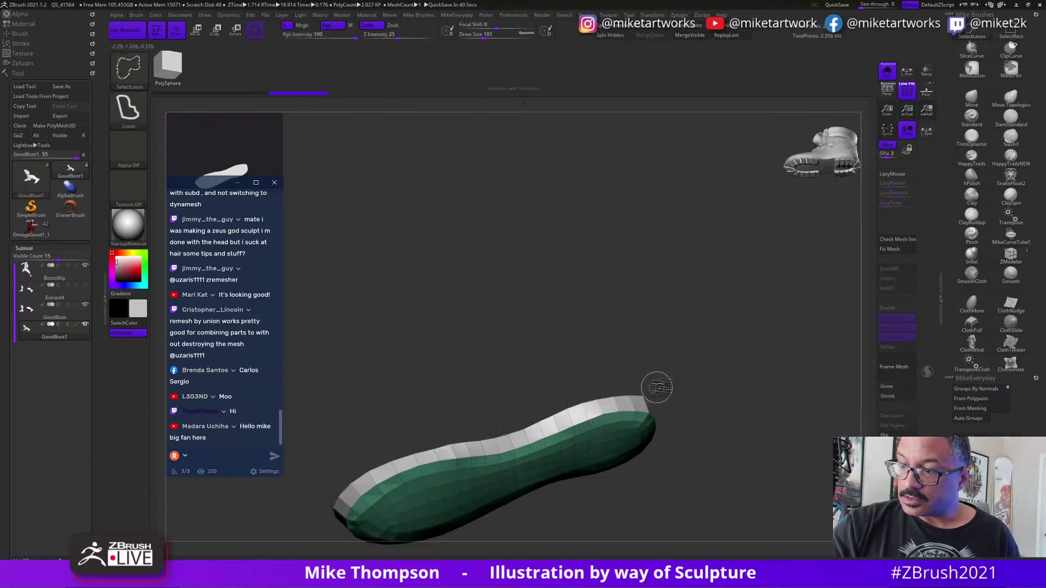
left_click_drag(657, 388, 698, 404, "ctrl+shift")
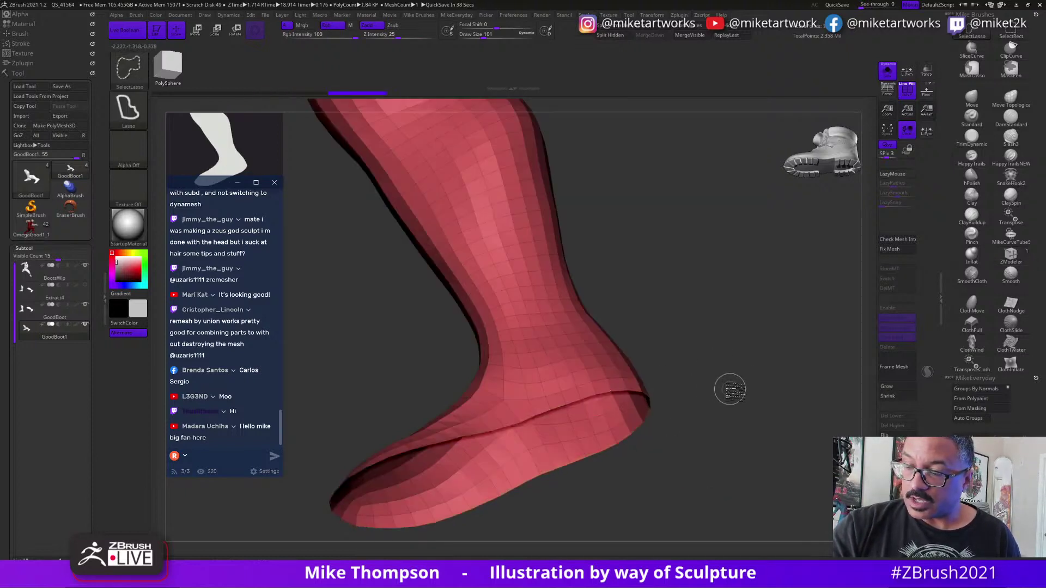
left_click(730, 389, "ctrl+shift")
key("b")
key("z")
key("m")
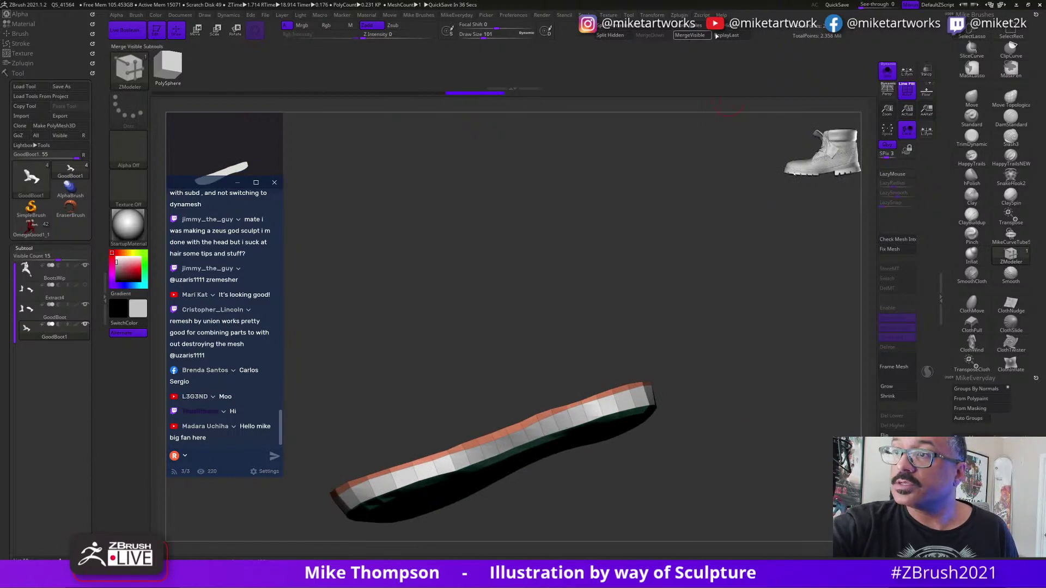
left_click(733, 27)
Insert supporting edge loops around the sole's bottom and sidewall with ZModeler, removing the loop that separates the orange strip.
left_click_drag(735, 453, 694, 367)
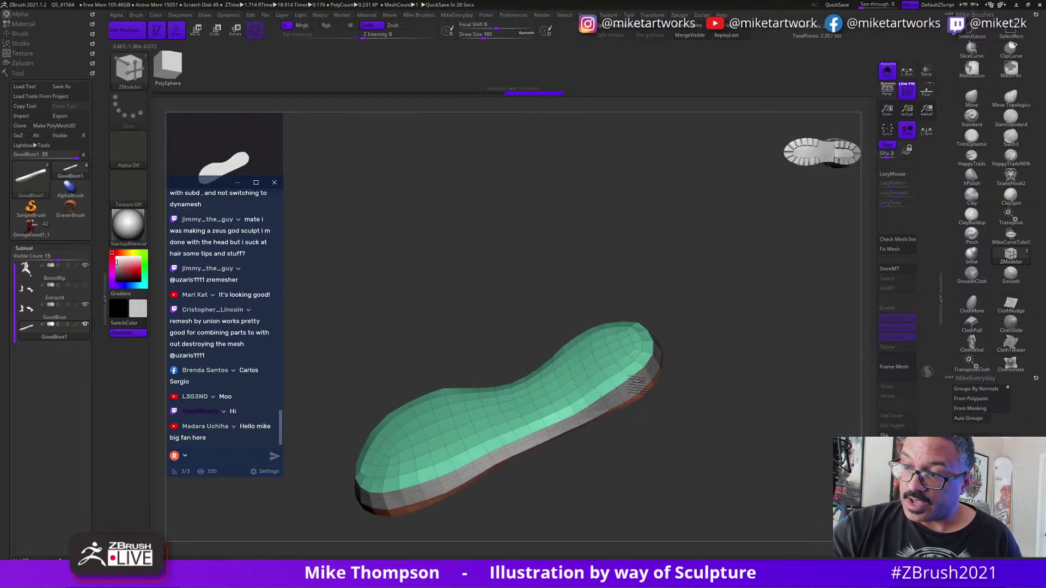
left_click_drag(722, 395, 753, 411)
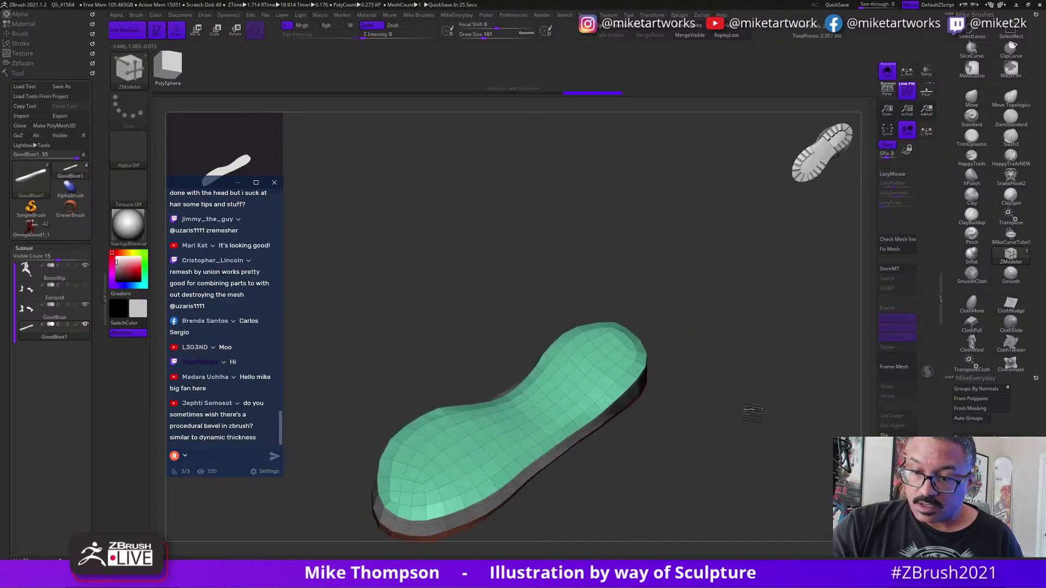
left_click(610, 396)
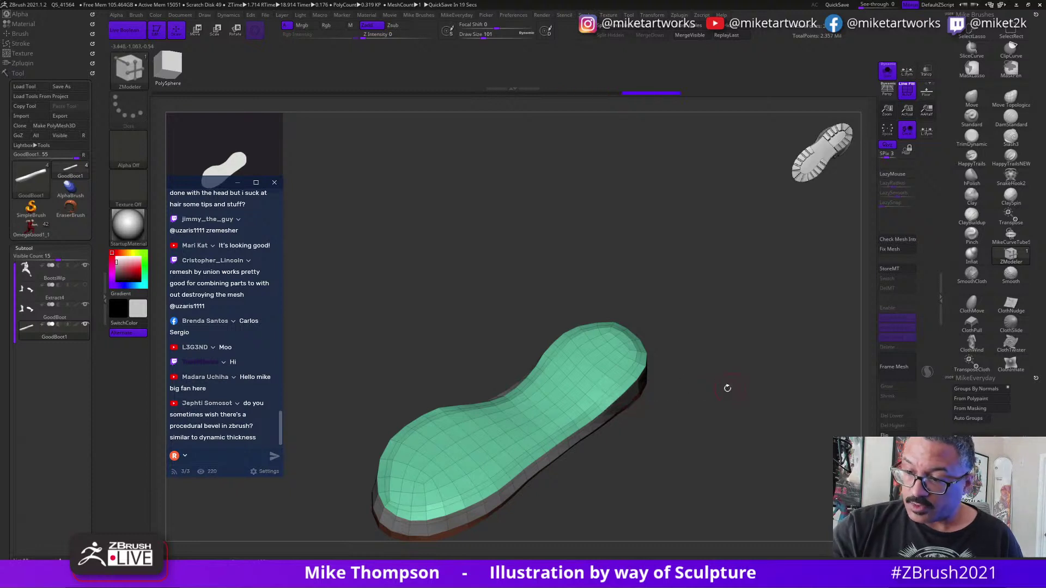
left_click_drag(725, 390, 721, 393)
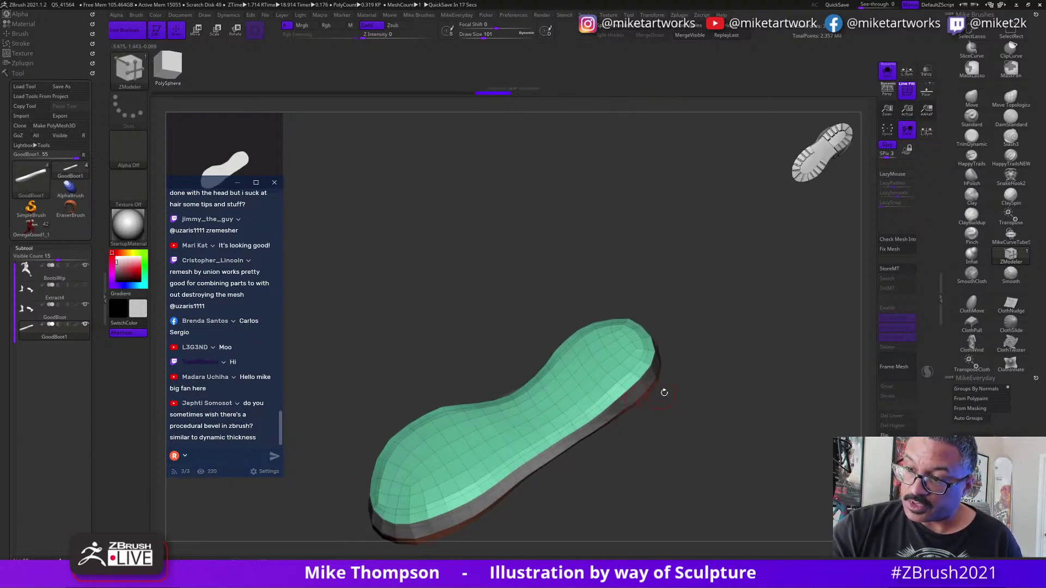
left_click_drag(764, 383, 722, 385)
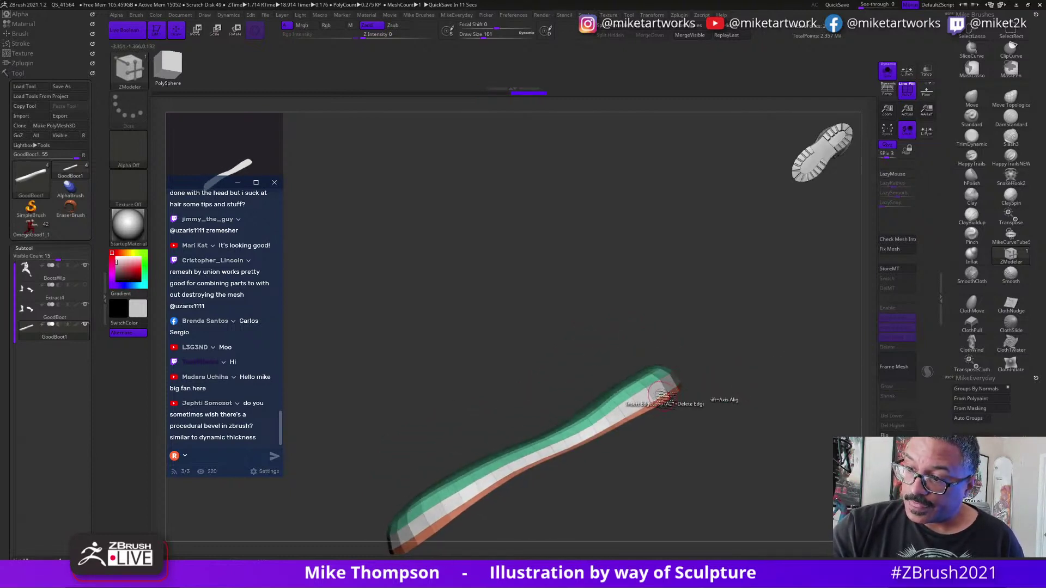
left_click(667, 397, "alt")
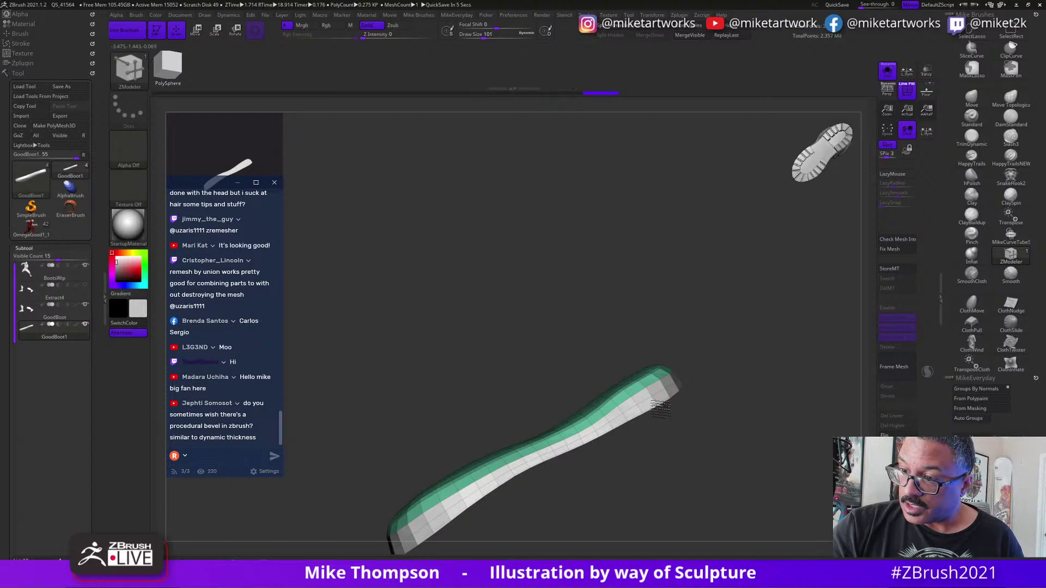
left_click_drag(753, 390, 783, 442)
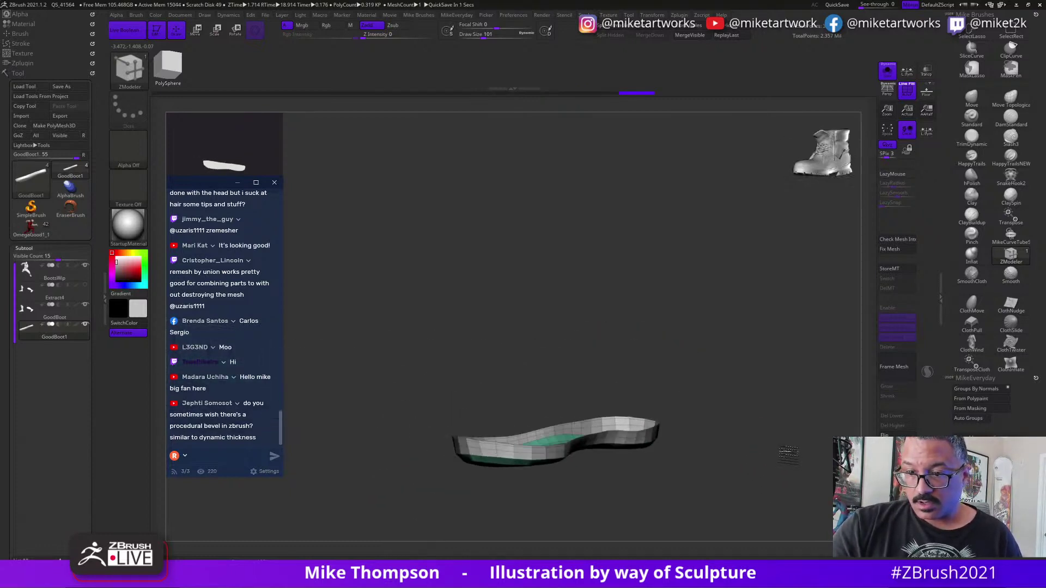
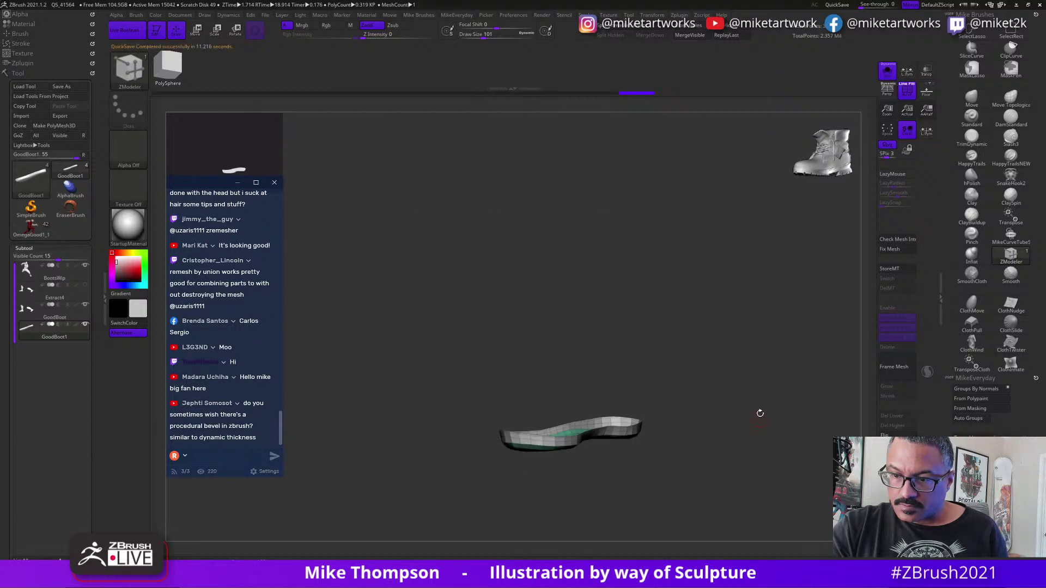
Turn the whole sole into a single polygroup and set the draw size to 83.
key("ctrl+d")
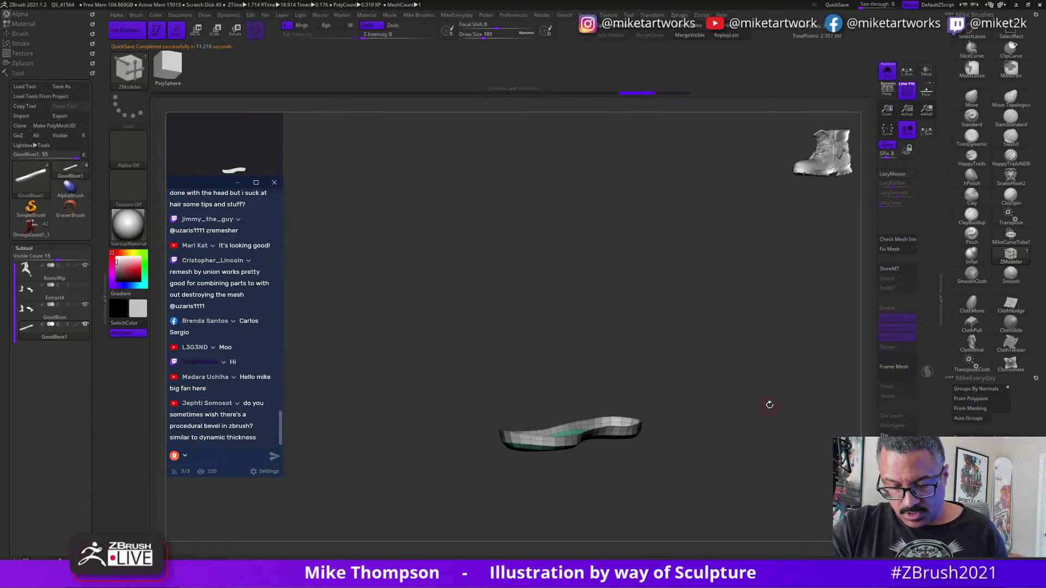
key("ctrl+w")
mouse_move(766, 404)
left_mouse_down("alt")
mouse_move(759, 446)
mouse_move(782, 414)
mouse_move(725, 425)
mouse_move(747, 449)
mouse_move(725, 427)
mouse_move(751, 426)
left_mouse_up("alt")
key("s")
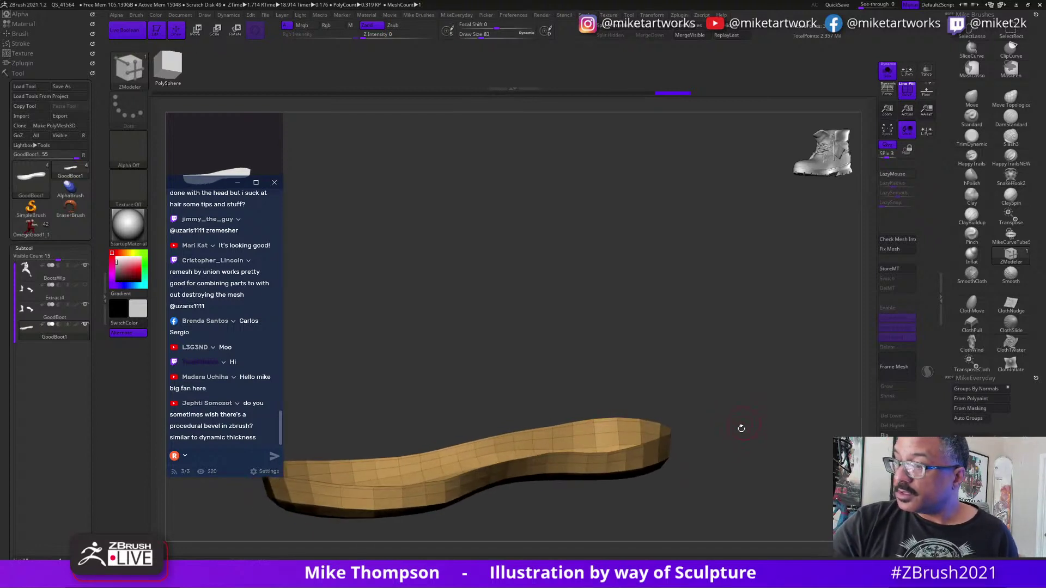
left_click_drag(706, 460, 700, 451)
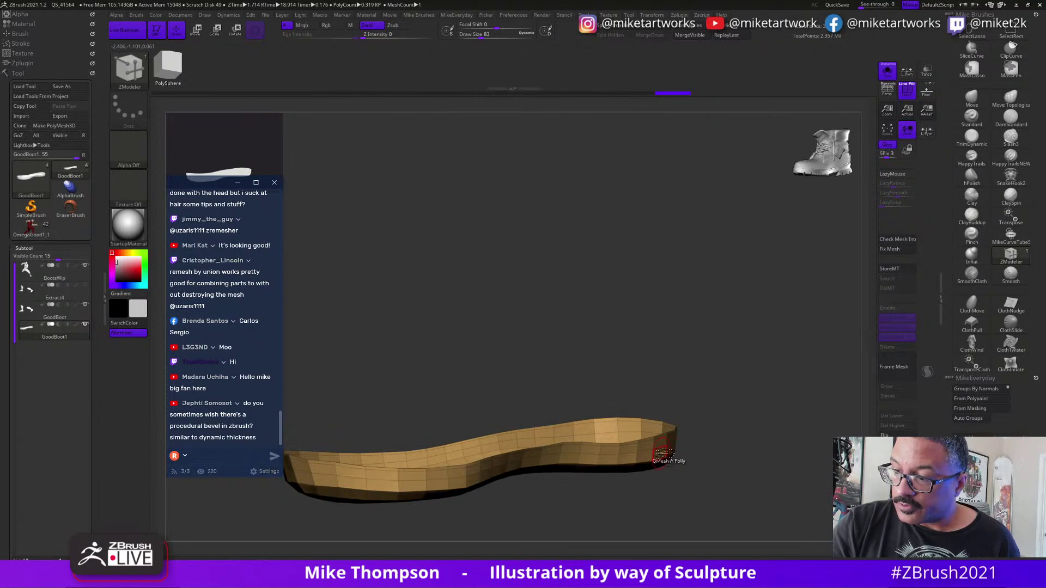
Set the ZModeler polygon action to Extrude with Polygroup All as target and extrude the sole's surface into a thick shell.
key("space")
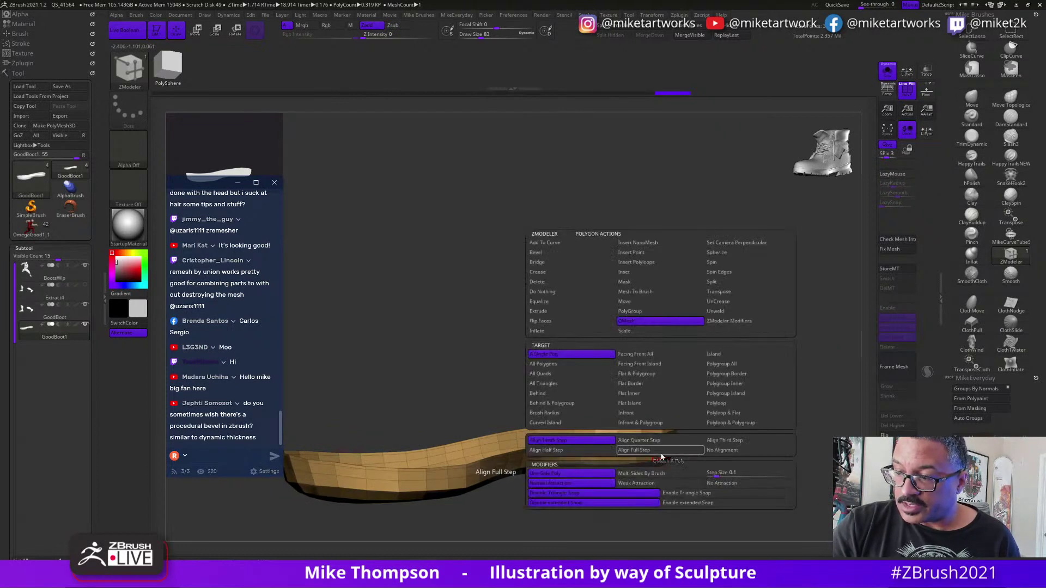
left_click(553, 312)
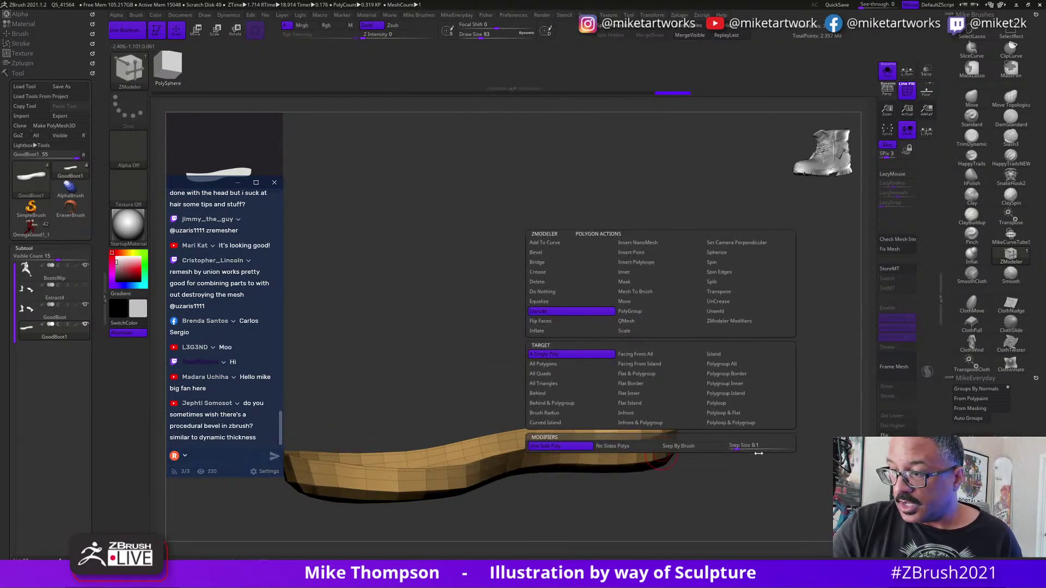
left_click(739, 365)
left_click_drag(726, 474, 719, 488)
left_click_drag(676, 461, 671, 467)
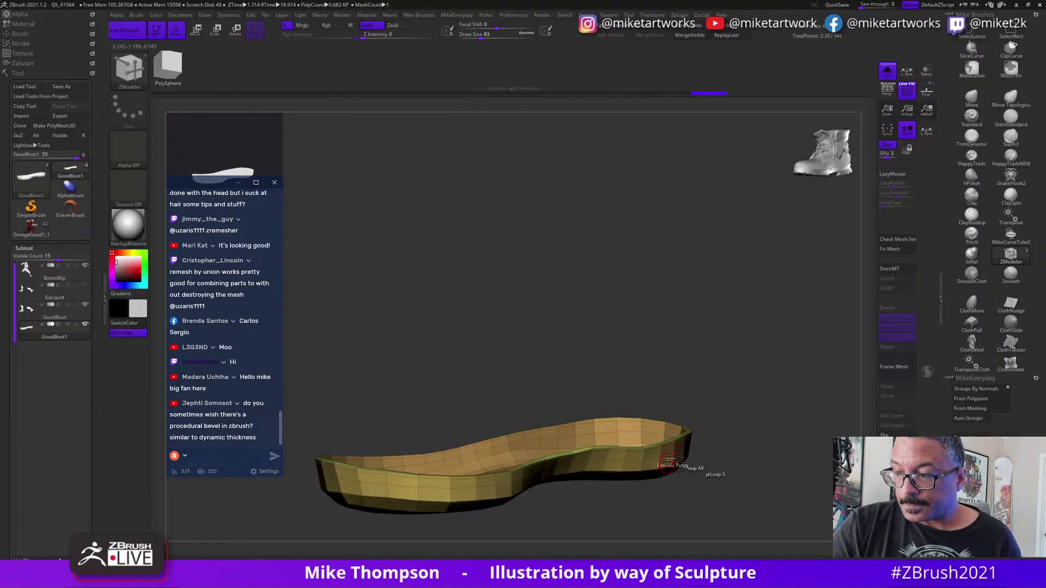
Undo the sole's extrusion and repeat it from the outer side and the inner surface to adjust the shell's thickness.
left_click_drag(779, 441, 755, 441)
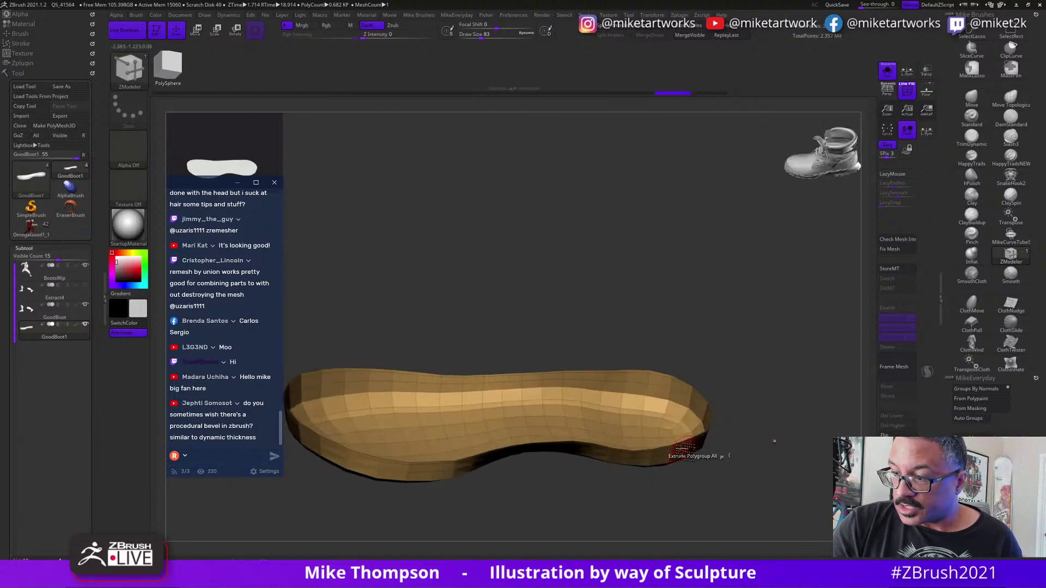
left_click_drag(685, 448, 687, 452)
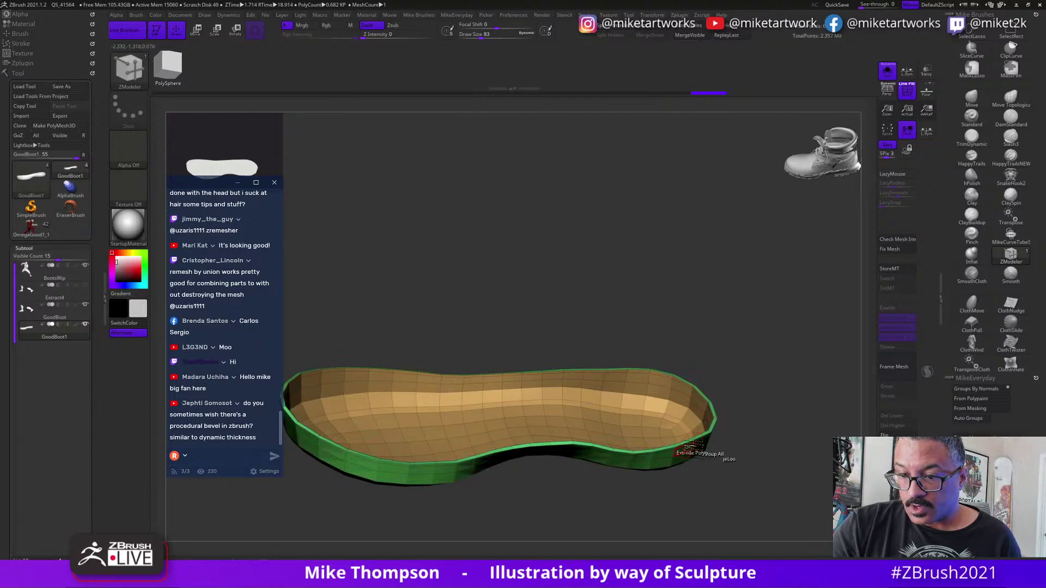
left_click_drag(764, 447, 777, 424)
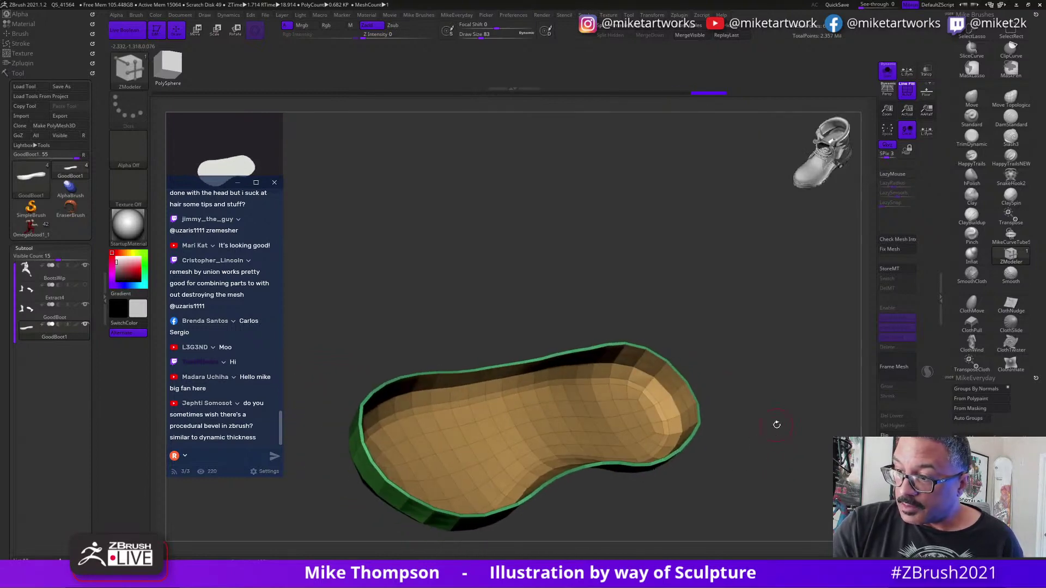
left_click_drag(712, 393, 691, 396)
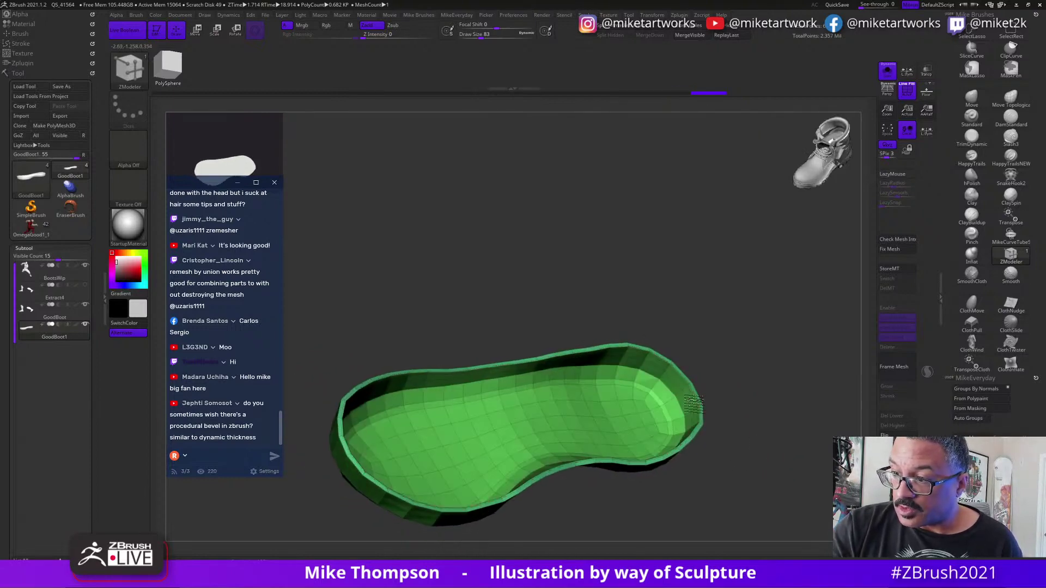
left_click(690, 405)
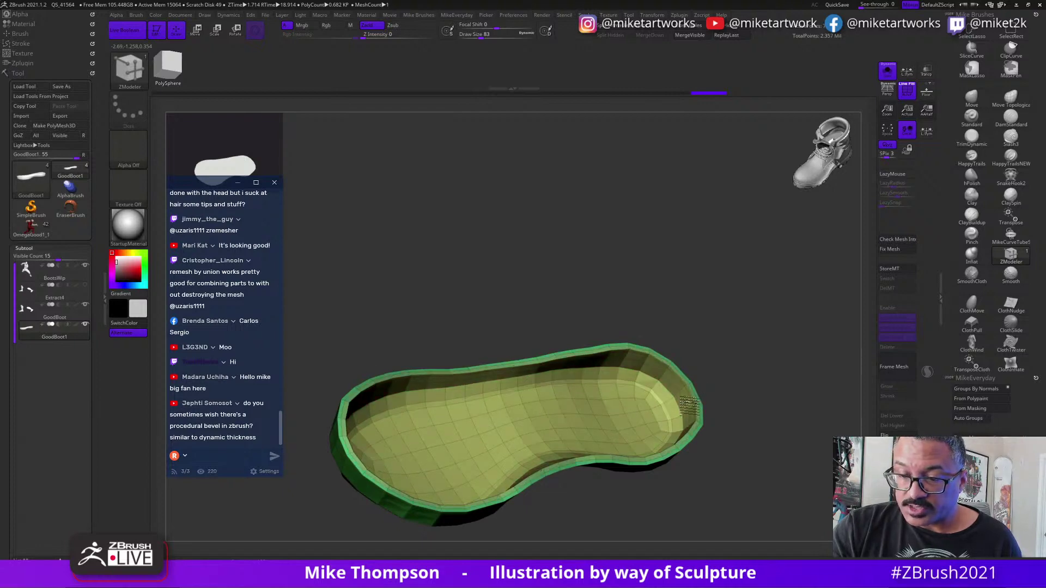
Insert an edge loop around the sole's top rim and check the shape with a dynamic subdivision preview.
left_click(690, 404)
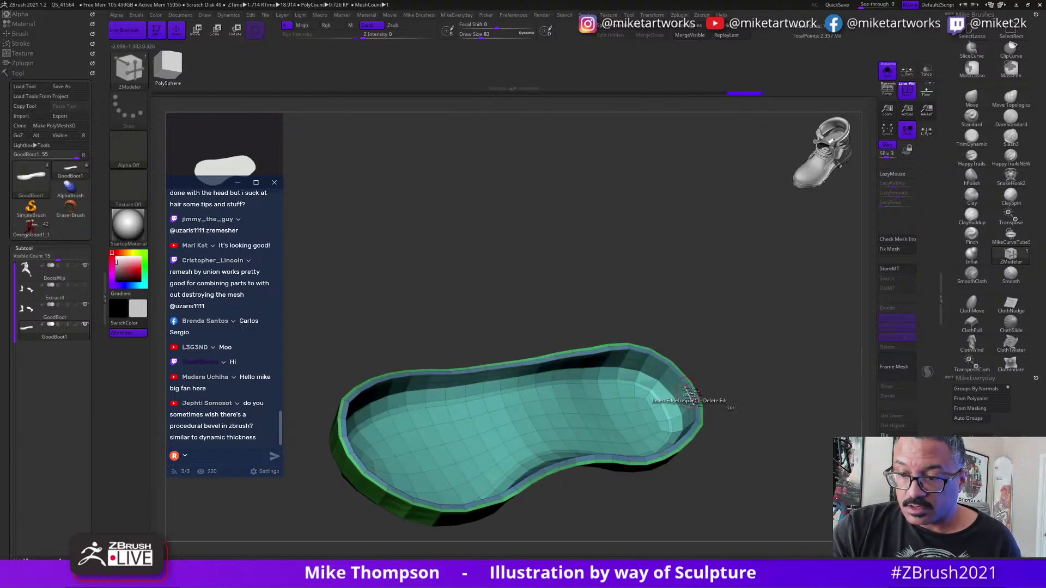
left_click_drag(779, 399, 817, 396)
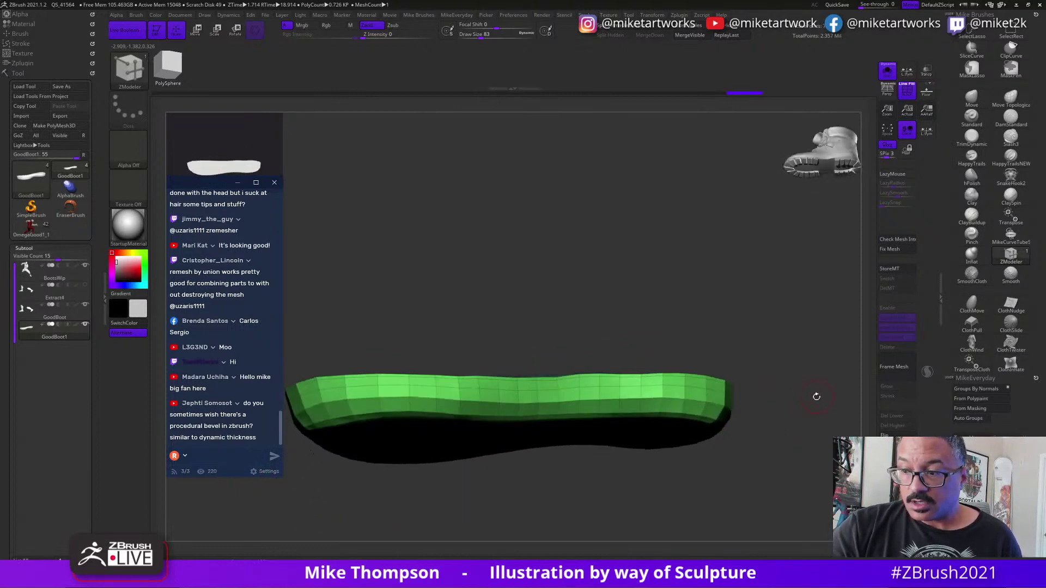
key("d")
left_click_drag(759, 489, 706, 497)
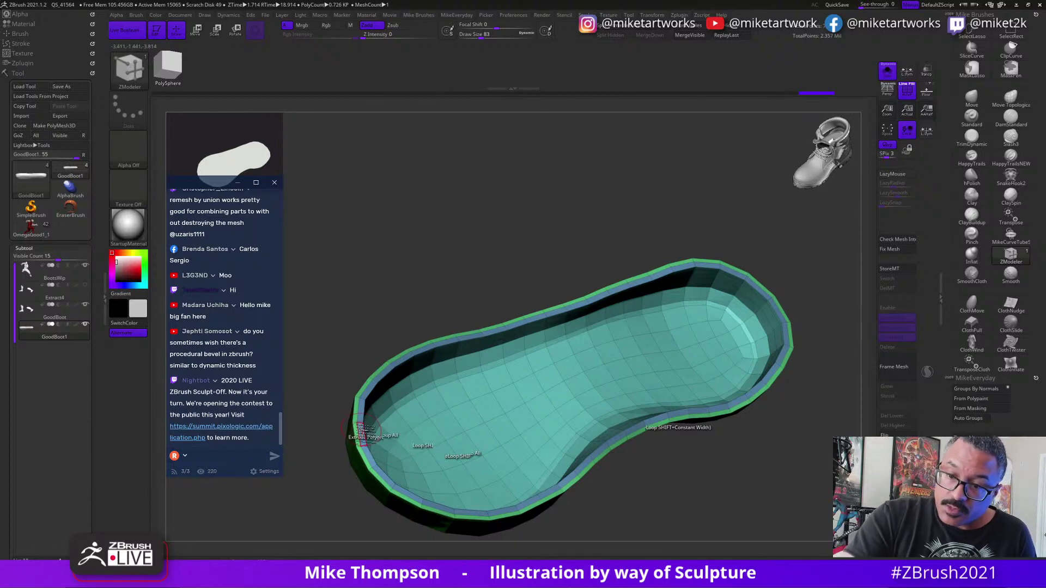
Set the ZModeler polygon action to PolyGroup with Polyloop as target and put both loops of the sole's rim into one separate polygroup.
key("space")
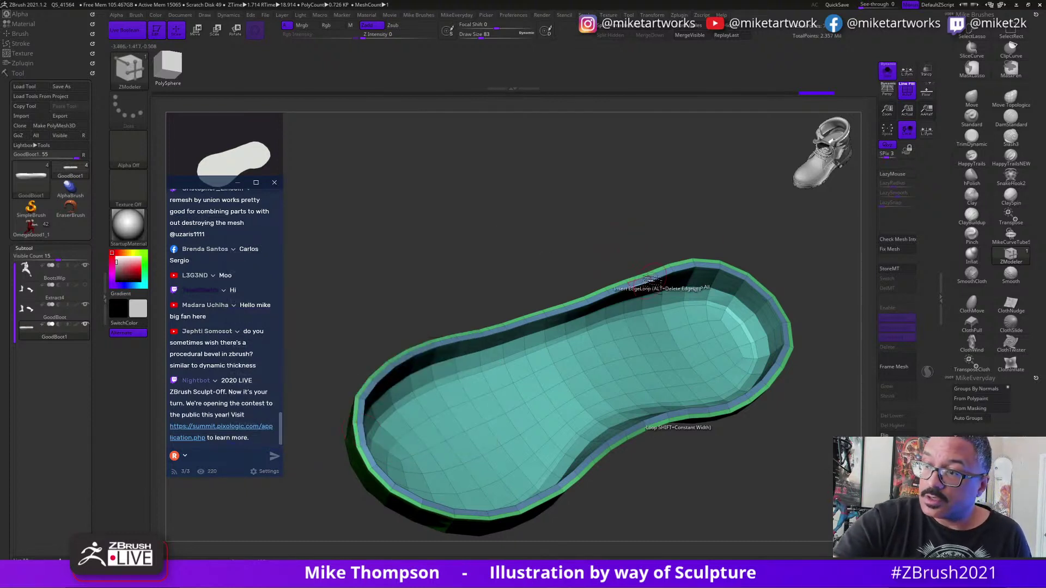
key("space")
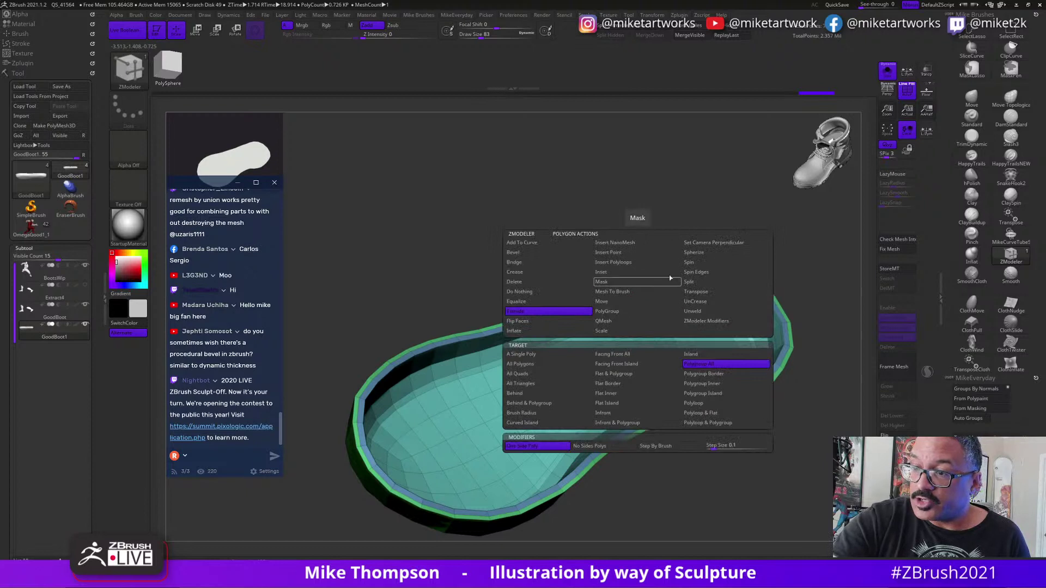
left_click(707, 406)
left_click(557, 312)
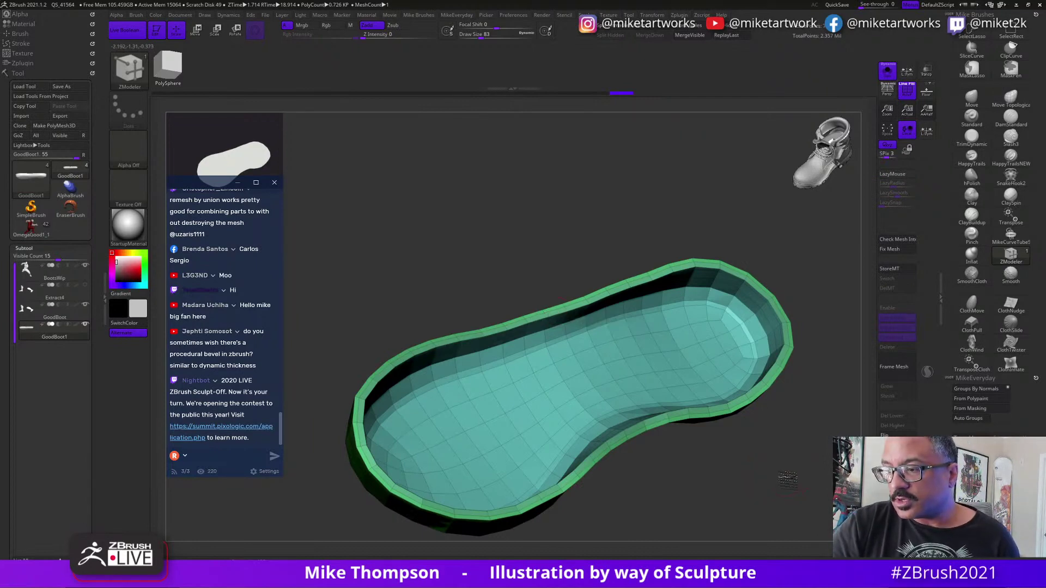
left_click_drag(787, 478, 783, 472)
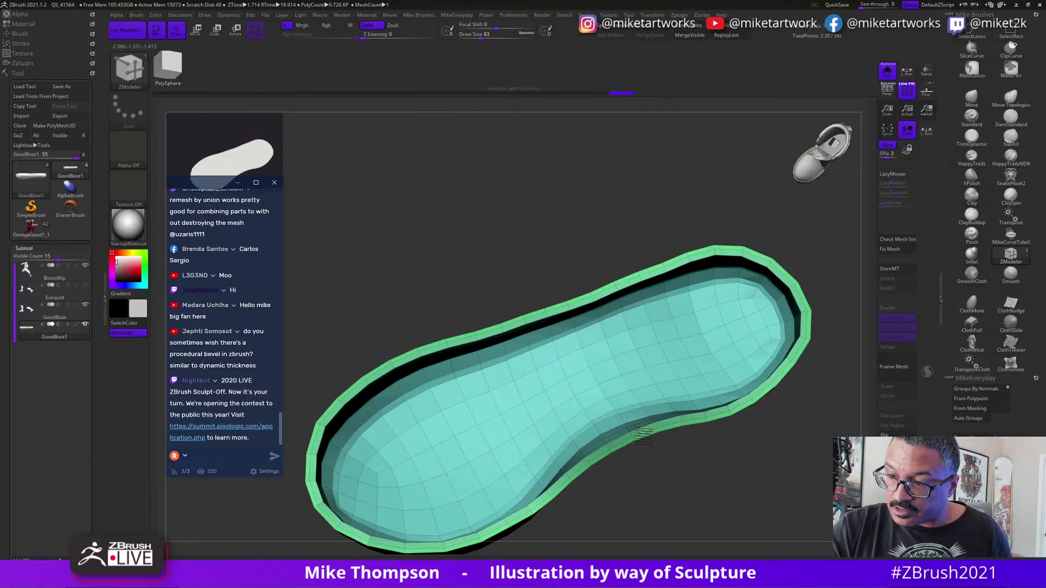
left_click(643, 433)
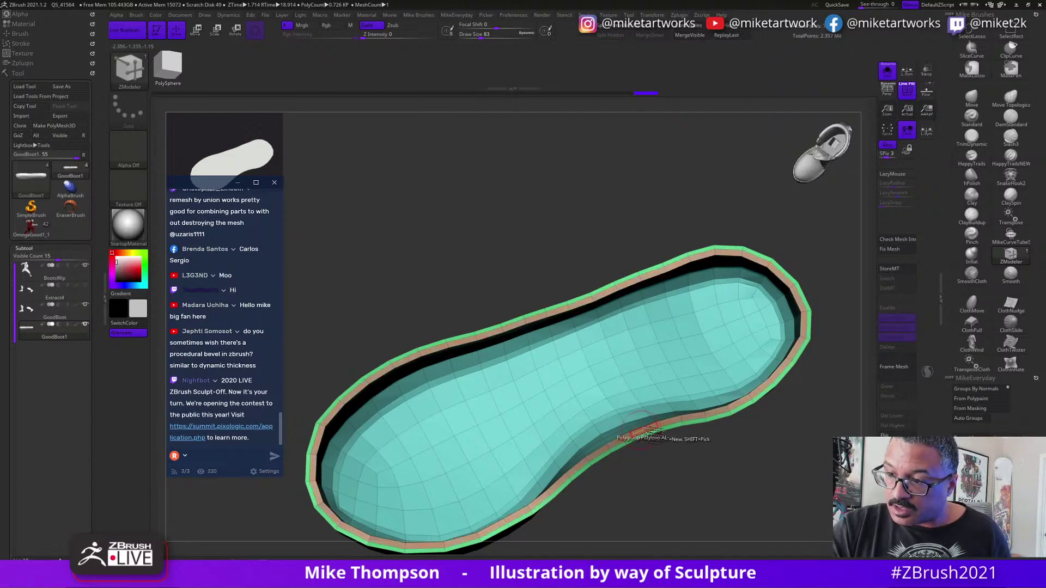
left_click(641, 437)
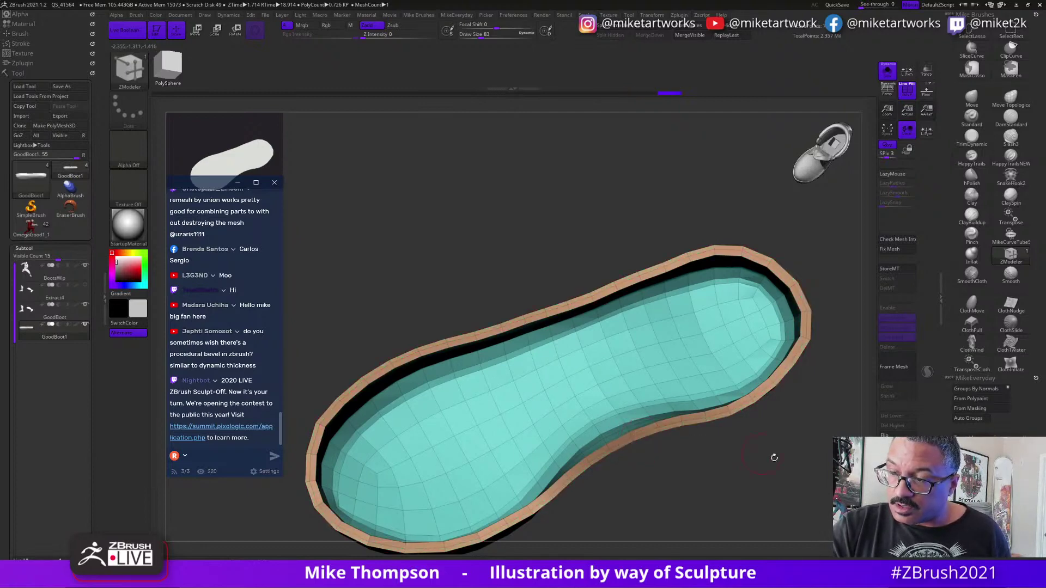
left_click_drag(774, 458, 815, 459)
left_click_drag(818, 453, 748, 462)
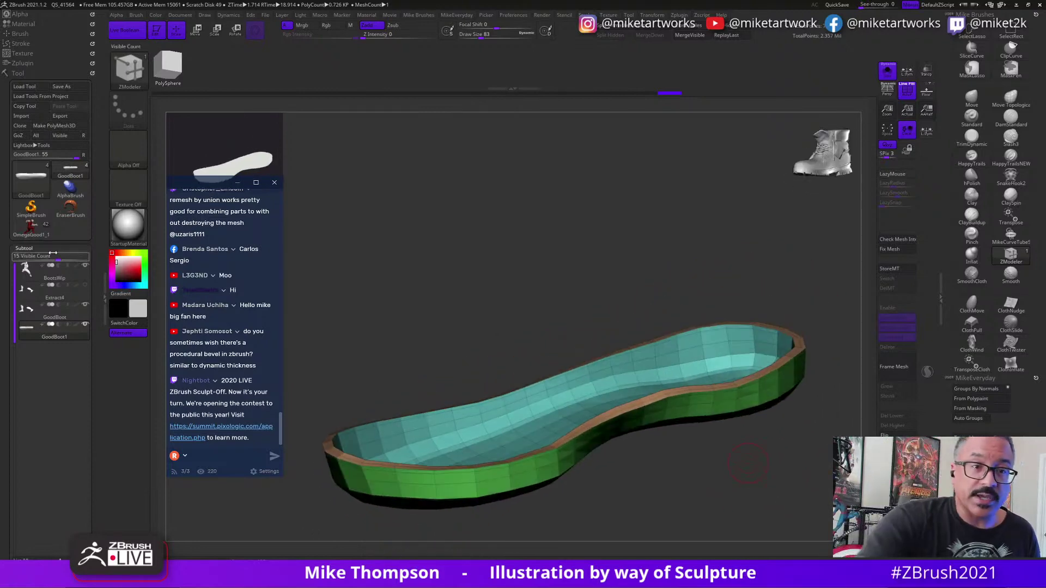
Try the Polish By Features deformation on the low-resolution sole, preview it subdivided and undo the polish.
left_click(33, 248)
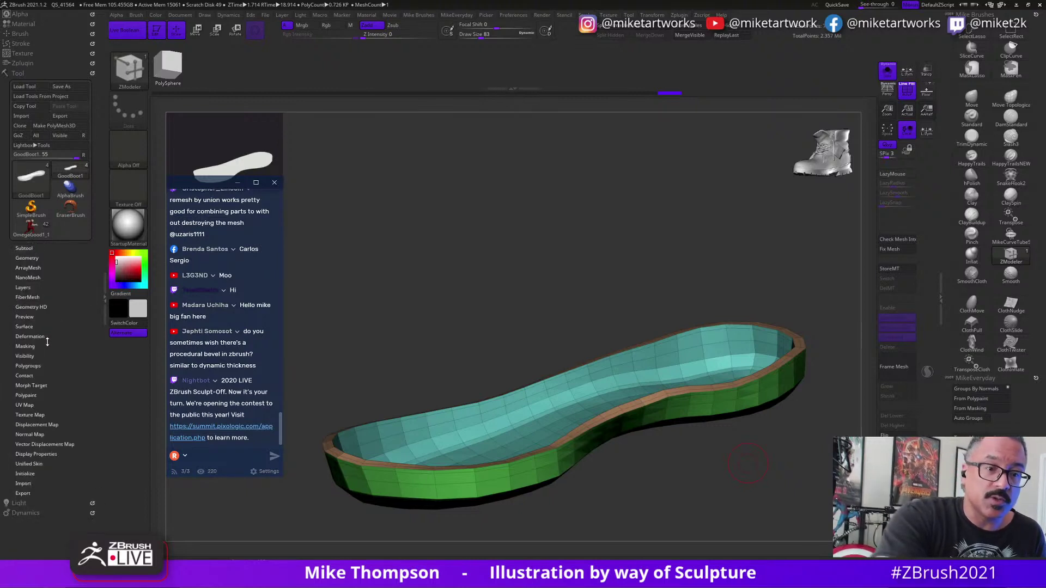
left_click(30, 336)
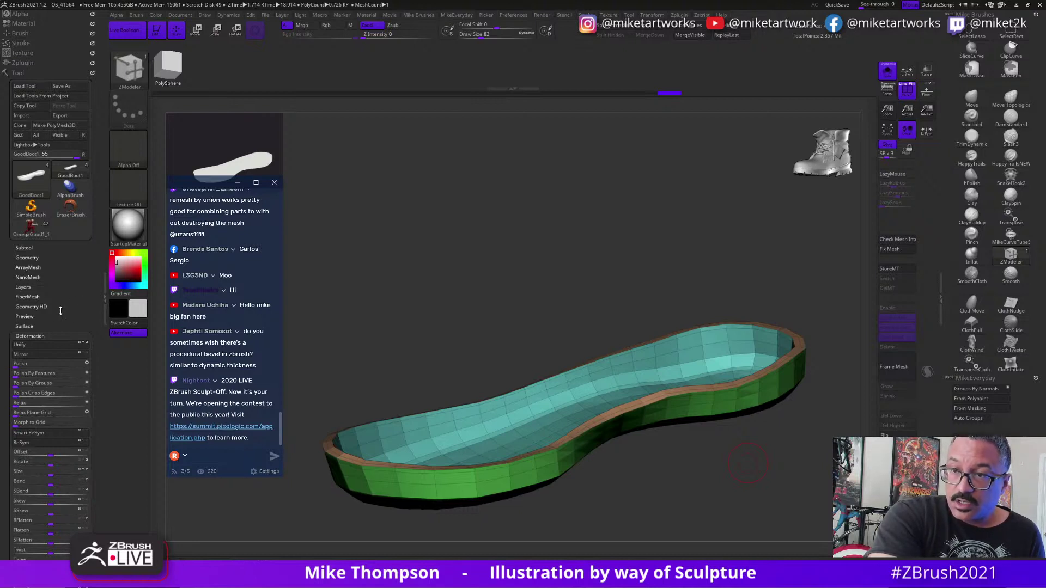
key("ctrl")
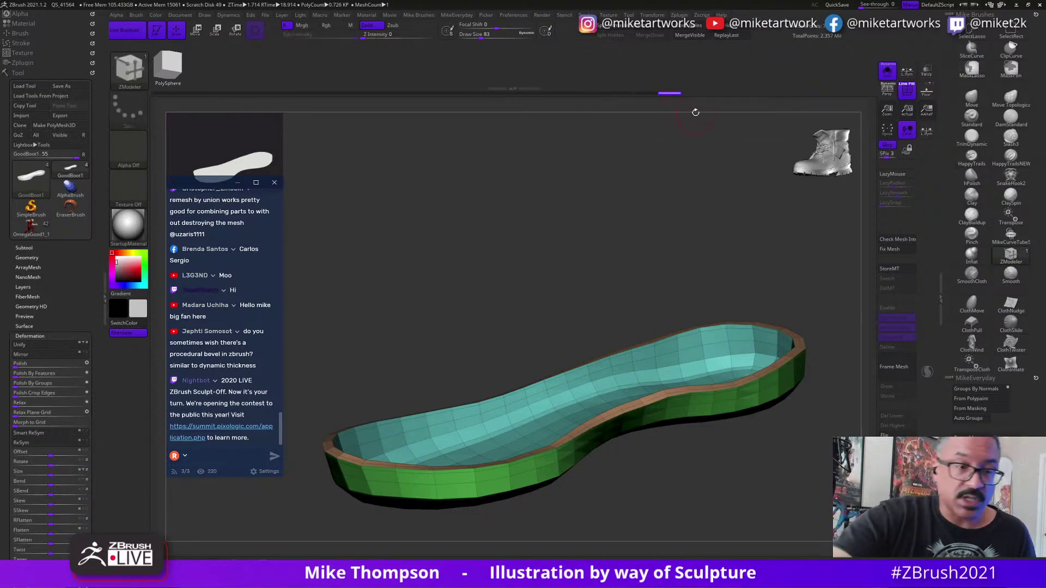
left_click(24, 376)
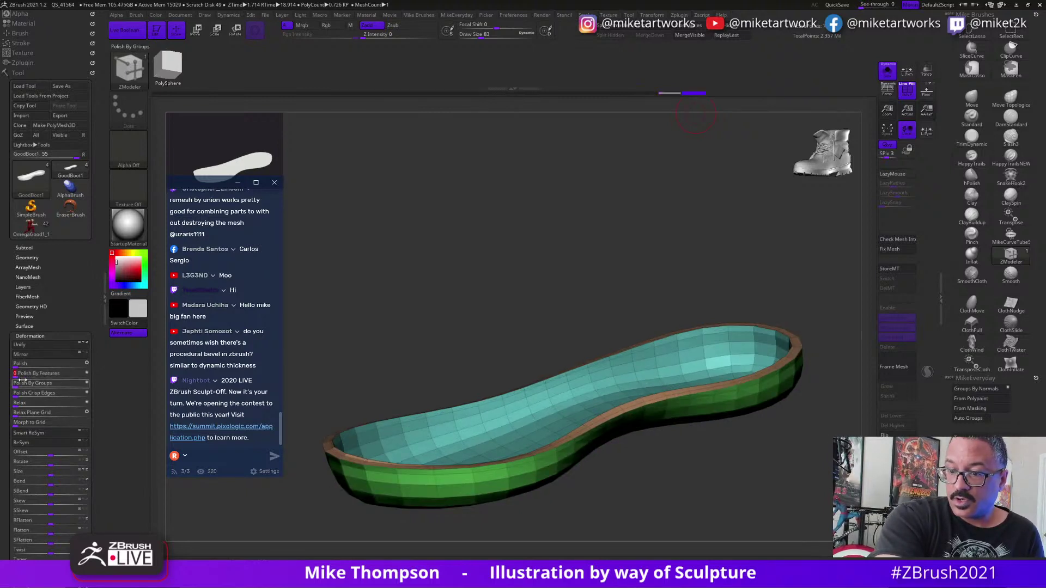
left_click_drag(774, 507, 798, 497)
key("d")
key("ctrl+z")
key("ctrl+z")
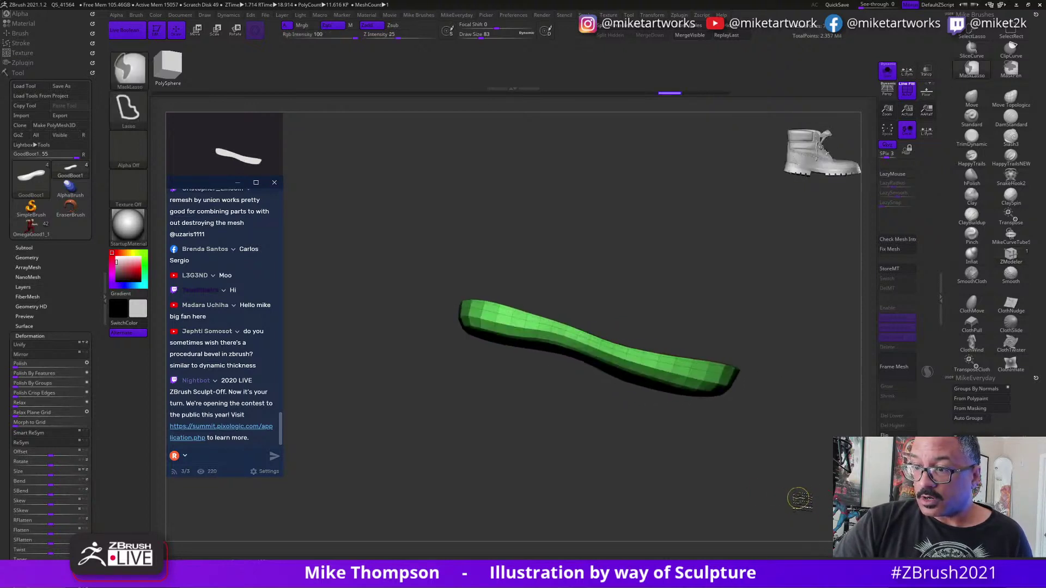
Subdivide the sole's mesh repeatedly, hide its polyframe and smooth it with the Polish By Features deformation.
key("d")
mouse_move(812, 502)
left_mouse_down()
mouse_move(778, 507)
mouse_move(811, 501)
left_mouse_up()
key("ctrl+d")
key("space")
key("shift+f")
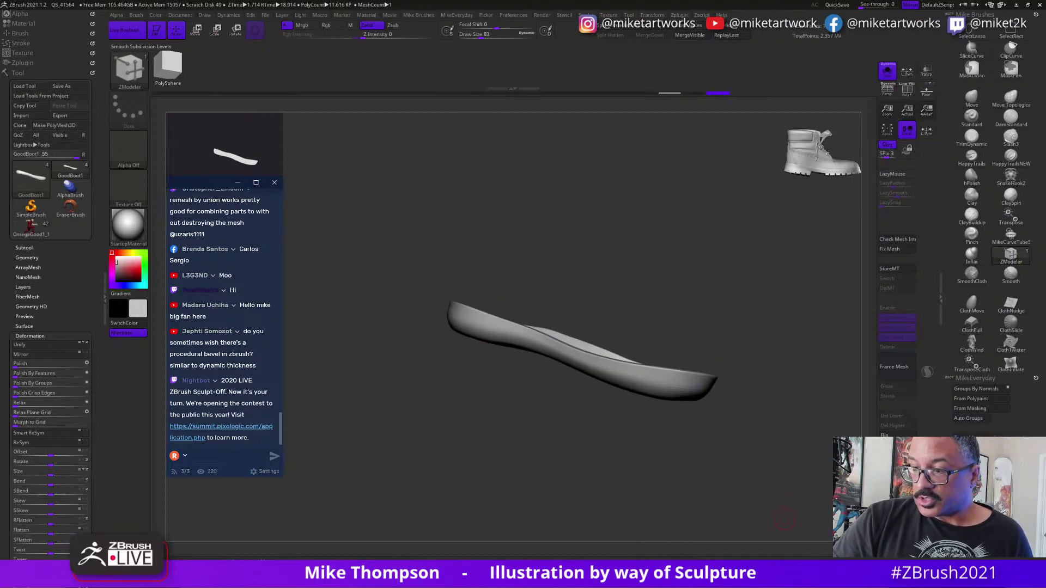
left_click_drag(787, 513, 785, 499)
key("ctrl+d")
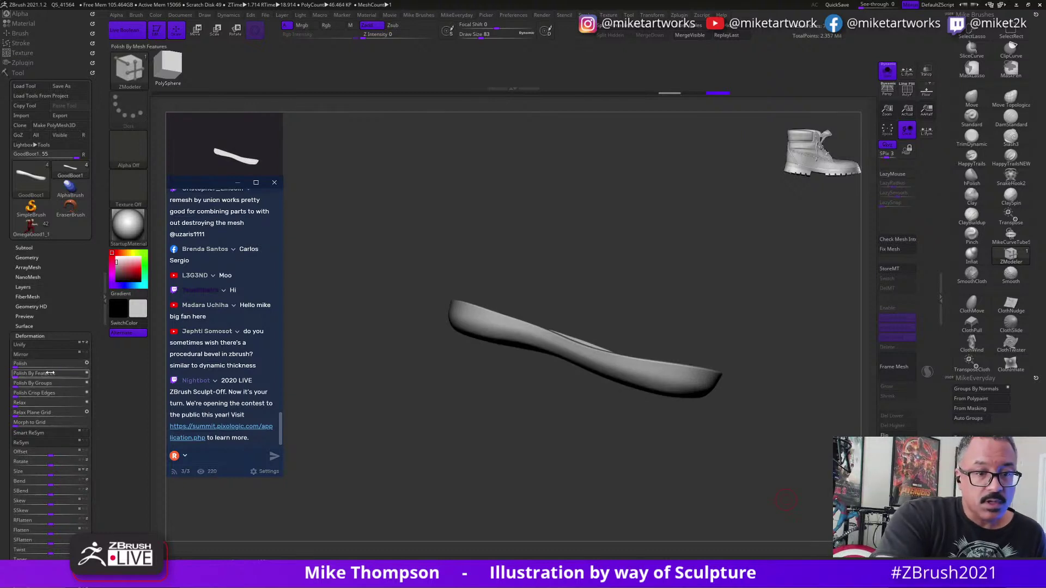
left_click_drag(15, 377, 22, 377)
left_click_drag(599, 458, 799, 522)
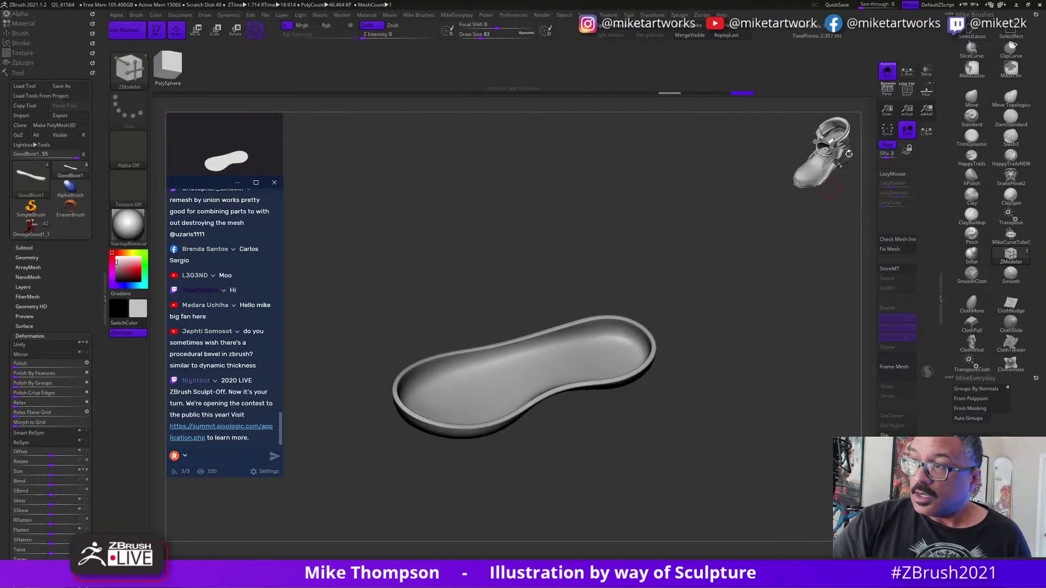
Leave Solo mode to show the sole on the boot, then select the GoodBoot subtool and isolate it with polyframe displayed.
left_click(889, 74)
left_click_drag(777, 320, 747, 436)
left_click(639, 329, "alt")
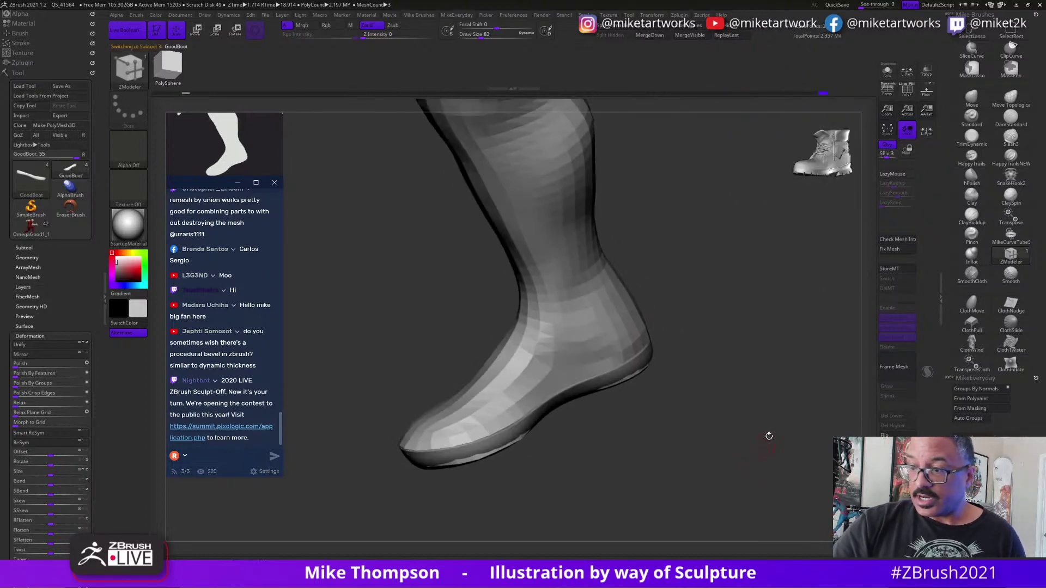
left_click(890, 78)
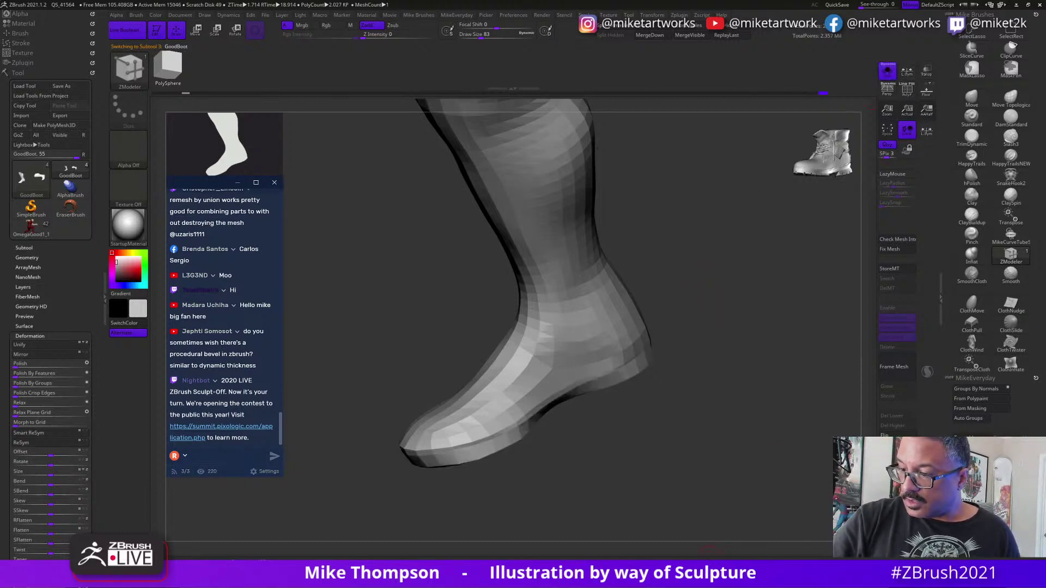
key("space")
left_click(708, 528)
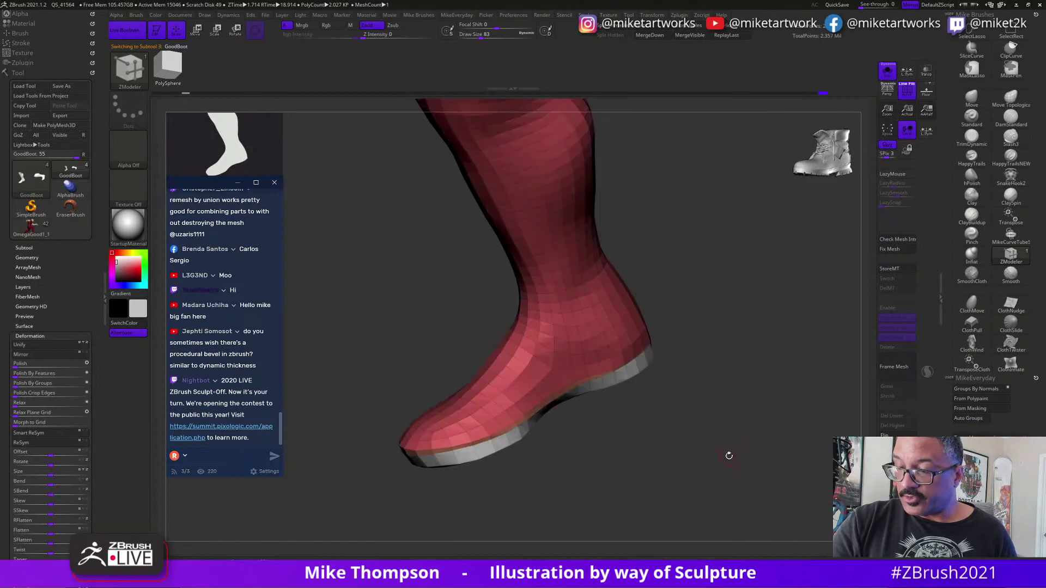
Flip the normals of the GoodBoot mesh after viewing both boots from several sides.
left_click_drag(728, 456, 791, 536, "alt")
left_click_drag(750, 345, 736, 428, "alt")
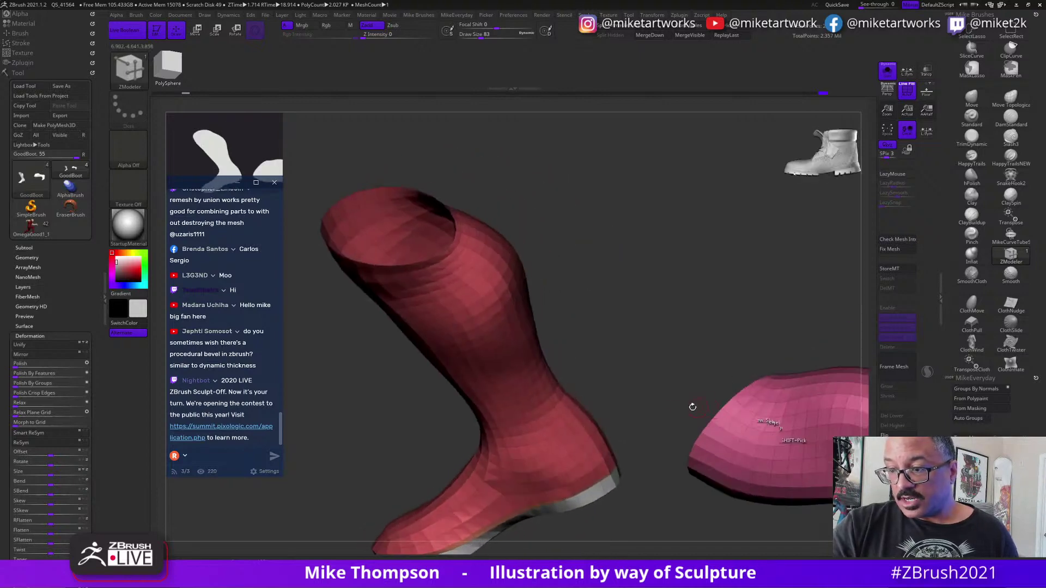
mouse_move(643, 409)
left_mouse_down()
mouse_move(674, 434)
mouse_move(655, 394)
left_mouse_up()
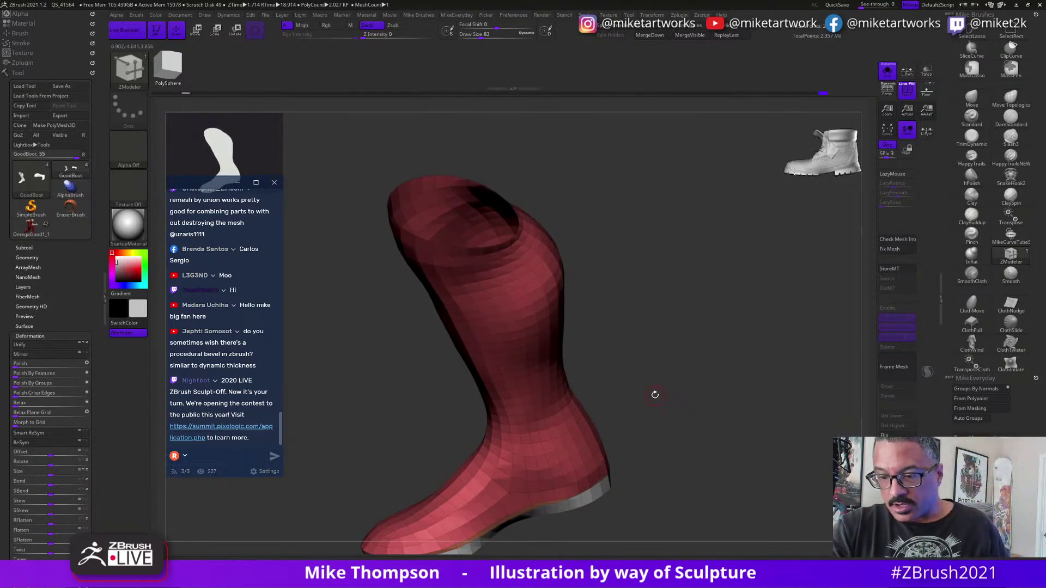
left_click_drag(656, 396, 596, 385)
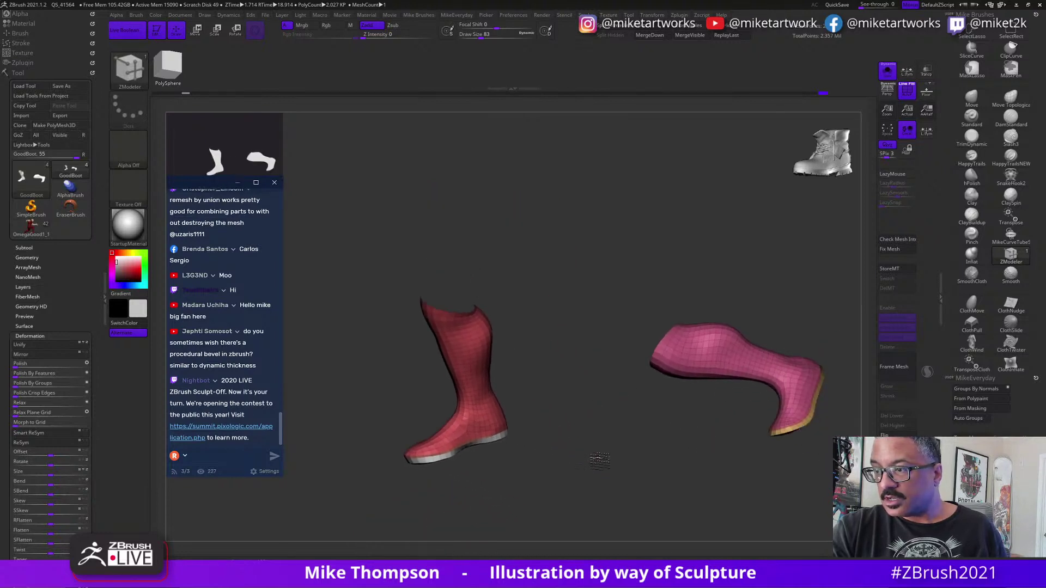
left_click_drag(596, 461, 636, 423)
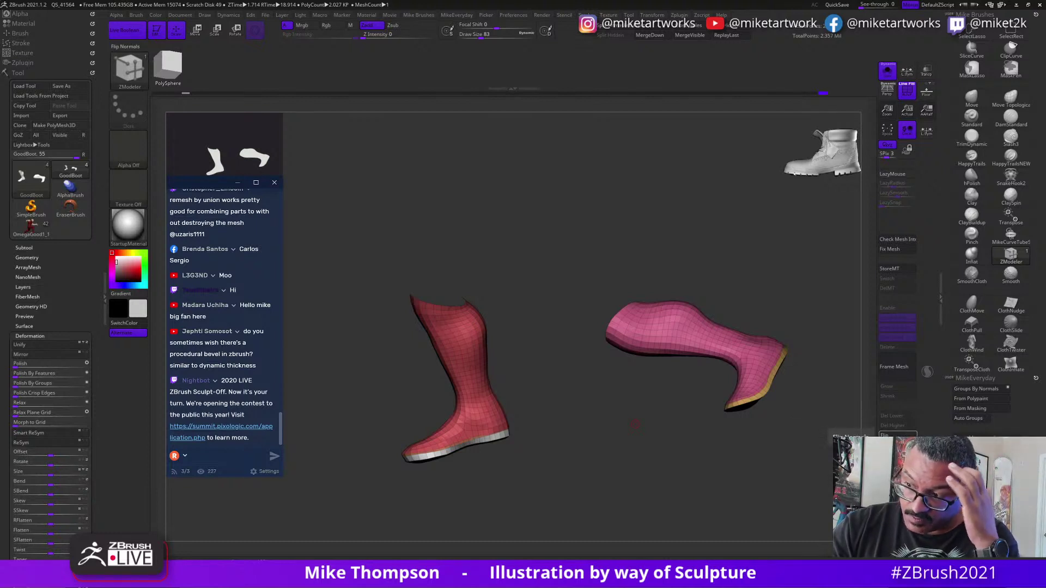
left_click(894, 436)
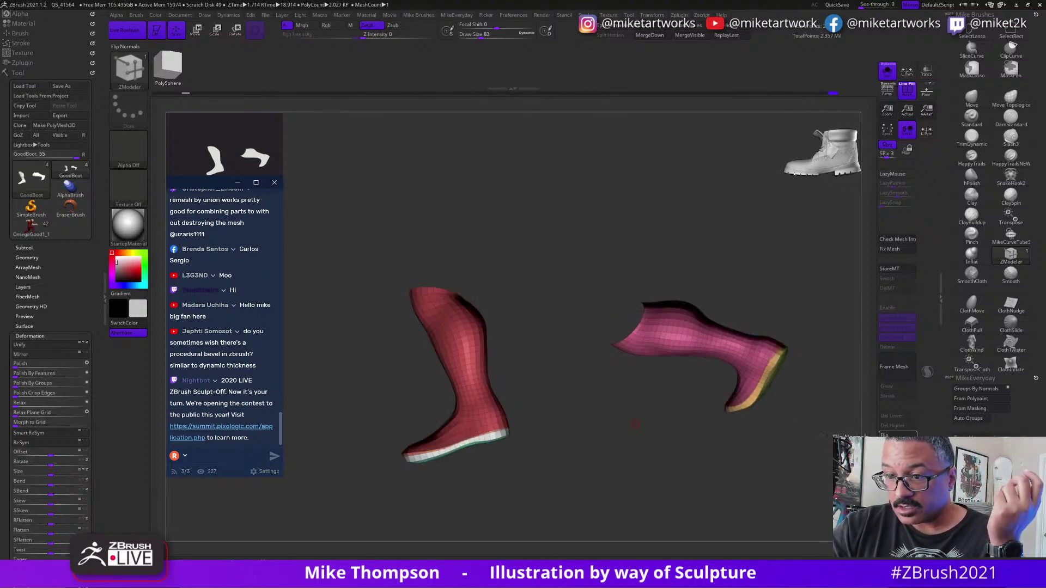
left_click_drag(691, 446, 628, 438)
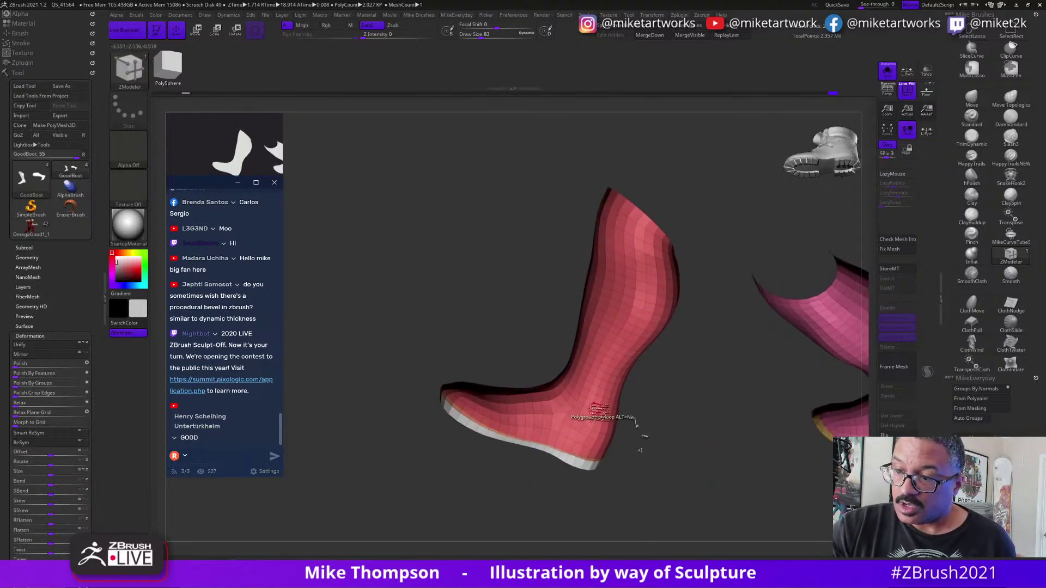
Set the ZModeler polygon action to Extrude with All Polygons as target and extrude both boots into thick shells.
left_click_drag(680, 388, 661, 380)
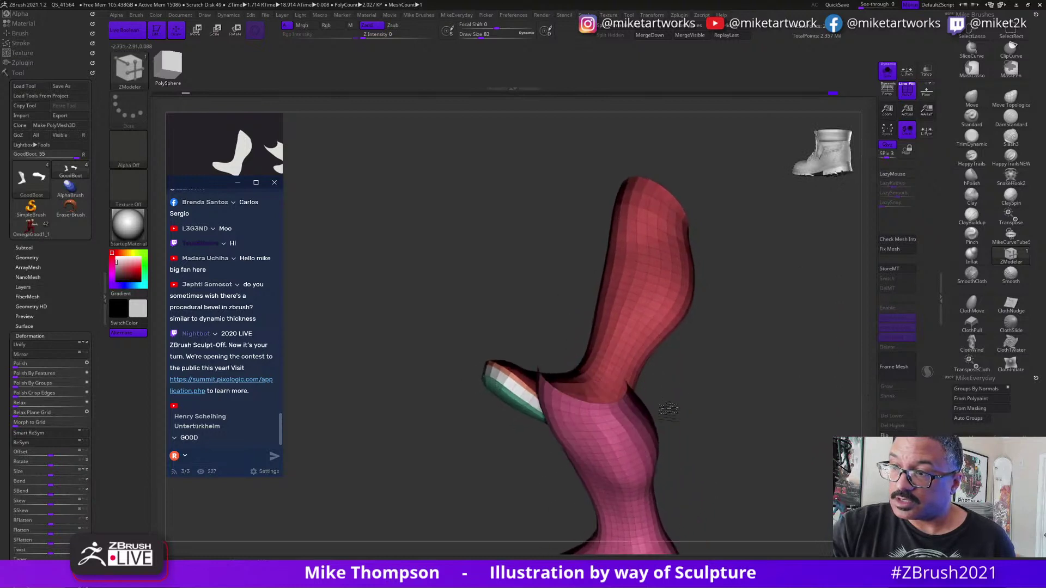
key("space")
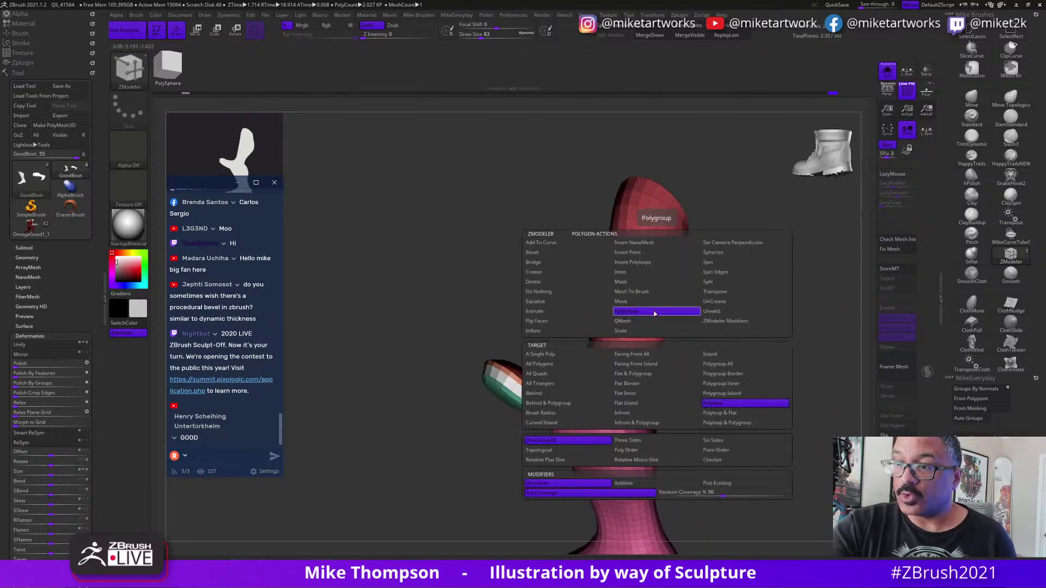
left_click(559, 311)
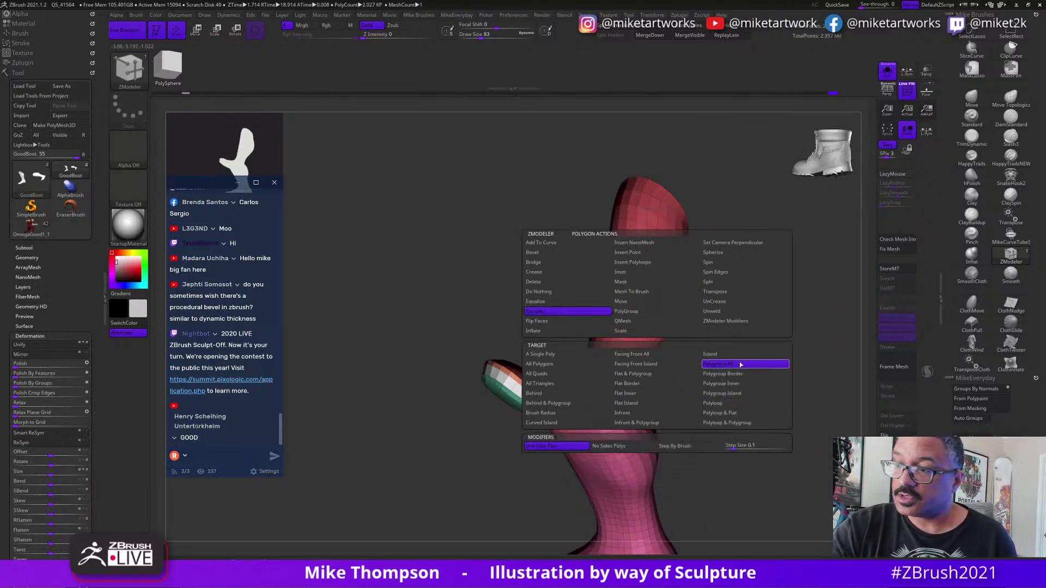
left_click(561, 364)
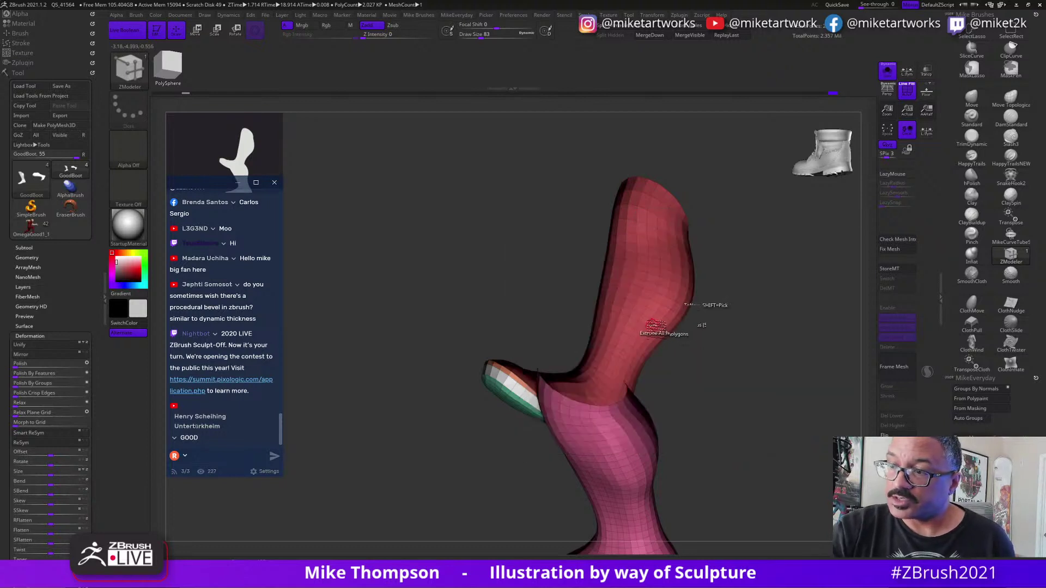
left_click_drag(655, 326, 654, 325)
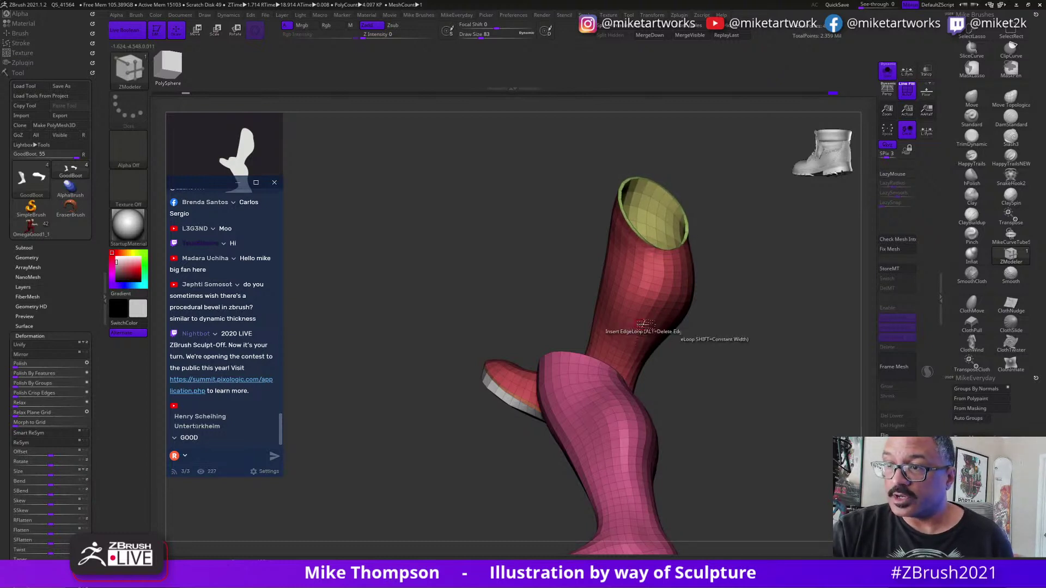
Insert supporting edge loops at the front boot's top rim and along its sole, deleting the surplus loop near the heel.
left_click_drag(794, 406, 673, 384)
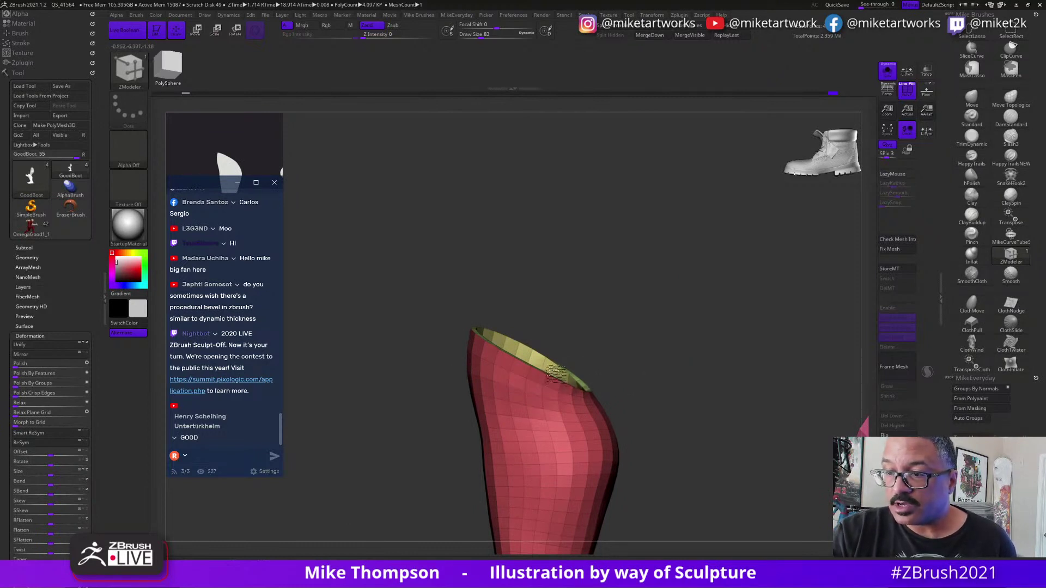
left_click_drag(683, 391, 699, 354)
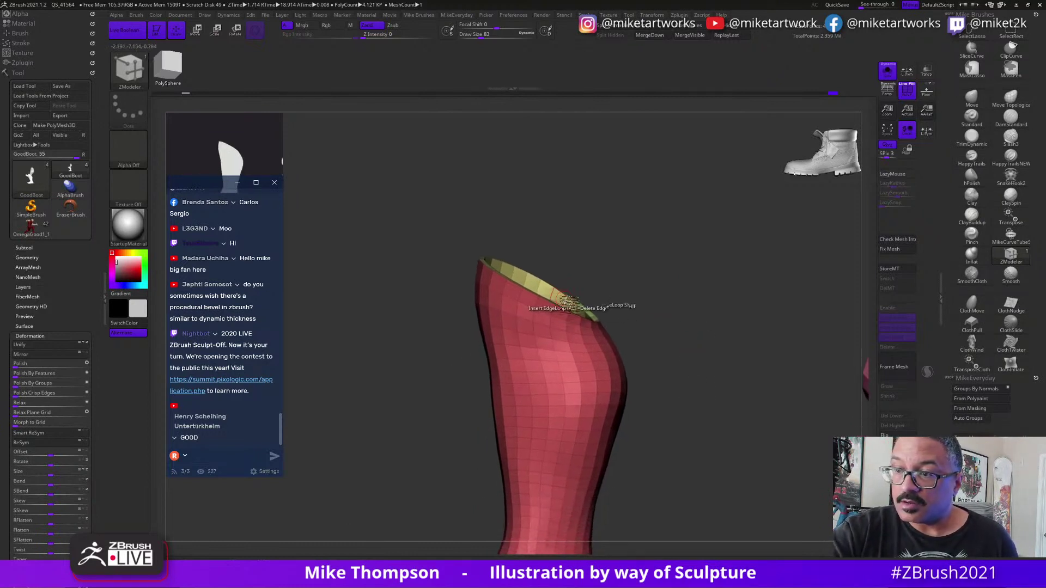
left_click_drag(699, 466, 639, 432, "alt")
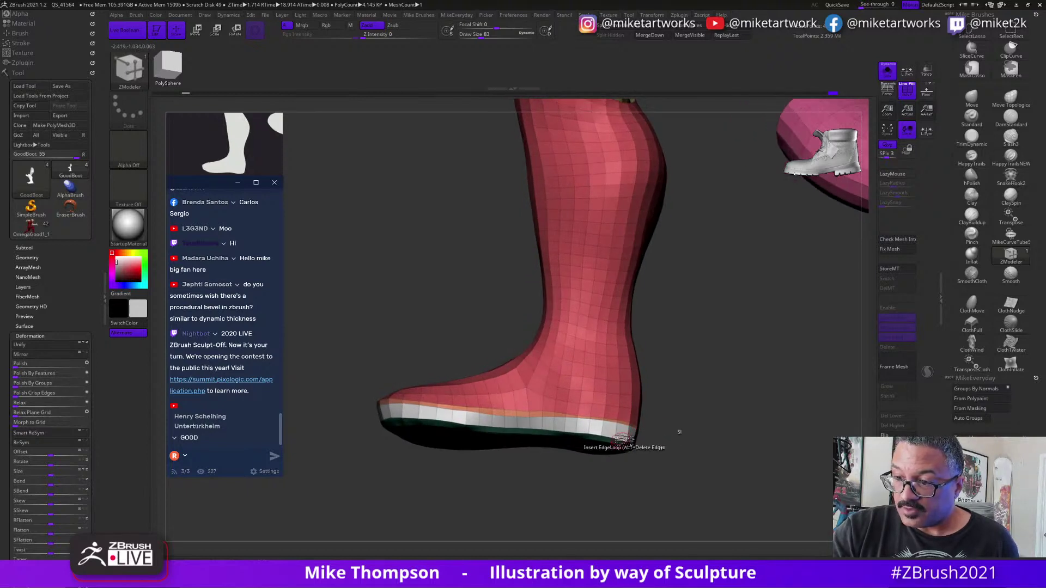
left_click(625, 441, "alt")
mouse_move(716, 423)
left_mouse_down()
mouse_move(746, 438)
mouse_move(725, 429)
left_mouse_up()
Activate Dynamic Subdiv on the GoodBoot mesh and leave Solo mode to show the boots on the figure.
left_click(686, 563)
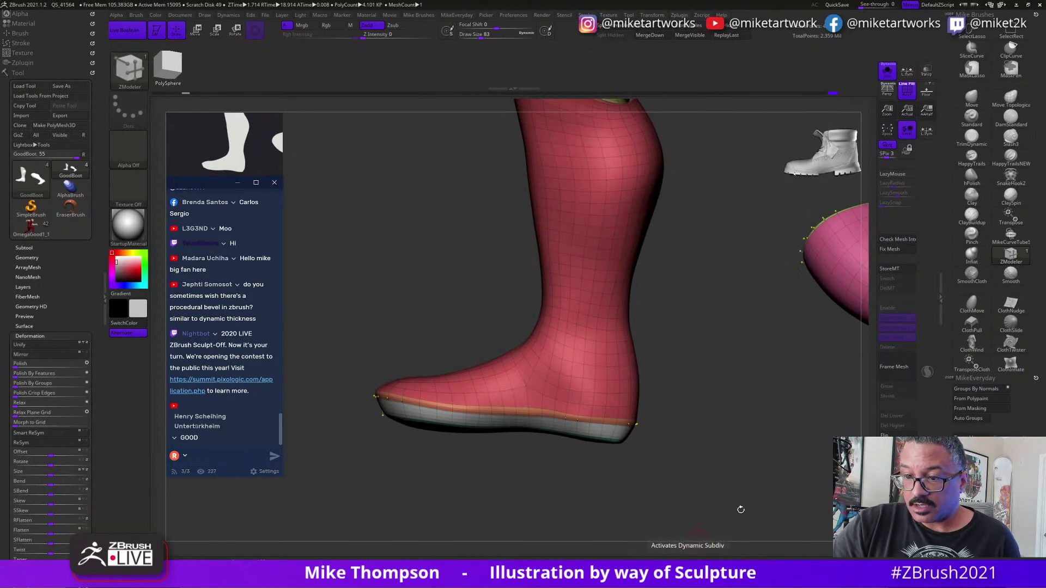
mouse_move(740, 509)
left_mouse_down()
mouse_move(747, 514)
mouse_move(747, 502)
left_mouse_up()
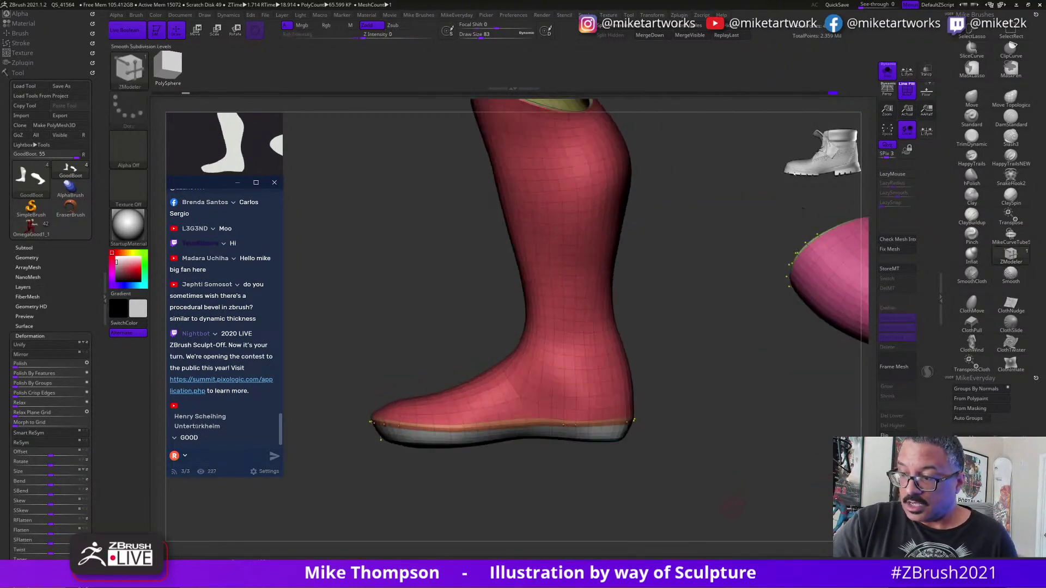
left_click(888, 77)
left_click_drag(725, 452, 675, 492)
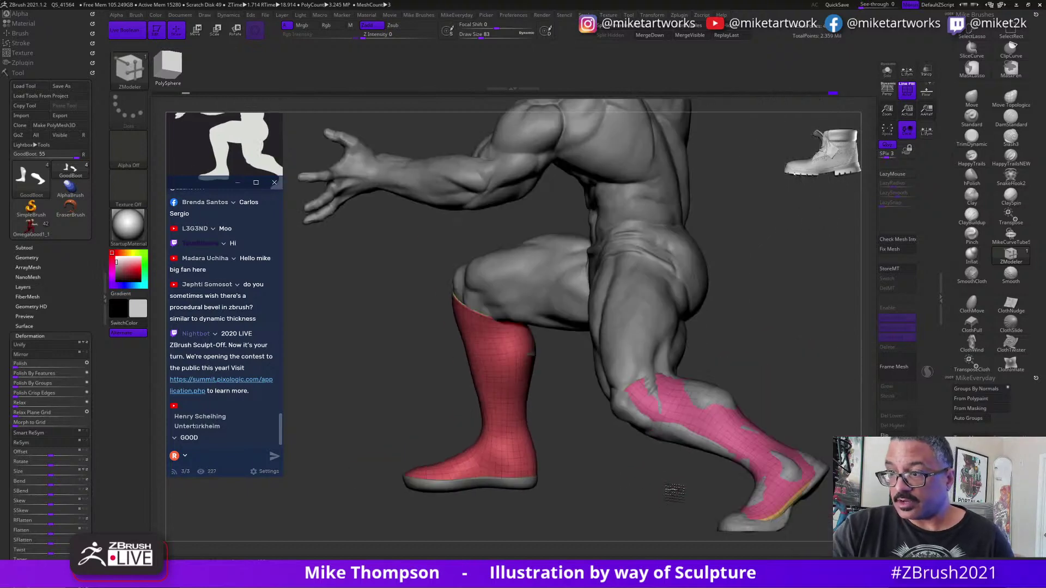
left_click_drag(813, 443, 797, 436)
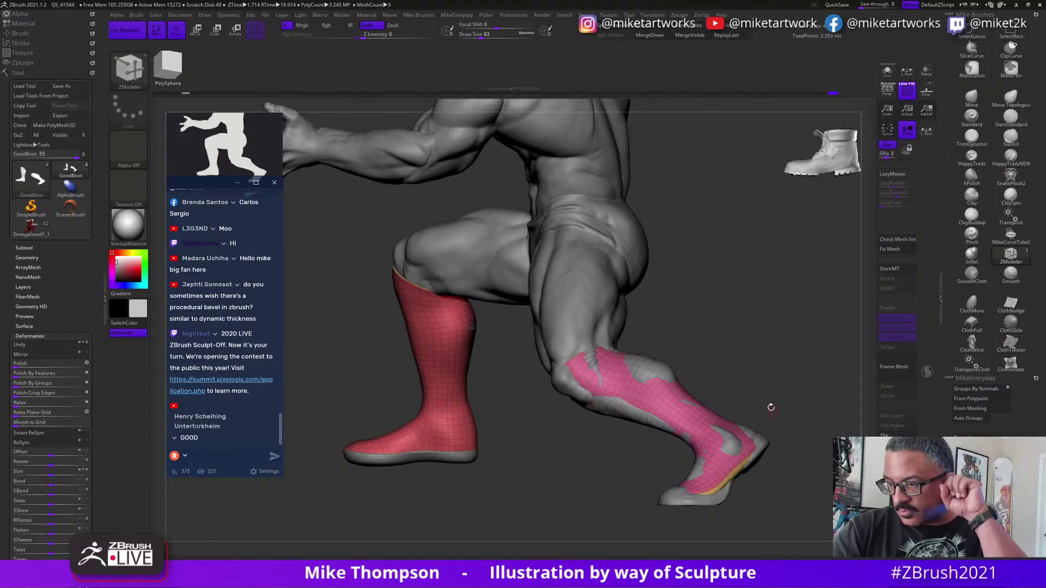
left_click_drag(793, 415, 799, 460, "alt")
left_click_drag(625, 456, 679, 439, "alt")
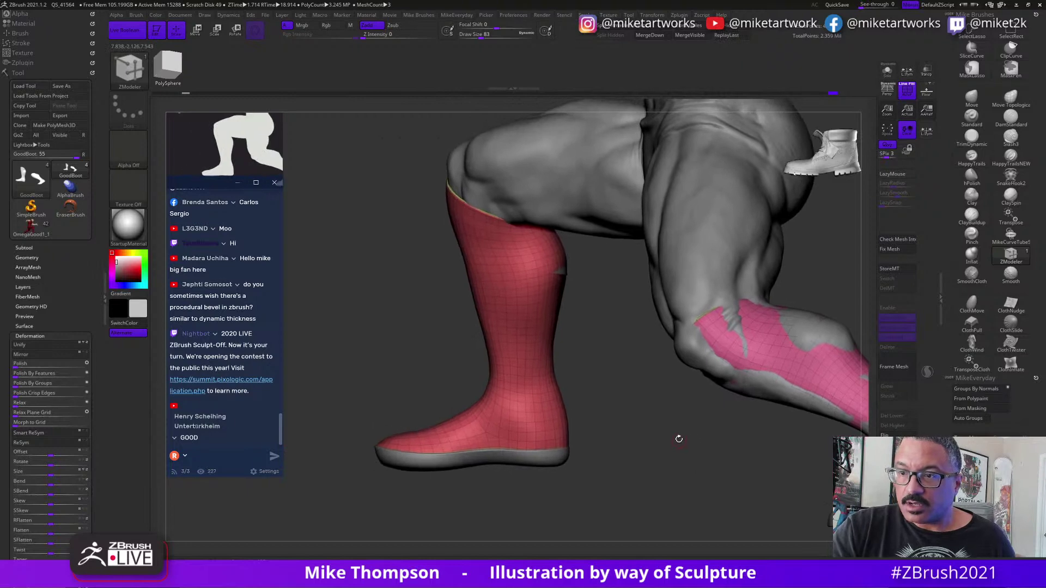
Select the BootsWip body subtool and lasso-hide the lower front leg that pokes through the boot.
left_click(598, 206, "alt")
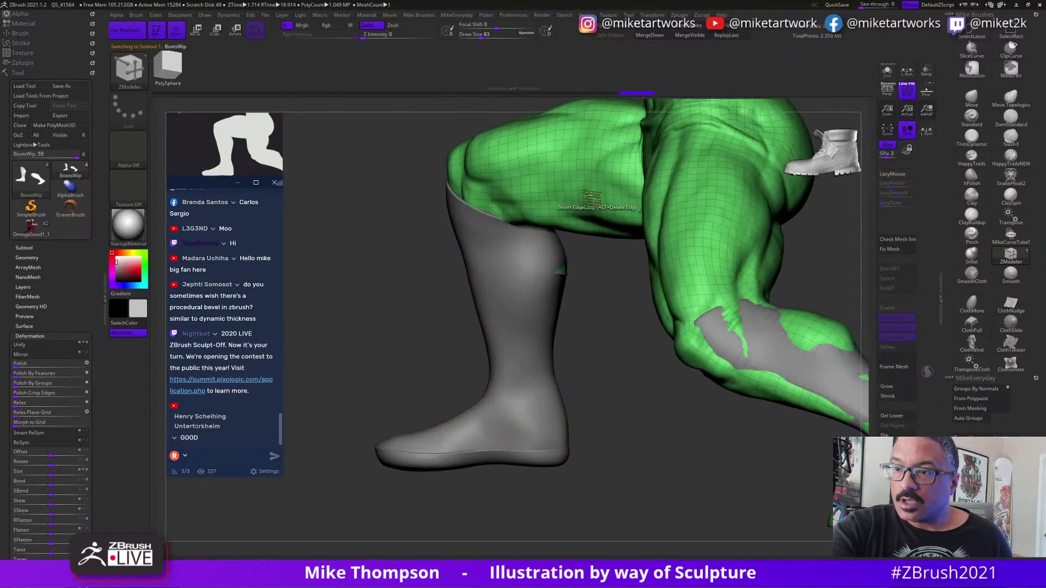
key("ctrl+shift")
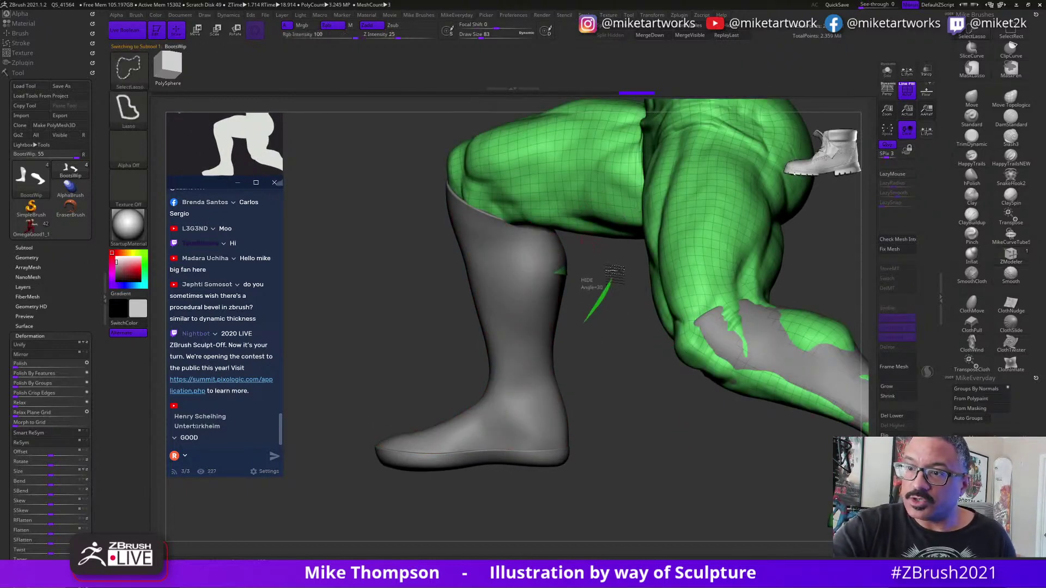
mouse_move(615, 270)
left_mouse_down("ctrl+shift")
mouse_move(577, 234)
mouse_move(482, 221)
mouse_move(390, 252)
mouse_move(630, 436)
mouse_move(648, 504)
mouse_move(660, 498)
left_mouse_up("ctrl+shift")
left_click_drag(655, 493, 647, 507)
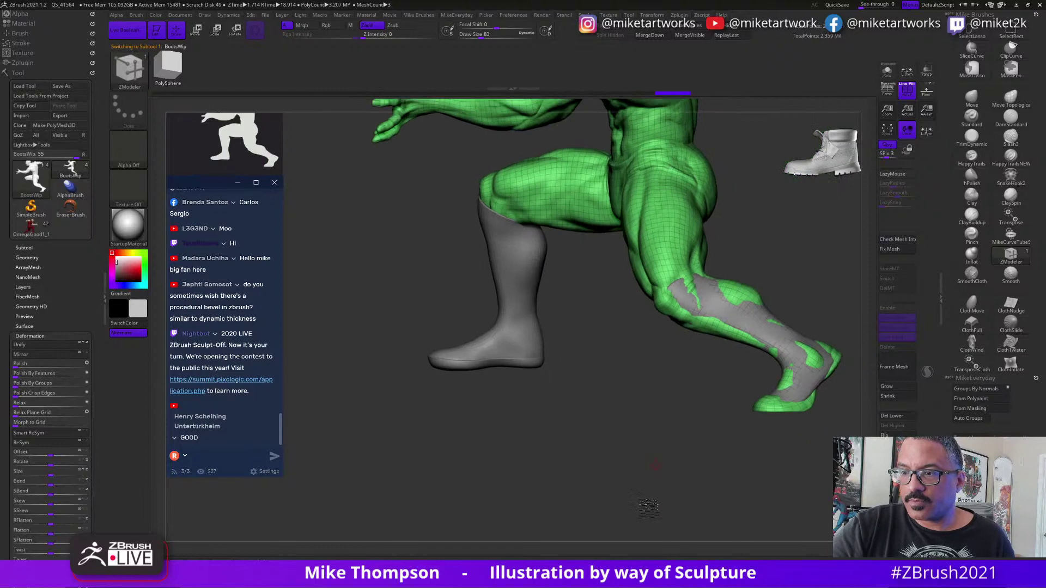
Hide the polyframe and select the front boot's sole subtool, GoodBoot1.
left_click_drag(648, 410, 655, 479, "alt")
key("space")
left_click(644, 528)
left_click(628, 484, "alt")
left_click(660, 475, "alt")
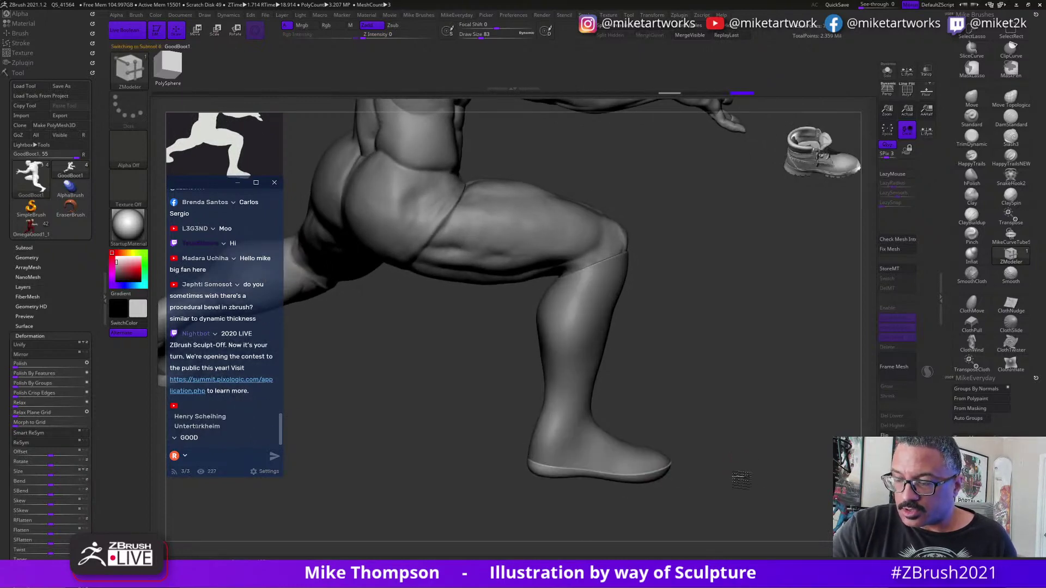
Thicken the sole with the Inflate deformation at about 34.
left_click_drag(742, 480, 783, 463, "alt")
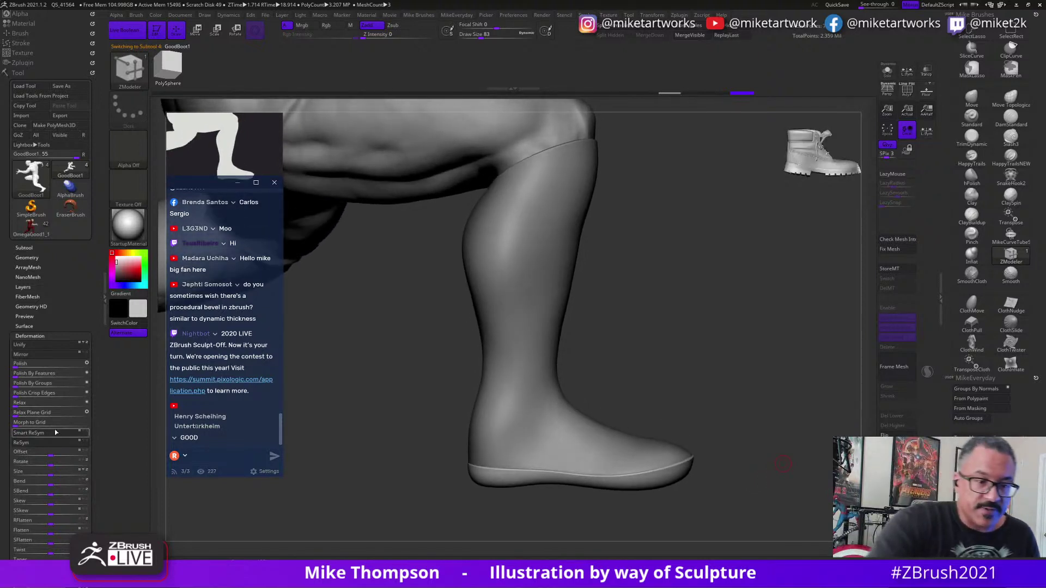
left_click_drag(101, 518, 104, 464)
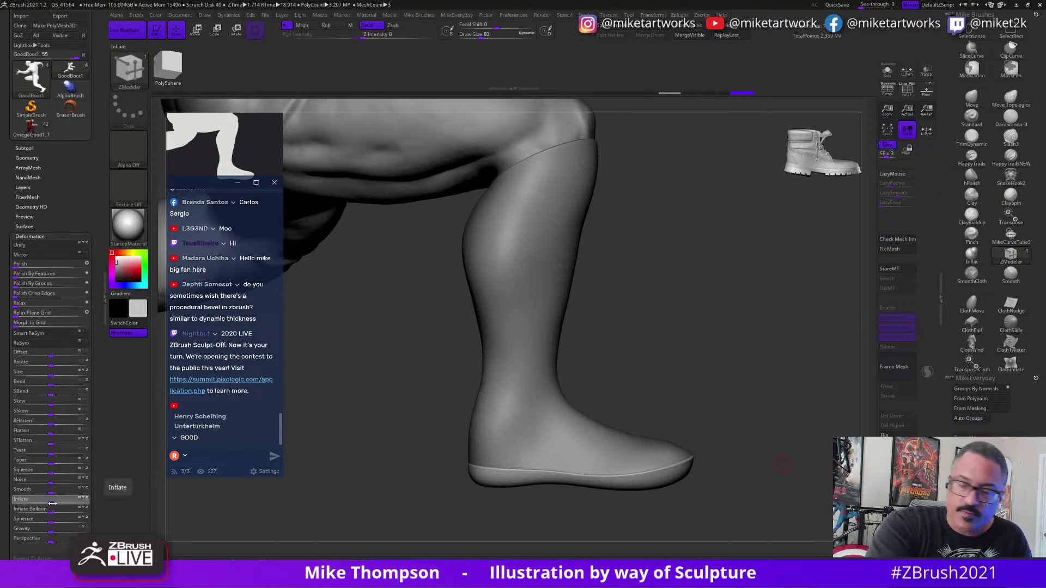
left_click_drag(52, 504, 55, 503)
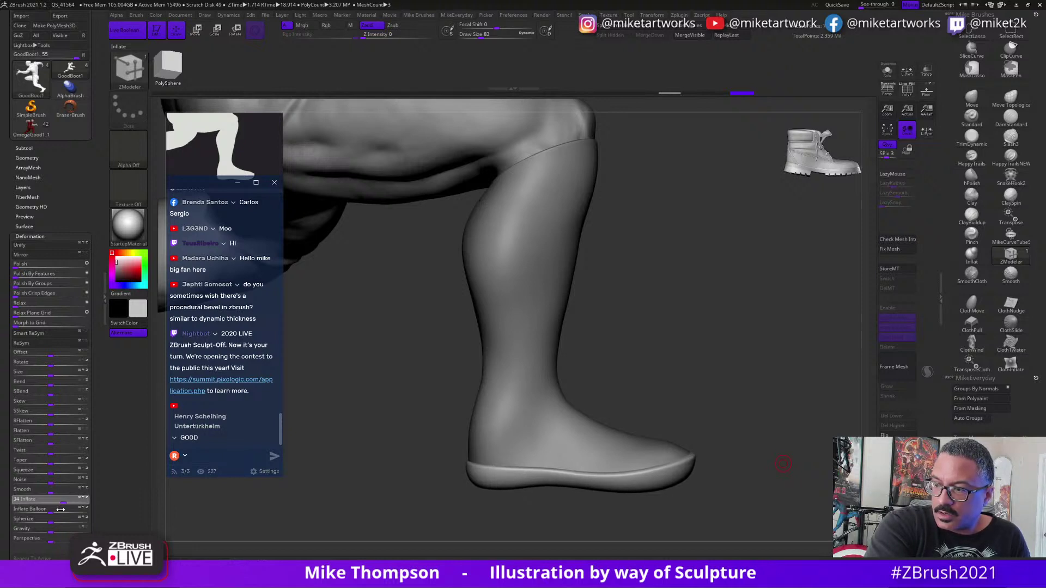
mouse_move(783, 436)
left_mouse_down()
mouse_move(789, 505)
mouse_move(799, 474)
mouse_move(785, 494)
mouse_move(780, 450)
left_mouse_up()
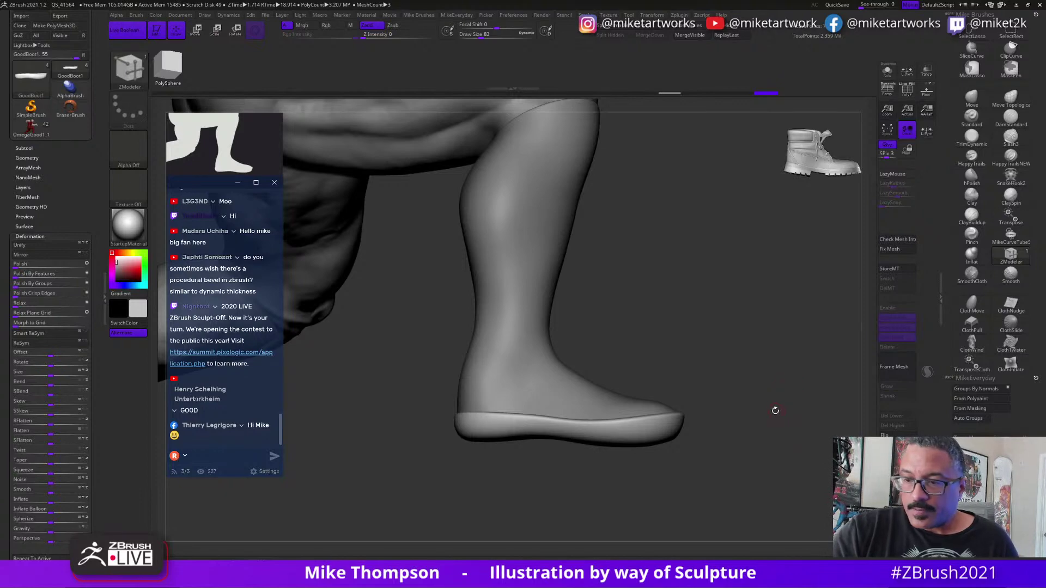
mouse_move(790, 418)
left_mouse_down()
mouse_move(768, 414)
mouse_move(799, 422)
left_mouse_up()
Display the sole's polyframe, isolate the subtool in Solo mode and show only its green outer polygroup.
key("shift")
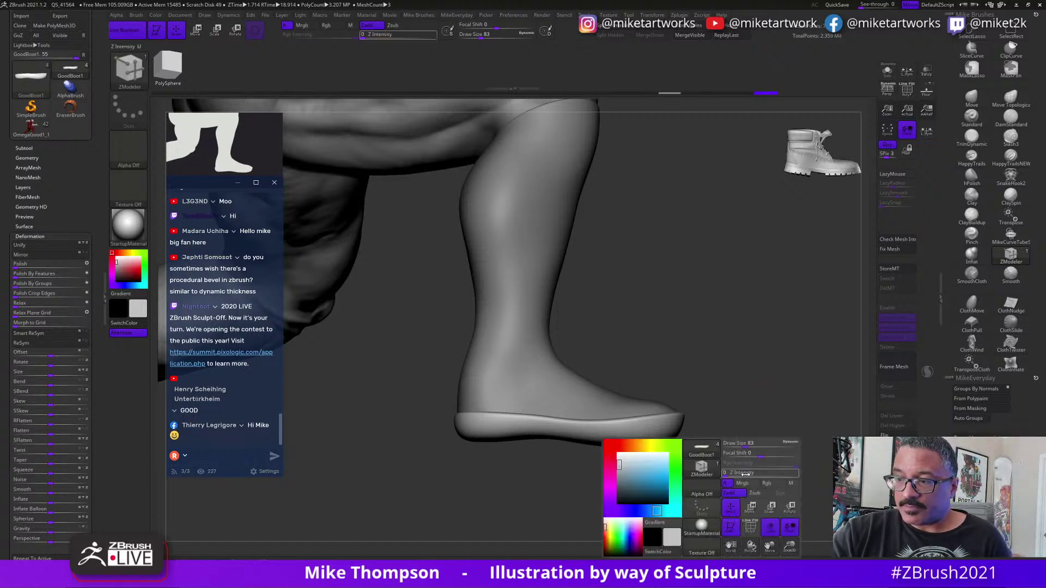
key("shift+f")
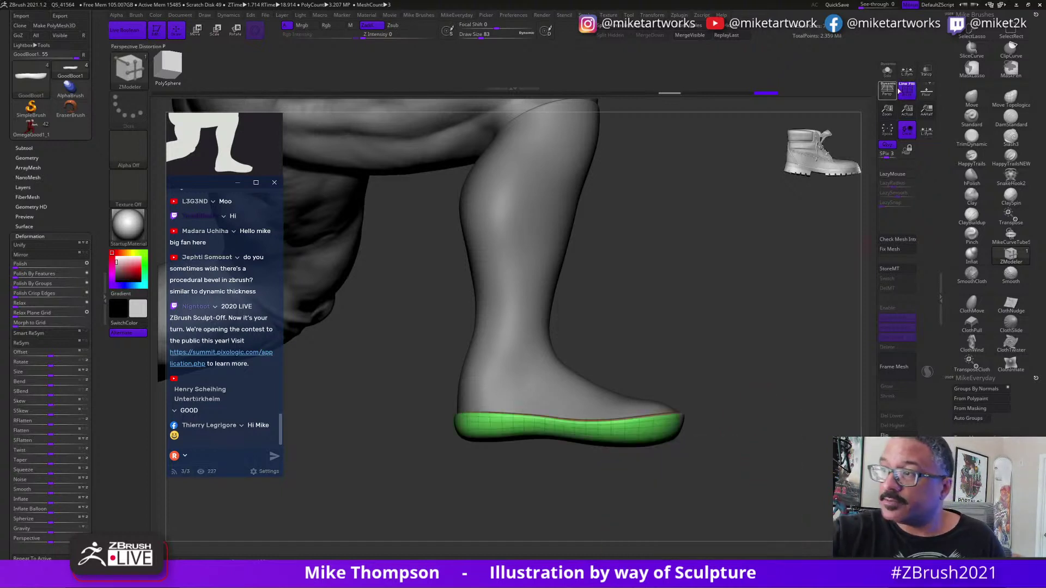
left_click(887, 70)
mouse_move(755, 466)
left_mouse_down()
mouse_move(780, 490)
mouse_move(750, 475)
mouse_move(781, 482)
left_mouse_up()
key("ctrl+shift")
left_click(686, 423, "ctrl+shift")
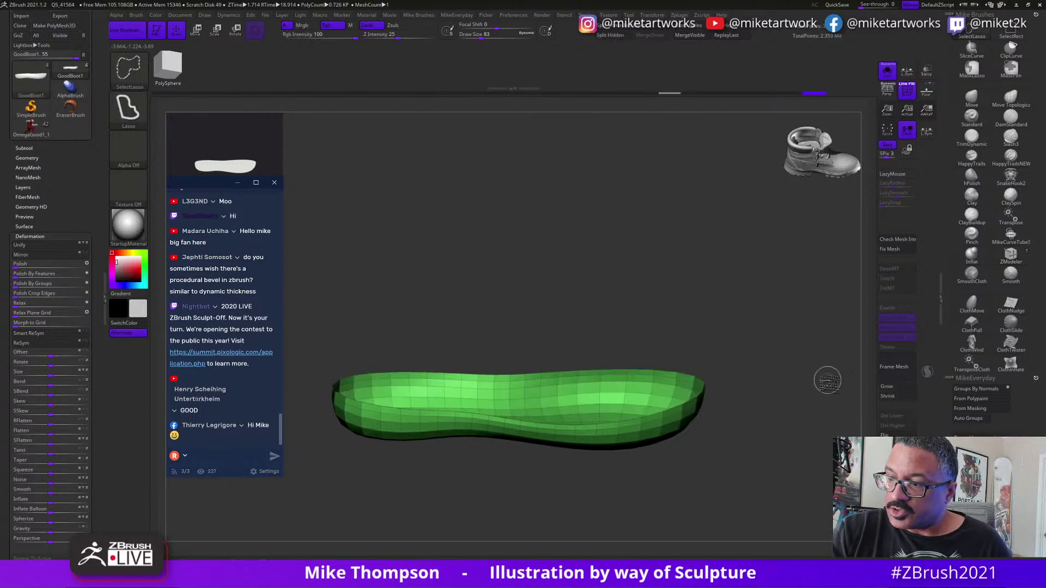
Subdivide the isolated sole mesh twice.
mouse_move(793, 414)
left_mouse_down()
mouse_move(806, 373)
mouse_move(785, 429)
mouse_move(788, 396)
mouse_move(806, 437)
mouse_move(785, 288)
left_mouse_up()
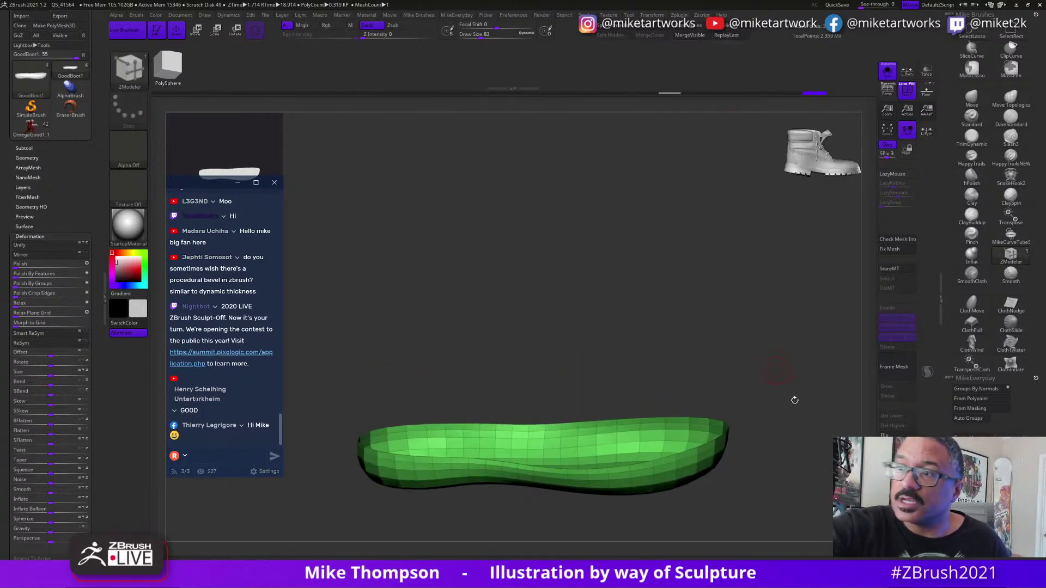
left_click_drag(794, 398, 805, 427)
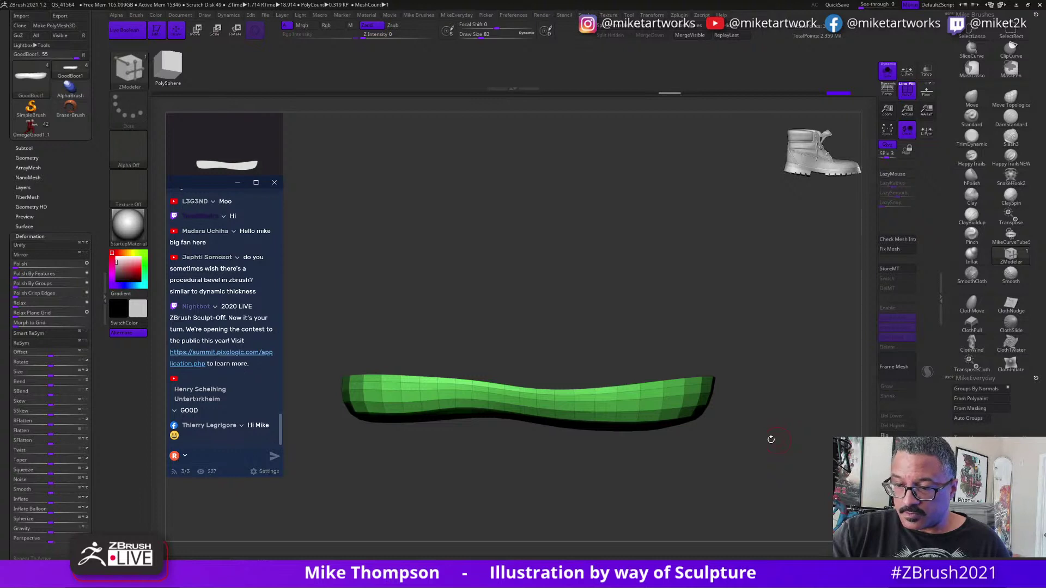
key("ctrl")
key("ctrl+d")
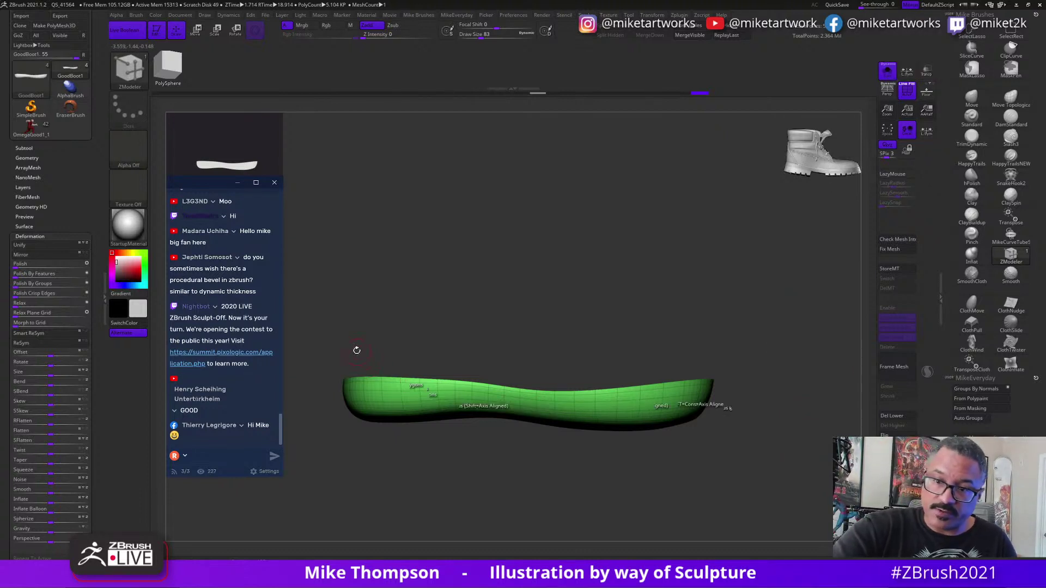
Try to slice the subdivided sole along a curve running from heel to toe.
mouse_move(353, 347)
left_mouse_down("ctrl+shift")
mouse_move(407, 402)
mouse_move(672, 408)
left_mouse_up("ctrl+shift")
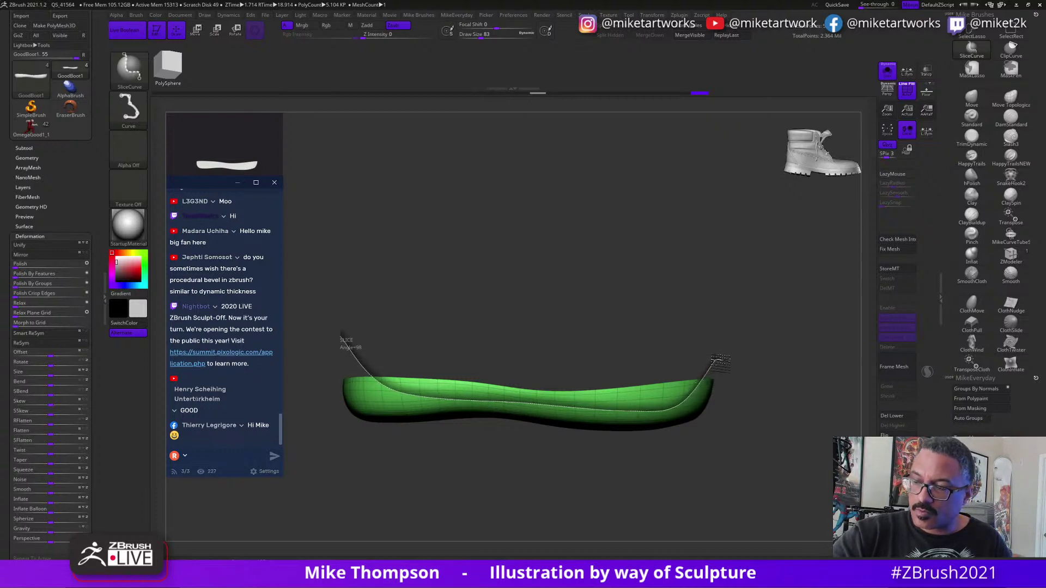
left_click_drag(719, 359, 722, 369, "ctrl+shift")
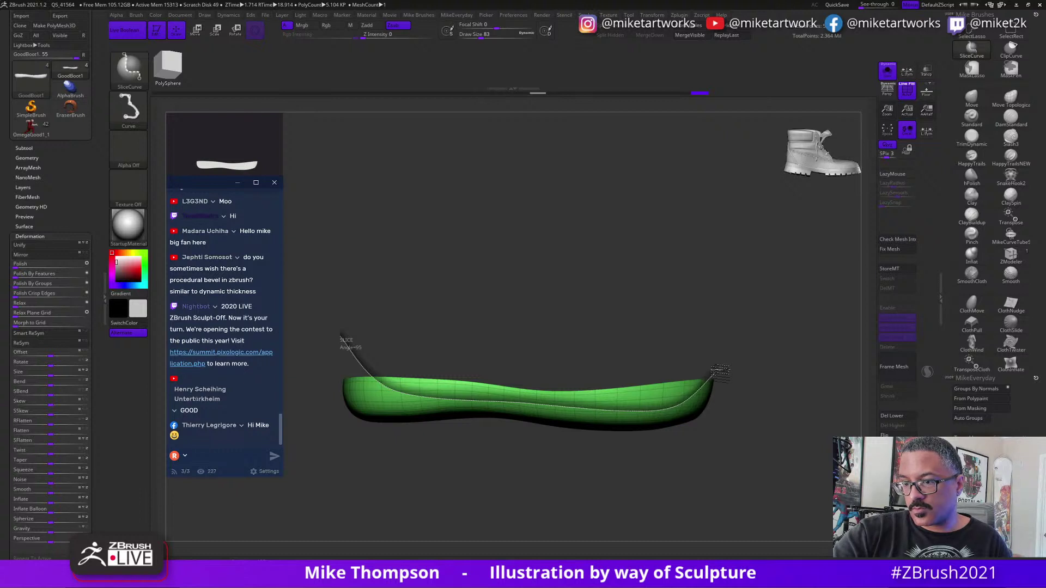
left_click_drag(720, 372, 721, 372, "ctrl+shift")
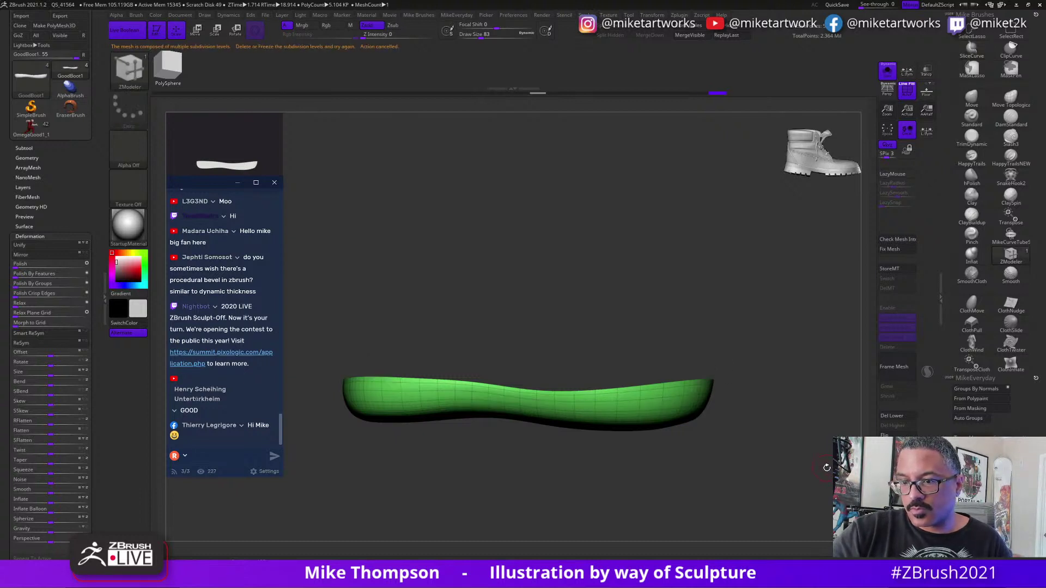
mouse_move(826, 468)
left_mouse_down()
mouse_move(800, 505)
mouse_move(818, 496)
mouse_move(828, 453)
left_mouse_up()
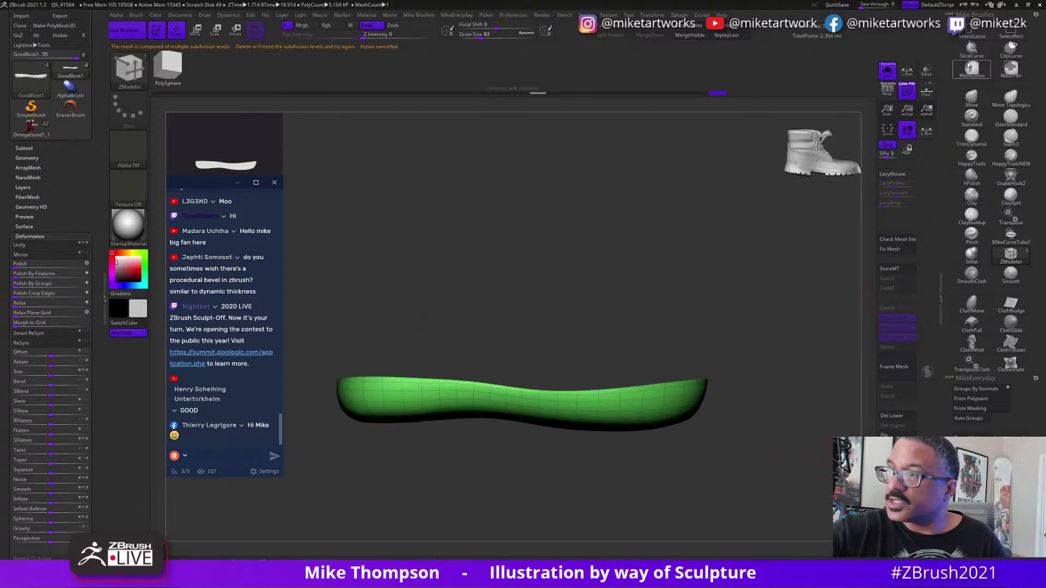
left_click(971, 35)
mouse_move(735, 397)
left_mouse_down()
mouse_move(733, 388)
mouse_move(767, 405)
mouse_move(774, 376)
mouse_move(779, 390)
mouse_move(798, 364)
left_mouse_up()
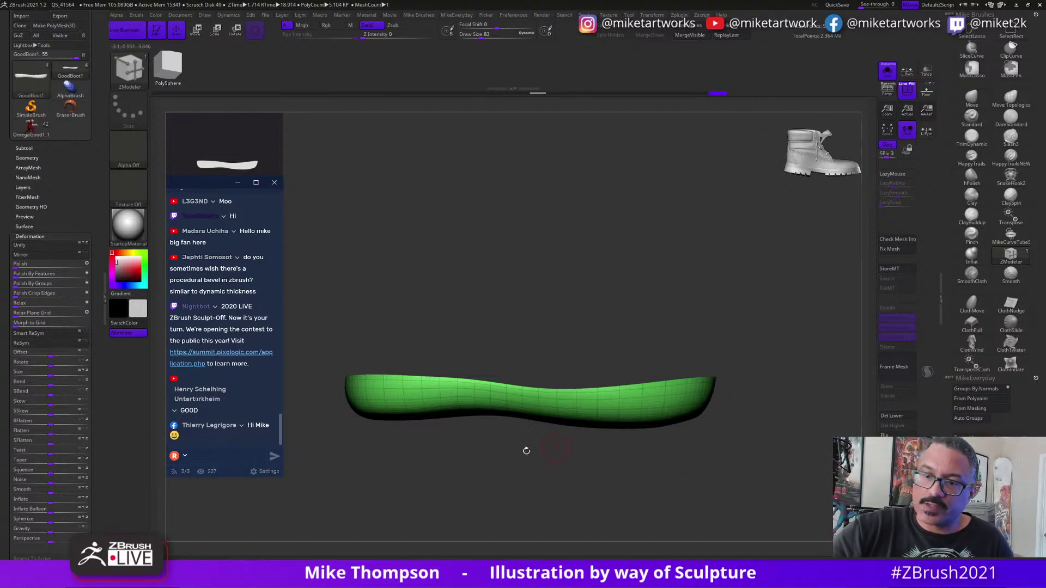
left_click_drag(384, 496, 621, 271, "ctrl+shift")
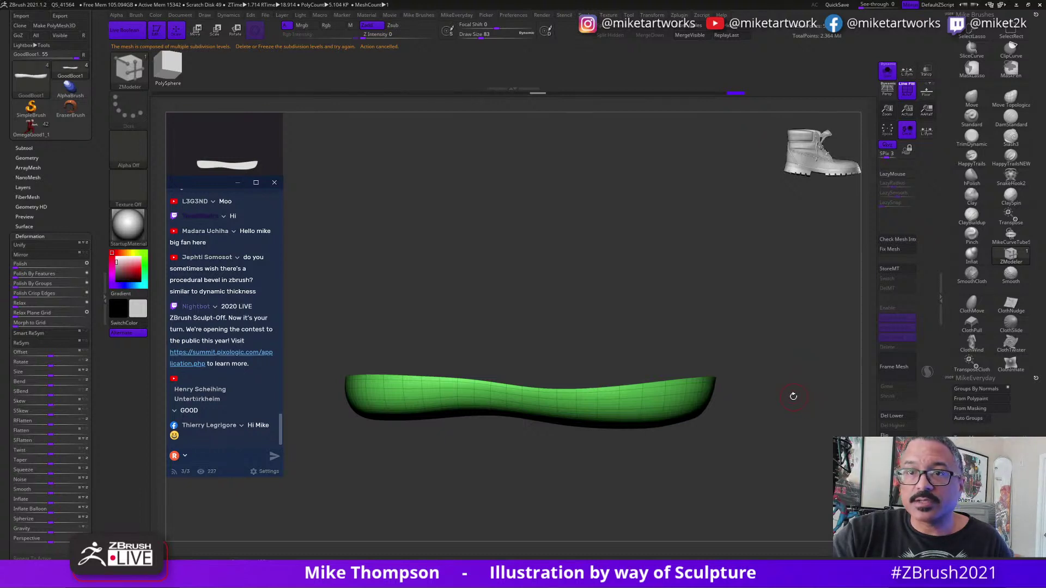
Delete the sole's lower subdivision levels and cut a curved heel-to-toe line across its side with SliceCurve.
left_click_drag(780, 413, 801, 403)
left_click(906, 418)
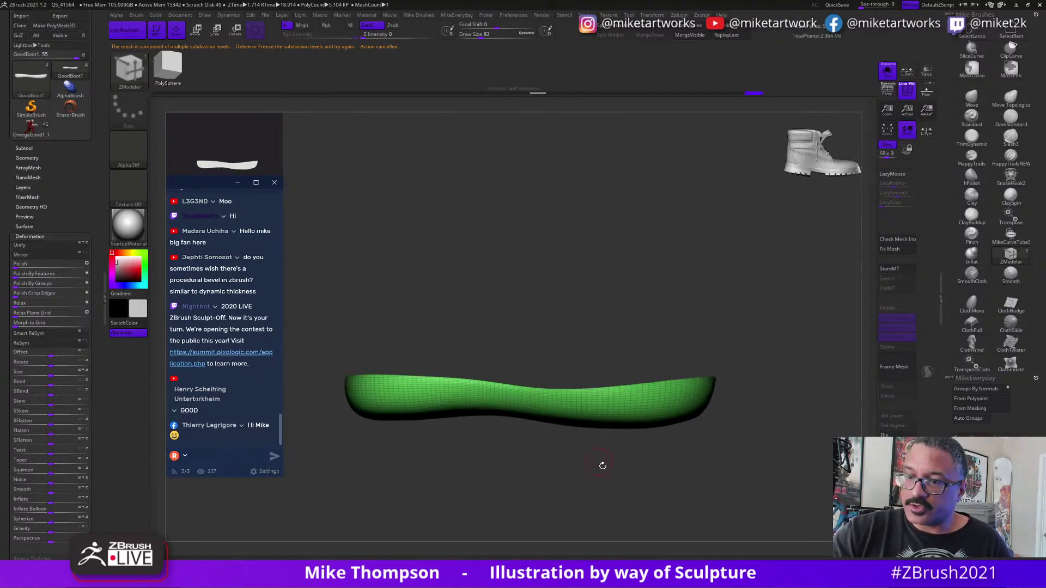
mouse_move(345, 316)
left_mouse_down("ctrl+shift")
mouse_move(370, 390)
mouse_move(393, 405)
mouse_move(504, 406)
mouse_move(493, 393)
left_mouse_up("ctrl+shift")
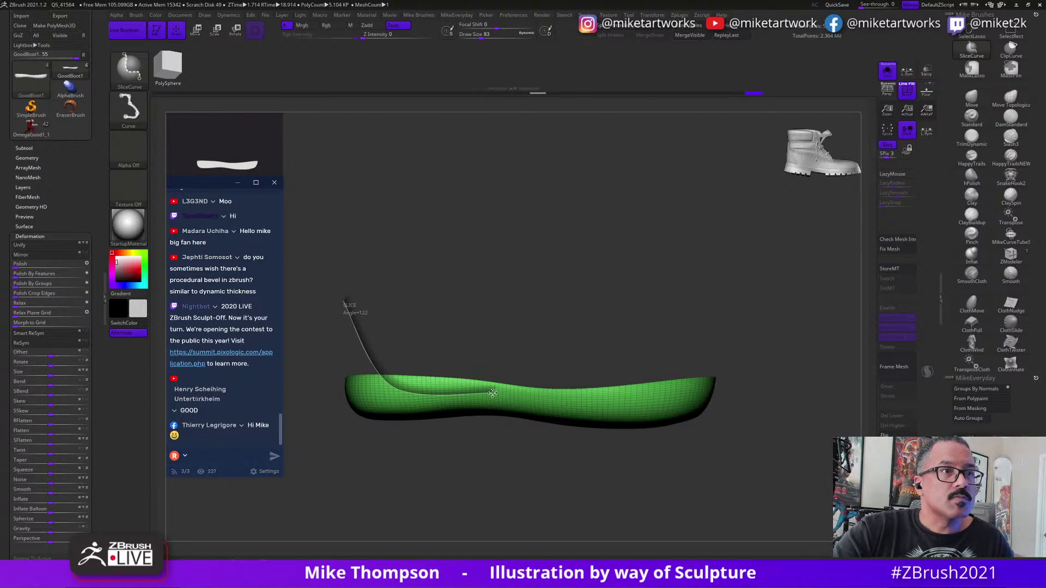
mouse_move(493, 392)
left_mouse_down("ctrl+shift")
mouse_move(643, 409)
mouse_move(736, 357)
mouse_move(735, 346)
mouse_move(718, 369)
left_mouse_up("ctrl+shift")
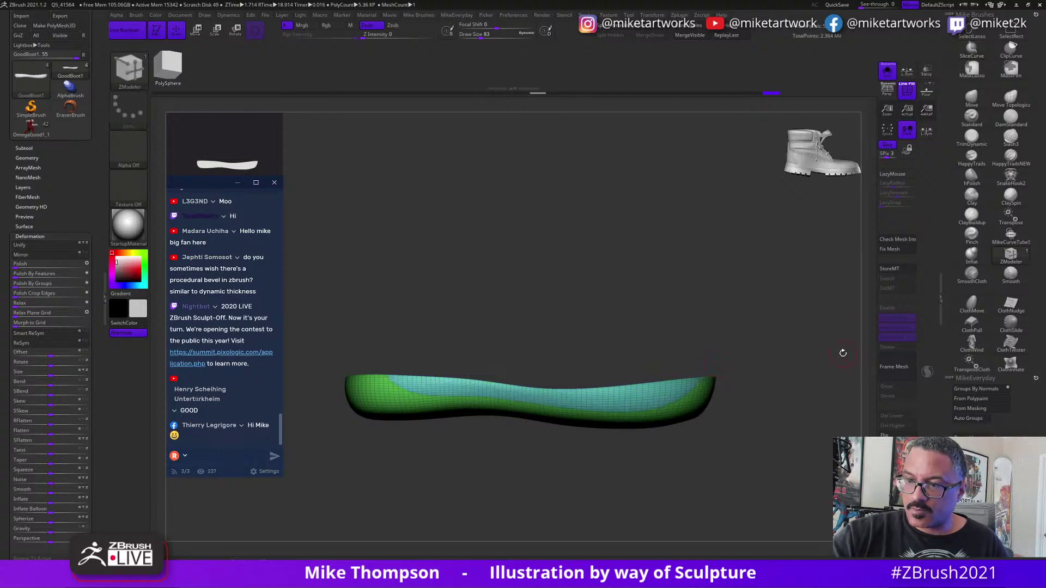
Trim the underside of the sole flatter along a curve with the ClipCurve brush.
left_click_drag(806, 457, 787, 490)
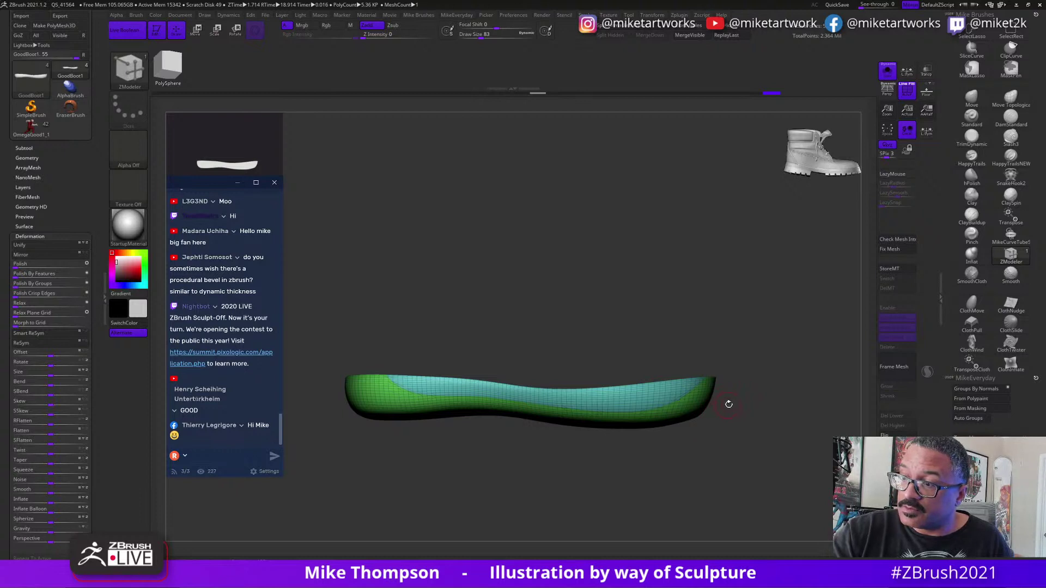
mouse_move(755, 401)
left_mouse_down()
mouse_move(742, 397)
mouse_move(769, 406)
left_mouse_up()
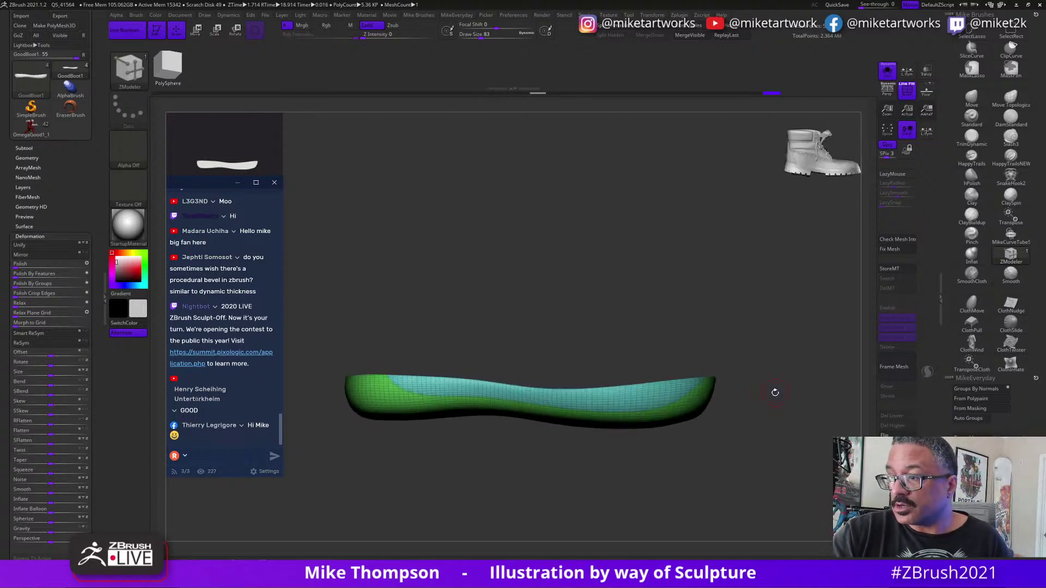
left_click(1011, 49)
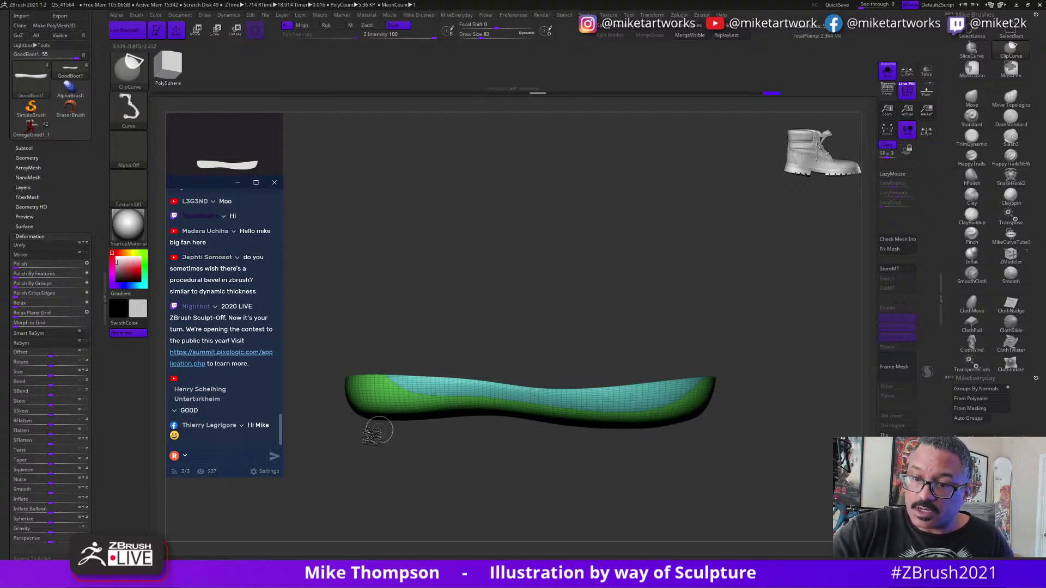
mouse_move(343, 440)
left_mouse_down("ctrl+shift")
mouse_move(641, 448)
mouse_move(331, 479)
mouse_move(692, 465)
mouse_move(630, 437)
mouse_move(681, 438)
mouse_move(670, 434)
mouse_move(700, 421)
mouse_move(484, 413)
mouse_move(308, 431)
left_mouse_up("ctrl+shift")
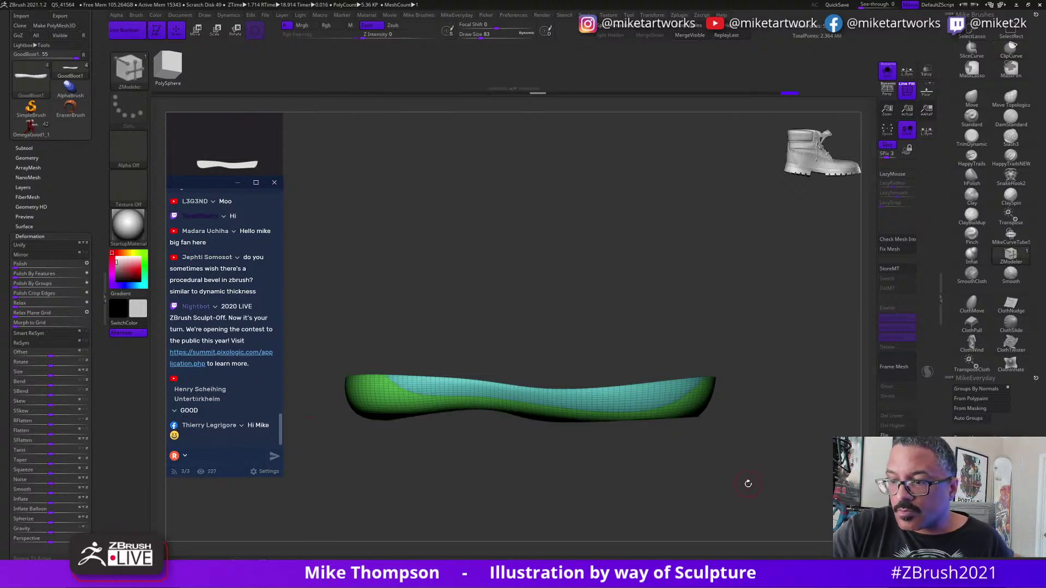
Trim the sole's lower toe and heel corners at an angle with the ClipCurve brush.
mouse_move(815, 462)
left_mouse_down()
mouse_move(809, 415)
mouse_move(805, 477)
left_mouse_up()
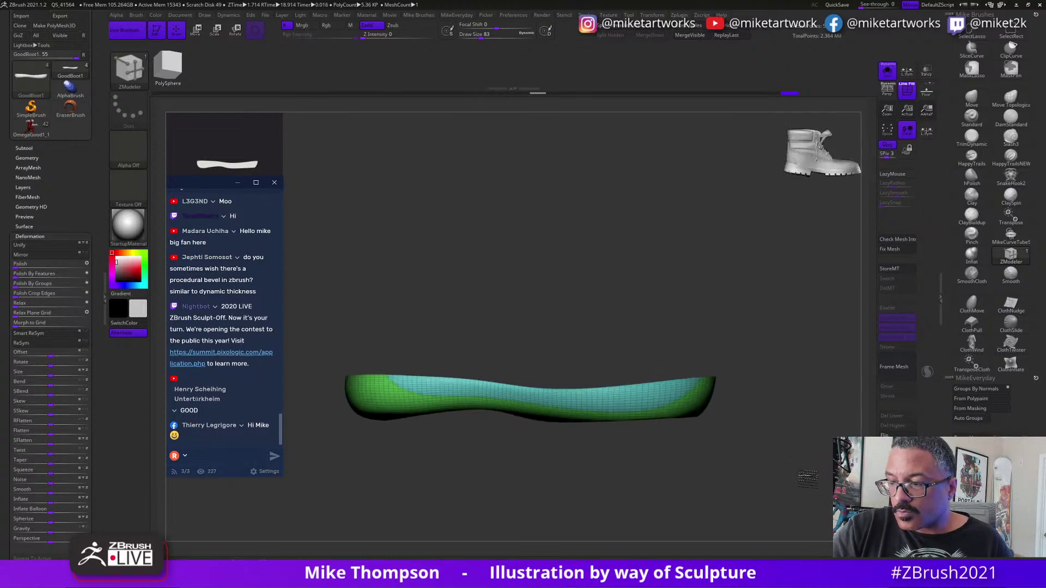
mouse_move(735, 363)
left_mouse_down("ctrl+shift")
mouse_move(700, 414)
mouse_move(567, 491)
left_mouse_up("ctrl+shift")
mouse_move(790, 452)
left_mouse_down()
mouse_move(823, 464)
mouse_move(771, 466)
left_mouse_up()
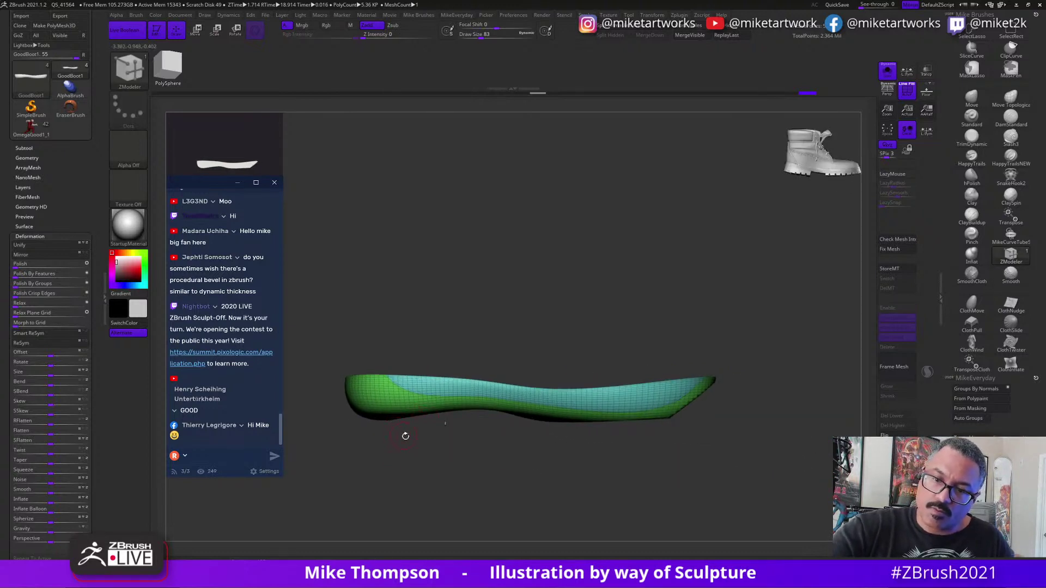
mouse_move(424, 453)
left_mouse_down("ctrl+shift")
mouse_move(339, 385)
mouse_move(350, 425)
mouse_move(301, 307)
mouse_move(323, 299)
left_mouse_up("ctrl+shift")
left_click_drag(323, 298, 316, 292, "ctrl+shift")
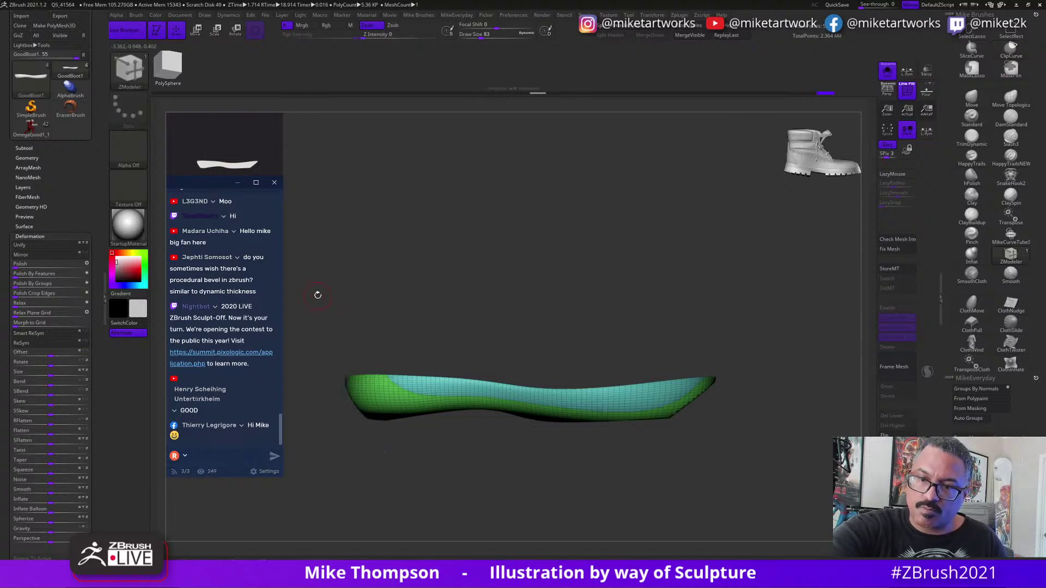
mouse_move(681, 471)
left_mouse_down()
mouse_move(781, 495)
mouse_move(724, 387)
mouse_move(755, 457)
mouse_move(800, 470)
mouse_move(761, 497)
mouse_move(785, 497)
mouse_move(769, 453)
mouse_move(776, 499)
left_mouse_up()
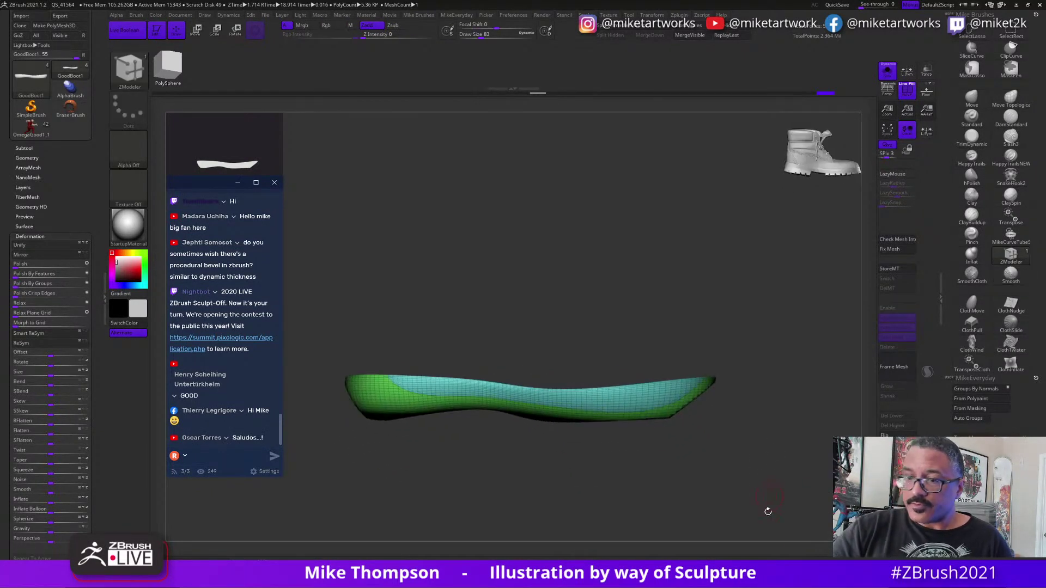
Subdivide the clipped sole and delete its lower subdivision levels.
key("ctrl")
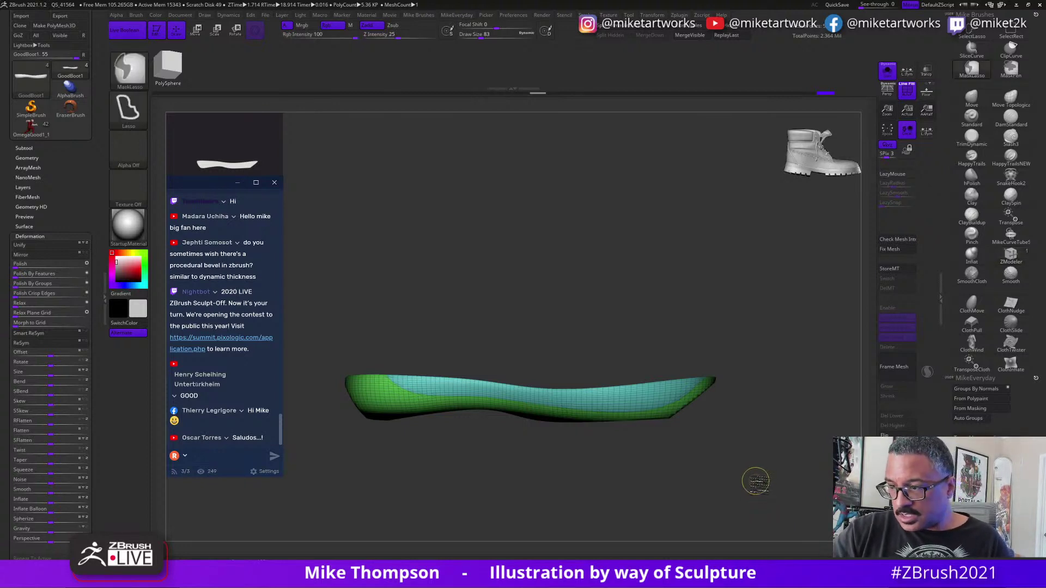
mouse_move(798, 475)
left_mouse_down()
mouse_move(854, 516)
mouse_move(792, 456)
mouse_move(801, 508)
mouse_move(783, 459)
mouse_move(768, 459)
mouse_move(794, 459)
left_mouse_up()
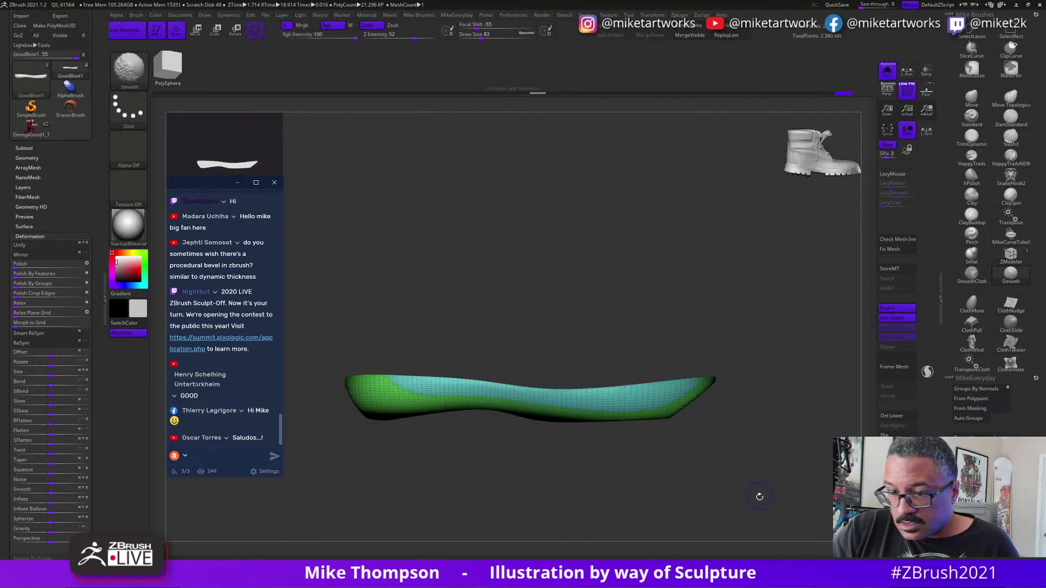
mouse_move(759, 495)
left_mouse_down()
mouse_move(770, 461)
mouse_move(760, 504)
mouse_move(771, 489)
mouse_move(760, 494)
mouse_move(764, 479)
left_mouse_up()
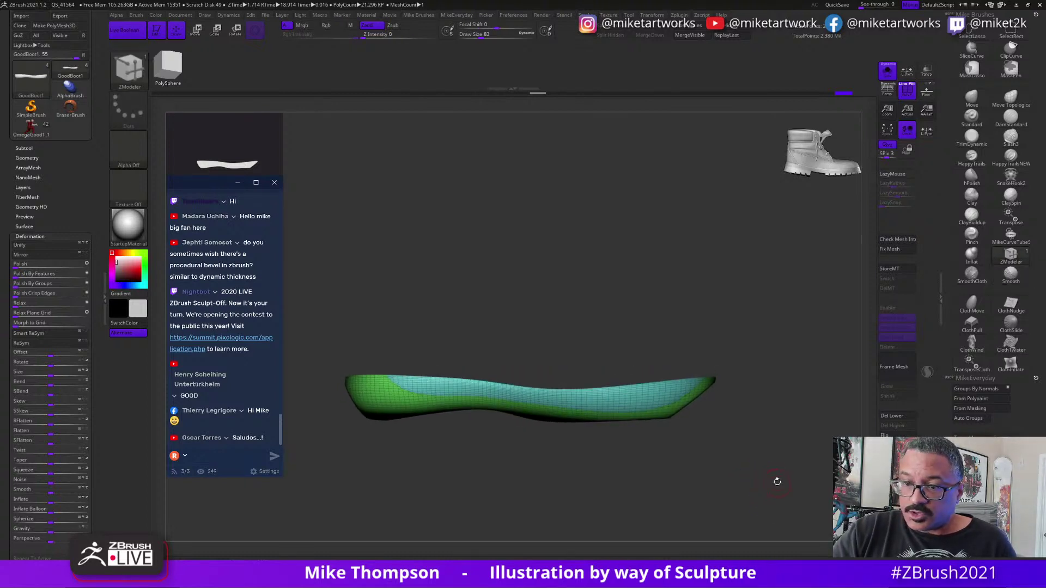
left_click_drag(774, 466, 766, 490)
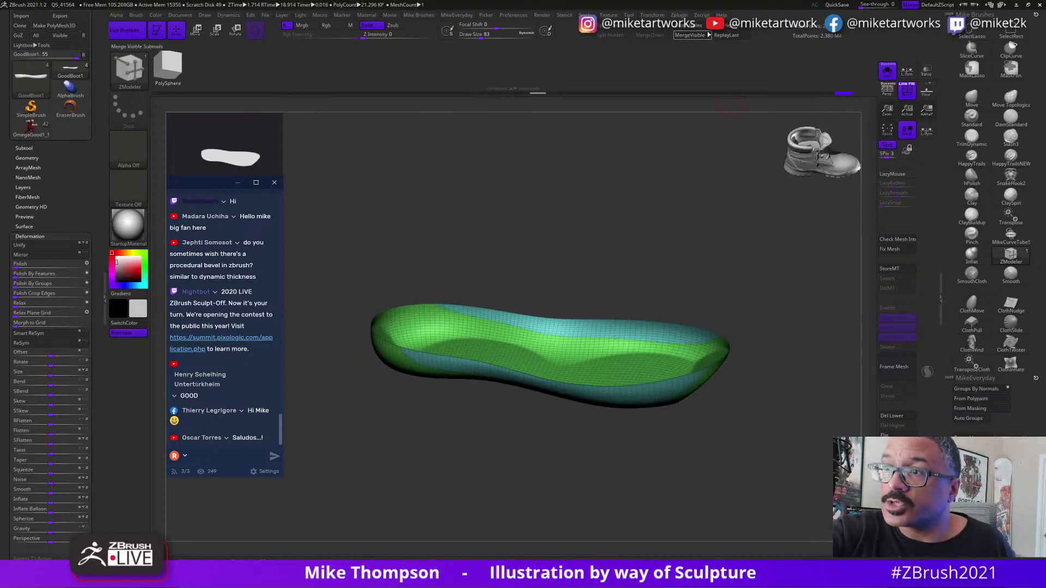
left_click(905, 419)
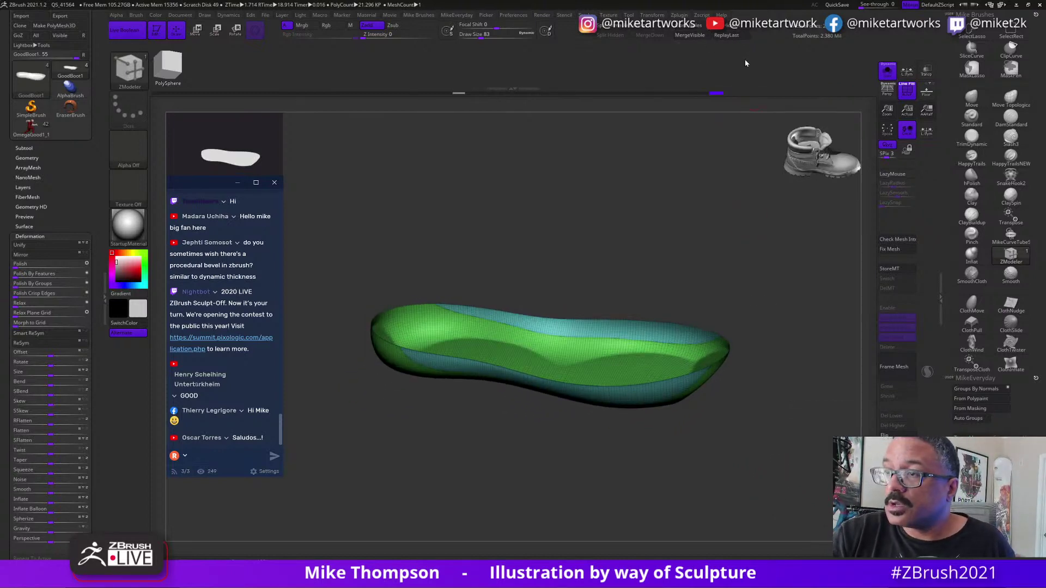
left_click_drag(776, 464, 792, 439)
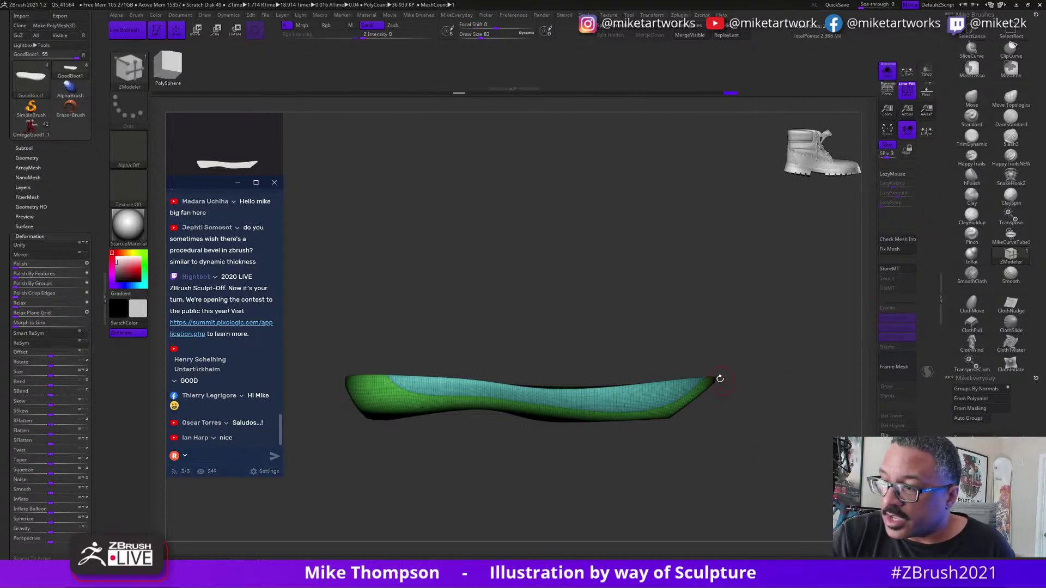
Lasso-mask the lower toe end of the sole from the side.
key("ctrl")
left_click_drag(683, 410, 817, 364, "ctrl")
mouse_move(777, 409)
left_mouse_down()
mouse_move(769, 364)
mouse_move(790, 416)
mouse_move(779, 407)
left_mouse_up()
key("ctrl")
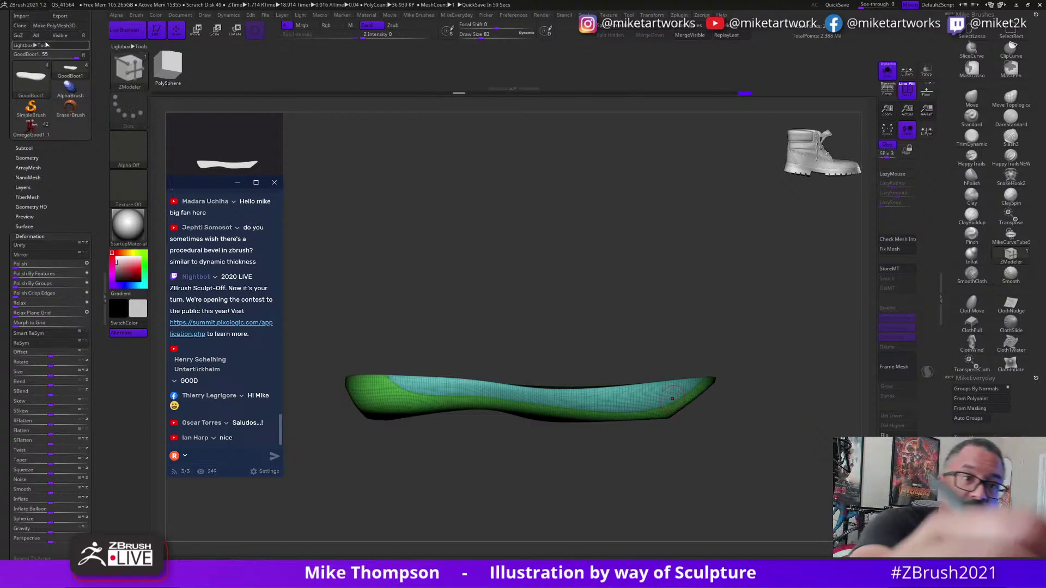
Bring up the Light settings and reposition the light so the sole's underside is better lit.
left_click_drag(93, 238, 101, 391)
left_click(103, 496)
left_click(22, 427)
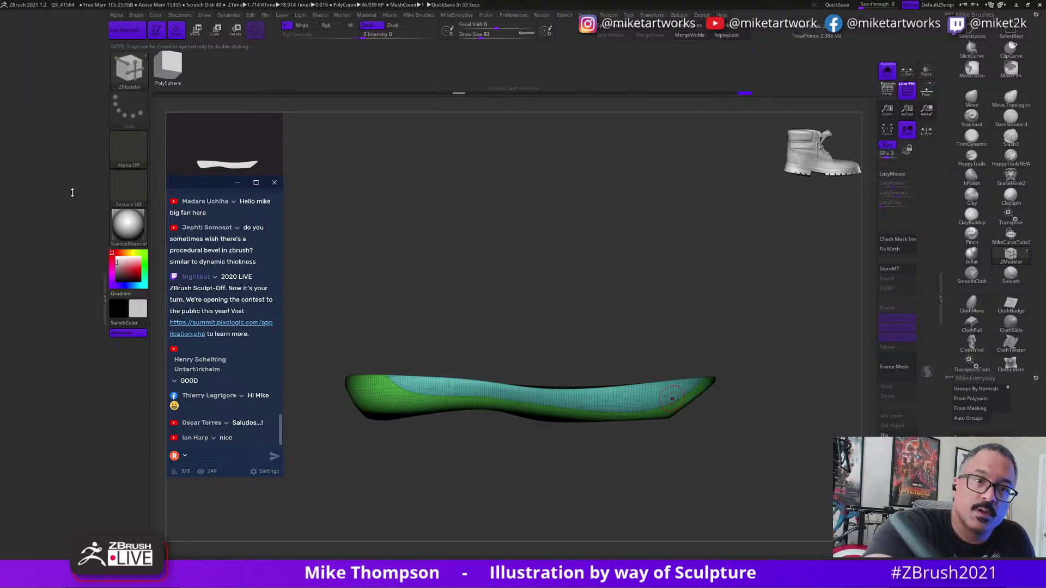
left_click_drag(71, 192, 64, 328)
left_click_drag(29, 115, 30, 122)
Lasso-mask the sole's underside along its lower edge from toe to heel, including the angled heel end.
key("ctrl")
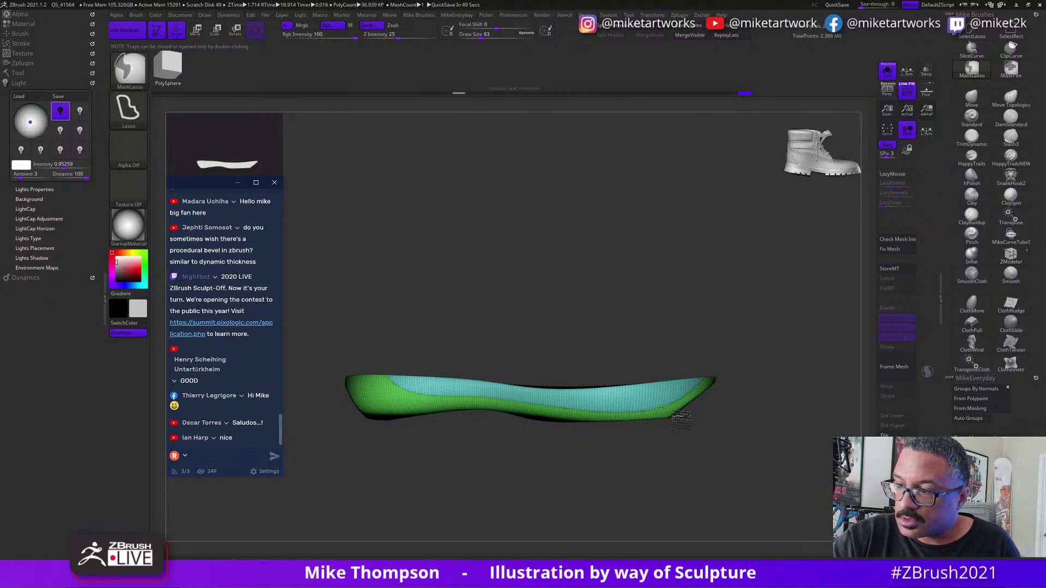
mouse_move(697, 406)
left_mouse_down()
mouse_move(745, 473)
mouse_move(777, 439)
mouse_move(753, 462)
mouse_move(709, 455)
mouse_move(714, 439)
left_mouse_up()
key("ctrl")
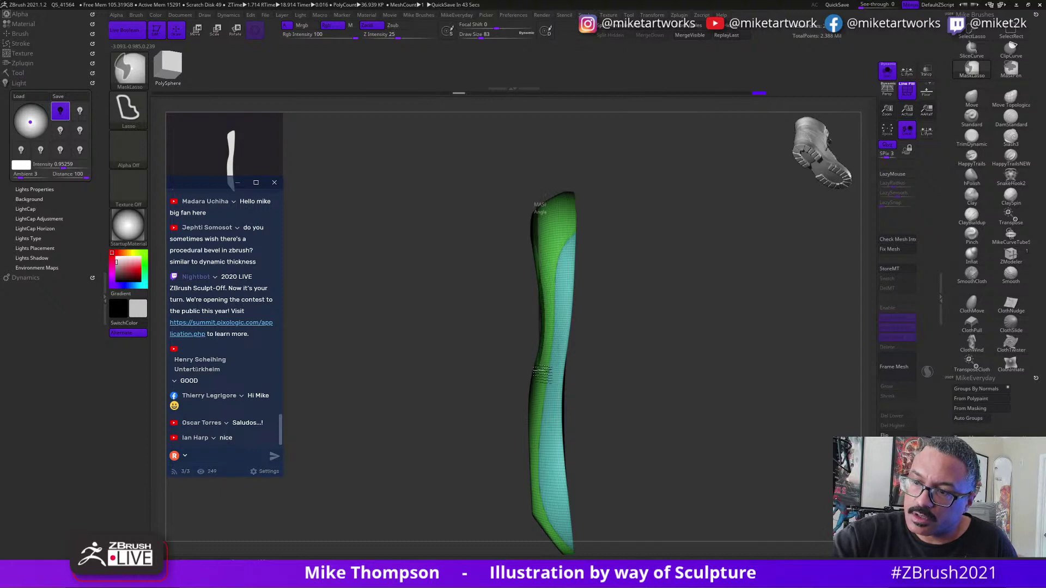
left_click_drag(542, 374, 539, 401, "ctrl")
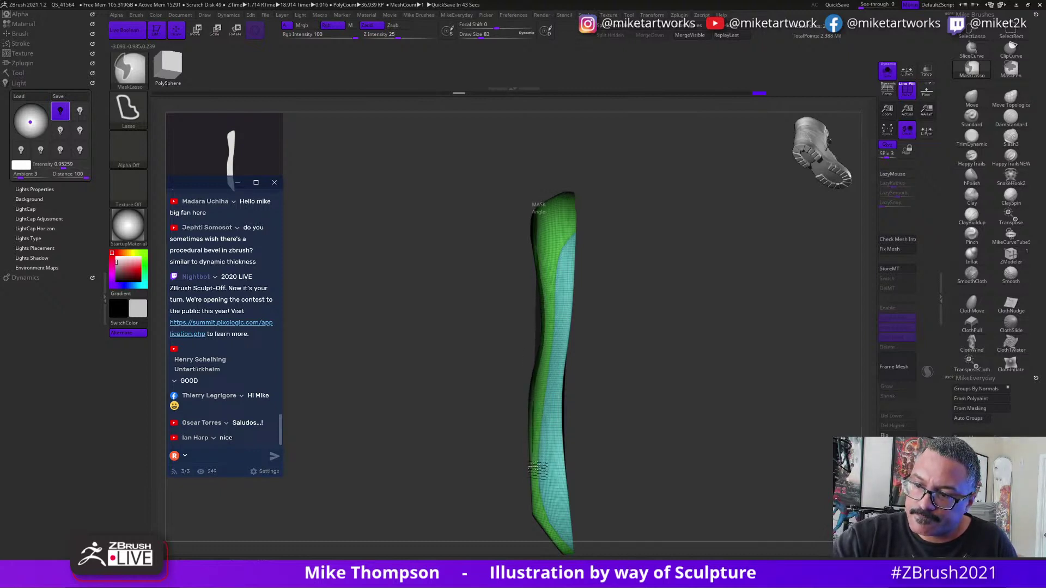
mouse_move(536, 469)
left_mouse_down("ctrl")
mouse_move(540, 510)
mouse_move(512, 552)
mouse_move(455, 104)
left_mouse_up("ctrl")
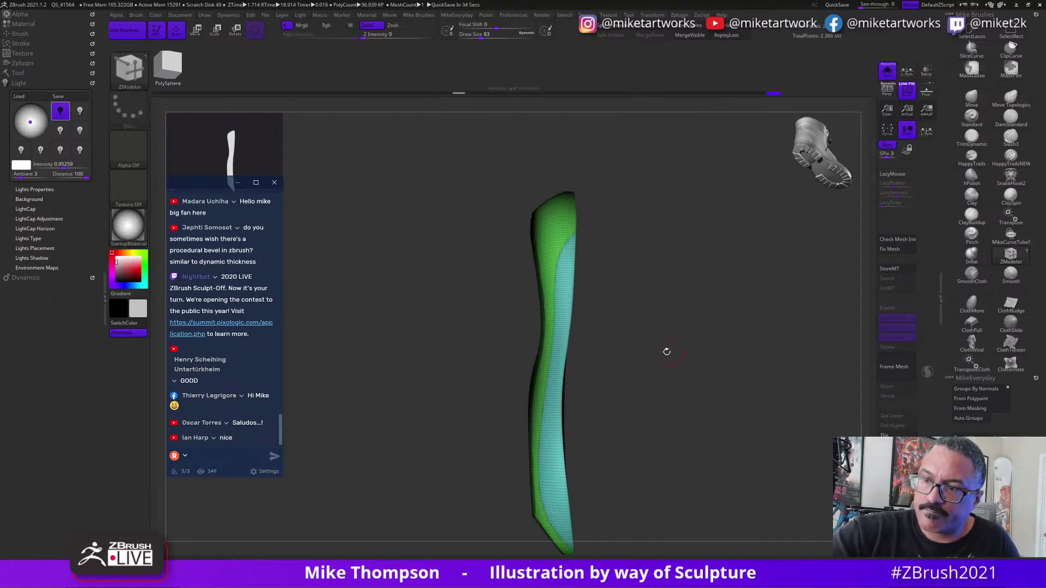
key("ctrl")
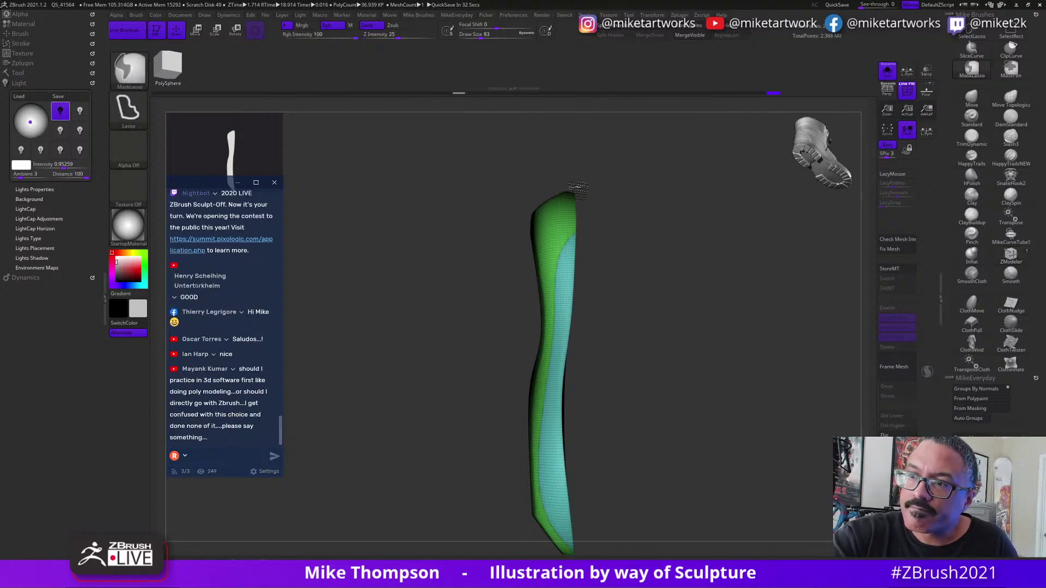
left_click_drag(542, 201, 515, 185, "ctrl")
mouse_move(722, 362)
left_mouse_down()
mouse_move(731, 417)
mouse_move(745, 419)
mouse_move(735, 430)
mouse_move(716, 428)
mouse_move(733, 416)
mouse_move(722, 366)
left_mouse_up()
key("ctrl")
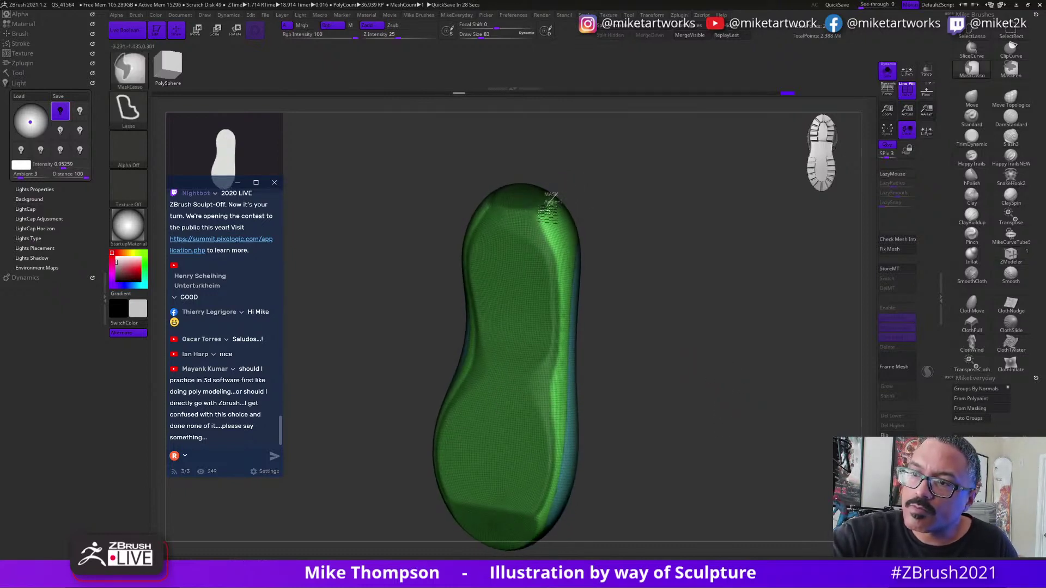
Refine the mask around the heel of the sole's underside using MaskPen at a draw size of 116.
mouse_move(548, 203)
left_mouse_down("ctrl")
mouse_move(618, 226)
mouse_move(595, 222)
mouse_move(604, 218)
mouse_move(596, 233)
mouse_move(597, 203)
left_mouse_up("ctrl")
key("ctrl")
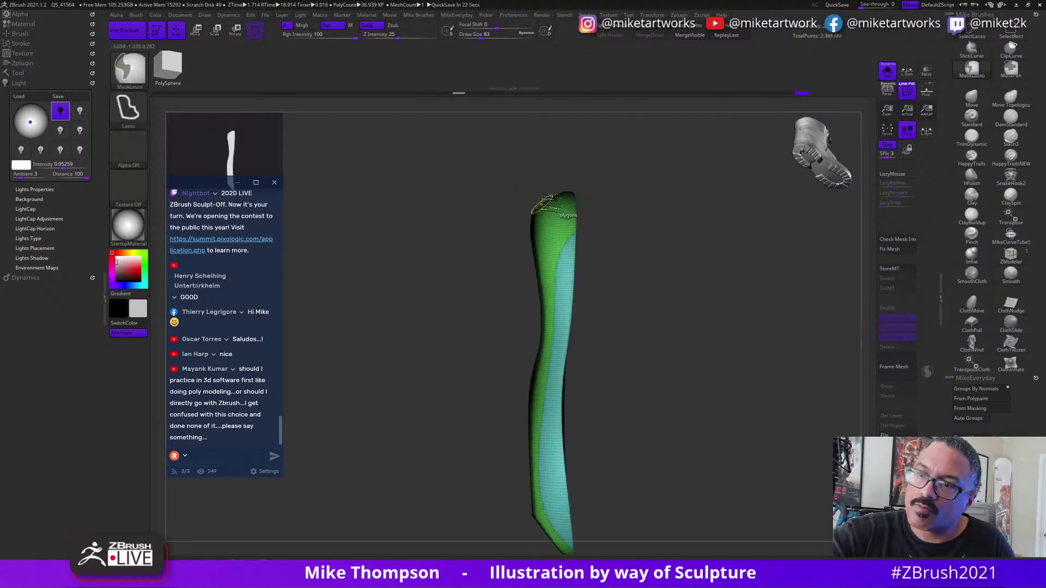
mouse_move(652, 254)
left_mouse_down()
mouse_move(679, 269)
mouse_move(663, 282)
mouse_move(680, 266)
mouse_move(677, 441)
mouse_move(686, 436)
left_mouse_up()
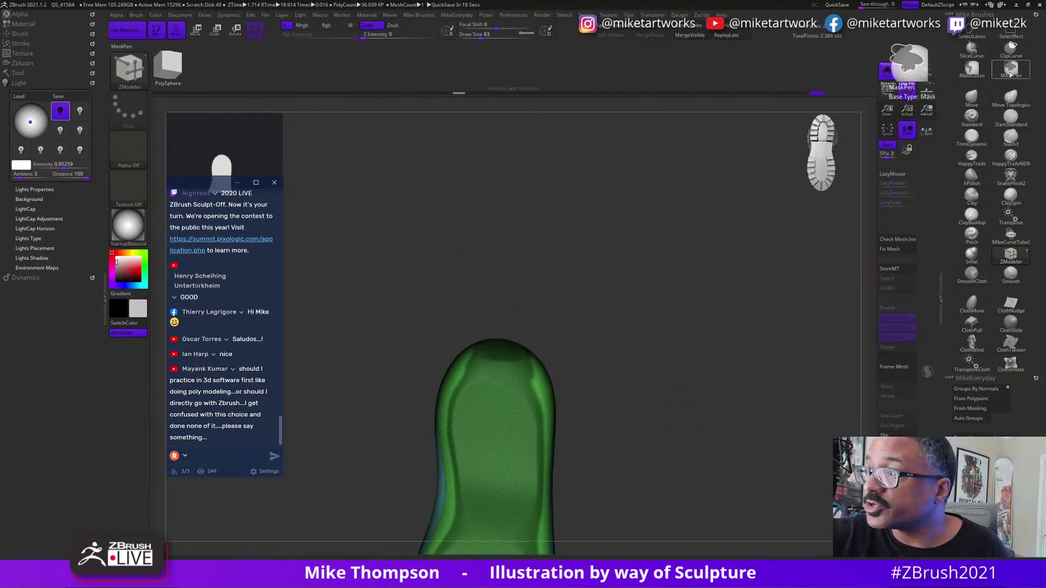
key("s")
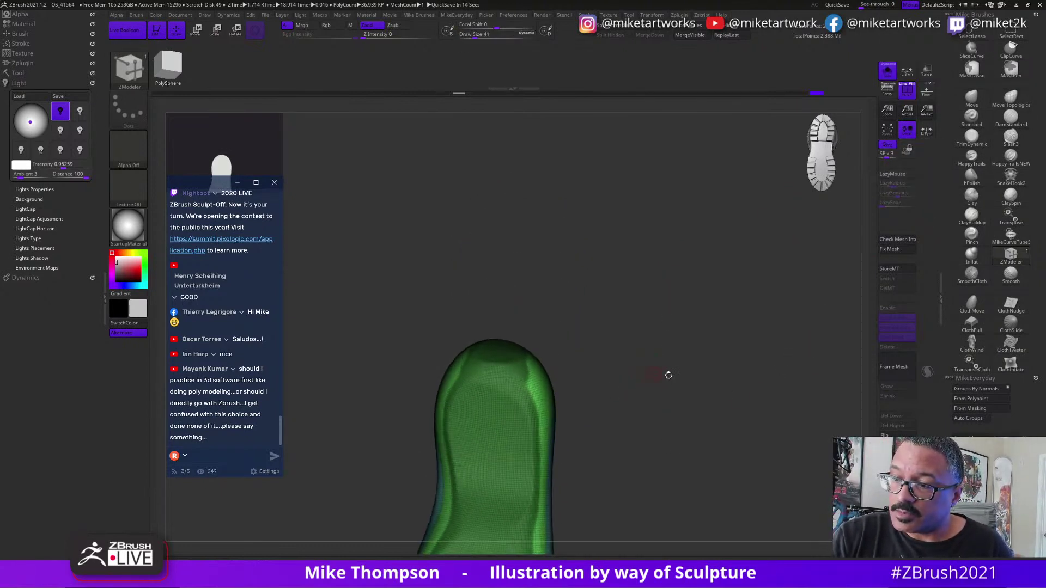
left_click_drag(668, 374, 656, 401)
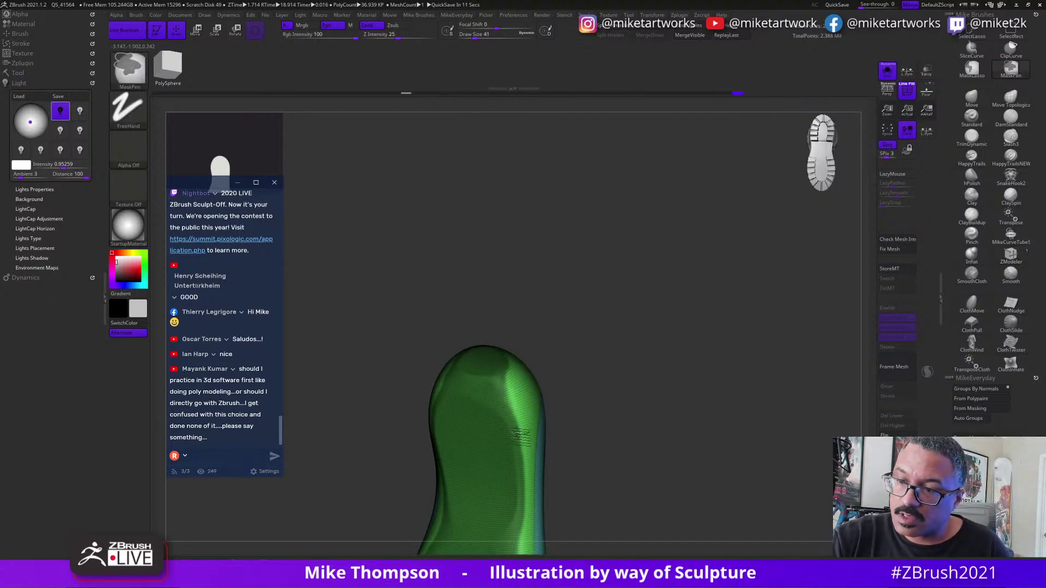
key("s")
left_click_drag(616, 363, 624, 363)
left_click_drag(647, 343, 654, 358)
mouse_move(567, 376)
left_mouse_down()
mouse_move(554, 347)
mouse_move(593, 364)
left_mouse_up()
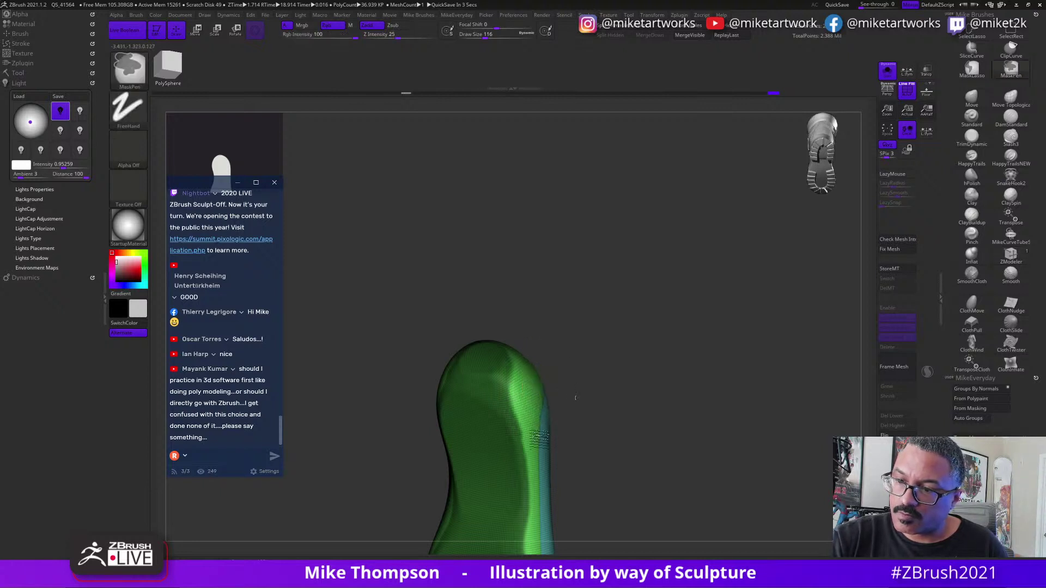
left_click_drag(575, 398, 705, 368)
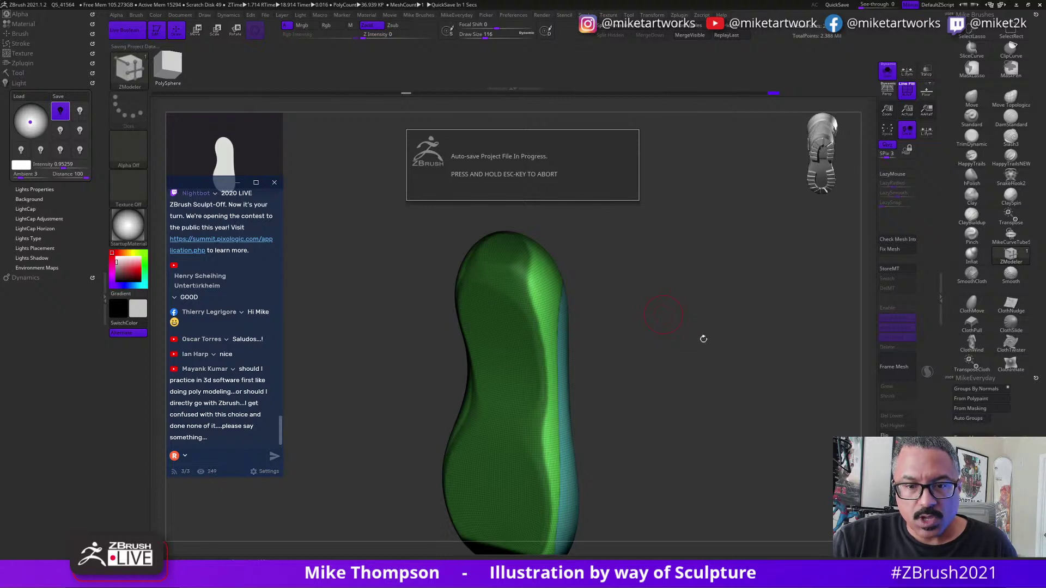
Touch up the underside mask along both edges of the sole's heel, leaving the side band unmasked.
mouse_move(688, 343)
left_mouse_down()
mouse_move(694, 329)
mouse_move(685, 355)
mouse_move(697, 352)
mouse_move(698, 376)
mouse_move(682, 381)
mouse_move(665, 353)
left_mouse_up()
key("ctrl")
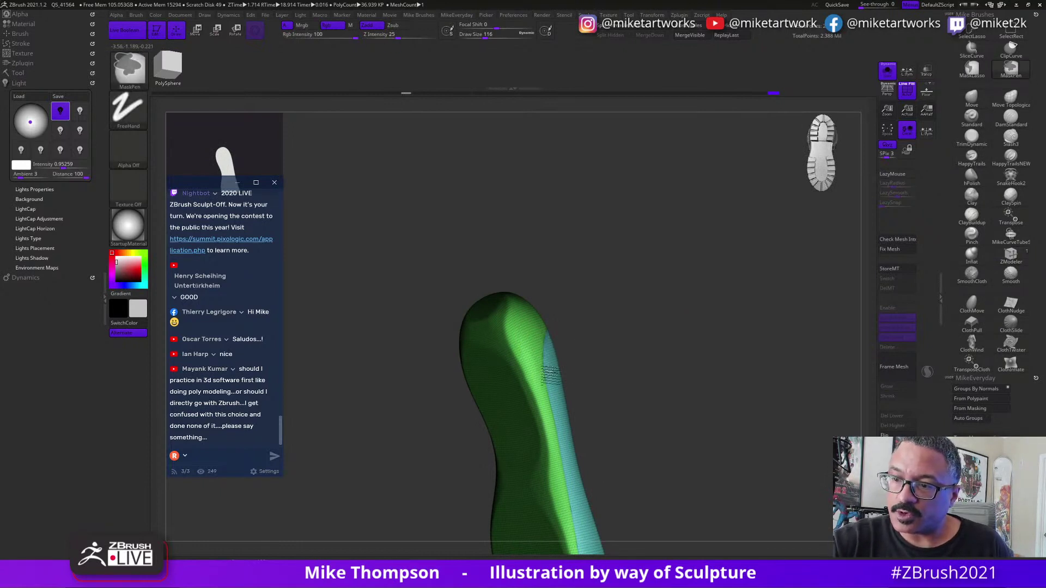
mouse_move(720, 376)
left_mouse_down()
mouse_move(708, 363)
mouse_move(723, 389)
mouse_move(626, 385)
left_mouse_up()
key("ctrl")
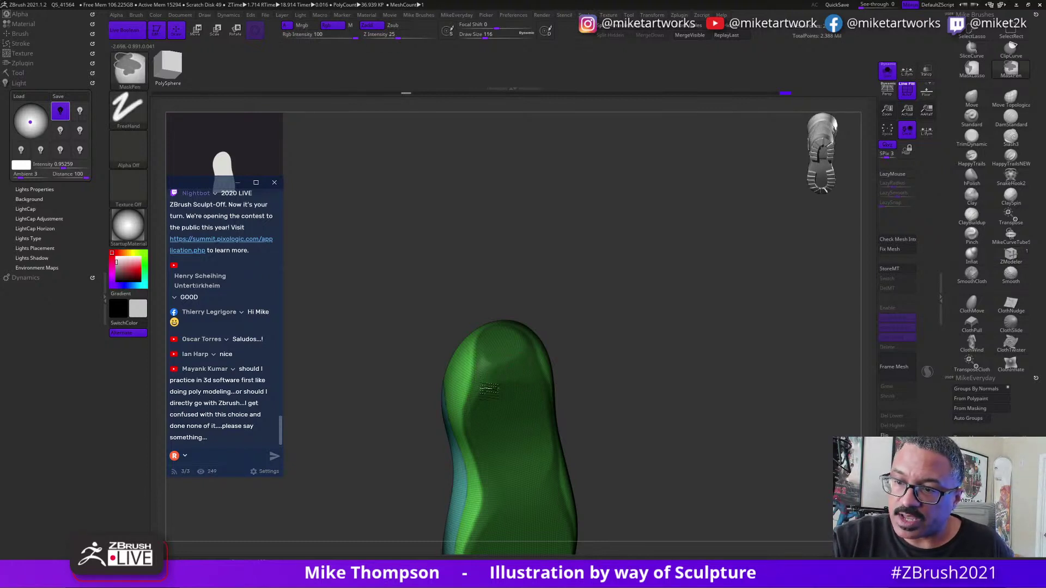
mouse_move(677, 409)
left_mouse_down()
mouse_move(735, 362)
mouse_move(717, 349)
mouse_move(709, 360)
left_mouse_up()
key("ctrl")
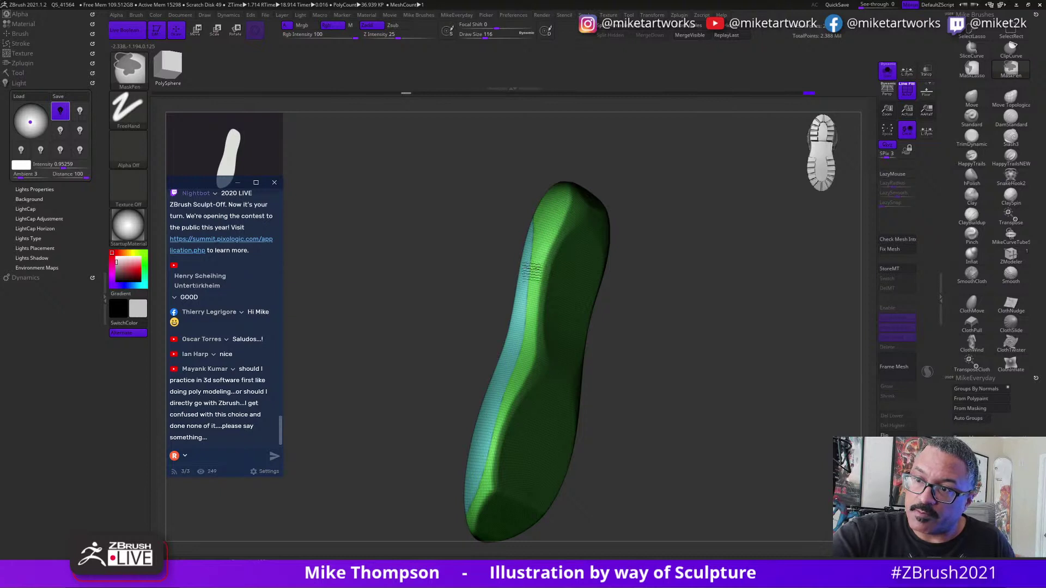
Touch up the underside mask around the toe end of the sole on both sides.
mouse_move(696, 361)
left_mouse_down()
mouse_move(692, 402)
mouse_move(717, 404)
mouse_move(715, 388)
left_mouse_up()
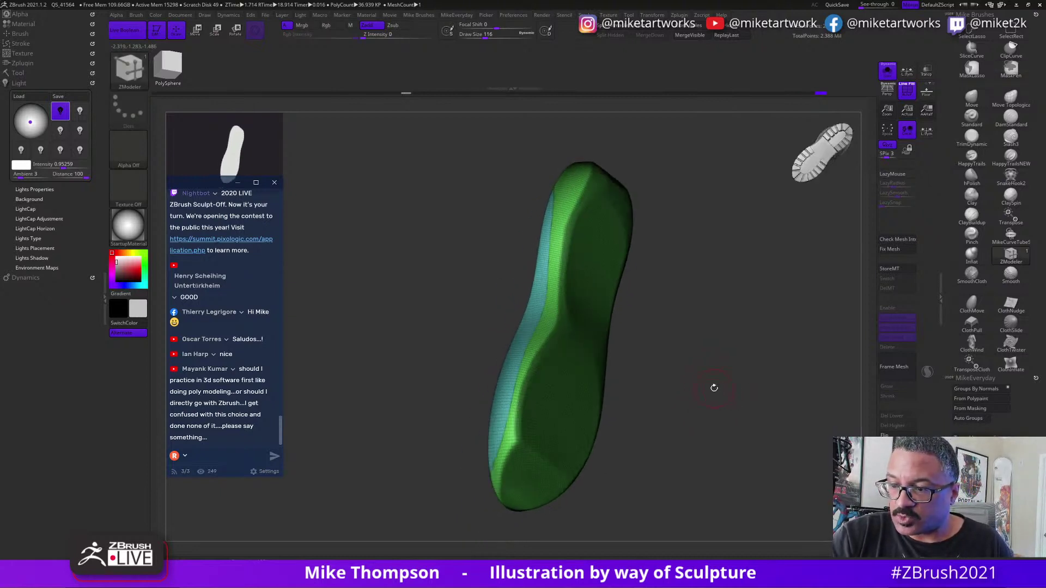
key("ctrl")
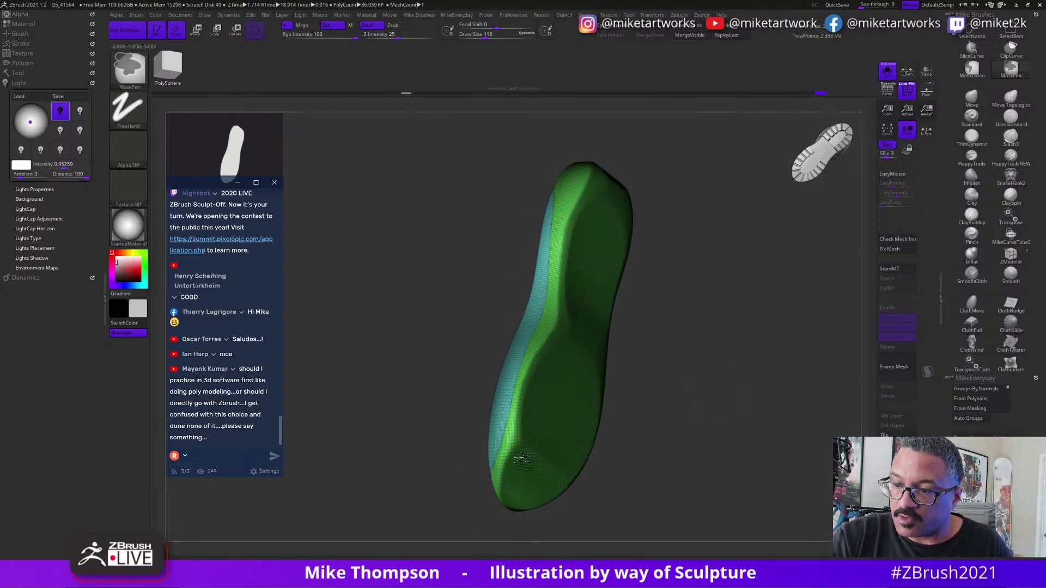
mouse_move(740, 410)
left_mouse_down()
mouse_move(763, 393)
mouse_move(745, 355)
left_mouse_up()
key("ctrl")
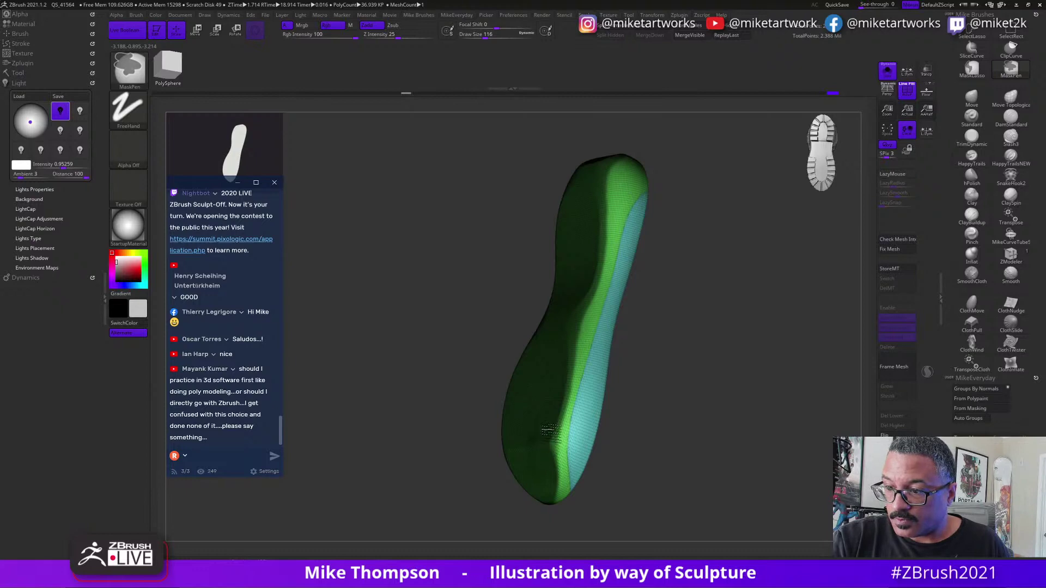
mouse_move(670, 329)
left_mouse_down()
mouse_move(776, 389)
mouse_move(773, 365)
left_mouse_up()
key("ctrl")
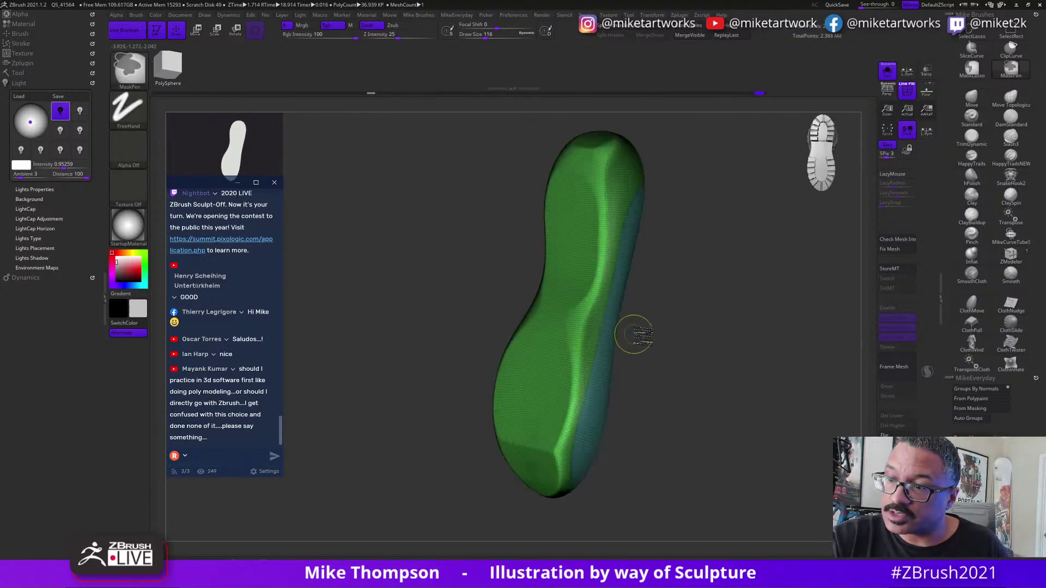
Check the mask by inverting it and back, and put the sole's unmasked side band into its own polygroup.
left_click(693, 286, "ctrl")
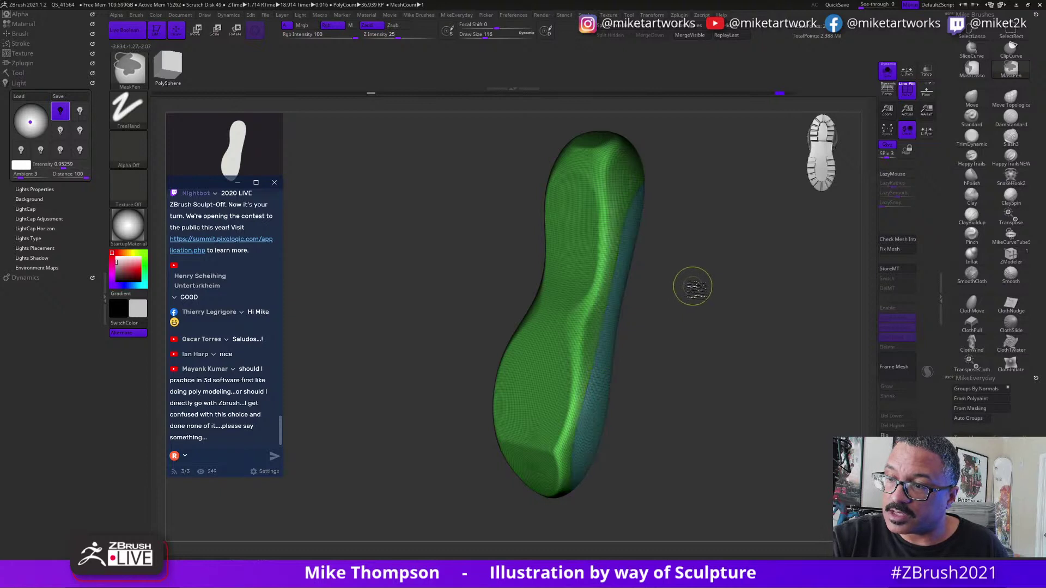
left_click(681, 304, "ctrl")
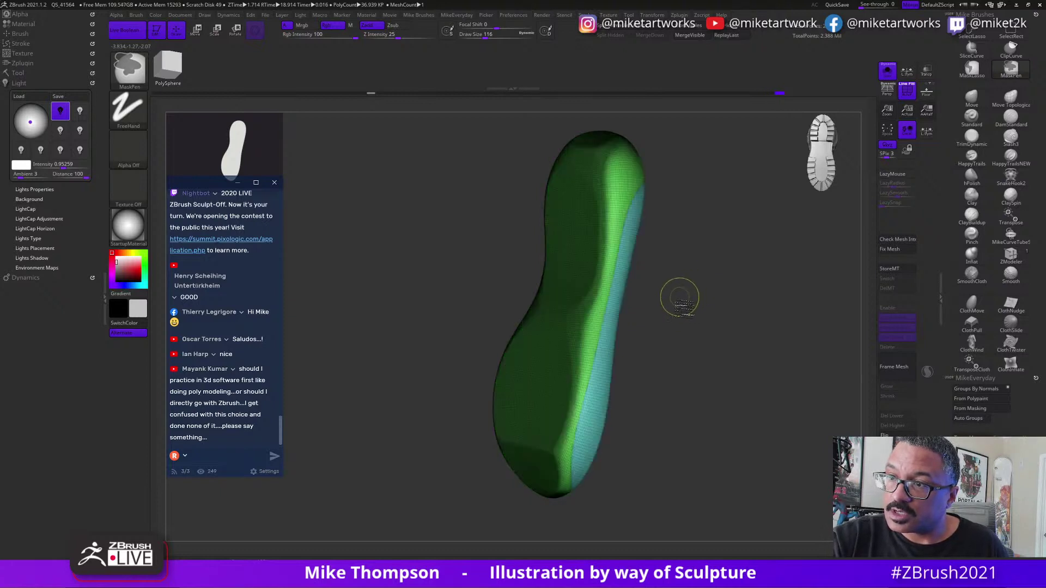
left_click(1011, 255)
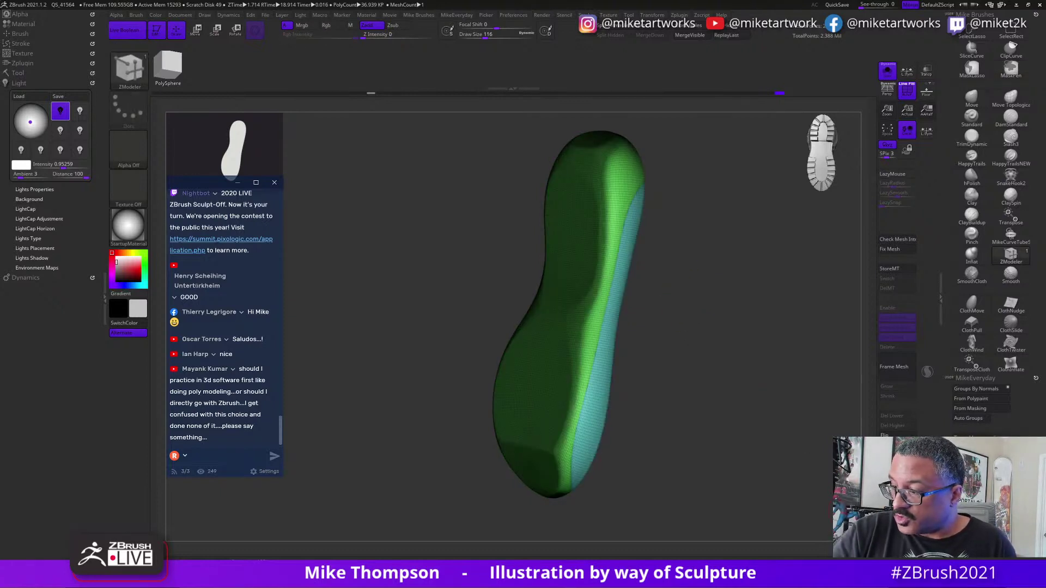
left_click_drag(783, 423, 760, 446)
key("ctrl")
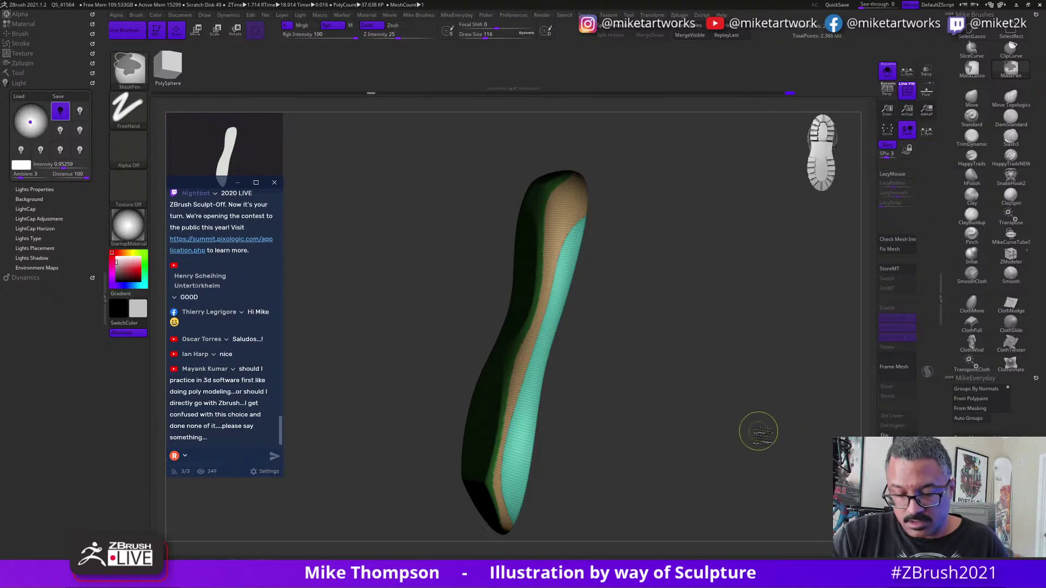
key("ctrl+w")
key("ctrl+z")
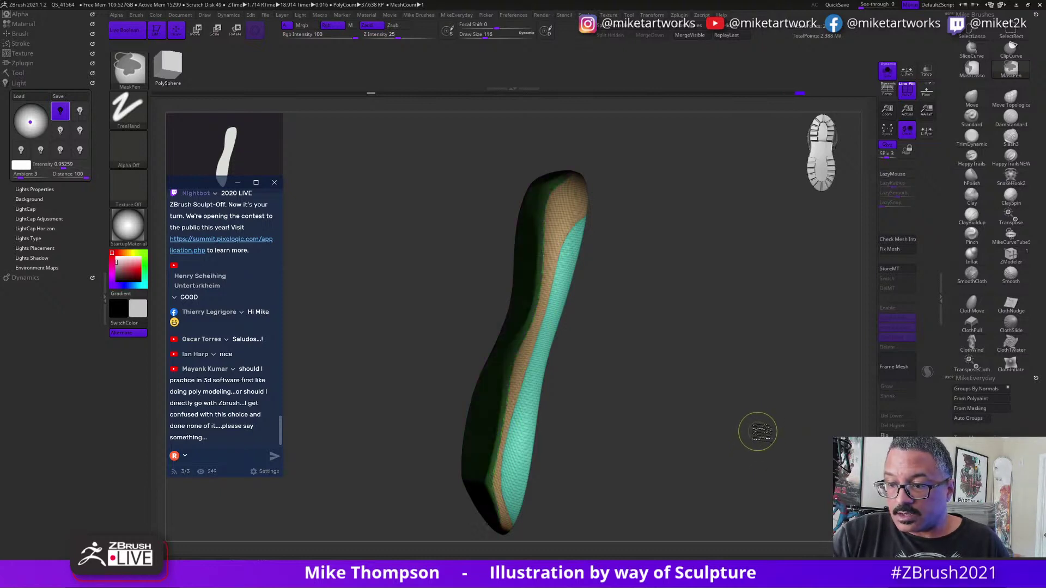
Hide the side polygroups so only the sole's underside and top surface show, and clear the mask.
left_click(511, 480, "ctrl+shift")
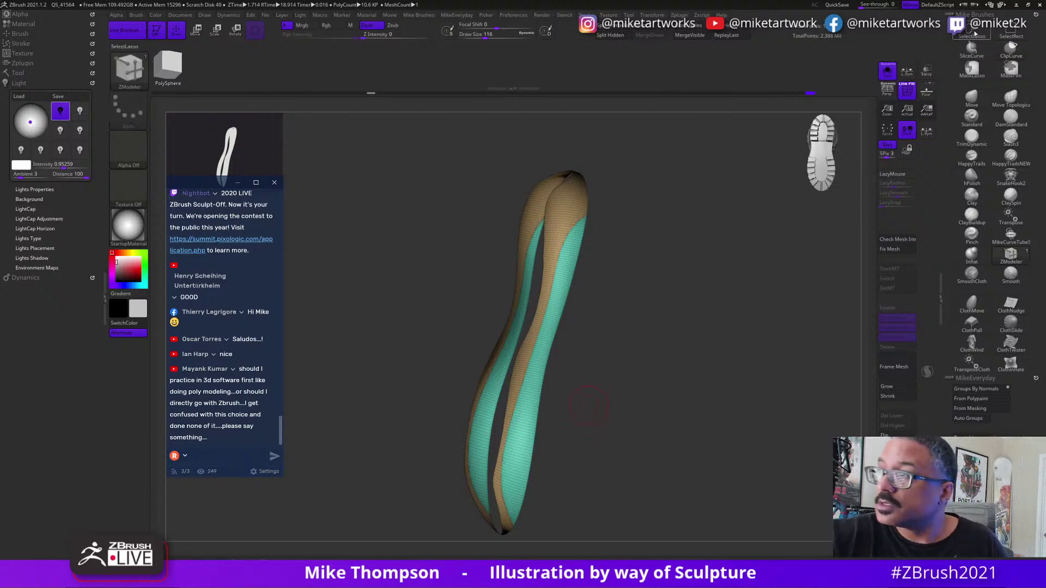
left_click(708, 412, "ctrl+shift")
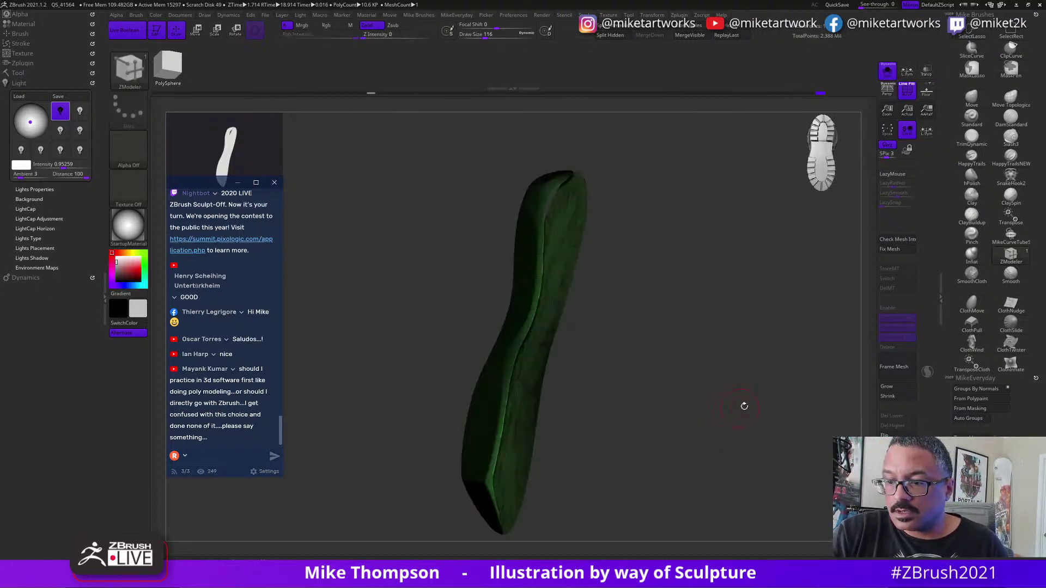
mouse_move(742, 407)
left_mouse_down()
mouse_move(729, 404)
mouse_move(748, 401)
left_mouse_up()
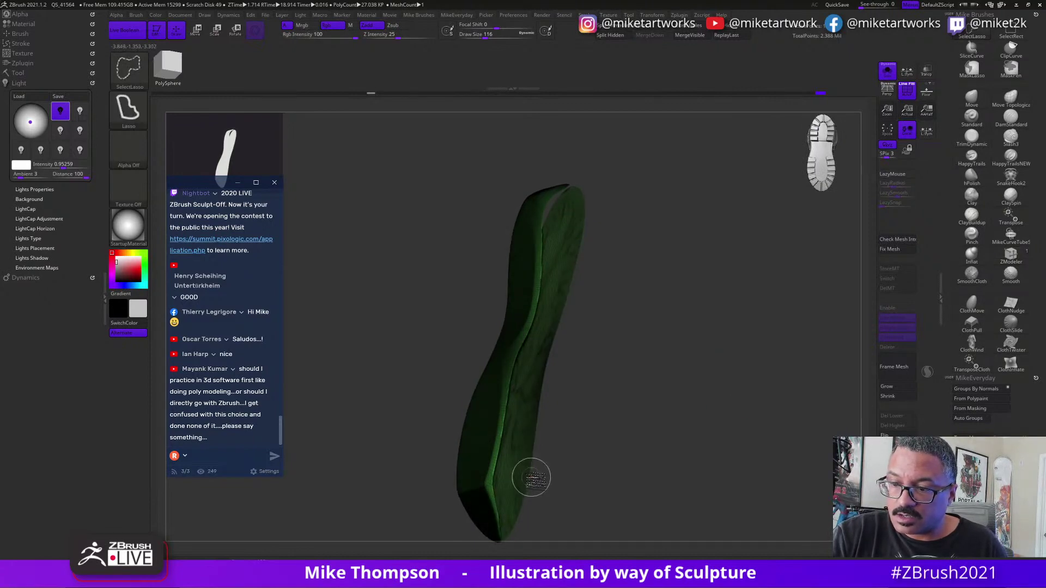
left_click_drag(691, 400, 776, 406)
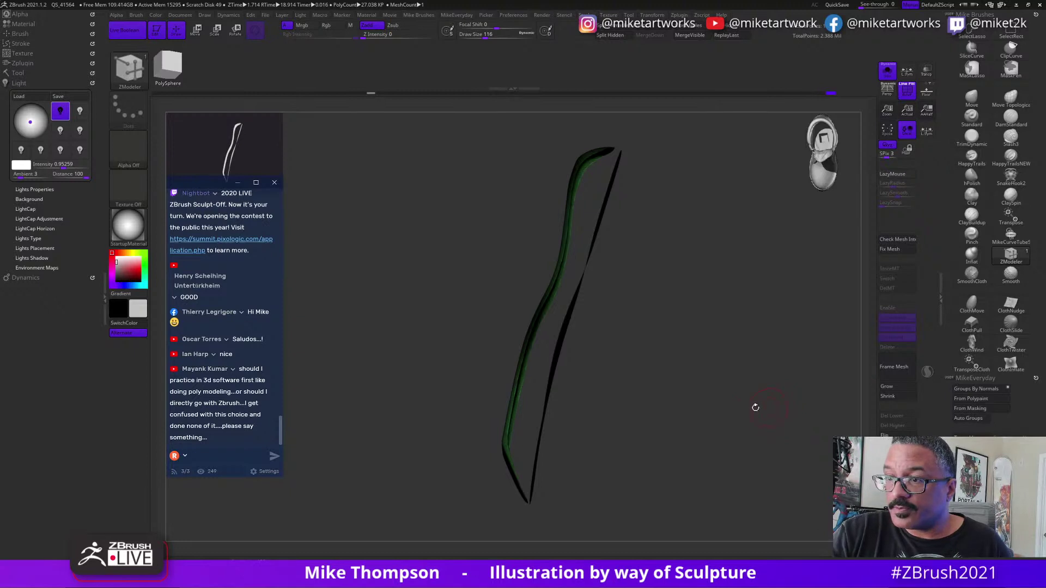
mouse_move(756, 408)
left_mouse_down()
mouse_move(781, 428)
mouse_move(786, 414)
mouse_move(782, 437)
left_mouse_up()
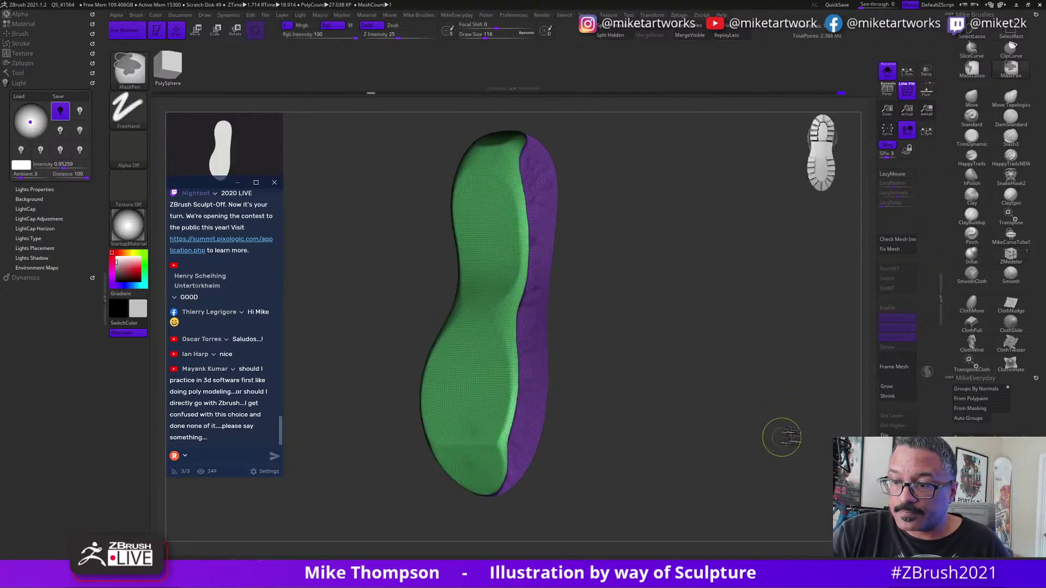
Split the visible underside and top surface into separate polygroups with Auto Groups, and show the whole sole again.
key("b")
key("z")
key("m")
left_click(968, 418)
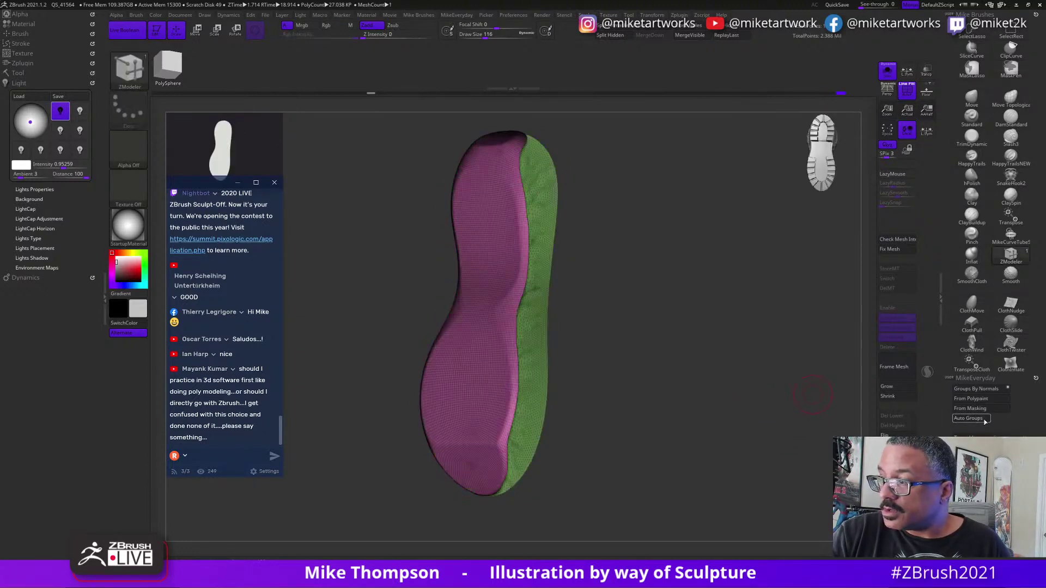
left_click_drag(793, 413, 807, 439)
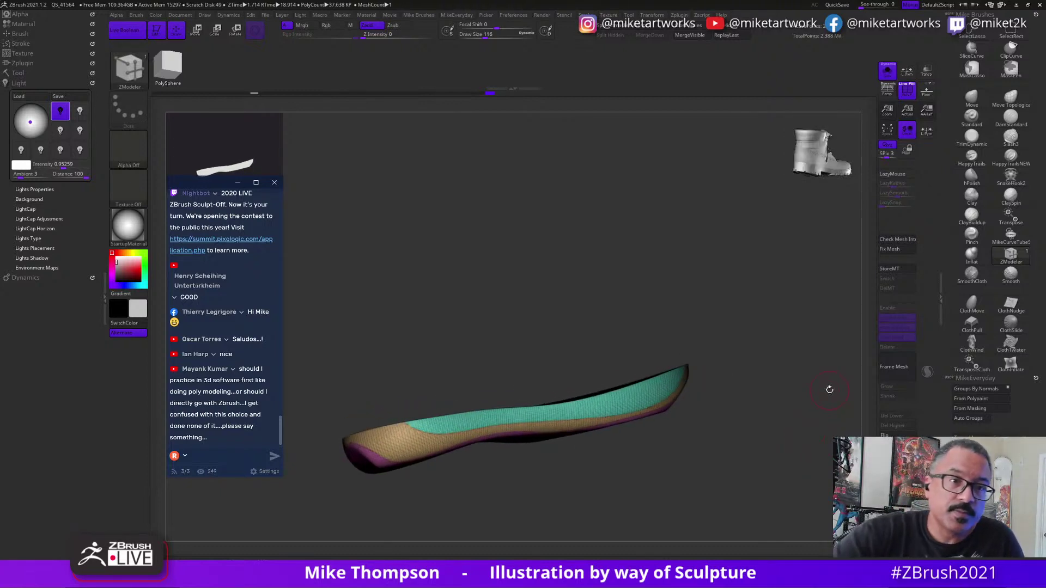
Save the current tool to disk.
left_click(18, 73)
left_click(61, 86)
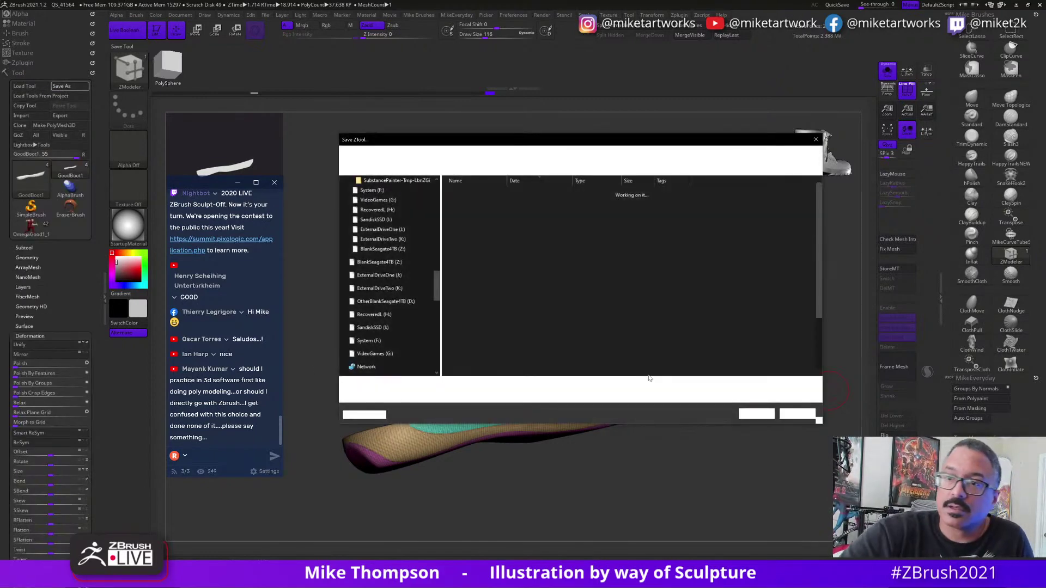
left_click(757, 414)
left_click(545, 292)
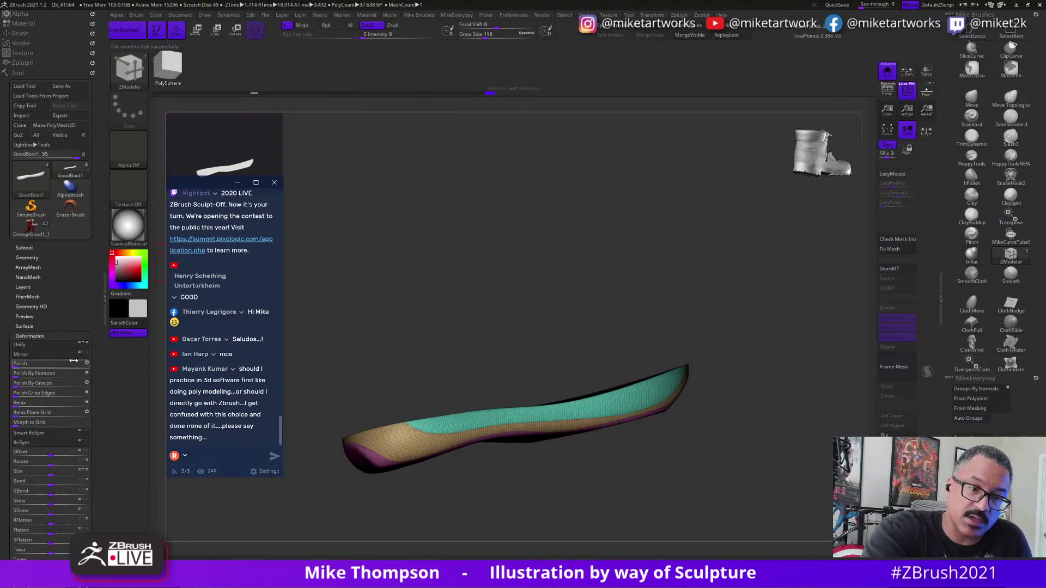
Smooth the sole's polygroup borders with Polish By Groups and turn off the polyframe display.
left_click_drag(17, 388, 25, 389)
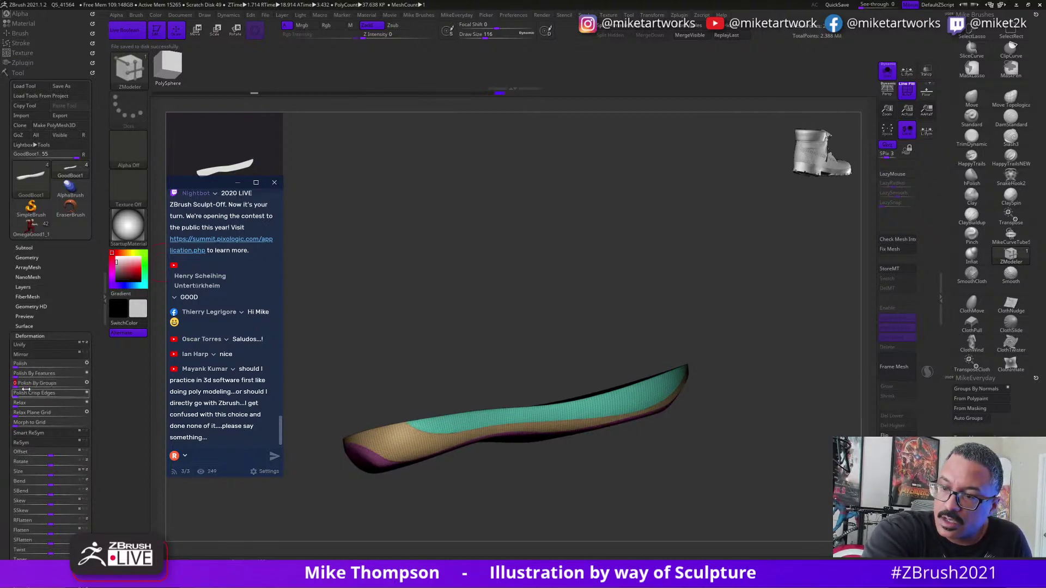
left_click_drag(785, 452, 816, 470)
right_click(785, 466)
key("shift+f")
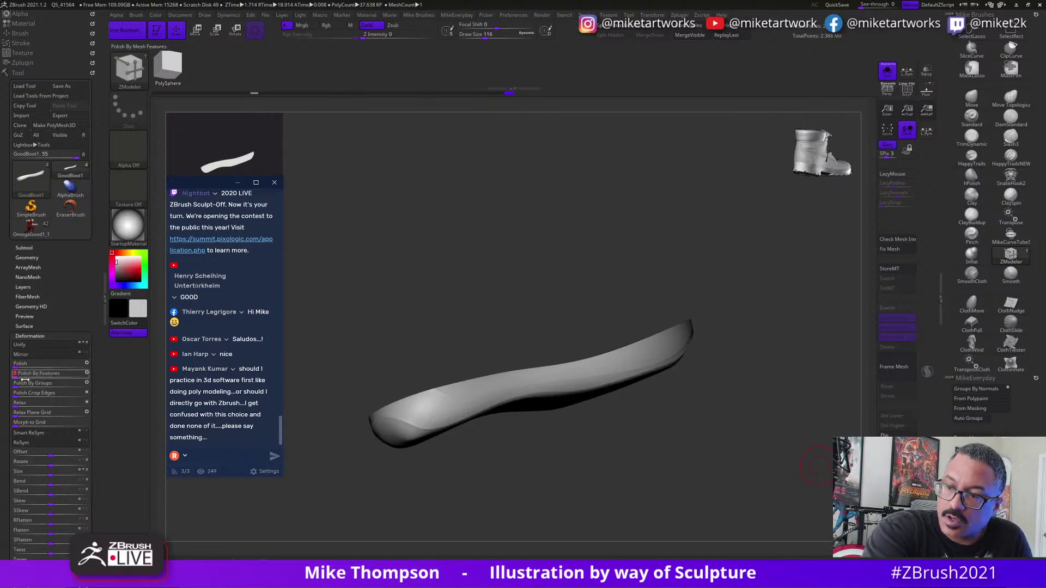
Smooth the sole's surface with Polish By Features.
left_click_drag(757, 459, 785, 495)
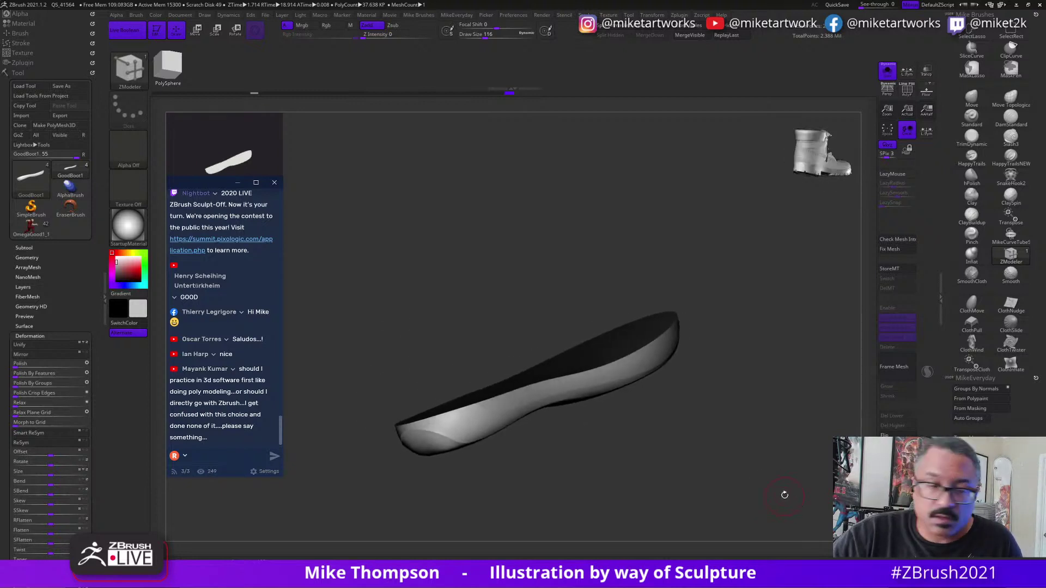
left_click_drag(16, 376, 26, 376)
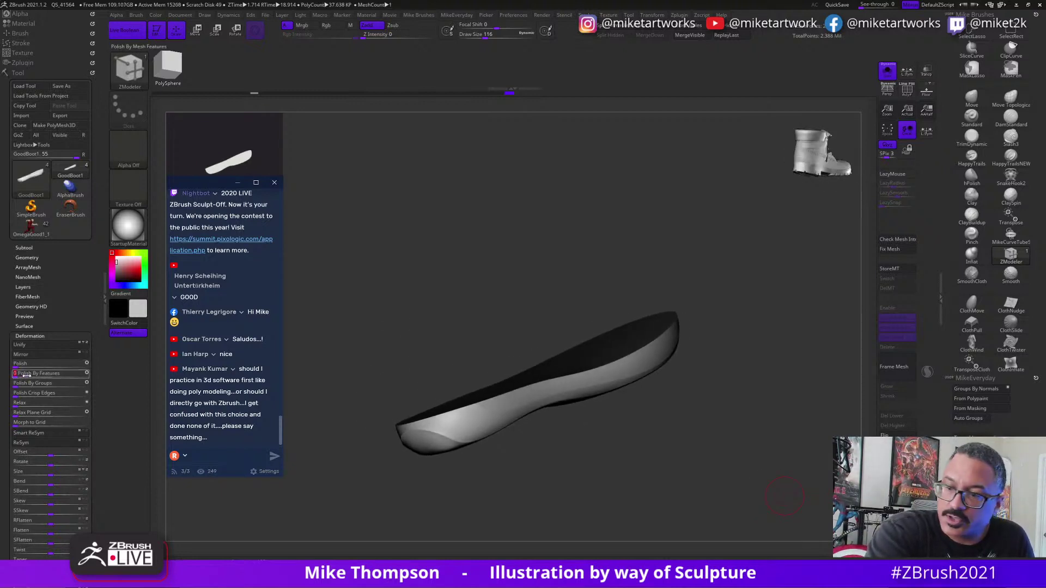
left_click_drag(700, 460, 454, 433)
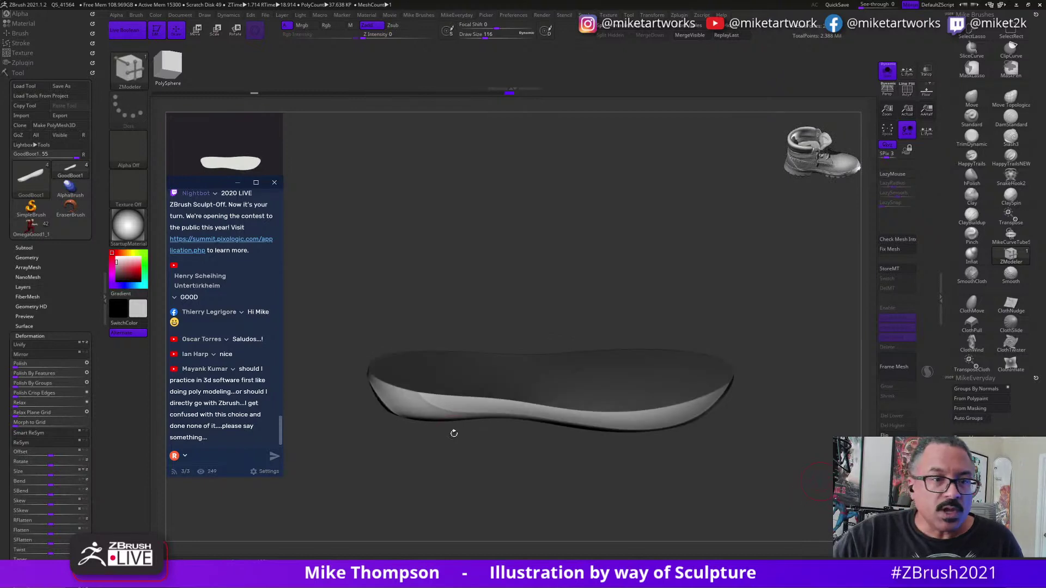
Turn off Solo so the leg shows with the sole, and centre the move gizmo on the sole.
left_click(24, 248)
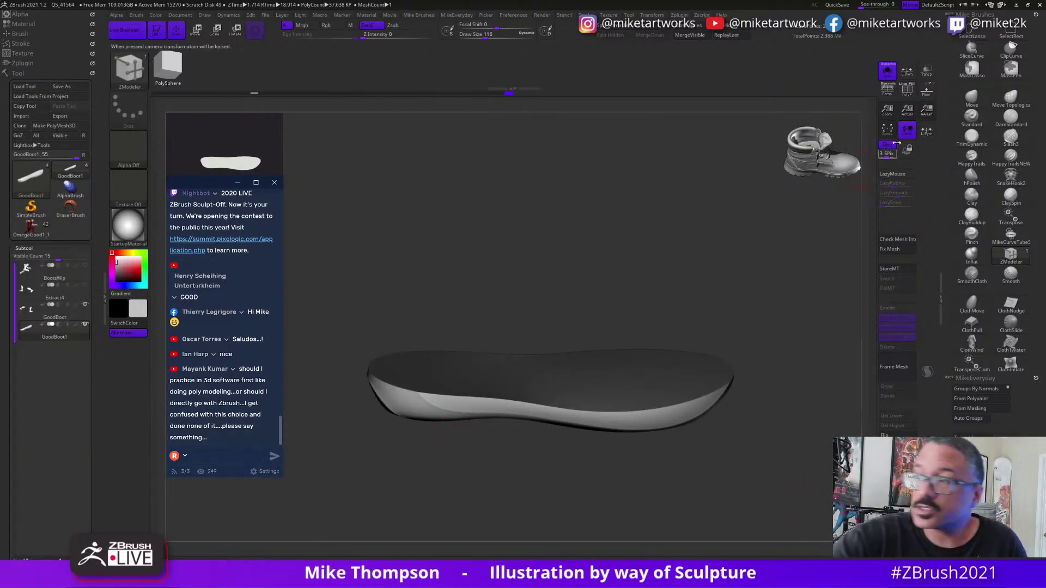
left_click(887, 72)
left_click_drag(824, 464, 709, 467, "alt")
key("w")
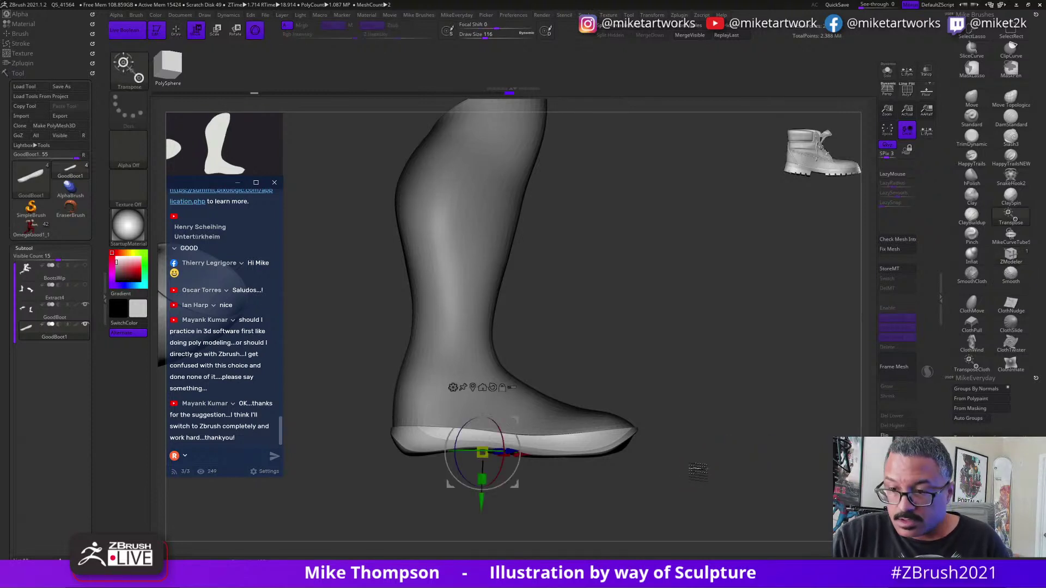
left_click(472, 387)
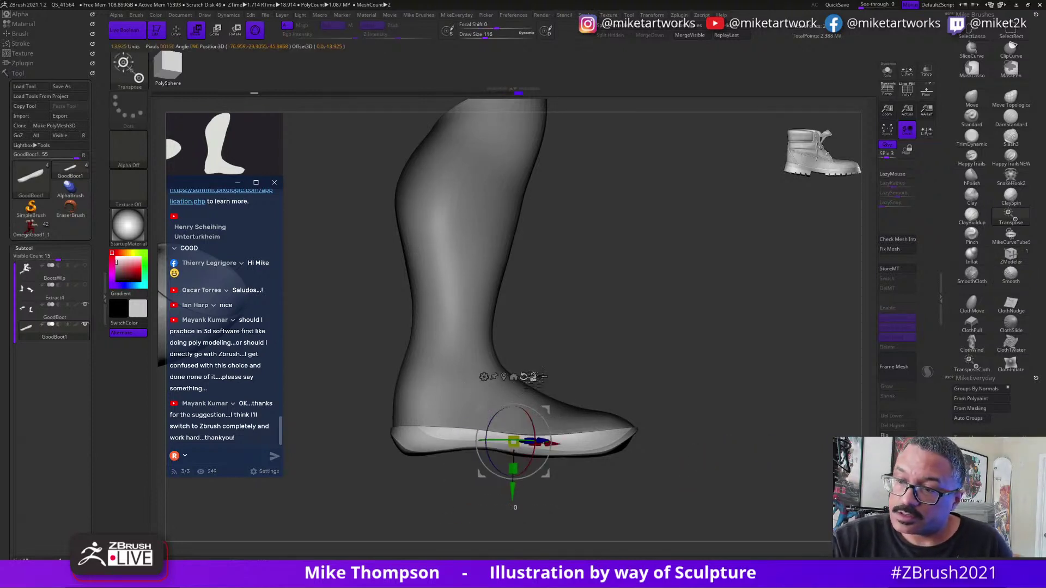
Reset the gizmo's orientation and stretch the sole slightly along its length to fit under the foot.
left_click(524, 376)
left_click_drag(514, 442, 573, 442)
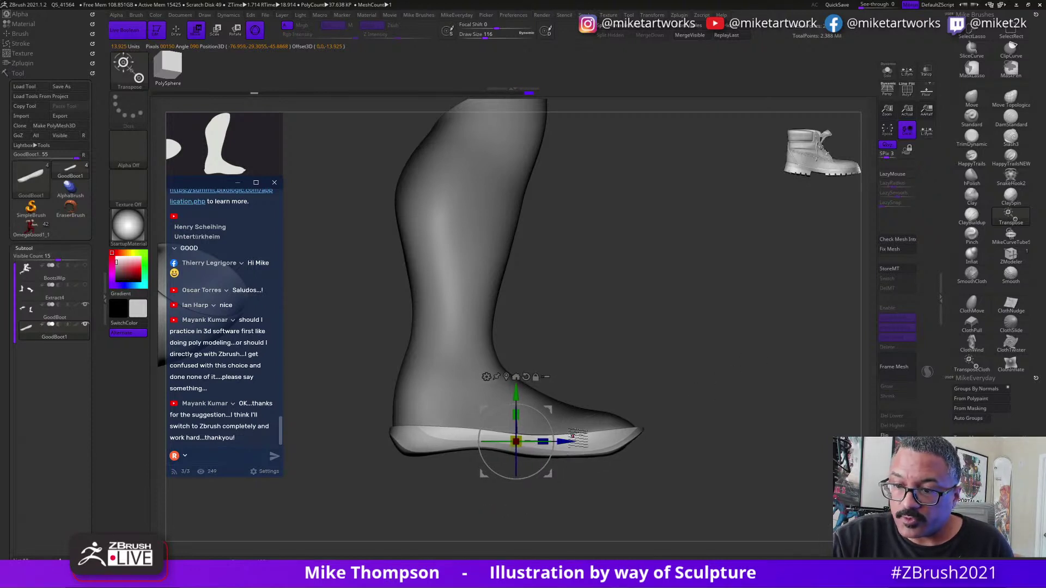
key("q")
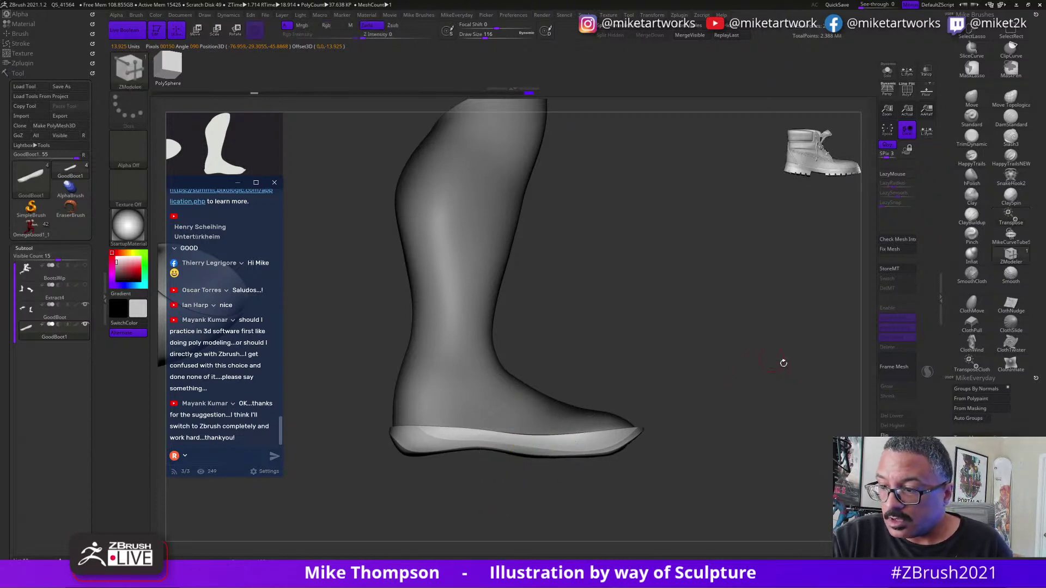
mouse_move(784, 363)
left_mouse_down()
mouse_move(767, 411)
mouse_move(784, 423)
mouse_move(799, 391)
left_mouse_up()
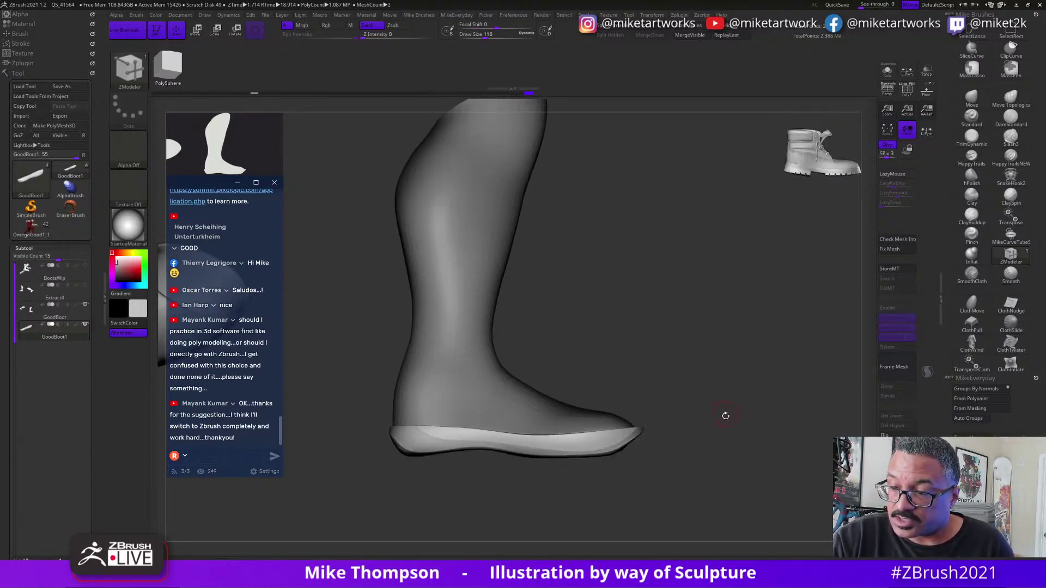
Turn on the polyframe display and solo the sole so the leg is hidden.
right_click(724, 415)
key("shift+f")
left_click_drag(749, 440, 745, 425)
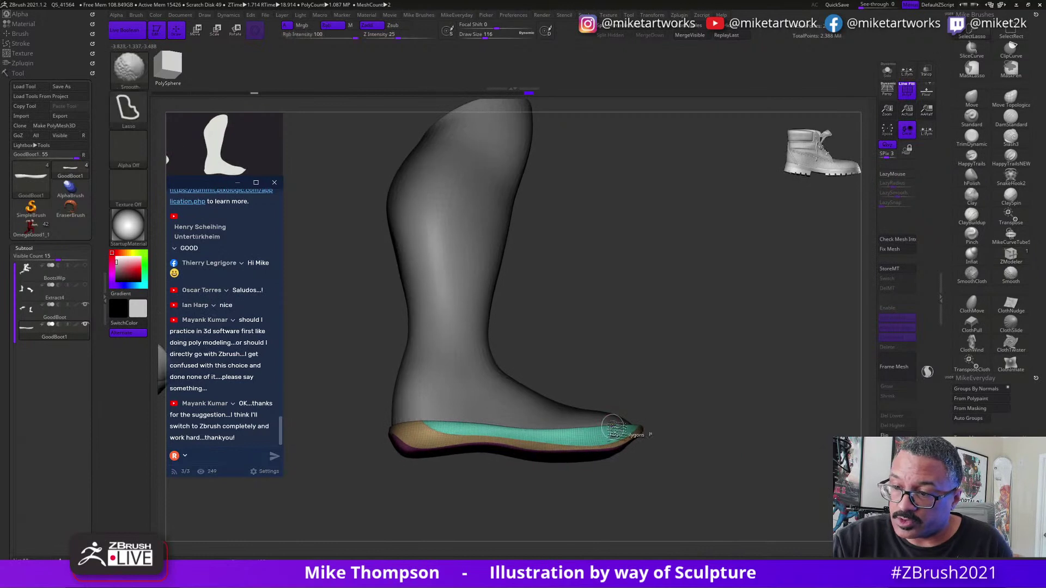
mouse_move(738, 384)
left_mouse_down()
mouse_move(743, 429)
mouse_move(742, 415)
left_mouse_up()
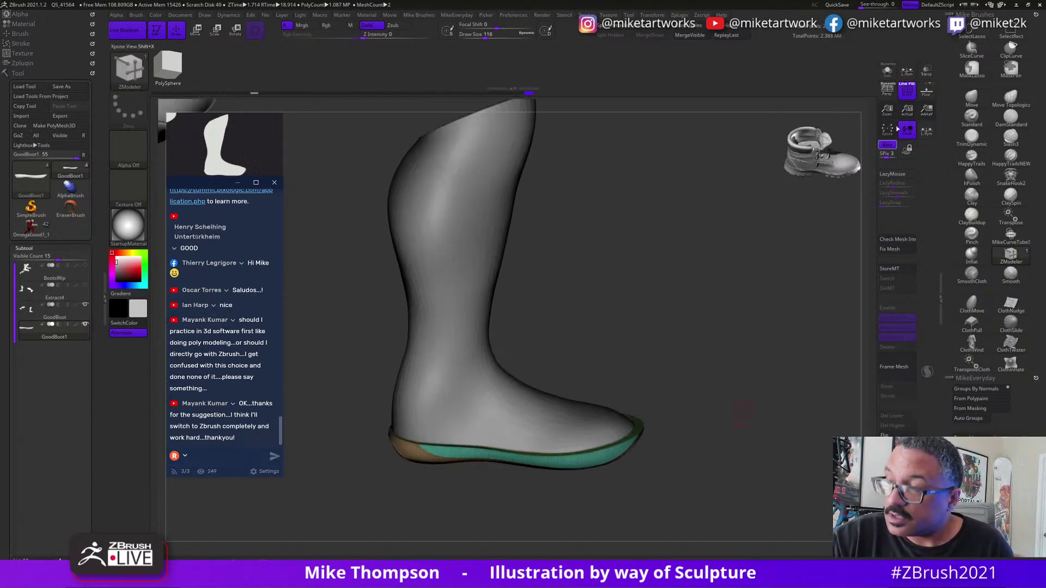
left_click(887, 70)
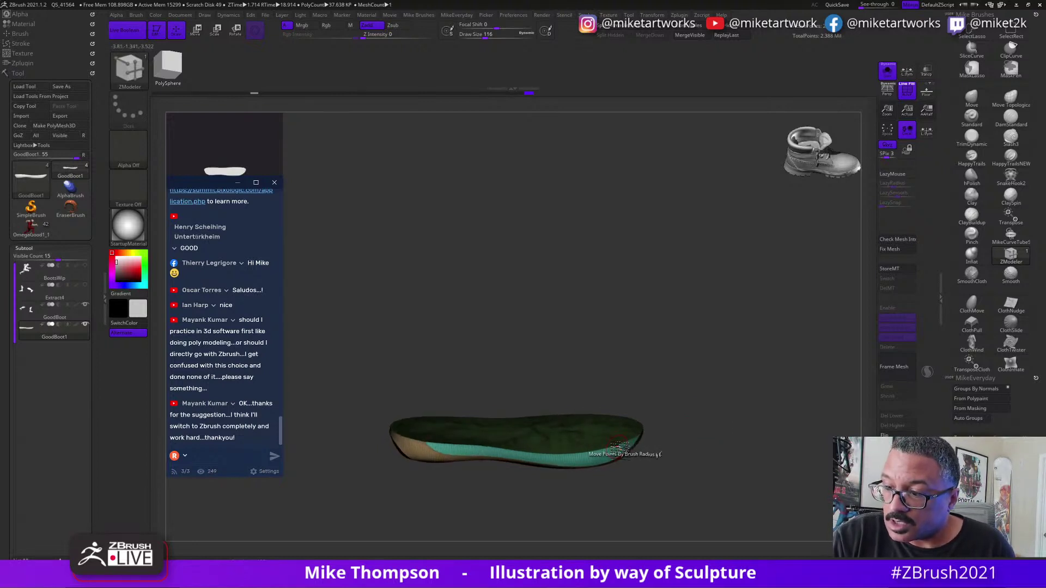
Isolate the sole's wrinkled top surface by hiding the side and bottom polygroups.
key("ctrl+shift")
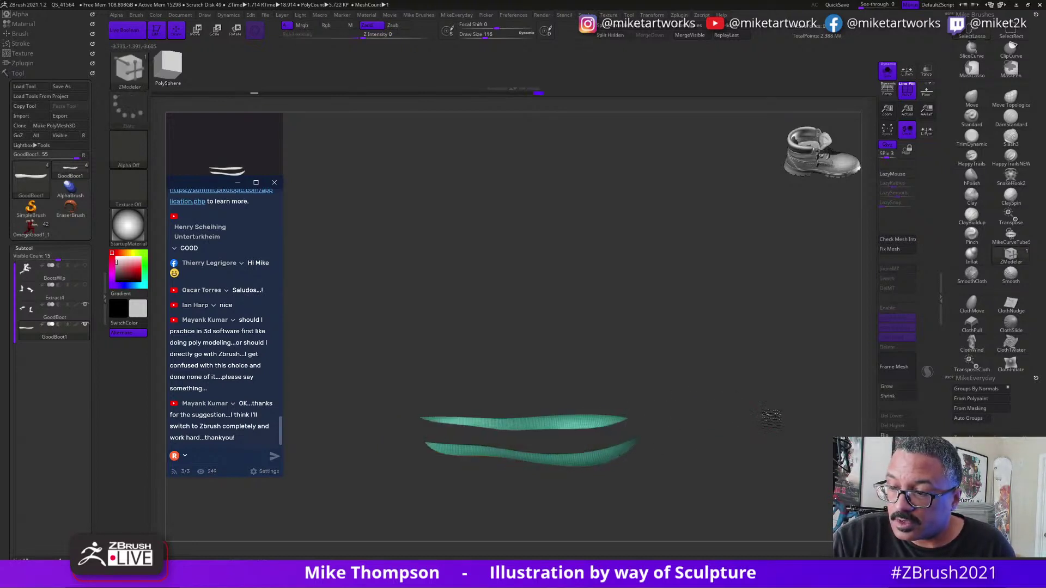
mouse_move(771, 420)
left_mouse_down("shift")
mouse_move(782, 402)
mouse_move(765, 415)
mouse_move(768, 469)
mouse_move(780, 399)
mouse_move(767, 414)
mouse_move(781, 415)
mouse_move(778, 437)
left_mouse_up("shift")
left_click(780, 406, "ctrl+shift")
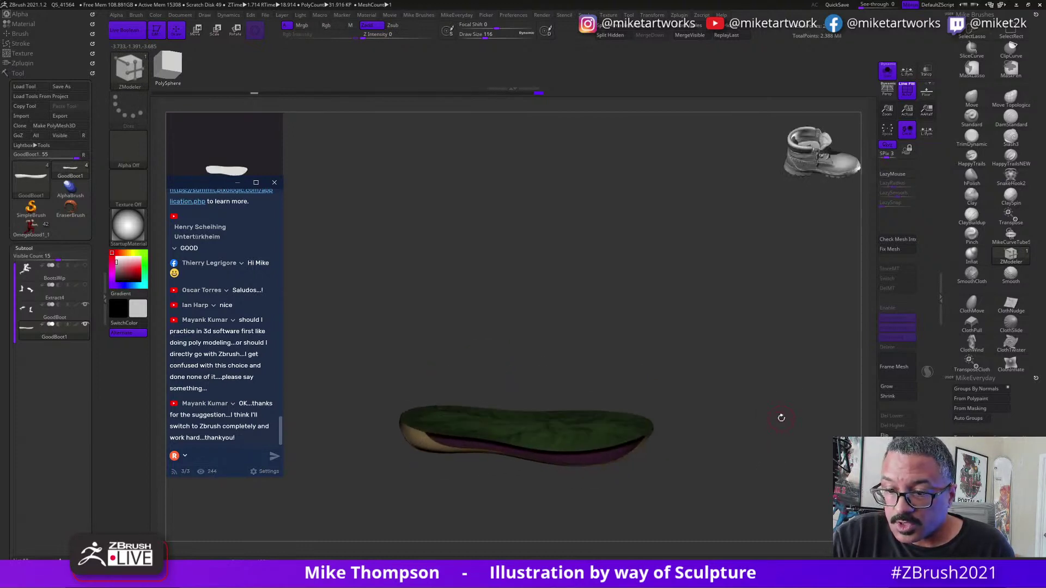
left_click(629, 442, "ctrl+shift")
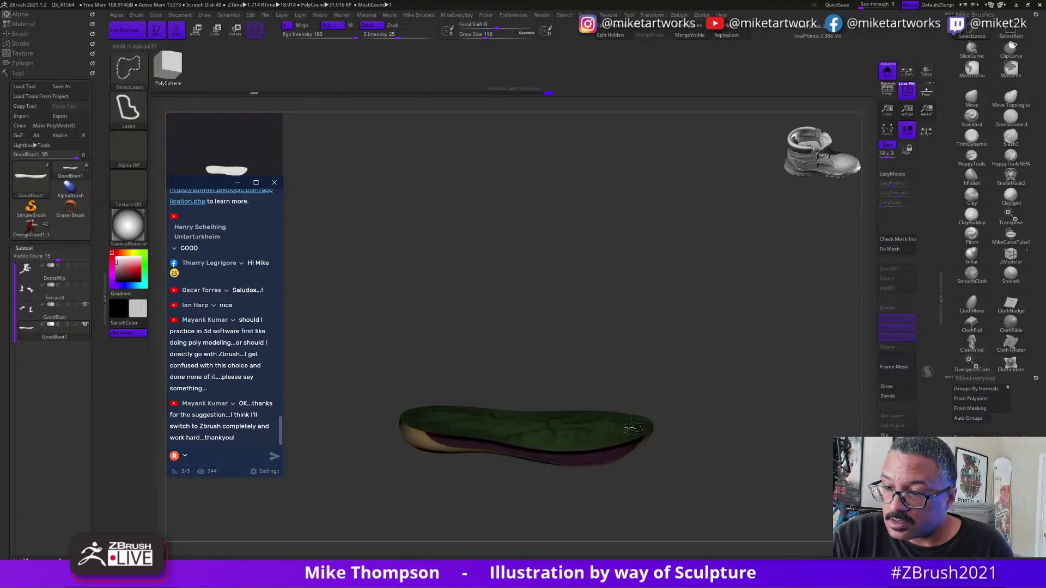
left_click(645, 421, "ctrl+shift")
mouse_move(645, 421)
left_mouse_down()
mouse_move(779, 424)
mouse_move(788, 385)
mouse_move(780, 392)
mouse_move(800, 428)
mouse_move(803, 367)
mouse_move(792, 418)
mouse_move(799, 402)
mouse_move(788, 401)
mouse_move(804, 419)
mouse_move(805, 402)
left_mouse_up()
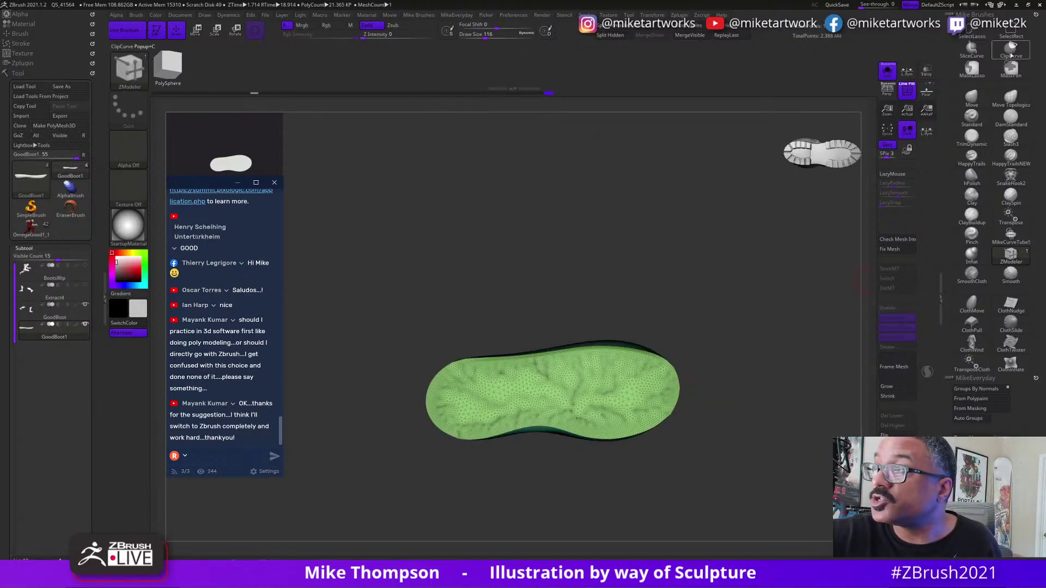
Slice the sole's top surface across the heel and across the toe tip with SliceCurve to form separate polygroups.
left_click(972, 51)
left_click_drag(448, 320, 464, 524, "ctrl+shift")
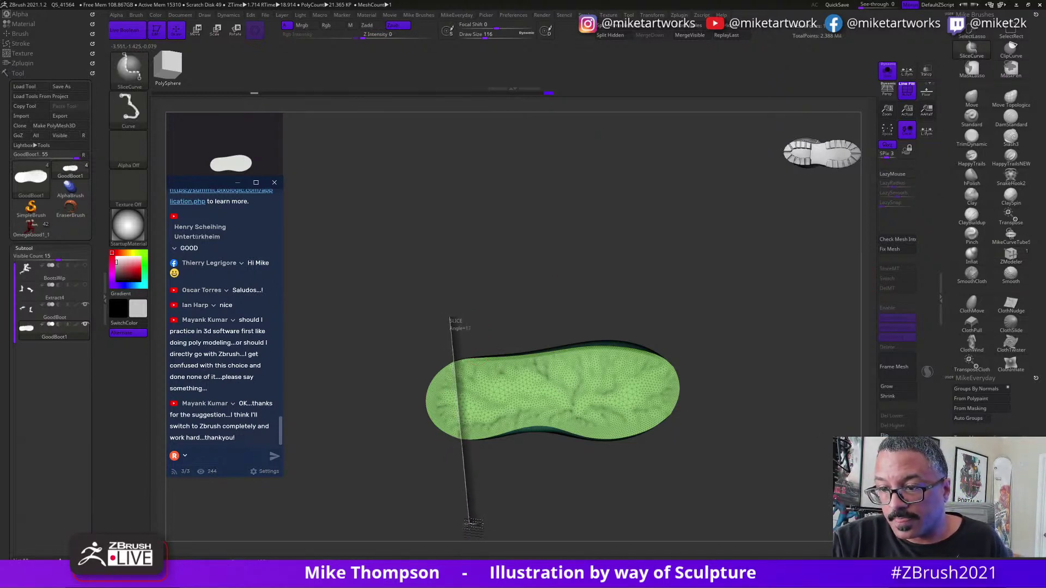
left_click_drag(469, 524, 468, 524, "ctrl+shift")
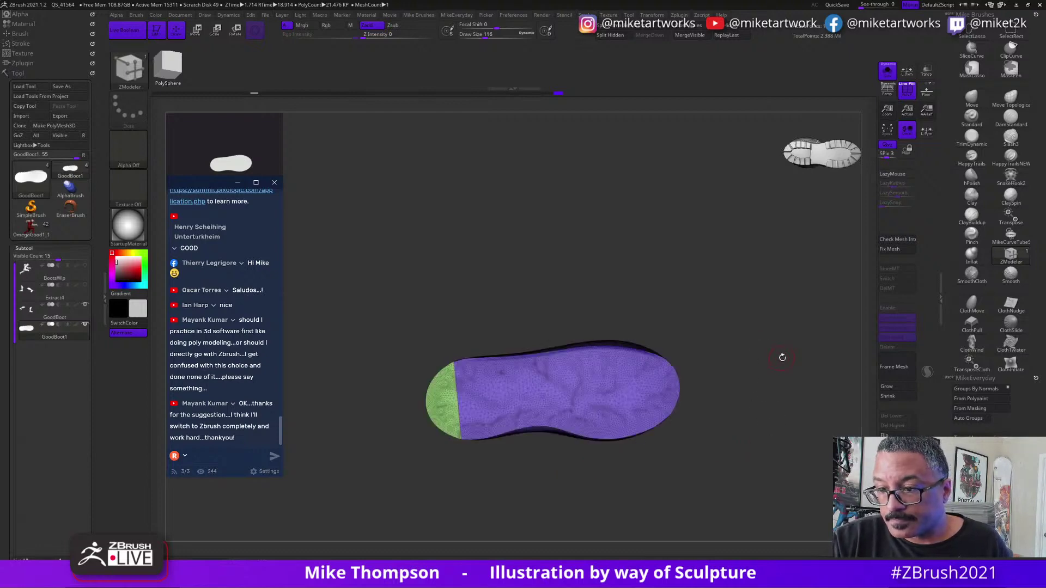
mouse_move(782, 357)
left_mouse_down()
mouse_move(807, 332)
mouse_move(787, 388)
mouse_move(782, 367)
left_mouse_up()
mouse_move(678, 338)
left_mouse_down("ctrl+shift")
mouse_move(681, 450)
mouse_move(670, 467)
left_mouse_up("ctrl+shift")
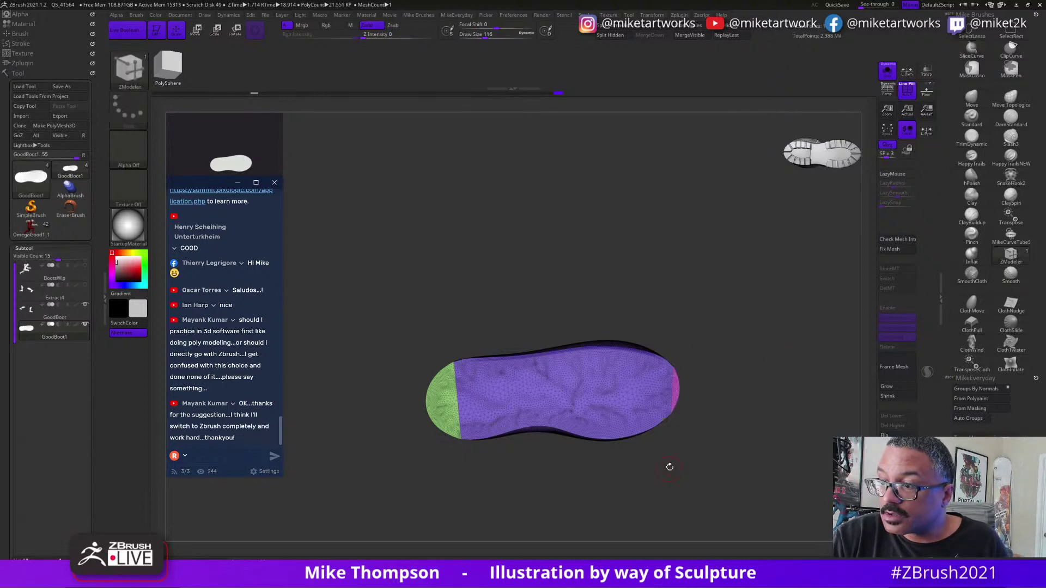
left_click_drag(774, 447, 797, 371)
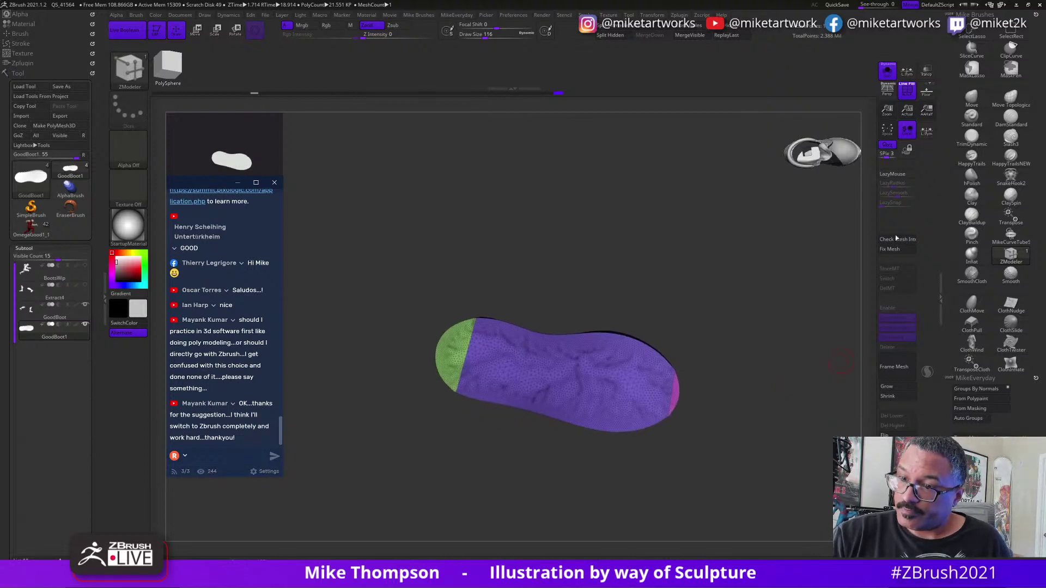
Delete the top surface's middle section between the heel and toe slices and close the resulting hole.
left_click(971, 34)
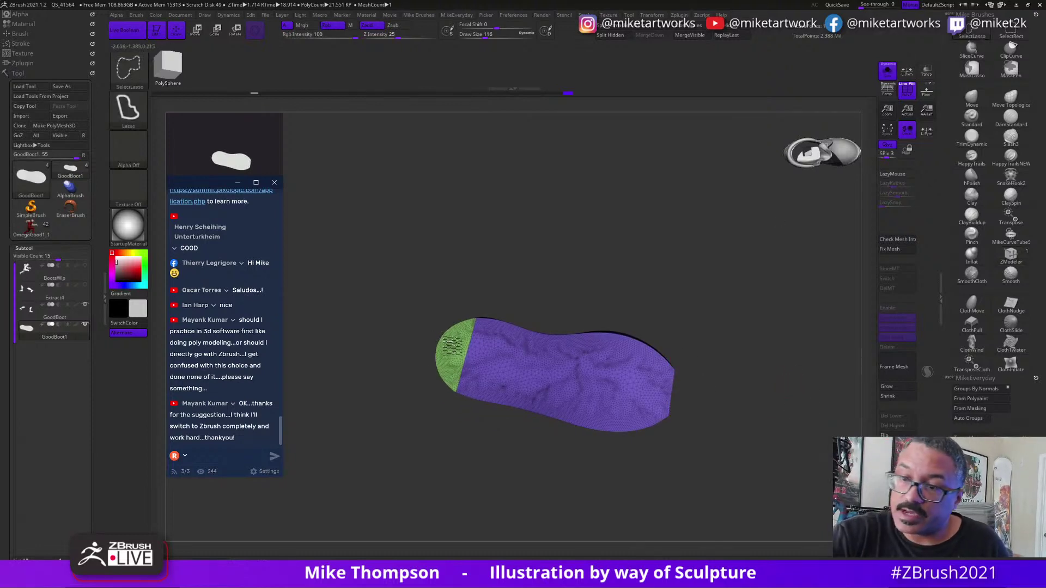
left_click(458, 328, "ctrl+alt+shift")
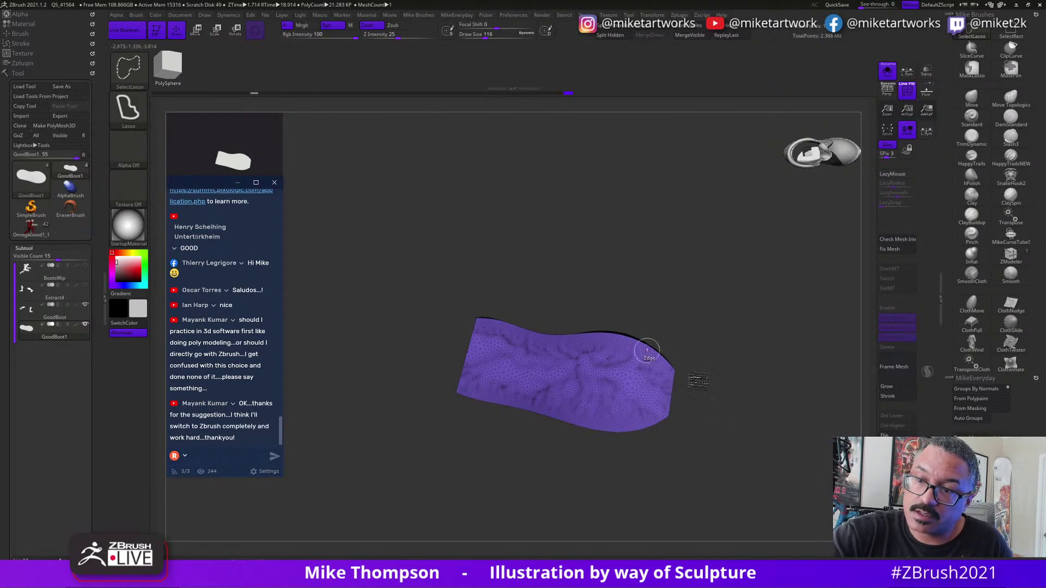
mouse_move(790, 452)
left_mouse_down("ctrl+shift")
mouse_move(785, 381)
mouse_move(774, 423)
mouse_move(811, 416)
mouse_move(792, 418)
mouse_move(784, 277)
left_mouse_up("ctrl+shift")
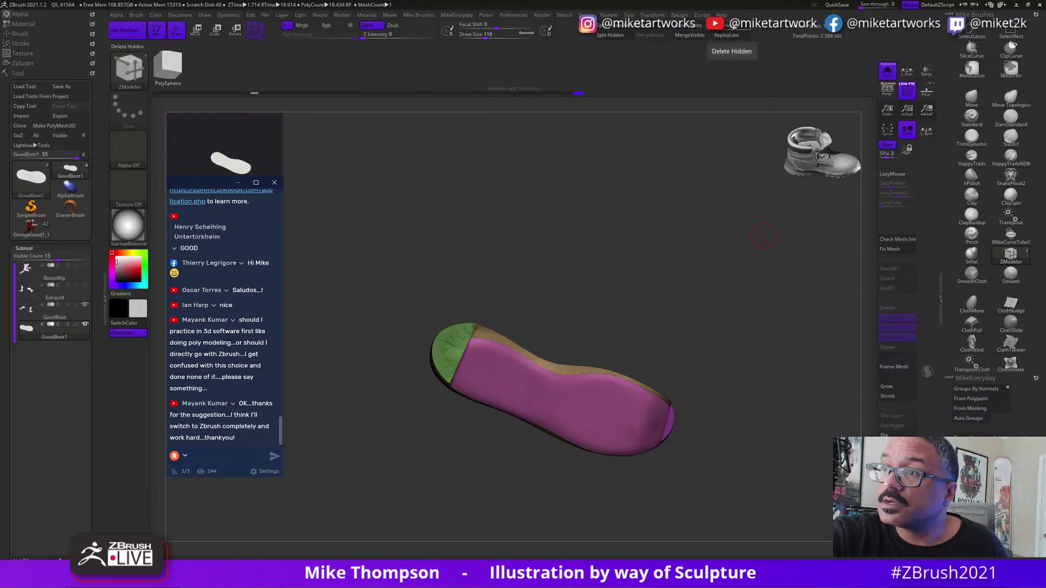
left_click(735, 26)
left_click(699, 31)
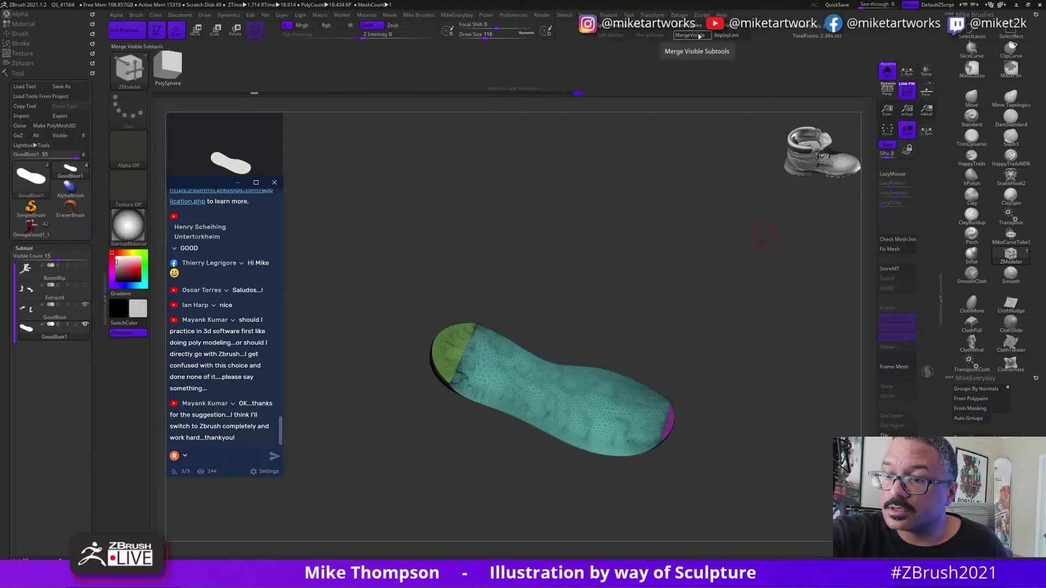
Isolate the tan polygroup that wraps around the sole's sidewall.
left_click_drag(759, 458, 659, 474)
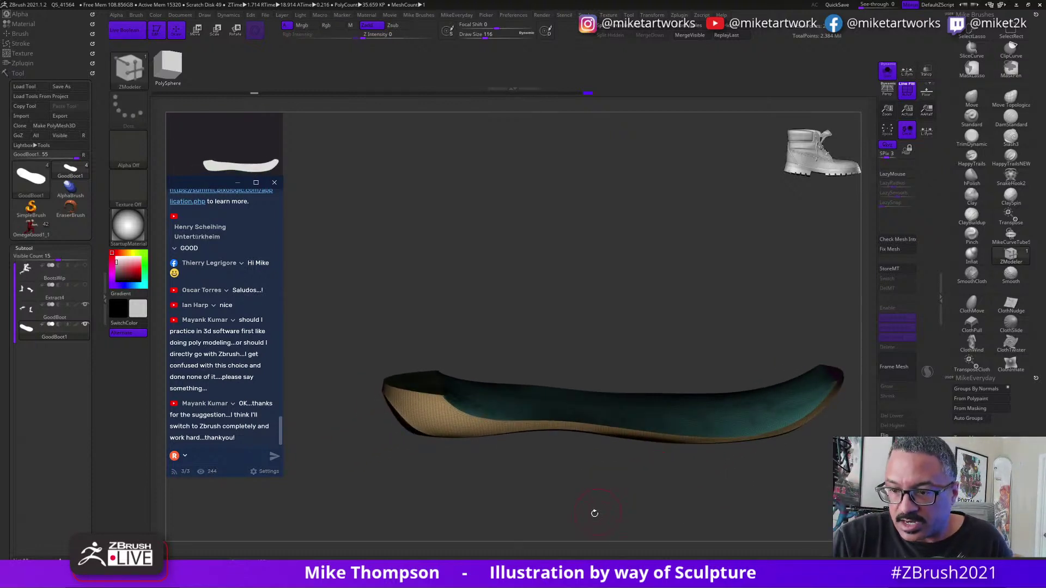
left_click_drag(593, 508, 523, 382)
key("ctrl+shift")
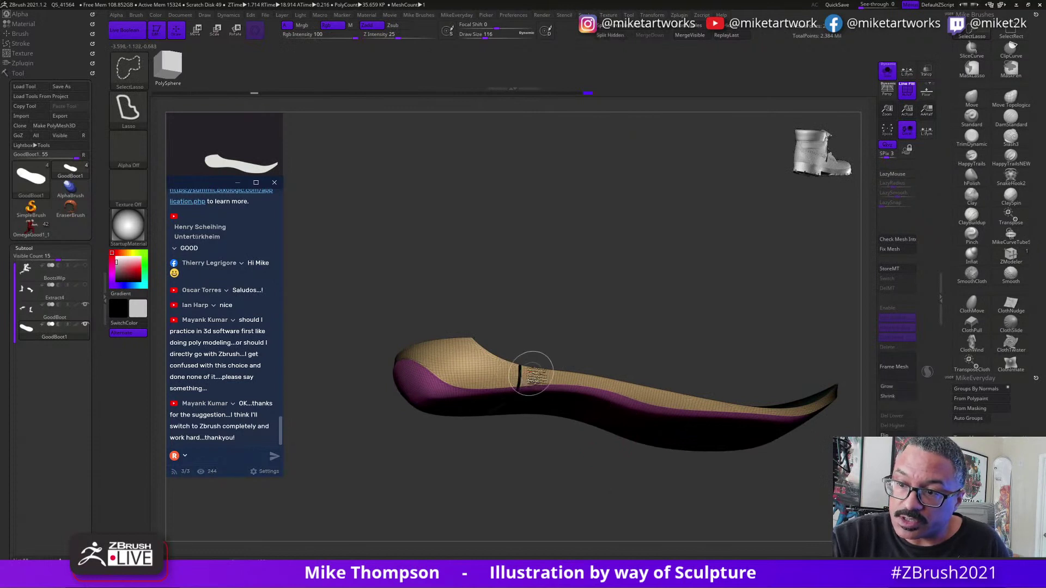
left_click(533, 374, "ctrl+shift")
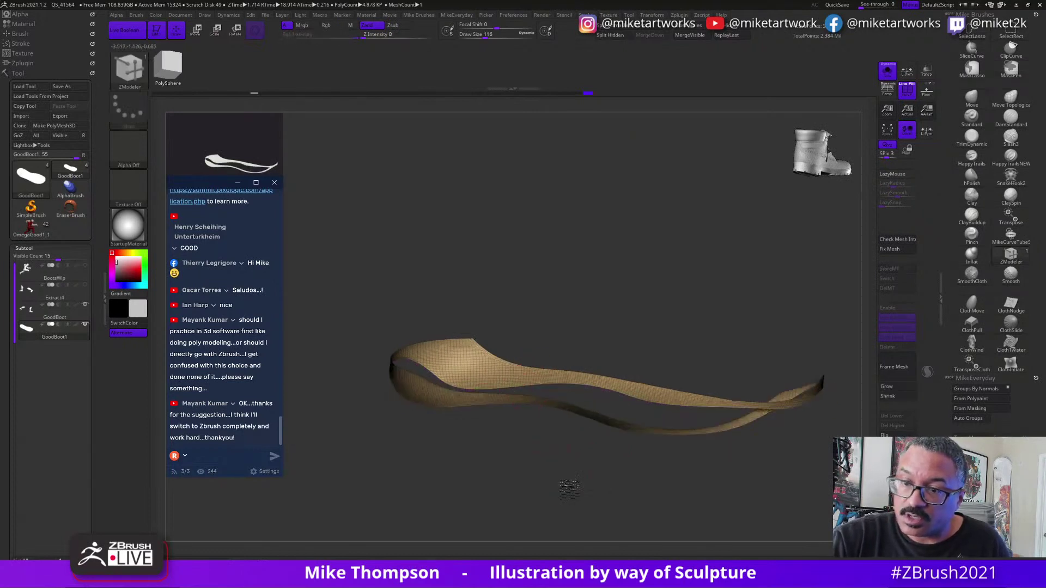
left_click_drag(569, 489, 573, 436)
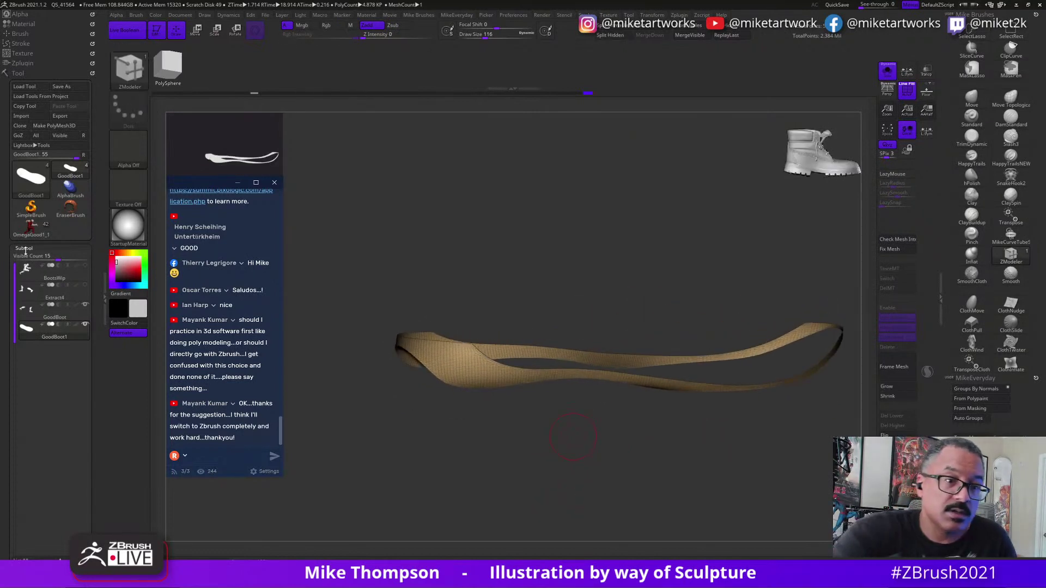
Run Edge Loop on the isolated sidewall polygroup and show the whole sole again.
left_click(24, 248)
left_click(26, 257)
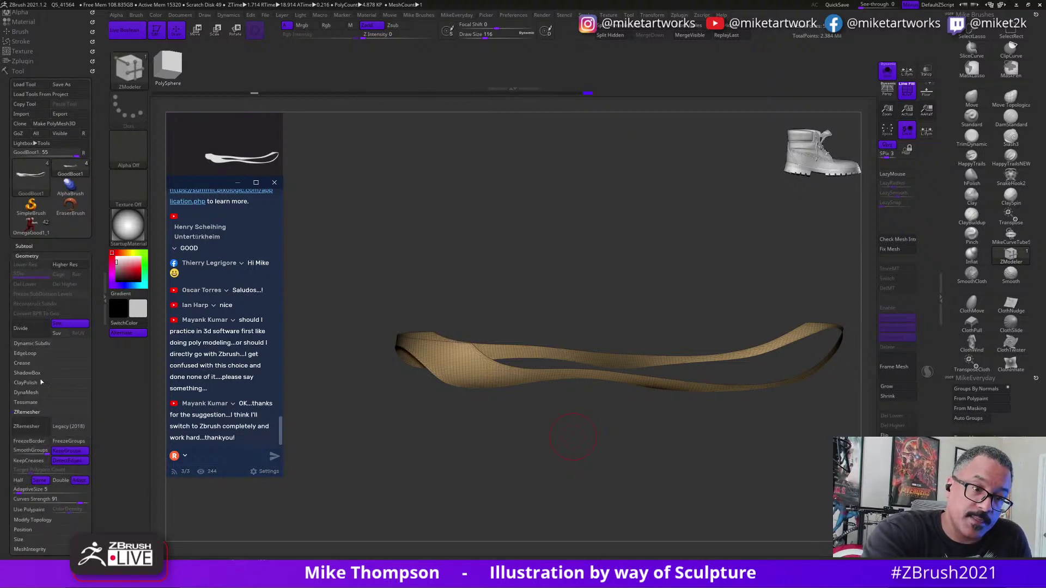
left_click(27, 353)
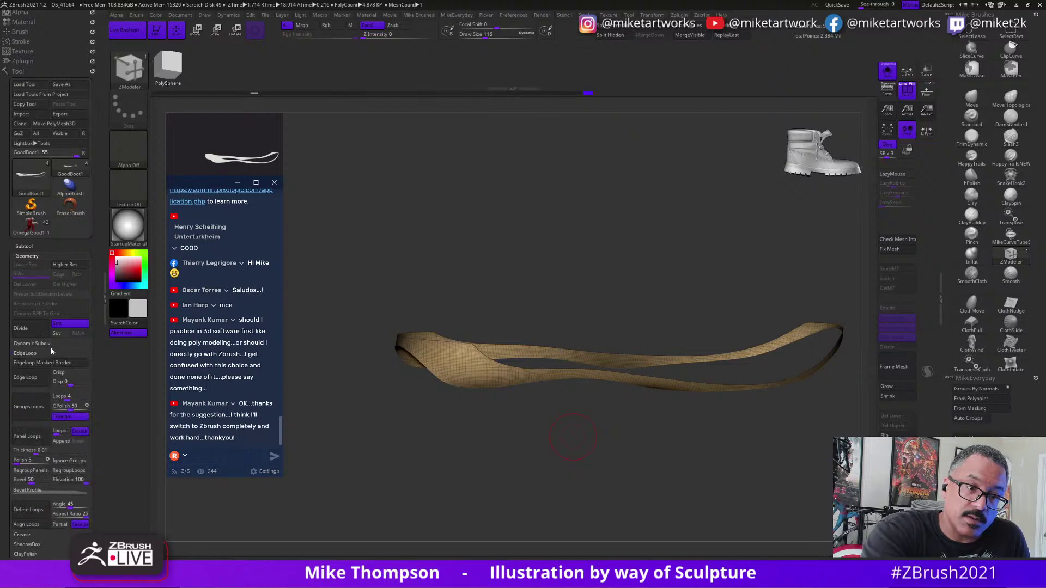
left_click(35, 379)
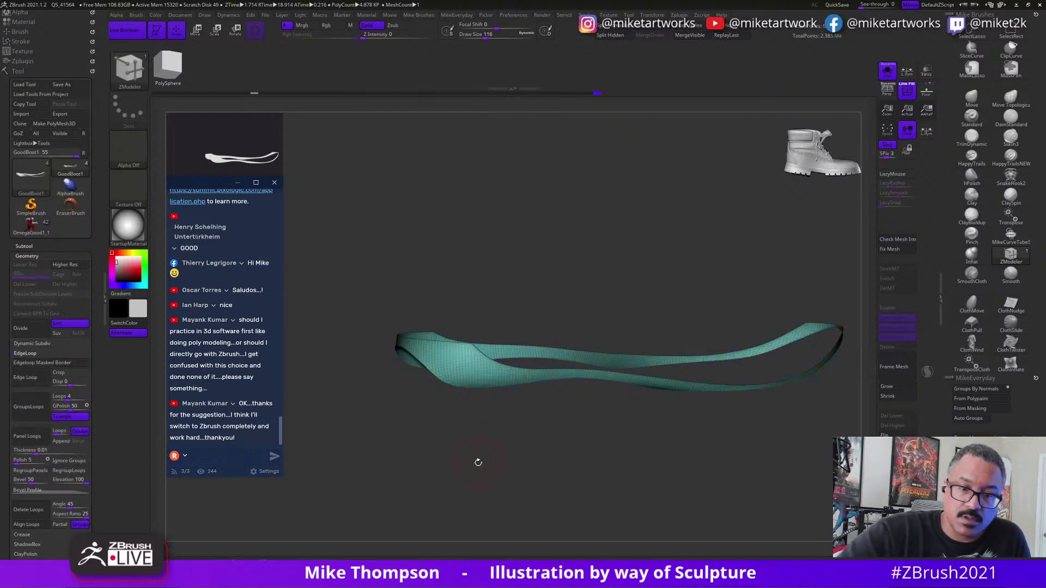
left_click_drag(582, 468, 776, 497)
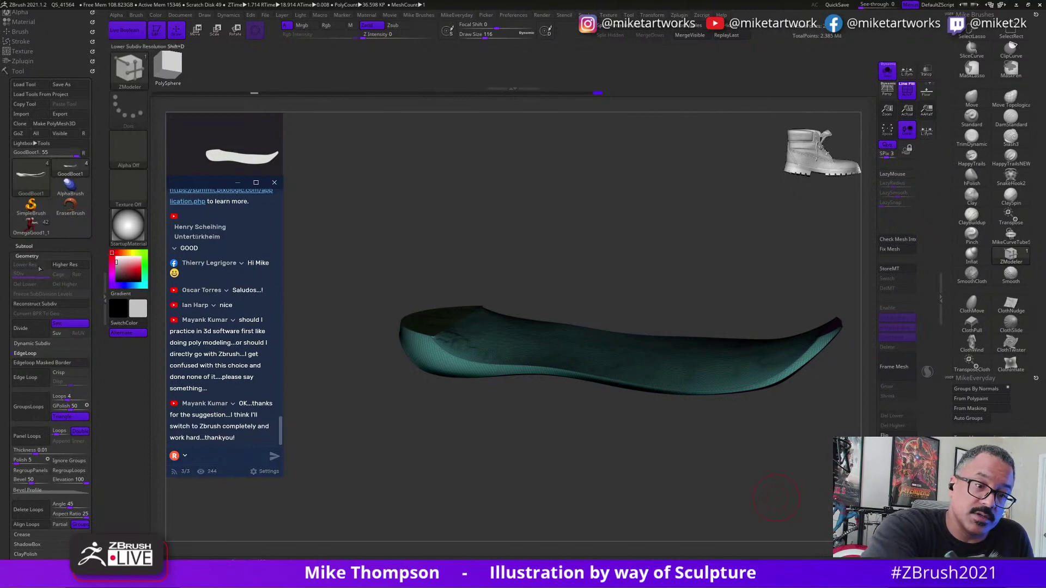
Try to ZRemesh the sole with the Half polygon target and Keep Groups enabled.
scroll(95, 446, "down", 5)
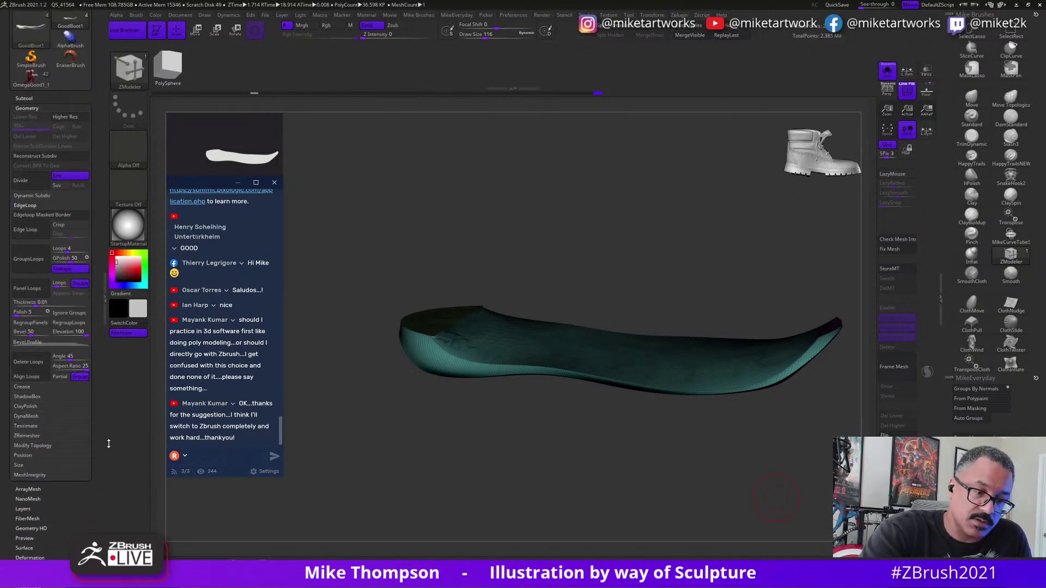
left_click(39, 435)
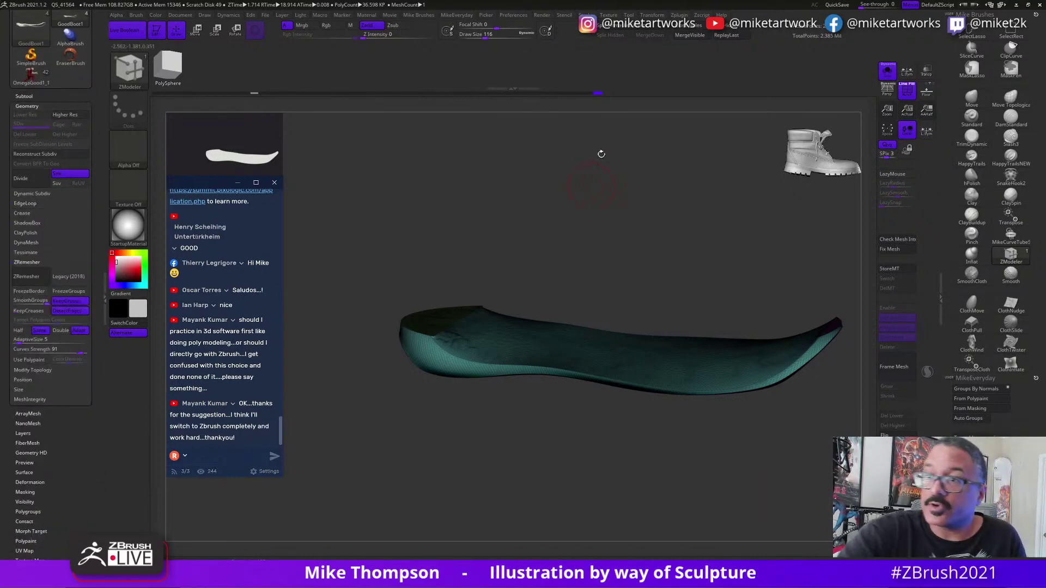
key("ctrl")
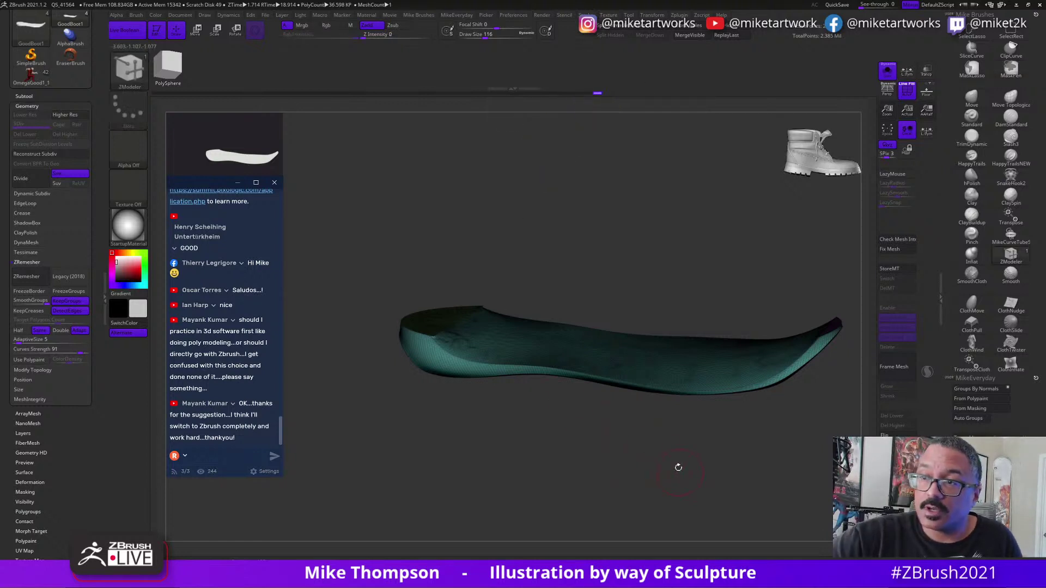
left_click_drag(653, 490, 657, 476)
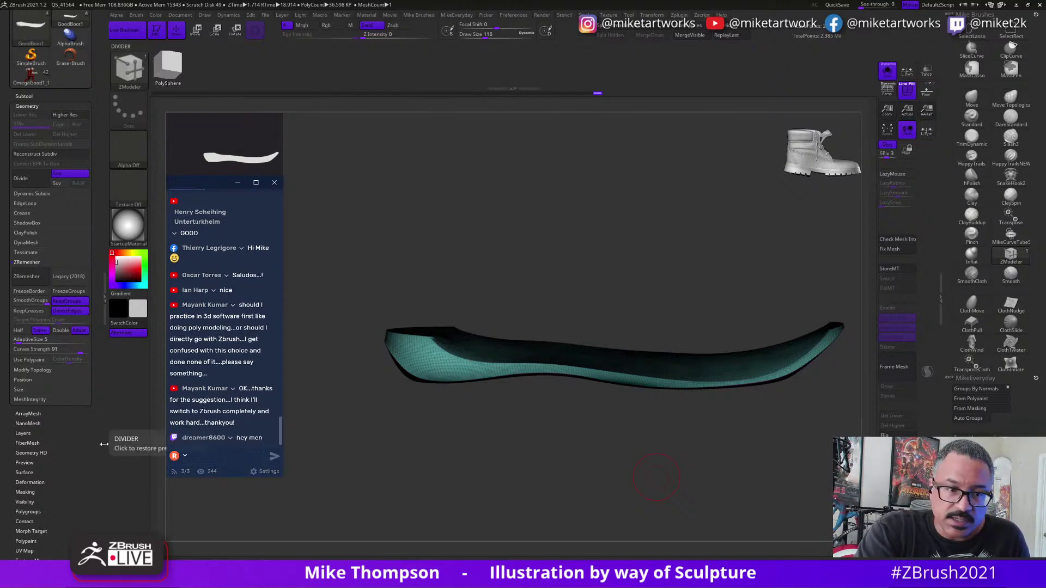
scroll(99, 382, "up", 2)
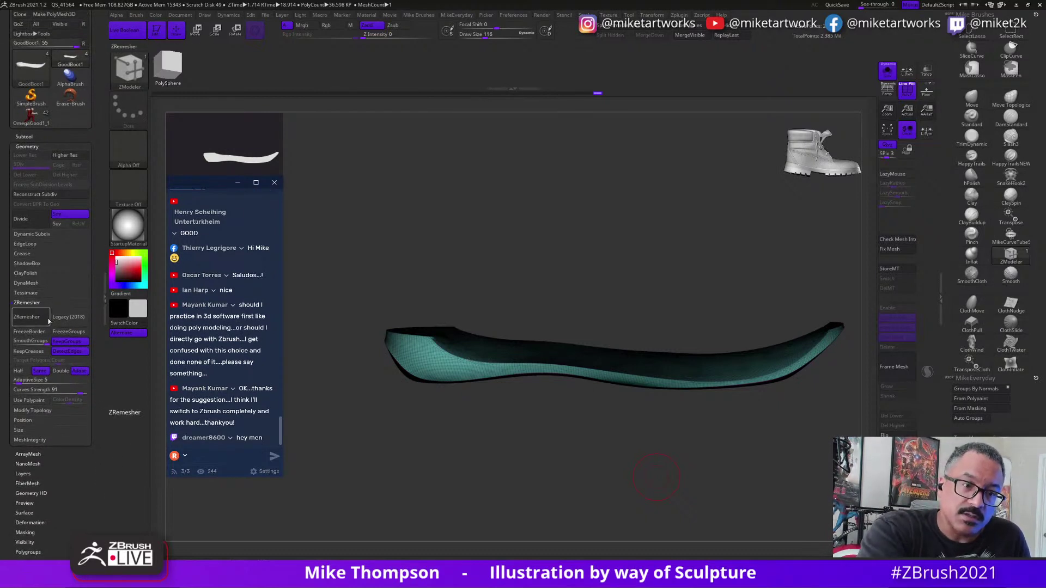
left_click(20, 370)
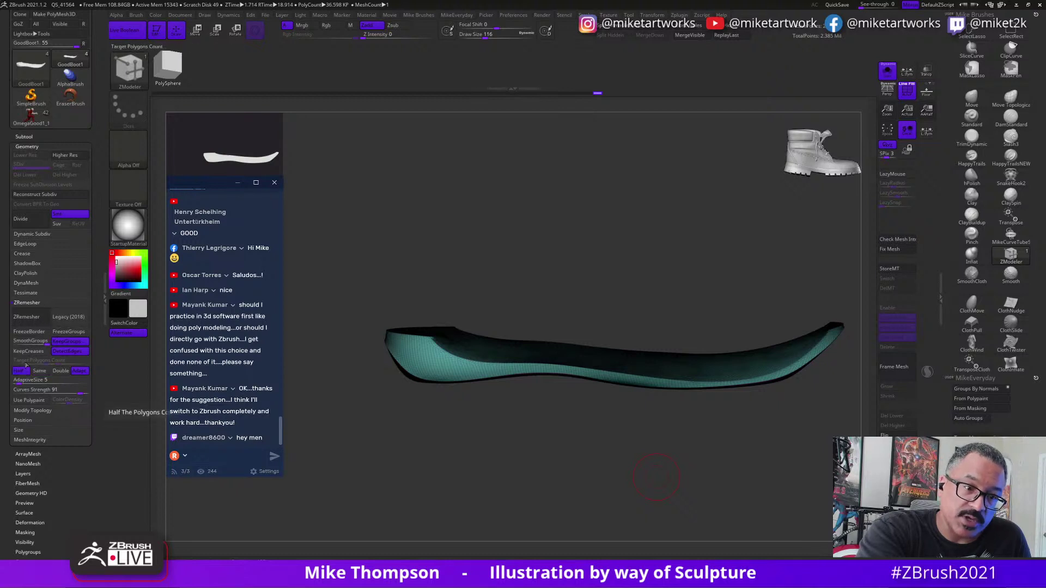
left_click(29, 317)
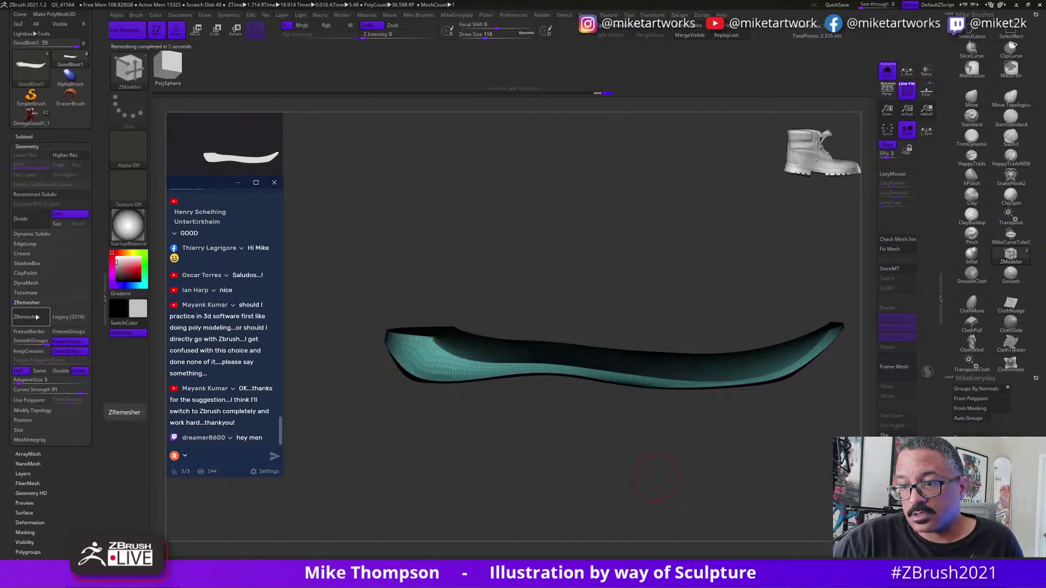
Check the toe tip's polygroups by toggling their visibility, and view the whole sole from the side.
mouse_move(776, 499)
left_mouse_down()
mouse_move(779, 515)
mouse_move(789, 502)
mouse_move(810, 512)
mouse_move(806, 525)
mouse_move(795, 531)
mouse_move(794, 512)
mouse_move(817, 481)
mouse_move(783, 518)
mouse_move(796, 507)
mouse_move(785, 474)
mouse_move(787, 311)
mouse_move(823, 343)
mouse_move(791, 316)
left_mouse_up()
left_click(786, 311, "ctrl+shift")
left_click(809, 315, "ctrl+shift")
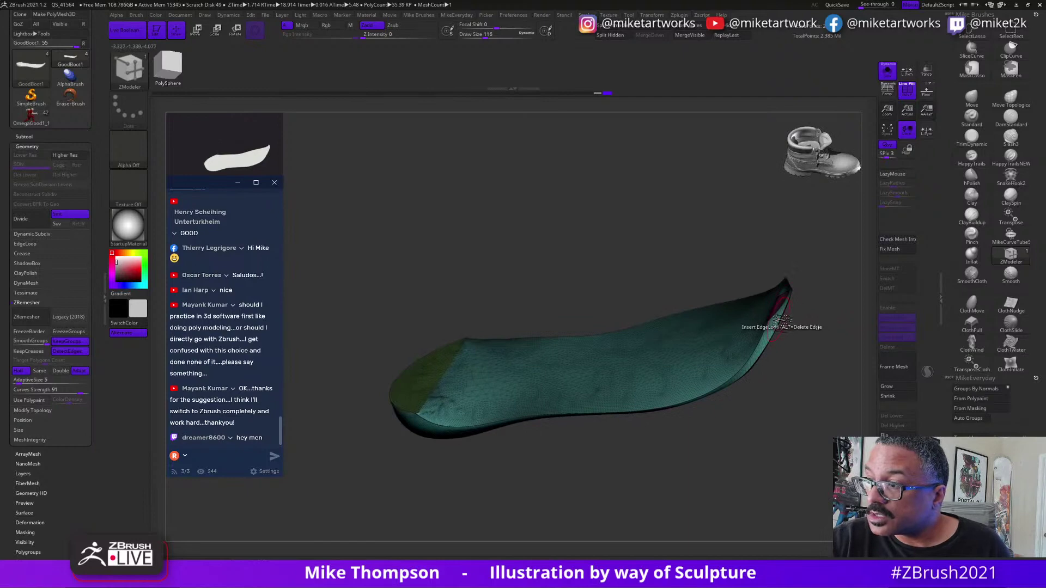
mouse_move(831, 325)
left_mouse_down("shift")
mouse_move(829, 362)
mouse_move(827, 327)
mouse_move(833, 335)
left_mouse_up("shift")
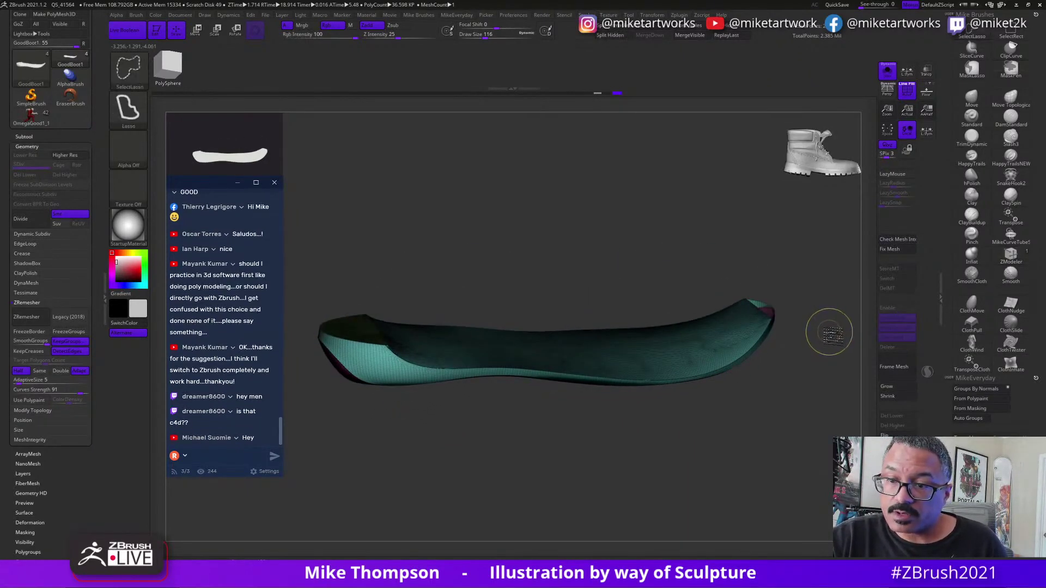
ZRemesh the sole twice with AdaptiveSize set to 0, keeping the Half target and Keep Groups enabled.
left_click_drag(829, 332, 816, 381)
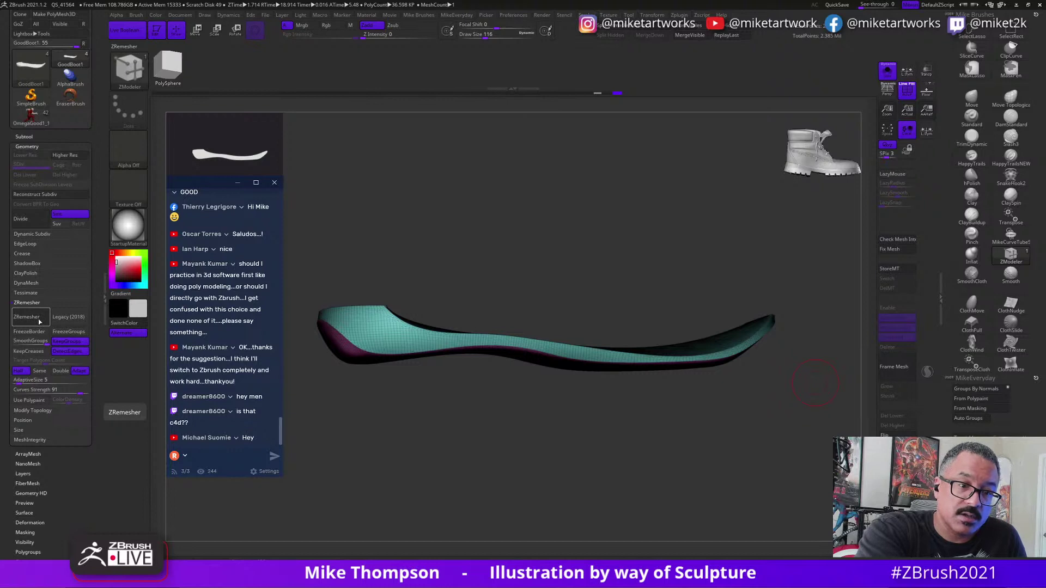
left_click_drag(17, 384, 12, 384)
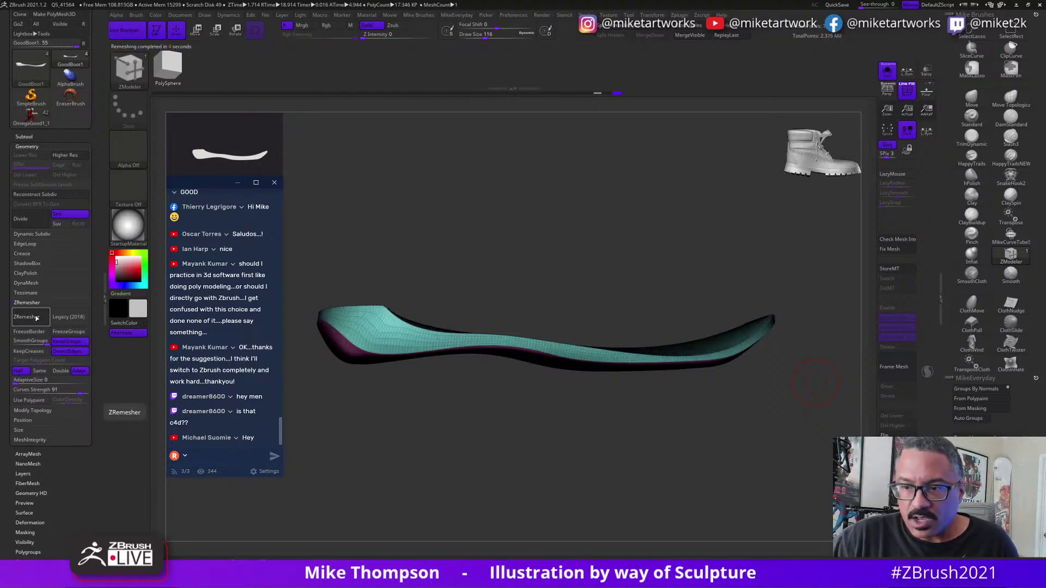
left_click(41, 317)
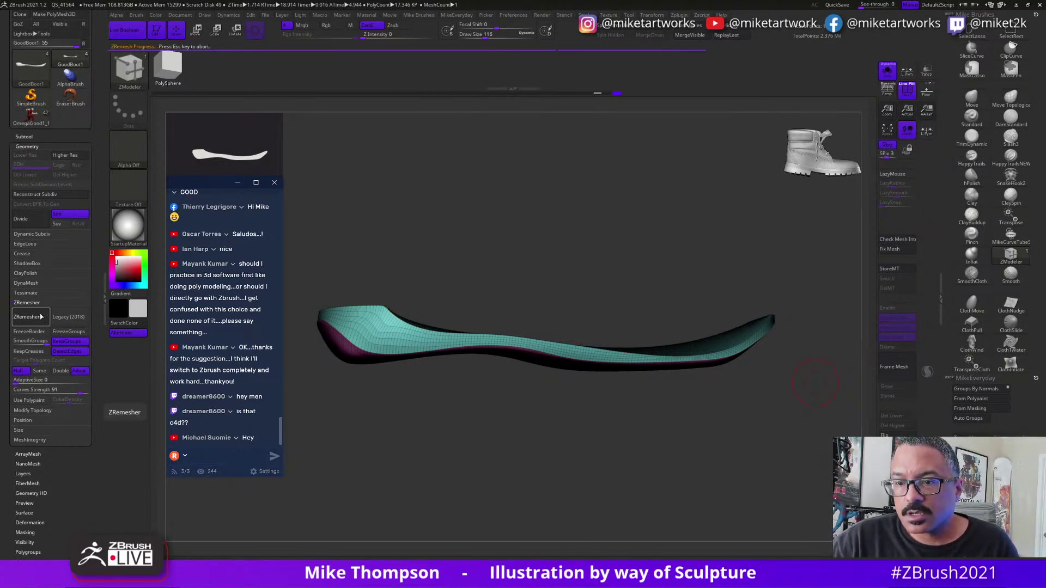
left_click_drag(784, 430, 814, 456)
Polish the remeshed sole by groups and run Project History on it.
left_click(34, 136)
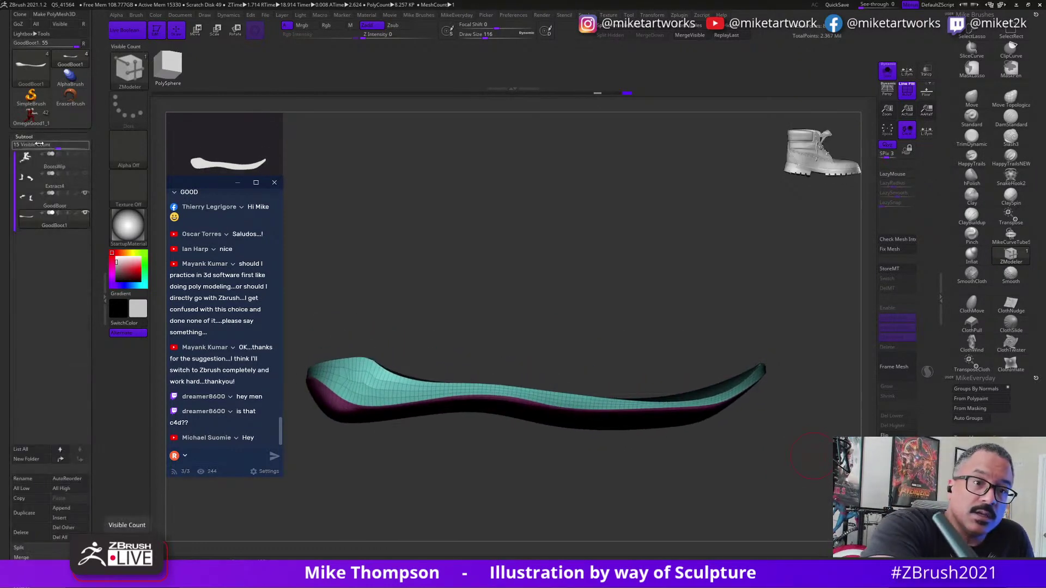
scroll(101, 408, "down", 5)
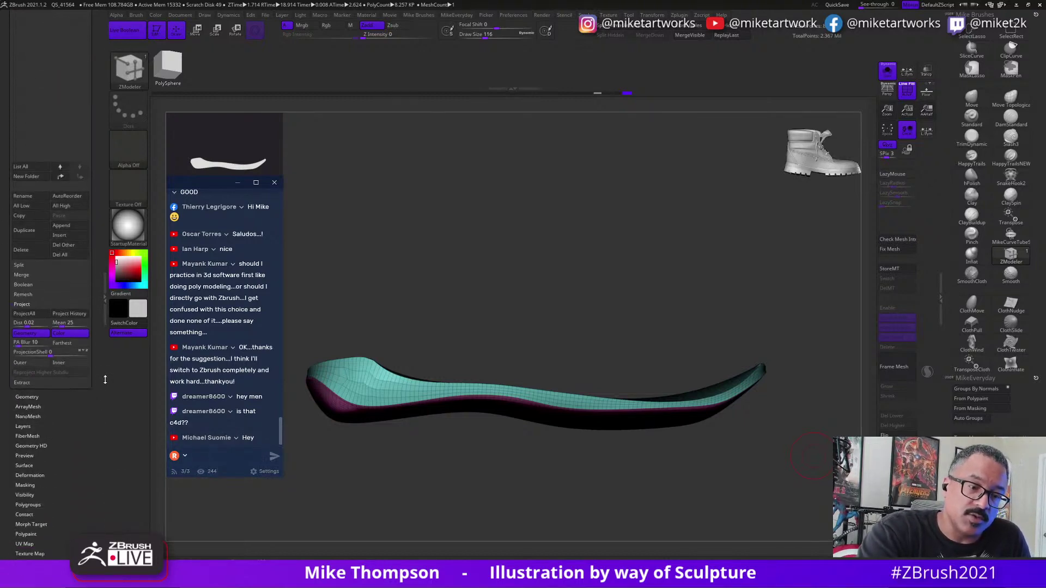
left_click(41, 476)
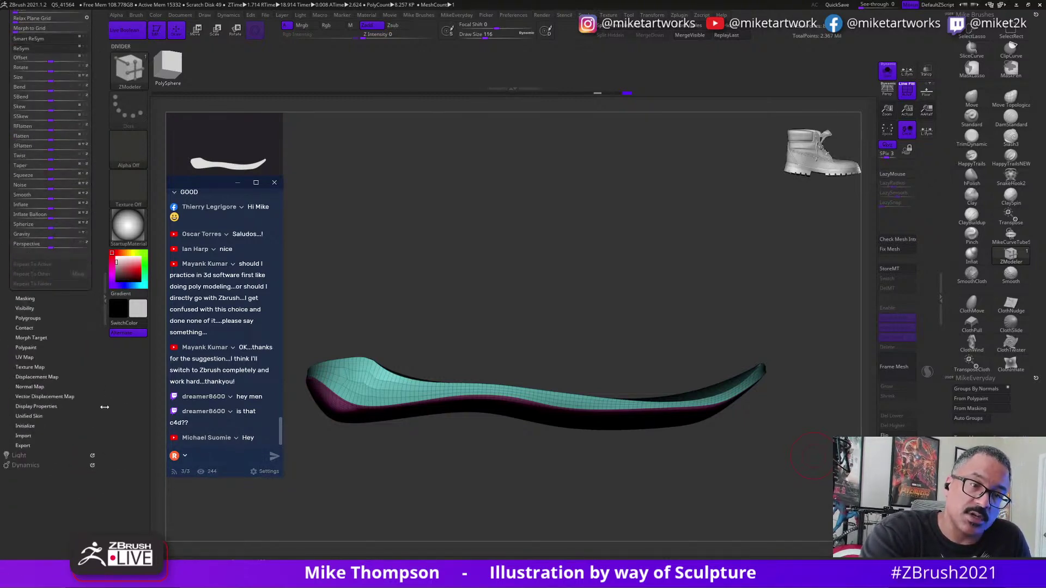
scroll(100, 354, "up", 10)
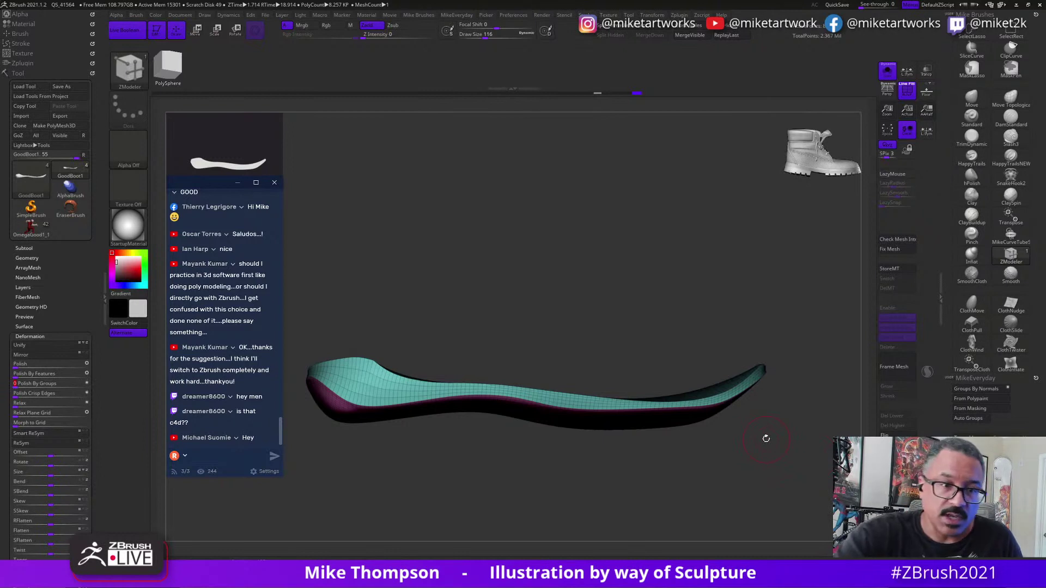
left_click(24, 248)
scroll(91, 377, "down", 5)
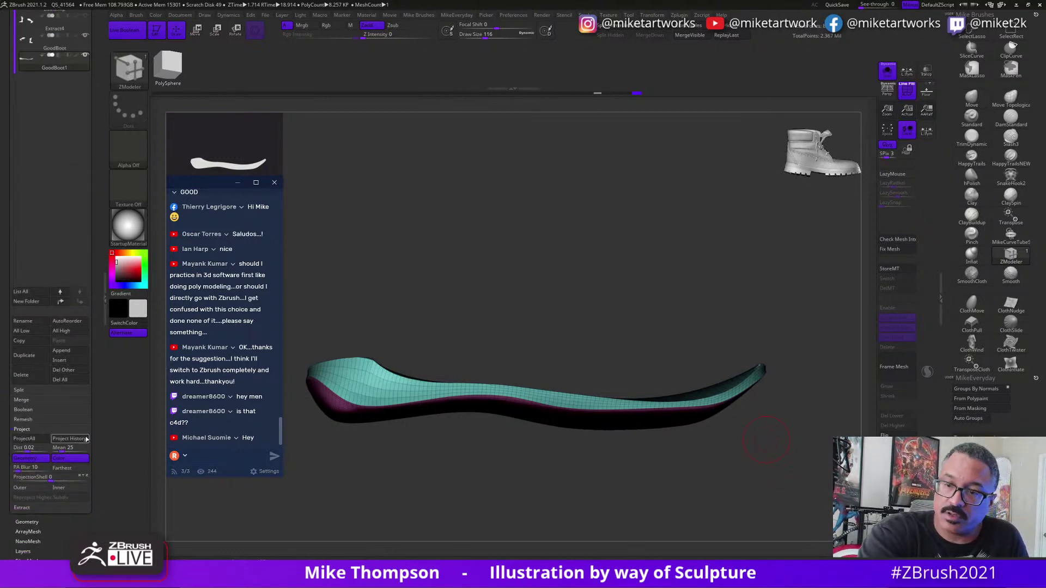
left_click(82, 439)
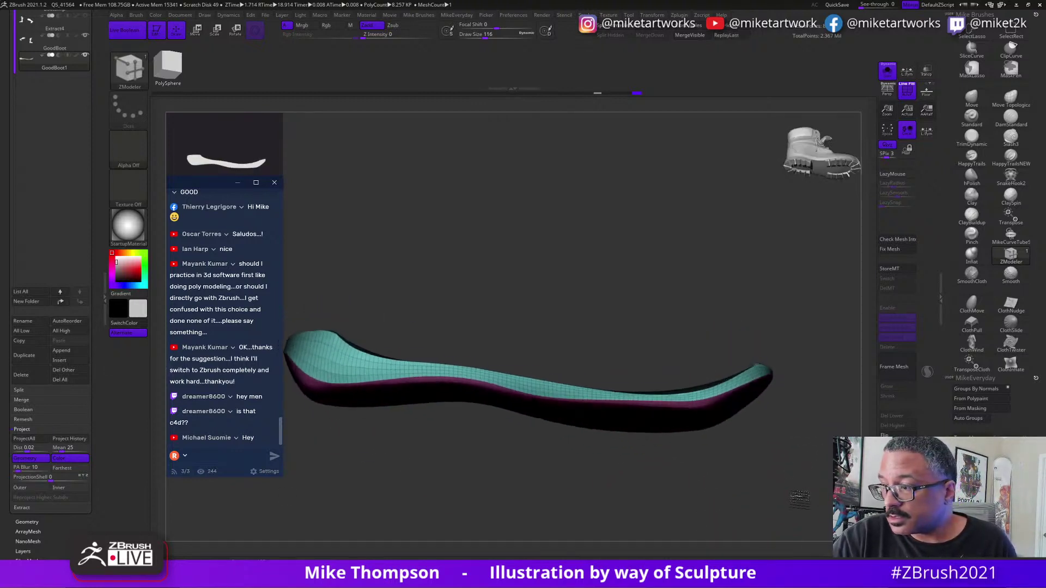
Inspect the sole's underside and sidewall polygroups by toggling their visibility, and restore the whole sole.
left_click_drag(793, 461, 782, 487)
mouse_move(757, 379)
left_mouse_down()
mouse_move(747, 339)
mouse_move(760, 330)
mouse_move(696, 391)
left_mouse_up()
left_click(696, 391, "ctrl+shift")
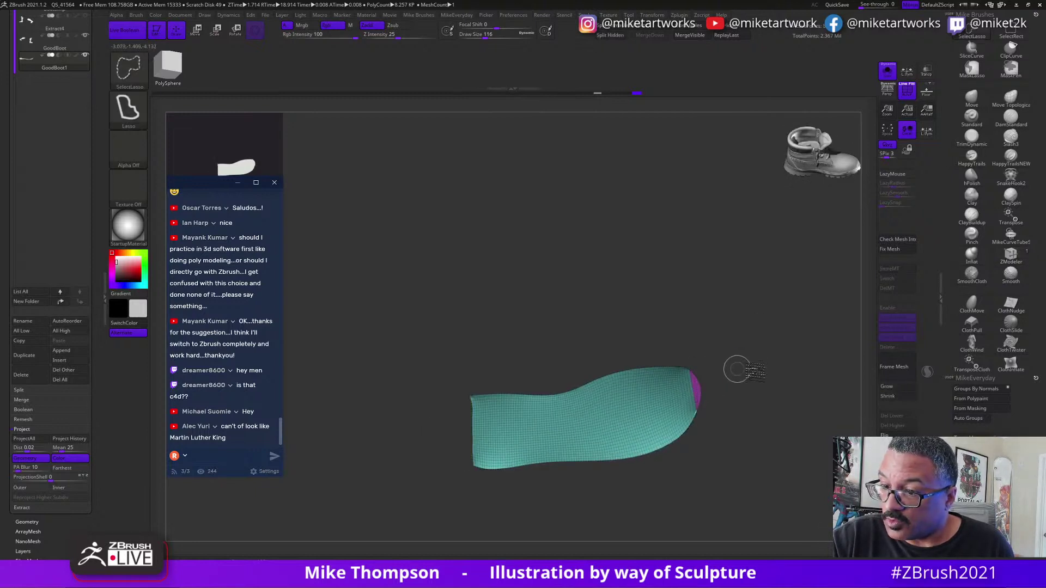
left_click(768, 375, "ctrl+shift")
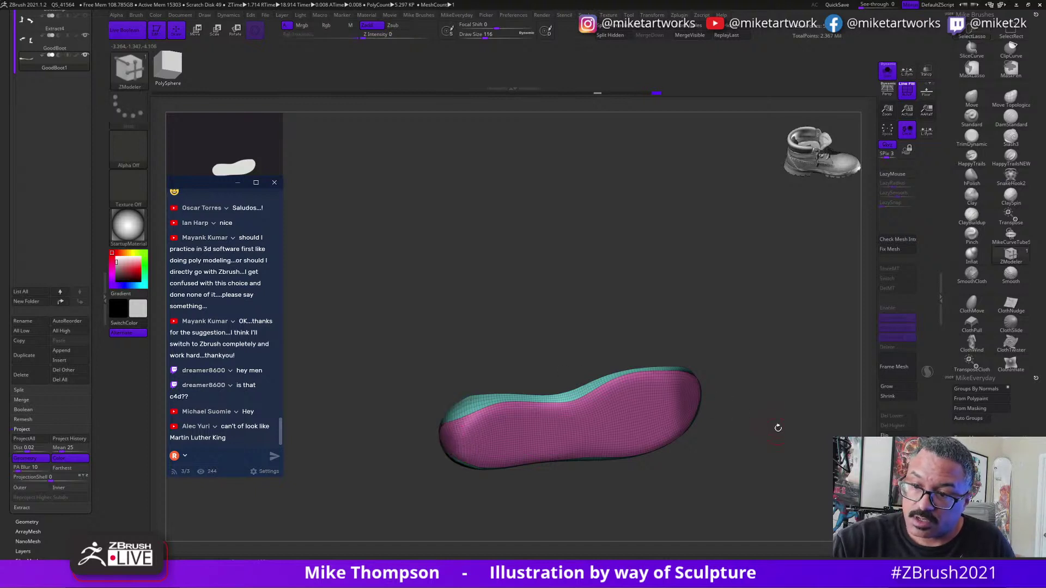
left_click_drag(777, 427, 808, 405)
left_click(799, 412, "ctrl+shift")
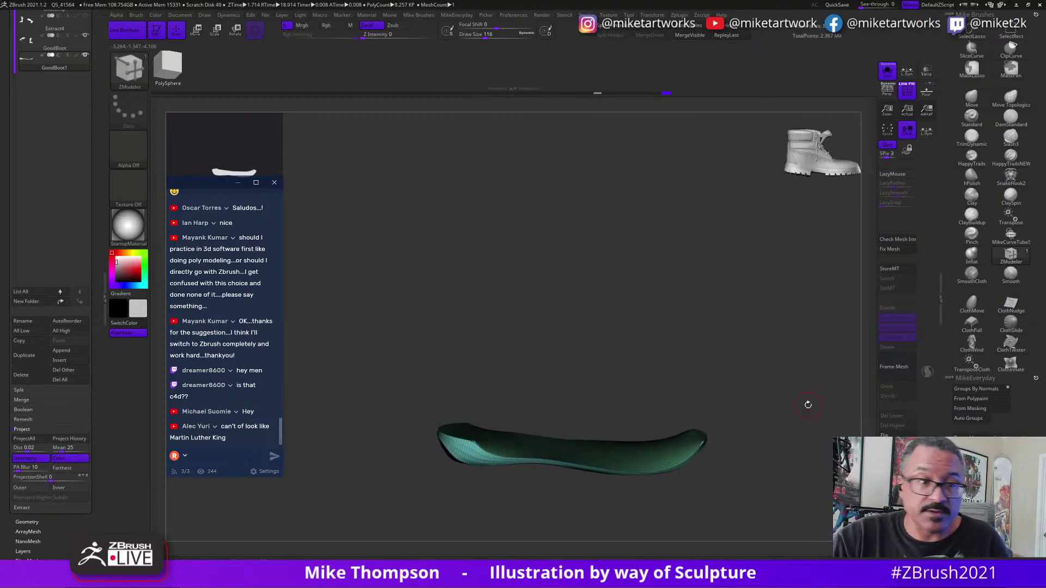
Apply the Polish By Groups deformation to the whole sole.
scroll(101, 391, "up", 5)
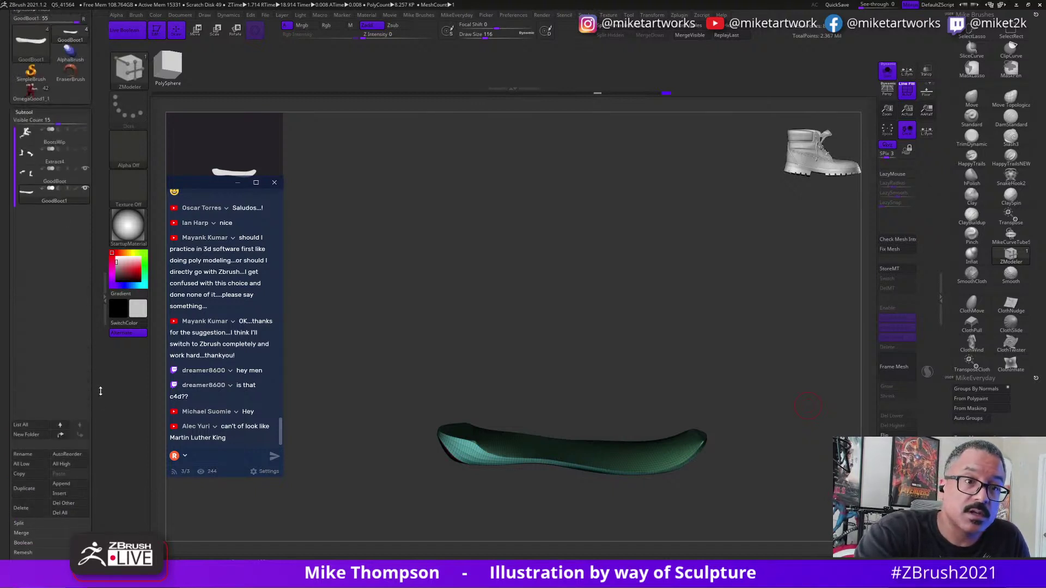
left_click(30, 112)
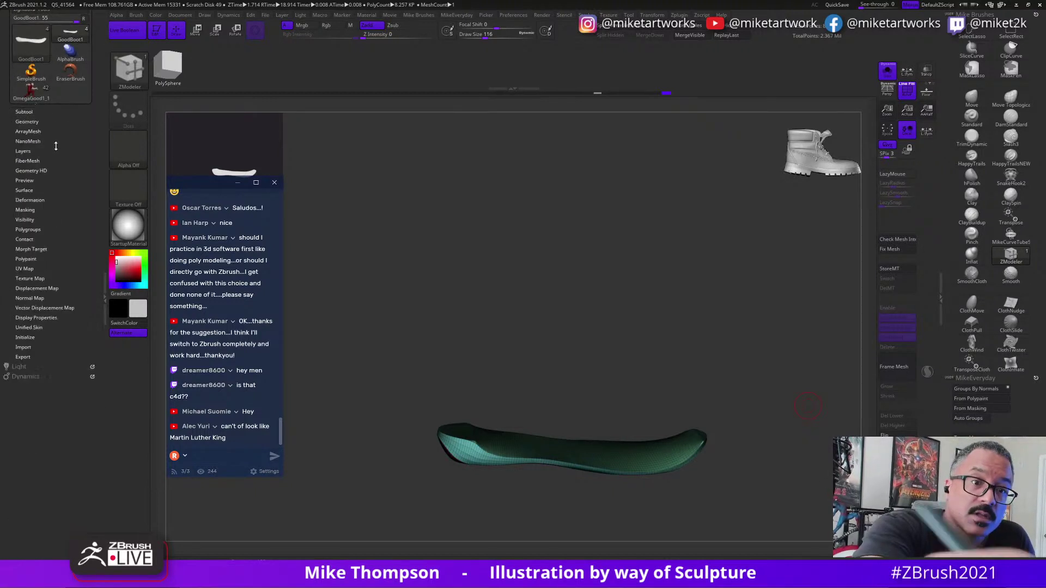
left_click(30, 200)
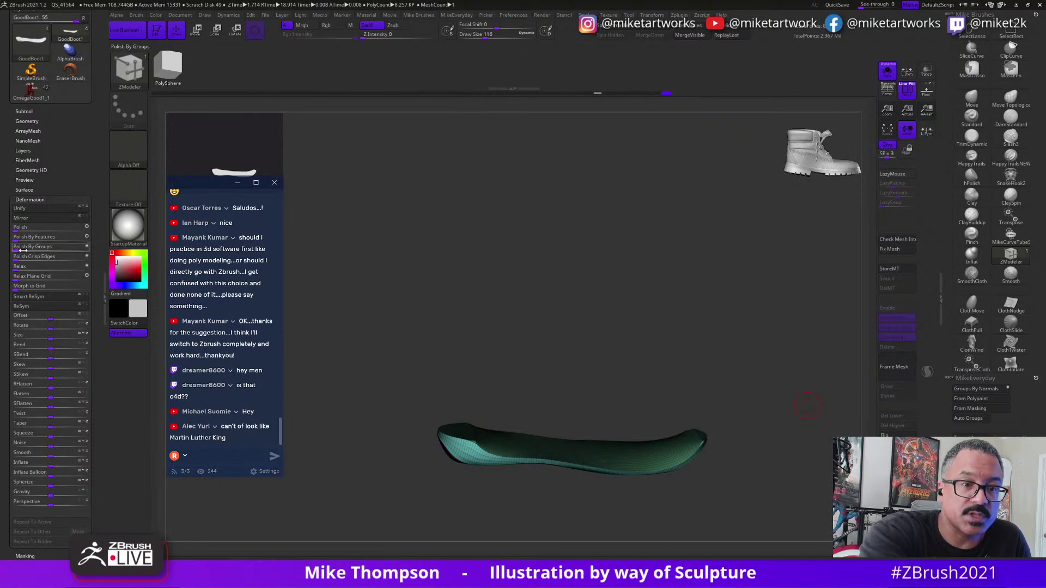
left_click_drag(33, 252, 43, 252)
left_click_drag(755, 357, 790, 453)
mouse_move(822, 419)
left_mouse_down()
mouse_move(803, 436)
mouse_move(815, 437)
mouse_move(813, 400)
mouse_move(812, 432)
left_mouse_up()
Show the leg with the sole again and pull the sole's toe edge in toward the foot with the Move brush at size 666.
left_click(887, 73)
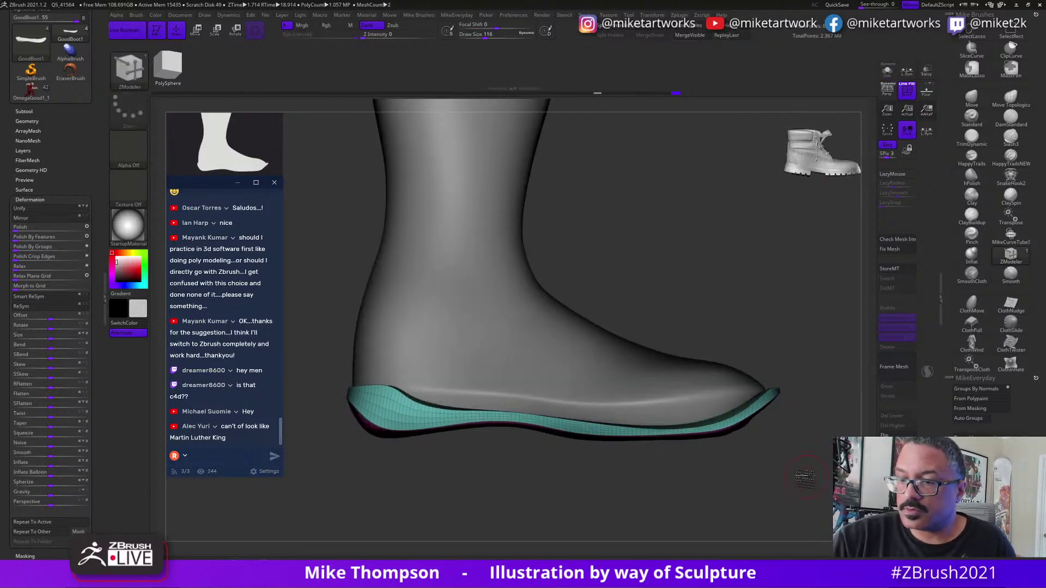
mouse_move(806, 478)
left_mouse_down()
mouse_move(709, 465)
mouse_move(740, 467)
mouse_move(728, 466)
mouse_move(718, 427)
mouse_move(725, 388)
mouse_move(685, 370)
mouse_move(723, 432)
mouse_move(691, 425)
mouse_move(662, 459)
mouse_move(626, 406)
mouse_move(743, 479)
mouse_move(741, 437)
mouse_move(715, 408)
left_mouse_up()
left_click(971, 100)
key("s")
left_click_drag(717, 405, 731, 380)
left_click(974, 97)
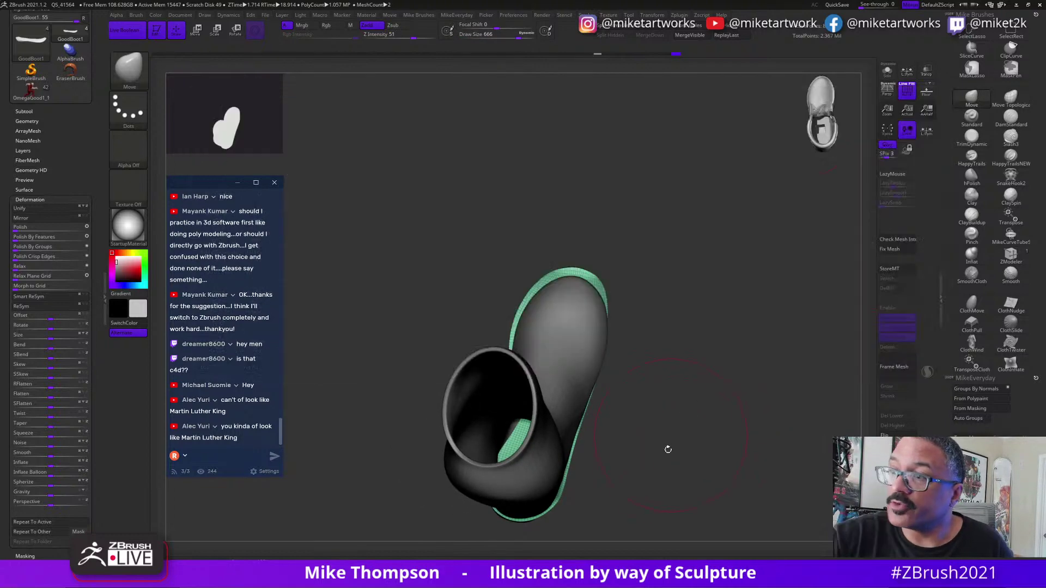
left_click_drag(681, 437, 685, 436)
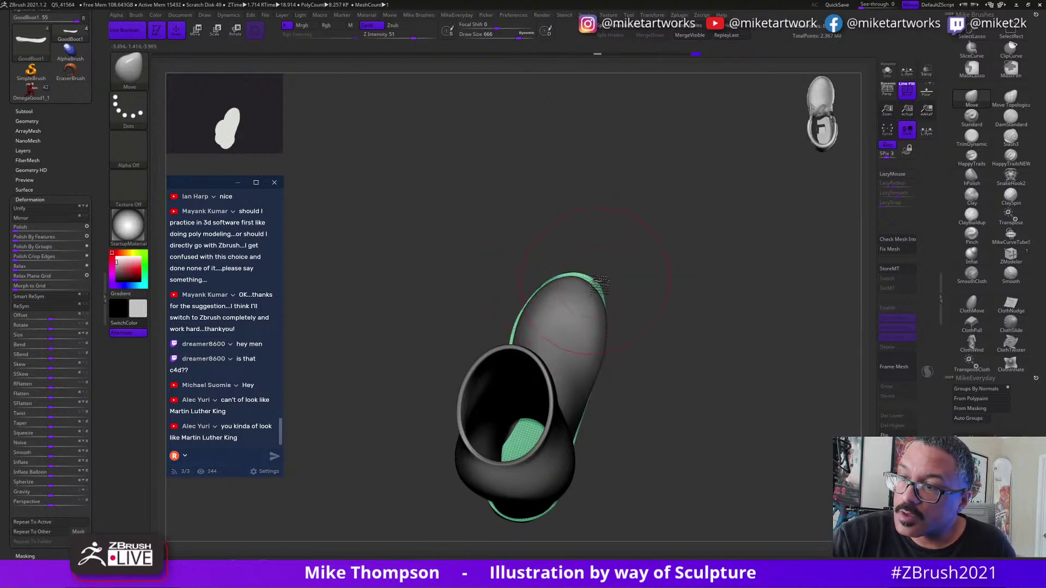
mouse_move(691, 343)
left_mouse_down()
mouse_move(668, 323)
mouse_move(701, 362)
mouse_move(715, 349)
left_mouse_up()
Smooth the sole's underside around the toe and ball area with a brush size of 245.
key("s")
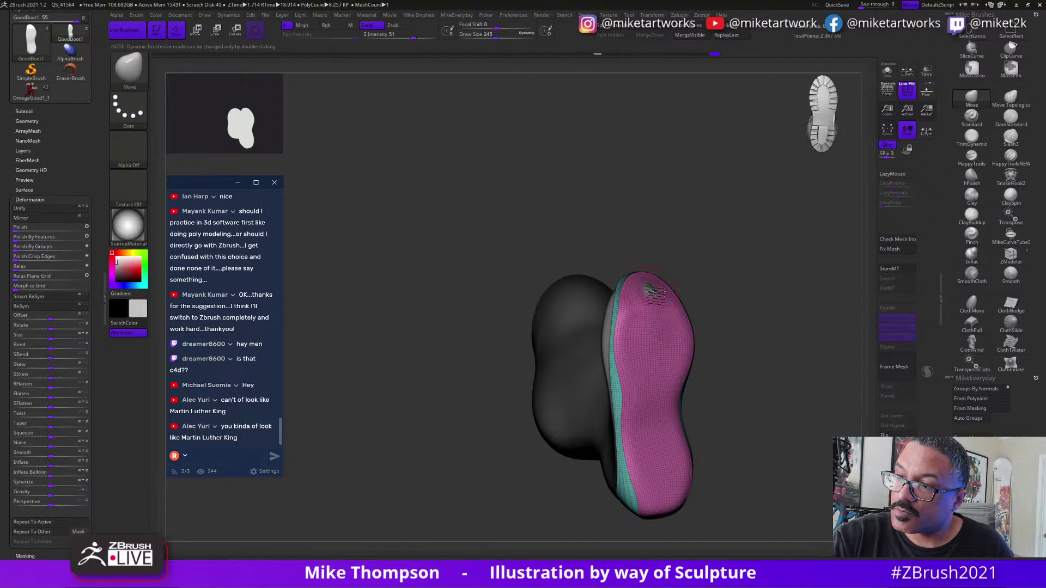
key("shift")
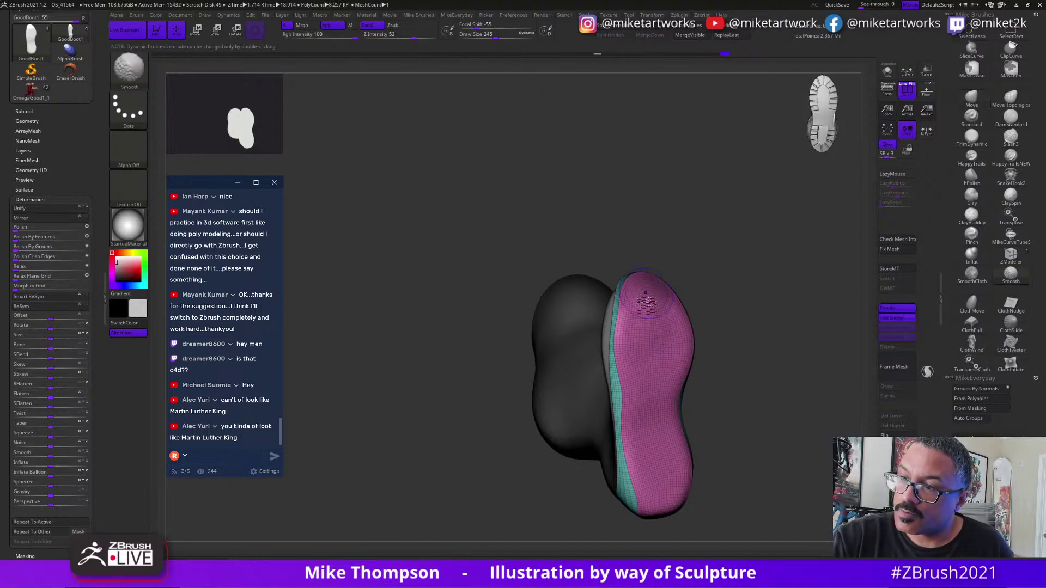
left_click_drag(807, 362, 778, 374)
key("shift")
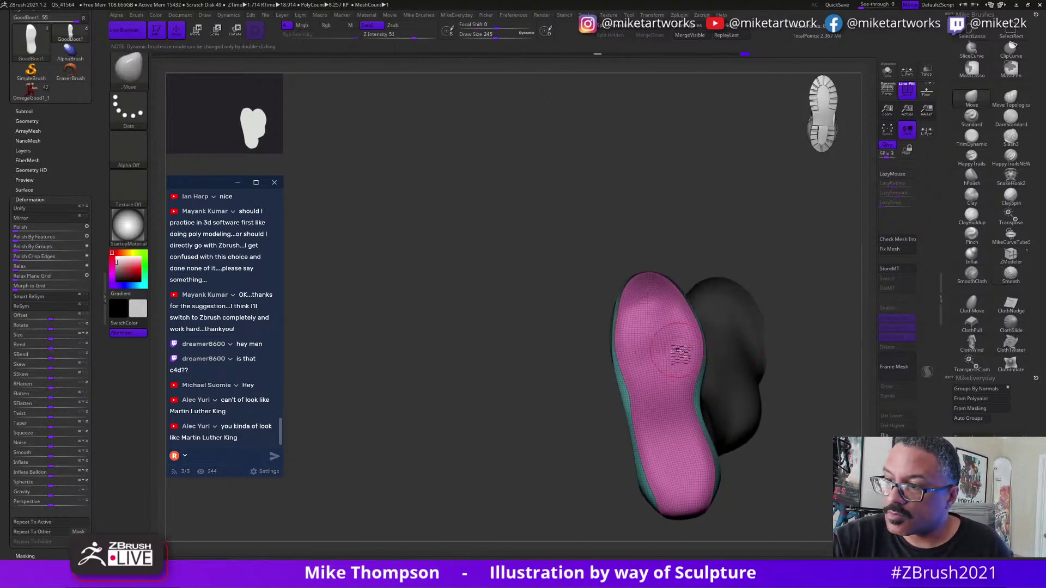
key("shift")
Mask the sole's bottom polygroup by hiding it, masking the visible part and inverting the mask with the full sole shown.
left_click_drag(776, 430, 572, 501)
left_click_drag(717, 486, 673, 379)
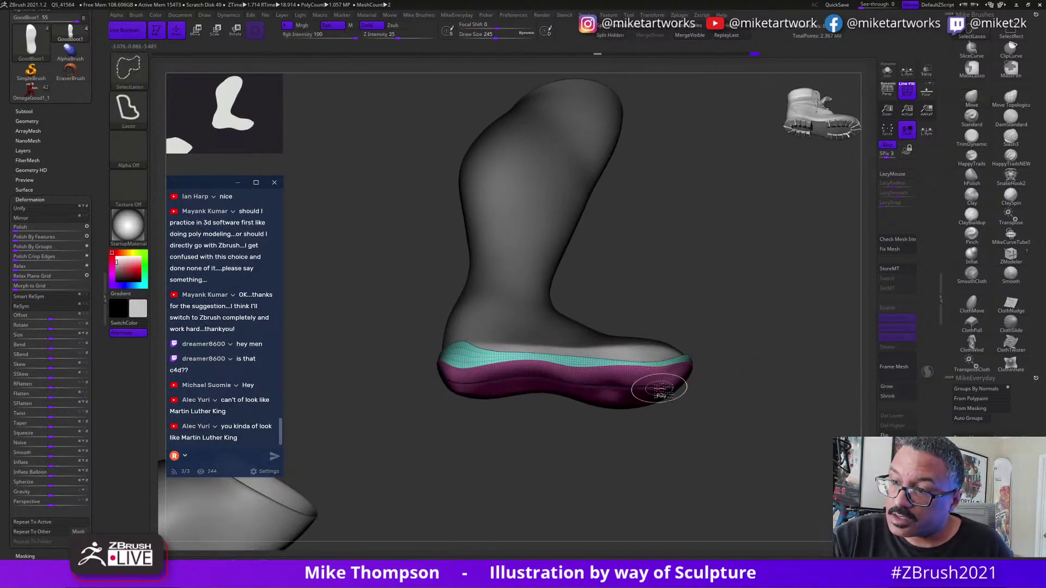
left_click(656, 388, "ctrl+shift")
left_click(762, 396, "ctrl+shift")
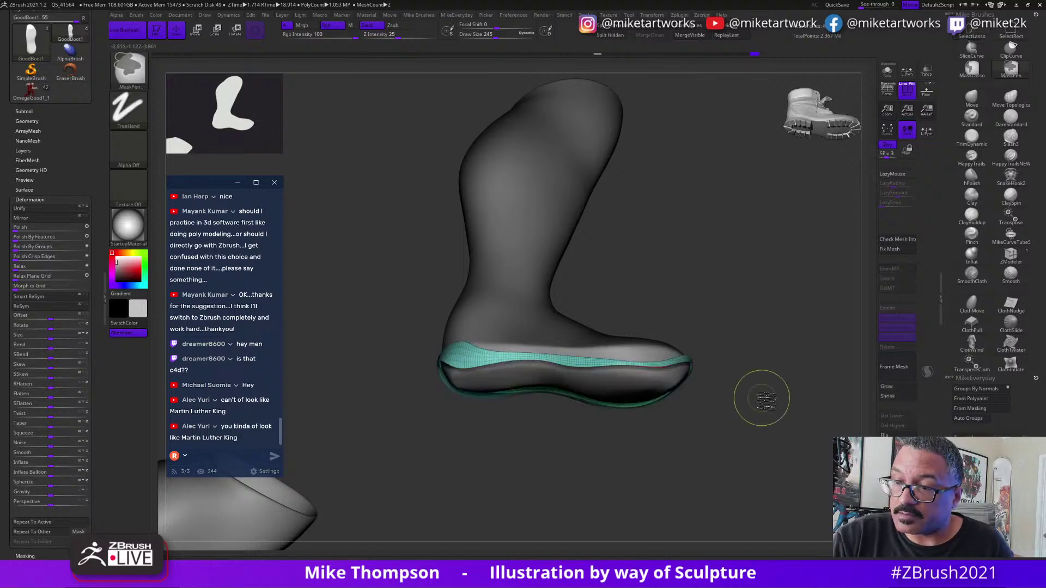
left_click(765, 395, "ctrl")
left_click(774, 393, "ctrl+shift")
left_click(789, 388, "ctrl")
left_click_drag(791, 389, 757, 405)
Scale the unmasked sidewall taller with the gizmo, and rotate it about 1 degree around the heel.
key("w")
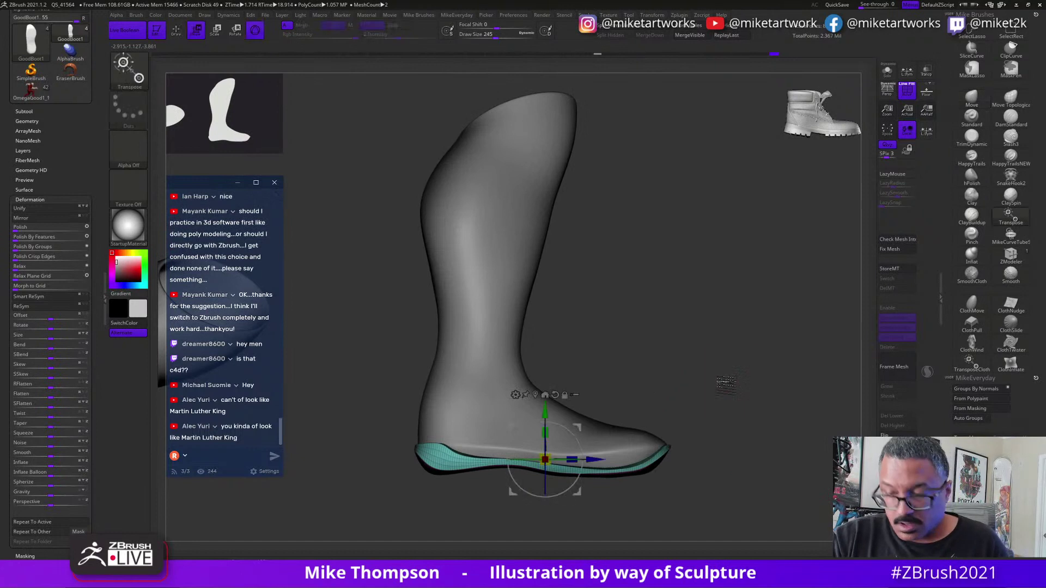
left_click_drag(577, 492, 577, 496, "alt")
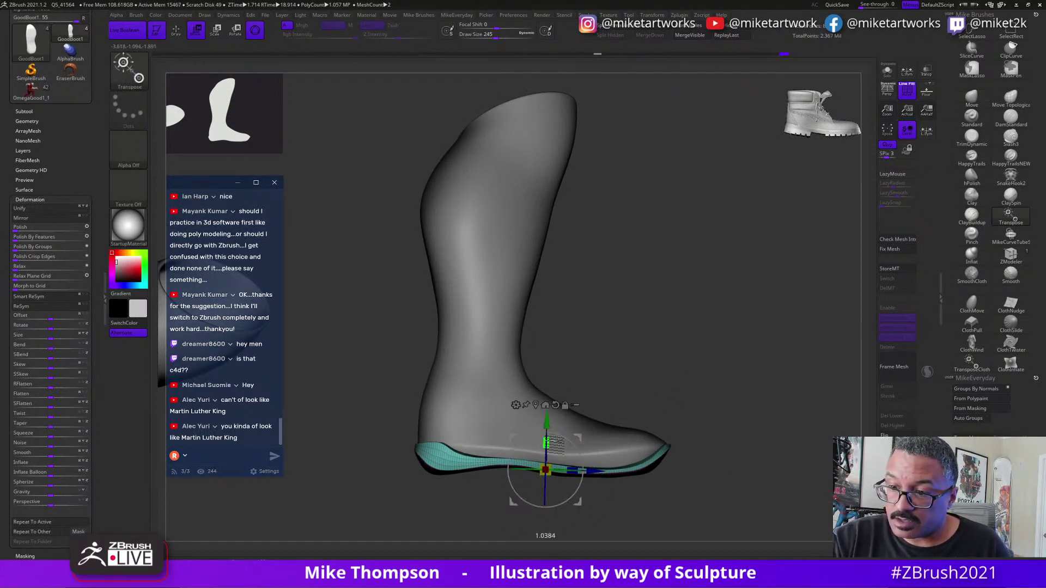
left_click_drag(552, 442, 552, 414)
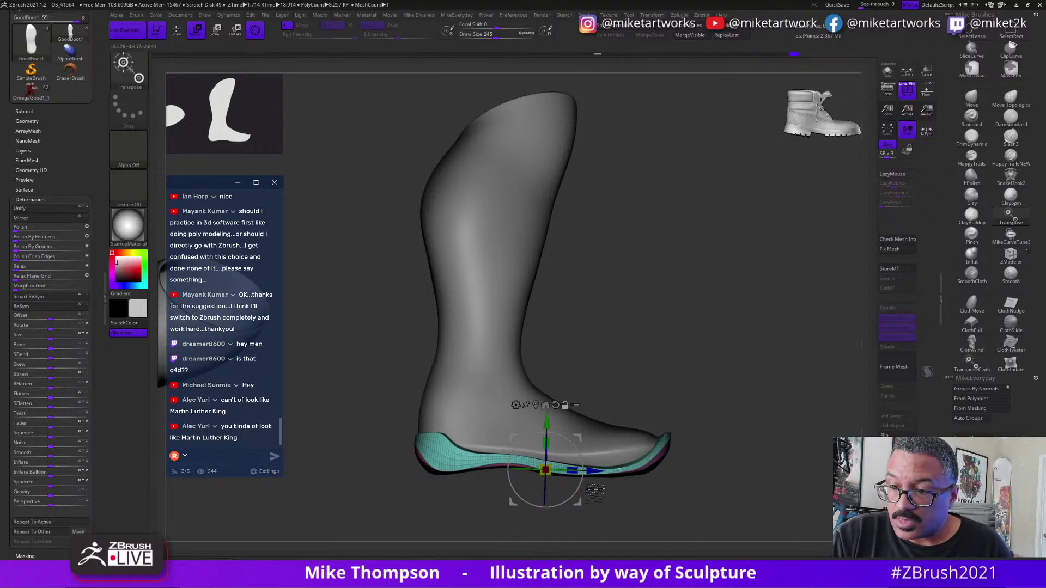
left_click_drag(575, 480, 473, 429, "alt")
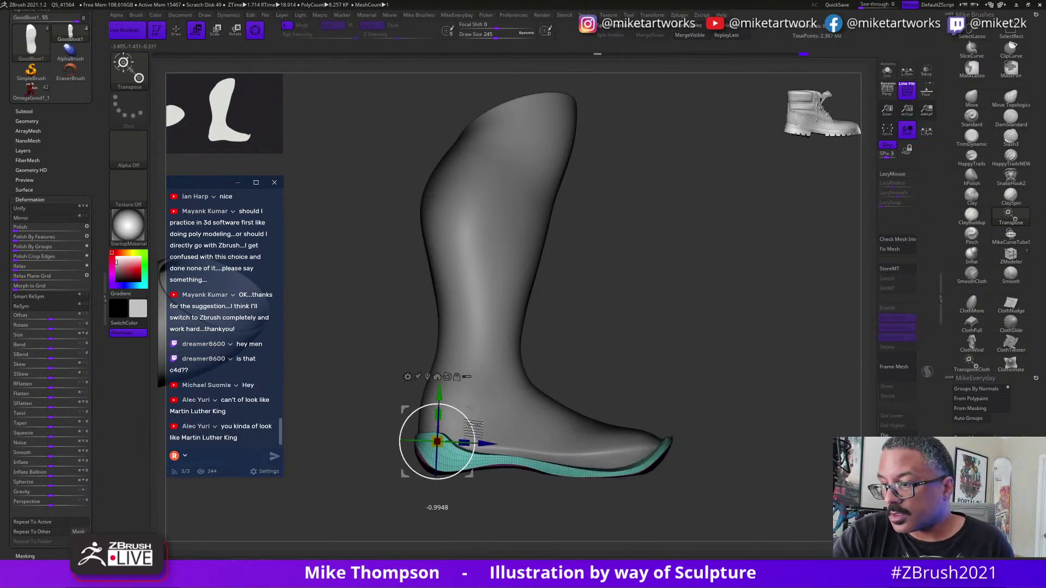
Clear the mask on the sole and polish its surface by features, with the Move brush active.
mouse_move(804, 453)
left_mouse_down()
mouse_move(788, 457)
mouse_move(795, 478)
mouse_move(737, 435)
mouse_move(735, 479)
left_mouse_up()
key("q")
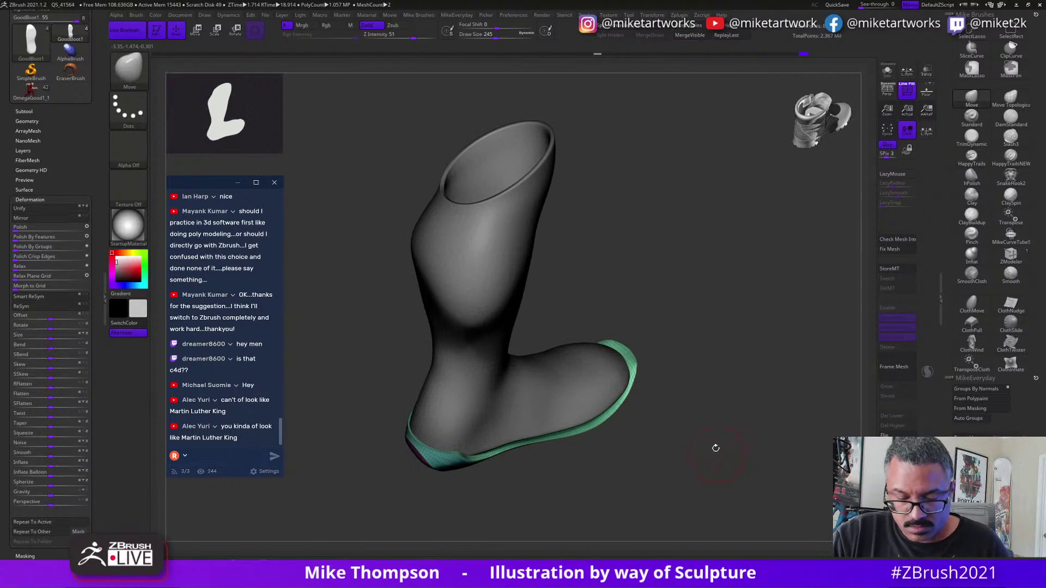
mouse_move(725, 457)
left_mouse_down()
mouse_move(755, 493)
mouse_move(757, 456)
mouse_move(773, 478)
mouse_move(729, 446)
mouse_move(719, 418)
mouse_move(745, 430)
mouse_move(701, 395)
left_mouse_up()
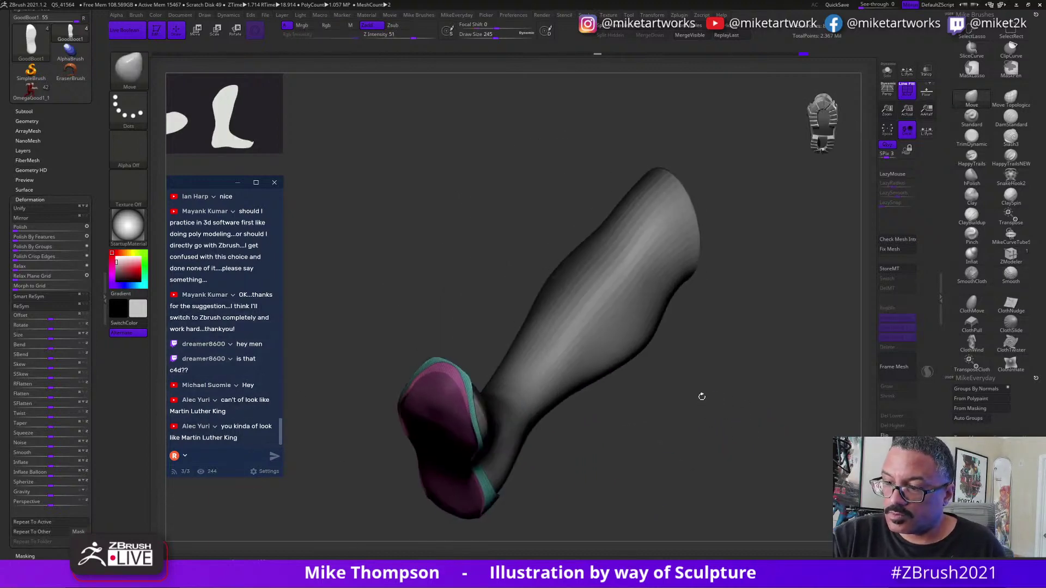
key("s")
mouse_move(603, 454)
left_mouse_down()
mouse_move(632, 444)
mouse_move(668, 459)
mouse_move(676, 414)
mouse_move(661, 444)
mouse_move(680, 420)
left_mouse_up()
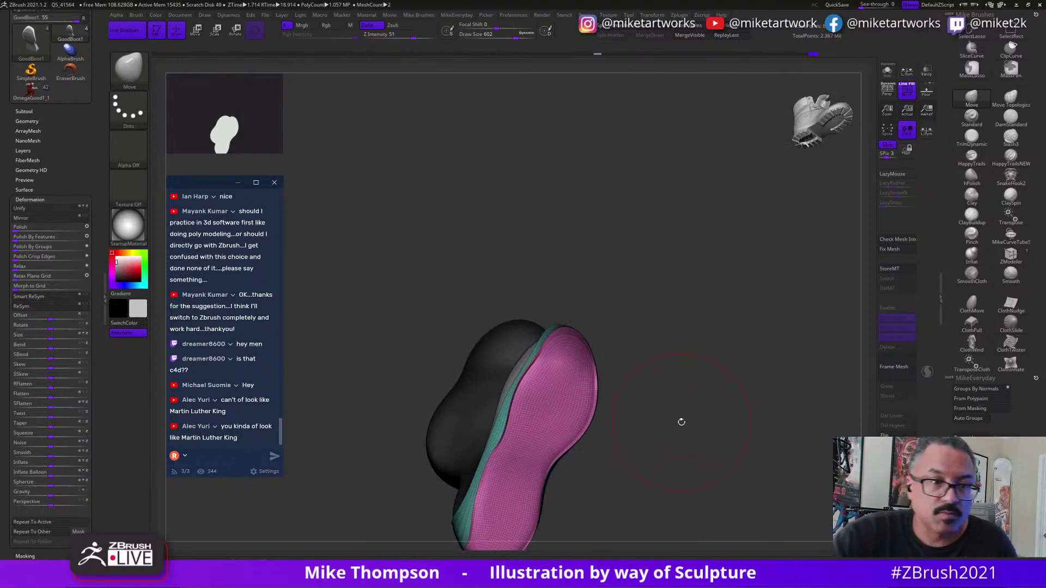
left_click(24, 240)
Nudge the sole's outline at the ball and toe tip to fit the foot, using the Move brush at size 372.
mouse_move(694, 342)
left_mouse_down()
mouse_move(703, 390)
mouse_move(714, 391)
mouse_move(640, 385)
mouse_move(616, 402)
left_mouse_up()
key("s")
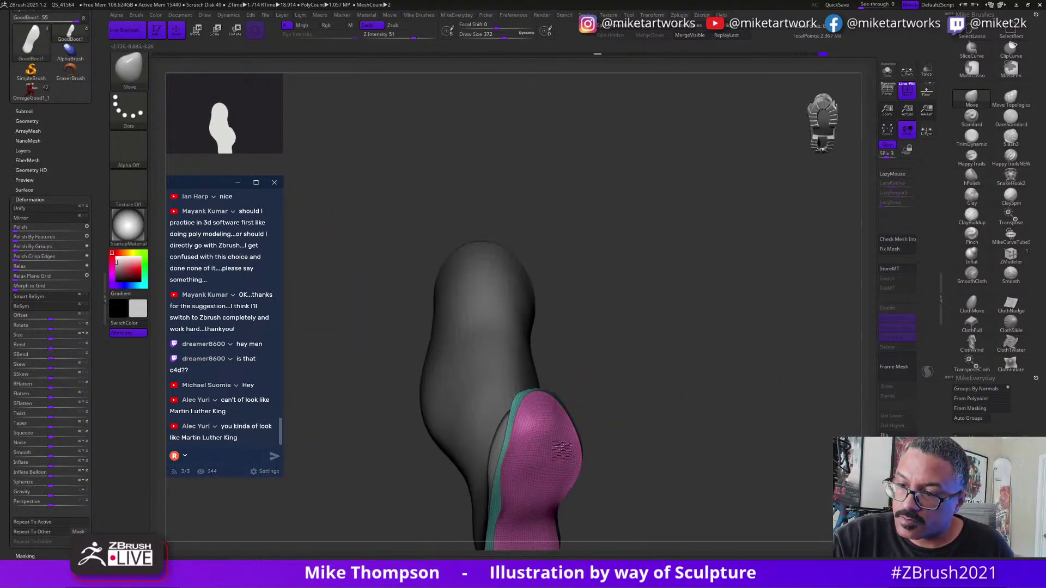
left_click_drag(538, 474, 527, 482)
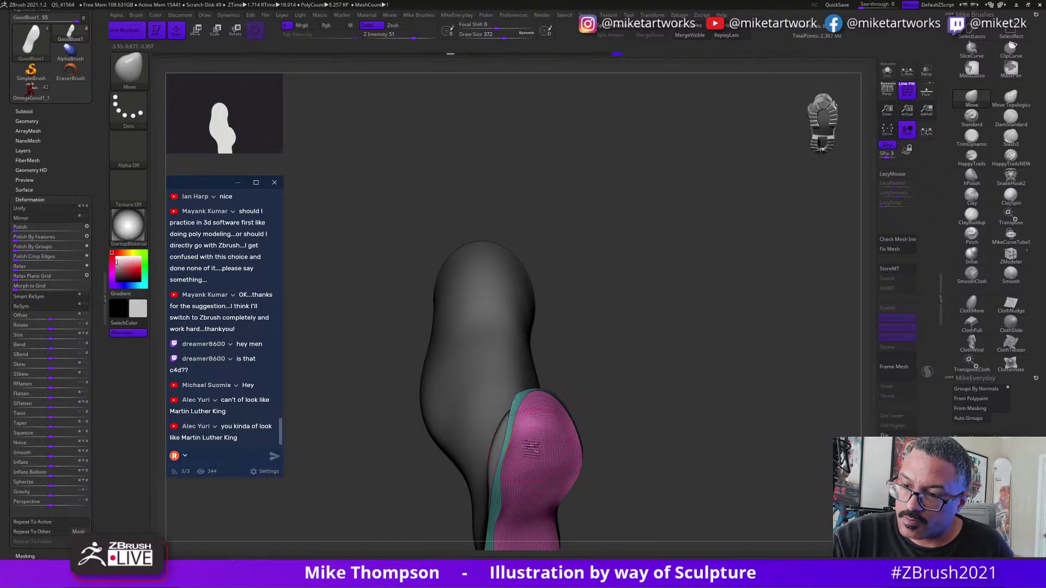
mouse_move(651, 387)
left_mouse_down()
mouse_move(666, 398)
mouse_move(657, 403)
mouse_move(682, 388)
mouse_move(703, 414)
mouse_move(649, 386)
left_mouse_up()
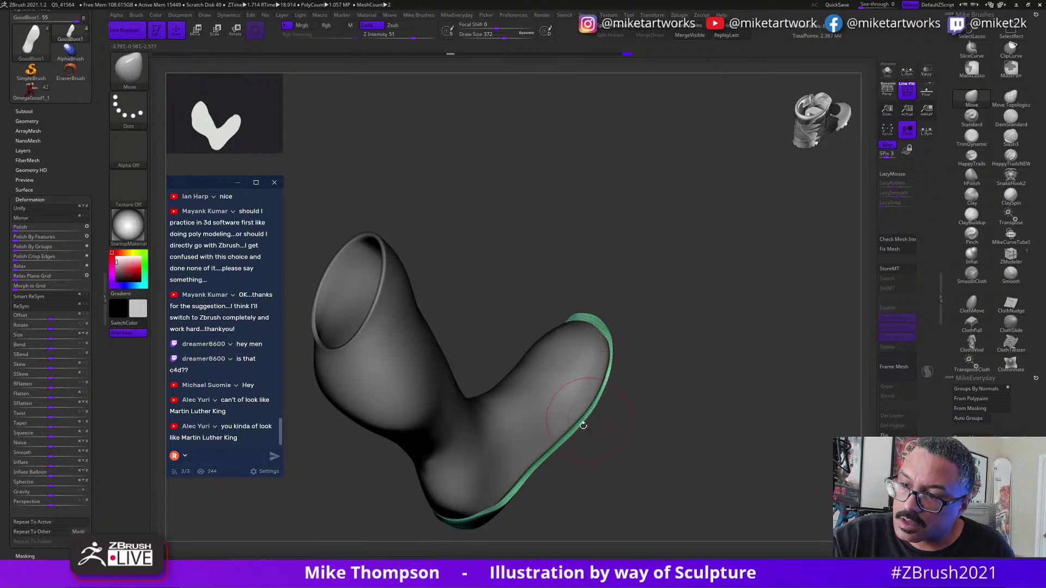
left_click_drag(605, 331, 601, 318)
mouse_move(663, 371)
left_mouse_down()
mouse_move(672, 400)
mouse_move(660, 442)
left_mouse_up()
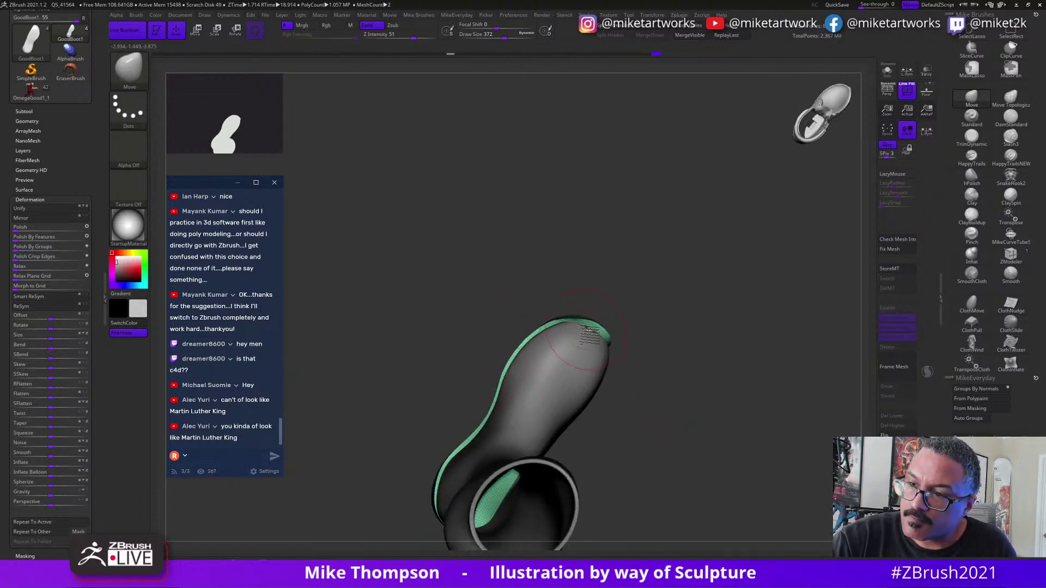
mouse_move(626, 334)
left_mouse_down()
mouse_move(659, 328)
mouse_move(610, 338)
left_mouse_up()
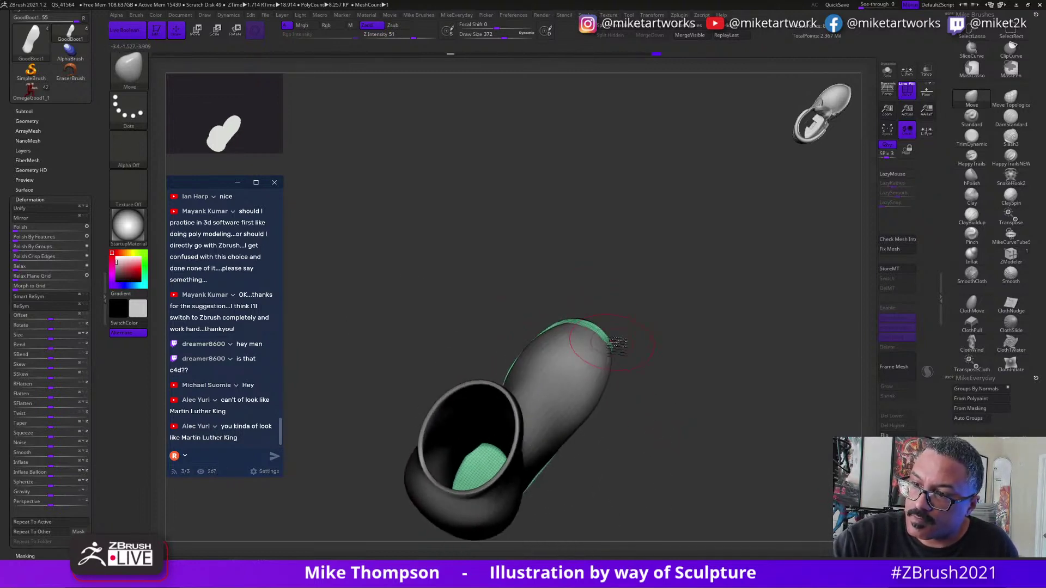
Reshape the sole's arch, ball and toe edges to follow the foot, using the Move brush at size 559.
mouse_move(590, 304)
left_mouse_down()
mouse_move(661, 327)
mouse_move(621, 325)
mouse_move(674, 364)
mouse_move(610, 376)
mouse_move(629, 375)
left_mouse_up()
key("s")
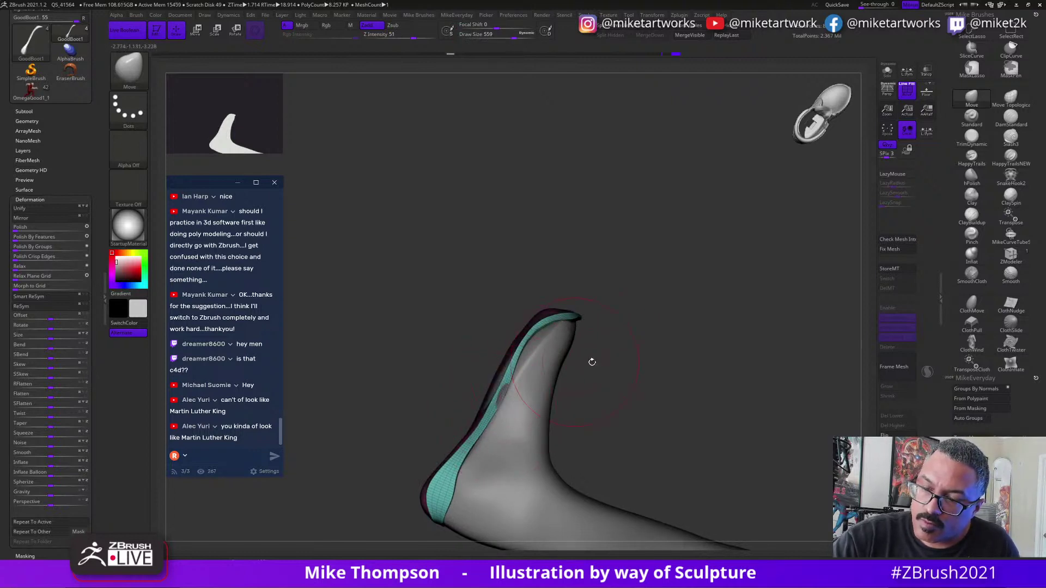
left_click_drag(591, 361, 501, 381)
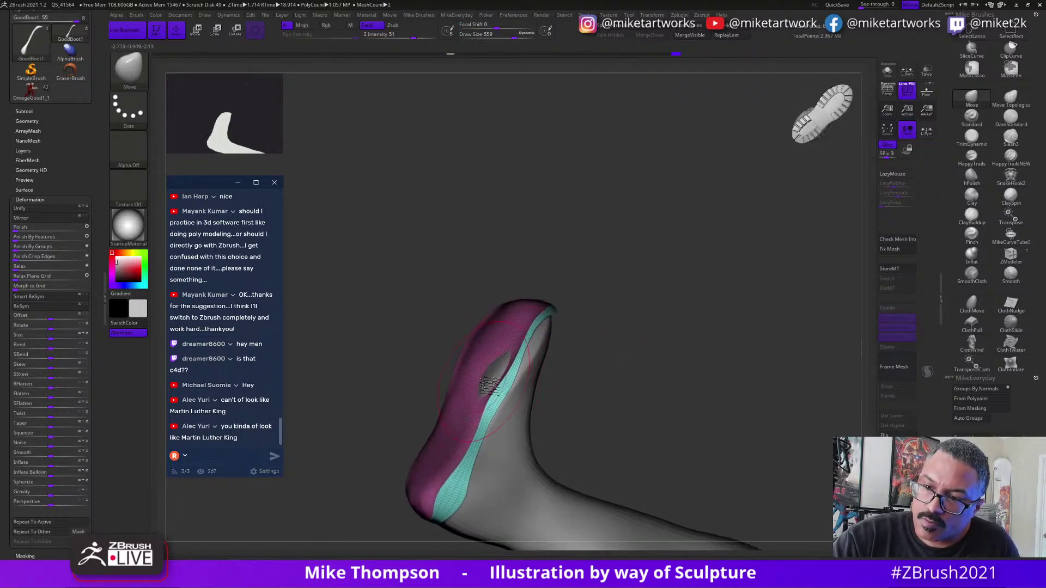
left_click_drag(572, 392, 507, 399)
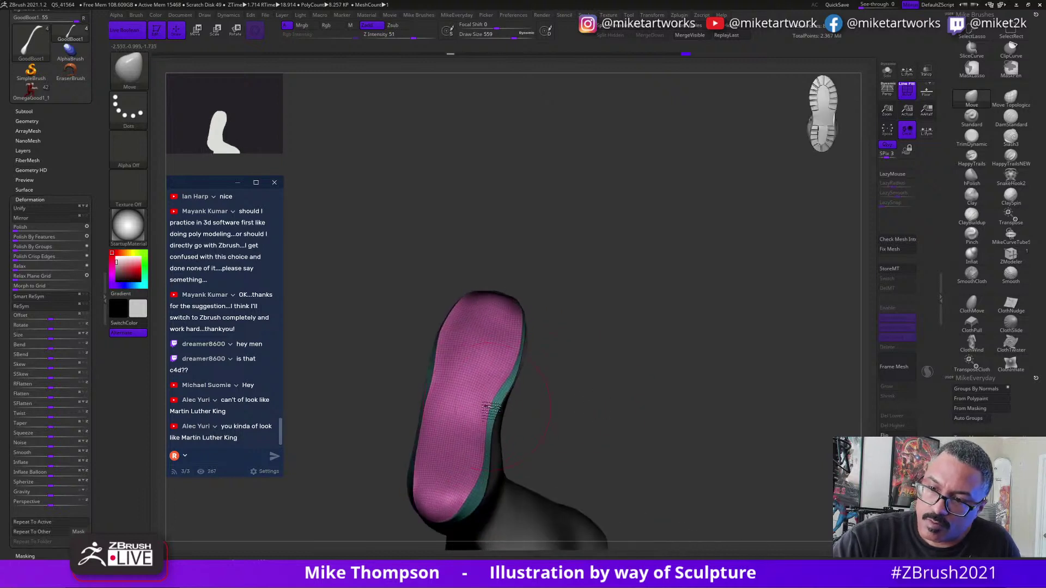
left_click_drag(581, 358, 585, 415)
left_click_drag(441, 376, 448, 369)
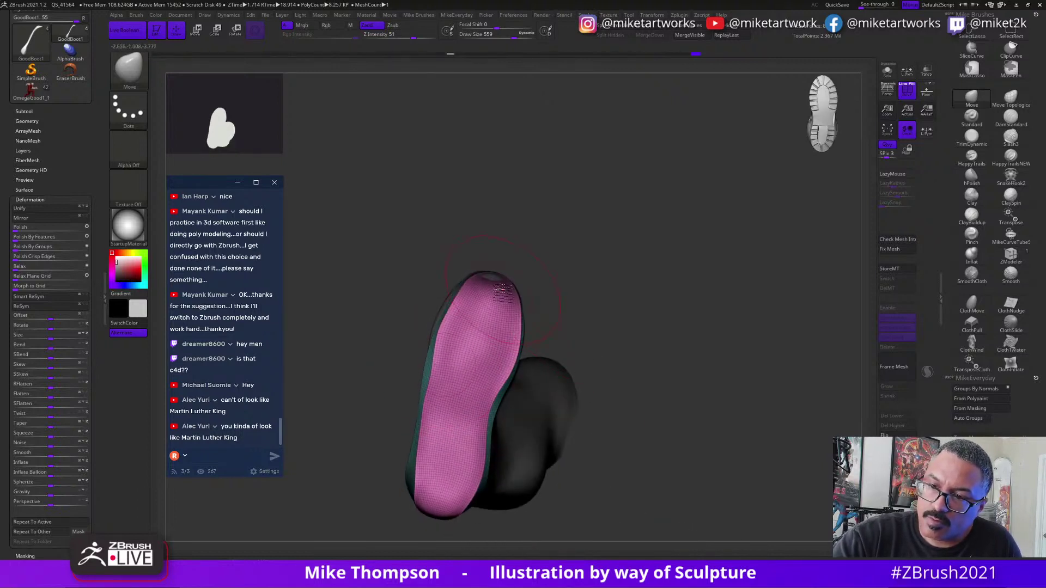
left_click_drag(498, 283, 502, 279)
Set the Move brush's draw size to 280 and check the sole's outline against the foot from above.
key("s")
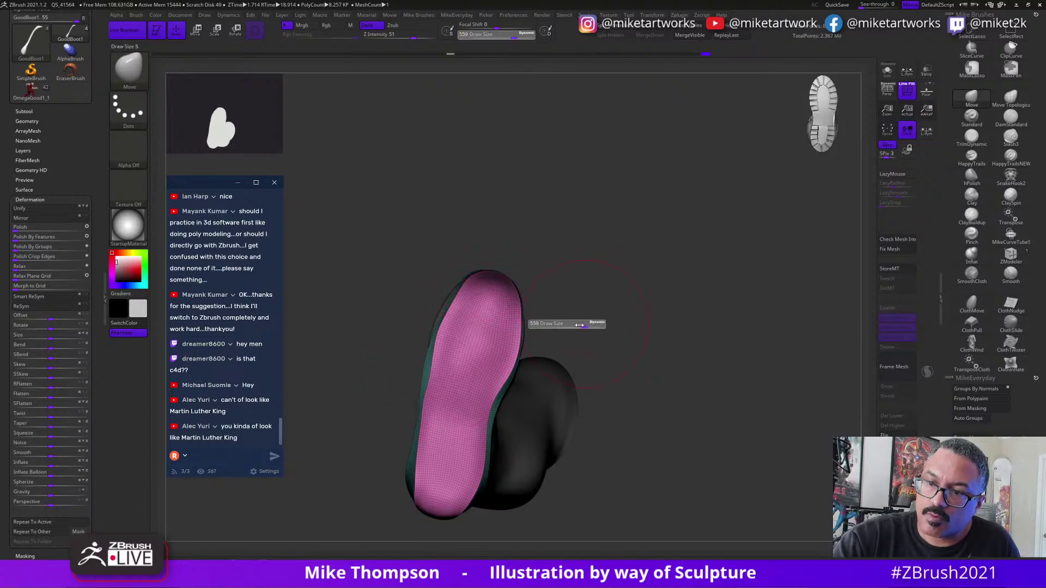
left_click_drag(583, 326, 568, 326)
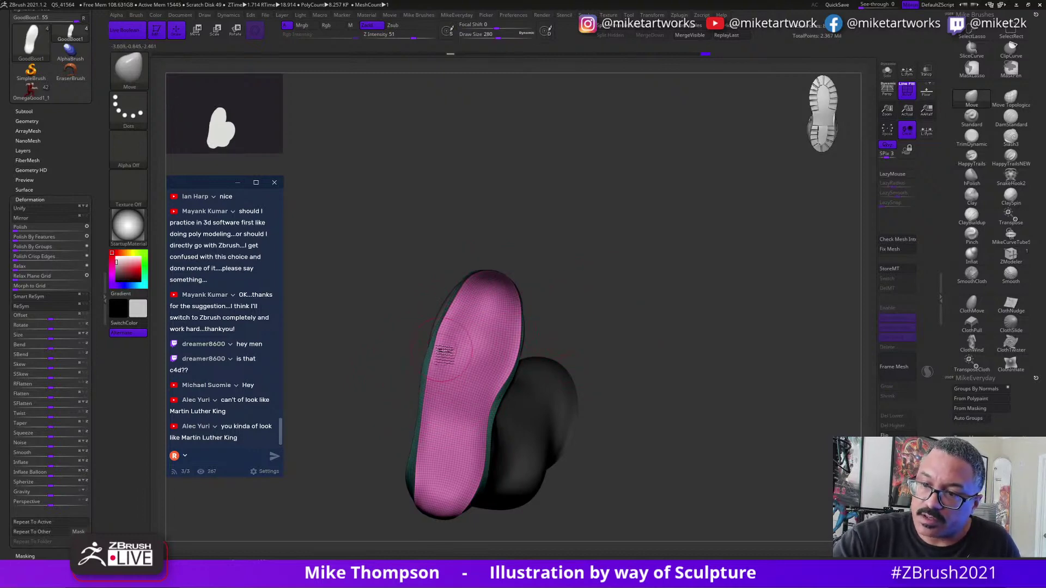
left_click_drag(688, 346, 743, 321)
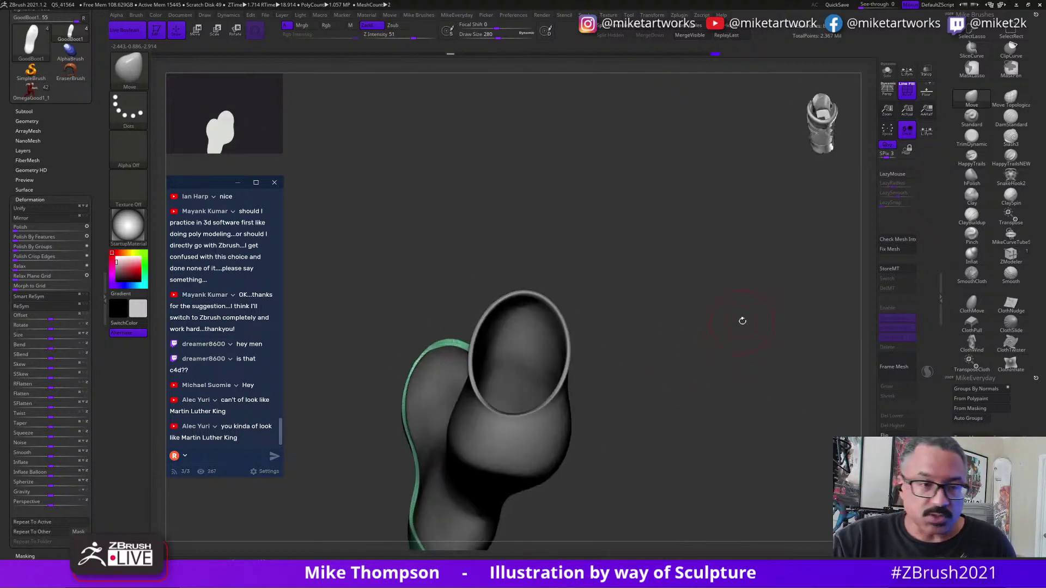
Remesh the sole in Solo mode using ZRemesher with Half turned off and a target polygon count of 4.
left_click(36, 121)
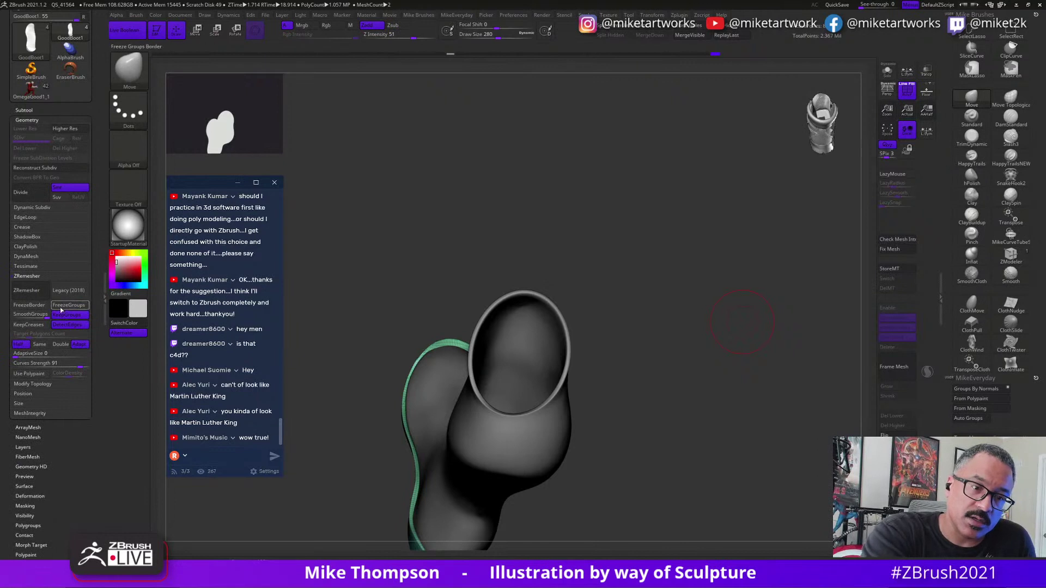
left_click(22, 345)
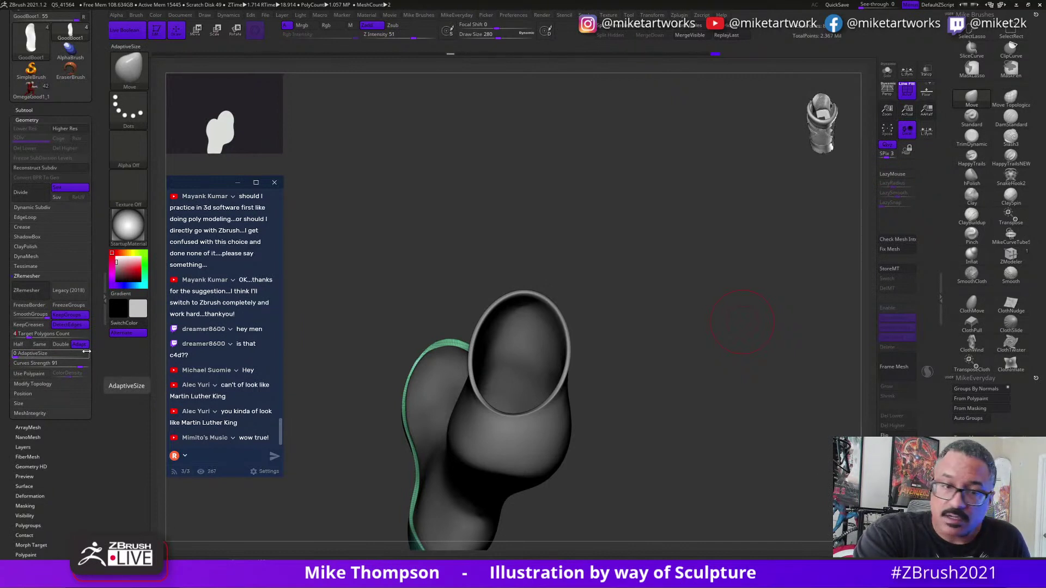
left_click(31, 291)
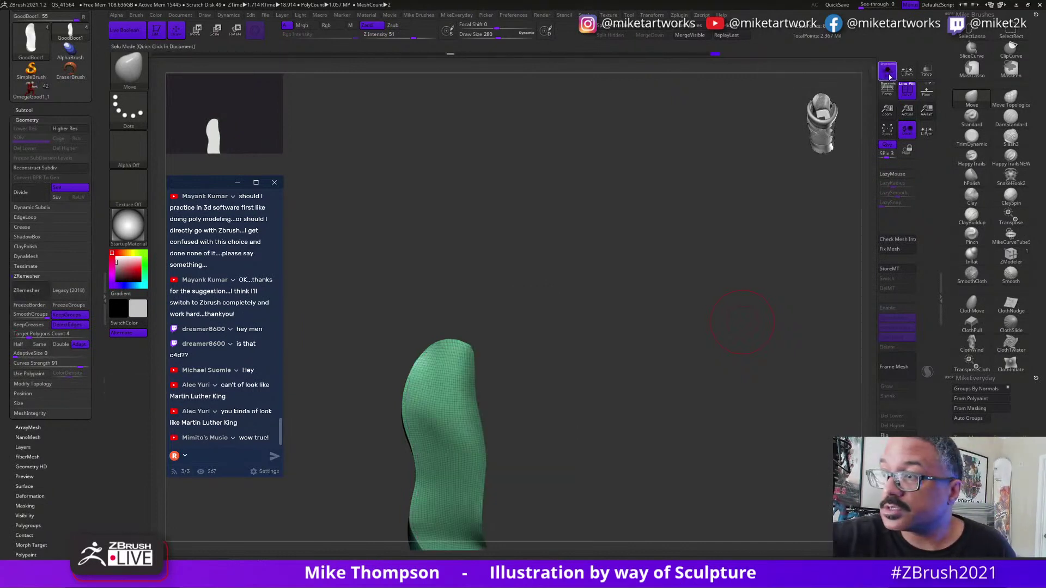
left_click_drag(729, 463, 759, 455, "alt")
left_click(42, 292)
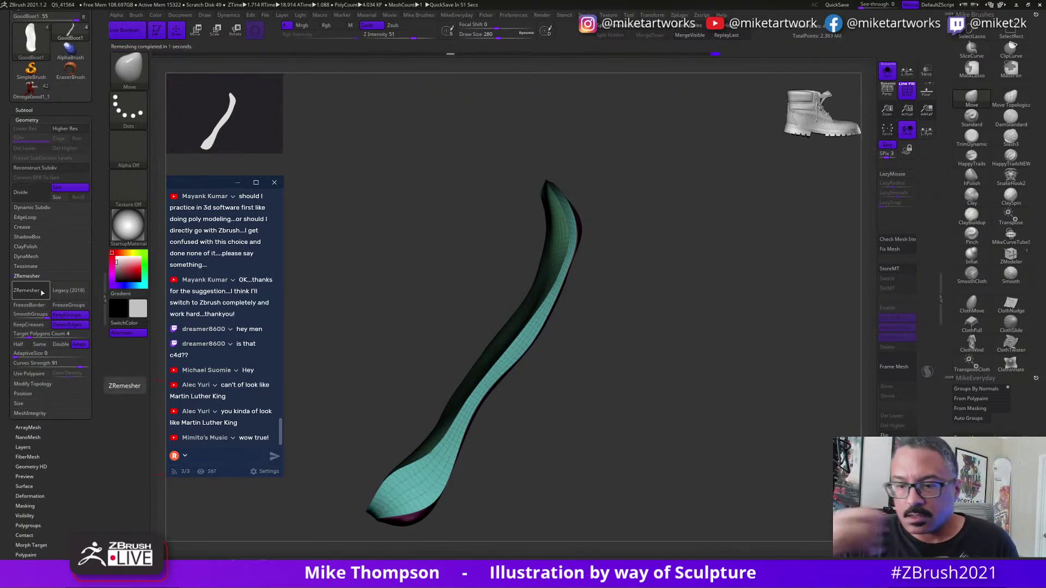
Isolate the sole's top polygroup by hiding the bottom and sidewall polygroups.
left_click_drag(618, 462, 723, 406)
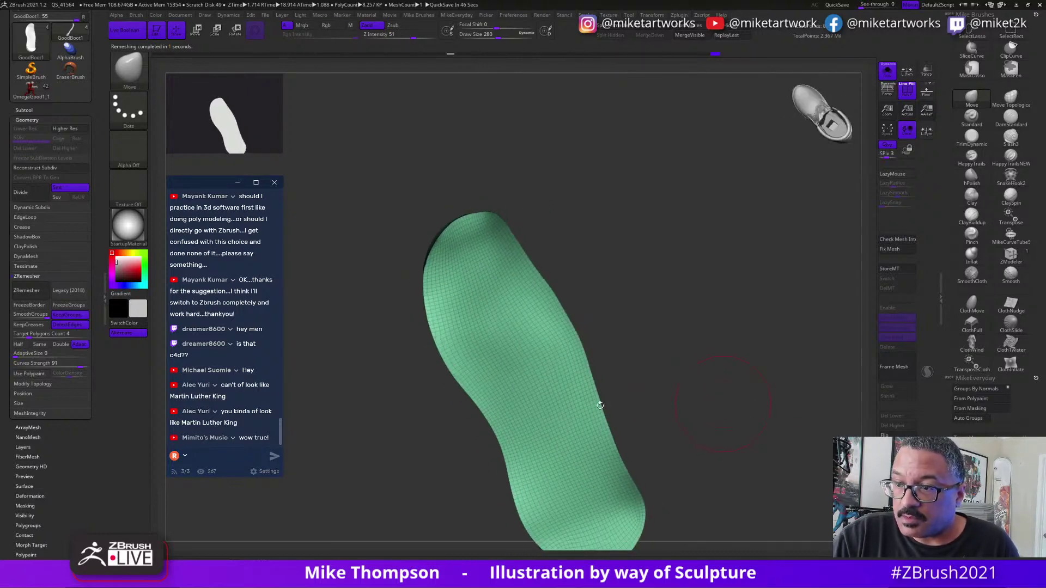
left_click(598, 429, "ctrl+shift")
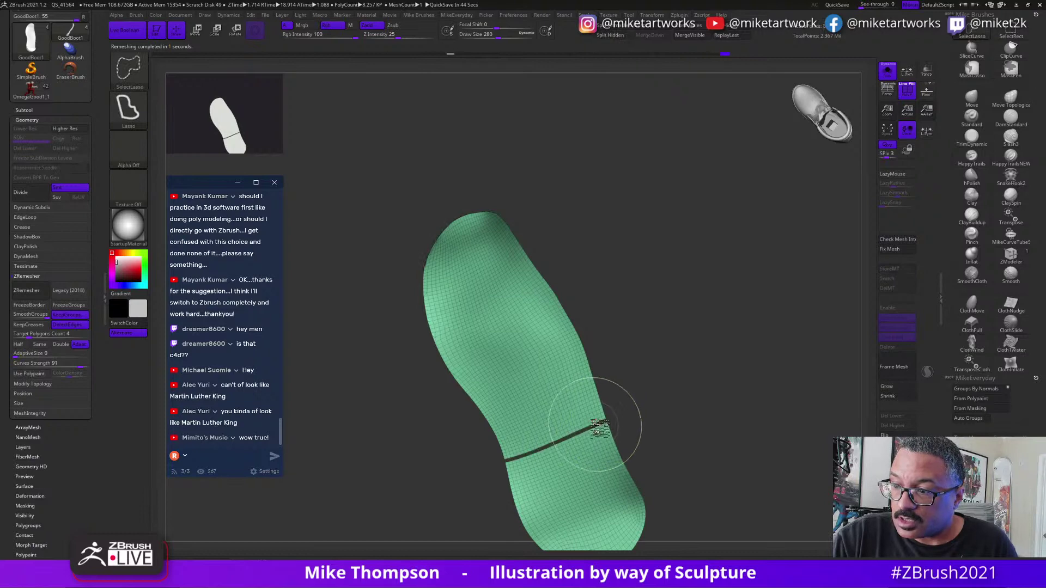
left_click(595, 428, "ctrl+shift")
left_click(593, 428, "ctrl+shift")
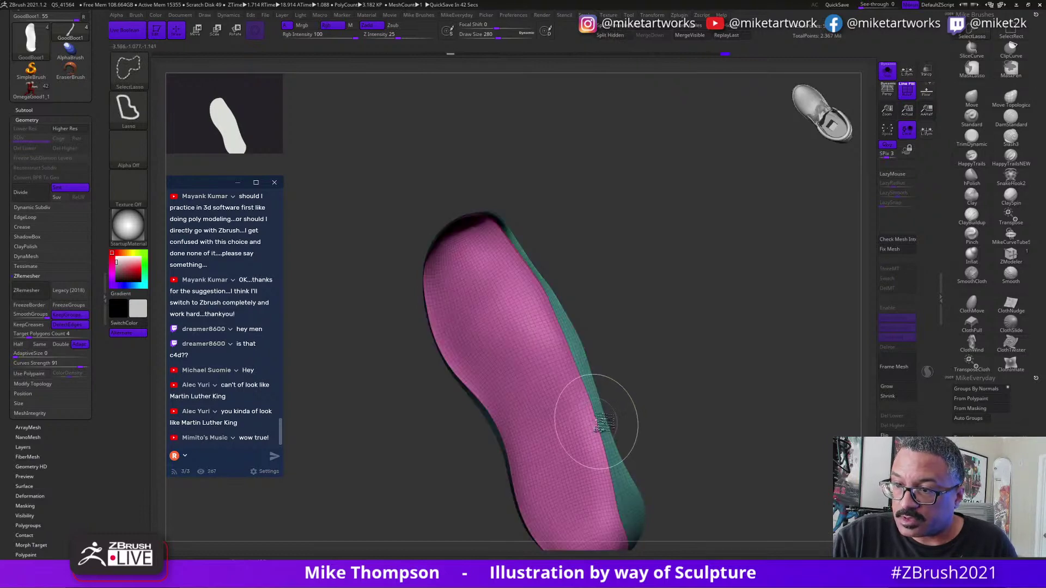
left_click(719, 393, "ctrl+shift")
left_click_drag(724, 393, 782, 386)
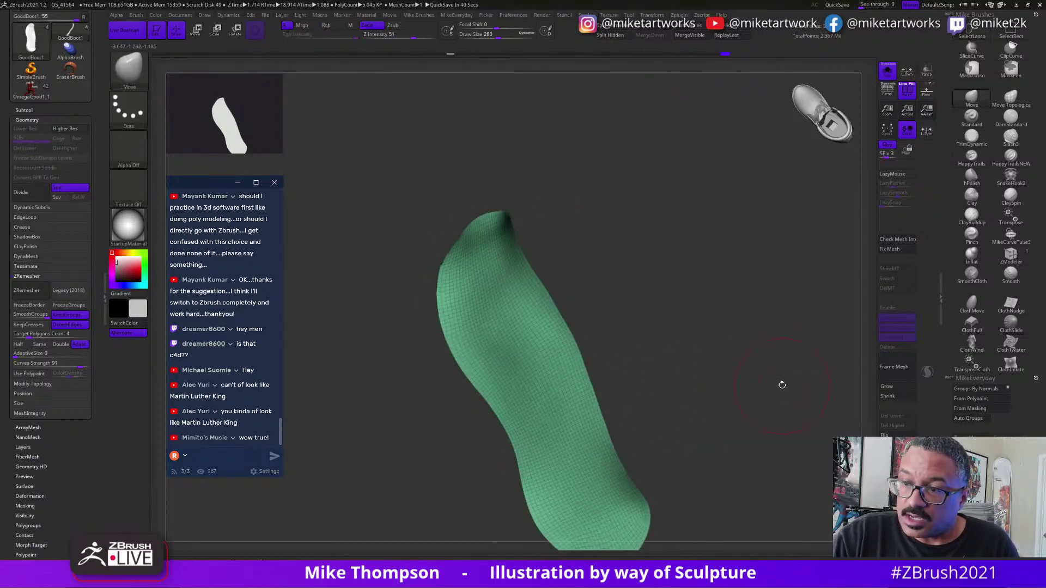
left_click(37, 111)
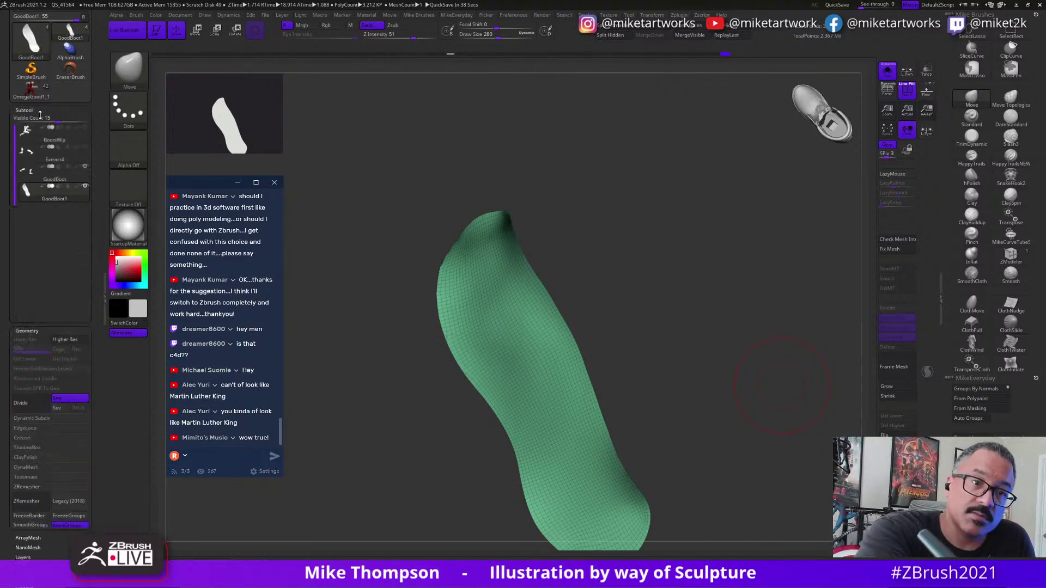
scroll(98, 403, "down", 3)
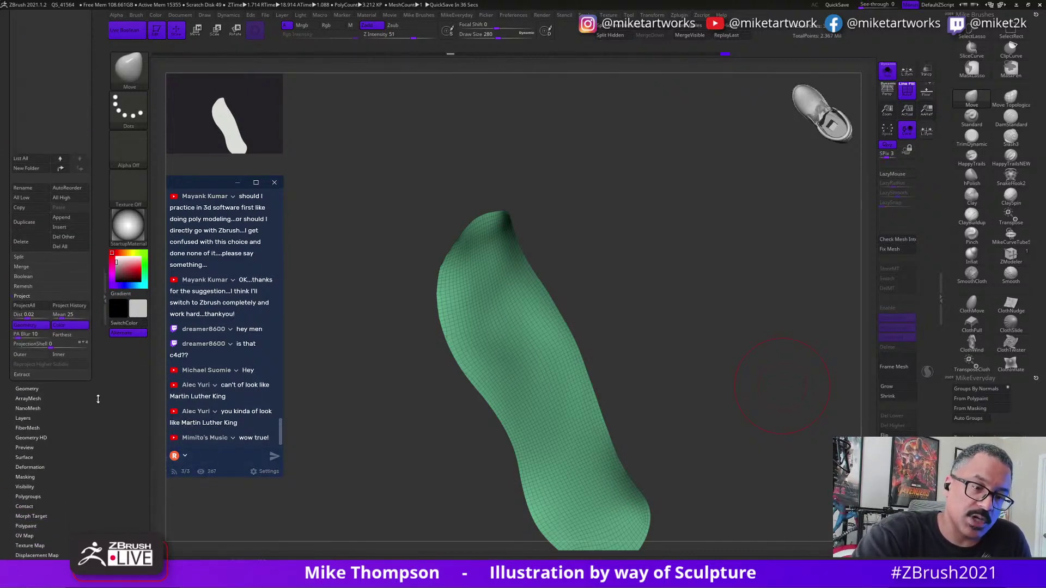
left_click(27, 388)
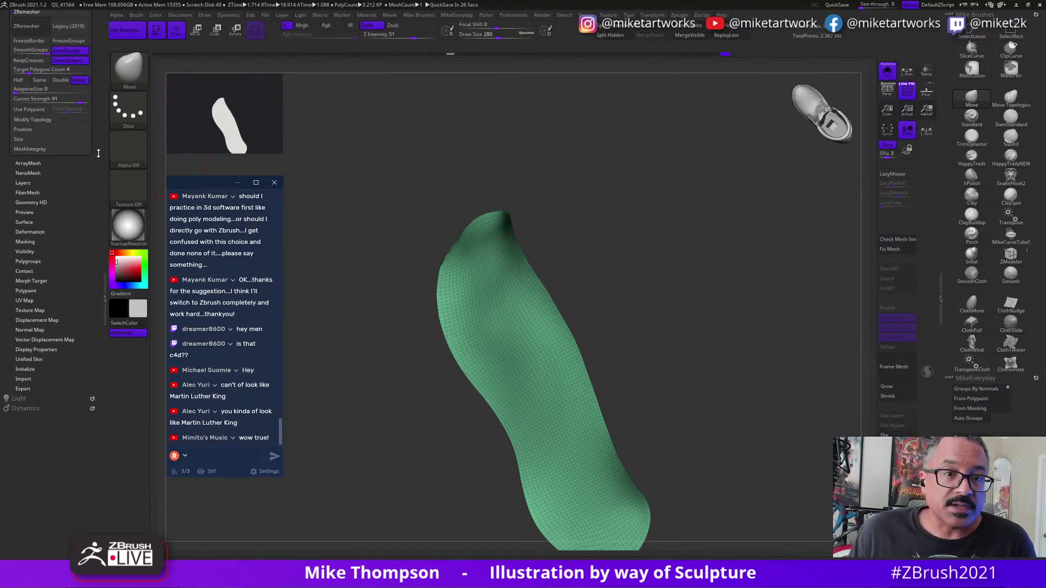
scroll(98, 201, "up", 5)
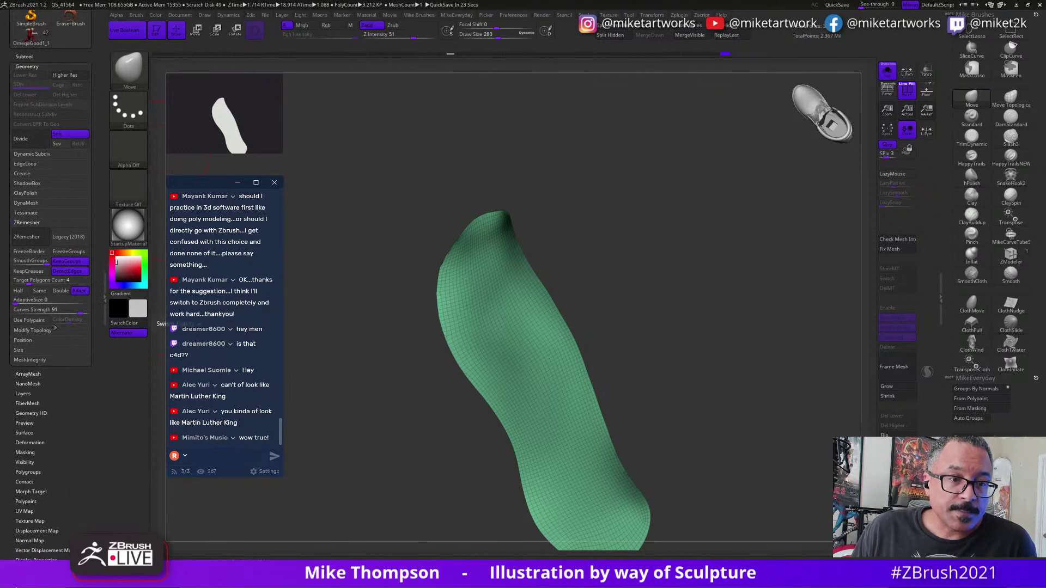
Turn on interface customization in the configuration preferences.
left_click(513, 16)
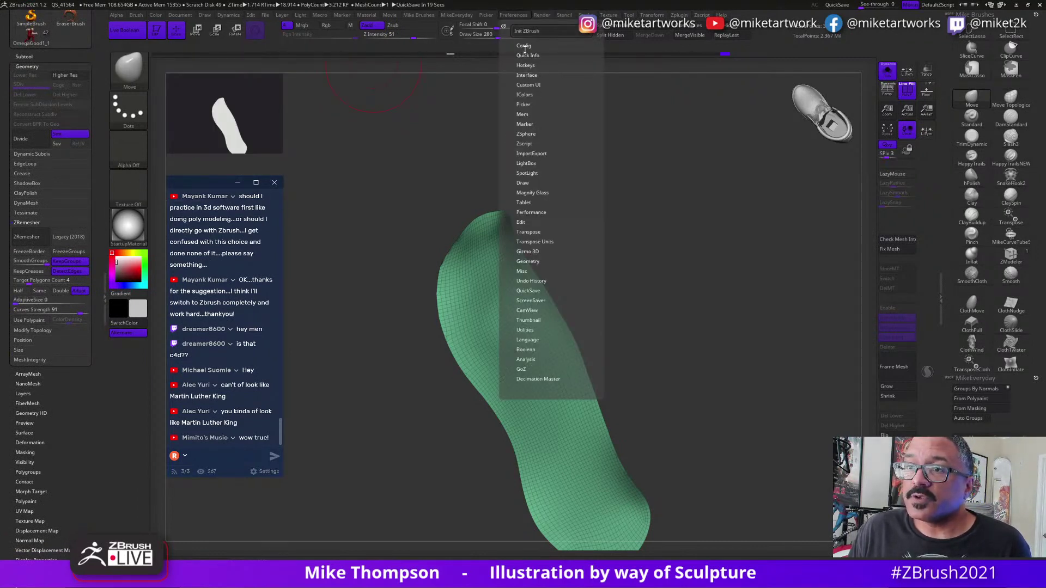
left_click(523, 46)
left_click(523, 98)
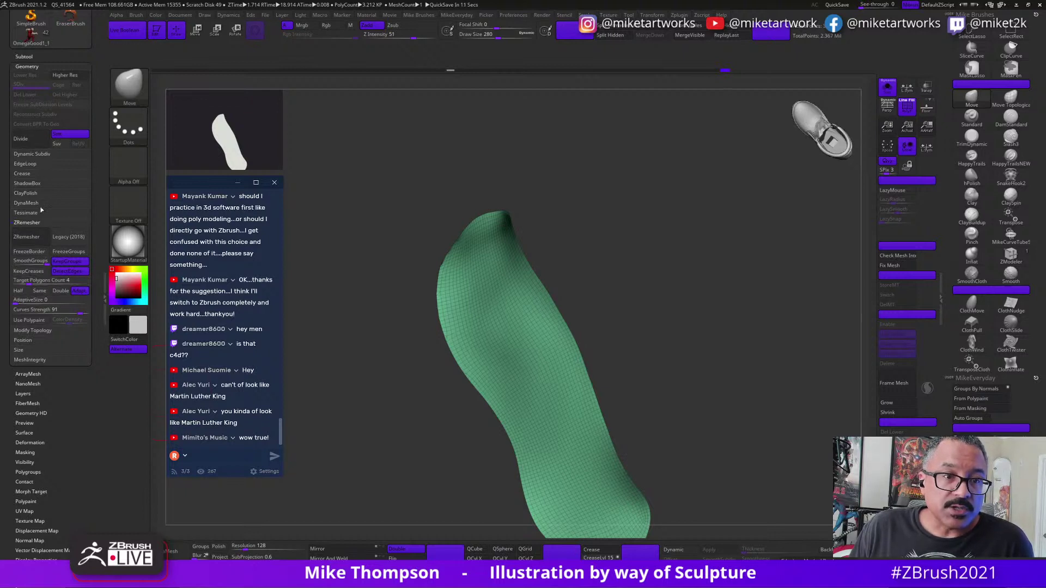
left_click(33, 164)
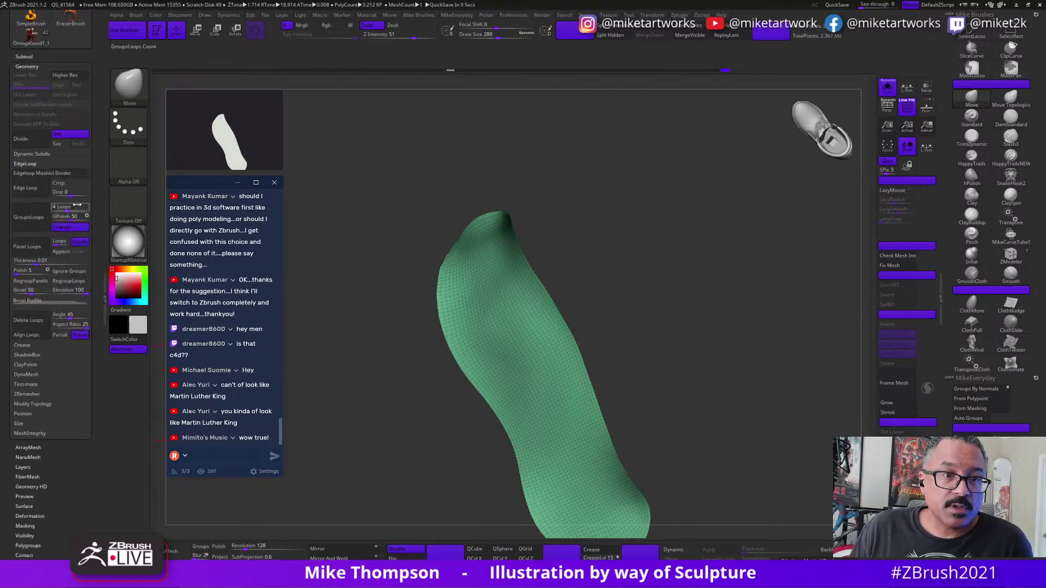
key("ctrl")
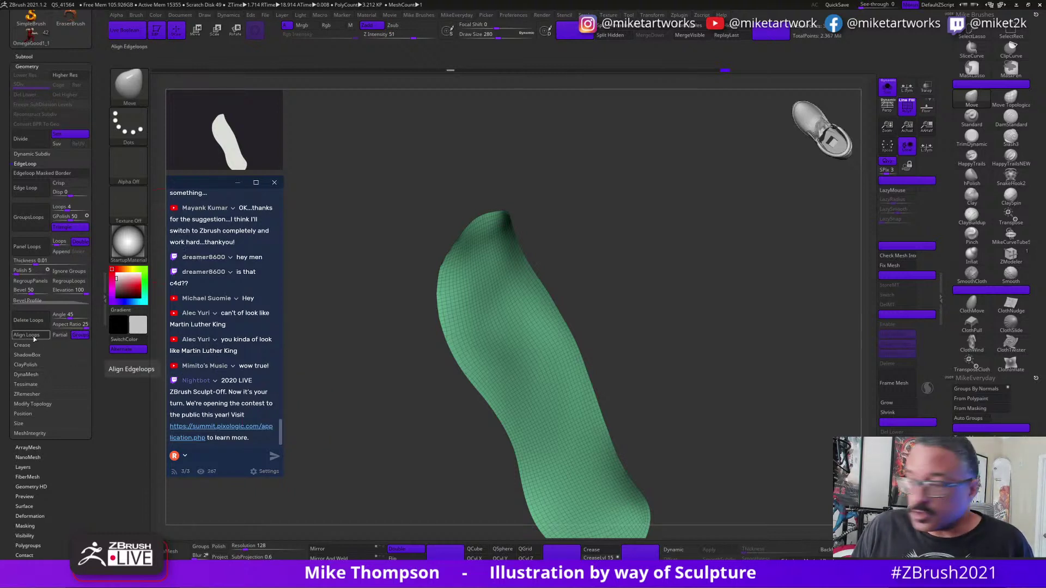
left_click(23, 56)
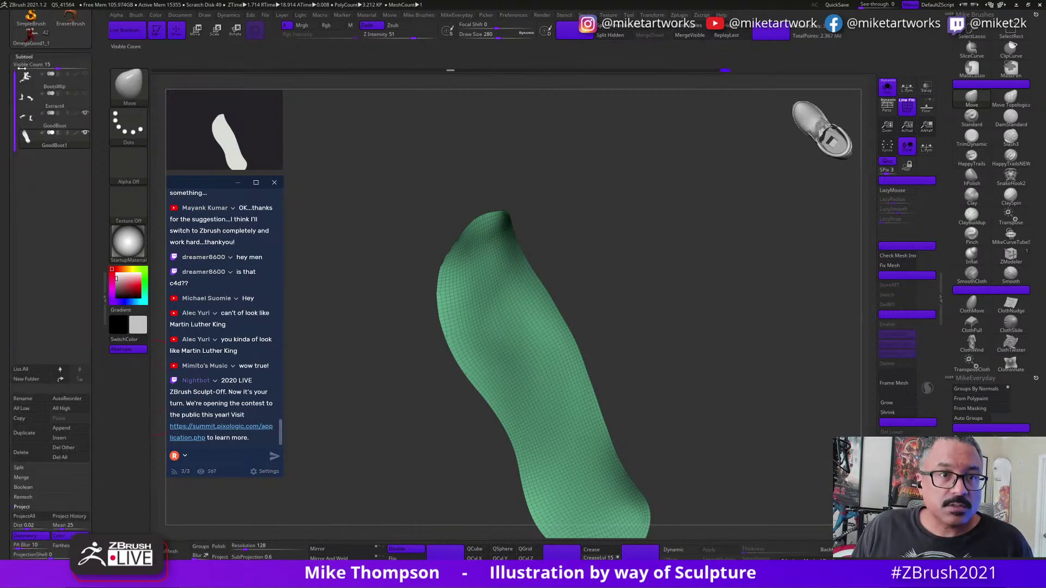
left_click(22, 57)
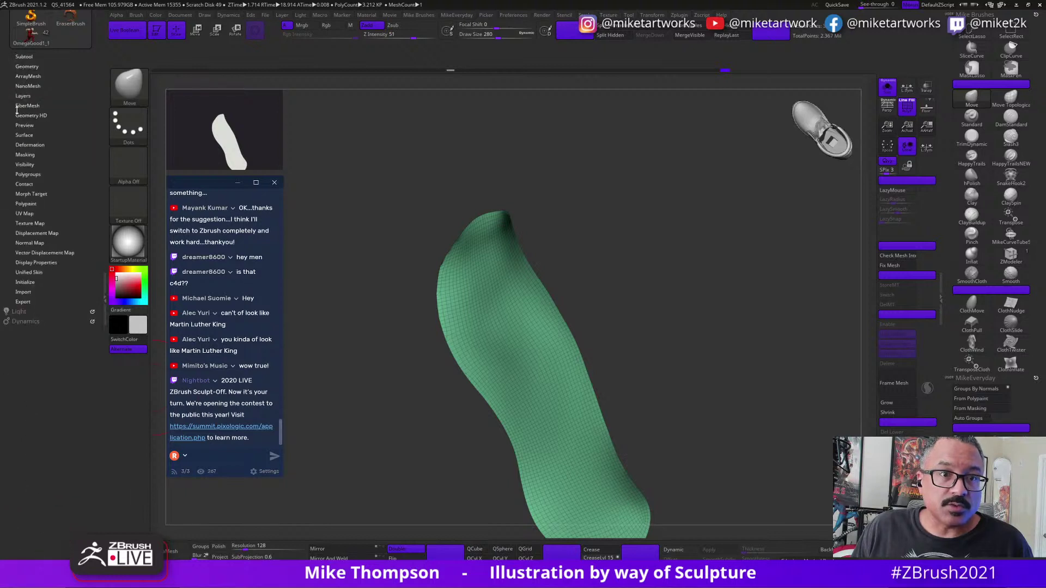
left_click(36, 145)
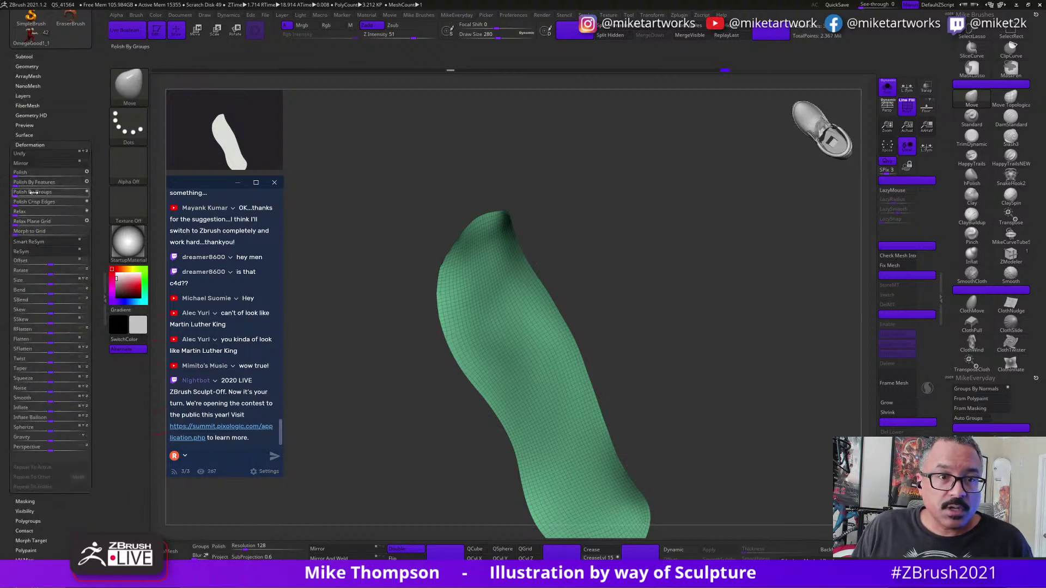
key("ctrl")
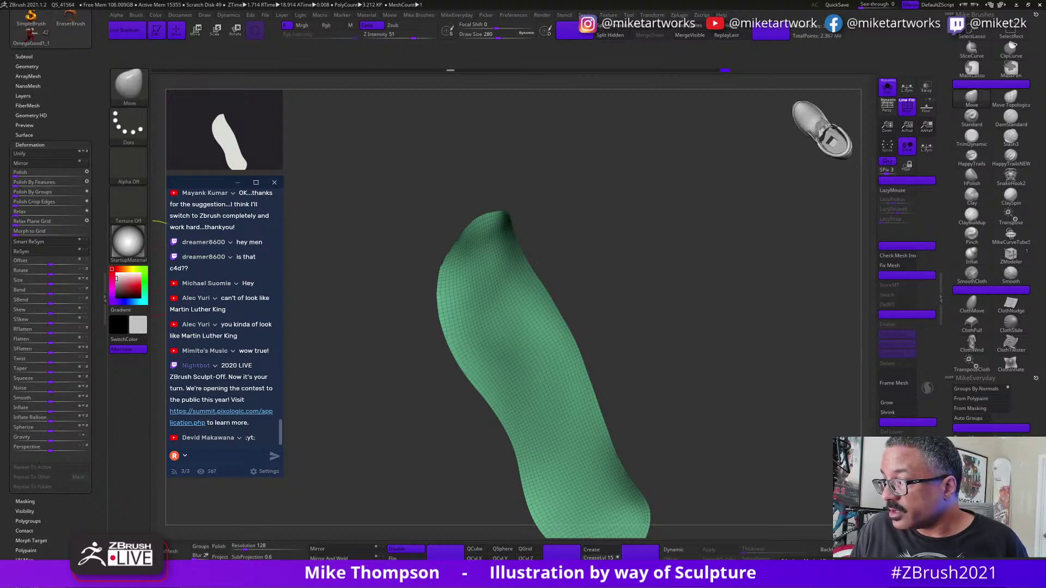
Turn off interface customization in the configuration preferences.
left_click_drag(1038, 507, 1038, 453)
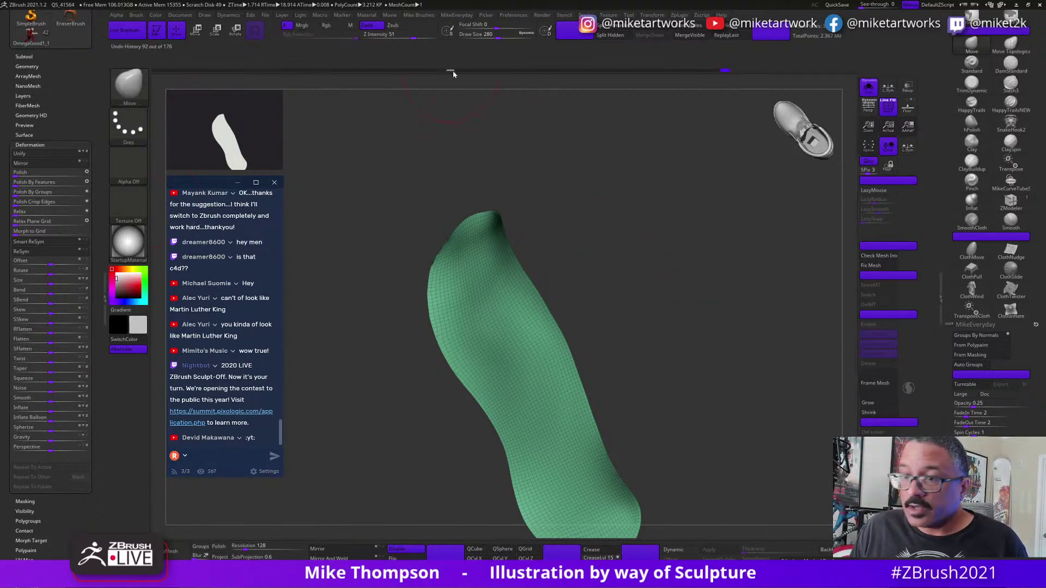
left_click(514, 15)
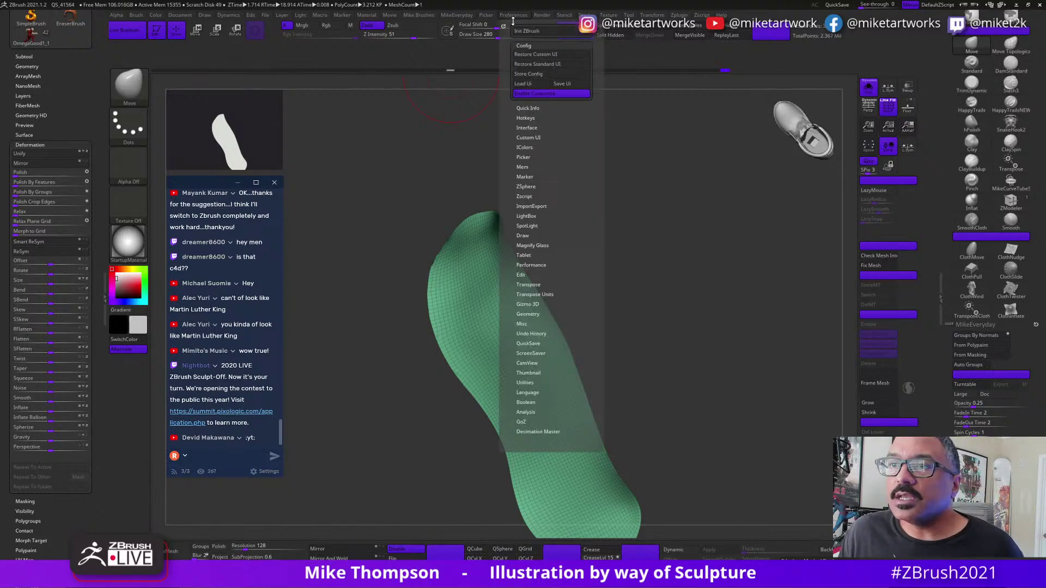
left_click(541, 94)
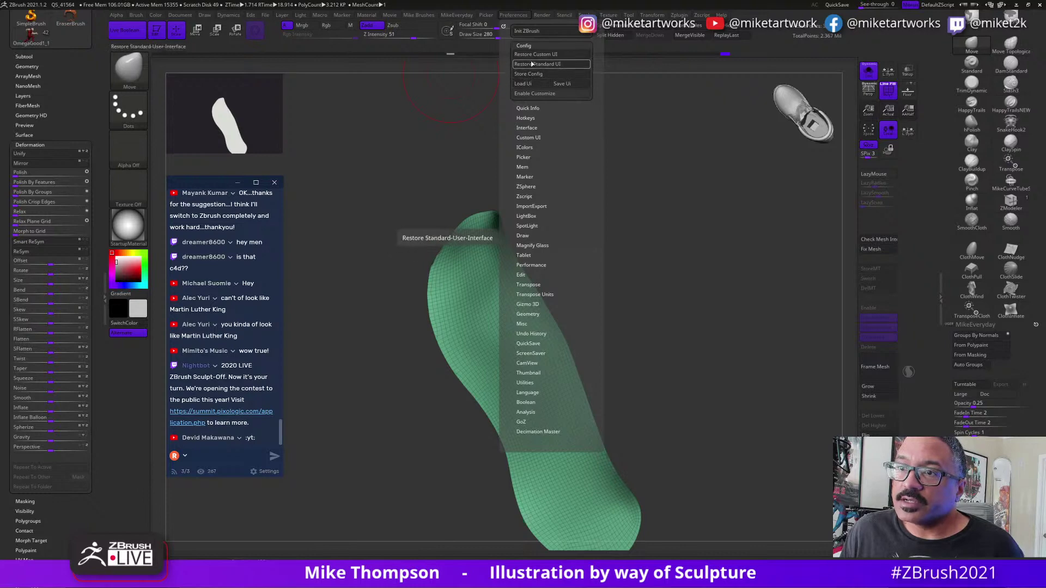
Store the current interface layout as the startup configuration, without saving it to a separate file.
left_click(562, 85)
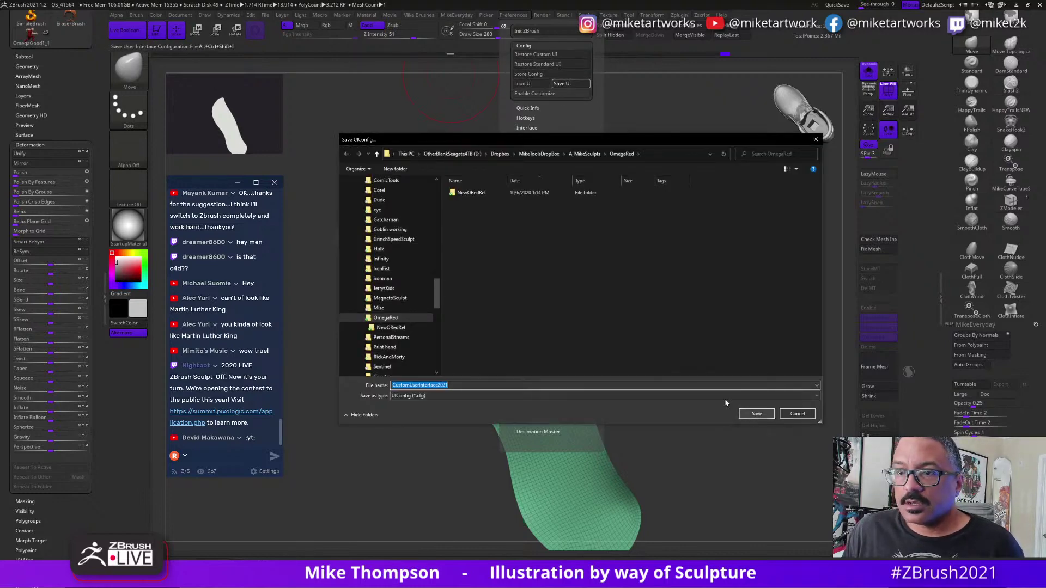
left_click(797, 414)
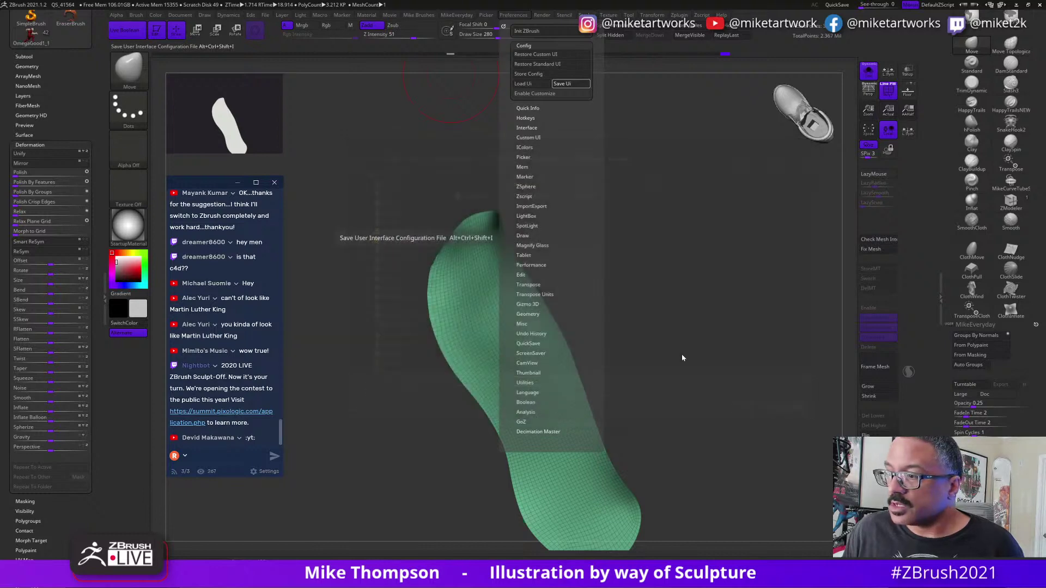
left_click(513, 15)
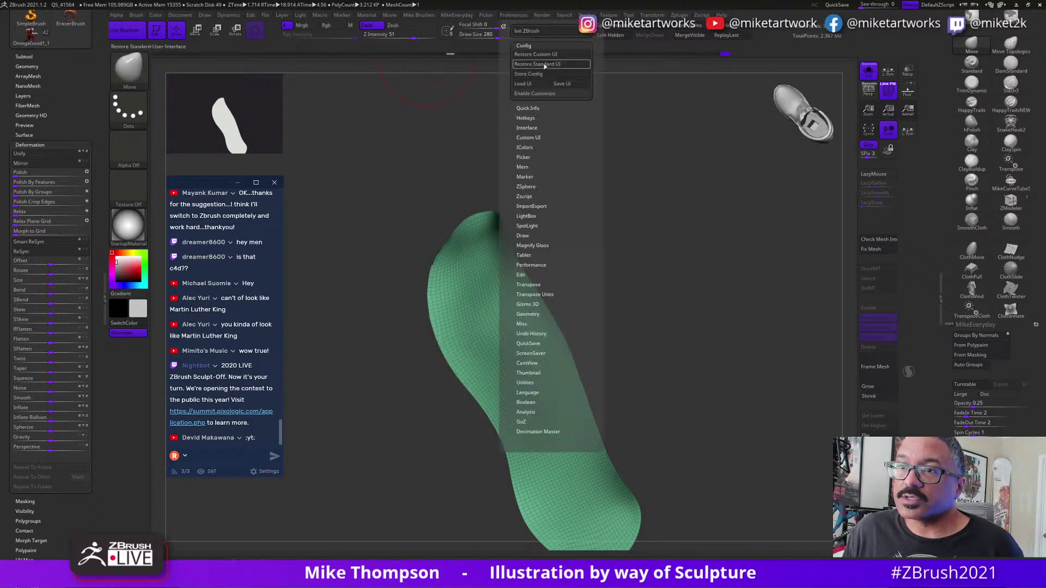
left_click(530, 74)
left_click(582, 319)
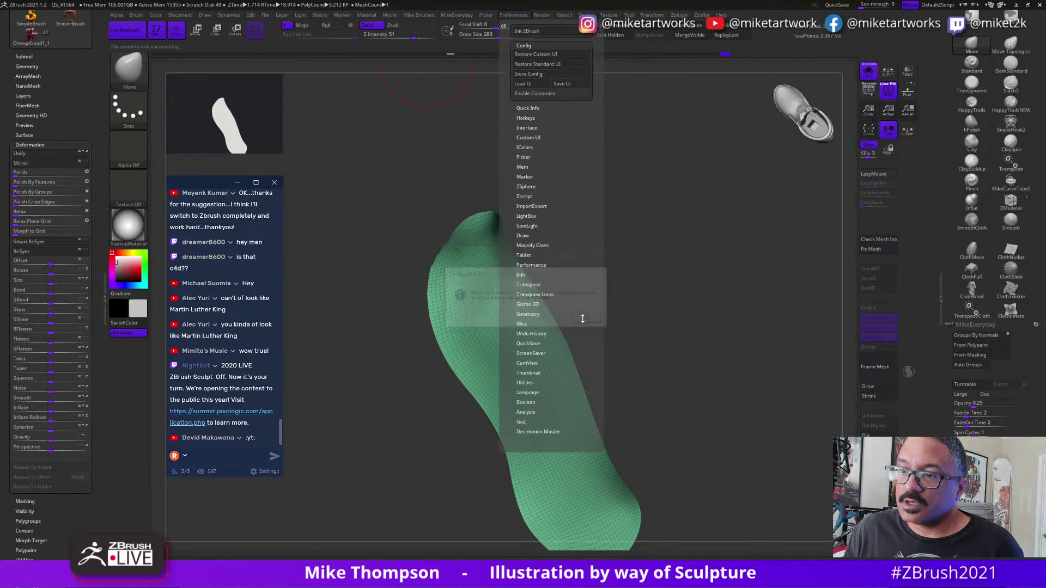
Add an edge loop around the sole's isolated top polygroup and unhide the whole sole.
left_click_drag(728, 407, 786, 485)
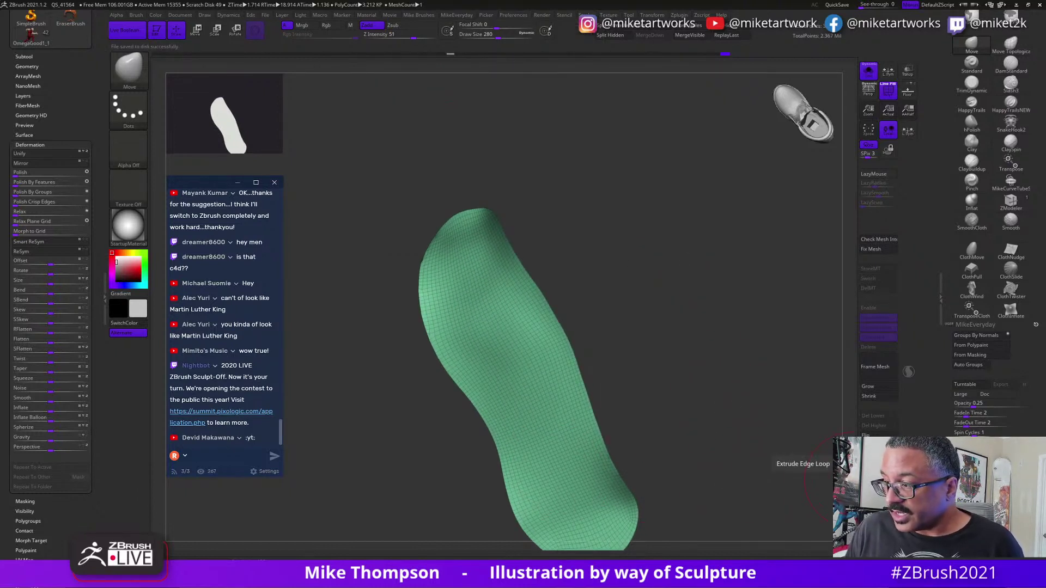
left_click(860, 480)
mouse_move(697, 366)
left_mouse_down()
mouse_move(726, 388)
mouse_move(702, 396)
mouse_move(756, 409)
mouse_move(691, 388)
mouse_move(703, 393)
mouse_move(668, 398)
mouse_move(695, 452)
left_mouse_up()
left_click(715, 391, "ctrl+shift")
left_click_drag(349, 412, 329, 311, "alt")
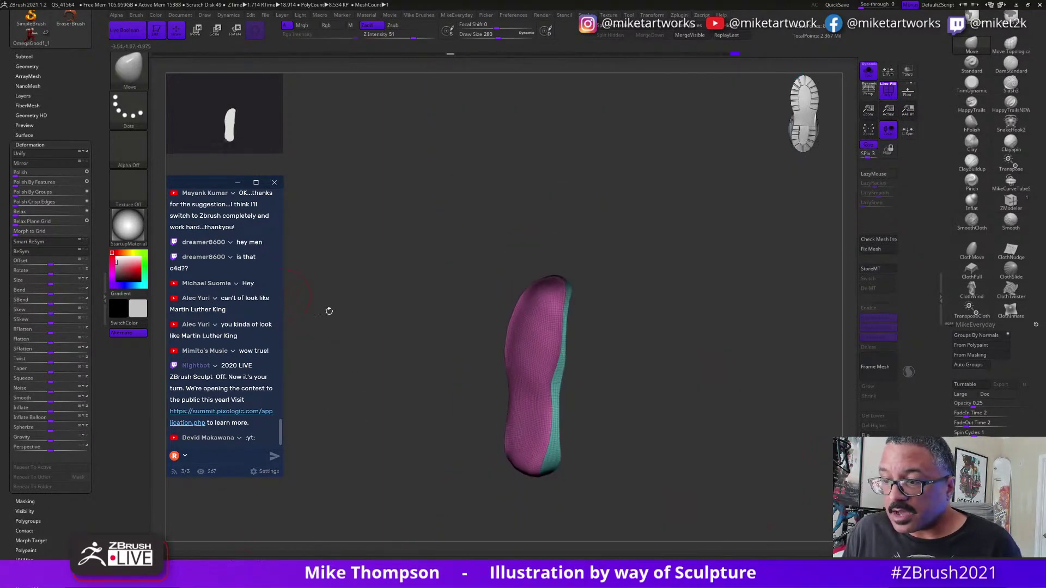
left_click_drag(671, 405, 700, 484)
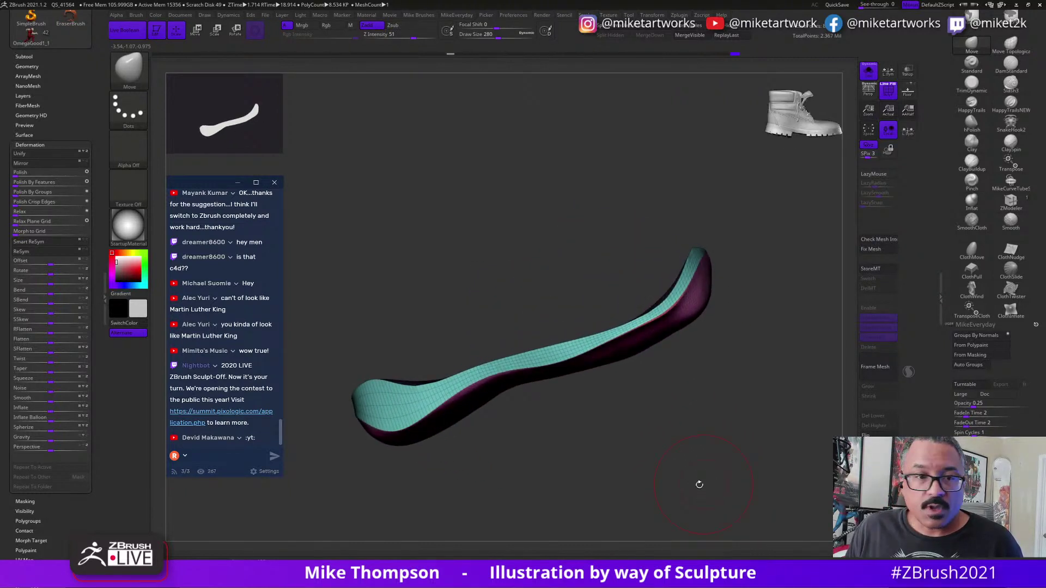
Remesh the sole using ZRemesher with the target polygon count set to 2.
left_click(27, 66)
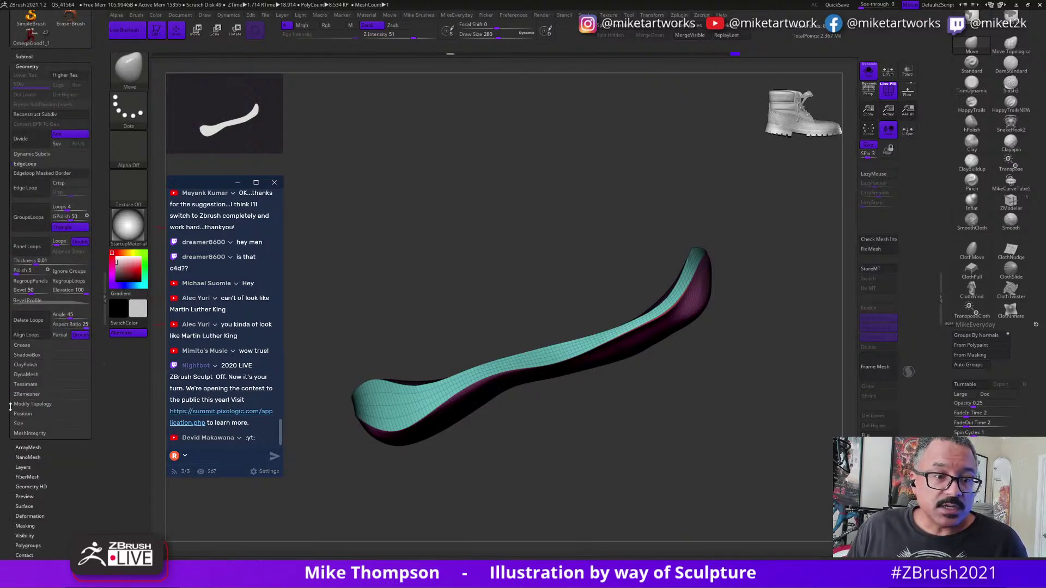
left_click(32, 395)
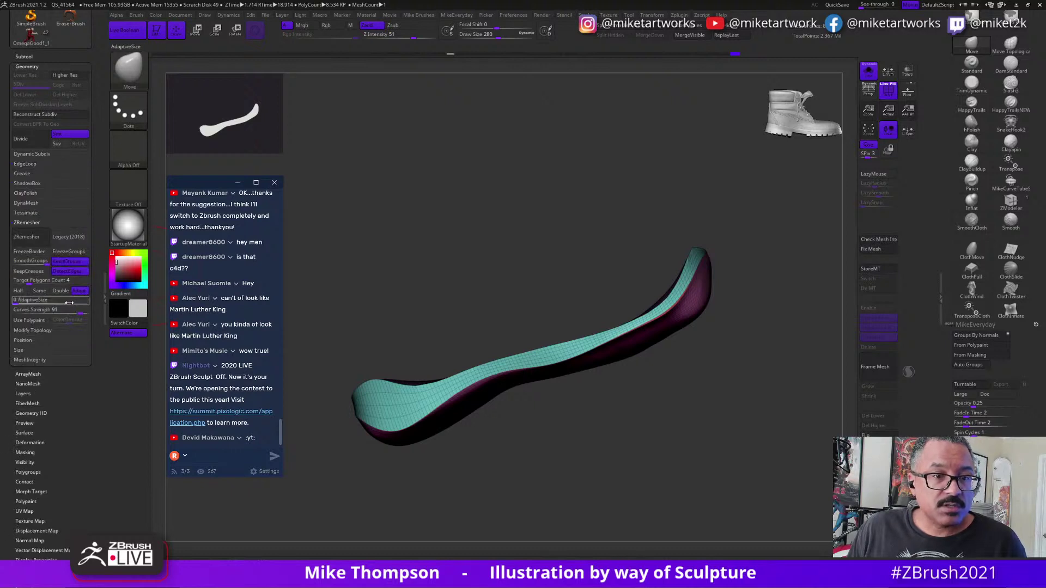
left_click(33, 240)
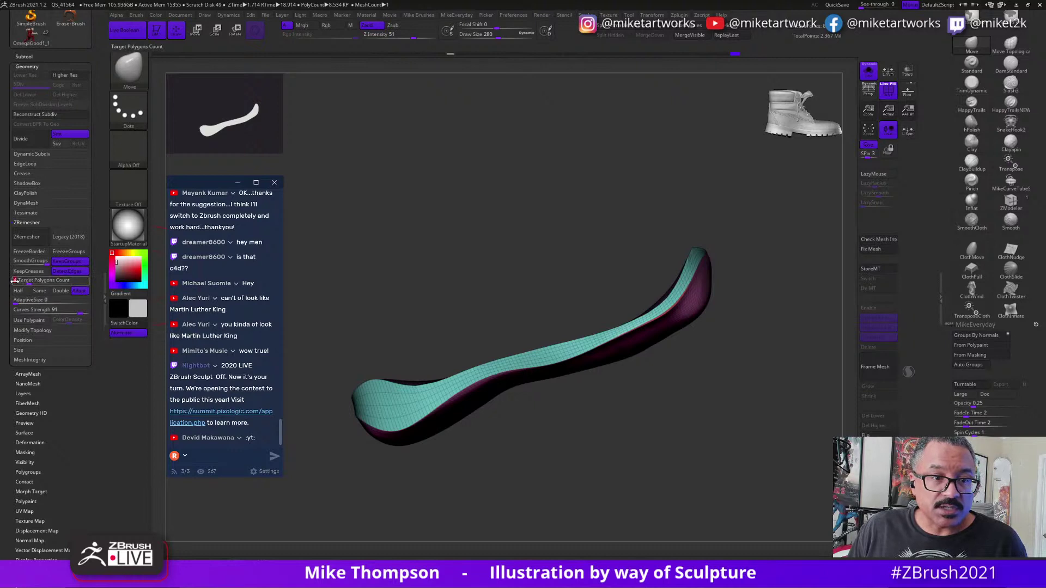
type("2")
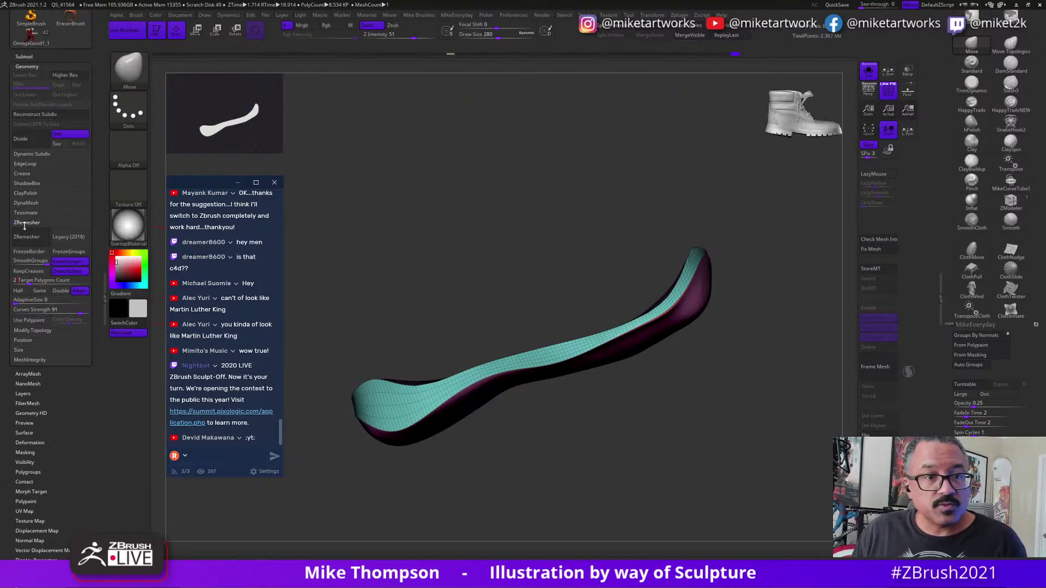
left_click(33, 238)
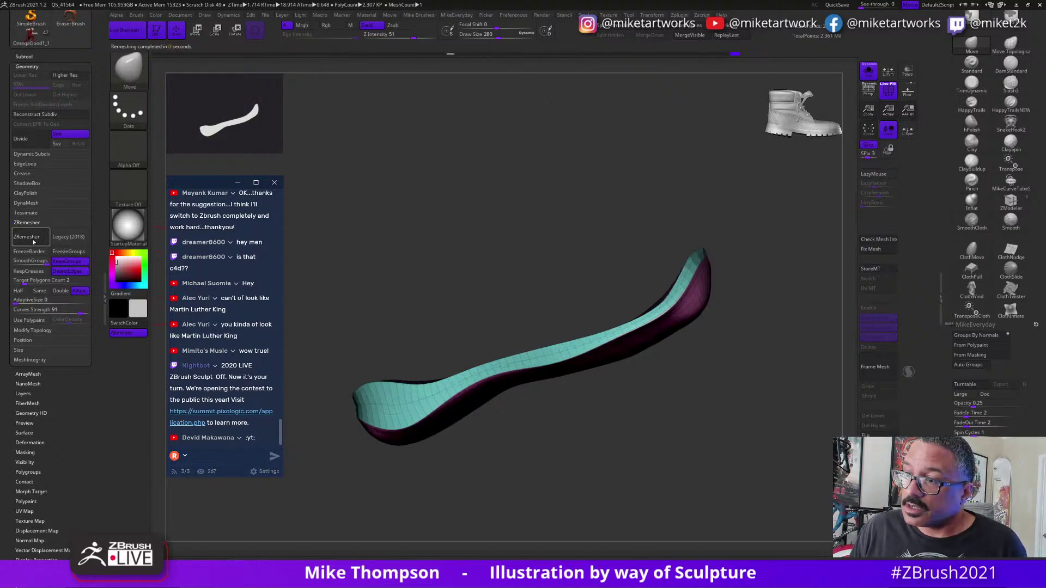
Inspect the remeshed sole by isolating its bottom polygroup, and show the full sole again.
left_click_drag(602, 498, 494, 440)
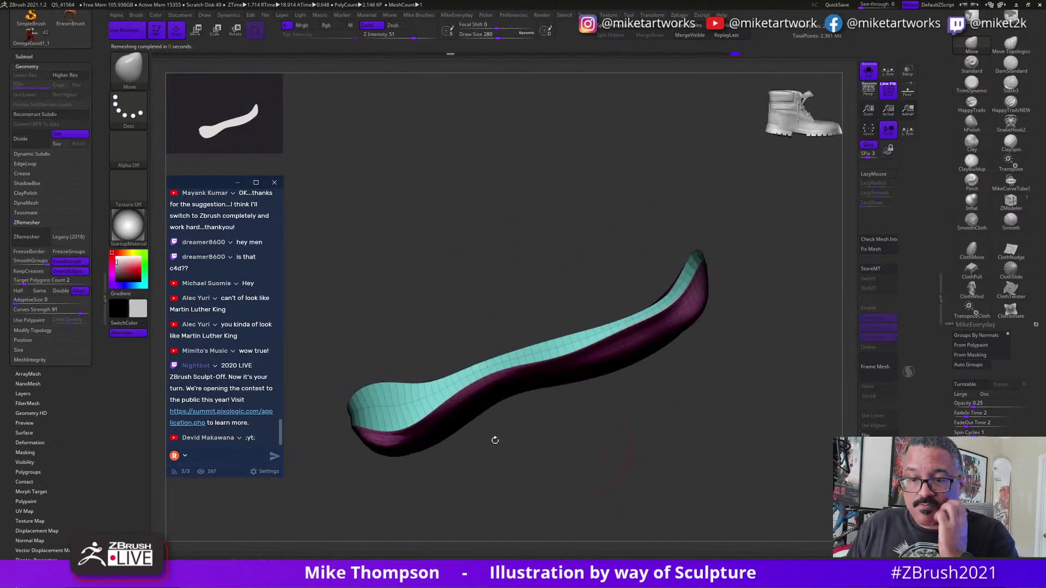
left_click_drag(583, 423, 623, 430)
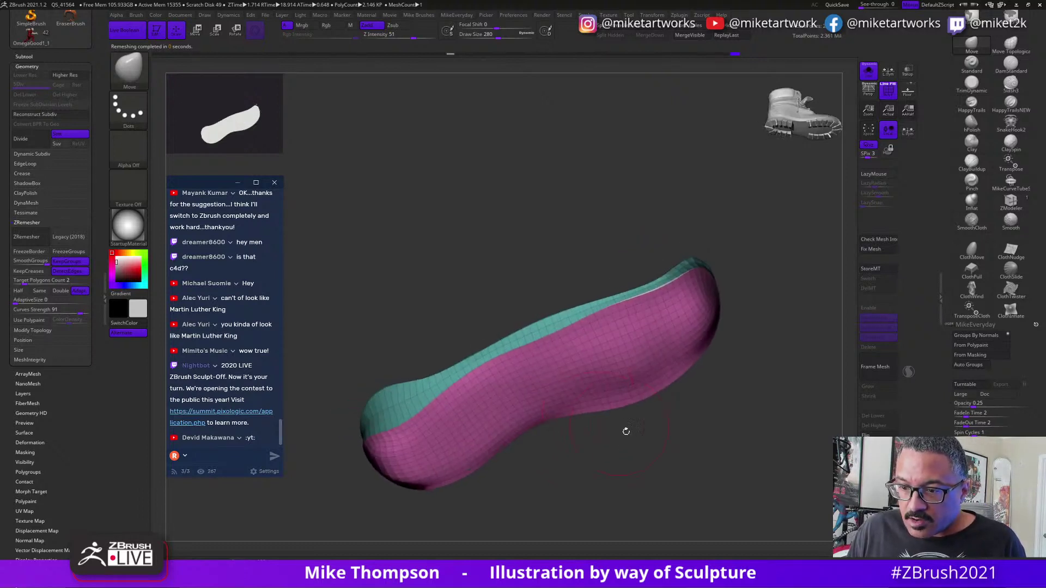
left_click(635, 364, "ctrl+shift")
key("shift+f")
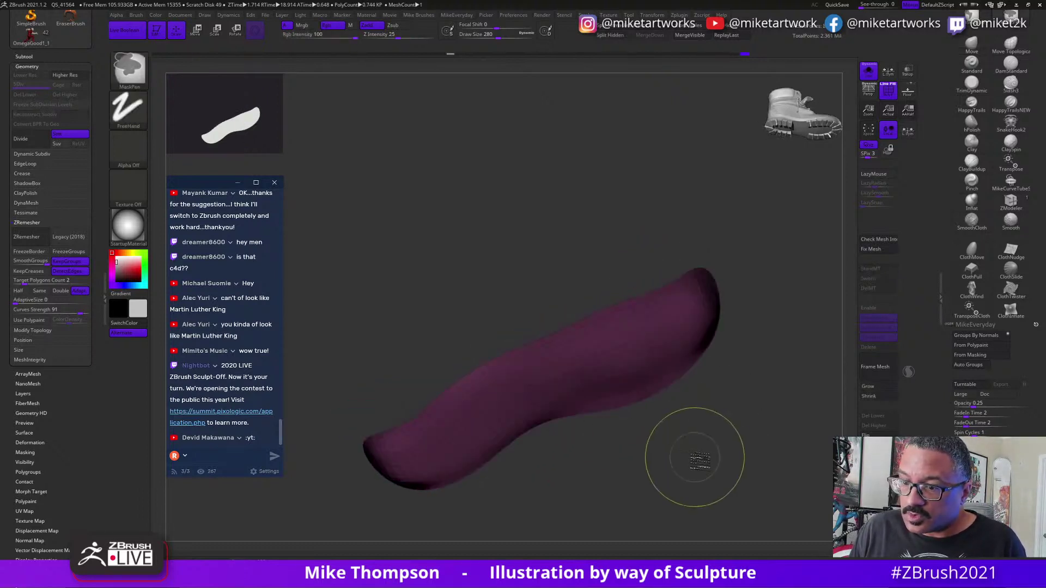
left_click(722, 469, "ctrl+shift")
Polish the sole by its mesh features.
left_click_drag(724, 473, 664, 458)
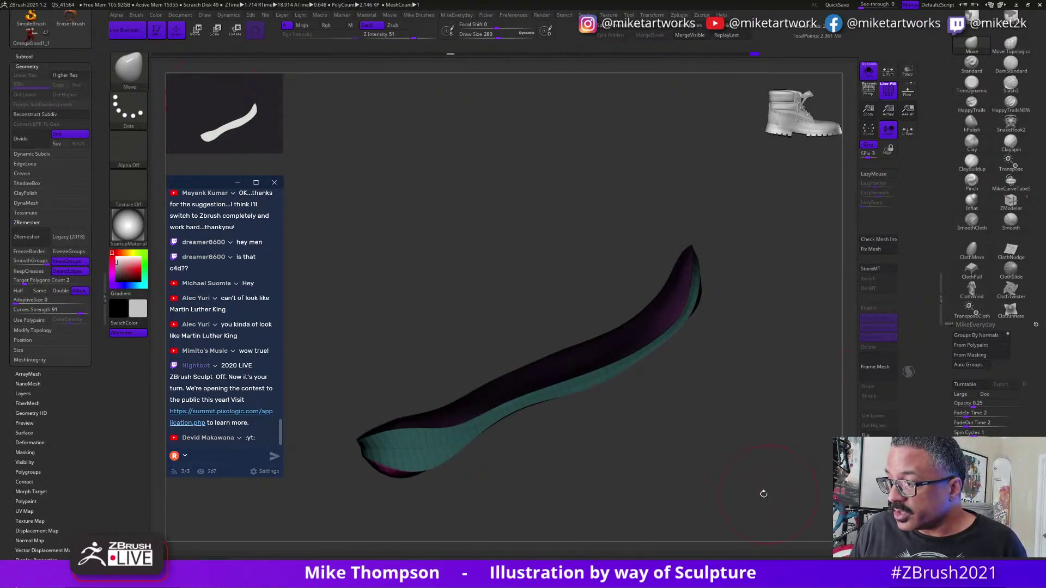
left_click_drag(764, 493, 725, 473)
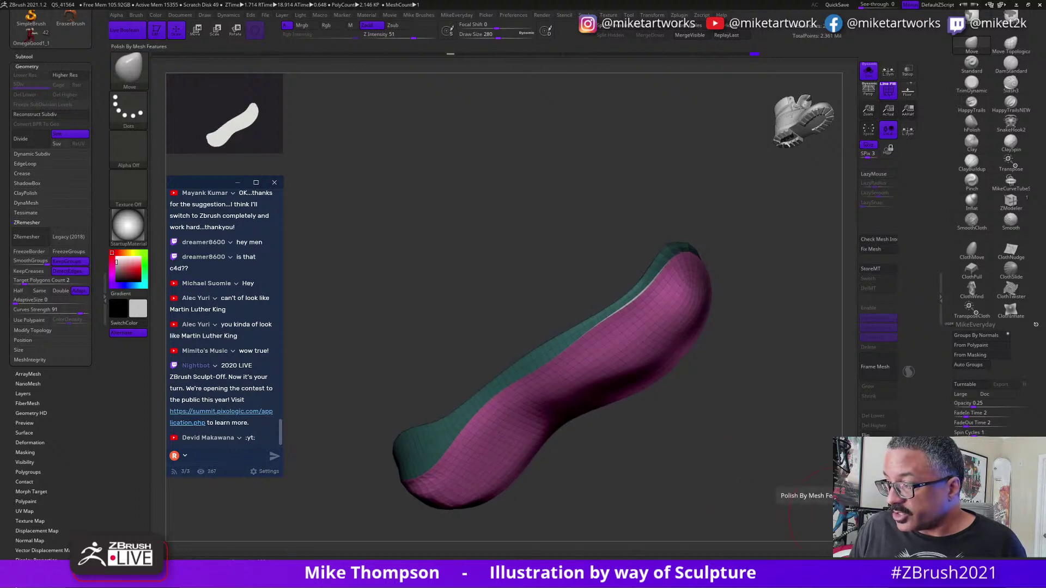
left_click(874, 507)
key("ctrl+z")
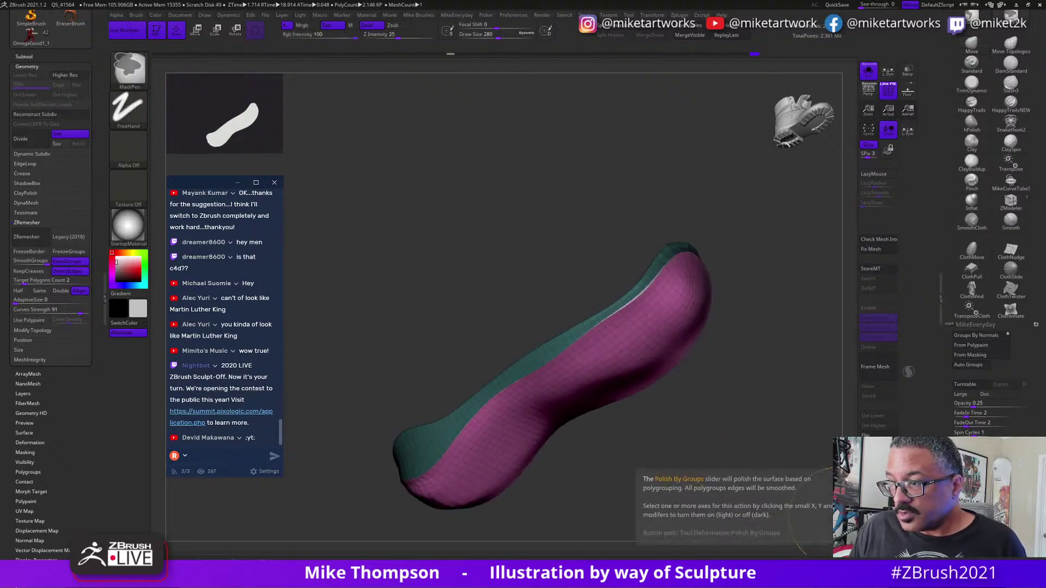
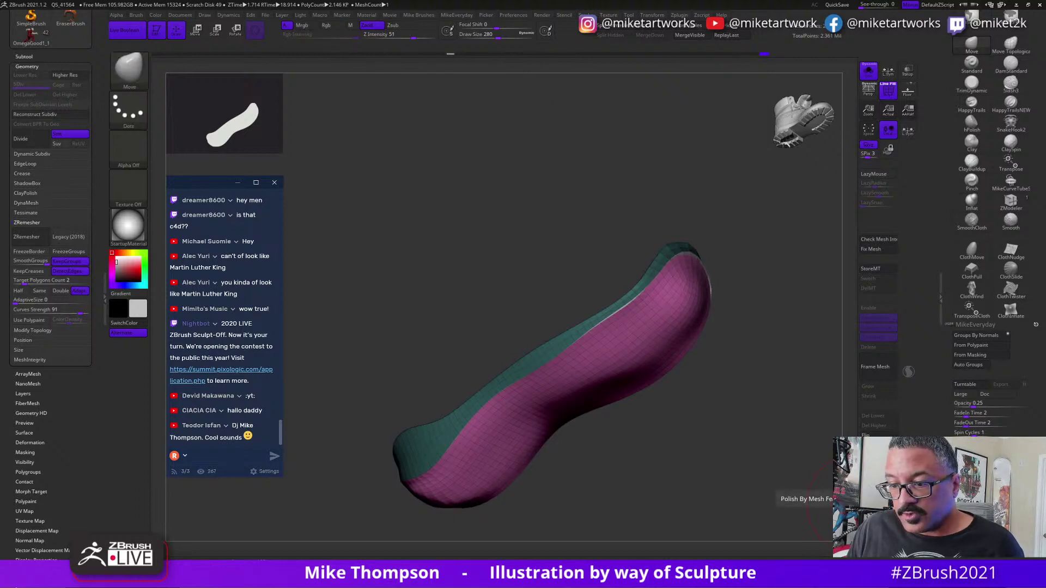
Smooth the sole's bottom and outline from heel to toe, reducing the brush draw size to 217.
mouse_move(723, 502)
left_mouse_down()
mouse_move(731, 477)
mouse_move(614, 492)
left_mouse_up()
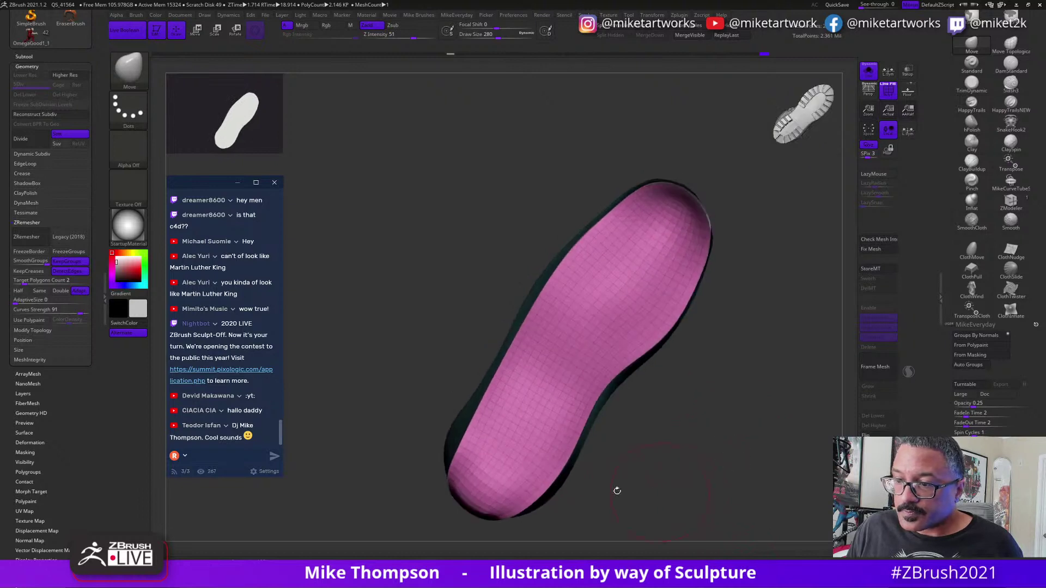
key("shift")
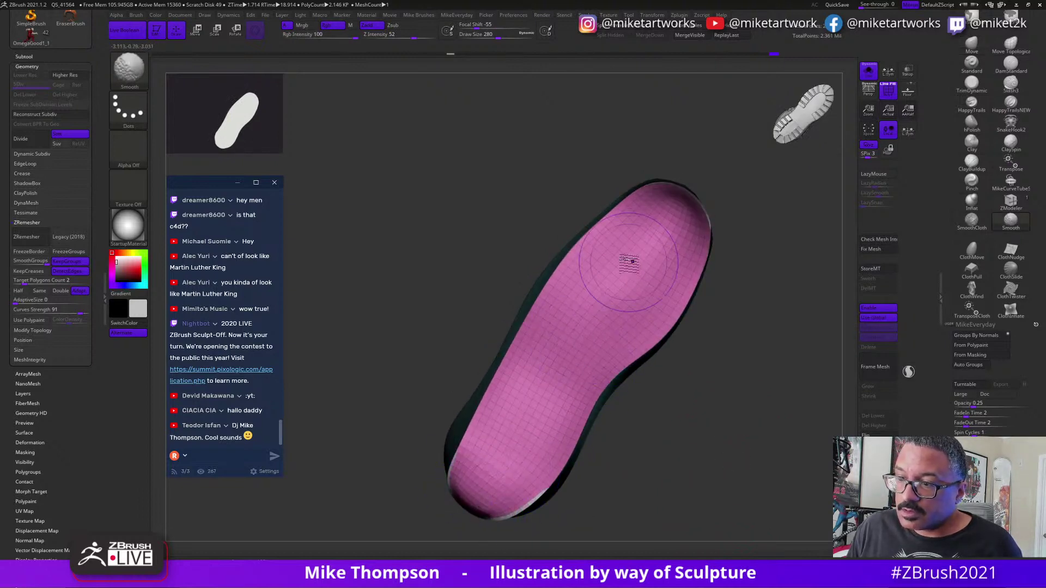
mouse_move(732, 309)
left_mouse_down()
mouse_move(572, 414)
mouse_move(479, 496)
mouse_move(498, 410)
mouse_move(474, 436)
mouse_move(507, 406)
left_mouse_up()
key("s")
left_click_drag(631, 427, 657, 428)
mouse_move(536, 427)
left_mouse_down("shift")
mouse_move(572, 381)
mouse_move(597, 285)
mouse_move(683, 213)
left_mouse_up("shift")
left_click_drag(736, 250, 670, 233)
key("s")
left_click_drag(744, 310, 715, 310)
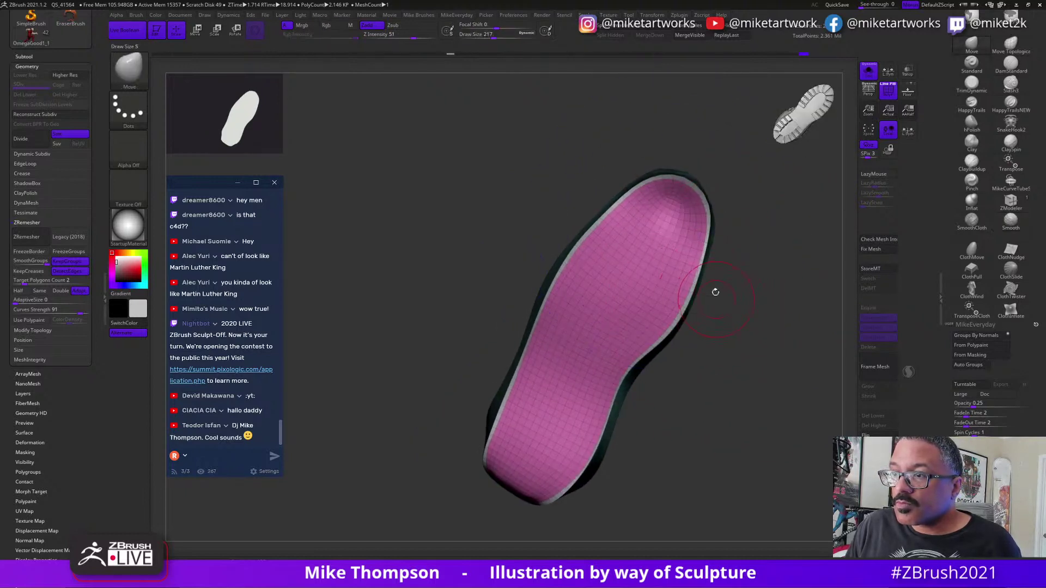
mouse_move(676, 220)
left_mouse_down("shift")
mouse_move(668, 213)
mouse_move(674, 239)
left_mouse_up("shift")
Adjust the sole's side profile at the ball and toe with the Move brush.
mouse_move(761, 369)
left_mouse_down()
mouse_move(736, 430)
mouse_move(706, 458)
mouse_move(674, 446)
mouse_move(701, 482)
mouse_move(654, 425)
mouse_move(669, 489)
left_mouse_up()
key("ctrl")
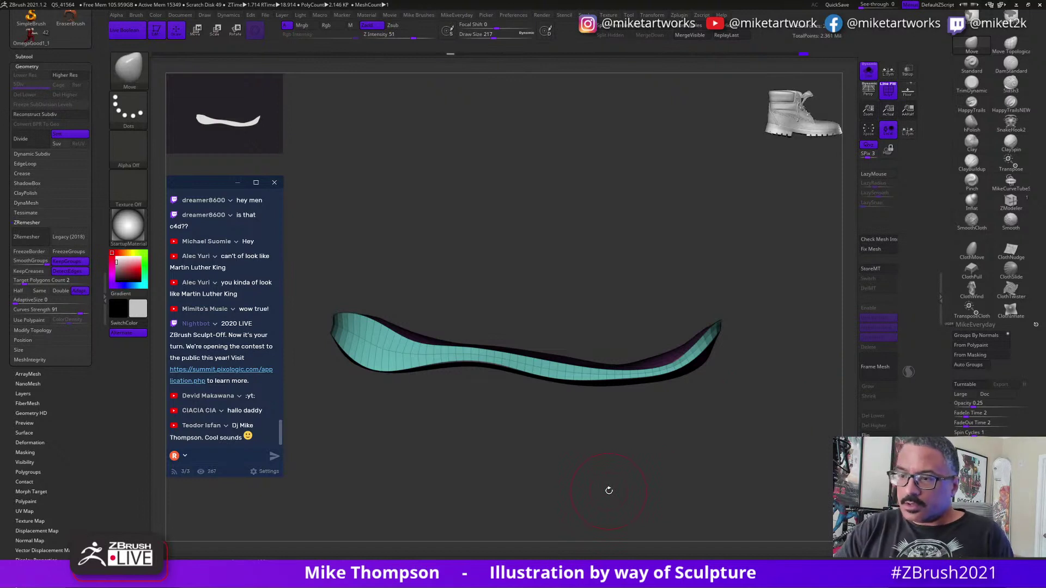
key("w")
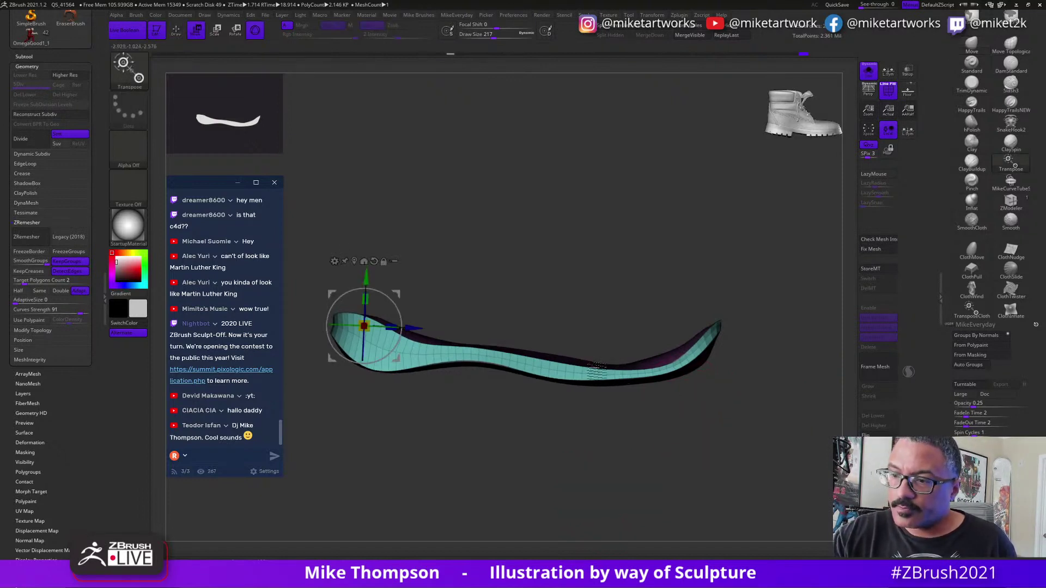
left_click(591, 374)
key("q")
left_click_drag(708, 422, 718, 399)
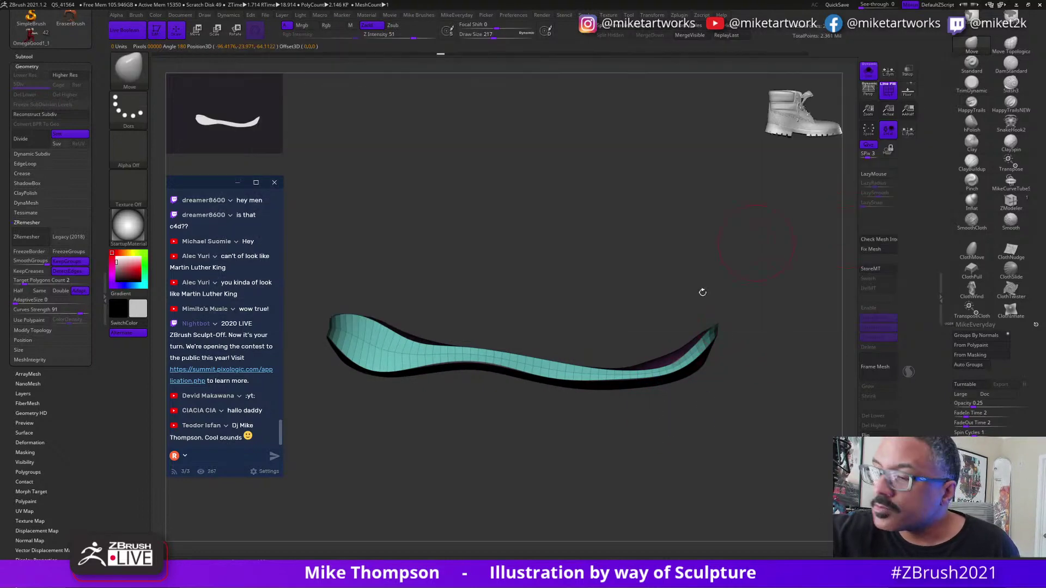
left_click_drag(622, 379, 616, 384)
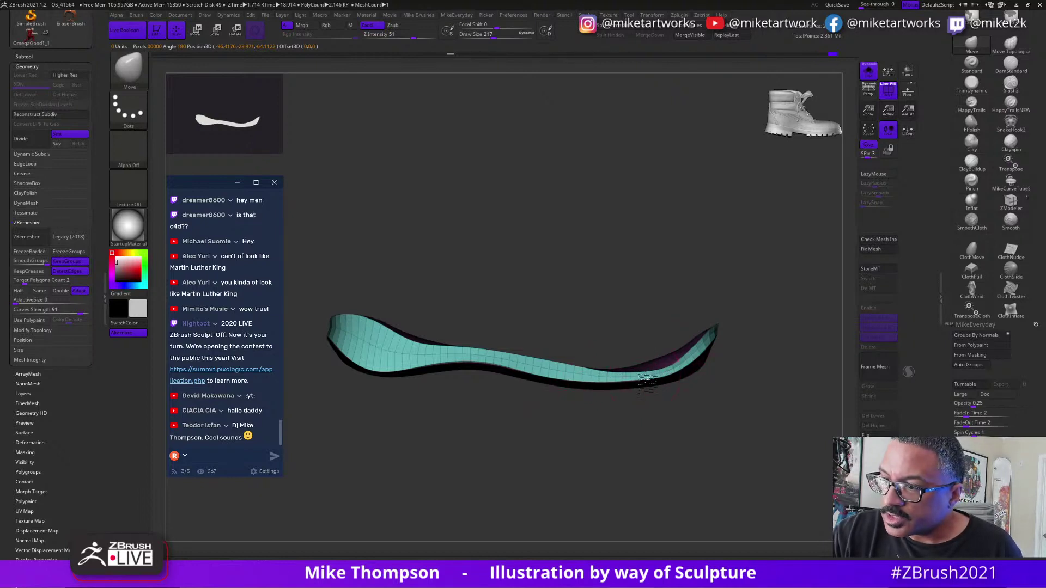
left_click_drag(688, 369, 685, 364)
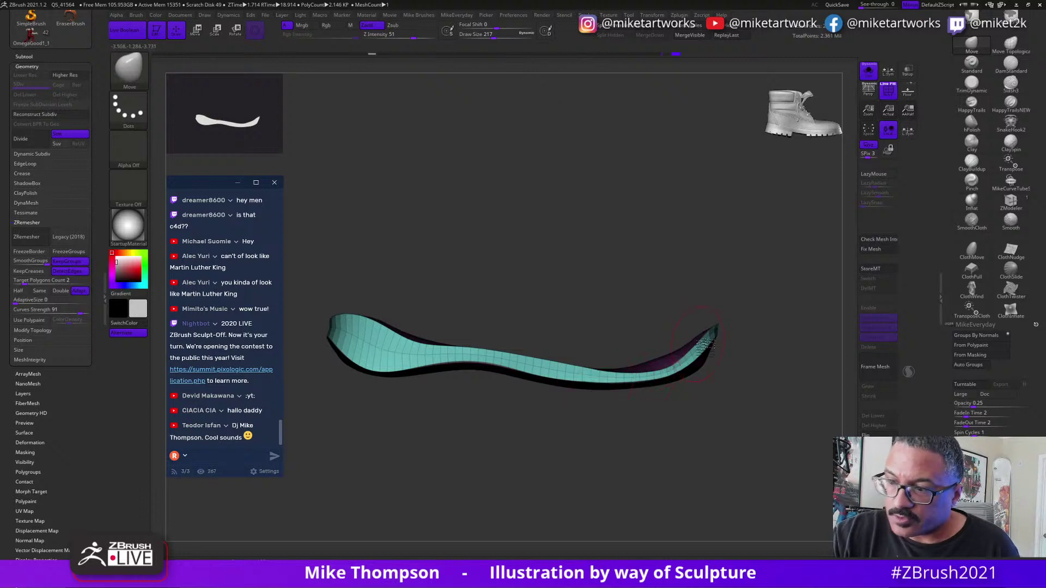
Leave Solo mode to show the leg and mask the front of the sole with a softened edge, keeping the heel unmasked.
left_click(869, 77)
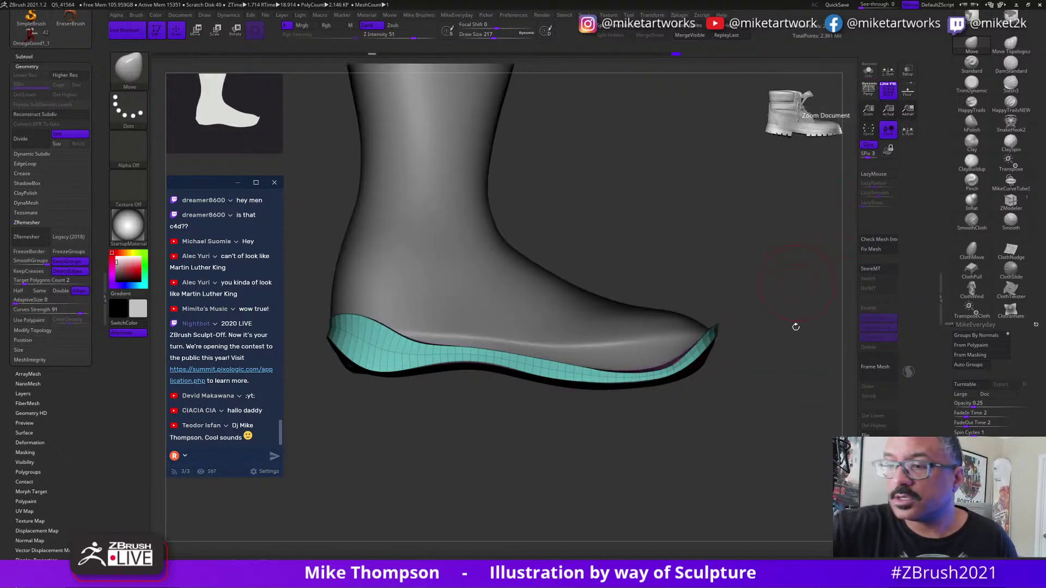
left_click_drag(795, 327, 740, 441, "alt")
key("s")
key("ctrl")
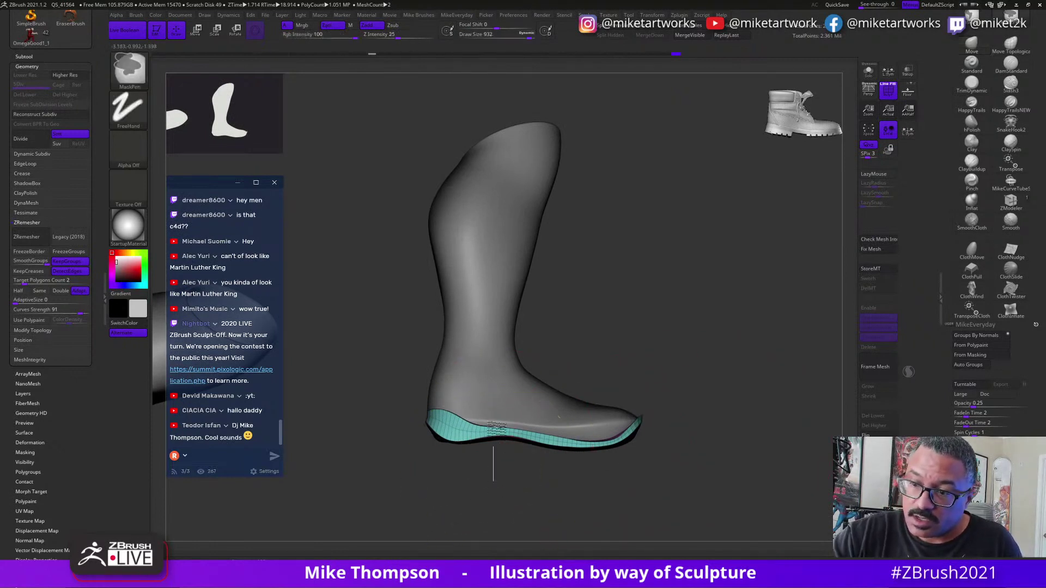
left_click_drag(362, 362, 498, 499, "ctrl")
left_click(547, 467, "ctrl")
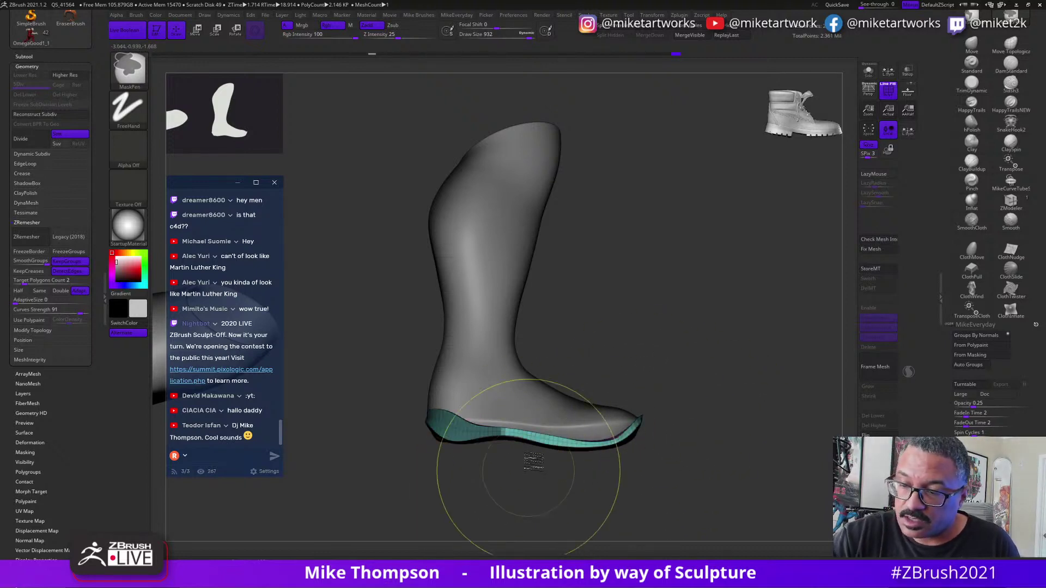
left_click(514, 436, "ctrl")
left_click(561, 457, "ctrl")
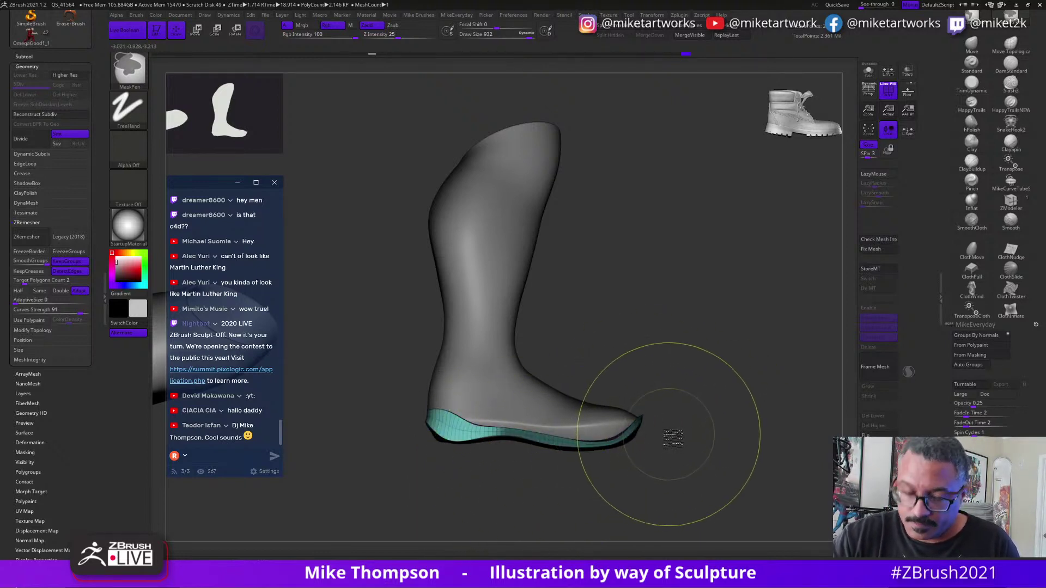
Place the transform gizmo at the centre of the unmasked heel and scale the heel across its width.
key("w")
left_click_drag(706, 388, 491, 382)
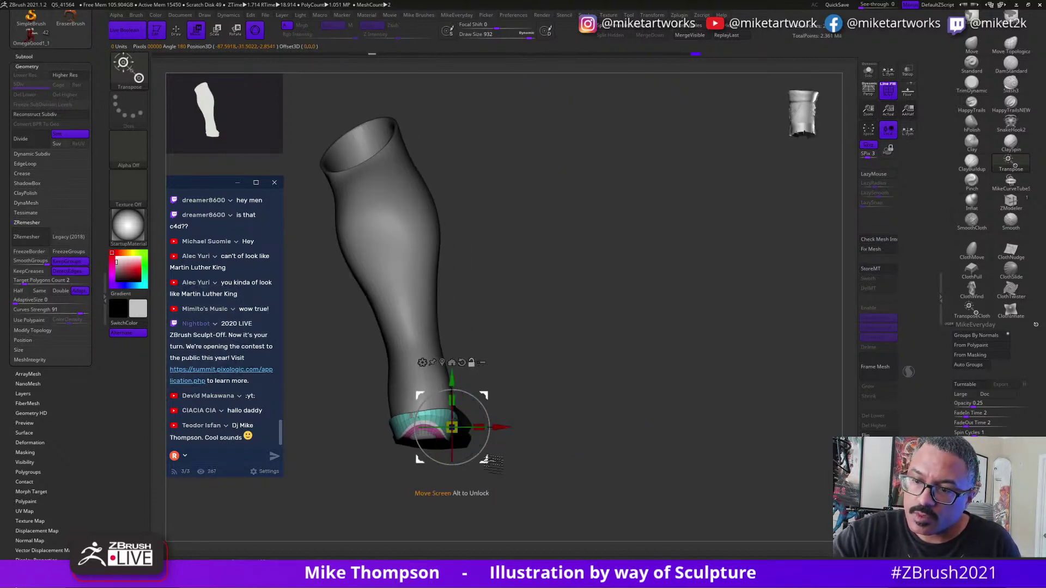
left_click_drag(483, 459, 457, 455, "alt")
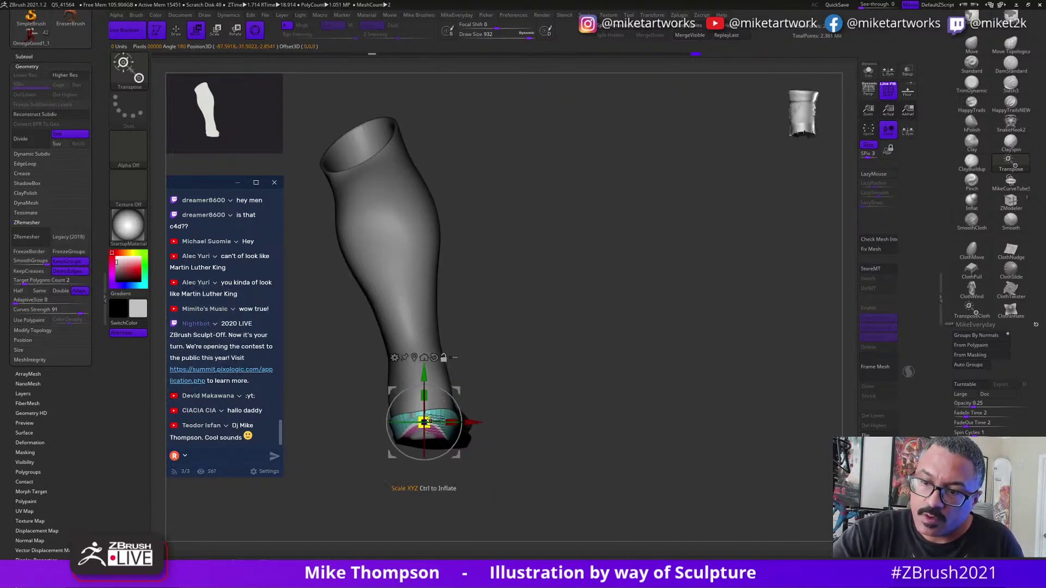
left_click_drag(590, 409, 605, 399)
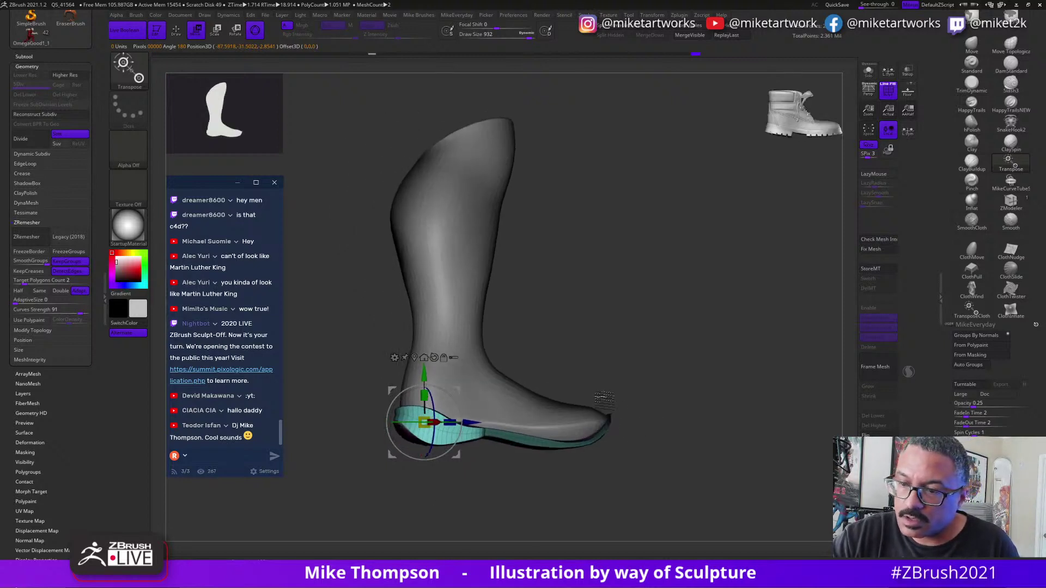
left_click_drag(616, 363, 656, 390)
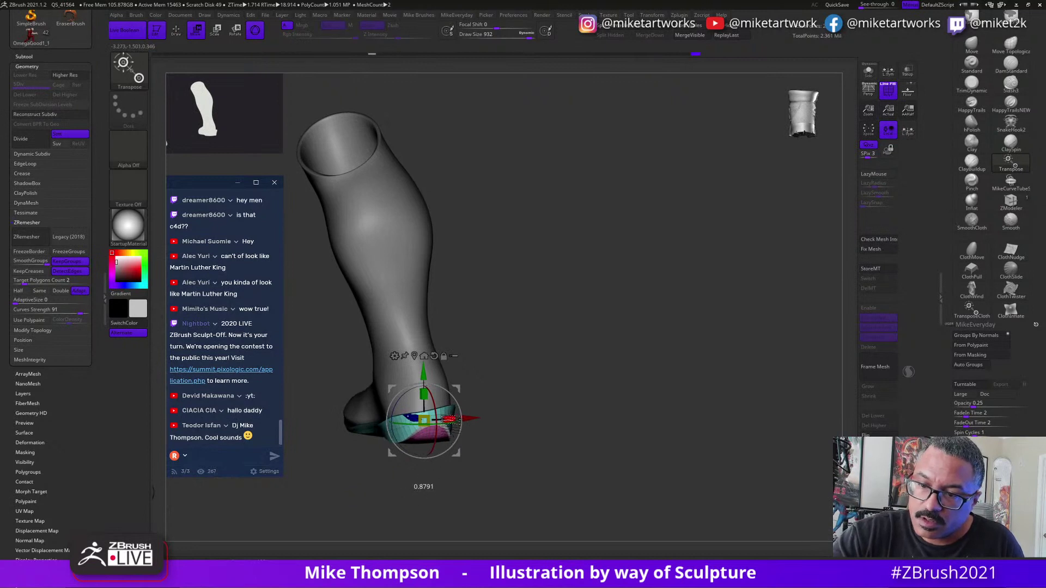
left_click_drag(596, 409, 662, 325)
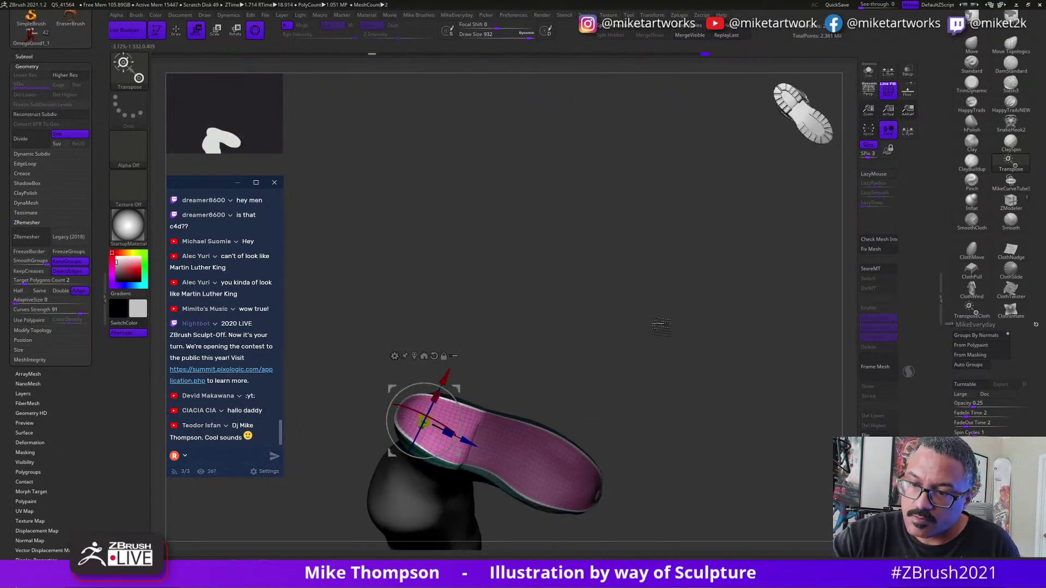
Rotate the sole's heel, narrow it and shift it slightly sideways to line up with the foot's heel.
left_click_drag(566, 353, 547, 342)
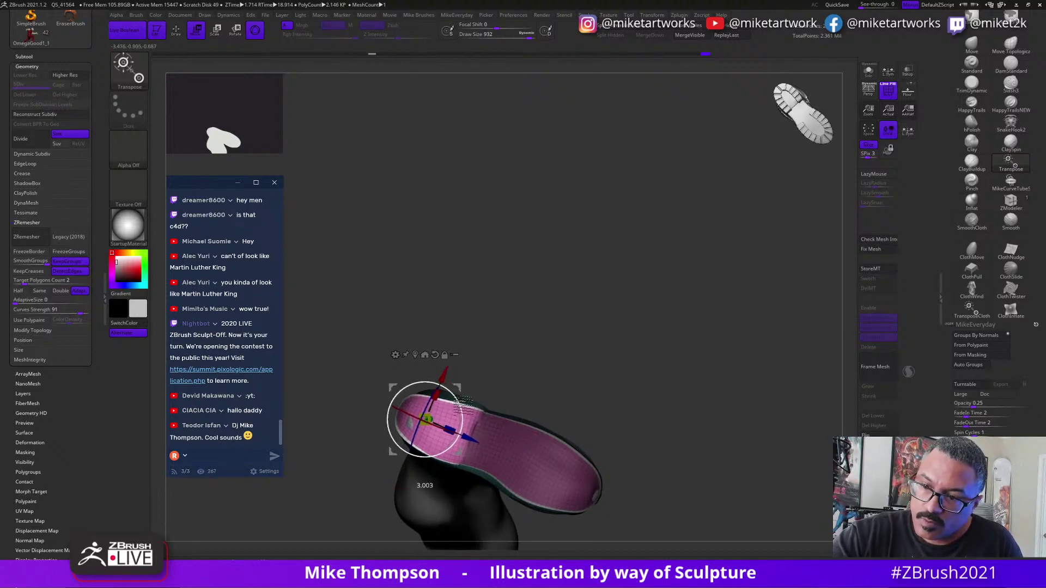
left_click_drag(462, 398, 710, 429)
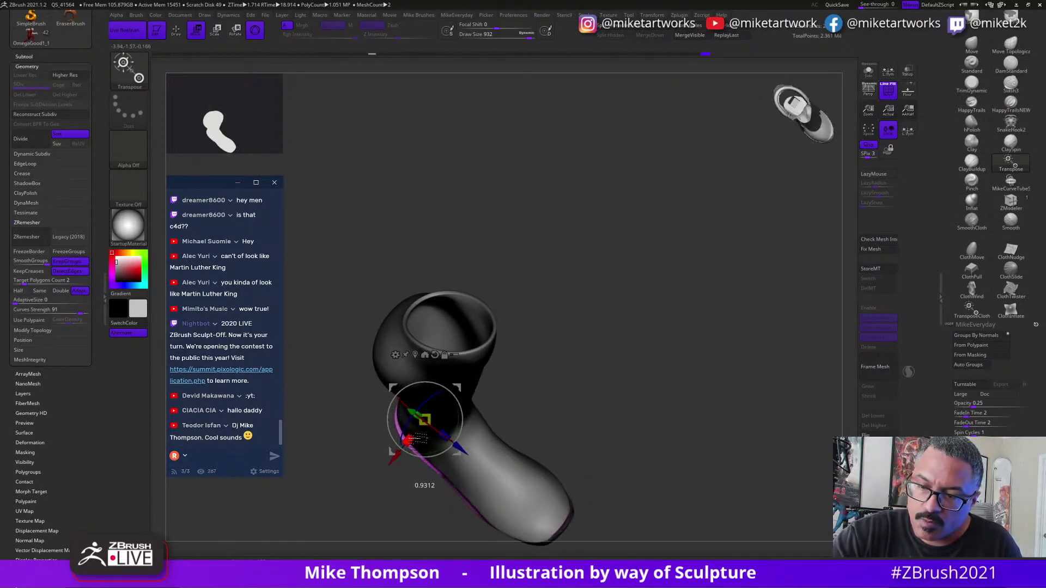
left_click_drag(421, 437, 681, 372)
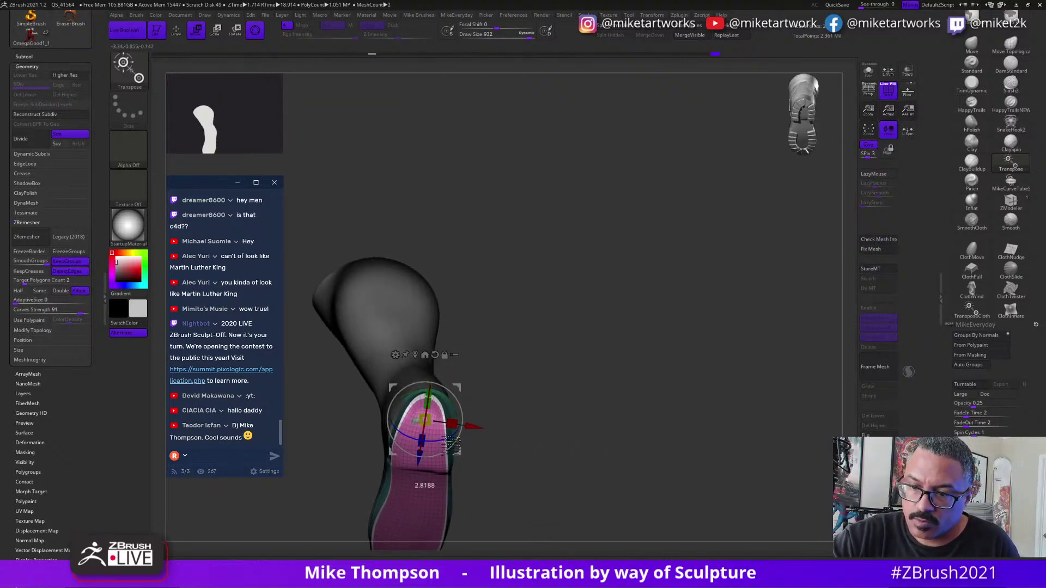
left_click_drag(470, 426, 468, 426)
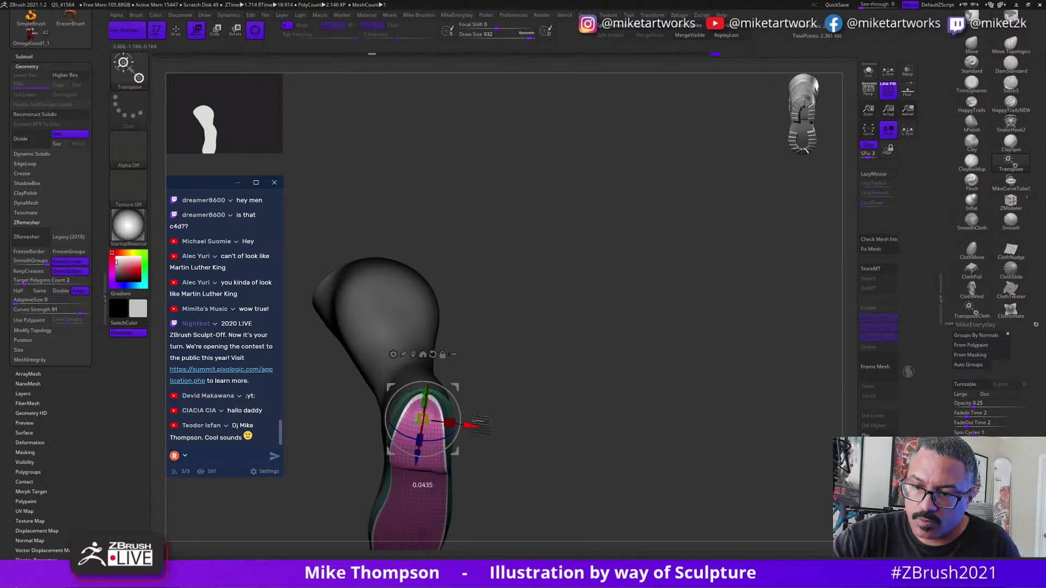
mouse_move(584, 420)
left_mouse_down()
mouse_move(607, 446)
mouse_move(581, 444)
mouse_move(659, 424)
mouse_move(614, 423)
left_mouse_up()
Clear the sole's mask and reshape the heel's upper rim around the foot with the Move brush at draw size 430.
key("q")
key("s")
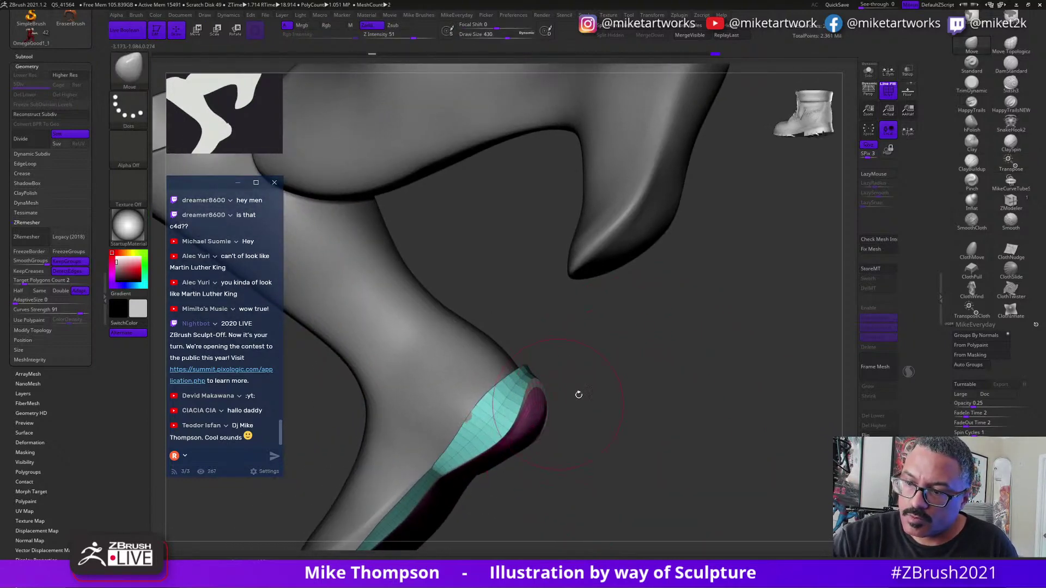
left_click_drag(614, 381, 520, 380)
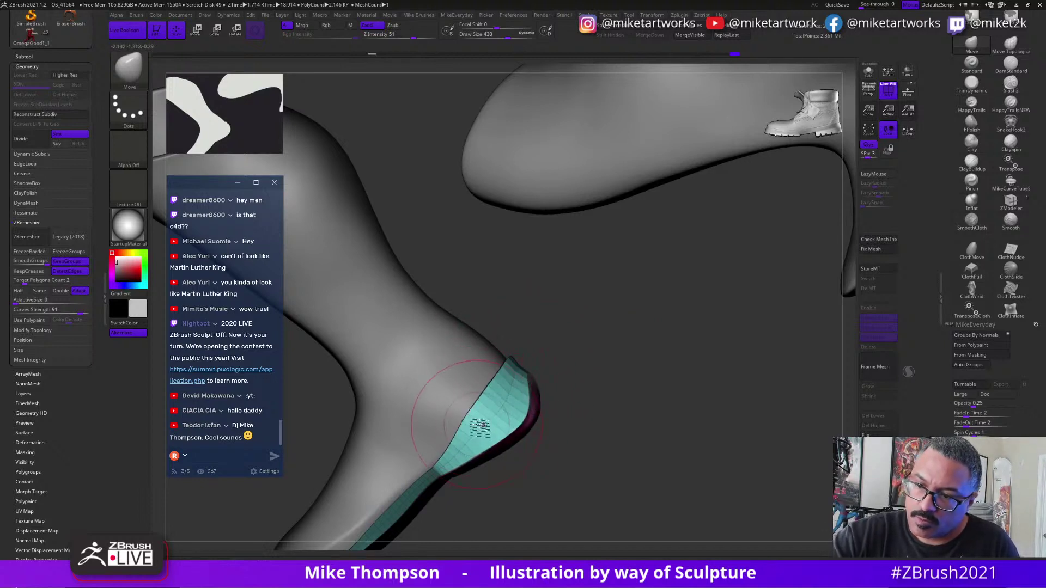
key("ctrl")
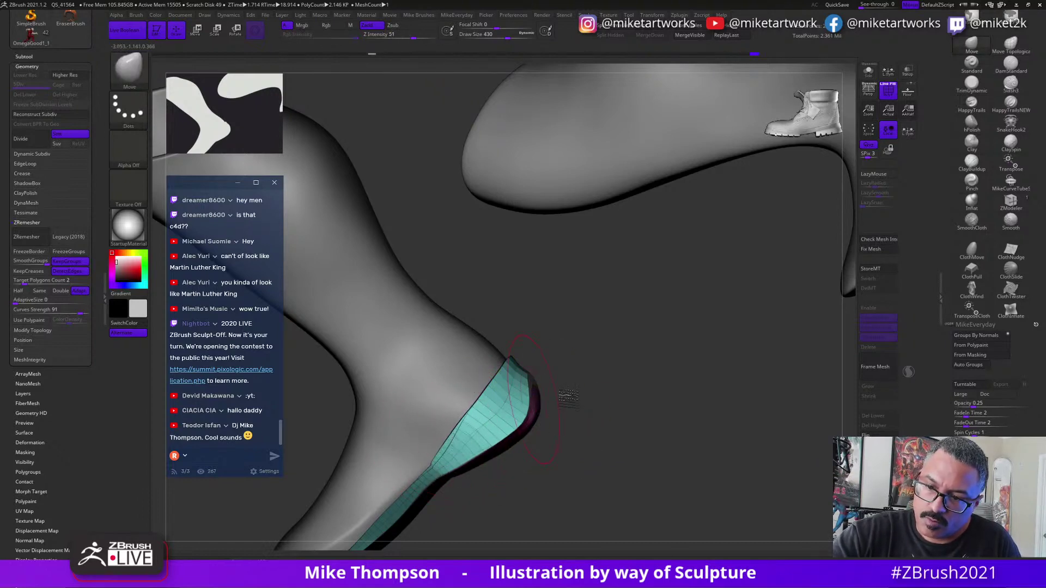
mouse_move(569, 399)
left_mouse_down()
mouse_move(640, 386)
mouse_move(610, 411)
mouse_move(473, 452)
mouse_move(504, 379)
left_mouse_up()
key("shift")
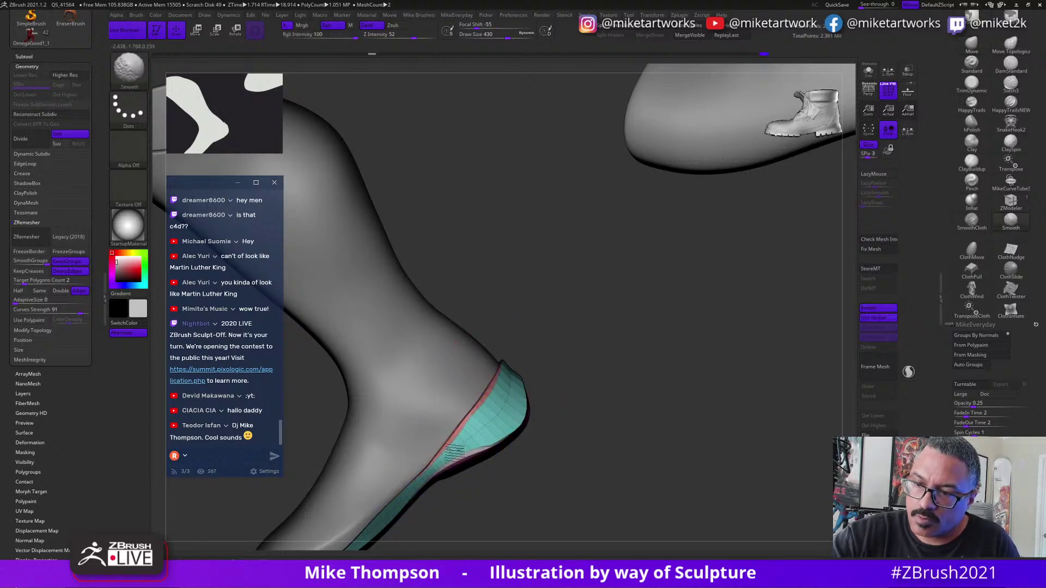
mouse_move(586, 360)
left_mouse_down()
mouse_move(588, 373)
mouse_move(659, 420)
left_mouse_up()
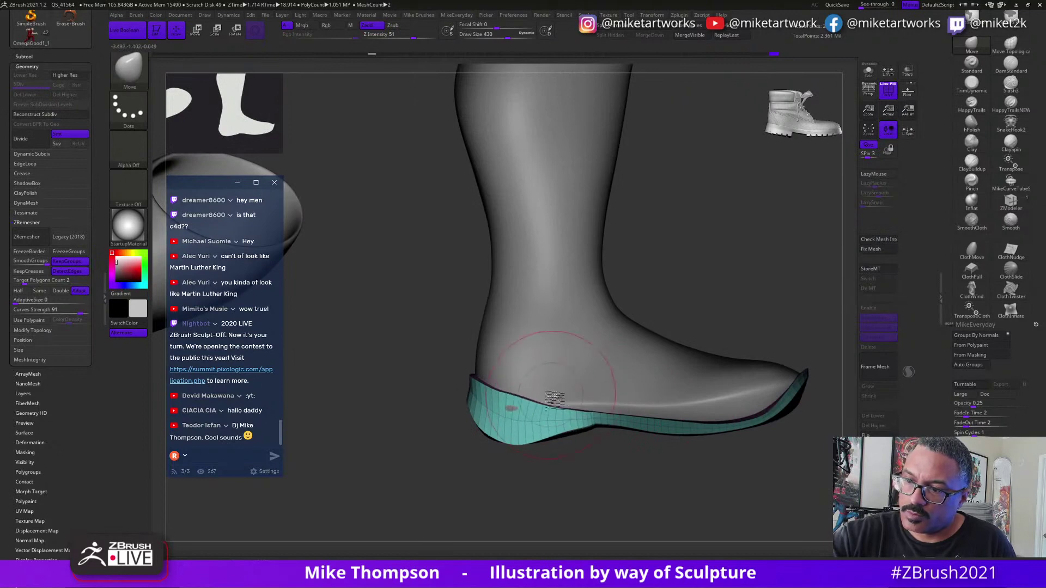
Smooth the heel's upper rim along the side of the sole, and reduce the draw size to 268.
key("shift")
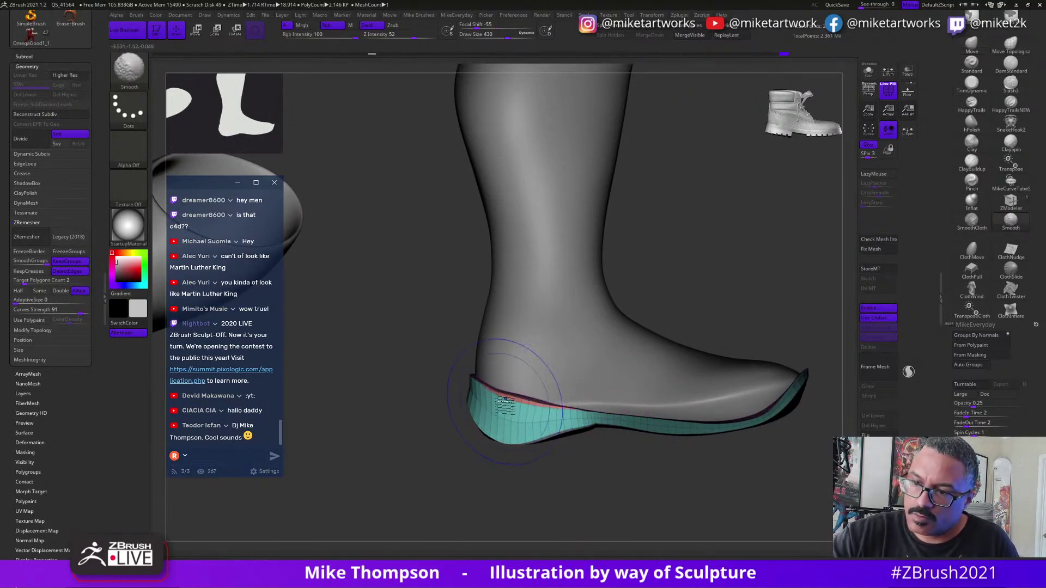
mouse_move(639, 472)
left_mouse_down()
mouse_move(649, 459)
mouse_move(619, 459)
mouse_move(605, 480)
mouse_move(584, 486)
left_mouse_up()
key("shift")
key("s")
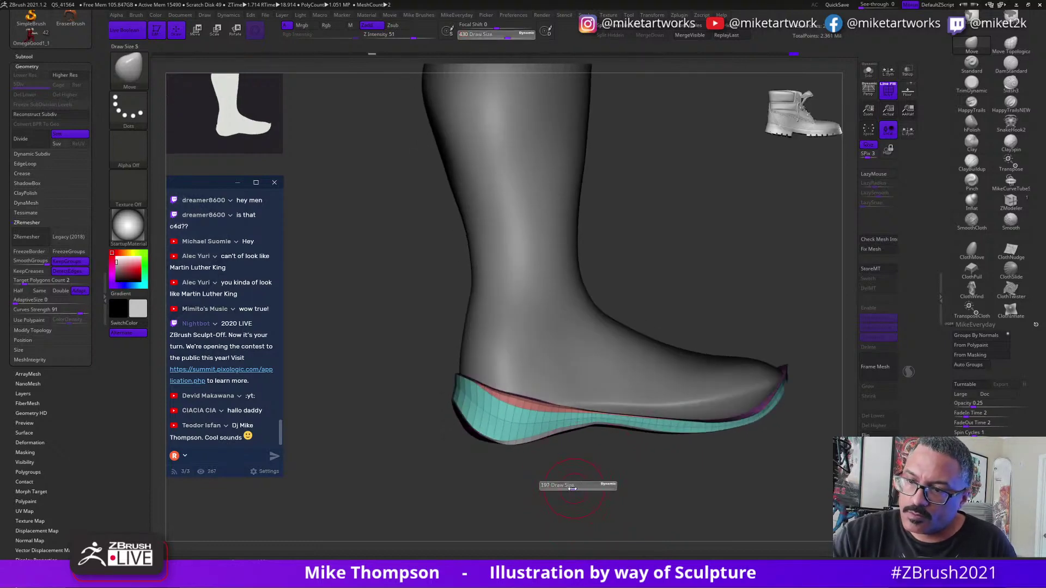
mouse_move(616, 333)
left_mouse_down()
mouse_move(648, 328)
mouse_move(478, 453)
mouse_move(470, 436)
left_mouse_up()
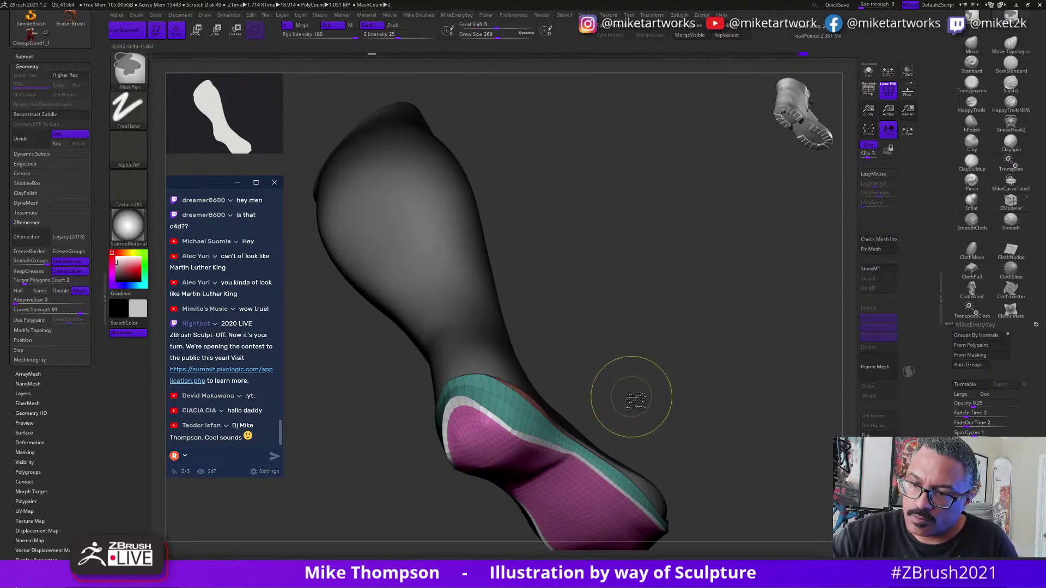
mouse_move(632, 390)
left_mouse_down()
mouse_move(723, 404)
mouse_move(754, 350)
mouse_move(678, 305)
left_mouse_up()
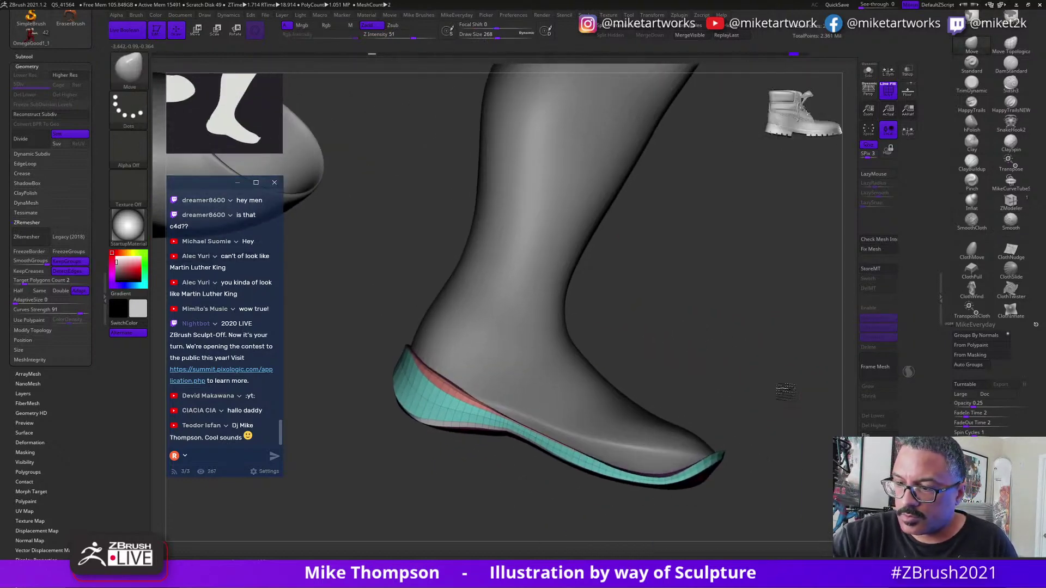
Mask the sole from the heel to the ball with a softened edge, leaving the toe unmasked.
left_click_drag(786, 392, 796, 390)
mouse_move(772, 435)
left_mouse_down()
mouse_move(731, 430)
mouse_move(761, 437)
left_mouse_up()
key("s")
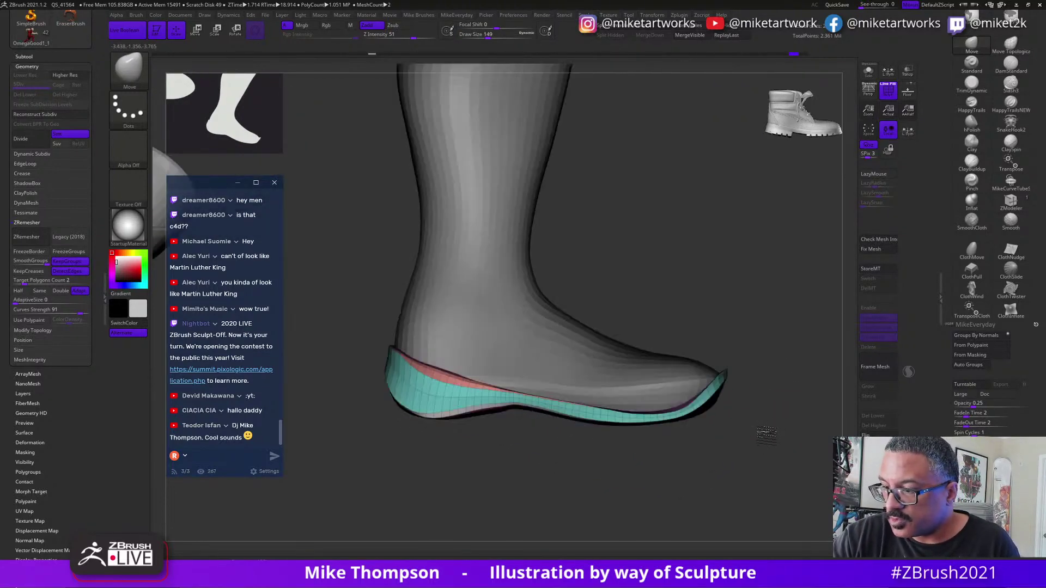
left_click_drag(741, 372, 744, 376, "ctrl")
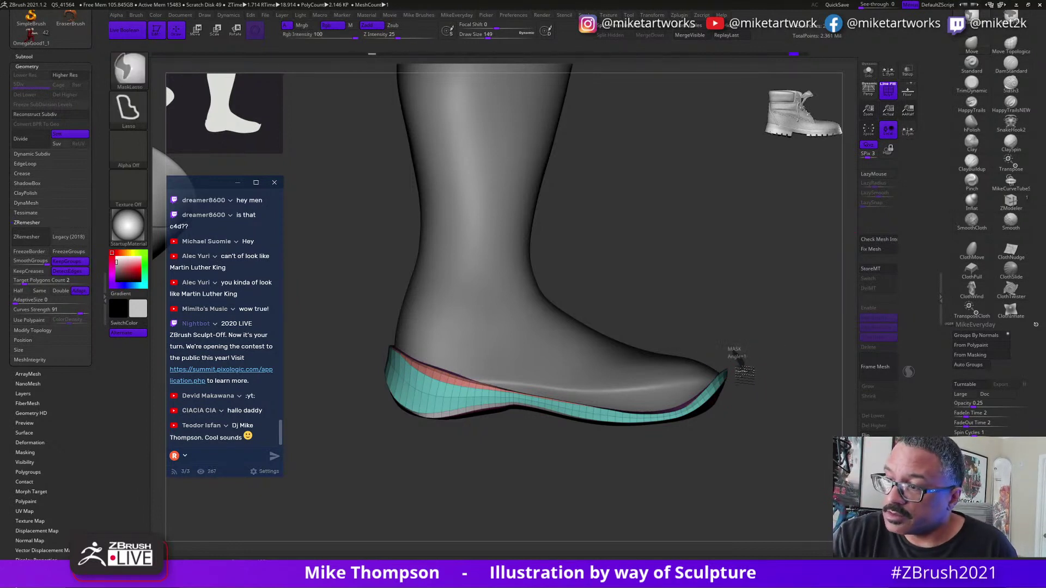
mouse_move(725, 383)
left_mouse_down("ctrl")
mouse_move(708, 354)
mouse_move(626, 327)
left_mouse_up("ctrl")
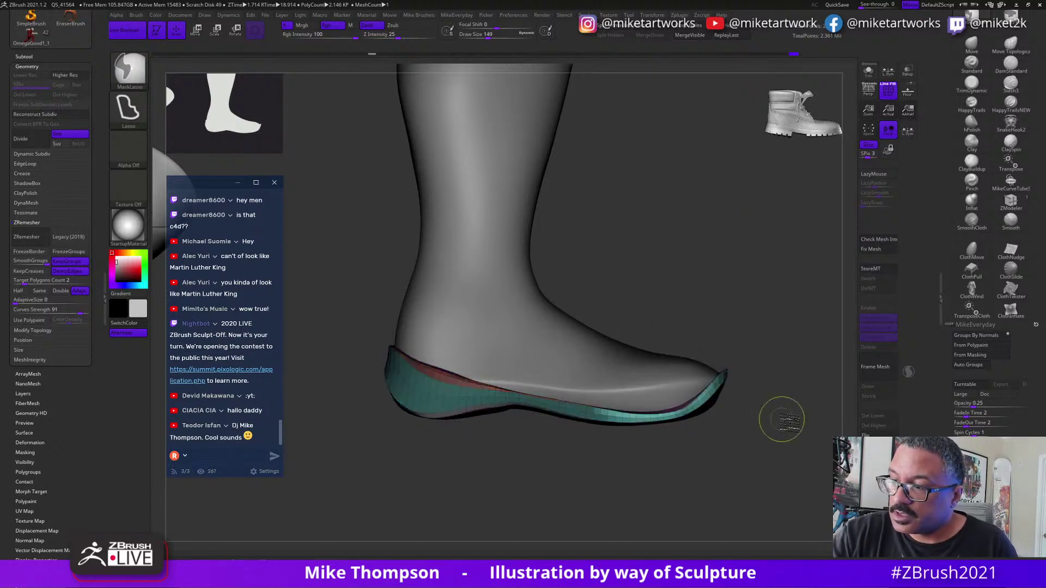
Raise the sole's side wall around the toe with the Move brush, using draw sizes 422 and 379.
key("s")
left_click_drag(765, 420, 777, 423)
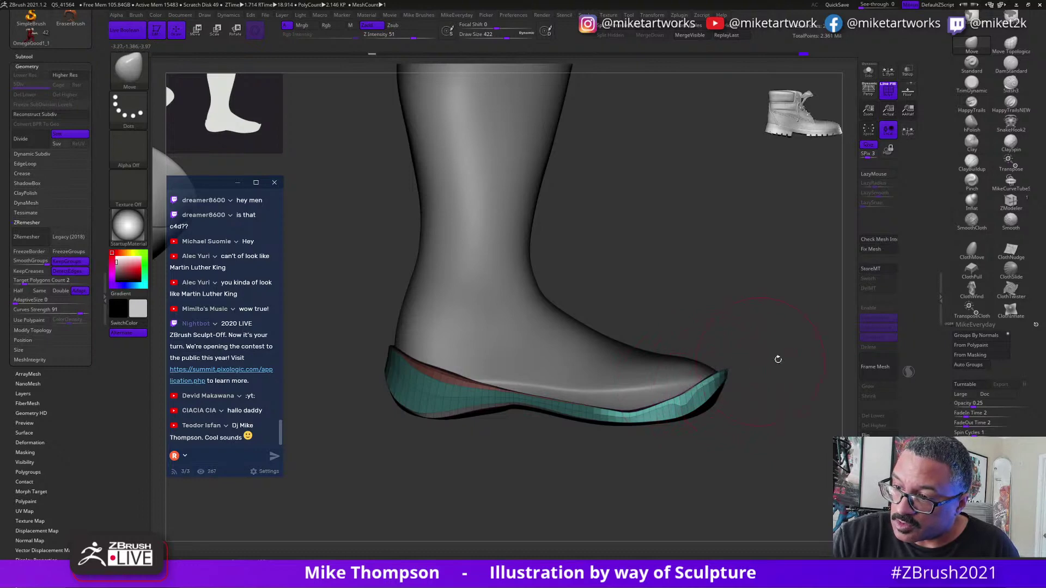
mouse_move(778, 358)
left_mouse_down()
mouse_move(766, 381)
mouse_move(689, 433)
mouse_move(580, 431)
left_mouse_up()
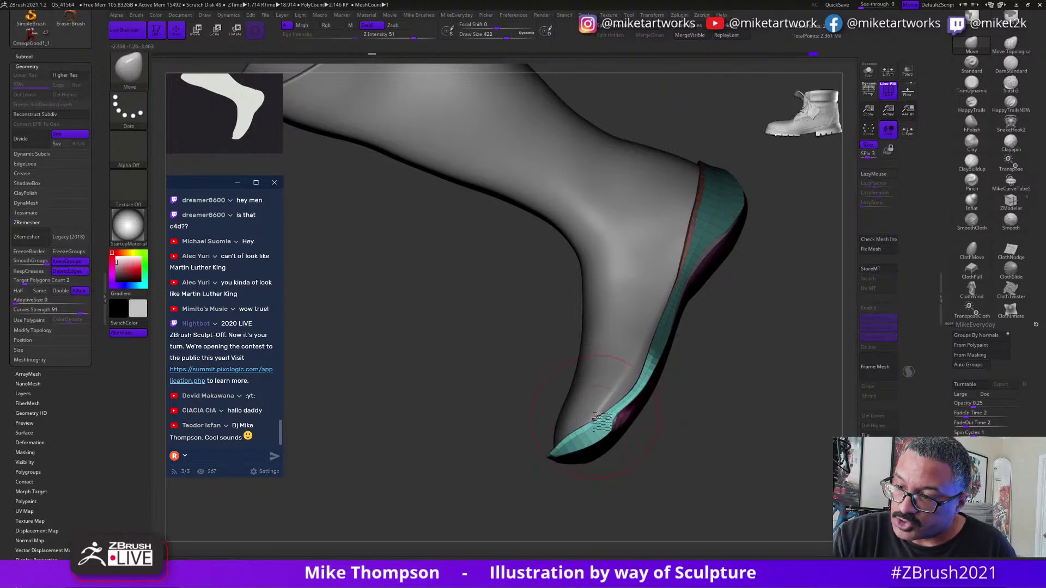
key("s")
mouse_move(690, 428)
left_mouse_down()
mouse_move(670, 429)
mouse_move(698, 403)
mouse_move(648, 394)
left_mouse_up()
key("s")
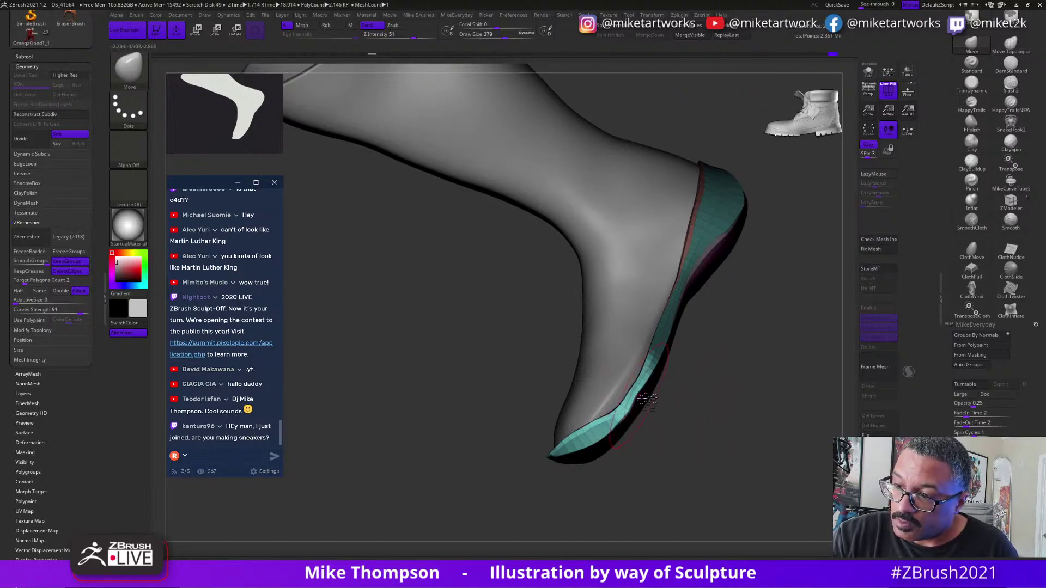
Smooth the raised upper edge of the sole from the ball to the toe tip.
key("shift")
mouse_move(660, 389)
right_mouse_down()
mouse_move(575, 447)
mouse_move(622, 452)
mouse_move(675, 386)
right_mouse_up()
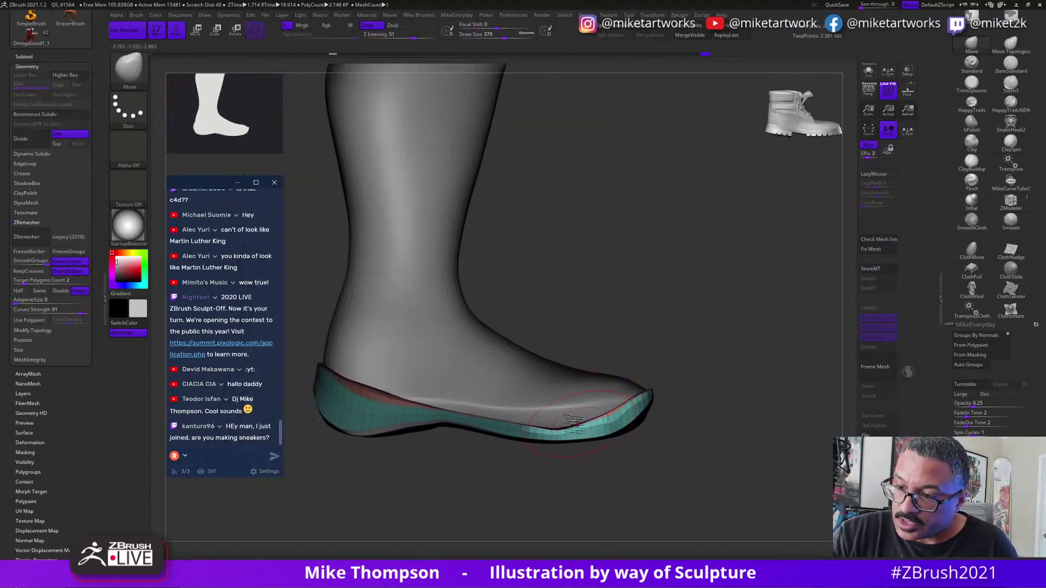
key("shift")
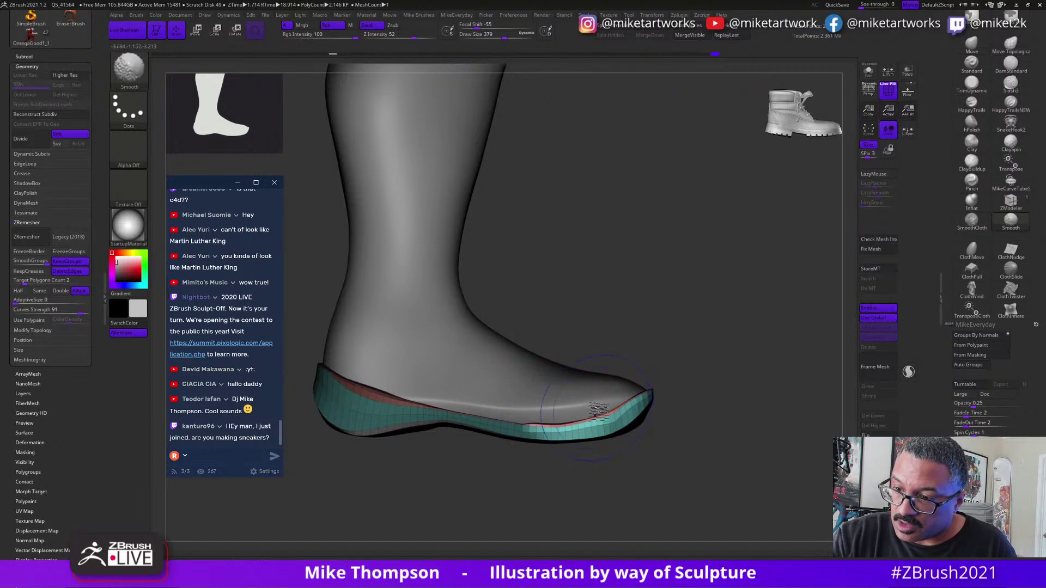
Refine the sole's toe tip against the foot with the Move brush at draw size 223 and clear the mask.
left_click_drag(718, 379, 712, 389)
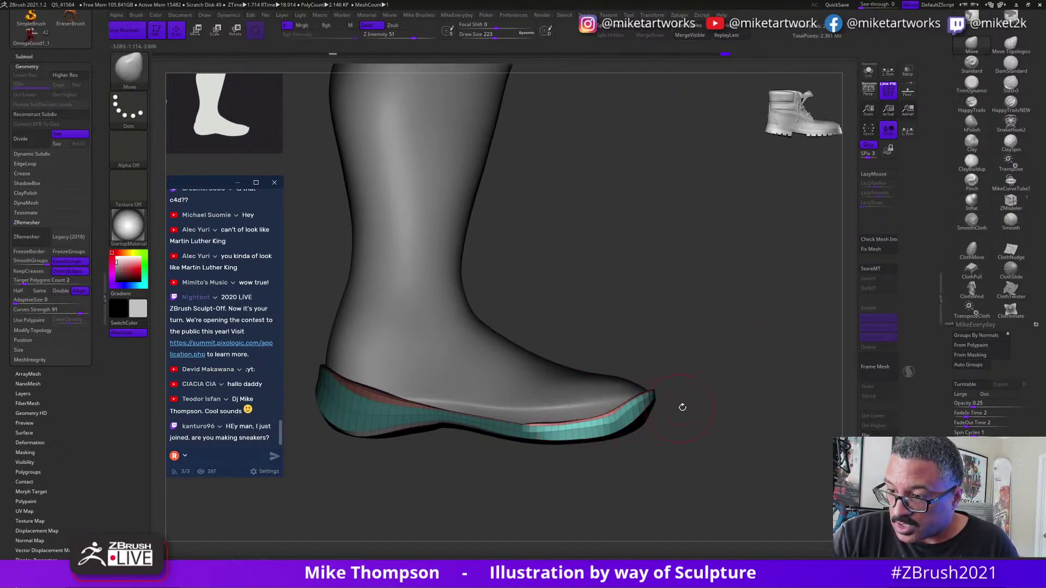
left_click(709, 413, "ctrl")
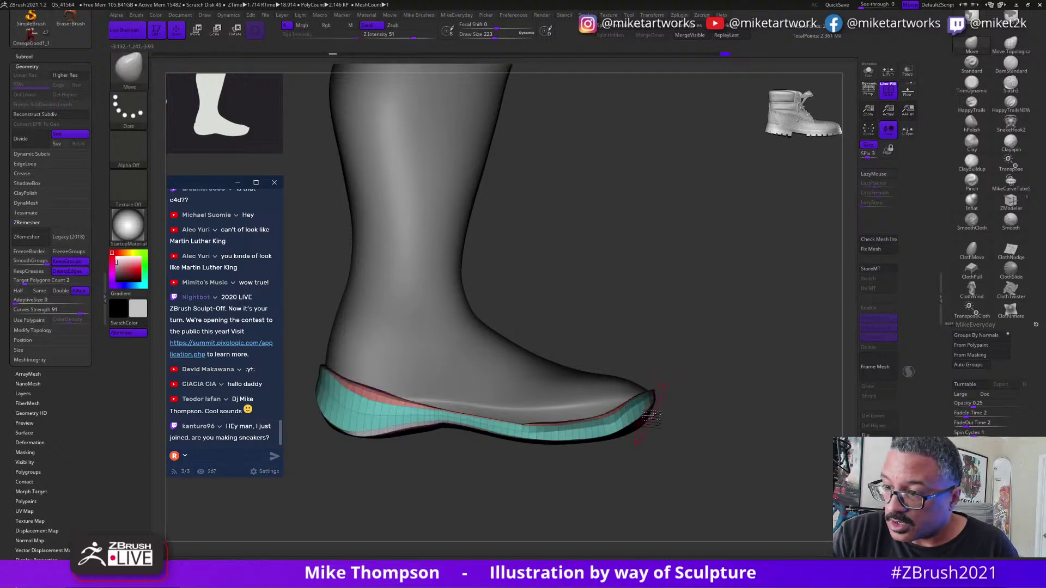
left_click_drag(713, 403, 687, 415)
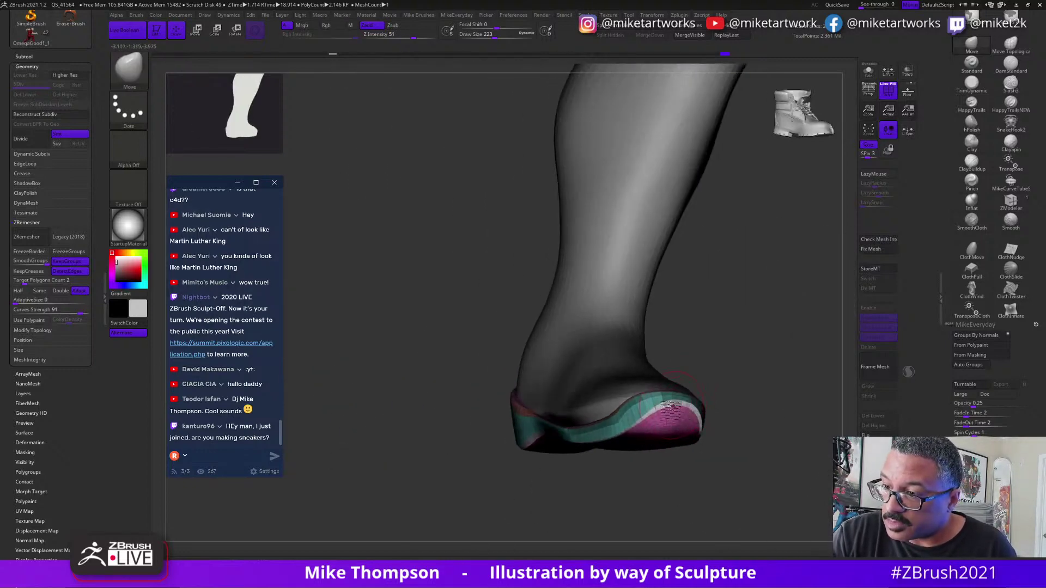
left_click_drag(773, 375, 685, 406)
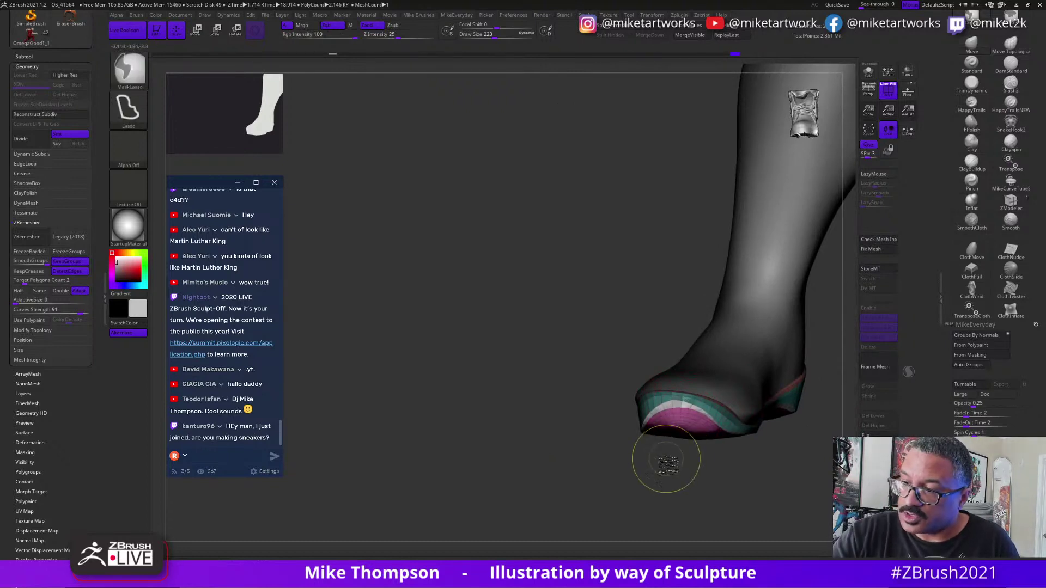
left_click_drag(666, 462, 676, 484, "ctrl")
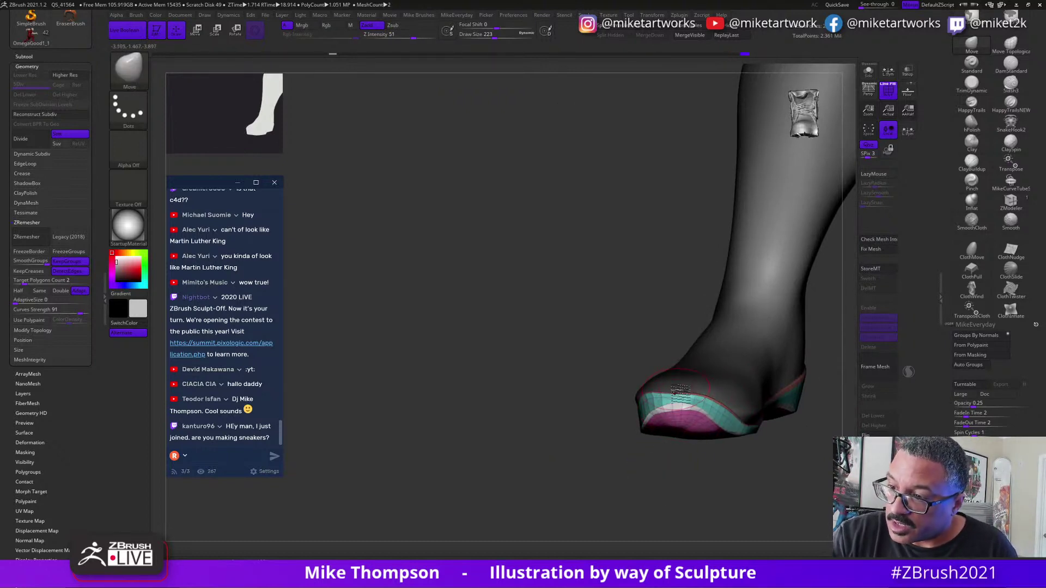
Adjust and smooth the sole's edge on the foot's other side, from the toe back to the arch.
mouse_move(649, 472)
left_mouse_down()
mouse_move(698, 481)
mouse_move(738, 443)
mouse_move(725, 443)
mouse_move(756, 458)
mouse_move(739, 316)
mouse_move(524, 395)
mouse_move(586, 457)
mouse_move(570, 489)
mouse_move(452, 417)
left_mouse_up()
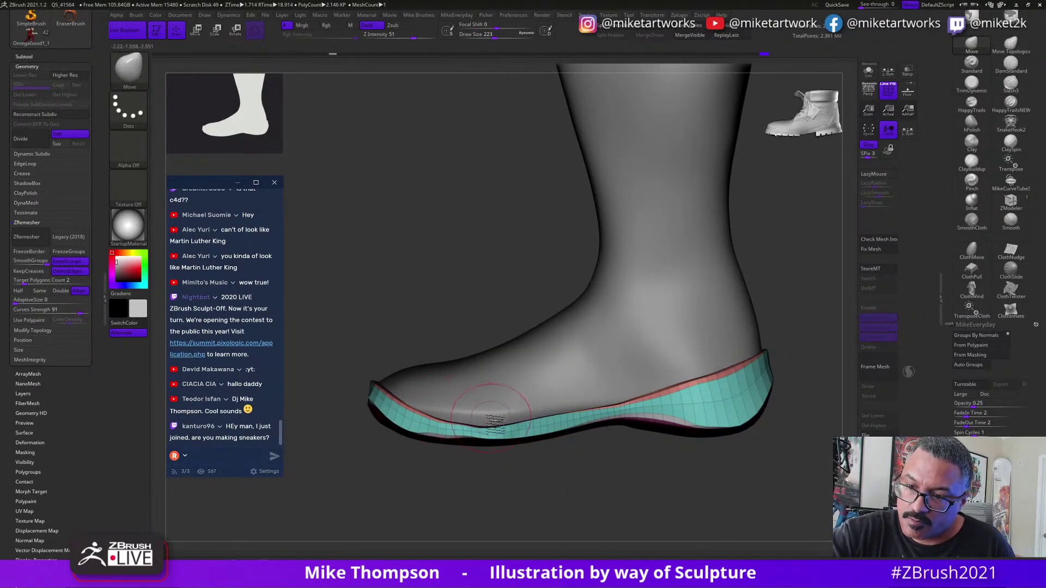
key("shift")
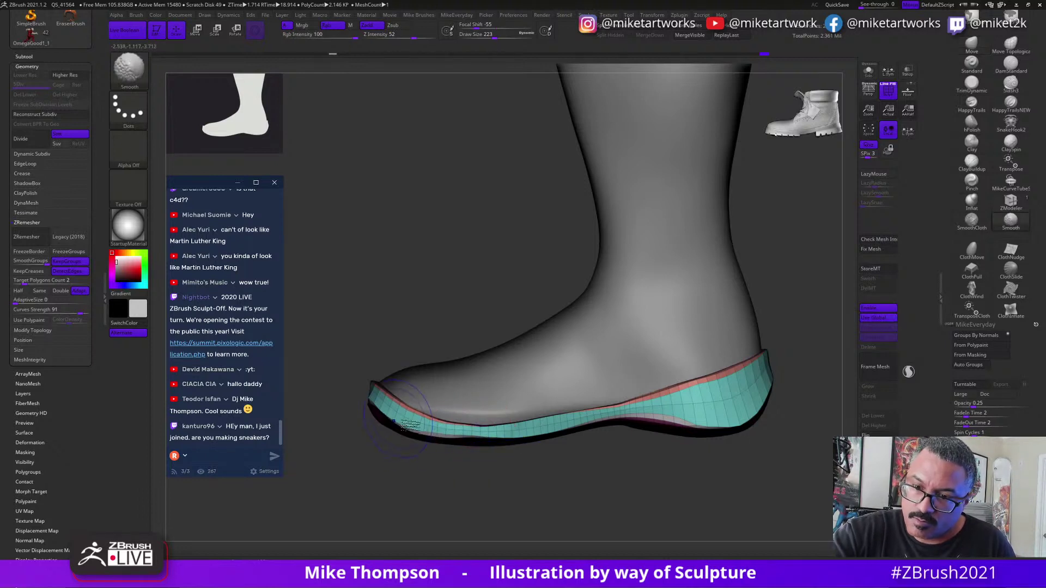
left_click_drag(397, 419, 461, 440, "shift")
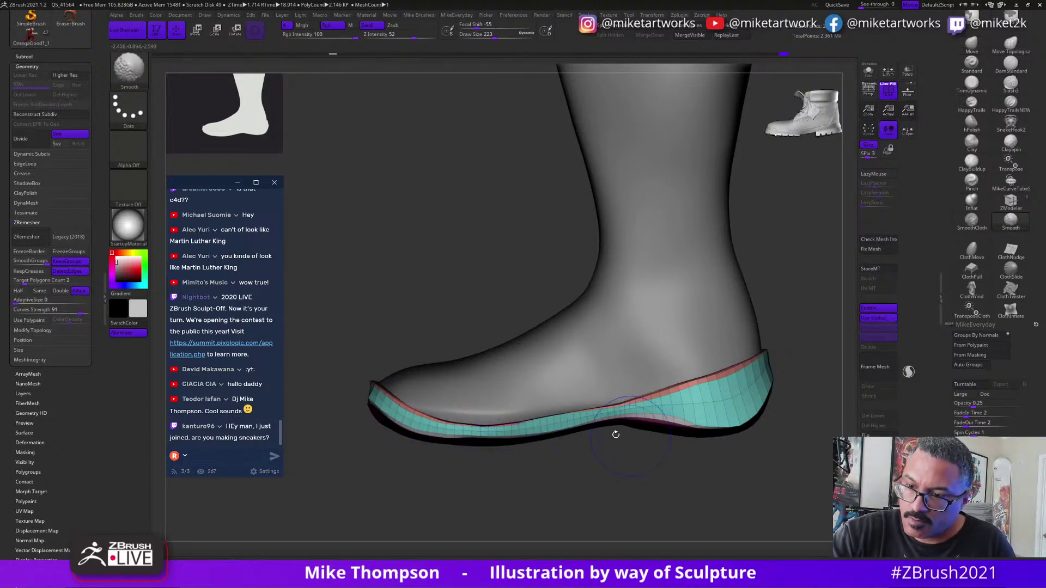
left_click_drag(568, 423, 496, 422, "shift")
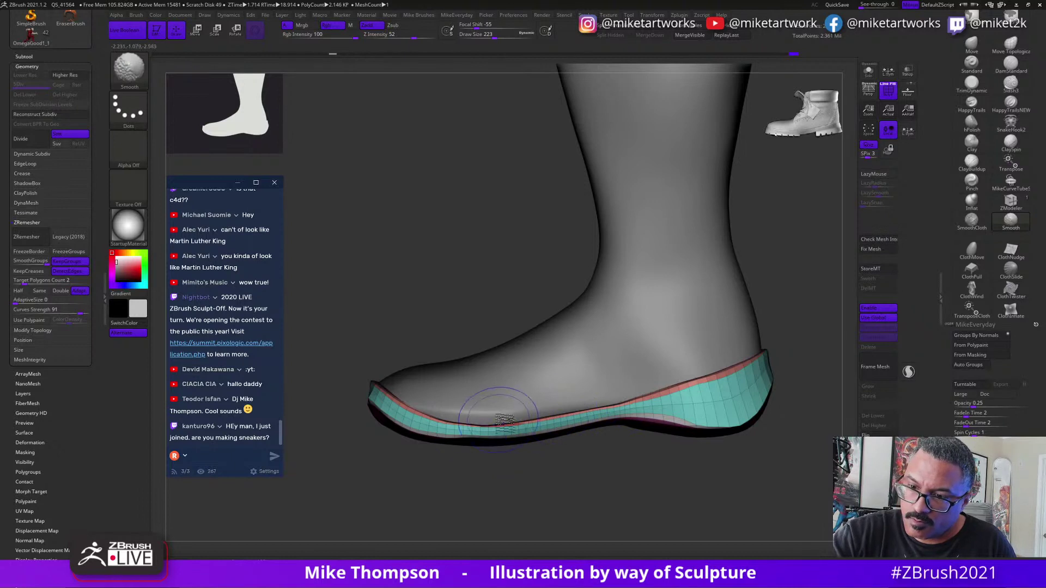
Smooth the sole's upper edge along the side and refine the toe rim with the Move brush at draw size 120.
left_click_drag(502, 480, 475, 480)
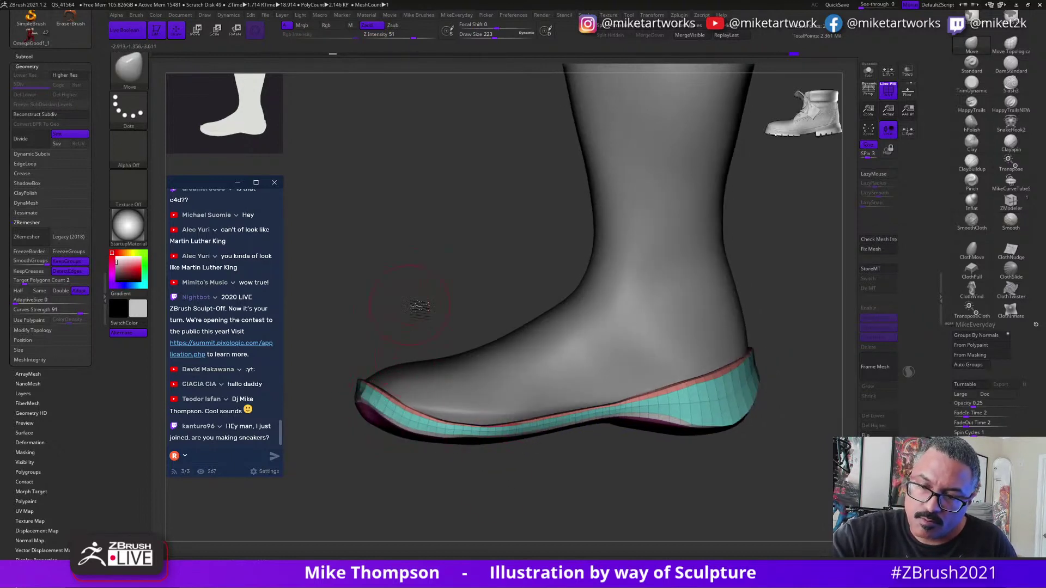
mouse_move(411, 306)
left_mouse_down()
mouse_move(436, 308)
mouse_move(371, 298)
left_mouse_up()
key("s")
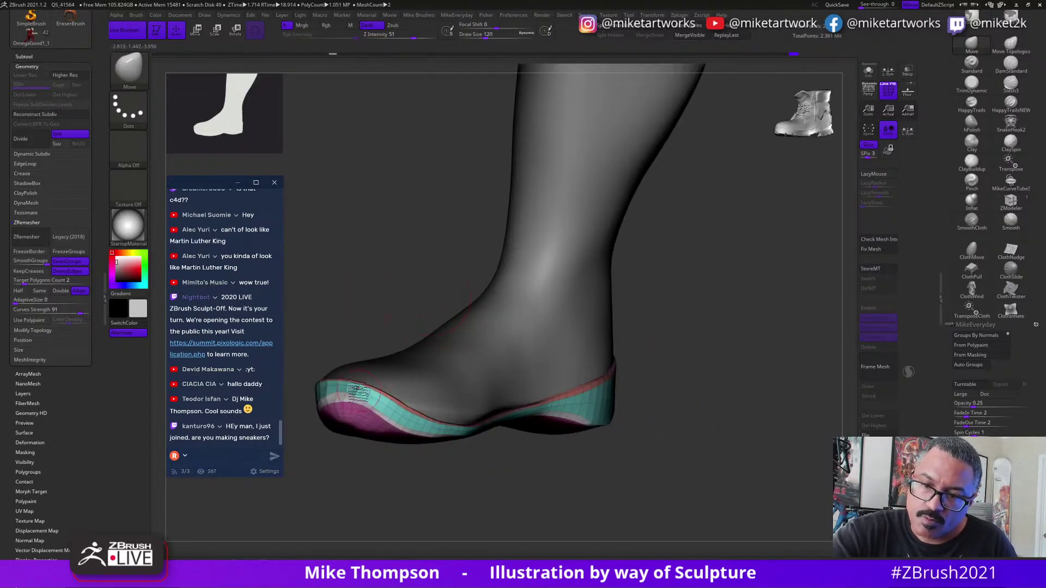
left_click_drag(743, 436, 726, 464)
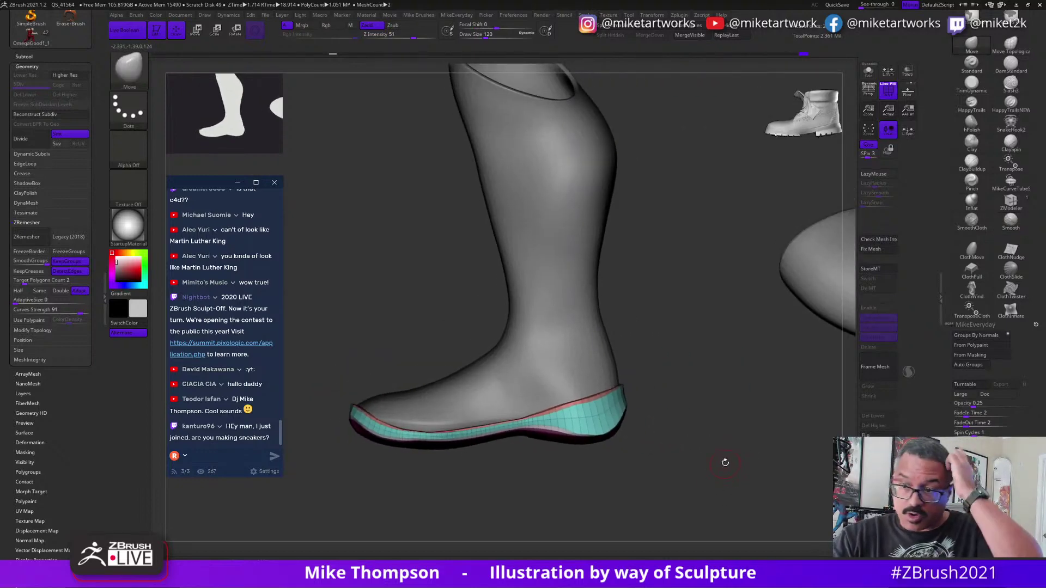
left_click_drag(699, 379, 723, 369)
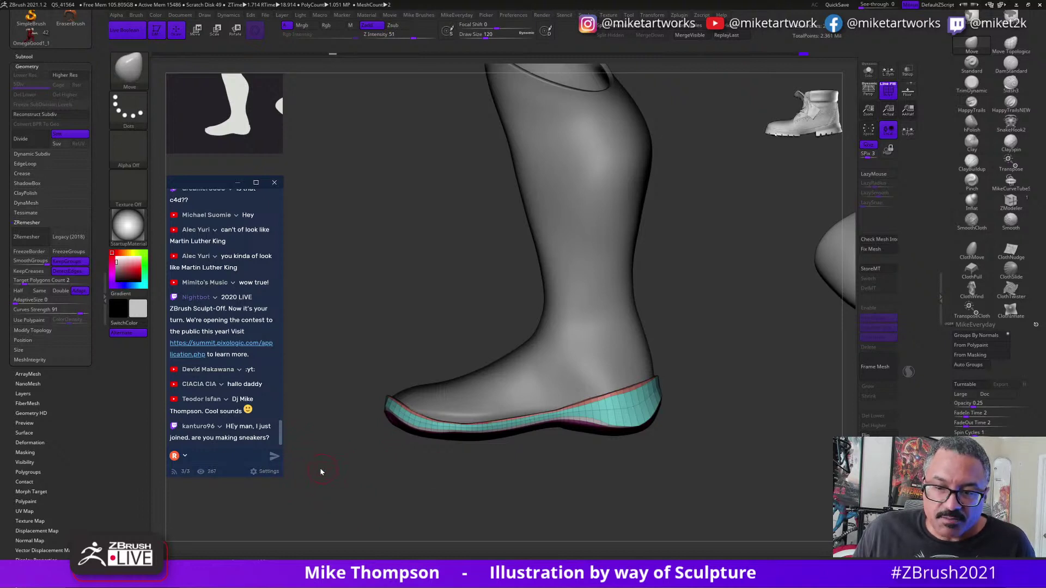
Reshape the front of the sole around the toes with the Move brush, using draw sizes 182 and 415.
mouse_move(452, 509)
left_mouse_down("alt")
mouse_move(747, 457)
mouse_move(685, 482)
mouse_move(677, 473)
mouse_move(701, 519)
mouse_move(666, 500)
mouse_move(678, 480)
mouse_move(747, 474)
mouse_move(727, 465)
mouse_move(629, 492)
mouse_move(611, 462)
left_mouse_up("alt")
key("s")
key("s")
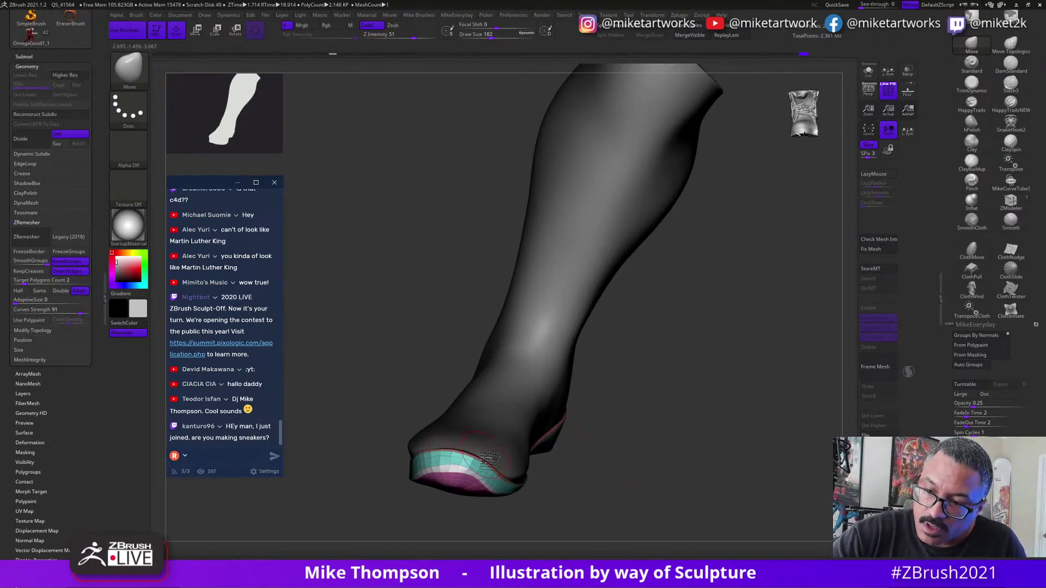
mouse_move(622, 455)
left_mouse_down()
mouse_move(531, 480)
mouse_move(571, 489)
left_mouse_up()
key("s")
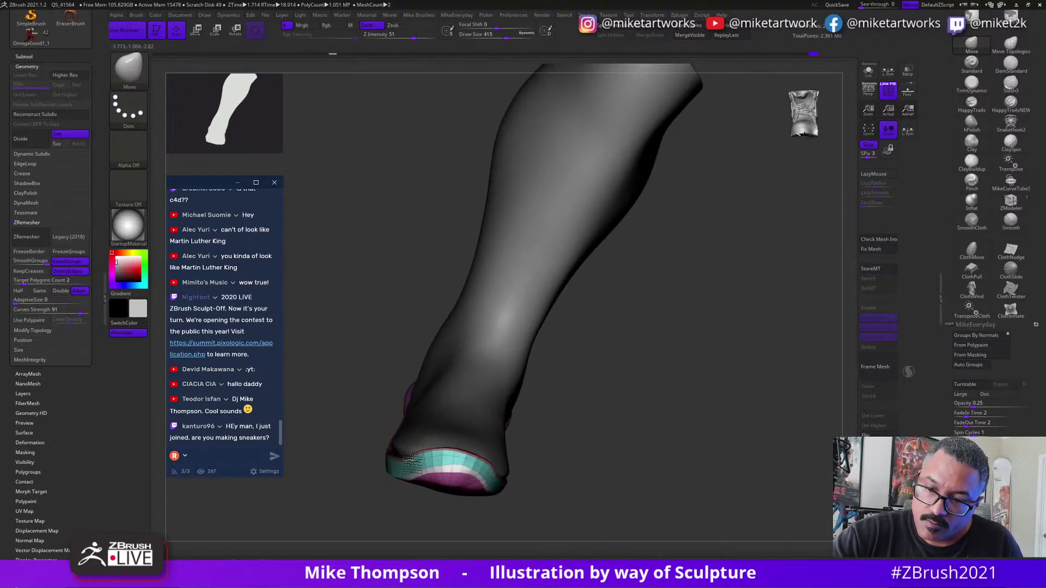
left_click_drag(616, 450, 598, 478)
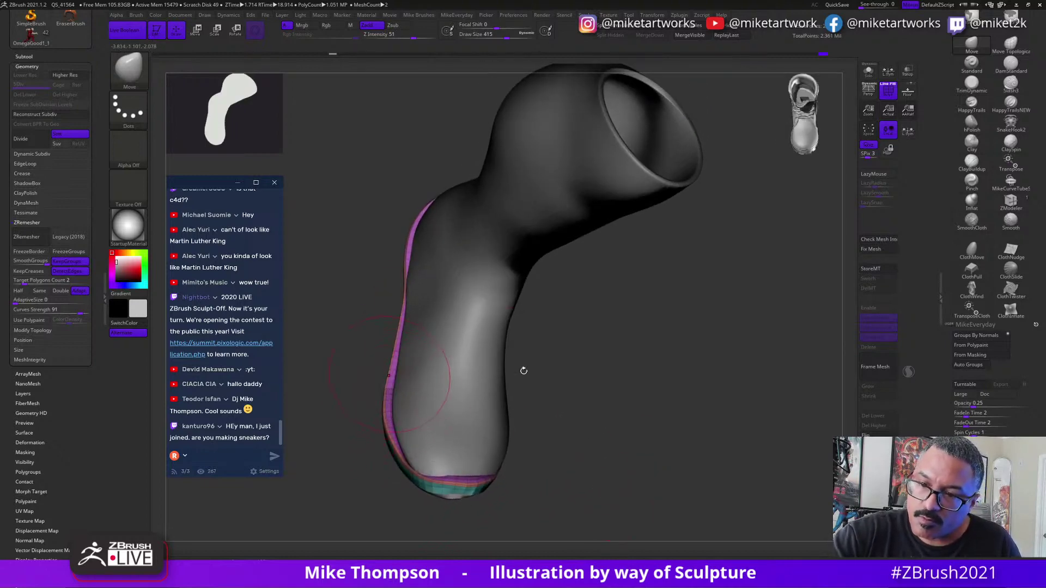
Adjust the sole's upper edge on the foot's opposite side with the Move brush at draw size 163.
left_click_drag(523, 371, 471, 389)
left_click_drag(565, 436, 557, 450)
mouse_move(502, 417)
left_mouse_down()
mouse_move(678, 427)
mouse_move(647, 431)
left_mouse_up()
key("s")
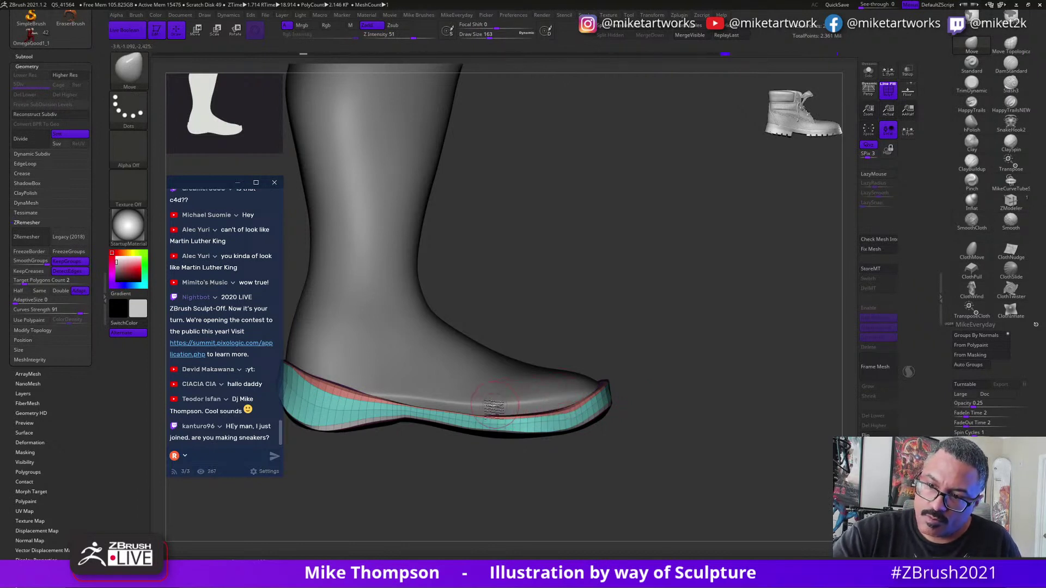
left_click_drag(641, 453, 696, 439, "alt")
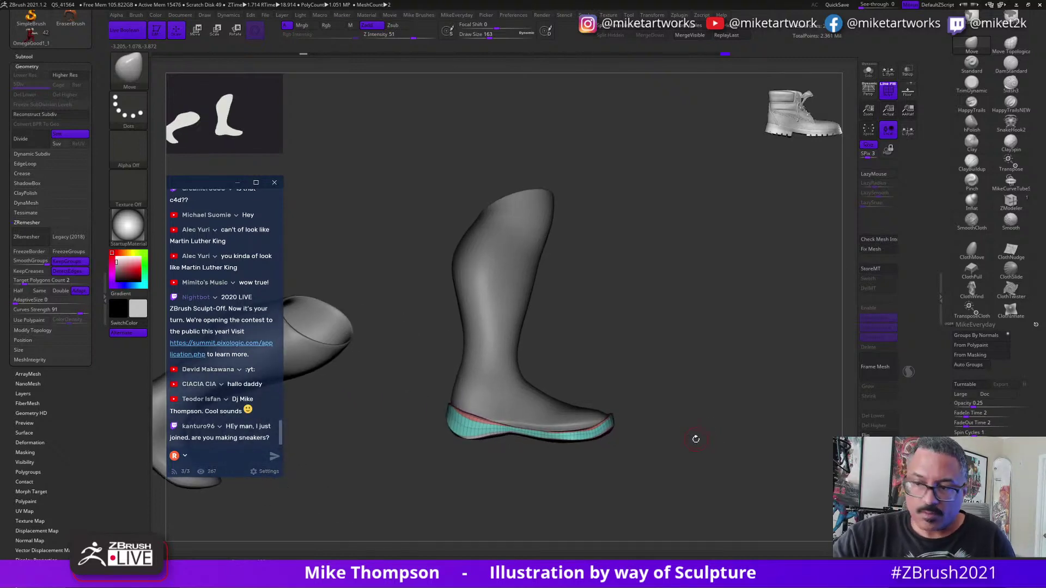
Insert a small cube as a new subtool for the sole's tread lugs.
left_click(24, 57)
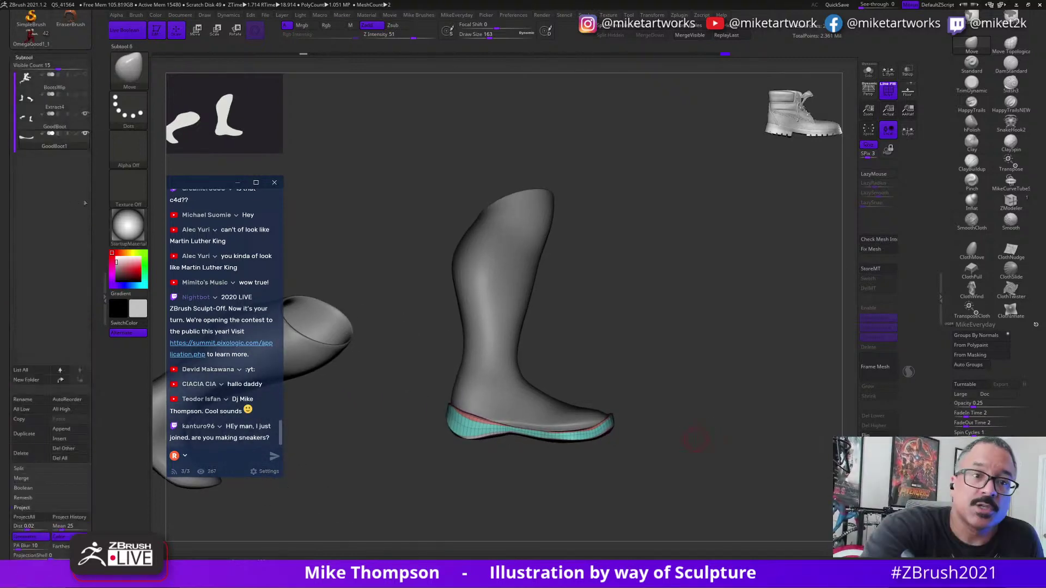
left_click(44, 436)
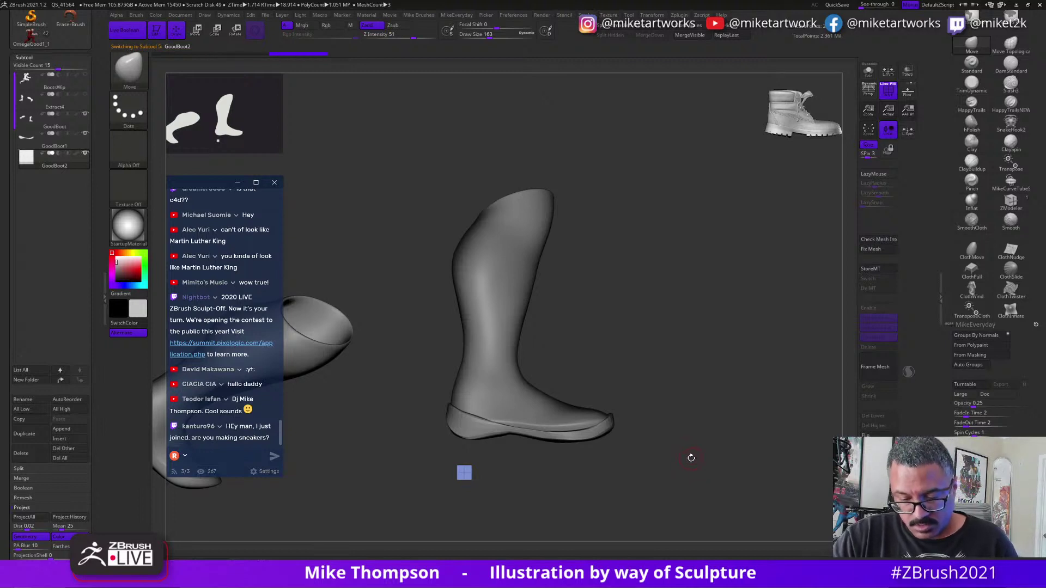
mouse_move(692, 456)
left_mouse_down()
mouse_move(731, 451)
mouse_move(717, 419)
mouse_move(733, 430)
mouse_move(722, 444)
left_mouse_up()
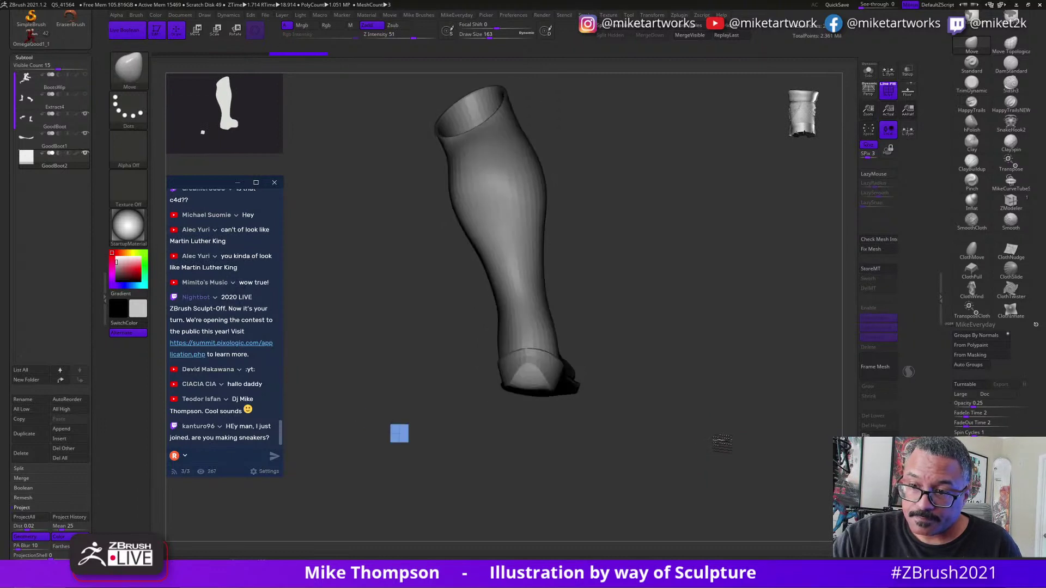
Center the transform gizmo on the cube and move the cube beneath the front of the foot.
key("shift")
key("w")
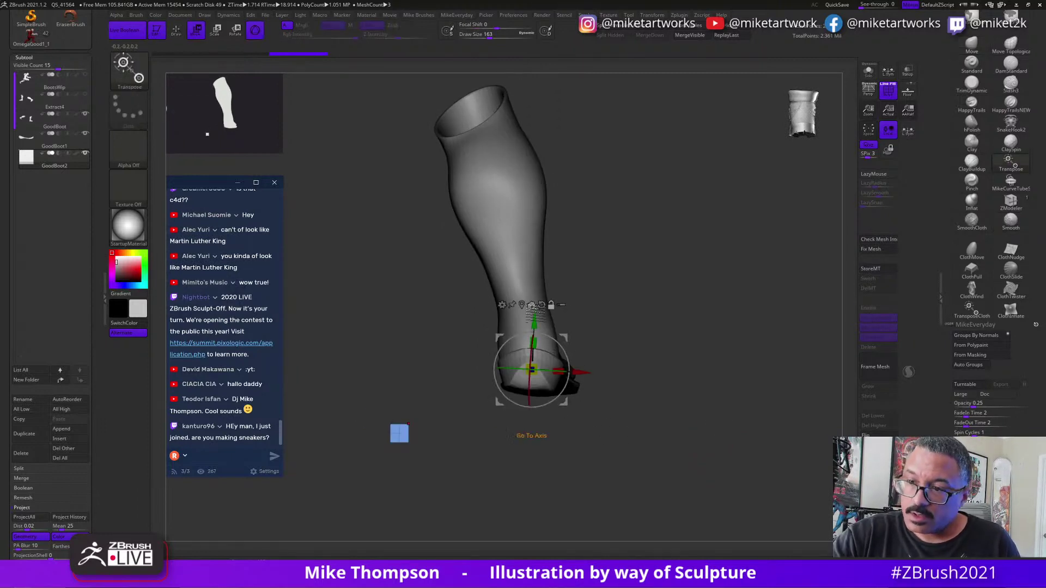
left_click(531, 305)
mouse_move(432, 466)
left_mouse_down()
mouse_move(570, 458)
mouse_move(567, 436)
mouse_move(591, 403)
mouse_move(597, 409)
mouse_move(572, 426)
mouse_move(546, 413)
mouse_move(563, 423)
mouse_move(812, 409)
mouse_move(663, 472)
left_mouse_up()
left_click(543, 339)
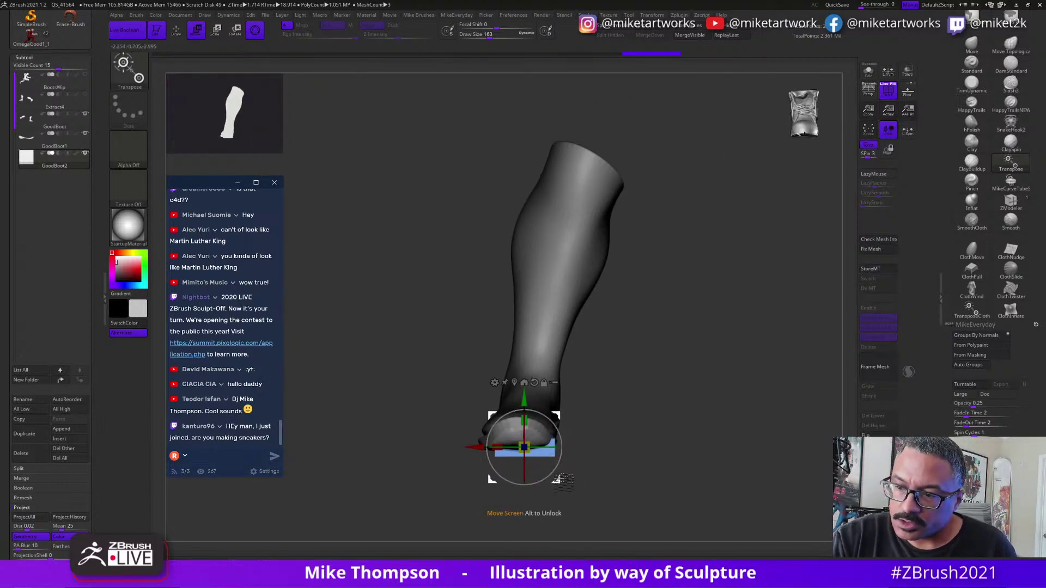
Scale the cube and position it against the sole's outer edge under the ball of the foot.
left_click_drag(528, 475, 452, 450)
left_click_drag(608, 404, 758, 409)
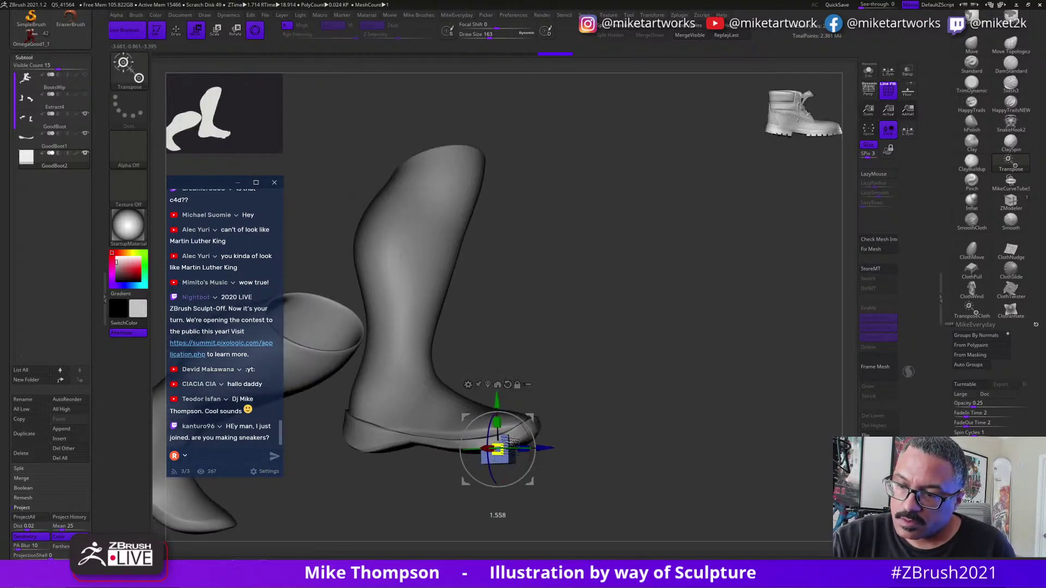
left_click_drag(512, 441, 609, 399)
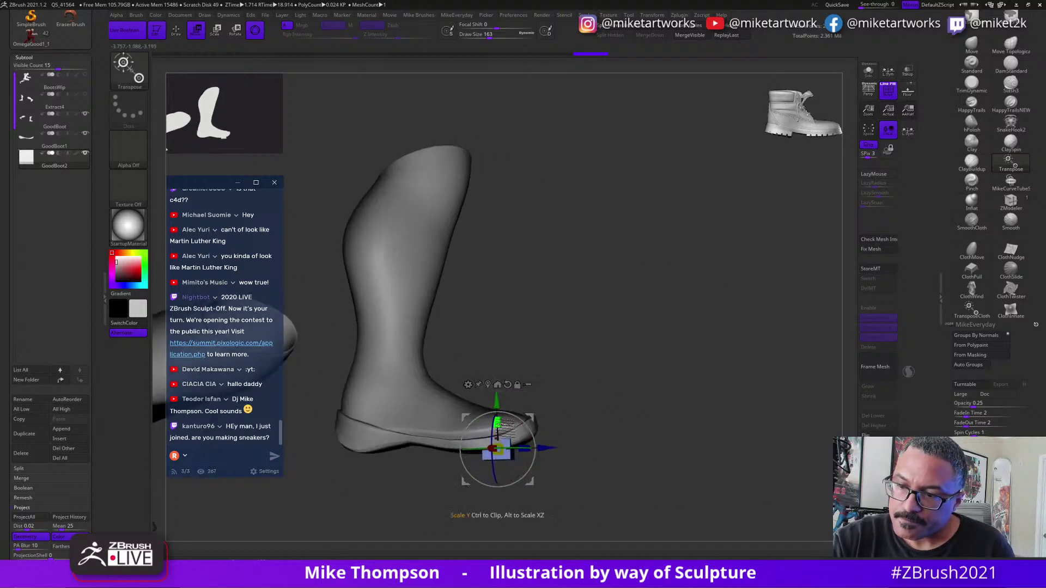
left_click_drag(675, 401, 586, 382)
left_click_drag(452, 450, 443, 450)
left_click_drag(567, 403, 726, 432)
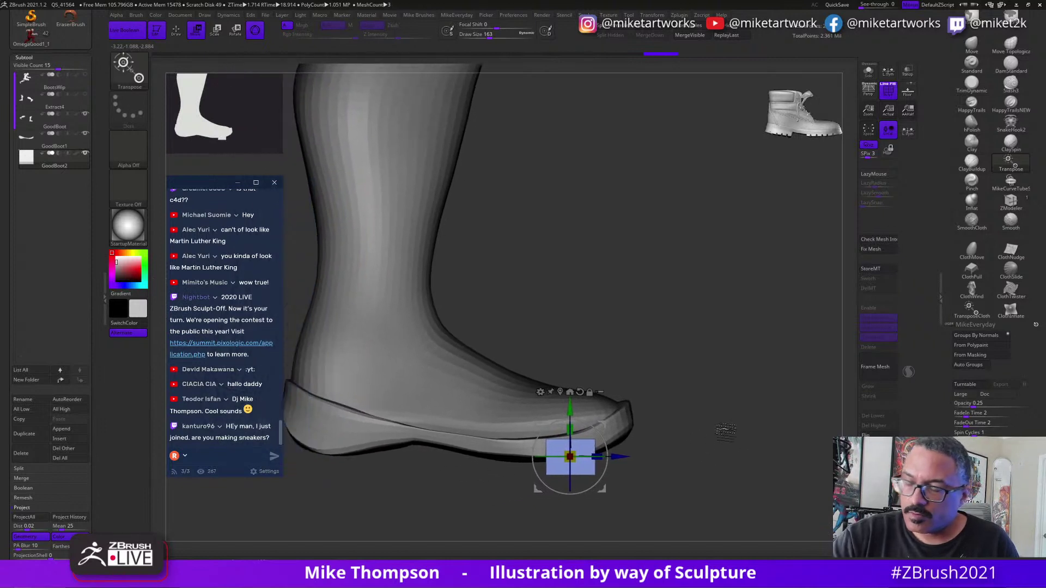
left_click_drag(601, 489, 581, 494)
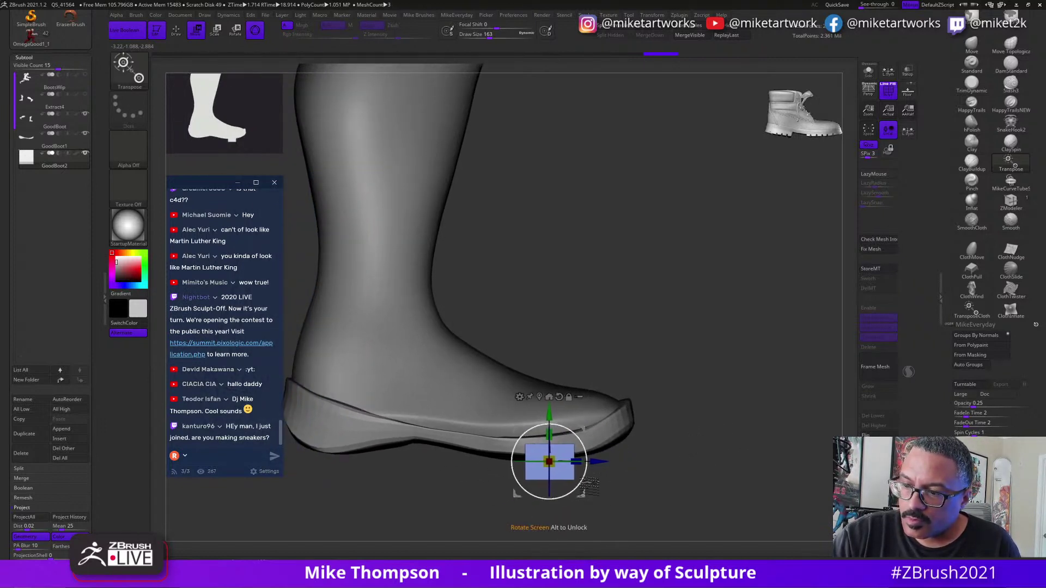
Delete the cube's horizontal edge loop with the ZModeler brush.
key("q")
left_click_drag(677, 444, 690, 427)
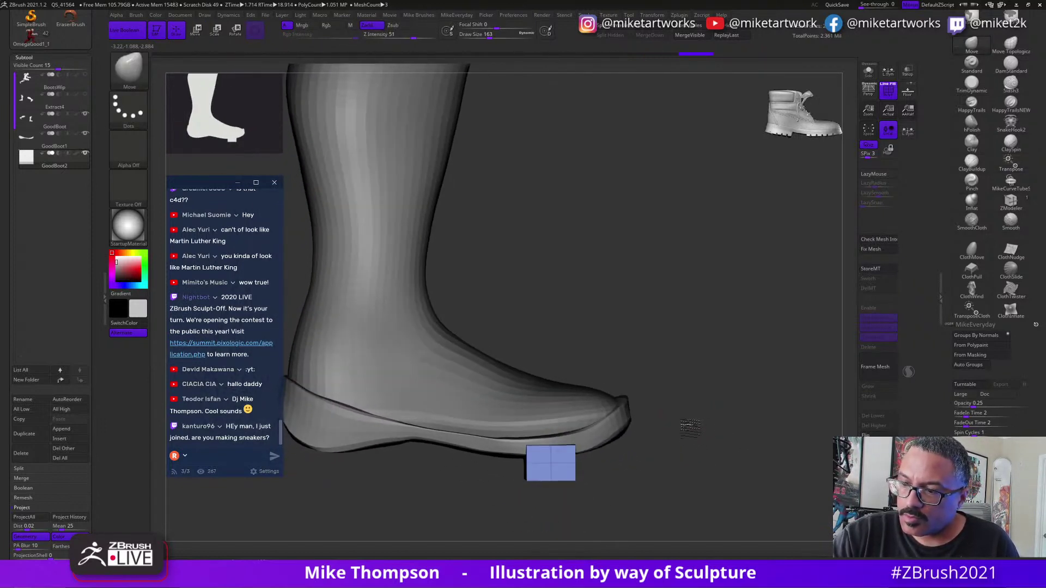
left_click(1011, 202)
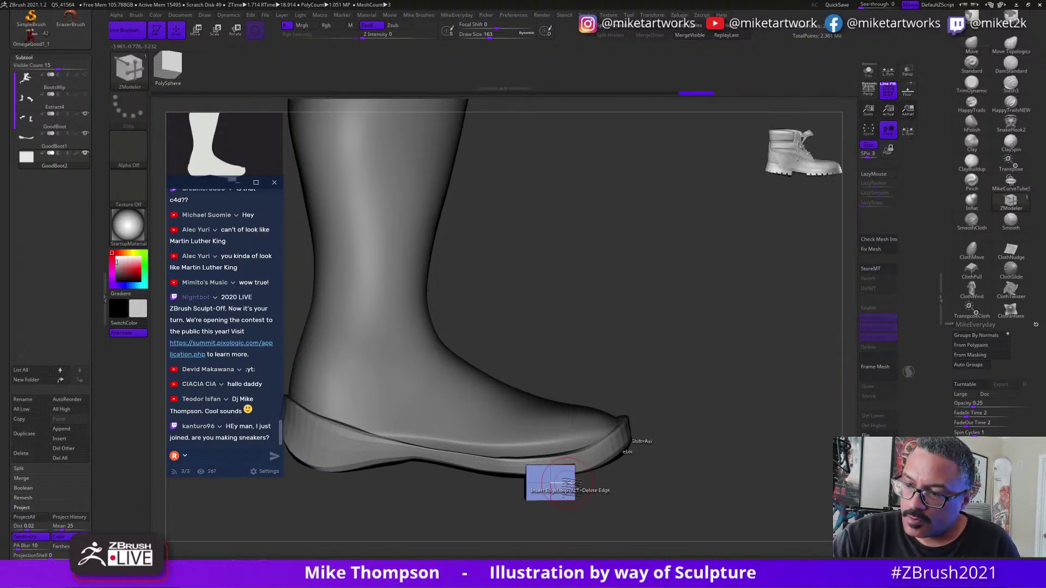
left_click(567, 483)
Mask one end of the block and scale the unmasked end to taper it into a trapezoid.
left_click_drag(664, 451, 702, 446, "shift")
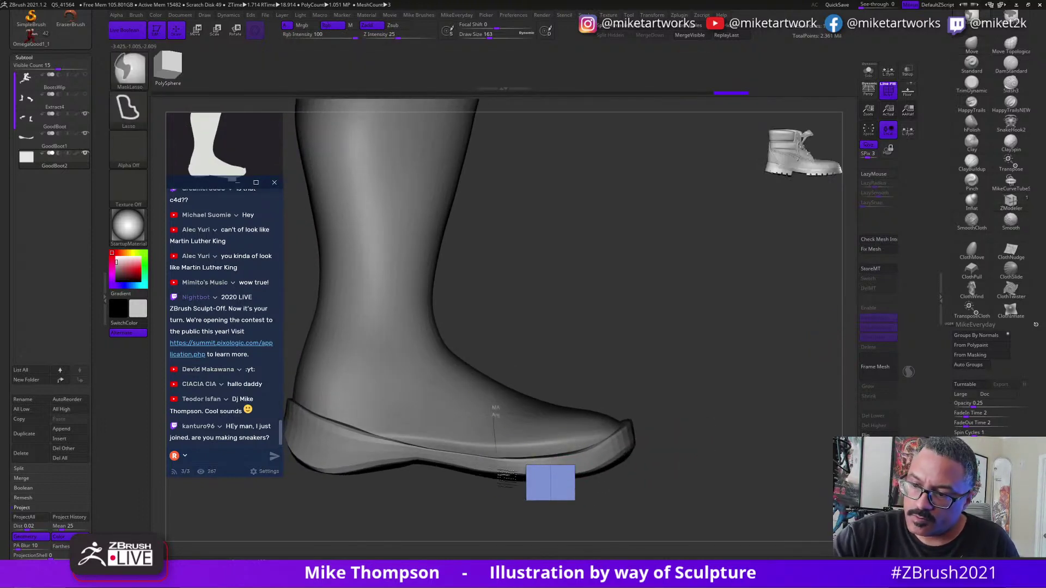
mouse_move(507, 477)
left_mouse_down("ctrl")
mouse_move(627, 464)
mouse_move(600, 373)
left_mouse_up("ctrl")
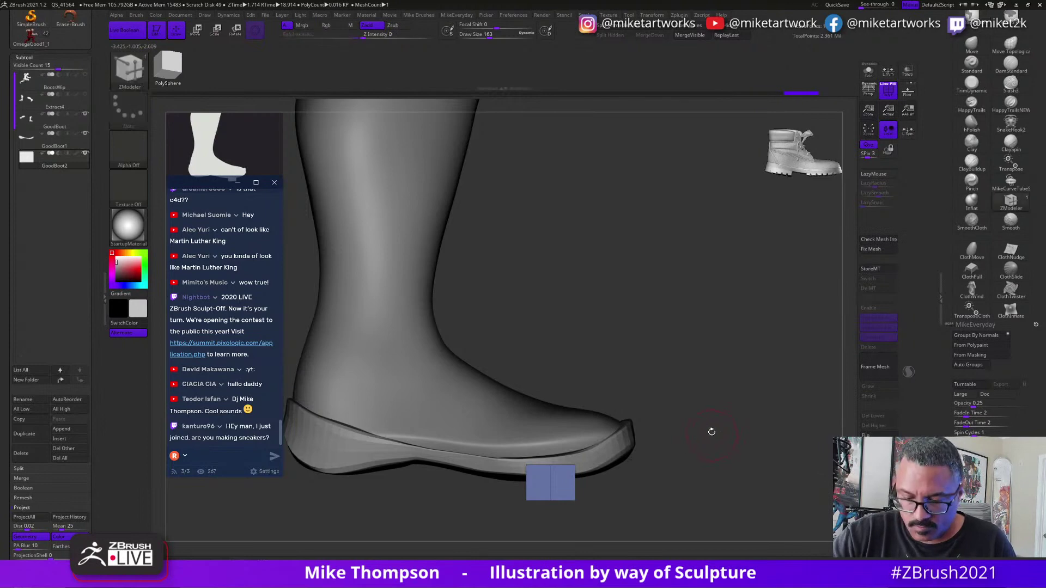
key("w")
left_click_drag(583, 483, 580, 479)
key("q")
Isolate the tapered block and insert horizontal edge loops near its top and bottom at draw size 56.
left_click_drag(751, 436, 727, 438)
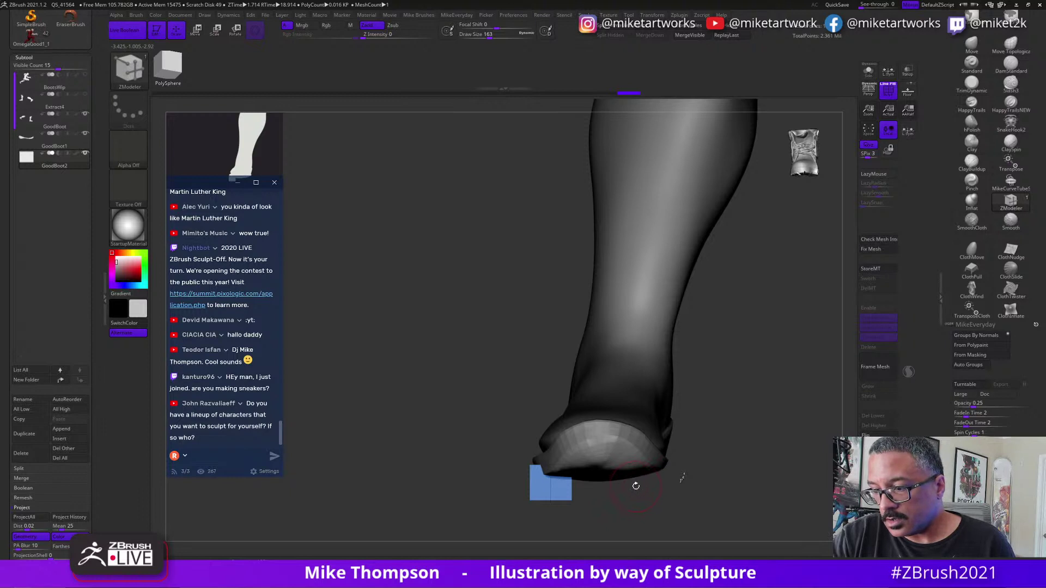
left_click(867, 77)
mouse_move(708, 443)
left_mouse_down()
mouse_move(684, 460)
mouse_move(694, 474)
mouse_move(718, 438)
mouse_move(706, 438)
left_mouse_up()
key("s")
left_click_drag(708, 438, 733, 448)
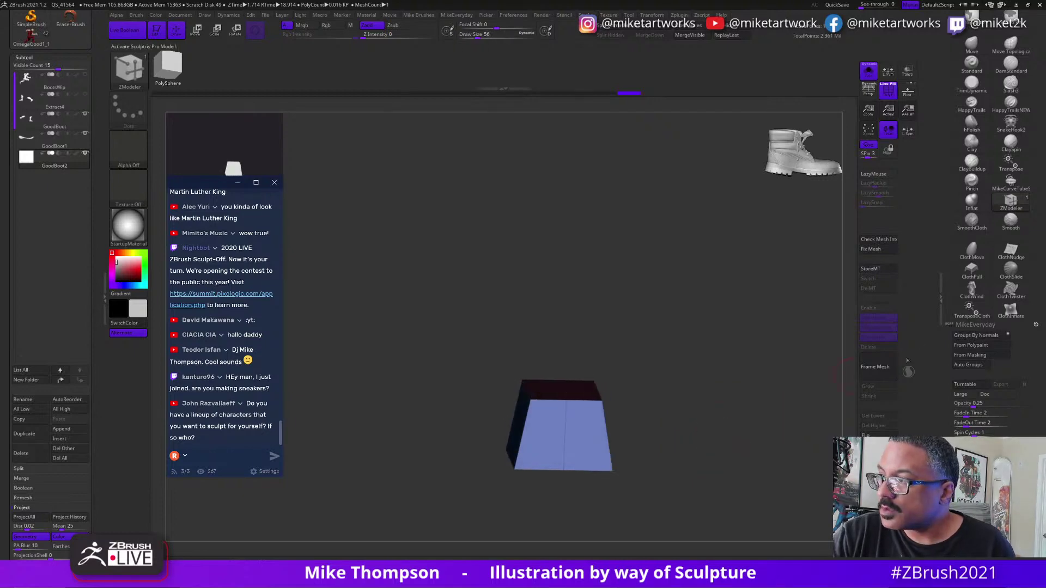
left_click(1011, 202)
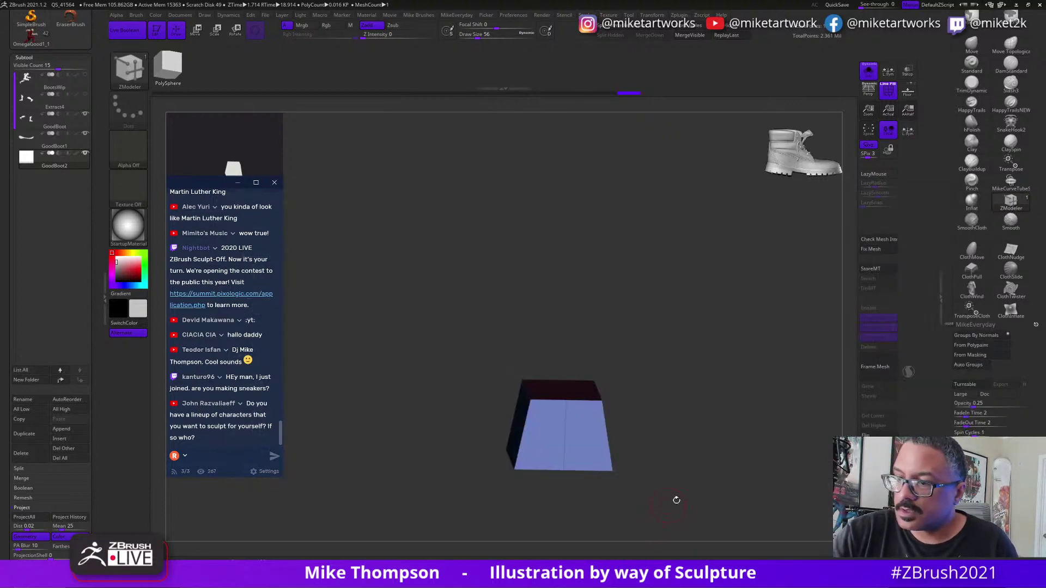
left_click(568, 464)
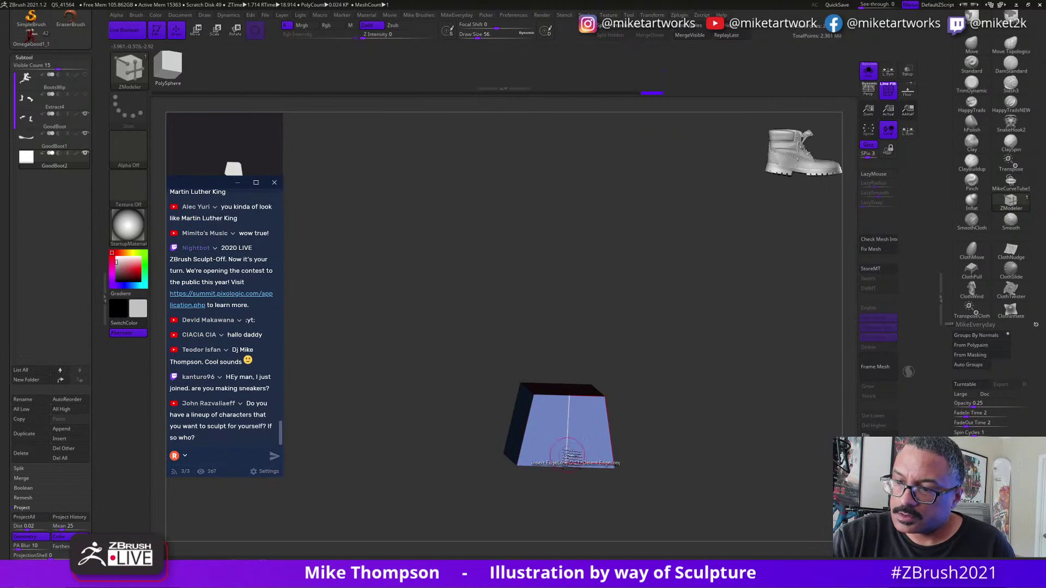
Insert supporting edge loops along the sides of the block with ZModeler.
left_click_drag(684, 414, 657, 402)
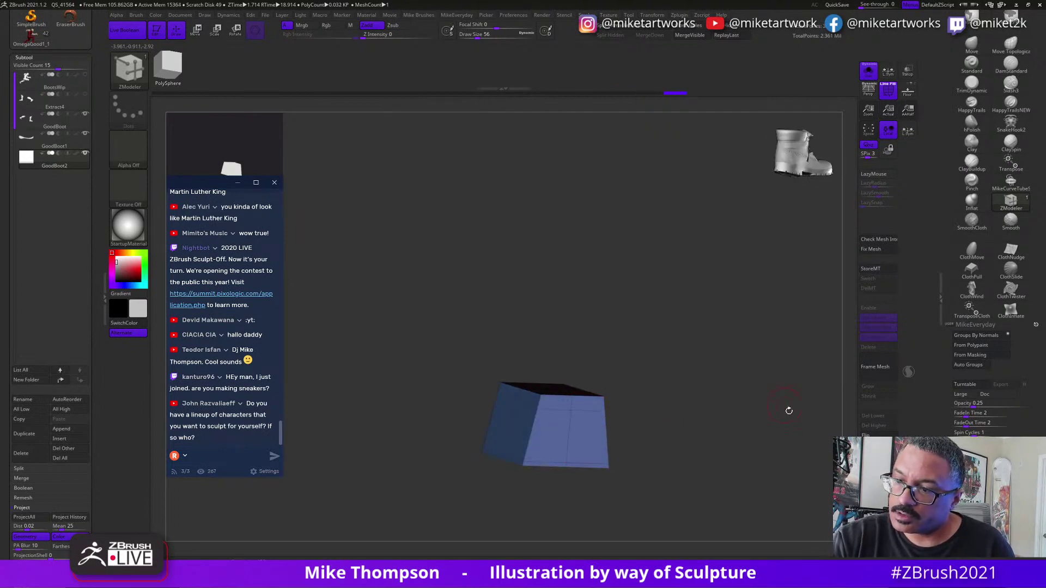
left_click_drag(789, 412, 744, 400)
left_click(619, 460)
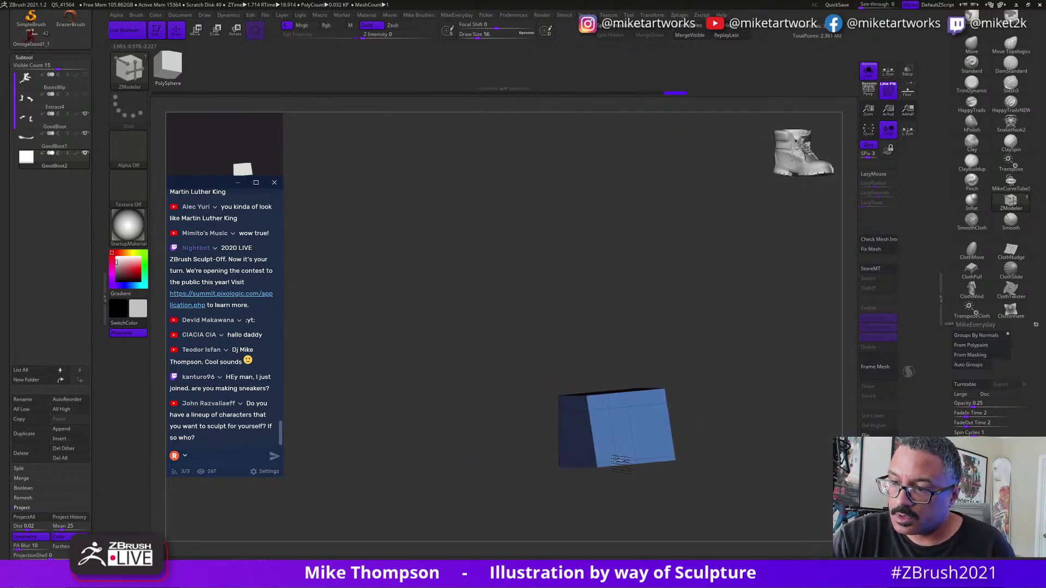
left_click(624, 460)
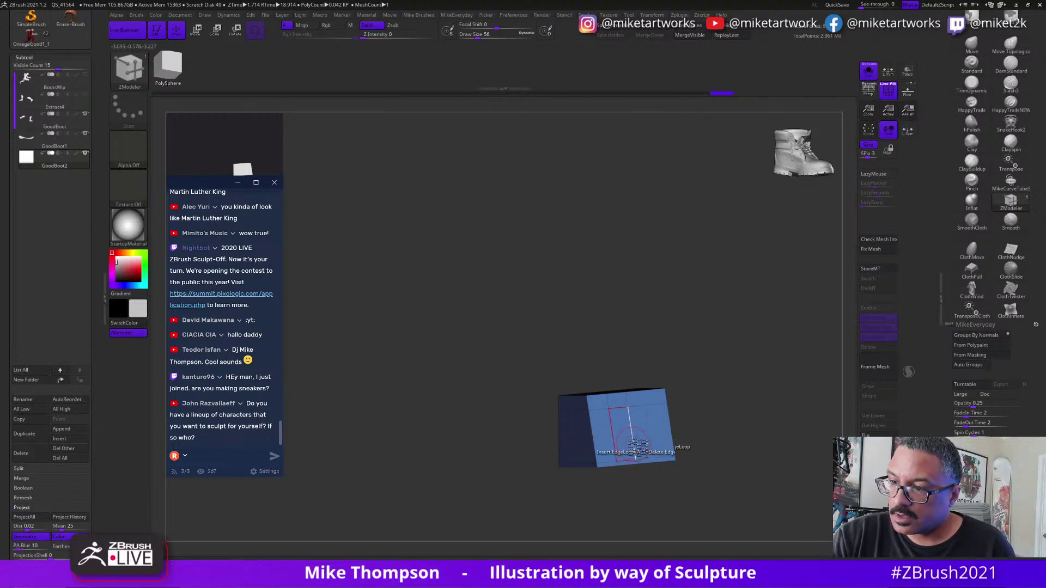
mouse_move(743, 421)
left_mouse_down()
mouse_move(743, 402)
mouse_move(763, 423)
left_mouse_up()
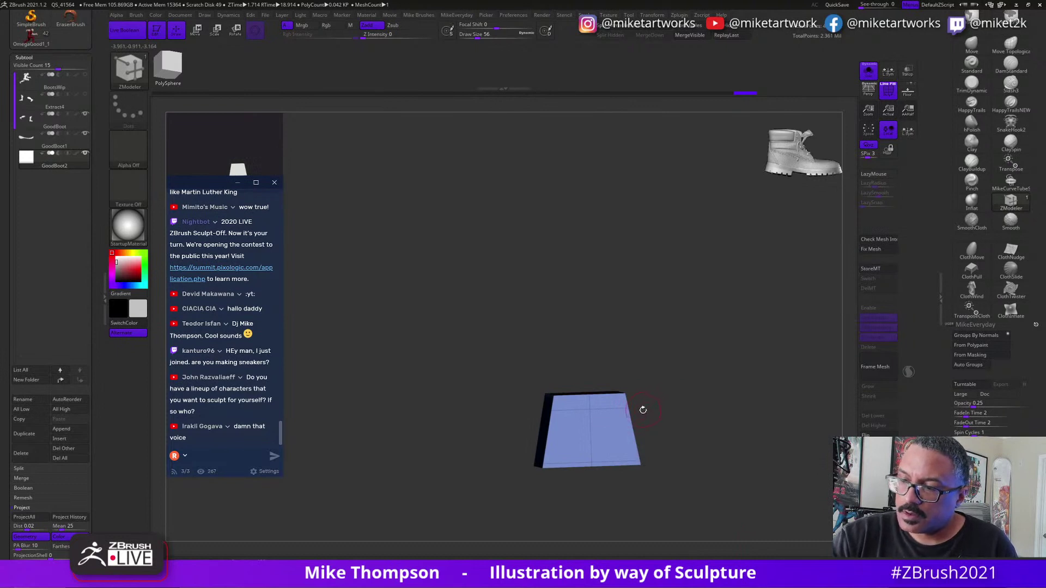
Show the whole boot again, resize and fit the rounded lug to the sole, and place a tilted copy nearer the toe.
left_click_drag(715, 399, 727, 401)
left_click(689, 561)
left_click_drag(765, 494, 662, 455)
left_click(869, 71)
key("w")
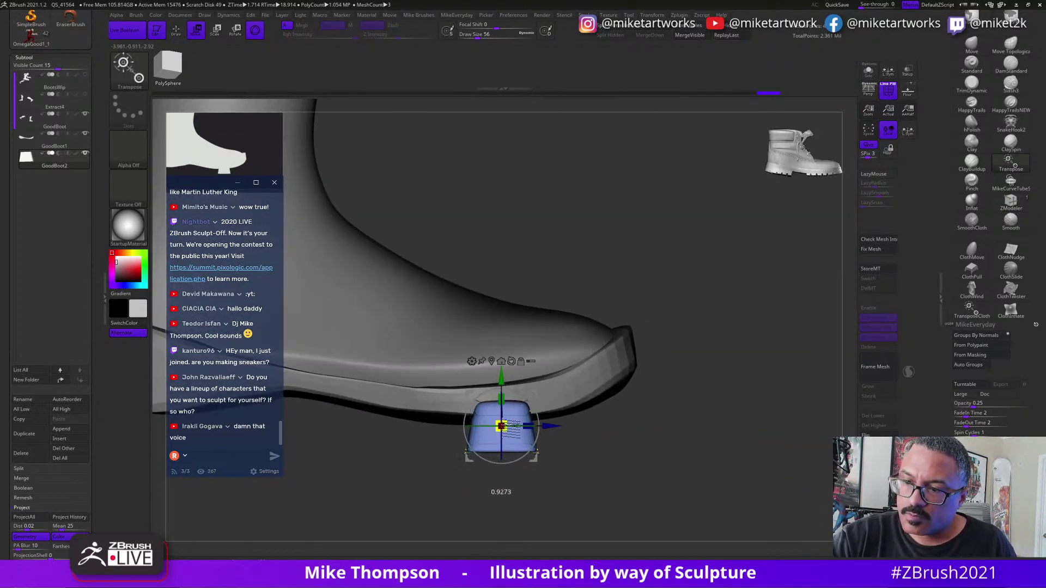
mouse_move(535, 459)
left_mouse_down()
mouse_move(557, 447)
mouse_move(562, 423)
mouse_move(551, 446)
mouse_move(621, 426)
left_mouse_up()
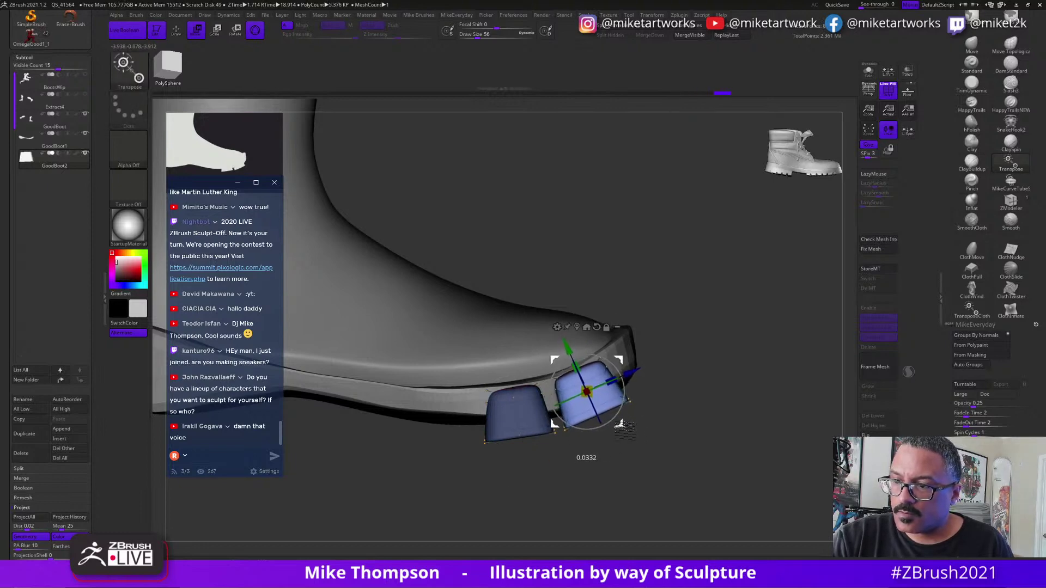
Fit the tilted lug against the sole's edge near the toe, and hide the boot upper so only the sole and lugs show.
left_click_drag(734, 398, 734, 442)
left_click_drag(674, 455, 669, 449)
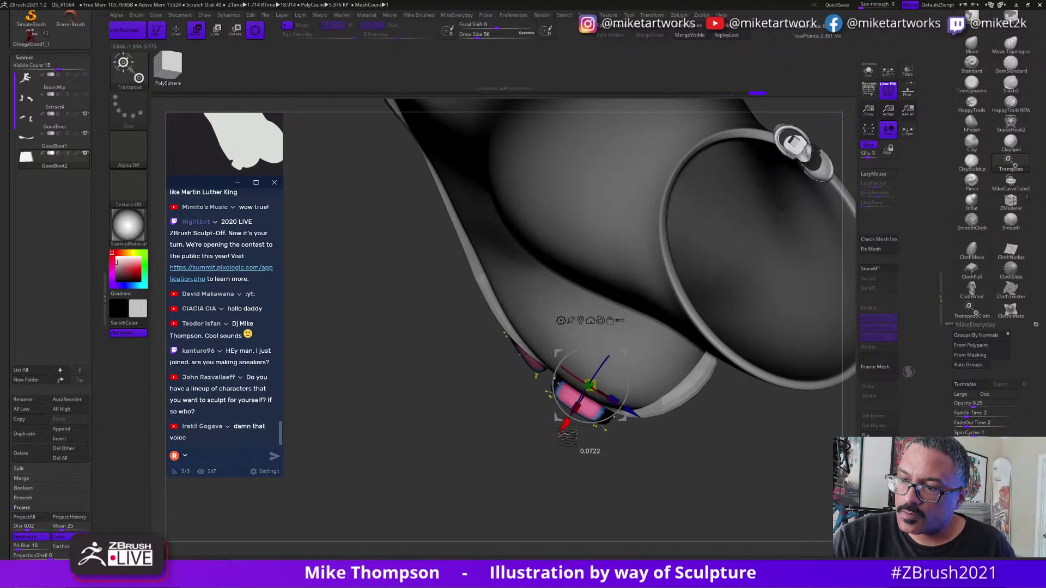
left_click_drag(669, 392, 736, 469)
left_click(85, 115)
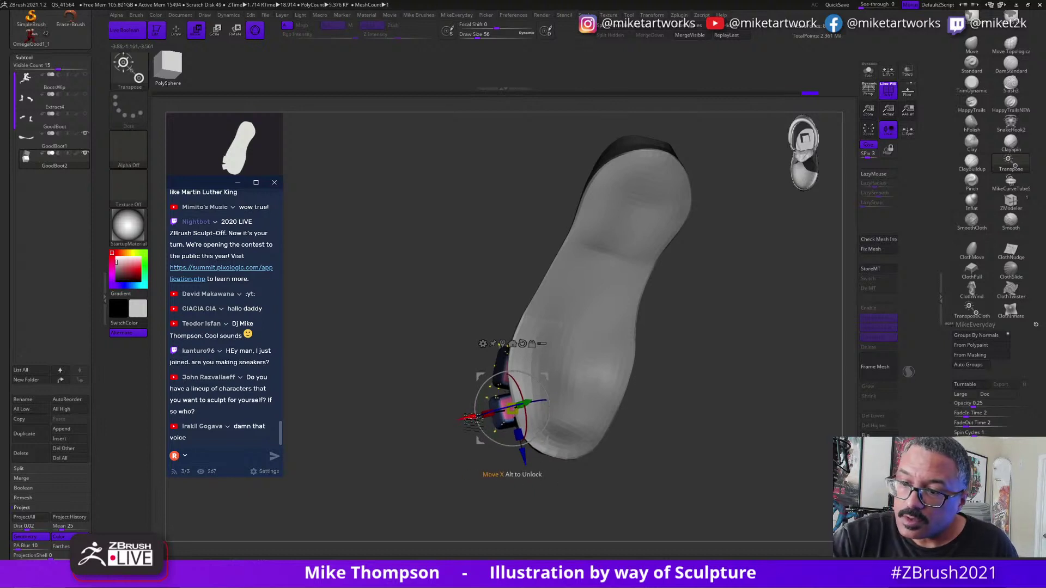
Place further copies of the lug around the outer toe curve up to the tip, turning each to follow the sole's edge.
left_click_drag(728, 406, 749, 428)
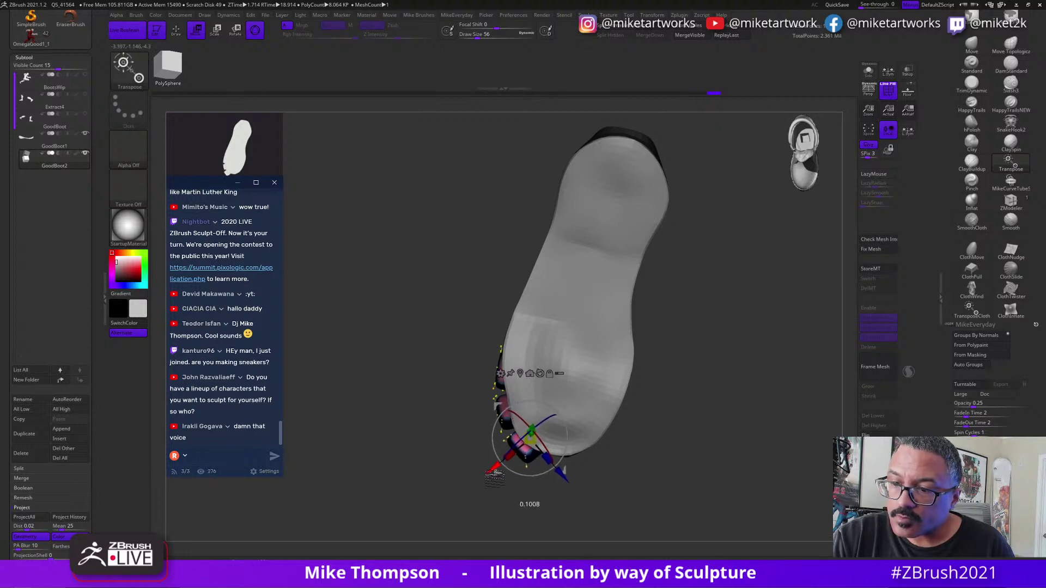
left_click_drag(703, 431, 600, 436)
key("ctrl")
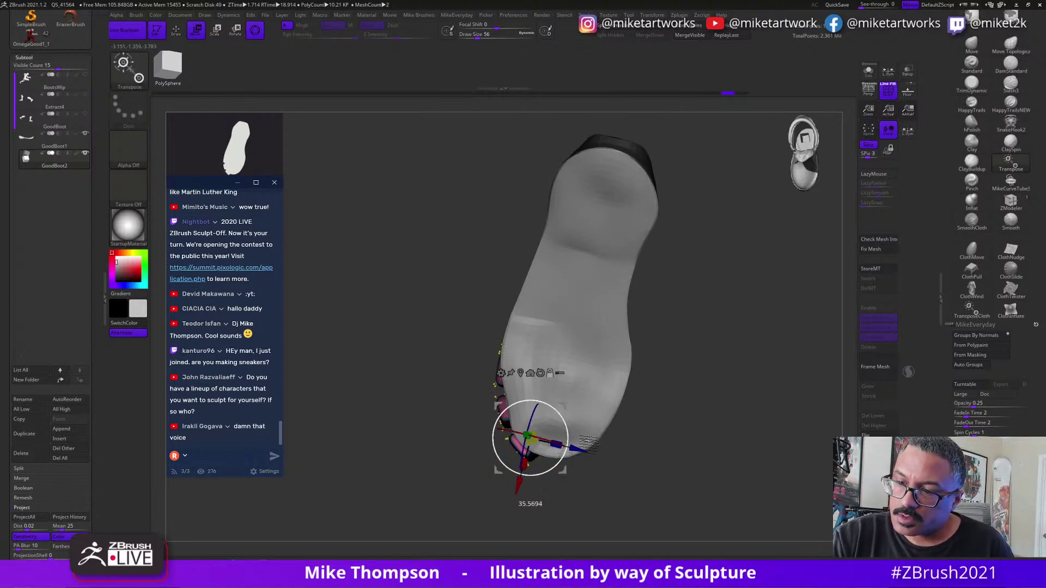
left_click_drag(527, 436, 558, 440)
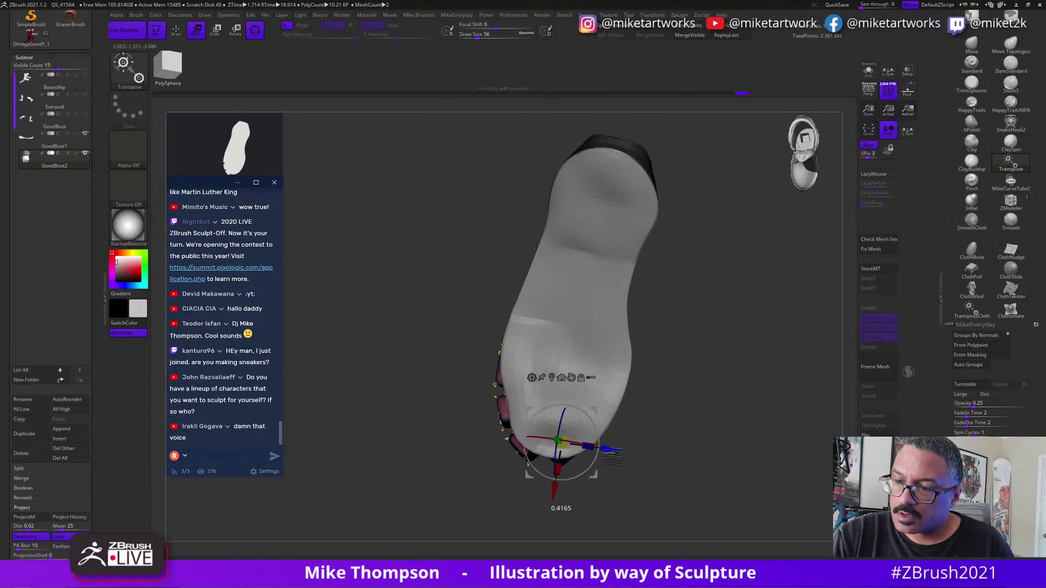
key("ctrl+z")
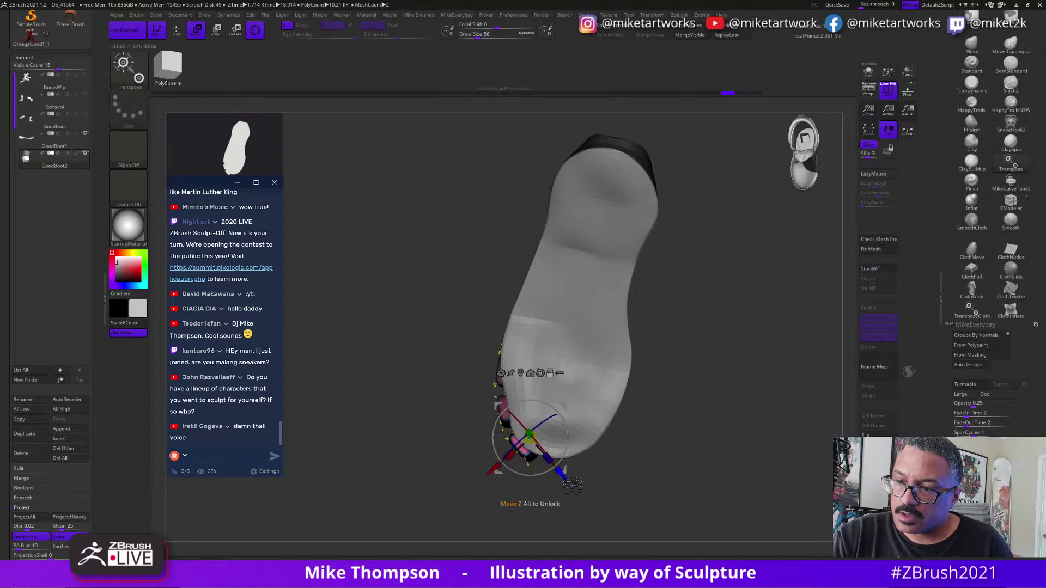
left_click_drag(569, 479, 580, 487)
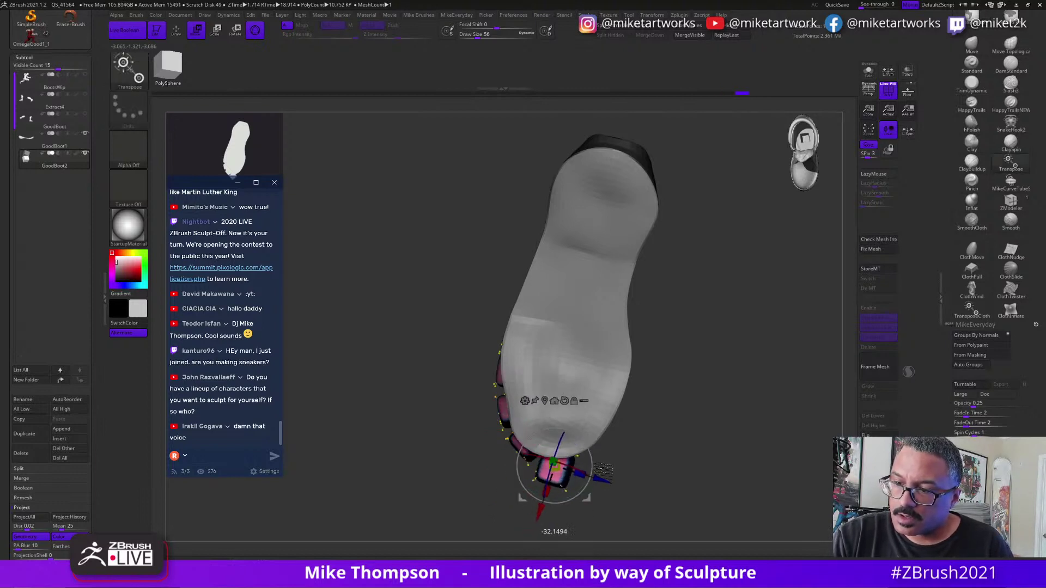
mouse_move(585, 497)
left_mouse_down()
mouse_move(585, 470)
mouse_move(587, 482)
left_mouse_up()
mouse_move(693, 451)
left_mouse_down()
mouse_move(729, 390)
mouse_move(784, 392)
mouse_move(790, 402)
mouse_move(705, 433)
mouse_move(668, 469)
mouse_move(636, 473)
mouse_move(628, 450)
left_mouse_up()
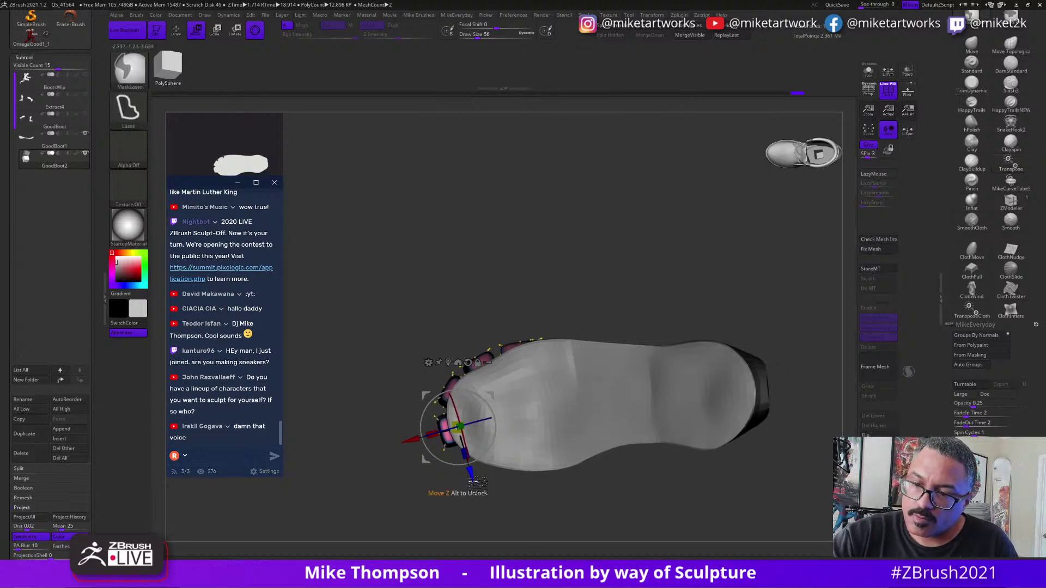
Continue copying the lug past the toe tip onto the inner side, turning the copies to follow the sole's outline.
left_click_drag(483, 431, 458, 487)
left_click_drag(612, 490, 623, 490)
left_click_drag(524, 484, 571, 503, "ctrl")
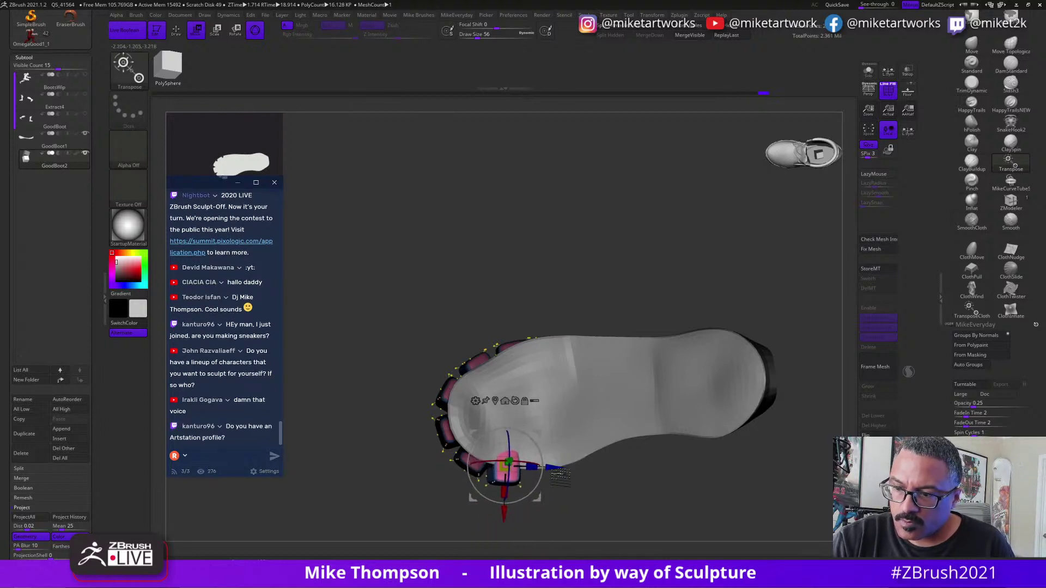
left_click_drag(555, 466, 557, 467)
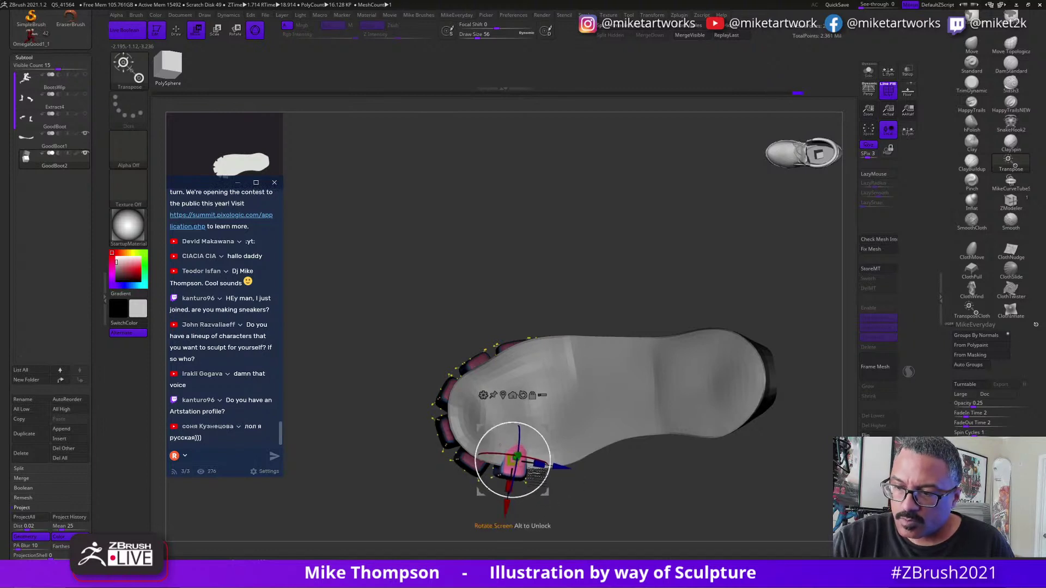
Adjust the height and angle of the innermost lug so it sits against the underside of the sole.
left_click_drag(592, 524, 589, 473)
left_click_drag(522, 430, 522, 430)
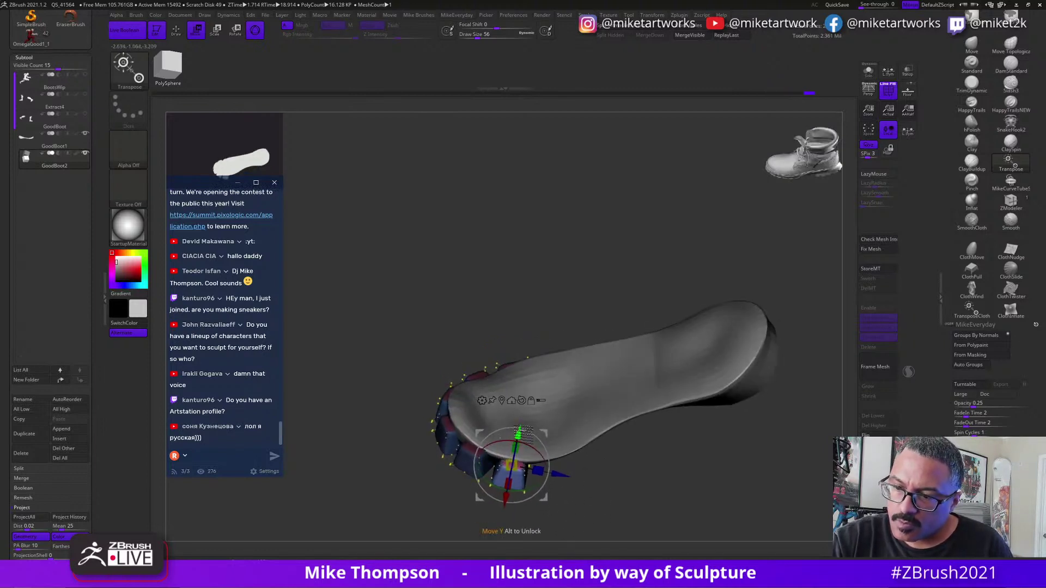
left_click_drag(593, 495, 592, 451)
left_click_drag(517, 440, 518, 440)
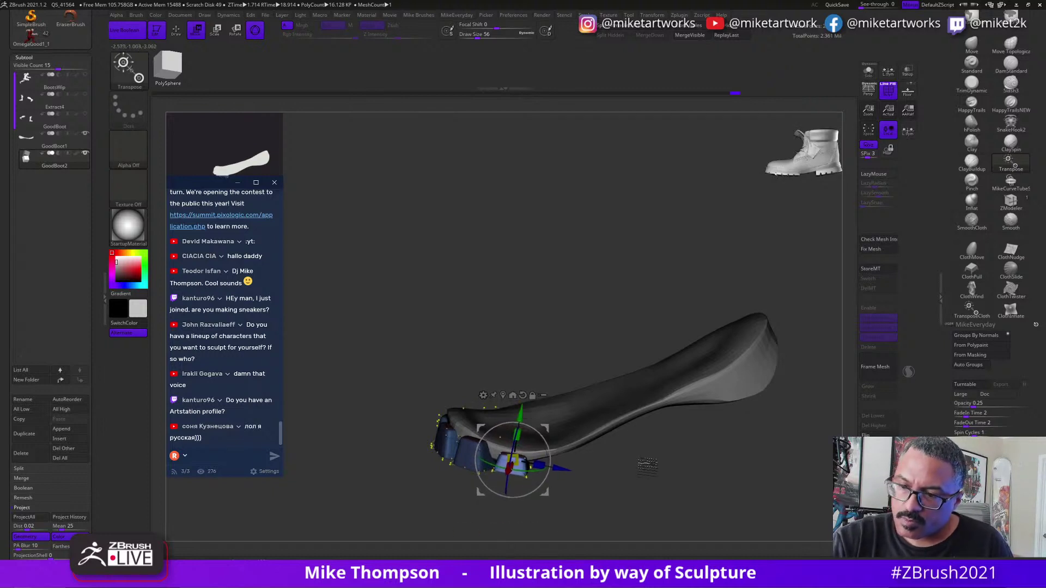
mouse_move(647, 464)
left_mouse_down()
mouse_move(637, 510)
mouse_move(654, 510)
mouse_move(643, 489)
left_mouse_up()
Give each lug its own polygroup with Auto Groups and mask all but the second lug from the inner end.
key("q")
left_click(981, 366)
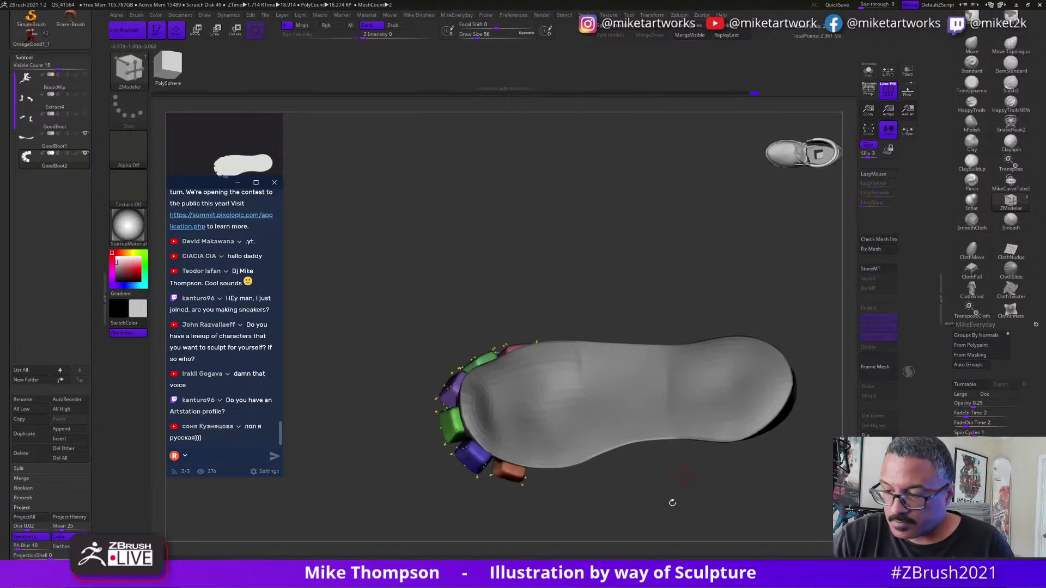
key("w")
left_click_drag(549, 484, 745, 424, "alt")
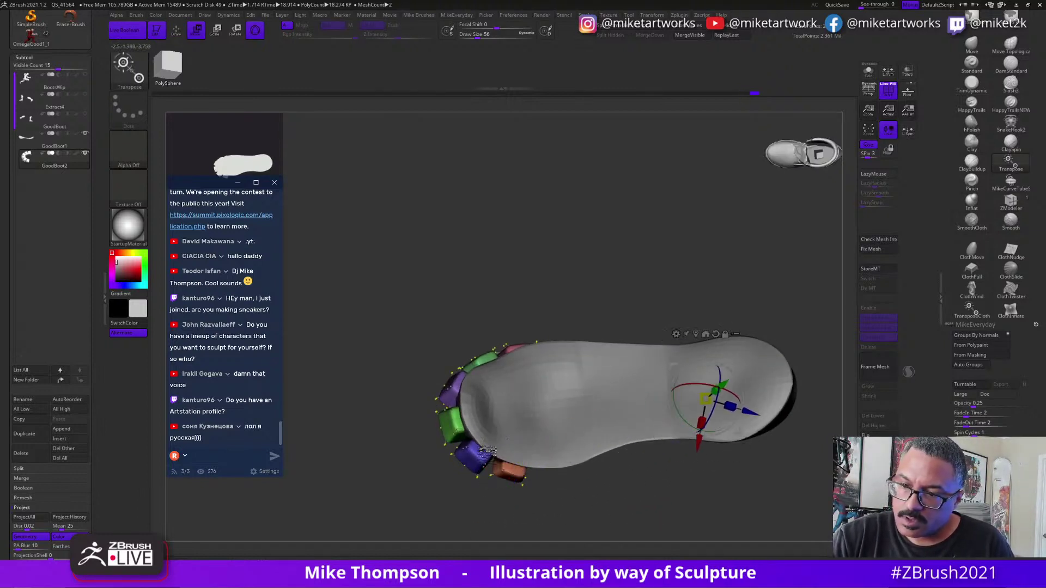
left_click(486, 449, "ctrl")
left_click_drag(647, 487, 678, 404)
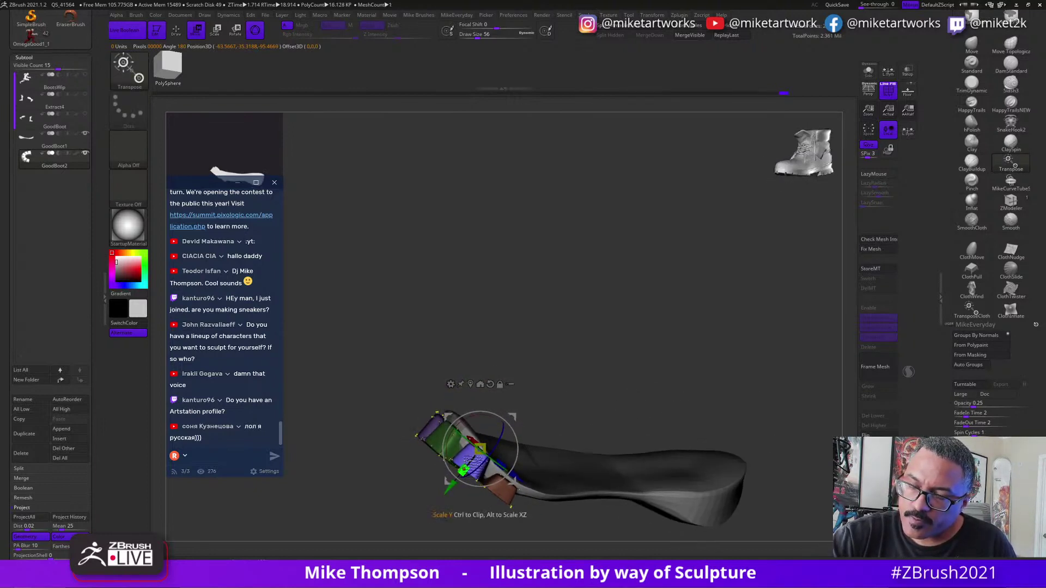
Turn off the polyframe display to see the lugs without wireframe and group colours.
mouse_move(768, 391)
left_mouse_down()
mouse_move(757, 406)
mouse_move(772, 385)
mouse_move(740, 367)
mouse_move(748, 345)
left_mouse_up()
key("q")
key("space")
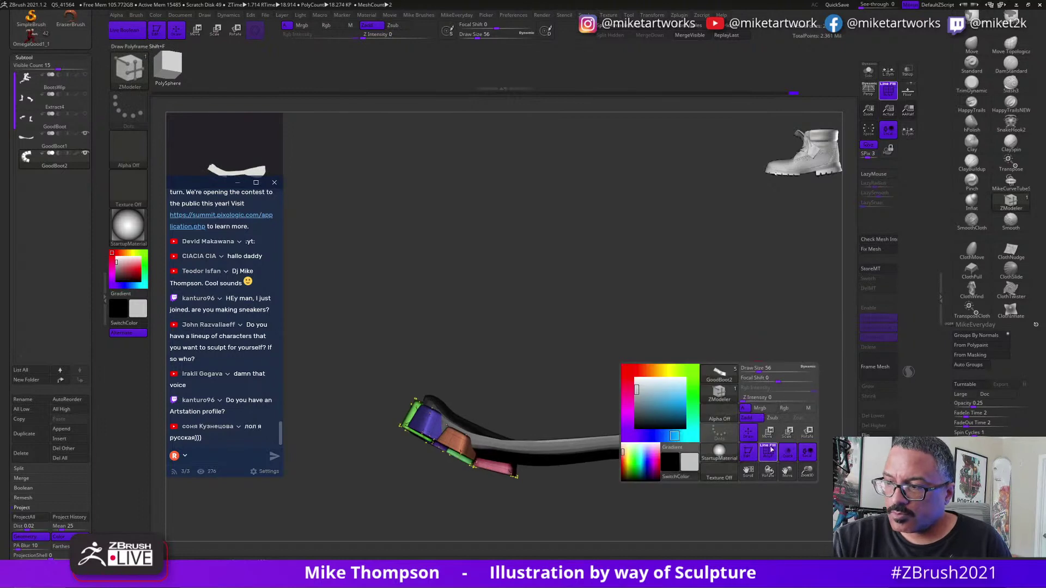
left_click(772, 450)
left_click_drag(773, 437, 755, 413)
Mask every lug except the one at the inner end of the row and realign the gizmo to it.
key("w")
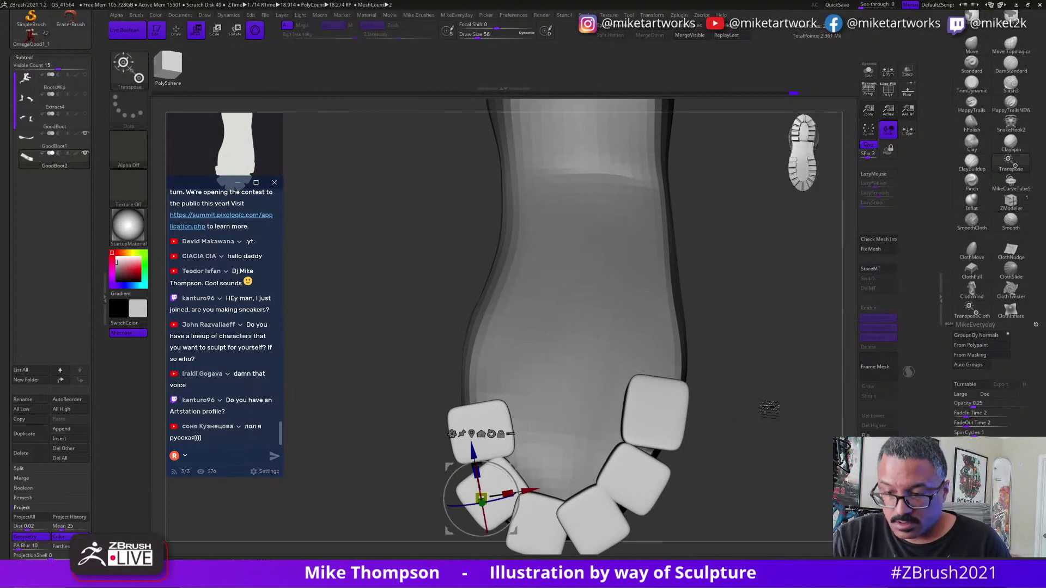
left_click(501, 420)
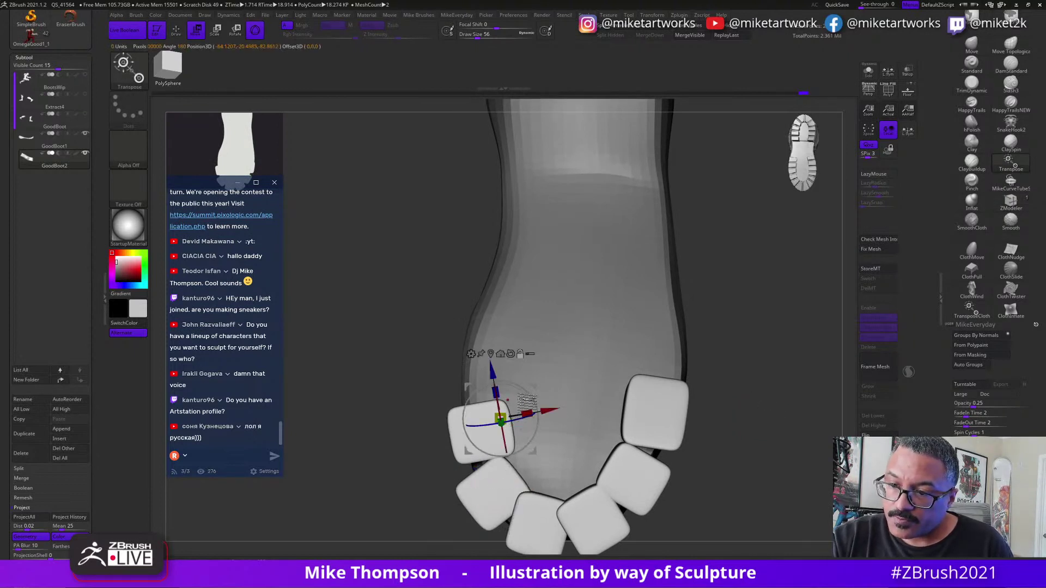
left_click(526, 400)
left_click_drag(599, 413, 578, 422, "ctrl")
left_click(492, 429, "ctrl")
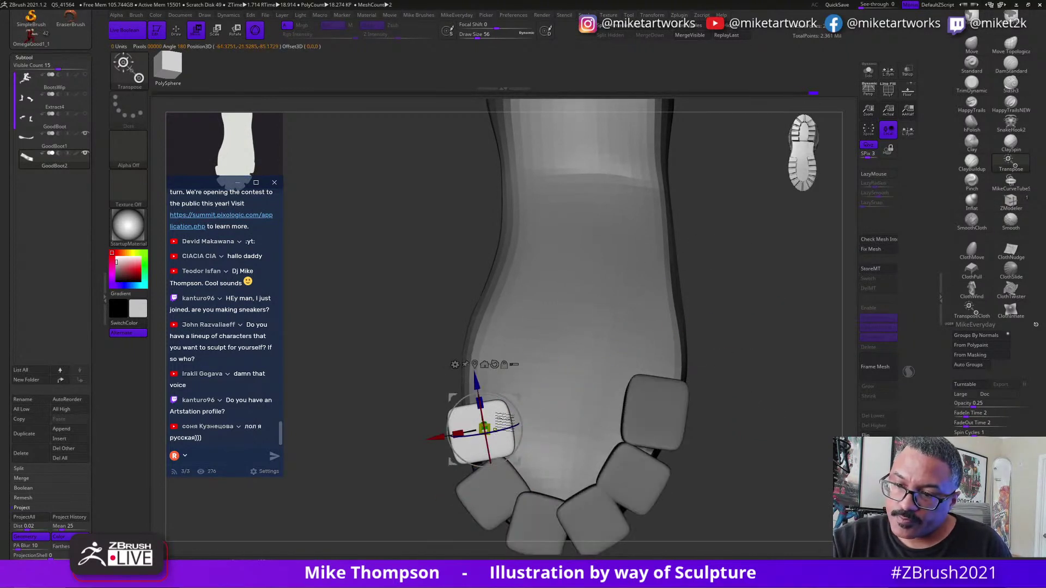
left_click(495, 365)
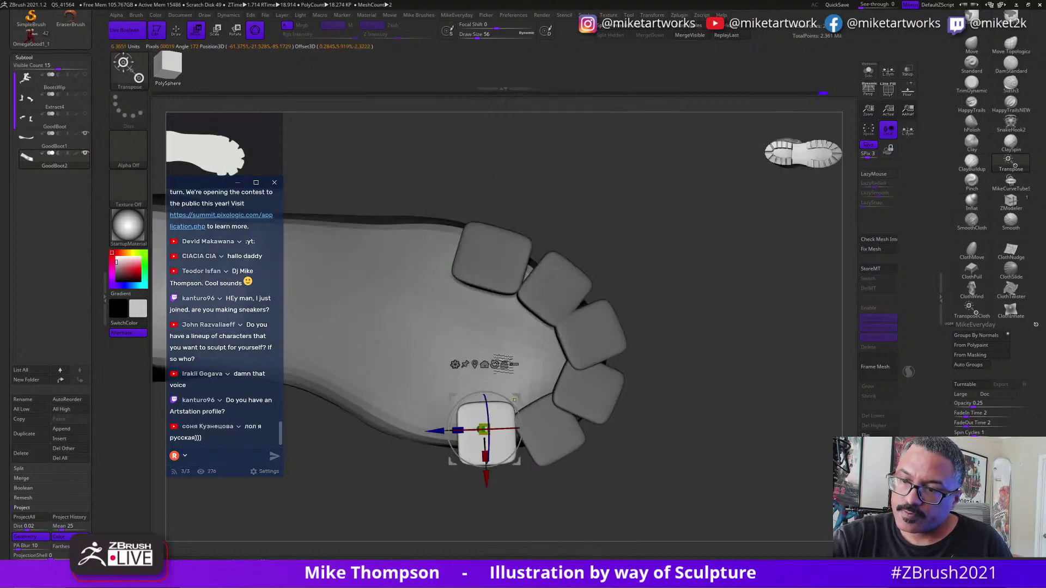
left_click_drag(681, 366, 675, 369, "ctrl")
left_click(486, 434, "ctrl")
Reset the gizmo's orientation, then turn and slim the inner end lug to follow the sole's edge.
left_click_drag(714, 460, 688, 358)
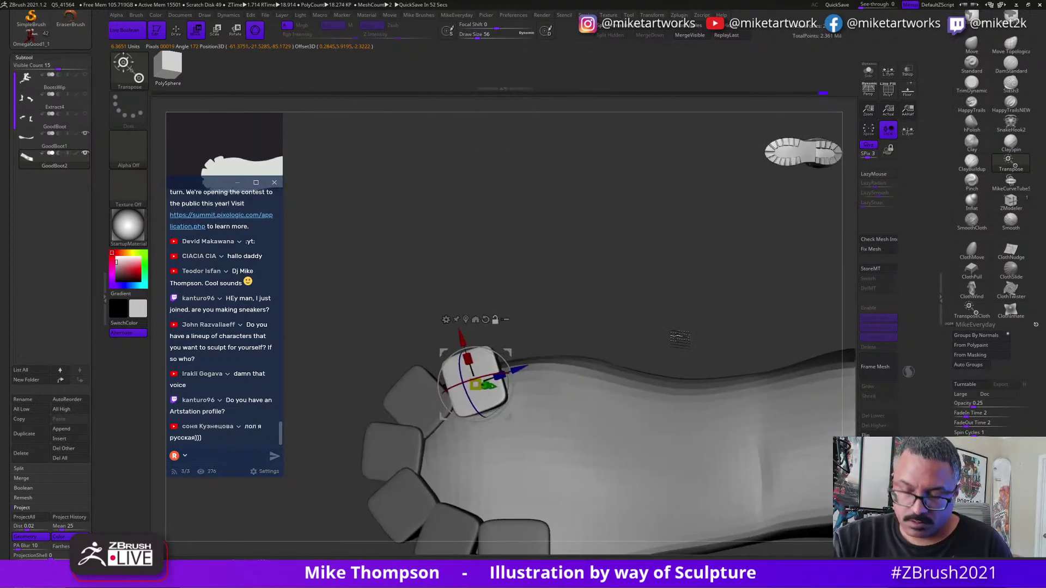
key("ctrl")
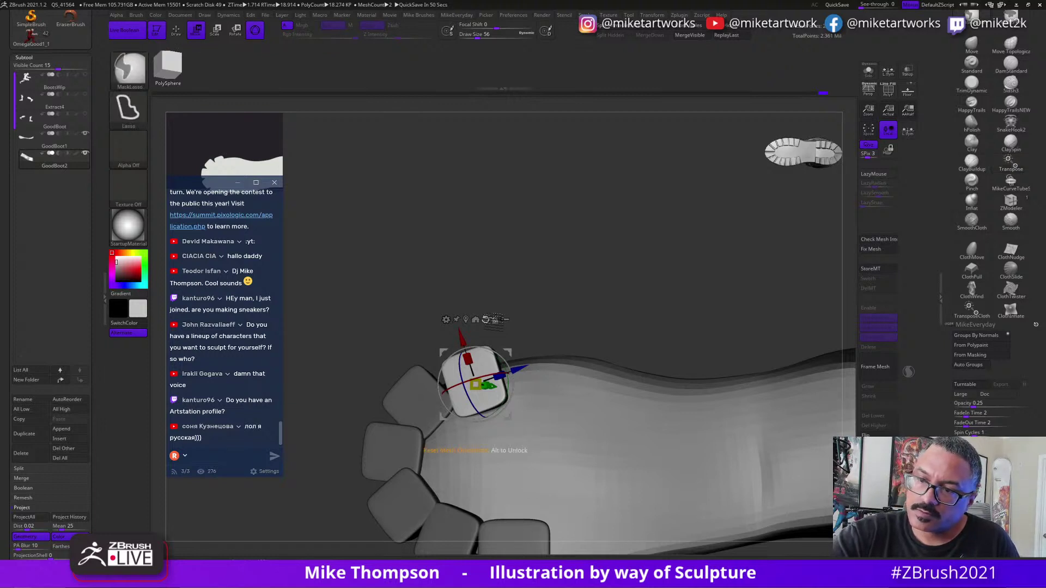
left_click(485, 319)
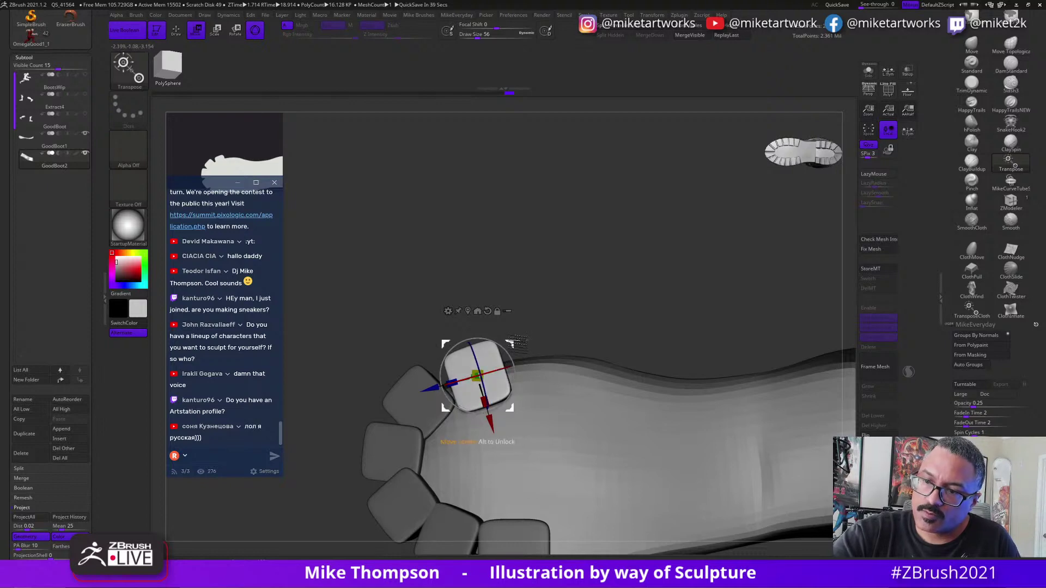
mouse_move(593, 292)
left_mouse_down()
mouse_move(624, 360)
mouse_move(614, 374)
mouse_move(577, 299)
mouse_move(614, 298)
mouse_move(620, 312)
mouse_move(603, 321)
mouse_move(619, 323)
left_mouse_up()
key("q")
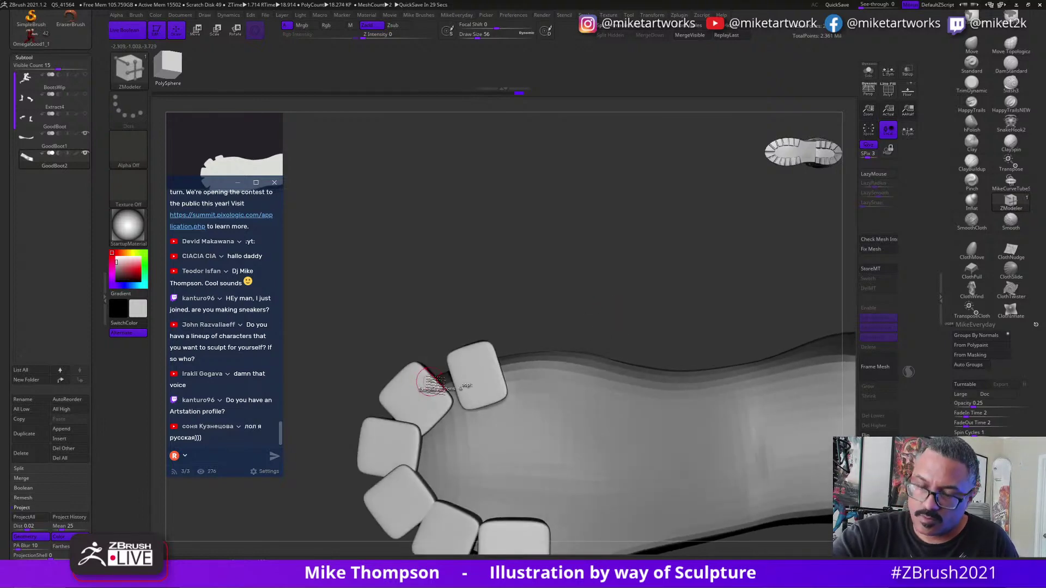
Isolate the neighbouring lug with a mask, narrow it and seat it against the sole between its neighbours.
key("w")
left_click(419, 402, "ctrl")
left_click_drag(545, 287, 555, 280)
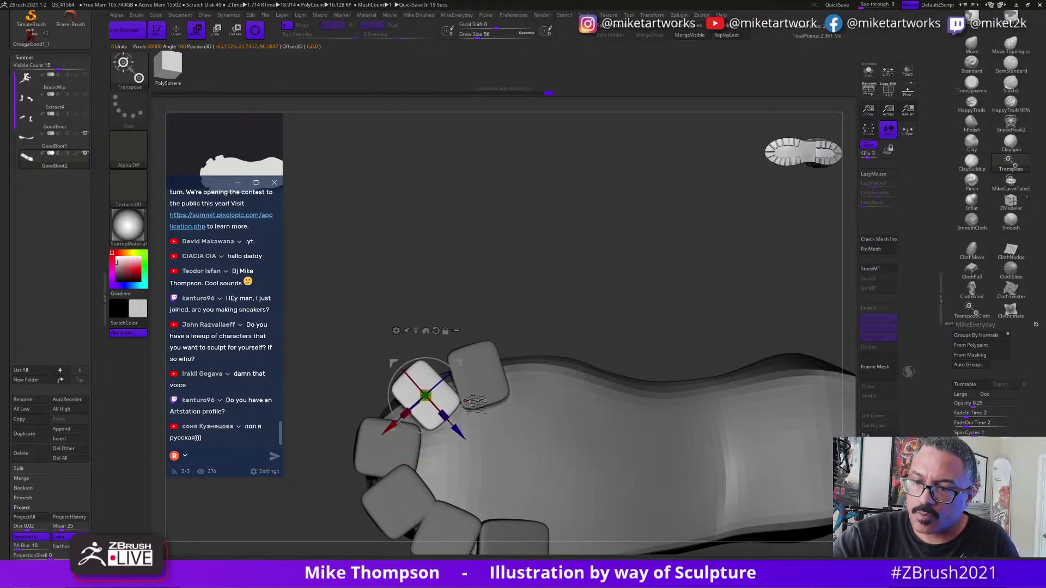
left_click_drag(462, 414, 459, 430)
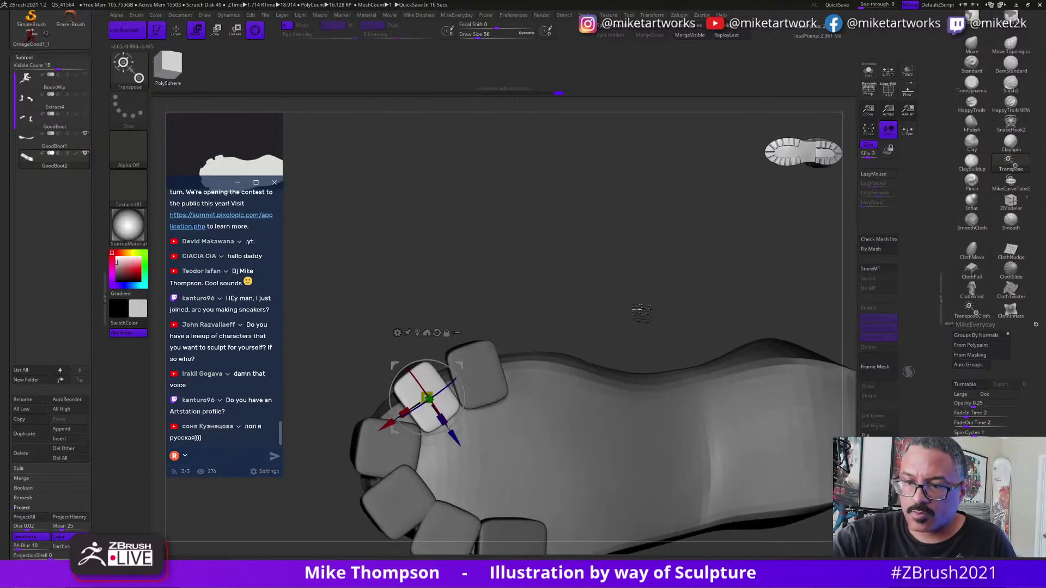
left_click_drag(637, 308, 588, 399)
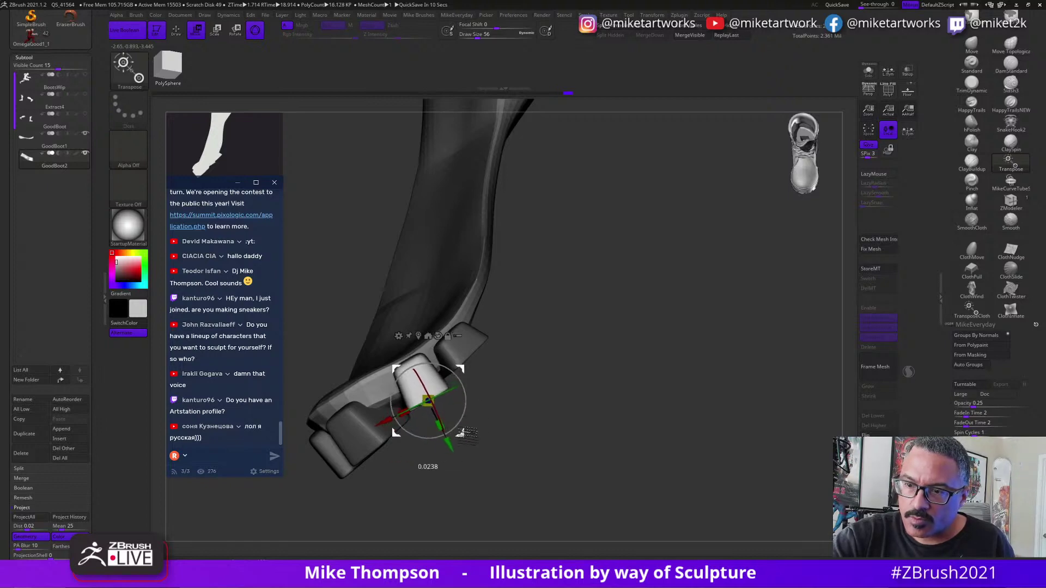
left_click_drag(578, 434, 714, 403)
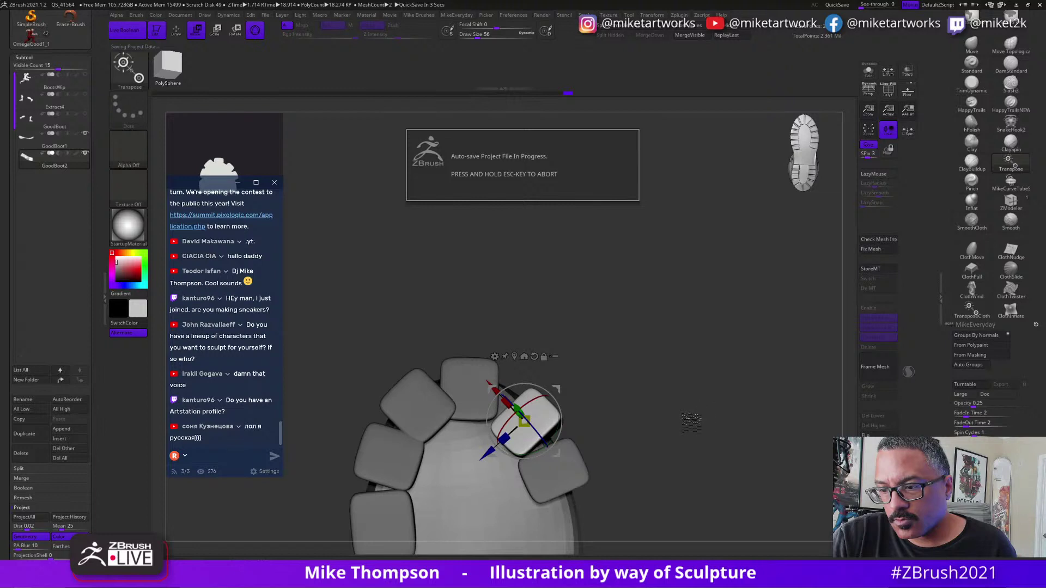
Isolate the lug at the toe tip with a mask and narrow it widthwise.
left_click_drag(729, 394, 700, 392)
key("w")
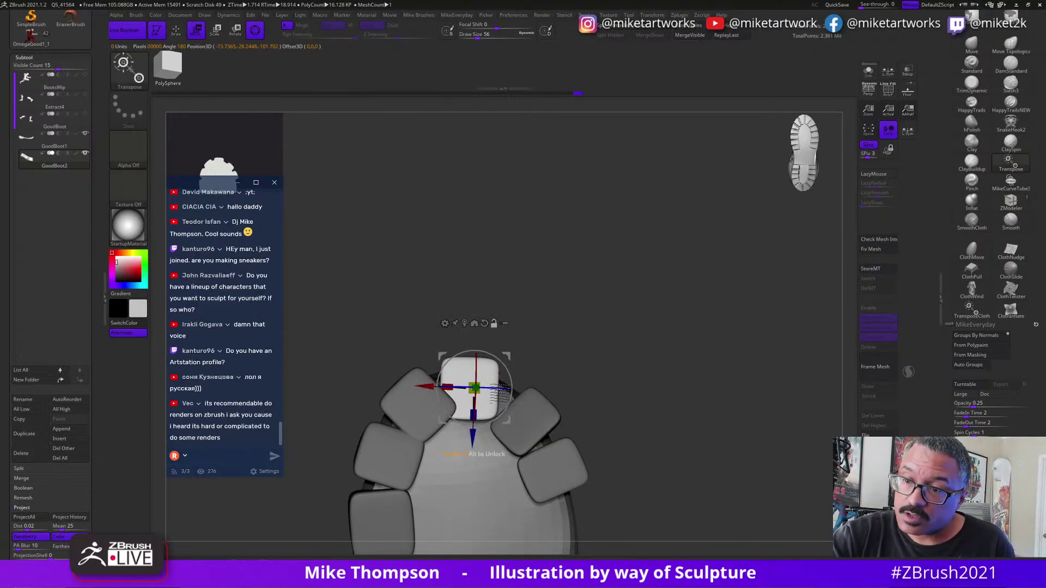
left_click_drag(509, 421, 504, 422)
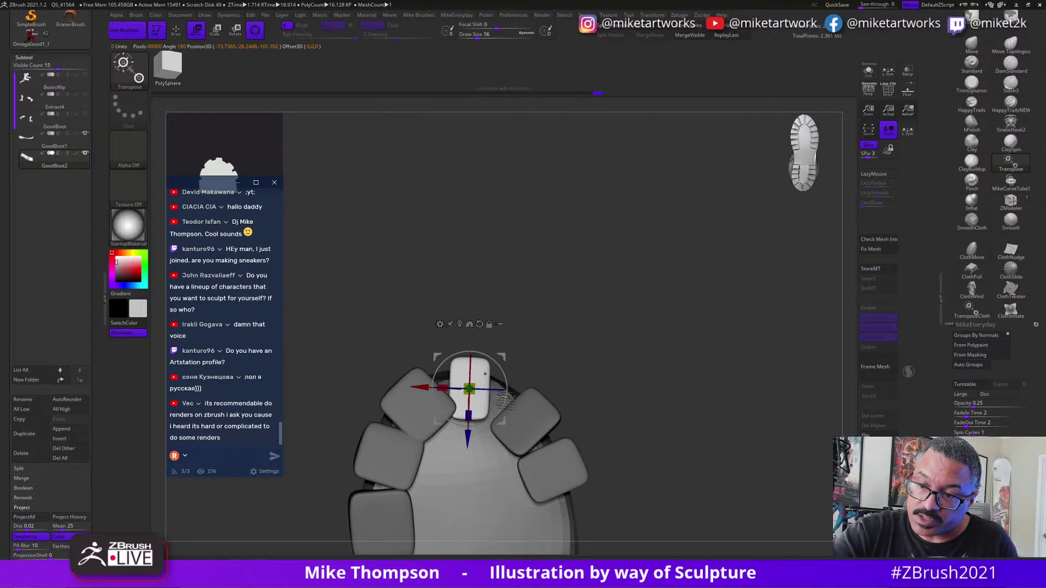
left_click_drag(513, 431, 508, 427)
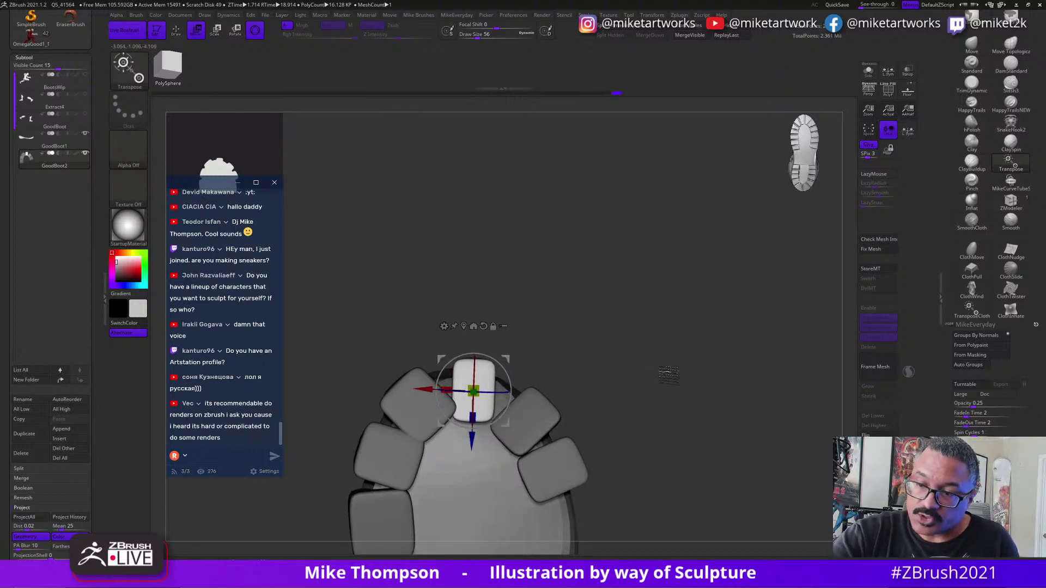
Rotate and nudge the isolated toe-tip lug to follow the sole's curve between its neighbours, and clear the mask.
left_click_drag(668, 375, 489, 419)
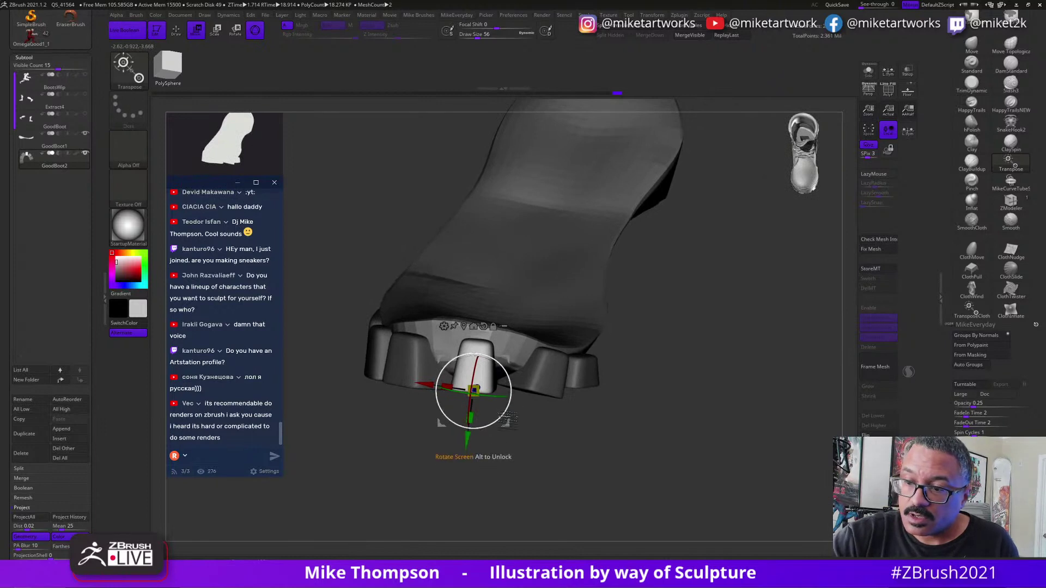
left_click_drag(548, 449, 499, 400)
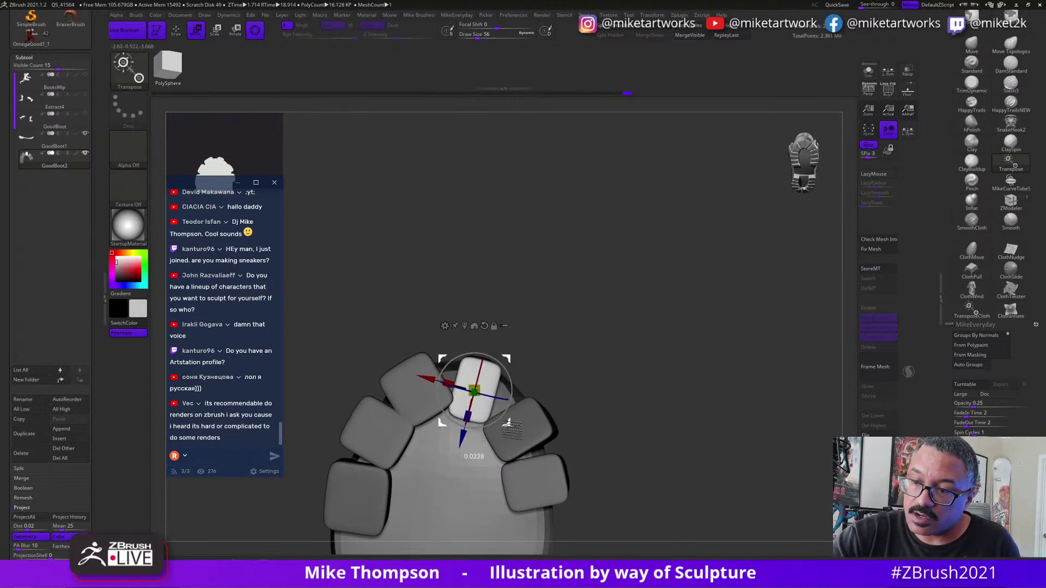
left_click_drag(507, 422, 506, 420)
left_click_drag(712, 422, 697, 398)
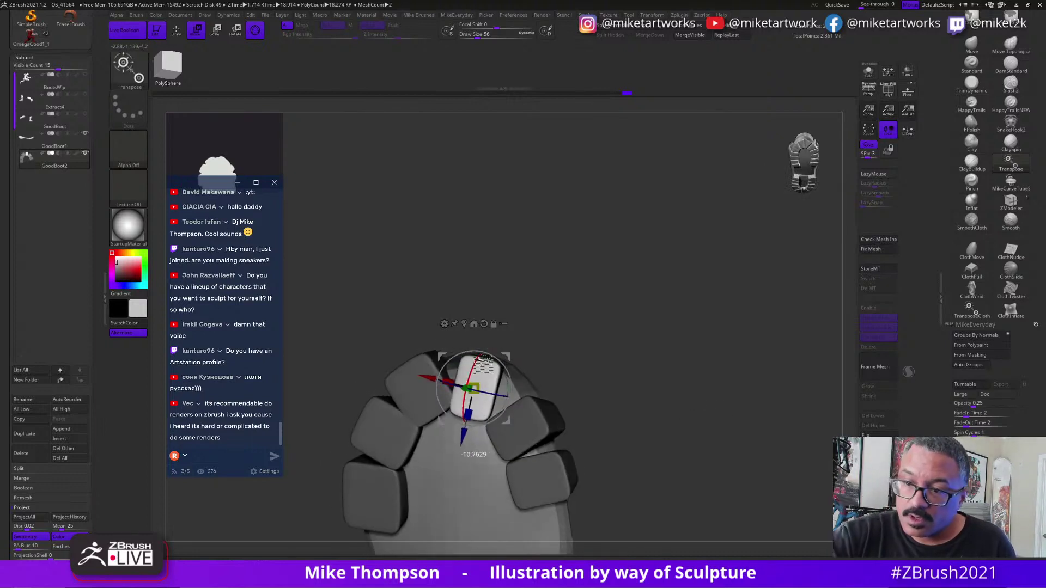
left_click_drag(606, 337, 669, 362)
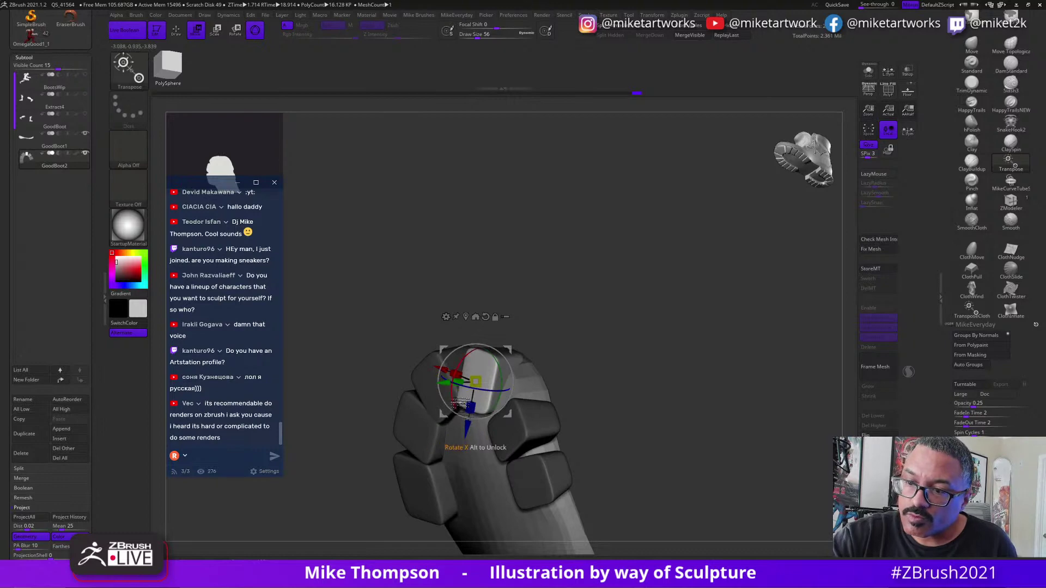
left_click_drag(461, 408, 460, 409)
mouse_move(685, 386)
left_mouse_down()
mouse_move(720, 407)
mouse_move(492, 413)
mouse_move(687, 439)
mouse_move(737, 463)
mouse_move(578, 417)
mouse_move(497, 412)
mouse_move(698, 399)
mouse_move(718, 413)
mouse_move(750, 382)
left_mouse_up()
key("q")
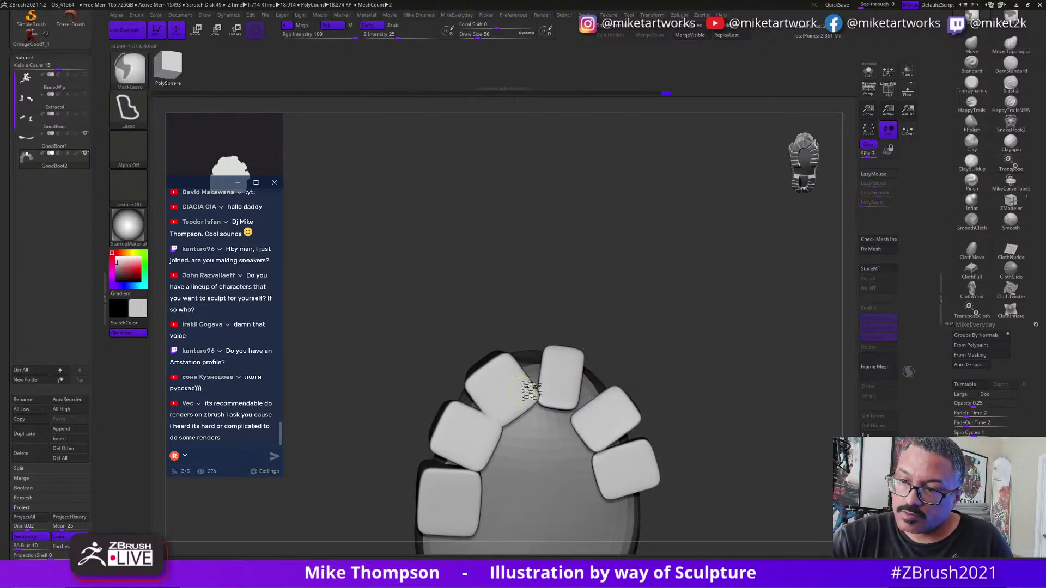
Show the GoodBoot subtool again together with the sole and lugs.
mouse_move(727, 449)
left_mouse_down()
mouse_move(757, 434)
mouse_move(691, 456)
mouse_move(751, 467)
mouse_move(730, 464)
mouse_move(765, 403)
mouse_move(730, 446)
mouse_move(750, 426)
mouse_move(754, 477)
mouse_move(761, 453)
mouse_move(738, 463)
mouse_move(765, 475)
mouse_move(766, 447)
left_mouse_up()
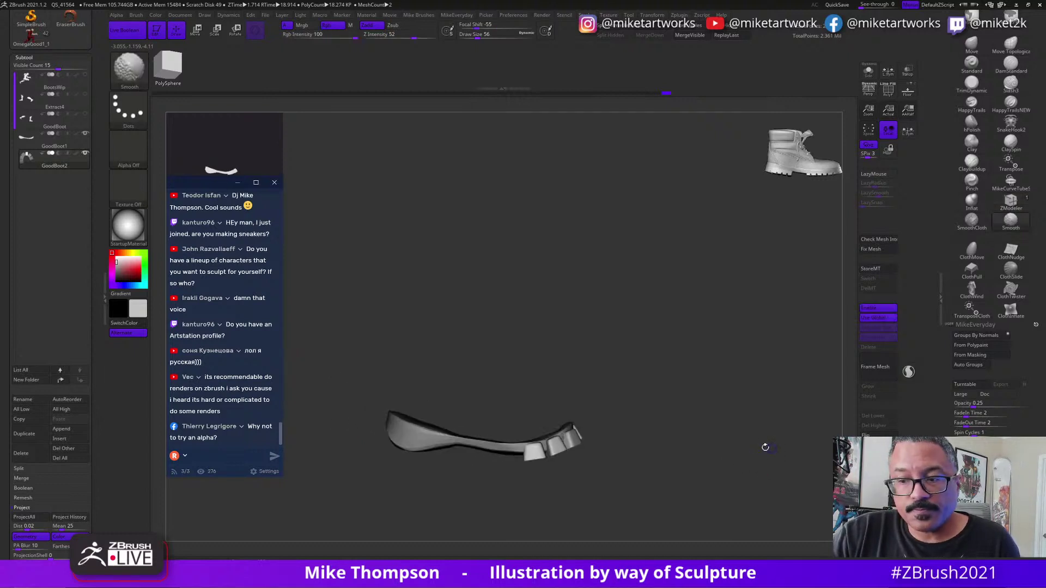
left_click(85, 113)
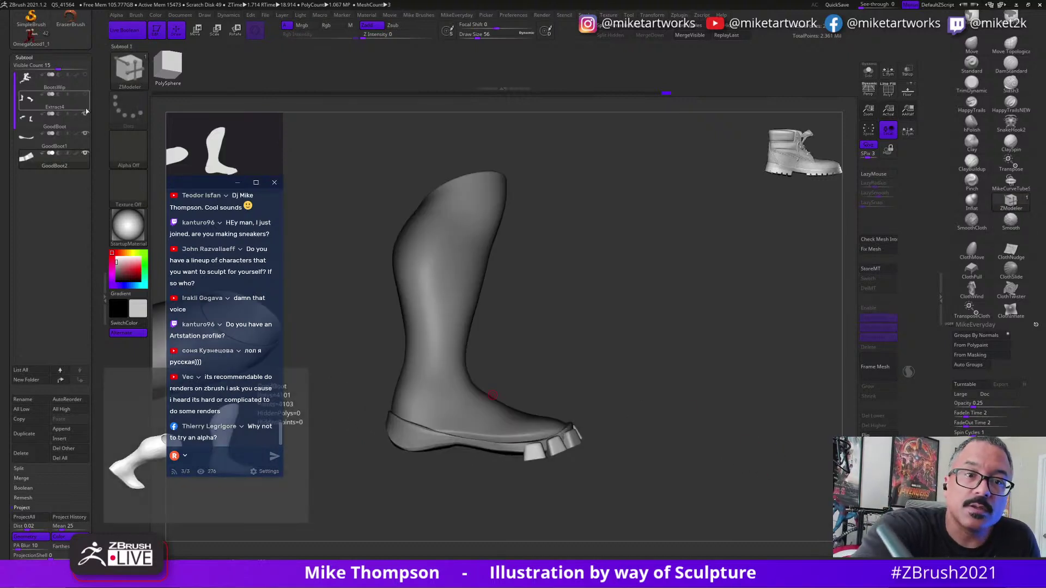
left_click_drag(719, 361, 777, 390)
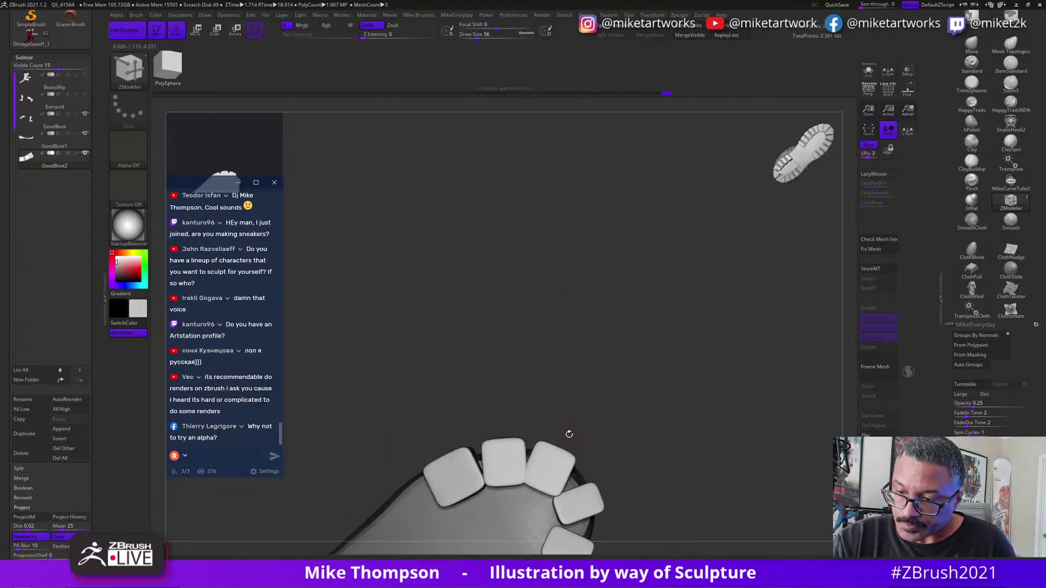
Hide the three wider lugs along the sole so that only the three narrowed ones stay visible.
left_click(567, 454, "ctrl+shift")
left_click_drag(618, 414, 604, 401, "ctrl+shift")
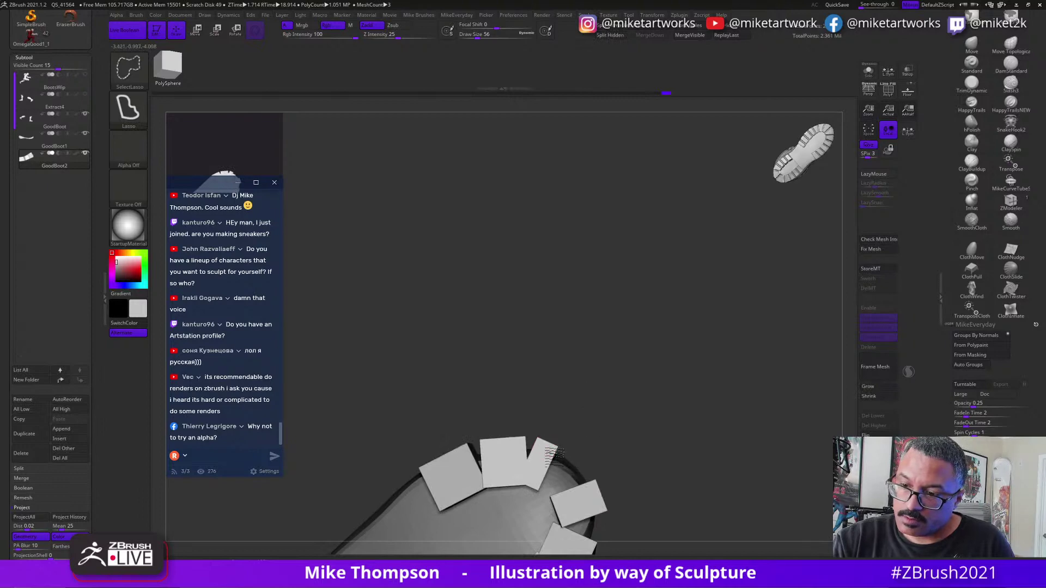
left_click(473, 473, "ctrl+shift")
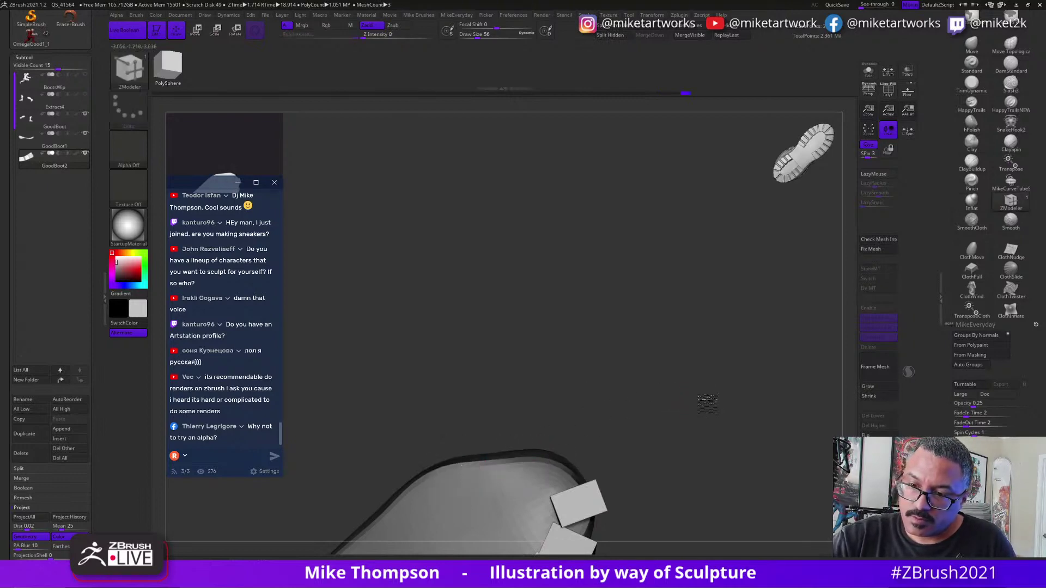
mouse_move(705, 402)
left_mouse_down()
mouse_move(727, 440)
mouse_move(758, 395)
mouse_move(753, 413)
mouse_move(784, 423)
mouse_move(746, 280)
left_mouse_up()
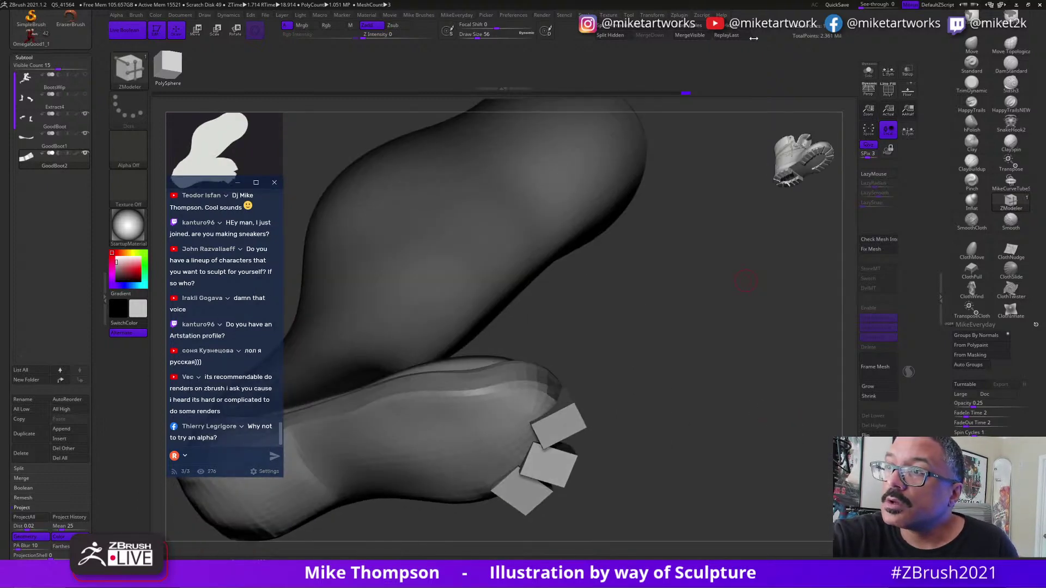
Turn on dynamic subdivision for the lugs and clear their isolated visibility.
left_click(741, 26)
key("d")
mouse_move(719, 418)
left_mouse_down()
mouse_move(733, 442)
mouse_move(729, 428)
mouse_move(769, 432)
mouse_move(656, 517)
mouse_move(674, 457)
mouse_move(656, 415)
mouse_move(656, 474)
mouse_move(664, 457)
mouse_move(733, 480)
mouse_move(712, 460)
mouse_move(660, 457)
mouse_move(647, 477)
left_mouse_up()
left_click(534, 446, "ctrl+shift")
left_click(654, 475, "ctrl+shift")
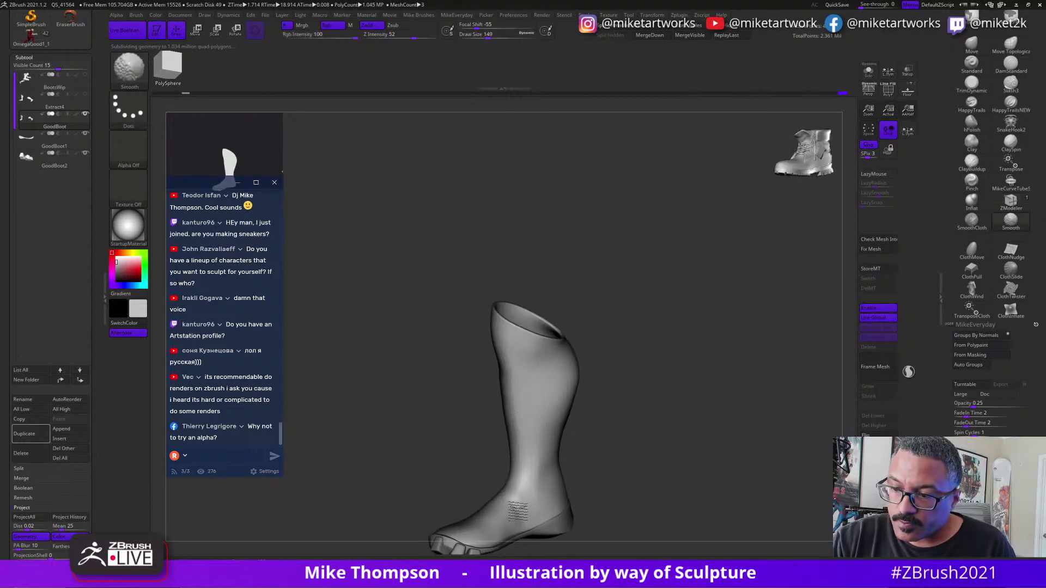
Show the GoodBoot mesh alone with its polygroups and wireframe displayed.
left_click(512, 508, "ctrl+shift")
mouse_move(659, 434)
left_mouse_down("ctrl+shift")
mouse_move(713, 433)
mouse_move(697, 434)
mouse_move(698, 450)
mouse_move(710, 447)
mouse_move(702, 427)
left_mouse_up("ctrl+shift")
left_click(684, 443, "ctrl+shift")
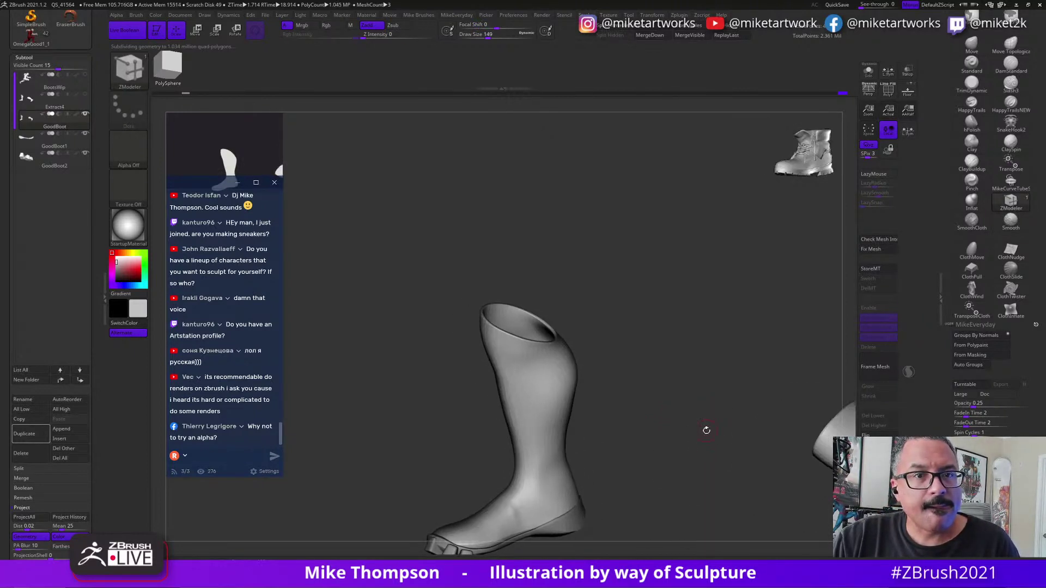
key("space")
left_click(630, 527)
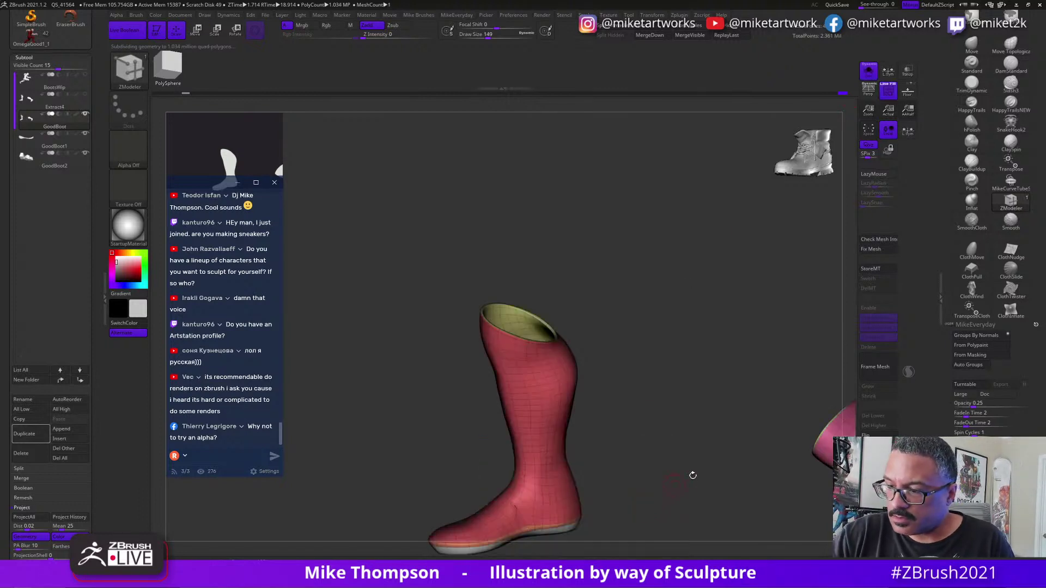
Step the boot back in its undo history to the version without wall thickness and subdivide it.
left_click_drag(690, 476, 736, 463)
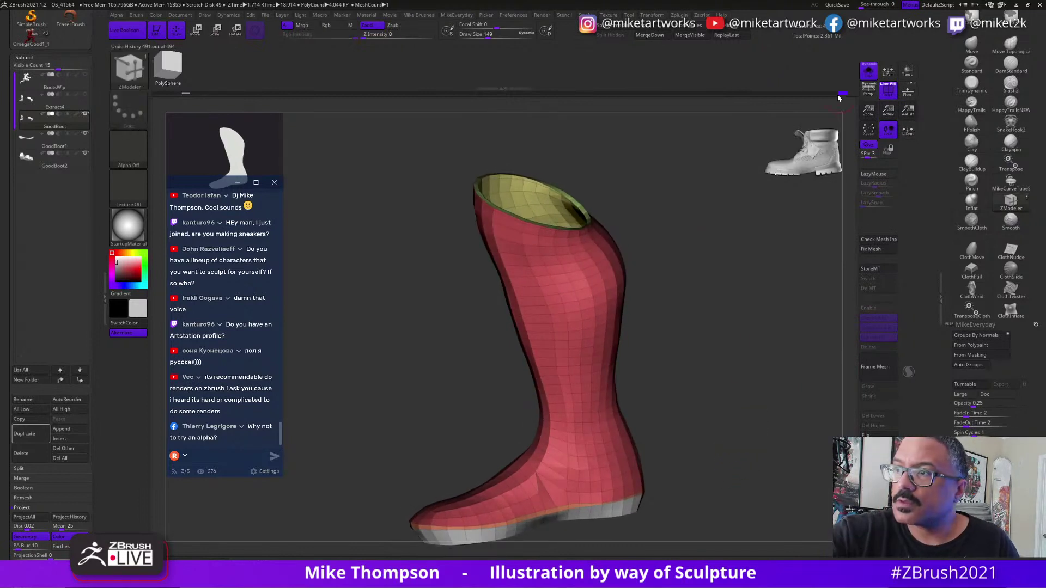
key("ctrl+d")
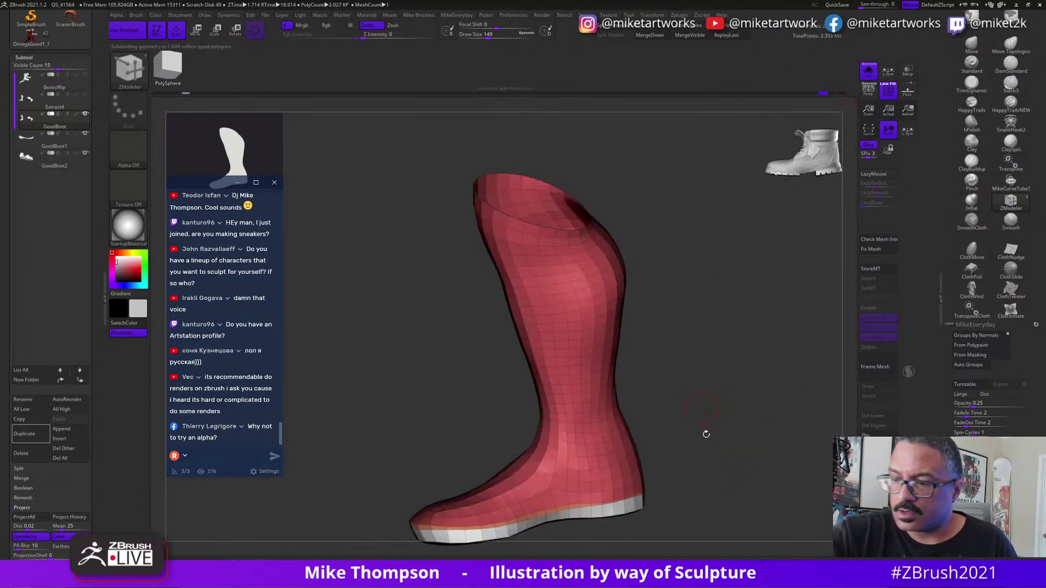
mouse_move(706, 434)
left_mouse_down()
mouse_move(691, 479)
mouse_move(707, 467)
mouse_move(672, 497)
mouse_move(685, 509)
mouse_move(682, 486)
left_mouse_up()
key("ctrl")
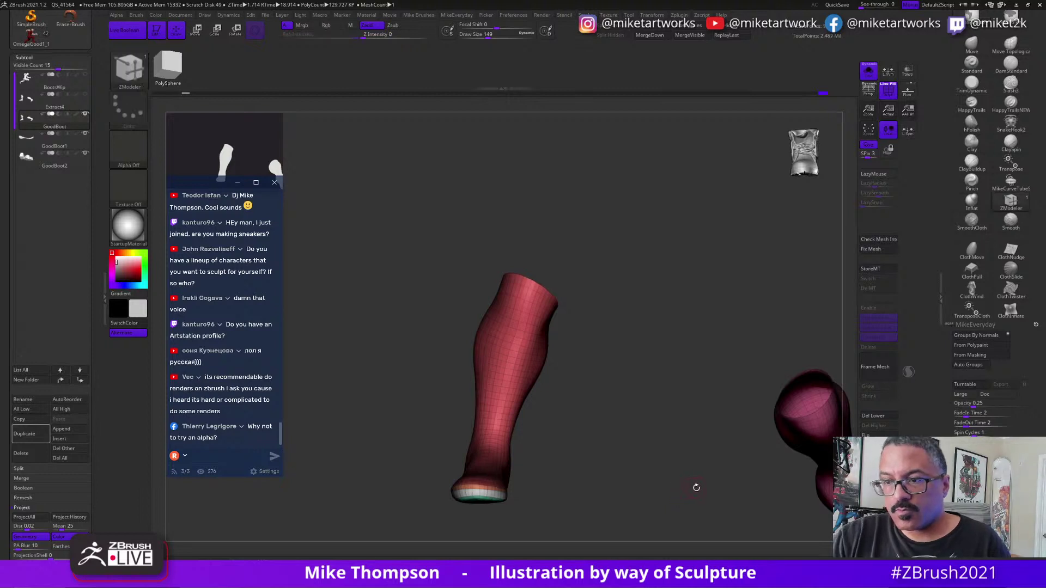
mouse_move(638, 297)
left_mouse_down()
mouse_move(647, 301)
mouse_move(626, 289)
left_mouse_up()
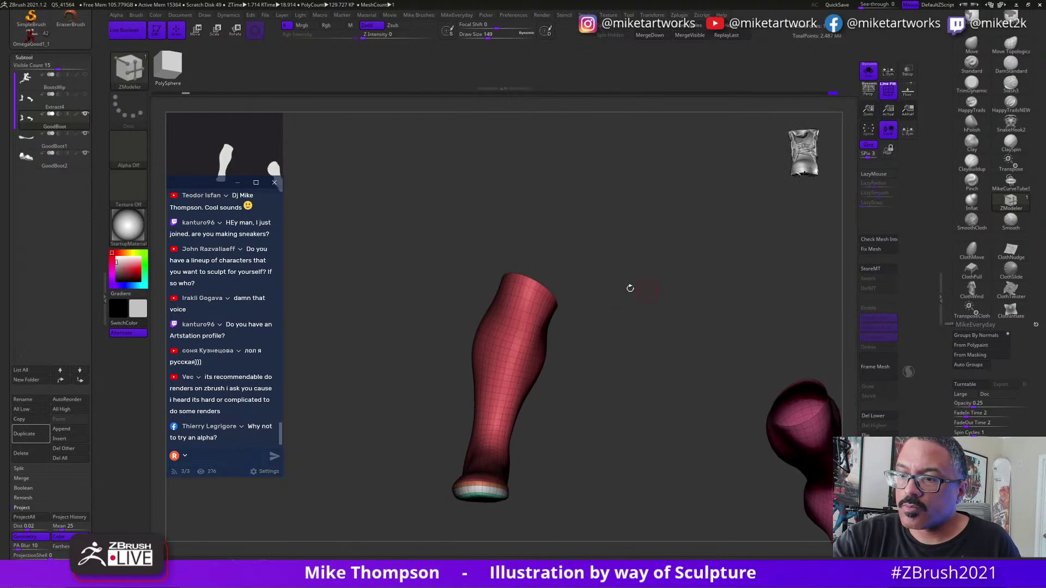
key("ctrl")
Mask the sides of the calf with lasso selections, leaving a strip down the shin and the foot unmasked.
mouse_move(530, 339)
left_mouse_down("ctrl")
mouse_move(517, 407)
mouse_move(632, 468)
left_mouse_up("ctrl")
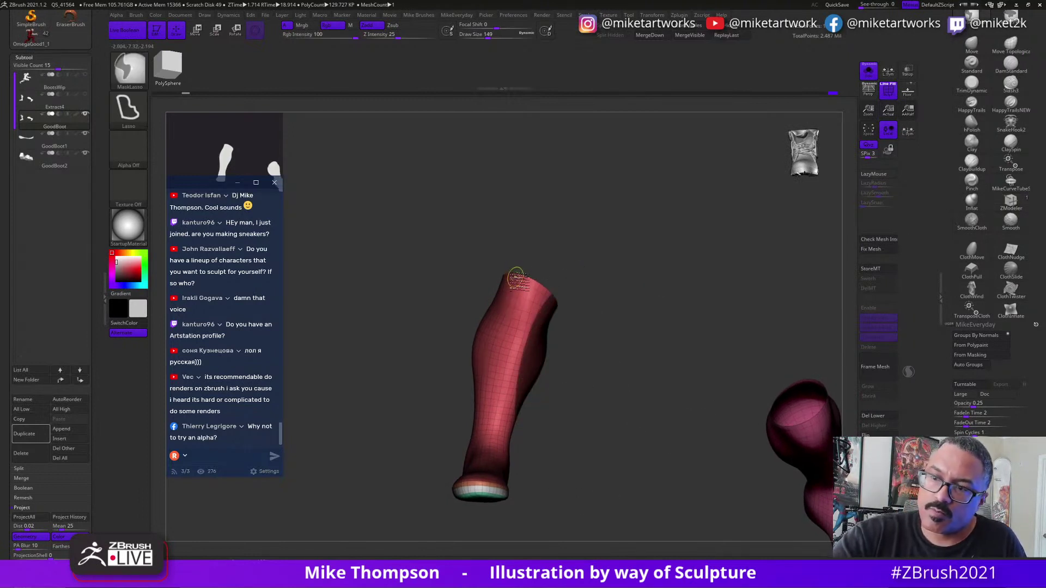
mouse_move(508, 310)
left_mouse_down("ctrl")
mouse_move(480, 402)
mouse_move(427, 272)
left_mouse_up("ctrl")
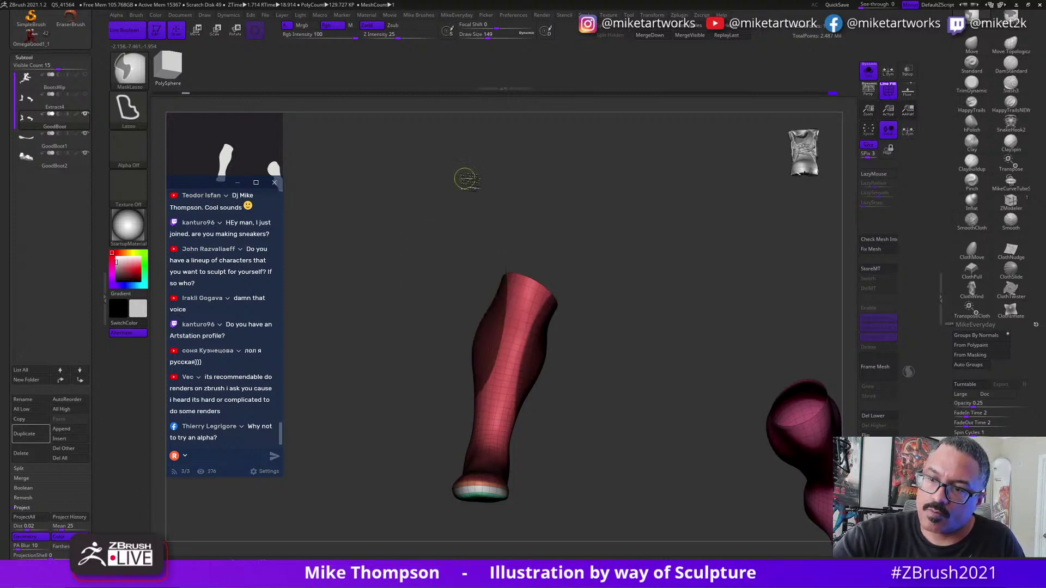
mouse_move(686, 476)
left_mouse_down()
mouse_move(652, 469)
mouse_move(631, 449)
left_mouse_up()
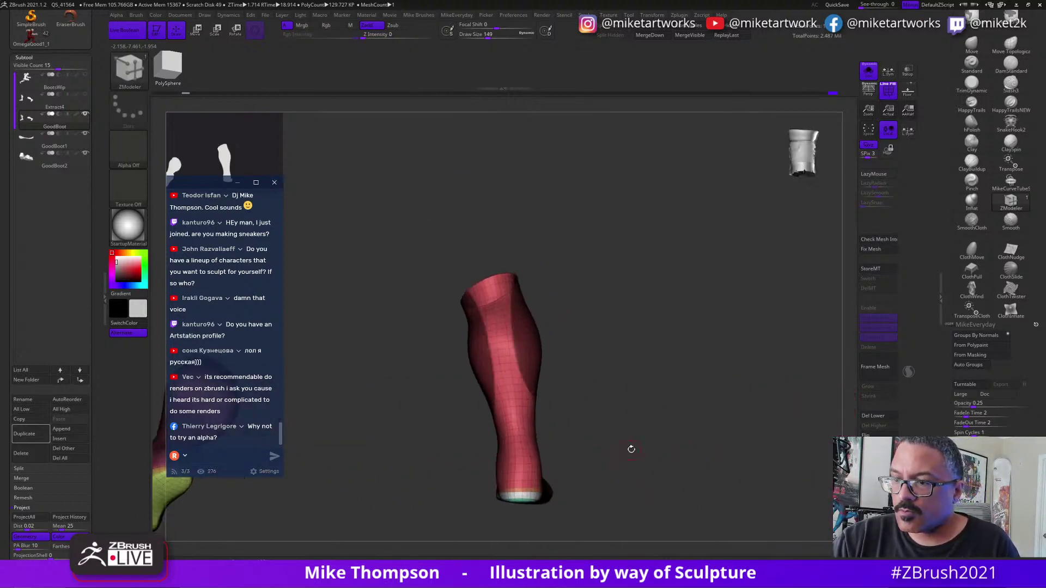
left_click_drag(726, 447, 773, 434)
mouse_move(670, 465)
left_mouse_down()
mouse_move(686, 469)
mouse_move(703, 458)
mouse_move(681, 462)
mouse_move(687, 471)
left_mouse_up()
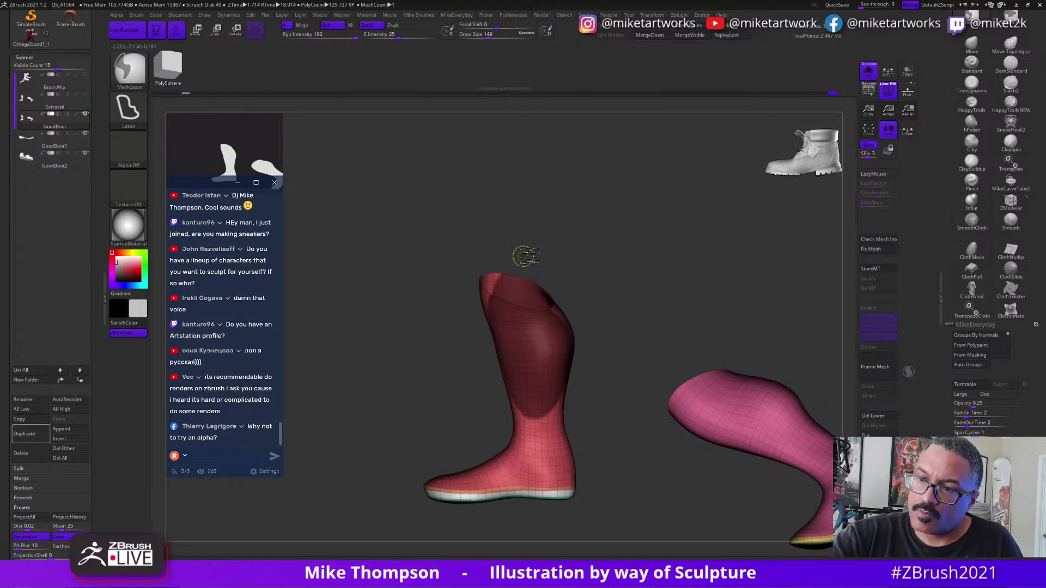
mouse_move(531, 410)
left_mouse_down("ctrl")
mouse_move(553, 436)
mouse_move(626, 218)
mouse_move(610, 229)
left_mouse_up("ctrl")
Unmask a sliver along the shin to shape the front edge of the calf mask.
key("ctrl")
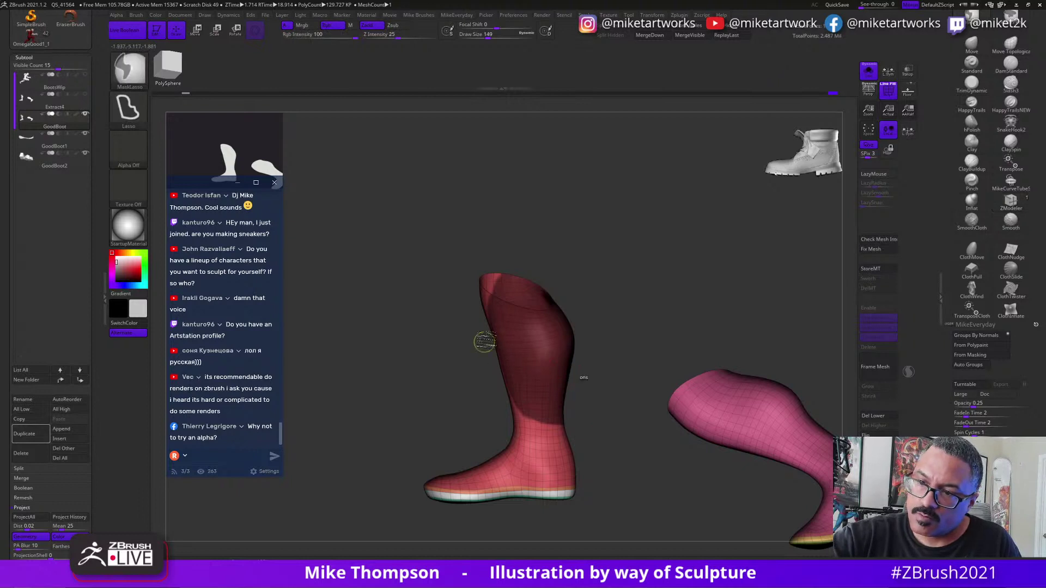
mouse_move(514, 388)
left_mouse_down("ctrl+alt")
mouse_move(518, 494)
mouse_move(428, 403)
left_mouse_up("ctrl+alt")
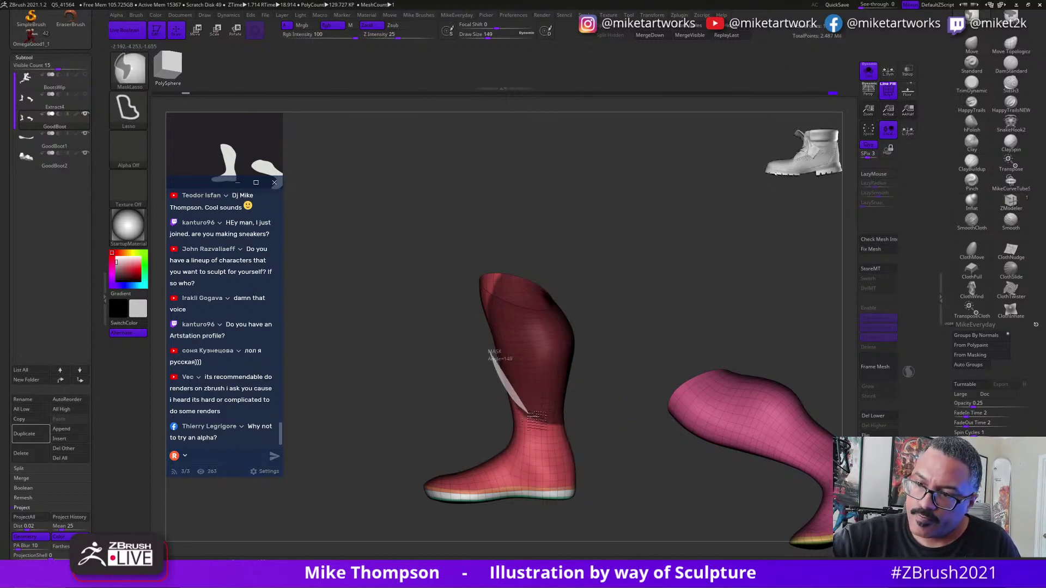
mouse_move(528, 414)
left_mouse_down("ctrl+alt")
mouse_move(604, 419)
mouse_move(403, 358)
mouse_move(411, 345)
left_mouse_up("ctrl+alt")
Trim the mask on the leg's opposite side along its lower edge above the ankle and its upper front edge.
mouse_move(628, 481)
left_mouse_down()
mouse_move(755, 492)
mouse_move(668, 455)
mouse_move(659, 490)
mouse_move(654, 472)
left_mouse_up()
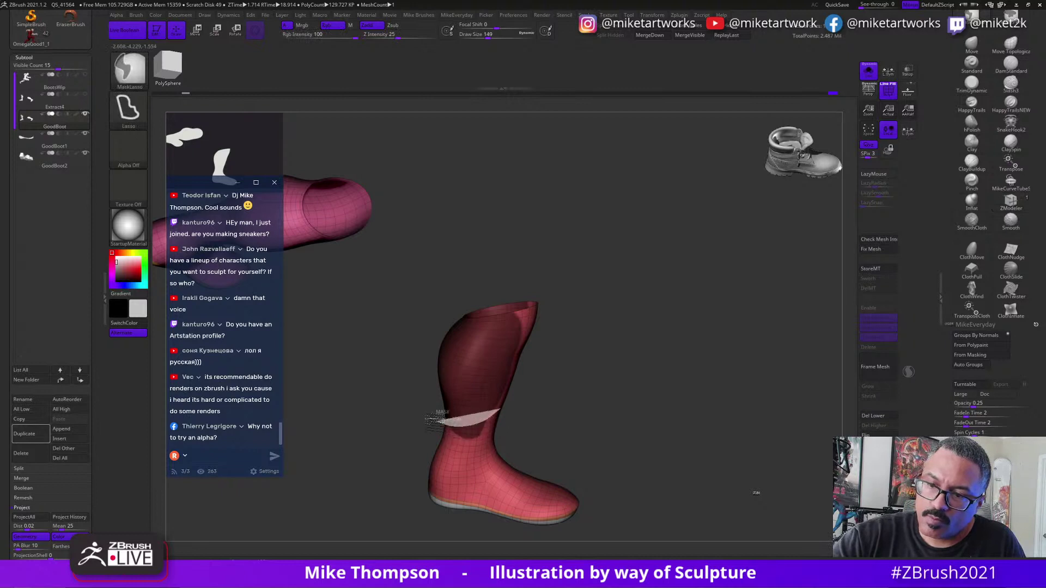
mouse_move(436, 421)
left_mouse_down("ctrl+alt")
mouse_move(603, 406)
mouse_move(614, 414)
left_mouse_up("ctrl+alt")
mouse_move(668, 446)
left_mouse_down()
mouse_move(661, 430)
mouse_move(687, 439)
mouse_move(662, 436)
mouse_move(674, 436)
left_mouse_up()
mouse_move(573, 315)
left_mouse_down()
mouse_move(588, 313)
mouse_move(561, 305)
left_mouse_up()
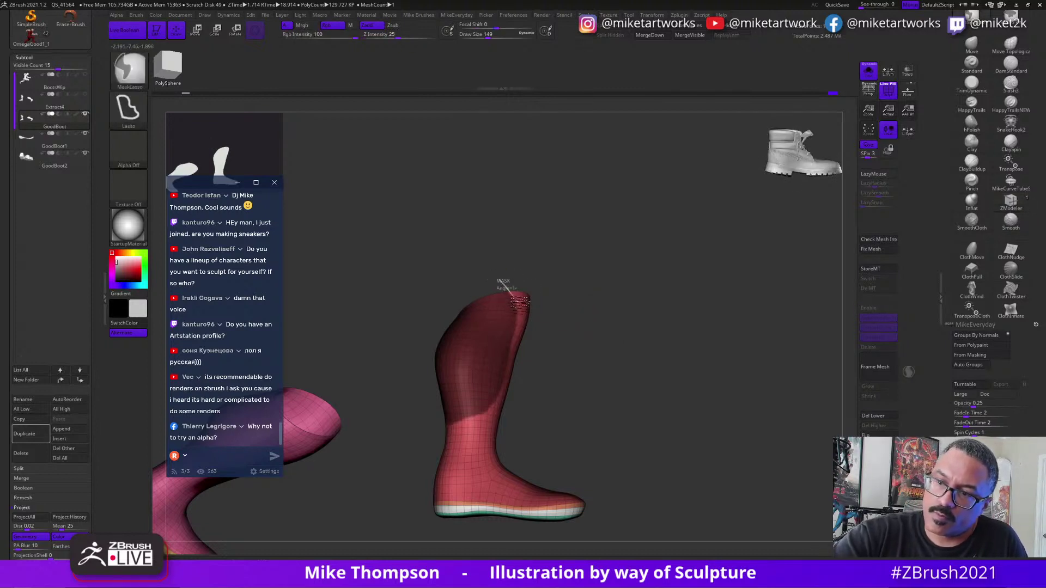
mouse_move(516, 364)
left_mouse_down("ctrl+alt")
mouse_move(467, 471)
mouse_move(603, 252)
mouse_move(477, 272)
left_mouse_up("ctrl+alt")
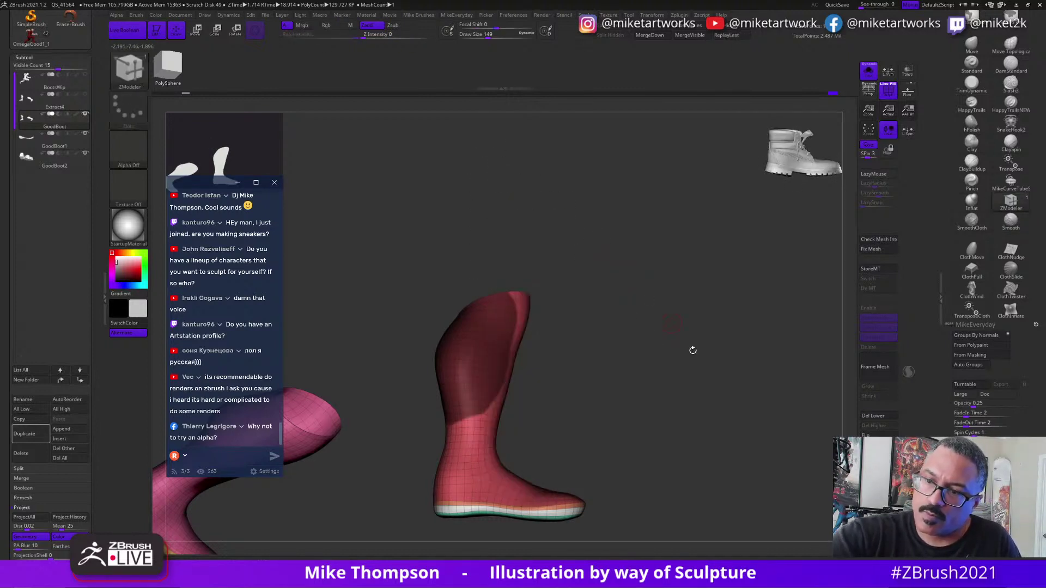
Even out the mask's front edge along the shin by masking more of the calf's side.
left_click_drag(759, 436, 645, 431)
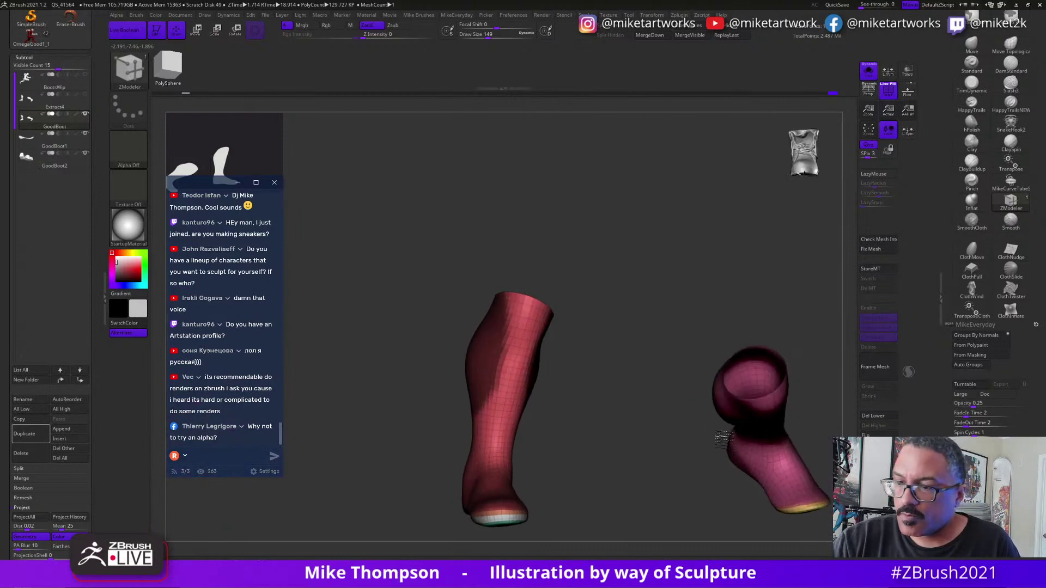
left_click_drag(582, 283, 585, 304)
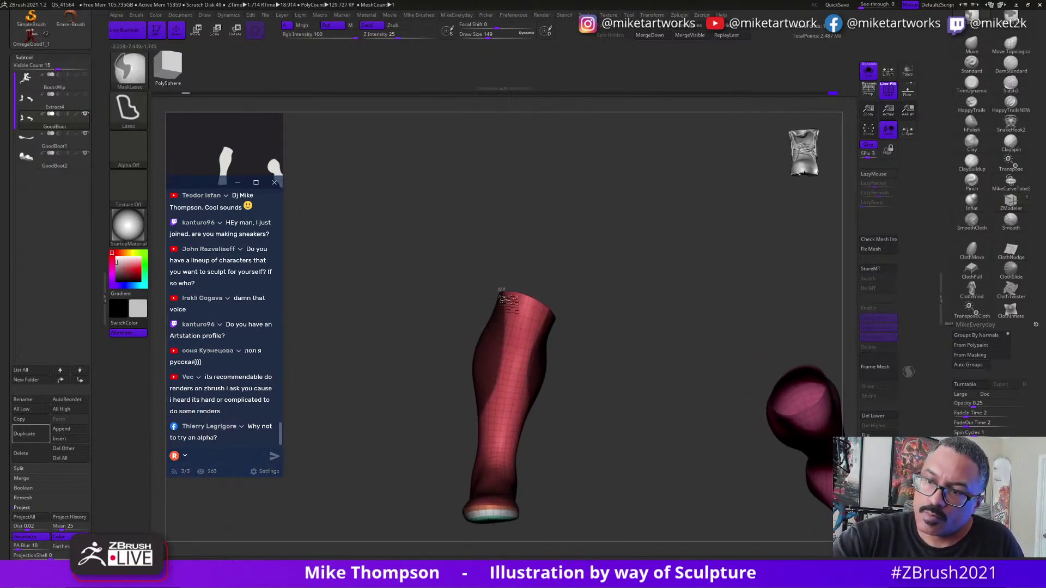
mouse_move(478, 415)
left_mouse_down("ctrl")
mouse_move(424, 210)
mouse_move(464, 245)
left_mouse_up("ctrl")
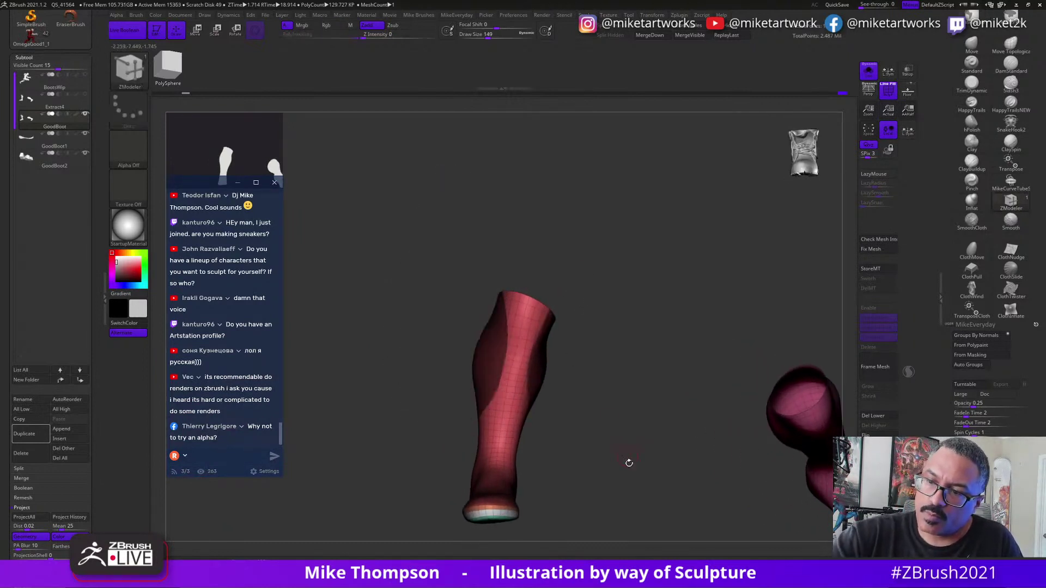
Fill the unmasked gap at the back of the lower calf so the mask wraps around the leg.
mouse_move(627, 464)
left_mouse_down()
mouse_move(656, 486)
mouse_move(688, 458)
mouse_move(710, 458)
mouse_move(666, 465)
mouse_move(606, 440)
mouse_move(602, 451)
mouse_move(607, 416)
mouse_move(665, 417)
mouse_move(677, 428)
left_mouse_up()
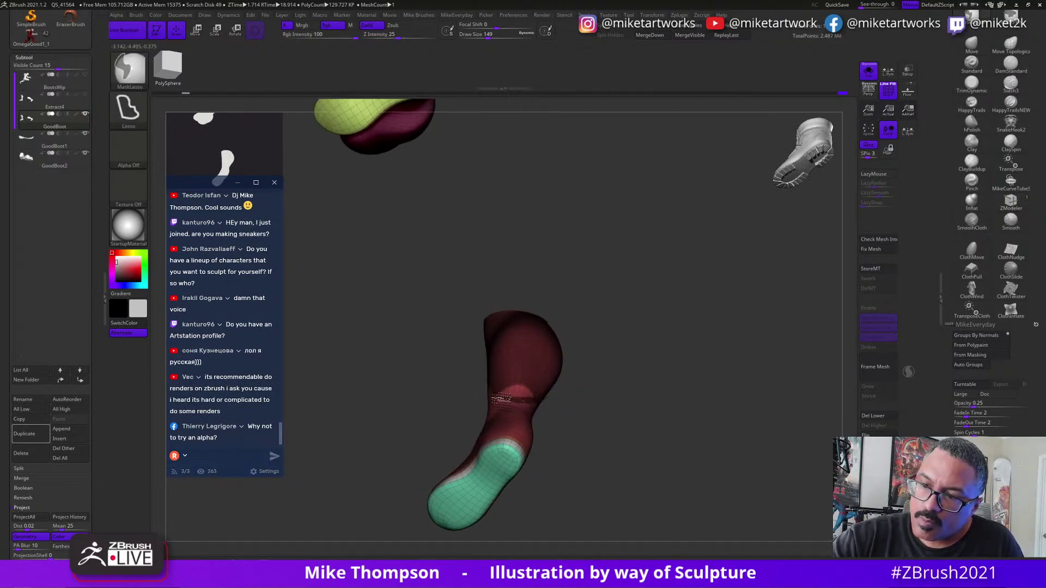
mouse_move(694, 417)
left_mouse_down()
mouse_move(643, 456)
mouse_move(631, 452)
mouse_move(656, 456)
mouse_move(666, 428)
left_mouse_up()
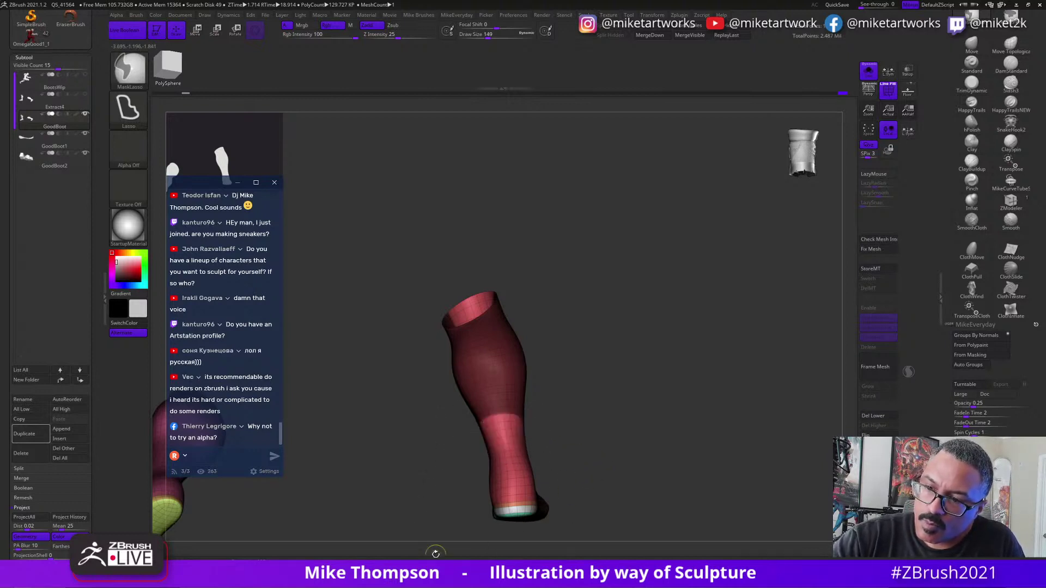
mouse_move(757, 439)
left_mouse_down()
mouse_move(794, 425)
mouse_move(662, 445)
mouse_move(545, 414)
mouse_move(588, 425)
mouse_move(626, 484)
left_mouse_up()
Refine the lower front edge of the calf mask where it meets the shin strip.
key("ctrl")
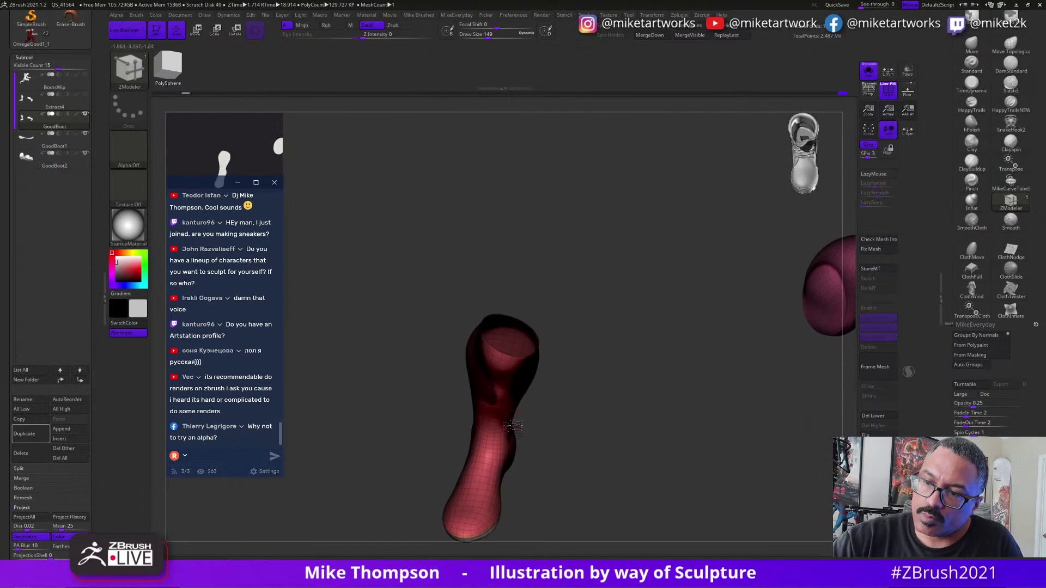
key("ctrl")
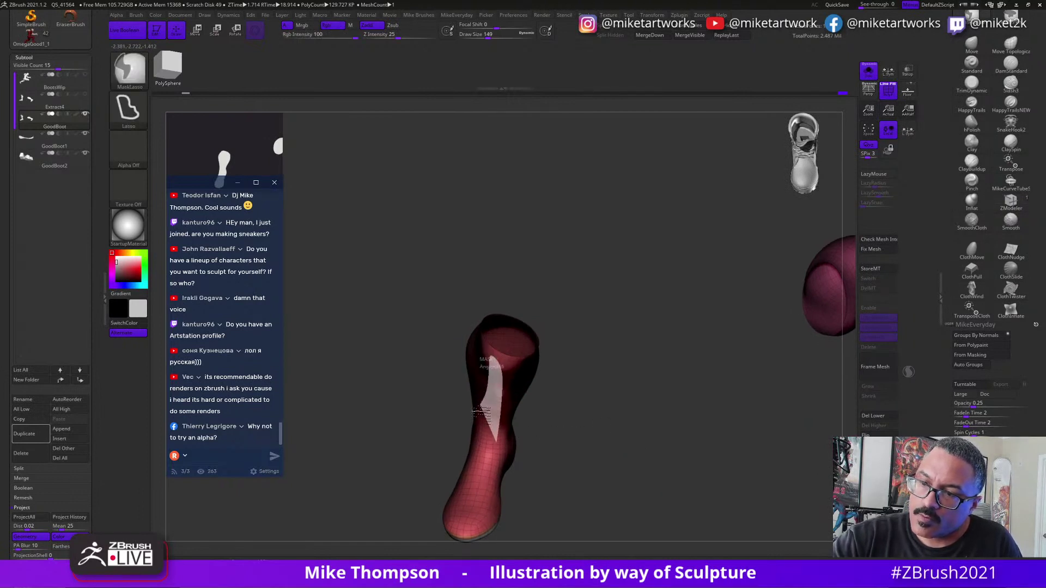
left_click_drag(483, 417, 485, 425, "ctrl")
mouse_move(612, 496)
left_mouse_down()
mouse_move(642, 467)
mouse_move(642, 479)
mouse_move(558, 385)
left_mouse_up()
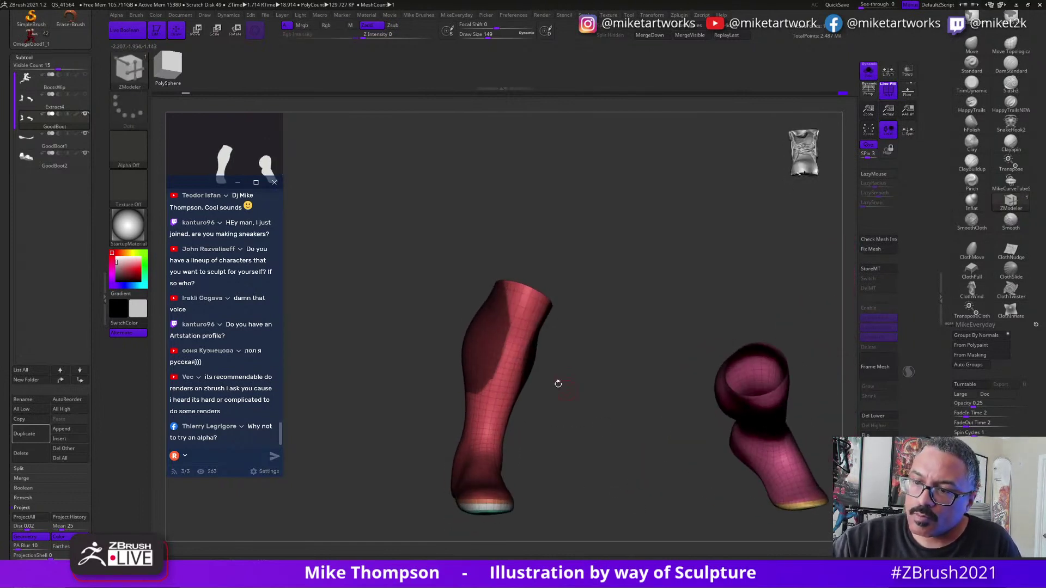
Even out the calf mask's lower edge around the back of the leg above the ankle.
left_click_drag(670, 313, 637, 403, "alt")
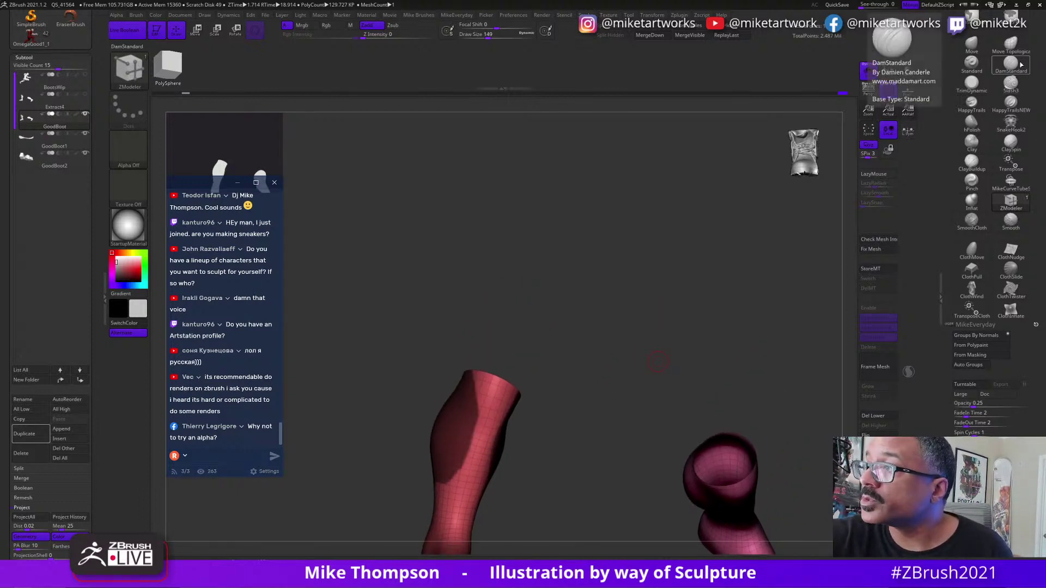
left_click_drag(573, 447, 555, 454)
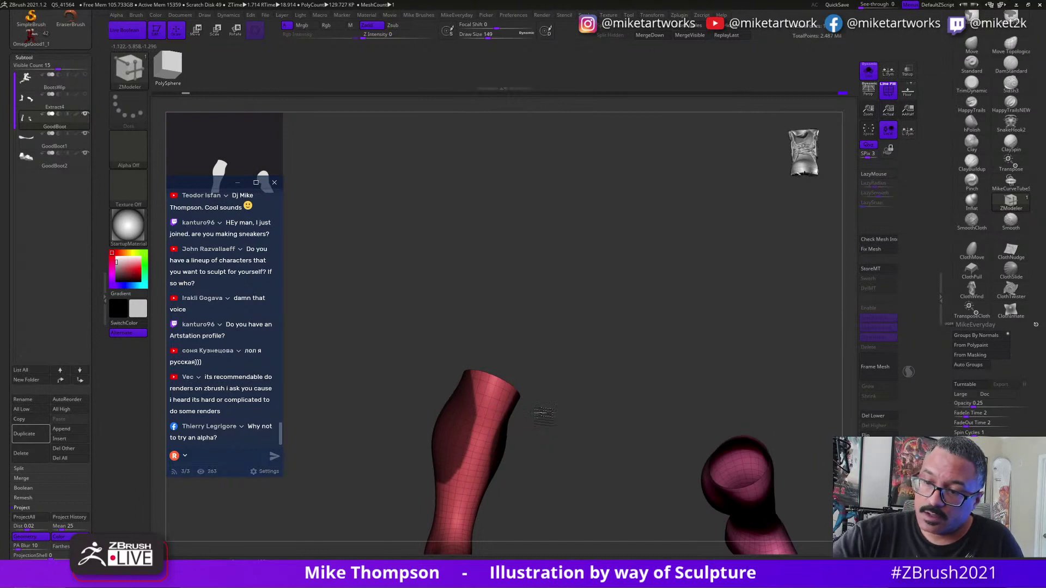
left_click_drag(543, 414, 490, 417)
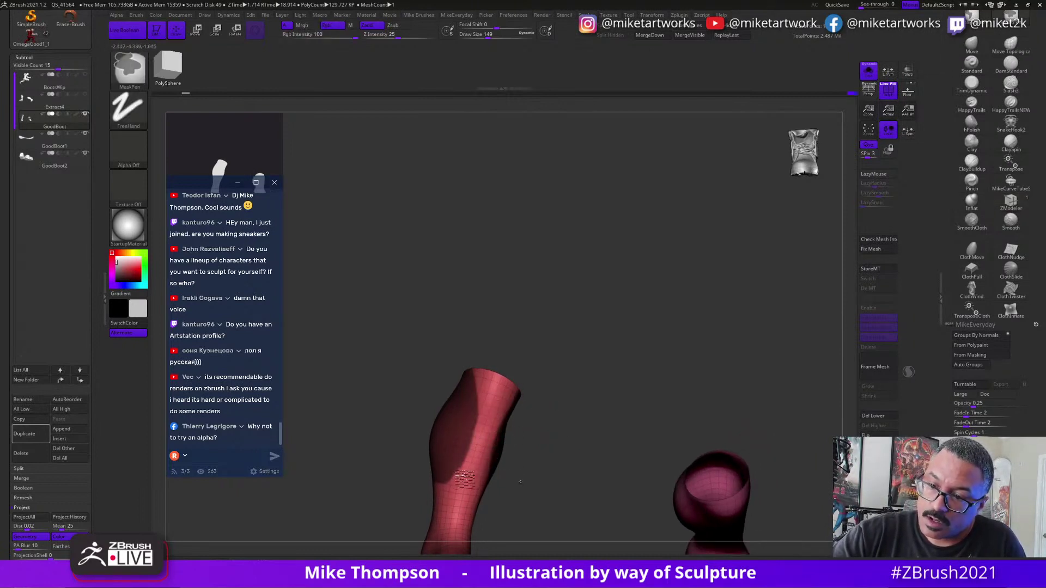
left_click_drag(574, 427, 595, 407)
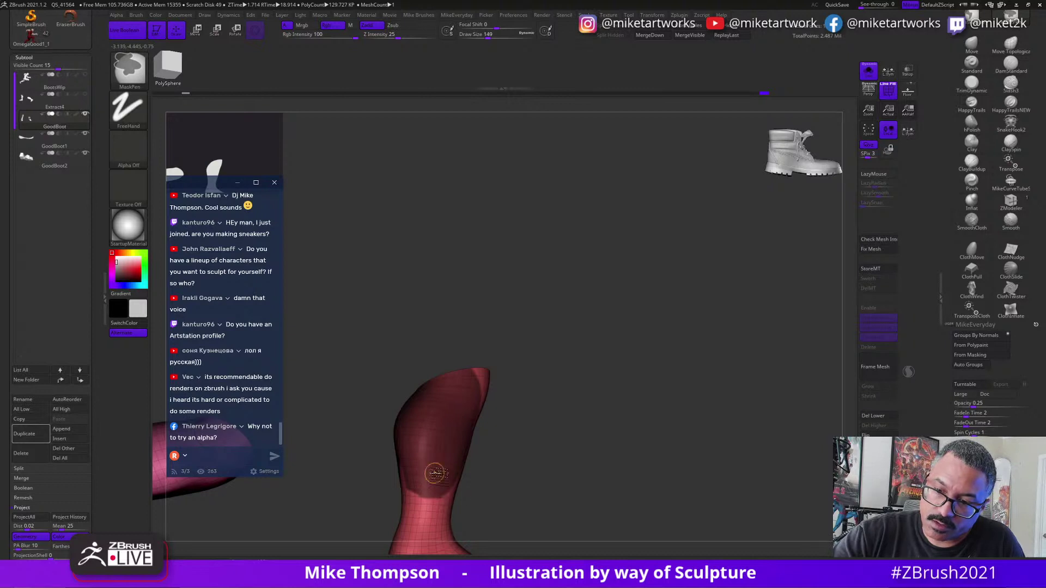
left_click_drag(509, 439, 544, 432)
left_click_drag(399, 481, 419, 482, "ctrl")
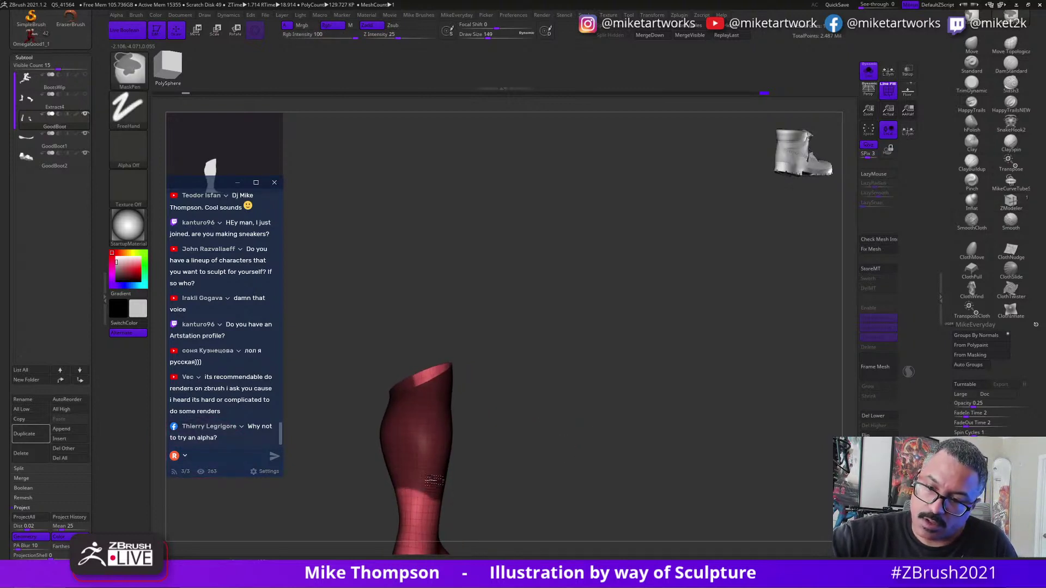
Refine the calf mask's outline on both sides of the leg so its lower and front edges curve evenly.
left_click_drag(523, 460, 724, 428)
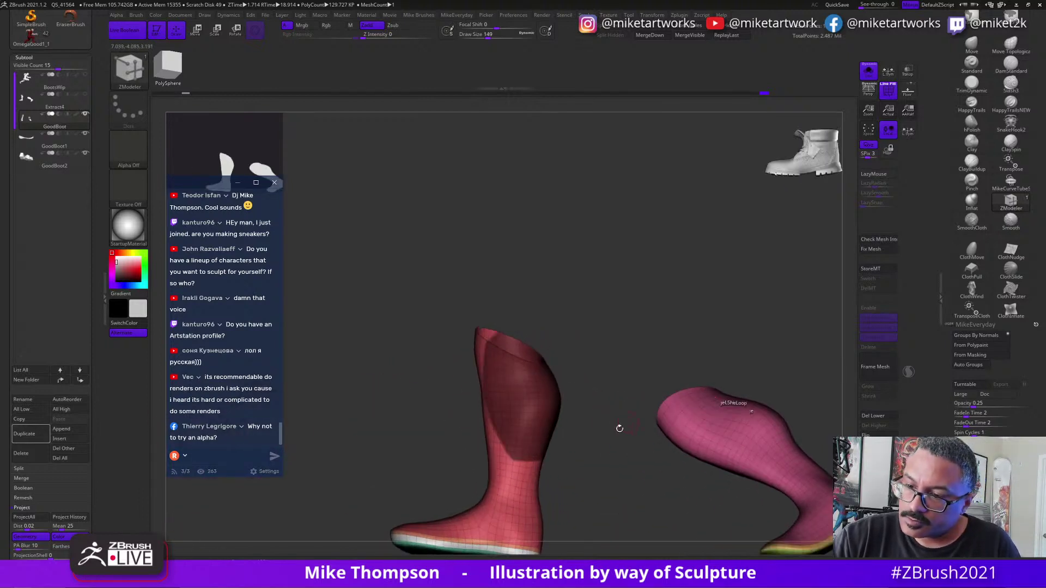
left_click_drag(620, 429, 591, 450)
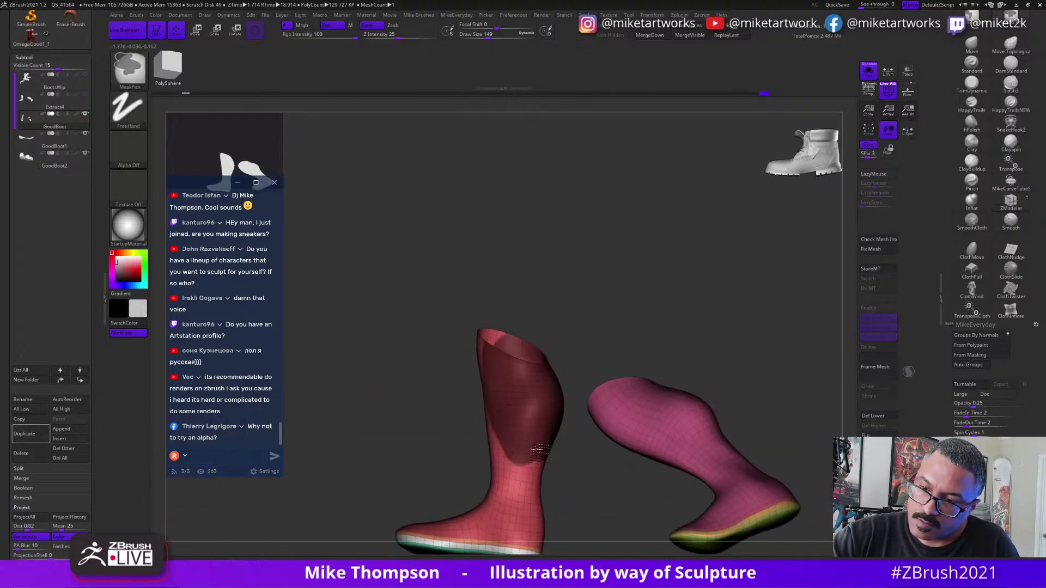
left_click_drag(592, 344, 637, 312)
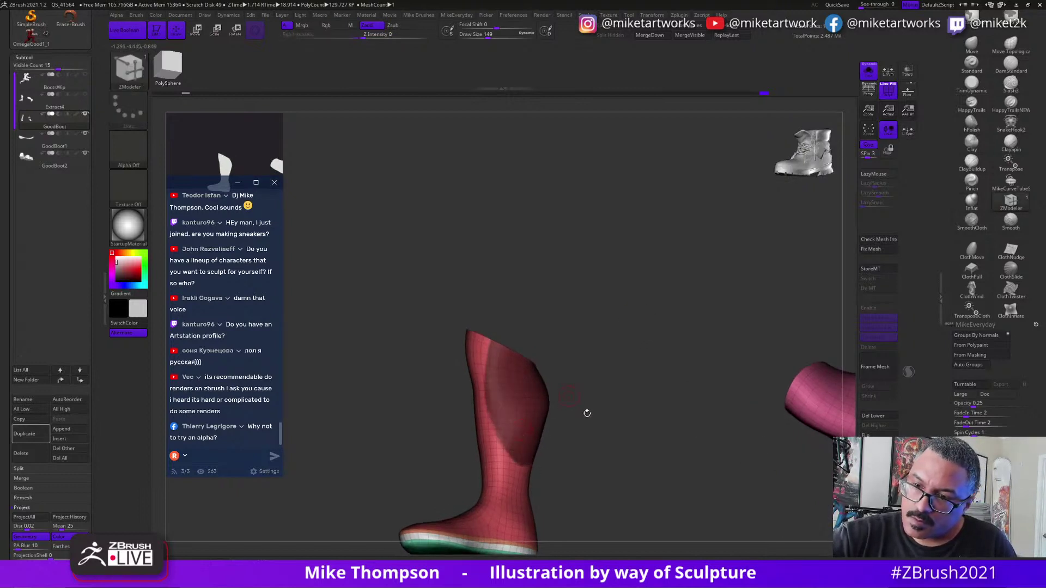
left_click_drag(583, 416, 606, 430)
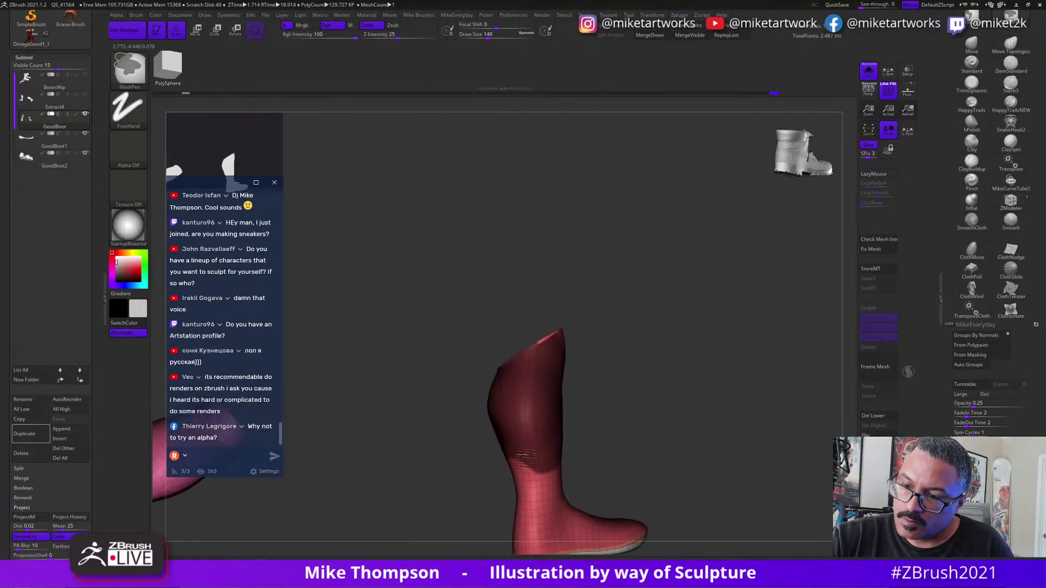
left_click_drag(668, 418, 612, 430)
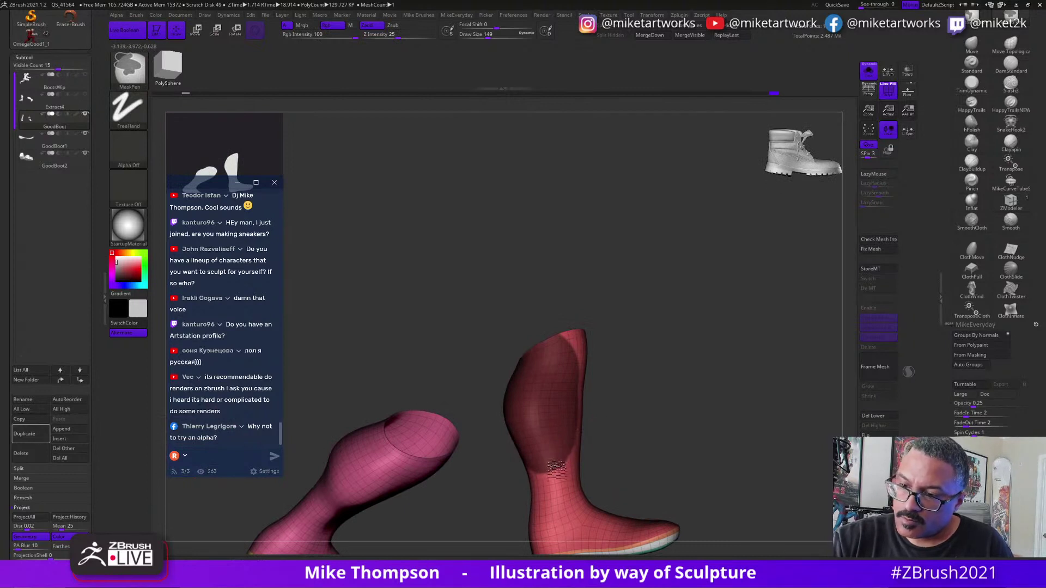
left_click_drag(774, 410, 671, 402)
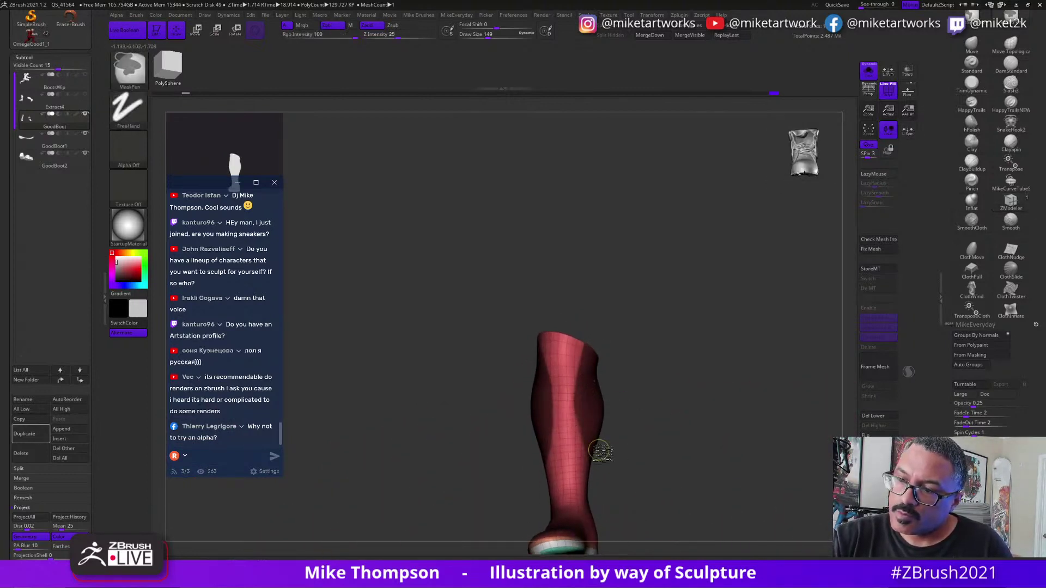
left_click_drag(601, 451, 640, 390)
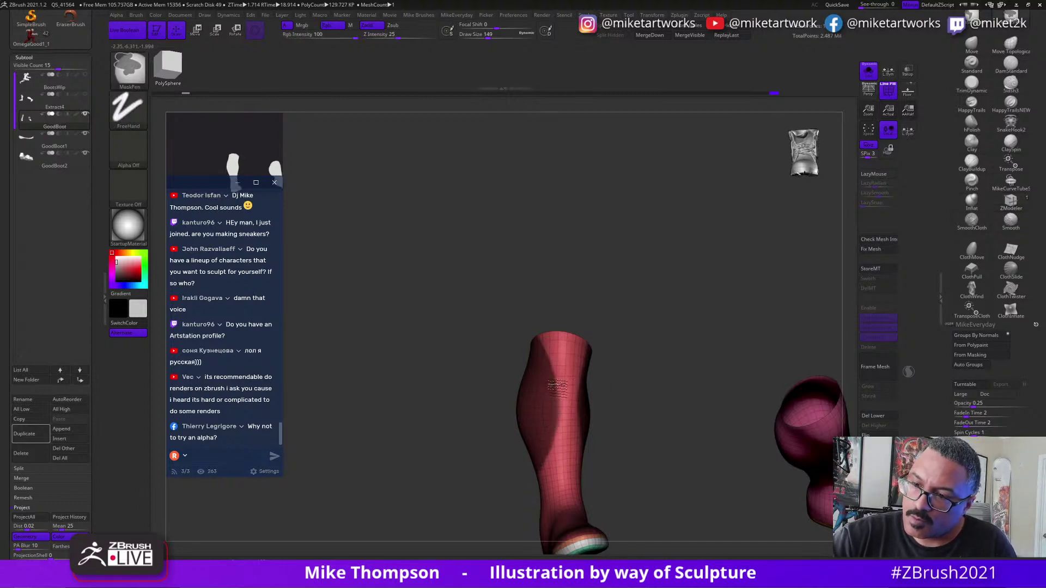
Convert the masked calf area into its own polygroup and hide it, leaving the shin strip and foot visible.
left_click_drag(659, 432, 672, 463)
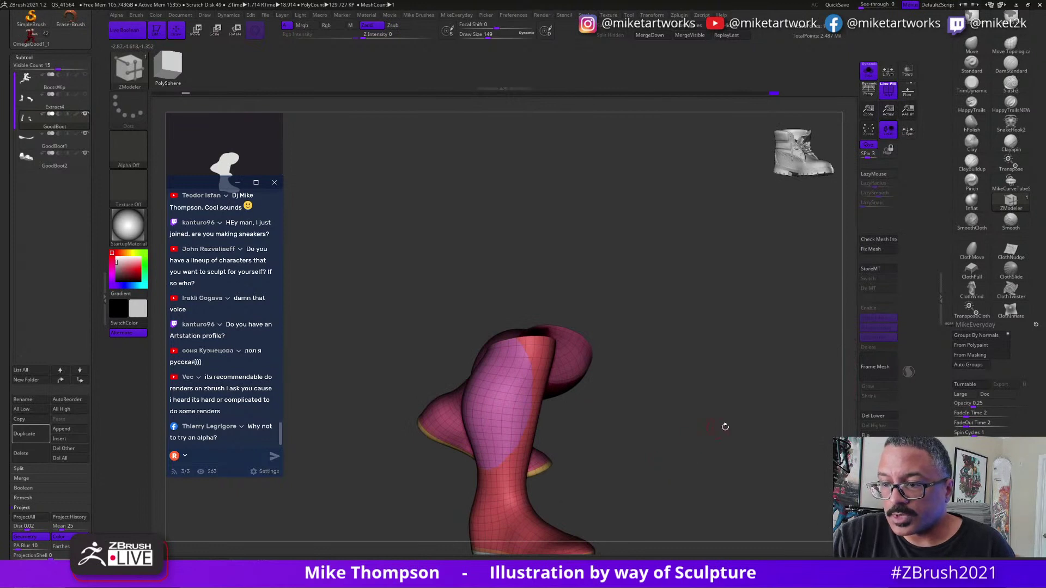
mouse_move(725, 427)
left_mouse_down()
mouse_move(738, 444)
mouse_move(722, 425)
left_mouse_up()
left_click(577, 415, "ctrl+shift")
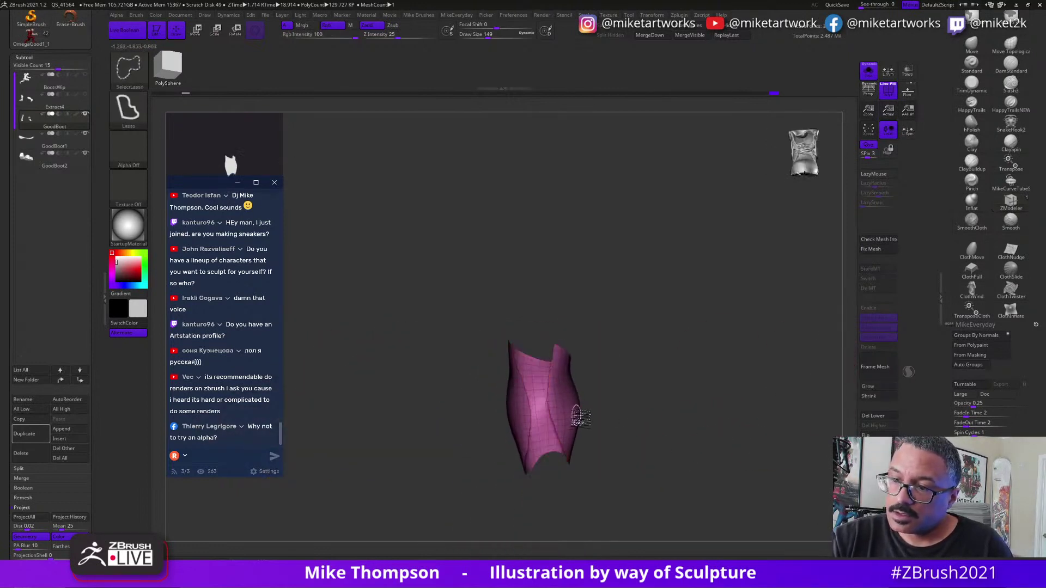
left_click_drag(639, 388, 683, 380, "ctrl+shift")
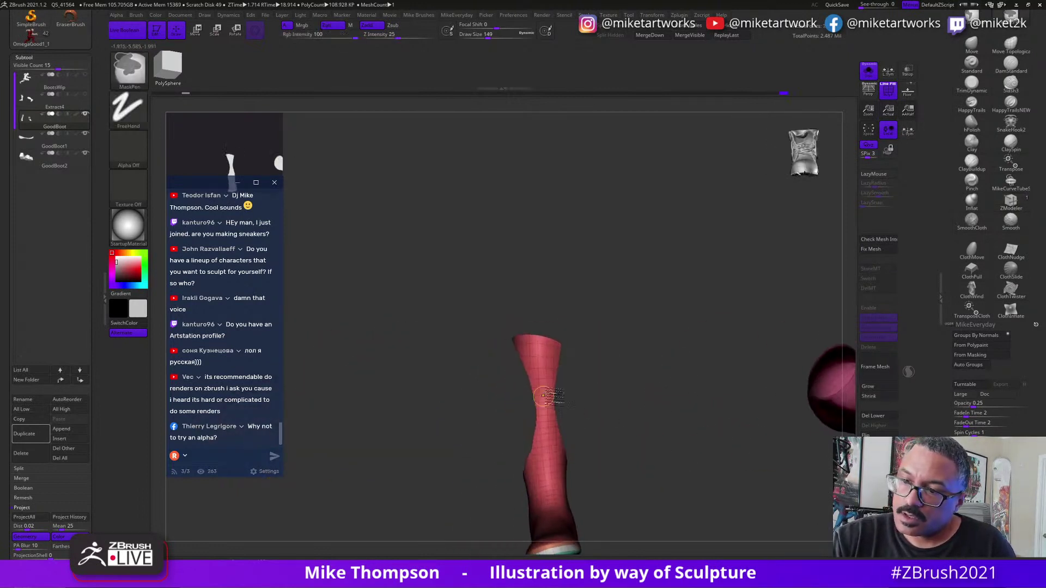
Set the draw size to 108, mask the upper shin strip down to its narrowest point, and make it a polygroup.
key("s")
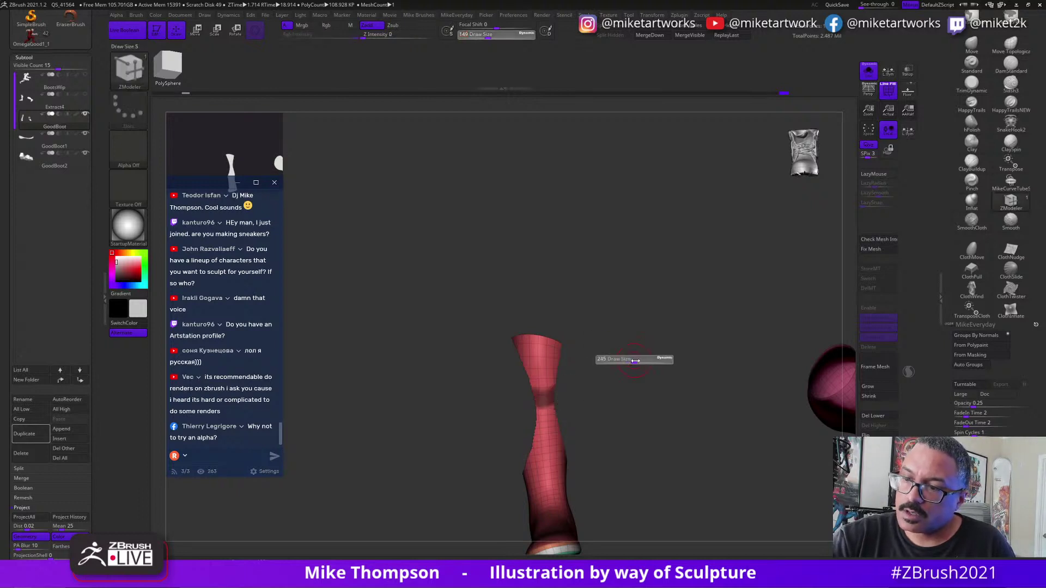
left_click(635, 360)
mouse_move(482, 282)
left_mouse_down("ctrl")
mouse_move(557, 386)
mouse_move(600, 401)
left_mouse_up("ctrl")
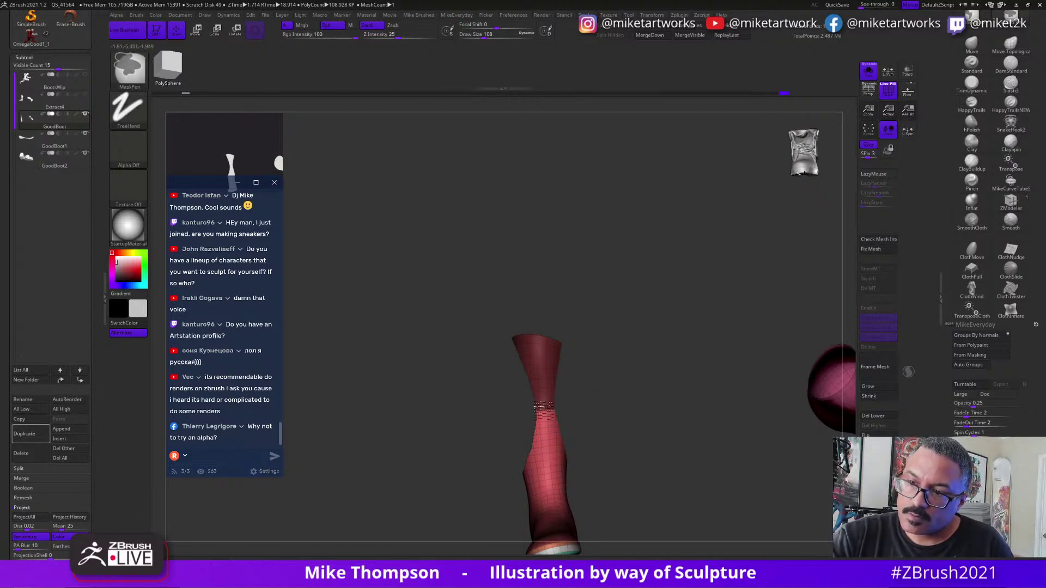
key("ctrl+w")
Isolate the boot's ankle and foot section, hiding the upper shin strip and the sole.
mouse_move(674, 431)
left_mouse_down()
mouse_move(676, 448)
mouse_move(696, 454)
mouse_move(654, 402)
mouse_move(680, 448)
mouse_move(677, 434)
mouse_move(689, 432)
mouse_move(661, 440)
mouse_move(706, 432)
mouse_move(661, 434)
mouse_move(678, 439)
mouse_move(696, 426)
mouse_move(689, 406)
mouse_move(673, 412)
left_mouse_up()
key("ctrl+shift")
left_click(542, 402, "ctrl+shift")
Paint a mask strip down the front centre of the ankle for the tongue, using a draw size of 192.
key("ctrl")
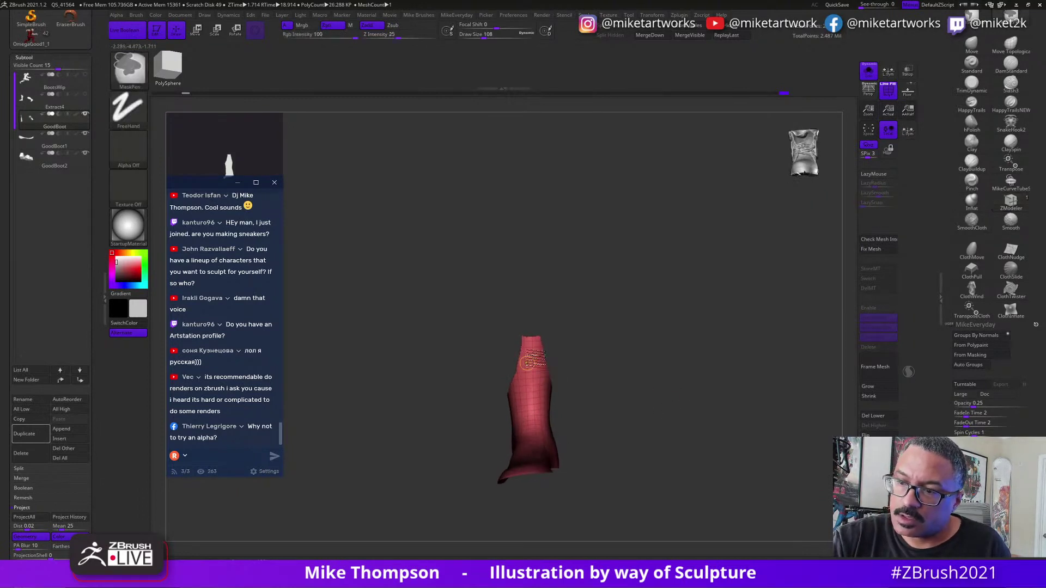
left_click_drag(605, 372, 609, 355)
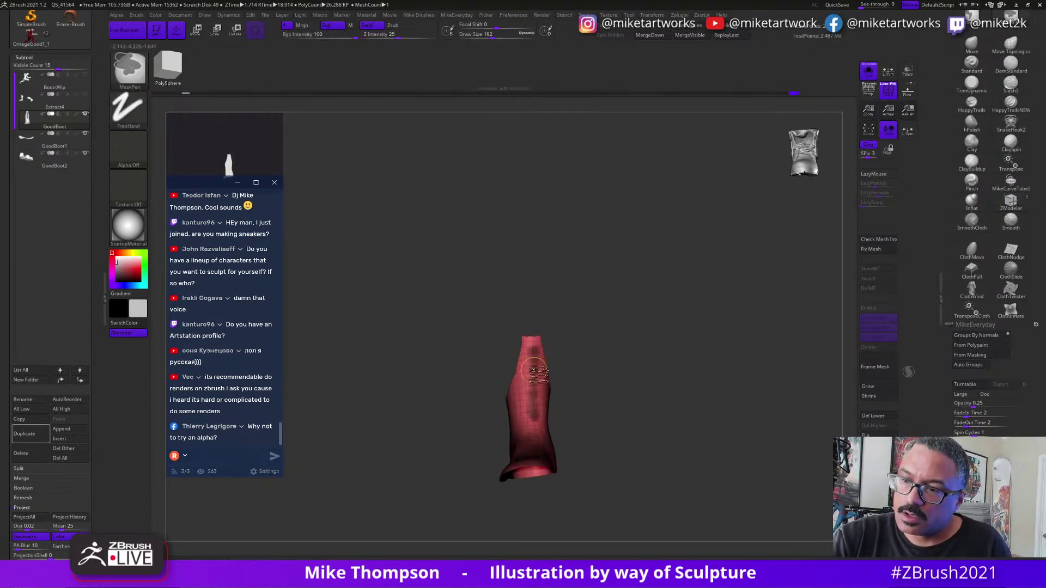
left_click_drag(680, 356, 625, 360)
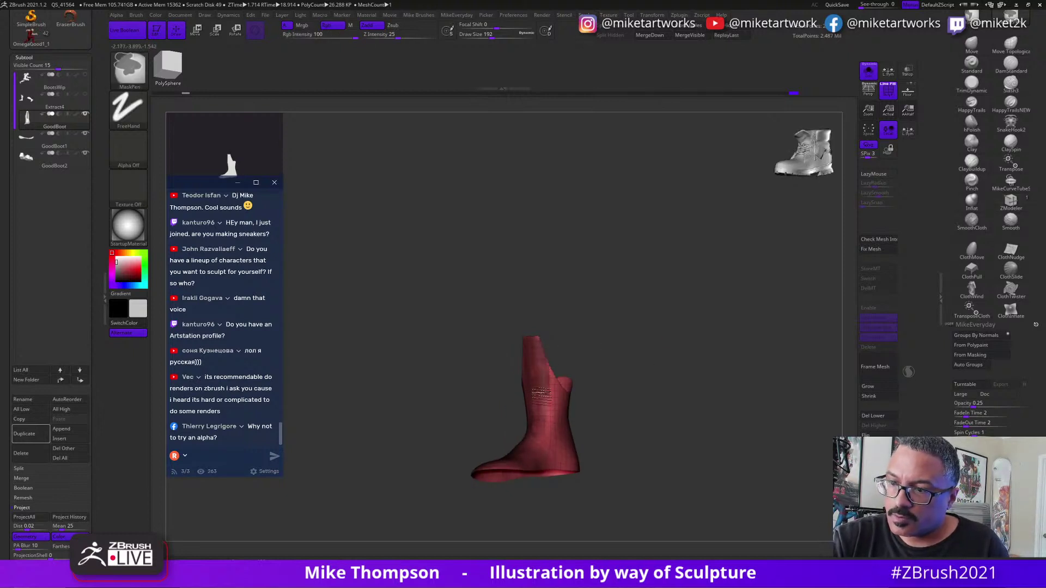
mouse_move(616, 332)
left_mouse_down()
mouse_move(602, 334)
mouse_move(671, 361)
mouse_move(652, 371)
mouse_move(626, 362)
left_mouse_up()
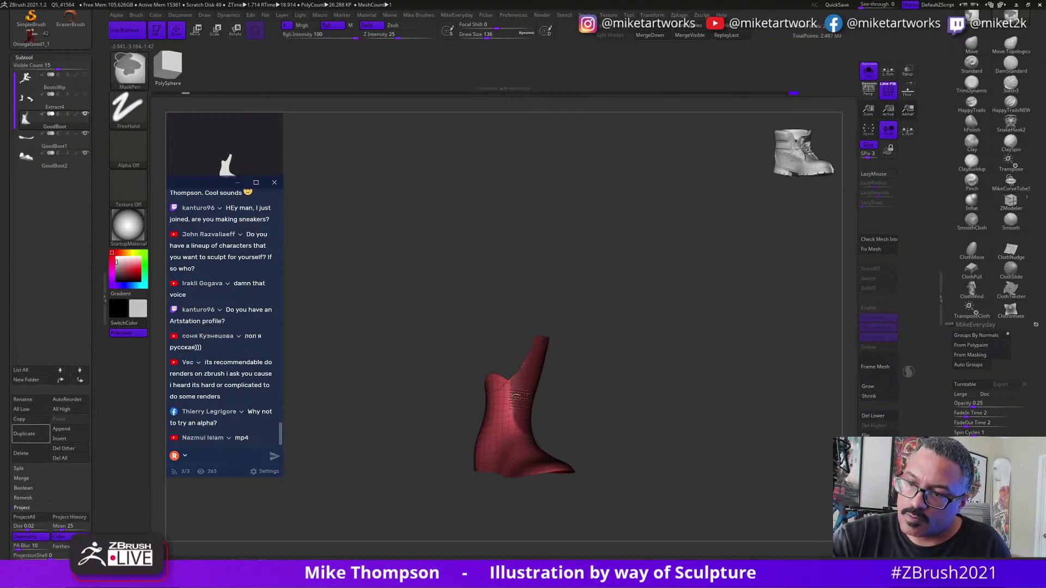
Clean up the tongue mask's edges on both sides with a draw size of 136 and make it a polygroup.
mouse_move(643, 382)
left_mouse_down()
mouse_move(672, 398)
mouse_move(678, 423)
mouse_move(681, 409)
mouse_move(727, 393)
mouse_move(723, 409)
mouse_move(676, 390)
mouse_move(675, 364)
left_mouse_up()
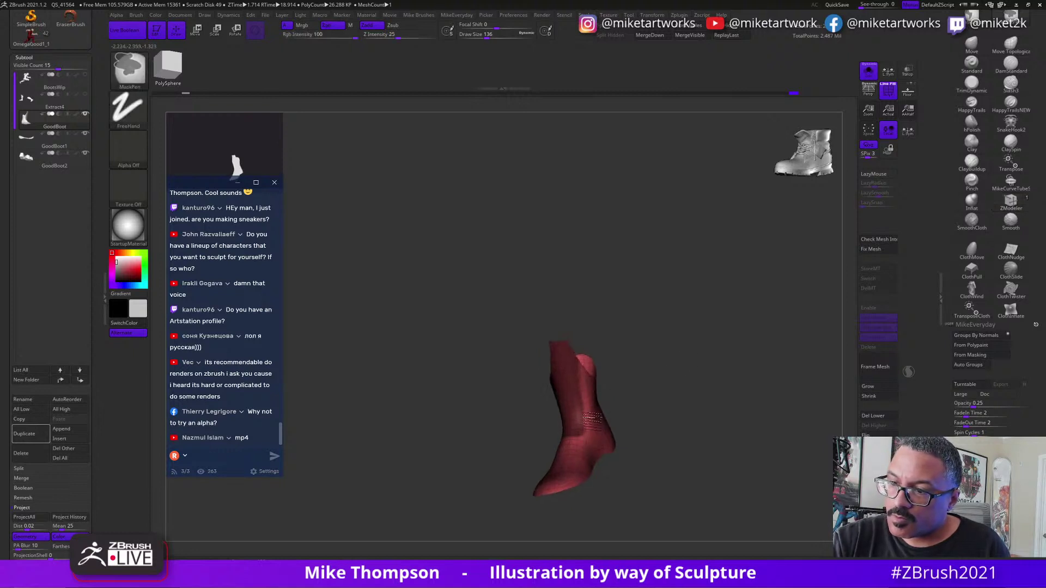
left_click_drag(703, 403, 720, 382)
left_click_drag(638, 366, 631, 381)
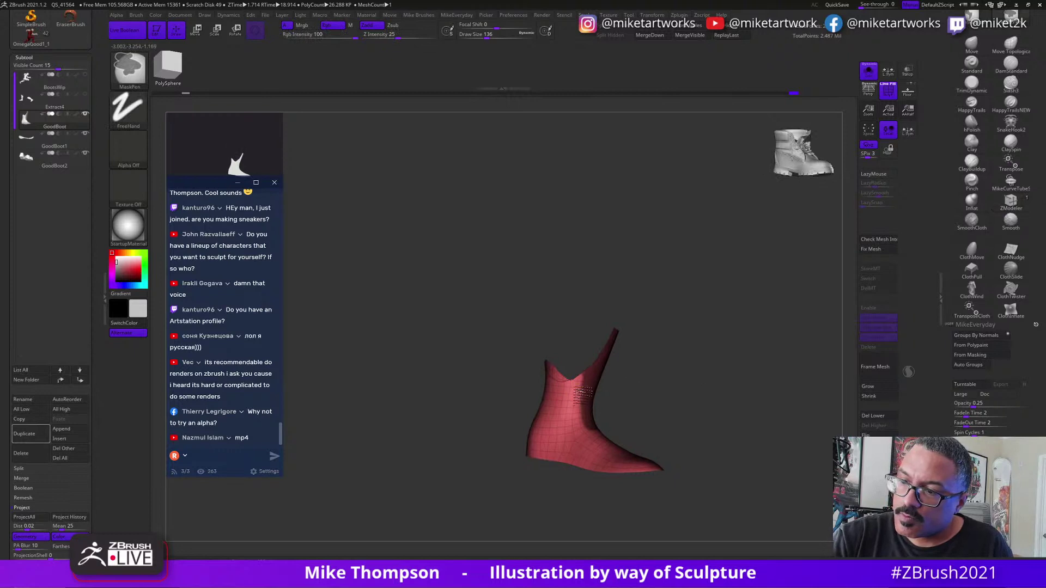
left_click_drag(740, 394, 724, 376)
key("ctrl+w")
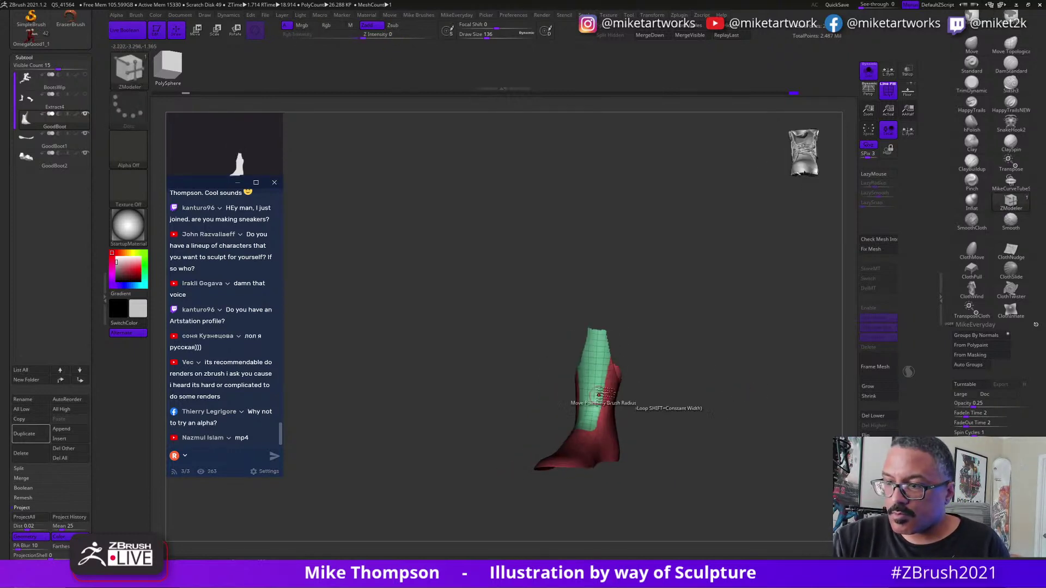
Hide the front tongue polygroup to expose the remaining ankle and foot section.
left_click(600, 390, "ctrl+shift")
left_click(633, 382, "ctrl+shift")
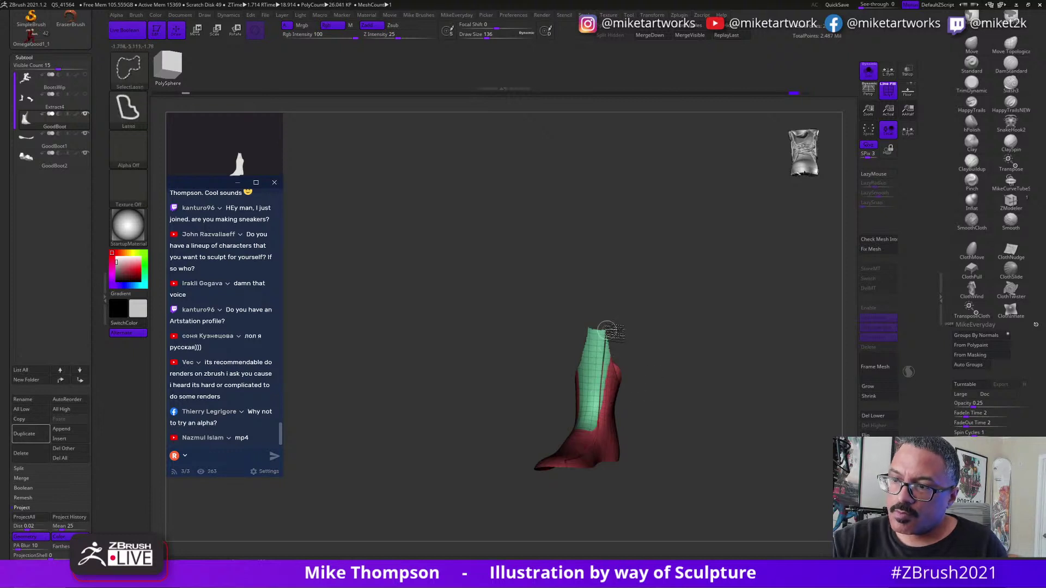
left_click(609, 333, "ctrl+alt+shift")
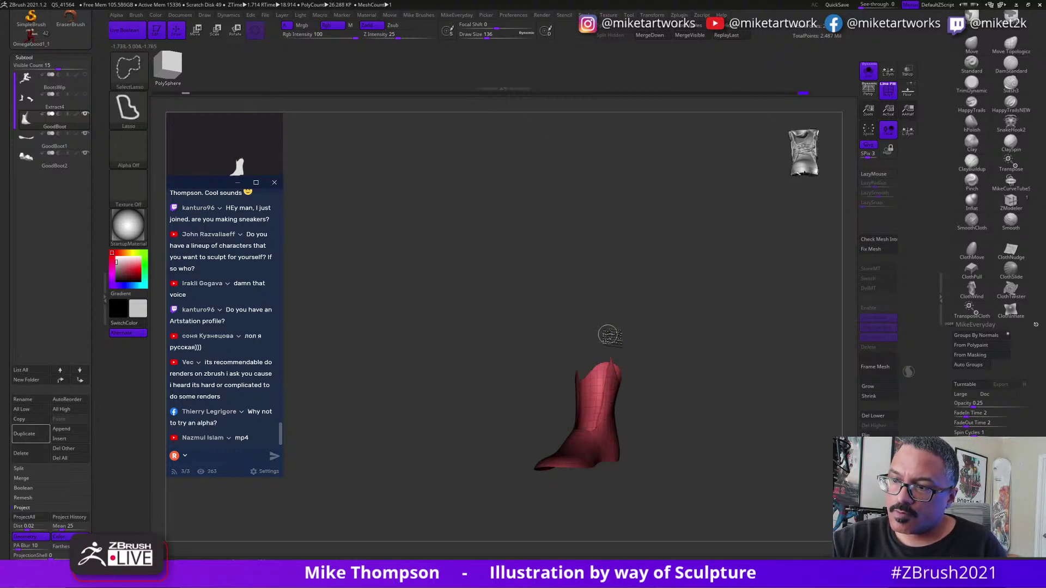
mouse_move(743, 367)
left_mouse_down()
mouse_move(749, 383)
mouse_move(703, 393)
mouse_move(680, 381)
mouse_move(647, 399)
left_mouse_up()
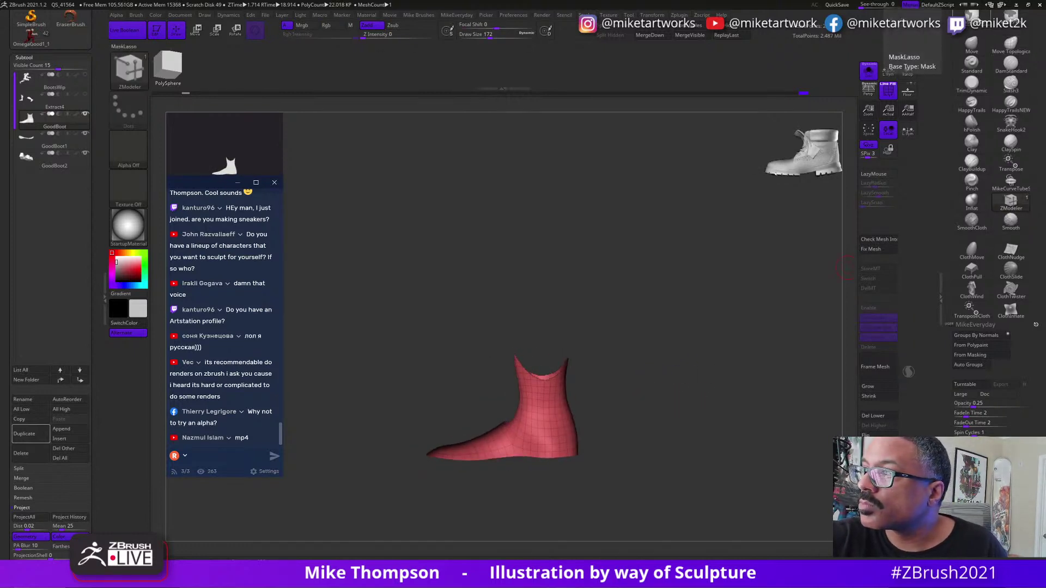
Lasso-mask the ankle and heel diagonally down from the instep, then unmask the band along the bottom edge.
key("ctrl")
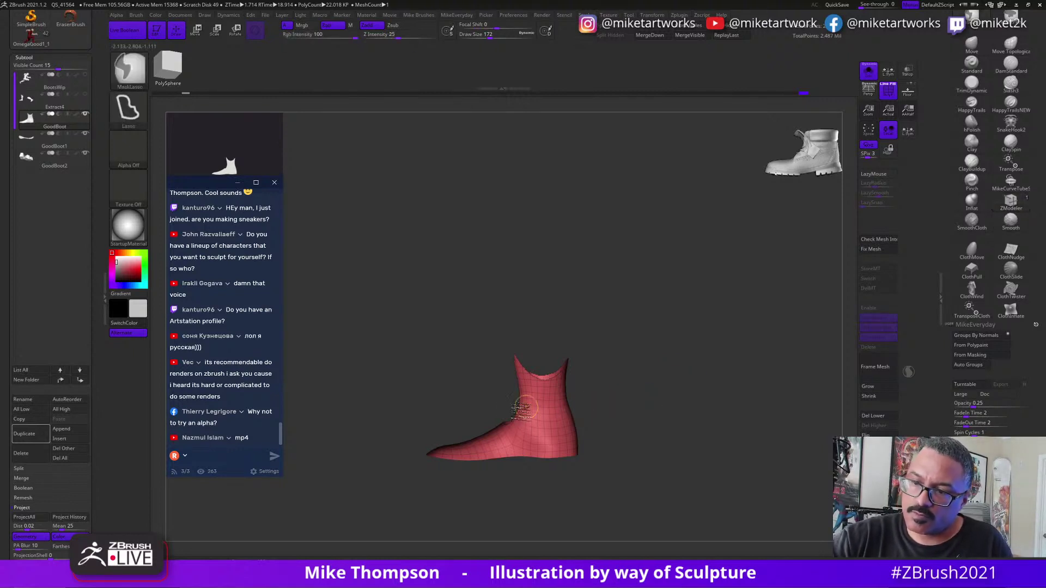
mouse_move(588, 467)
left_mouse_down("ctrl")
mouse_move(529, 264)
mouse_move(413, 320)
left_mouse_up("ctrl")
mouse_move(703, 412)
left_mouse_down()
mouse_move(708, 425)
mouse_move(676, 415)
mouse_move(708, 432)
mouse_move(762, 419)
left_mouse_up()
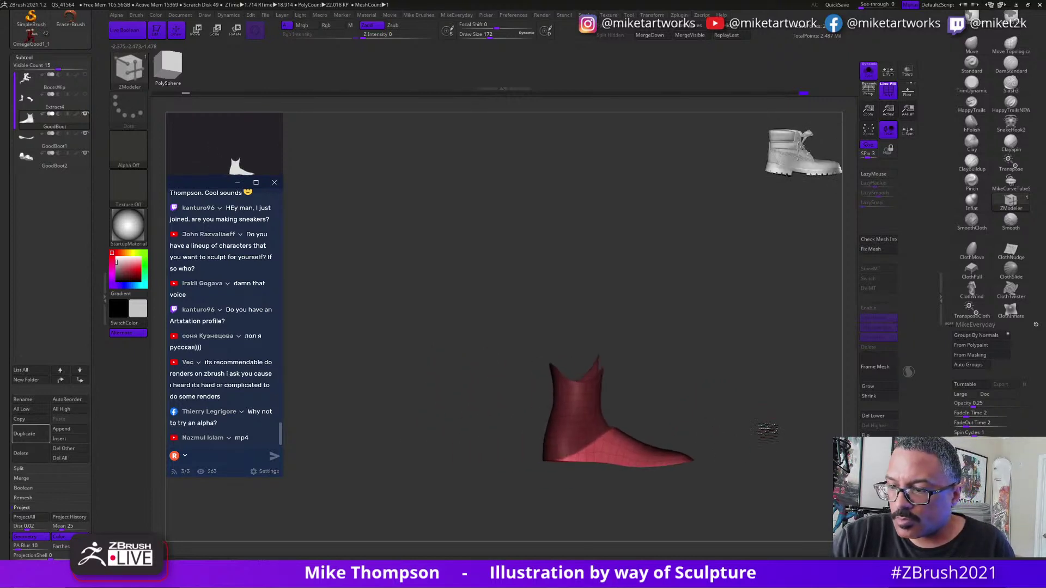
key("ctrl")
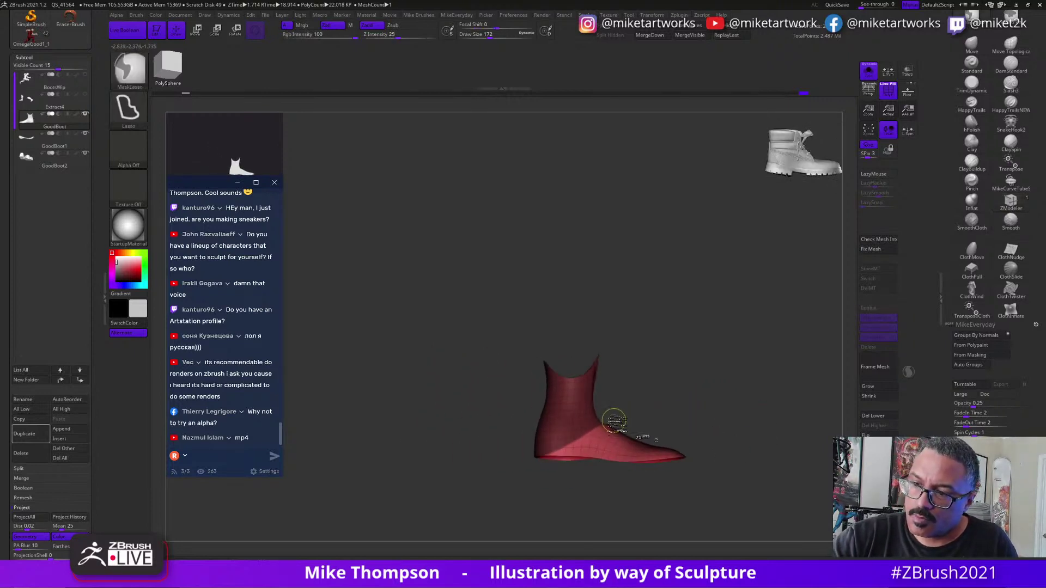
left_click_drag(514, 469, 651, 481, "ctrl+alt")
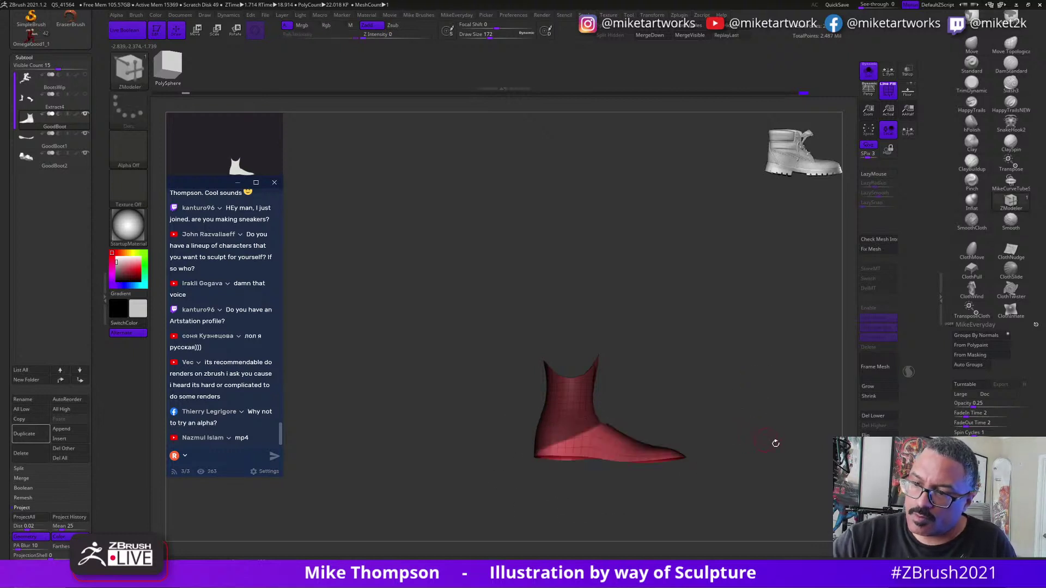
Make the masked ankle and heel a polygroup and hide it, leaving the front of the foot and bottom band.
mouse_move(774, 443)
left_mouse_down()
mouse_move(700, 456)
mouse_move(771, 459)
mouse_move(784, 444)
mouse_move(710, 455)
mouse_move(759, 444)
mouse_move(737, 450)
mouse_move(680, 372)
mouse_move(738, 384)
mouse_move(732, 368)
mouse_move(721, 390)
left_mouse_up()
key("ctrl+w")
left_click(652, 383, "ctrl+shift")
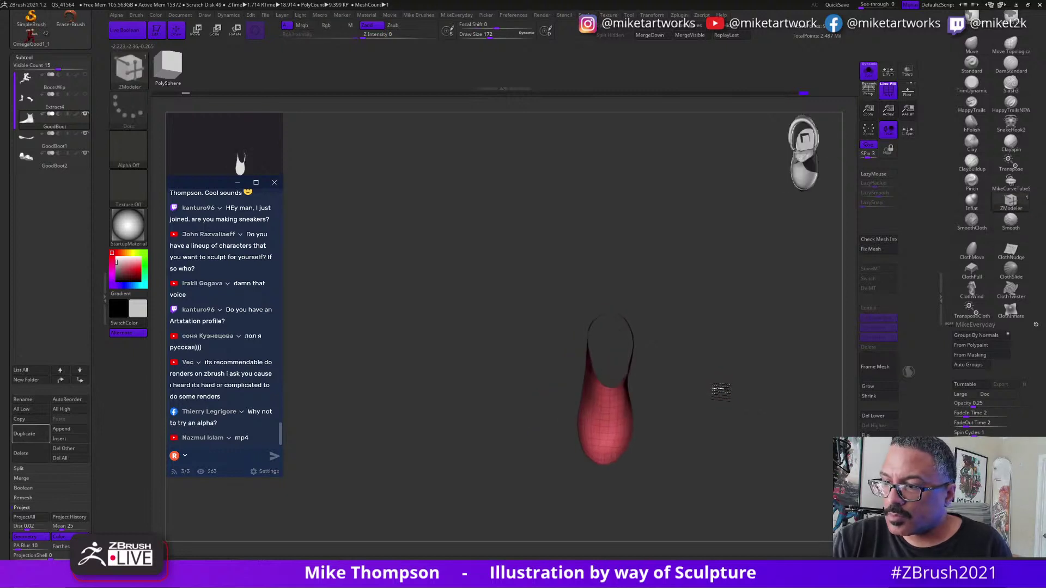
Unmask the bottom band around the toe, make the masked foot section above it a polygroup and isolate it.
key("ctrl")
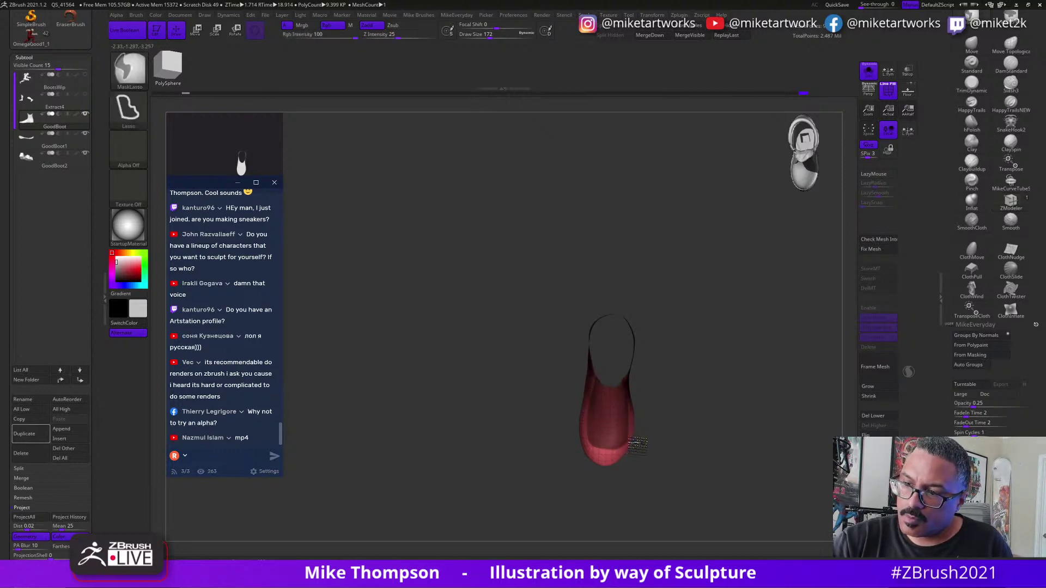
mouse_move(636, 444)
left_mouse_down("ctrl+alt")
mouse_move(624, 479)
mouse_move(643, 463)
mouse_move(619, 481)
mouse_move(639, 468)
left_mouse_up("ctrl+alt")
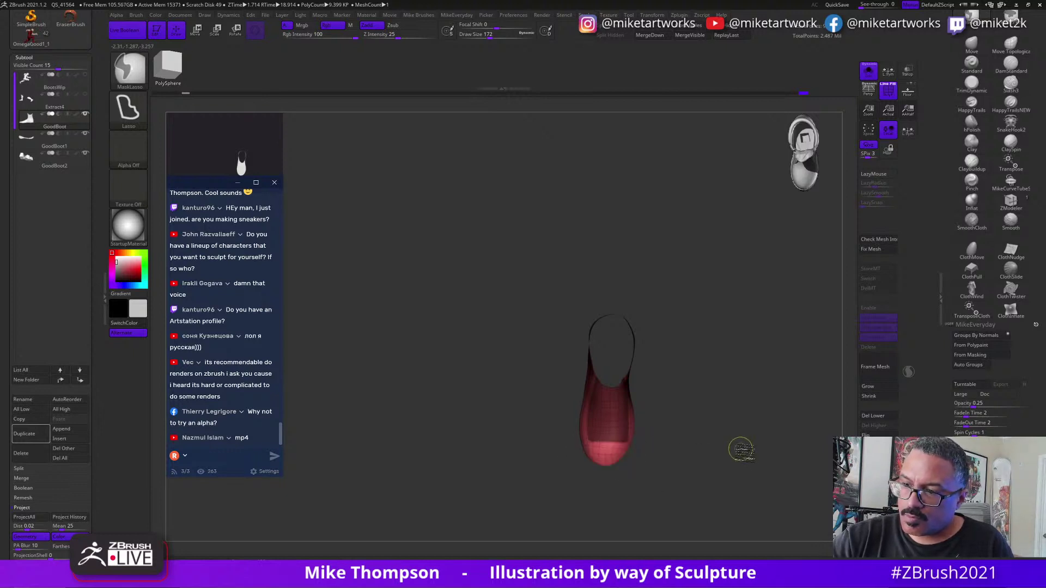
mouse_move(731, 441)
left_mouse_down()
mouse_move(715, 442)
mouse_move(738, 433)
left_mouse_up()
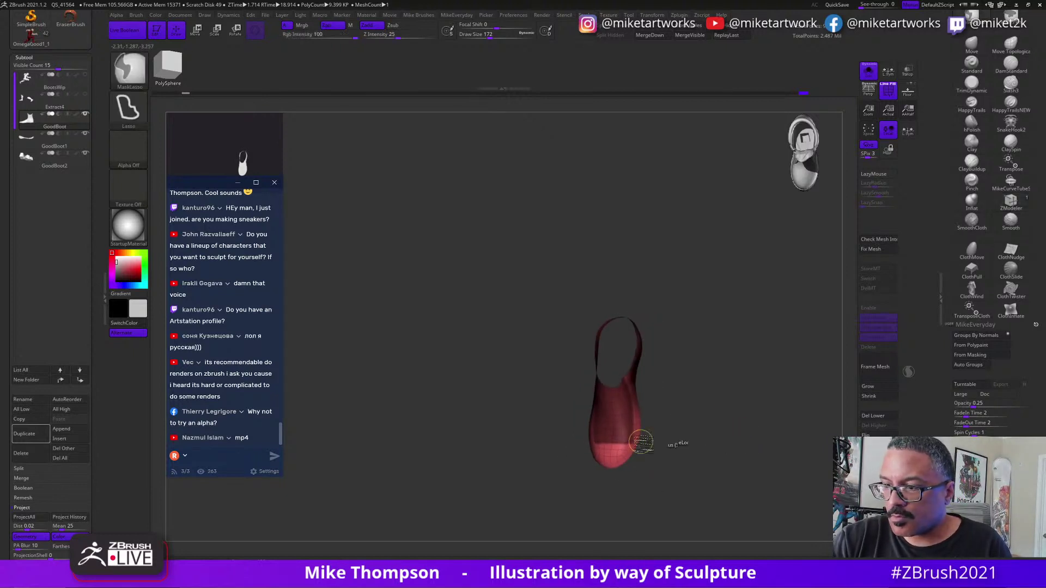
mouse_move(642, 430)
left_mouse_down("ctrl+alt")
mouse_move(645, 464)
mouse_move(728, 445)
mouse_move(738, 430)
mouse_move(705, 447)
mouse_move(720, 420)
mouse_move(752, 438)
mouse_move(791, 424)
mouse_move(771, 421)
mouse_move(796, 424)
mouse_move(694, 460)
mouse_move(717, 428)
mouse_move(690, 413)
mouse_move(713, 390)
left_mouse_up("ctrl+alt")
key("ctrl+w")
left_click(585, 428, "ctrl+shift")
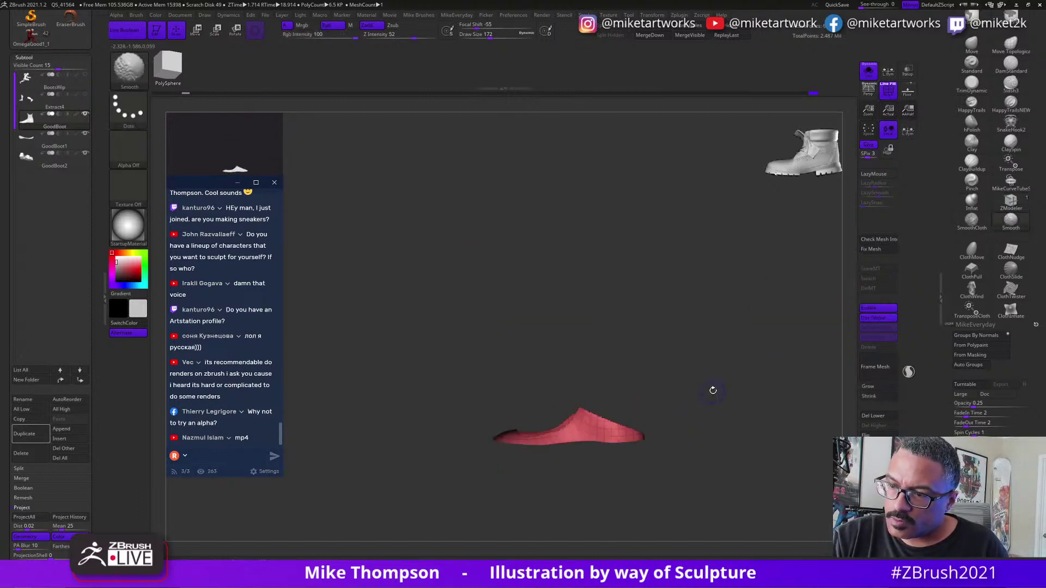
Lasso-mask the front of the foot ahead of the heel, make it a separate polygroup and show the whole mesh again.
key("ctrl")
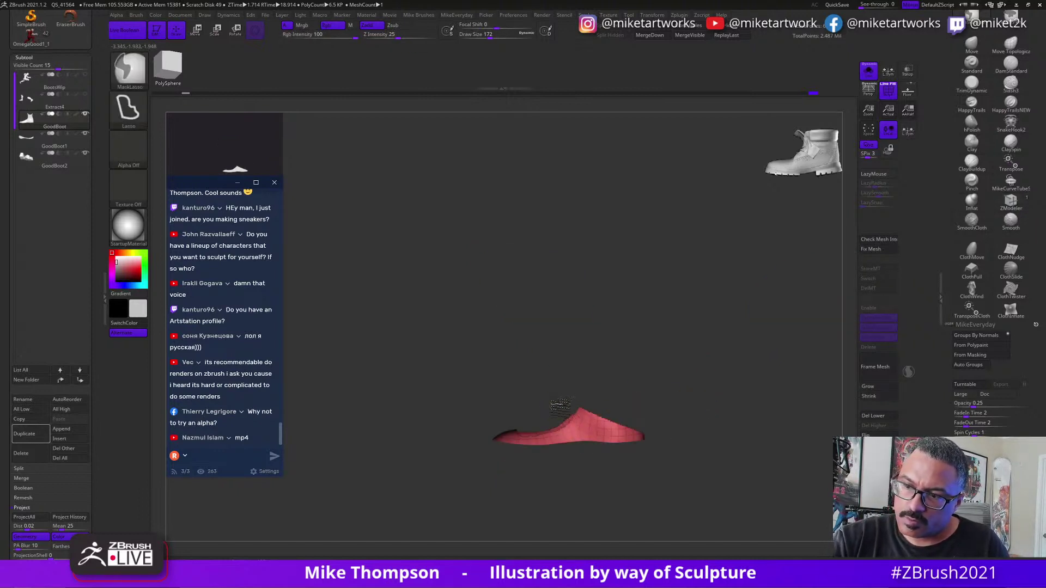
mouse_move(560, 405)
left_mouse_down("ctrl")
mouse_move(572, 559)
mouse_move(567, 406)
left_mouse_up("ctrl")
key("ctrl+w")
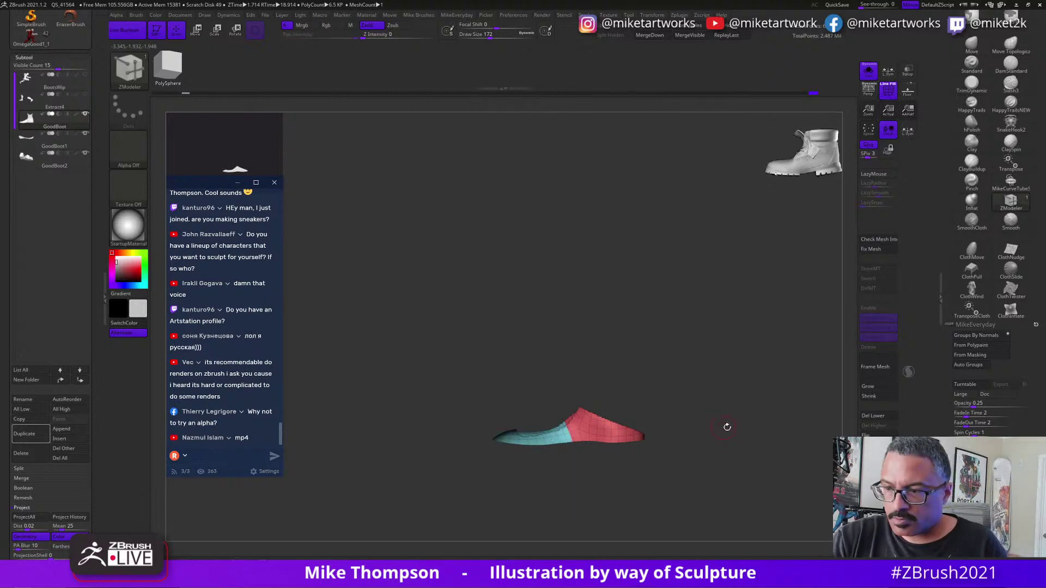
left_click(742, 423, "ctrl+shift")
mouse_move(711, 423)
left_mouse_down()
mouse_move(728, 439)
mouse_move(709, 447)
mouse_move(700, 406)
left_mouse_up()
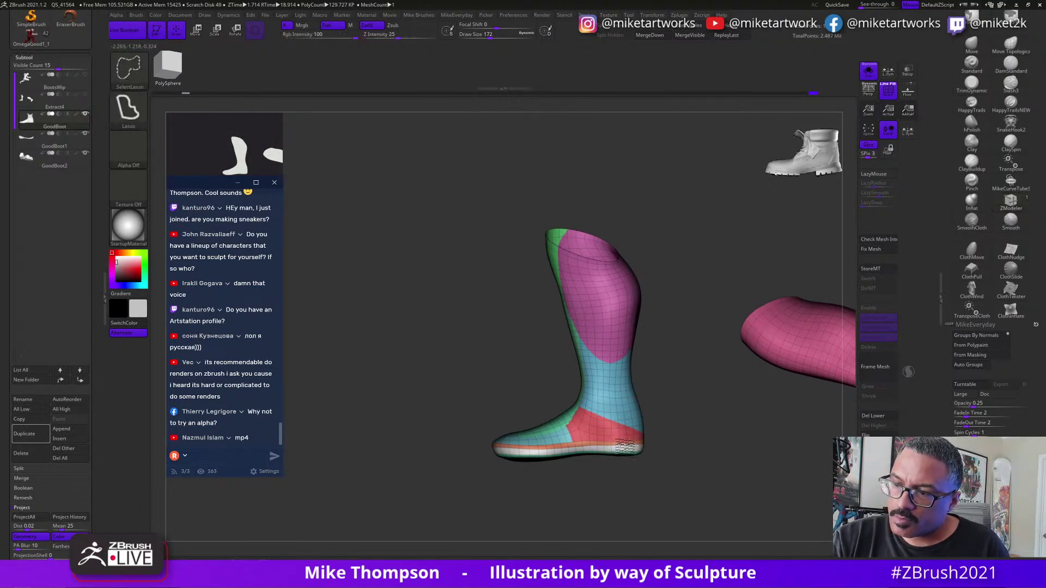
Isolate the bands around the sole edge, combine them into one polygroup and unhide the rest of the mesh.
left_click(625, 446, "ctrl+shift")
left_click(634, 436, "ctrl+shift")
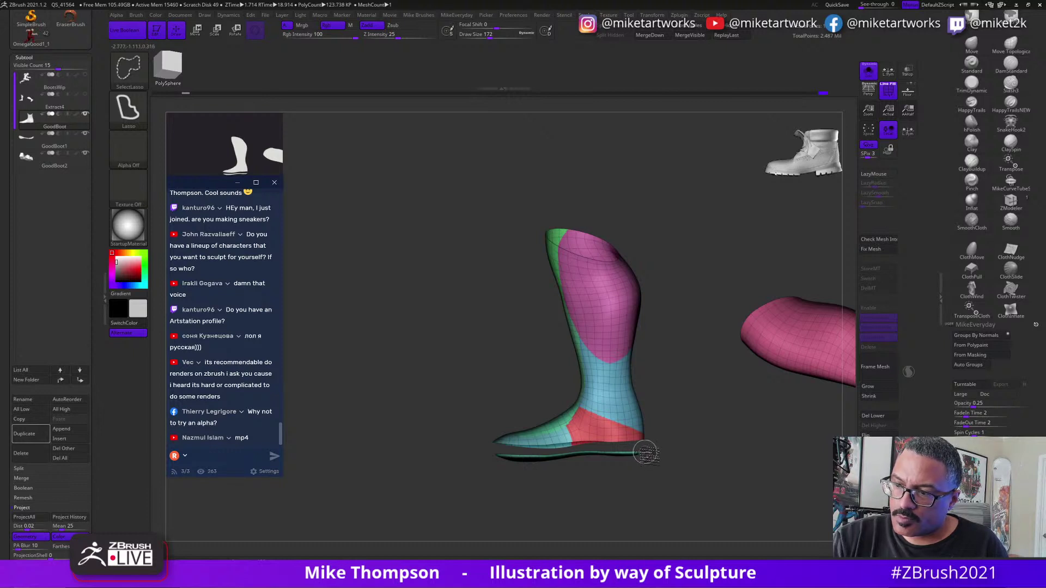
left_click_drag(691, 449, 689, 455, "ctrl+shift")
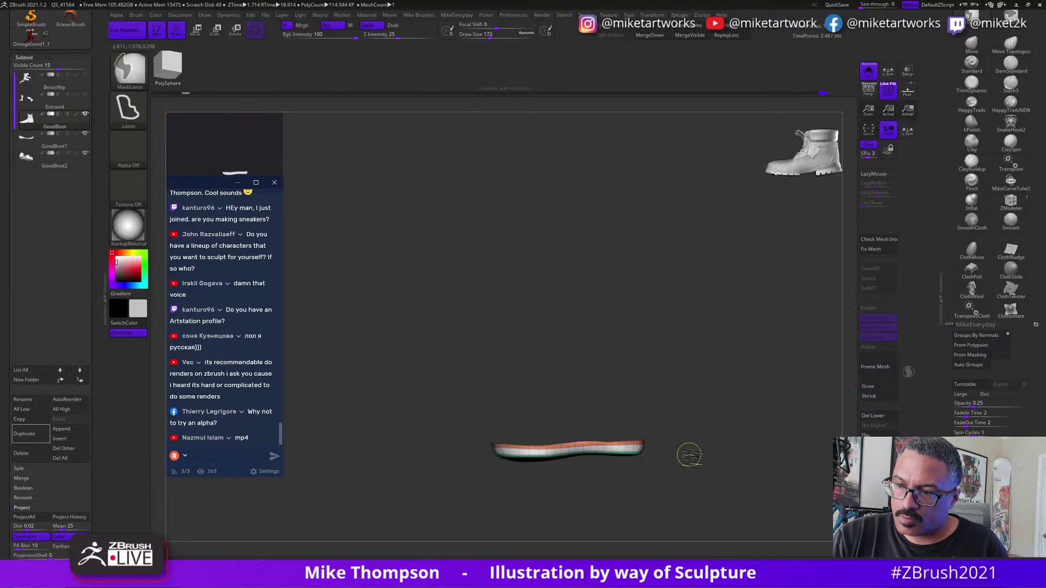
left_click(700, 441, "ctrl+shift")
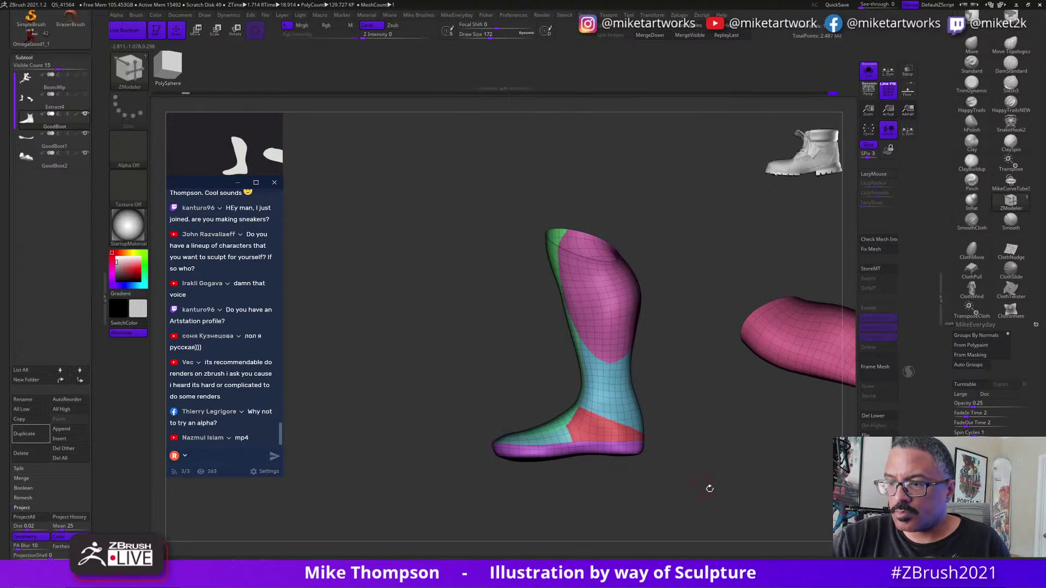
Duplicate the GoodBoot subtool and make the copy active.
left_click_drag(711, 491, 670, 505)
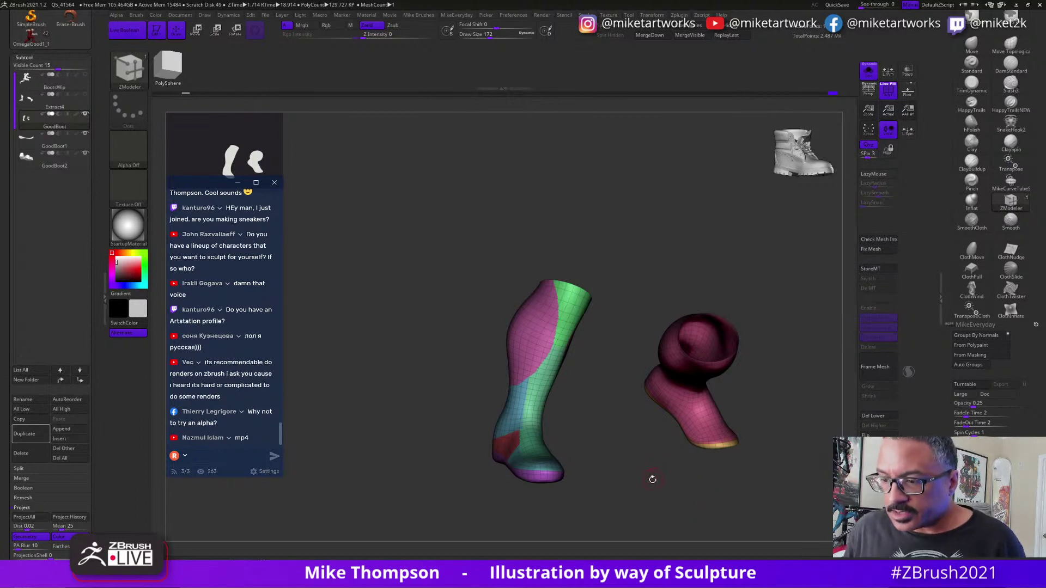
mouse_move(652, 480)
left_mouse_down()
mouse_move(653, 505)
mouse_move(621, 508)
mouse_move(647, 493)
left_mouse_up()
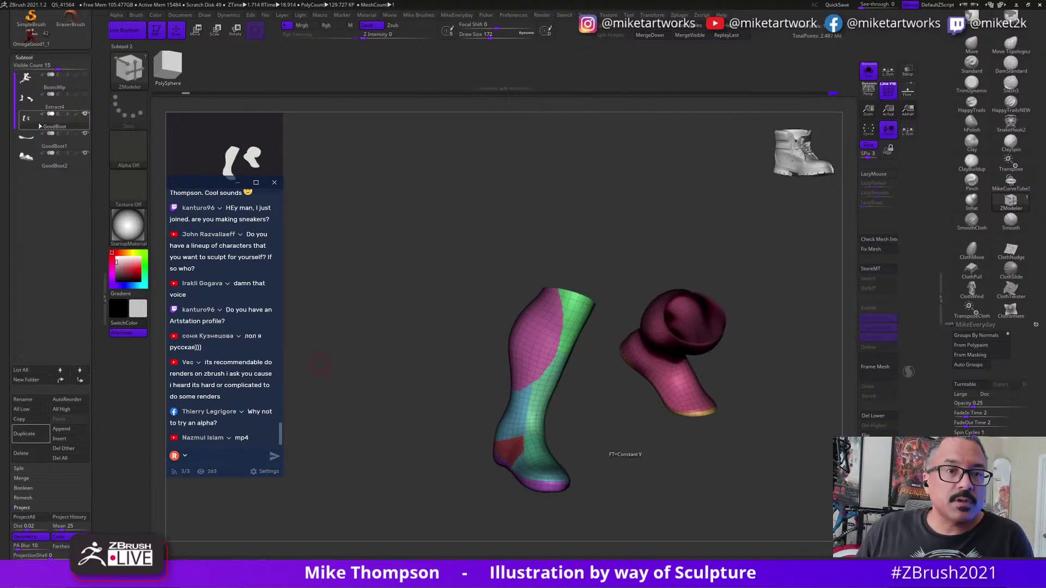
left_click(41, 435)
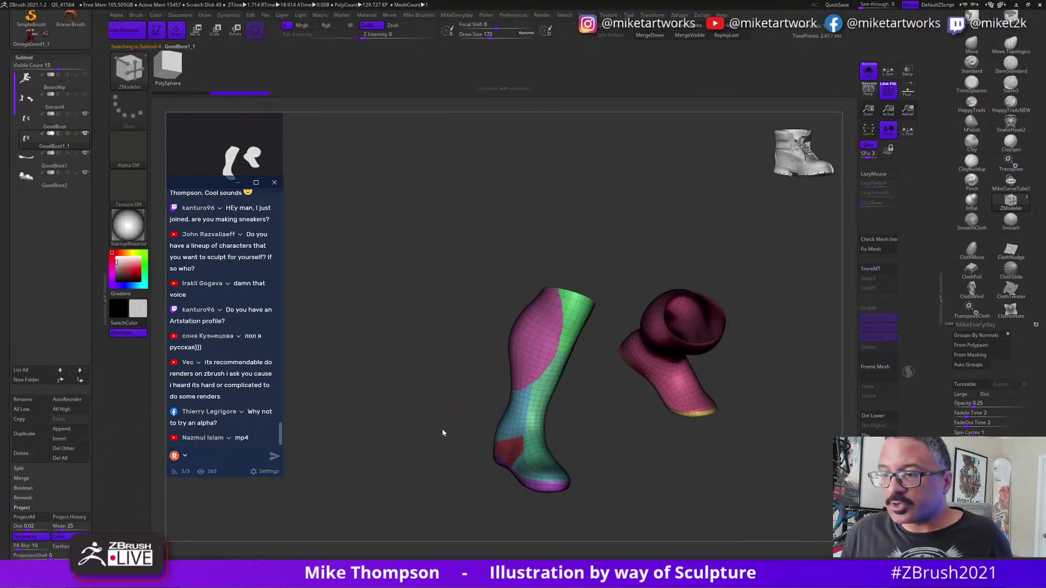
left_click_drag(467, 342, 327, 250)
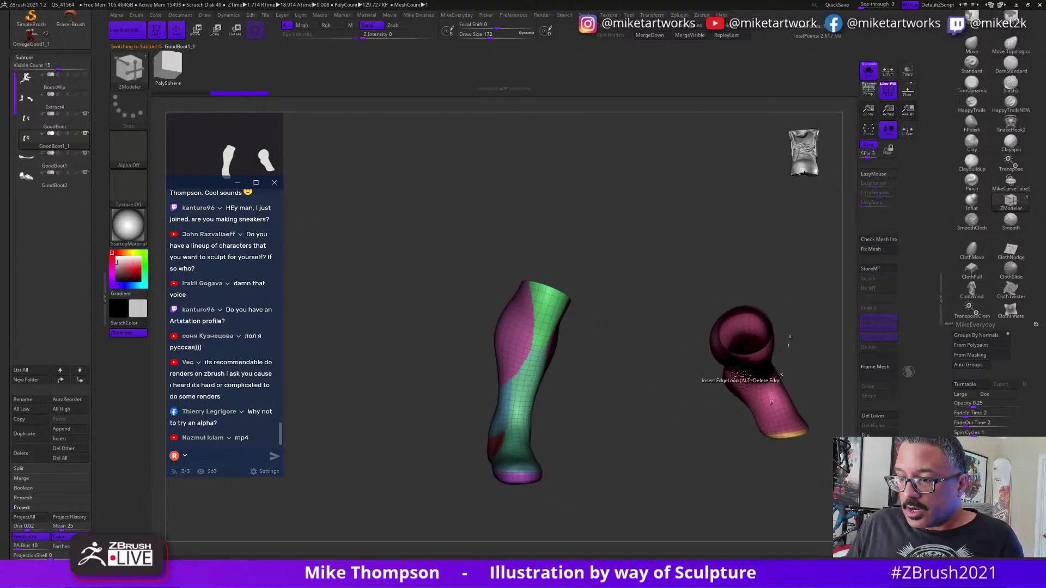
Hide the other leg's mesh on the duplicate, delete the lower subdivision levels and delete the hidden geometry.
mouse_move(672, 275)
left_mouse_down("ctrl+shift")
mouse_move(817, 480)
mouse_move(675, 267)
left_mouse_up("ctrl+shift")
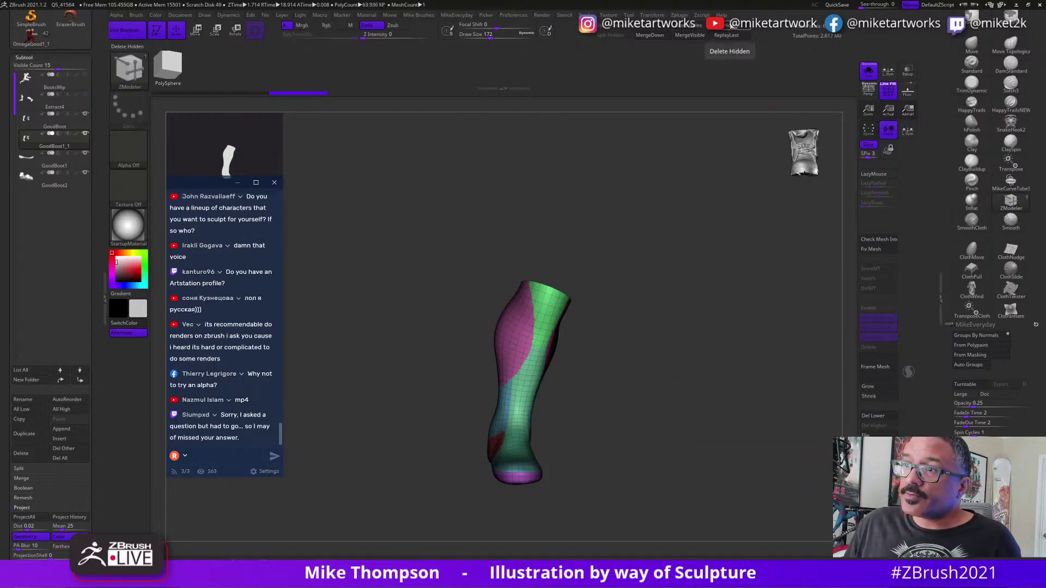
left_click(726, 27)
left_click(728, 214)
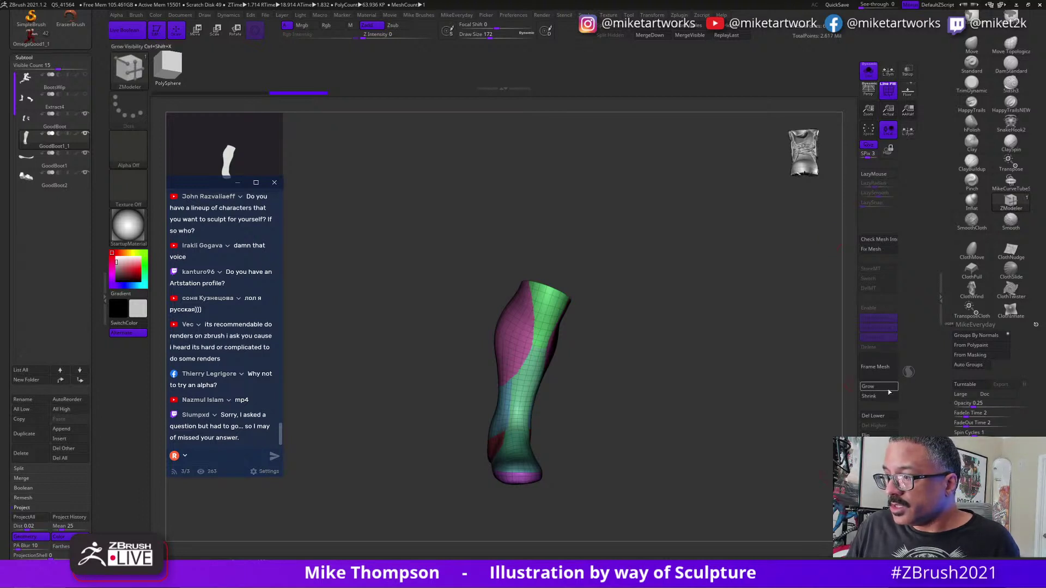
left_click(879, 417)
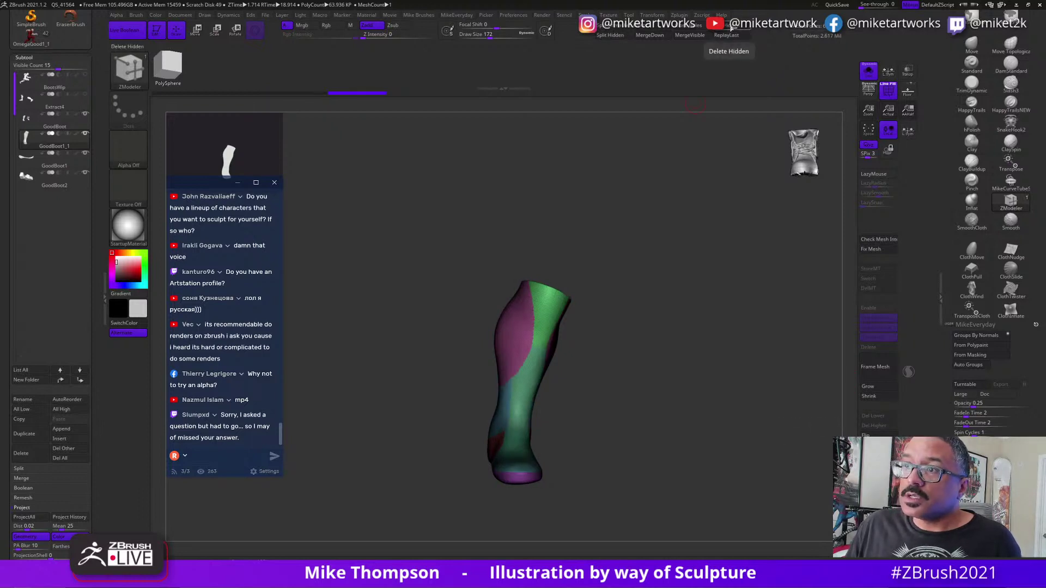
left_click_drag(657, 311, 632, 329)
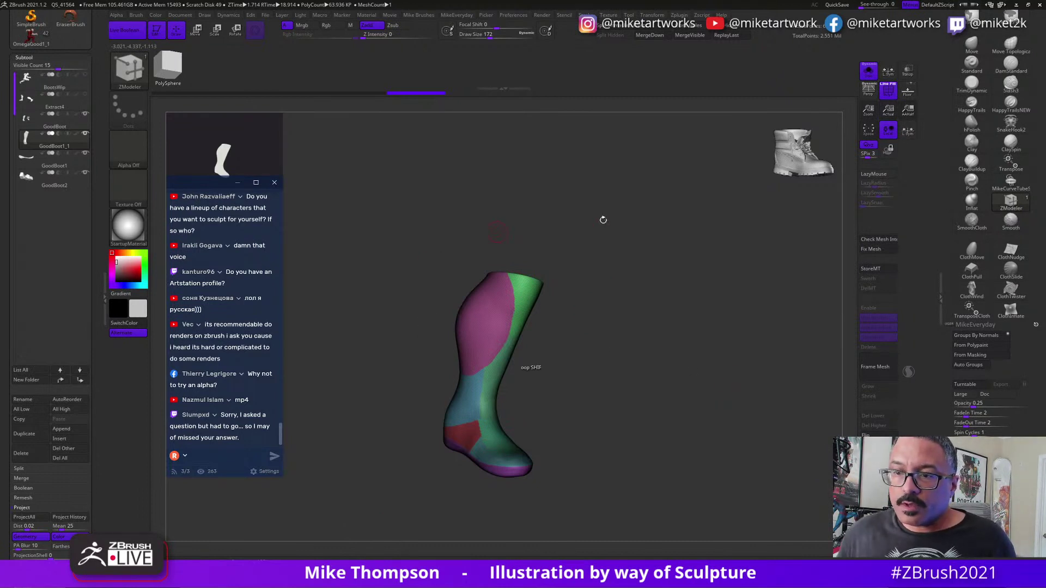
Try to smooth the duplicated boot with the Polish By Features deformation.
left_click(22, 57)
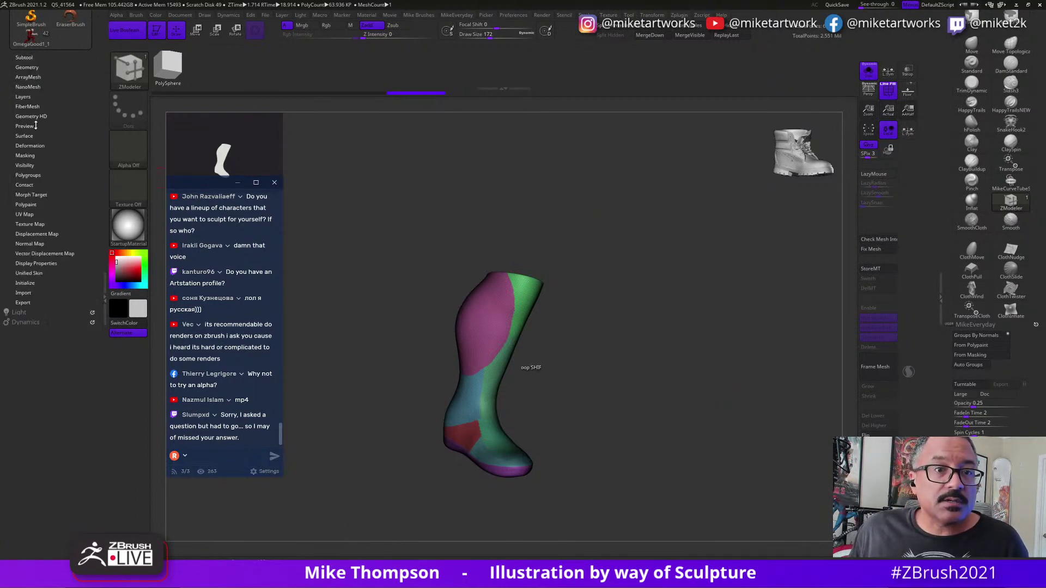
left_click(31, 145)
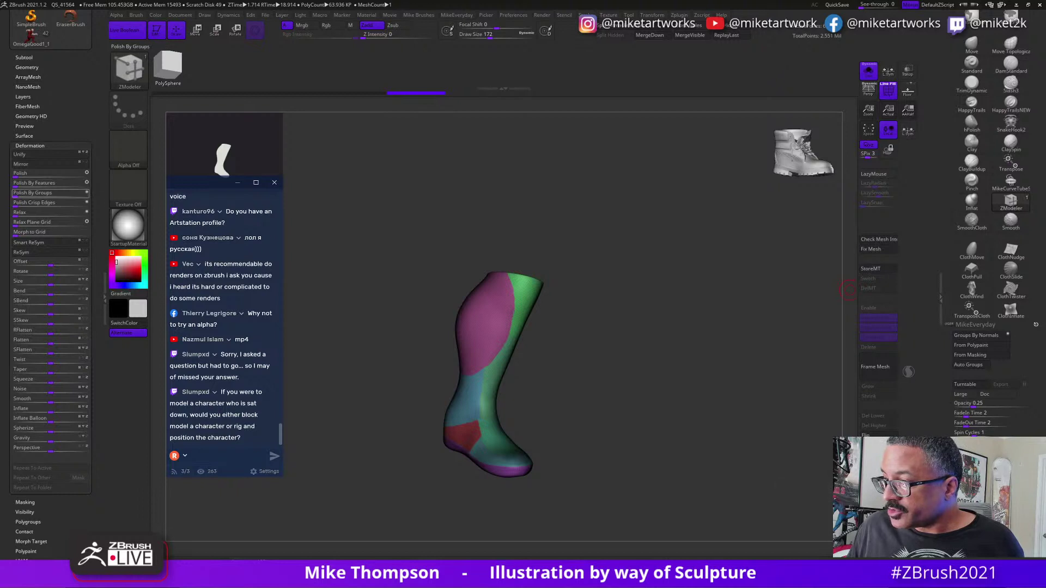
left_click_drag(19, 185, 43, 185)
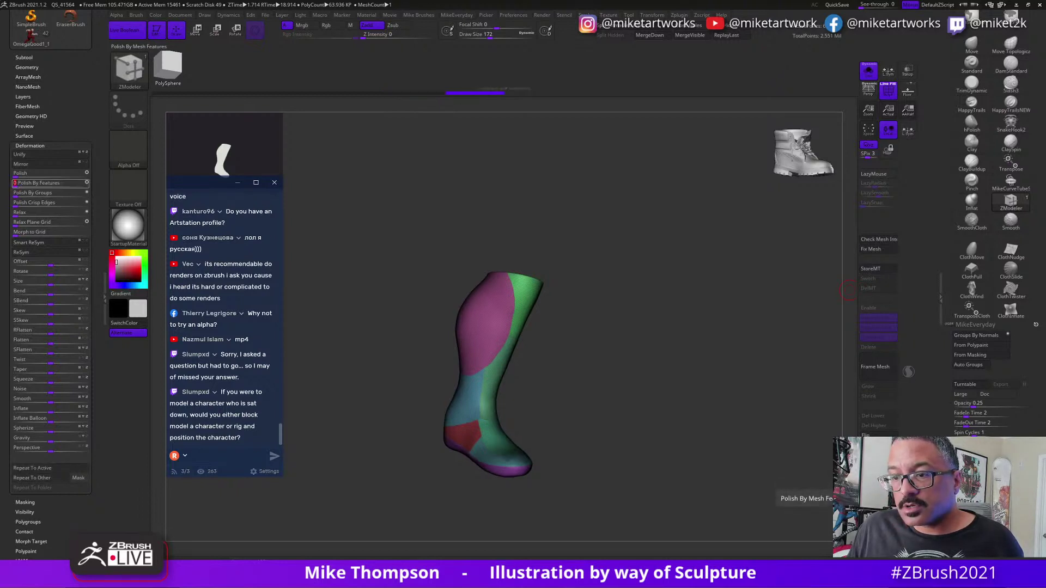
mouse_move(733, 439)
left_mouse_down()
mouse_move(707, 436)
mouse_move(746, 440)
mouse_move(703, 437)
mouse_move(718, 440)
left_mouse_up()
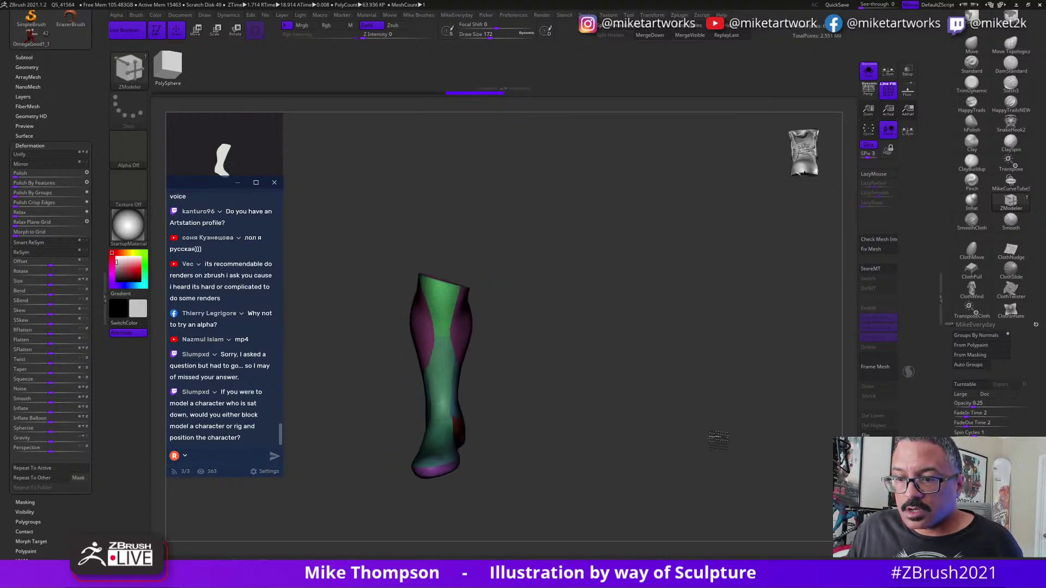
mouse_move(620, 433)
left_mouse_down("alt")
mouse_move(659, 435)
mouse_move(647, 412)
mouse_move(675, 430)
mouse_move(693, 424)
left_mouse_up("alt")
key("ctrl+z")
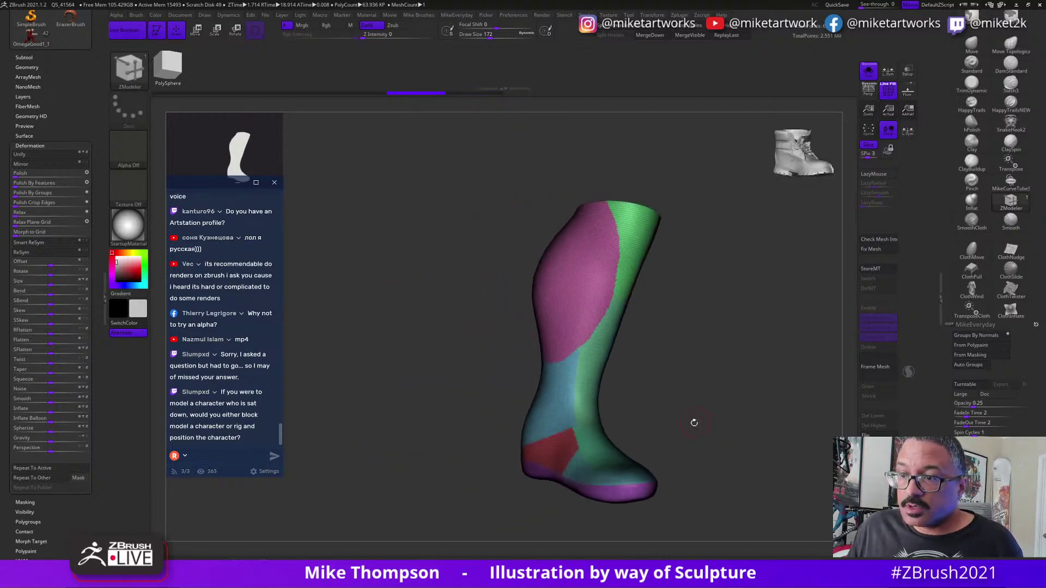
Open the geometry and ZRemesher settings for the duplicated boot.
left_click(36, 67)
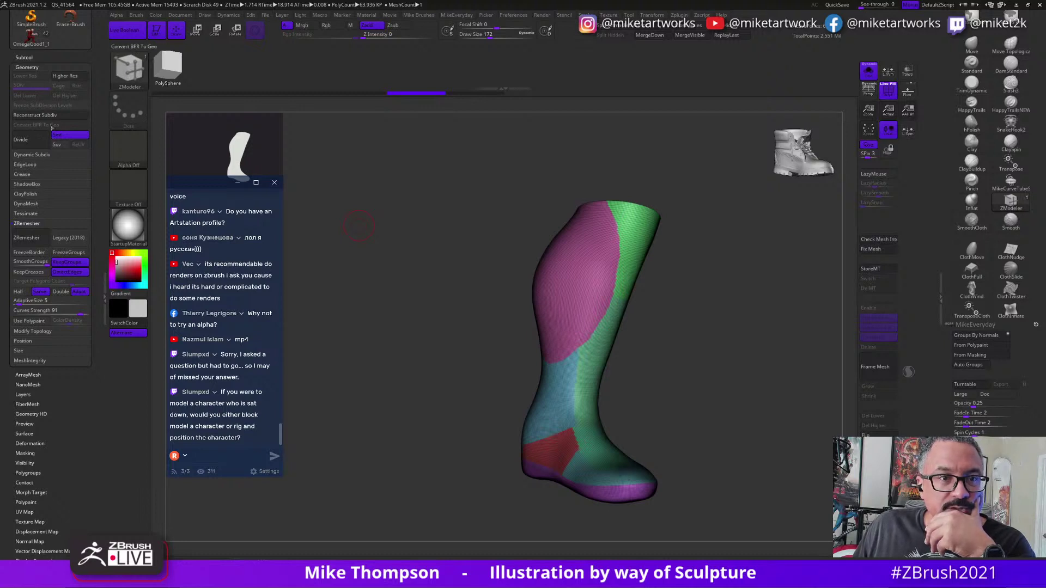
Set the GroupsLoops loop count to 2 and insert edge loops along the leg's polygroup borders.
left_click(28, 165)
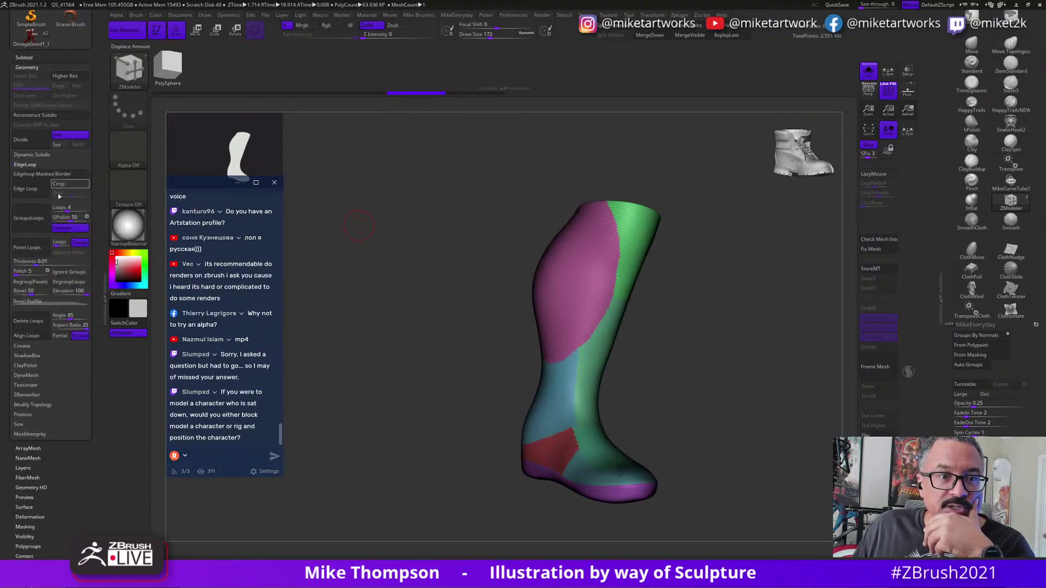
left_click_drag(62, 212, 48, 213)
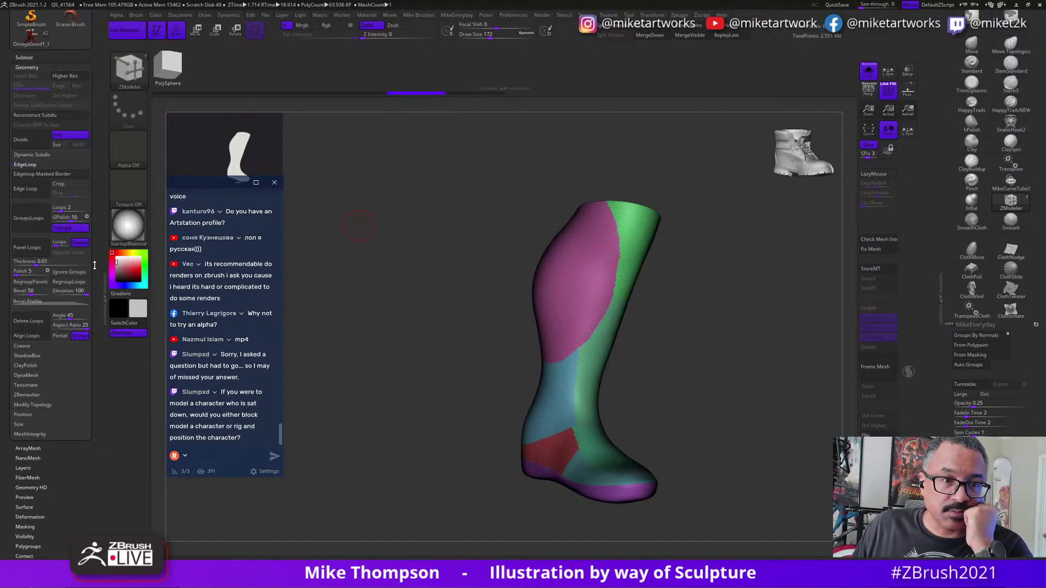
left_click(31, 218)
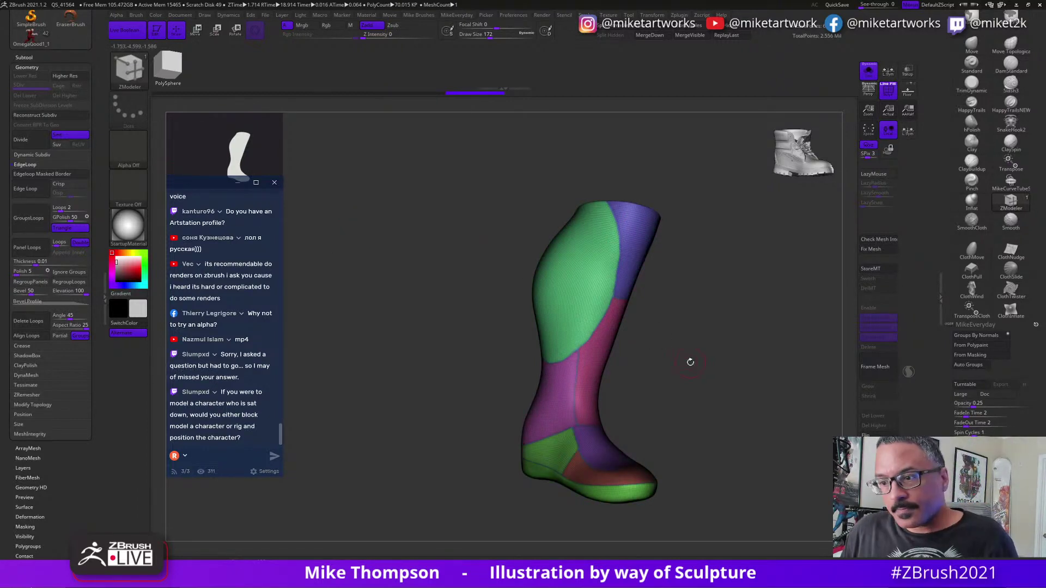
Try smoothing the leg's polygroup borders with Polish By Groups and review them from several angles.
left_click_drag(688, 362, 653, 430)
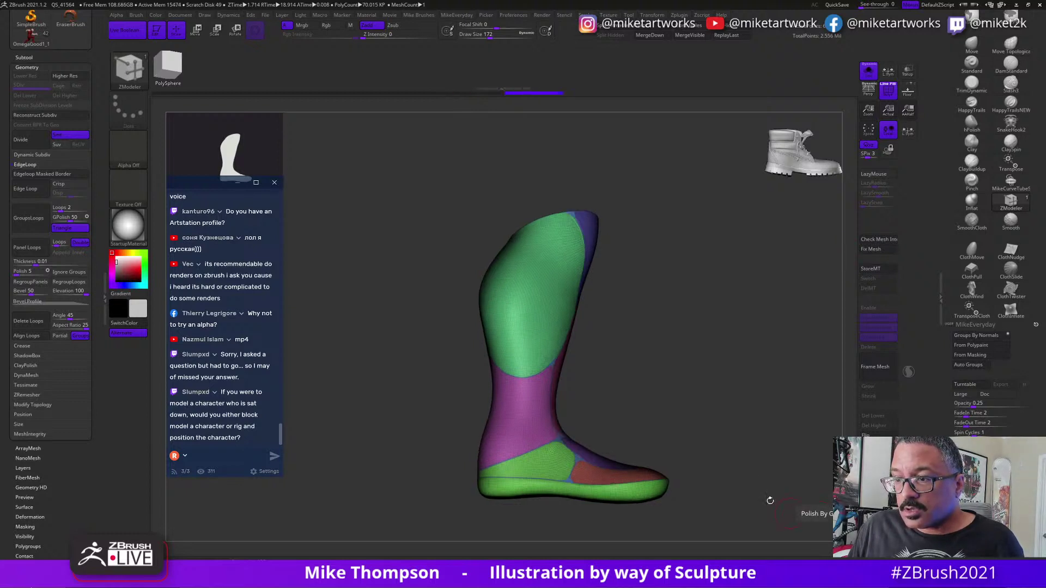
left_click_drag(772, 443, 727, 487)
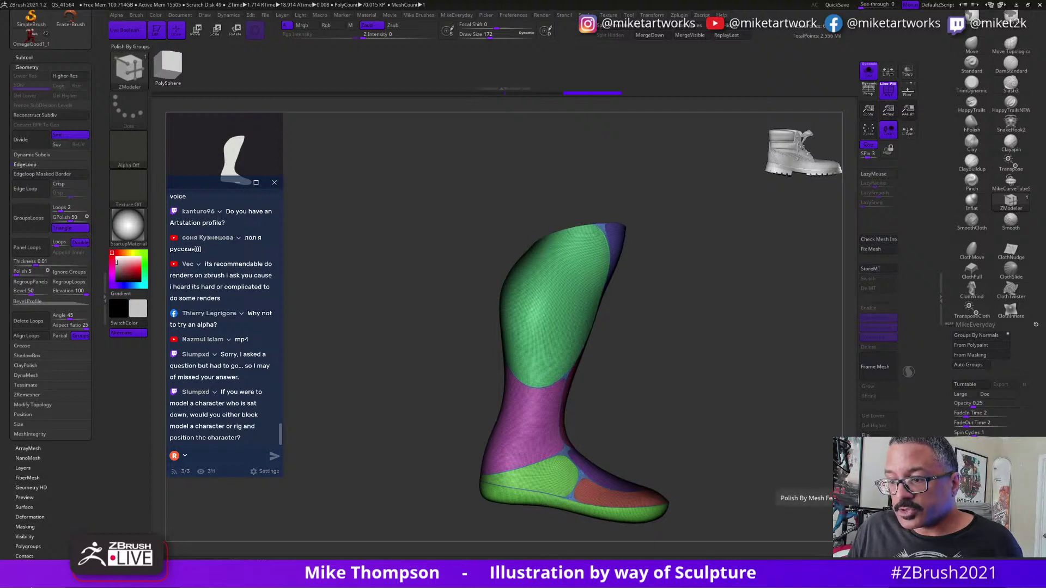
mouse_move(695, 442)
left_mouse_down()
mouse_move(629, 440)
mouse_move(693, 408)
left_mouse_up()
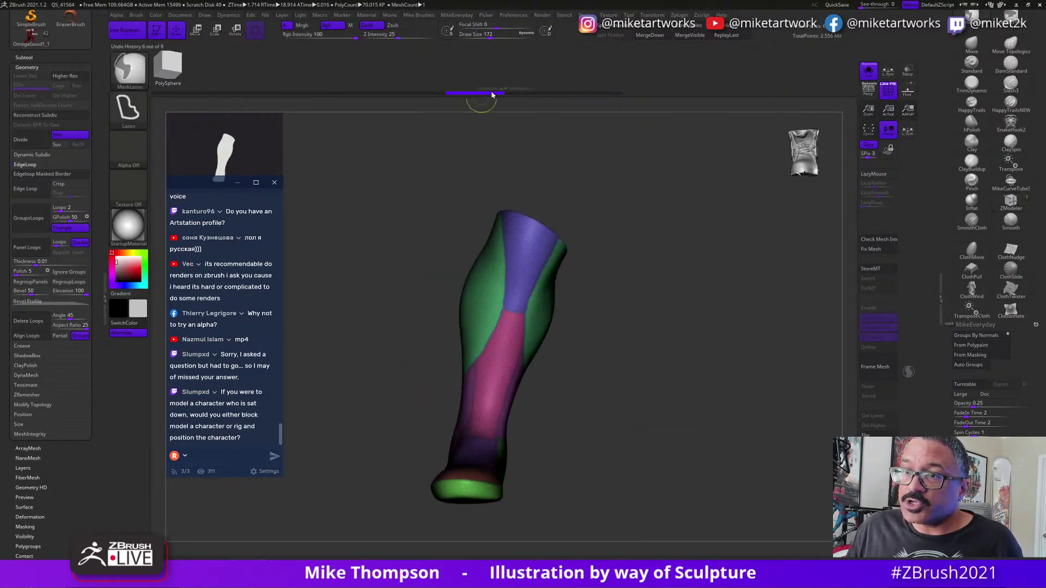
Return to the unpolished leg in the undo history, mark it as projection source, and smooth the borders with Polish By Groups.
key("b")
key("z")
key("m")
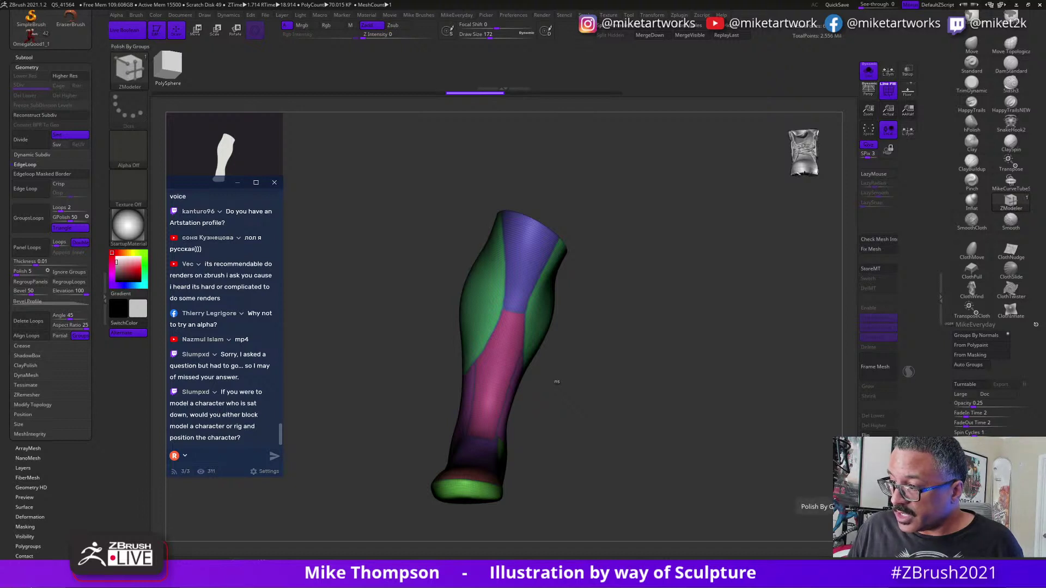
left_click_drag(870, 506, 878, 506)
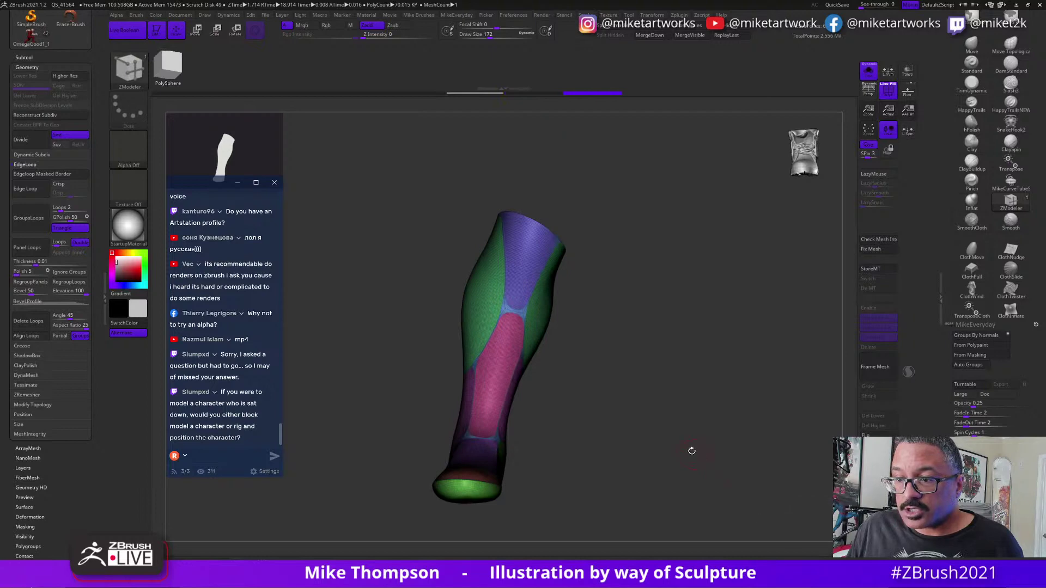
left_click_drag(692, 451, 758, 463)
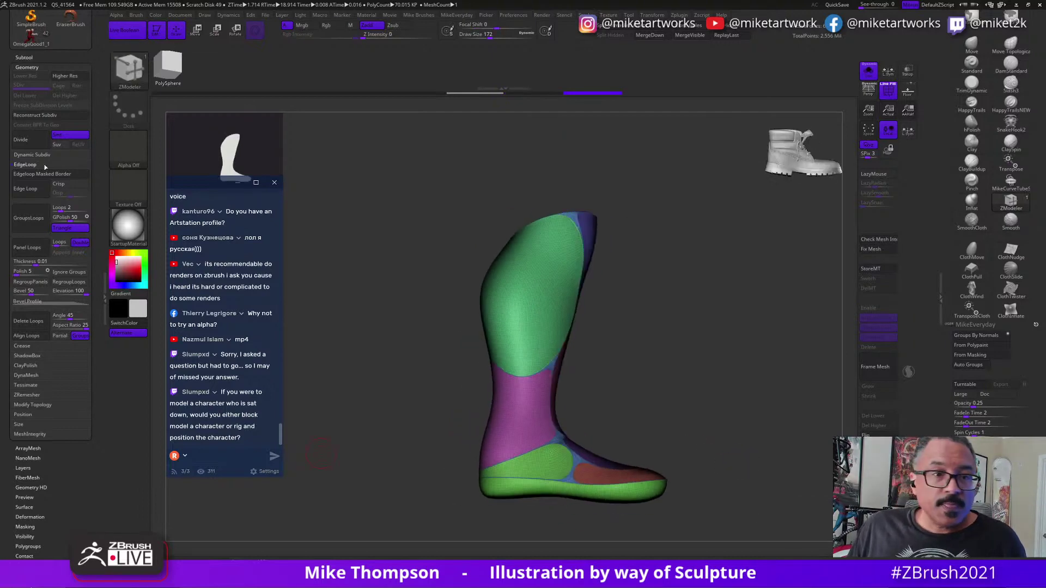
Project the marked undo history state onto the leg to recover its original volume.
left_click(24, 57)
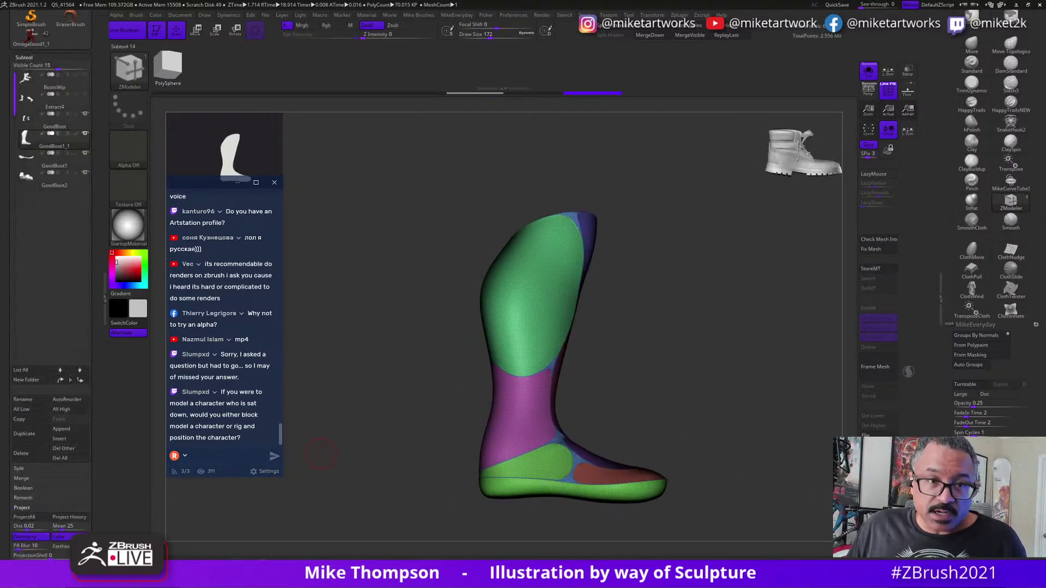
left_click(79, 520)
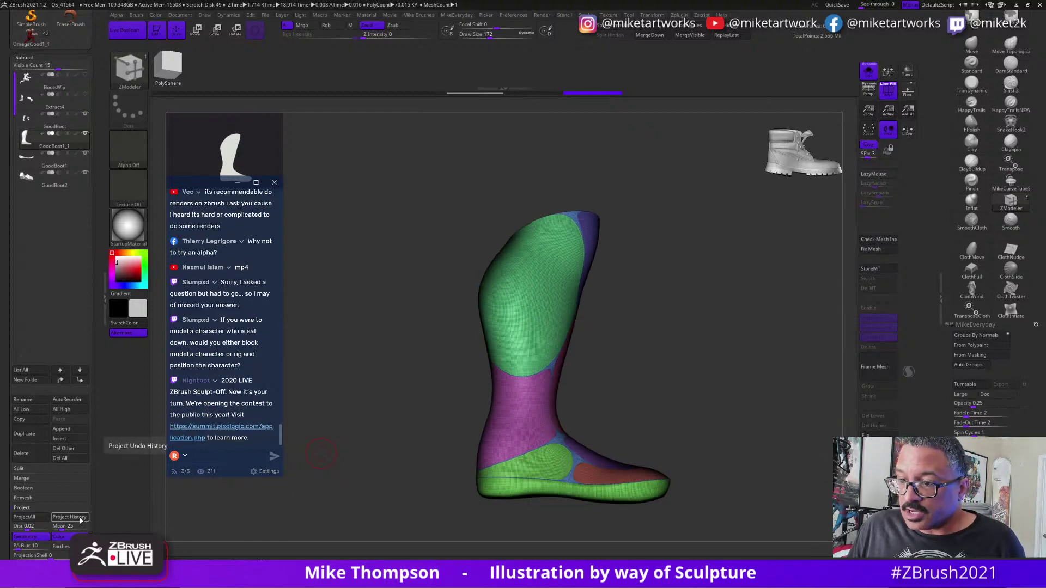
left_click_drag(727, 373, 599, 400)
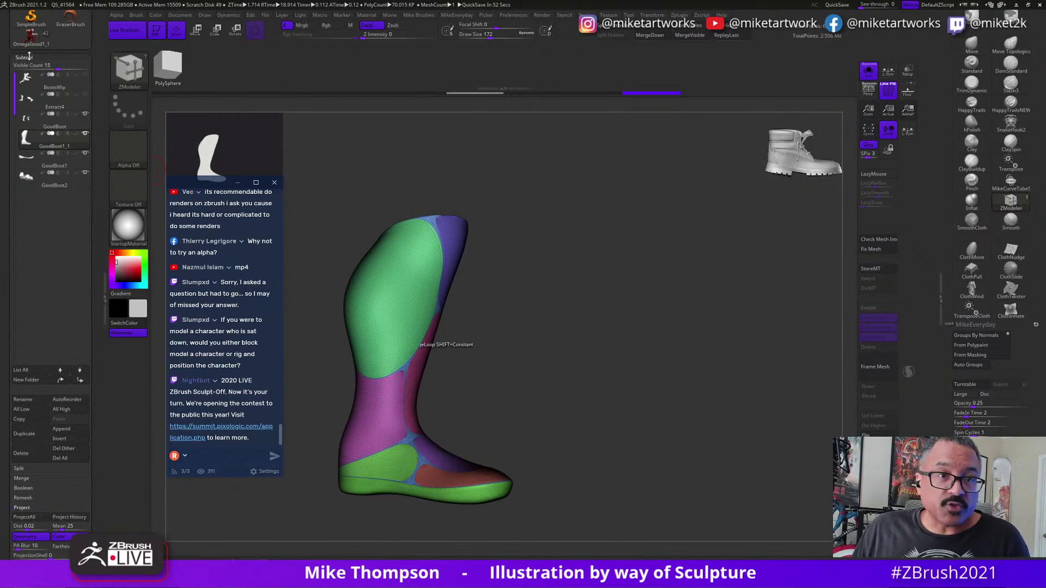
Set the Panel Loops count to 2 and try creating panels around the leg's polygroups.
left_click(29, 56)
left_click(31, 66)
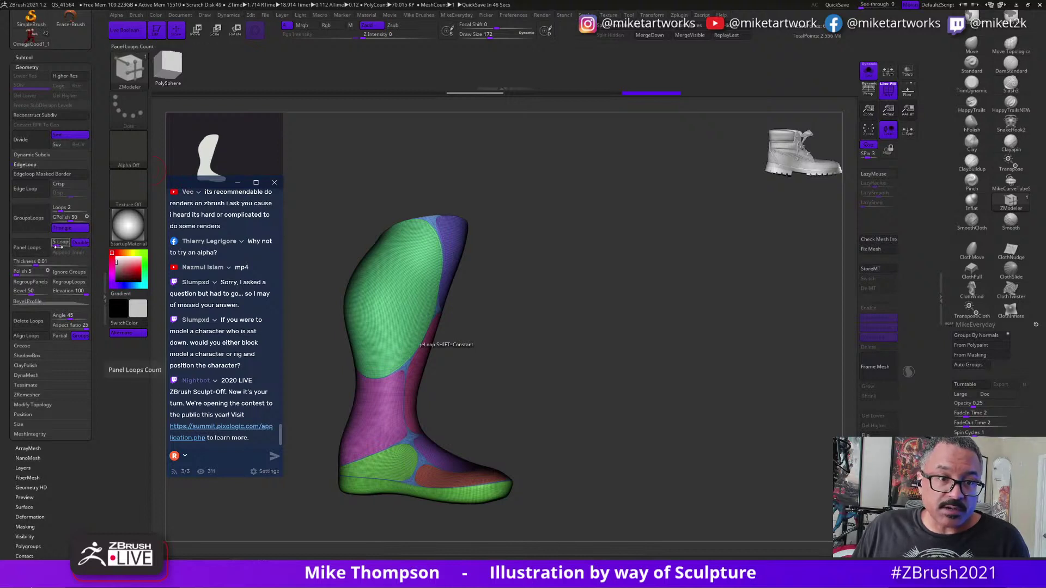
left_click_drag(57, 245, 55, 245)
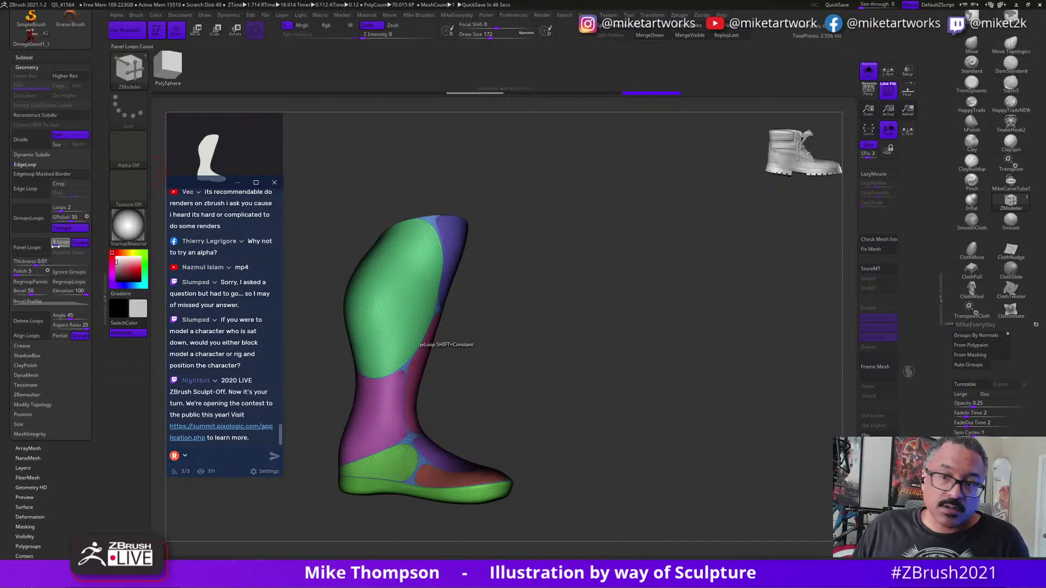
left_click_drag(56, 247, 58, 247)
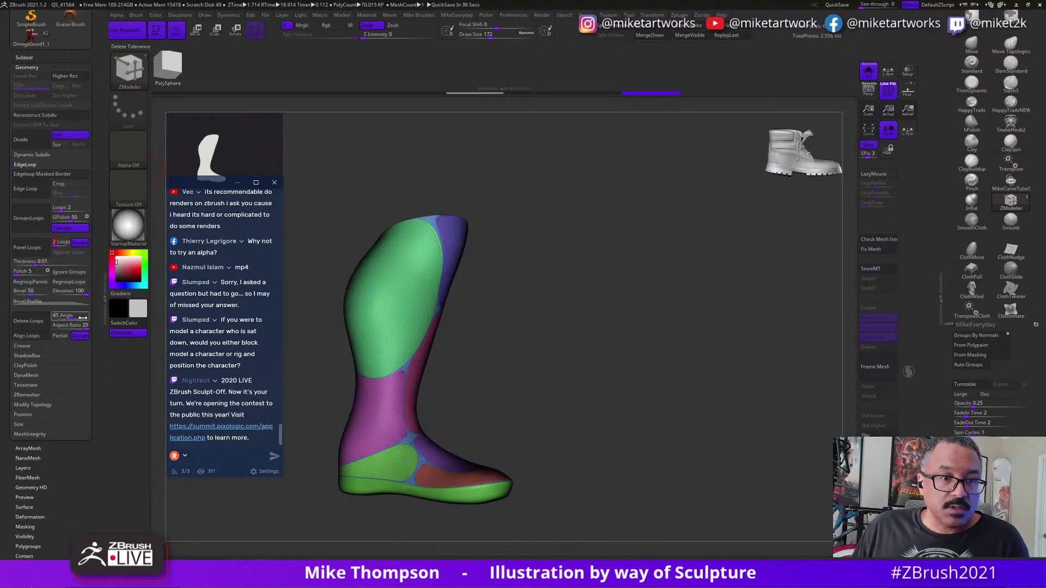
left_click(37, 251)
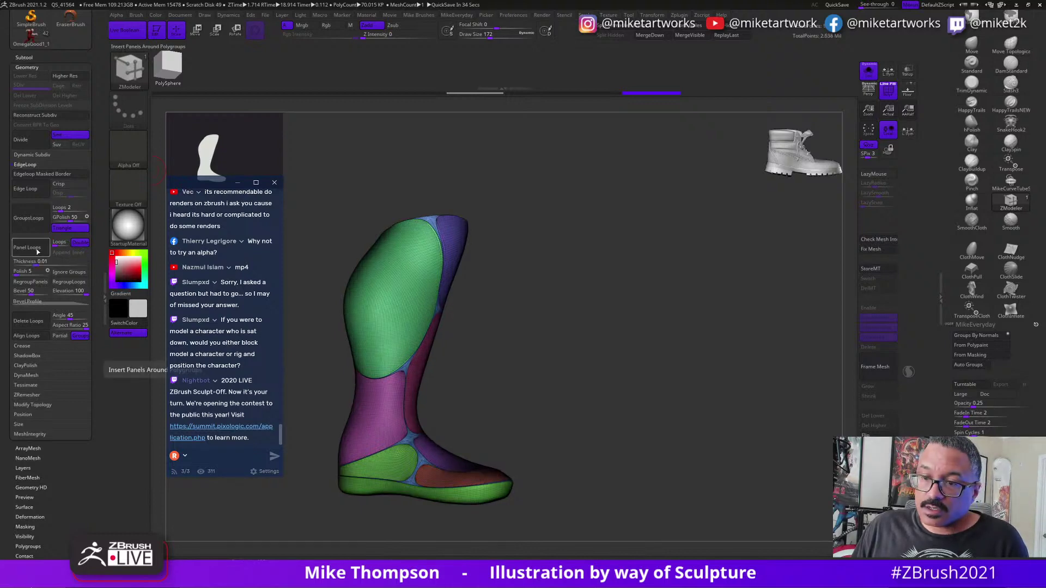
Undo the panels and try Panel Loops again with a thickness of 0.06956, then revert that attempt too.
key("ctrl+z")
left_click_drag(36, 266, 45, 265)
left_click(26, 247)
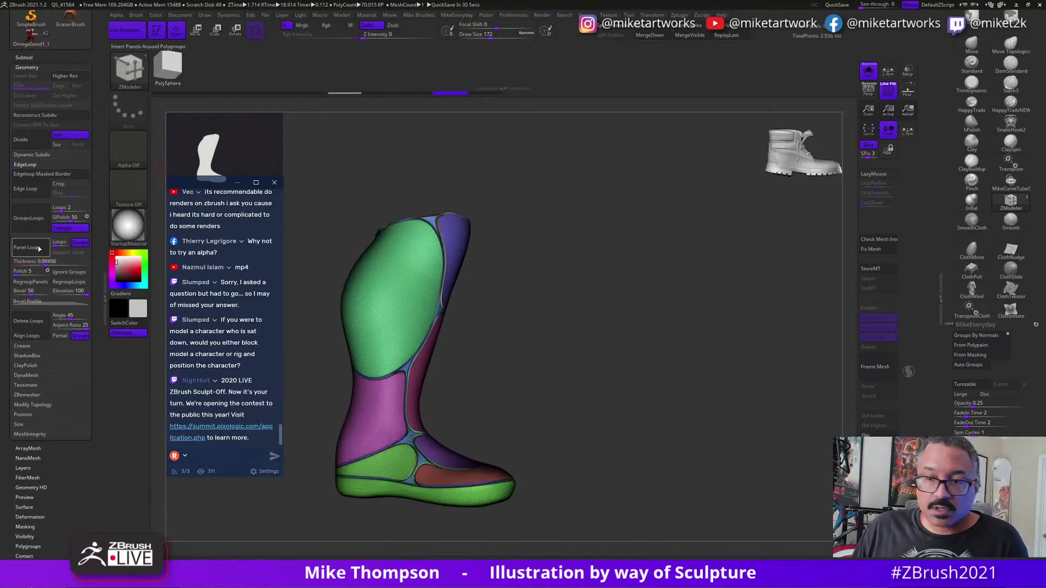
mouse_move(698, 347)
left_mouse_down()
mouse_move(654, 378)
mouse_move(615, 383)
mouse_move(675, 406)
mouse_move(670, 428)
mouse_move(683, 387)
mouse_move(643, 383)
mouse_move(673, 388)
mouse_move(646, 387)
mouse_move(662, 391)
mouse_move(667, 383)
left_mouse_up()
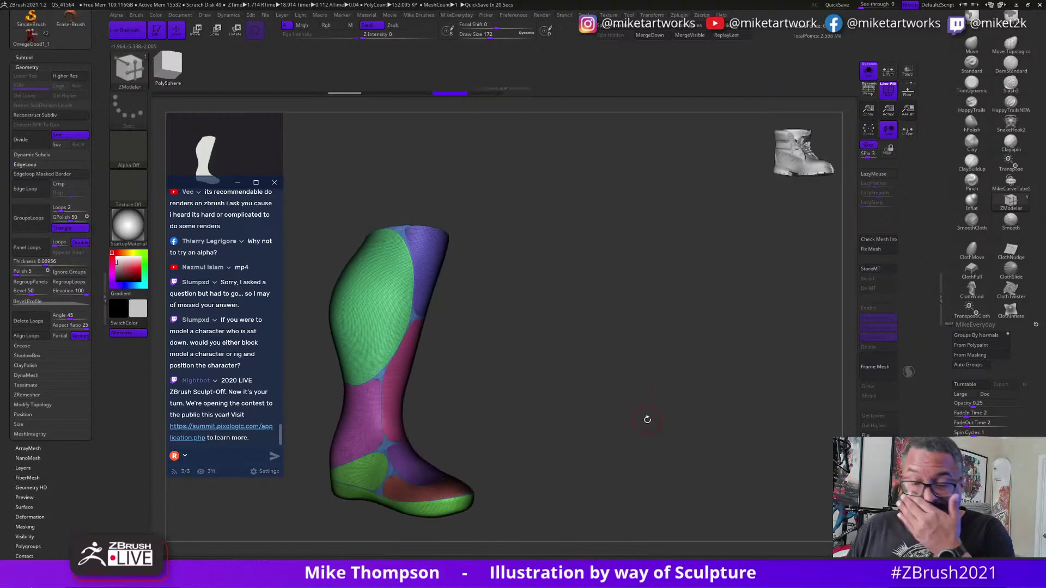
key("ctrl+z")
Set the ZRemesher adaptive size to 0 and remesh the leg twice with polygroups kept.
left_click_drag(600, 406, 679, 400)
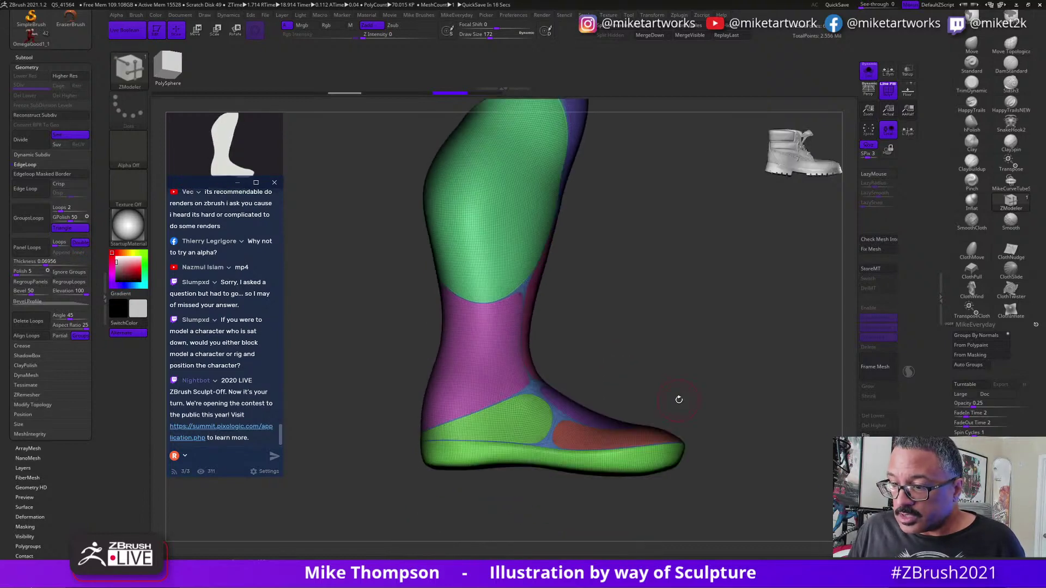
left_click_drag(679, 361, 636, 464, "alt")
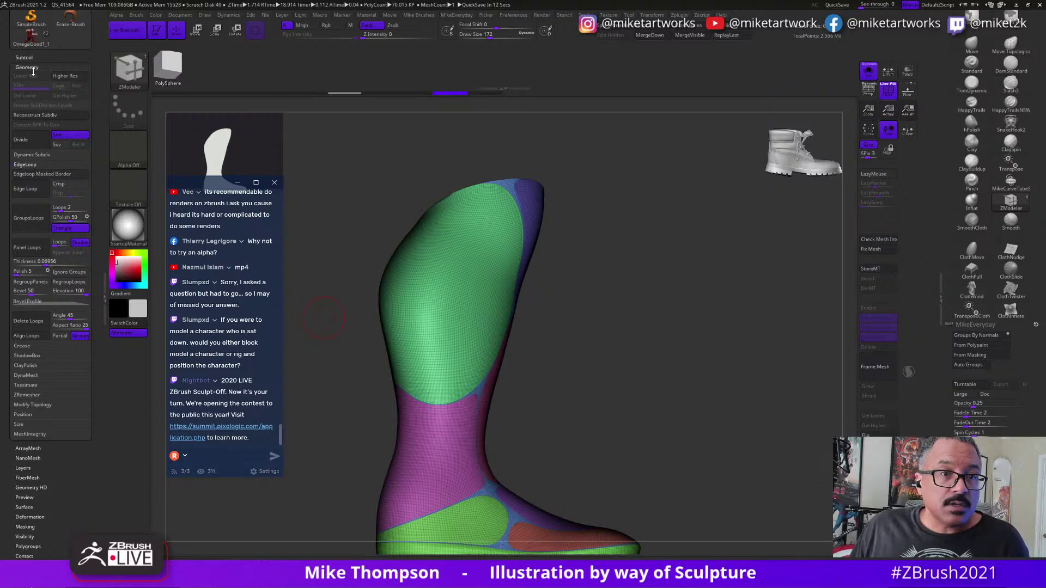
left_click(36, 396)
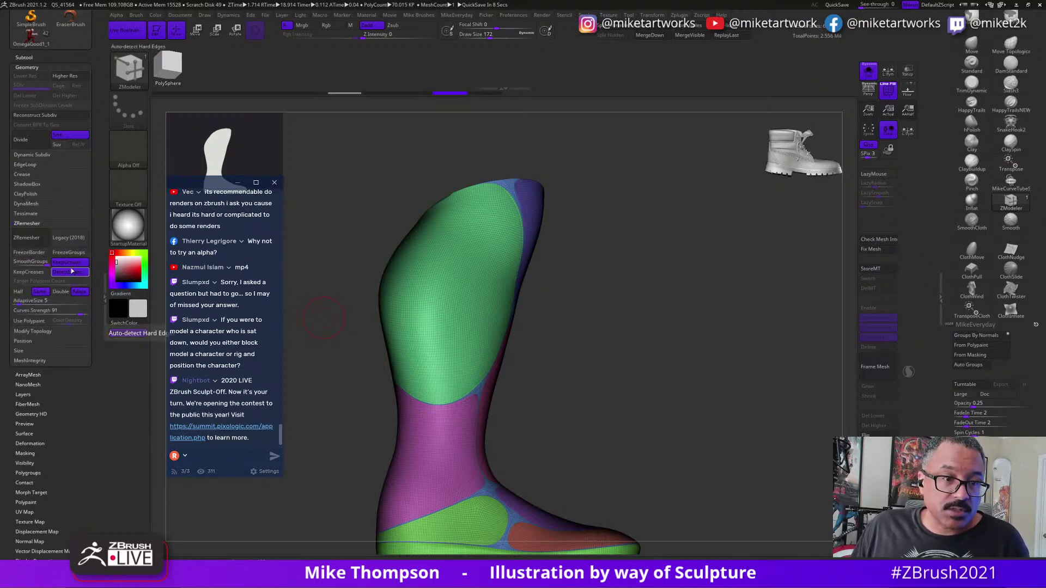
left_click_drag(20, 303, 7, 302)
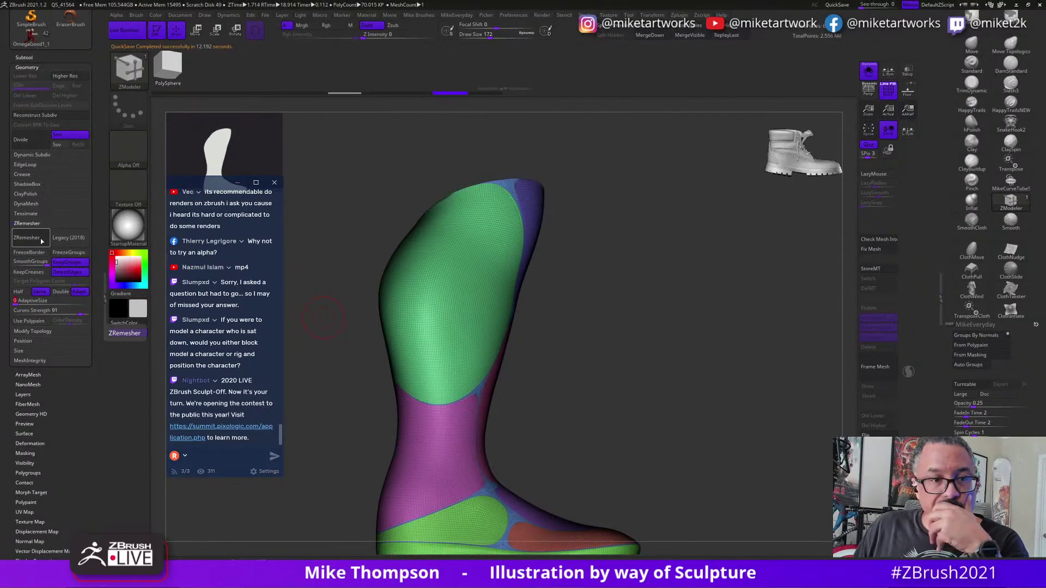
left_click(36, 244)
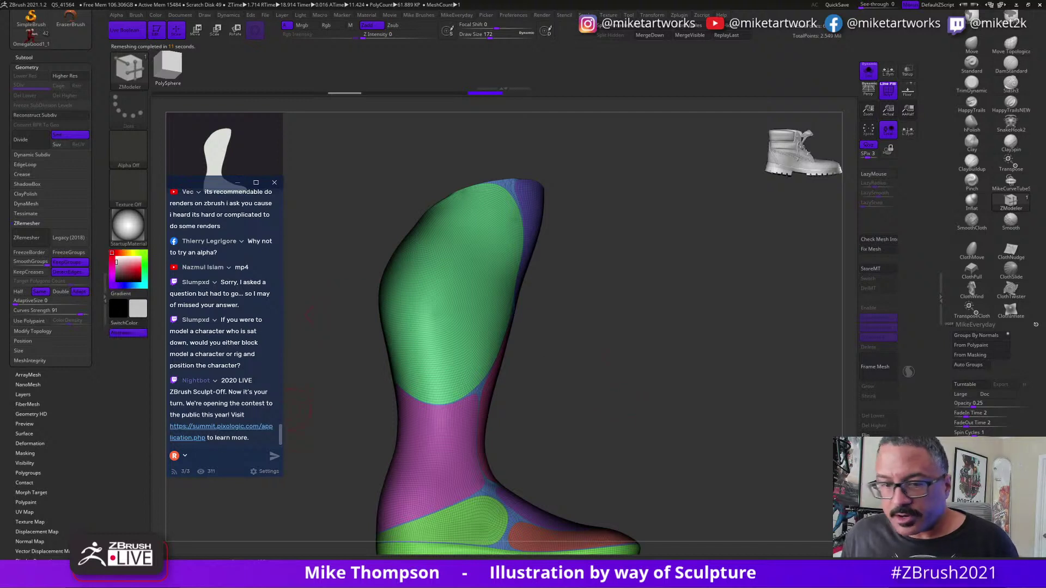
left_click(38, 239)
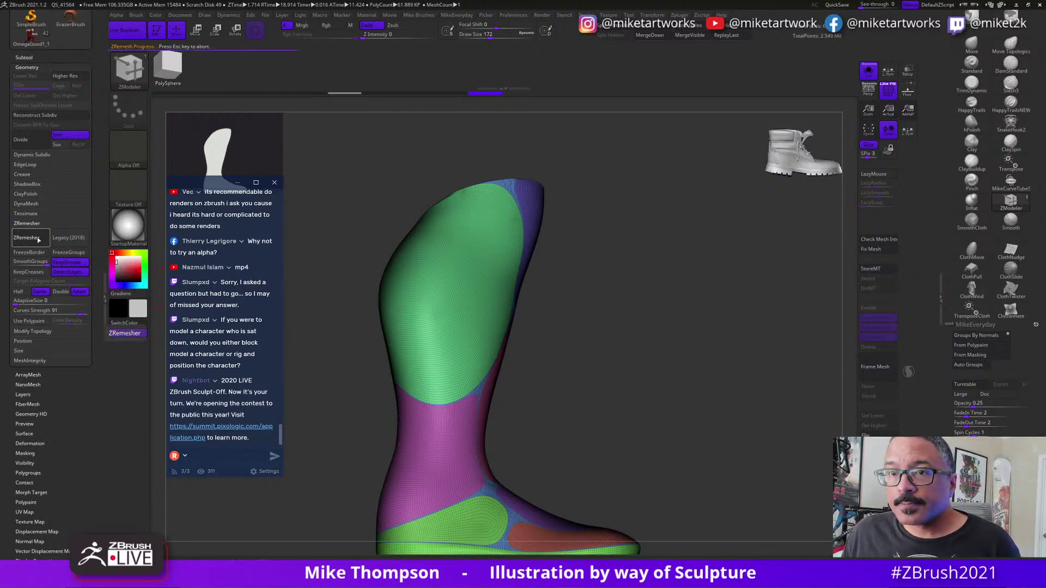
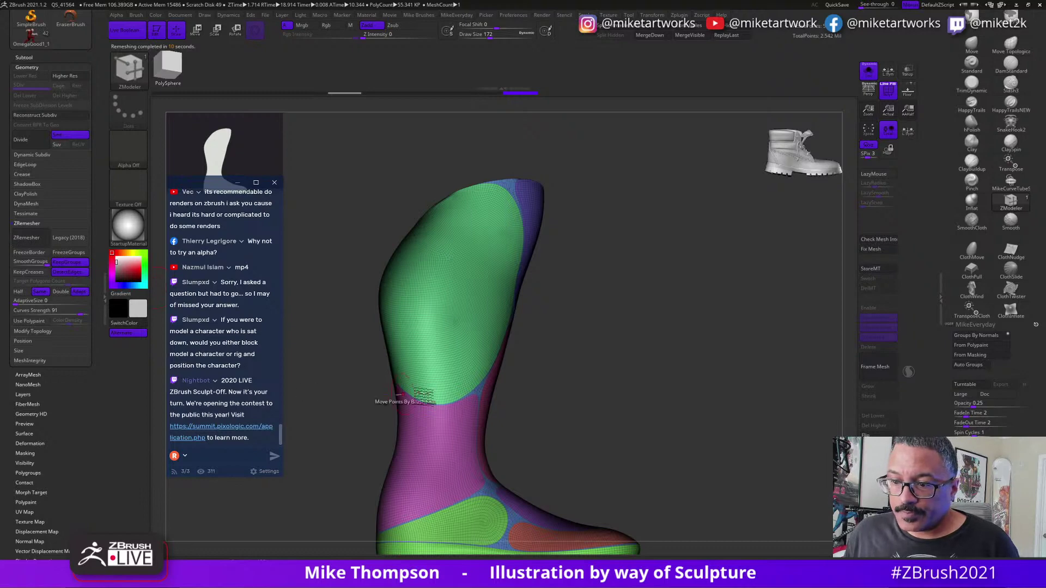
Turn off ZRemesher's Same option and try a target polygon count of 4.
mouse_move(675, 430)
left_mouse_down()
mouse_move(626, 414)
mouse_move(635, 367)
mouse_move(659, 434)
mouse_move(685, 443)
left_mouse_up()
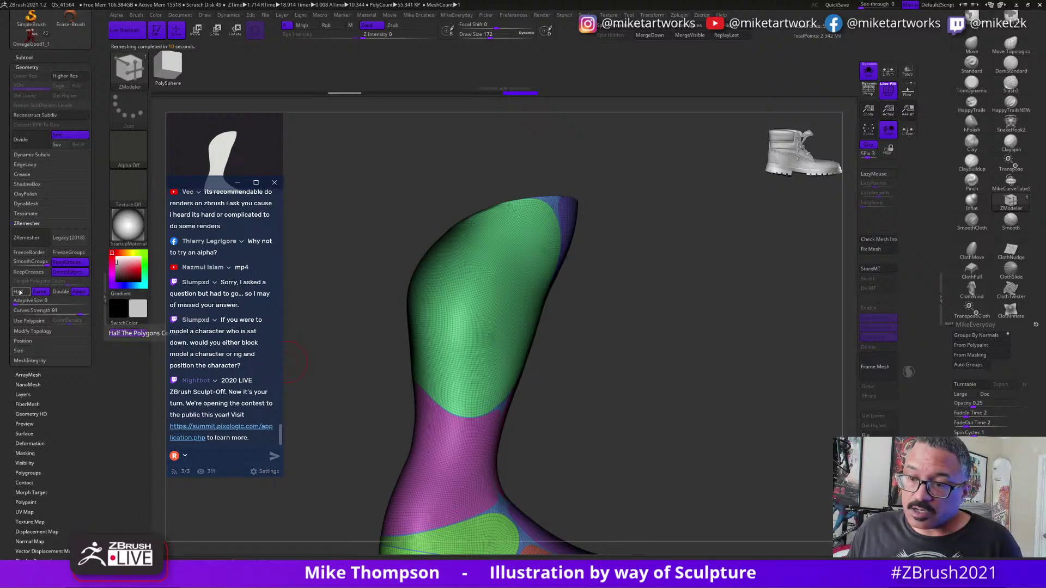
left_click(41, 293)
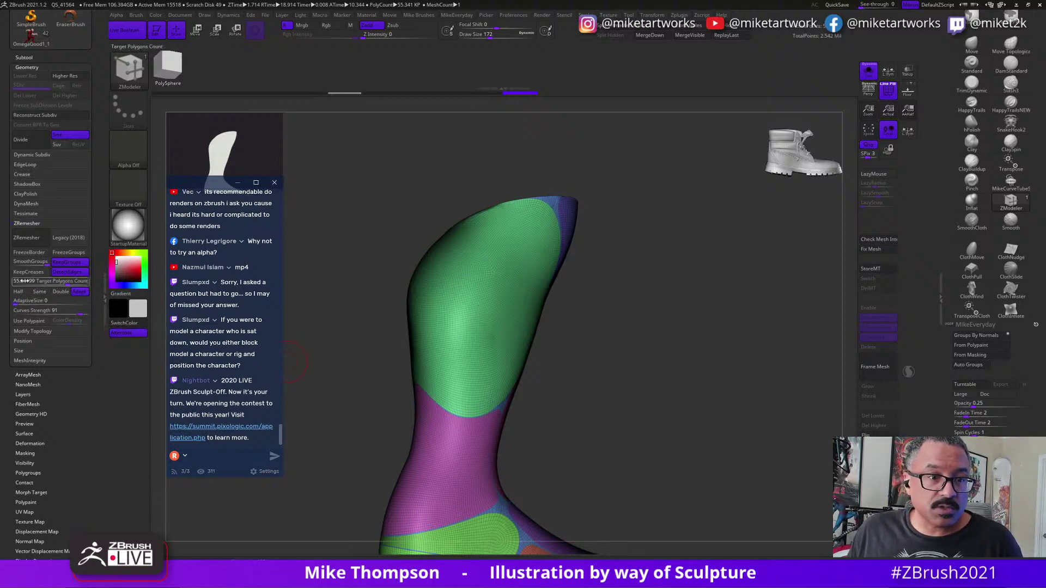
left_click(19, 282)
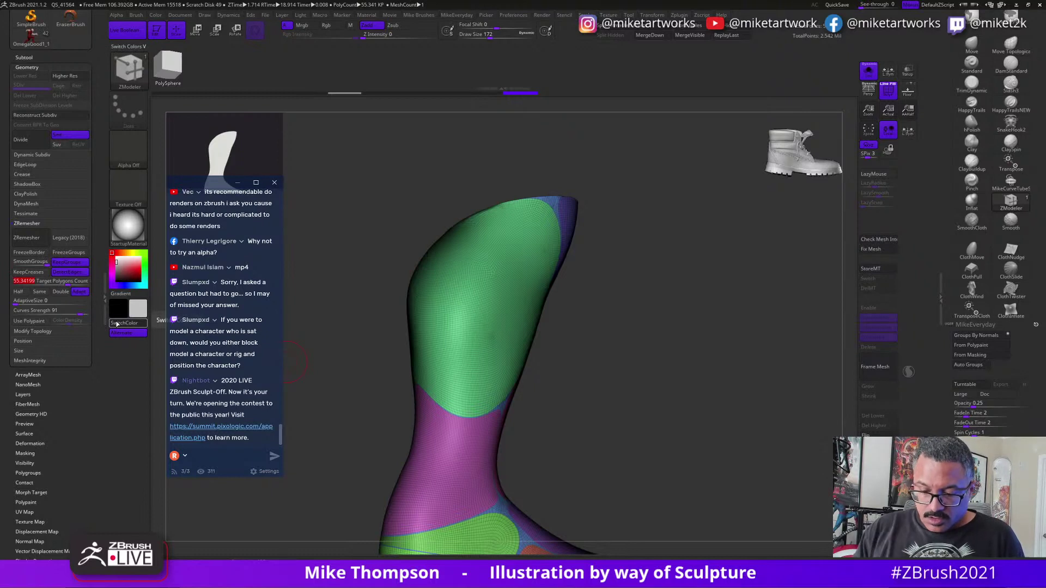
type("4")
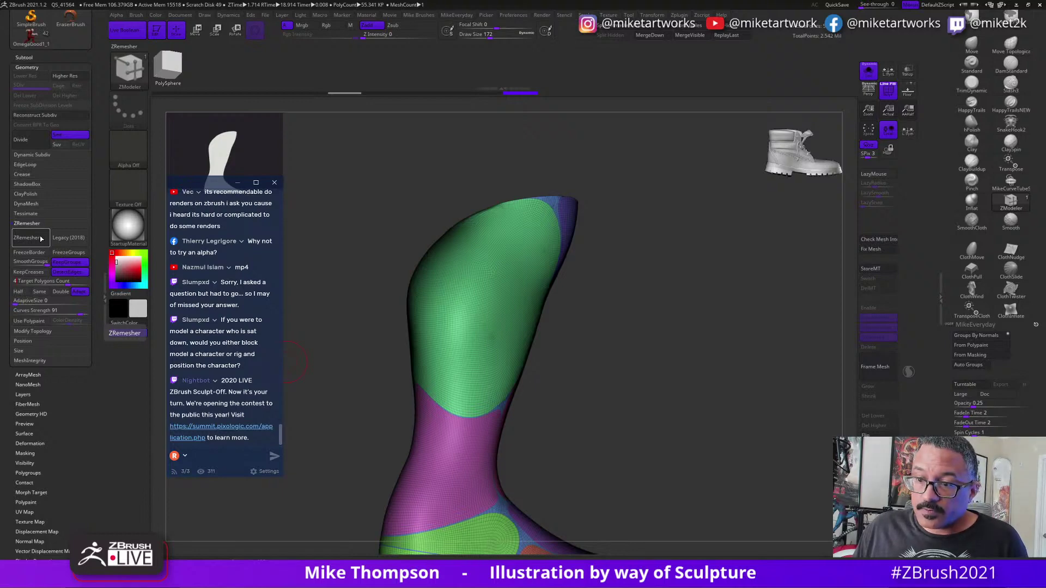
Isolate the blue seam polygroup, extrude an edge loop on it, and unhide the rest of the leg.
left_click_drag(572, 358, 643, 380)
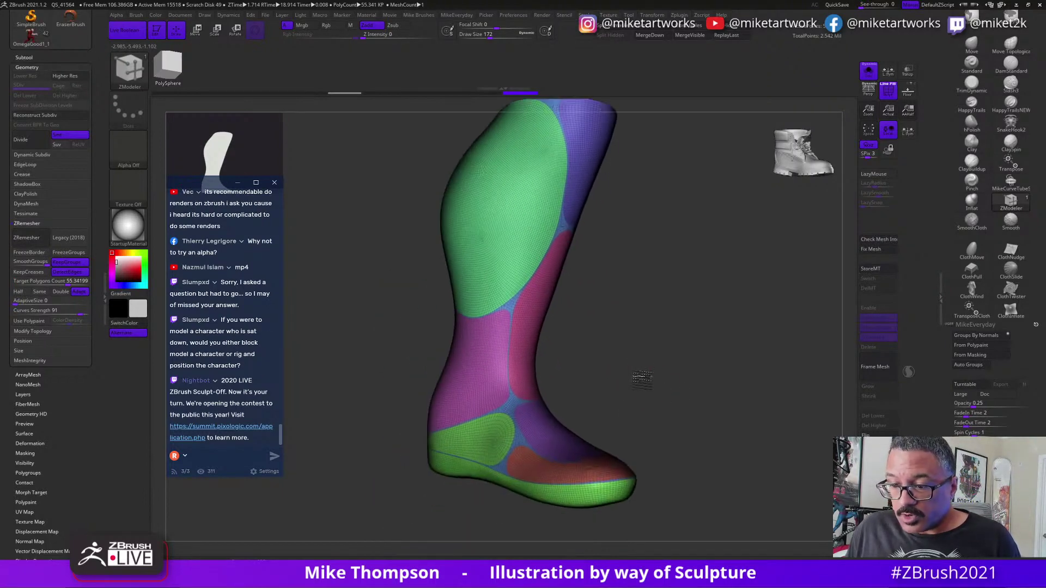
left_click(513, 408, "ctrl+shift")
left_click(514, 407, "ctrl+shift")
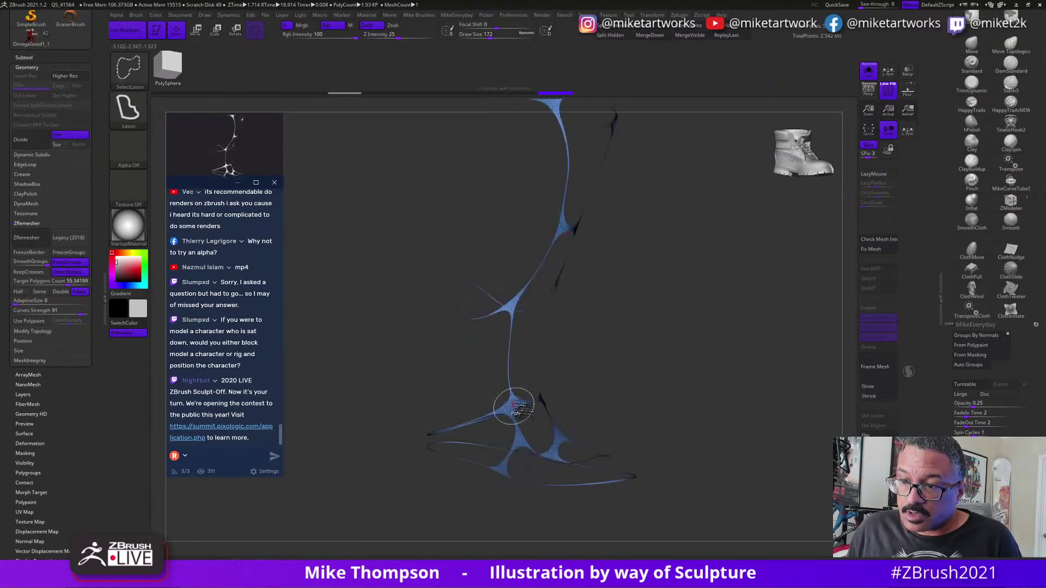
left_click(682, 371, "ctrl+shift")
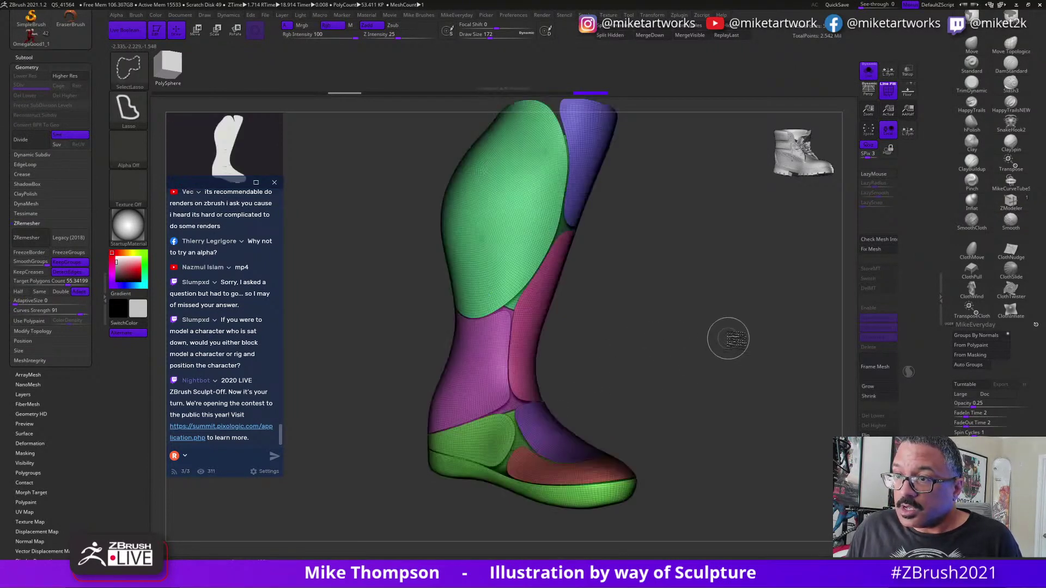
left_click(720, 366, "ctrl+shift")
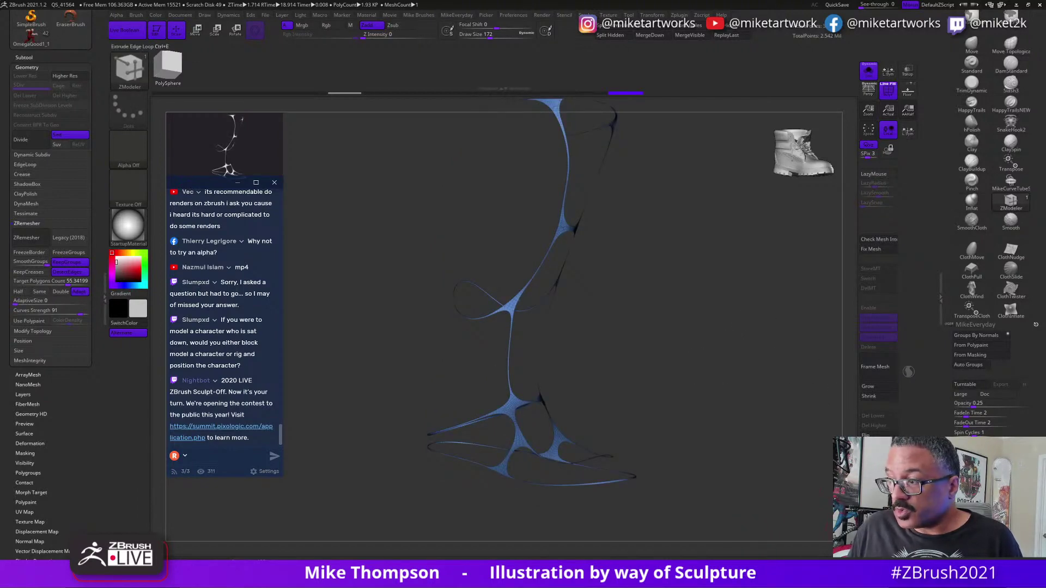
left_click(734, 425, "ctrl+shift")
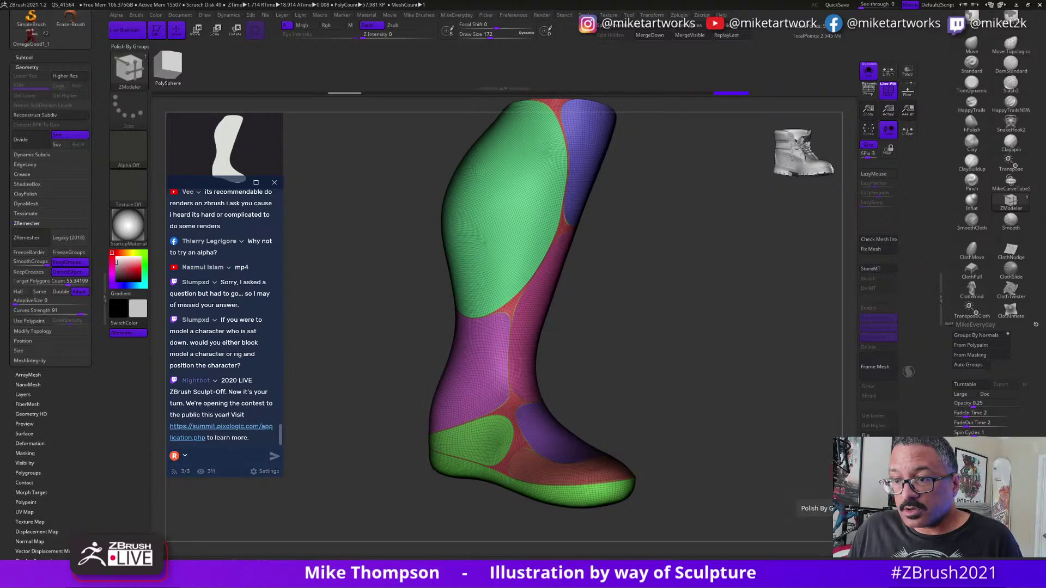
left_click_drag(659, 475, 670, 449)
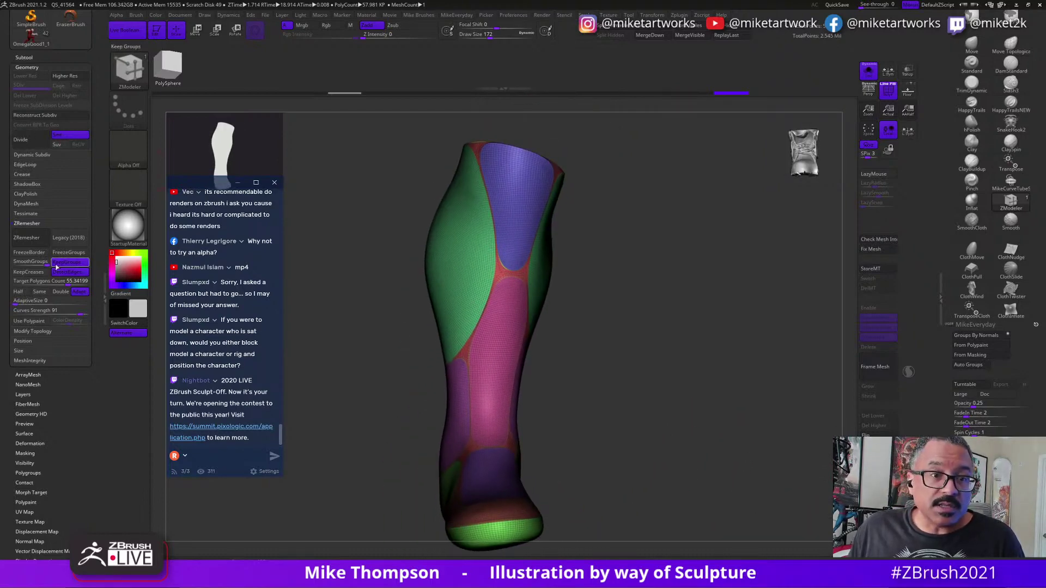
Try remeshing the leg with ZRemesher at a target polygon count of 4, and undo the remesh.
left_click_drag(607, 393, 566, 425)
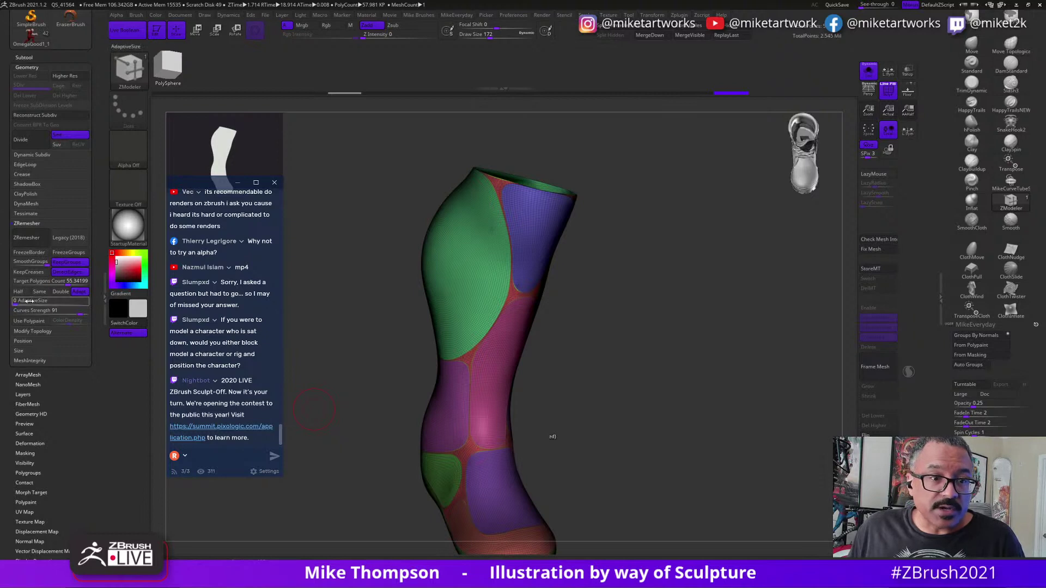
left_click(33, 281)
left_click(16, 284)
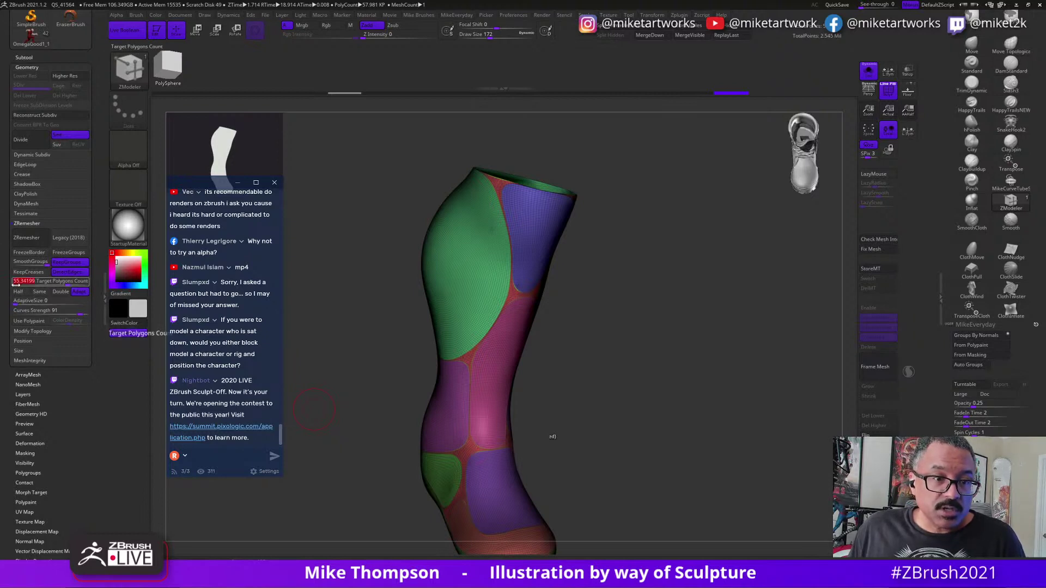
type("4")
key("Return")
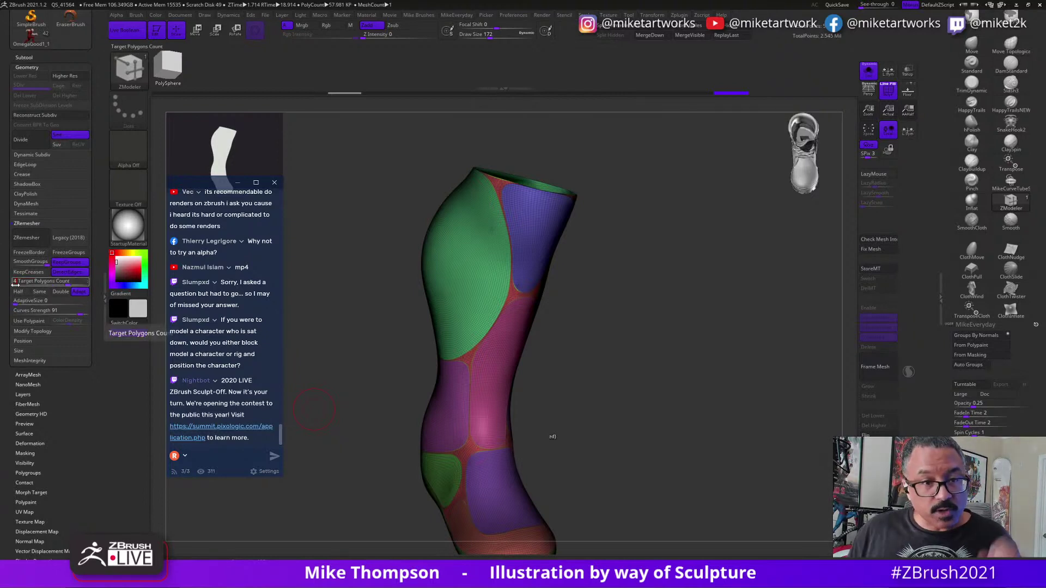
left_click(36, 243)
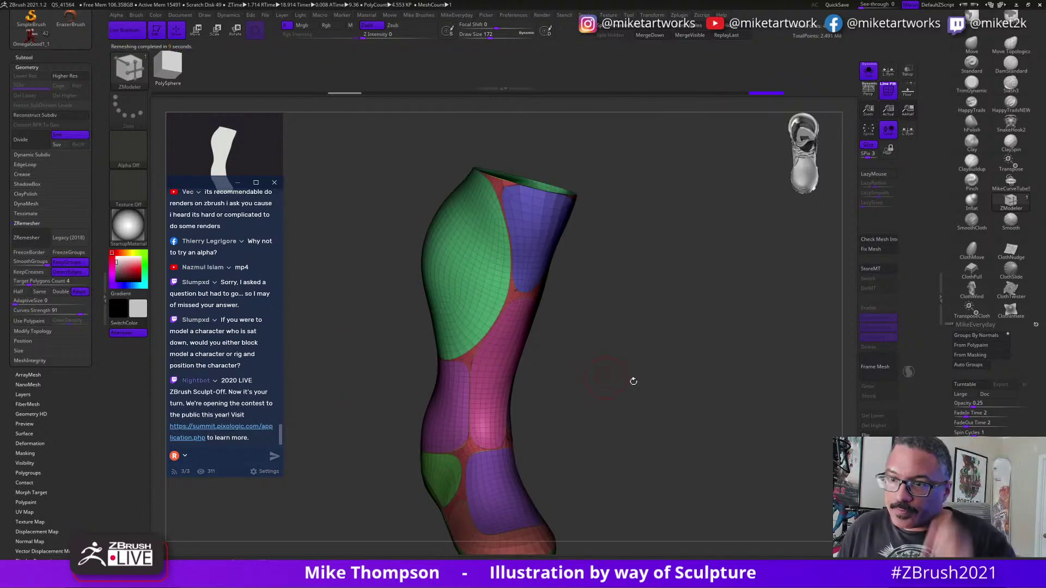
left_click_drag(634, 381, 664, 402)
key("ctrl+z")
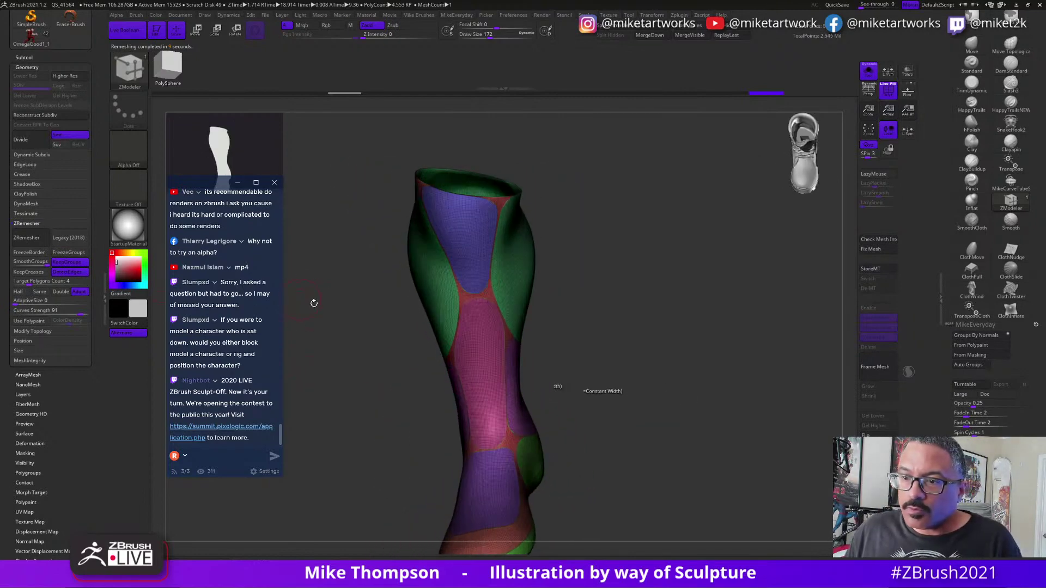
Set the ZRemesher adaptive size to 7, keep the target polygon count at 4, and remesh the leg.
left_click(16, 303)
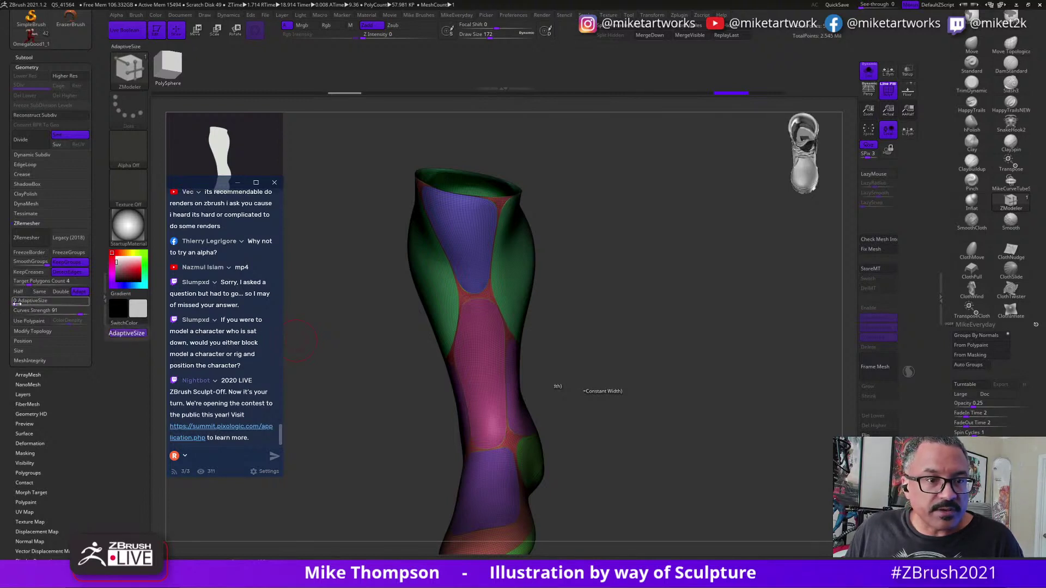
type("10")
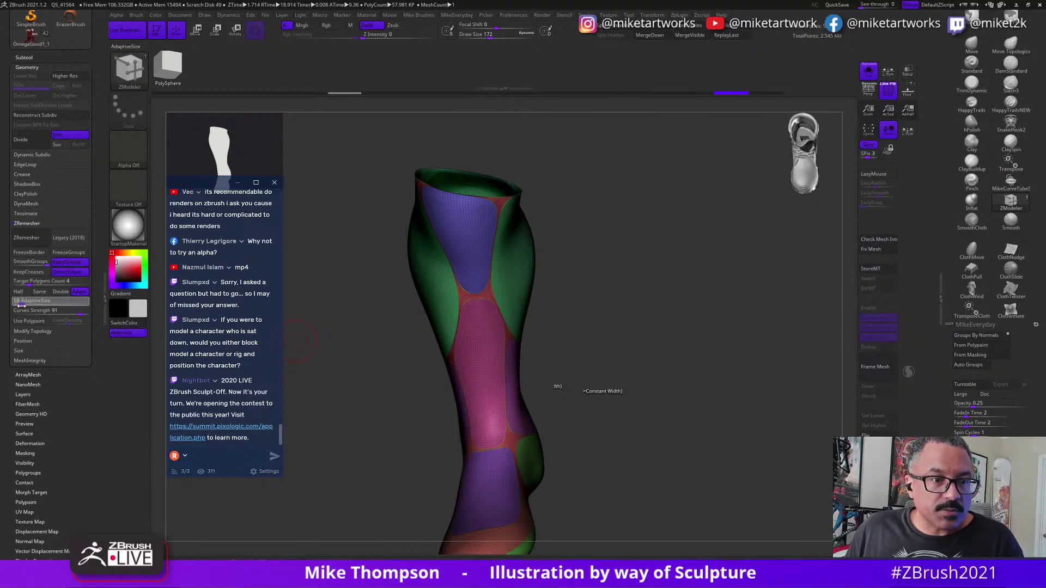
left_click(38, 282)
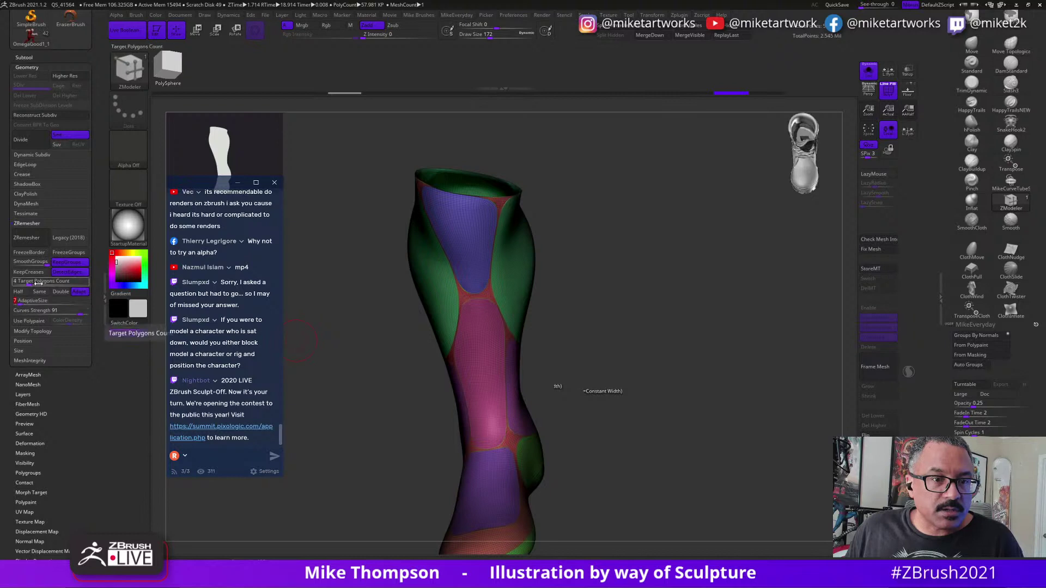
left_click(18, 282)
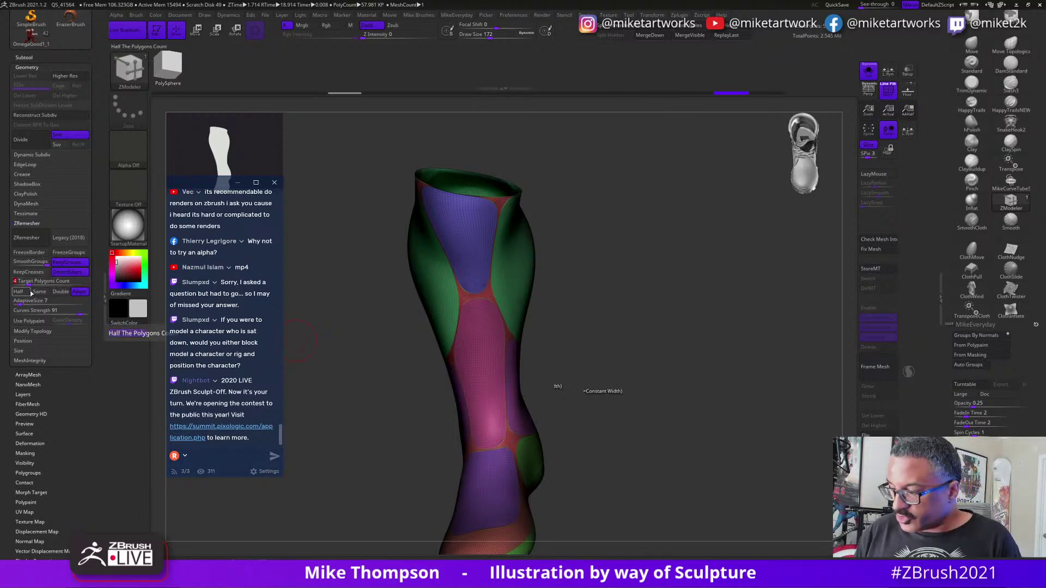
left_click(15, 281)
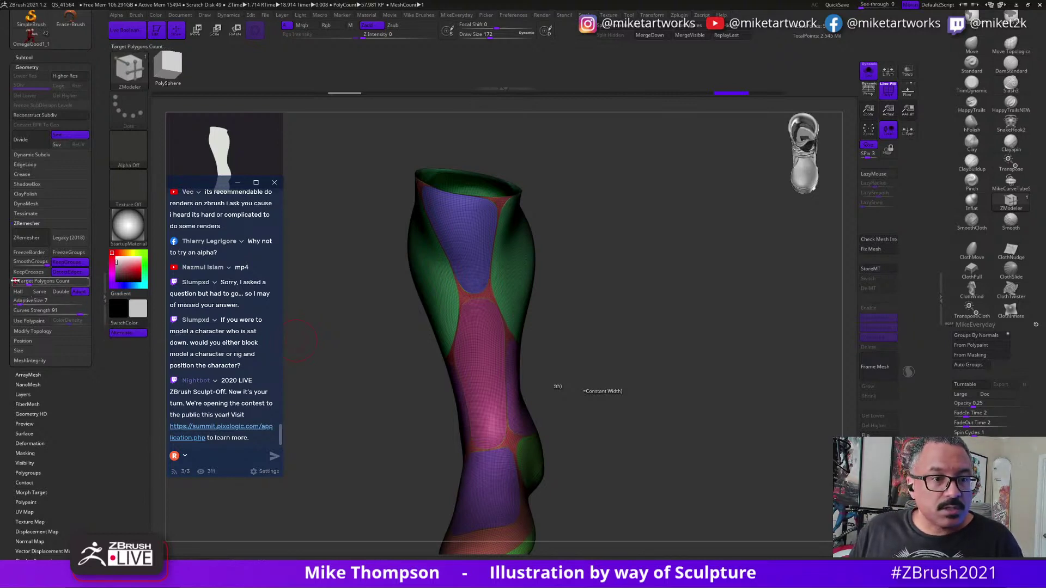
key("Return")
left_click(29, 238)
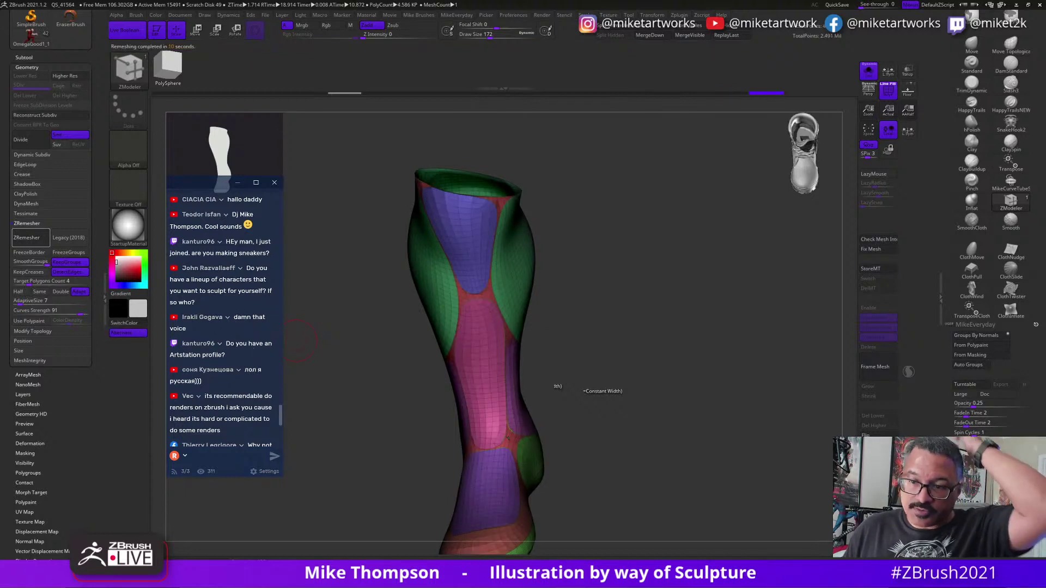
Turn on ZRemesher's Same option and try another remesh pass on the leg.
left_click_drag(643, 337, 693, 362)
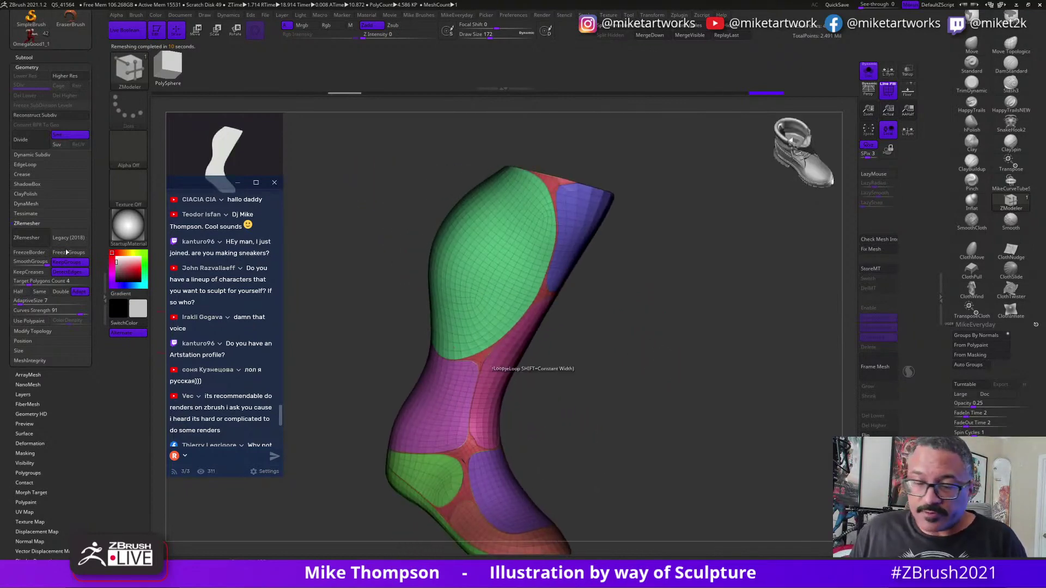
left_click(34, 239)
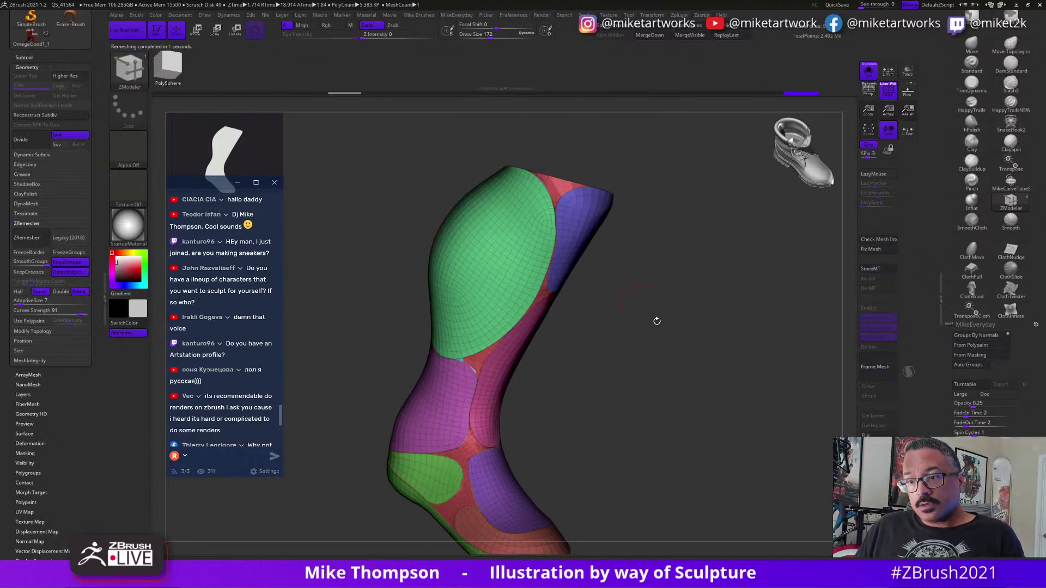
mouse_move(699, 452)
left_mouse_down()
mouse_move(602, 424)
mouse_move(612, 433)
mouse_move(720, 432)
mouse_move(643, 432)
mouse_move(708, 406)
mouse_move(683, 428)
mouse_move(512, 436)
mouse_move(463, 361)
left_mouse_up()
Isolate the red seam polygroup, invert the visibility, and delete the hidden seam faces.
key("ctrl+shift")
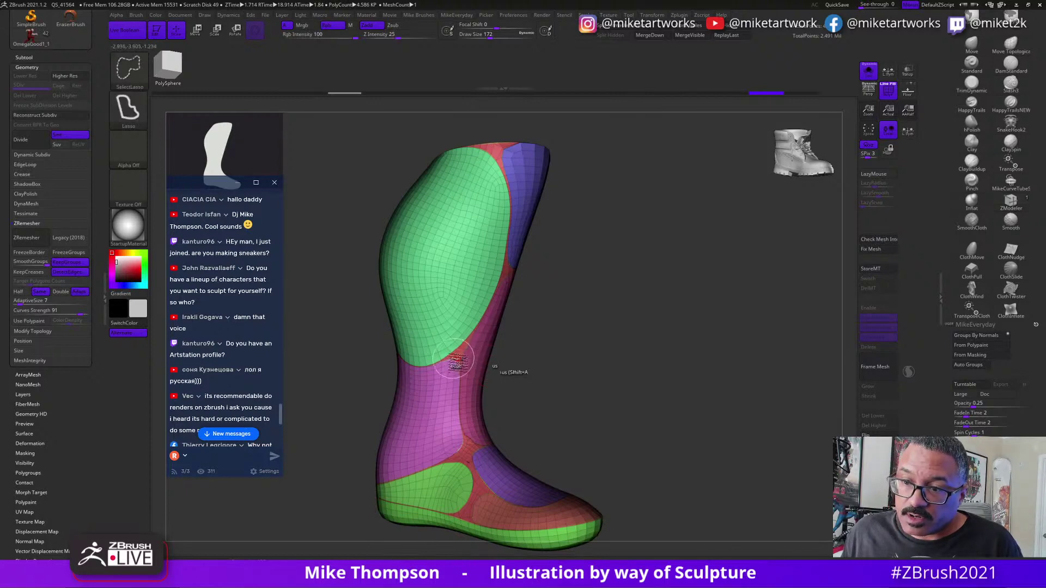
left_click(459, 360, "ctrl+shift")
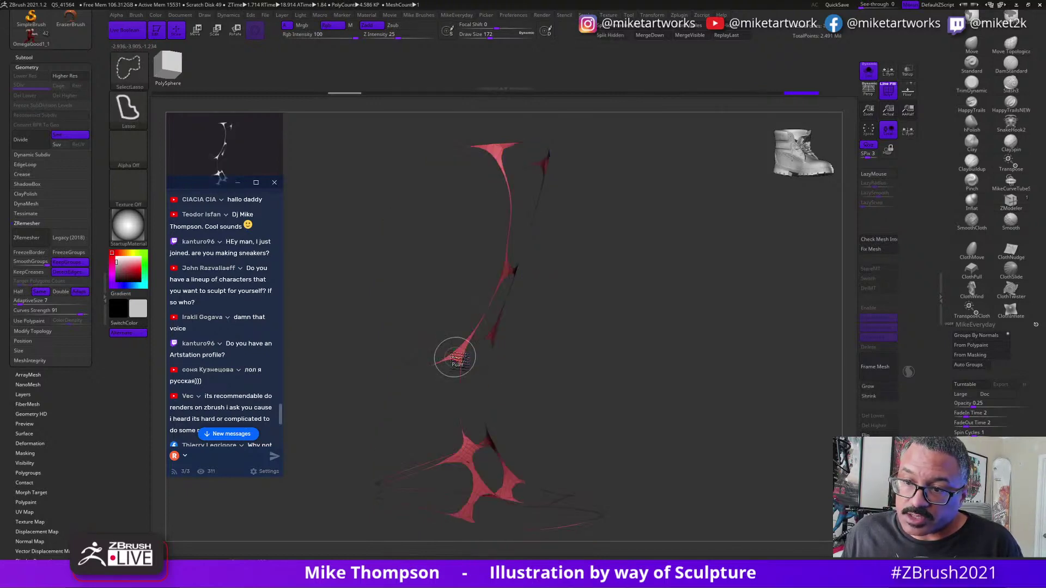
left_click(601, 362, "ctrl+shift")
left_click_drag(684, 359, 739, 356)
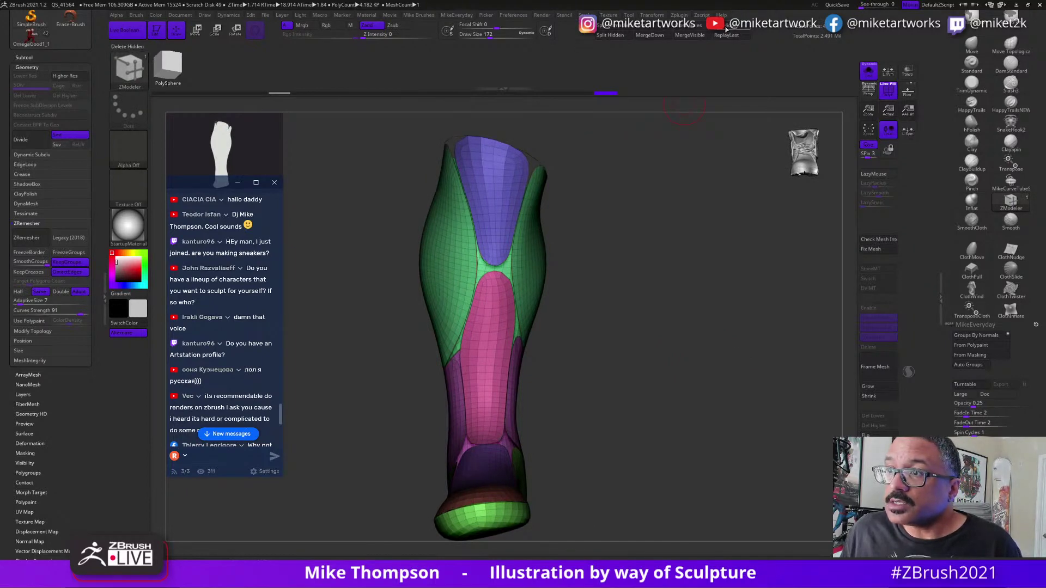
Hide the leftover thin strip along the upper rim of the boot and delete the hidden faces.
left_click_drag(672, 269, 671, 294)
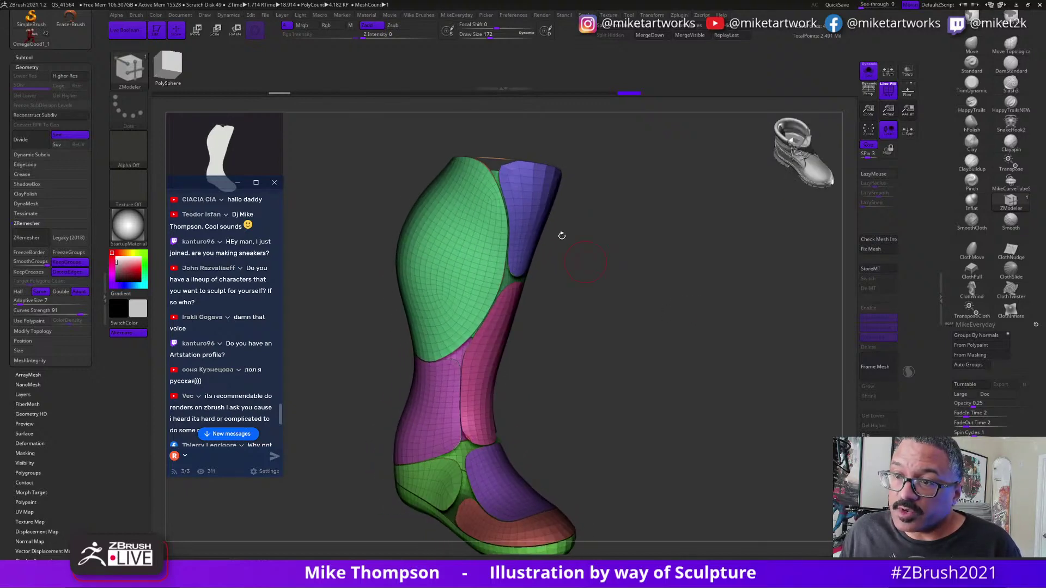
left_click(497, 158, "ctrl+shift")
left_click(585, 175, "ctrl+shift")
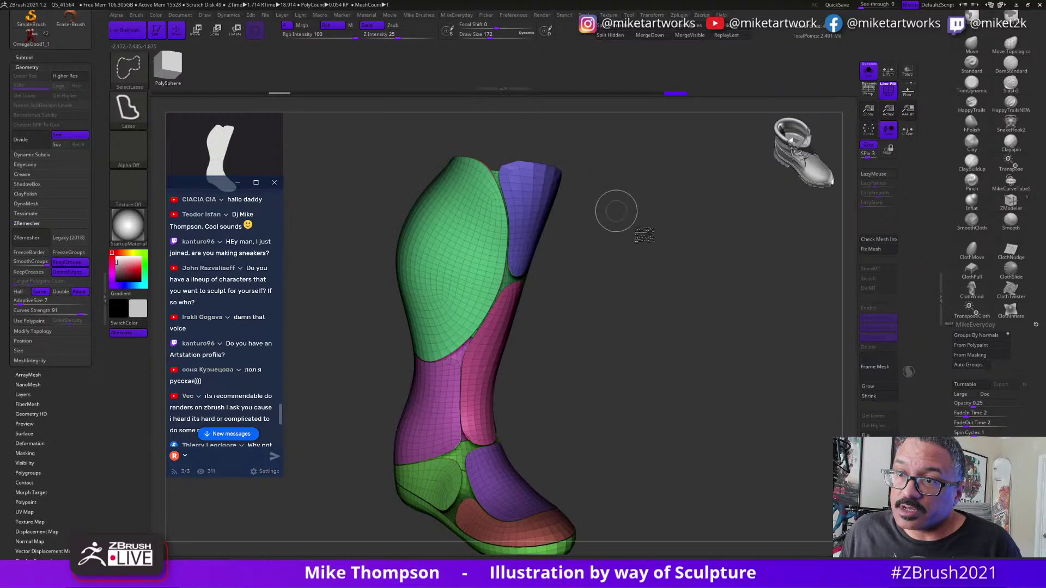
mouse_move(692, 256)
left_mouse_down()
mouse_move(604, 289)
mouse_move(663, 289)
left_mouse_up()
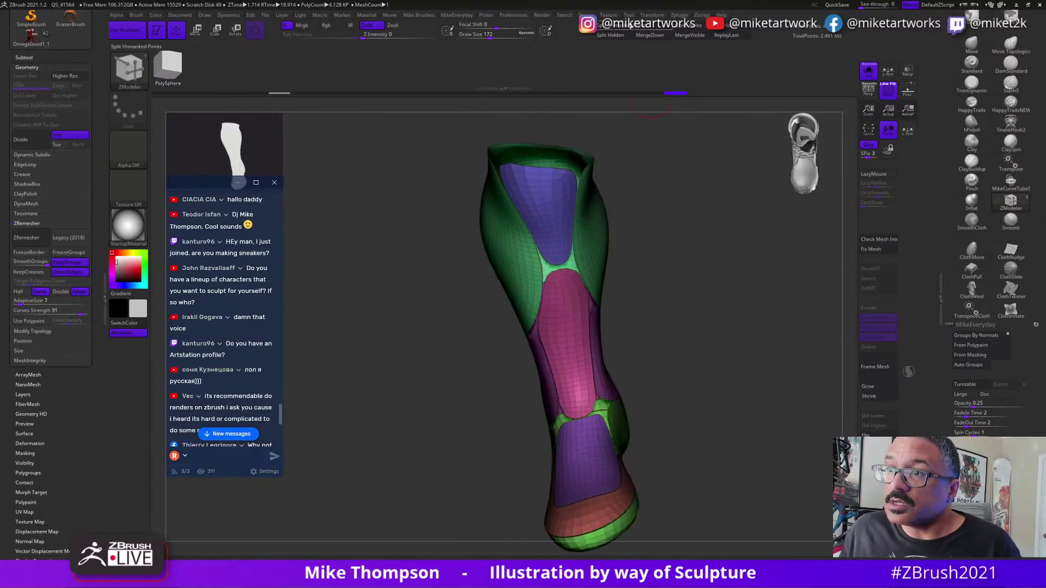
left_click(725, 28)
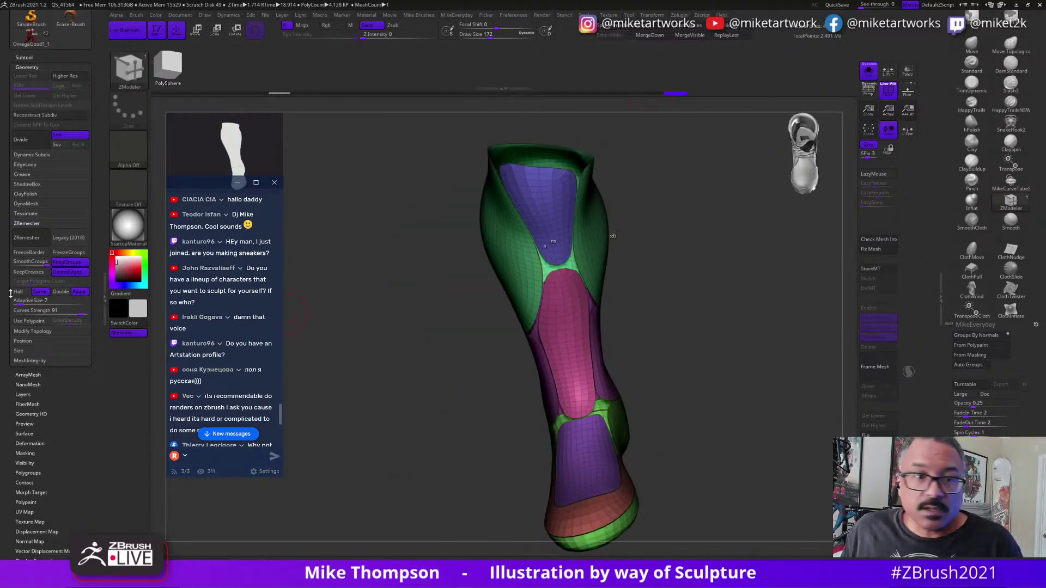
Try a ZRemesher pass on the panels with the red seam removed.
left_click_drag(369, 483, 422, 447)
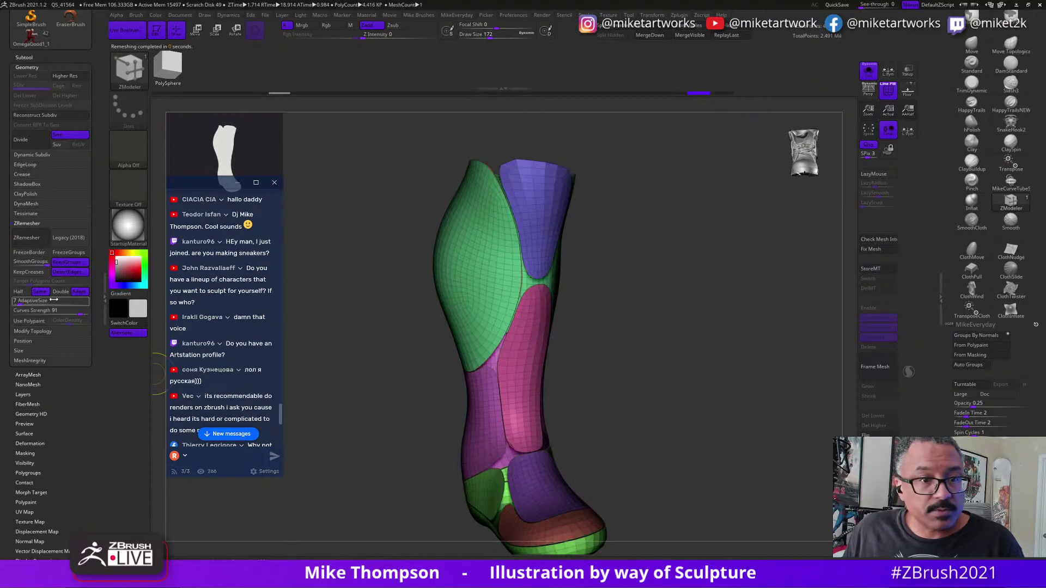
mouse_move(679, 411)
left_mouse_down()
mouse_move(662, 409)
mouse_move(673, 496)
mouse_move(640, 538)
mouse_move(700, 409)
mouse_move(689, 395)
mouse_move(697, 390)
mouse_move(707, 418)
mouse_move(728, 367)
mouse_move(720, 373)
left_mouse_up()
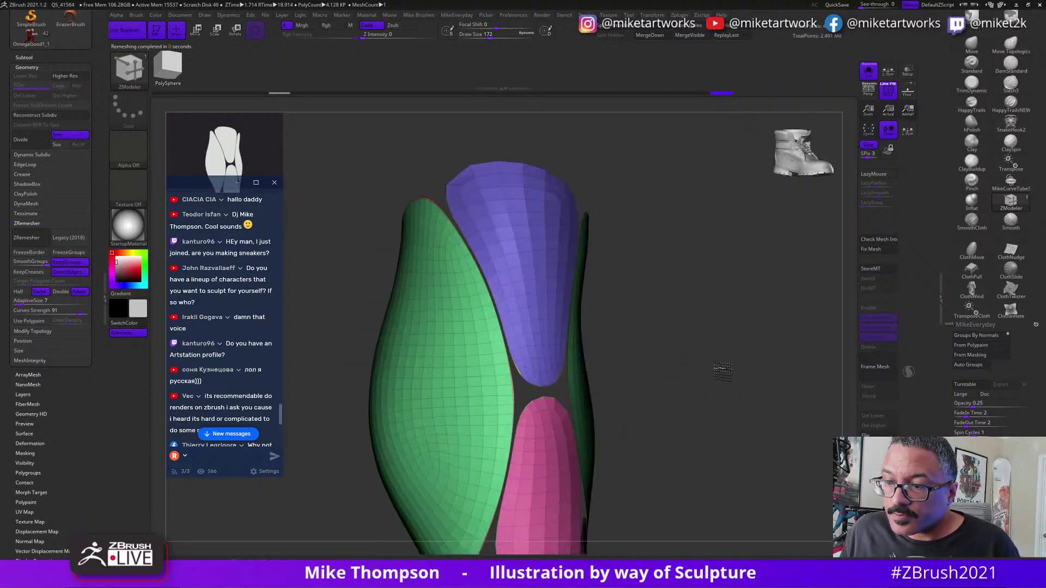
Hide the blue, green and pink upper-leg panel polygroups one by one.
left_click(536, 367, "ctrl+shift")
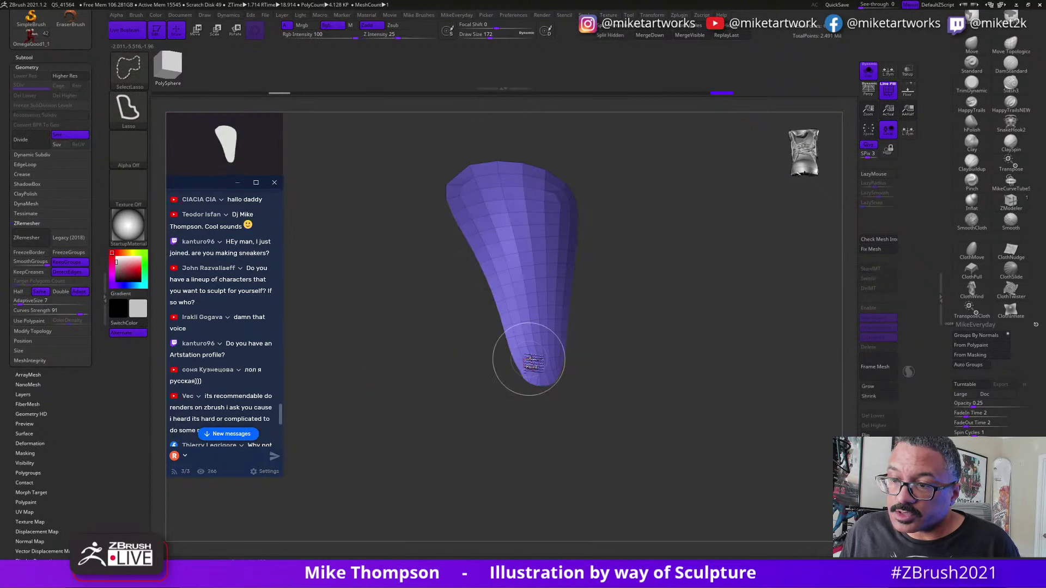
left_click(534, 363, "ctrl+shift")
left_click(490, 409, "ctrl+shift")
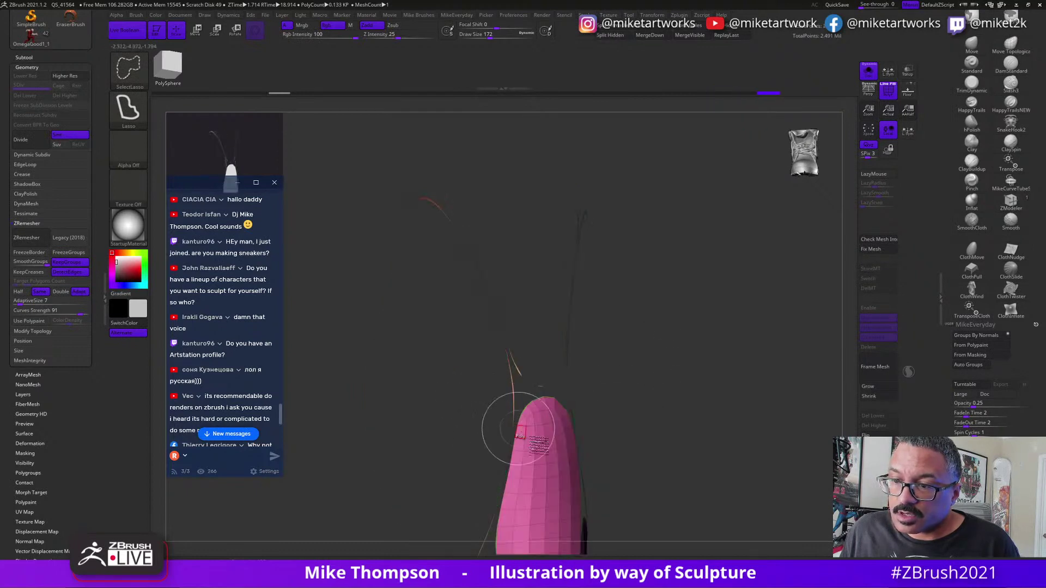
left_click(550, 460, "ctrl+shift")
left_click_drag(605, 460, 684, 446)
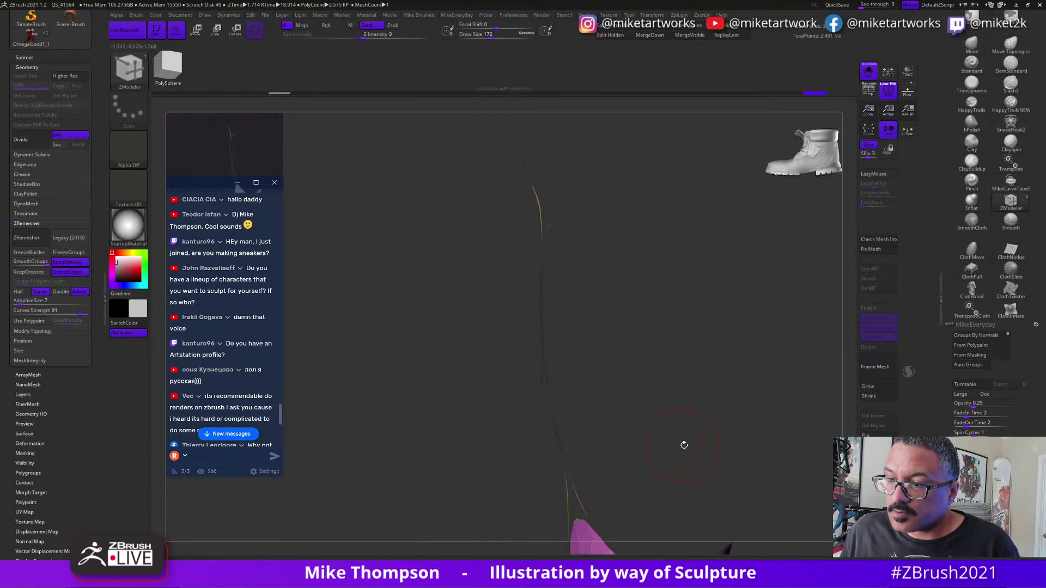
left_click_drag(780, 413, 717, 322, "alt")
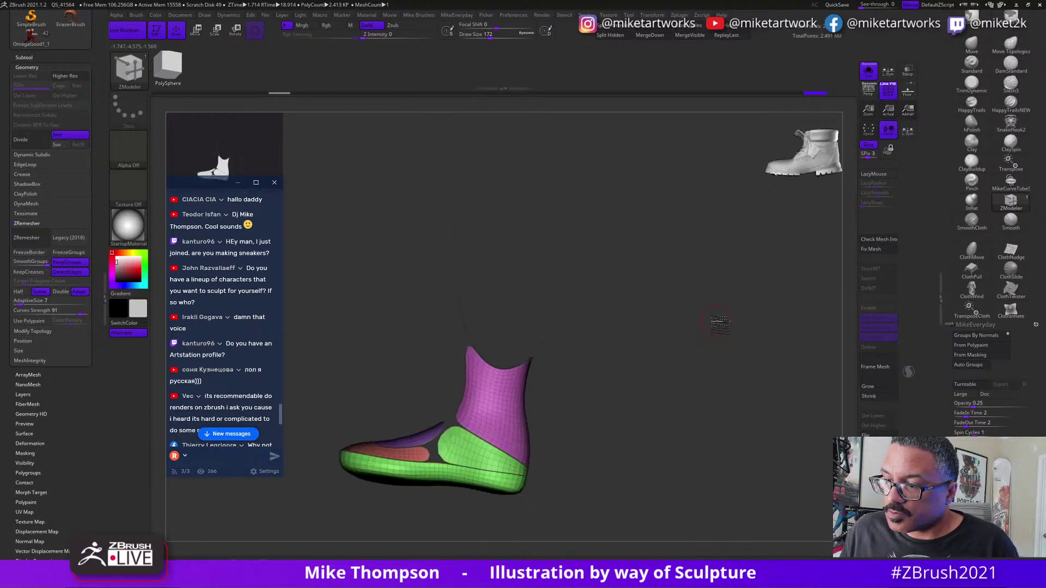
Hide the ankle, heel, toe and sole panel polygroups so that only the thin border strips stay visible.
left_click(513, 422, "ctrl+shift")
left_click(493, 420, "ctrl+shift")
left_click(483, 455, "ctrl+shift")
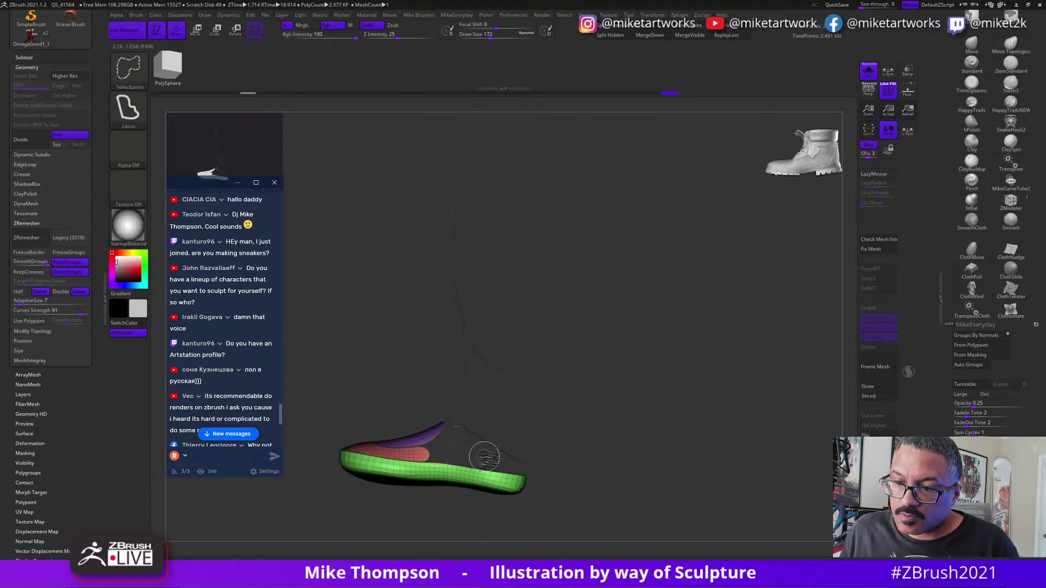
left_click(418, 437, "ctrl+shift")
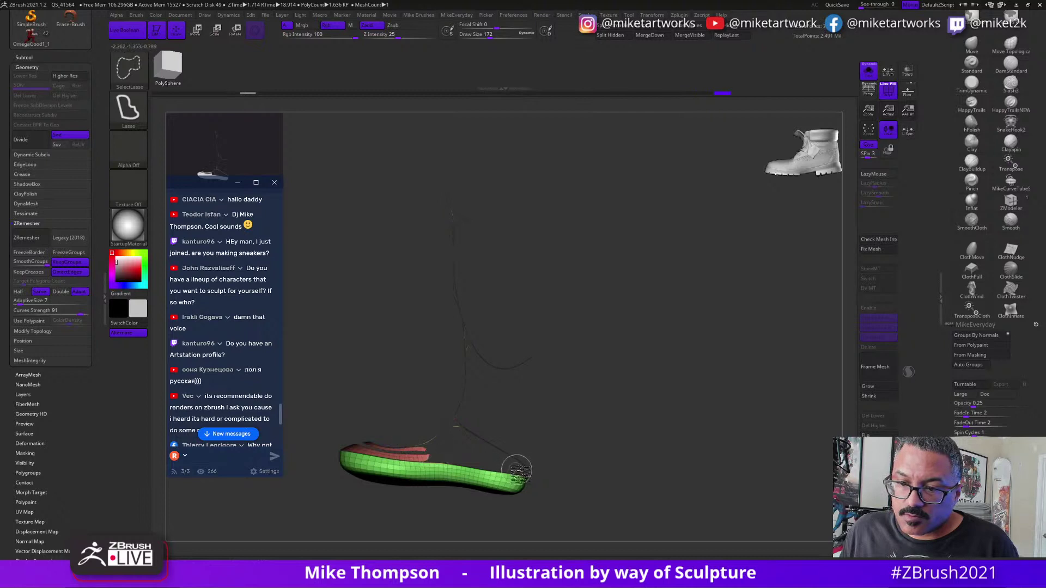
left_click(413, 456, "ctrl+shift")
left_click(465, 475, "ctrl+shift")
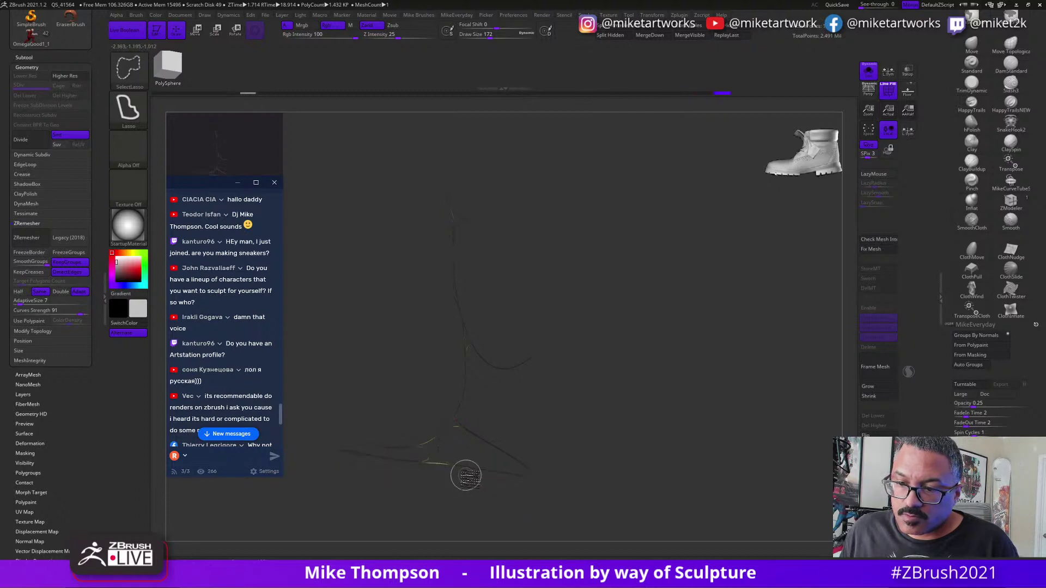
Invert the visibility to bring back the panels and delete the hidden border strips.
left_click_drag(621, 506, 547, 504)
key("ctrl+shift")
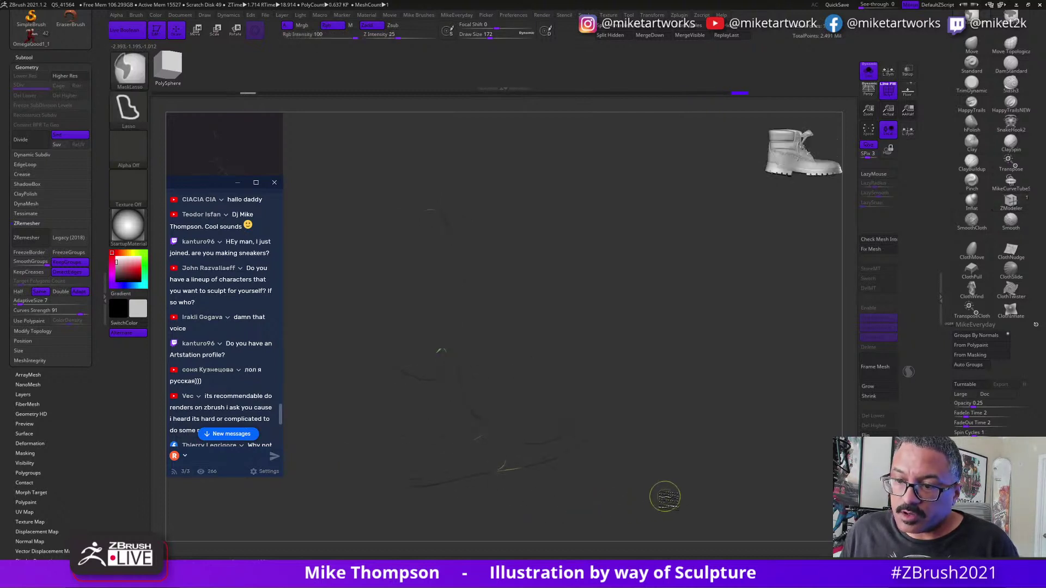
left_click(694, 454, "ctrl+shift")
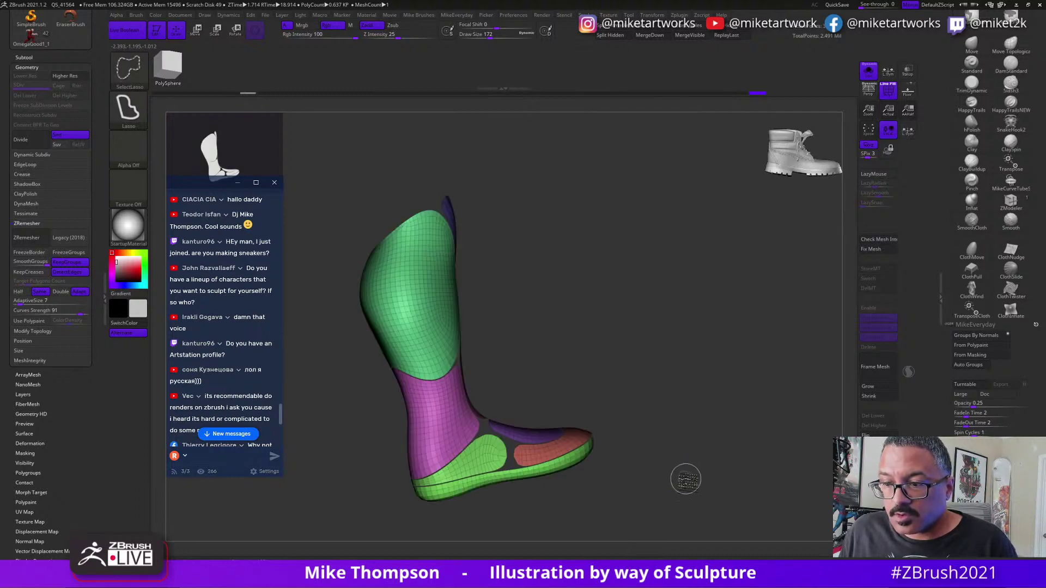
Try remeshing the cleaned panels with ZRemesher, and undo the pass.
left_click(28, 237)
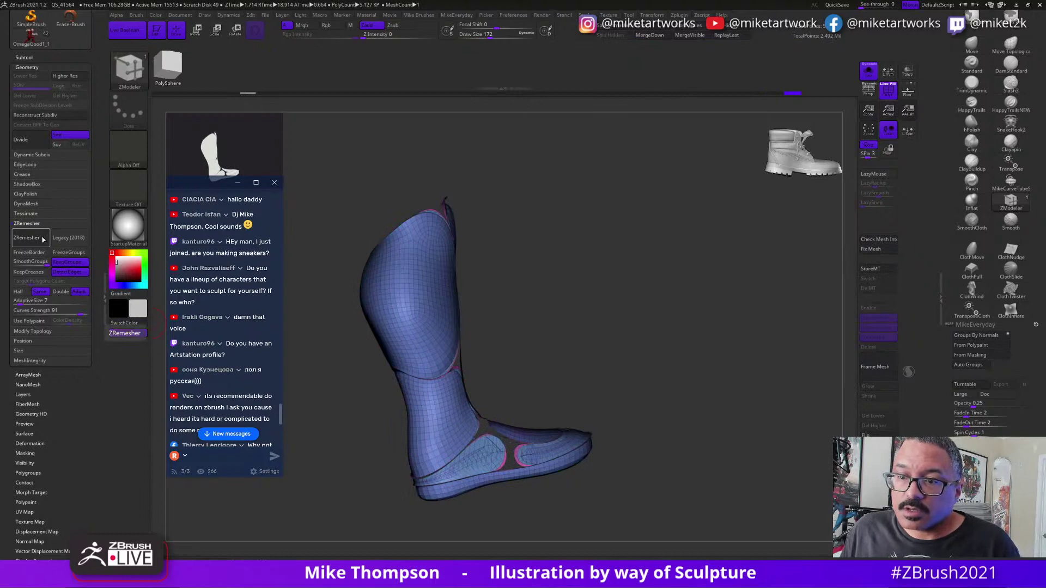
left_click_drag(645, 420, 626, 447)
key("ctrl+z")
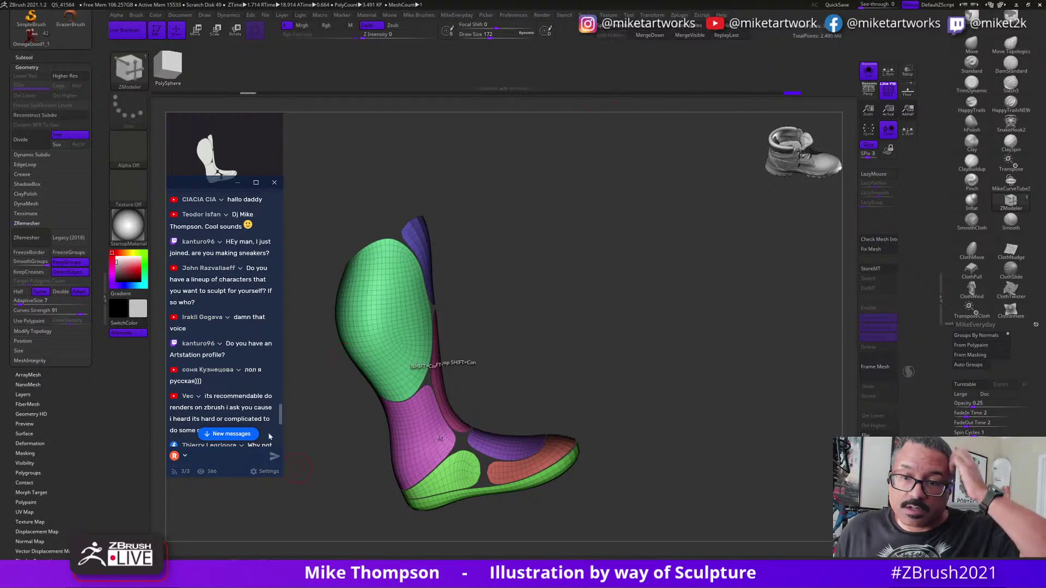
Remesh the separated boot panels at the same polygon count with their polygroups kept, and check the panel borders.
left_click(30, 240)
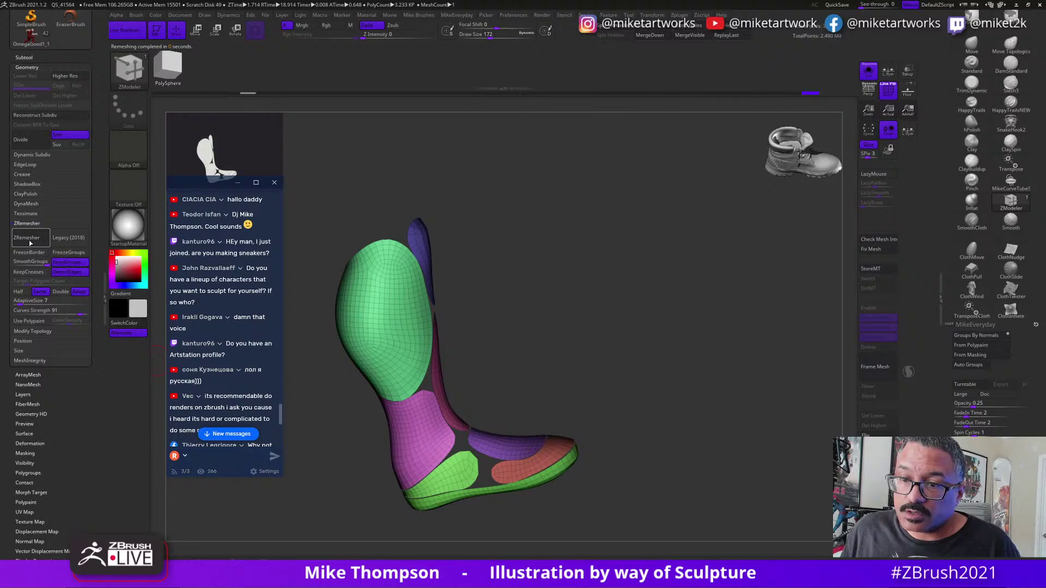
left_click_drag(575, 420, 691, 456)
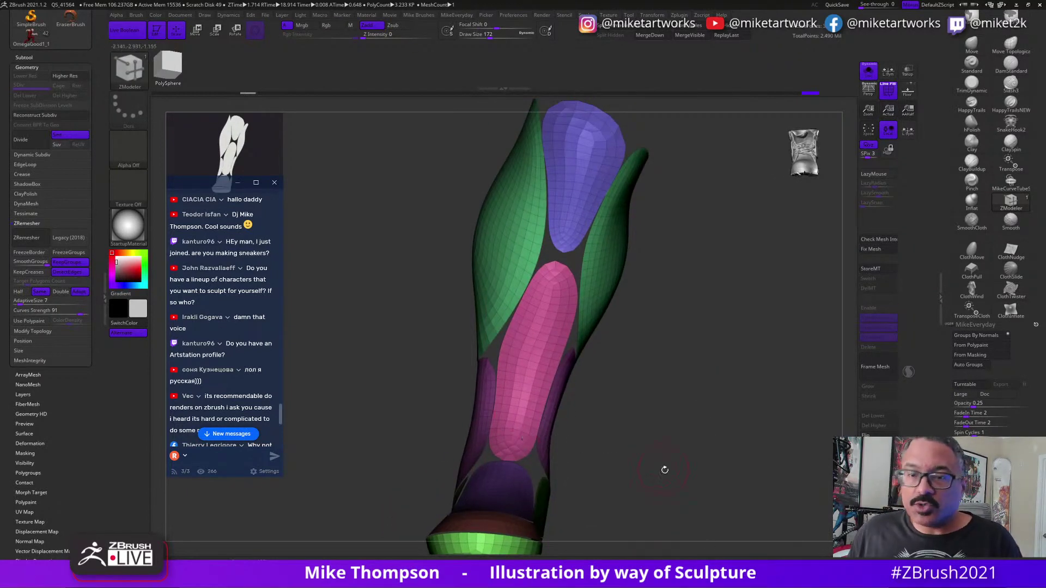
Switch to Photoshop to view the ComicVMCU.psd character artwork, and return to ZBrush.
key("alt+Tab")
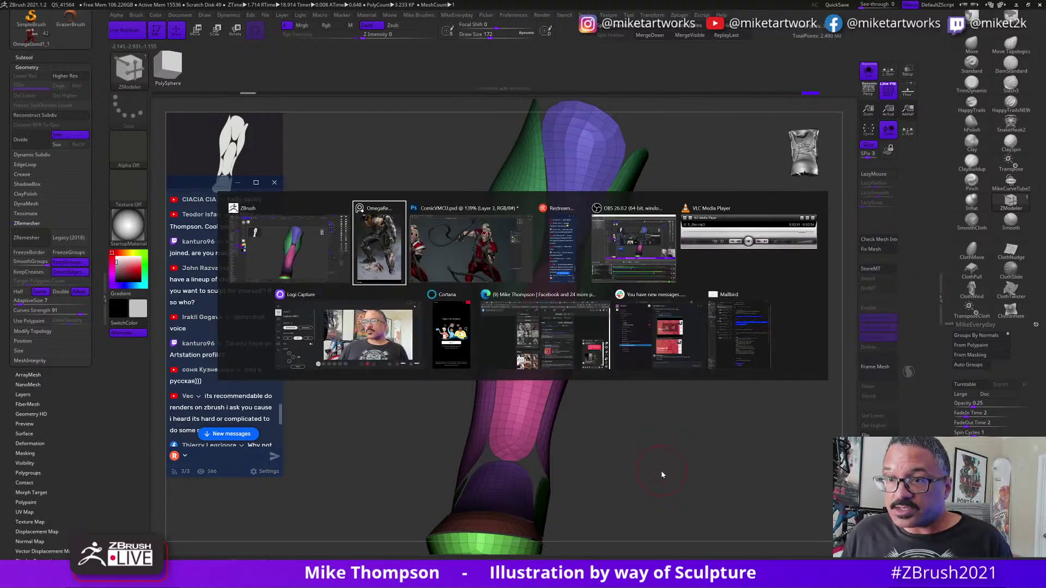
key("alt+Tab")
left_click_drag(794, 386, 781, 417)
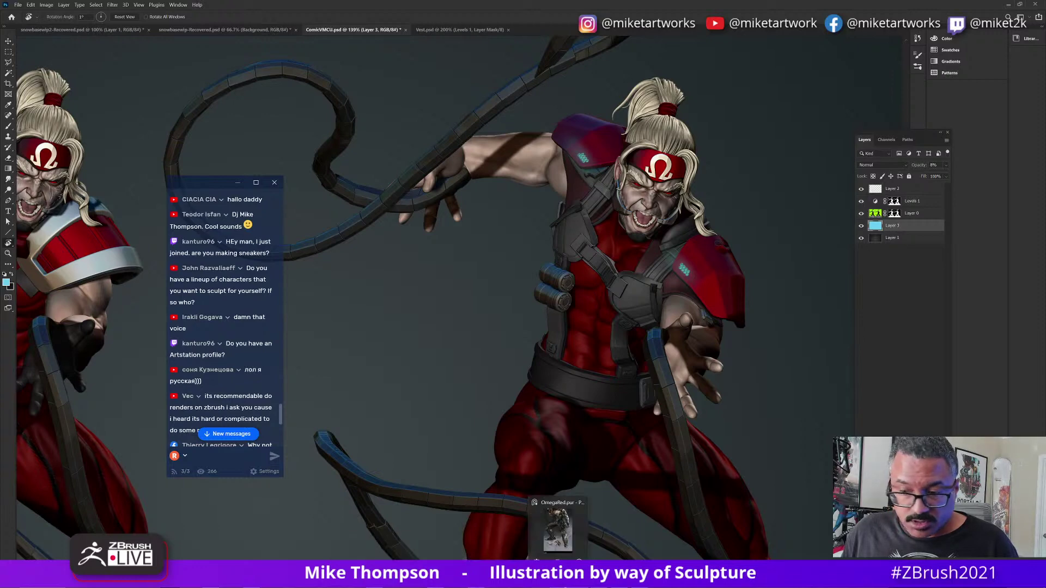
left_click(600, 578)
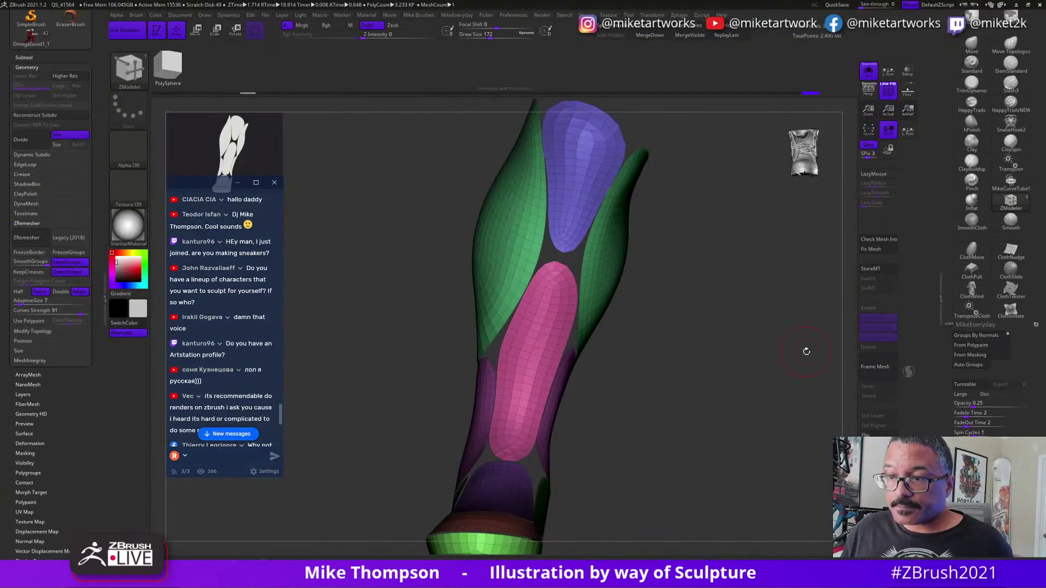
Turn off Solo mode to show the other visible boot subtools together with the remeshed panels.
left_click_drag(97, 63, 97, 253)
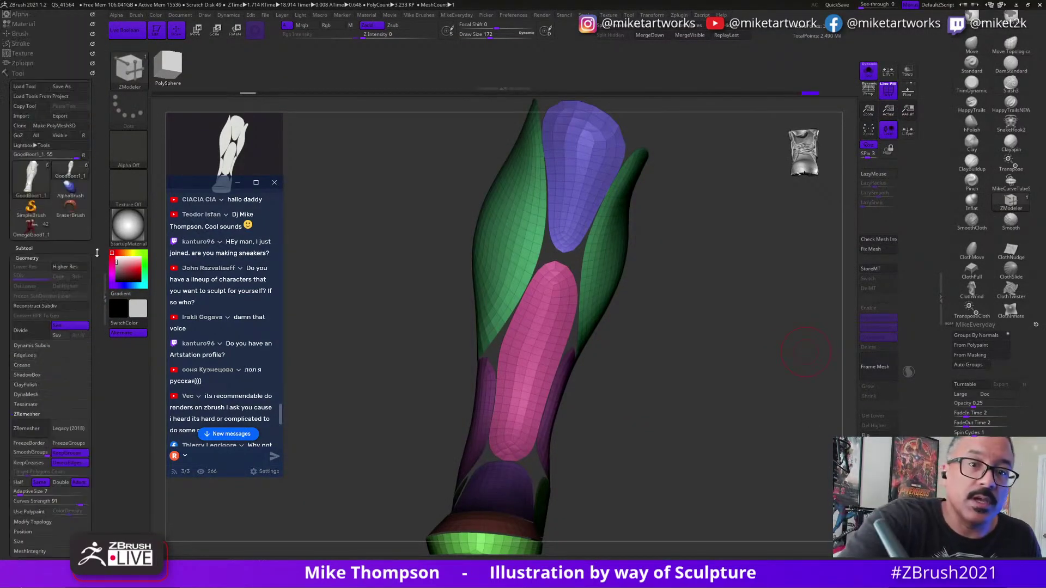
left_click(35, 248)
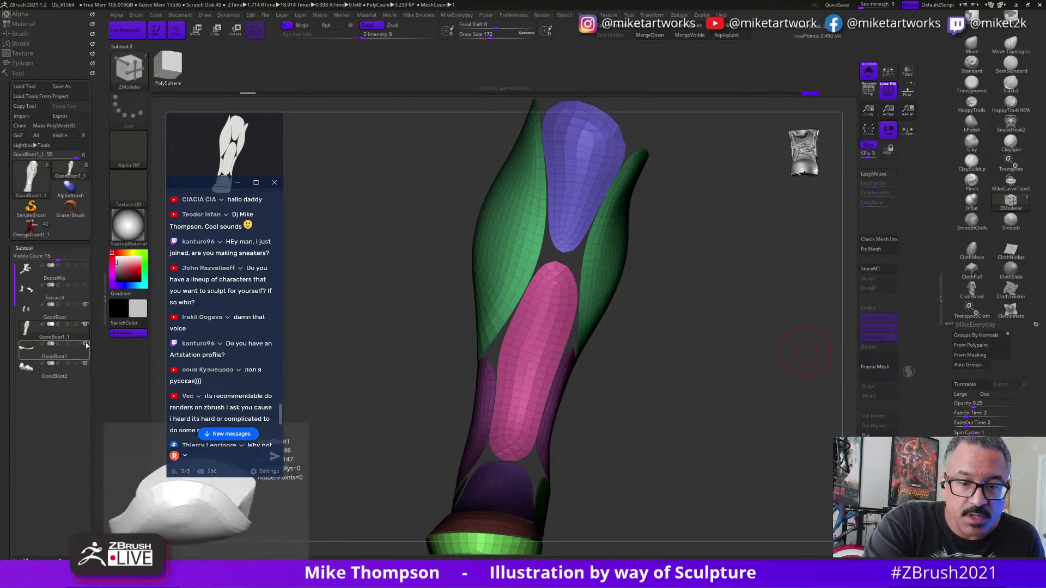
left_click(869, 72)
left_click_drag(737, 446, 752, 365, "alt")
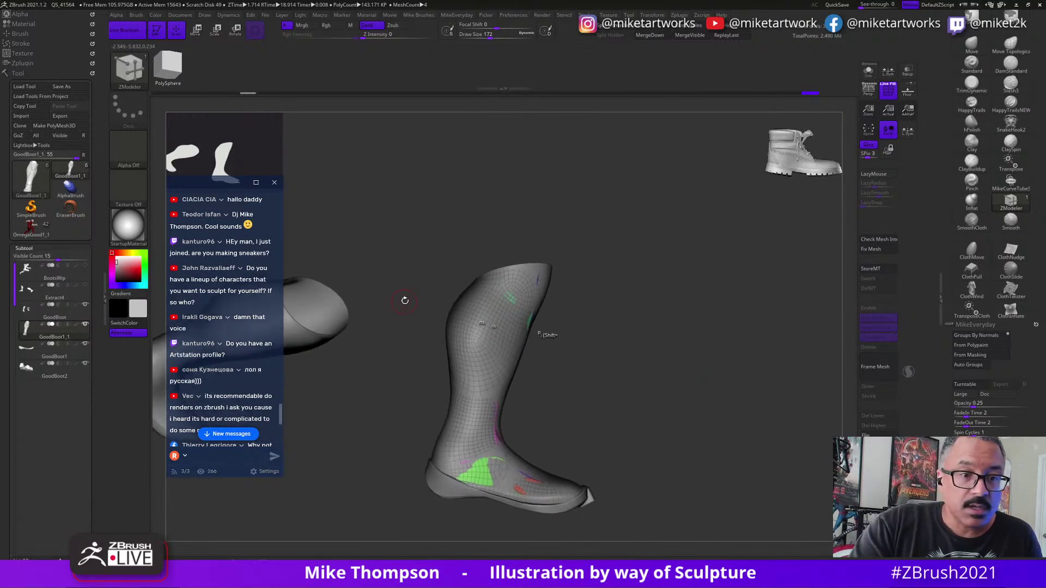
Inflate the remeshed panel subtool slightly with the Inflate deformation to raise the panels off the boot surface.
left_click(31, 247)
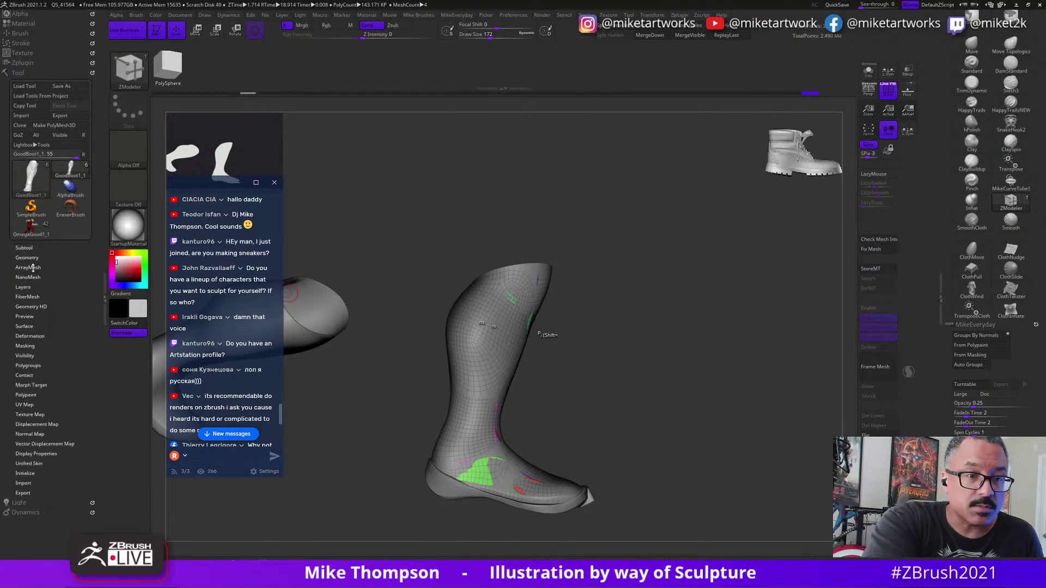
left_click(30, 336)
left_click_drag(101, 525, 105, 466)
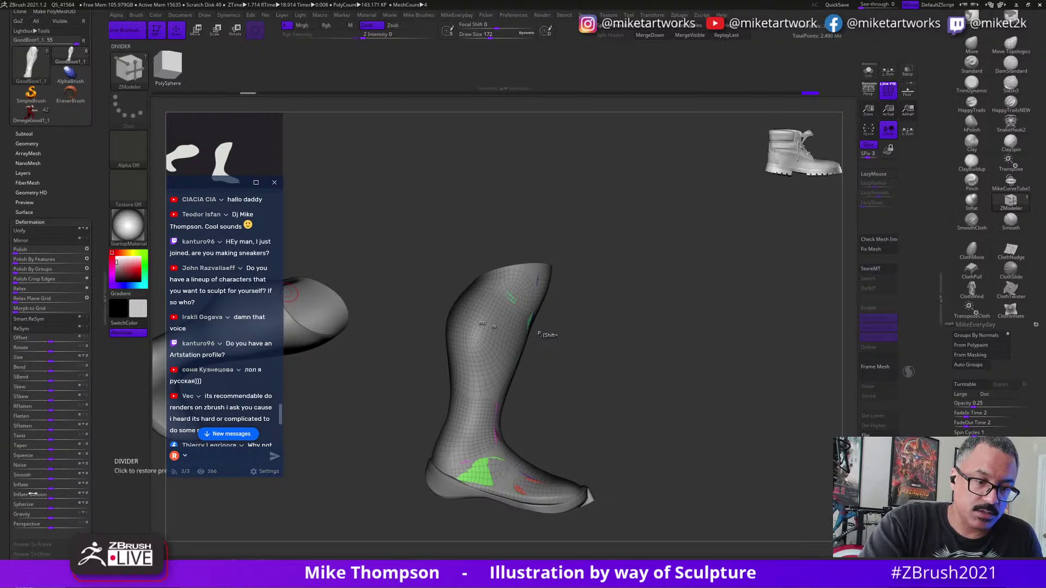
left_click_drag(51, 488, 57, 489)
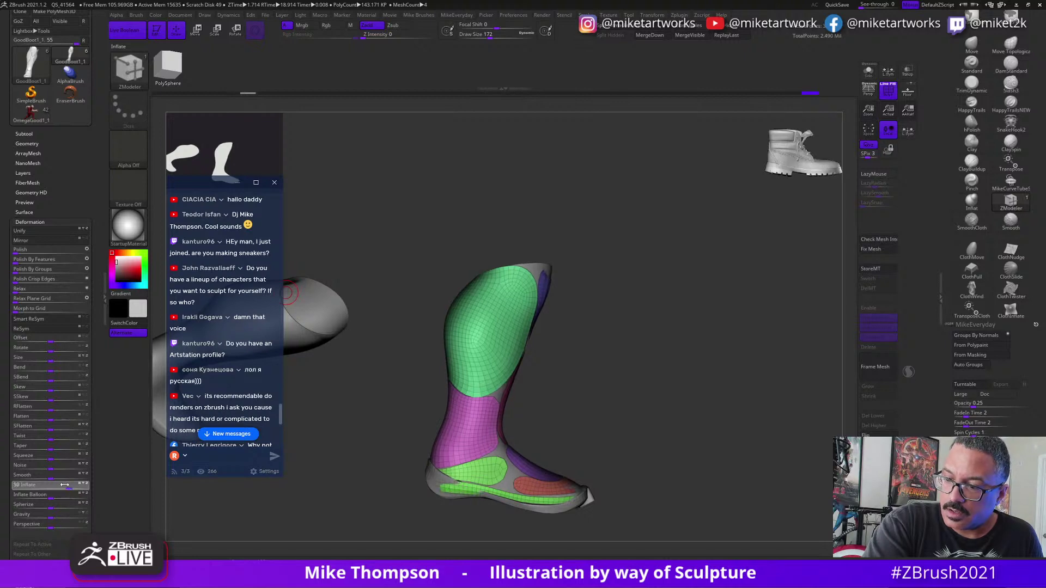
left_click_drag(677, 367, 646, 400)
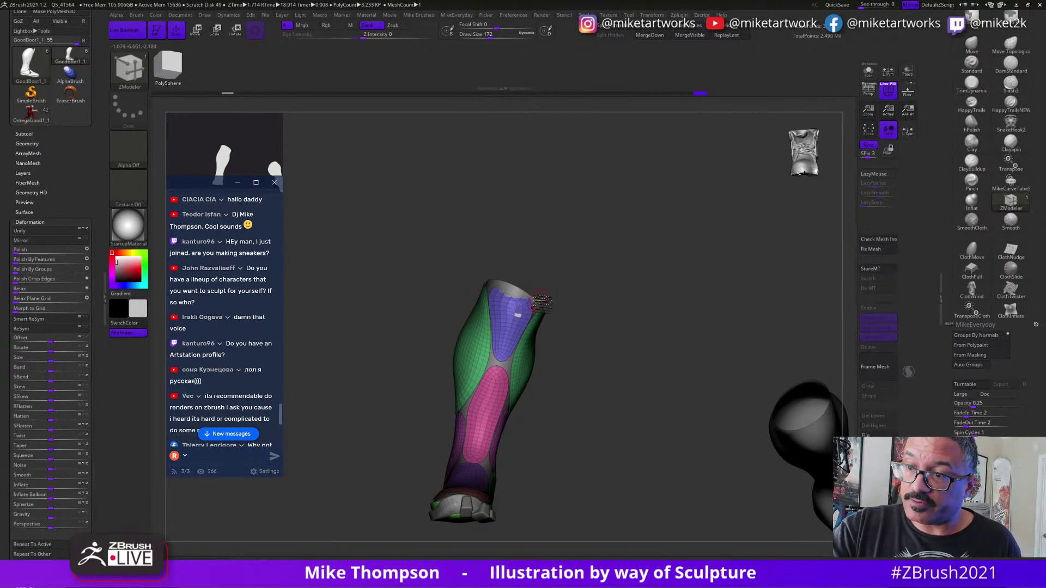
Mask everything except the blue upper shin panel, and use the gizmo to move it outward and enlarge it over the knee.
left_click(969, 49)
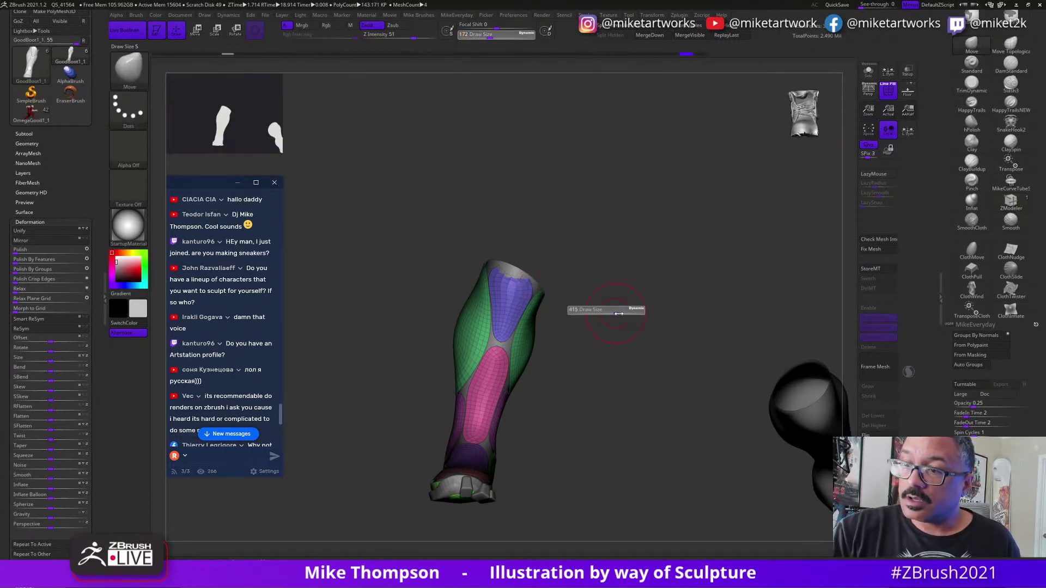
key("w")
left_click(520, 293, "ctrl")
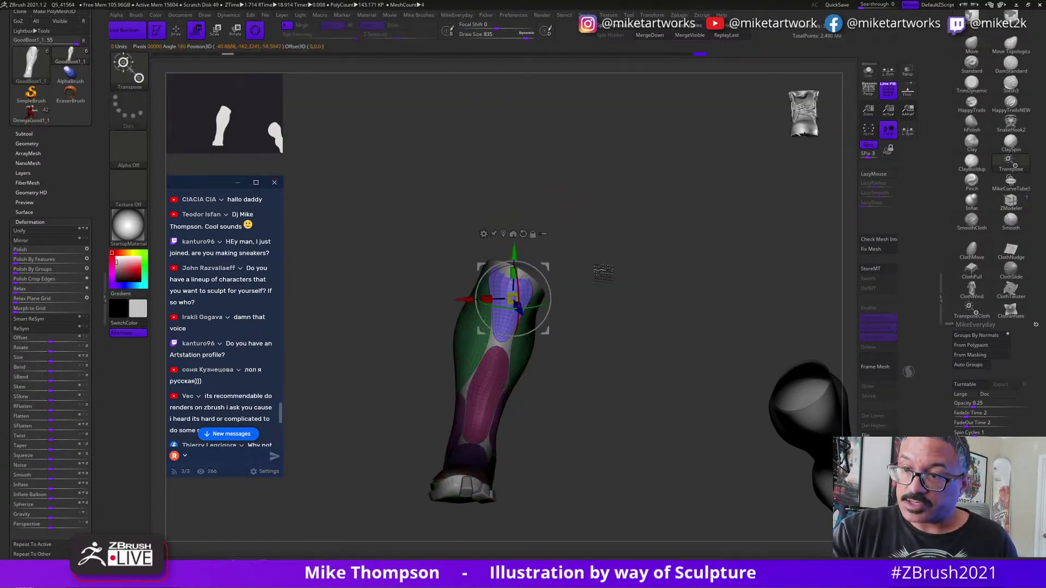
key("q")
left_click_drag(610, 296, 653, 334)
key("w")
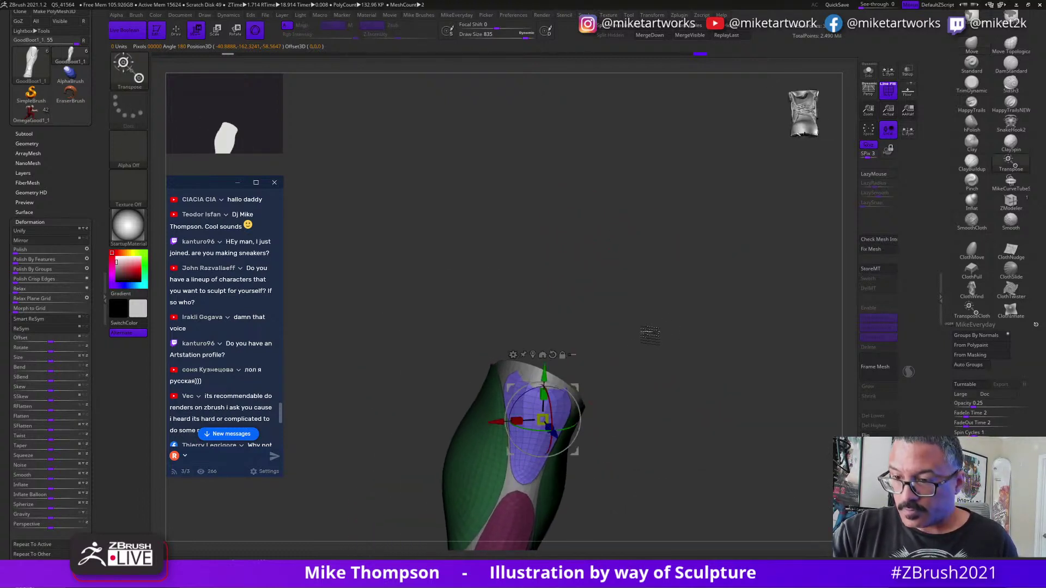
left_click_drag(639, 396, 594, 417)
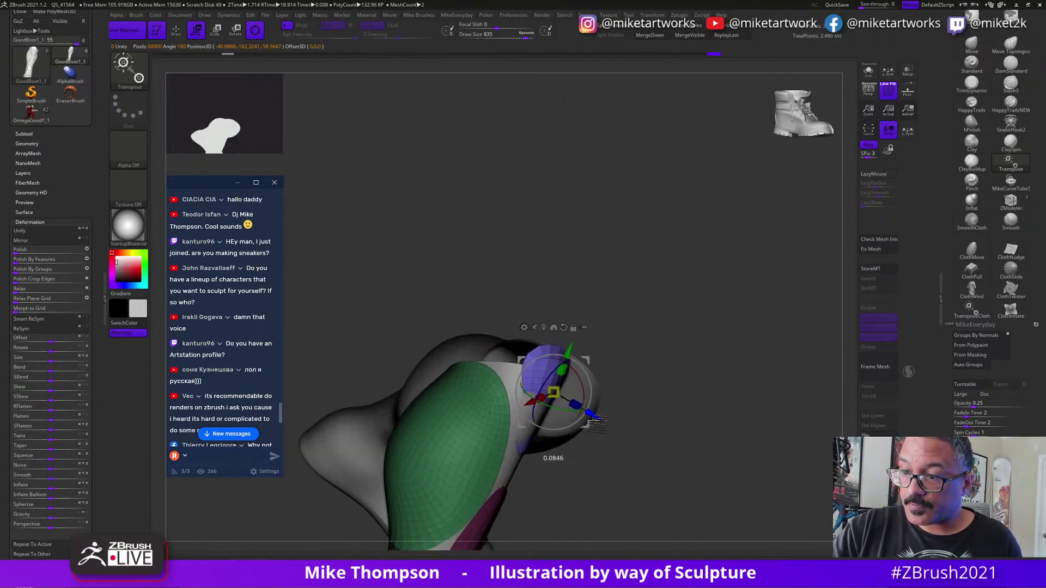
left_click_drag(742, 369, 685, 381)
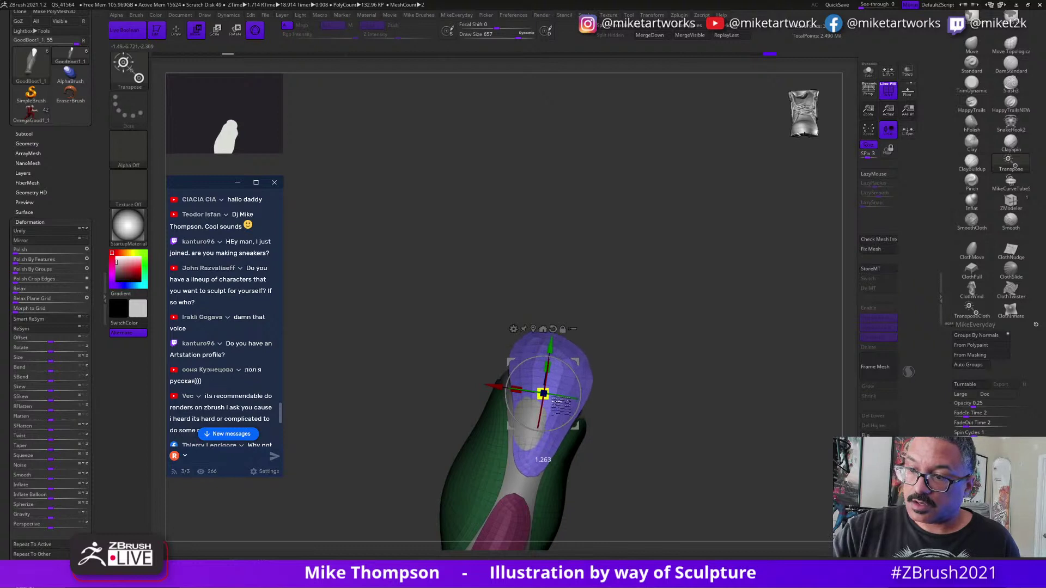
key("q")
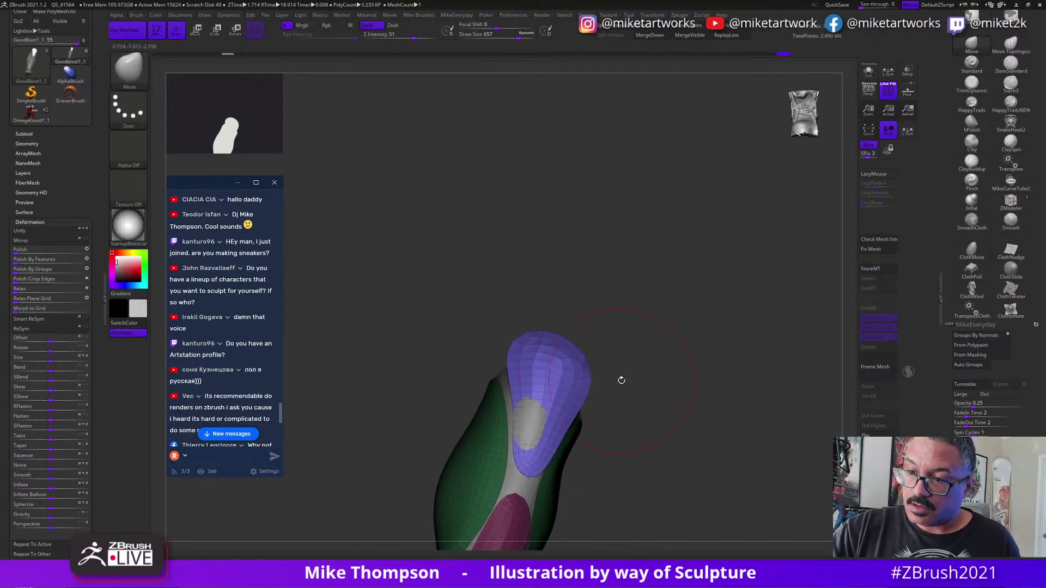
Reshape the top of the blue knee panel with the Move brush and smooth the middle of its surface.
mouse_move(632, 386)
left_mouse_down()
mouse_move(649, 386)
mouse_move(621, 400)
mouse_move(617, 385)
mouse_move(679, 365)
mouse_move(677, 331)
mouse_move(626, 320)
mouse_move(591, 328)
mouse_move(612, 310)
mouse_move(596, 310)
mouse_move(579, 331)
left_mouse_up()
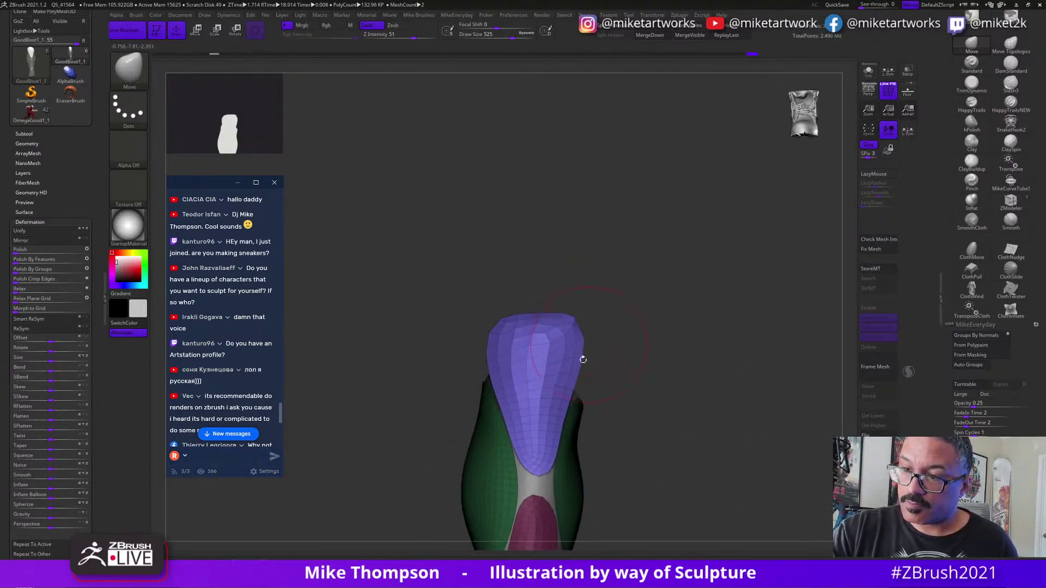
mouse_move(612, 376)
left_mouse_down()
mouse_move(637, 367)
mouse_move(622, 372)
mouse_move(632, 397)
left_mouse_up()
left_click_drag(545, 400, 539, 408, "shift")
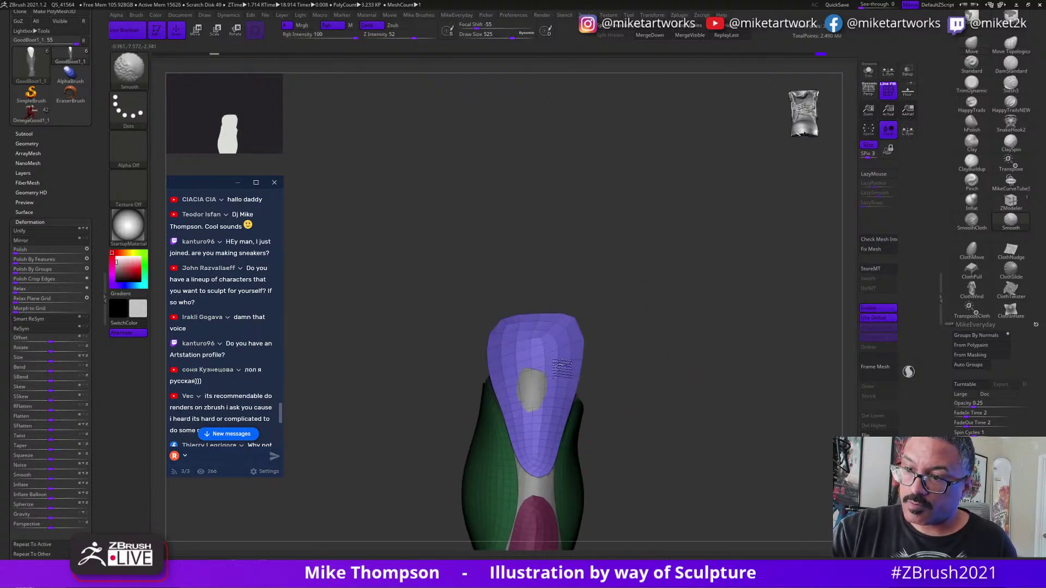
left_click_drag(562, 370, 540, 395, "shift")
left_click_drag(634, 332, 648, 337)
Reduce the Move brush to a draw size of 365 and pull the knee panel's upper corners outward into a squarer top.
key("bracketleft")
key("bracketleft")
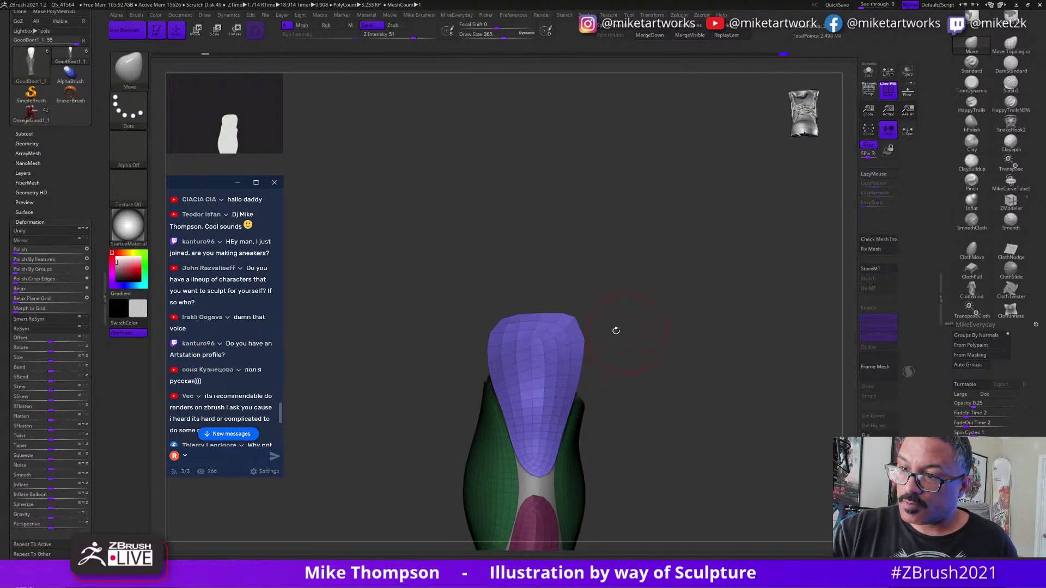
mouse_move(573, 331)
left_mouse_down()
mouse_move(590, 327)
mouse_move(592, 346)
left_mouse_up()
left_click_drag(502, 331, 495, 316)
left_click_drag(634, 324, 685, 330)
left_click_drag(500, 332, 494, 324)
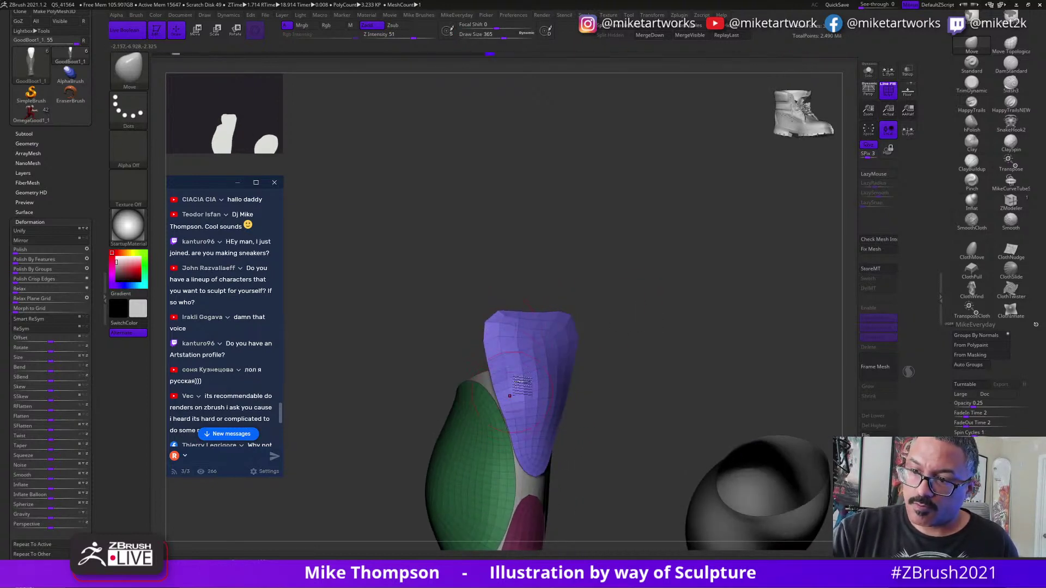
left_click_drag(635, 329, 603, 329)
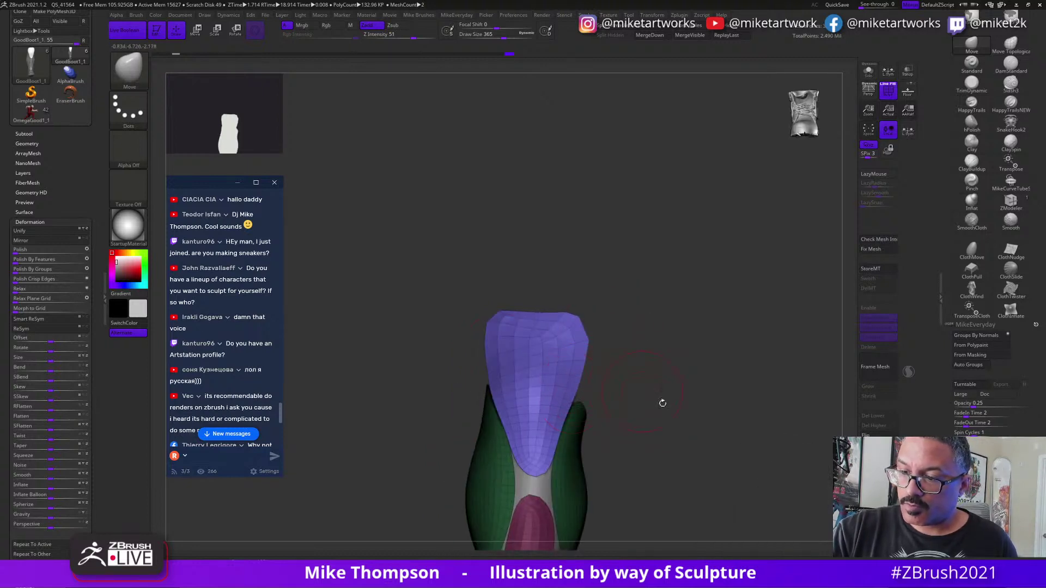
left_click_drag(663, 403, 712, 375)
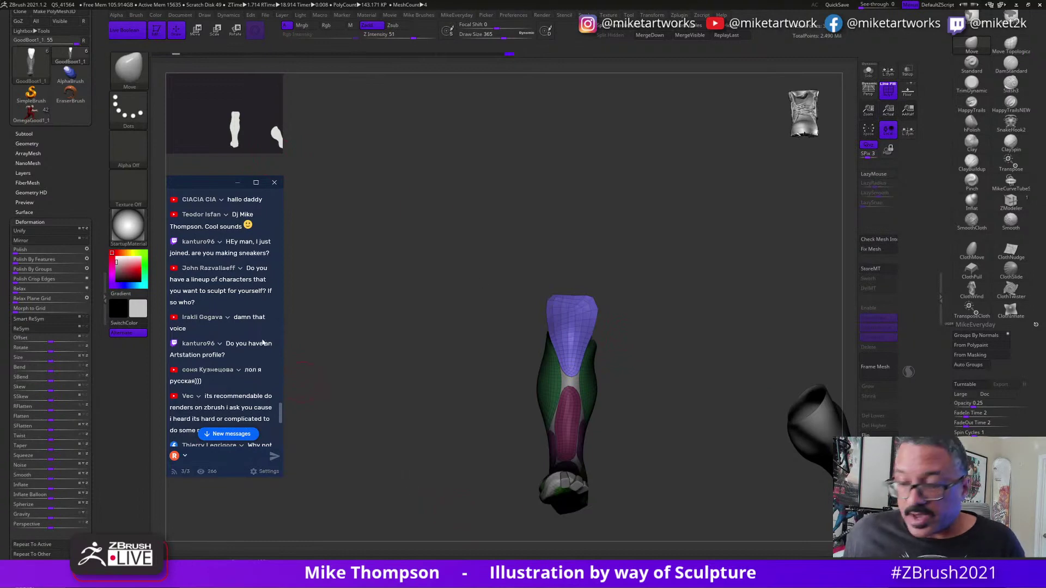
Load the full OmegaGood1_1 character tool and display the whole figure without the polyframe.
left_click(32, 120)
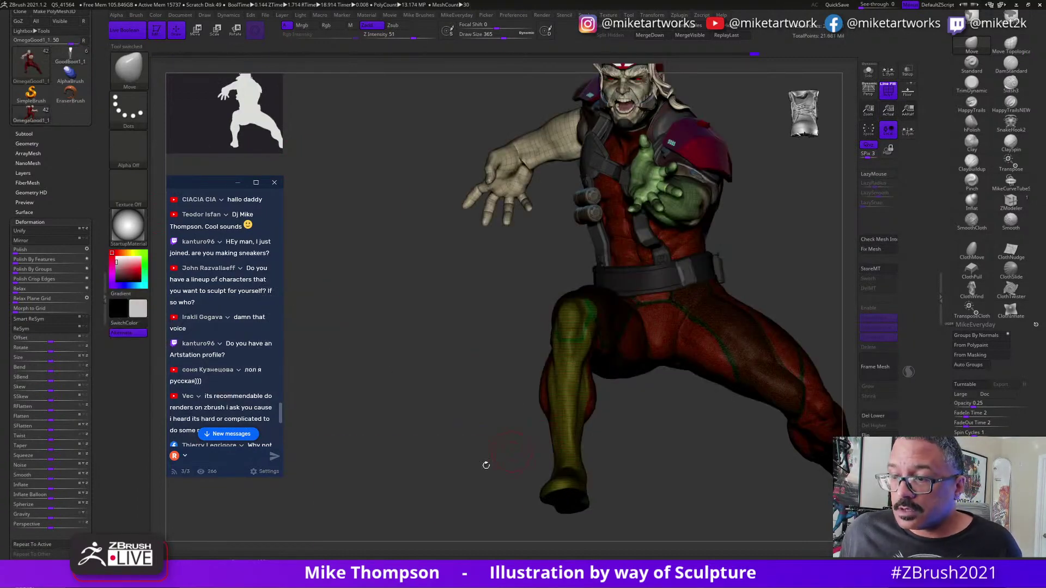
key("space")
left_click(467, 531)
left_click_drag(684, 484, 615, 313)
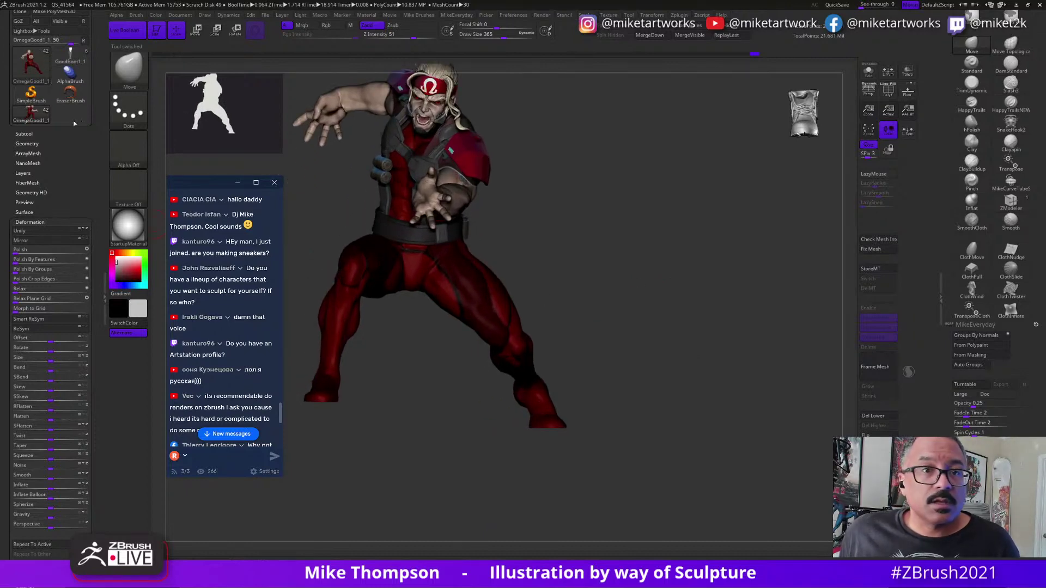
Open the light settings, turn on a second light, and aim the light at the front of the figure.
left_click_drag(105, 150, 112, 83)
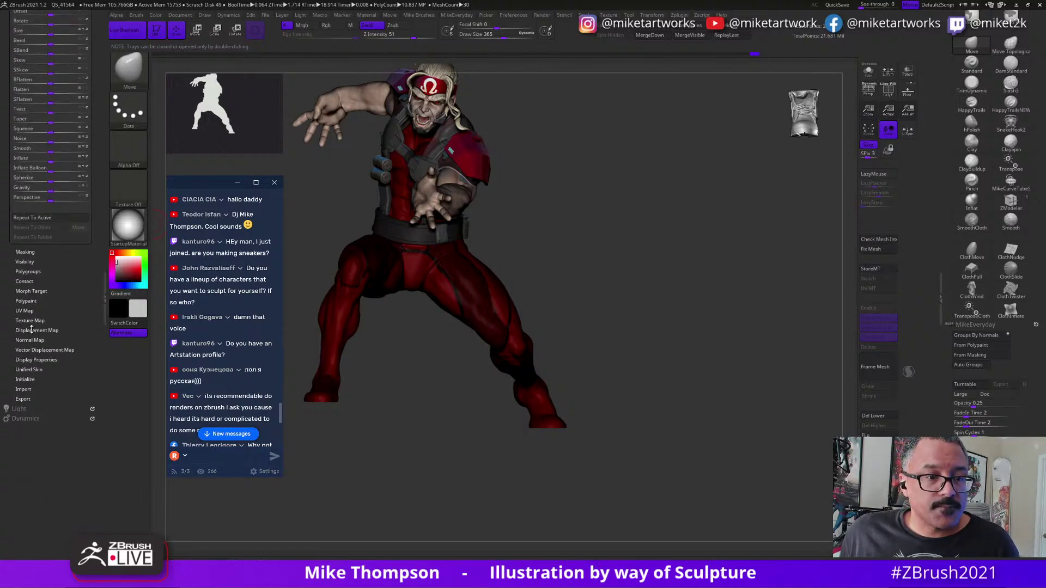
left_click(22, 408)
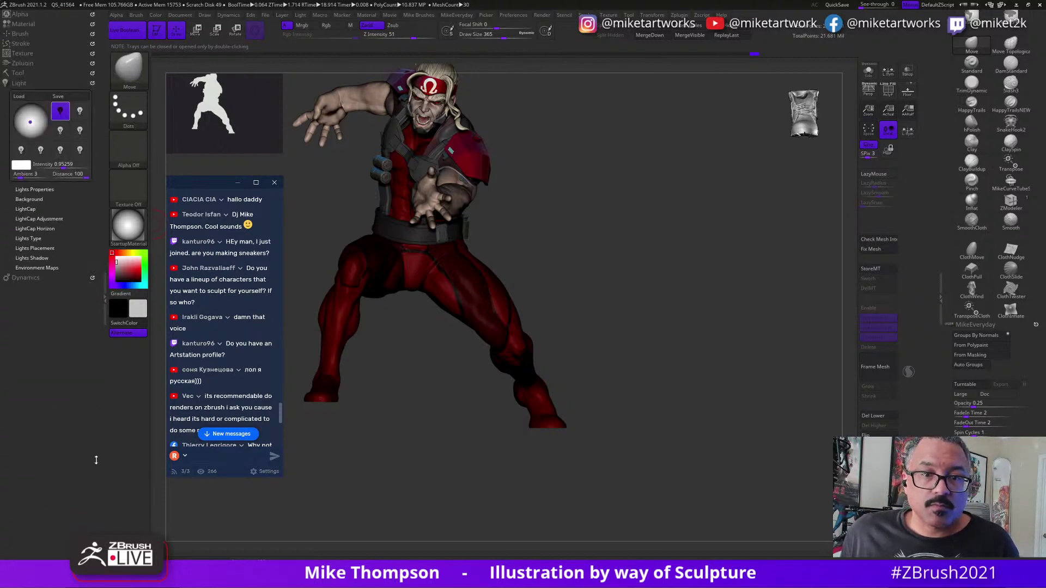
left_click(67, 167)
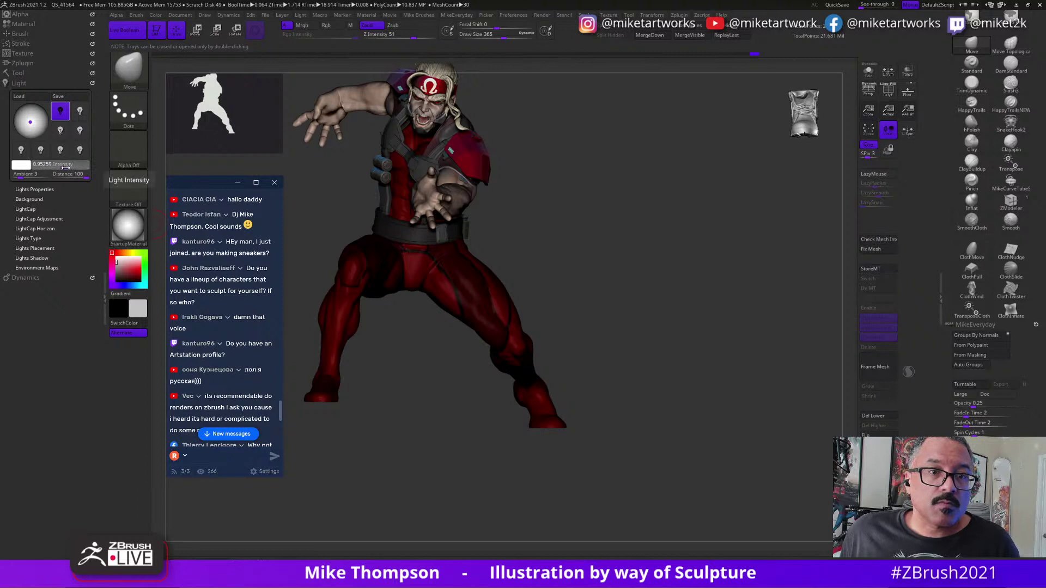
left_click(80, 112)
left_click(80, 112)
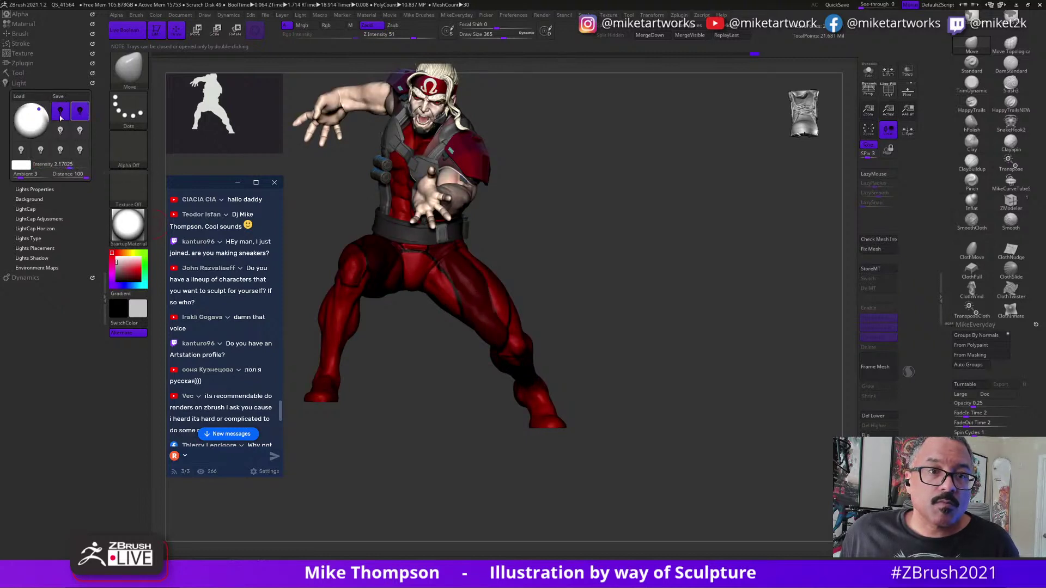
left_click(27, 123)
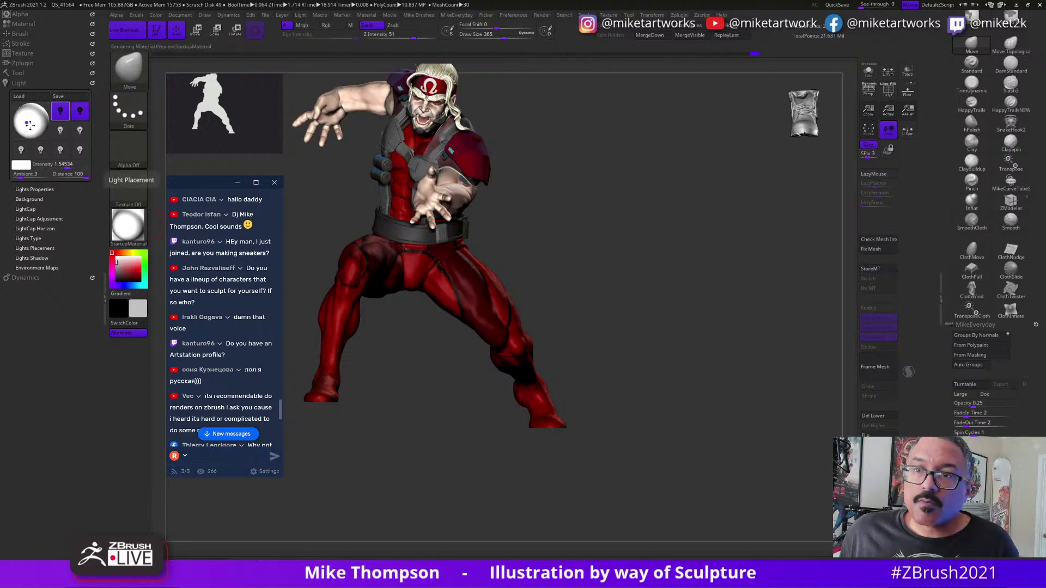
Set the light's intensity to 1.06622.
left_click_drag(63, 168, 67, 168)
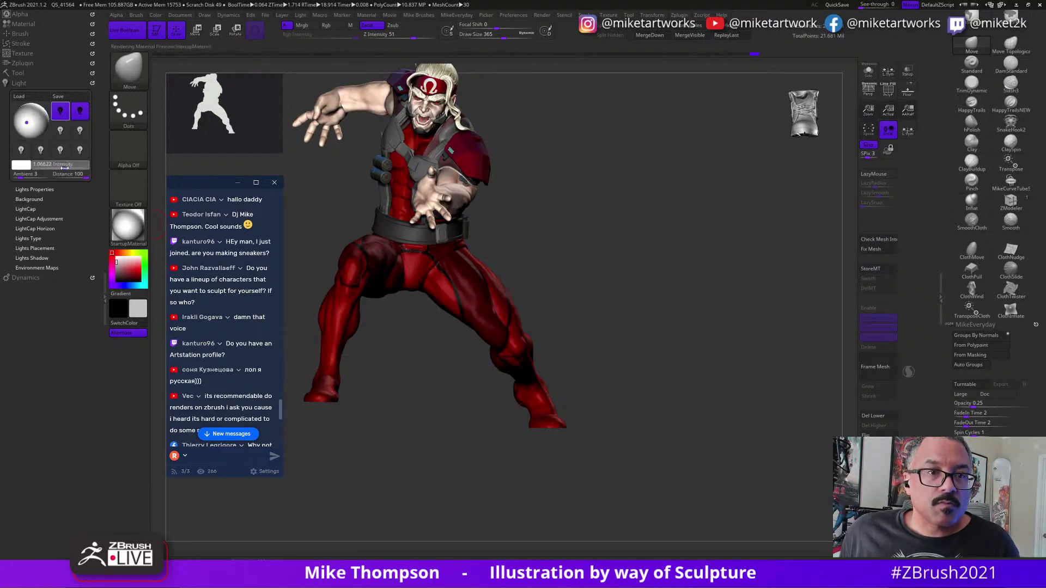
left_click_drag(640, 223, 627, 240)
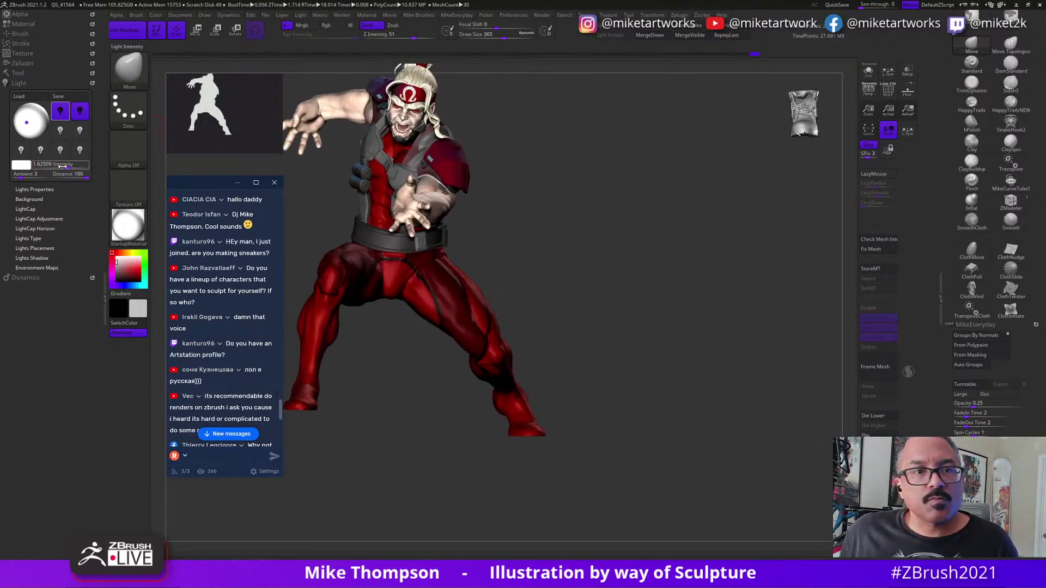
left_click_drag(67, 168, 64, 167)
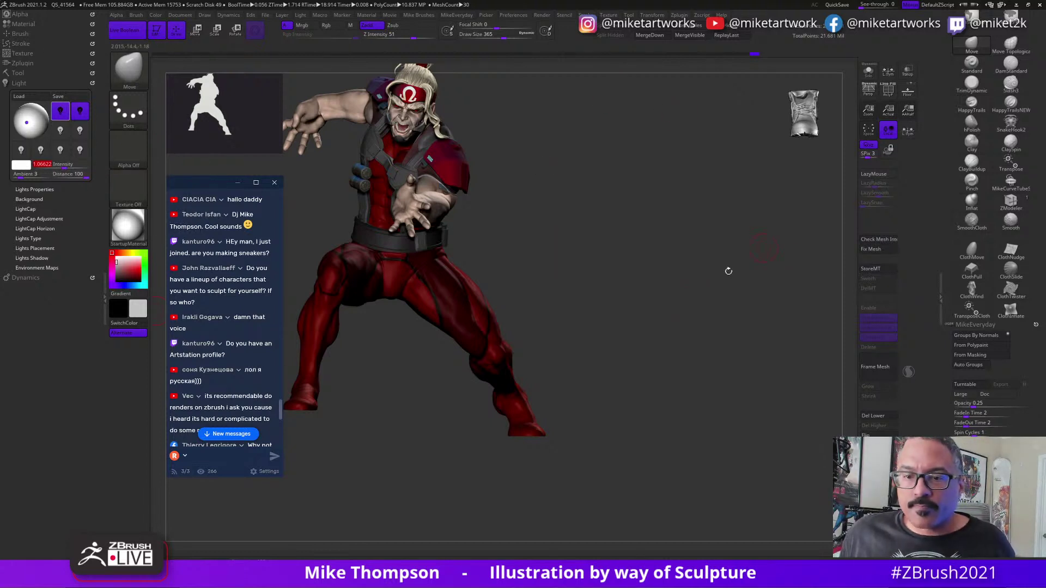
Render the relit character with BPR and read back through the chat messages.
key("shift")
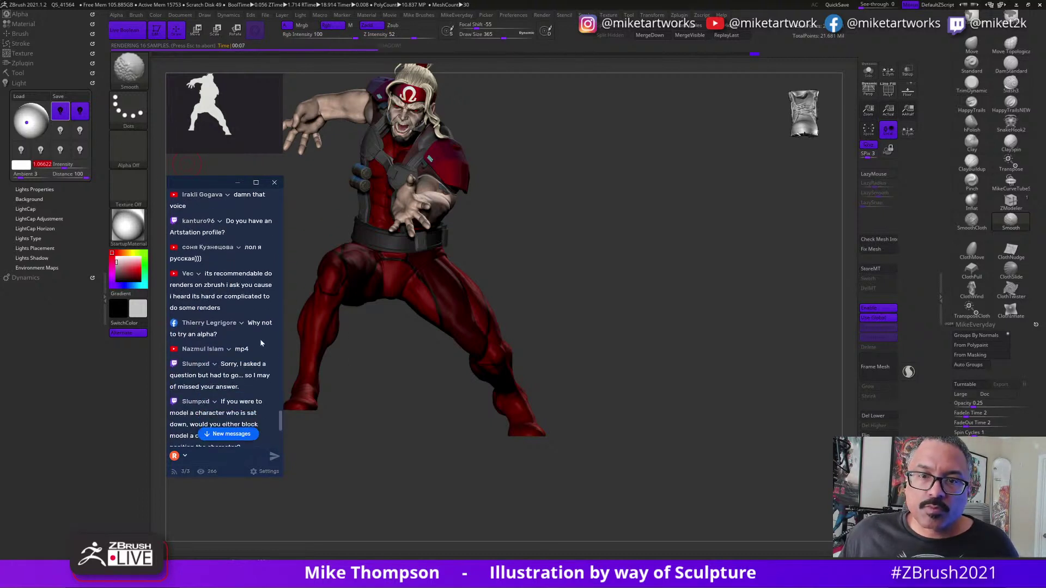
scroll(261, 342, "up", 2)
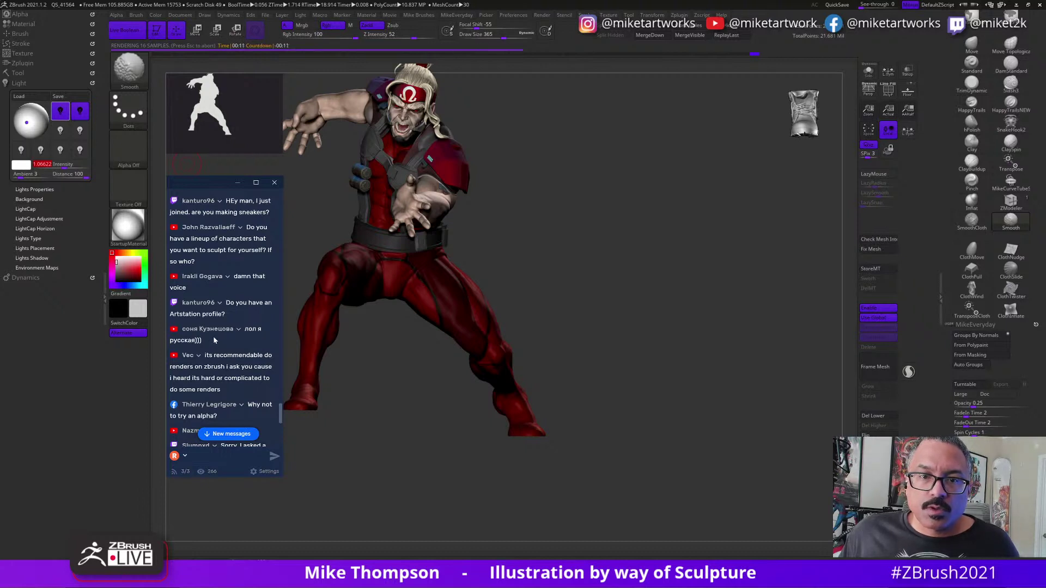
scroll(214, 340, "up", 3)
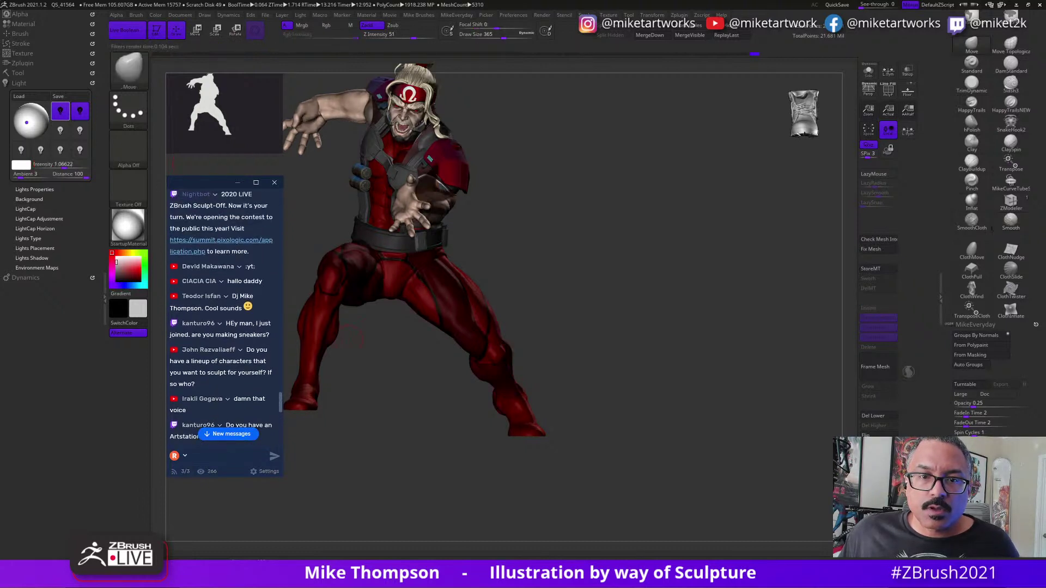
Read through the chat messages and reply with the artist's ArtStation profile name.
scroll(223, 327, "down", 2)
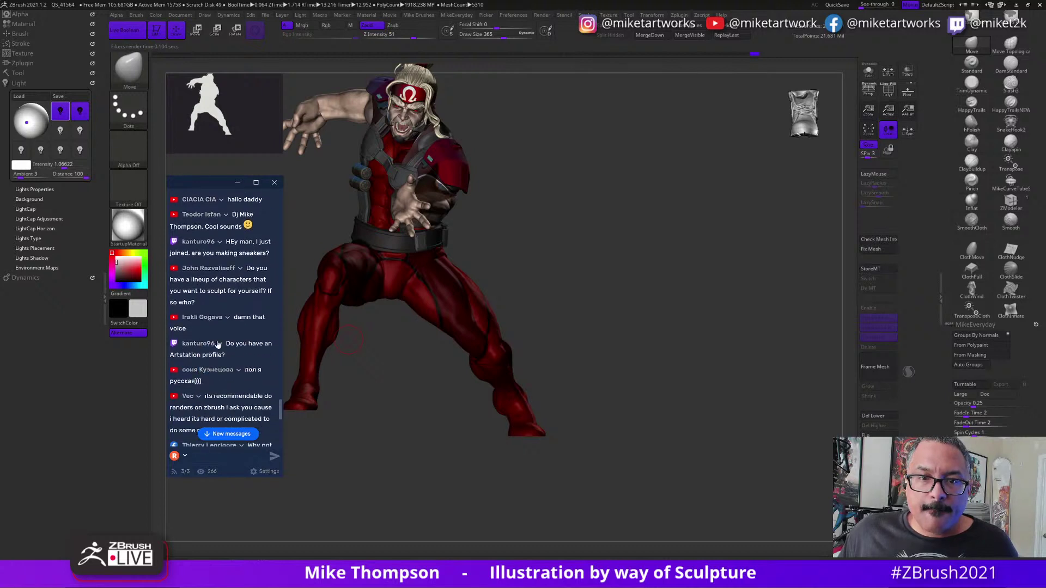
scroll(217, 344, "down", 1)
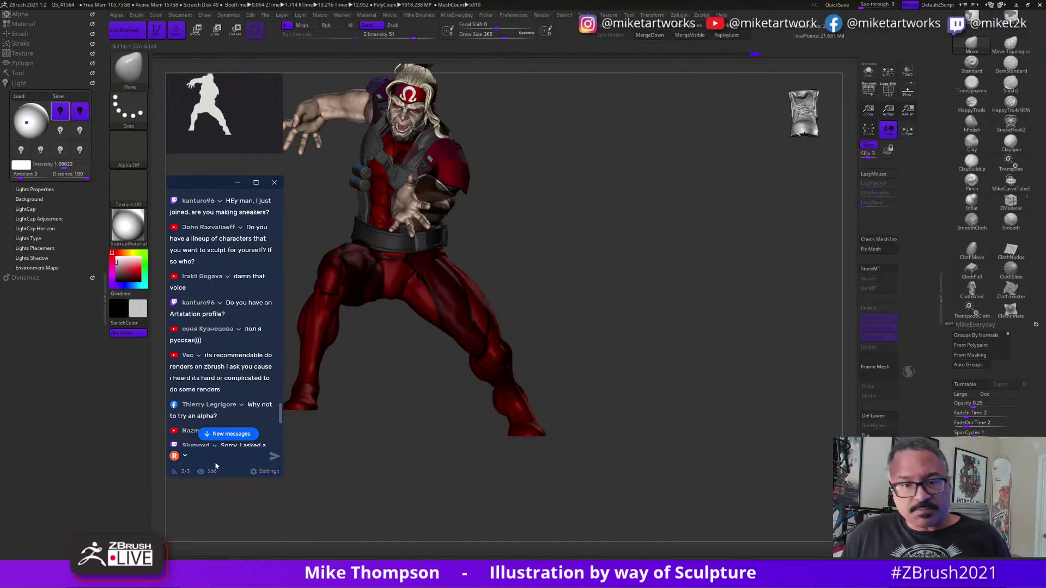
type("artstartion miketartwork")
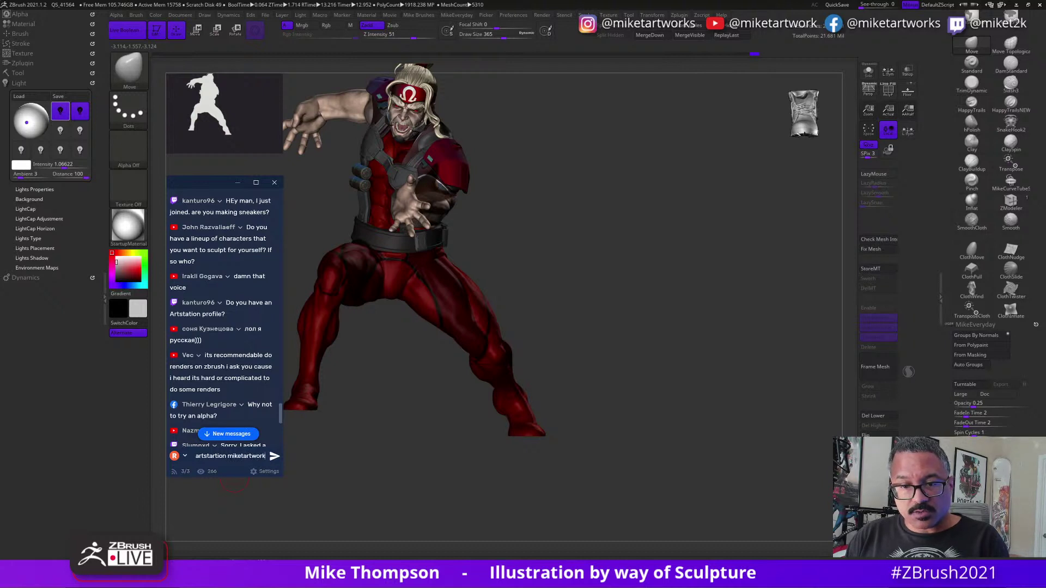
key("Return")
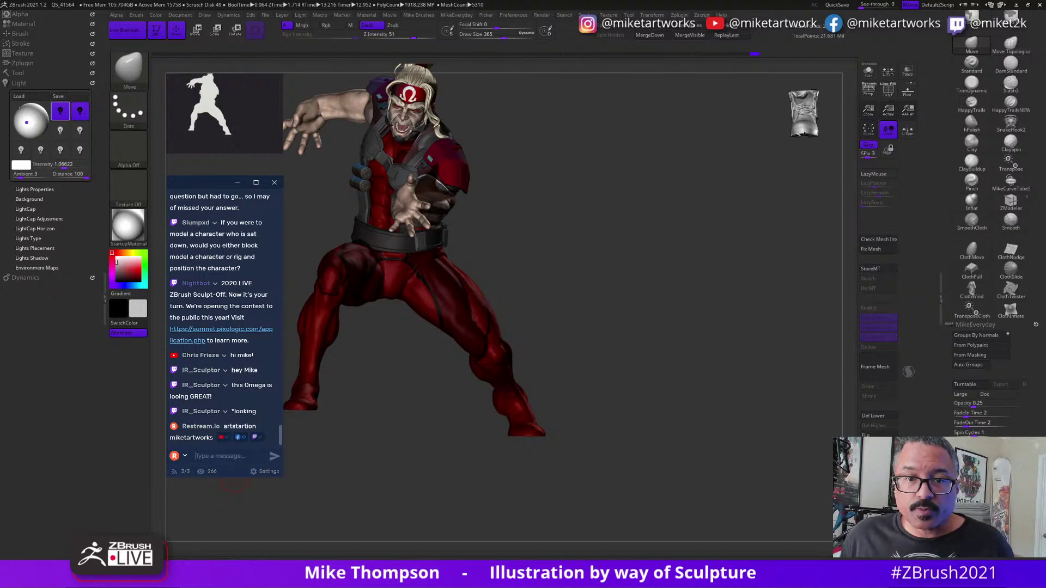
scroll(252, 287, "up", 3)
scroll(257, 287, "up", 2)
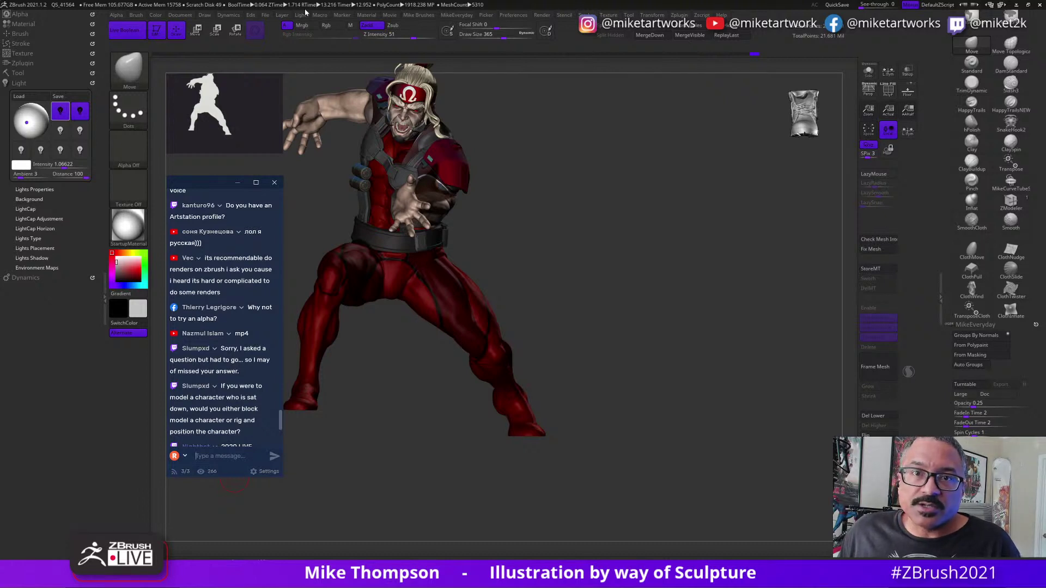
Bake the figure's layer shading, create a new layer, and draw a second editable copy of the character on it.
left_click(281, 16)
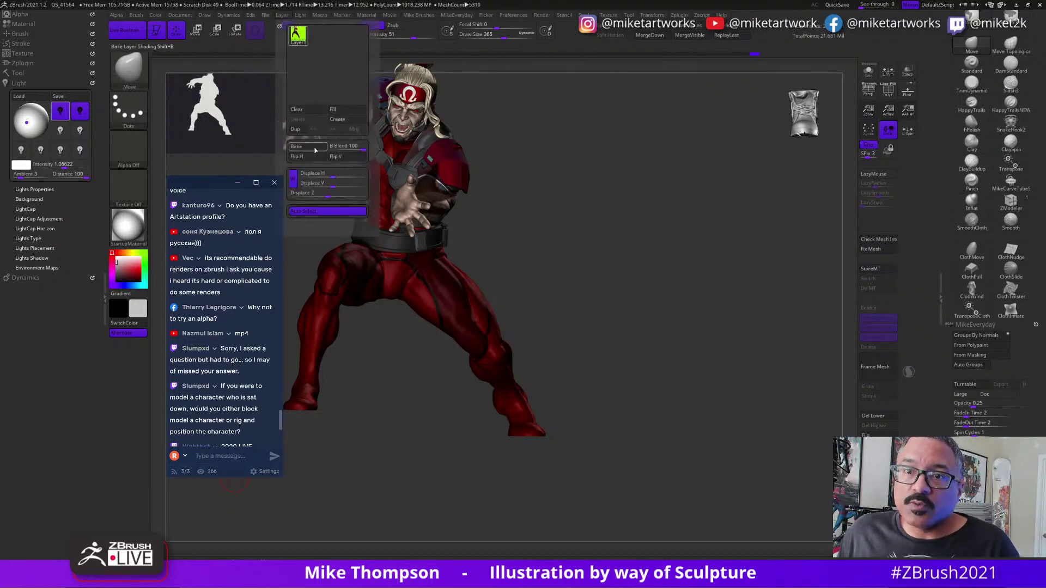
left_click(281, 15)
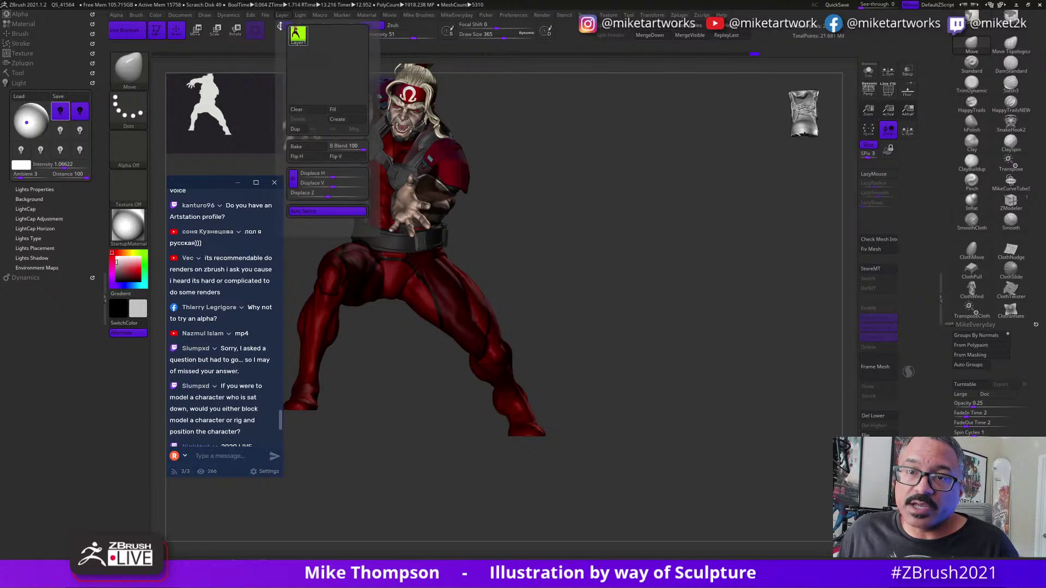
left_click(297, 147)
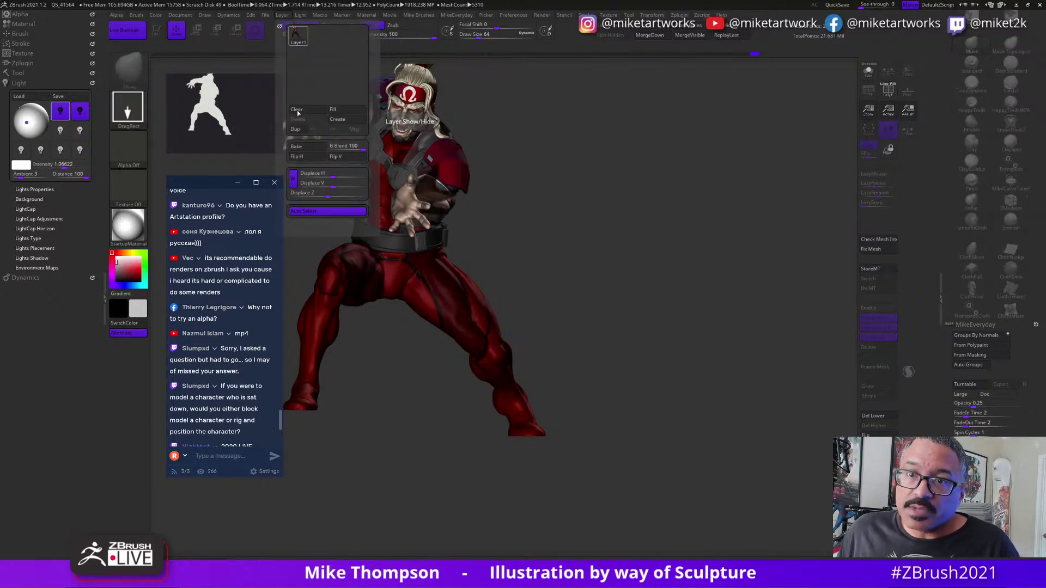
left_click(339, 120)
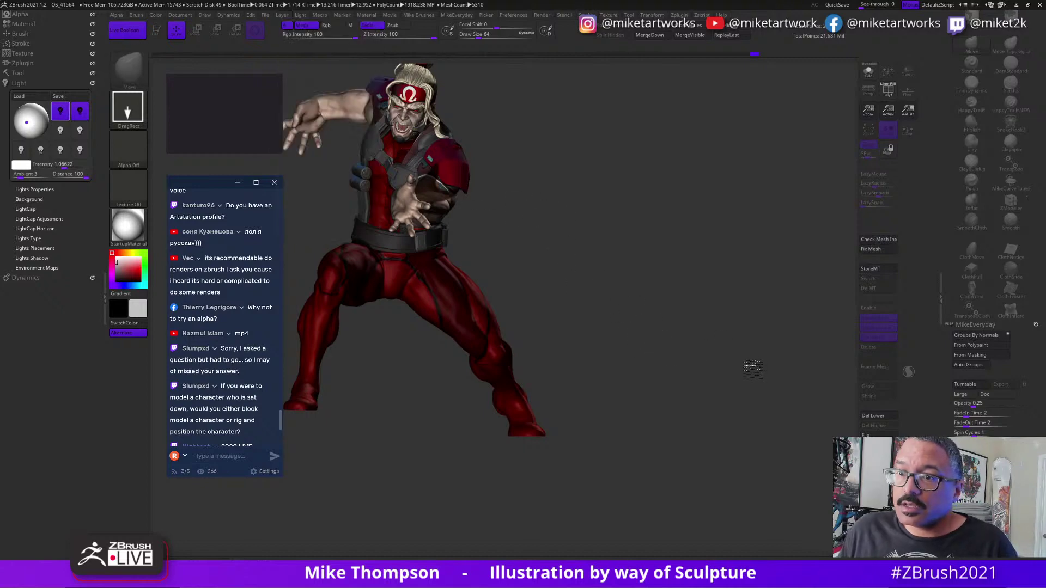
mouse_move(684, 346)
left_mouse_down()
mouse_move(703, 376)
mouse_move(722, 370)
mouse_move(714, 396)
mouse_move(700, 395)
mouse_move(689, 386)
mouse_move(839, 365)
left_mouse_up()
key("t")
key("f")
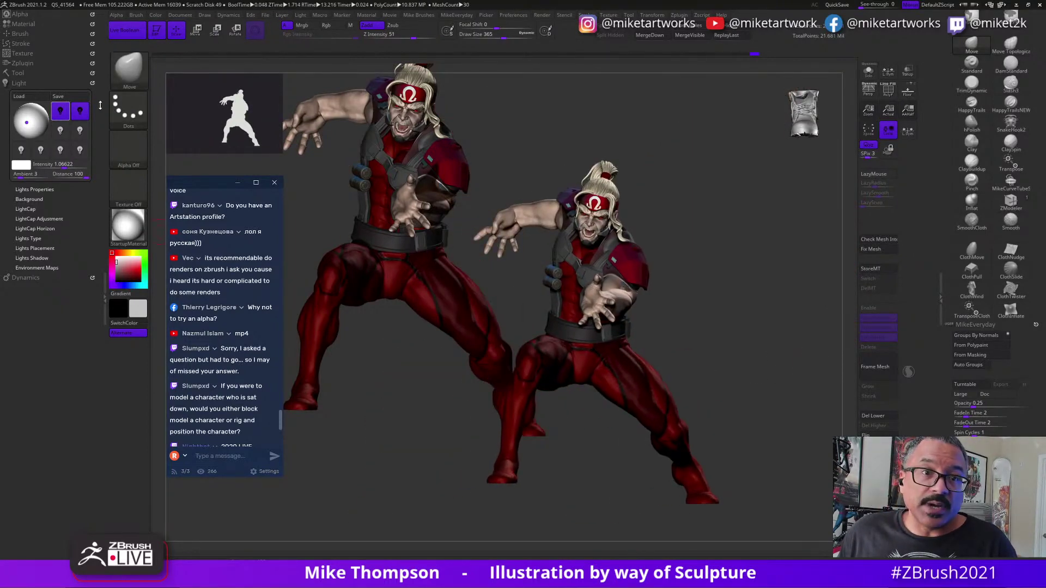
Replace the live character with the GoodBoot1_1 tool and position the boot beside the baked figure.
left_click(20, 73)
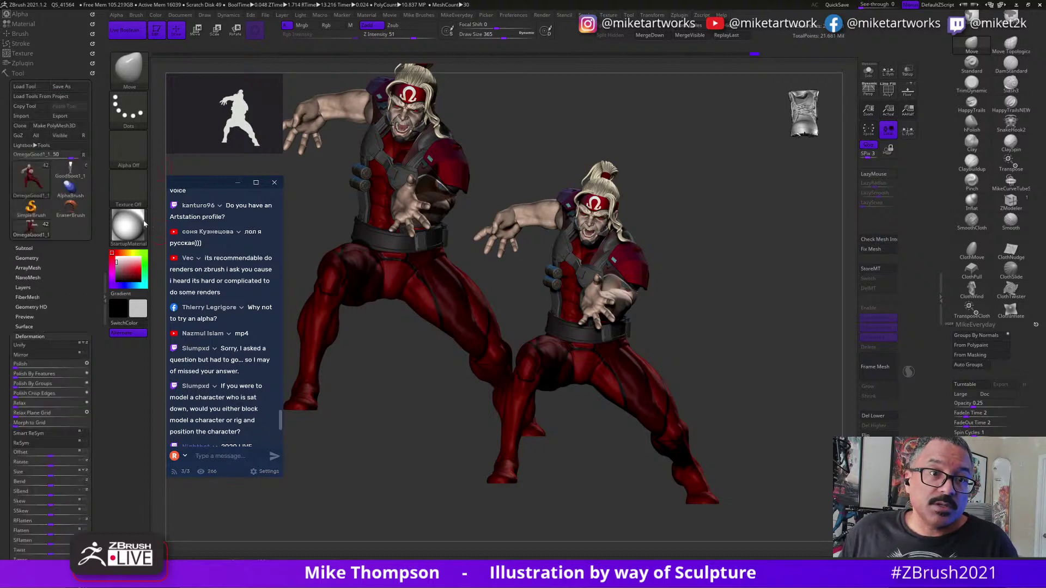
left_click(70, 170)
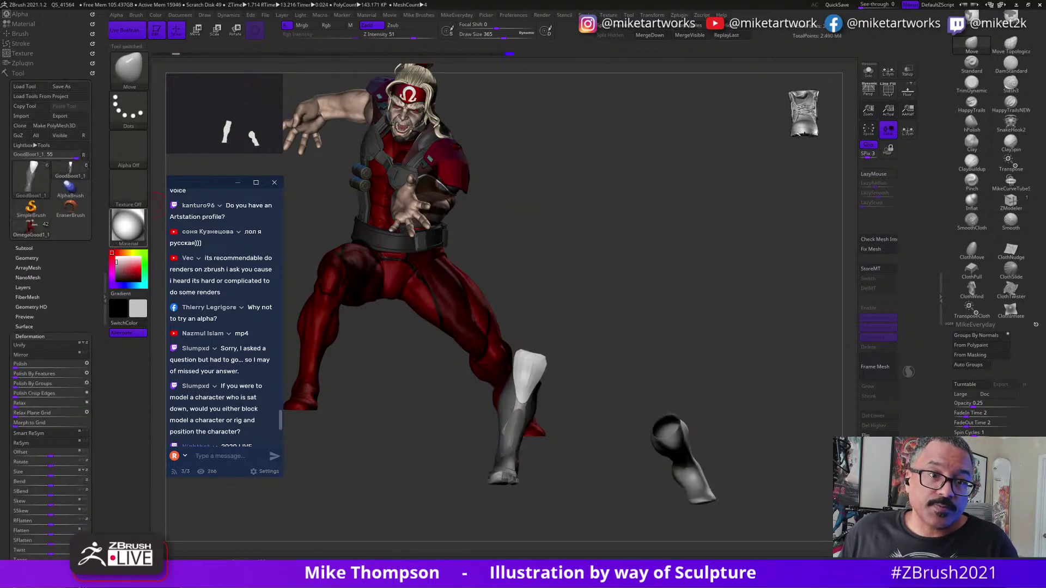
left_click_drag(633, 331, 751, 303)
left_click_drag(750, 346, 716, 297)
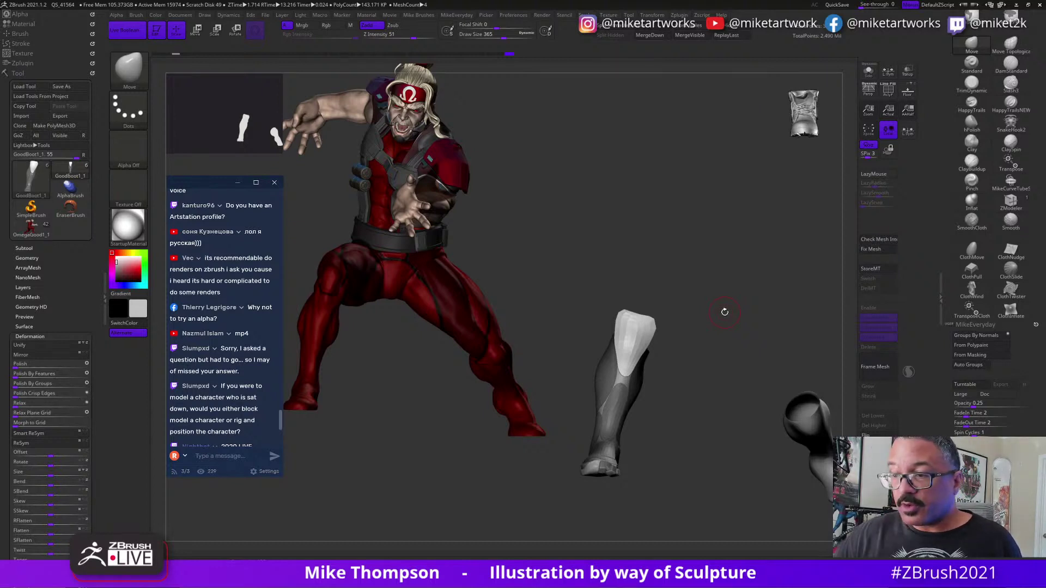
left_click_drag(704, 464, 702, 469)
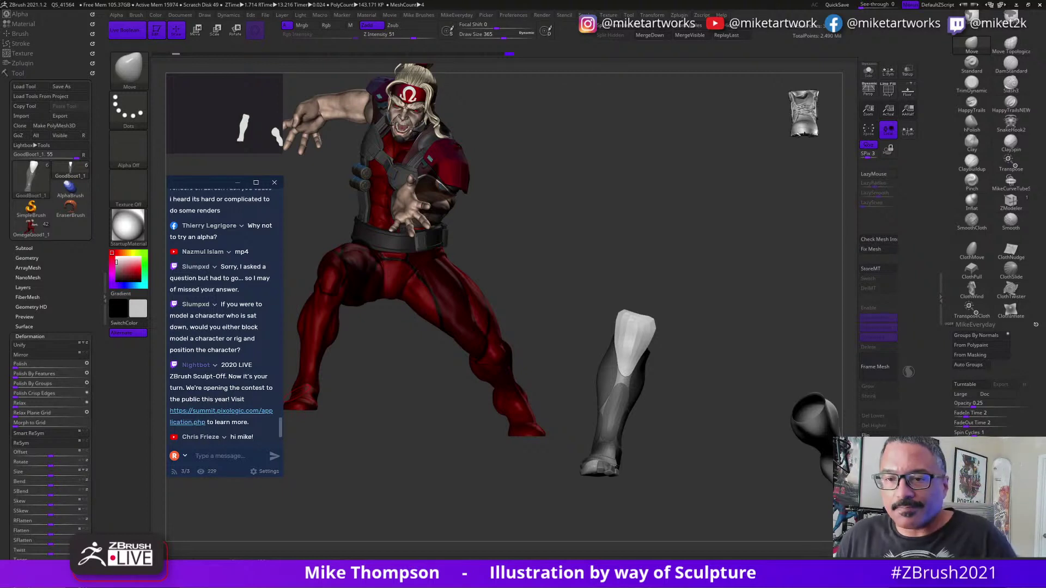
Smooth the knee piece and the boot panel beneath it, and adjust the knee's outline with a larger Move brush.
left_click_drag(716, 478, 715, 421)
mouse_move(633, 403)
left_mouse_down("shift")
mouse_move(645, 368)
mouse_move(623, 400)
mouse_move(622, 423)
left_mouse_up("shift")
mouse_move(722, 388)
left_mouse_down()
mouse_move(731, 396)
mouse_move(718, 382)
left_mouse_up()
left_click_drag(632, 438, 657, 424)
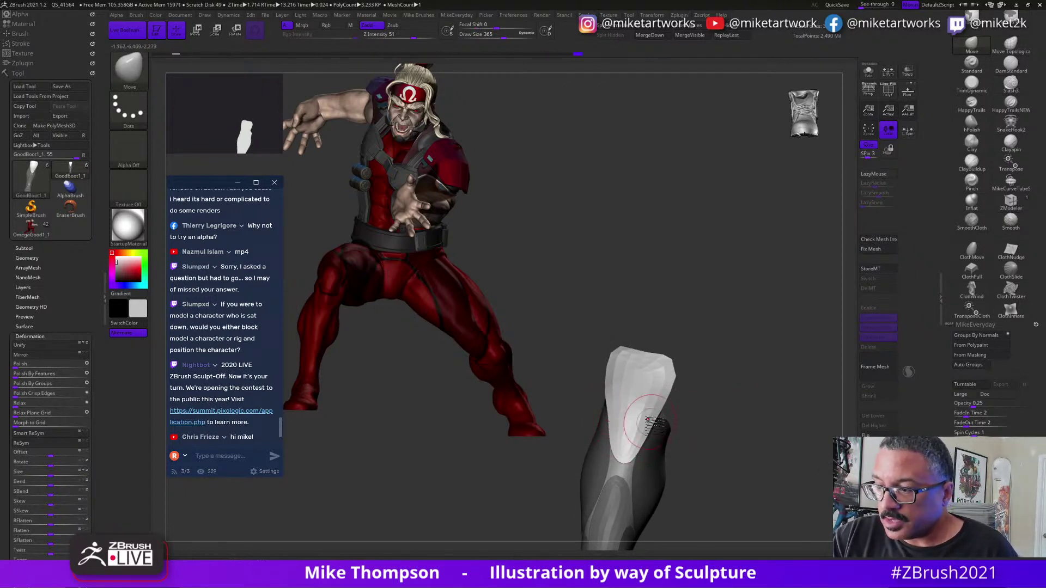
mouse_move(687, 387)
left_mouse_down()
mouse_move(744, 395)
mouse_move(642, 388)
mouse_move(712, 387)
mouse_move(664, 395)
mouse_move(674, 381)
mouse_move(670, 395)
left_mouse_up()
key("s")
left_click_drag(741, 390, 742, 367)
left_click_drag(668, 405, 662, 421, "shift")
mouse_move(773, 341)
left_mouse_down()
mouse_move(747, 327)
mouse_move(743, 365)
mouse_move(768, 375)
mouse_move(766, 340)
left_mouse_up()
left_click_drag(750, 363, 701, 355)
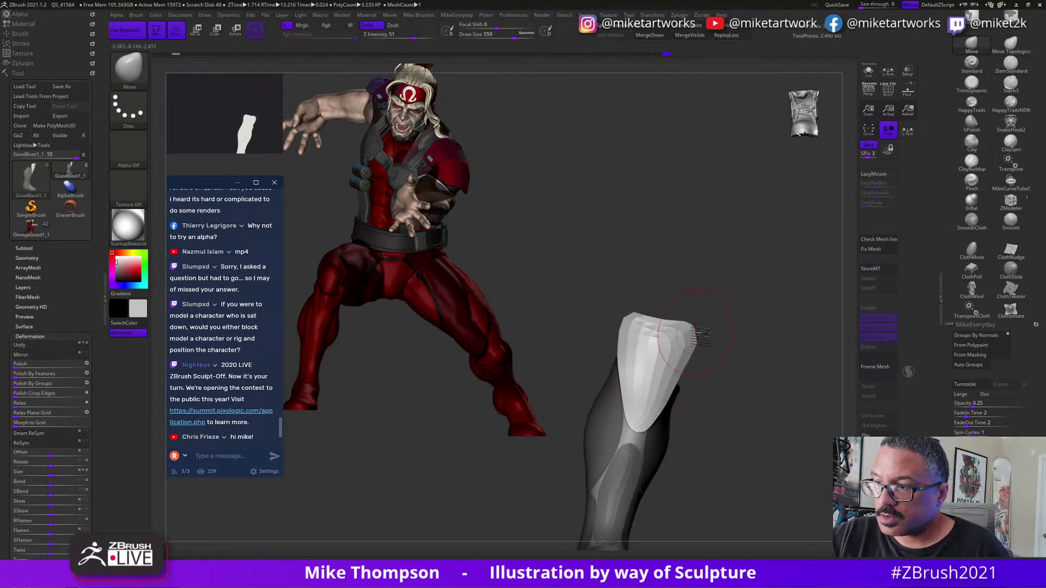
mouse_move(736, 352)
left_mouse_down()
mouse_move(703, 351)
mouse_move(631, 378)
mouse_move(749, 344)
mouse_move(745, 332)
mouse_move(708, 372)
mouse_move(733, 350)
left_mouse_up()
Isolate the knee piece's polygroup and split it from the rest of the boot into its own subtool.
key("space")
left_click(696, 445)
left_click_drag(703, 408, 770, 373)
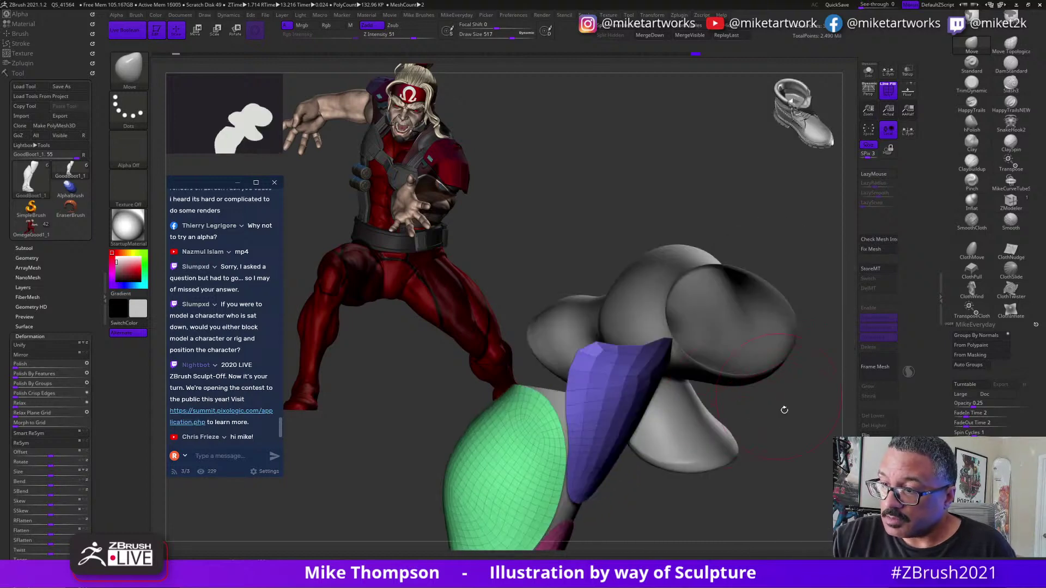
mouse_move(793, 444)
left_mouse_down()
mouse_move(785, 442)
mouse_move(791, 395)
left_mouse_up()
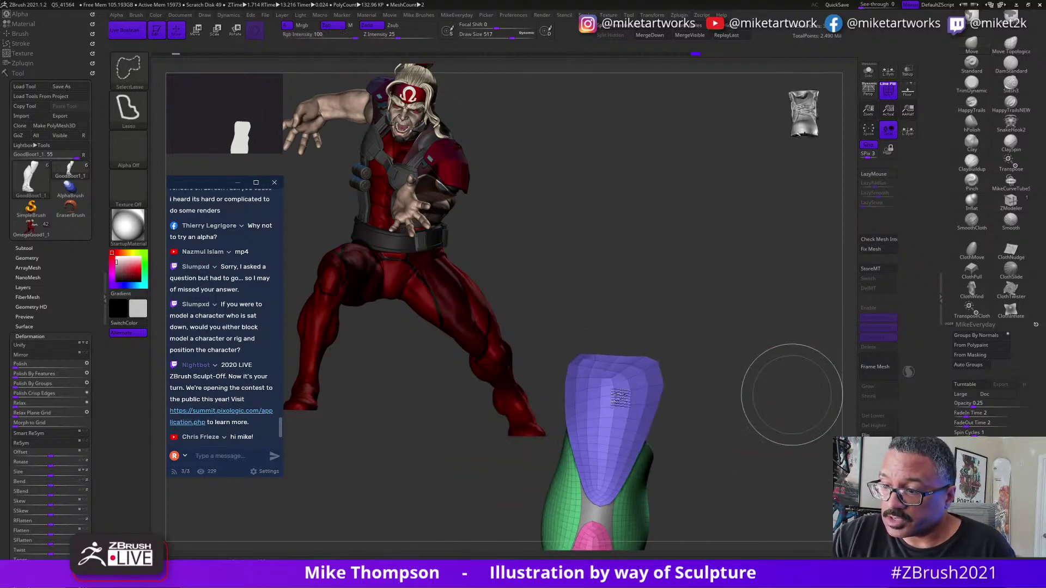
left_click(620, 399, "ctrl+shift")
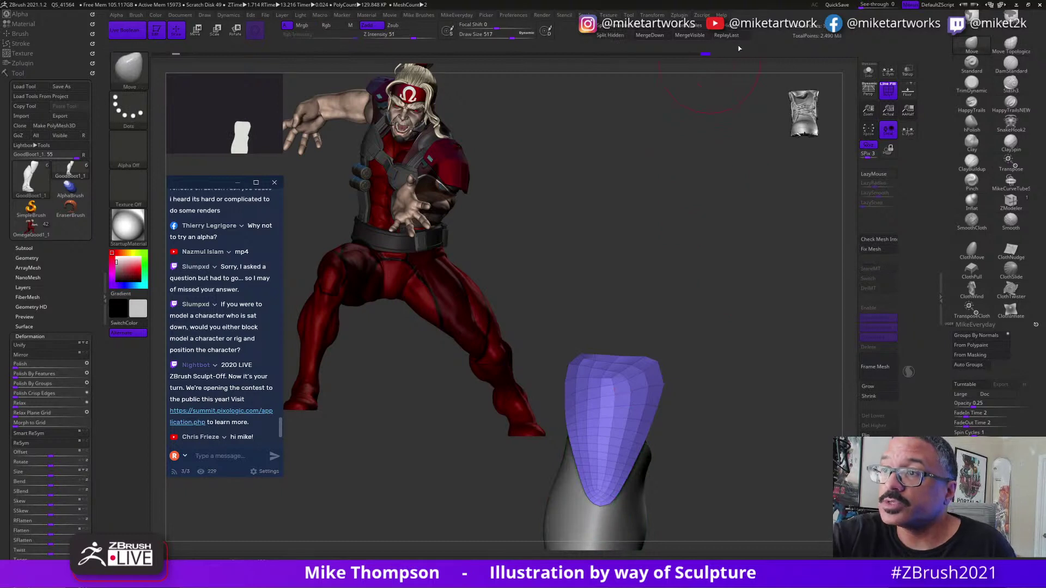
left_click(610, 35)
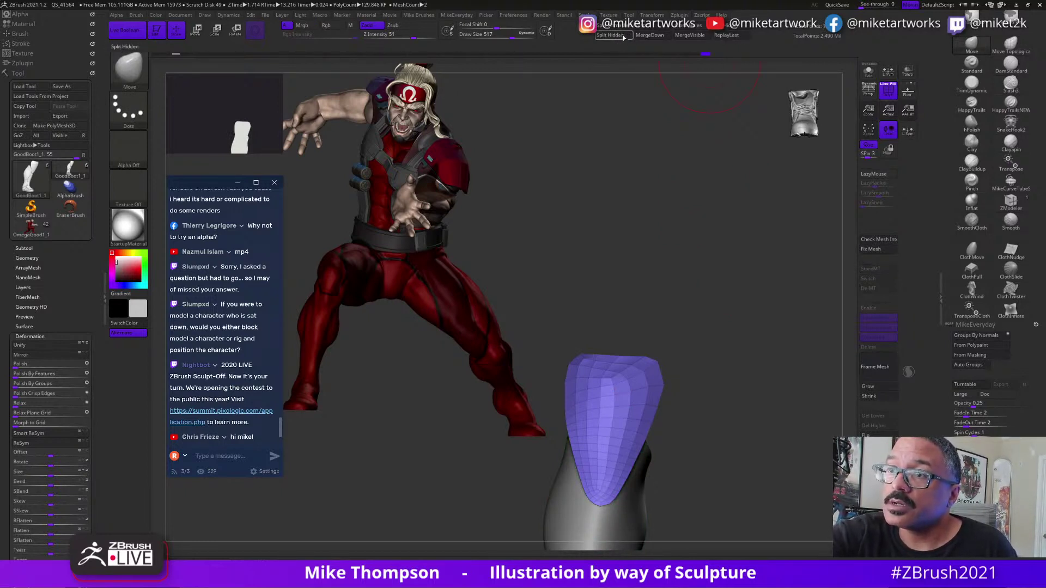
Extrude the separated knee piece with the ZModeler brush to give it thickness, redoing the first extrusion.
left_click_drag(742, 426, 759, 424)
key("s")
left_click_drag(798, 314, 848, 331)
left_click(1011, 202)
left_click_drag(745, 318, 741, 346)
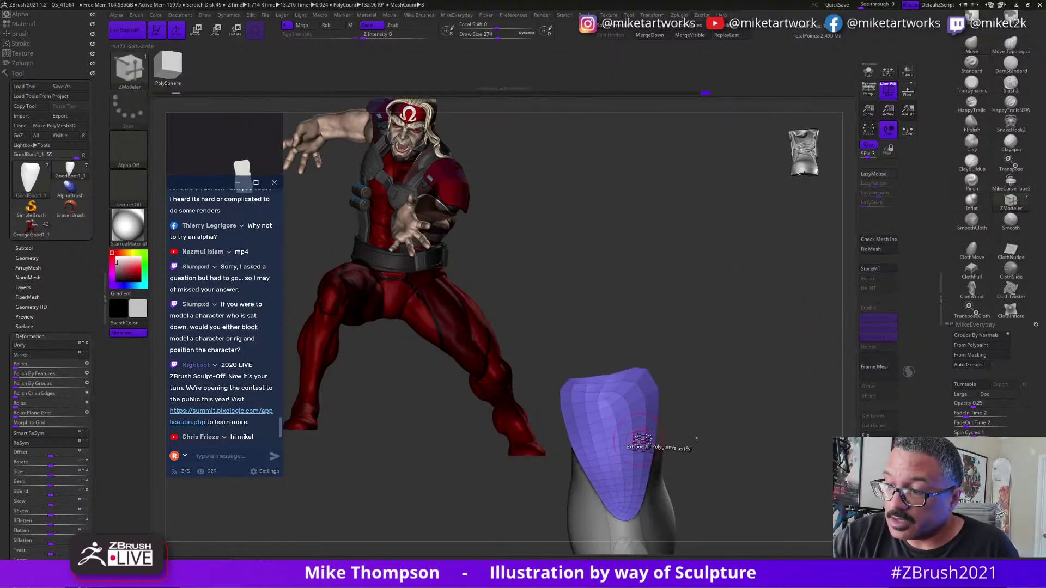
left_click_drag(704, 411, 654, 456)
left_click_drag(778, 425, 738, 413)
key("ctrl+z")
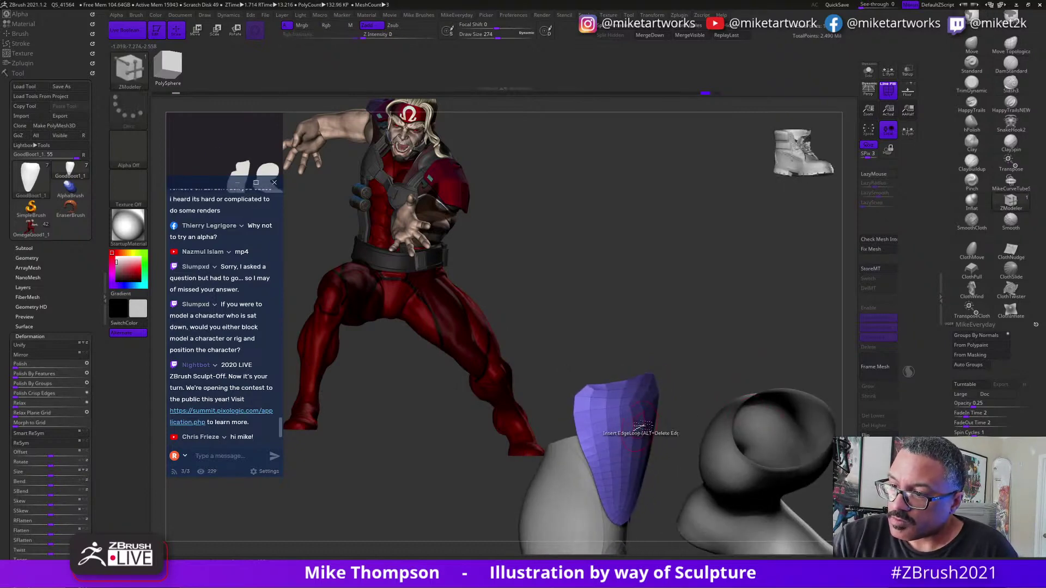
left_click_drag(638, 433, 651, 444)
left_click_drag(727, 390, 766, 403)
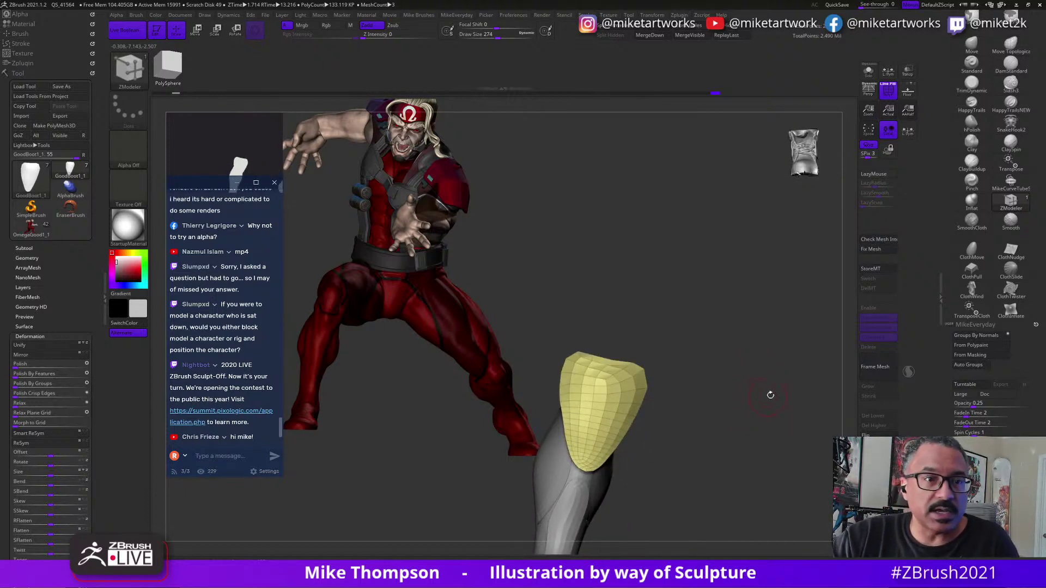
Polish the thickened knee piece with Polish By Features and Polish By Groups.
left_click_drag(720, 474, 733, 466)
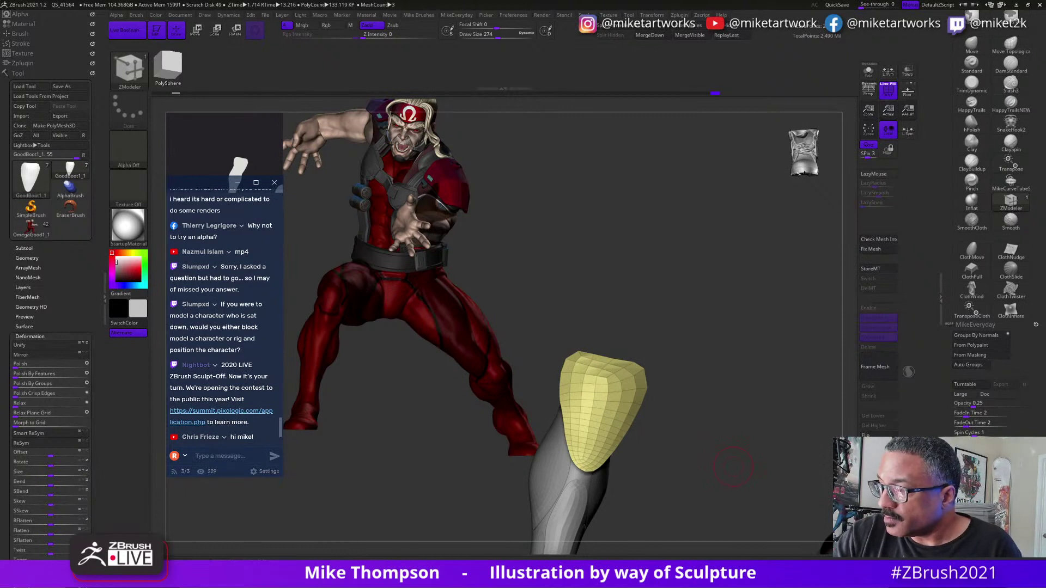
left_click(38, 374)
left_click(32, 383)
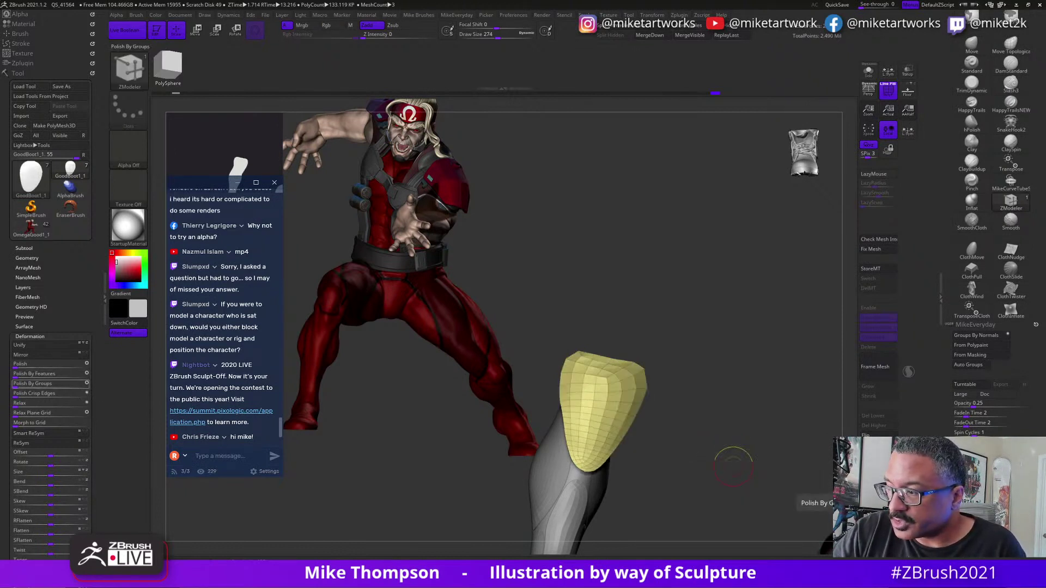
left_click(86, 374)
left_click(38, 374)
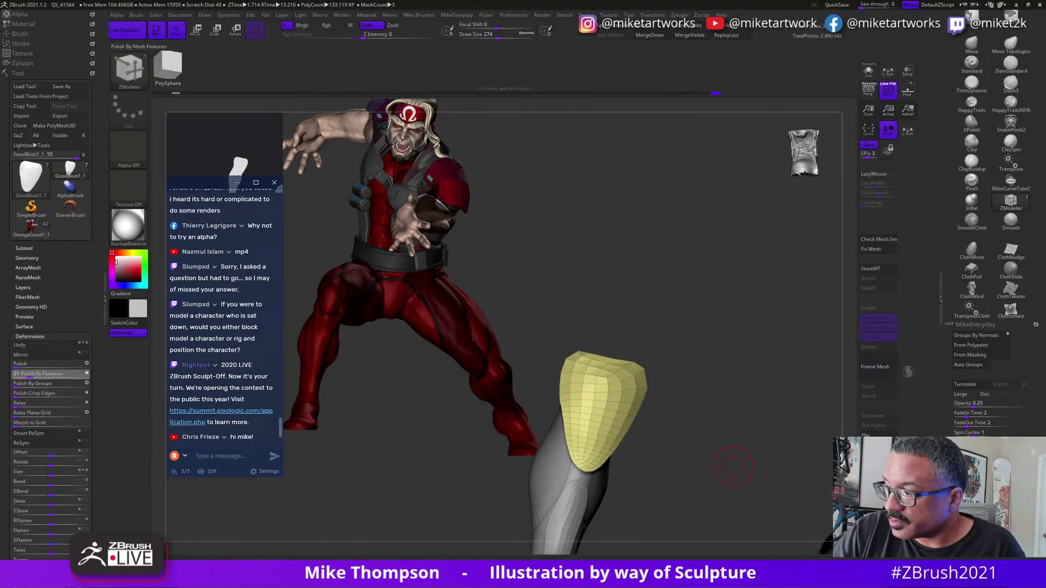
left_click(33, 384)
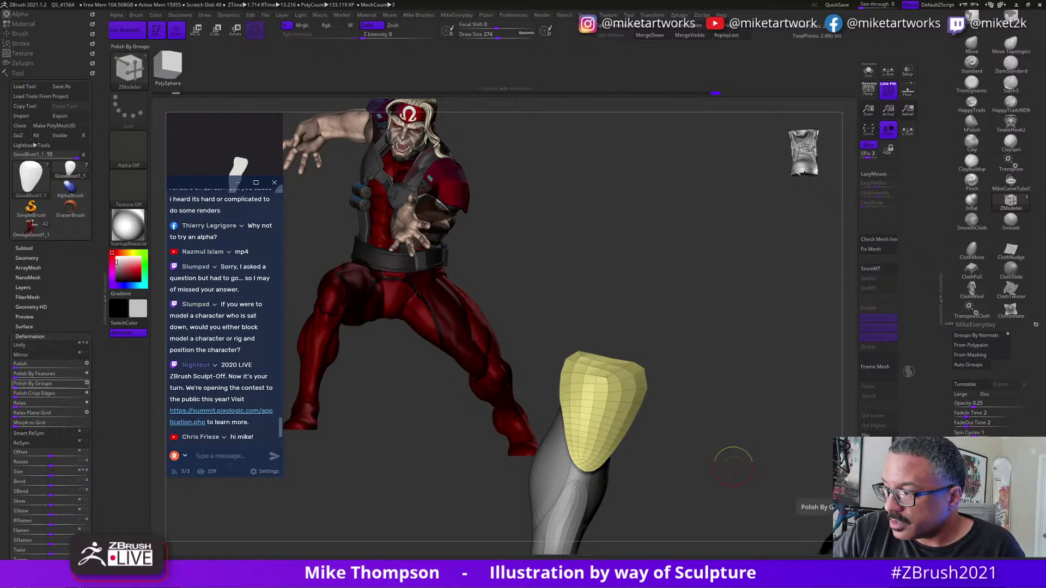
left_click(33, 383)
key("ctrl+z")
left_click(87, 383)
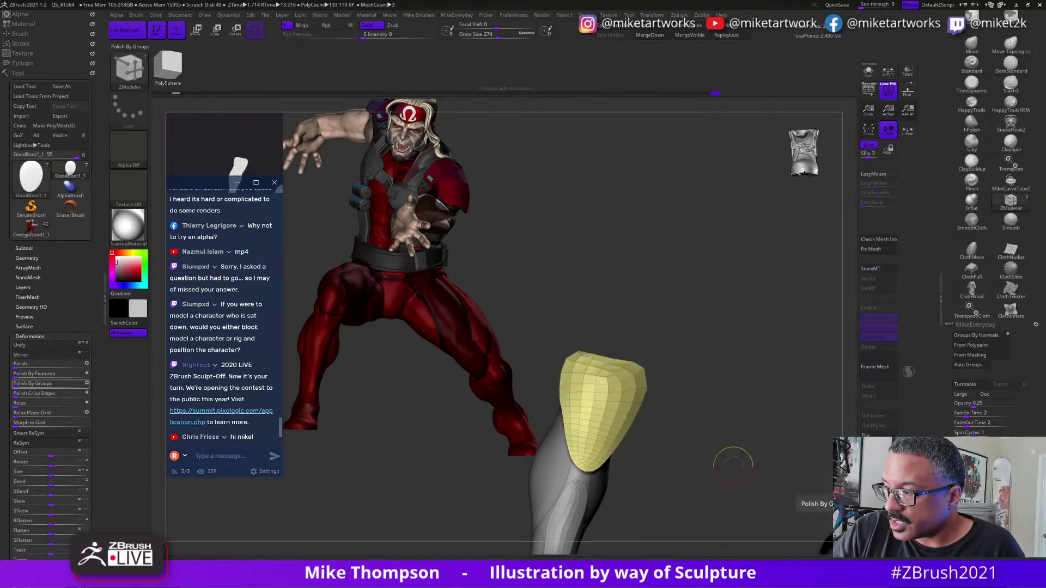
left_click(23, 385)
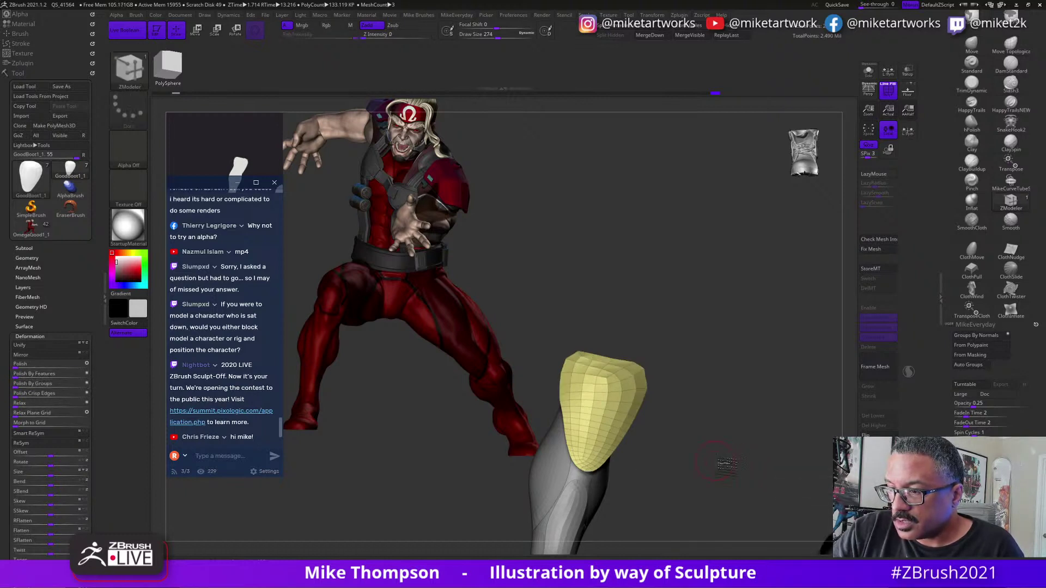
Retopologize the knee piece with ZRemesher, keeping its groups and using an adaptive size of 0.
left_click_drag(733, 466, 765, 467)
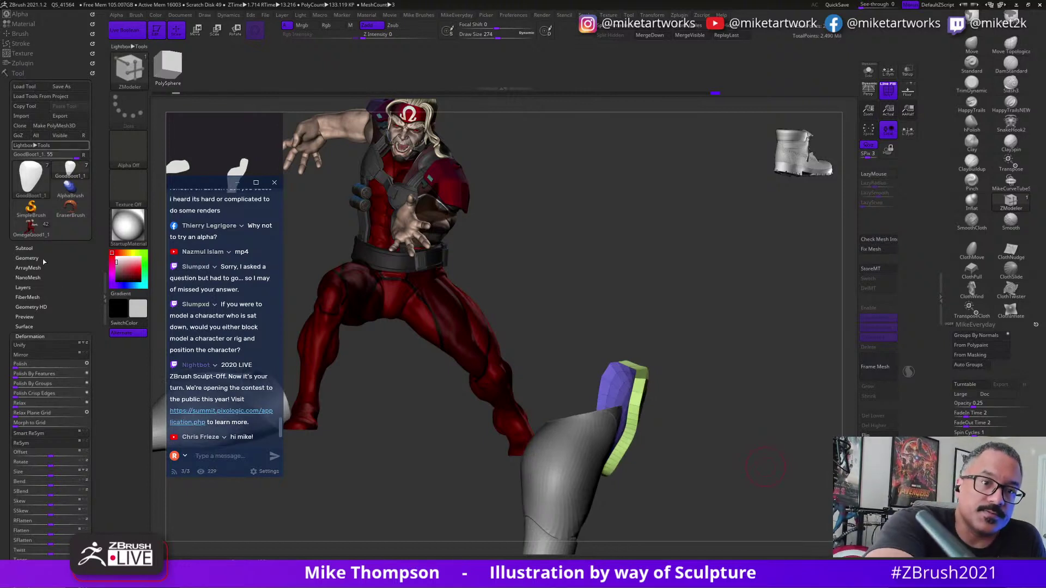
left_click(32, 247)
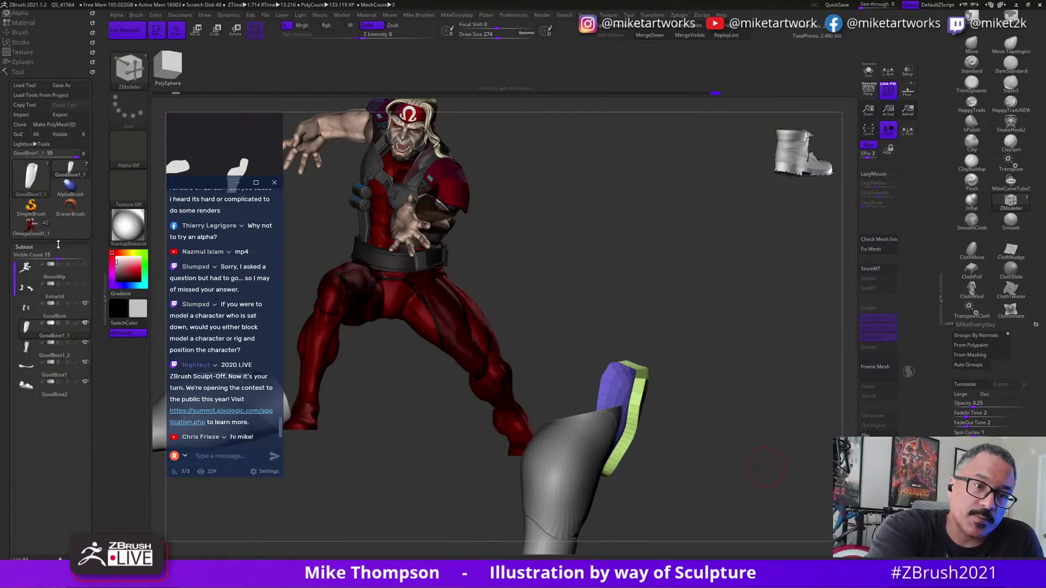
left_click(24, 247)
left_click(26, 255)
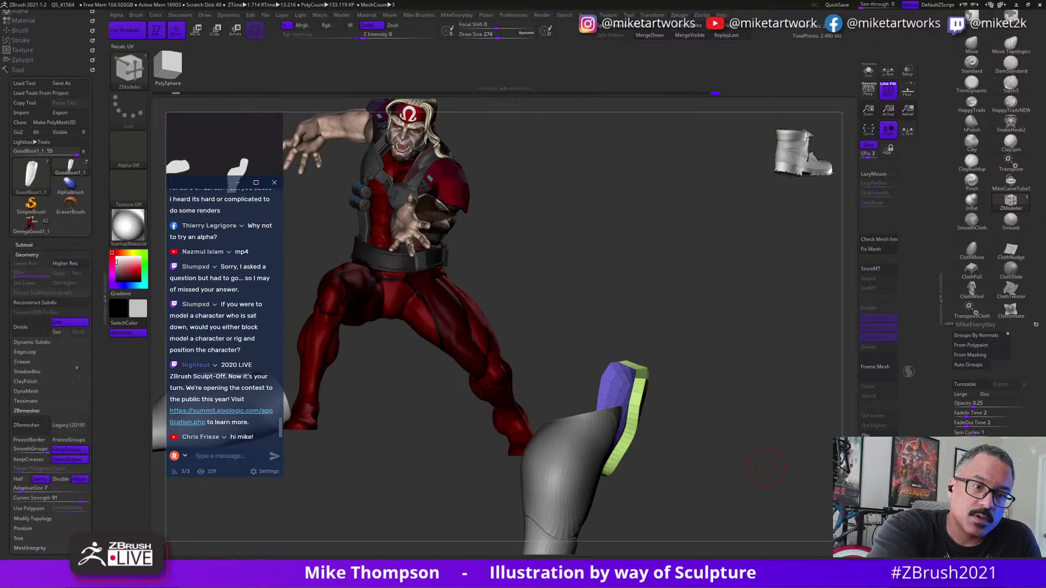
left_click_drag(20, 490, 14, 489)
left_click(33, 425)
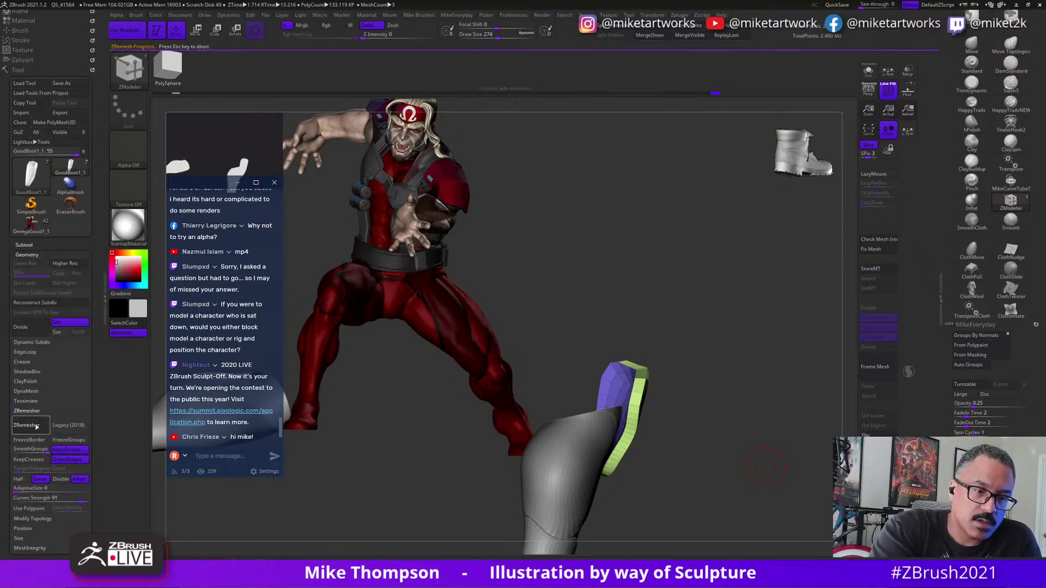
Smooth the rim and the outer side of the remeshed knee piece with the Smooth brush.
mouse_move(782, 476)
left_mouse_down()
mouse_move(696, 383)
mouse_move(704, 392)
left_mouse_up()
key("s")
left_click_drag(593, 389, 595, 381, "shift")
mouse_move(605, 448)
left_mouse_down("shift")
mouse_move(598, 457)
mouse_move(600, 438)
mouse_move(613, 442)
left_mouse_up("shift")
left_click_drag(708, 384, 641, 384)
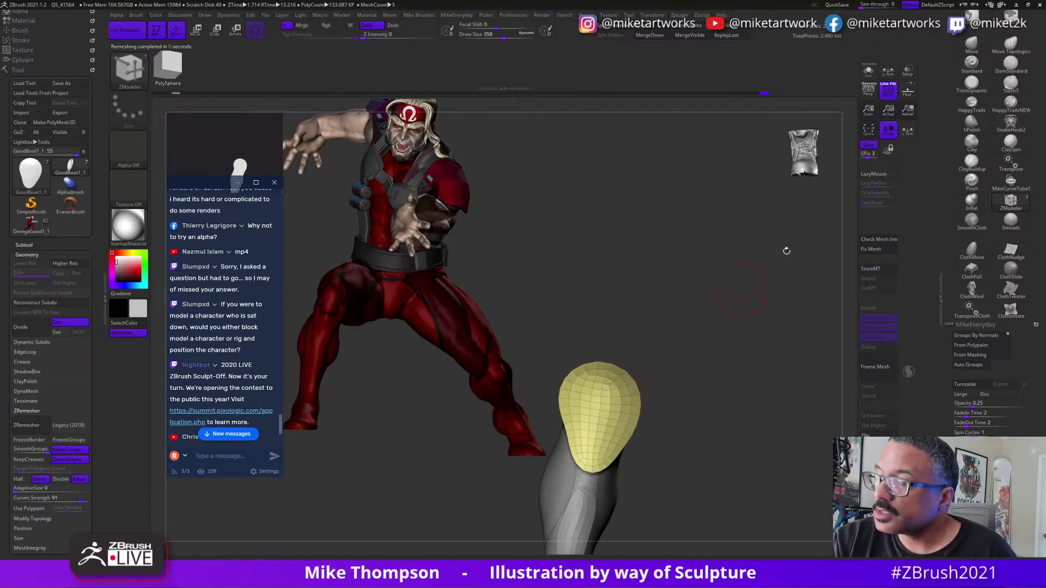
Reshape the knee piece's outline with the Move brush at a large draw size, flattening and widening its upper end and adjusting its lower side.
left_click(972, 47)
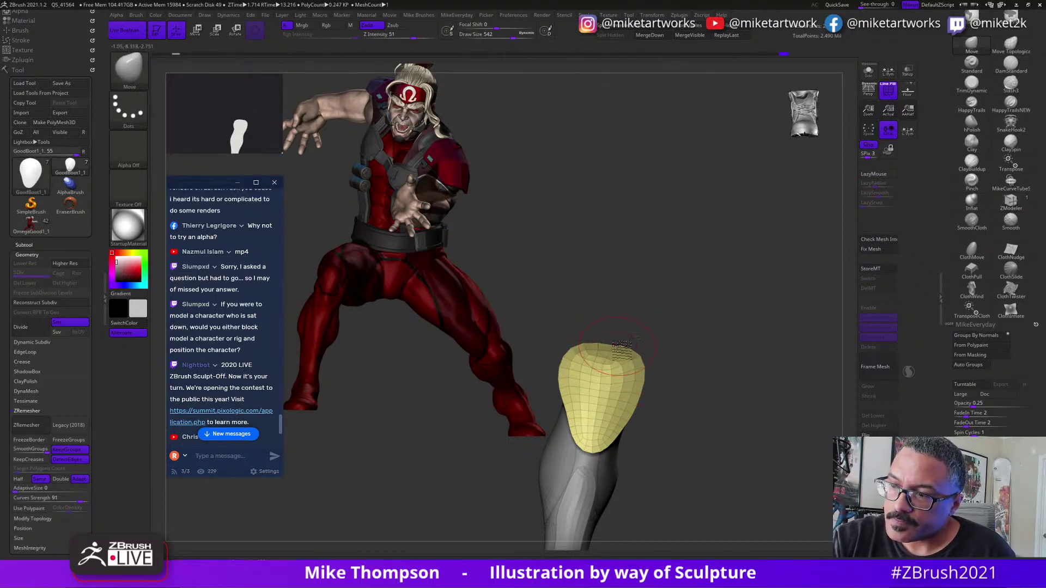
left_click_drag(678, 347, 691, 348)
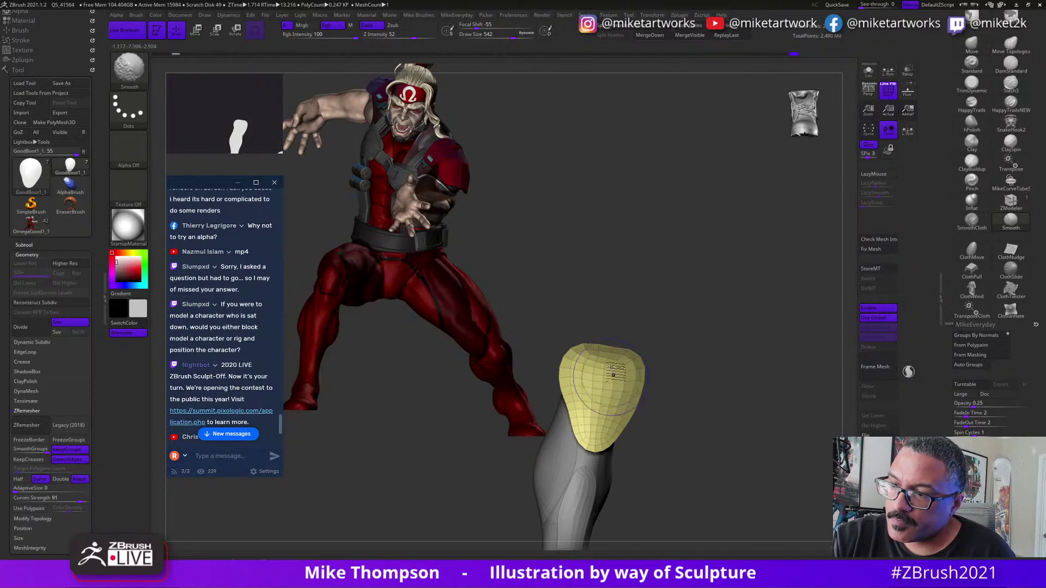
mouse_move(682, 385)
left_mouse_down()
mouse_move(711, 402)
mouse_move(710, 425)
mouse_move(715, 407)
mouse_move(734, 412)
mouse_move(717, 411)
left_mouse_up()
key("s")
mouse_move(571, 452)
left_mouse_down()
mouse_move(575, 429)
mouse_move(546, 457)
left_mouse_up()
left_click_drag(693, 409, 644, 437)
left_click_drag(703, 414, 642, 412)
mouse_move(718, 397)
left_mouse_down()
mouse_move(603, 417)
mouse_move(628, 472)
left_mouse_up()
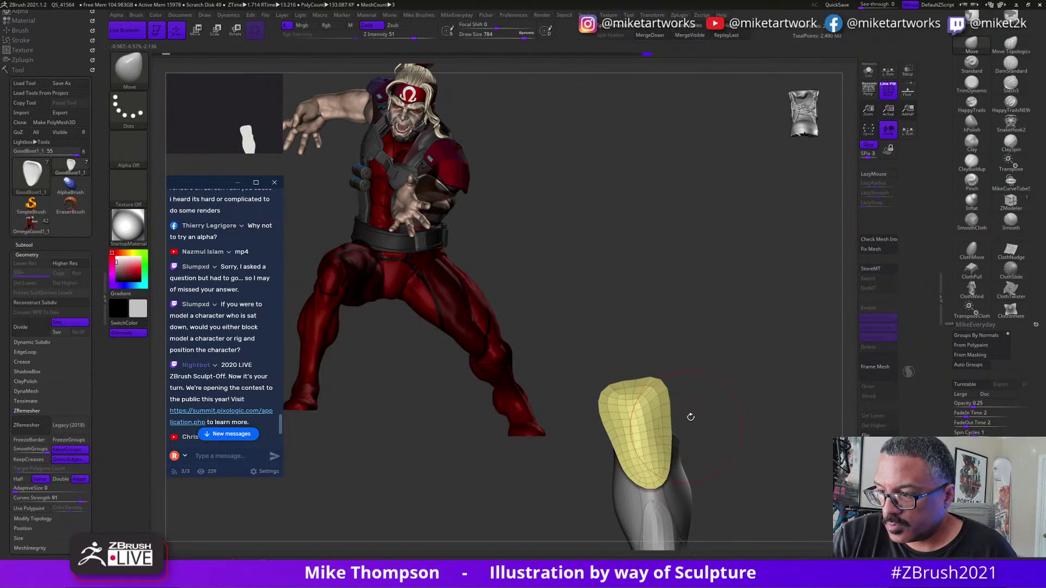
Smooth the front face of the knee piece and adjust its side profile with the Move brush.
left_click_drag(753, 372, 726, 386)
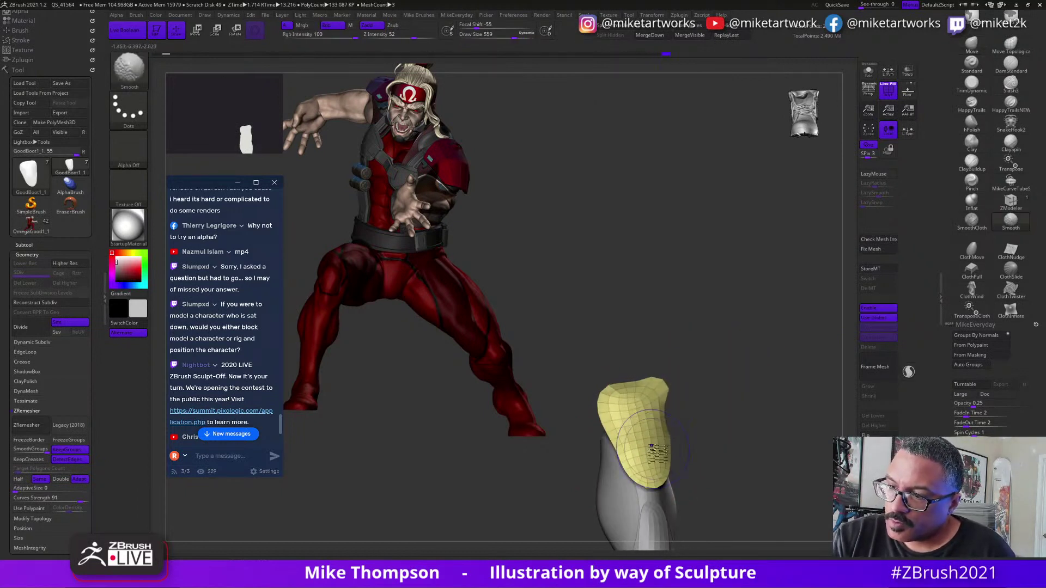
key("s")
key("shift")
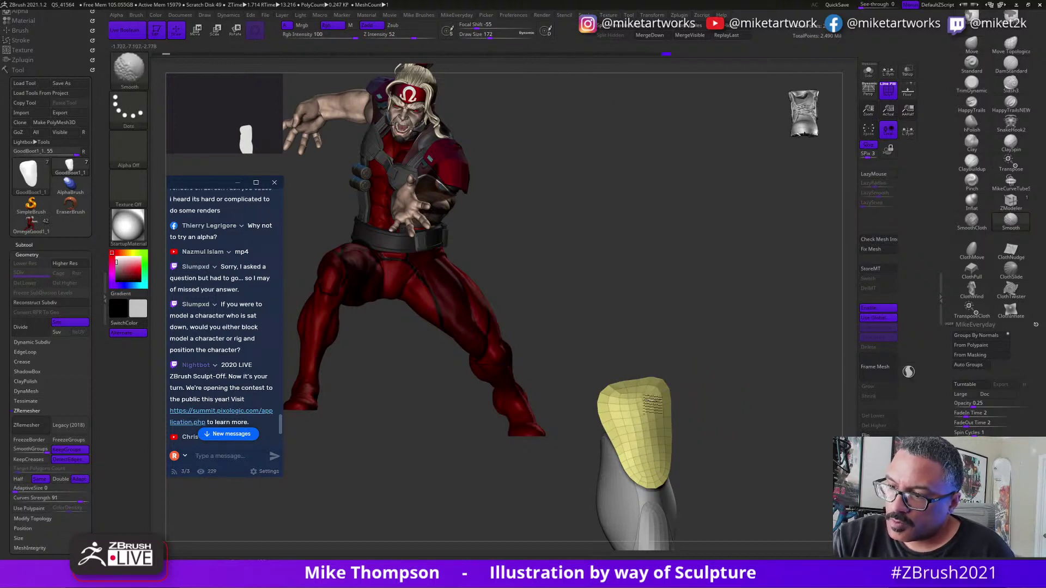
mouse_move(725, 406)
left_mouse_down()
mouse_move(758, 399)
mouse_move(742, 401)
mouse_move(718, 439)
mouse_move(731, 452)
mouse_move(638, 458)
left_mouse_up()
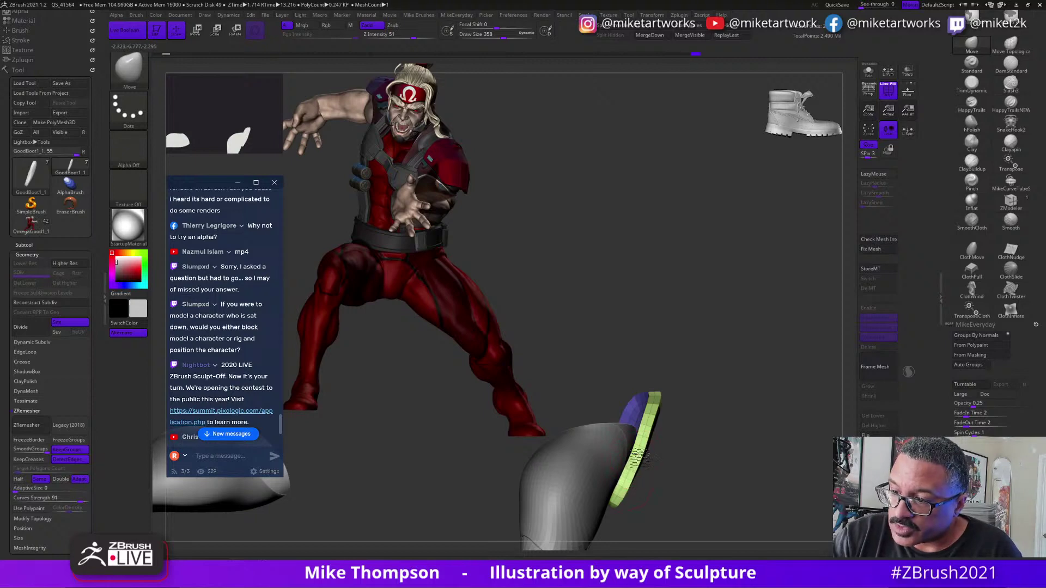
left_click_drag(644, 435, 658, 458)
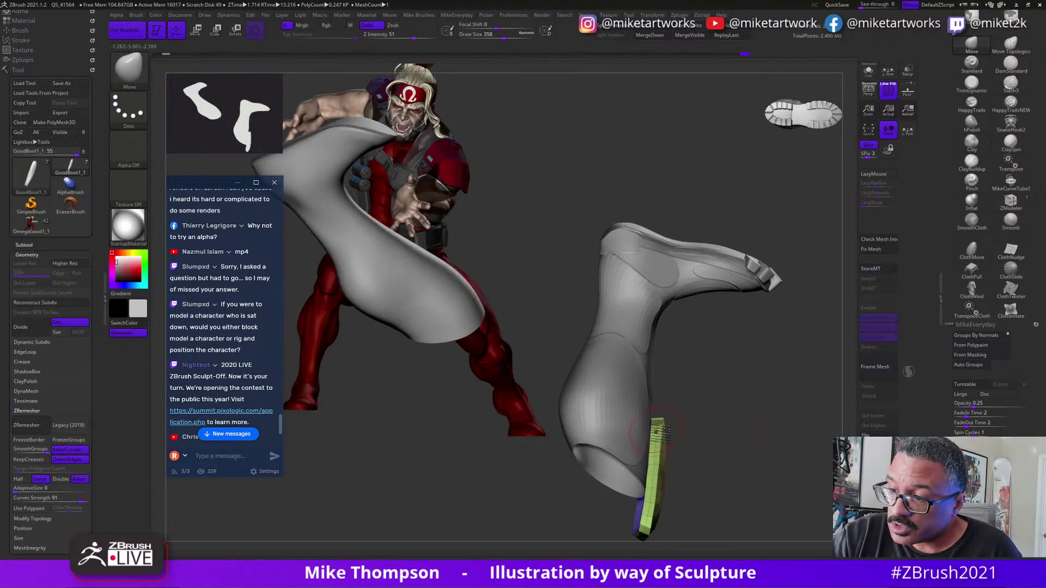
Refine the knee piece's front from below and from the front, smoothing the center and evening out the upper corners.
mouse_move(794, 432)
left_mouse_down()
mouse_move(747, 429)
mouse_move(734, 408)
left_mouse_up()
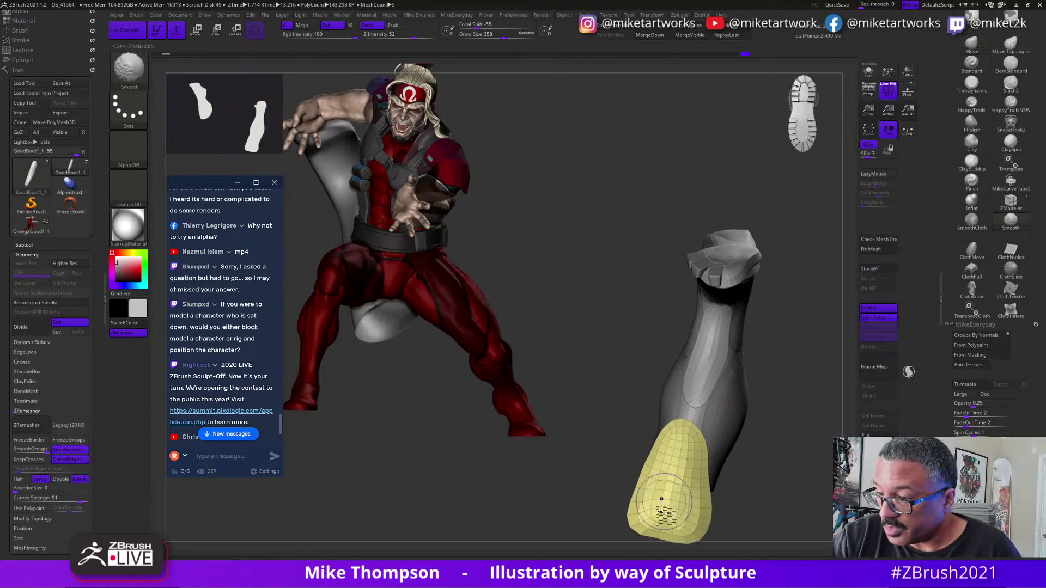
mouse_move(664, 502)
left_mouse_down("shift")
mouse_move(688, 467)
mouse_move(689, 482)
left_mouse_up("shift")
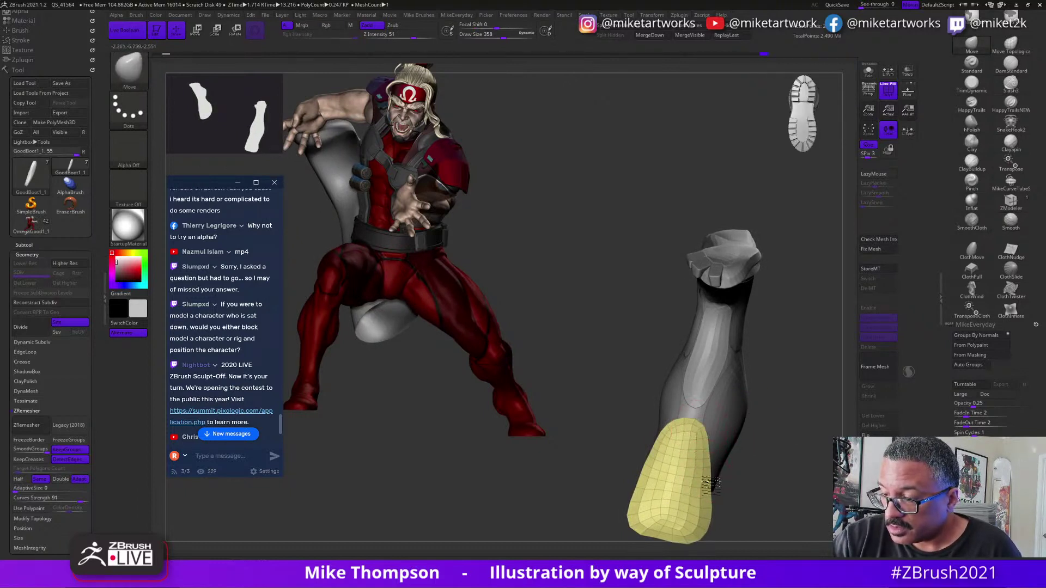
mouse_move(735, 415)
left_mouse_down()
mouse_move(774, 398)
mouse_move(741, 366)
mouse_move(754, 442)
mouse_move(755, 386)
mouse_move(750, 428)
left_mouse_up()
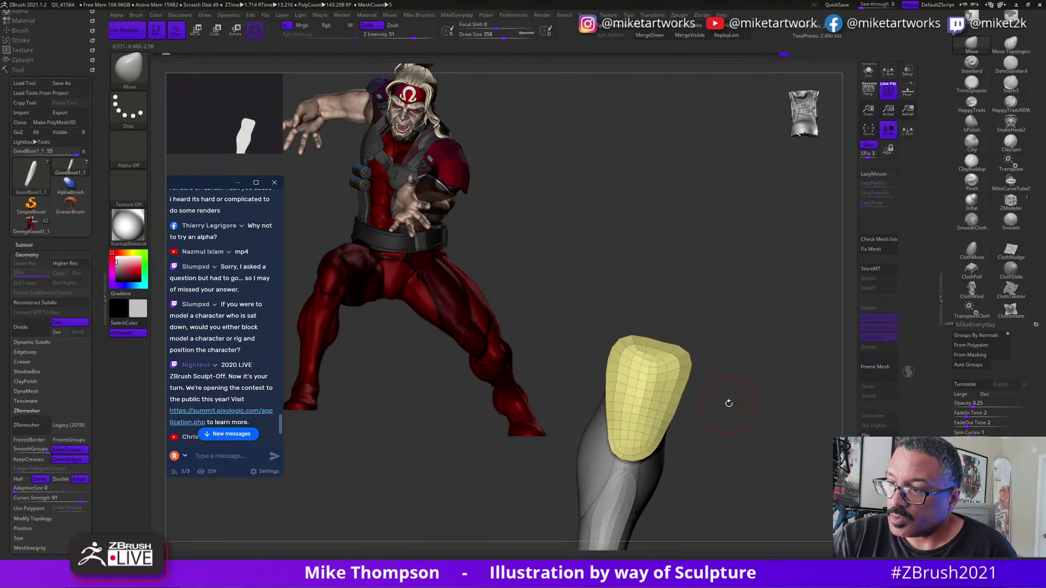
mouse_move(655, 372)
left_mouse_down("shift")
mouse_move(643, 418)
mouse_move(646, 368)
mouse_move(657, 410)
left_mouse_up("shift")
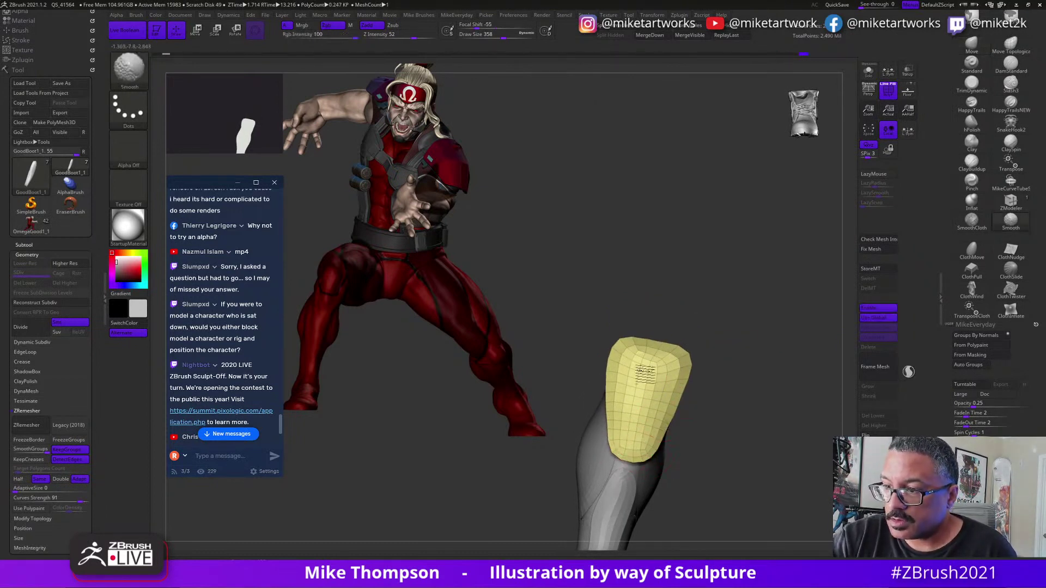
Insert edge loops across the knee piece with the ZModeler brush near its ends.
mouse_move(742, 395)
left_mouse_down()
mouse_move(775, 398)
mouse_move(746, 416)
mouse_move(755, 421)
mouse_move(767, 403)
mouse_move(775, 410)
left_mouse_up()
key("s")
left_click(767, 402)
left_click(1010, 201)
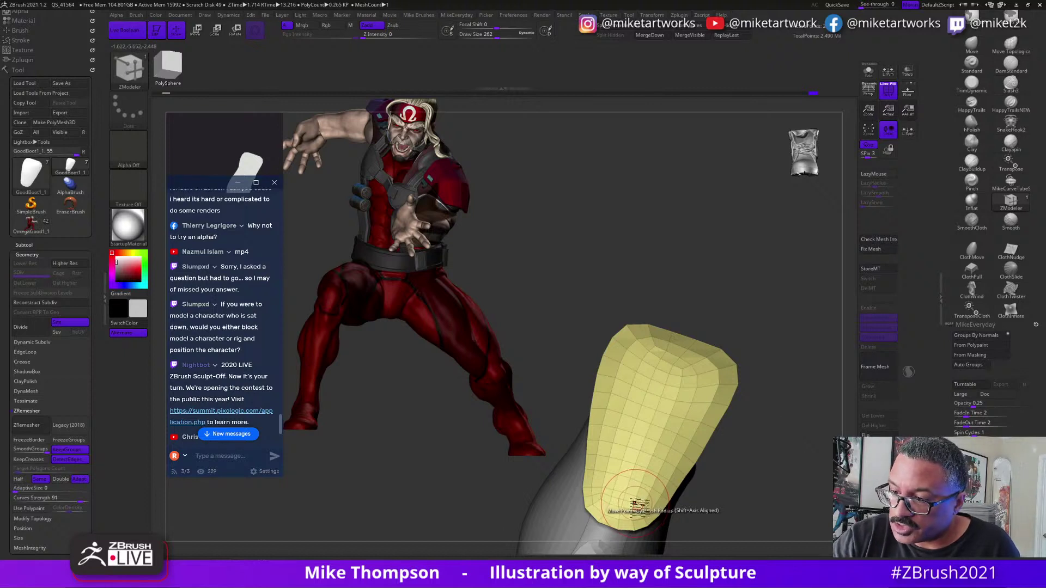
key("space")
left_click(651, 451)
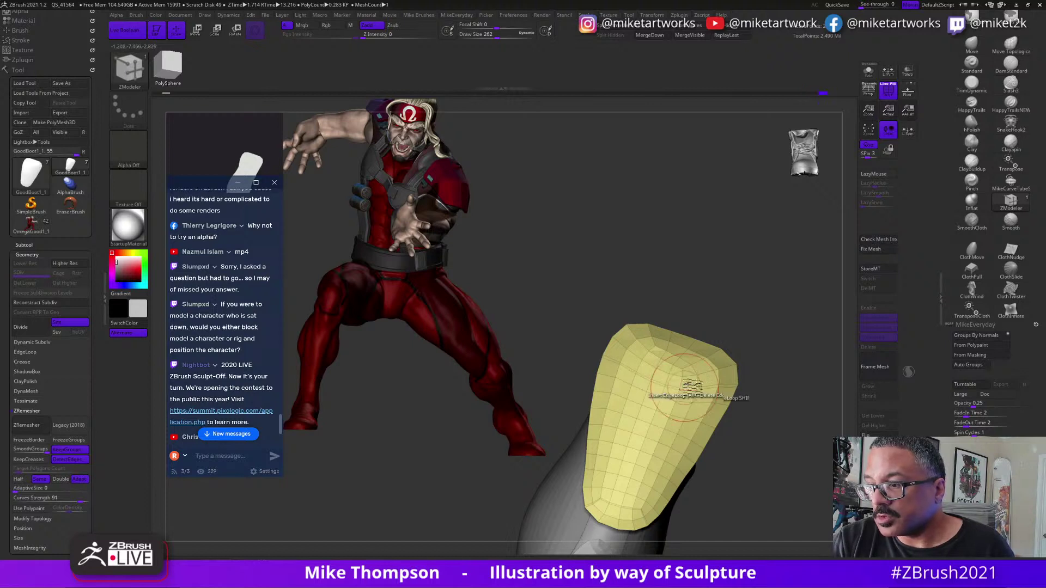
Check the knee piece with dynamic subdivision, undo the last edit and insert an edge loop along the rim close to its front edge.
left_click_drag(764, 402, 792, 406)
key("d")
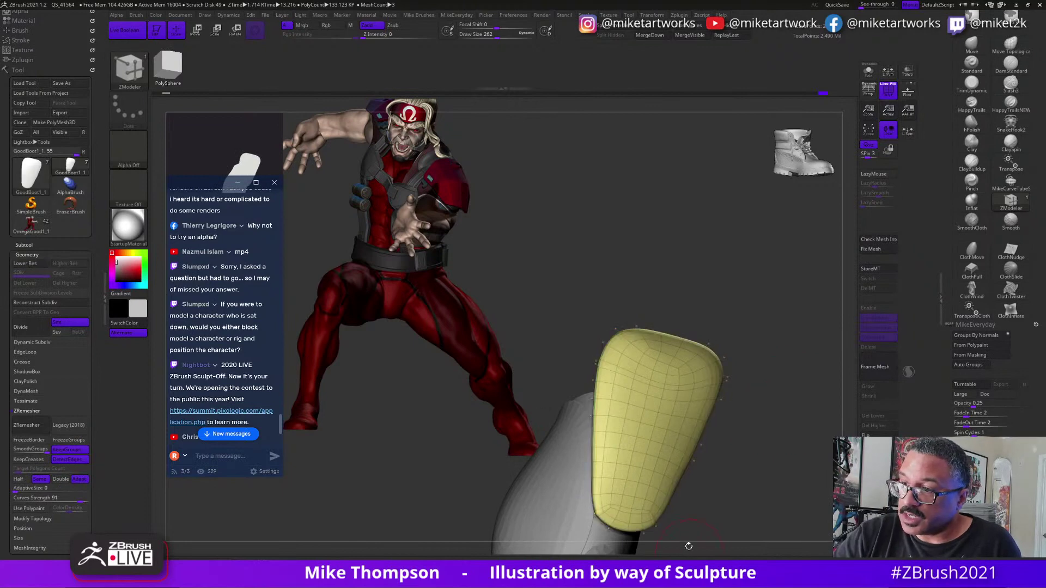
left_click_drag(768, 489, 717, 389)
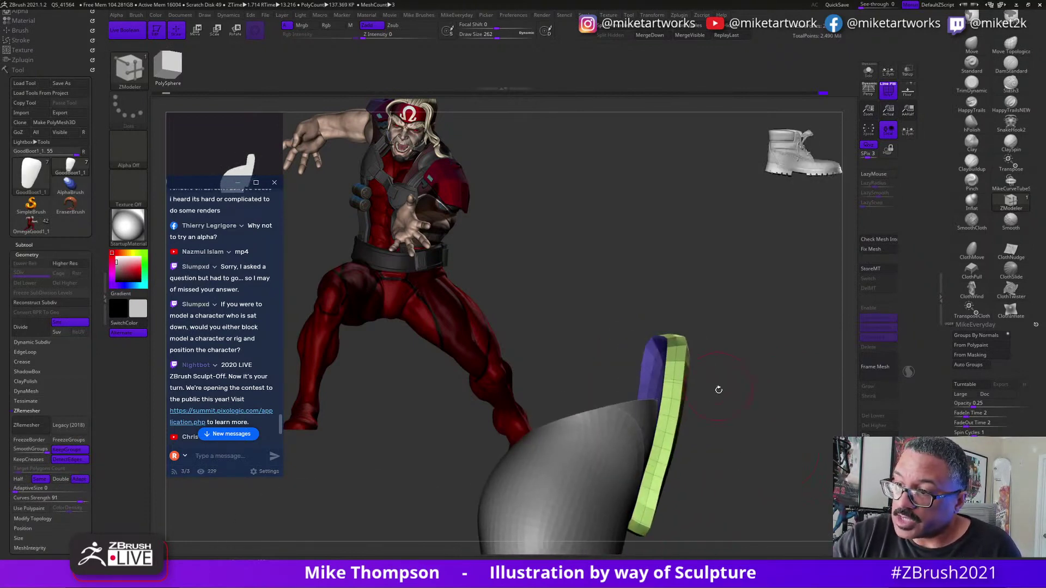
key("shift+d")
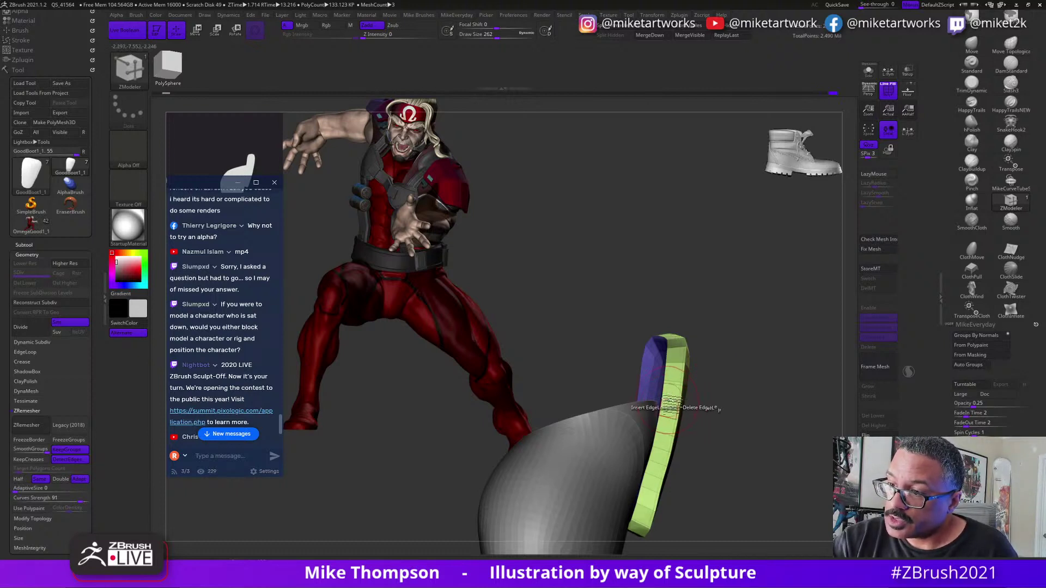
key("ctrl+z")
mouse_move(763, 401)
left_mouse_down("alt")
mouse_move(784, 458)
mouse_move(707, 411)
left_mouse_up("alt")
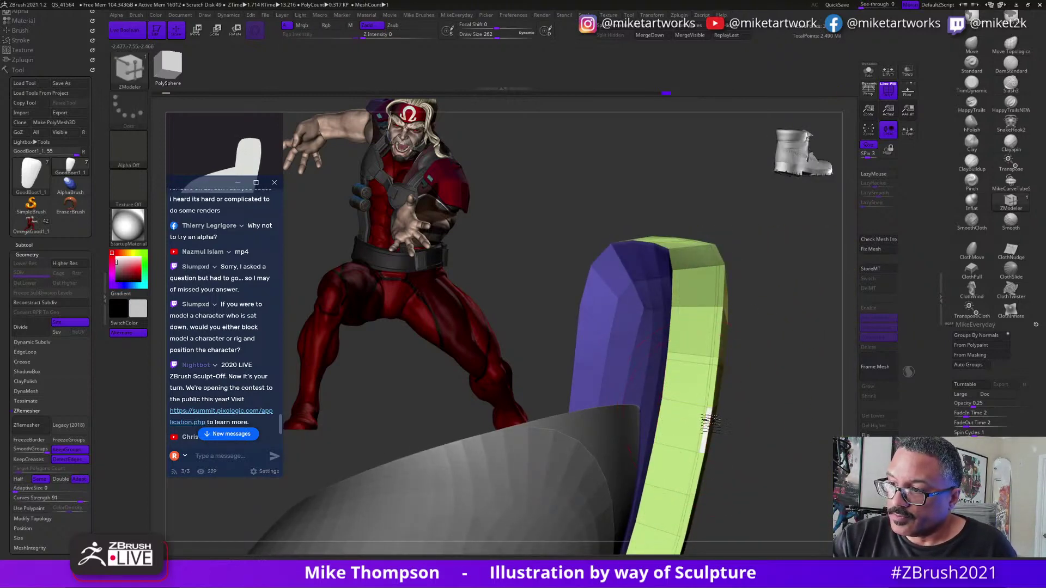
Add further supporting edge loops to the knee piece's border and preview the sharper edge with dynamic subdivision.
left_click_drag(772, 409, 817, 413)
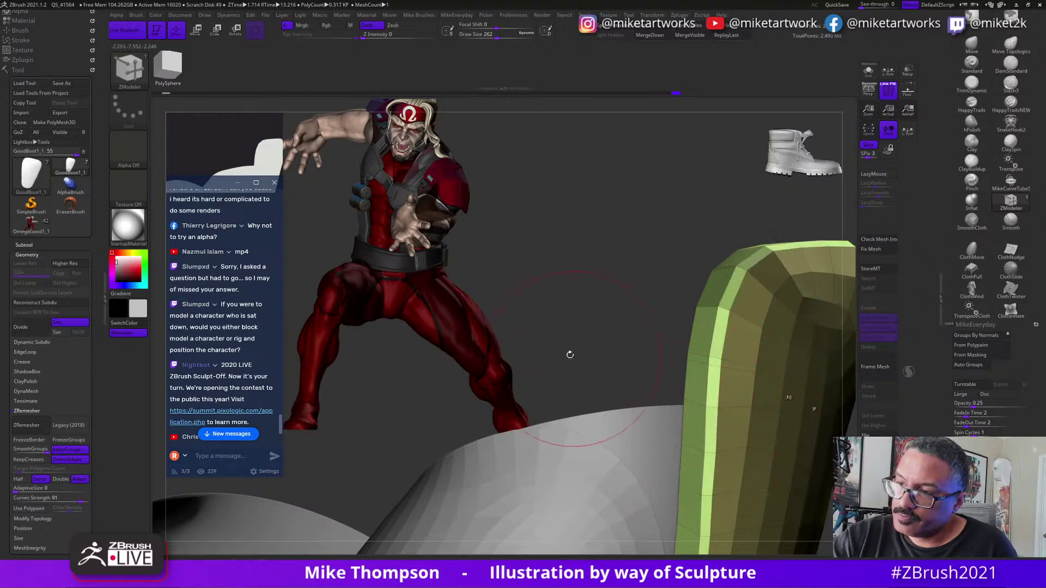
left_click_drag(570, 355, 725, 411)
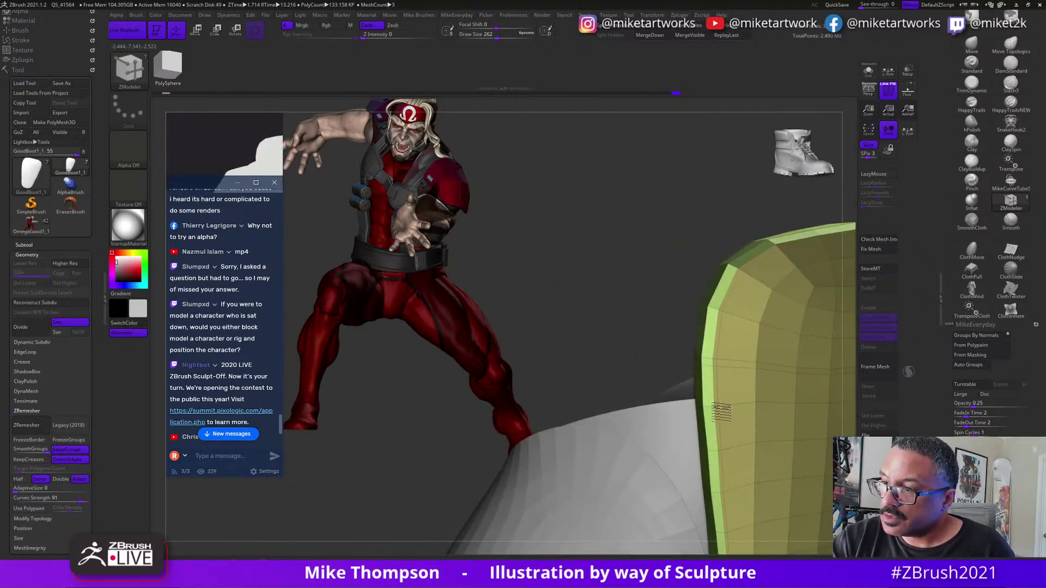
left_click_drag(634, 370, 791, 375, "alt")
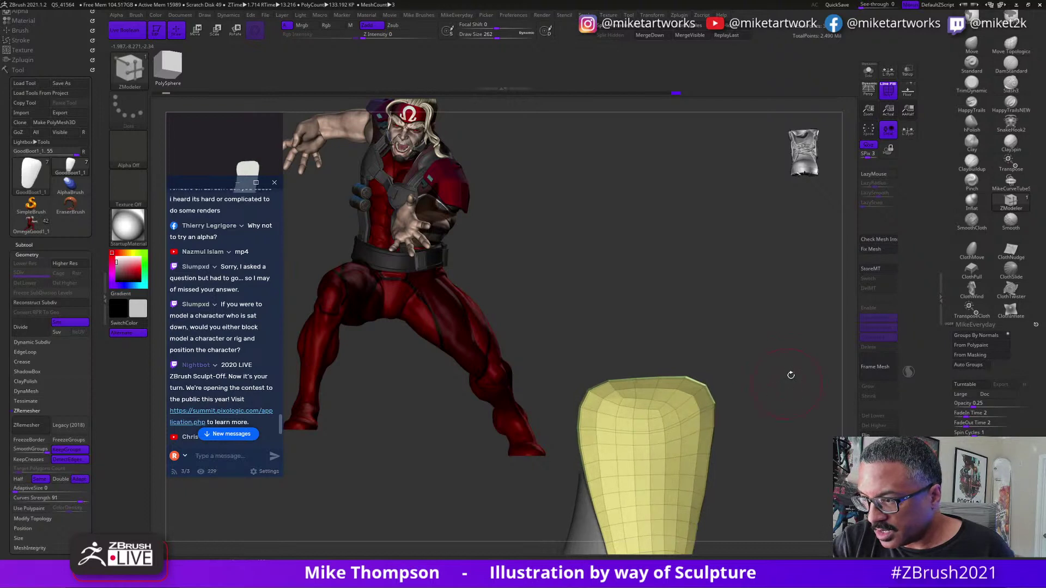
left_click_drag(720, 385, 788, 432)
key("d")
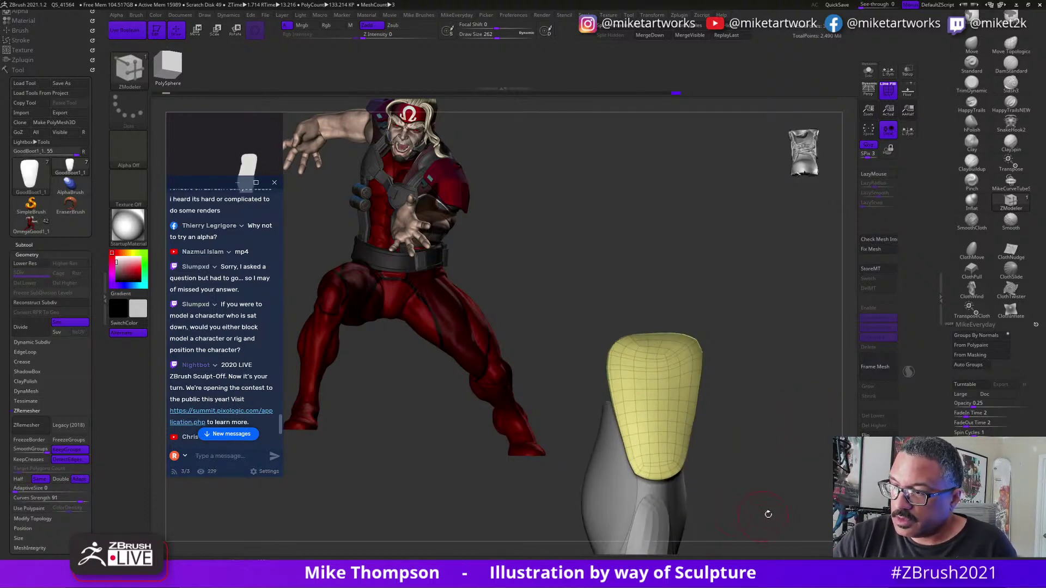
key("d")
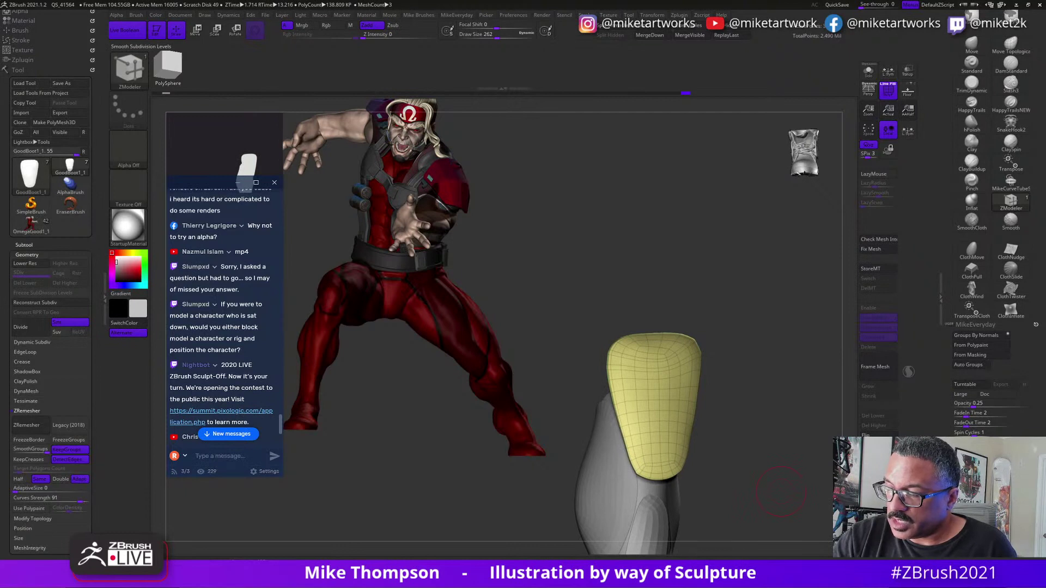
Turn off the subdivision preview and insert another edge loop along the side of the knee piece's front face.
left_click_drag(792, 496, 891, 490)
key("d")
key("shift+d")
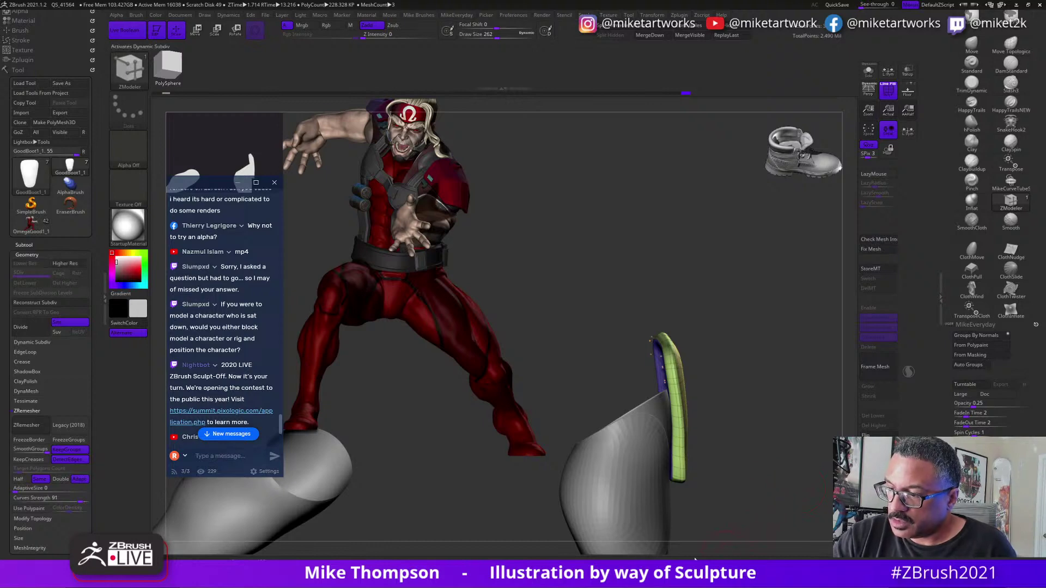
left_click_drag(733, 493, 599, 490)
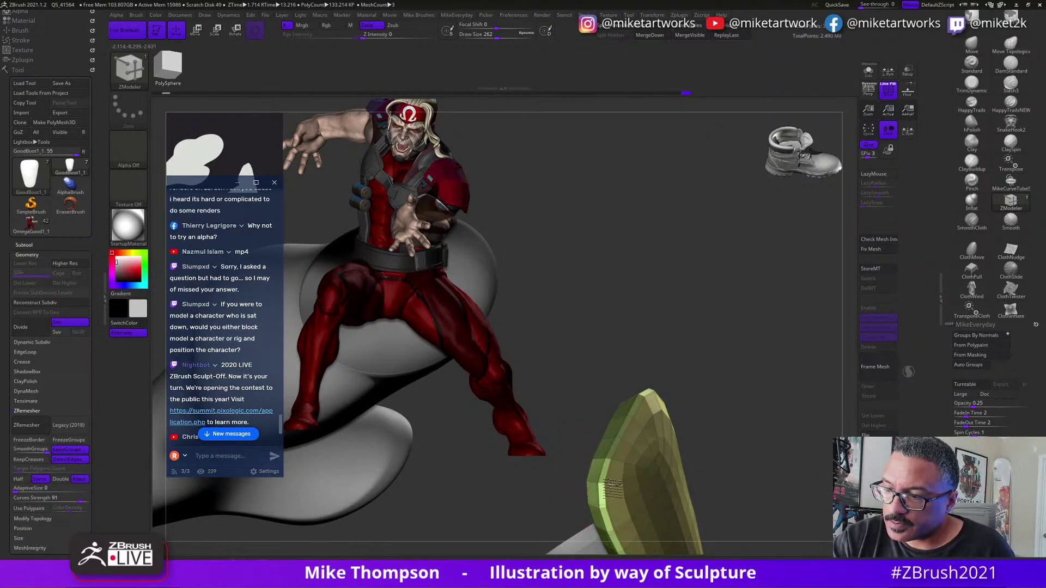
left_click_drag(770, 428, 709, 431)
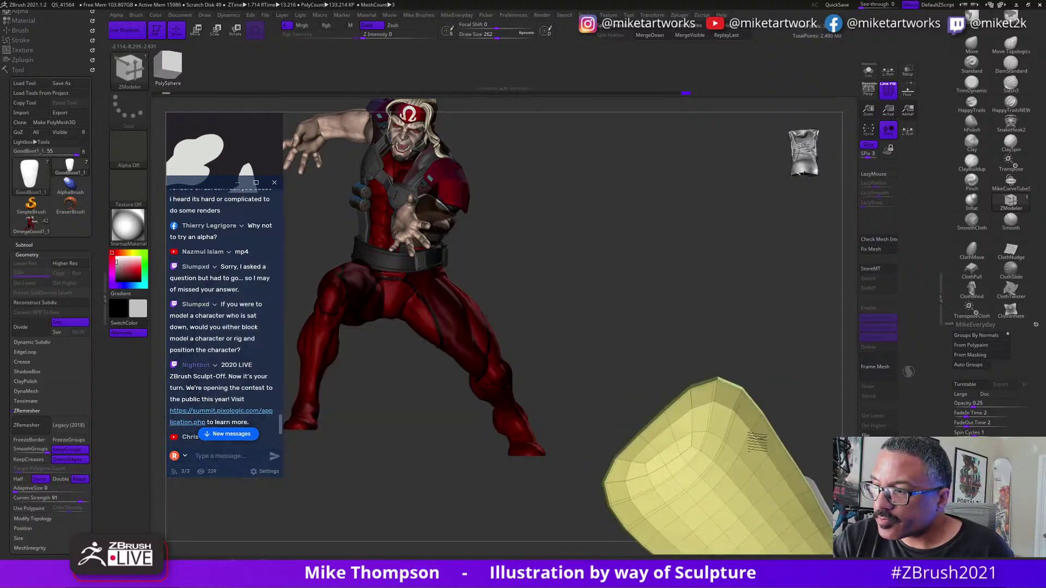
left_click(761, 435)
Preview the knee piece smoothed, subdivide it up to level 5 and delete its lower subdivision levels.
left_click_drag(741, 305, 834, 436)
key("d")
left_click_drag(760, 476, 787, 465)
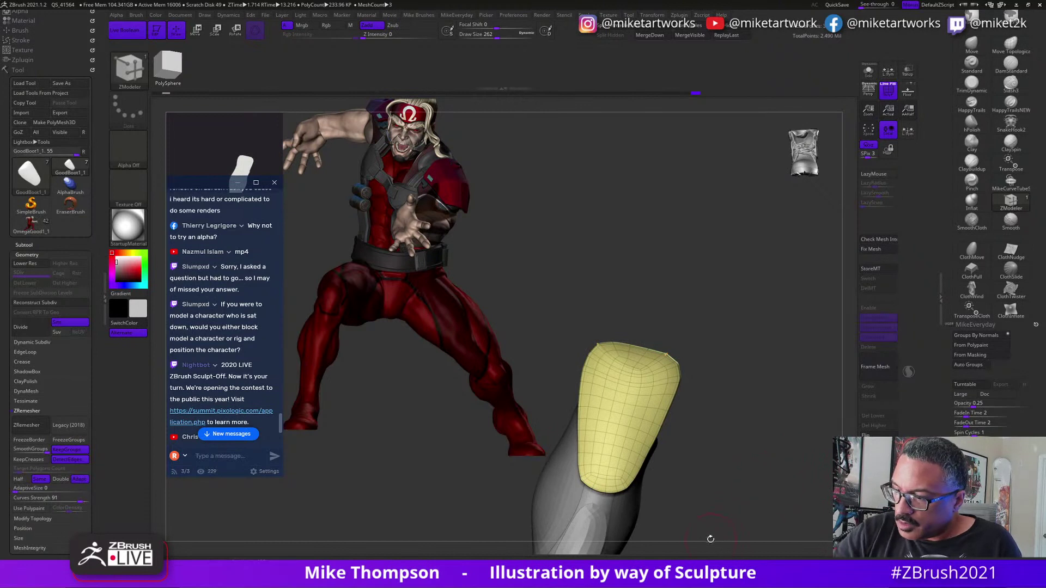
key("ctrl+d")
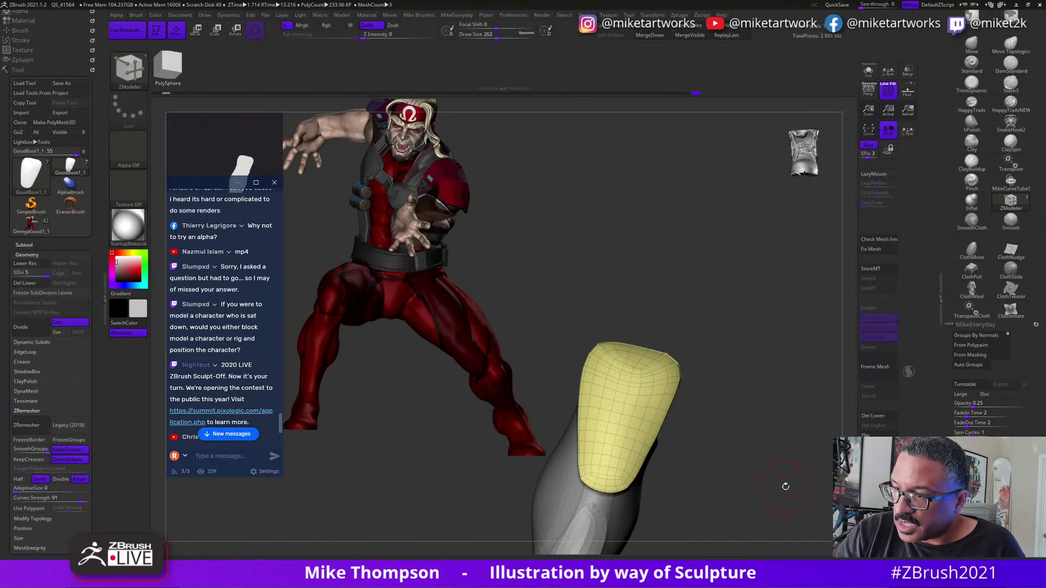
left_click(886, 416)
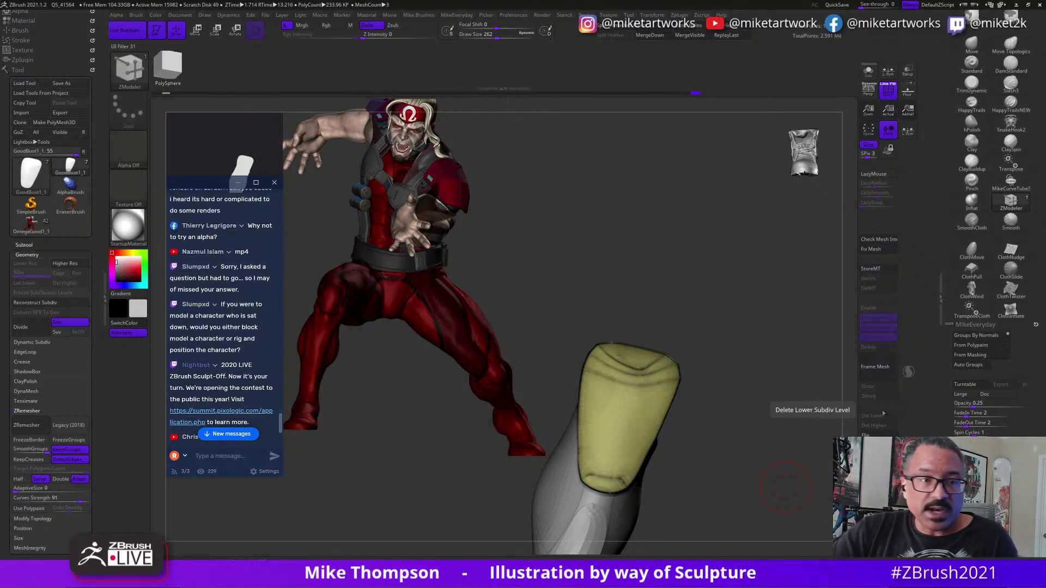
Retopologize the dense knee piece with ZRemesher at half the polygon count, keeping its groups, and inspect the surface.
left_click_drag(755, 482, 783, 459)
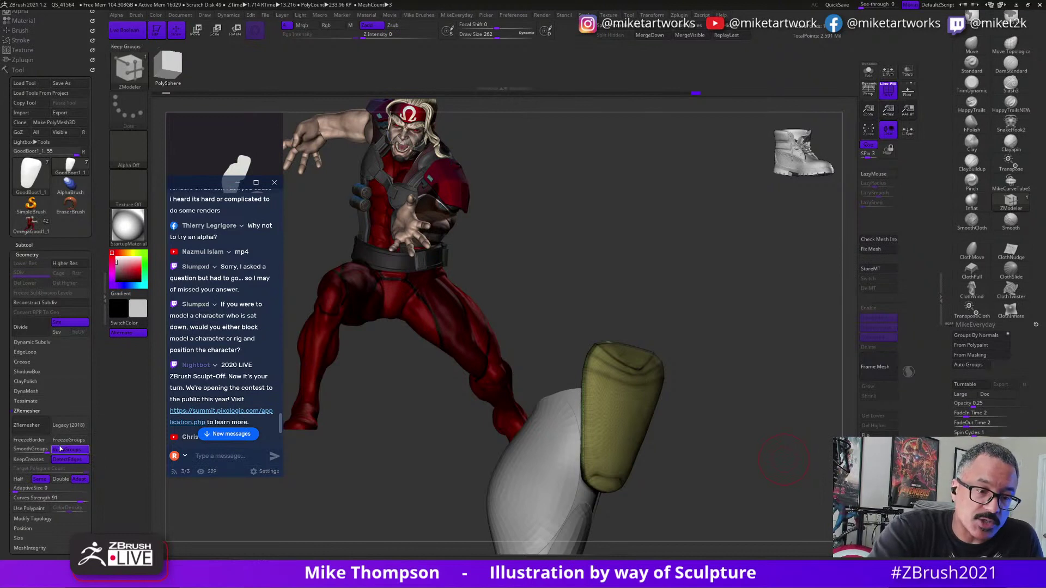
left_click(18, 479)
left_click(26, 425)
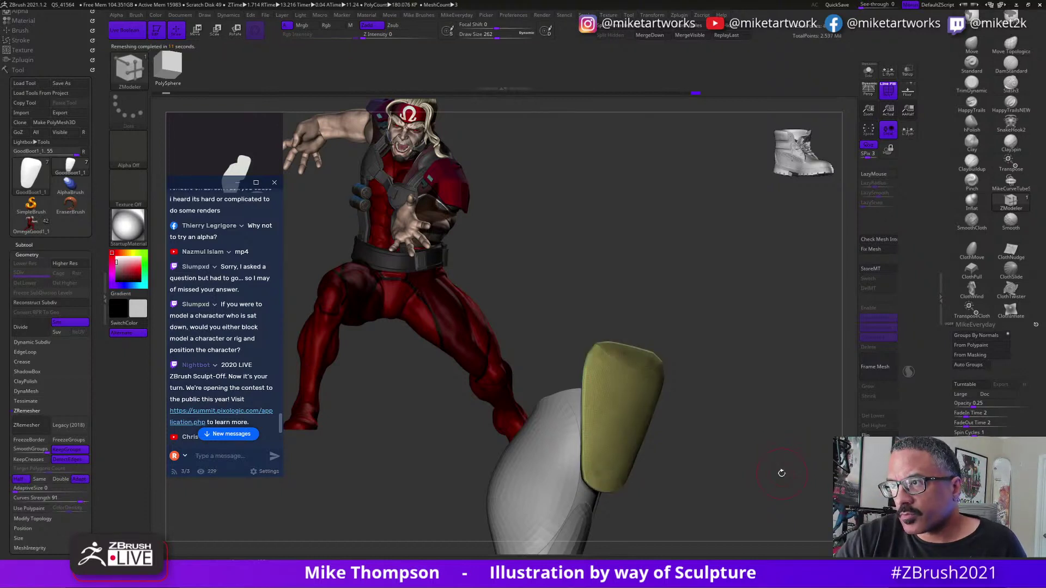
left_click_drag(782, 473, 775, 466)
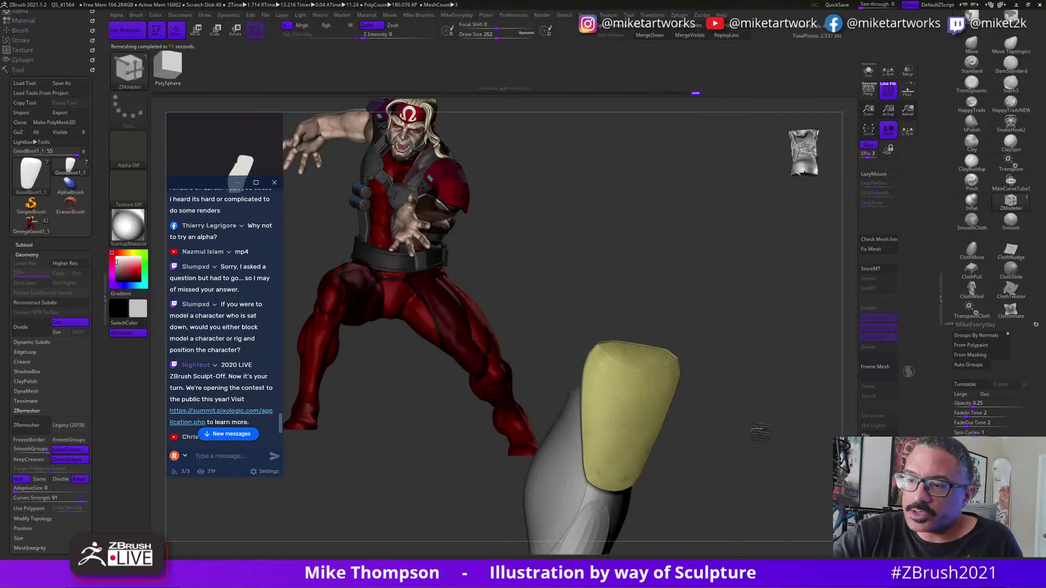
left_click_drag(757, 430, 766, 420)
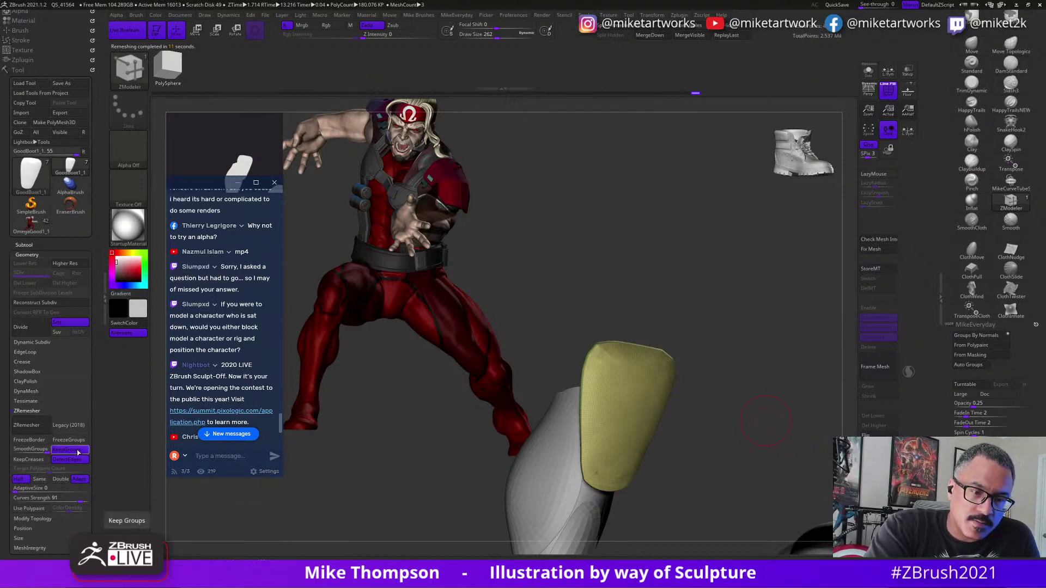
Retopologize the knee piece with ZRemesher at a target polygon count of 5 instead of half, and inspect its side wall.
left_click(19, 479)
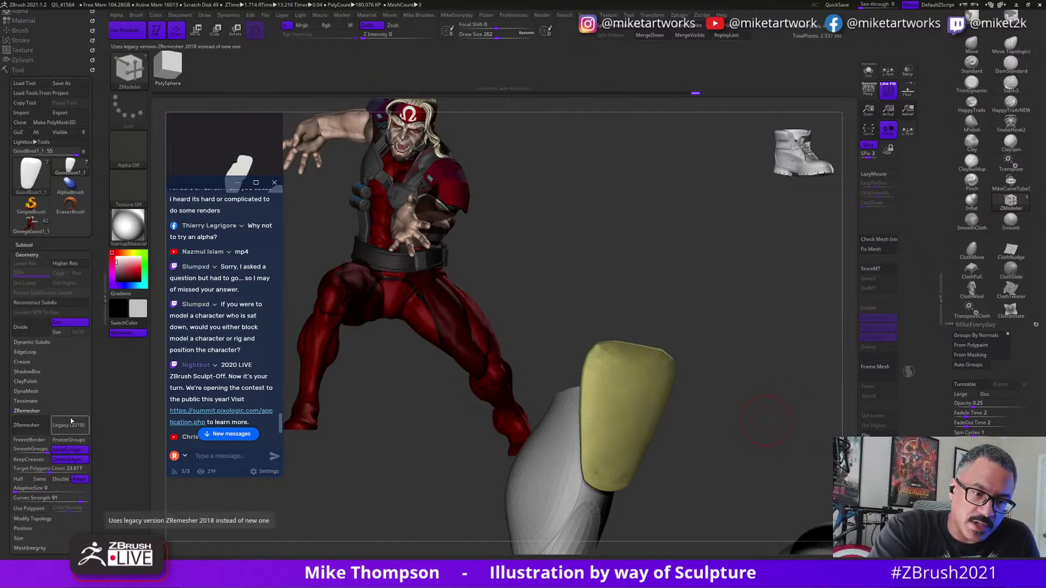
left_click(18, 469)
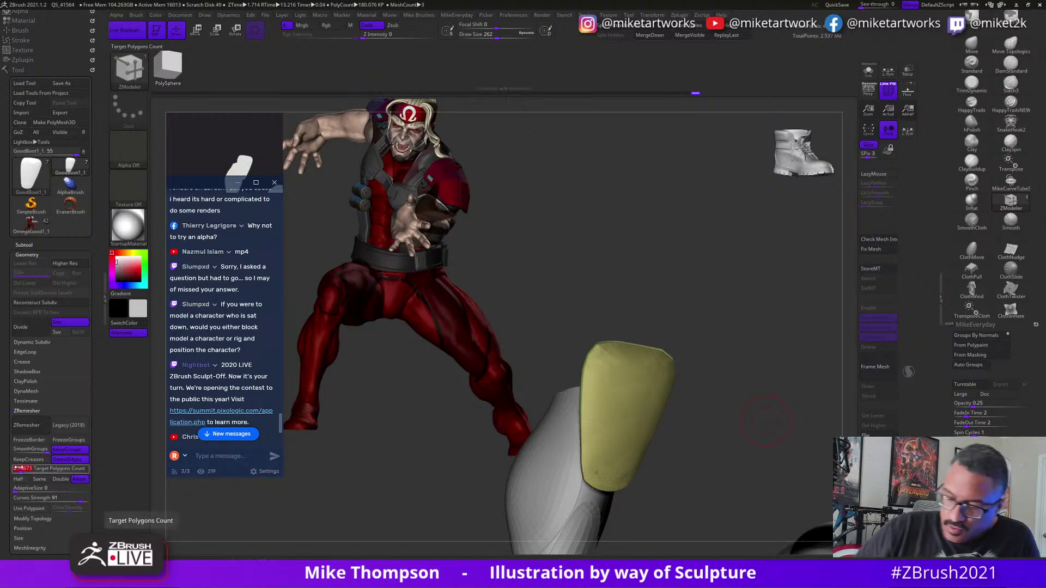
type("5")
left_click(27, 425)
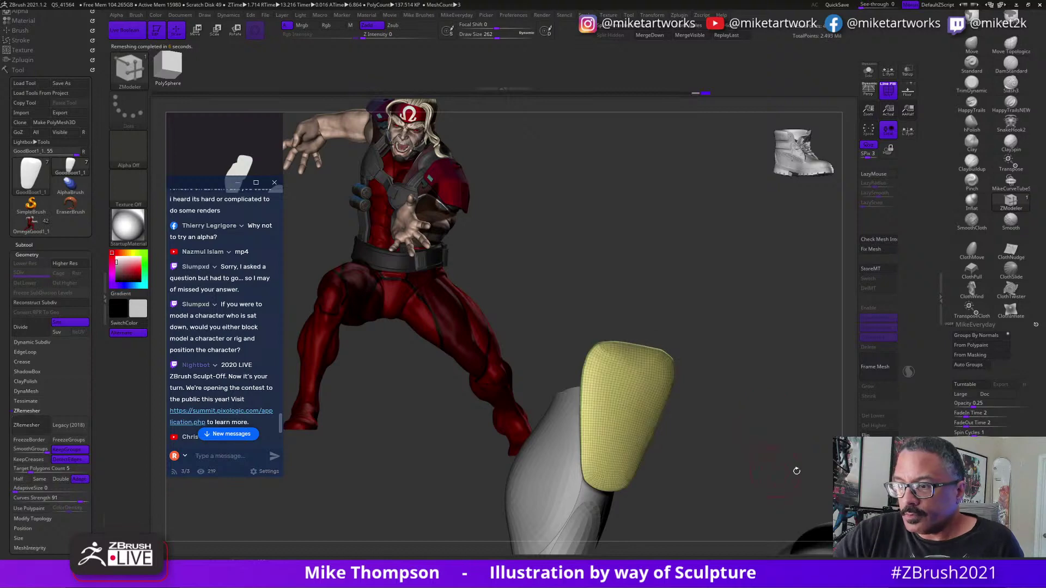
left_click_drag(797, 471, 776, 441)
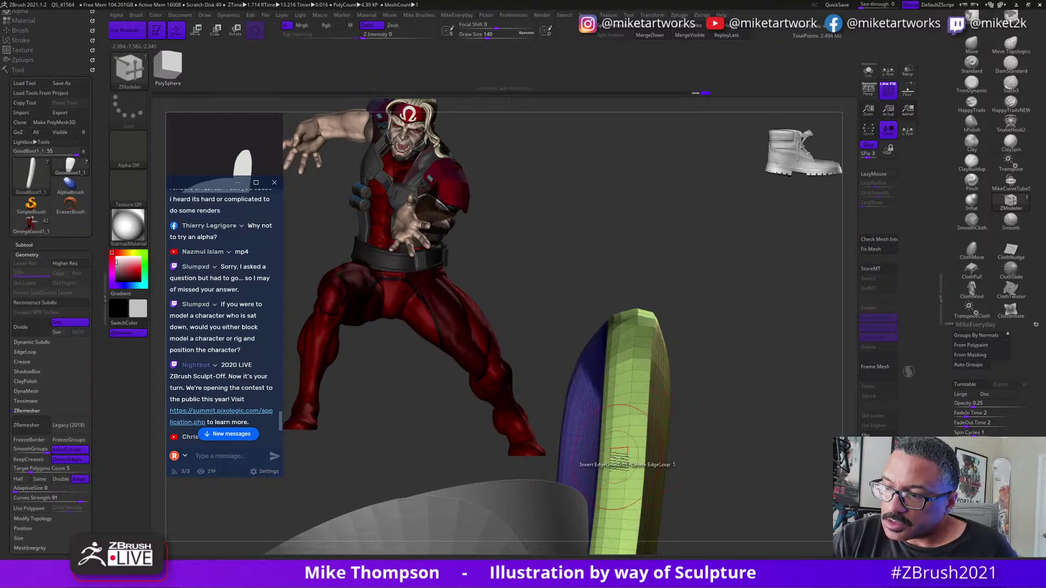
left_click_drag(760, 411, 780, 428)
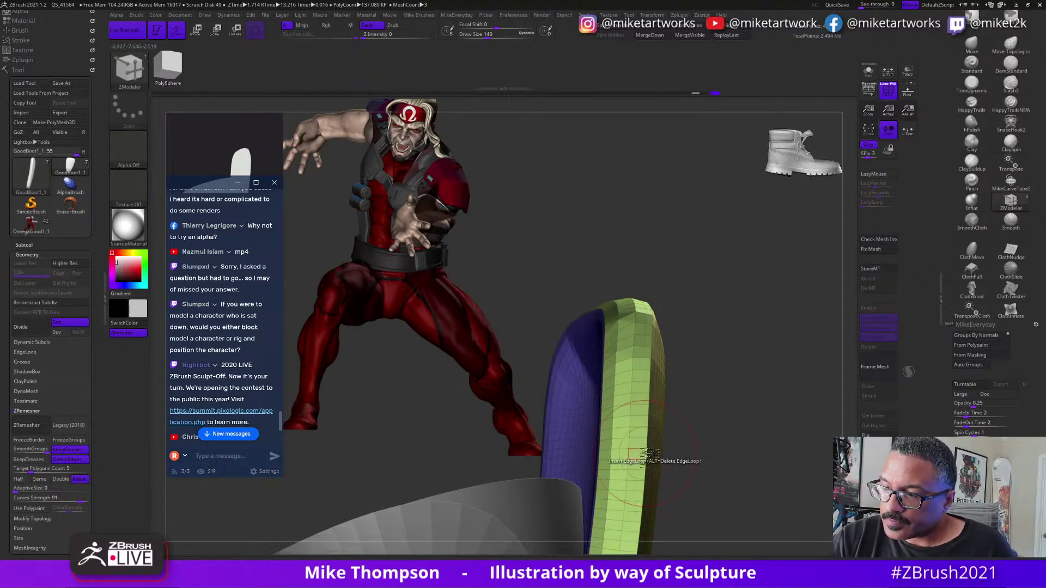
Delete two edge loops on the knee piece's side wall and insert two new ones along it.
left_click(630, 446, "alt")
left_click(610, 448, "alt")
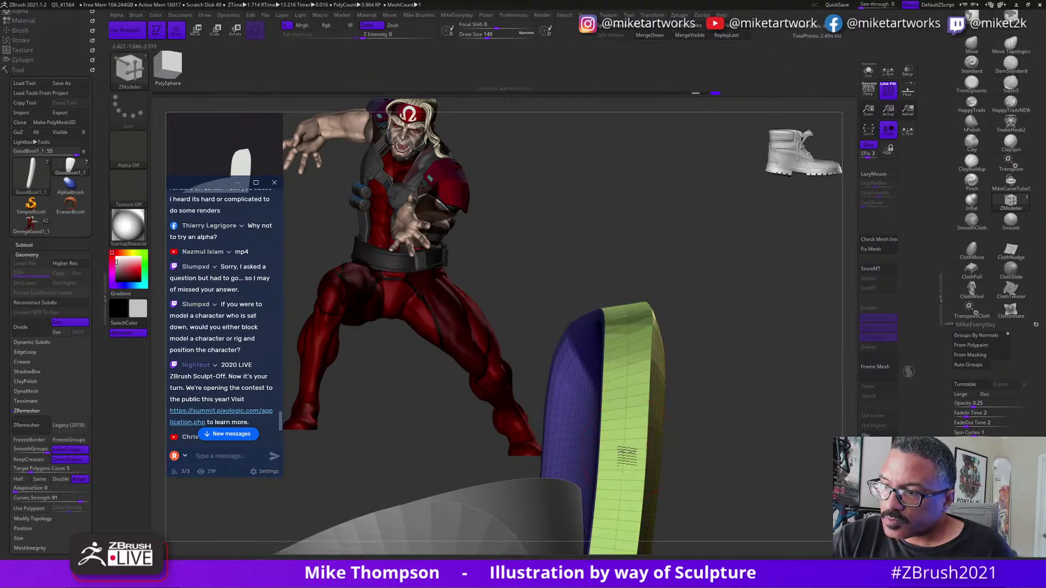
left_click(621, 457)
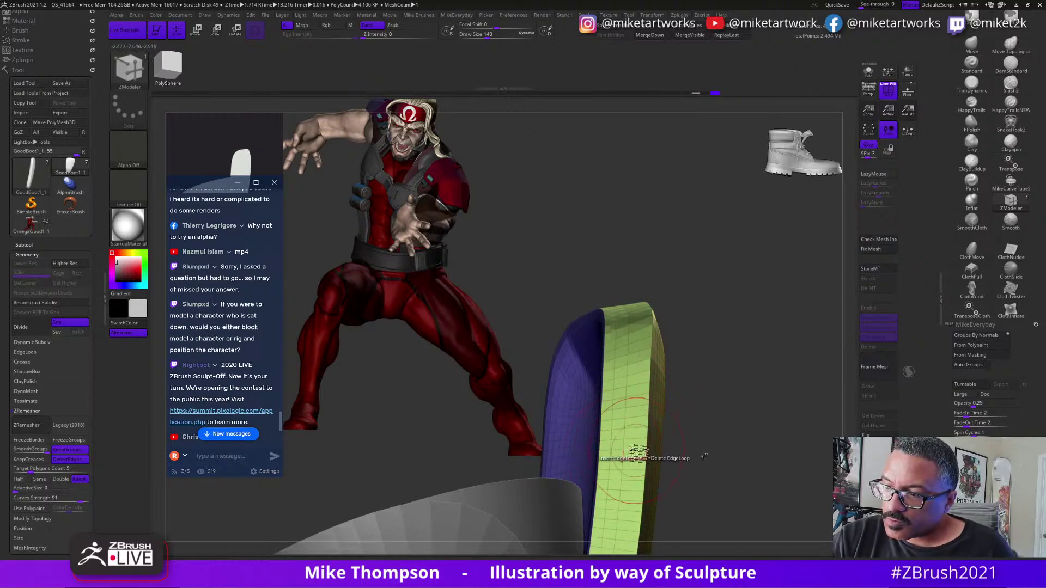
left_click(641, 450)
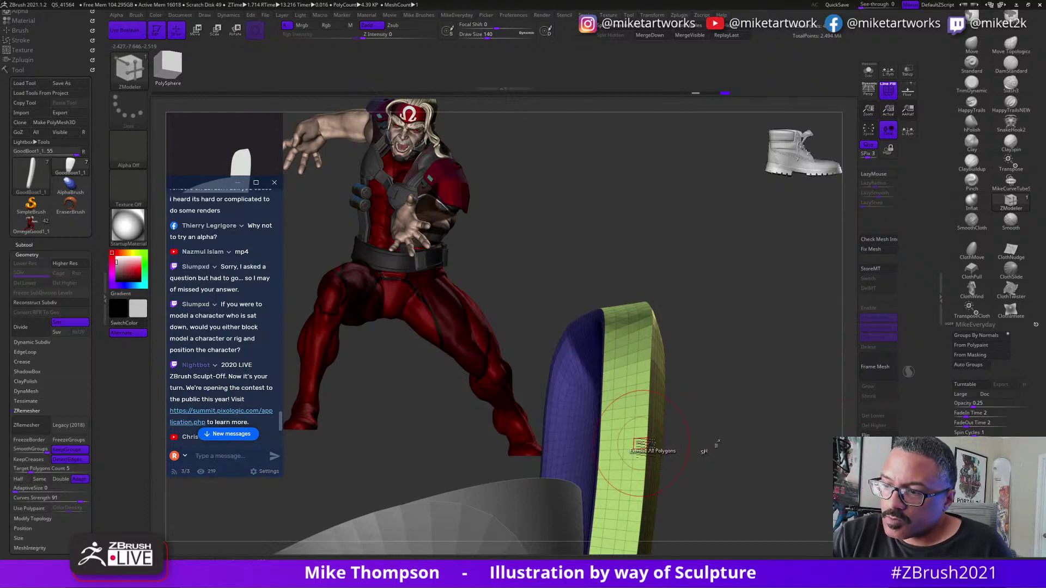
Set the ZModeler polygon action to PolyGroup with Polyloop target and regroup the loops running lengthwise along the knee piece's side wall.
key("space")
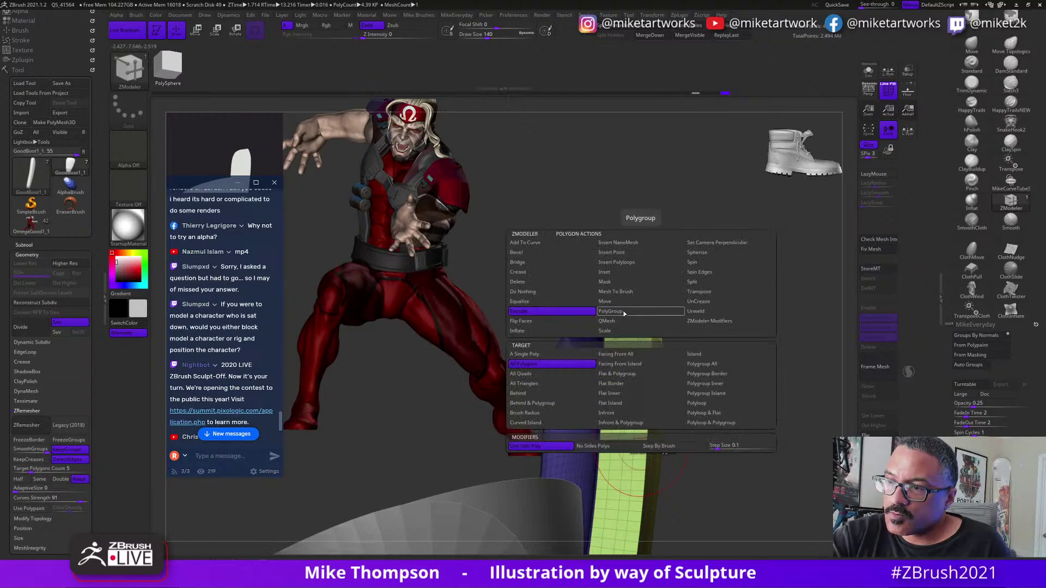
left_click(641, 311)
left_click(725, 403)
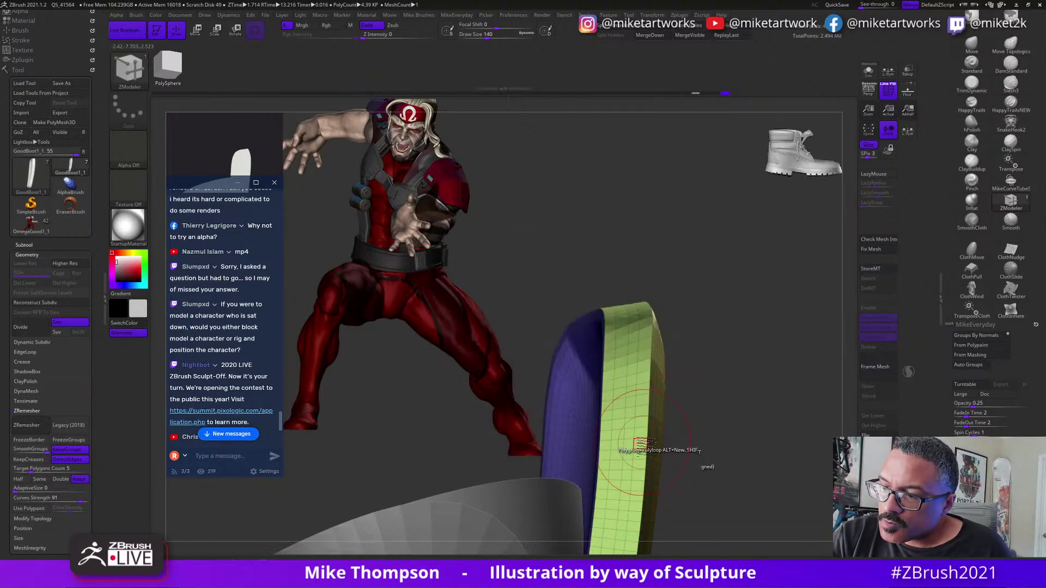
left_click(643, 444)
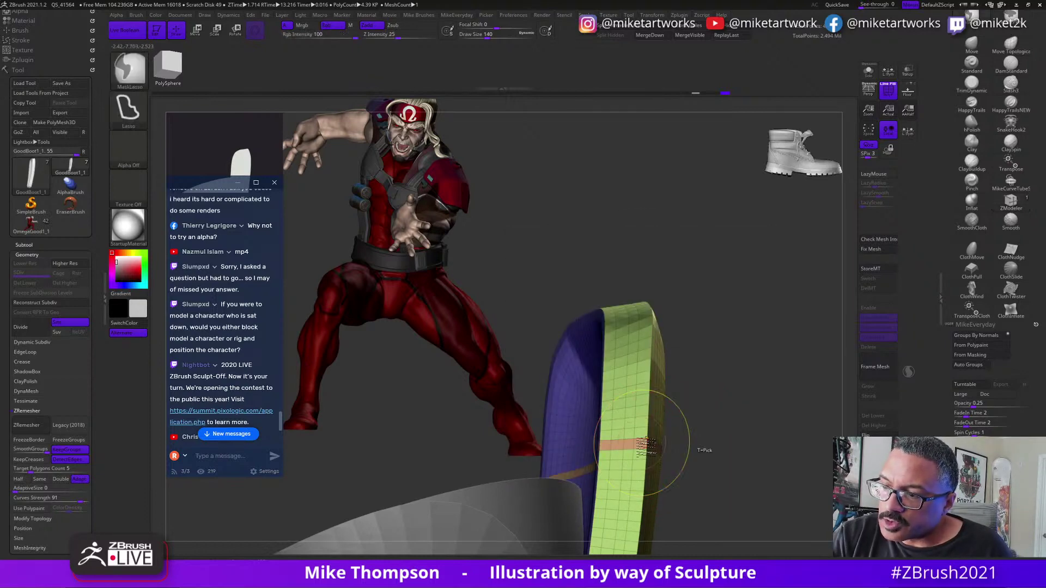
key("ctrl+z")
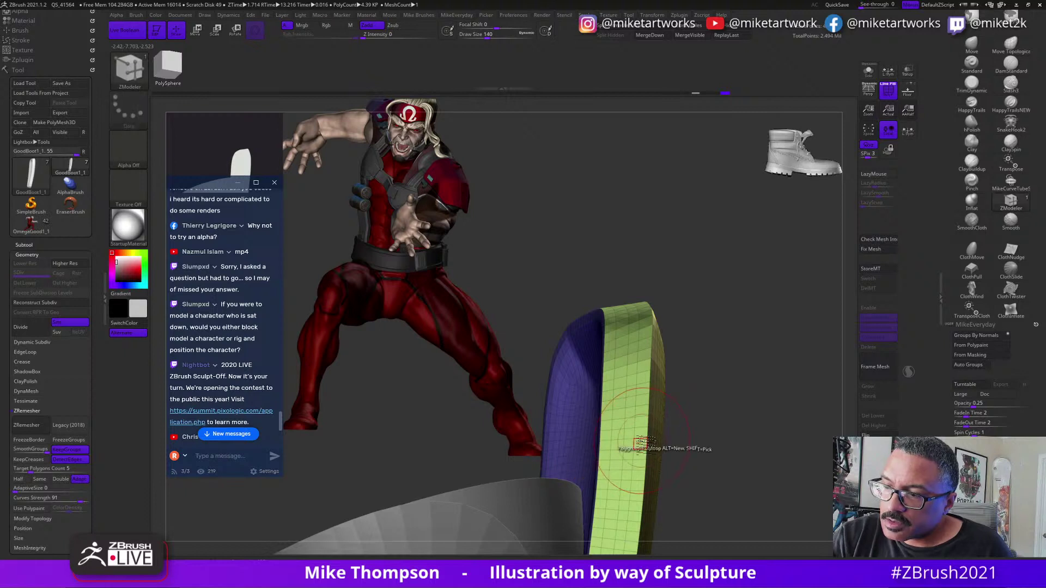
left_click(611, 438)
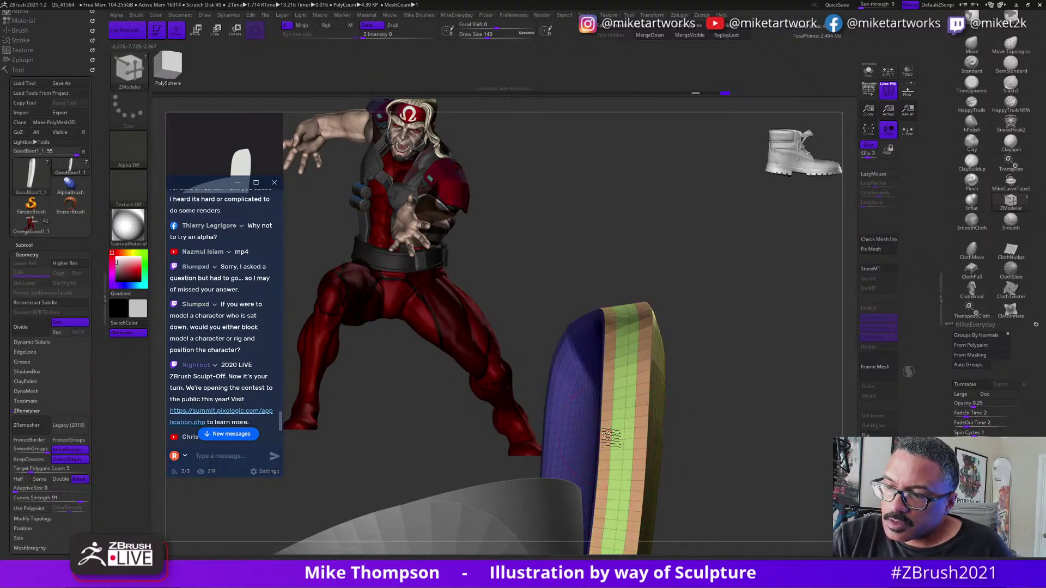
left_click(607, 434)
Try polishing the knee piece by groups and by mesh features, inspect it from several angles, and undo the polishing.
left_click_drag(752, 406, 792, 409)
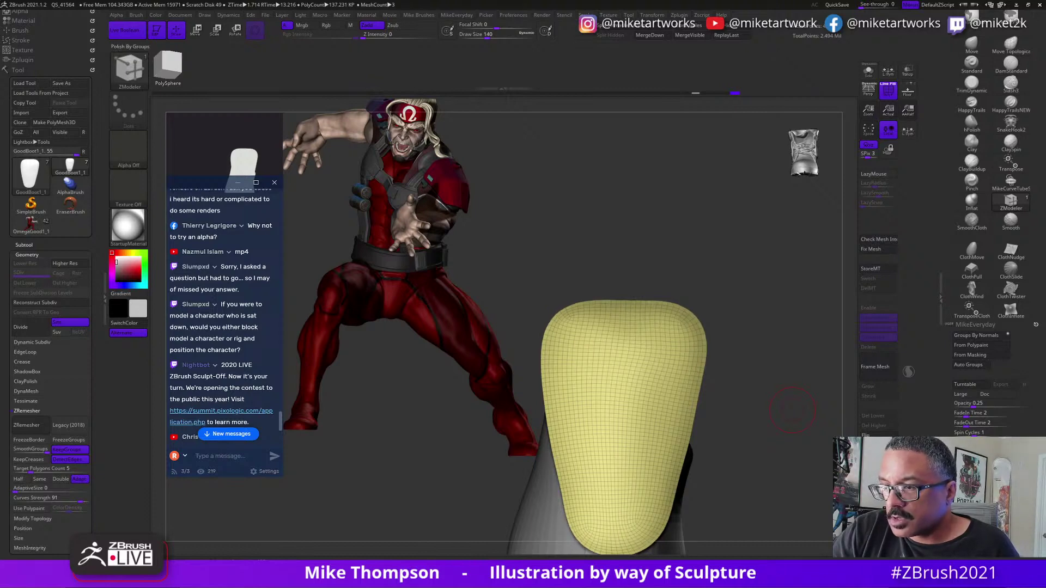
left_click_drag(770, 478, 810, 475)
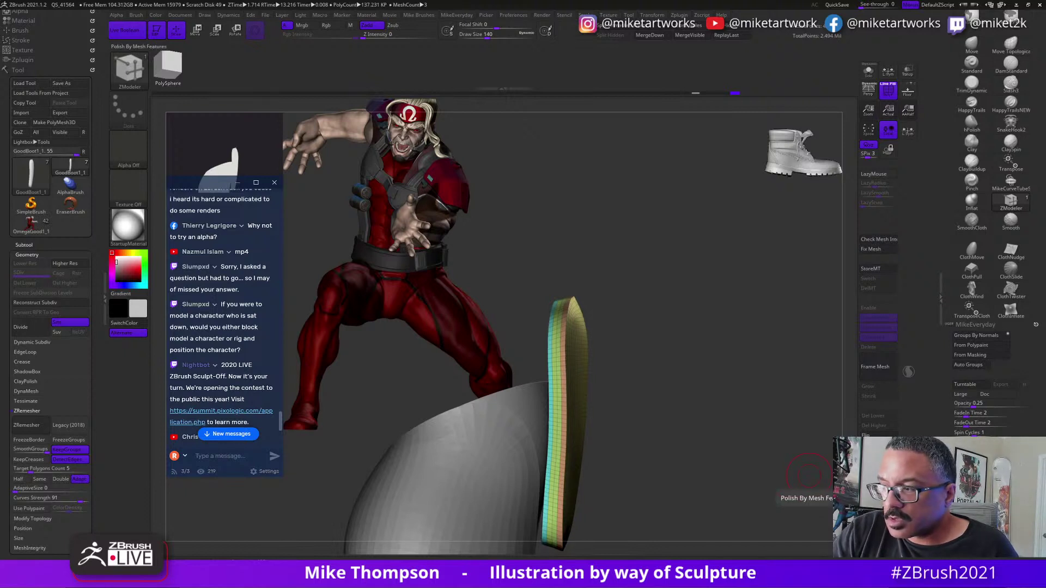
mouse_move(788, 490)
left_mouse_down()
mouse_move(780, 478)
mouse_move(813, 462)
mouse_move(801, 431)
mouse_move(762, 441)
mouse_move(780, 436)
left_mouse_up()
key("ctrl+z")
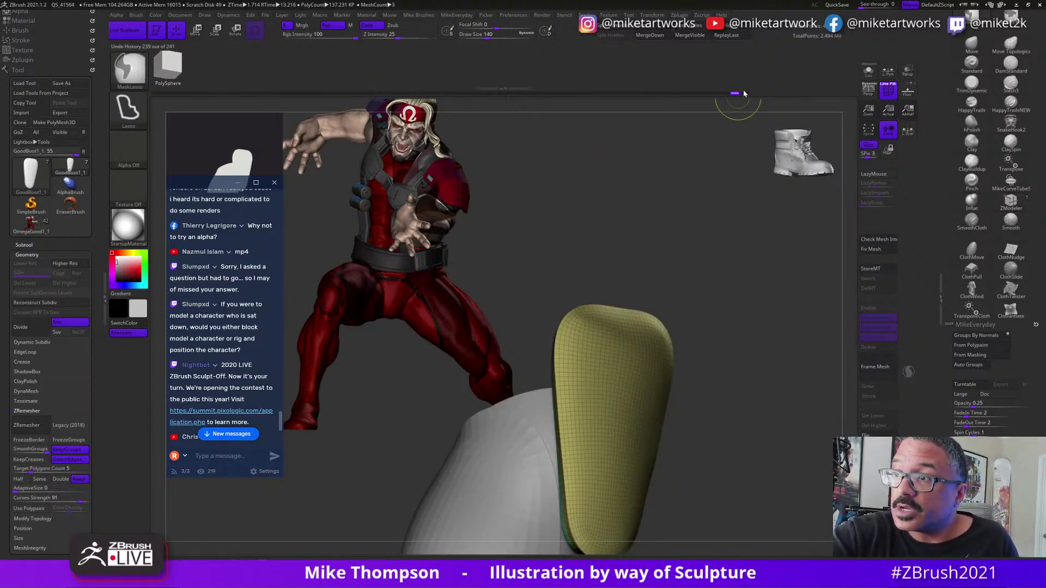
Reduce the knee piece by running ZRemesher three times at half the polygon count, keeping its groups.
left_click(19, 479)
left_click(38, 424)
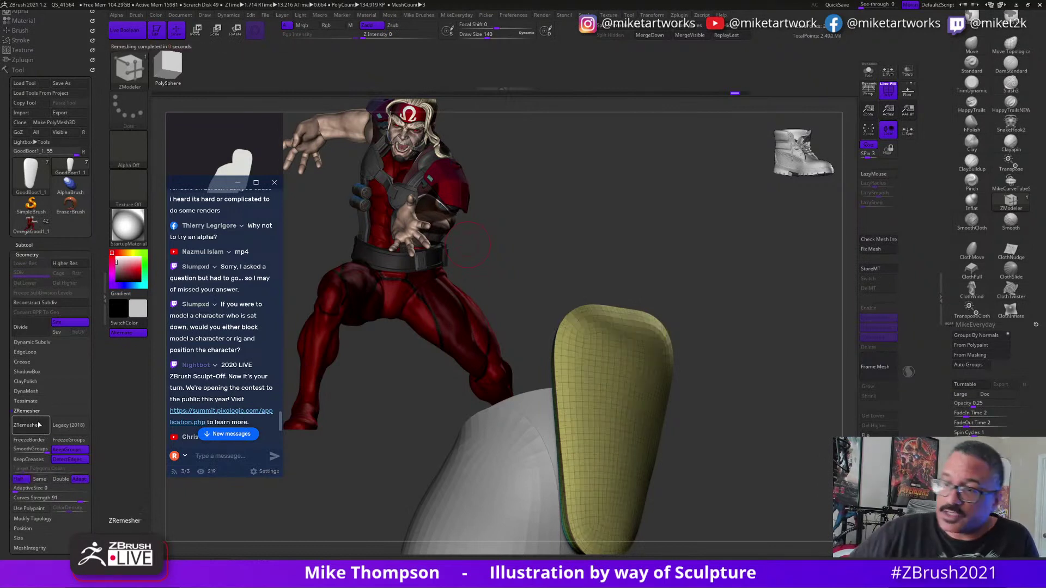
left_click(39, 425)
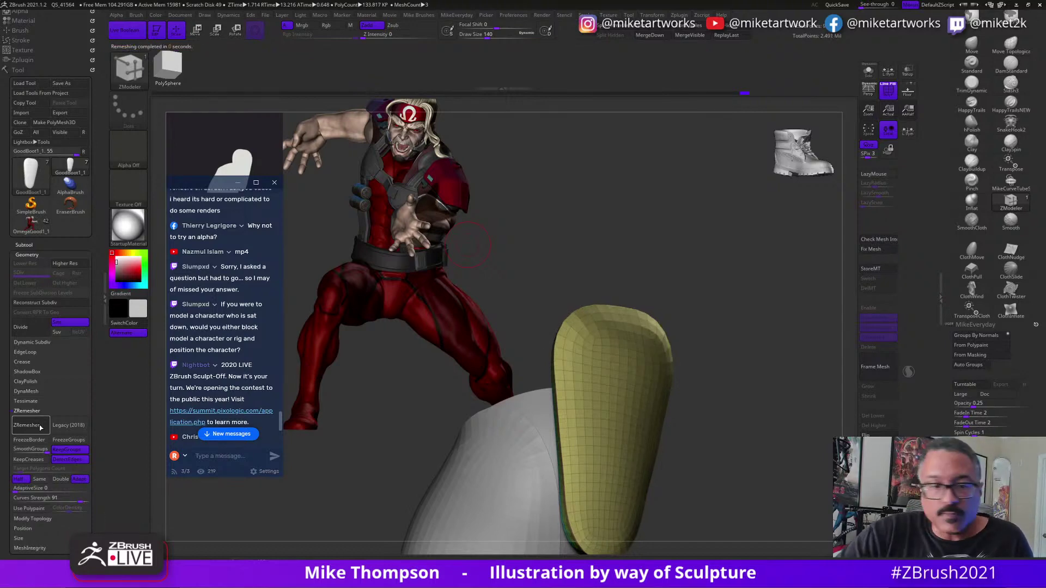
left_click(39, 428)
left_click_drag(739, 501, 768, 457)
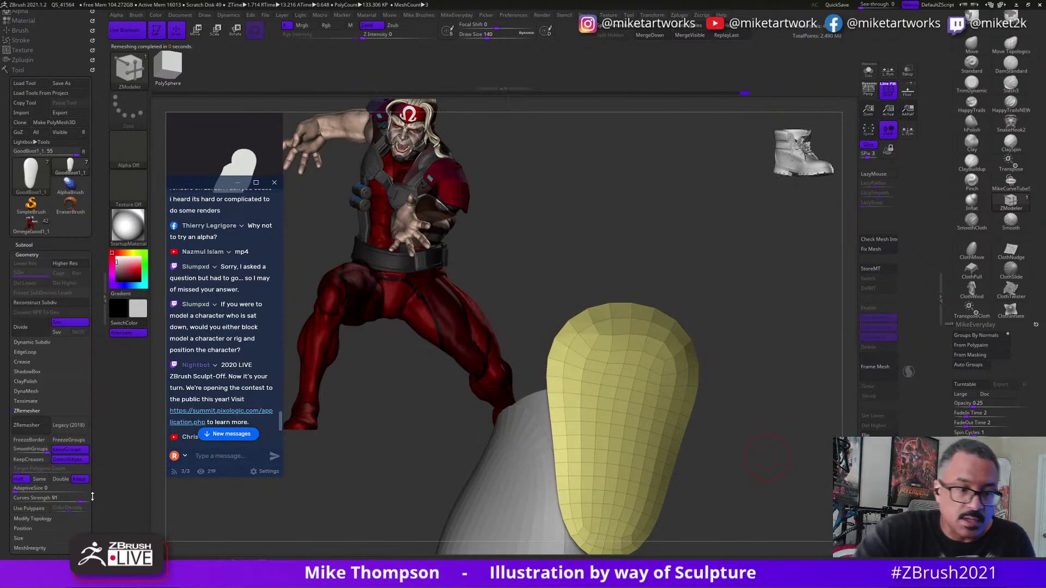
Show the subtool list and reshape the knee piece's upper edge with the Move brush at draw size 602.
left_click(26, 244)
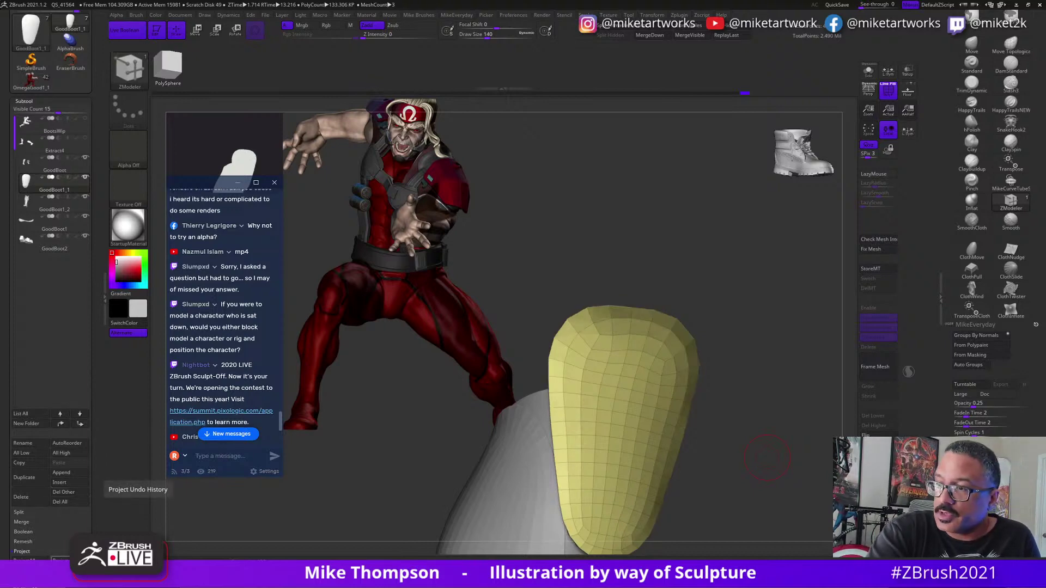
mouse_move(733, 456)
left_mouse_down()
mouse_move(772, 477)
mouse_move(764, 459)
mouse_move(773, 470)
mouse_move(811, 469)
mouse_move(771, 347)
mouse_move(741, 382)
mouse_move(730, 430)
mouse_move(742, 441)
mouse_move(776, 411)
mouse_move(759, 400)
left_mouse_up()
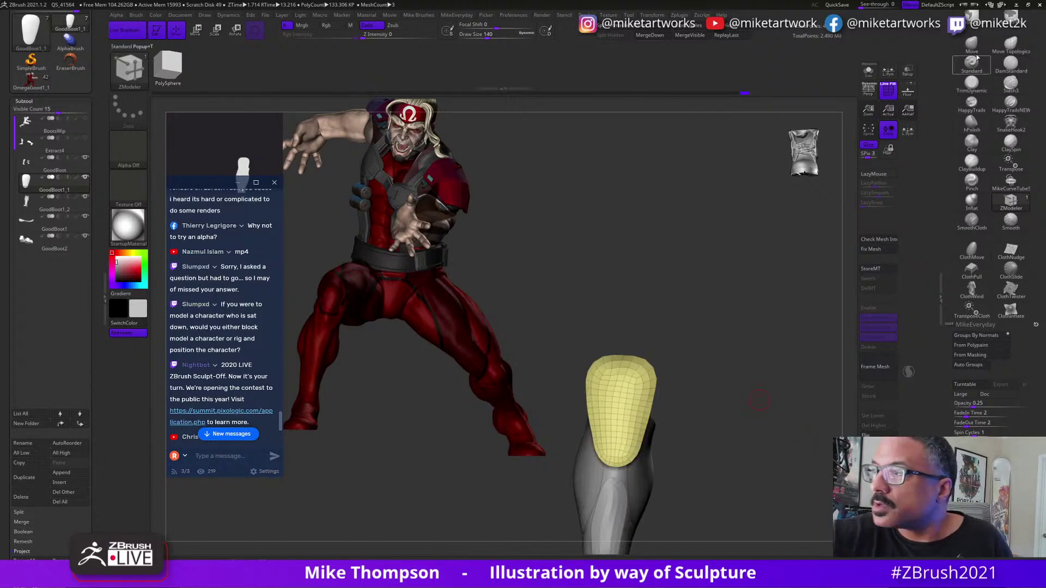
left_click(972, 46)
key("s")
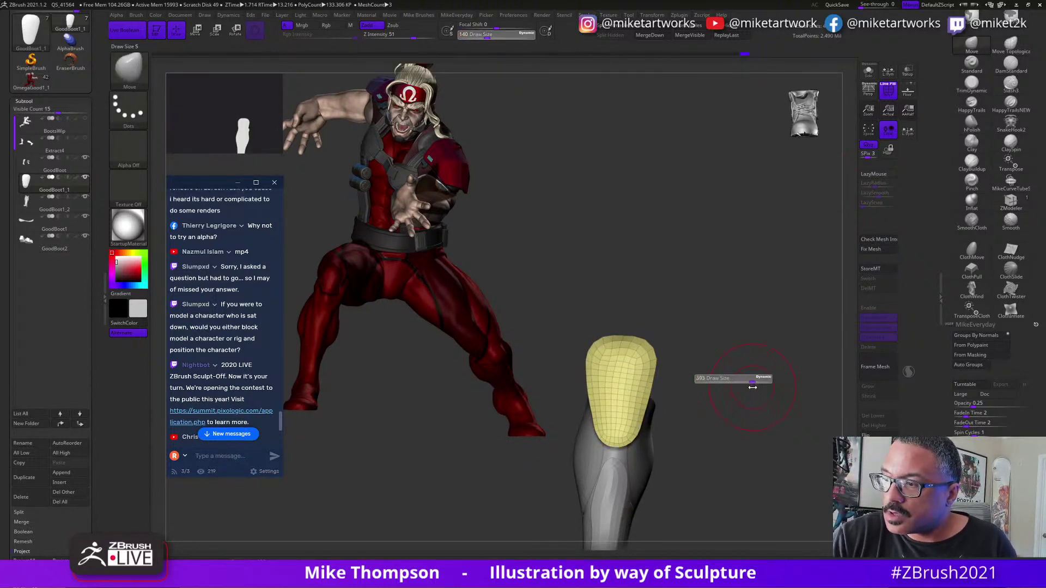
left_click_drag(753, 387, 753, 388)
left_click_drag(752, 384, 734, 361)
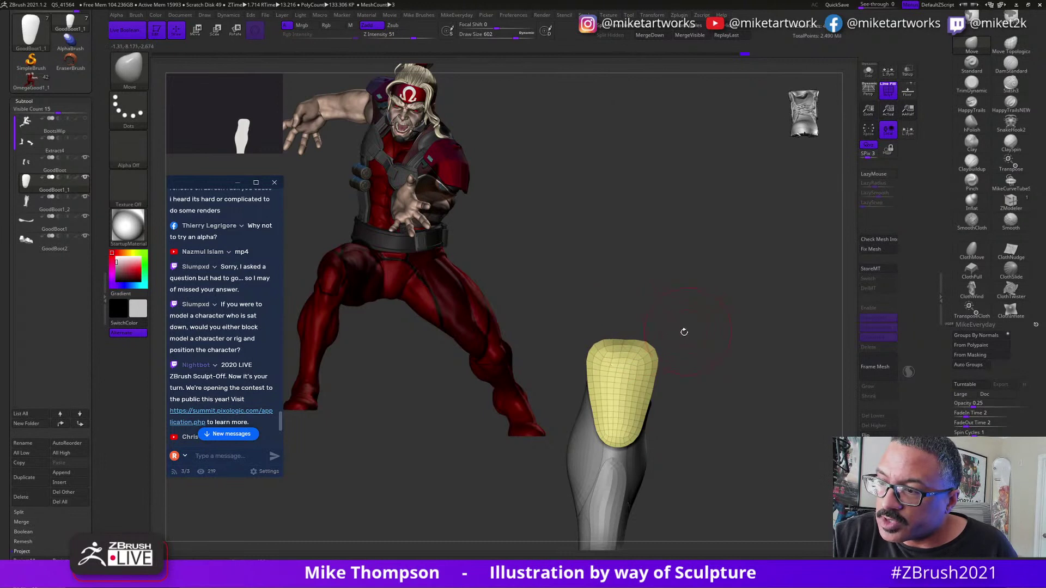
left_click_drag(684, 332, 755, 351)
Isolate the knee piece's front face and delete the hidden side and back polygons.
left_click(635, 375, "ctrl+shift")
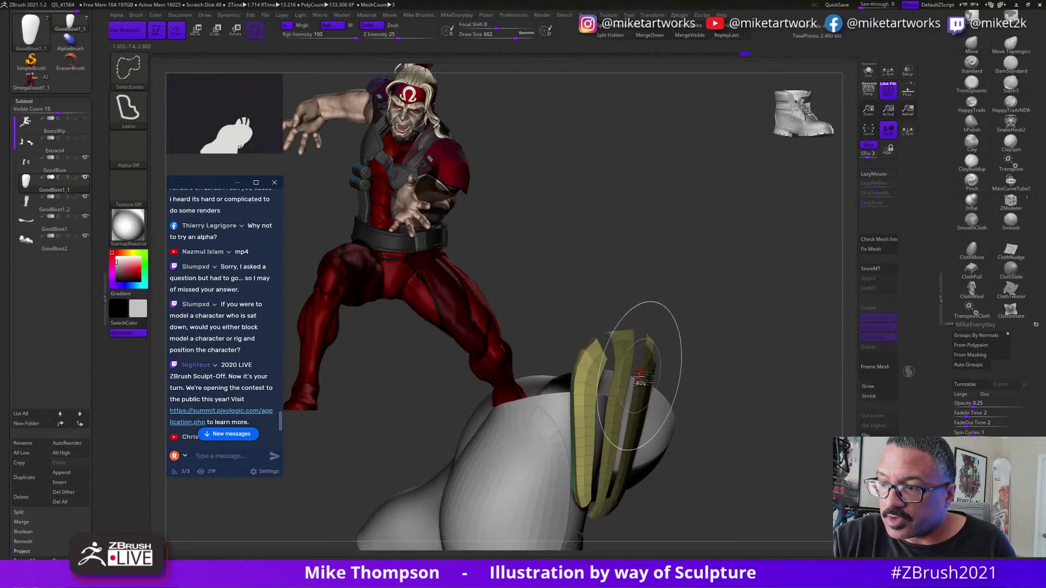
key("ctrl+z")
left_click(574, 421, "ctrl+shift")
mouse_move(818, 348)
left_mouse_down()
mouse_move(790, 335)
mouse_move(791, 319)
left_mouse_up()
left_click(734, 25)
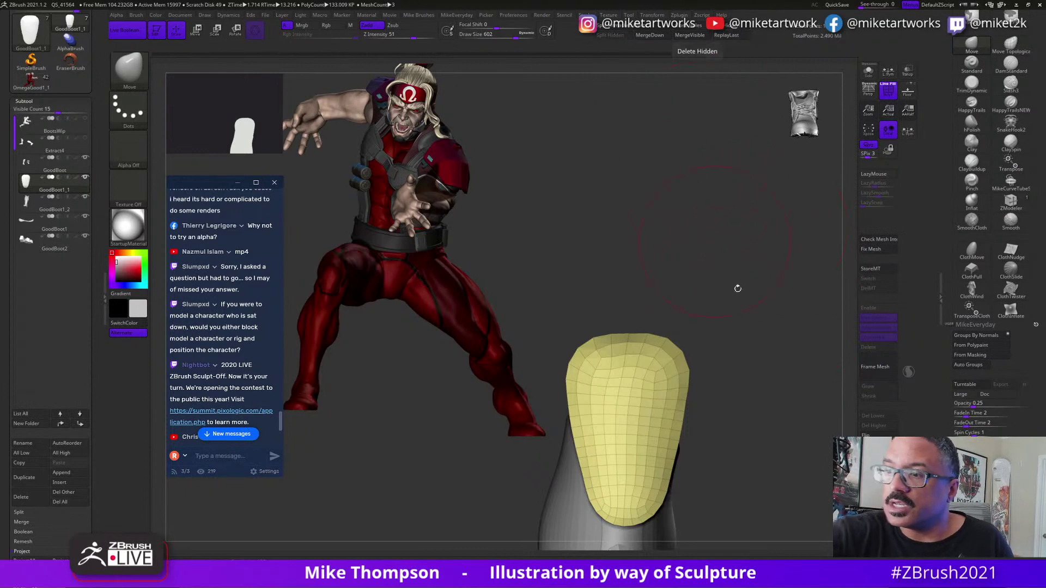
Pull the middle of the knee panel's upper edge downward with the Move brush at draw size 453.
mouse_move(740, 396)
left_mouse_down()
mouse_move(764, 397)
mouse_move(756, 398)
left_mouse_up()
key("s")
mouse_move(756, 399)
left_mouse_down()
mouse_move(745, 410)
mouse_move(737, 328)
left_mouse_up()
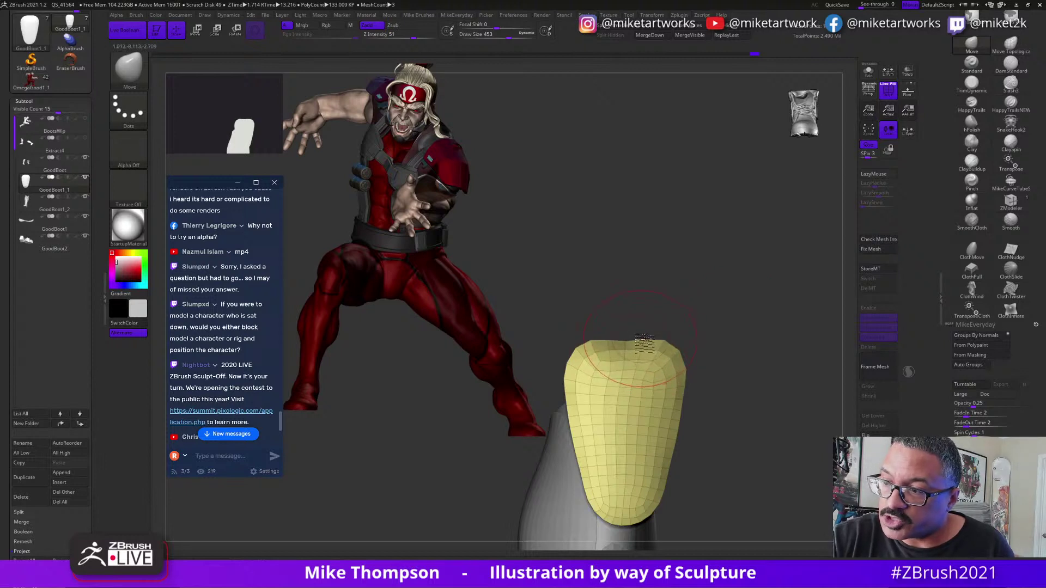
mouse_move(627, 347)
left_mouse_down()
mouse_move(692, 314)
mouse_move(757, 340)
mouse_move(731, 338)
mouse_move(761, 399)
left_mouse_up()
Shape the knee panel's lower edge with the Move brush at draw size 177 and smooth the surface just above it.
key("s")
left_click_drag(739, 436, 703, 470)
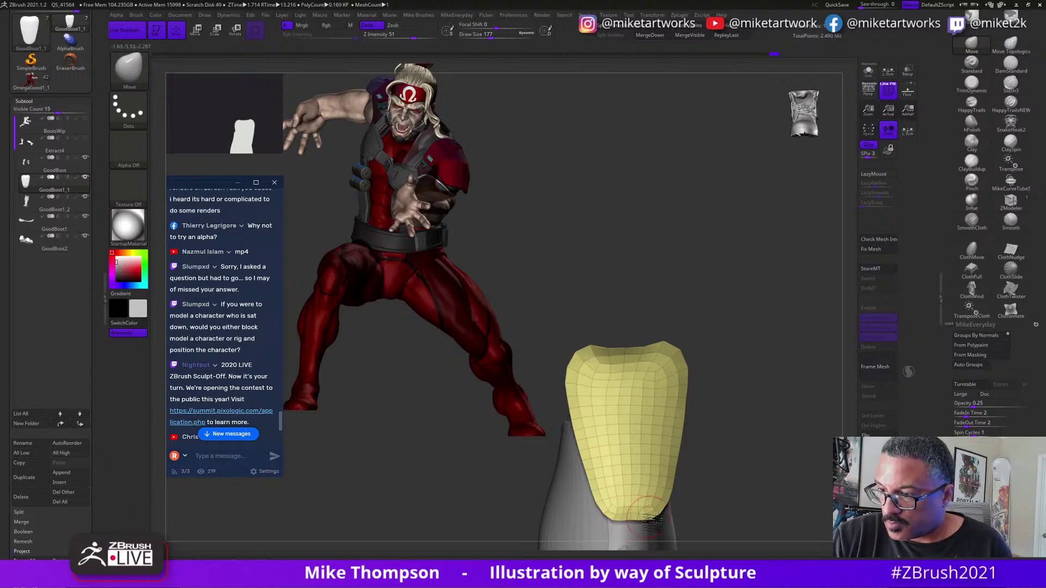
left_click_drag(733, 436, 724, 430)
mouse_move(656, 482)
left_mouse_down("shift")
mouse_move(619, 500)
mouse_move(649, 485)
left_mouse_up("shift")
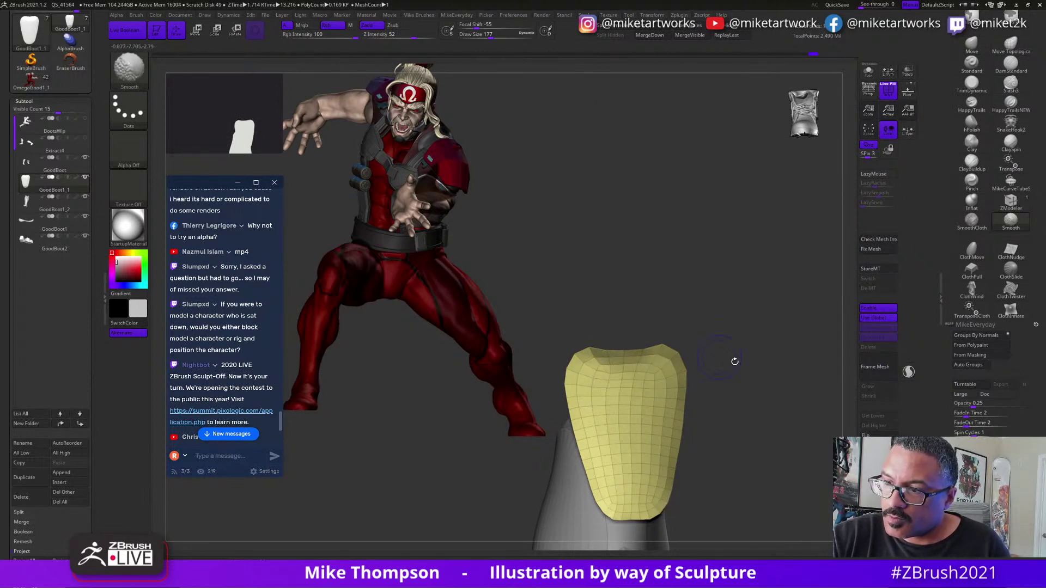
Adjust the upper part of the knee panel with the Move brush, checking its curvature from the side.
mouse_move(735, 361)
left_mouse_down()
mouse_move(754, 425)
mouse_move(777, 404)
mouse_move(758, 416)
mouse_move(774, 417)
left_mouse_up()
key("s")
left_click_drag(636, 383, 625, 375)
mouse_move(769, 377)
left_mouse_down()
mouse_move(789, 366)
mouse_move(763, 358)
left_mouse_up()
key("s")
mouse_move(736, 402)
left_mouse_down()
mouse_move(742, 409)
mouse_move(772, 388)
left_mouse_up()
Switch to ZModeler at draw size 187 and set the polygon action to Equalize with Polygroup All as the target.
left_click(1010, 205)
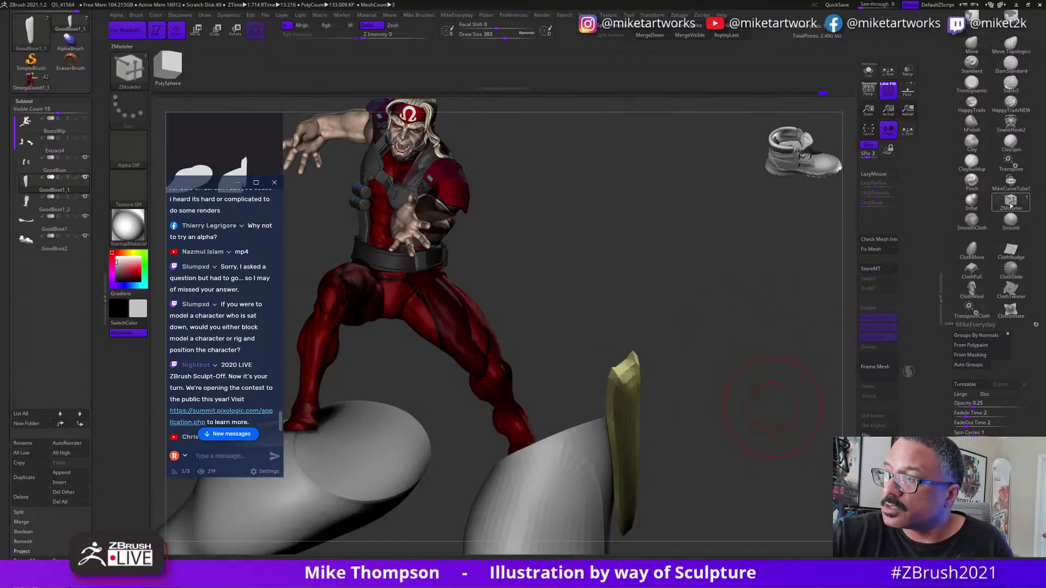
mouse_move(809, 349)
left_mouse_down()
mouse_move(680, 386)
mouse_move(647, 436)
left_mouse_up()
key("s")
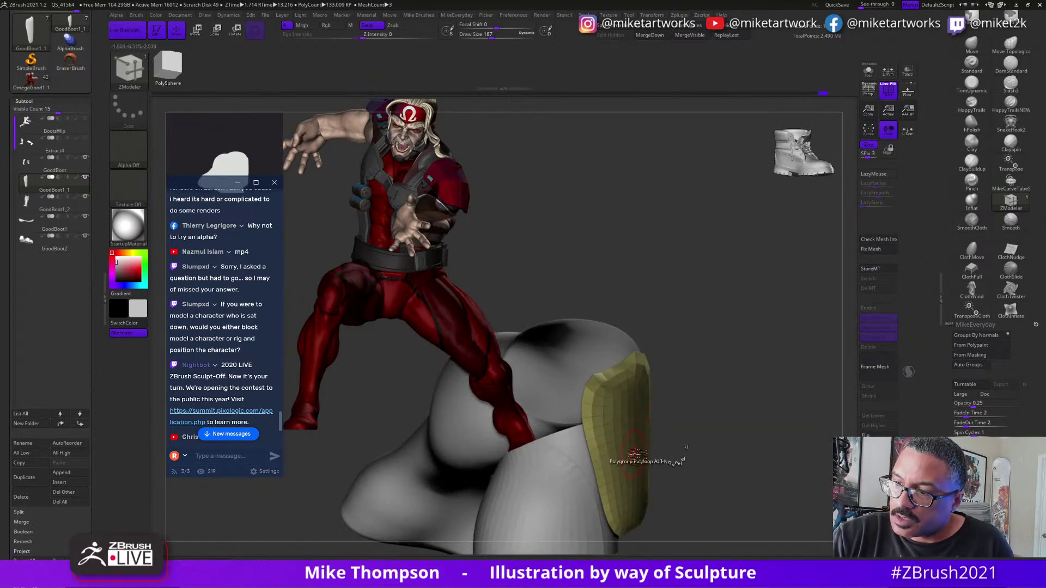
key("space")
left_click(536, 302)
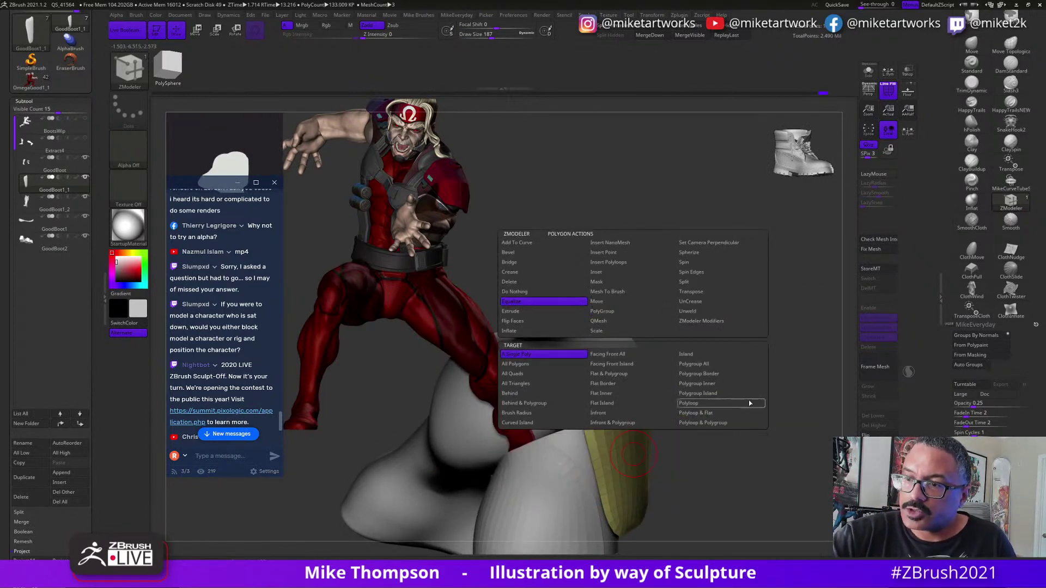
key("space")
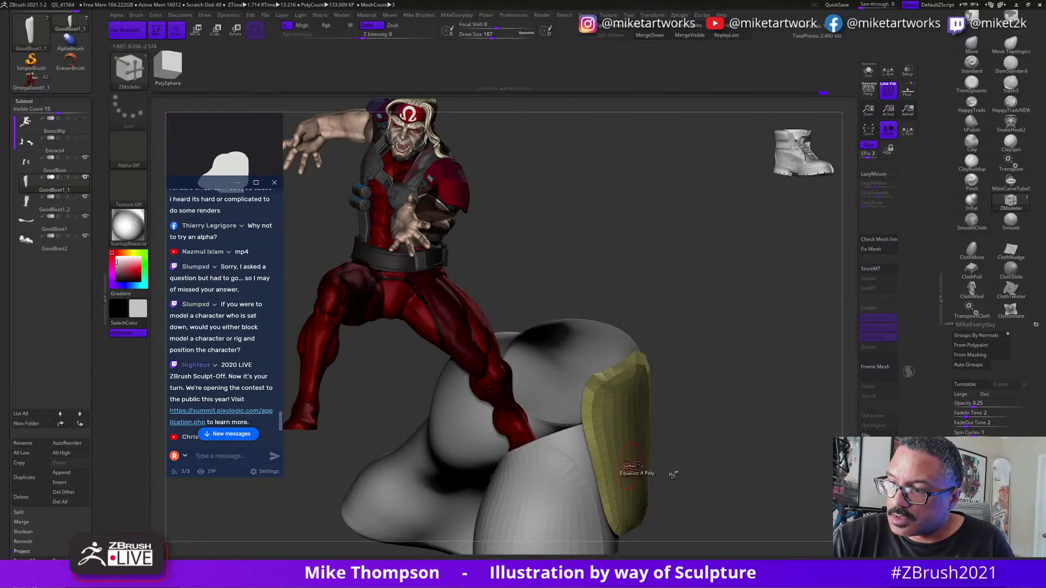
key("space")
left_click(703, 365)
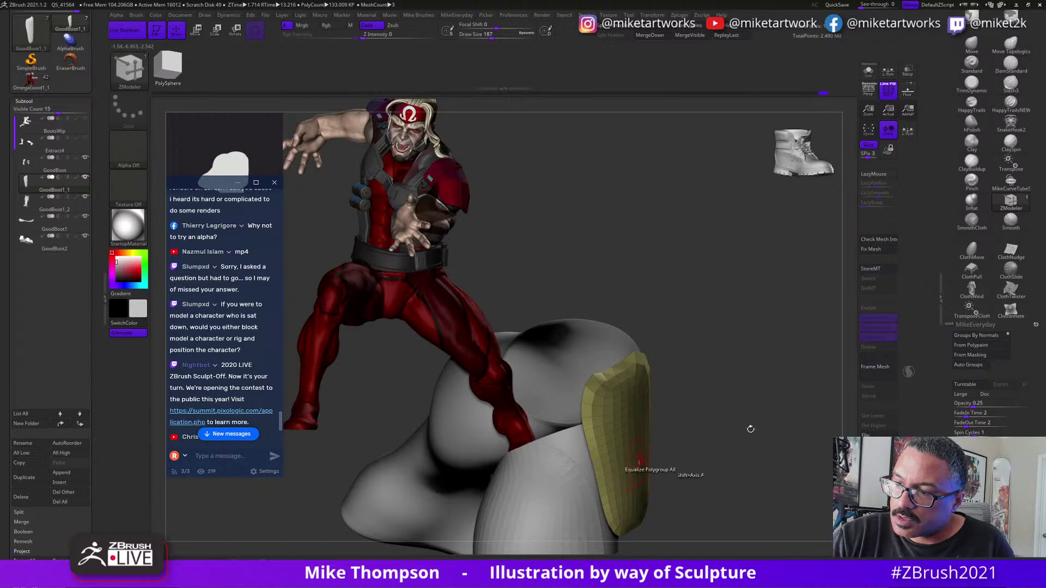
Check the knee panel from the front and quick-save the project.
left_click_drag(763, 427, 747, 411)
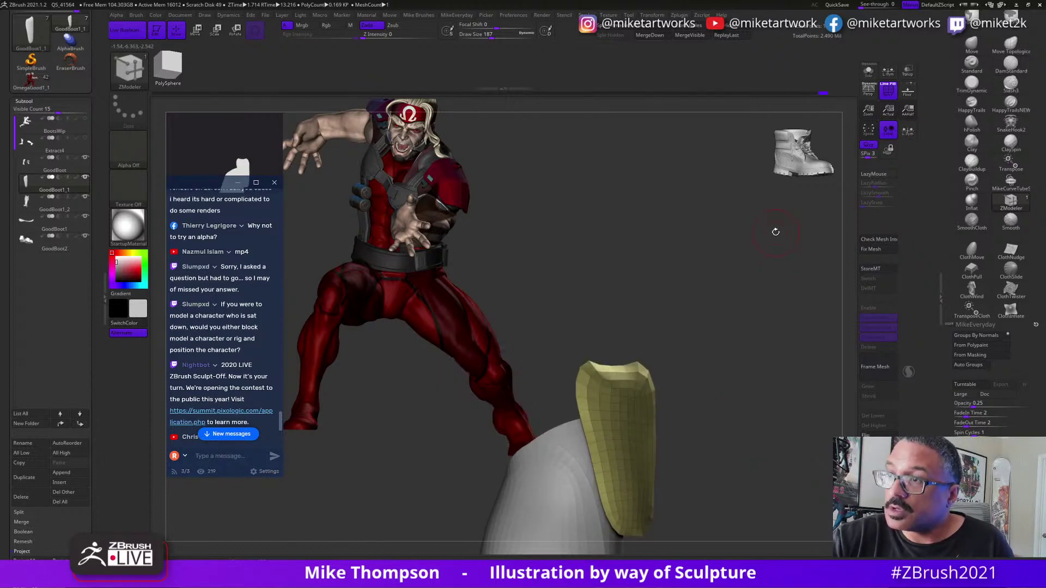
left_click(849, 5)
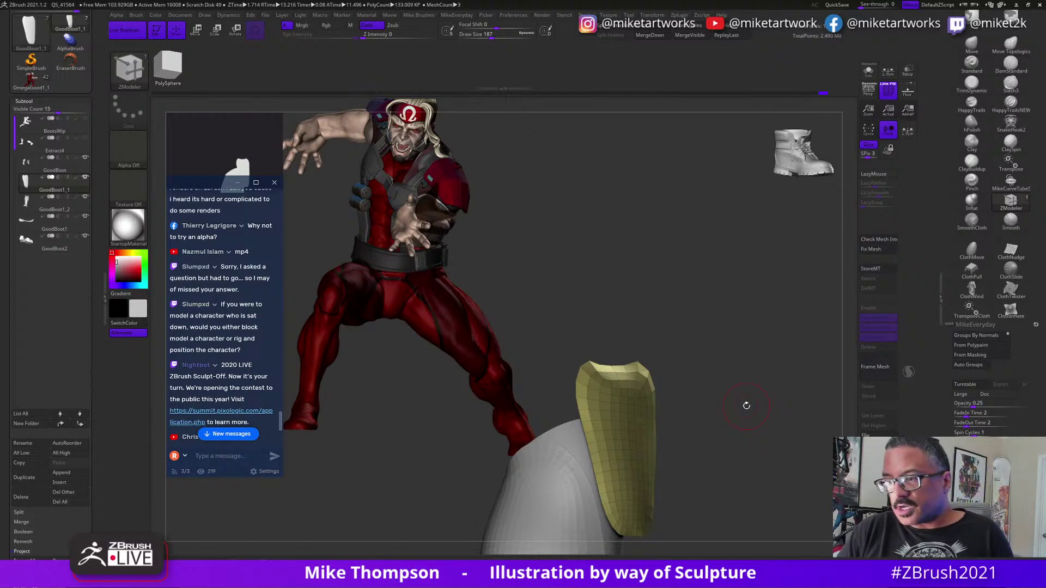
Extrude all polygons of the knee panel with ZModeler to give it thickness.
left_click_drag(751, 433, 812, 429)
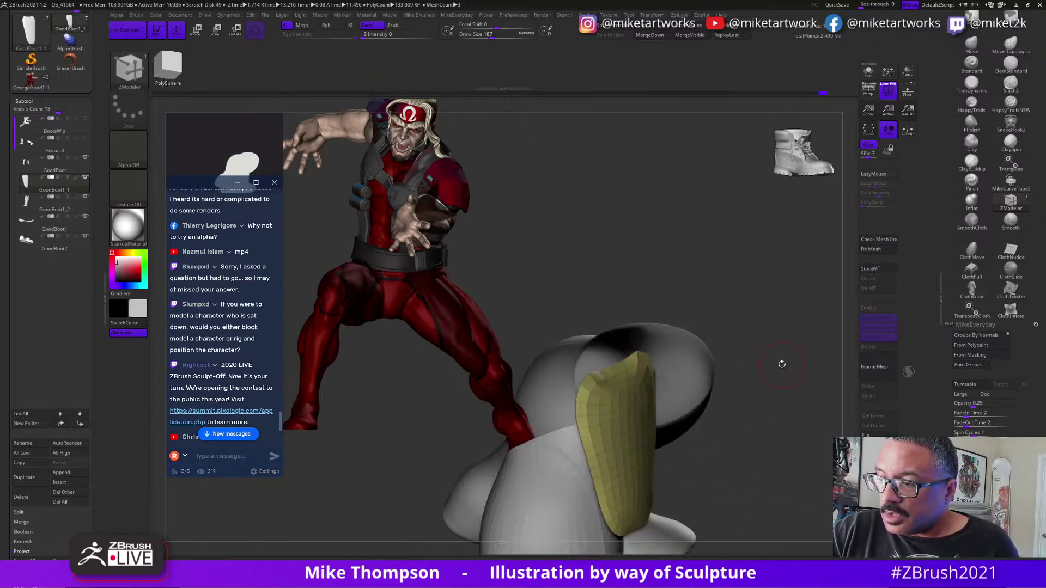
right_click(633, 454)
left_click(522, 312)
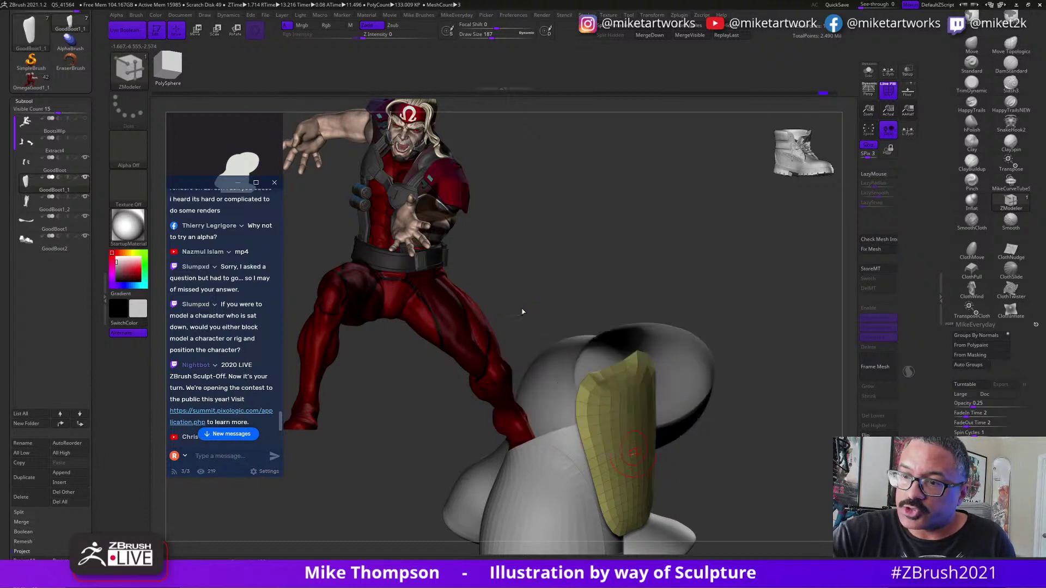
left_click_drag(717, 458, 653, 459)
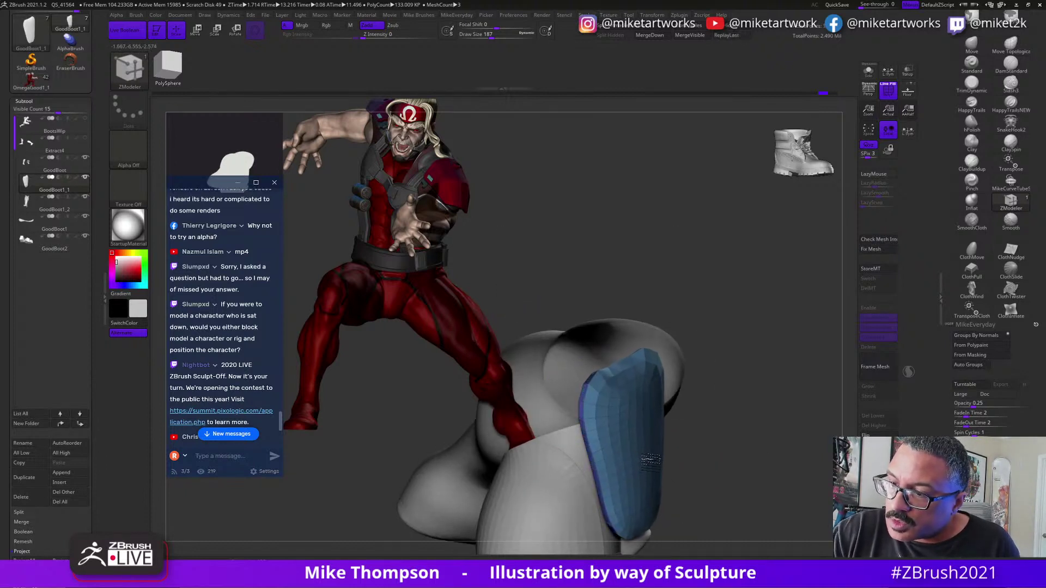
left_click_drag(692, 462, 814, 391)
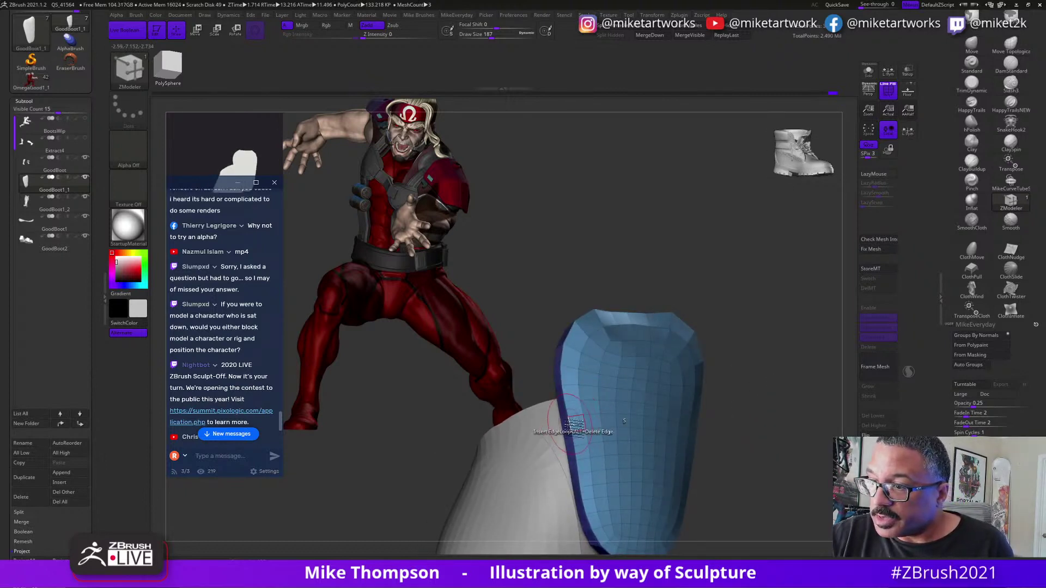
Bevel the complete edge loops around the knee panel's front and back rims.
key("space")
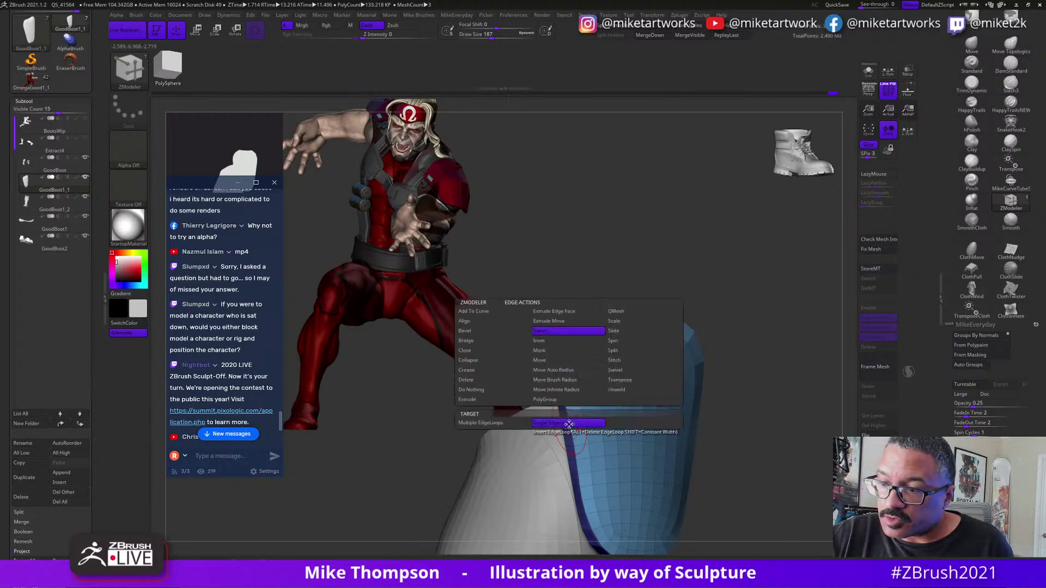
left_click(480, 332)
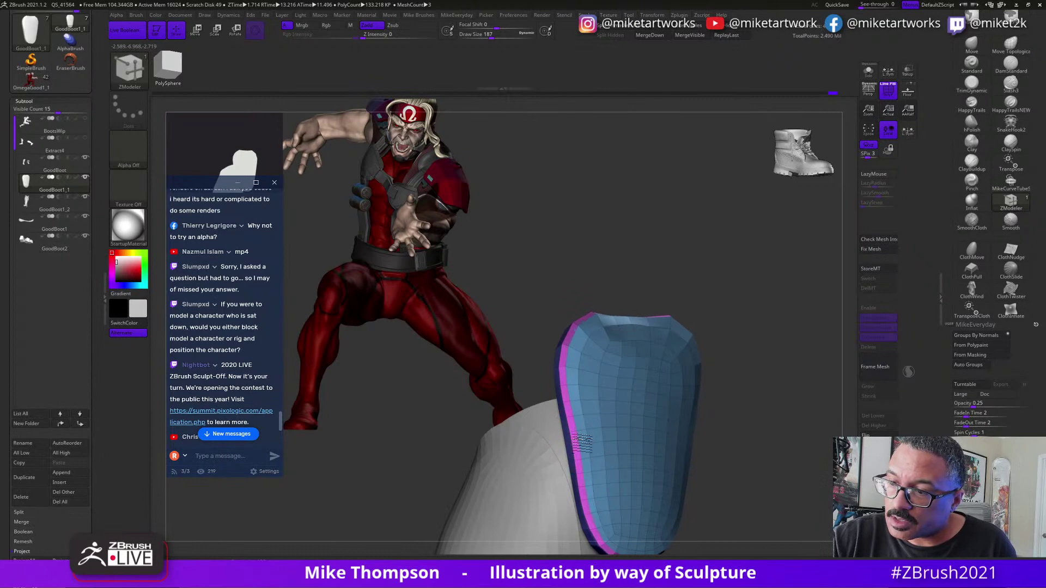
left_click_drag(769, 376, 583, 370)
left_click_drag(727, 381, 703, 379)
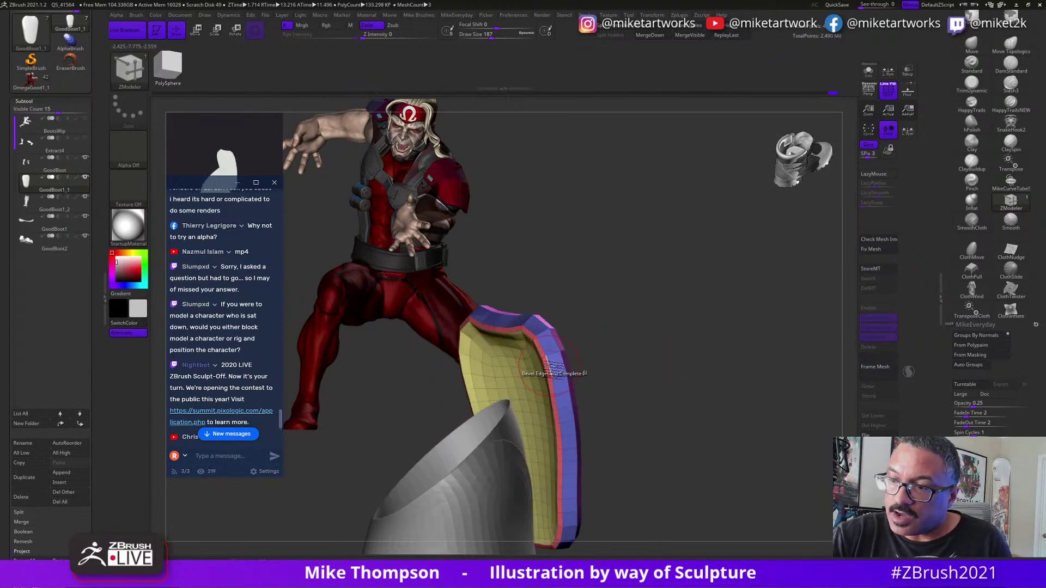
Set the edge action to Crease with EdgeLoop Complete as the target and crease the knee panel's rim loops.
key("space")
left_click(459, 371)
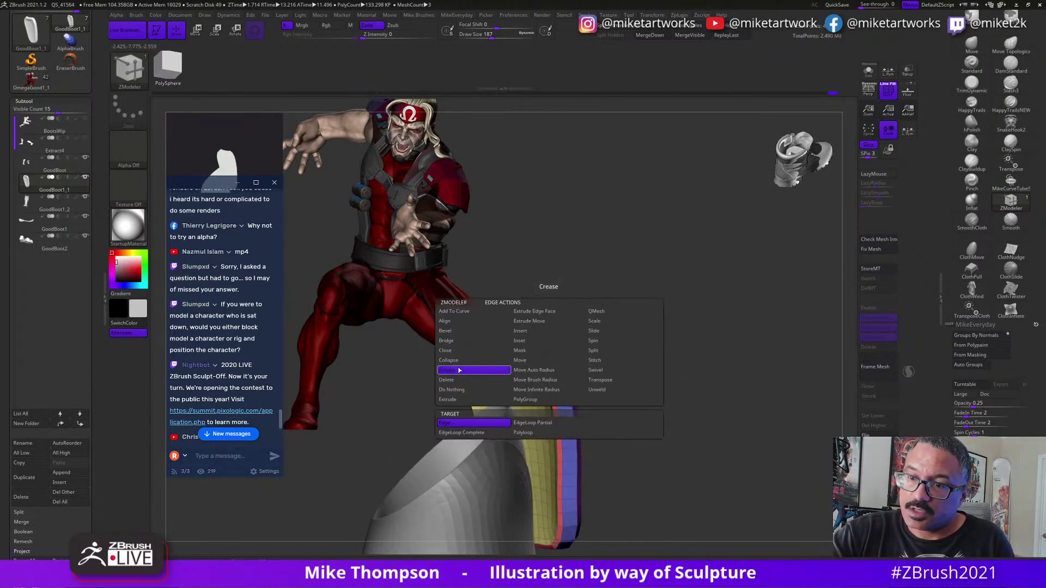
left_click(446, 330)
left_click(461, 433)
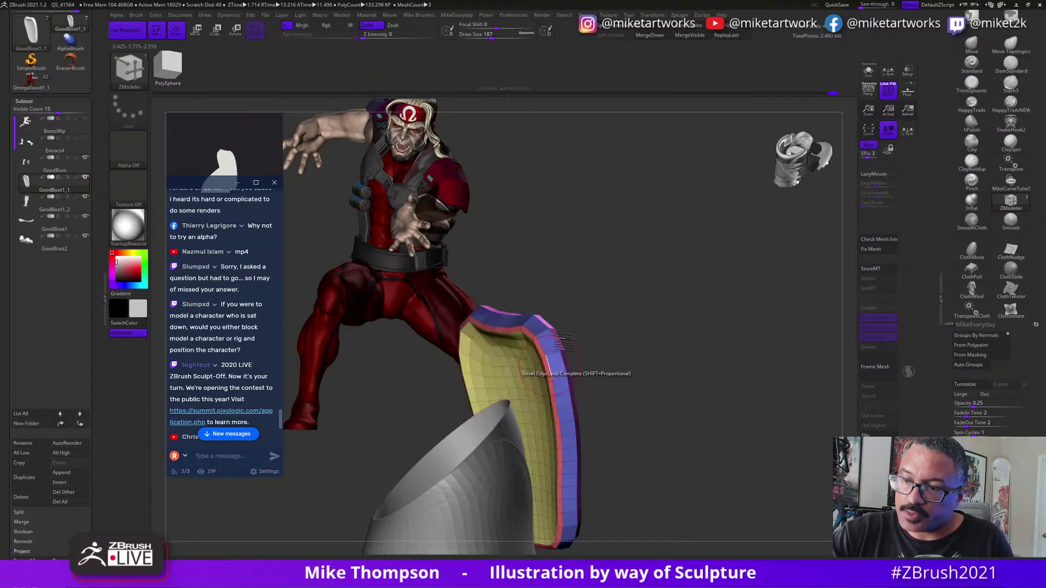
left_click_drag(621, 358, 695, 353)
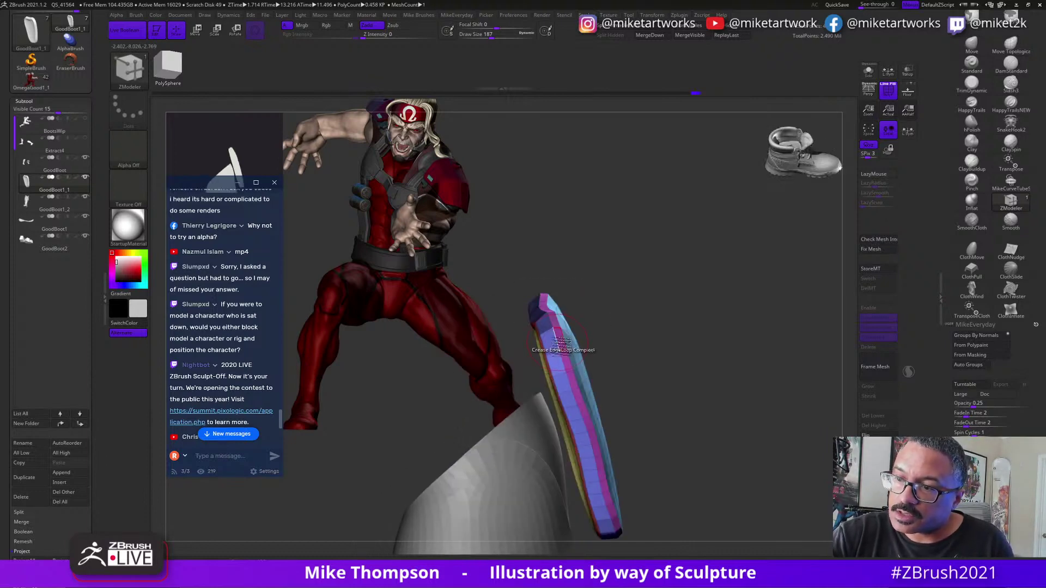
left_click_drag(629, 304, 616, 348)
left_click(572, 340)
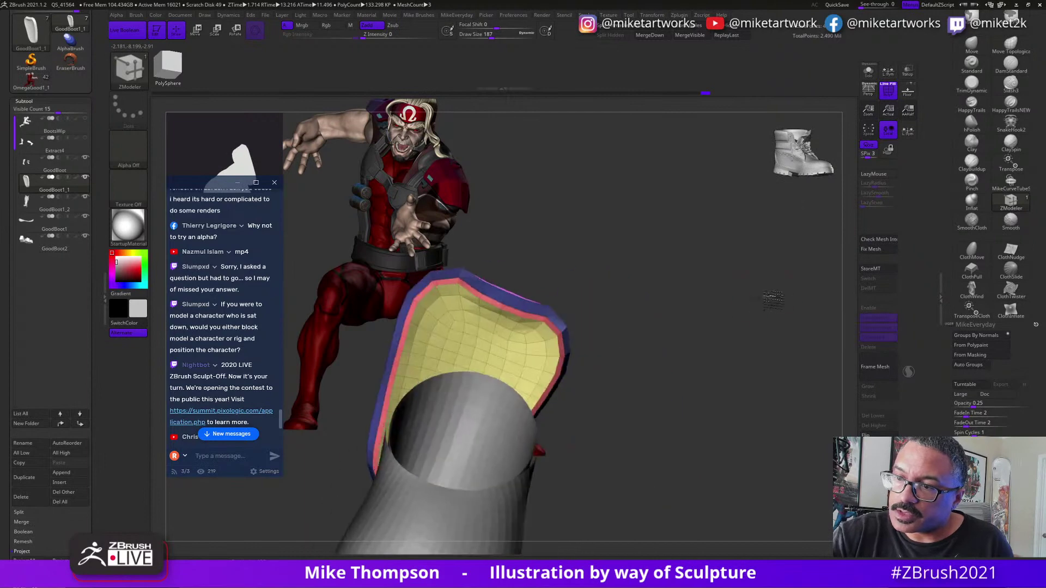
mouse_move(722, 413)
left_mouse_down()
mouse_move(795, 409)
mouse_move(783, 338)
mouse_move(708, 366)
mouse_move(715, 382)
left_mouse_up()
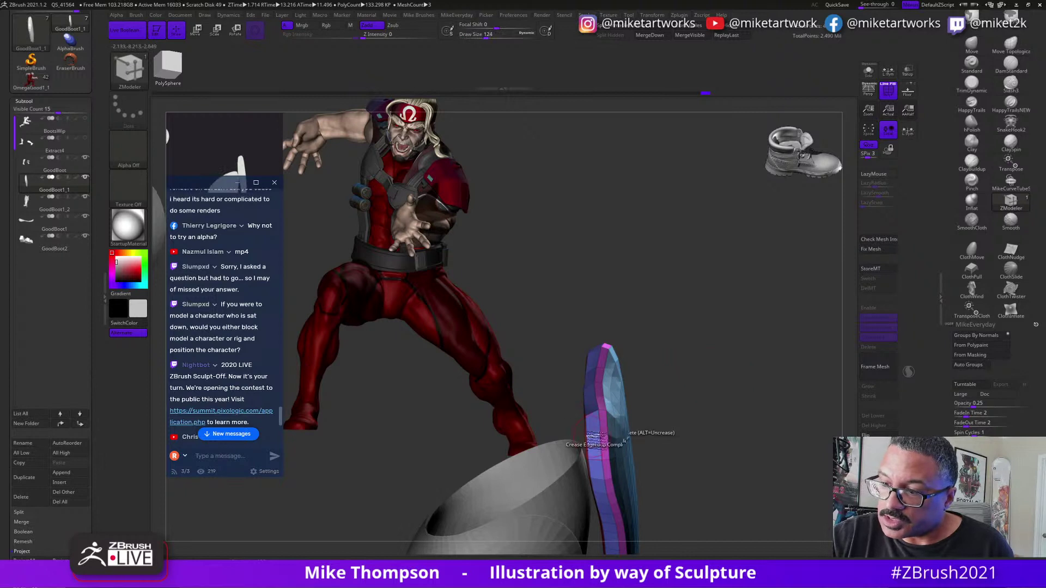
Crease the remaining edge loop around the knee panel's front outline, using EdgeLoop Complete as the target.
key("space")
left_click(530, 425)
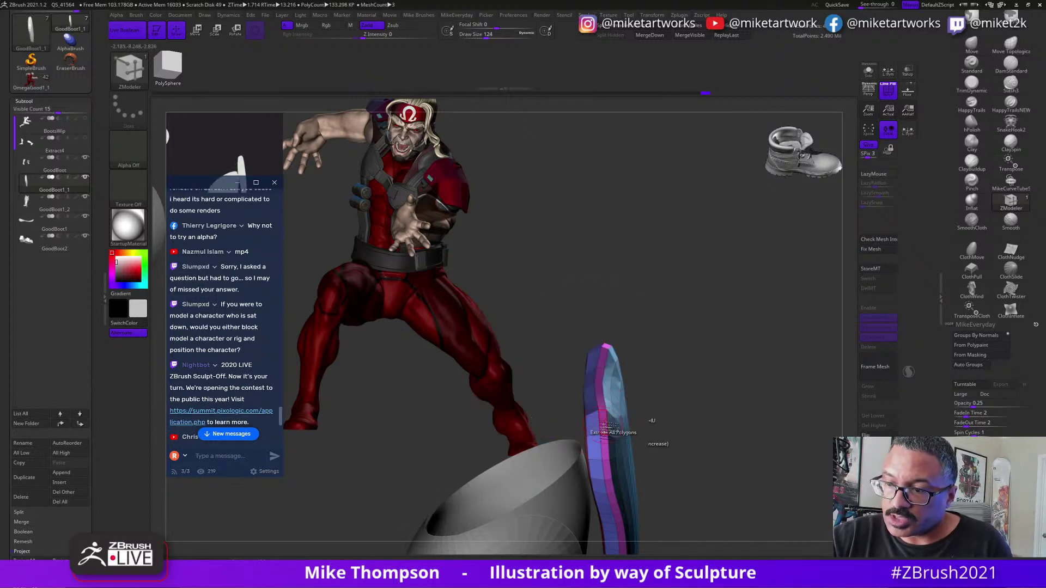
left_click_drag(695, 382, 743, 438)
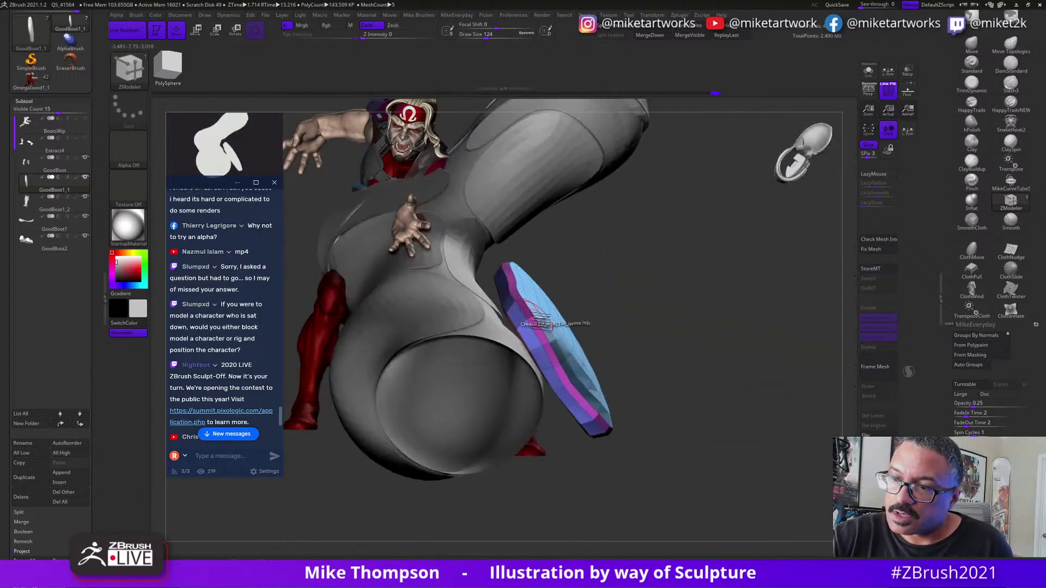
left_click_drag(591, 294, 531, 329)
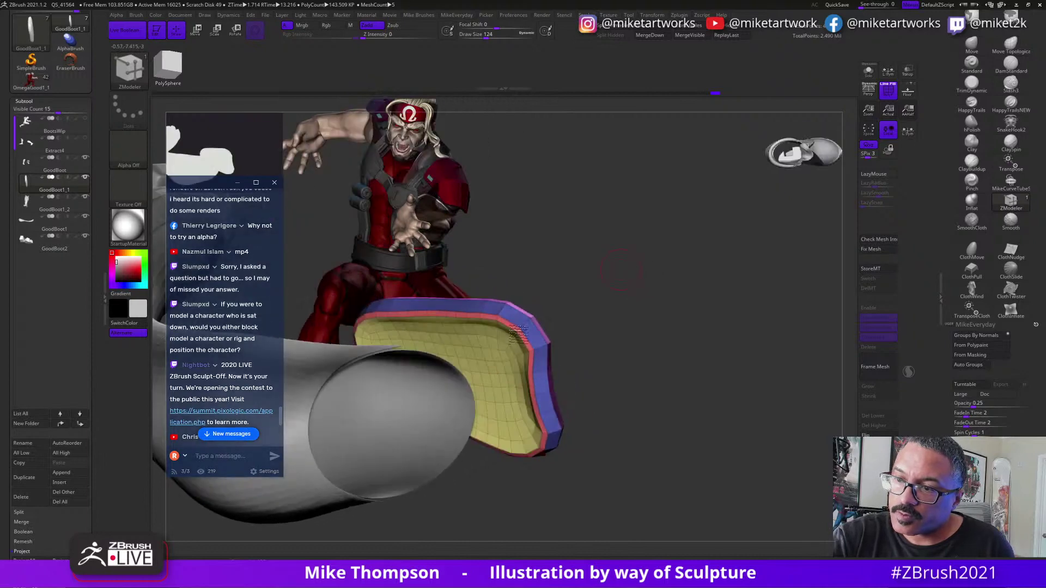
left_click_drag(747, 437, 817, 364)
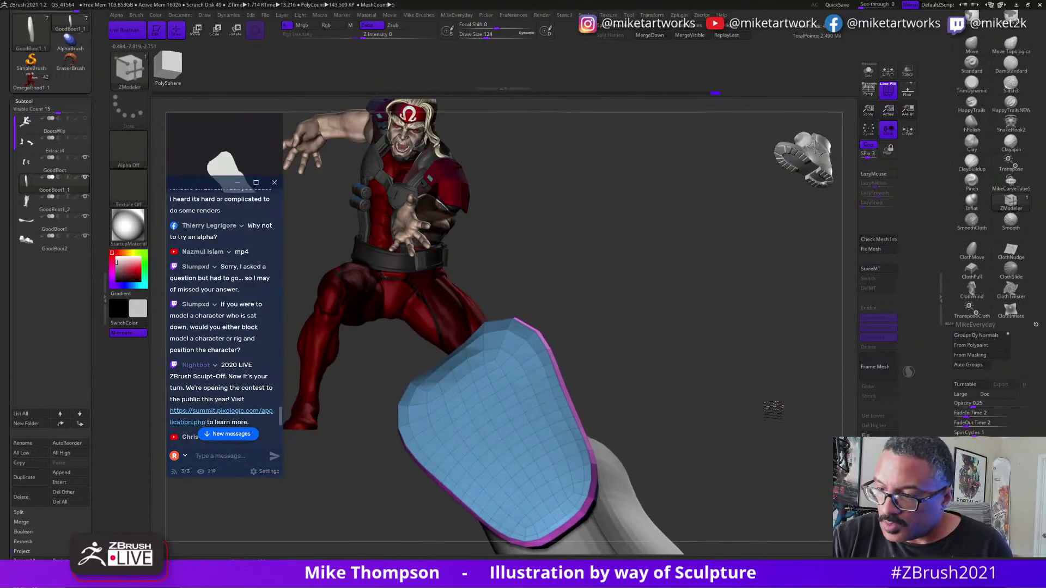
left_click_drag(721, 414, 685, 413)
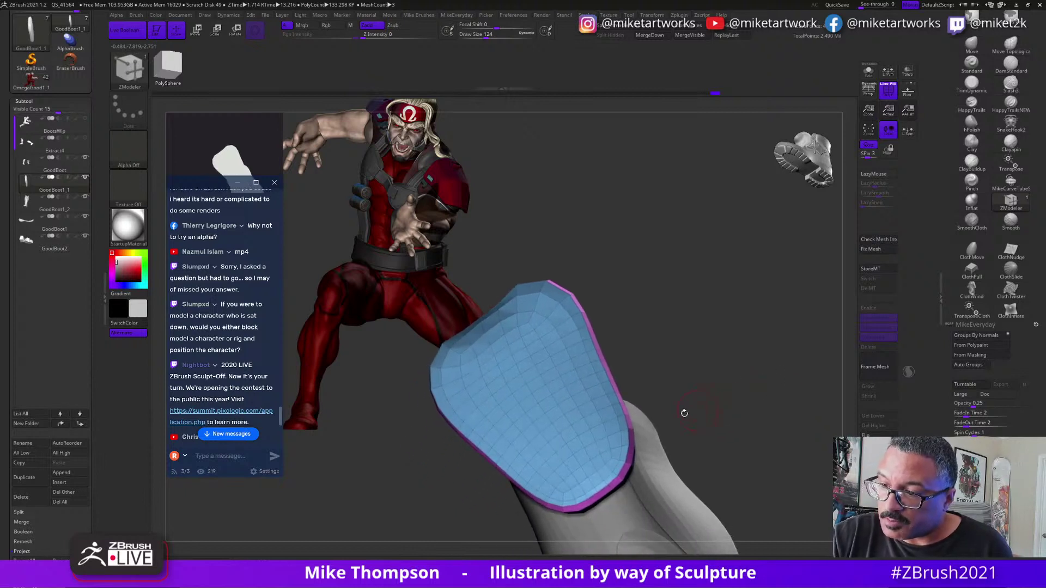
key("space")
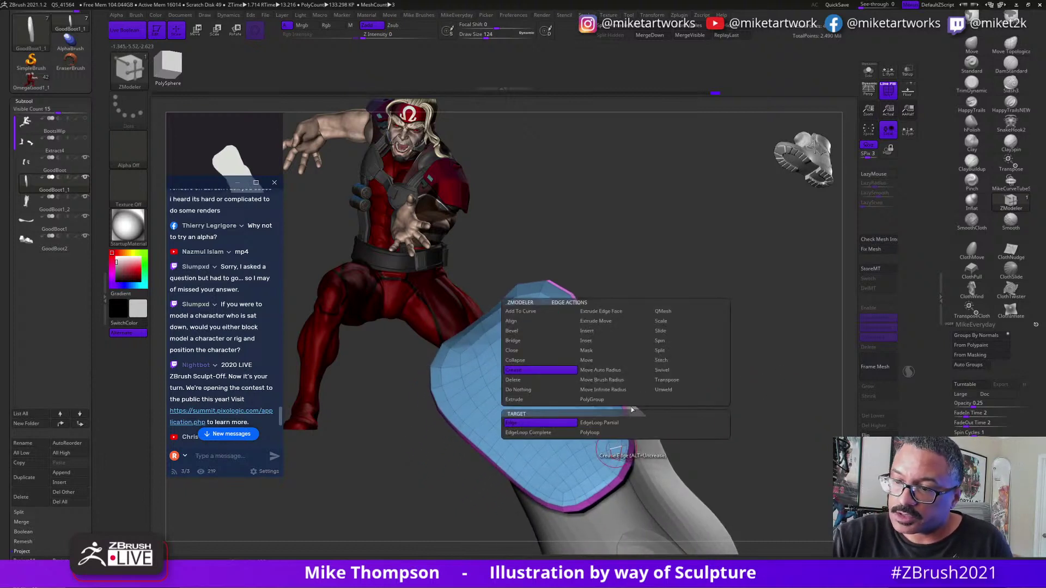
left_click(554, 432)
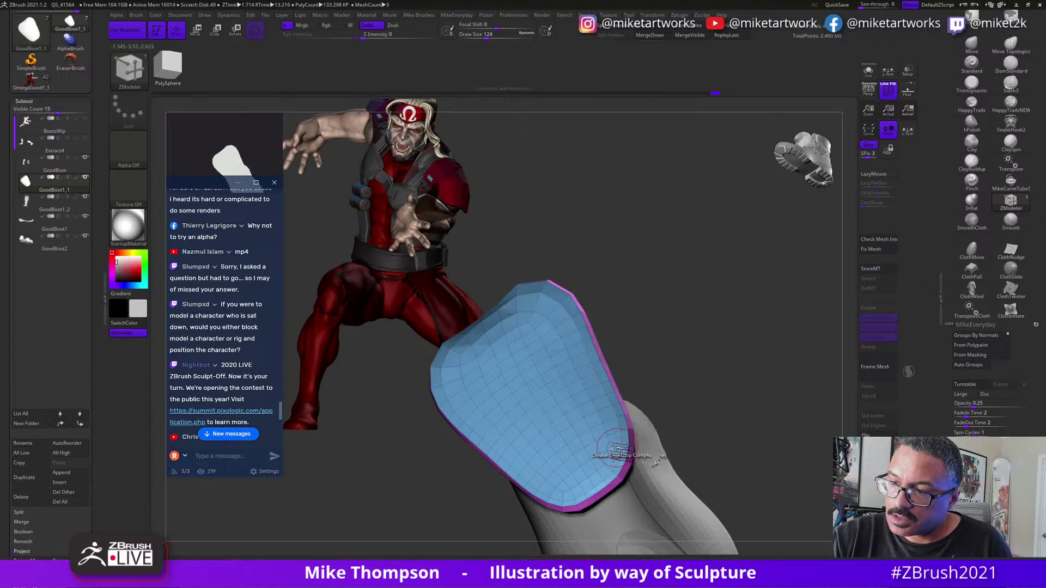
left_click_drag(725, 416, 719, 389)
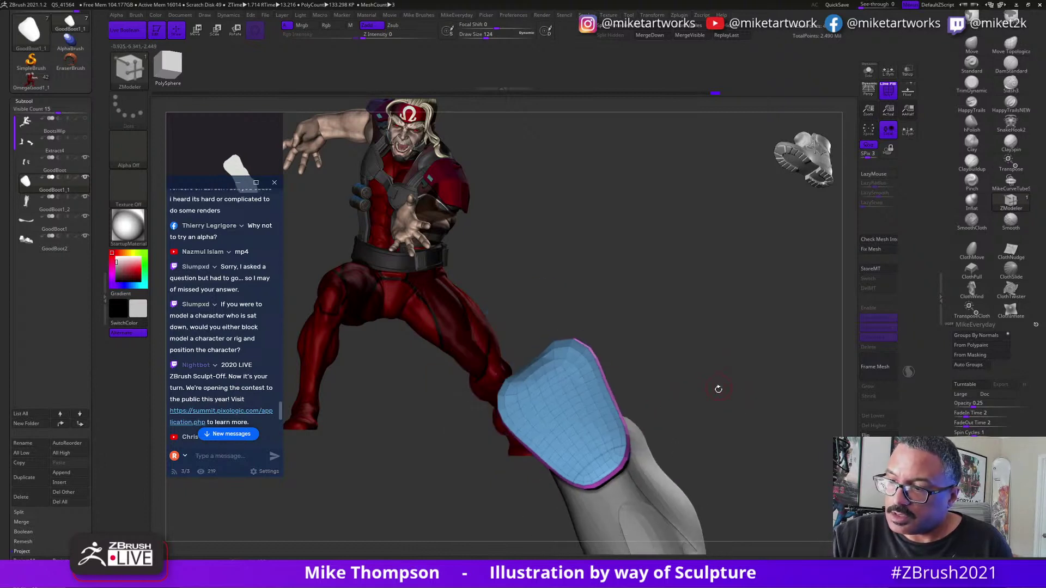
mouse_move(765, 431)
left_mouse_down()
mouse_move(774, 477)
mouse_move(749, 462)
mouse_move(761, 417)
mouse_move(708, 400)
mouse_move(746, 354)
mouse_move(715, 370)
mouse_move(744, 453)
mouse_move(758, 446)
left_mouse_up()
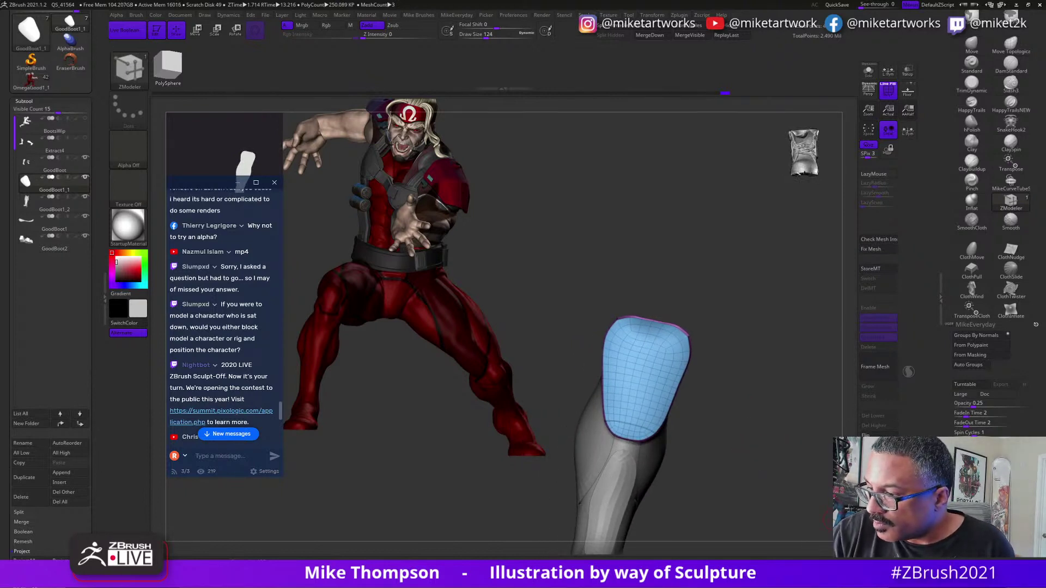
Try Polish By Groups and Polish By Mesh Features on the knee panel, and undo the results.
key("Return")
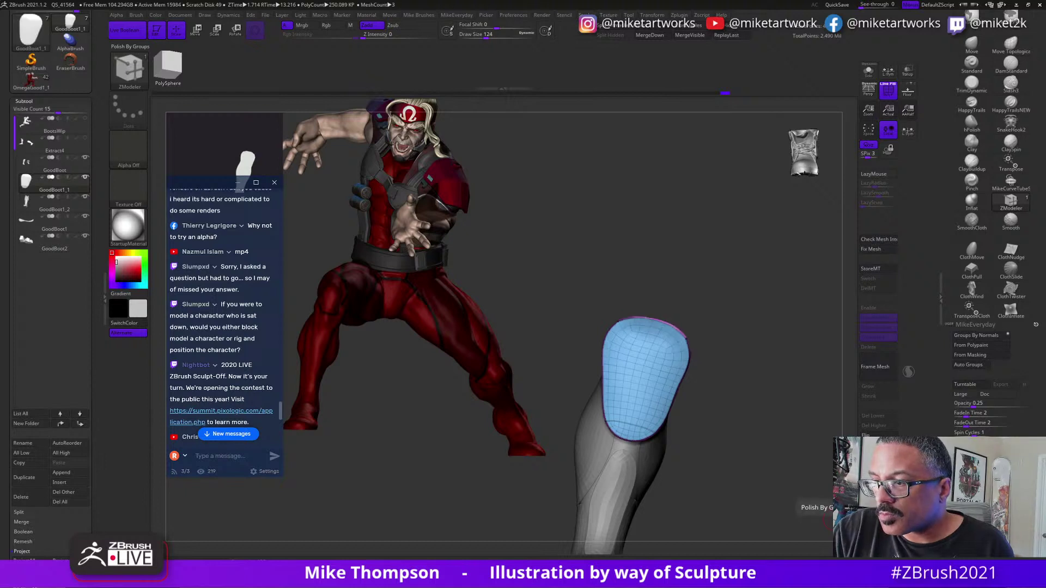
key("ctrl+z")
key("ctrl+z")
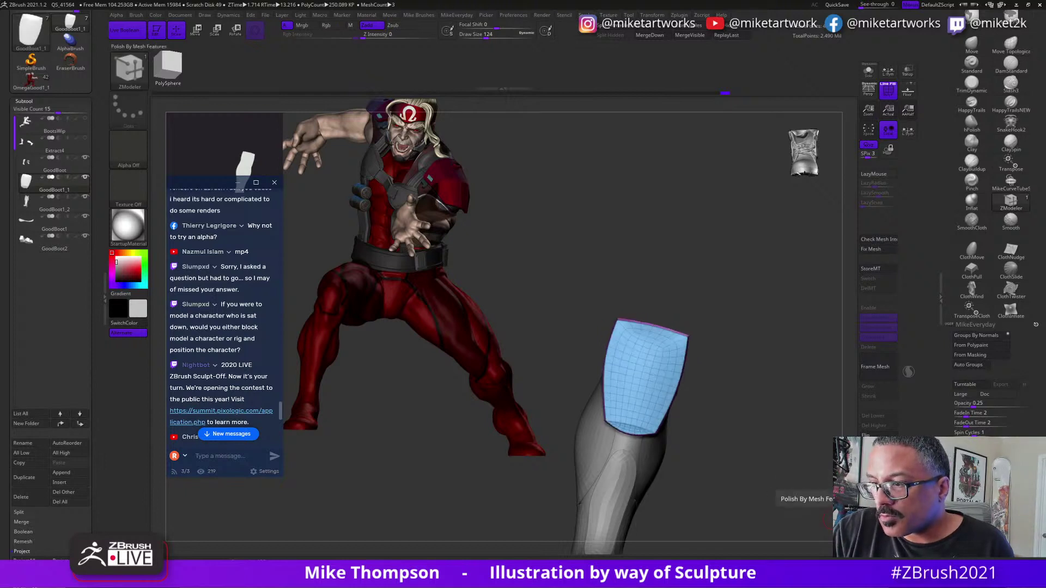
left_click_drag(764, 450, 783, 463)
key("ctrl+shift+z")
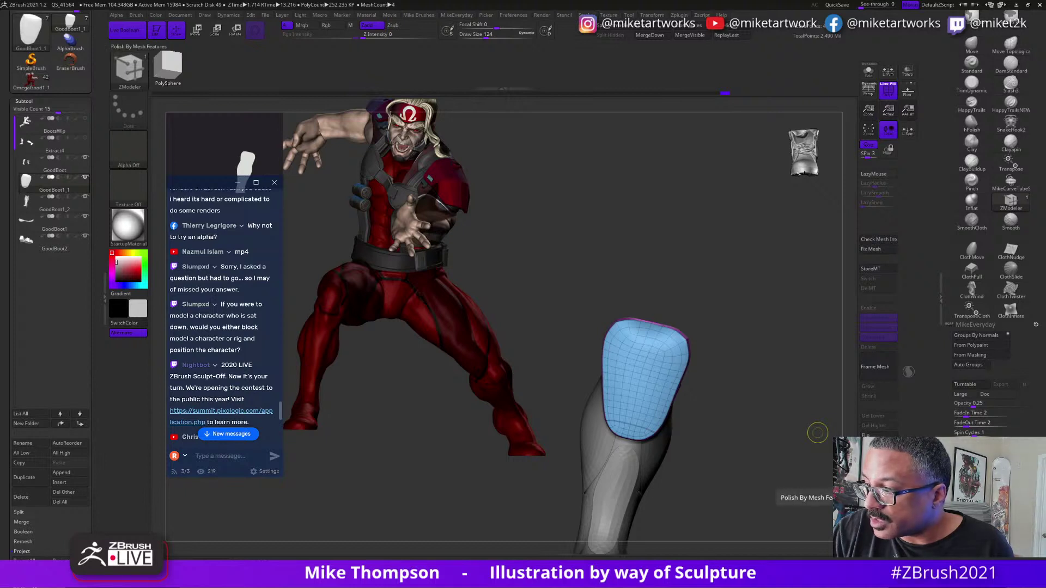
key("ctrl+z")
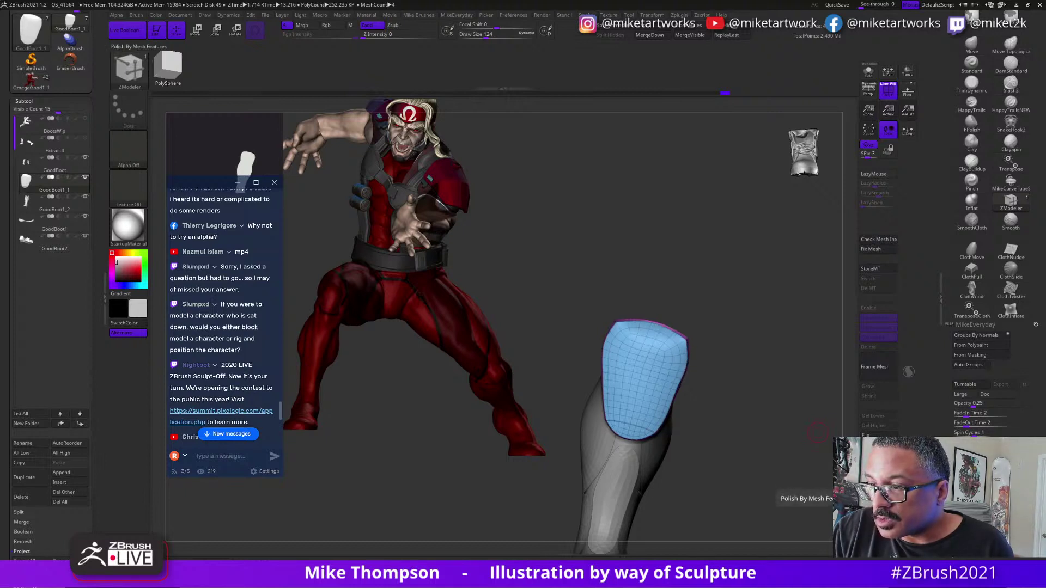
key("ctrl+z")
left_click_drag(776, 474, 800, 437)
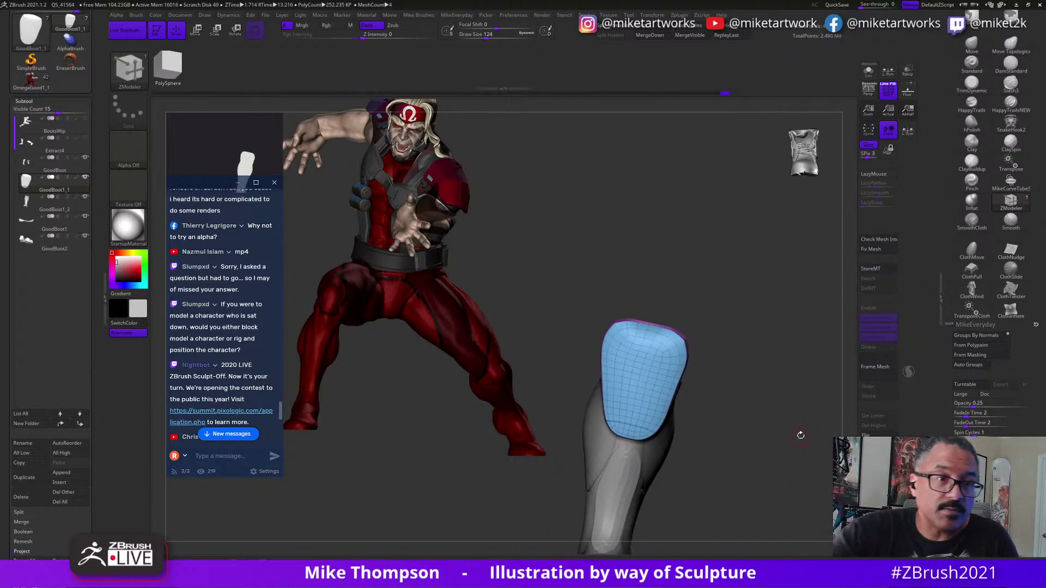
Try Crease All on the knee panel, undo it, and smooth the panel with Polish By Mesh Features.
left_click(24, 101)
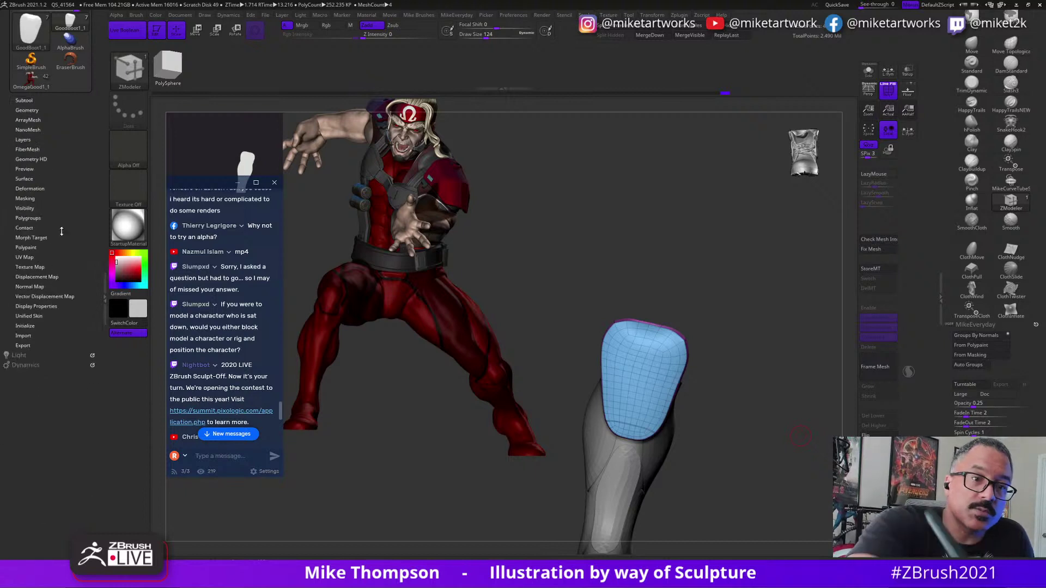
left_click(36, 110)
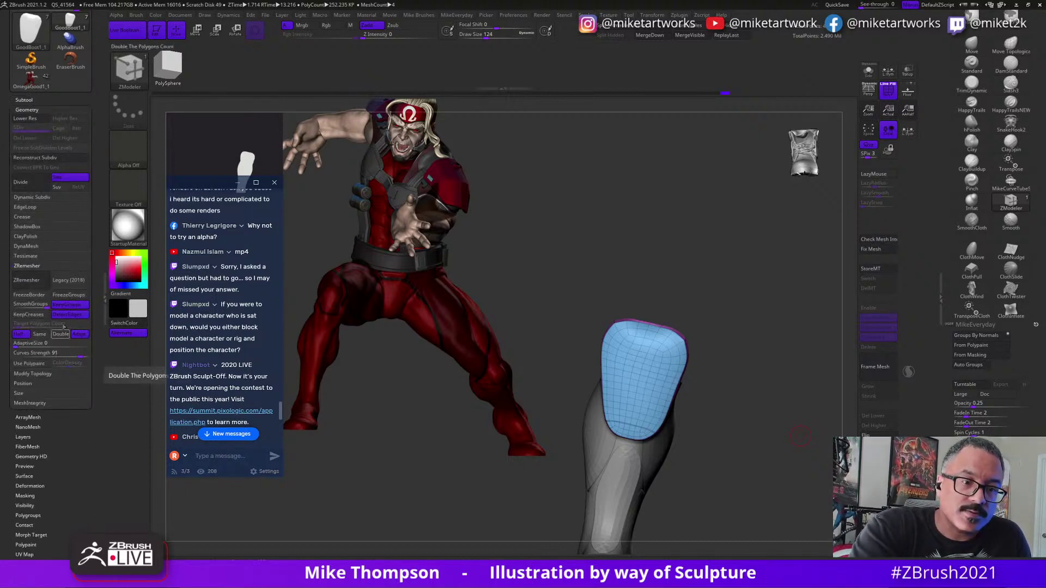
left_click(22, 217)
left_click(82, 227)
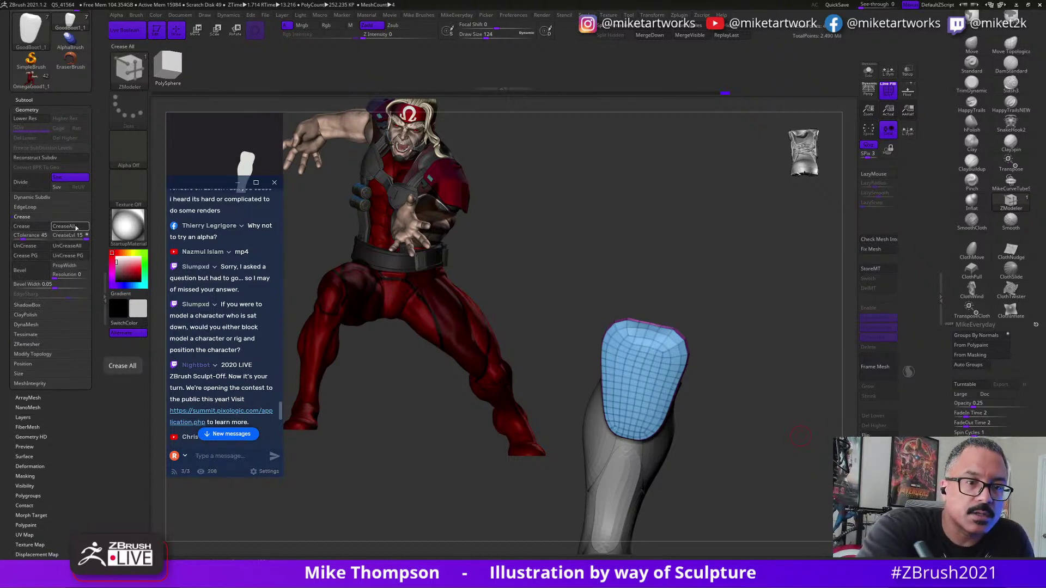
key("ctrl")
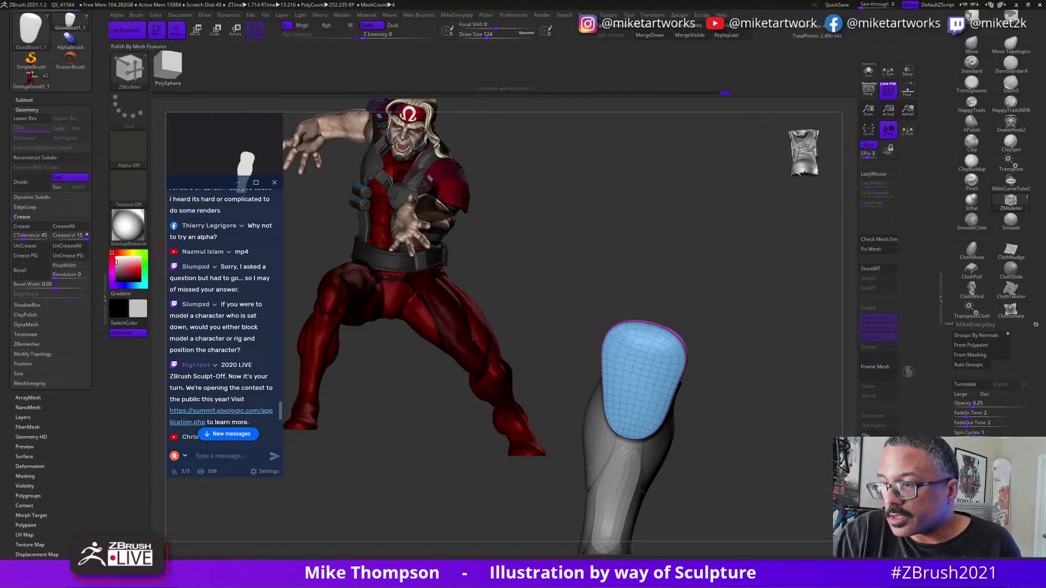
Move the knee panel slightly closer to the leg, checking its placement from the side and front.
mouse_move(749, 459)
left_mouse_down()
mouse_move(757, 464)
mouse_move(734, 436)
mouse_move(727, 376)
mouse_move(736, 392)
mouse_move(774, 404)
mouse_move(750, 397)
mouse_move(747, 455)
left_mouse_up()
key("w")
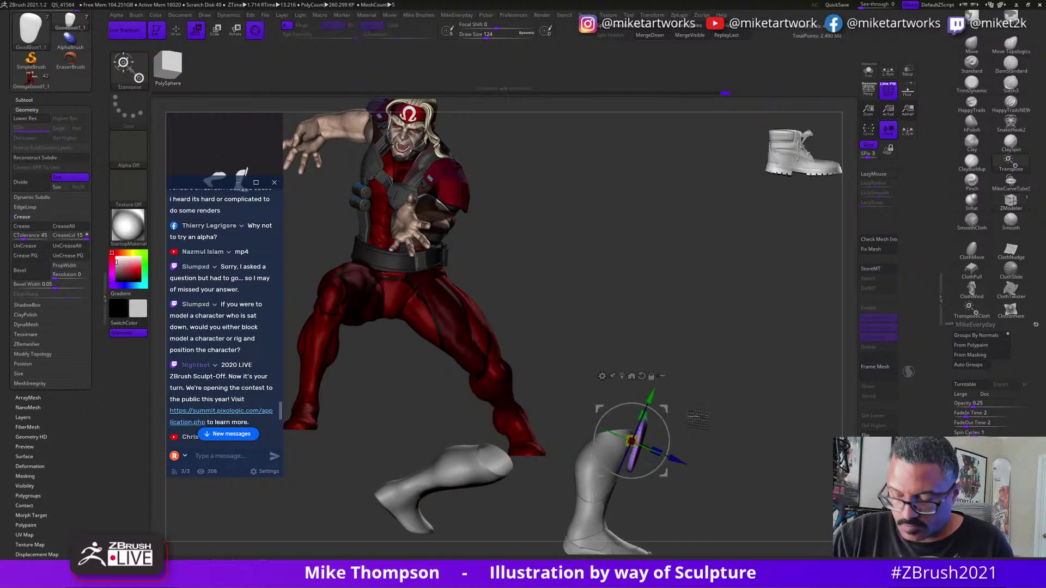
left_click_drag(673, 460, 666, 456)
mouse_move(790, 428)
left_mouse_down()
mouse_move(746, 420)
mouse_move(745, 450)
mouse_move(783, 392)
mouse_move(816, 413)
left_mouse_up()
key("q")
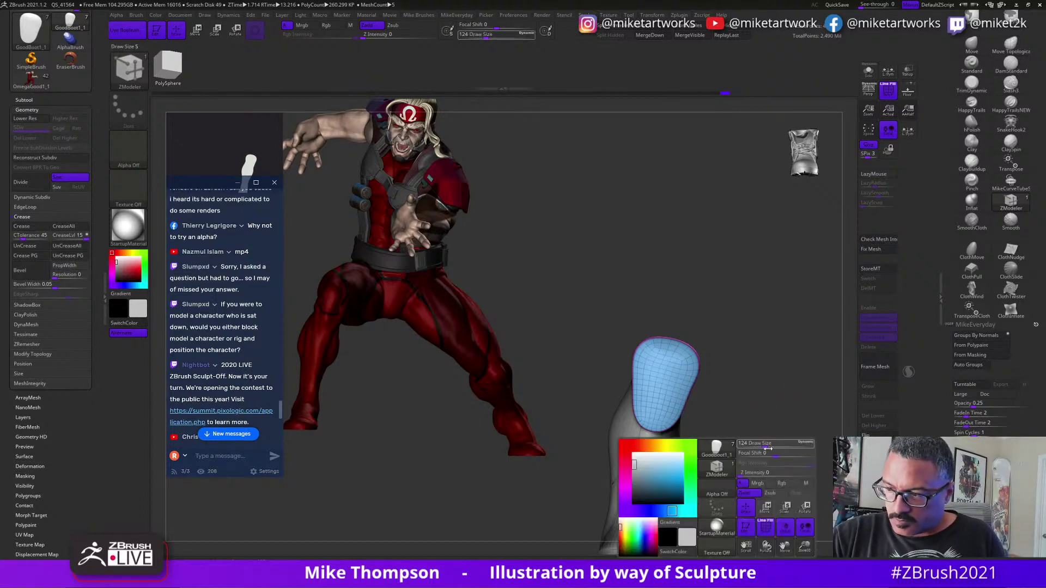
Hide the polygon wireframe and switch from ZModeler to the Clay brush.
key("space")
left_click(768, 531)
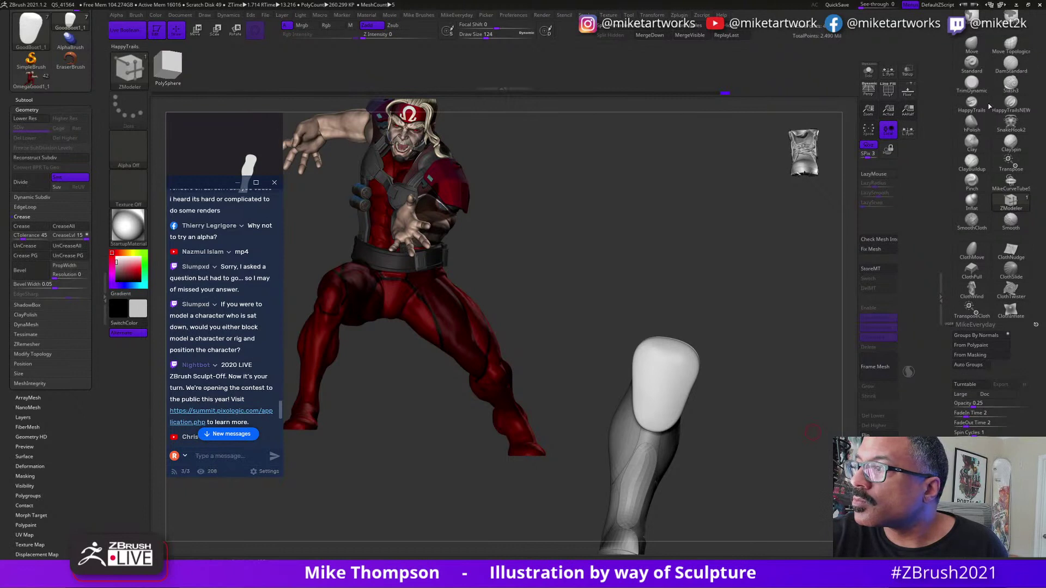
left_click(961, 66)
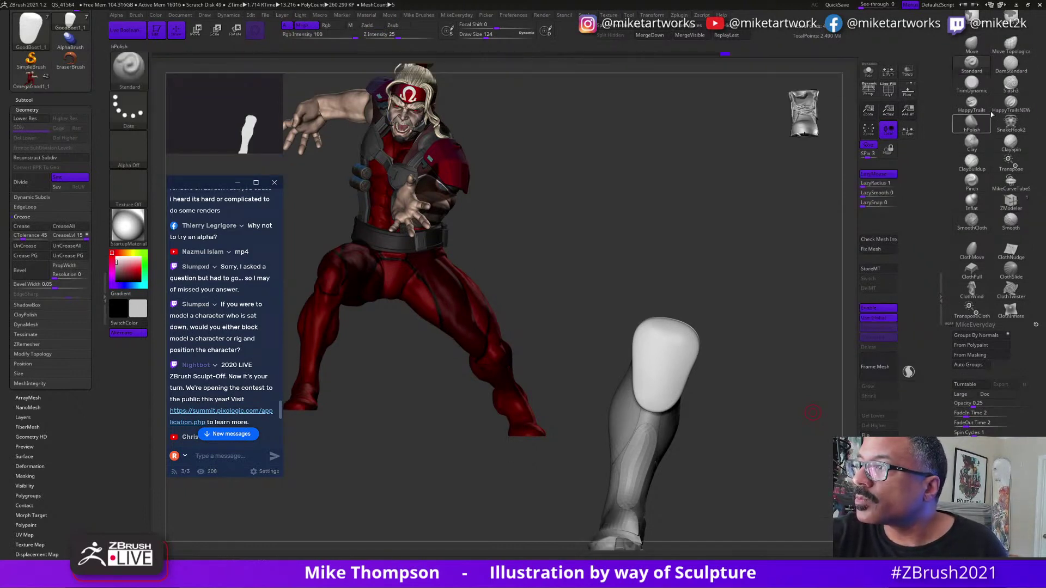
left_click(958, 140)
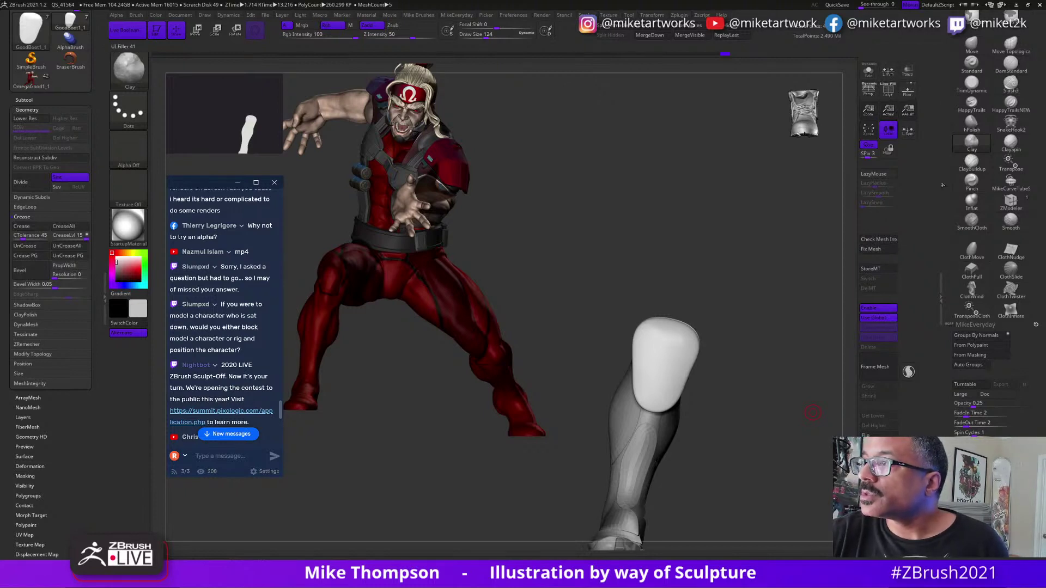
Straighten the knee panel's left side with ClipCurve and try a straight cut across its lower end.
left_click_drag(949, 198, 947, 293)
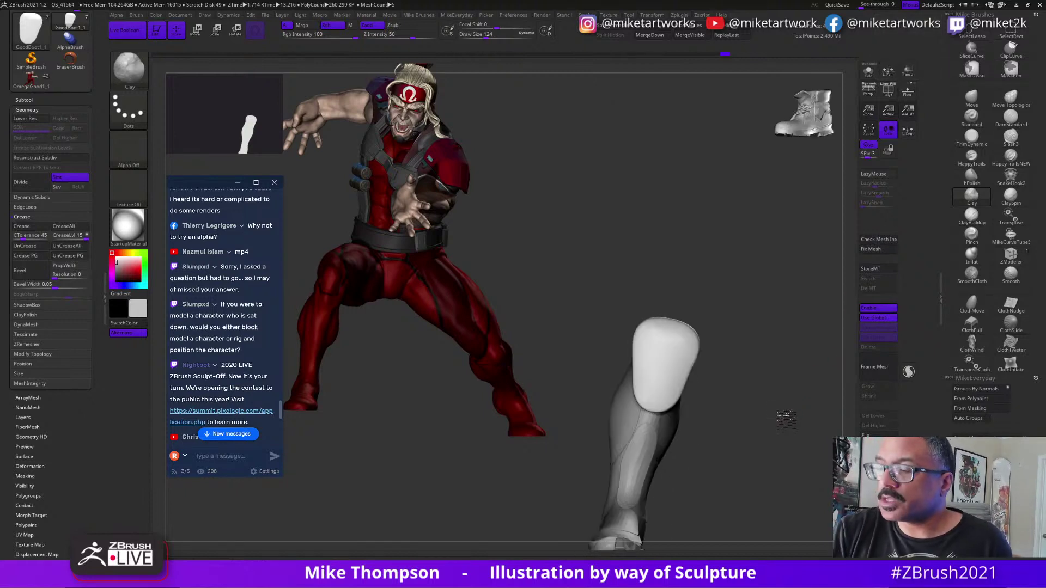
key("shift")
mouse_move(741, 289)
left_mouse_down("ctrl+shift")
mouse_move(662, 442)
mouse_move(703, 345)
mouse_move(646, 502)
mouse_move(642, 311)
mouse_move(615, 172)
left_mouse_up("ctrl+shift")
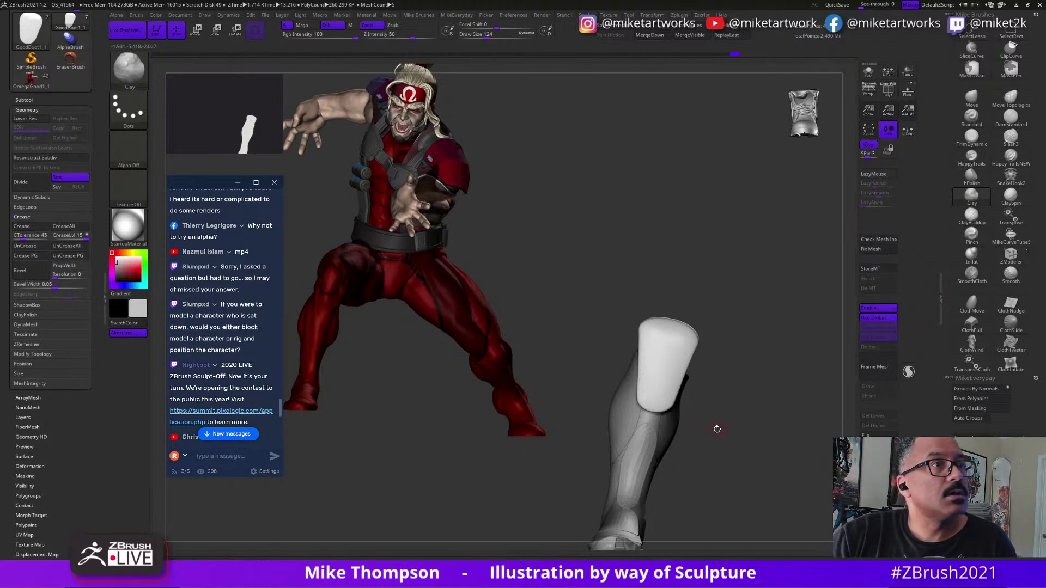
mouse_move(714, 415)
left_mouse_down("ctrl+shift")
mouse_move(561, 390)
mouse_move(543, 373)
left_mouse_up("ctrl+shift")
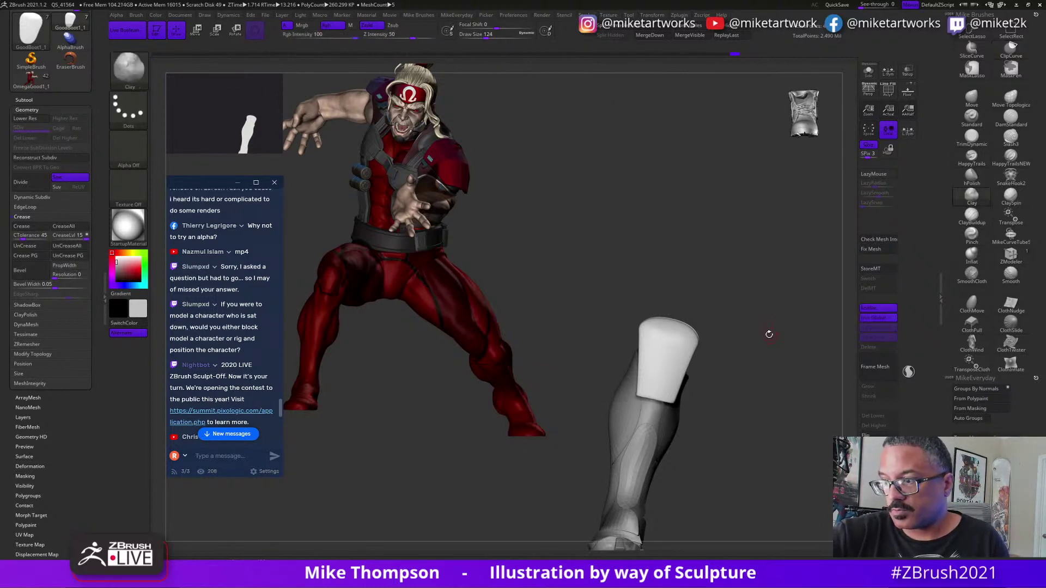
mouse_move(787, 358)
left_mouse_down("shift")
mouse_move(753, 360)
mouse_move(792, 364)
left_mouse_up("shift")
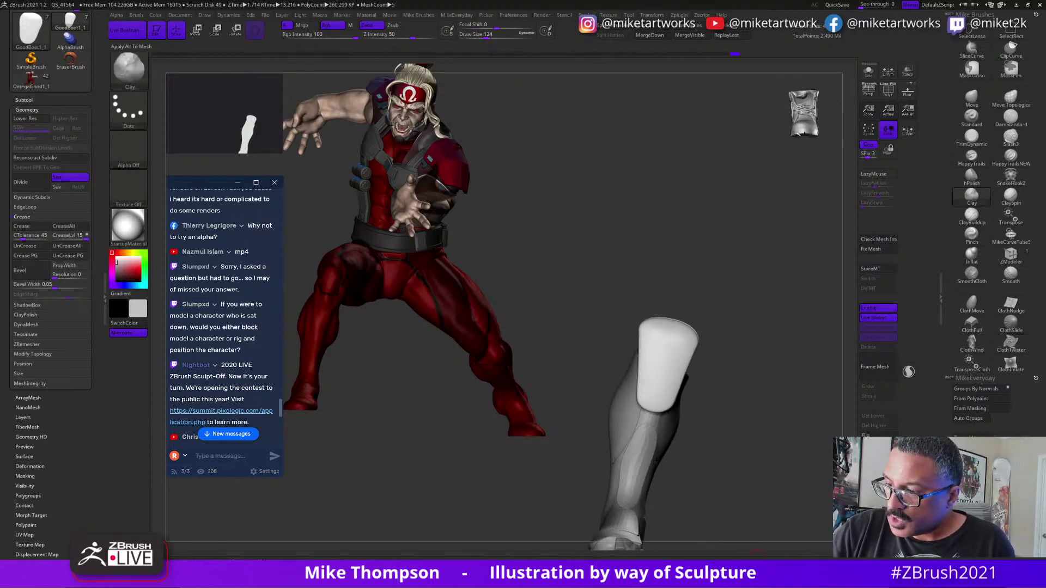
Subdivide the knee panel up to level 5, check its shape, and delete the lower subdivision levels.
key("ctrl+d")
key("ctrl+d")
key("ctrl+d")
key("ctrl+d")
left_click_drag(775, 516, 841, 529)
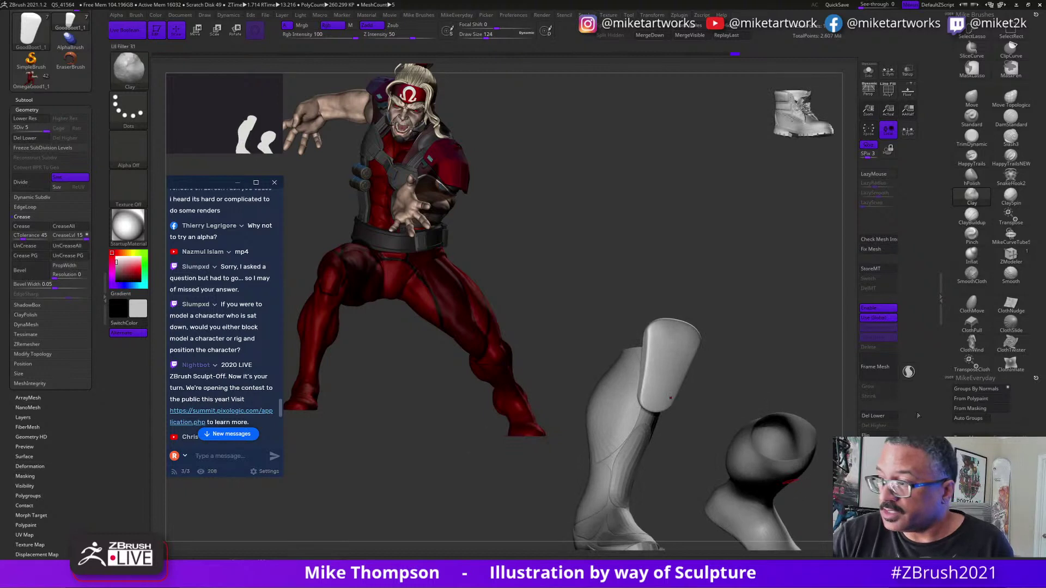
left_click(877, 416)
Clip the knee panel's lower end straight and cut a wide notch into its upper edge with ClipCurve.
mouse_move(801, 360)
left_mouse_down()
mouse_move(794, 367)
mouse_move(796, 353)
left_mouse_up()
left_click_drag(715, 407, 565, 384, "ctrl+shift")
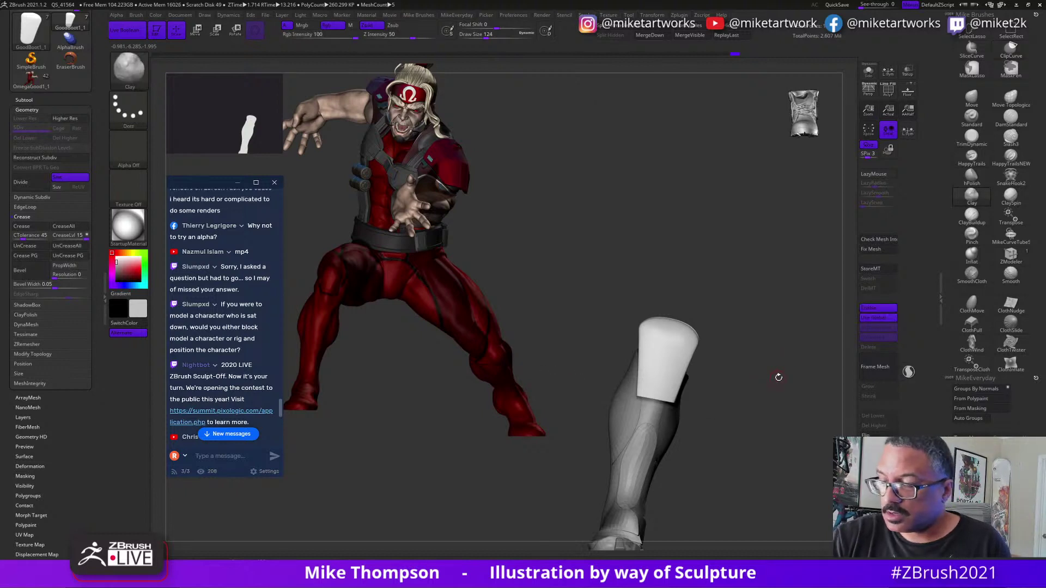
key("ctrl+shift")
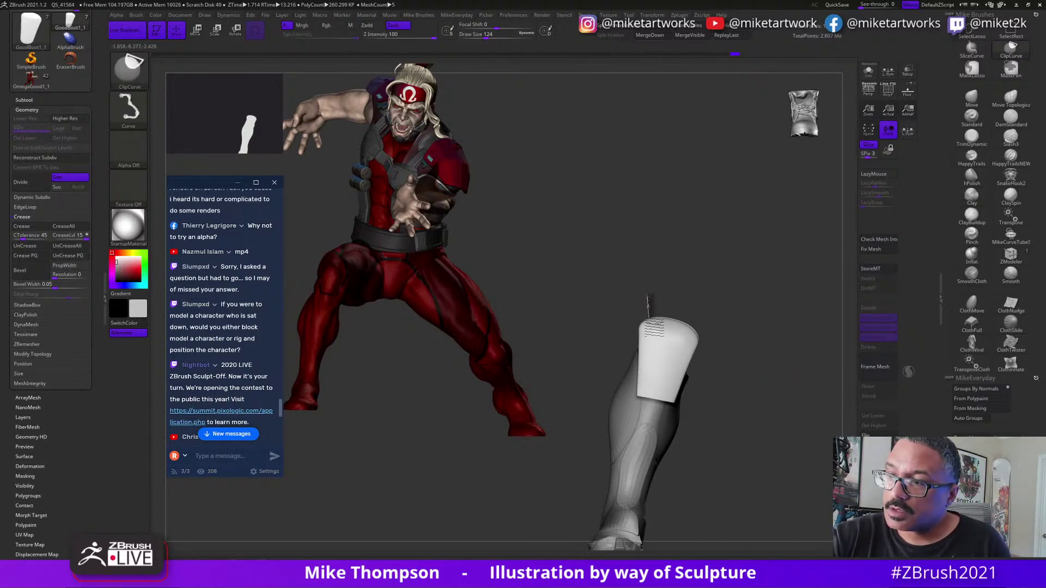
mouse_move(653, 330)
left_mouse_down("ctrl+shift")
mouse_move(690, 339)
mouse_move(718, 302)
left_mouse_up("ctrl+shift")
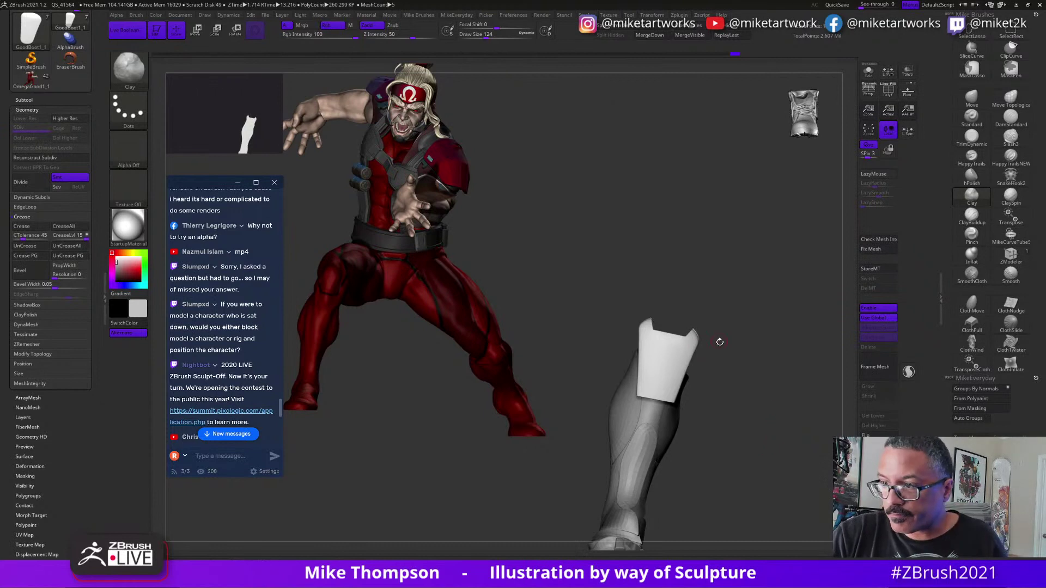
Trim the pointed tips of the knee panel's two upper corners with angled ClipCurve cuts.
mouse_move(583, 355)
left_mouse_down("ctrl+shift")
mouse_move(701, 299)
mouse_move(743, 400)
left_mouse_up("ctrl+shift")
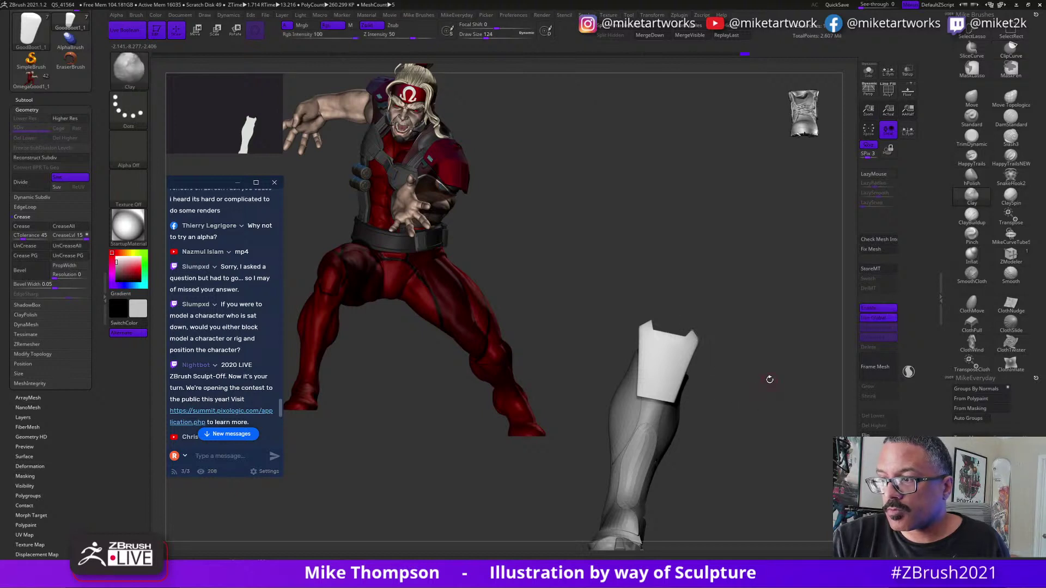
left_click_drag(690, 324, 753, 396, "ctrl+shift")
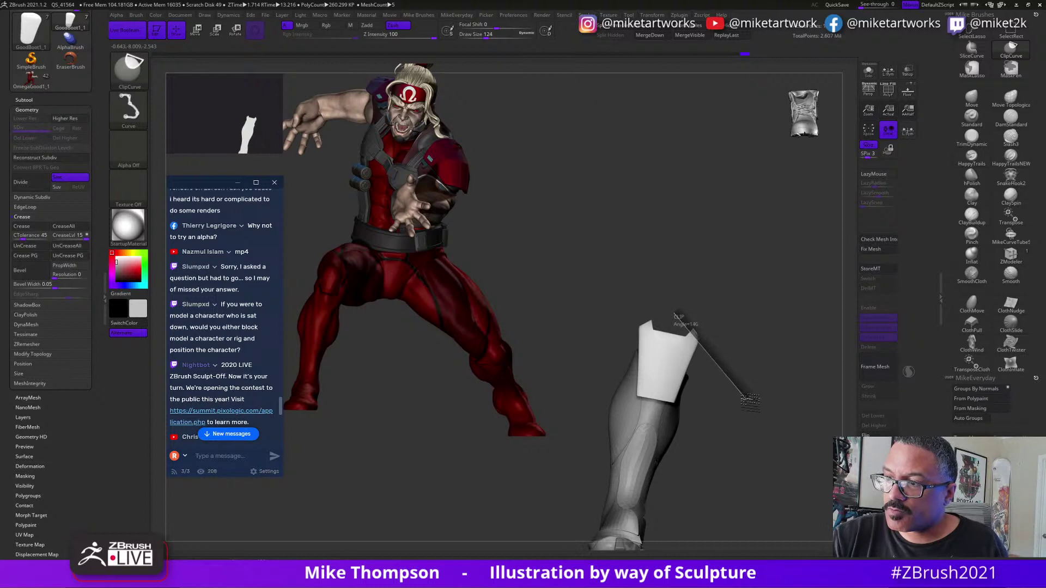
left_click_drag(745, 399, 746, 400, "ctrl+shift")
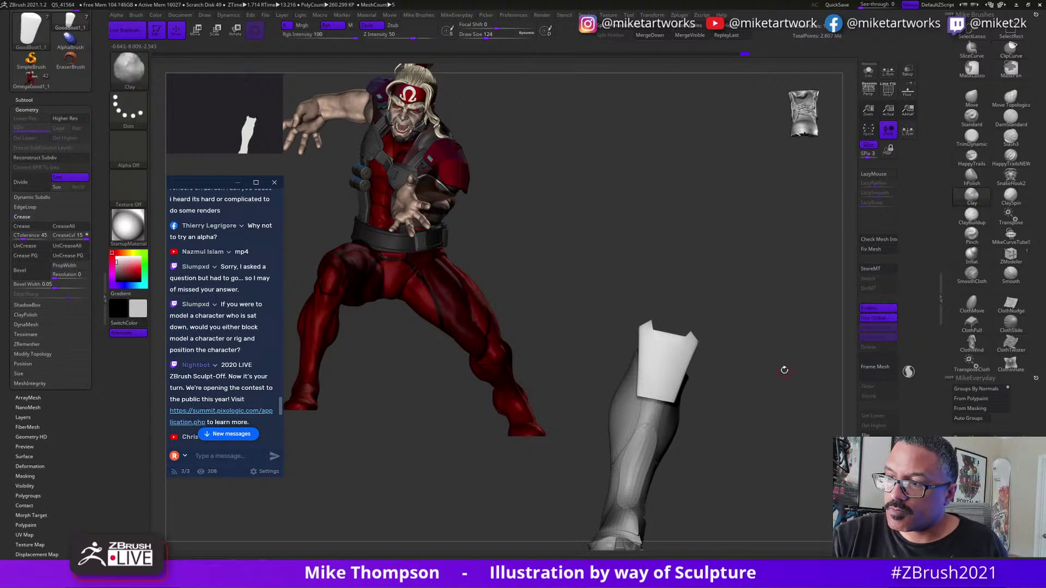
left_click_drag(606, 346, 699, 301, "ctrl+shift")
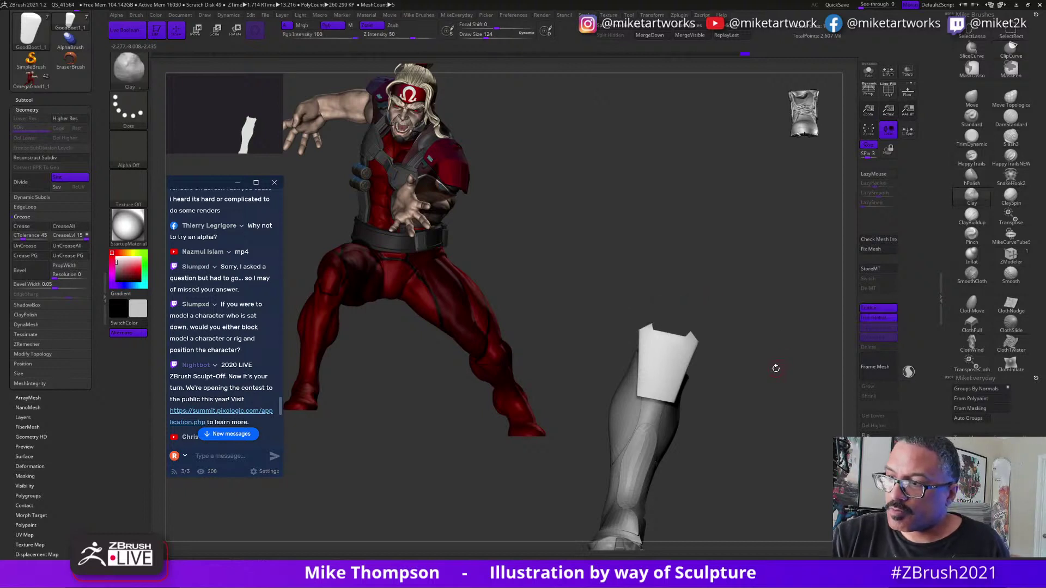
Select the boot shin mesh beneath the knee panel, show its polygroup wireframe, and switch to the ZModeler brush.
left_click_drag(776, 368, 691, 423)
left_click(686, 420, "alt")
mouse_move(790, 414)
left_mouse_down()
mouse_move(715, 439)
mouse_move(693, 463)
mouse_move(752, 412)
mouse_move(757, 428)
left_mouse_up()
key("s")
left_click_drag(757, 428, 743, 416)
key("space")
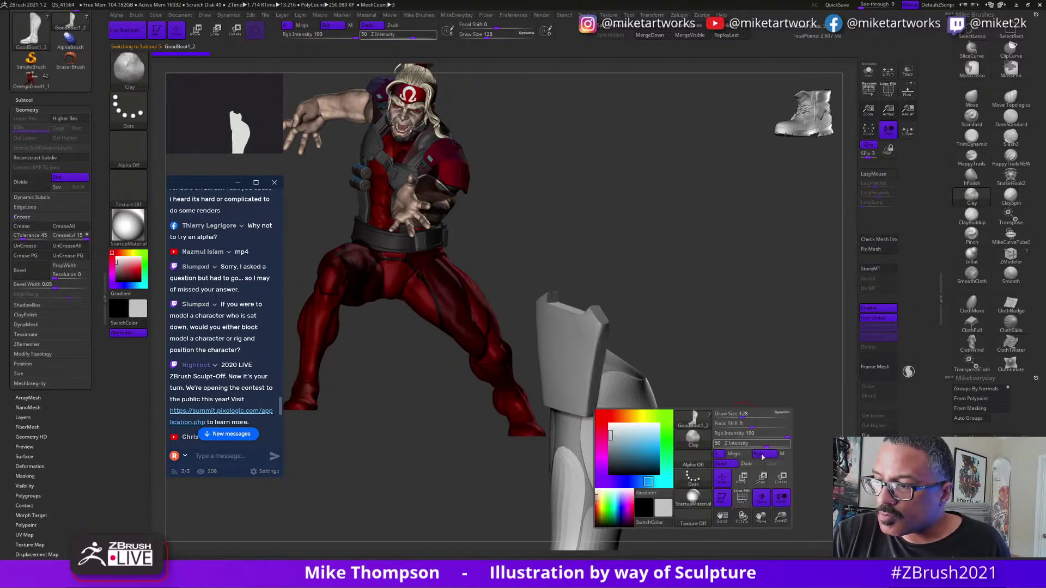
left_click(742, 497)
left_click_drag(763, 469, 812, 462)
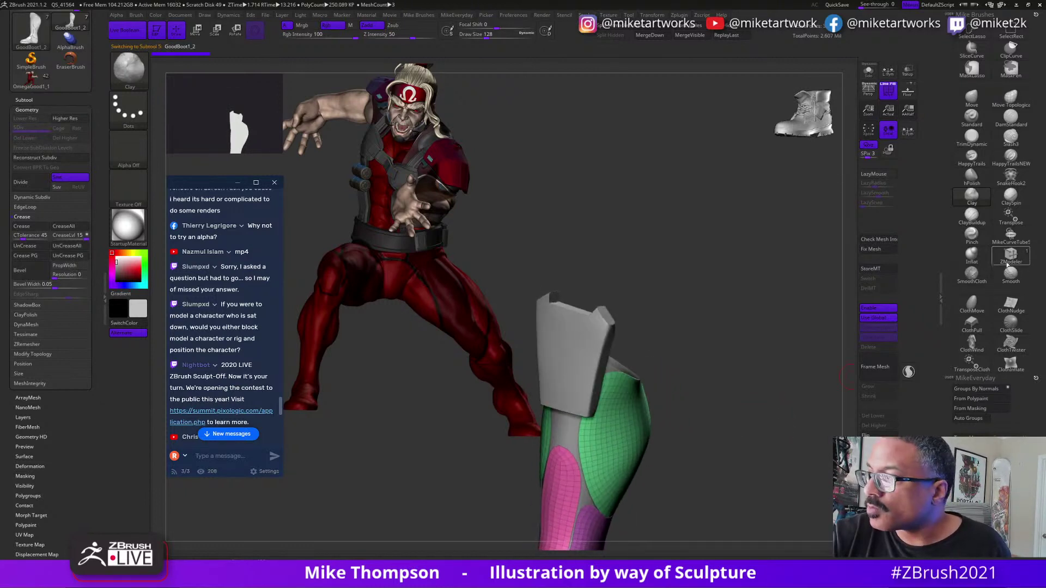
left_click(1010, 256)
left_click_drag(718, 429, 646, 458)
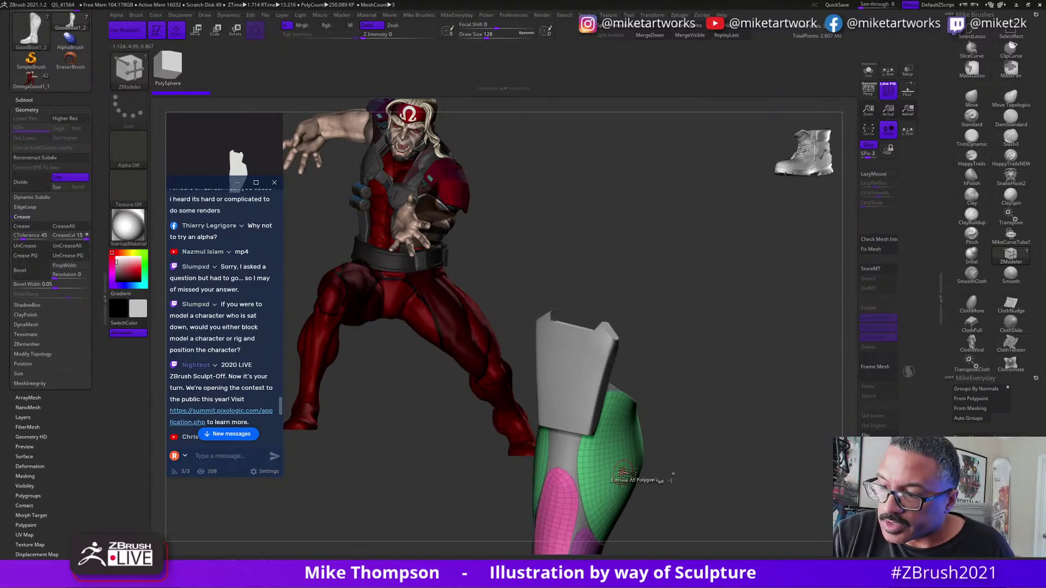
Undo the extrusion of all polygons and extrude only the green calf polygroup outward, with the Extrude target set to Polygroup All.
left_click(626, 473)
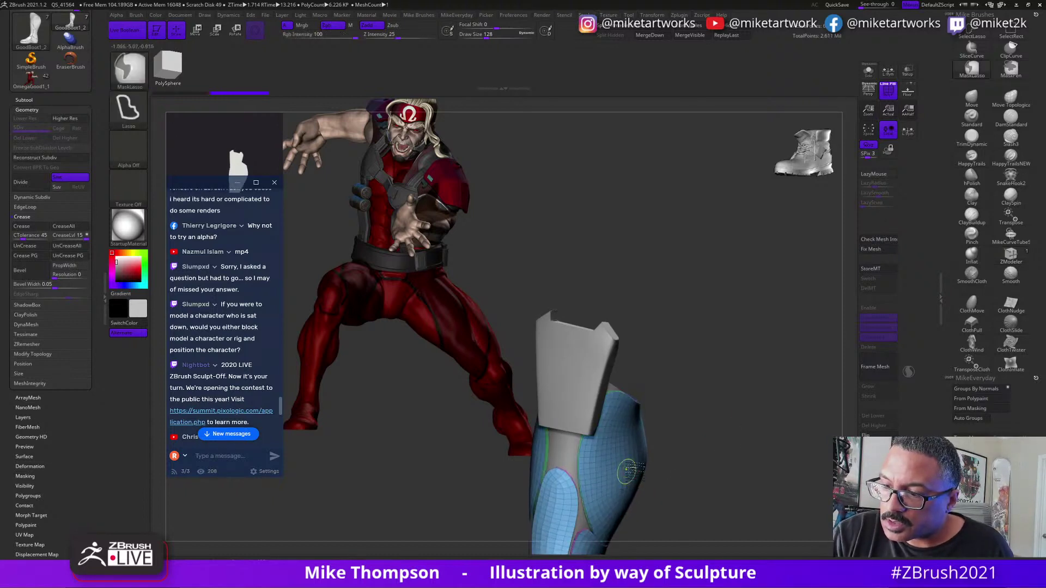
key("ctrl+z")
key("space")
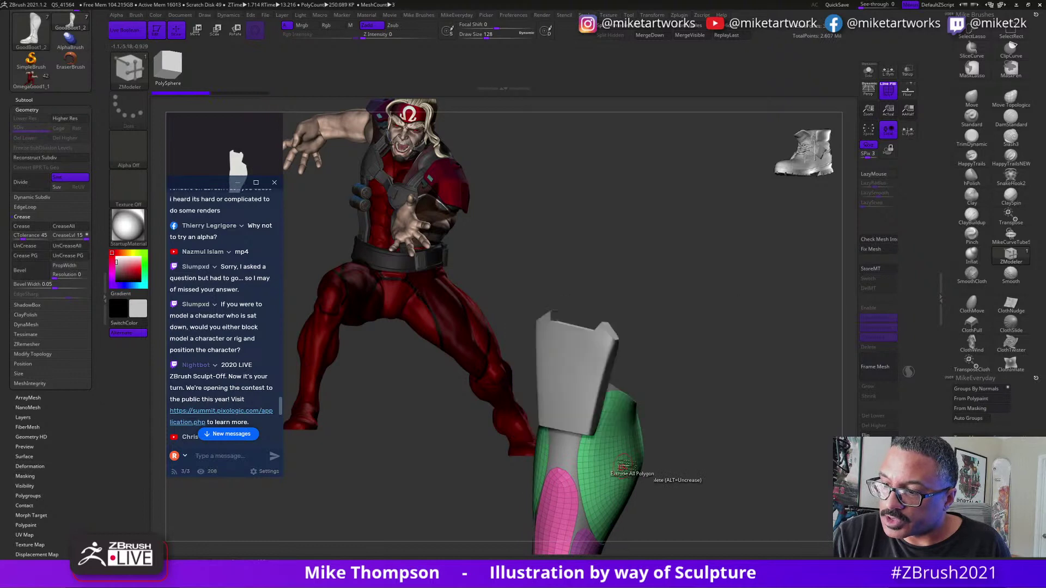
key("space")
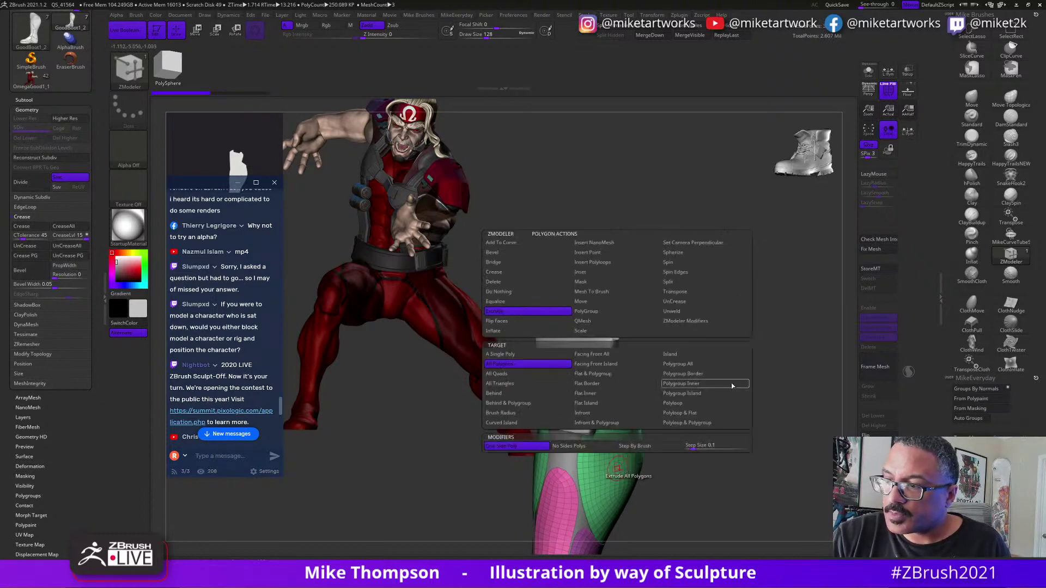
left_click(702, 365)
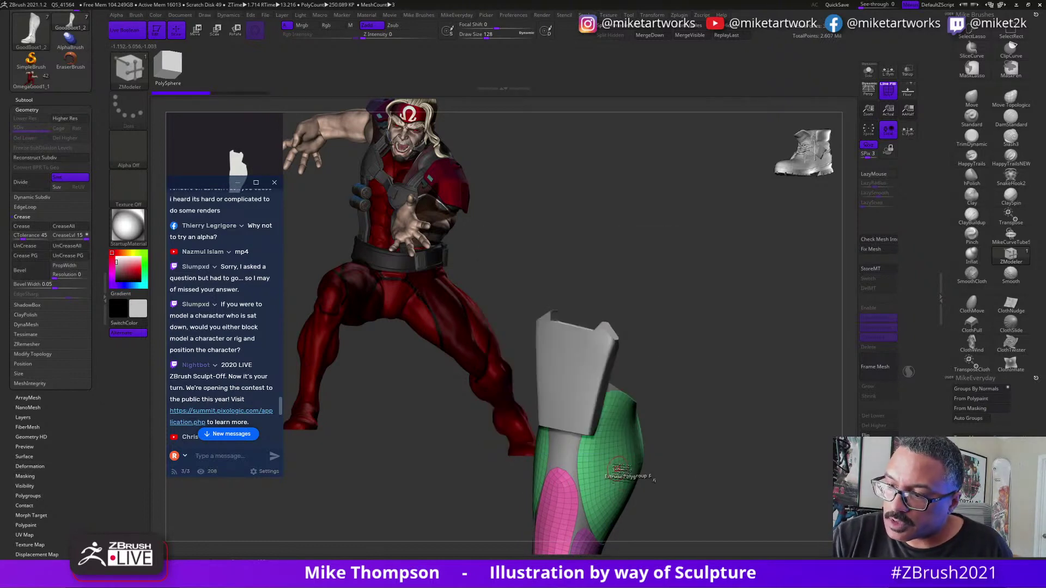
left_click_drag(621, 472, 628, 477)
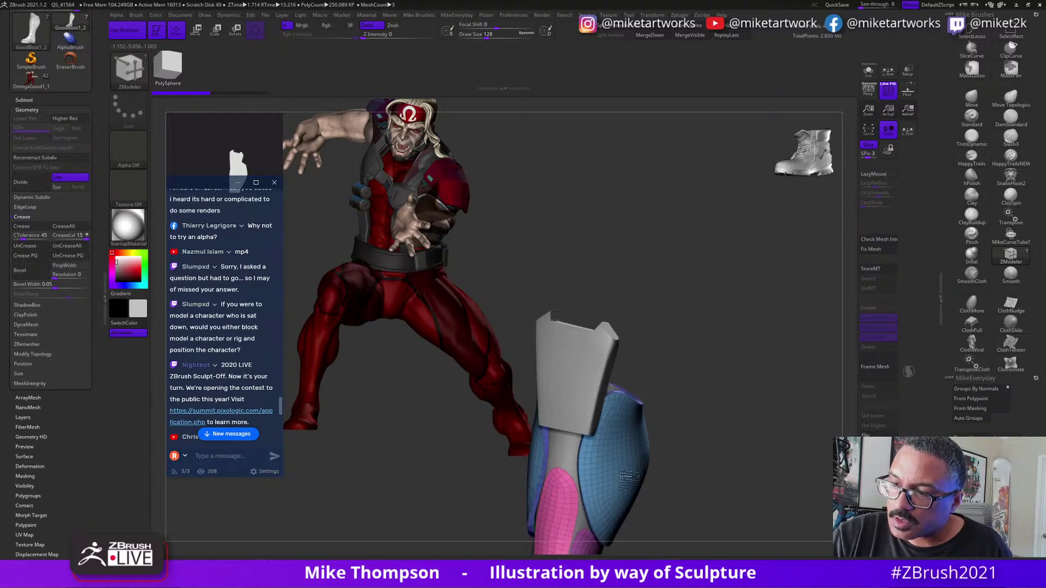
left_click_drag(690, 465, 757, 425)
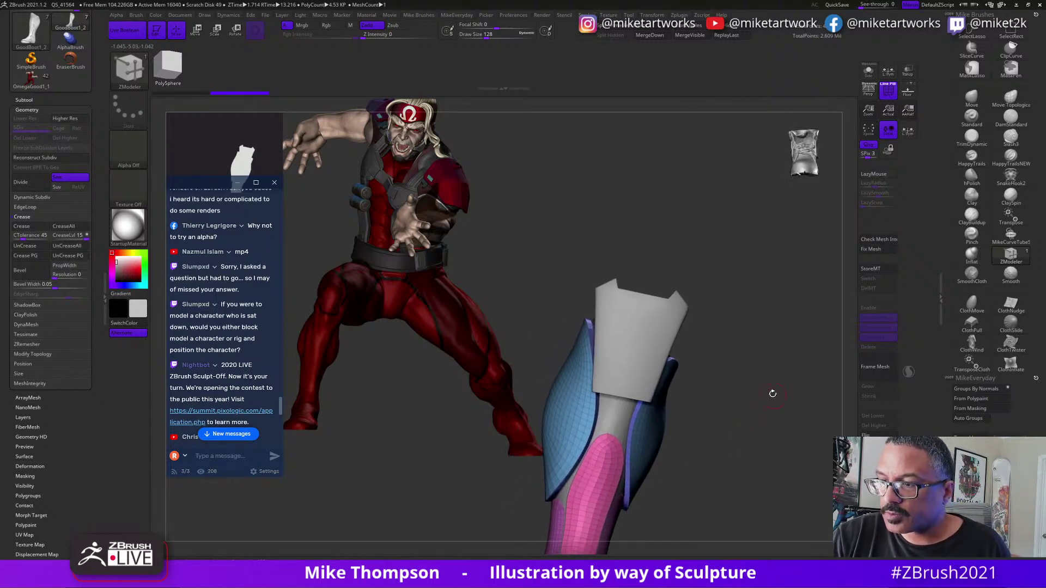
Switch to the Move brush at draw size 559 and ZRemesh the boot at Half with its polygroups kept.
left_click(972, 99)
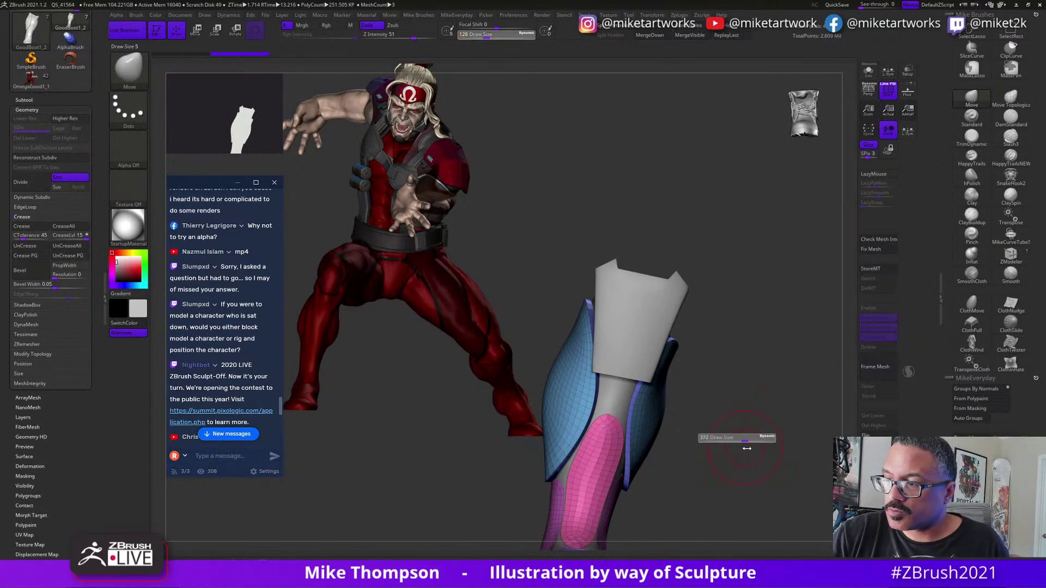
mouse_move(743, 429)
left_mouse_down()
mouse_move(779, 439)
mouse_move(738, 436)
left_mouse_up()
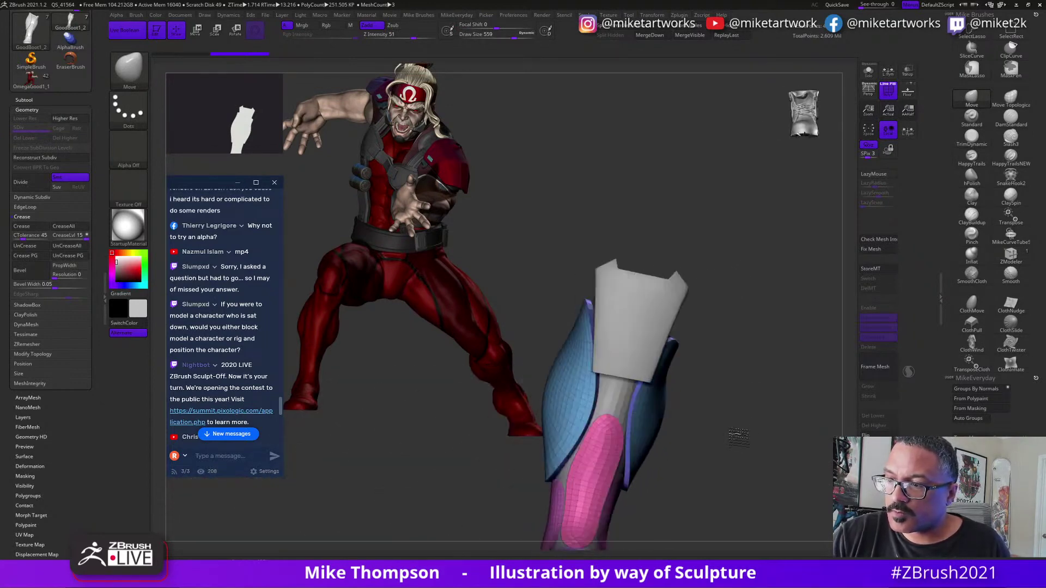
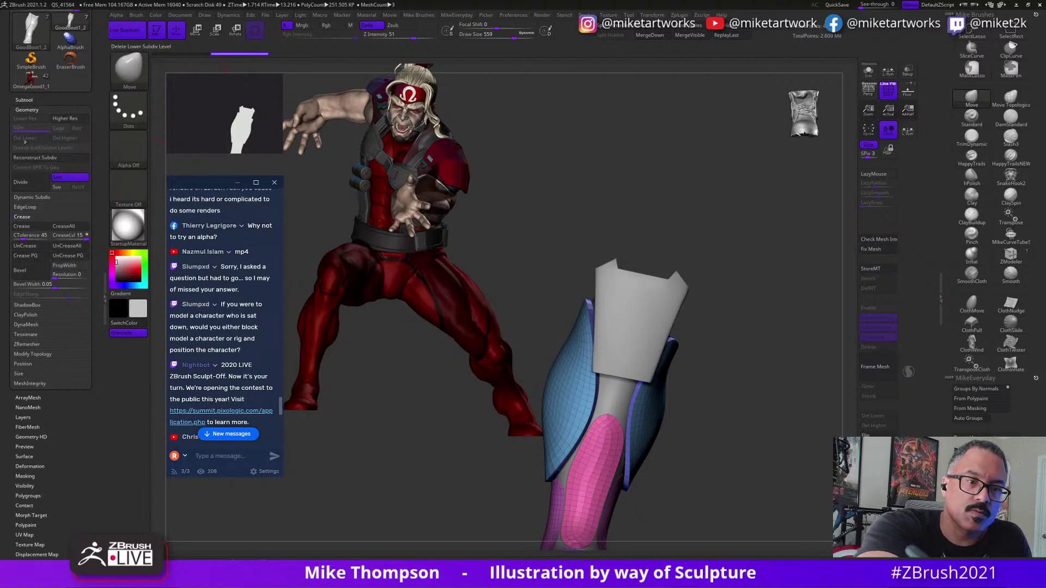
left_click(34, 345)
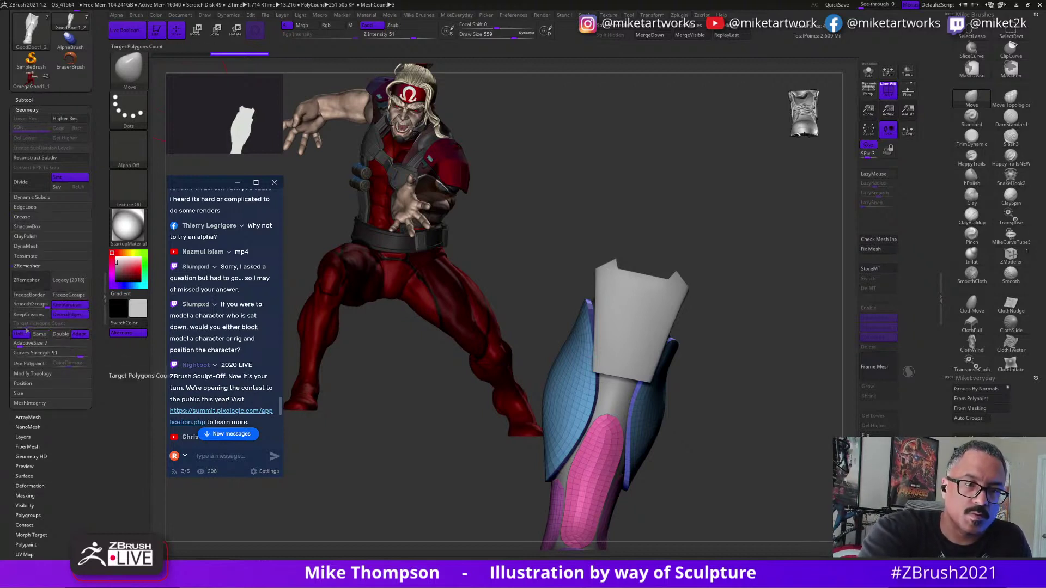
left_click(27, 280)
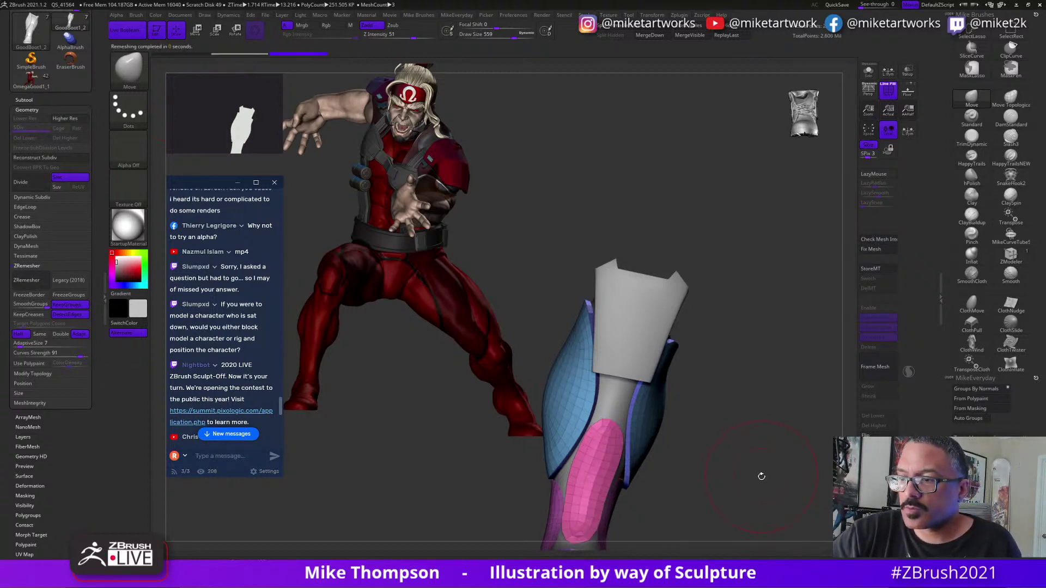
Raise the draw size to 846, isolate the raised calf panel, grow its visibility to include the rim, and solo the mesh.
mouse_move(761, 477)
left_mouse_down()
mouse_move(790, 451)
mouse_move(792, 459)
left_mouse_up()
key("s")
mouse_move(731, 417)
left_mouse_down()
mouse_move(744, 417)
mouse_move(728, 408)
left_mouse_up()
left_click(639, 438, "ctrl+shift")
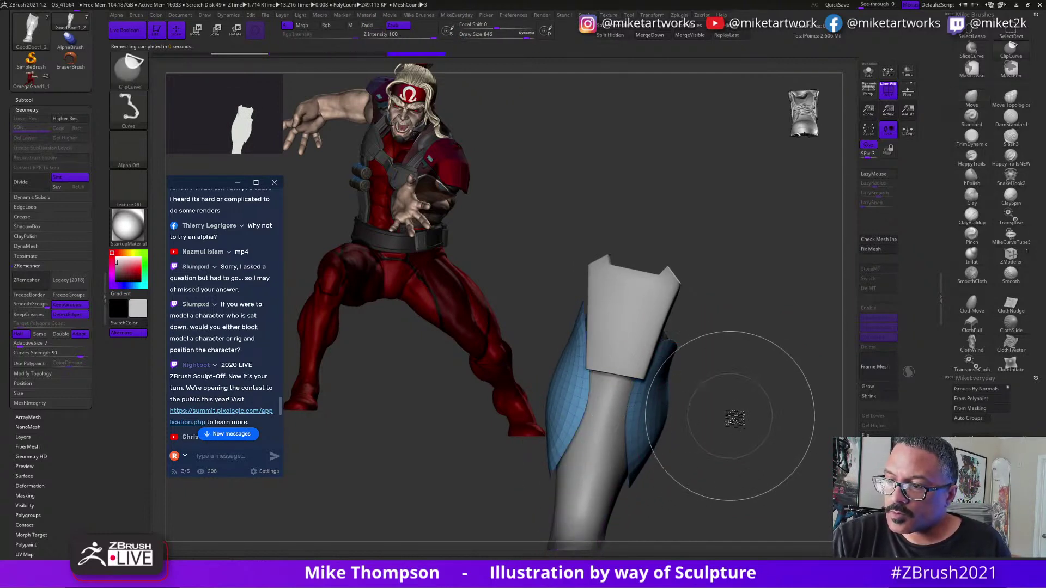
left_click(881, 386)
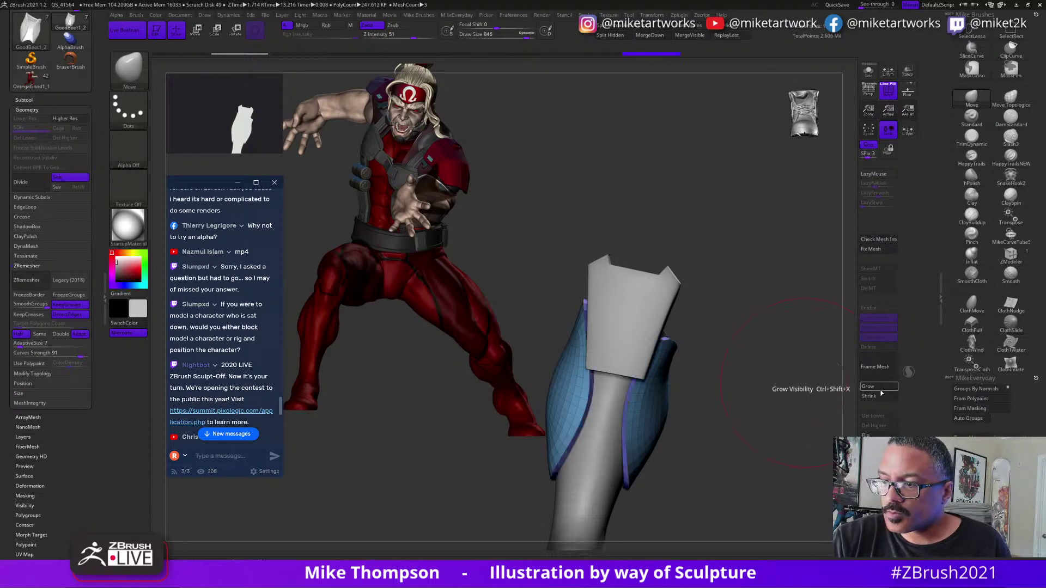
left_click(869, 73)
left_click_drag(785, 343, 778, 398)
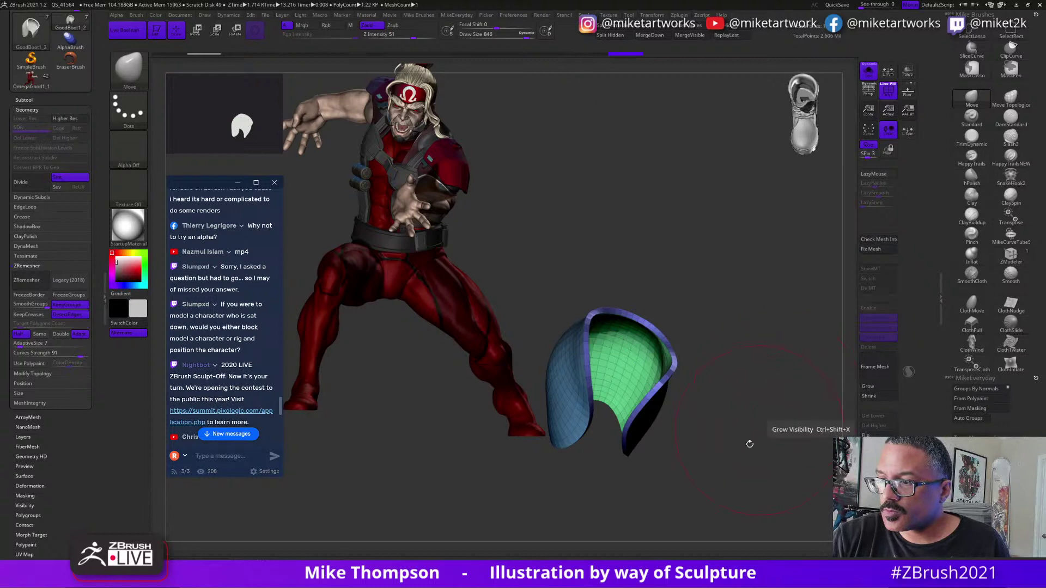
Mask the rest of the boot outside the calf panel, show the whole mesh, and bring back the other subtools.
left_click(776, 431, "ctrl+shift")
left_click(778, 433, "ctrl+shift")
left_click_drag(778, 433, 783, 438, "ctrl")
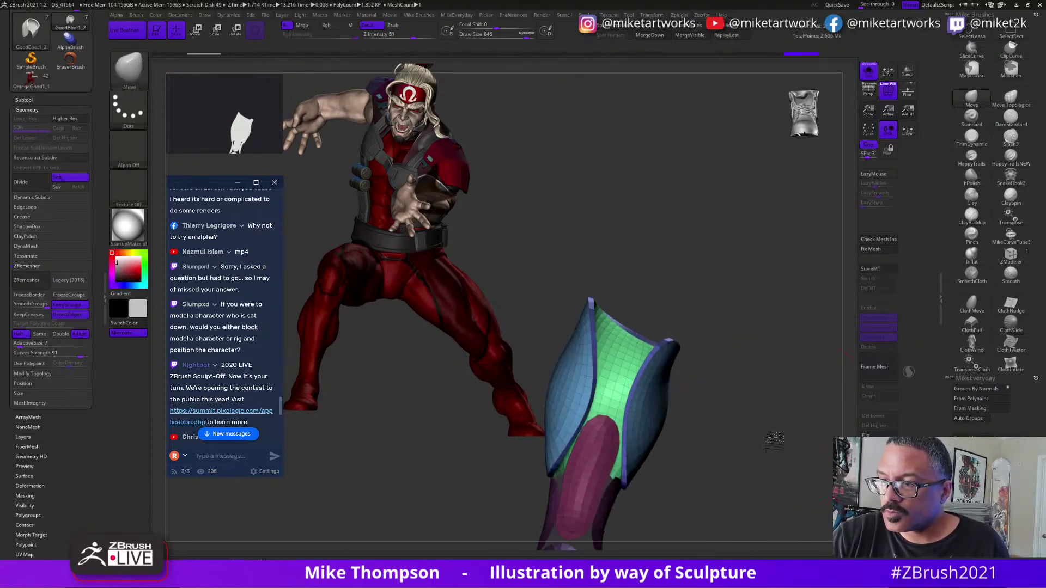
left_click(870, 74)
left_click_drag(730, 351, 747, 355)
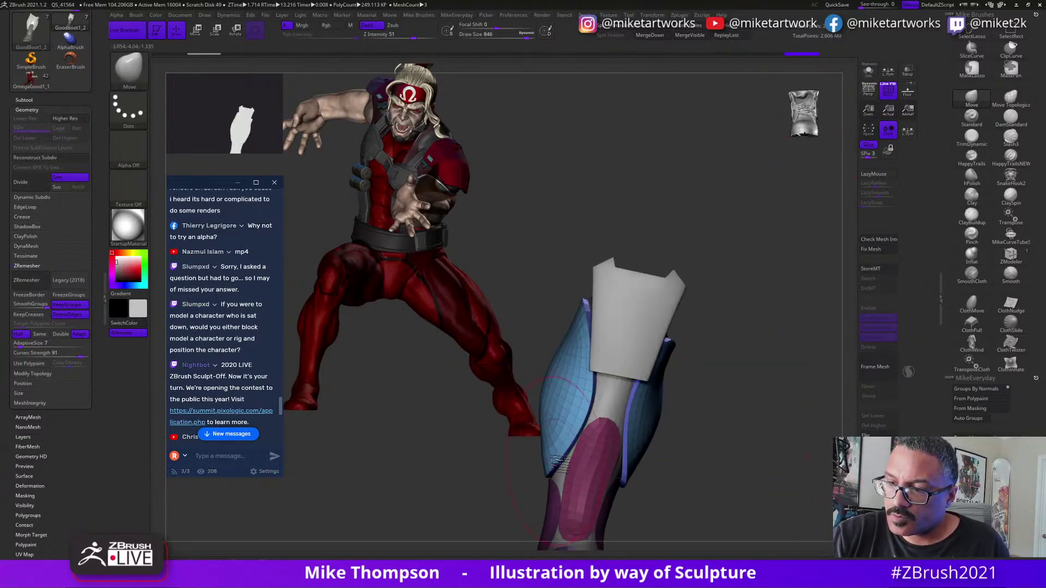
Reshape the side edges of the raised calf panel with the Move brush at draw size 846.
left_click_drag(557, 467, 562, 470)
left_click_drag(587, 407, 593, 400)
left_click_drag(681, 410, 689, 411)
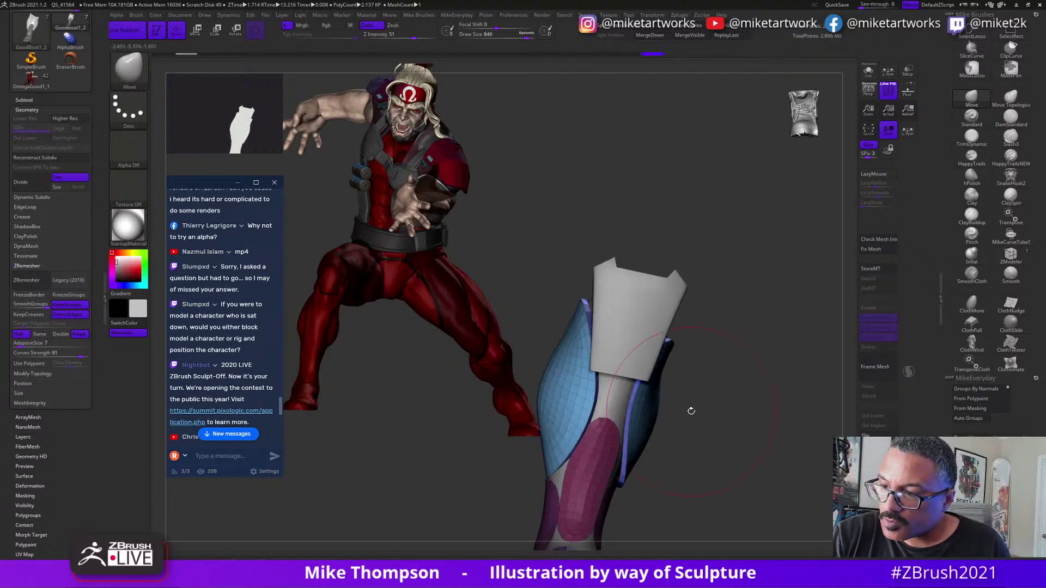
left_click_drag(632, 470, 629, 471)
left_click_drag(648, 400, 722, 370)
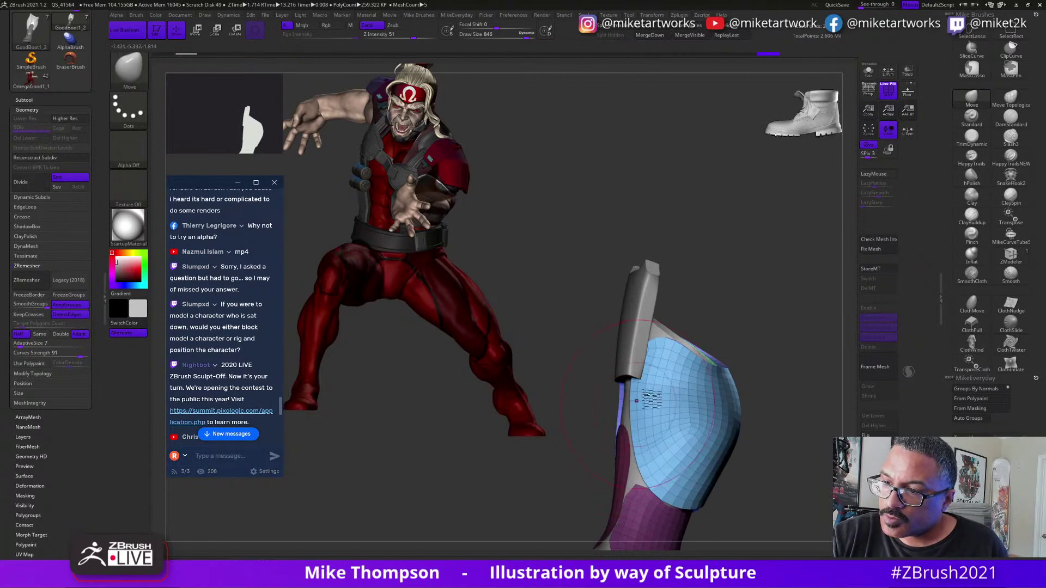
mouse_move(637, 401)
left_mouse_down()
mouse_move(755, 387)
mouse_move(779, 372)
mouse_move(748, 382)
mouse_move(767, 351)
left_mouse_up()
Reduce the draw size to 430, then adjust and smooth the calf panel's lower edge at the back of the leg.
key("s")
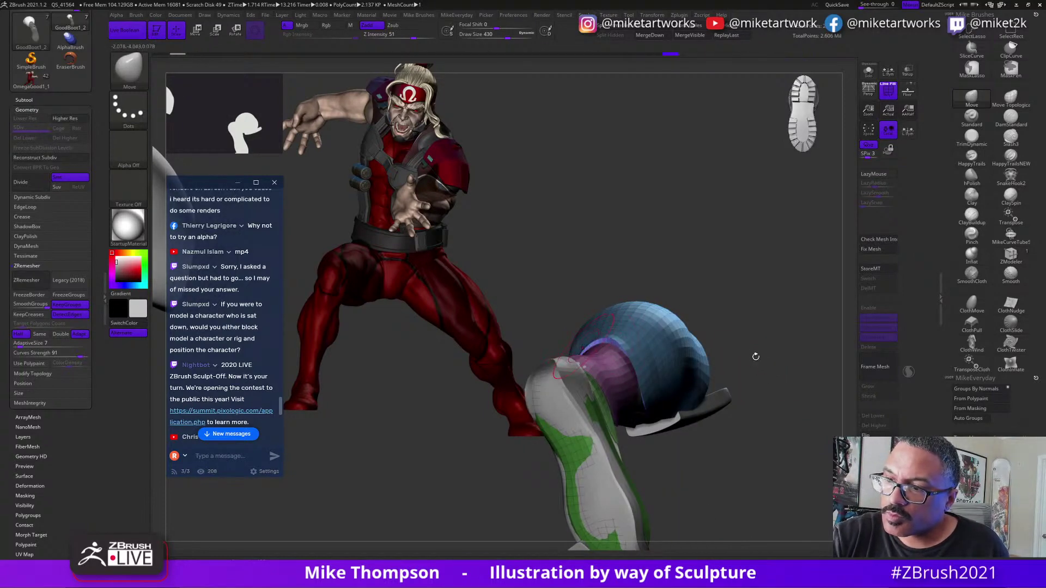
mouse_move(756, 357)
left_mouse_down()
mouse_move(778, 391)
mouse_move(728, 385)
left_mouse_up()
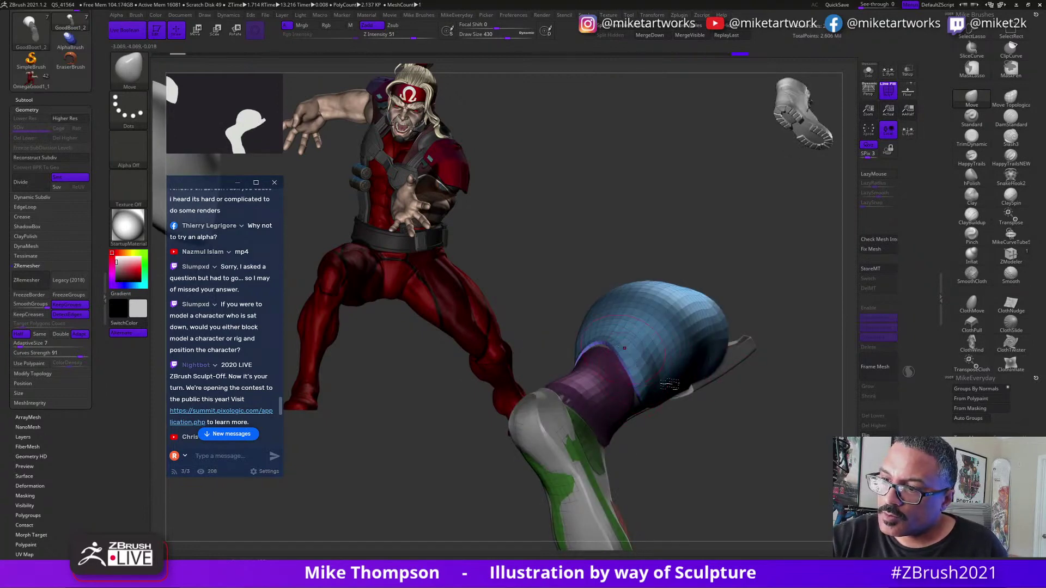
mouse_move(656, 394)
left_mouse_down()
mouse_move(734, 454)
mouse_move(551, 349)
left_mouse_up()
key("shift")
left_click_drag(714, 375, 646, 376)
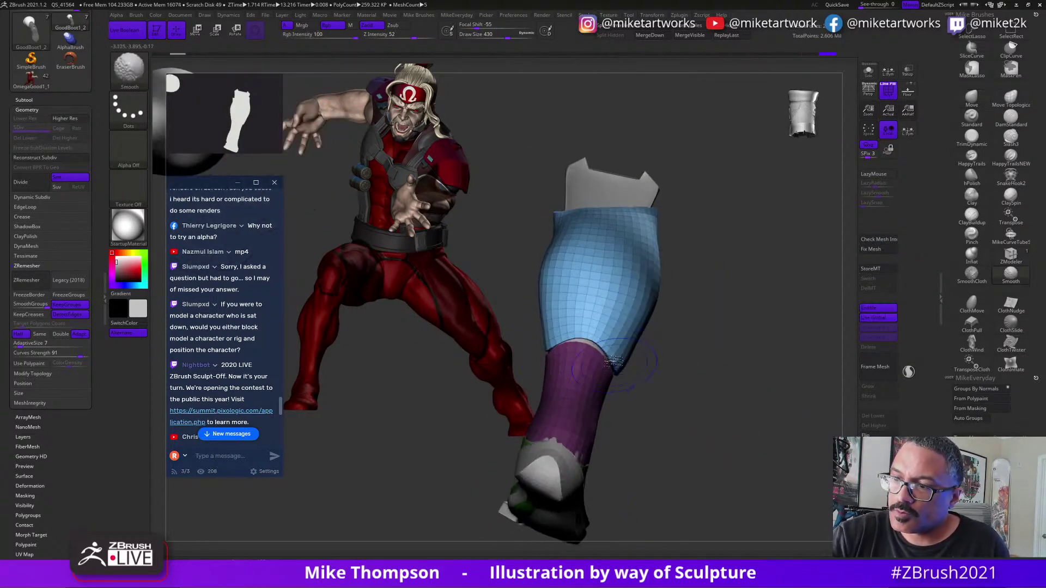
left_click_drag(712, 397, 684, 388)
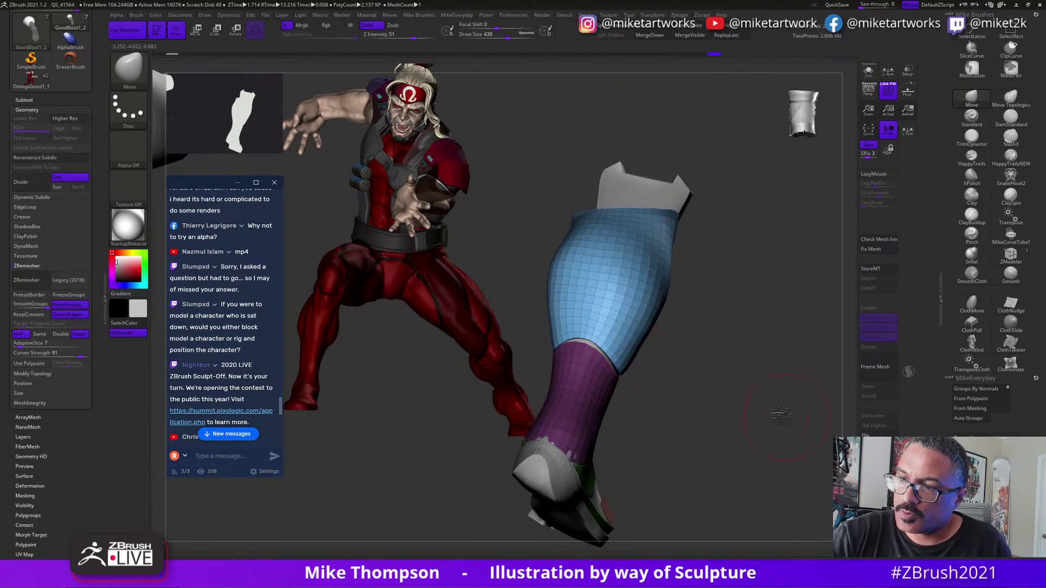
Set the draw size to 576 and even out the calf panel around its upper opening by moving and smoothing it.
mouse_move(782, 416)
left_mouse_down()
mouse_move(750, 385)
mouse_move(775, 405)
mouse_move(794, 395)
mouse_move(732, 426)
mouse_move(735, 415)
left_mouse_up()
key("shift")
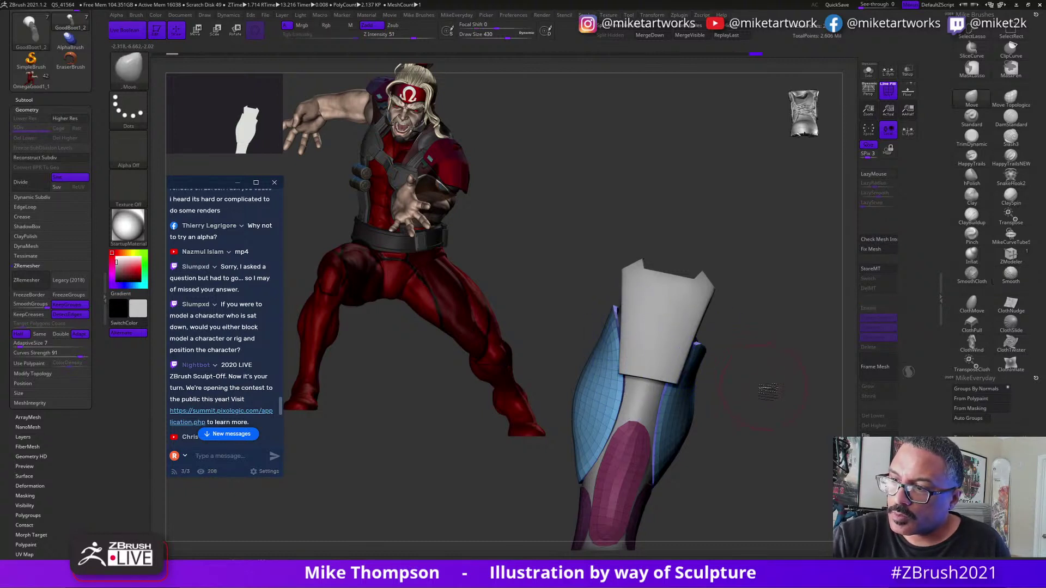
mouse_move(724, 354)
left_mouse_down()
mouse_move(760, 465)
mouse_move(771, 416)
mouse_move(593, 416)
left_mouse_up()
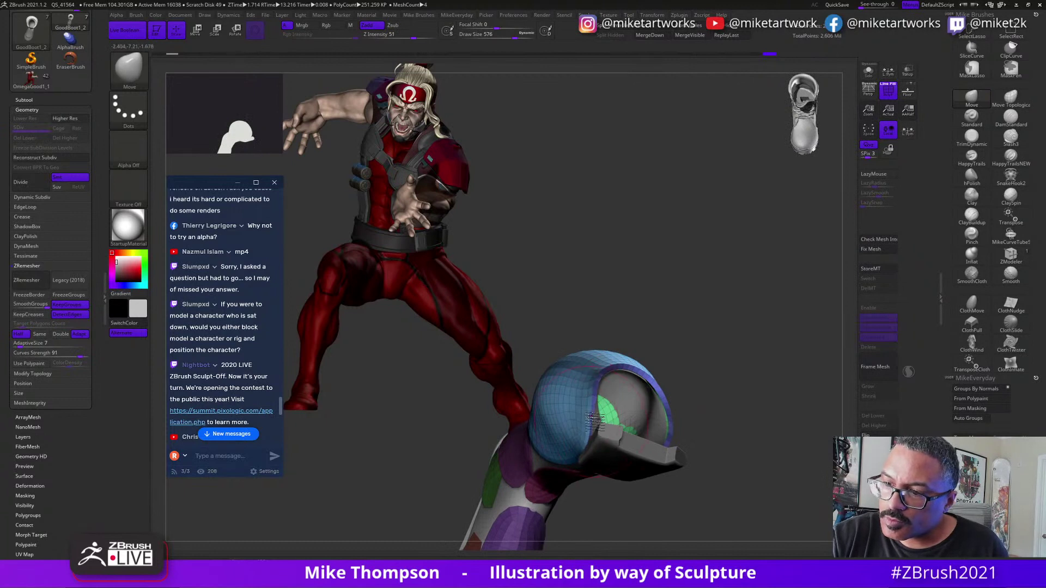
left_click_drag(754, 377, 735, 369)
key("shift")
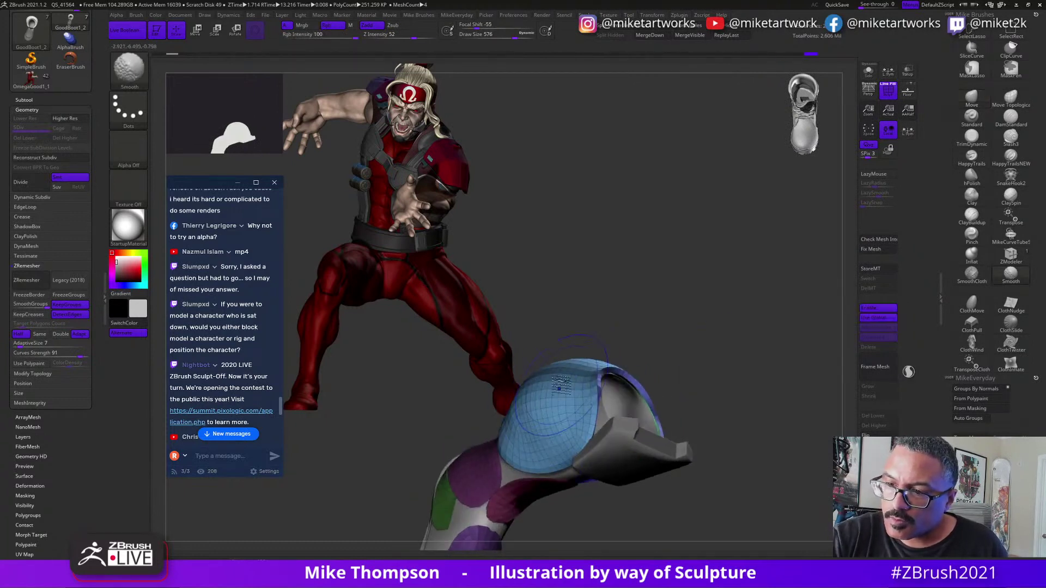
left_click_drag(773, 399, 720, 360)
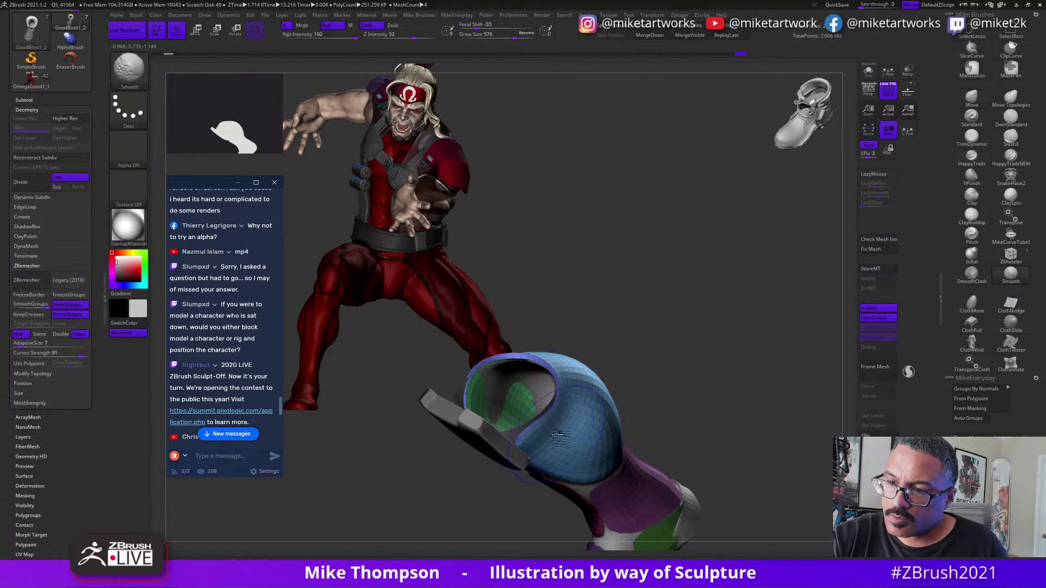
left_click_drag(671, 392, 614, 394)
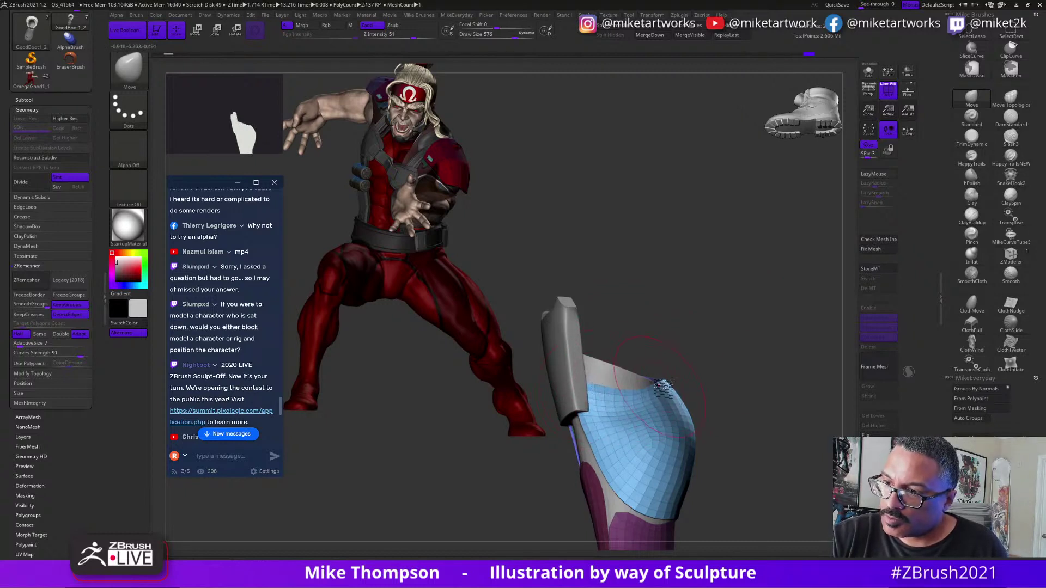
Refine the calf panel's side contour and upper edge beside the knee piece with the Move brush at draw size 576.
left_click_drag(606, 389, 608, 394)
left_click_drag(743, 380, 717, 383)
mouse_move(634, 425)
left_mouse_down("shift")
mouse_move(649, 455)
mouse_move(626, 430)
left_mouse_up("shift")
left_click_drag(688, 383, 722, 390)
mouse_move(591, 422)
left_mouse_down("shift")
mouse_move(594, 413)
mouse_move(604, 438)
left_mouse_up("shift")
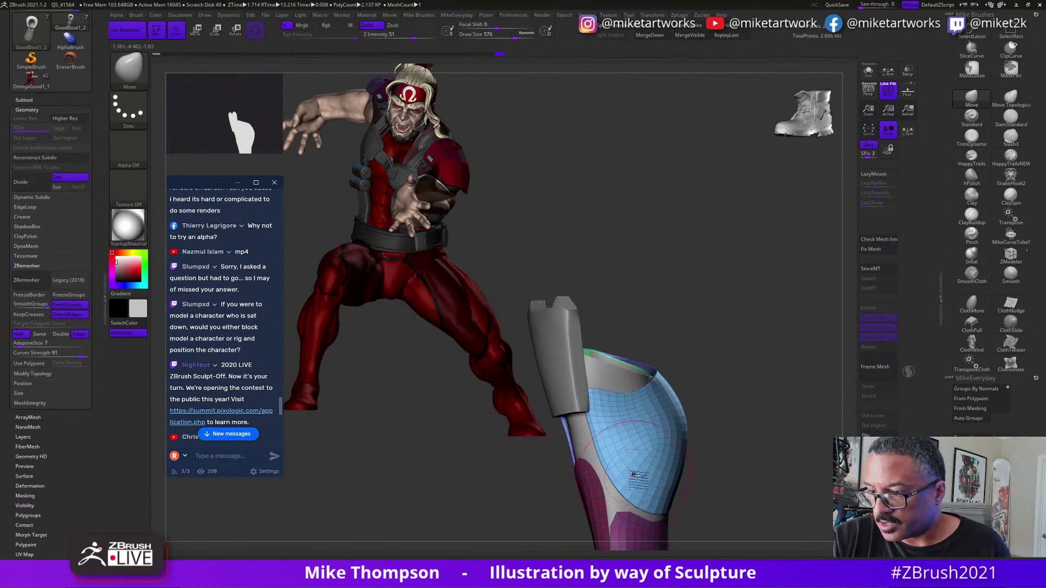
mouse_move(633, 475)
left_mouse_down()
mouse_move(684, 353)
mouse_move(646, 370)
mouse_move(594, 439)
mouse_move(581, 430)
left_mouse_up()
mouse_move(668, 436)
left_mouse_down()
mouse_move(719, 427)
mouse_move(722, 393)
mouse_move(761, 377)
mouse_move(620, 436)
mouse_move(728, 402)
left_mouse_up()
left_click_drag(679, 457, 654, 430)
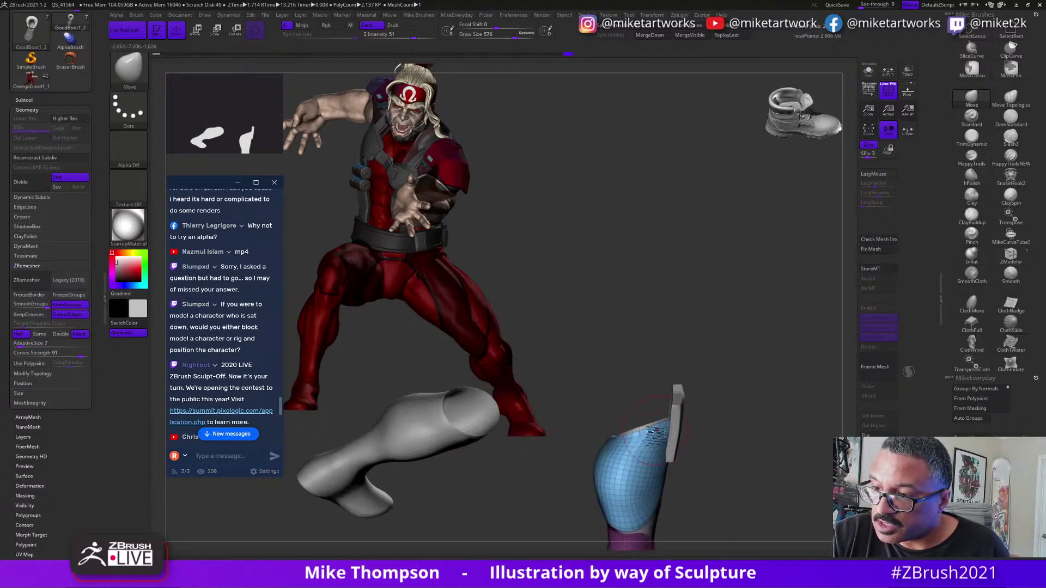
Smooth the calf panel's surface, raise the draw size to 784, and reshape and smooth its lower edge above the ankle panel.
key("shift")
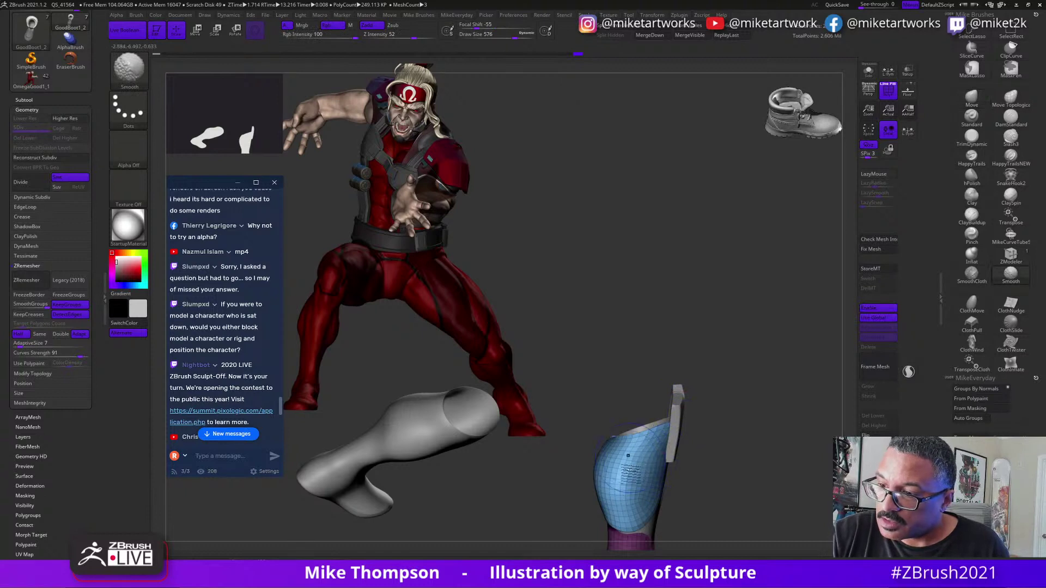
mouse_move(709, 457)
left_mouse_down()
mouse_move(754, 440)
mouse_move(743, 397)
mouse_move(768, 357)
mouse_move(681, 397)
left_mouse_up()
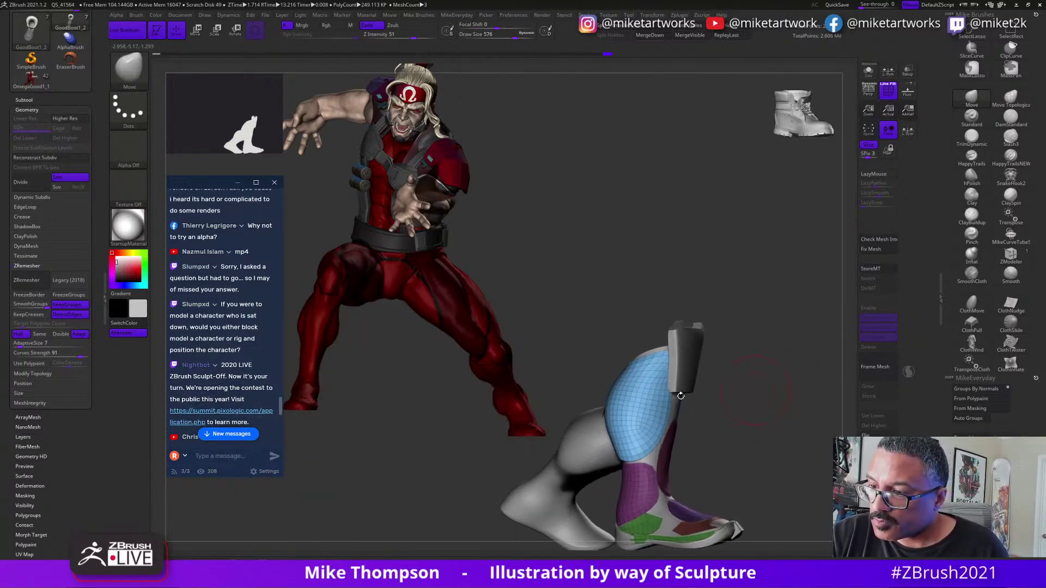
mouse_move(760, 399)
left_mouse_down()
mouse_move(741, 399)
mouse_move(773, 397)
mouse_move(754, 418)
left_mouse_up()
mouse_move(631, 449)
left_mouse_down()
mouse_move(664, 423)
mouse_move(616, 462)
left_mouse_up()
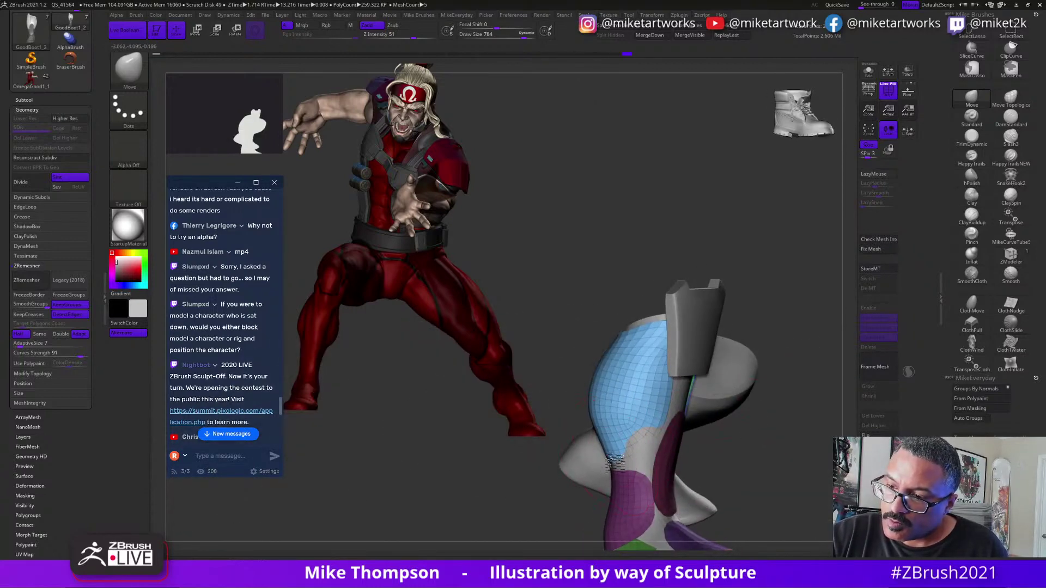
key("shift")
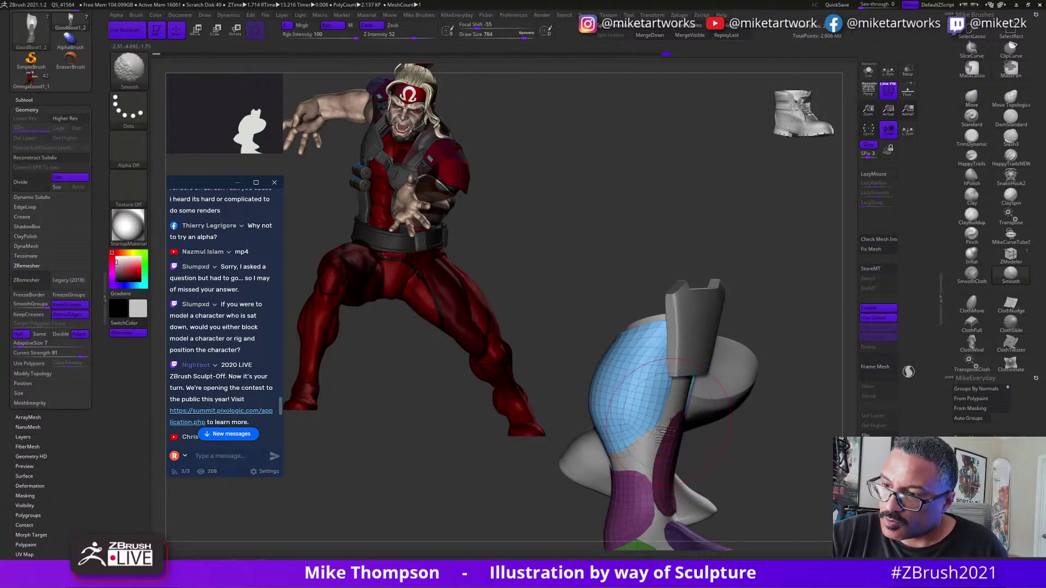
left_click_drag(672, 419, 650, 430, "shift")
Fit the calf panel's outer side and tapered lower end to the leg with the Move brush at draw size 784.
mouse_move(774, 401)
left_mouse_down()
mouse_move(677, 424)
mouse_move(745, 423)
mouse_move(771, 382)
mouse_move(828, 372)
mouse_move(772, 393)
left_mouse_up()
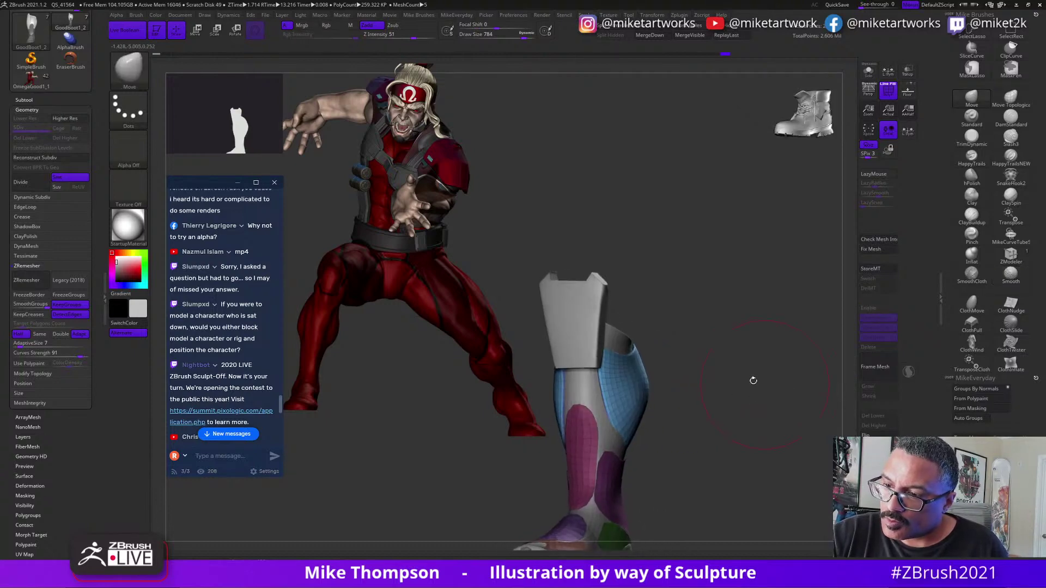
mouse_move(635, 403)
left_mouse_down("shift")
mouse_move(632, 418)
mouse_move(682, 402)
mouse_move(647, 439)
left_mouse_up("shift")
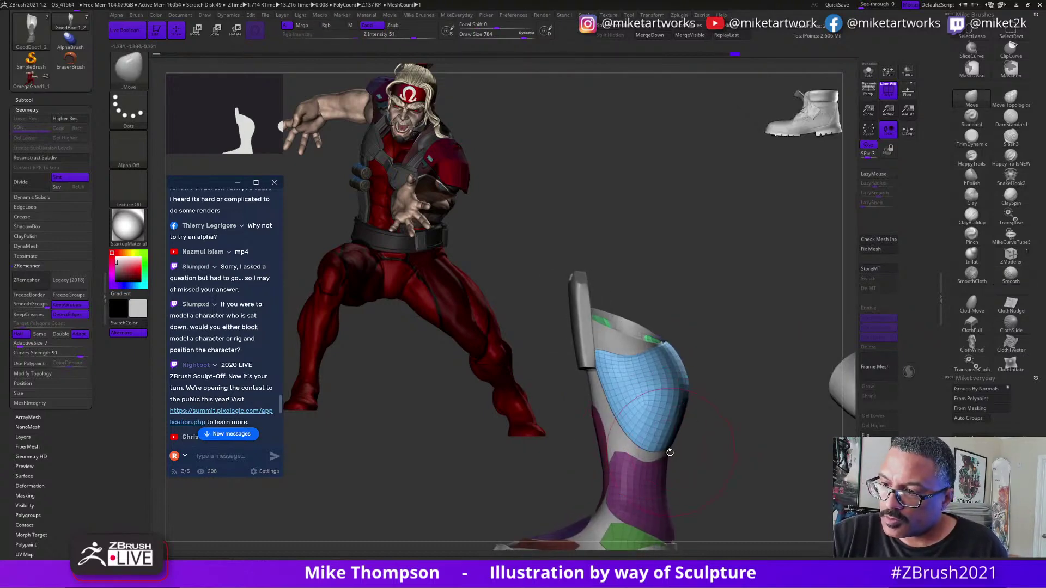
mouse_move(742, 404)
left_mouse_down()
mouse_move(706, 412)
mouse_move(751, 409)
mouse_move(745, 397)
left_mouse_up()
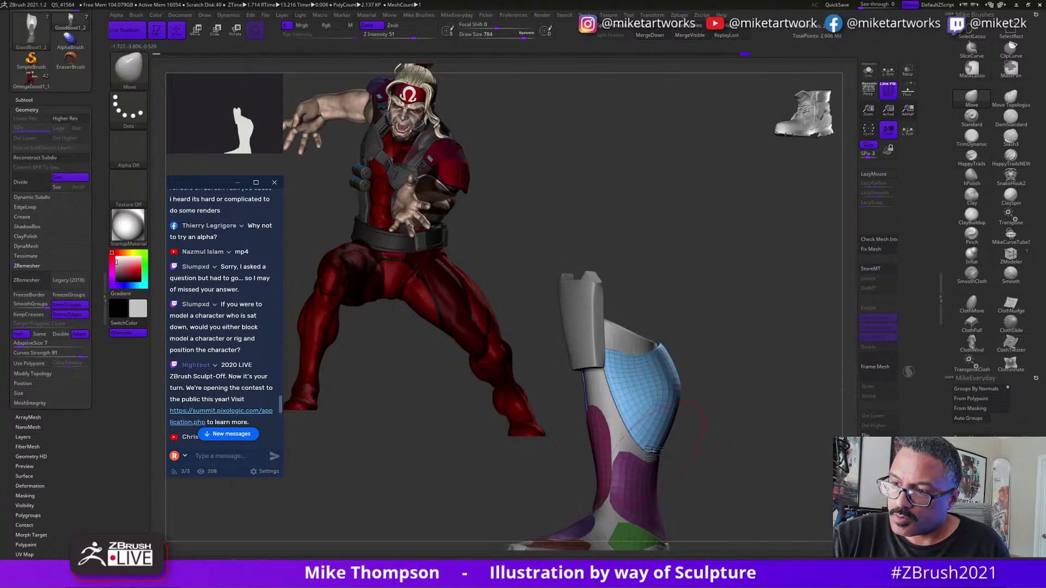
left_click_drag(718, 441, 661, 439)
left_click_drag(790, 427, 747, 428)
Reduce the draw size to 508 and adjust the calf panel's front edge below the knee piece.
key("s")
left_click_drag(693, 452, 718, 381)
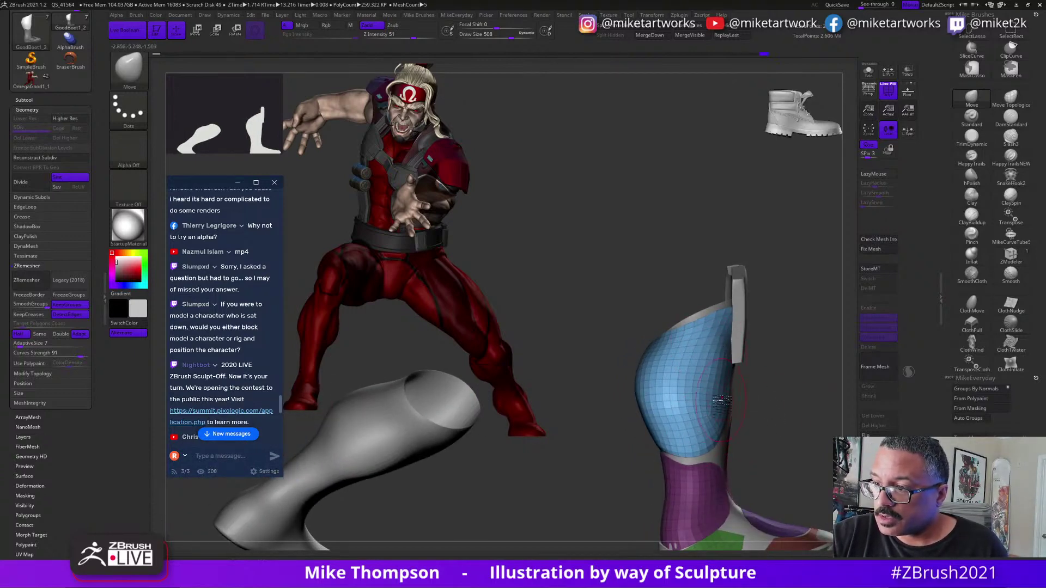
mouse_move(780, 396)
left_mouse_down()
mouse_move(740, 406)
mouse_move(779, 405)
mouse_move(731, 393)
mouse_move(765, 412)
mouse_move(801, 392)
mouse_move(786, 393)
mouse_move(792, 380)
mouse_move(815, 377)
left_mouse_up()
Solo the boot, set the draw size to 286, and switch to ZModeler with the edge action set to Insert.
left_click(868, 75)
key("s")
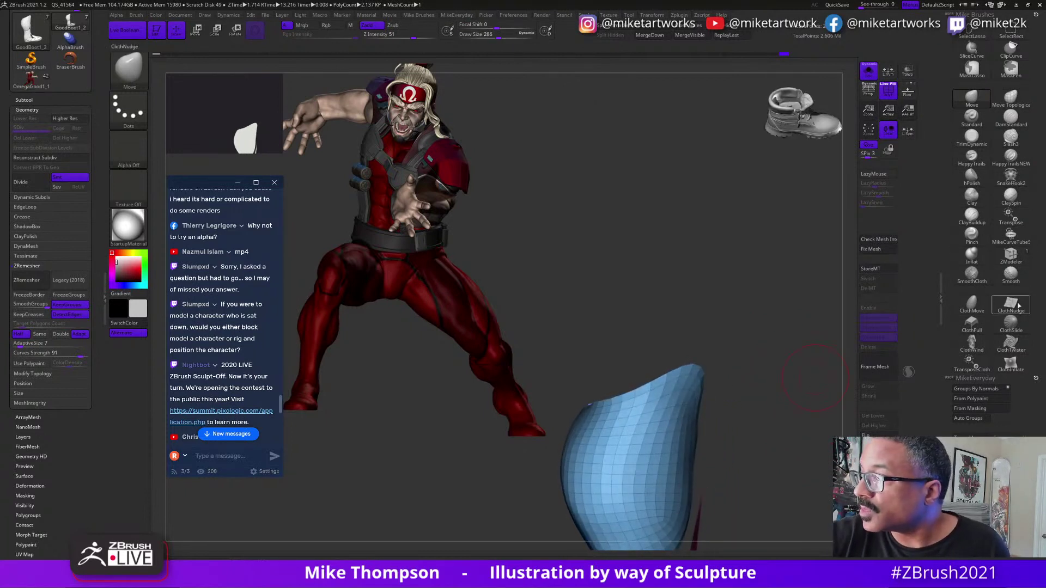
left_click(1011, 254)
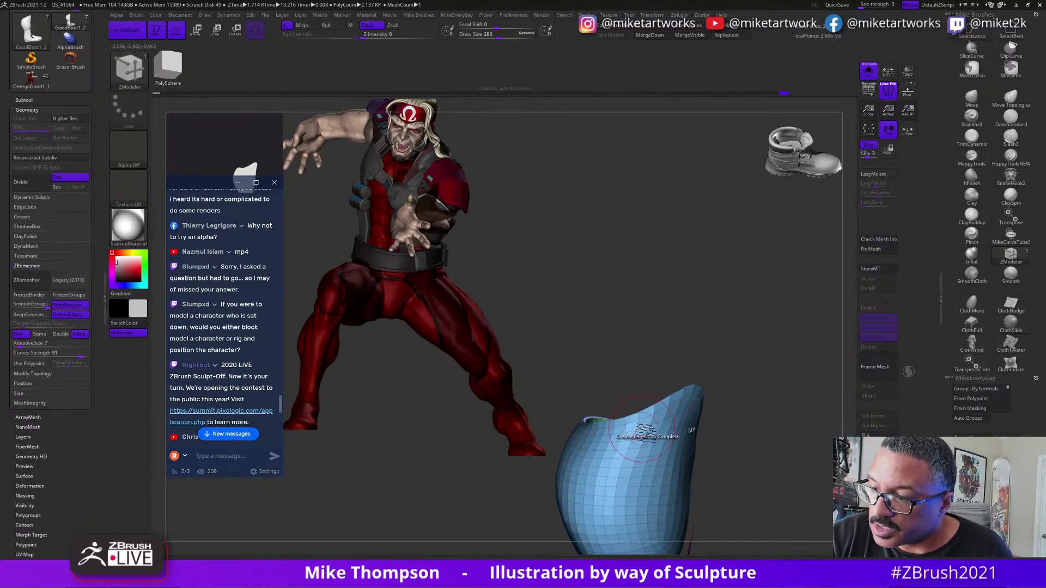
key("space")
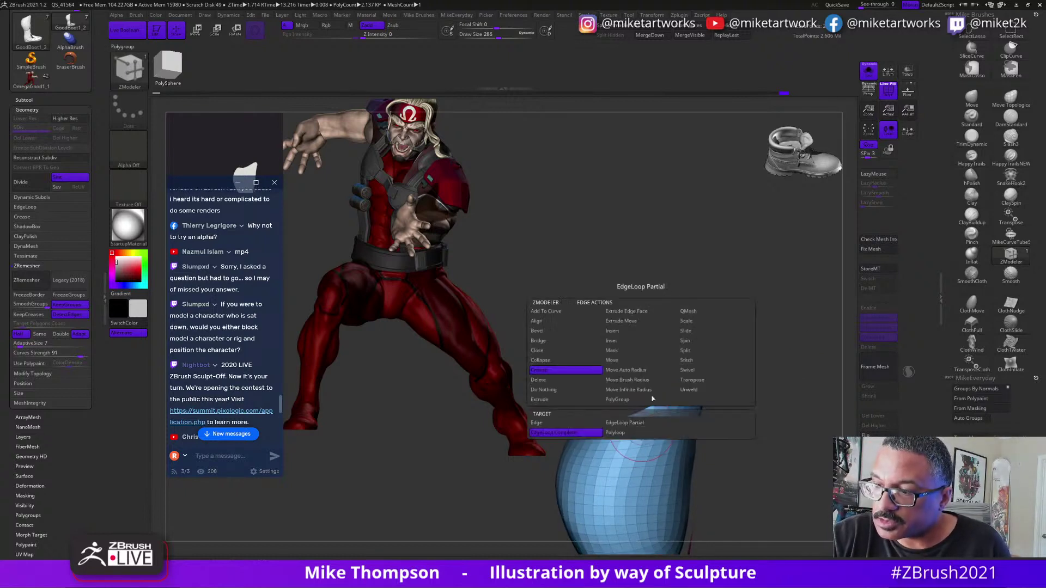
left_click(621, 330)
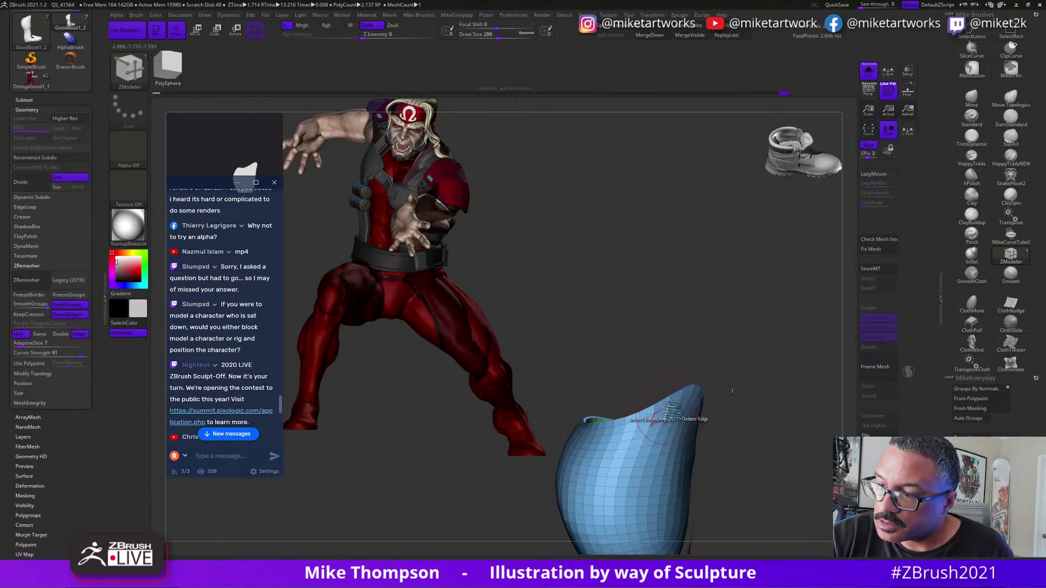
Delete surplus edge loops across the side of the calf panel with ZModeler.
left_click_drag(768, 386, 788, 357)
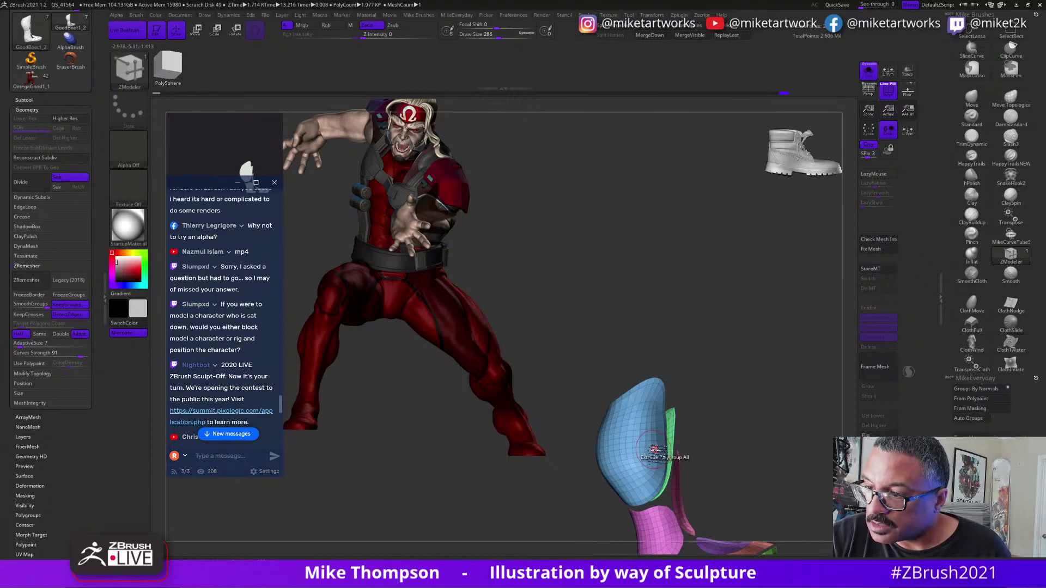
mouse_move(778, 379)
left_mouse_down()
mouse_move(795, 385)
mouse_move(775, 391)
left_mouse_up()
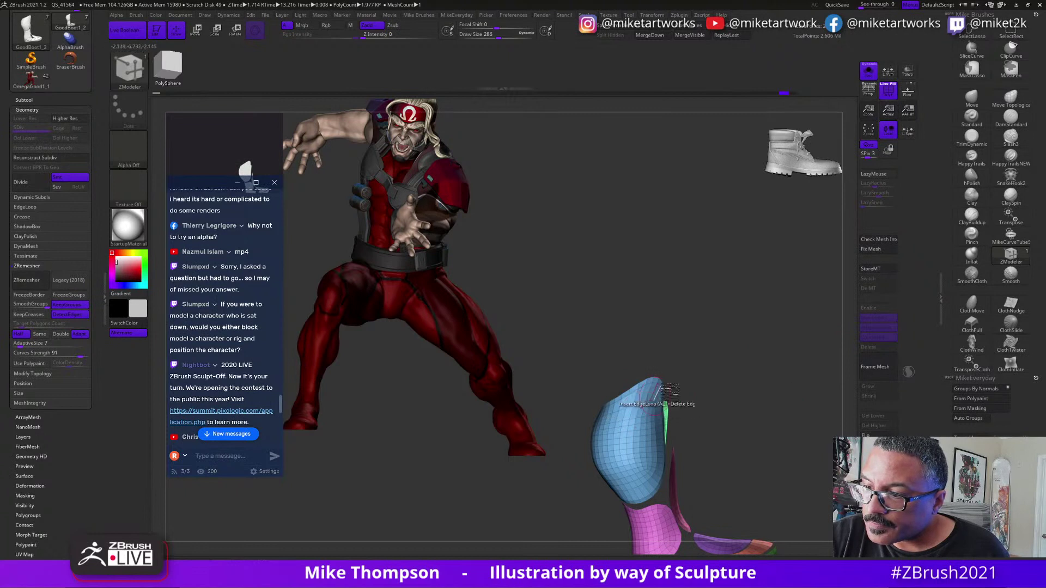
left_click_drag(668, 388, 671, 402)
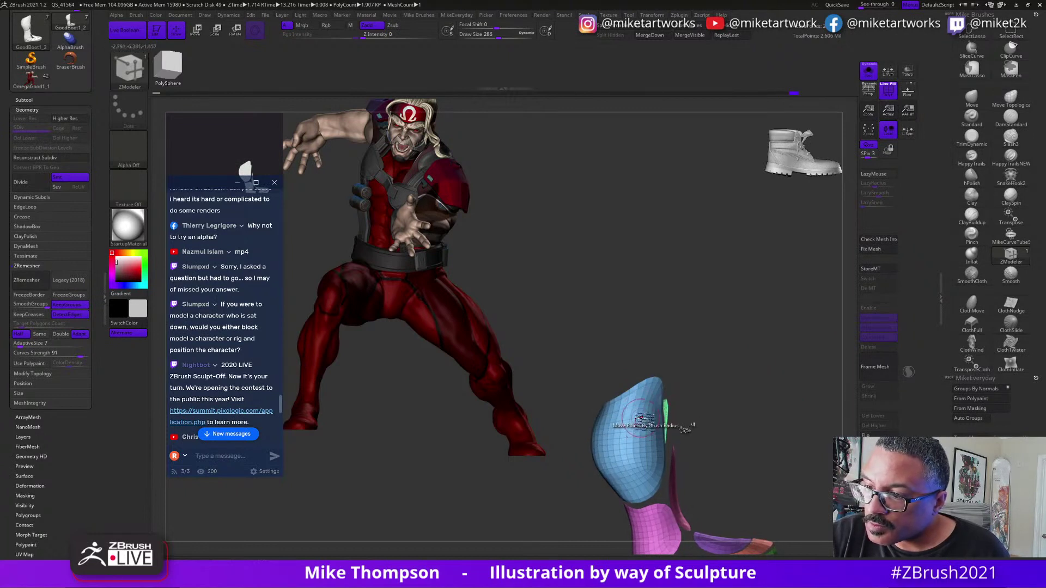
left_click(666, 419)
mouse_move(755, 385)
left_mouse_down()
mouse_move(722, 394)
mouse_move(786, 376)
left_mouse_up()
left_click(631, 436, "alt")
left_click(629, 450, "alt")
left_click(628, 461, "alt")
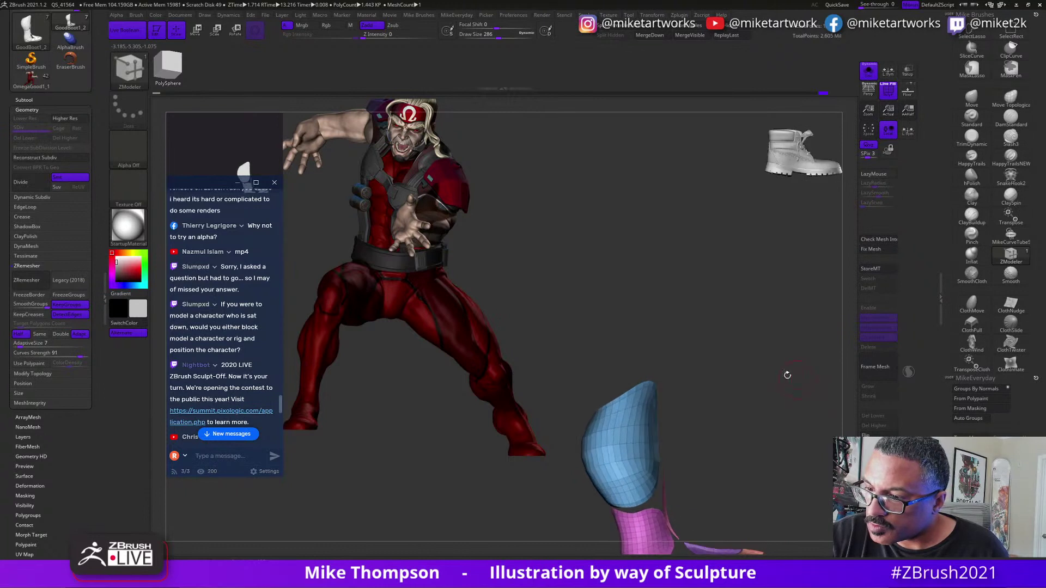
left_click(637, 470, "alt")
Remove further edge loops from the calf panel's upper part and back to thin out its topology.
left_click_drag(733, 445, 760, 407)
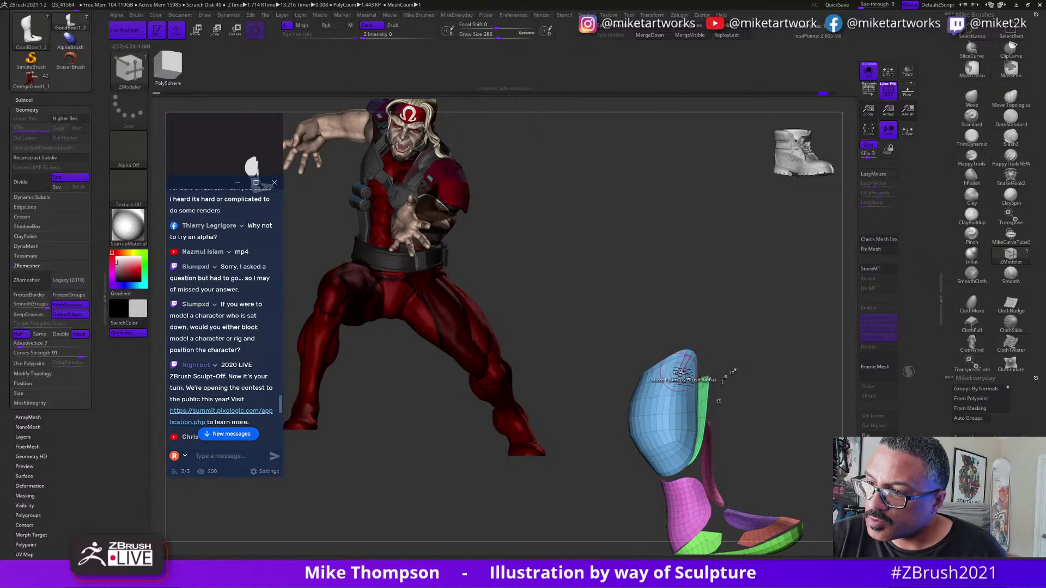
left_click_drag(752, 336, 662, 382)
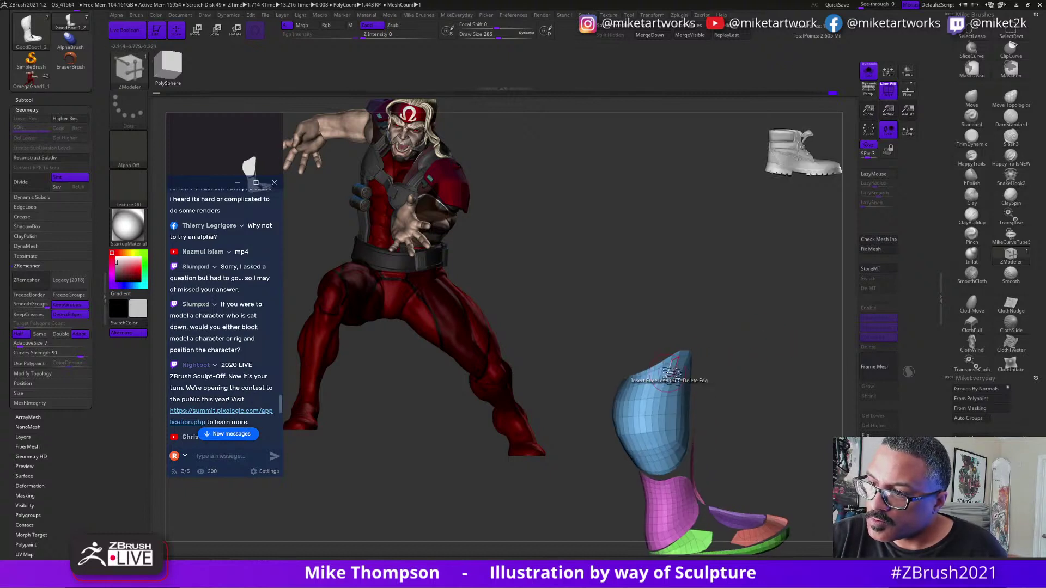
left_click_drag(738, 360, 629, 395)
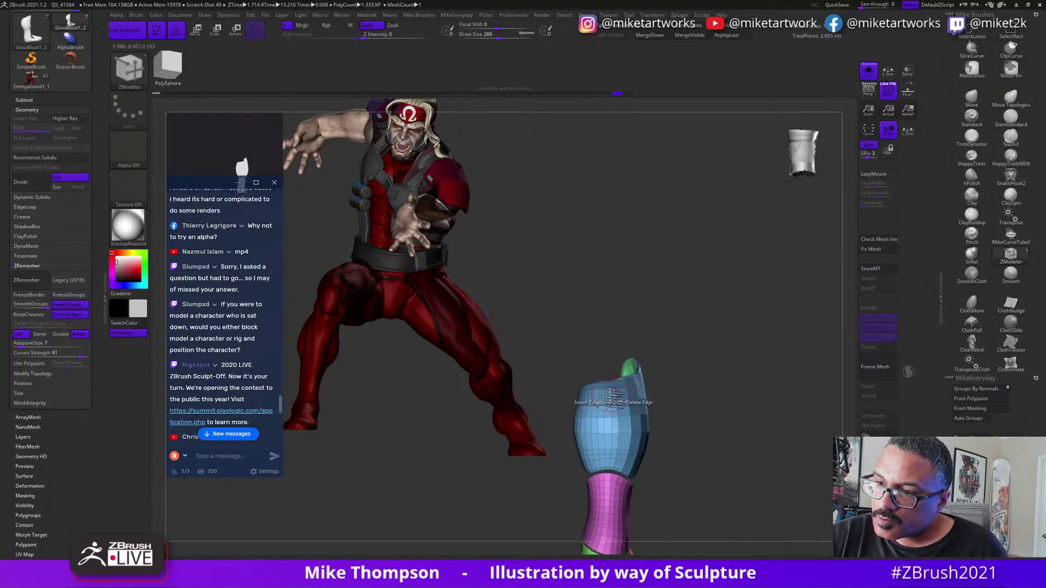
mouse_move(716, 370)
left_mouse_down()
mouse_move(746, 371)
mouse_move(631, 397)
left_mouse_up()
left_click_drag(719, 376, 710, 355)
left_click_drag(705, 396, 678, 367, "alt")
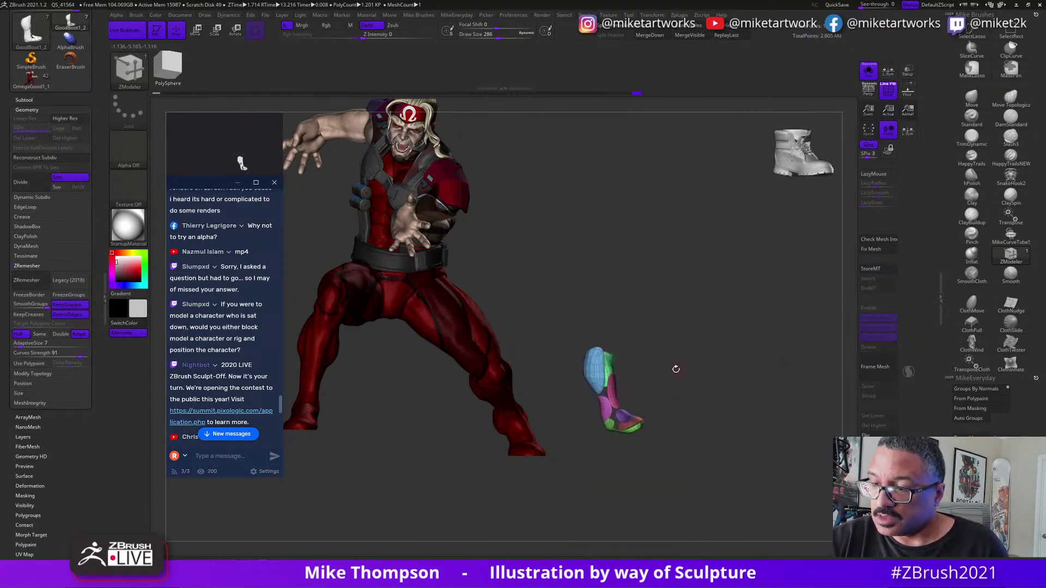
Isolate the calf panel by hiding the boot's other polygroups with the SelectLasso brush.
left_click(620, 402, "ctrl+shift")
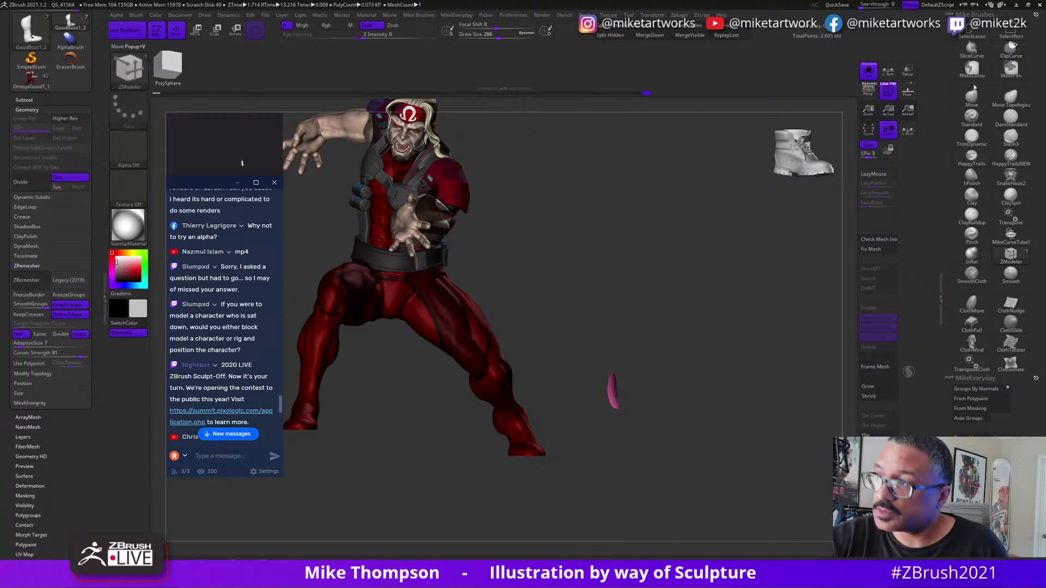
left_click(971, 36)
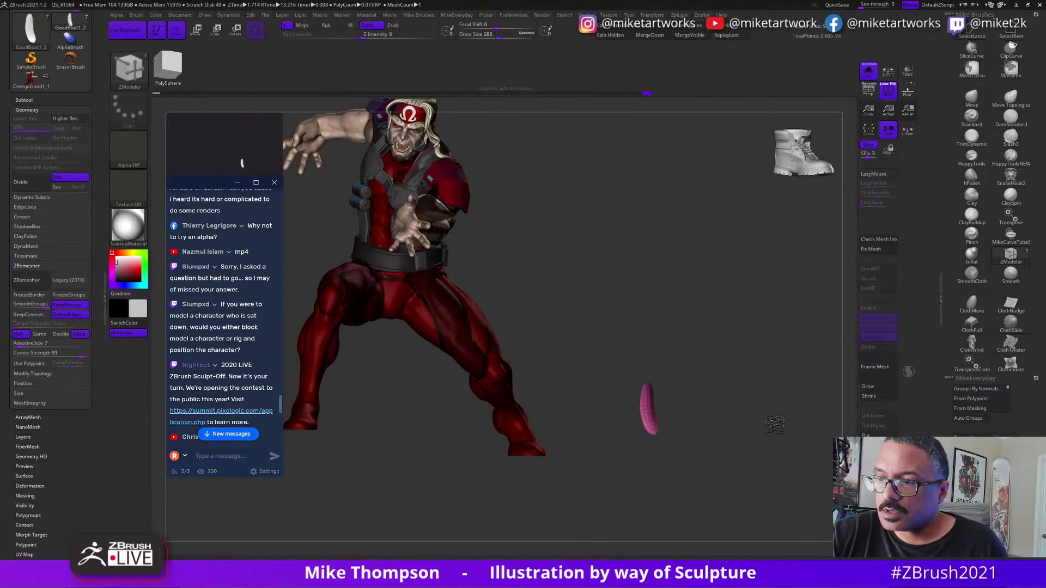
left_click(774, 401, "ctrl+shift")
left_click(659, 416, "ctrl+shift")
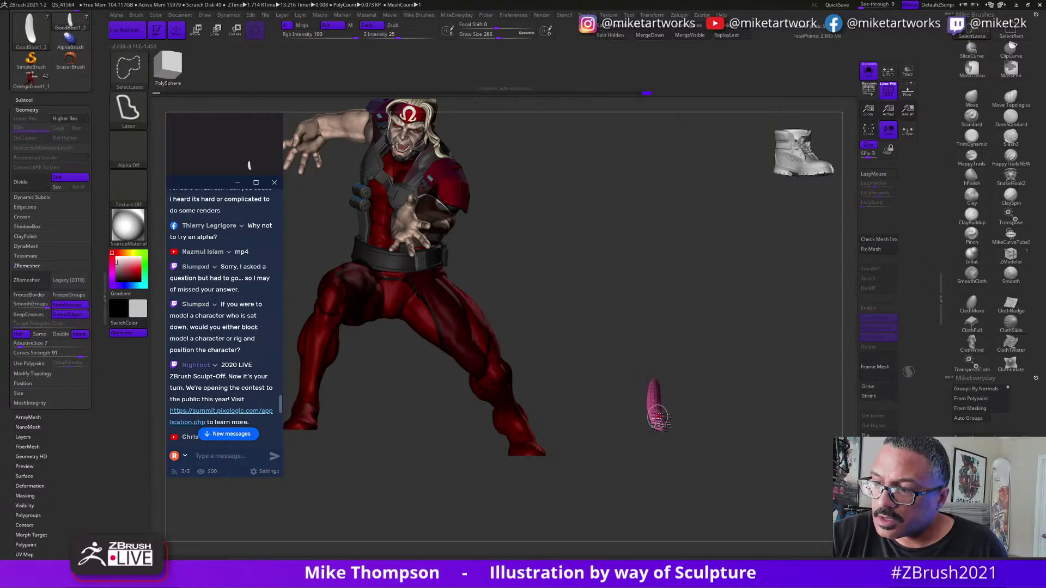
mouse_move(684, 415)
left_mouse_down("ctrl+shift")
mouse_move(782, 516)
mouse_move(793, 370)
left_mouse_up("ctrl+shift")
left_click_drag(774, 409, 759, 508, "alt")
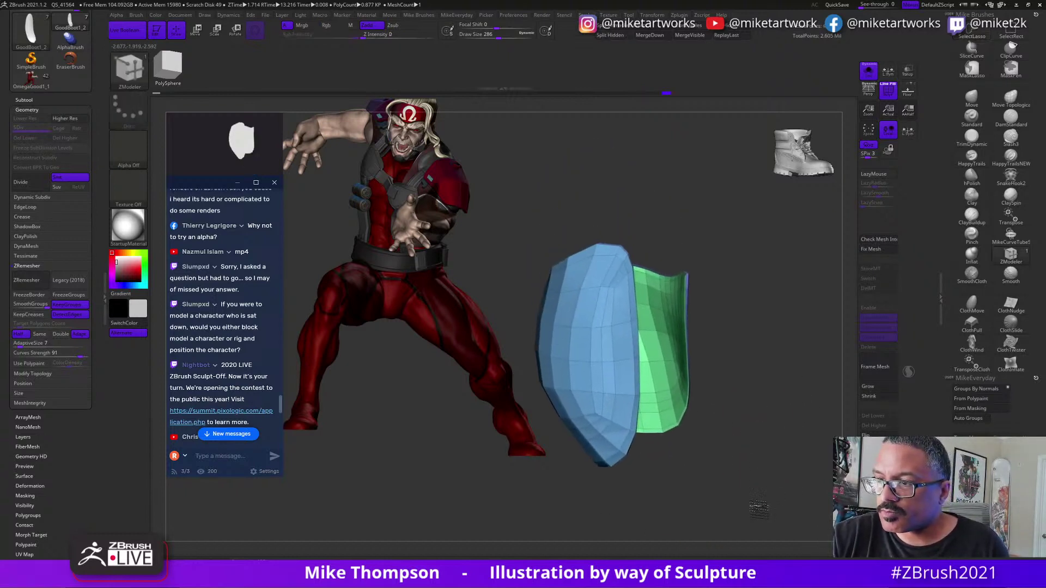
Split the hidden boot pieces from the calf panel and ZRemesh the panel with the Same polygon target.
left_click(616, 36)
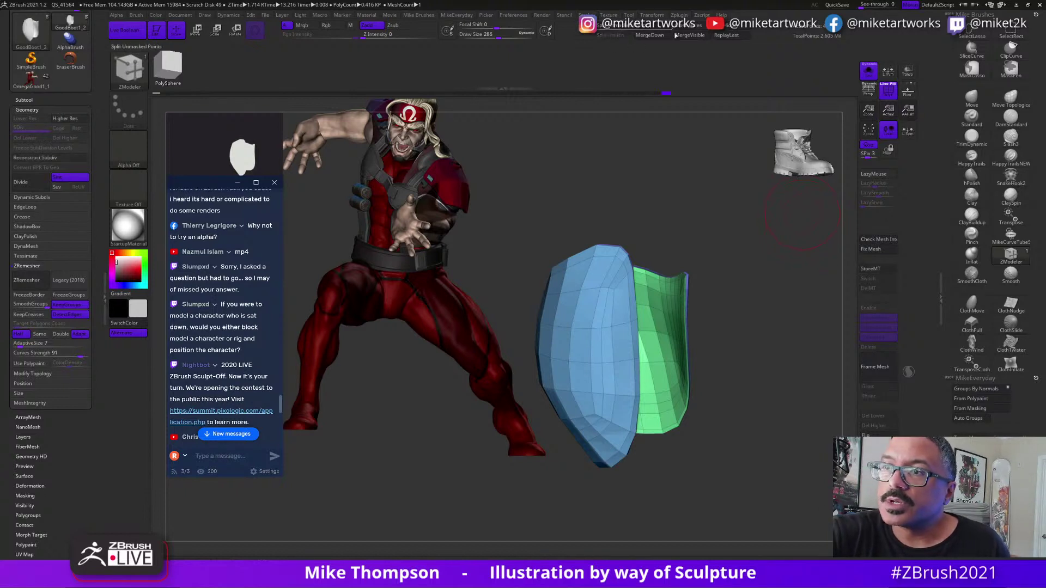
left_click(40, 334)
left_click(26, 280)
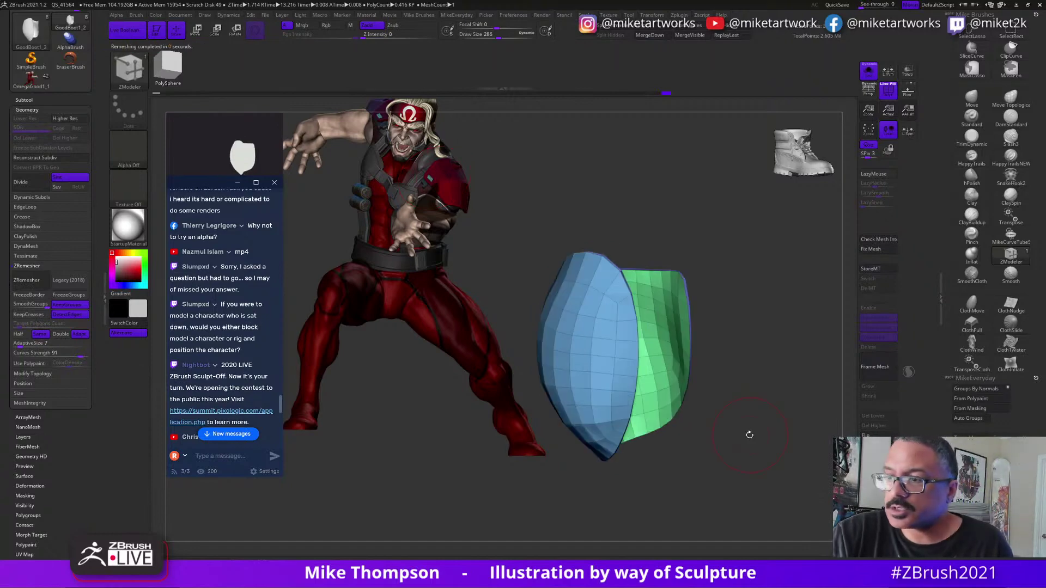
left_click_drag(779, 410, 785, 357)
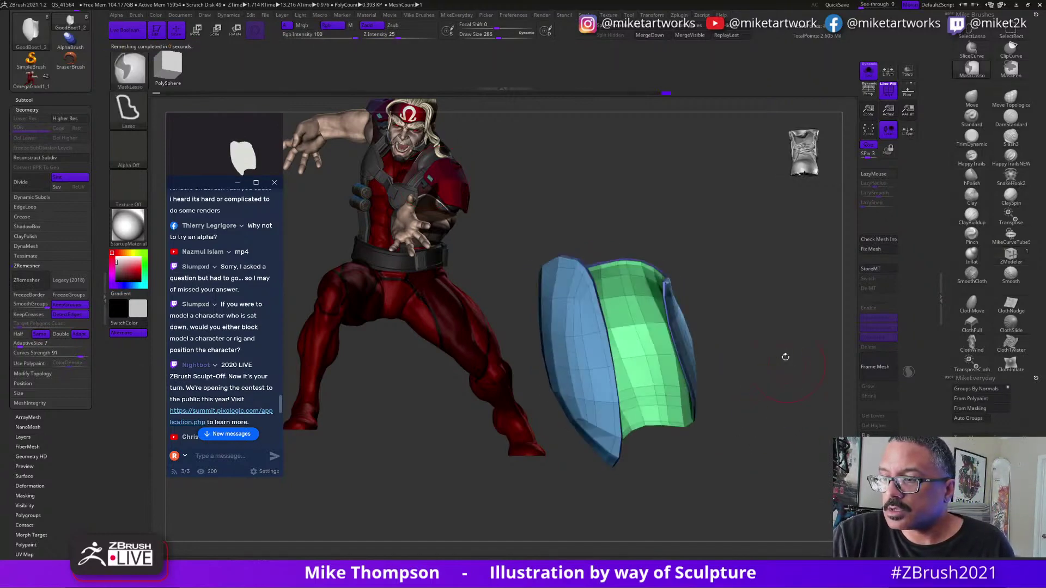
Compare the calf panel before and after remeshing through the undo history, and run ZRemesher on it again.
left_click_drag(677, 94, 718, 97)
left_click(666, 94)
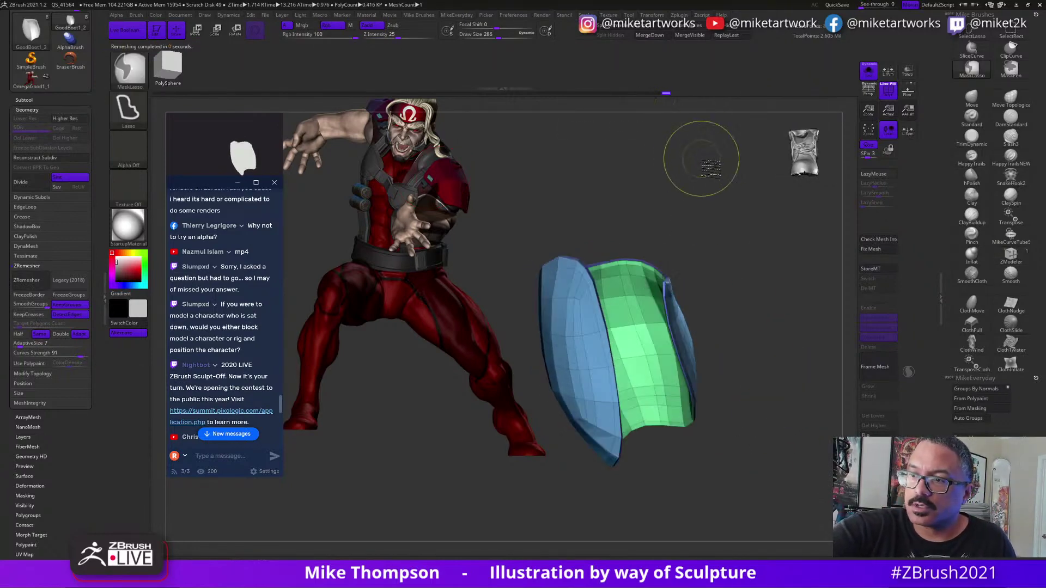
left_click(668, 93)
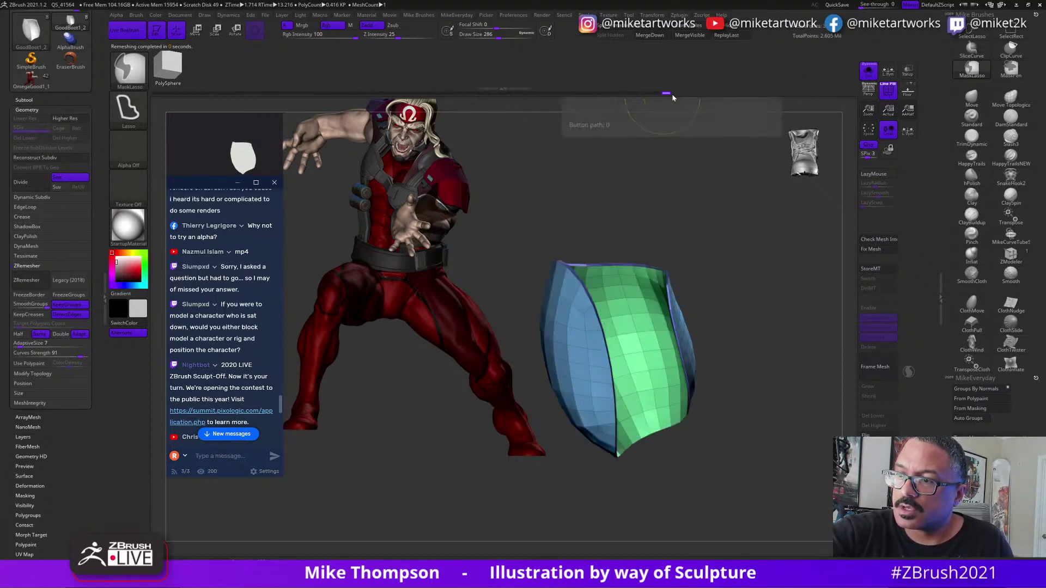
key("ctrl+z")
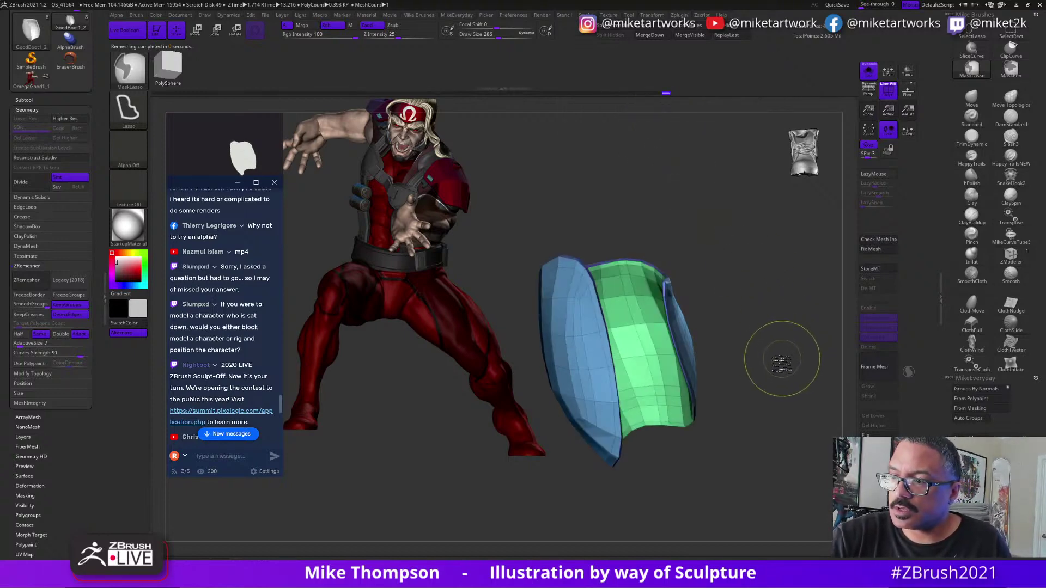
mouse_move(783, 360)
left_mouse_down()
mouse_move(806, 363)
mouse_move(789, 362)
left_mouse_up()
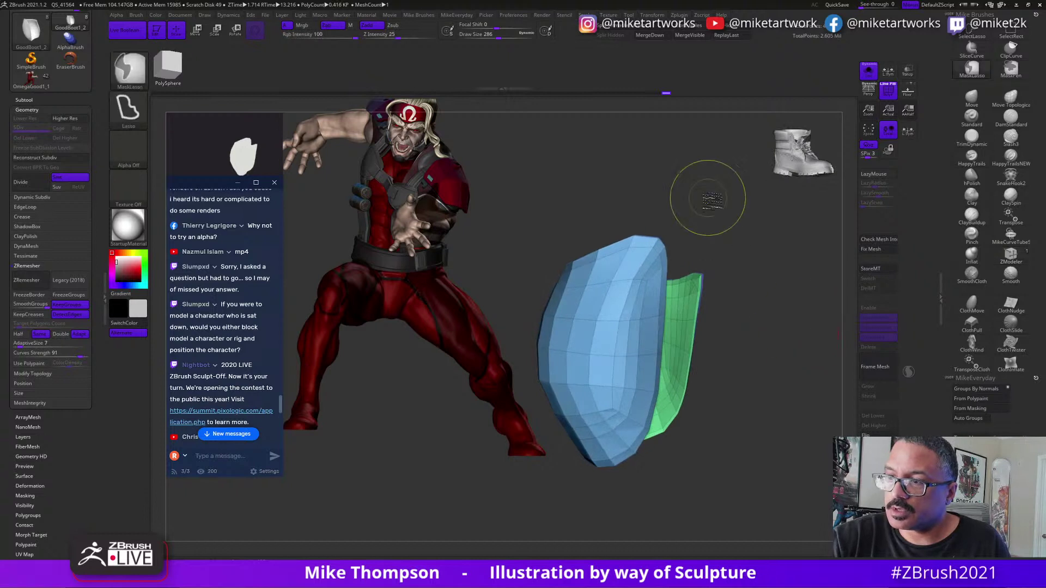
left_click(41, 283)
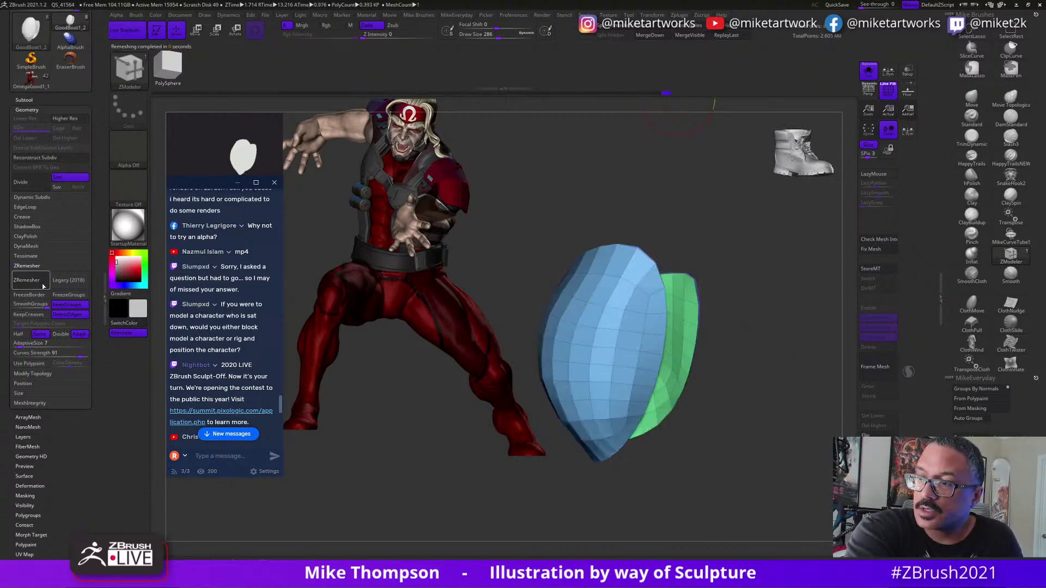
left_click(35, 98)
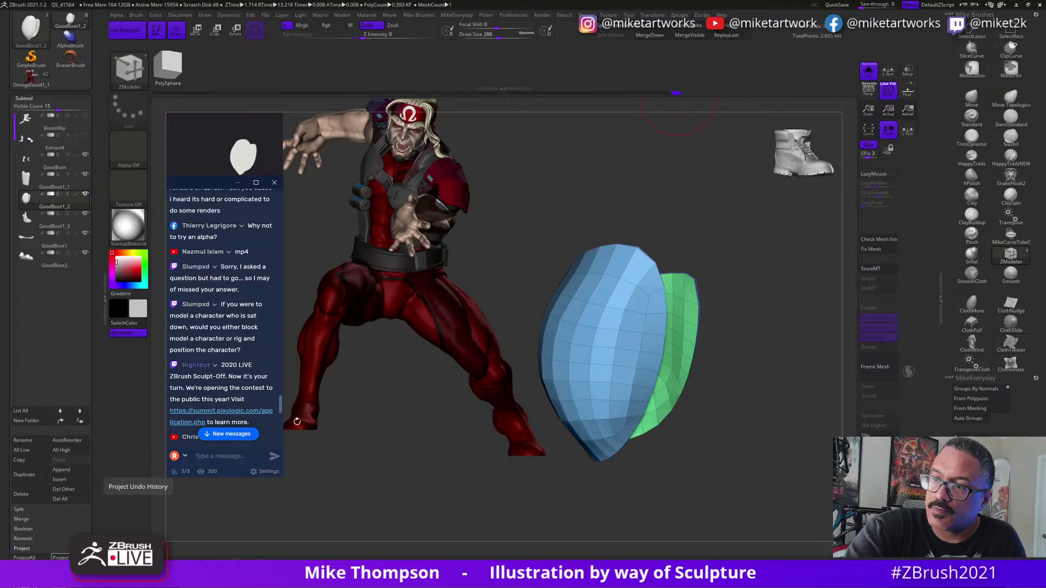
Undo the calf panel's remesh and split back to the stage where the boot pieces are still one mesh.
key("ctrl+z")
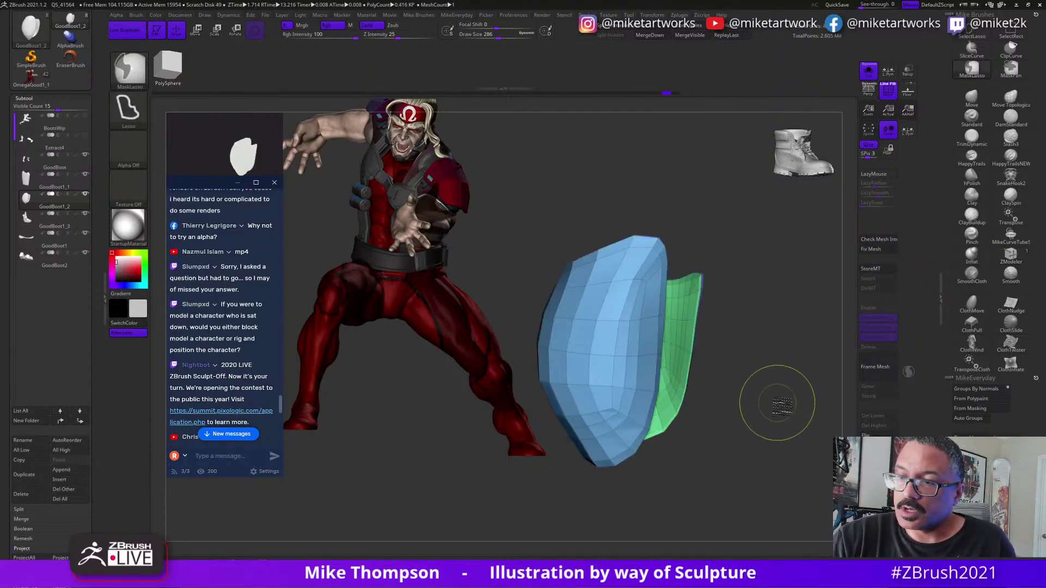
key("ctrl+shift+z")
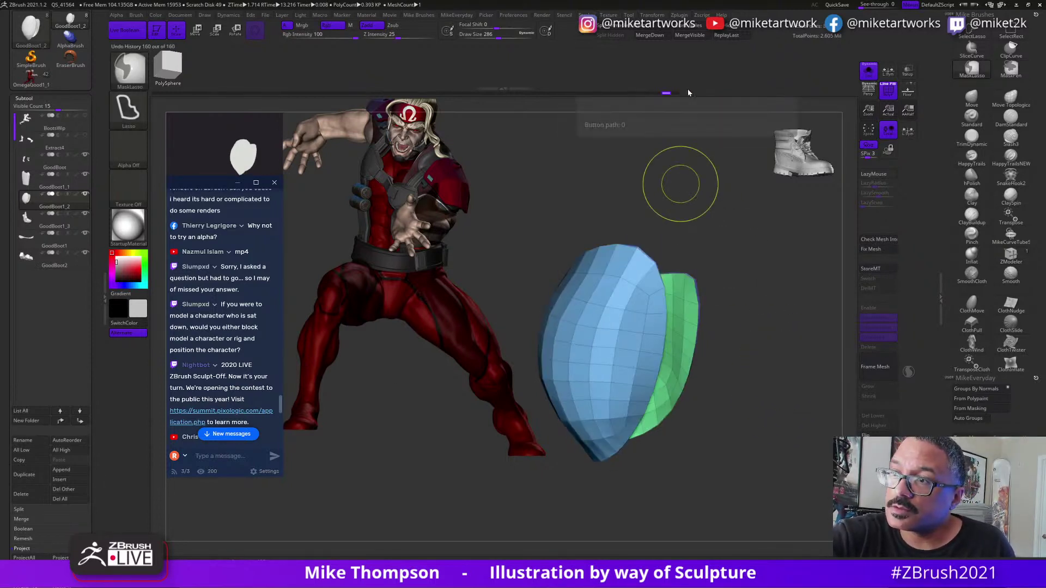
key("ctrl+z")
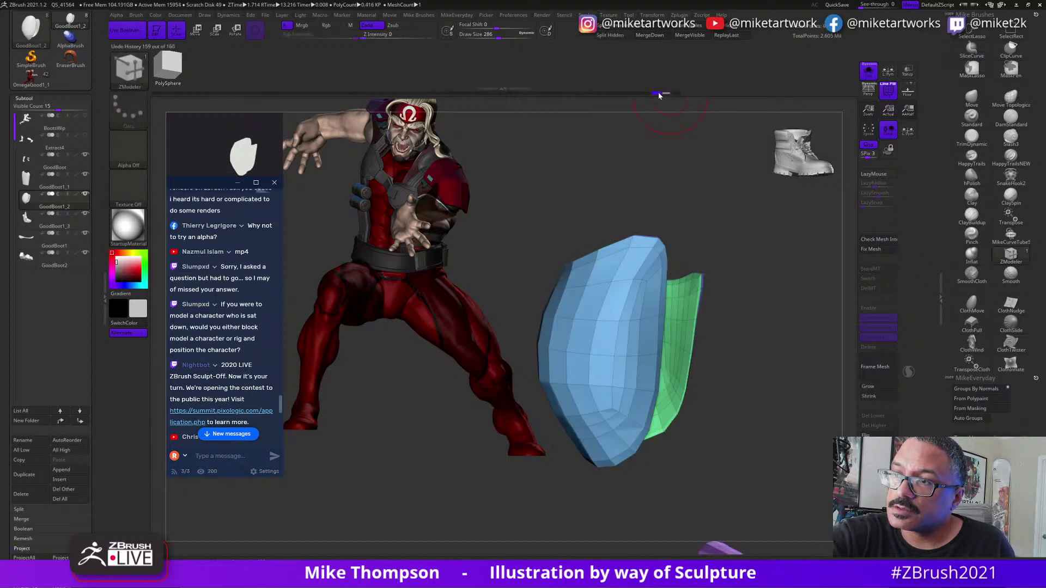
key("ctrl+z")
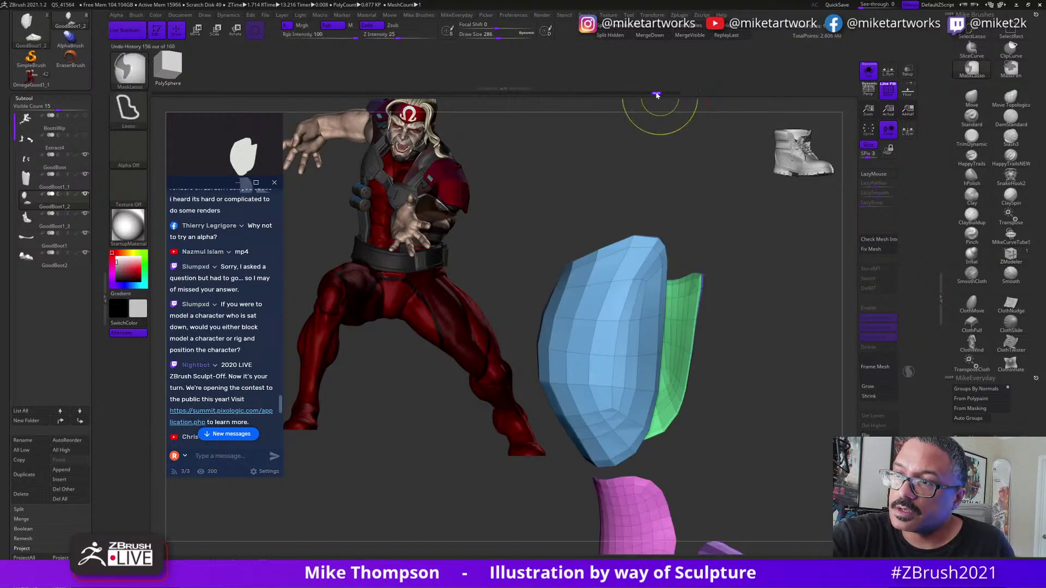
key("ctrl+z")
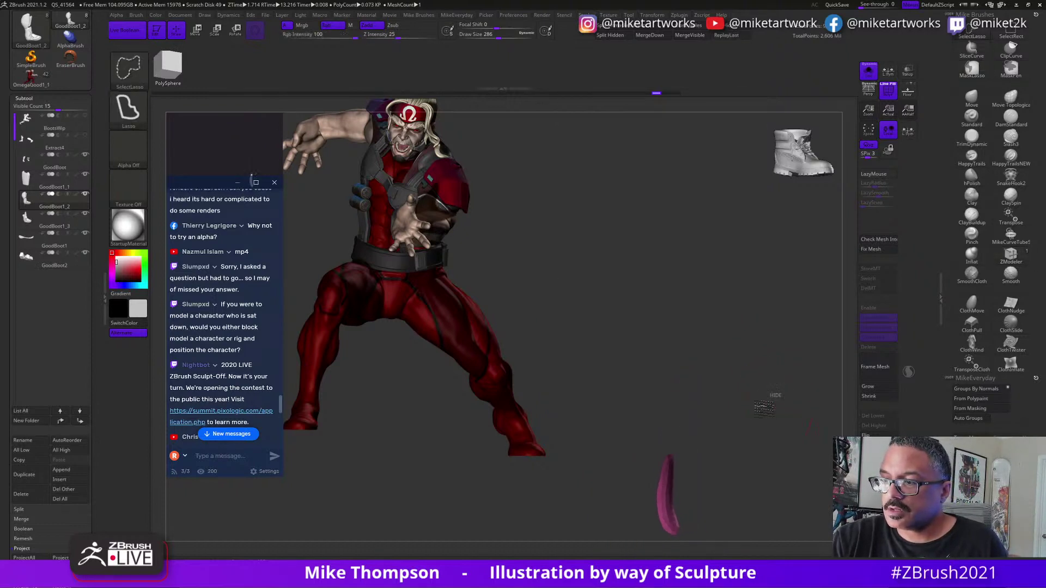
key("ctrl+z")
key("ctrl+z")
Isolate the calf panel again and split the hidden boot pieces into a separate subtool.
key("ctrl+shift+z")
key("ctrl+shift+z")
key("ctrl+shift+z")
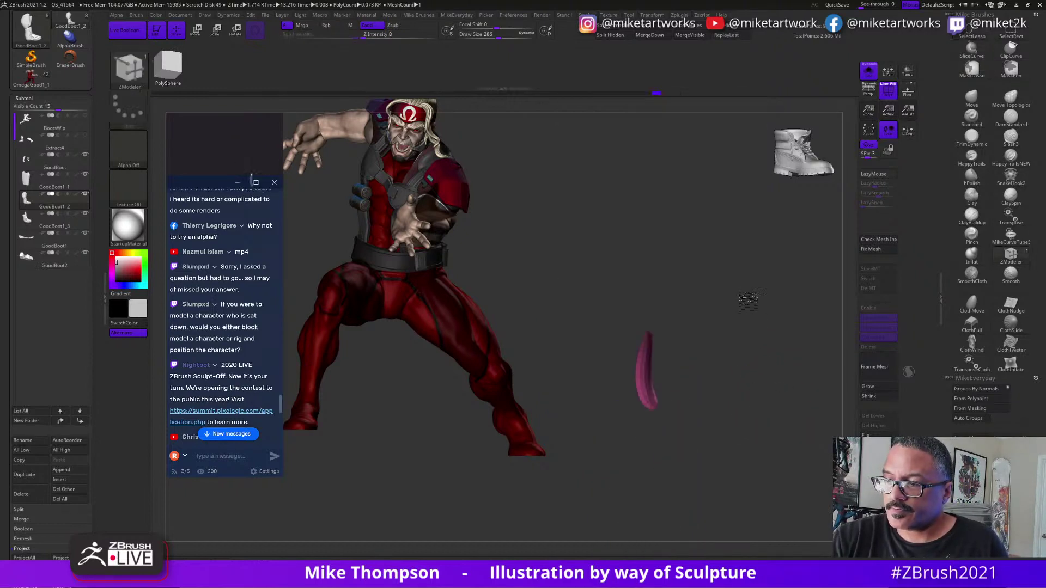
key("ctrl+shift+z")
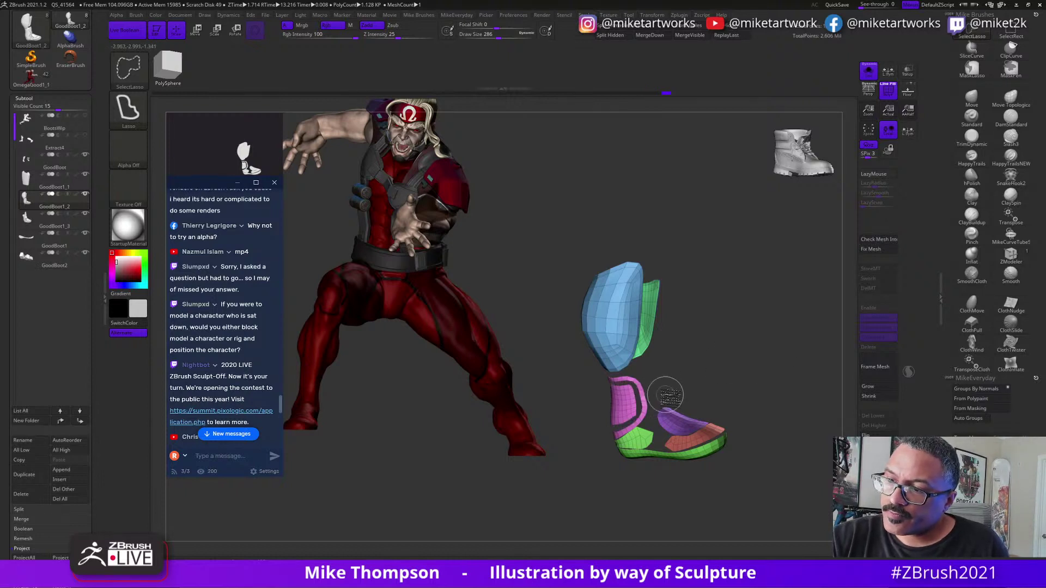
key("ctrl+shift+z")
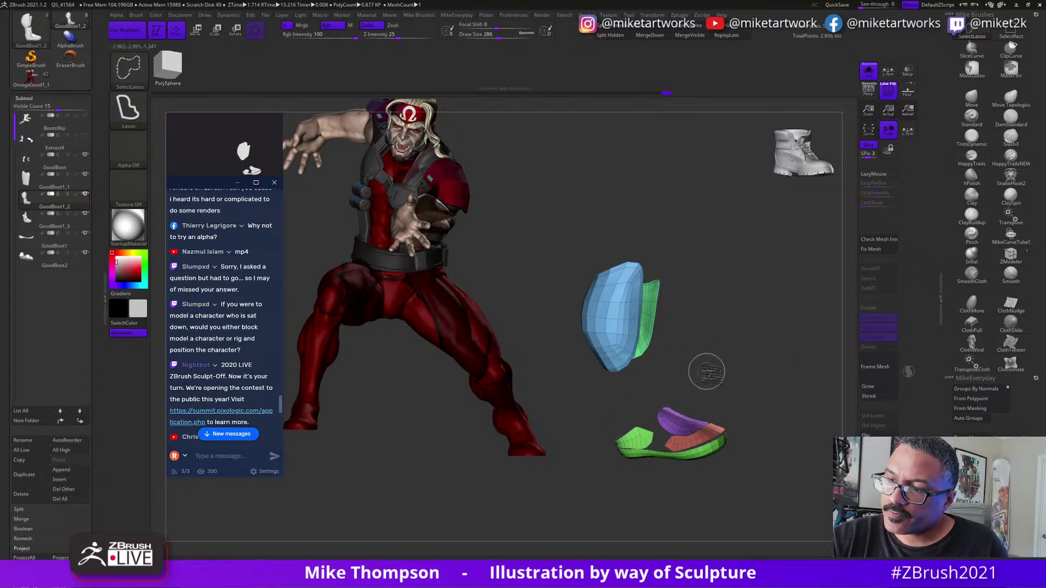
key("ctrl+shift+z")
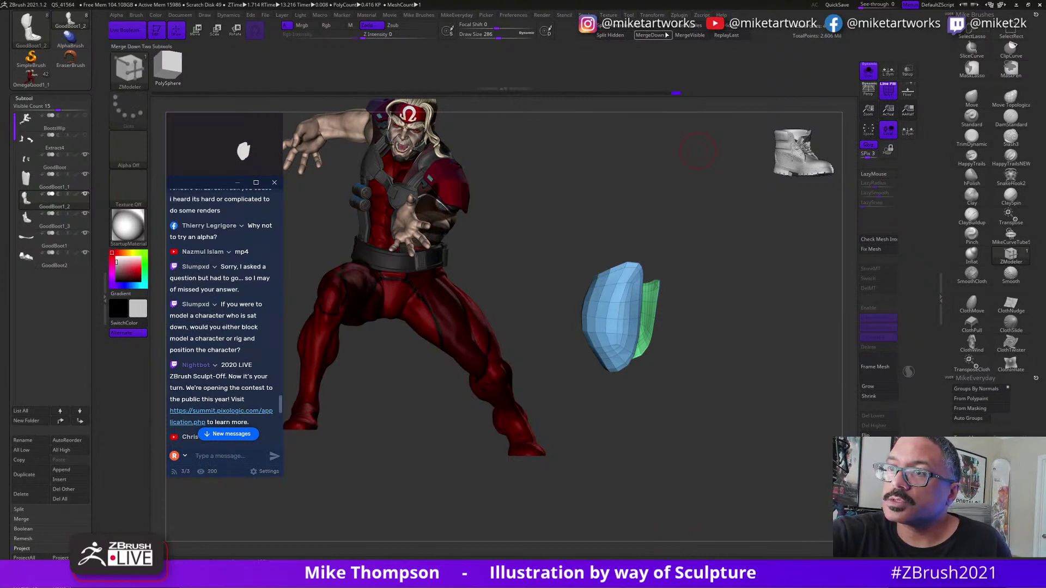
left_click(629, 35)
mouse_move(775, 405)
left_mouse_down()
mouse_move(761, 410)
mouse_move(773, 404)
left_mouse_up()
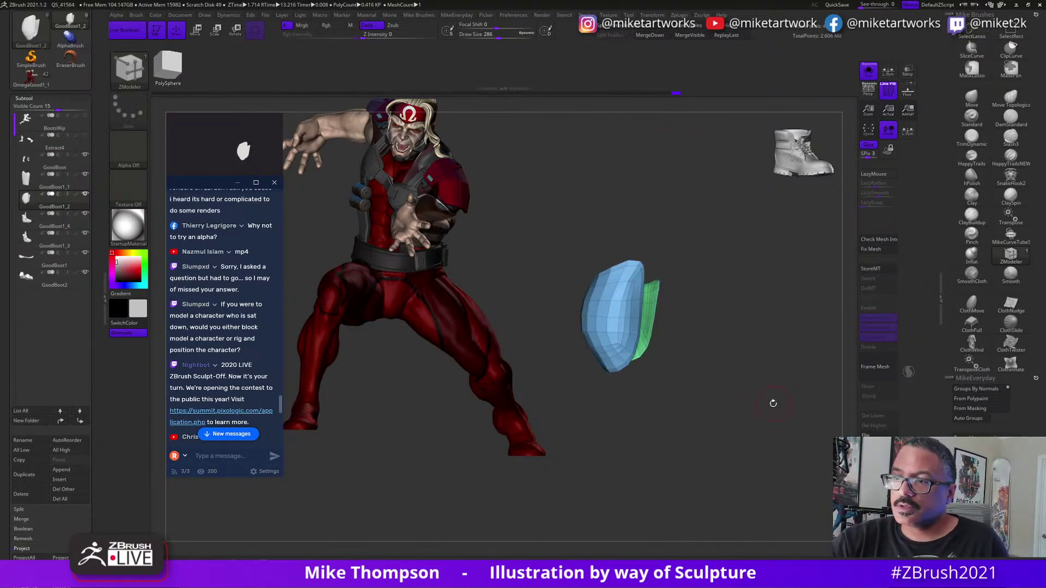
key("ctrl")
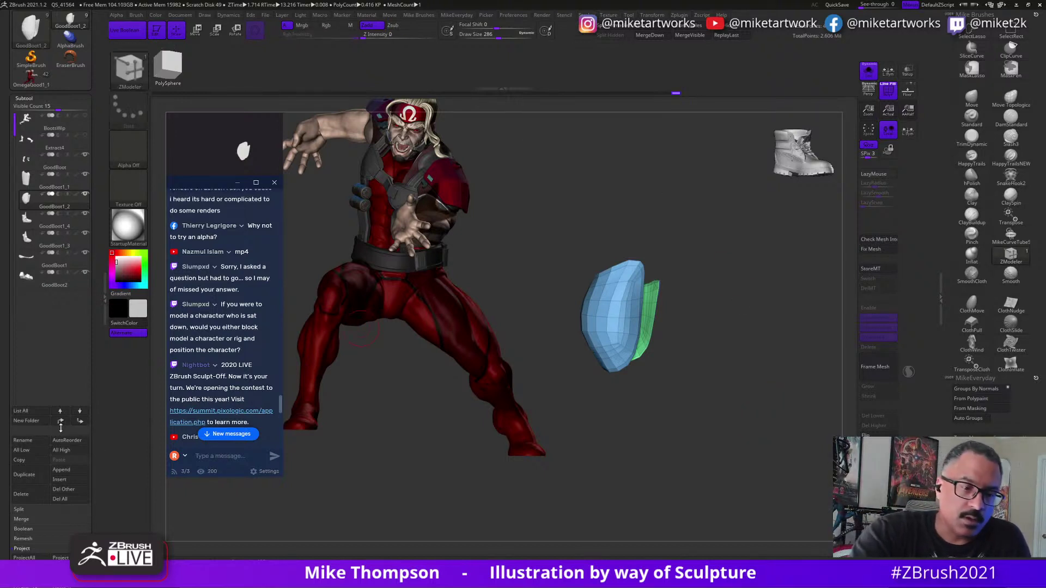
ZRemesh the separated calf panel with the Same polygon target.
left_click(27, 98)
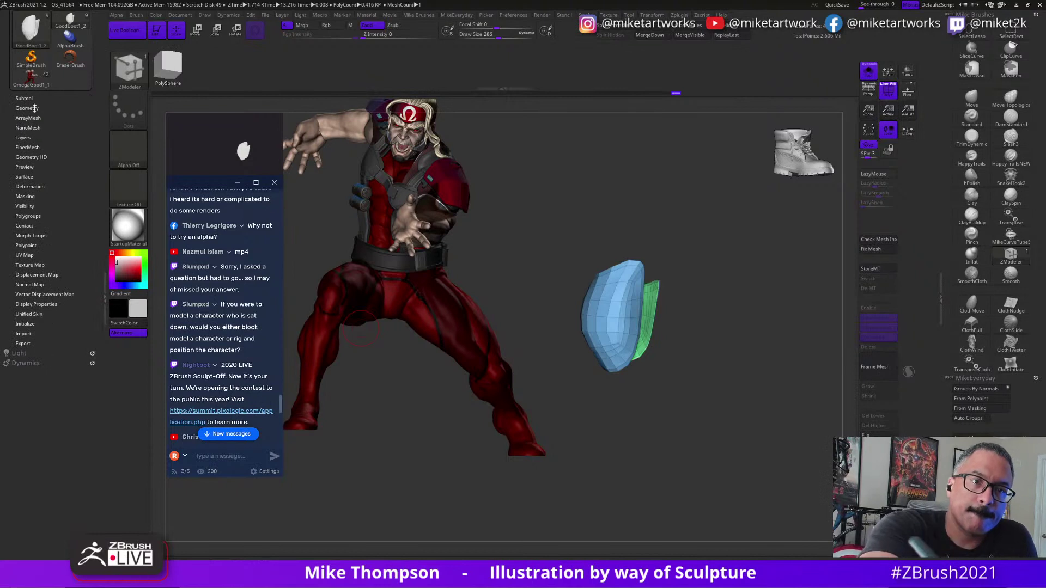
left_click(27, 108)
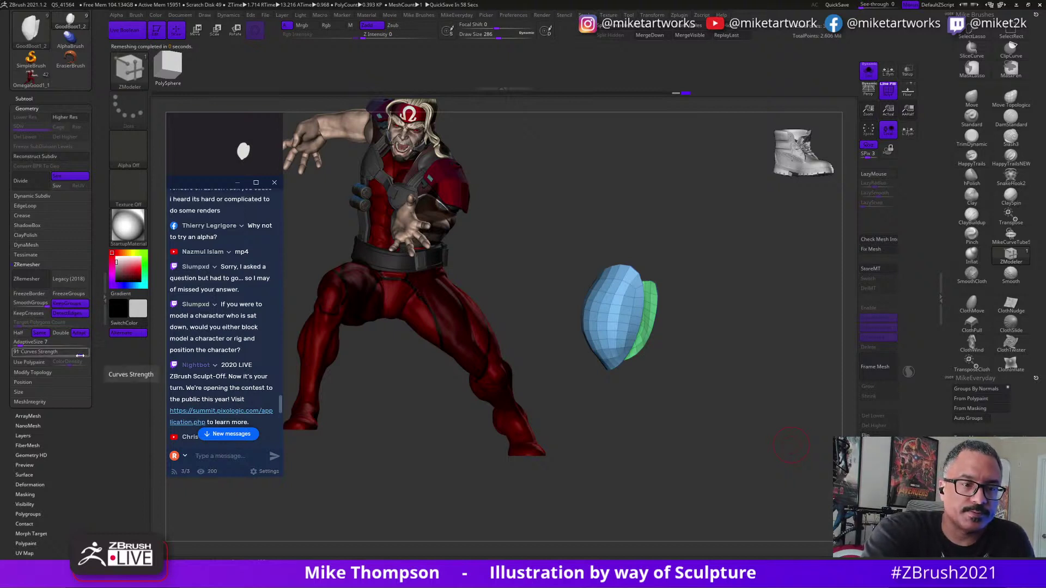
left_click(33, 96)
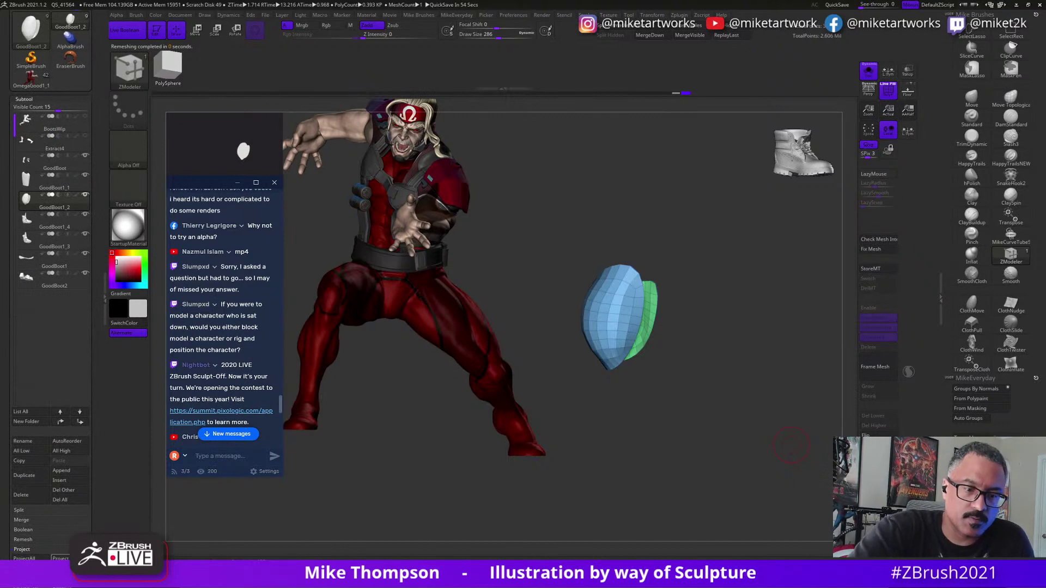
Turn off Solo to show the whole leg, set the draw size to 525, and switch to the Move brush.
left_click_drag(784, 421, 774, 482)
key("ctrl+z")
left_click_drag(812, 431, 748, 403)
left_click(871, 71)
key("s")
left_click(762, 419)
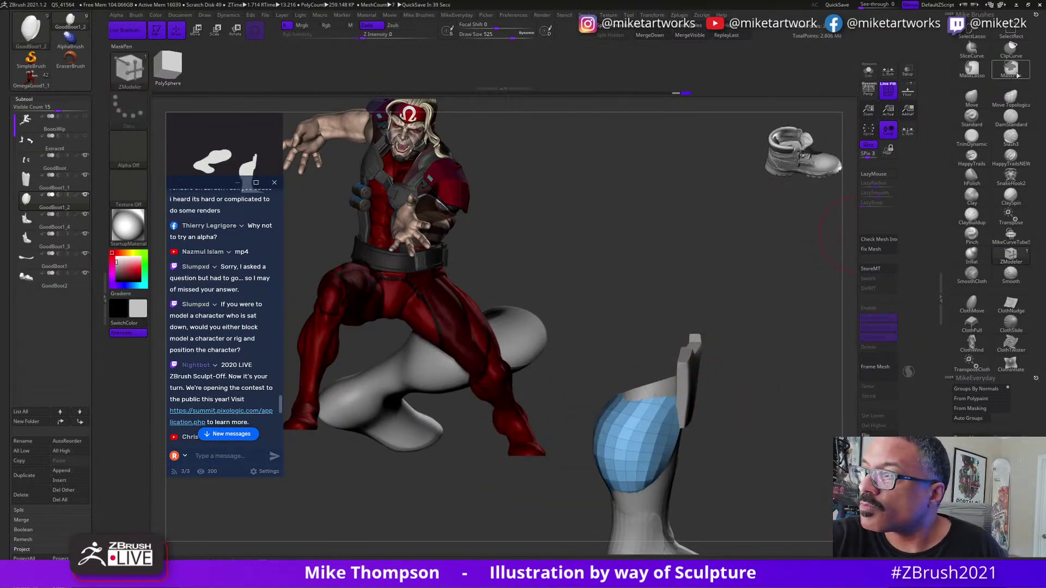
left_click(972, 99)
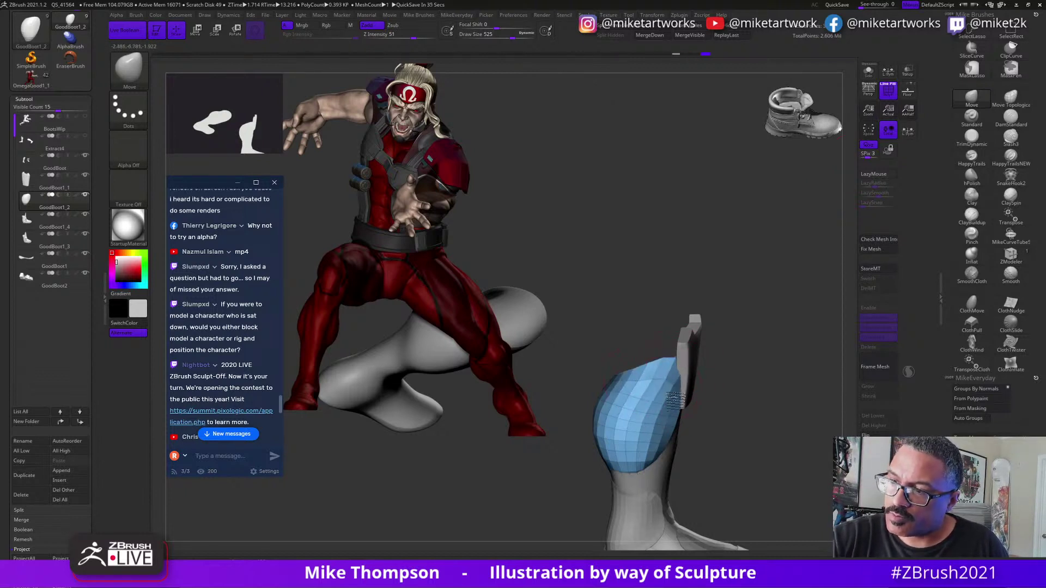
Fit the remeshed calf panel around the leg and behind the knee piece using the Move and Smooth brushes.
left_click_drag(766, 424, 777, 383)
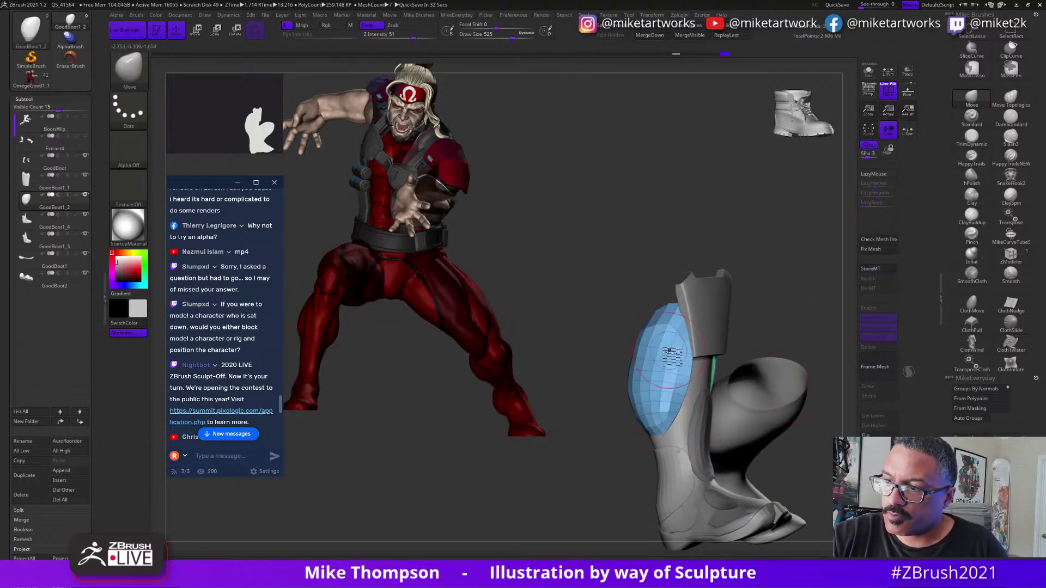
left_click_drag(805, 322, 804, 307)
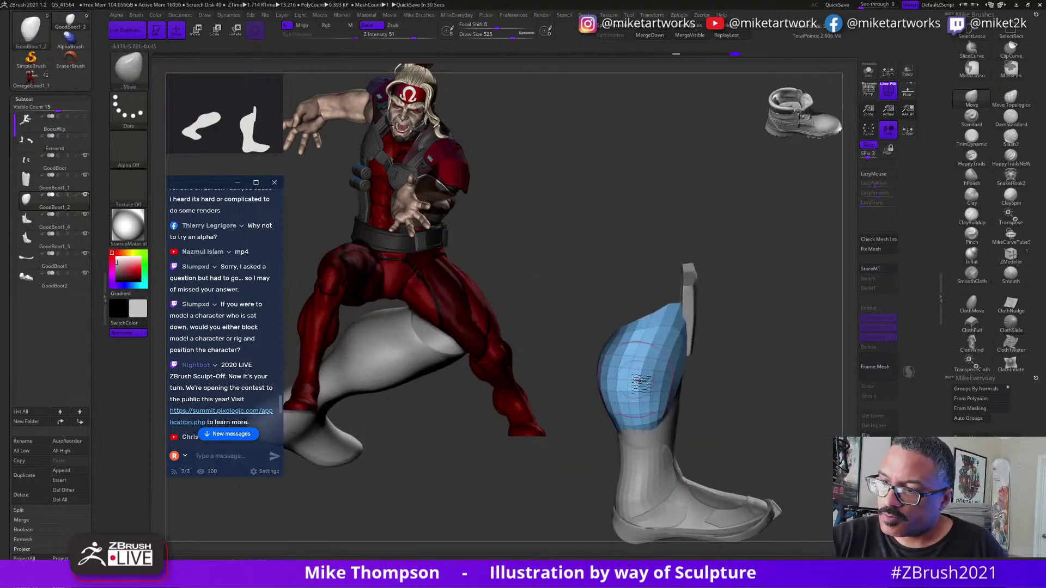
mouse_move(784, 343)
left_mouse_down()
mouse_move(733, 342)
mouse_move(733, 370)
left_mouse_up()
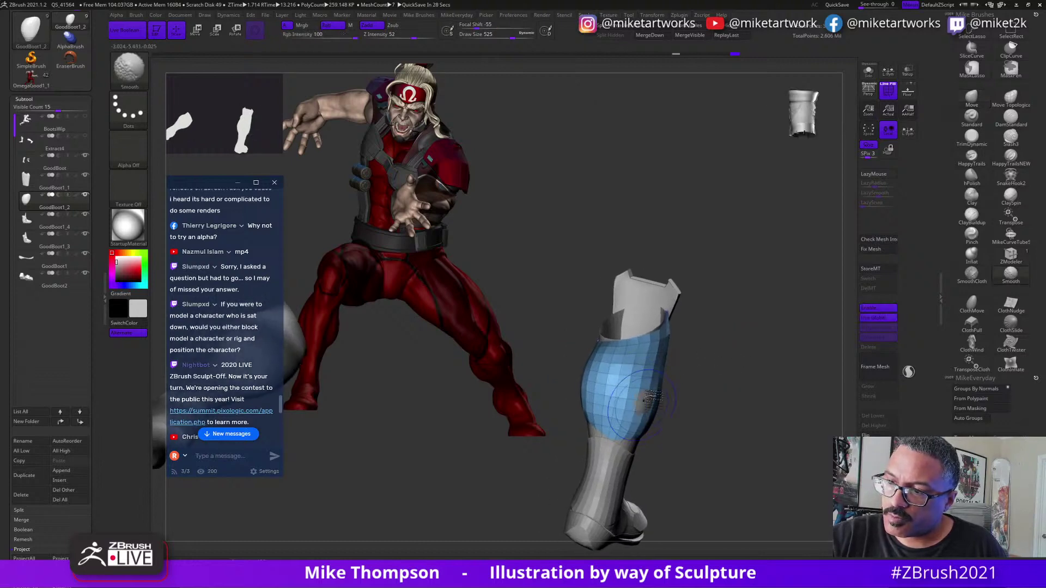
left_click_drag(653, 400, 823, 379)
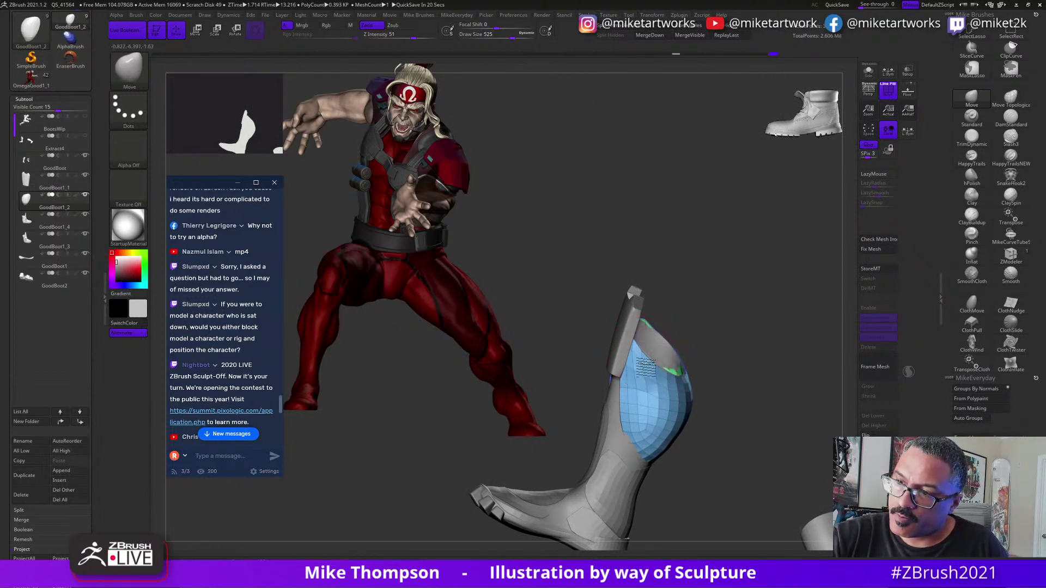
left_click_drag(734, 357, 748, 384)
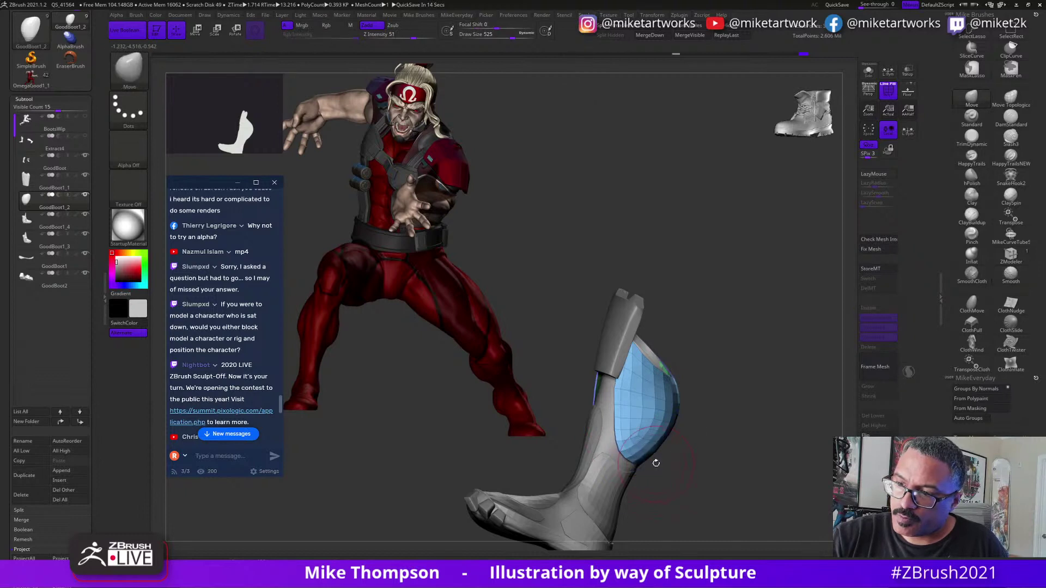
left_click_drag(730, 418, 640, 436)
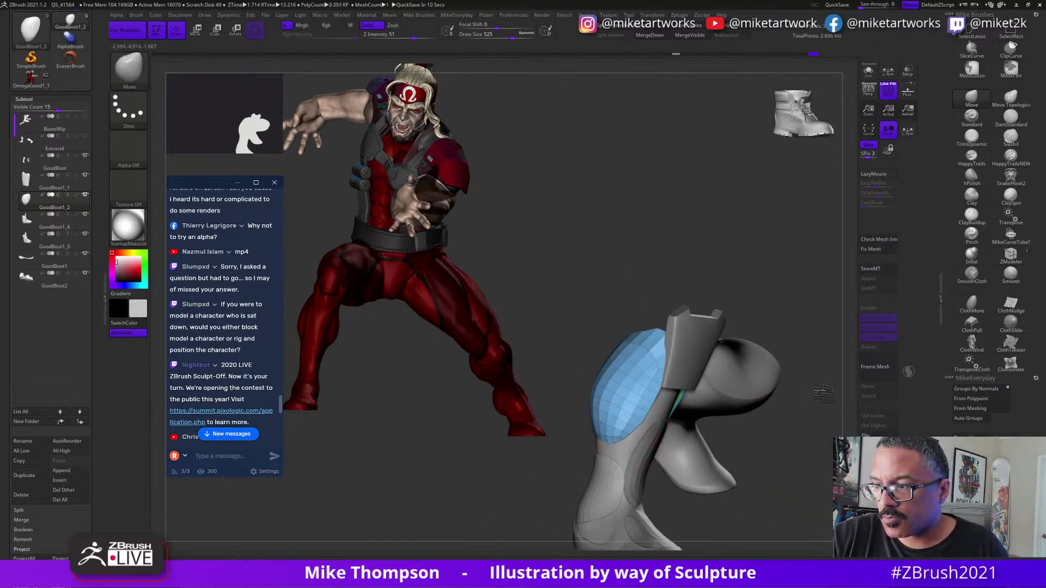
Switch to the MikeCurveTube brush and check the boot and calf panel from the front and side.
left_click_drag(823, 392, 775, 394)
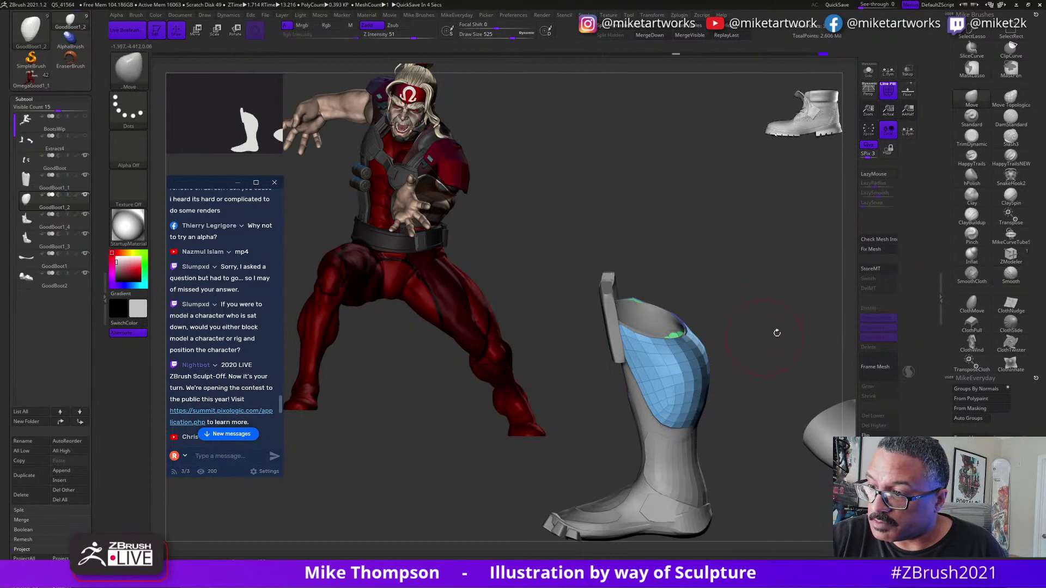
left_click_drag(777, 333, 768, 342)
left_click(1011, 236)
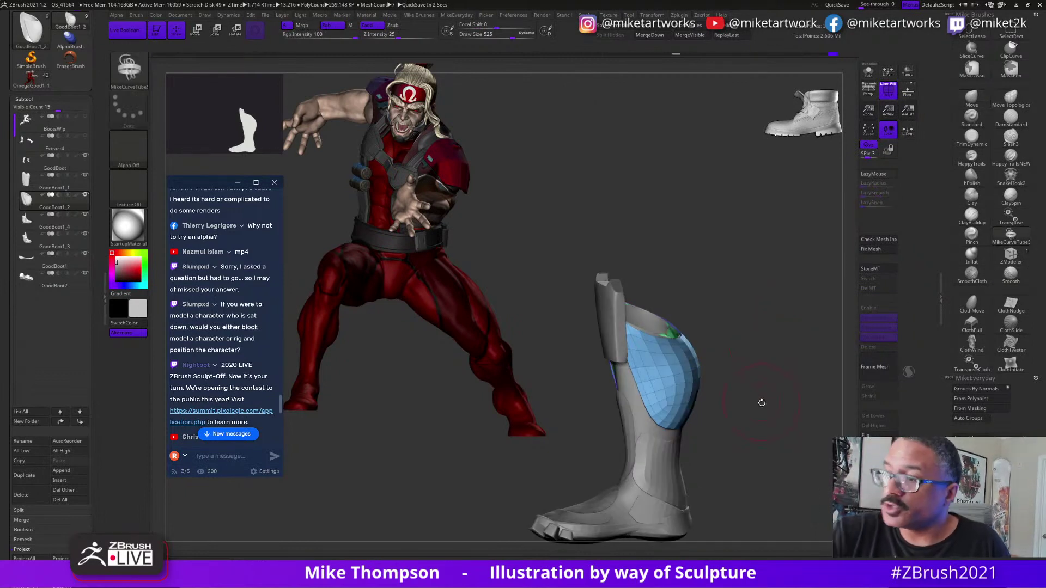
left_click_drag(762, 402, 791, 401)
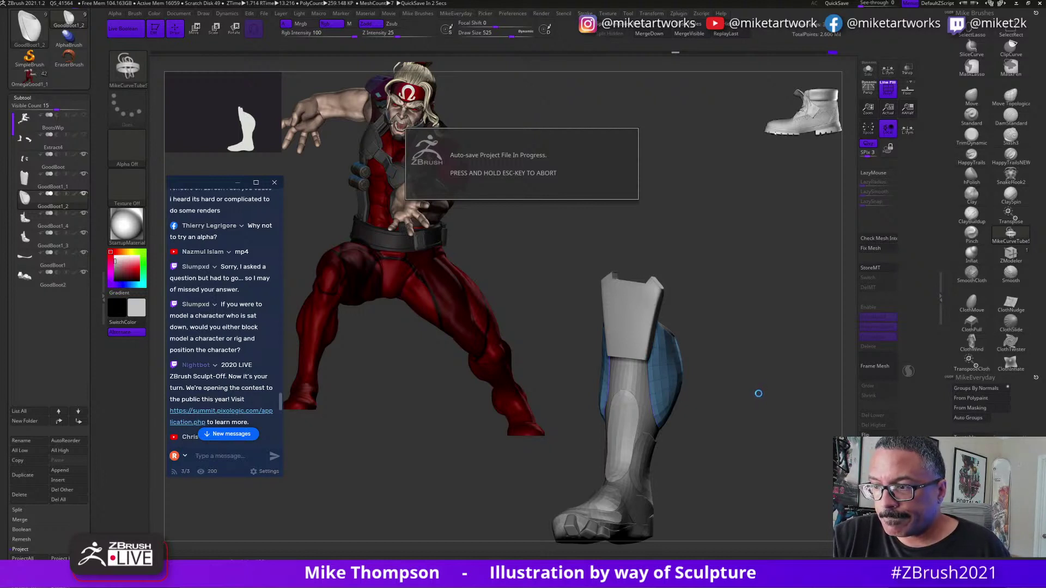
mouse_move(760, 396)
left_mouse_down()
mouse_move(797, 378)
mouse_move(754, 411)
left_mouse_up()
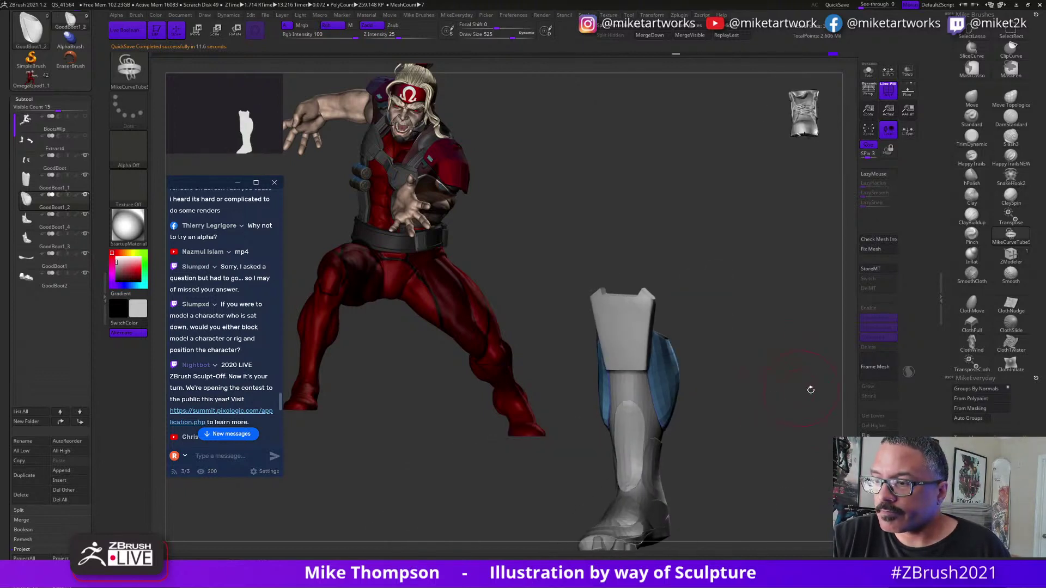
left_click_drag(811, 390, 792, 406)
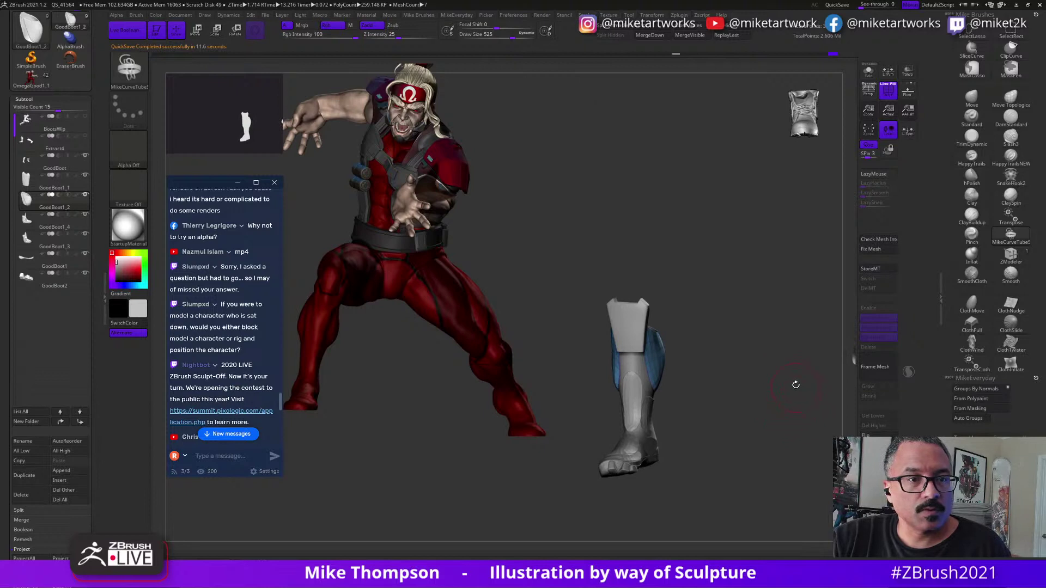
Select the GoodBoot subtool, hide its other leg with SelectLasso, and hide the Extract4 subtool.
left_click(87, 141)
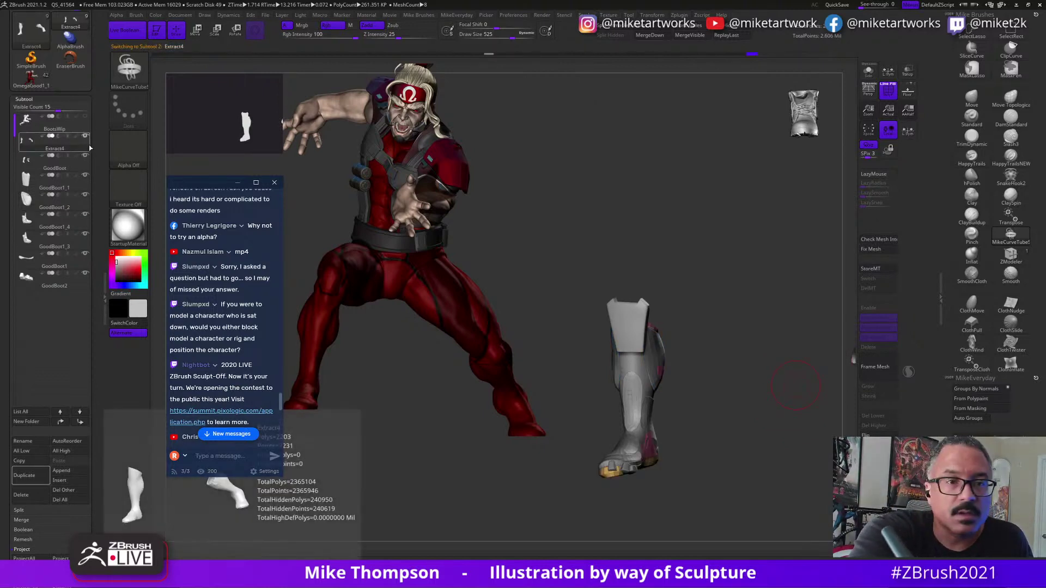
left_click(88, 162)
mouse_move(752, 436)
left_mouse_down()
mouse_move(766, 455)
mouse_move(640, 460)
left_mouse_up()
mouse_move(747, 315)
left_mouse_down("ctrl+shift")
mouse_move(703, 475)
mouse_move(666, 480)
mouse_move(618, 310)
left_mouse_up("ctrl+shift")
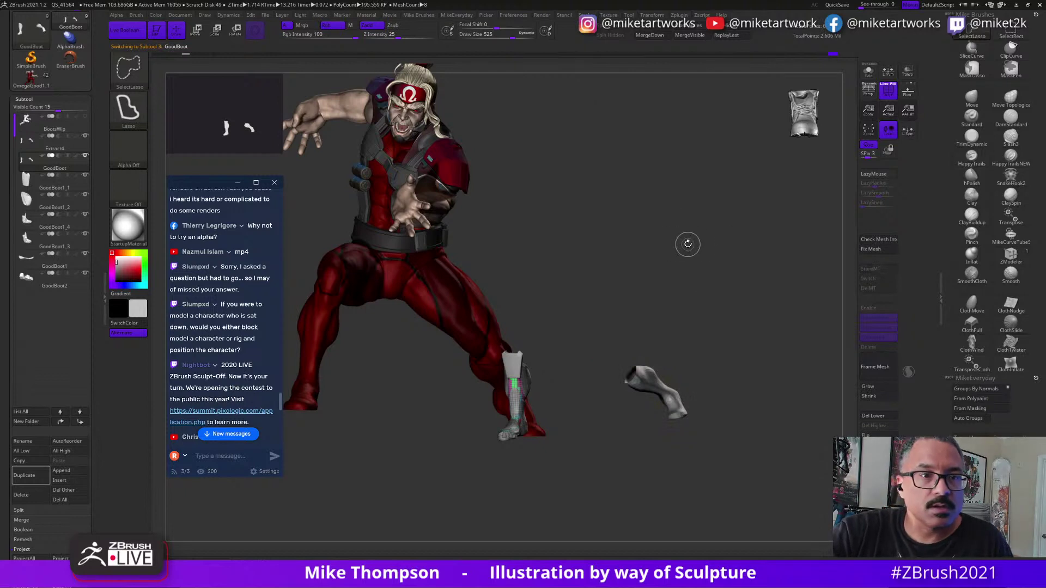
left_click(85, 137)
left_click_drag(670, 422, 771, 442, "alt")
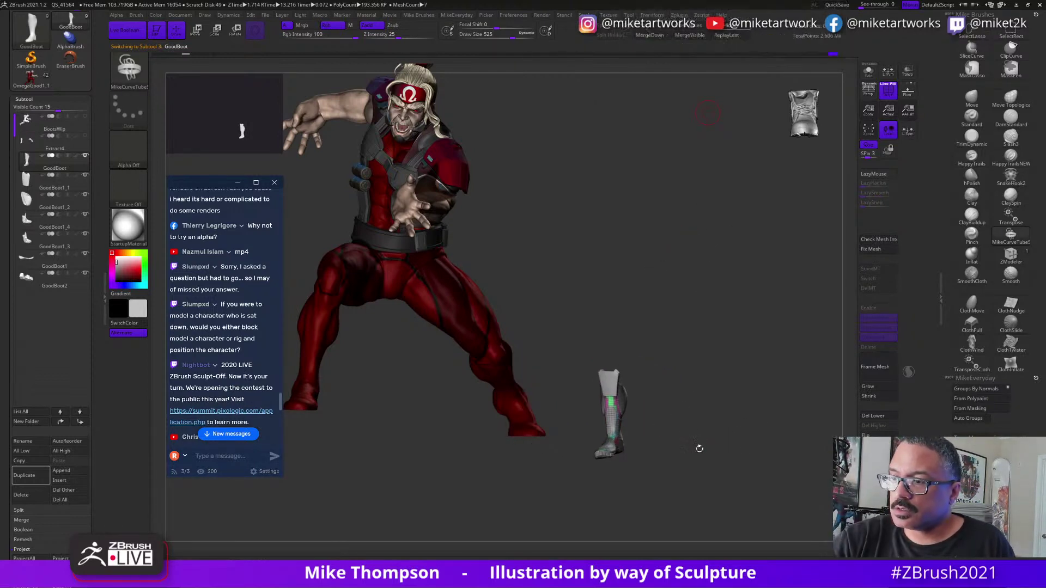
Make the calf panel the active subtool and set the draw size to 64 for the curve brush.
left_click_drag(705, 447, 722, 518, "alt")
left_click(625, 413, "alt")
mouse_move(712, 440)
left_mouse_down("alt")
mouse_move(794, 356)
mouse_move(789, 376)
mouse_move(766, 369)
mouse_move(702, 314)
mouse_move(663, 416)
left_mouse_up("alt")
key("ctrl+z")
key("s")
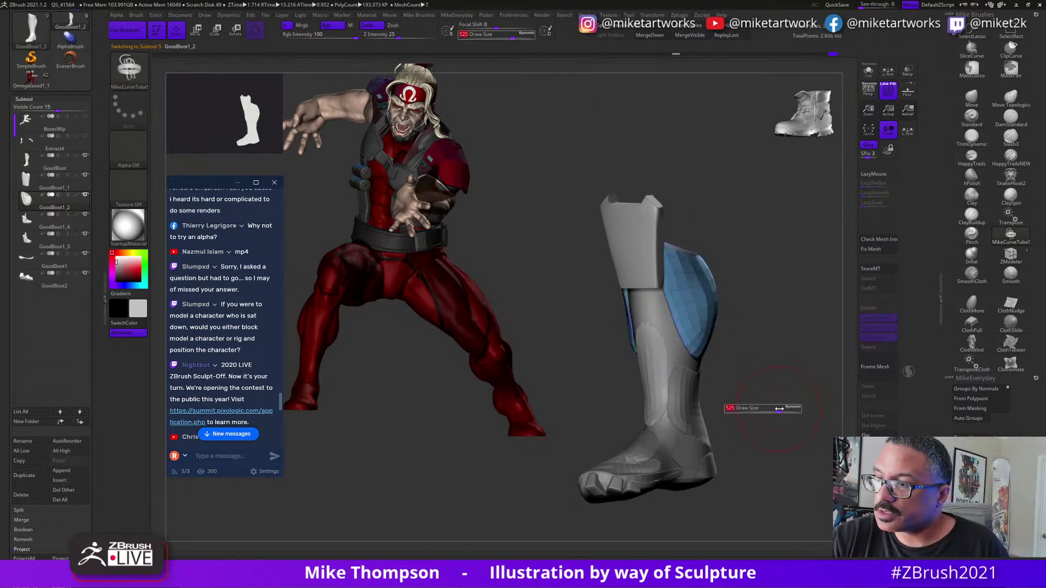
left_click_drag(776, 410, 758, 410)
Try MikeCurveTube strips running from the calf panel down the front of the ankle, at draw sizes 64 and 192.
mouse_move(710, 272)
left_mouse_down()
mouse_move(666, 394)
mouse_move(667, 439)
left_mouse_up()
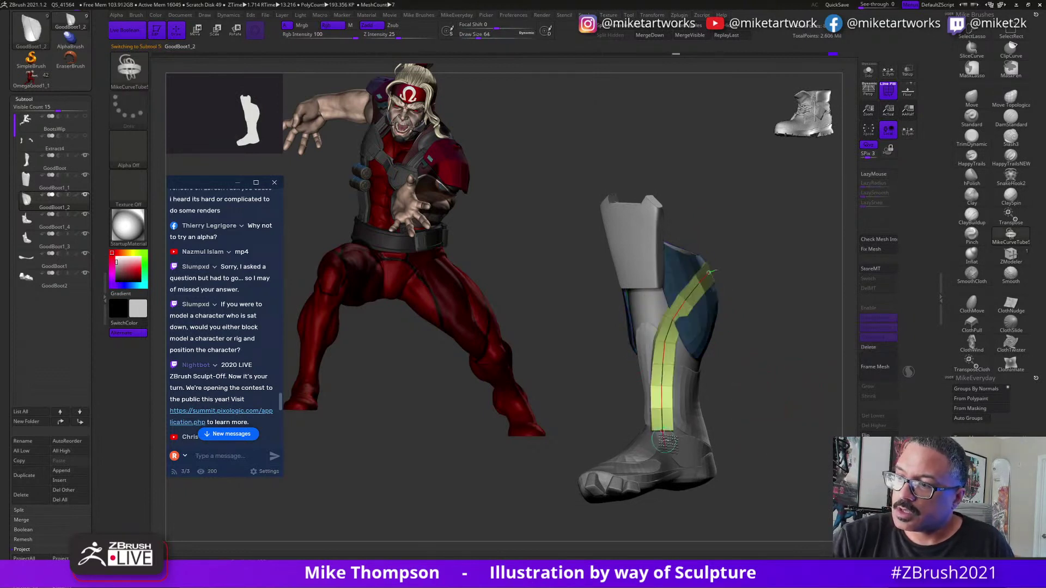
mouse_move(793, 403)
left_mouse_down()
mouse_move(791, 416)
mouse_move(748, 419)
mouse_move(782, 415)
mouse_move(773, 400)
left_mouse_up()
key("ctrl+z")
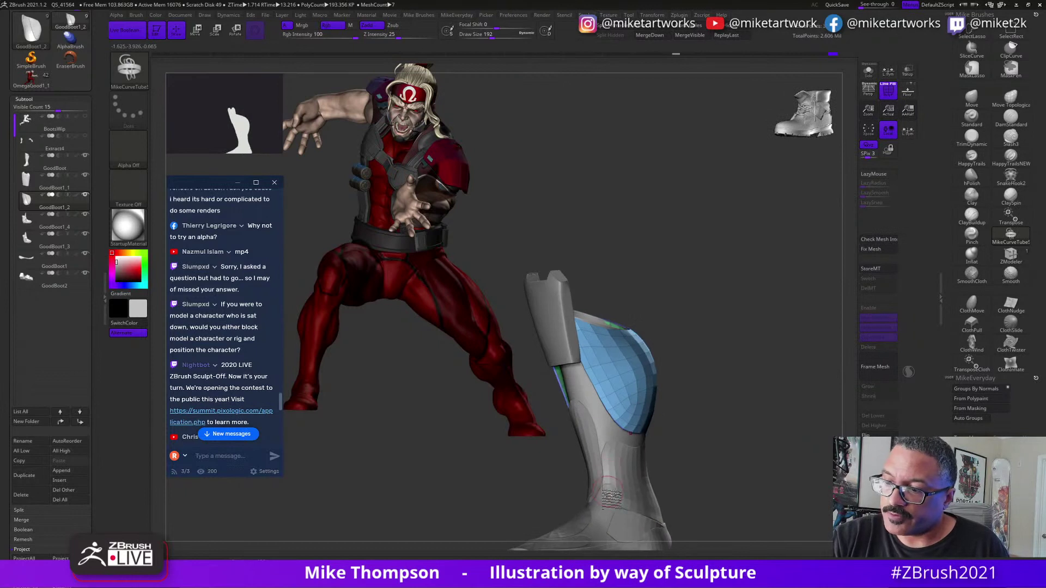
mouse_move(605, 499)
left_mouse_down()
mouse_move(602, 441)
mouse_move(627, 371)
left_mouse_up()
left_click_drag(766, 407, 697, 418)
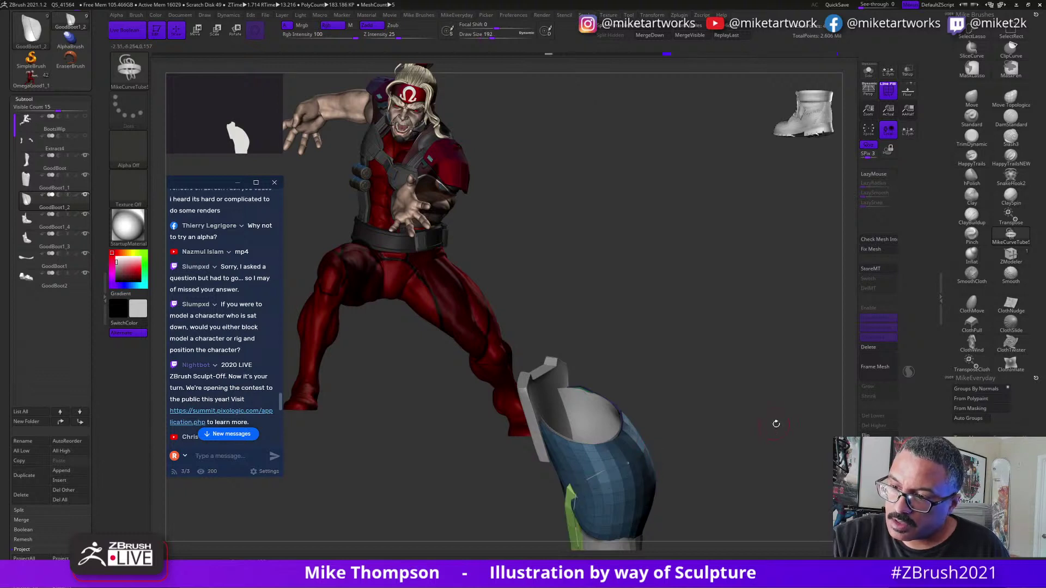
mouse_move(649, 458)
left_mouse_down()
mouse_move(611, 462)
mouse_move(643, 442)
left_mouse_up()
key("ctrl+z")
Draw a curve strip at draw size 64 around the back of the calf panel and down toward the ankle.
mouse_move(776, 418)
left_mouse_down()
mouse_move(761, 393)
mouse_move(583, 398)
left_mouse_up()
left_click_drag(696, 381, 624, 389)
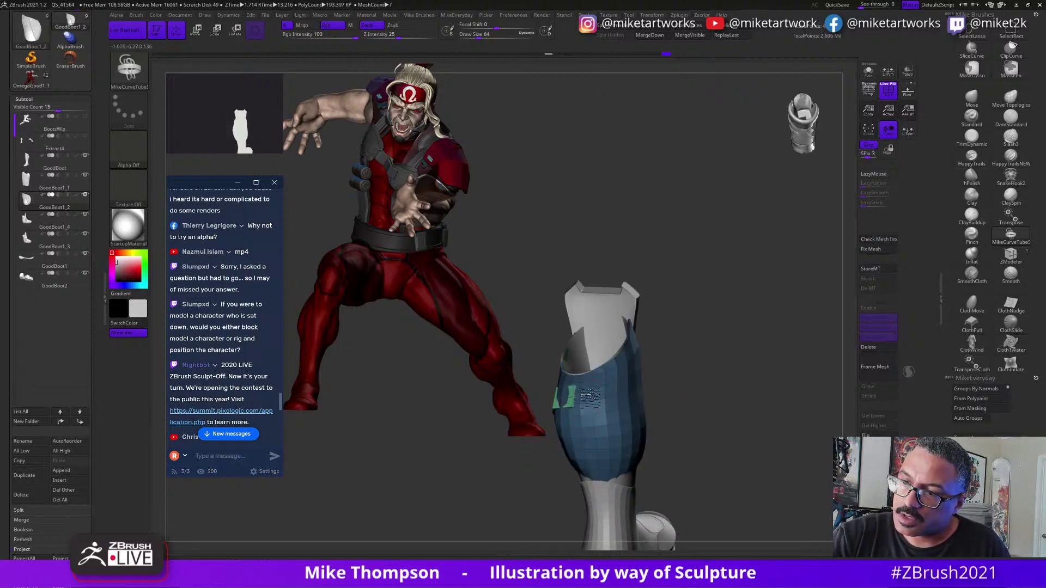
left_click_drag(754, 411, 678, 412)
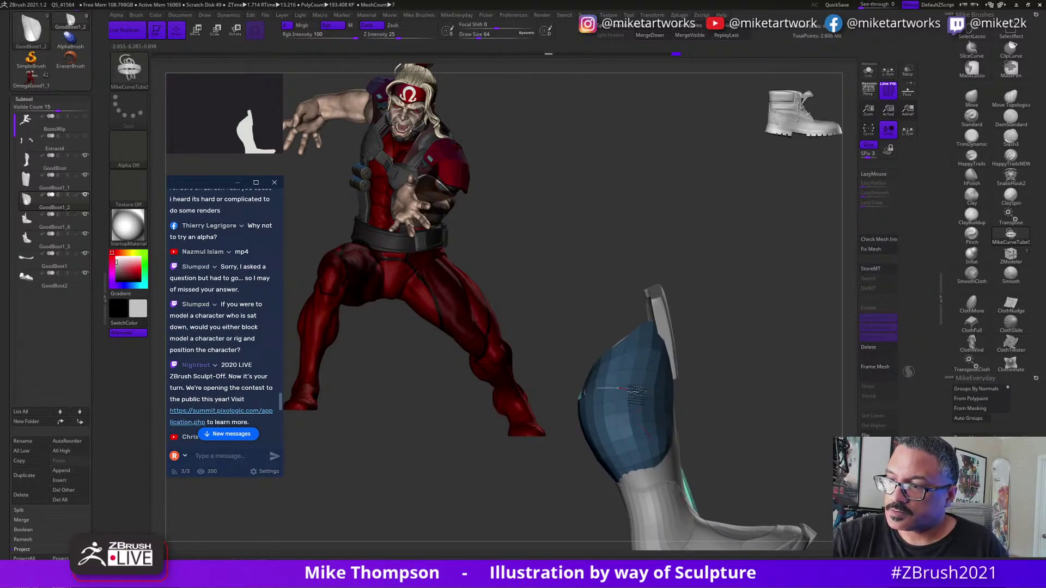
left_click_drag(767, 440, 782, 394)
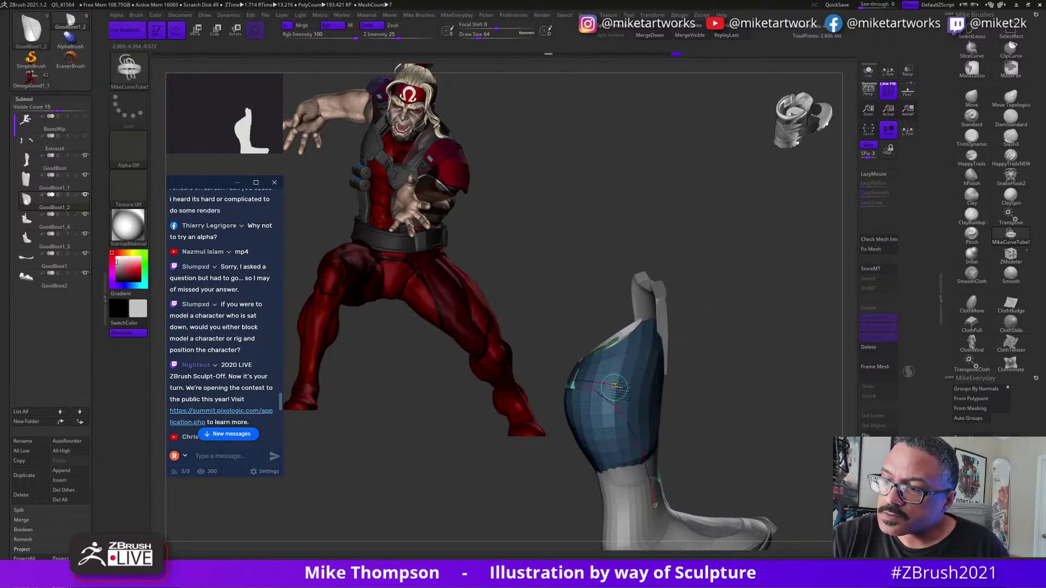
Draw a flat curve-tube strap around the blue calf guard and down both sides of the boot to the ankle.
left_click_drag(612, 397, 619, 380)
left_click_drag(761, 372, 730, 362)
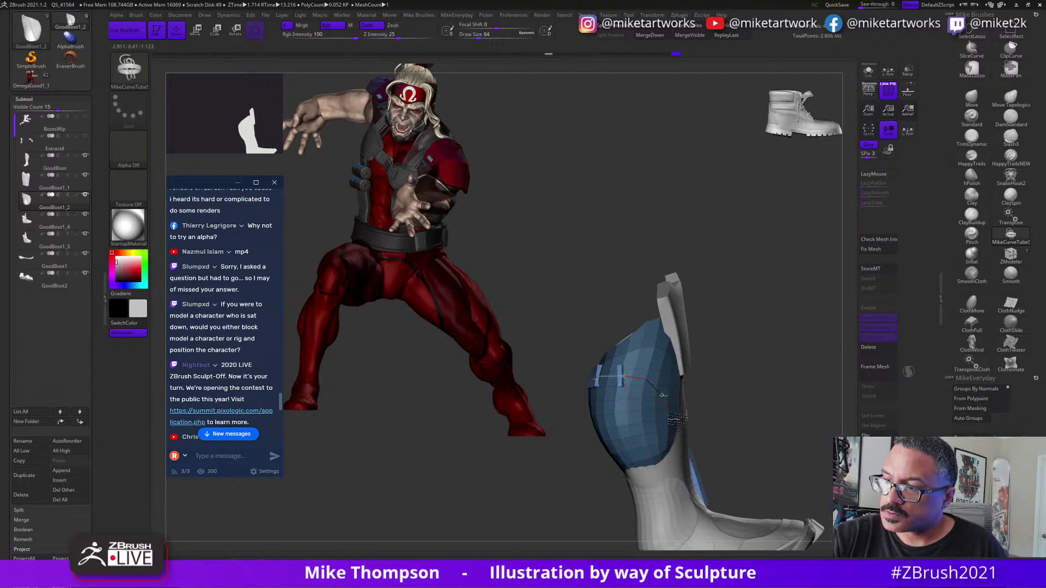
mouse_move(774, 429)
left_mouse_down()
mouse_move(762, 434)
mouse_move(768, 417)
left_mouse_up()
left_click_drag(691, 447, 694, 482)
mouse_move(784, 417)
left_mouse_down()
mouse_move(767, 426)
mouse_move(771, 415)
left_mouse_up()
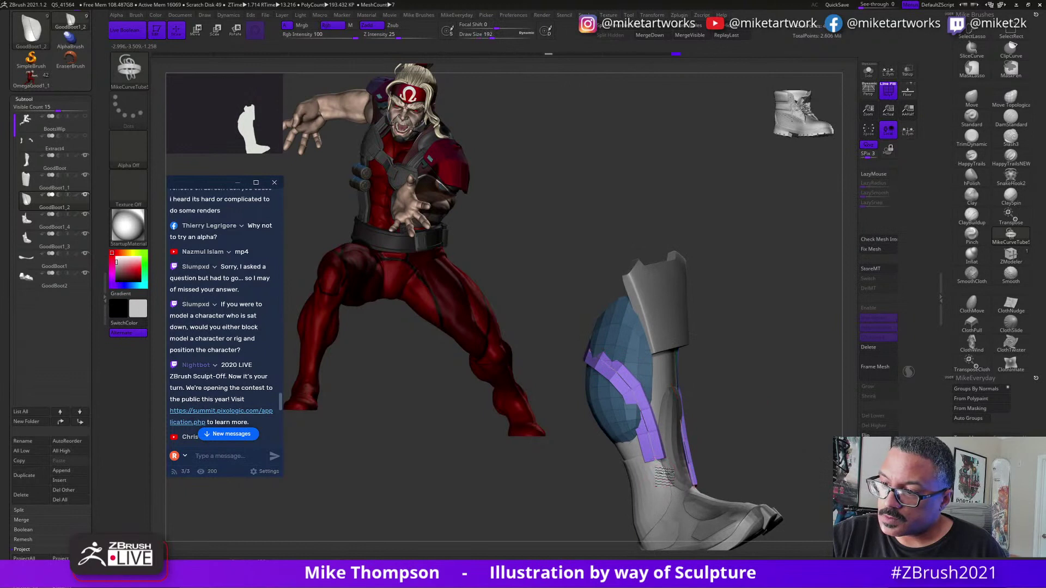
key("ctrl+z")
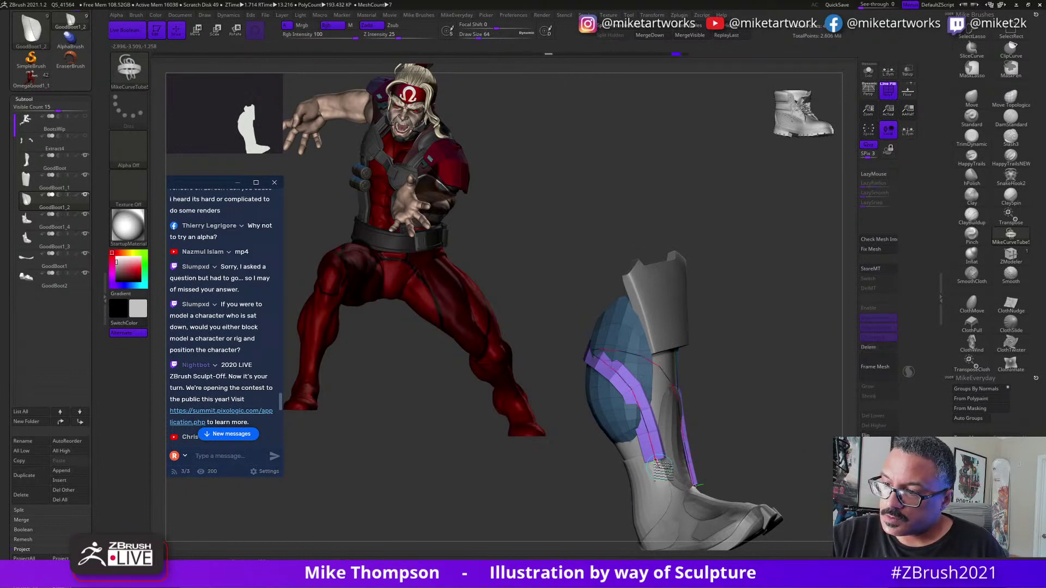
left_click(674, 498)
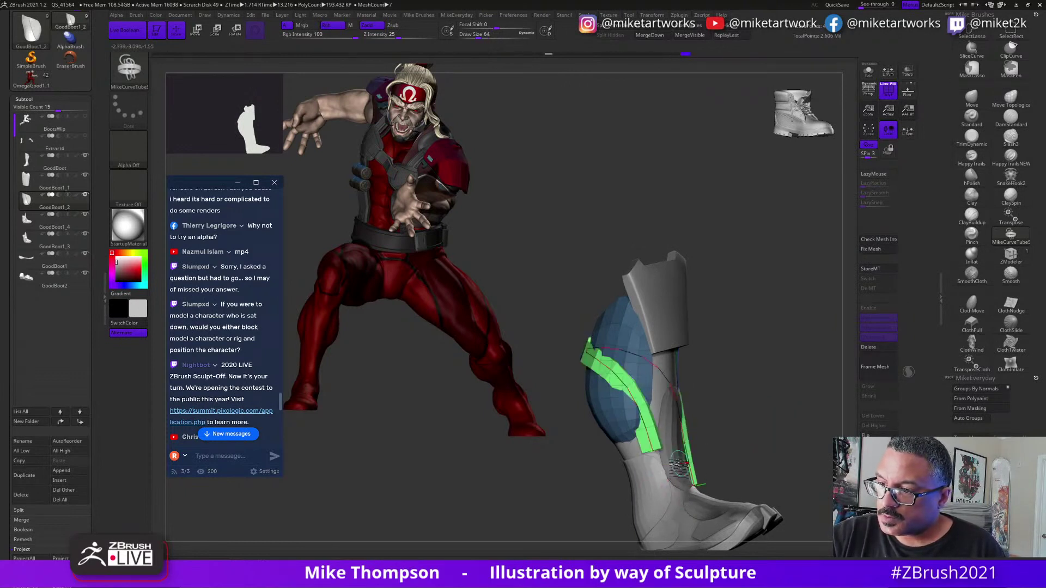
left_click_drag(657, 455, 673, 497)
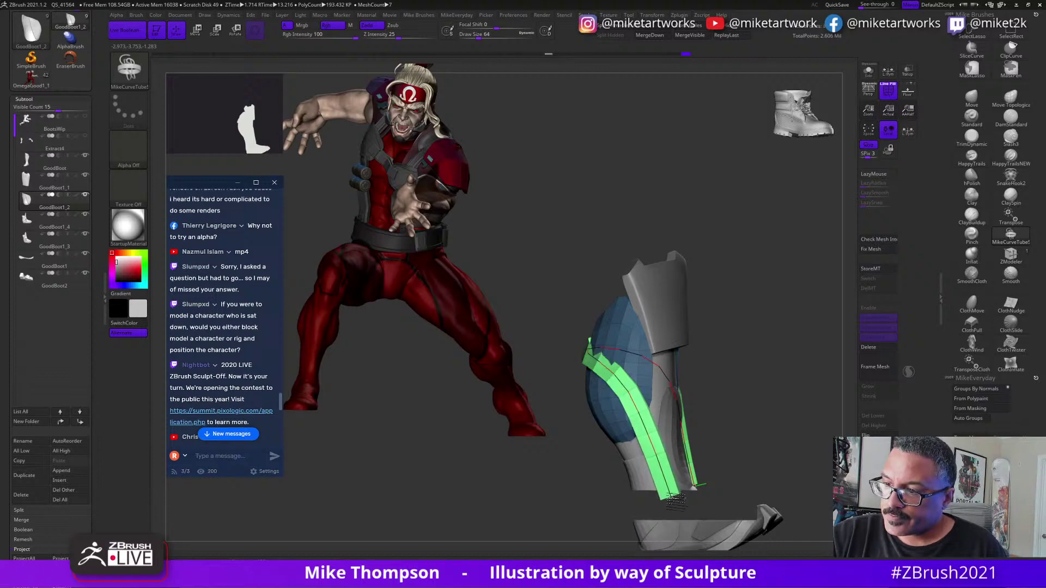
Shape the green strap with the Move brush at draw size 763 so it follows the calf guard and shin.
mouse_move(790, 458)
left_mouse_down()
mouse_move(749, 436)
mouse_move(800, 425)
mouse_move(763, 404)
left_mouse_up()
left_click(971, 100)
key("s")
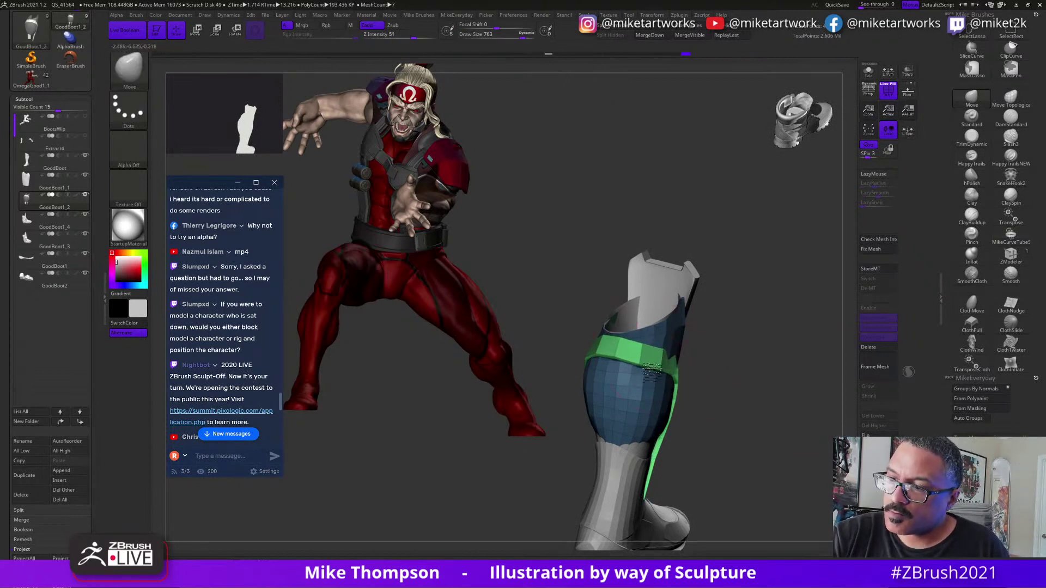
left_click_drag(713, 356, 658, 368)
right_click_drag(649, 371, 731, 382)
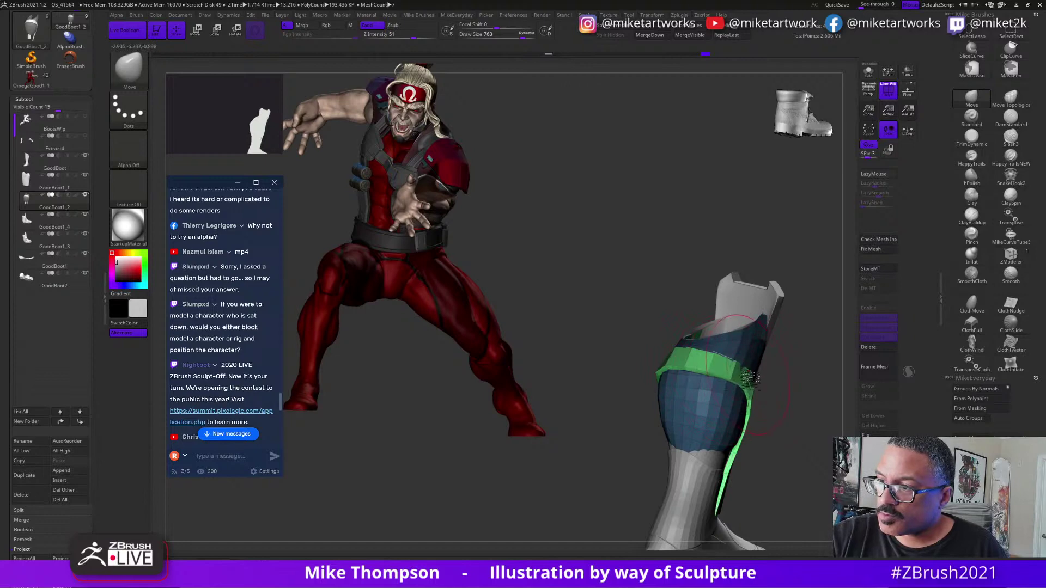
left_click_drag(751, 371, 757, 400)
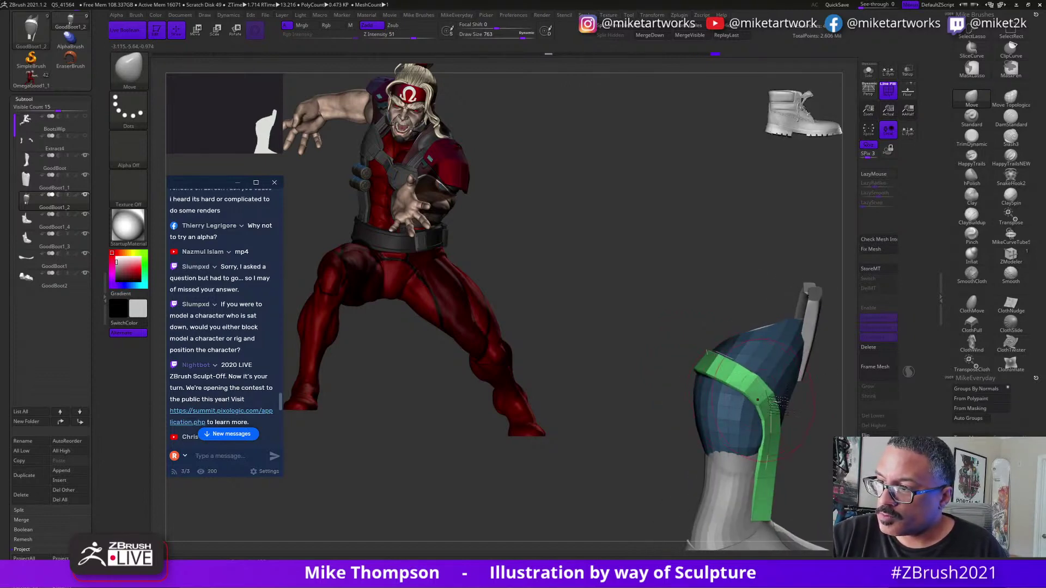
left_click_drag(826, 433, 803, 436)
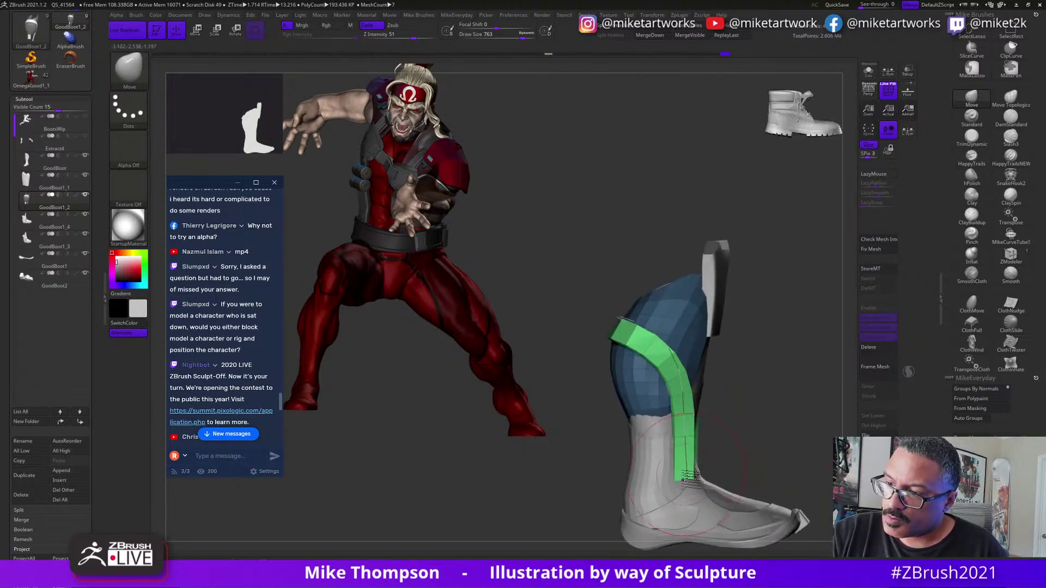
left_click_drag(694, 435, 685, 434)
mouse_move(754, 430)
left_mouse_down()
mouse_move(824, 416)
mouse_move(796, 406)
mouse_move(811, 425)
mouse_move(773, 415)
mouse_move(797, 436)
mouse_move(793, 422)
left_mouse_up()
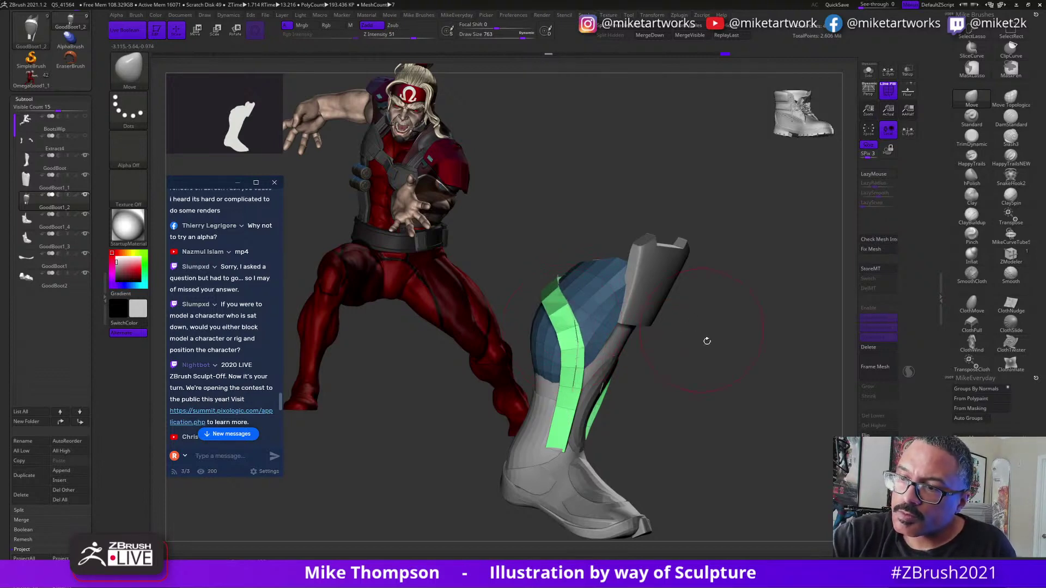
Reduce the Move brush to draw size 351 and delete the green strap's curve, keeping its mesh.
mouse_move(707, 342)
left_mouse_down()
mouse_move(712, 391)
mouse_move(709, 365)
mouse_move(778, 508)
left_mouse_up()
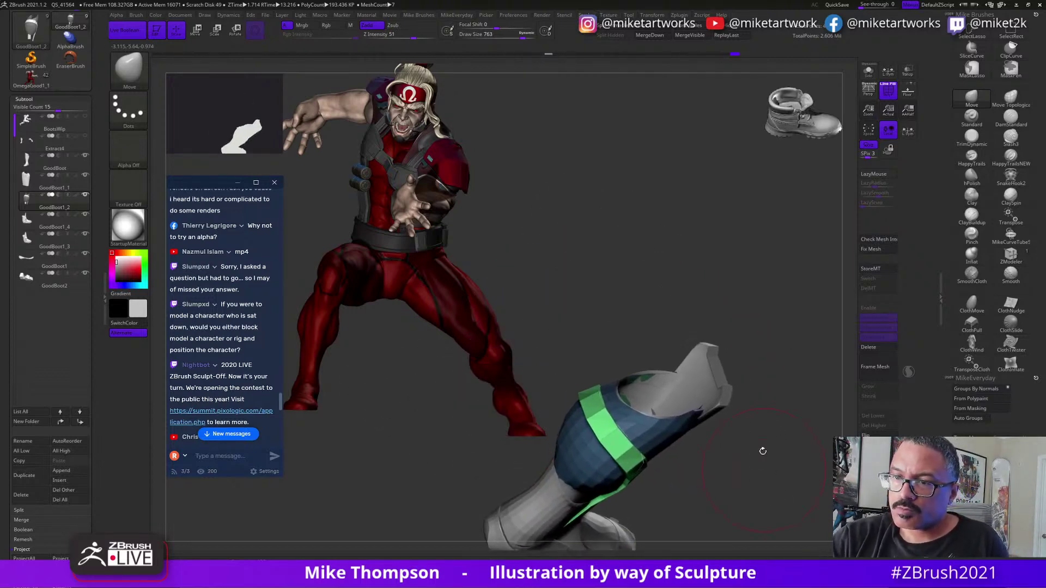
key("s")
left_click_drag(769, 441, 761, 441)
mouse_move(776, 437)
left_mouse_down("alt")
mouse_move(800, 449)
mouse_move(768, 442)
mouse_move(791, 433)
mouse_move(775, 422)
left_mouse_up("alt")
key("s")
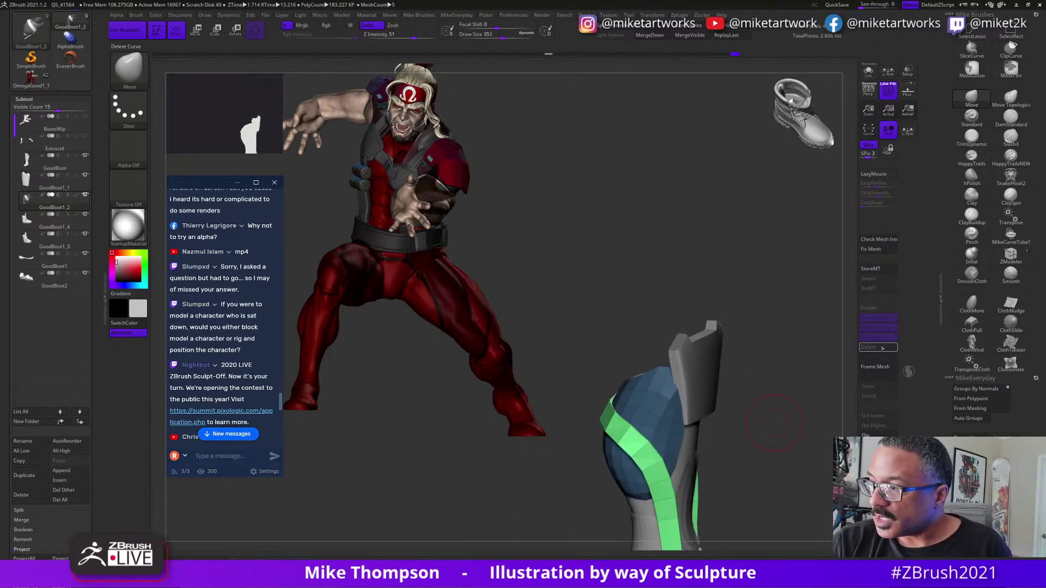
mouse_move(773, 447)
left_mouse_down()
mouse_move(773, 406)
mouse_move(772, 425)
mouse_move(804, 413)
mouse_move(817, 432)
mouse_move(785, 387)
left_mouse_up()
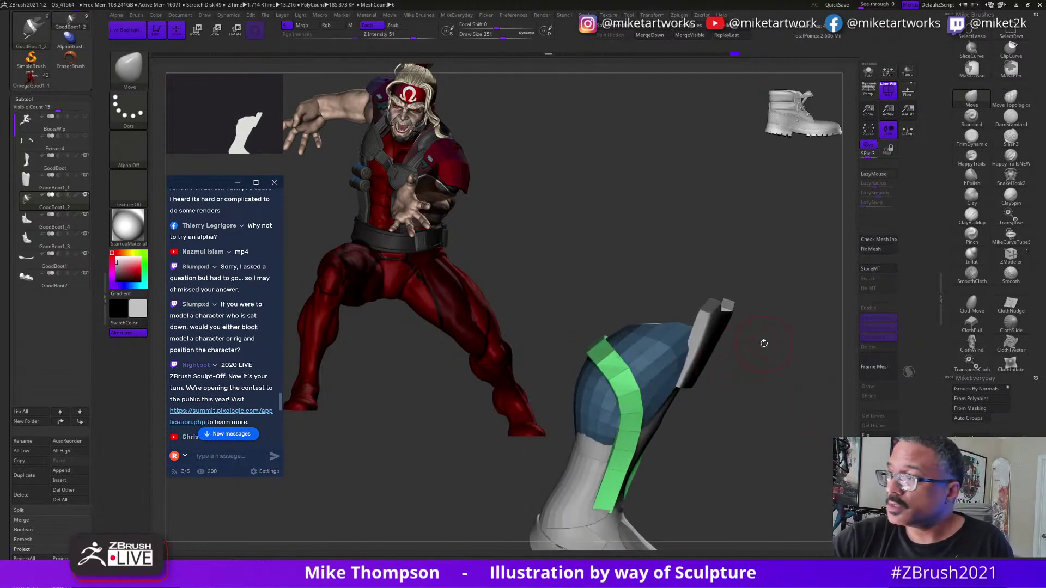
Try to draw a second strap over the upper calf guard with the MikeCurveTube brush.
left_click(1010, 235)
mouse_move(779, 349)
left_mouse_down()
mouse_move(650, 407)
mouse_move(651, 427)
left_mouse_up()
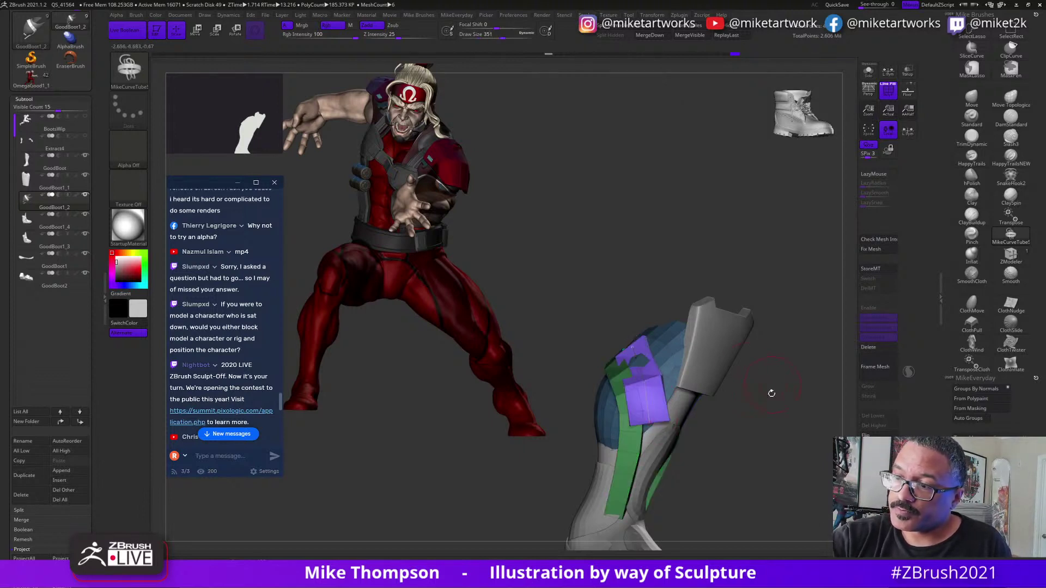
mouse_move(758, 409)
left_mouse_down()
mouse_move(732, 282)
mouse_move(779, 268)
mouse_move(756, 433)
mouse_move(768, 461)
mouse_move(793, 451)
mouse_move(779, 463)
mouse_move(839, 428)
mouse_move(808, 442)
left_mouse_up()
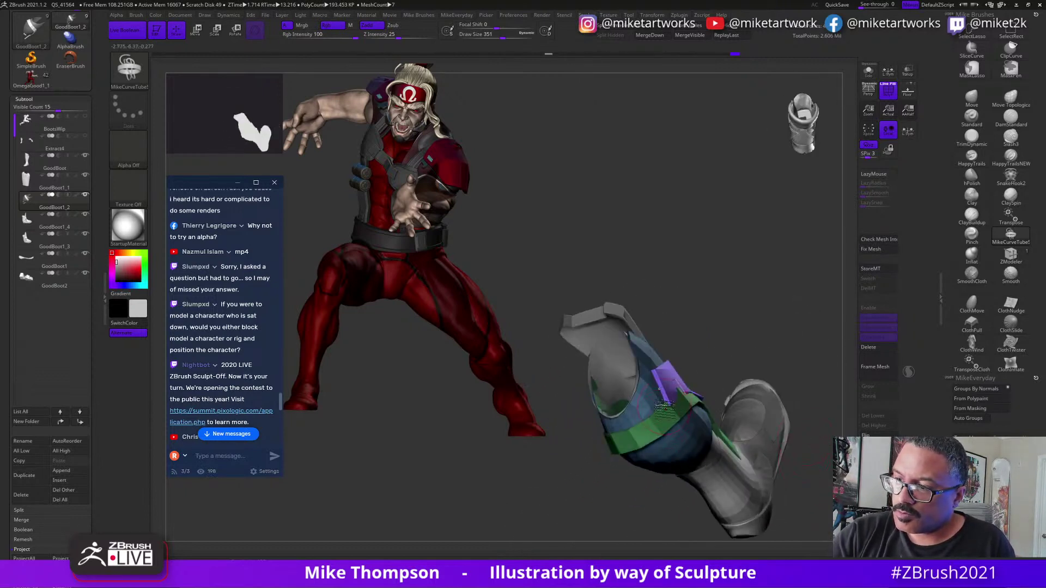
mouse_move(661, 389)
left_mouse_down()
mouse_move(633, 424)
mouse_move(656, 422)
left_mouse_up()
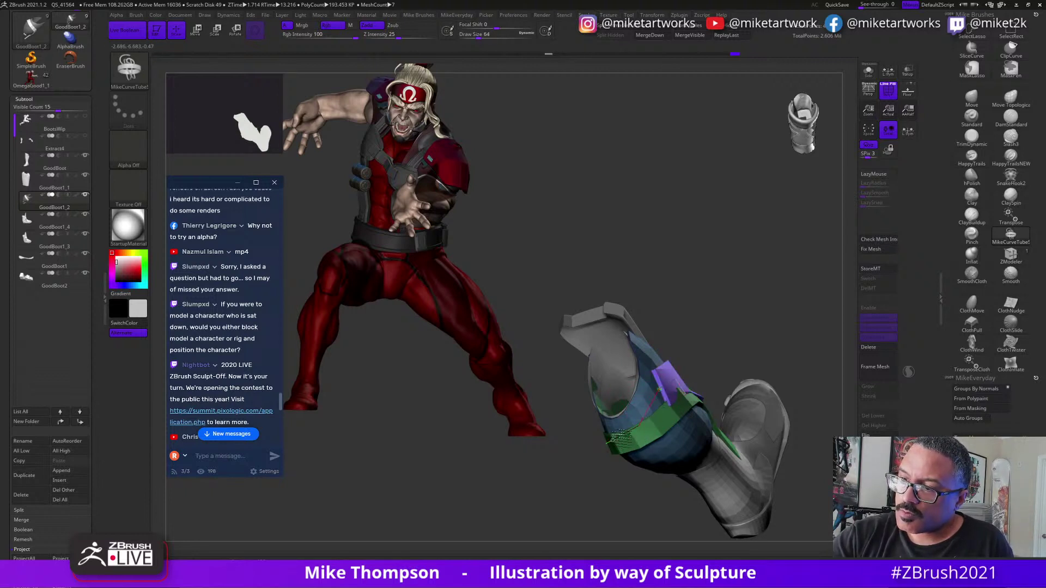
mouse_move(791, 493)
left_mouse_down()
mouse_move(826, 440)
mouse_move(774, 452)
mouse_move(809, 376)
mouse_move(786, 379)
mouse_move(795, 373)
mouse_move(775, 365)
mouse_move(831, 368)
mouse_move(714, 384)
mouse_move(713, 393)
mouse_move(722, 389)
left_mouse_up()
key("s")
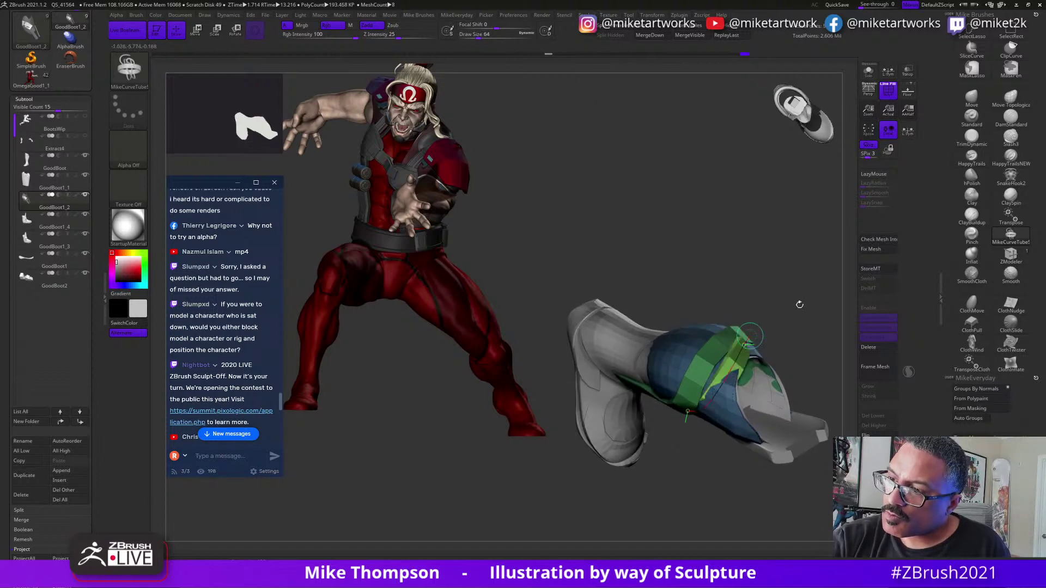
Redraw the second strap around the calf guard above the green one at draw size 324 and delete its curve.
left_click_drag(799, 304, 708, 400)
left_click_drag(647, 345, 638, 354)
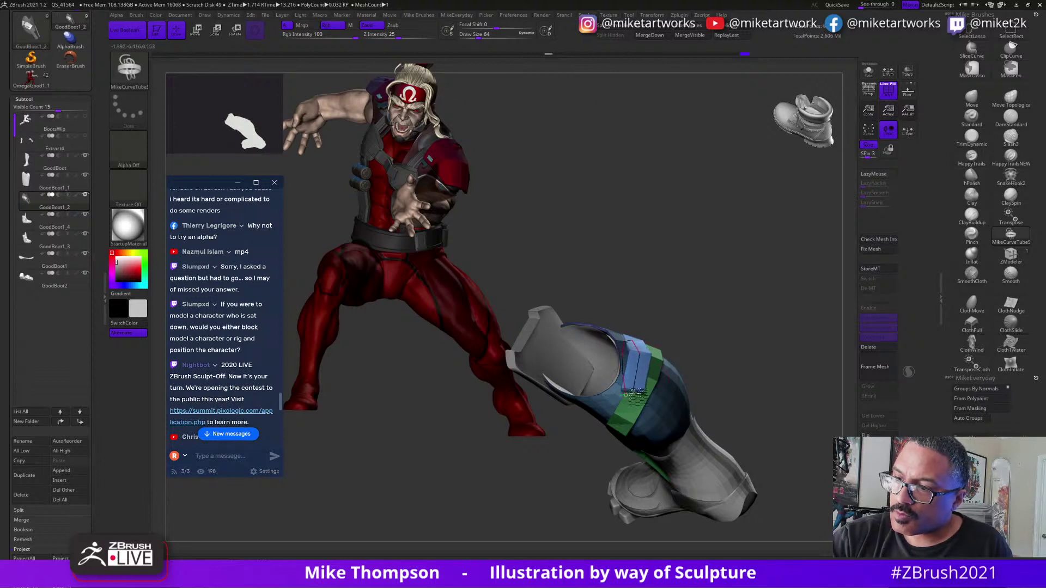
left_click_drag(738, 367, 675, 355)
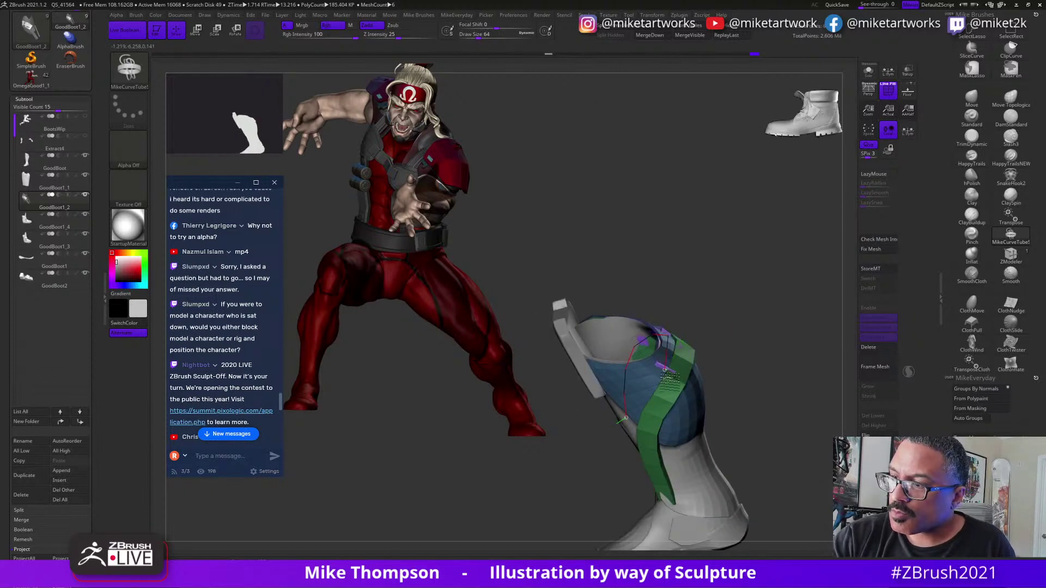
left_click_drag(676, 369, 665, 385)
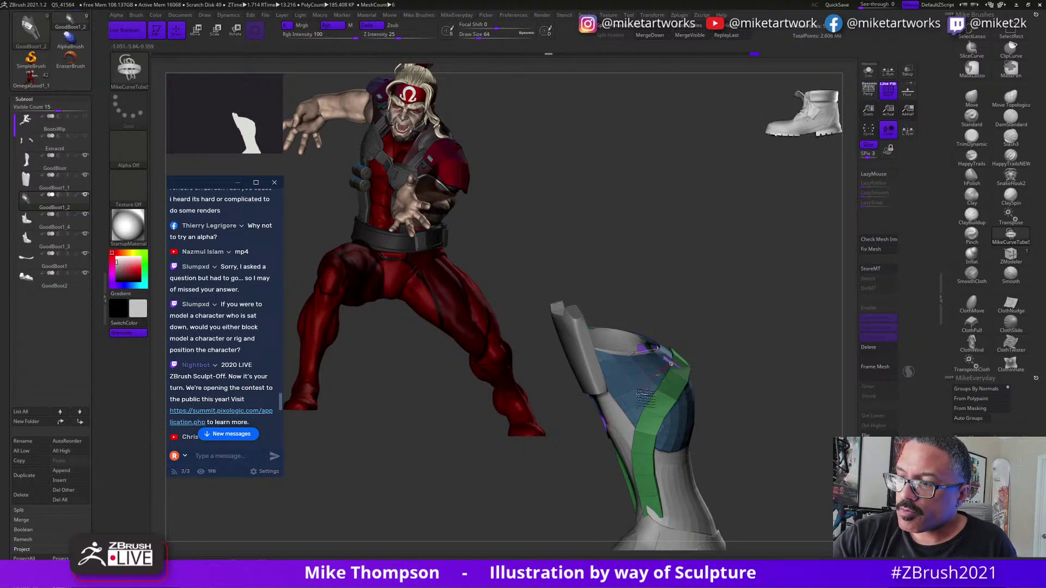
mouse_move(769, 385)
left_mouse_down()
mouse_move(649, 415)
mouse_move(804, 392)
mouse_move(793, 411)
mouse_move(643, 420)
left_mouse_up()
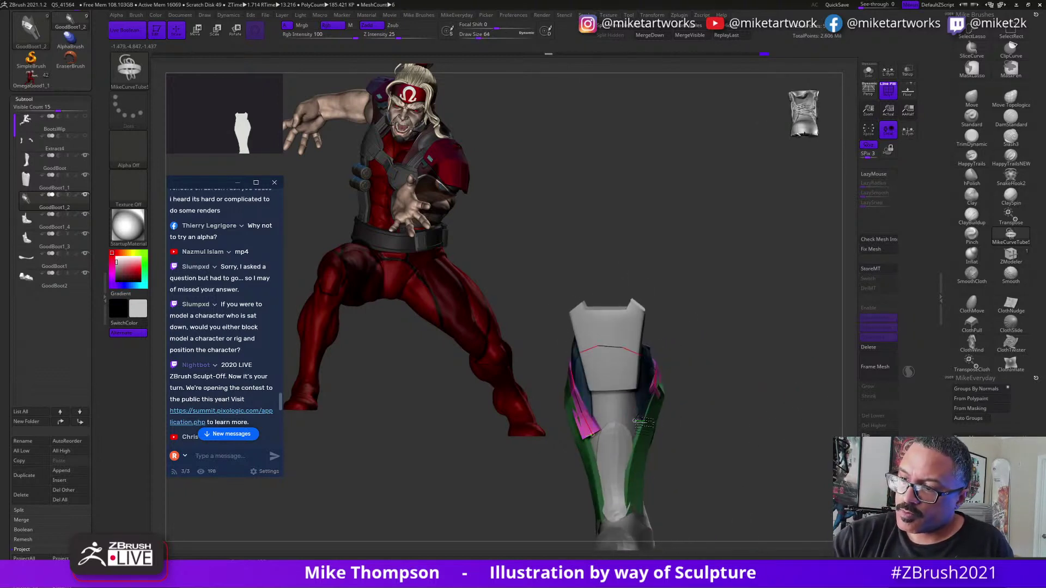
mouse_move(777, 415)
left_mouse_down()
mouse_move(753, 422)
mouse_move(799, 411)
mouse_move(763, 430)
mouse_move(764, 421)
left_mouse_up()
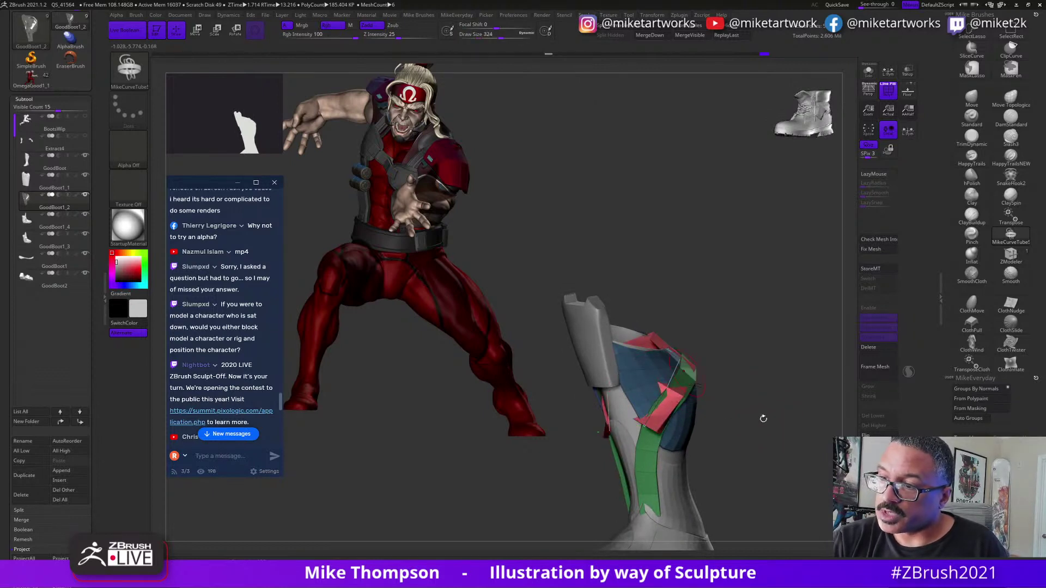
left_click_drag(763, 419, 799, 433)
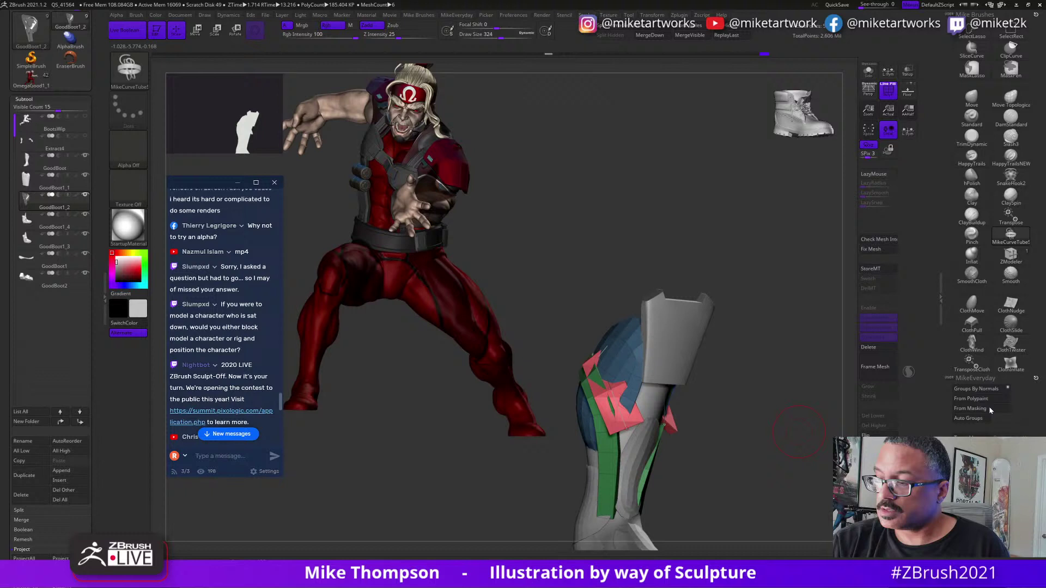
left_click(878, 347)
Straighten the red strap and pull it around the calf guard with the Move brush at draw size 932.
left_click(972, 101)
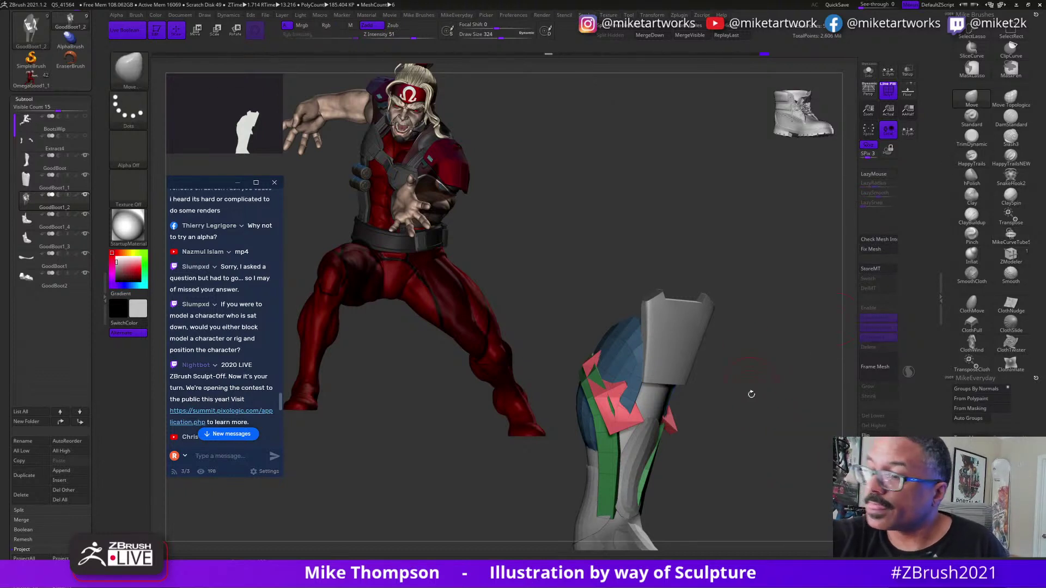
mouse_move(750, 393)
left_mouse_down()
mouse_move(624, 358)
mouse_move(609, 370)
left_mouse_up()
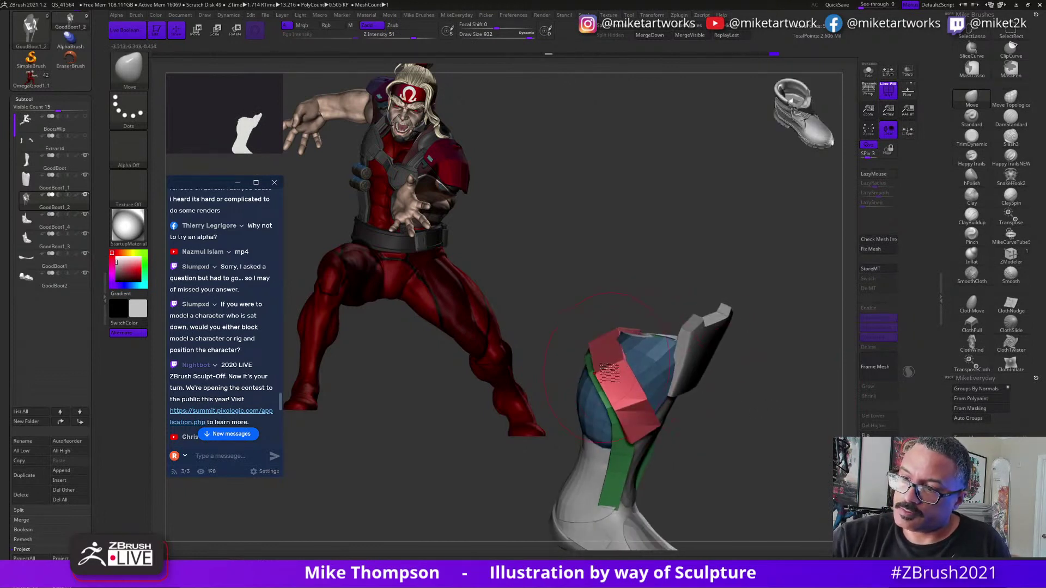
left_click_drag(708, 354, 778, 417)
left_click_drag(672, 380, 712, 371)
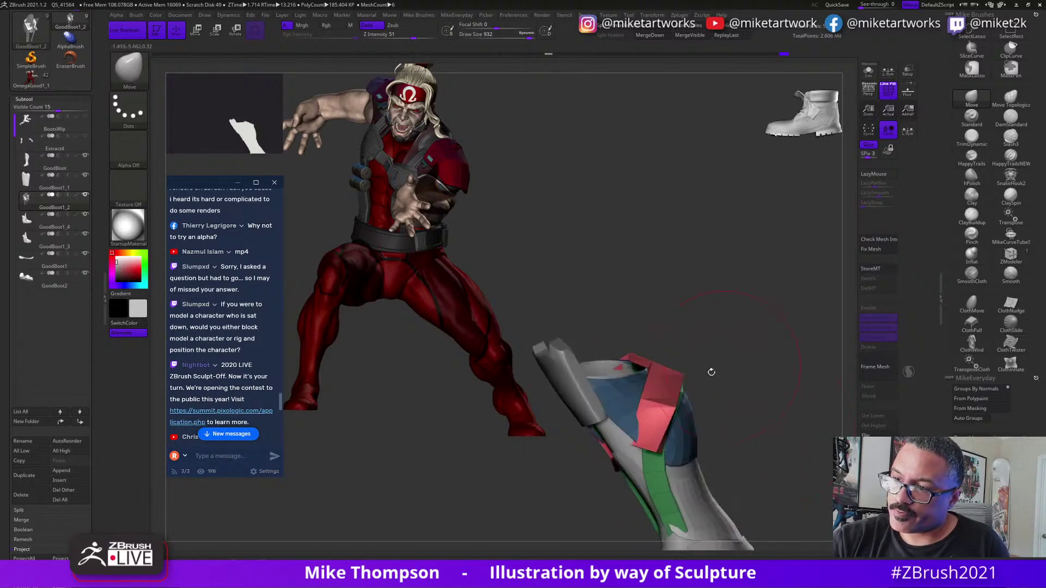
left_click_drag(779, 431, 640, 416)
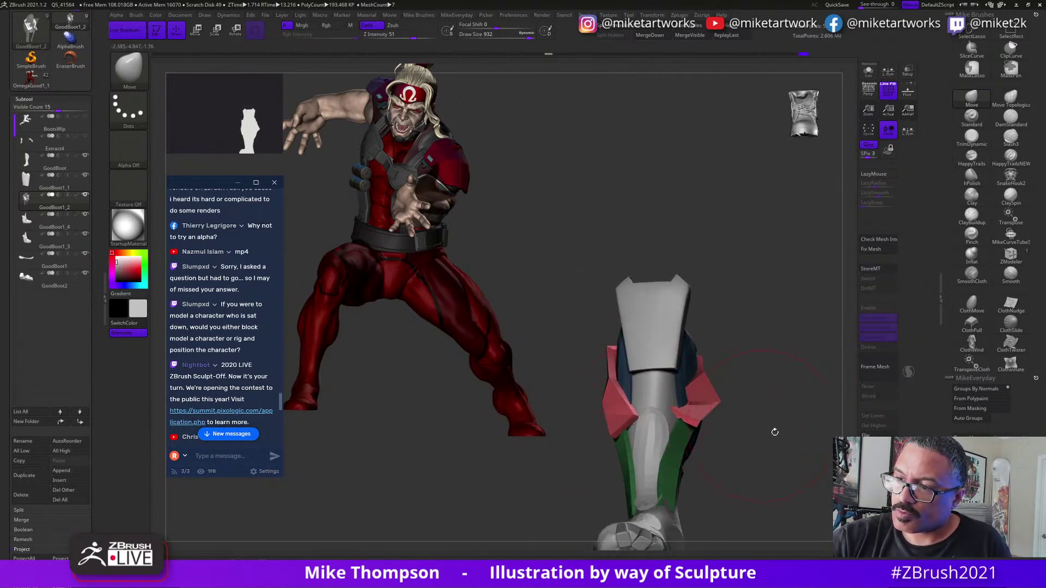
mouse_move(774, 432)
left_mouse_down()
mouse_move(776, 452)
mouse_move(733, 449)
mouse_move(772, 447)
mouse_move(746, 447)
mouse_move(664, 404)
mouse_move(686, 432)
mouse_move(674, 412)
mouse_move(768, 453)
mouse_move(763, 422)
mouse_move(729, 492)
mouse_move(763, 467)
mouse_move(760, 427)
mouse_move(772, 492)
mouse_move(747, 401)
mouse_move(708, 436)
mouse_move(649, 444)
mouse_move(629, 435)
left_mouse_up()
Refine the red strap's ends and its fit around the calf with the Move brush at draw size 338.
key("s")
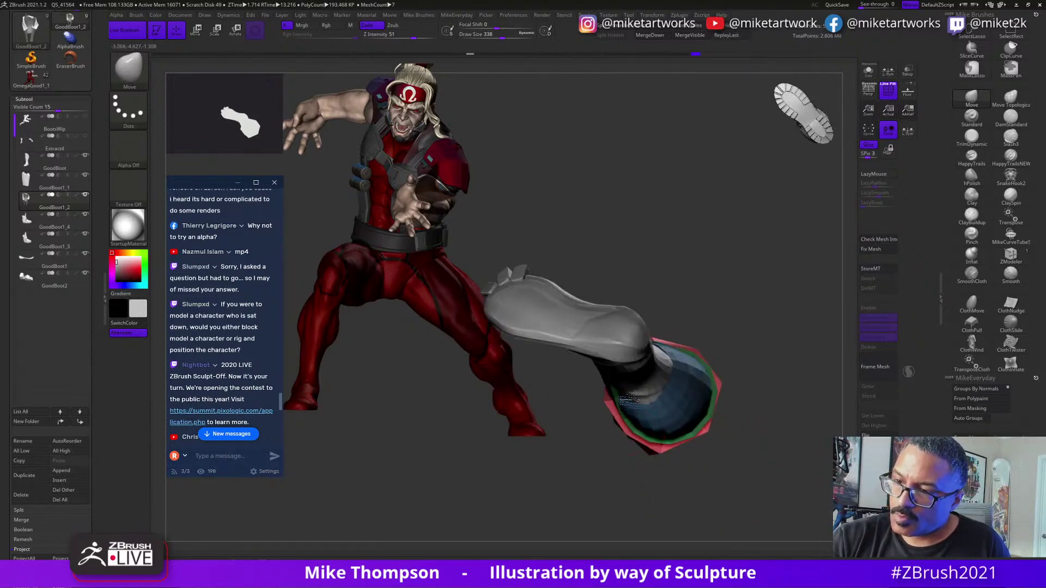
left_click_drag(639, 397, 613, 400)
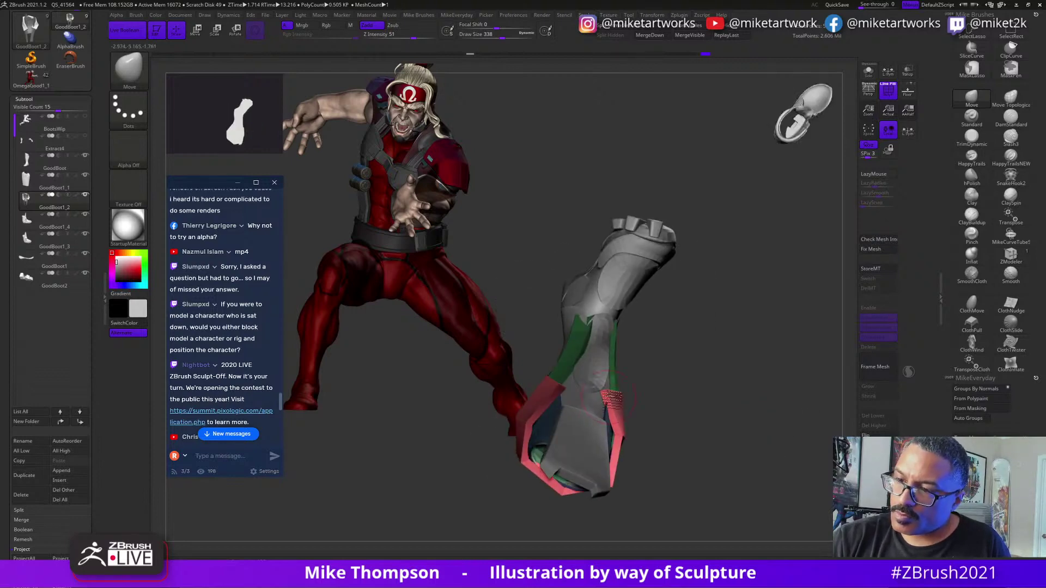
left_click_drag(727, 427, 697, 428)
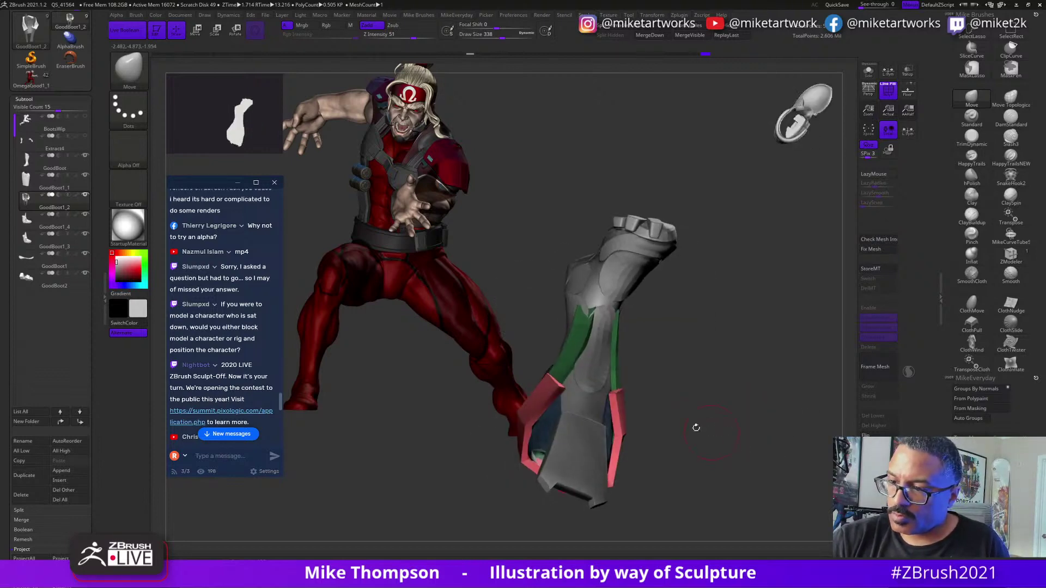
left_click_drag(620, 438, 646, 392)
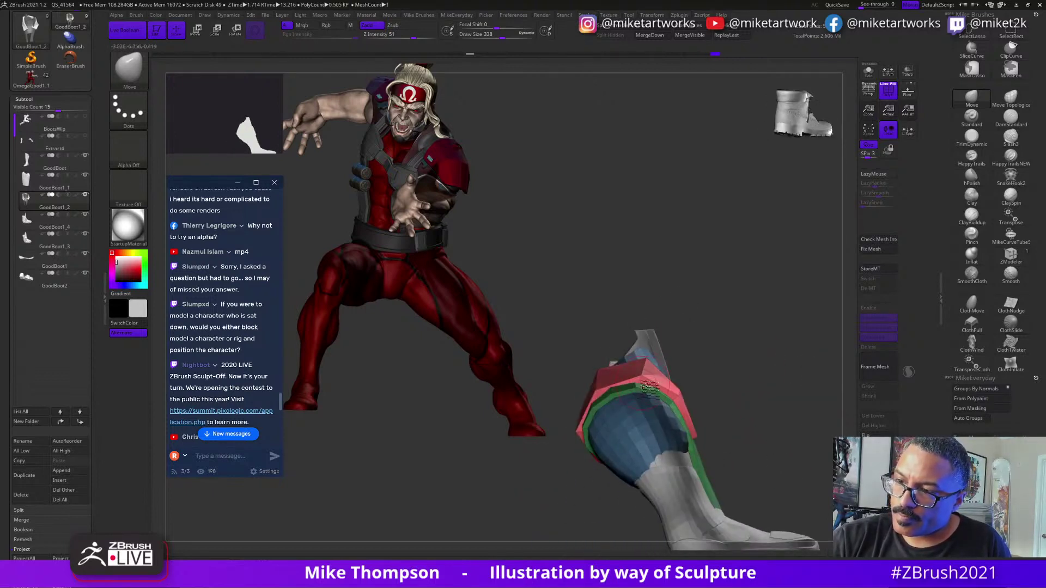
mouse_move(779, 389)
left_mouse_down()
mouse_move(789, 450)
mouse_move(798, 434)
mouse_move(783, 435)
mouse_move(799, 443)
mouse_move(766, 260)
left_mouse_up()
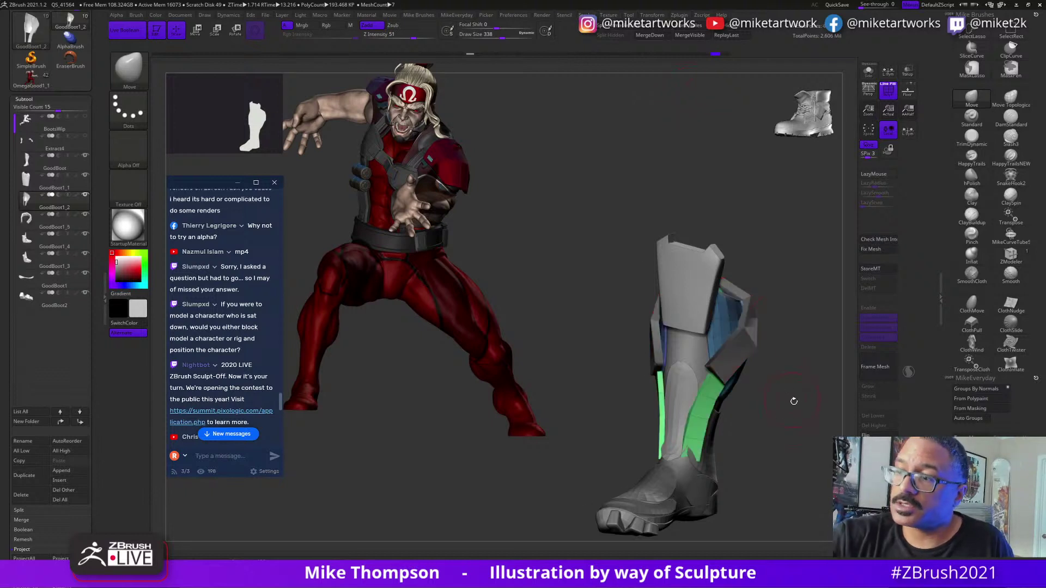
Mask everything in the calf guard subtool except the green strap's polygroup.
left_click_drag(794, 401, 783, 389)
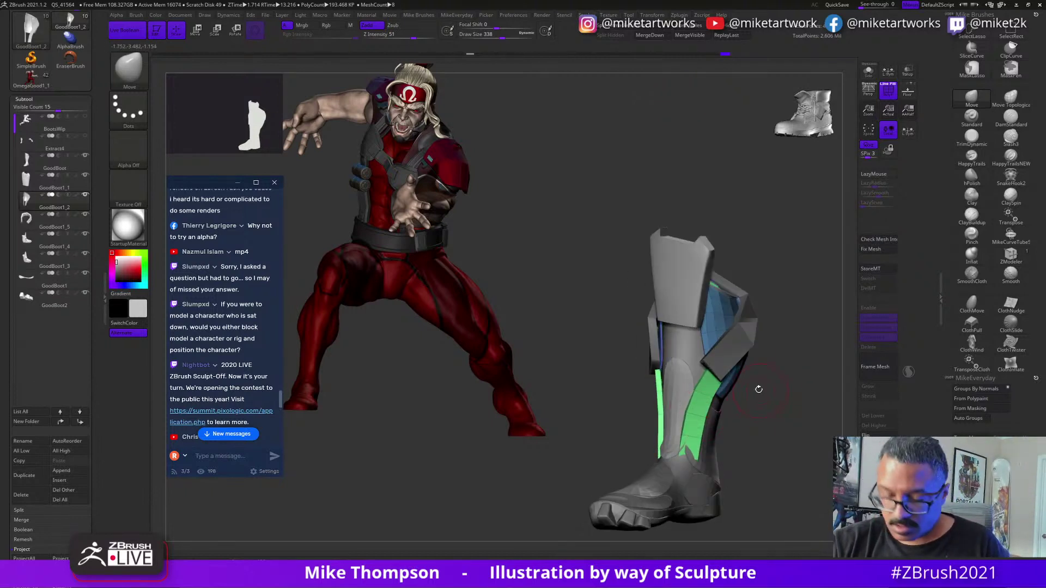
key("w")
left_click(698, 422, "ctrl")
key("q")
Reshape the green strap beneath the gray upper strap around the calf with the Move brush at draw size 856.
left_click_drag(785, 401, 754, 403)
left_click_drag(790, 383, 726, 395, "alt")
key("s")
left_click_drag(767, 401, 790, 402)
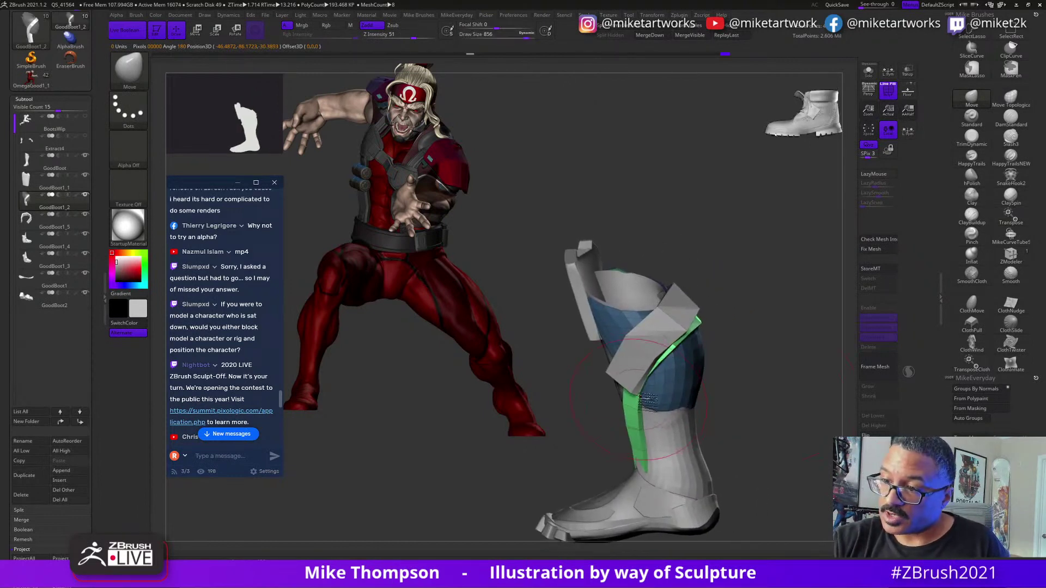
mouse_move(741, 375)
left_mouse_down()
mouse_move(656, 409)
mouse_move(692, 338)
left_mouse_up()
left_click_drag(778, 368, 755, 333)
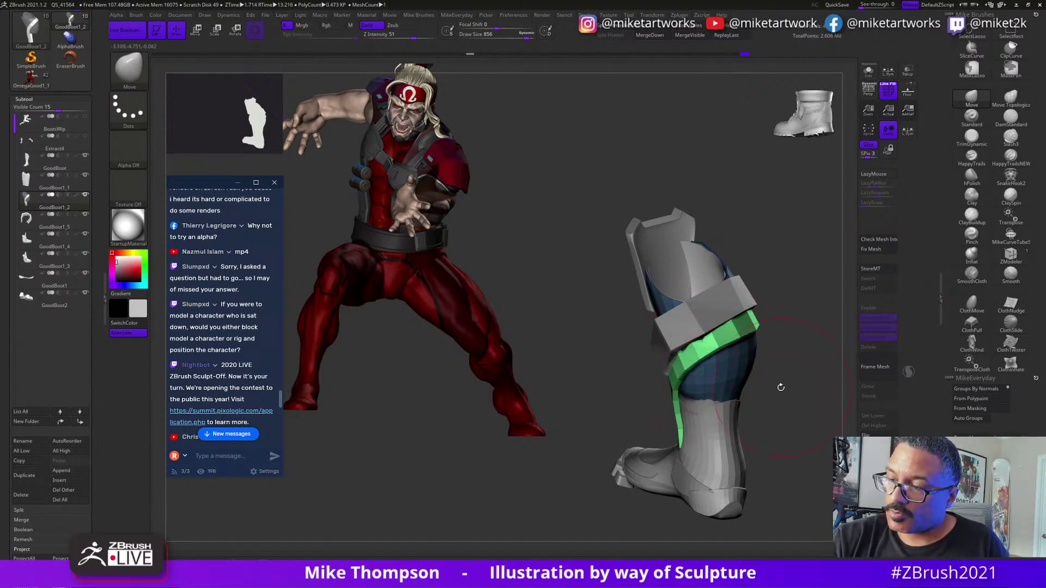
Pull the green strap's back and side sections closer to the calf with the Move brush at draw size 856.
left_click_drag(781, 388, 714, 355)
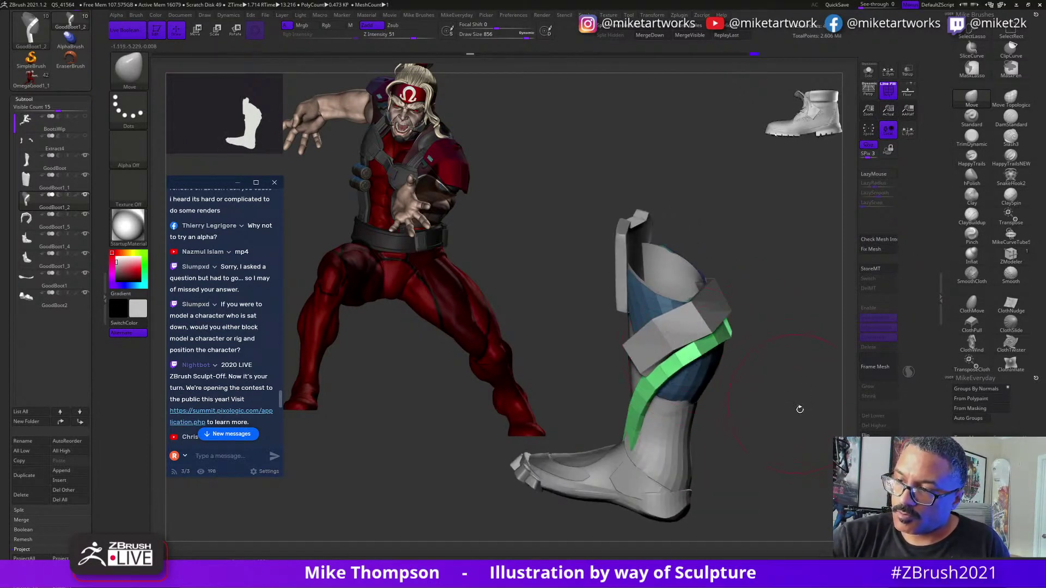
left_click_drag(800, 409, 711, 422)
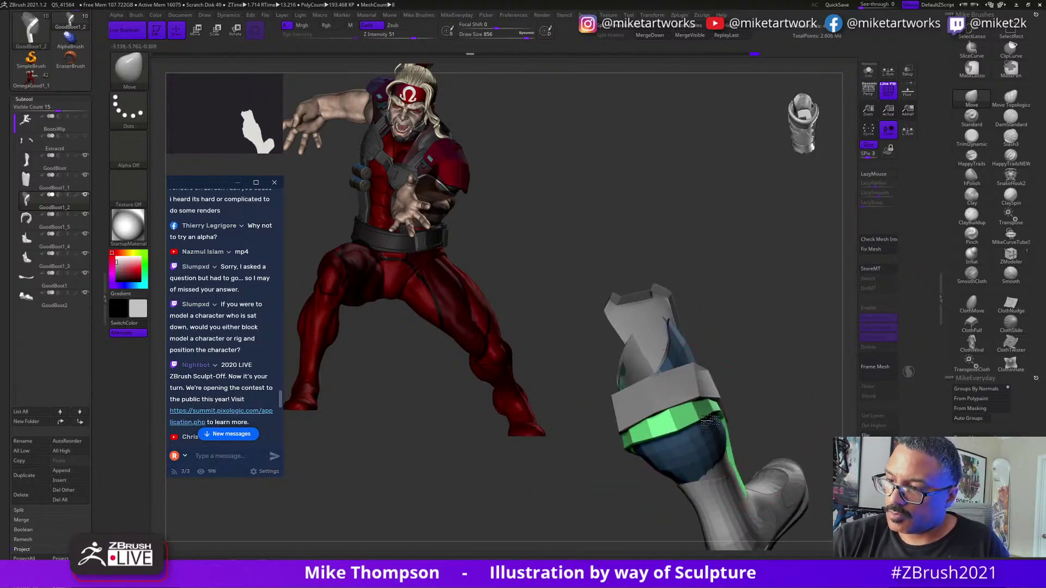
left_click_drag(774, 364, 749, 433)
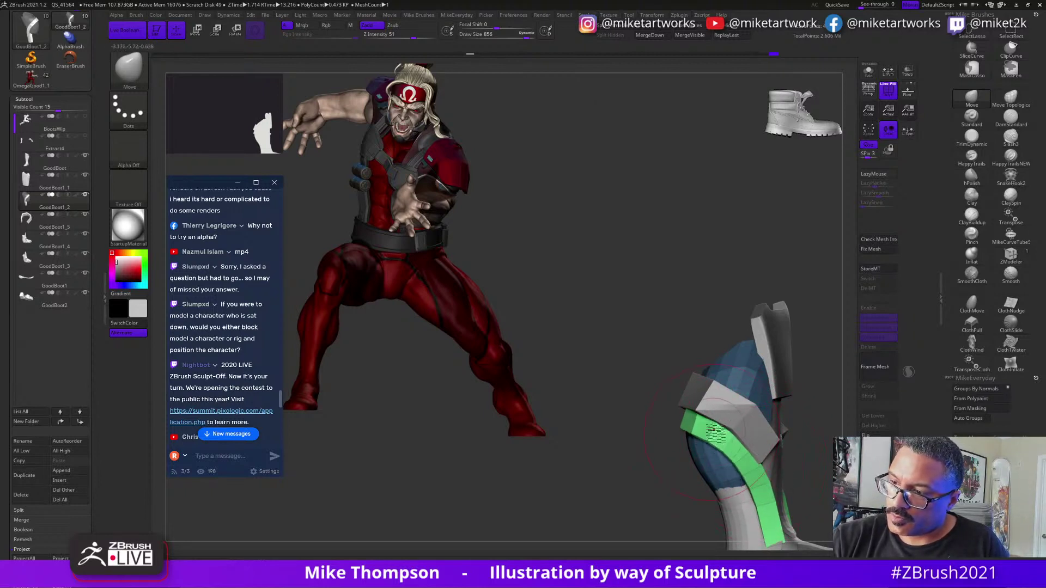
left_click_drag(793, 381, 836, 417)
mouse_move(773, 432)
left_mouse_down()
mouse_move(774, 441)
mouse_move(748, 371)
left_mouse_up()
Refine the green strap's edges and lower ends around the calf with the Move brush at draw size 303.
key("s")
left_click(752, 420)
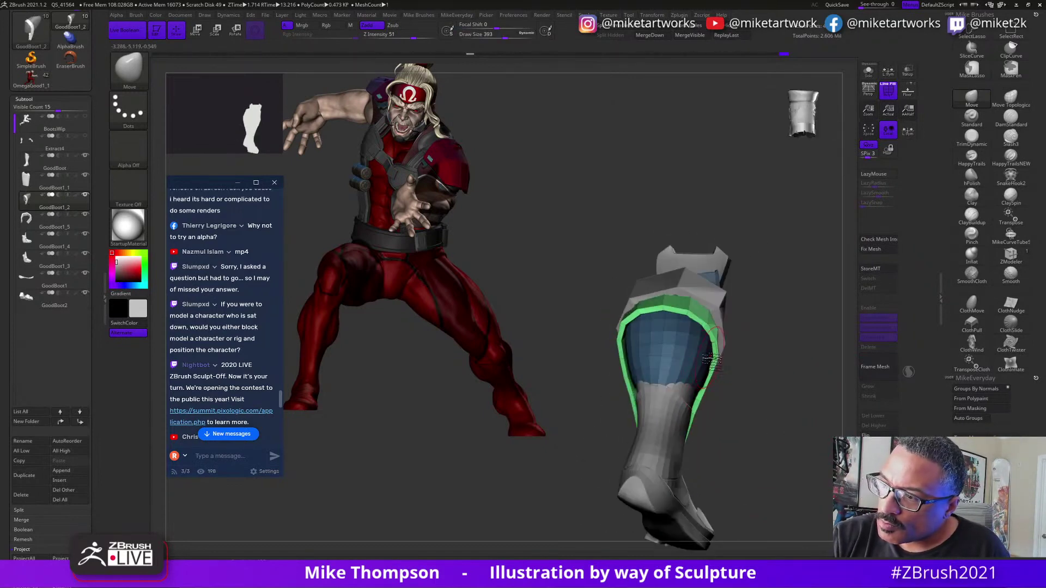
left_click_drag(722, 333, 741, 321)
left_click_drag(681, 311, 638, 316)
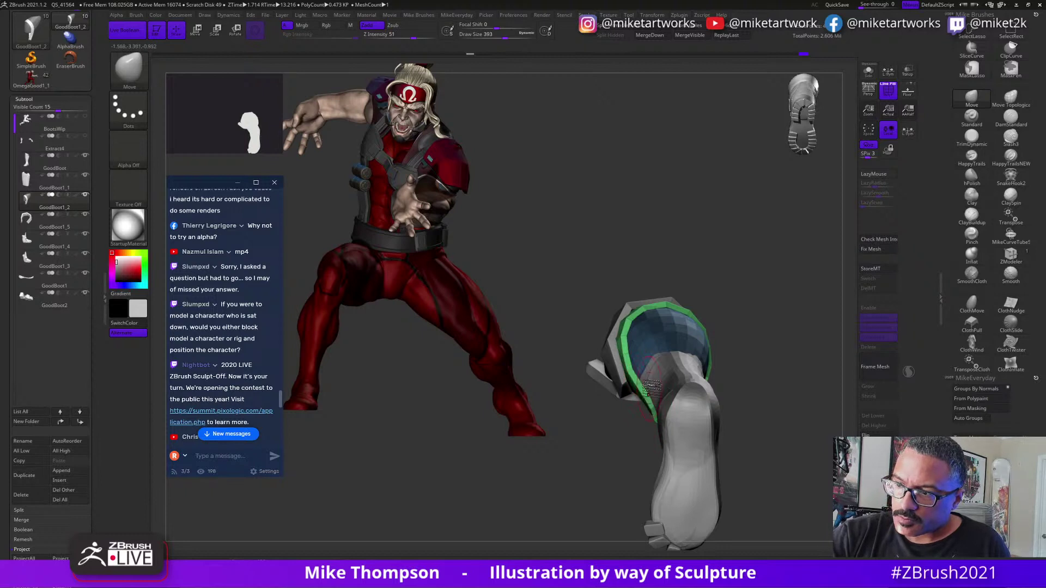
mouse_move(774, 379)
left_mouse_down()
mouse_move(760, 388)
mouse_move(787, 363)
mouse_move(830, 363)
mouse_move(619, 430)
mouse_move(636, 378)
left_mouse_up()
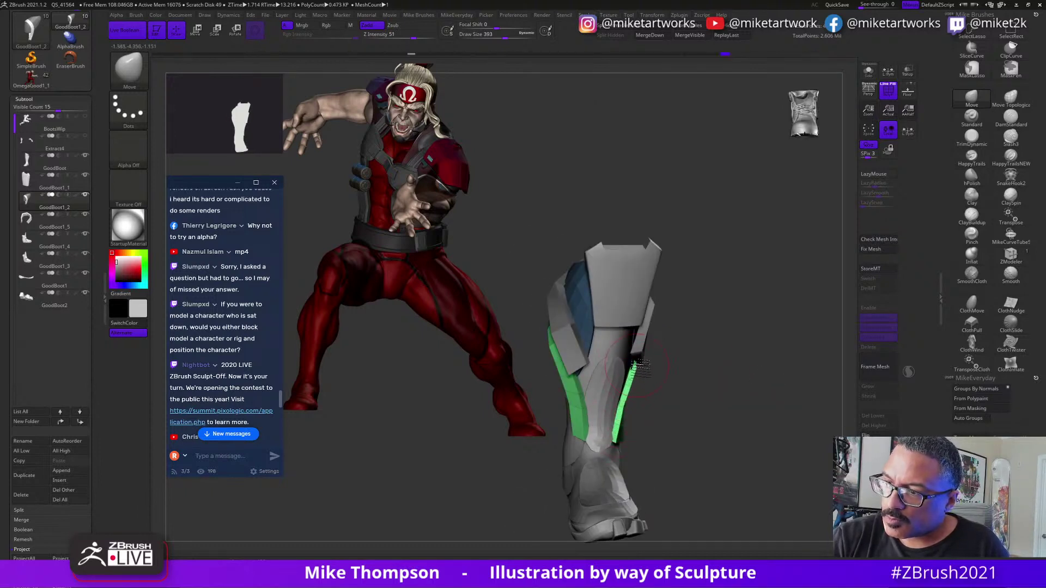
left_click_drag(700, 396, 682, 391)
left_click_drag(625, 442, 625, 433)
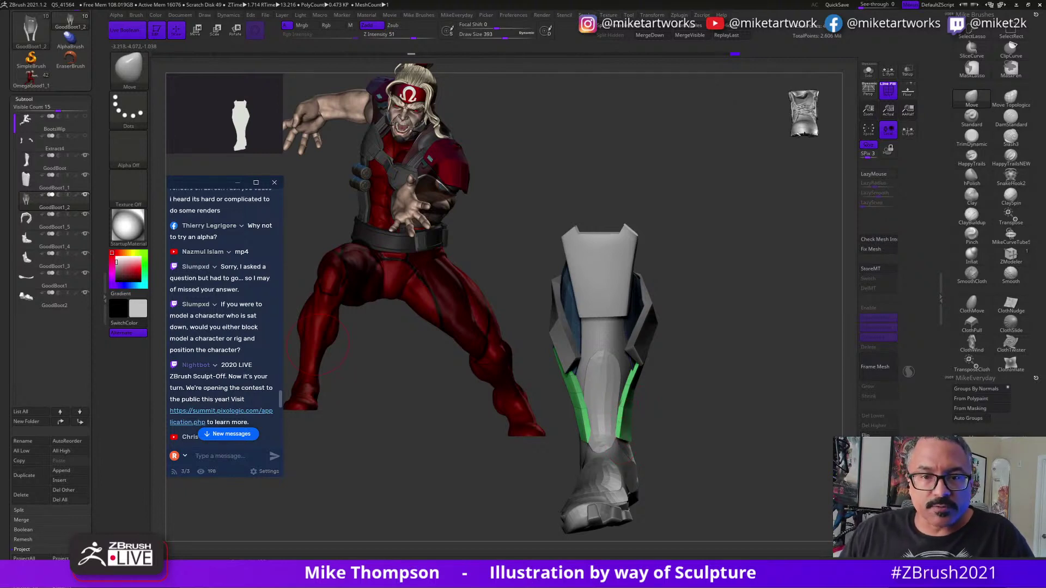
Read through the unread messages in the stream chat down to the latest one.
scroll(224, 316, "down", 1)
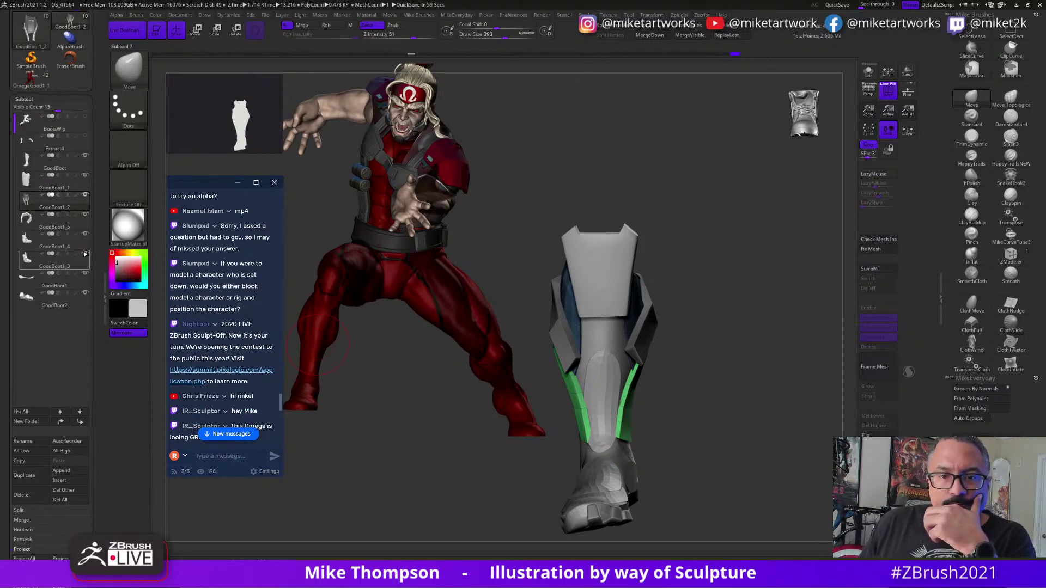
scroll(235, 371, "down", 3)
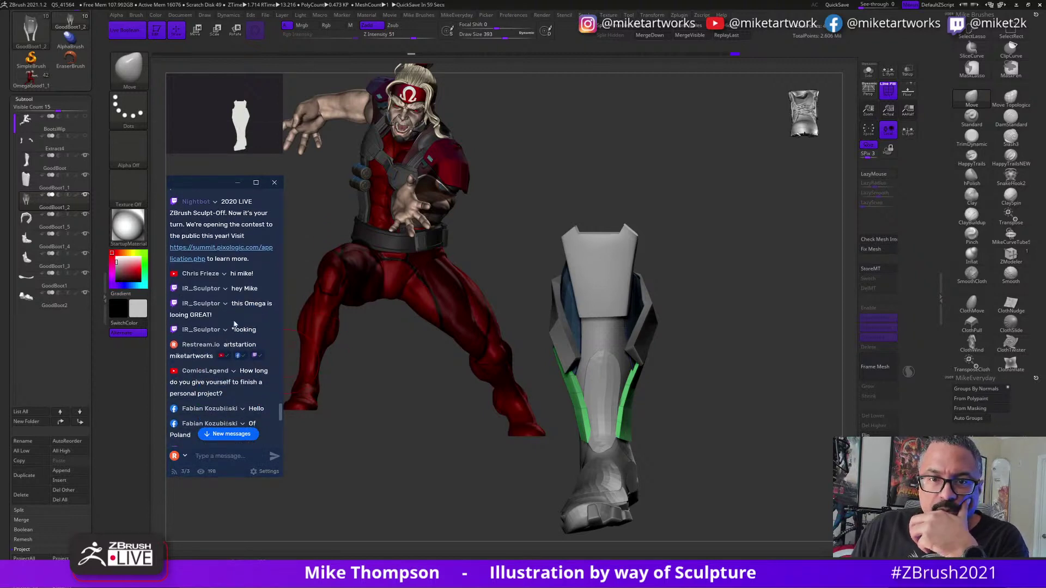
scroll(242, 314, "down", 1)
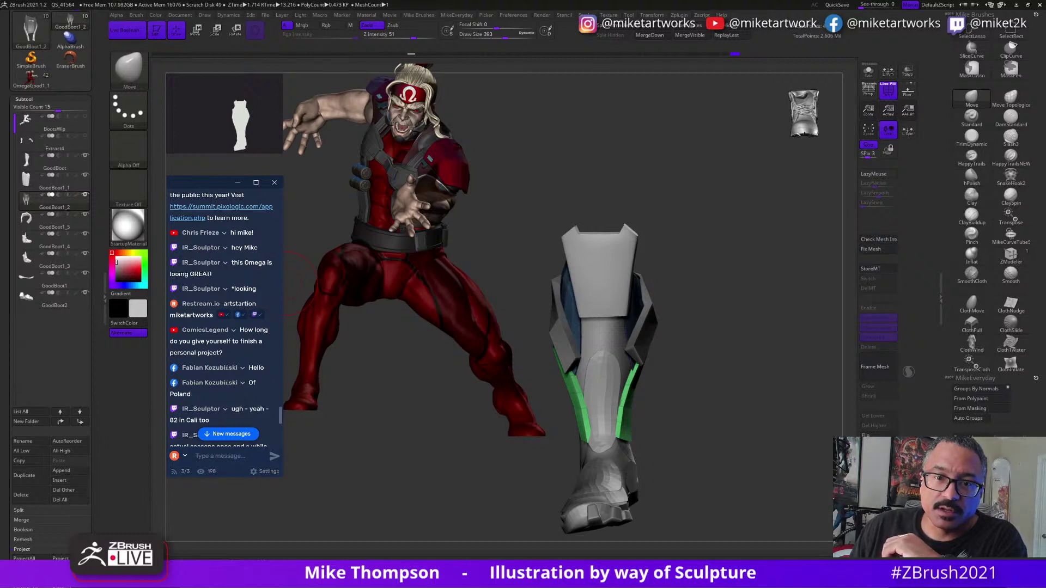
scroll(234, 319, "down", 1)
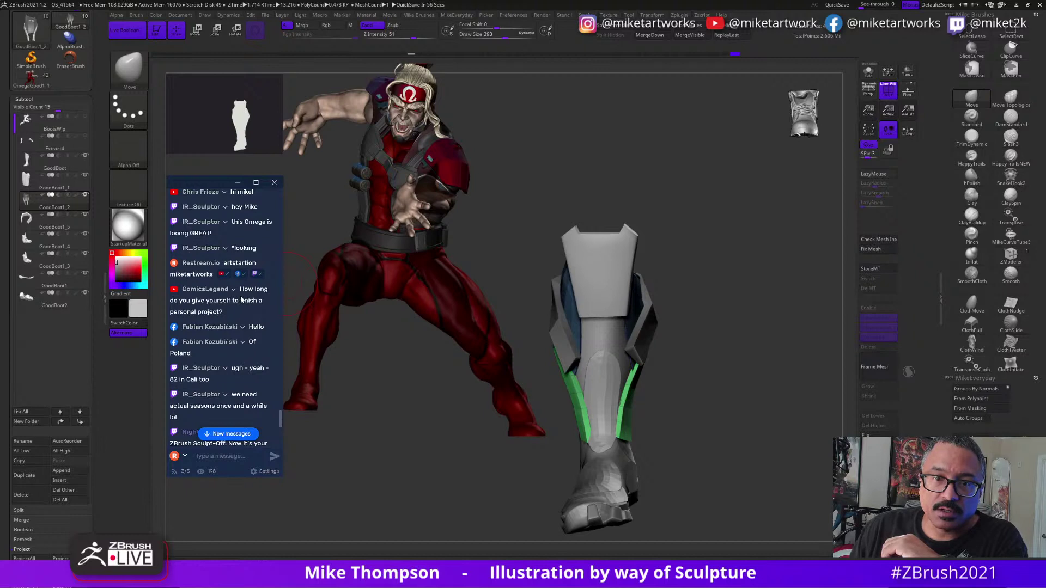
scroll(244, 298, "down", 1)
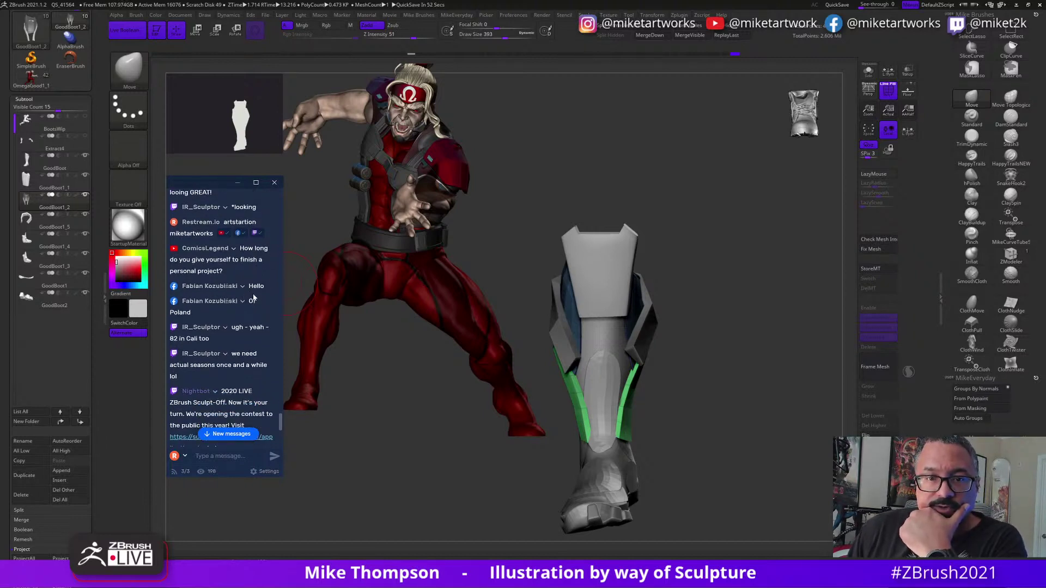
scroll(253, 297, "down", 1)
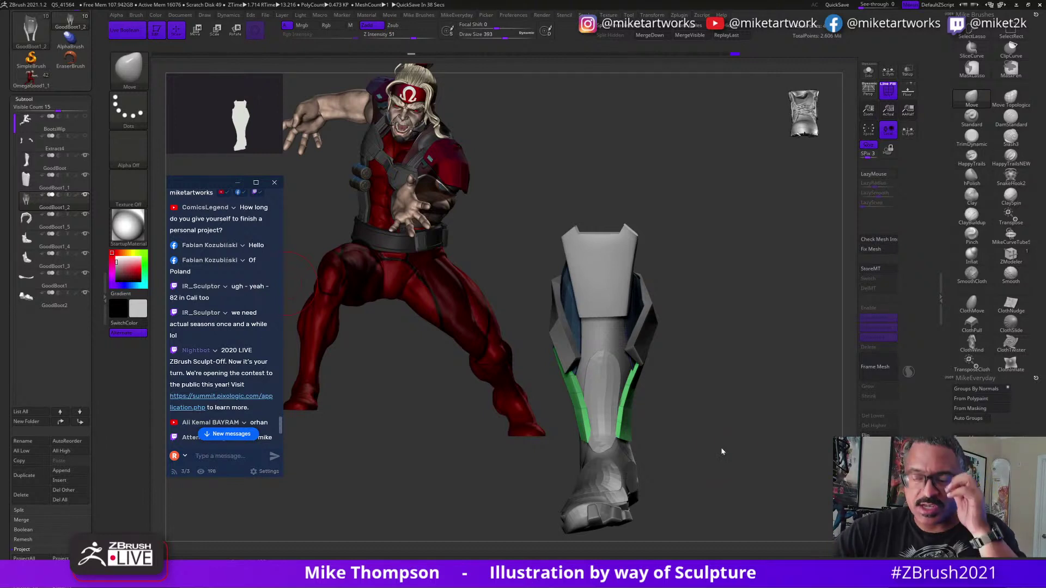
left_click_drag(737, 453, 624, 443)
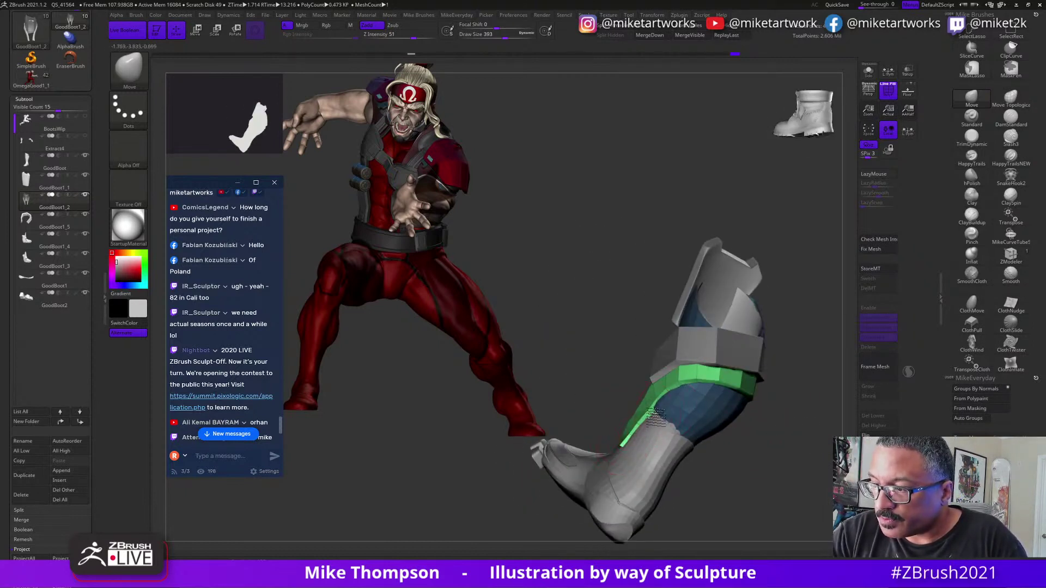
left_click_drag(780, 405, 706, 359)
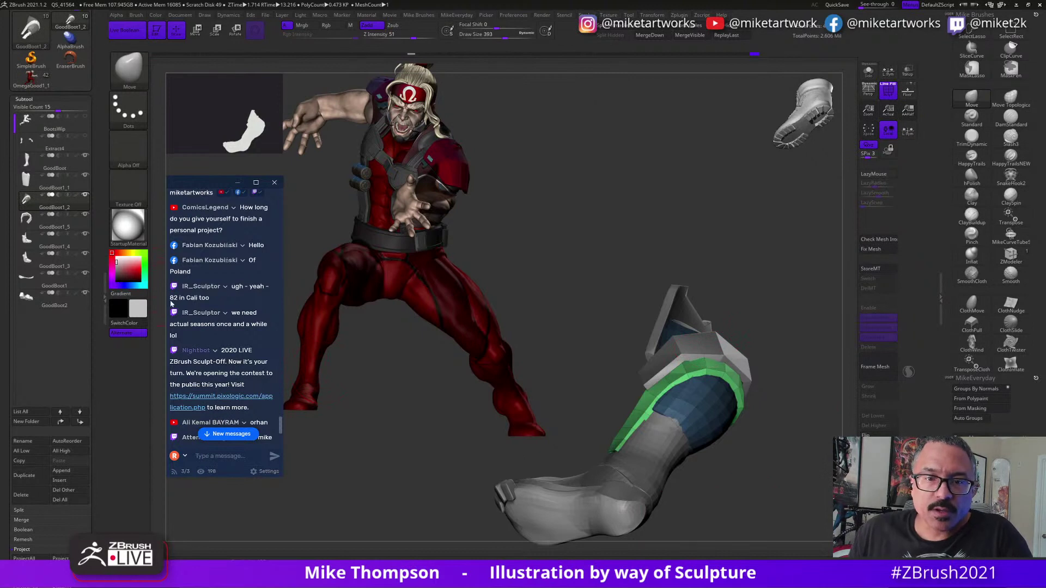
scroll(253, 312, "down", 1)
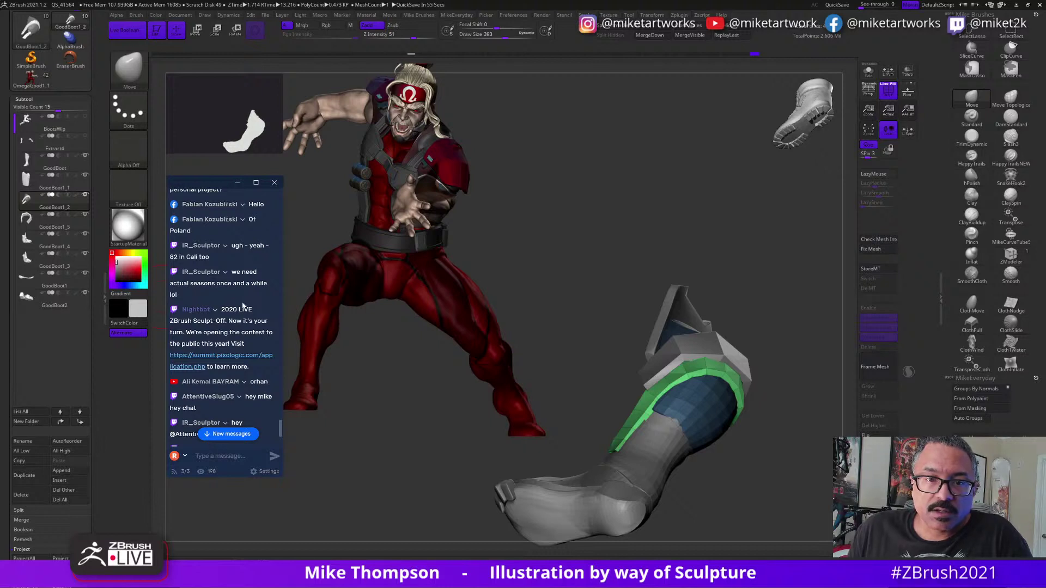
scroll(246, 309, "down", 2)
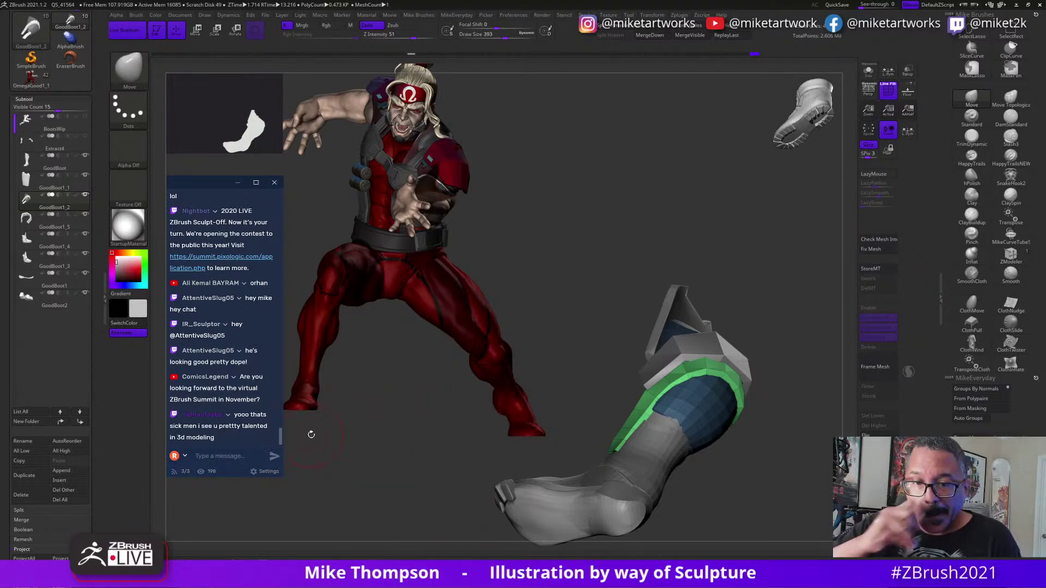
Adjust the green strap's fit behind the calf and along the side of the boot with the Move brush.
mouse_move(726, 500)
left_mouse_down()
mouse_move(768, 488)
mouse_move(744, 396)
left_mouse_up()
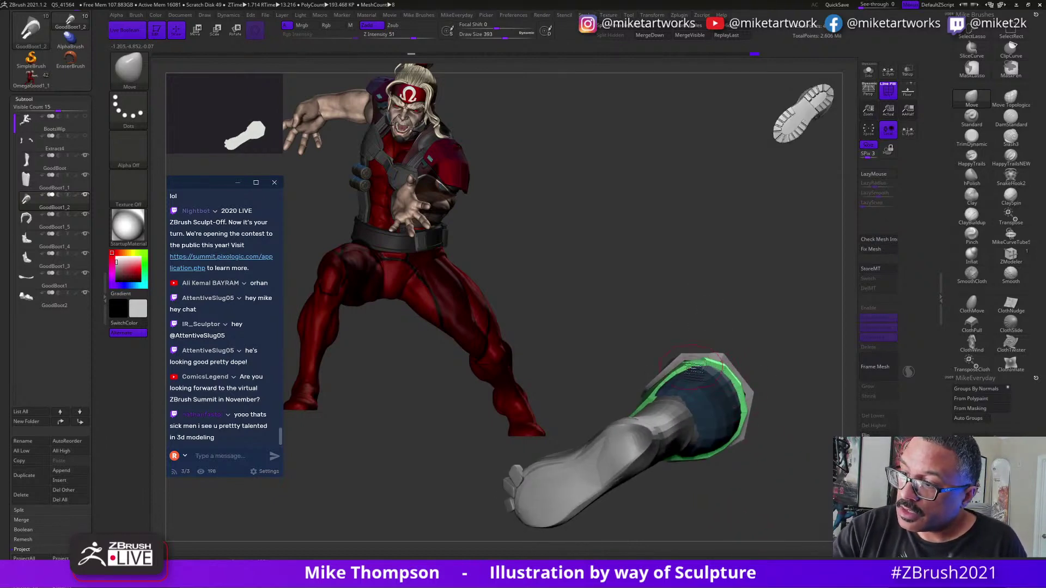
mouse_move(800, 349)
left_mouse_down()
mouse_move(803, 444)
mouse_move(761, 407)
mouse_move(766, 426)
mouse_move(745, 457)
mouse_move(755, 430)
mouse_move(811, 408)
left_mouse_up()
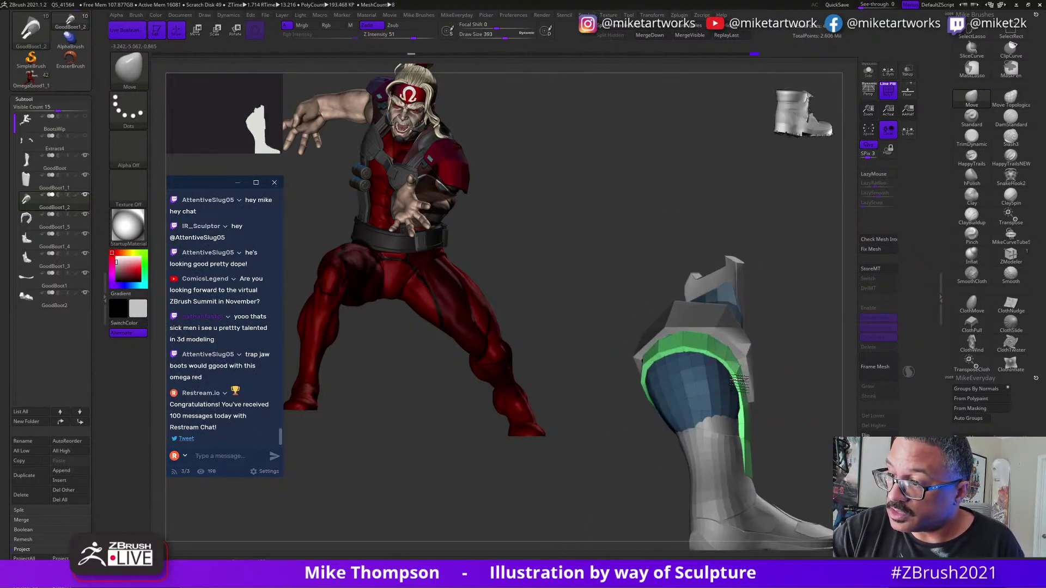
left_click_drag(748, 423, 745, 422)
left_click_drag(817, 416, 762, 436)
mouse_move(845, 460)
left_mouse_down("alt")
mouse_move(794, 441)
mouse_move(791, 426)
mouse_move(720, 422)
left_mouse_up("alt")
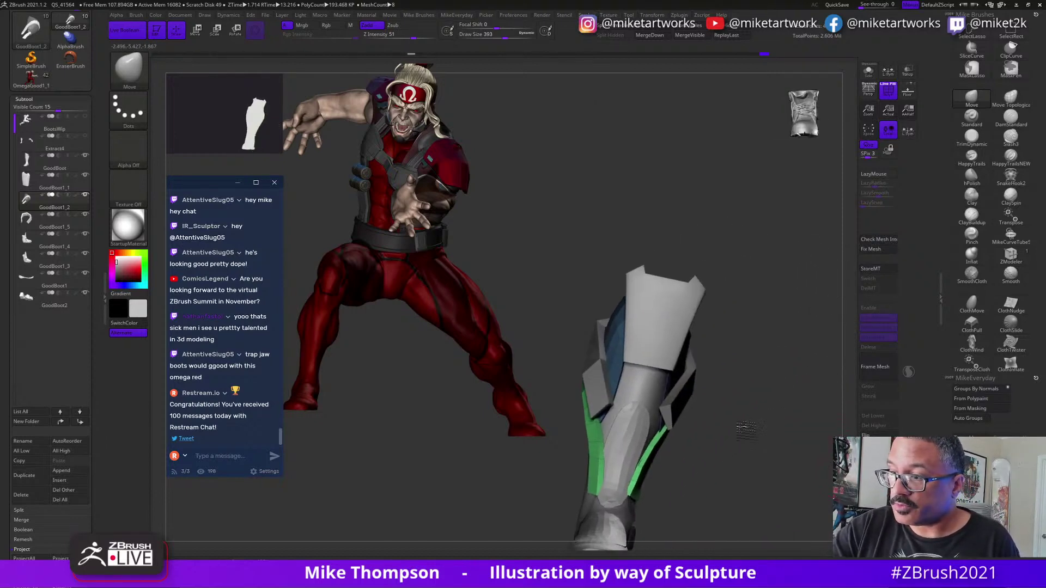
Switch to the GoodBoot1_4 subtool and mask everything except the pink shin panel's polygroup.
key("w")
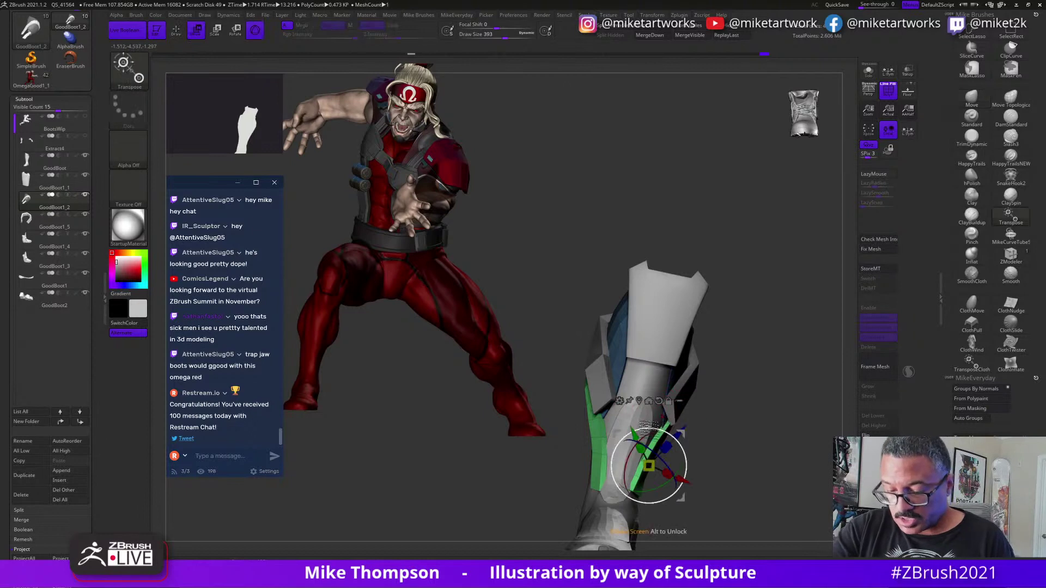
left_click(645, 417, "alt")
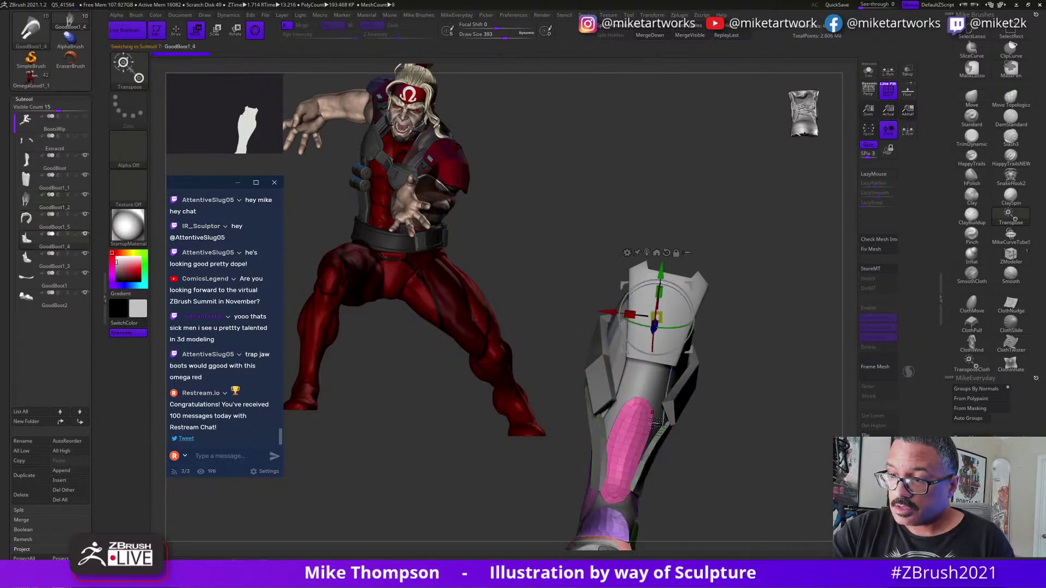
left_click(639, 442)
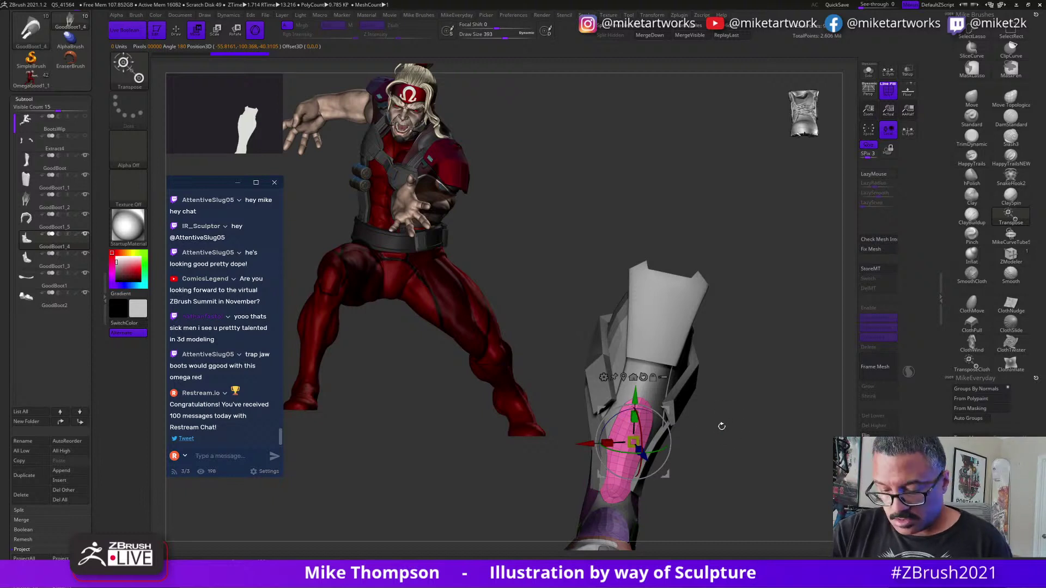
key("q")
Stretch the top of the pink shin panel up beneath the gray shin plate with the Move brush at draw size 921.
left_click_drag(737, 432, 761, 435)
key("s")
left_click_drag(641, 410, 639, 358)
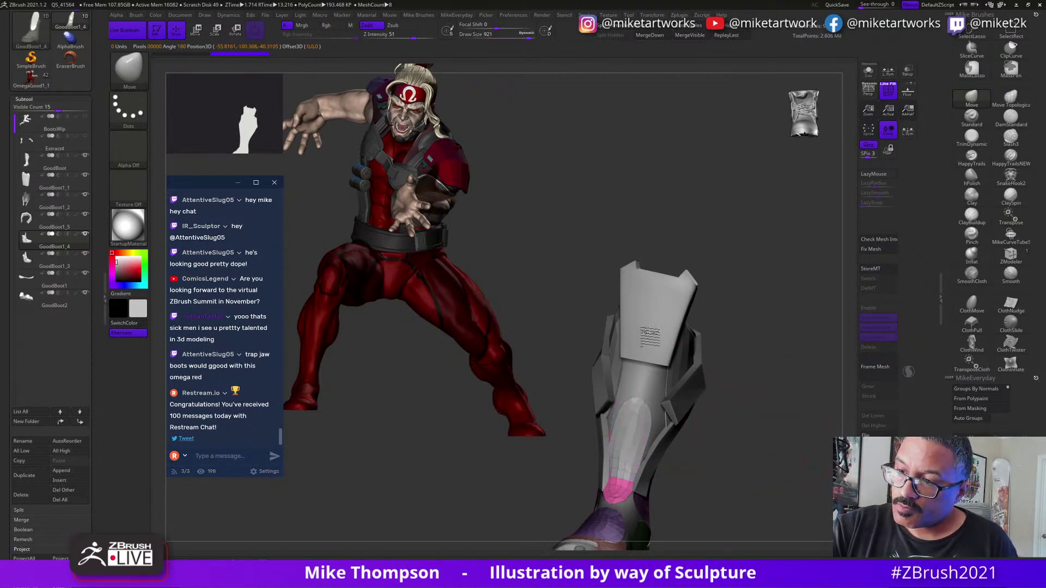
mouse_move(738, 411)
left_mouse_down()
mouse_move(752, 430)
mouse_move(745, 419)
left_mouse_up()
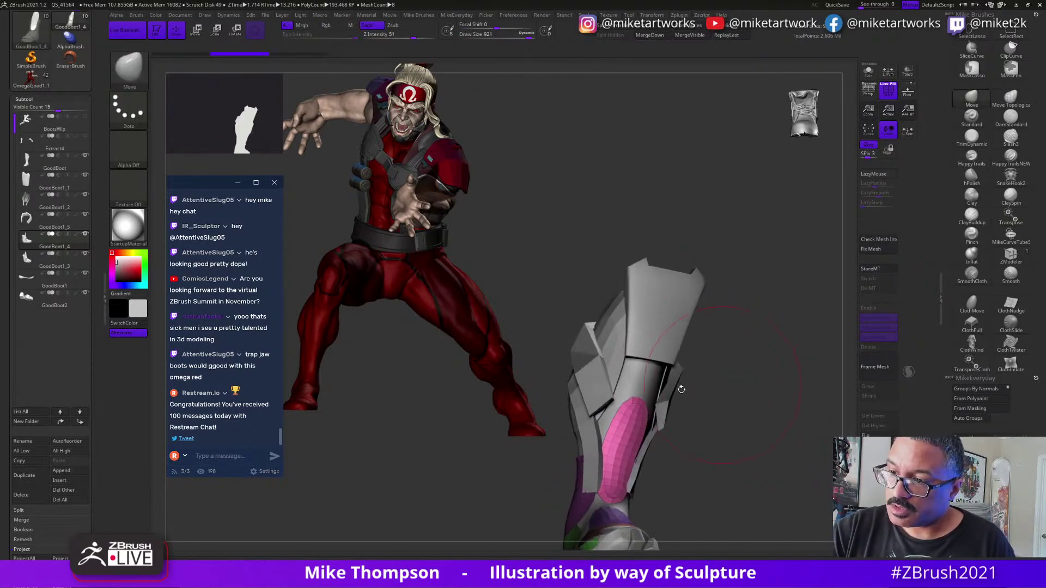
left_click_drag(641, 412, 664, 316)
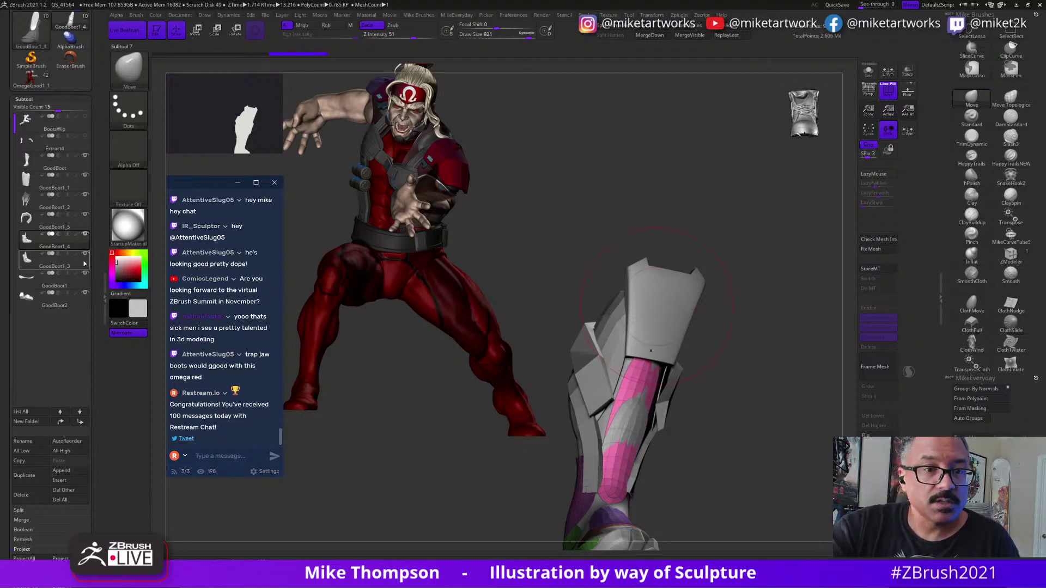
mouse_move(86, 257)
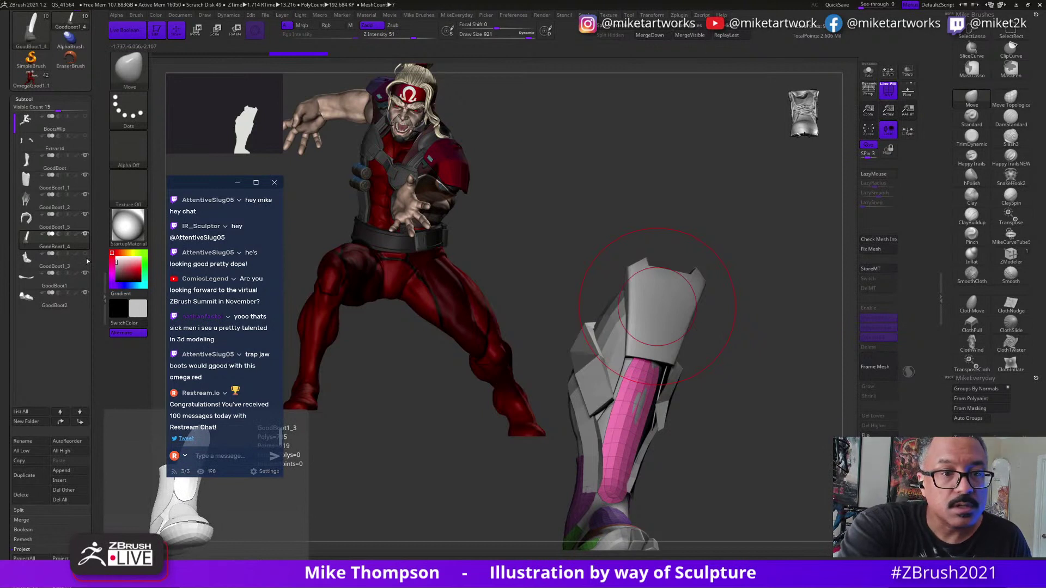
Pull the extended pink panel outward so it covers the front of the shin, using the Move brush at draw size 921.
mouse_move(804, 409)
left_mouse_down()
mouse_move(781, 406)
mouse_move(771, 390)
left_mouse_up()
left_click_drag(643, 376, 630, 357)
left_click_drag(741, 415, 722, 401)
left_click_drag(641, 444, 652, 434)
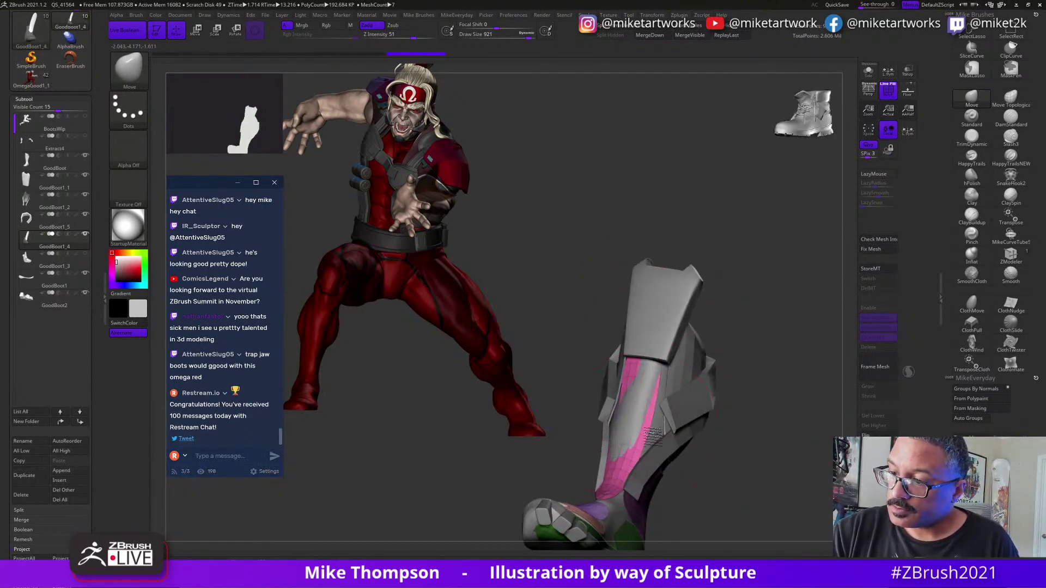
left_click_drag(649, 383, 643, 380)
left_click_drag(738, 384, 760, 387)
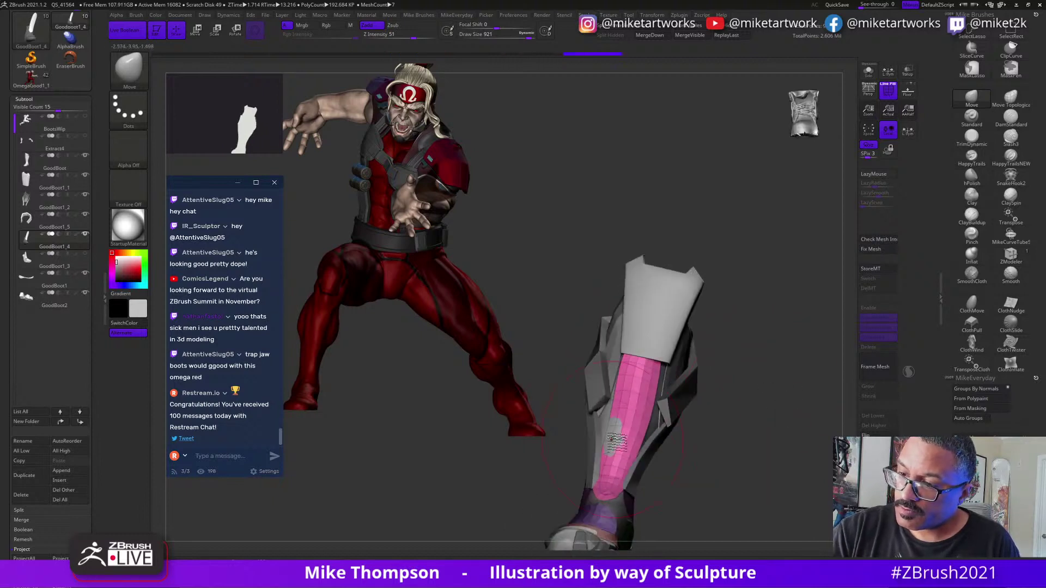
Pull out the upper part of the pink panel where the shin pokes through, using the Move brush at draw size 182.
mouse_move(689, 488)
left_mouse_down()
mouse_move(677, 478)
mouse_move(725, 463)
mouse_move(700, 402)
mouse_move(619, 371)
mouse_move(725, 414)
mouse_move(678, 422)
left_mouse_up()
key("s")
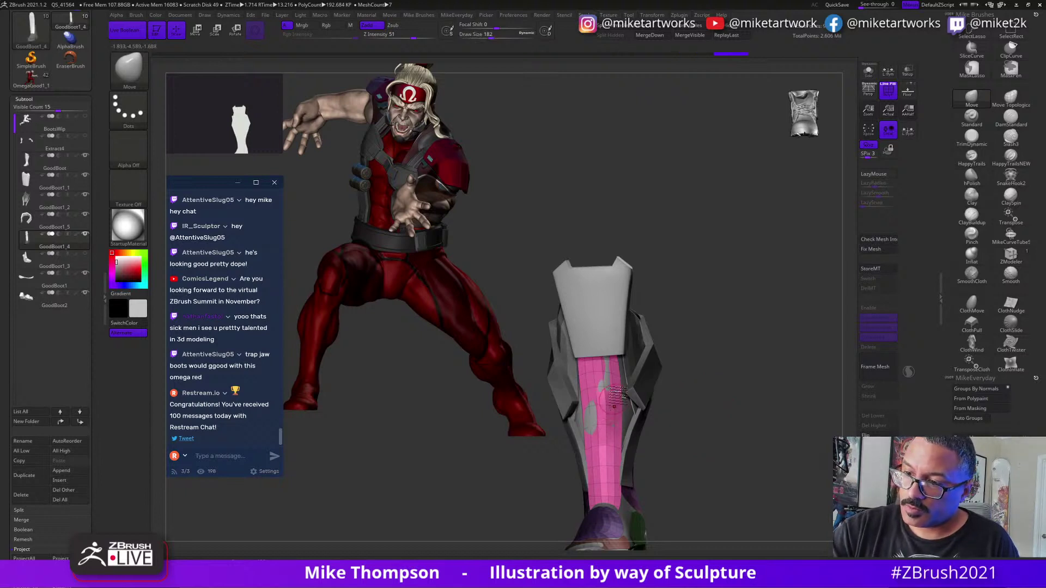
left_click_drag(614, 407, 611, 372)
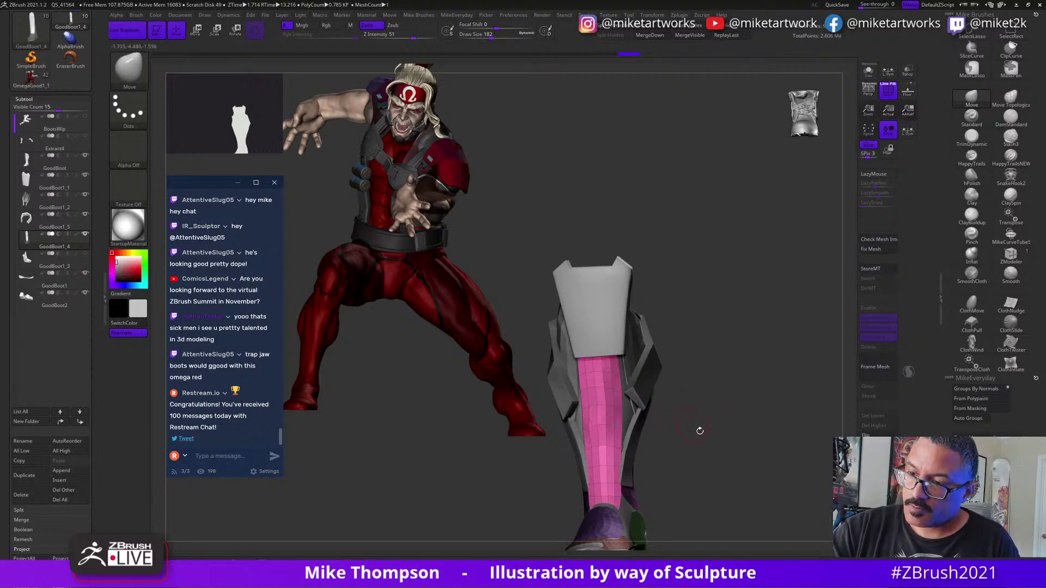
Shape the pink panel's side profile along the shin with the Move brush at draw size 386.
mouse_move(727, 431)
left_mouse_down()
mouse_move(710, 432)
mouse_move(726, 434)
mouse_move(725, 387)
left_mouse_up()
key("s")
left_click_drag(600, 376, 604, 369)
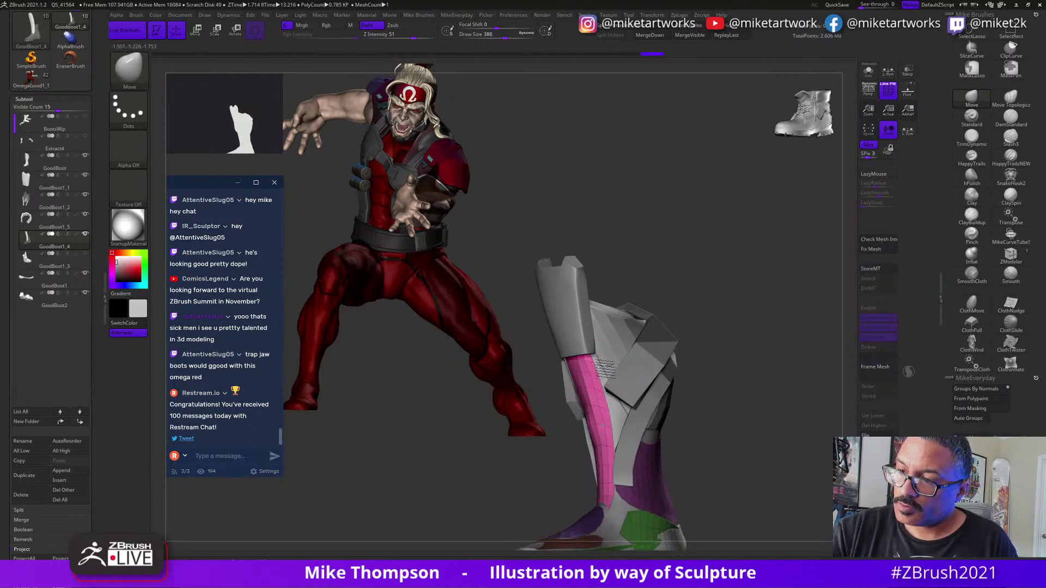
left_click_drag(613, 424, 619, 436)
left_click_drag(676, 410, 701, 407)
left_click_drag(603, 429, 611, 431)
left_click_drag(596, 388, 602, 369)
Adjust the pink panel's side edge below the gray shin plate and smooth the panel's surface.
left_click_drag(724, 413, 717, 398)
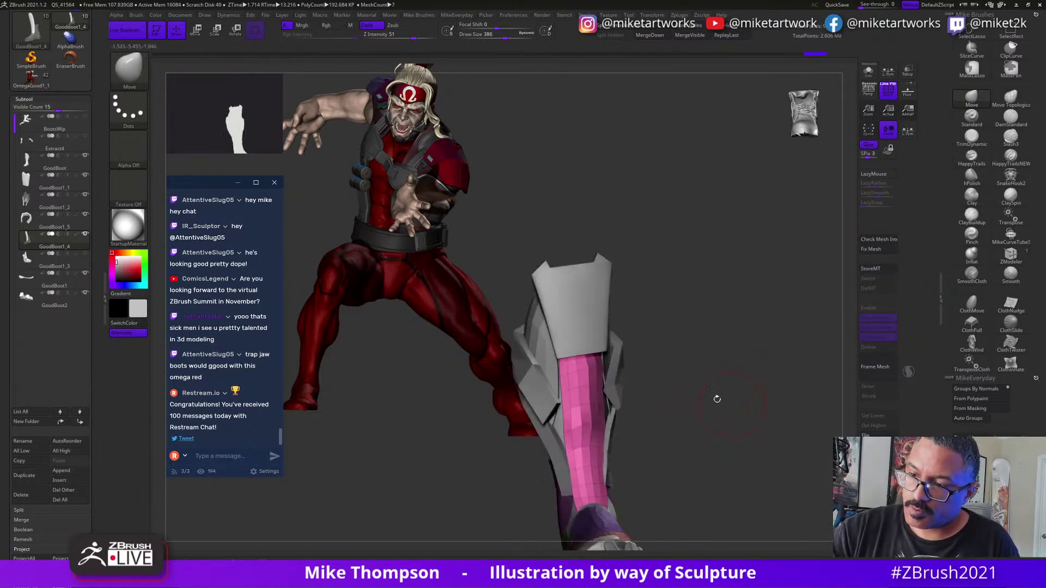
left_click_drag(567, 432, 572, 416)
left_click_drag(566, 374, 563, 371)
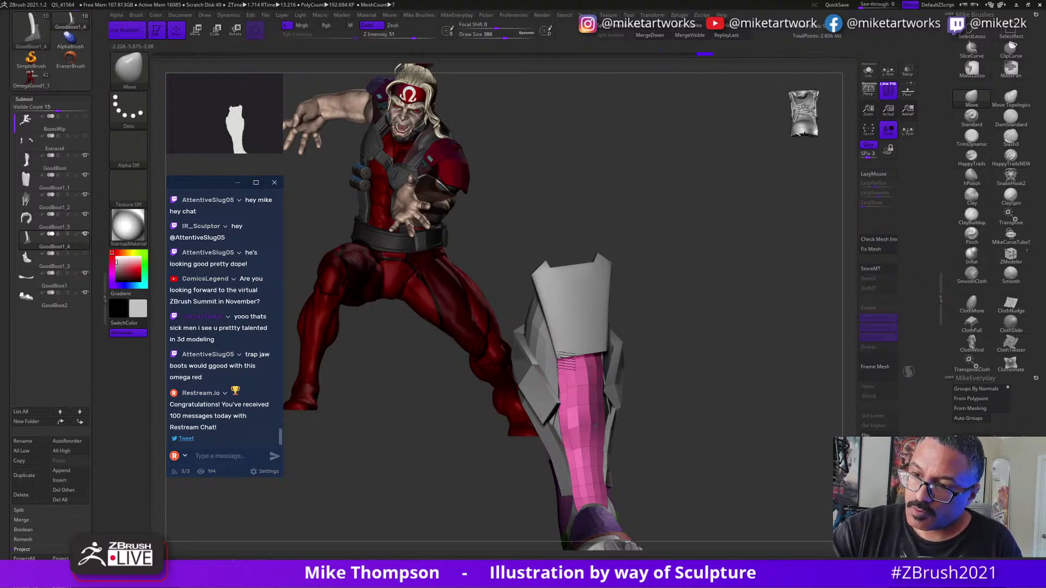
mouse_move(599, 406)
left_mouse_down("shift")
mouse_move(602, 426)
mouse_move(577, 427)
mouse_move(591, 490)
mouse_move(587, 409)
mouse_move(567, 434)
left_mouse_up("shift")
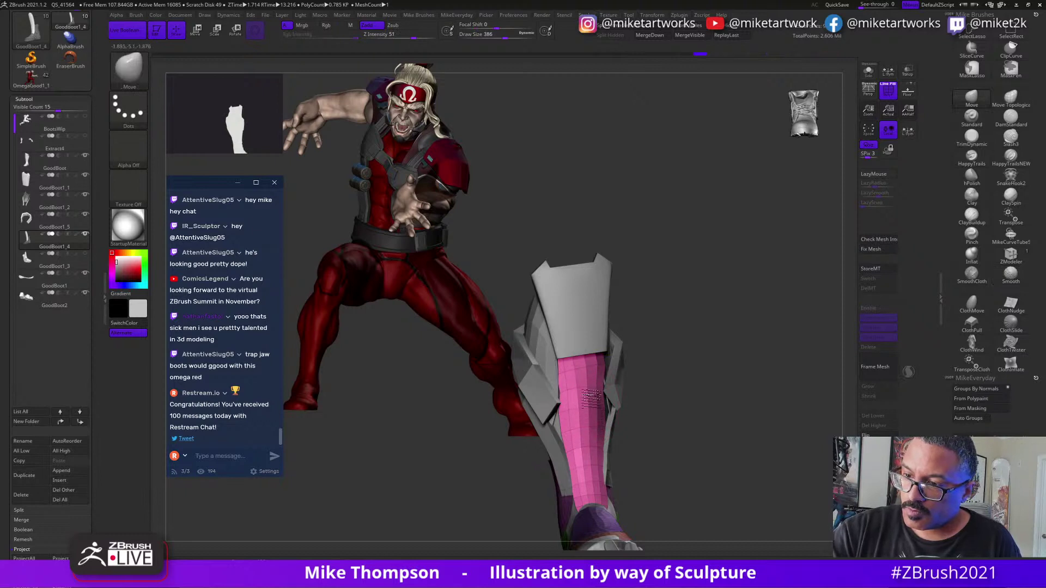
Smooth the pink panel's upper edge beneath the gray shin plate and down its front, at draw size 197.
mouse_move(636, 447)
left_mouse_down()
mouse_move(670, 443)
mouse_move(673, 421)
left_mouse_up()
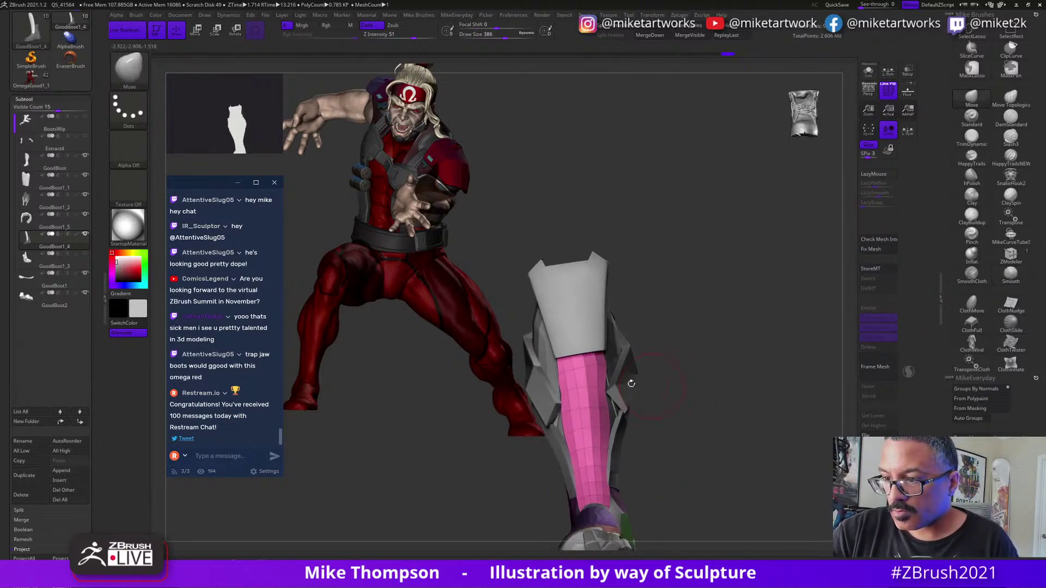
key("shift")
left_click_drag(601, 384, 587, 343, "shift")
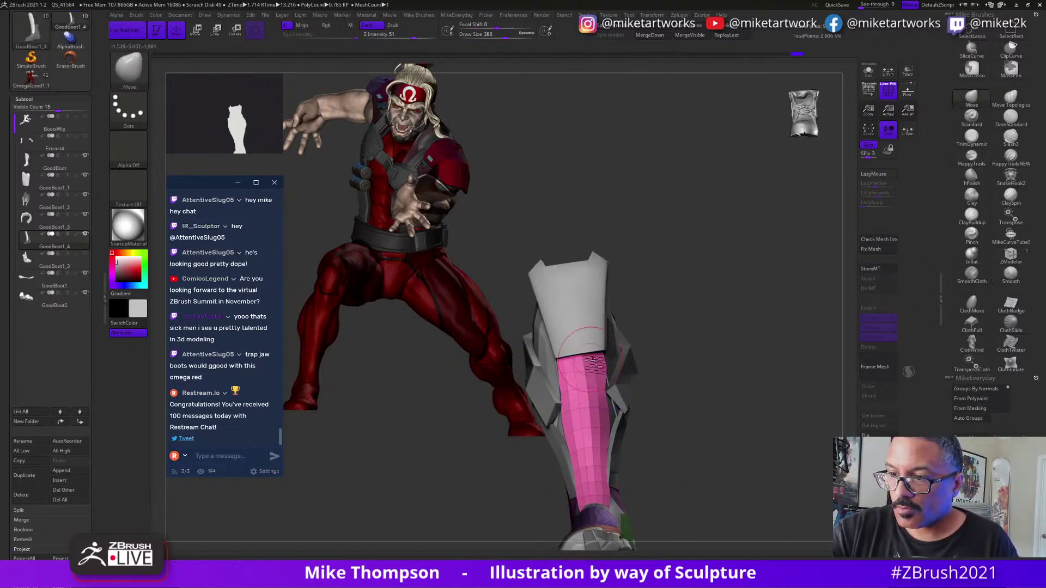
key("s")
left_click(663, 349)
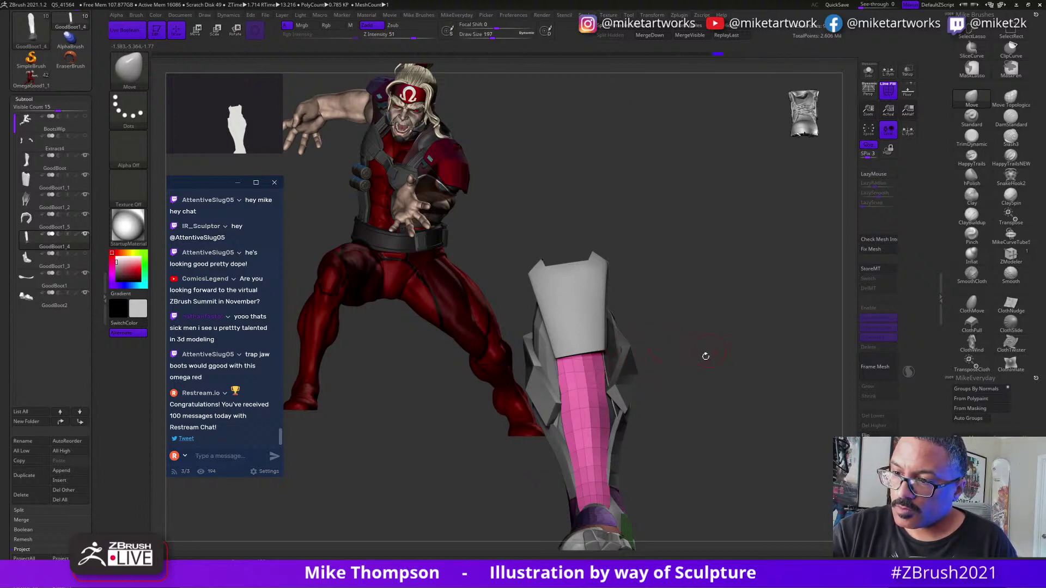
left_click_drag(705, 357, 613, 390)
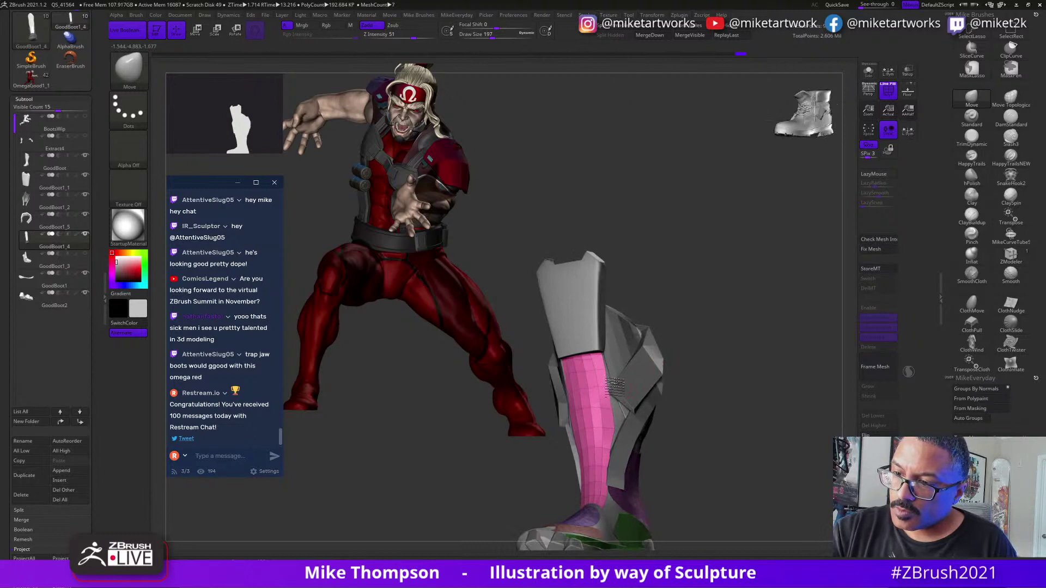
key("shift")
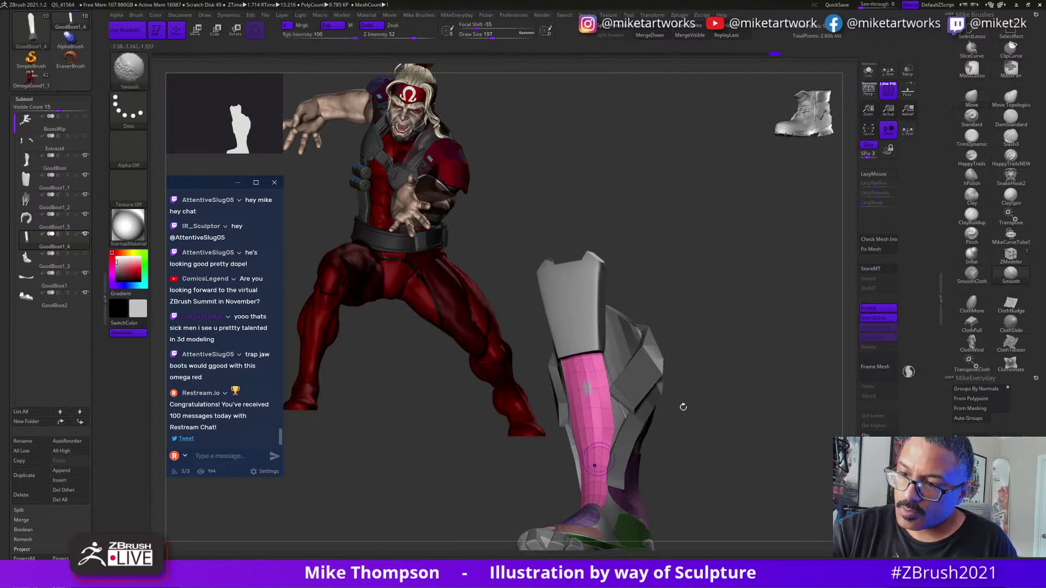
Refine the pink panel's contour below the gray shin plate at draw size 293 and smooth its front surface.
mouse_move(683, 407)
left_mouse_down()
mouse_move(649, 410)
mouse_move(710, 421)
mouse_move(592, 396)
left_mouse_up()
left_click_drag(681, 382, 573, 366)
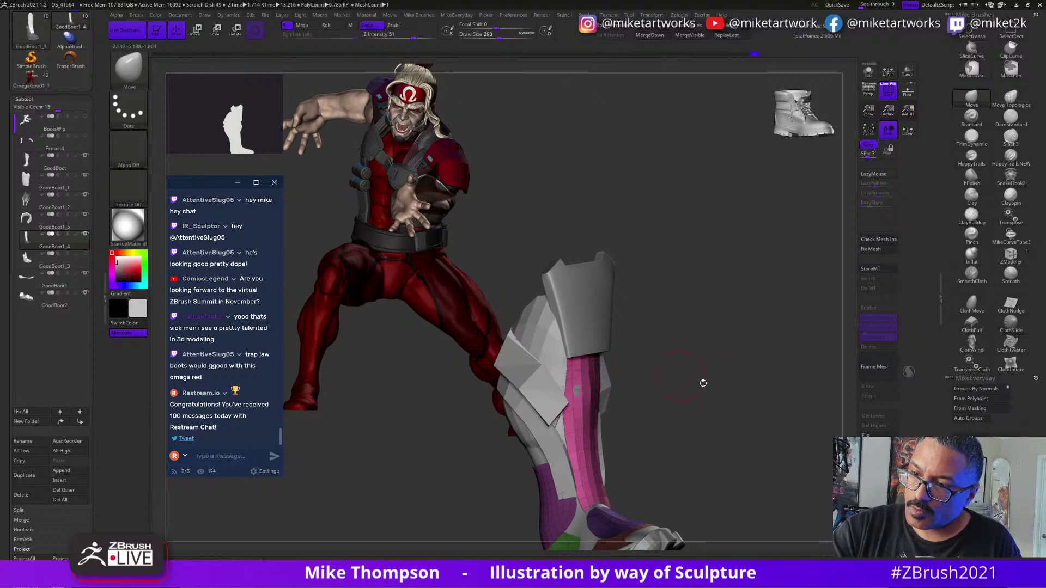
left_click_drag(704, 383, 685, 376)
mouse_move(585, 371)
left_mouse_down("shift")
mouse_move(583, 397)
mouse_move(597, 368)
left_mouse_up("shift")
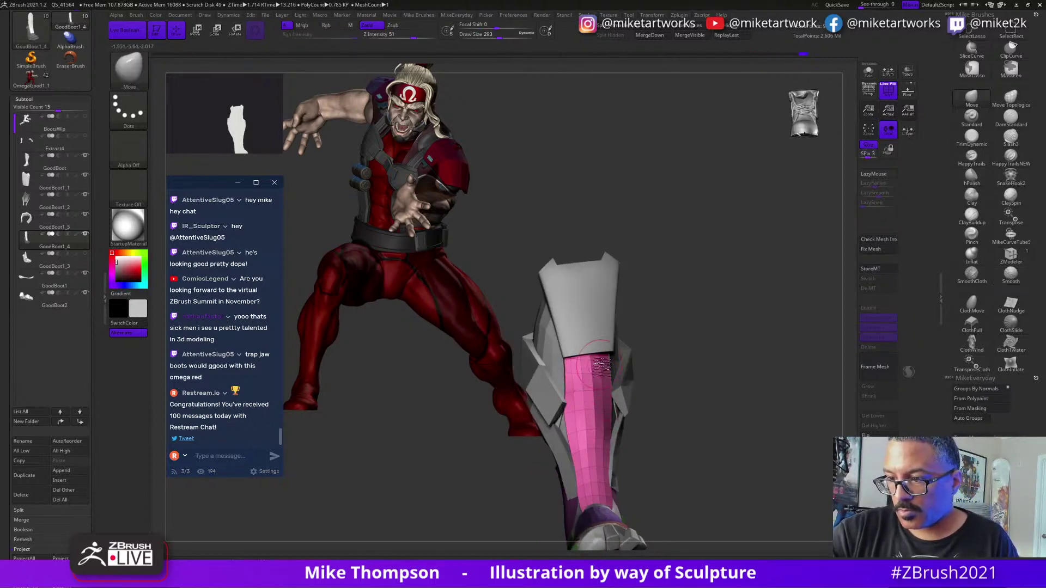
left_click_drag(738, 400, 693, 404)
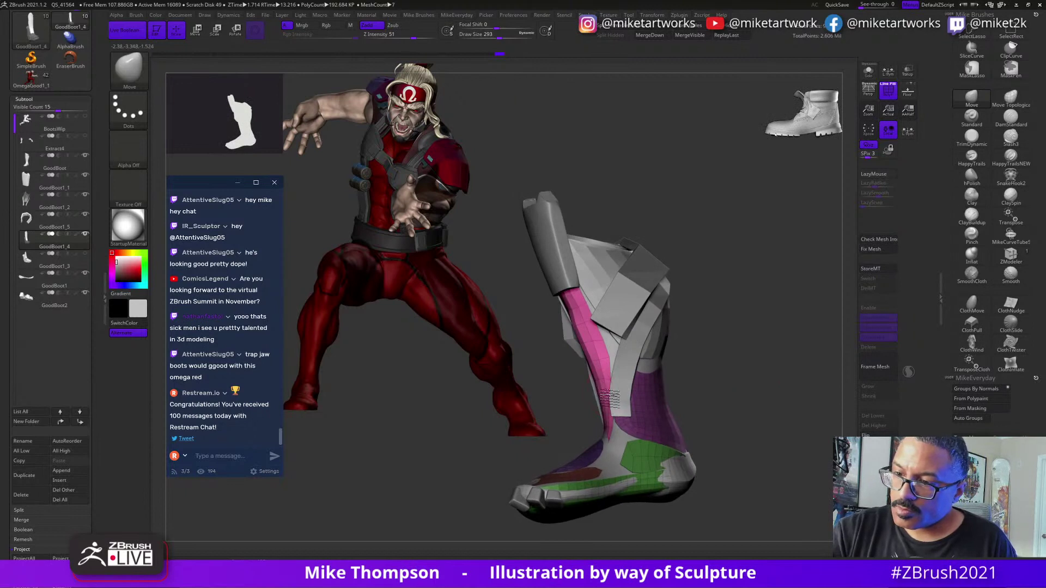
right_click_drag(606, 376, 618, 376)
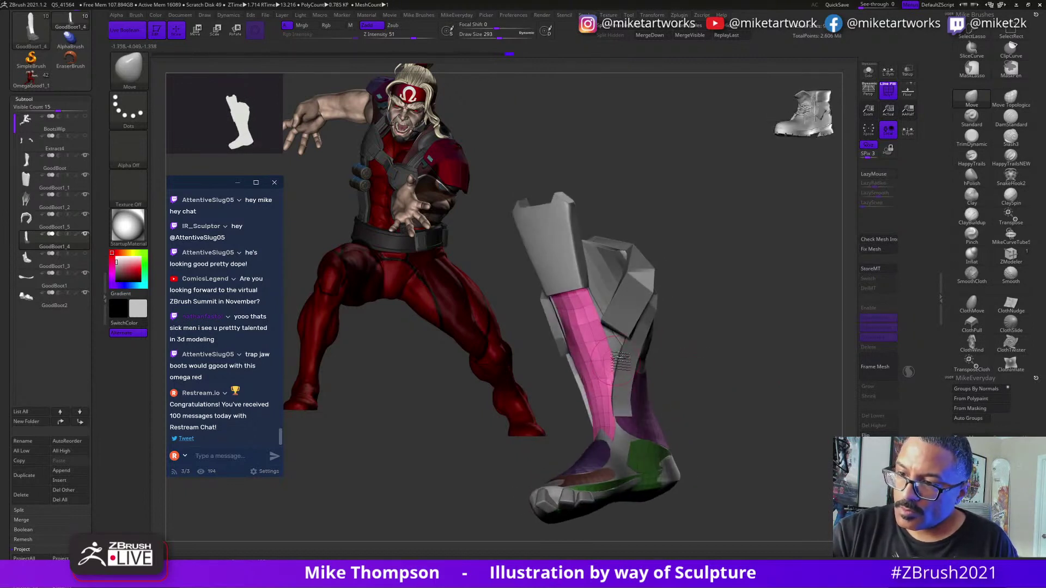
right_click_drag(689, 353, 616, 363)
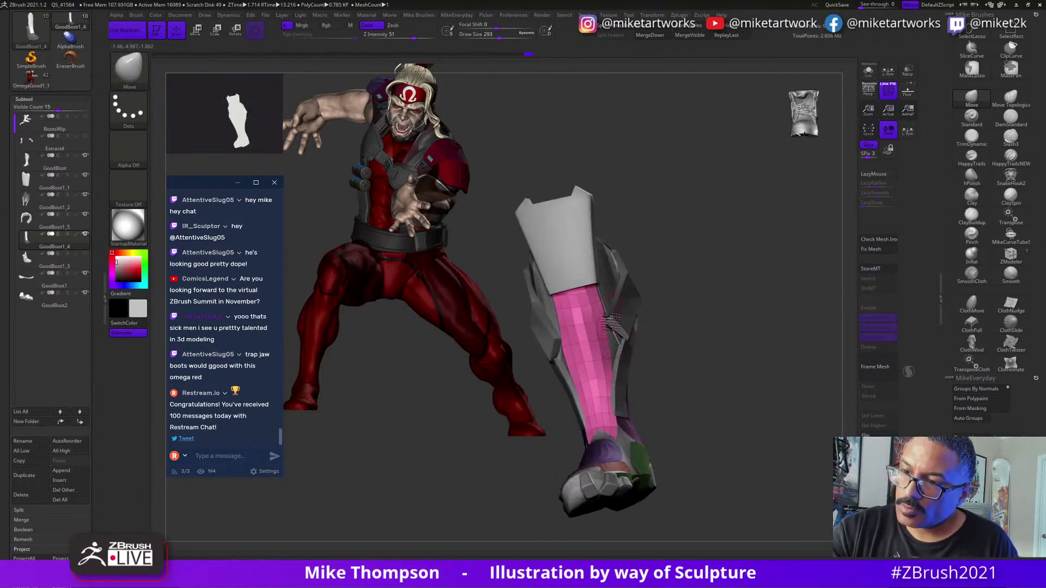
key("shift")
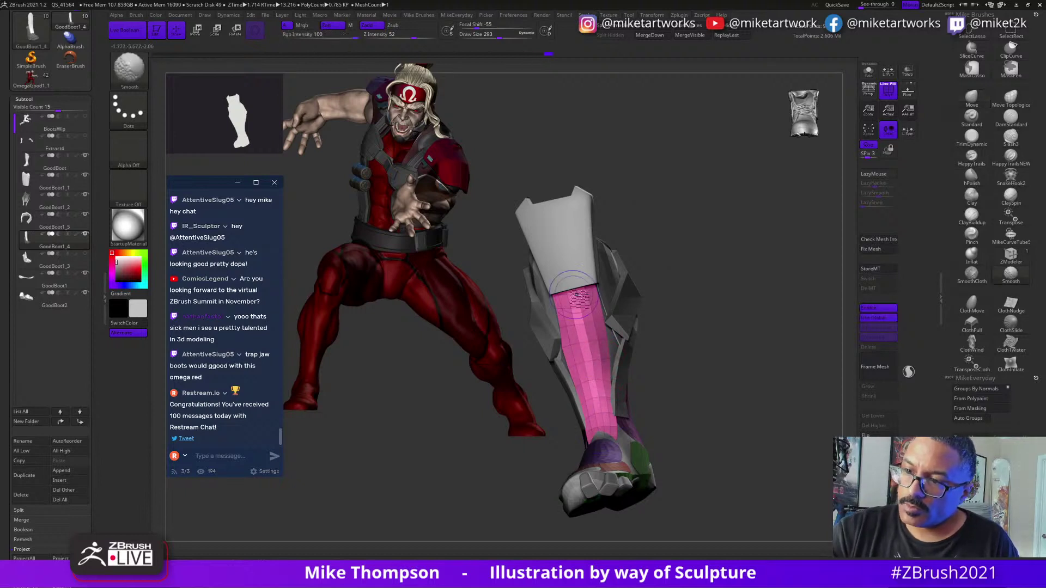
left_click_drag(600, 359, 598, 361, "shift")
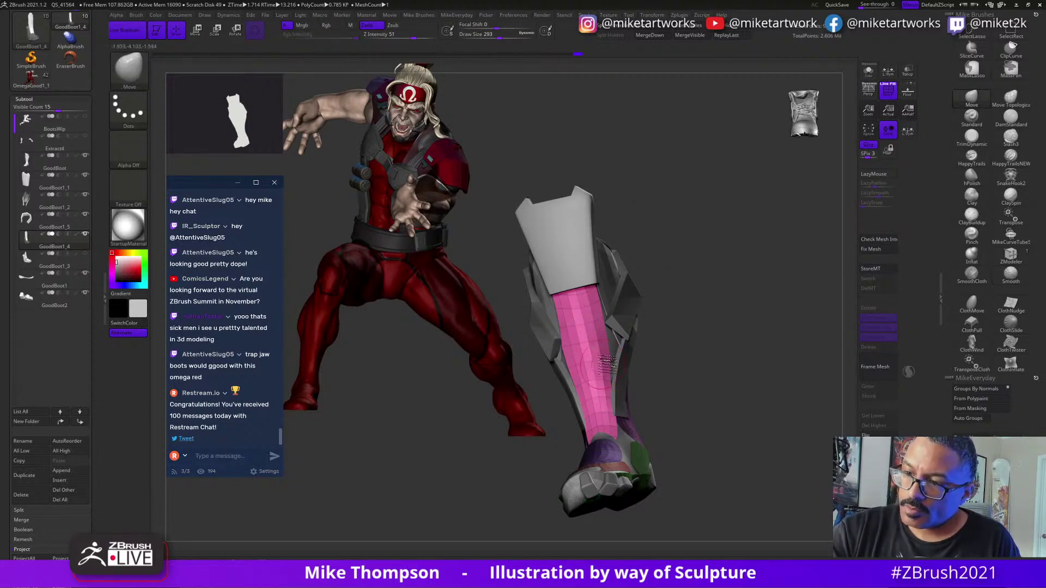
Adjust and smooth the pink panel's narrow lower end above the purple instep at draw size 187.
right_click_drag(727, 391, 716, 344)
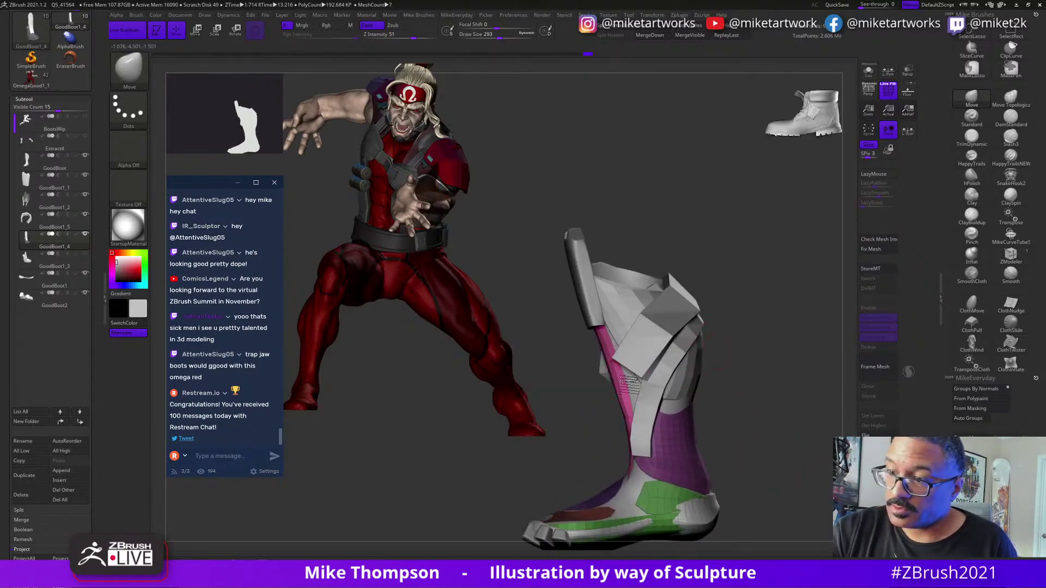
right_click_drag(773, 363, 750, 371)
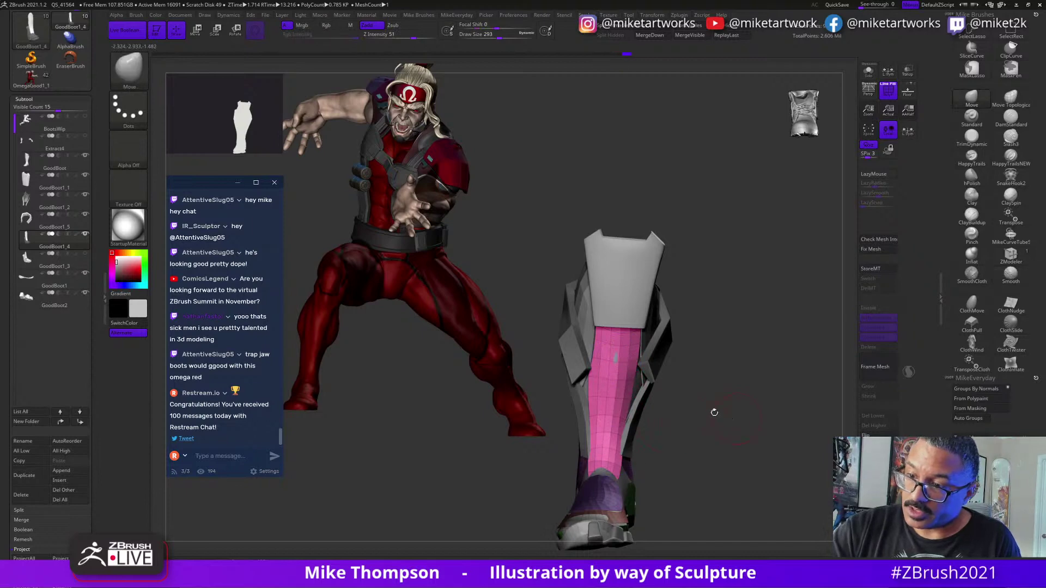
mouse_move(718, 431)
right_mouse_down()
mouse_move(760, 376)
mouse_move(801, 439)
mouse_move(771, 444)
mouse_move(780, 440)
mouse_move(766, 423)
right_mouse_up()
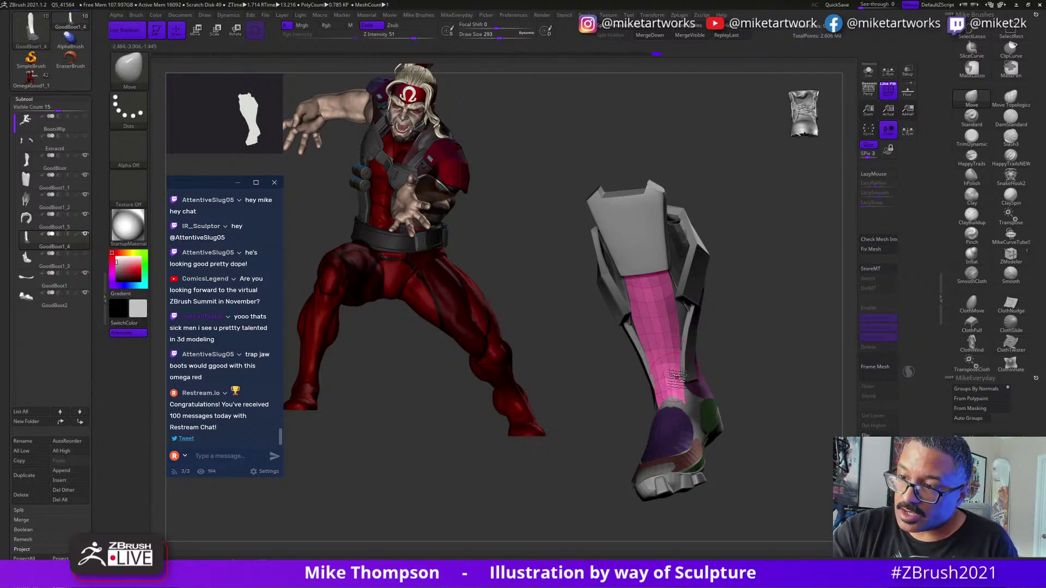
right_click_drag(682, 375, 671, 397)
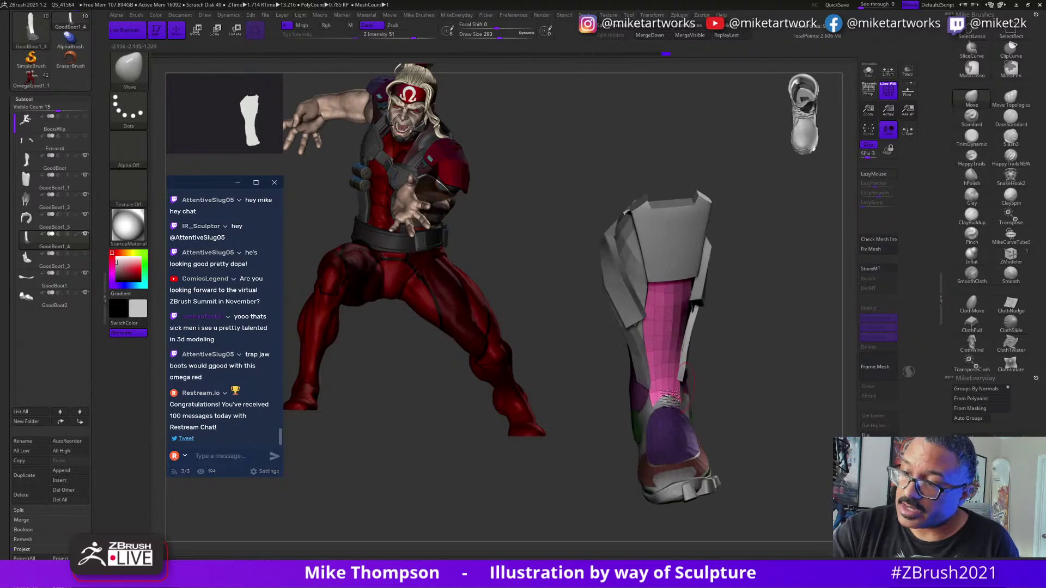
mouse_move(723, 383)
left_mouse_down()
mouse_move(762, 376)
mouse_move(695, 389)
mouse_move(707, 390)
left_mouse_up()
key("s")
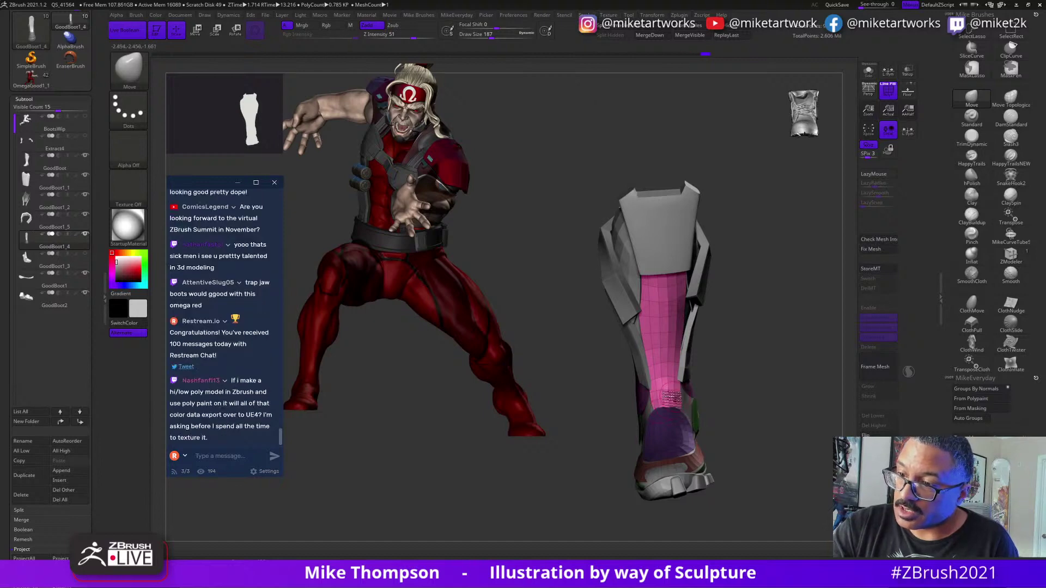
left_click_drag(751, 380, 675, 399)
left_click_drag(789, 341, 842, 344)
left_click_drag(670, 399, 677, 404, "shift")
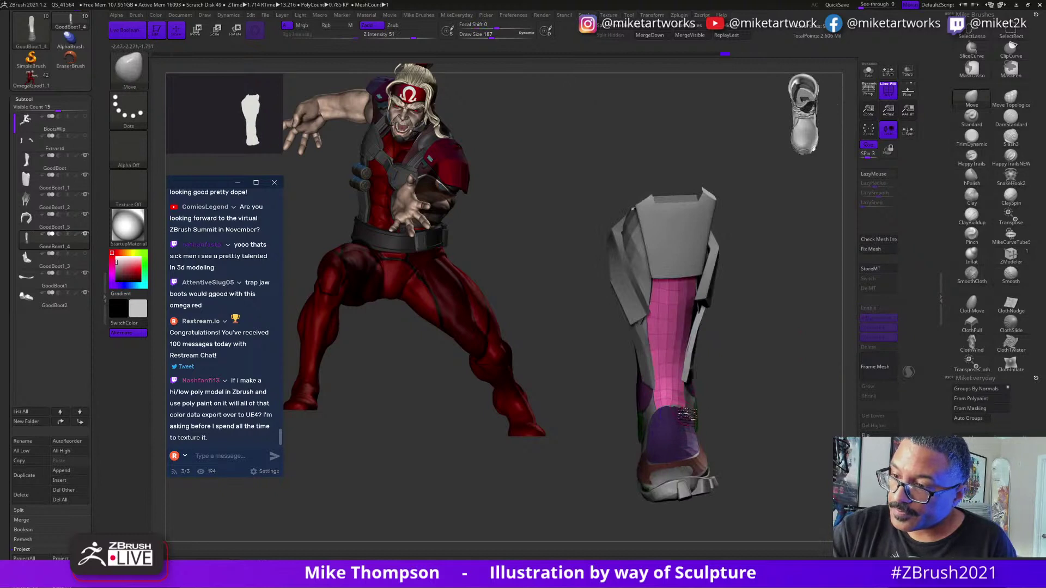
mouse_move(730, 382)
left_mouse_down()
mouse_move(815, 411)
mouse_move(773, 424)
mouse_move(780, 449)
mouse_move(794, 445)
left_mouse_up()
key("w")
left_click(691, 439, "ctrl")
key("q")
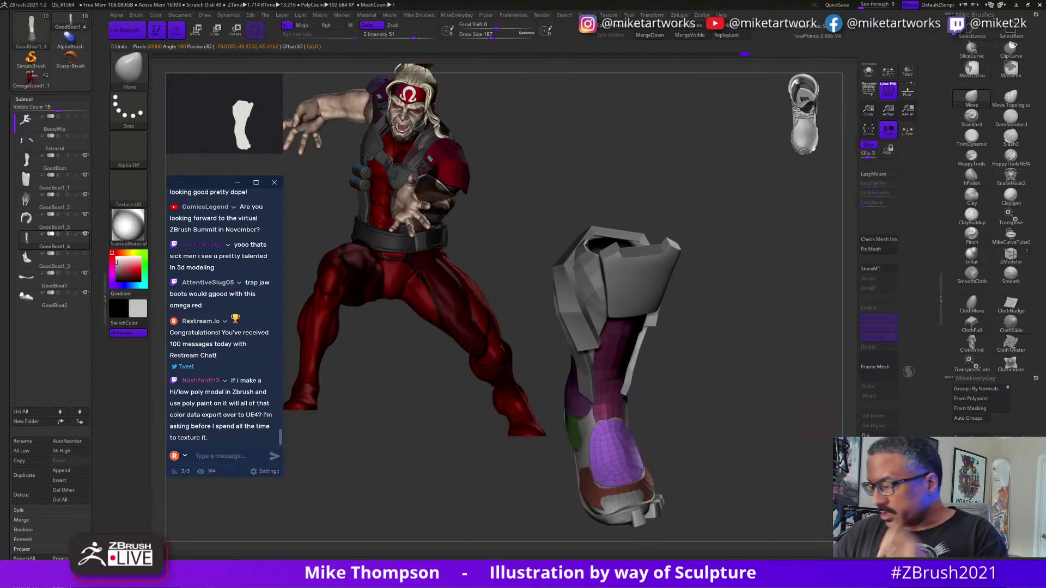
mouse_move(722, 441)
left_mouse_down()
mouse_move(767, 436)
mouse_move(764, 452)
mouse_move(726, 455)
mouse_move(770, 444)
mouse_move(743, 435)
mouse_move(750, 446)
mouse_move(786, 396)
left_mouse_up()
key("ctrl")
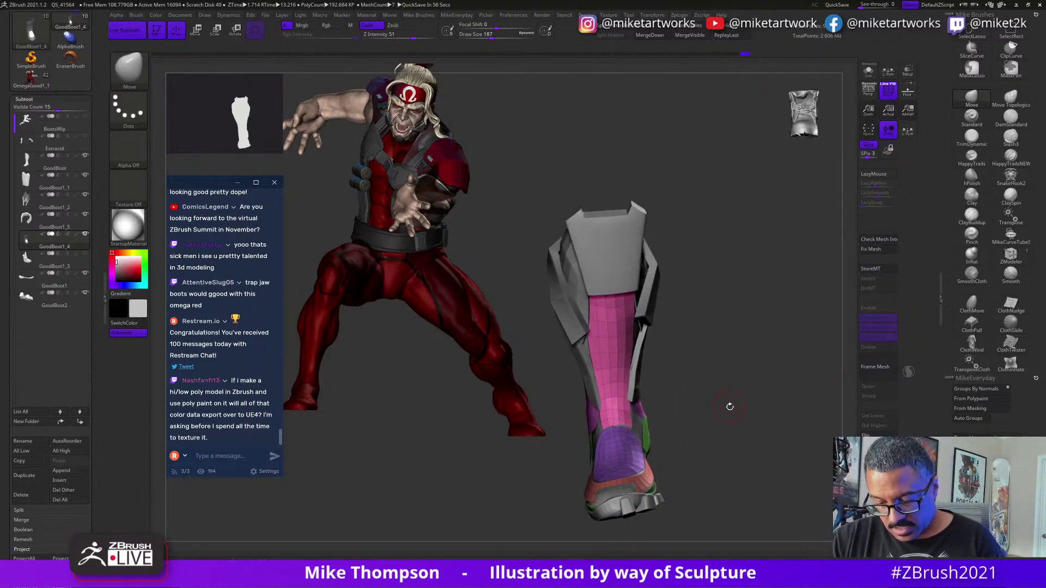
Draw a grid of Topology brush curves over the front of the ankle and generate a patch from it at draw size 223.
key("b")
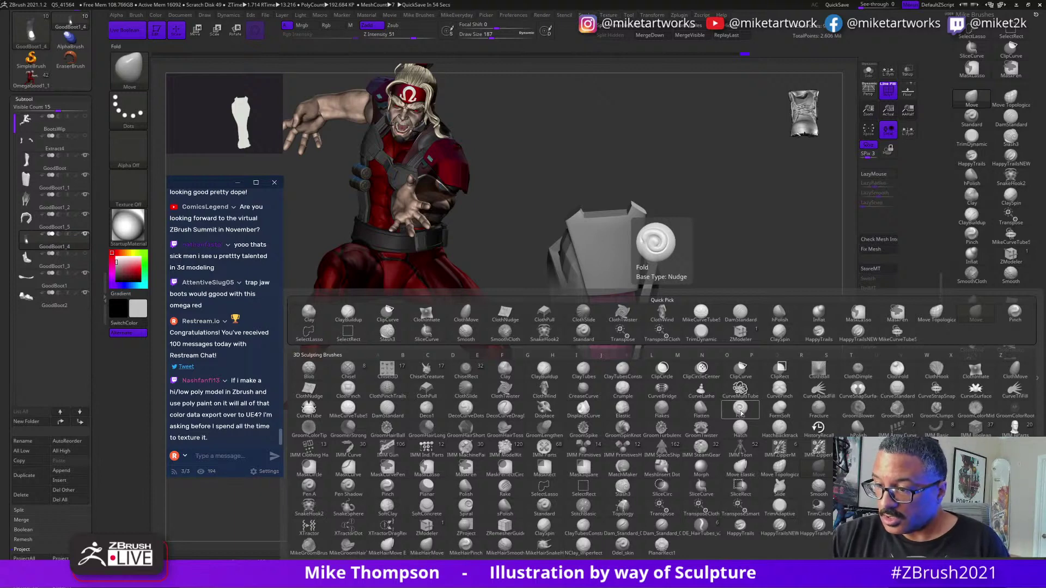
left_click(623, 508)
mouse_move(715, 446)
left_mouse_down()
mouse_move(728, 463)
mouse_move(710, 413)
mouse_move(716, 401)
mouse_move(752, 396)
mouse_move(699, 400)
mouse_move(738, 385)
mouse_move(787, 412)
mouse_move(731, 457)
left_mouse_up()
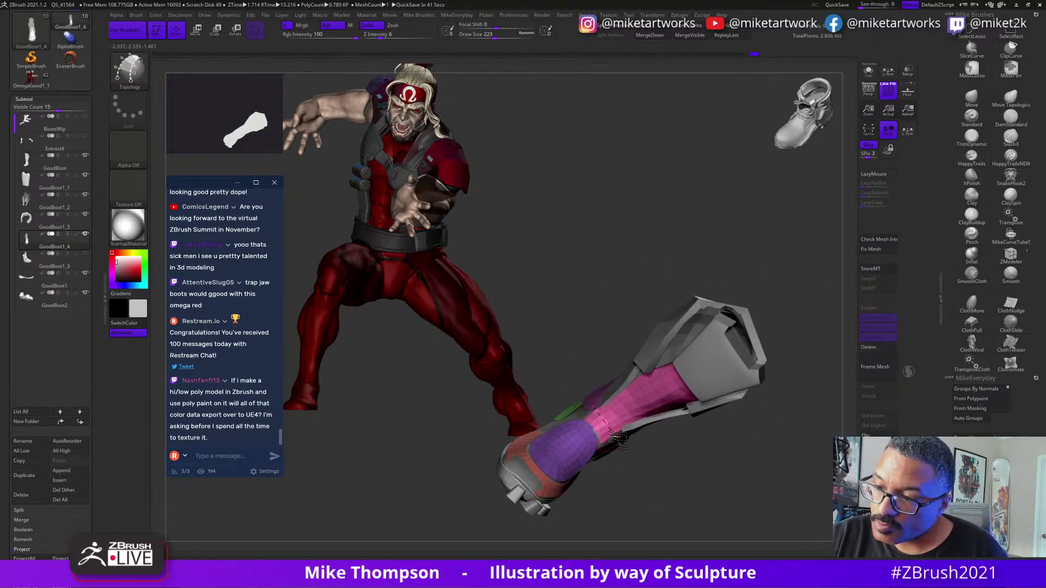
left_click_drag(616, 436, 630, 438)
mouse_move(675, 423)
left_mouse_down()
mouse_move(688, 436)
mouse_move(690, 479)
mouse_move(733, 436)
mouse_move(784, 476)
mouse_move(799, 455)
mouse_move(785, 458)
left_mouse_up()
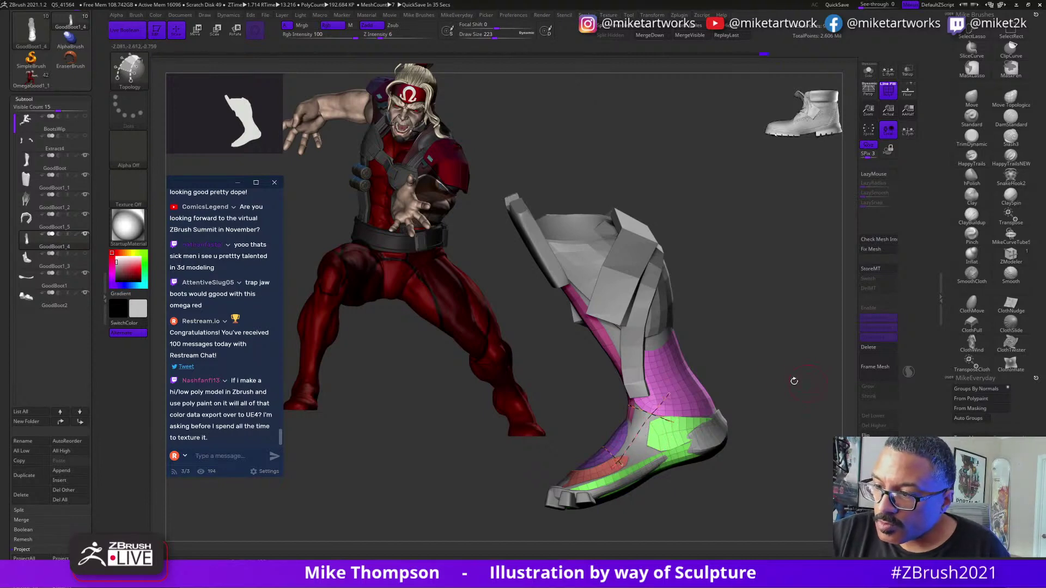
left_click_drag(794, 381, 757, 398)
left_click_drag(651, 392, 635, 481)
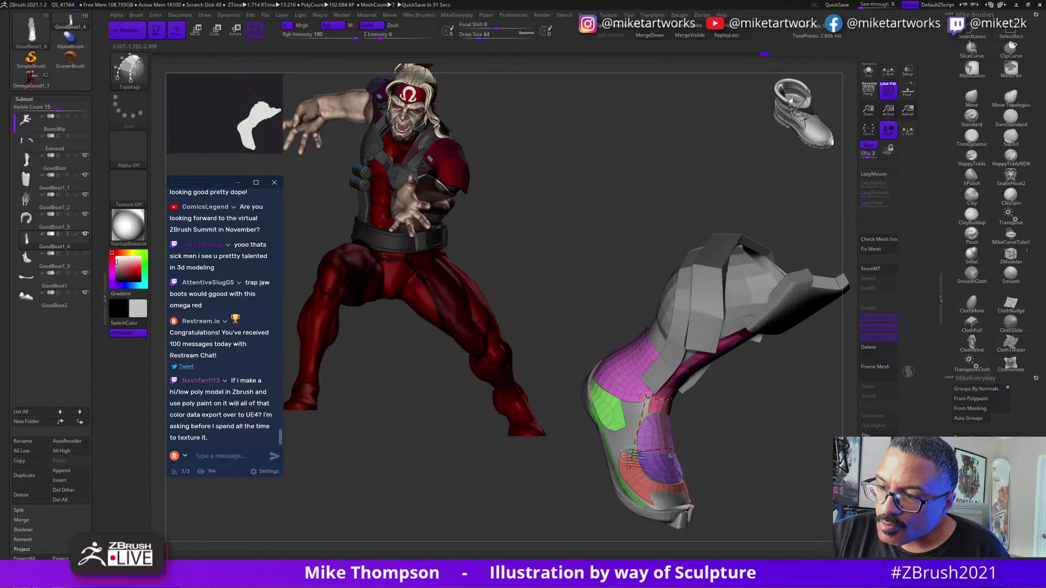
mouse_move(779, 414)
left_mouse_down()
mouse_move(755, 417)
mouse_move(795, 414)
mouse_move(812, 399)
mouse_move(751, 394)
mouse_move(804, 418)
mouse_move(790, 395)
mouse_move(736, 384)
left_mouse_up()
key("ctrl+z")
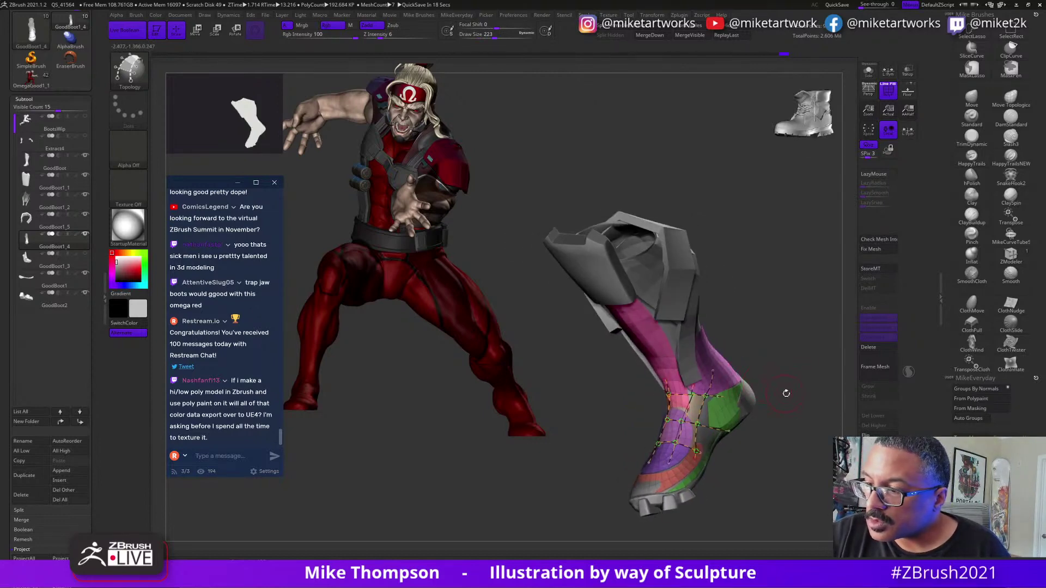
left_click(698, 415)
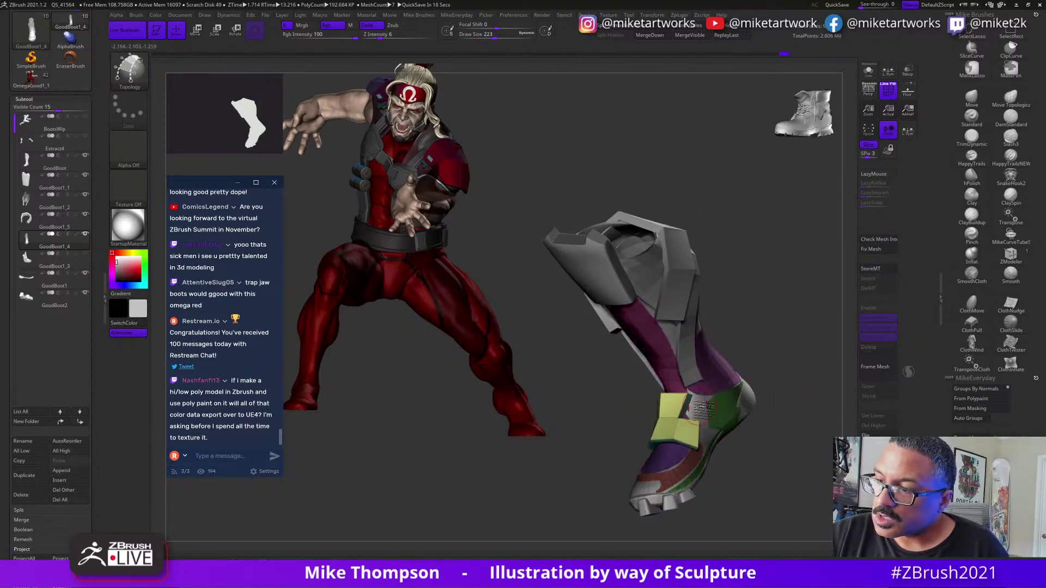
Rebuild the ankle patch from the curves at draw size 71 and split it off as its own subtool.
mouse_move(786, 387)
left_mouse_down()
mouse_move(823, 388)
mouse_move(796, 420)
mouse_move(773, 421)
mouse_move(827, 408)
mouse_move(778, 402)
mouse_move(817, 394)
left_mouse_up()
key("s")
key("ctrl+z")
left_click(658, 455)
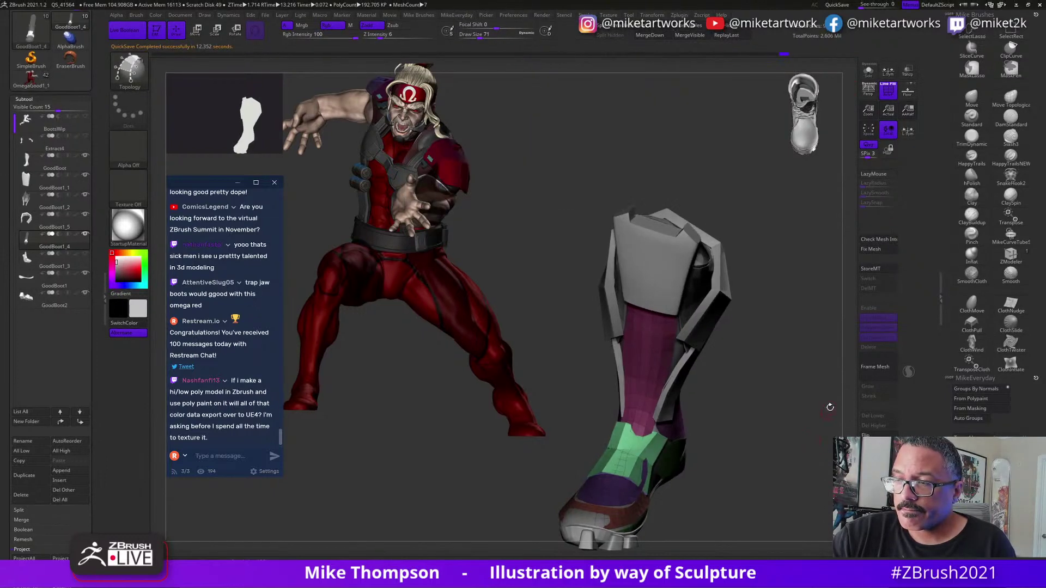
left_click(611, 25)
left_click_drag(790, 395, 762, 414)
Fit the new green ankle patch over the top of the foot with the Move brush at draw size 500.
key("b")
key("m")
key("v")
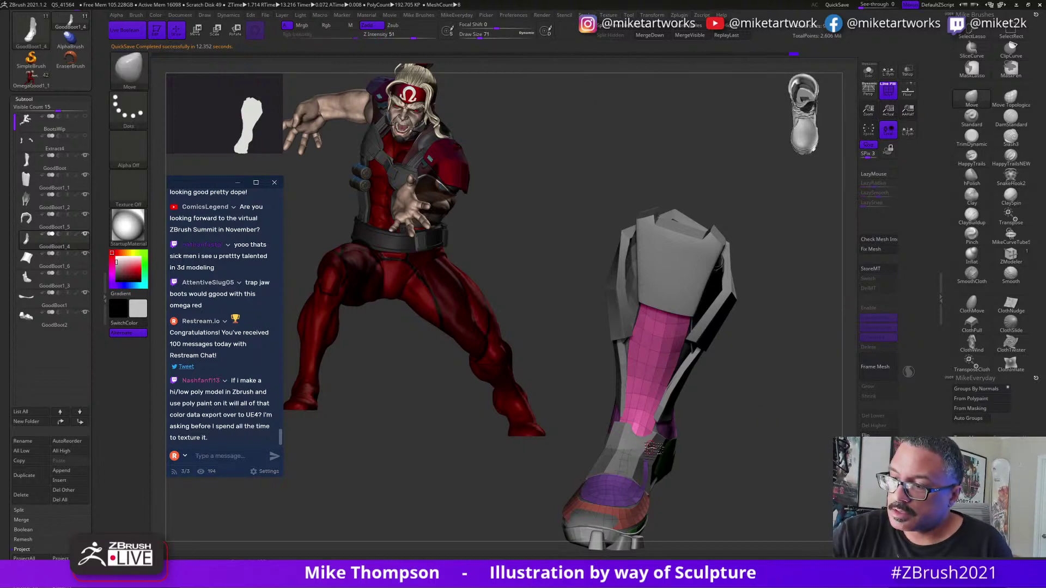
left_click(670, 450, "alt")
key("s")
mouse_move(750, 438)
left_mouse_down()
mouse_move(764, 439)
mouse_move(771, 425)
left_mouse_up()
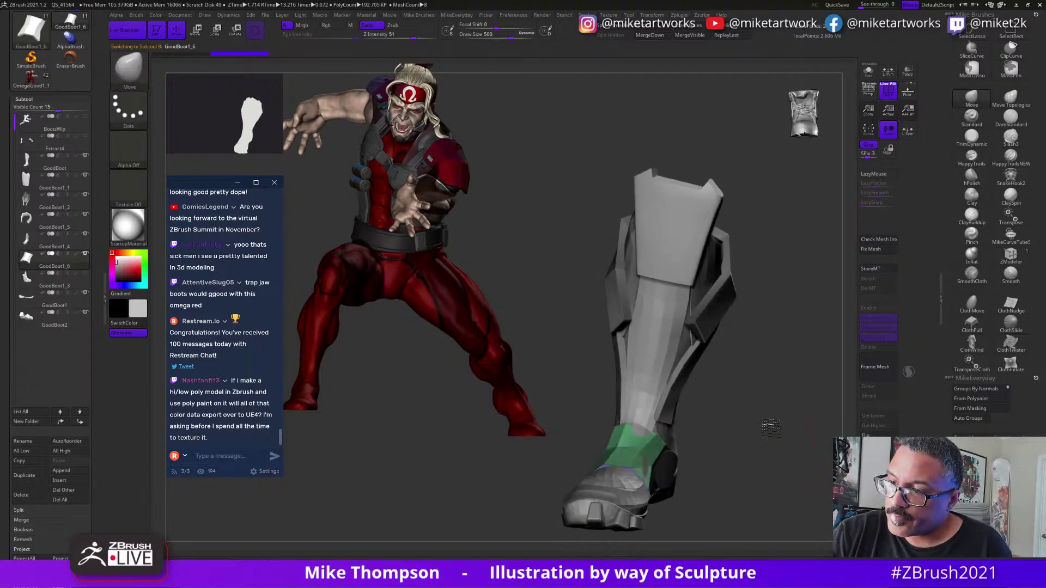
left_click_drag(661, 438, 642, 427)
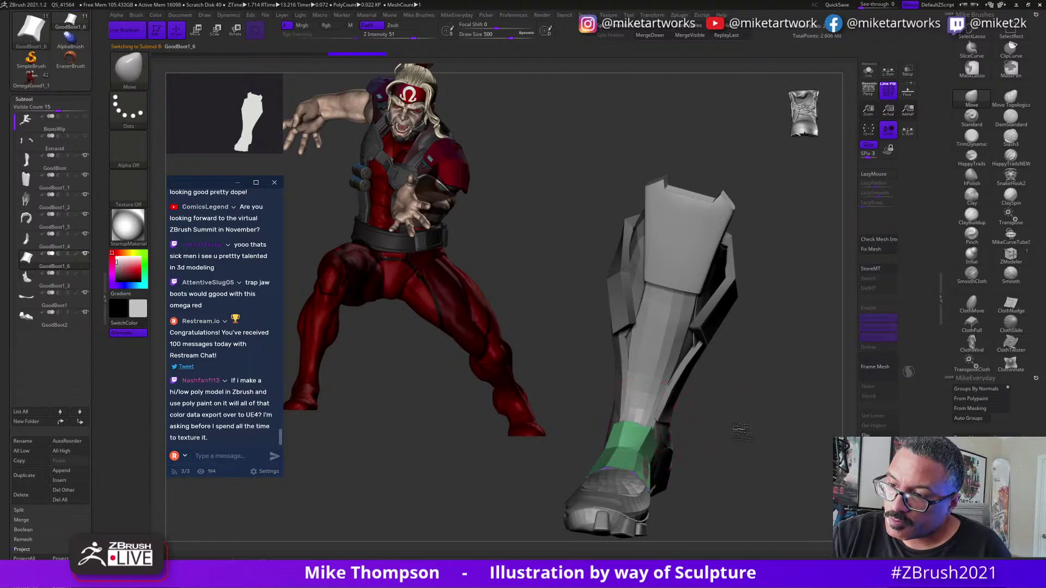
left_click_drag(742, 430, 648, 437)
left_click_drag(655, 475, 647, 468)
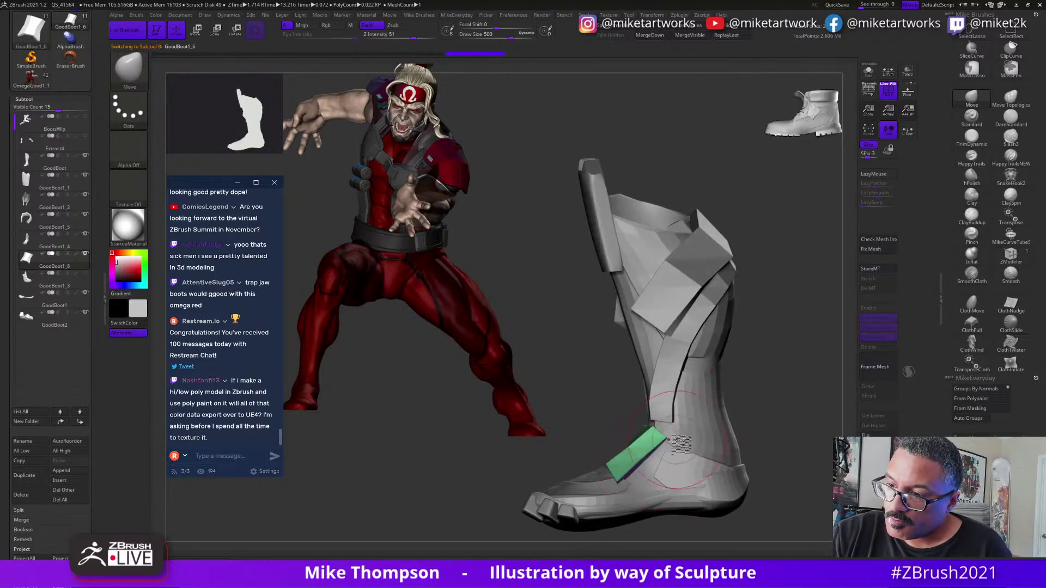
left_click_drag(752, 429, 692, 431)
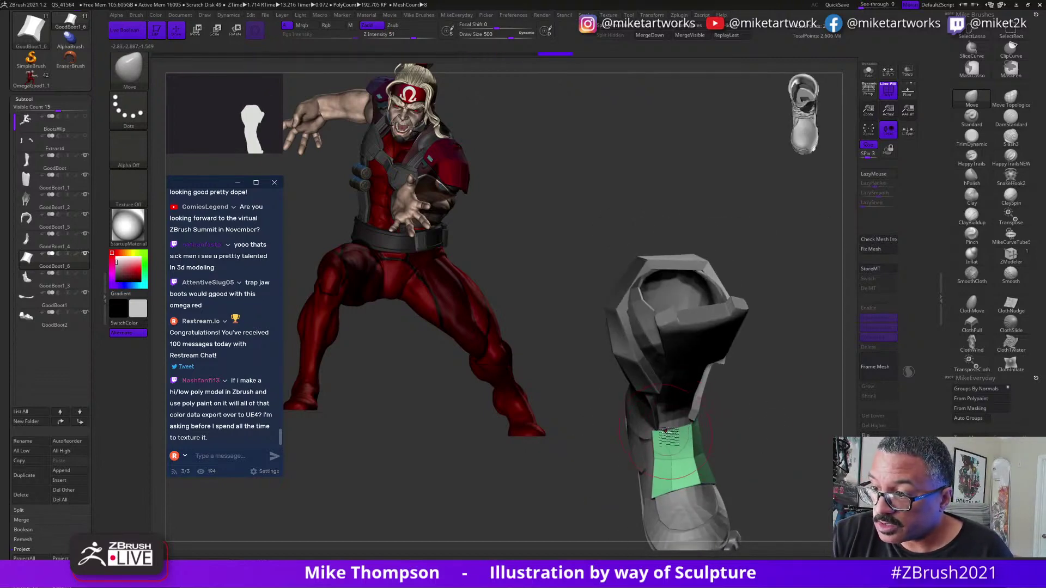
Shape the green ankle patch's side and lower edges around the instep with the Move brush at draw size 286.
left_click_drag(767, 425, 762, 435)
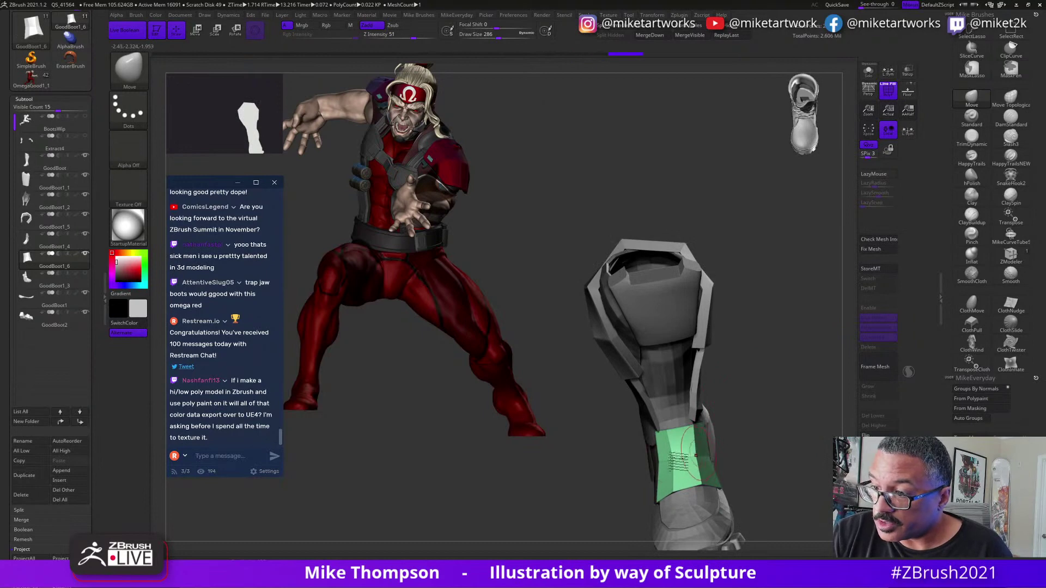
left_click_drag(684, 458, 709, 486)
mouse_move(778, 453)
left_mouse_down()
mouse_move(775, 432)
mouse_move(768, 437)
left_mouse_up()
left_click_drag(676, 456, 668, 485)
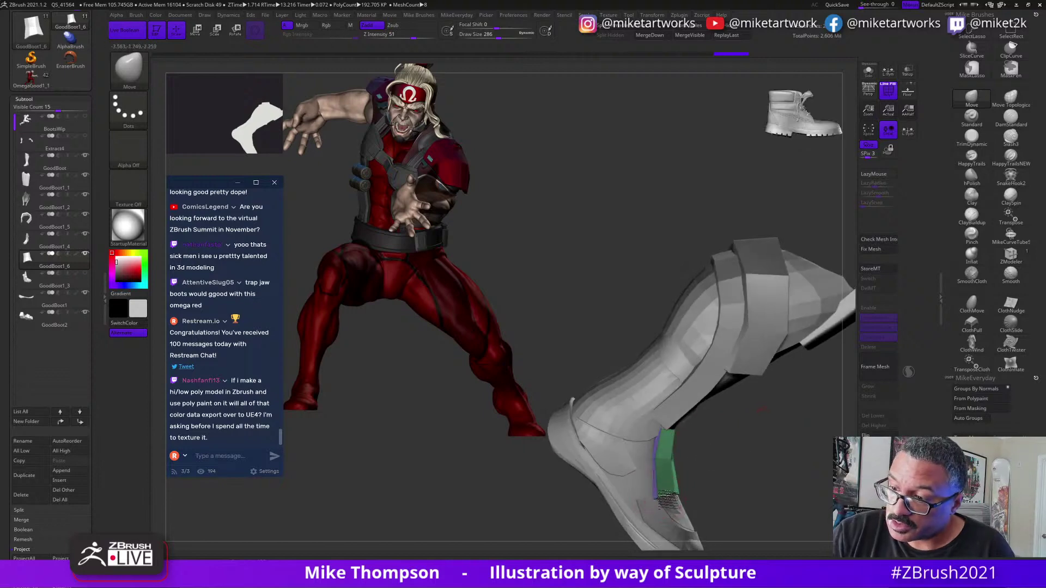
left_click_drag(727, 457, 766, 428)
left_click_drag(694, 461, 684, 460)
left_click_drag(740, 432, 649, 455)
left_click_drag(768, 433, 685, 427)
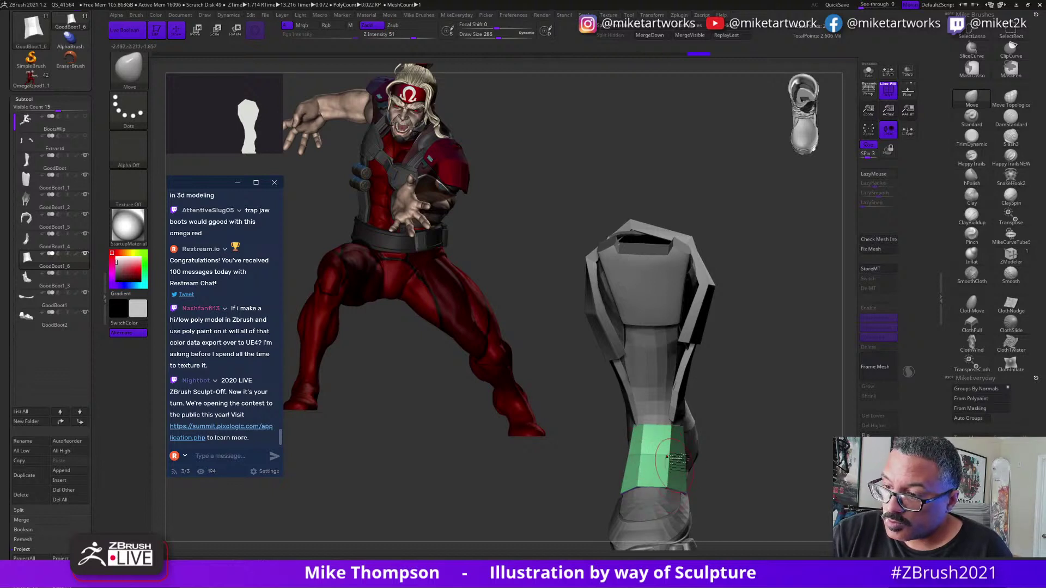
Refine the green ankle plate's sides and ends against the boot with the Move brush at draw size 286.
left_click_drag(744, 426, 771, 406)
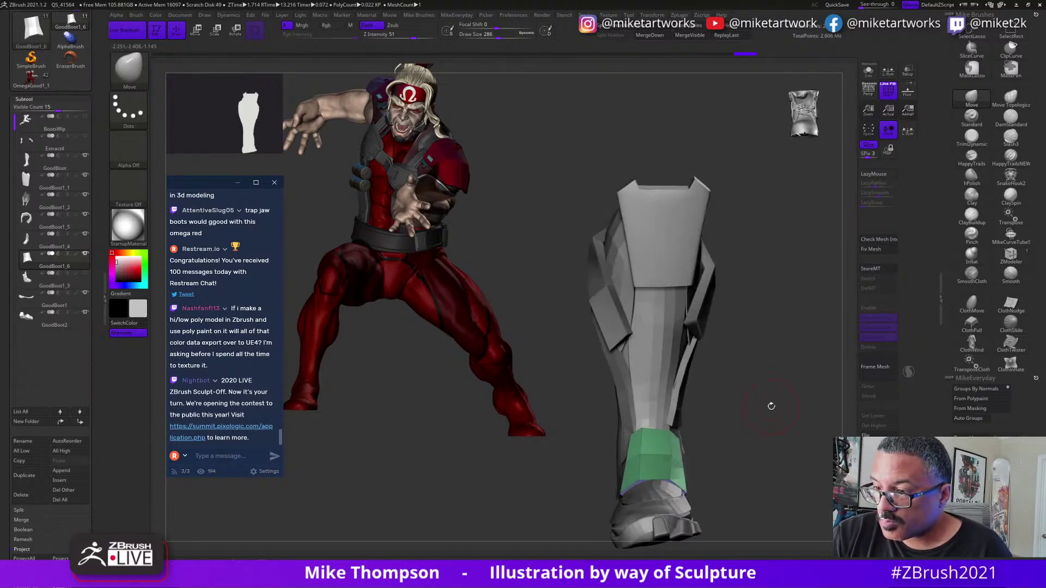
mouse_move(674, 474)
left_mouse_down()
mouse_move(769, 448)
mouse_move(757, 448)
left_mouse_up()
left_click_drag(681, 444, 664, 463)
left_click_drag(754, 434, 714, 414)
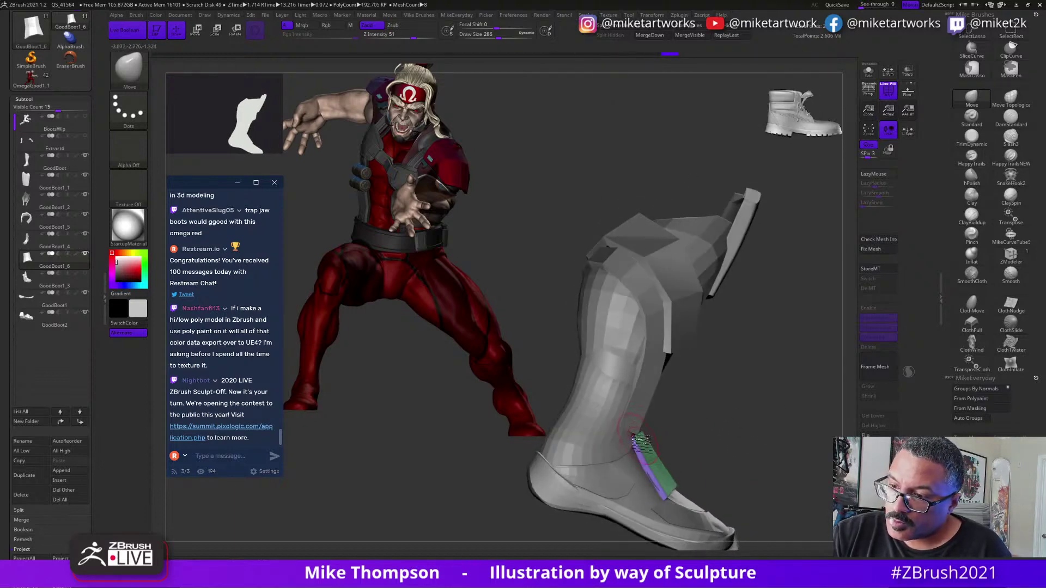
left_click_drag(681, 487, 697, 446)
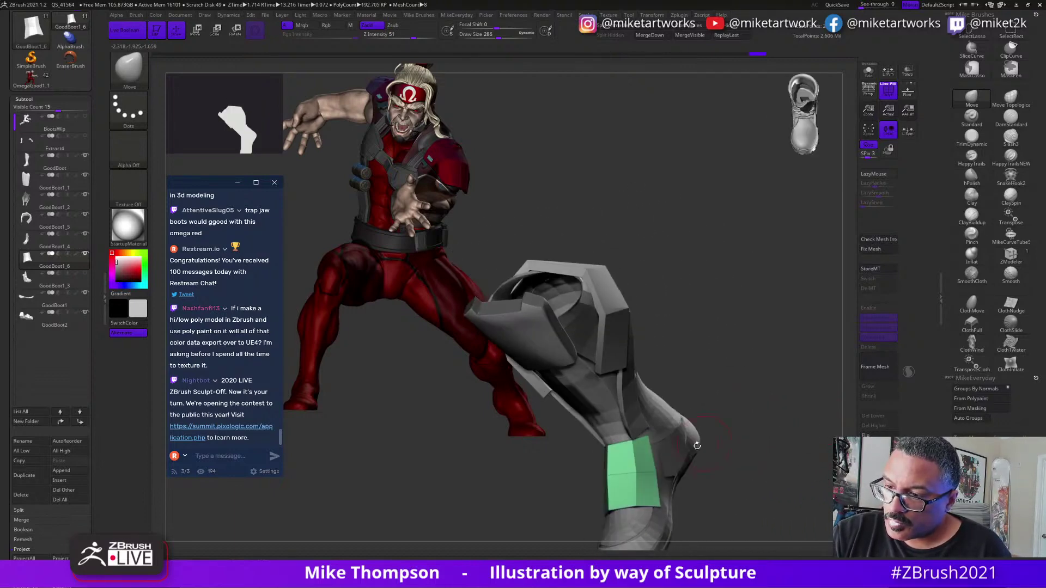
left_click_drag(774, 426, 805, 386)
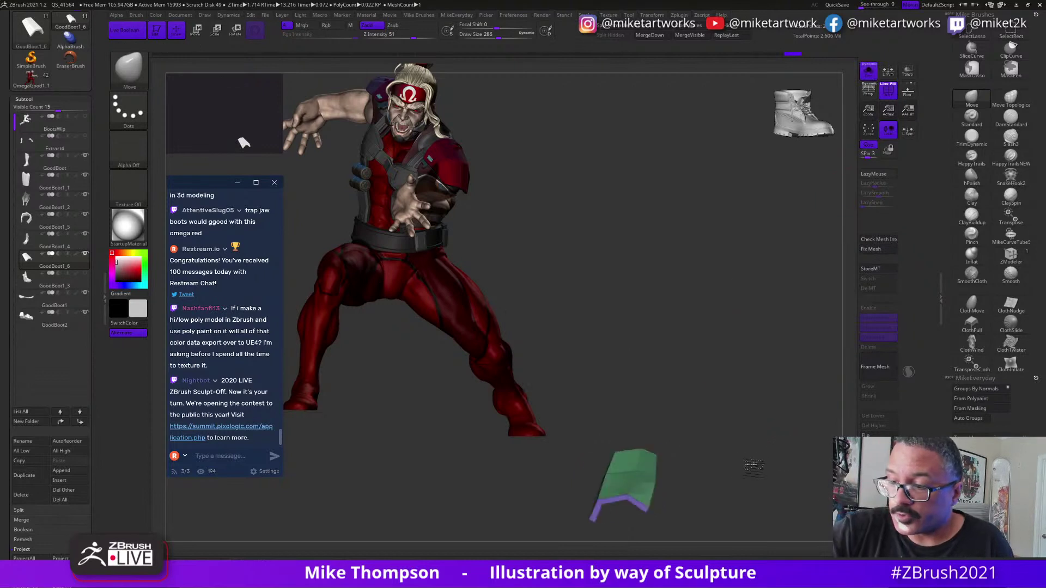
Even out the isolated ankle plate's corners and side edges with the Move brush at draw size 101.
mouse_move(790, 379)
left_mouse_down()
mouse_move(765, 402)
mouse_move(781, 423)
mouse_move(771, 460)
mouse_move(783, 409)
left_mouse_up()
key("s")
left_click(766, 429)
left_click_drag(717, 427, 654, 419)
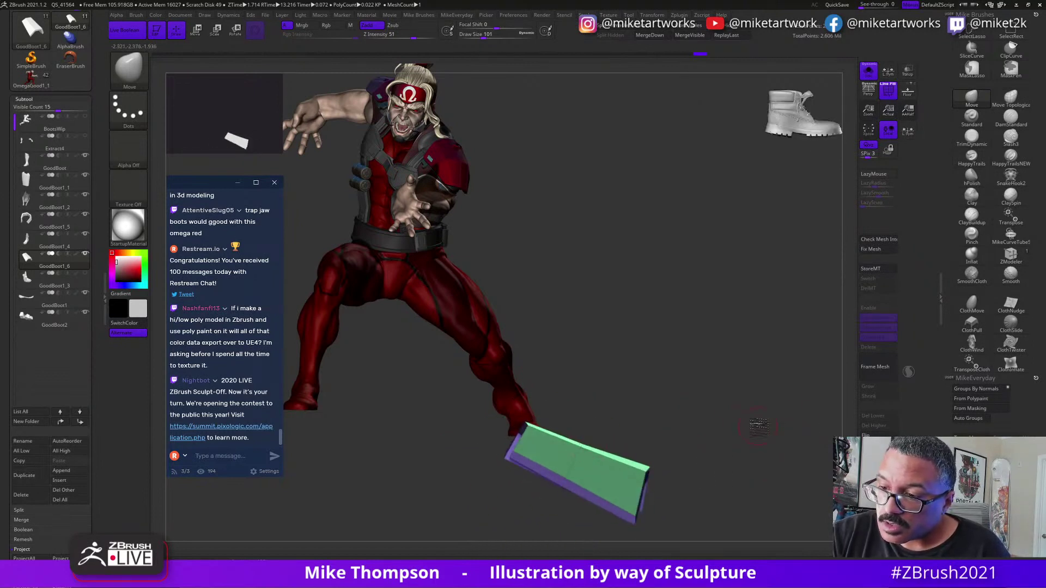
mouse_move(759, 427)
left_mouse_down()
mouse_move(726, 434)
mouse_move(766, 451)
mouse_move(778, 426)
mouse_move(766, 405)
mouse_move(703, 369)
left_mouse_up()
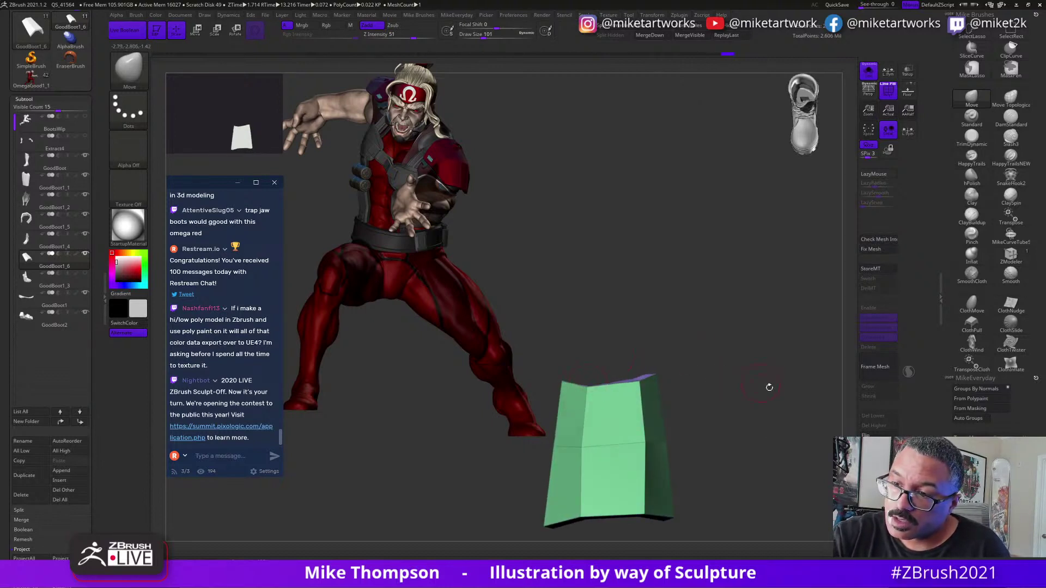
left_click_drag(770, 388, 733, 388)
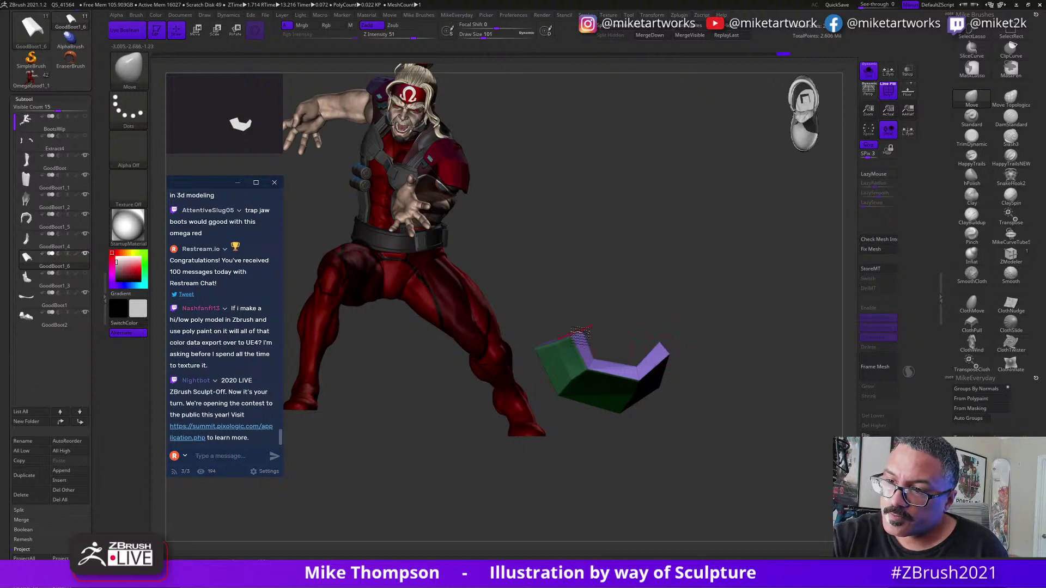
left_click_drag(708, 327, 769, 352)
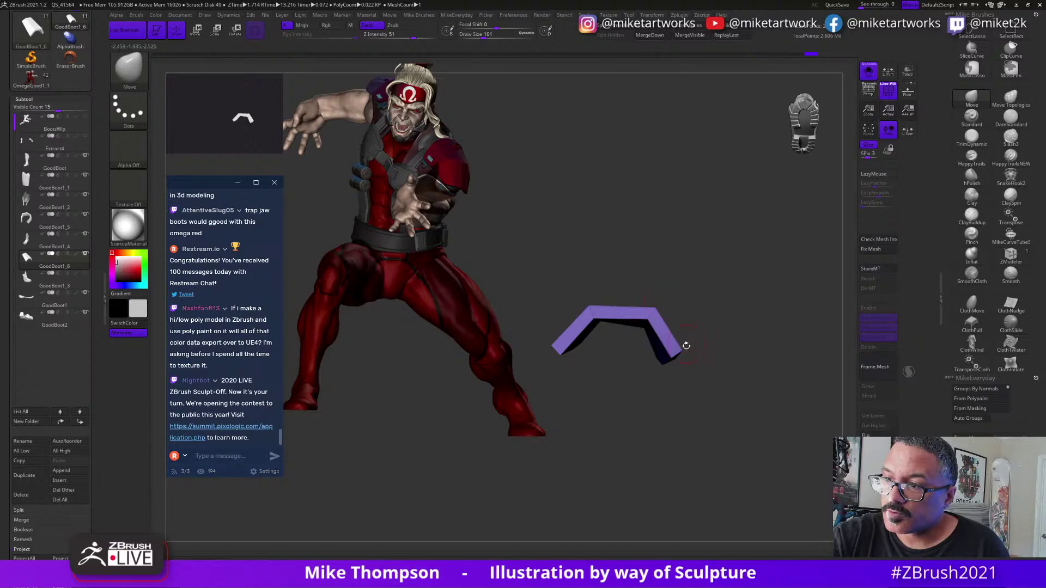
left_click_drag(692, 351, 744, 370)
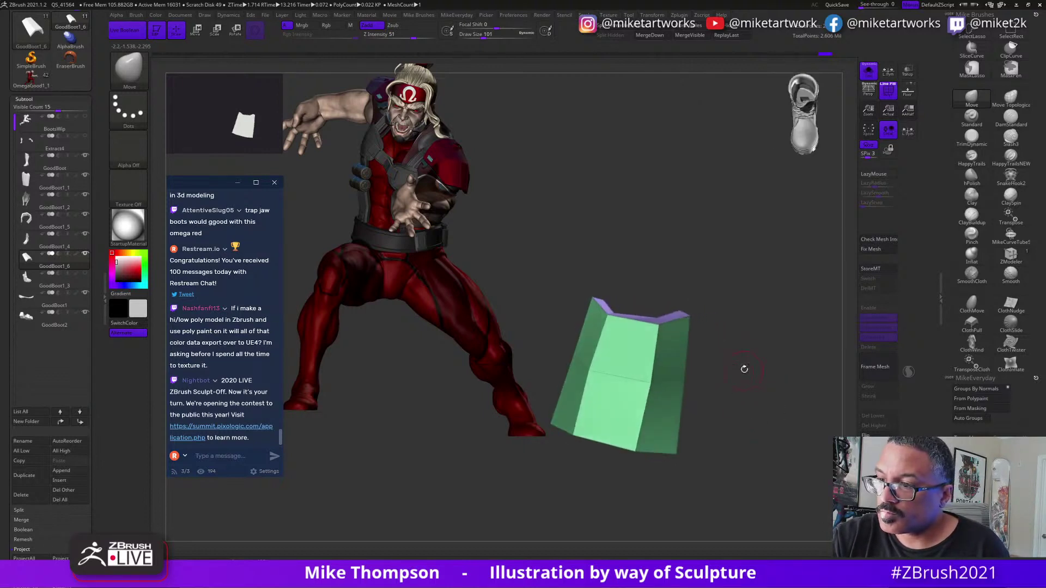
Strip the ankle plate's thickness with the ZModeler brush, keeping only its green front faces as a single-sided sheet.
left_click(1010, 256)
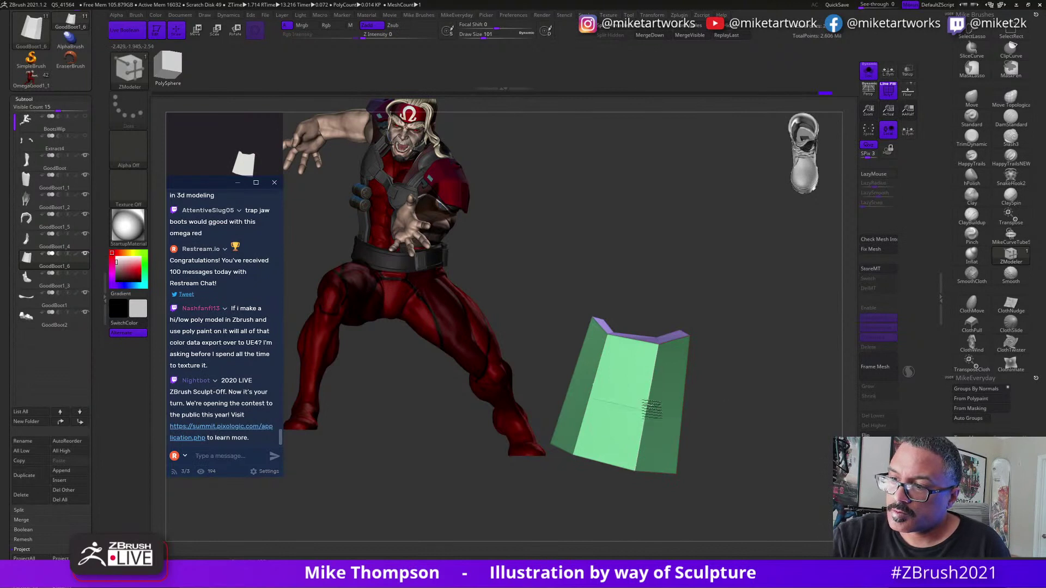
left_click_drag(708, 412, 824, 358)
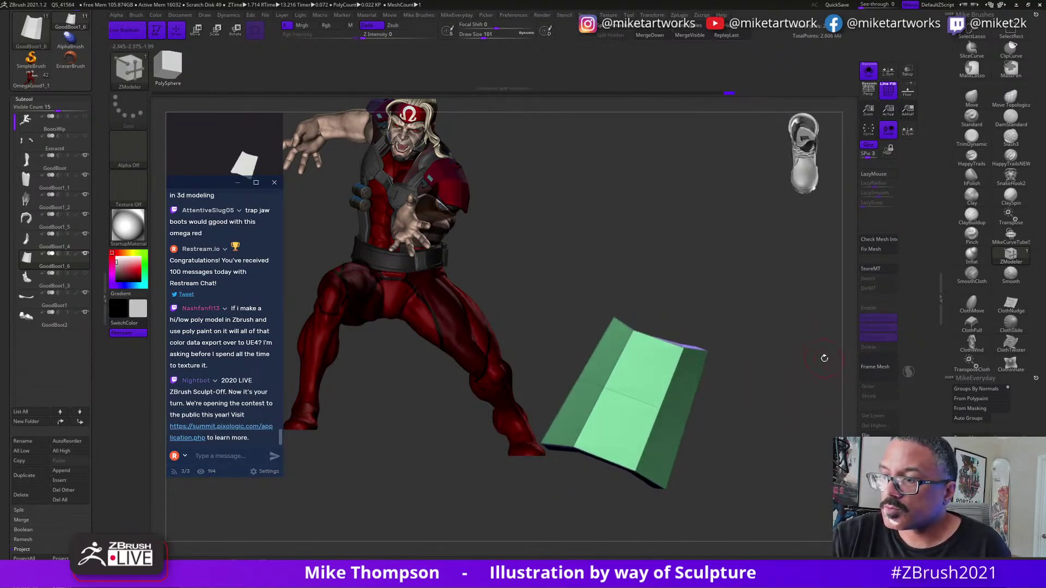
left_click(867, 70)
left_click_drag(776, 404, 774, 365)
left_click(870, 71)
mouse_move(790, 400)
left_mouse_down()
mouse_move(781, 426)
mouse_move(801, 393)
mouse_move(772, 401)
mouse_move(804, 371)
left_mouse_up()
key("ctrl+shift")
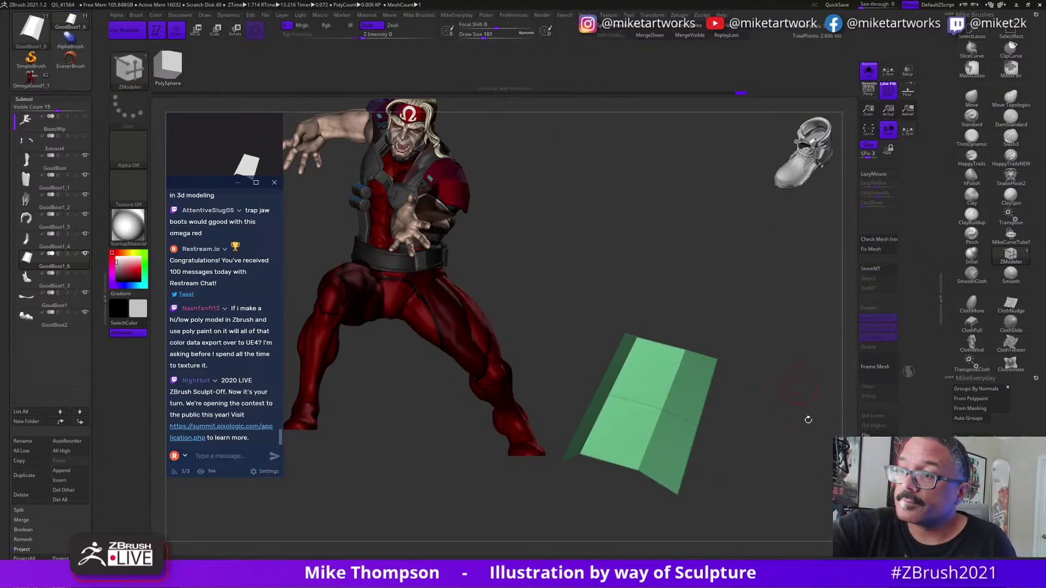
left_click_drag(808, 420, 788, 431)
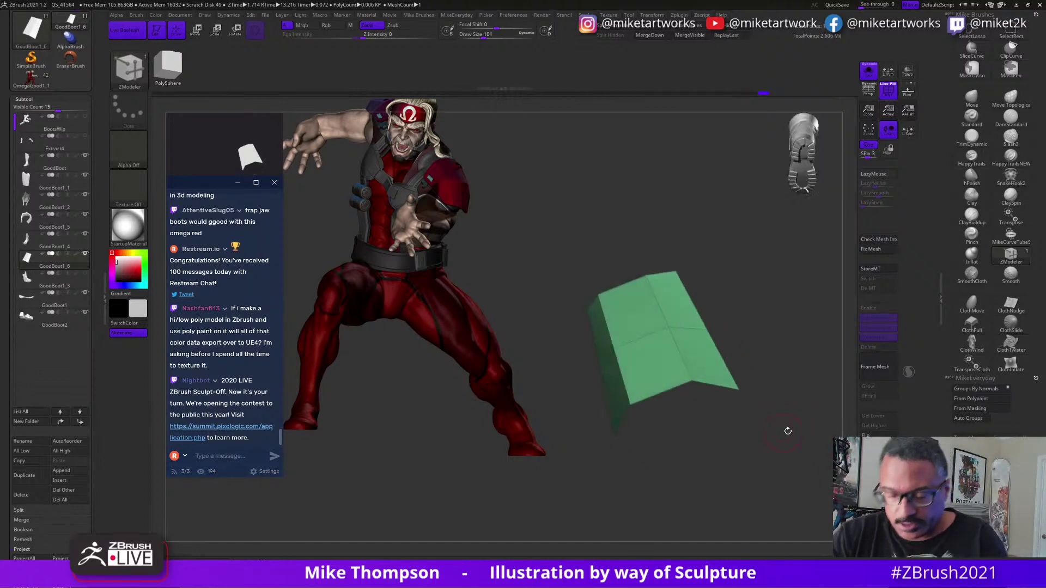
Extrude the single-sided ankle sheet's polygons with ZModeler to give the plate a new thickness.
left_click(1006, 263)
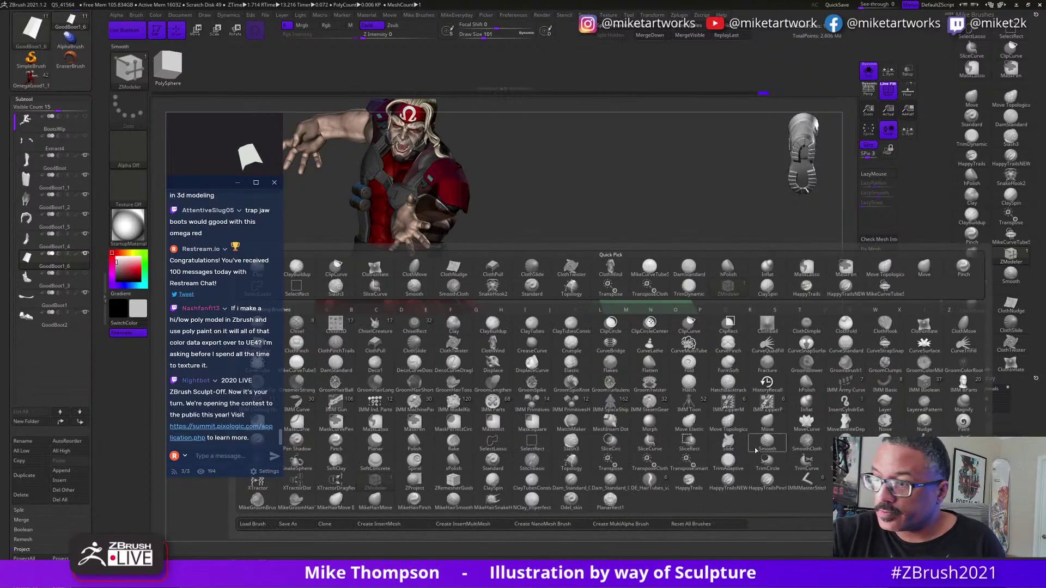
mouse_move(771, 359)
left_mouse_down()
mouse_move(794, 373)
mouse_move(766, 460)
mouse_move(783, 444)
left_mouse_up()
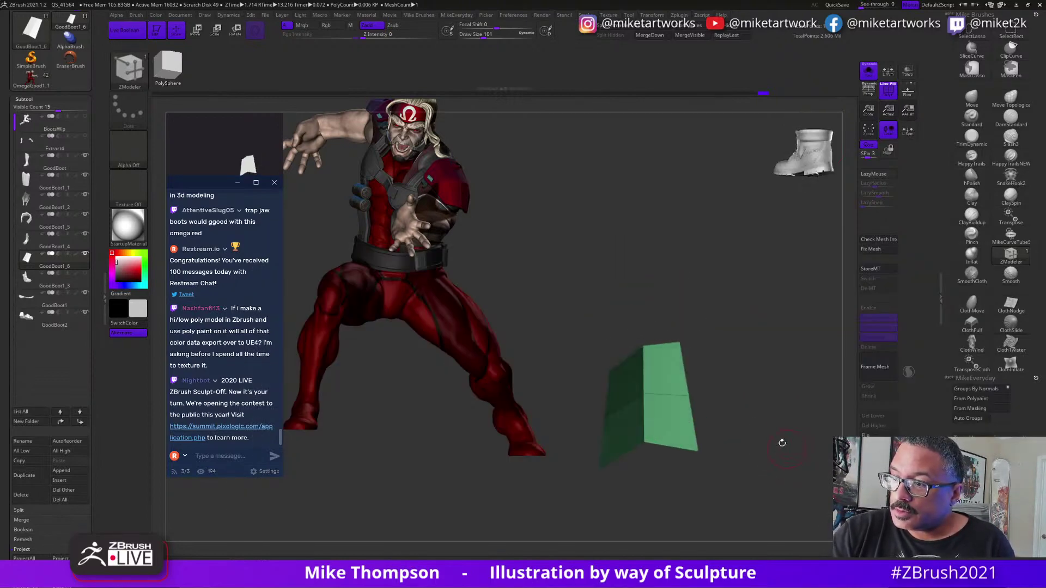
left_click_drag(631, 425, 654, 452)
mouse_move(757, 430)
left_mouse_down()
mouse_move(787, 429)
mouse_move(793, 409)
mouse_move(781, 438)
mouse_move(794, 389)
mouse_move(772, 457)
mouse_move(775, 431)
mouse_move(717, 416)
mouse_move(769, 448)
mouse_move(698, 469)
left_mouse_up()
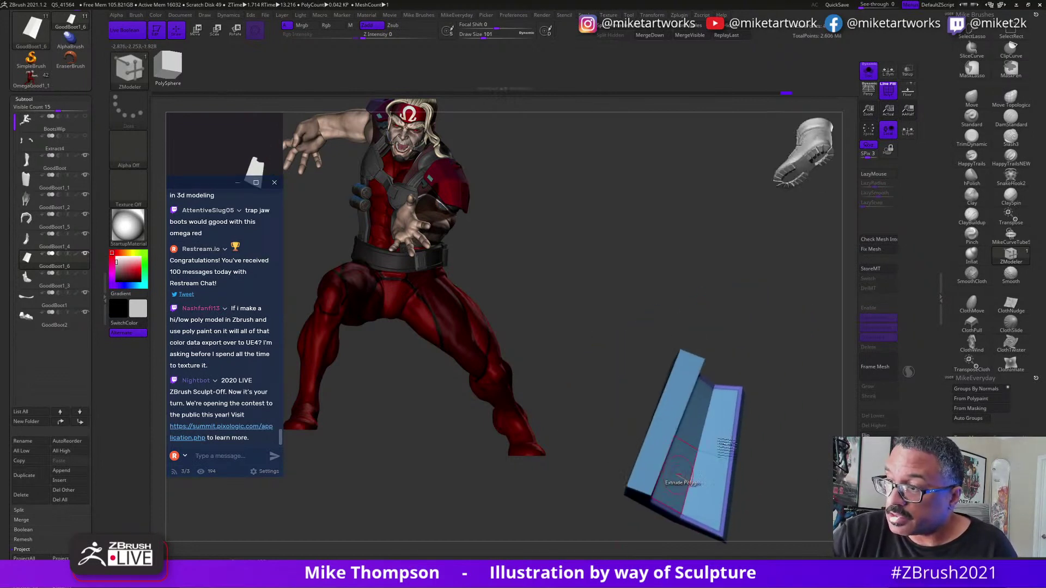
Insert edge loops around the ankle plate's rim with ZModeler at draw size 33 and undo the last one.
key("s")
left_click_drag(773, 429, 793, 411)
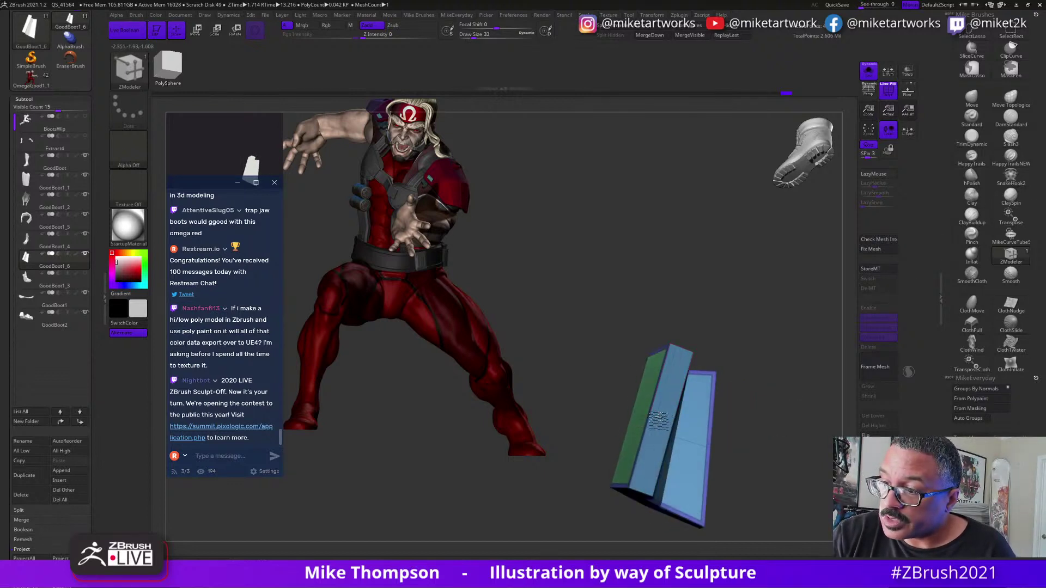
left_click_drag(661, 413, 772, 377)
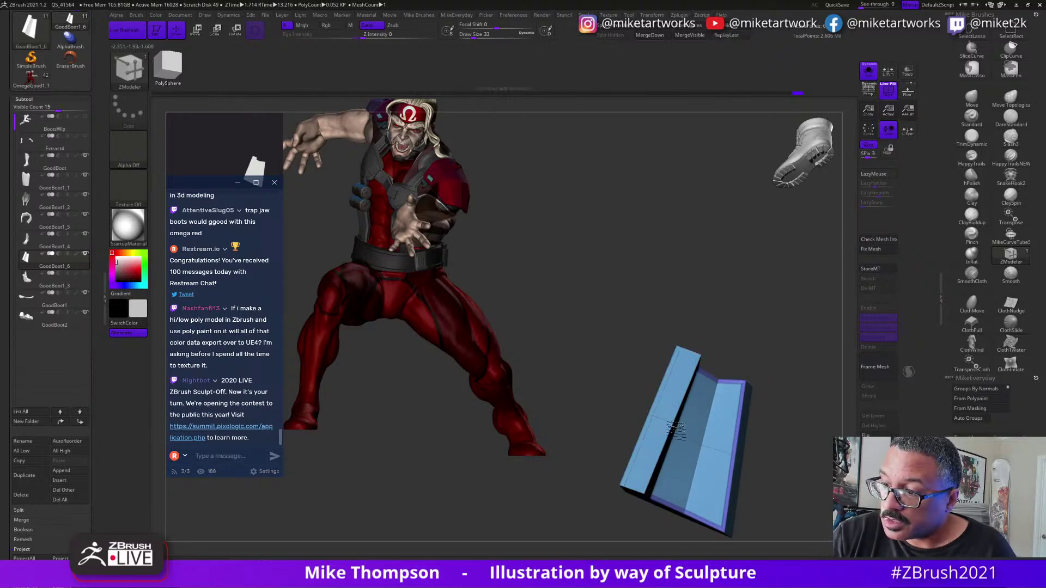
left_click(677, 428)
left_click_drag(780, 392, 745, 446)
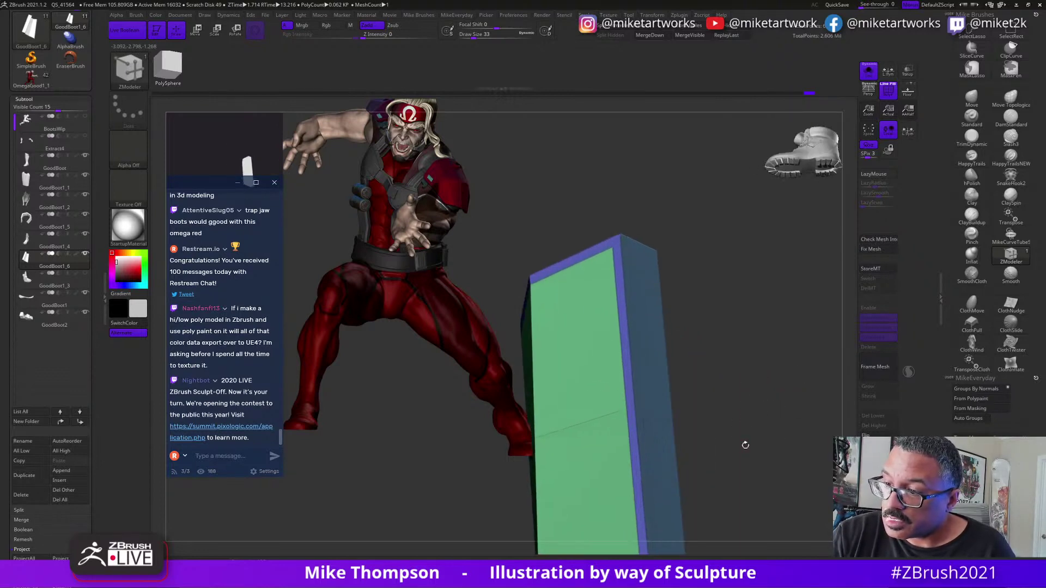
mouse_move(779, 415)
left_mouse_down()
mouse_move(766, 406)
mouse_move(788, 392)
mouse_move(767, 406)
mouse_move(776, 406)
mouse_move(768, 419)
mouse_move(785, 421)
mouse_move(773, 412)
left_mouse_up()
key("ctrl+z")
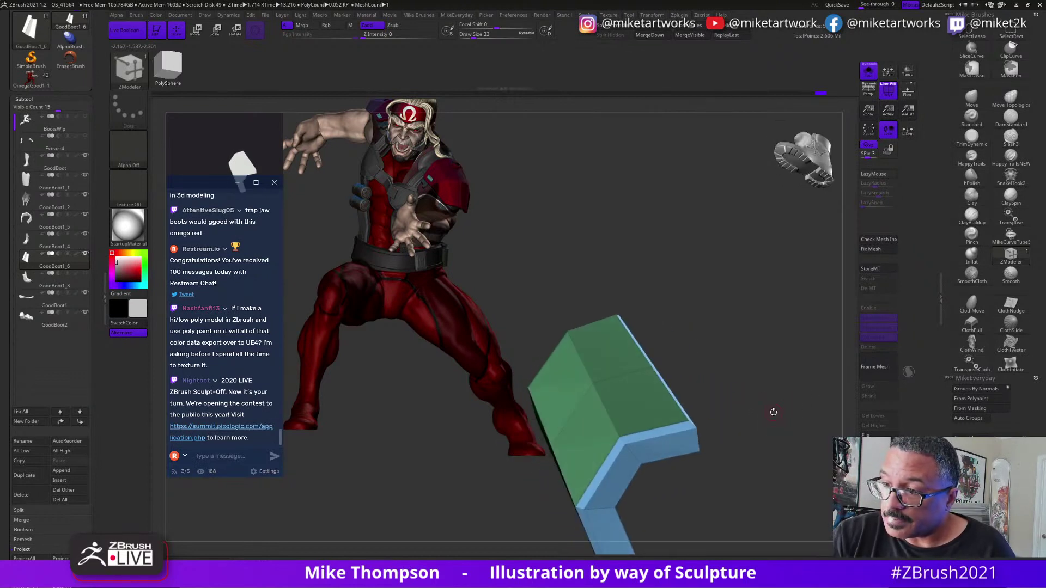
Crease the ankle plate's rim edges with the ZModeler Crease edge action.
key("space")
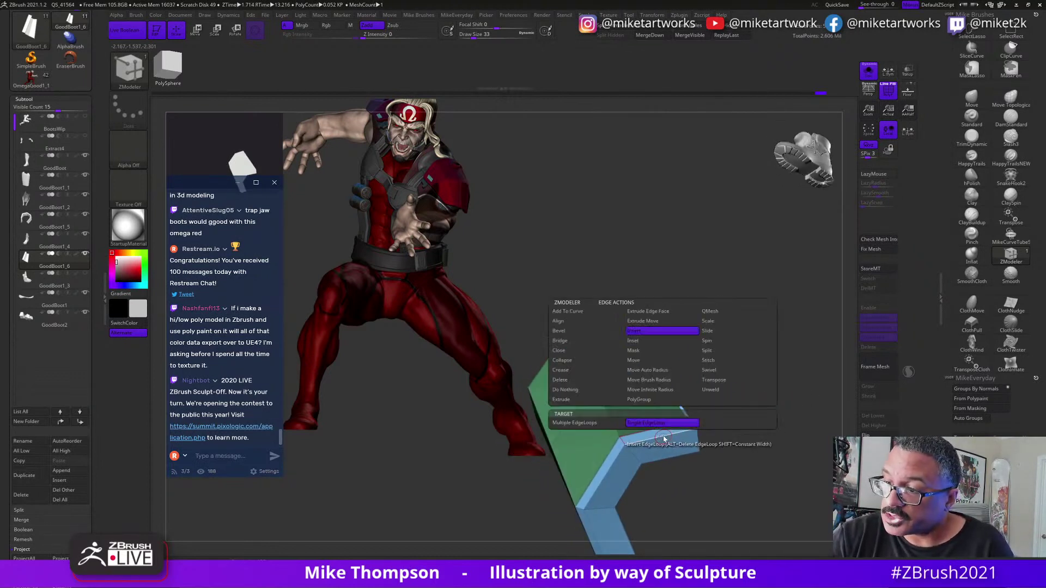
left_click(579, 371)
left_click_drag(752, 410, 780, 427)
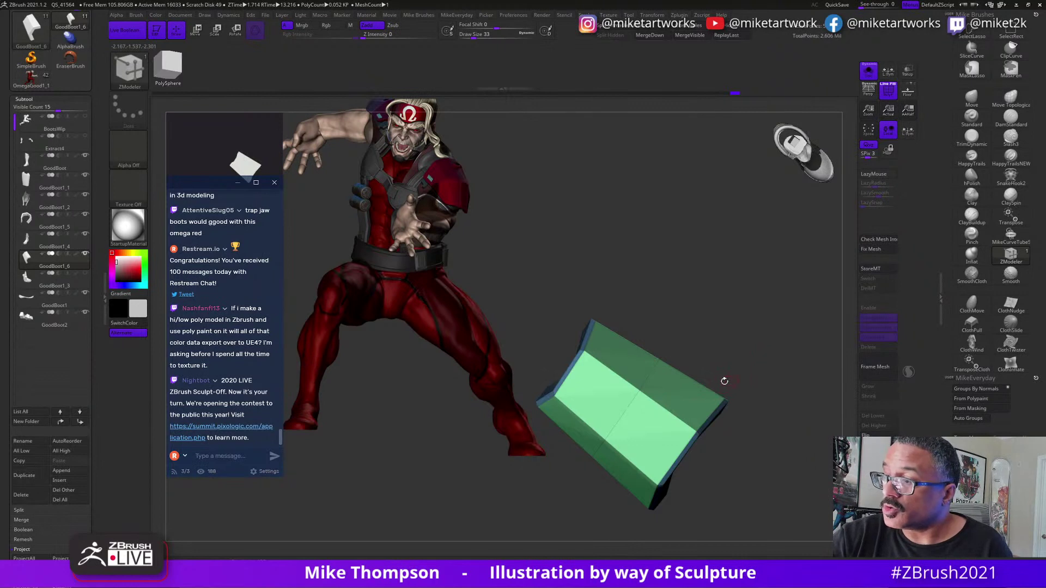
Insert single edge loops near the ankle plate's upper and lower ends and preview the plate smoothed.
key("space")
left_click(678, 332)
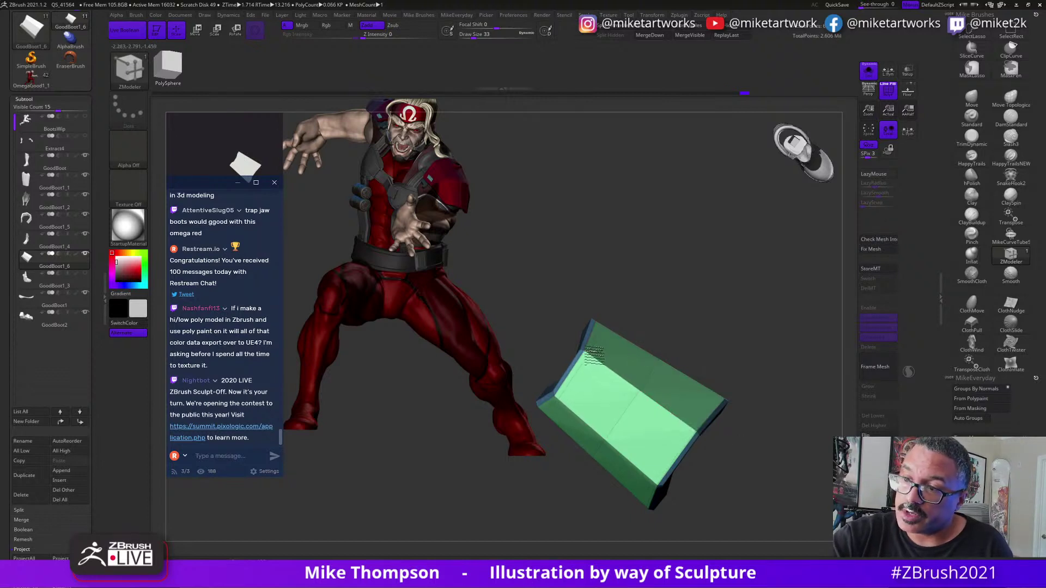
left_click_drag(757, 458, 729, 551)
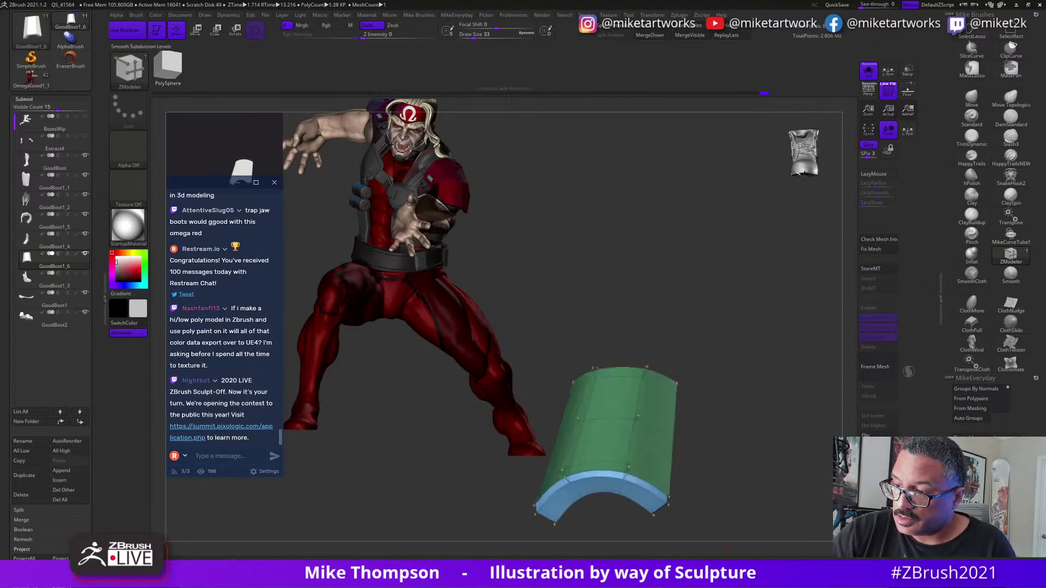
mouse_move(765, 496)
left_mouse_down()
mouse_move(779, 515)
mouse_move(787, 507)
mouse_move(759, 493)
mouse_move(787, 490)
mouse_move(803, 466)
mouse_move(796, 439)
mouse_move(814, 470)
mouse_move(783, 462)
mouse_move(794, 479)
mouse_move(768, 492)
left_mouse_up()
Reposition the smoothed ankle plate on the front of the boot with the move gizmo.
key("w")
left_click_drag(630, 432, 810, 404, "alt")
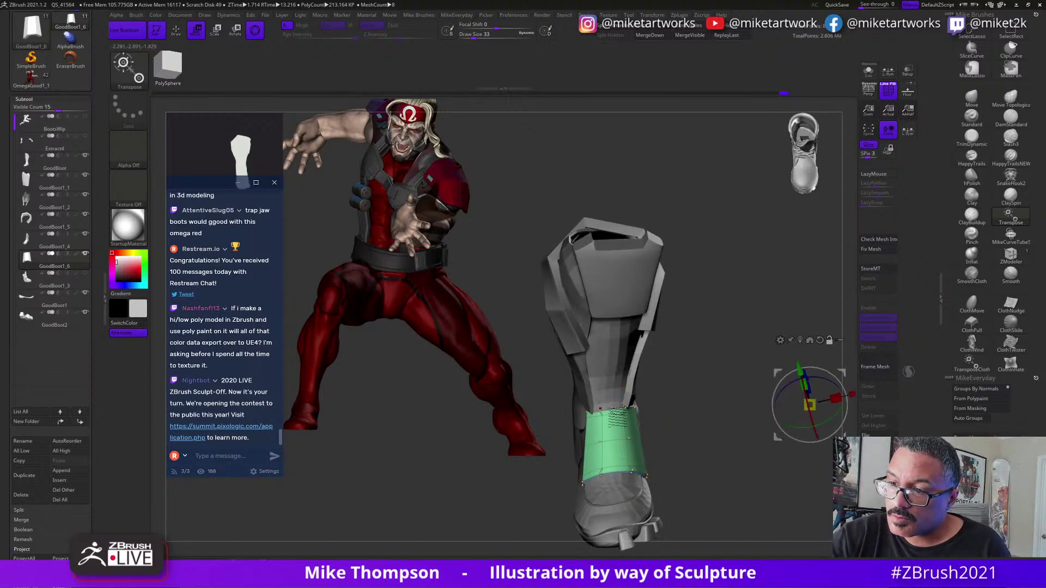
left_click_drag(622, 413, 620, 420)
left_click_drag(719, 397, 720, 421)
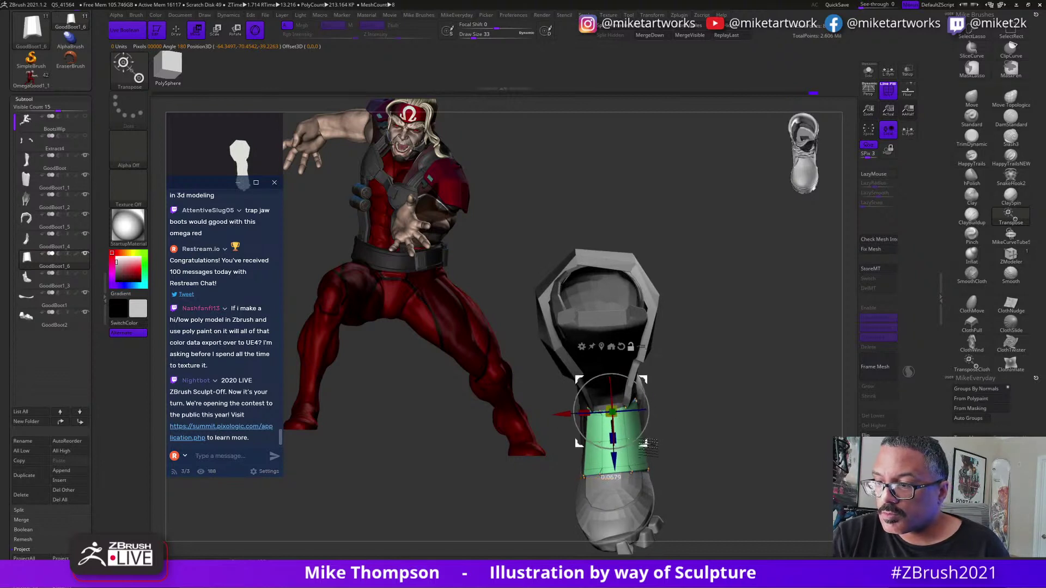
left_click_drag(738, 430, 829, 400)
Isolate the ankle plate, mask its two ends, and push the unmasked middle inward to bend it into a concave curve.
left_click(866, 72)
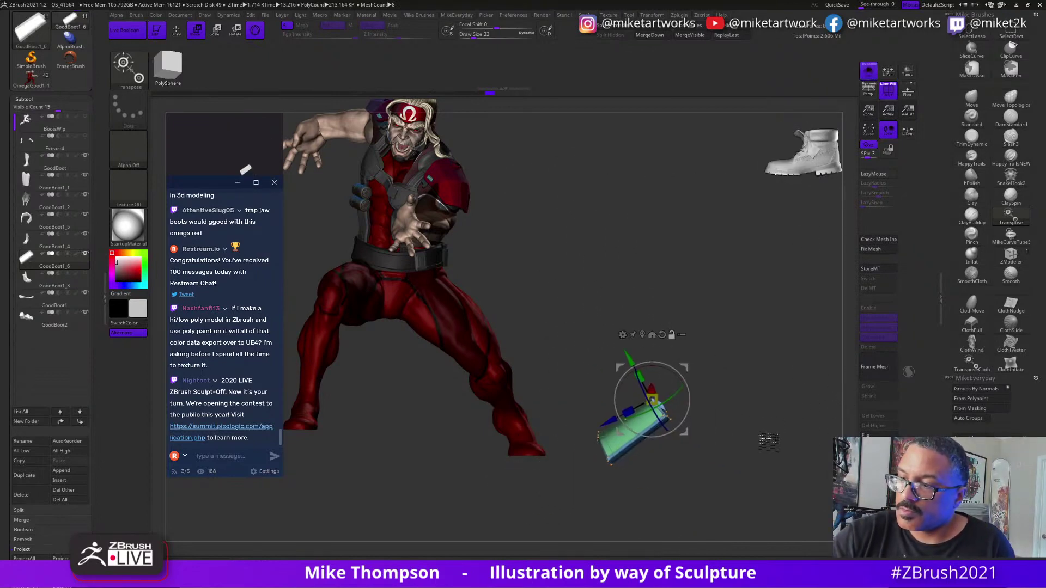
key("q")
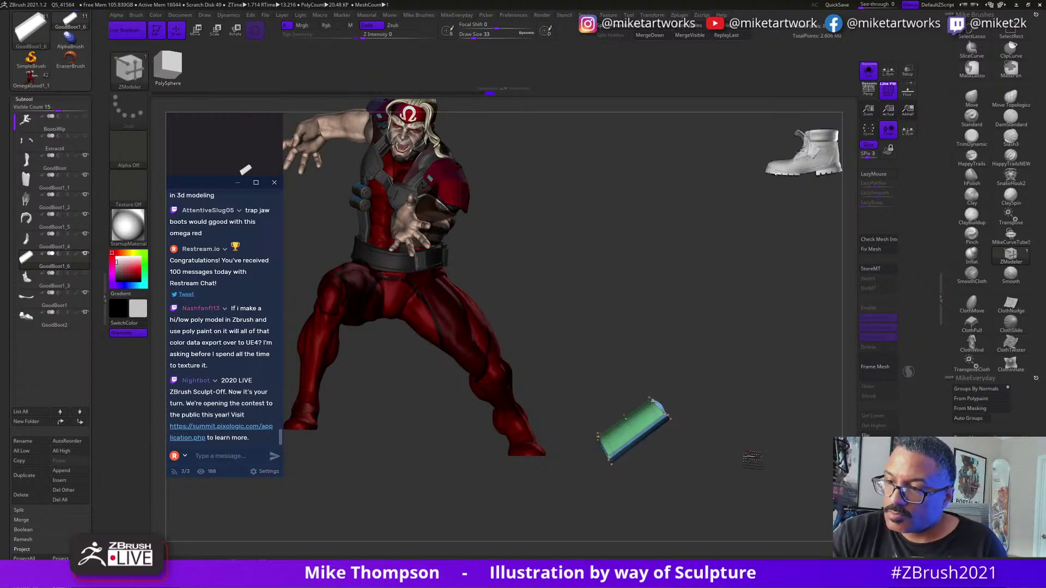
mouse_move(753, 460)
left_mouse_down("alt")
mouse_move(739, 467)
mouse_move(773, 420)
left_mouse_up("alt")
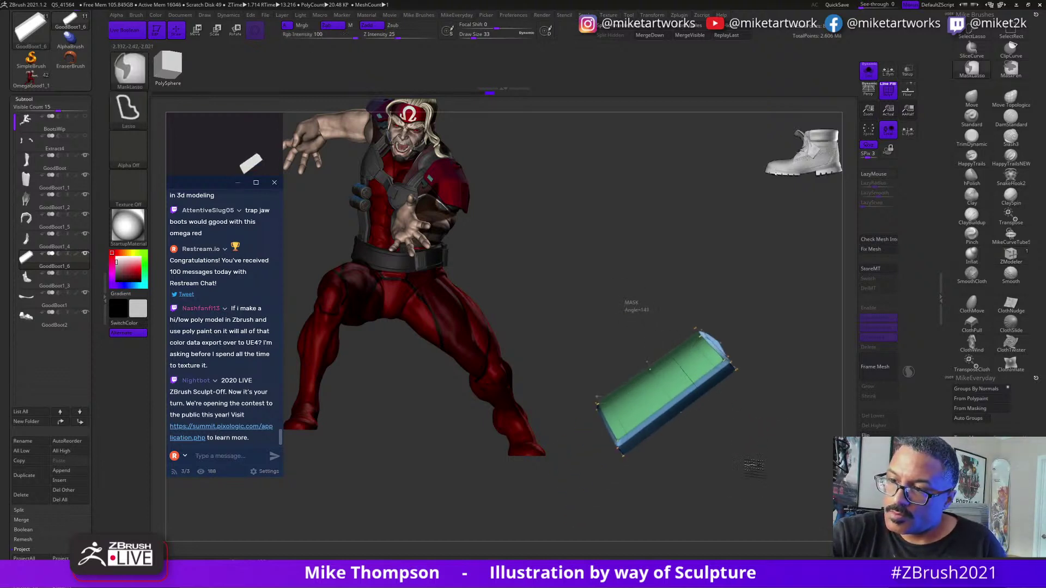
mouse_move(755, 467)
left_mouse_down("ctrl")
mouse_move(589, 326)
mouse_move(590, 311)
left_mouse_up("ctrl")
left_click(755, 420, "ctrl")
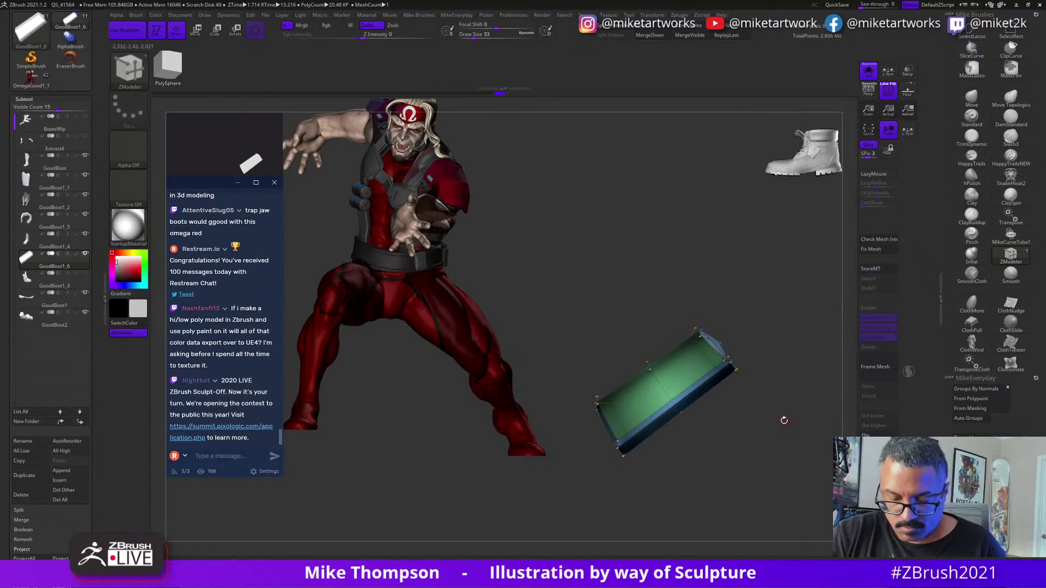
key("w")
left_click_drag(732, 366, 677, 388, "alt")
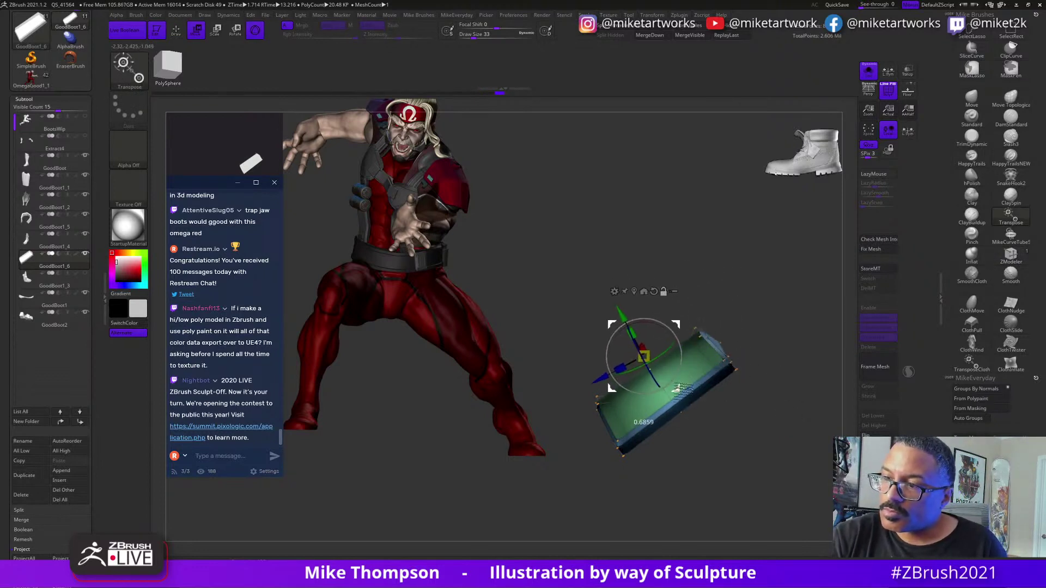
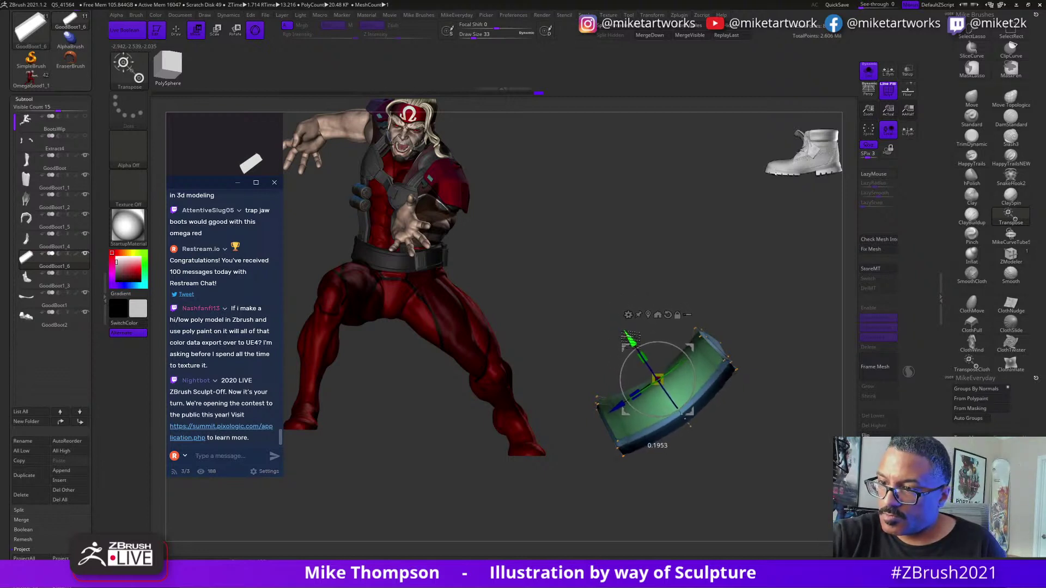
Adjust the curved ankle plate's offset against the instep with the whole boot shown, then isolate the plate again.
left_click_drag(792, 443, 811, 450)
left_click(868, 78)
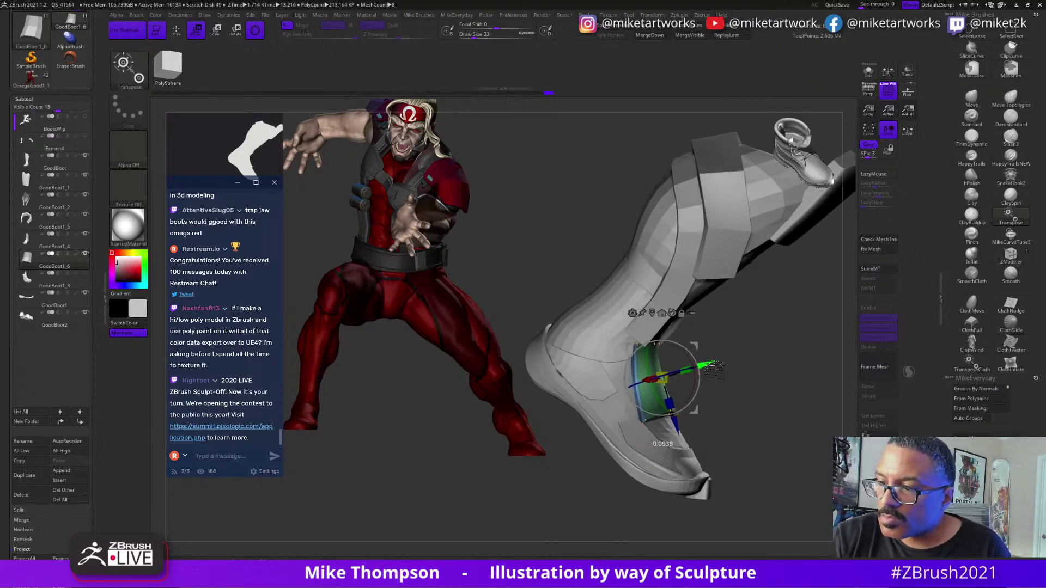
mouse_move(715, 362)
left_mouse_down()
mouse_move(761, 419)
mouse_move(820, 442)
mouse_move(799, 434)
mouse_move(818, 441)
mouse_move(792, 456)
mouse_move(799, 427)
left_mouse_up()
key("q")
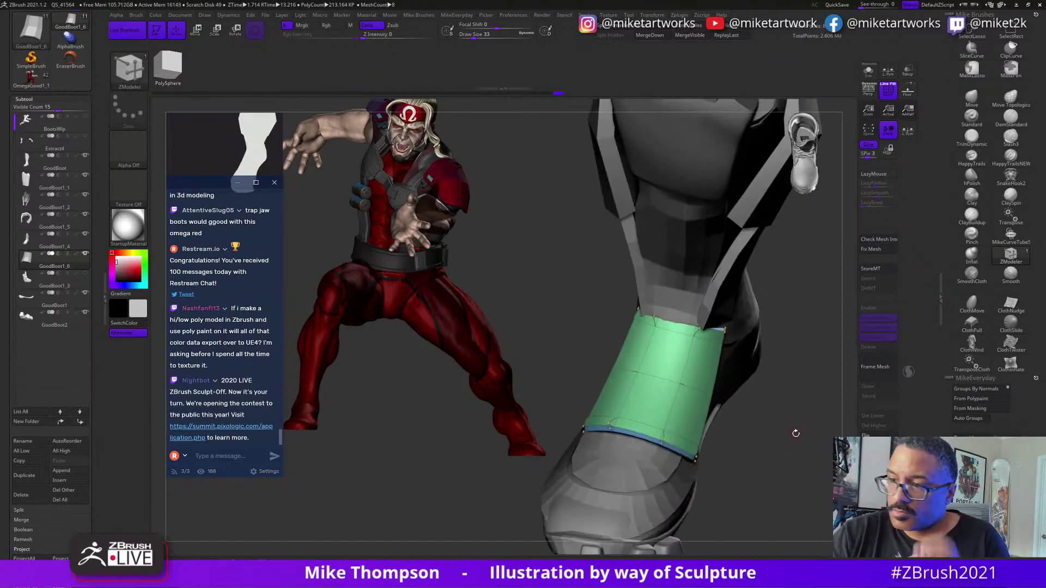
left_click(869, 71)
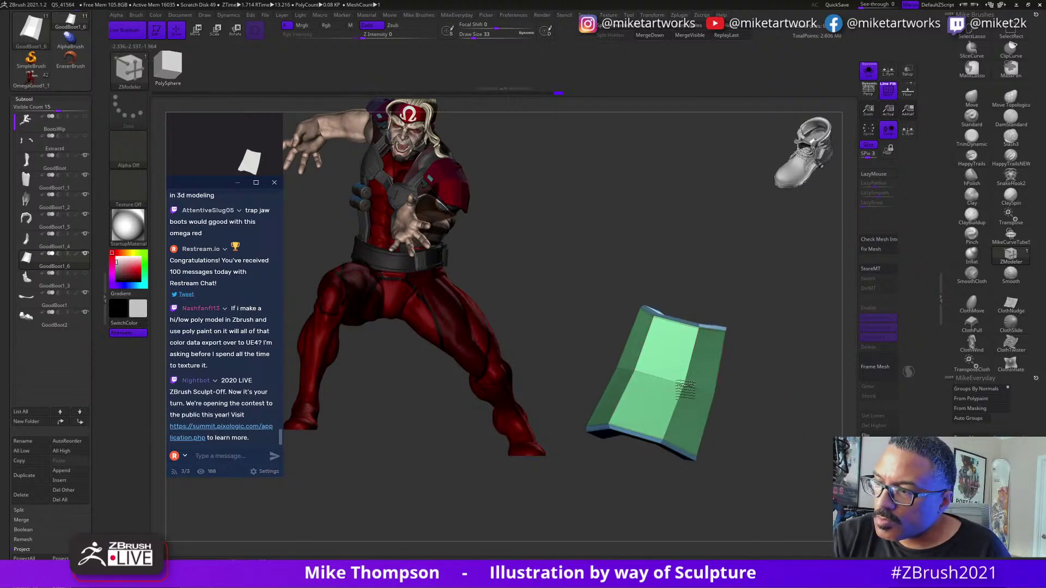
Preview the ankle plate smoothed and check its shape and fit from several sides.
left_click_drag(788, 372, 770, 369)
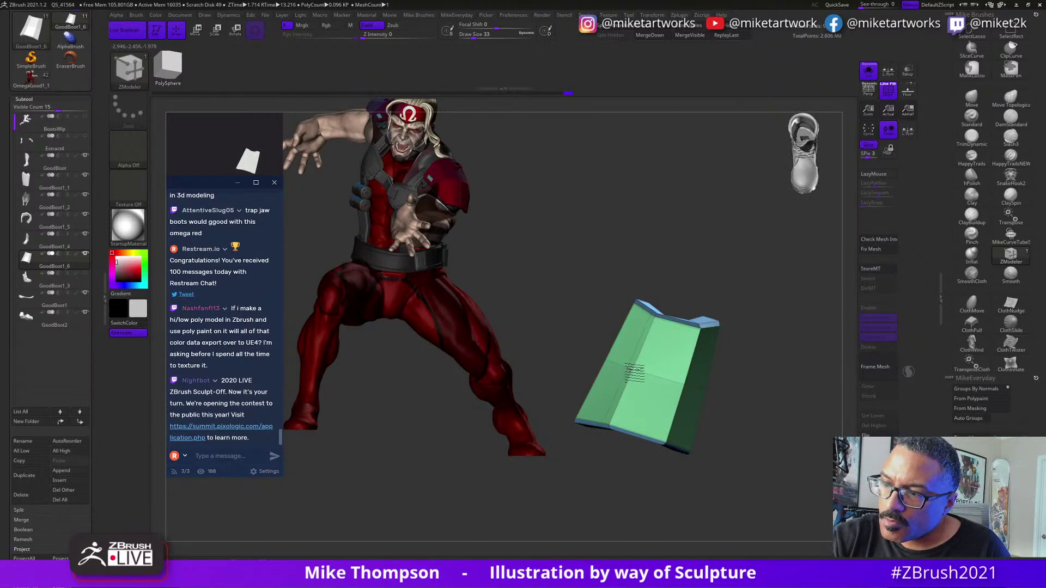
left_click_drag(789, 354, 793, 368)
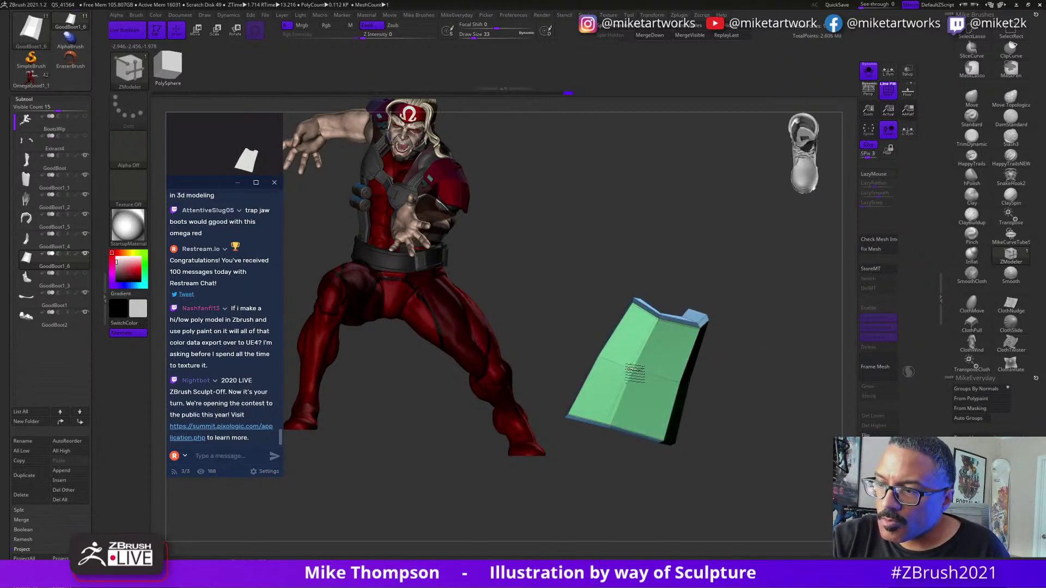
left_click_drag(807, 420, 785, 452)
key("d")
left_click_drag(794, 231, 763, 442)
left_click(868, 71)
left_click_drag(779, 360, 810, 436, "alt")
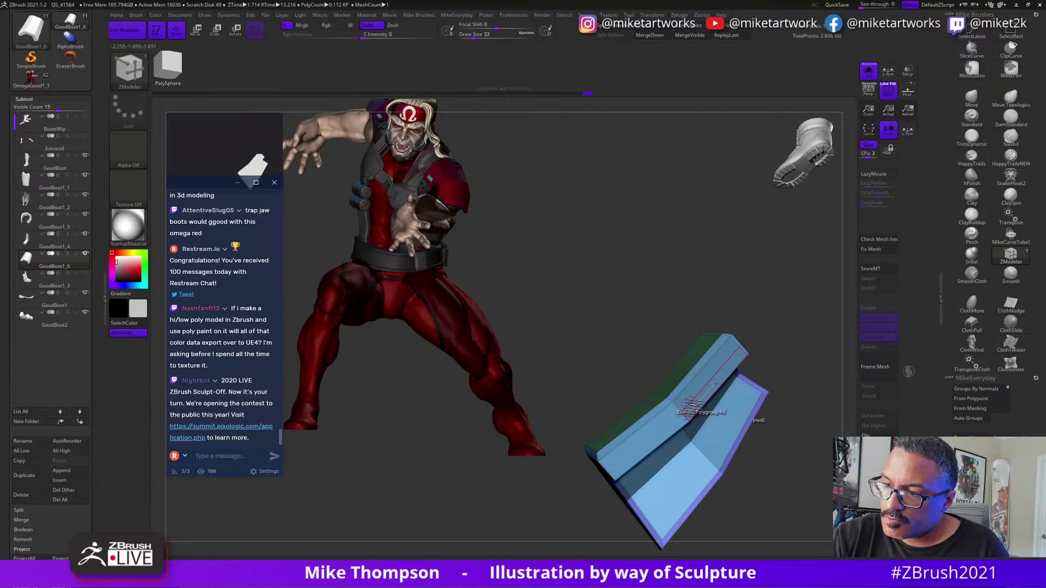
Pick out the faces on the ankle plate's inner side and show only those faces.
left_click_drag(692, 406, 717, 384)
mouse_move(794, 428)
left_mouse_down()
mouse_move(763, 447)
mouse_move(801, 428)
left_mouse_up()
left_click_drag(633, 511, 790, 328, "alt")
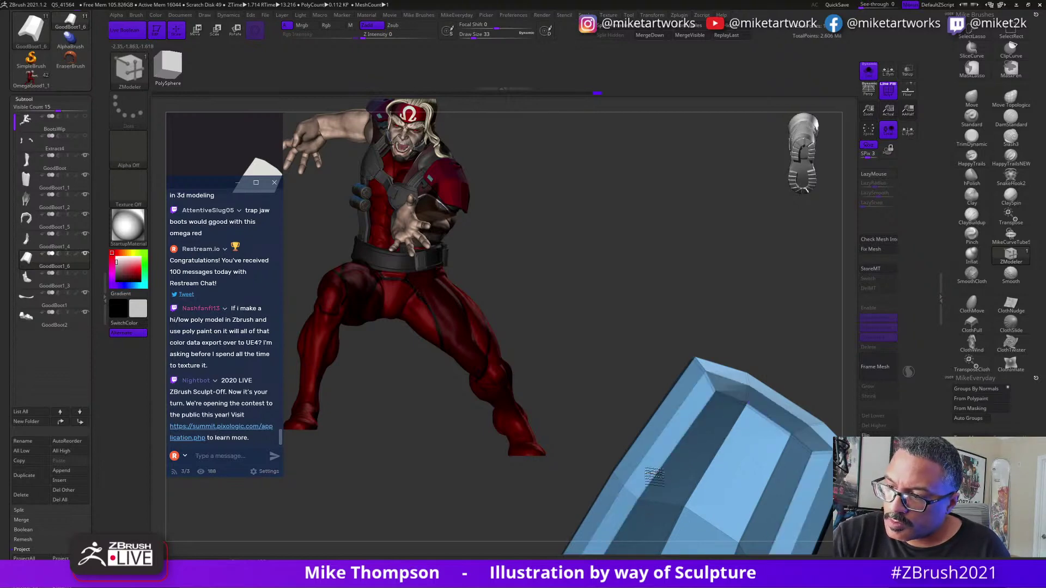
left_click_drag(772, 319, 820, 359)
mouse_move(825, 443)
left_mouse_down()
mouse_move(815, 430)
mouse_move(825, 440)
mouse_move(830, 425)
left_mouse_up()
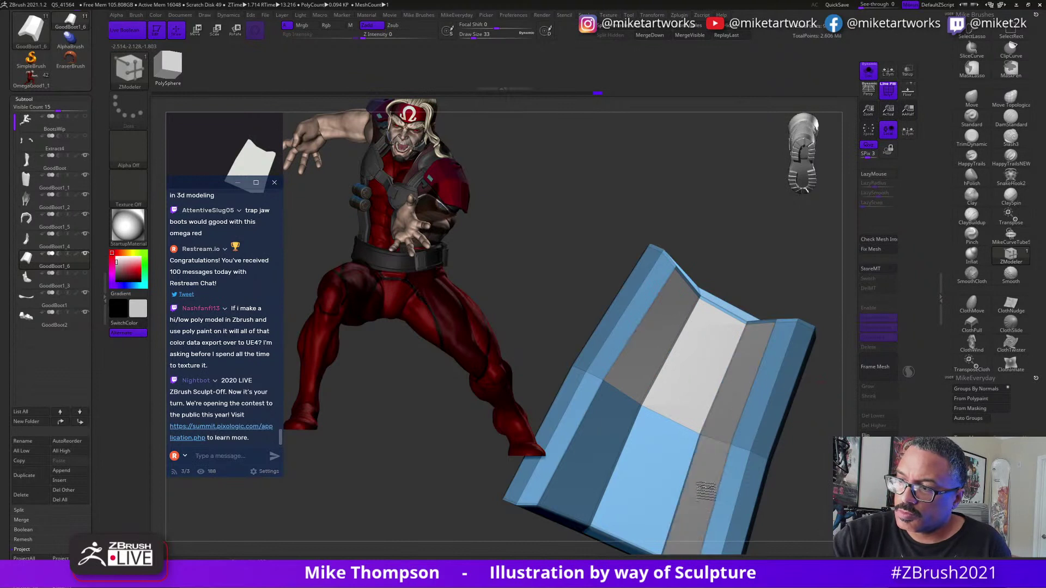
key("ctrl+shift")
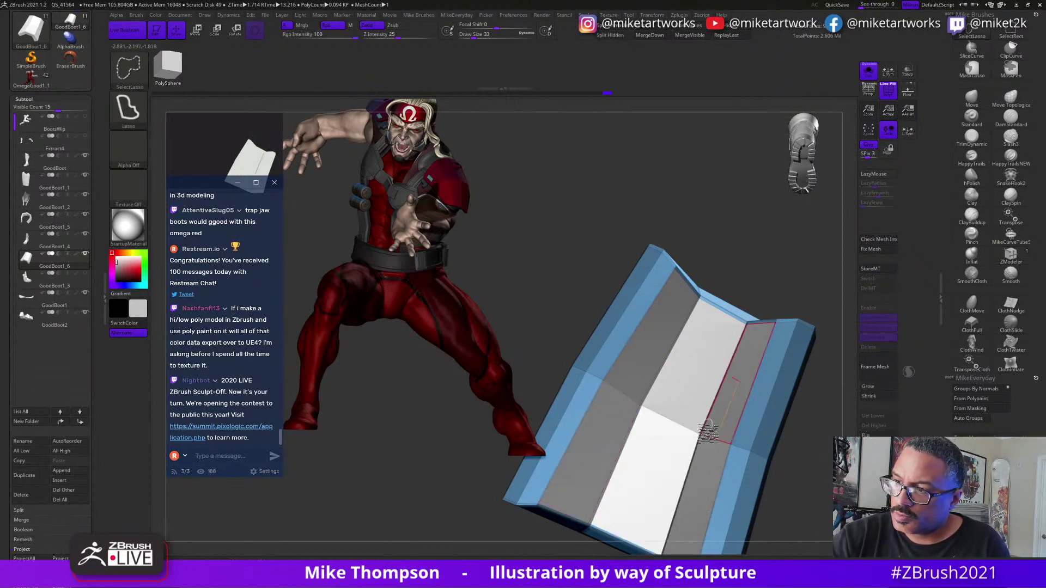
key("ctrl+z")
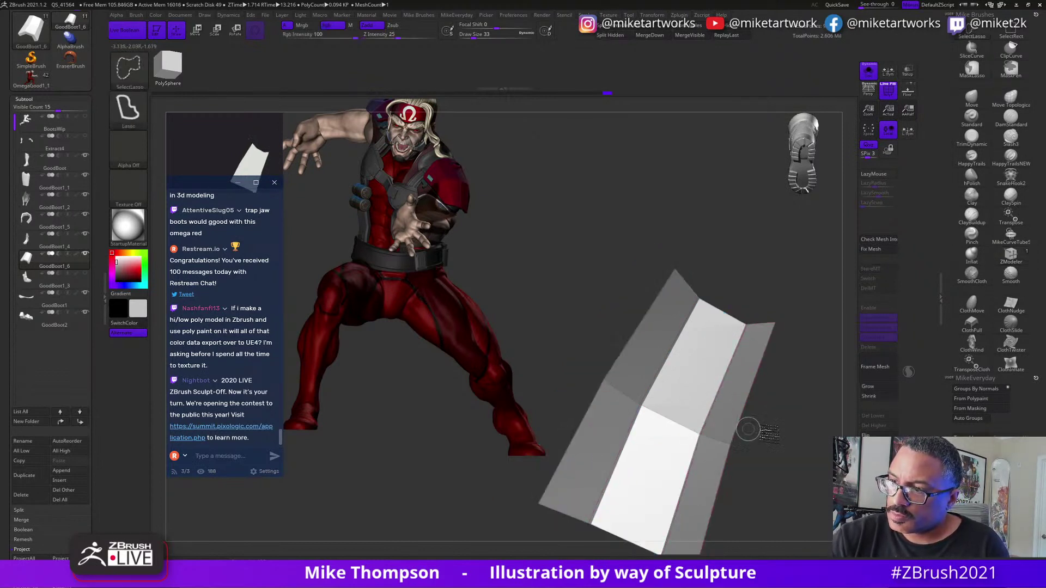
Trim the visible faces to the ankle plate's inner surface, assign them a new polygroup, and show the whole plate again.
mouse_move(810, 422)
left_mouse_down()
mouse_move(820, 438)
mouse_move(812, 444)
mouse_move(778, 441)
mouse_move(808, 458)
mouse_move(804, 443)
mouse_move(791, 454)
mouse_move(801, 438)
left_mouse_up()
left_click(654, 414, "ctrl+shift")
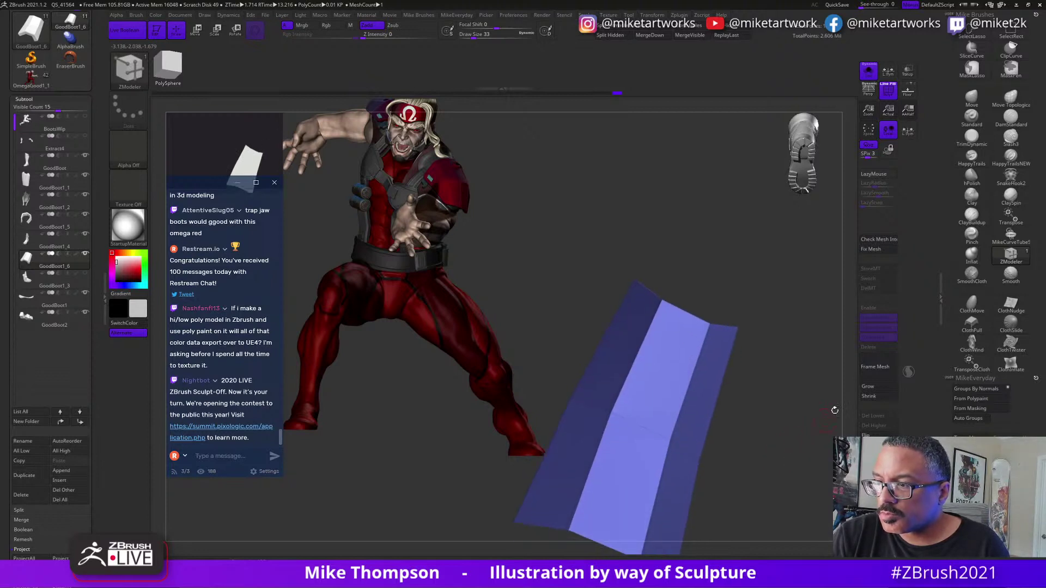
left_click(880, 392)
left_click_drag(790, 403, 744, 412)
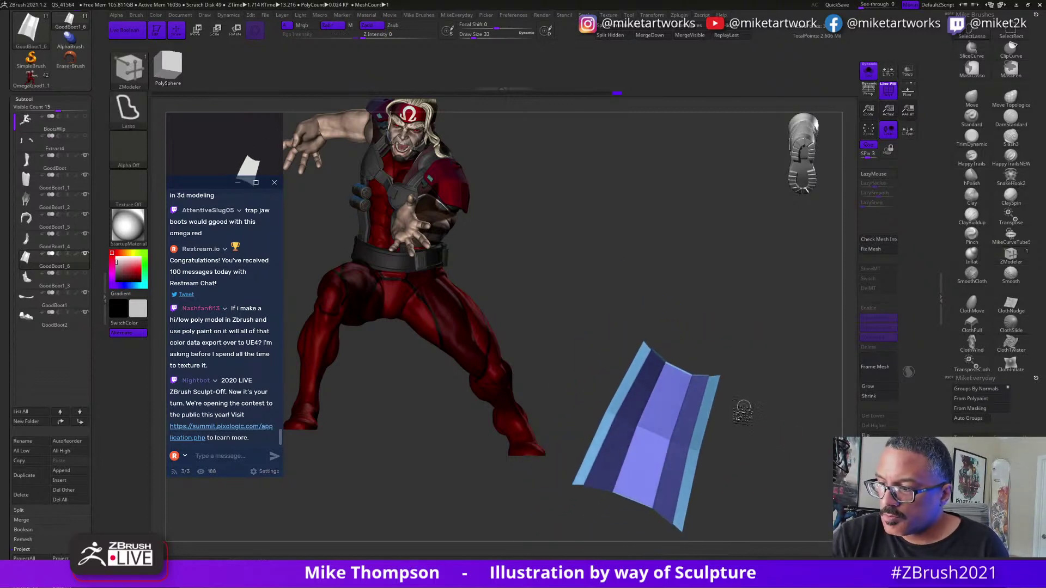
mouse_move(731, 350)
left_mouse_down("ctrl+alt+shift")
mouse_move(689, 552)
mouse_move(785, 348)
left_mouse_up("ctrl+alt+shift")
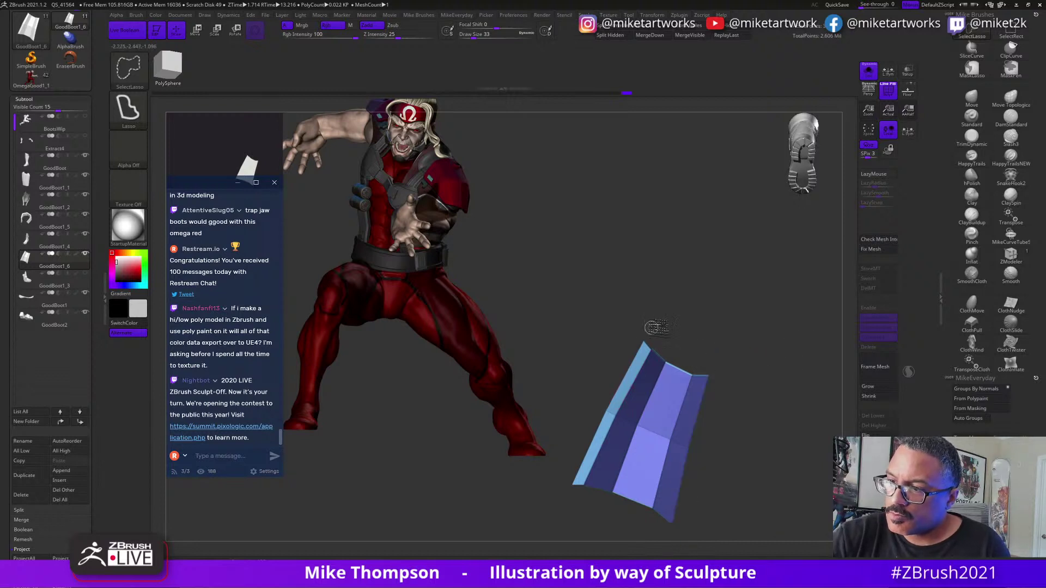
mouse_move(652, 328)
left_mouse_down("ctrl+alt+shift")
mouse_move(579, 486)
mouse_move(602, 343)
left_mouse_up("ctrl+alt+shift")
key("ctrl+w")
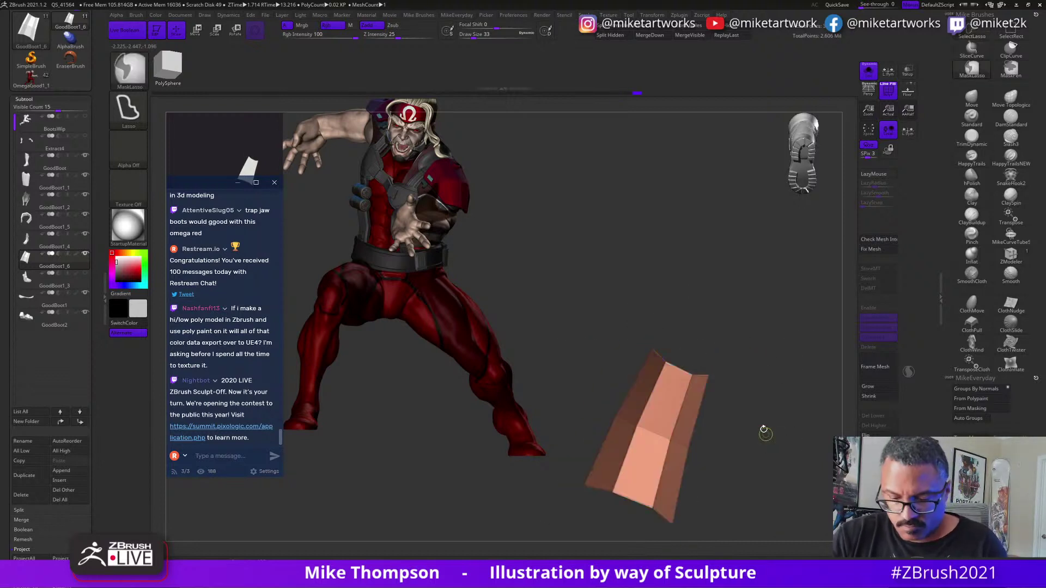
left_click_drag(766, 434, 811, 388, "alt")
left_click(794, 438, "ctrl+shift")
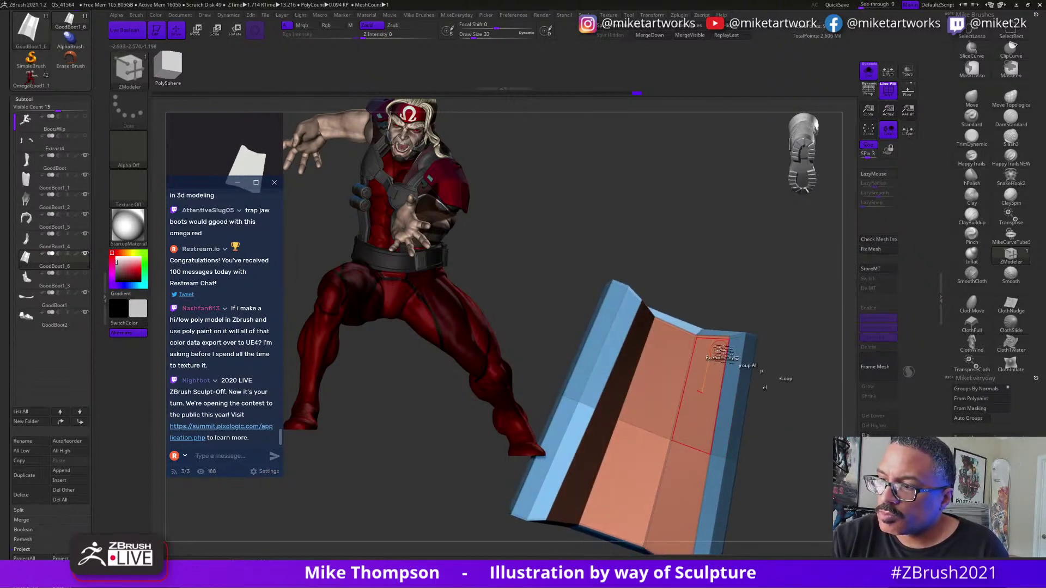
Try to inset the ankle plate's inner surface with the Inset polygon action targeting Polygroup All.
key("space")
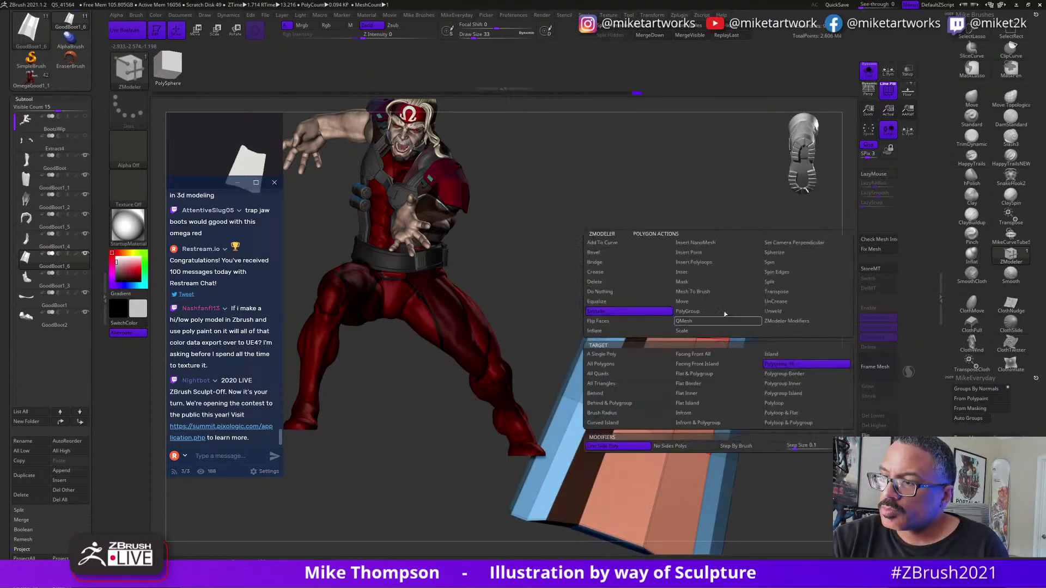
left_click(693, 273)
left_click(782, 364)
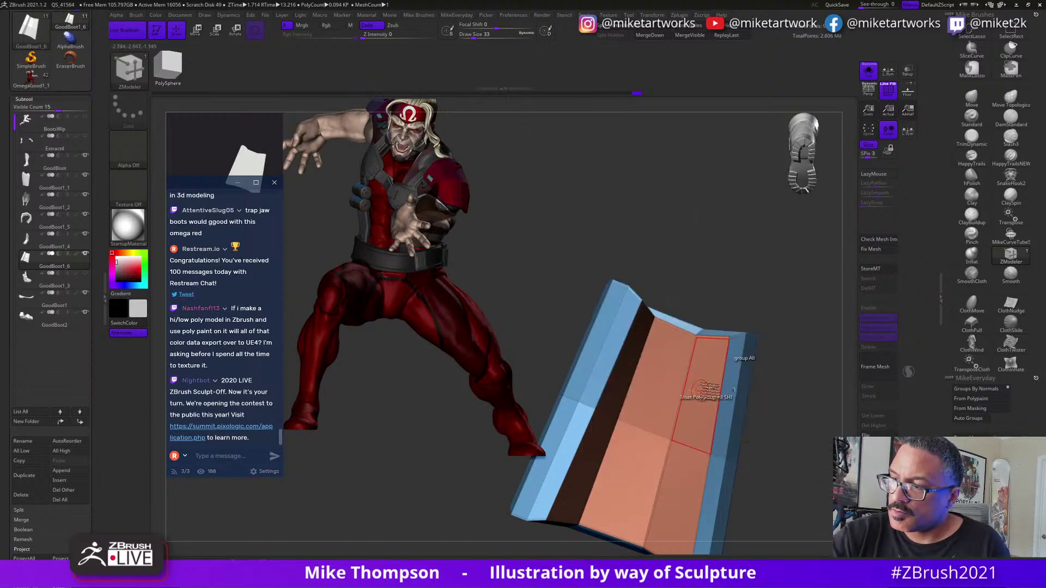
left_click_drag(723, 358, 714, 367)
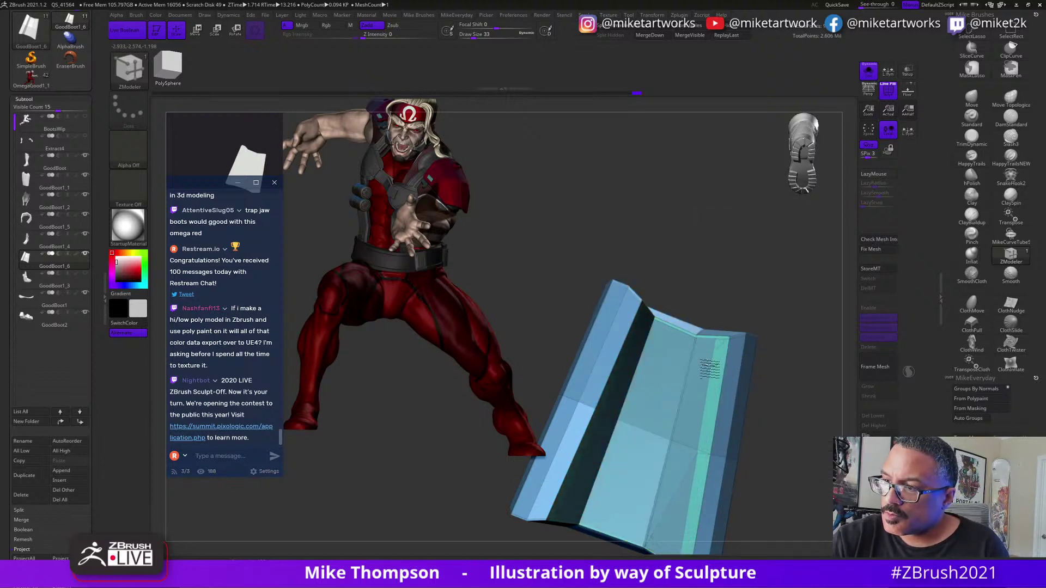
left_click_drag(803, 355, 799, 388)
Mask everything but the ankle plate's inner surface and adjust the plate's thickness by moving those faces with the gizmo.
key("w")
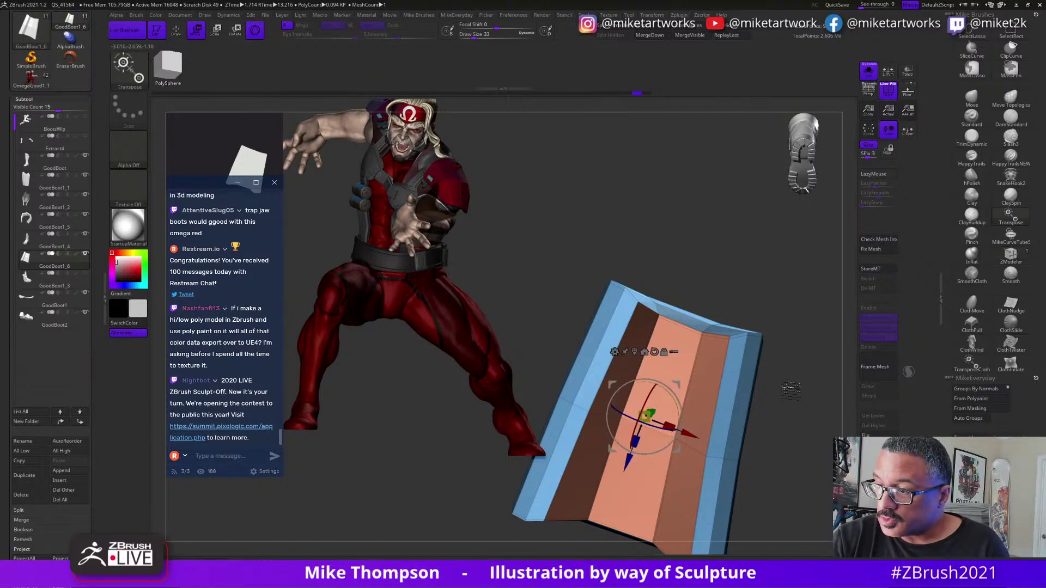
left_click(680, 483, "ctrl")
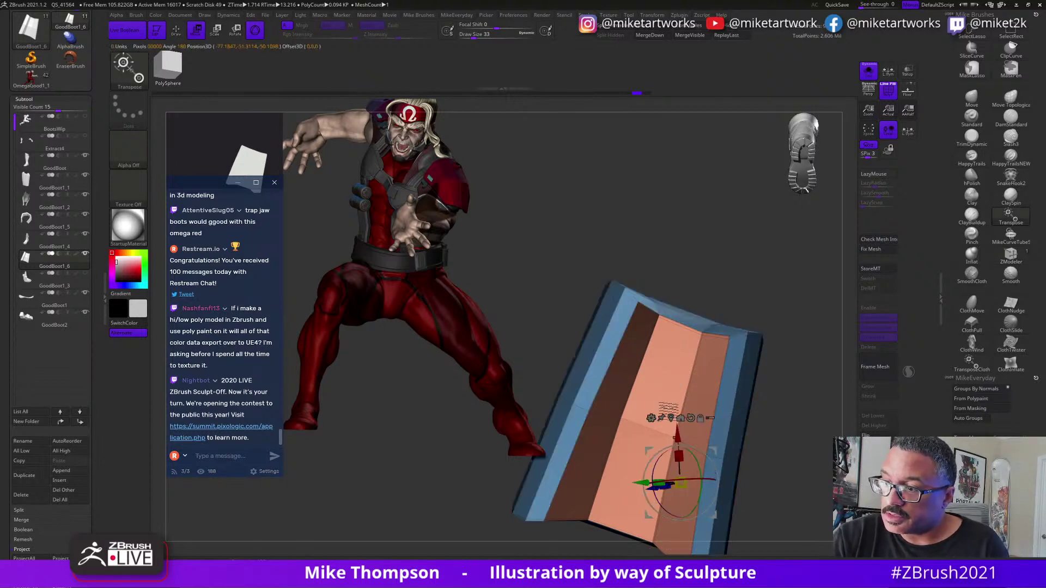
left_click(661, 397, "alt")
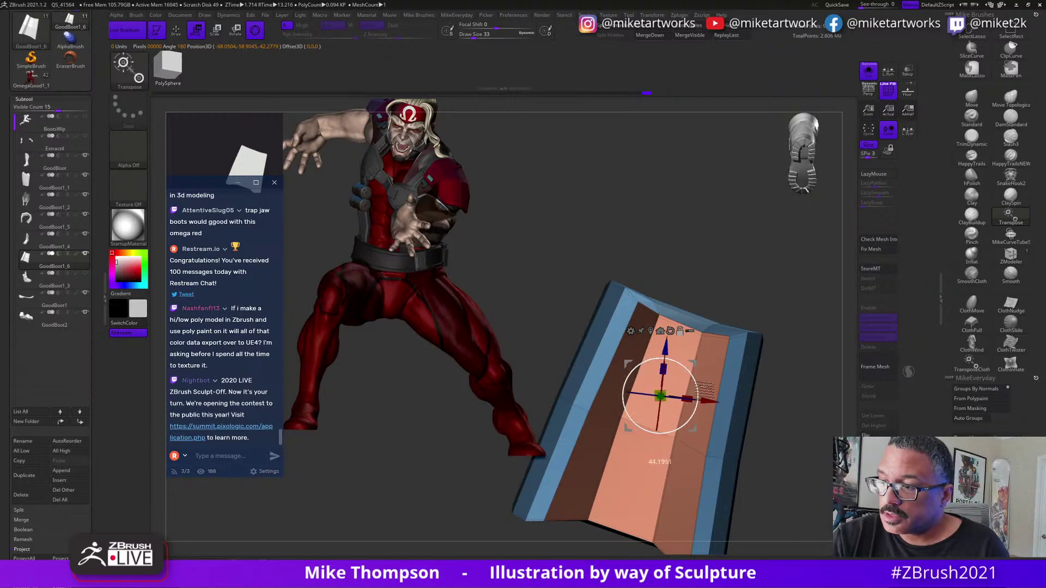
left_click_drag(685, 344, 674, 402, "alt")
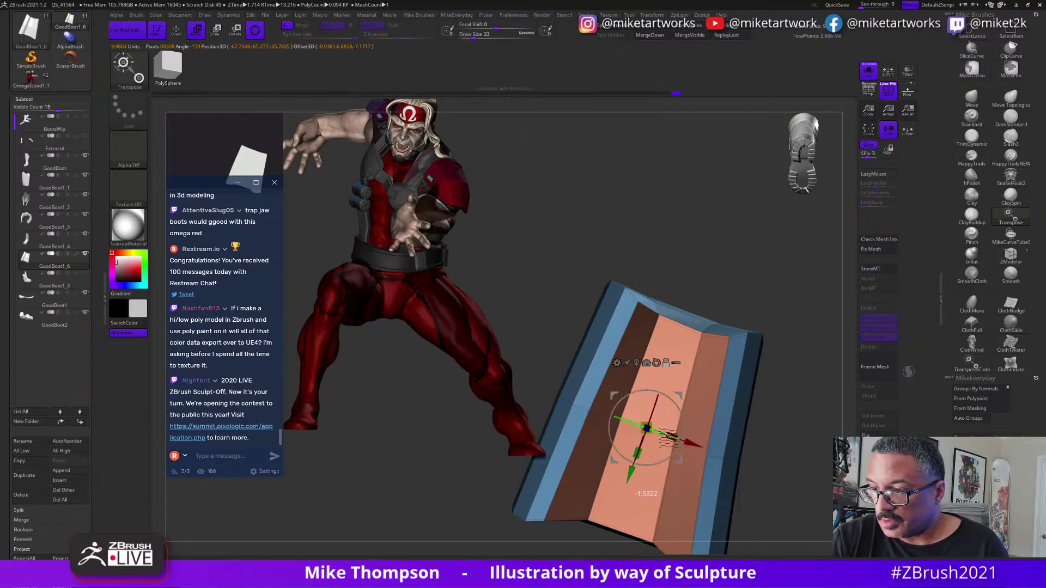
left_click_drag(804, 380, 792, 447)
left_click_drag(634, 493, 805, 376)
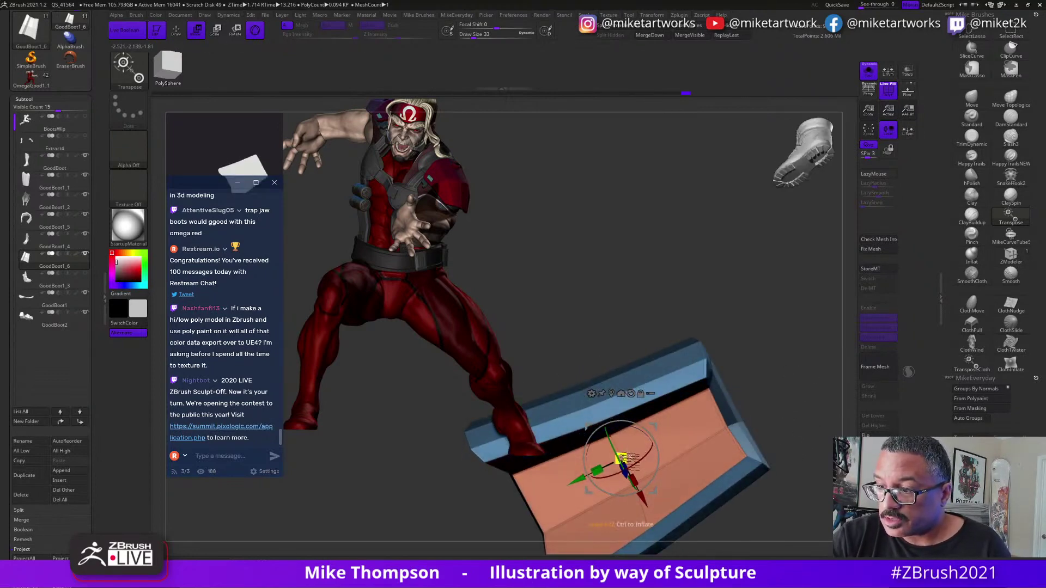
left_click_drag(621, 459, 598, 493)
left_click_drag(782, 415, 804, 406)
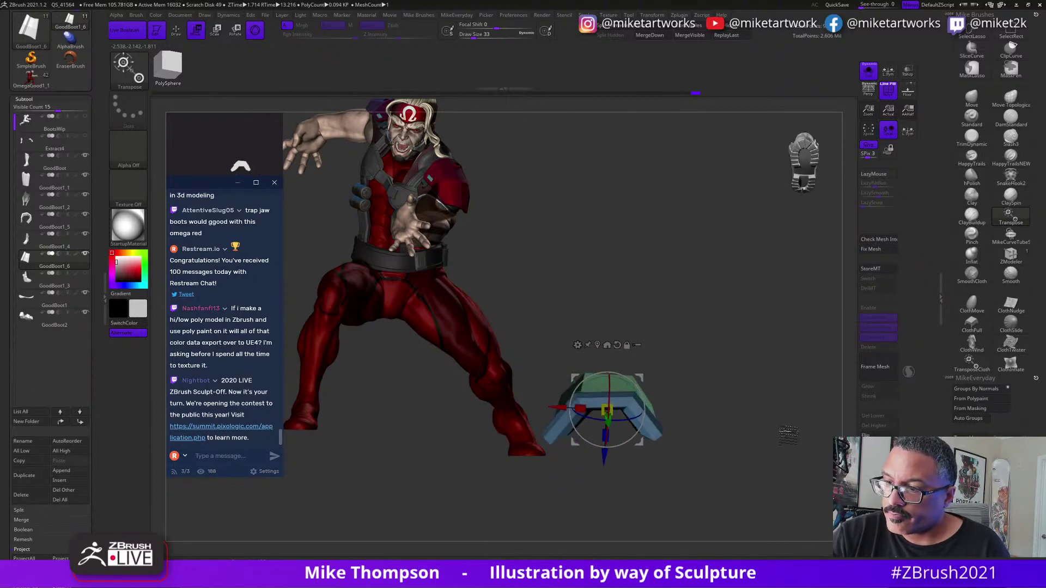
Preview the ankle plate smoothed, inspect its end profile, and compare it with the whole boot shown.
key("q")
left_click_drag(774, 447, 792, 426)
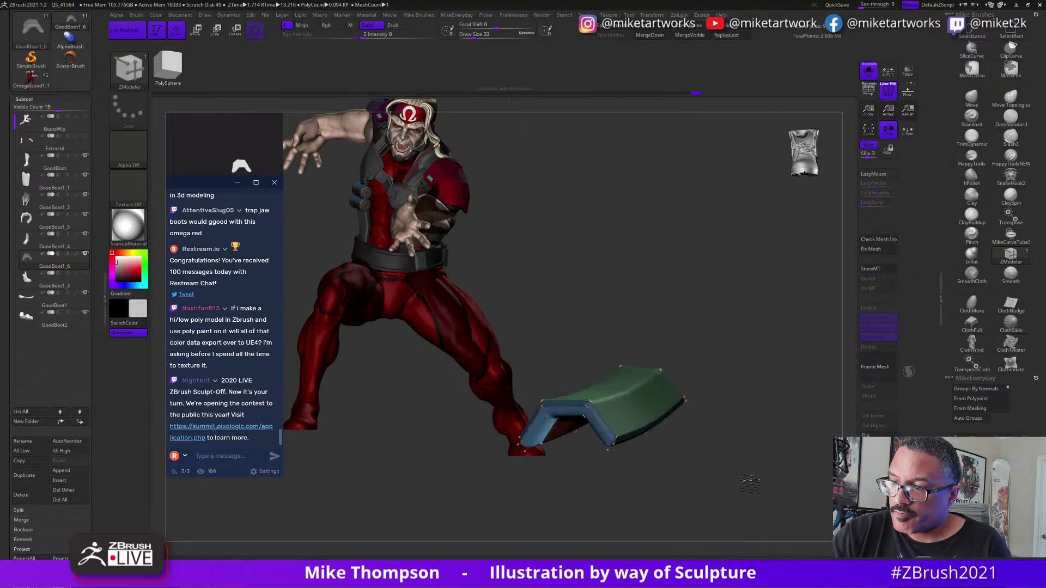
left_click_drag(750, 482, 773, 451)
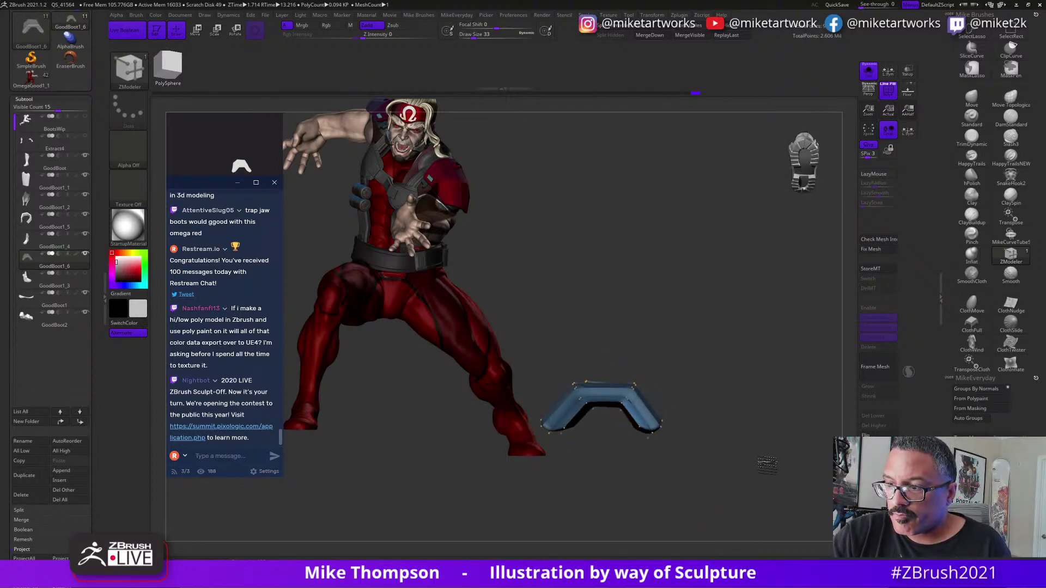
left_click_drag(721, 497, 689, 427)
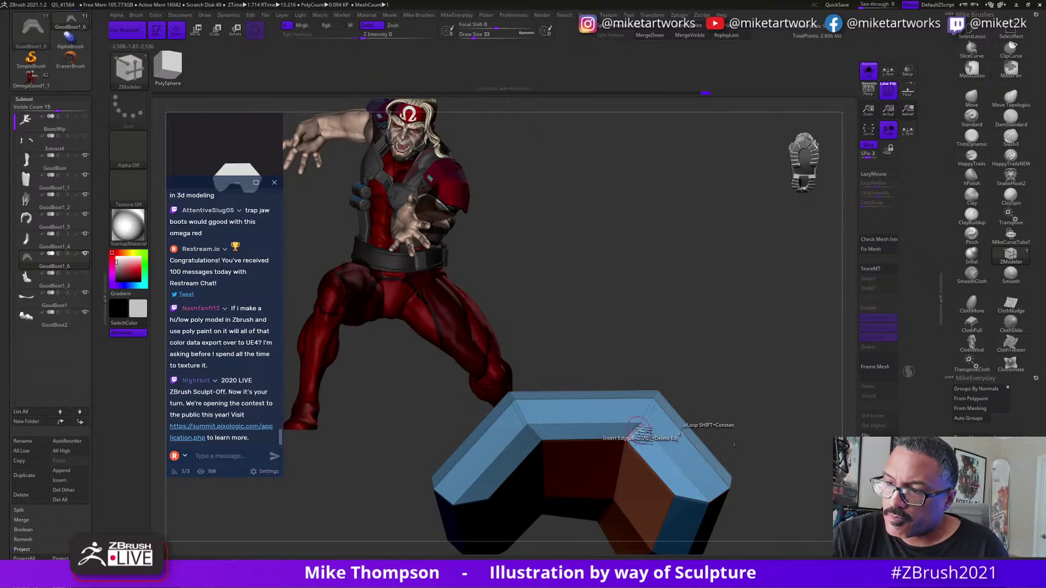
left_click_drag(765, 399, 775, 437)
left_click_drag(783, 472, 791, 432)
left_click(869, 71)
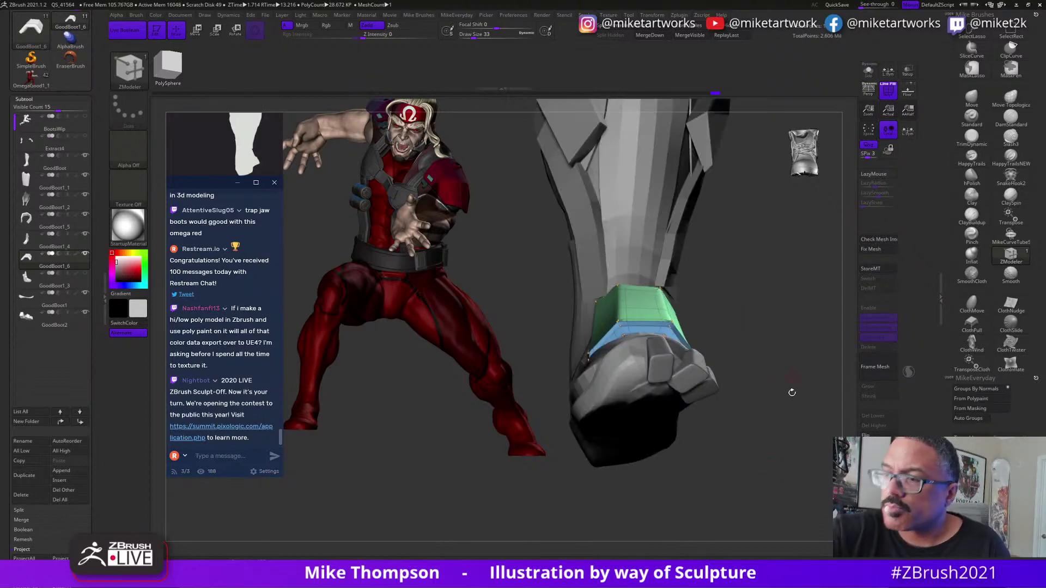
mouse_move(784, 469)
left_mouse_down()
mouse_move(774, 412)
mouse_move(755, 472)
mouse_move(784, 479)
mouse_move(794, 470)
mouse_move(749, 455)
mouse_move(788, 463)
mouse_move(788, 452)
mouse_move(786, 464)
left_mouse_up()
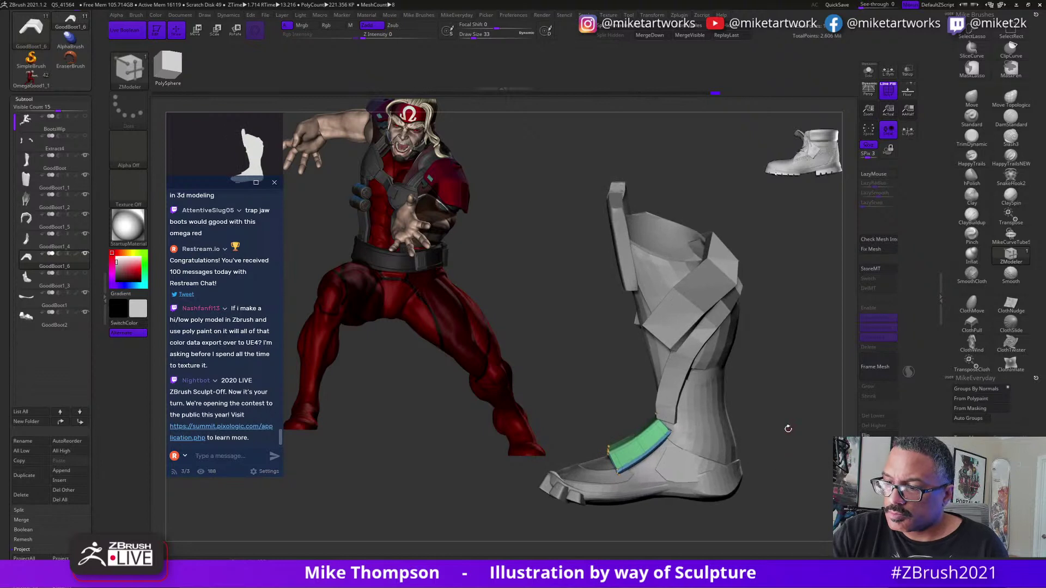
Select the main boot subtool and mask everything except the green polygroup on the side of the heel.
left_click(697, 467, "alt")
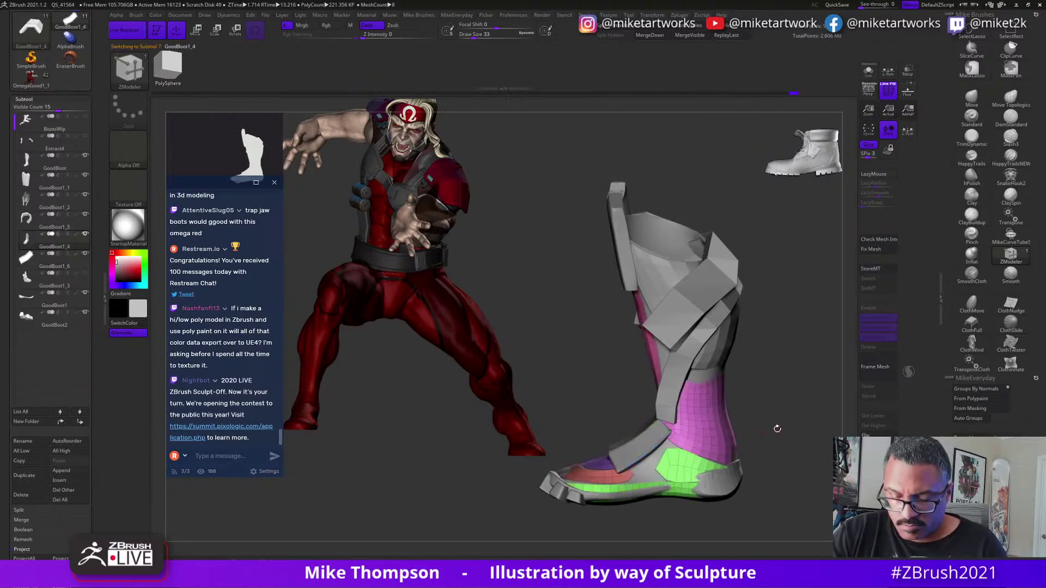
key("w")
left_click(699, 468, "ctrl")
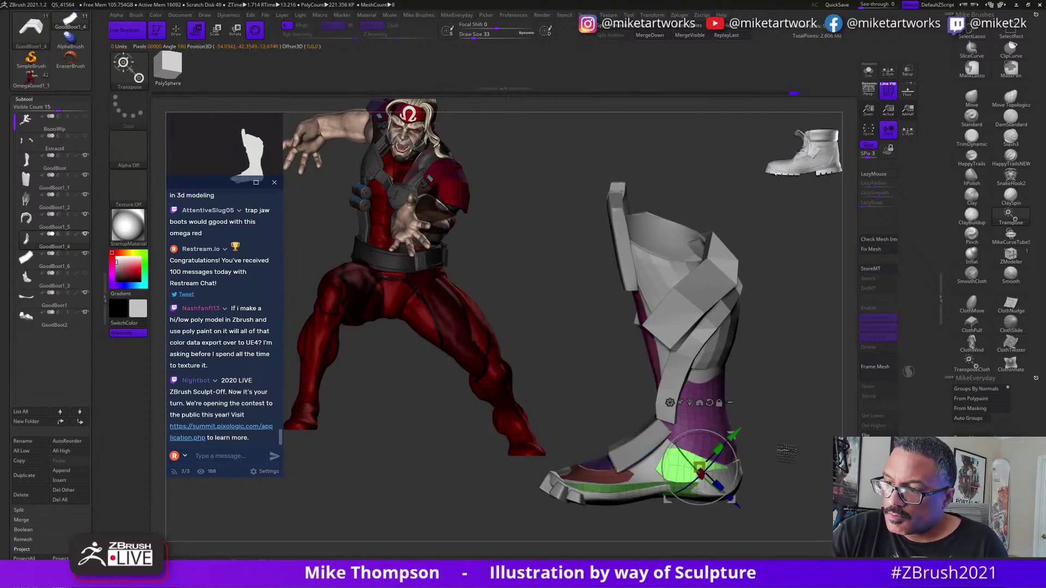
key("q")
mouse_move(786, 450)
left_mouse_down()
mouse_move(774, 448)
mouse_move(792, 471)
mouse_move(763, 463)
mouse_move(772, 437)
left_mouse_up()
Pull the unmasked heel-side area forward along the sole with the Move brush at draw size 305, refining it at size 112.
left_click(972, 99)
key("s")
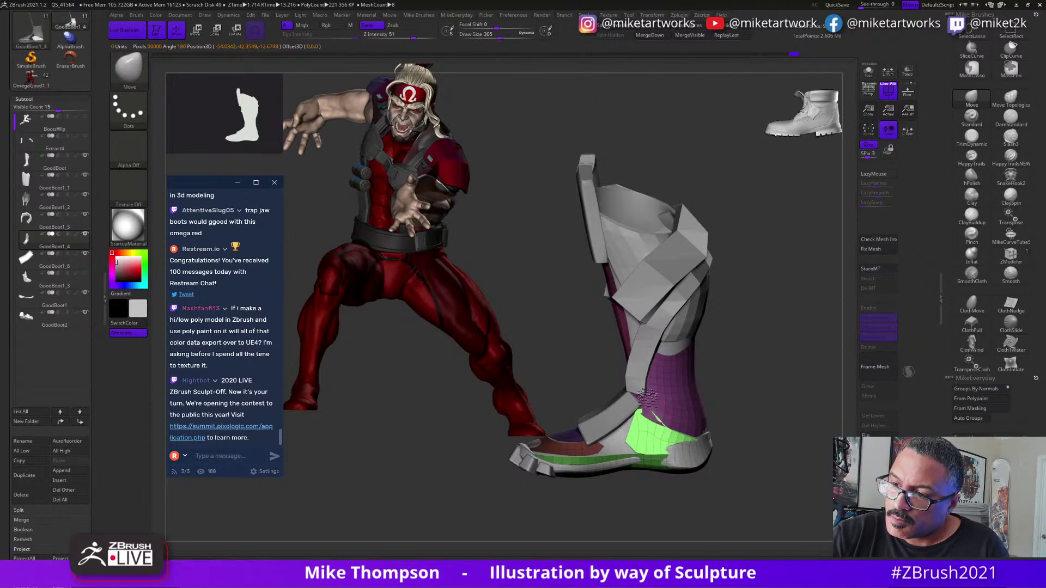
left_click_drag(583, 462, 579, 464)
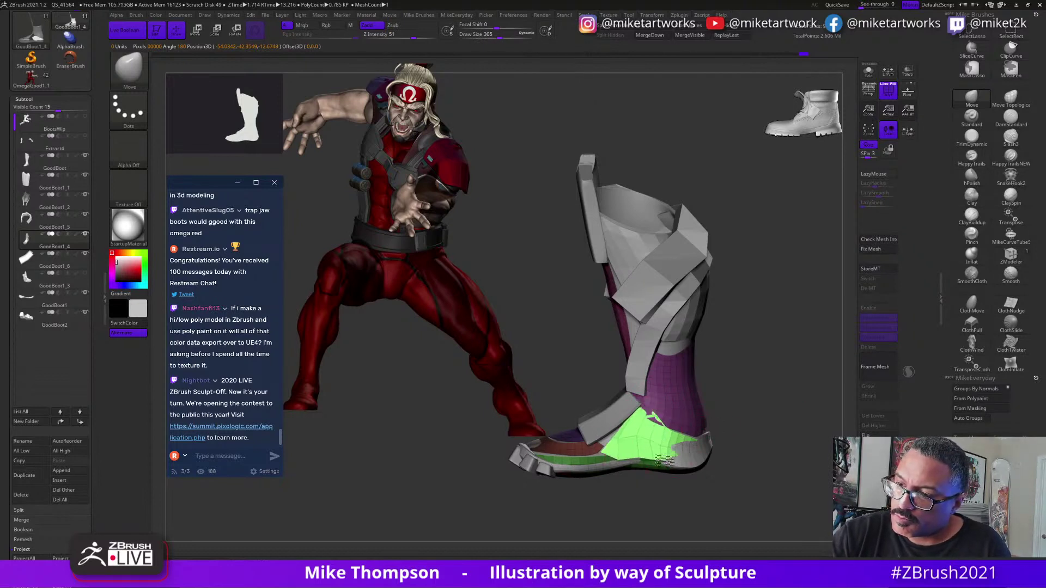
left_click_drag(725, 411, 763, 416)
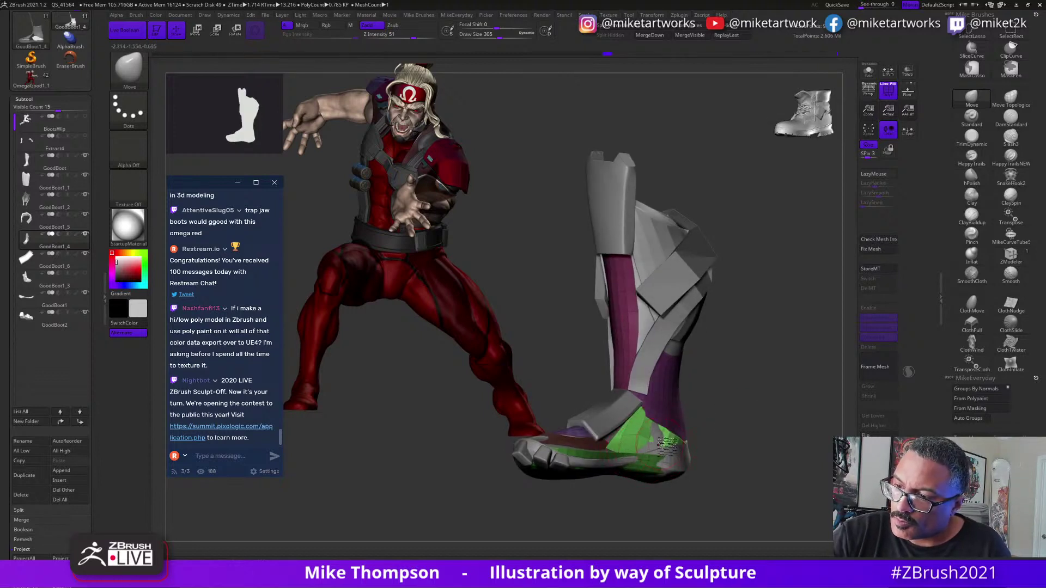
key("s")
left_click_drag(738, 416, 681, 414)
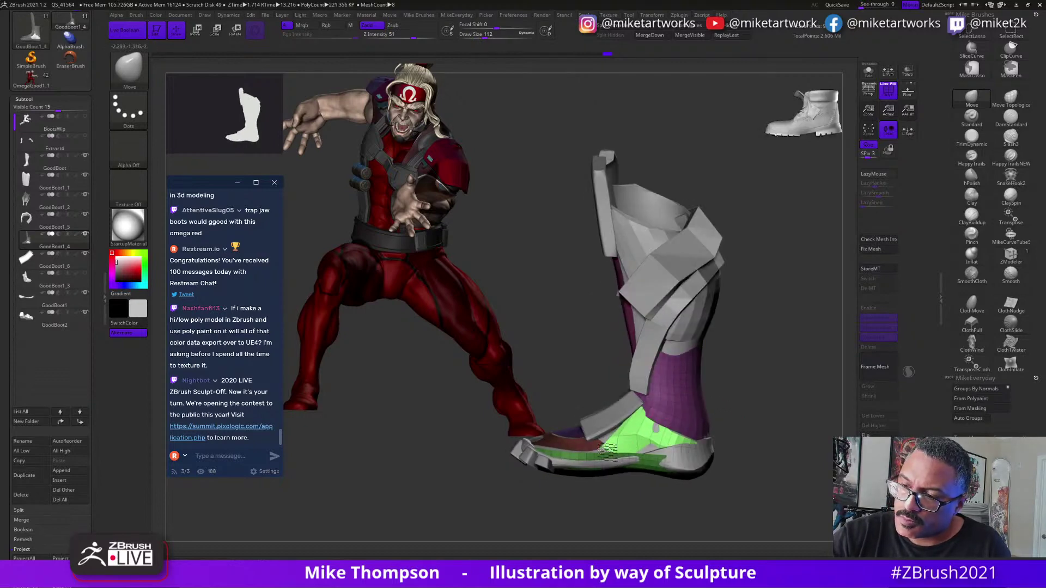
left_click_drag(743, 390, 781, 389)
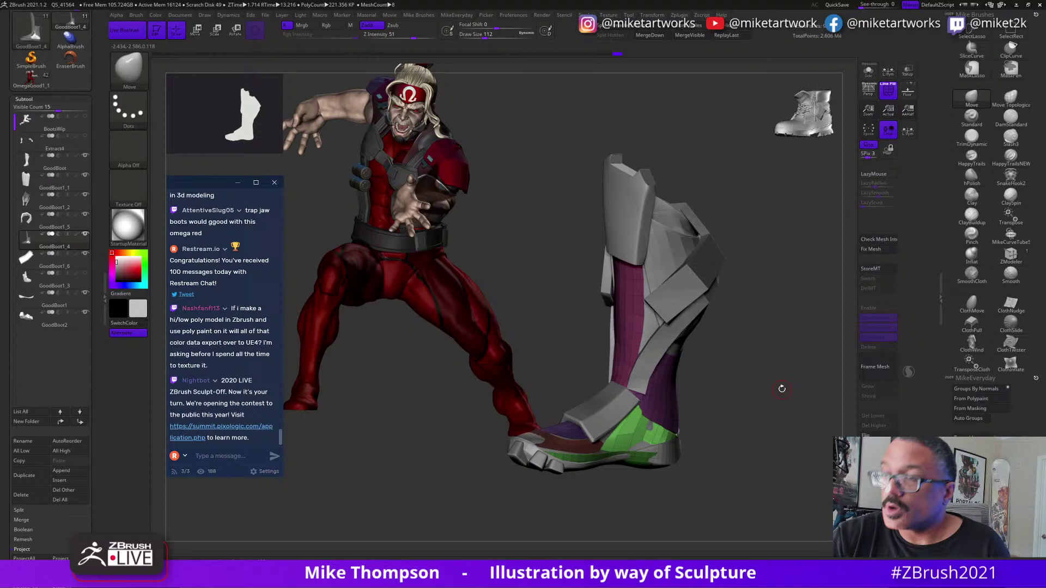
Split the unmasked heel-side area off as its own subtool, select it, and isolate it.
left_click(740, 36)
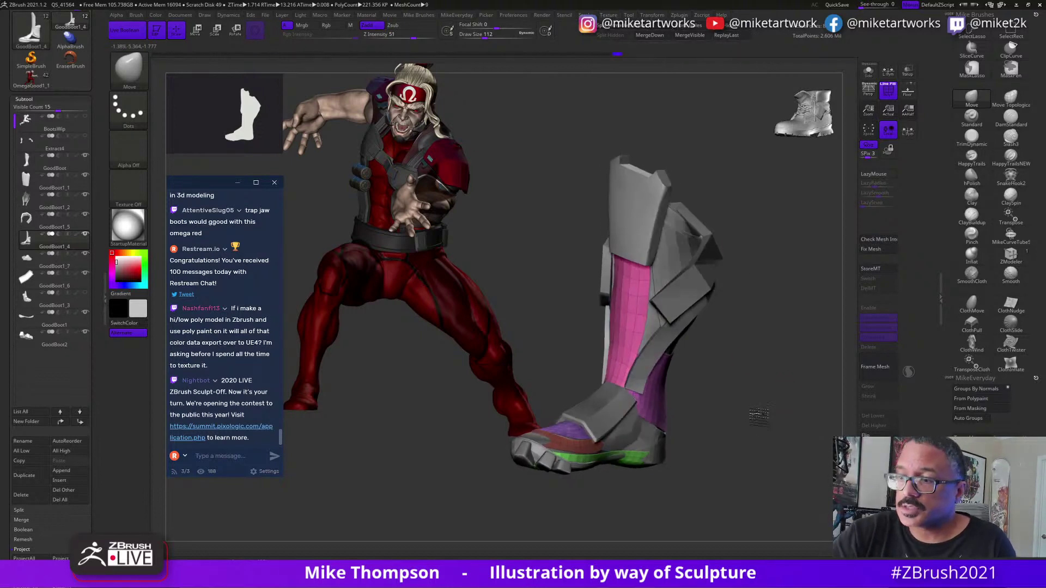
left_click(80, 262)
mouse_move(821, 436)
left_mouse_down()
mouse_move(784, 437)
mouse_move(781, 453)
mouse_move(751, 464)
mouse_move(794, 455)
mouse_move(738, 451)
mouse_move(820, 444)
mouse_move(776, 440)
left_mouse_up()
left_click(866, 72)
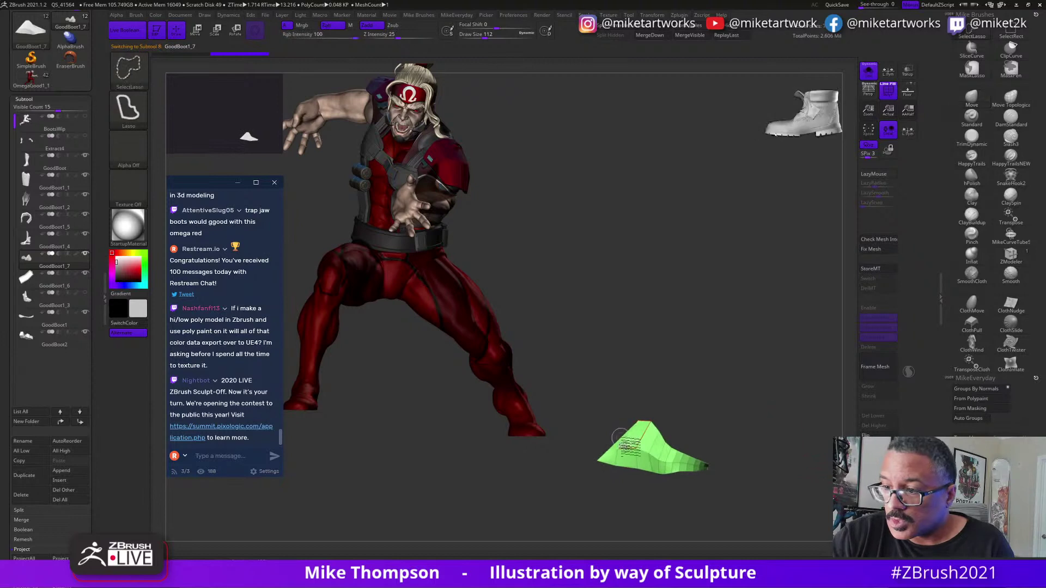
Try to hide the stray polygons at the edge of the isolated heel-side piece and set the draw size to 83.
left_click_drag(607, 472, 597, 484, "ctrl+alt+shift")
mouse_move(771, 443)
left_mouse_down()
mouse_move(809, 432)
mouse_move(779, 442)
mouse_move(826, 386)
left_mouse_up()
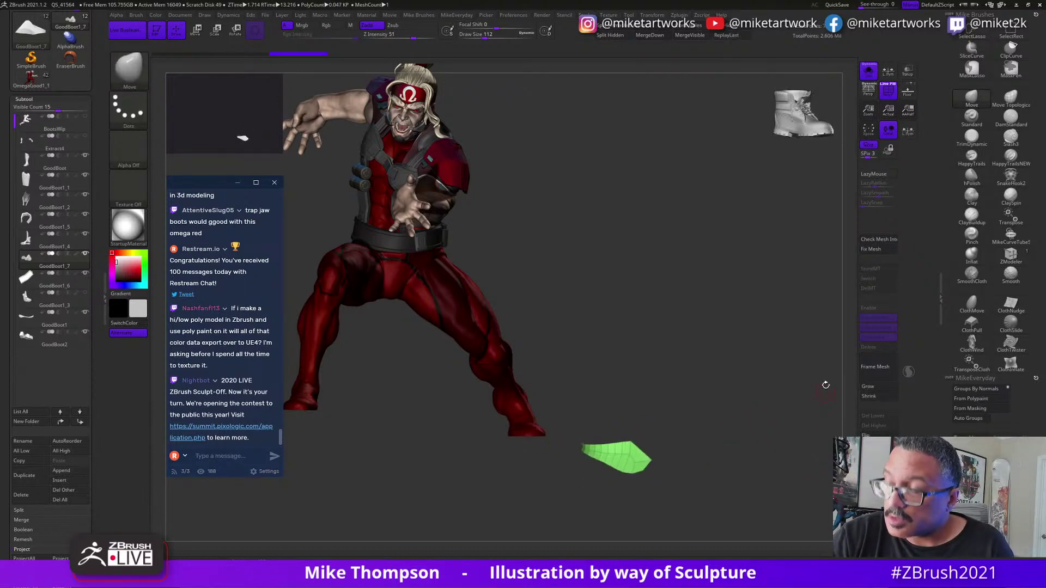
left_click_drag(773, 459, 698, 444)
left_click_drag(816, 452, 754, 445)
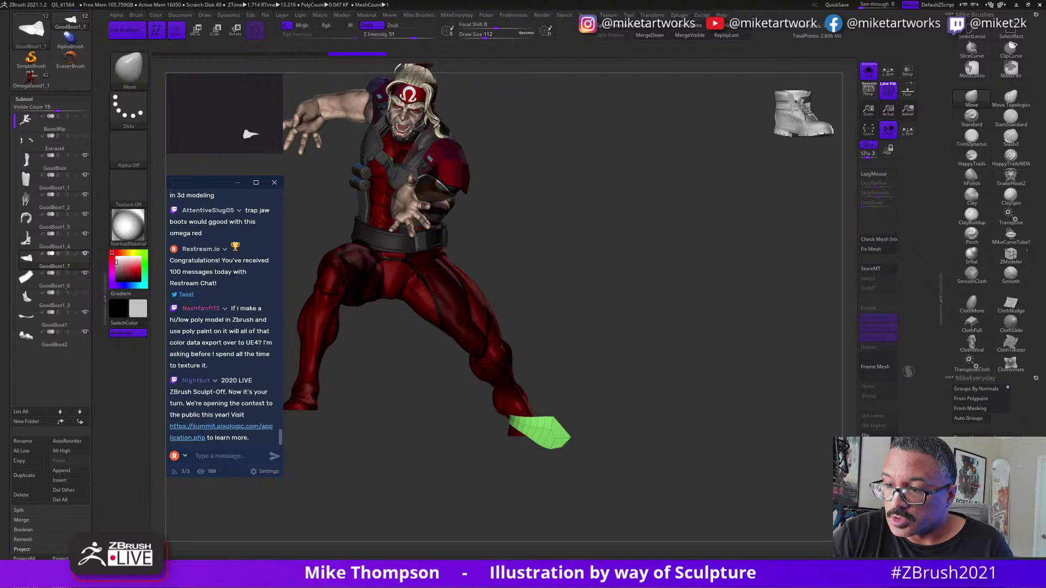
mouse_move(830, 442)
left_mouse_down()
mouse_move(777, 445)
mouse_move(791, 451)
mouse_move(766, 457)
mouse_move(753, 496)
mouse_move(691, 516)
mouse_move(690, 472)
left_mouse_up()
left_click(671, 451, "ctrl+shift")
left_click(734, 27)
mouse_move(769, 456)
left_mouse_down("alt")
mouse_move(766, 486)
mouse_move(711, 515)
mouse_move(721, 501)
left_mouse_up("alt")
key("s")
mouse_move(722, 507)
left_mouse_down()
mouse_move(738, 511)
mouse_move(784, 457)
left_mouse_up()
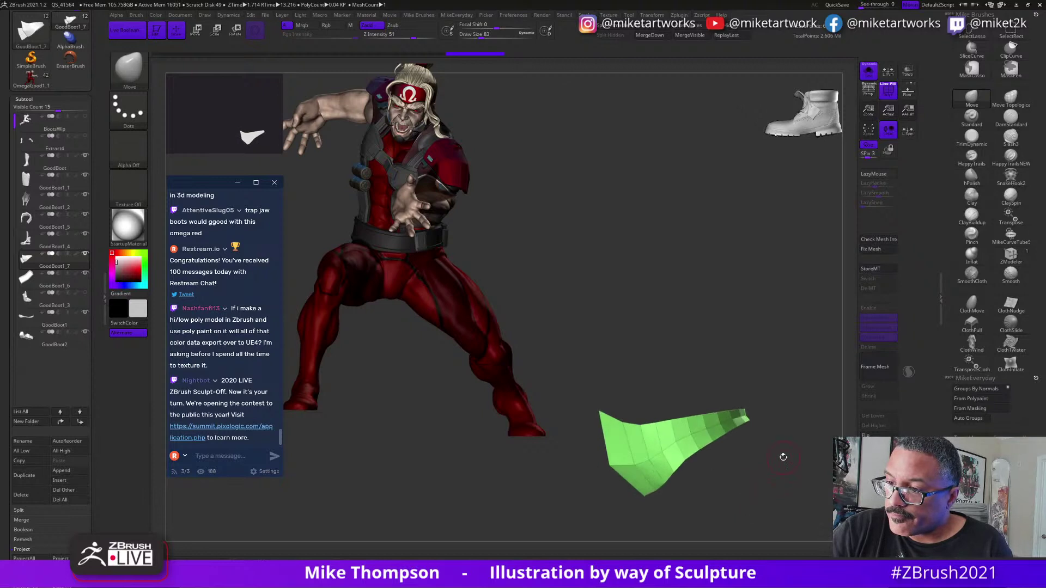
Try editing the heel-side piece's polygons with the ZModeler brush, and bring back the whole boot.
left_click(1008, 259)
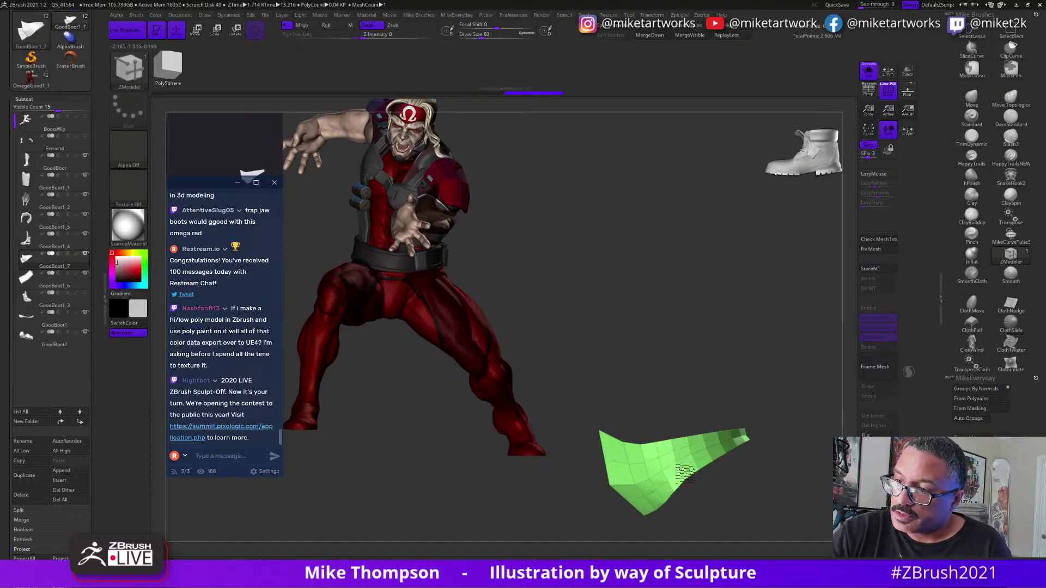
mouse_move(760, 484)
left_mouse_down()
mouse_move(811, 460)
mouse_move(760, 466)
mouse_move(763, 362)
mouse_move(616, 447)
mouse_move(790, 485)
mouse_move(808, 470)
left_mouse_up()
left_click(802, 472, "ctrl")
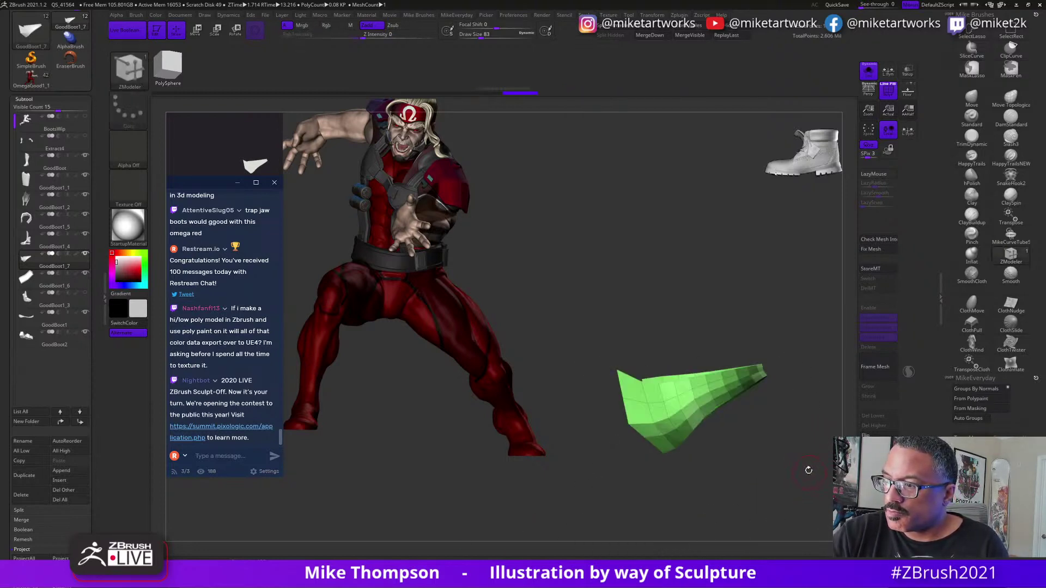
left_click(868, 72)
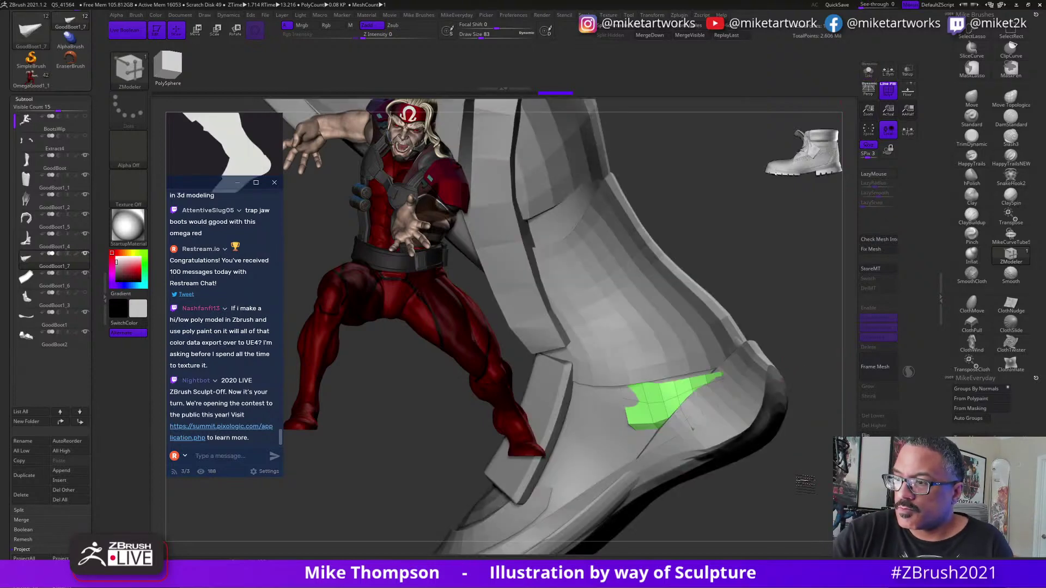
Pull the heel-side piece out across the side of the boot with the Move brush at draw size 318 and smooth it.
right_click_drag(806, 484, 805, 431, "ctrl")
left_click(972, 98)
key("s")
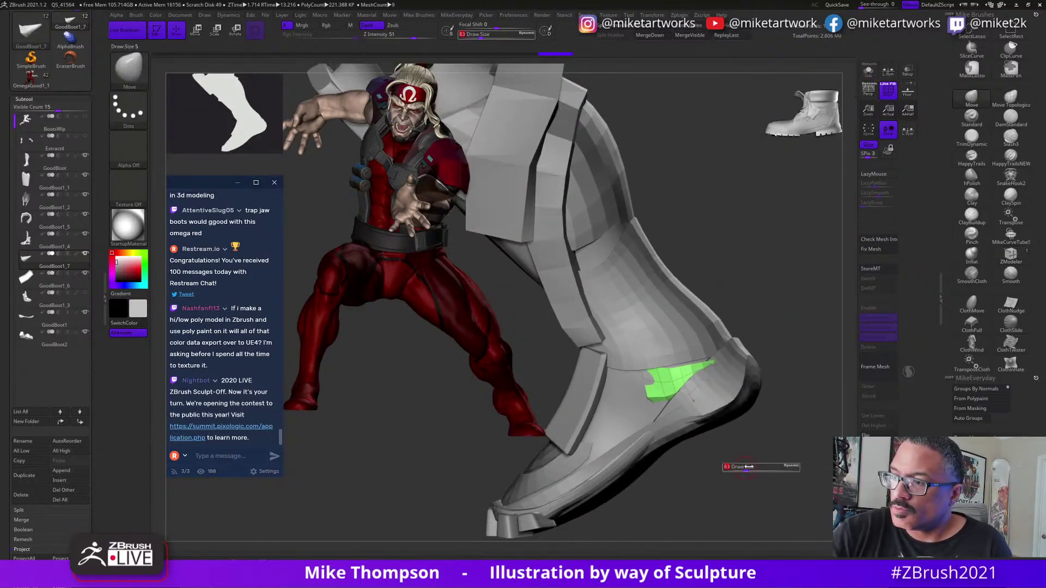
left_click_drag(749, 467, 763, 468)
left_click_drag(721, 351, 723, 350)
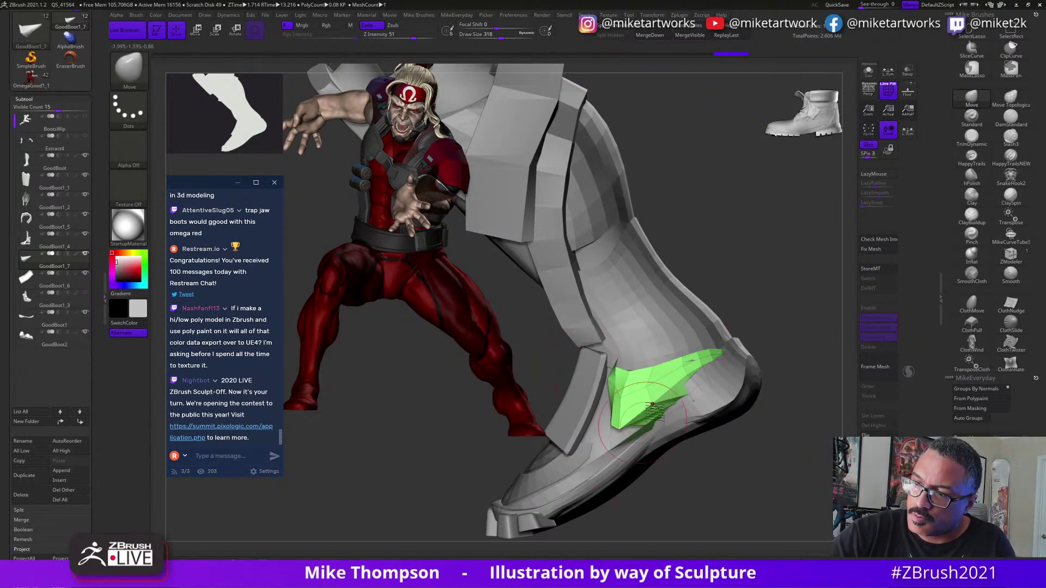
key("shift")
left_click_drag(652, 437, 663, 387, "shift")
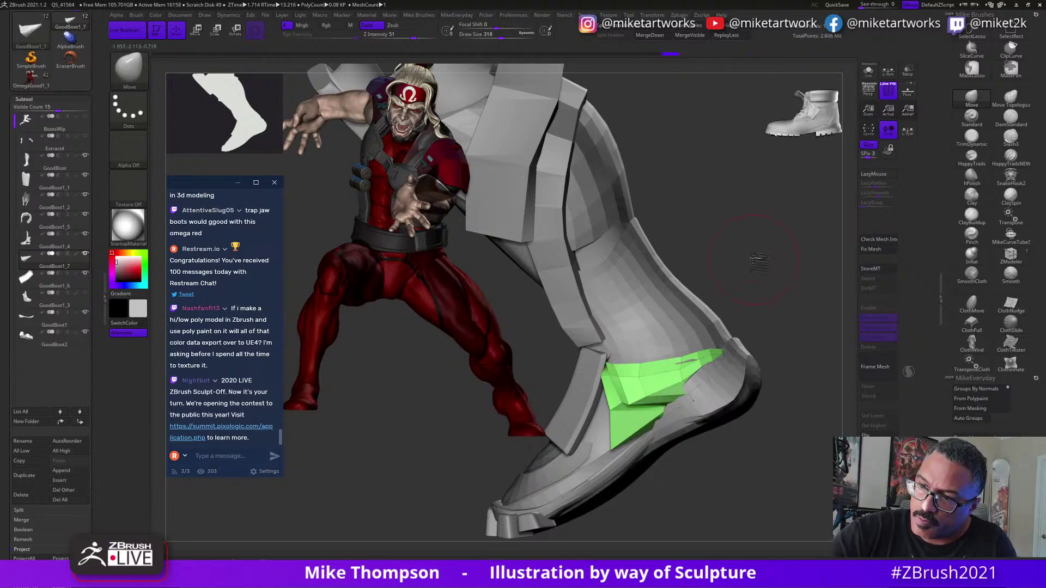
Reshape the heel-side piece's upper edge against the ankle and smooth it from a higher angle.
left_click_drag(760, 262, 632, 373)
key("shift")
left_click_drag(768, 333, 670, 297)
key("shift")
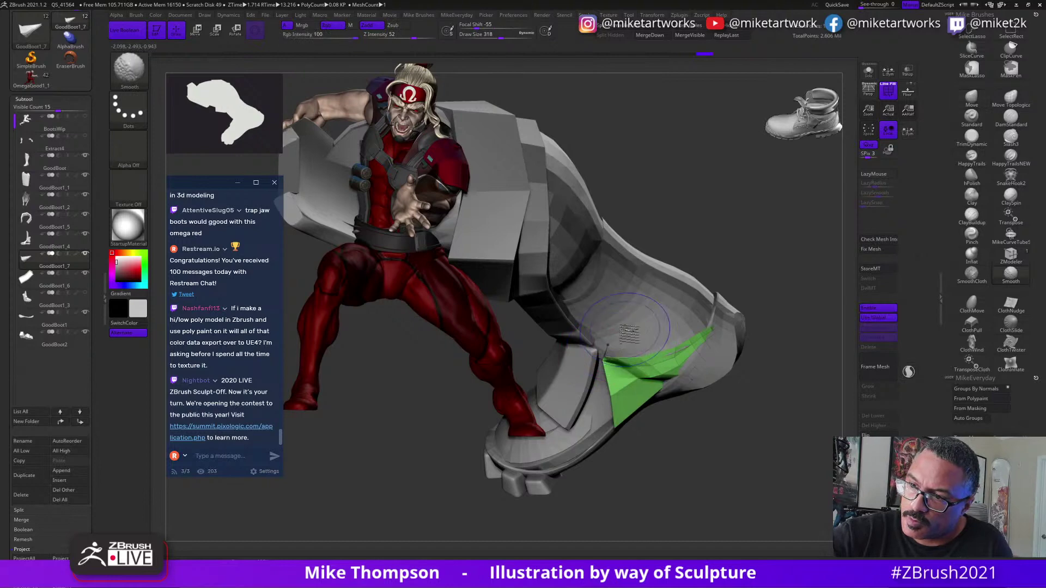
left_click_drag(616, 349, 681, 319, "shift")
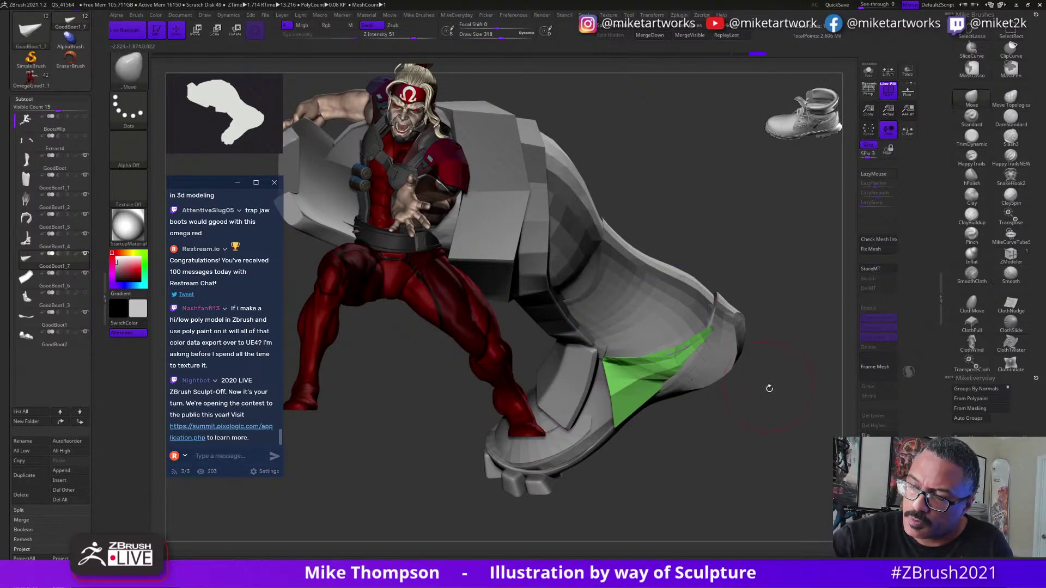
Try masking part of the heel-side piece with a lasso, moving the unmasked area down toward the sole, and smoothing it.
mouse_move(768, 387)
left_mouse_down()
mouse_move(787, 345)
mouse_move(792, 358)
mouse_move(768, 357)
left_mouse_up()
mouse_move(621, 341)
left_mouse_down("ctrl")
mouse_move(620, 351)
mouse_move(632, 305)
left_mouse_up("ctrl")
left_click(691, 337, "ctrl")
mouse_move(693, 340)
left_mouse_down()
mouse_move(630, 376)
mouse_move(642, 395)
left_mouse_up()
left_click_drag(729, 349, 774, 345)
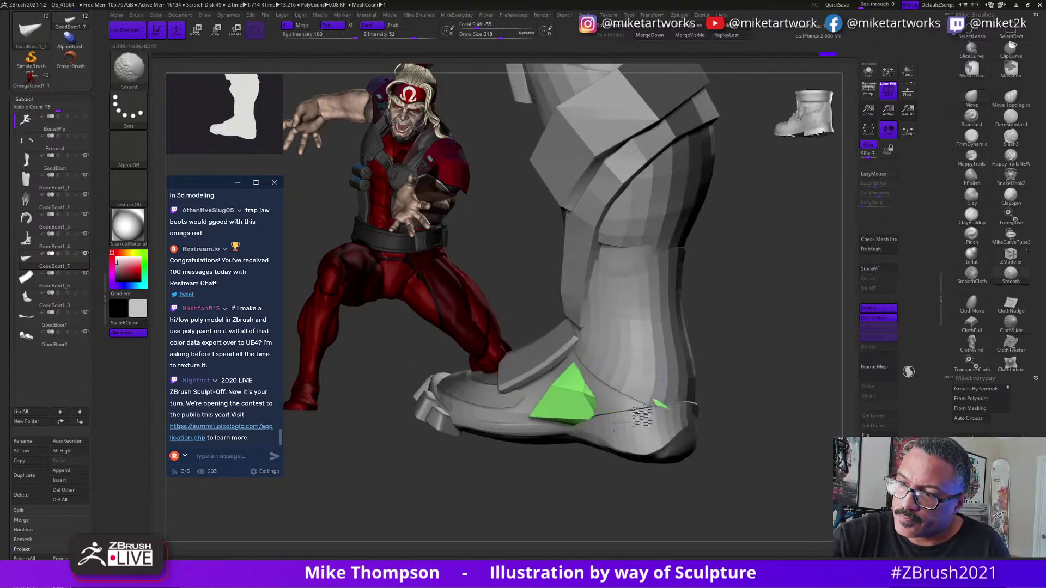
left_click_drag(637, 414, 604, 386, "shift")
Undo the trial masking, smoothing, moving and ZModeler edits on the heel-side piece.
key("ctrl+z")
key("ctrl+z")
key("ctrl+z")
key("ctrl+z")
key("ctrl+z")
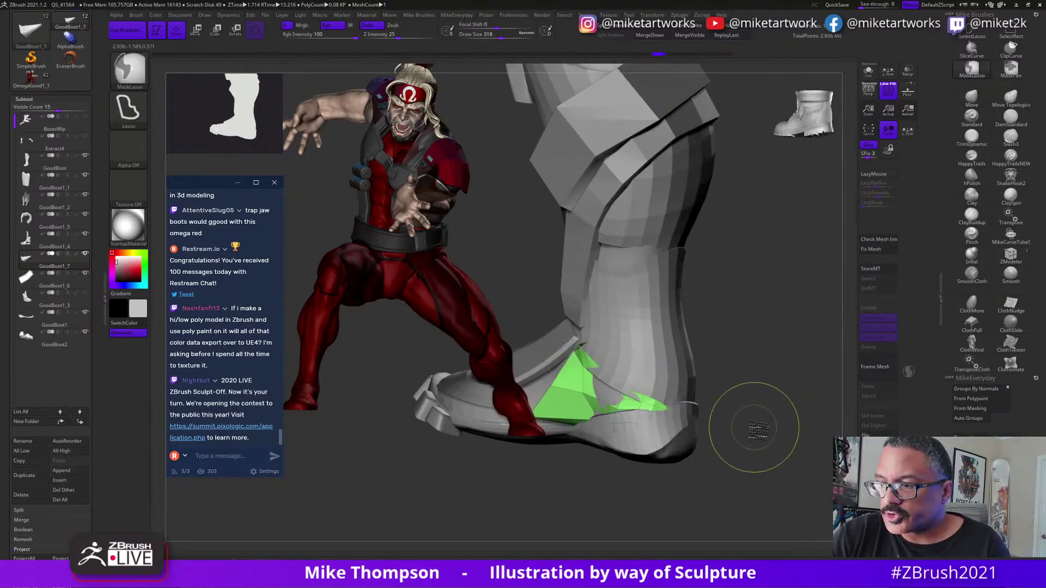
key("ctrl+z")
key("ctrl+z")
key("ctrl+z")
key("ctrl+z")
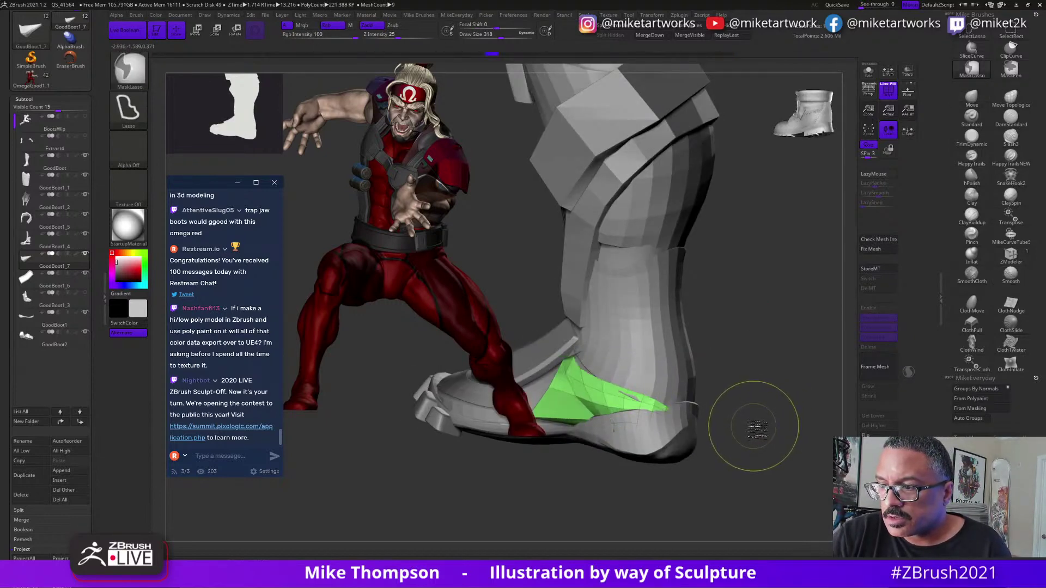
key("ctrl+z")
key("ctrl+z")
key("ctrl+z")
key("ctrl+z")
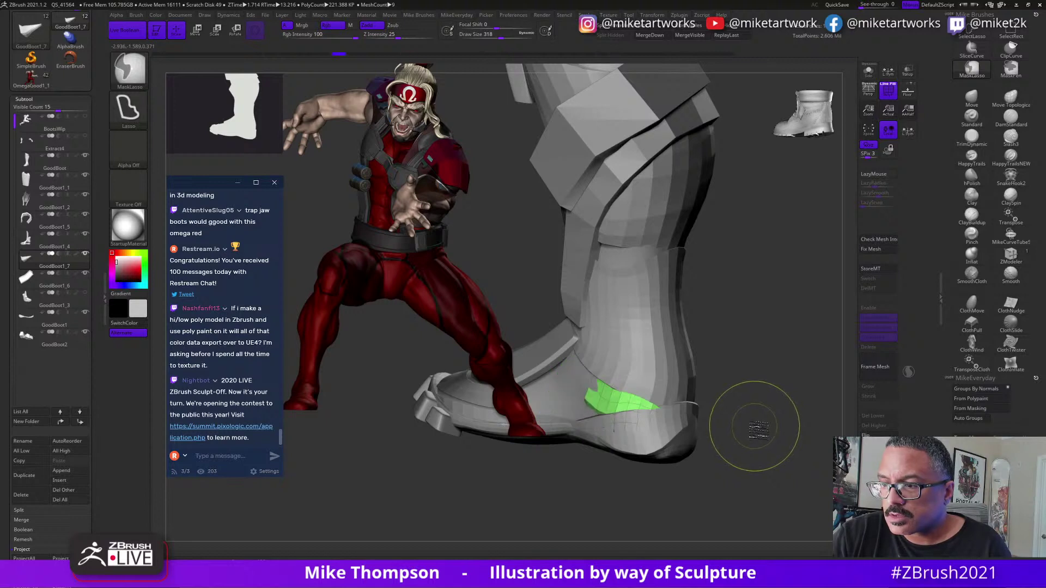
key("ctrl+z")
key("ctrl+z")
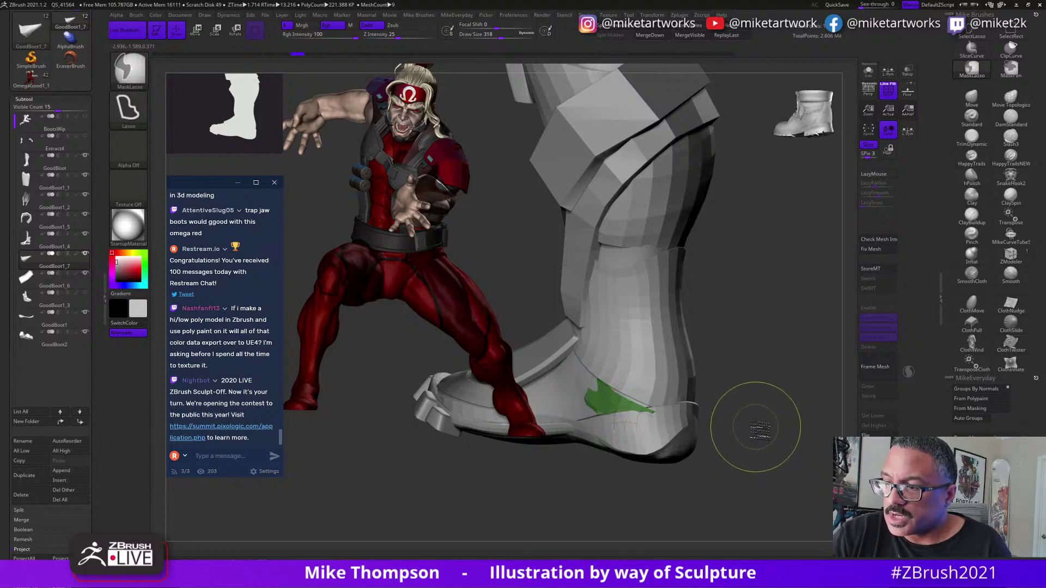
Clear the mask on the restored heel-side piece, isolate it, and subdivide it once.
left_click_drag(757, 428, 737, 471, "ctrl")
left_click(742, 501)
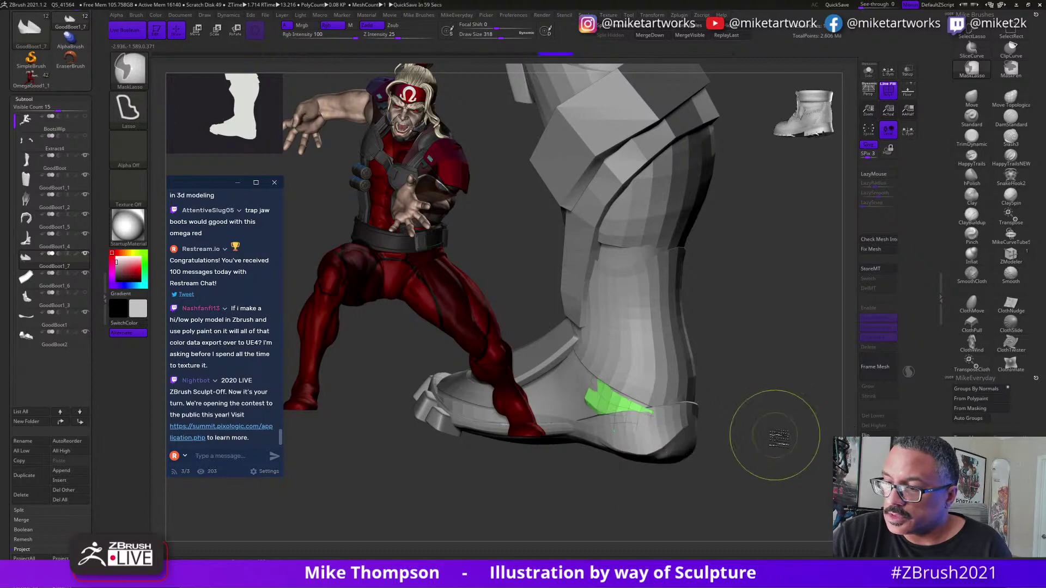
mouse_move(778, 440)
left_mouse_down()
mouse_move(797, 439)
mouse_move(764, 440)
left_mouse_up()
left_click(869, 71)
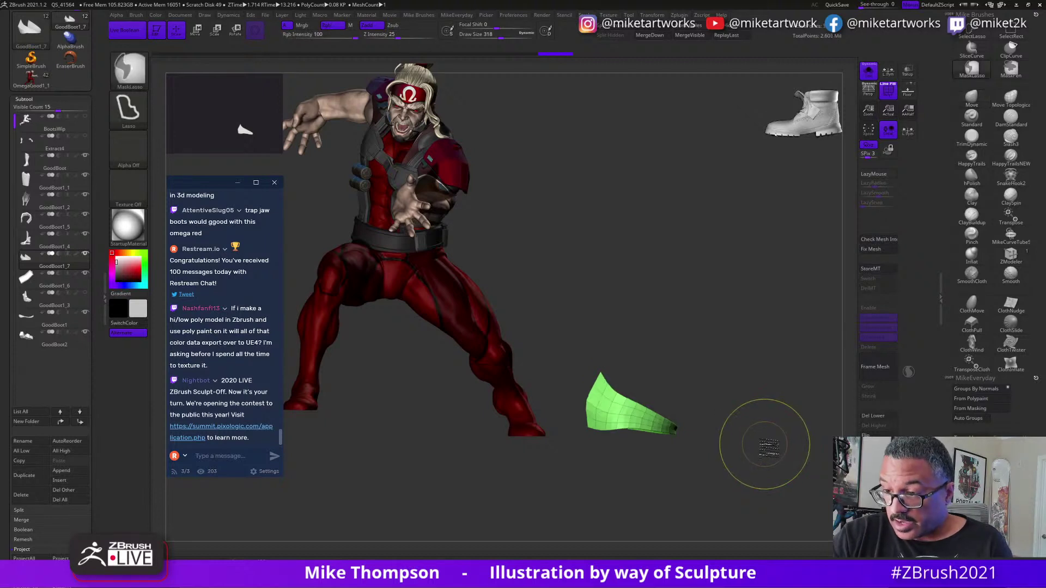
key("ctrl+d")
Reshape the wide end of the subdivided heel-side piece with the Move brush, reducing the draw size to 145.
mouse_move(746, 394)
left_mouse_down()
mouse_move(731, 404)
mouse_move(689, 371)
mouse_move(699, 361)
mouse_move(730, 403)
mouse_move(731, 458)
mouse_move(714, 397)
left_mouse_up()
left_click_drag(621, 371, 615, 360)
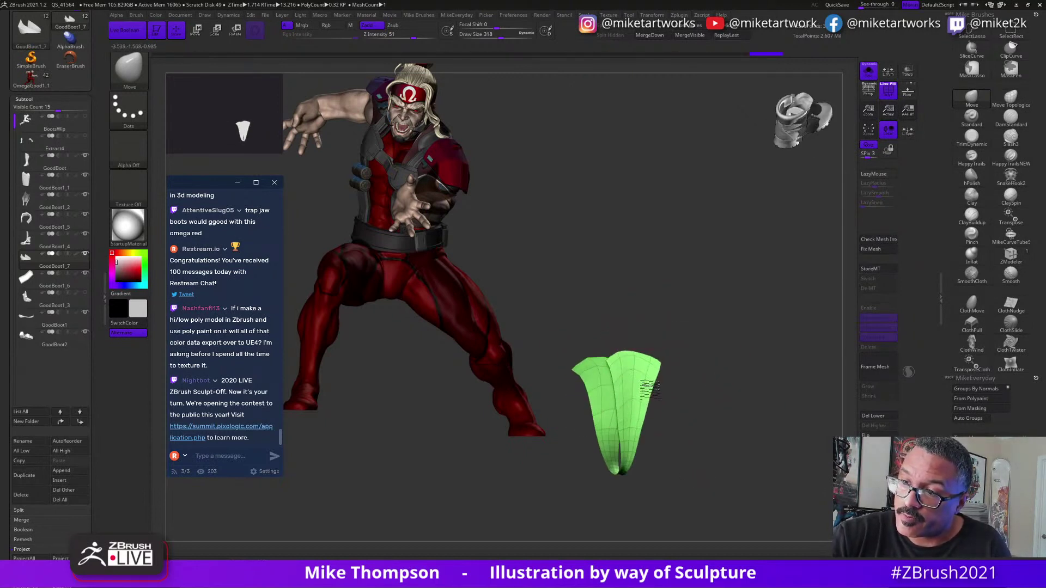
mouse_move(647, 408)
left_mouse_down()
mouse_move(655, 404)
mouse_move(654, 417)
mouse_move(735, 404)
mouse_move(741, 353)
mouse_move(720, 347)
left_mouse_up()
key("s")
mouse_move(733, 360)
left_mouse_down()
mouse_move(763, 355)
mouse_move(727, 345)
mouse_move(816, 423)
mouse_move(763, 414)
left_mouse_up()
left_click_drag(763, 414, 749, 430, "alt")
mouse_move(669, 386)
left_mouse_down()
mouse_move(704, 355)
mouse_move(689, 351)
left_mouse_up()
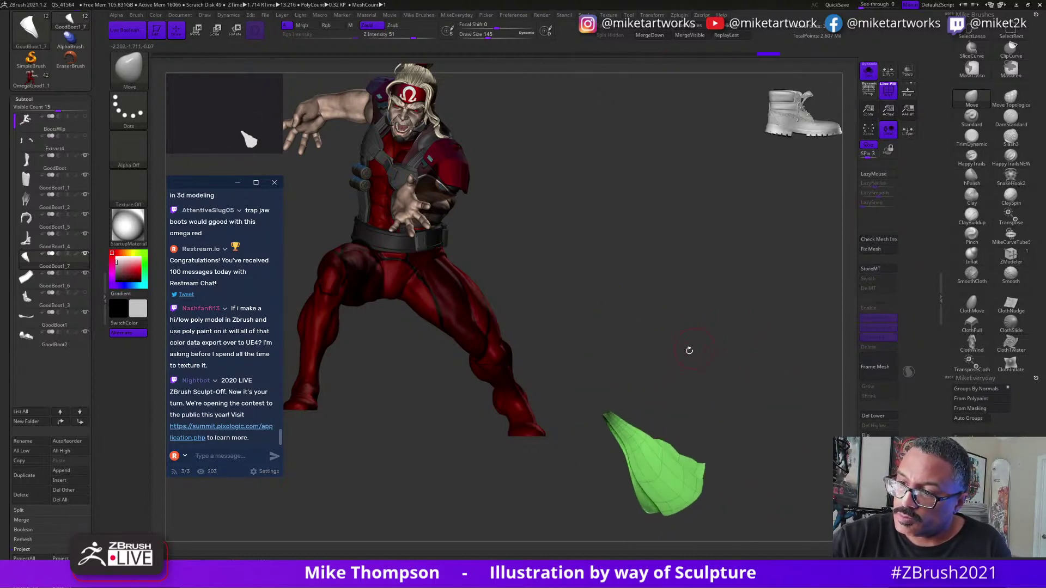
Lasso-mask the narrow end of the heel-side piece, invert the mask, and transform the unmasked area with the gizmo.
mouse_move(600, 405)
left_mouse_down("ctrl")
mouse_move(633, 438)
mouse_move(684, 403)
mouse_move(678, 382)
left_mouse_up("ctrl")
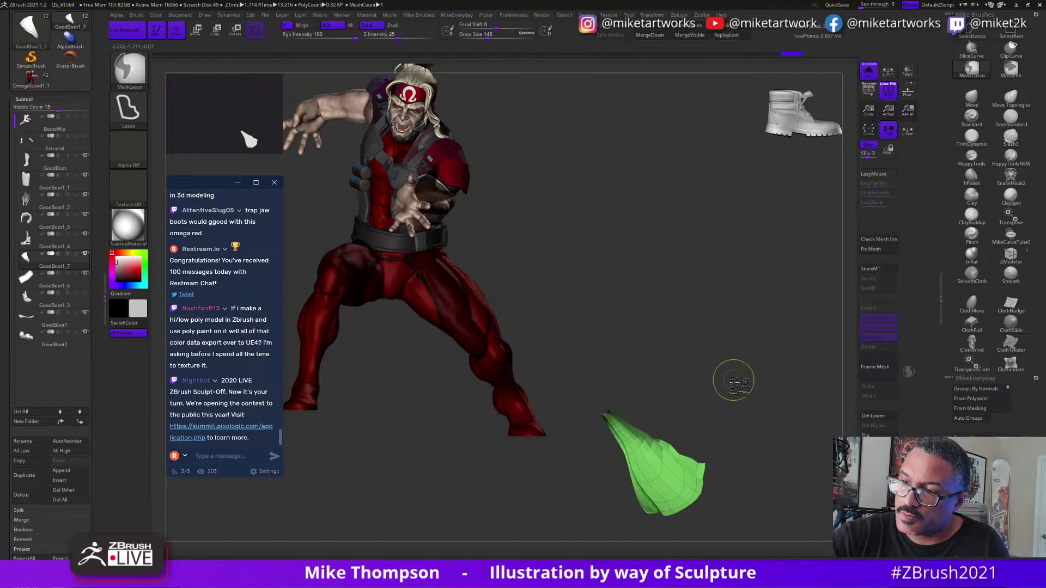
left_click(761, 412, "ctrl")
key("w")
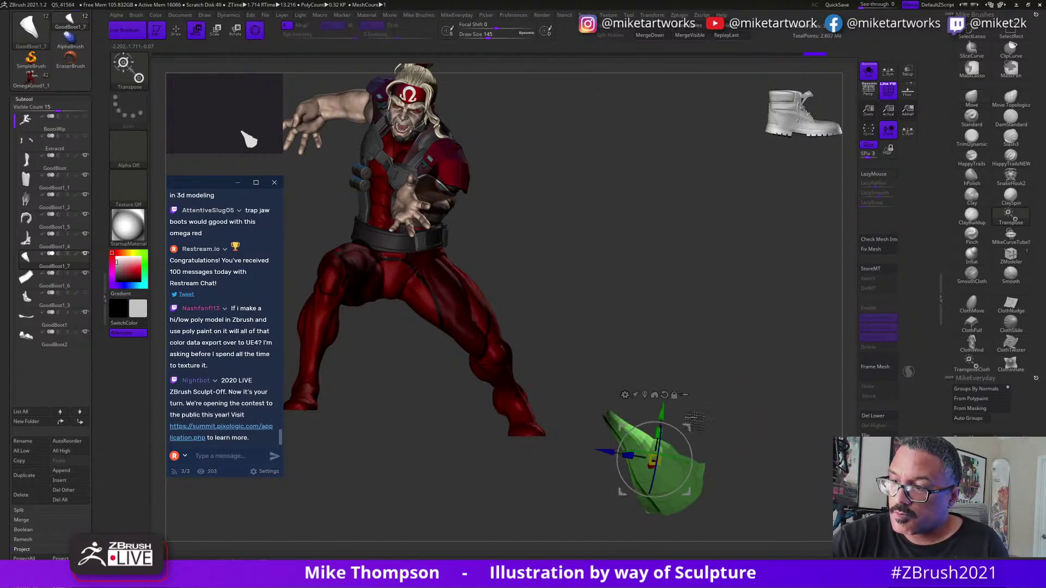
mouse_move(690, 427)
left_mouse_down()
mouse_move(700, 416)
mouse_move(738, 436)
left_mouse_up()
key("q")
mouse_move(769, 406)
left_mouse_down()
mouse_move(759, 429)
mouse_move(779, 406)
mouse_move(643, 403)
left_mouse_up()
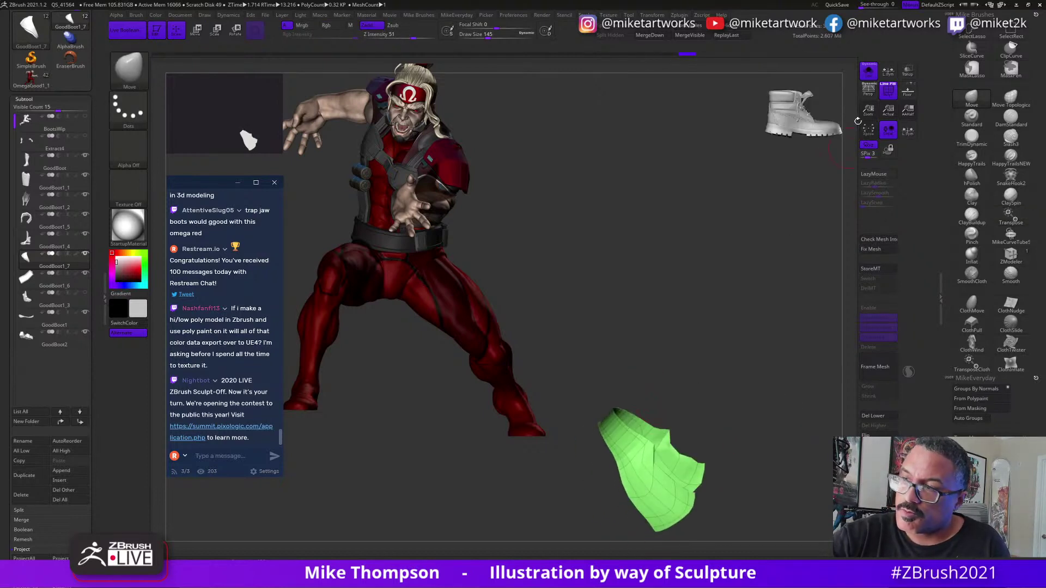
Show the whole boot and pull the heel-side piece out over its surface with the Move brush at draw size 280.
left_click(869, 71)
mouse_move(811, 431)
left_mouse_down()
mouse_move(812, 489)
mouse_move(819, 473)
left_mouse_up()
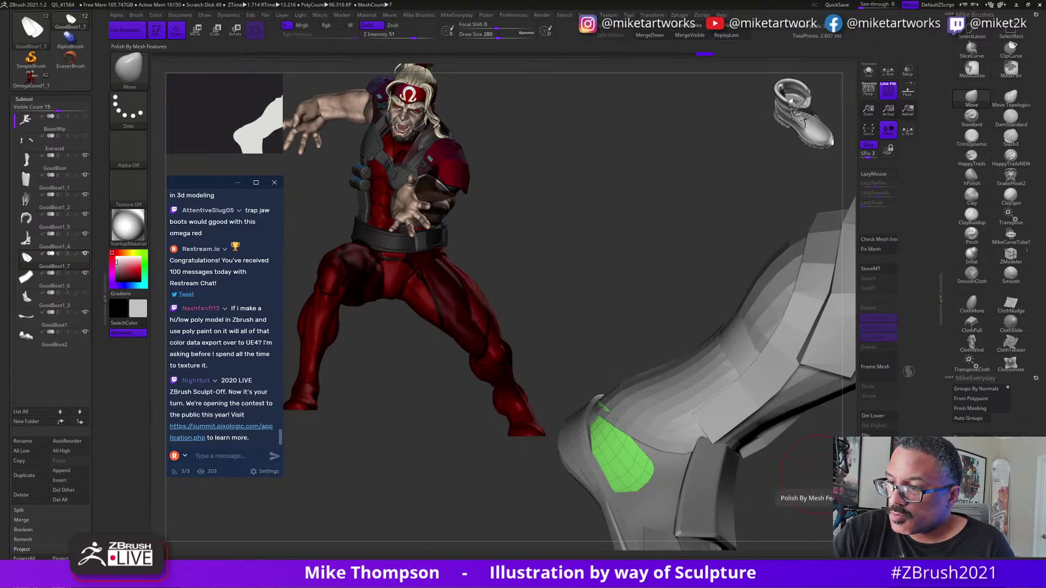
left_click_drag(795, 496, 803, 491)
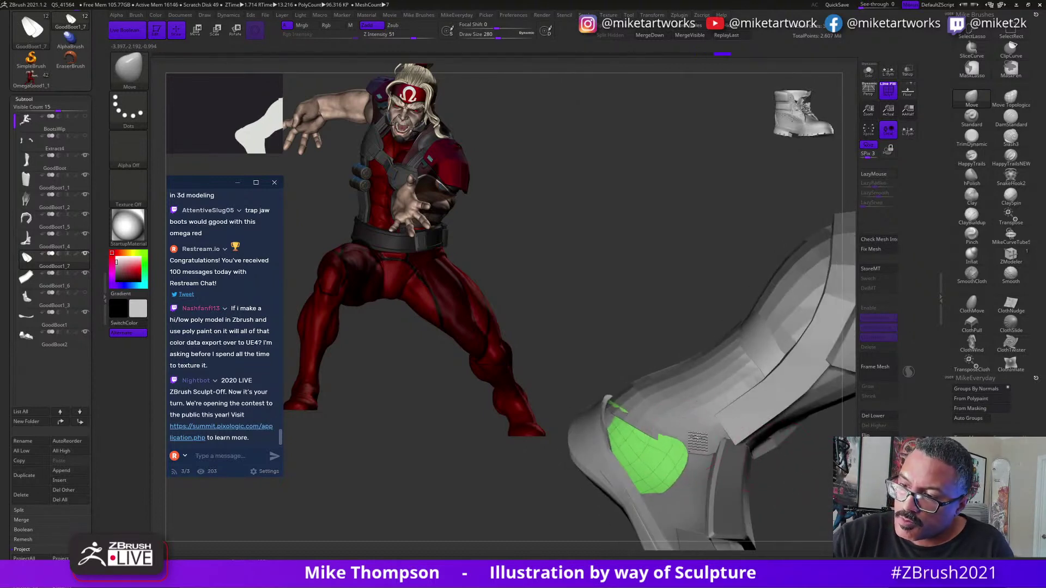
left_click_drag(674, 480, 654, 499)
left_click_drag(652, 432, 627, 404)
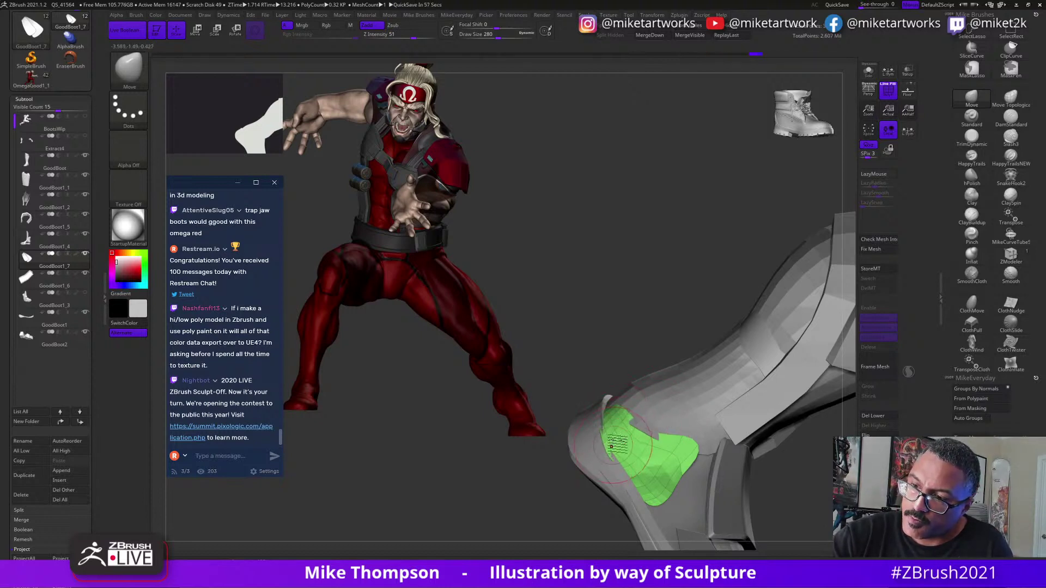
left_click_drag(619, 459, 629, 464)
Extend the piece's lower front corner toward the sole with the Move brush, switching to the main boot subtool and back to fit both.
left_click_drag(798, 490, 754, 445, "alt")
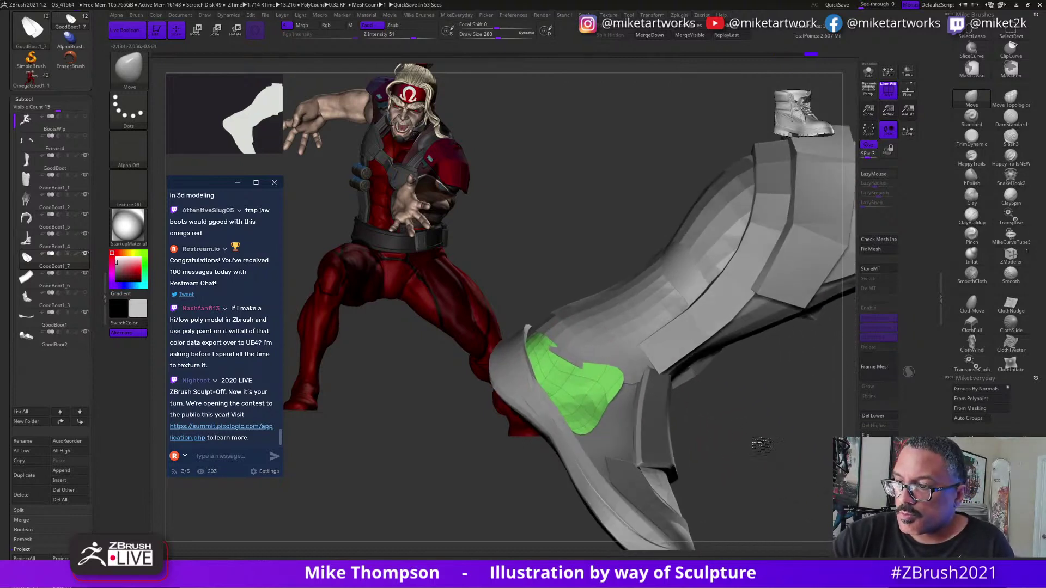
left_click_drag(602, 450, 596, 466)
left_click_drag(601, 420, 590, 442)
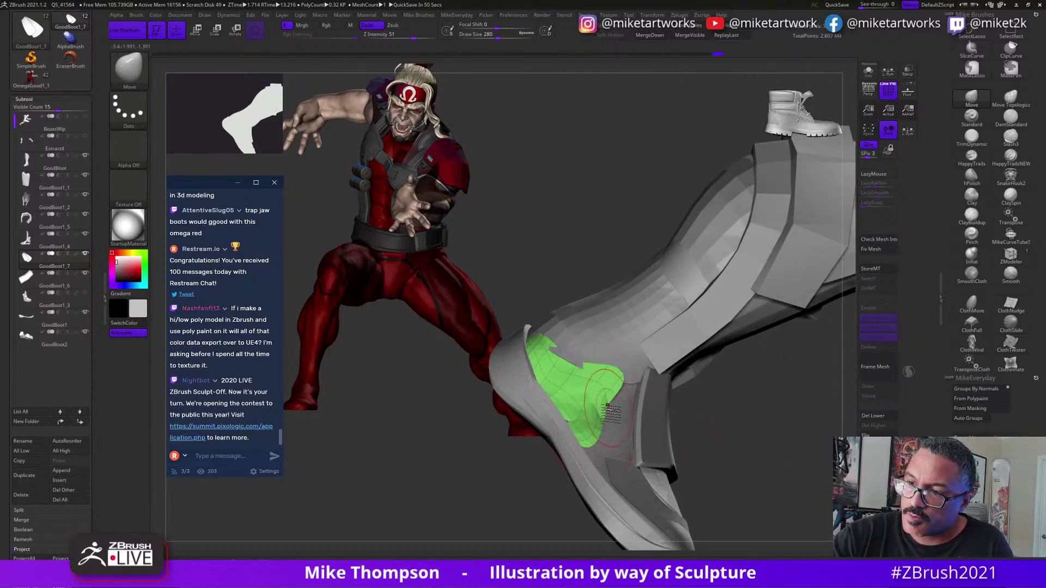
left_click_drag(603, 406, 585, 423)
left_click(629, 371, "alt")
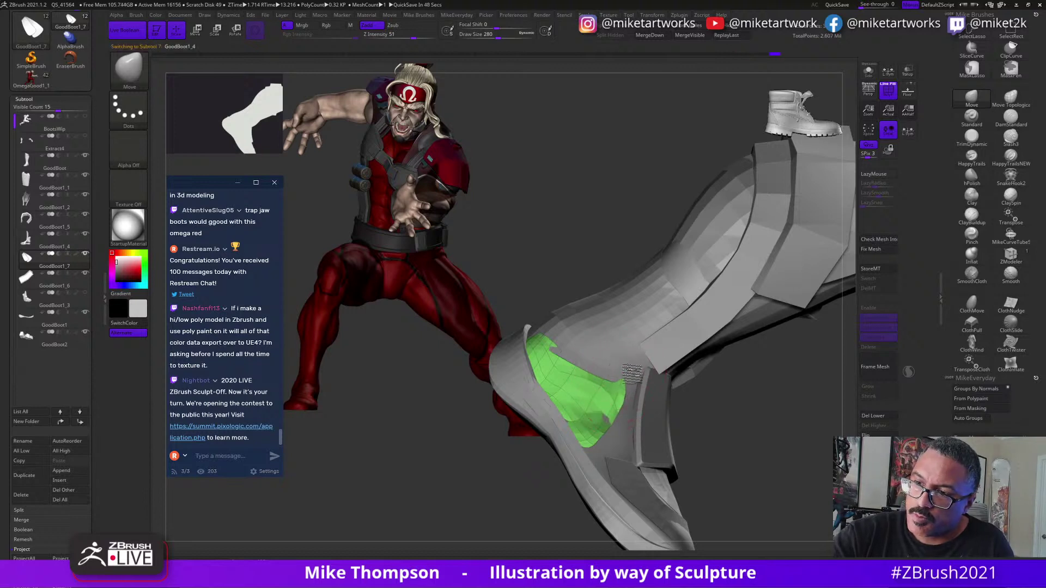
left_click(621, 407, "alt")
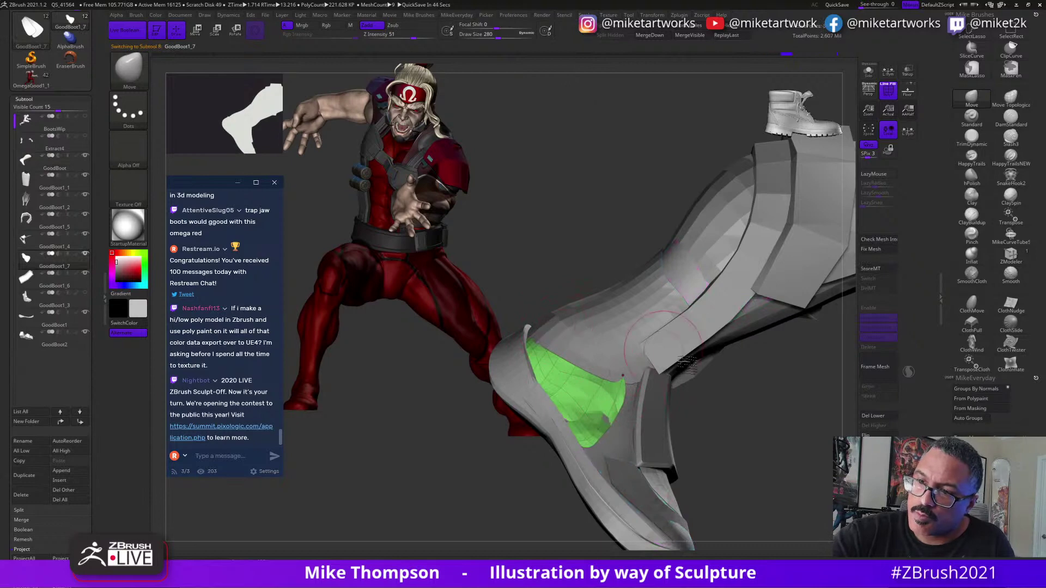
Smooth the heel-side piece, and pull its rear tip back toward the heel and its upper front corner upward.
left_click_drag(733, 411, 625, 431)
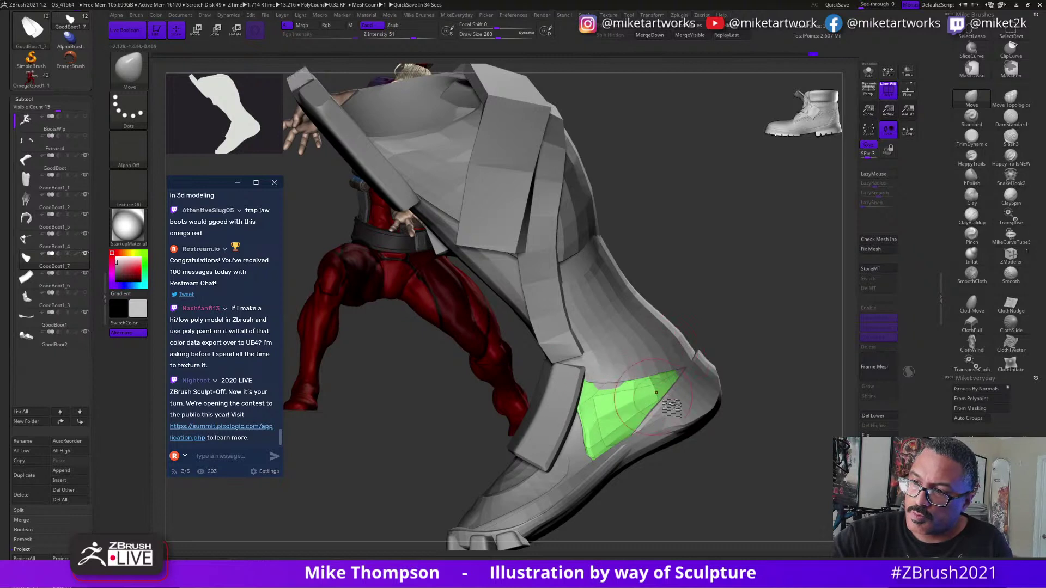
key("shift")
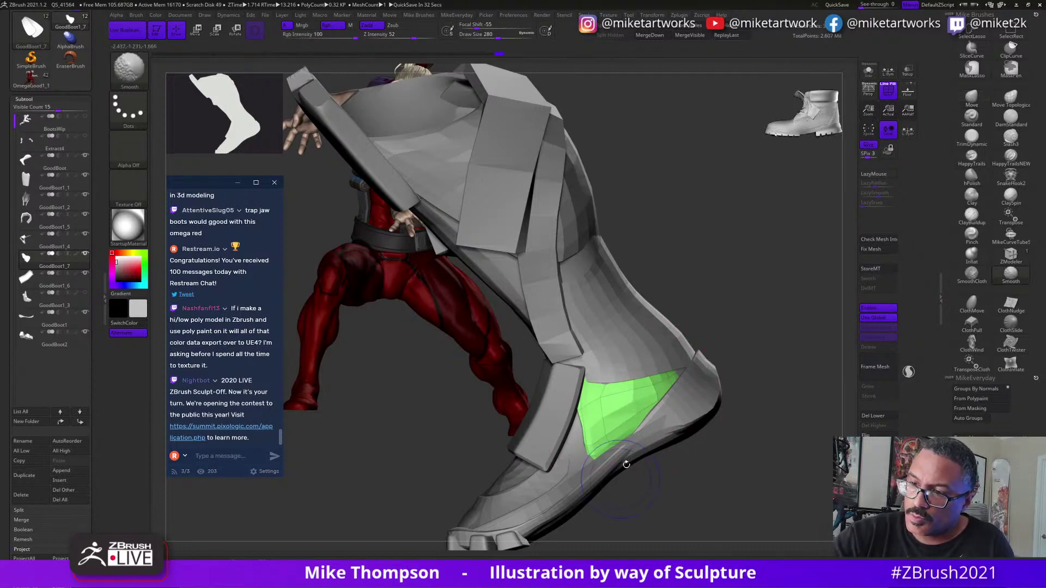
mouse_move(623, 434)
left_mouse_down("shift")
mouse_move(590, 474)
mouse_move(622, 457)
mouse_move(613, 460)
mouse_move(606, 380)
left_mouse_up("shift")
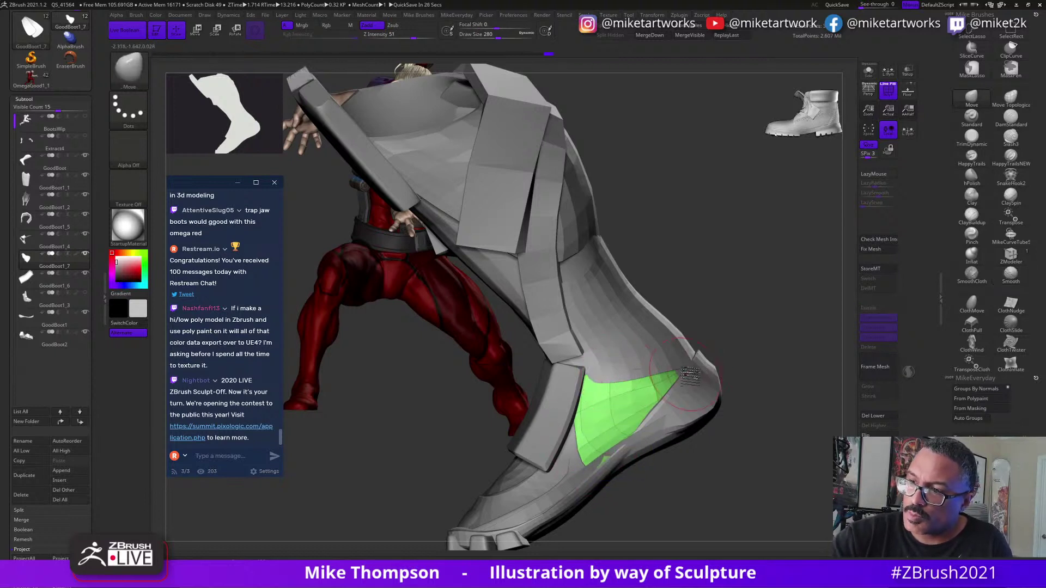
left_click_drag(685, 374, 705, 370)
left_click_drag(590, 385, 592, 372)
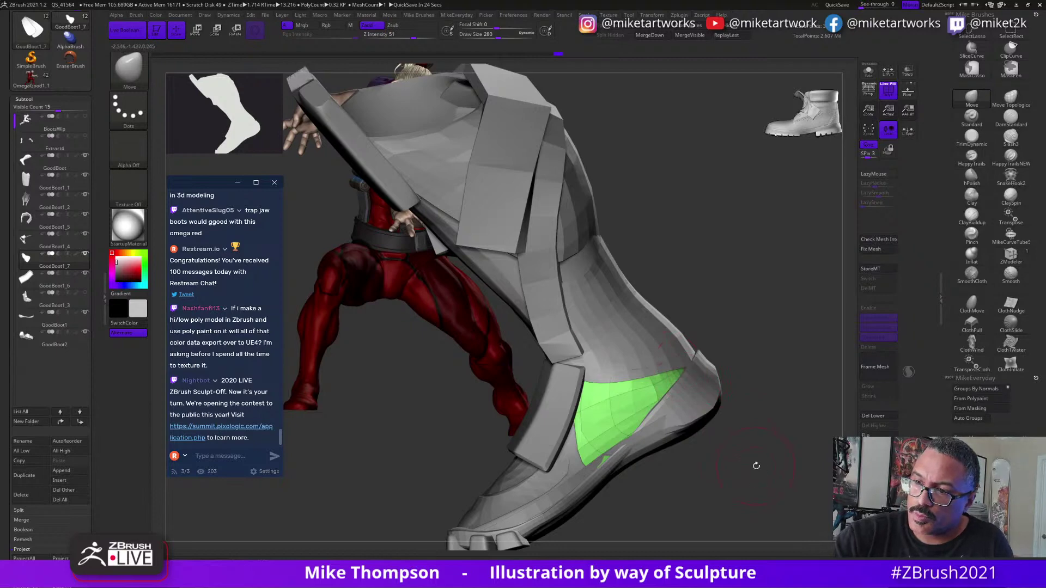
left_click_drag(756, 466, 780, 450, "alt")
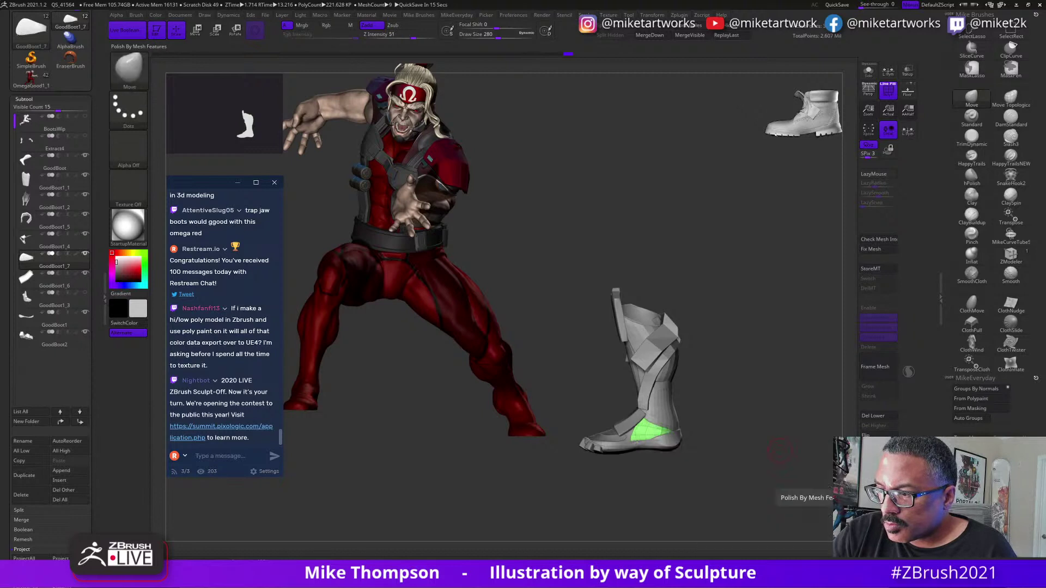
Undo the last two changes to the heel-side piece.
left_click_drag(782, 405, 769, 377)
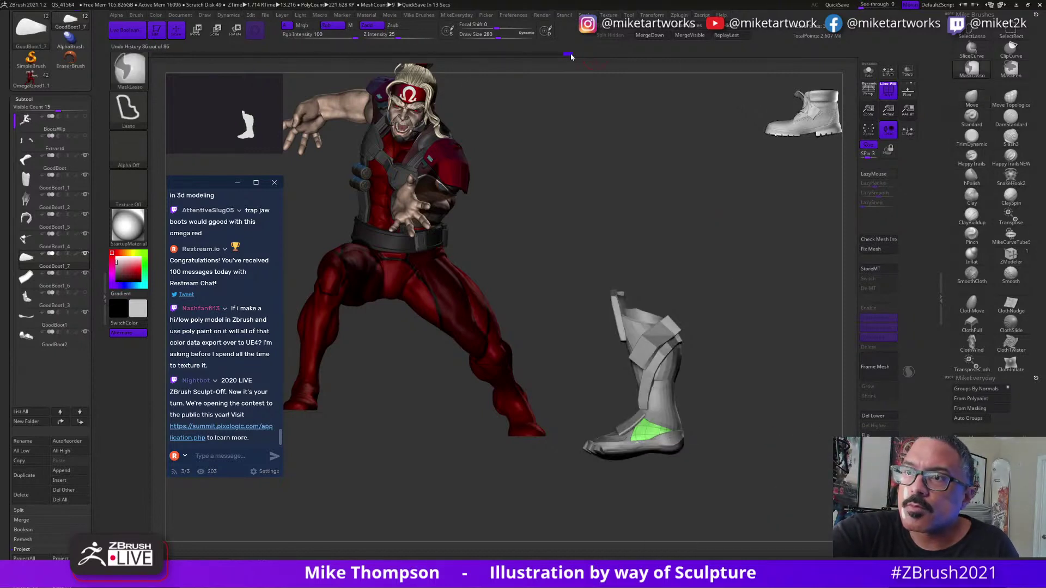
key("ctrl+z")
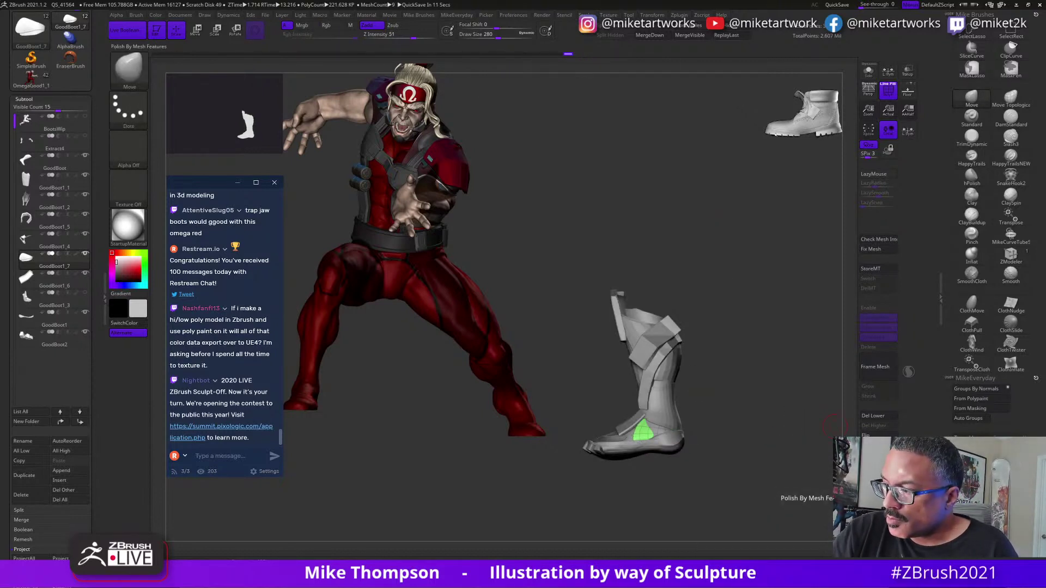
key("ctrl+z")
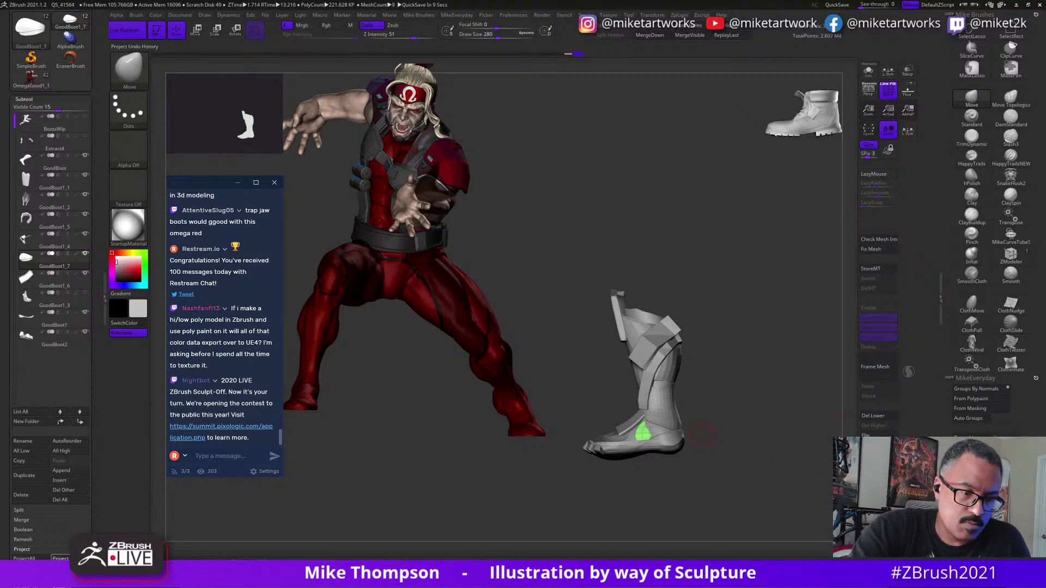
Pull the heel-side piece back toward the heel with the Move brush at draw size 576.
key("s")
left_click_drag(715, 417, 732, 418)
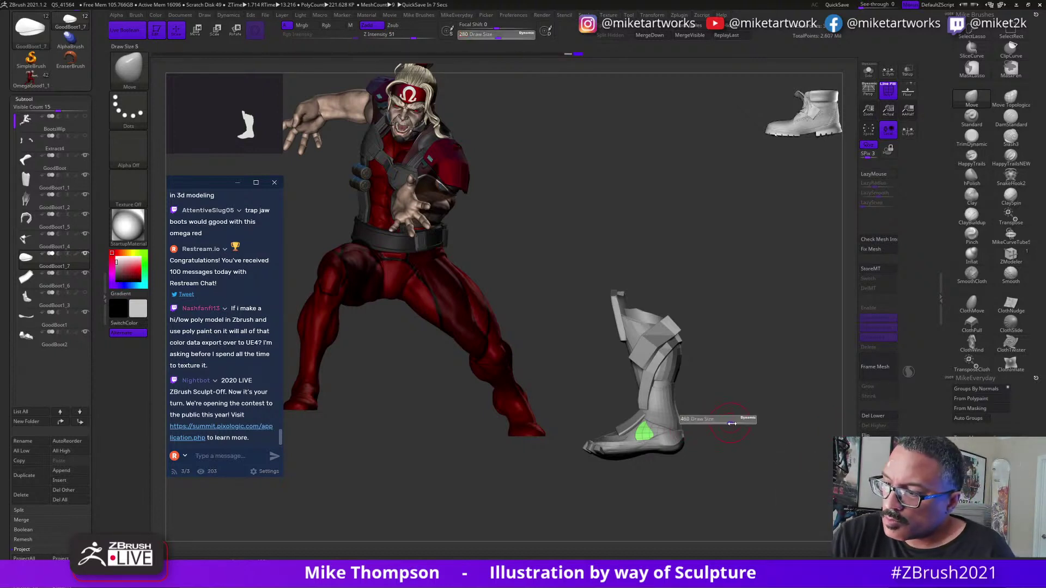
left_click_drag(650, 428, 673, 422)
mouse_move(761, 414)
left_mouse_down()
mouse_move(805, 436)
mouse_move(773, 429)
left_mouse_up()
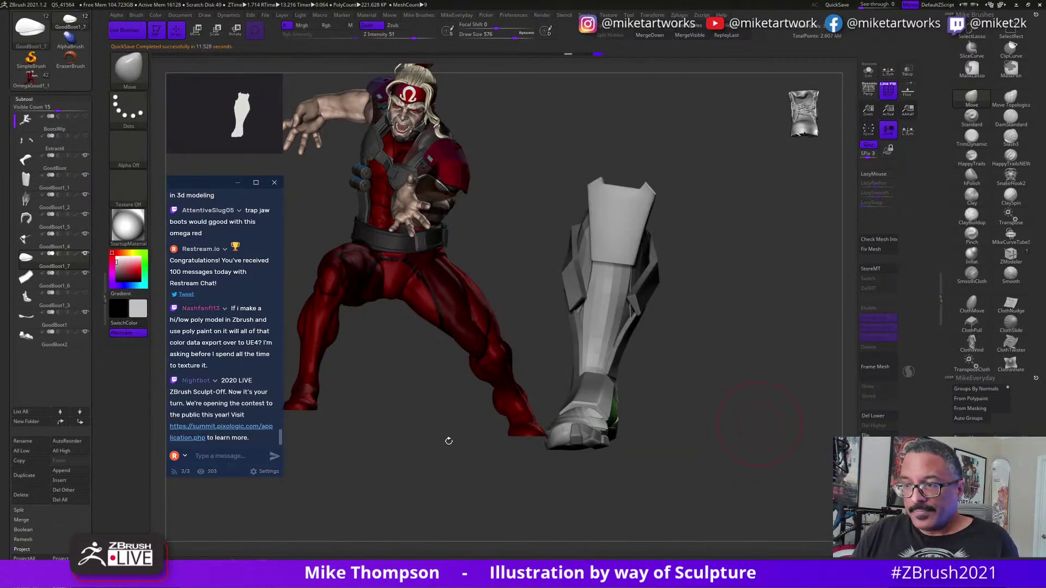
left_click_drag(772, 456, 784, 431)
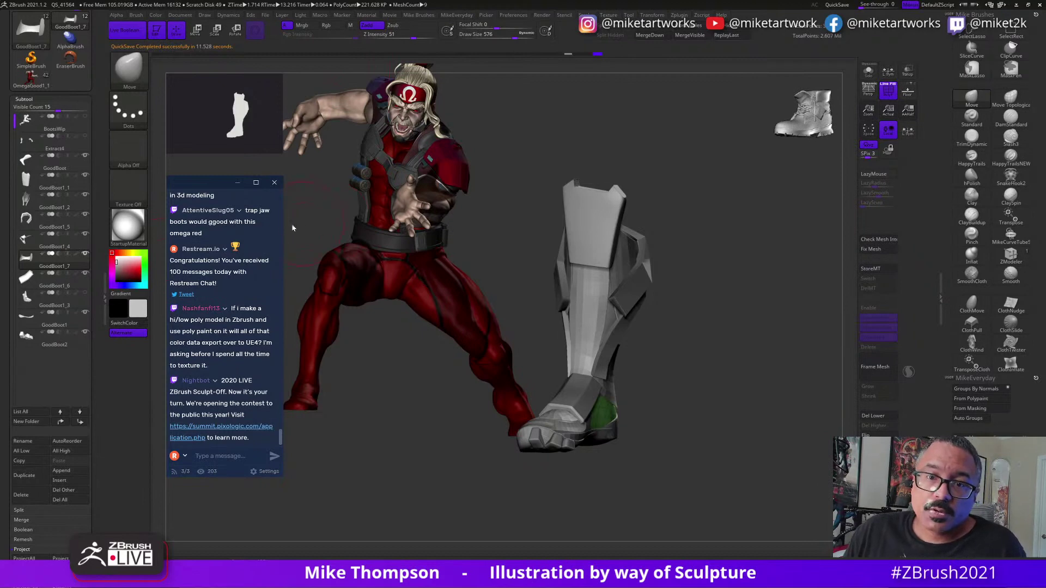
mouse_move(279, 437)
left_mouse_down()
mouse_move(279, 401)
mouse_move(282, 426)
left_mouse_up()
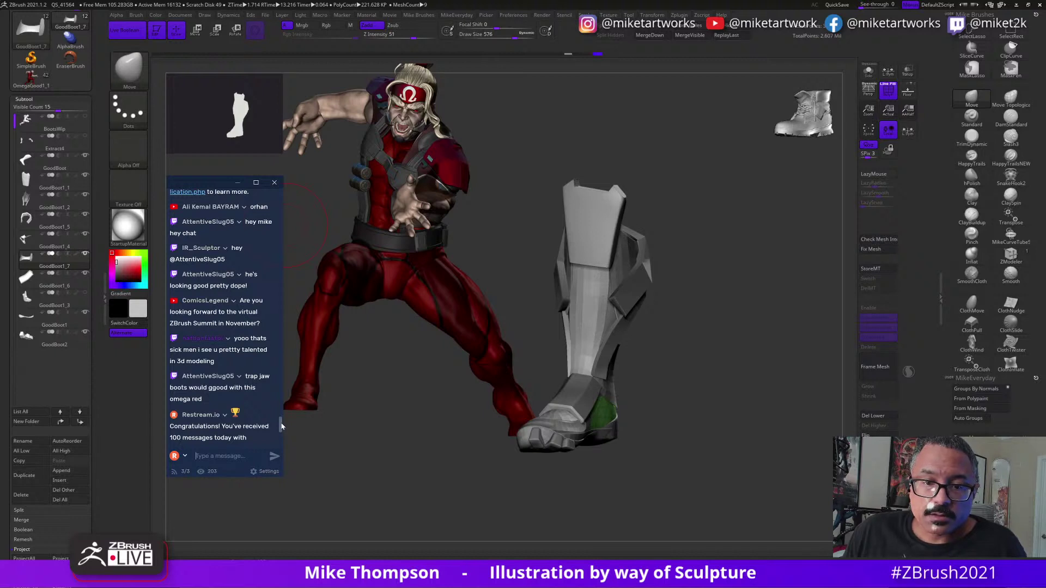
left_click_drag(282, 424, 282, 440)
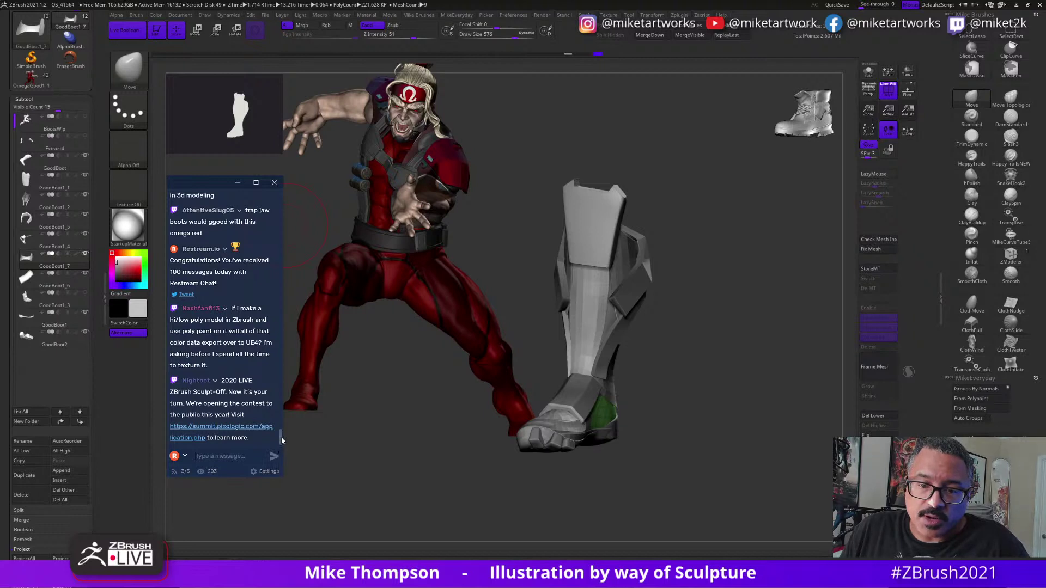
left_click_drag(280, 438, 281, 444)
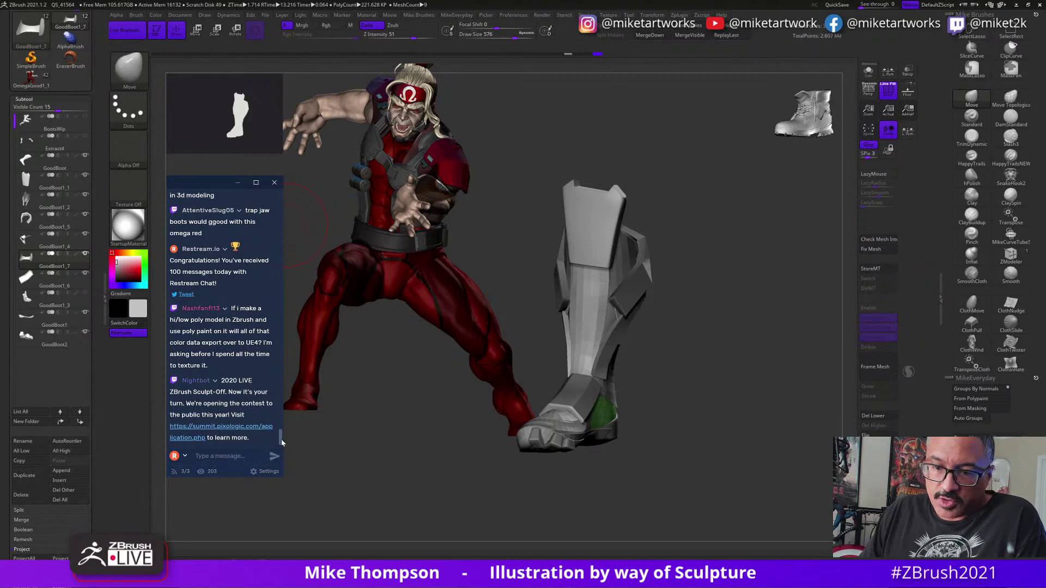
scroll(280, 437, "up", 2)
scroll(282, 441, "down", 2)
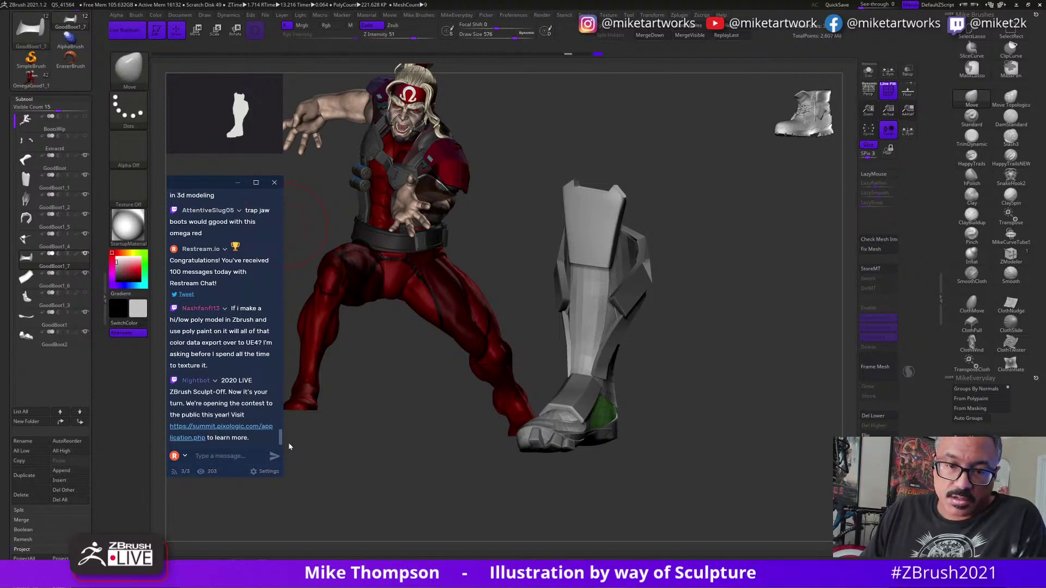
Select the open ring-shaped band of the boot and isolate it in Solo mode.
left_click_drag(762, 434, 765, 442, "alt")
mouse_move(796, 483)
left_mouse_down()
mouse_move(784, 481)
mouse_move(797, 479)
mouse_move(788, 469)
left_mouse_up()
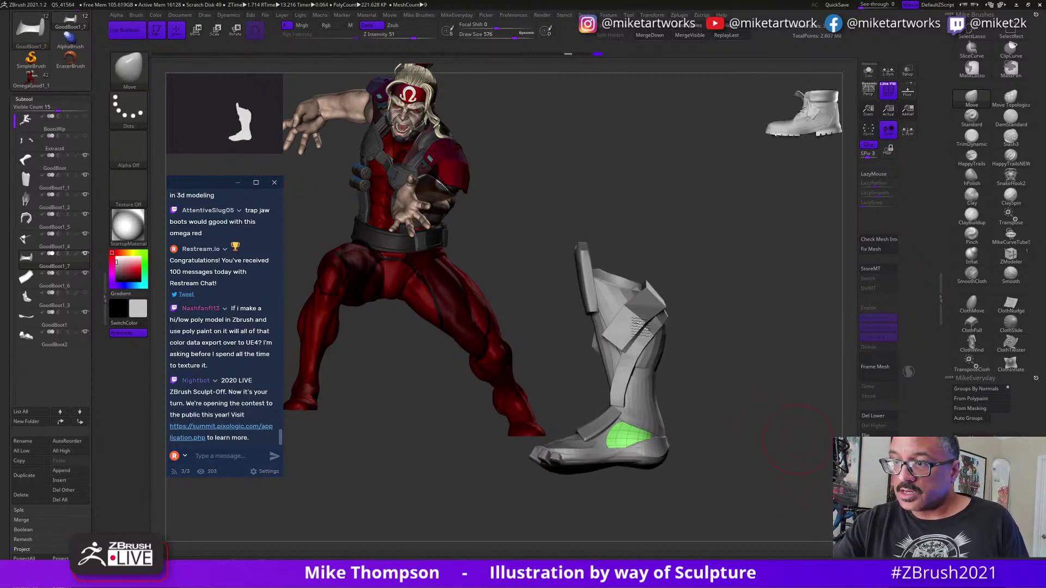
left_click_drag(717, 371, 750, 457, "alt")
mouse_move(714, 407)
left_mouse_down()
mouse_move(756, 436)
mouse_move(746, 551)
mouse_move(780, 439)
mouse_move(766, 479)
mouse_move(794, 485)
mouse_move(792, 472)
mouse_move(760, 512)
mouse_move(783, 506)
mouse_move(695, 484)
mouse_move(736, 479)
left_mouse_up()
left_click(868, 72)
Lasso-mask the band's two open ends and turn the end faces into separate polygroups.
key("ctrl")
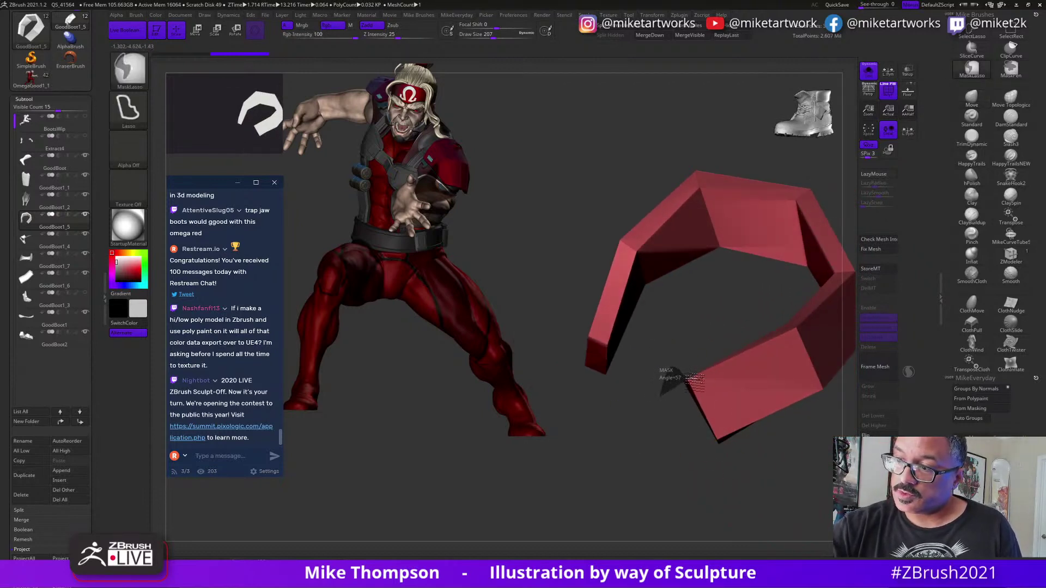
mouse_move(693, 380)
left_mouse_down("ctrl")
mouse_move(702, 499)
mouse_move(668, 496)
left_mouse_up("ctrl")
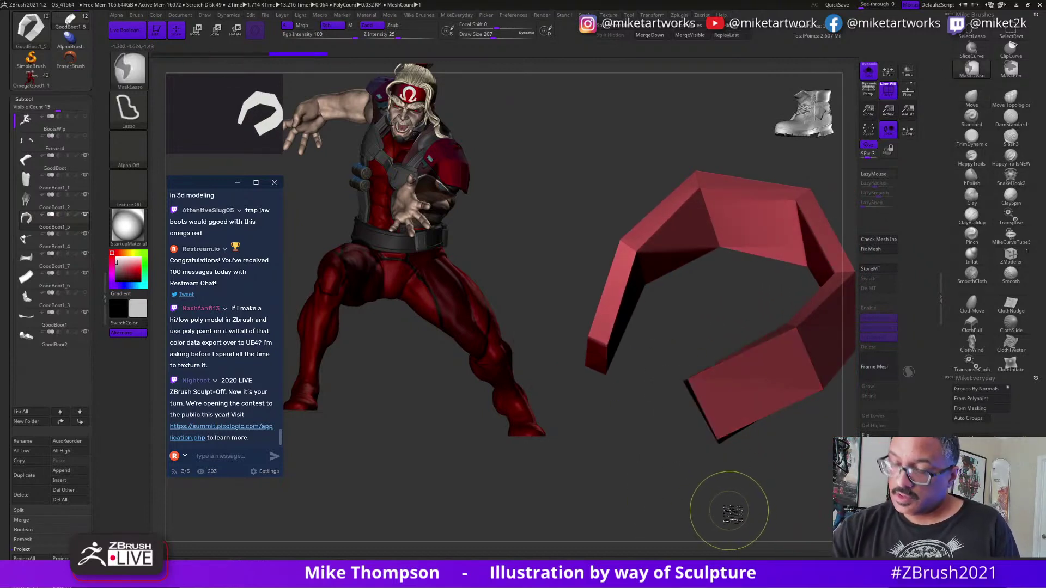
mouse_move(729, 511)
left_mouse_down("ctrl")
mouse_move(720, 515)
mouse_move(743, 501)
mouse_move(710, 517)
mouse_move(708, 528)
mouse_move(700, 518)
left_mouse_up("ctrl")
left_click_drag(634, 429, 597, 413, "alt")
key("ctrl")
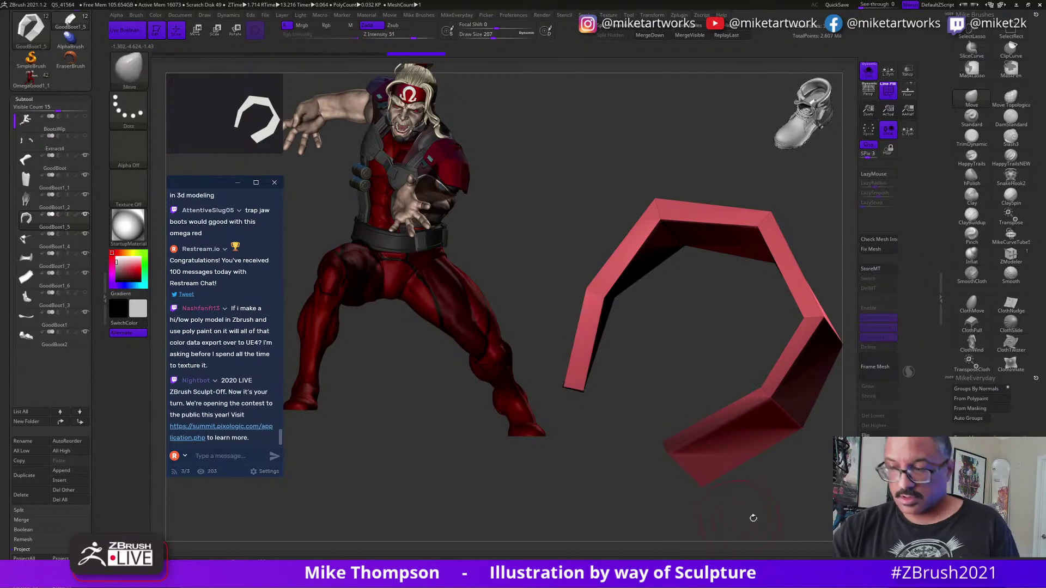
mouse_move(752, 513)
left_mouse_down()
mouse_move(795, 479)
mouse_move(762, 397)
left_mouse_up()
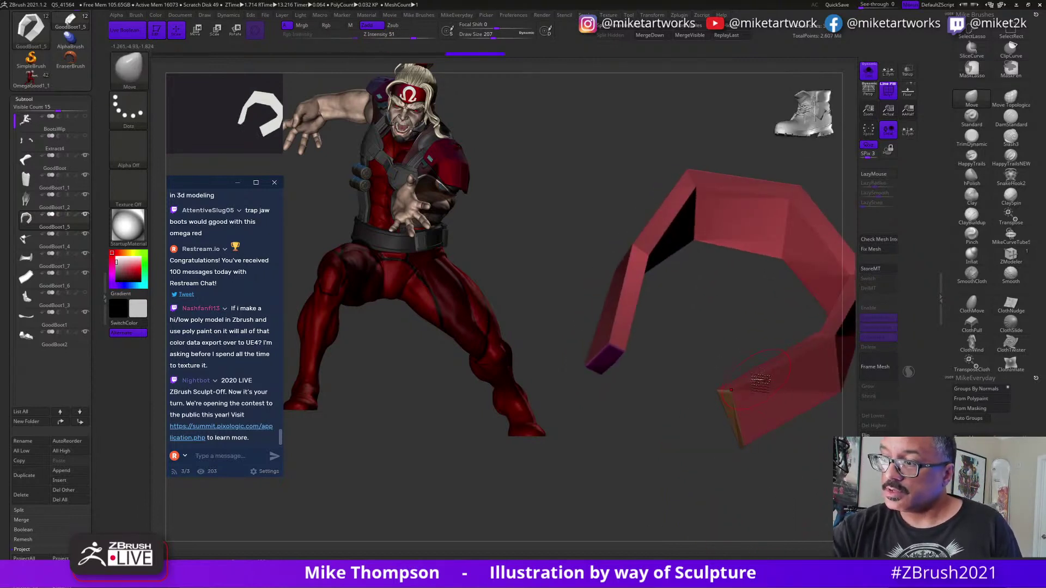
Hide the band's two end-cap polygroups and delete the hidden faces.
left_click(756, 380, "ctrl+shift")
key("ctrl+z")
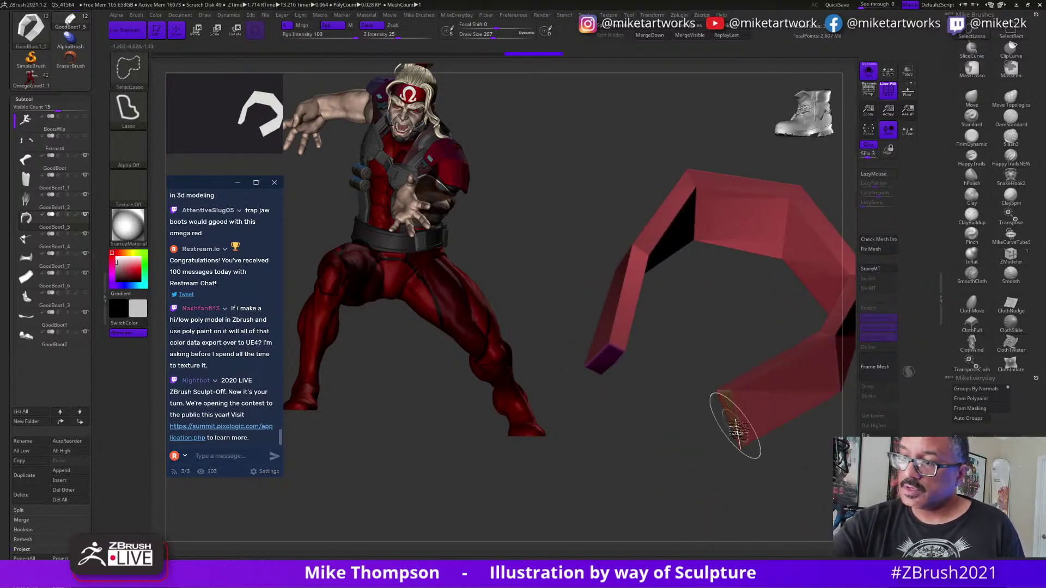
left_click_drag(719, 460, 739, 452)
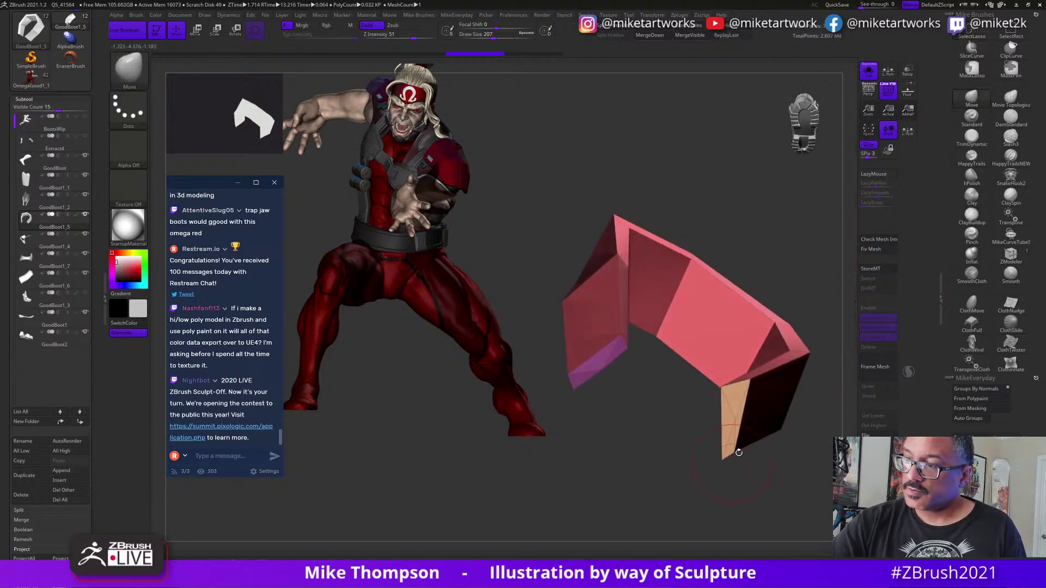
left_click(733, 427, "ctrl+shift")
left_click(733, 430, "ctrl+shift")
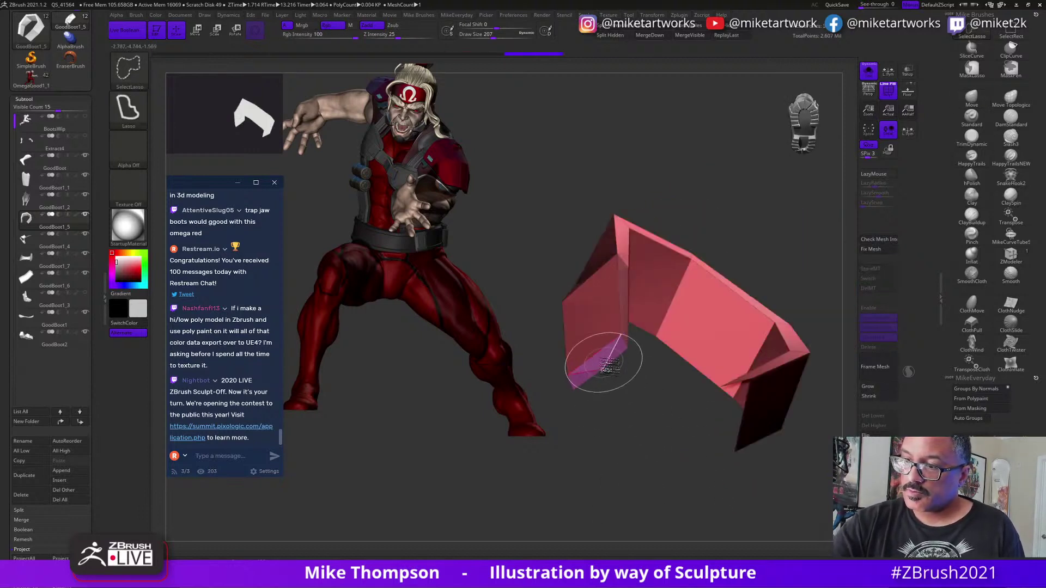
mouse_move(753, 510)
left_mouse_down()
mouse_move(773, 498)
mouse_move(770, 511)
mouse_move(814, 467)
left_mouse_up()
left_click(734, 27)
Delete the band's rim and inner faces with the ZModeler Delete action on Polyloop at draw size 132, keeping the outer faces.
key("s")
left_click(753, 497)
left_click(1012, 255)
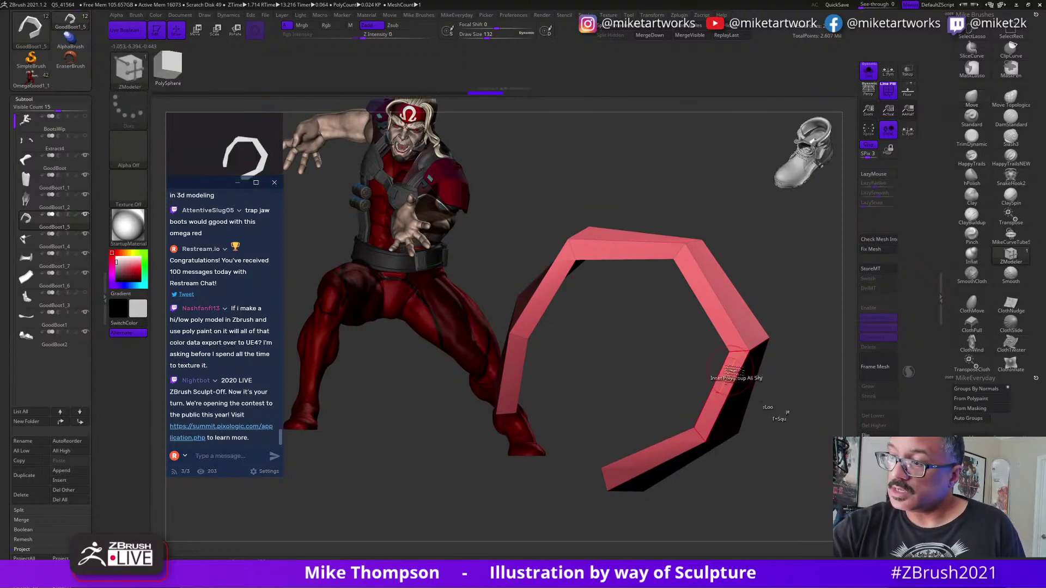
key("space")
left_click(621, 282)
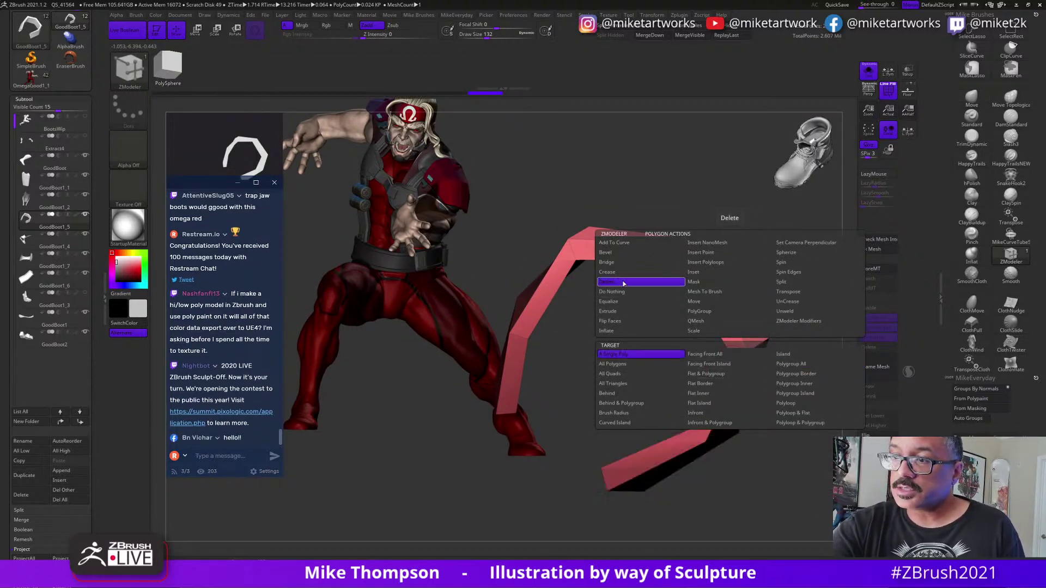
left_click(798, 403)
left_click(743, 362)
left_click_drag(761, 512, 697, 472)
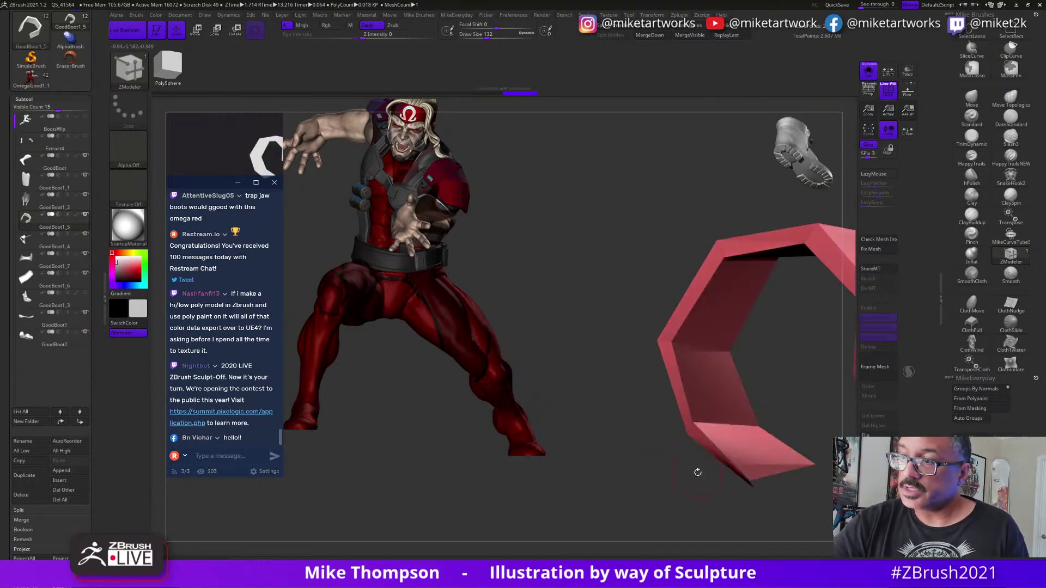
left_click(668, 353)
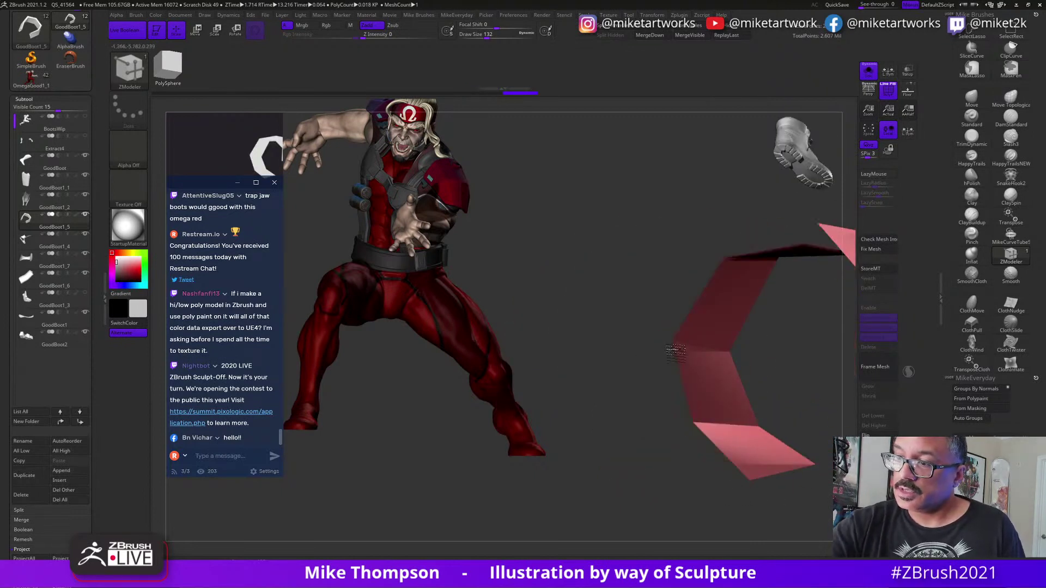
left_click(712, 366)
Give the remaining outer faces of the band a thick wall with the ZModeler Extrude action on Polygroup All.
mouse_move(656, 508)
left_mouse_down()
mouse_move(687, 514)
mouse_move(648, 511)
left_mouse_up()
left_click_drag(780, 498, 786, 358)
key("space")
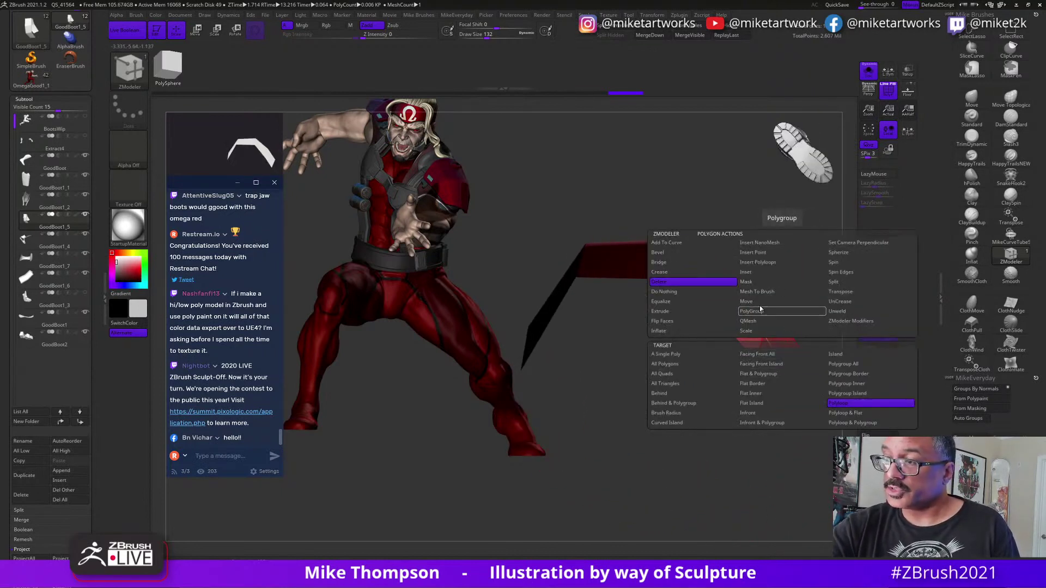
left_click(682, 312)
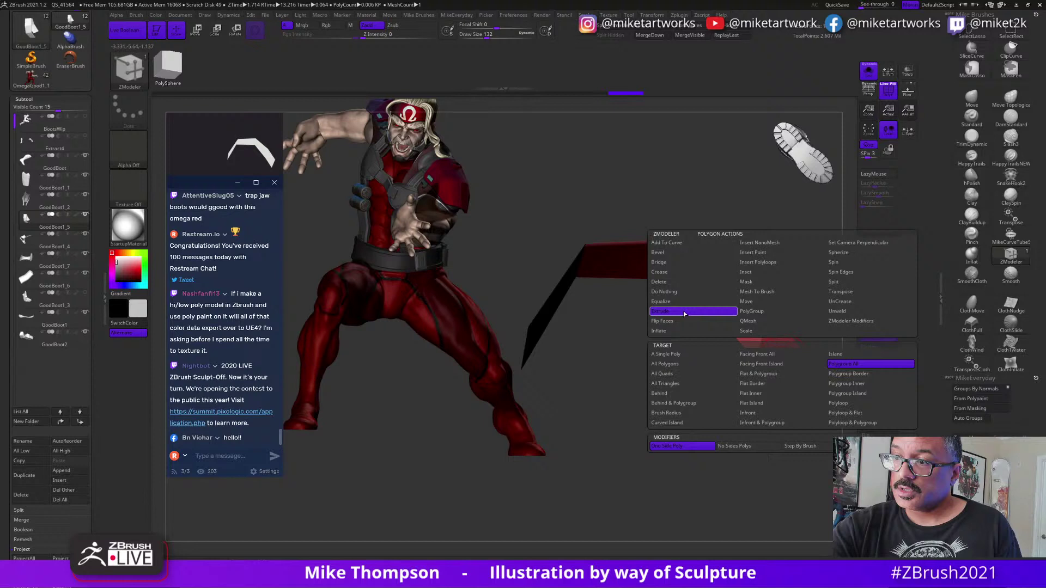
left_click(858, 366)
left_click_drag(794, 382, 755, 391)
left_click_drag(792, 491, 683, 552)
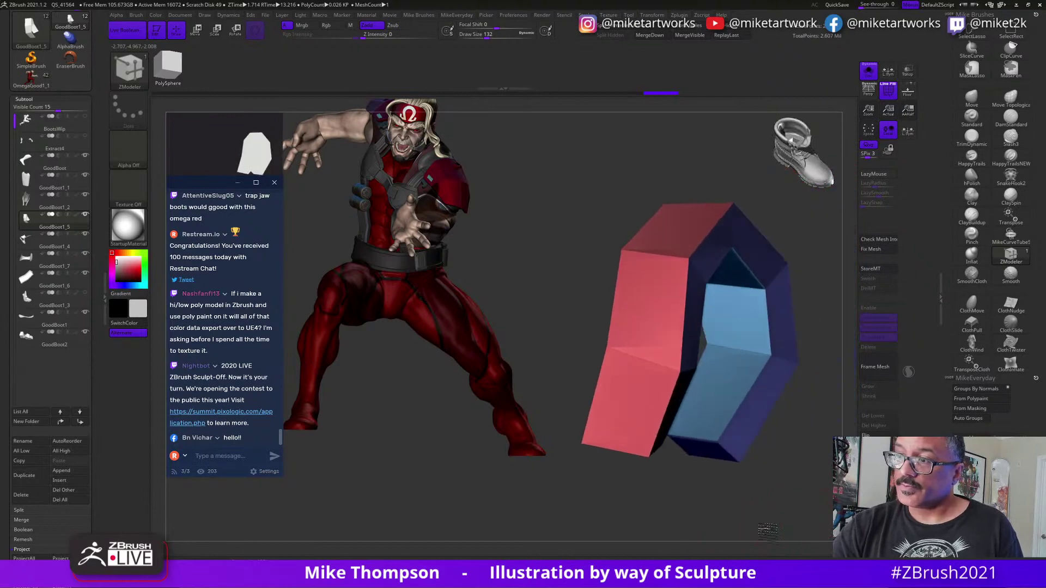
left_click_drag(766, 529, 807, 496)
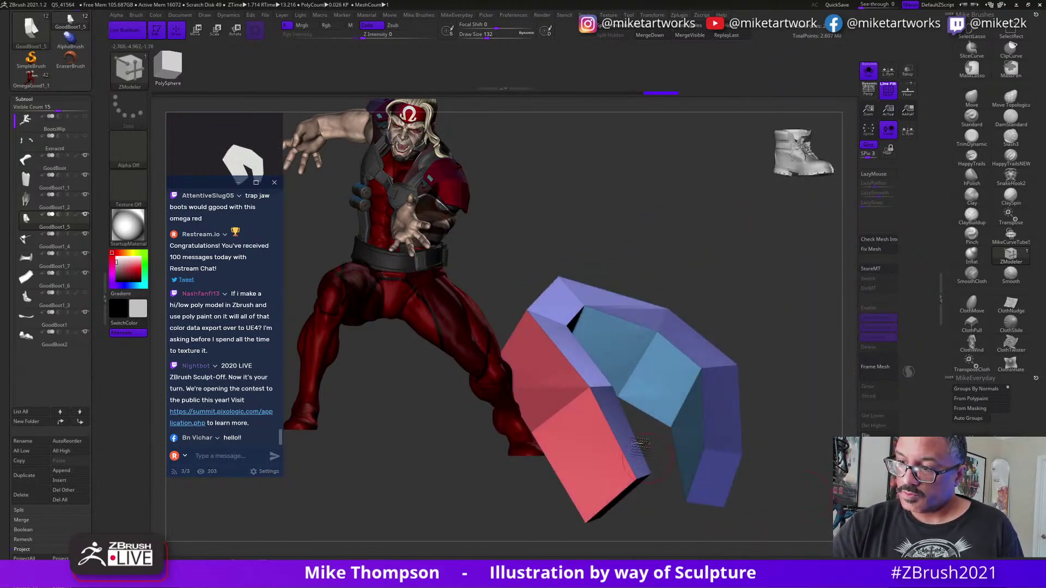
Bevel the band's outer rim edges with the ZModeler Bevel action on EdgeLoop Complete.
key("space")
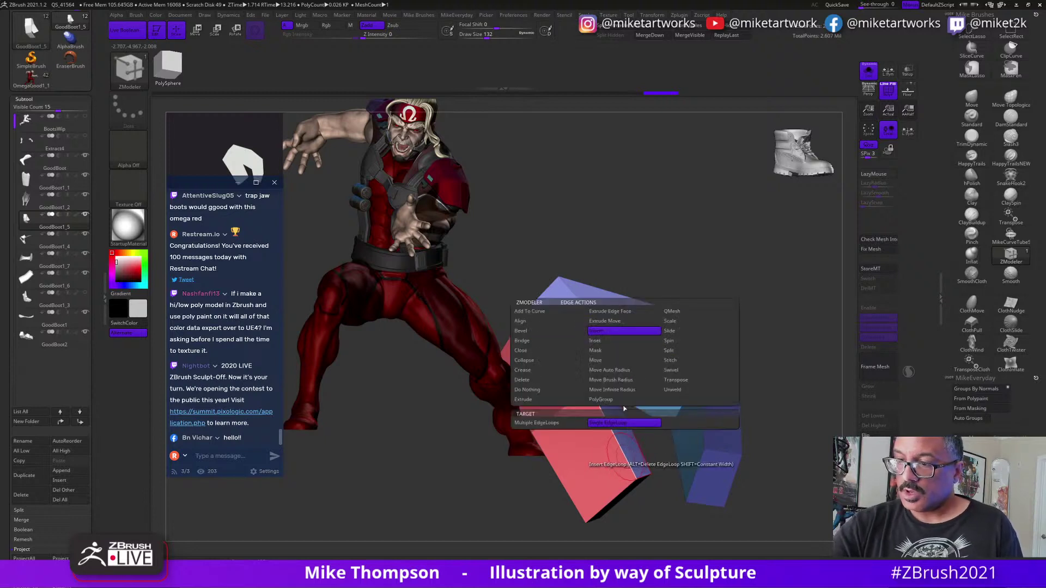
left_click(539, 332)
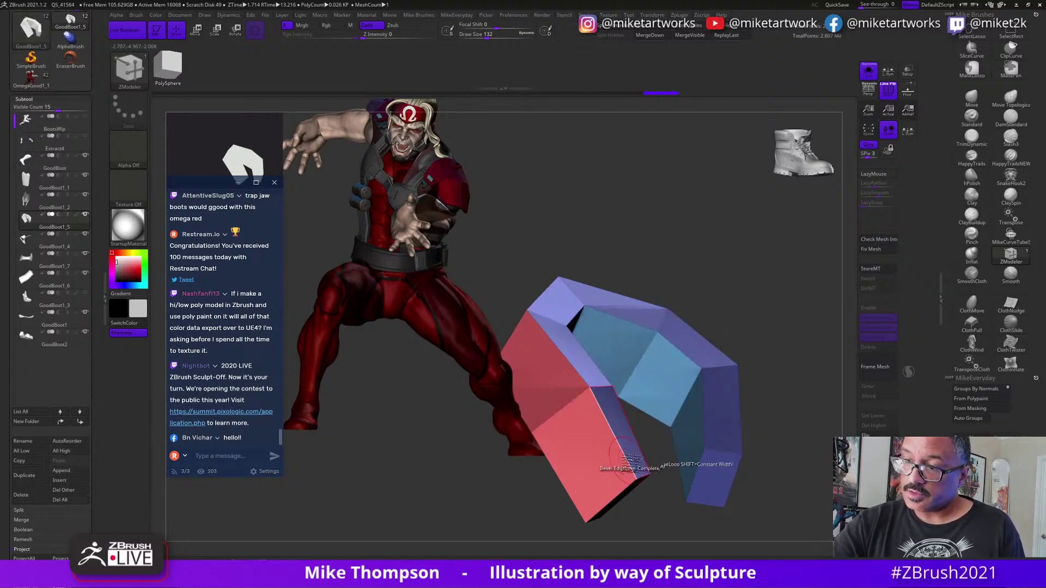
left_click_drag(626, 464, 637, 461)
left_click_drag(782, 494, 747, 514)
left_click_drag(669, 362, 675, 362)
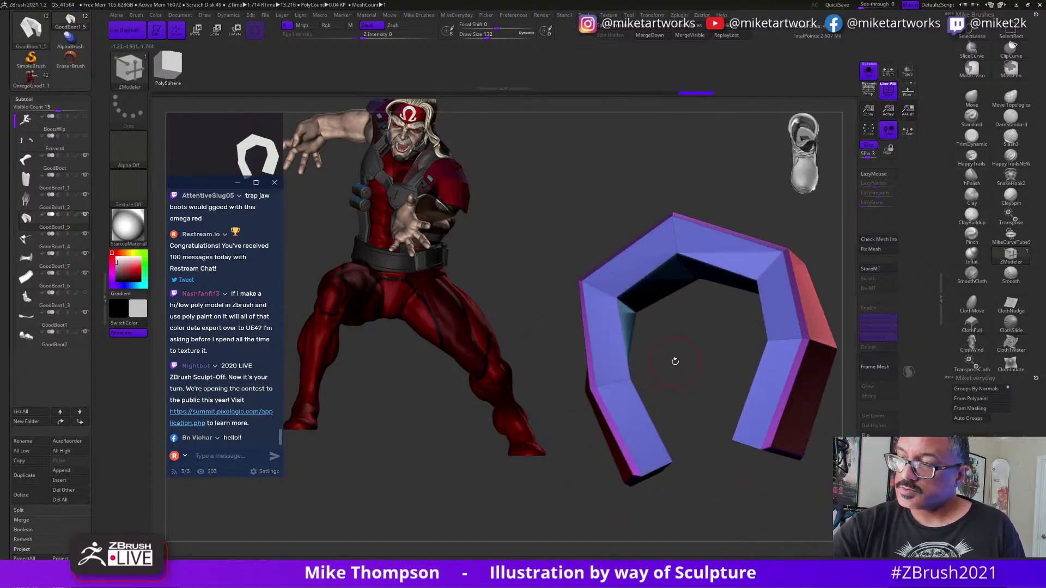
Insert single edge loops along the band's outer surface and near its borders with the ZModeler Insert action.
key("space")
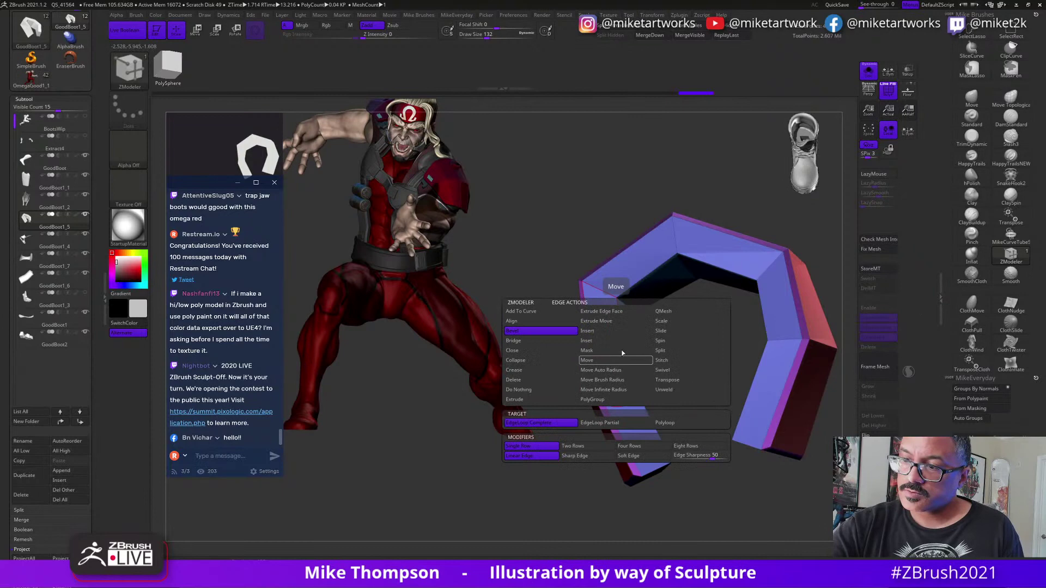
left_click(593, 339)
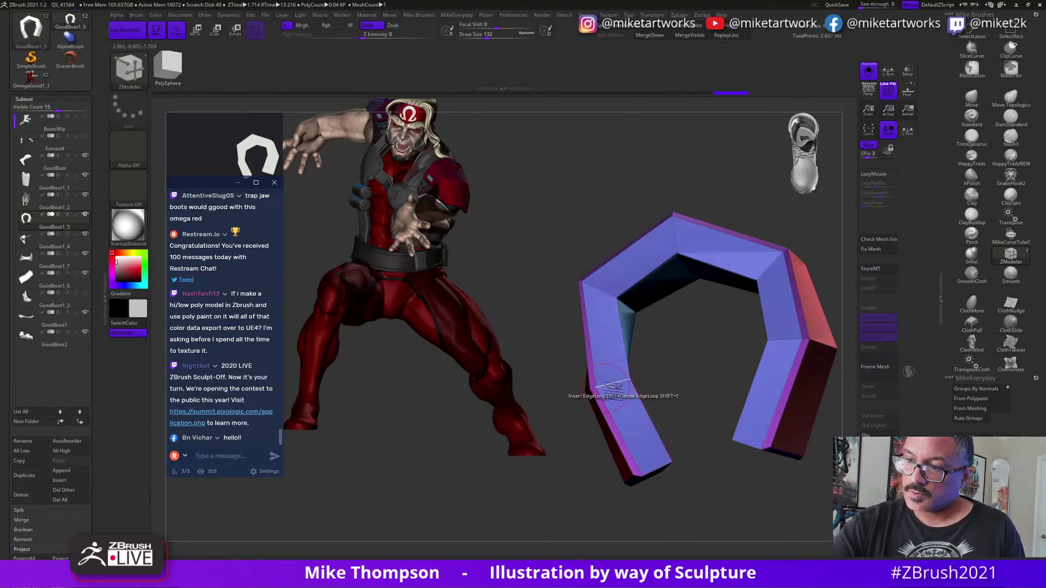
left_click_drag(773, 483, 684, 492)
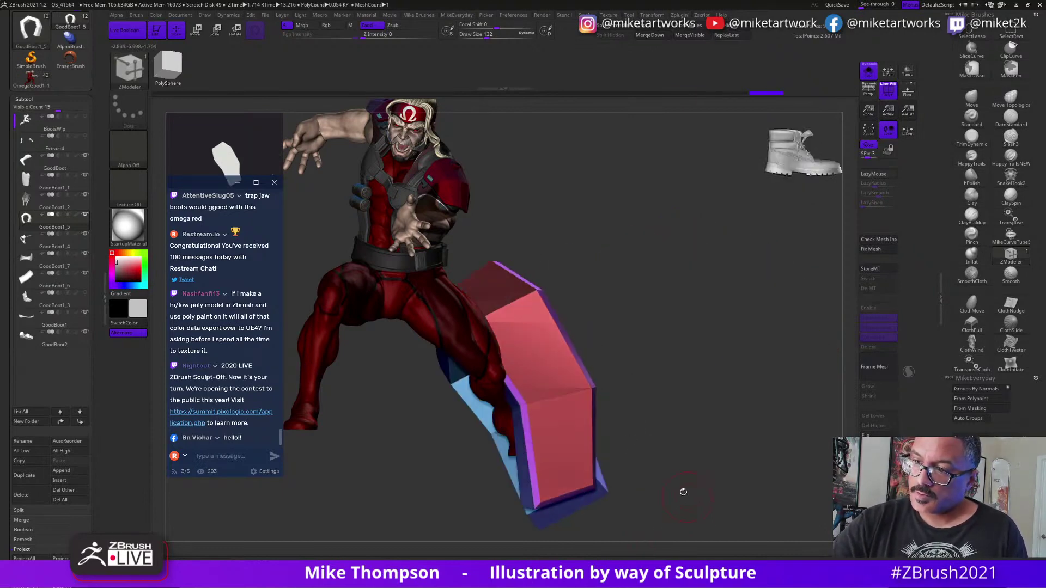
left_click_drag(678, 395, 823, 417)
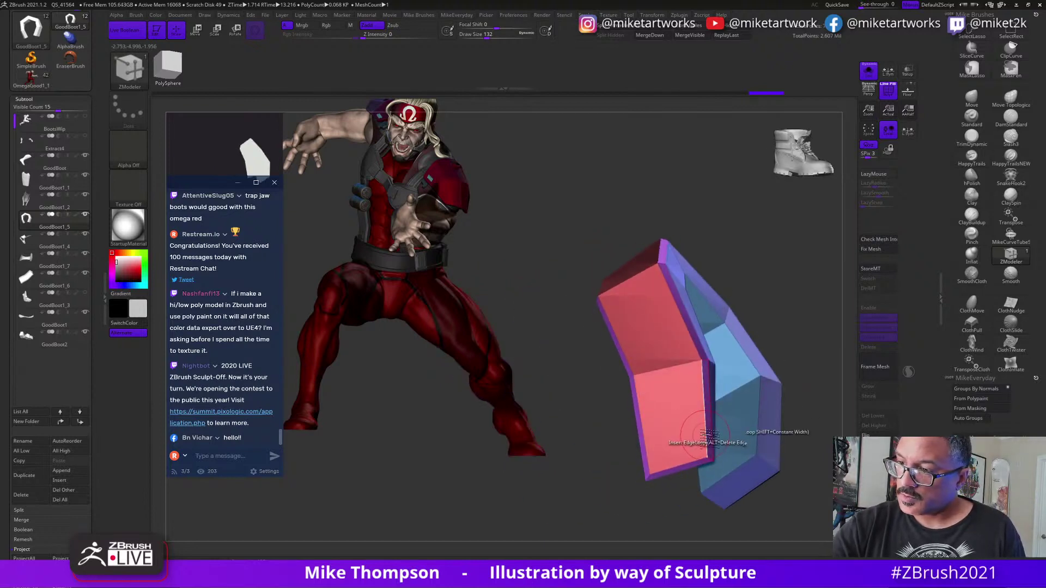
left_click_drag(817, 467, 708, 460)
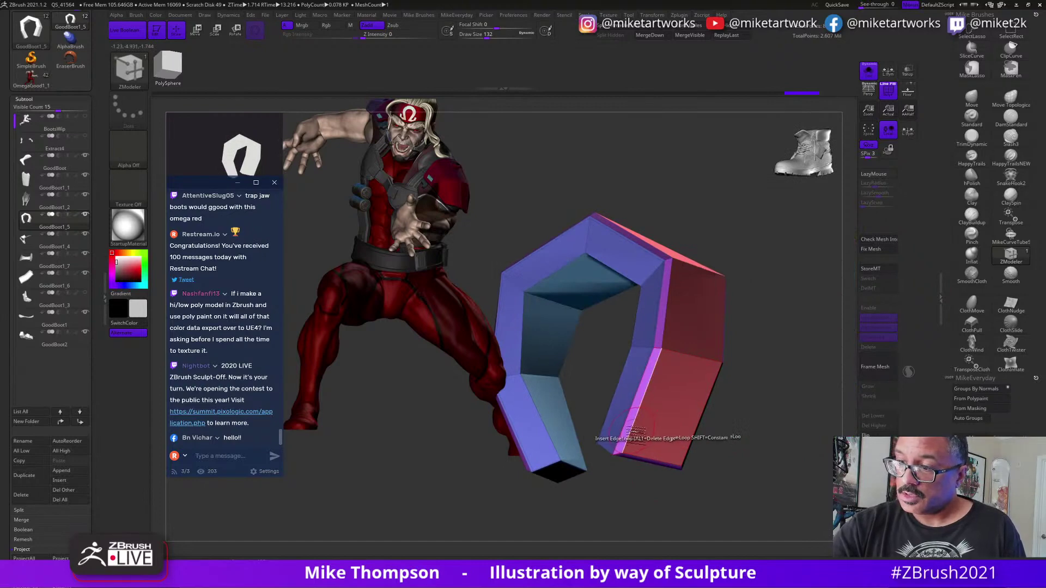
left_click_drag(796, 487, 763, 490)
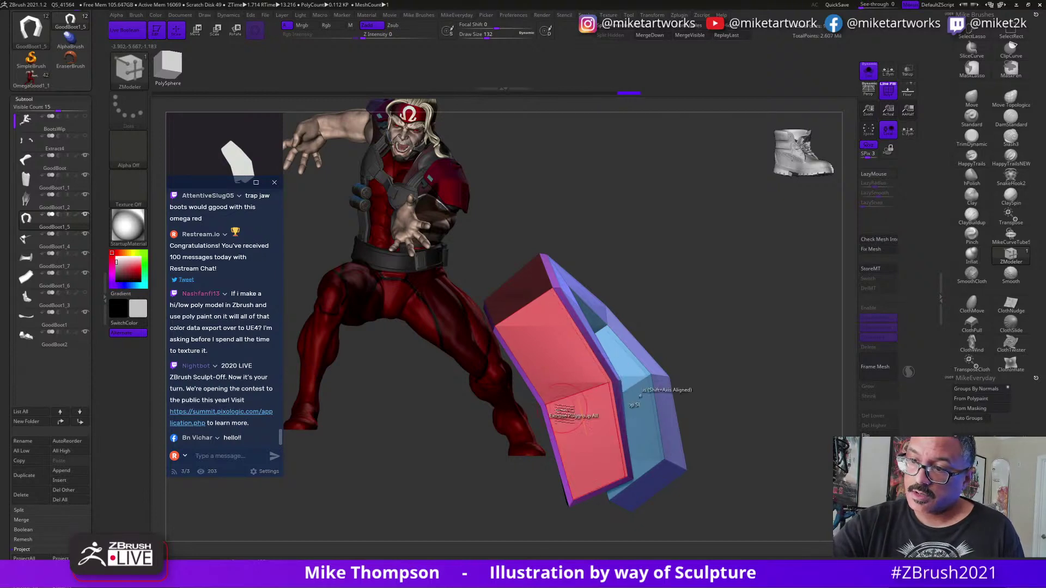
Insert one more edge loop on the band, preview it with dynamic subdivision, and show the whole boot with the polyframe hidden.
left_click(548, 410)
left_click_drag(761, 476, 796, 450)
key("d")
left_click(868, 72)
key("space")
left_click(775, 528)
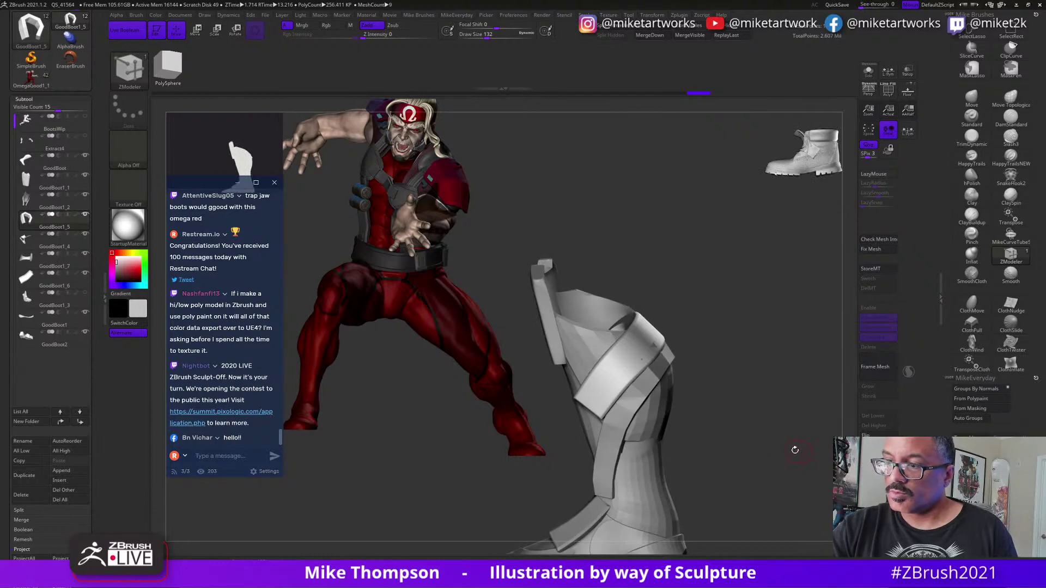
left_click_drag(743, 405, 733, 445)
key("space")
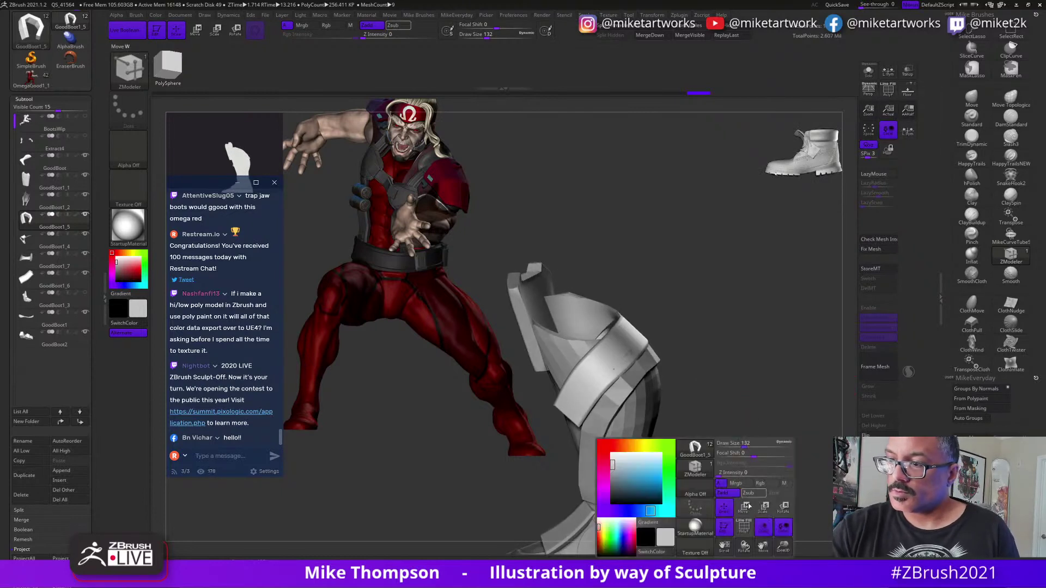
left_click(744, 527)
left_click_drag(753, 497, 737, 547)
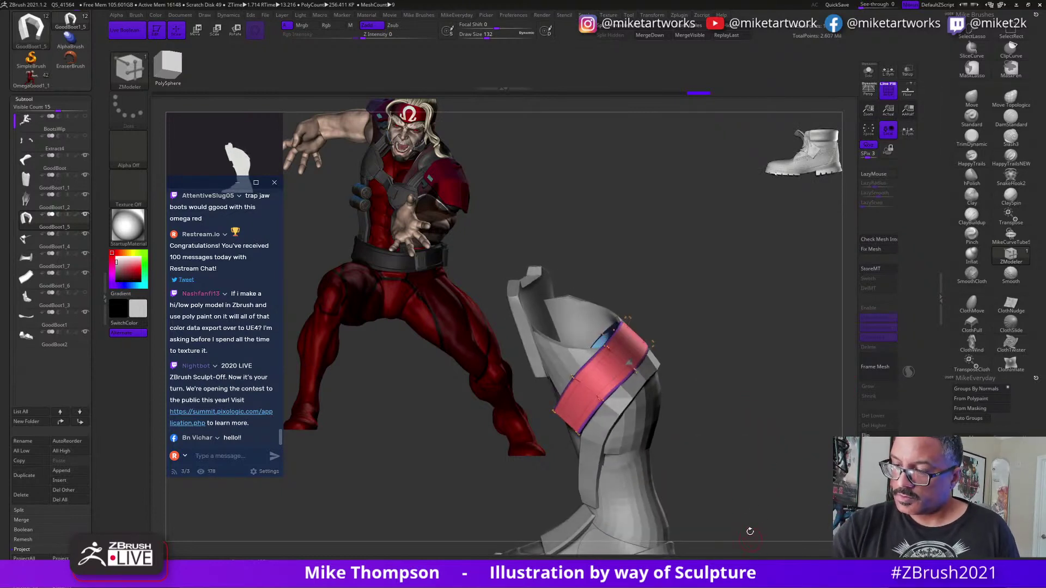
key("space")
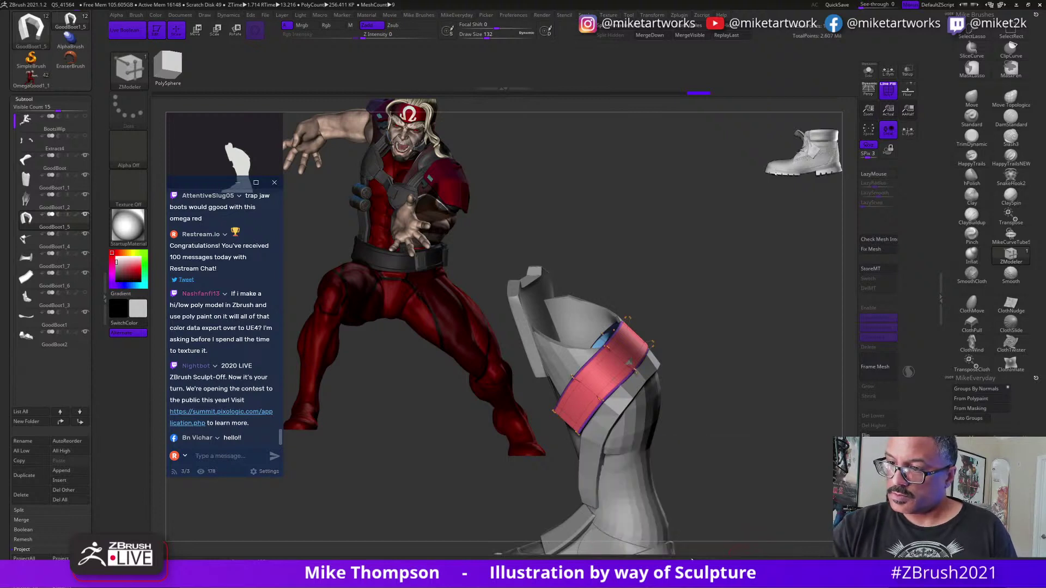
key("space")
key("shift+f")
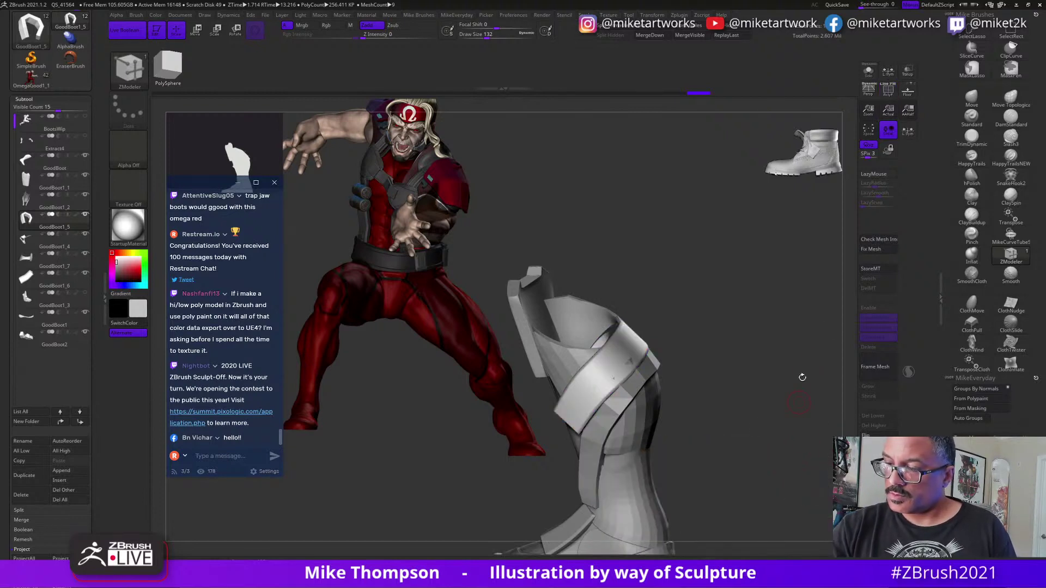
Pull the smoothed band around the boot's upper calf with the Move brush at draw size 550 so it fits the leg.
left_click(960, 100)
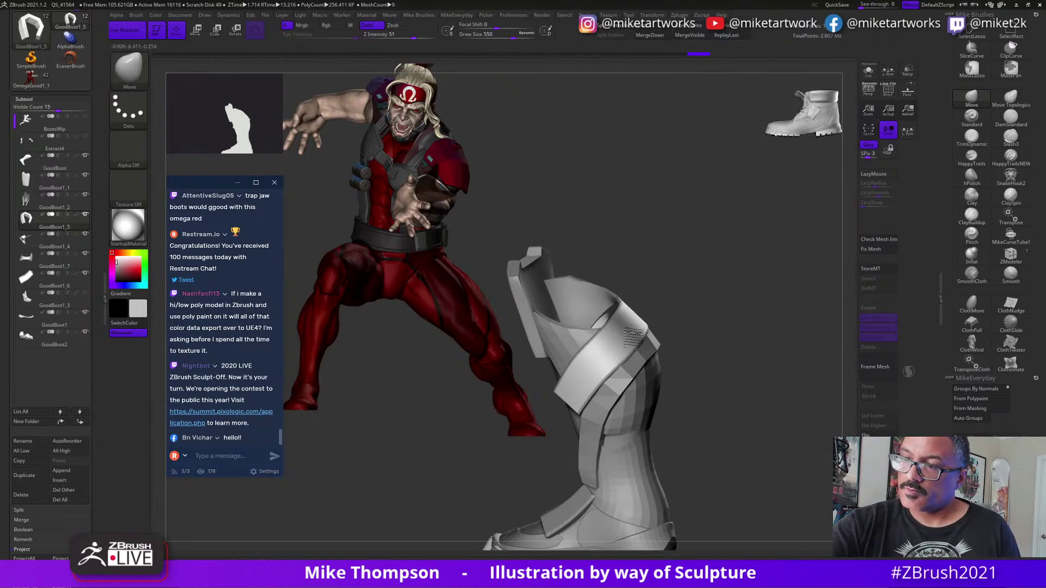
left_click_drag(633, 336, 683, 352)
left_click_drag(591, 366, 665, 310)
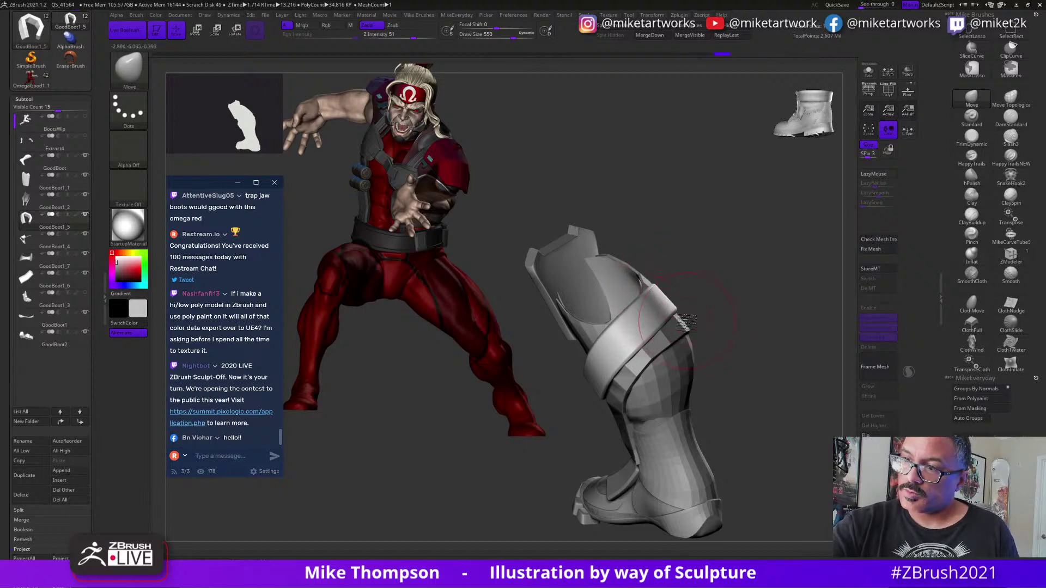
left_click_drag(742, 311, 768, 401)
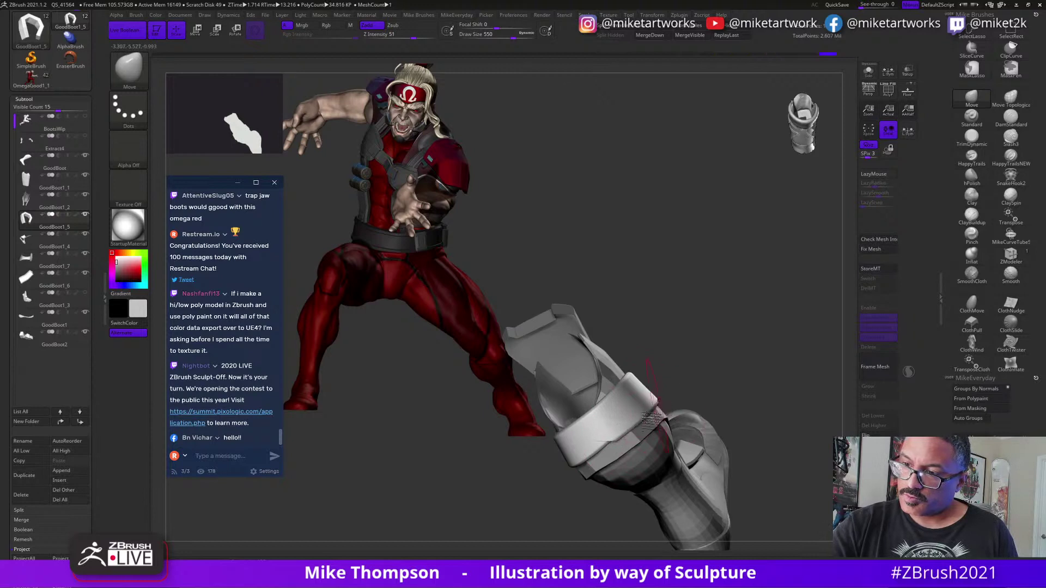
mouse_move(681, 412)
left_mouse_down()
mouse_move(760, 392)
mouse_move(772, 412)
mouse_move(809, 410)
mouse_move(779, 392)
mouse_move(669, 417)
left_mouse_up()
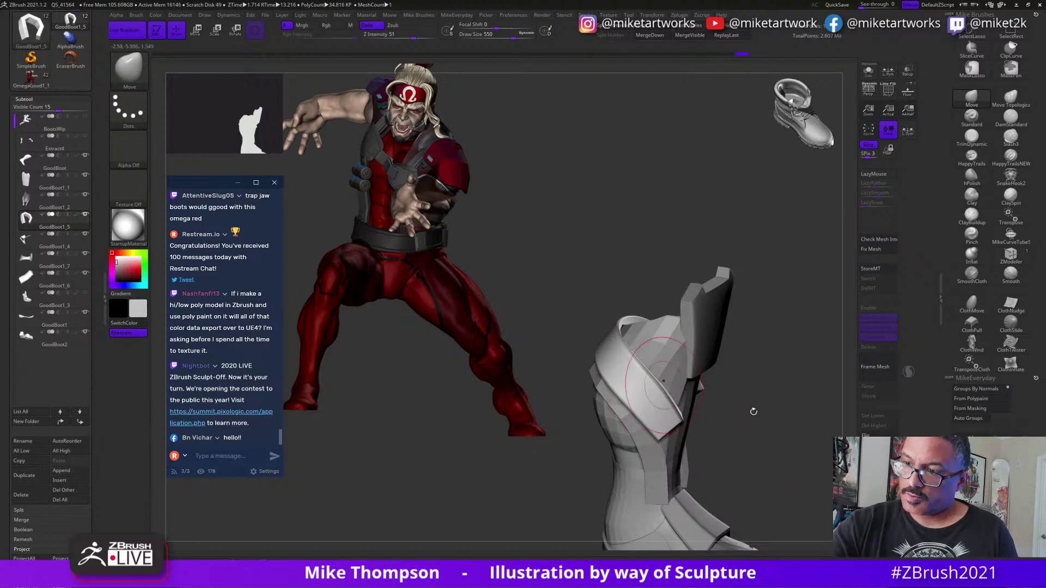
Fit the band's front ends against the sides of the shin with the Move brush at draw size 400.
left_click_drag(754, 412, 764, 394)
key("s")
left_click(774, 395)
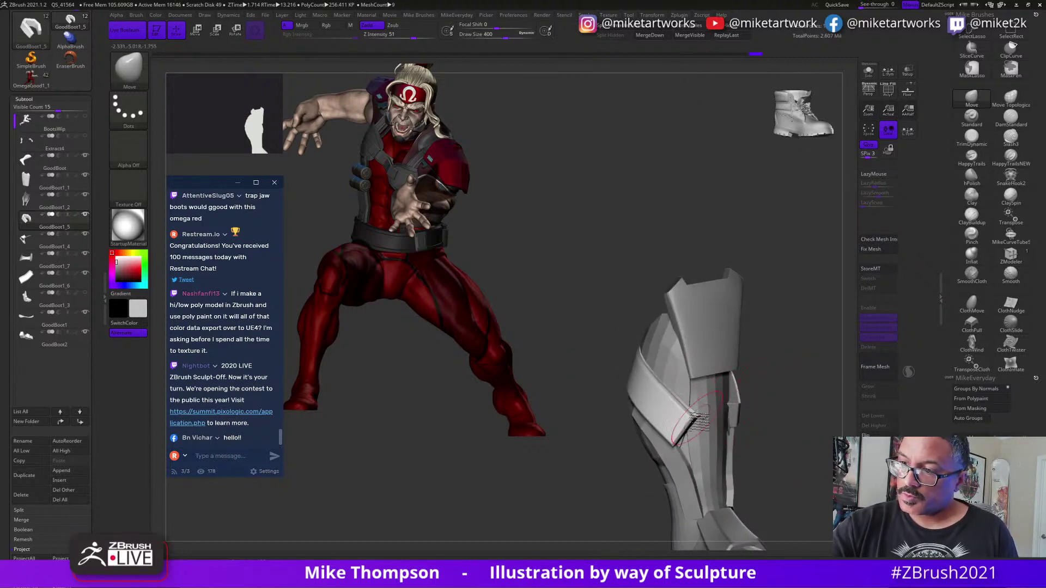
left_click_drag(799, 432, 787, 417)
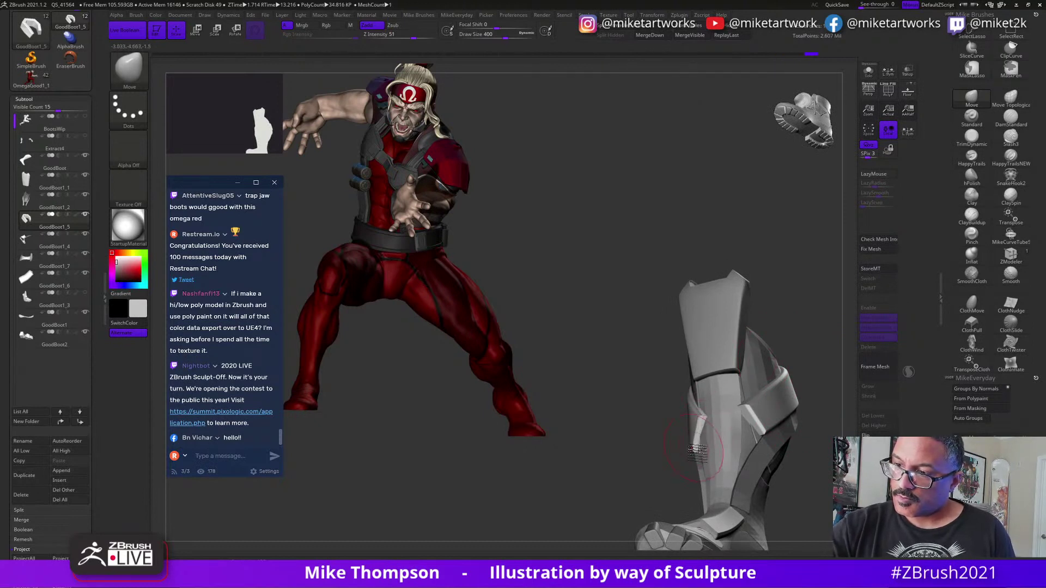
mouse_move(703, 417)
left_mouse_down()
mouse_move(676, 393)
mouse_move(689, 419)
left_mouse_up()
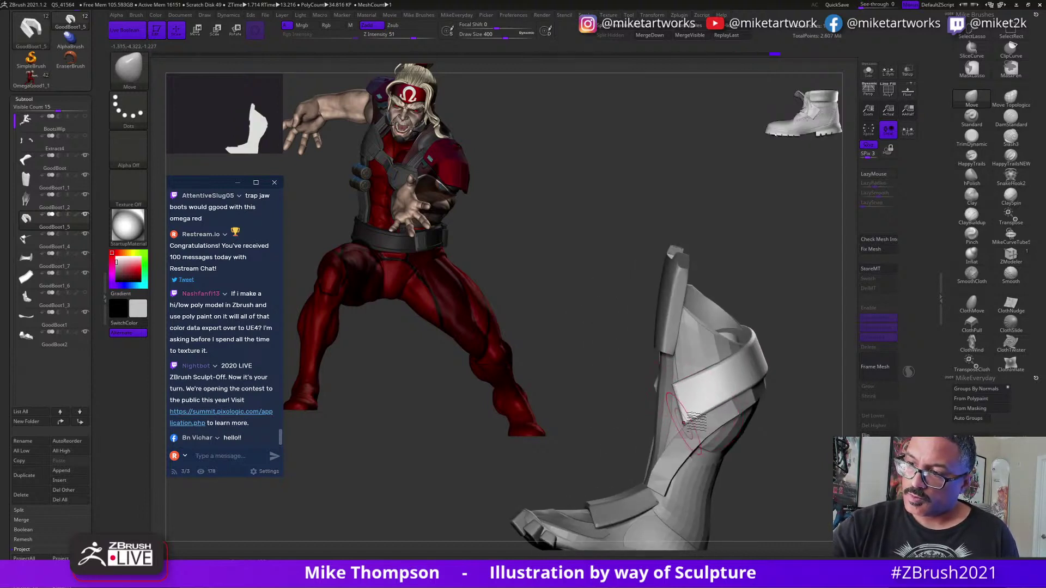
left_click_drag(779, 457, 752, 463)
Pull the band's front ends down along the shin into long tapered points with the Move brush.
left_click_drag(696, 394, 611, 383)
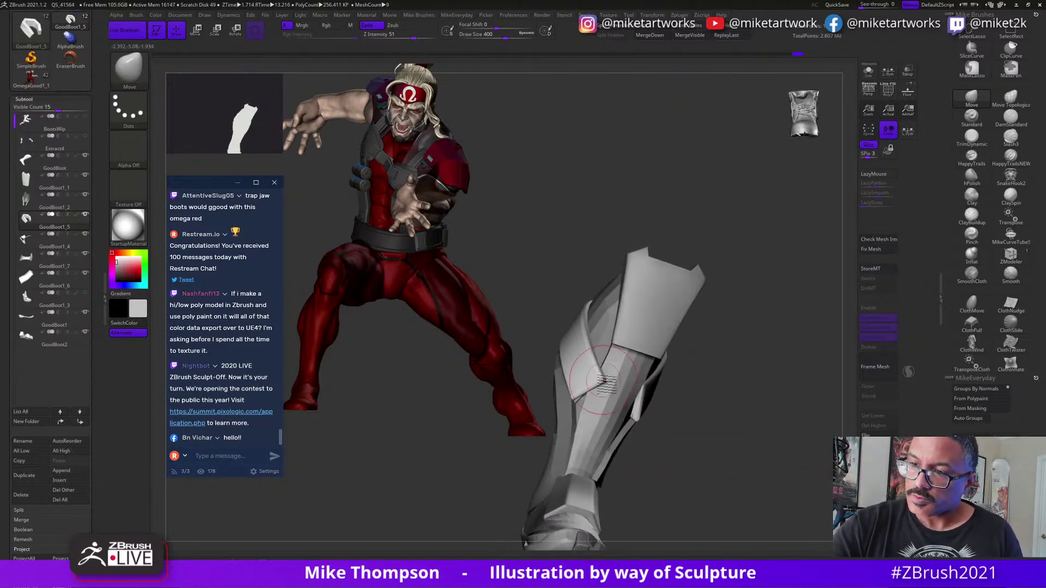
left_click_drag(714, 390, 567, 403)
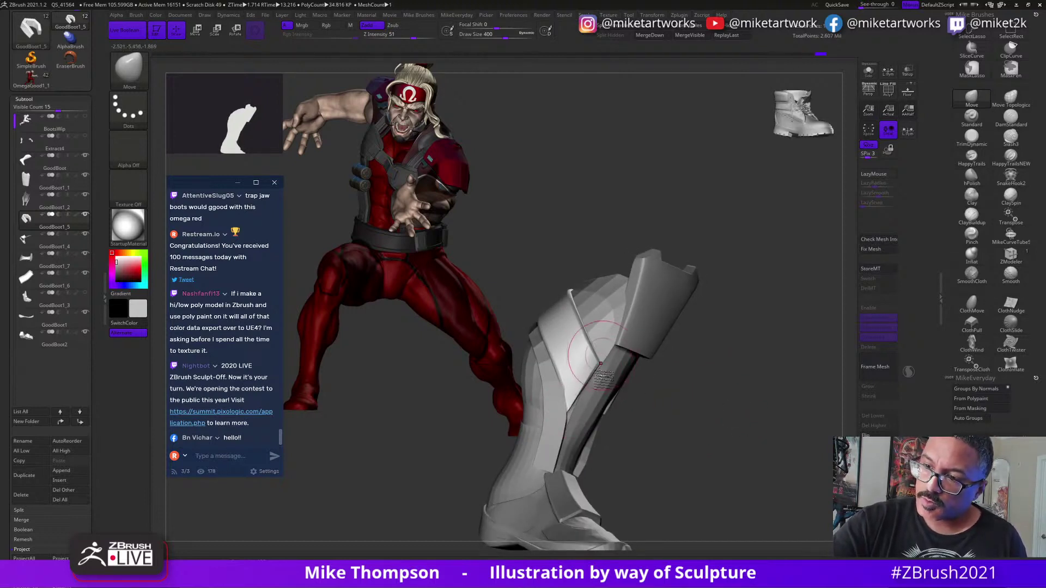
left_click_drag(706, 412, 640, 423)
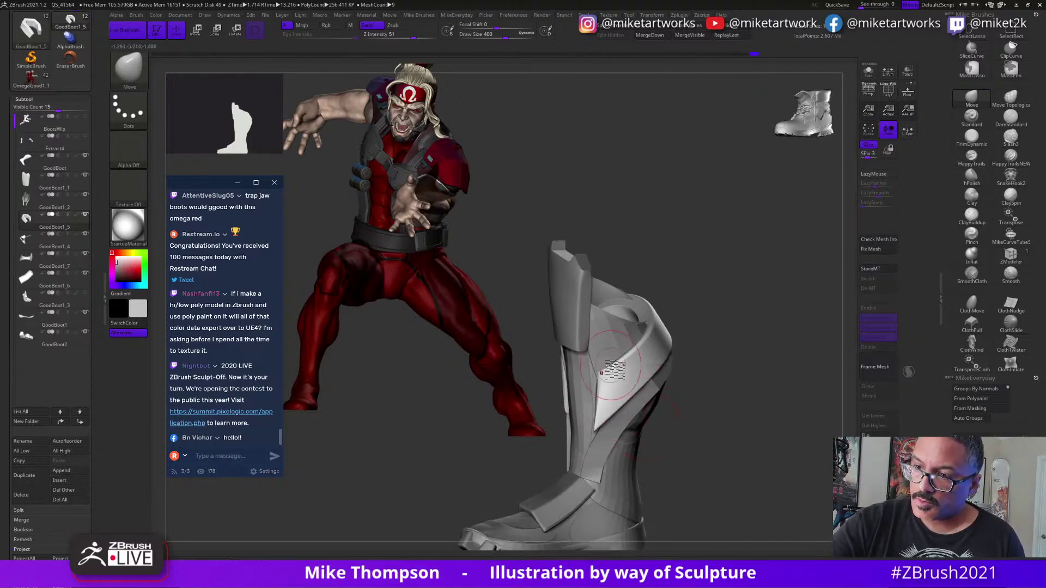
left_click_drag(602, 373, 674, 359)
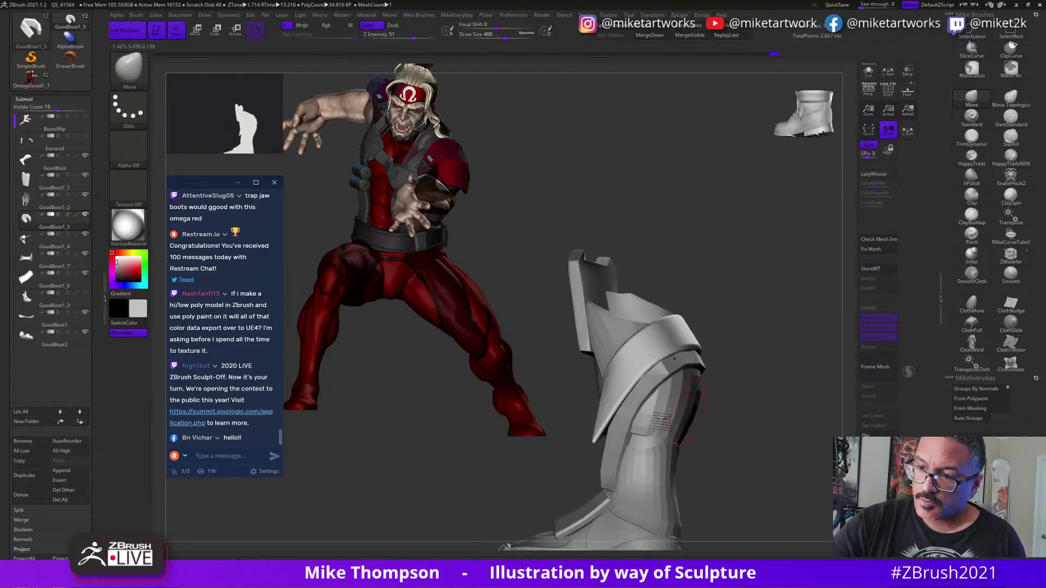
left_click_drag(624, 448, 586, 448)
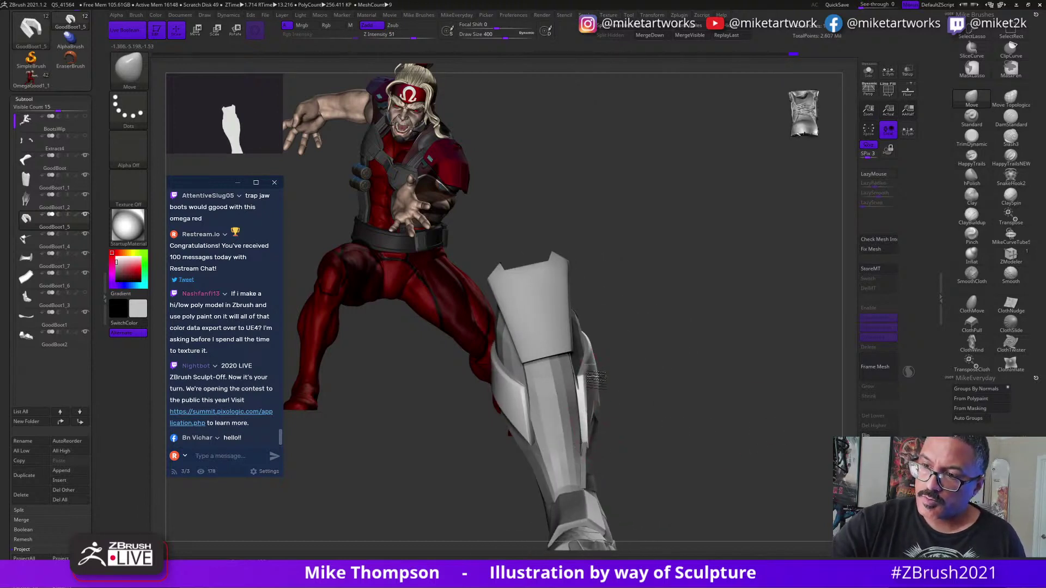
left_click_drag(678, 408, 634, 393)
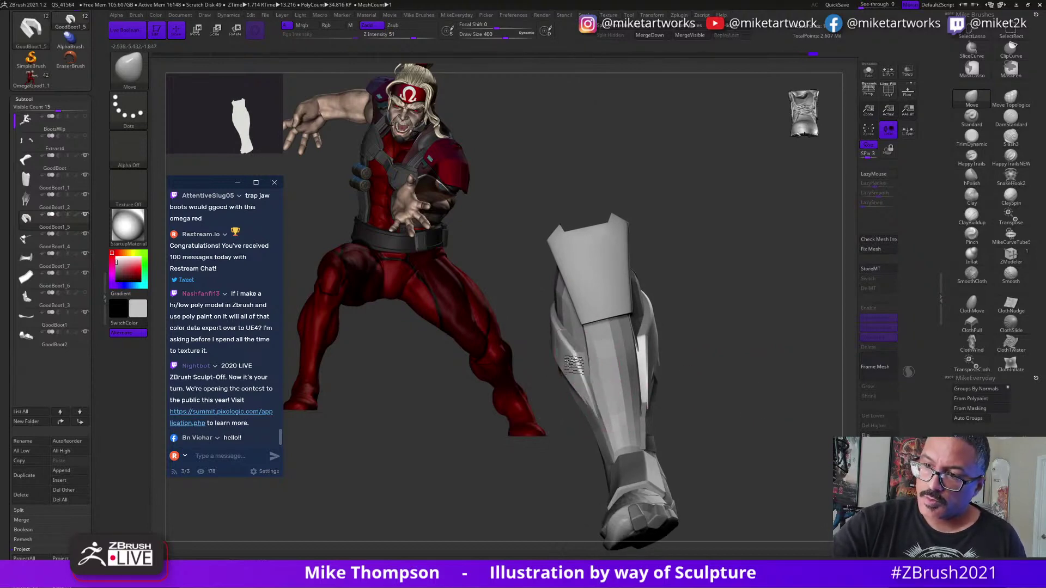
Refine the band's tapered tips and borders with the Move brush so they follow the boot from front, side and back.
left_click_drag(573, 364, 568, 419)
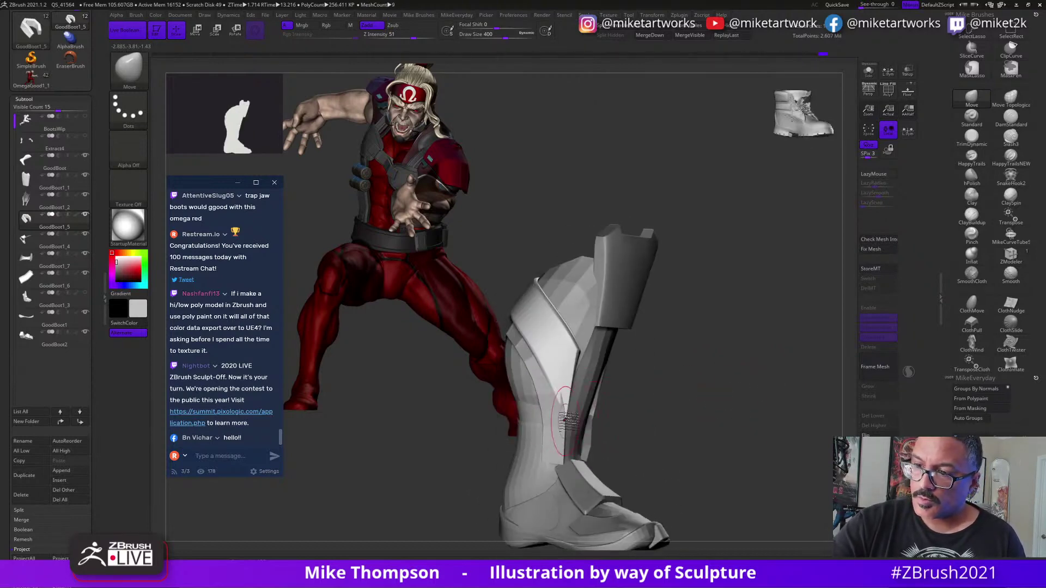
left_click_drag(697, 400, 718, 402)
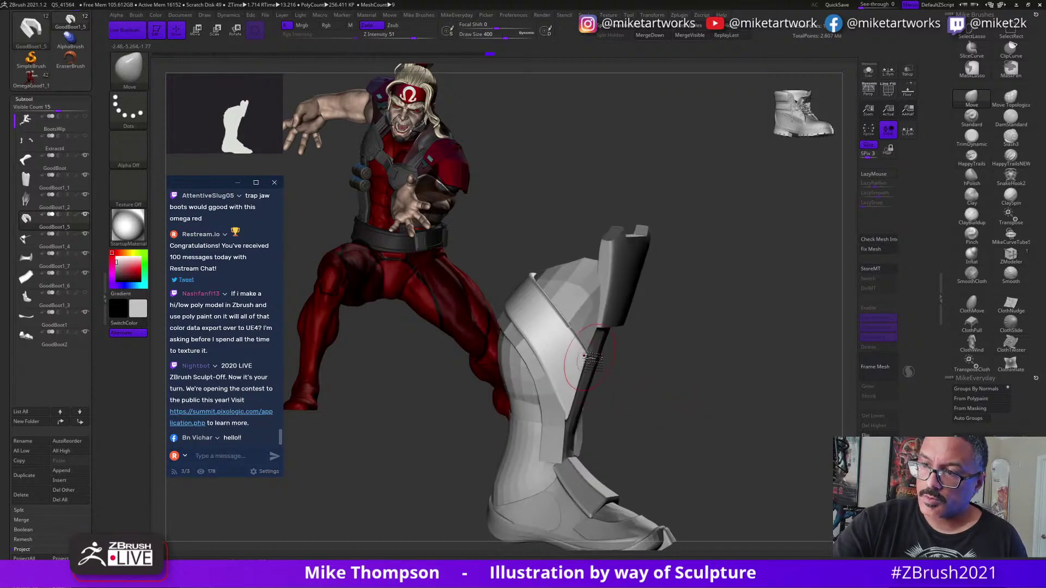
left_click_drag(608, 406, 701, 414)
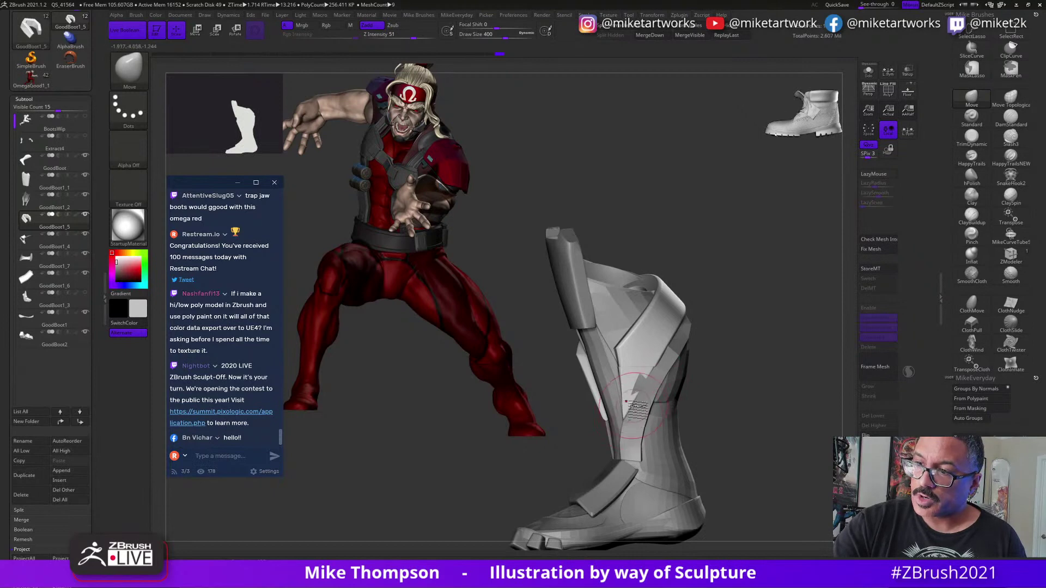
left_click_drag(626, 401, 623, 370)
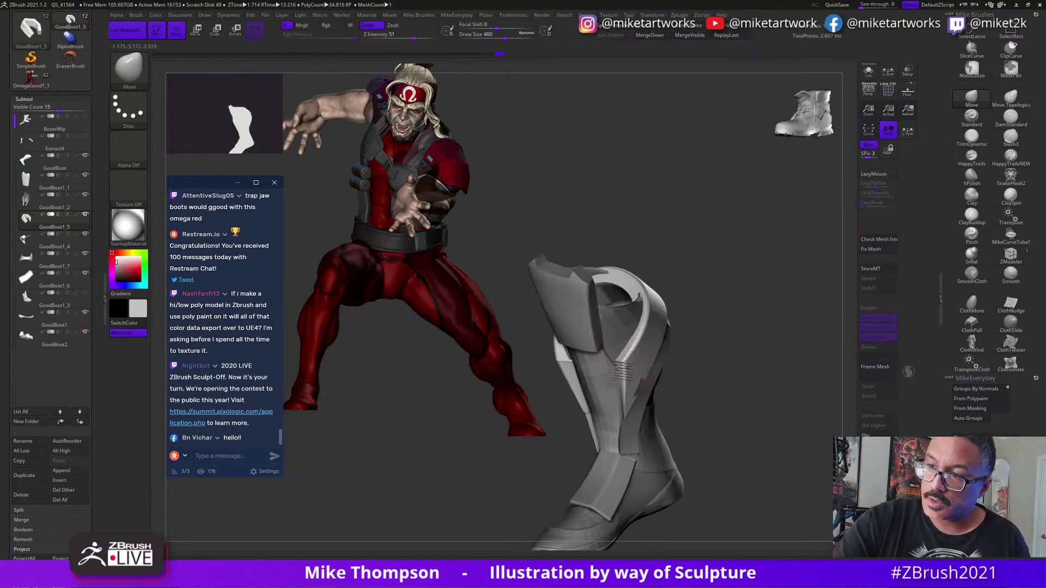
left_click_drag(716, 373, 719, 399)
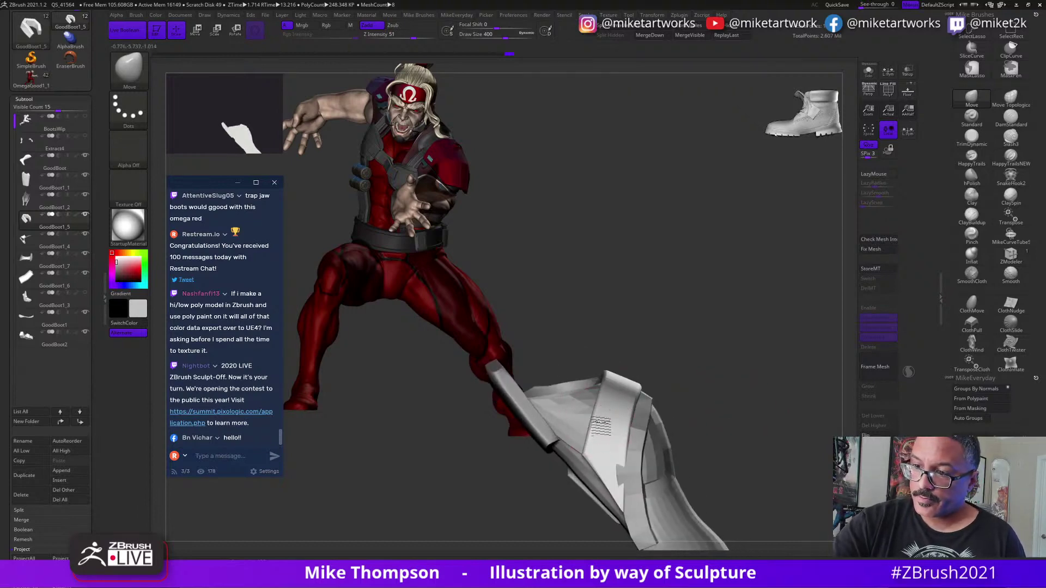
left_click_drag(605, 401, 760, 375)
left_click_drag(765, 376, 730, 350)
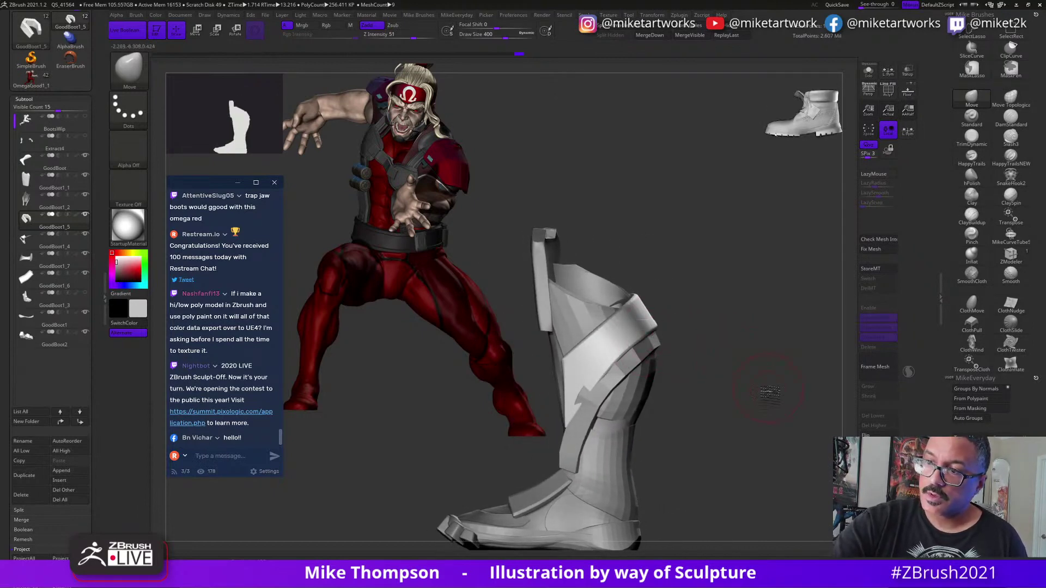
left_click_drag(770, 392, 745, 360)
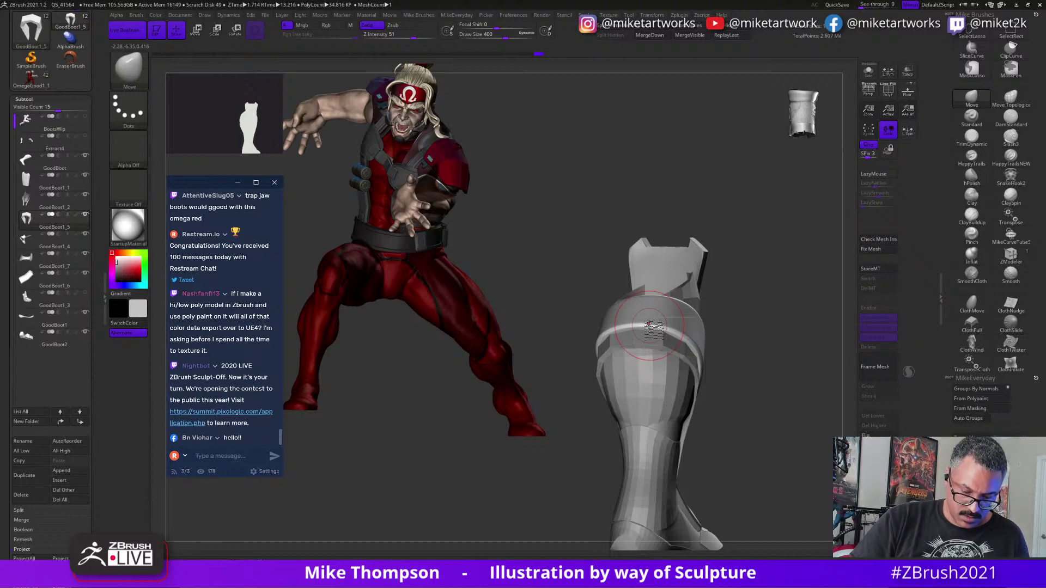
left_click_drag(779, 431, 749, 442)
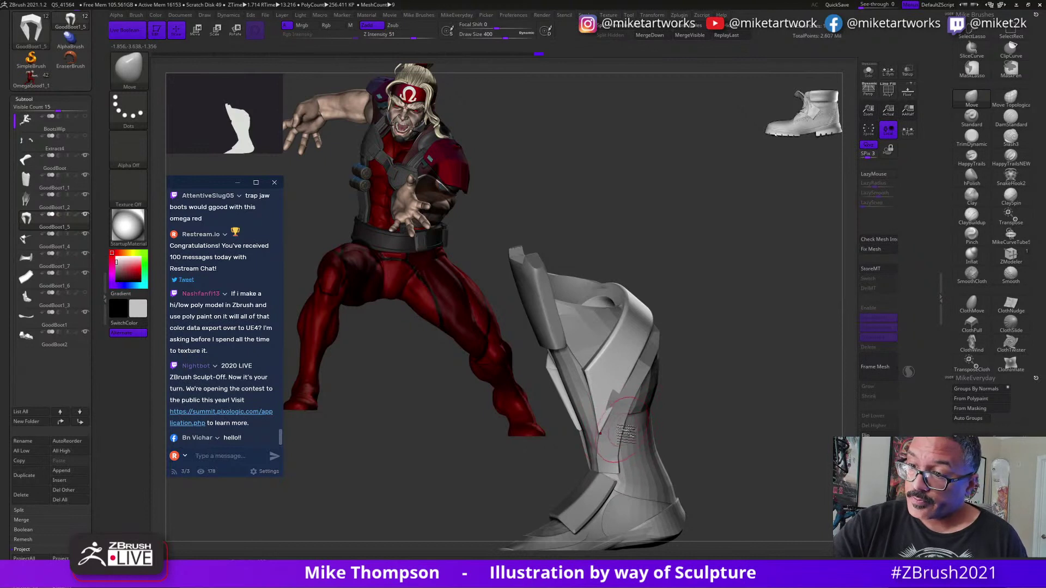
Turn off the band's dynamic subdivision preview and show its polyframe to expose the low-poly edges.
key("space")
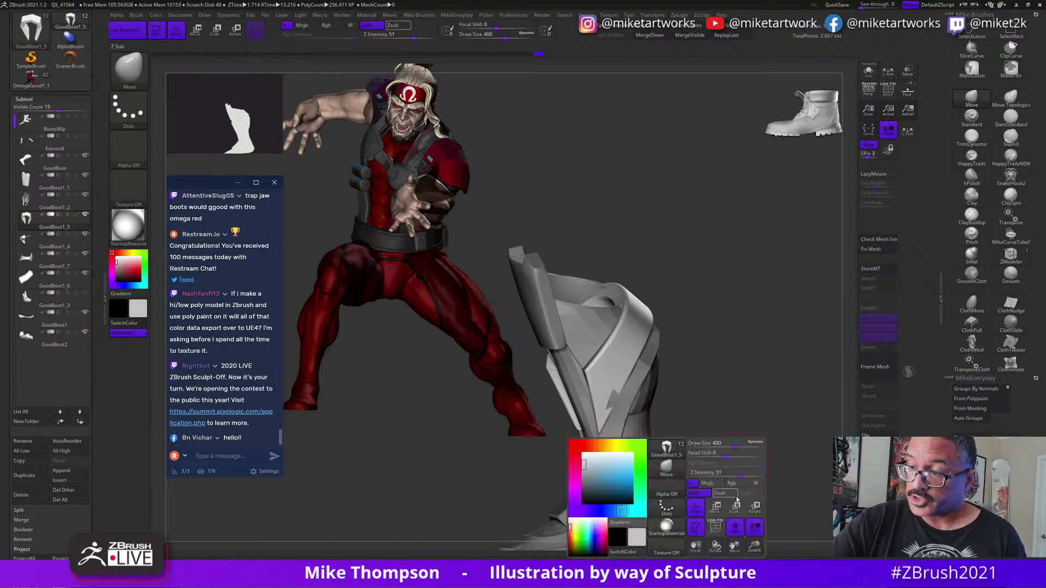
key("shift+d")
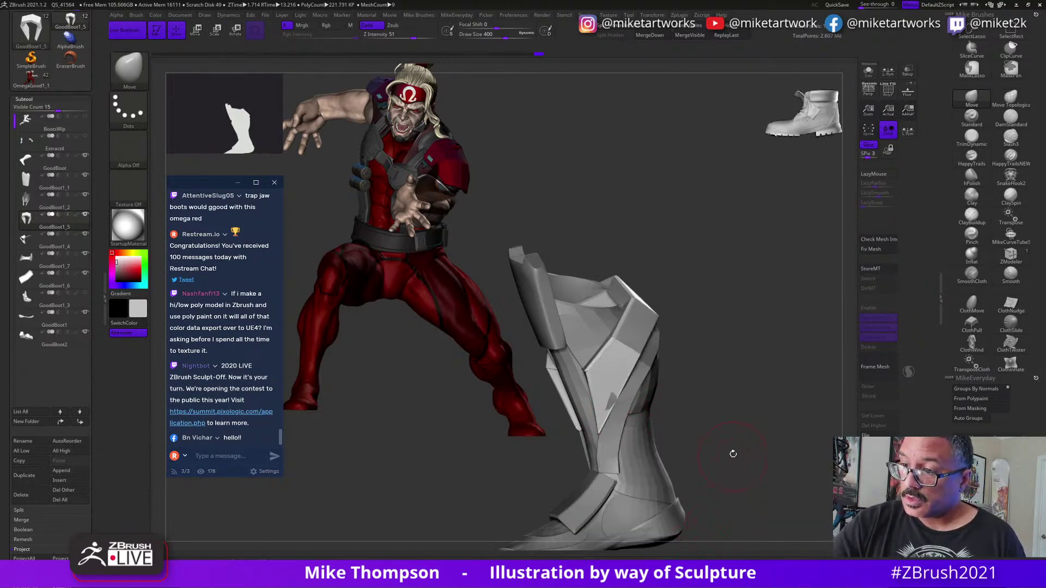
left_click_drag(734, 454, 782, 455)
key("space")
left_click(734, 525)
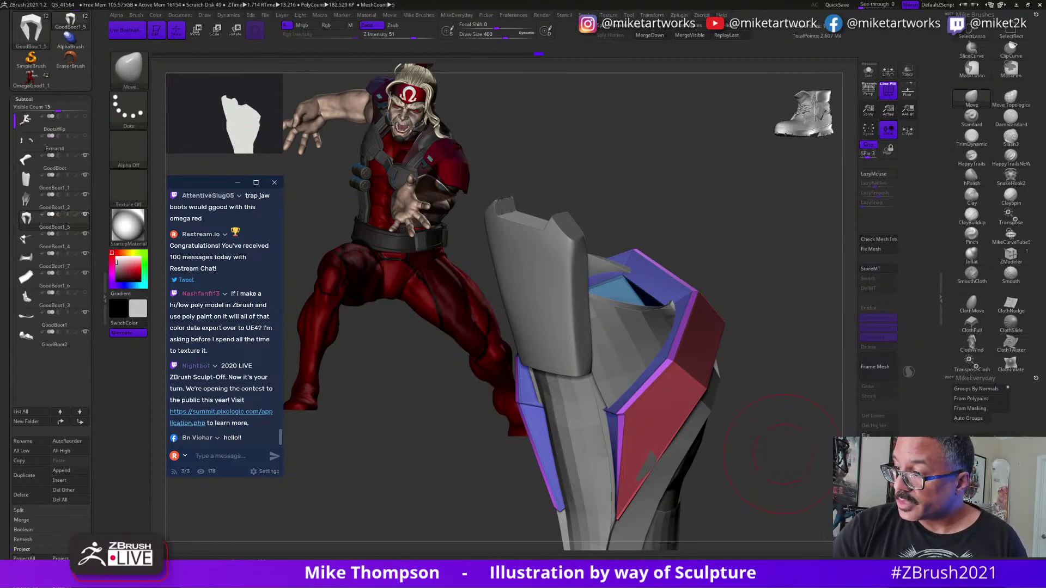
key("ctrl+d")
key("ctrl+z")
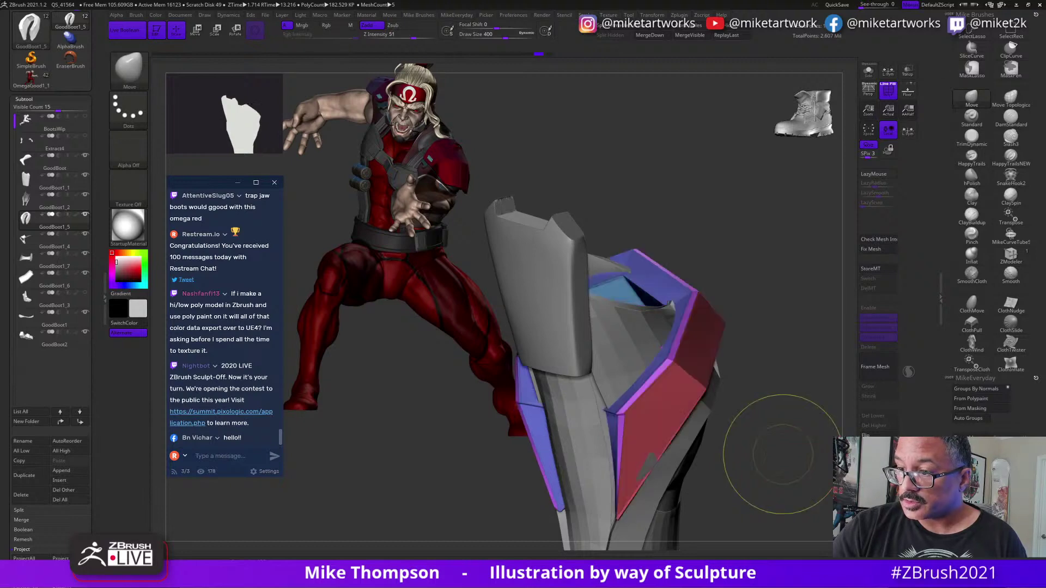
Delete the inserted edge loop beside the band's upper border with the ZModeler edge action at draw size 101.
mouse_move(785, 464)
left_mouse_down()
mouse_move(796, 487)
mouse_move(581, 454)
left_mouse_up()
left_click(1002, 274)
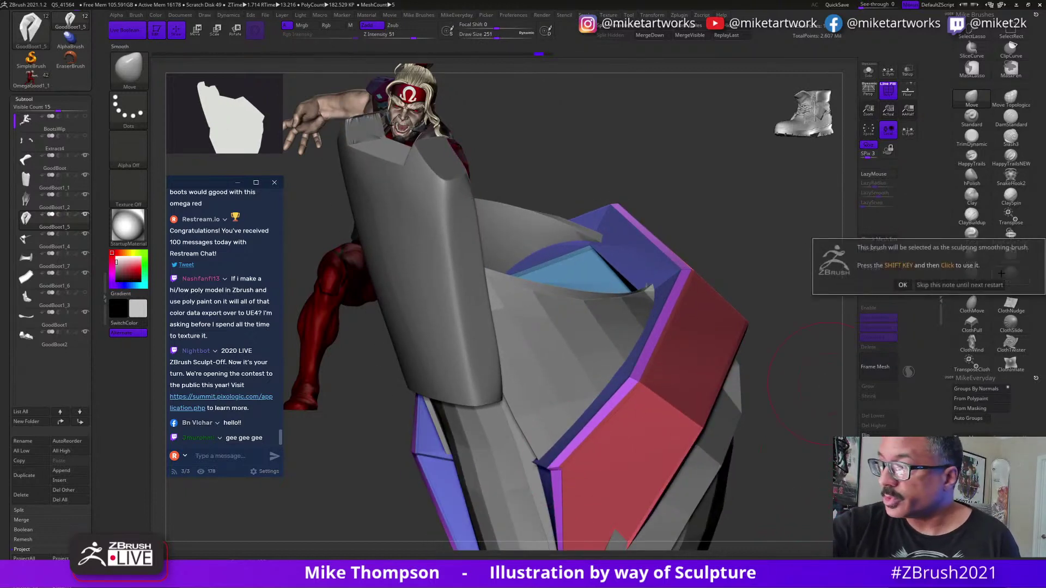
left_click(903, 285)
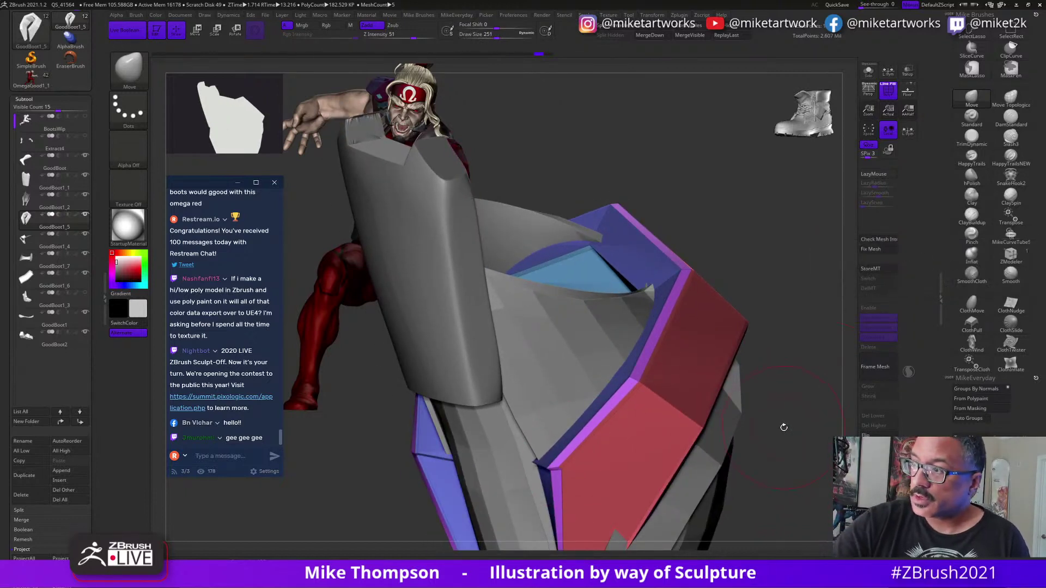
key("s")
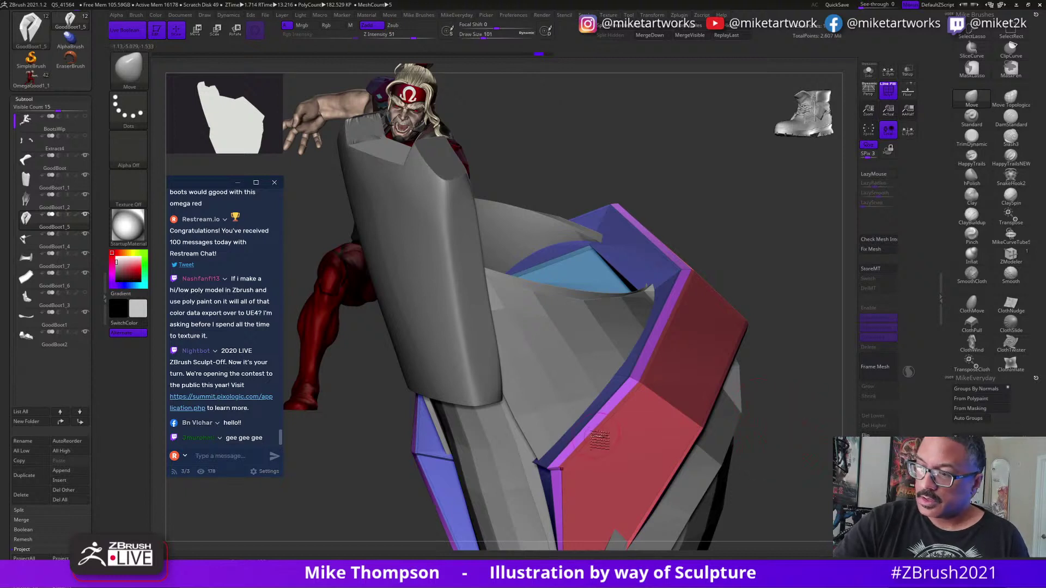
left_click(1008, 257)
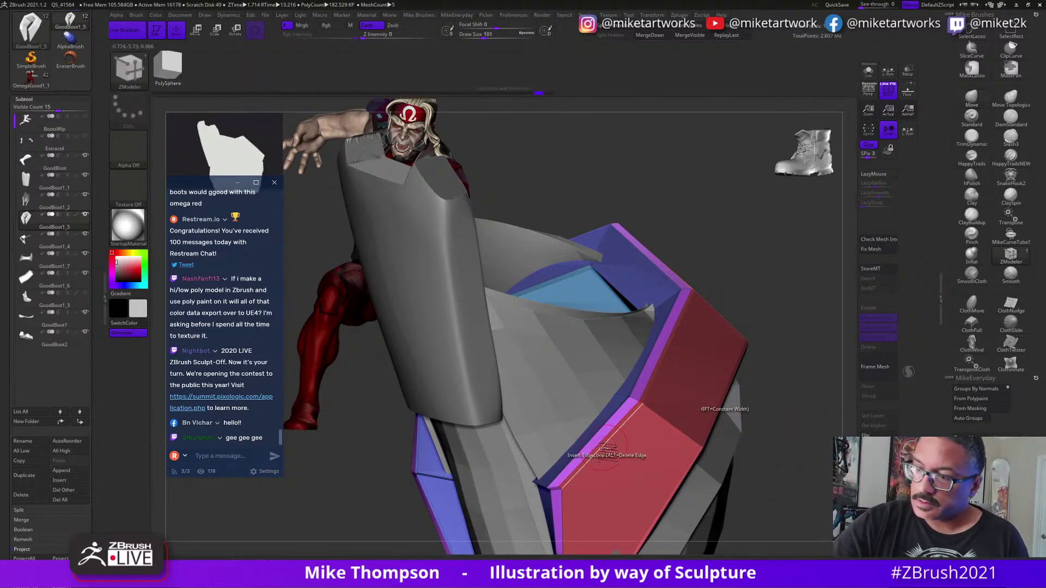
left_click(607, 448, "alt")
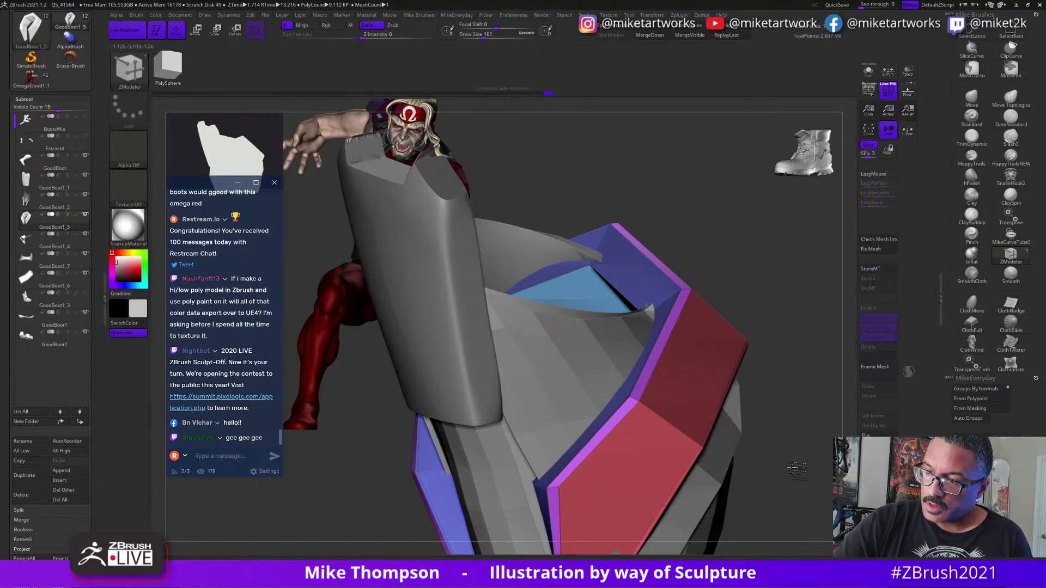
Insert a lengthwise edge loop beside the band's front border with the ZModeler edge action.
left_click_drag(786, 449, 815, 475)
left_click_drag(806, 431, 654, 463)
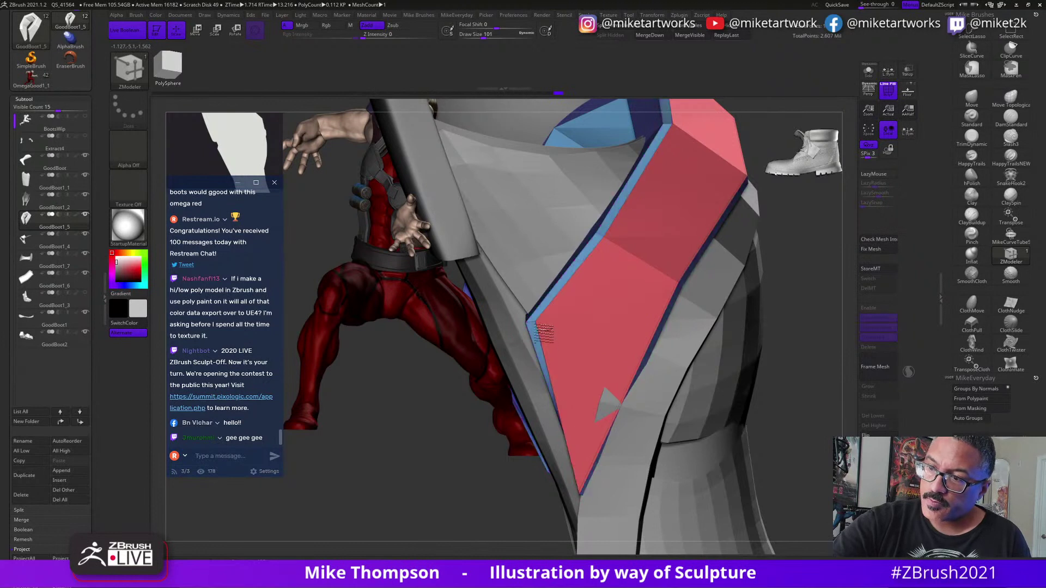
left_click_drag(538, 320, 543, 335)
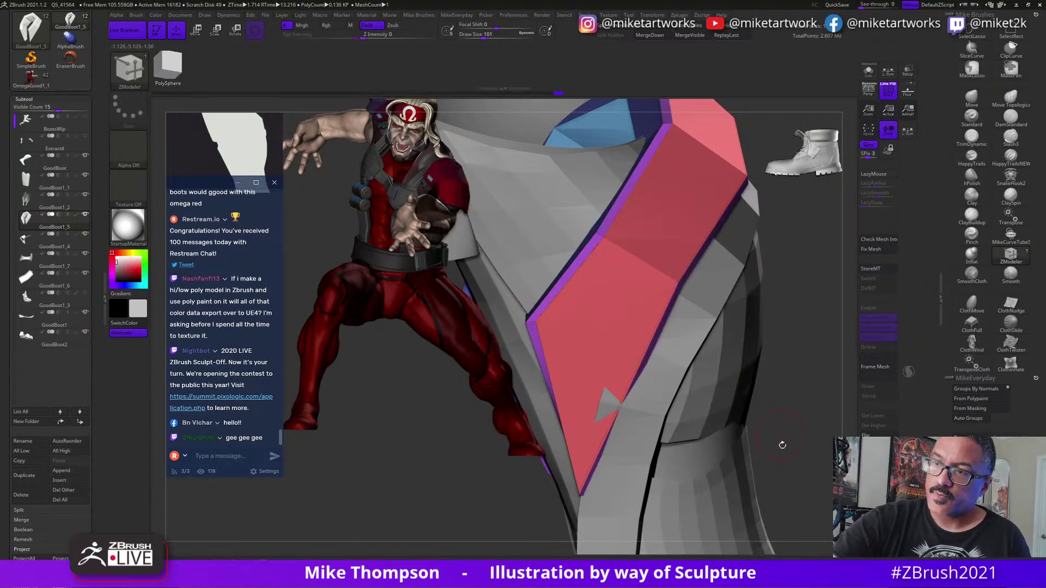
left_click_drag(784, 444, 791, 405, "alt")
left_click_drag(735, 324, 774, 320)
Lasso-mask part of the band and nudge its tapered front with the Move brush at draw size 453.
left_click_drag(600, 306, 546, 246, "ctrl")
mouse_move(625, 344)
left_mouse_down("ctrl")
mouse_move(551, 428)
mouse_move(572, 240)
left_mouse_up("ctrl")
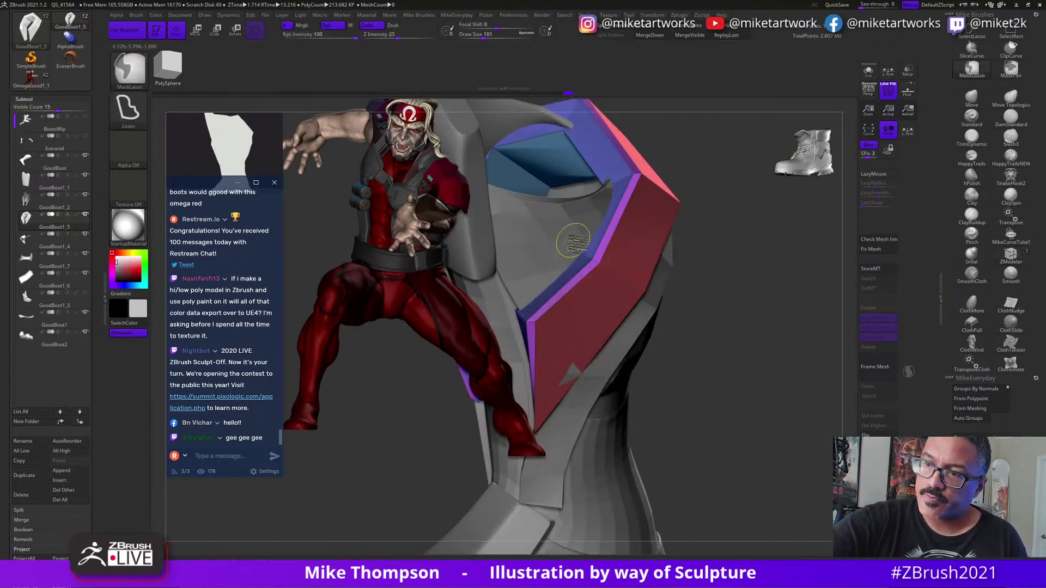
left_click(748, 373, "ctrl")
mouse_move(750, 372)
left_mouse_down()
mouse_move(769, 354)
mouse_move(792, 372)
mouse_move(795, 361)
left_mouse_up()
left_click(972, 99)
key("s")
left_click(779, 382)
left_click_drag(602, 379, 609, 380)
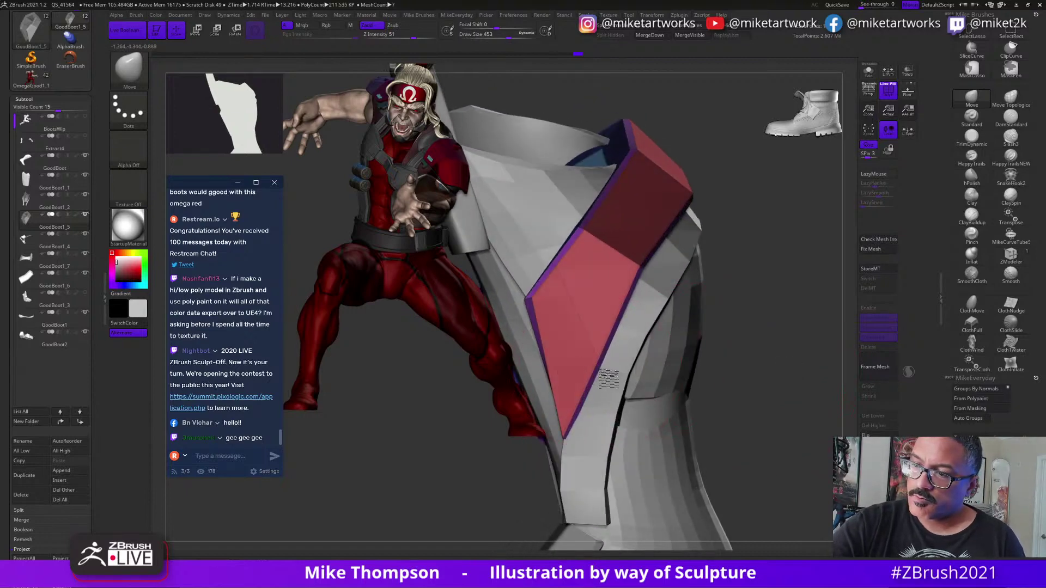
left_click_drag(749, 355, 719, 365)
left_click_drag(763, 410, 764, 460)
Solo the calf piece GoodBoot1_2, isolate its open strap polygroup, and split the hidden parts into a separate subtool.
left_click(666, 379, "alt")
left_click_drag(795, 397, 762, 442, "alt")
left_click(869, 70)
left_click_drag(762, 403, 739, 446)
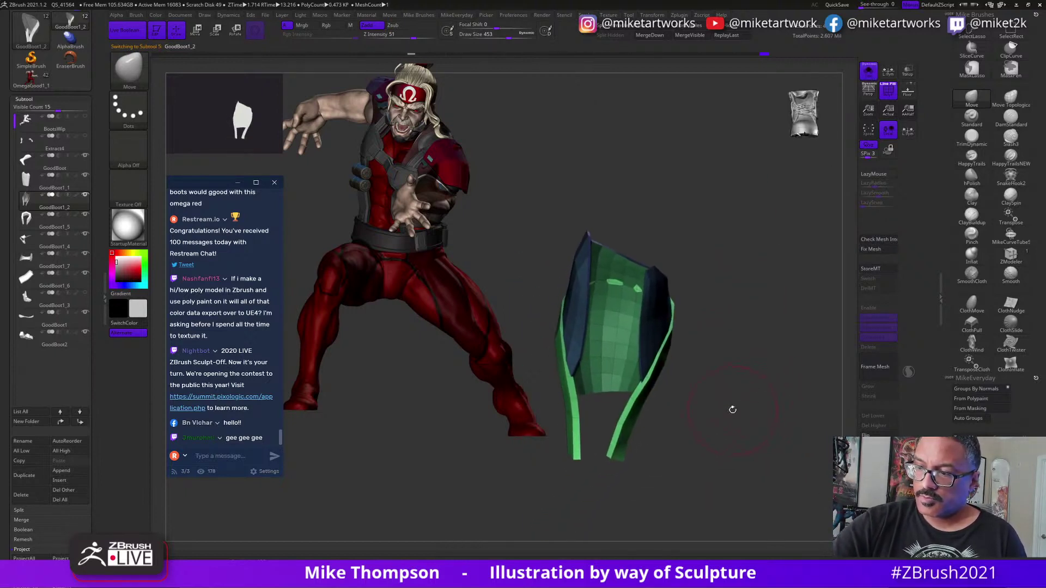
left_click(608, 452, "ctrl+shift")
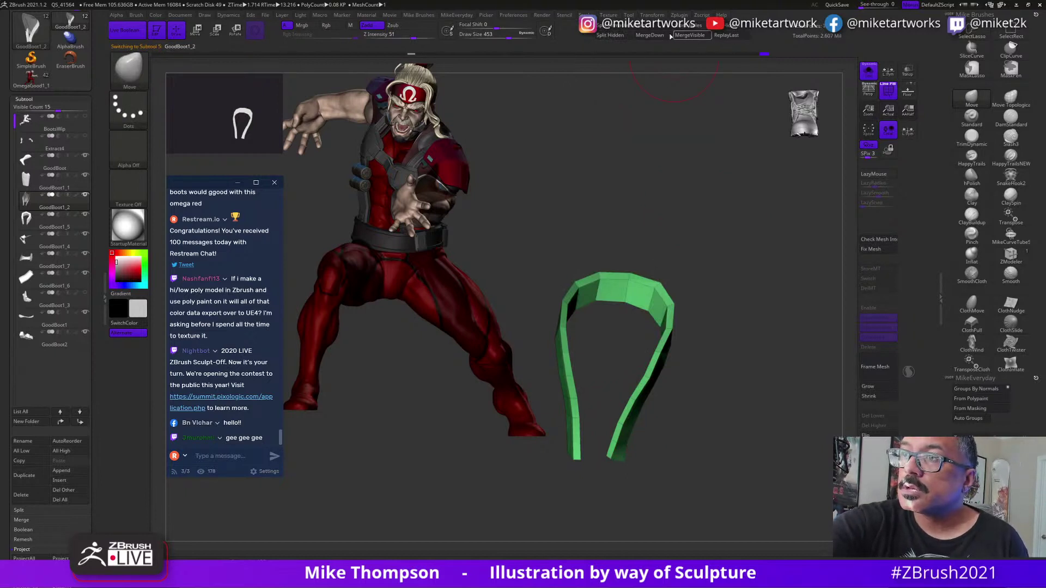
left_click(626, 36)
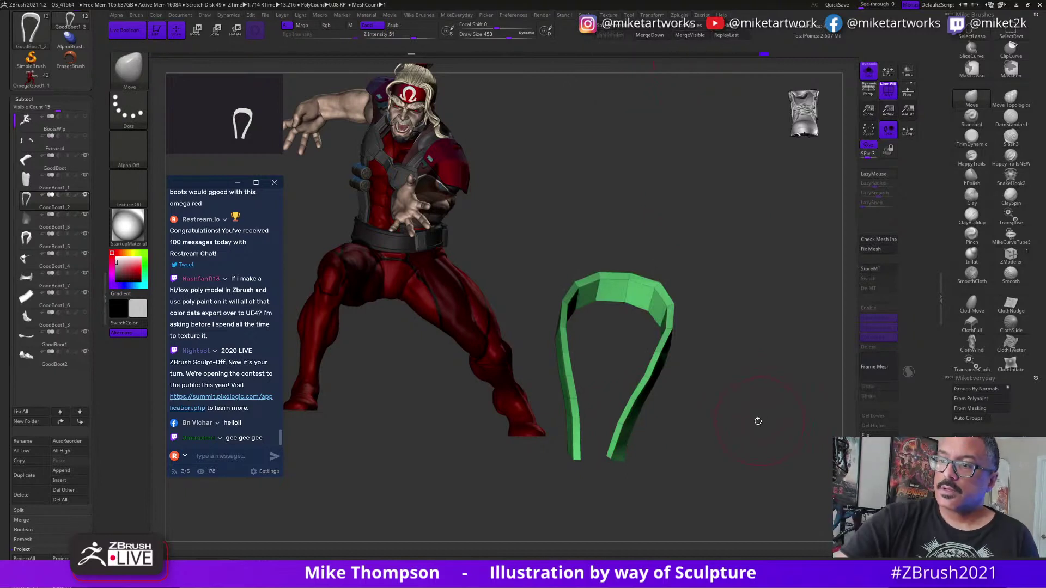
Save the tool as BootsWip in the OmegaRed folder, replacing the existing file.
mouse_move(758, 421)
left_mouse_down()
mouse_move(748, 412)
mouse_move(761, 412)
left_mouse_up()
left_click_drag(74, 83, 74, 137)
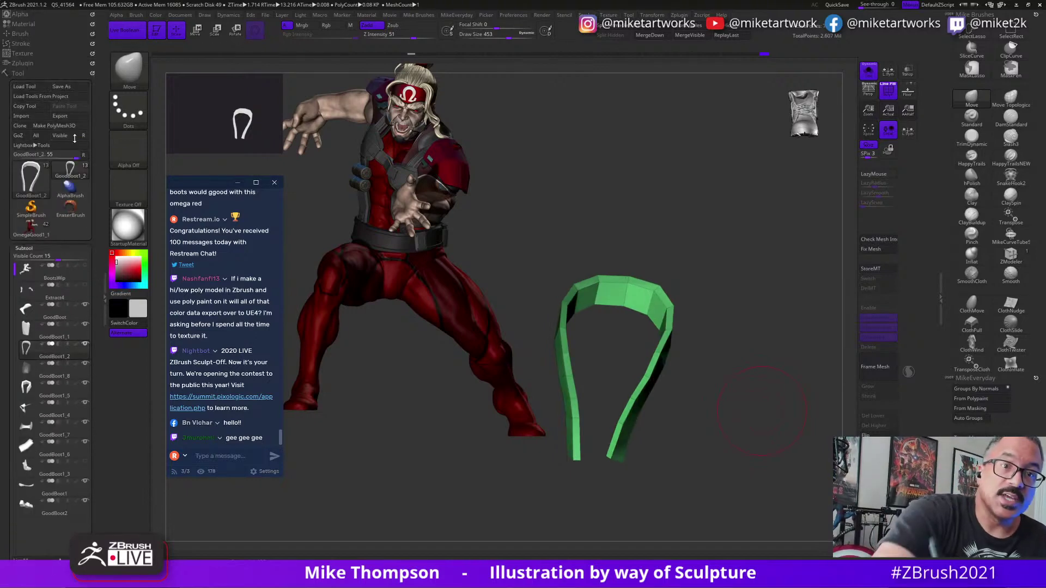
left_click(78, 87)
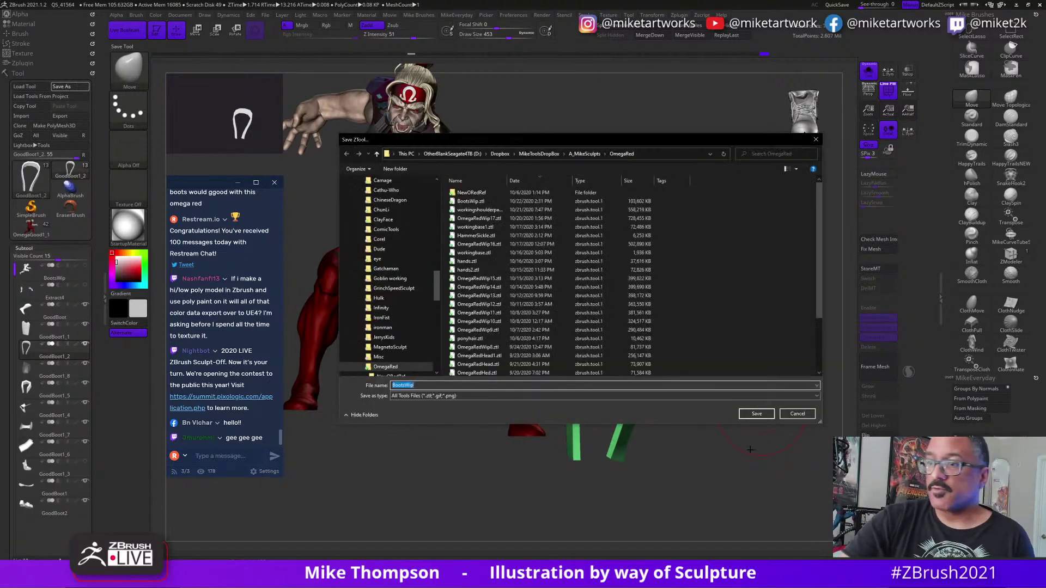
left_click(756, 414)
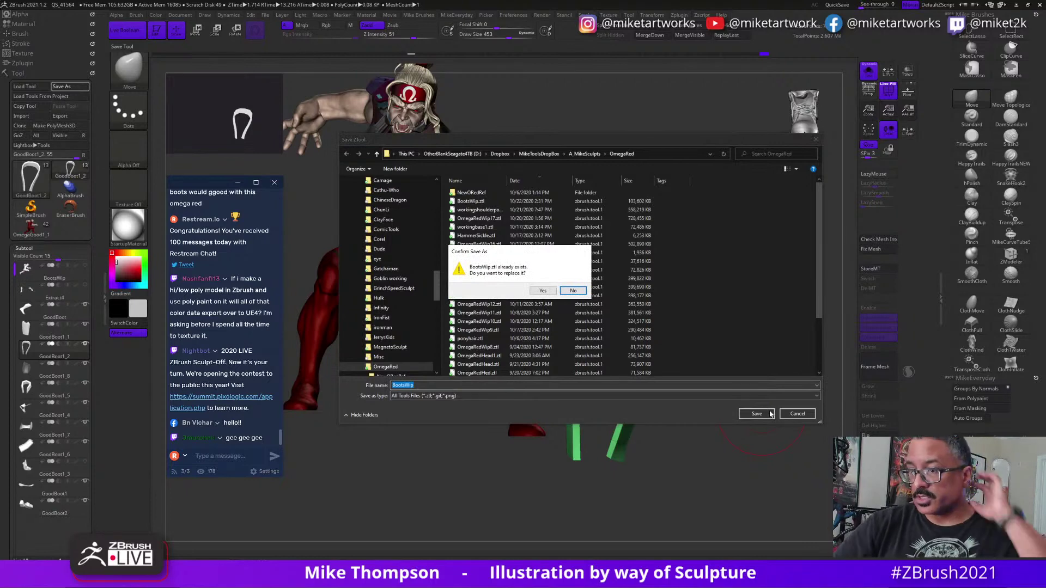
left_click(552, 290)
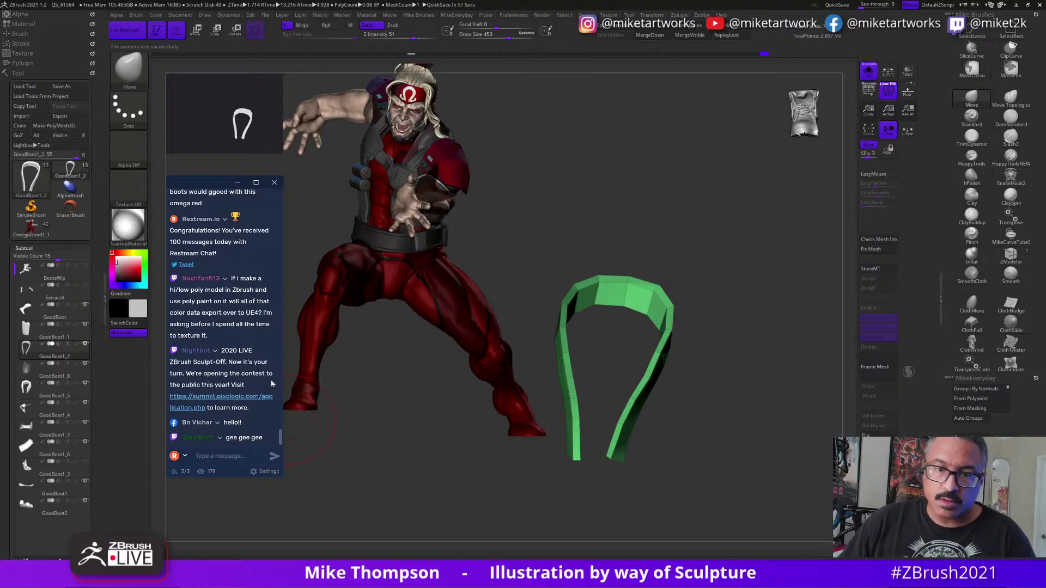
Trim the end segments off both front ends of the strap by masking and hiding them, and delete the hidden polygons.
left_click_drag(770, 450, 793, 449)
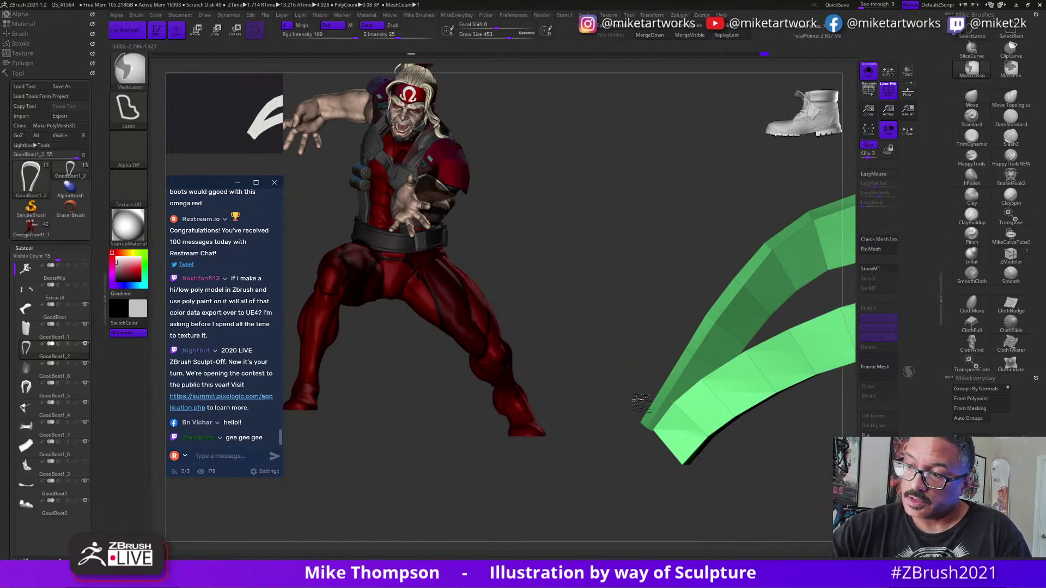
left_click_drag(608, 394, 603, 390, "ctrl")
left_click_drag(776, 506, 782, 512, "ctrl")
left_click_drag(782, 512, 818, 163)
left_click(658, 454, "ctrl+shift")
left_click(734, 26)
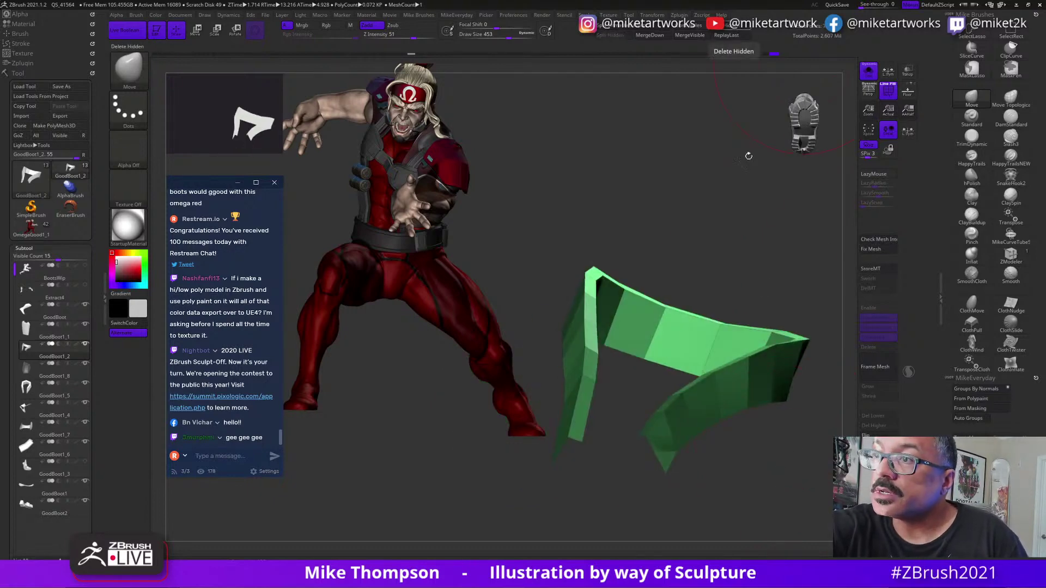
Close the strap's two open front ends by bridging their opposite edges with ZModeler at draw size 90.
left_click_drag(752, 169, 771, 456)
key("b")
key("z")
key("m")
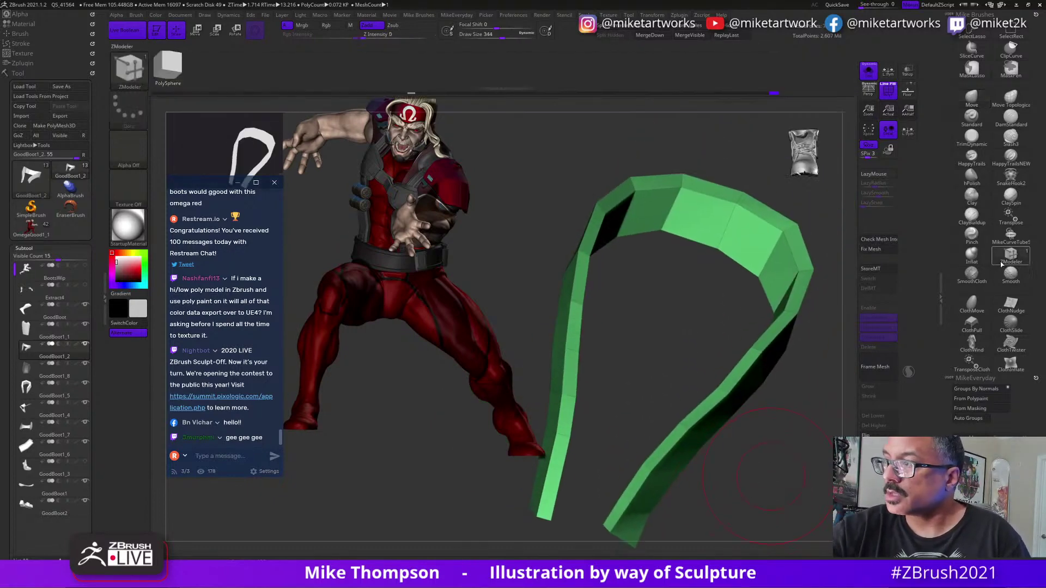
key("space")
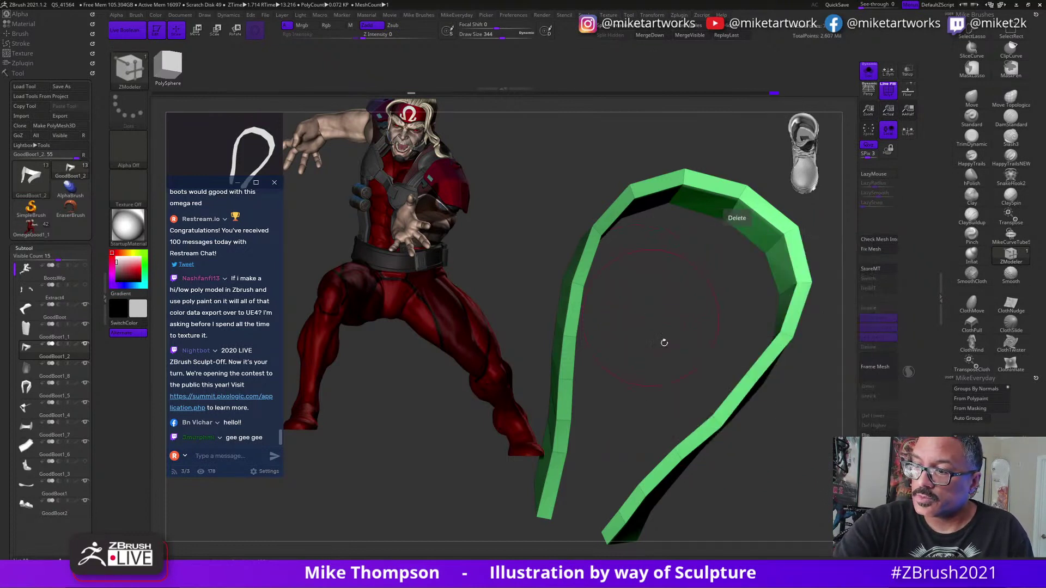
left_click_drag(665, 346, 813, 450)
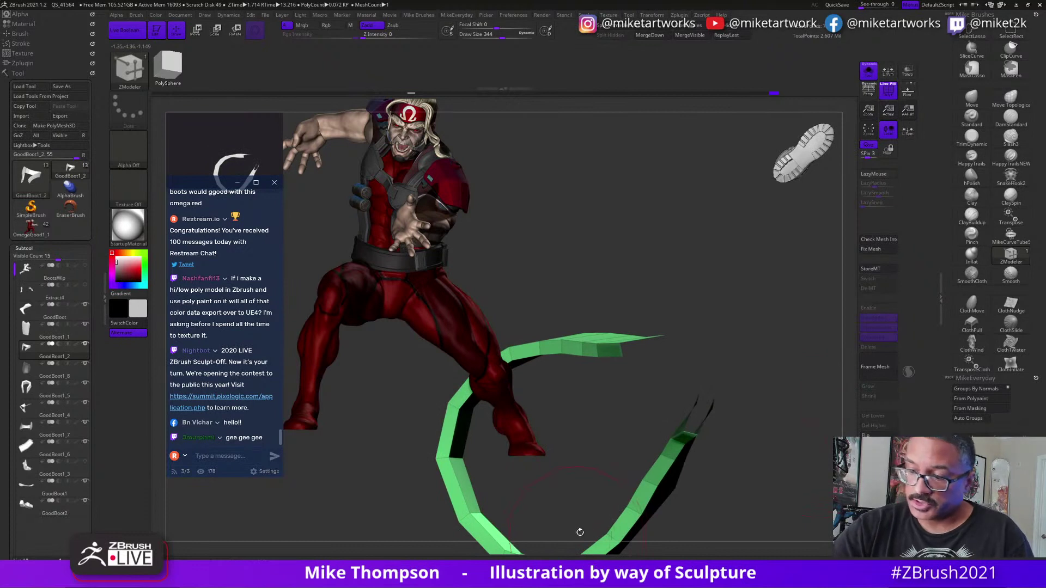
left_click_drag(594, 490, 775, 463)
mouse_move(777, 374)
left_mouse_down()
mouse_move(796, 368)
mouse_move(794, 357)
left_mouse_up()
key("s")
left_click_drag(794, 357, 771, 357)
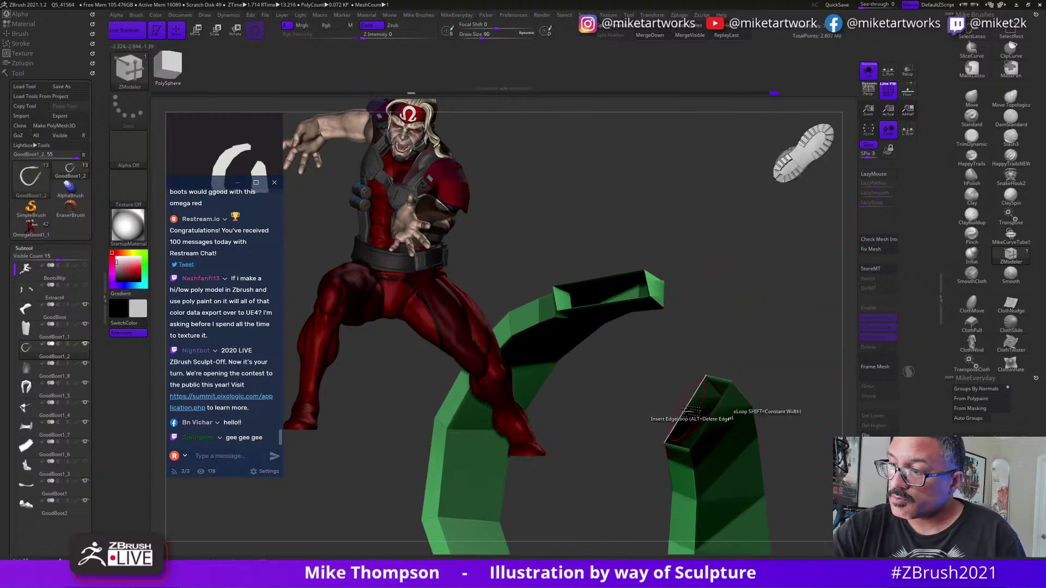
key("space")
left_click(596, 342)
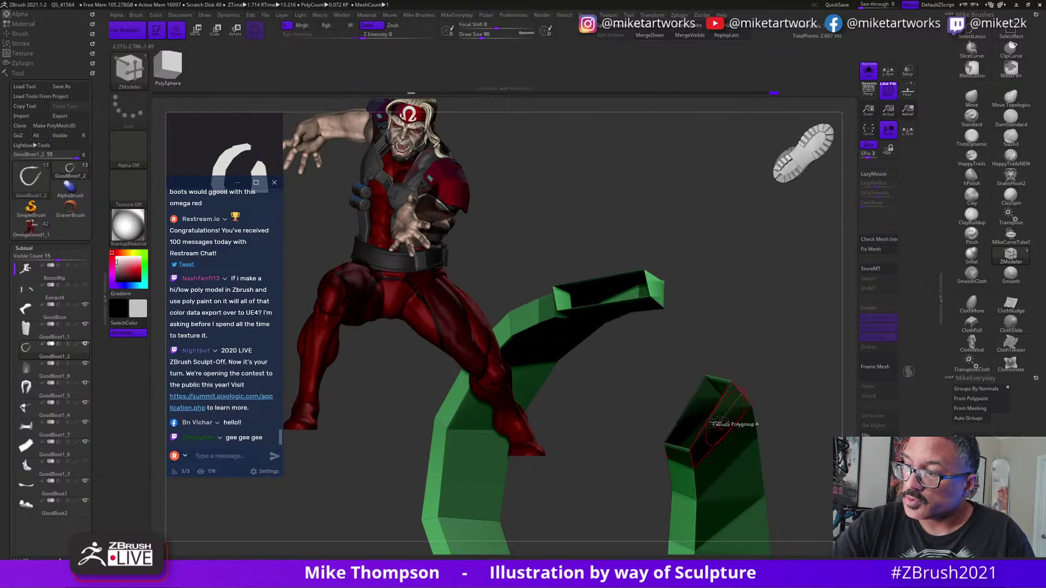
left_click(713, 419)
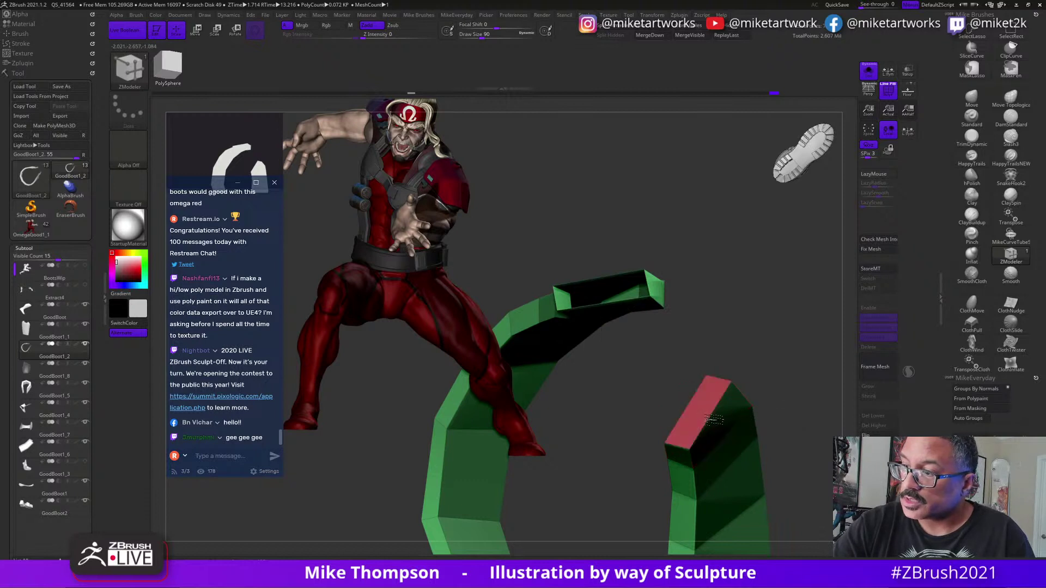
left_click(606, 303)
Merge the strap into one polygroup and give its narrow side polyloop its own group with the ZModeler PolyGroup Polyloop action.
left_click_drag(781, 357, 796, 474)
key("ctrl+w")
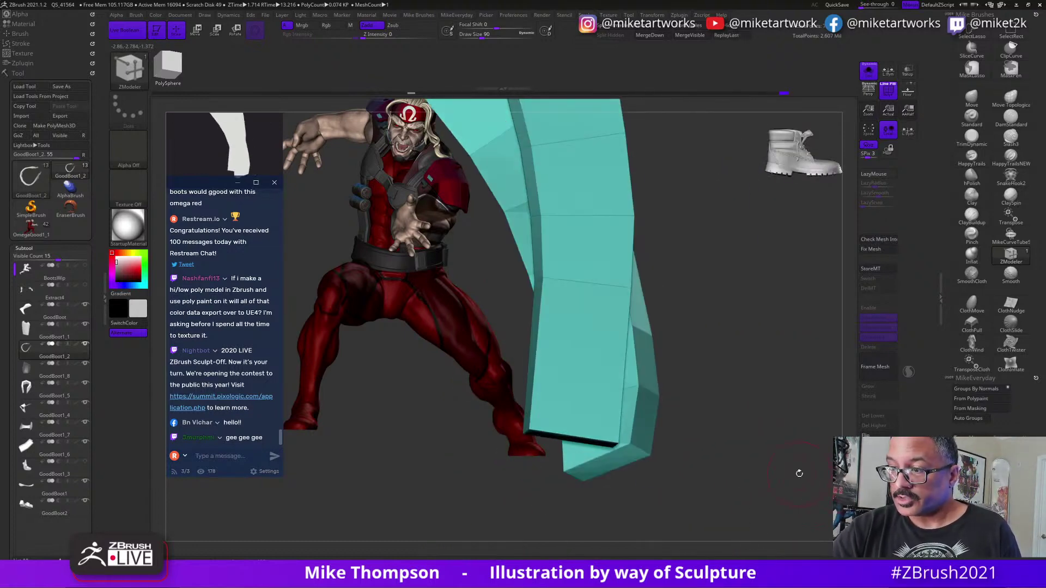
key("space")
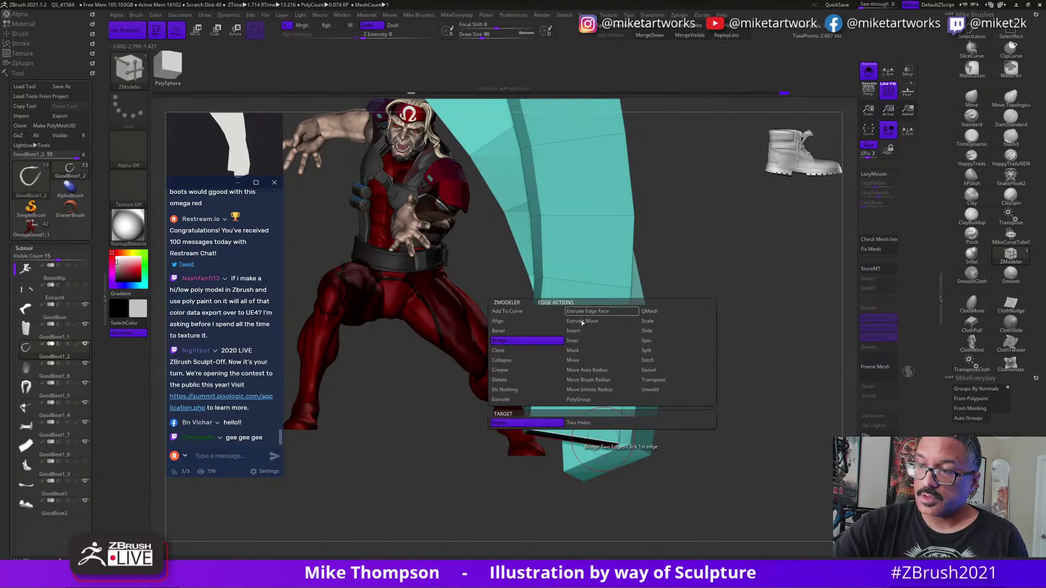
left_click(594, 329)
left_click_drag(738, 414, 794, 489)
key("space")
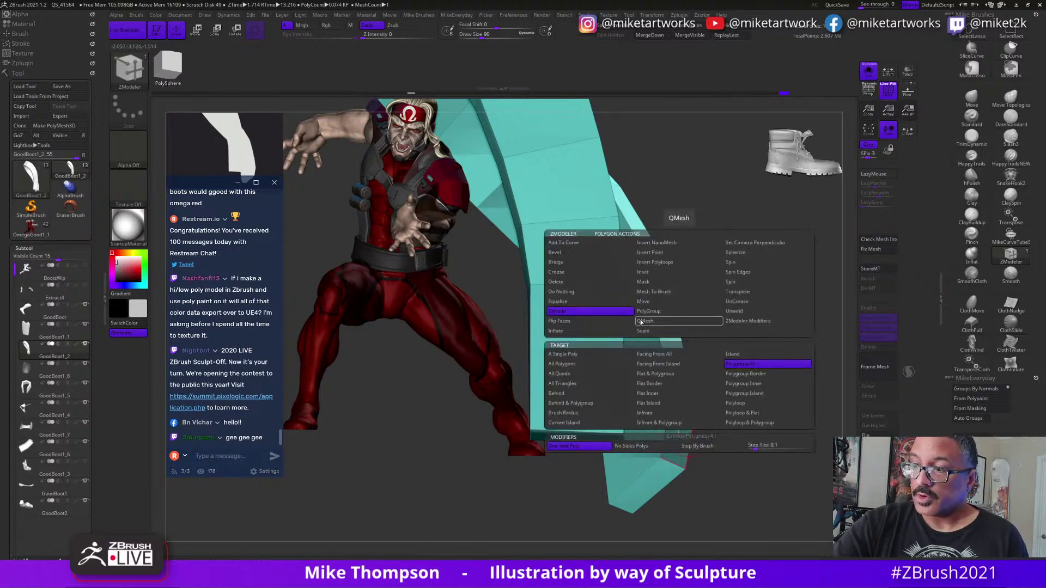
left_click(663, 312)
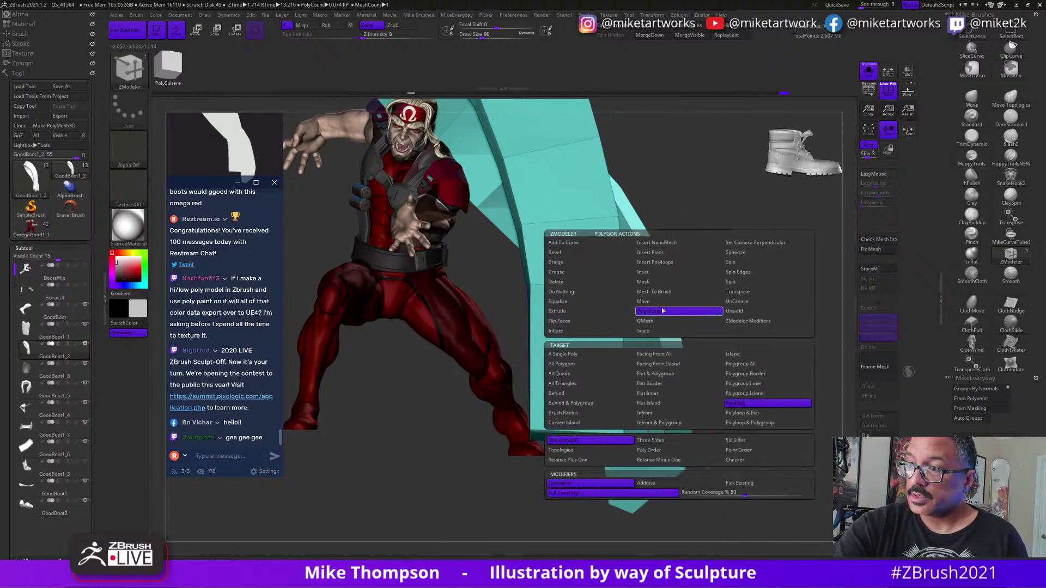
left_click(757, 414)
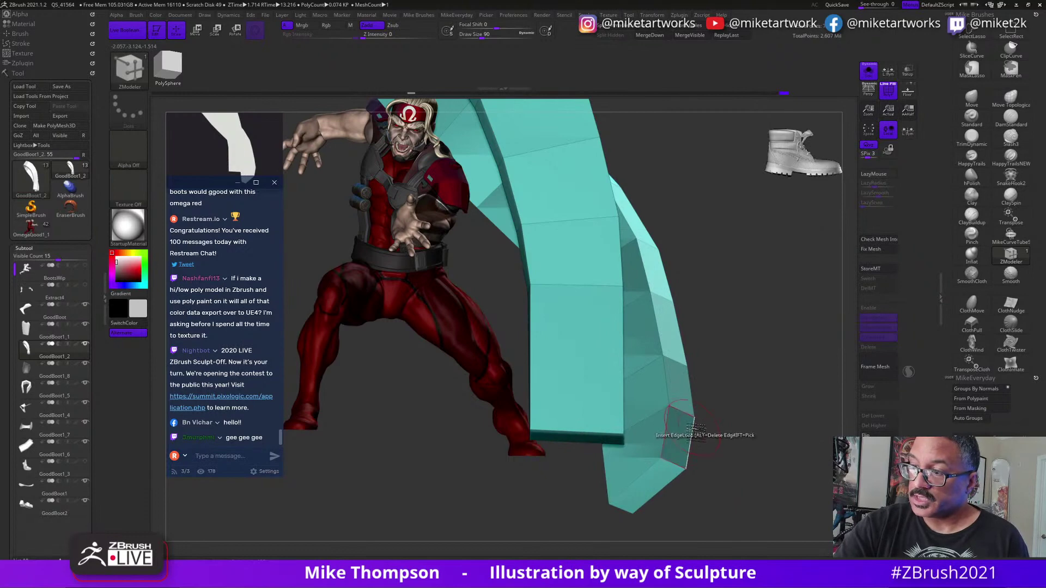
left_click(685, 430)
left_click_drag(815, 464, 836, 455)
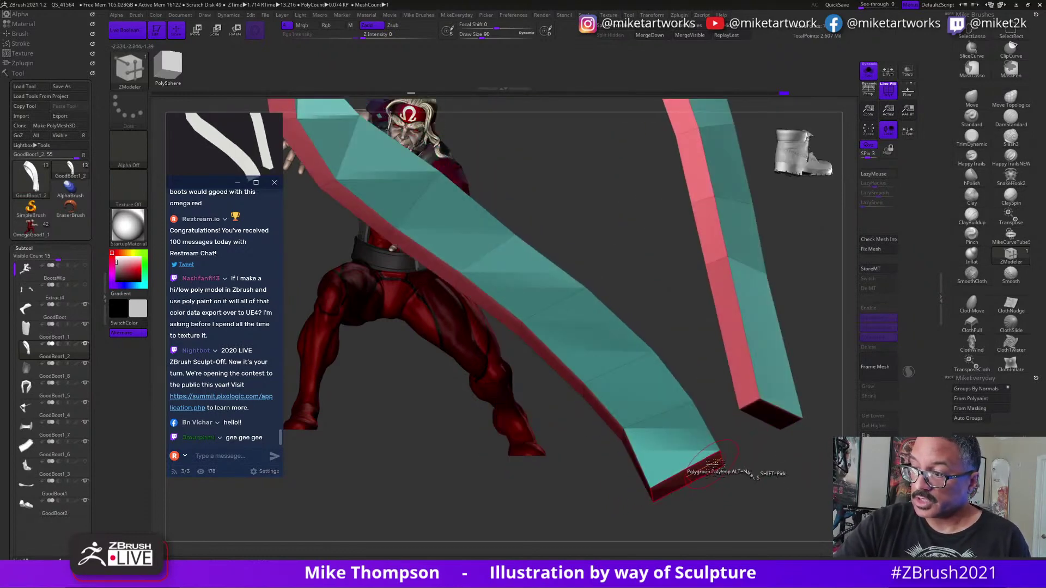
Add a thin inset border around the strap's broad inner and outer faces with a ZModeler polygon action.
key("space")
left_click(617, 310)
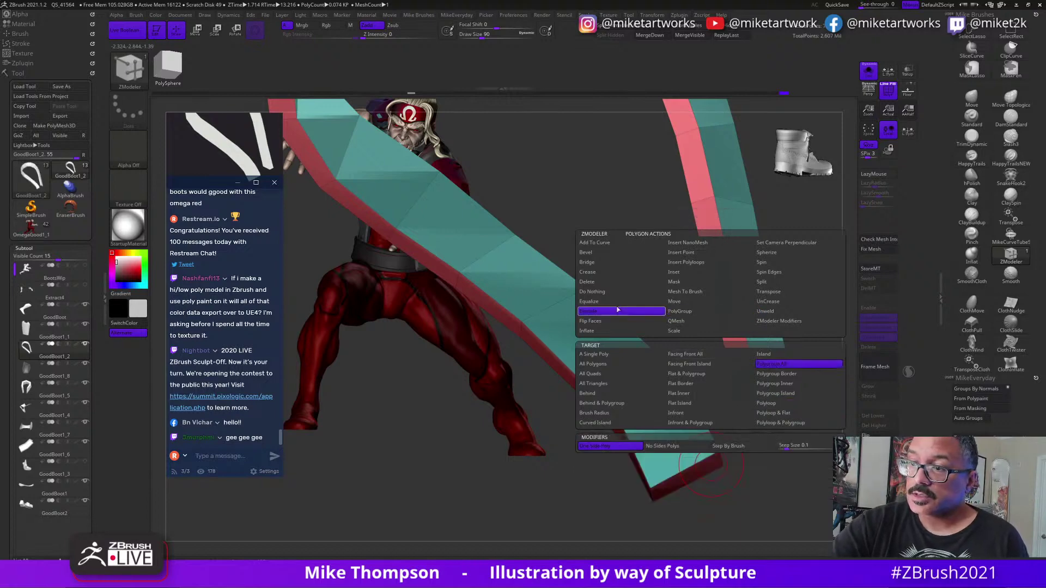
left_click(780, 385)
left_click_drag(697, 464, 721, 482)
Set the ZModeler edge action to Slide and adjust an edge loop along the strap's narrow side near its front end.
left_click_drag(755, 515, 757, 487)
left_click_drag(711, 435, 726, 417)
key("space")
left_click(762, 329)
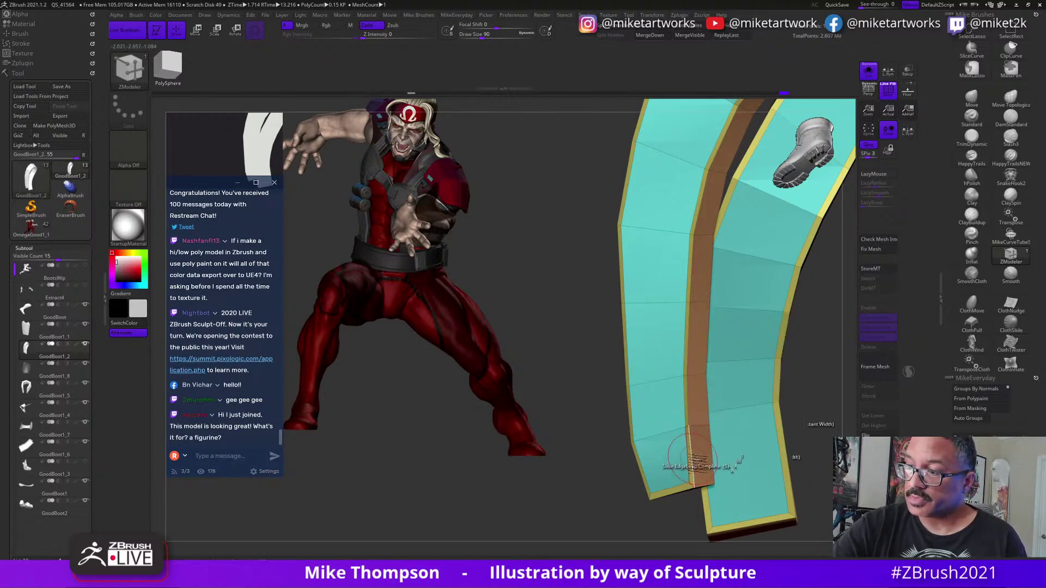
left_click_drag(692, 462, 703, 464)
left_click_drag(693, 527, 666, 418)
Insert supporting edge loops along the strap's borders and across its front ends with the ZModeler Insert edge action.
key("space")
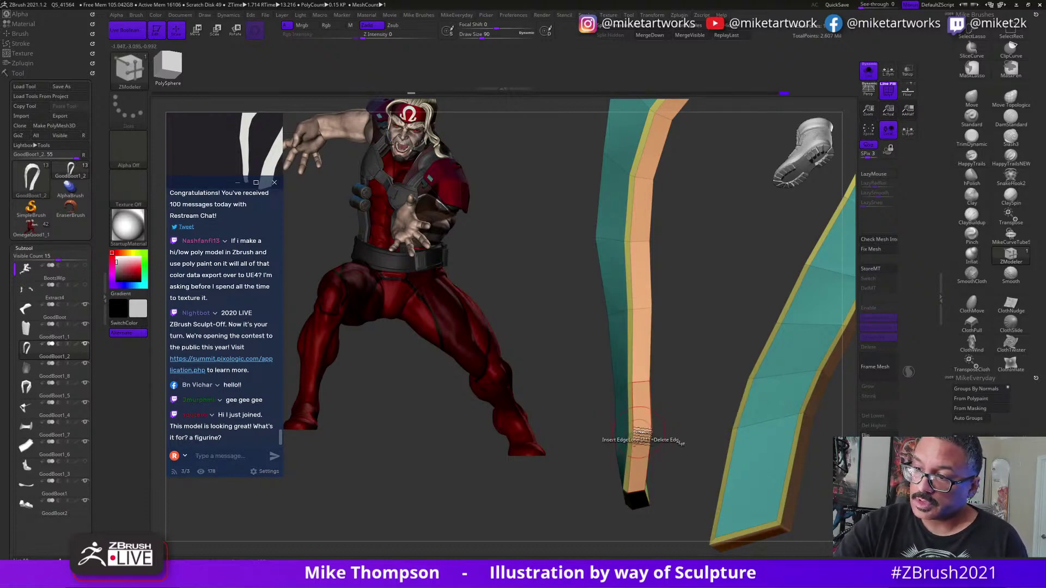
left_click_drag(686, 405, 631, 436)
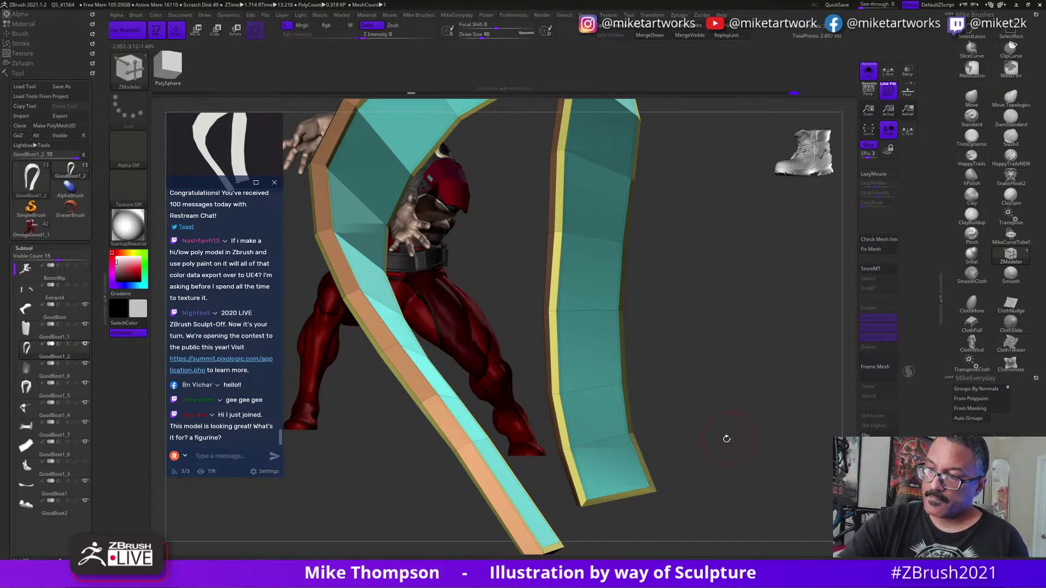
mouse_move(724, 437)
left_mouse_down()
mouse_move(731, 443)
mouse_move(702, 427)
left_mouse_up()
left_click(588, 485)
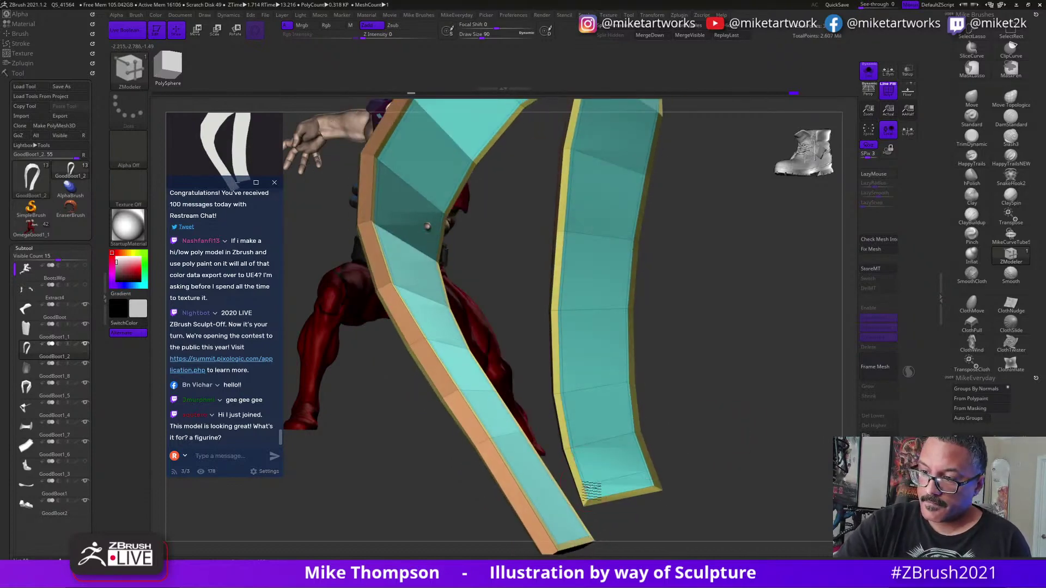
left_click_drag(717, 537, 759, 436, "alt")
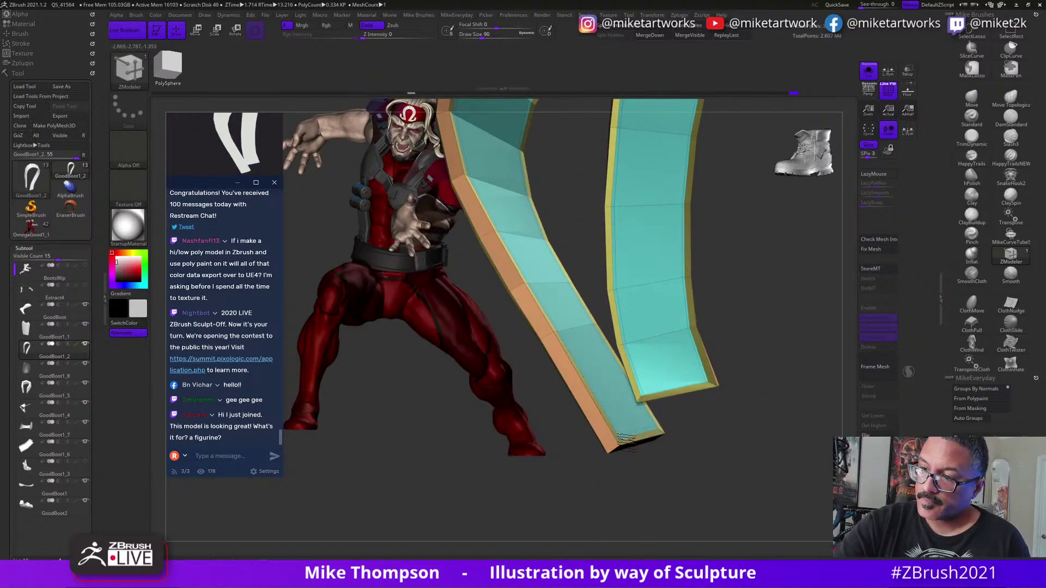
left_click(626, 440)
left_click_drag(719, 460, 783, 489, "alt")
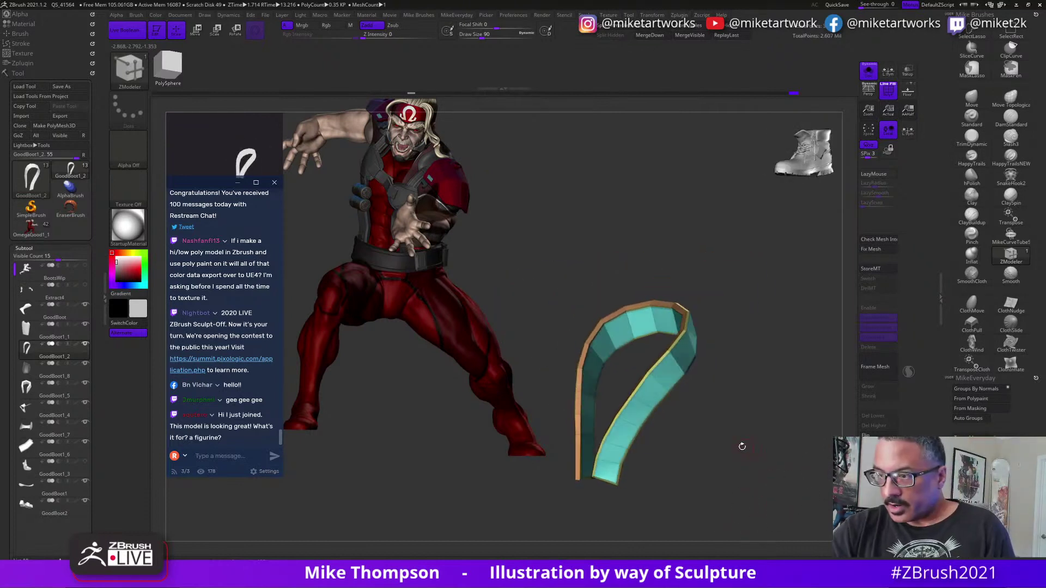
mouse_move(742, 446)
left_mouse_down()
mouse_move(770, 459)
mouse_move(736, 428)
left_mouse_up()
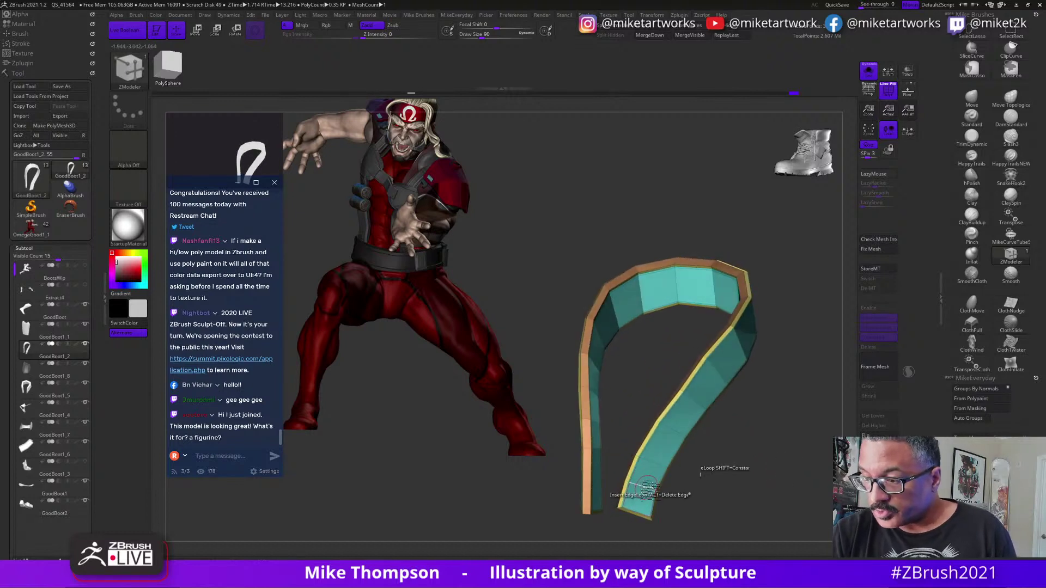
Show the other boot pieces again and check how the strap fits below the upper band from the side and back.
left_click(865, 80)
left_click_drag(800, 473, 783, 439)
left_click(639, 484, "alt")
left_click(673, 428, "alt")
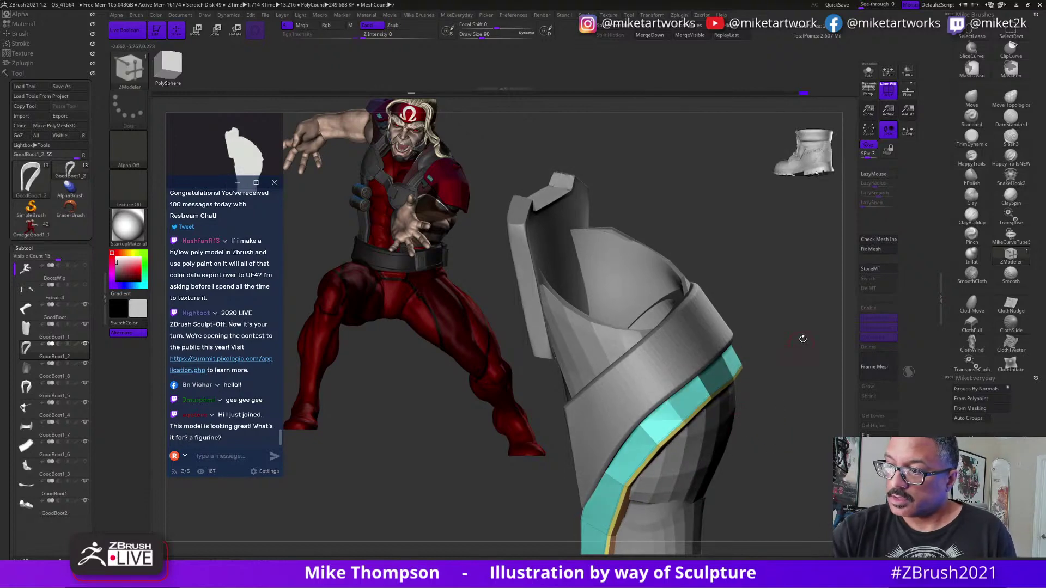
left_click_drag(801, 372, 743, 442)
left_click(645, 393, "alt")
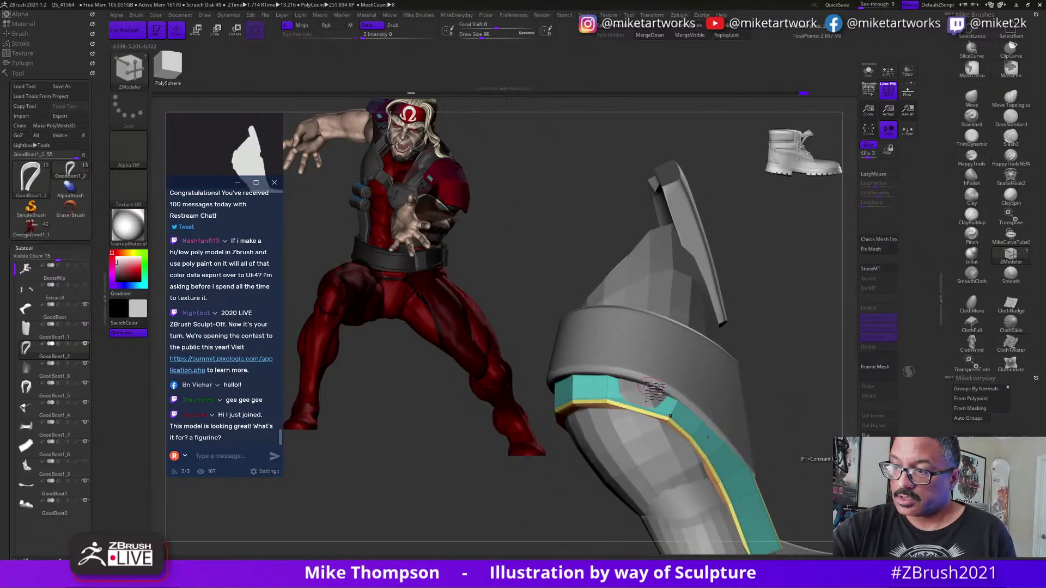
Undo the last mask on the strap and preview the strap with dynamic subdivision smoothing.
key("ctrl+z")
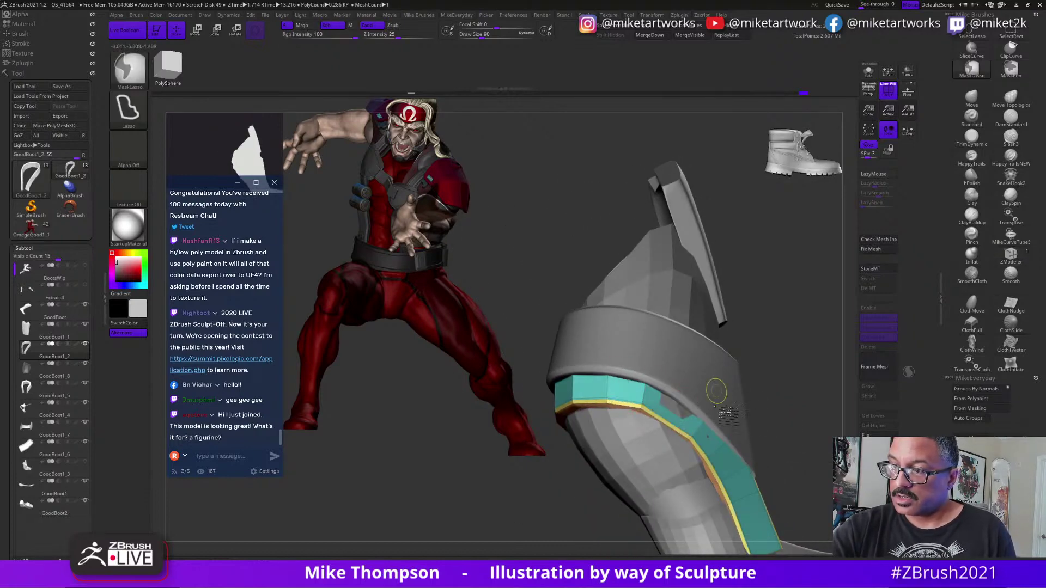
left_click_drag(804, 387, 825, 377)
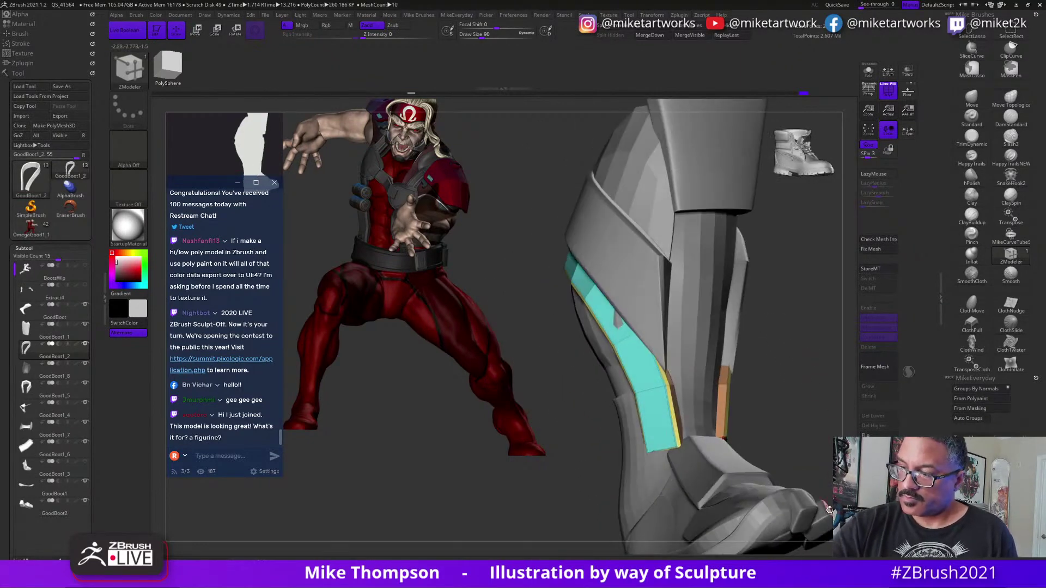
key("d")
mouse_move(762, 444)
left_mouse_down()
mouse_move(799, 429)
mouse_move(801, 403)
left_mouse_up()
Pull the strap closer to the calf and ankle along its side and back with the Move brush at draw size 245.
left_click(961, 105)
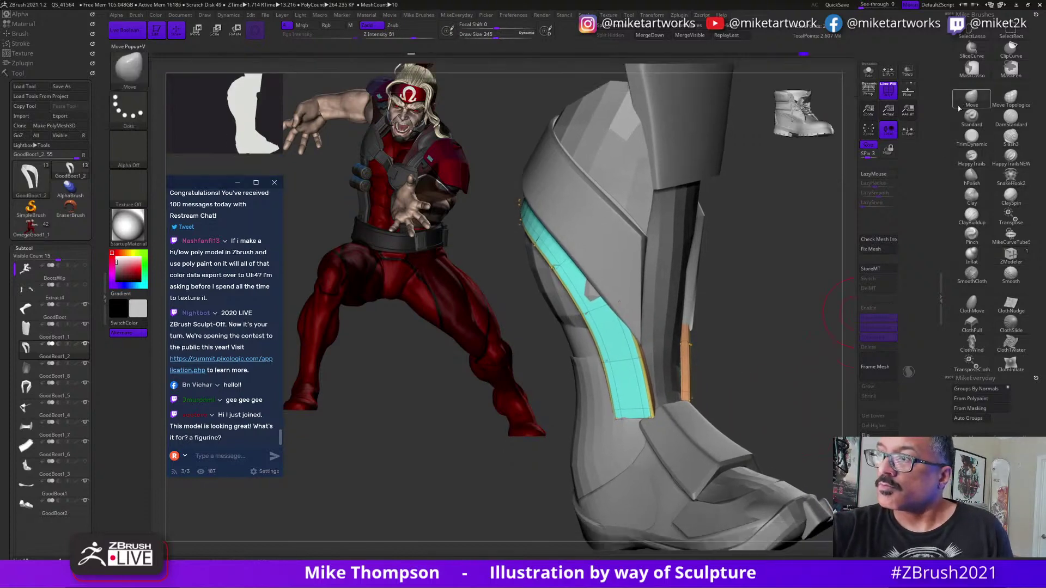
left_click_drag(774, 348, 812, 352)
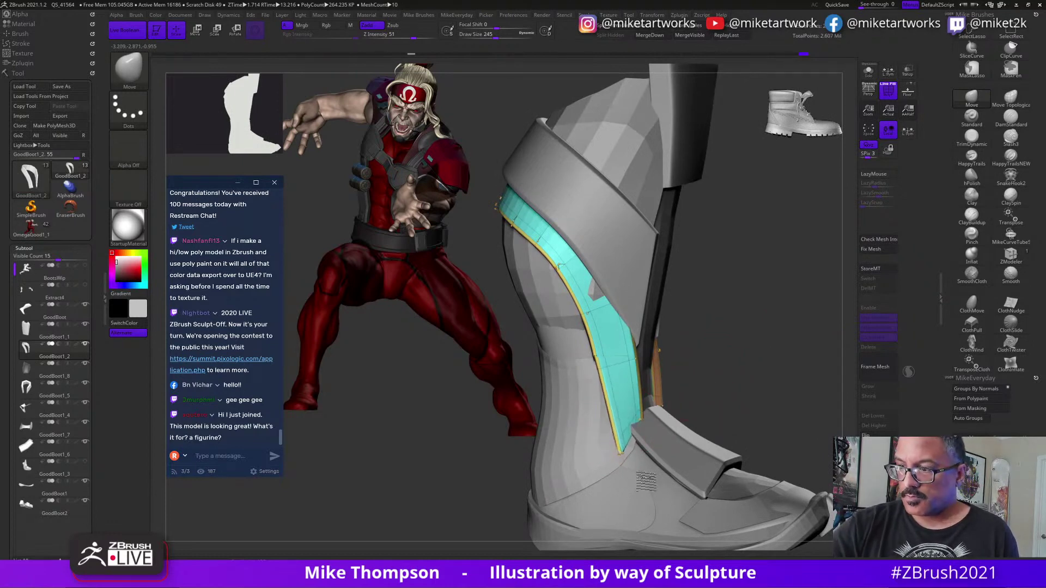
left_click_drag(789, 383, 865, 393)
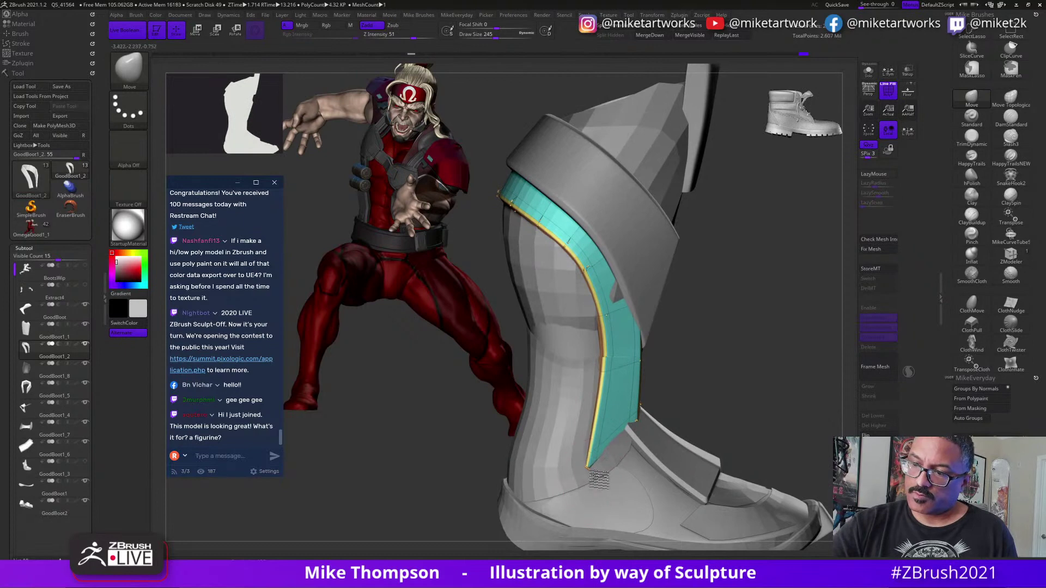
left_click_drag(786, 402, 761, 428)
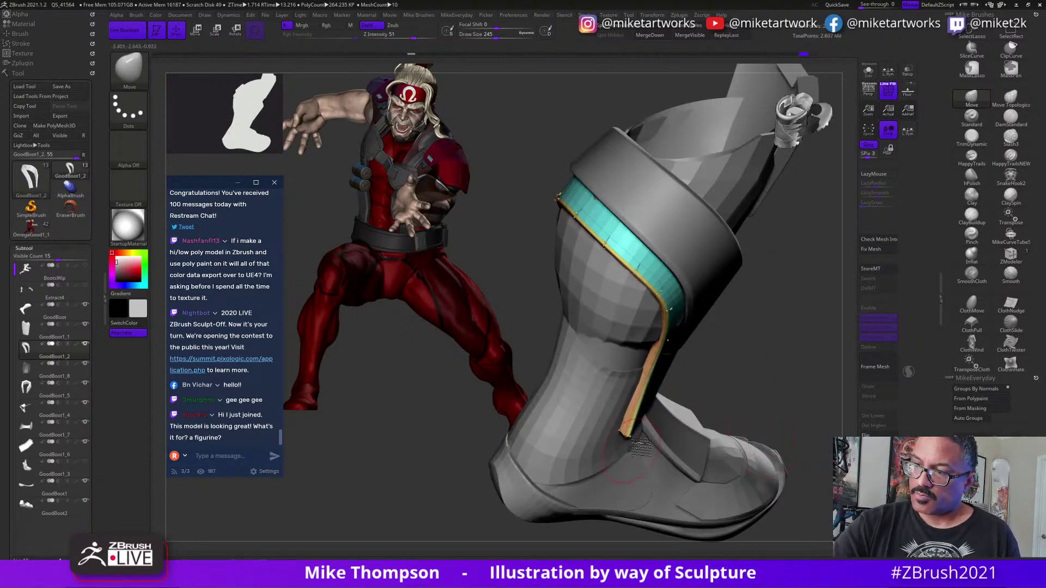
mouse_move(640, 447)
left_mouse_down()
mouse_move(789, 391)
mouse_move(790, 381)
mouse_move(773, 406)
mouse_move(720, 372)
mouse_move(625, 380)
mouse_move(741, 398)
mouse_move(786, 391)
mouse_move(774, 430)
mouse_move(691, 412)
mouse_move(637, 430)
left_mouse_up()
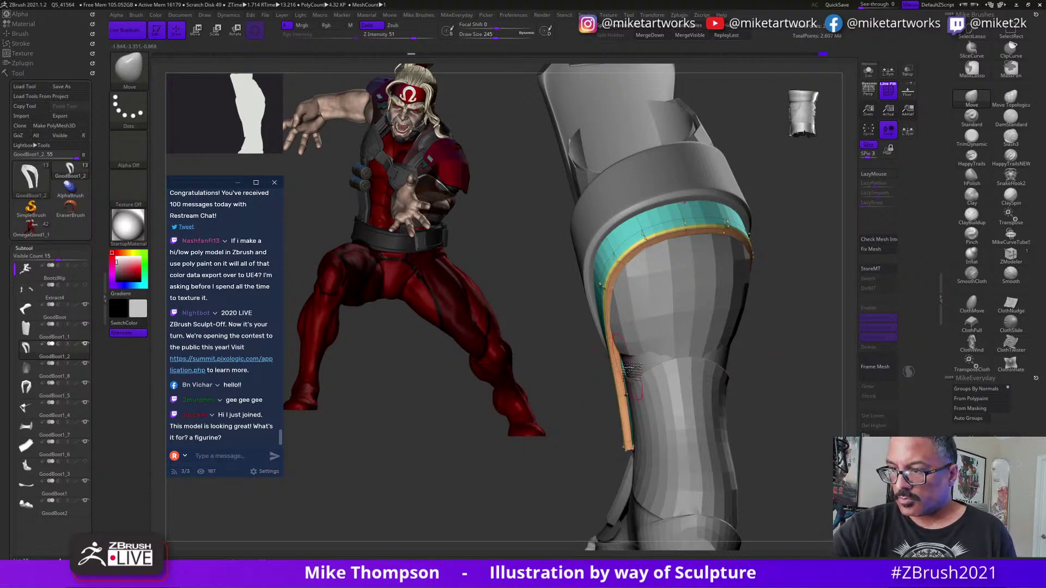
Reshape the strap's lower front ends with the Move brush so they follow the shin just above the instep plate.
left_click_drag(774, 410, 627, 431)
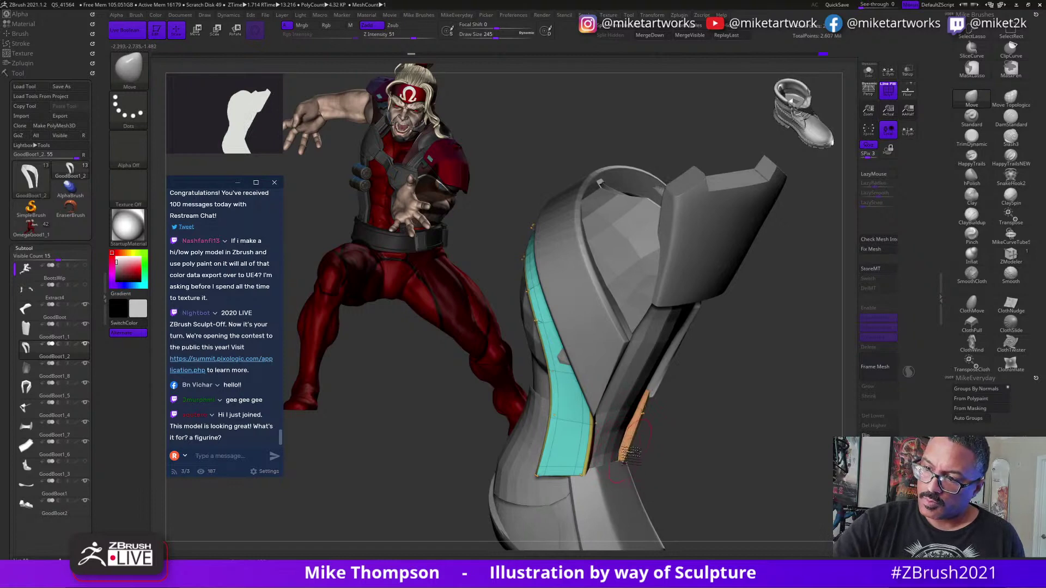
left_click_drag(716, 442, 630, 469)
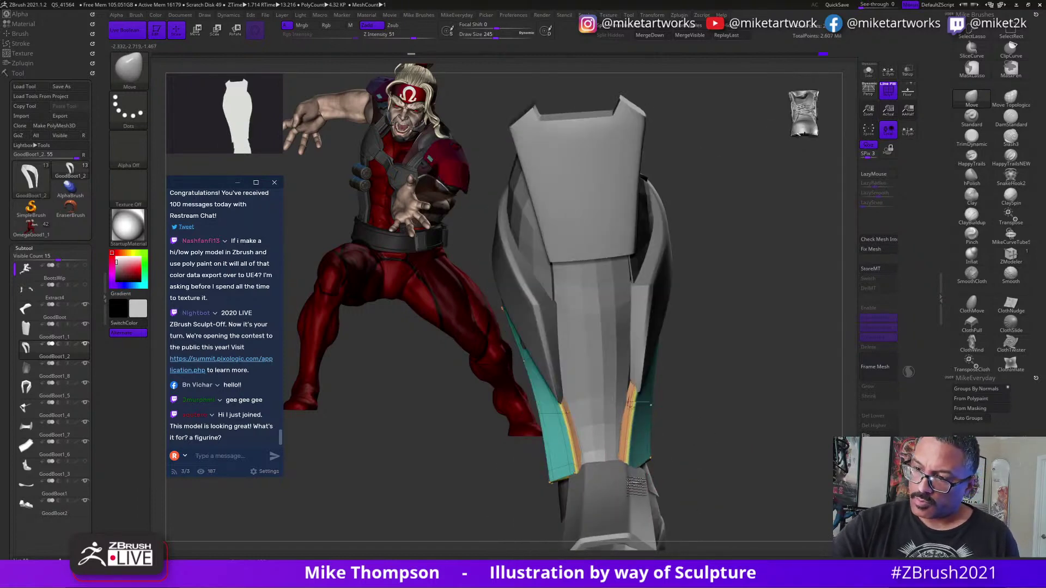
left_click_drag(732, 424, 631, 469)
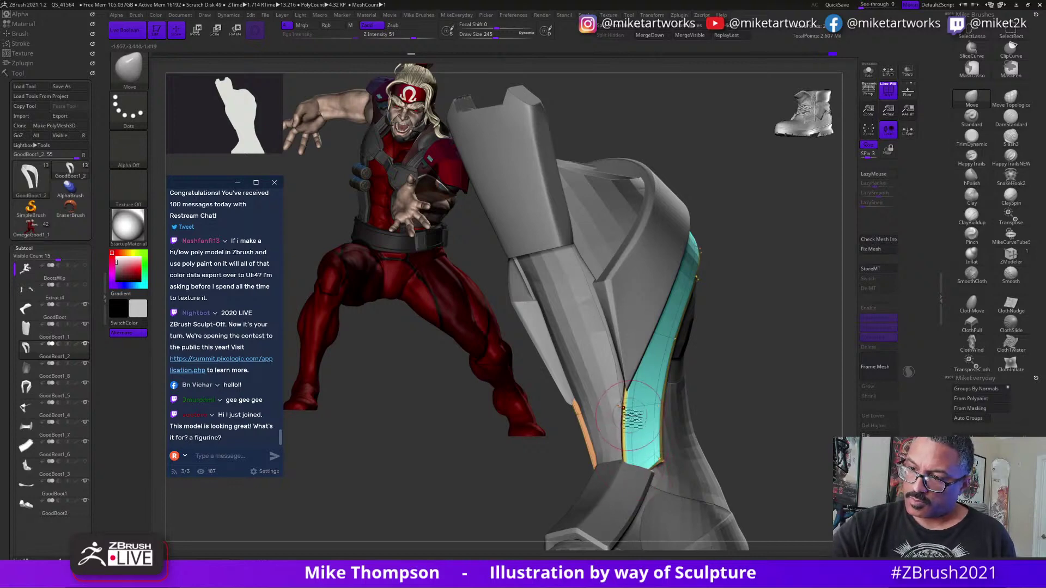
left_click_drag(755, 401, 635, 397)
left_click_drag(712, 360, 638, 402)
Enlarge the Move brush to draw size 386 and adjust the strap's overall curve around the calf from the side and back.
mouse_move(767, 376)
left_mouse_down()
mouse_move(796, 390)
mouse_move(790, 380)
mouse_move(758, 421)
mouse_move(767, 420)
left_mouse_up()
key("s")
left_click_drag(770, 419, 789, 411)
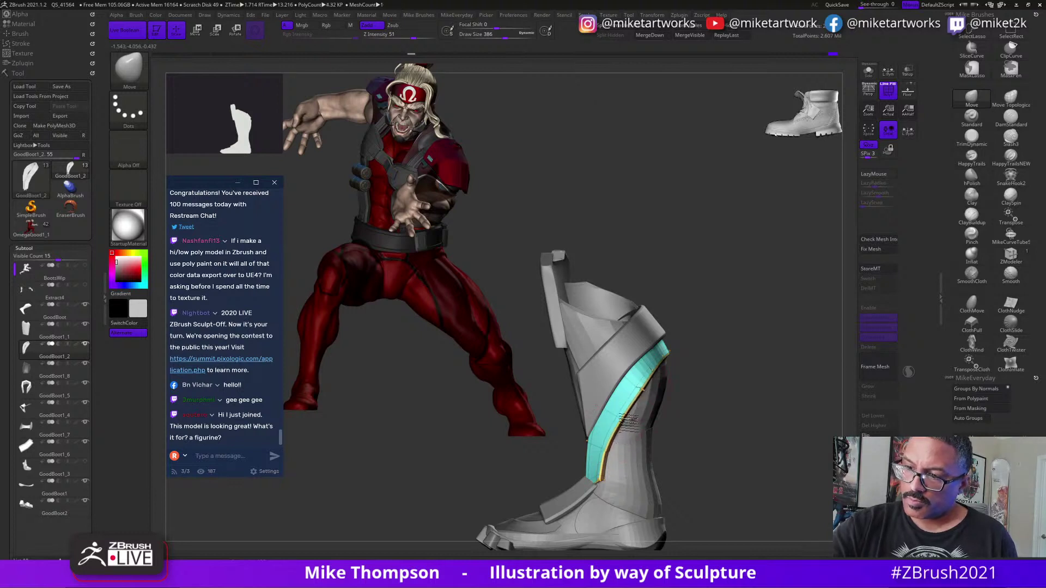
left_click_drag(700, 388, 680, 374)
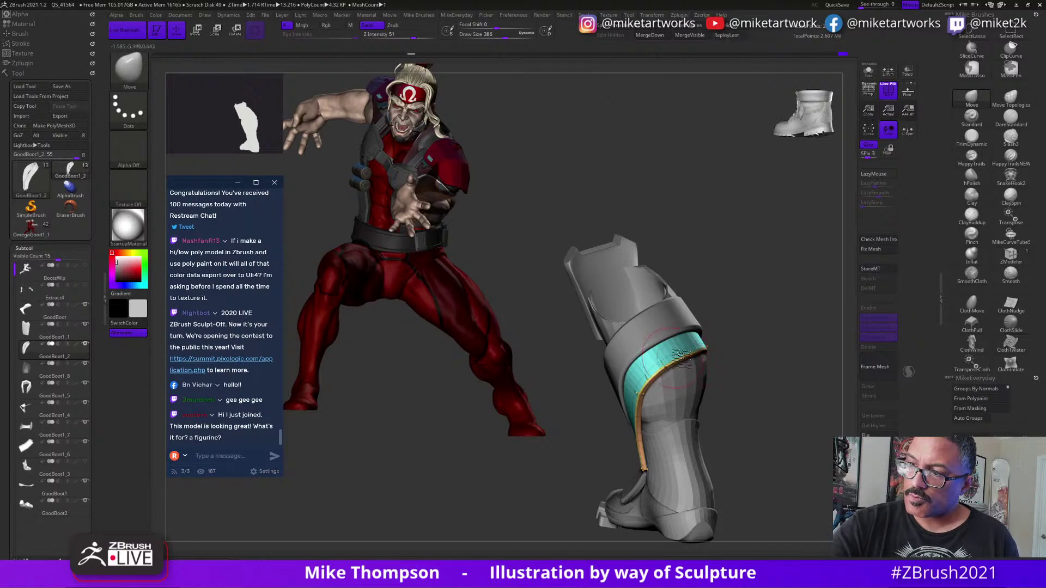
mouse_move(758, 382)
left_mouse_down()
mouse_move(725, 378)
mouse_move(741, 365)
mouse_move(764, 405)
mouse_move(708, 375)
mouse_move(741, 376)
mouse_move(752, 359)
mouse_move(704, 351)
mouse_move(839, 393)
left_mouse_up()
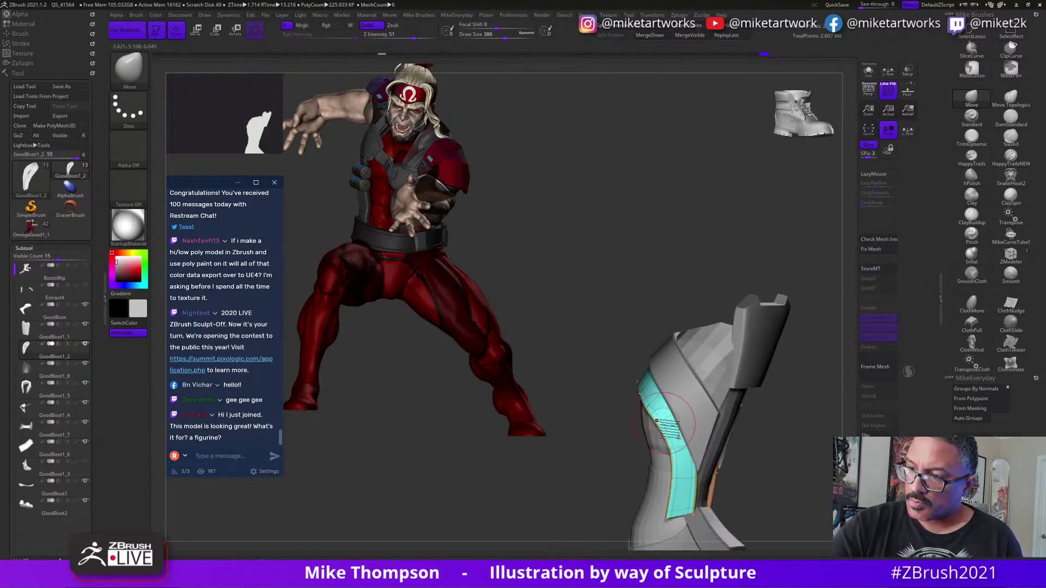
left_click_drag(760, 450, 689, 453)
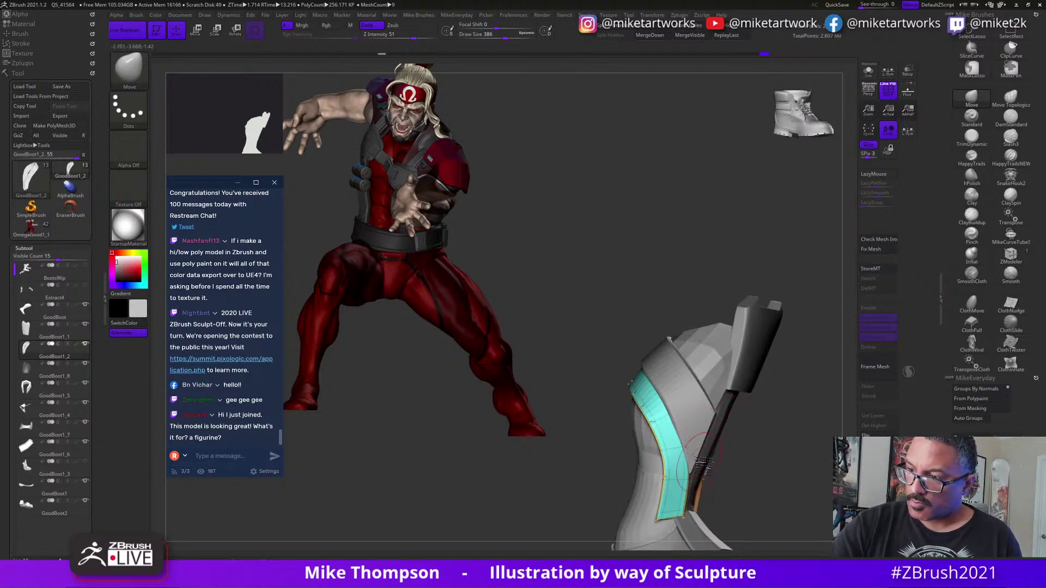
Set the Move brush draw size to 228 and slant the strap's lower ends where they meet the ankle.
mouse_move(773, 454)
left_mouse_down()
mouse_move(804, 456)
mouse_move(785, 364)
mouse_move(790, 386)
mouse_move(777, 409)
mouse_move(702, 412)
mouse_move(751, 414)
mouse_move(736, 406)
mouse_move(750, 392)
mouse_move(752, 437)
mouse_move(758, 416)
left_mouse_up()
key("s")
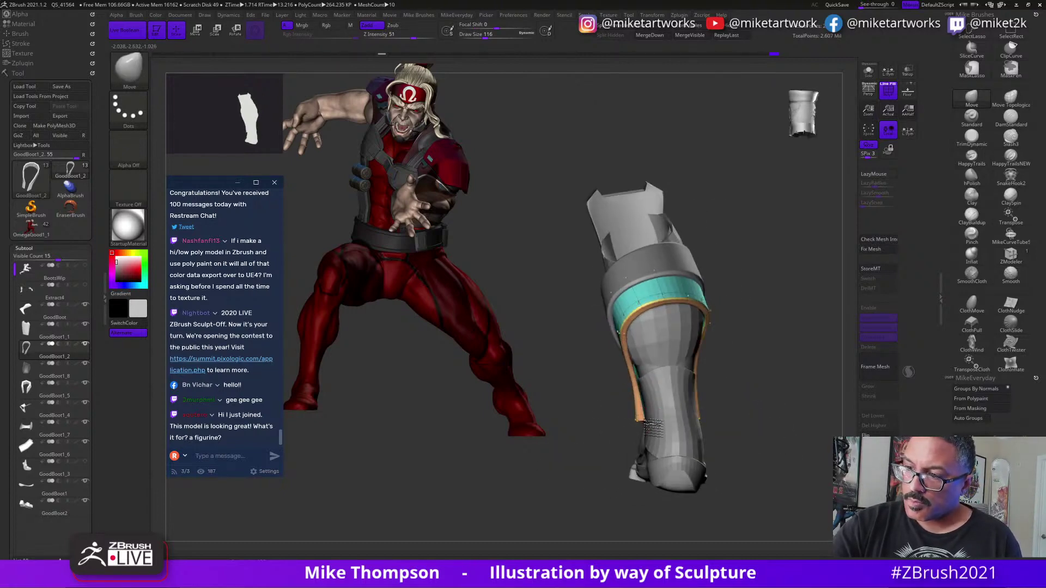
key("s")
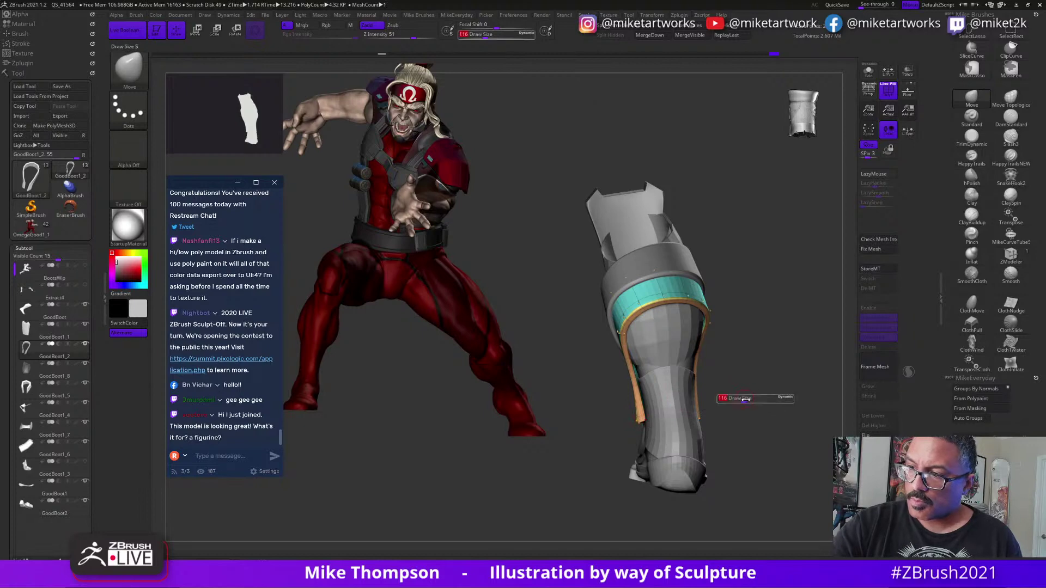
mouse_move(743, 400)
left_mouse_down()
mouse_move(775, 414)
mouse_move(768, 406)
mouse_move(779, 400)
mouse_move(824, 401)
mouse_move(757, 430)
mouse_move(756, 419)
mouse_move(776, 423)
left_mouse_up()
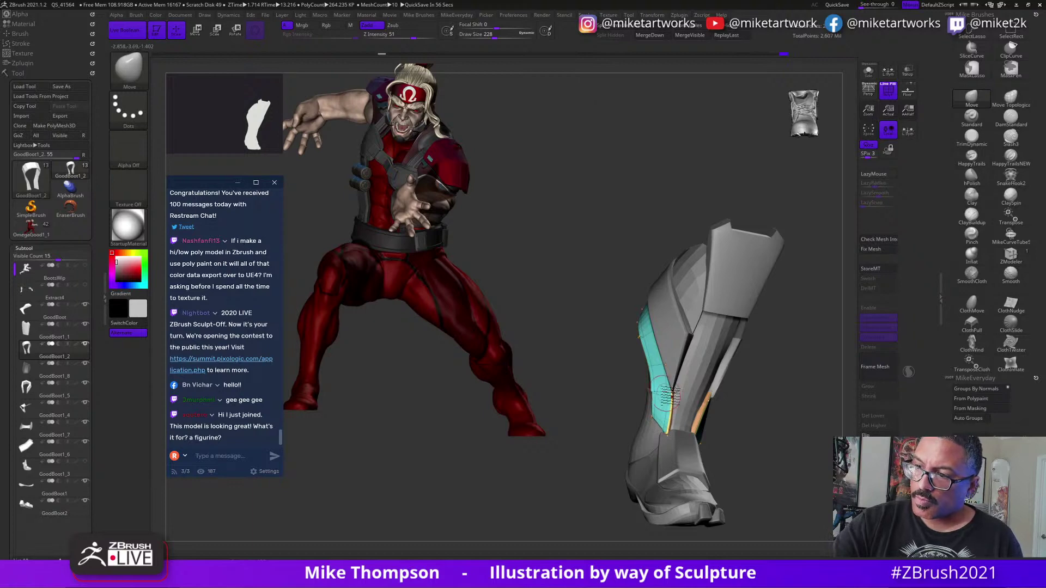
left_click_drag(777, 423, 750, 411)
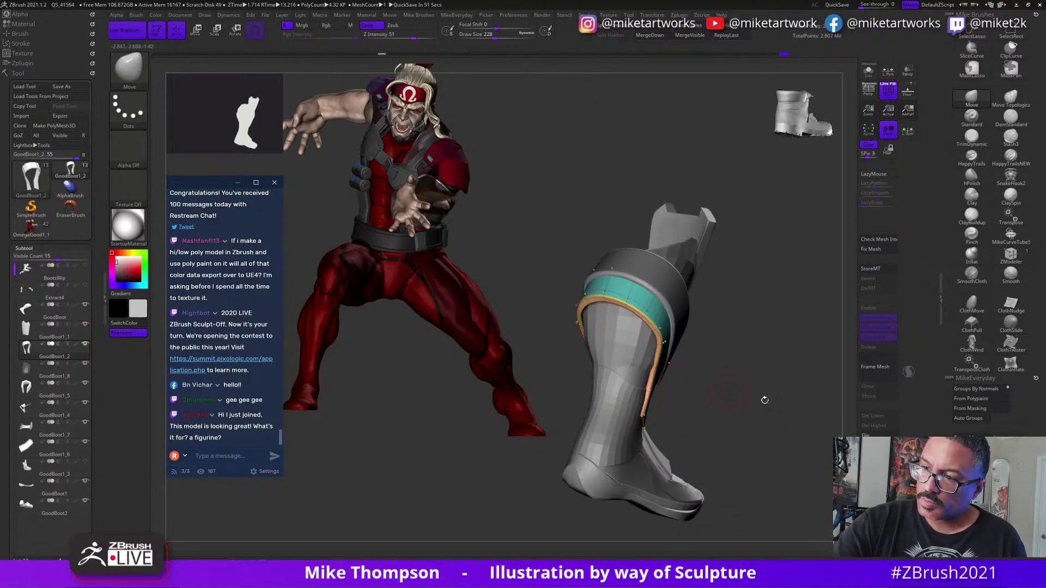
left_click_drag(765, 400, 660, 431)
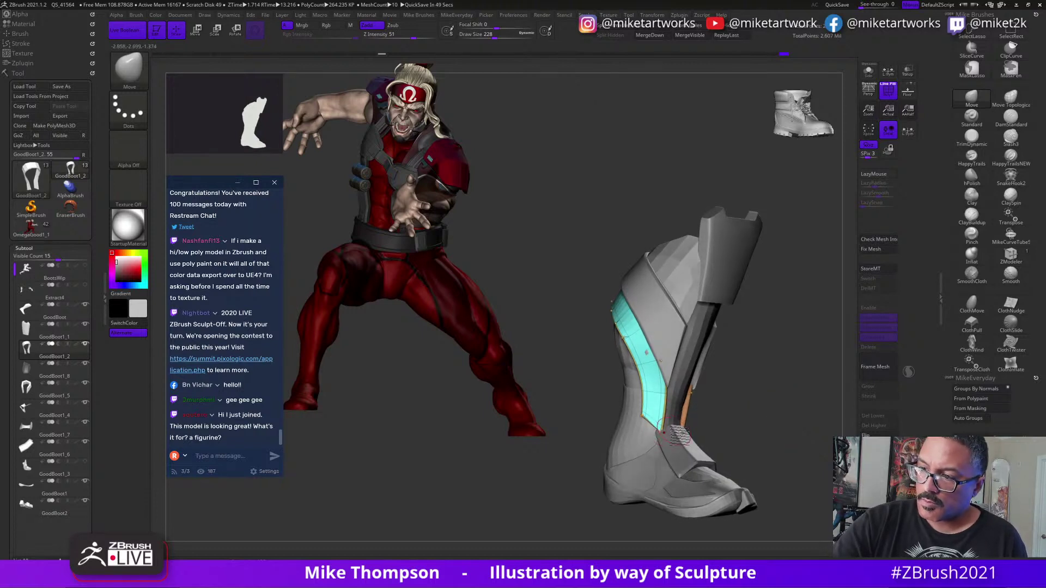
left_click_drag(766, 410, 665, 438)
mouse_move(764, 420)
left_mouse_down()
mouse_move(735, 420)
mouse_move(769, 425)
mouse_move(754, 416)
left_mouse_up()
Push the strap's lower front corner down to meet the upper edge of the instep plate.
key("ctrl")
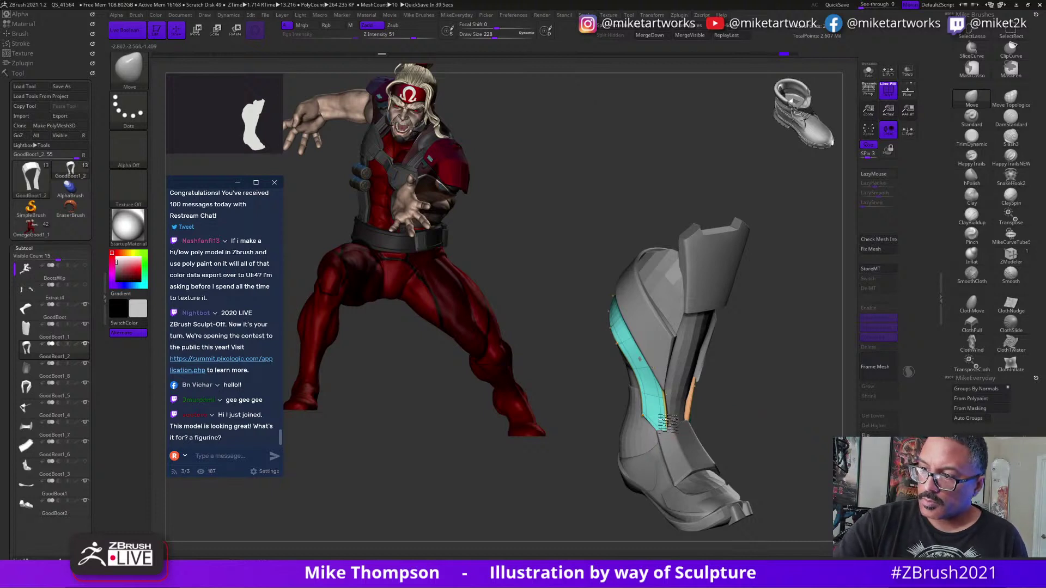
left_click_drag(667, 422, 678, 431)
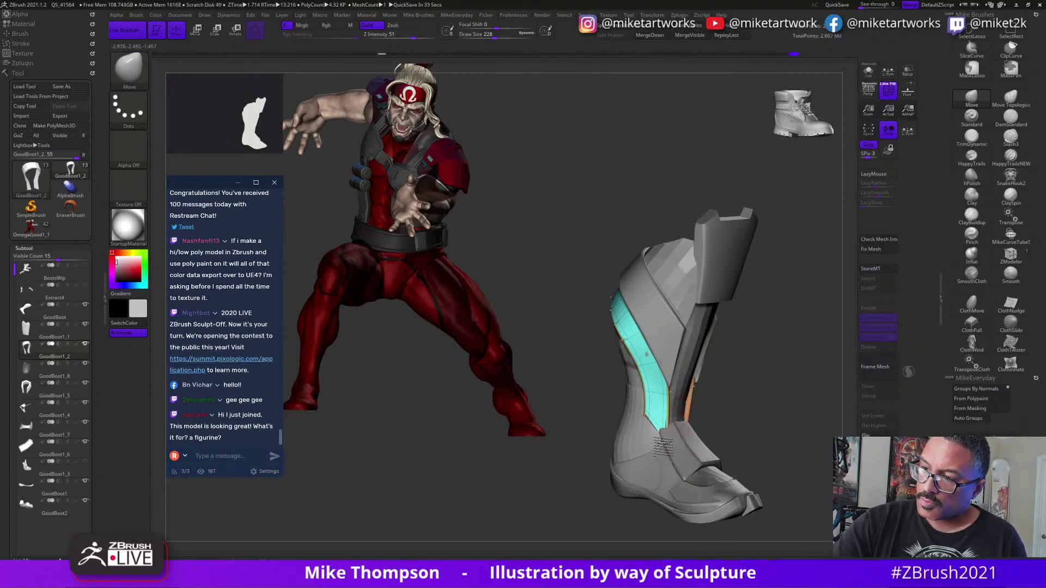
left_click(674, 450, "alt")
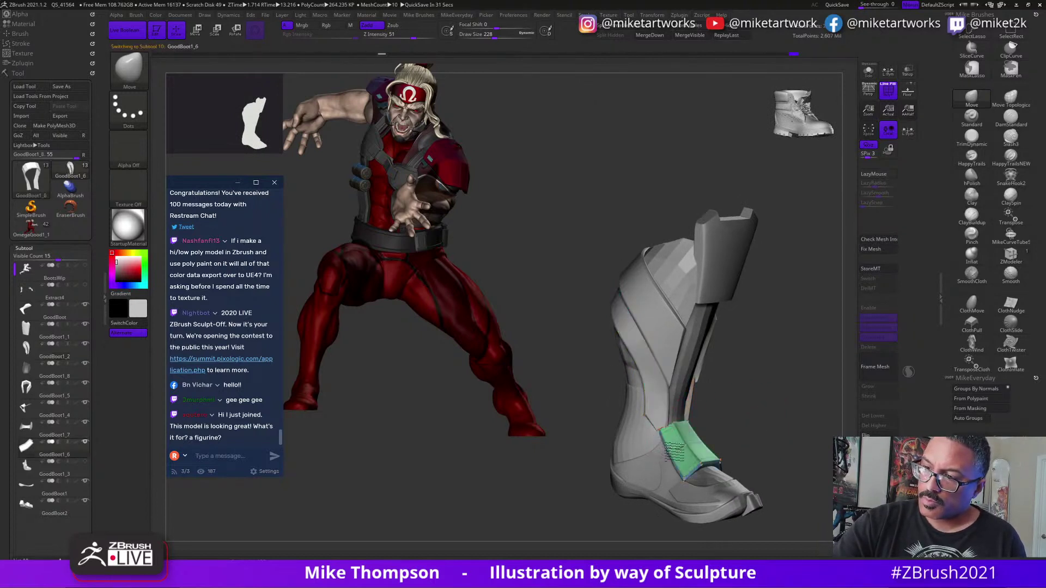
left_click(667, 413, "alt")
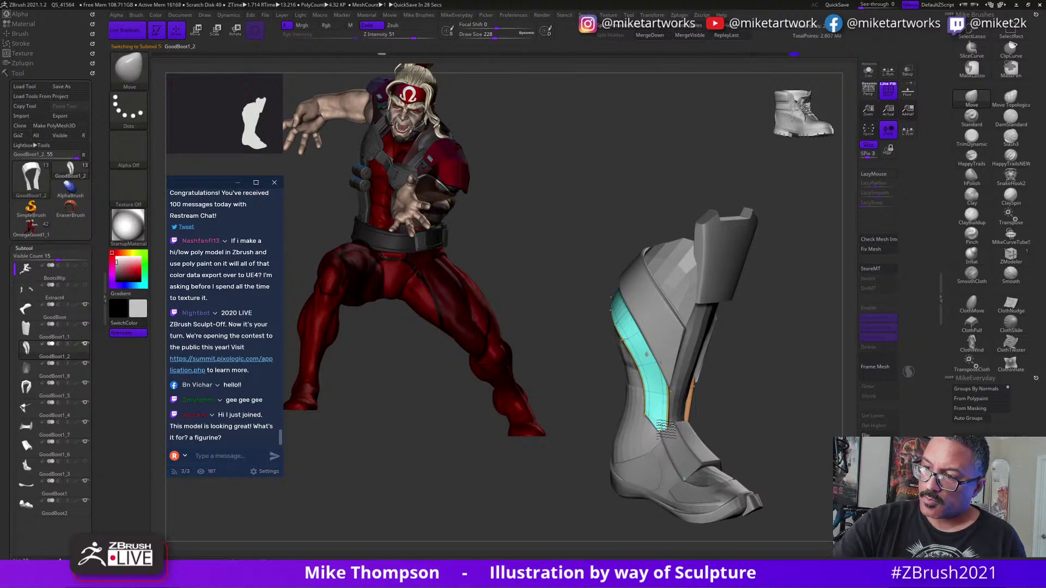
left_click_drag(662, 431, 695, 433)
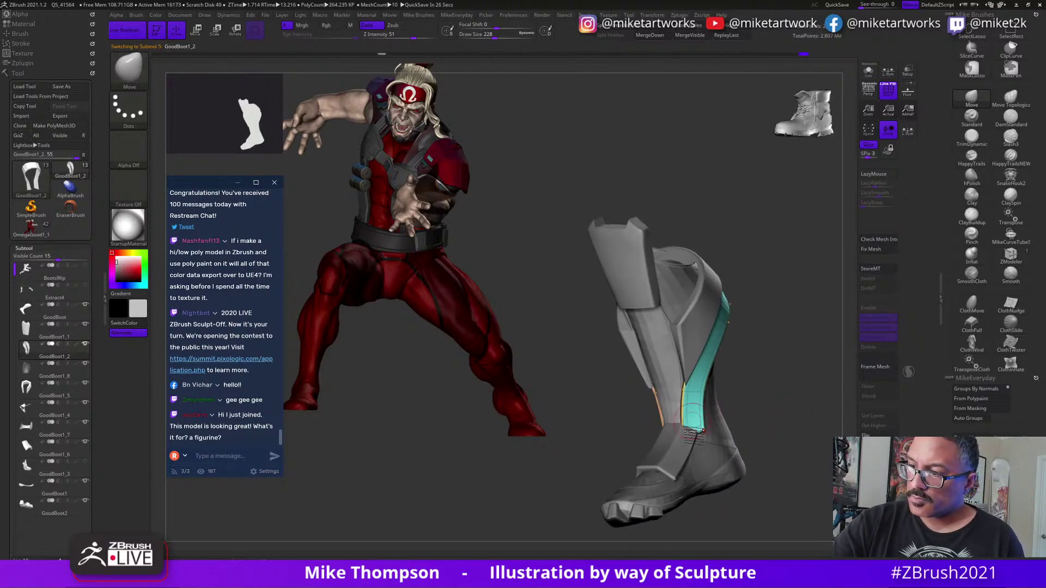
Refine the strap's lower end against the ankle and instep plate from the opposite side of the boot.
left_click_drag(780, 418, 696, 435)
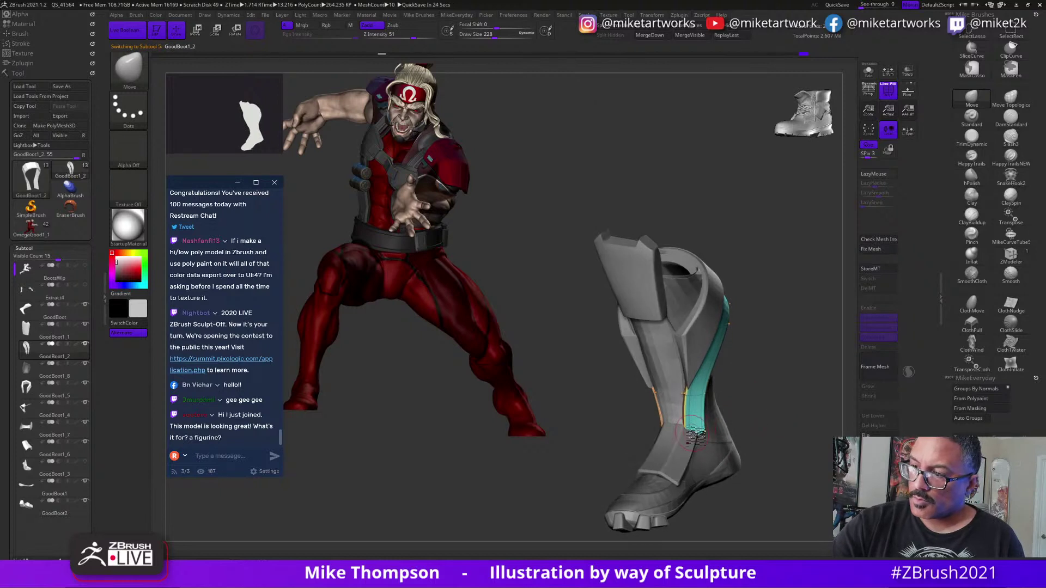
left_click_drag(783, 409, 699, 402)
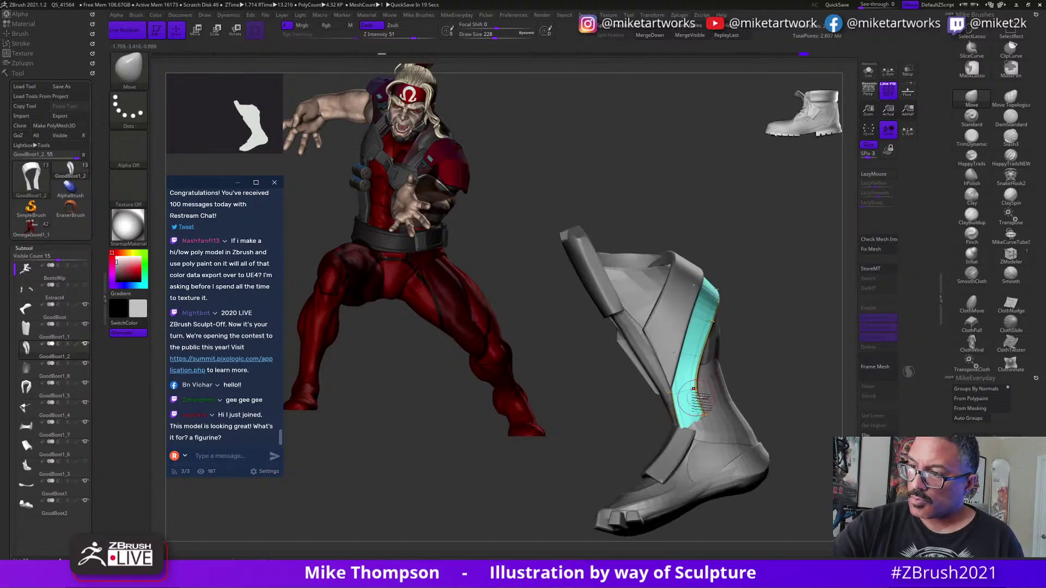
left_click_drag(784, 365, 709, 442)
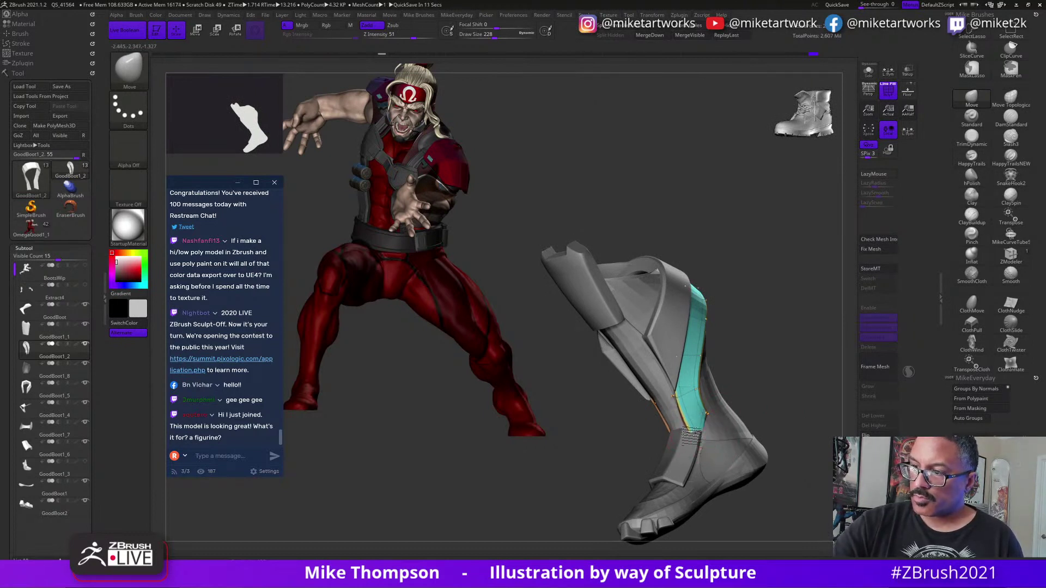
left_click_drag(782, 402, 731, 409)
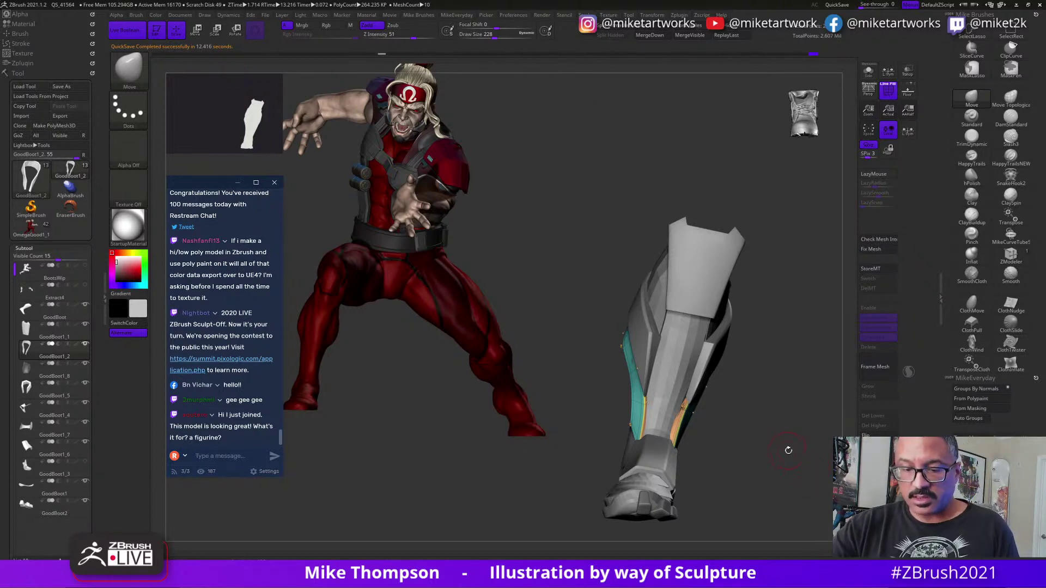
Turn off the polygroup wireframe display, nudge the strap's front edge, and check the boot from the side and front.
mouse_move(786, 454)
left_mouse_down()
mouse_move(796, 433)
mouse_move(861, 451)
left_mouse_up()
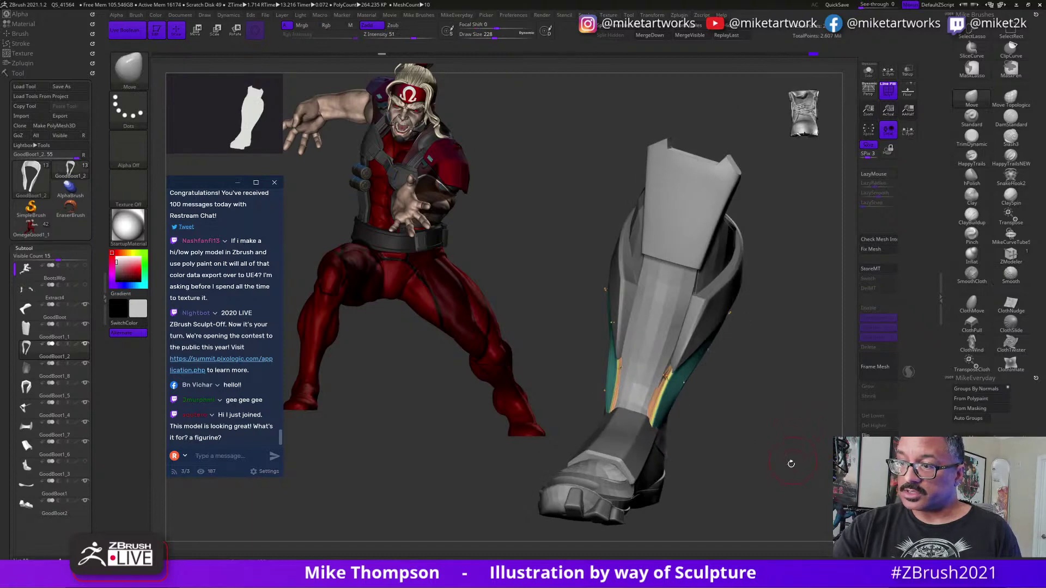
key("space")
left_click(776, 527)
left_click_drag(790, 505, 752, 435)
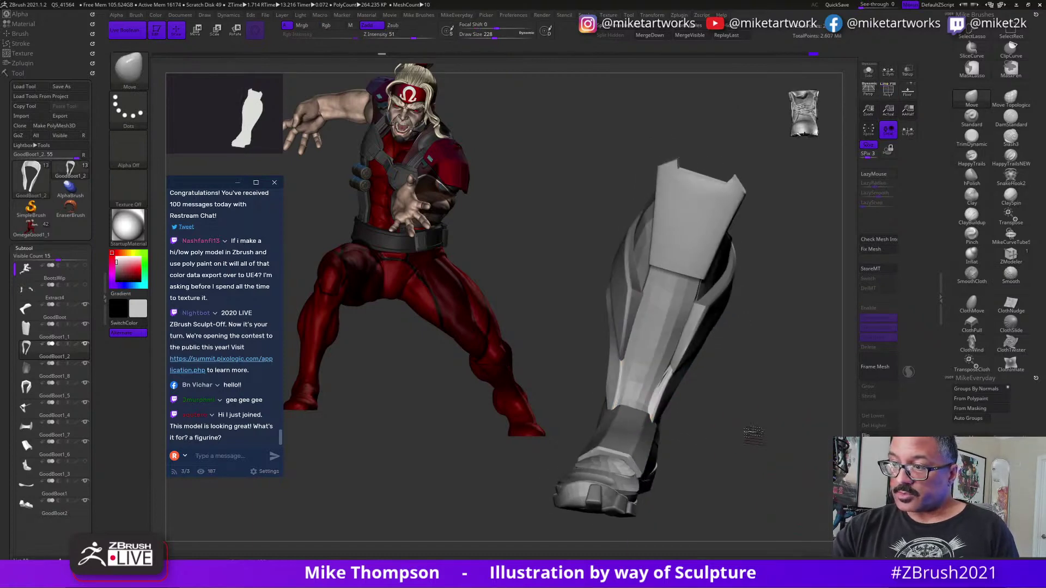
left_click_drag(671, 379, 712, 380)
left_click_drag(794, 408, 740, 388)
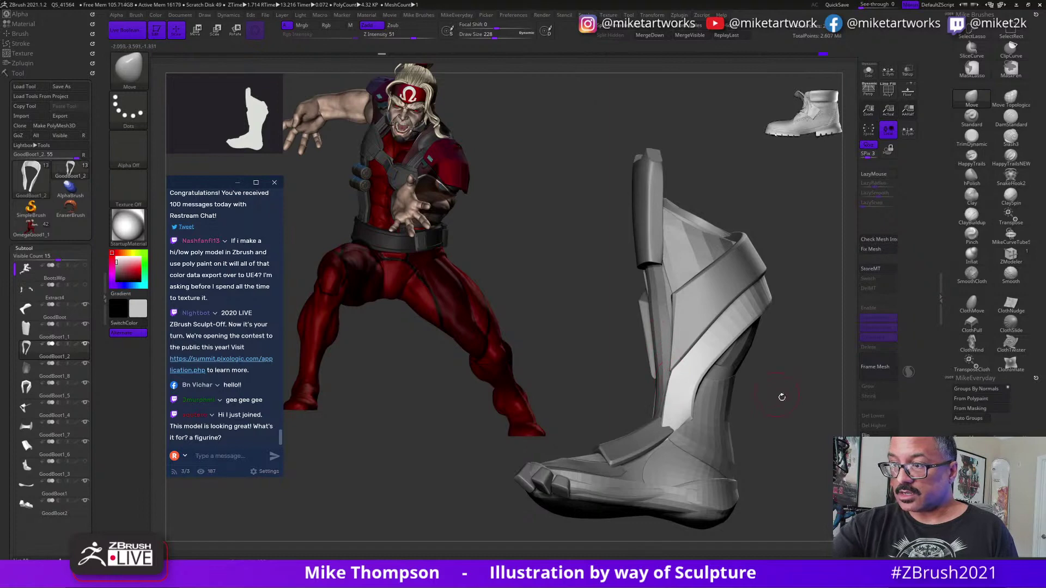
left_click_drag(783, 409, 804, 430)
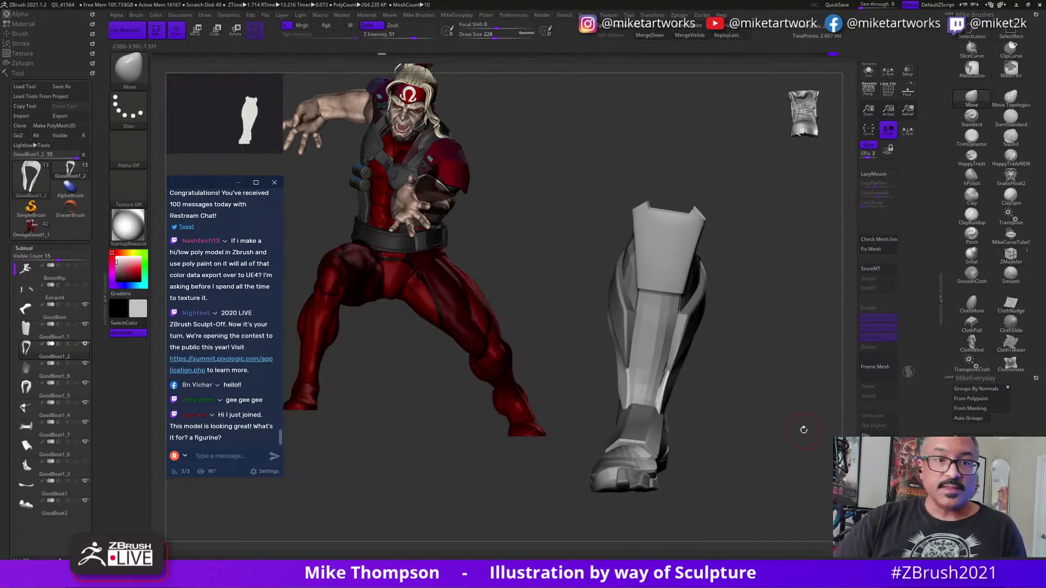
Switch to the OmegaGood1_1 tool, collapse the headband and hair folders, and show the tentacles and snowy rock base.
left_click(33, 231)
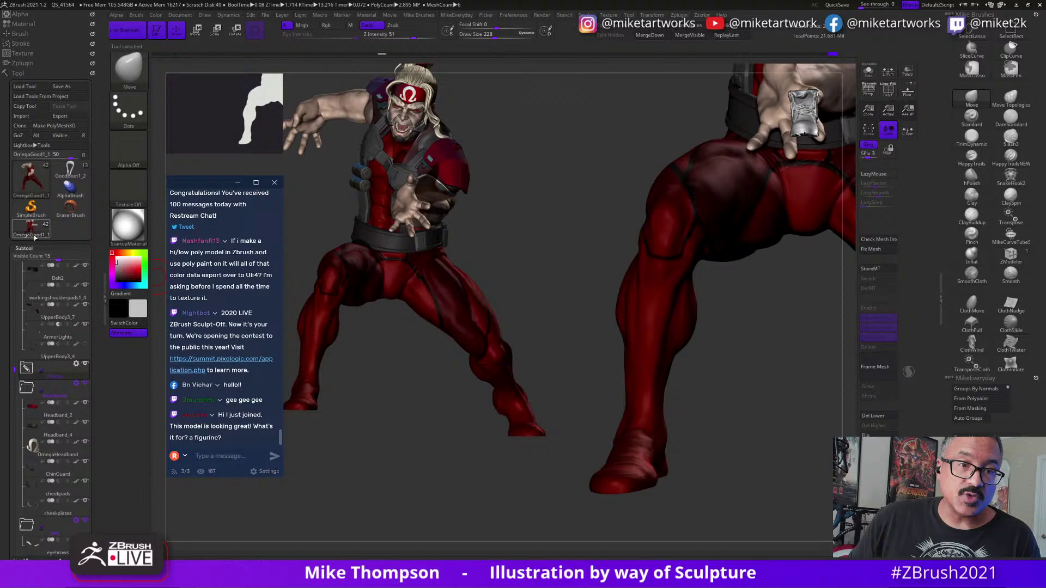
left_click(27, 388)
left_click(26, 407)
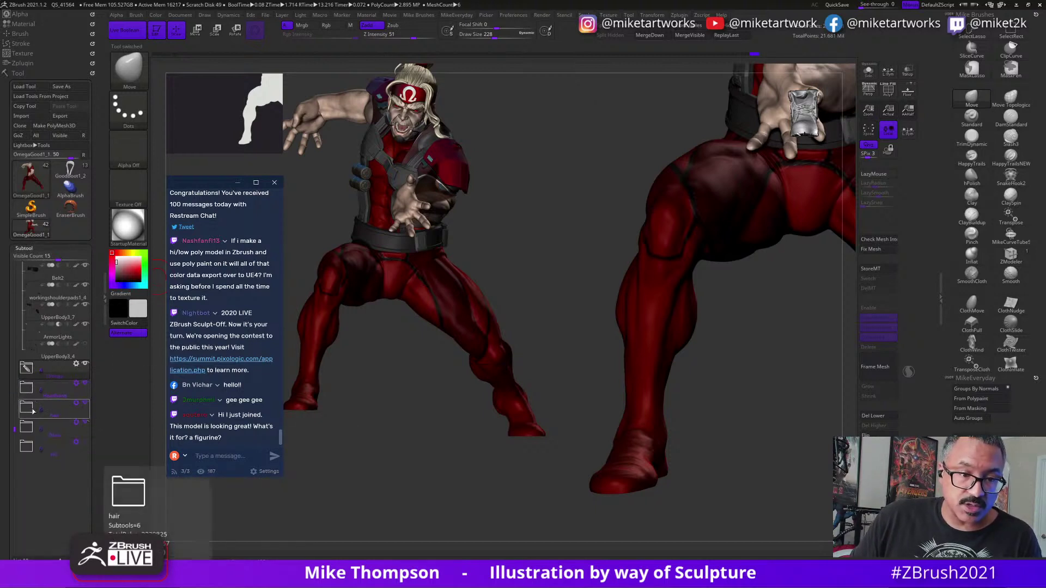
left_click(27, 427)
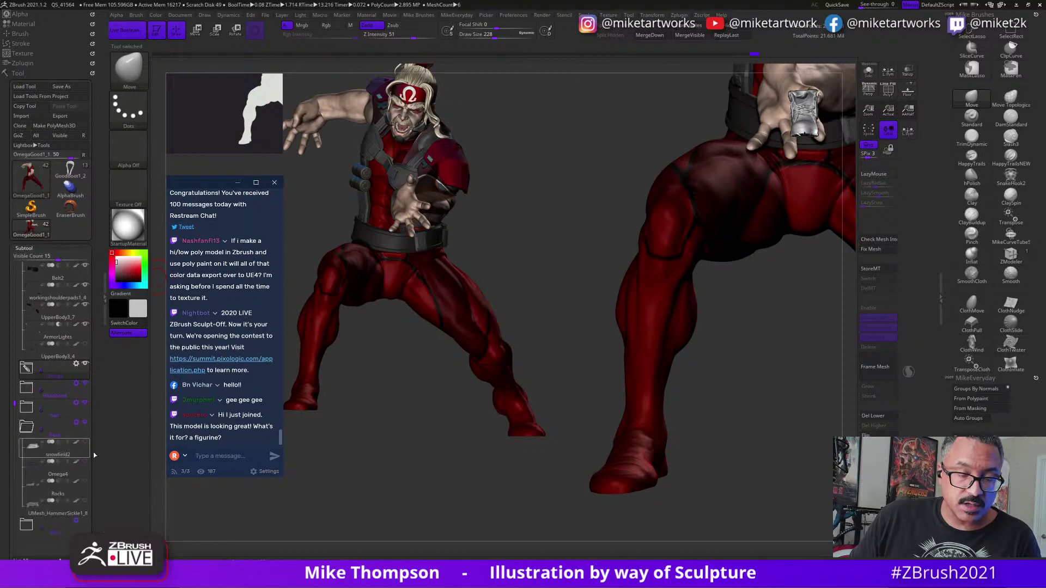
left_click(86, 443, "shift")
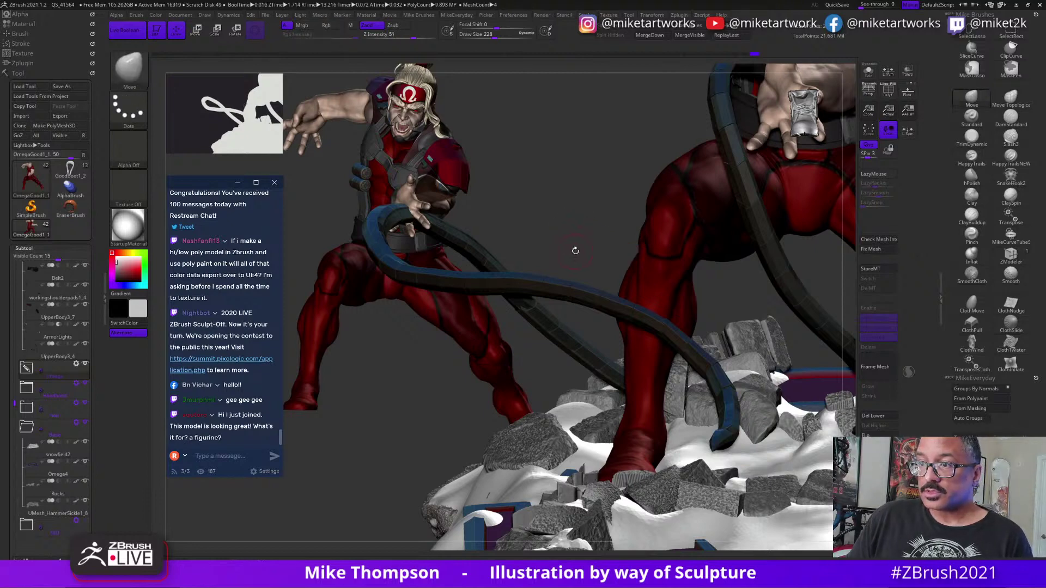
Examine the whole figure on its base from several angles and return to the GoodBoot1_2 boot tool.
left_click_drag(562, 219, 531, 207, "alt")
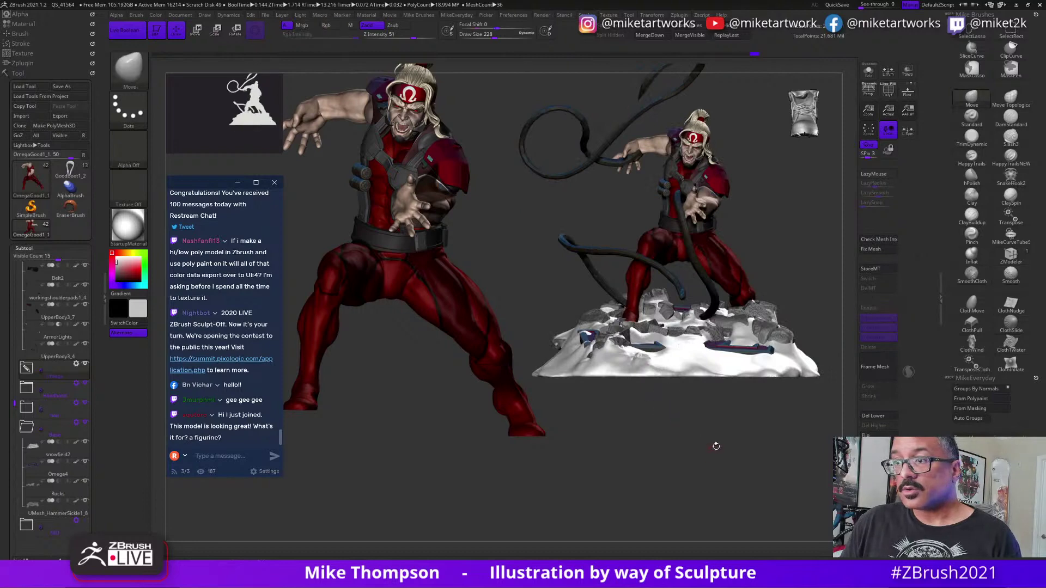
left_click_drag(717, 447, 755, 303, "alt")
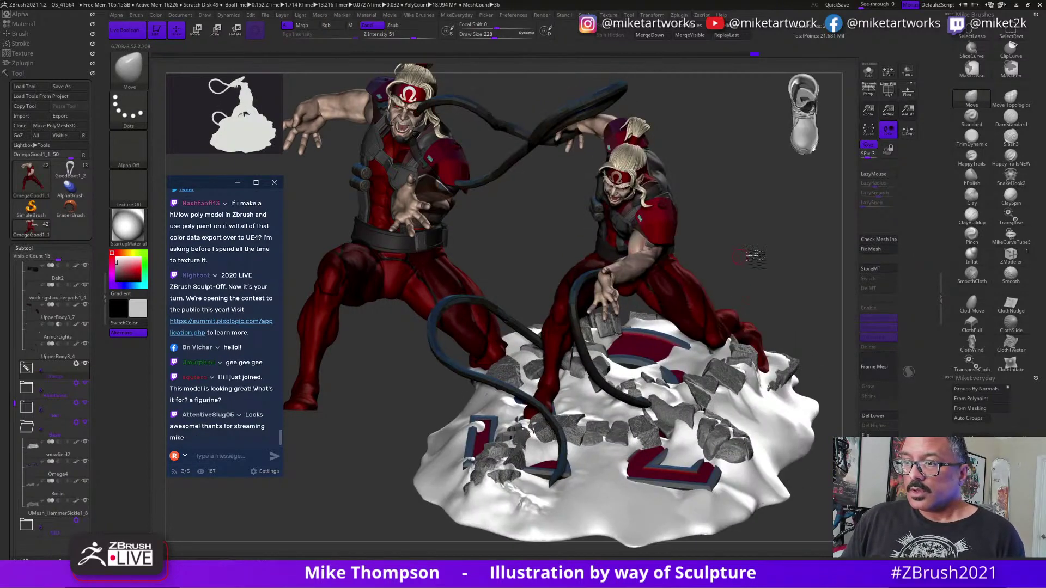
left_click_drag(747, 256, 752, 252)
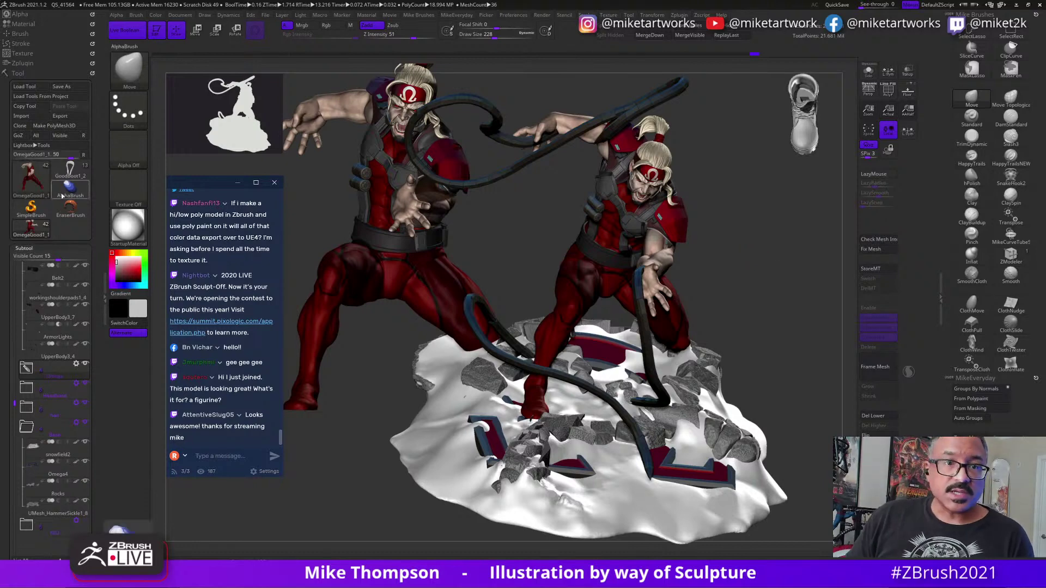
left_click(70, 169)
left_click_drag(788, 368, 758, 460)
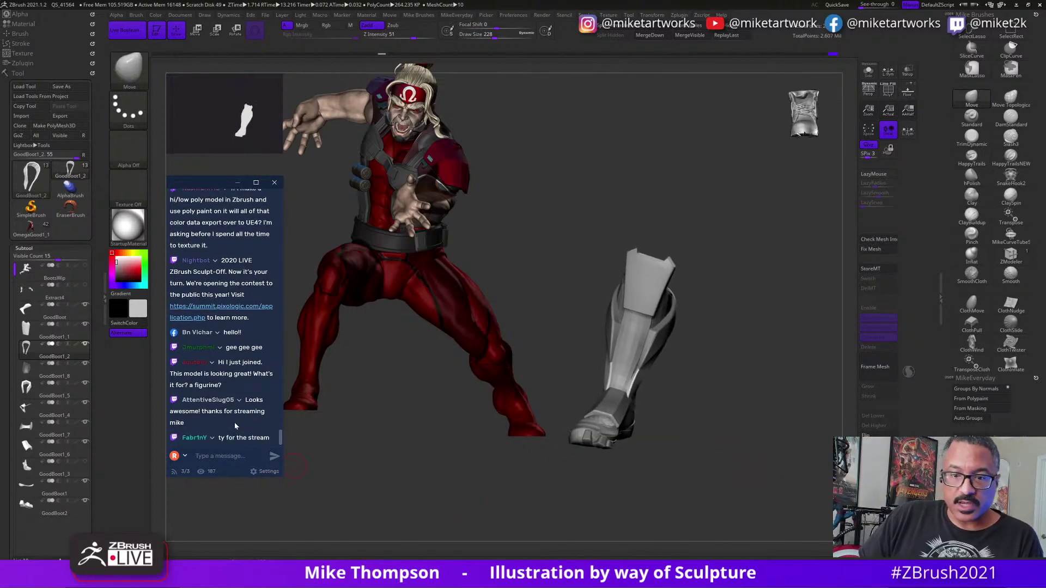